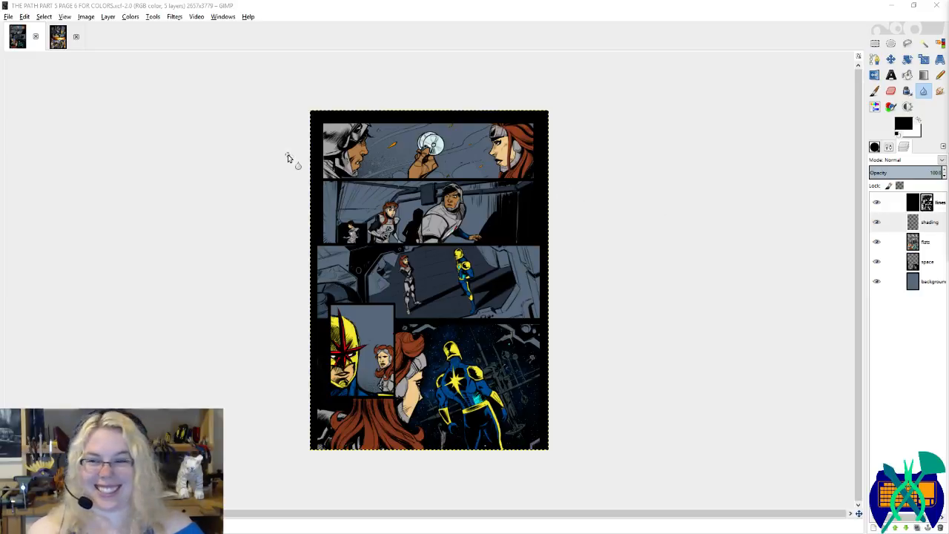
Step: In the Page 5 reference image, choose the Paintbrush with the Circle (19) brush and reset its size to 21
click(57, 38)
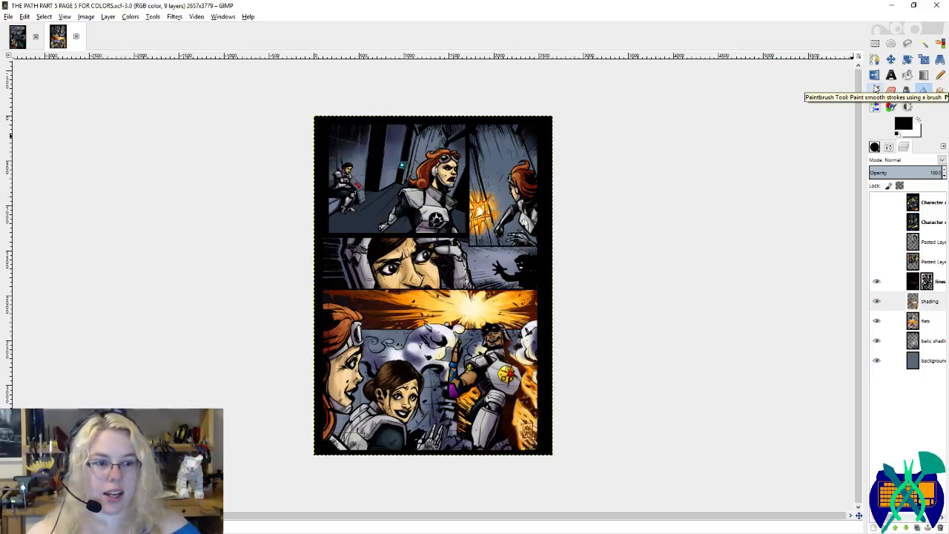
ctrl+scroll(374, 137, up, 2)
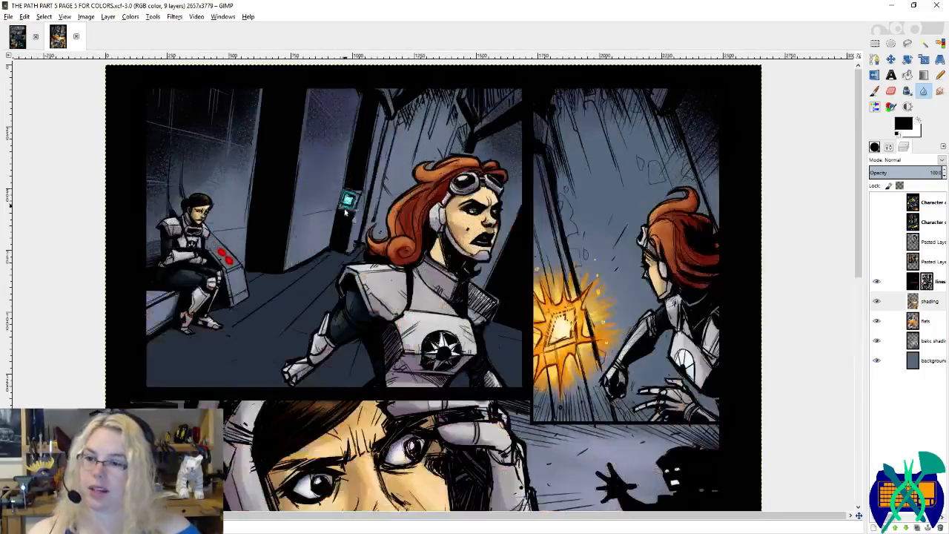
ctrl+scroll(344, 213, up, 1)
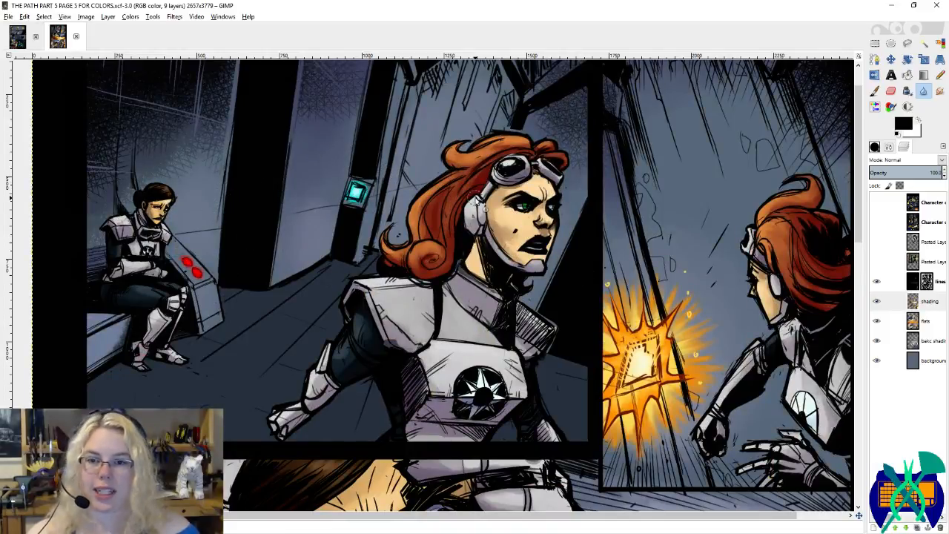
key(p)
click(877, 149)
scroll(941, 257, down, 5)
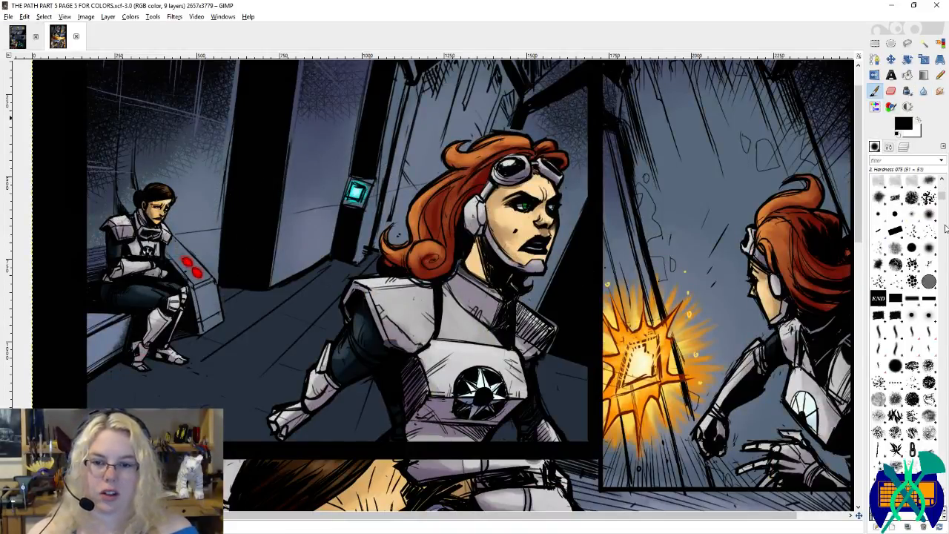
click(877, 302)
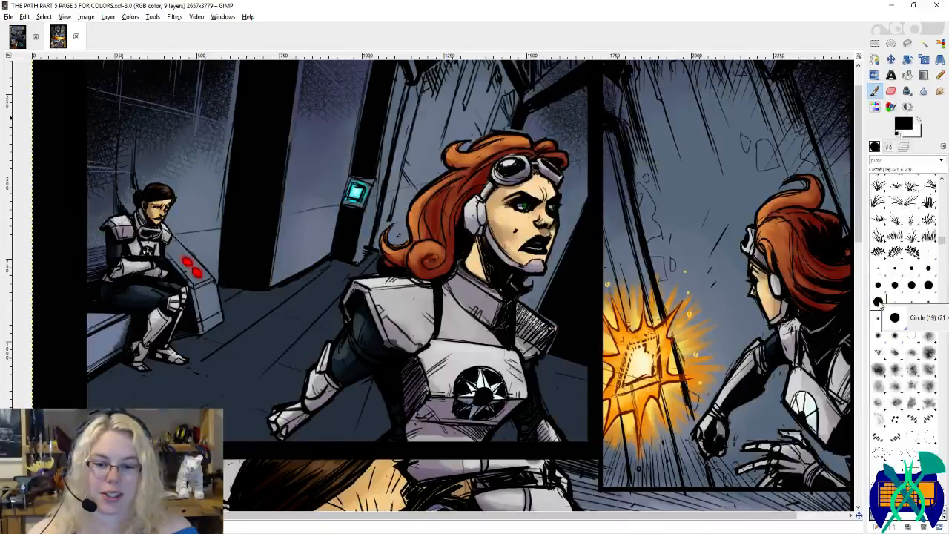
click(889, 148)
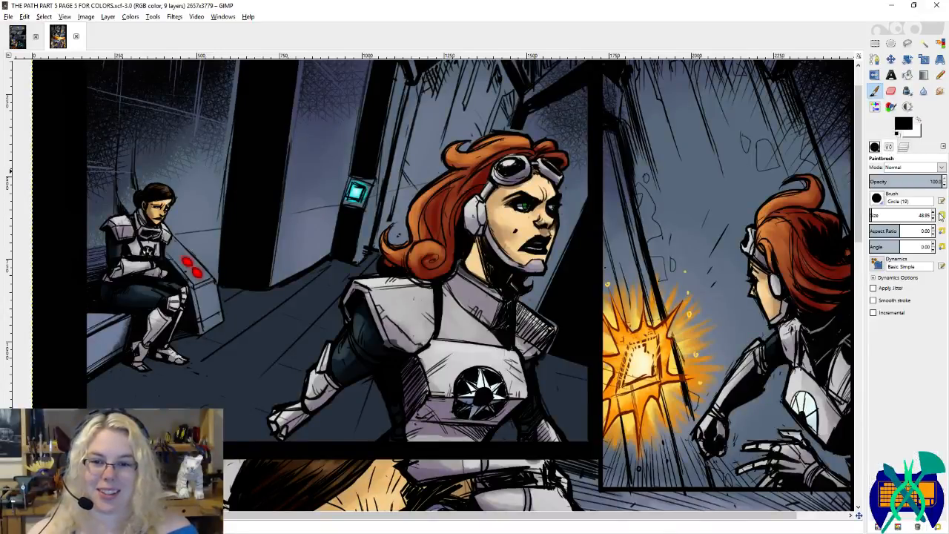
Step: In the Page 6 image, select the man's brown skin areas by color on the flats layer
click(18, 39)
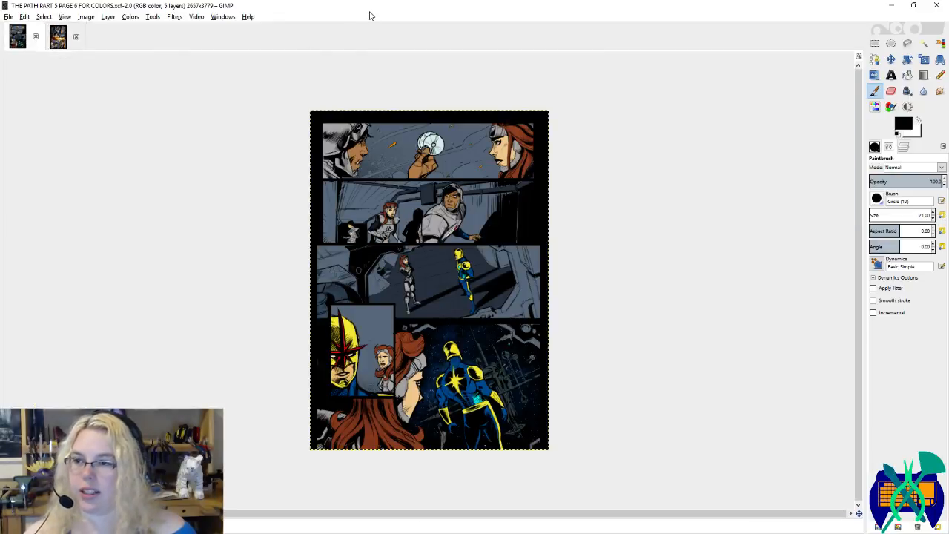
key(shift+u)
scroll(340, 111, up, 1)
scroll(269, 97, up, 1)
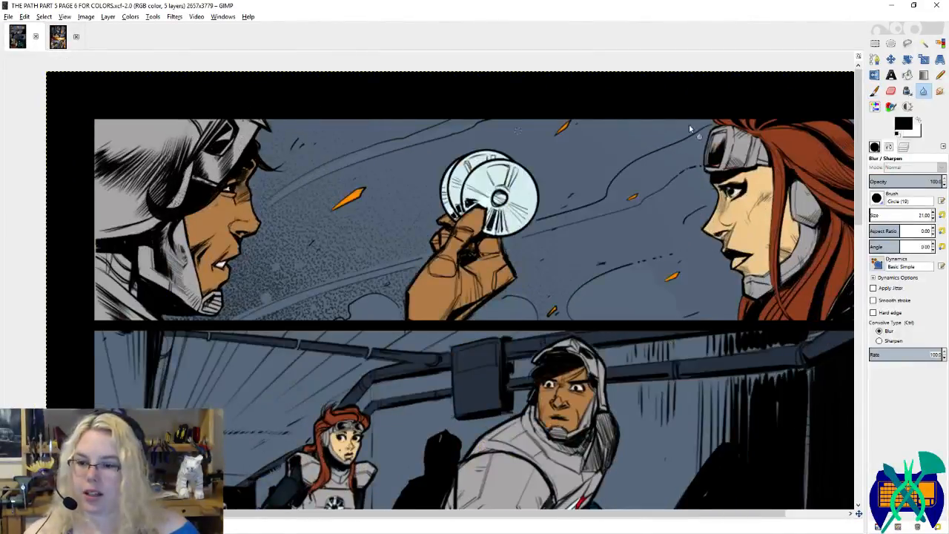
key(ctrl)
click(940, 45)
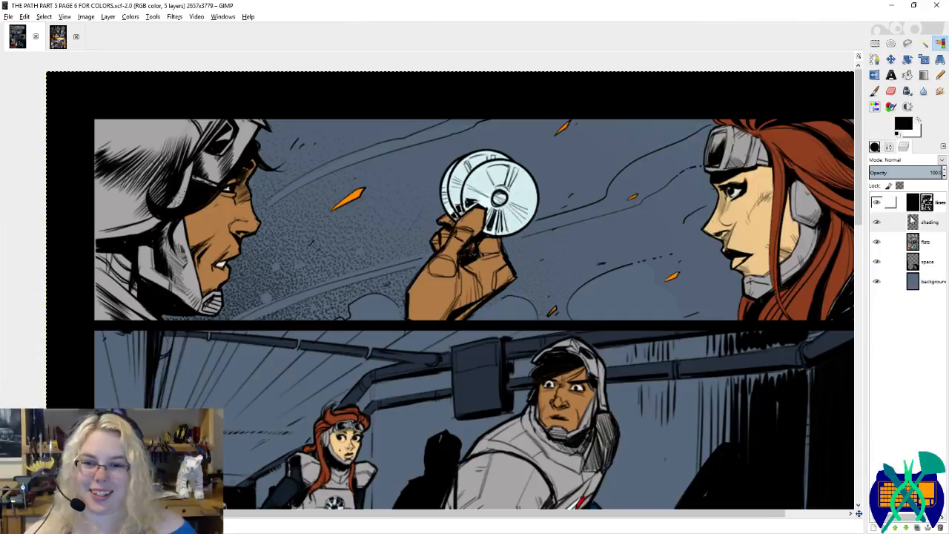
click(917, 239)
key(shift+o)
click(217, 223)
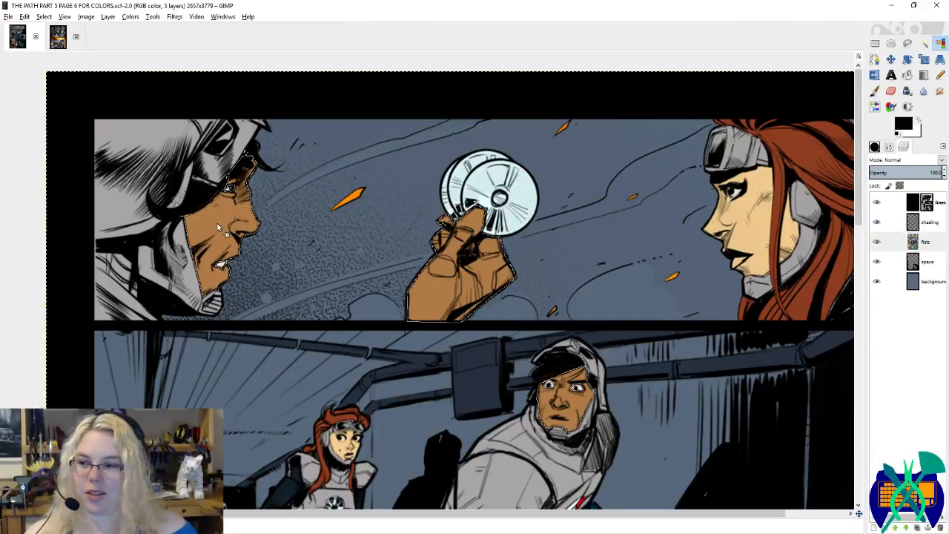
Step: Activate the shading layer for painting and sample the light and dark brown skin tones from the soldier on Page 5
click(917, 221)
key(p)
click(58, 37)
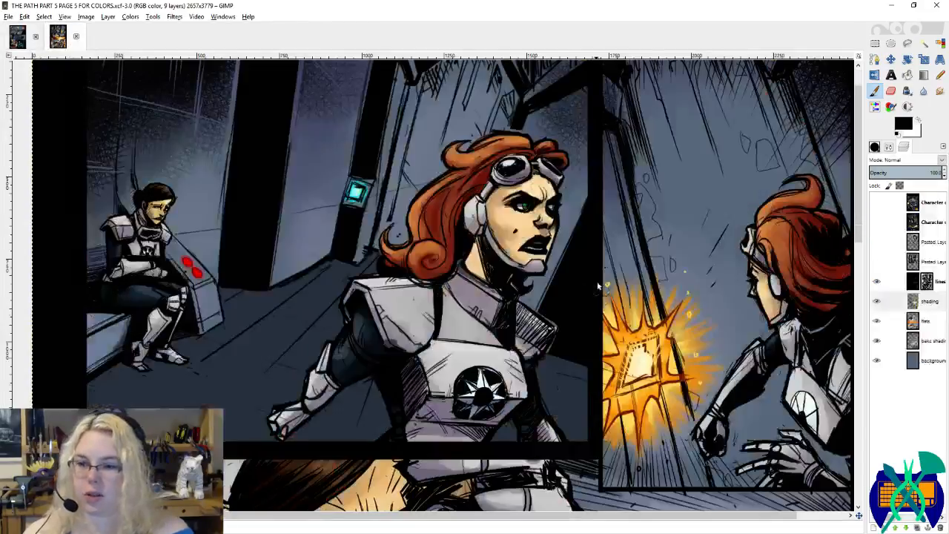
scroll(517, 221, down, 10)
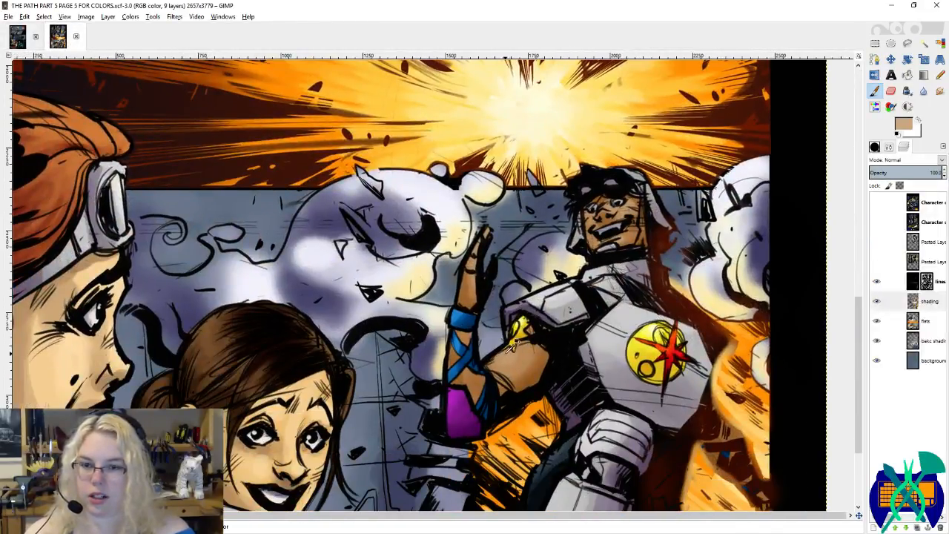
key(x)
ctrl+click(525, 362)
ctrl+click(548, 375)
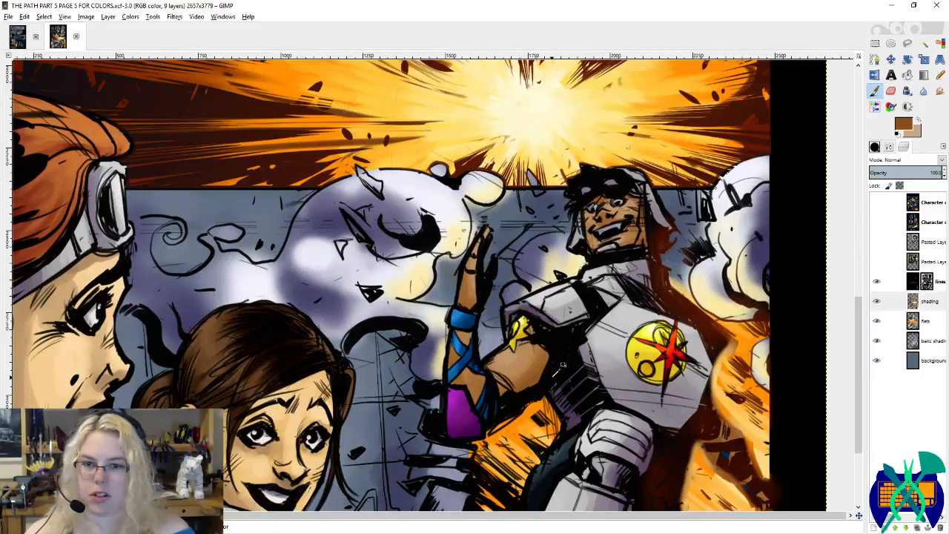
Step: On Page 6, set the brush size to about 55 and paint light and dark skin shading on the hand holding the discs
click(18, 42)
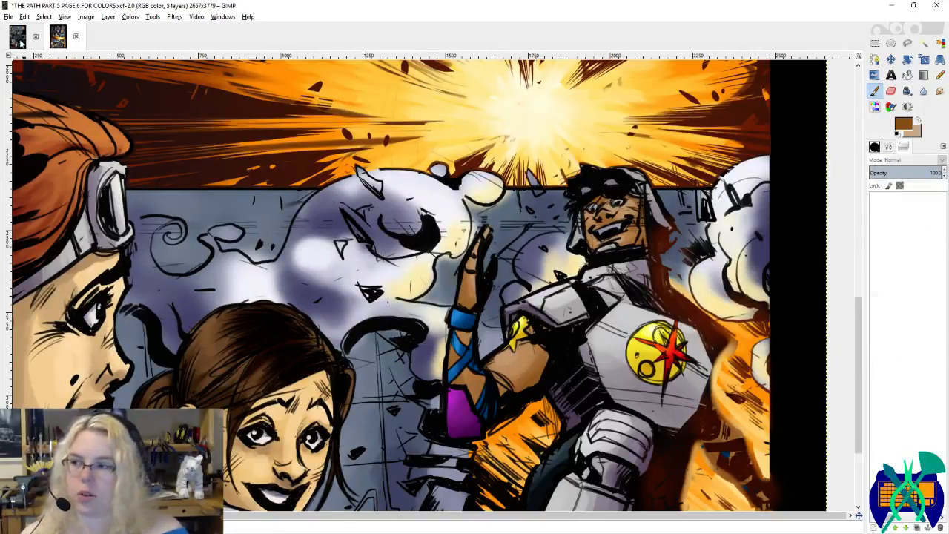
click(888, 148)
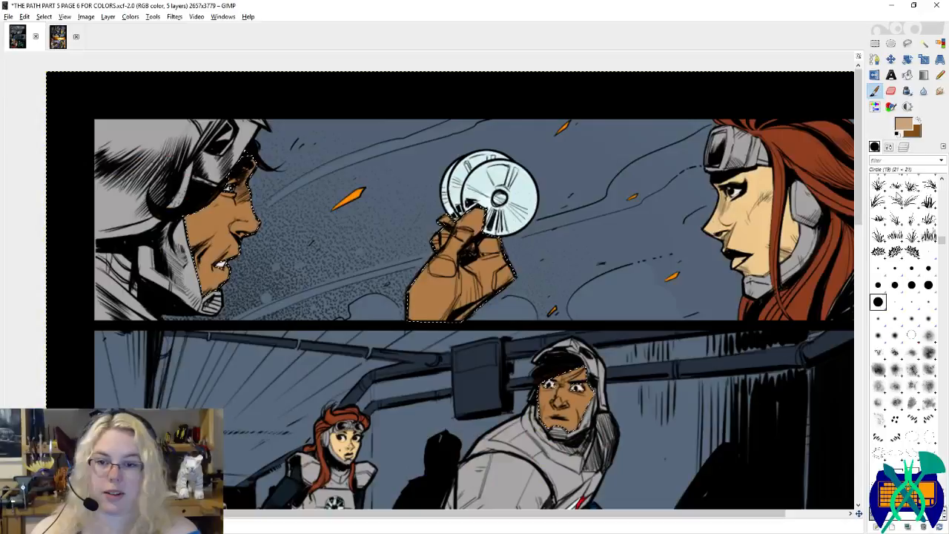
click(874, 147)
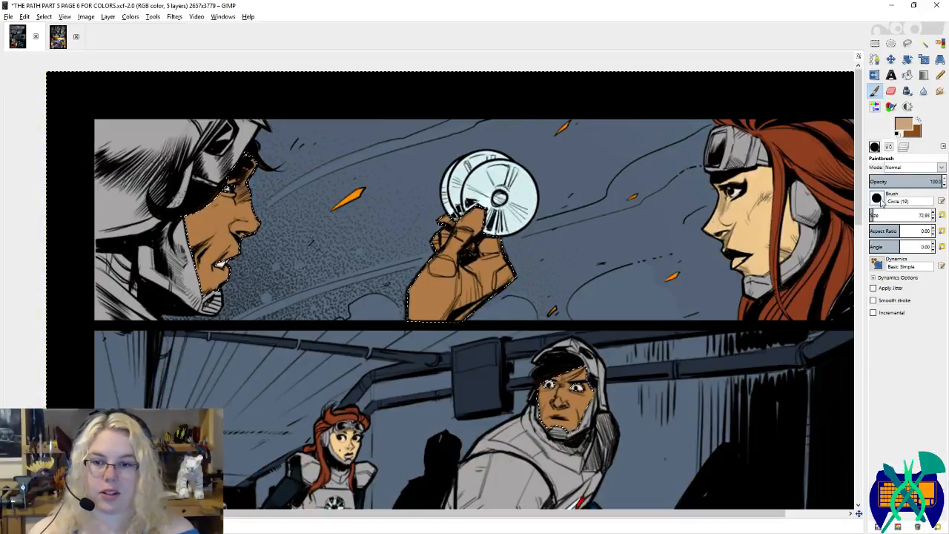
click(873, 212)
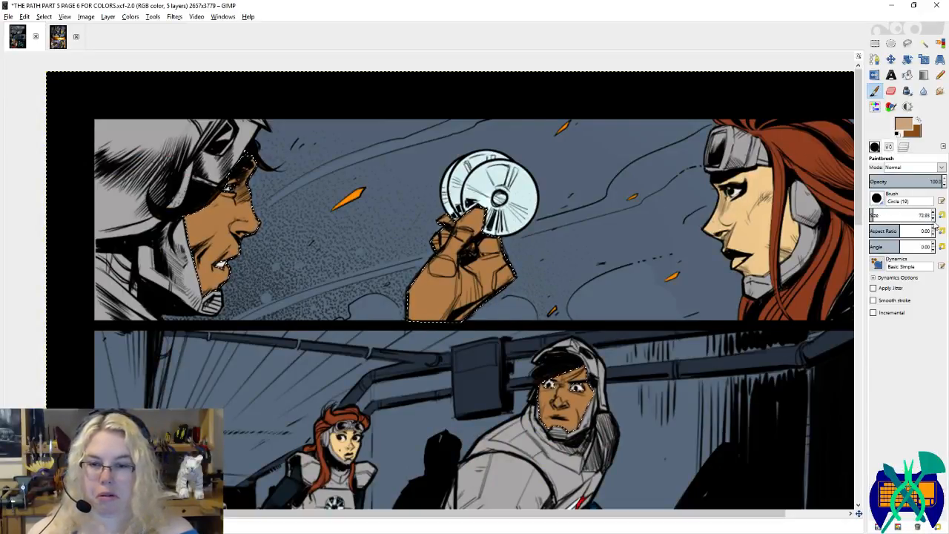
click(932, 219)
click(932, 219)
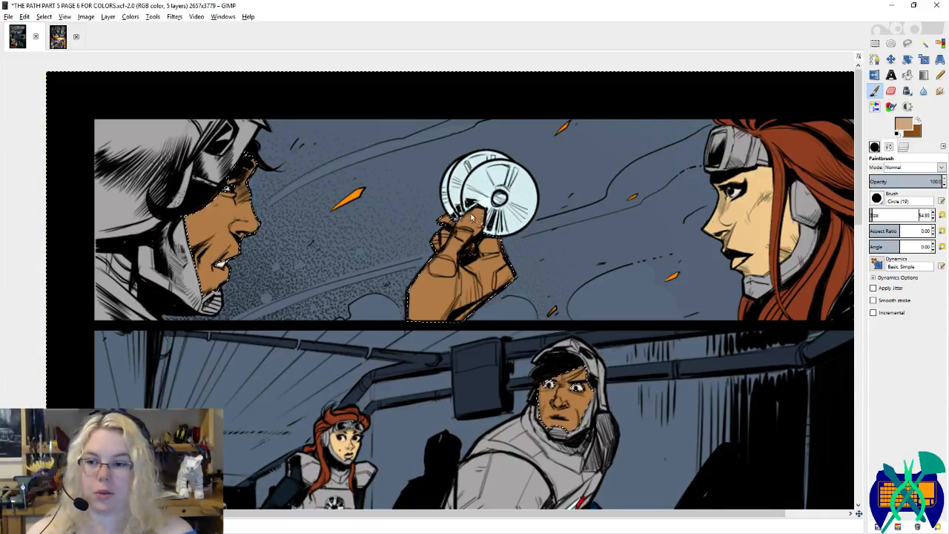
drag(478, 213, 426, 277)
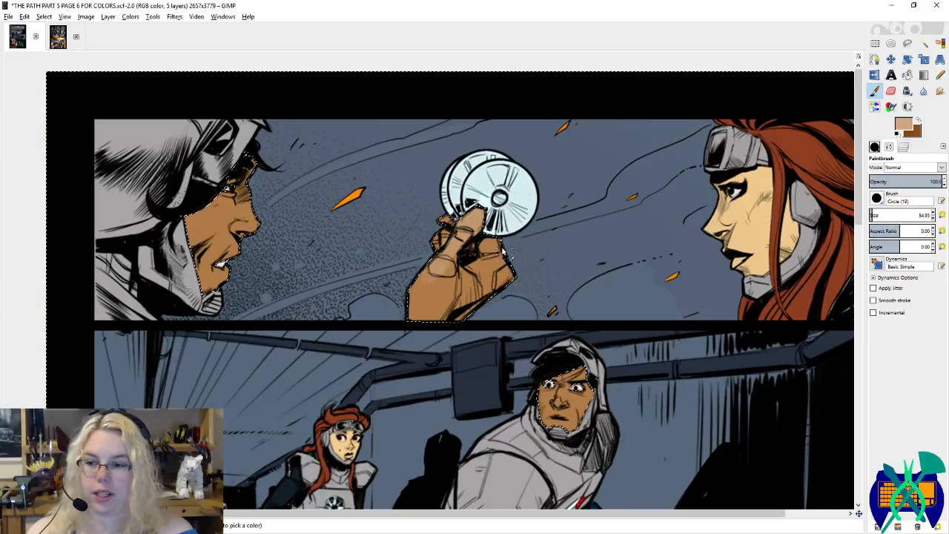
mouse_move(501, 246)
mouse_down()
mouse_move(481, 267)
mouse_move(497, 264)
mouse_move(507, 282)
mouse_move(437, 319)
mouse_move(413, 310)
mouse_move(461, 300)
mouse_move(409, 316)
mouse_move(452, 327)
mouse_up()
ctrl+click(498, 269)
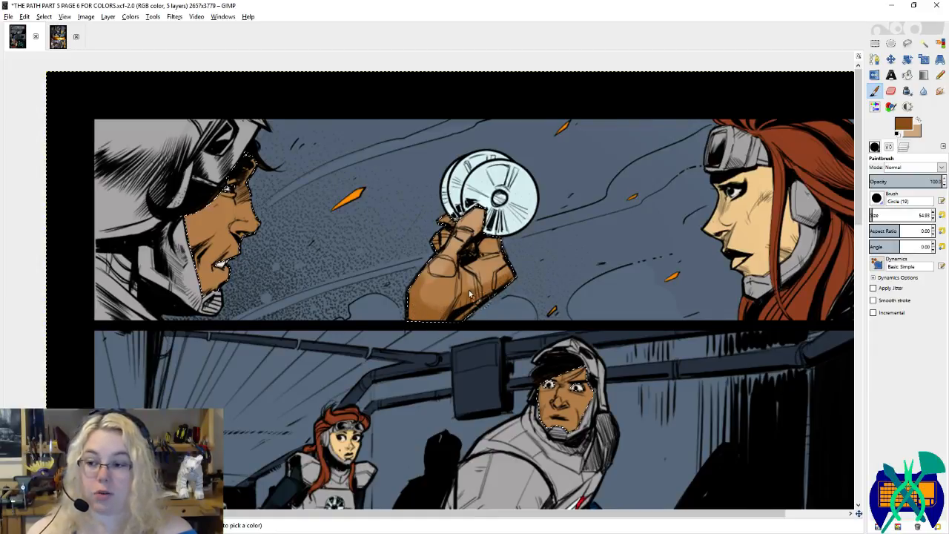
Step: Reset the brush size to 21 and paint light skin highlights on the nose of the man in the first panel
drag(323, 247, 412, 282)
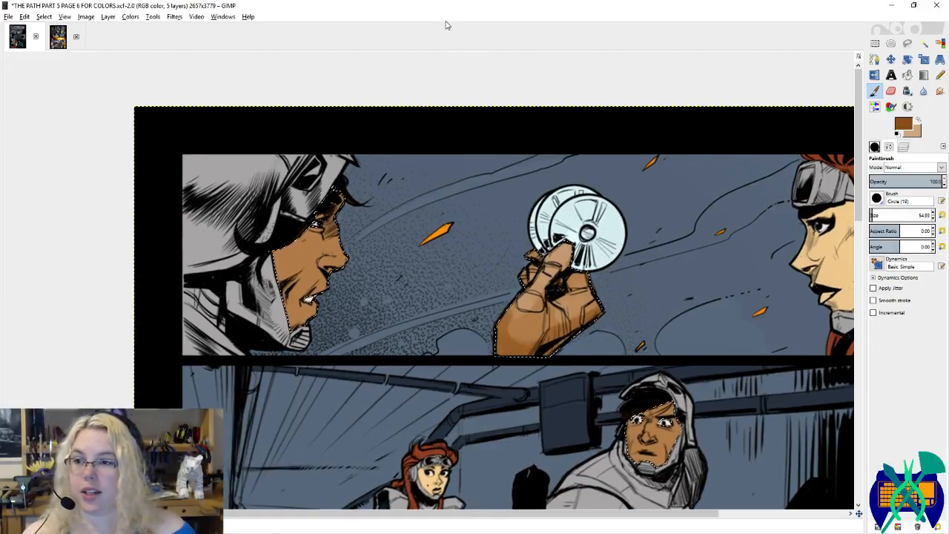
key(shift+o)
key(d)
scroll(293, 235, up, 2)
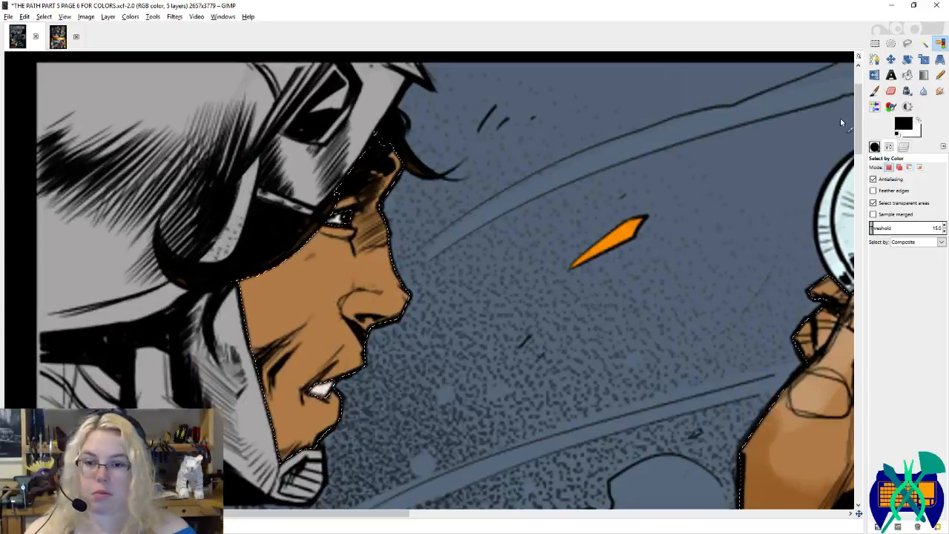
click(874, 91)
click(940, 215)
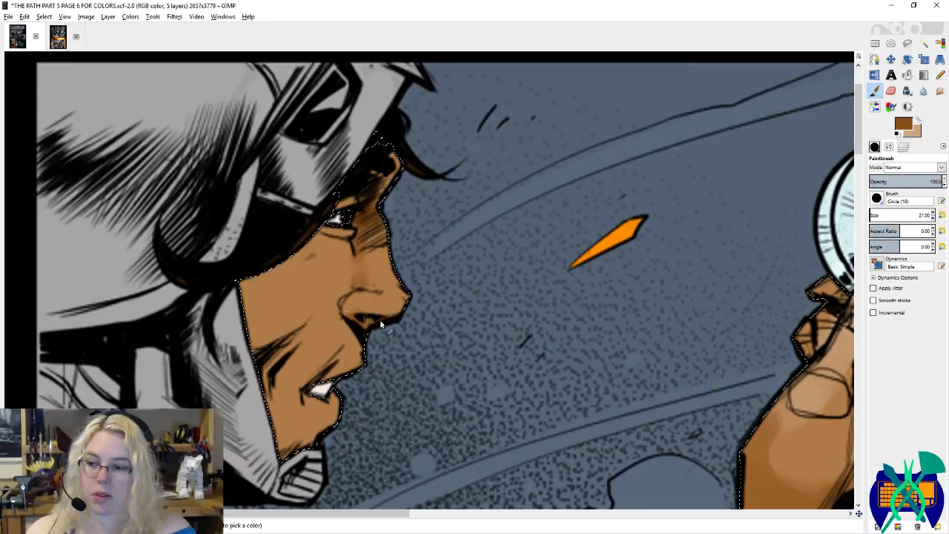
ctrl+click(383, 297)
click(367, 301)
key(x)
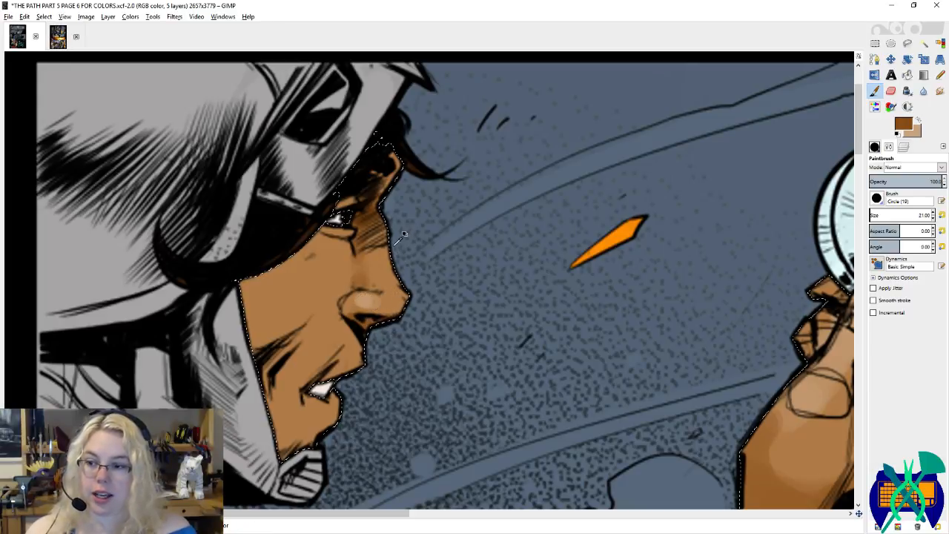
ctrl+click(392, 237)
drag(386, 236, 382, 265)
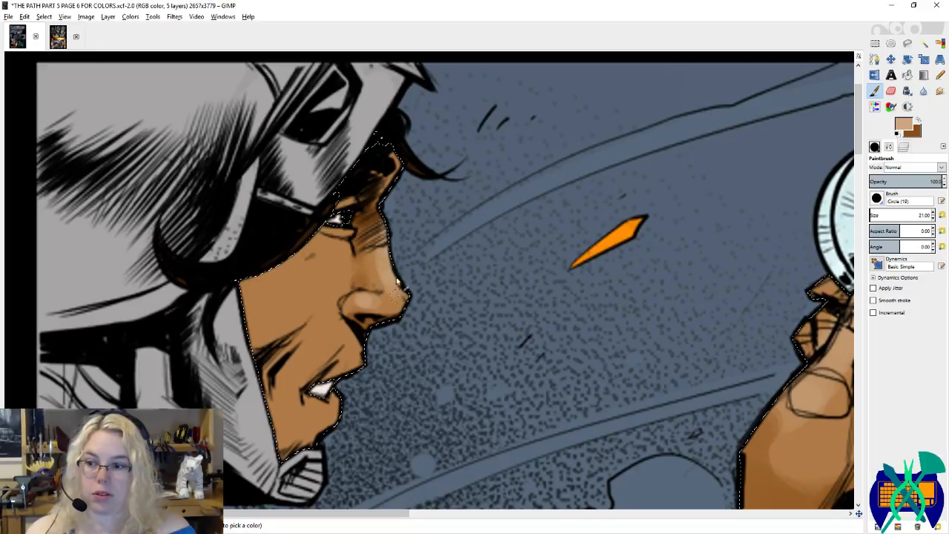
Step: Paint light skin highlights on the man's cheek, below the eye and around the mouth and chin
scroll(415, 273, left, 2)
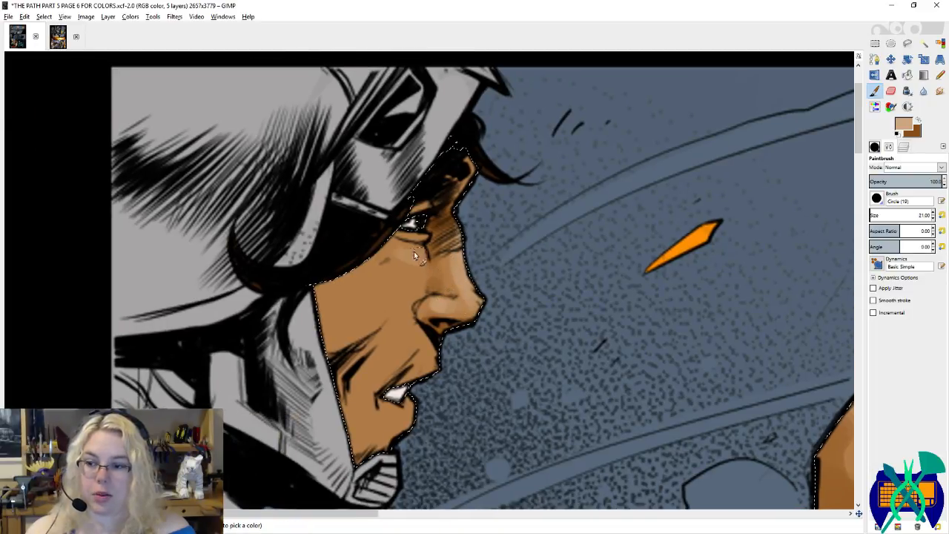
drag(407, 279, 389, 266)
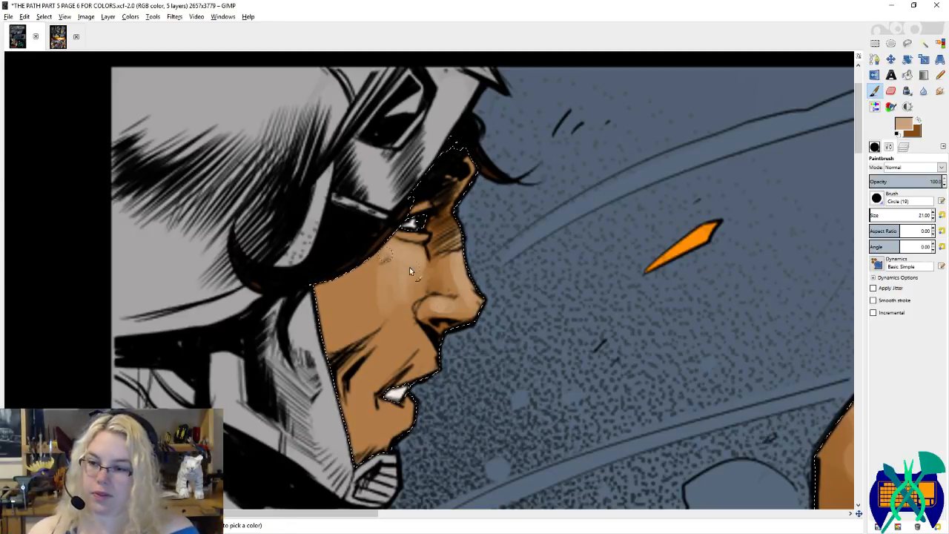
mouse_move(408, 268)
mouse_down()
mouse_move(391, 303)
mouse_move(429, 270)
mouse_up()
key(x)
key(x)
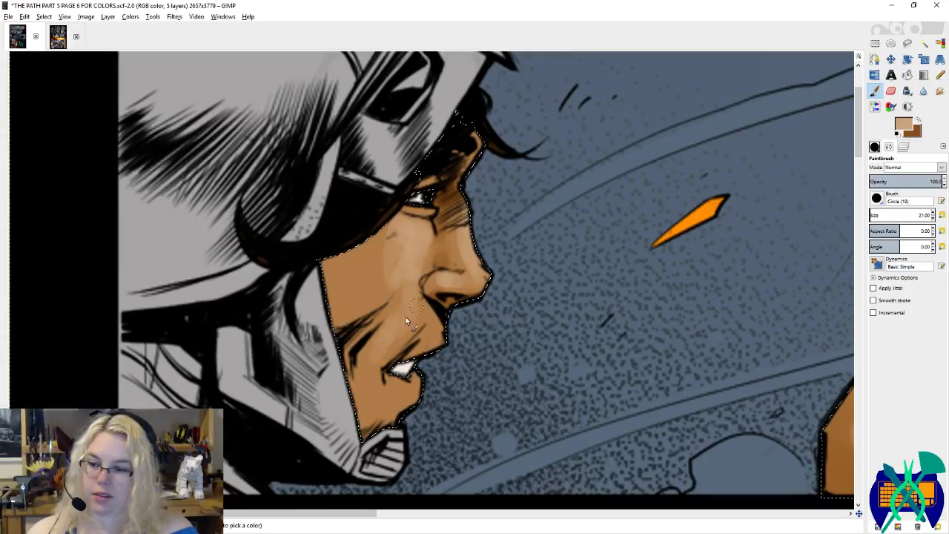
mouse_move(410, 375)
mouse_down()
mouse_move(452, 360)
mouse_move(437, 336)
mouse_move(440, 348)
mouse_move(410, 338)
mouse_move(436, 348)
mouse_up()
Step: Paint dark brown shadows on the man's cheek, along the jaw and beside the nose bridge
key(x)
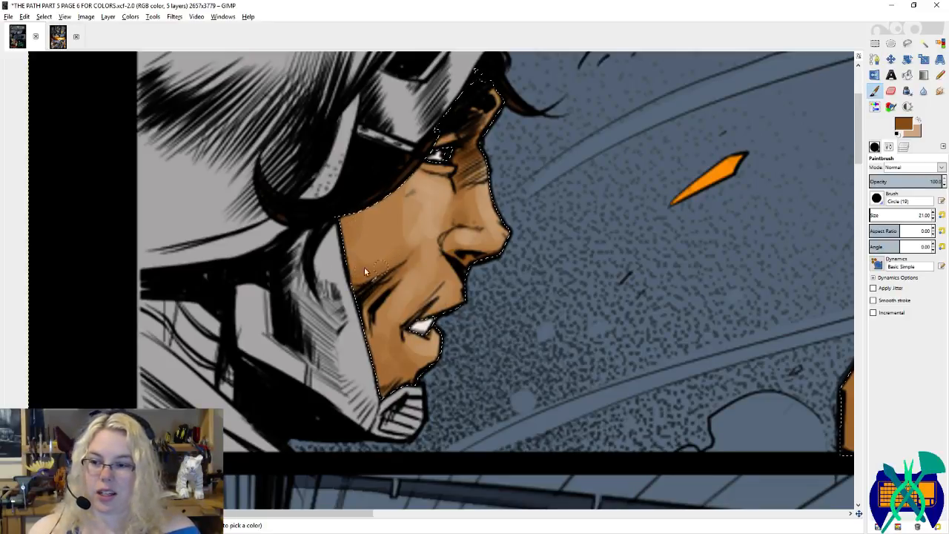
scroll(410, 196, up, 3)
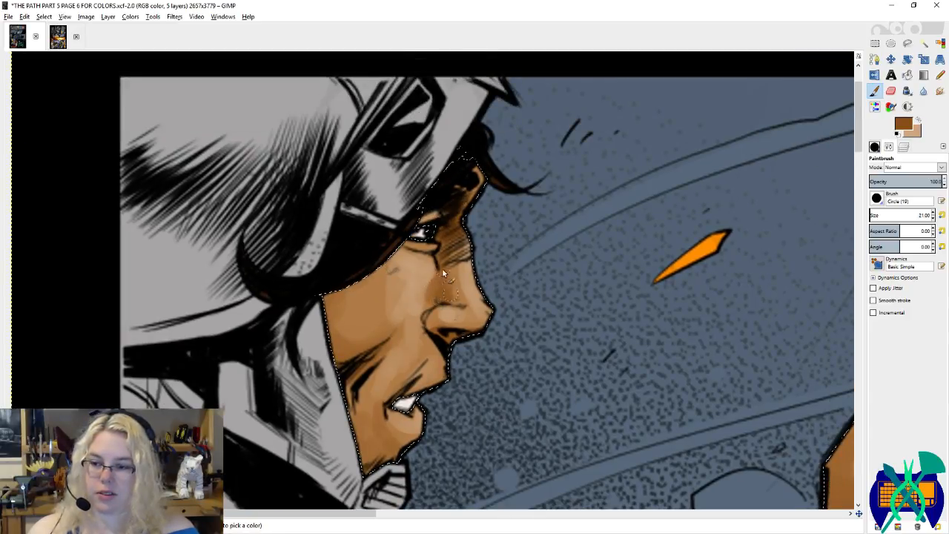
scroll(432, 334, down, 3)
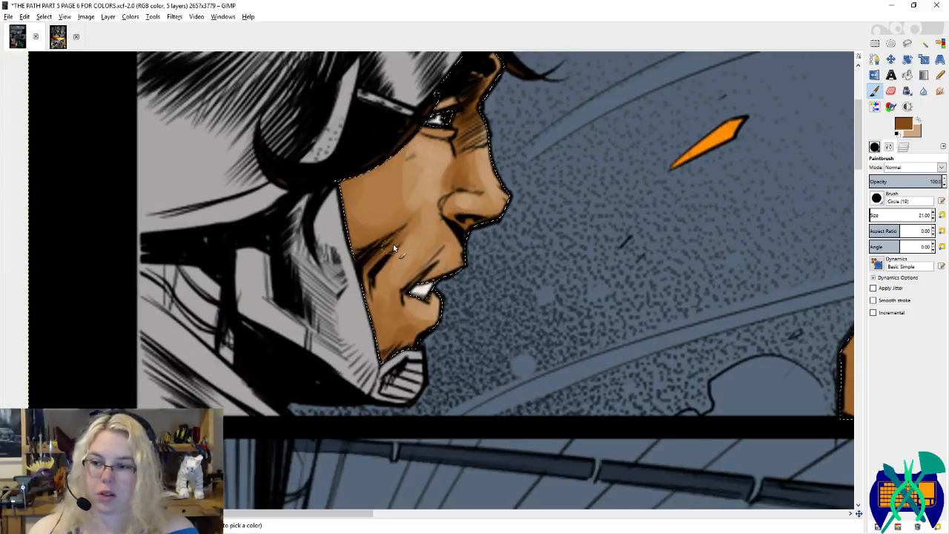
scroll(499, 233, right, 8)
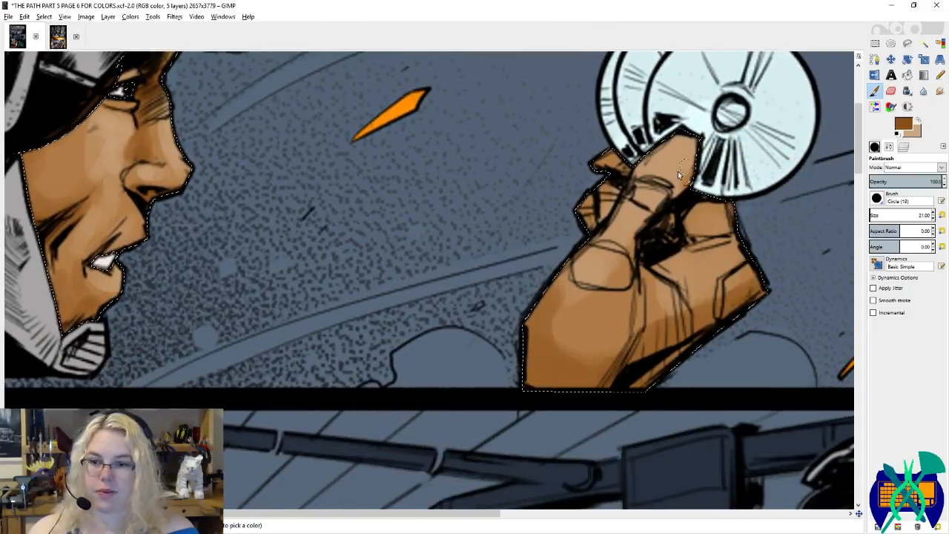
Step: Add light skin highlights along the thumb of the hand holding the discs
key(x)
drag(677, 171, 631, 211)
scroll(296, 170, down, 4)
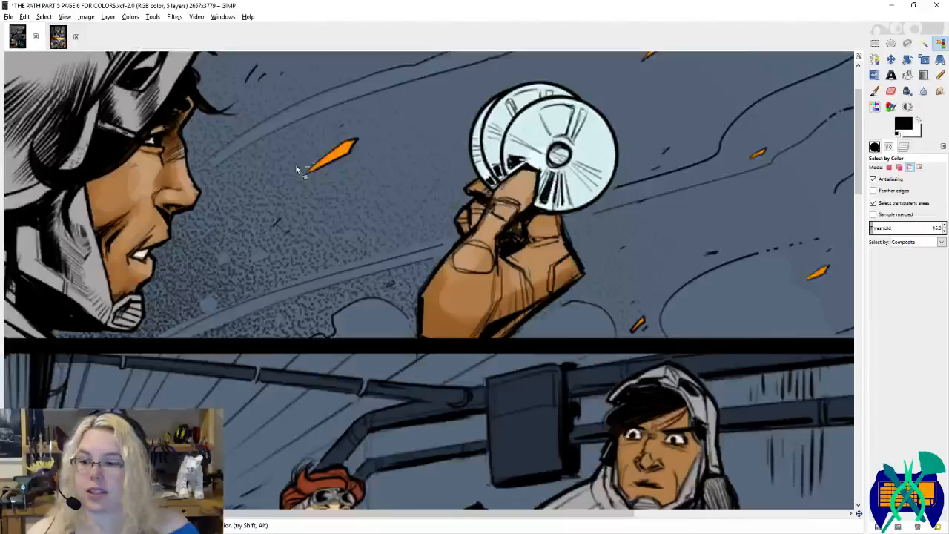
Step: Save the Page 6 image and look over the page's remaining panels
key(ctrl+s)
scroll(295, 164, down, 5)
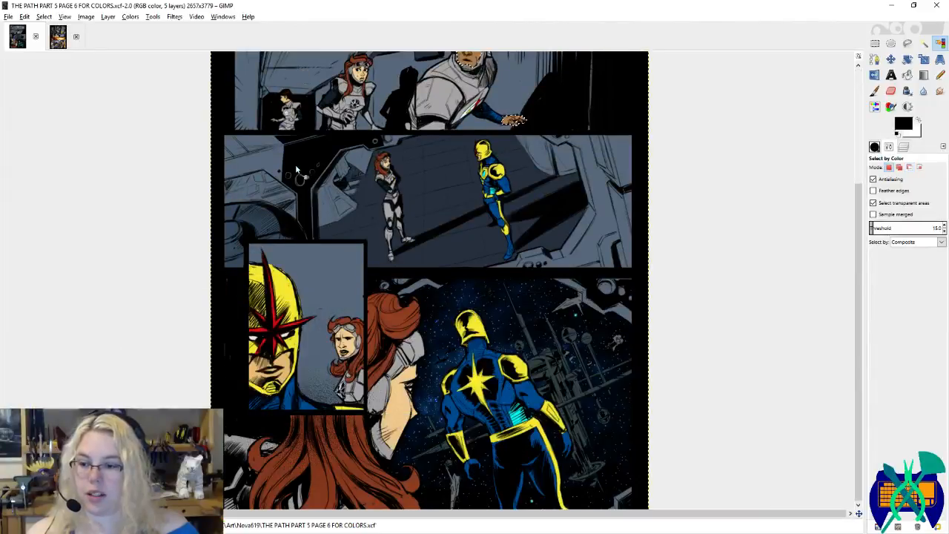
scroll(295, 163, up, 4)
scroll(389, 96, up, 4)
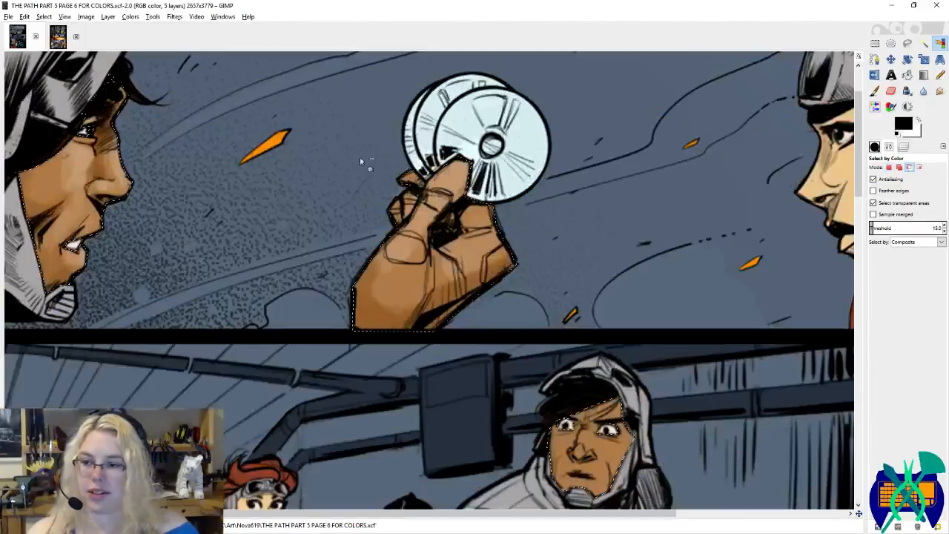
Step: Paint dark brown shadows between the fingers and along the lower edge of the hand holding the discs
key(p)
key(x)
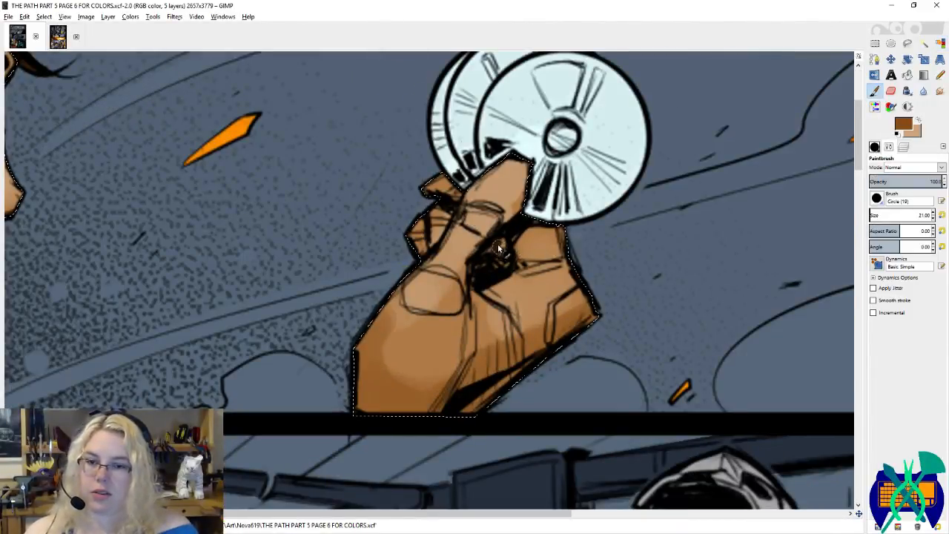
mouse_move(497, 243)
mouse_down()
mouse_move(491, 266)
mouse_move(520, 258)
mouse_up()
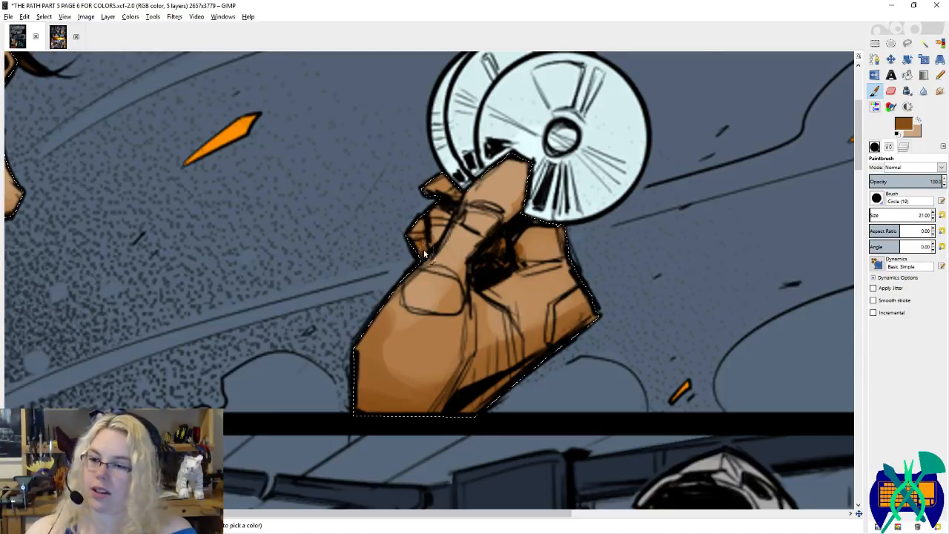
drag(441, 368, 516, 309)
Step: Paint light skin highlights on the cheeks of the hooded man's face in the second panel
scroll(516, 312, down, 5)
scroll(516, 312, right, 5)
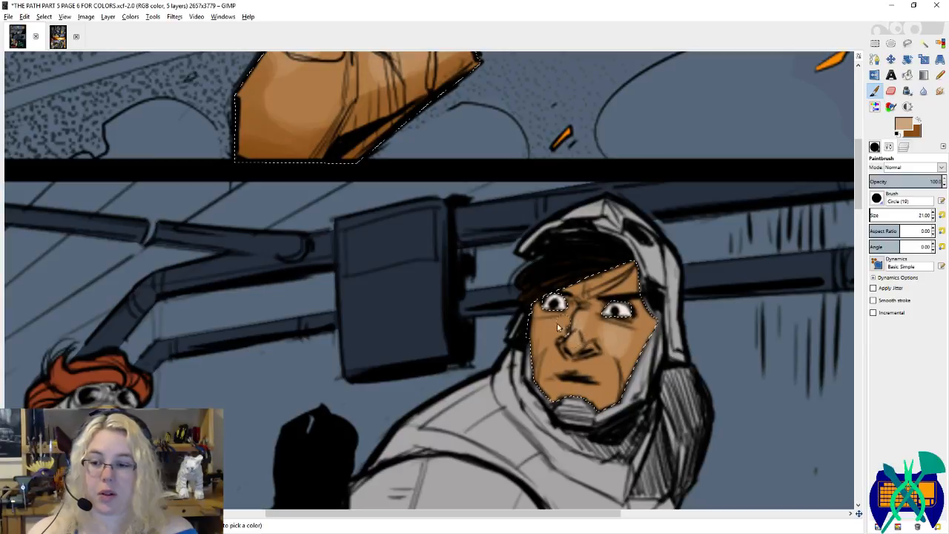
drag(561, 327, 545, 331)
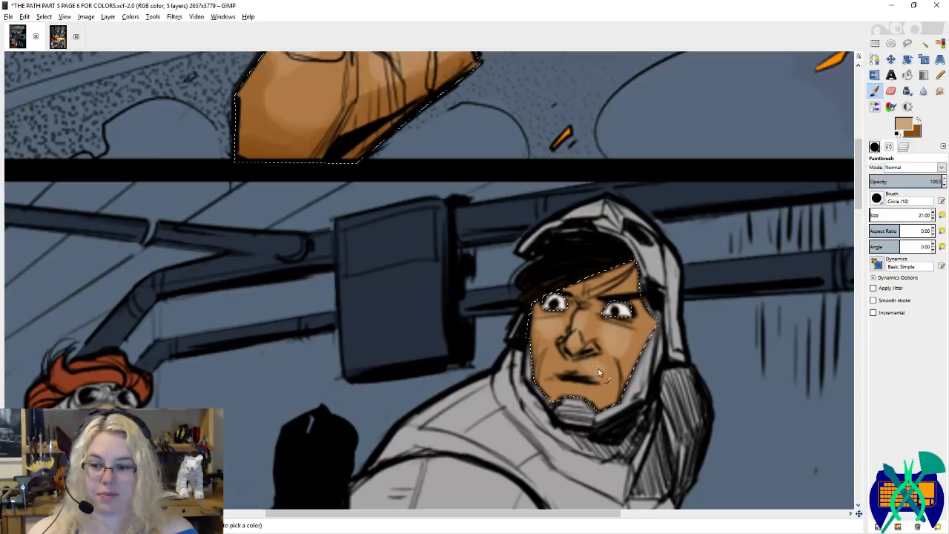
Step: Paint dark brown shadows on the hooded man's forehead, around his eye and along his cheek and jaw
key(x)
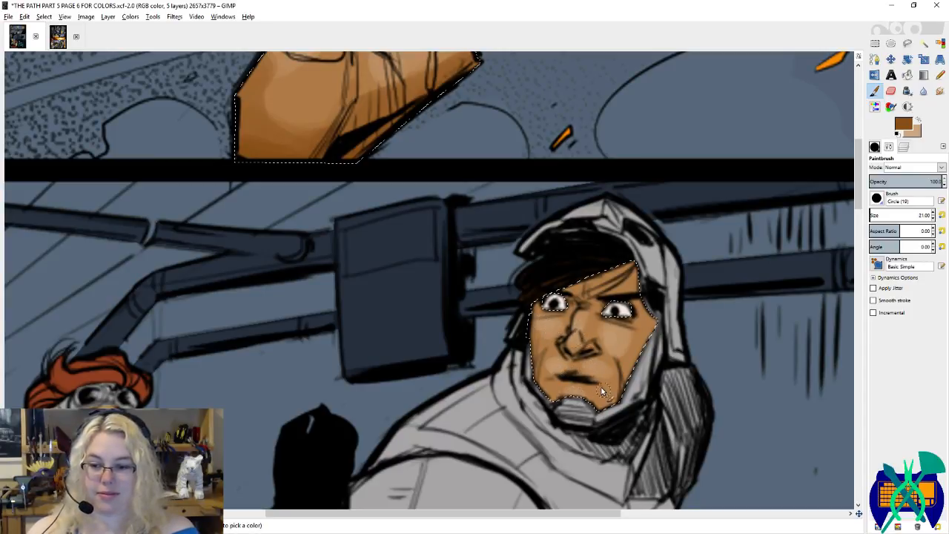
mouse_move(615, 380)
mouse_down()
mouse_move(655, 299)
mouse_move(647, 320)
mouse_move(638, 265)
mouse_move(587, 274)
mouse_up()
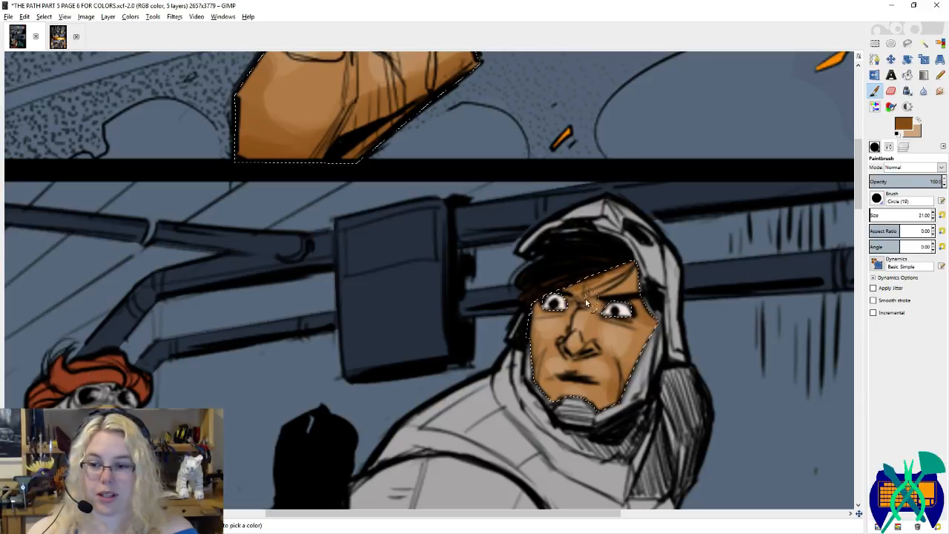
mouse_move(528, 349)
mouse_down()
mouse_move(533, 372)
mouse_move(548, 349)
mouse_move(541, 389)
mouse_move(544, 381)
mouse_move(554, 397)
mouse_move(601, 402)
mouse_up()
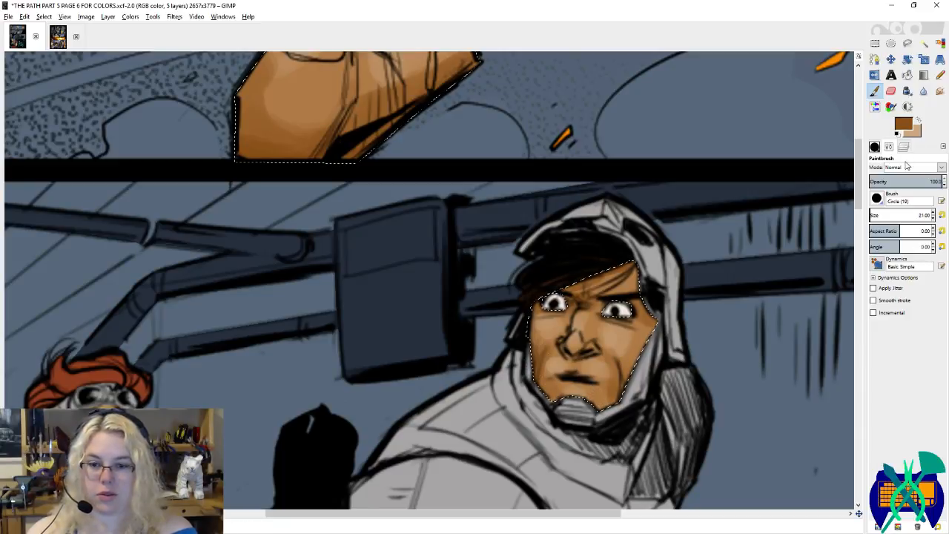
key(shift+ctrl+b)
key(x)
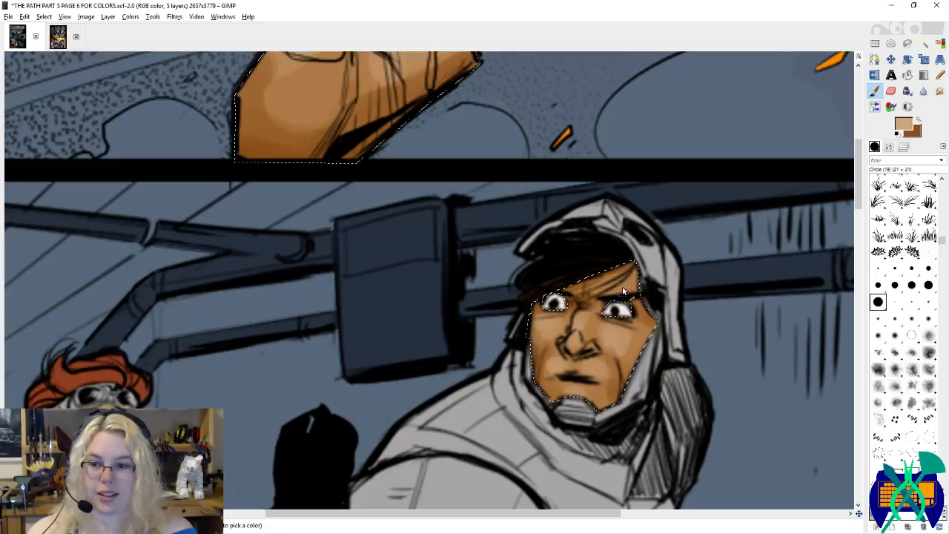
key(x)
mouse_move(600, 302)
mouse_down()
mouse_move(617, 319)
mouse_move(636, 315)
mouse_up()
key(x)
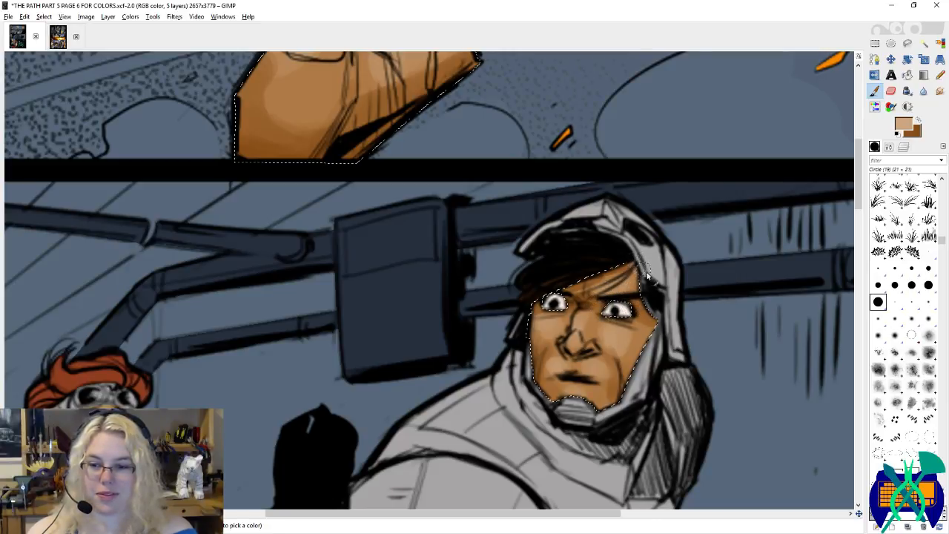
mouse_move(588, 275)
mouse_down()
mouse_move(645, 265)
mouse_move(650, 256)
mouse_move(632, 272)
mouse_move(594, 266)
mouse_move(664, 278)
mouse_move(624, 269)
mouse_move(645, 268)
mouse_move(594, 283)
mouse_move(639, 288)
mouse_move(572, 273)
mouse_up()
key(ctrl+z)
key(x)
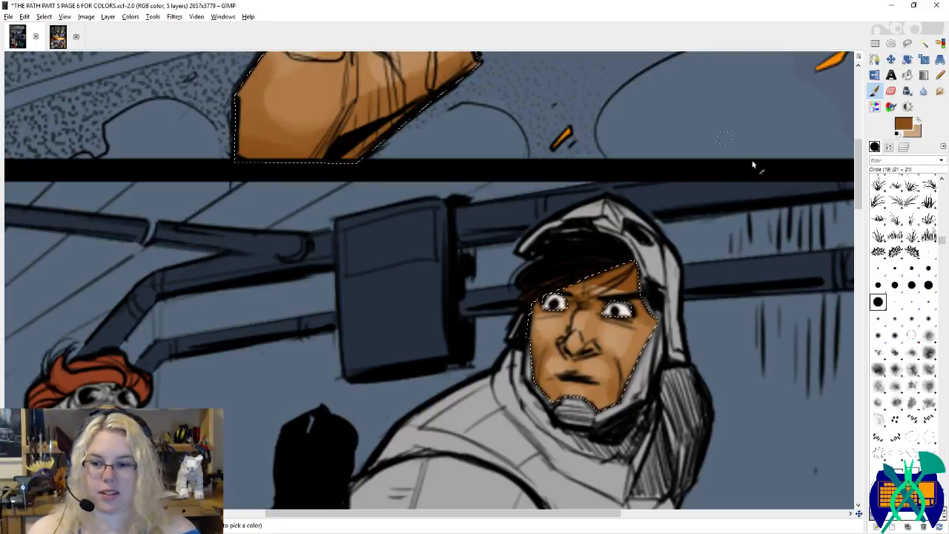
Step: Choose the Circle (01) brush and add fine light touches along the bridge of the hooded man's nose
click(929, 252)
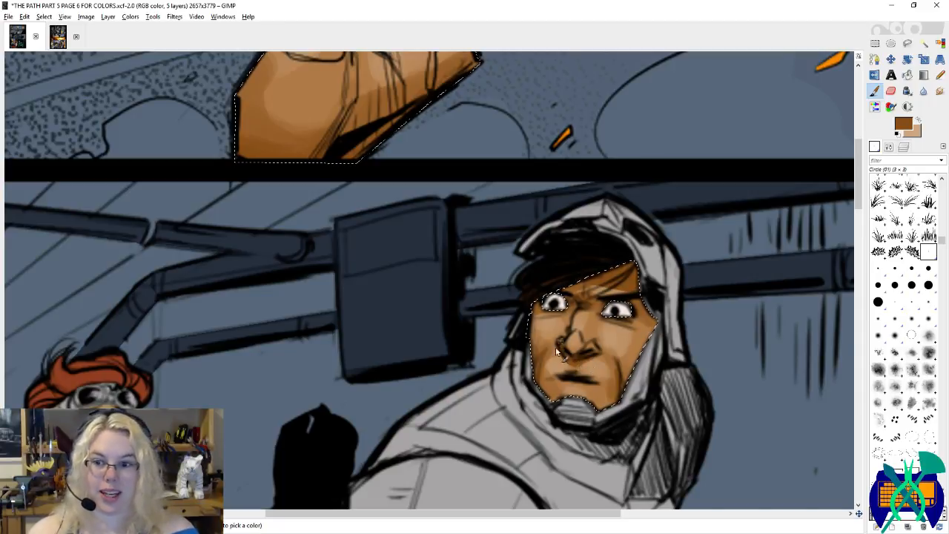
ctrl+click(585, 312)
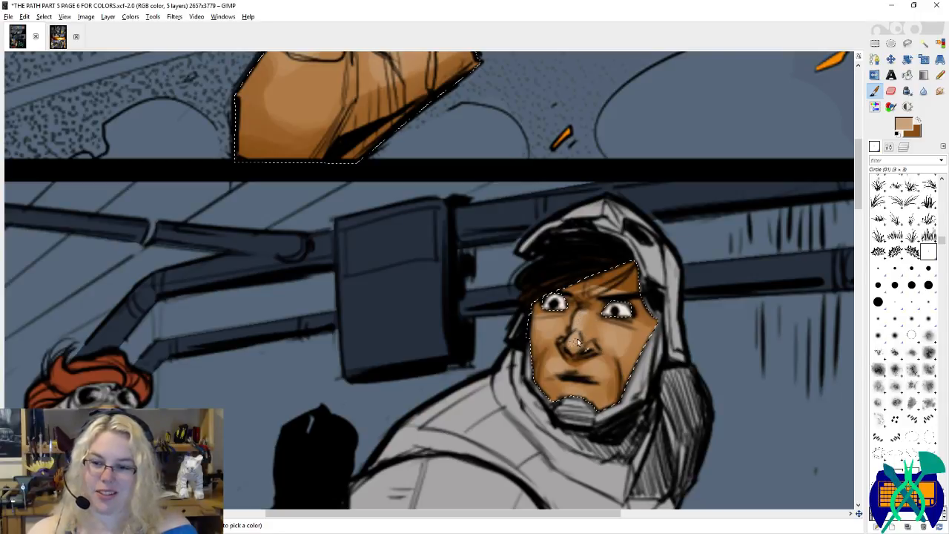
key(x)
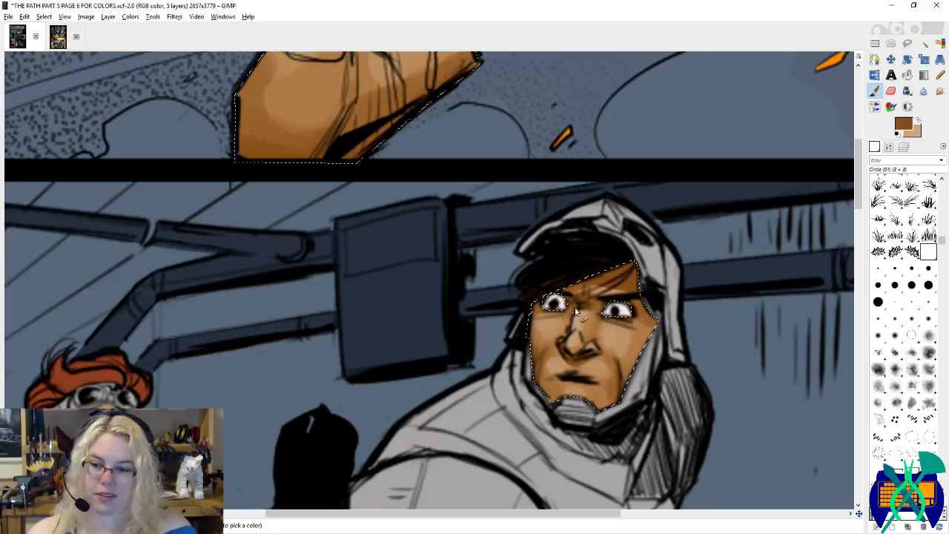
Step: Switch back to the Circle (19) brush and look over the shaded hand and face on page 6
scroll(537, 387, down, 3)
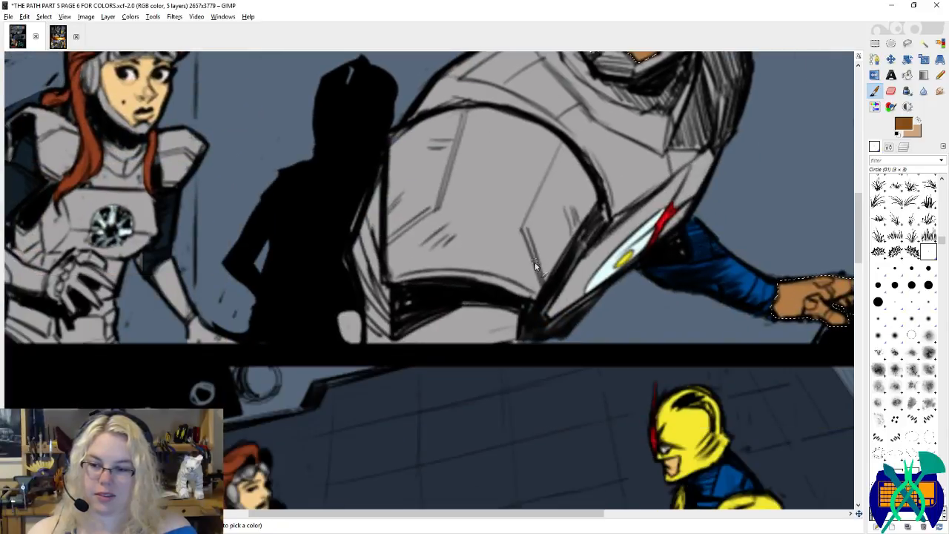
scroll(563, 296, right, 1)
click(878, 302)
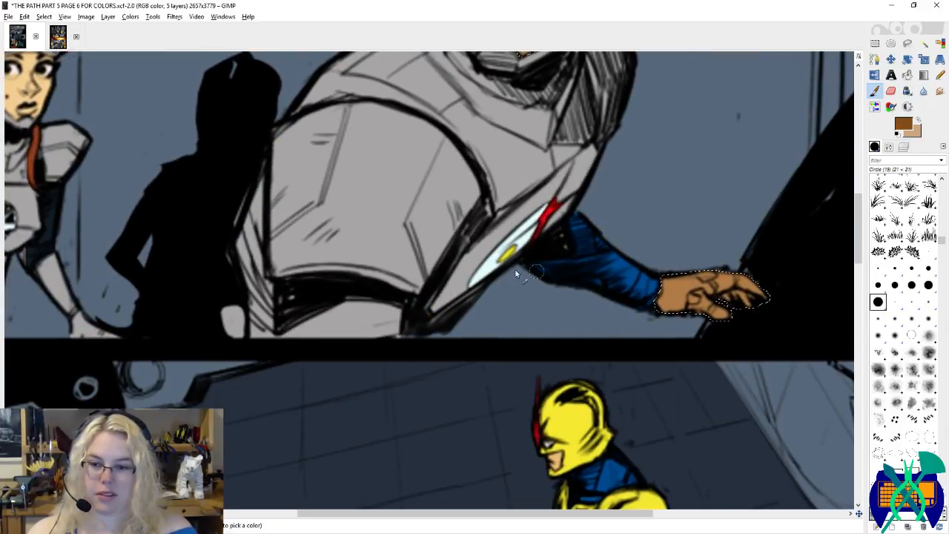
drag(514, 268, 804, 483)
drag(539, 87, 752, 504)
scroll(646, 295, down, 2)
scroll(584, 330, right, 4)
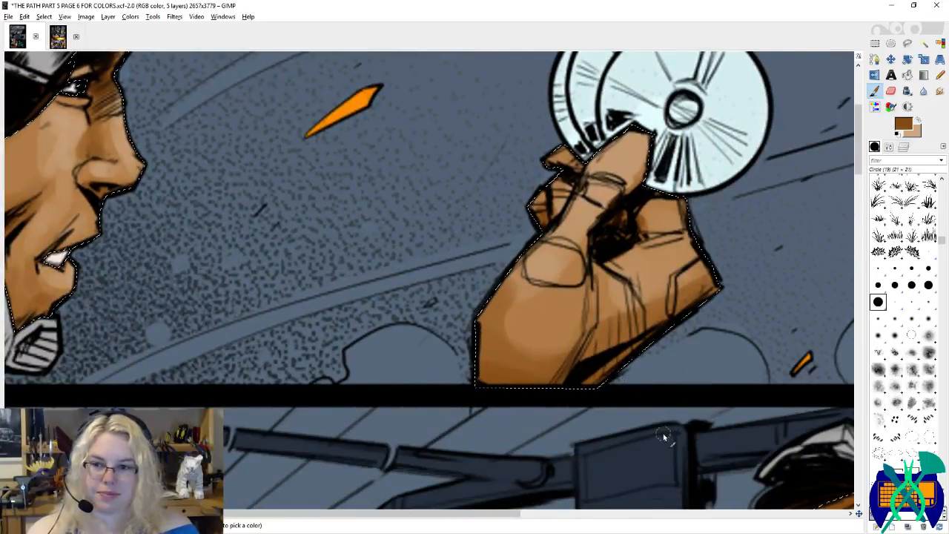
scroll(657, 428, down, 3)
scroll(658, 428, right, 4)
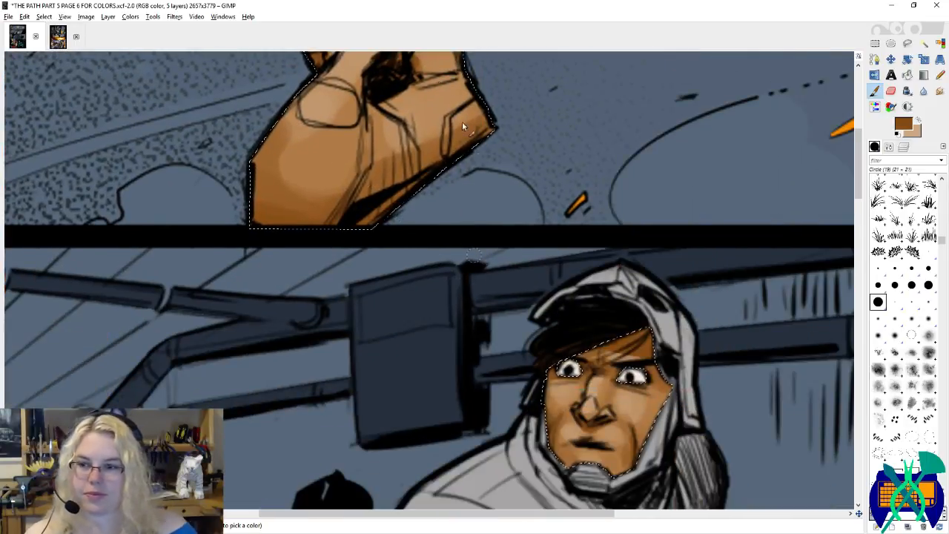
Step: Compare the man's raised hand on the finished page 5 with his hands on page 6, showing the layer list
click(54, 32)
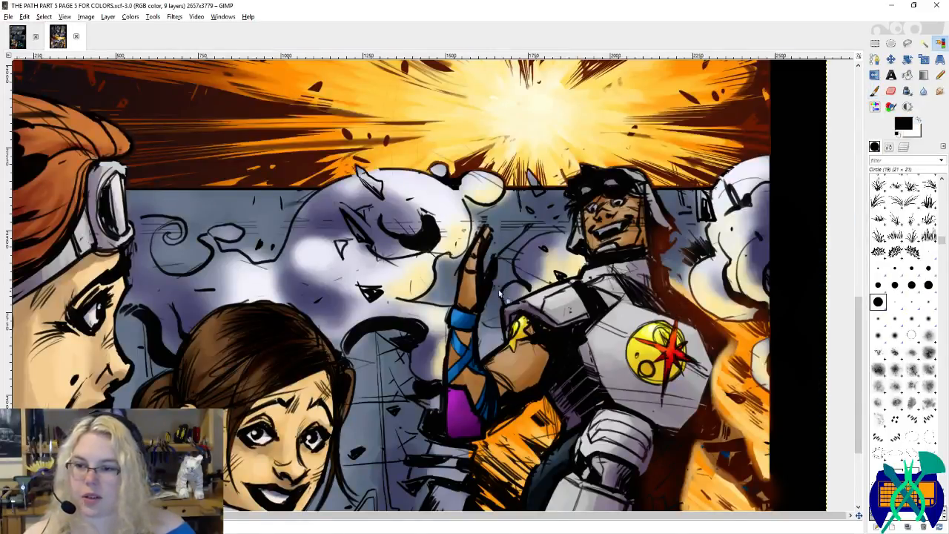
scroll(459, 226, down, 3)
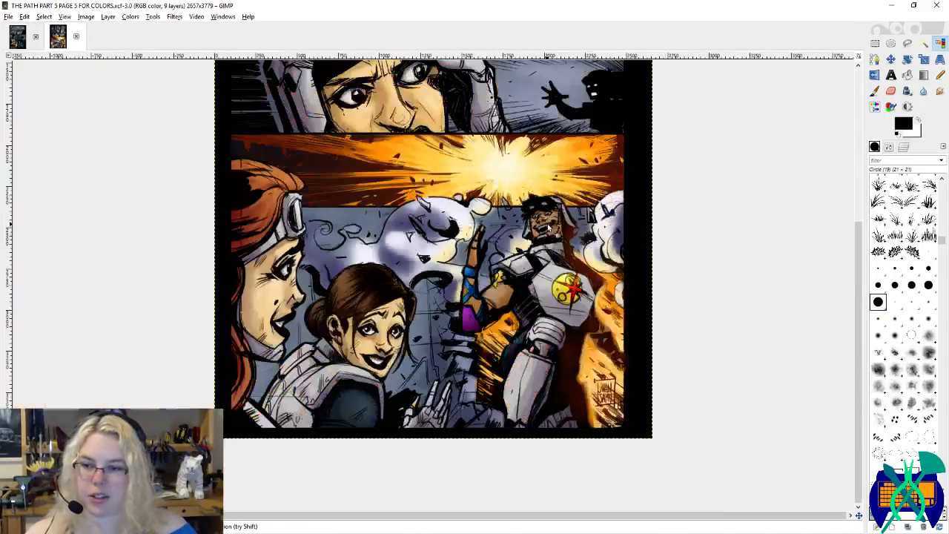
click(12, 30)
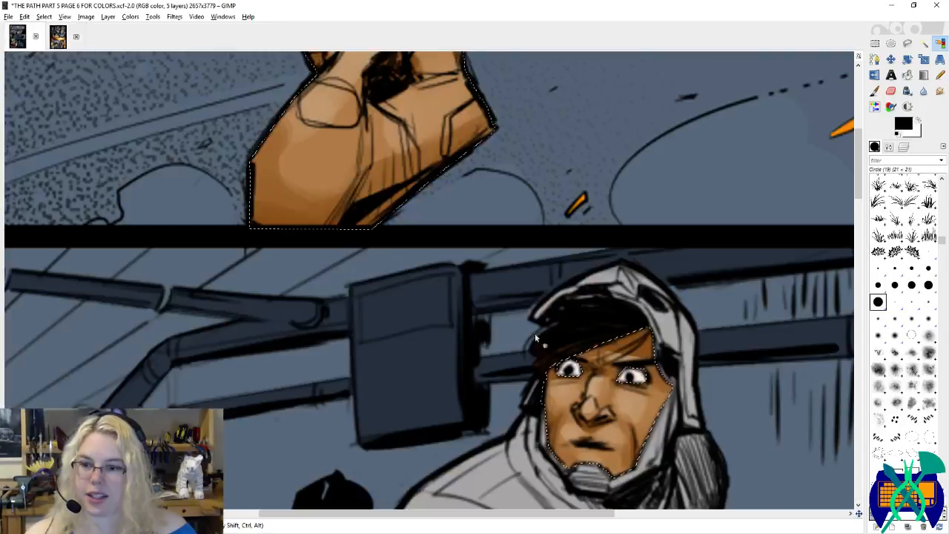
scroll(556, 317, down, 6)
scroll(556, 316, right, 3)
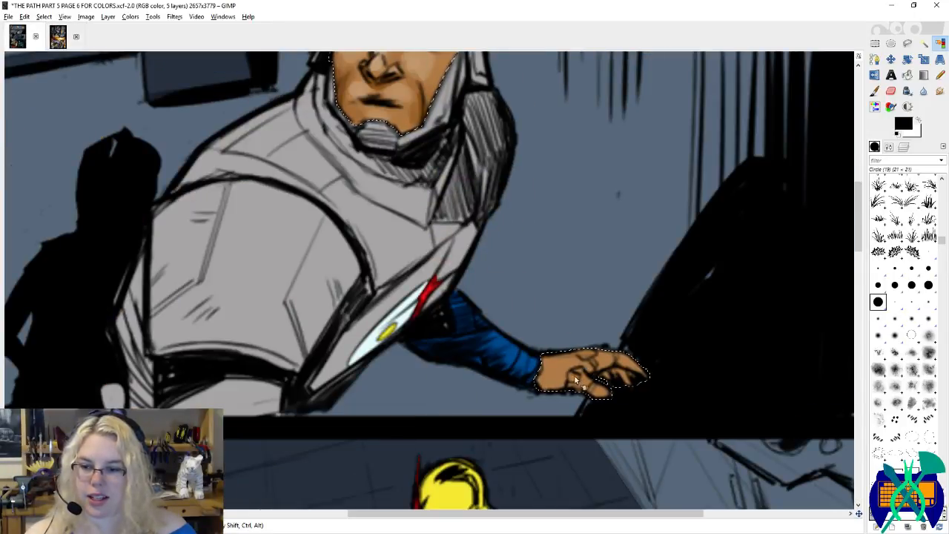
scroll(579, 378, down, 3)
scroll(616, 297, down, 3)
scroll(616, 297, up, 5)
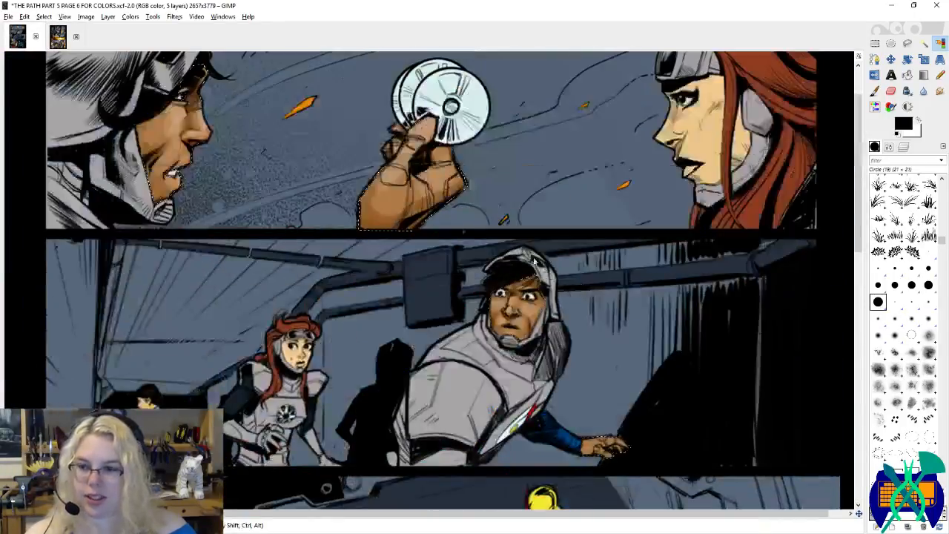
click(57, 36)
scroll(519, 230, up, 2)
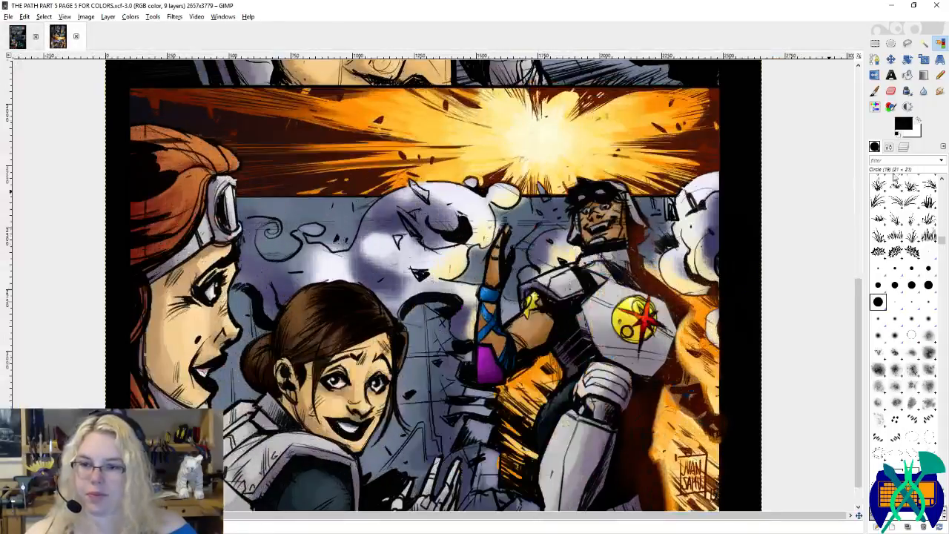
click(903, 147)
scroll(563, 285, up, 2)
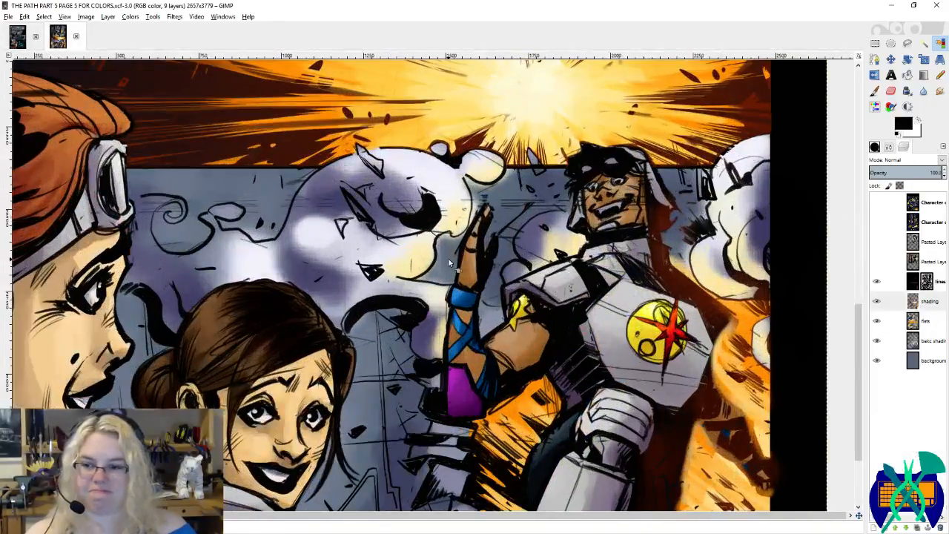
scroll(448, 260, down, 3)
scroll(449, 261, up, 2)
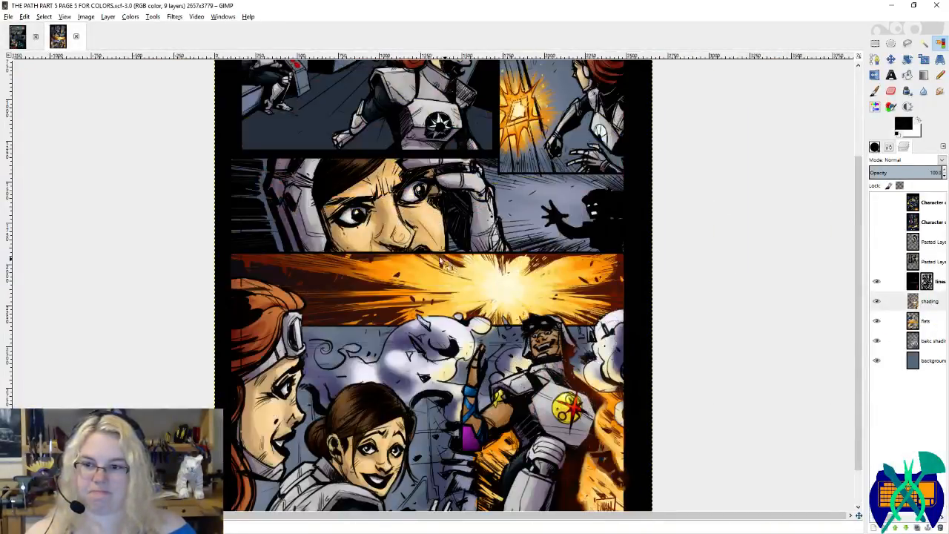
click(16, 37)
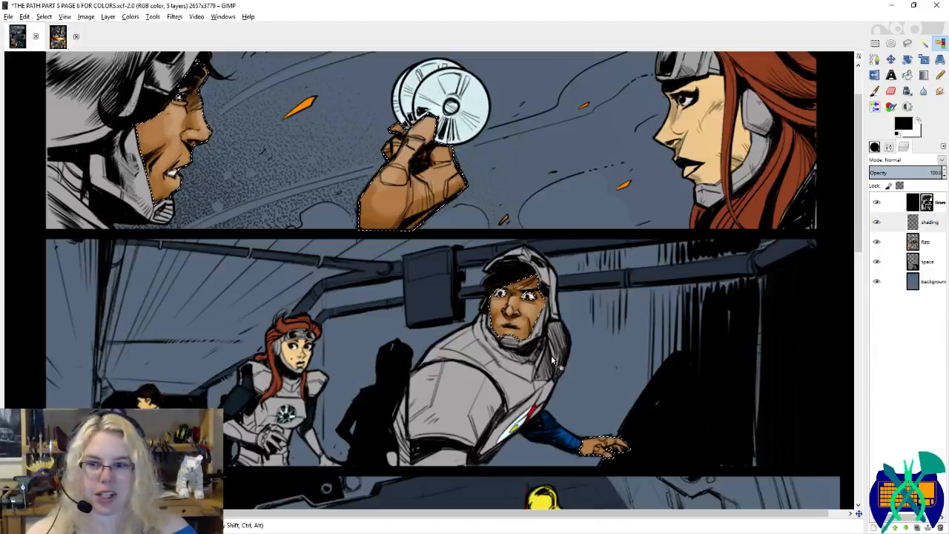
Step: Paint dark brown shadows along the underside and fingers of the man's outstretched hand in the second panel
scroll(582, 401, up, 4)
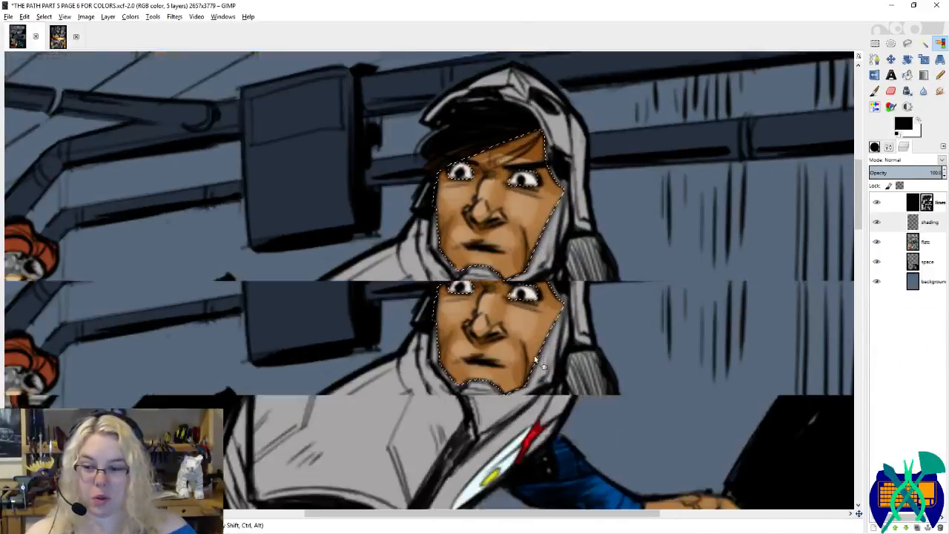
scroll(677, 444, up, 2)
scroll(638, 402, right, 1)
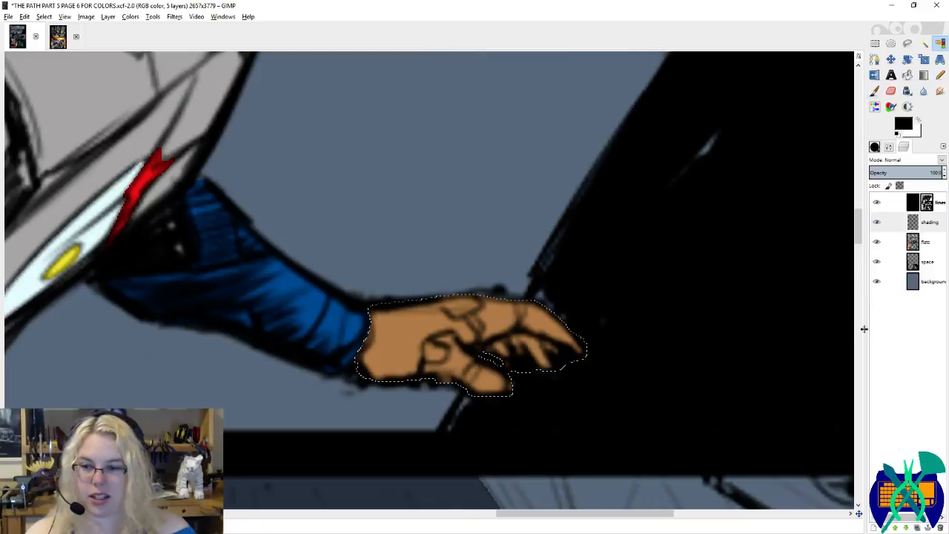
click(874, 90)
mouse_move(476, 314)
mouse_down()
mouse_move(445, 312)
mouse_move(498, 337)
mouse_move(470, 335)
mouse_move(535, 350)
mouse_move(519, 356)
mouse_move(551, 352)
mouse_move(441, 386)
mouse_move(491, 398)
mouse_move(335, 363)
mouse_up()
key(ctrl+z)
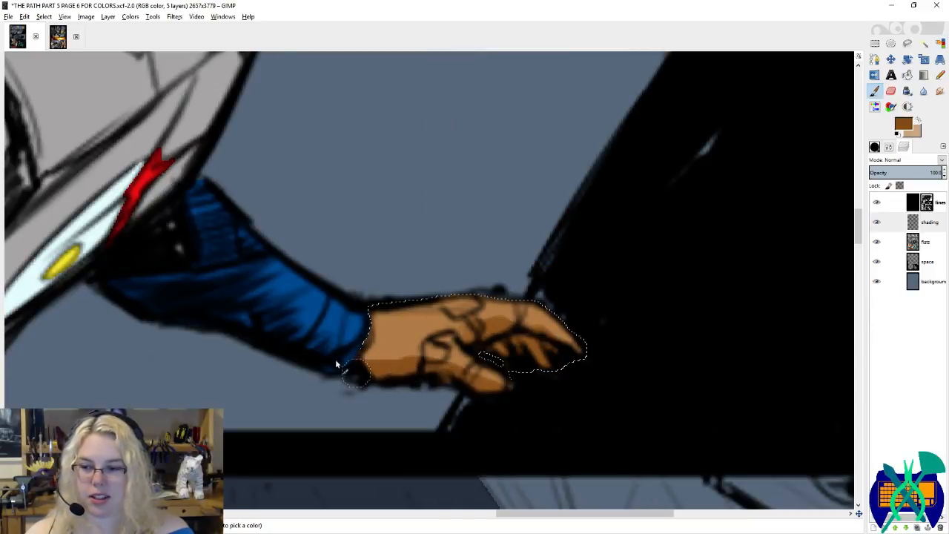
Step: Return to the page 5 image and make its flats layer active for the man in the bottom panel
key(d)
key(shift+o)
scroll(246, 185, down, 4)
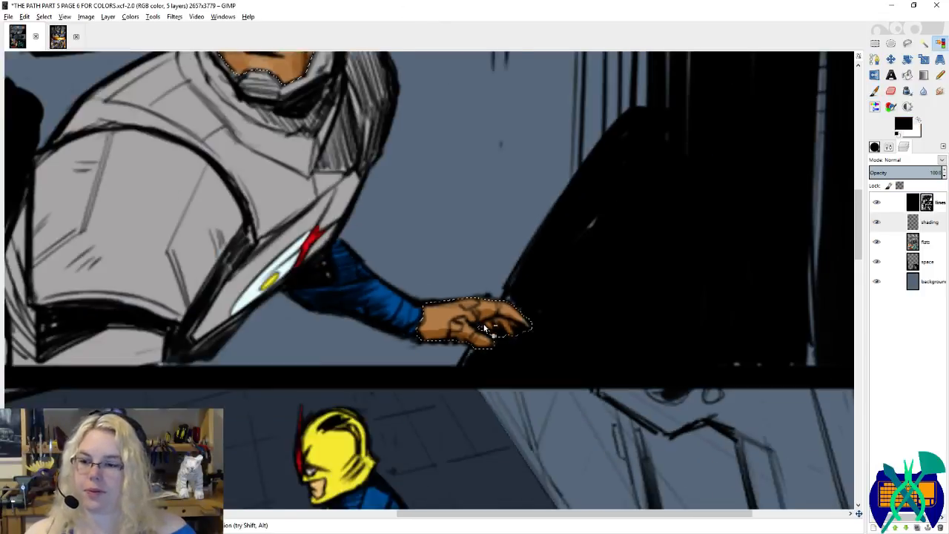
scroll(246, 186, up, 3)
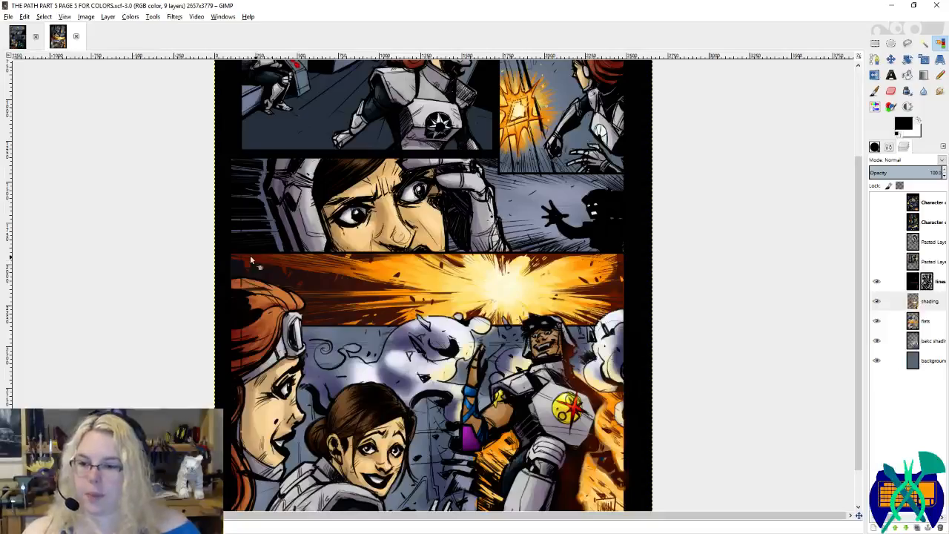
scroll(429, 286, down, 1)
scroll(477, 393, up, 3)
click(893, 320)
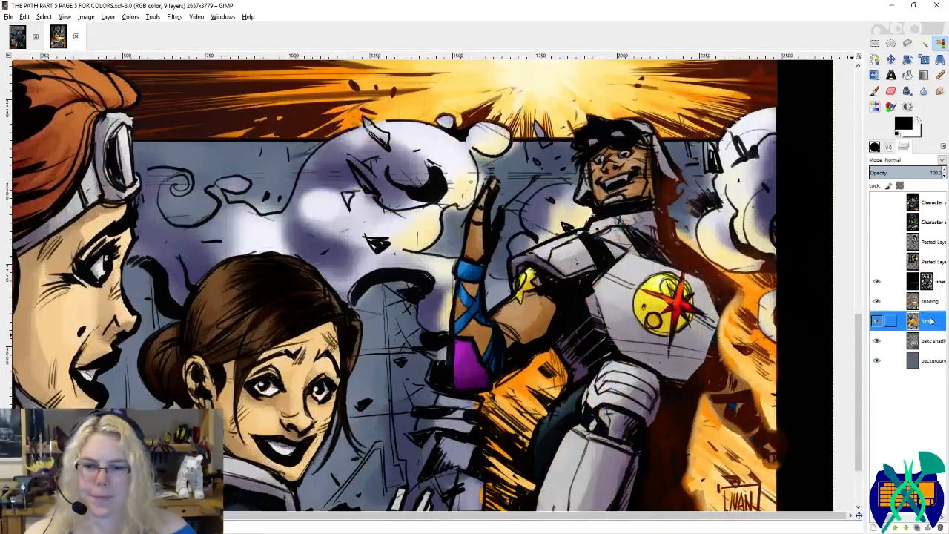
Step: Sample the light grey of the man's armor and fill the skin of his raised hand with it
key(p)
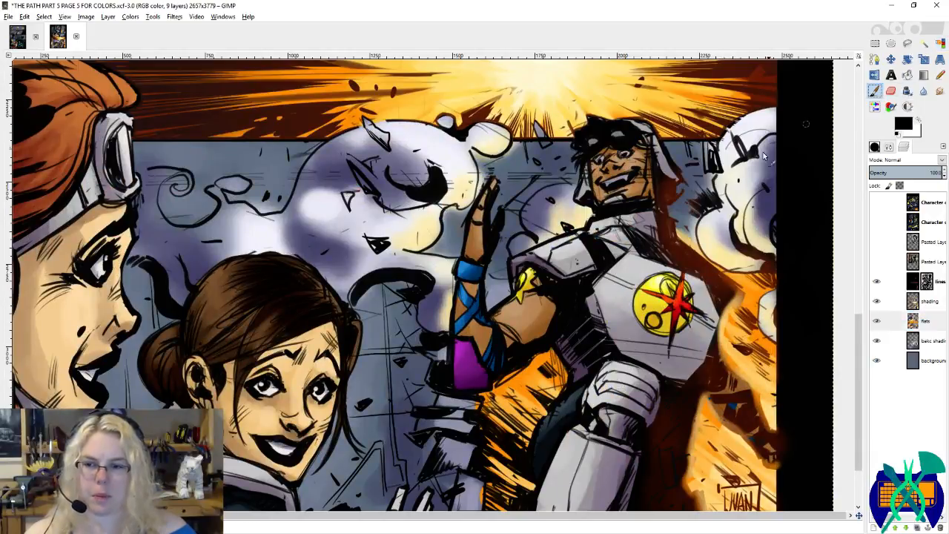
scroll(580, 307, up, 3)
ctrl+click(660, 266)
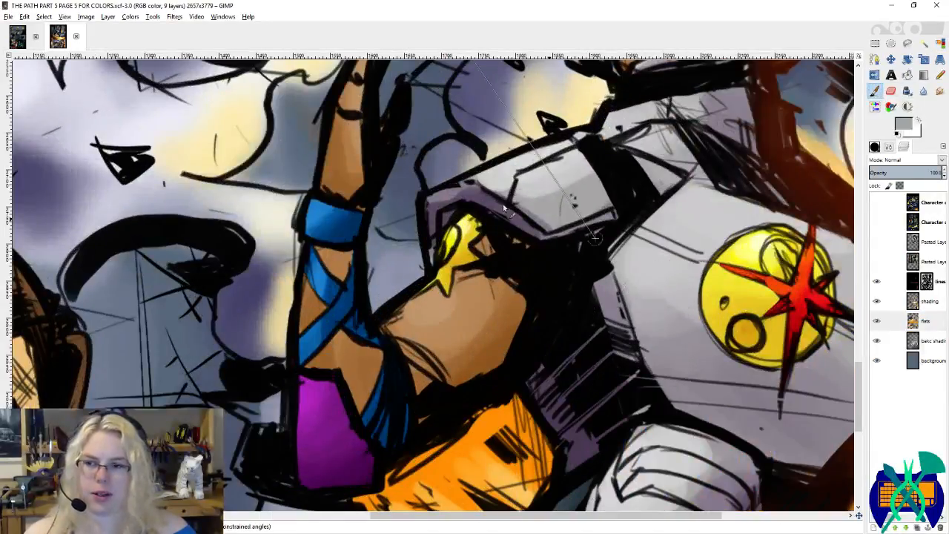
key(shift+b)
click(359, 173)
scroll(363, 224, up, 1)
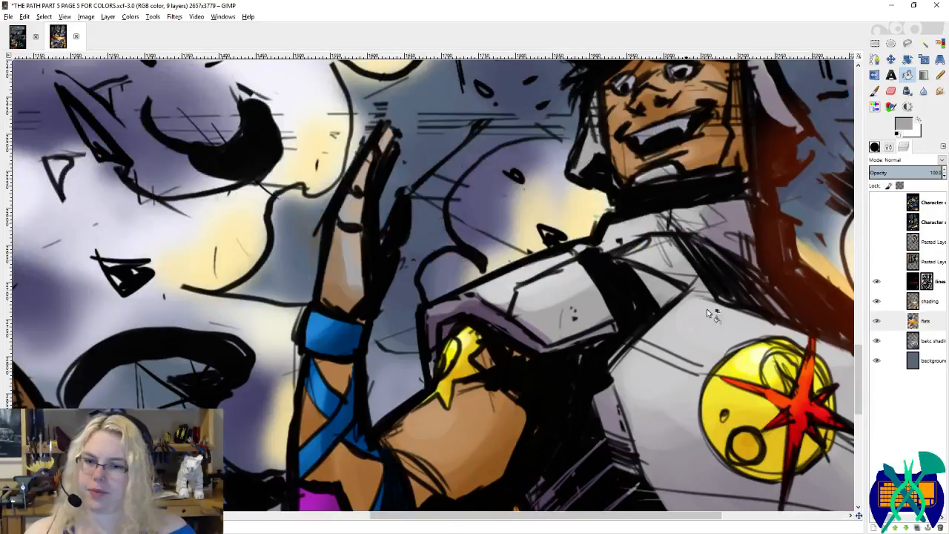
Step: Select the raised hand's grey area on the flats layer and clear the old skin shading inside it on the shading layer
click(924, 43)
click(360, 214)
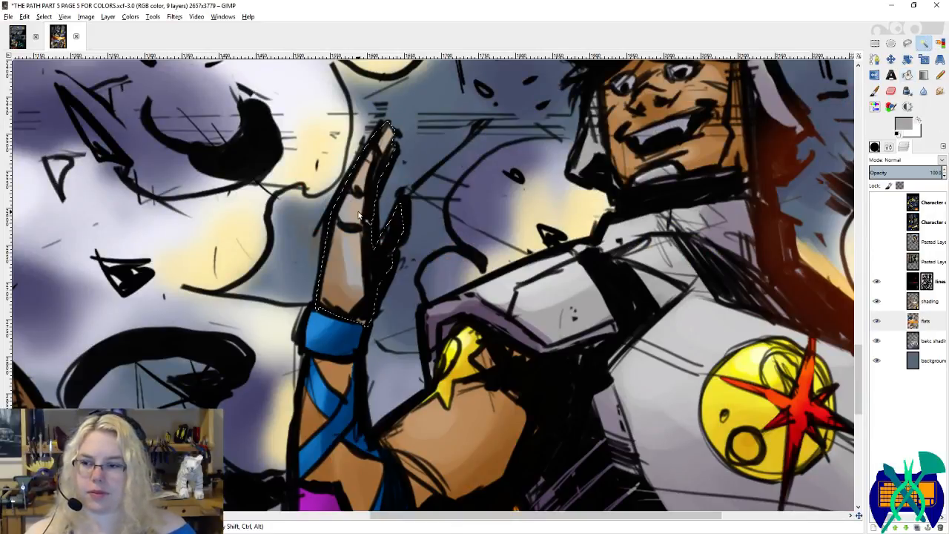
click(930, 301)
key(Delete)
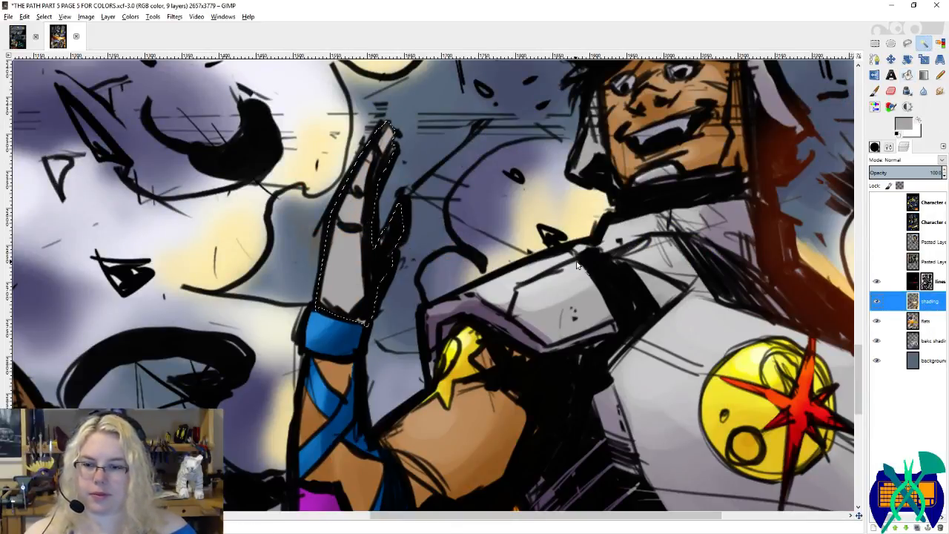
Step: Set the two paintbrush colors by sampling the dark purple shadow and the light grey highlight of the man's armor
key(p)
key(x)
scroll(635, 452, down, 5)
ctrl+click(585, 302)
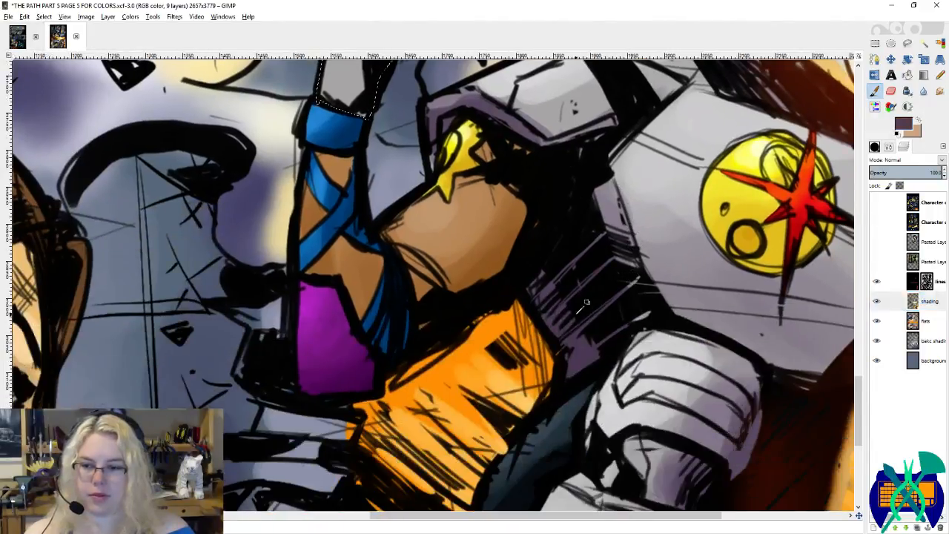
scroll(631, 208, up, 4)
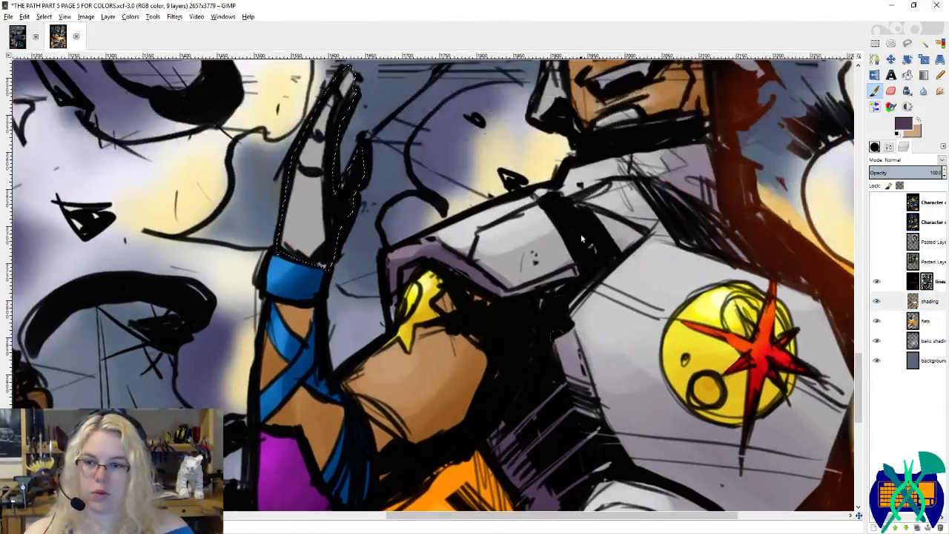
key(x)
ctrl+click(610, 173)
Step: Paint dark purple shadows near the wrist of the raised hand and light grey highlights along its fingers and palm
drag(340, 223, 442, 306)
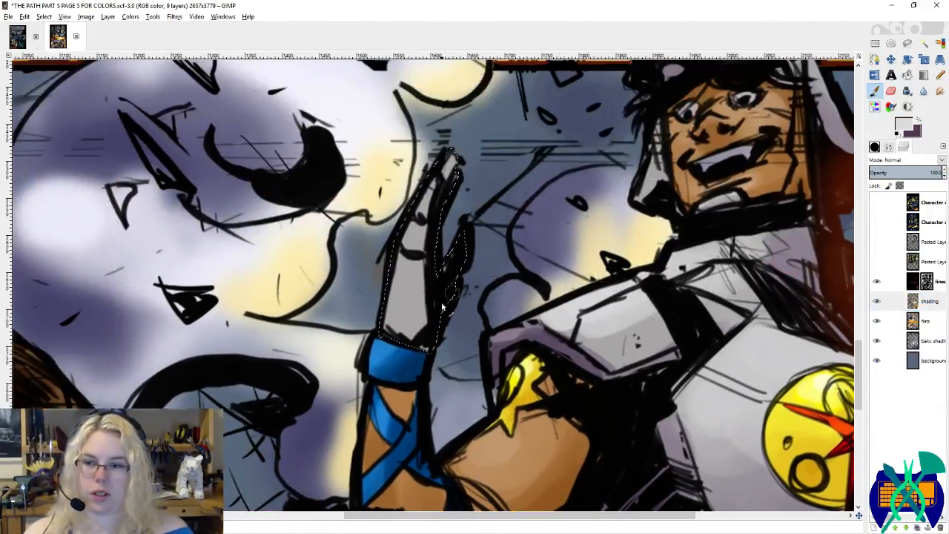
key(x)
mouse_move(389, 335)
mouse_down()
mouse_move(409, 313)
mouse_move(425, 339)
mouse_up()
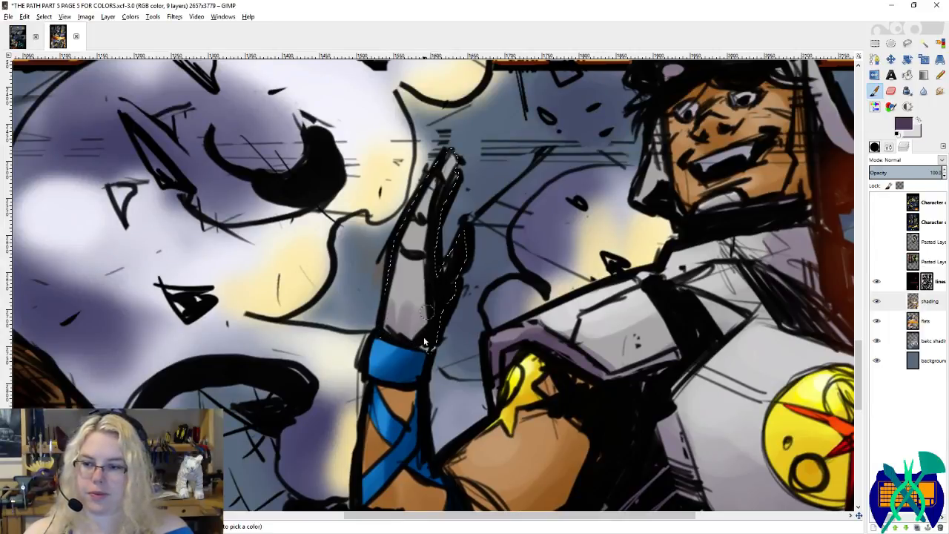
key(x)
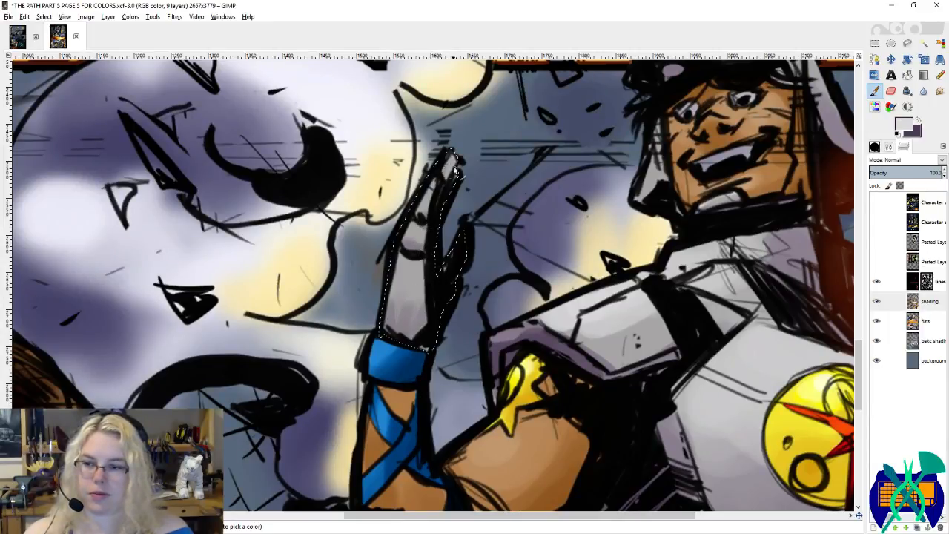
mouse_move(439, 182)
mouse_down()
mouse_move(396, 267)
mouse_move(402, 282)
mouse_move(420, 269)
mouse_move(393, 285)
mouse_move(404, 263)
mouse_up()
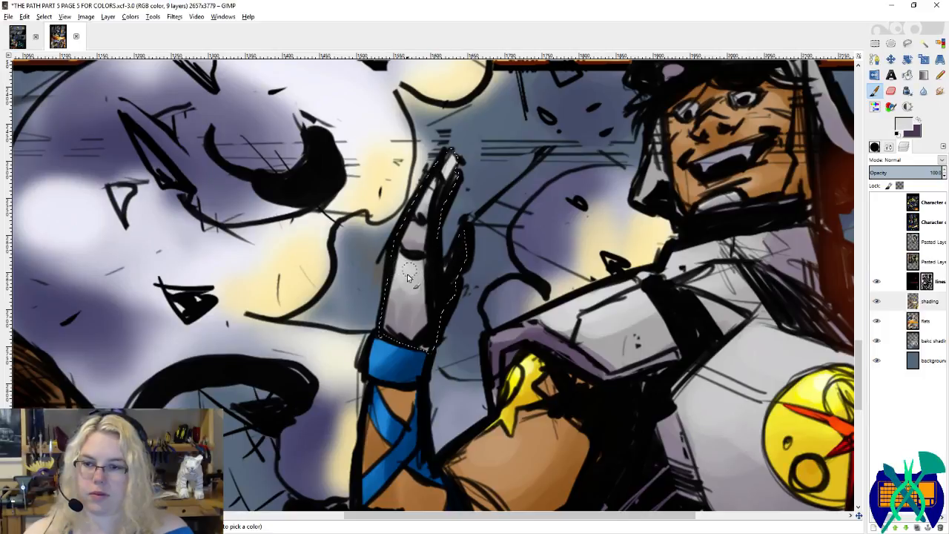
Step: Save the page 5 image with the recolored hand
key(u)
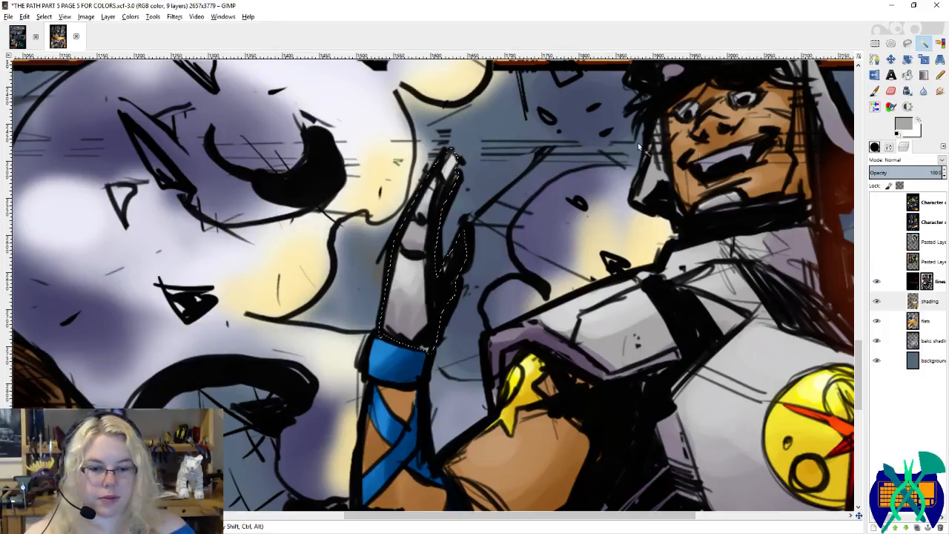
key(m)
scroll(544, 216, down, 1)
key(ctrl+s)
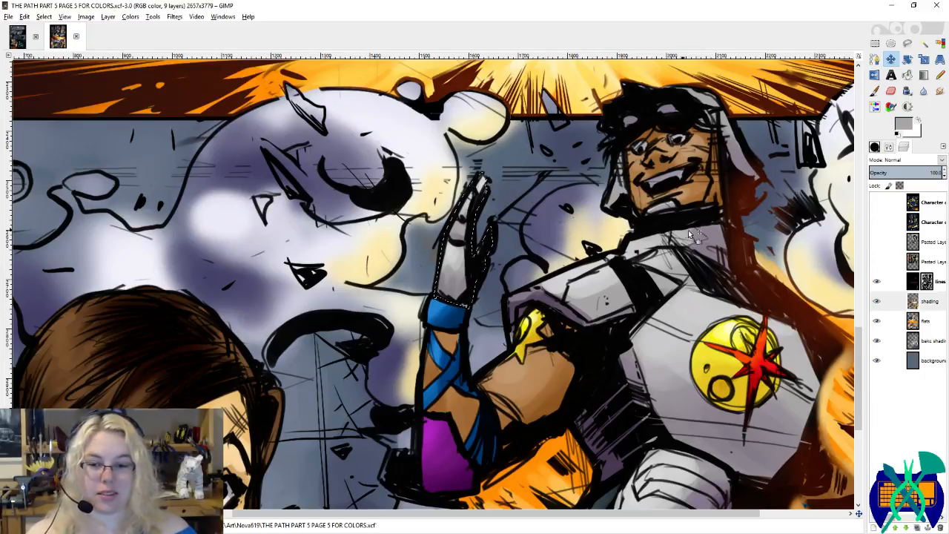
scroll(687, 230, down, 3)
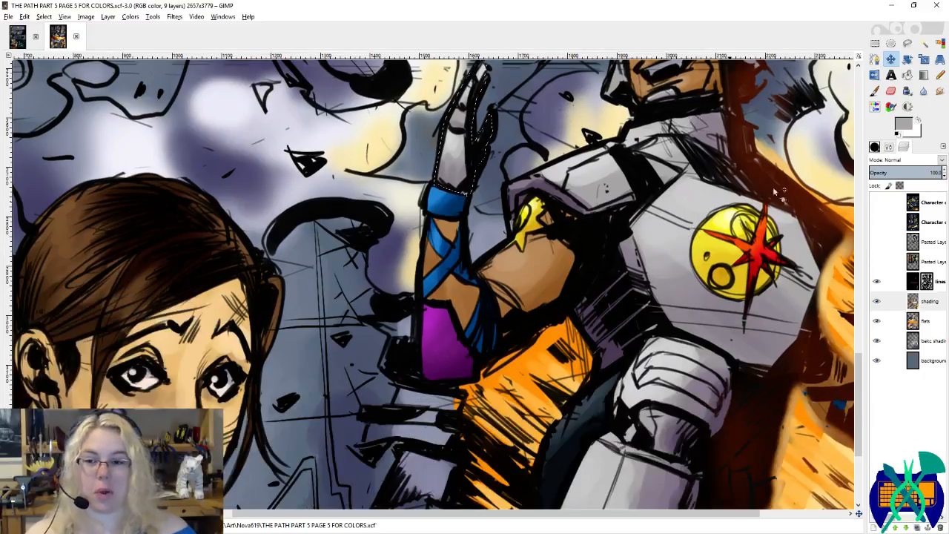
Step: Return to the page 6 image and fill both of the man's hands with armor grey on the flats layer
click(18, 36)
click(925, 241)
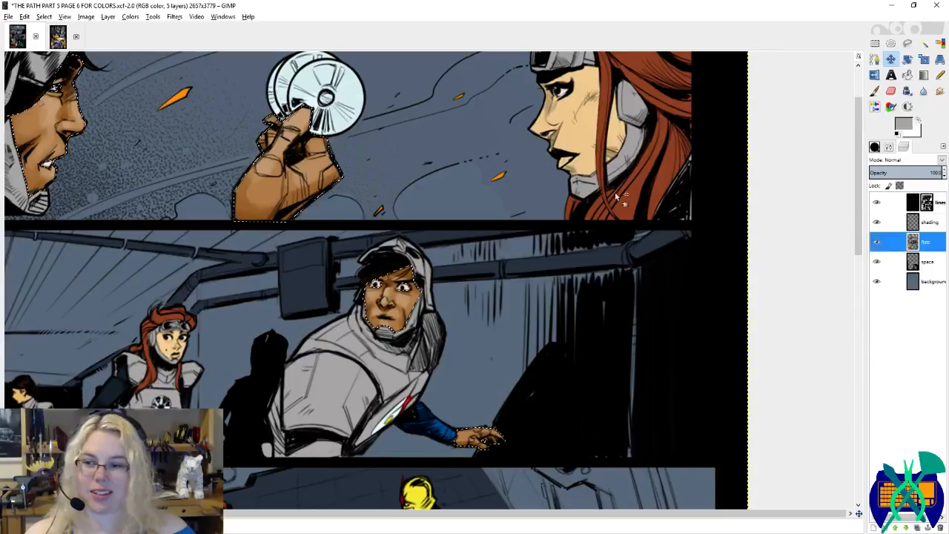
key(shift+b)
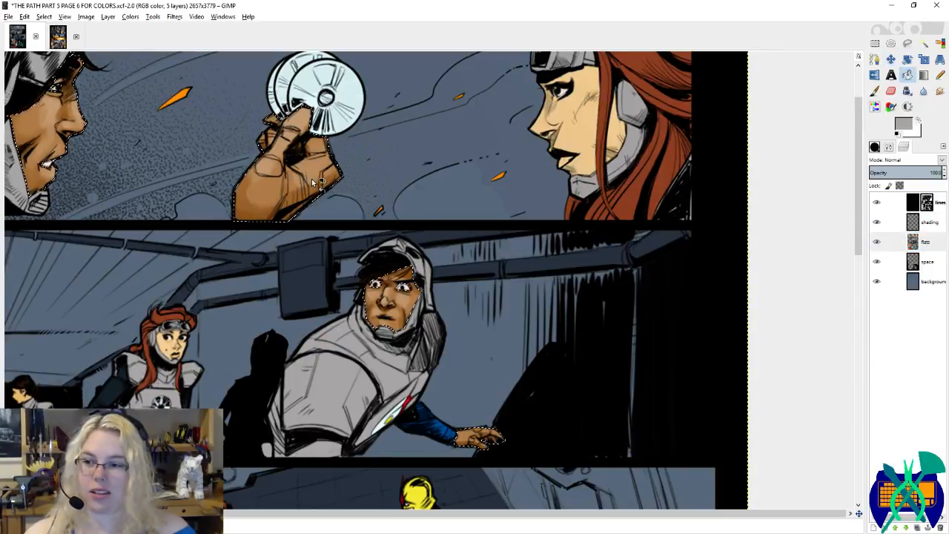
click(311, 179)
click(480, 435)
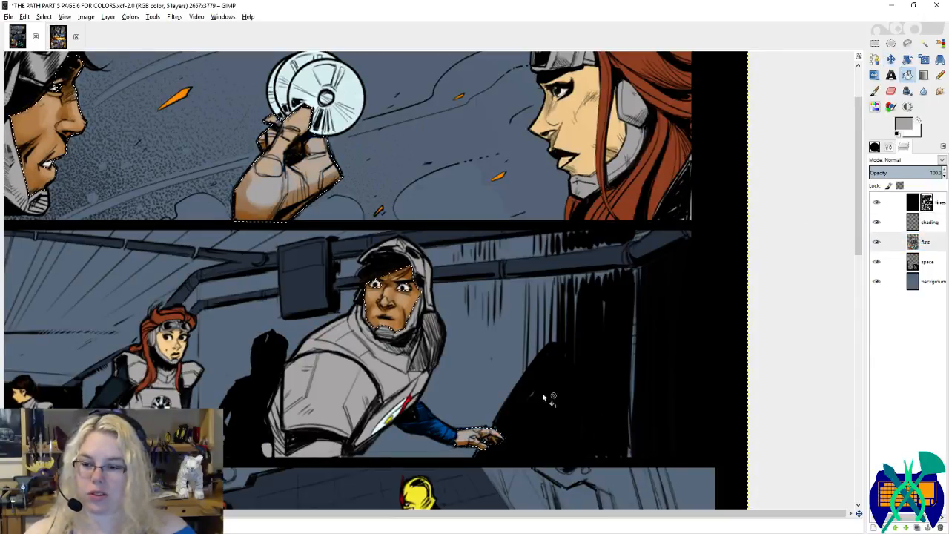
Step: Select both grey hands on page 6 and clear their brown skin shading from the shading layer
click(922, 43)
click(480, 433)
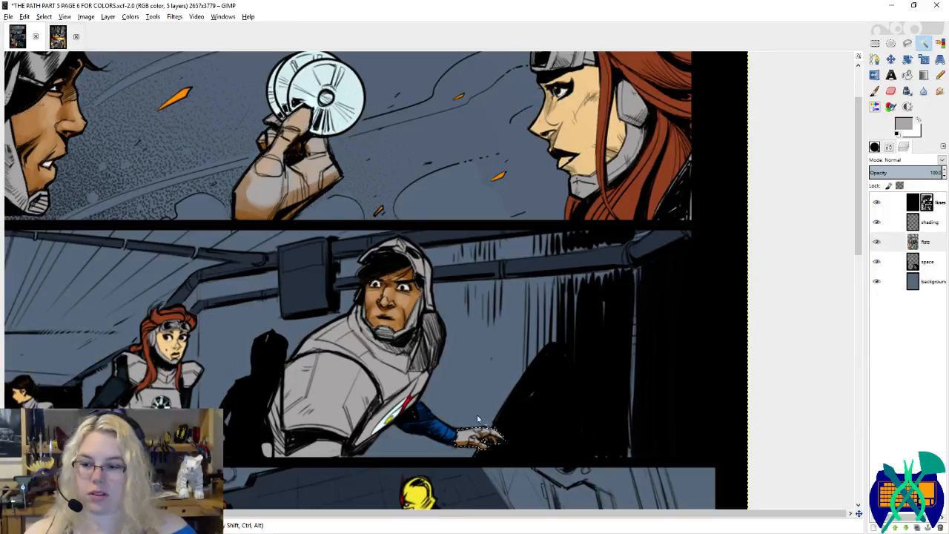
shift+click(323, 178)
click(929, 224)
key(Delete)
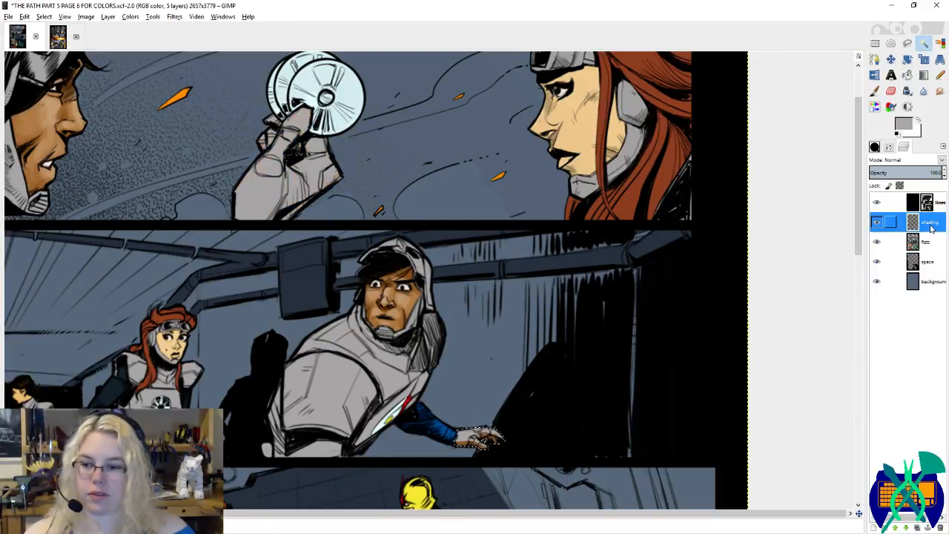
Step: Paint dark purple shadows along the wrist, lower edge and between the fingers of the hand holding the discs
scroll(191, 109, up, 3)
key(p)
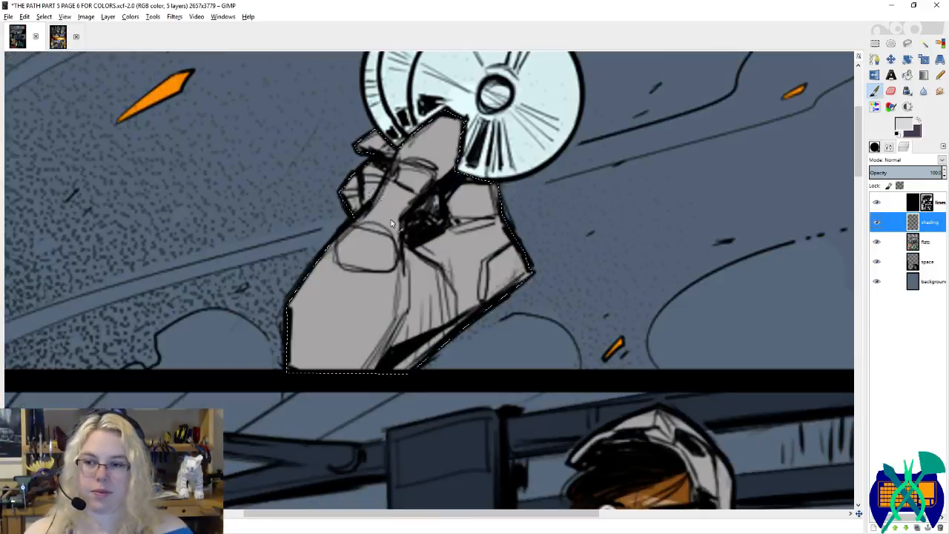
drag(419, 228, 414, 189)
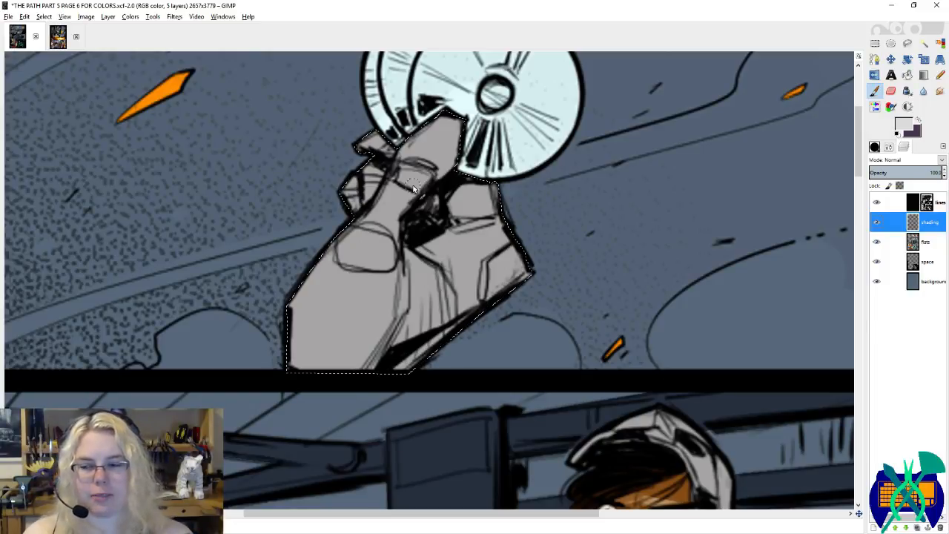
drag(525, 205, 595, 216)
key(x)
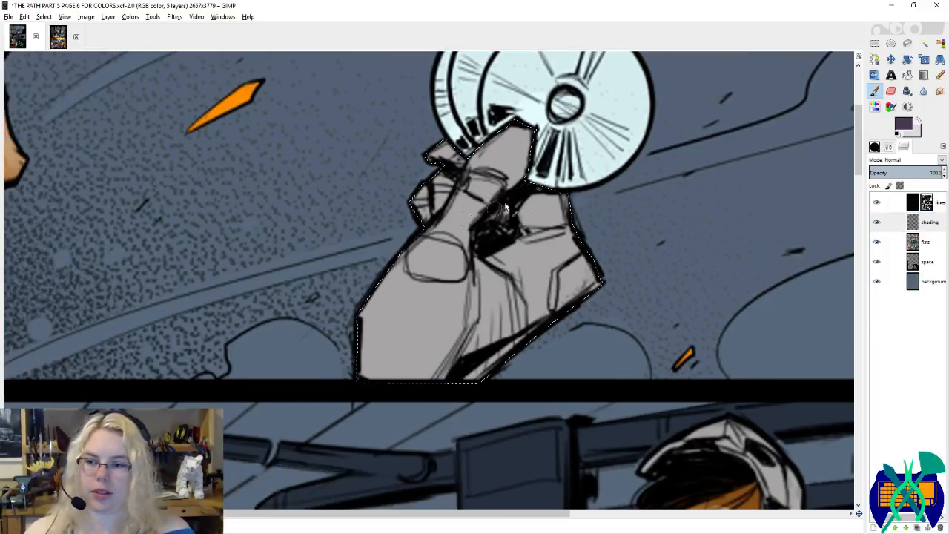
mouse_move(471, 222)
mouse_down()
mouse_move(485, 234)
mouse_move(478, 249)
mouse_up()
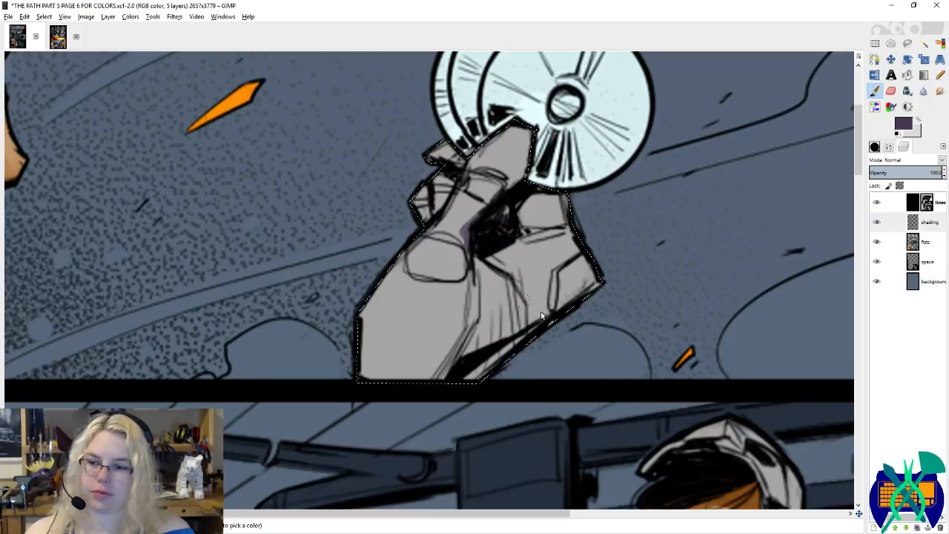
mouse_move(593, 283)
mouse_down()
mouse_move(533, 321)
mouse_move(511, 350)
mouse_move(361, 376)
mouse_move(365, 297)
mouse_up()
mouse_move(395, 366)
mouse_down()
mouse_move(350, 339)
mouse_move(352, 355)
mouse_move(381, 378)
mouse_up()
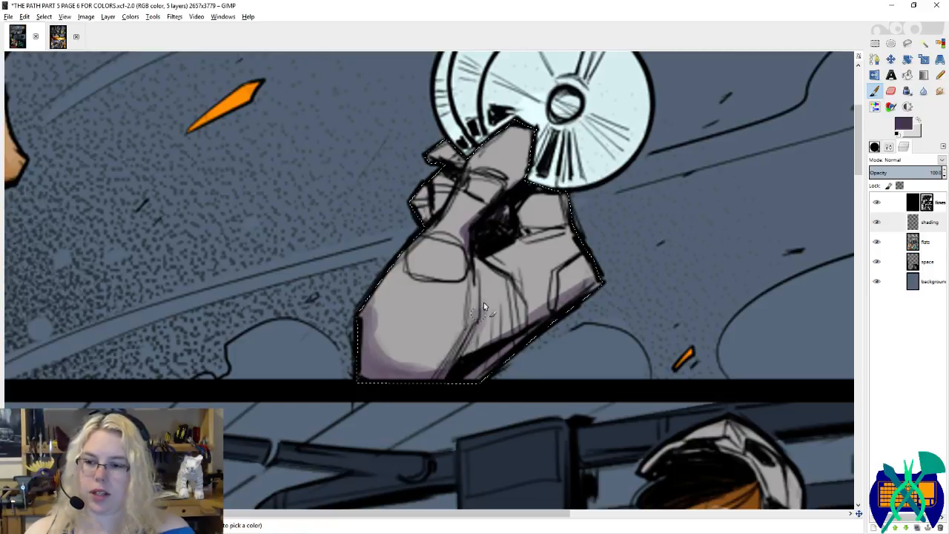
drag(518, 199, 530, 279)
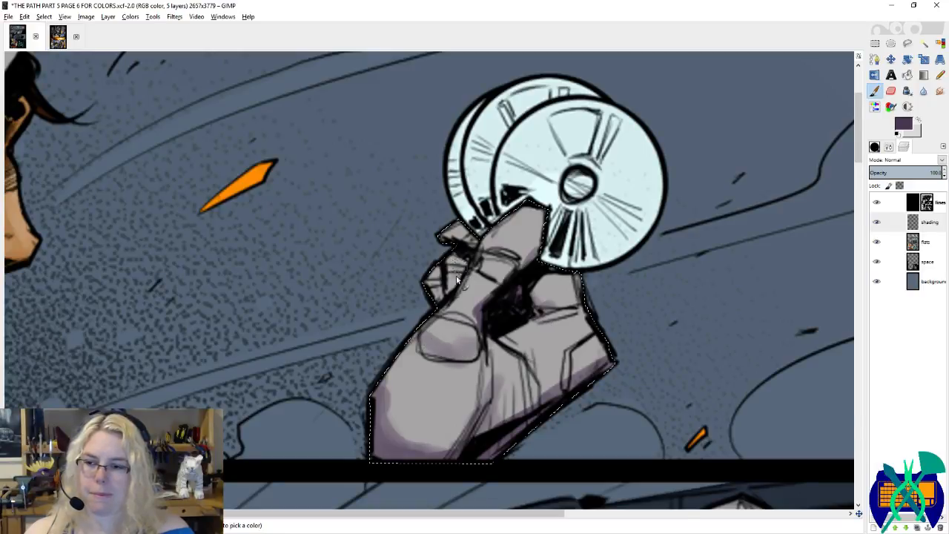
Step: Paint light grey highlights on the fingers, thumb, knuckle and palm of the hand holding the discs
key(x)
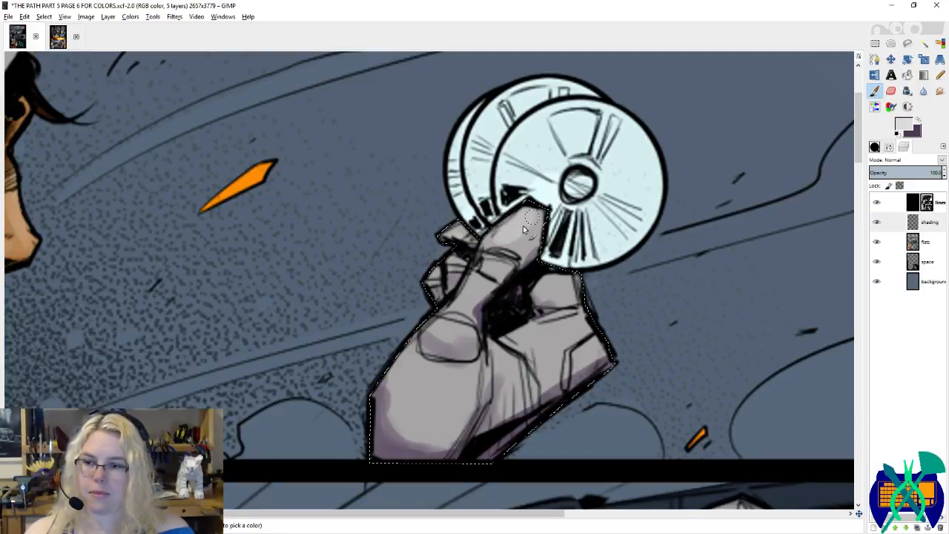
drag(495, 264, 474, 292)
drag(556, 281, 570, 300)
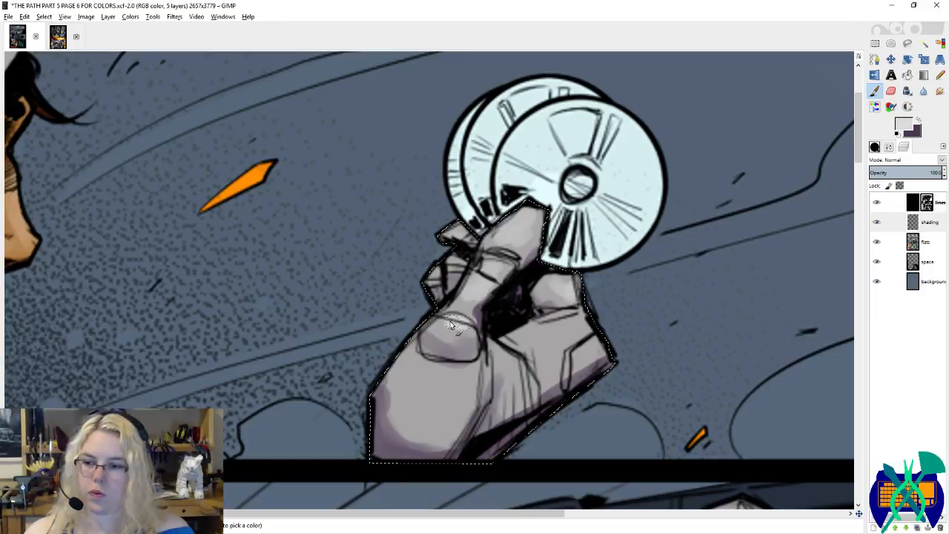
drag(450, 321, 459, 326)
drag(428, 368, 479, 298)
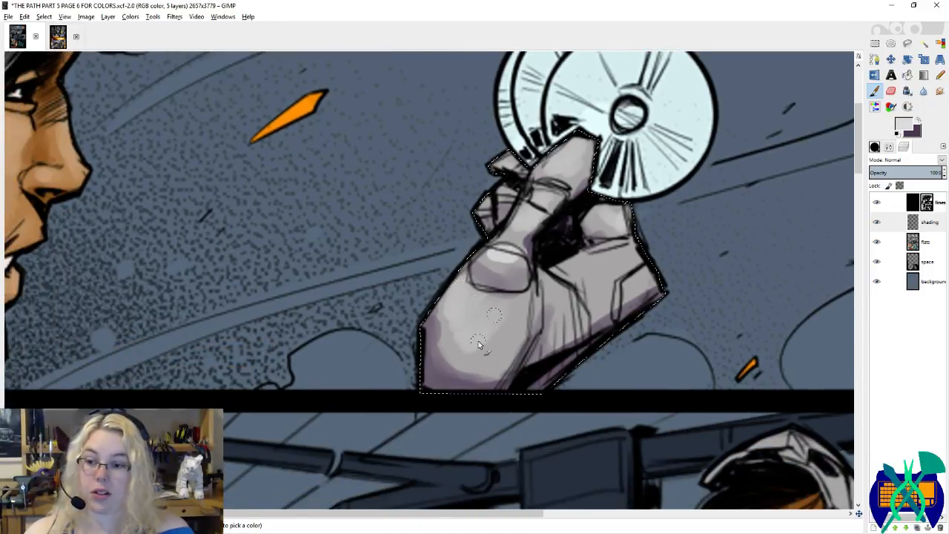
mouse_move(478, 345)
mouse_down()
mouse_move(505, 331)
mouse_move(517, 312)
mouse_move(474, 326)
mouse_move(487, 311)
mouse_up()
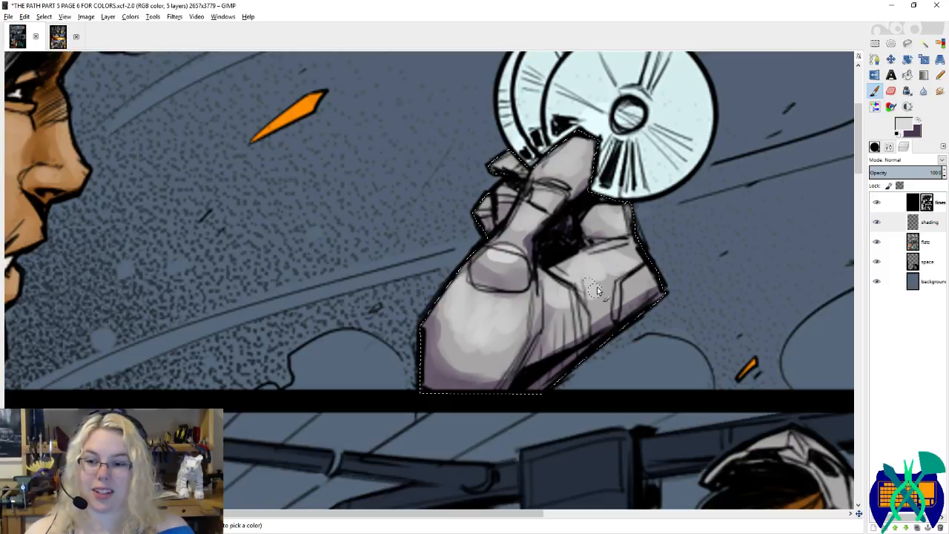
scroll(562, 291, up, 1)
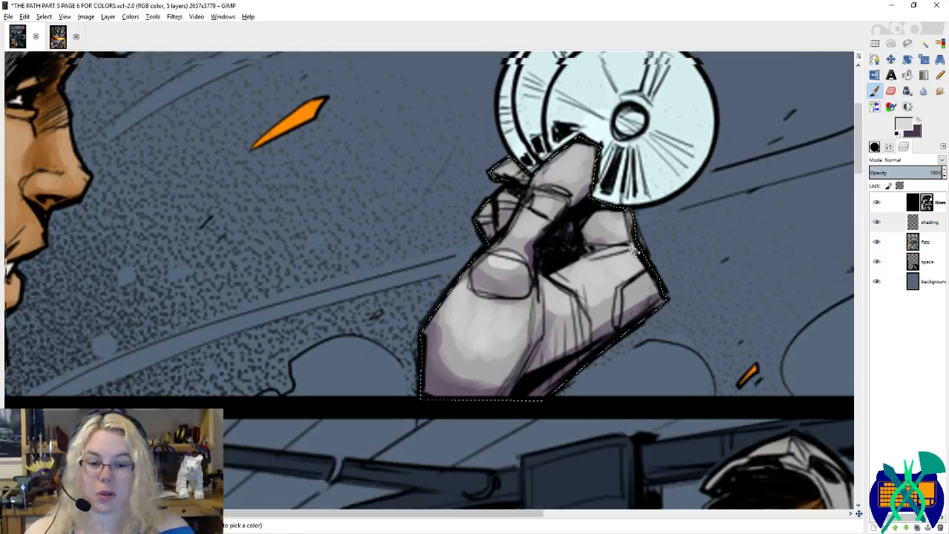
scroll(562, 291, right, 1)
drag(492, 325, 501, 332)
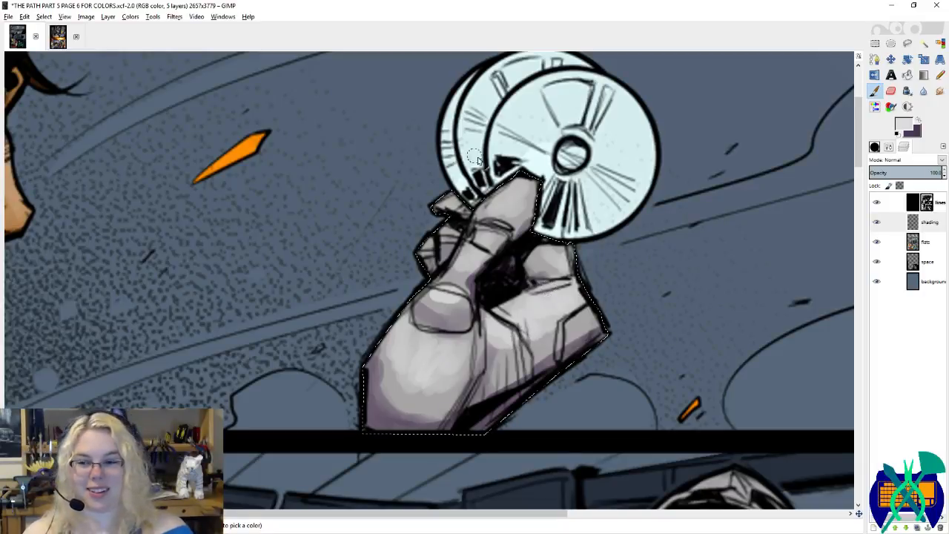
Step: Shade the outstretched hand in the second panel with light grey highlights on top and dark purple shadows underneath
key(x)
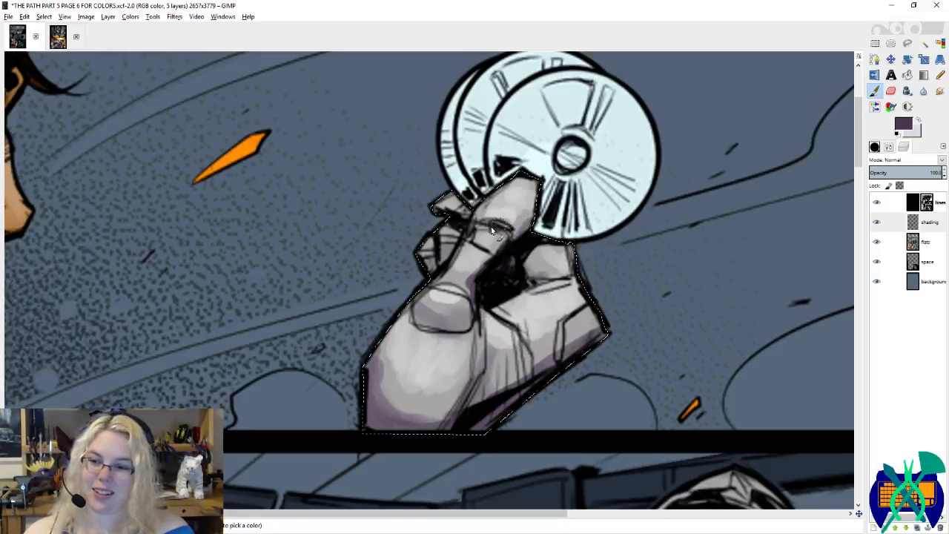
ctrl+click(517, 220)
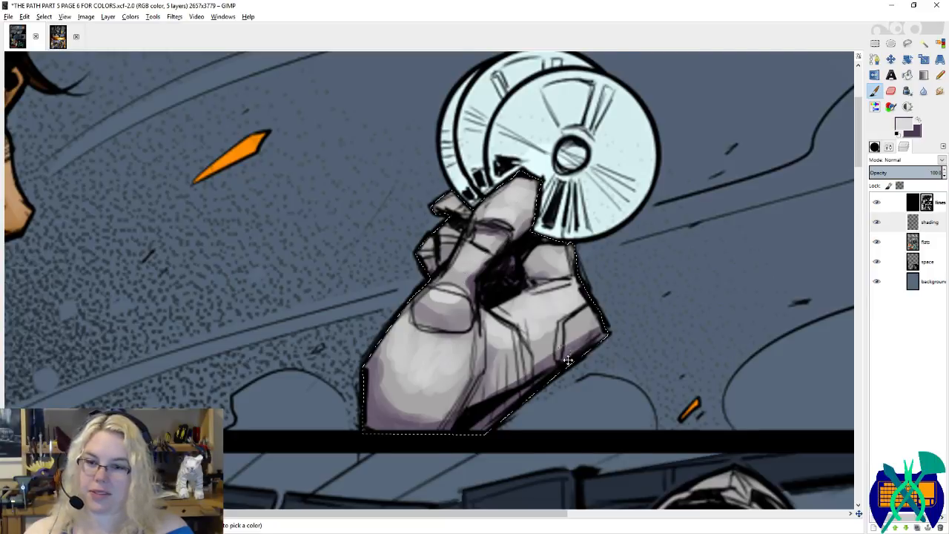
drag(567, 360, 419, 119)
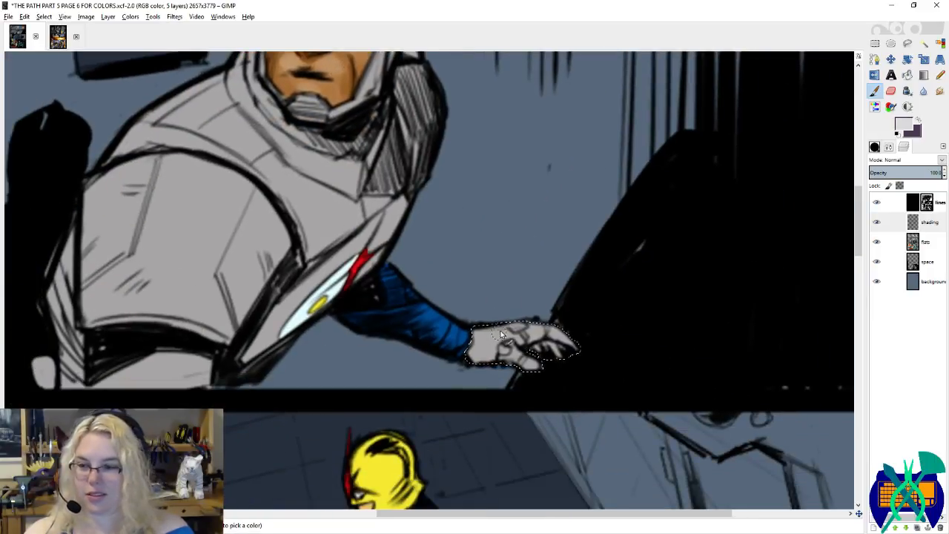
drag(483, 336, 583, 336)
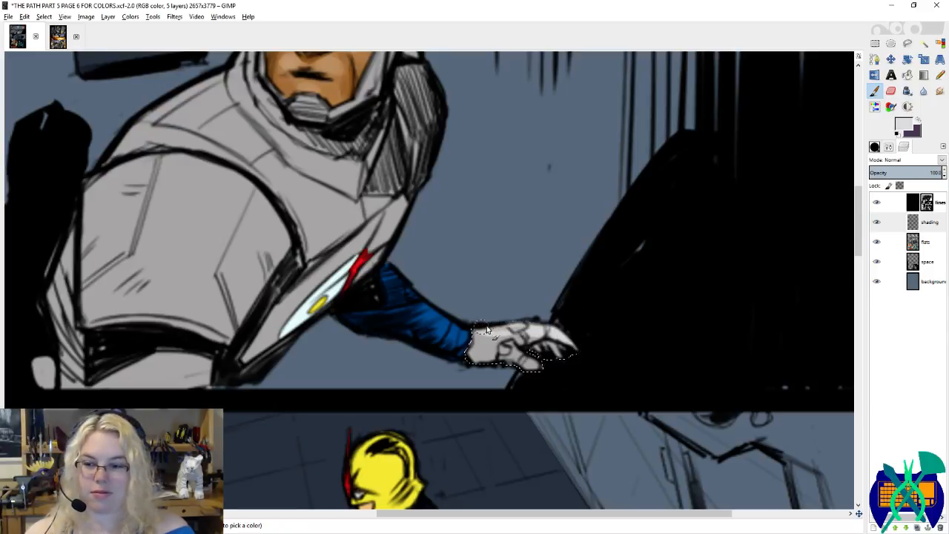
key(x)
mouse_move(471, 363)
mouse_down()
mouse_move(496, 359)
mouse_move(528, 376)
mouse_move(557, 369)
mouse_move(563, 352)
mouse_move(517, 343)
mouse_move(566, 353)
mouse_move(511, 347)
mouse_move(487, 358)
mouse_move(544, 367)
mouse_up()
Step: Choose the small Circle (01) brush and add fine light grey highlights to the outstretched hand
click(874, 147)
key(x)
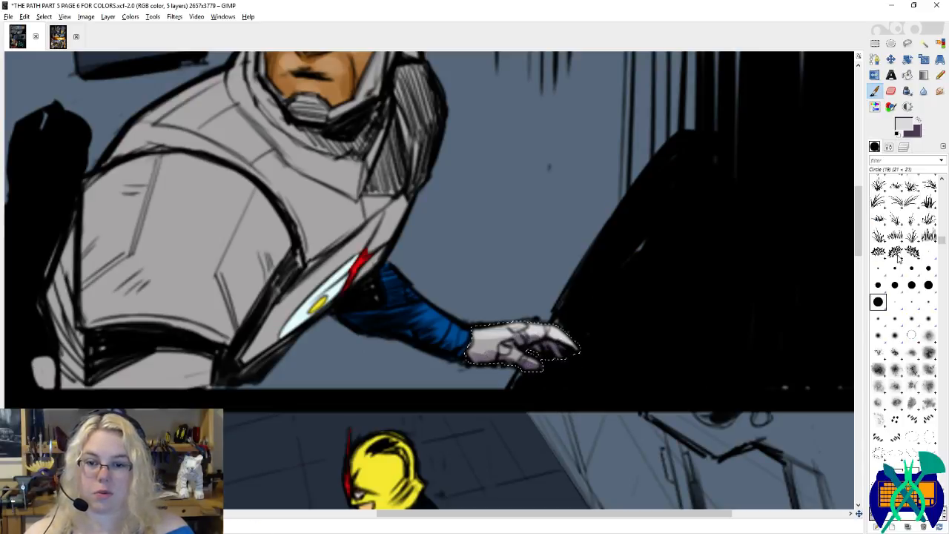
click(928, 252)
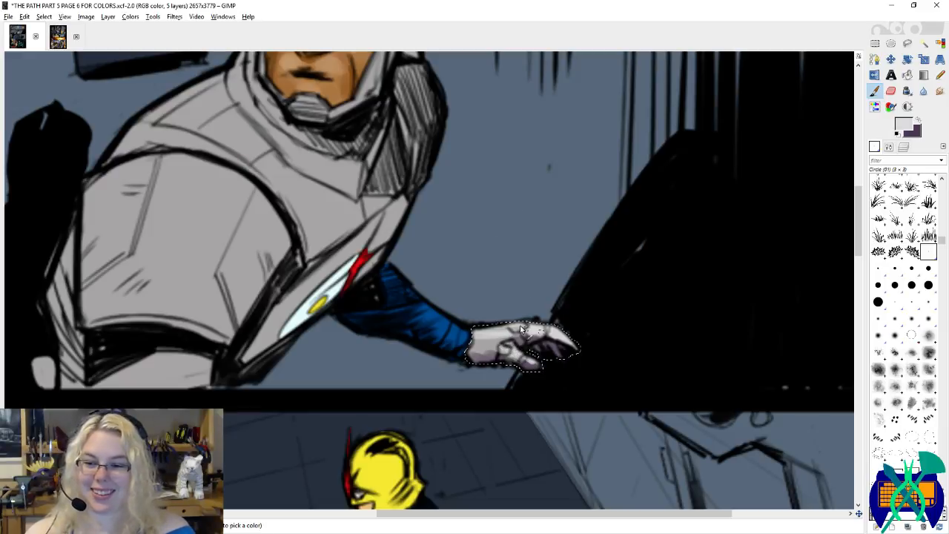
scroll(545, 344, down, 2)
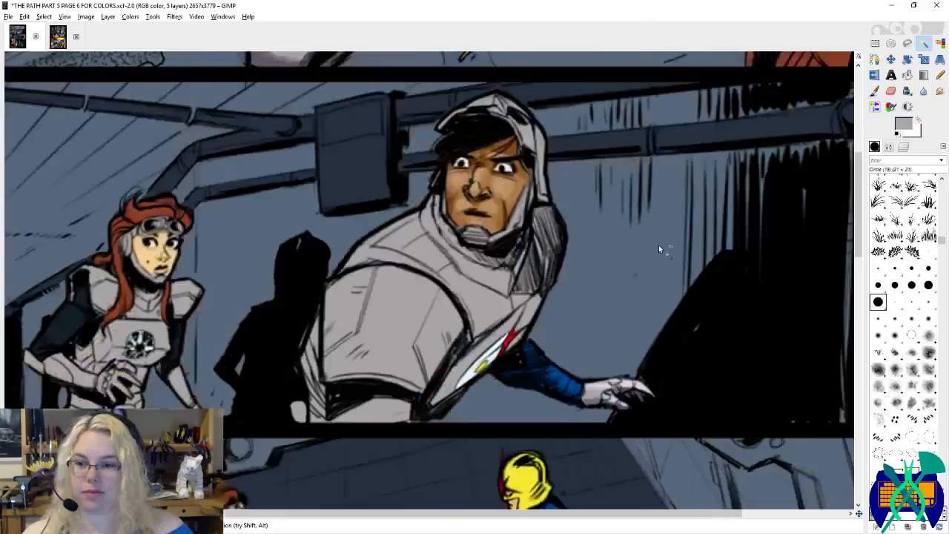
Step: Select all the light grey armor areas on the flats layer by color
scroll(658, 244, down, 4)
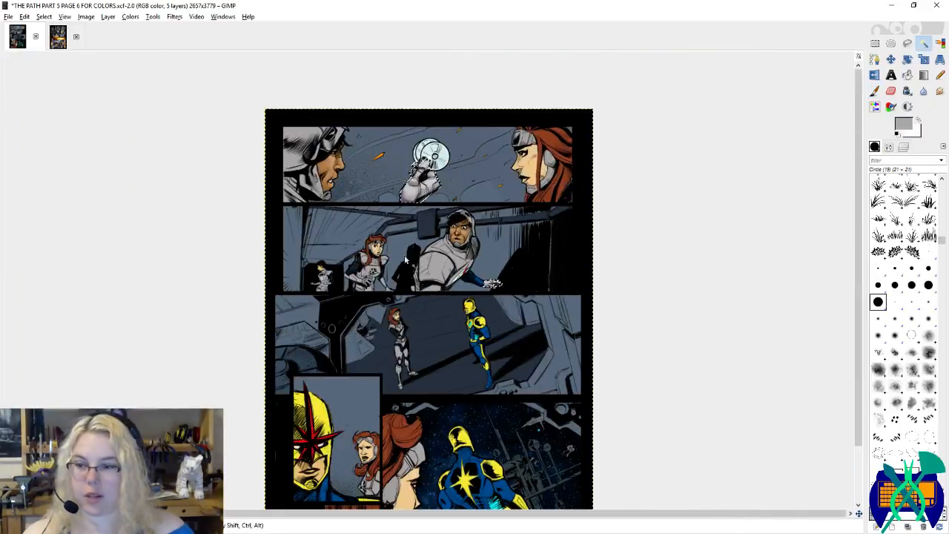
scroll(451, 313, down, 1)
scroll(413, 108, up, 1)
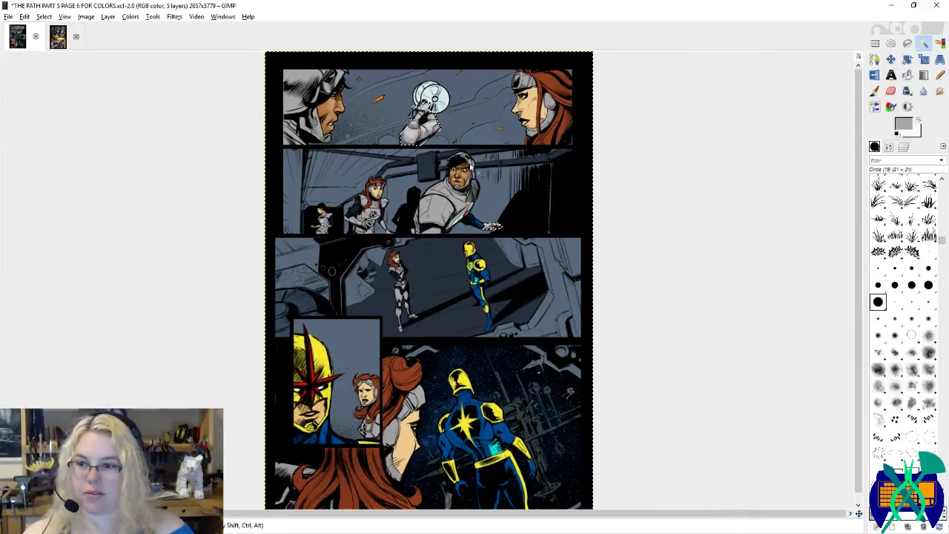
scroll(415, 94, up, 1)
click(904, 148)
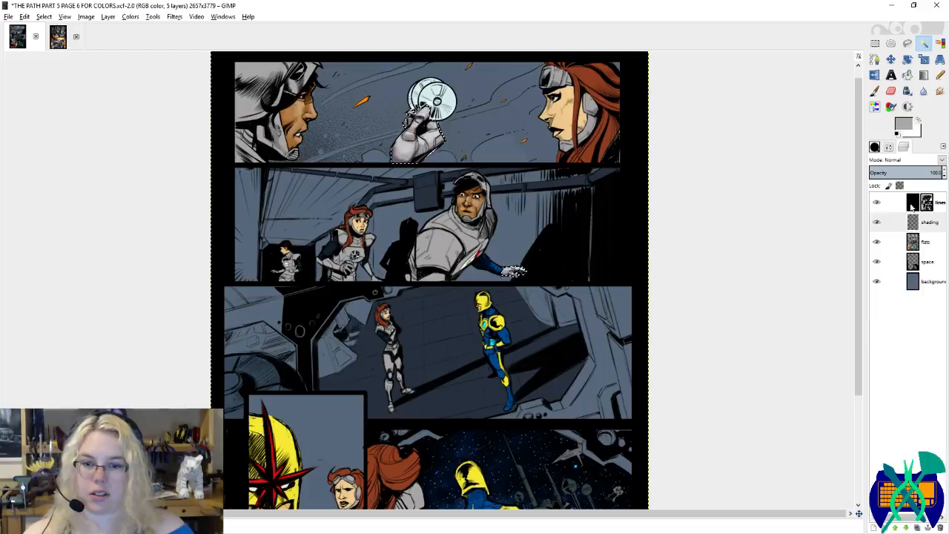
click(916, 242)
key(shift+o)
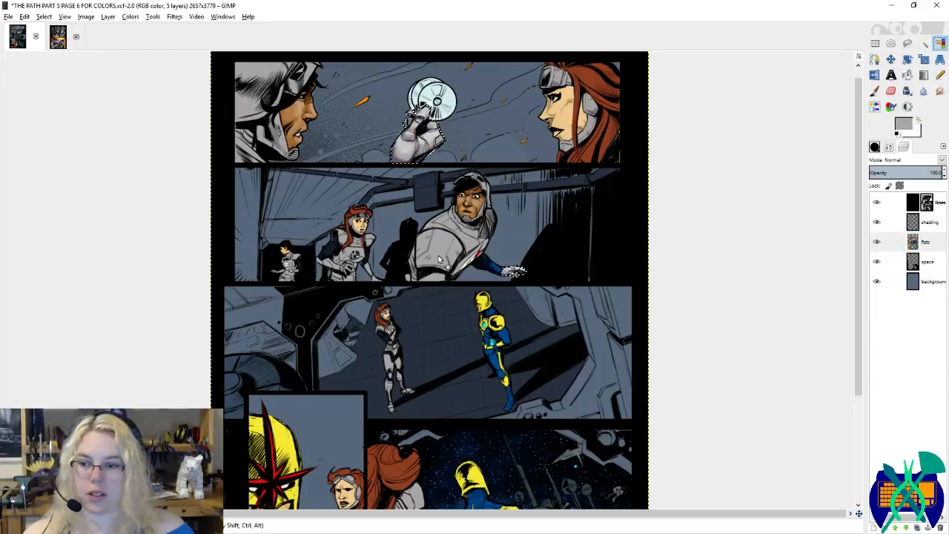
click(418, 215)
scroll(418, 214, down, 2)
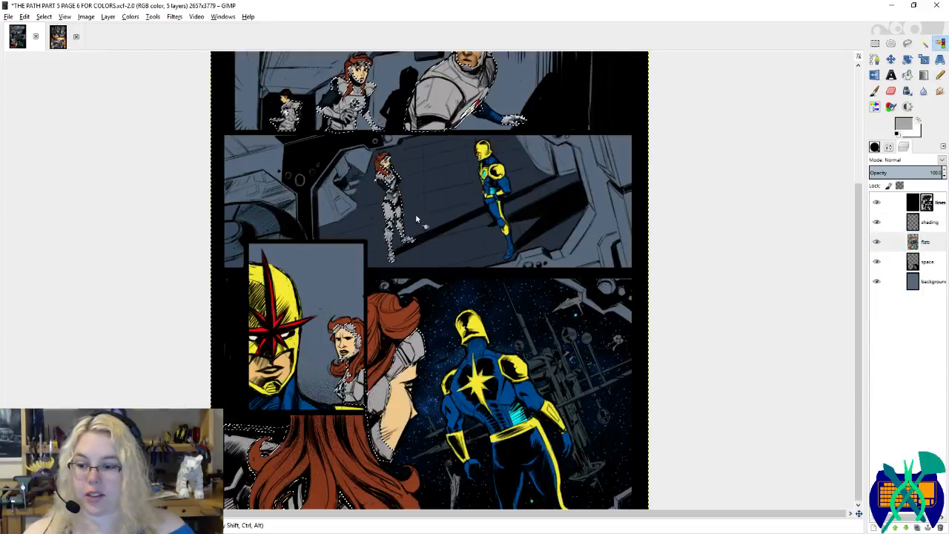
scroll(419, 215, up, 2)
Step: Make the shading layer active and save the image
click(919, 222)
scroll(263, 59, up, 5)
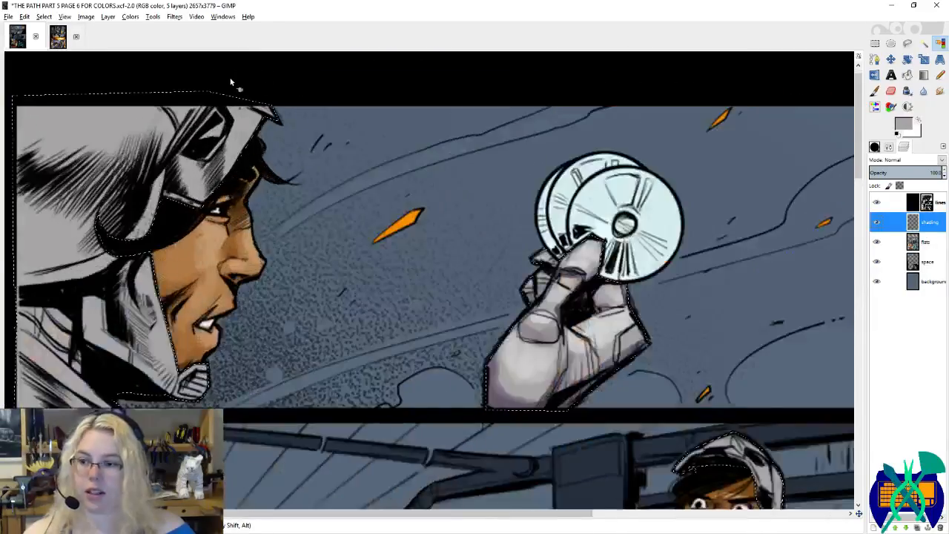
key(ctrl+s)
Step: Set up the Paintbrush with the Circle (19) brush at size 47 for the man's helmet in the first panel
drag(350, 239, 493, 163)
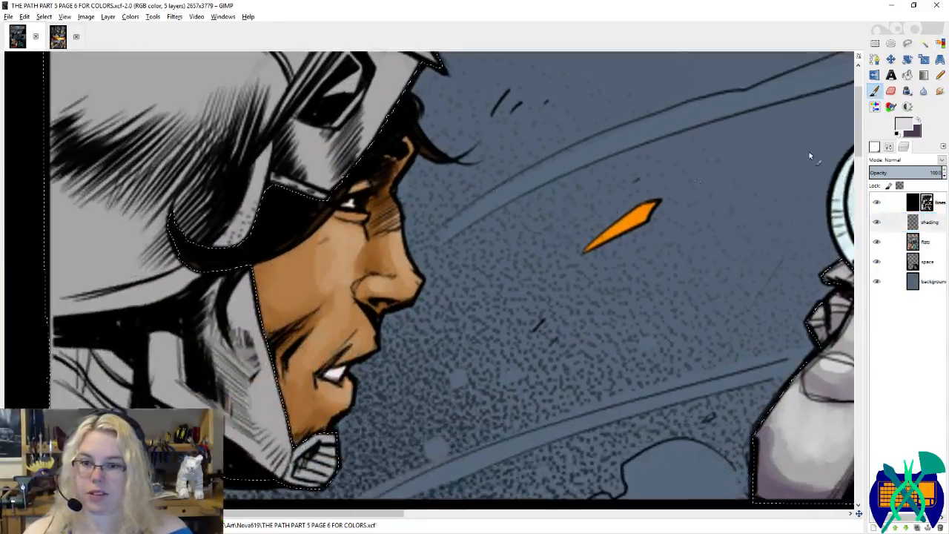
click(874, 146)
click(877, 302)
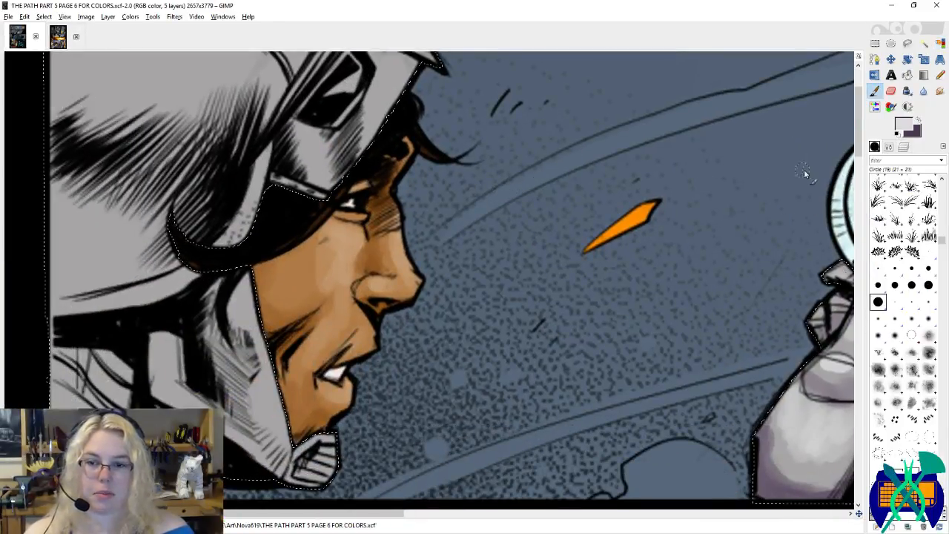
click(888, 147)
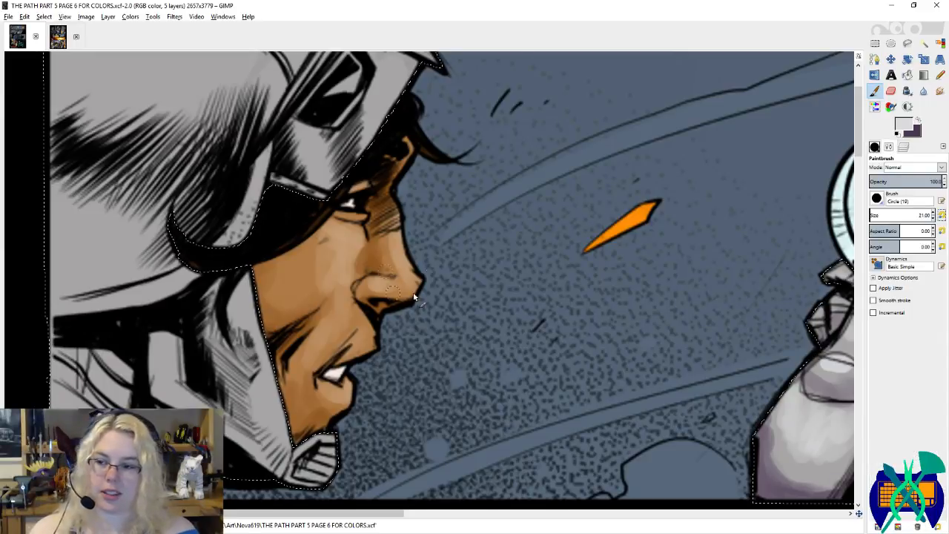
drag(415, 296, 532, 358)
drag(450, 246, 397, 173)
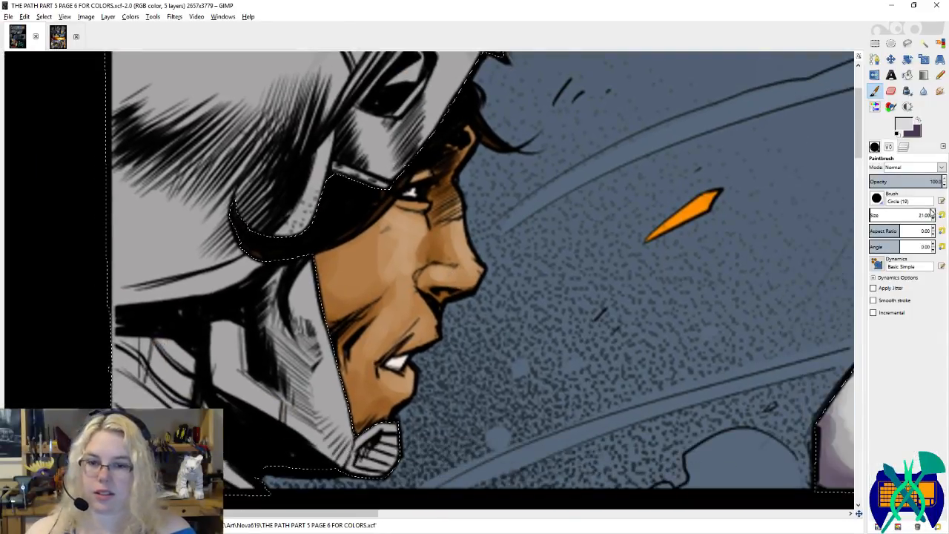
click(932, 213)
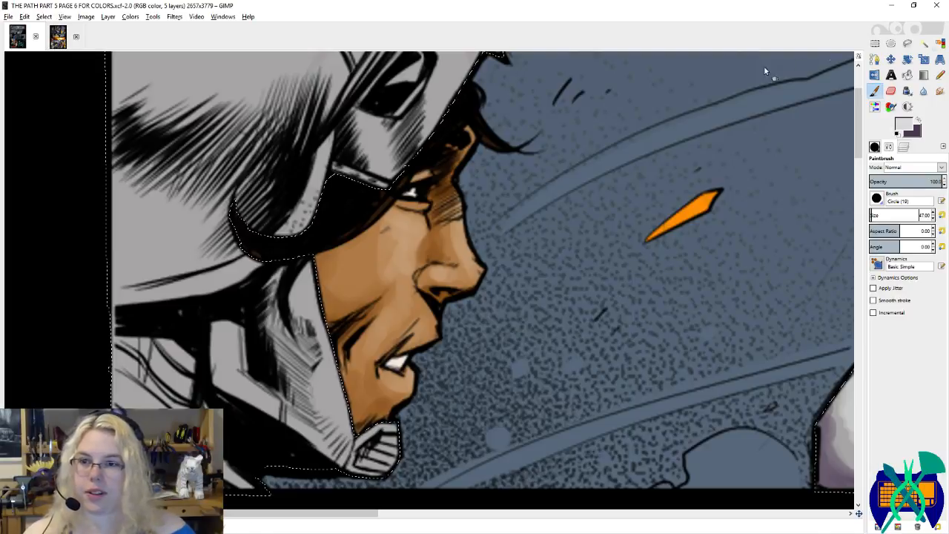
scroll(686, 143, down, 1)
drag(473, 159, 394, 202)
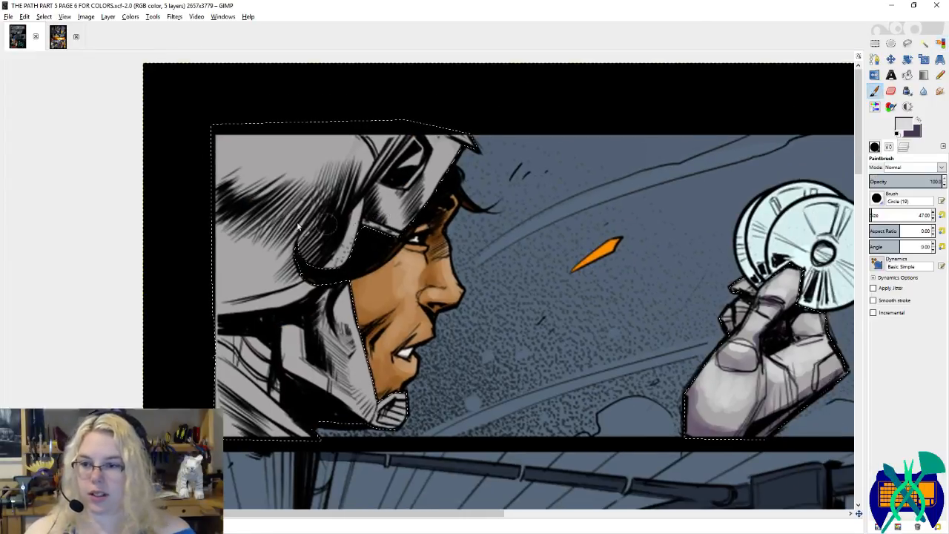
click(332, 221)
mouse_move(324, 216)
mouse_down()
mouse_move(284, 255)
mouse_move(303, 202)
mouse_move(295, 224)
mouse_up()
key(ctrl+z)
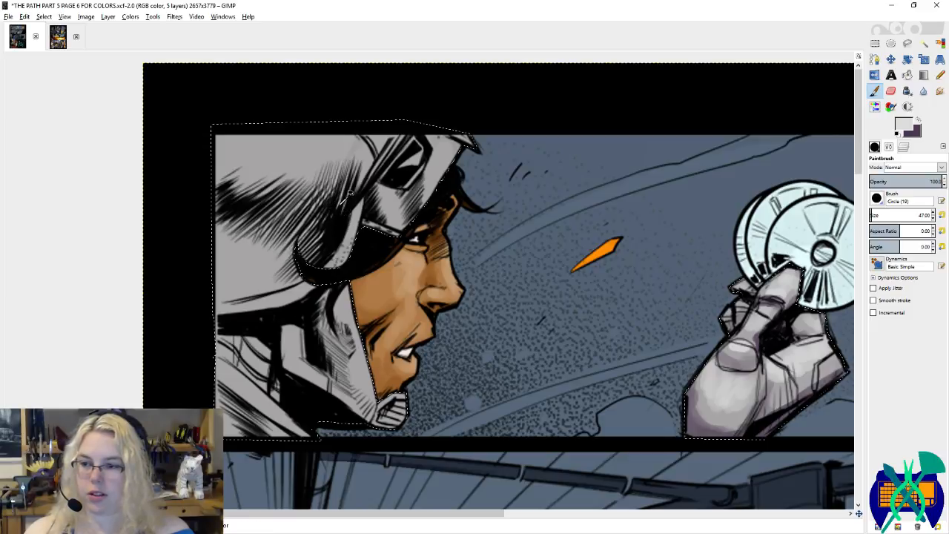
Step: Paint dark purple shadows over the hatched areas of the man's helmet and its cheek guard
key(x)
mouse_move(334, 244)
mouse_down()
mouse_move(309, 273)
mouse_move(337, 199)
mouse_move(330, 187)
mouse_move(292, 241)
mouse_move(281, 237)
mouse_move(286, 197)
mouse_move(235, 221)
mouse_move(214, 212)
mouse_move(225, 185)
mouse_up()
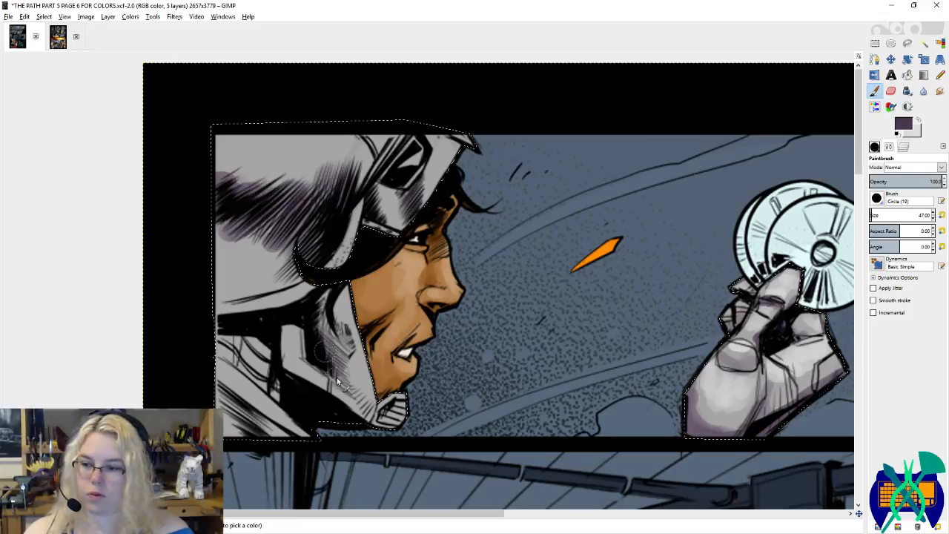
drag(330, 342, 329, 323)
Step: Paint dark purple shadows on the man's shoulder, collar, neck guard and the goggles area of his helmet
mouse_move(259, 419)
mouse_down()
mouse_move(231, 403)
mouse_move(235, 419)
mouse_up()
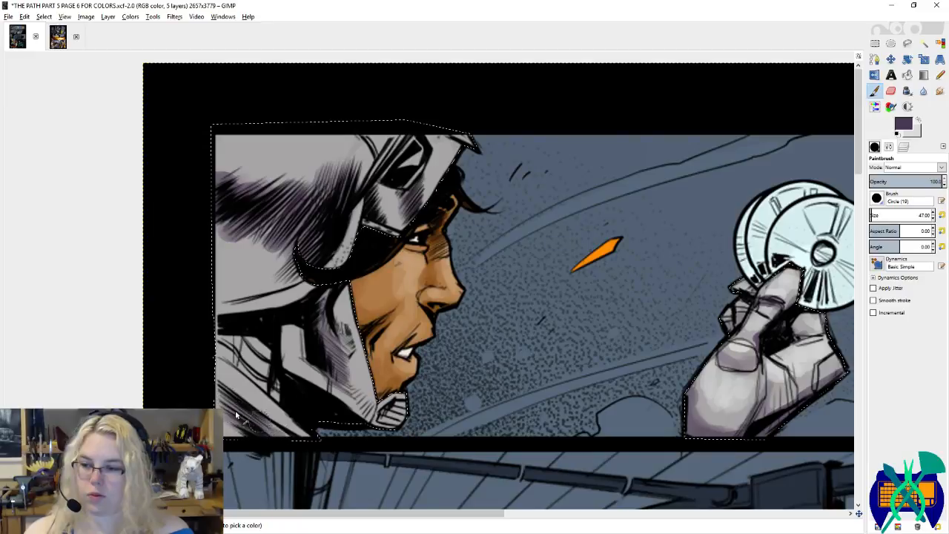
mouse_move(251, 354)
mouse_down()
mouse_move(268, 334)
mouse_move(228, 329)
mouse_move(253, 346)
mouse_move(240, 339)
mouse_move(230, 347)
mouse_move(263, 376)
mouse_up()
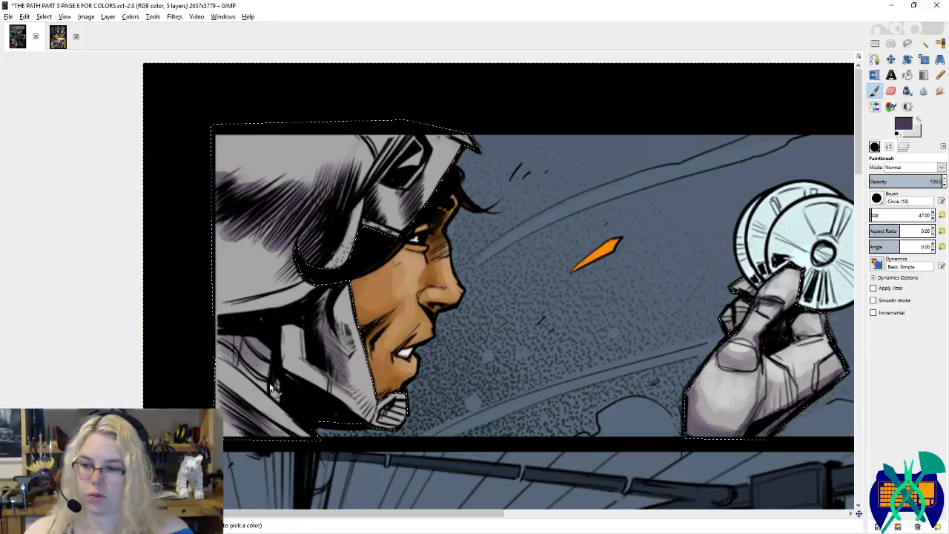
mouse_move(239, 346)
mouse_down()
mouse_move(274, 400)
mouse_move(256, 367)
mouse_up()
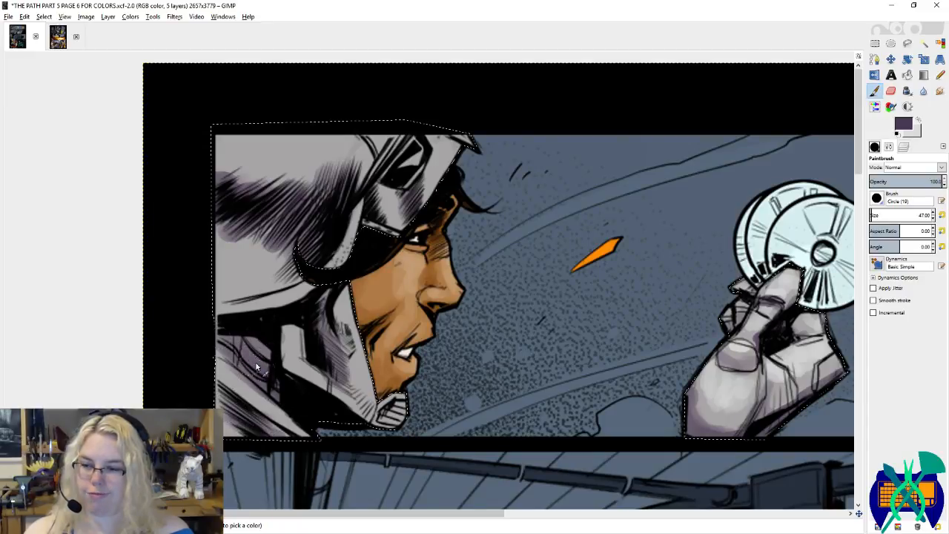
mouse_move(263, 333)
mouse_down()
mouse_move(303, 368)
mouse_move(315, 340)
mouse_up()
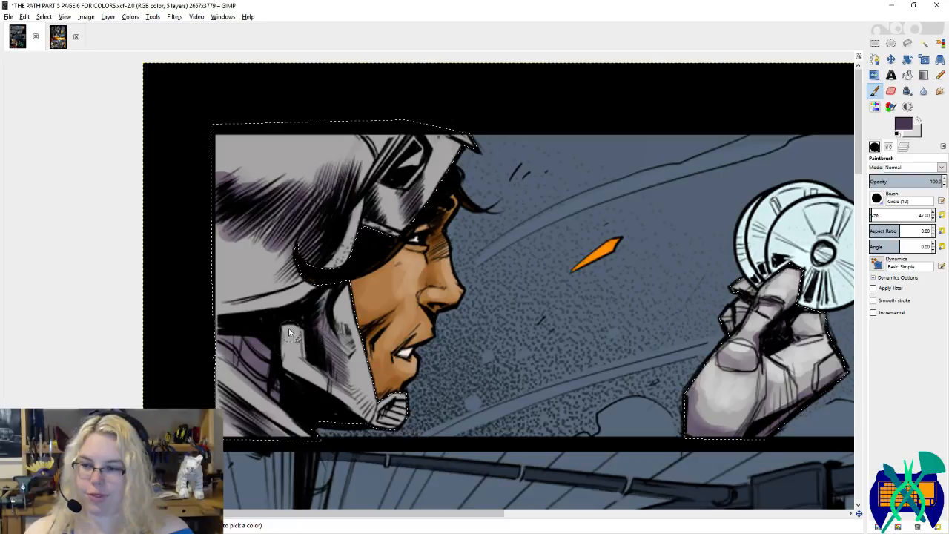
mouse_move(331, 407)
mouse_down()
mouse_move(379, 428)
mouse_move(288, 354)
mouse_up()
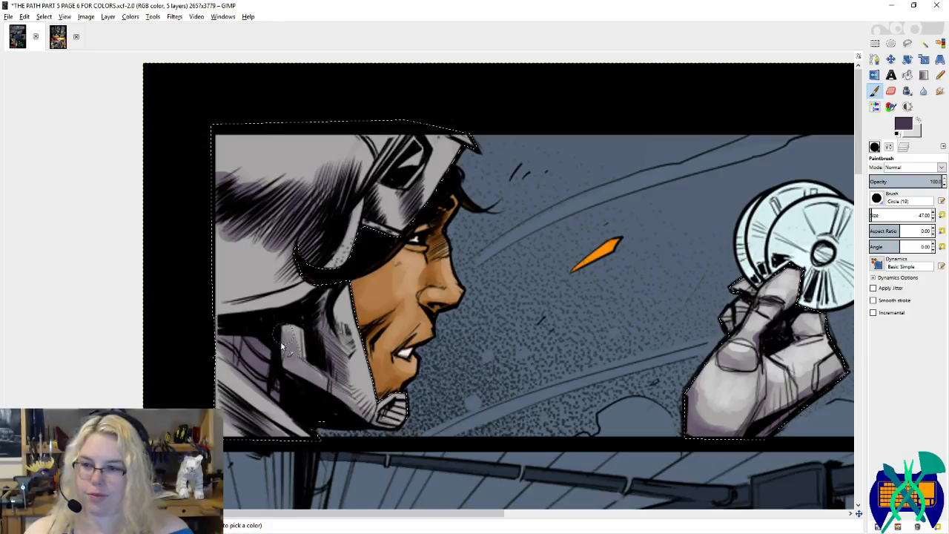
mouse_move(421, 197)
mouse_down()
mouse_move(408, 211)
mouse_move(393, 189)
mouse_move(367, 222)
mouse_move(378, 206)
mouse_move(393, 215)
mouse_up()
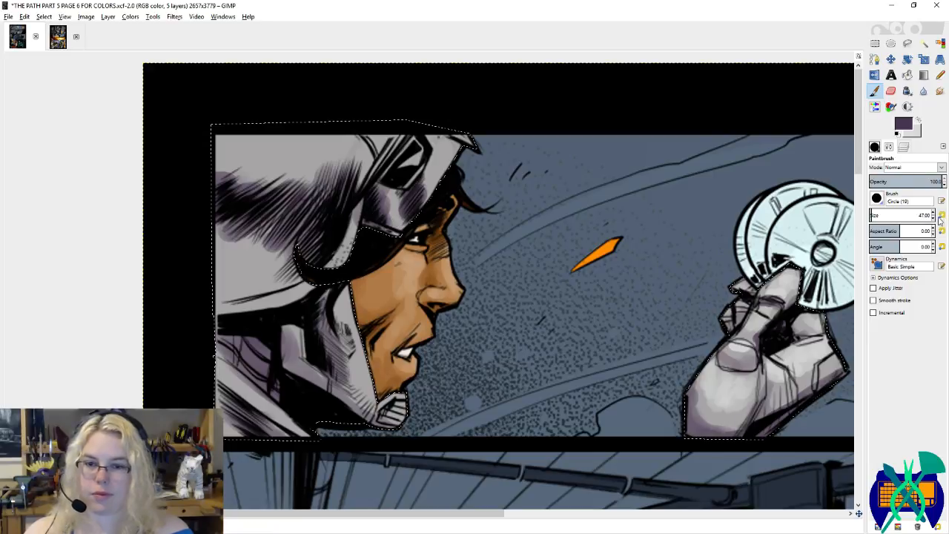
Step: Reset the brush size to 21 and add light grey highlights along the front edge of the man's goggles
click(941, 215)
key(x)
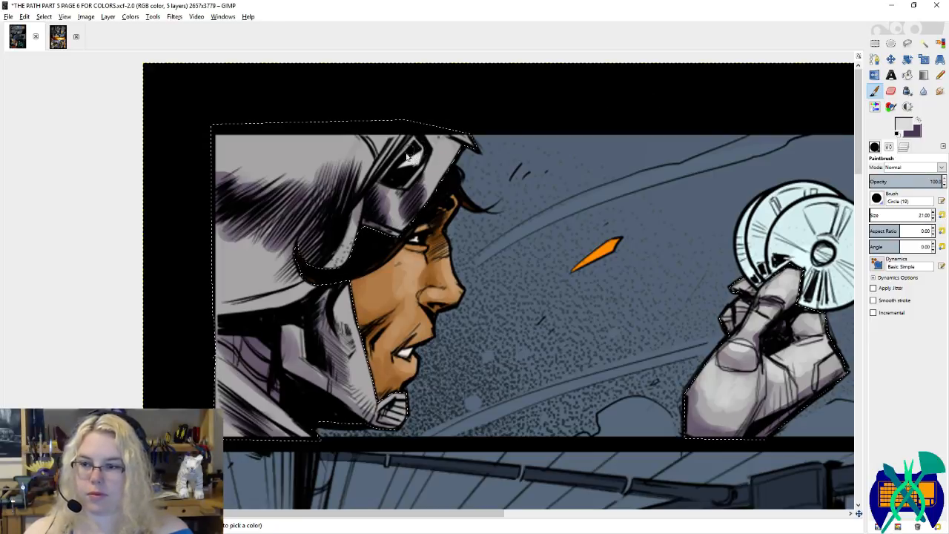
drag(462, 147, 436, 135)
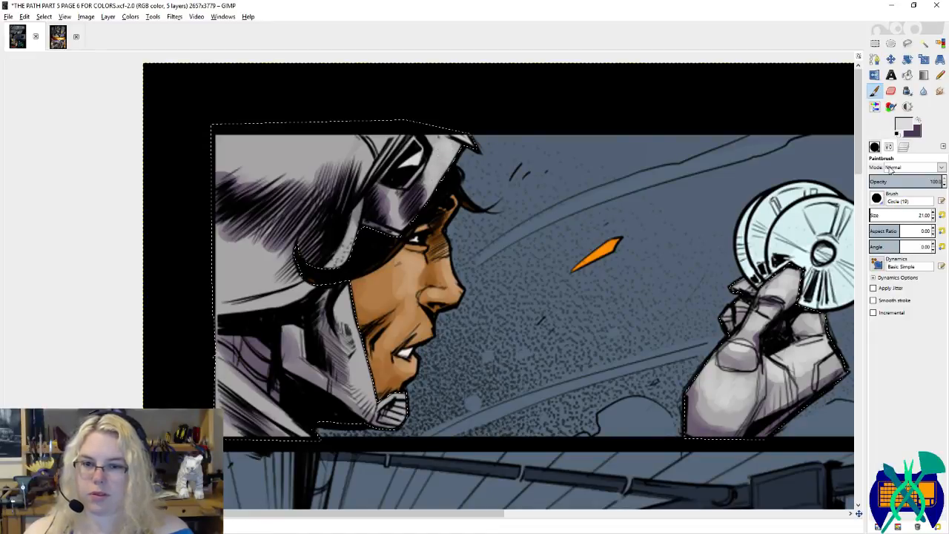
Step: Set the brush size to 46 and check the armor shading on page 5 before returning to page 6
click(933, 212)
click(934, 215)
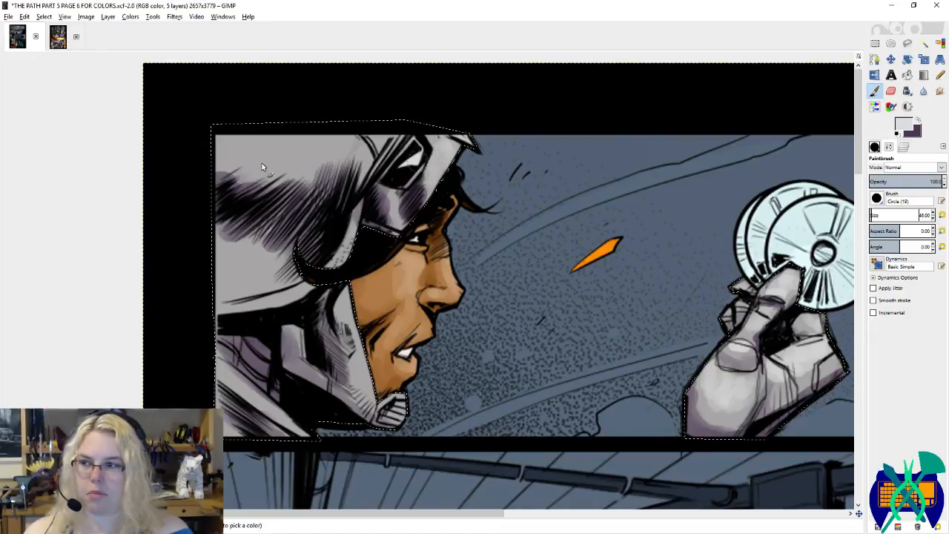
click(58, 35)
key(shift+o)
scroll(177, 172, up, 5)
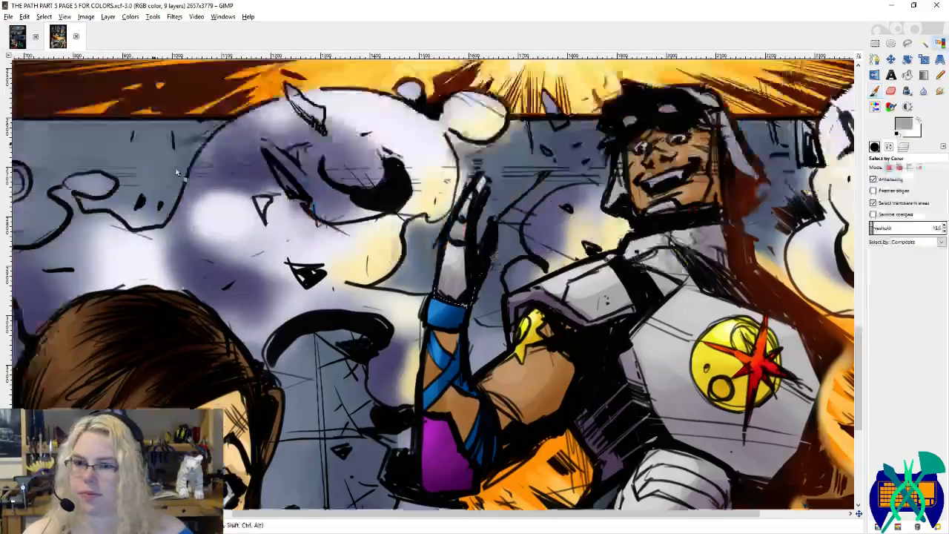
scroll(177, 172, down, 3)
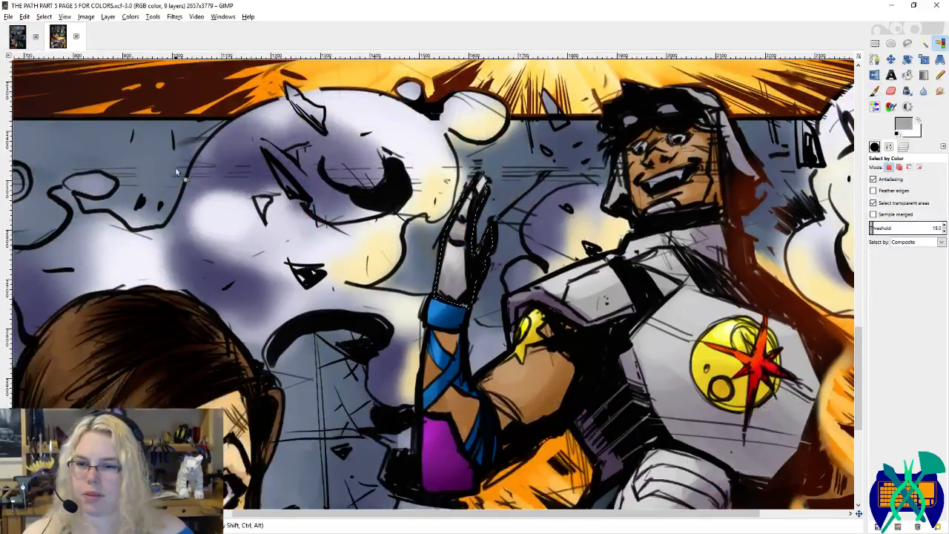
click(19, 39)
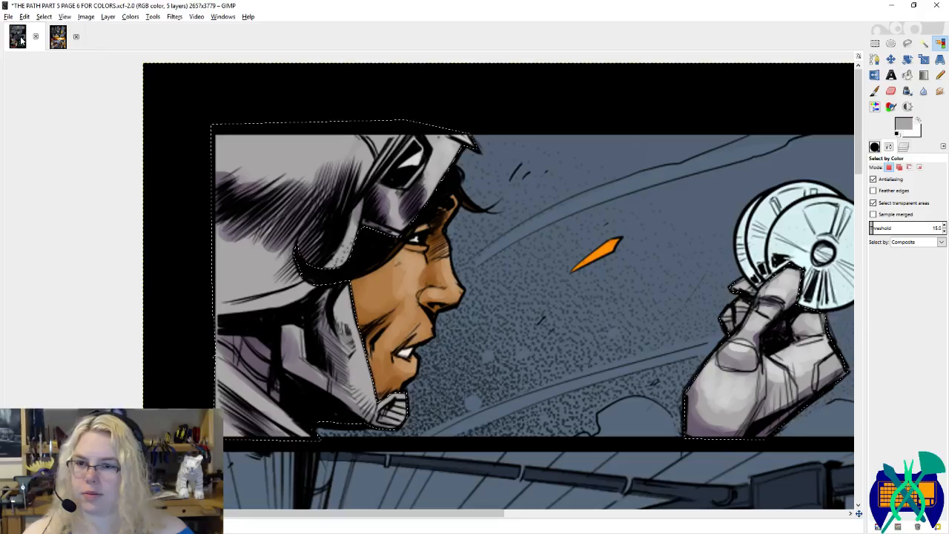
Step: Paint light grey highlights across the top, lower part and front of the man's helmet and along its cheek guard
key(p)
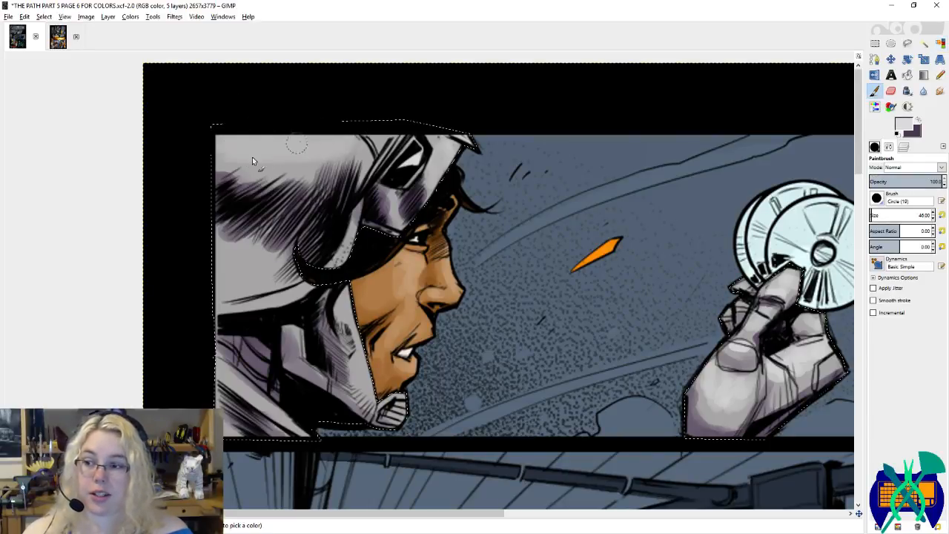
mouse_move(387, 134)
mouse_down()
mouse_move(220, 139)
mouse_move(353, 130)
mouse_move(275, 140)
mouse_move(280, 151)
mouse_move(250, 152)
mouse_up()
mouse_move(218, 254)
mouse_down()
mouse_move(258, 270)
mouse_move(255, 287)
mouse_move(290, 277)
mouse_move(240, 276)
mouse_move(270, 262)
mouse_move(252, 252)
mouse_move(249, 276)
mouse_up()
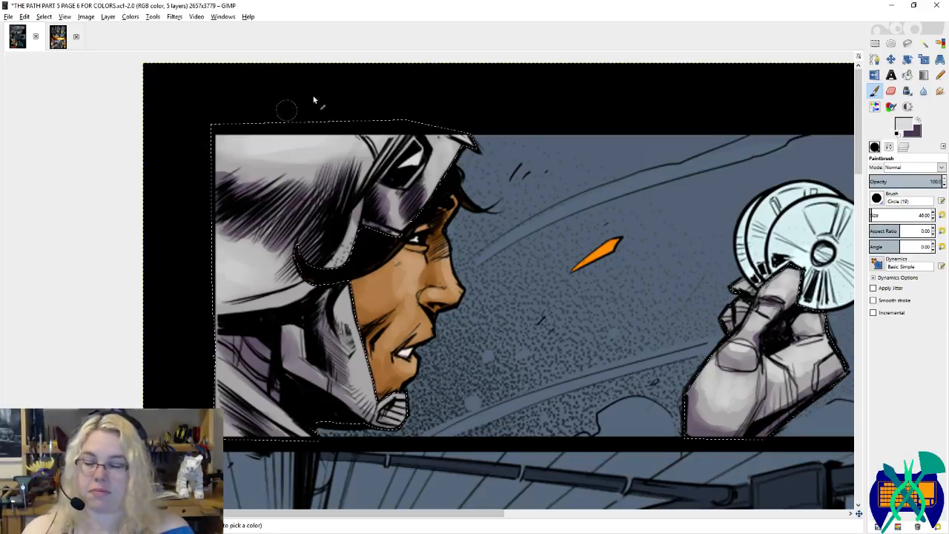
drag(449, 136, 457, 164)
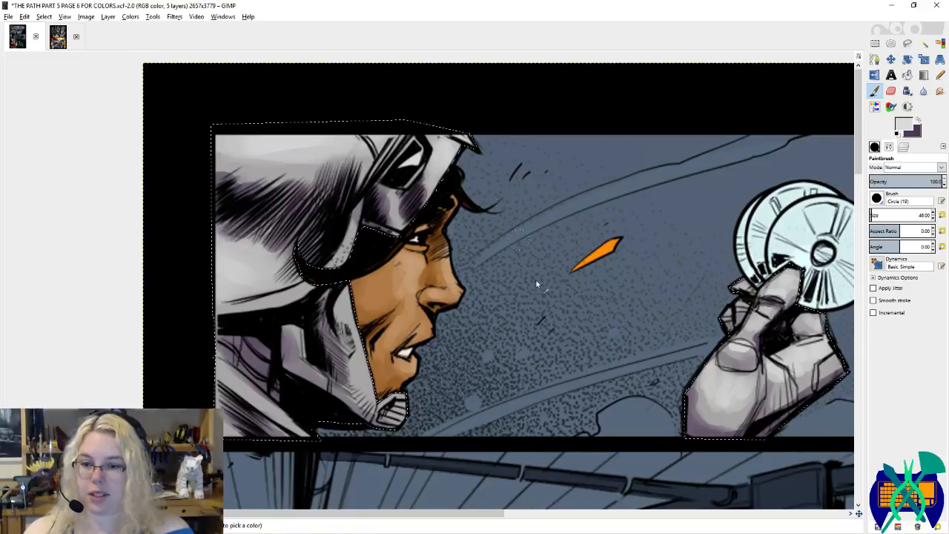
scroll(535, 279, down, 1)
mouse_move(368, 268)
mouse_down()
mouse_move(378, 312)
mouse_move(379, 279)
mouse_move(402, 342)
mouse_up()
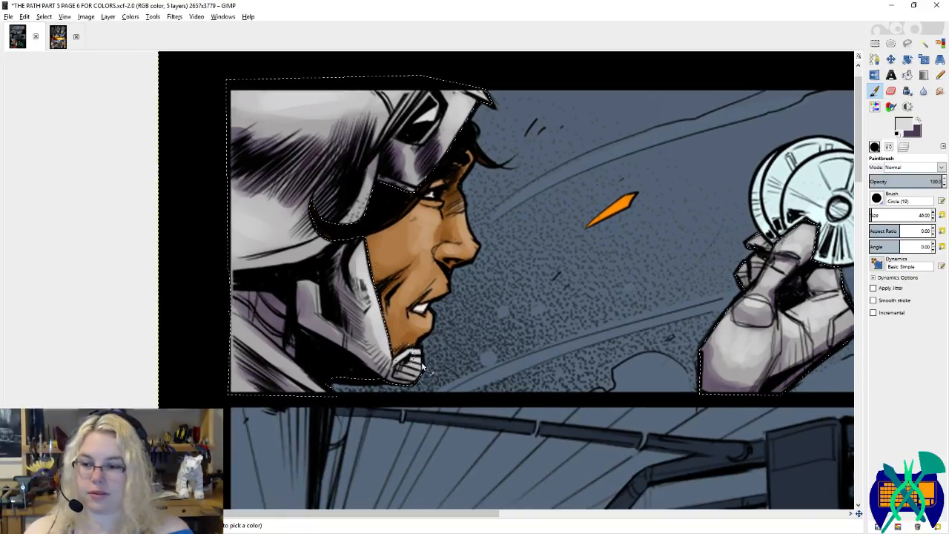
Step: Reset the brush size to 21 and paint dark purple shadows across the red-haired woman's chest armor in the second panel
scroll(375, 284, down, 4)
scroll(413, 309, down, 3)
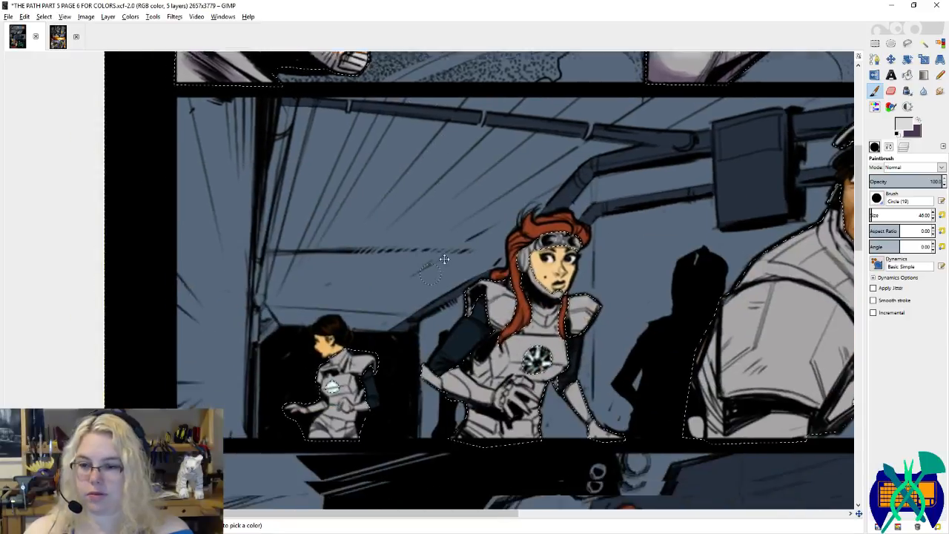
key(x)
click(941, 215)
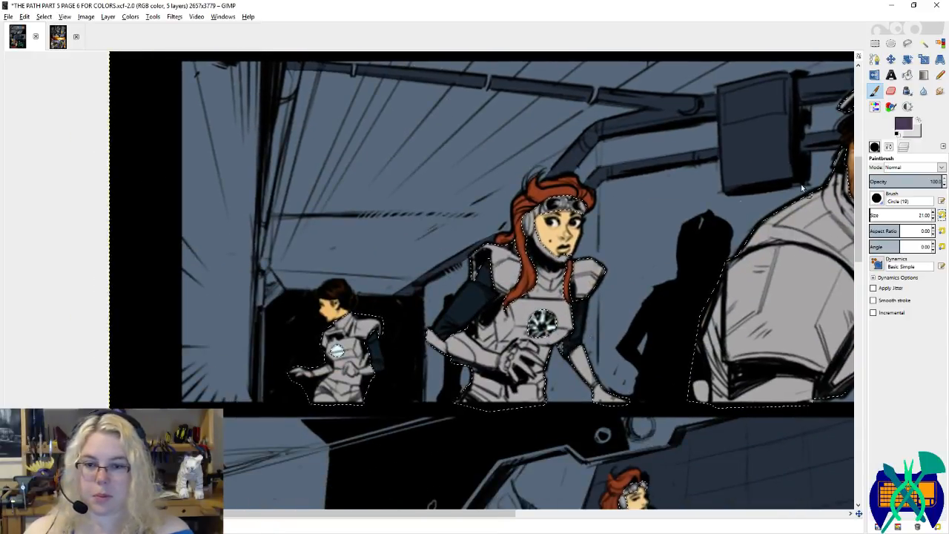
mouse_move(564, 339)
mouse_down()
mouse_move(547, 340)
mouse_move(573, 338)
mouse_move(510, 338)
mouse_move(504, 329)
mouse_move(483, 342)
mouse_move(481, 326)
mouse_move(495, 340)
mouse_up()
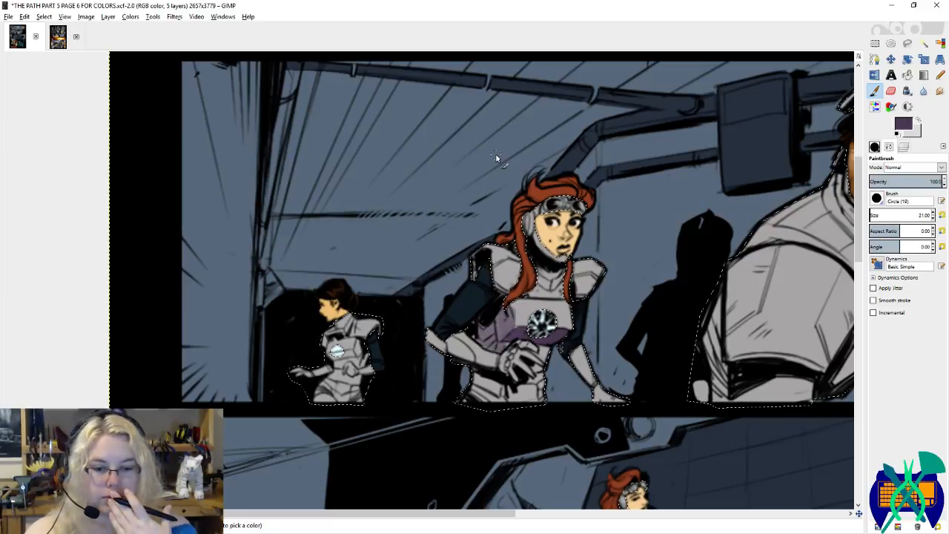
Step: Paint dark purple shadows on the red-haired woman's outstretched forearm and along her waist armor
scroll(572, 306, down, 1)
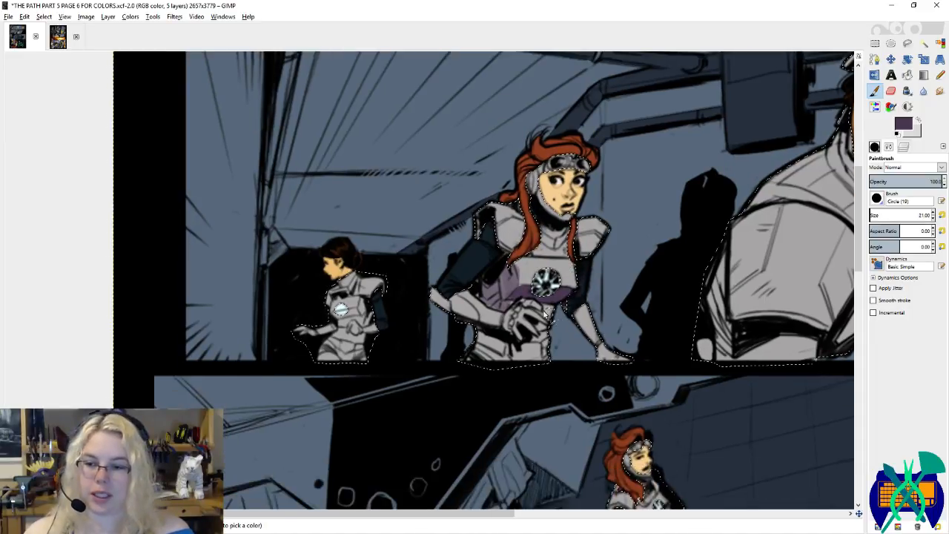
scroll(591, 319, right, 1)
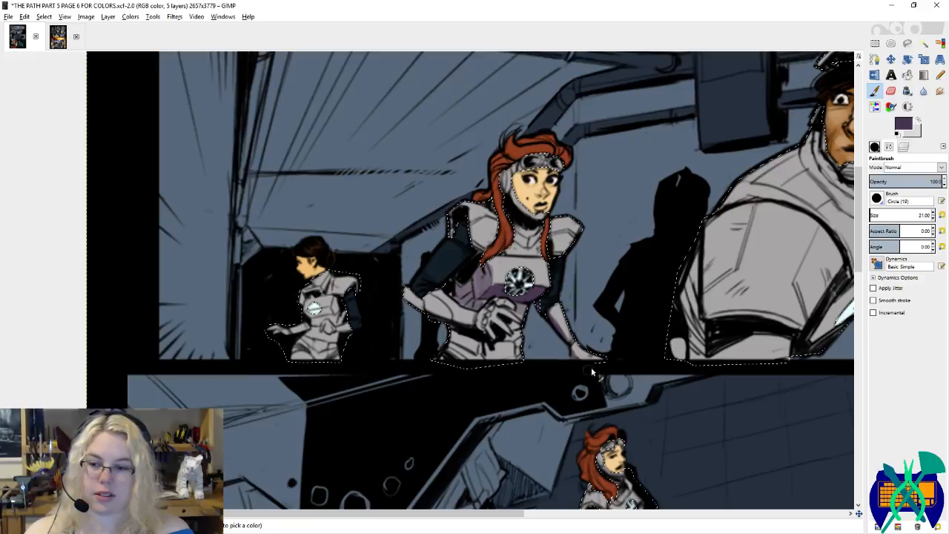
scroll(591, 372, left, 1)
scroll(591, 372, up, 1)
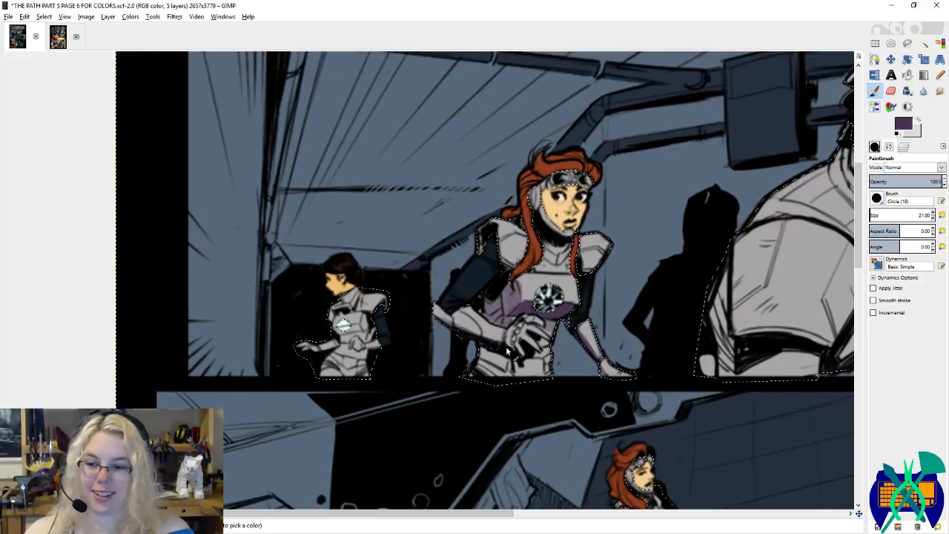
mouse_move(507, 352)
mouse_down()
mouse_move(484, 356)
mouse_move(492, 376)
mouse_move(484, 360)
mouse_move(519, 373)
mouse_up()
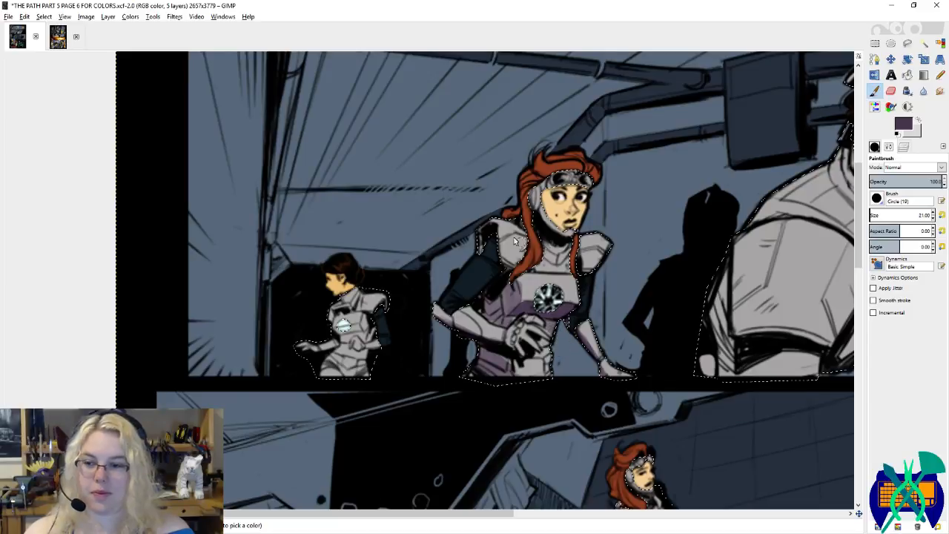
Step: Paint dark purple shadows on the red-haired woman's shoulder pads, collar and the side of her headgear
mouse_move(562, 250)
mouse_down()
mouse_move(556, 261)
mouse_move(573, 250)
mouse_move(546, 247)
mouse_move(594, 256)
mouse_move(590, 267)
mouse_move(598, 259)
mouse_up()
key(x)
key(x)
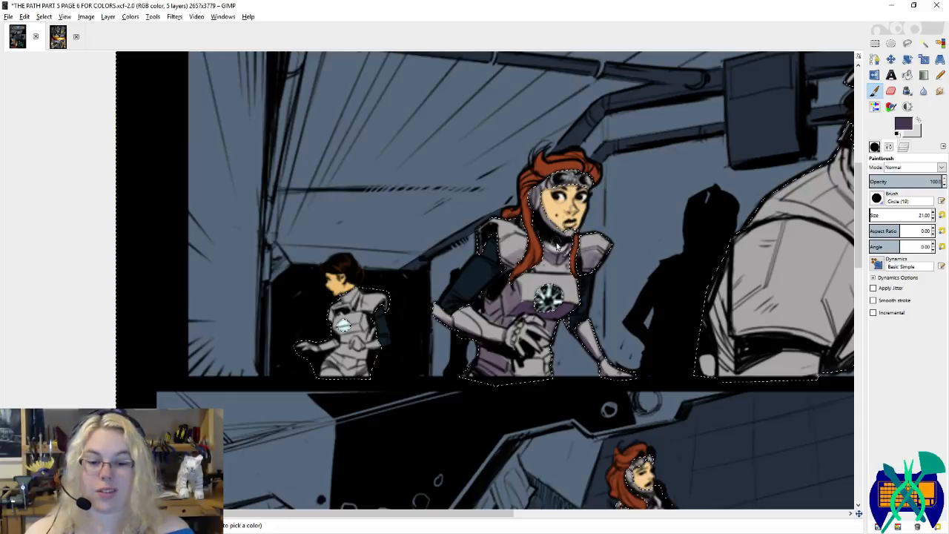
drag(536, 221, 581, 234)
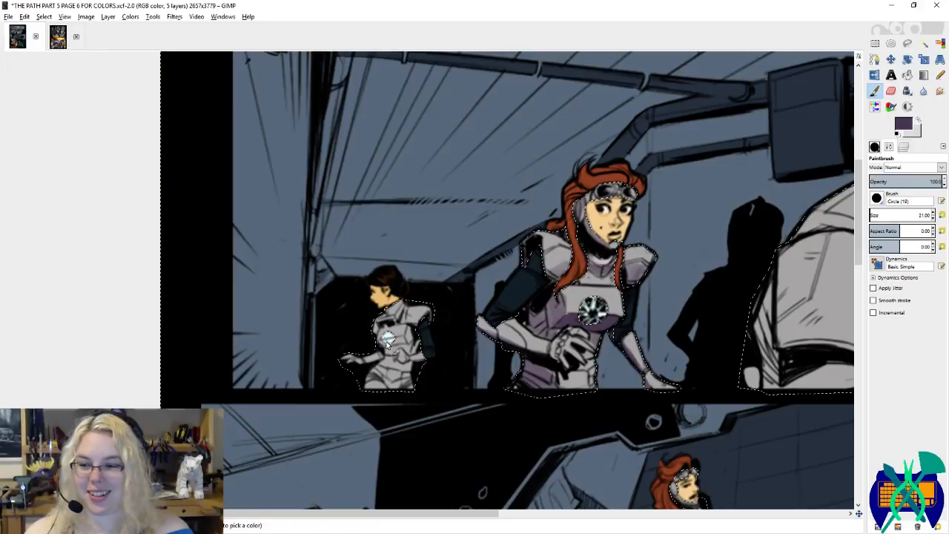
Step: Shade the chest plate and collar of the small dark-haired woman in the background with dark purple
drag(386, 343, 389, 346)
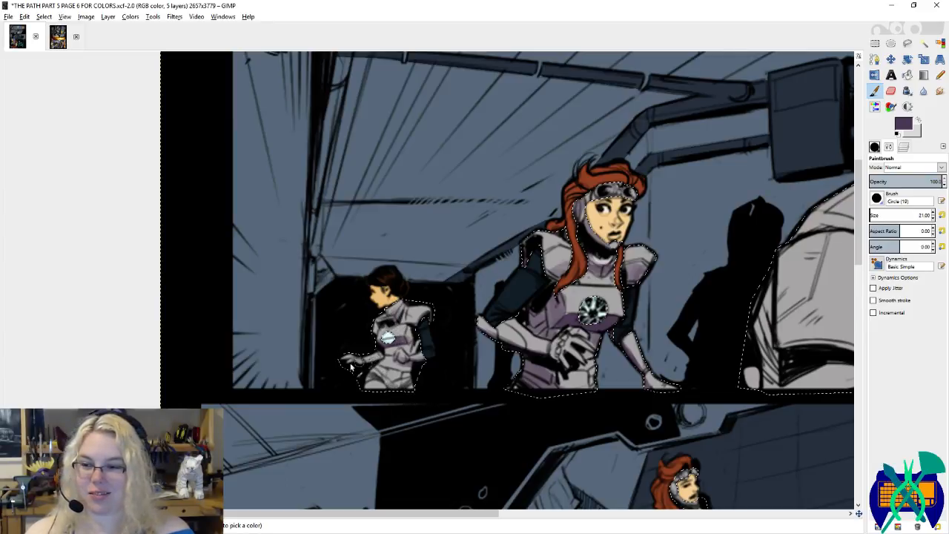
ctrl+click(394, 332)
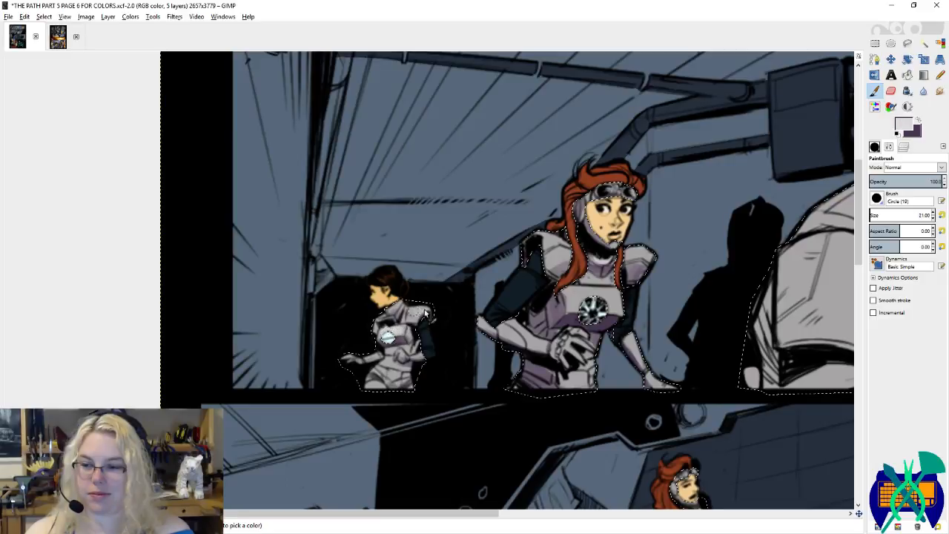
ctrl+click(398, 313)
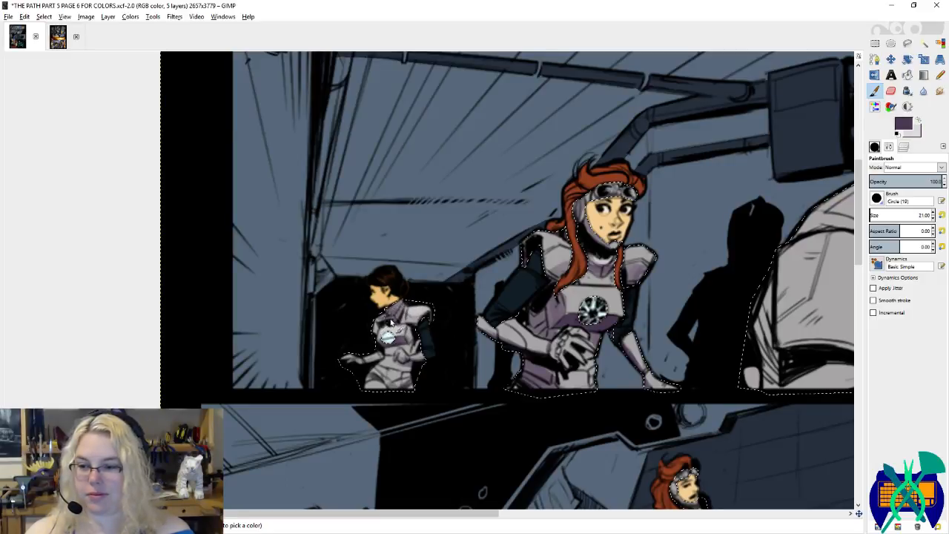
Step: Choose the Circle (03) brush and add light grey highlights to both women's shoulder pads and chest armor
click(875, 146)
click(878, 268)
ctrl+click(427, 313)
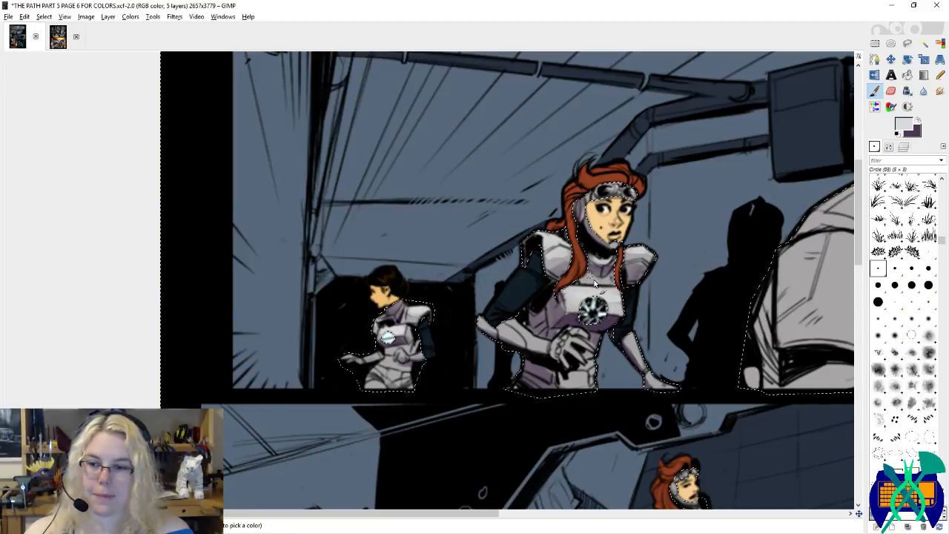
key(x)
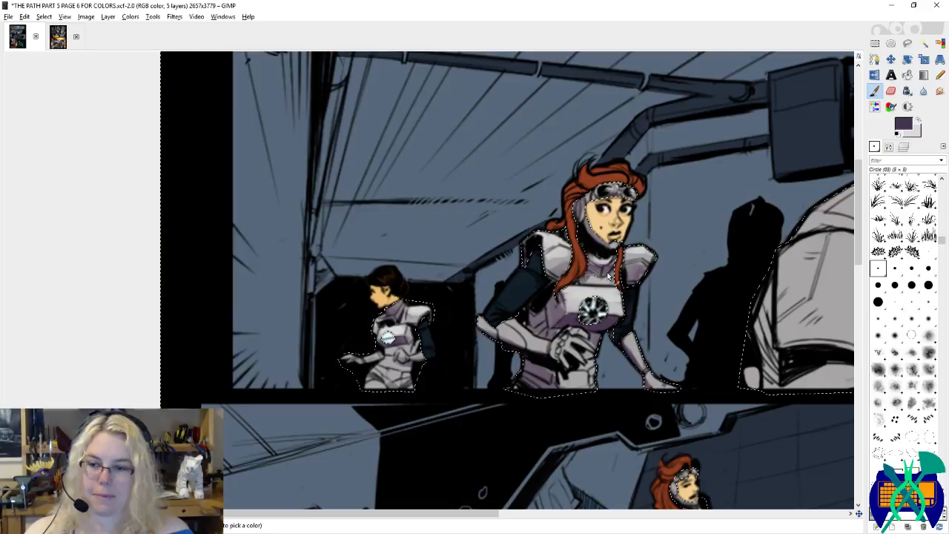
key(x)
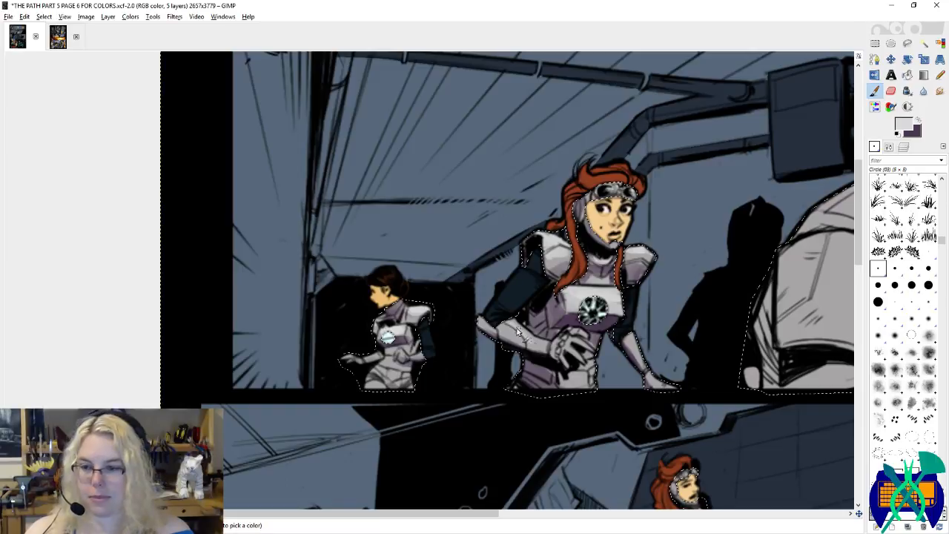
Step: Save the image, highlight the red-haired woman's forearms and gloves in light grey, and touch up her elbow with purple
key(ctrl+s)
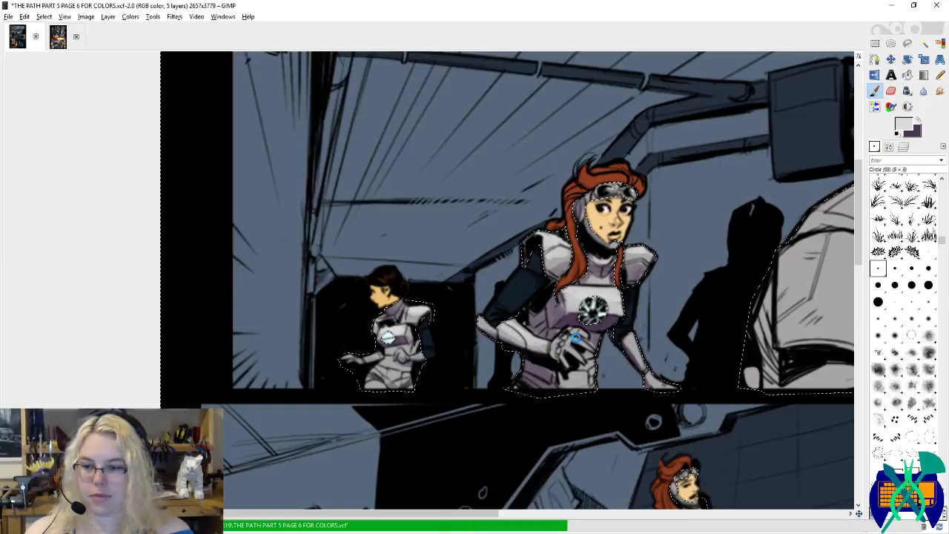
drag(571, 335, 567, 342)
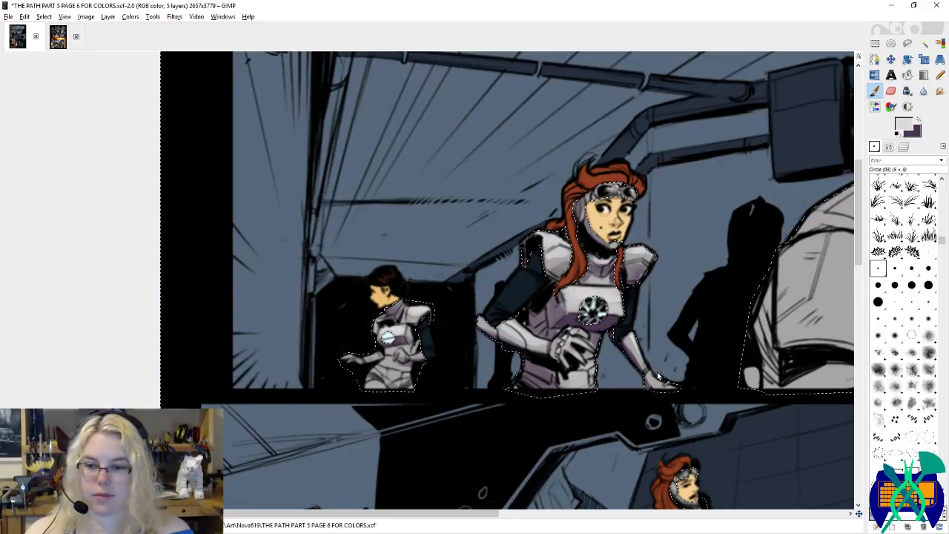
key(x)
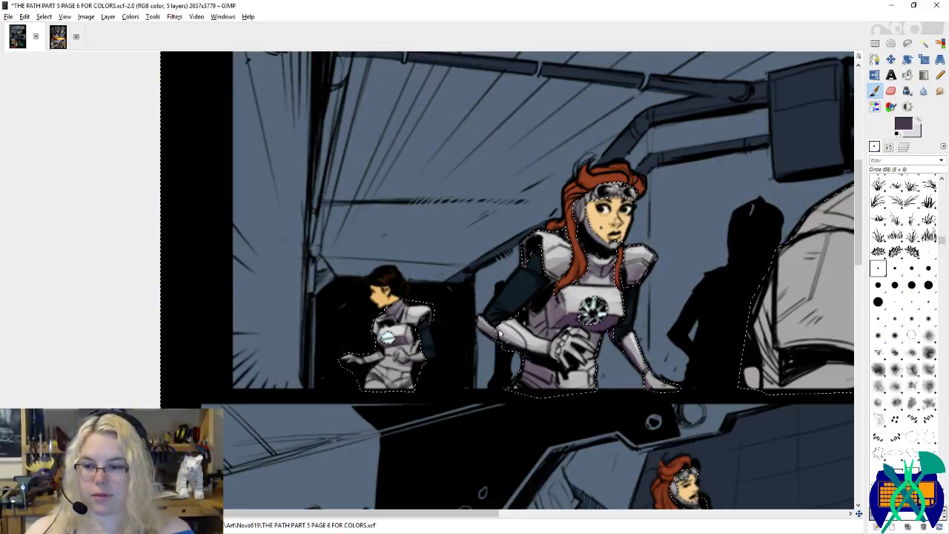
Step: Use the Circle (01) brush to add fine purple shadows and light grey highlights to the small background woman's arms, waist and hips
drag(452, 312, 499, 328)
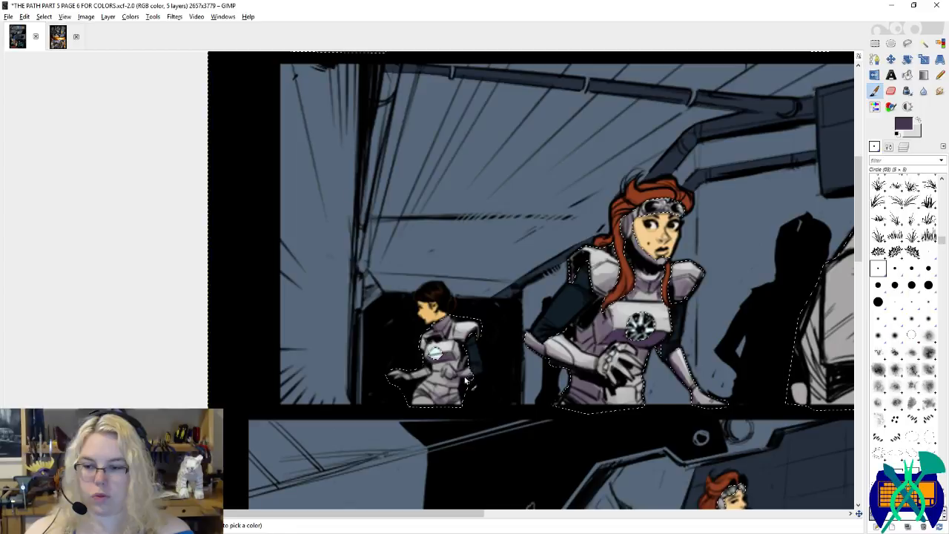
key(x)
key(comma)
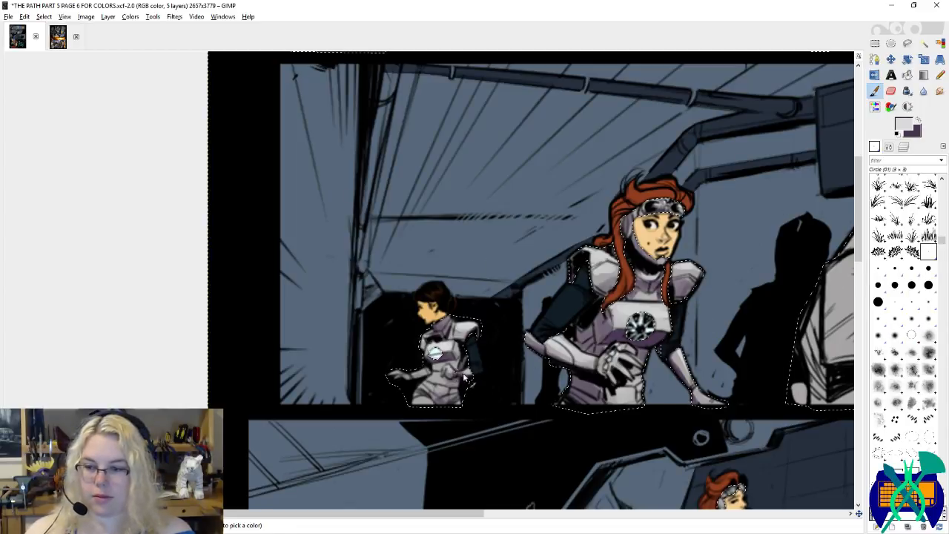
key(x)
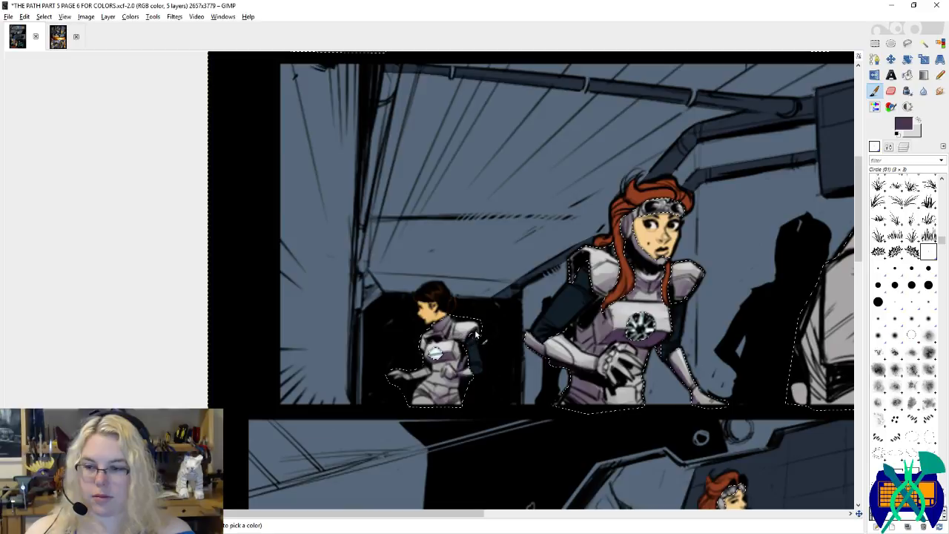
key(x)
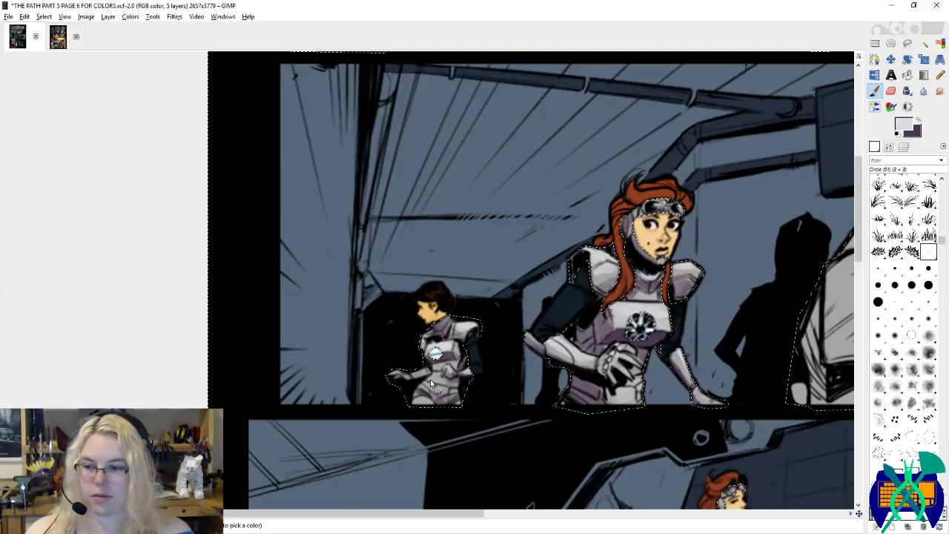
key(x)
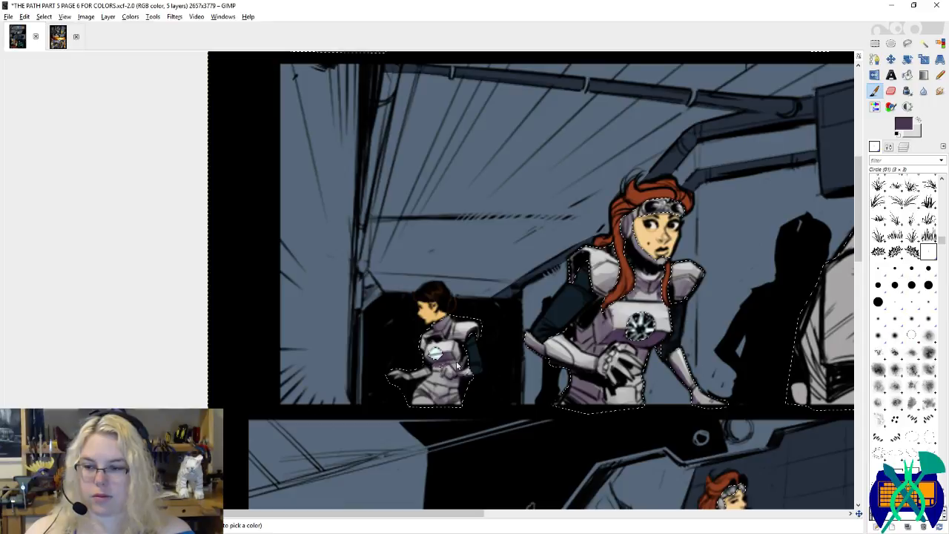
key(x)
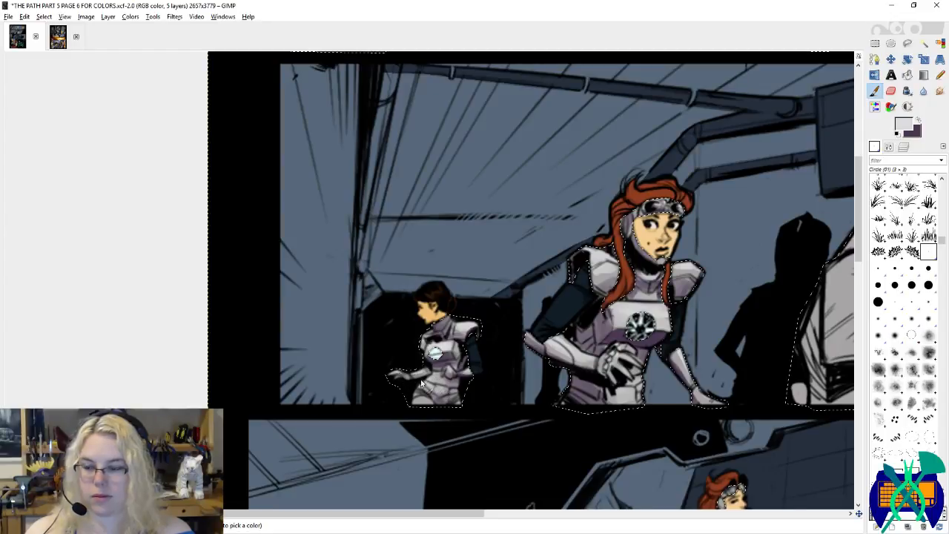
key(x)
Step: Choose the Circle (19) brush and paint dark purple shadows on the man's neck guard, chest plate and lower arm armor
mouse_move(464, 298)
mouse_down()
mouse_move(348, 290)
mouse_move(115, 298)
mouse_move(3, 328)
mouse_up()
click(877, 301)
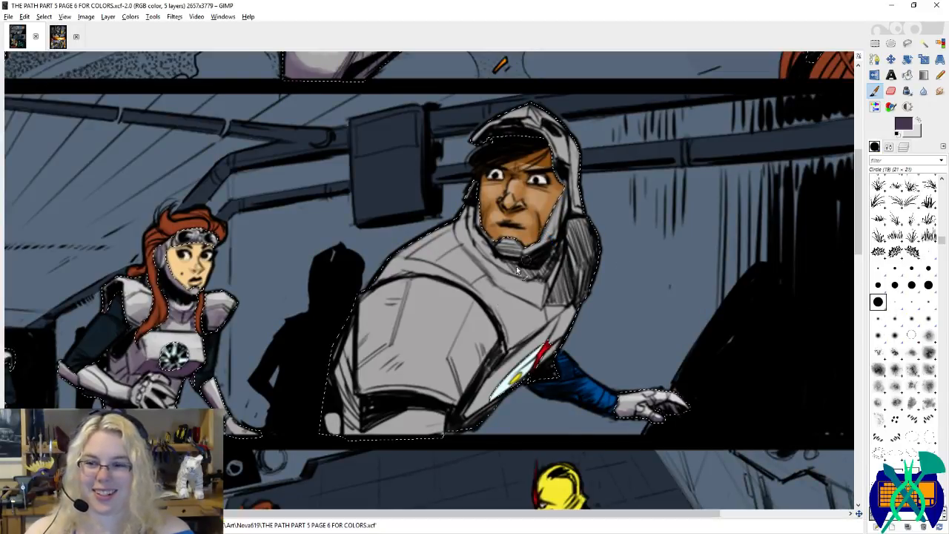
mouse_move(558, 294)
mouse_down()
mouse_move(571, 264)
mouse_move(555, 302)
mouse_move(568, 275)
mouse_move(565, 302)
mouse_move(548, 301)
mouse_move(580, 280)
mouse_move(570, 261)
mouse_move(585, 280)
mouse_move(572, 239)
mouse_move(588, 239)
mouse_move(570, 285)
mouse_move(559, 289)
mouse_move(551, 262)
mouse_move(522, 272)
mouse_up()
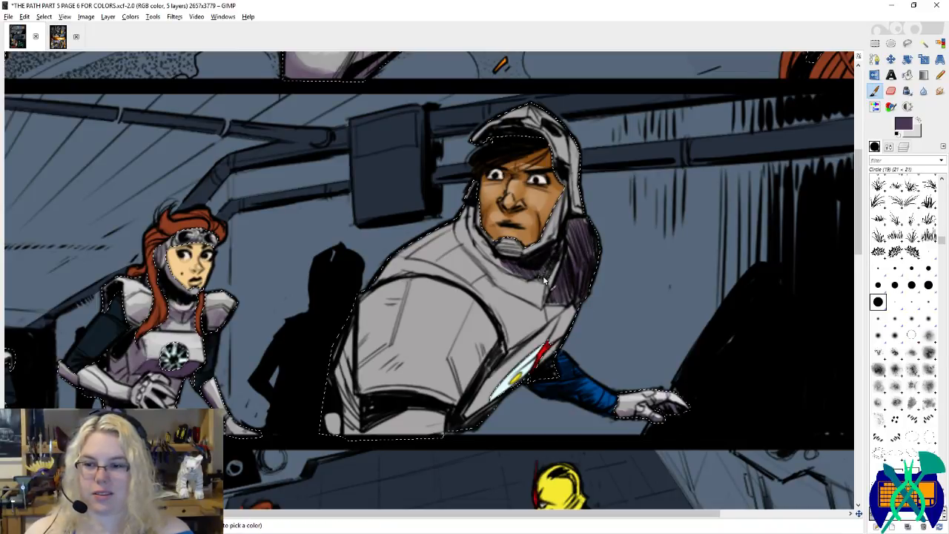
drag(542, 257, 559, 273)
mouse_move(583, 335)
mouse_down()
mouse_move(544, 345)
mouse_move(589, 321)
mouse_move(587, 311)
mouse_move(514, 364)
mouse_move(486, 370)
mouse_move(497, 352)
mouse_move(463, 412)
mouse_move(472, 425)
mouse_move(558, 350)
mouse_move(496, 393)
mouse_move(546, 368)
mouse_move(484, 362)
mouse_up()
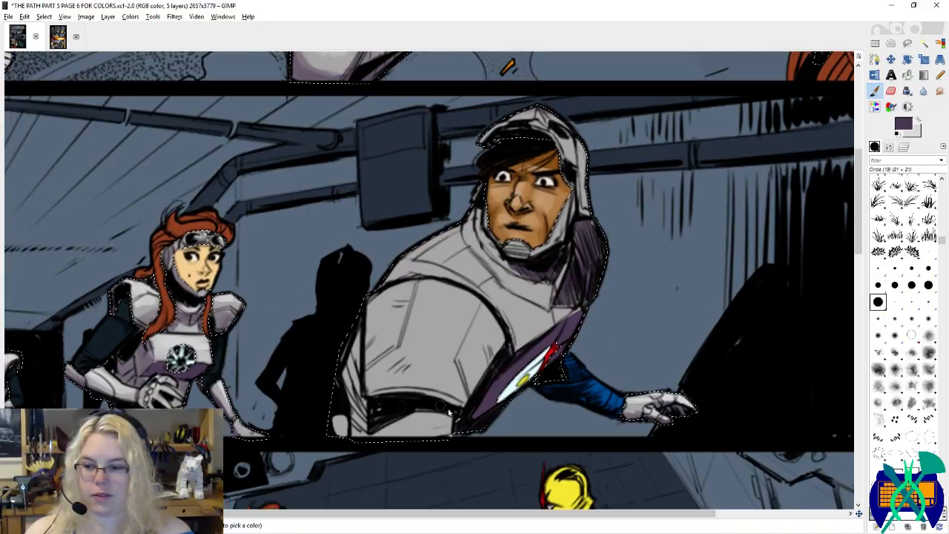
mouse_move(449, 411)
mouse_down()
mouse_move(369, 411)
mouse_move(385, 413)
mouse_move(362, 406)
mouse_move(364, 355)
mouse_move(352, 402)
mouse_move(358, 423)
mouse_move(381, 415)
mouse_move(368, 404)
mouse_move(402, 395)
mouse_move(393, 395)
mouse_move(457, 404)
mouse_move(392, 401)
mouse_up()
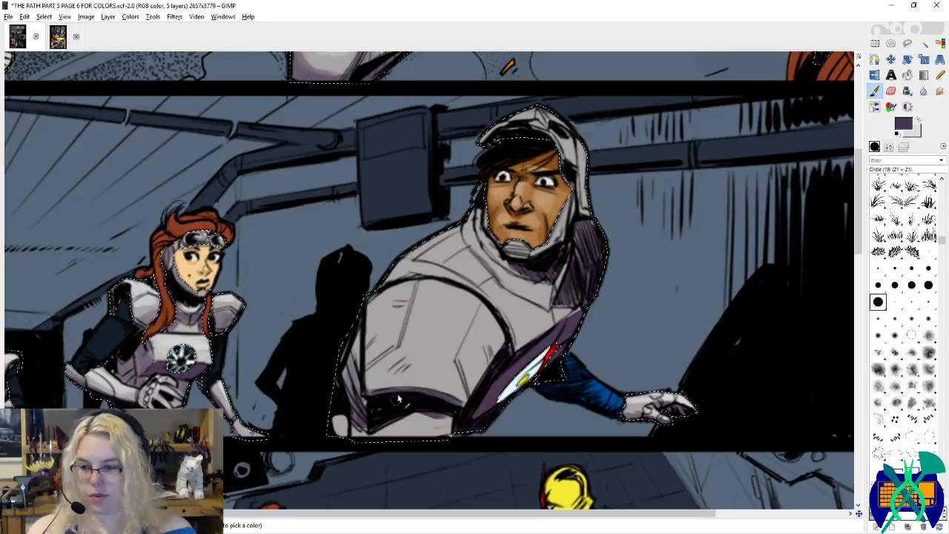
Step: Add light grey highlights along the side and rim of the man's helmet
drag(427, 289, 366, 331)
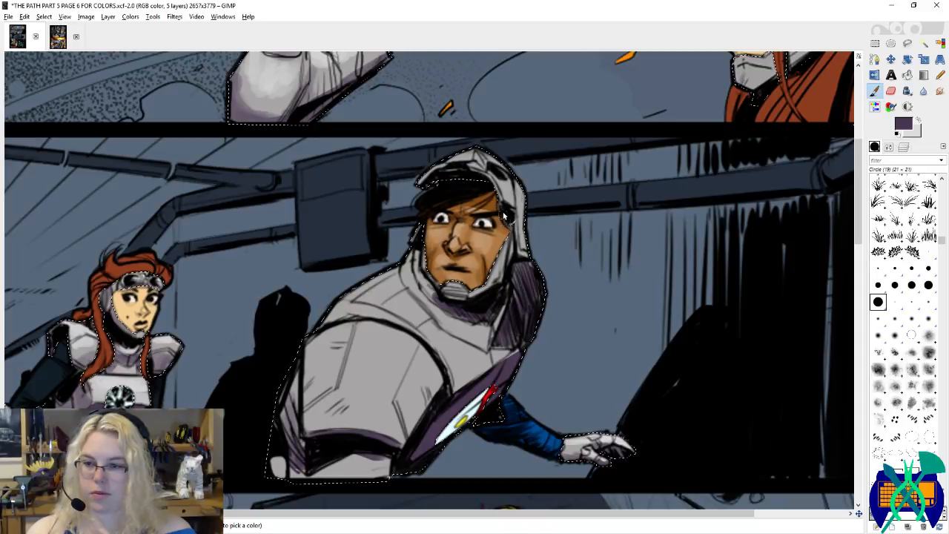
key(x)
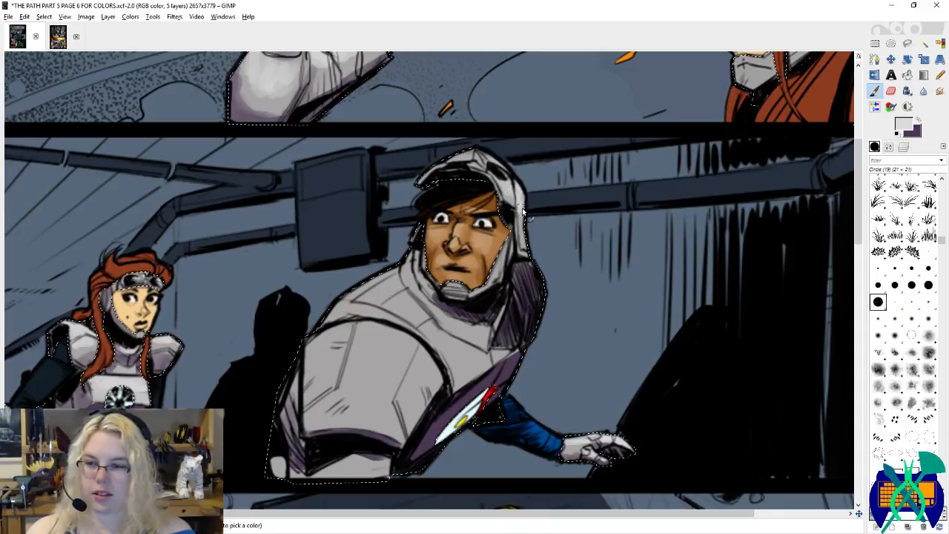
key(x)
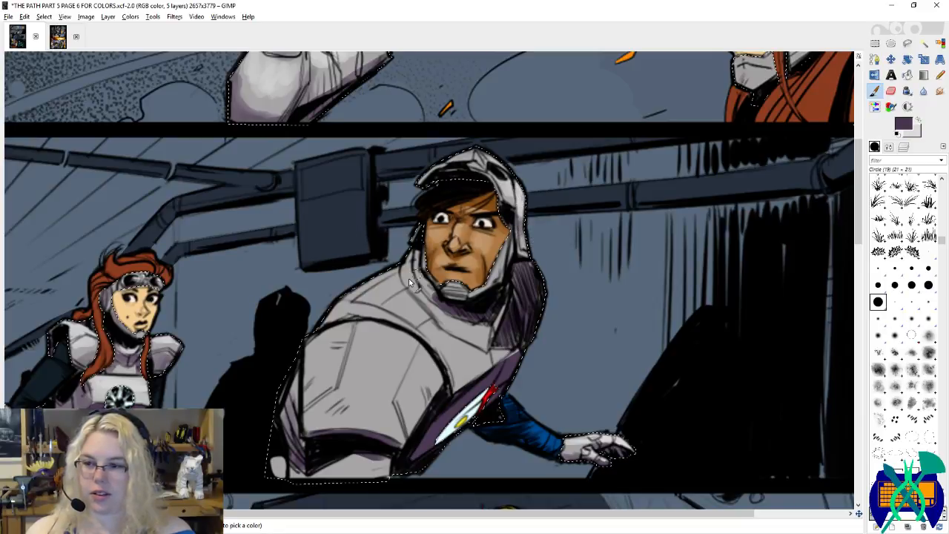
Step: Paint dark purple shadows around the man's collar beneath his chin guard
key(x)
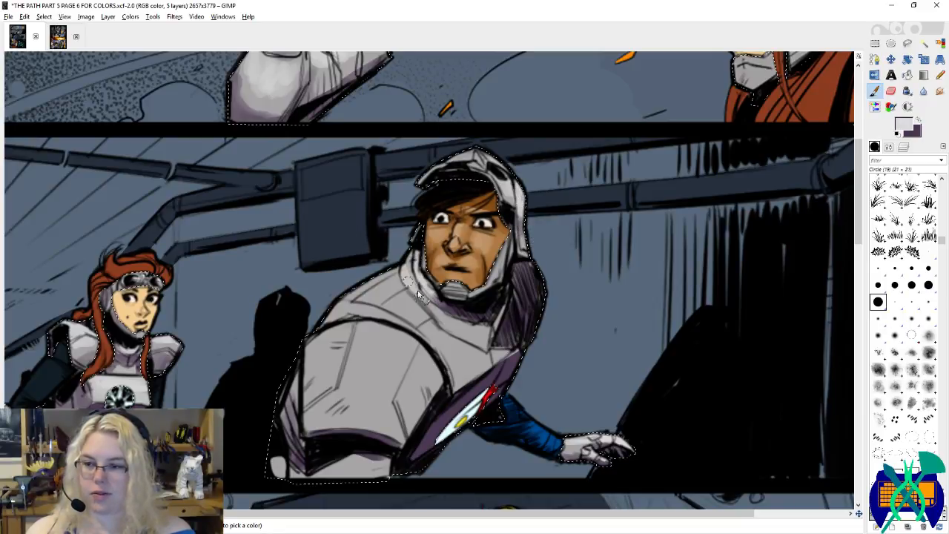
key(x)
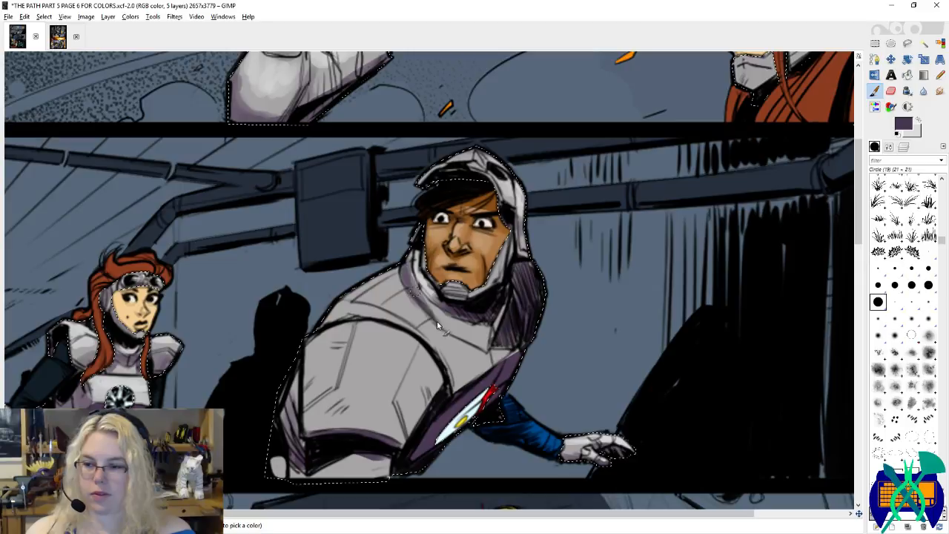
drag(436, 321, 491, 329)
Step: Paint light grey highlights on the man's upper back and chest armor around the collar
key(x)
mouse_move(392, 315)
mouse_down()
mouse_move(448, 367)
mouse_move(378, 303)
mouse_move(413, 316)
mouse_move(441, 346)
mouse_move(391, 277)
mouse_move(379, 283)
mouse_move(396, 311)
mouse_move(355, 295)
mouse_up()
mouse_move(426, 310)
mouse_down()
mouse_move(456, 364)
mouse_move(449, 339)
mouse_move(474, 367)
mouse_up()
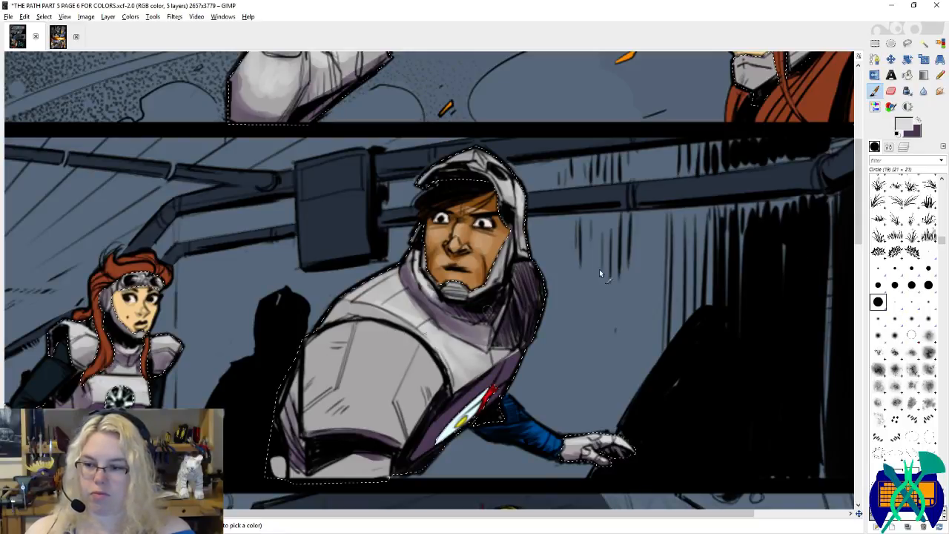
Step: Set the brush size to 53 and paint light grey highlights across the man's large shoulder plate
click(889, 148)
click(934, 213)
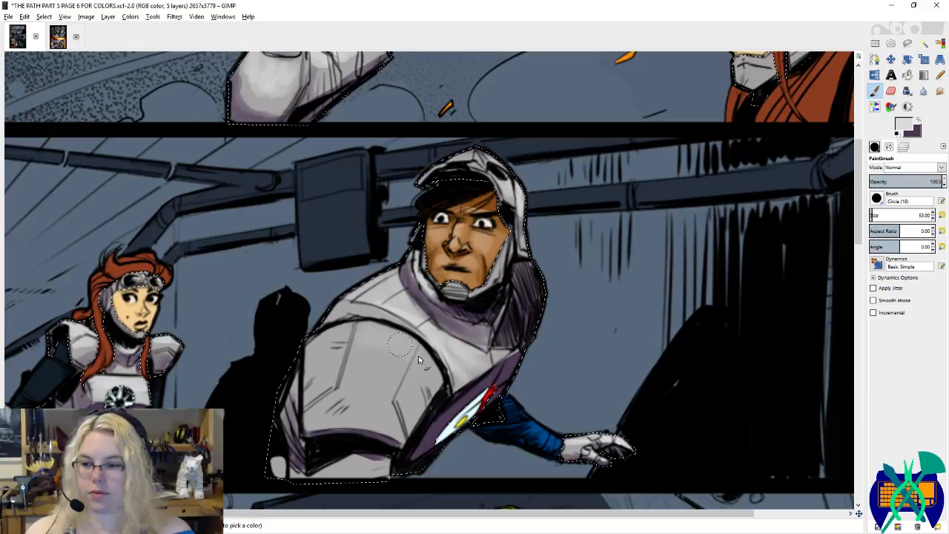
mouse_move(363, 369)
mouse_down()
mouse_move(385, 398)
mouse_move(320, 404)
mouse_move(371, 419)
mouse_up()
mouse_move(358, 338)
mouse_down()
mouse_move(398, 358)
mouse_move(387, 379)
mouse_move(327, 401)
mouse_move(326, 414)
mouse_move(365, 417)
mouse_up()
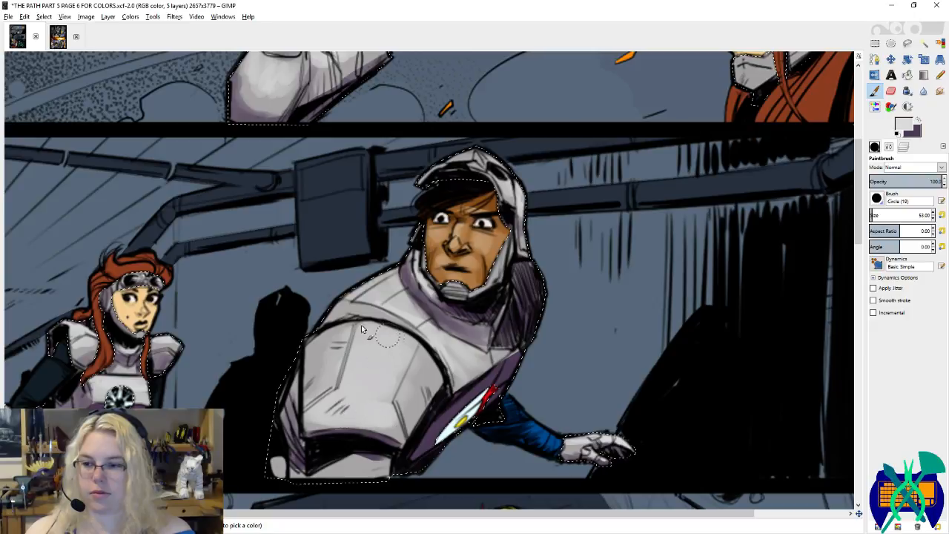
mouse_move(363, 328)
mouse_down()
mouse_move(387, 338)
mouse_move(347, 378)
mouse_move(328, 420)
mouse_move(391, 416)
mouse_move(570, 306)
mouse_move(416, 425)
mouse_move(392, 411)
mouse_up()
Step: Set the brush size to 21 and refine the man's arm armor, adding dark purple shadows to its lower section
click(941, 215)
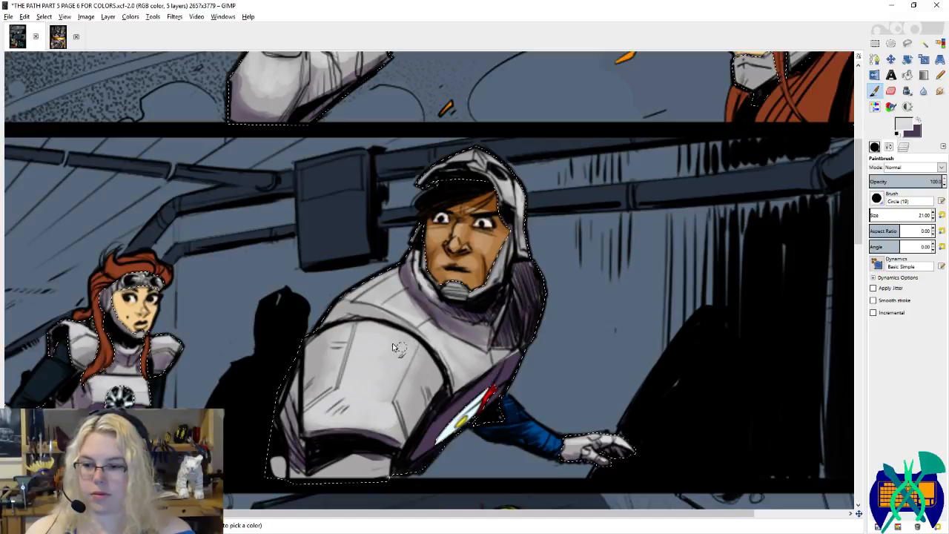
click(320, 405)
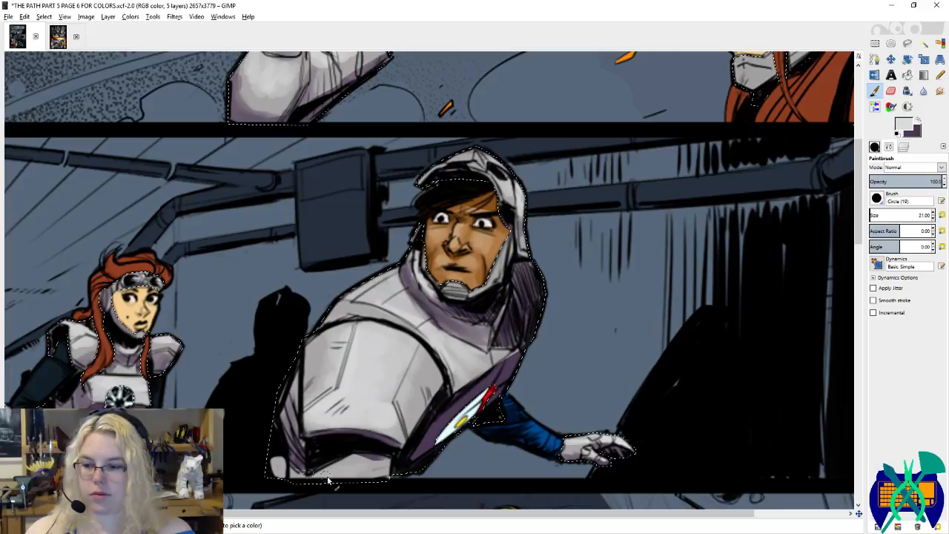
ctrl+click(387, 465)
mouse_move(323, 465)
mouse_down()
mouse_move(394, 465)
mouse_move(401, 456)
mouse_move(335, 462)
mouse_move(395, 468)
mouse_move(344, 461)
mouse_move(393, 465)
mouse_move(302, 478)
mouse_up()
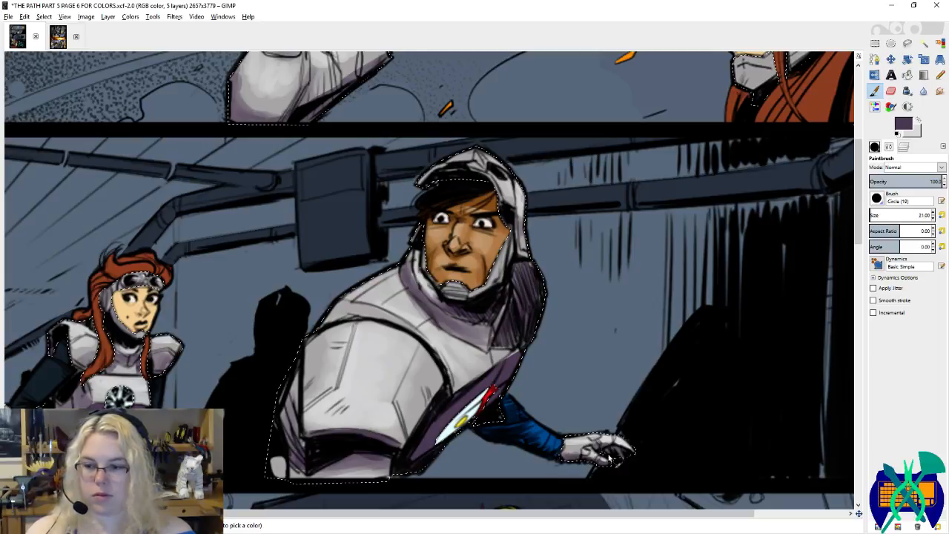
scroll(553, 430, down, 5)
scroll(536, 327, up, 3)
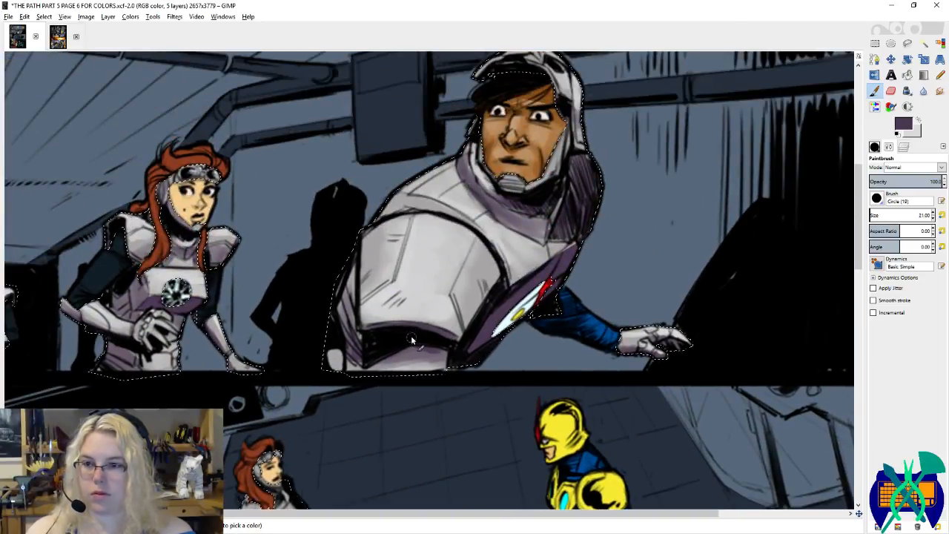
scroll(454, 310, up, 1)
ctrl+click(550, 128)
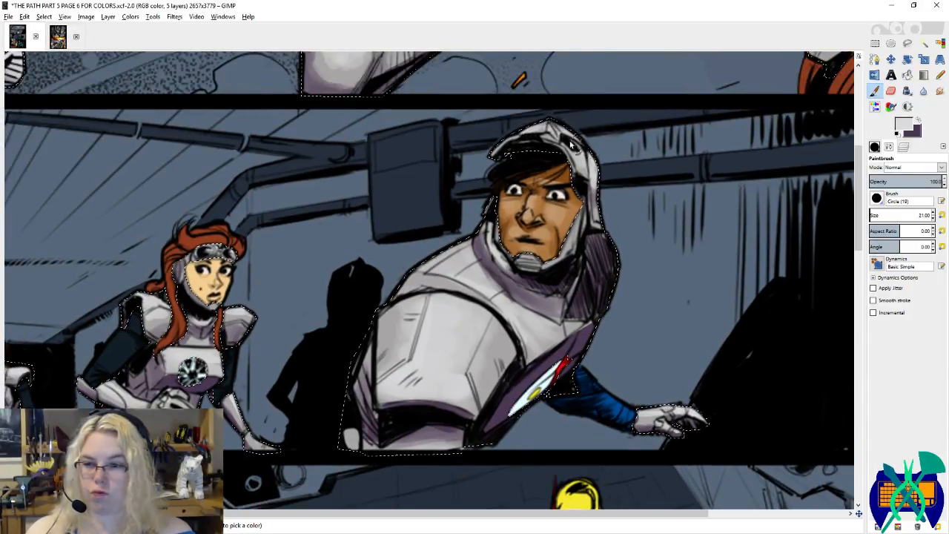
key(x)
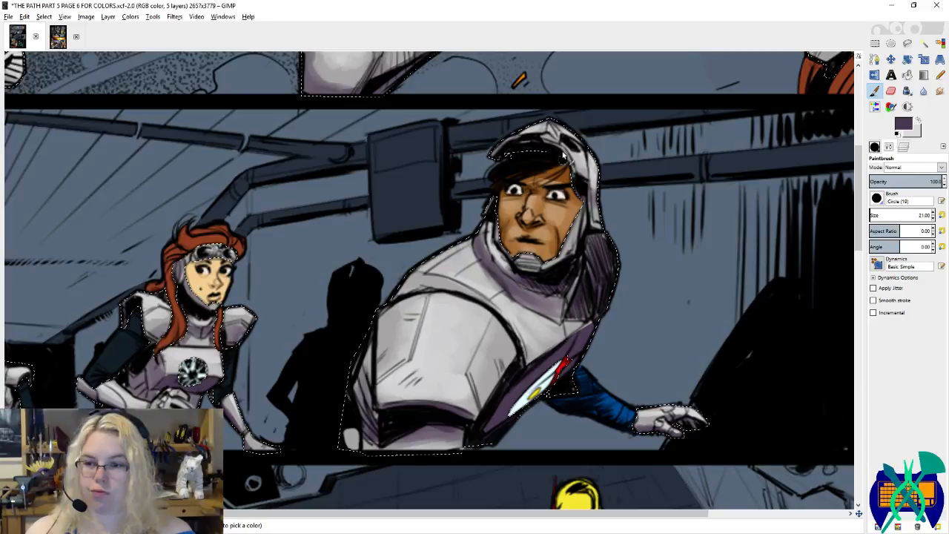
Step: Paint dark purple shadows on the neck and torso armor of the standing red-haired woman in the panel below
scroll(504, 208, down, 5)
scroll(445, 237, left, 2)
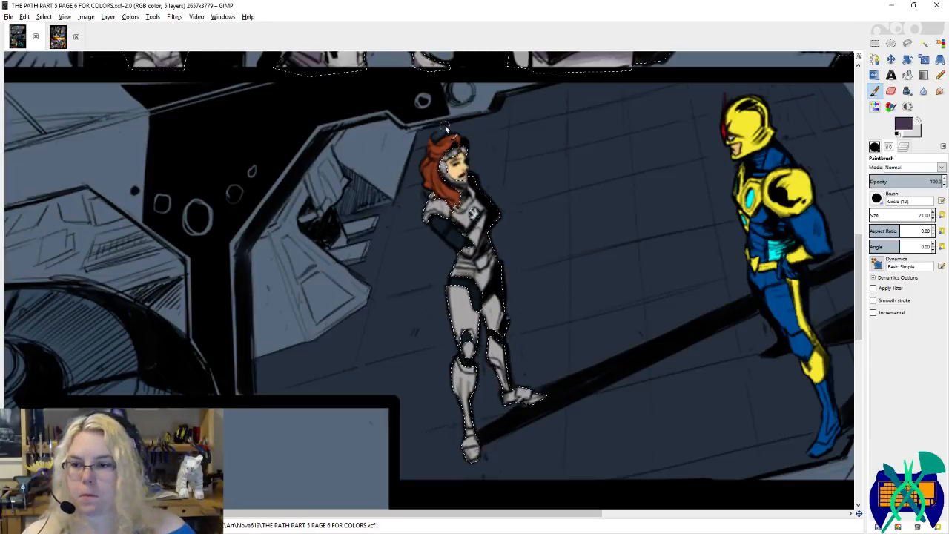
key(shift+o)
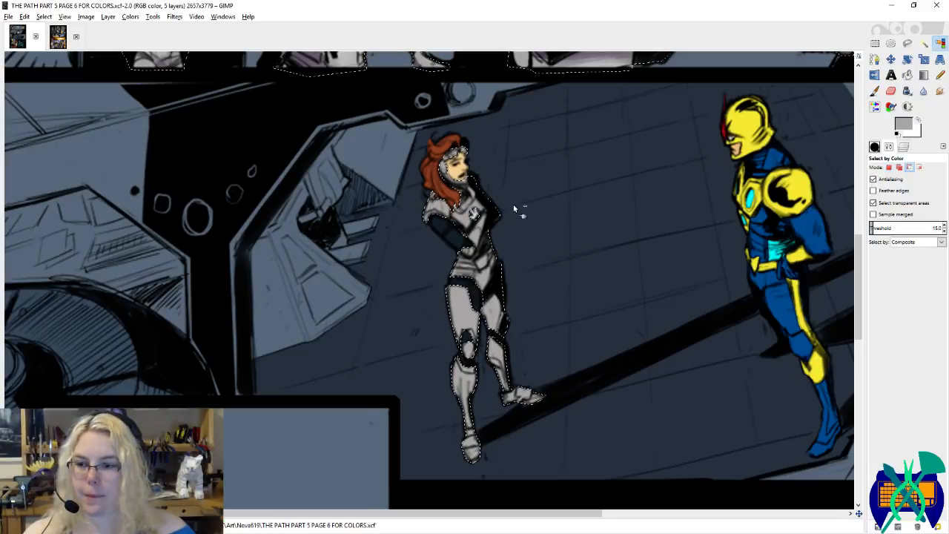
key(p)
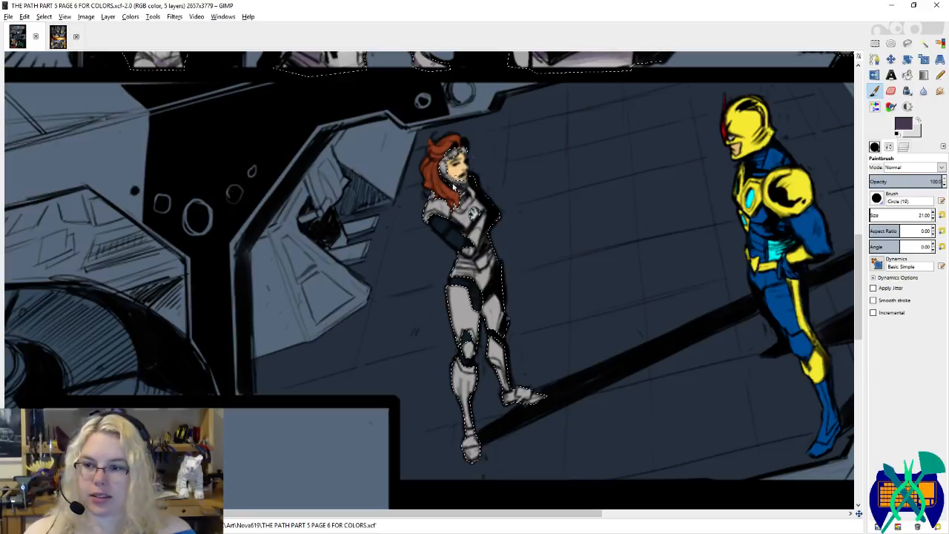
mouse_move(460, 185)
mouse_down()
mouse_move(473, 191)
mouse_move(469, 184)
mouse_up()
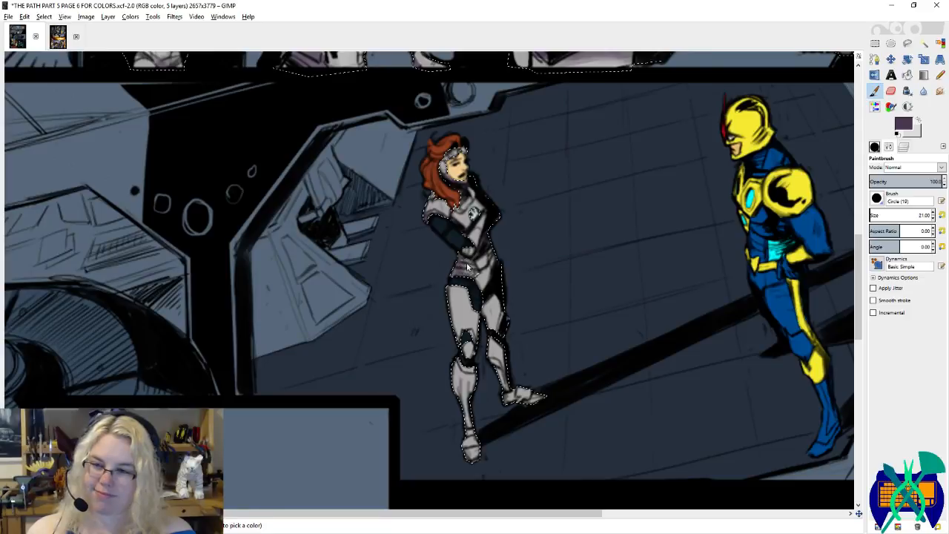
Step: Add light grey chest highlights and fine dark purple details to the standing woman's armor using the Circle (01) brush
ctrl+click(484, 213)
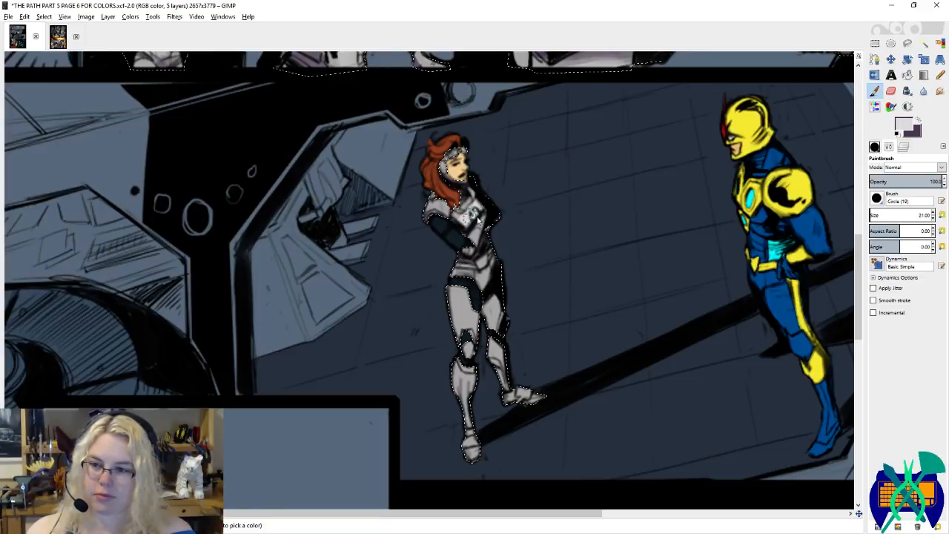
key(shift+ctrl+b)
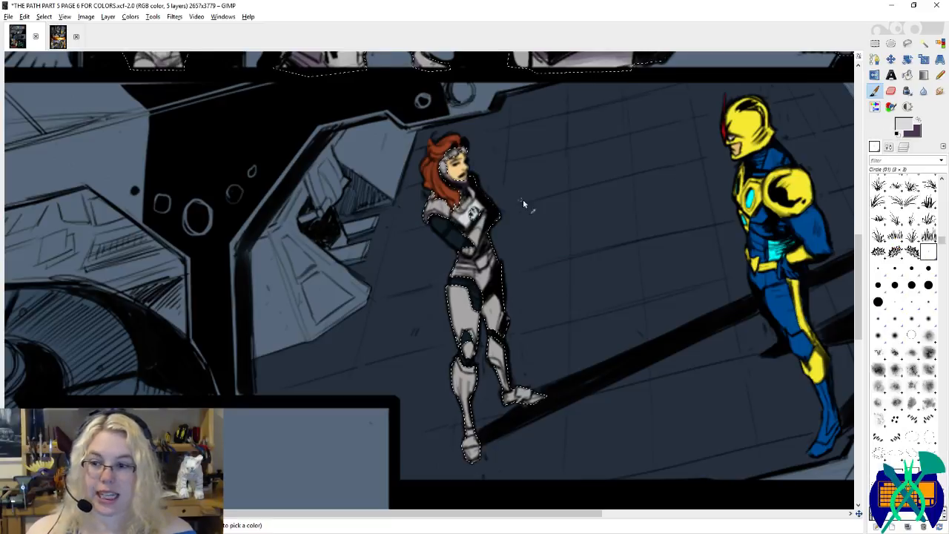
key(x)
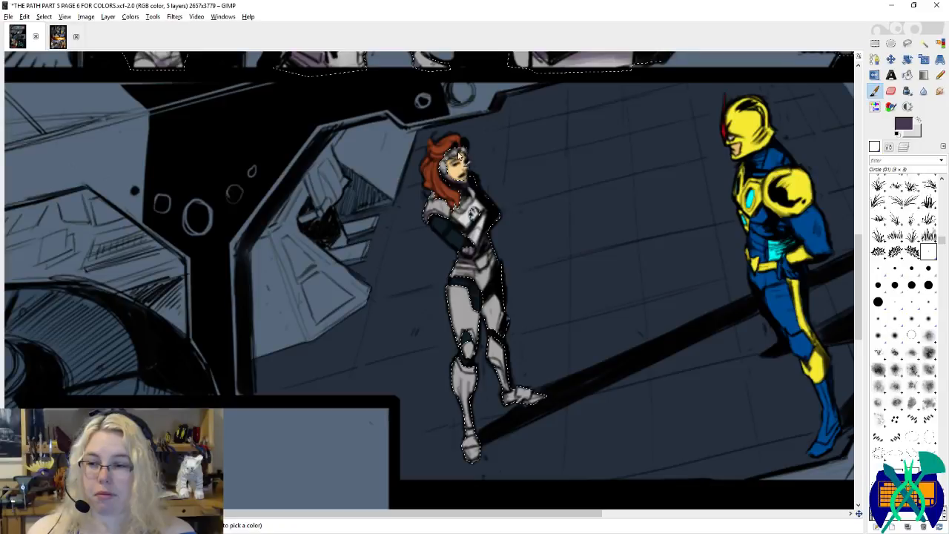
key(x)
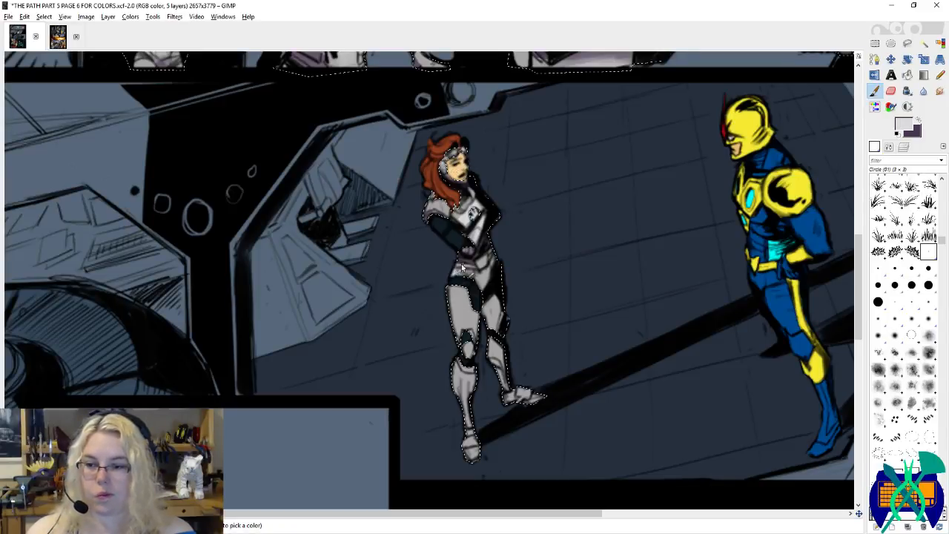
key(x)
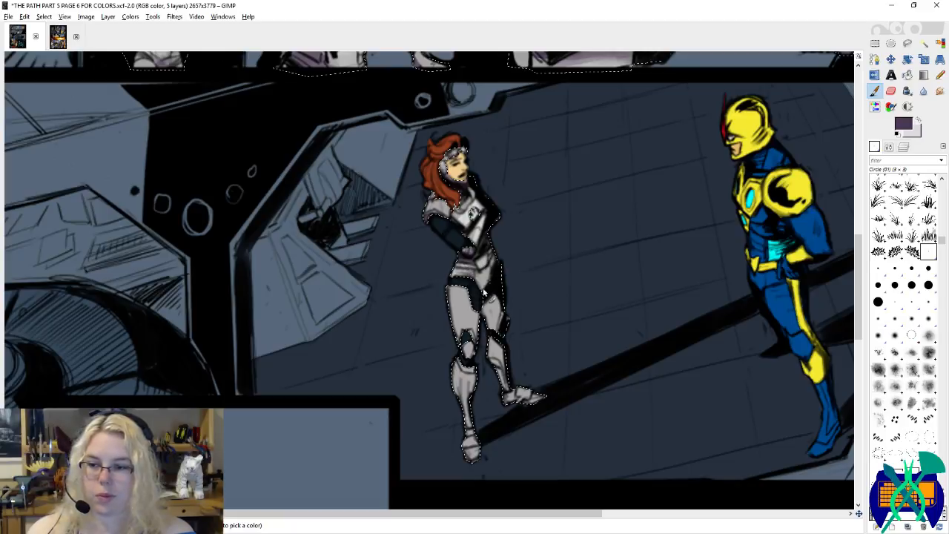
Step: Choose the Circle (19) brush and paint a dark purple shadow along the woman's inner thigh and knee
click(876, 303)
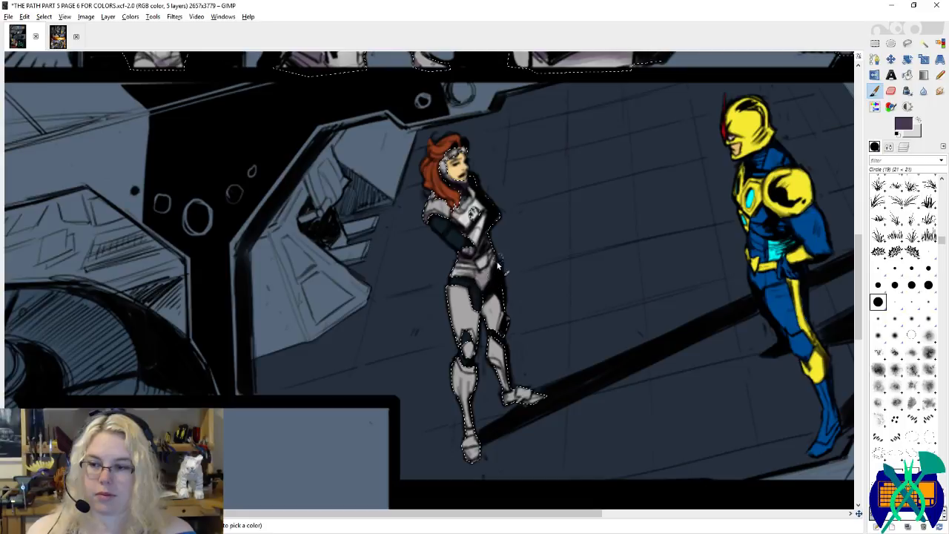
scroll(489, 267, down, 2)
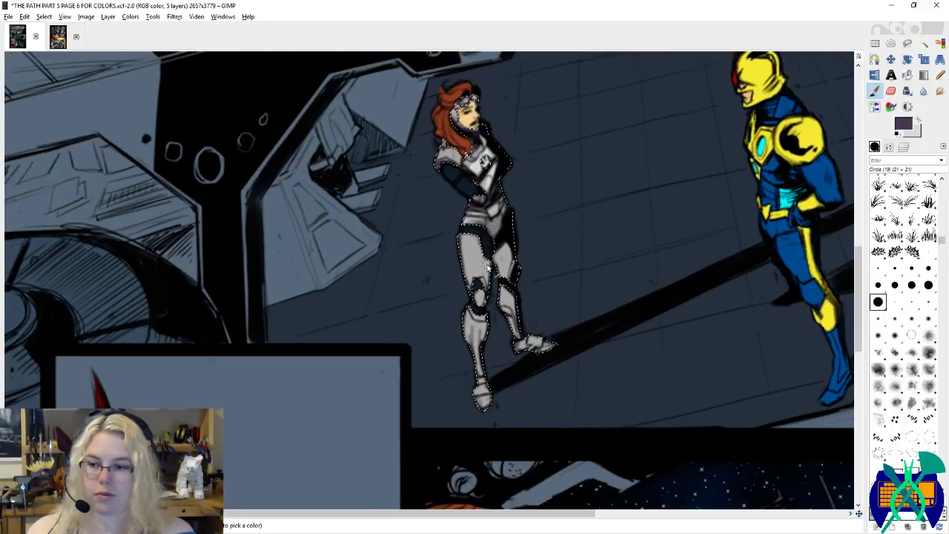
drag(486, 267, 486, 338)
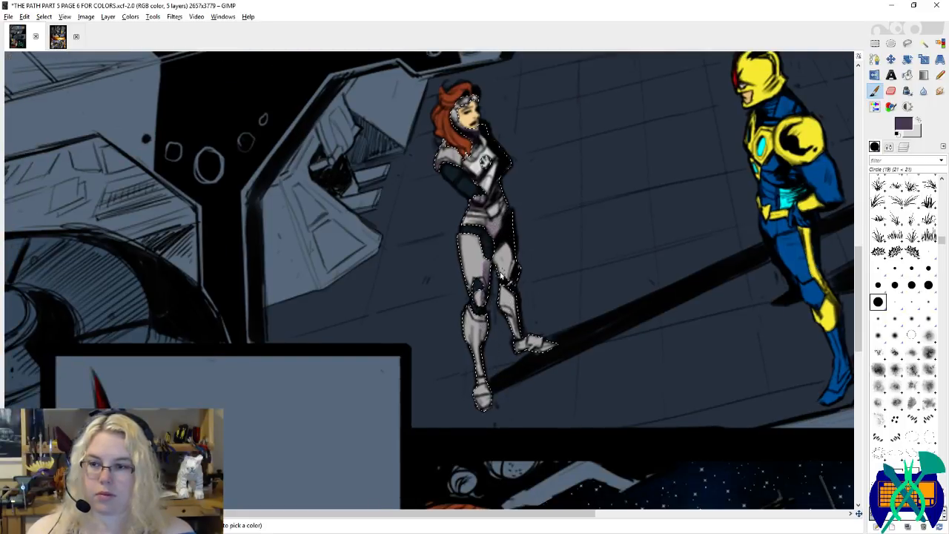
scroll(501, 317, up, 2)
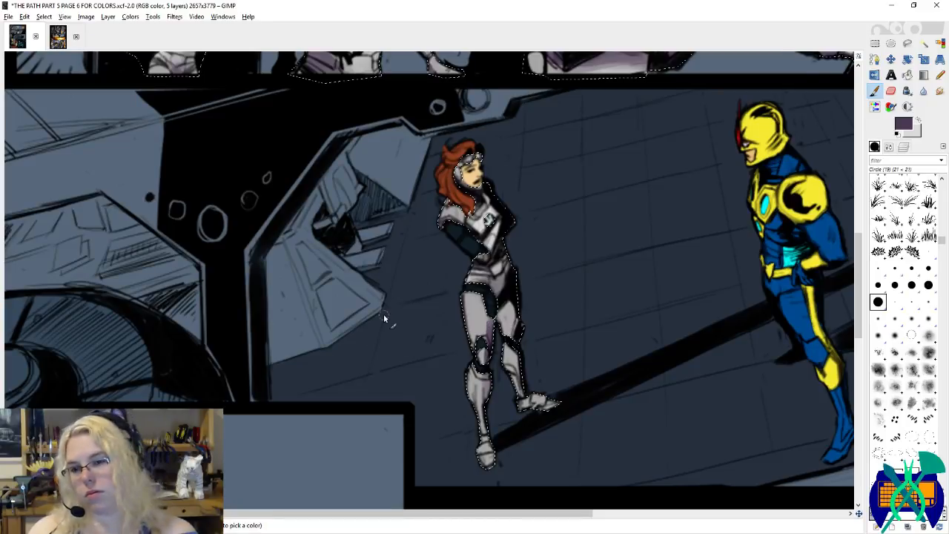
Step: Paint dark purple shadows on the woman's torso, hips, lower legs and feet
scroll(358, 207, down, 3)
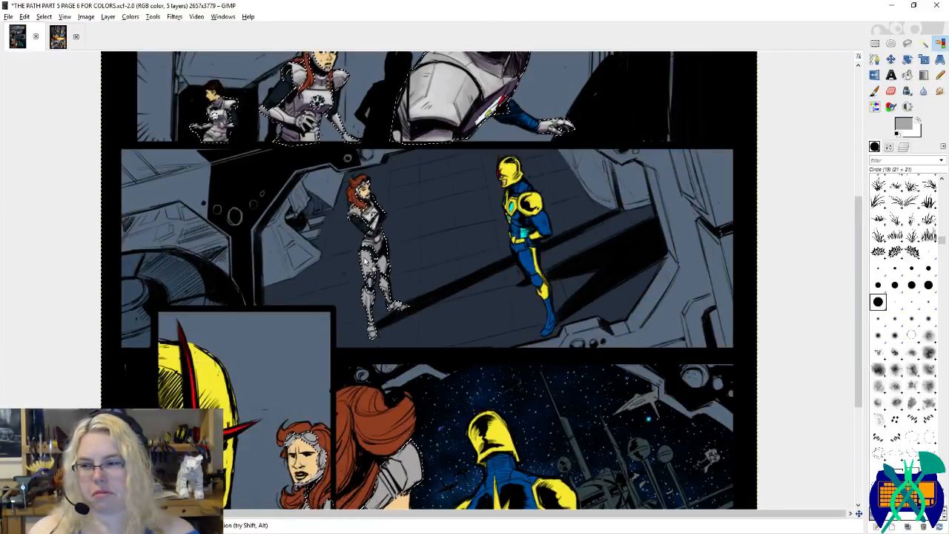
scroll(357, 220, up, 1)
scroll(354, 226, up, 1)
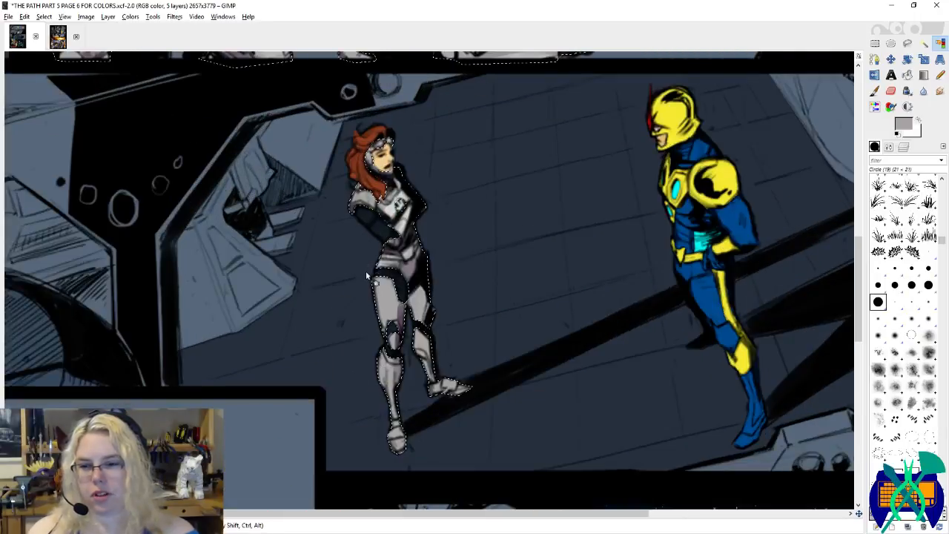
key(p)
drag(817, 230, 684, 243)
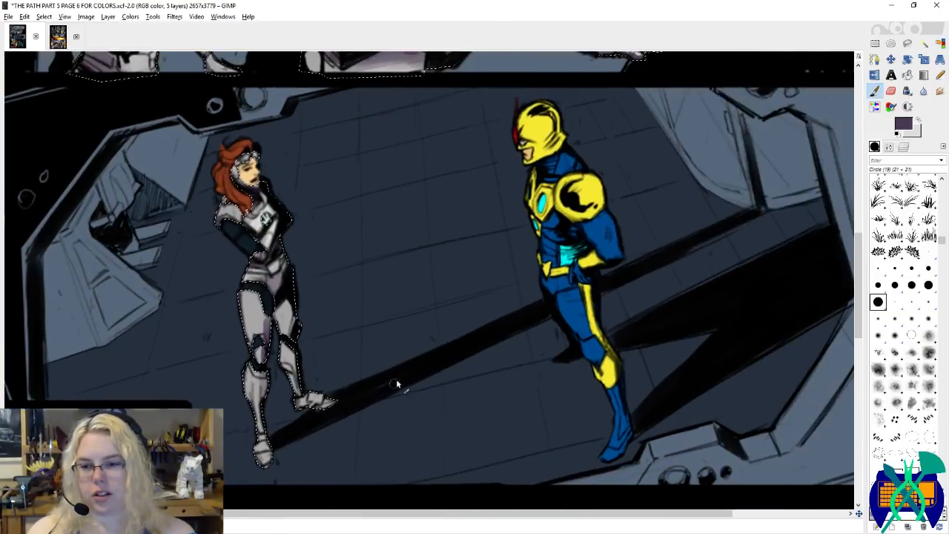
drag(302, 297, 419, 314)
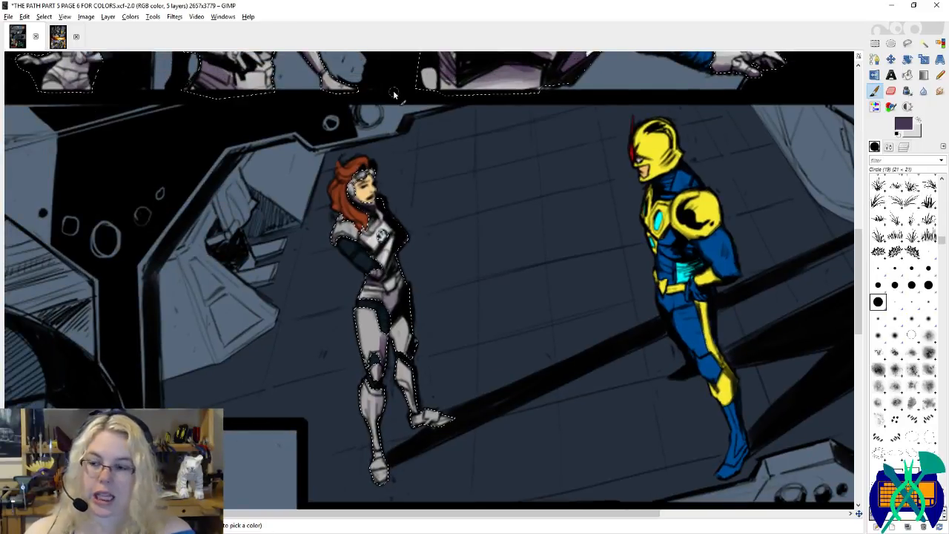
mouse_move(386, 221)
mouse_down()
mouse_move(377, 256)
mouse_move(389, 230)
mouse_move(383, 265)
mouse_move(412, 328)
mouse_move(410, 362)
mouse_move(428, 415)
mouse_move(446, 417)
mouse_up()
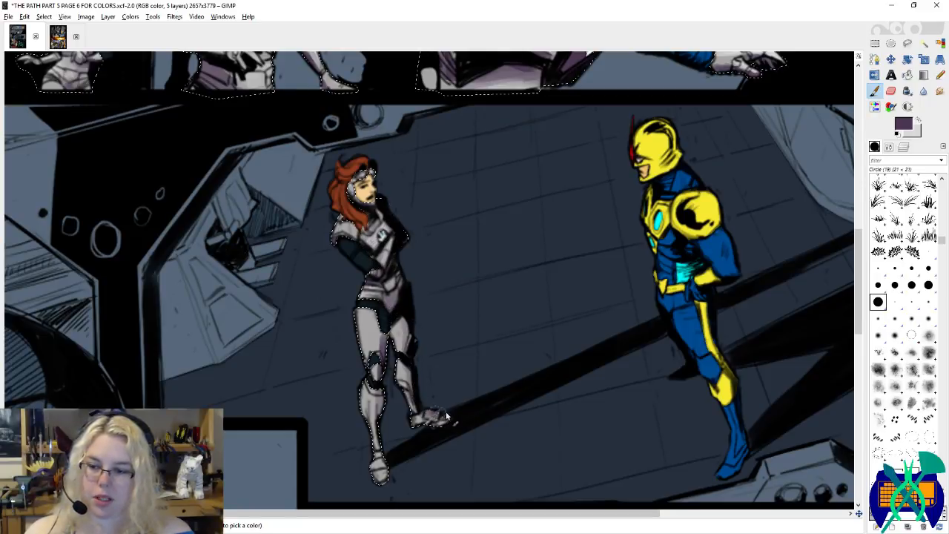
drag(409, 341, 435, 298)
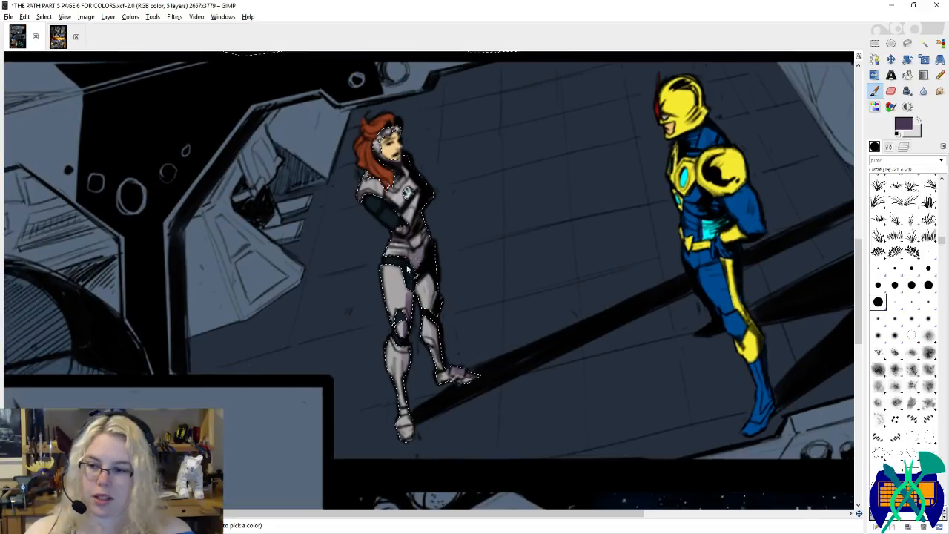
drag(413, 268, 409, 421)
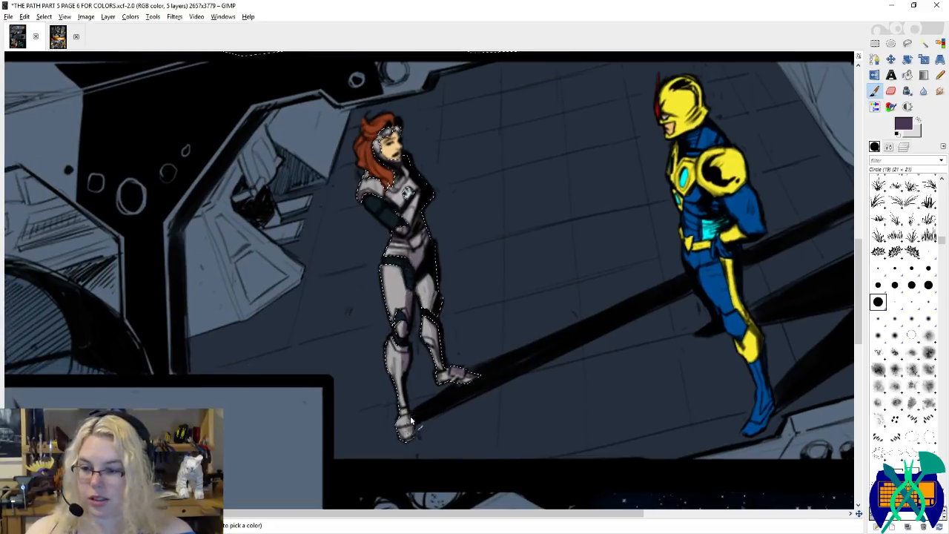
Step: Paint light grey highlights on the woman's thighs and shins, refine them with the Circle (01) brush, and save the file
key(x)
mouse_move(388, 352)
mouse_down()
mouse_move(396, 379)
mouse_move(385, 361)
mouse_move(388, 214)
mouse_move(411, 289)
mouse_move(404, 261)
mouse_up()
drag(415, 377, 412, 303)
drag(417, 338, 410, 364)
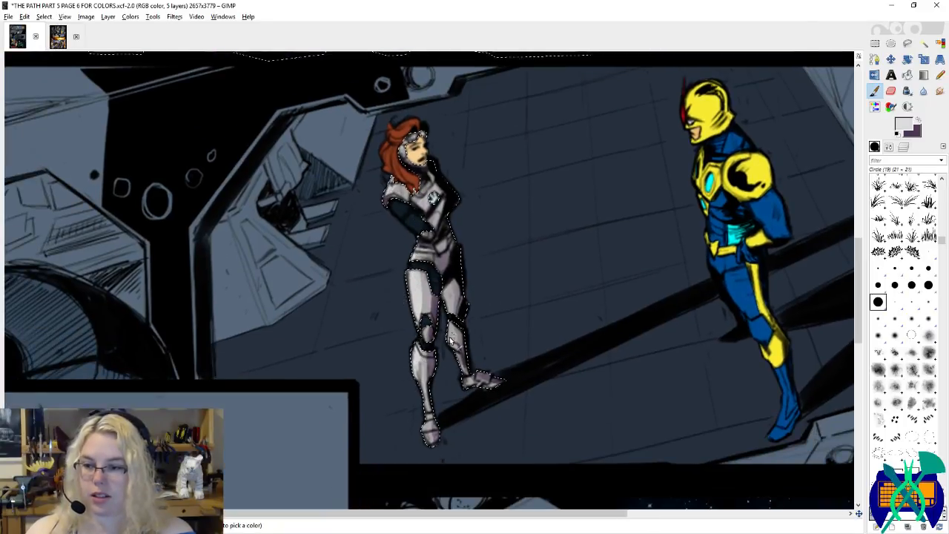
drag(453, 327, 453, 338)
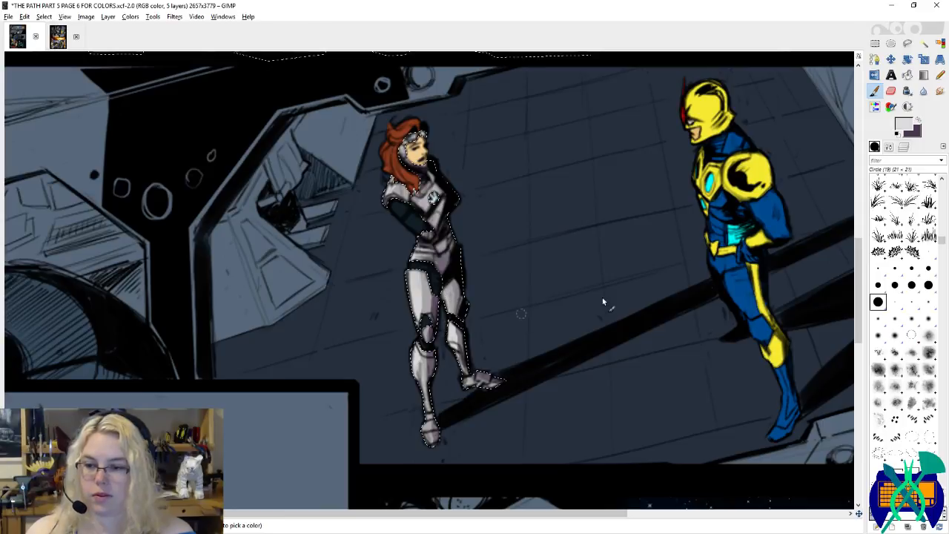
click(928, 252)
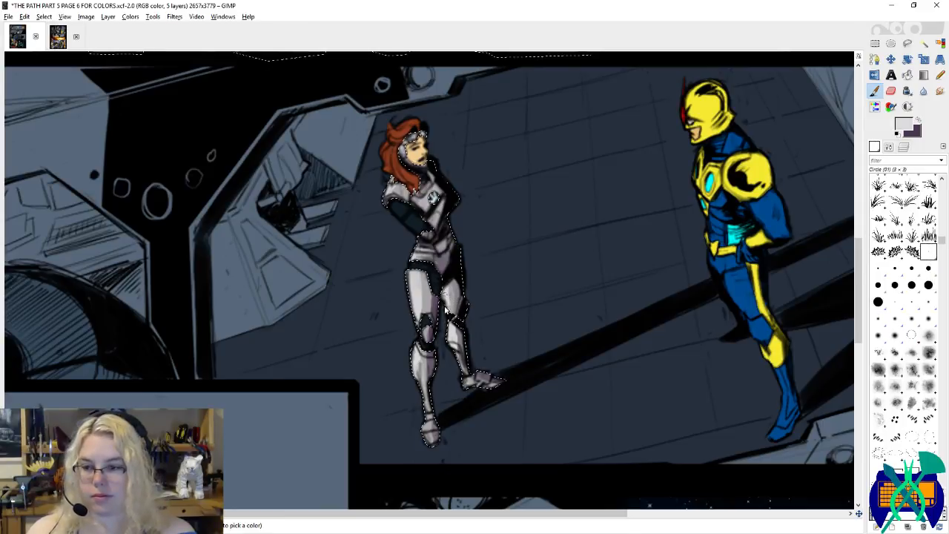
key(ctrl+s)
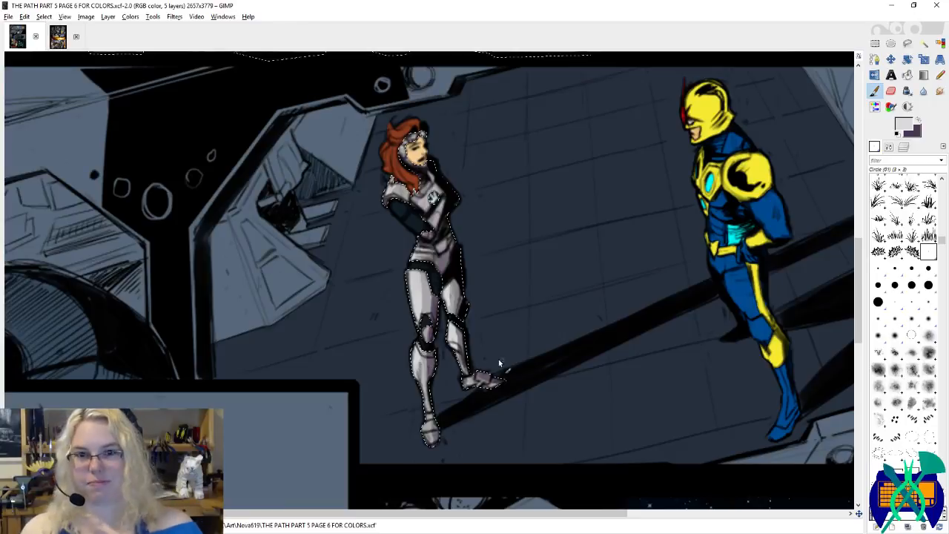
Step: Add fine dark purple shadows to the woman's lower leg and boot with the Circle (01) brush
key(x)
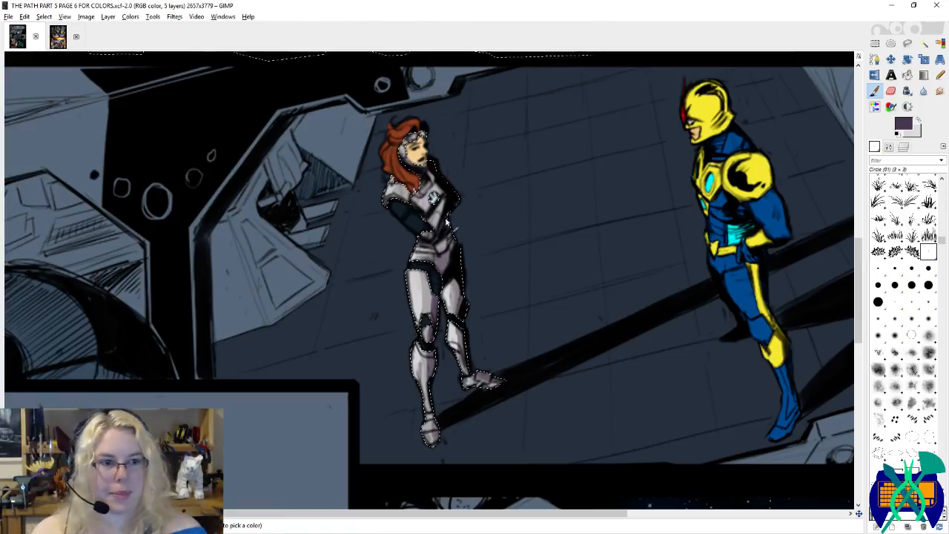
scroll(474, 280, down, 2)
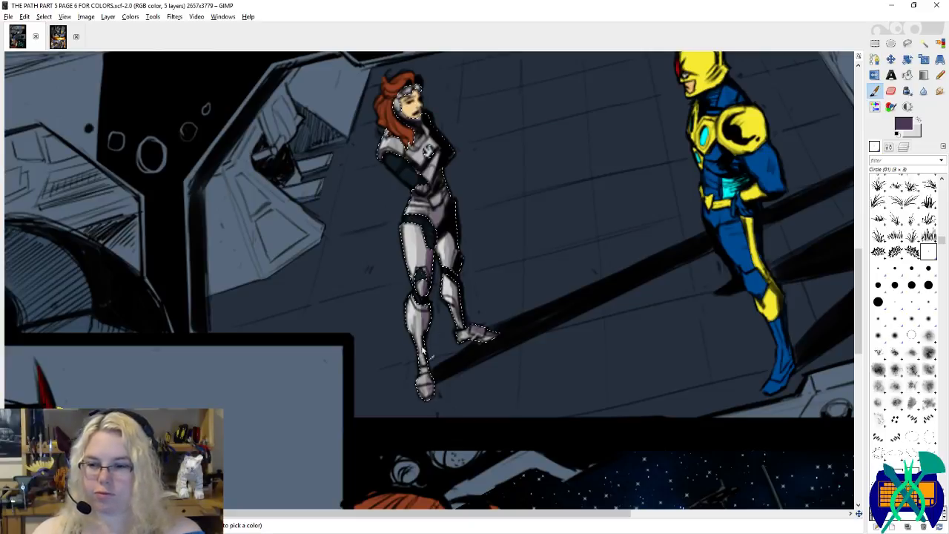
drag(425, 352, 424, 366)
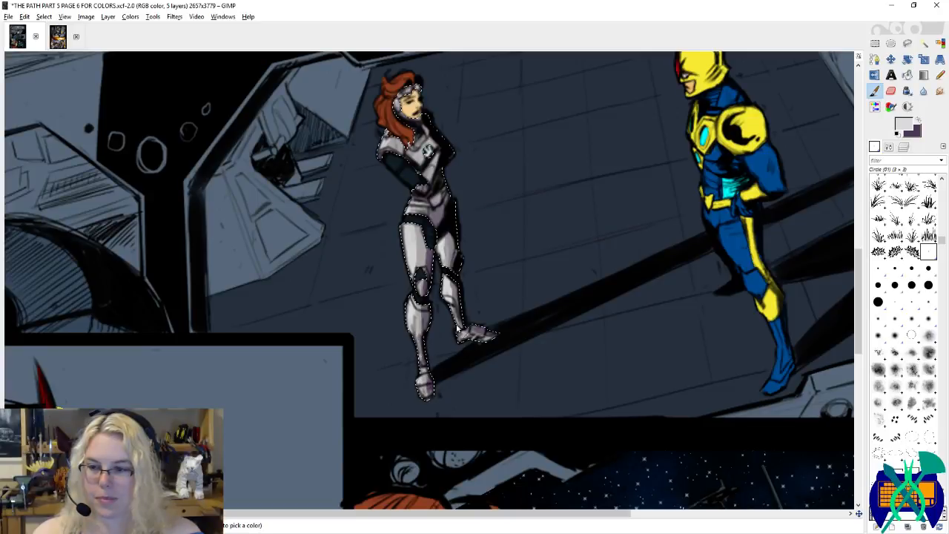
Step: Save the page 6 file with the finished shading on the standing woman's armor
key(x)
scroll(489, 340, down, 6)
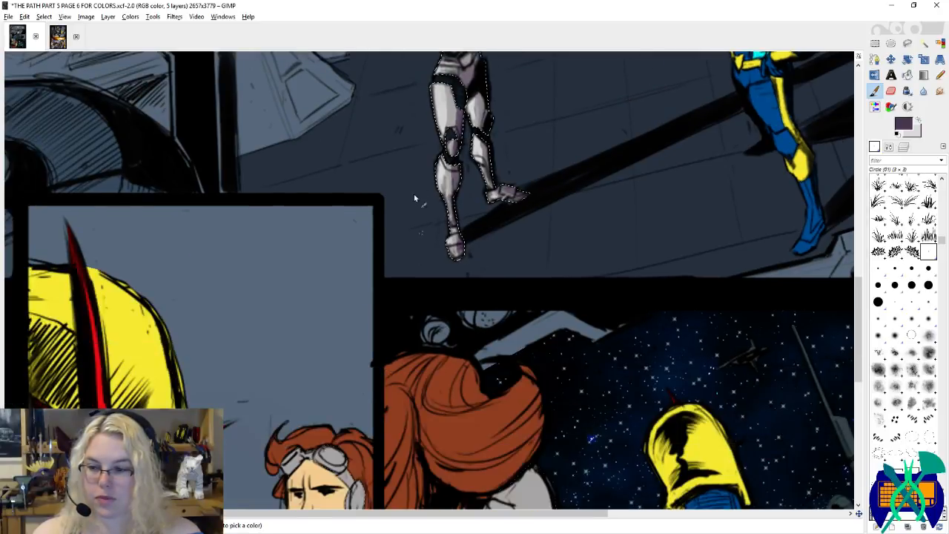
scroll(451, 398, up, 6)
key(ctrl+s)
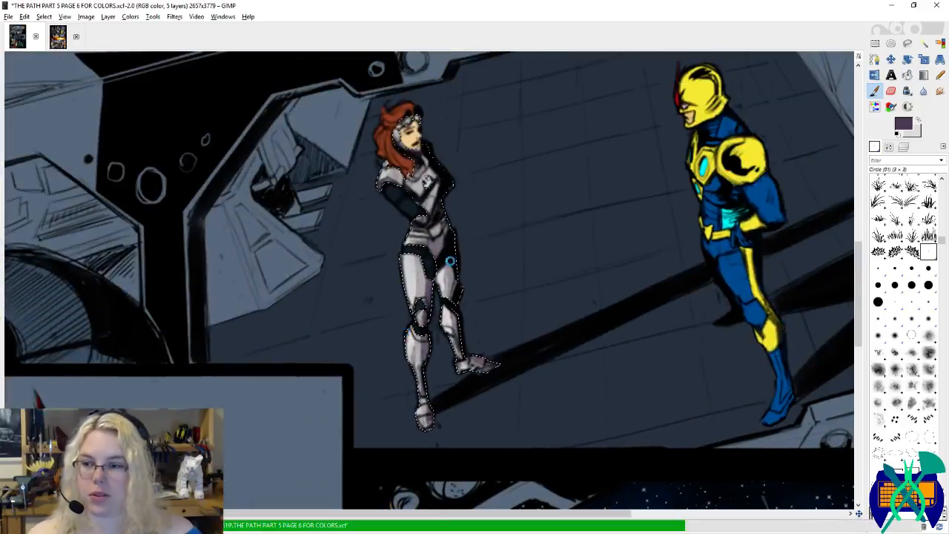
Step: Review the shading across the whole page and inspect the woman's close-up in the first panel
key(shift+o)
scroll(506, 156, down, 2)
scroll(507, 164, down, 1)
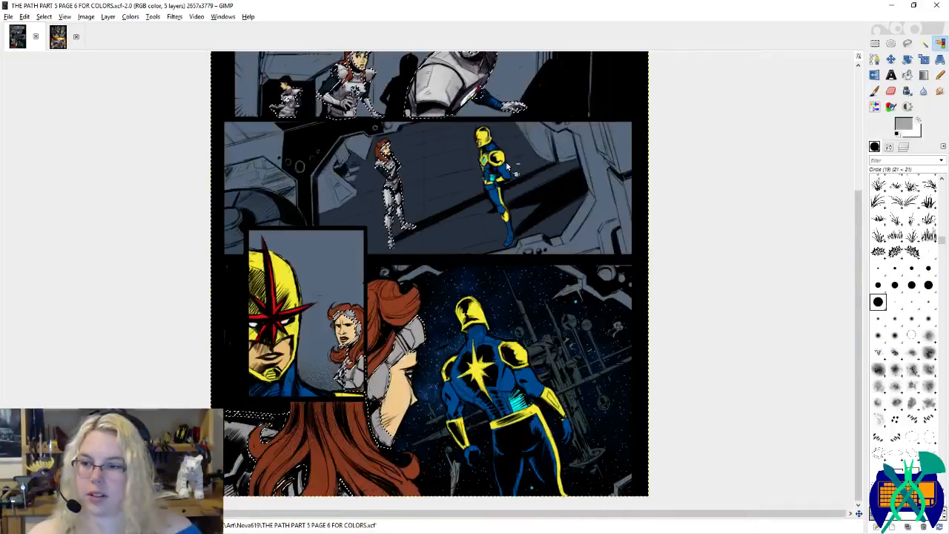
scroll(509, 159, down, 1)
scroll(522, 174, down, 1)
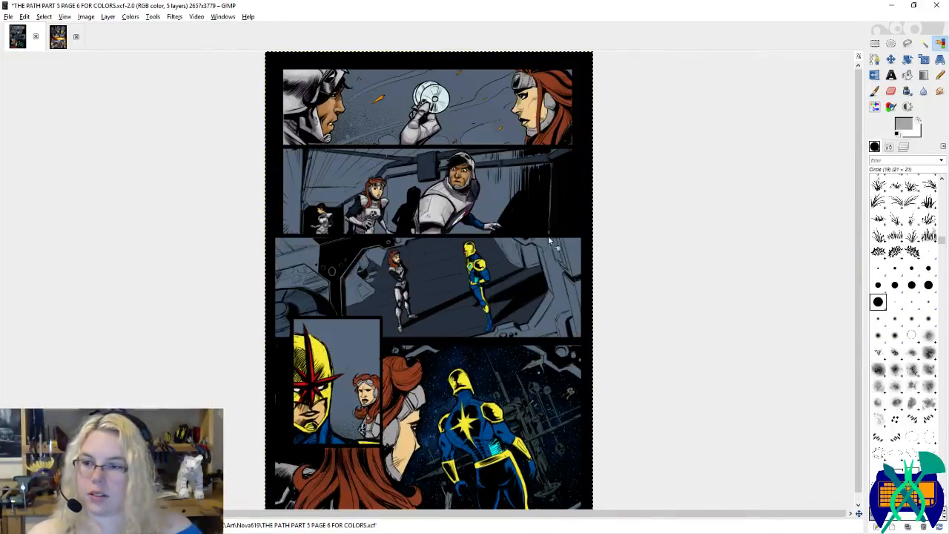
scroll(567, 236, down, 1)
scroll(572, 99, up, 2)
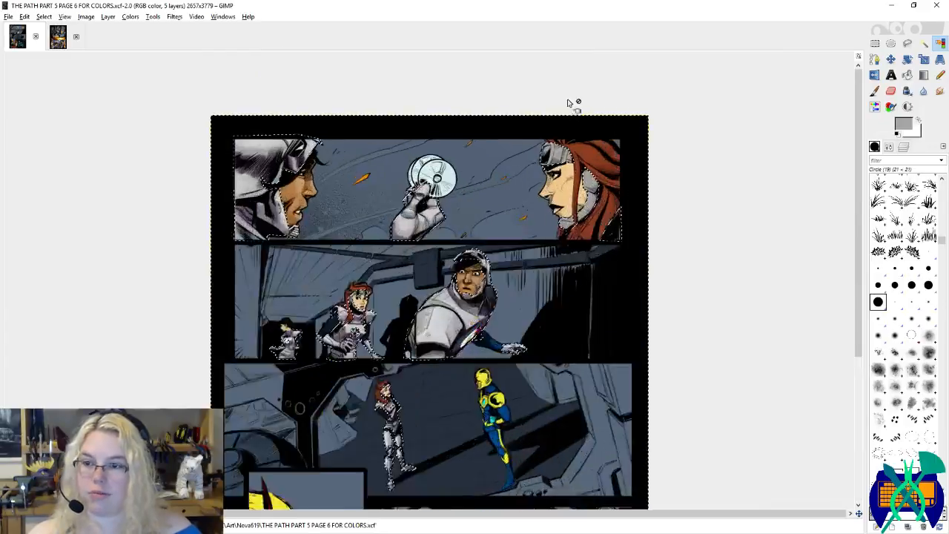
scroll(745, 212, up, 1)
scroll(745, 250, up, 1)
scroll(744, 250, up, 1)
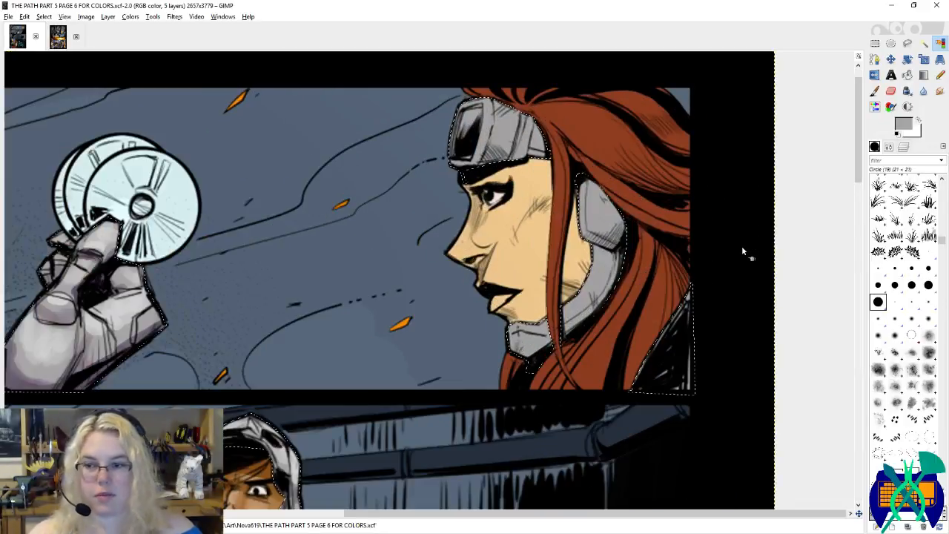
Step: Paint dark purple shadows and light grey highlights on the woman's ear piece in the first panel with the Circle (19) brush
key(x)
drag(604, 286, 655, 295)
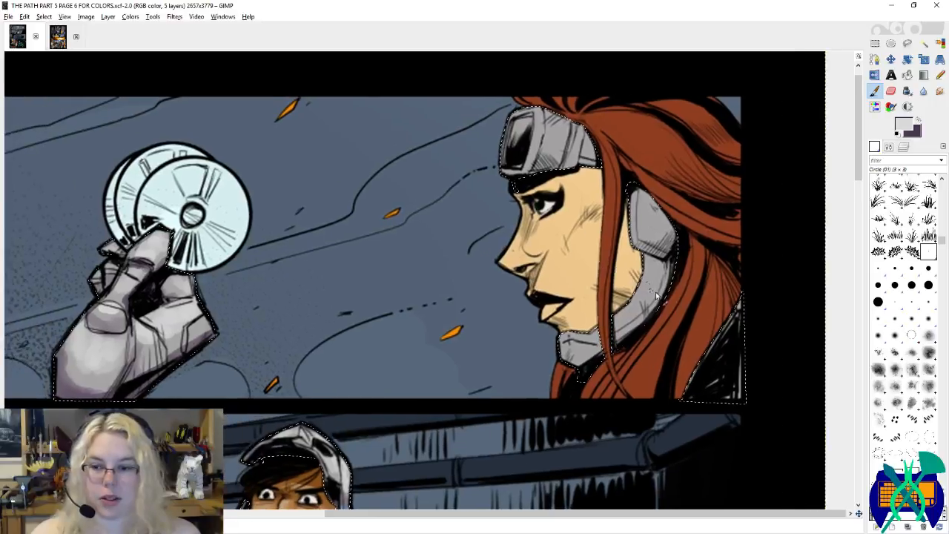
key(x)
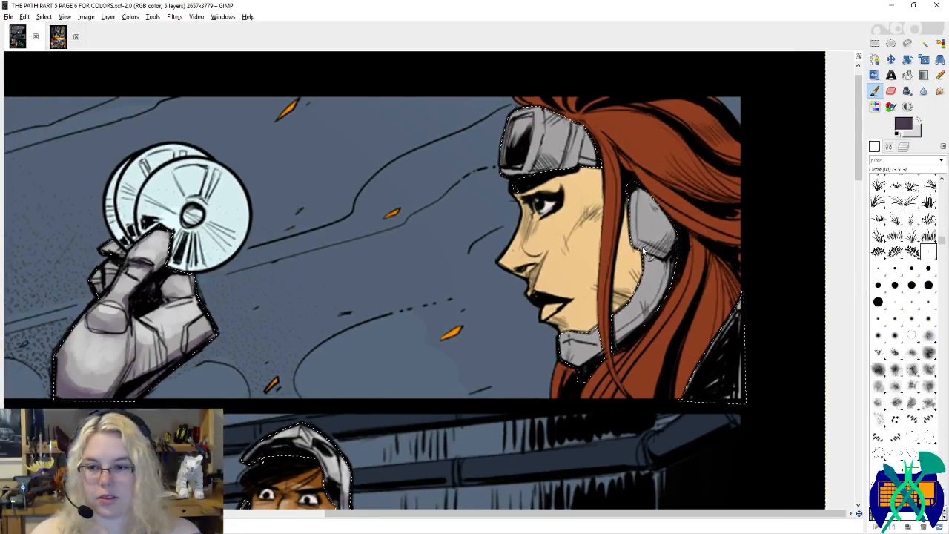
click(644, 251)
click(878, 302)
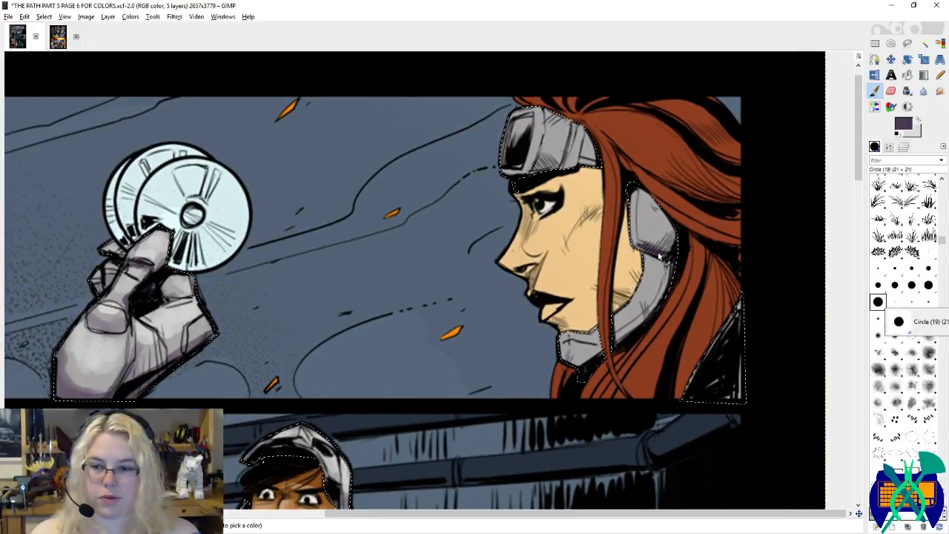
mouse_move(638, 246)
mouse_down()
mouse_move(692, 270)
mouse_move(655, 284)
mouse_move(658, 259)
mouse_move(642, 249)
mouse_move(671, 244)
mouse_move(642, 191)
mouse_move(676, 232)
mouse_up()
key(ctrl+z)
key(ctrl+z)
mouse_move(637, 187)
mouse_down()
mouse_move(669, 216)
mouse_move(657, 253)
mouse_move(636, 244)
mouse_move(629, 192)
mouse_move(631, 224)
mouse_move(636, 216)
mouse_move(657, 249)
mouse_move(676, 239)
mouse_move(662, 241)
mouse_move(655, 219)
mouse_up()
Step: Paint light grey highlights and dark purple shadows on the goggles and headband of the woman in the first panel
key(x)
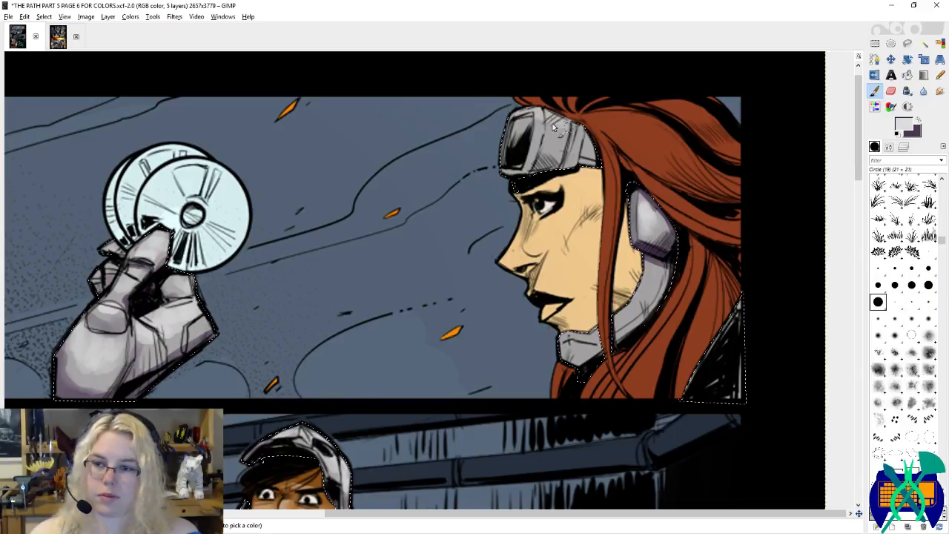
mouse_move(562, 128)
mouse_down()
mouse_move(548, 172)
mouse_move(496, 172)
mouse_move(532, 176)
mouse_move(550, 170)
mouse_move(544, 160)
mouse_move(581, 170)
mouse_move(604, 165)
mouse_move(596, 157)
mouse_move(599, 169)
mouse_move(594, 150)
mouse_move(598, 188)
mouse_move(594, 130)
mouse_move(597, 171)
mouse_move(560, 170)
mouse_move(571, 169)
mouse_move(534, 128)
mouse_up()
key(x)
key(x)
key(x)
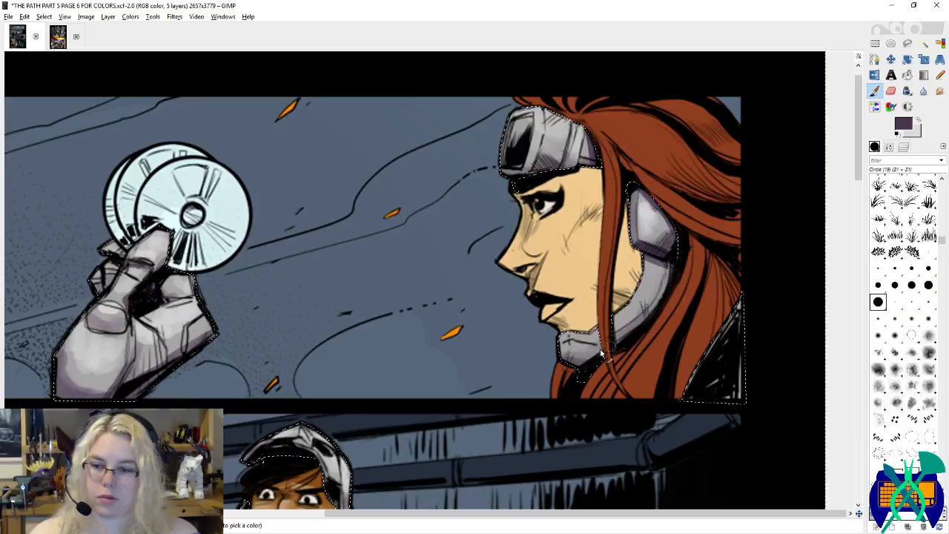
Step: Shade the woman's chin strap in the first panel with dark purple shadows and light grey highlights
ctrl+click(570, 345)
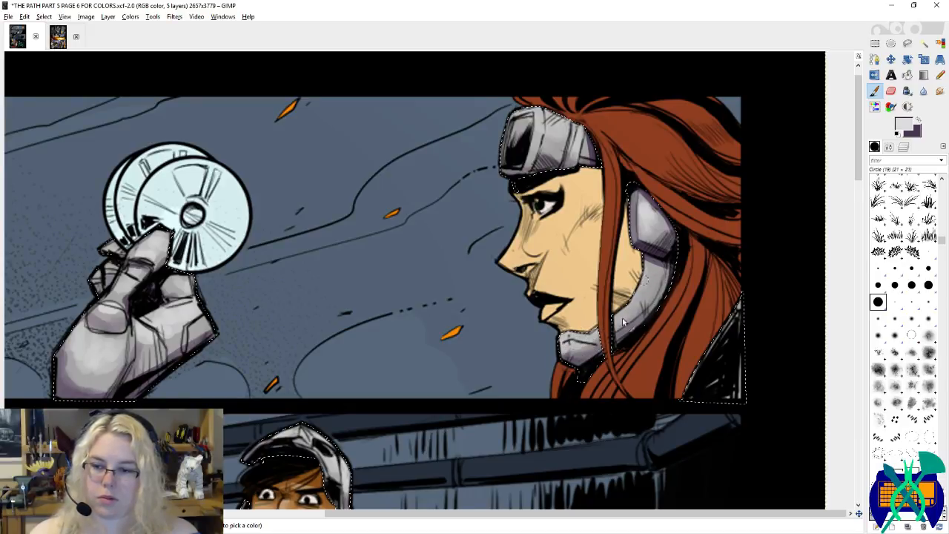
key(x)
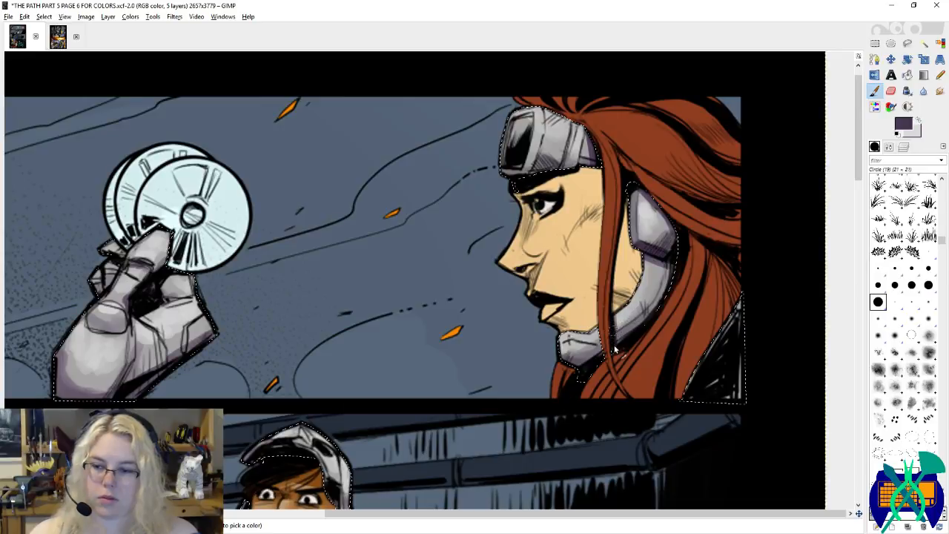
key(x)
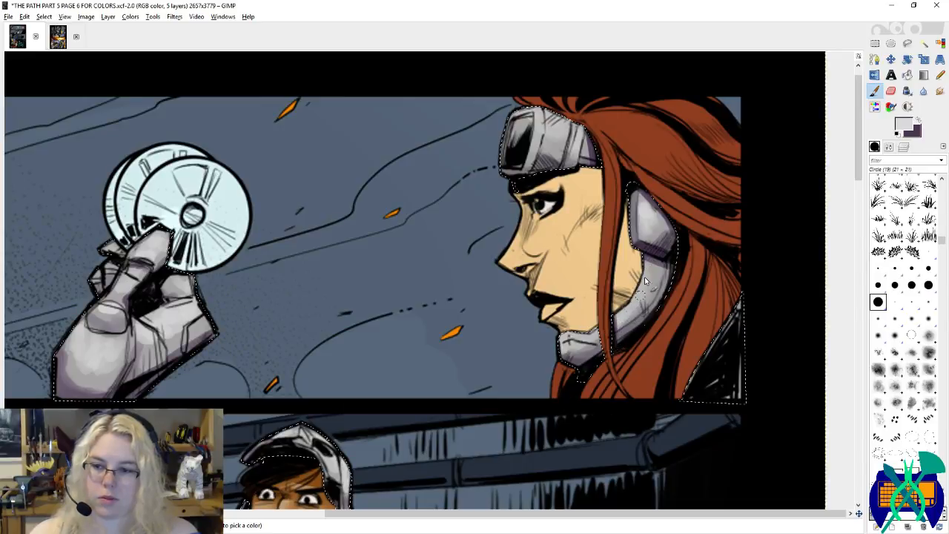
drag(645, 281, 642, 305)
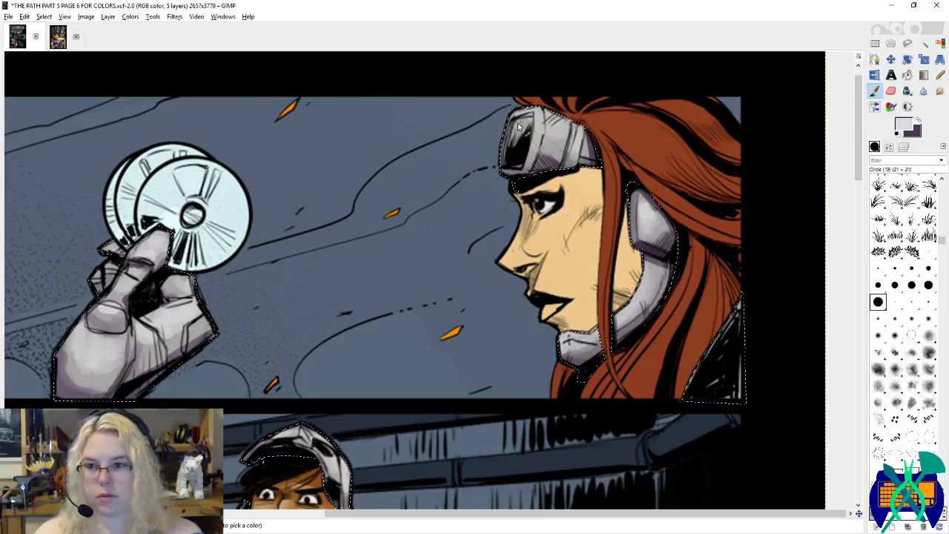
Step: Highlight the woman's goggle lens in light grey, add fine dark purple shadows along the goggle frame with the Circle (01) brush, and save the file
mouse_move(518, 126)
mouse_down()
mouse_move(522, 140)
mouse_move(521, 131)
mouse_up()
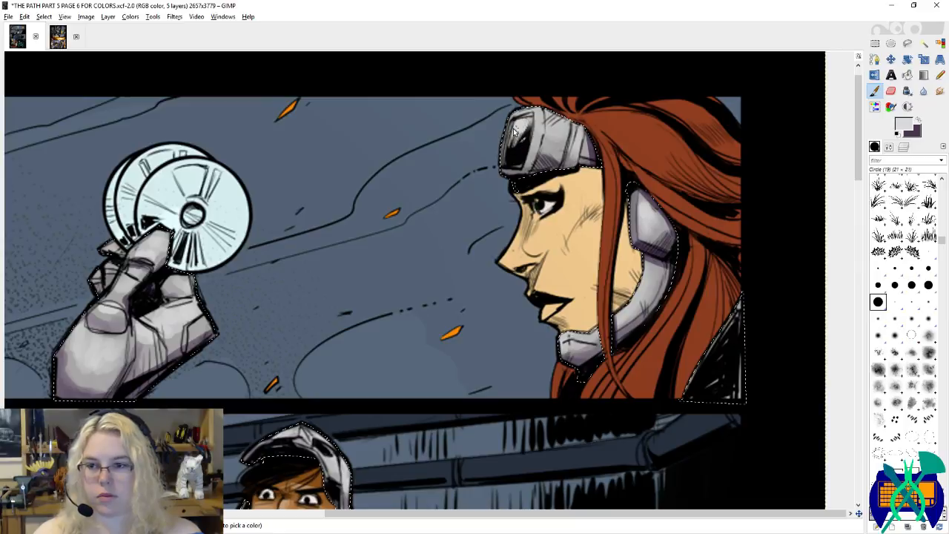
key(x)
click(927, 252)
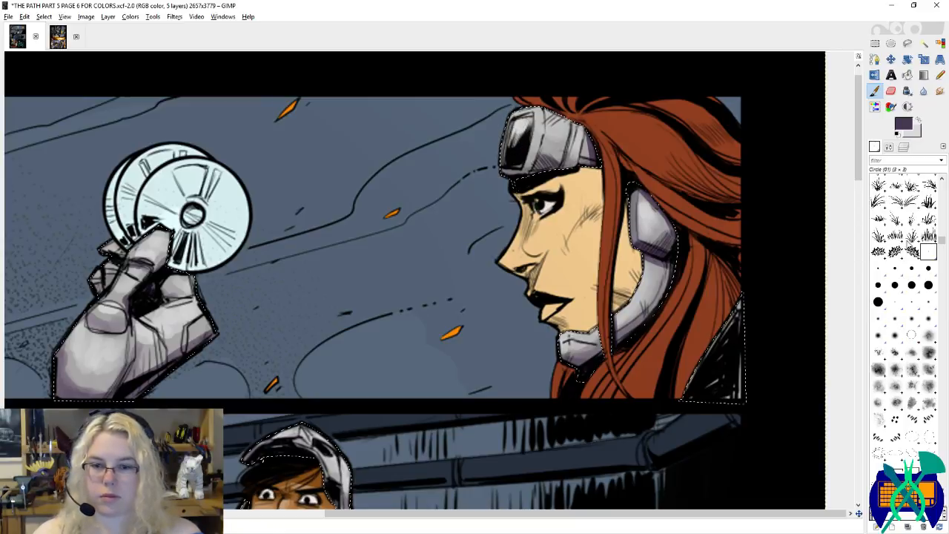
drag(511, 122, 503, 160)
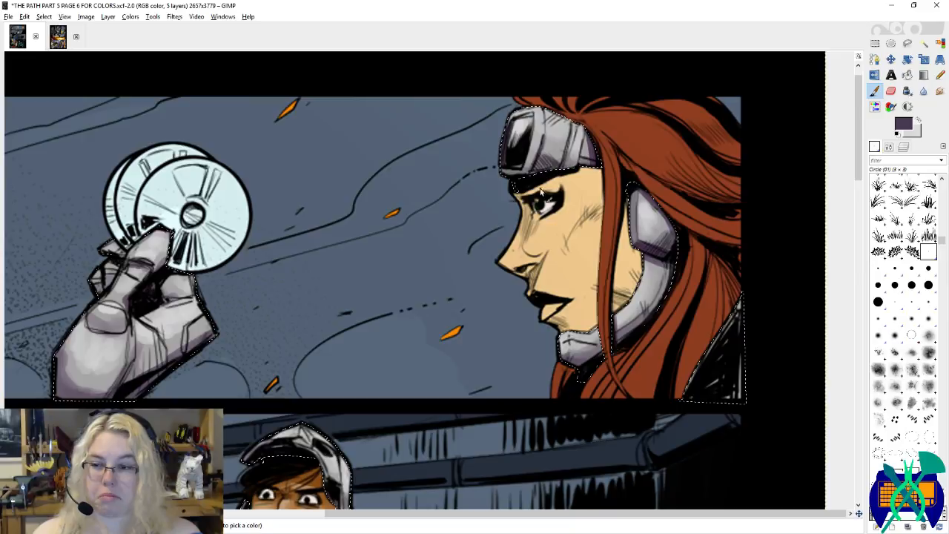
ctrl+click(523, 168)
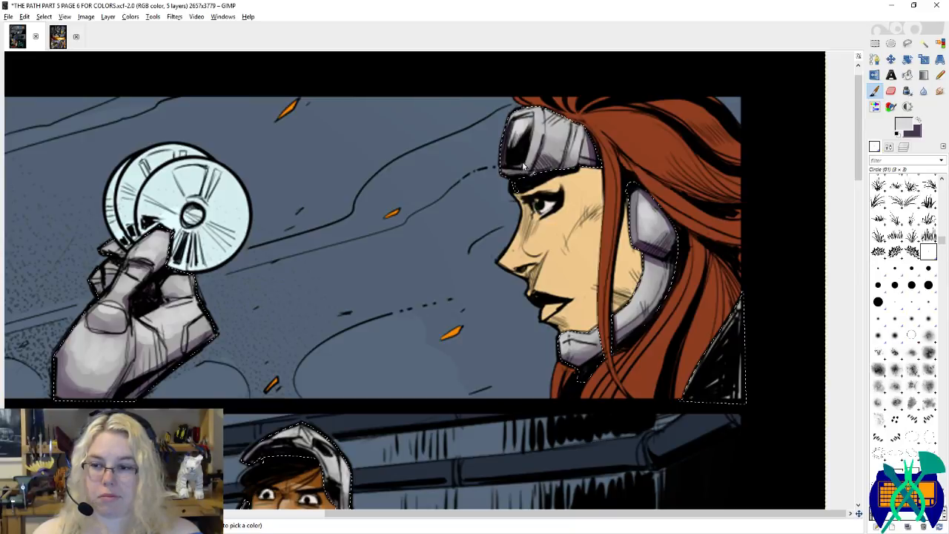
key(ctrl+s)
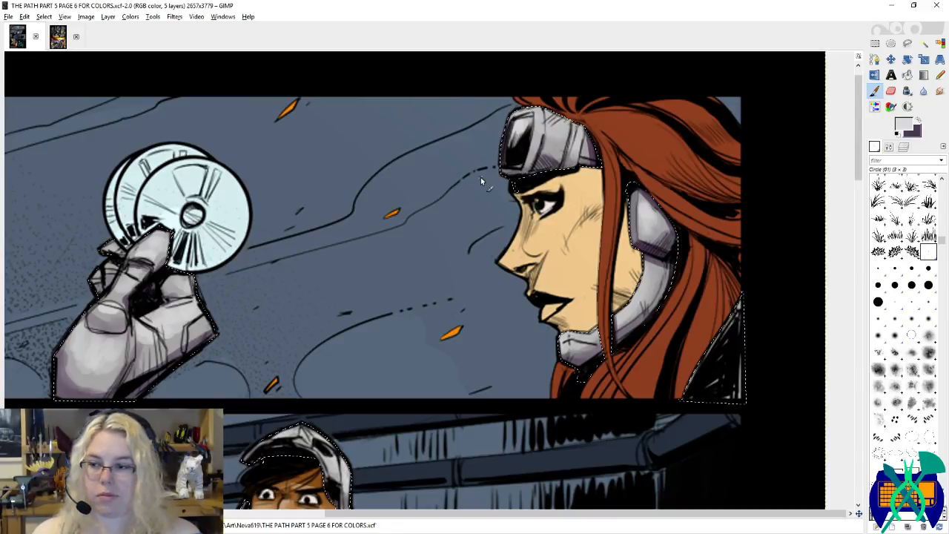
Step: Review the shading across the whole page and inspect the unshaded grey armor in the lower panels
key(shift+o)
key(minus)
key(minus)
key(minus)
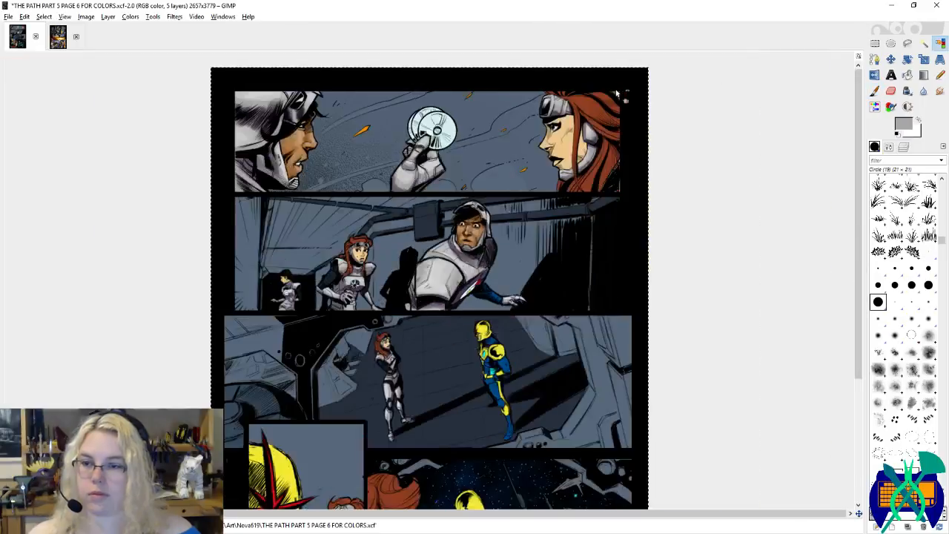
scroll(616, 92, down, 1)
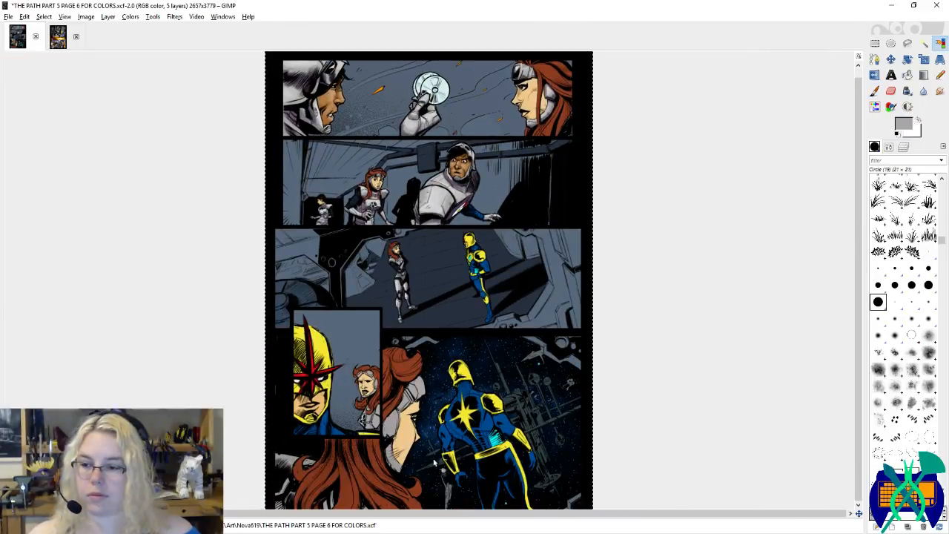
key(plus)
key(plus)
key(plus)
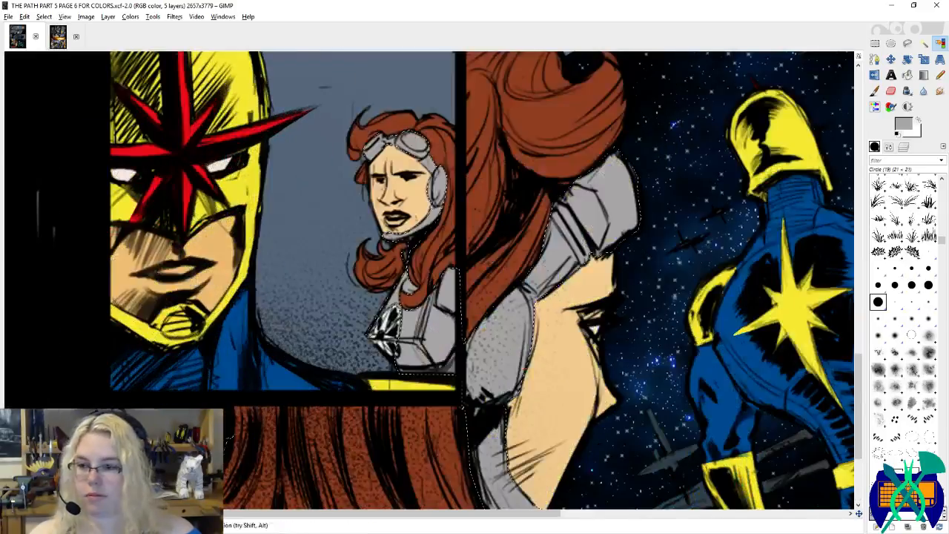
Step: Paint dark purple shadows and light grey highlights on the woman's goggles and headset in the inset panel with the Circle (19) brush
key(p)
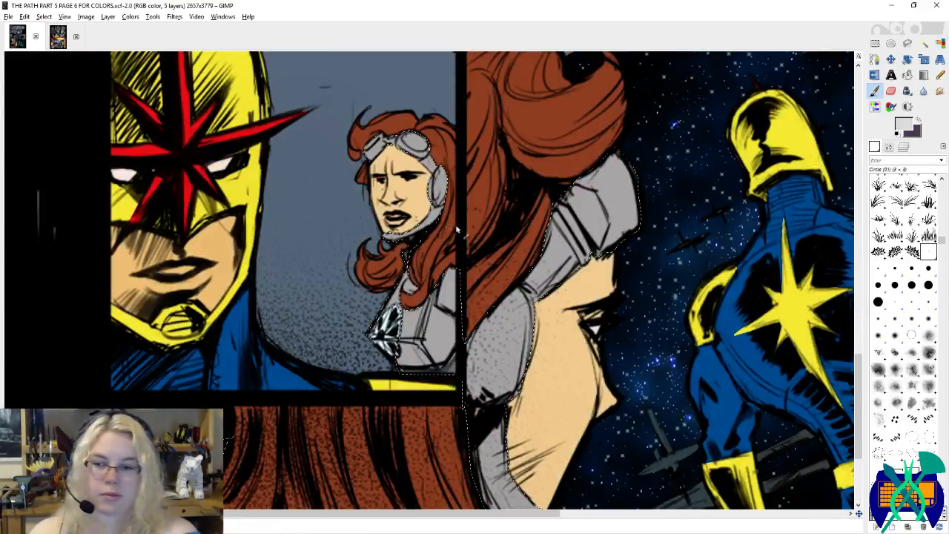
drag(456, 229, 519, 263)
click(879, 302)
key(x)
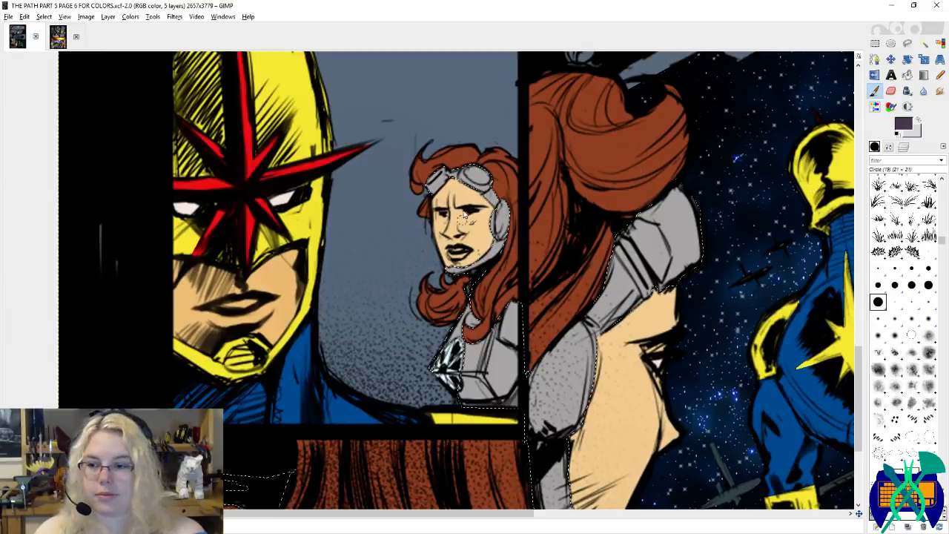
drag(458, 186, 471, 191)
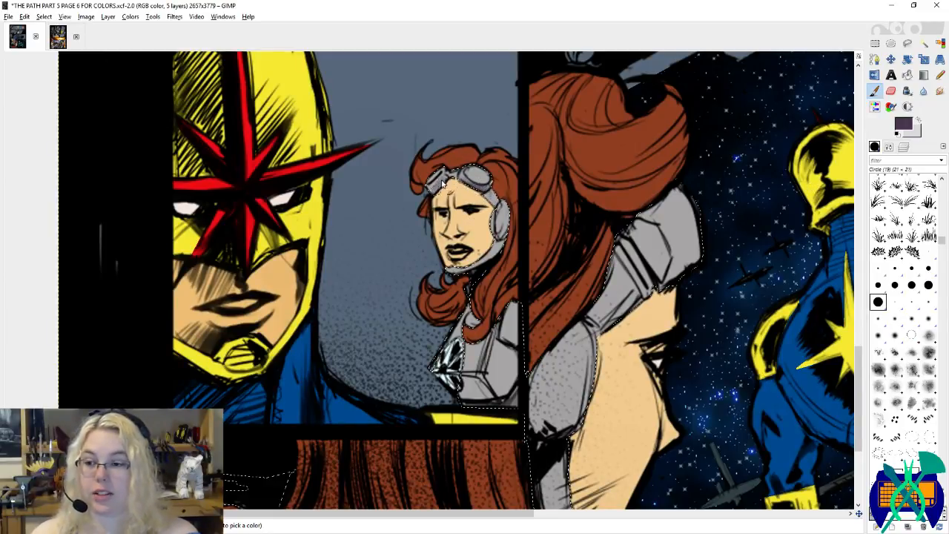
key(x)
mouse_move(482, 170)
mouse_down()
mouse_move(485, 179)
mouse_move(470, 172)
mouse_move(483, 181)
mouse_move(443, 173)
mouse_up()
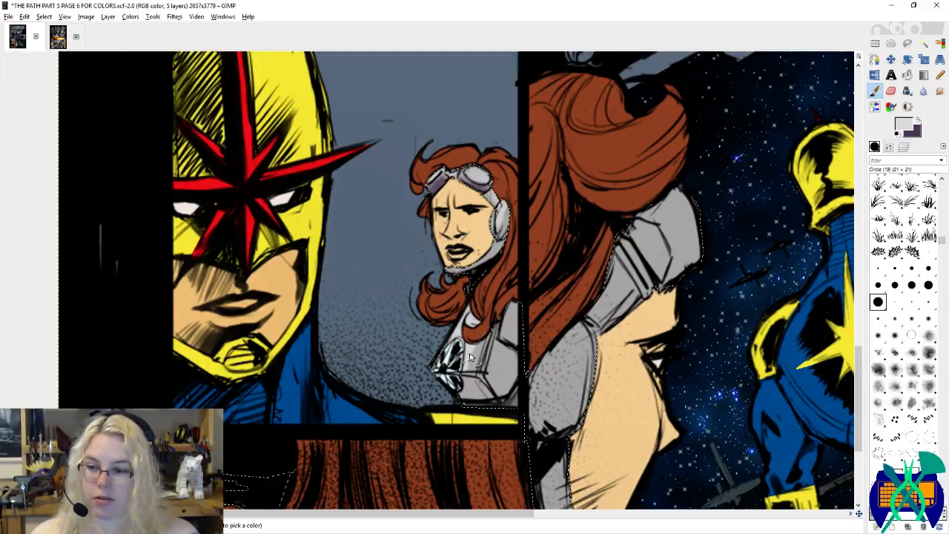
Step: Paint light grey highlights and dark purple shadows on the woman's chest and shoulder armor in the inset panel
mouse_move(470, 358)
mouse_down()
mouse_move(484, 347)
mouse_move(472, 353)
mouse_up()
drag(511, 324, 523, 299)
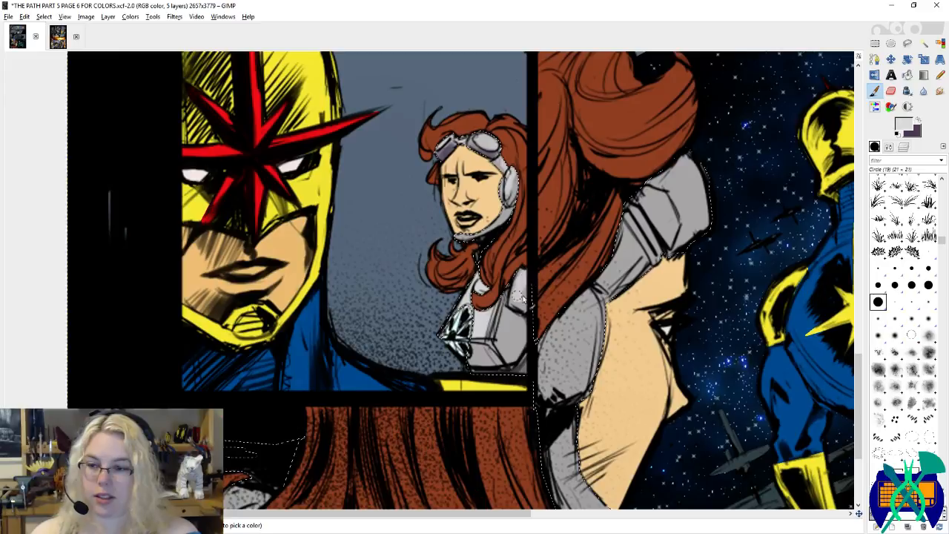
key(x)
mouse_move(459, 361)
mouse_down()
mouse_move(508, 379)
mouse_move(473, 345)
mouse_move(492, 359)
mouse_up()
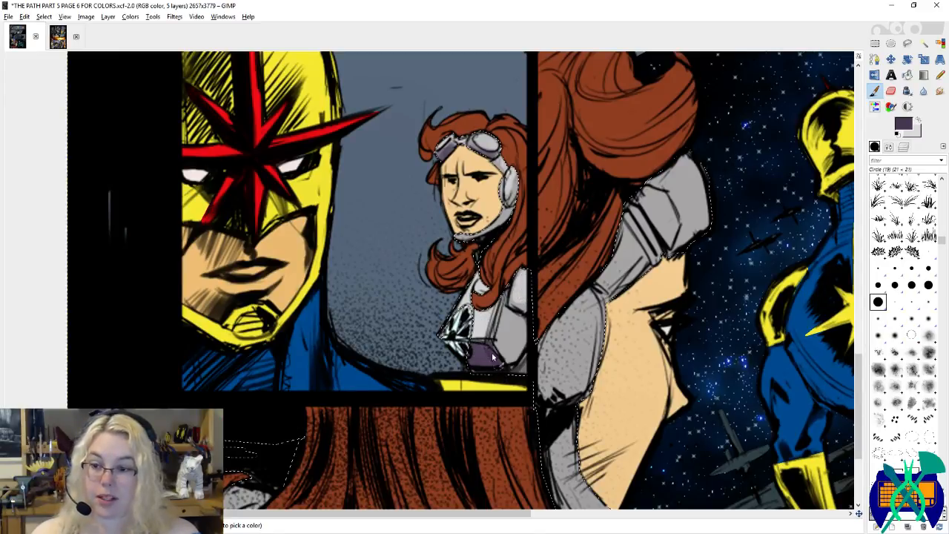
mouse_move(529, 324)
mouse_down()
mouse_move(529, 370)
mouse_move(512, 326)
mouse_move(513, 360)
mouse_up()
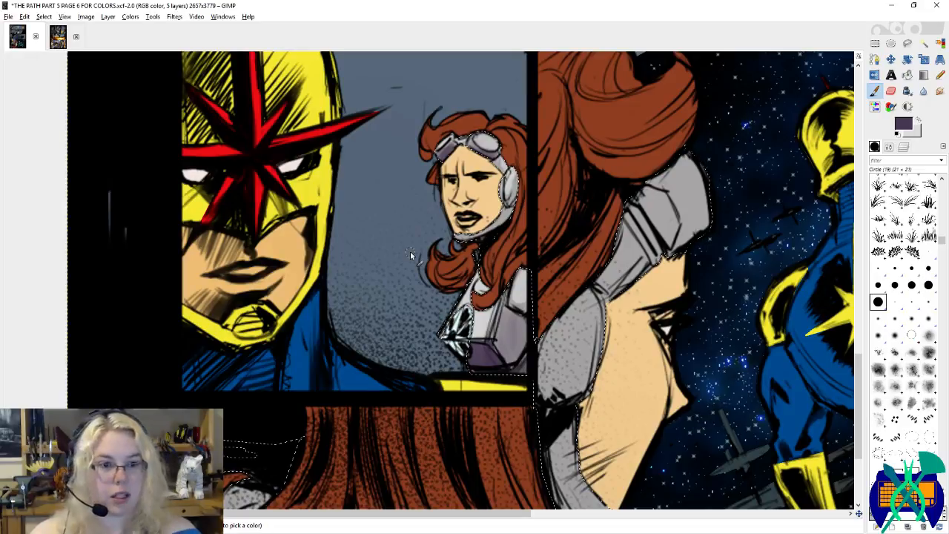
Step: Paint dark purple shadows on the band and frame of the woman's goggles in the large profile panel
drag(564, 272, 531, 339)
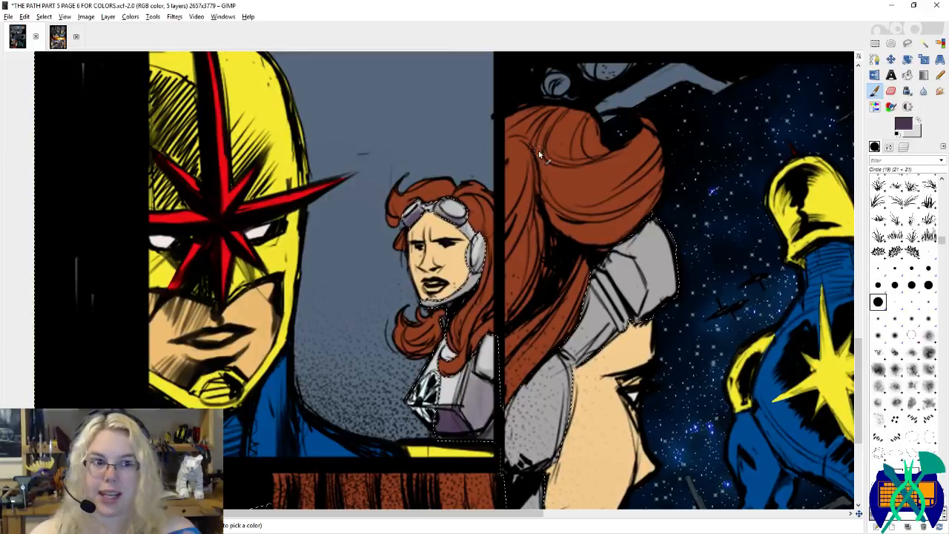
scroll(451, 229, down, 3)
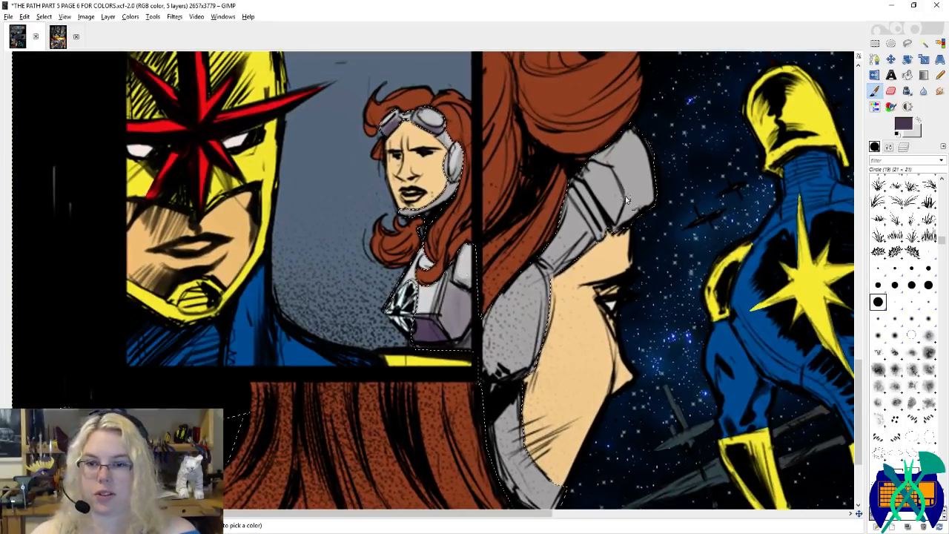
mouse_move(593, 170)
mouse_down()
mouse_move(613, 217)
mouse_move(590, 169)
mouse_move(619, 201)
mouse_move(611, 185)
mouse_move(600, 226)
mouse_up()
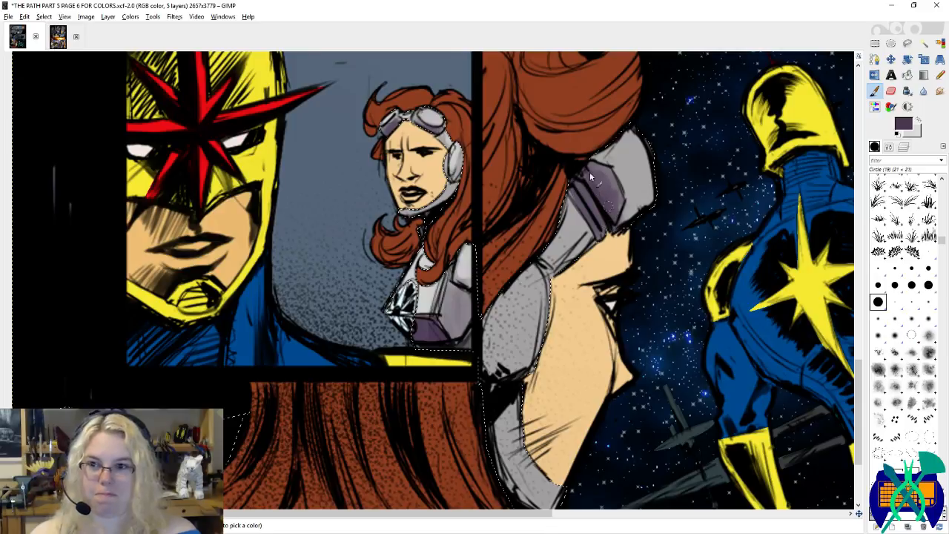
mouse_move(575, 178)
mouse_down()
mouse_move(579, 138)
mouse_move(582, 195)
mouse_up()
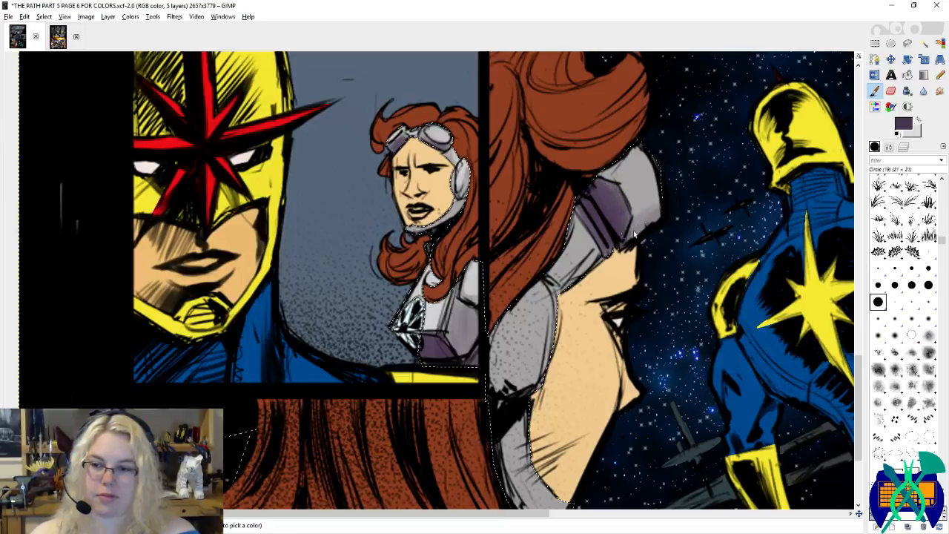
Step: Add light grey highlights to the goggle lens in the large profile, touch up its purple shadows, and save the file
ctrl+click(646, 186)
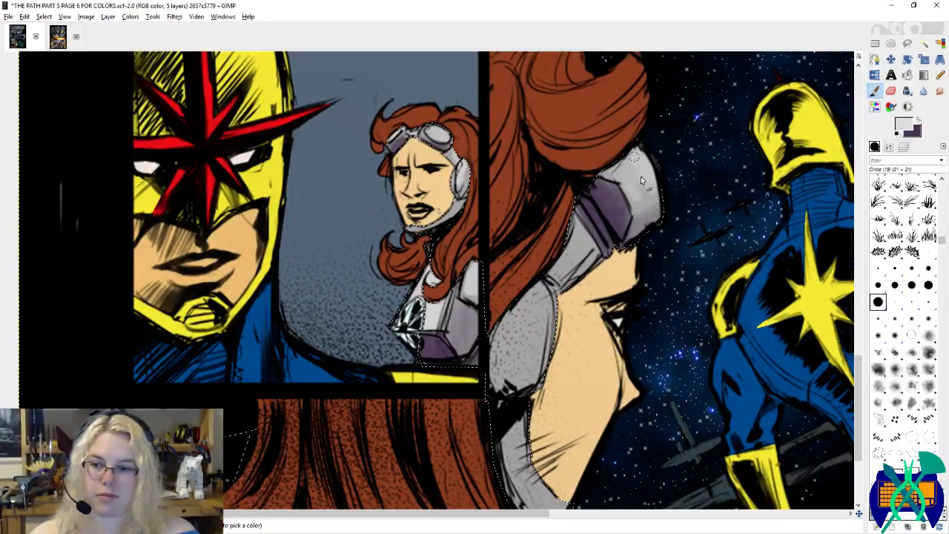
drag(641, 176, 637, 162)
ctrl+click(632, 153)
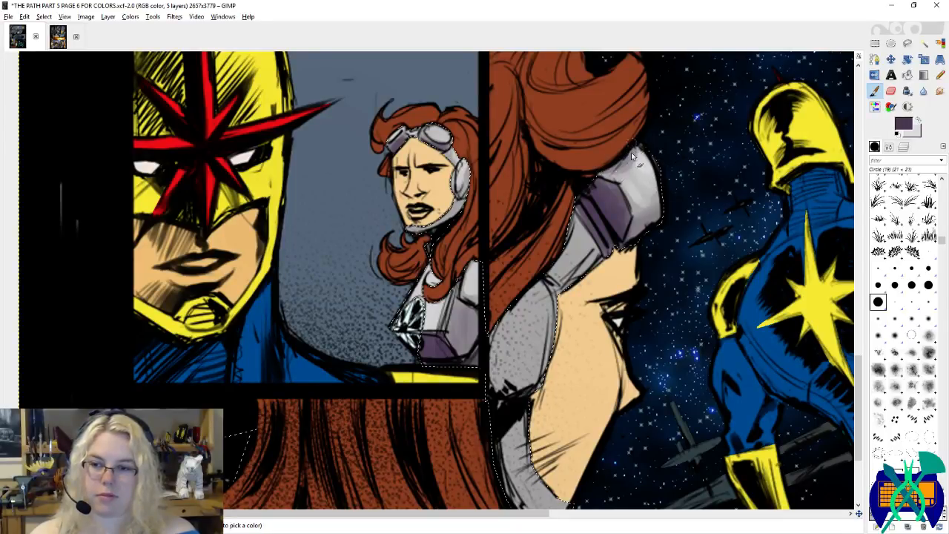
drag(571, 201, 643, 126)
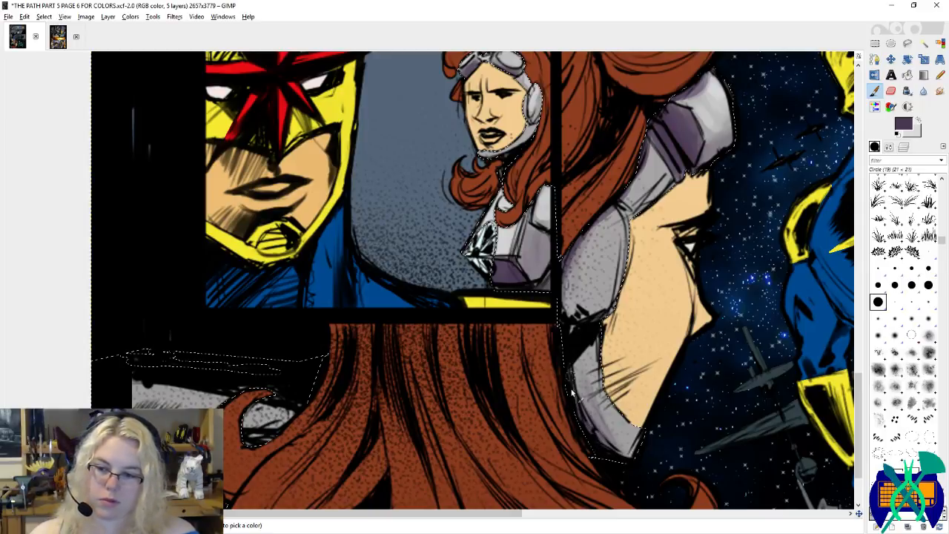
key(ctrl+s)
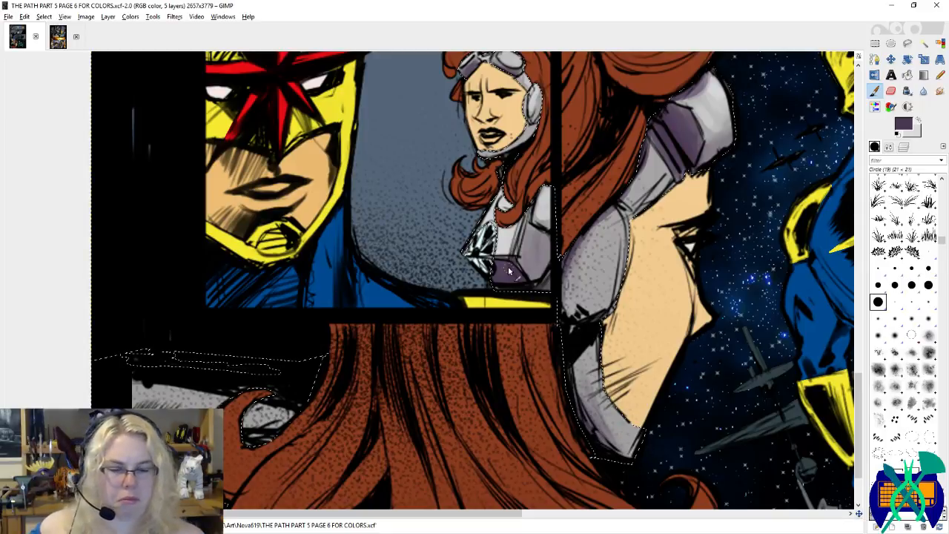
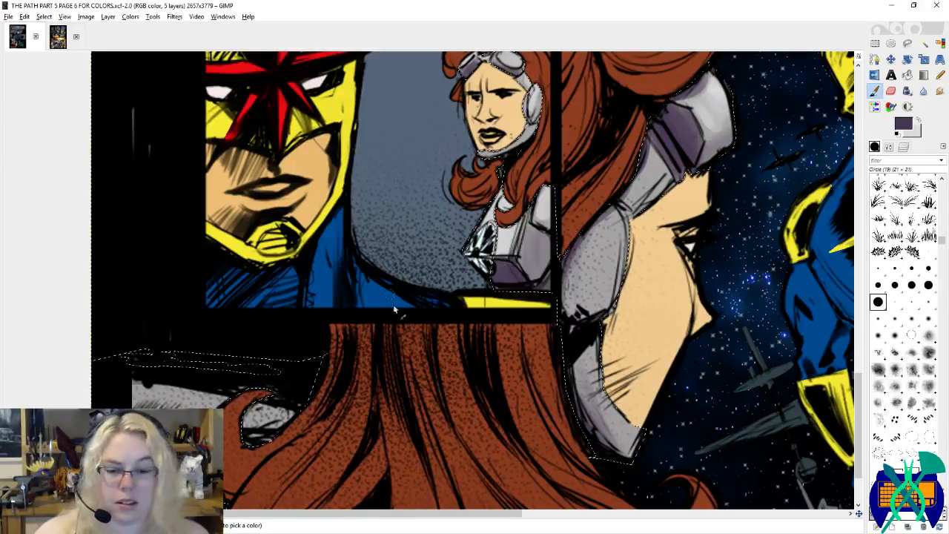
Step: Paint light grey highlights and dark purple shadows on the rounded earpiece of the woman's headset in the large profile
click(545, 290)
ctrl+click(631, 246)
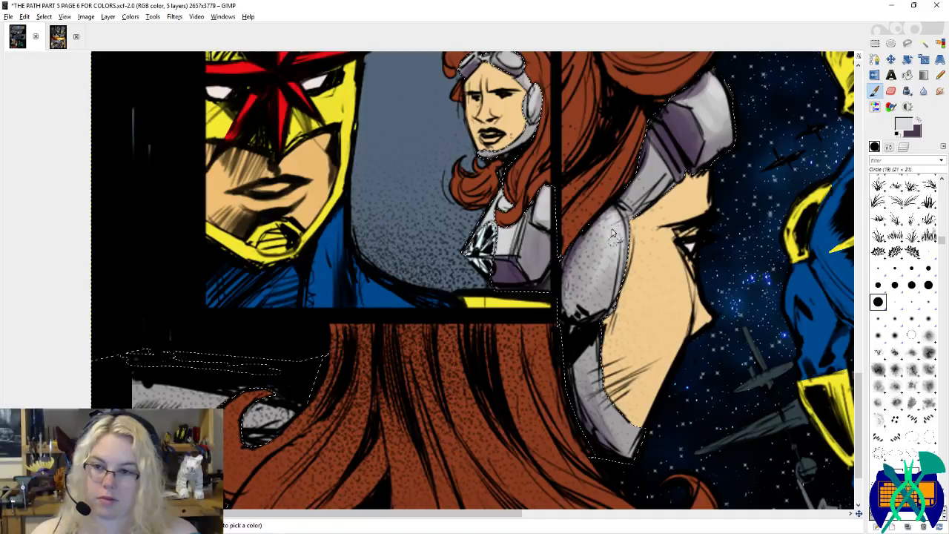
drag(616, 222, 597, 244)
key(x)
mouse_move(571, 313)
mouse_down()
mouse_move(598, 312)
mouse_move(612, 294)
mouse_move(554, 296)
mouse_move(580, 311)
mouse_move(614, 303)
mouse_move(551, 297)
mouse_move(596, 310)
mouse_move(565, 274)
mouse_move(613, 297)
mouse_move(569, 284)
mouse_move(607, 320)
mouse_up()
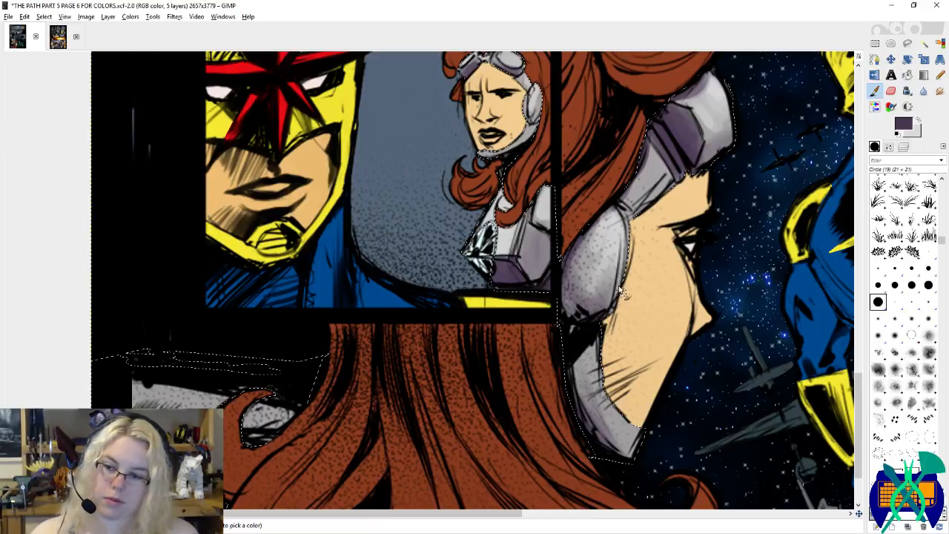
Step: Highlight the headset's chin strap in light grey, shade its edges dark purple, and save the file
scroll(621, 290, down, 3)
key(x)
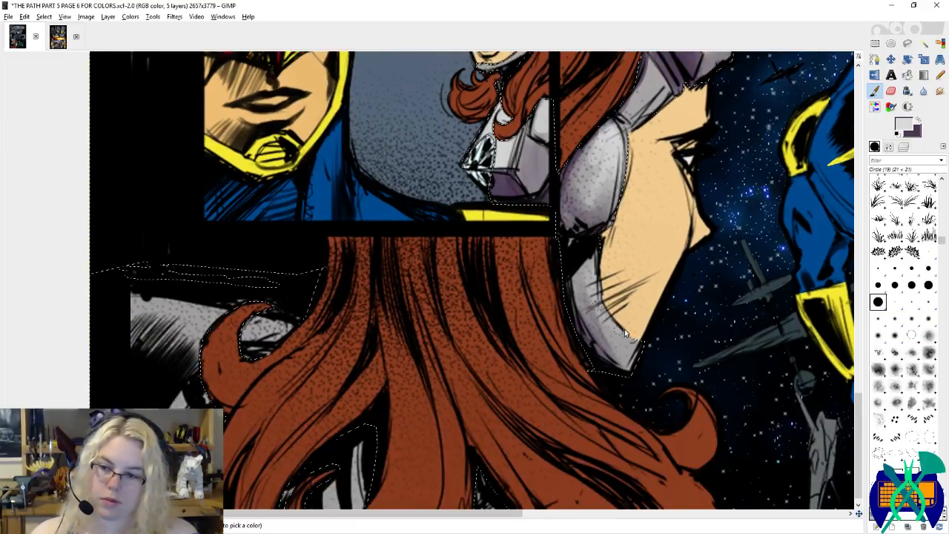
mouse_move(624, 330)
mouse_down()
mouse_move(597, 308)
mouse_move(639, 350)
mouse_up()
key(x)
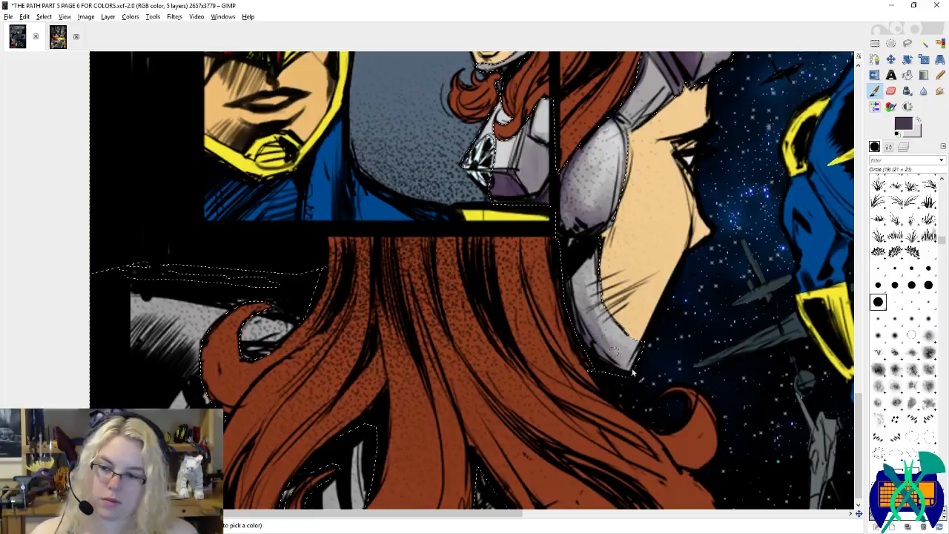
scroll(578, 271, down, 3)
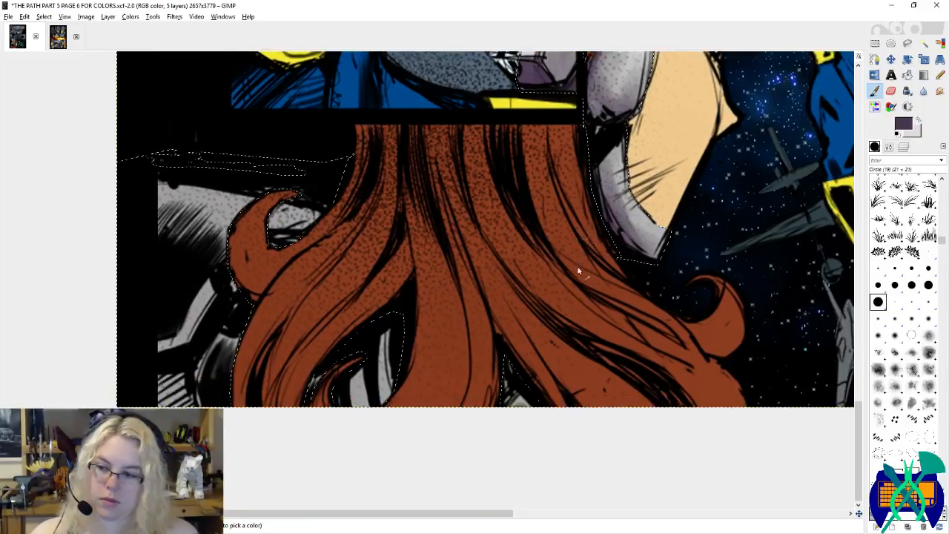
key(x)
key(shift+o)
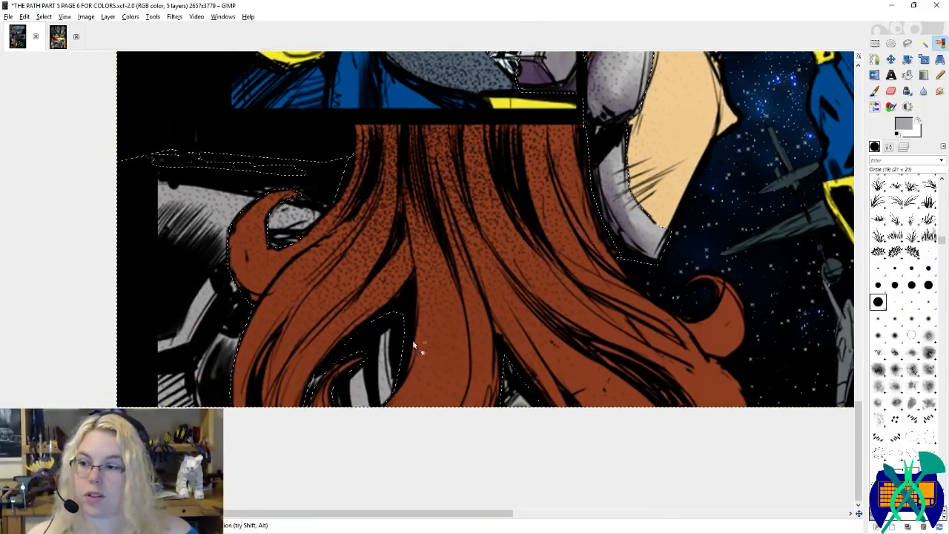
key(minus)
key(minus)
key(ctrl+s)
Step: Enlarge the Circle (19) brush to 96.90 and paint purple shadows and light grey highlights on the armor behind the woman's hair
key(p)
key(x)
drag(242, 340, 338, 345)
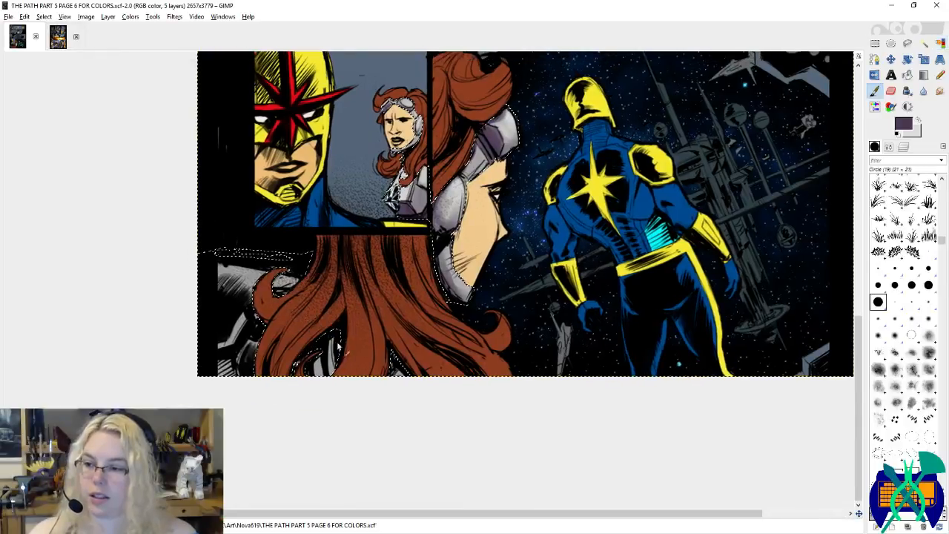
click(889, 147)
click(873, 215)
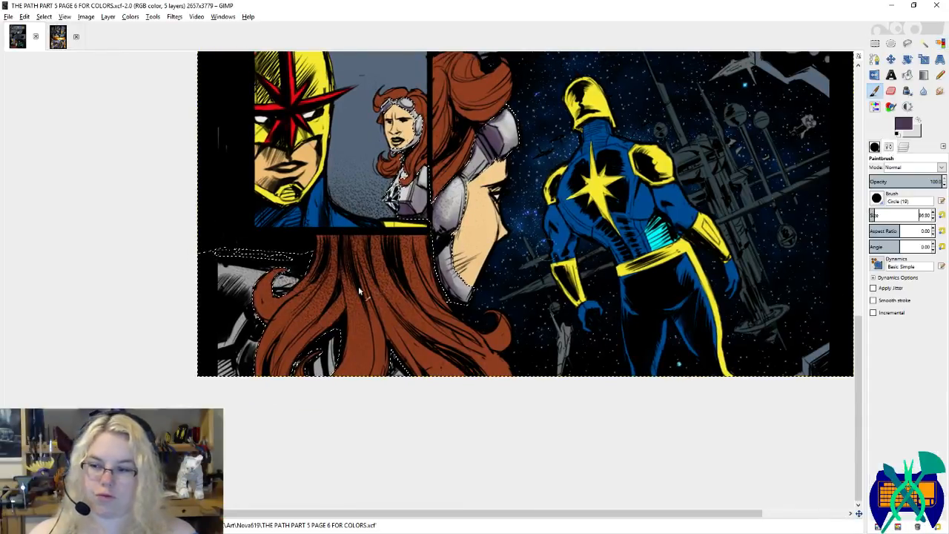
mouse_move(252, 331)
mouse_down()
mouse_move(215, 352)
mouse_move(238, 343)
mouse_move(230, 387)
mouse_move(316, 338)
mouse_up()
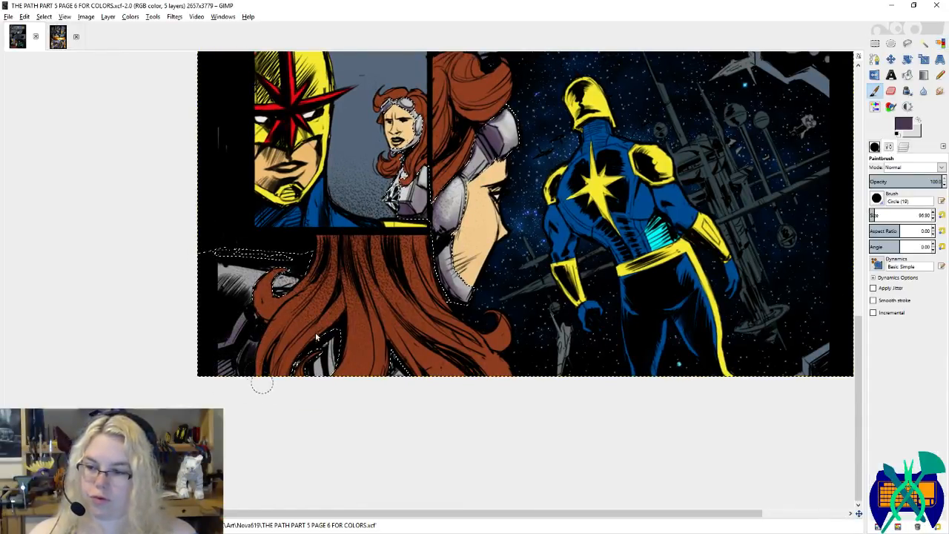
mouse_move(326, 380)
mouse_down()
mouse_move(389, 388)
mouse_move(418, 377)
mouse_move(299, 316)
mouse_move(241, 305)
mouse_move(224, 289)
mouse_move(285, 318)
mouse_up()
key(x)
drag(248, 263, 258, 268)
drag(476, 186, 383, 290)
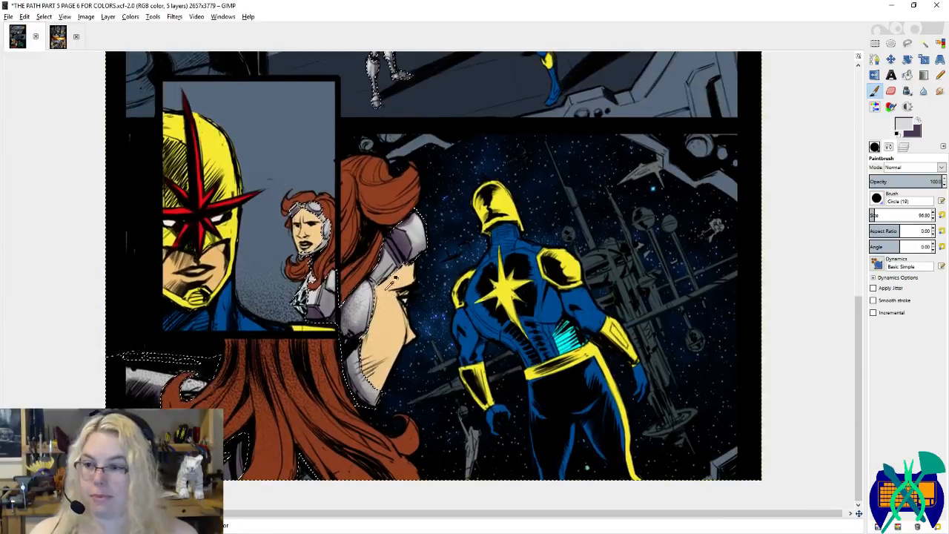
Step: Clear the grey armor selection, bring the whole page into view, and save the file
key(ctrl+s)
key(shift+o)
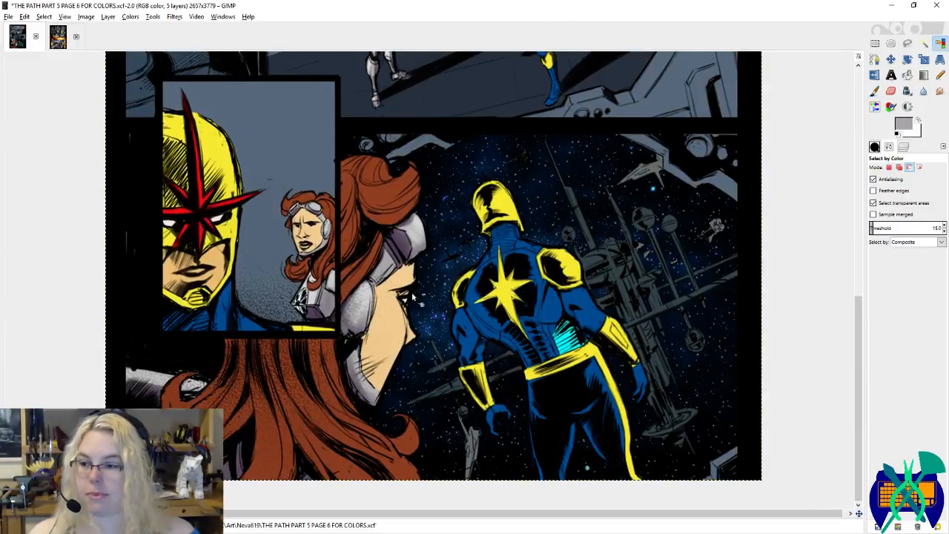
scroll(433, 313, down, 3)
scroll(398, 353, down, 1)
key(ctrl+s)
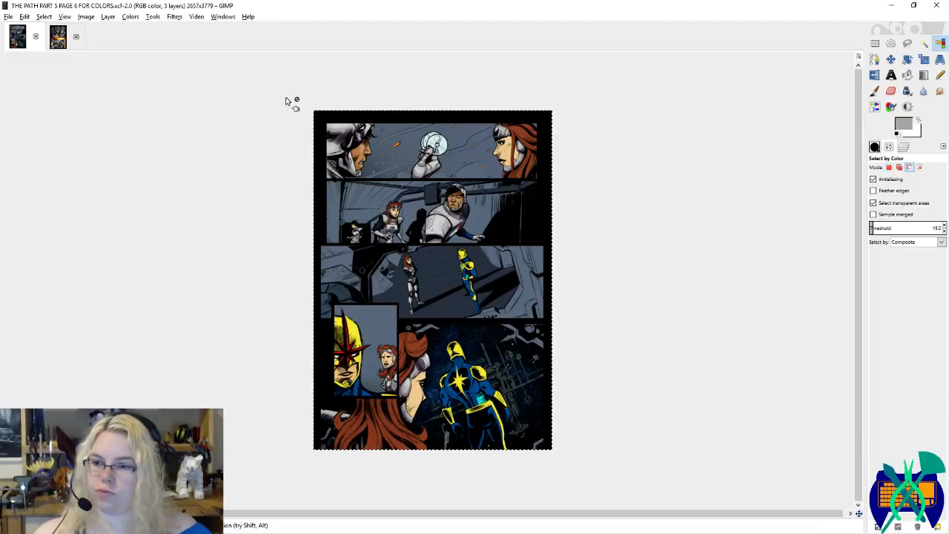
key(ctrl+s)
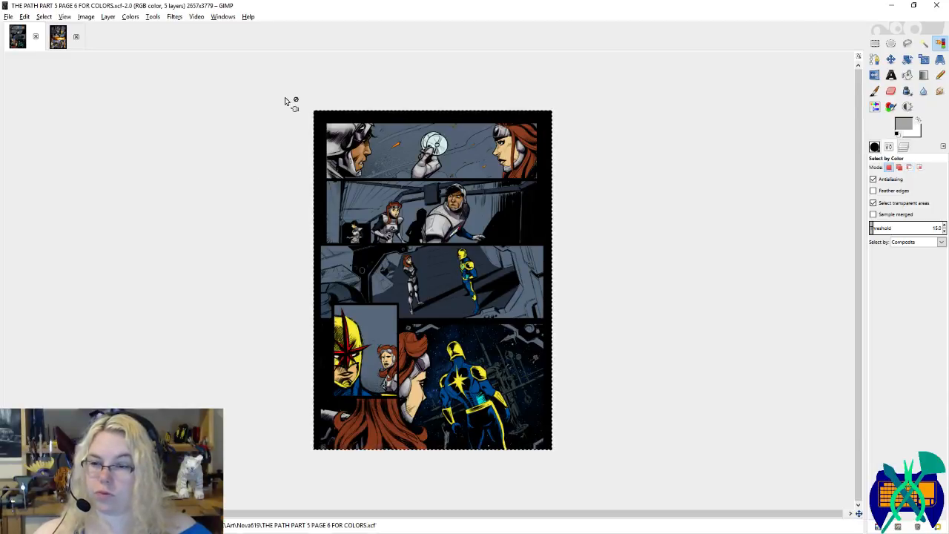
Step: In the page 5 image, sample the women's light skin tone and the brown skin shadow as the two Paintbrush colors
click(57, 36)
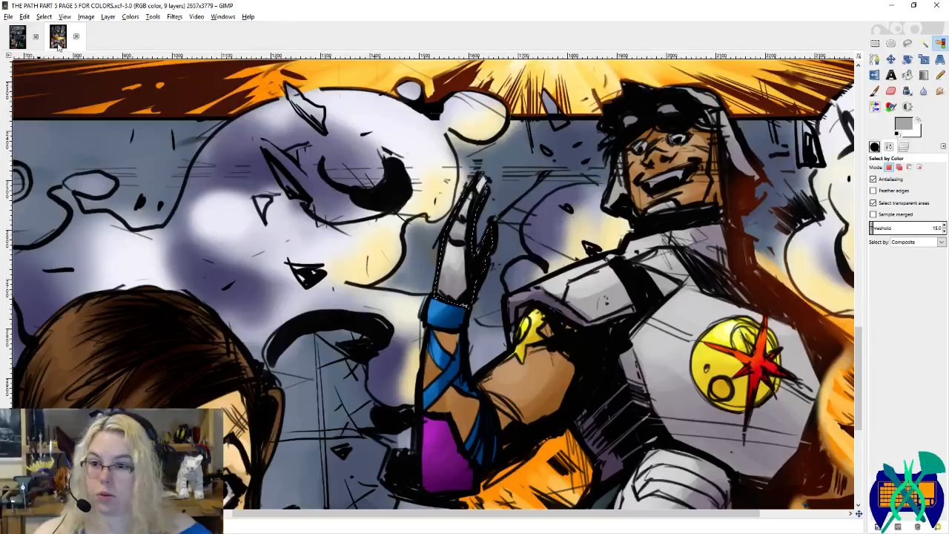
scroll(358, 217, left, 10)
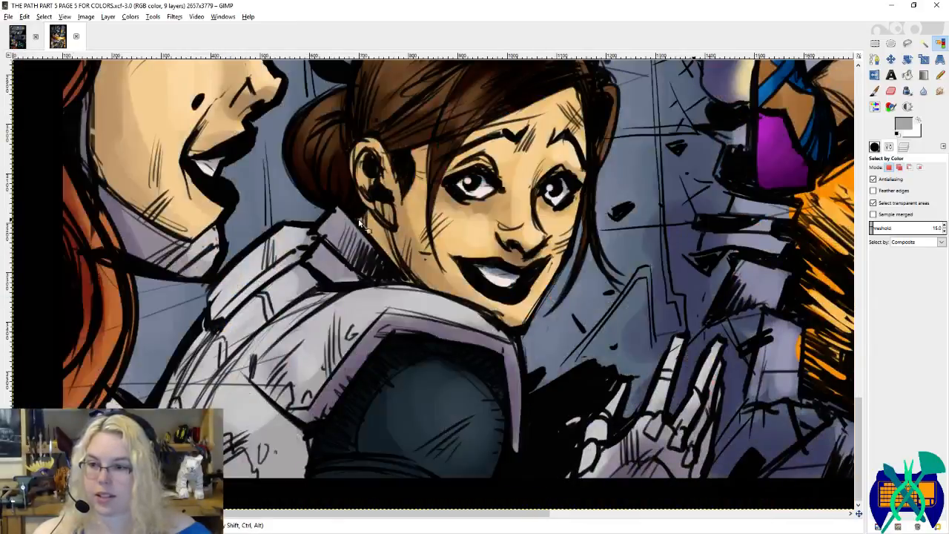
key(p)
click(904, 148)
scroll(549, 239, up, 2)
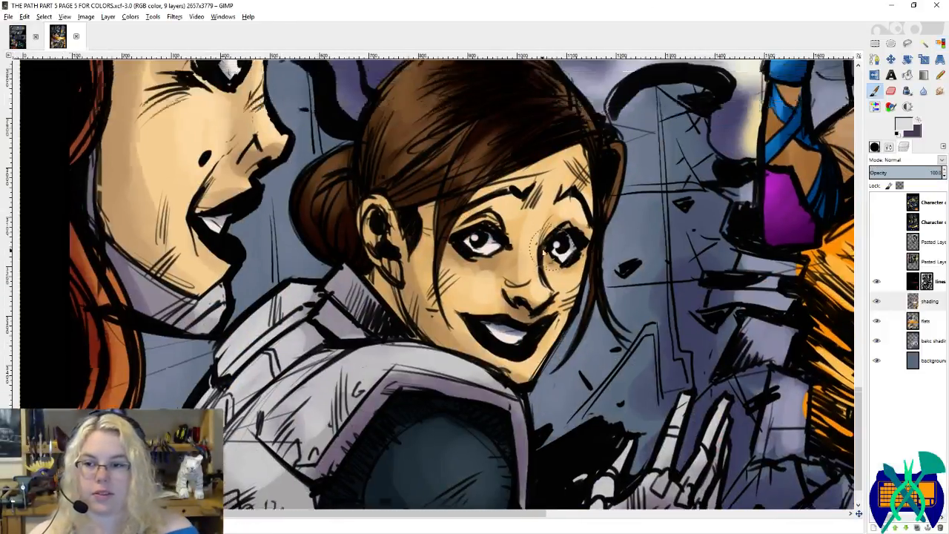
key(x)
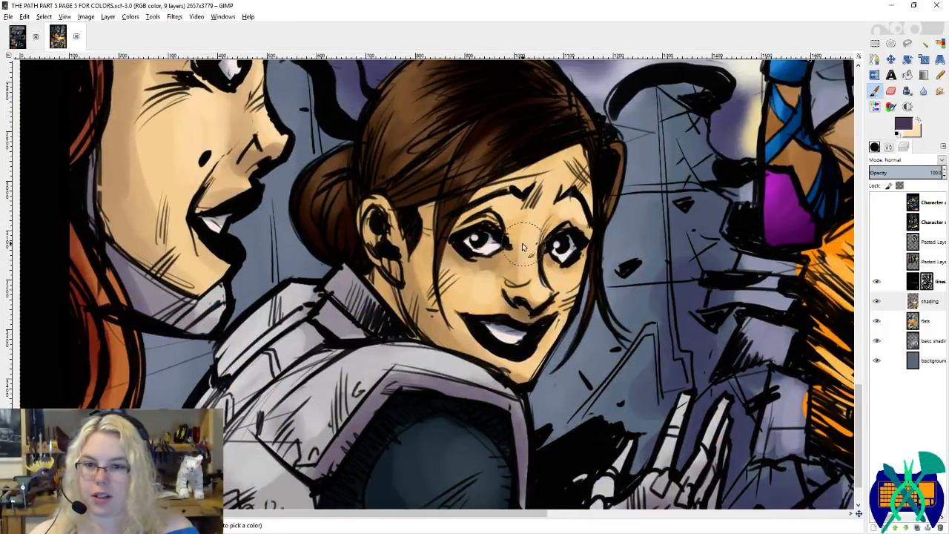
ctrl+click(517, 234)
ctrl+click(488, 254)
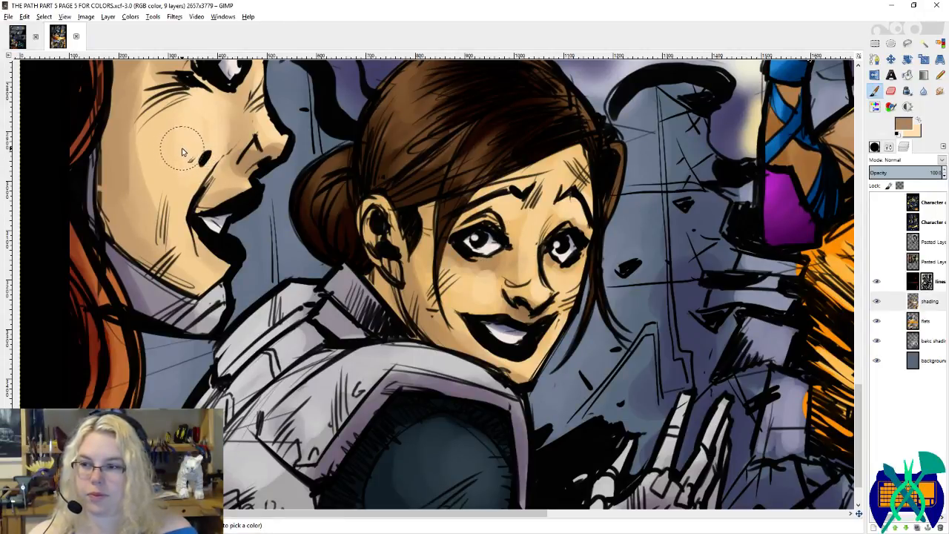
Step: Return to the page 6 image and select the small background woman's skin in the second panel by color on the flats layer
click(28, 45)
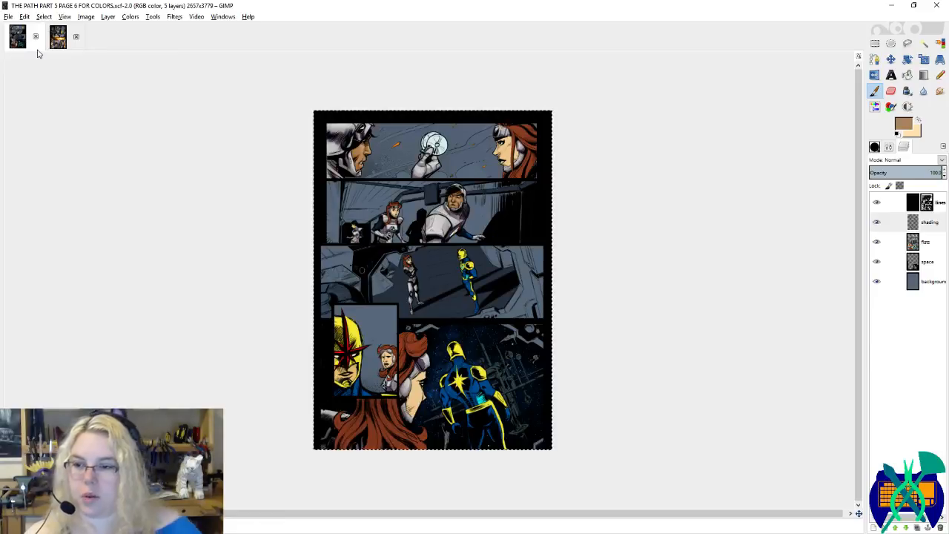
click(937, 243)
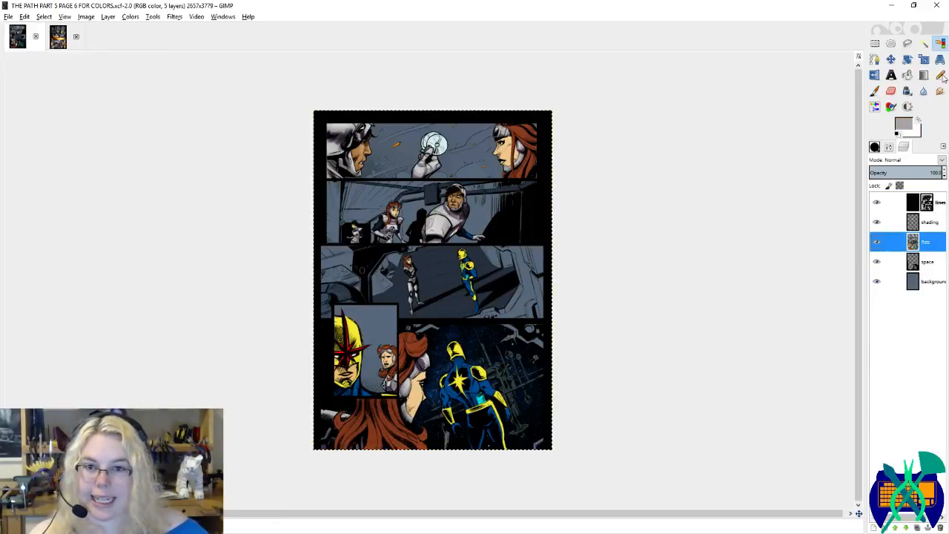
click(353, 229)
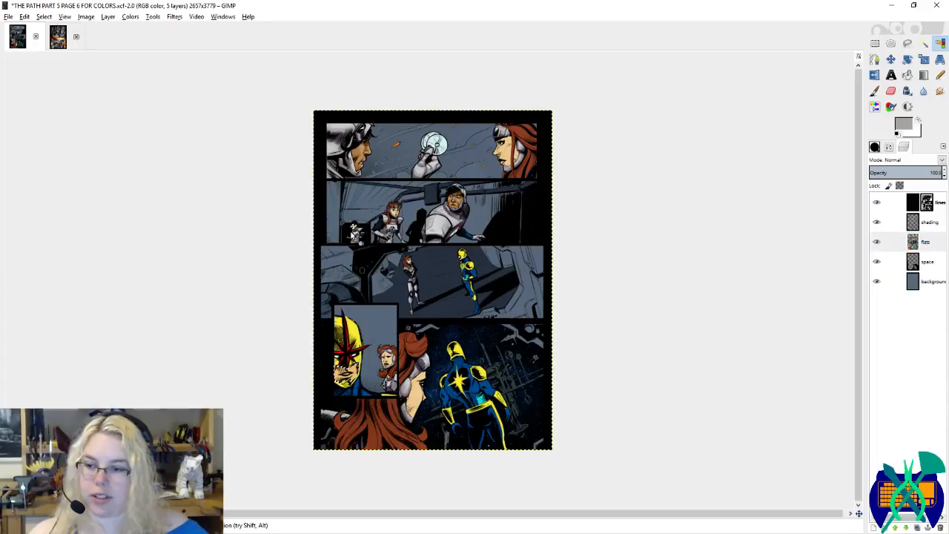
scroll(388, 406, up, 2)
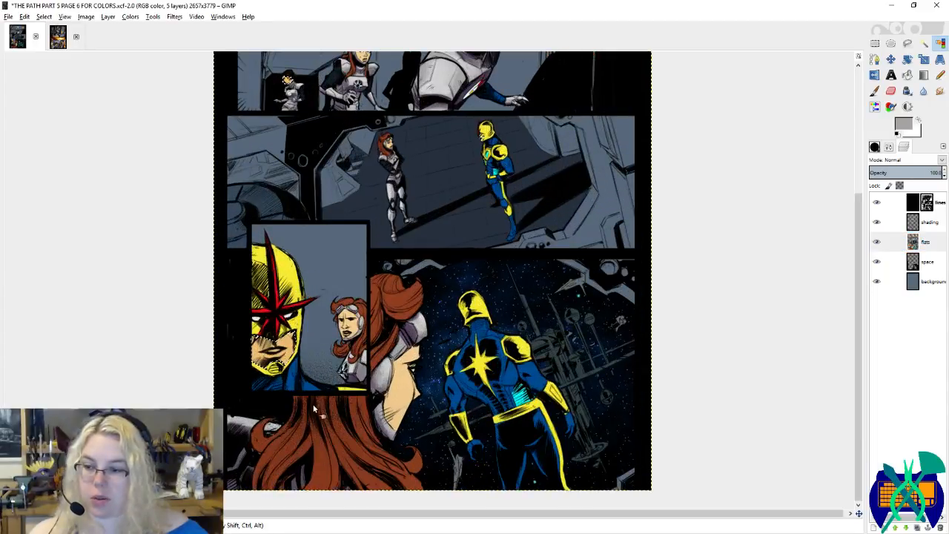
scroll(254, 278, up, 3)
scroll(254, 279, up, 6)
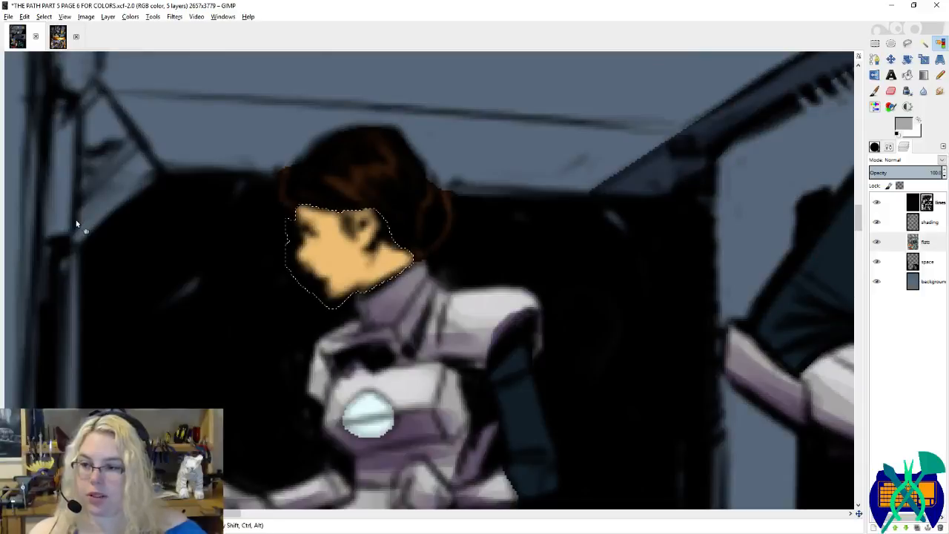
Step: Set the Paintbrush to the Circle (05) brush at size 7 for shading the small woman's face
key(p)
ctrl+click(356, 237)
drag(438, 237, 540, 240)
click(888, 147)
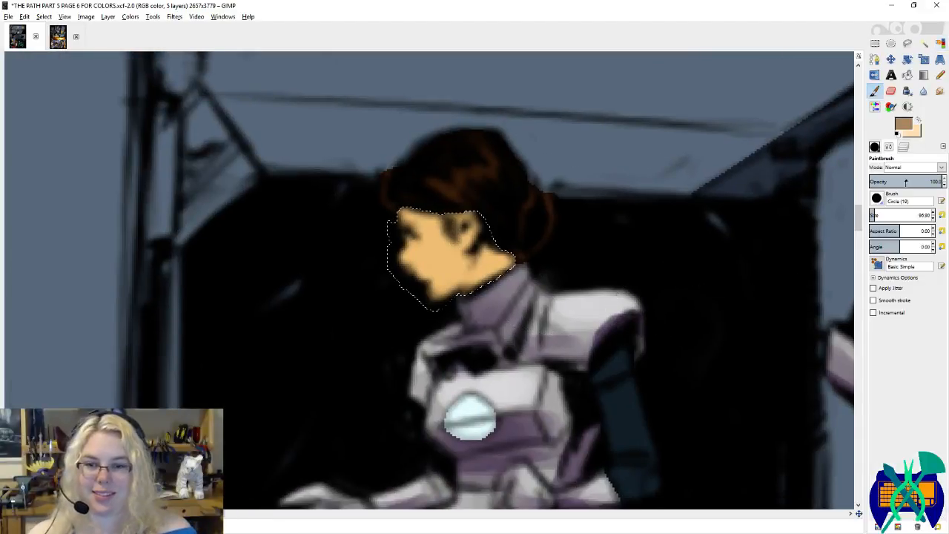
click(874, 147)
click(895, 268)
click(888, 146)
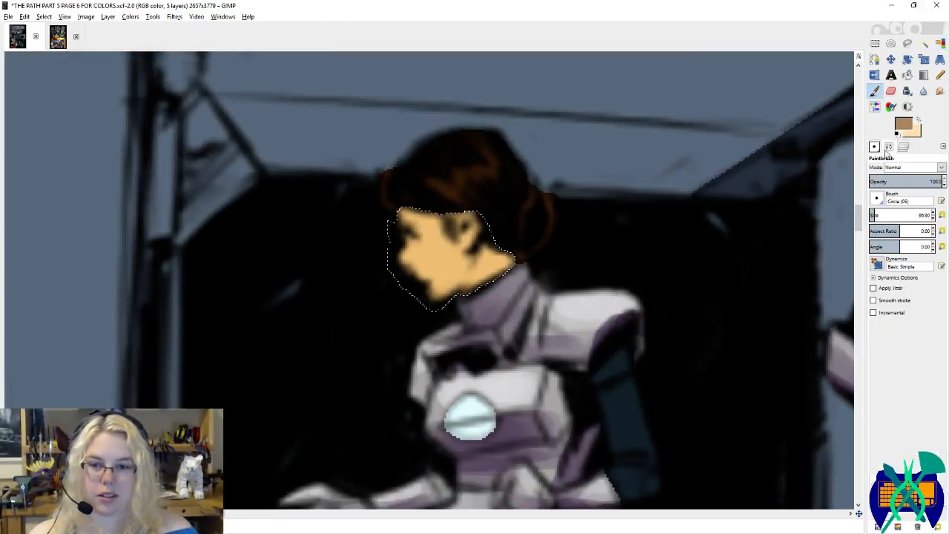
click(940, 215)
scroll(457, 253, left, 1)
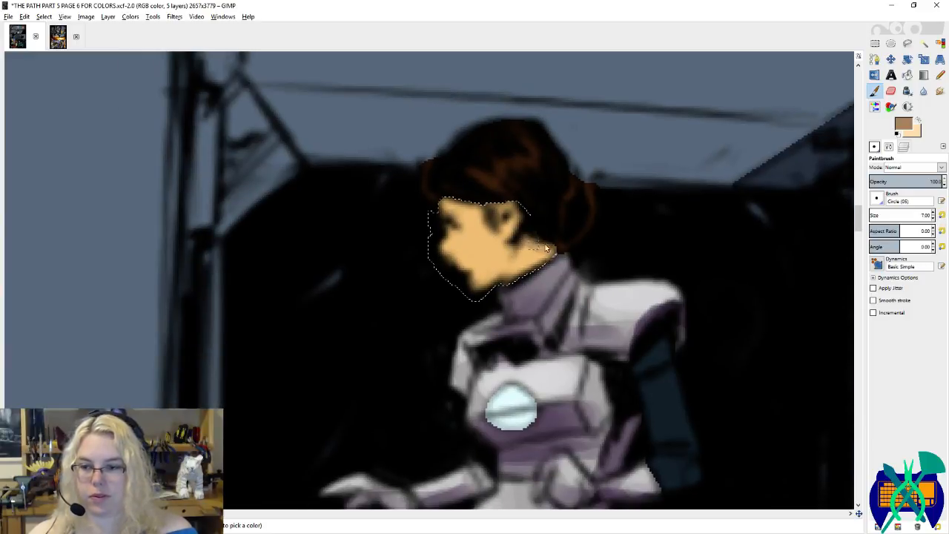
Step: Shade the small background woman's face and neck with the brown shadow and light skin tones, and clear the skin selection
drag(547, 261, 502, 277)
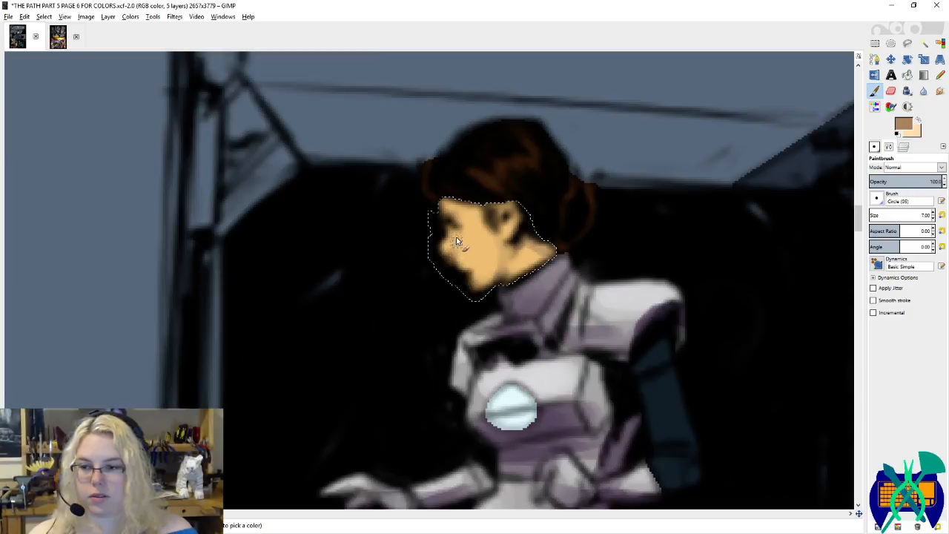
key(x)
drag(445, 211, 467, 241)
key(x)
drag(470, 207, 465, 205)
key(x)
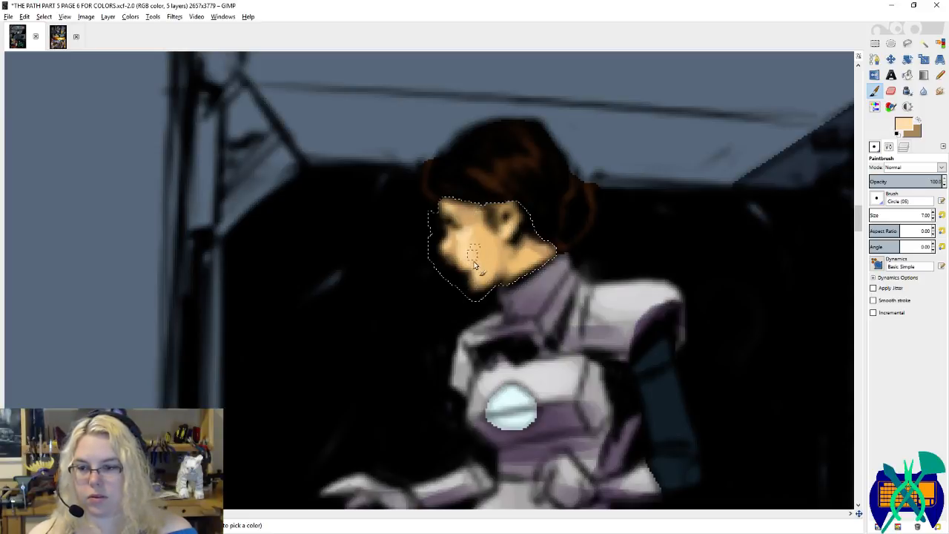
key(x)
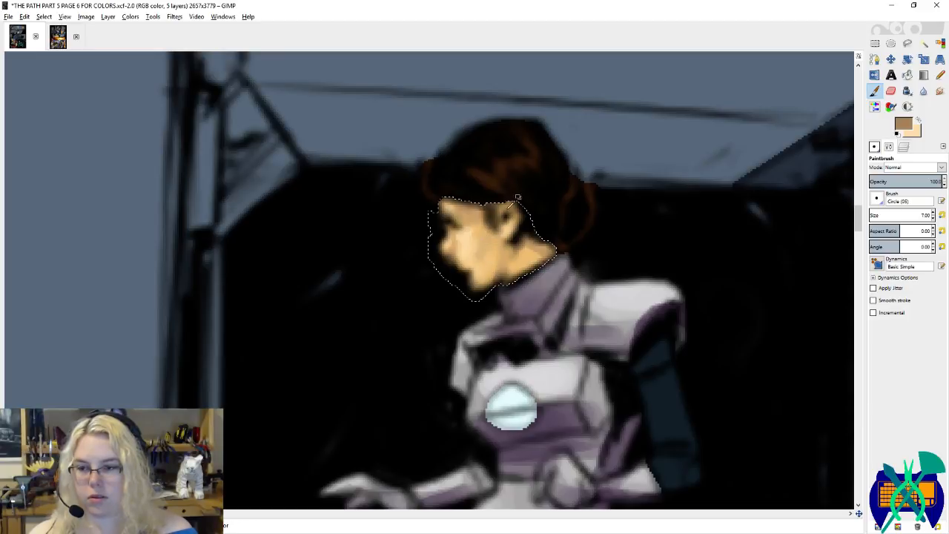
key(ctrl+shift+a)
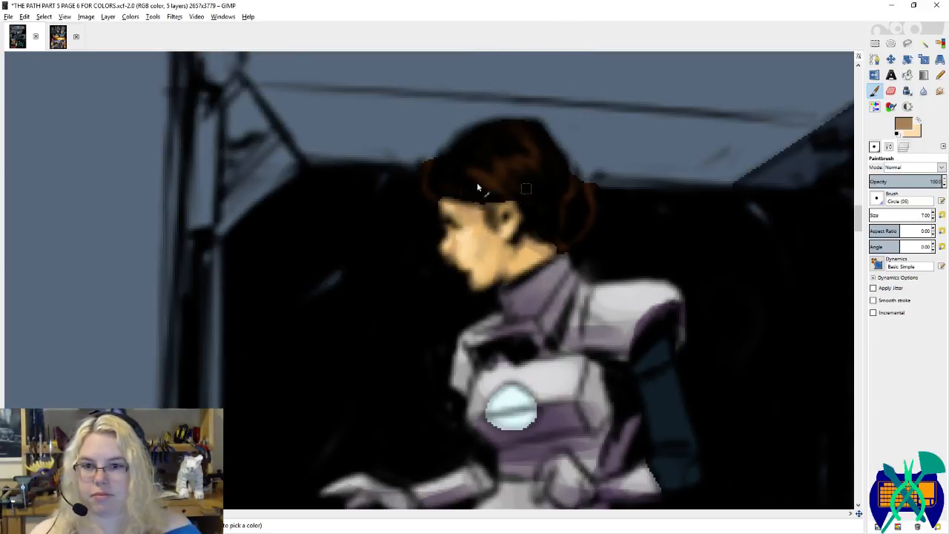
ctrl+click(440, 237)
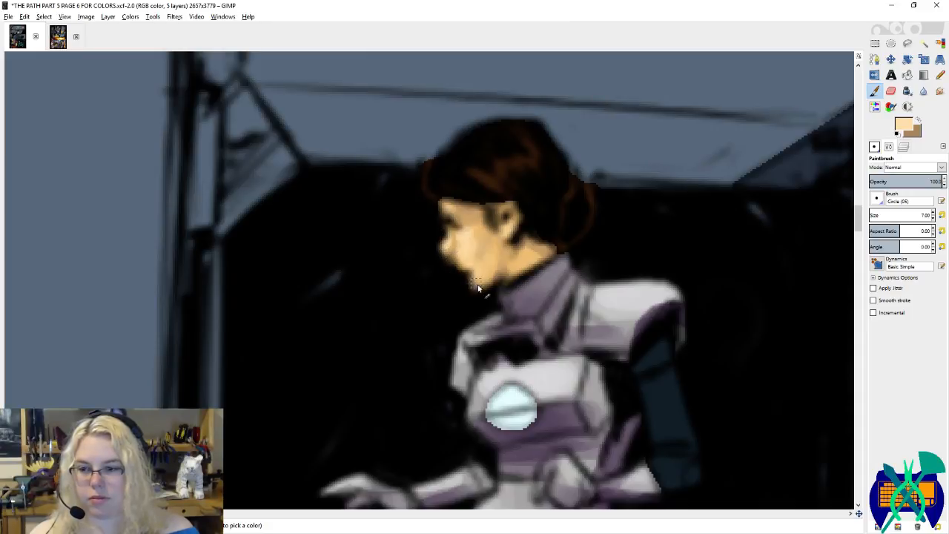
key(x)
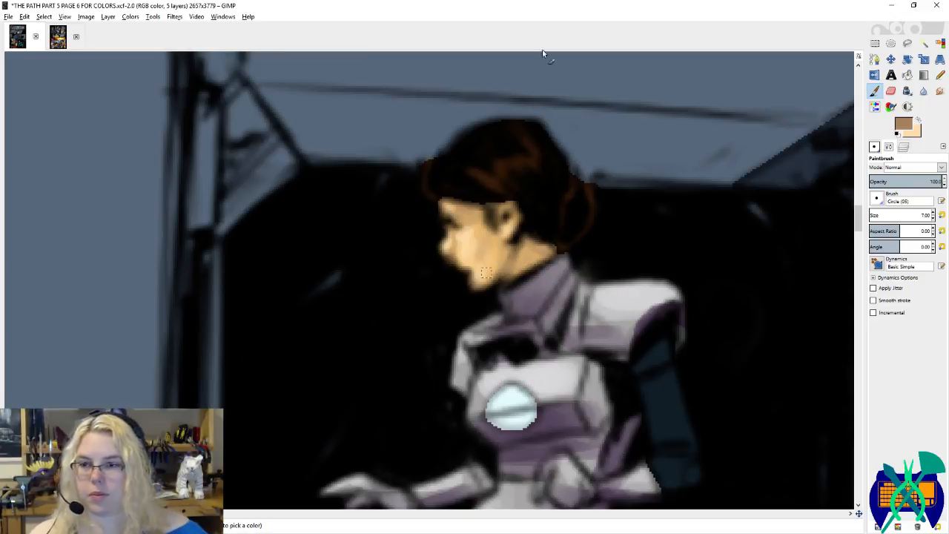
Step: Refine the small woman's facial features and ear with the Circle (01) Paintbrush, alternating the light skin tone and the brown shadow
key(shift+o)
scroll(277, 214, down, 5)
scroll(213, 209, down, 2)
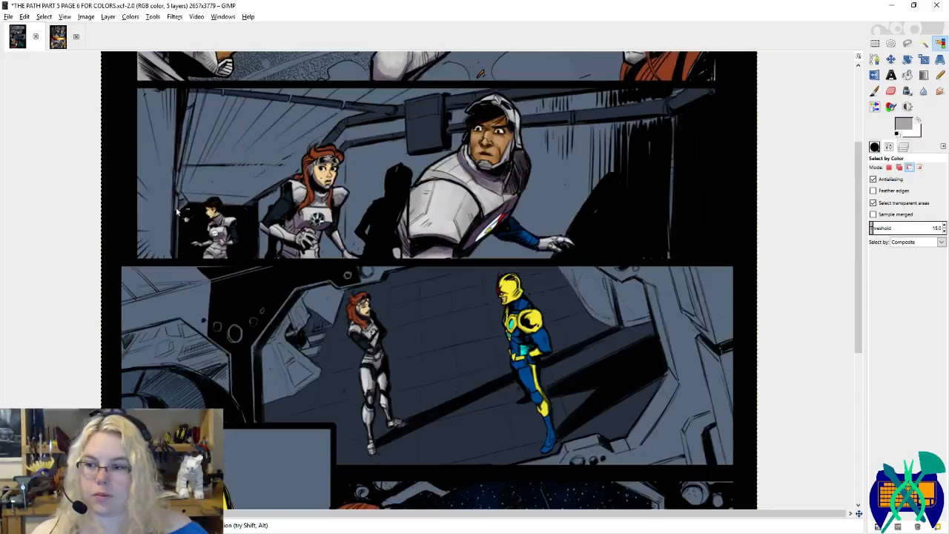
scroll(117, 224, up, 1)
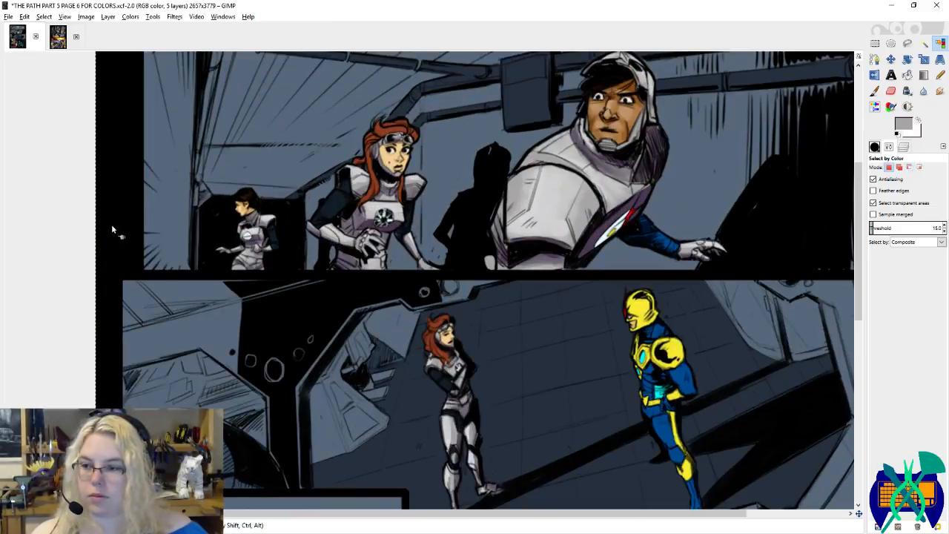
scroll(207, 207, up, 5)
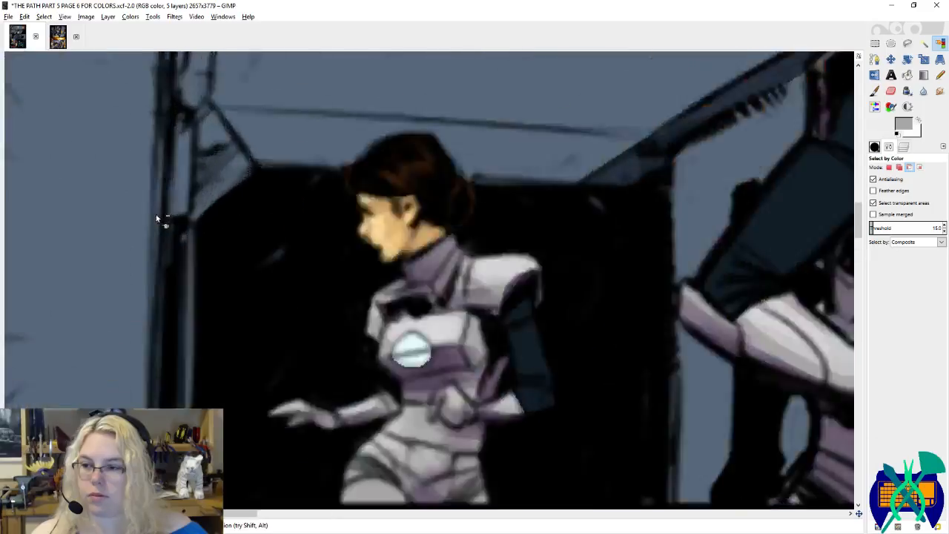
key(p)
click(874, 146)
key(x)
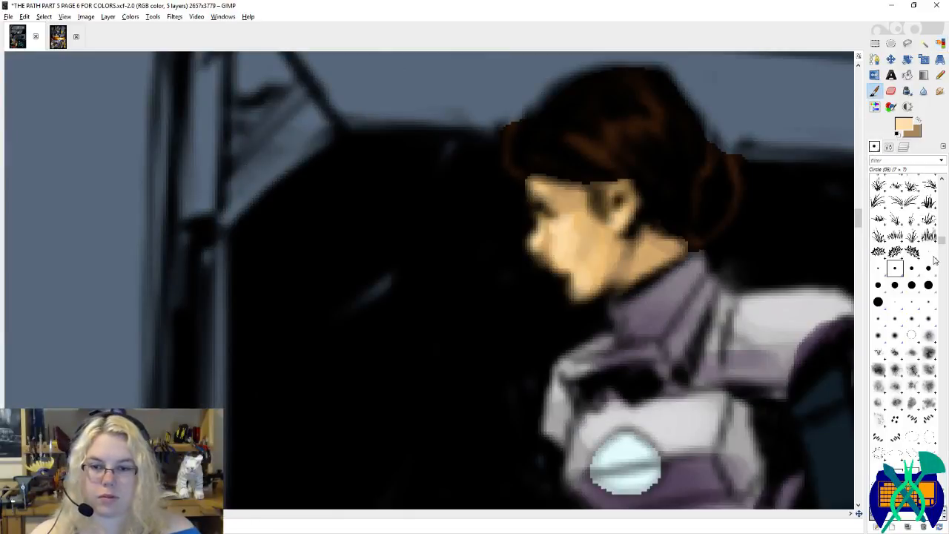
click(928, 251)
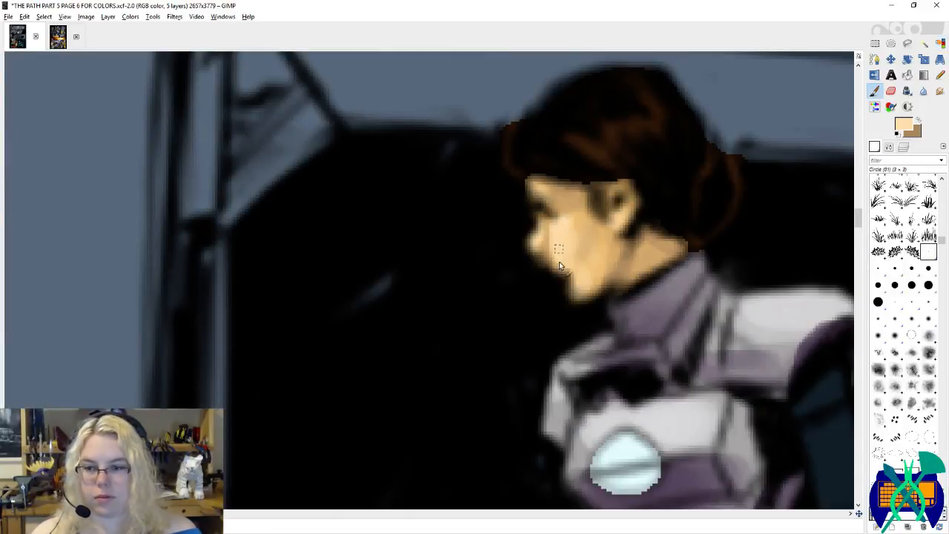
ctrl+click(544, 220)
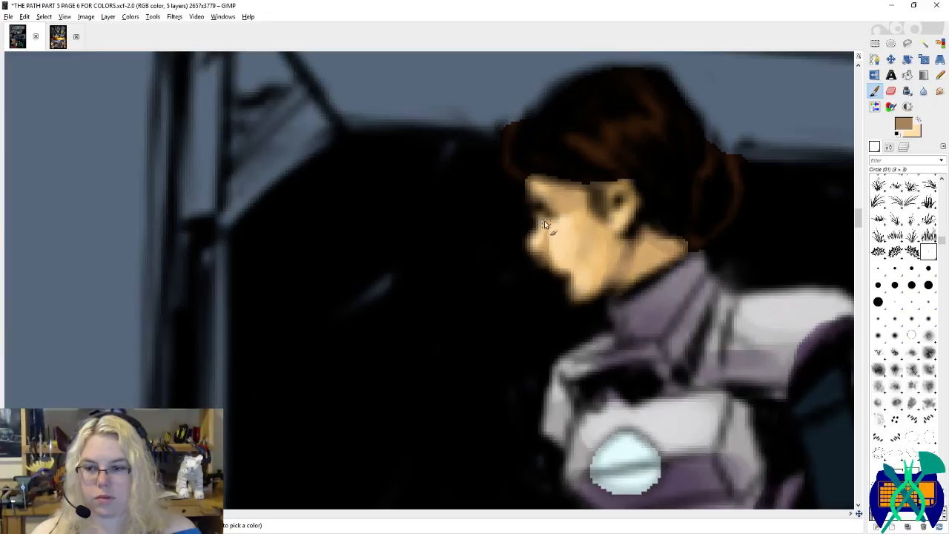
key(x)
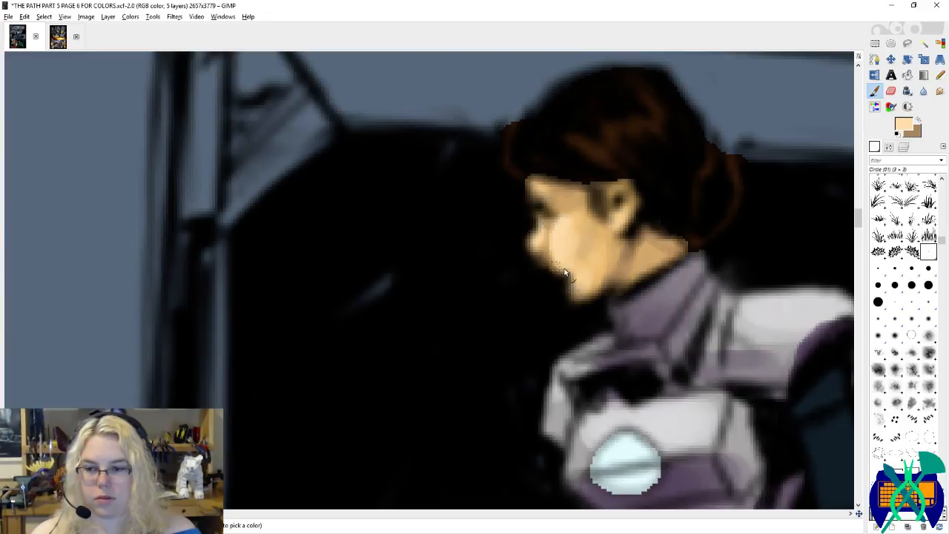
key(x)
key(x)
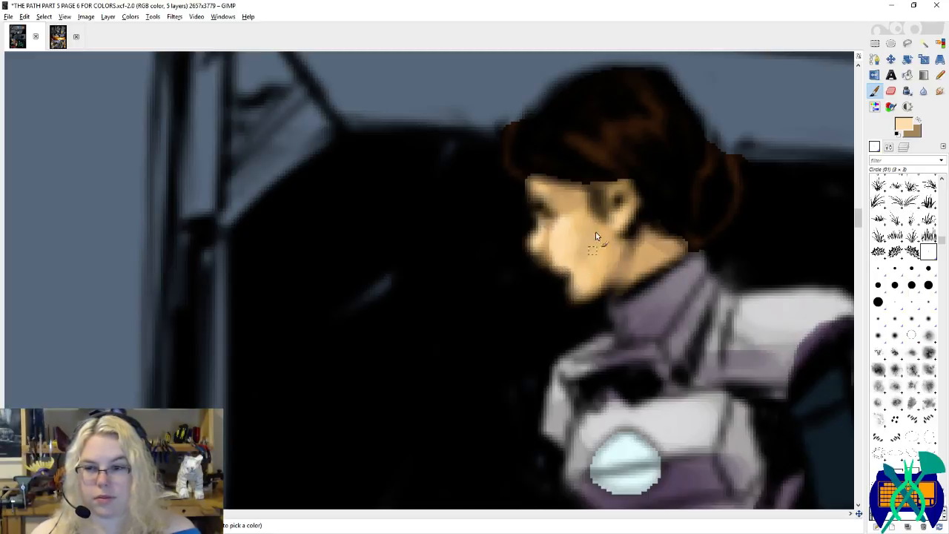
ctrl+click(625, 185)
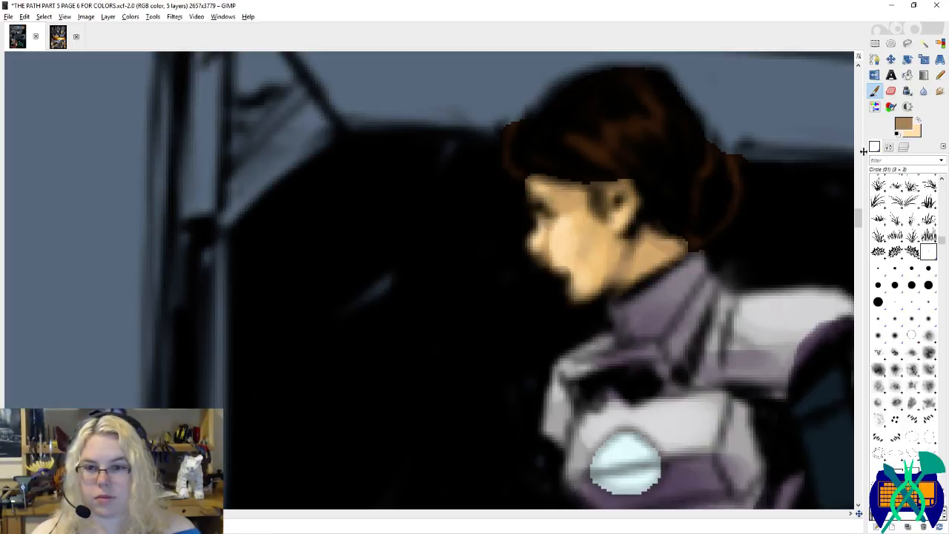
Step: Sample the dark-haired woman's brown hair highlight and near-black hair shadow from the page 5 image, and return to page 6
click(904, 147)
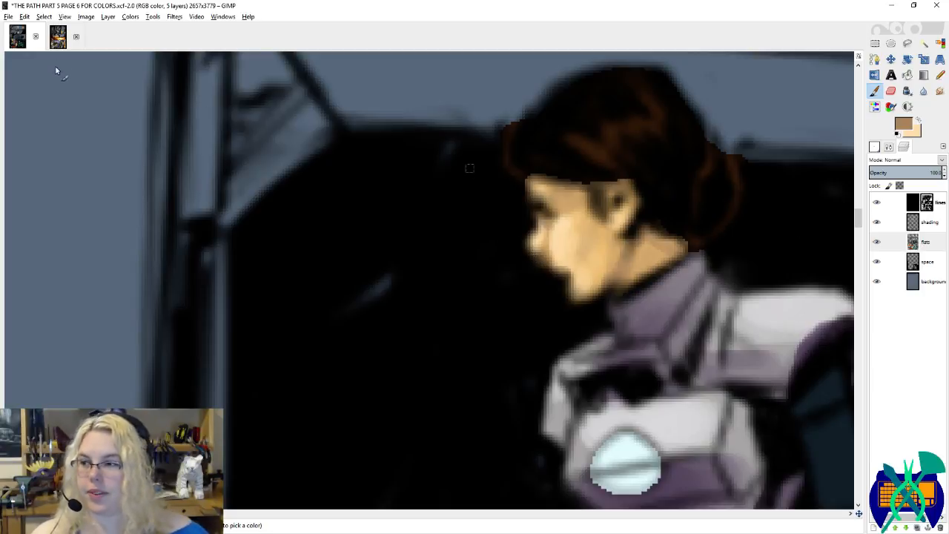
click(60, 39)
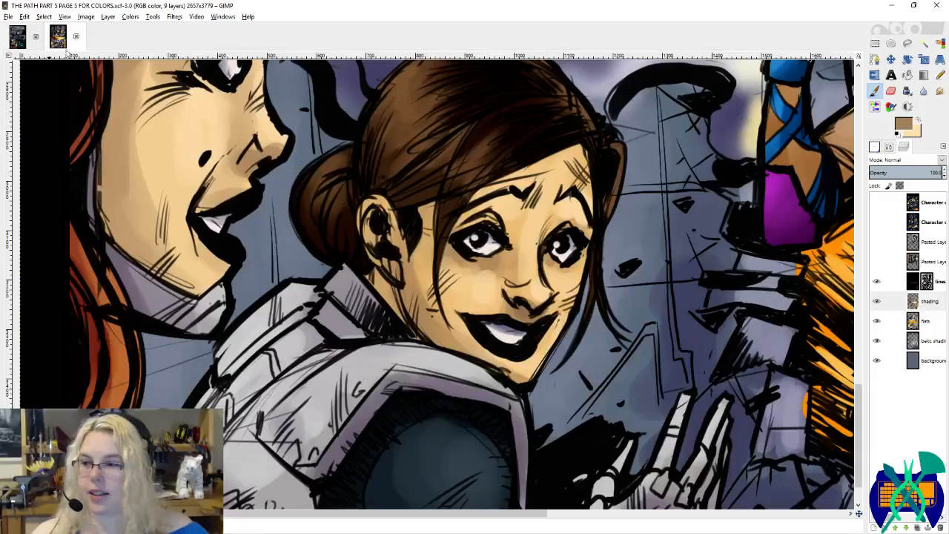
ctrl+click(412, 93)
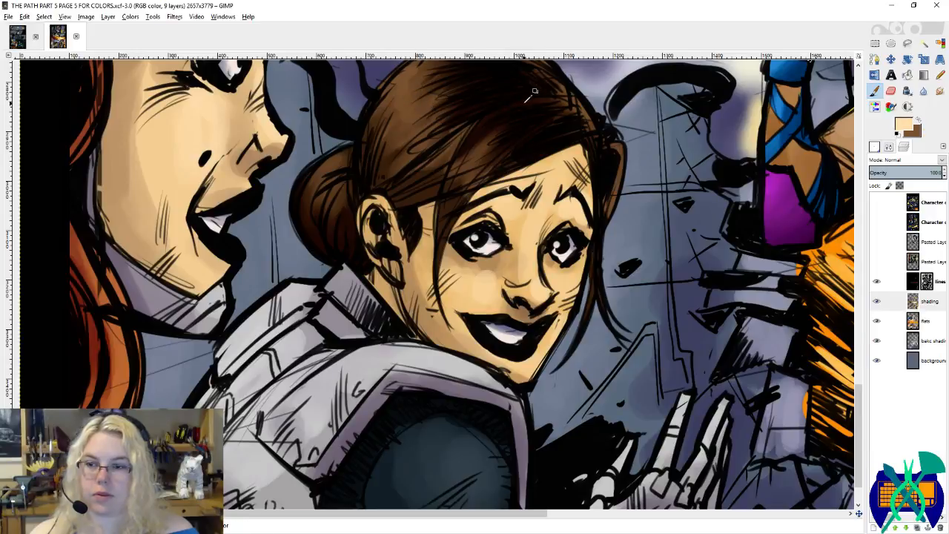
click(36, 44)
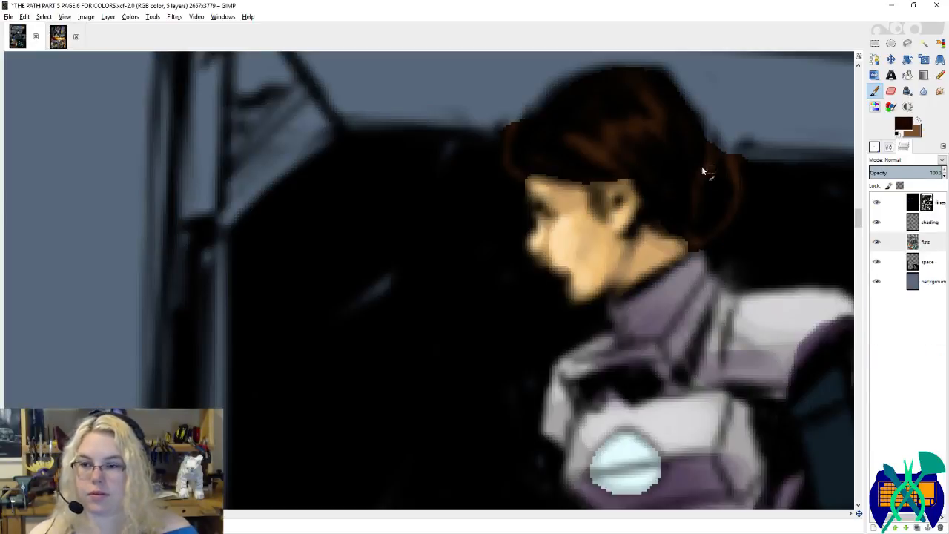
Step: Paint brown highlight strands on the small woman's hair and bun on the shading layer, touching up with the near-black shadow color
drag(690, 184, 615, 221)
click(931, 225)
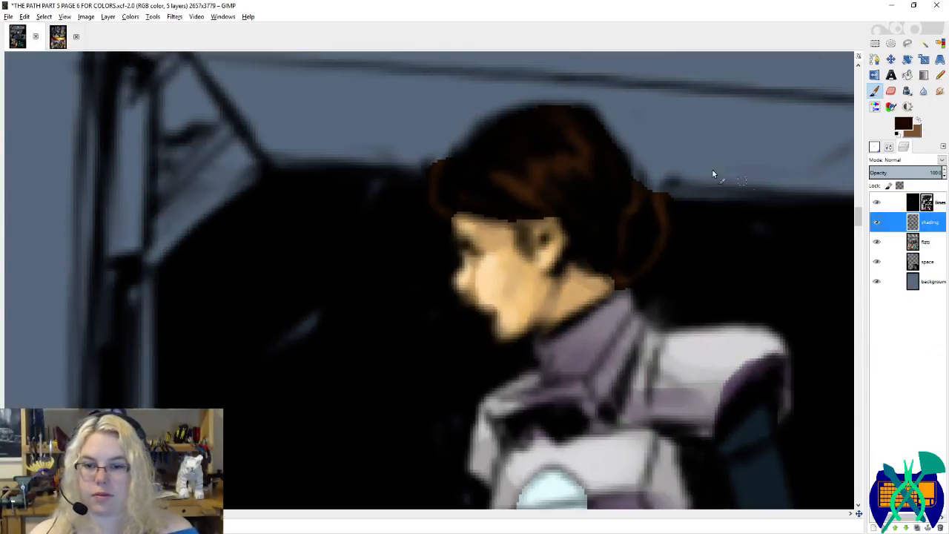
key(x)
drag(573, 133, 585, 146)
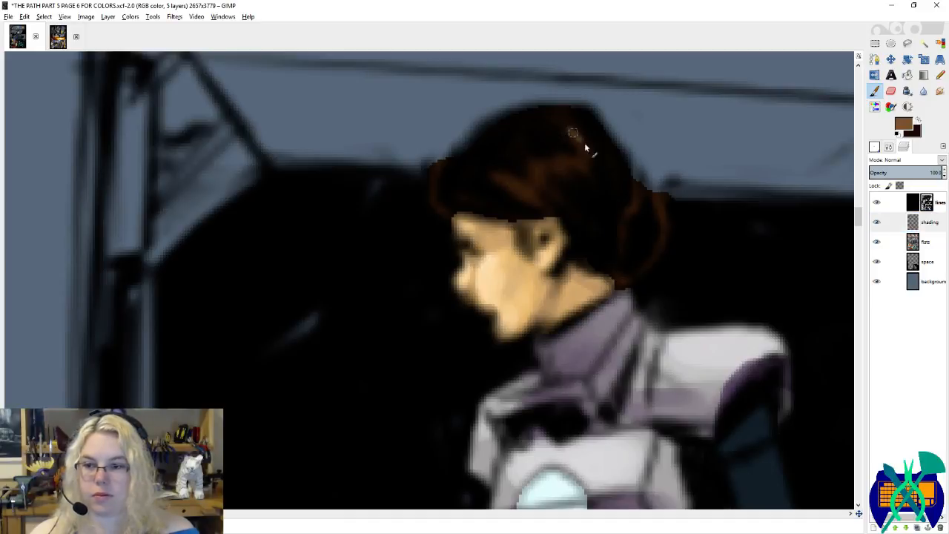
mouse_move(518, 191)
mouse_down()
mouse_move(519, 175)
mouse_move(569, 167)
mouse_up()
key(x)
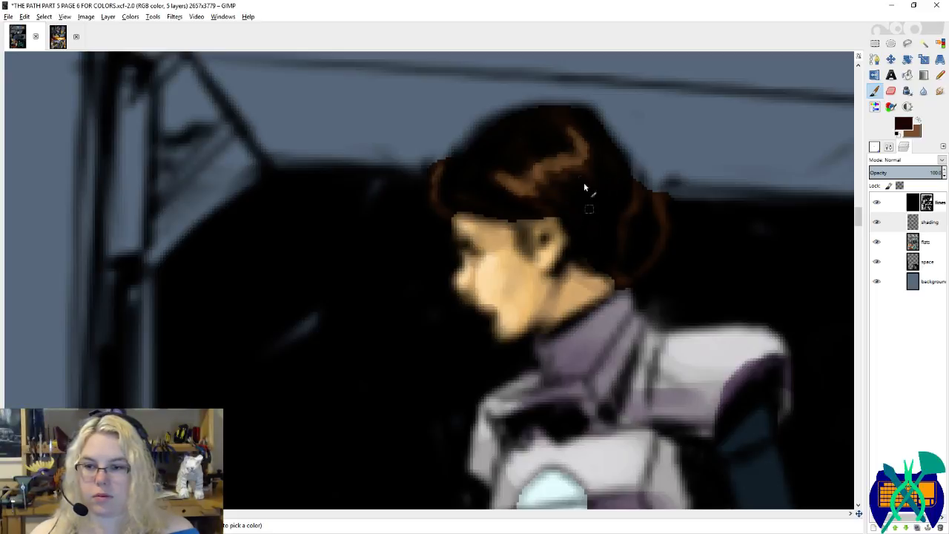
key(x)
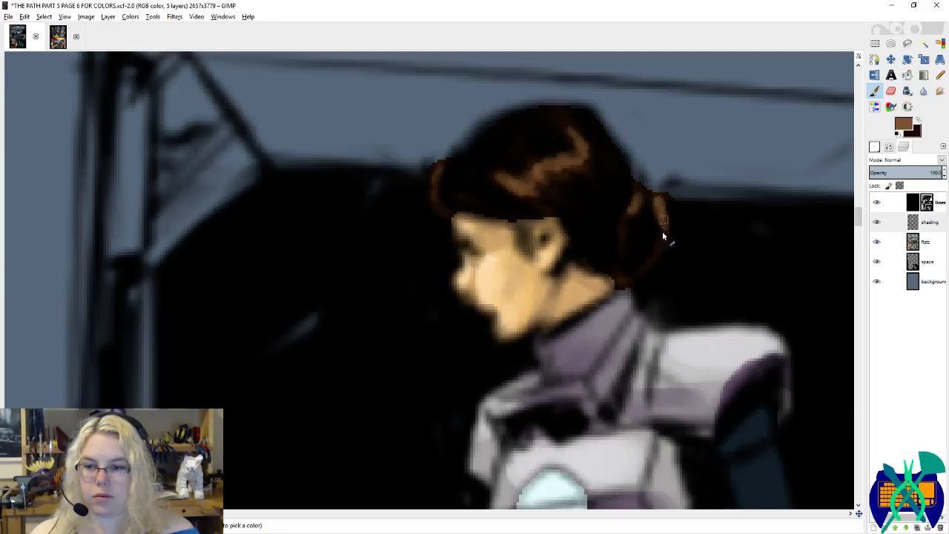
key(x)
Step: Smudge the small woman's brown hair highlights into the dark hair, and switch back to the Paintbrush with brown as the foreground color
key(s)
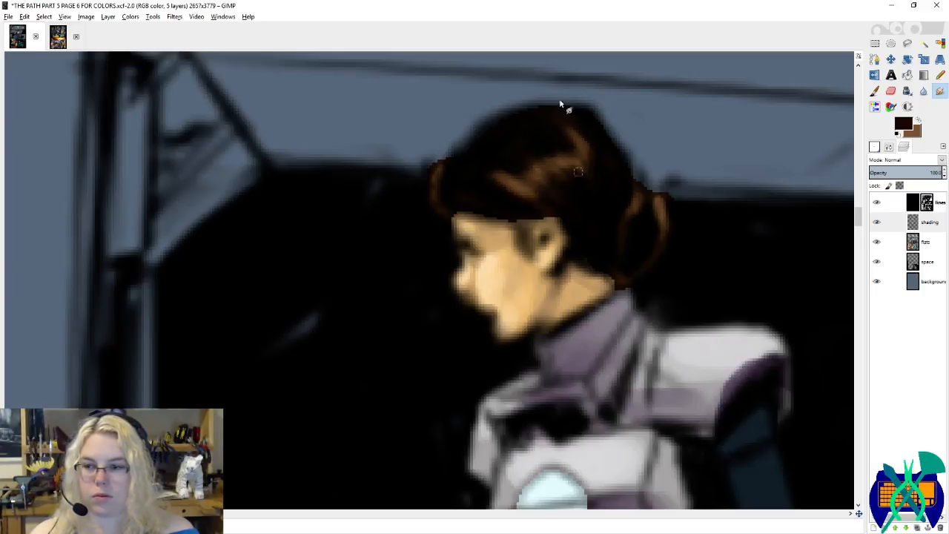
key(x)
key(p)
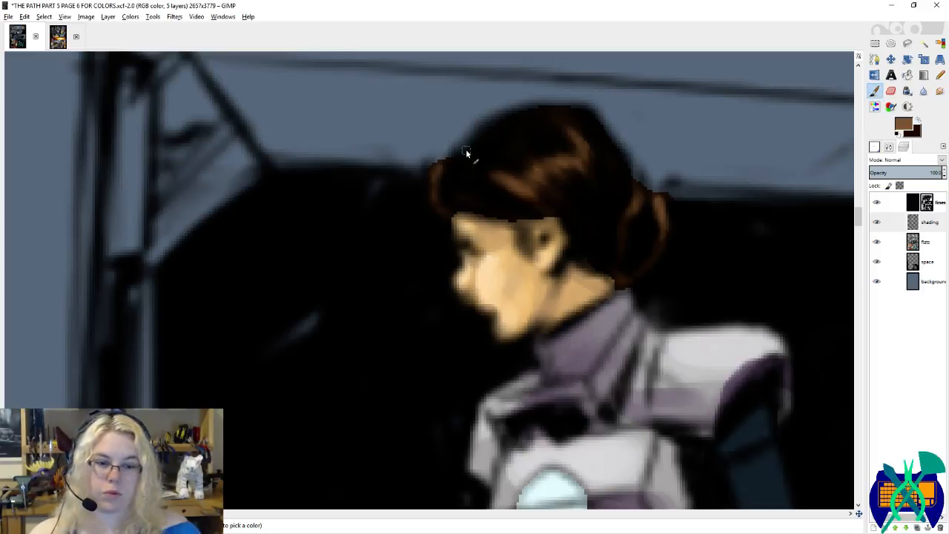
Step: Soften the skin shading on the small woman's face and neck with the Blur tool on the flats layer
scroll(401, 278, down, 1)
scroll(292, 250, down, 5)
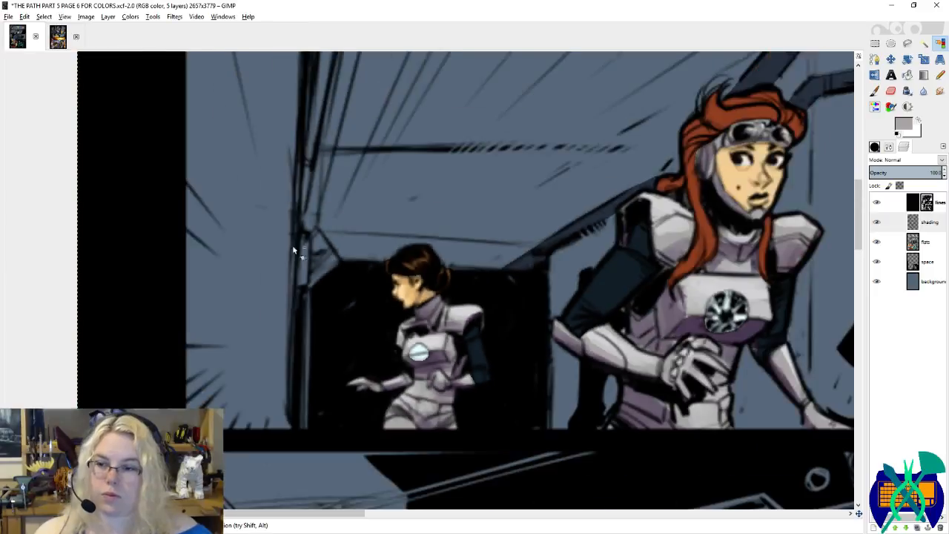
scroll(295, 290, up, 1)
scroll(295, 287, up, 4)
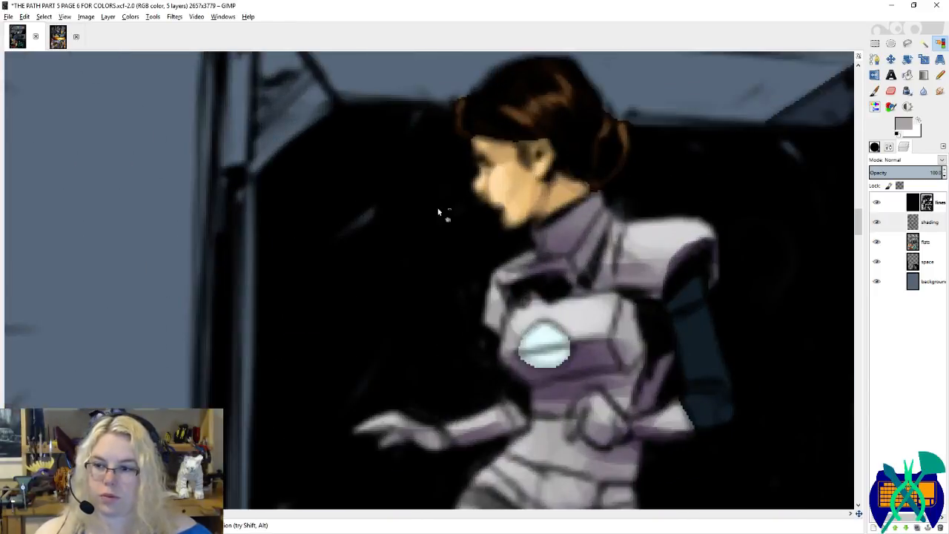
scroll(541, 195, up, 1)
click(924, 91)
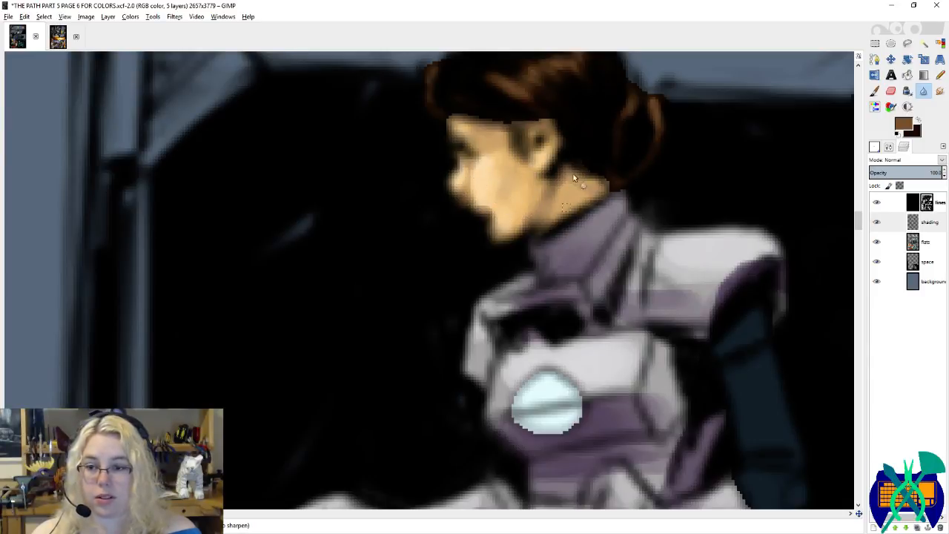
click(925, 242)
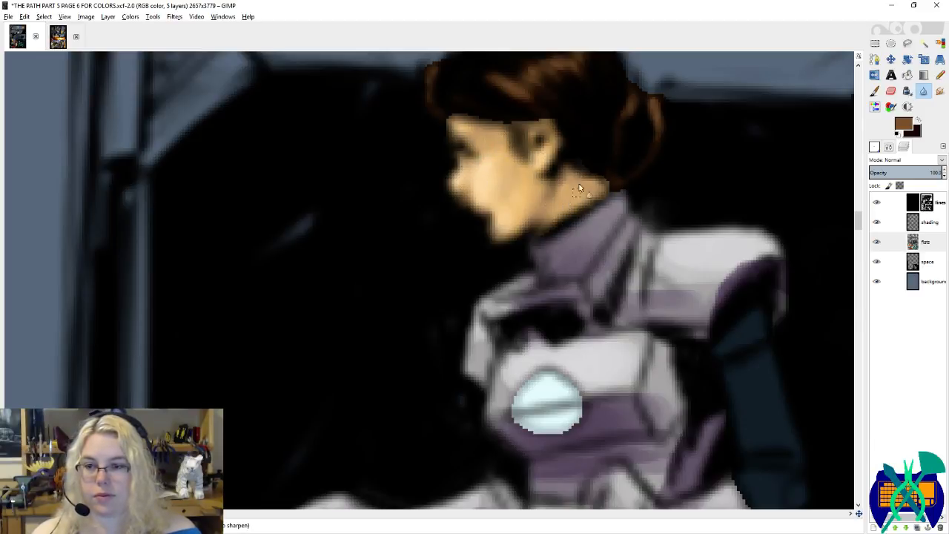
Step: Blur the small woman's hair highlights on the shading layer and save the file
drag(565, 126, 533, 229)
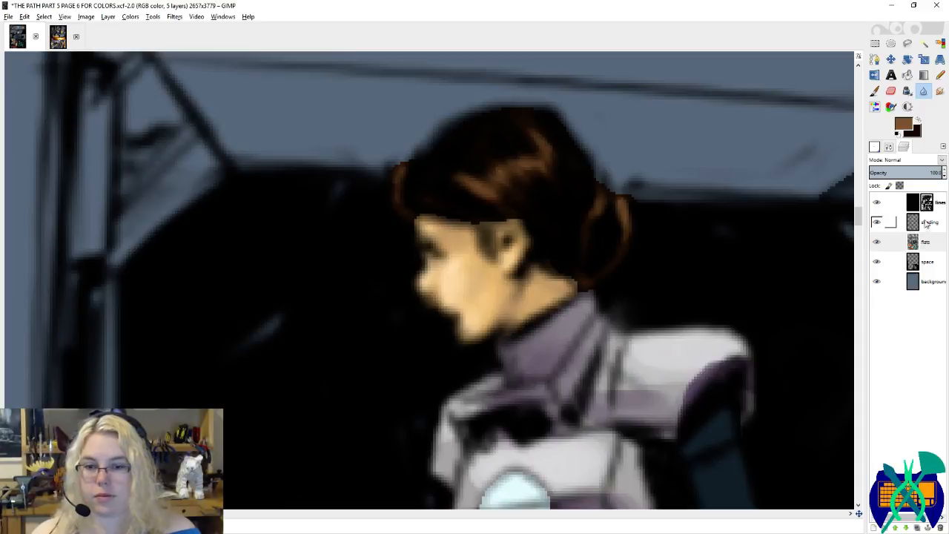
key(Page_Up)
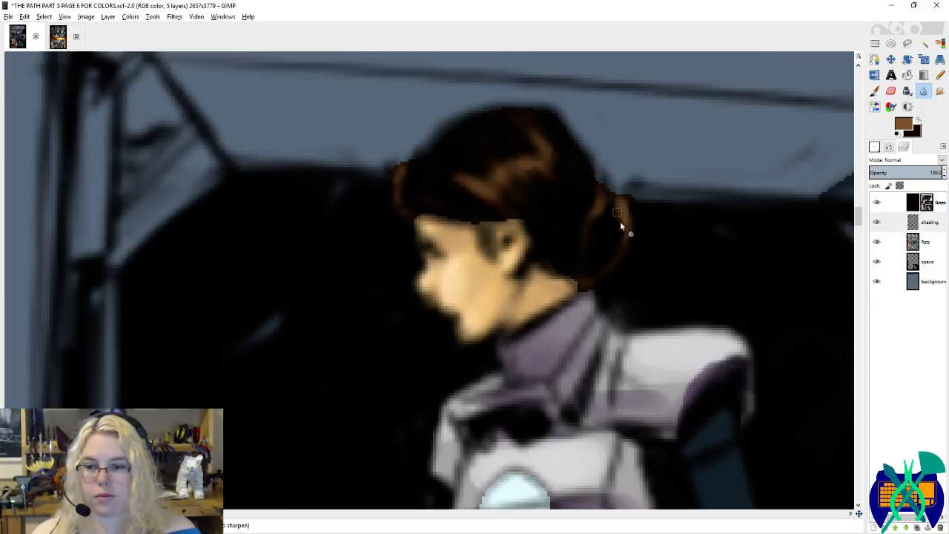
key(ctrl+s)
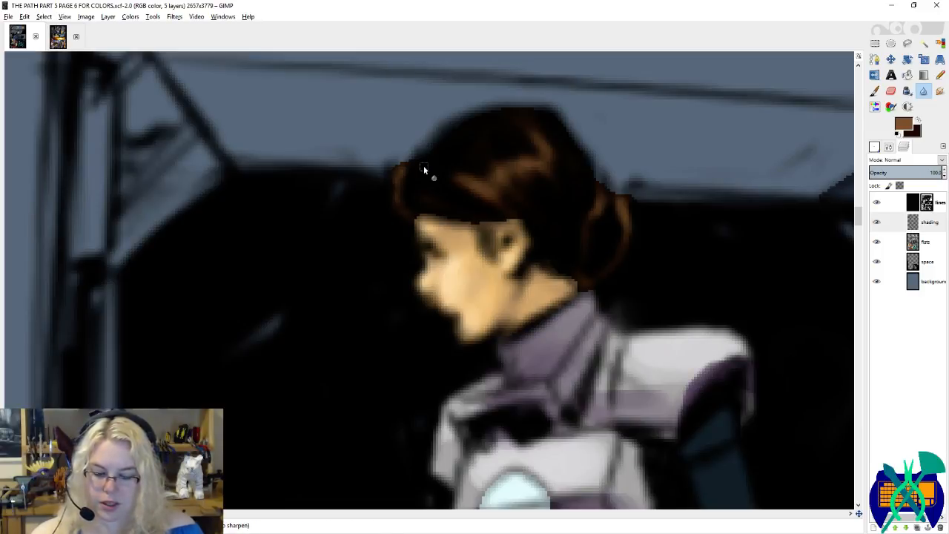
Step: Select the yellow-helmeted hero's bare skin by color on the flats layer, in the close-up panel near the page's lower edge
key(shift+o)
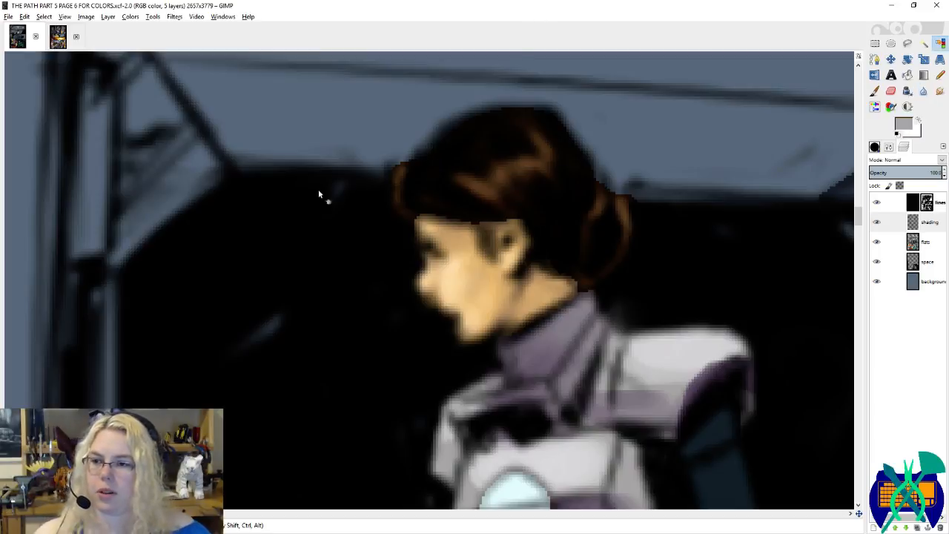
scroll(318, 189, down, 3)
scroll(243, 187, down, 4)
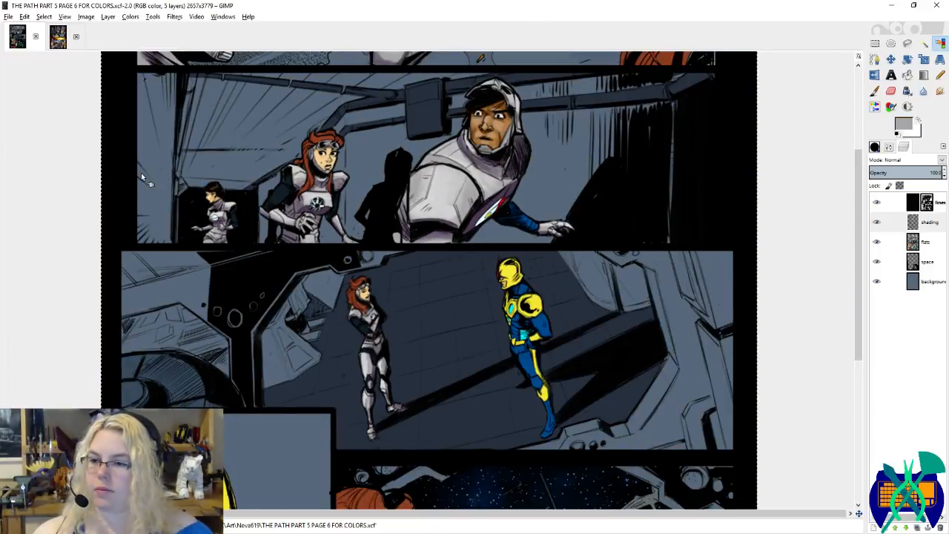
scroll(304, 291, down, 5)
click(930, 242)
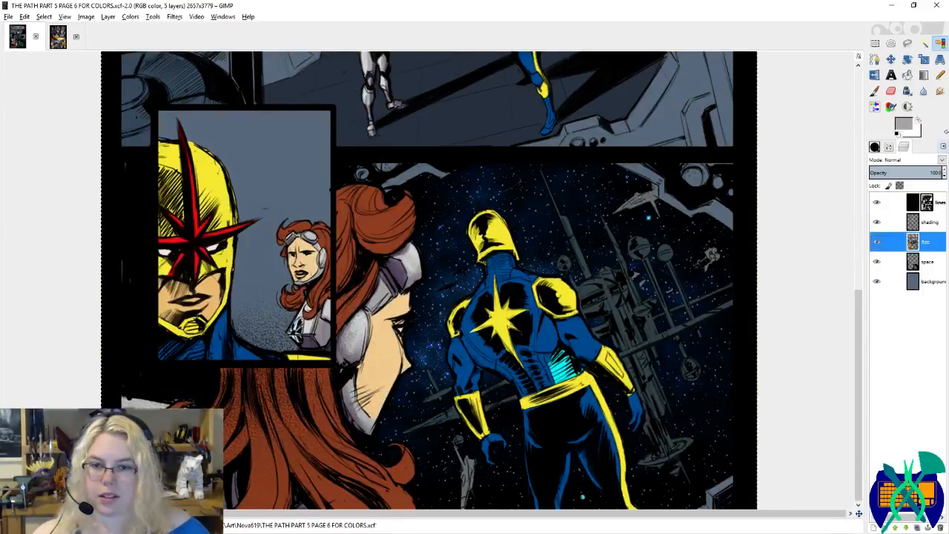
click(210, 288)
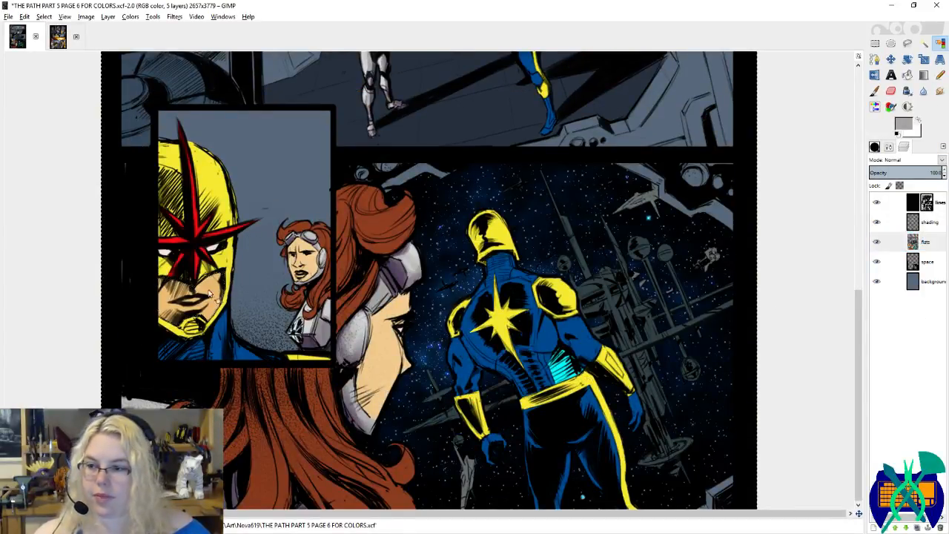
scroll(156, 317, up, 2)
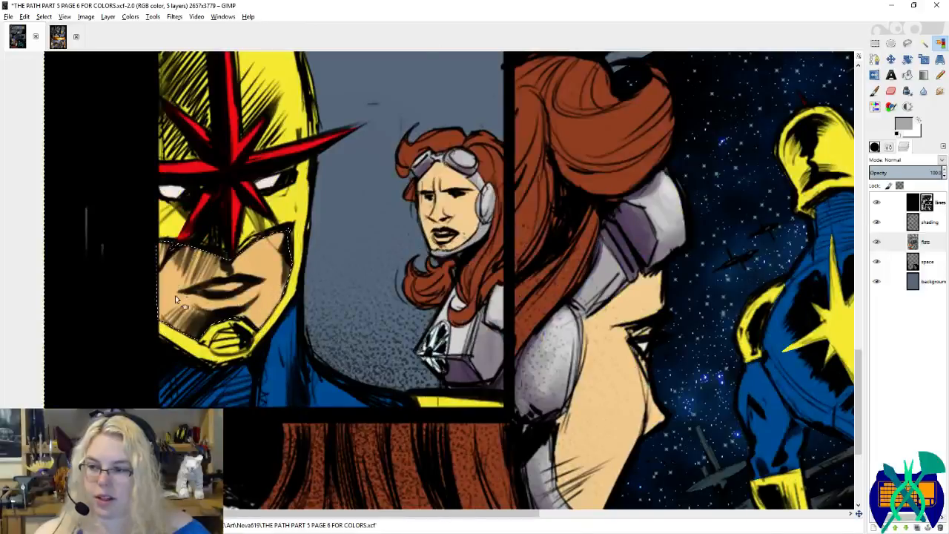
scroll(215, 296, up, 2)
click(215, 295)
Step: Sample the off-white of the brunette's teeth on page 5 and paint the helmeted hero's teeth with the Circle (05) brush on page 6
key(shift+b)
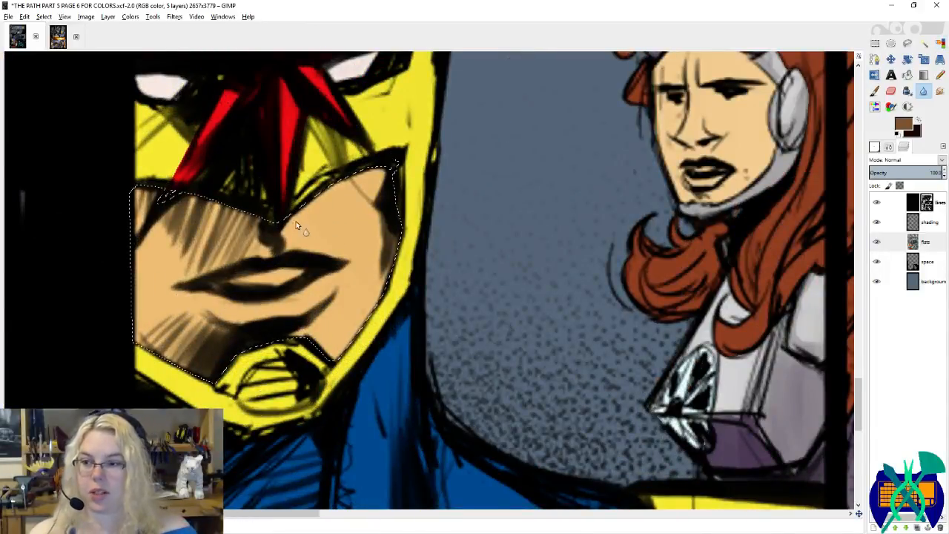
scroll(564, 182, up, 9)
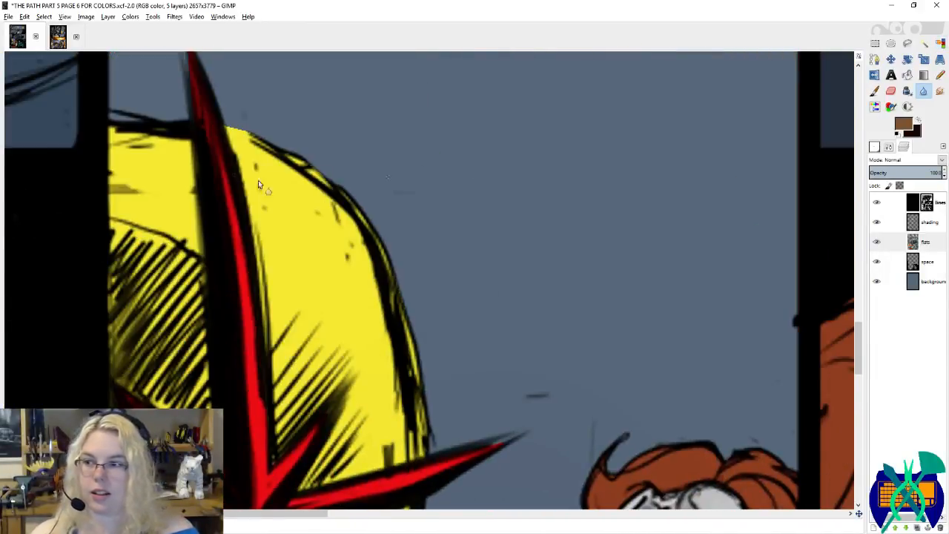
click(62, 42)
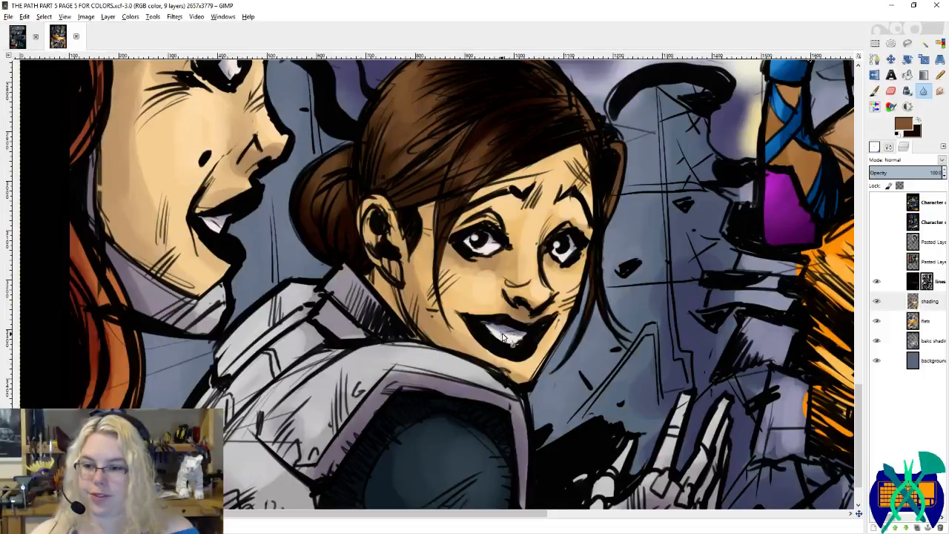
key(p)
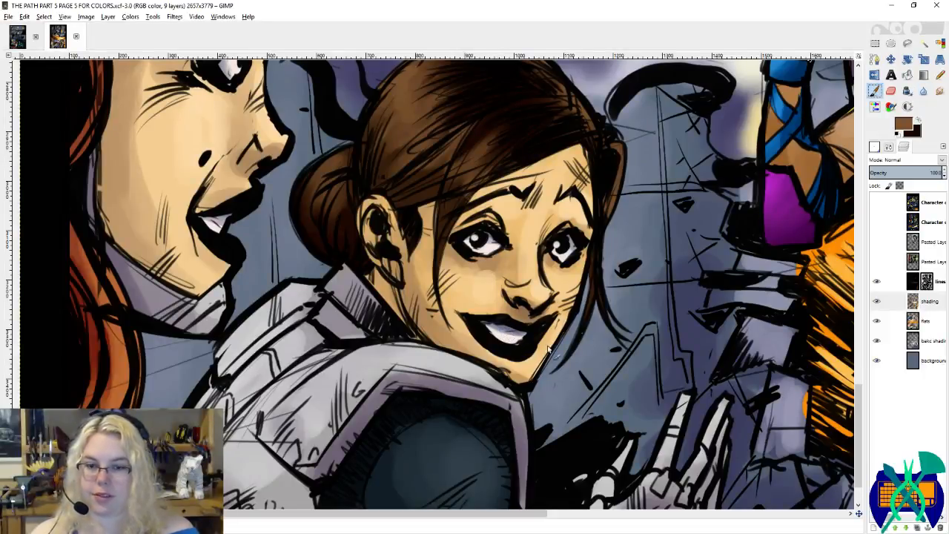
click(923, 320)
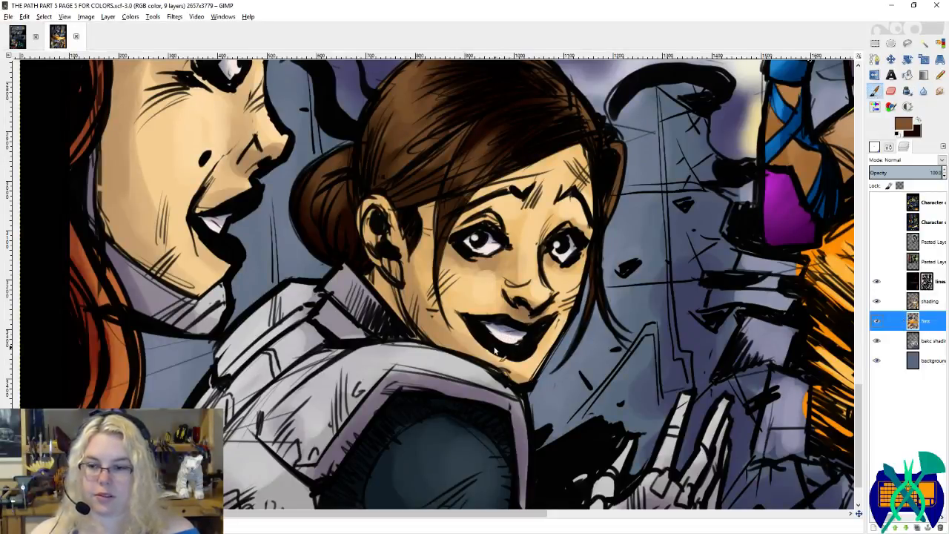
ctrl+click(505, 330)
click(17, 41)
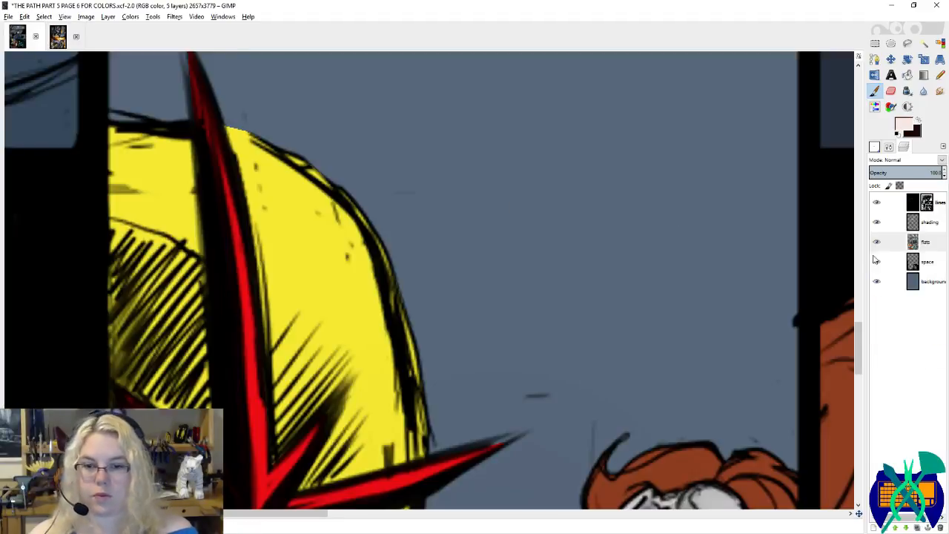
click(874, 147)
click(895, 268)
scroll(461, 333, down, 5)
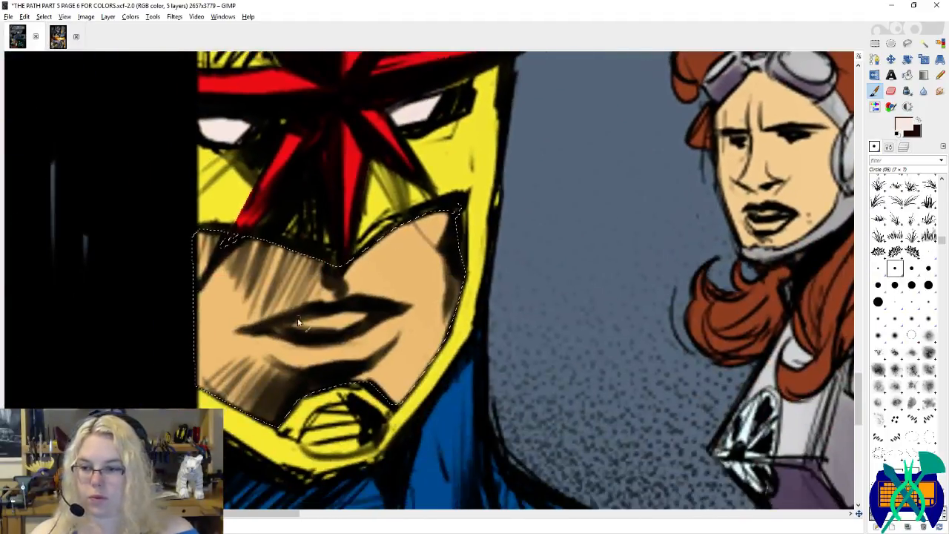
mouse_move(342, 324)
mouse_down()
mouse_move(306, 327)
mouse_move(359, 319)
mouse_move(351, 317)
mouse_up()
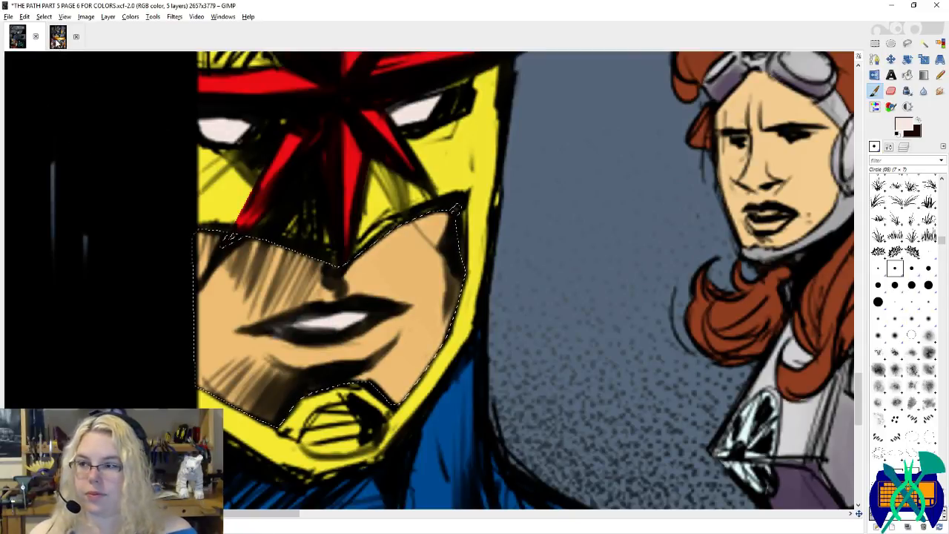
Step: Sample a brown shadow color and a light peach highlight color for skin from page 5, and return to page 6
click(58, 41)
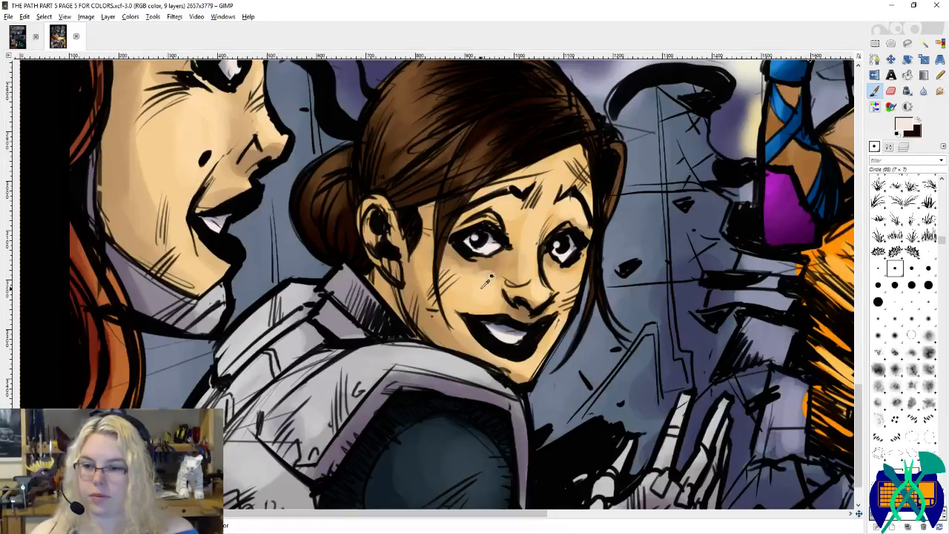
ctrl+click(490, 281)
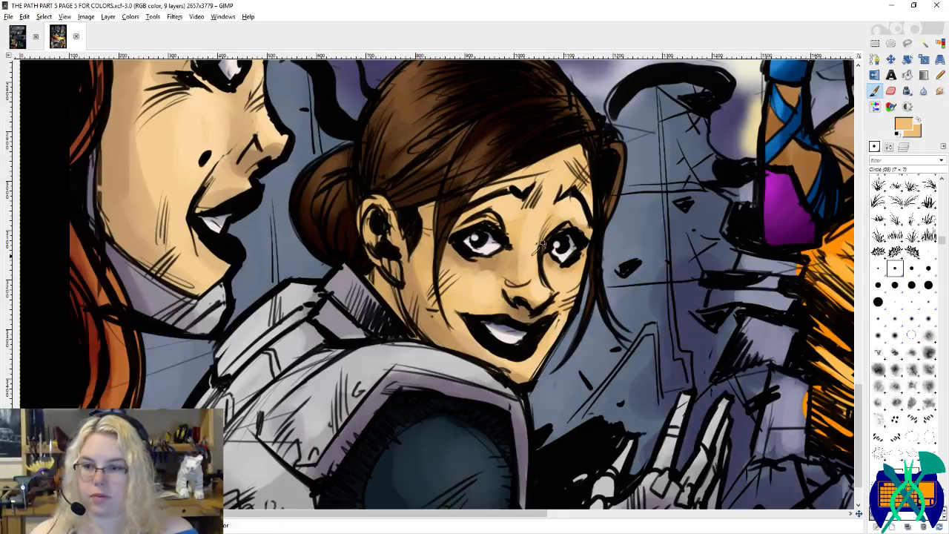
click(904, 147)
click(923, 301)
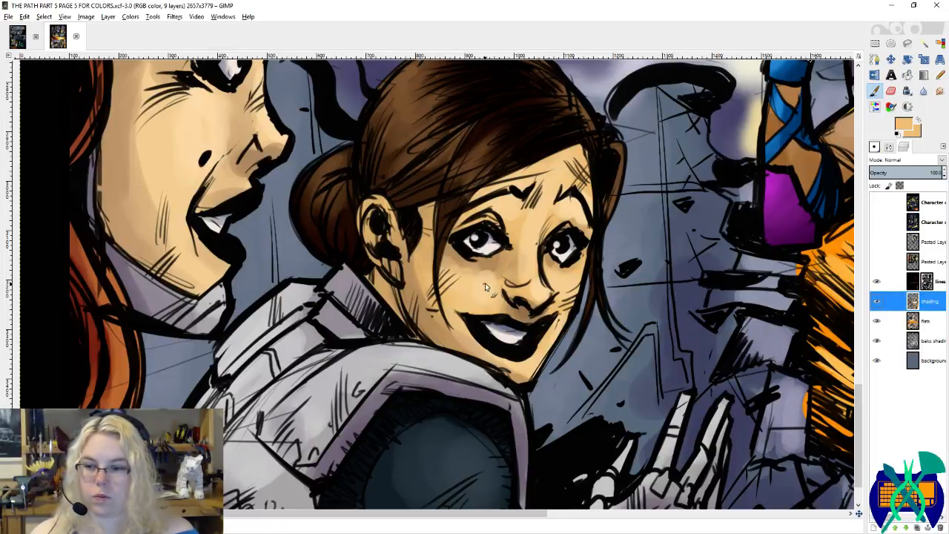
ctrl+click(495, 256)
click(18, 37)
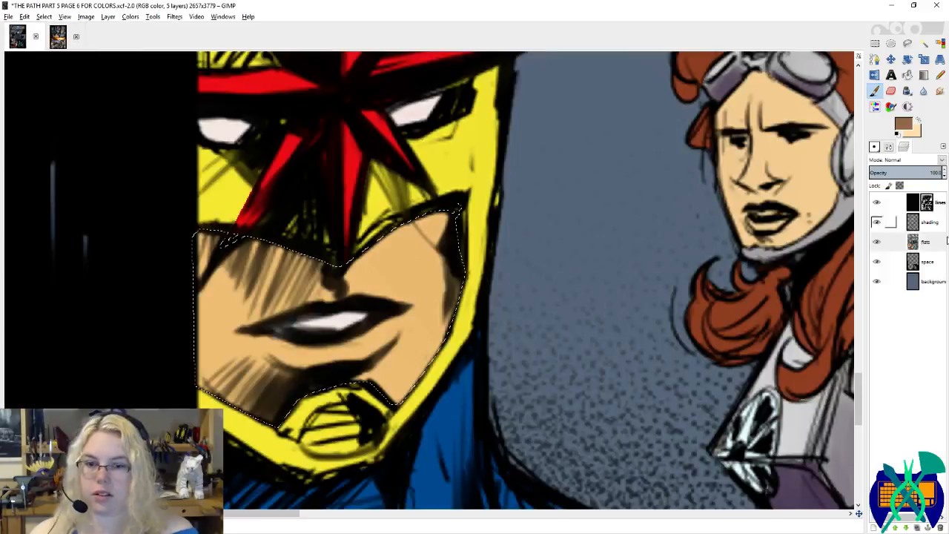
Step: Paint brown shadows under the hero's mask and along his jaw and chin on the shading layer with the Circle (19) brush at size 21
click(928, 220)
click(874, 147)
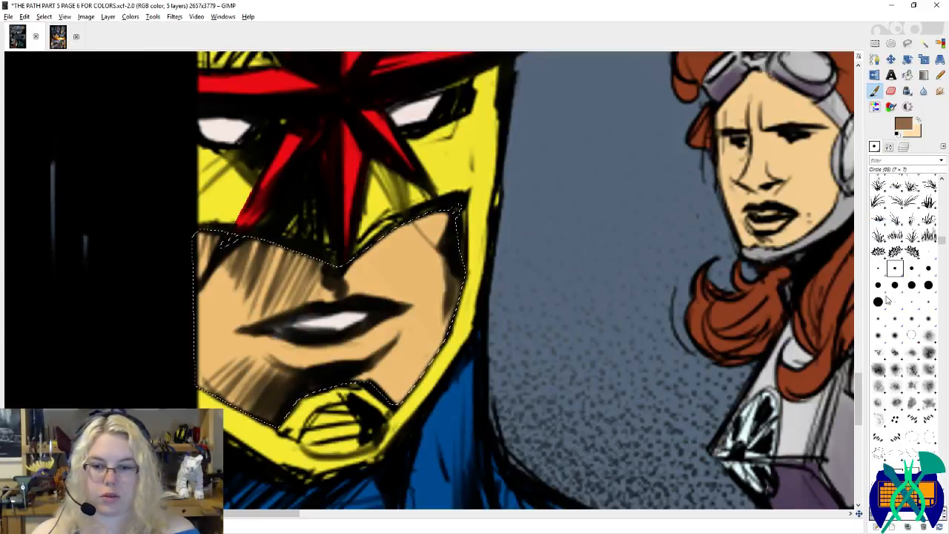
click(877, 301)
click(888, 147)
click(941, 214)
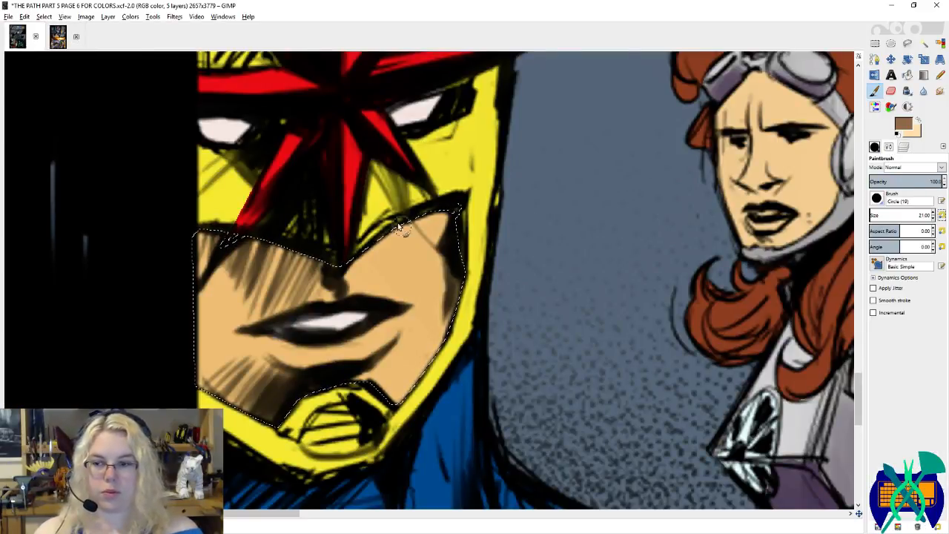
drag(409, 242, 436, 198)
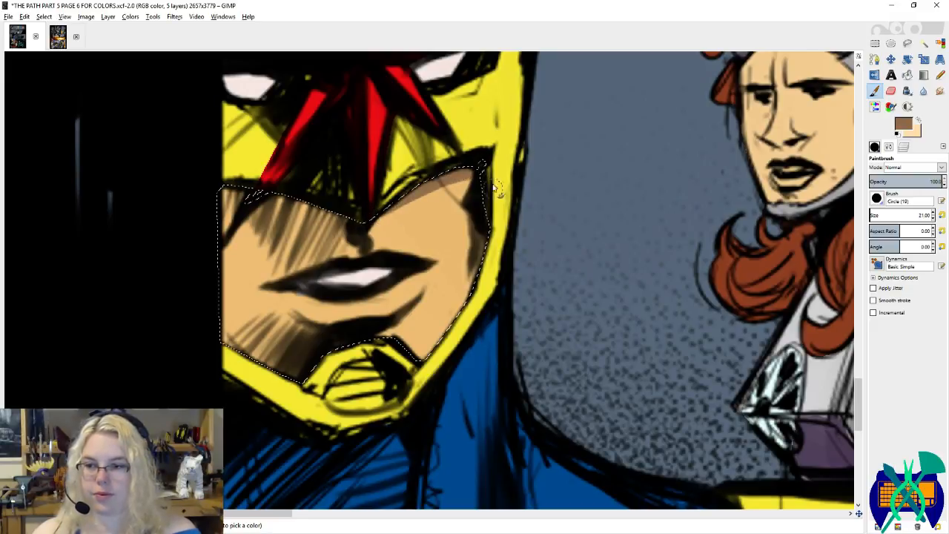
drag(480, 238, 457, 314)
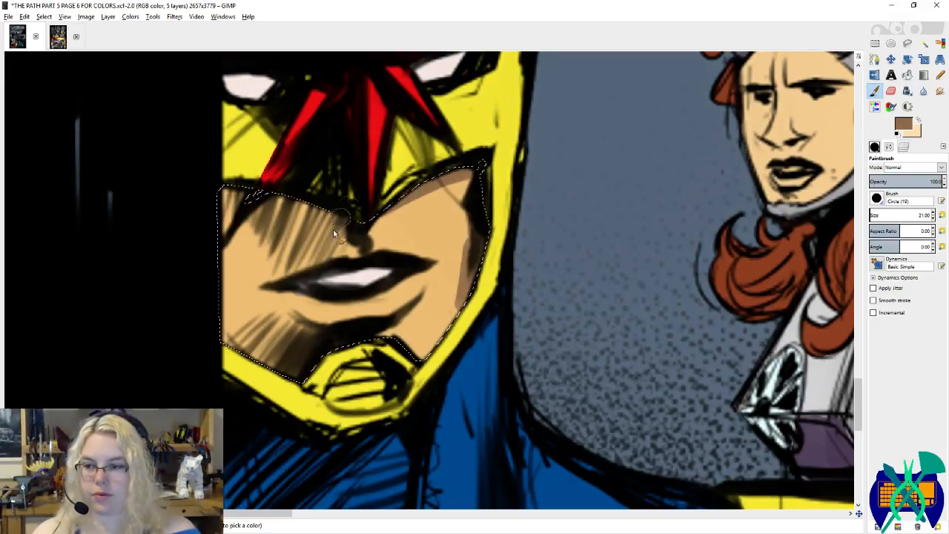
drag(321, 221, 283, 237)
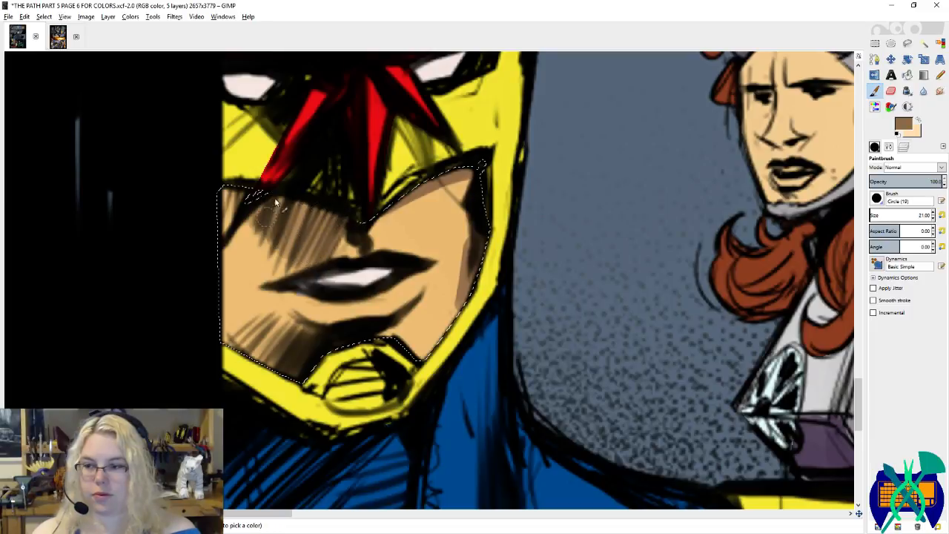
mouse_move(275, 199)
mouse_down()
mouse_move(228, 210)
mouse_move(224, 198)
mouse_move(315, 211)
mouse_up()
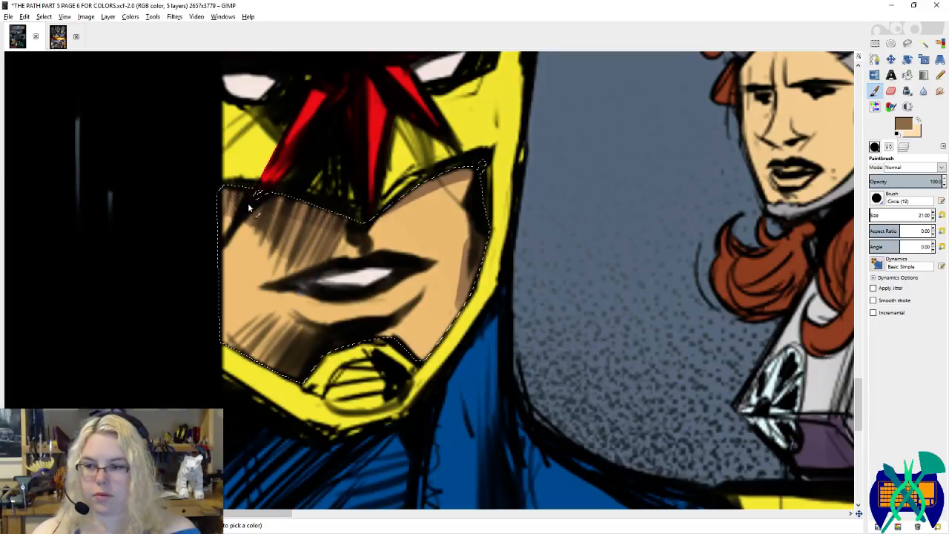
mouse_move(296, 346)
mouse_down()
mouse_move(250, 336)
mouse_move(249, 352)
mouse_move(282, 373)
mouse_up()
mouse_move(317, 342)
mouse_down()
mouse_move(346, 341)
mouse_move(291, 332)
mouse_move(340, 338)
mouse_up()
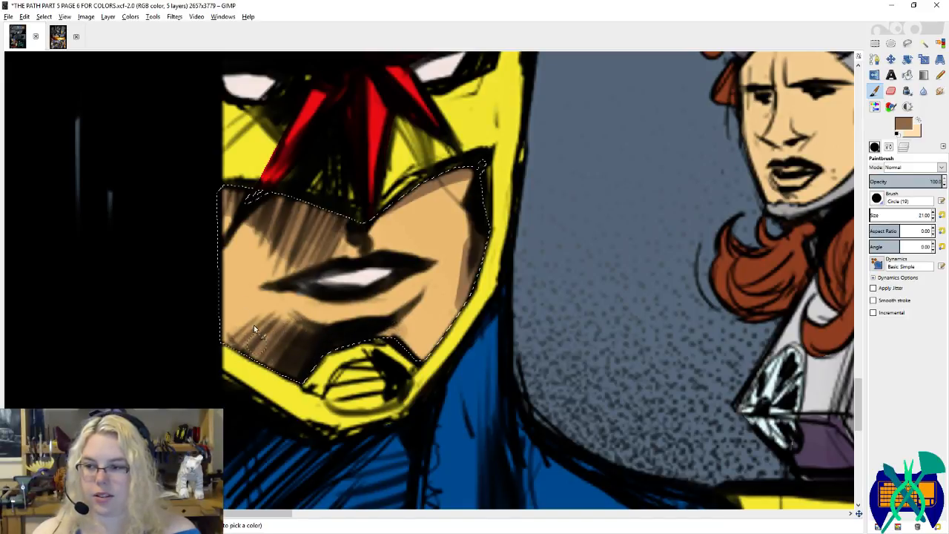
Step: Paint light peach highlights under the hero's nose and below his lower lip with the Circle (01) brush
click(875, 146)
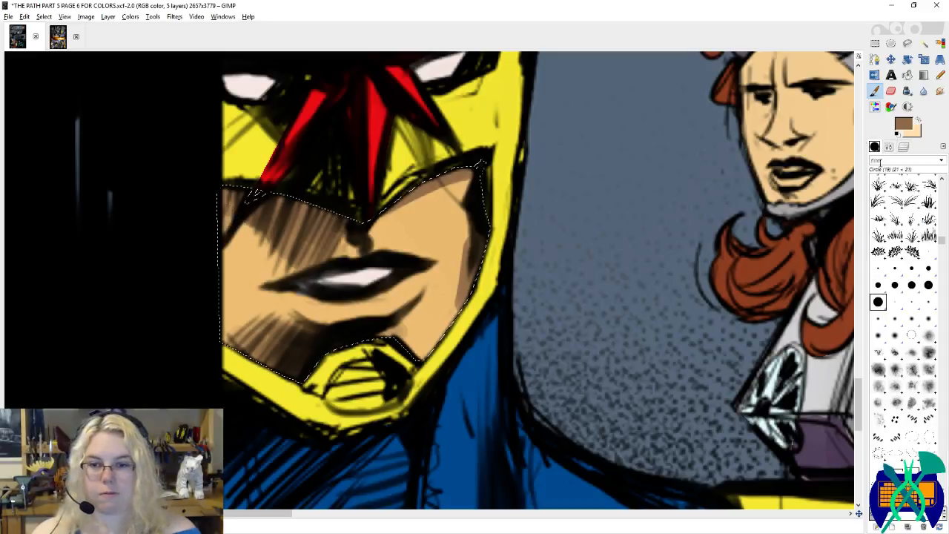
click(929, 252)
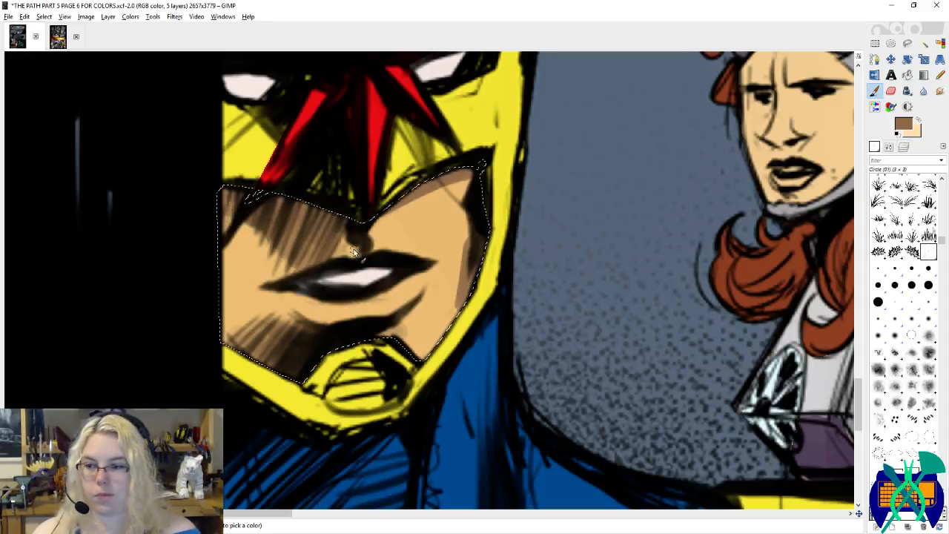
key(x)
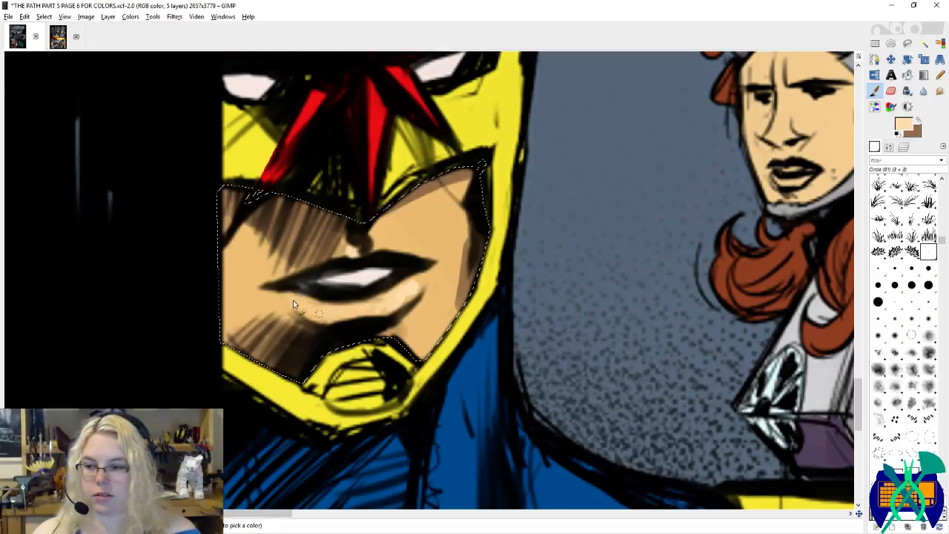
Step: Paint brown shadow over the hero's cheek beside the panel's black border with the Circle (19) brush
click(878, 301)
key(x)
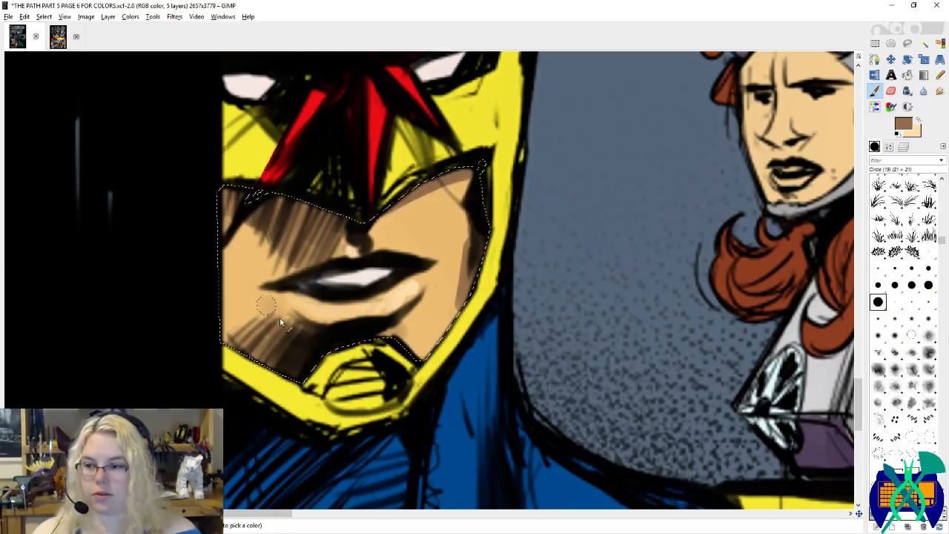
mouse_move(310, 253)
mouse_down()
mouse_move(255, 303)
mouse_move(261, 286)
mouse_move(249, 236)
mouse_up()
drag(235, 303, 226, 275)
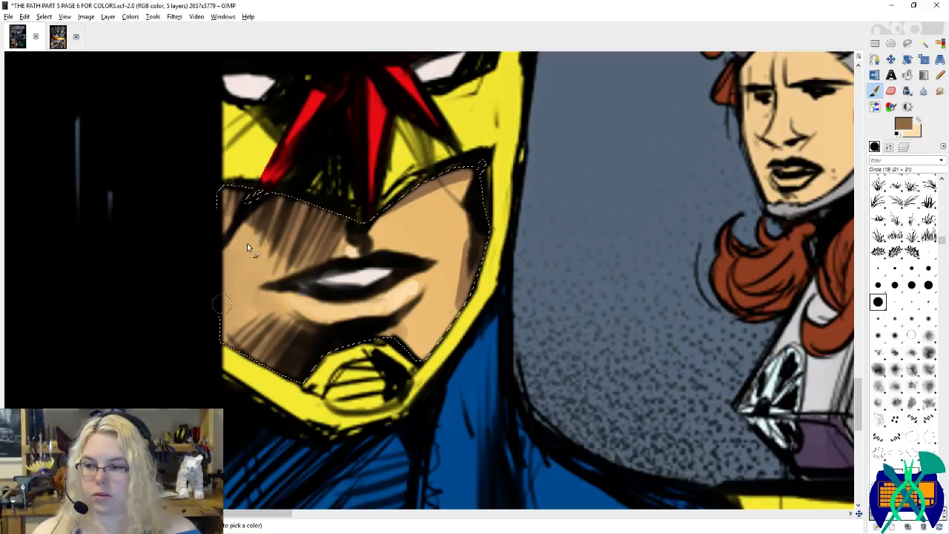
drag(247, 243, 238, 285)
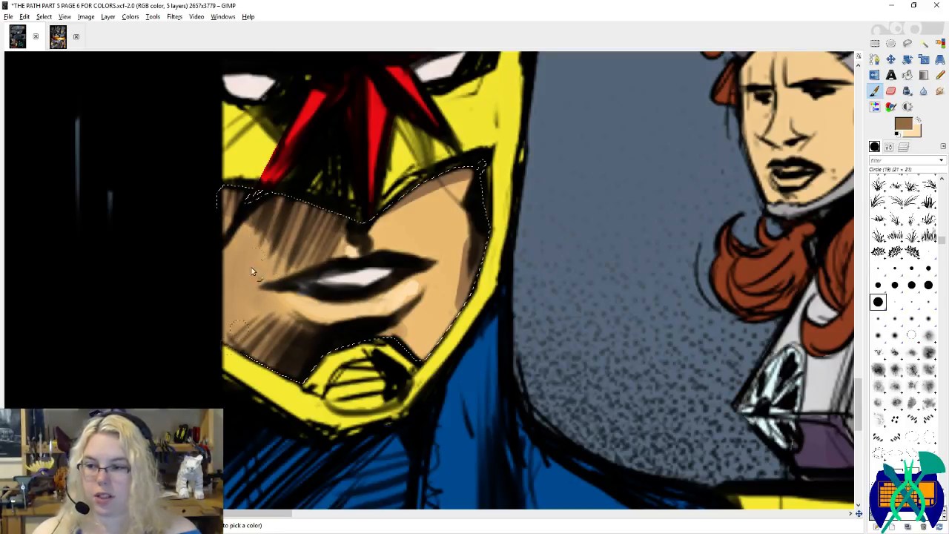
Step: Paint light peach highlights on the hero's lit cheek and the side of his chin
ctrl+click(447, 238)
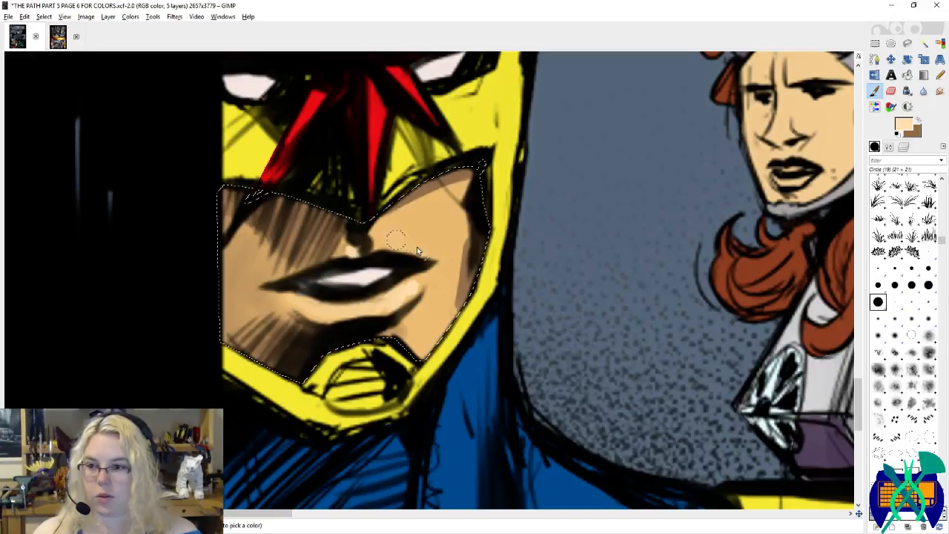
mouse_move(413, 240)
mouse_down()
mouse_move(399, 220)
mouse_move(430, 235)
mouse_move(425, 212)
mouse_move(437, 209)
mouse_move(416, 225)
mouse_up()
drag(435, 275, 408, 332)
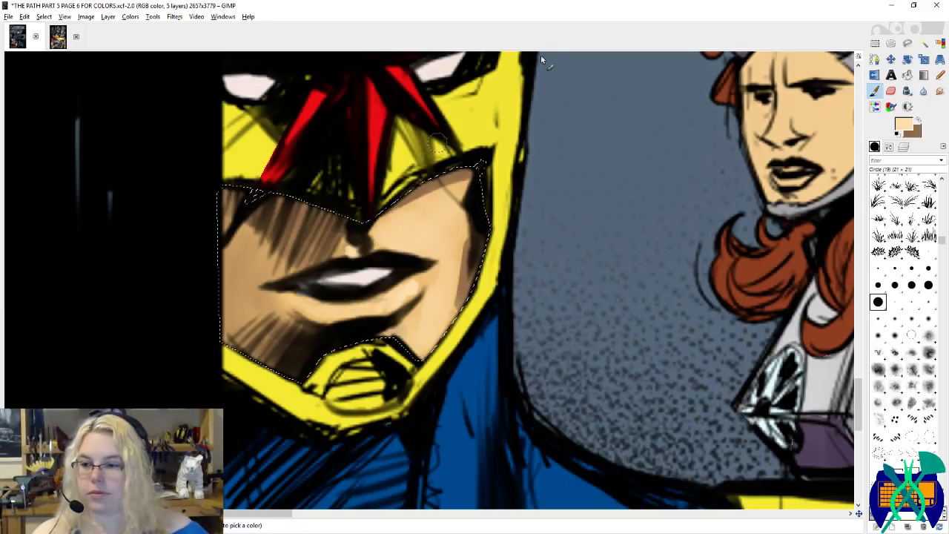
Step: Smudge the brown and peach shading on the hero's lower face together with the Circle Fuzzy (19) brush
key(s)
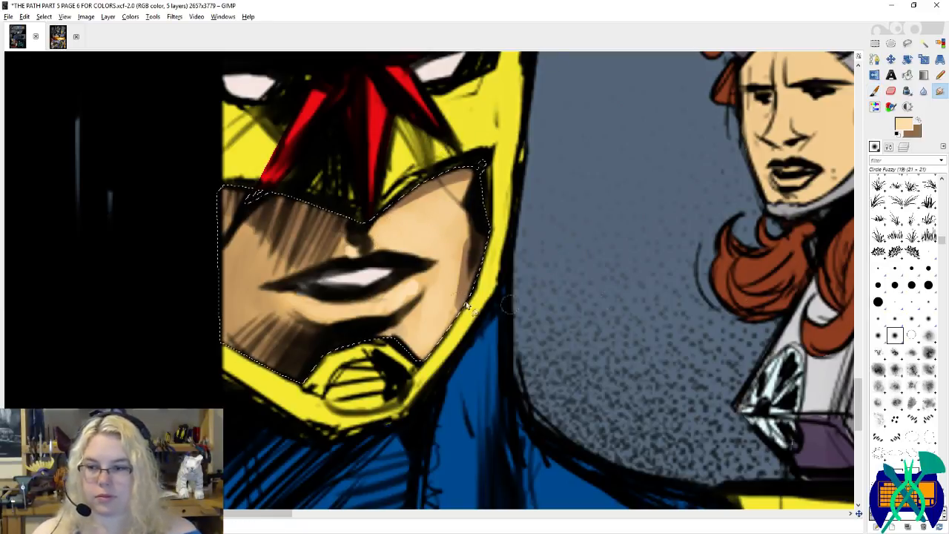
mouse_move(417, 292)
mouse_down()
mouse_move(391, 307)
mouse_move(410, 280)
mouse_move(390, 300)
mouse_move(352, 305)
mouse_move(390, 314)
mouse_move(370, 294)
mouse_move(412, 273)
mouse_move(322, 307)
mouse_move(300, 306)
mouse_move(295, 266)
mouse_up()
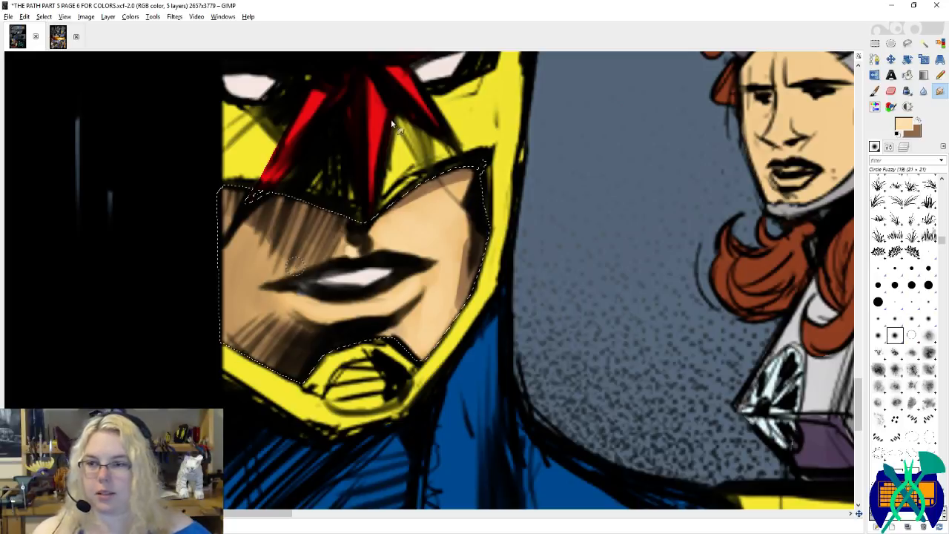
scroll(282, 281, down, 2)
scroll(233, 317, down, 2)
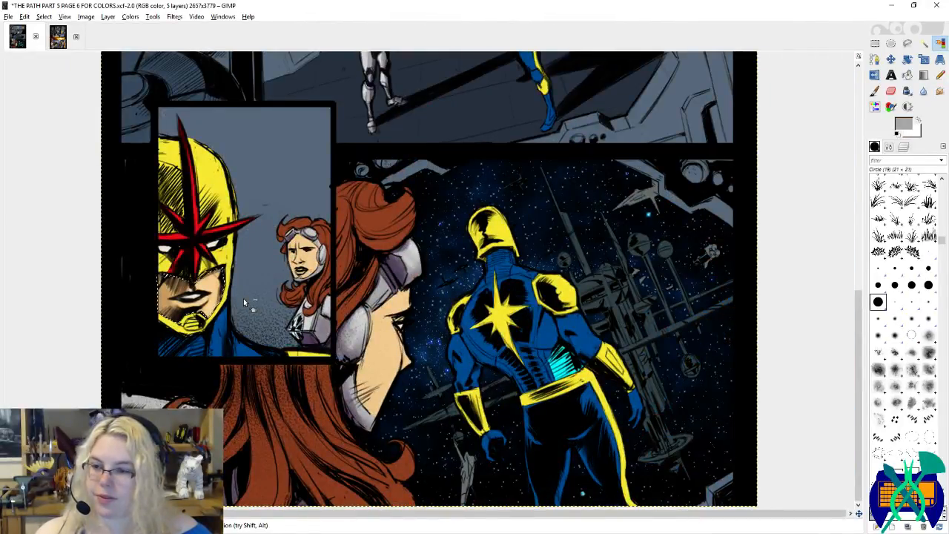
Step: Select the women's light skin areas across the page by color on the flats layer
scroll(243, 297, down, 1)
scroll(243, 298, up, 3)
scroll(243, 297, up, 3)
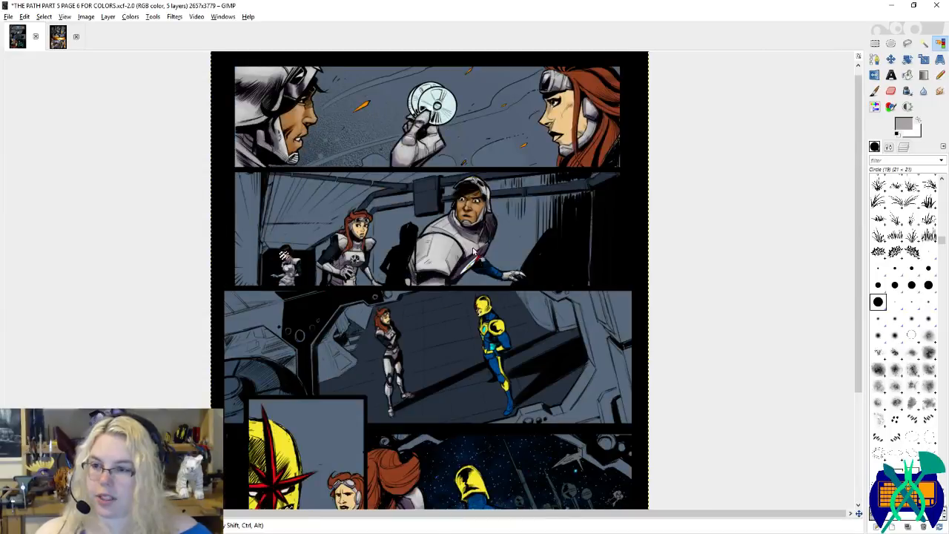
click(898, 149)
click(890, 241)
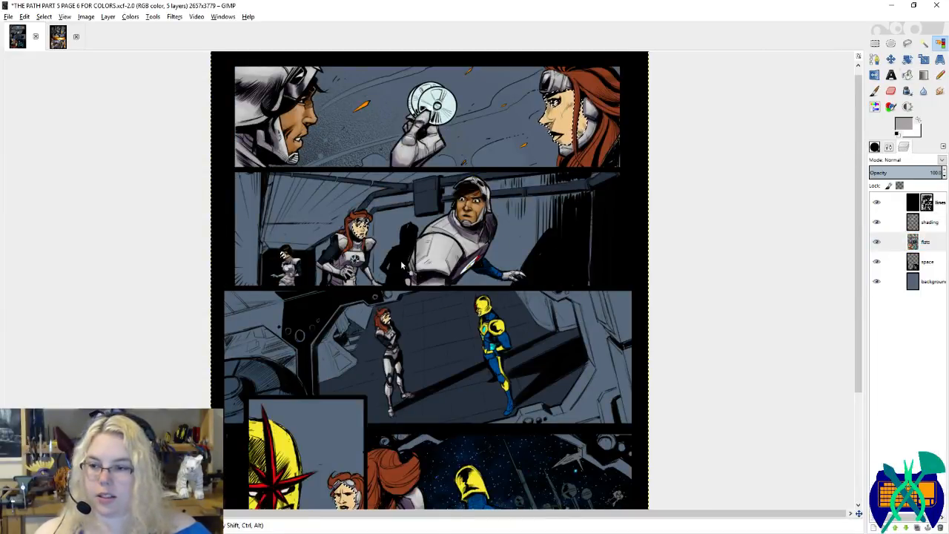
scroll(356, 381, down, 3)
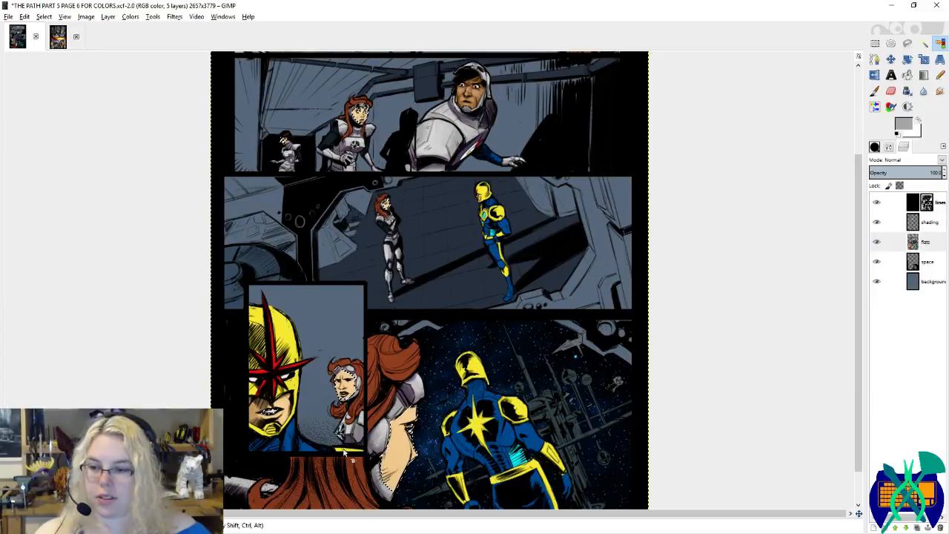
click(874, 147)
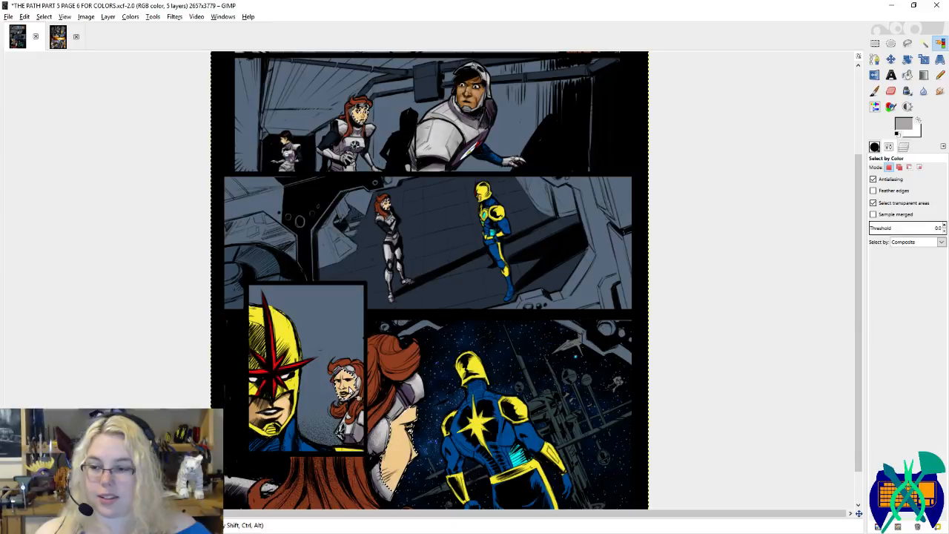
Step: Check the women's skin shading on page 5, make brown the Paintbrush's foreground color, and return to page 6
click(56, 40)
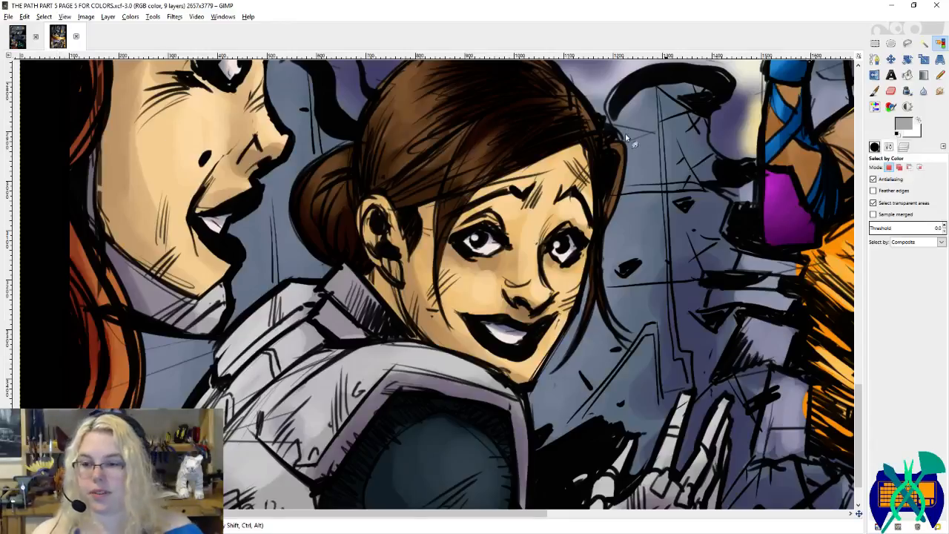
key(s)
click(873, 91)
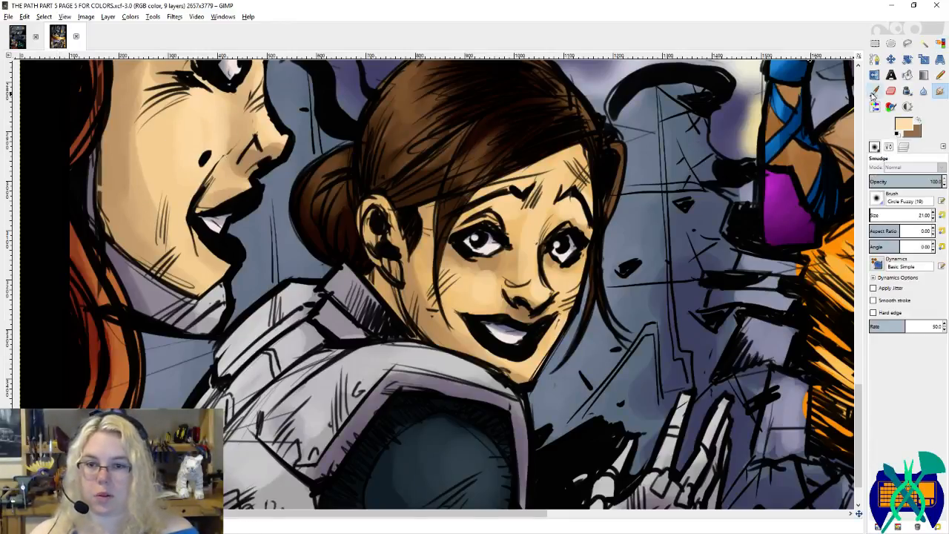
key(x)
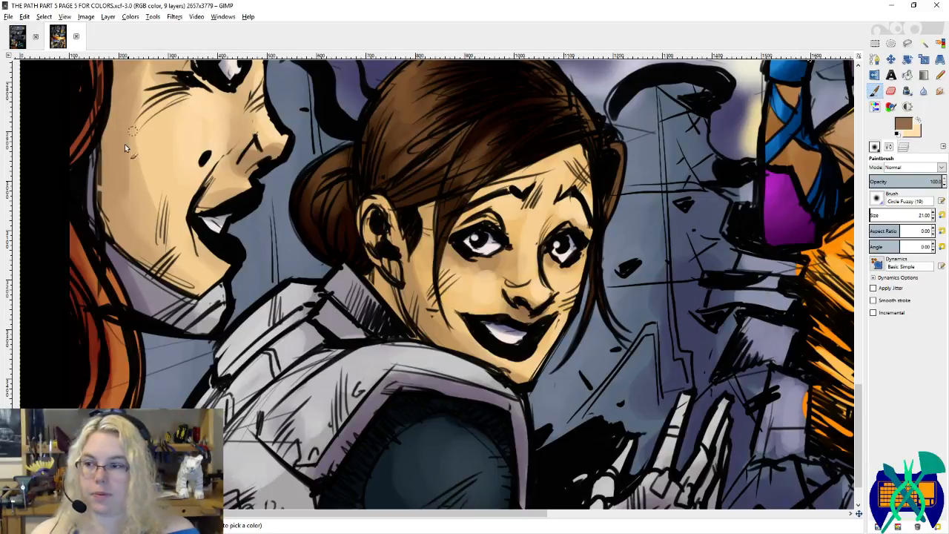
click(16, 41)
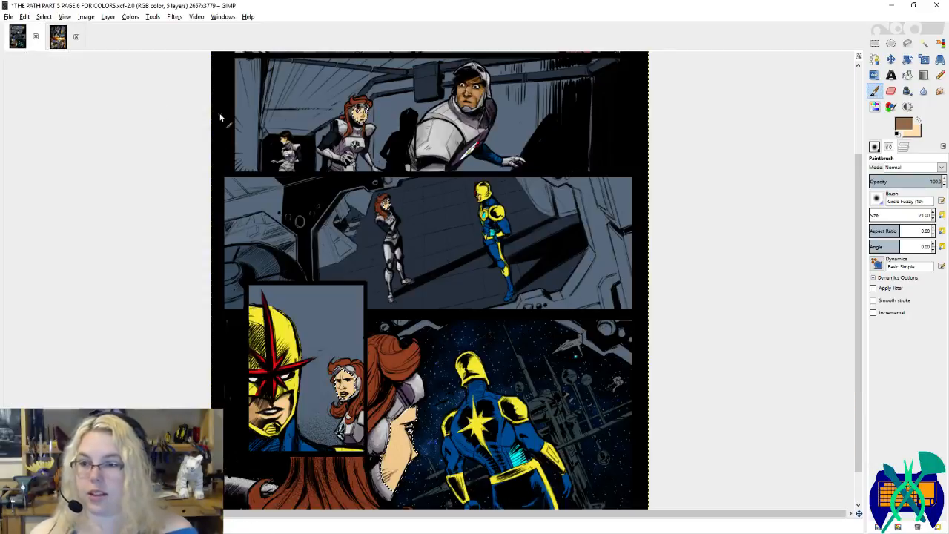
Step: On the shading layer, paint brown shadow under the goggles of the second panel's red-haired woman with the Circle (01) brush
key(shift+o)
scroll(377, 119, up, 6)
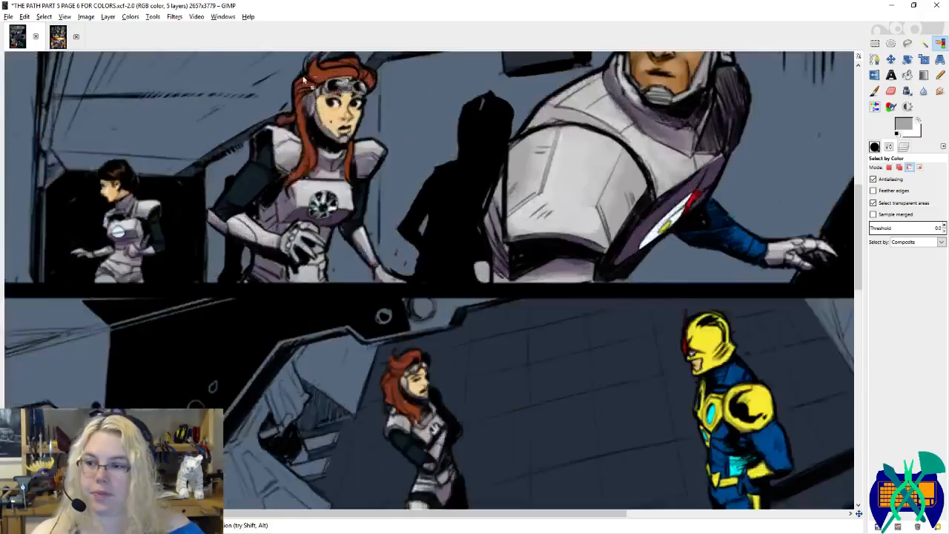
click(903, 146)
click(931, 220)
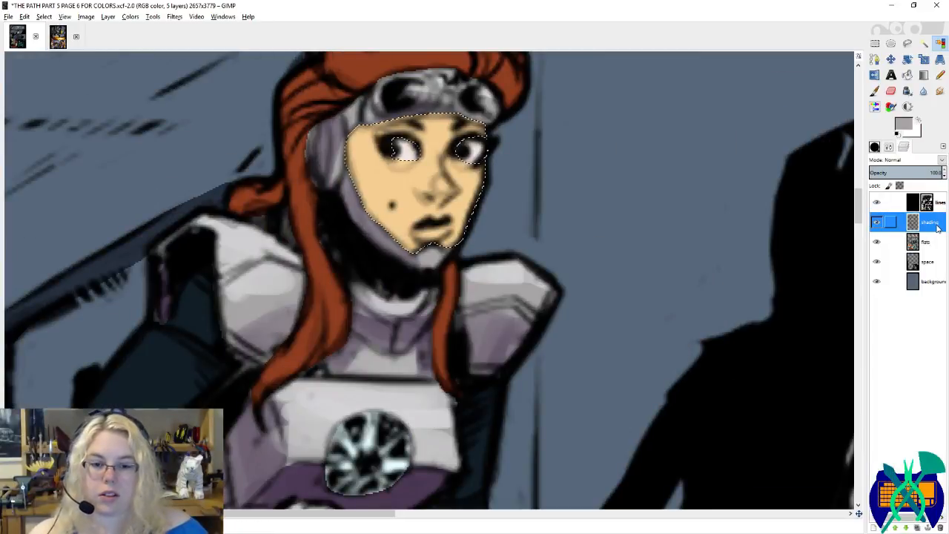
key(p)
click(874, 148)
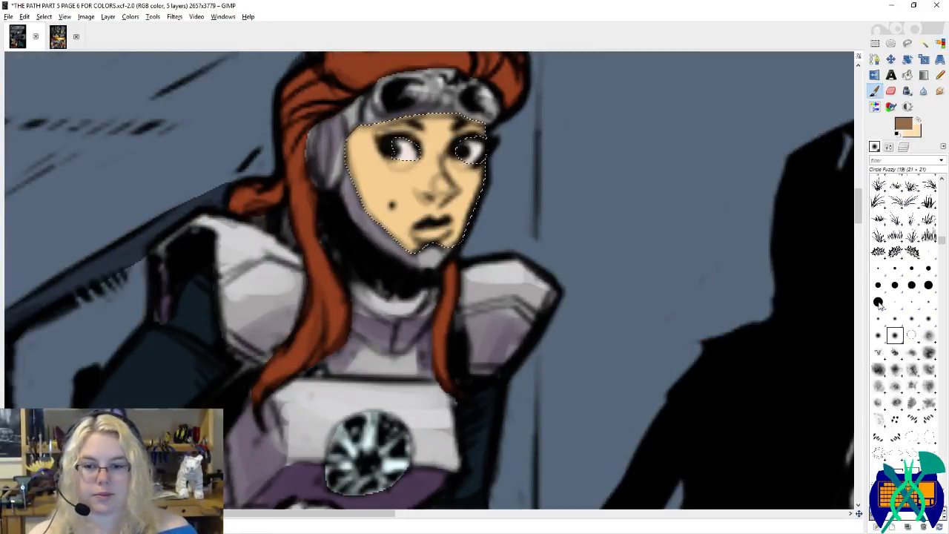
click(877, 301)
drag(479, 188, 544, 242)
click(928, 253)
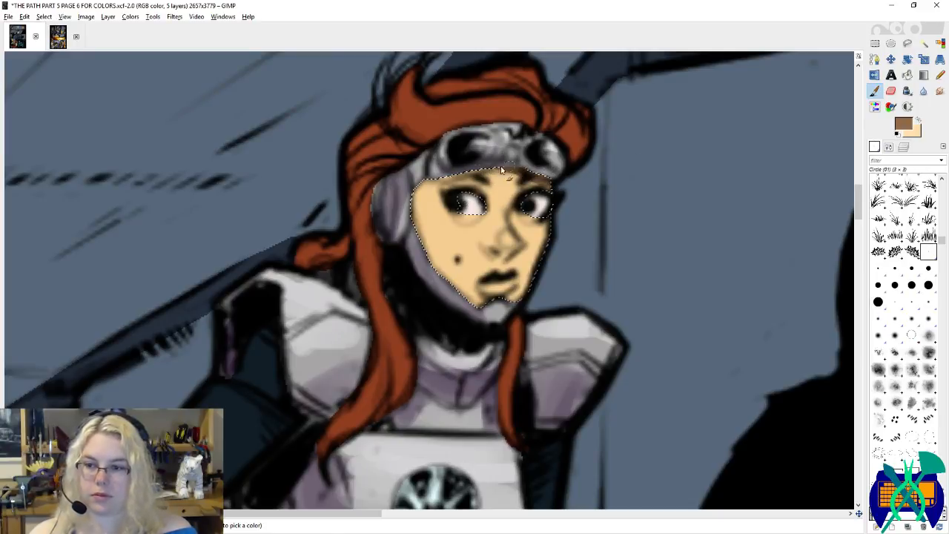
drag(502, 162, 532, 174)
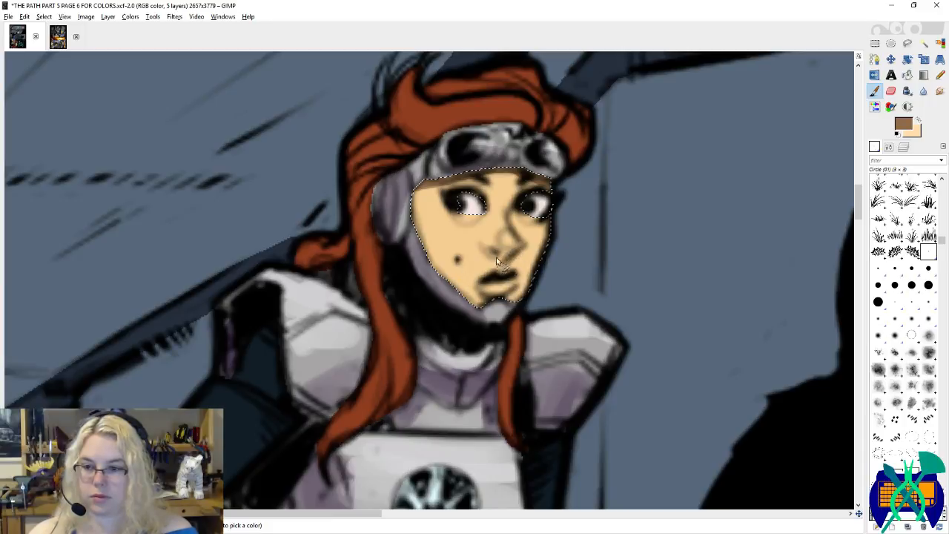
drag(505, 258, 189, 289)
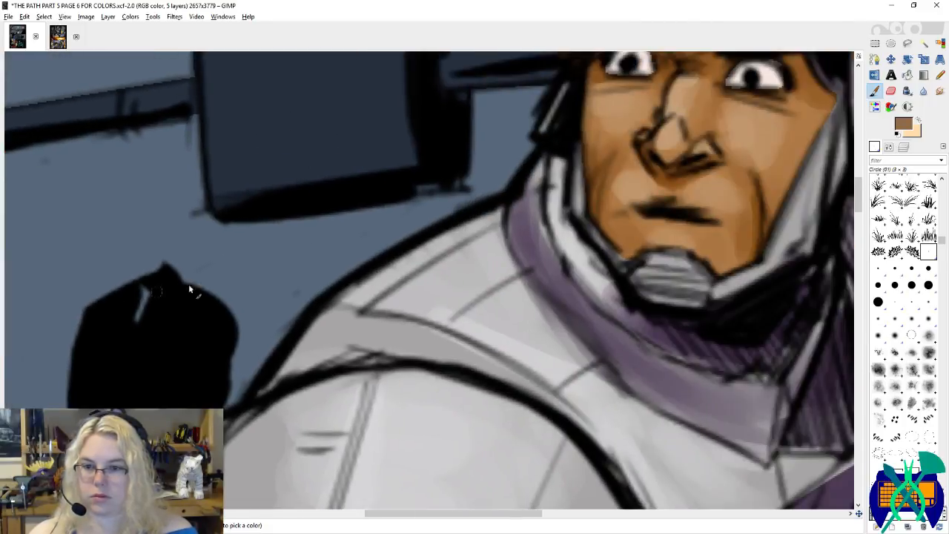
scroll(150, 293, left, 15)
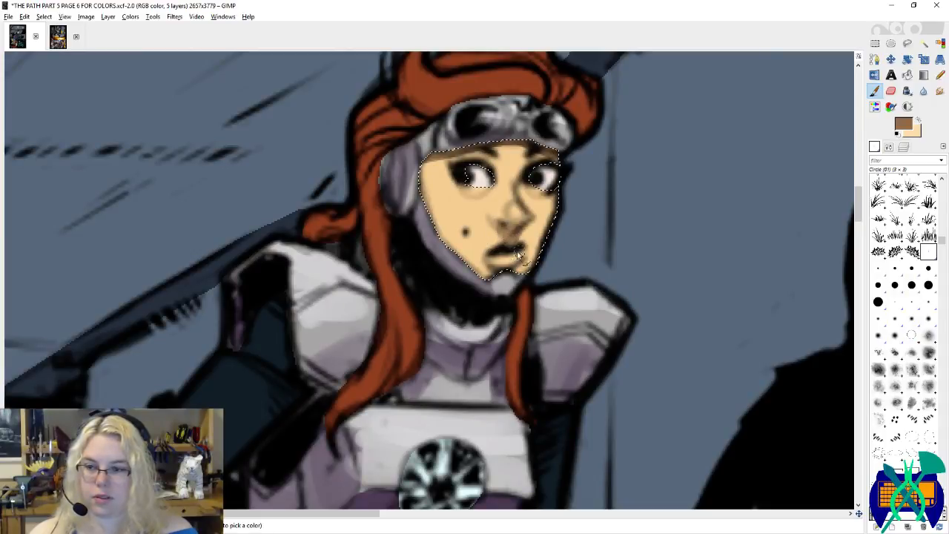
Step: Paint brown shadow at her temple and beside her nose, with light peach highlights on her cheek
key(x)
key(x)
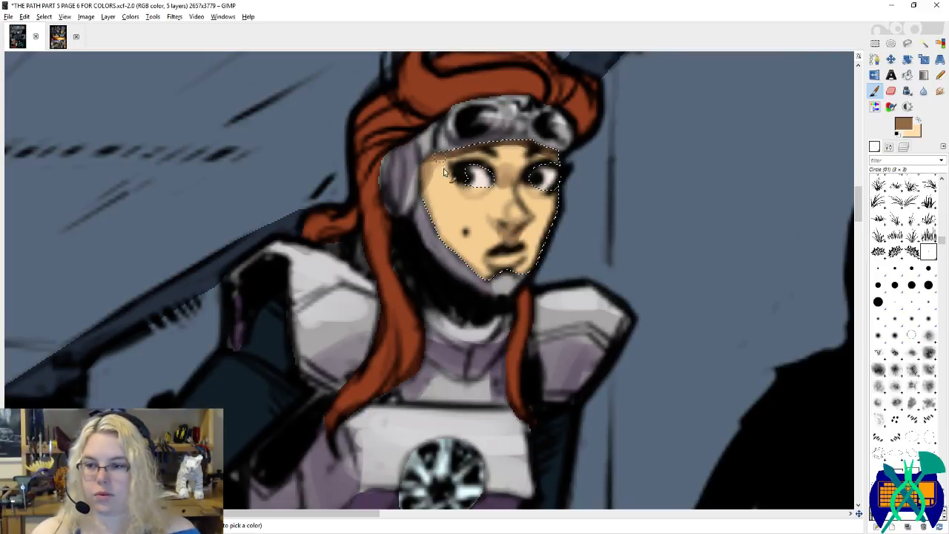
key(x)
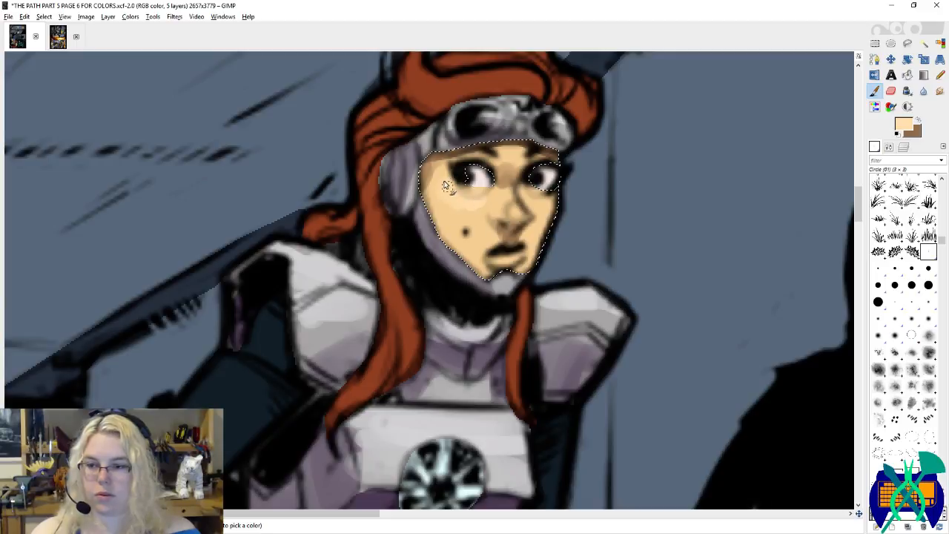
key(x)
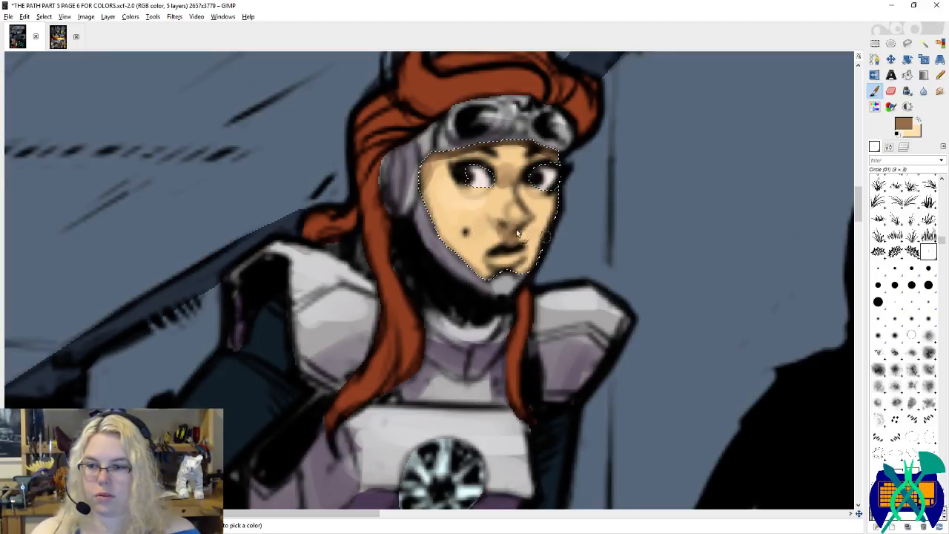
key(x)
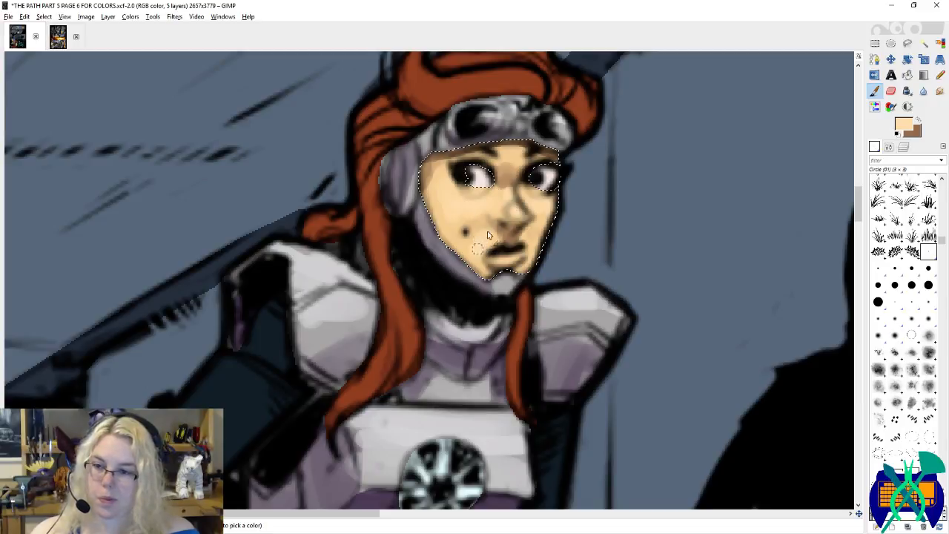
Step: Refine her lower face and nose with alternating brown shadows and light peach highlights around the cheeks and mouth
key(x)
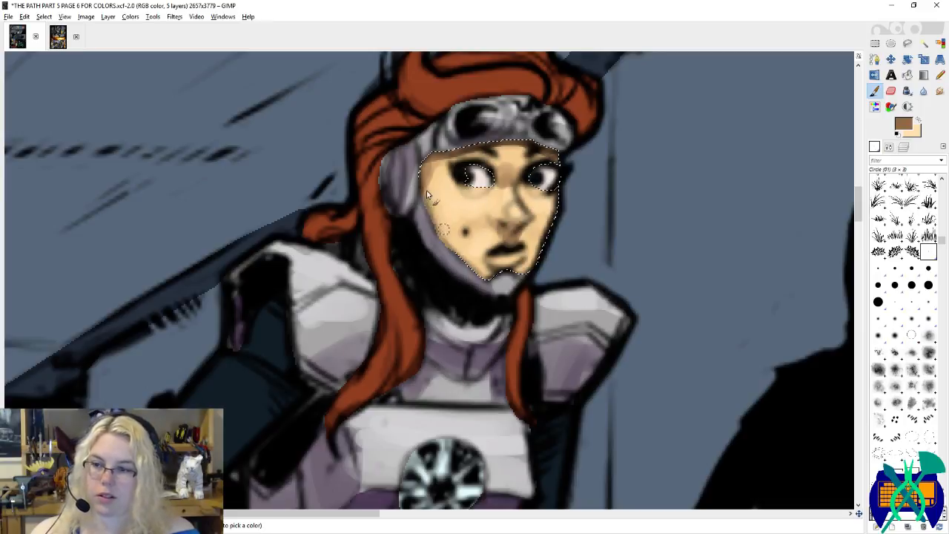
key(x)
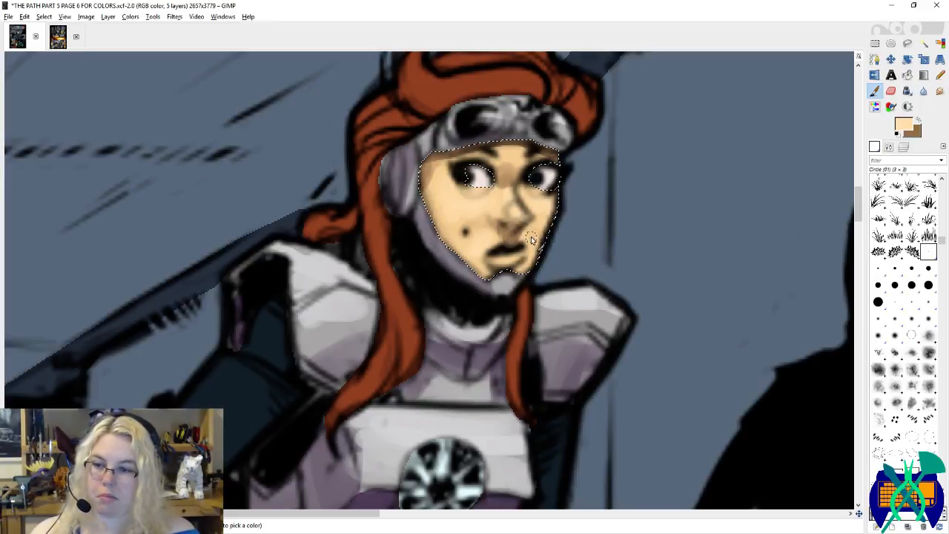
key(x)
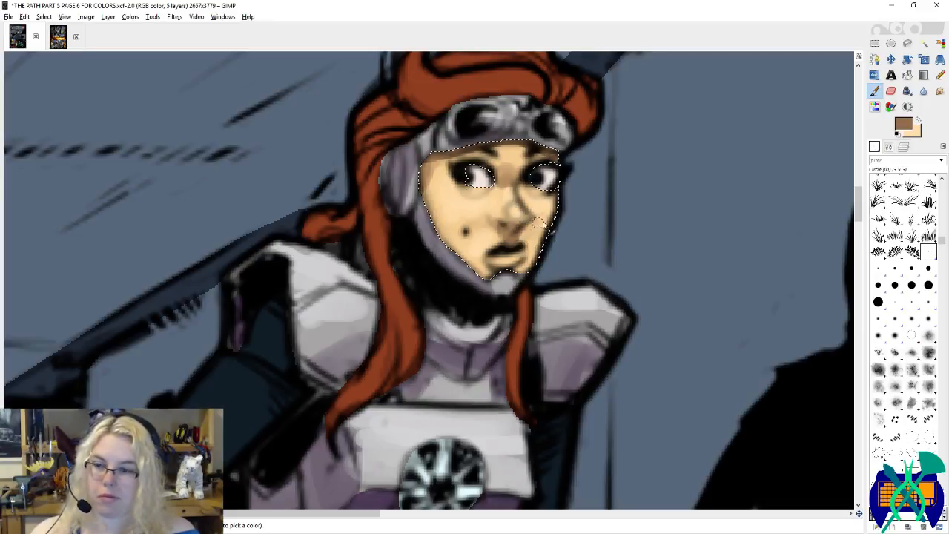
key(x)
mouse_move(529, 236)
mouse_down()
mouse_move(531, 253)
mouse_move(510, 255)
mouse_up()
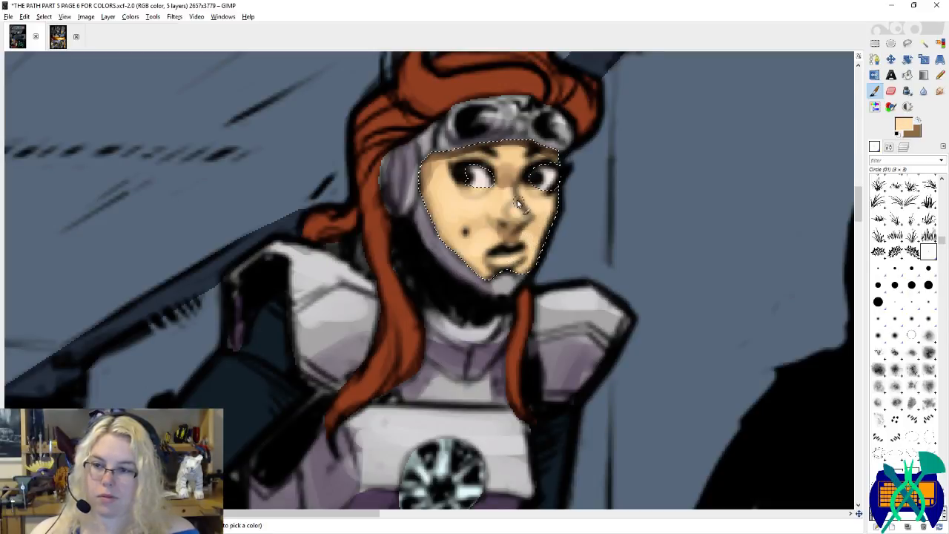
key(x)
key(x)
key(x)
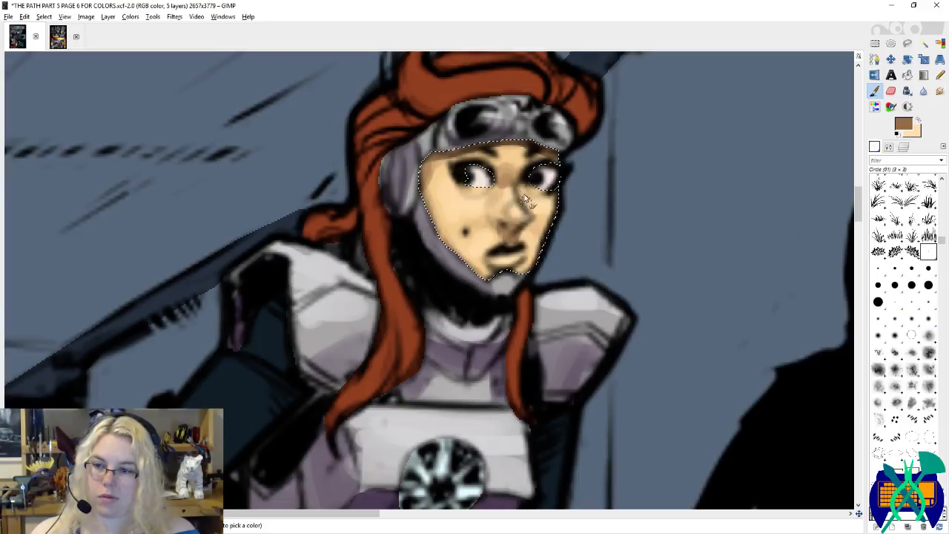
scroll(469, 281, down, 5)
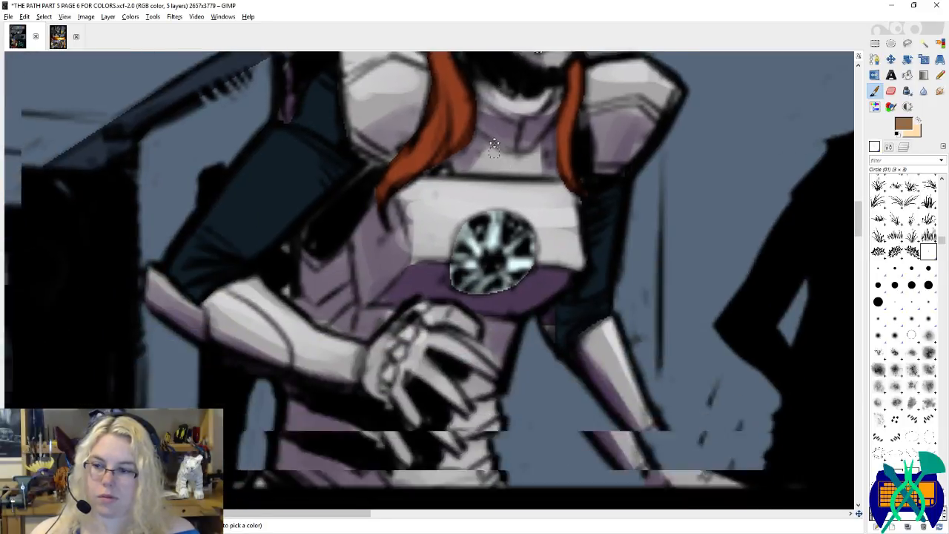
scroll(473, 274, up, 4)
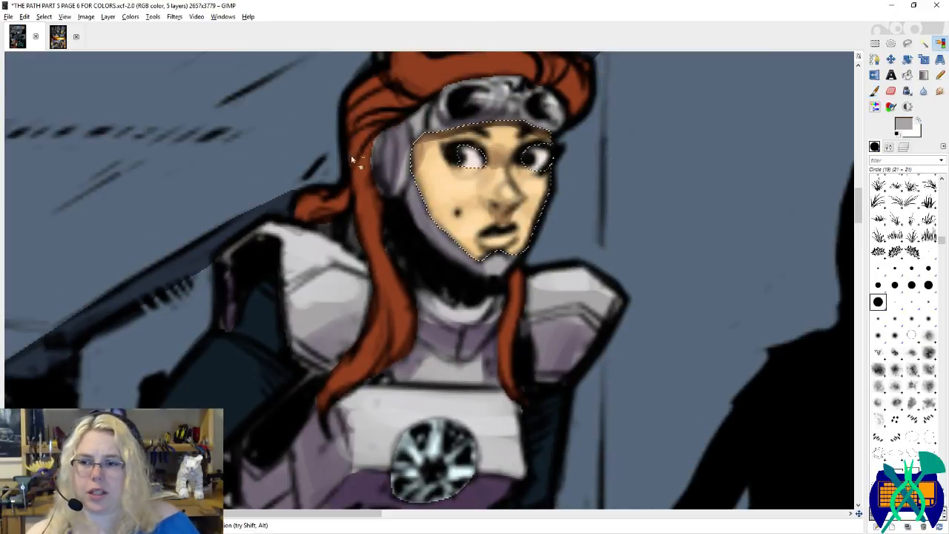
Step: Paint brown shadow on the forehead, around the eye and along the chin of the red-haired woman in the third panel
scroll(314, 154, down, 3)
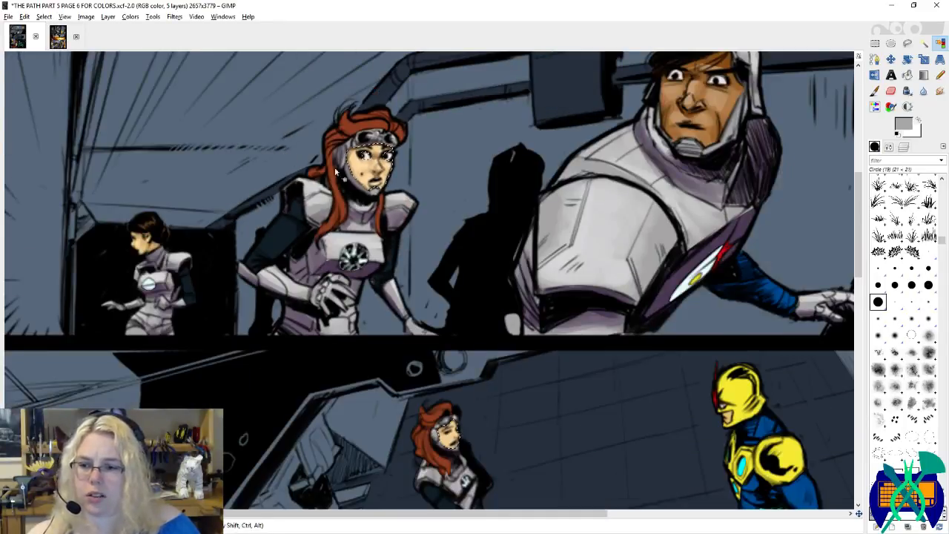
scroll(282, 150, down, 3)
scroll(446, 333, up, 4)
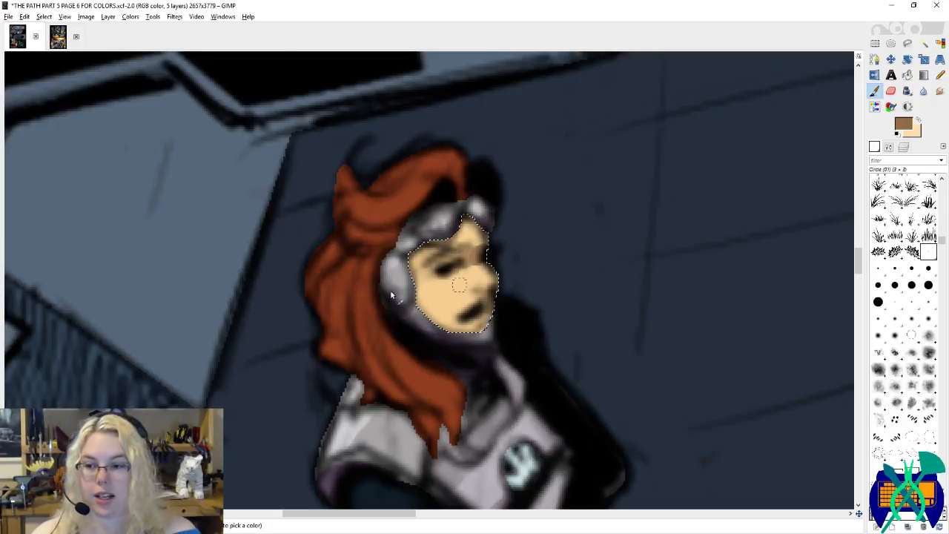
ctrl+click(427, 285)
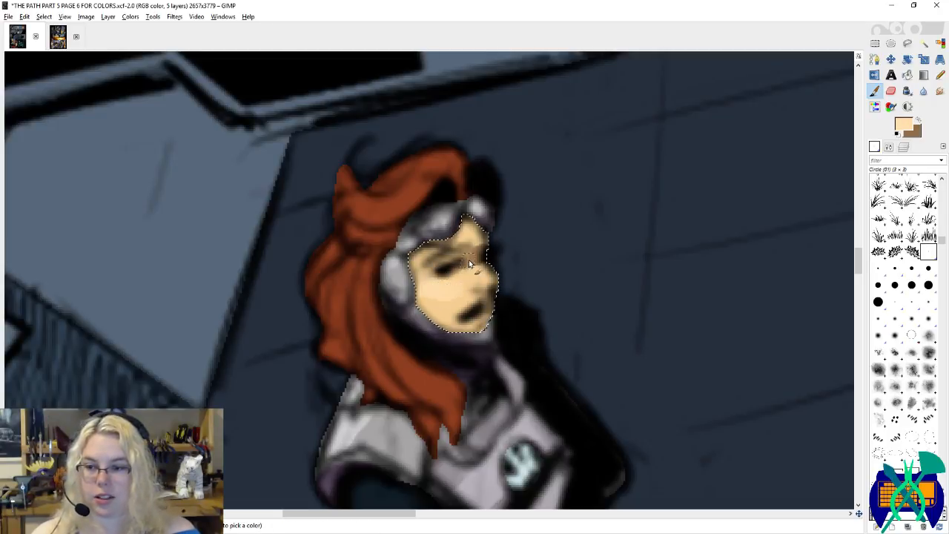
key(x)
drag(455, 266, 443, 262)
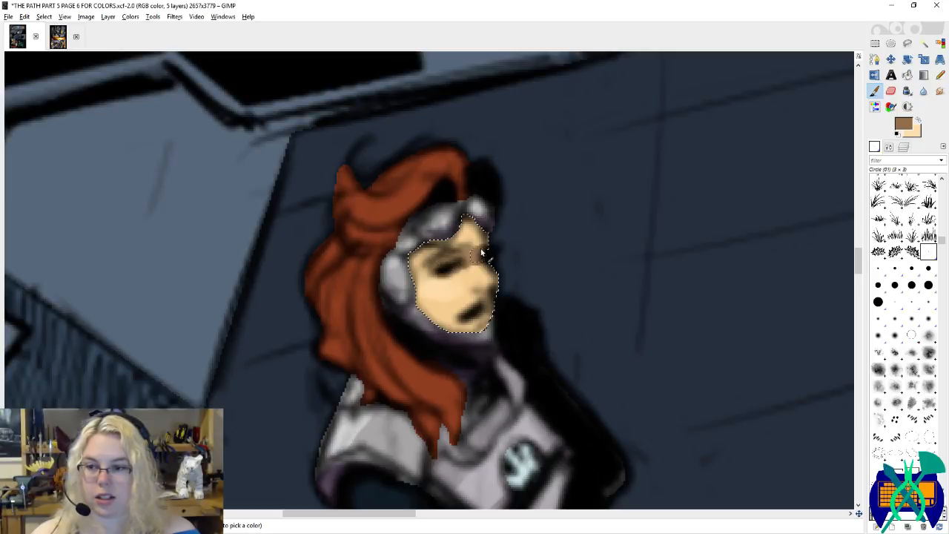
mouse_move(487, 232)
mouse_down()
mouse_move(451, 223)
mouse_move(470, 218)
mouse_move(414, 253)
mouse_move(409, 286)
mouse_up()
drag(470, 230, 486, 257)
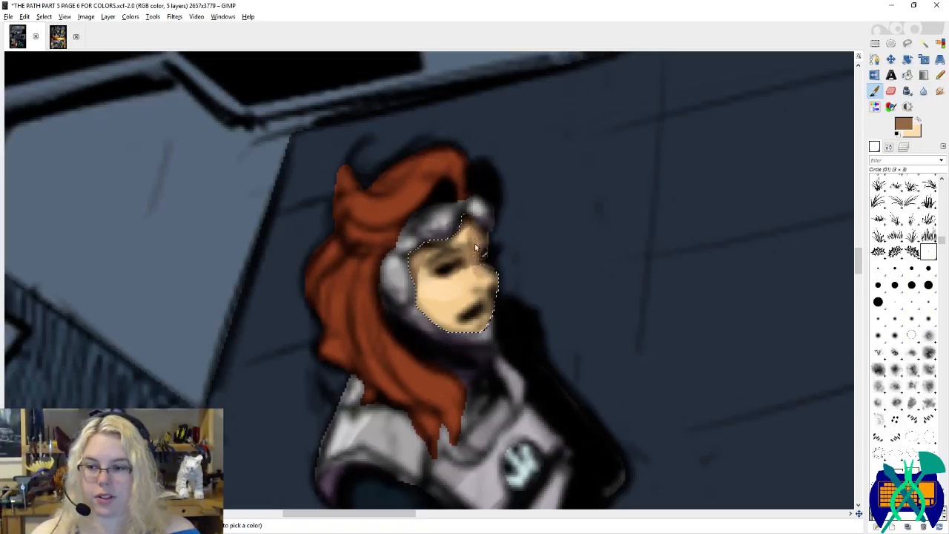
mouse_move(491, 323)
mouse_down()
mouse_move(427, 309)
mouse_move(445, 320)
mouse_move(449, 304)
mouse_up()
Step: Paint light peach highlights on the third-panel woman's cheek and nose
key(x)
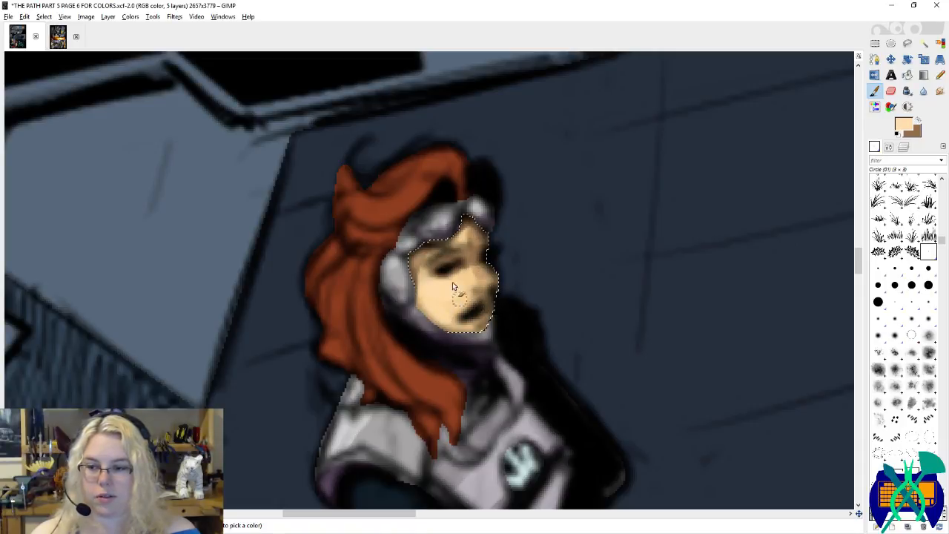
scroll(522, 220, down, 5)
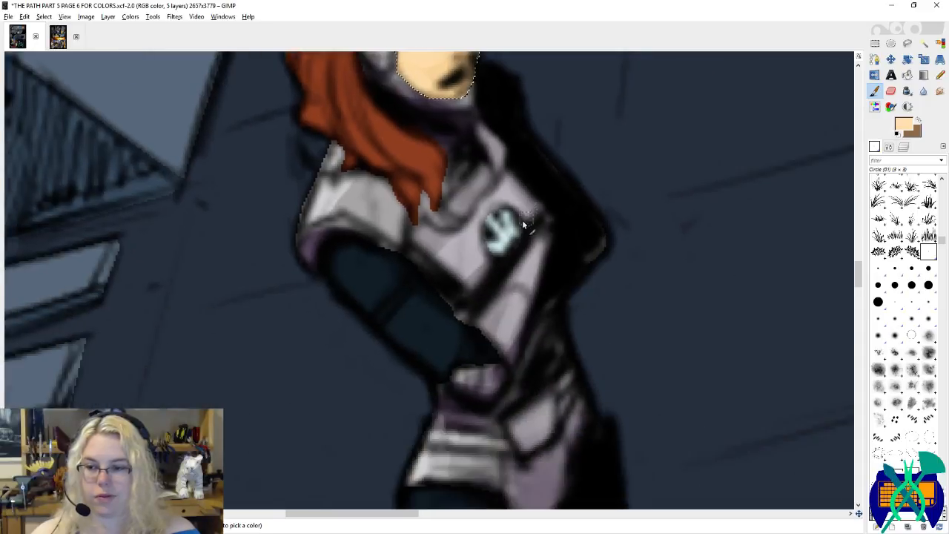
scroll(522, 219, up, 5)
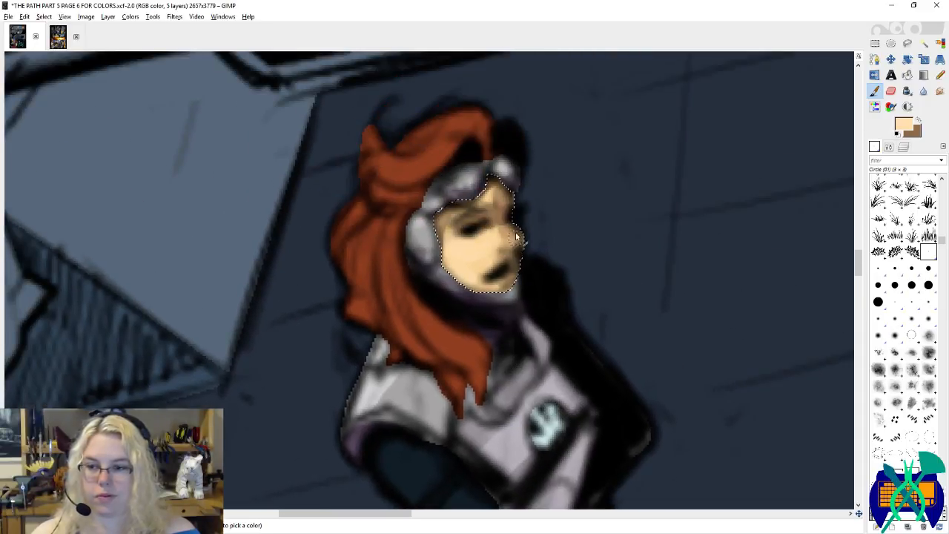
key(x)
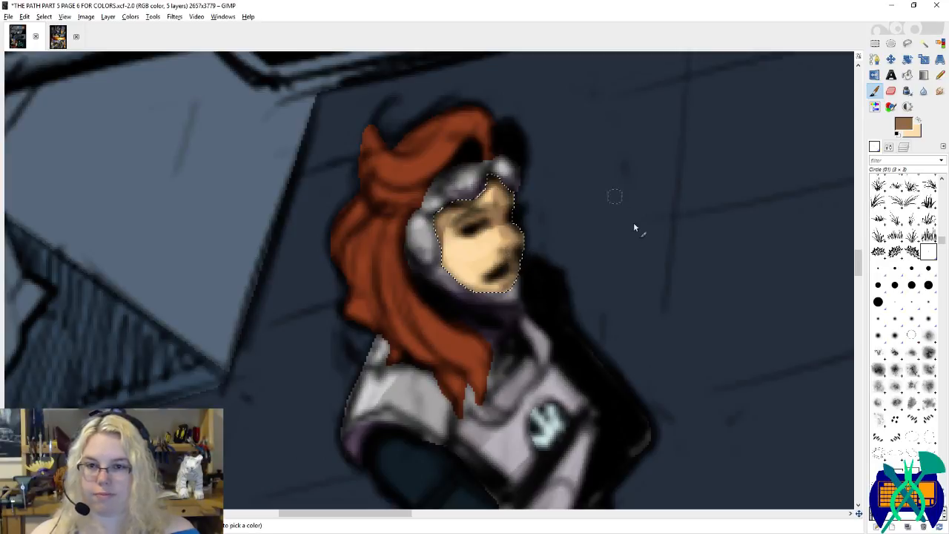
Step: Save the page and, with the skin deselected, erase the flat color spilling past the third-panel woman's nose and mouth on the flats layer
key(ctrl+s)
key(ctrl+shift+a)
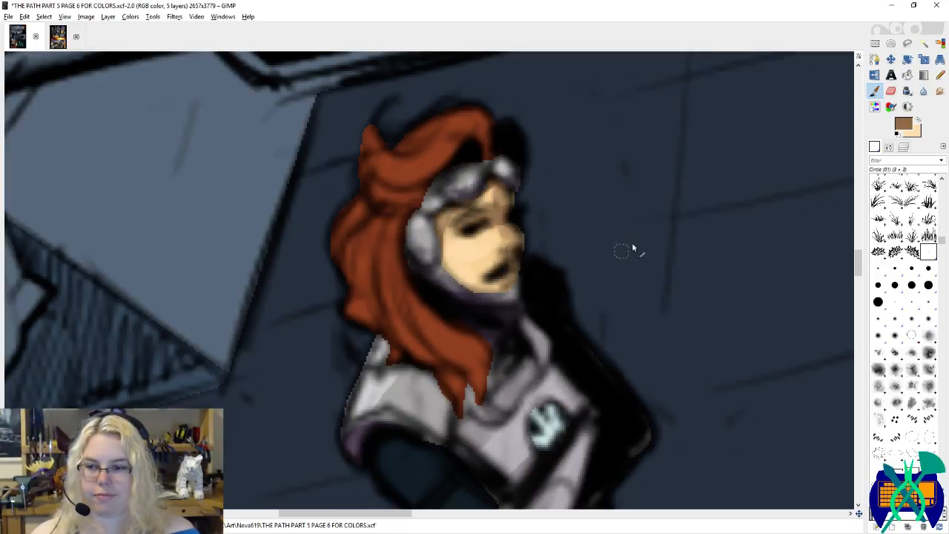
click(923, 91)
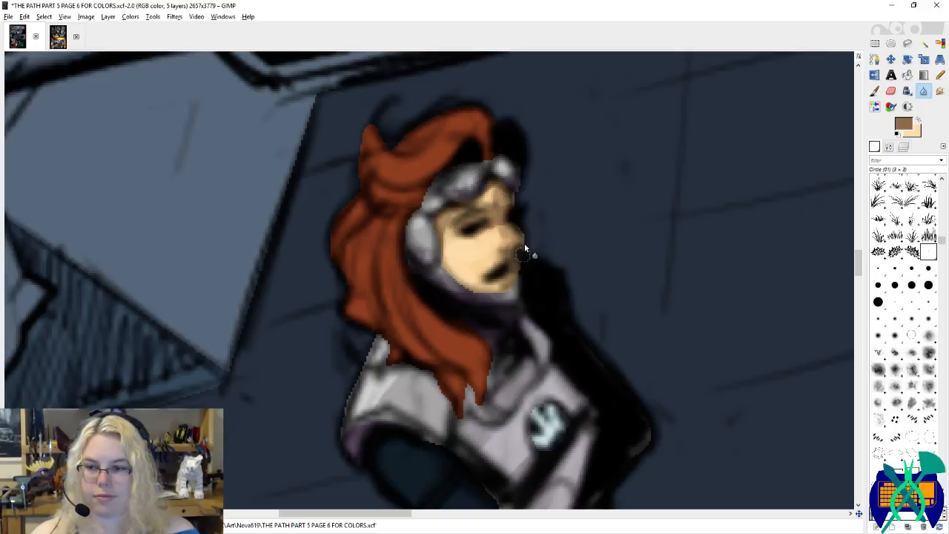
click(903, 146)
drag(522, 230, 515, 274)
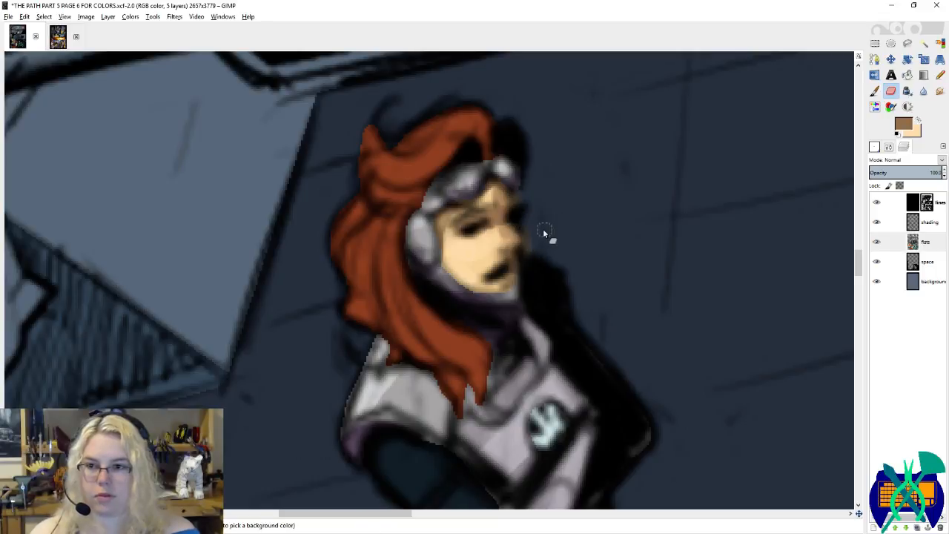
Step: Soften the third-panel woman's face shading with the Blur tool on the shading layer, and save the page
key(s)
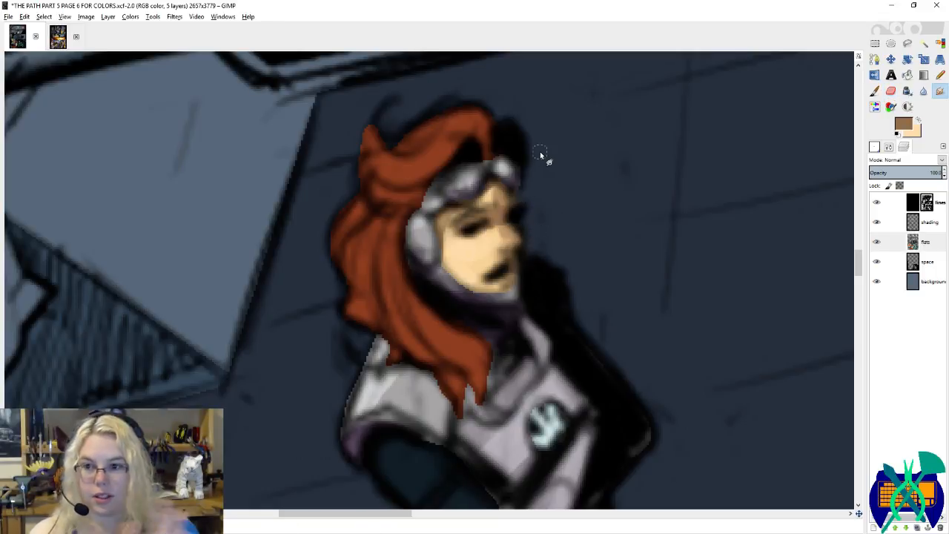
click(923, 90)
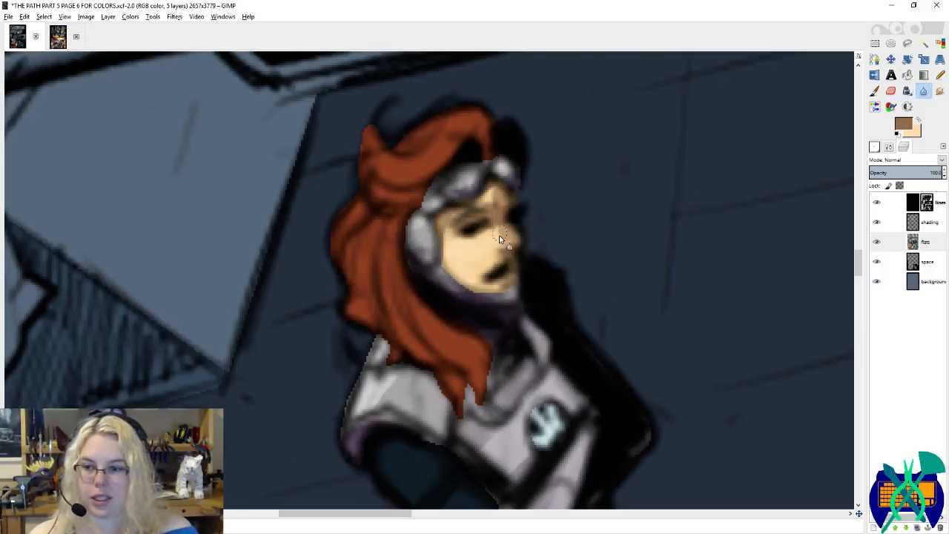
click(920, 221)
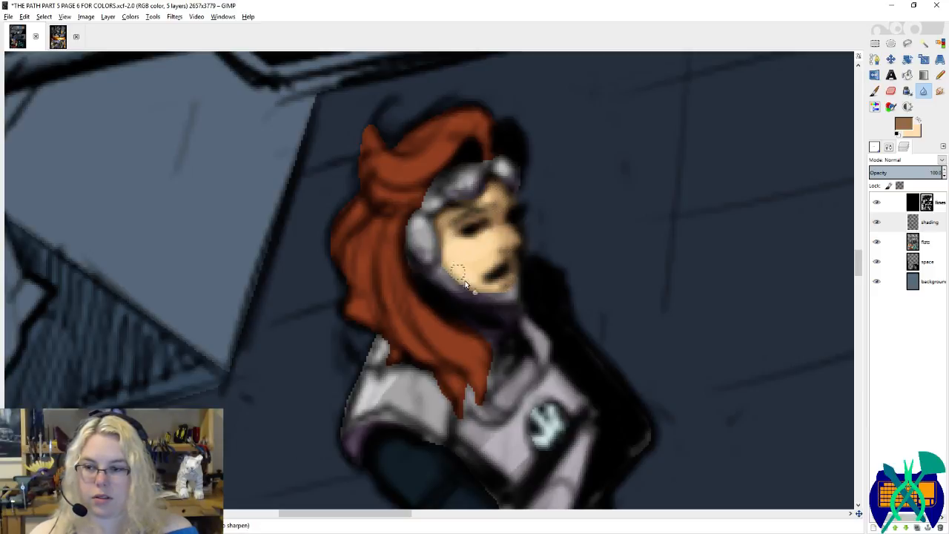
key(shift+o)
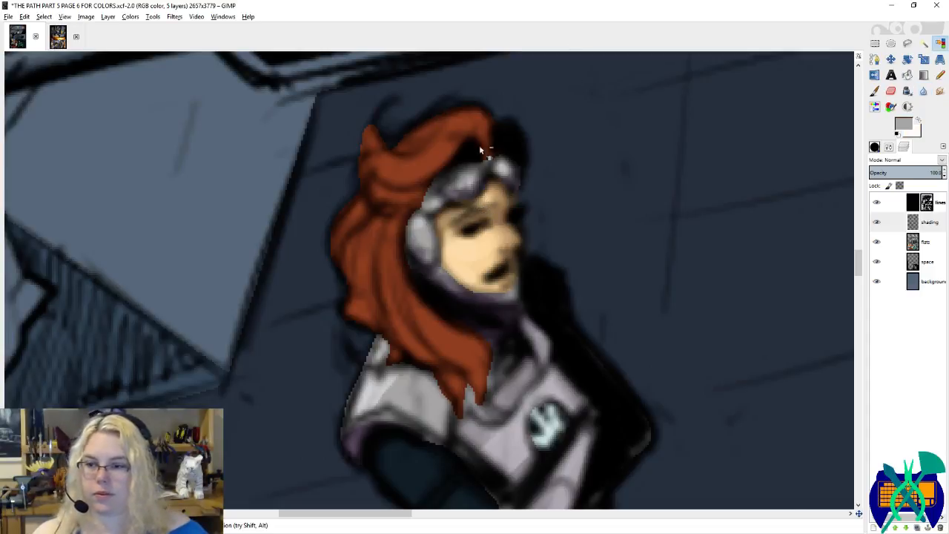
scroll(417, 167, down, 3)
key(minus)
key(minus)
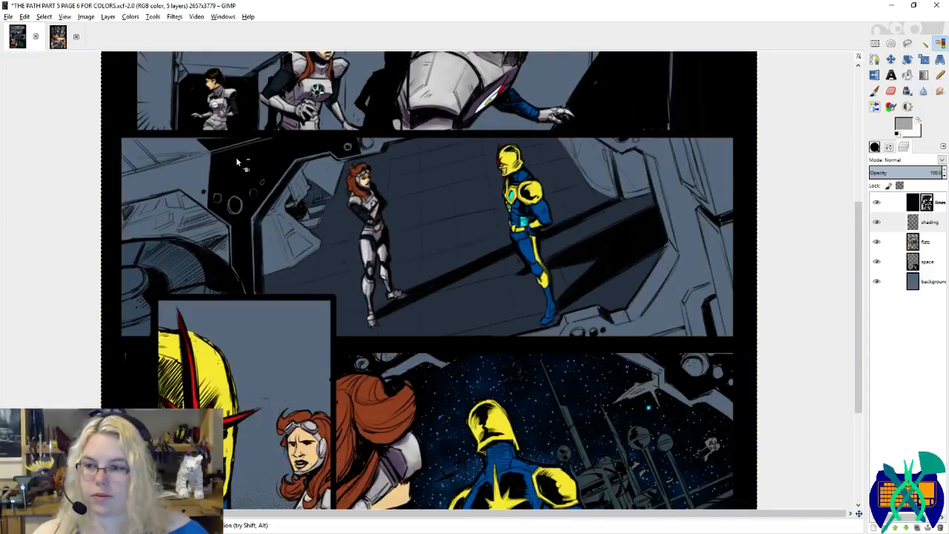
key(ctrl+s)
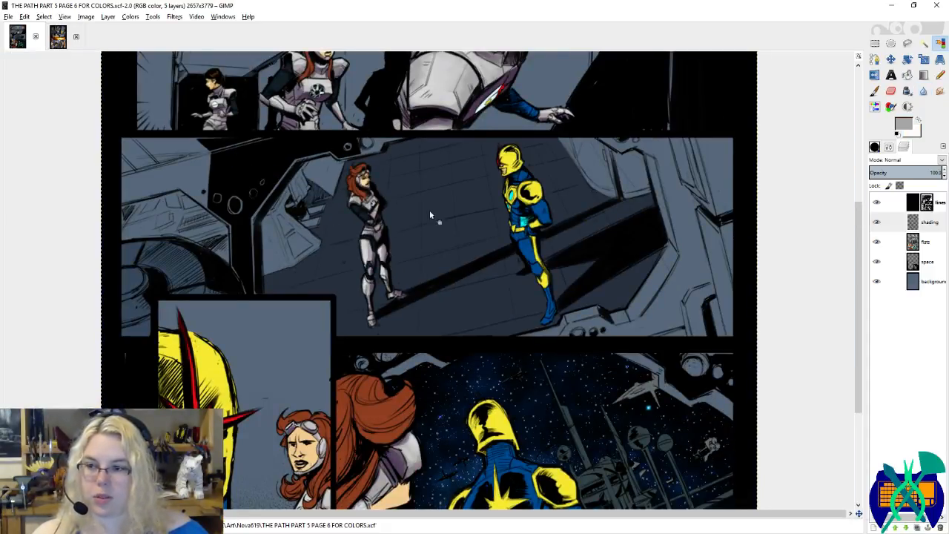
Step: Select the red-haired woman's skin in the first panel by color from the flats layer
scroll(258, 268, up, 3)
scroll(316, 335, up, 3)
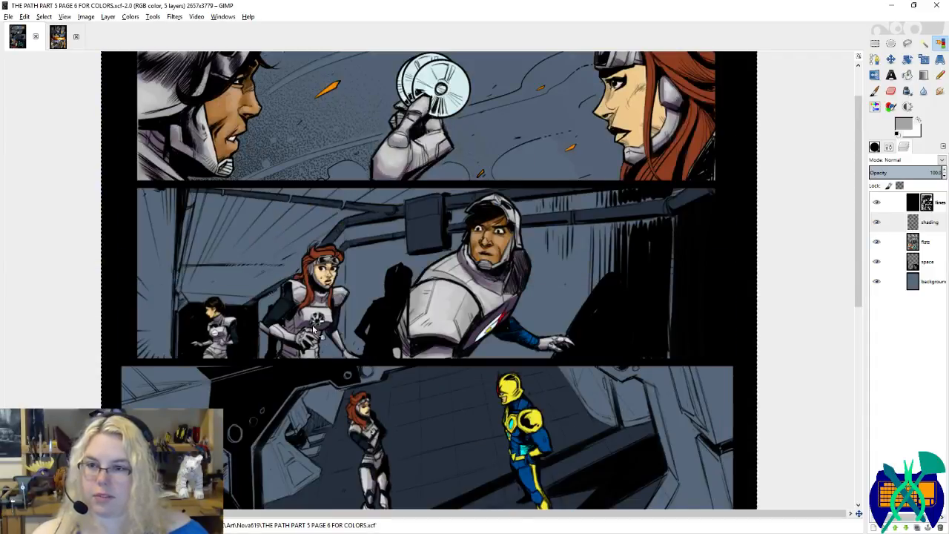
scroll(315, 331, up, 2)
click(917, 241)
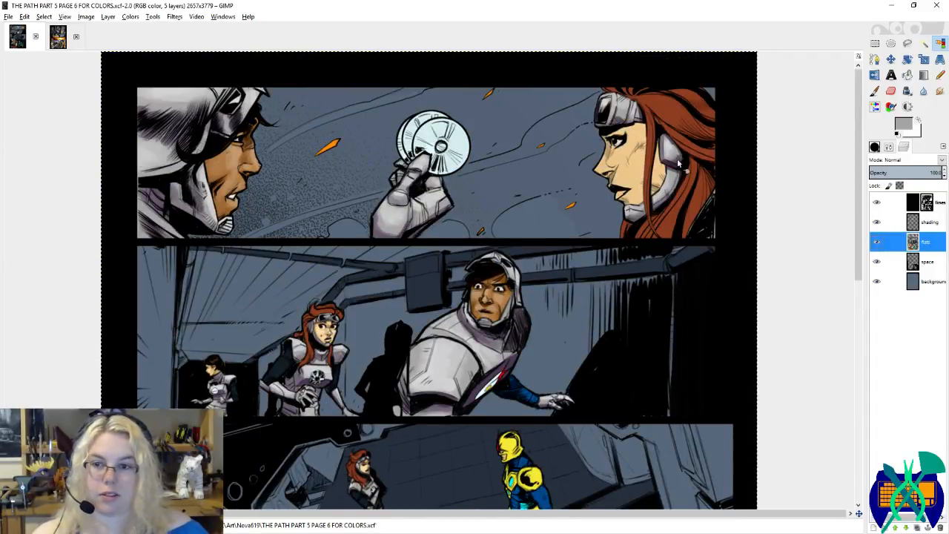
click(636, 154)
scroll(681, 131, up, 4)
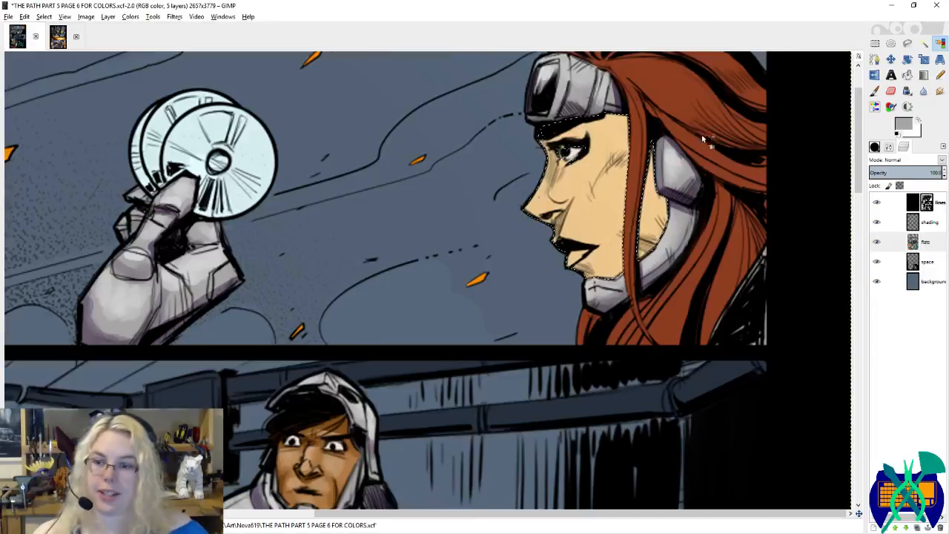
Step: Make the shading layer active and set the Paintbrush to the large hard round brush with brown as the foreground color
click(936, 223)
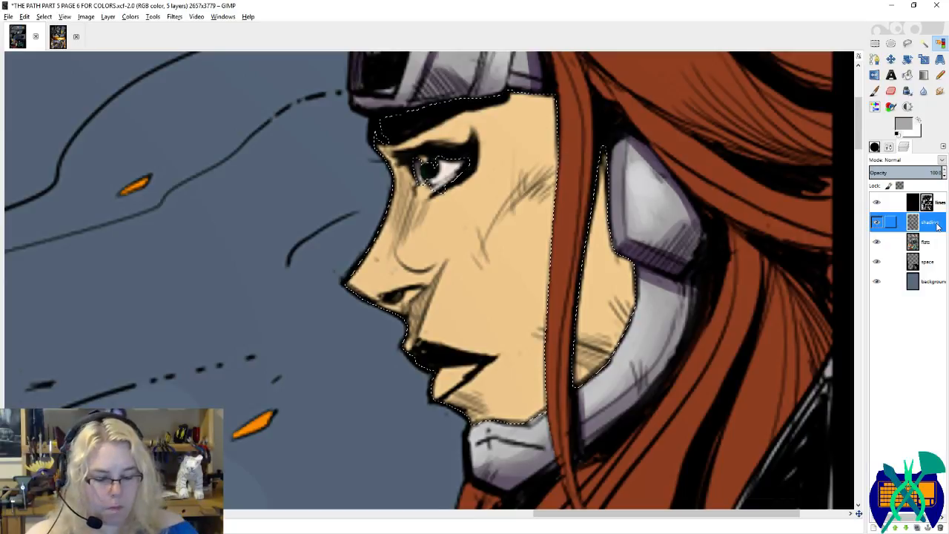
key(shift+b)
ctrl+click(758, 58)
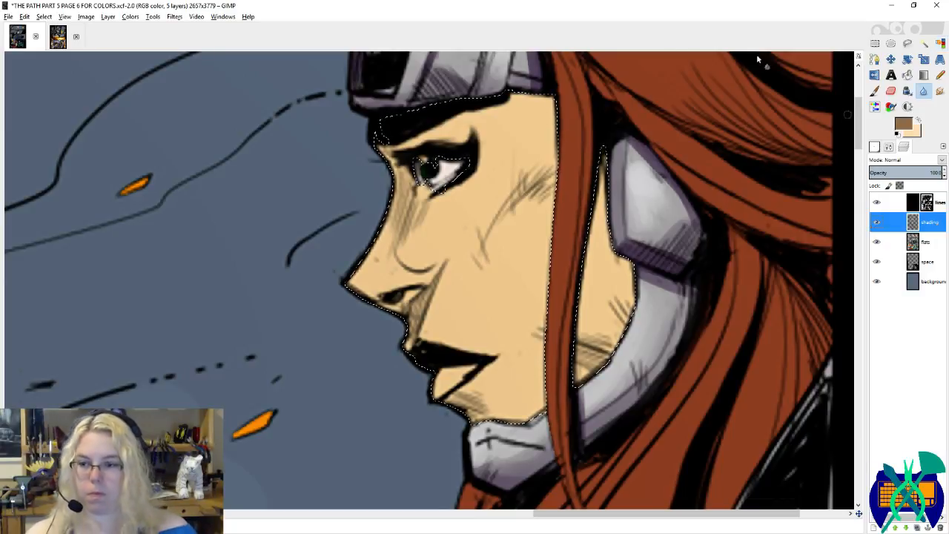
click(874, 90)
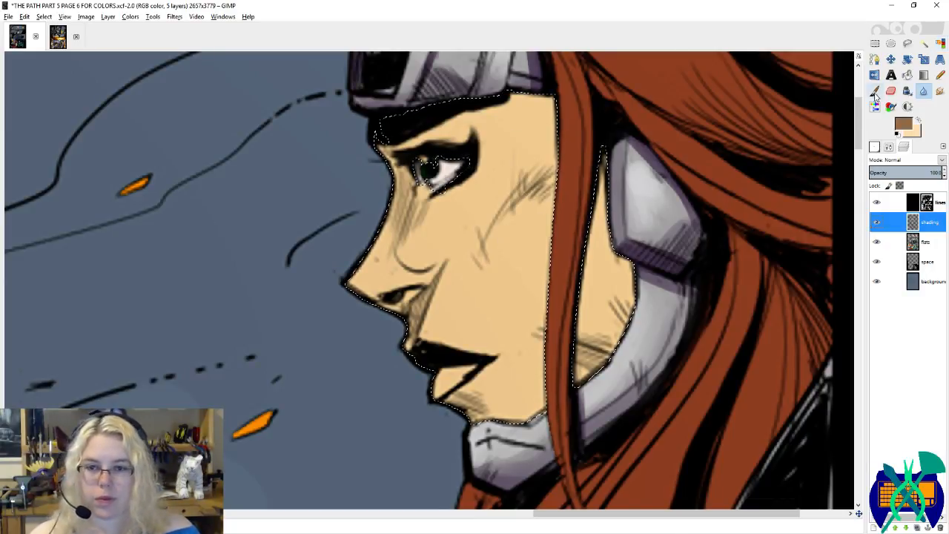
click(874, 147)
click(880, 304)
click(904, 147)
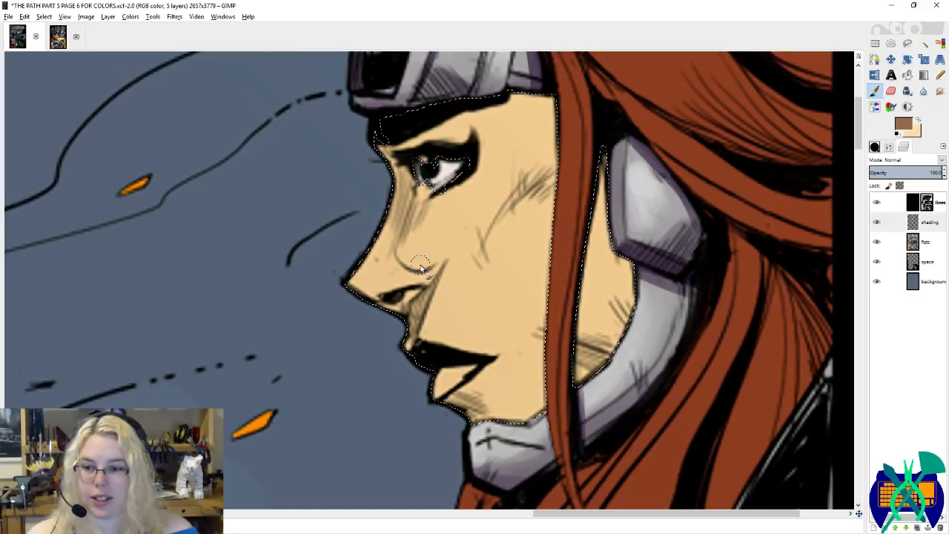
mouse_move(470, 403)
mouse_down()
mouse_move(461, 405)
mouse_move(477, 416)
mouse_up()
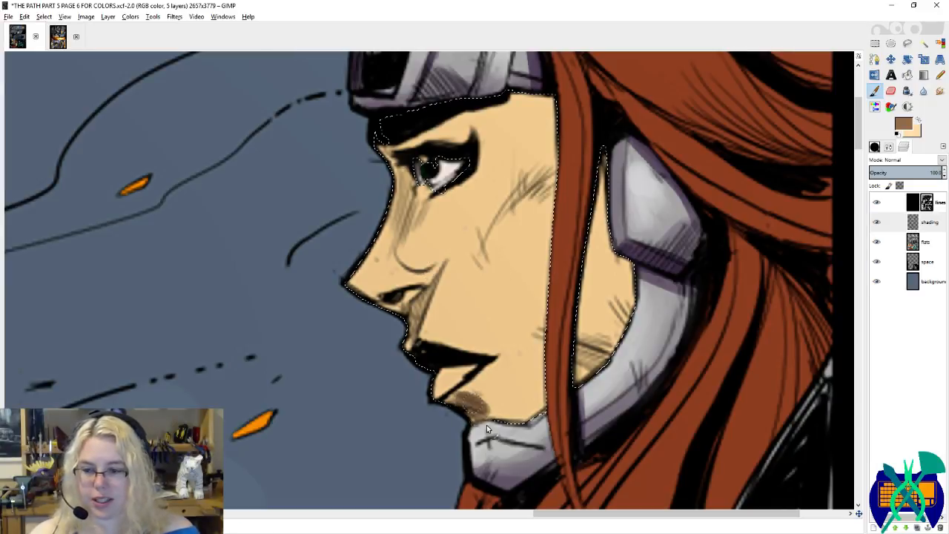
key(ctrl+z)
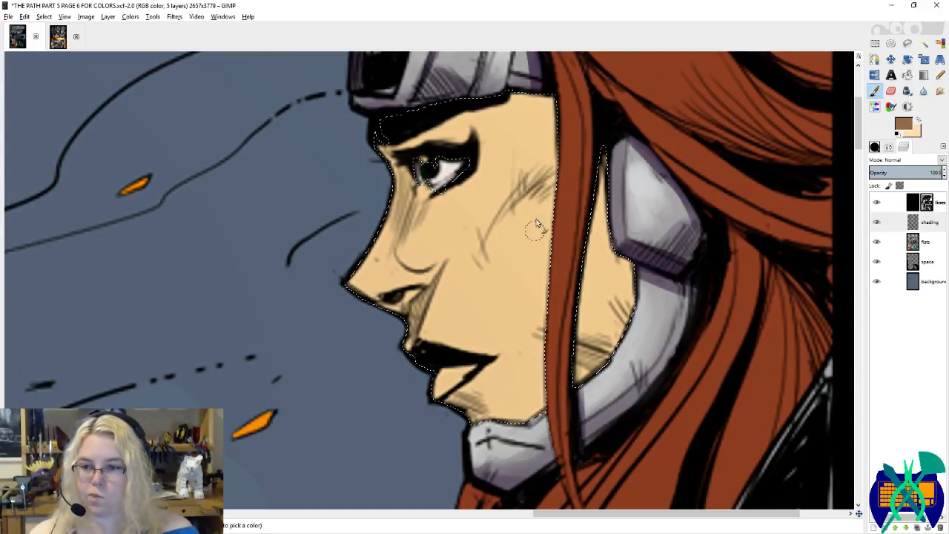
mouse_move(530, 164)
mouse_down()
mouse_move(525, 236)
mouse_move(491, 205)
mouse_up()
key(ctrl+z)
drag(539, 162, 489, 194)
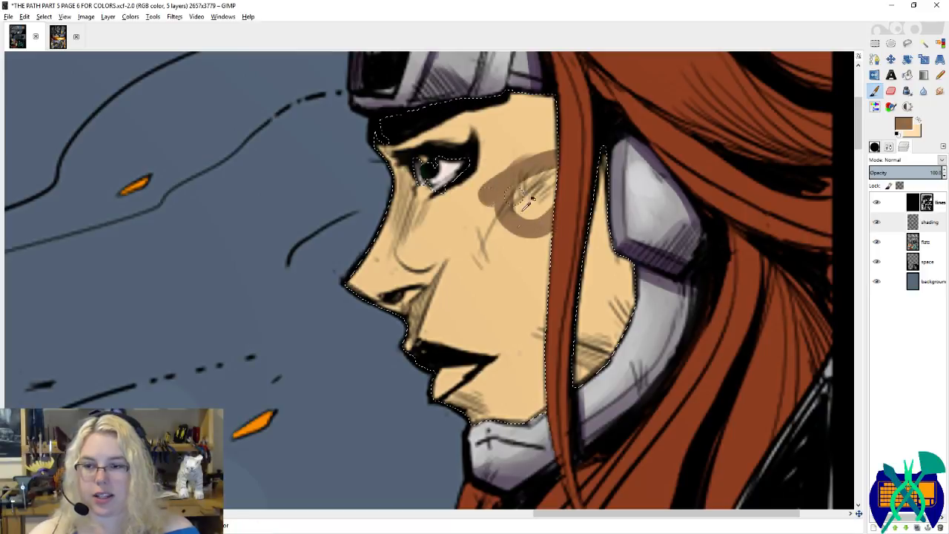
key(ctrl+z)
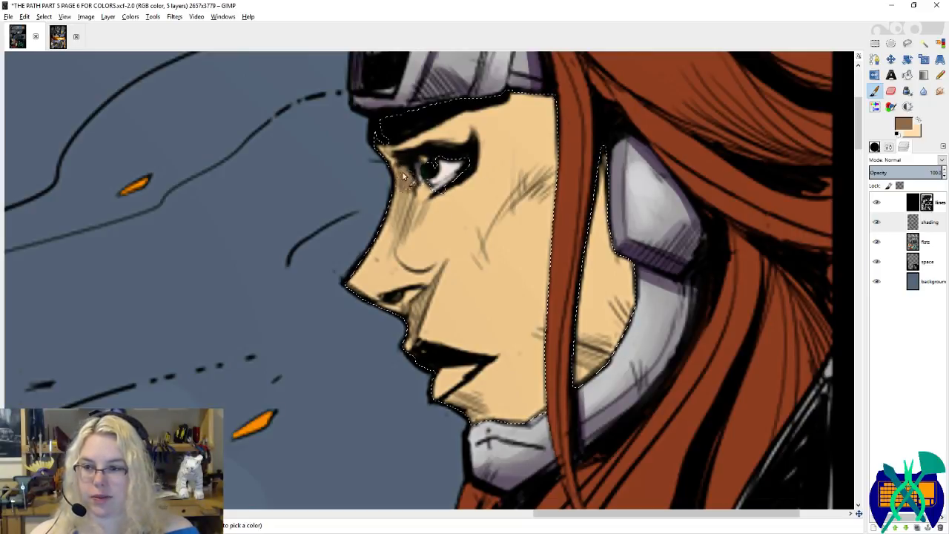
Step: Paint brown shadow beside the inner corner of the first-panel woman's eye and down the side of her nose
drag(406, 195, 392, 231)
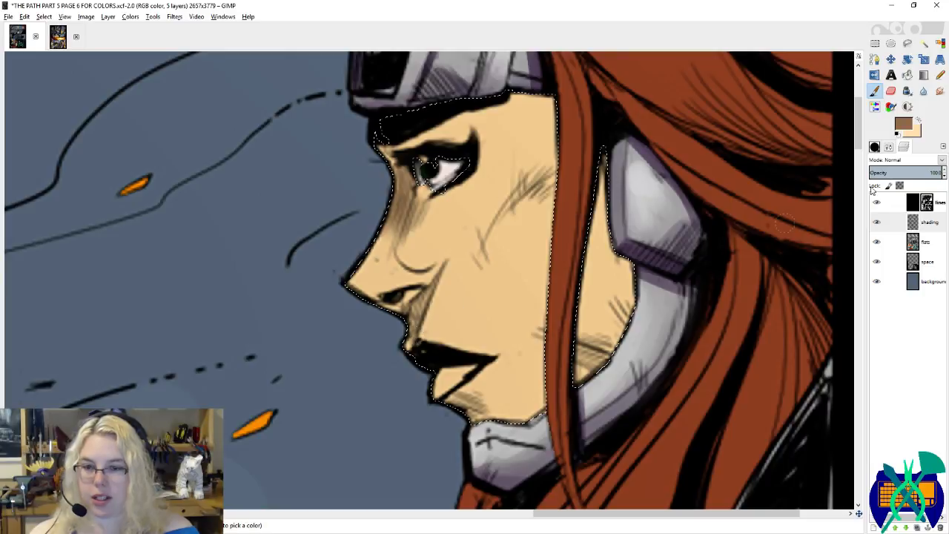
Step: Shade the nostril, the area under the nose and the chin below the lip in brown with the Circle (01) brush
click(874, 147)
click(928, 252)
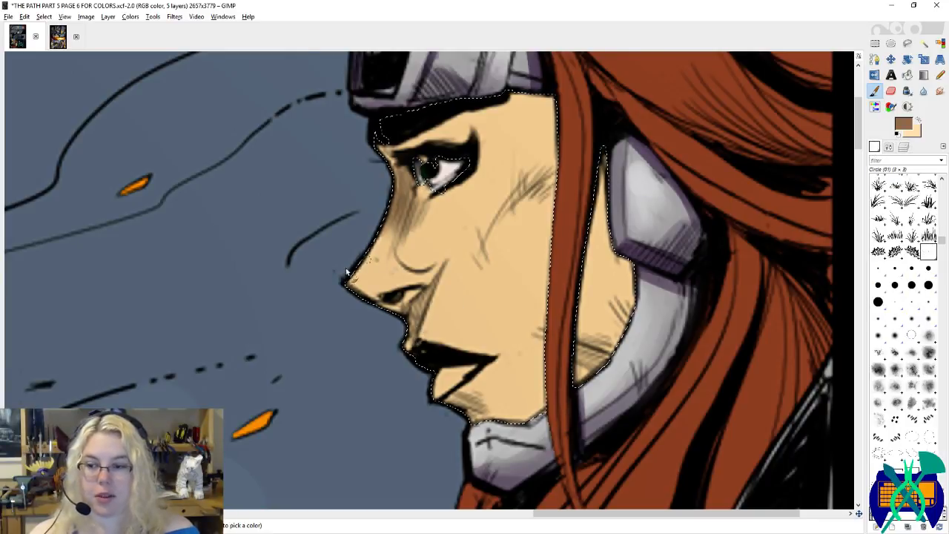
mouse_move(419, 306)
mouse_down()
mouse_move(399, 317)
mouse_move(416, 322)
mouse_up()
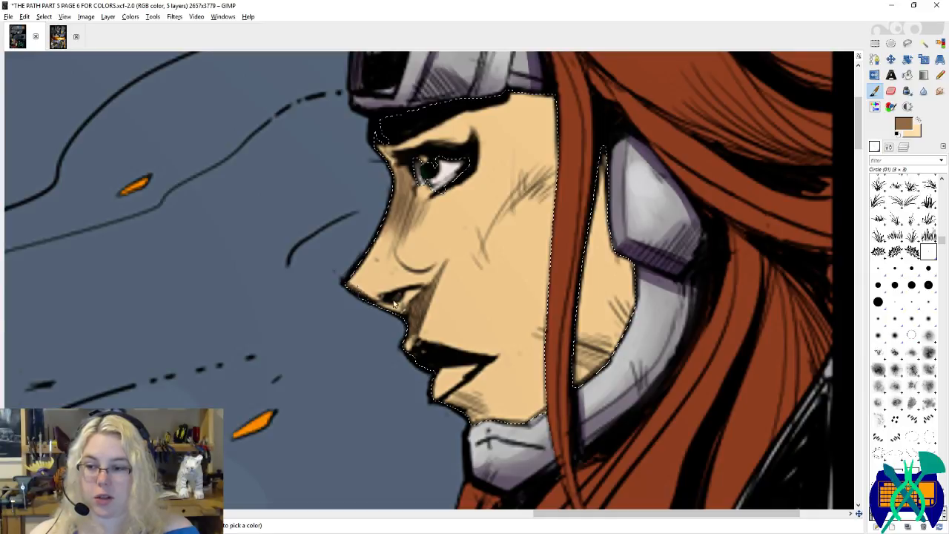
mouse_move(419, 286)
mouse_down()
mouse_move(387, 301)
mouse_move(388, 291)
mouse_move(410, 290)
mouse_up()
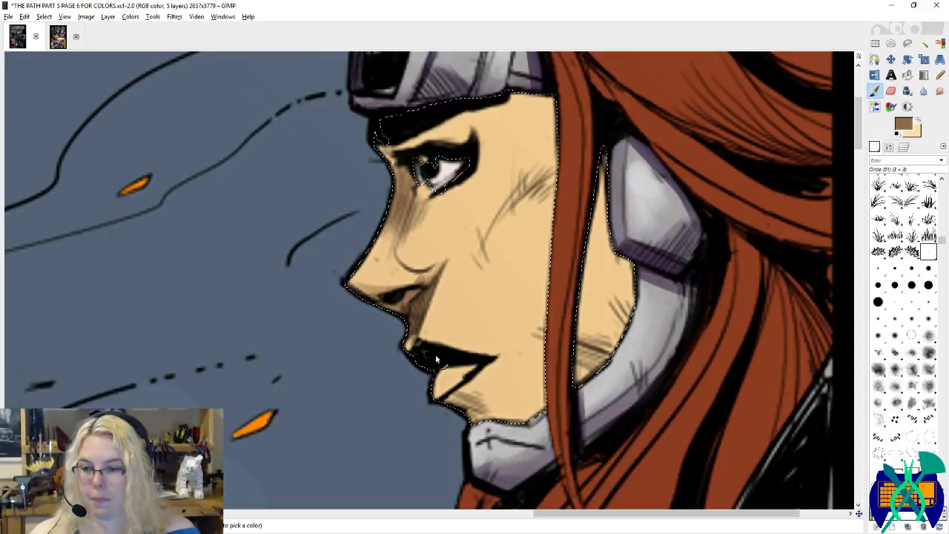
drag(435, 356, 419, 297)
key(x)
key(x)
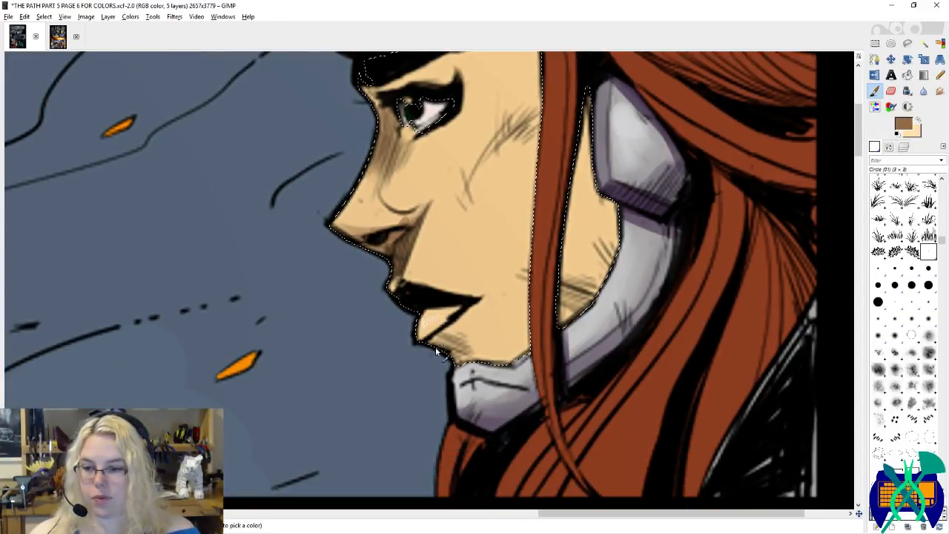
drag(456, 348, 438, 346)
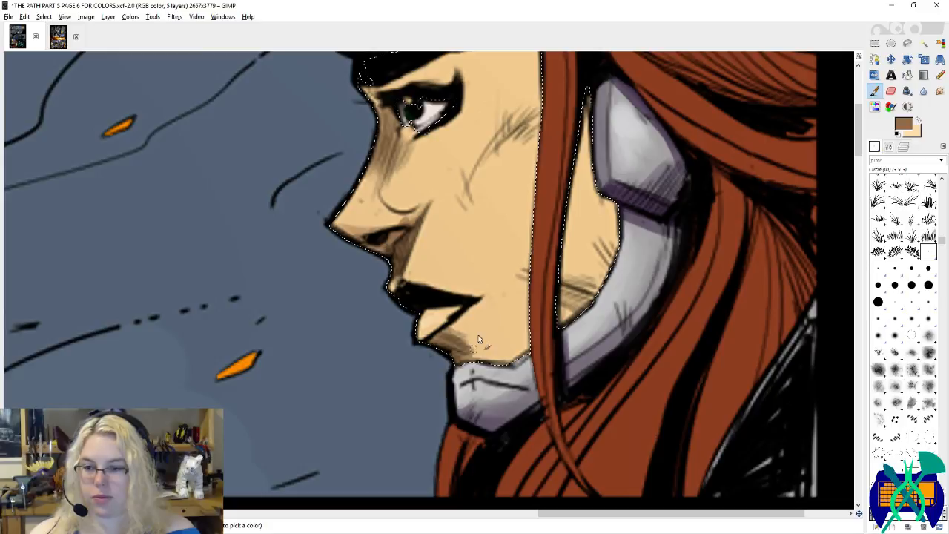
Step: Shade the neck beside the hair lock and the nose bridge near the eye in brown with the Circle (19) brush
click(877, 301)
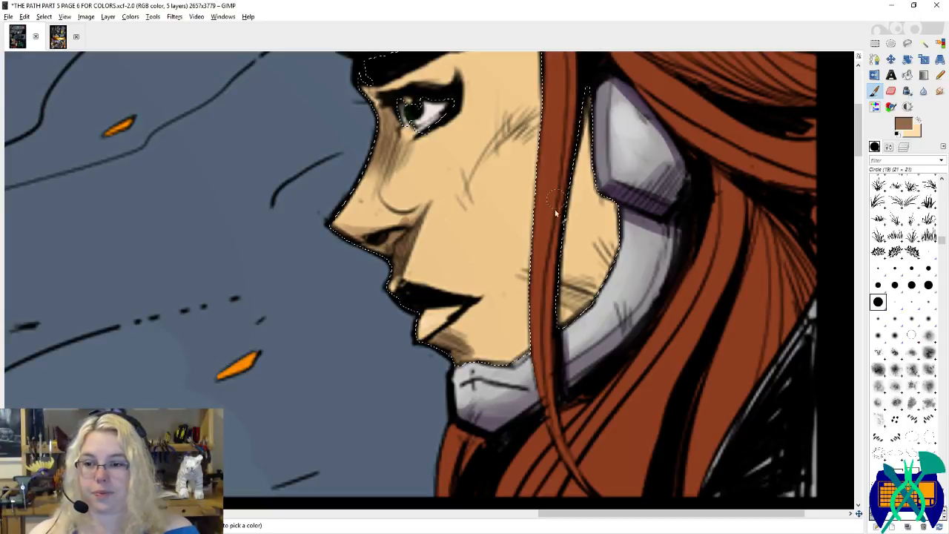
drag(585, 109, 555, 341)
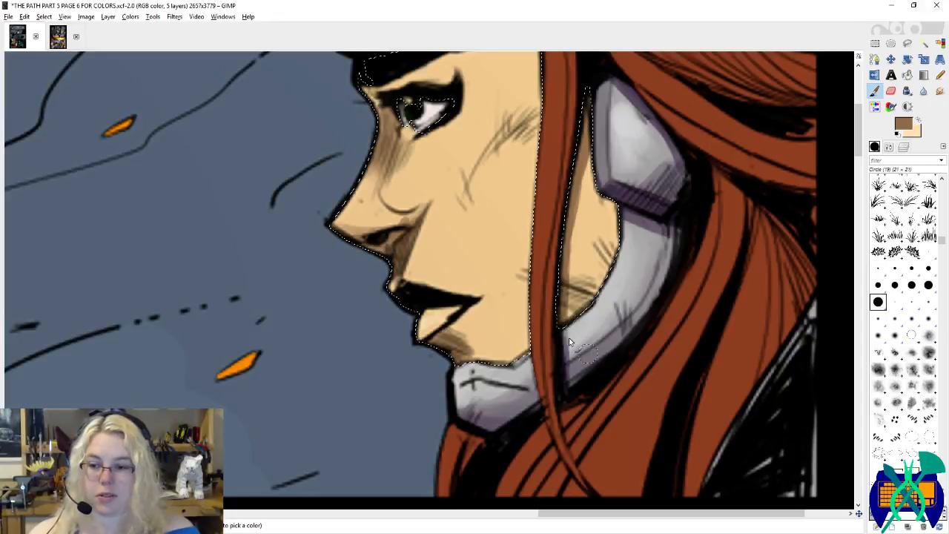
scroll(563, 222, up, 3)
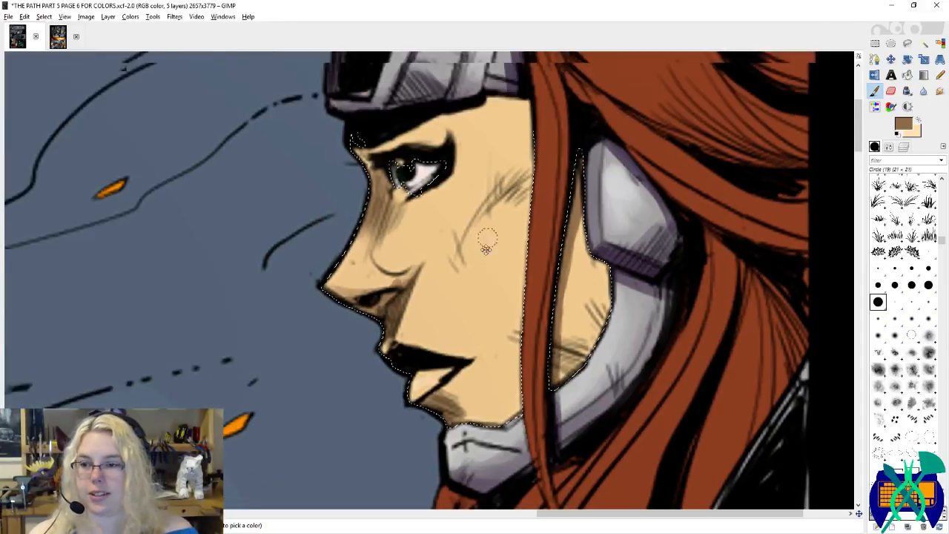
scroll(565, 200, up, 2)
scroll(565, 200, left, 1)
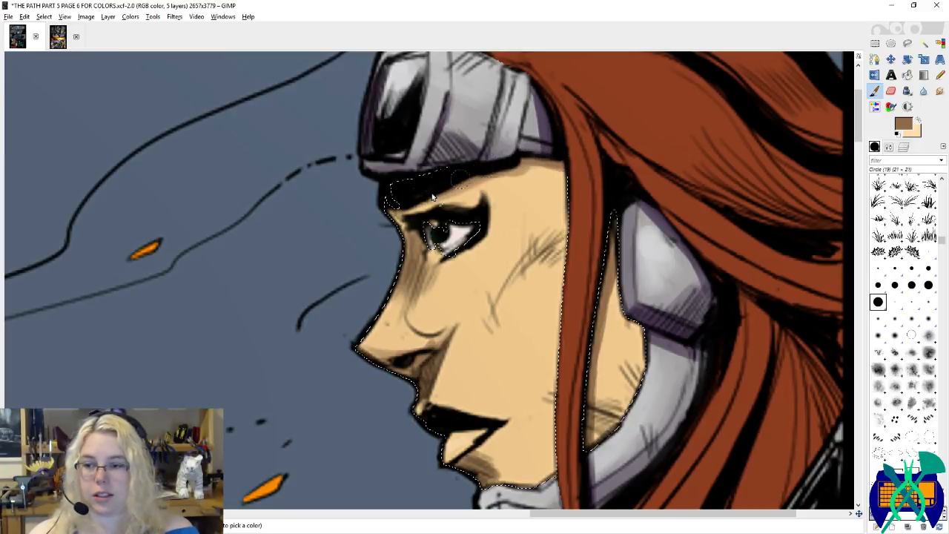
drag(459, 221, 518, 188)
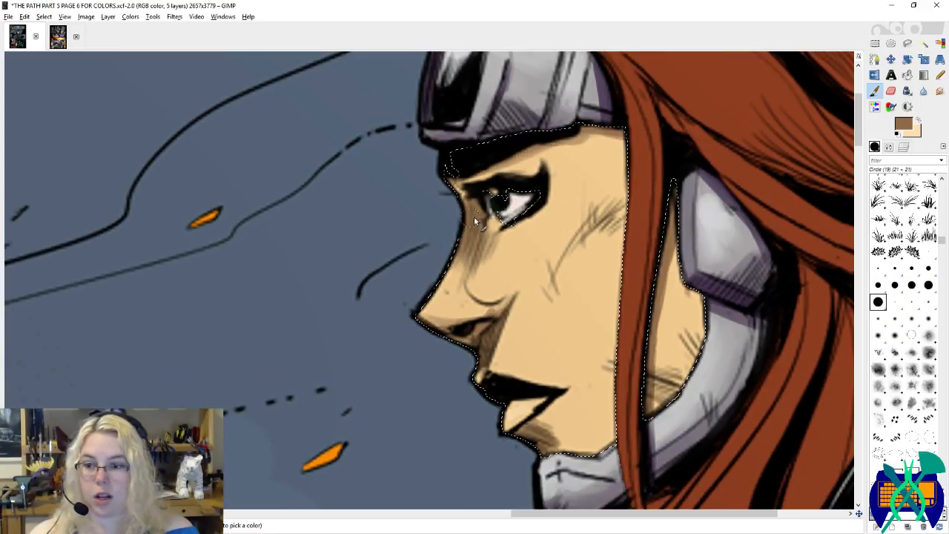
mouse_move(457, 233)
mouse_down()
mouse_move(465, 186)
mouse_move(465, 229)
mouse_up()
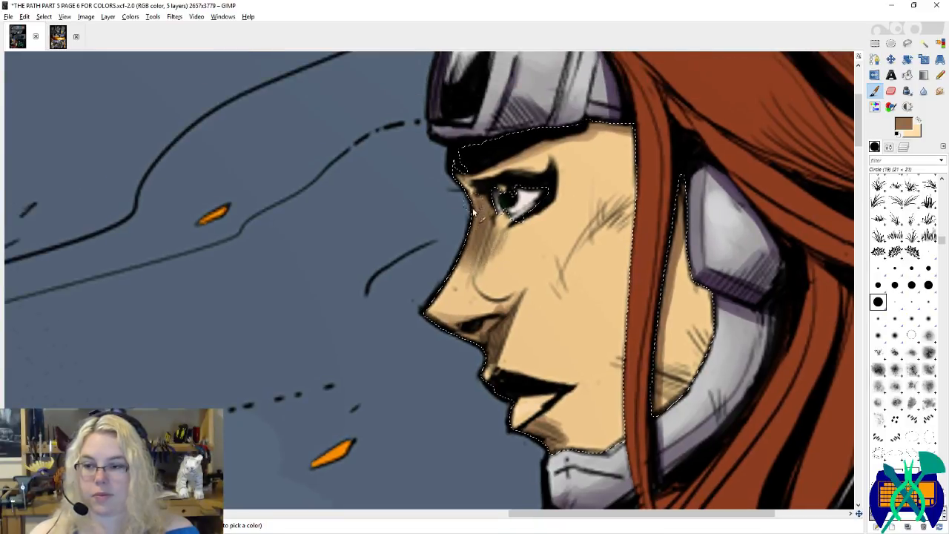
mouse_move(477, 326)
mouse_down()
mouse_move(482, 288)
mouse_move(473, 299)
mouse_up()
drag(531, 374, 509, 328)
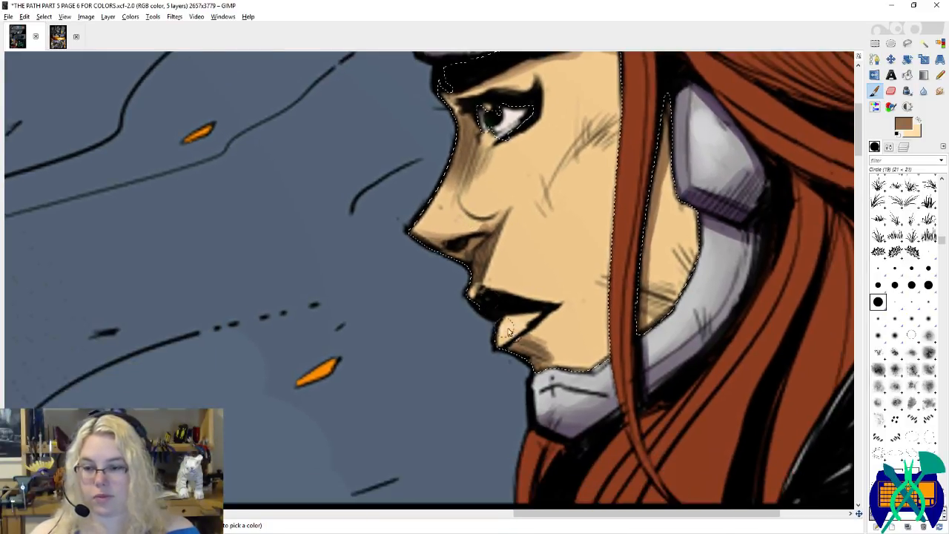
drag(503, 134, 516, 213)
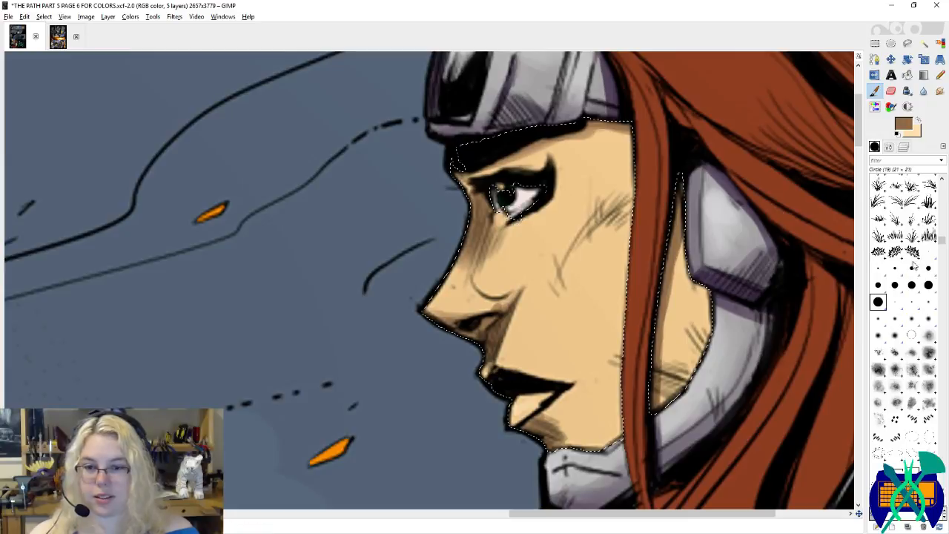
Step: Paint a light skin-tone highlight on the side of the nose above the nostril with the Circle (01) brush
click(926, 252)
key(x)
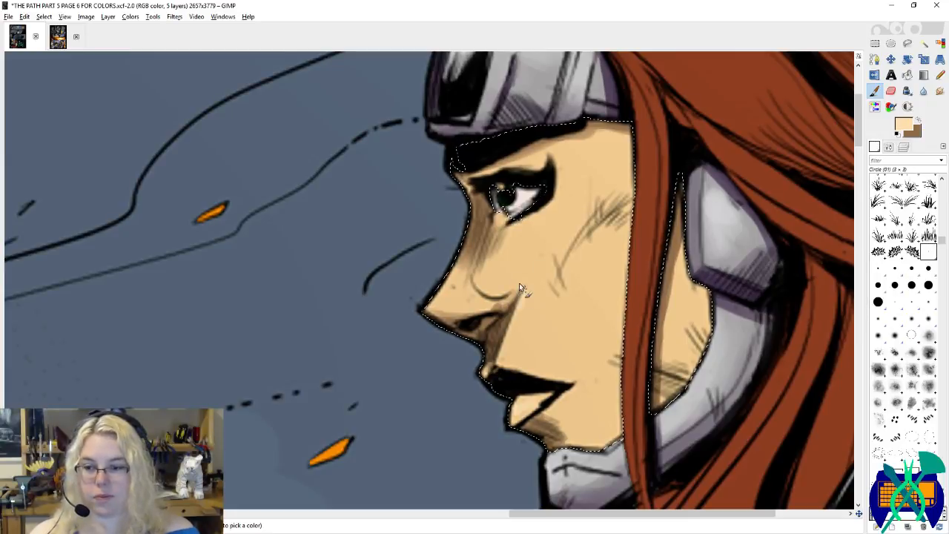
mouse_move(513, 280)
mouse_down()
mouse_move(512, 304)
mouse_move(448, 317)
mouse_up()
key(x)
key(shift+e)
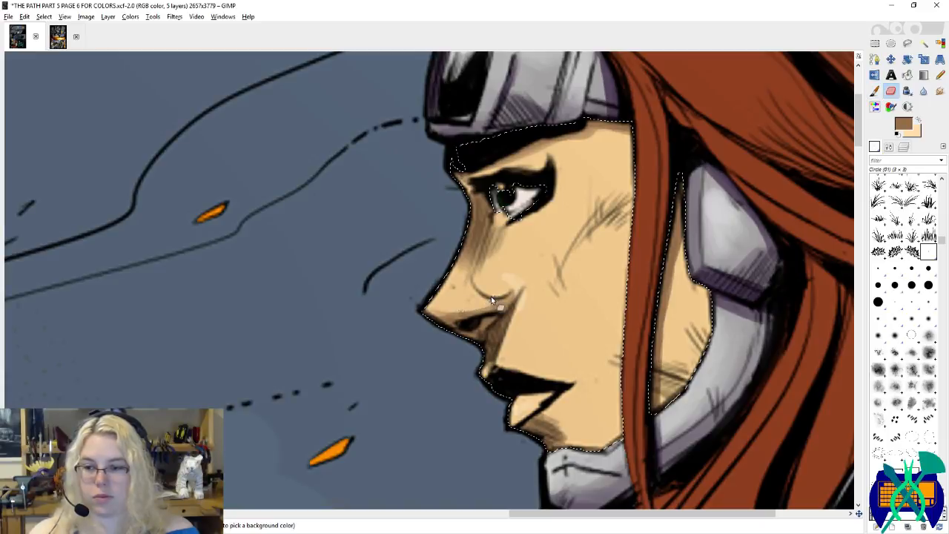
key(p)
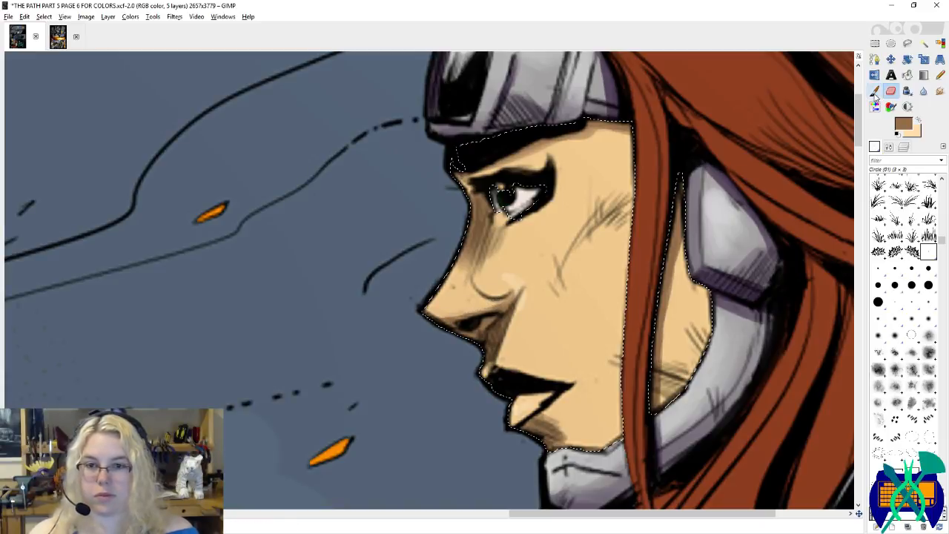
ctrl+click(513, 283)
drag(505, 288, 488, 291)
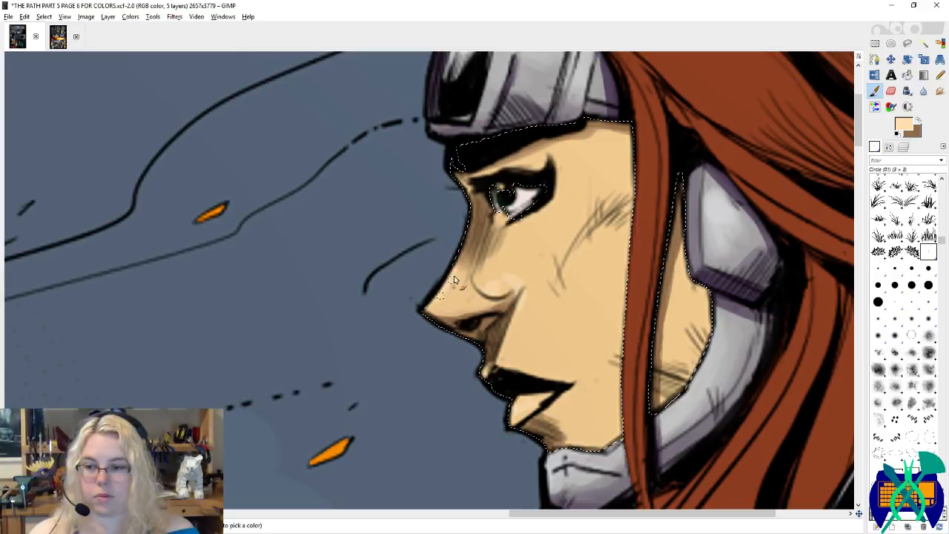
Step: Highlight the cheek below the eye in light skin tone with the Circle (19) brush and shade the forehead in brown
click(877, 301)
mouse_move(528, 236)
mouse_down()
mouse_move(518, 249)
mouse_move(532, 269)
mouse_up()
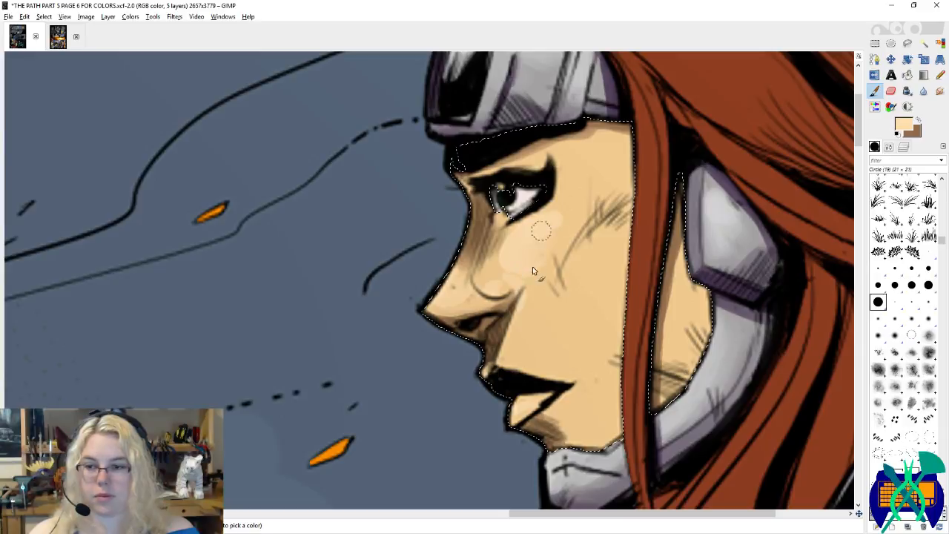
key(x)
mouse_move(589, 148)
mouse_down()
mouse_move(603, 172)
mouse_move(609, 132)
mouse_up()
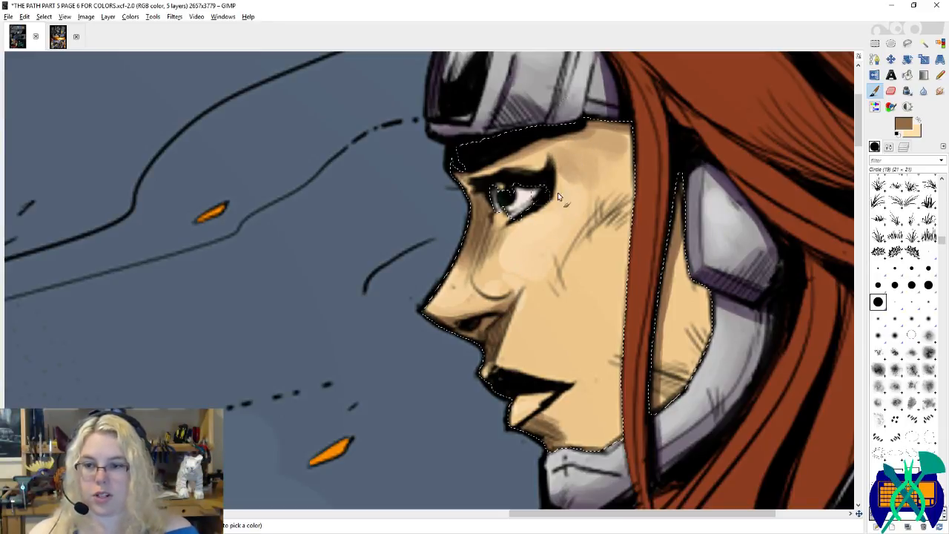
Step: Extend the light skin-tone highlight over the cheek and the area above the upper lip
ctrl+click(556, 236)
drag(556, 236, 547, 252)
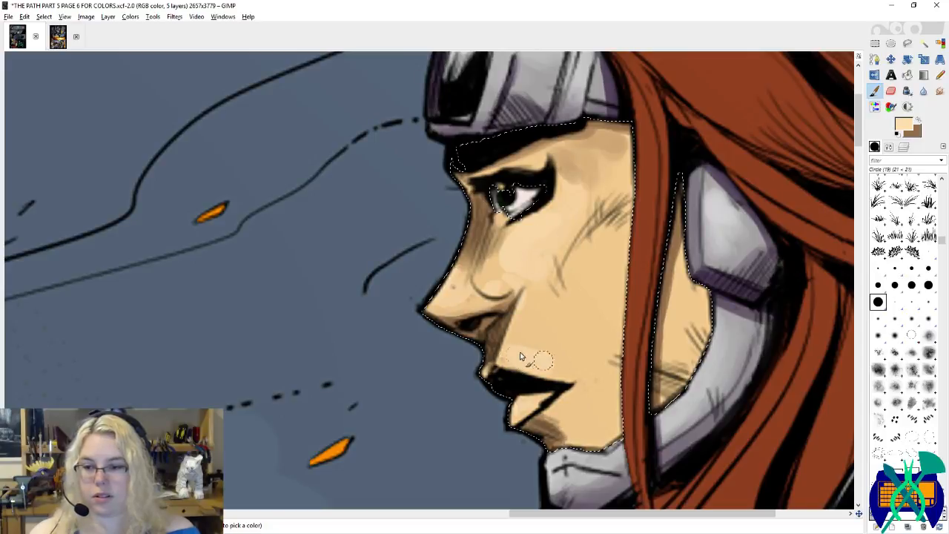
drag(557, 345, 534, 291)
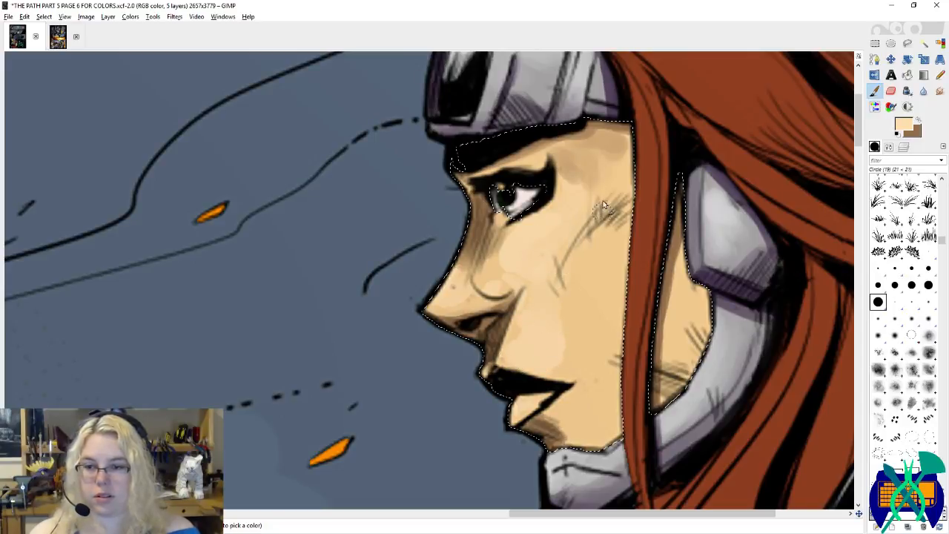
Step: Shade the back edge of the cheek along the hair lock and the neck behind it in brown
mouse_move(641, 242)
mouse_down()
mouse_move(638, 203)
mouse_move(614, 269)
mouse_move(629, 349)
mouse_move(606, 266)
mouse_move(606, 312)
mouse_up()
key(x)
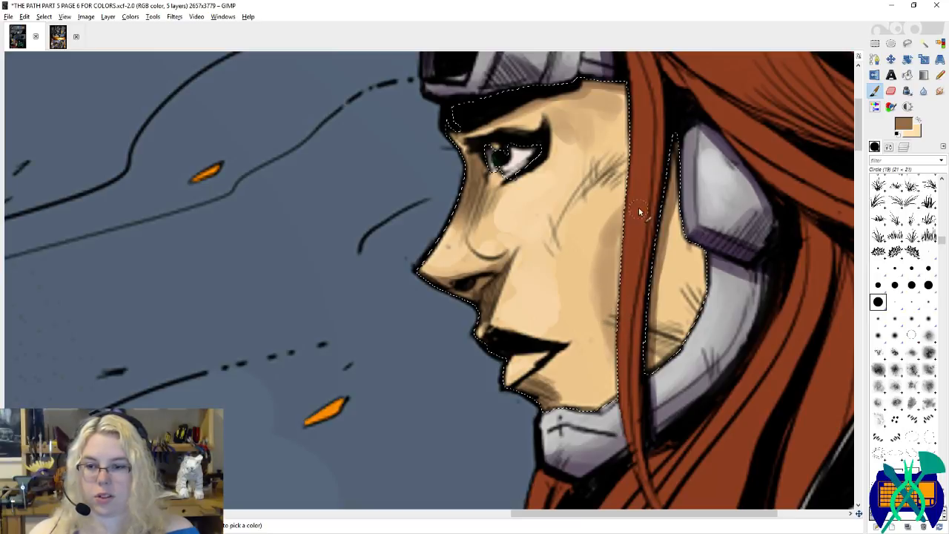
mouse_move(609, 231)
mouse_down()
mouse_move(587, 252)
mouse_move(639, 344)
mouse_up()
key(ctrl+z)
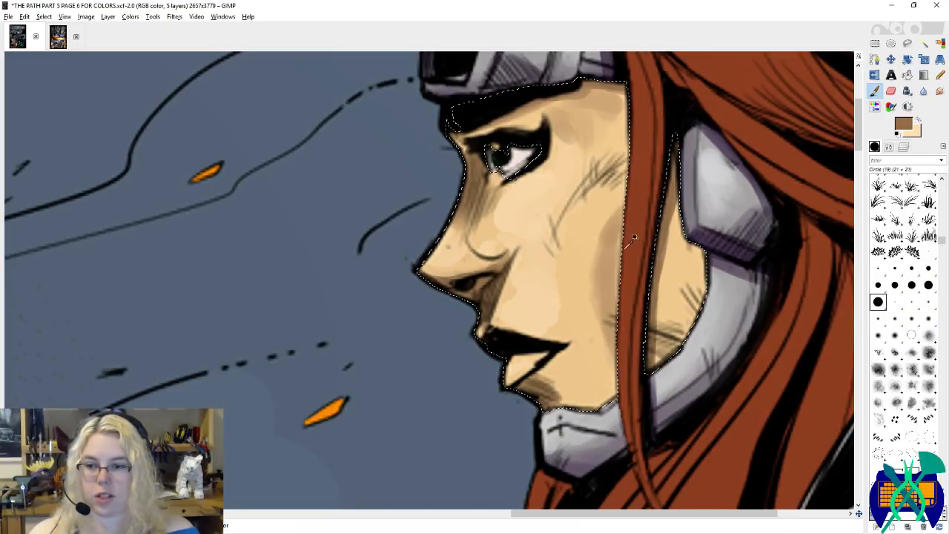
drag(621, 204, 615, 226)
mouse_move(616, 264)
mouse_down()
mouse_move(621, 236)
mouse_move(615, 277)
mouse_up()
mouse_move(673, 300)
mouse_down()
mouse_move(676, 213)
mouse_move(688, 212)
mouse_move(694, 228)
mouse_move(673, 221)
mouse_move(674, 267)
mouse_move(653, 339)
mouse_move(666, 255)
mouse_up()
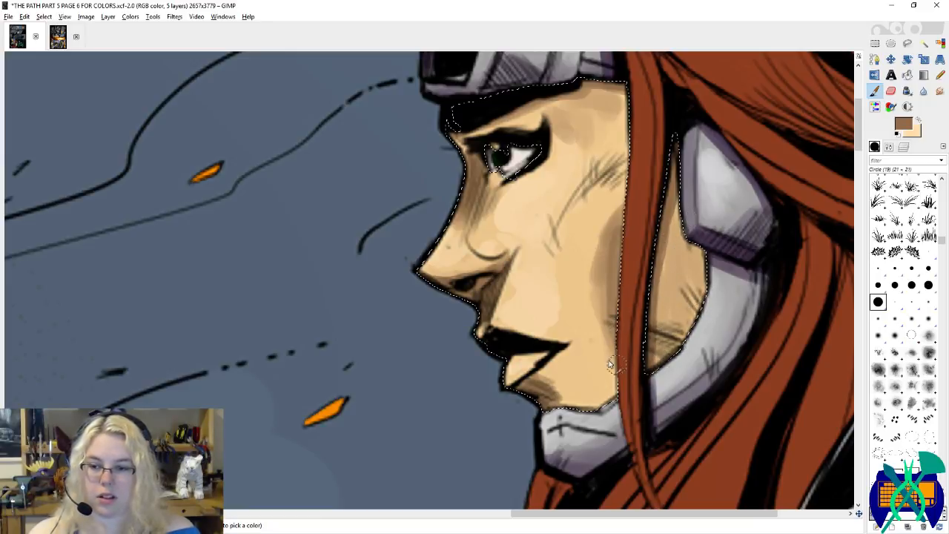
Step: Shade the jaw above the collar in brown and undo the two stray strokes on the cheek
mouse_move(609, 363)
mouse_down()
mouse_move(609, 354)
mouse_move(552, 387)
mouse_up()
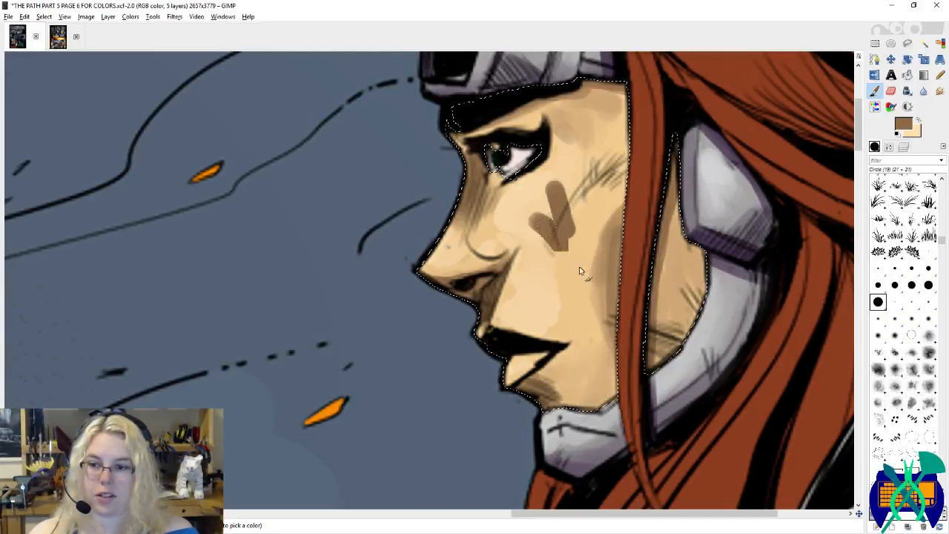
key(ctrl+z)
key(ctrl+z)
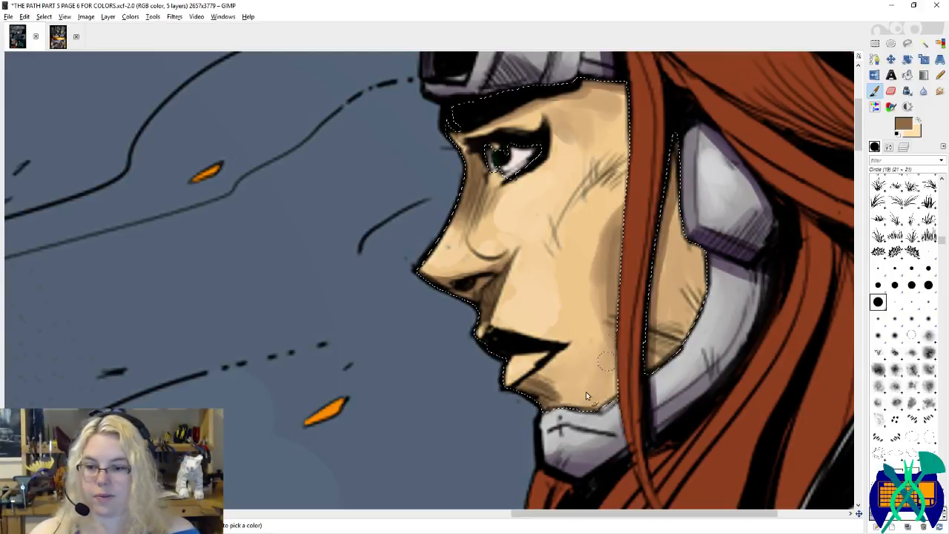
mouse_move(585, 395)
mouse_down()
mouse_move(602, 335)
mouse_move(579, 374)
mouse_move(531, 386)
mouse_move(570, 392)
mouse_move(605, 362)
mouse_up()
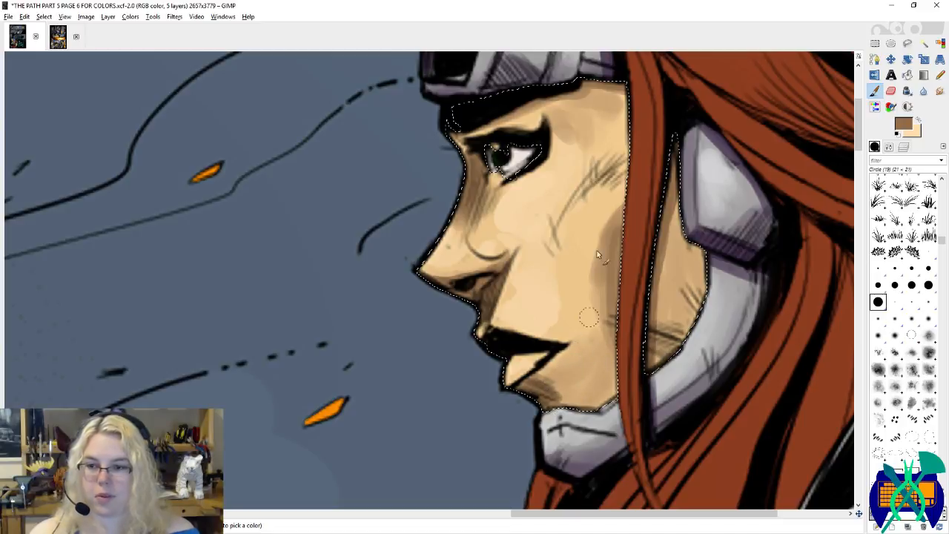
Step: Smudge the highlight below the eye and beside the nose with the Circle Fuzzy (19) brush to blend it
ctrl+click(605, 194)
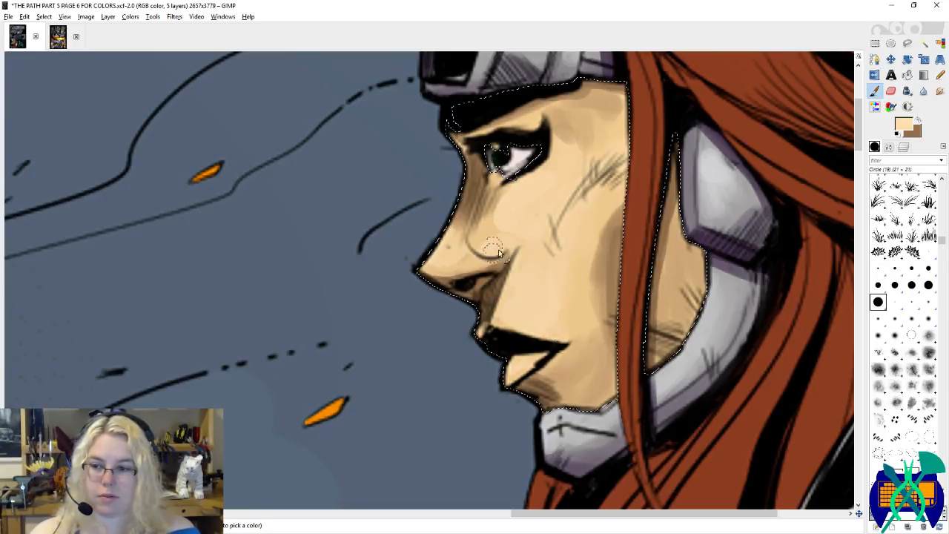
key(s)
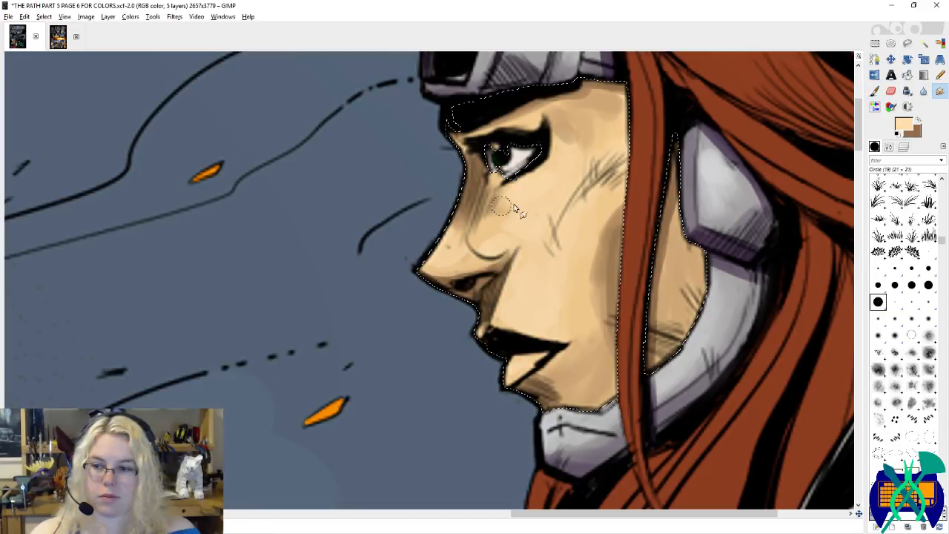
click(894, 335)
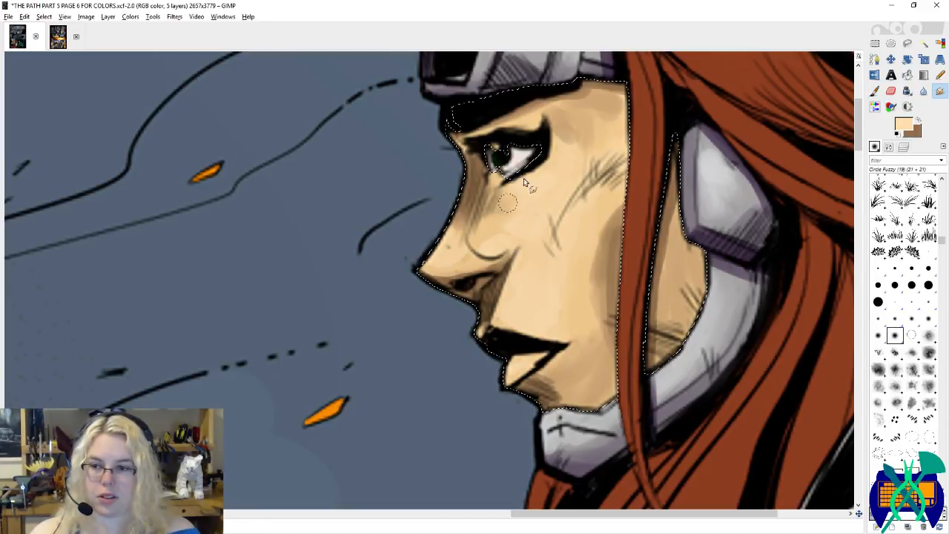
mouse_move(523, 179)
mouse_down()
mouse_move(503, 218)
mouse_move(519, 210)
mouse_move(532, 171)
mouse_move(514, 211)
mouse_move(487, 229)
mouse_up()
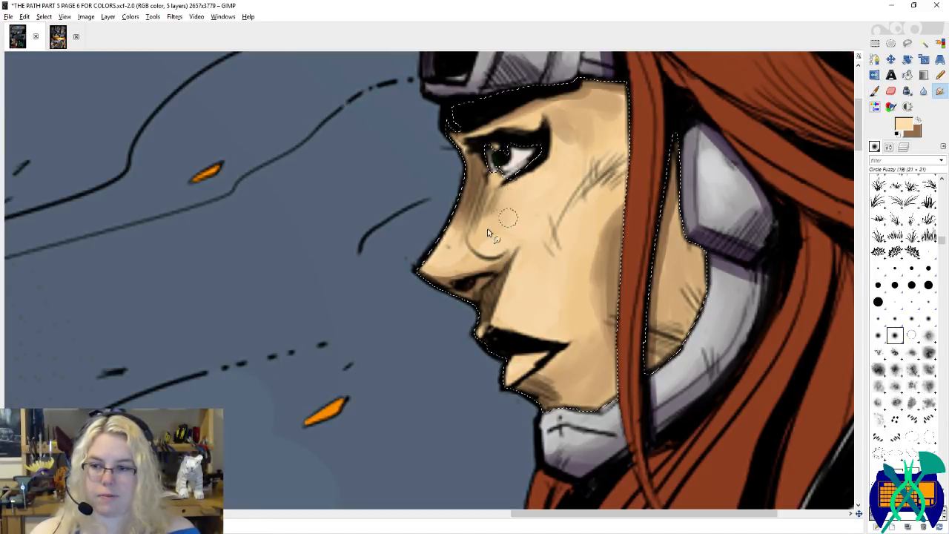
Step: Smudge the forehead shading to blend it into the skin and save the image
scroll(589, 201, up, 1)
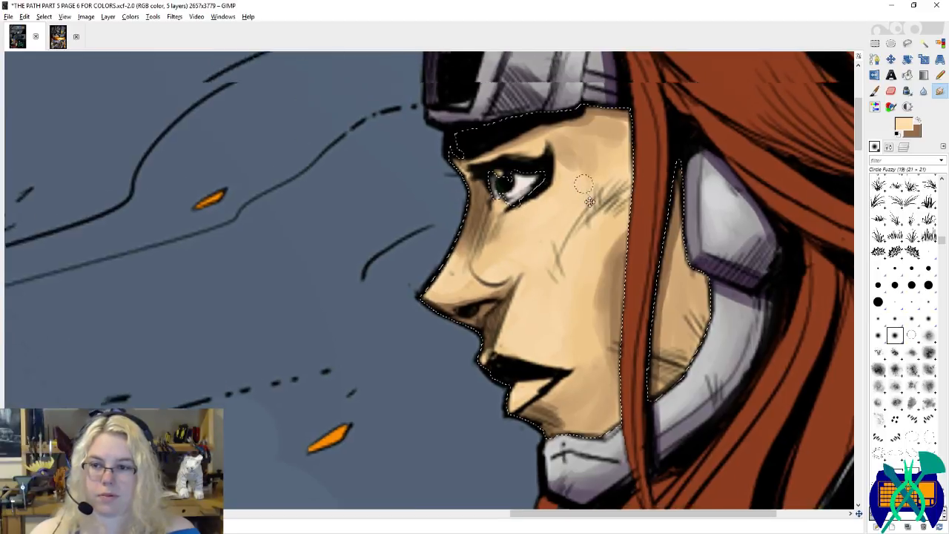
scroll(589, 200, up, 2)
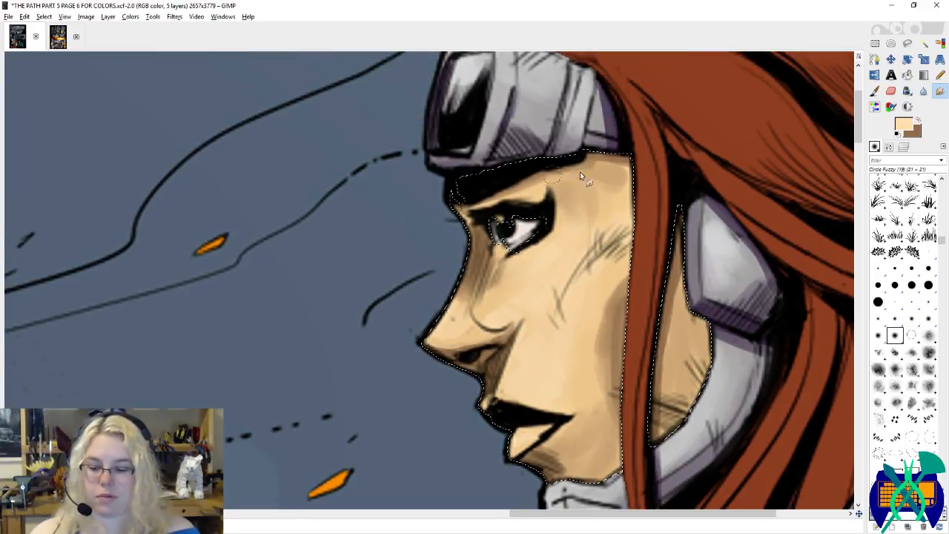
key(ctrl+s)
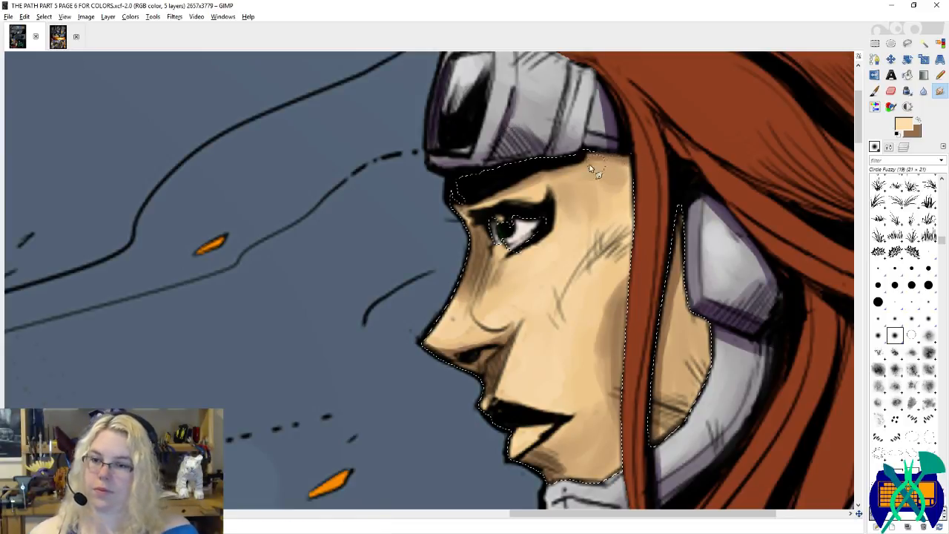
drag(618, 171, 614, 183)
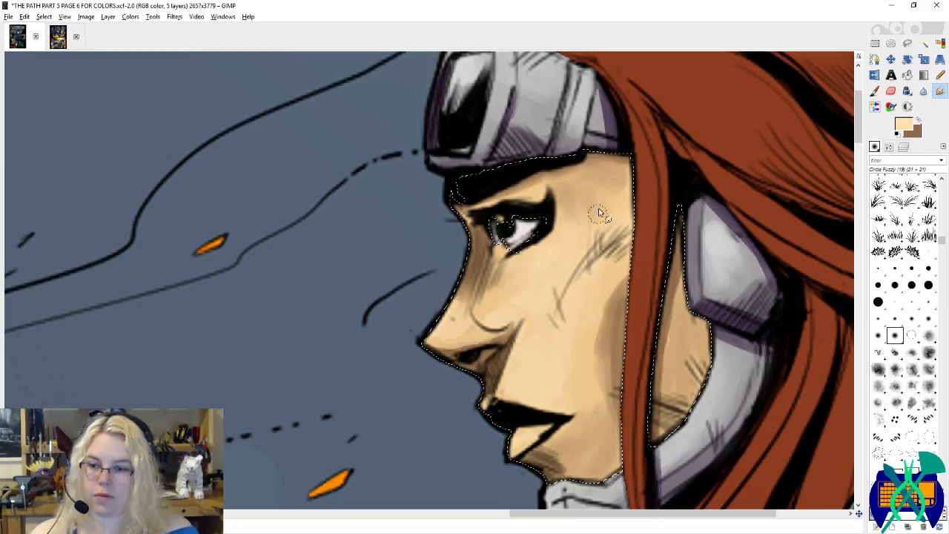
Step: Shade the back of the cheek down to the jaw in brown with the Circle Fuzzy (19) paintbrush at size 72.93
scroll(601, 214, down, 2)
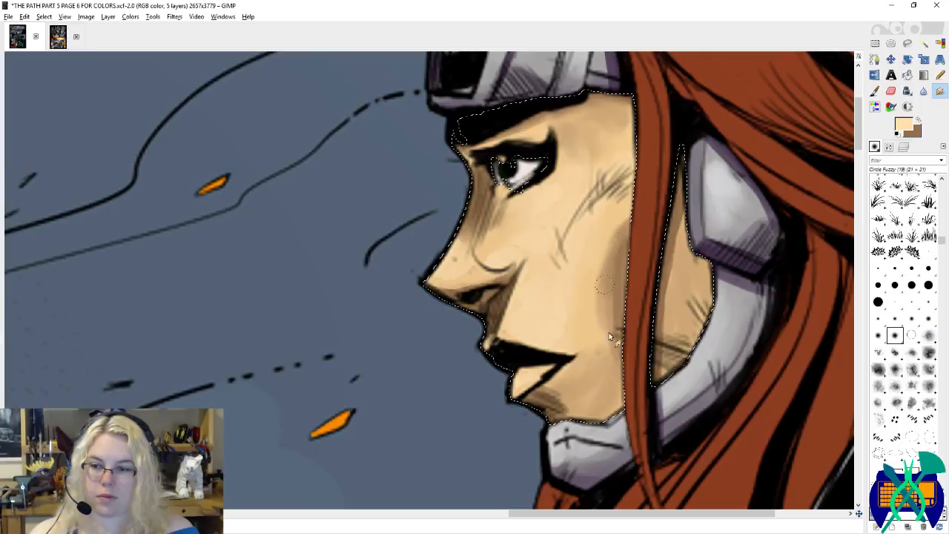
click(923, 91)
click(878, 269)
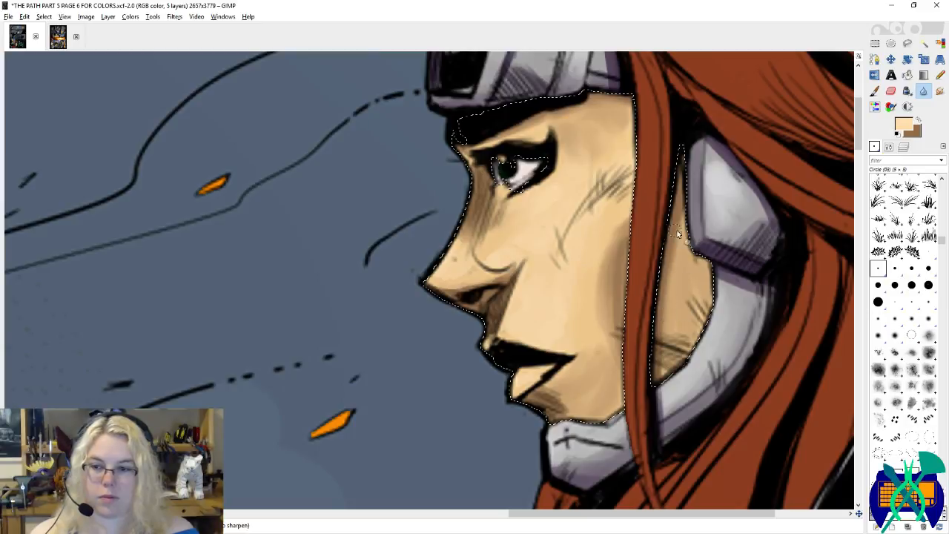
click(895, 335)
click(888, 147)
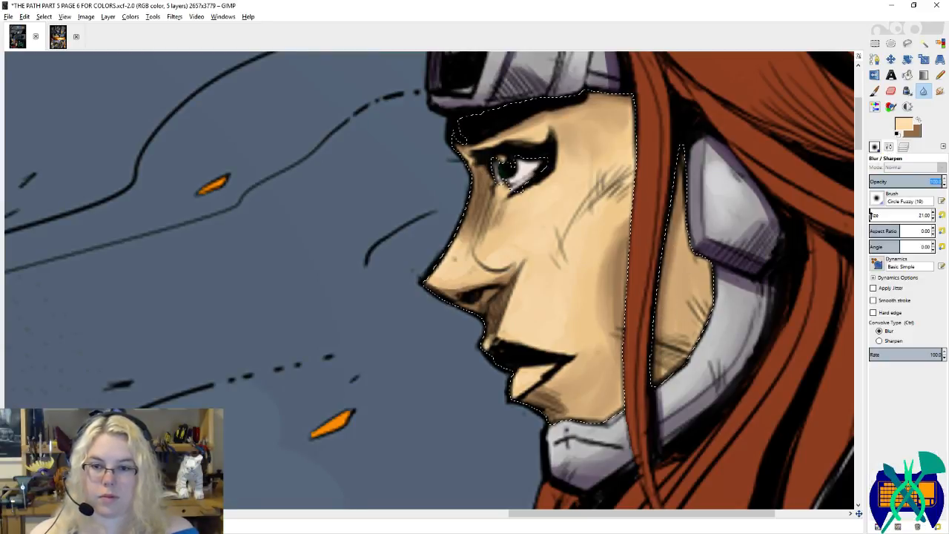
click(872, 215)
key(p)
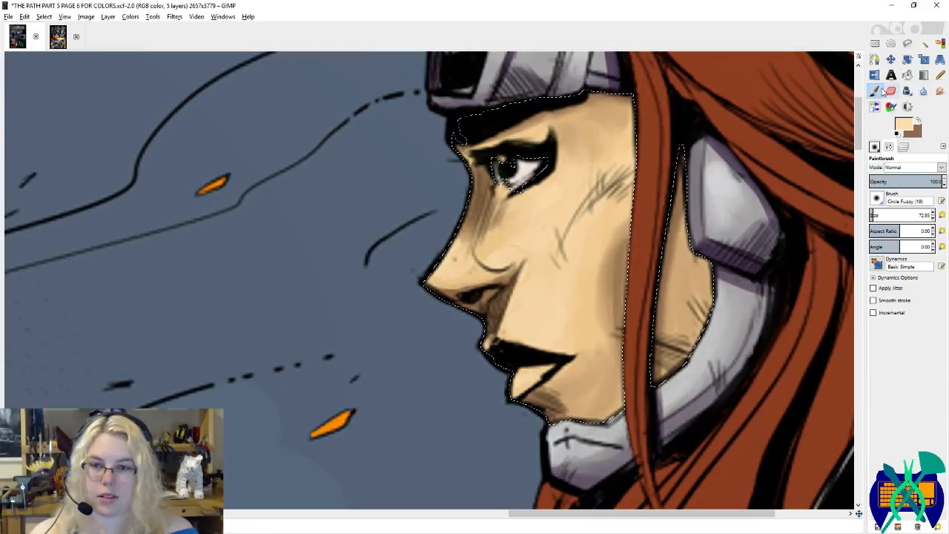
ctrl+click(640, 239)
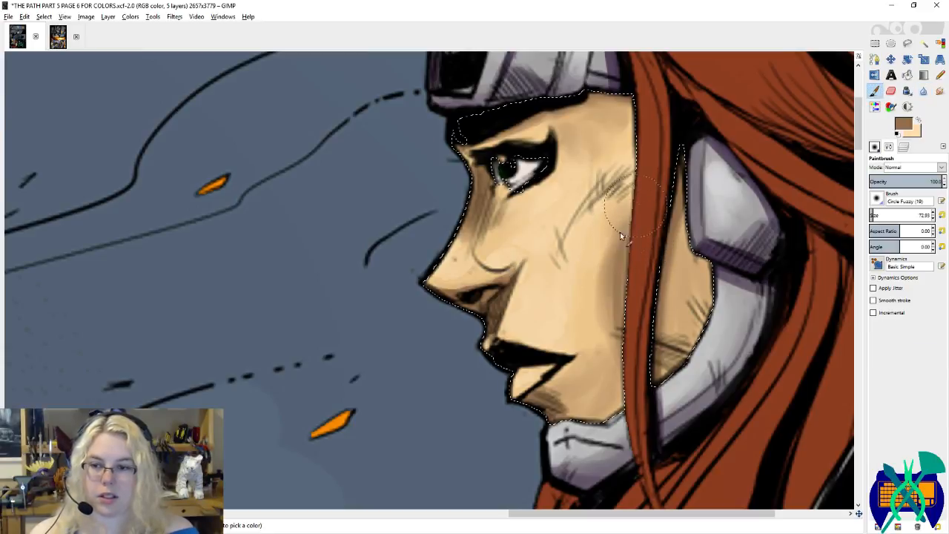
mouse_move(614, 279)
mouse_down()
mouse_move(600, 322)
mouse_move(653, 198)
mouse_move(607, 396)
mouse_move(589, 424)
mouse_up()
Step: Smudge the cheek shading up to the forehead to blend it, deselect the skin areas and save the image
key(s)
mouse_move(567, 286)
mouse_down()
mouse_move(585, 331)
mouse_move(603, 202)
mouse_move(602, 252)
mouse_move(589, 219)
mouse_move(630, 175)
mouse_move(601, 223)
mouse_move(612, 125)
mouse_up()
key(ctrl+shift+a)
scroll(402, 202, down, 5)
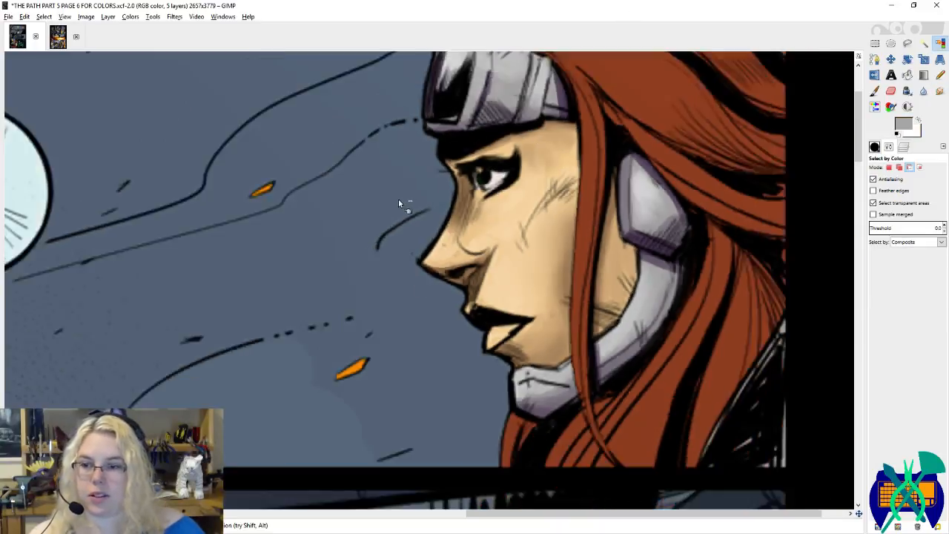
key(ctrl+s)
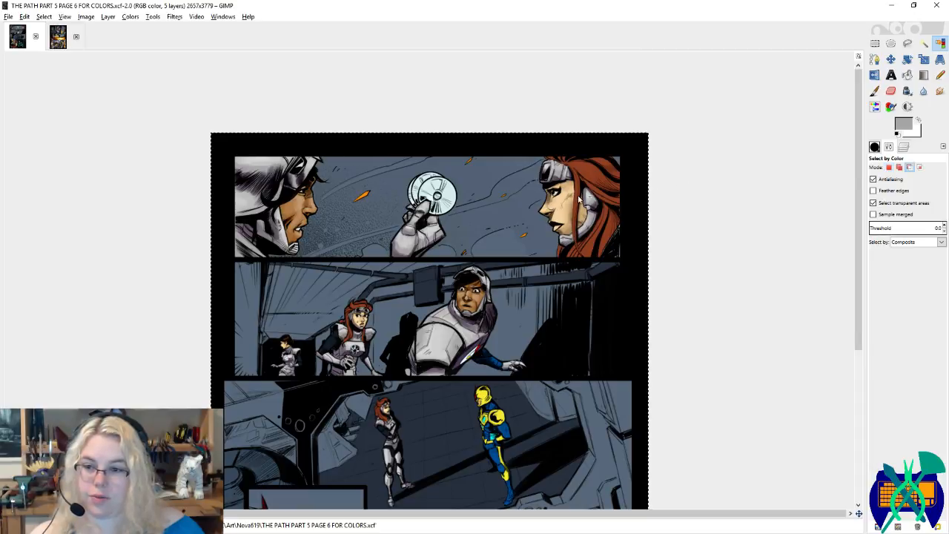
Step: Restore the skin selection and try broad brown paintbrush strokes below the eye, undoing each of them
scroll(579, 197, up, 2)
key(ctrl+z)
scroll(713, 198, up, 2)
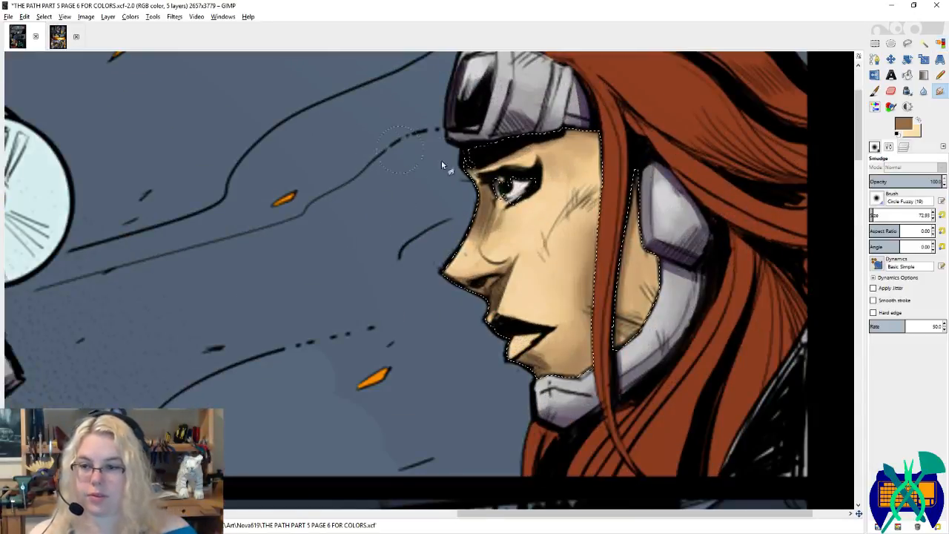
click(874, 91)
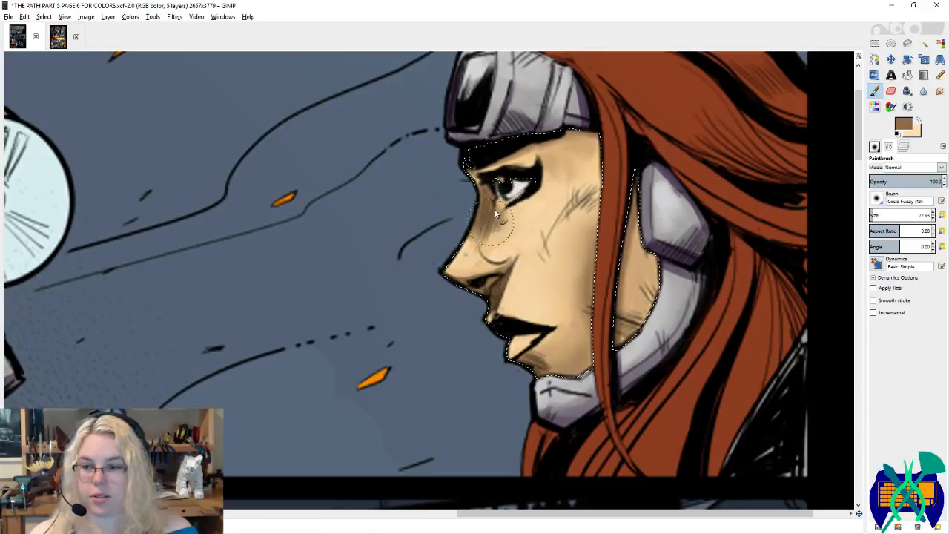
key(ctrl+z)
mouse_move(504, 203)
mouse_down()
mouse_move(511, 212)
mouse_move(487, 218)
mouse_move(495, 224)
mouse_move(557, 192)
mouse_up()
key(ctrl+z)
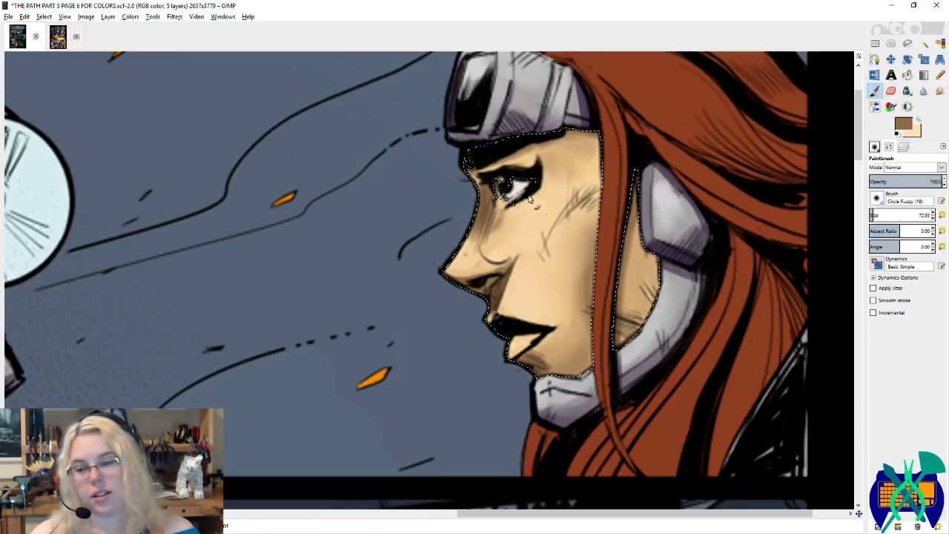
Step: Refine the brown shading beside the nose and at the nostril, reducing the brush size to 21, and save the image
mouse_move(498, 226)
mouse_down()
mouse_move(511, 230)
mouse_move(478, 189)
mouse_move(519, 152)
mouse_move(586, 152)
mouse_move(578, 137)
mouse_move(545, 152)
mouse_move(504, 152)
mouse_move(565, 135)
mouse_move(585, 141)
mouse_up()
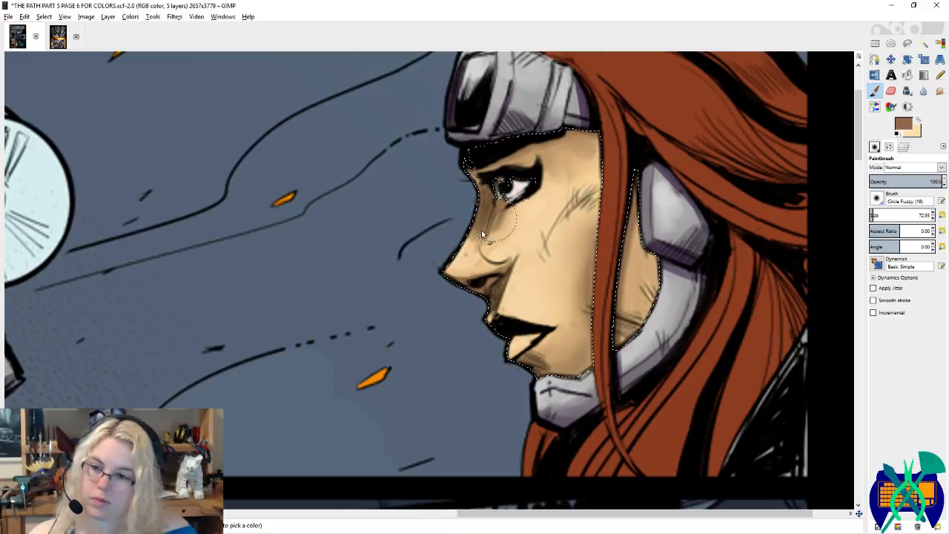
ctrl+click(507, 224)
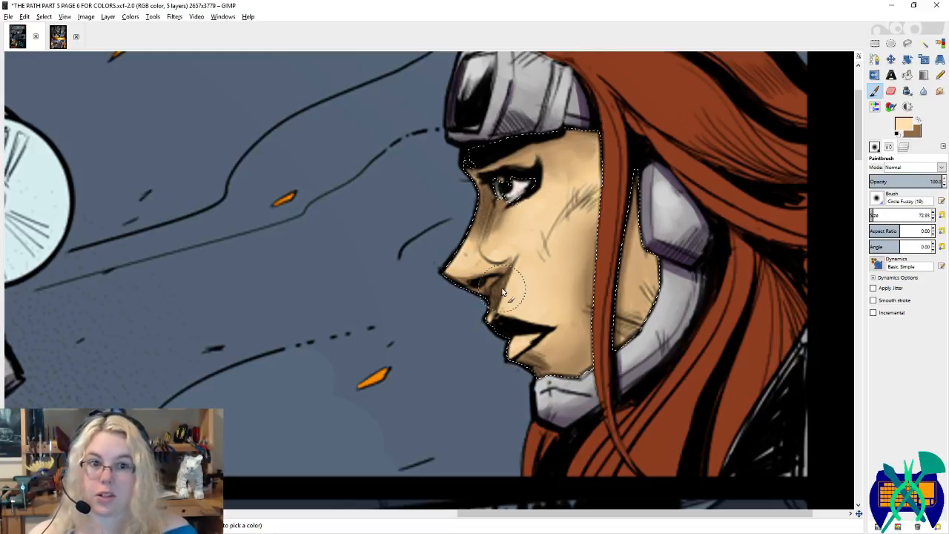
click(940, 215)
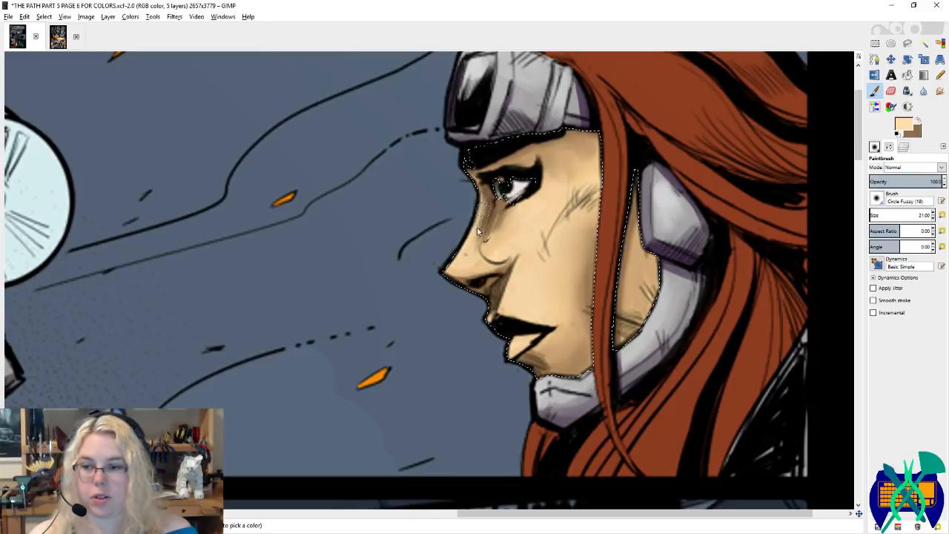
ctrl+click(481, 189)
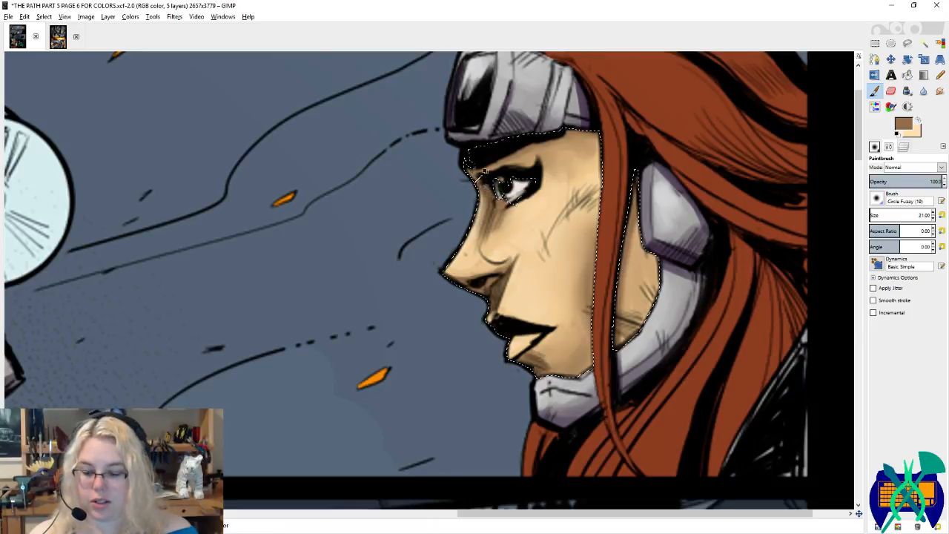
key(ctrl+s)
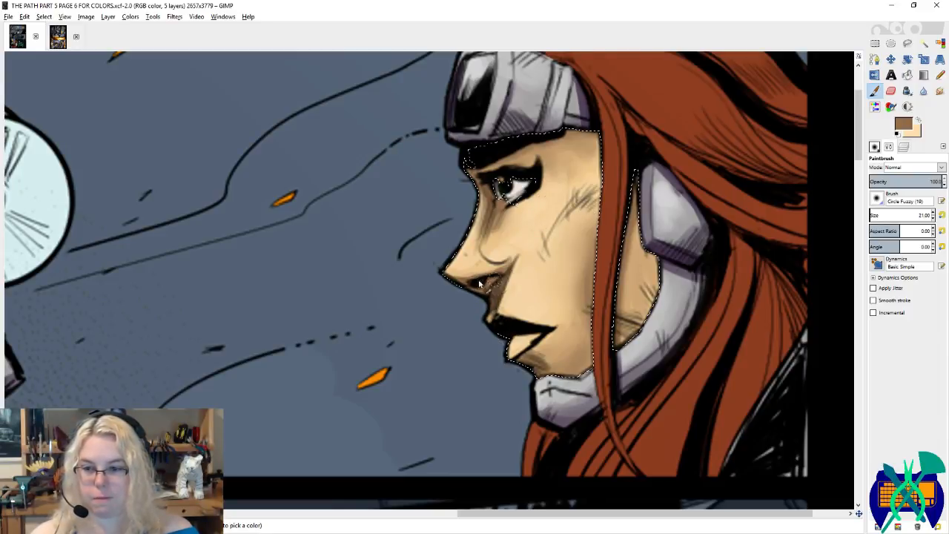
drag(479, 283, 498, 286)
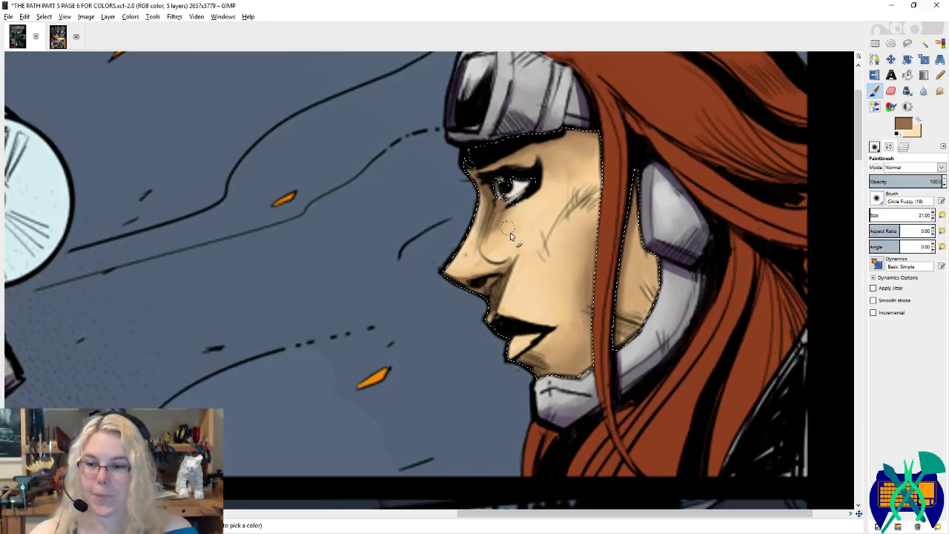
Step: Deselect the skin areas, check the shaded face against the rest of the page and save the image
scroll(665, 160, down, 4)
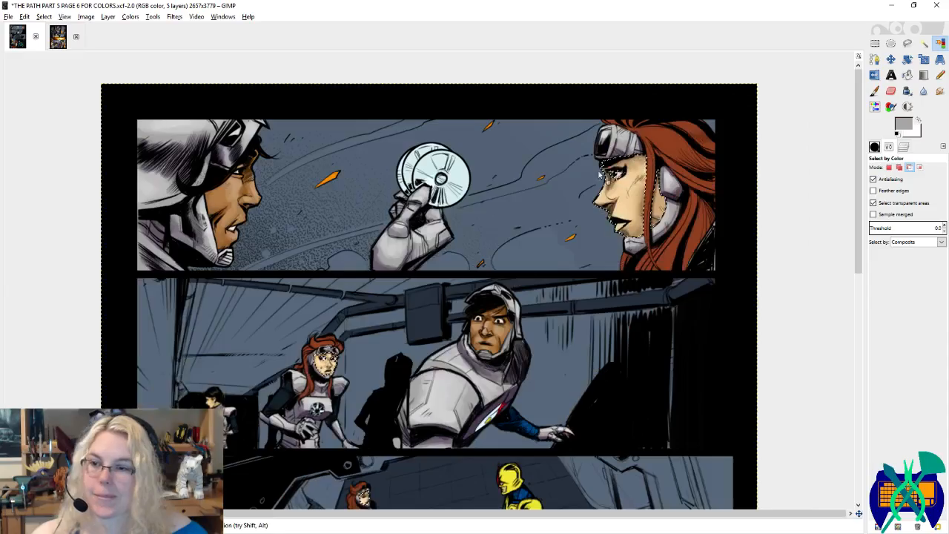
scroll(665, 160, down, 1)
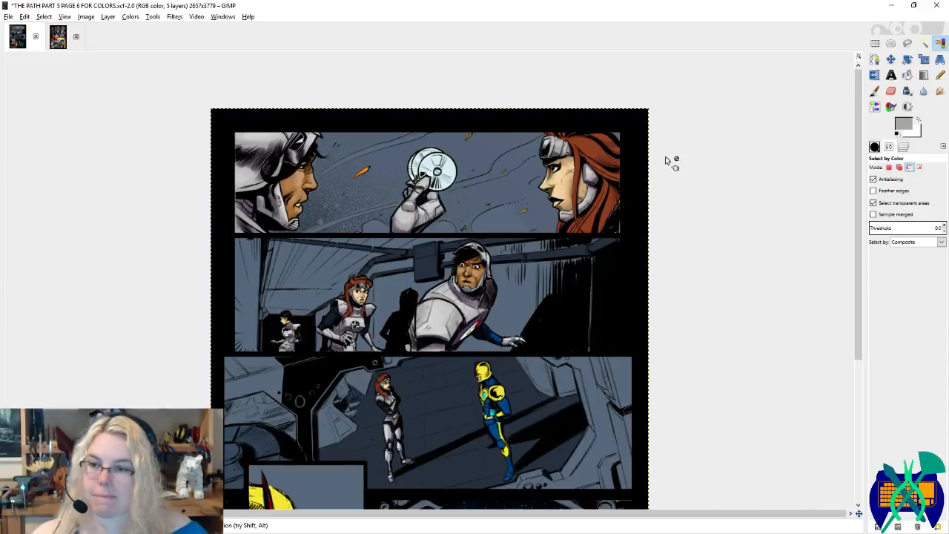
key(plus)
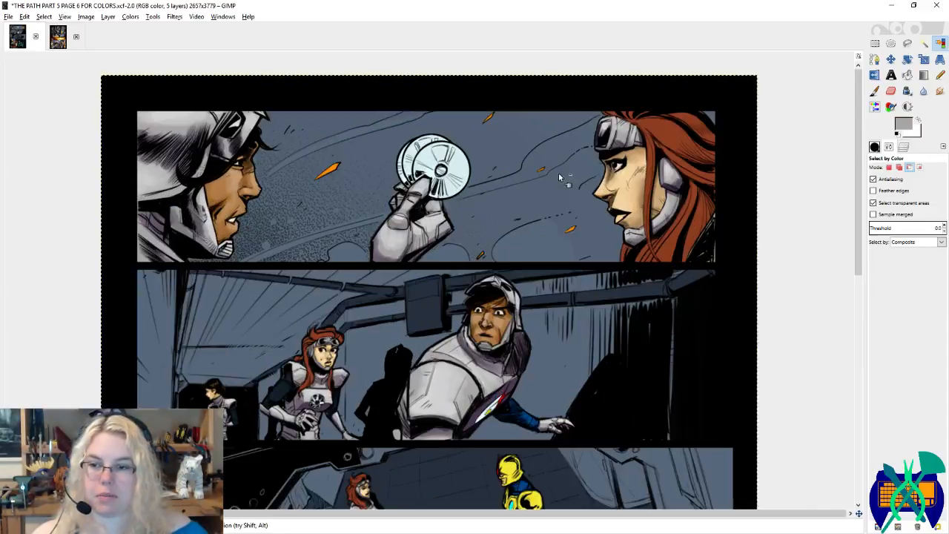
scroll(621, 172, up, 3)
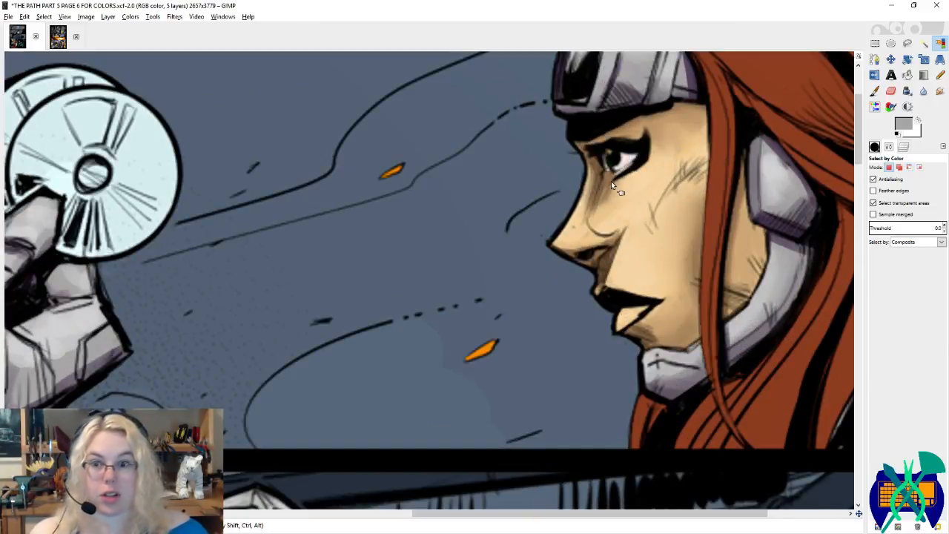
scroll(525, 272, down, 3)
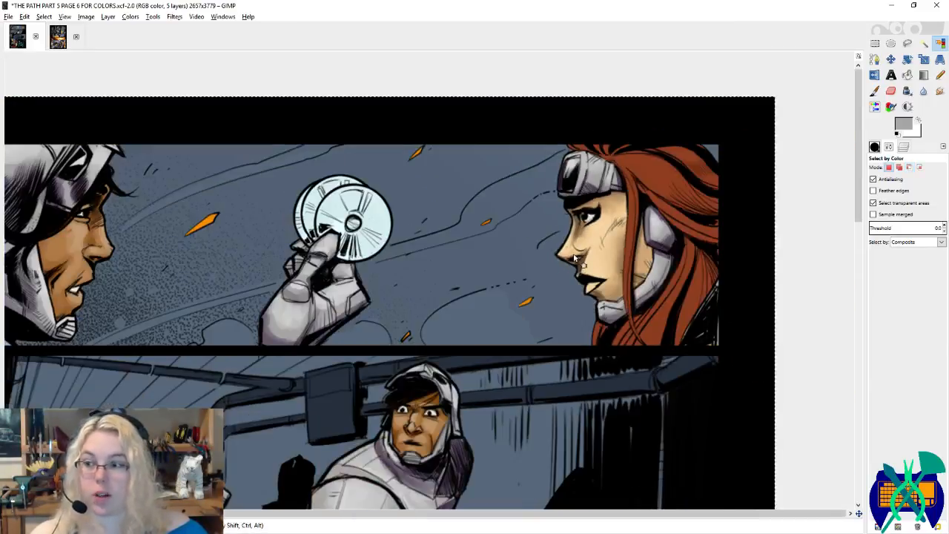
key(ctrl+s)
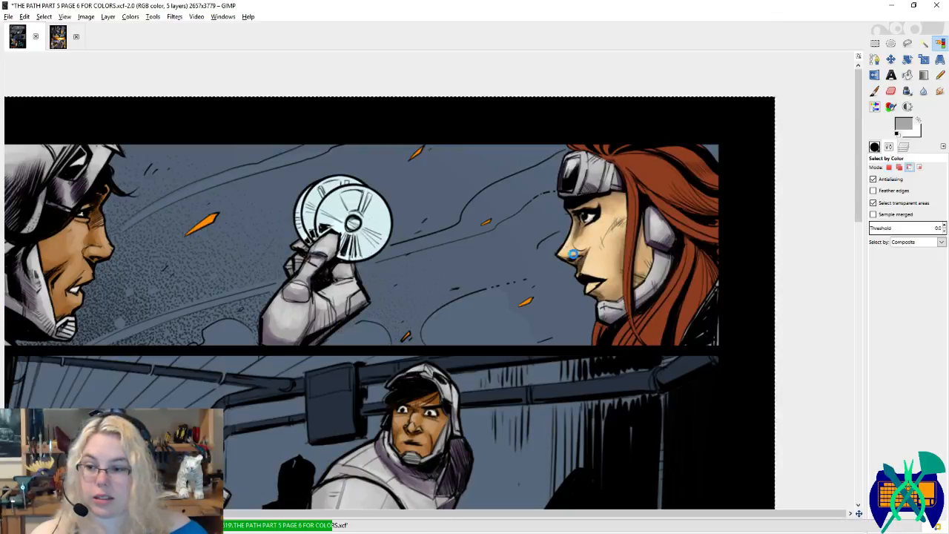
Step: Restore the skin selection and paint shadows and highlights around the eyes and nose of the red-haired woman in the inset panel
scroll(582, 244, down, 1)
key(ctrl+z)
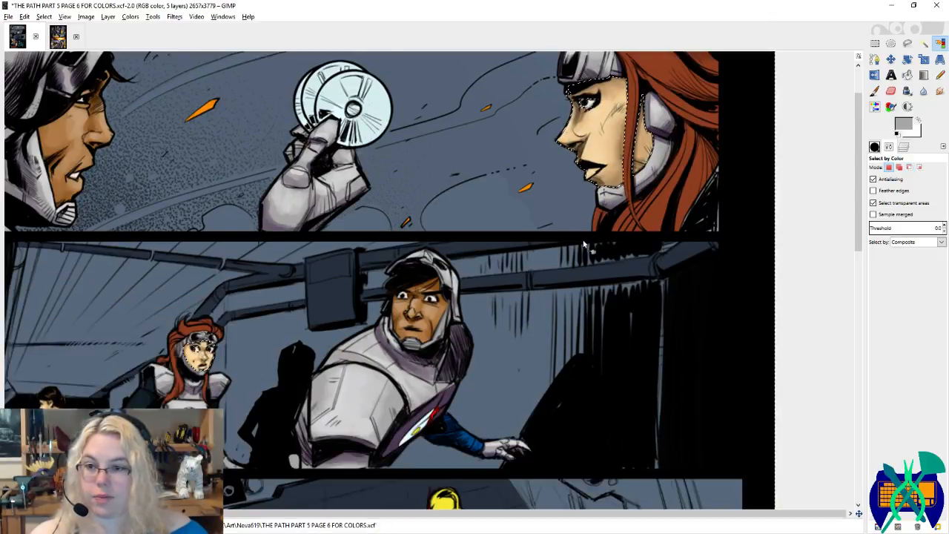
scroll(582, 245, left, 1)
scroll(236, 250, down, 2)
scroll(237, 247, down, 5)
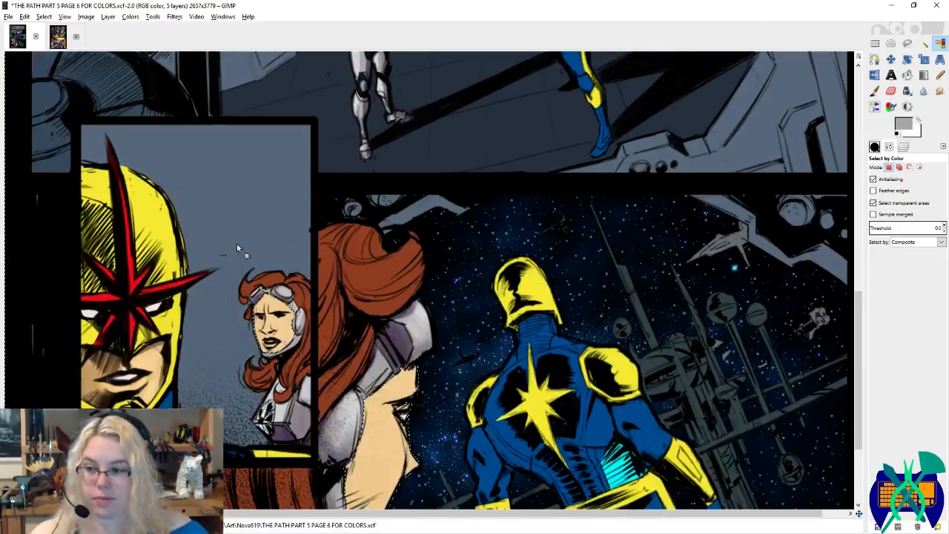
scroll(219, 367, up, 3)
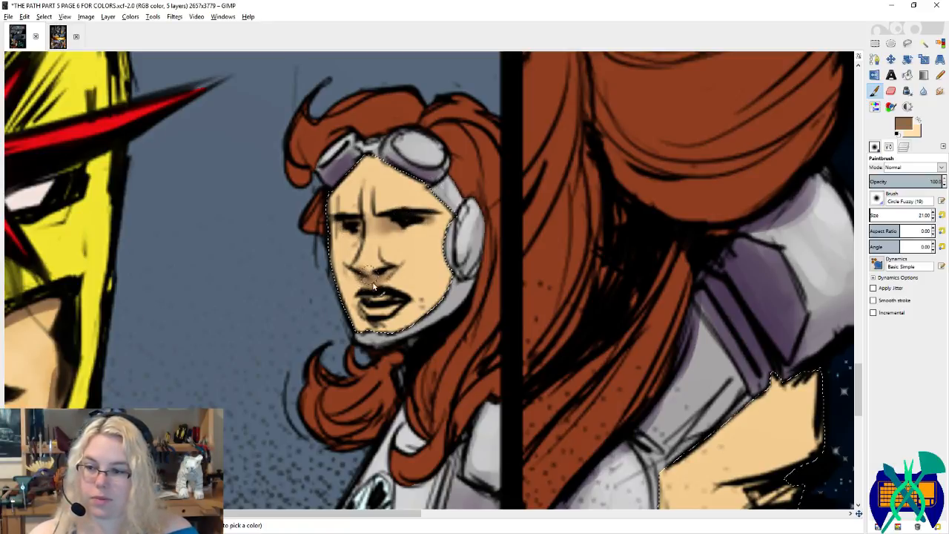
key(x)
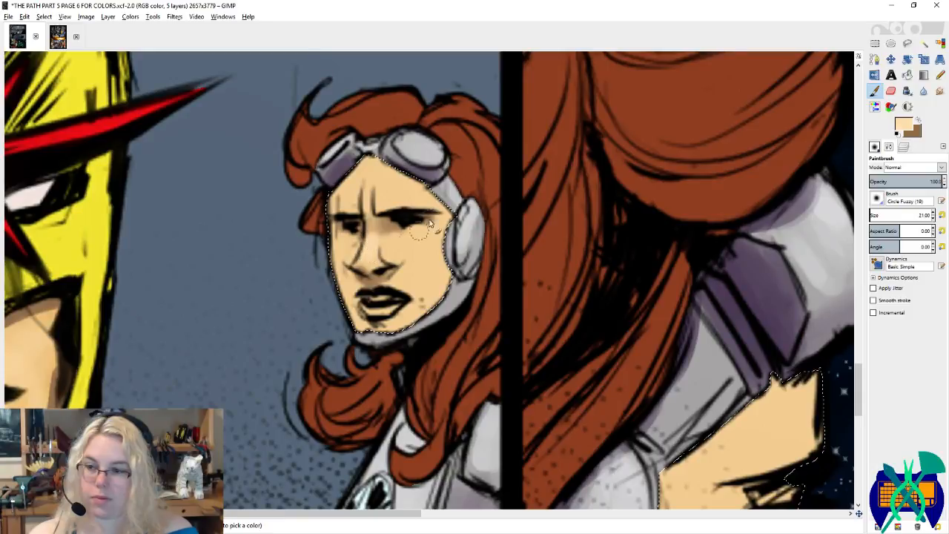
key(x)
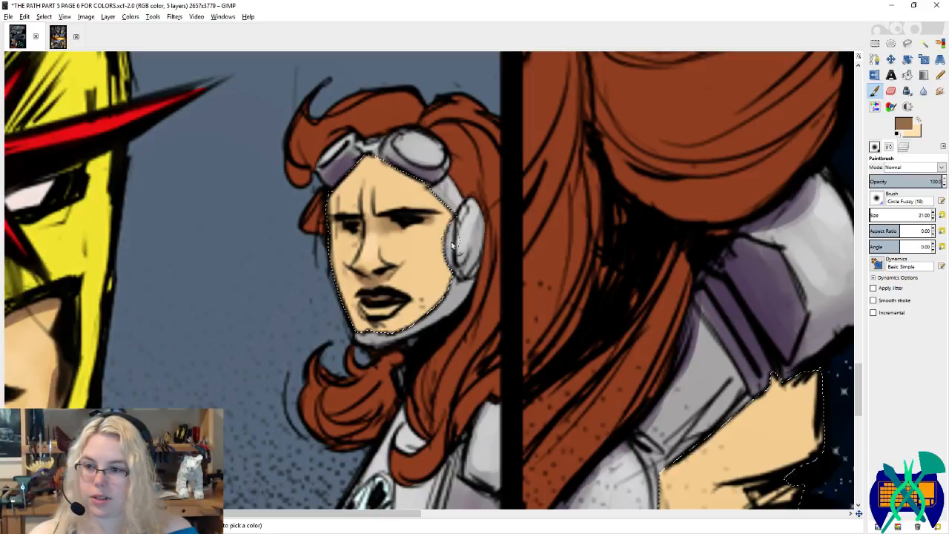
Step: Shade the cheek edge beside the earpiece in brown at brush size 44 and highlight the cheek and forehead in light skin tone
click(933, 213)
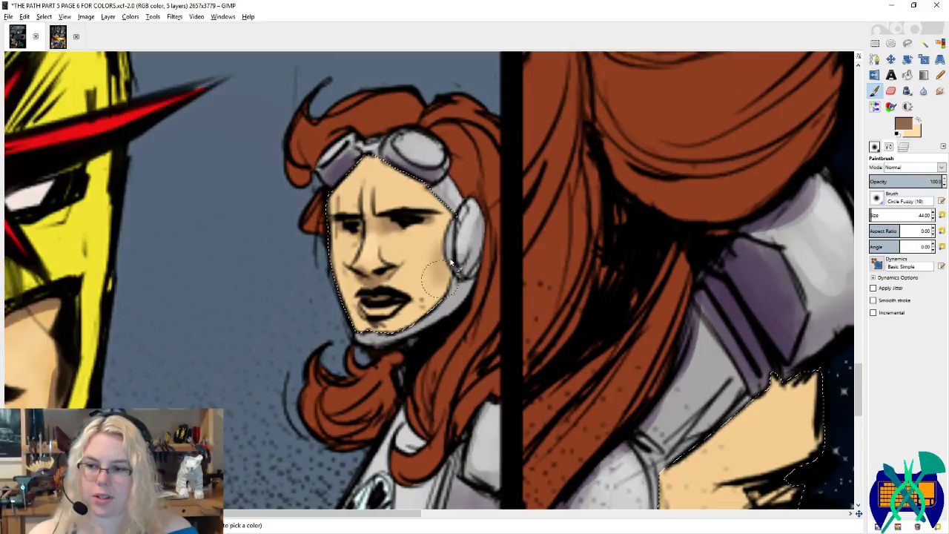
drag(441, 308, 445, 288)
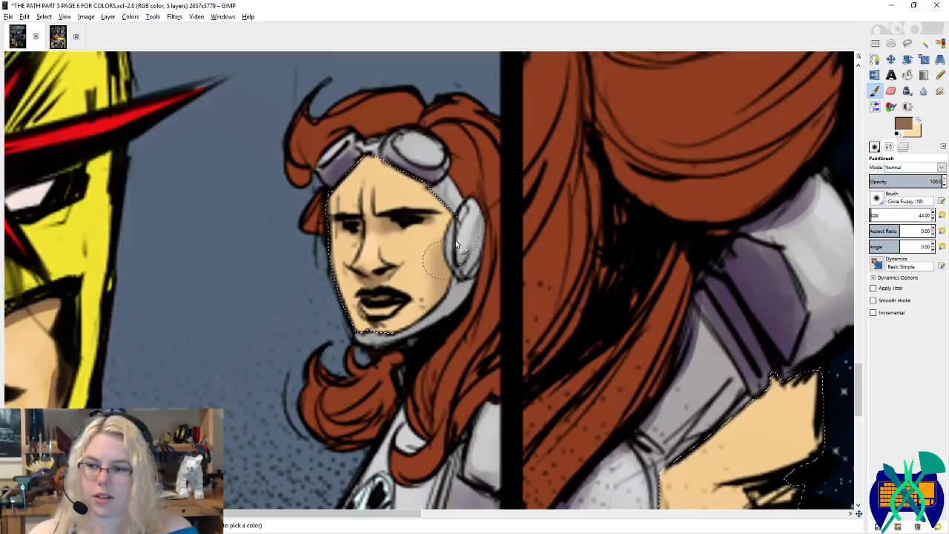
key(x)
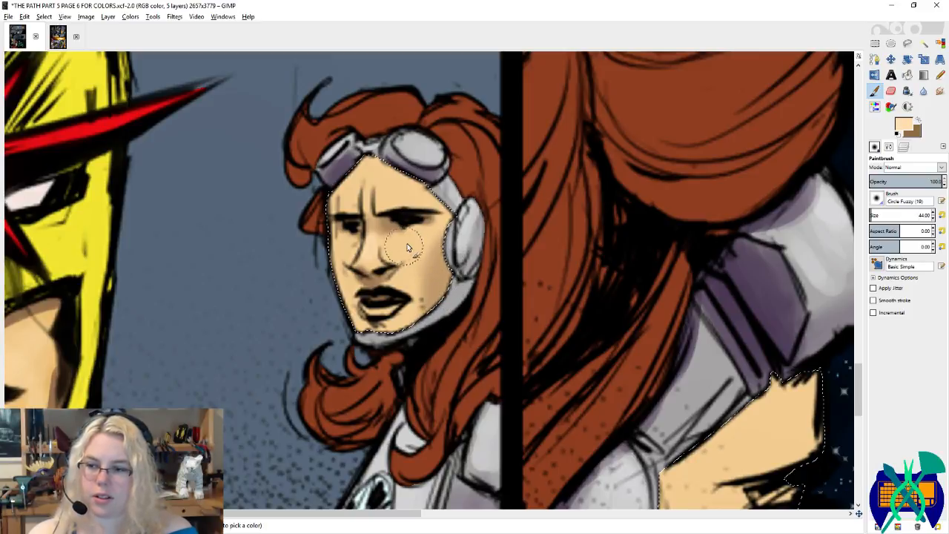
mouse_move(415, 248)
mouse_down()
mouse_move(406, 275)
mouse_move(415, 260)
mouse_move(383, 177)
mouse_move(381, 188)
mouse_move(403, 195)
mouse_move(372, 176)
mouse_move(359, 195)
mouse_move(363, 185)
mouse_move(384, 255)
mouse_move(420, 236)
mouse_move(395, 221)
mouse_move(395, 204)
mouse_move(393, 258)
mouse_move(396, 198)
mouse_up()
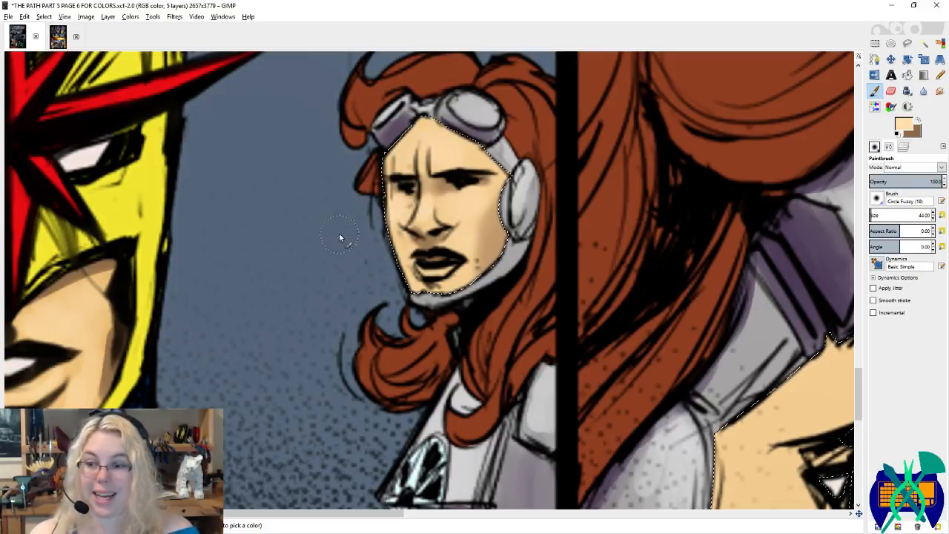
Step: Shade the chin below the lower lip in brown with the brush at size 21
click(941, 215)
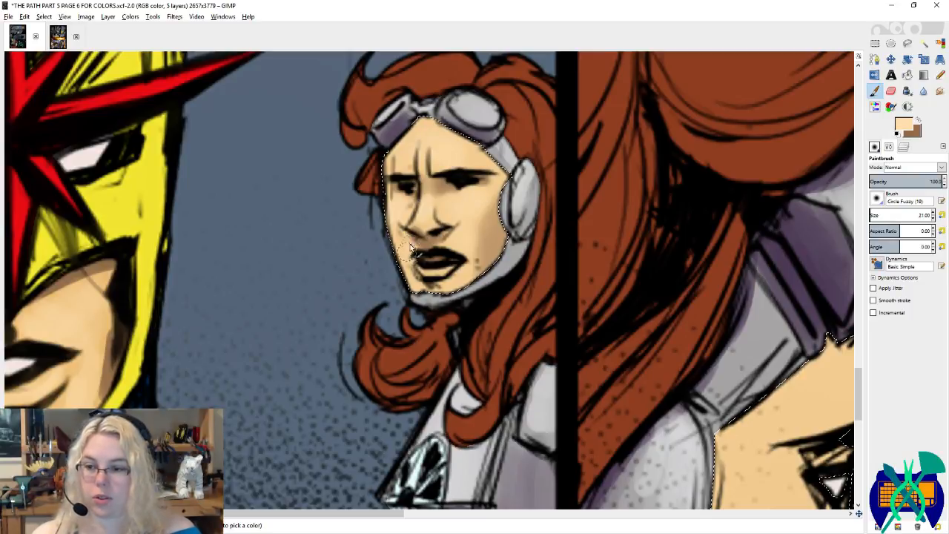
ctrl+click(431, 275)
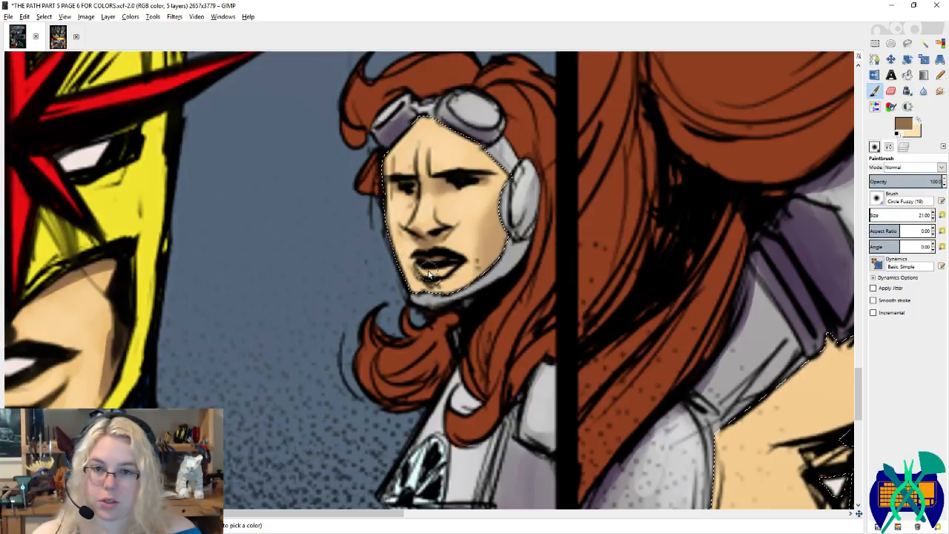
mouse_move(430, 276)
mouse_down()
mouse_move(453, 266)
mouse_move(425, 271)
mouse_move(500, 255)
mouse_move(448, 289)
mouse_move(460, 274)
mouse_move(451, 286)
mouse_move(459, 290)
mouse_move(492, 268)
mouse_move(410, 279)
mouse_move(428, 293)
mouse_up()
key(x)
key(x)
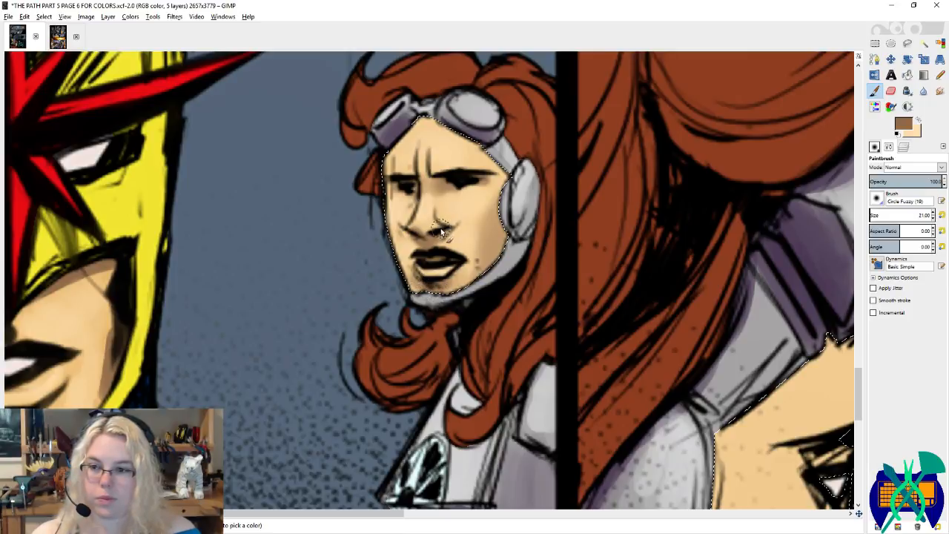
Step: Smudge the skin shading on the inset panel's face, return to the Paintbrush with the brown skin tone and save the image
key(s)
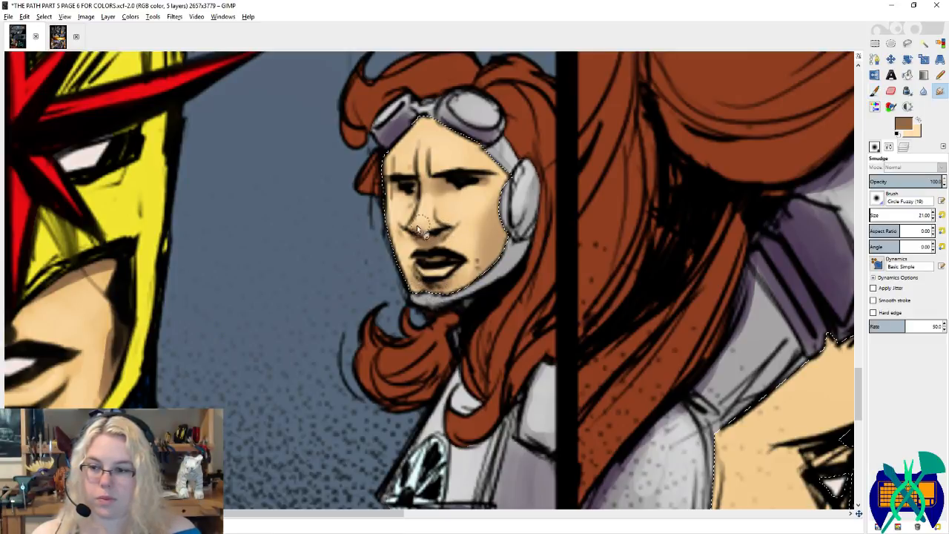
drag(482, 209, 483, 244)
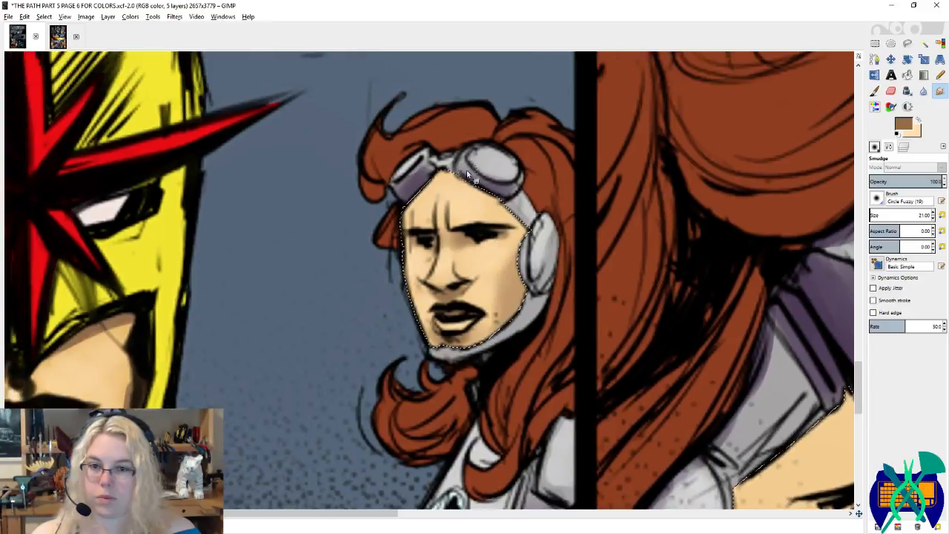
key(x)
click(875, 91)
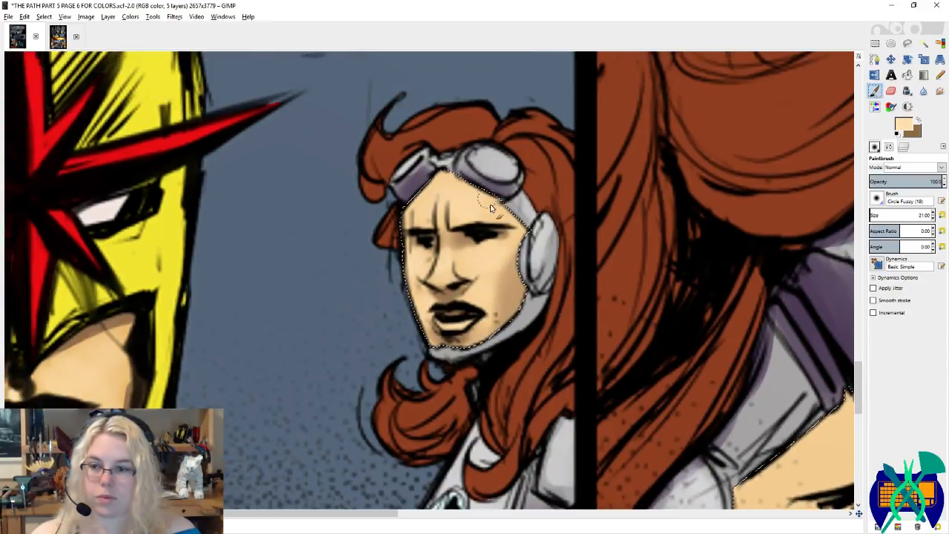
ctrl+click(448, 235)
key(ctrl+s)
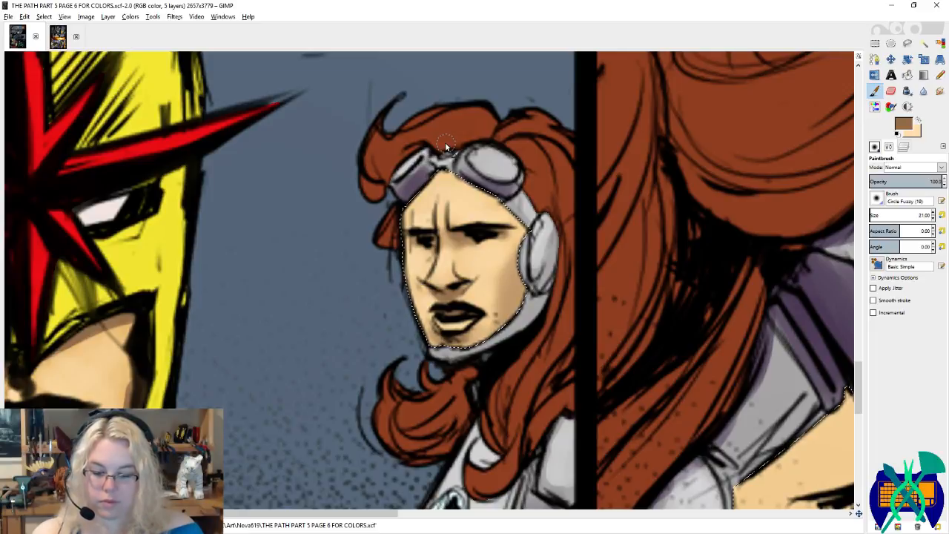
Step: Shade the upper forehead in brown along the edge of the goggles and headgear on the inset panel's face
key(ctrl)
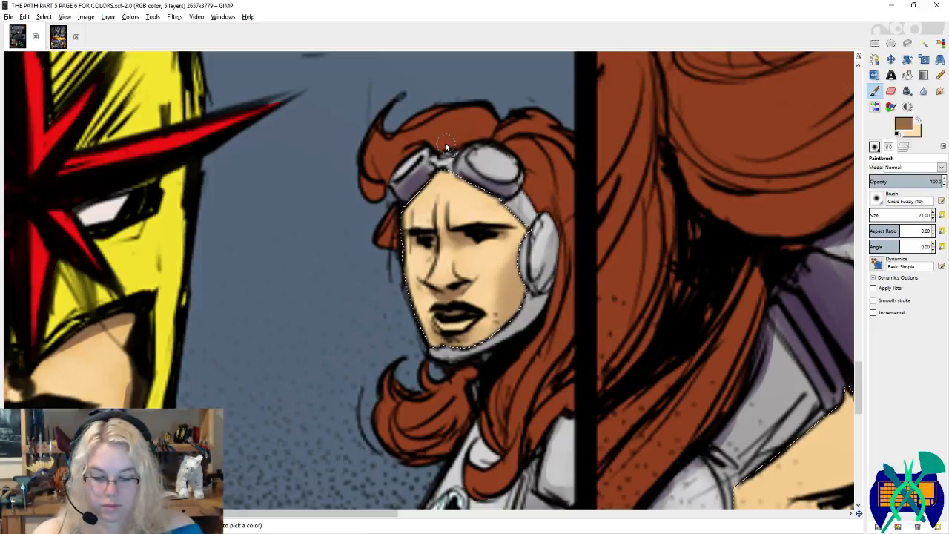
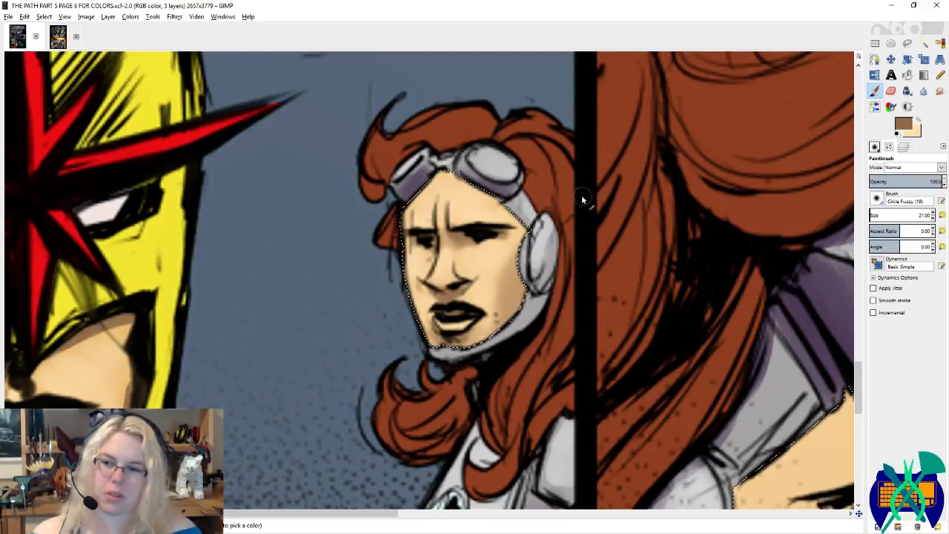
click(486, 189)
mouse_move(486, 189)
mouse_down()
mouse_move(461, 178)
mouse_move(511, 212)
mouse_up()
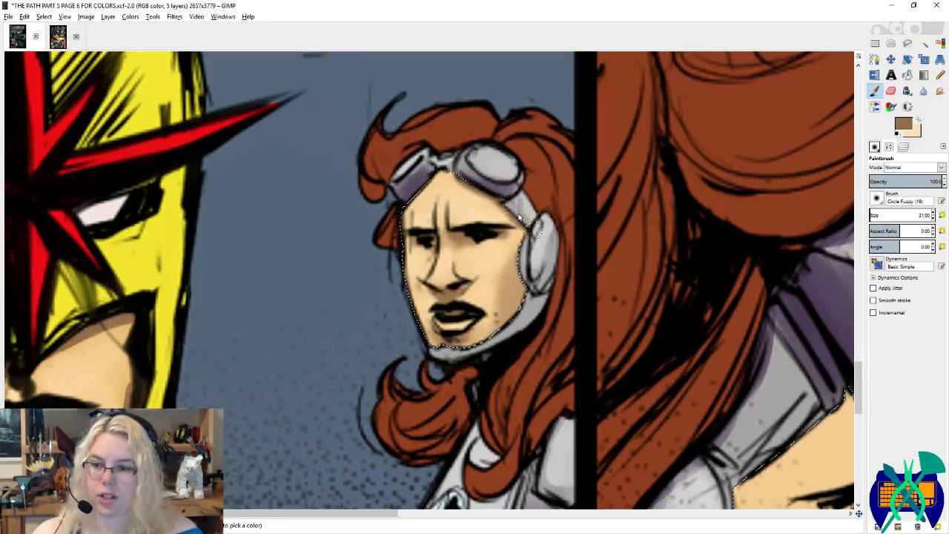
mouse_move(431, 175)
mouse_down()
mouse_move(408, 202)
mouse_move(436, 164)
mouse_up()
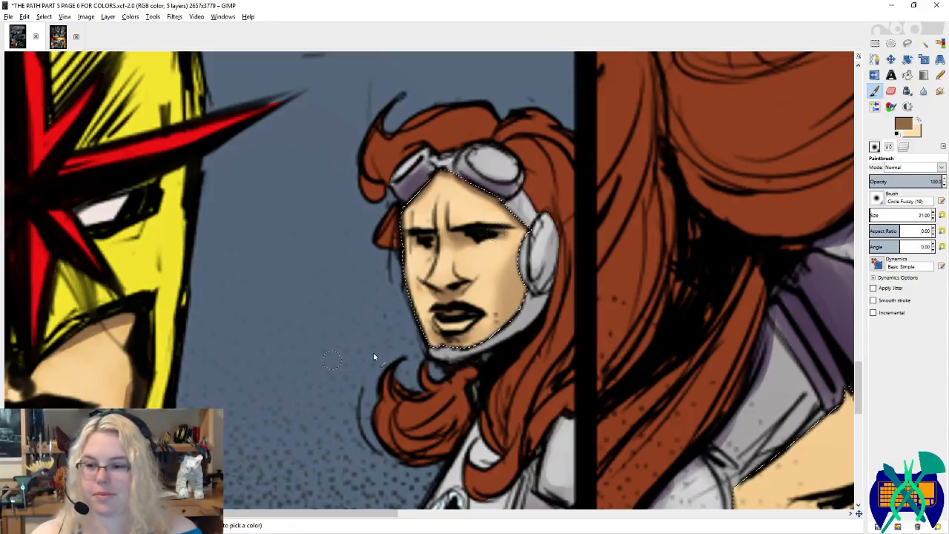
Step: Deselect the skin areas, check the shaded inset face against the whole page and save the image
scroll(495, 207, down, 5)
scroll(495, 177, down, 8)
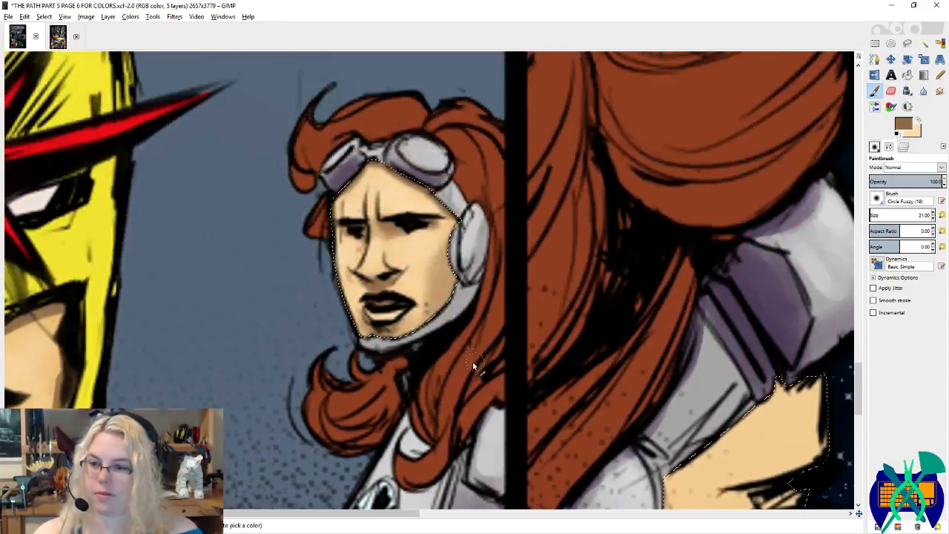
key(shift+o)
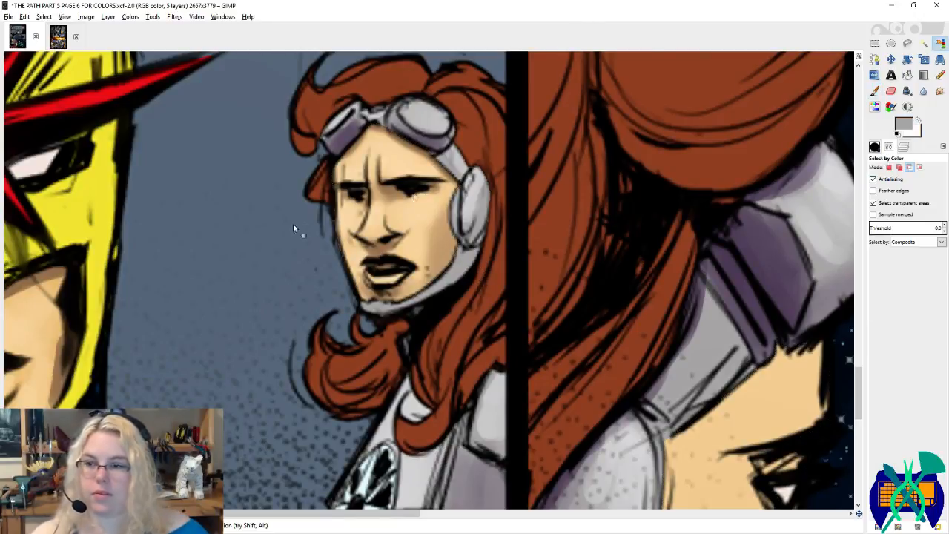
scroll(282, 223, down, 3)
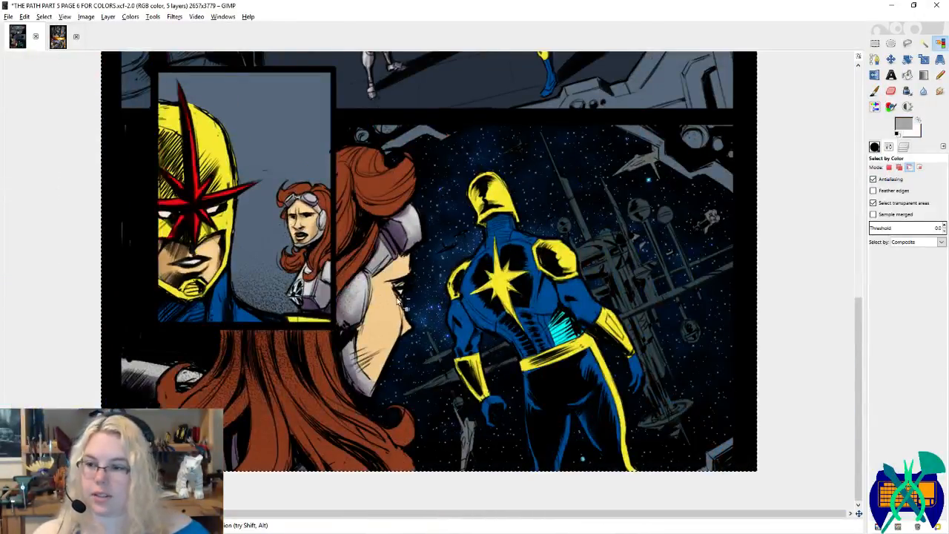
scroll(398, 300, down, 2)
scroll(396, 298, down, 1)
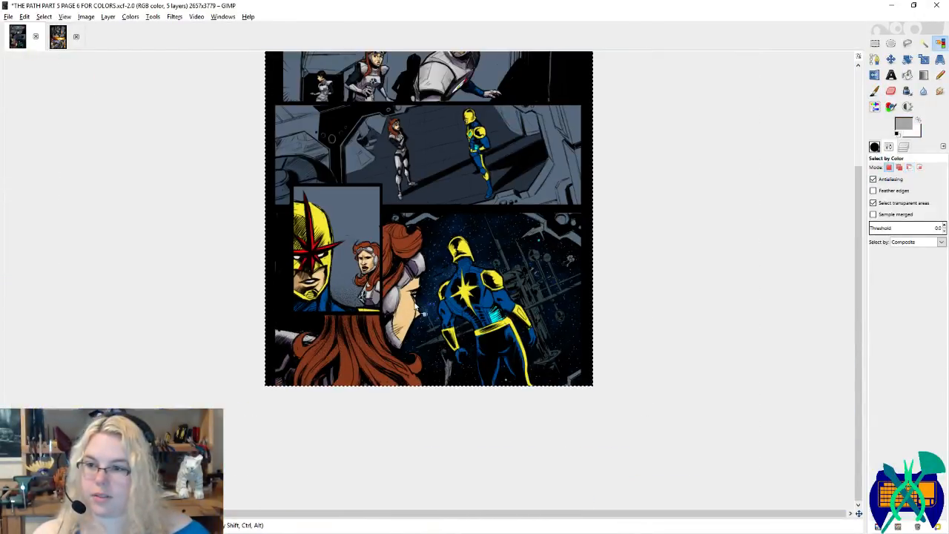
key(ctrl+s)
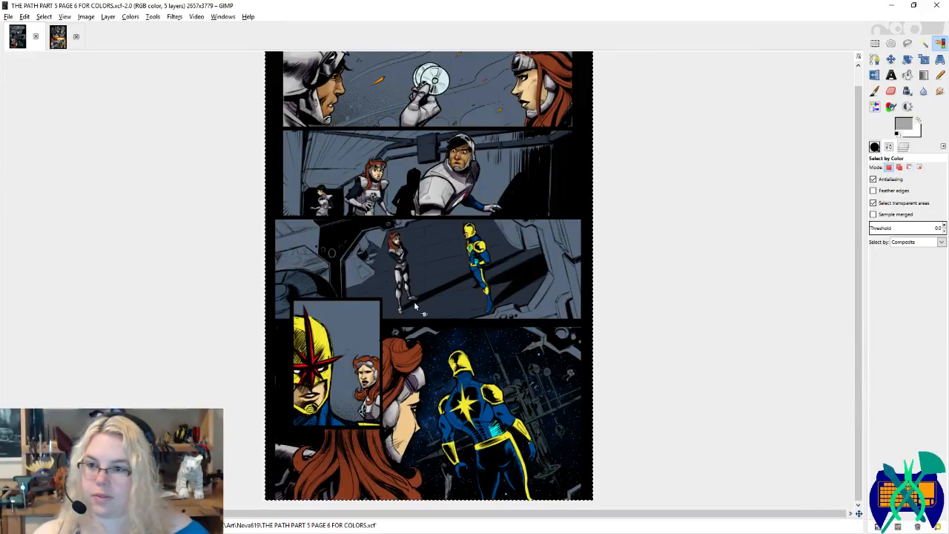
Step: Restore the skin selection and shade the forehead, eye area and nose of the large profile face in brown at brush size 58.94
scroll(414, 451, up, 3)
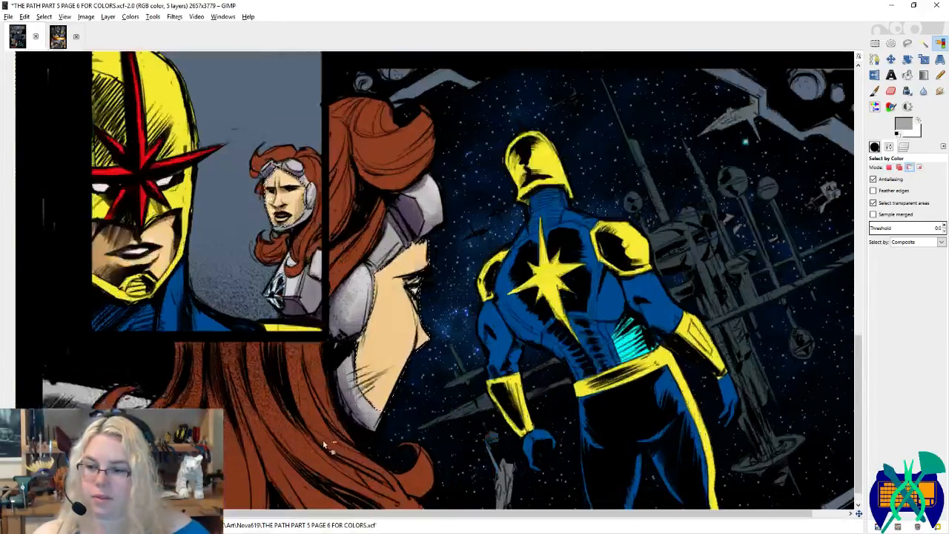
scroll(323, 443, up, 2)
key(p)
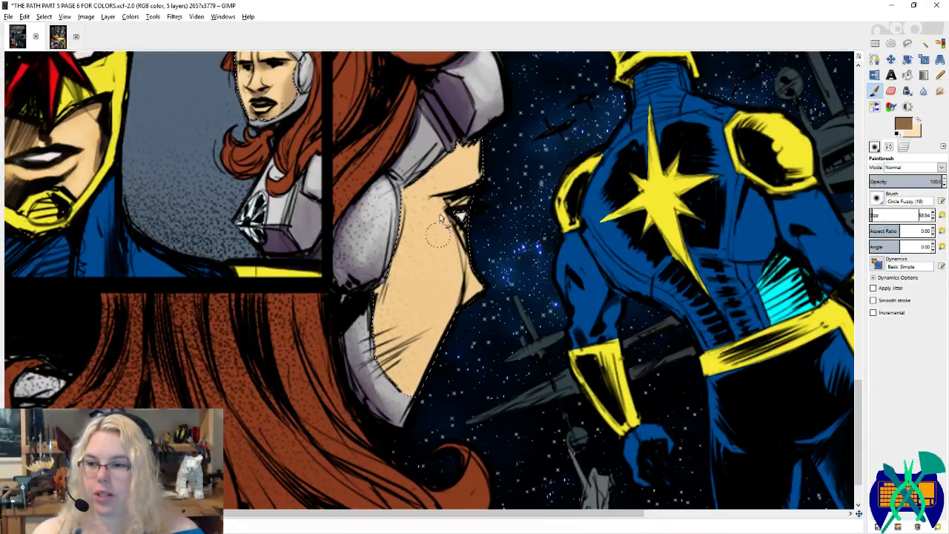
scroll(444, 245, up, 3)
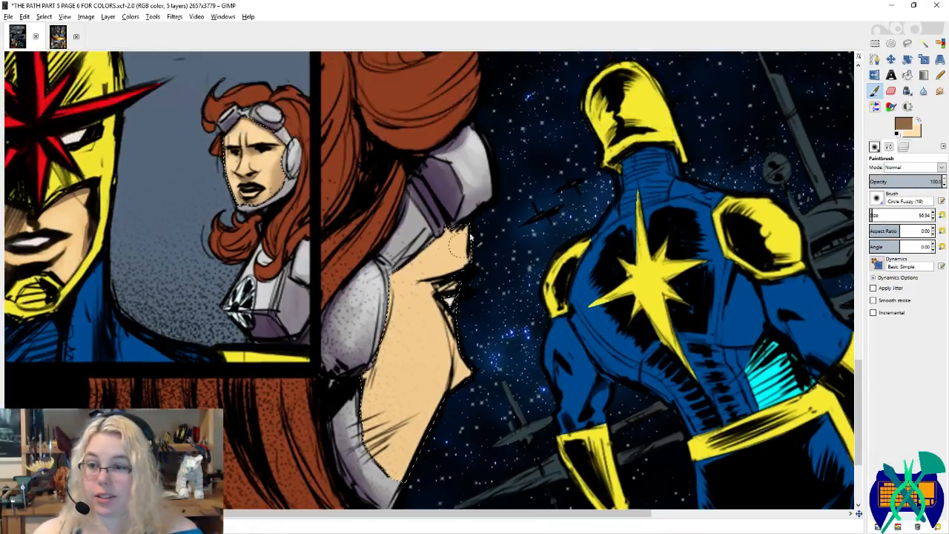
drag(474, 288, 507, 278)
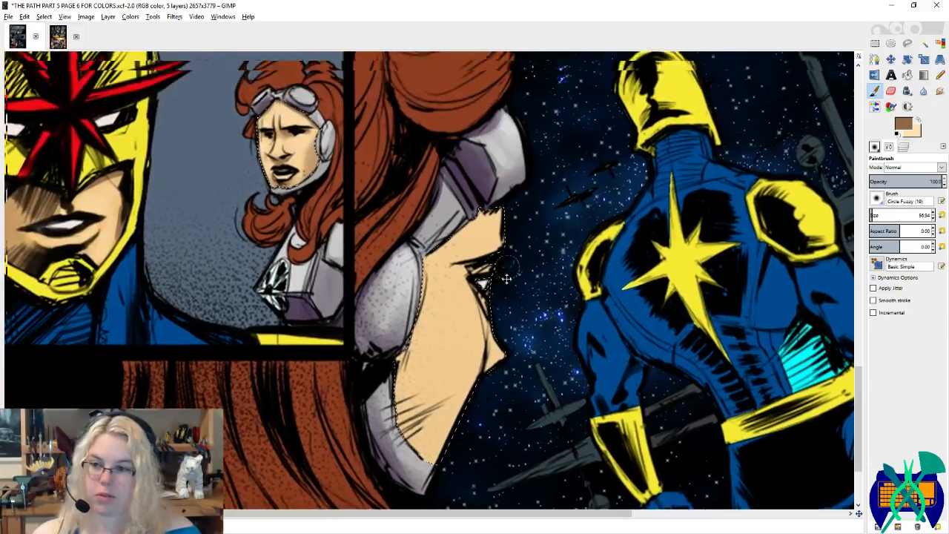
scroll(467, 222, down, 4)
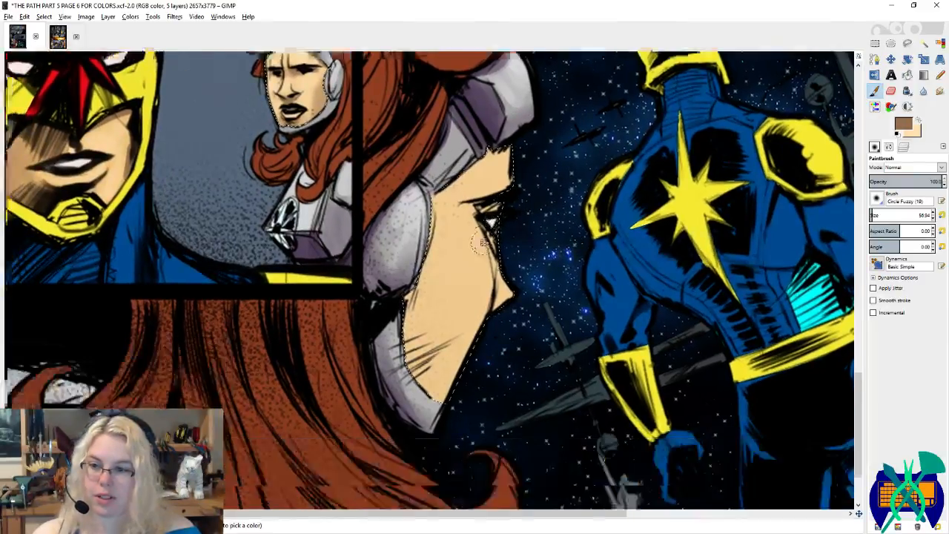
drag(475, 176, 447, 173)
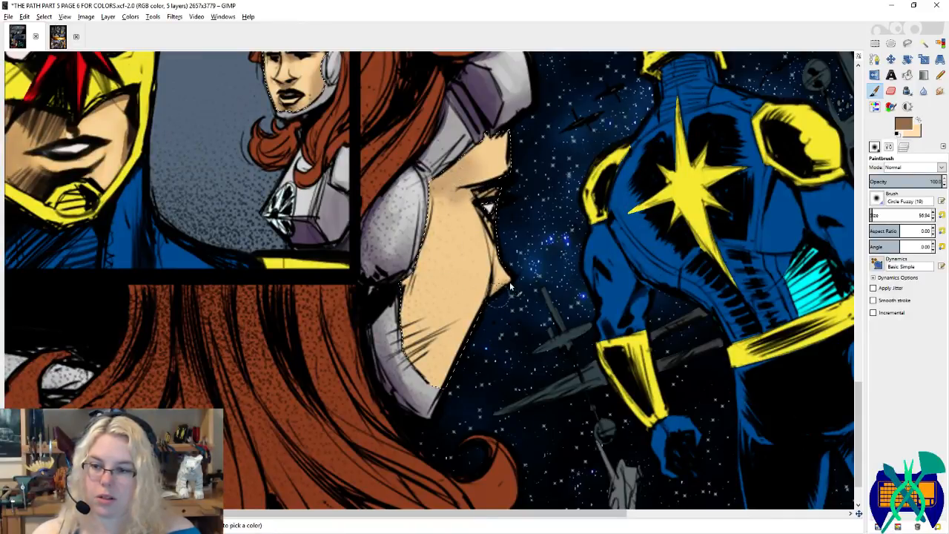
drag(507, 290, 532, 247)
Step: Shade the profile face's jaw in brown at brush size 120.88 and highlight the cheek in light skin tone
click(885, 214)
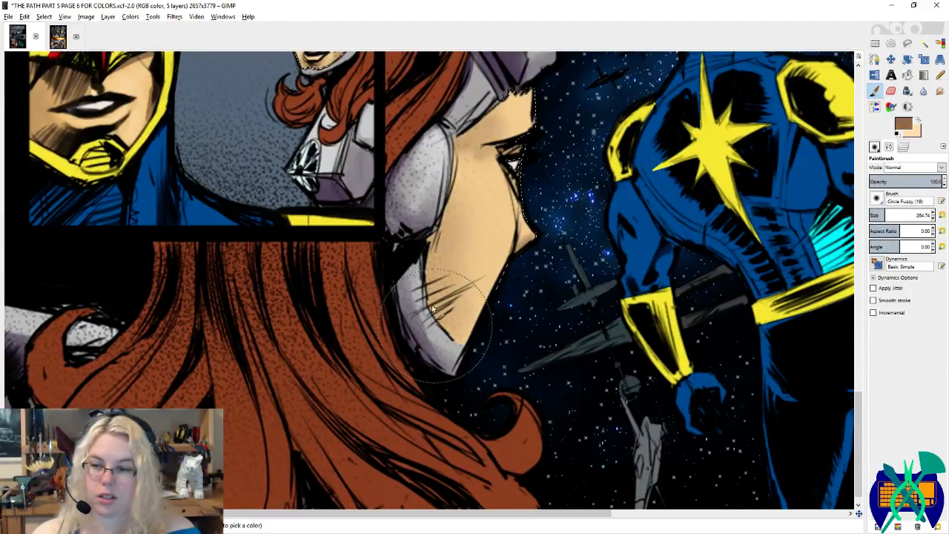
click(876, 213)
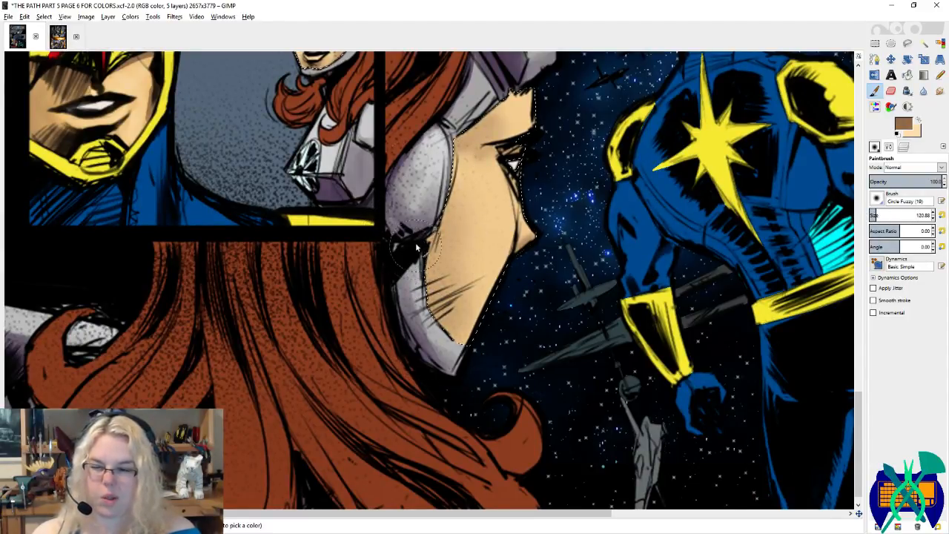
drag(435, 285, 442, 315)
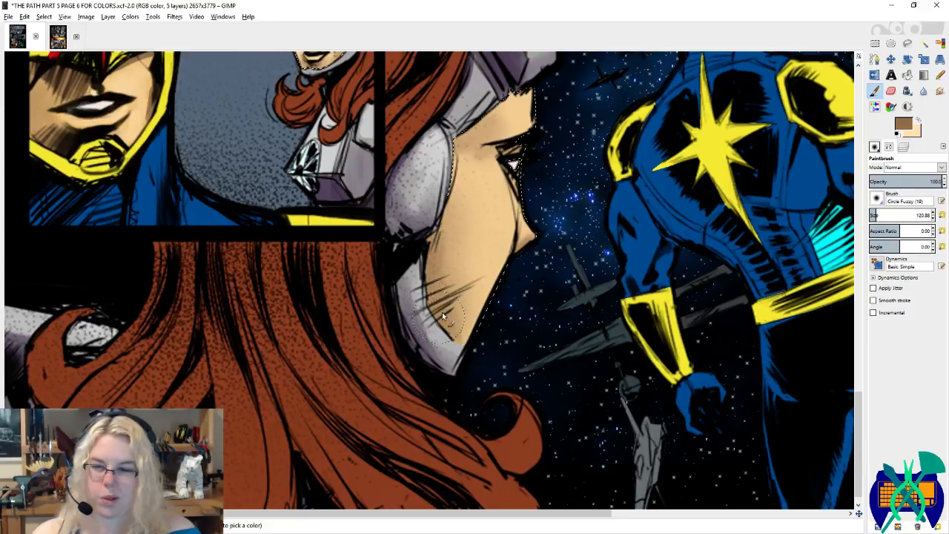
key(x)
mouse_move(467, 257)
mouse_down()
mouse_move(487, 272)
mouse_move(495, 256)
mouse_move(489, 311)
mouse_move(484, 265)
mouse_up()
ctrl+click(439, 290)
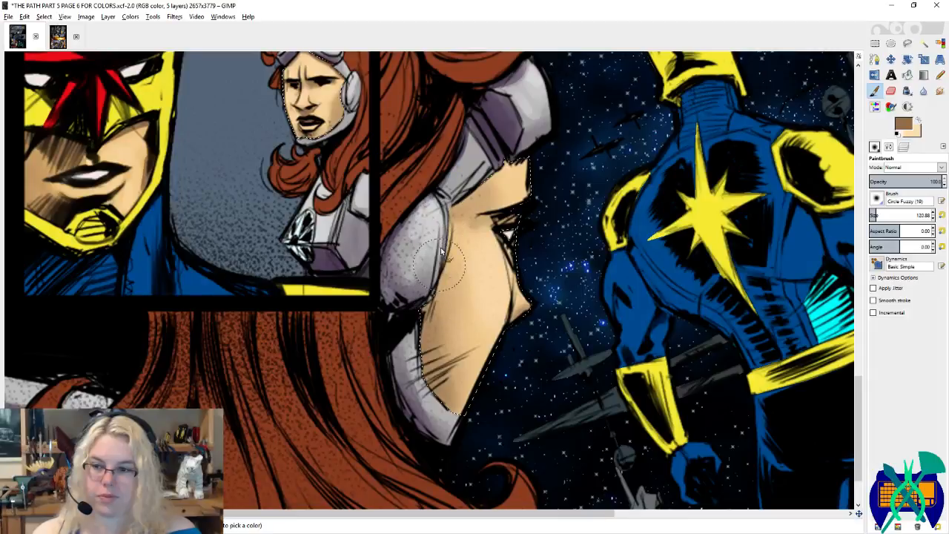
Step: Deepen the brown shading along the profile's cheek and jaw beside the helmet and around the brow
drag(441, 292, 455, 396)
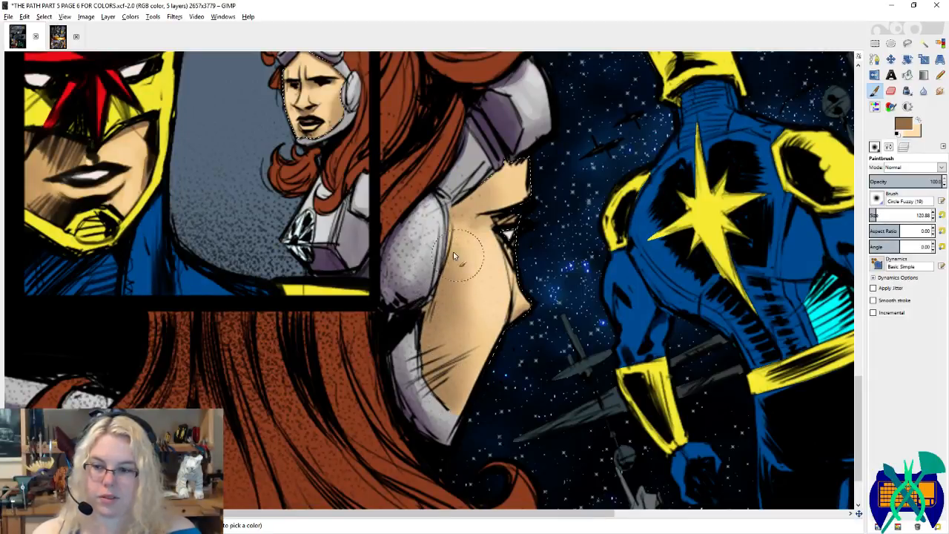
mouse_move(450, 245)
mouse_down()
mouse_move(440, 297)
mouse_move(428, 381)
mouse_up()
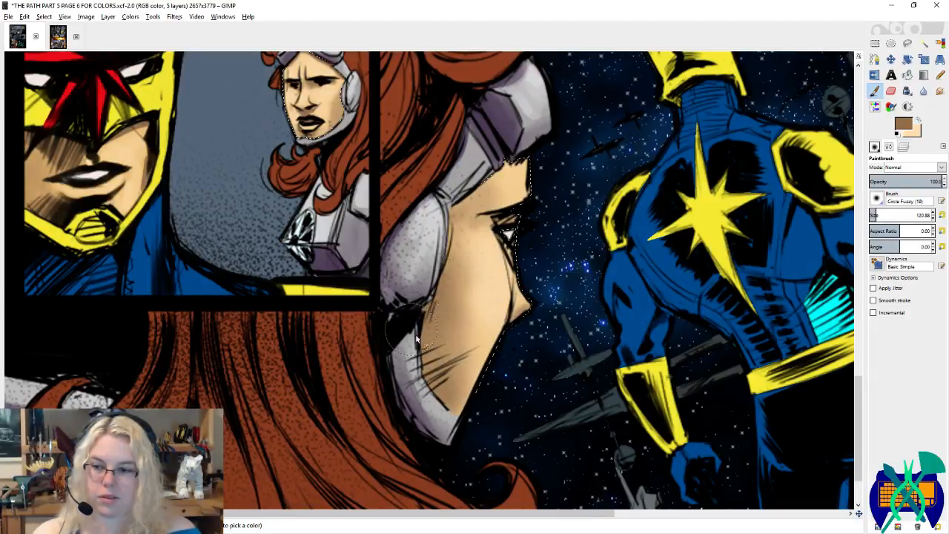
drag(416, 339, 420, 375)
mouse_move(478, 195)
mouse_down()
mouse_move(501, 167)
mouse_move(485, 182)
mouse_move(537, 169)
mouse_move(521, 217)
mouse_move(536, 286)
mouse_up()
key(x)
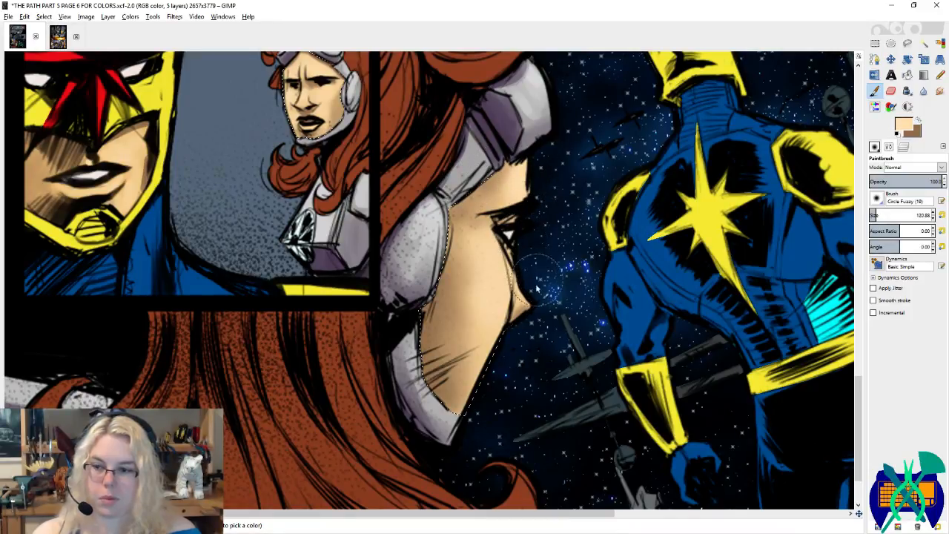
Step: Deselect the skin areas, check the shaded profile against the other panels and save the image
key(shift+ctrl+a)
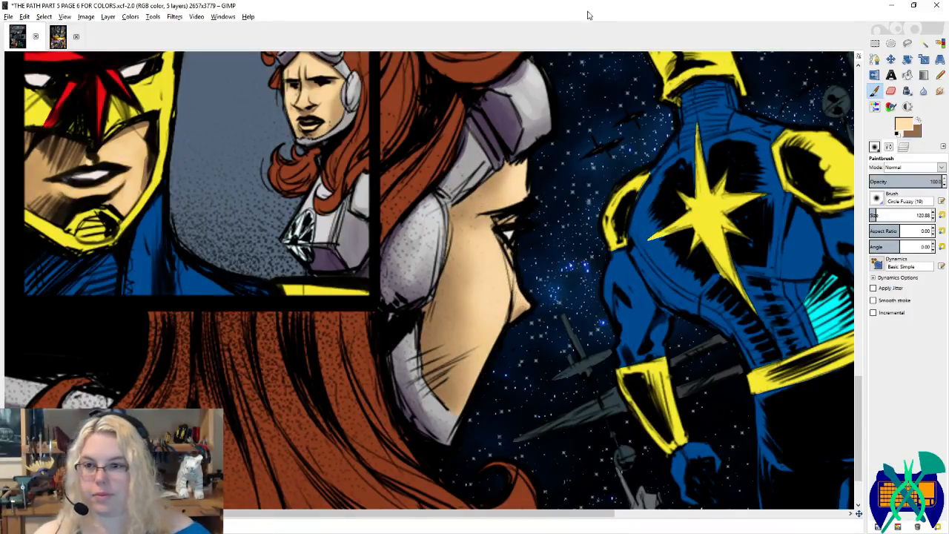
scroll(407, 244, down, 3)
key(ctrl+s)
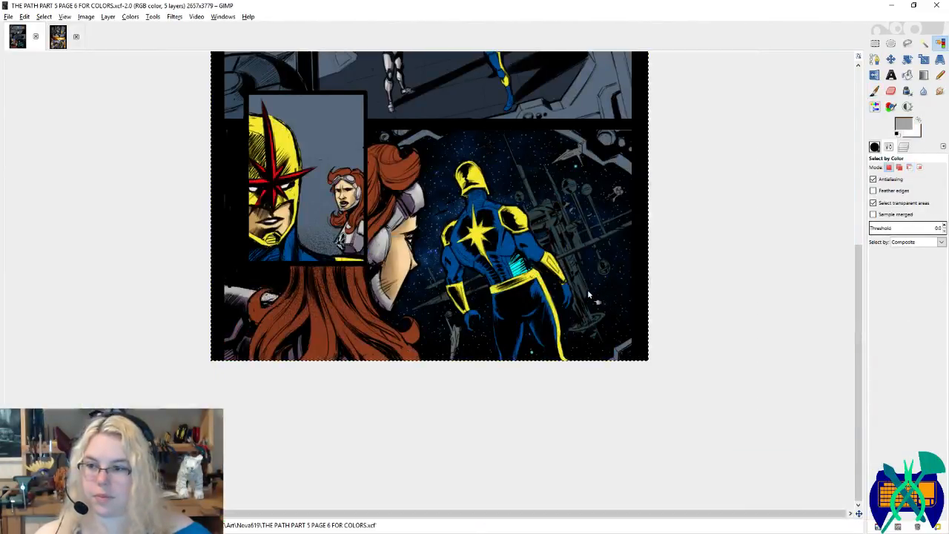
scroll(588, 294, up, 3)
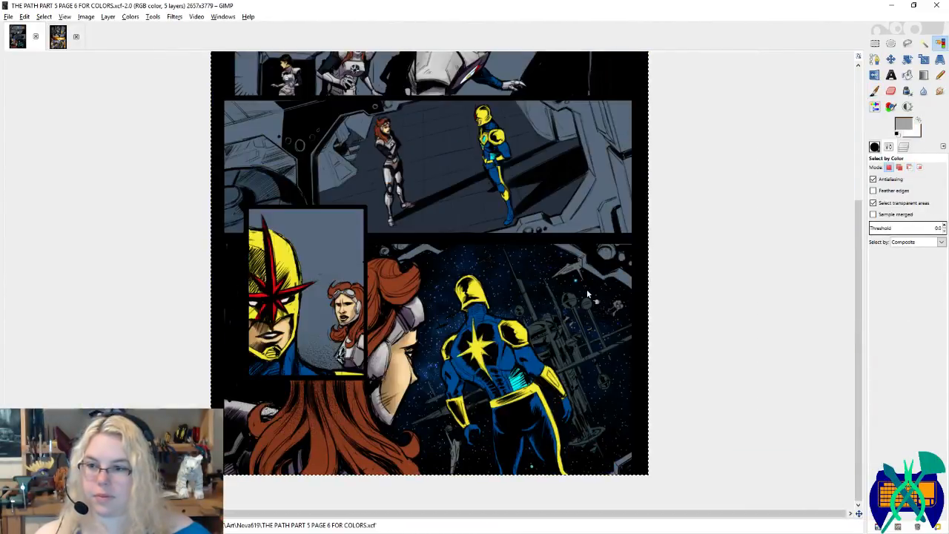
scroll(585, 294, up, 3)
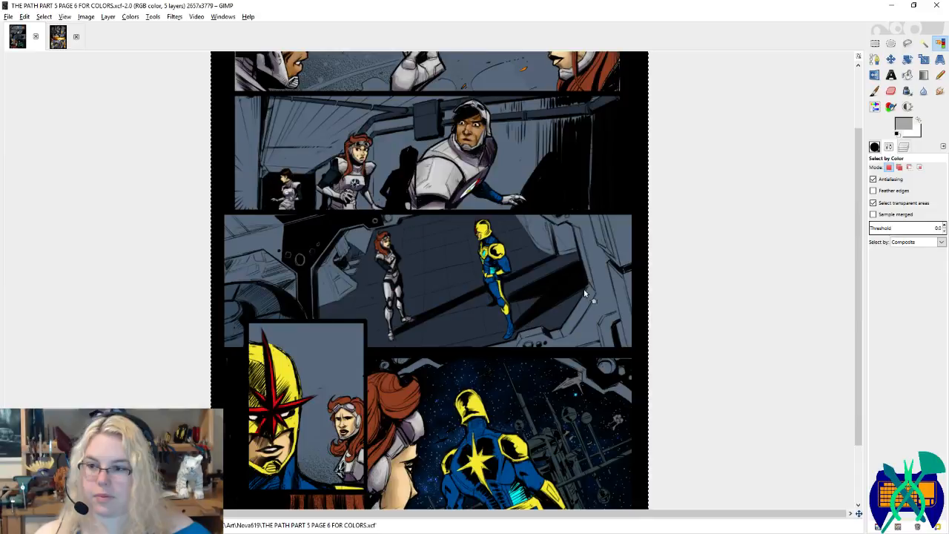
Step: Toggle the visibility of the space and flats layers off and on to examine what each one contains
click(904, 147)
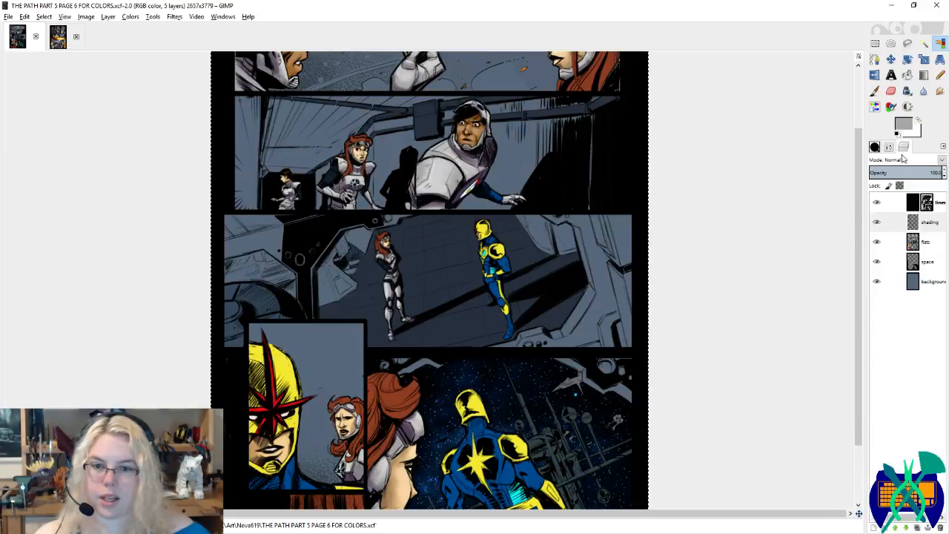
click(880, 262)
click(880, 262)
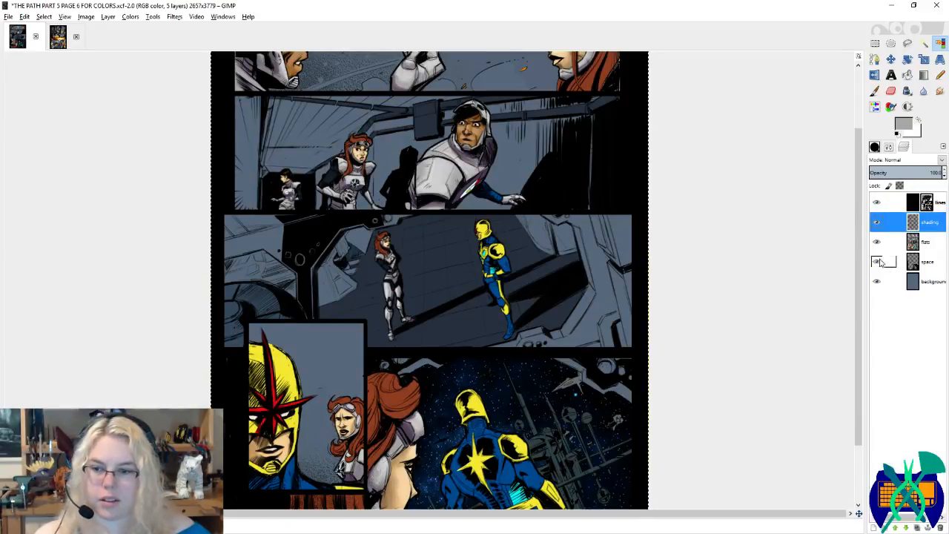
click(880, 262)
click(880, 262)
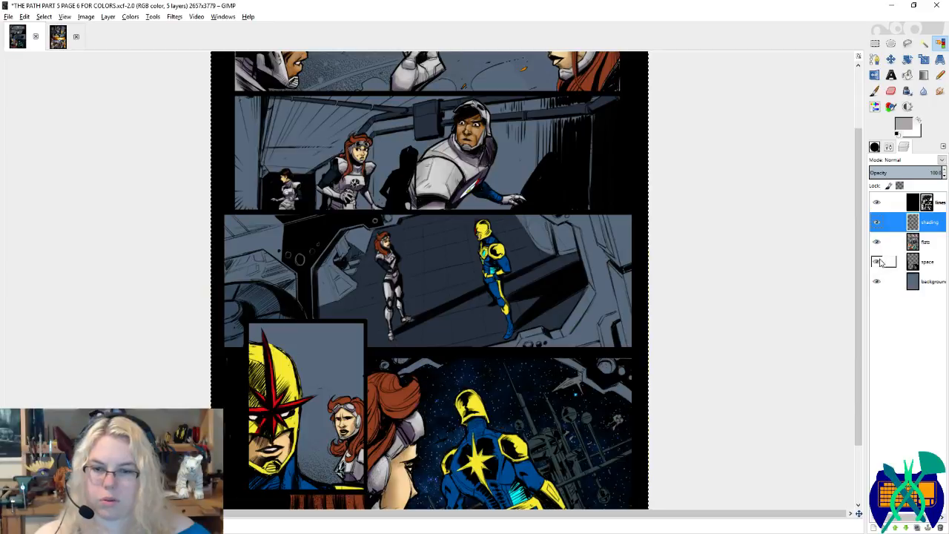
click(876, 242)
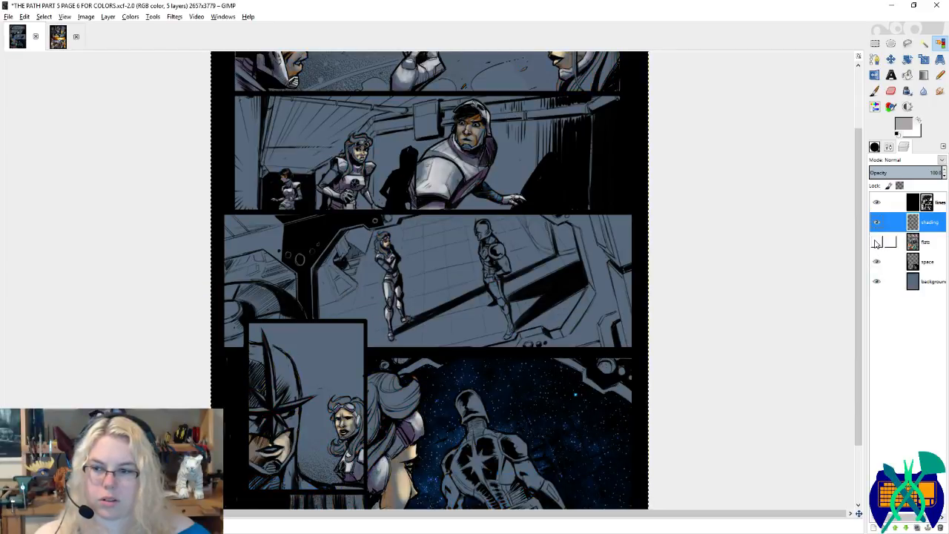
click(876, 242)
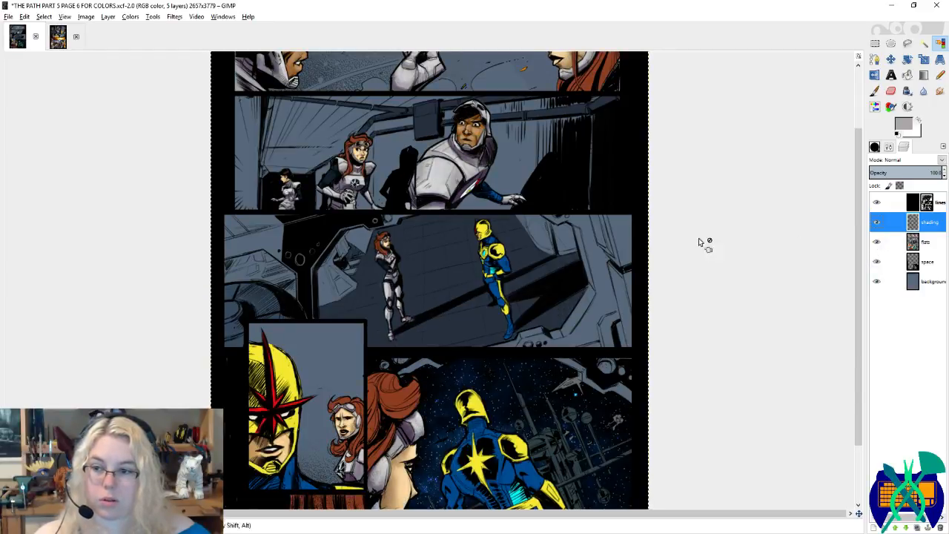
Step: Save the page 6 image and select all the red hair areas by color on the flats layer
key(ctrl+s)
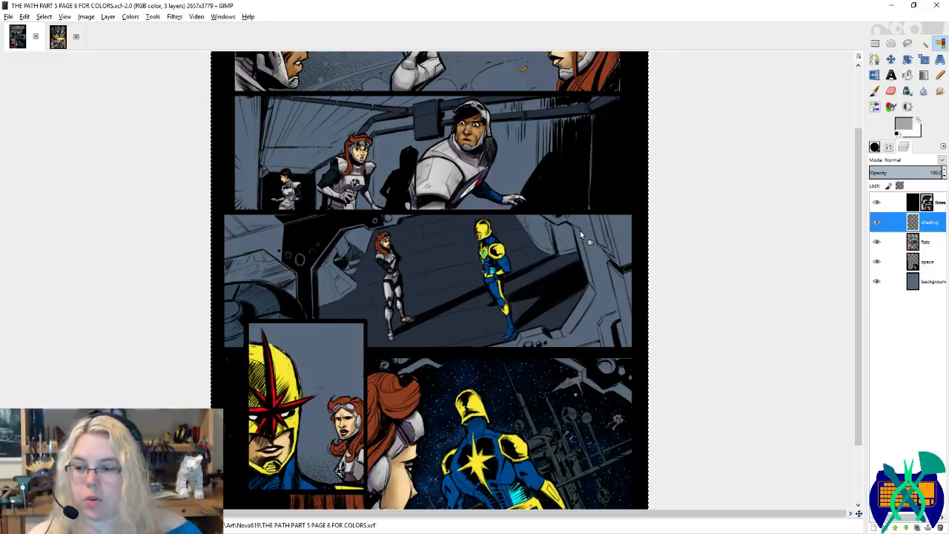
scroll(579, 231, up, 3)
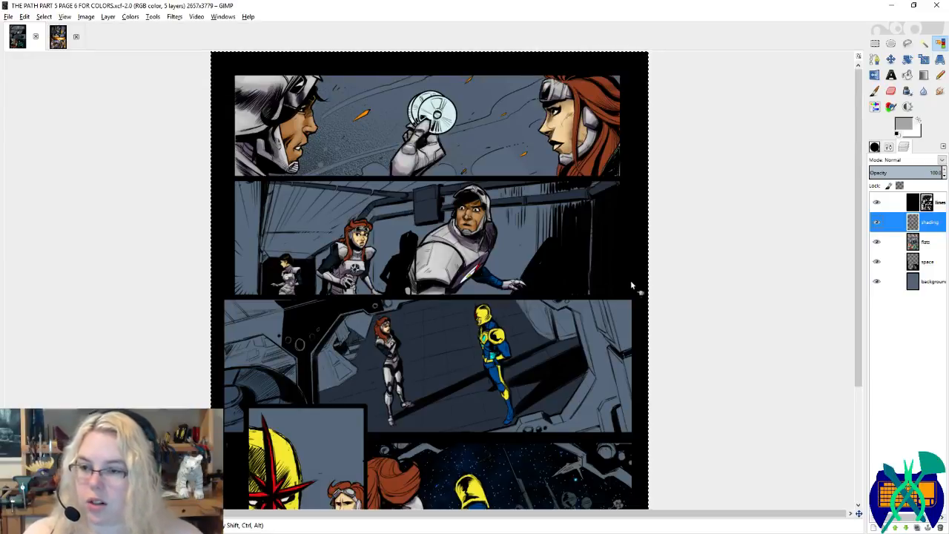
scroll(629, 276, down, 3)
scroll(611, 263, up, 3)
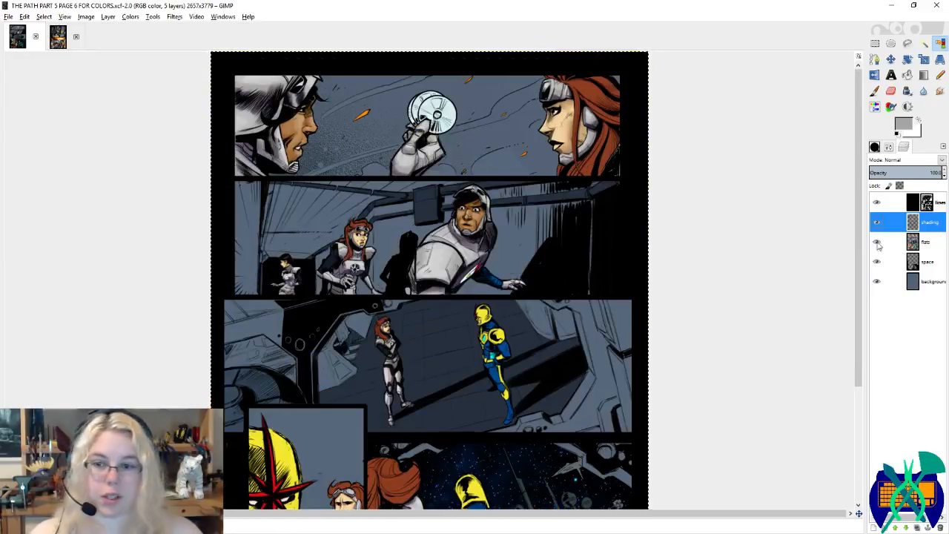
click(927, 241)
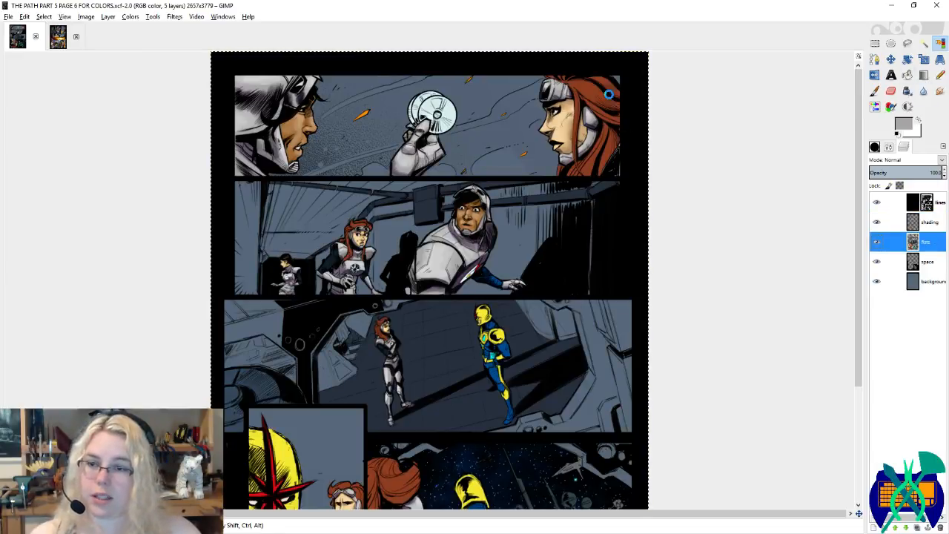
click(615, 112)
Step: Sample an orange highlight and a dark red shadow from the red hair on page 5 as the two paint colors
click(59, 41)
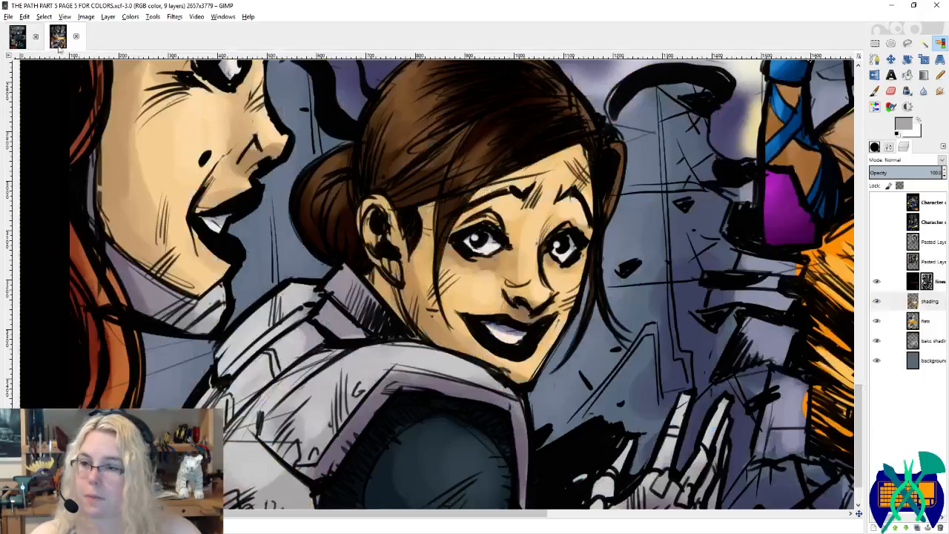
key(p)
ctrl+click(204, 204)
ctrl+click(116, 371)
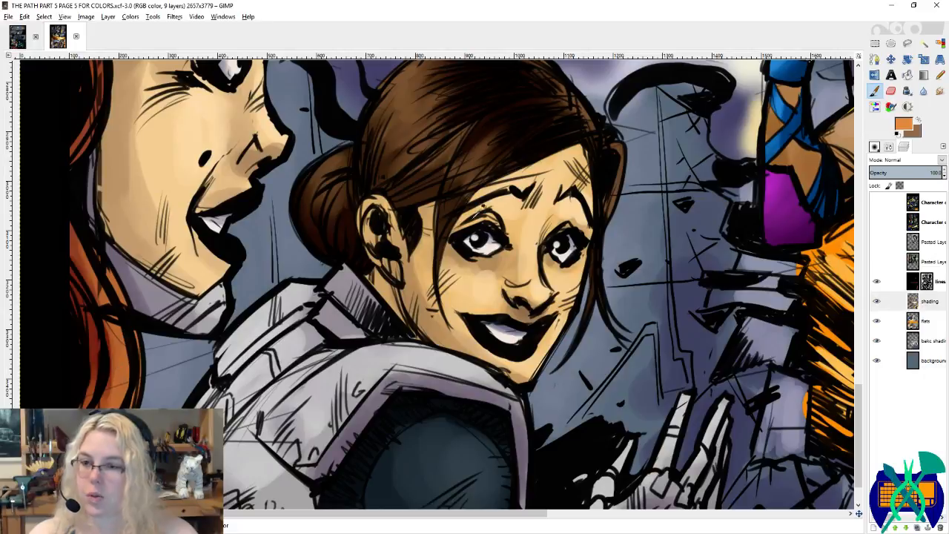
key(x)
ctrl+click(92, 333)
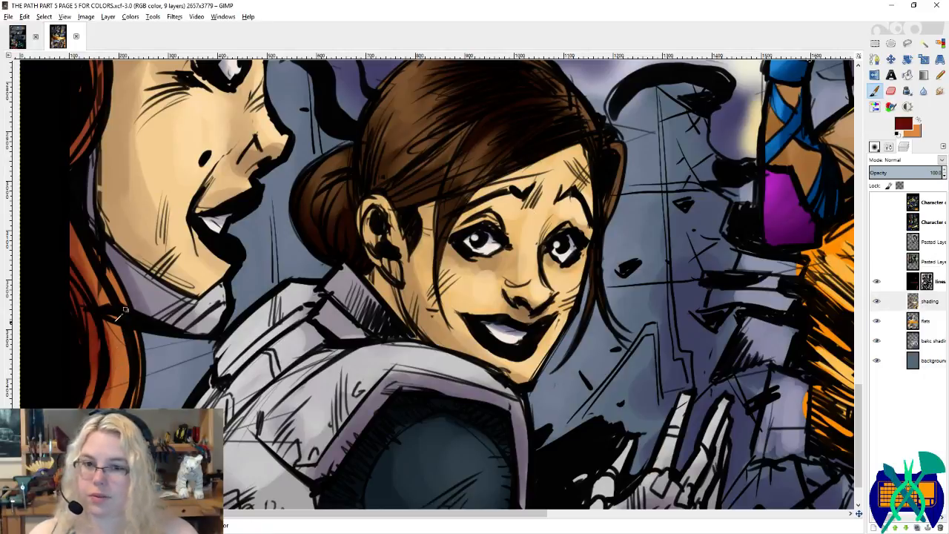
Step: Back on page 6, set the Paintbrush to Circle (19) at size 21, make the shading layer active and save the image
click(17, 38)
click(873, 146)
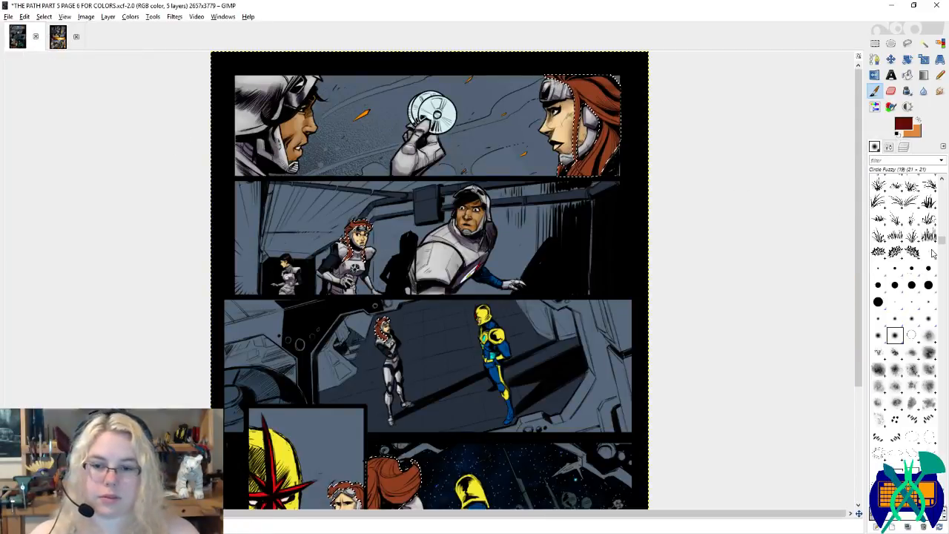
click(878, 302)
click(888, 146)
click(941, 215)
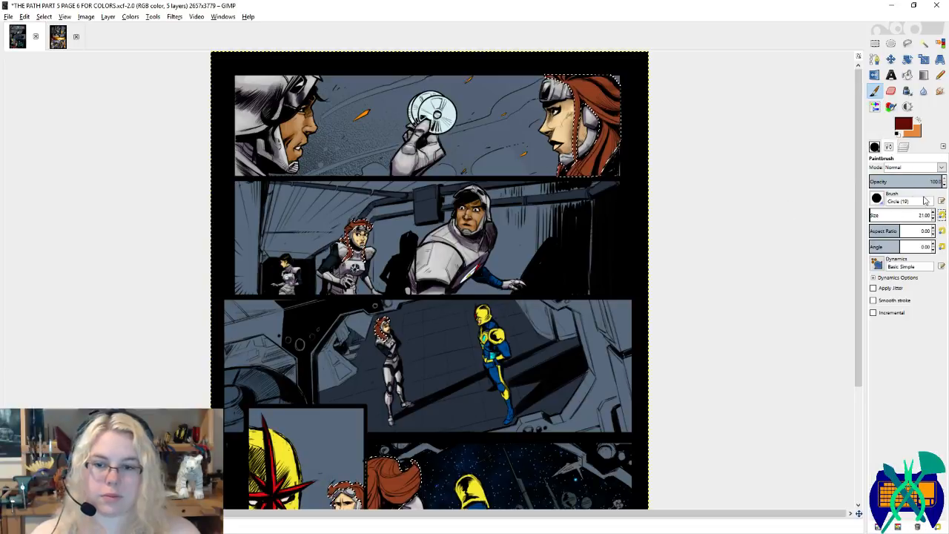
click(903, 146)
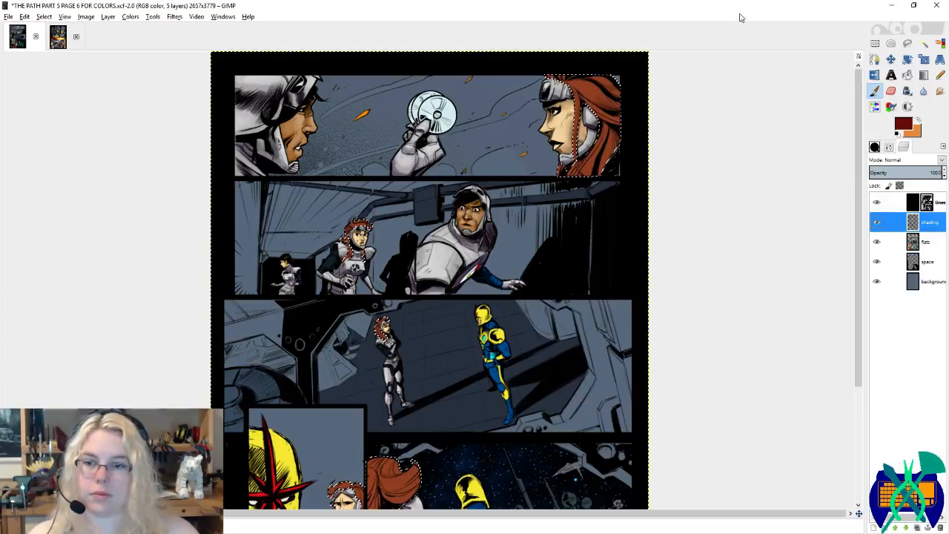
scroll(654, 97, up, 2)
key(ctrl+s)
scroll(740, 95, up, 1)
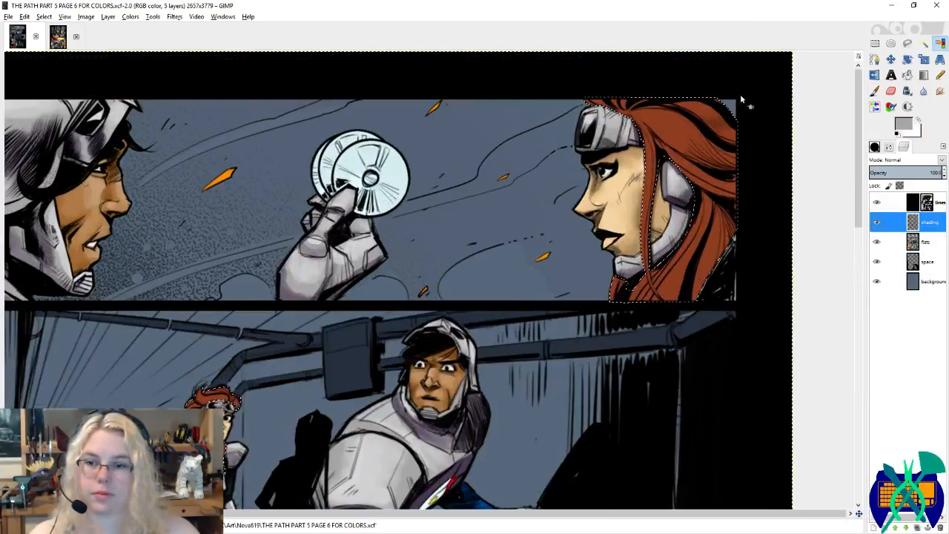
Step: Paint dark red shadows into the profile woman's hair above the goggles, along the strand roots and toward the panel's outer edge
scroll(738, 94, up, 3)
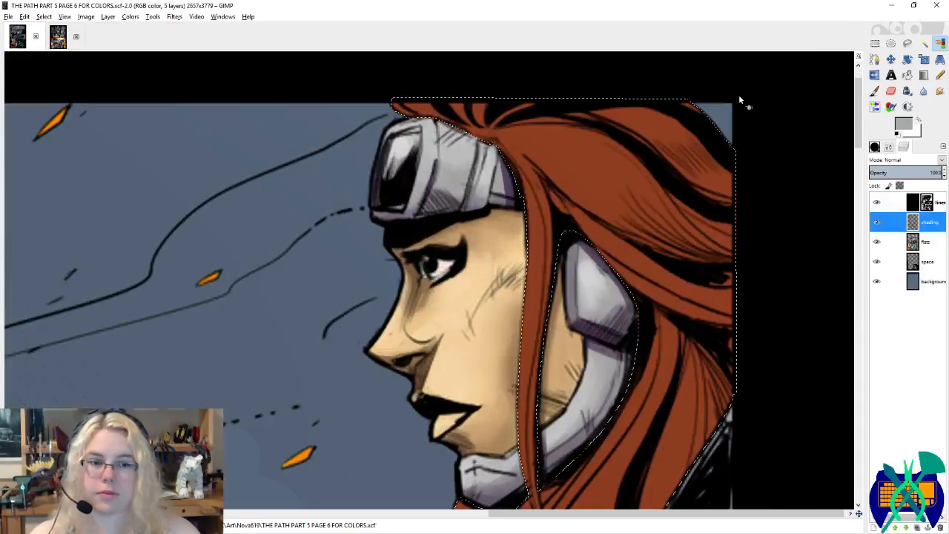
scroll(571, 209, down, 2)
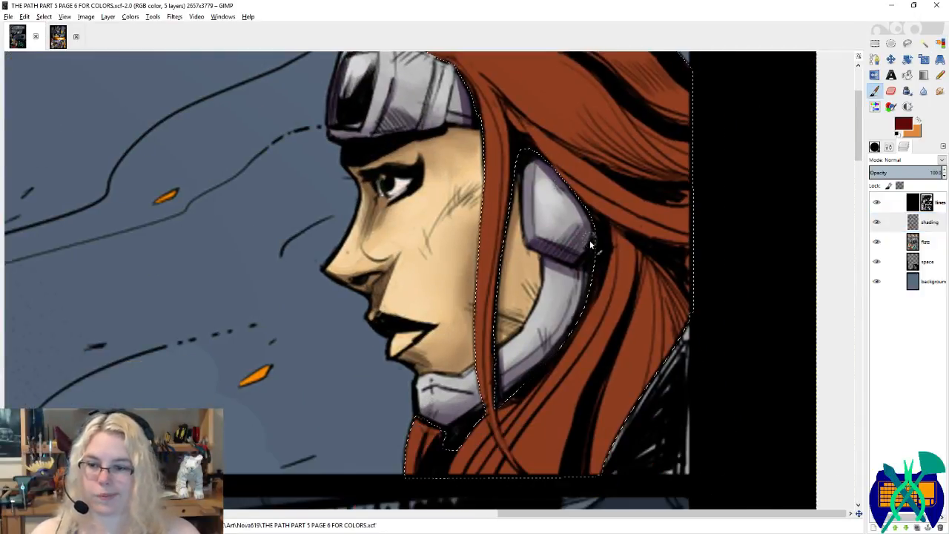
mouse_move(610, 214)
mouse_down()
mouse_move(565, 271)
mouse_move(573, 292)
mouse_up()
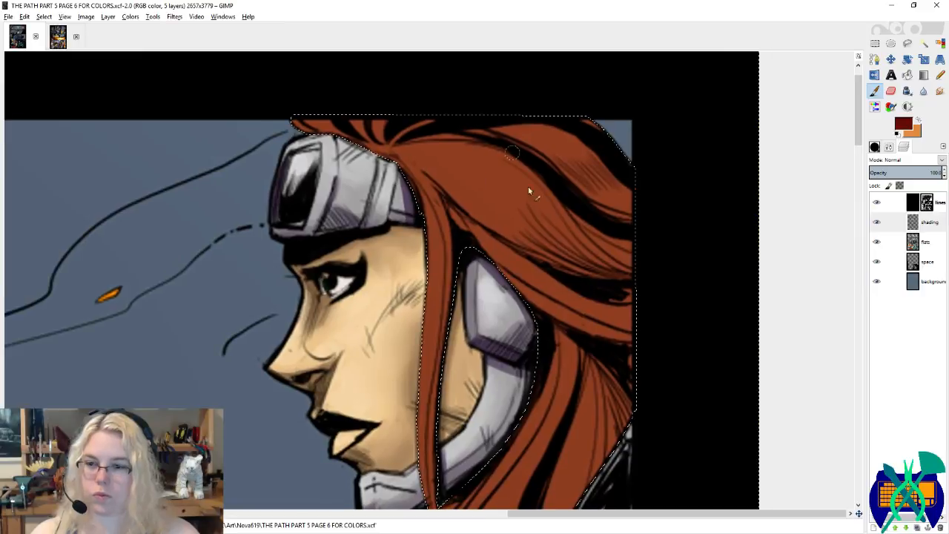
drag(556, 258, 522, 238)
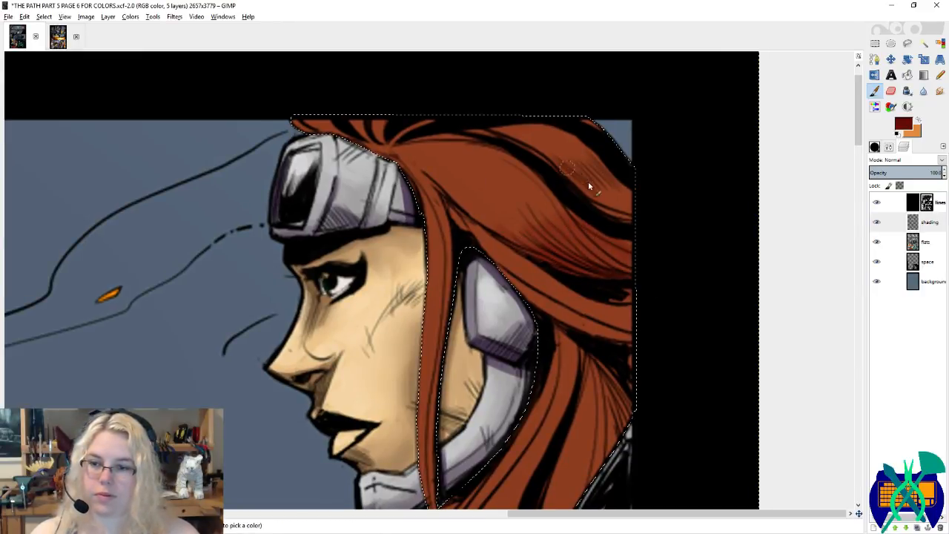
drag(554, 216, 572, 222)
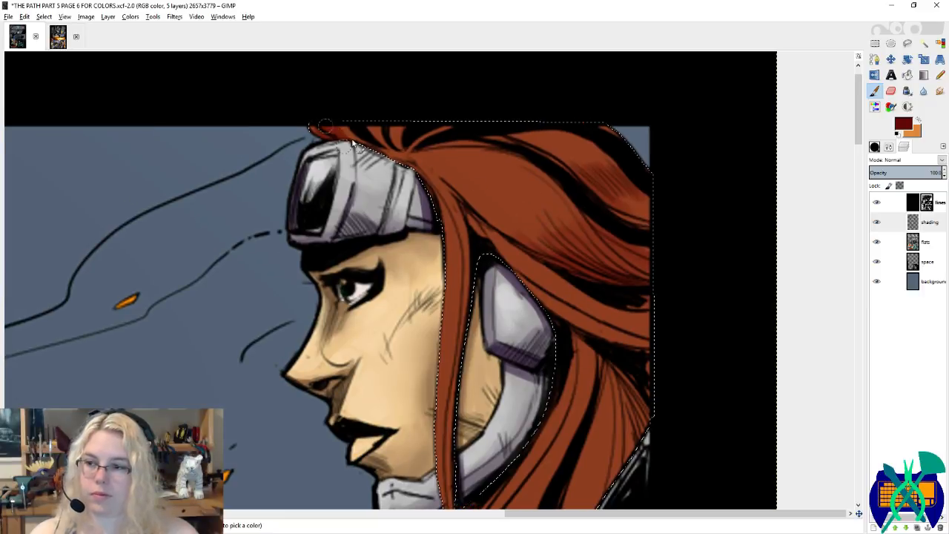
mouse_move(352, 142)
mouse_down()
mouse_move(407, 175)
mouse_move(411, 151)
mouse_up()
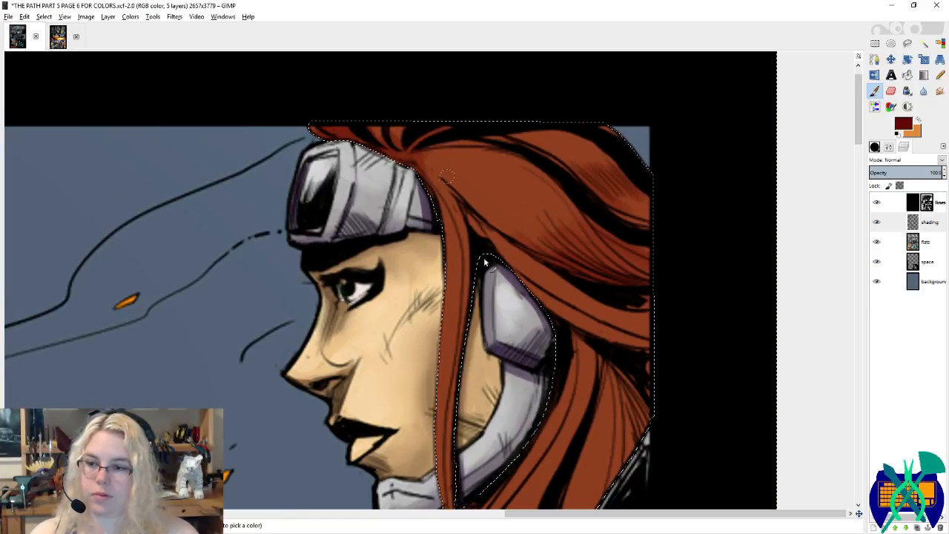
scroll(485, 261, down, 5)
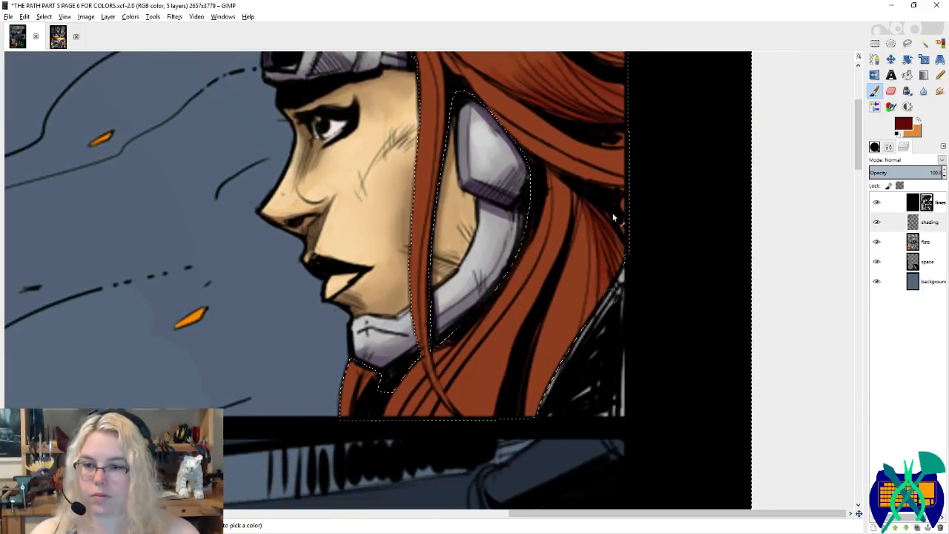
scroll(586, 289, down, 1)
scroll(586, 289, left, 1)
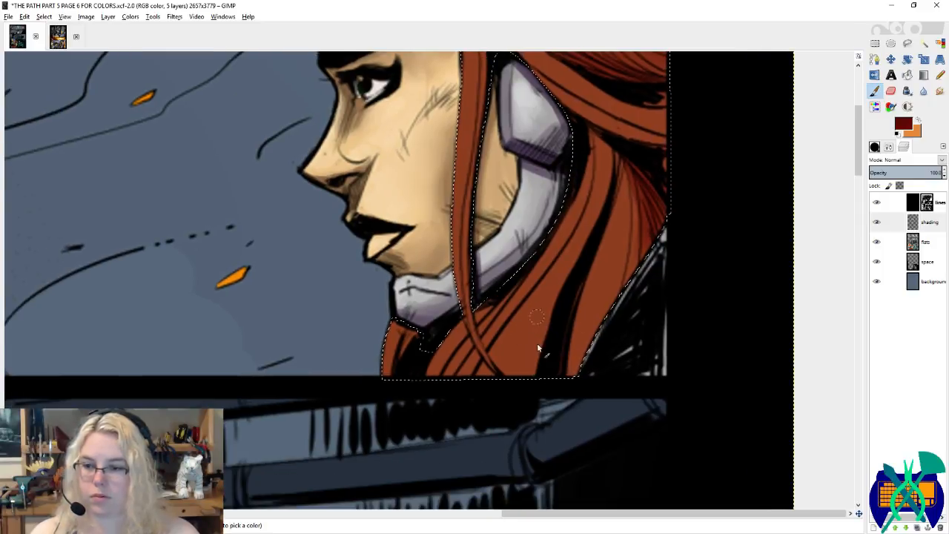
Step: Swap to orange and brush light strokes over the crown, the face strand and the lower locks of the woman's hair
scroll(558, 350, up, 6)
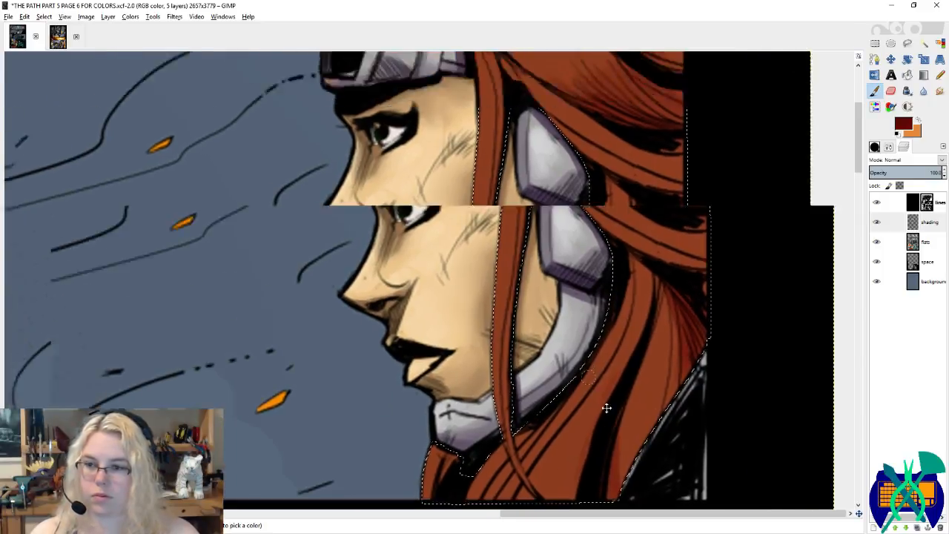
scroll(541, 222, up, 3)
key(x)
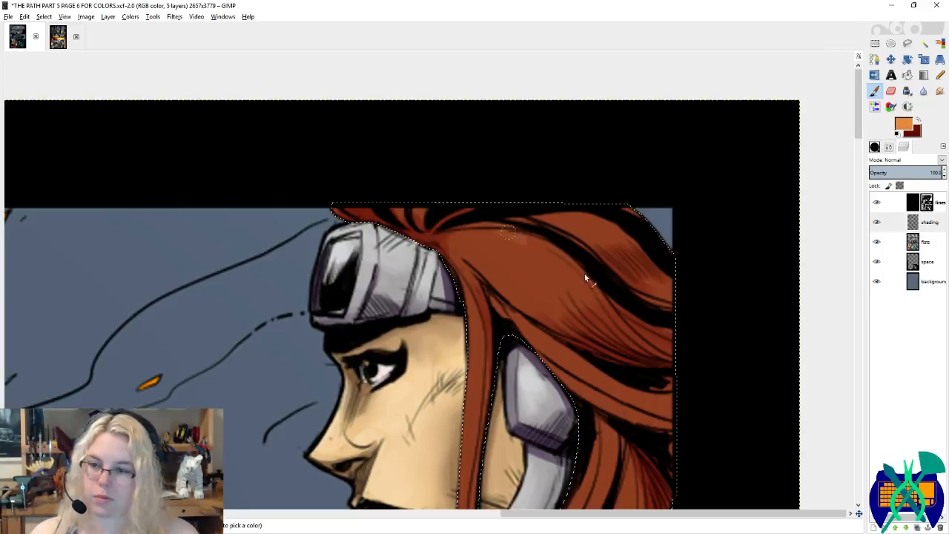
mouse_move(586, 275)
mouse_down()
mouse_move(474, 240)
mouse_move(522, 265)
mouse_move(485, 269)
mouse_move(574, 255)
mouse_move(603, 239)
mouse_up()
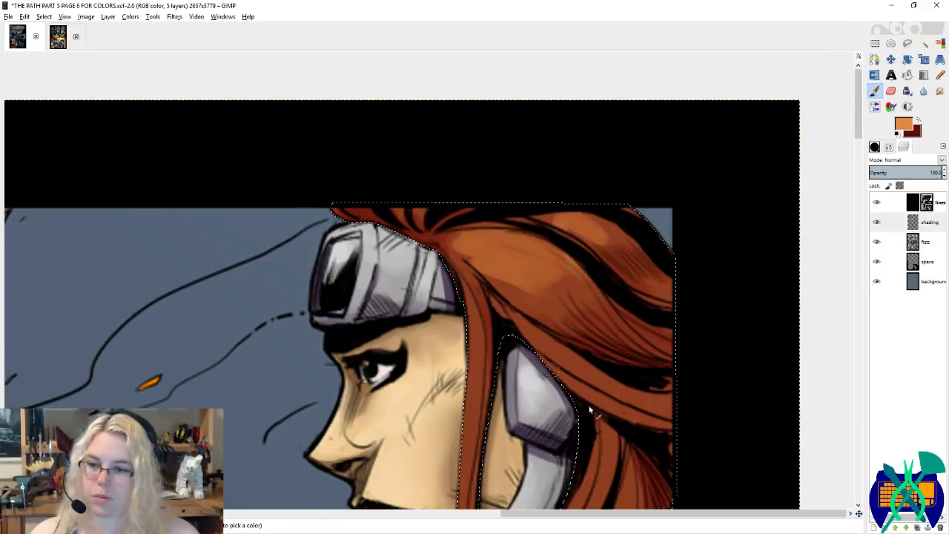
scroll(563, 244, down, 5)
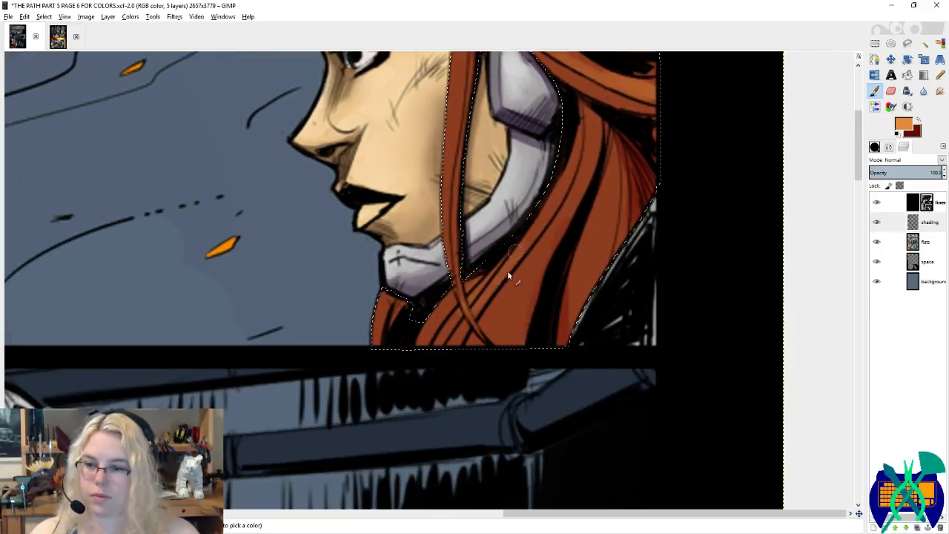
mouse_move(509, 276)
mouse_down()
mouse_move(597, 212)
mouse_move(570, 305)
mouse_move(447, 292)
mouse_move(442, 325)
mouse_move(381, 300)
mouse_move(447, 285)
mouse_up()
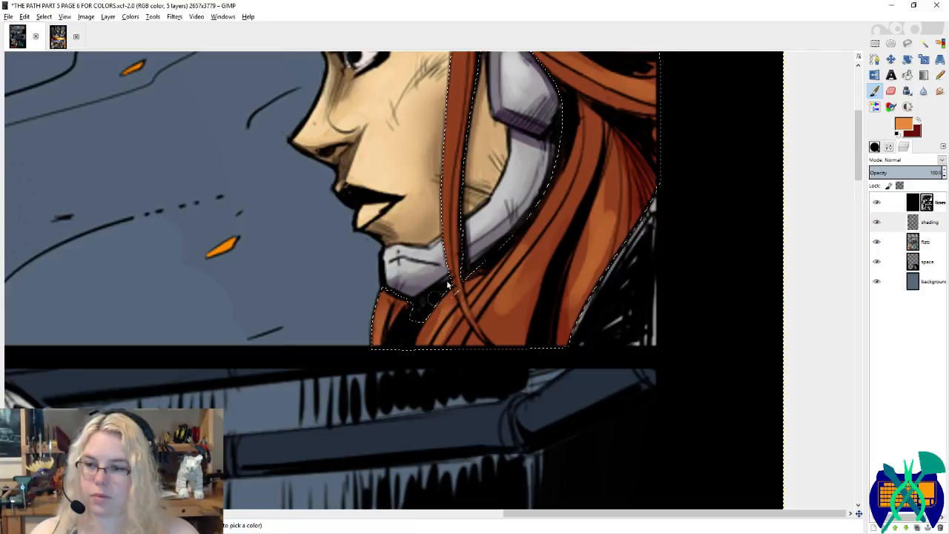
scroll(447, 285, up, 3)
mouse_move(474, 88)
mouse_down()
mouse_move(504, 189)
mouse_move(485, 345)
mouse_move(486, 281)
mouse_move(493, 394)
mouse_up()
drag(498, 244, 537, 373)
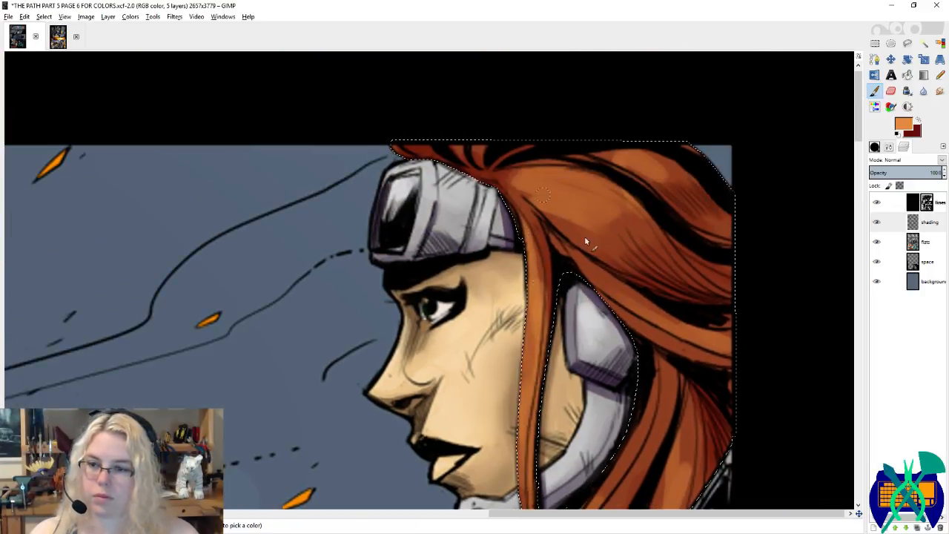
Step: Add brighter orange highlights on the crown and across the locks below the helmet's ear piece
drag(586, 241, 607, 210)
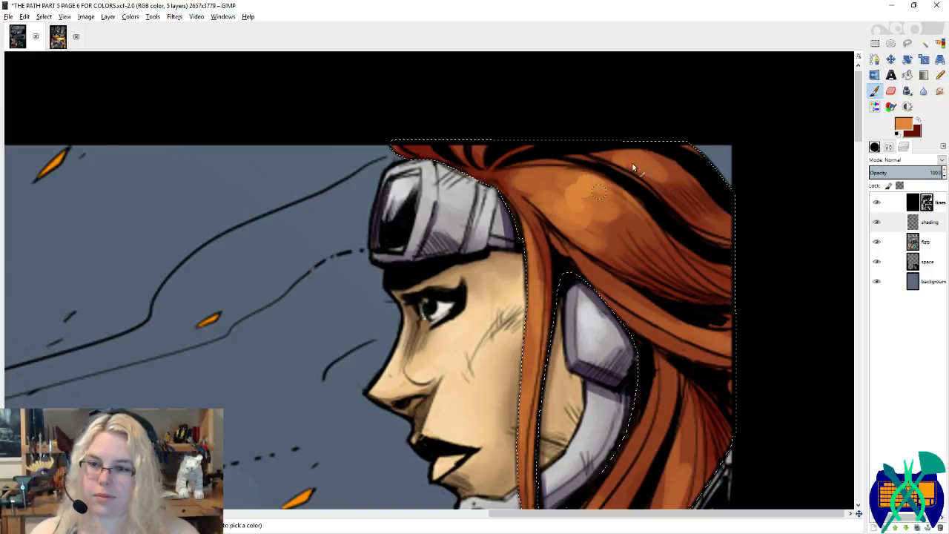
scroll(597, 186, down, 3)
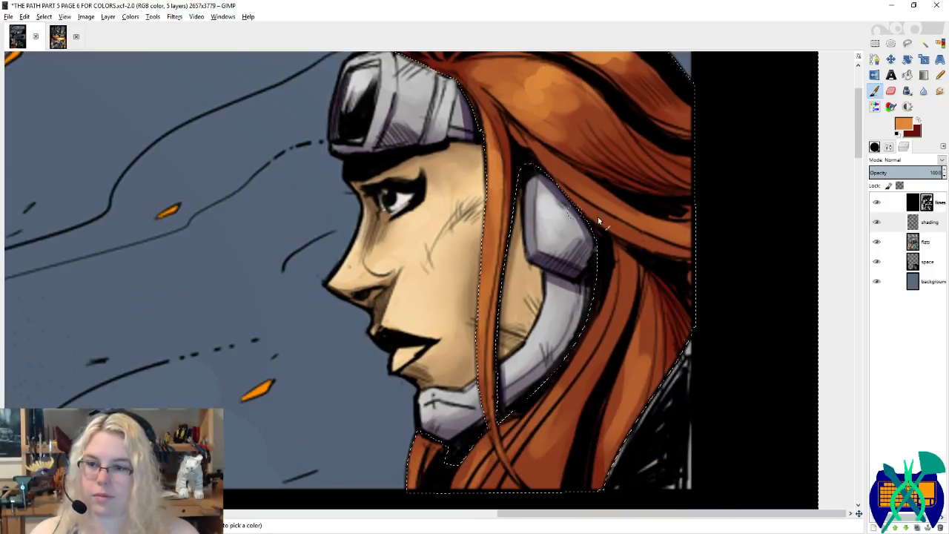
scroll(657, 234, down, 3)
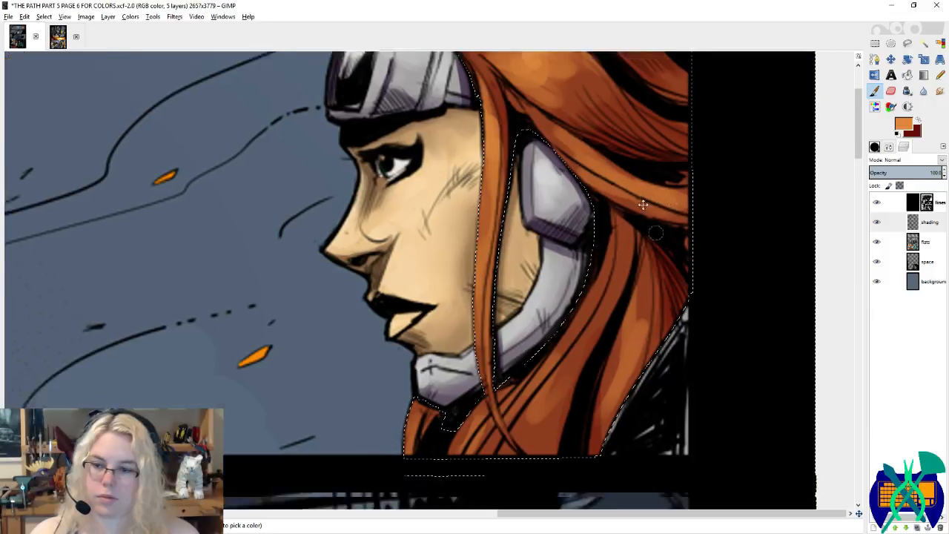
scroll(593, 274, right, 1)
mouse_move(513, 306)
mouse_down()
mouse_move(544, 300)
mouse_move(566, 311)
mouse_up()
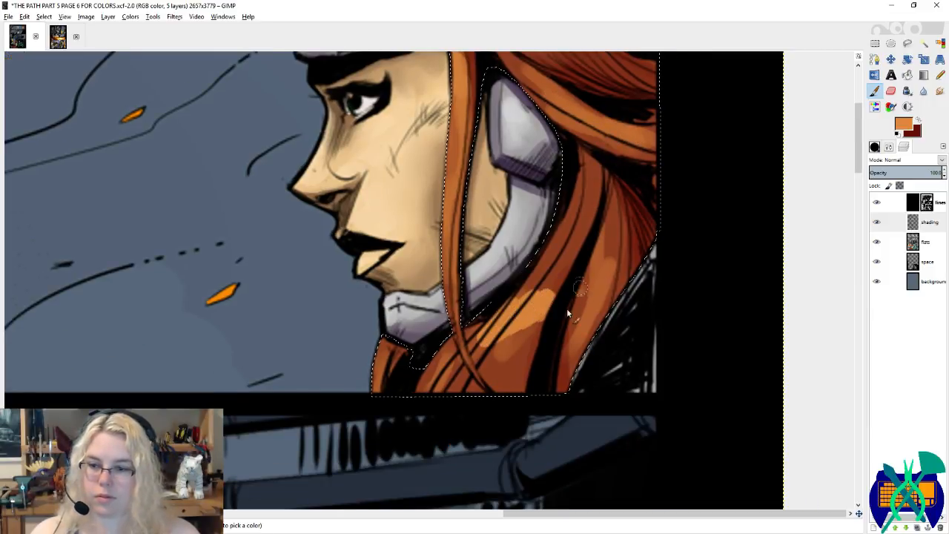
drag(516, 384, 511, 344)
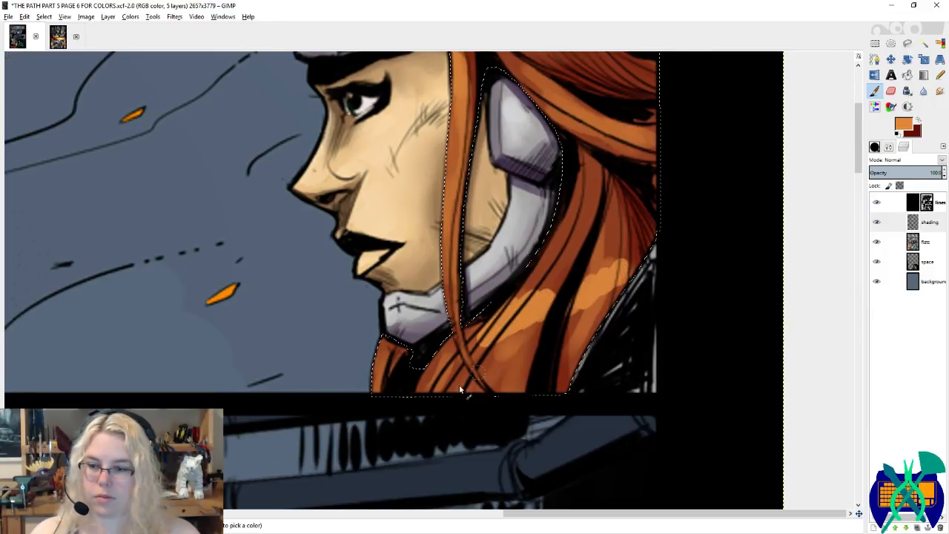
drag(524, 289, 550, 243)
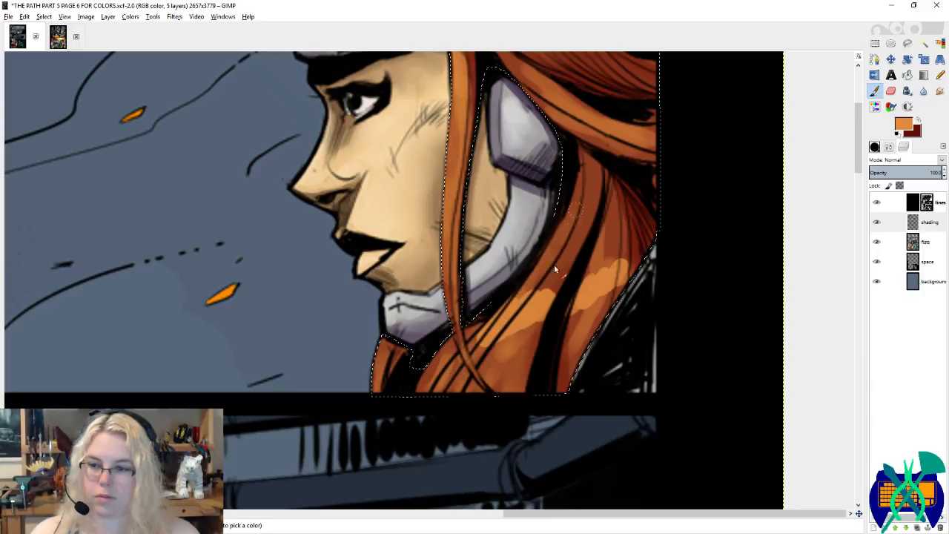
Step: Smudge the orange highlights in the profile woman's lower locks along the strands below the helmet's ear piece
key(s)
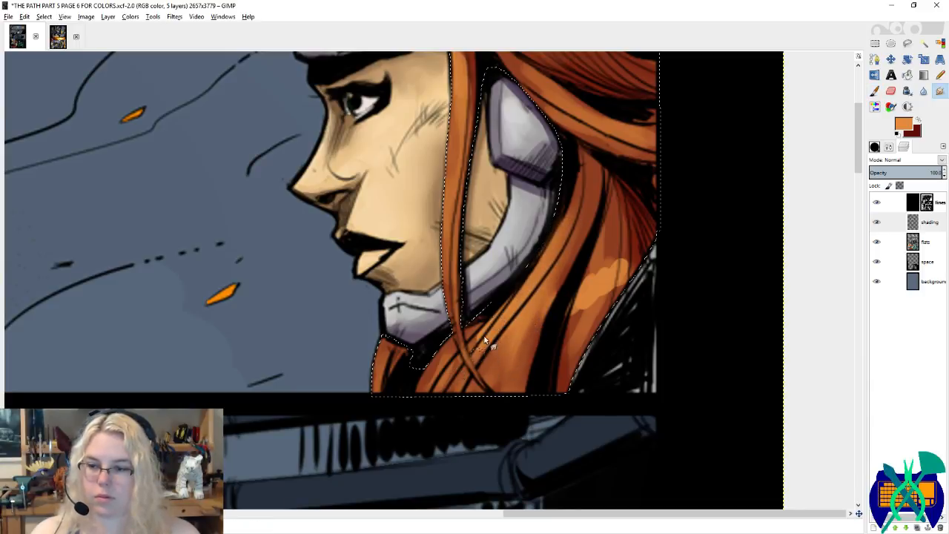
mouse_move(589, 266)
mouse_down()
mouse_move(574, 336)
mouse_move(614, 236)
mouse_move(613, 326)
mouse_move(614, 224)
mouse_up()
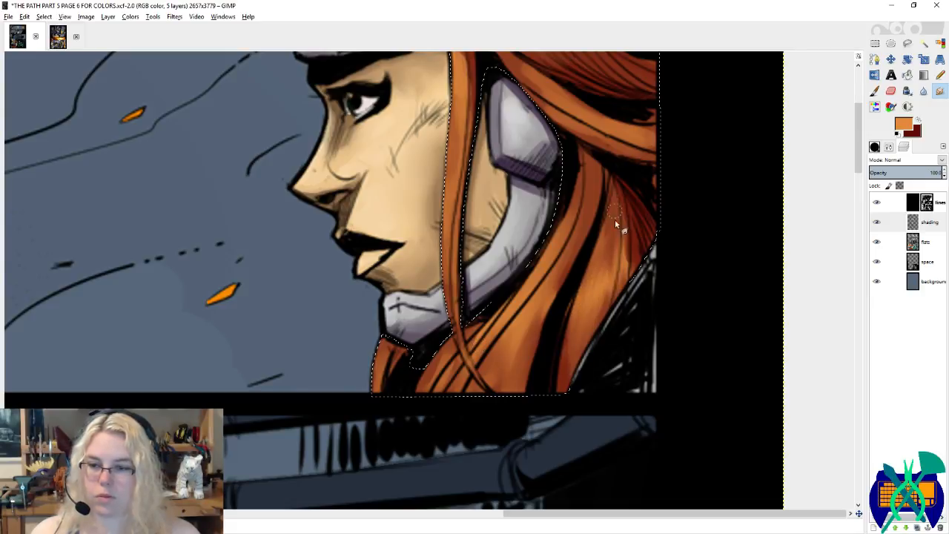
scroll(593, 237, up, 4)
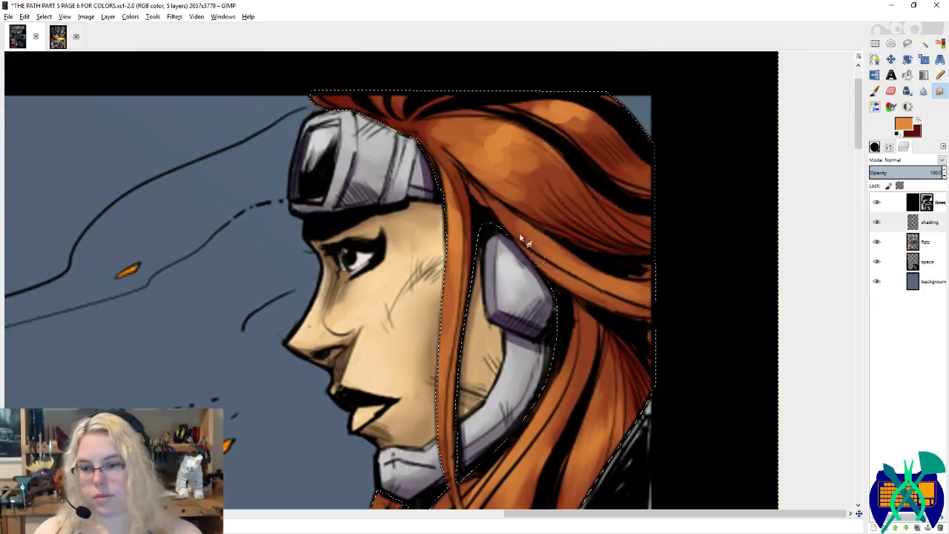
Step: Paint dark red shadows with the Paintbrush into the profile woman's hair behind the ear piece, at the panel's outer edge and in the lower locks
key(x)
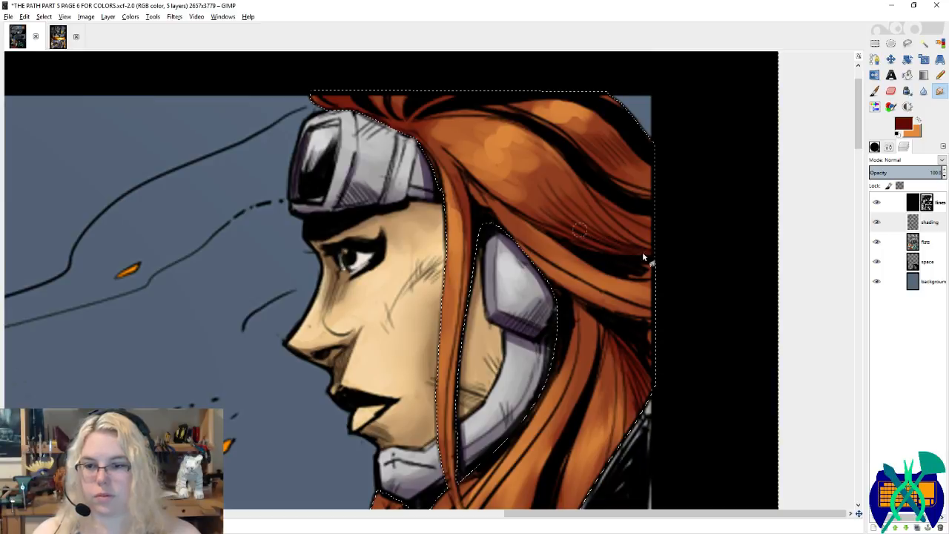
click(874, 91)
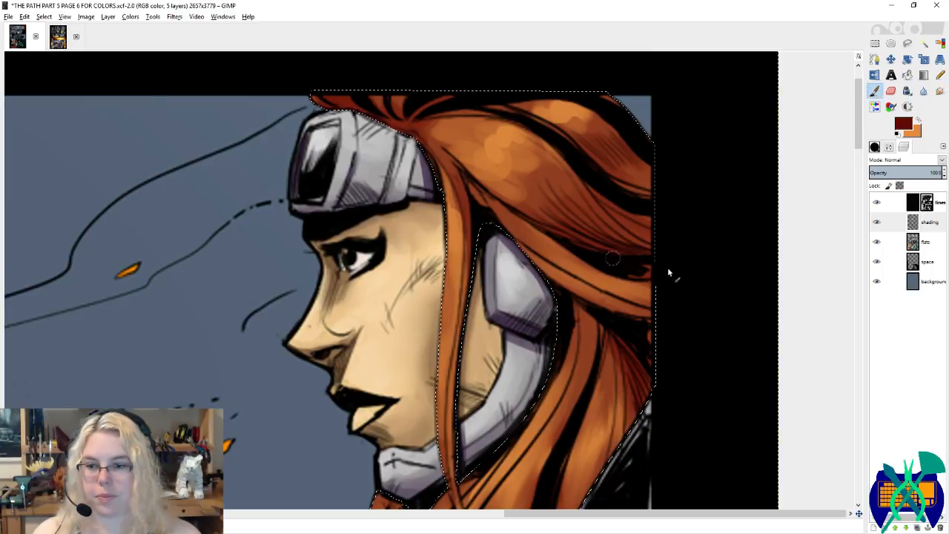
drag(572, 297, 639, 317)
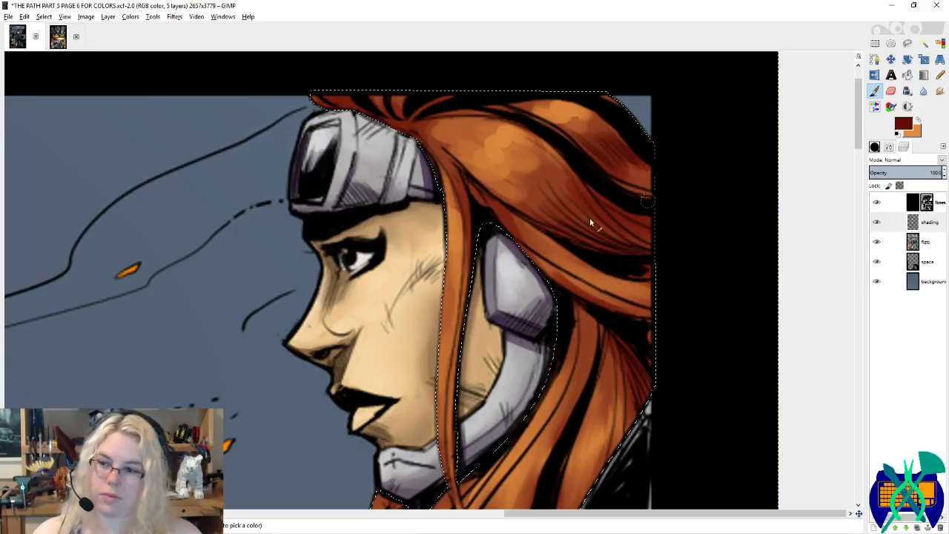
drag(589, 217, 683, 240)
scroll(472, 140, down, 5)
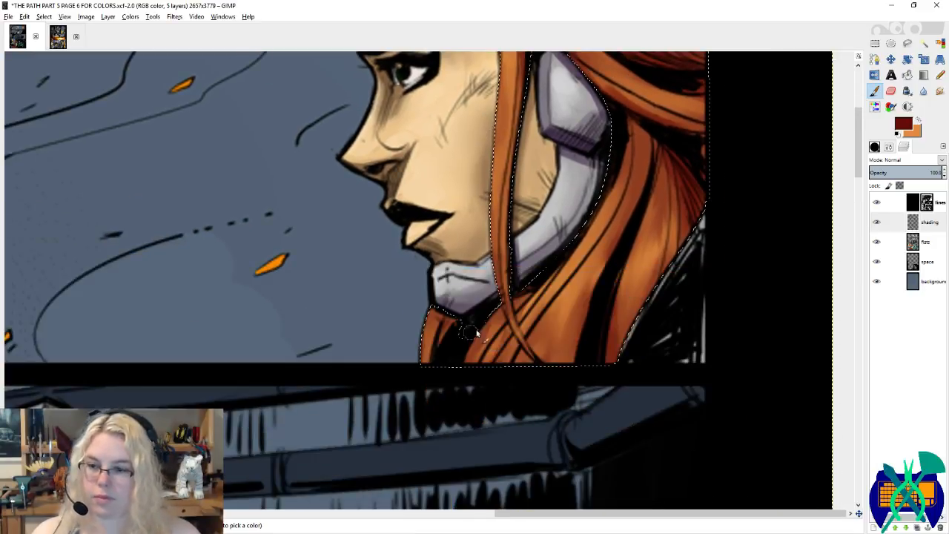
mouse_move(510, 311)
mouse_down()
mouse_move(521, 341)
mouse_move(569, 336)
mouse_move(524, 330)
mouse_move(542, 357)
mouse_move(572, 363)
mouse_up()
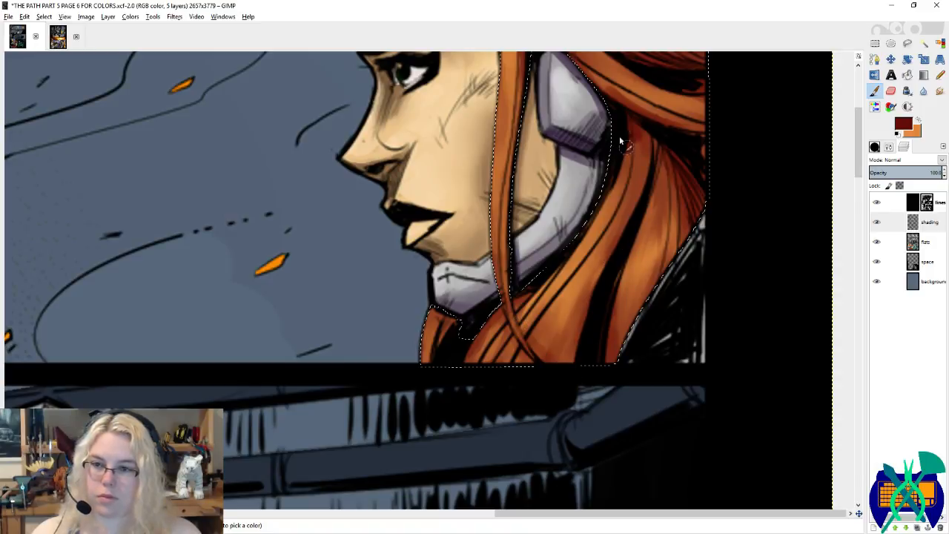
drag(621, 140, 634, 159)
drag(615, 214, 547, 294)
Step: Smudge the shadows and highlights together along the lower locks, the crown and the strand beside the profile woman's face
key(s)
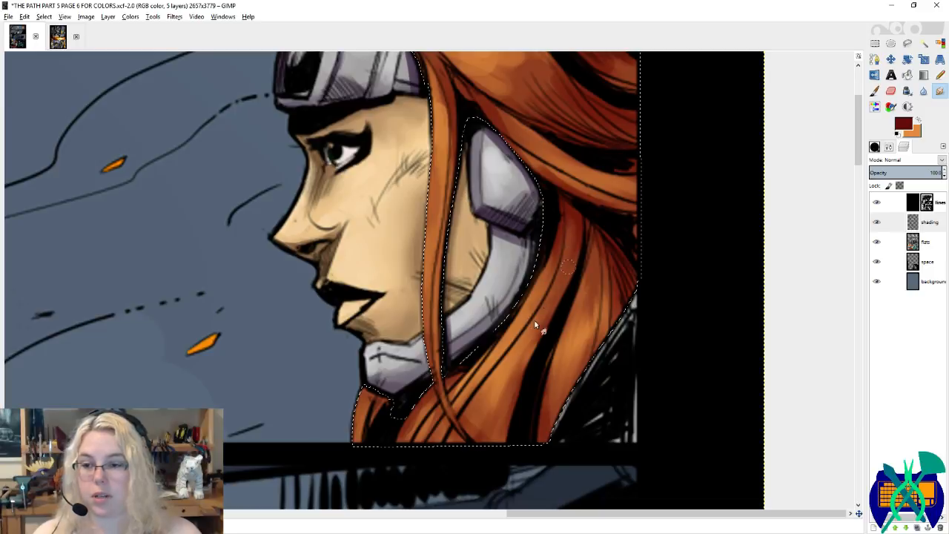
drag(535, 325, 487, 304)
drag(560, 278, 572, 415)
drag(463, 140, 480, 177)
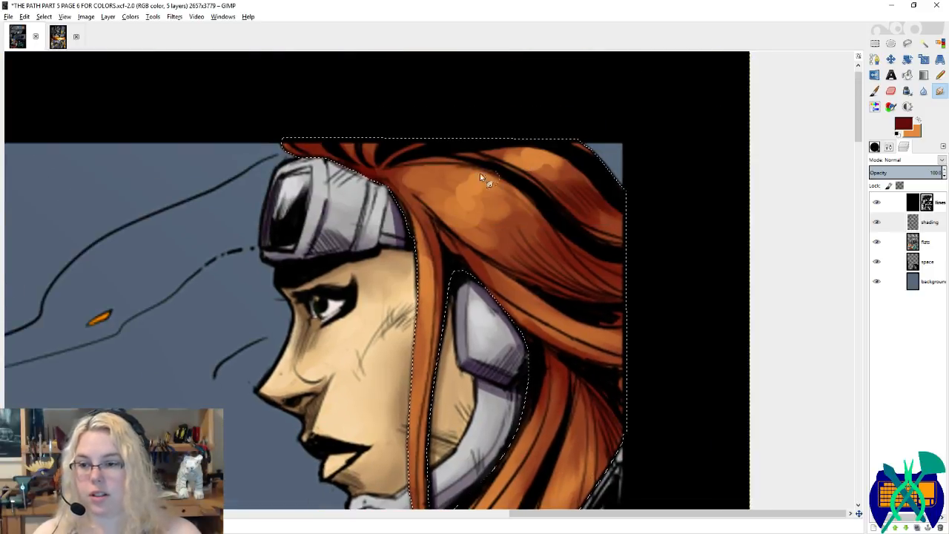
mouse_move(542, 226)
mouse_down()
mouse_move(406, 157)
mouse_move(502, 195)
mouse_move(421, 180)
mouse_move(543, 250)
mouse_move(398, 190)
mouse_move(511, 265)
mouse_up()
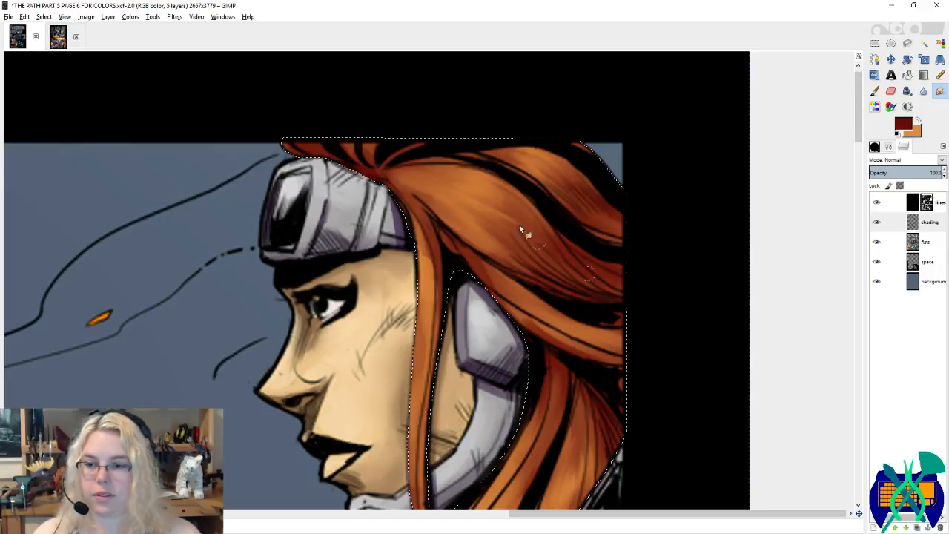
drag(427, 241, 450, 201)
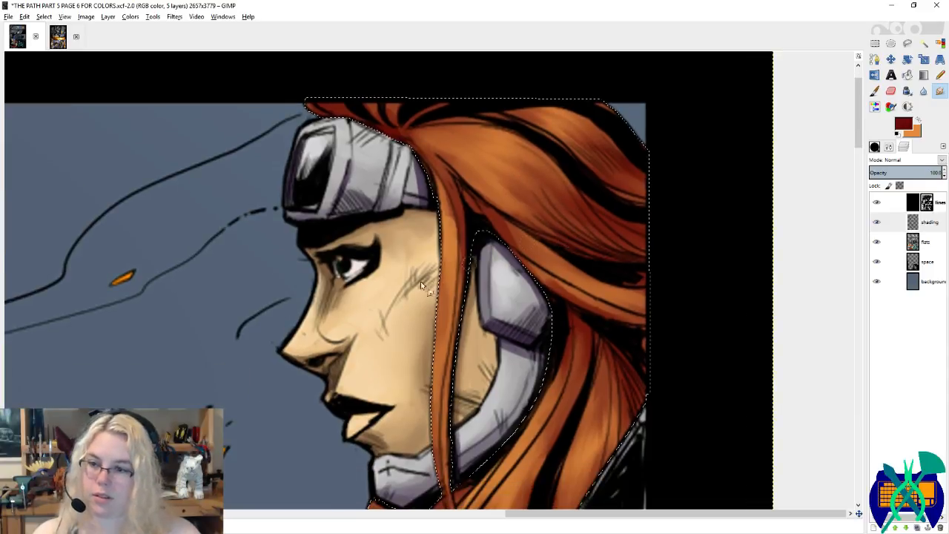
drag(459, 300, 334, 268)
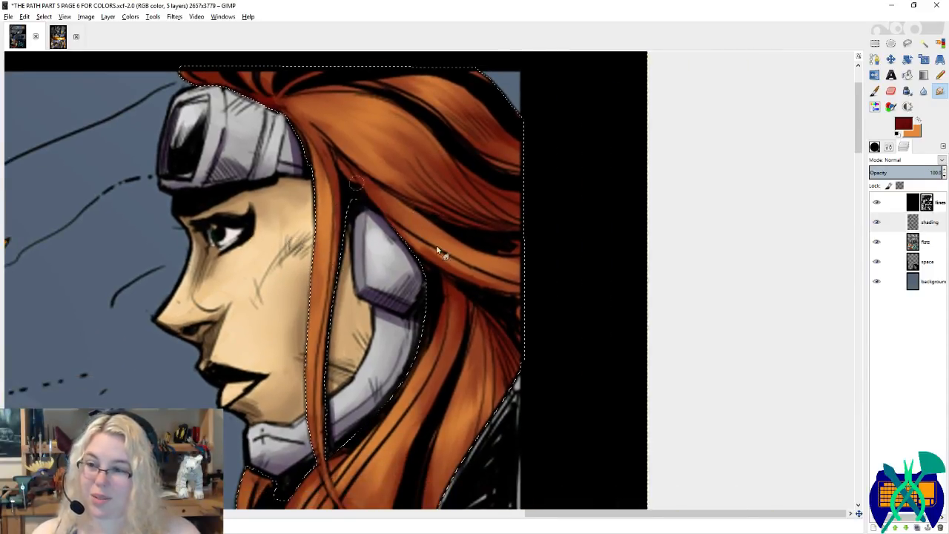
Step: Smudge the dark red shading in the short hair strands directly above the profile woman's goggles
scroll(408, 298, down, 3)
scroll(408, 298, left, 1)
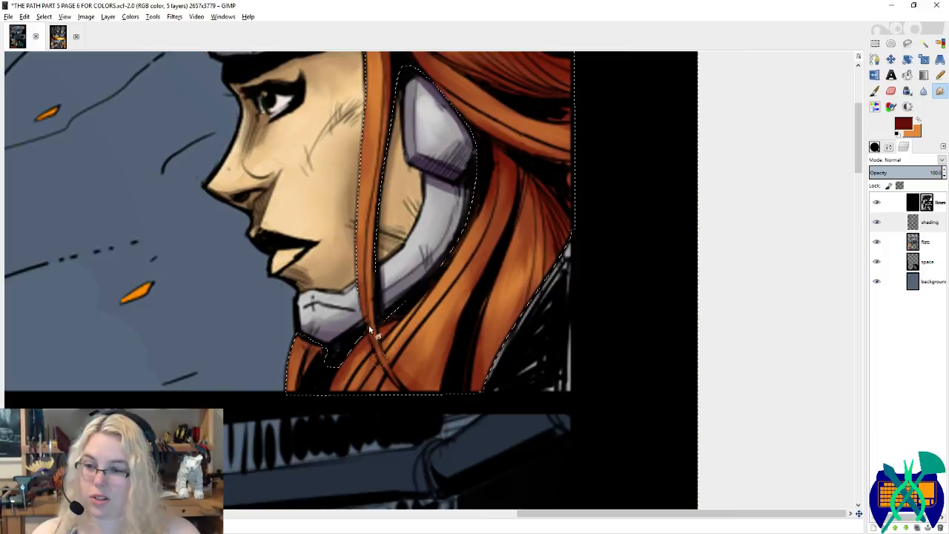
scroll(370, 282, down, 2)
scroll(370, 282, left, 1)
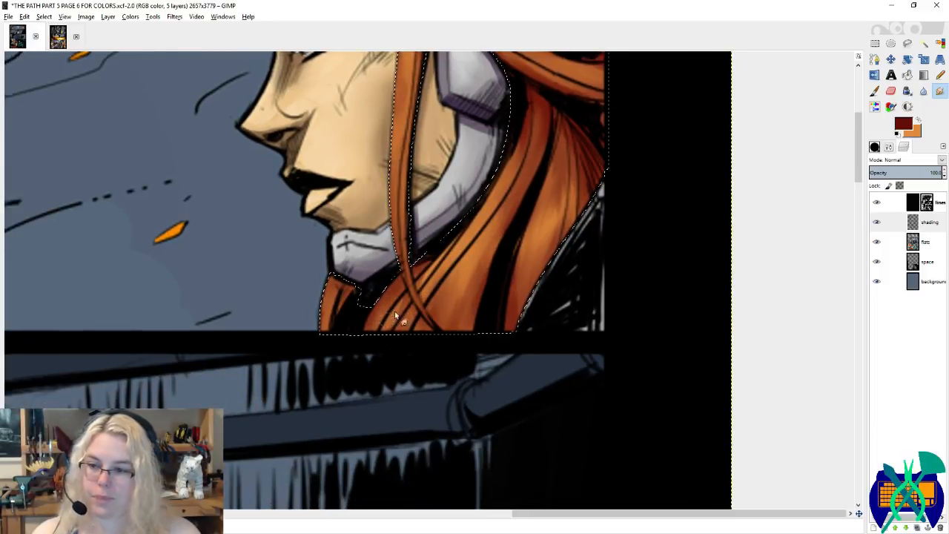
scroll(410, 178, up, 8)
scroll(410, 178, left, 2)
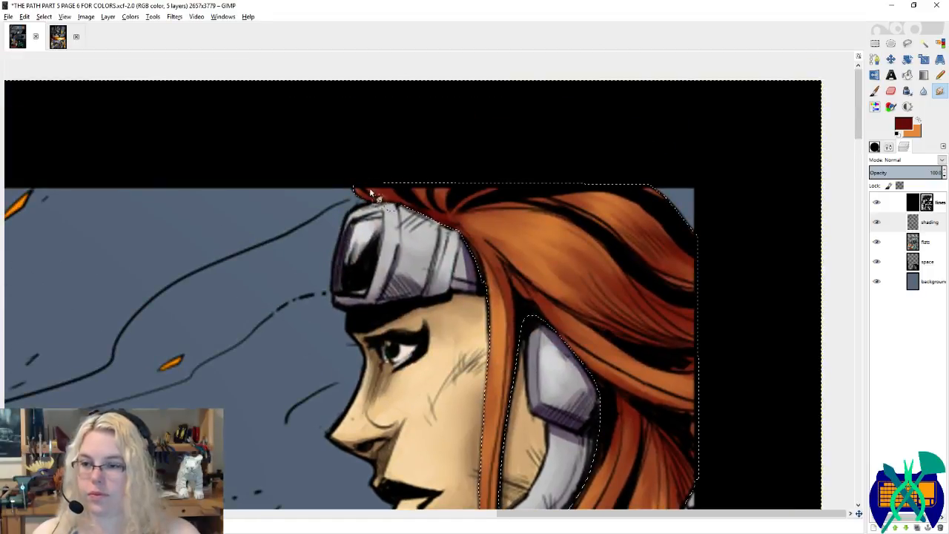
mouse_move(369, 189)
mouse_down()
mouse_move(393, 206)
mouse_move(385, 187)
mouse_move(418, 194)
mouse_move(382, 184)
mouse_move(434, 209)
mouse_up()
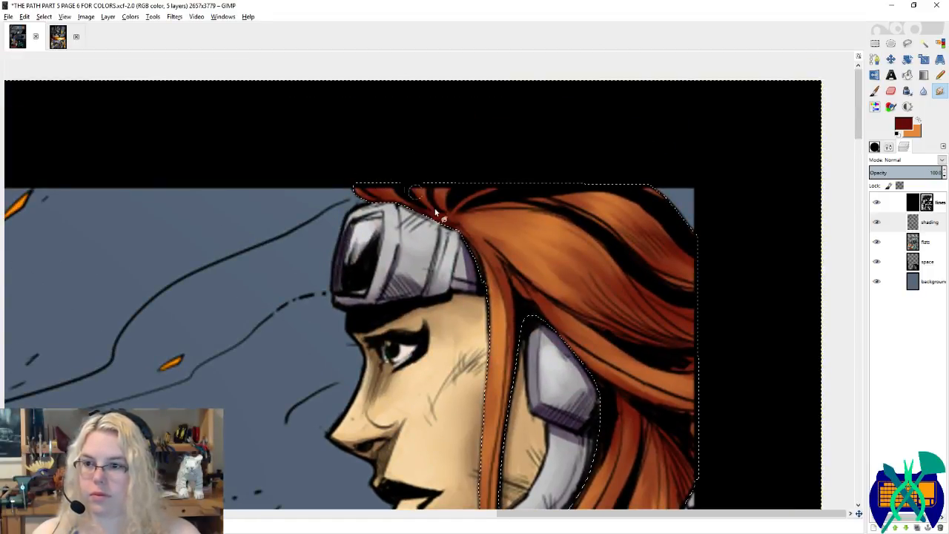
Step: Add small orange highlights to the hair strands above the goggles and smudge them into the shading
click(871, 91)
key(x)
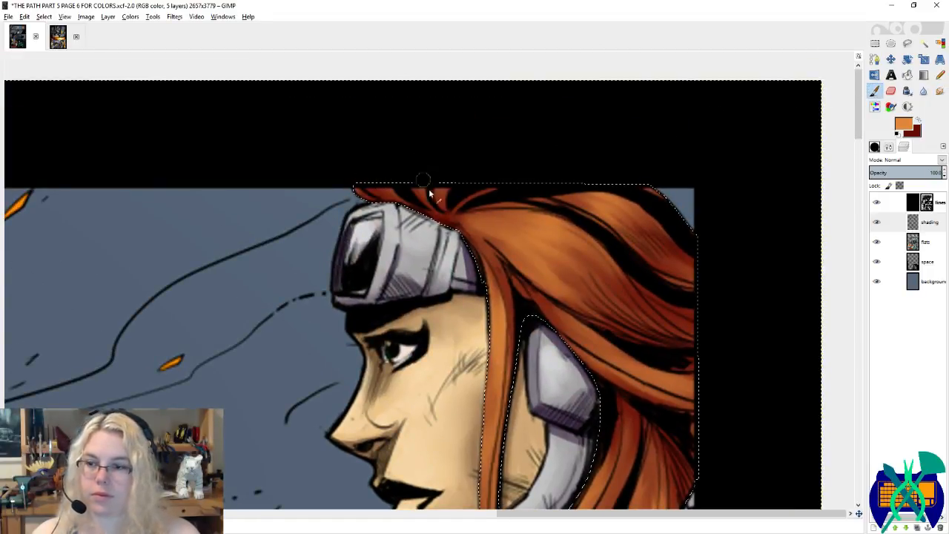
key(s)
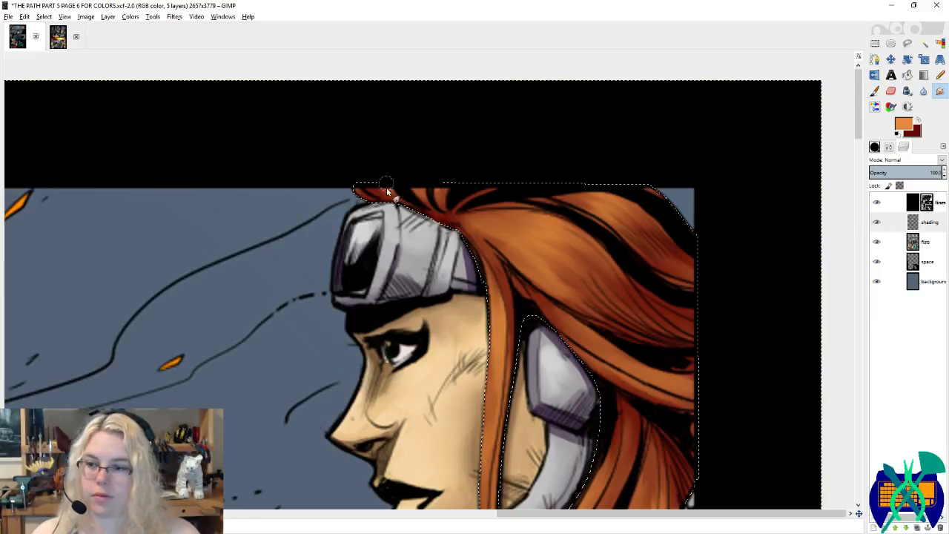
drag(465, 188, 442, 128)
key(ctrl+shift+a)
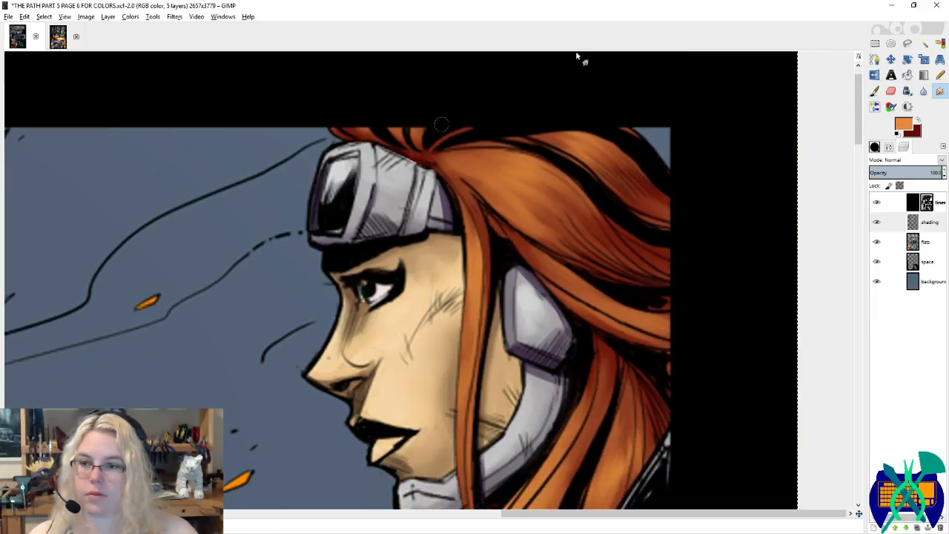
key(shift+o)
scroll(646, 123, down, 4)
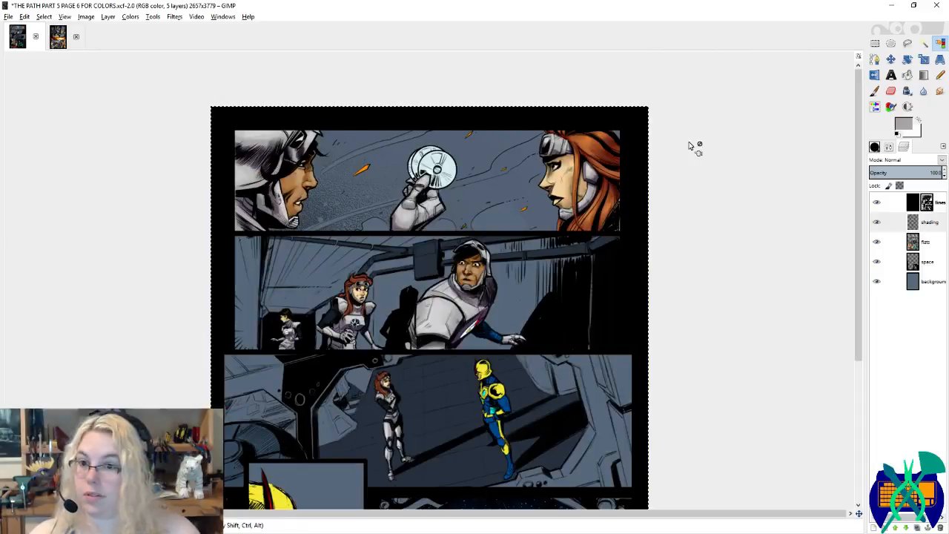
key(ctrl+z)
Step: Save the page and set the Paintbrush to Circle (01) at size 3 for the red-haired woman in the second panel
scroll(302, 319, up, 5)
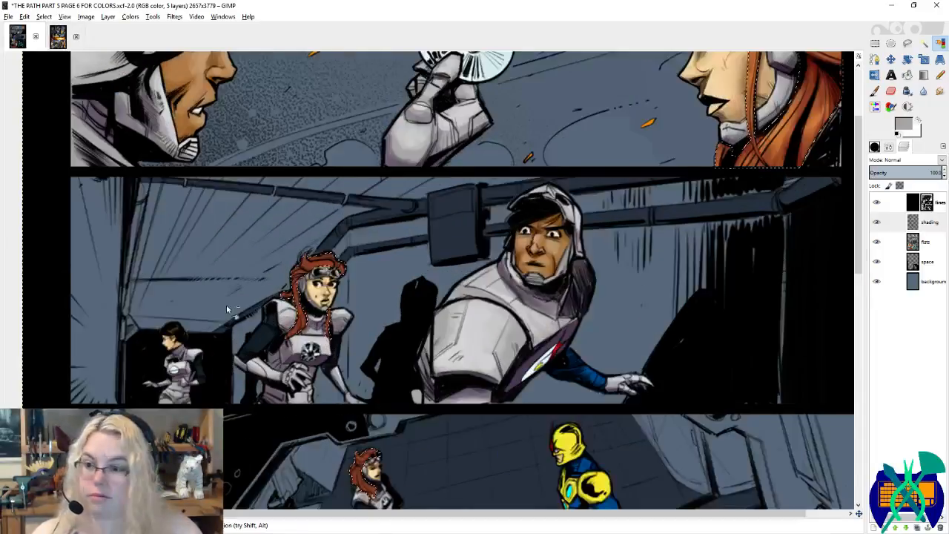
key(ctrl+s)
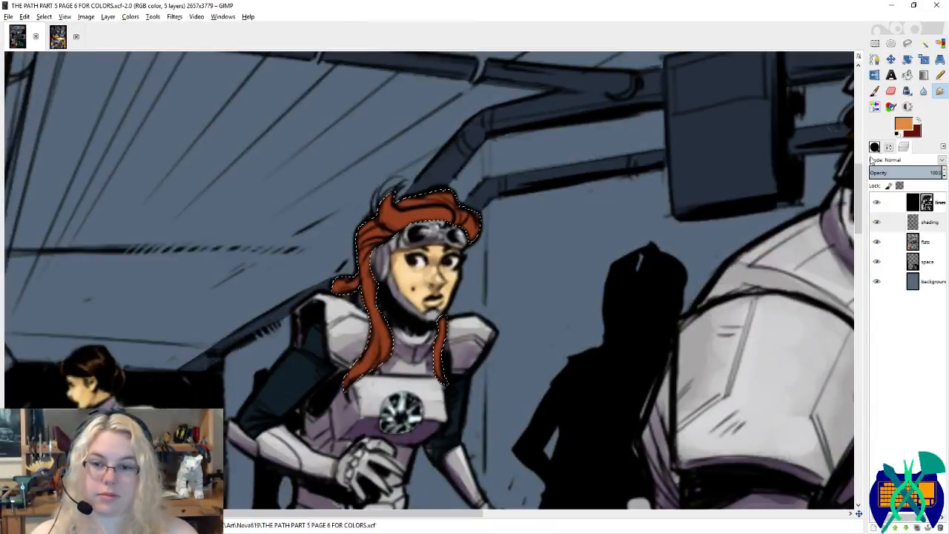
click(873, 146)
click(874, 91)
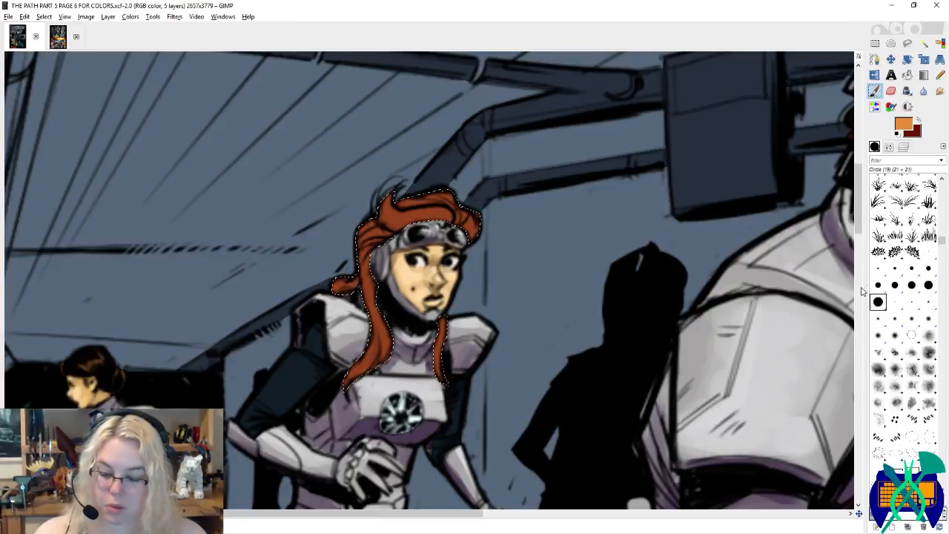
click(895, 268)
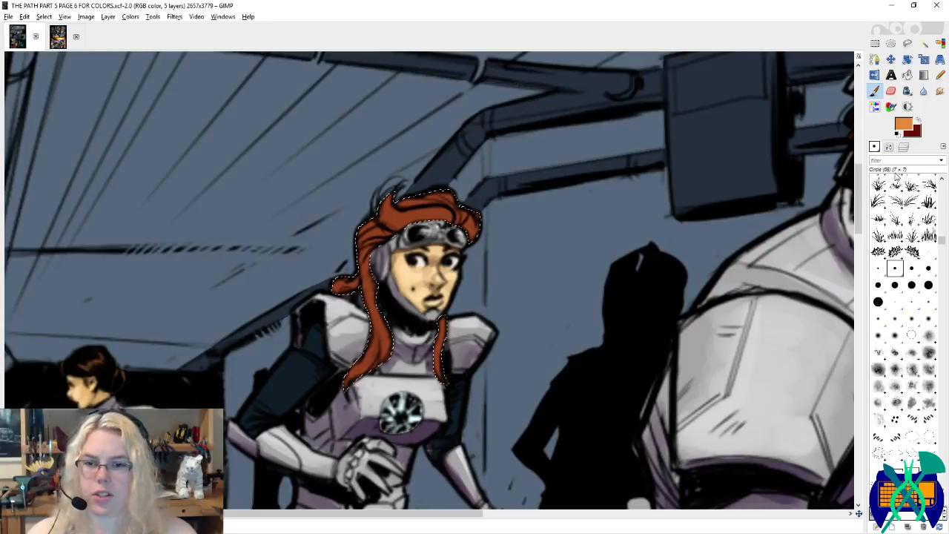
click(928, 253)
key(ctrl+s)
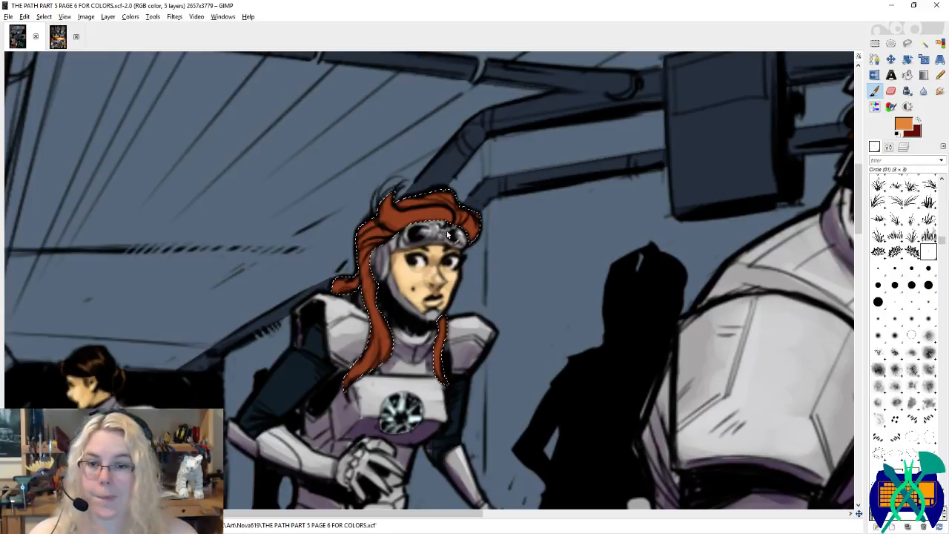
Step: Brush orange highlights and dark red shadows into the second-panel woman's hair above the goggles, in the side tuft and down the long locks
mouse_move(450, 198)
mouse_down()
mouse_move(394, 215)
mouse_move(433, 211)
mouse_up()
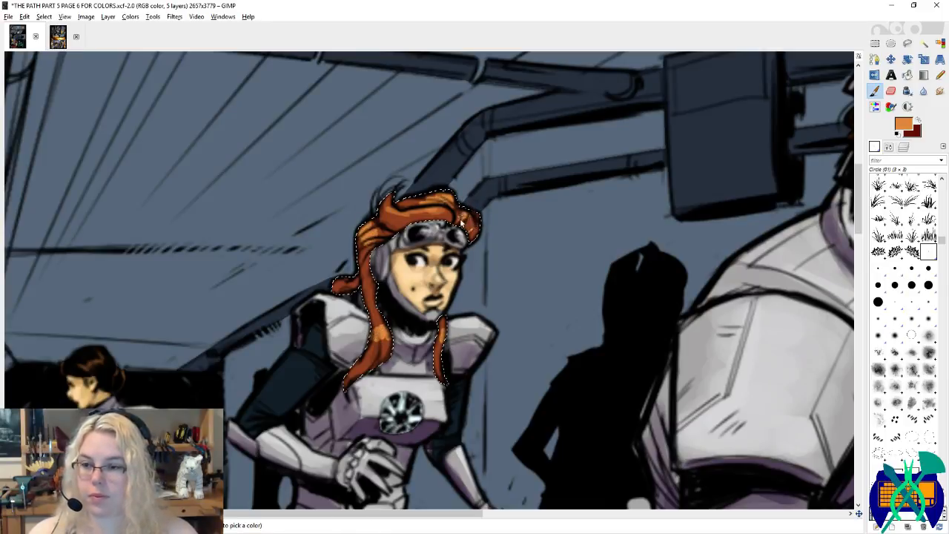
key(x)
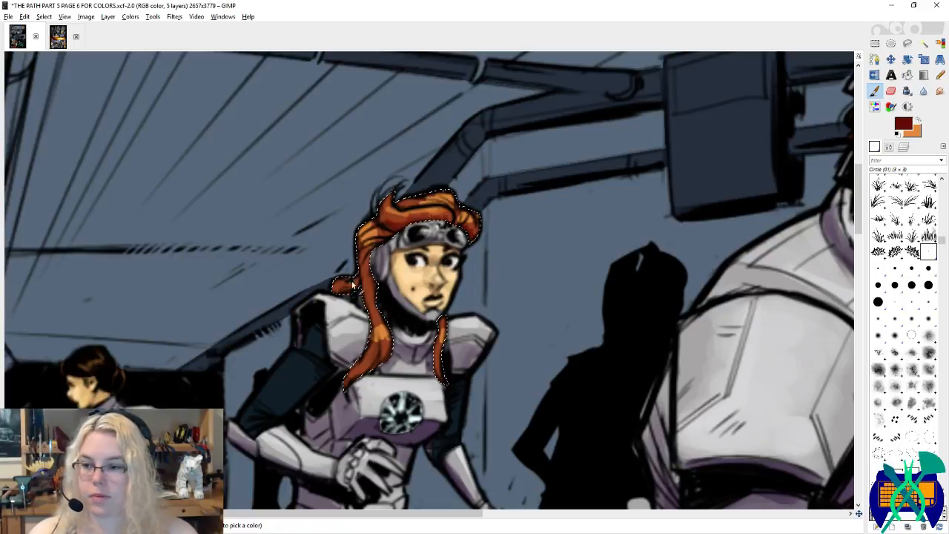
key(x)
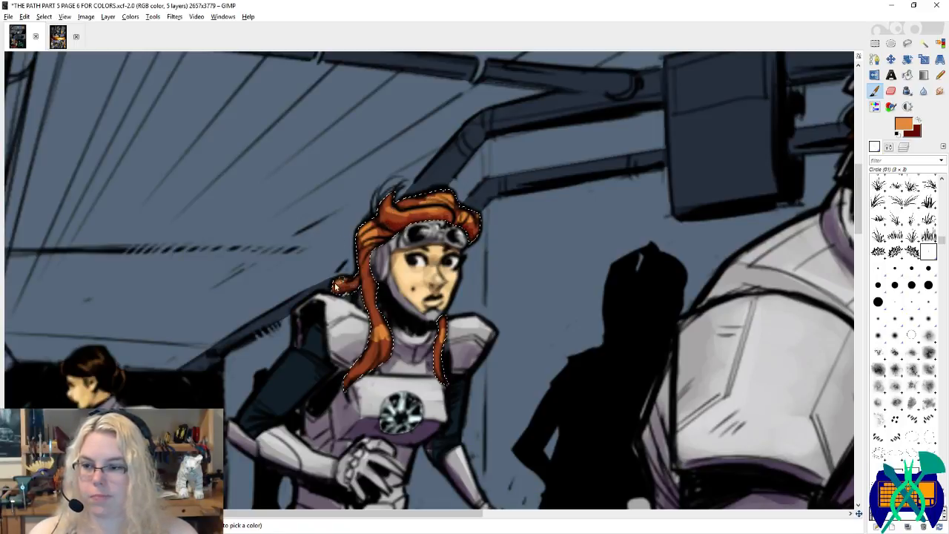
key(x)
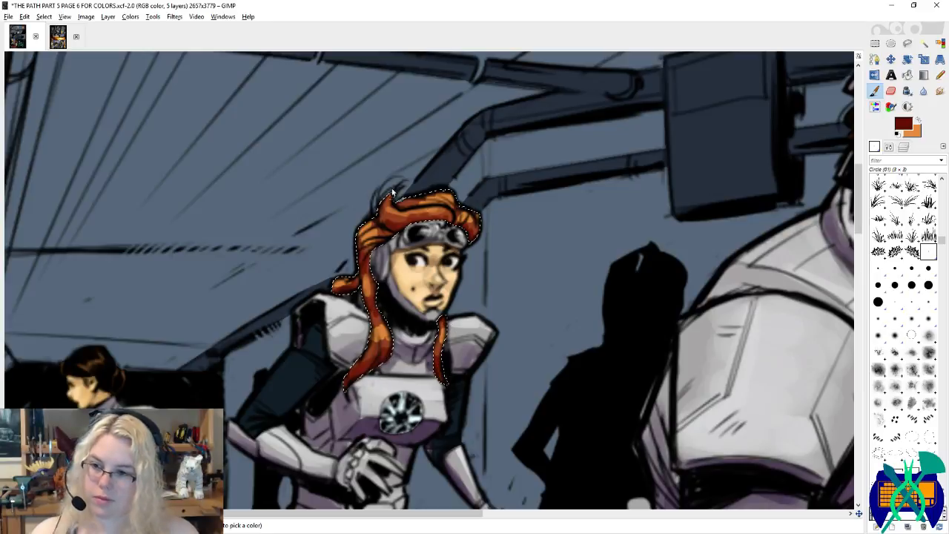
Step: Smudge the second-panel woman's hair shading and touch up the strands with small orange and dark red strokes
key(s)
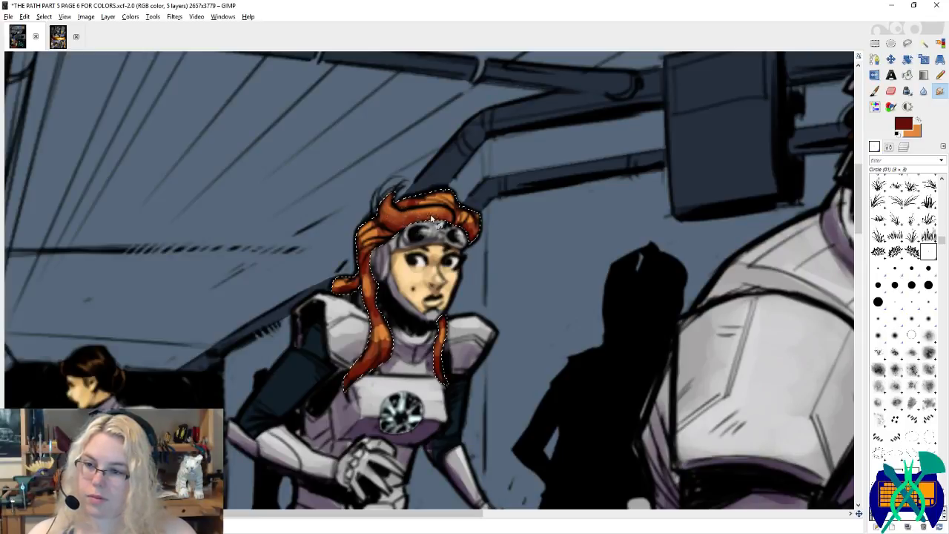
click(903, 146)
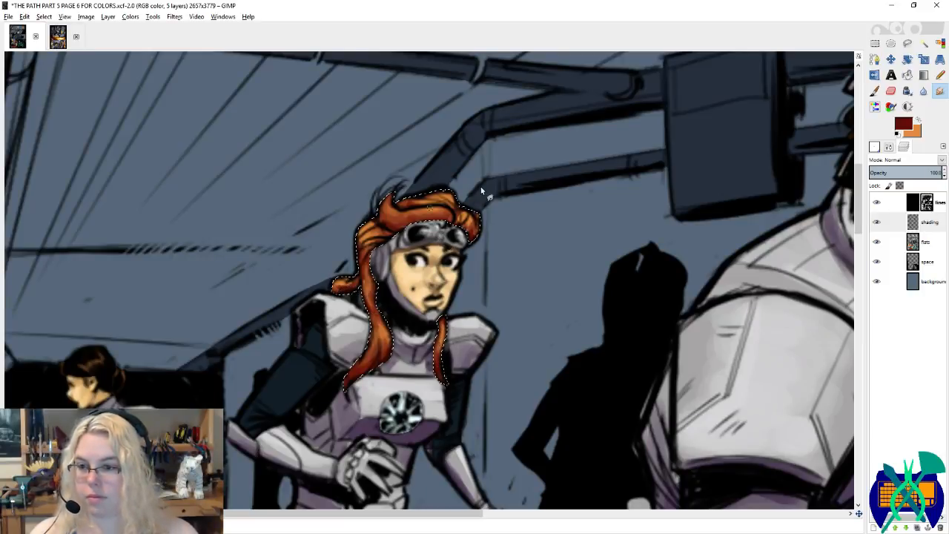
click(875, 91)
key(x)
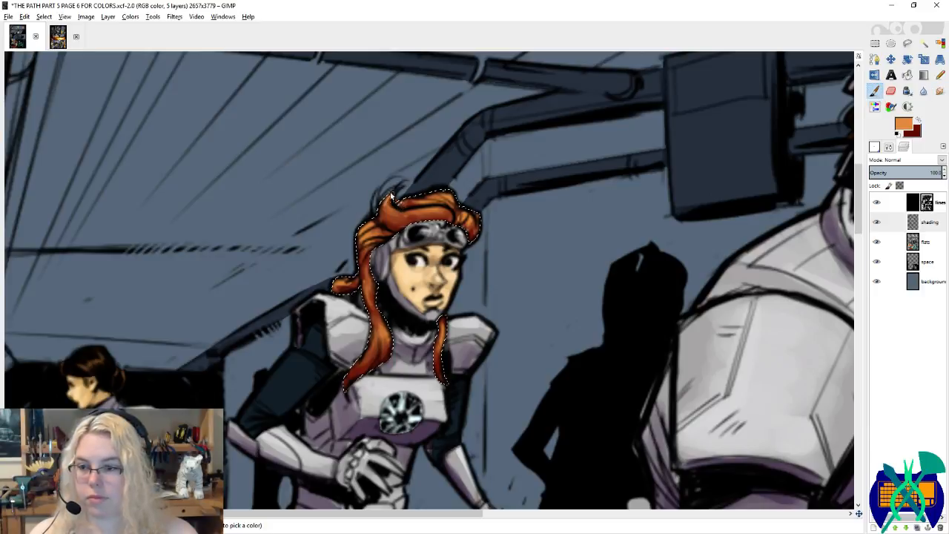
key(x)
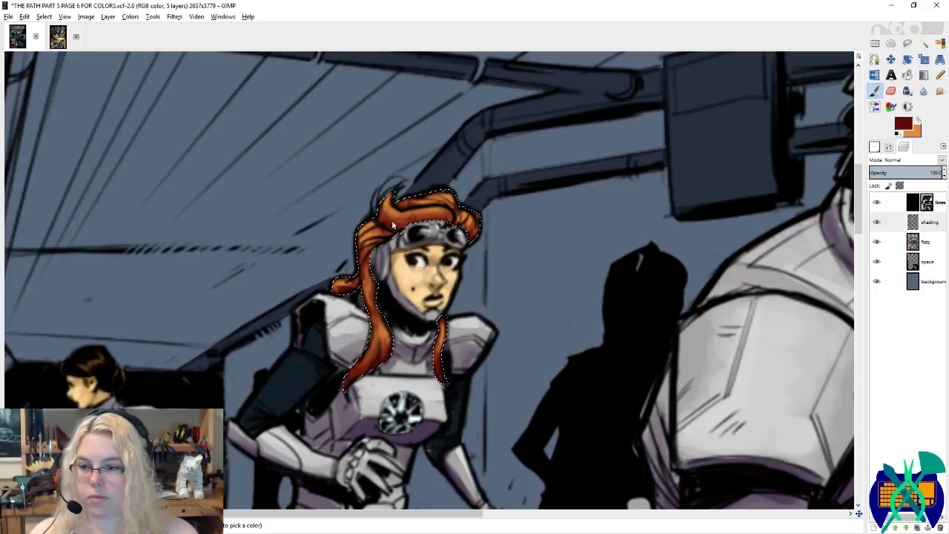
key(x)
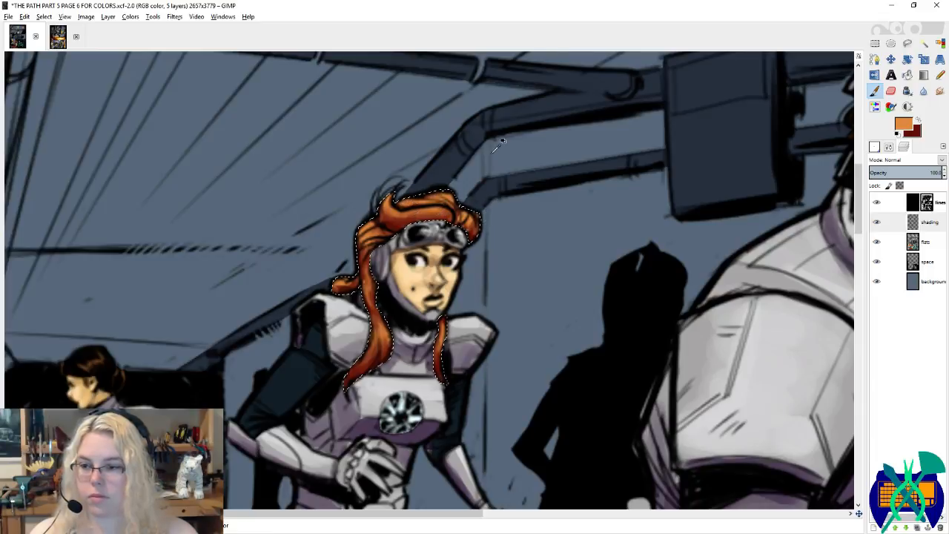
key(ctrl+shift+a)
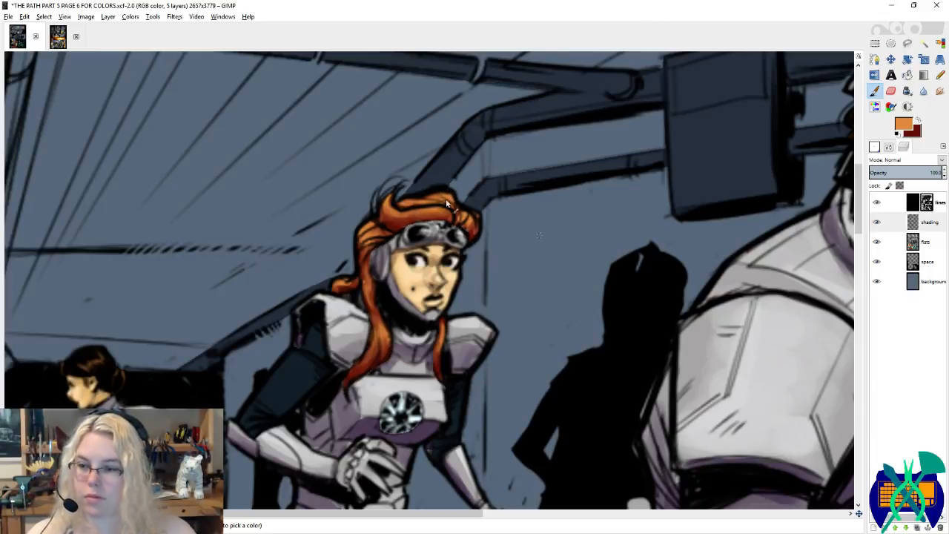
key(s)
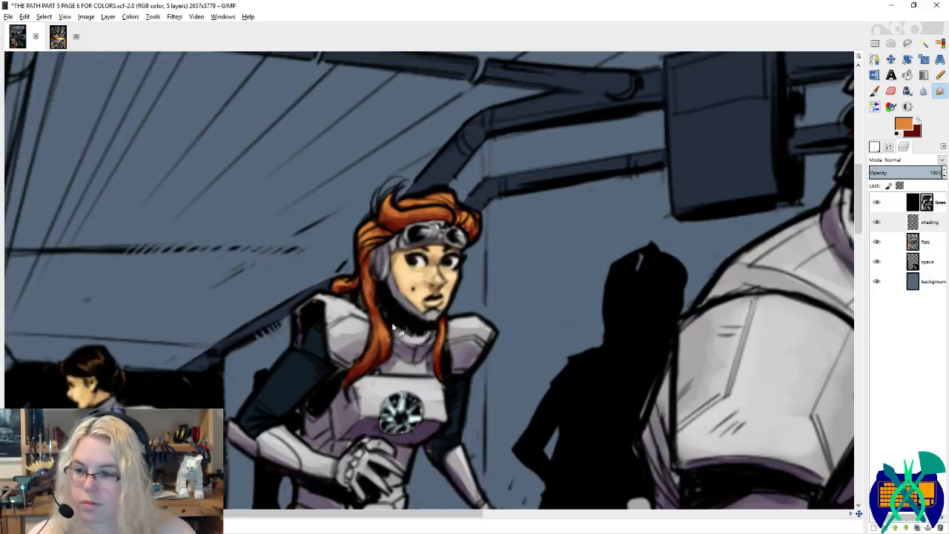
key(ctrl+z)
Step: Save the page, then add orange and dark red strokes above the second-panel woman's goggles and smudge them into the hair
key(ctrl+s)
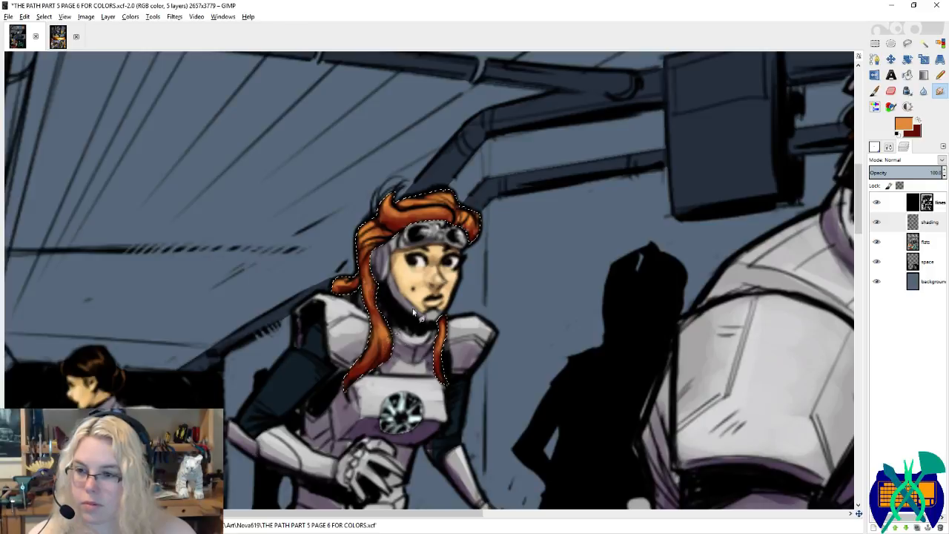
click(873, 90)
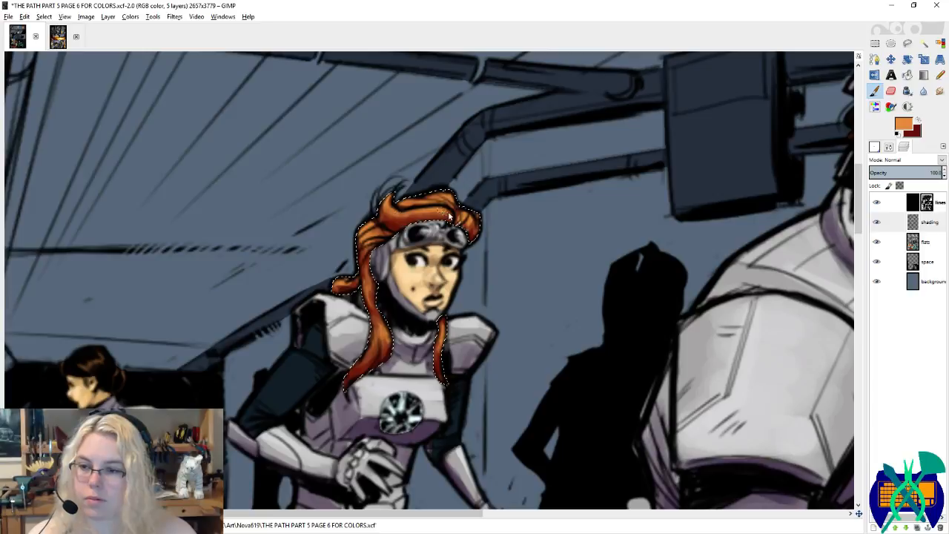
key(s)
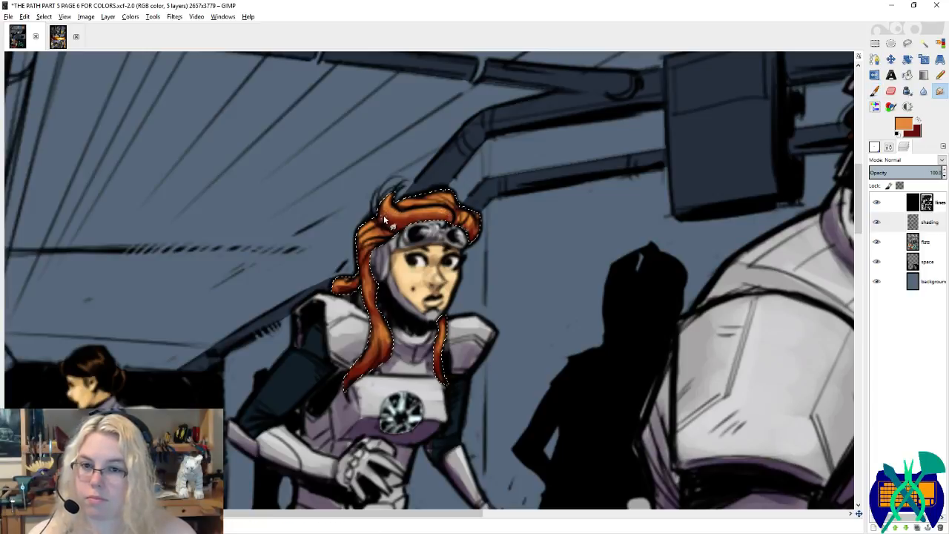
click(873, 91)
key(x)
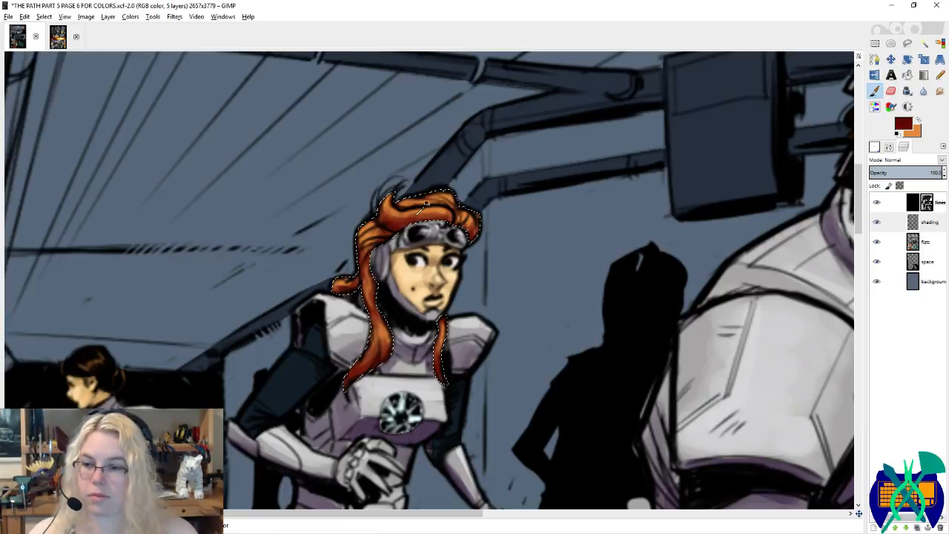
key(ctrl+z)
key(s)
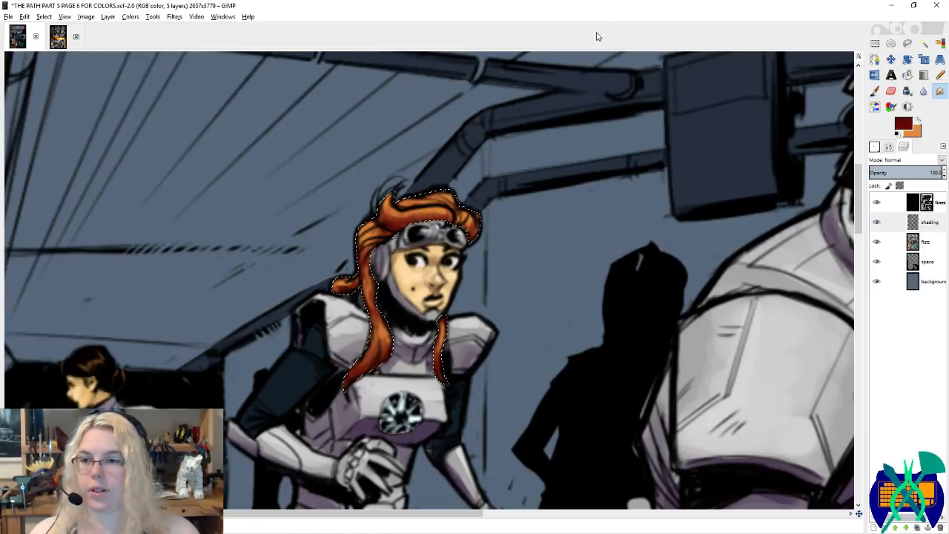
Step: Clear the selection around the second-panel woman's hair and save the page
key(ctrl+shift+a)
key(shift+o)
scroll(303, 206, down, 3)
scroll(304, 206, down, 2)
key(ctrl+s)
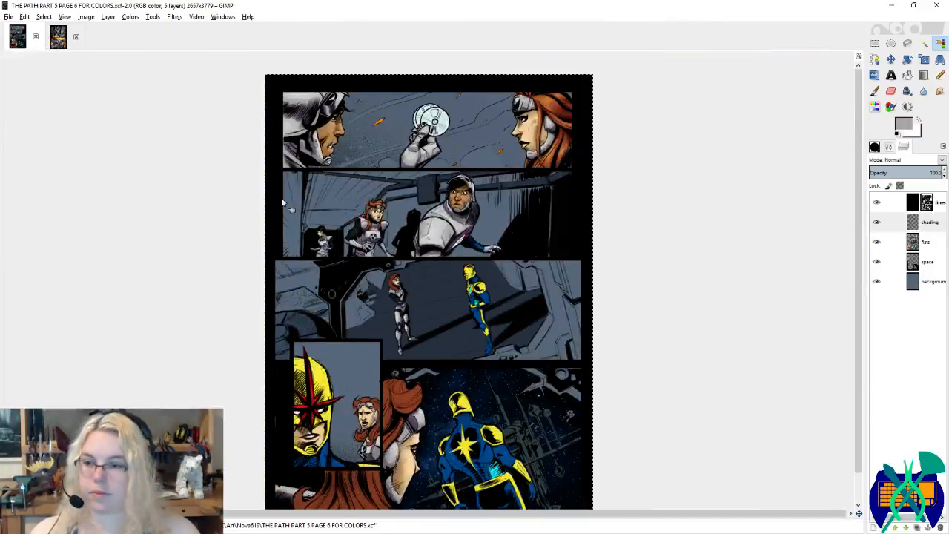
Step: Select the page's red hair with Select by Color to continue with the standing woman in the third panel
scroll(322, 208, up, 1)
key(plus)
key(plus)
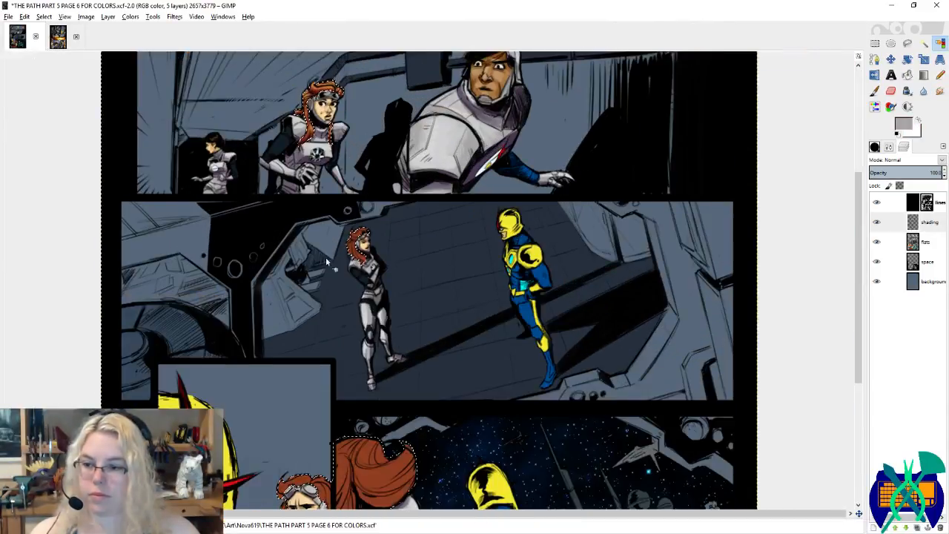
scroll(343, 223, up, 5)
Step: Brush orange highlights into the third-panel woman's hair, from the upswept tuft down the long back locks
key(s)
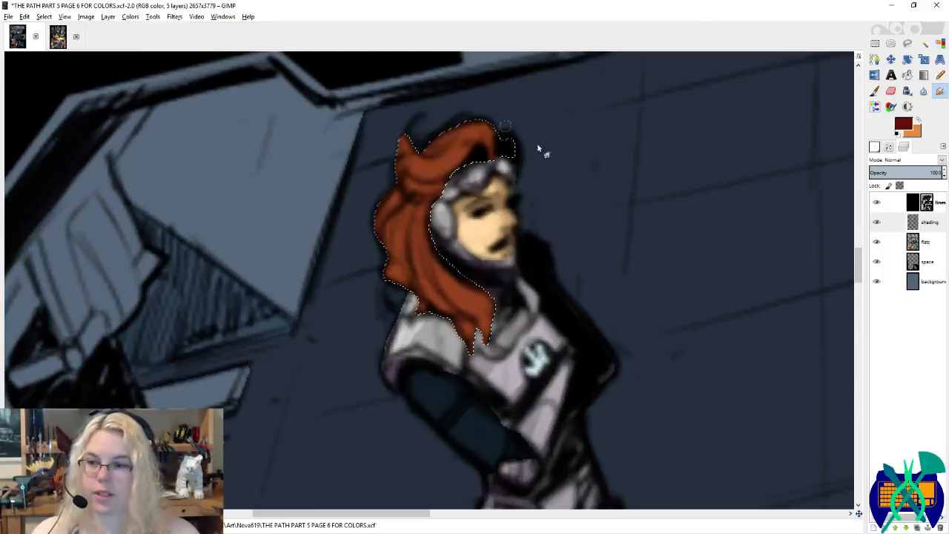
key(x)
key(p)
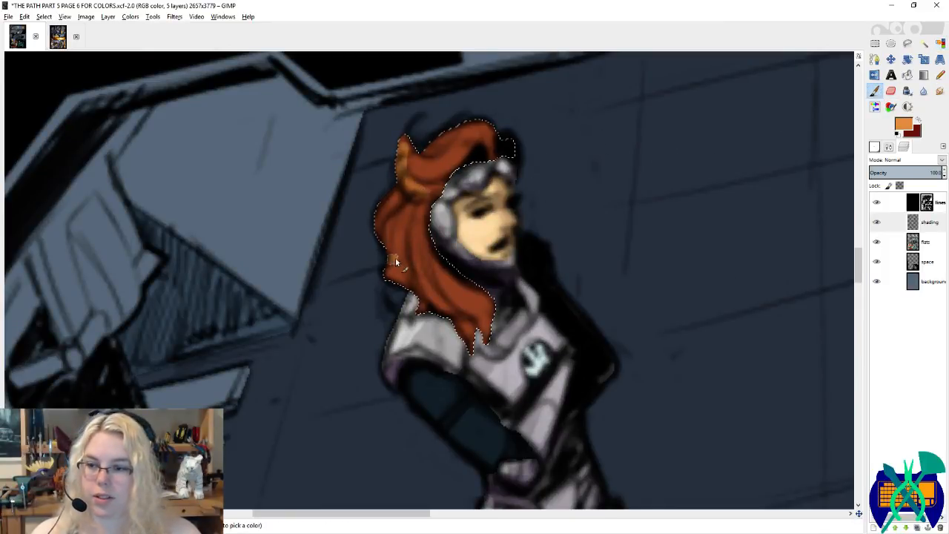
drag(394, 260, 417, 262)
key(ctrl+z)
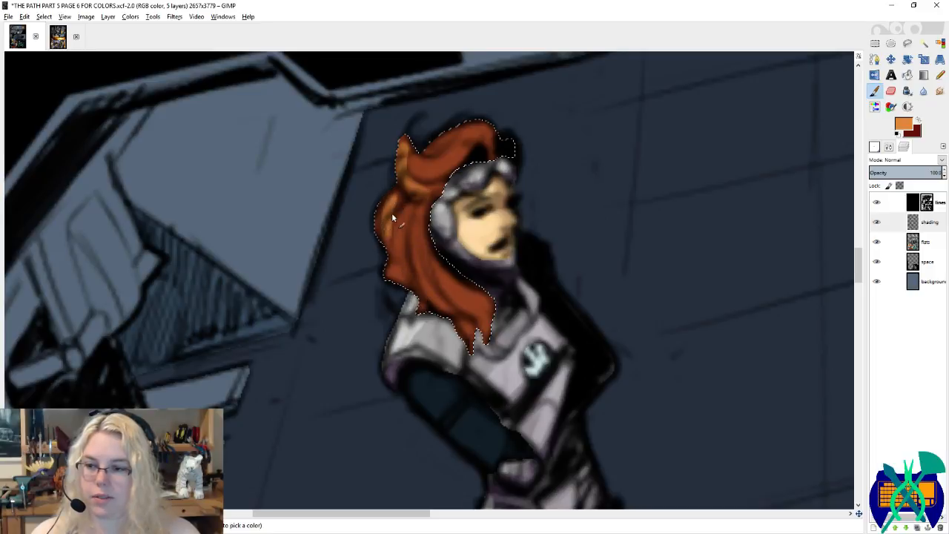
mouse_move(391, 213)
mouse_down()
mouse_move(396, 257)
mouse_move(415, 278)
mouse_move(415, 250)
mouse_move(415, 266)
mouse_move(424, 247)
mouse_move(444, 298)
mouse_move(463, 281)
mouse_up()
Step: Paint dark red shadows above the third-panel woman's goggles and down her inner locks, with orange highlights on the crown
key(x)
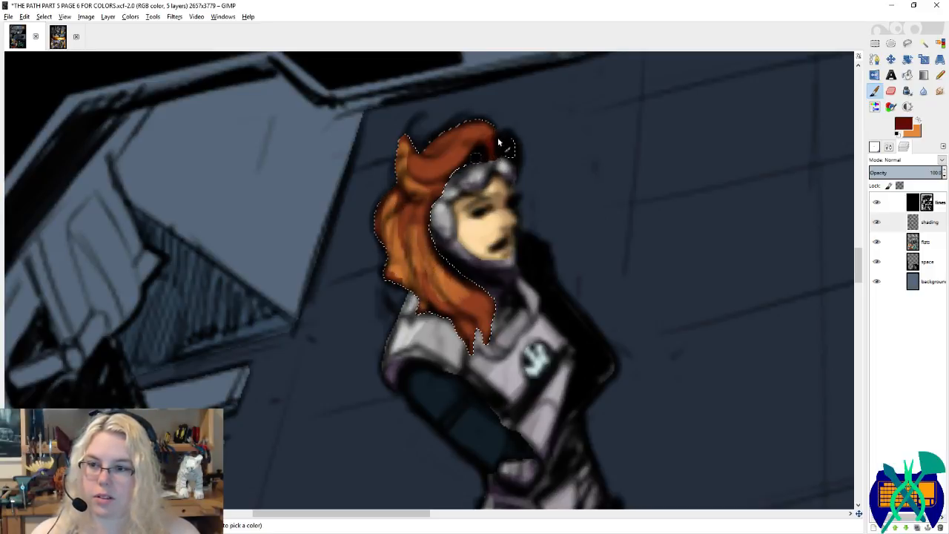
drag(477, 142, 445, 152)
key(x)
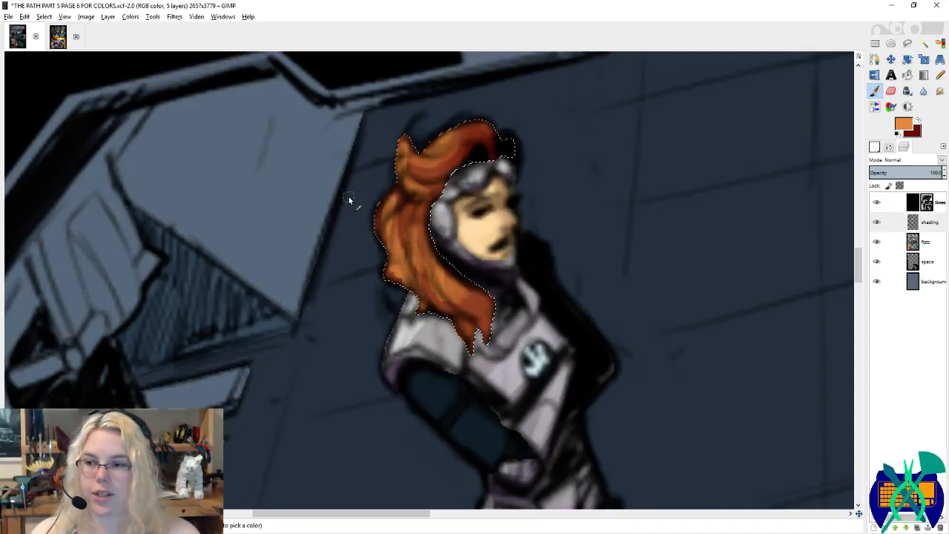
key(x)
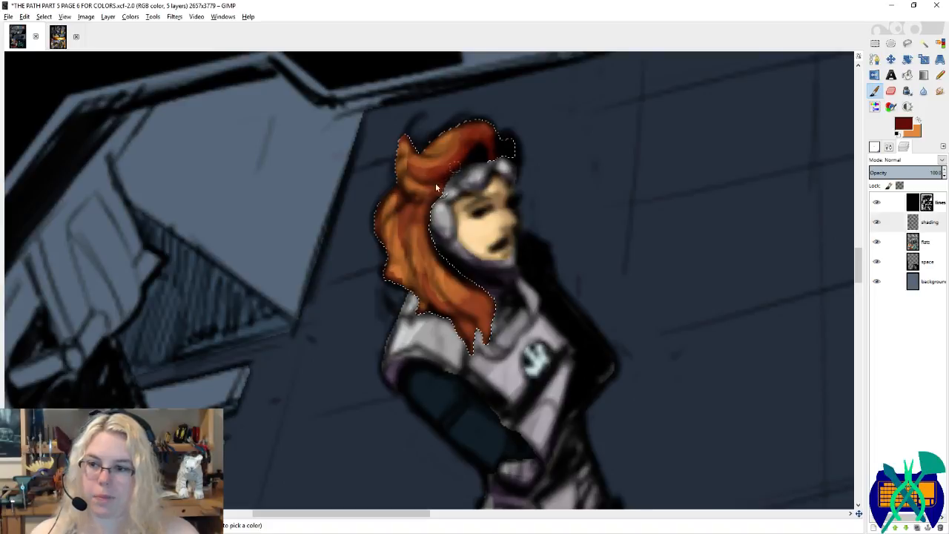
drag(436, 187, 442, 162)
key(x)
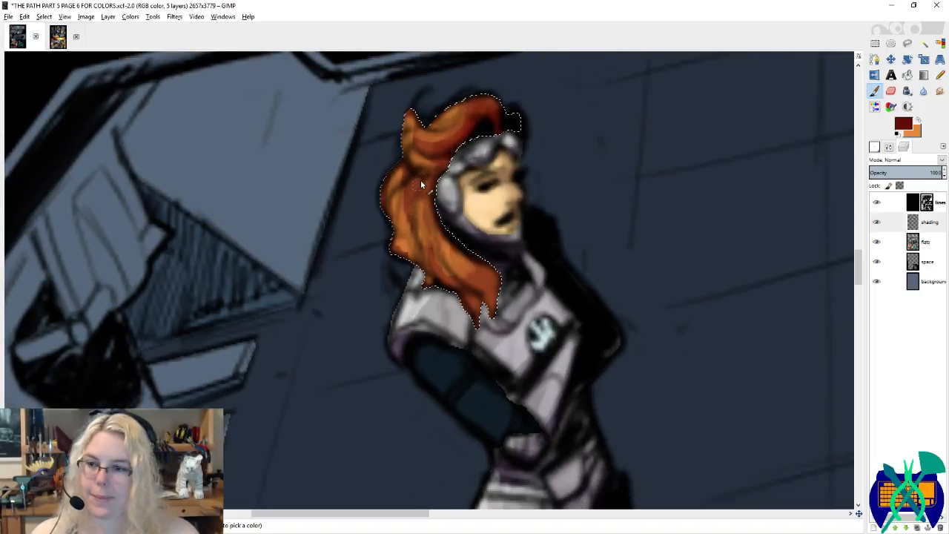
mouse_move(417, 187)
mouse_down()
mouse_move(449, 236)
mouse_move(501, 298)
mouse_move(491, 305)
mouse_move(467, 291)
mouse_move(481, 317)
mouse_up()
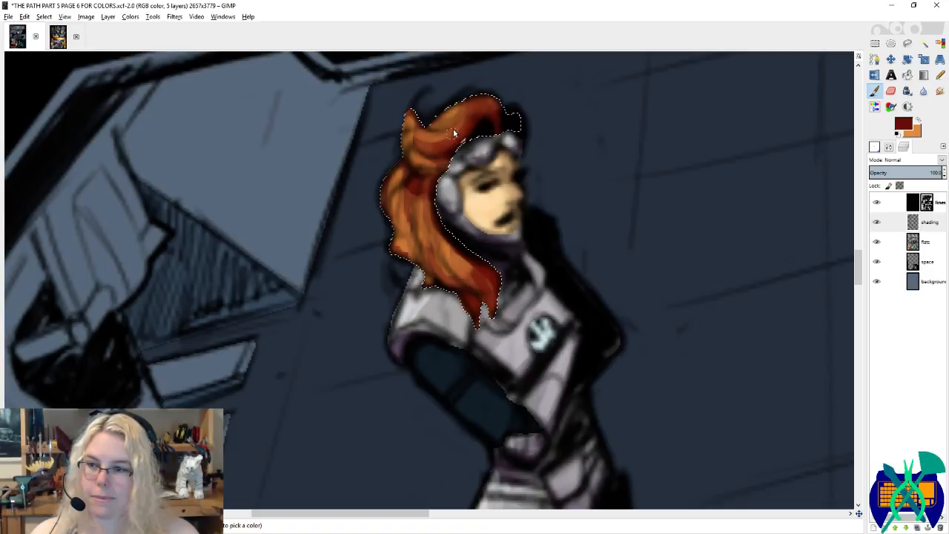
Step: Smudge the orange highlights and dark red shadows together along the third-panel woman's hair strands
key(s)
drag(441, 137, 437, 154)
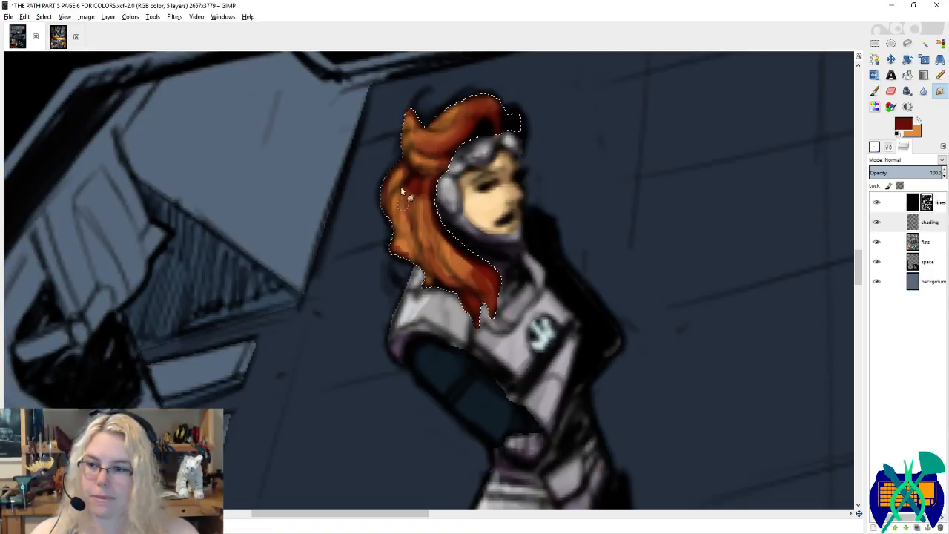
mouse_move(406, 244)
mouse_down()
mouse_move(485, 301)
mouse_move(476, 284)
mouse_move(489, 293)
mouse_up()
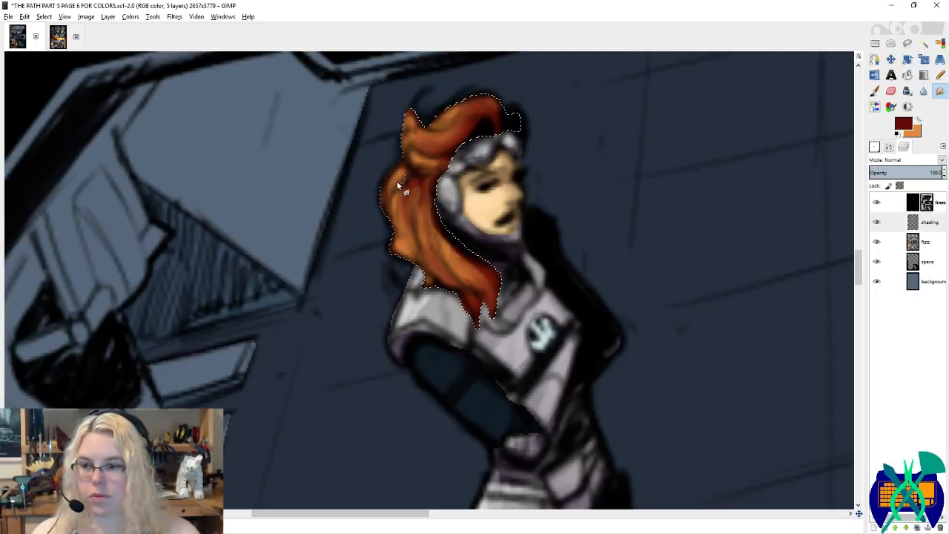
Step: Set the Paintbrush to Circle (19) at size 21 with orange for the red-haired woman in the inset panel
scroll(454, 150, down, 3)
scroll(455, 151, down, 10)
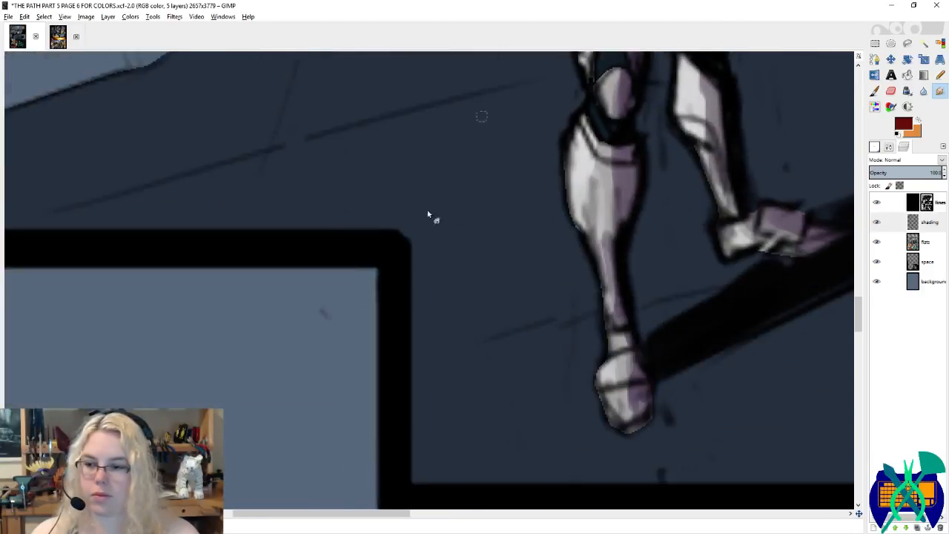
key(shift+o)
scroll(382, 141, down, 4)
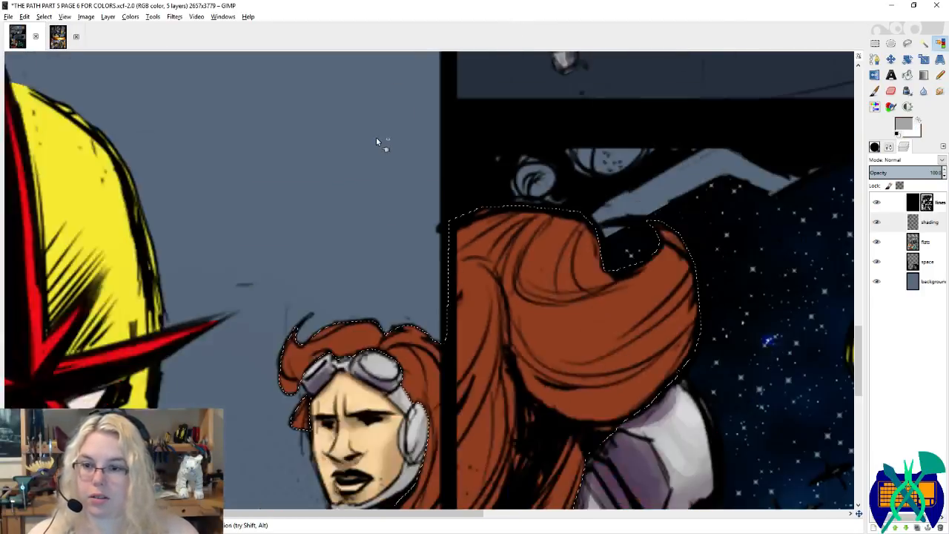
scroll(336, 304, up, 2)
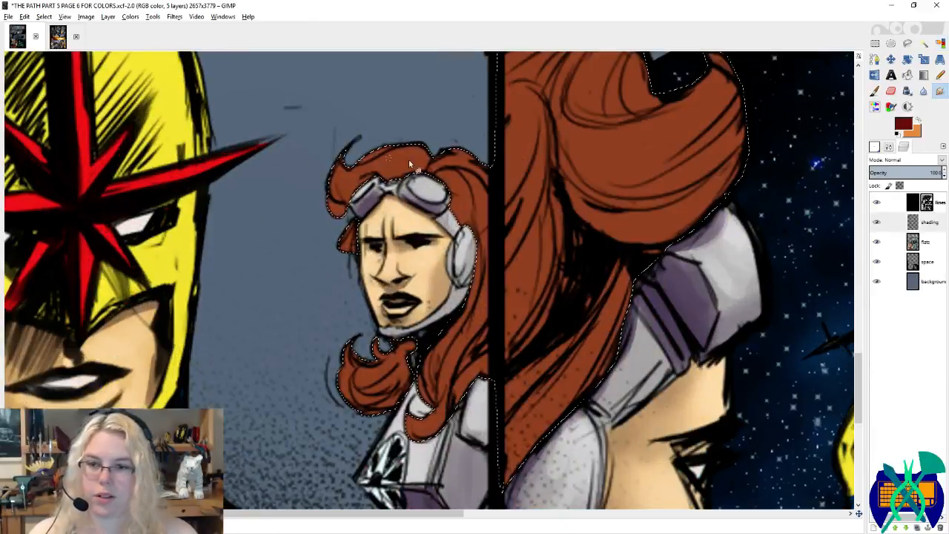
key(x)
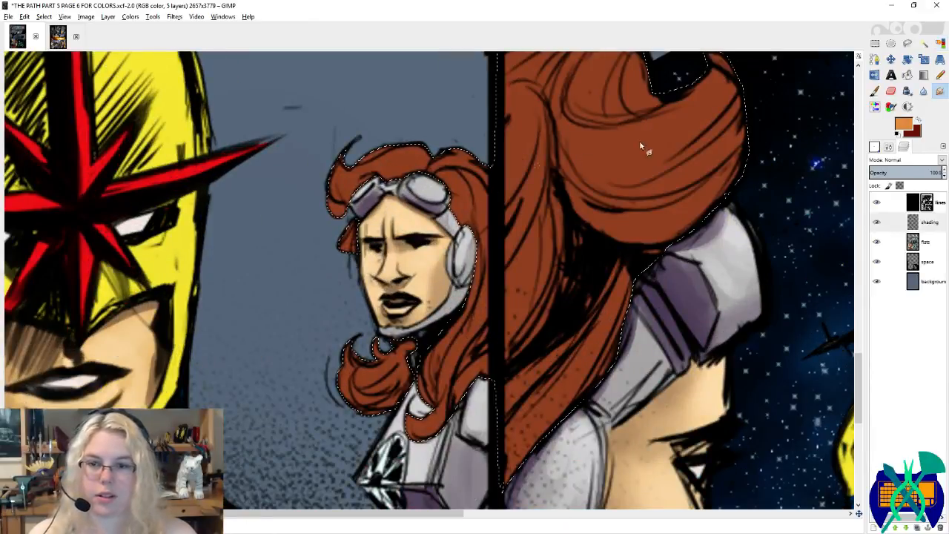
click(874, 90)
click(873, 146)
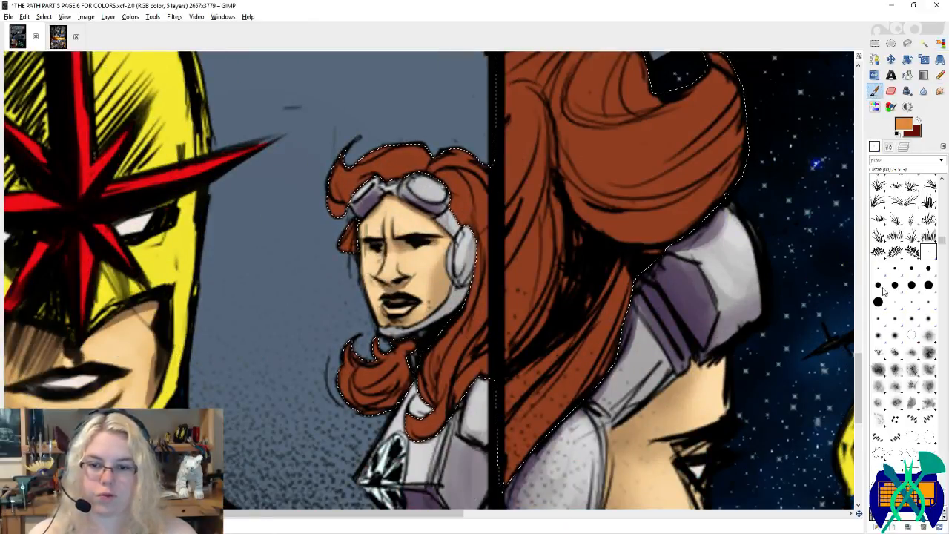
Step: Brush orange highlights into the inset-panel woman's hair above the goggles, on the long front lock and in the side curl
drag(405, 158, 356, 163)
mouse_move(461, 166)
mouse_down()
mouse_move(445, 167)
mouse_move(449, 189)
mouse_up()
mouse_move(465, 348)
mouse_down()
mouse_move(350, 371)
mouse_move(382, 352)
mouse_move(358, 376)
mouse_move(393, 390)
mouse_move(355, 402)
mouse_up()
Step: Paint dark red shadows into the inset-panel woman's lower locks, beside her ear and directly above the goggles
key(x)
mouse_move(420, 439)
mouse_down()
mouse_move(456, 398)
mouse_move(423, 376)
mouse_up()
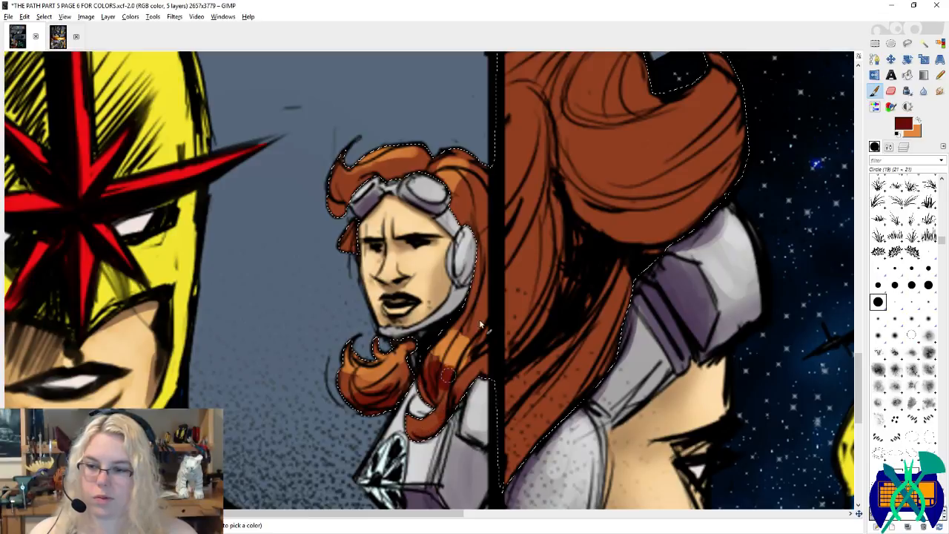
mouse_move(479, 319)
mouse_down()
mouse_move(481, 237)
mouse_move(467, 197)
mouse_move(462, 117)
mouse_up()
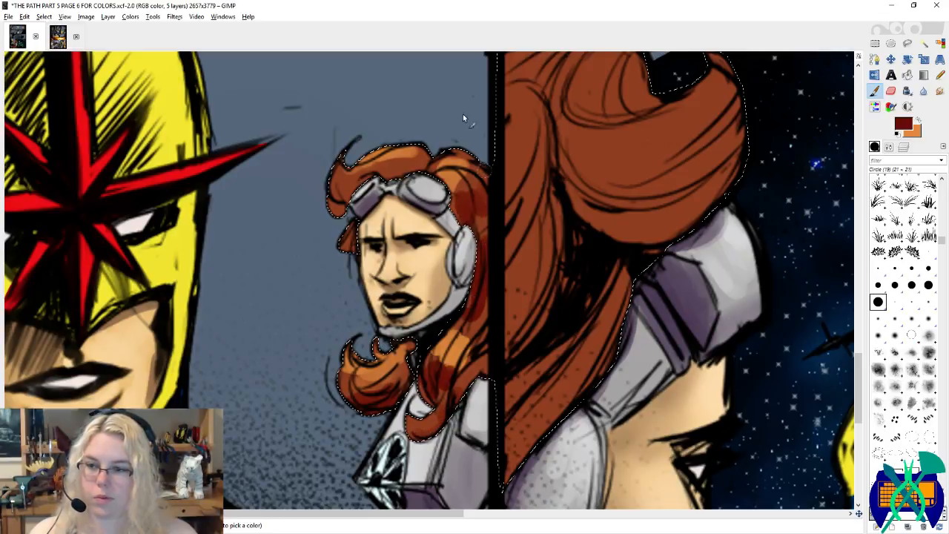
mouse_move(418, 180)
mouse_down()
mouse_move(338, 199)
mouse_move(331, 188)
mouse_move(350, 207)
mouse_up()
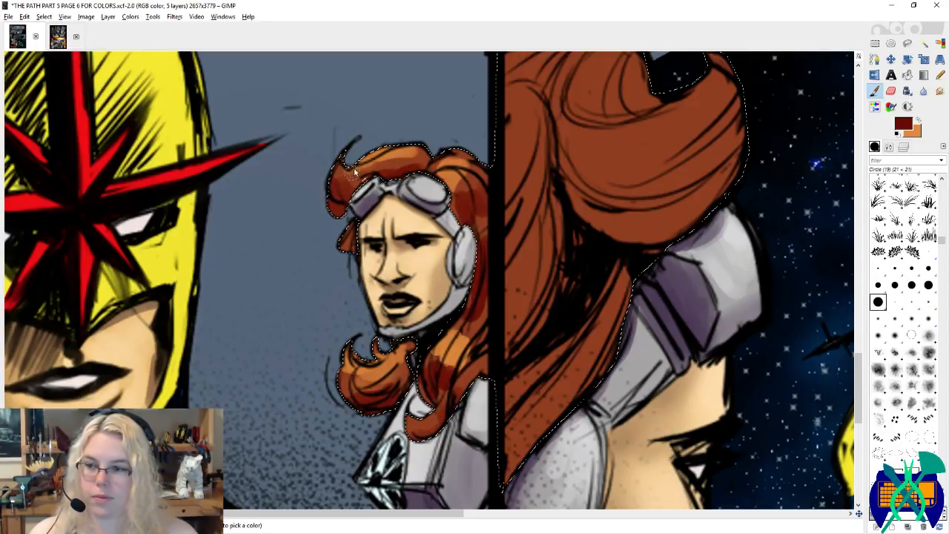
Step: Add more orange highlights to the inset-panel woman's front tuft, crown and long locks beside the panel border
key(x)
mouse_move(342, 159)
mouse_down()
mouse_move(357, 173)
mouse_move(383, 167)
mouse_up()
drag(450, 153, 482, 176)
mouse_move(485, 225)
mouse_down()
mouse_move(470, 208)
mouse_move(480, 183)
mouse_move(475, 162)
mouse_up()
drag(490, 329, 480, 283)
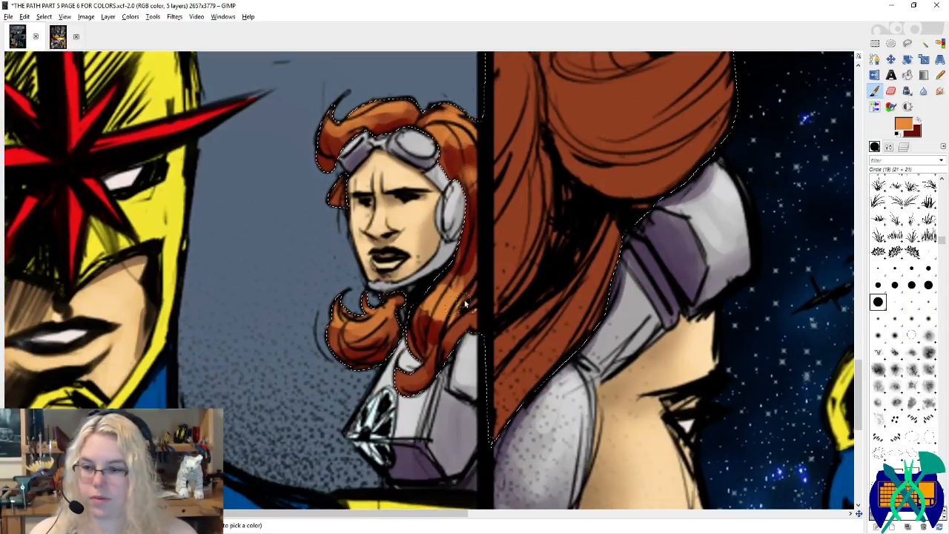
drag(455, 322, 472, 292)
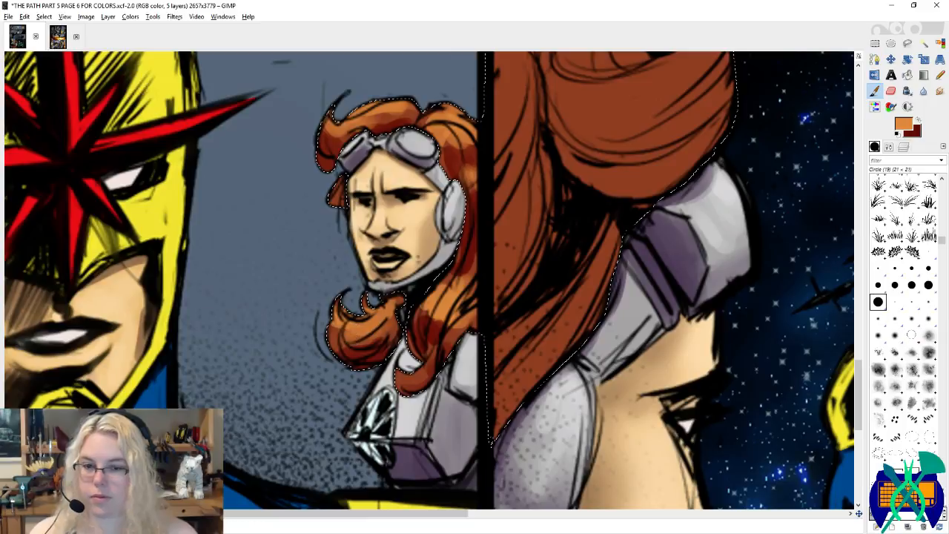
Step: Paint dark red shading along the underside of the inset-panel woman's side curl using a small circle brush and smudge it into the orange
click(928, 251)
key(x)
mouse_move(343, 344)
mouse_down()
mouse_move(374, 319)
mouse_move(355, 337)
mouse_move(381, 339)
mouse_move(392, 325)
mouse_move(349, 351)
mouse_move(388, 329)
mouse_move(364, 355)
mouse_move(375, 346)
mouse_move(339, 330)
mouse_move(341, 344)
mouse_move(341, 324)
mouse_move(341, 339)
mouse_move(329, 341)
mouse_move(343, 358)
mouse_move(382, 359)
mouse_up()
key(x)
key(x)
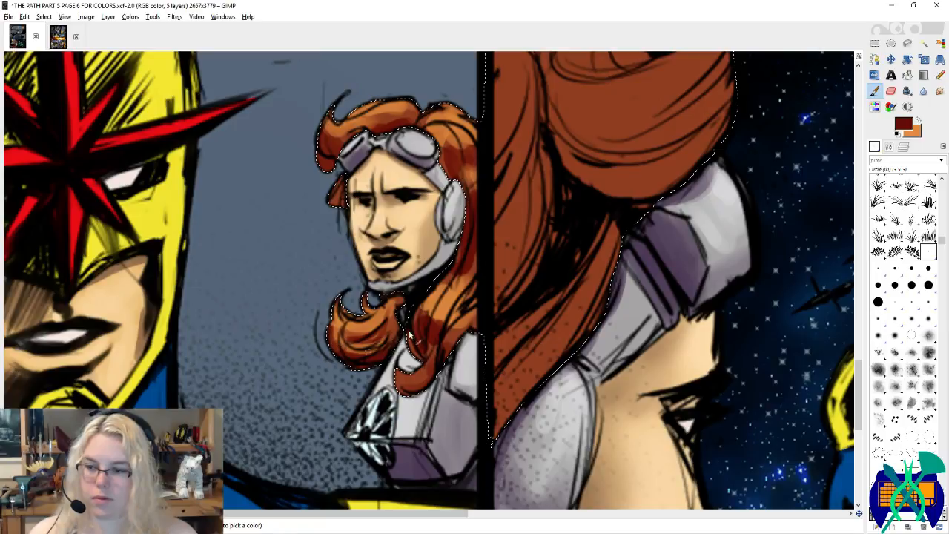
key(s)
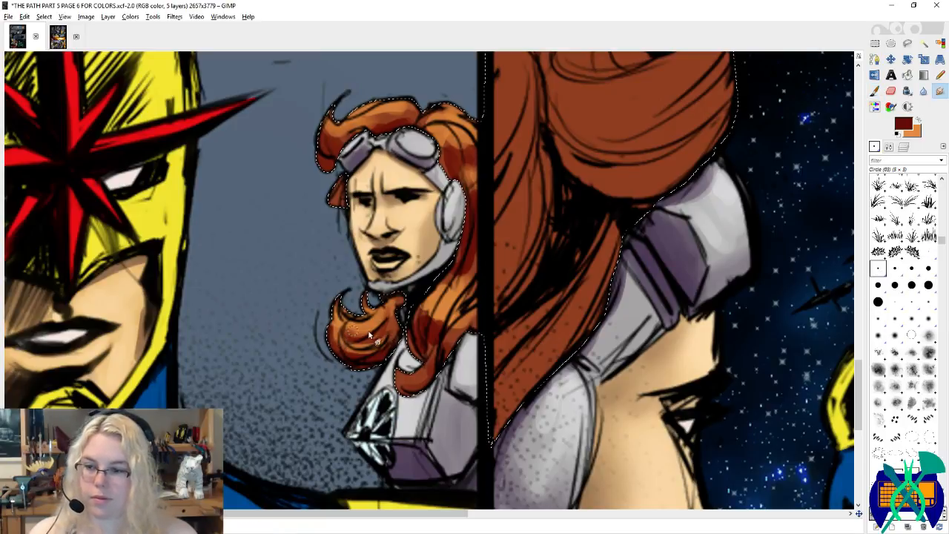
mouse_move(368, 335)
mouse_down()
mouse_move(388, 311)
mouse_move(348, 352)
mouse_move(383, 353)
mouse_move(350, 358)
mouse_move(334, 321)
mouse_move(360, 364)
mouse_up()
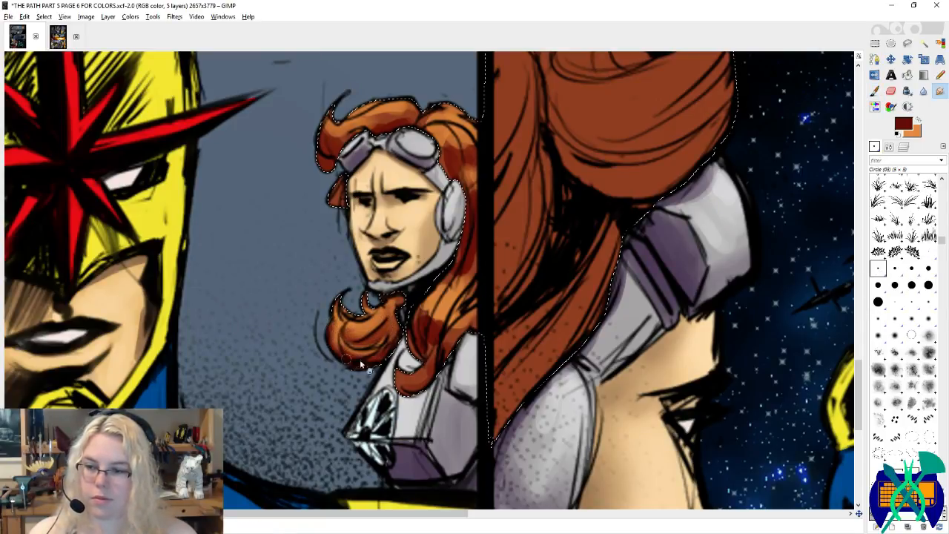
Step: Brush orange onto the tip of the inset-panel woman's lowest lock and smudge the colors together along her long locks, crown and front tuft
key(x)
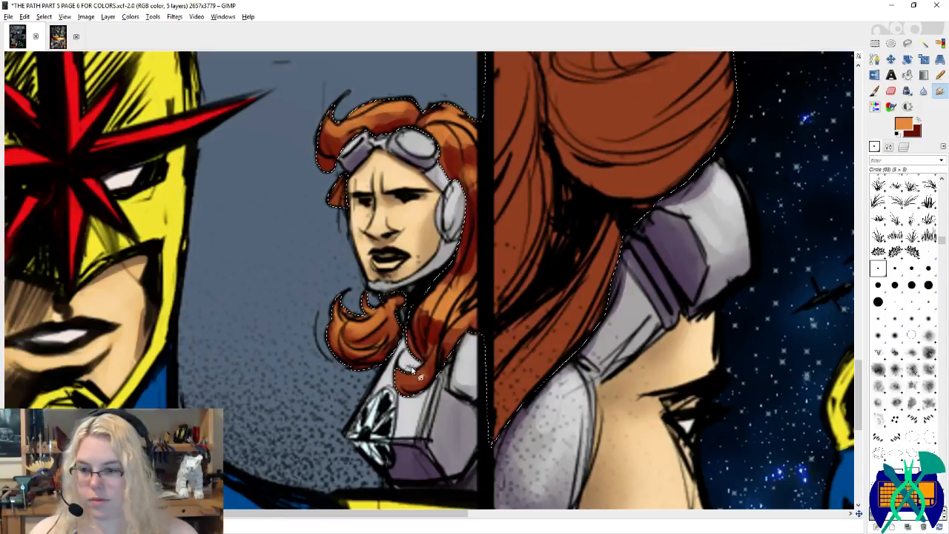
click(874, 90)
drag(398, 371, 424, 369)
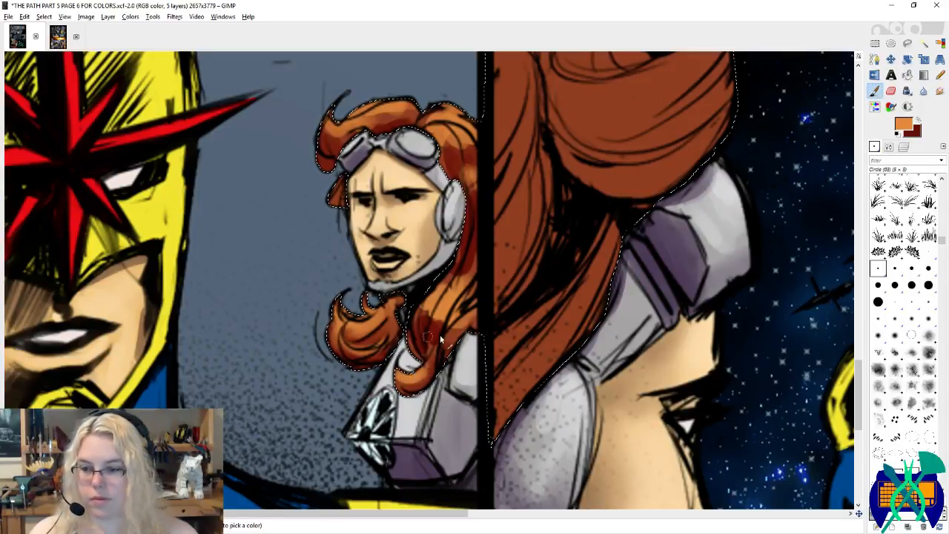
key(s)
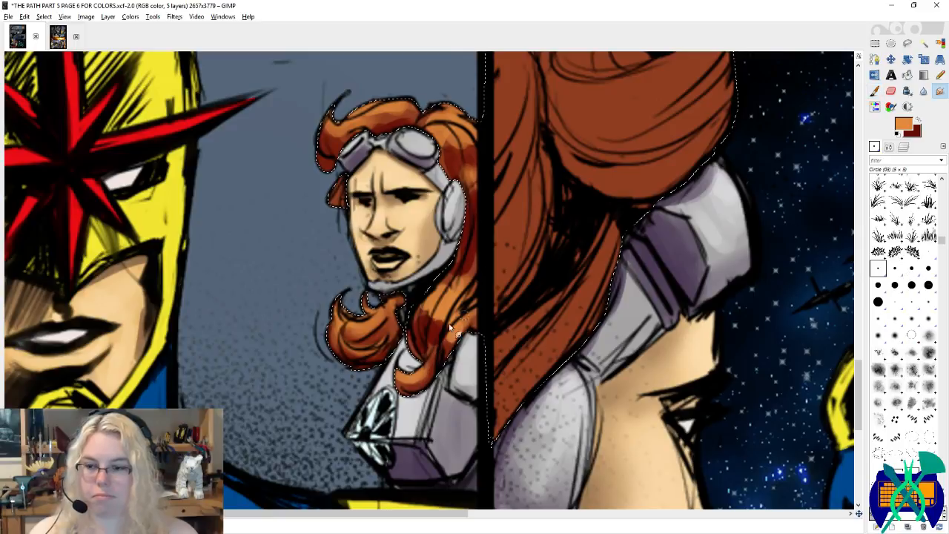
mouse_move(421, 313)
mouse_down()
mouse_move(428, 339)
mouse_move(451, 306)
mouse_move(435, 355)
mouse_move(461, 316)
mouse_move(450, 290)
mouse_up()
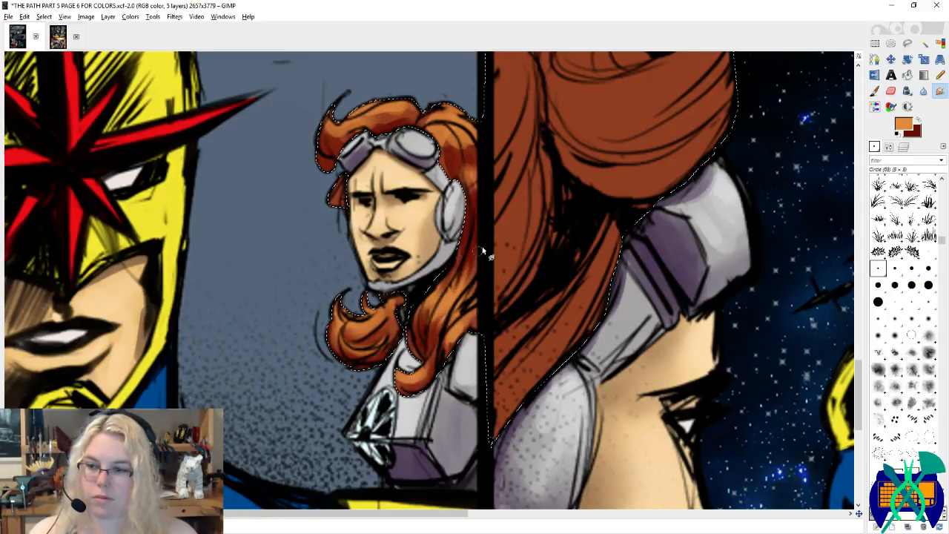
mouse_move(482, 117)
mouse_down()
mouse_move(478, 157)
mouse_move(458, 126)
mouse_move(476, 174)
mouse_move(453, 132)
mouse_move(453, 172)
mouse_up()
mouse_move(401, 121)
mouse_down()
mouse_move(399, 111)
mouse_move(415, 115)
mouse_move(394, 111)
mouse_up()
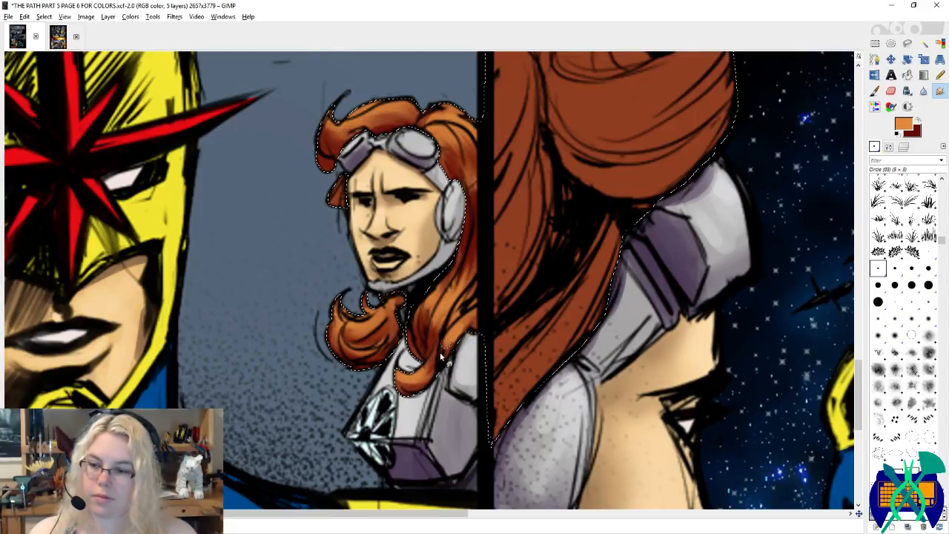
Step: Save the comic page image and touch up the smudging in the inset-panel woman's hair near the goggles
drag(552, 121, 466, 183)
key(ctrl+s)
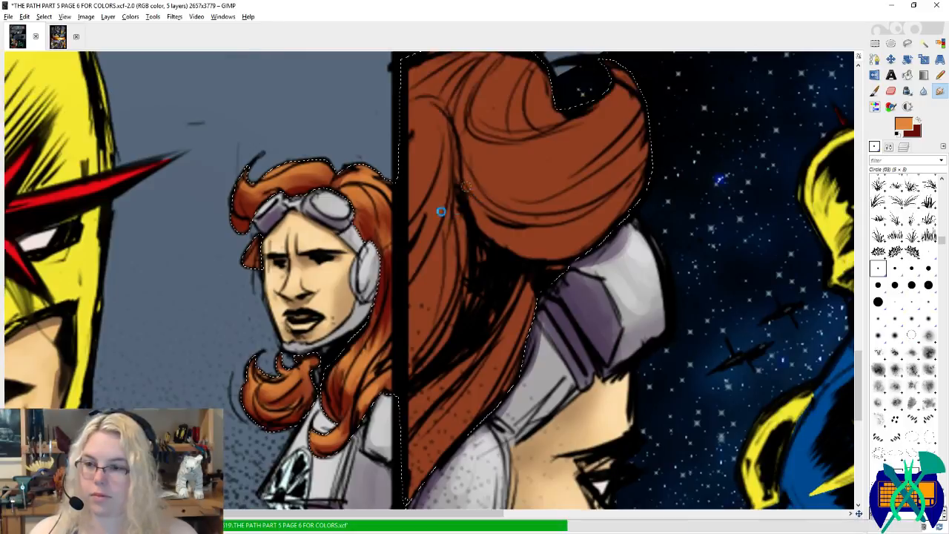
drag(363, 226, 355, 219)
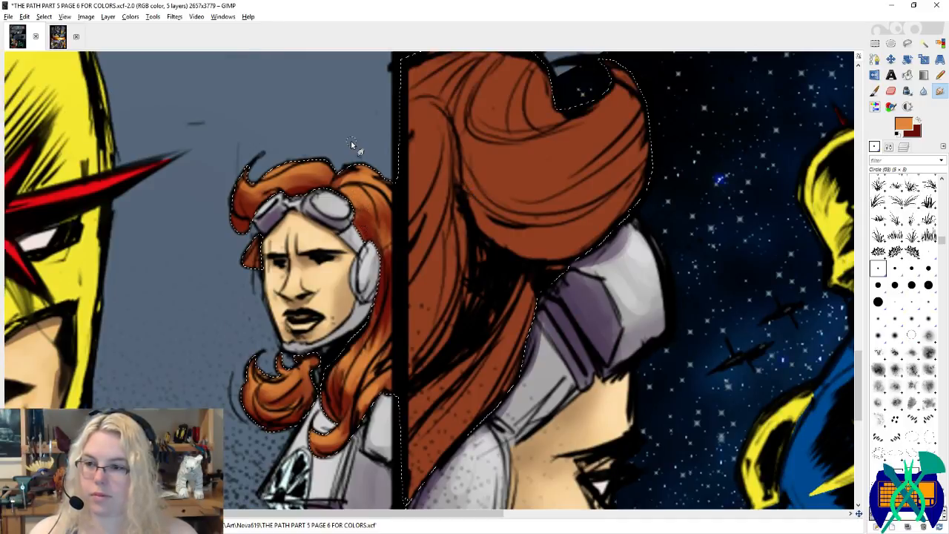
Step: Set the Paintbrush to Circle (19) at size 104.90 and paint dark red shading across the flowing hair in the bottom panel
scroll(469, 156, down, 3)
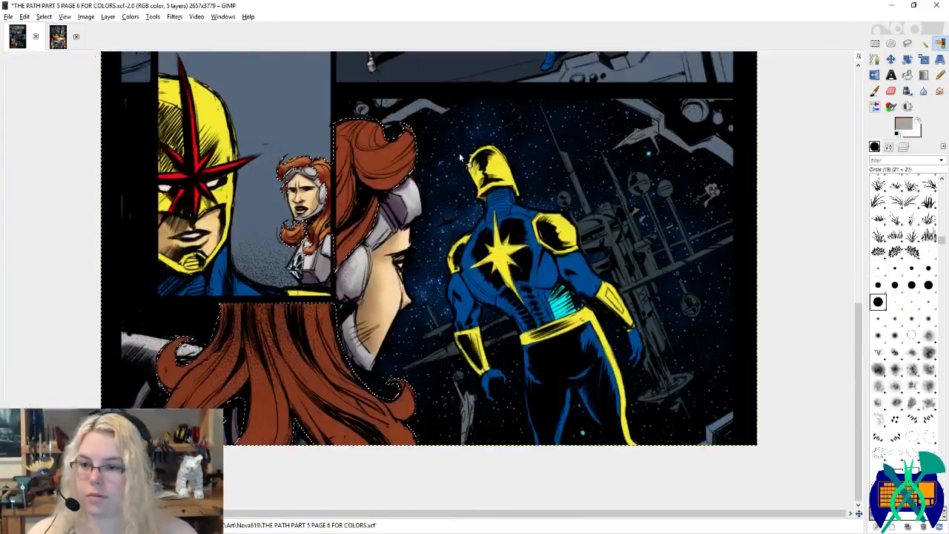
scroll(231, 426, up, 1)
key(s)
drag(231, 426, 294, 377)
click(878, 302)
click(887, 147)
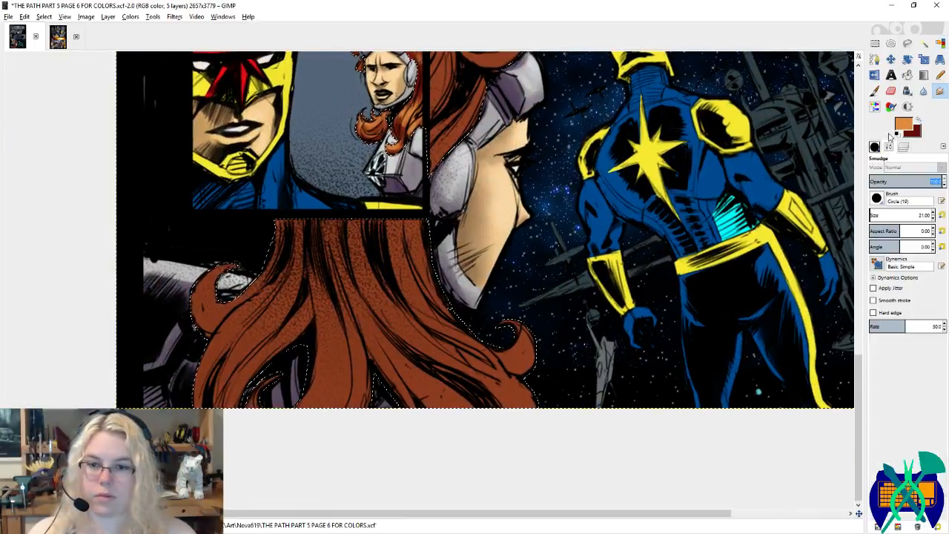
click(874, 91)
click(874, 212)
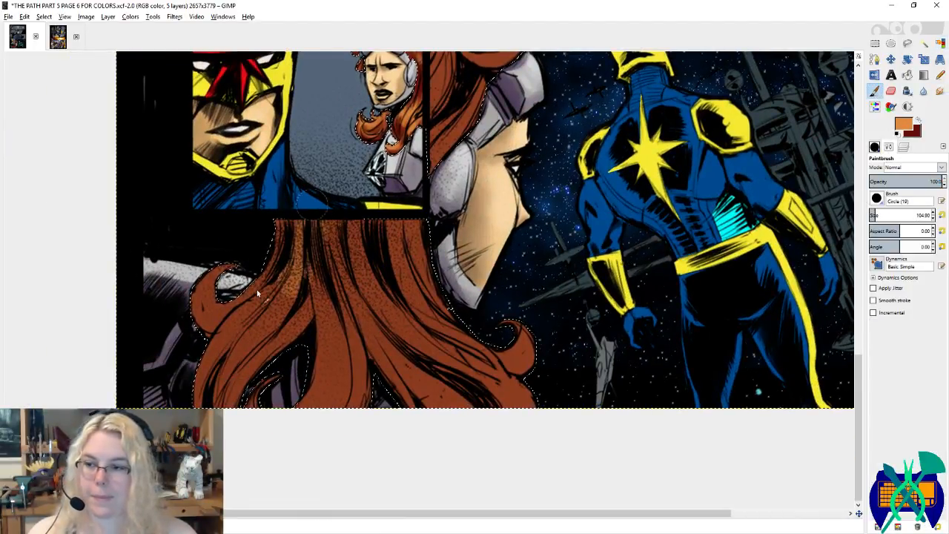
key(x)
mouse_move(310, 215)
mouse_down()
mouse_move(302, 257)
mouse_move(212, 263)
mouse_move(194, 358)
mouse_move(253, 382)
mouse_move(265, 319)
mouse_move(268, 394)
mouse_move(334, 372)
mouse_move(292, 248)
mouse_move(319, 269)
mouse_move(398, 292)
mouse_move(371, 227)
mouse_move(416, 272)
mouse_move(363, 326)
mouse_move(337, 302)
mouse_move(349, 395)
mouse_move(395, 388)
mouse_up()
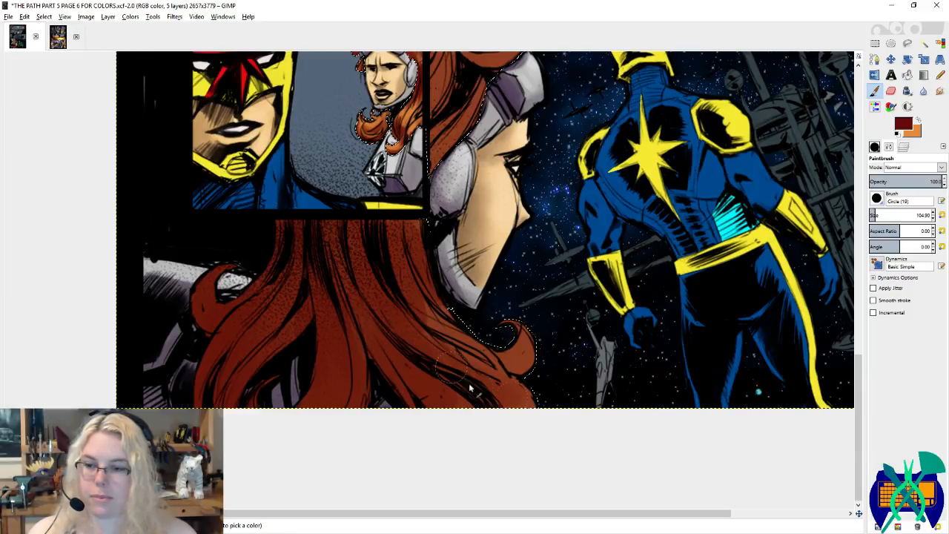
drag(415, 199, 437, 392)
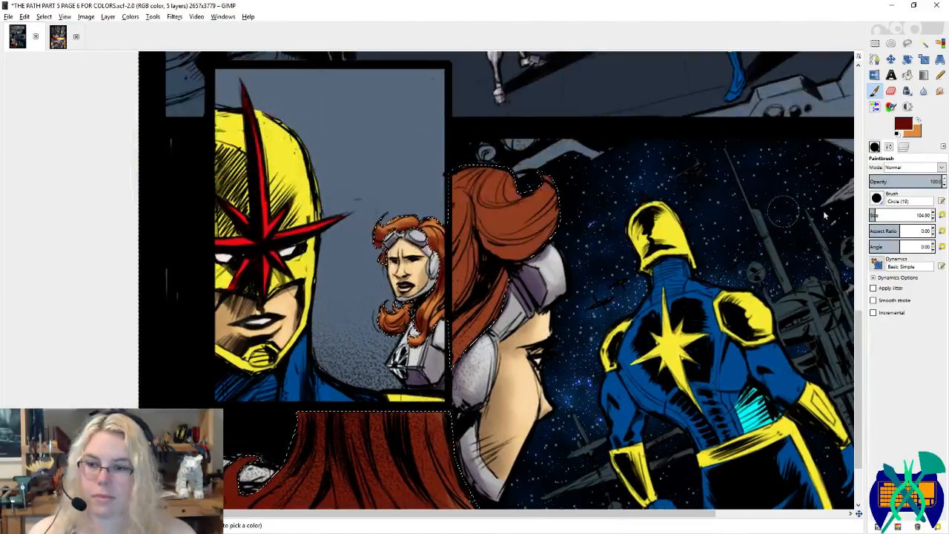
Step: Reduce the brush size to 21, shade the profile woman's bun dark red and erase patches of shading from the bottom-panel hair
click(940, 215)
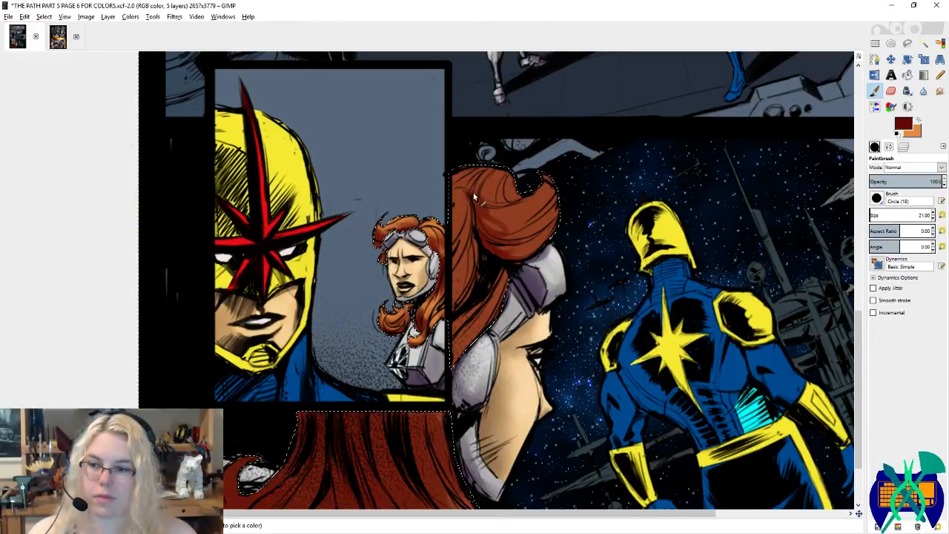
scroll(461, 363, down, 3)
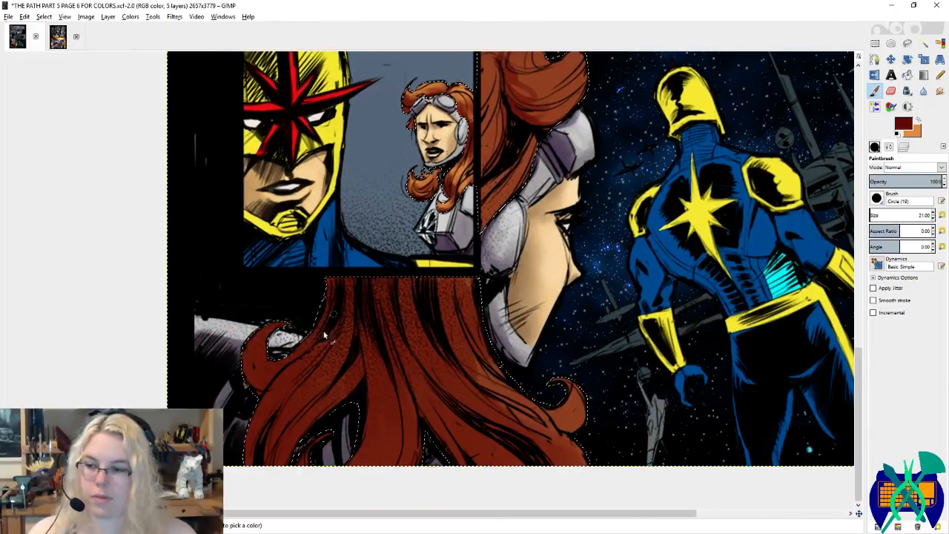
key(x)
key(shift+e)
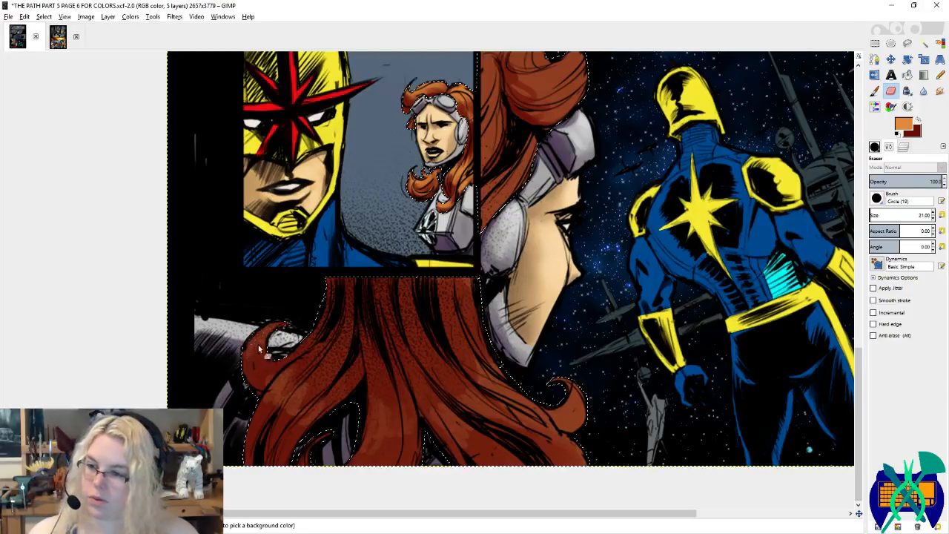
Step: Paint orange highlights on the bottom-panel hair's outer curls and right edge, with a dark red touch at the right curl's base
key(p)
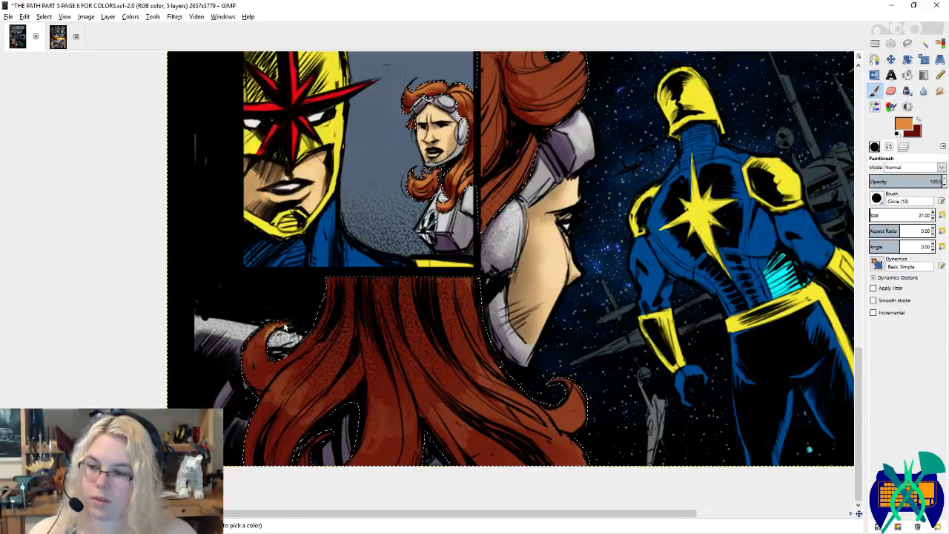
key(ctrl+z)
mouse_move(577, 390)
mouse_down()
mouse_move(589, 420)
mouse_move(567, 415)
mouse_up()
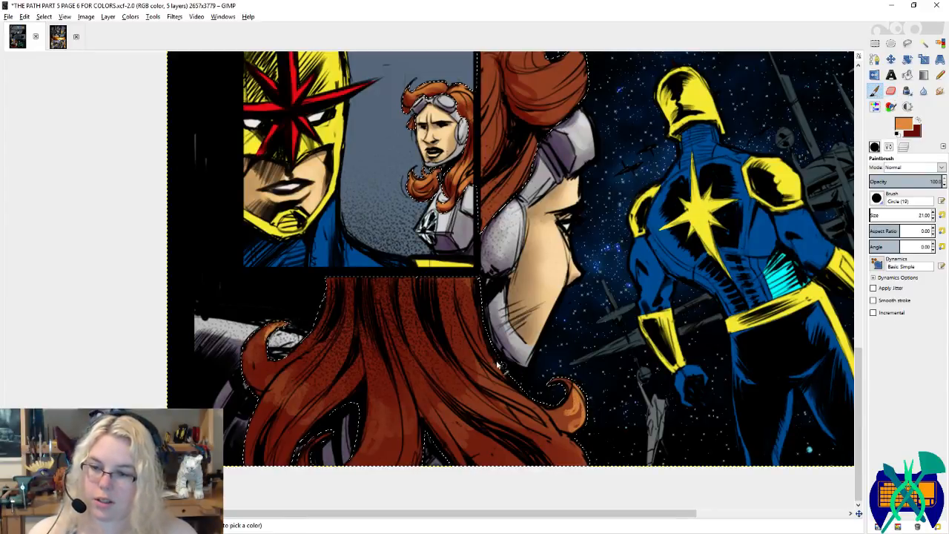
drag(485, 345, 505, 372)
drag(473, 283, 485, 326)
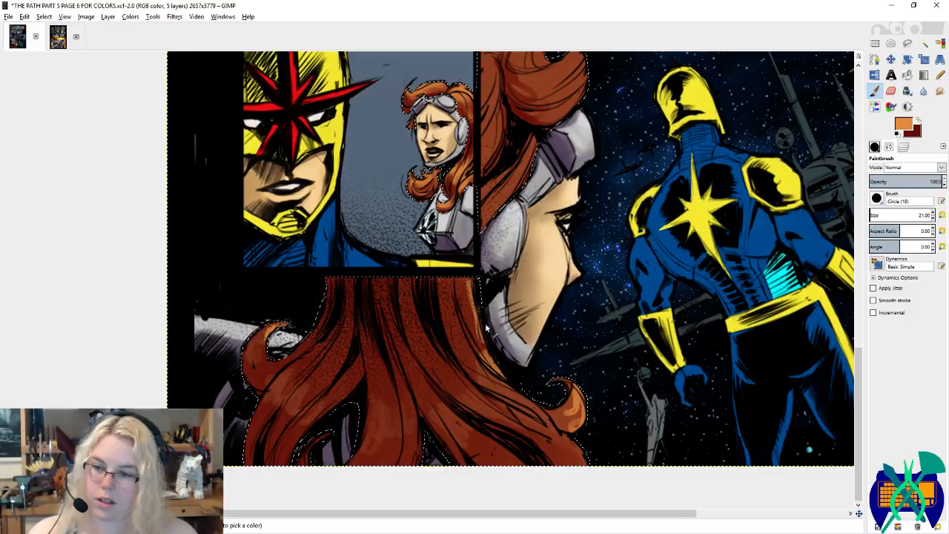
ctrl+click(552, 419)
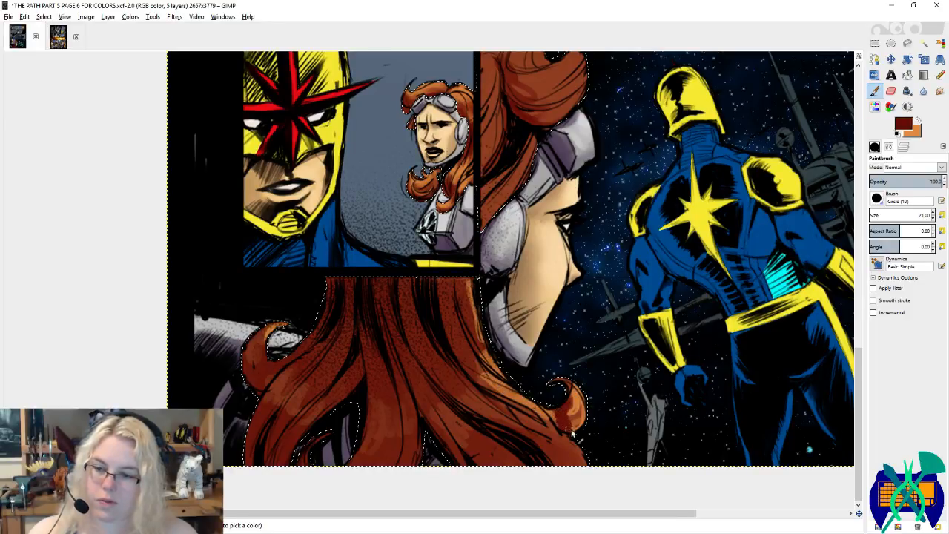
Step: Brush orange highlights over the profile woman's bun, crown and the strands beside the panel border
drag(559, 153, 554, 276)
key(x)
mouse_move(568, 174)
mouse_down()
mouse_move(576, 209)
mouse_move(553, 204)
mouse_move(512, 160)
mouse_up()
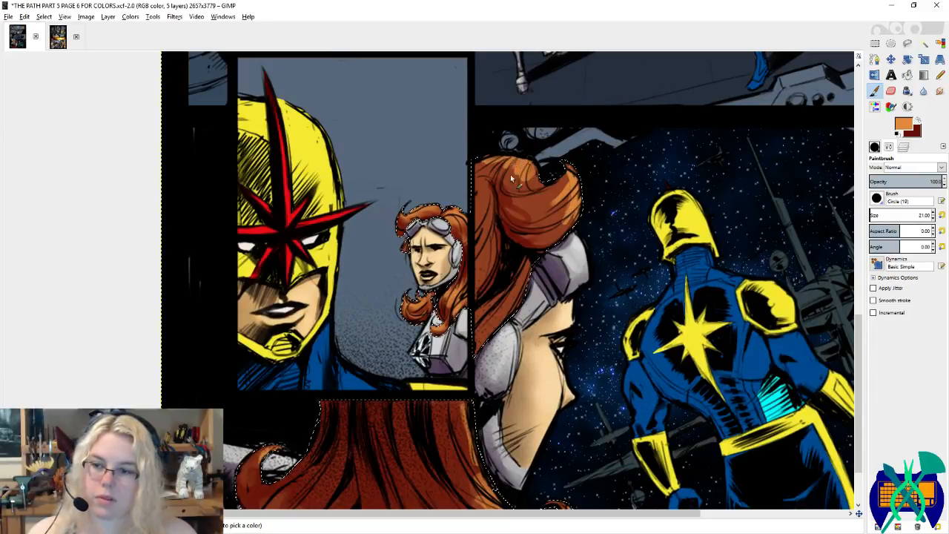
drag(519, 201, 568, 176)
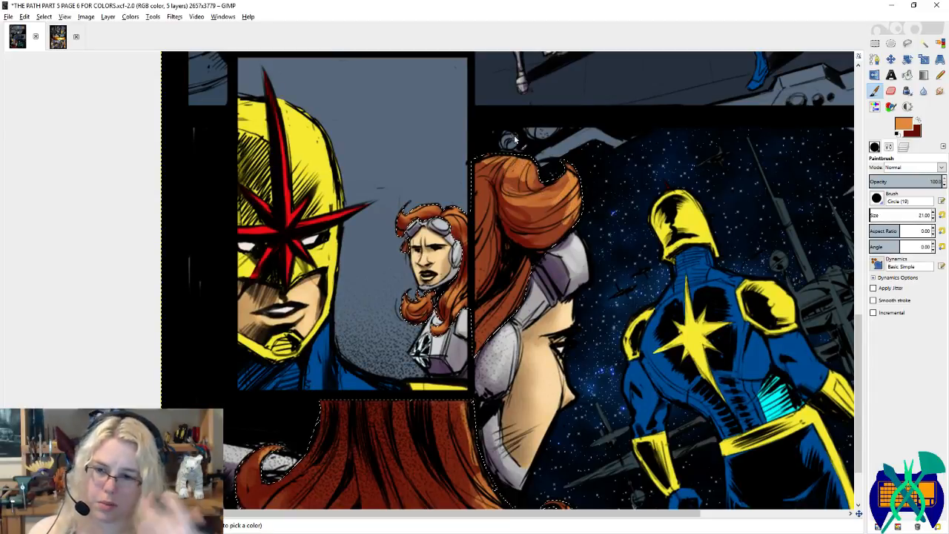
drag(481, 189, 478, 223)
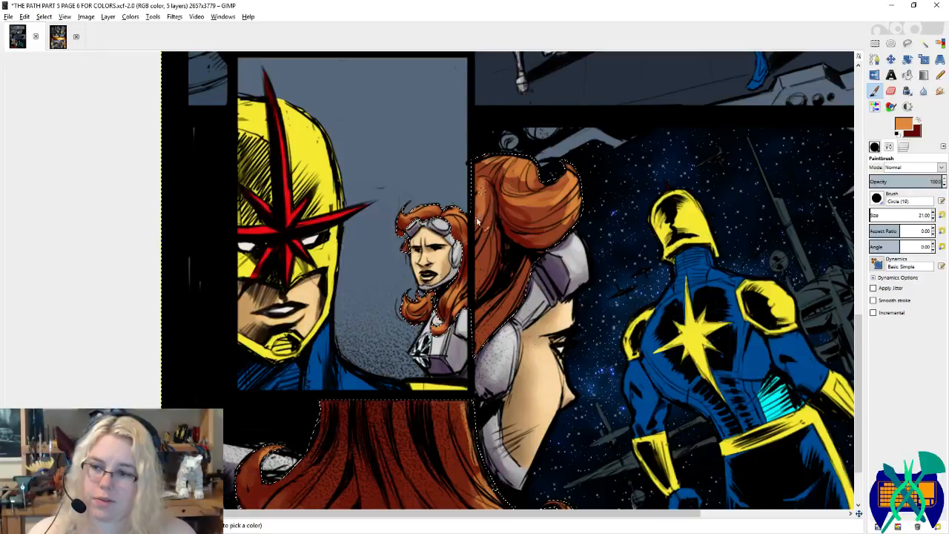
drag(489, 169, 522, 187)
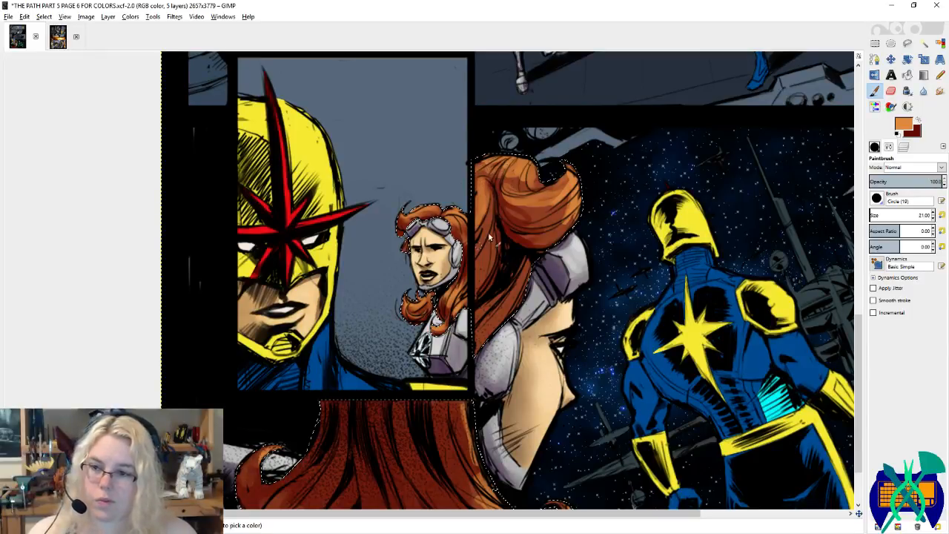
Step: Deepen the shadows under the profile woman's bun with dark red and add orange accents to her lower locks
key(x)
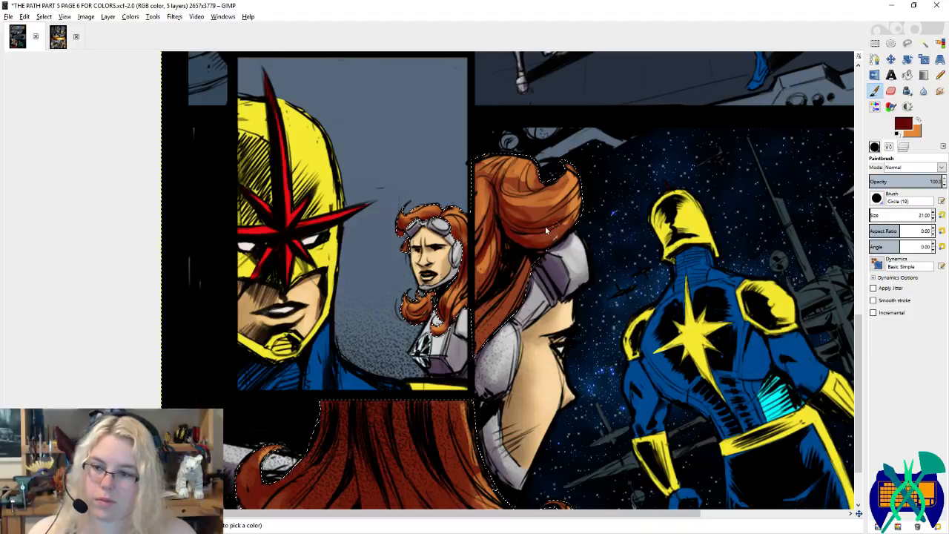
key(x)
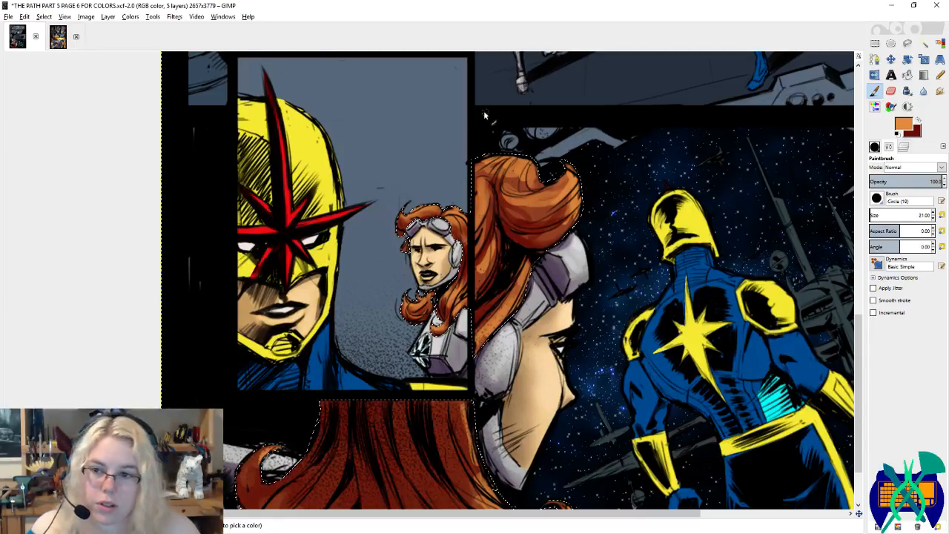
key(x)
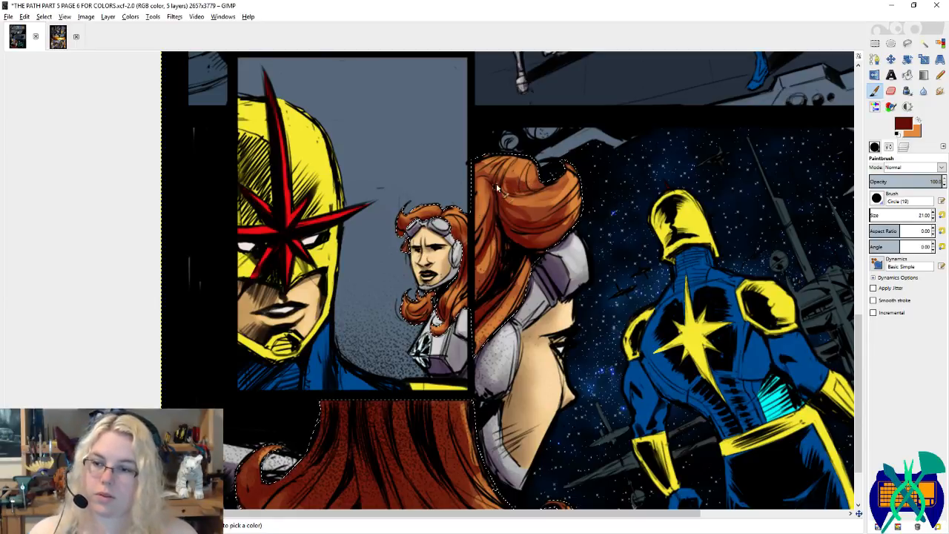
Step: Erase more patches of shading in the bottom-panel hair and blend its strands with Smudge using Circle (19) at size 35
scroll(497, 191, down, 5)
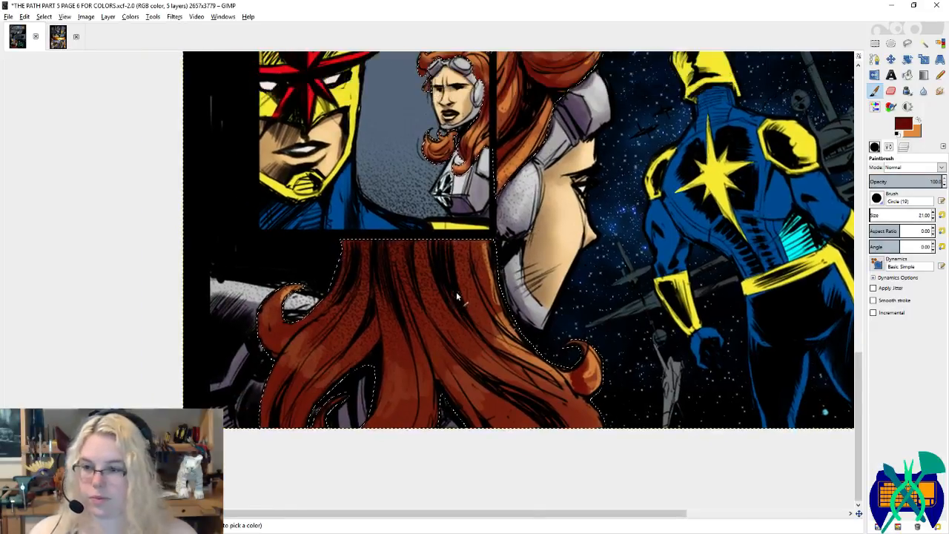
key(shift+e)
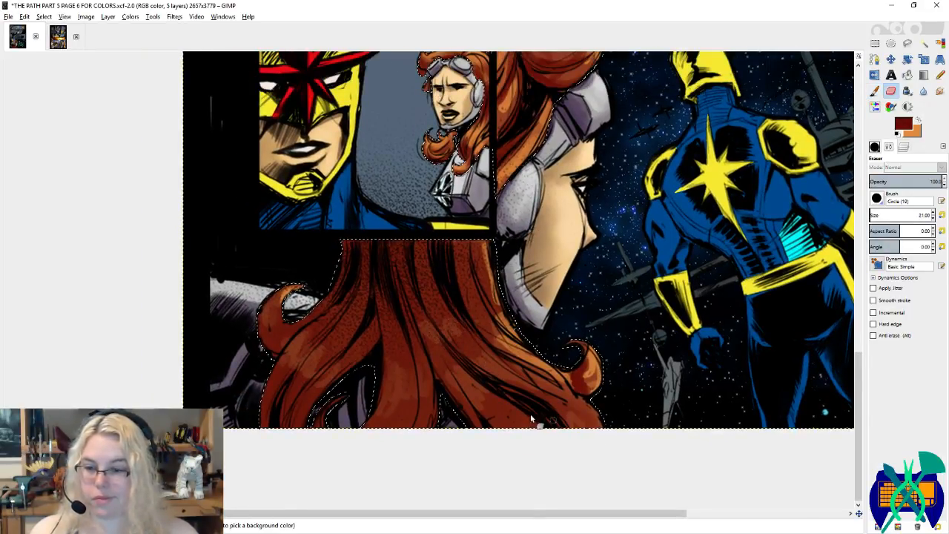
click(874, 147)
key(s)
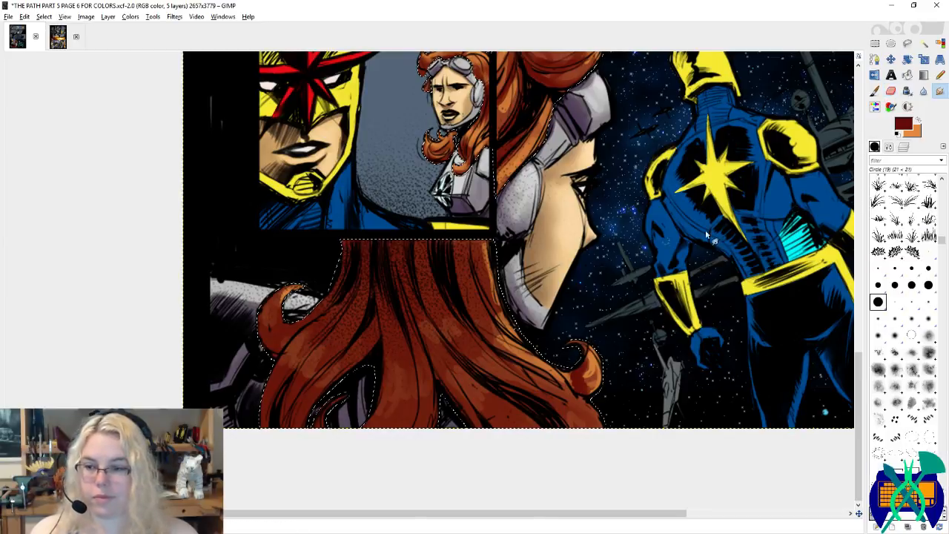
click(889, 147)
click(935, 214)
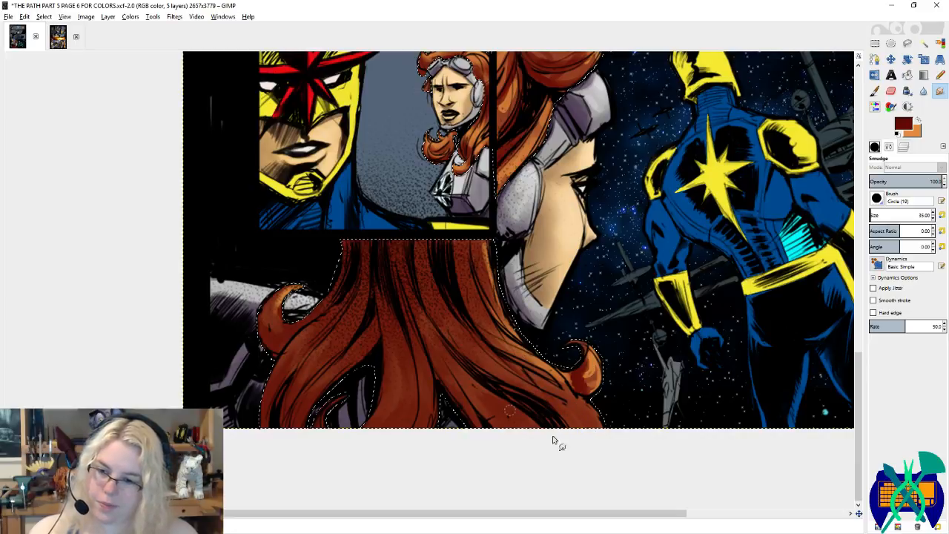
click(941, 200)
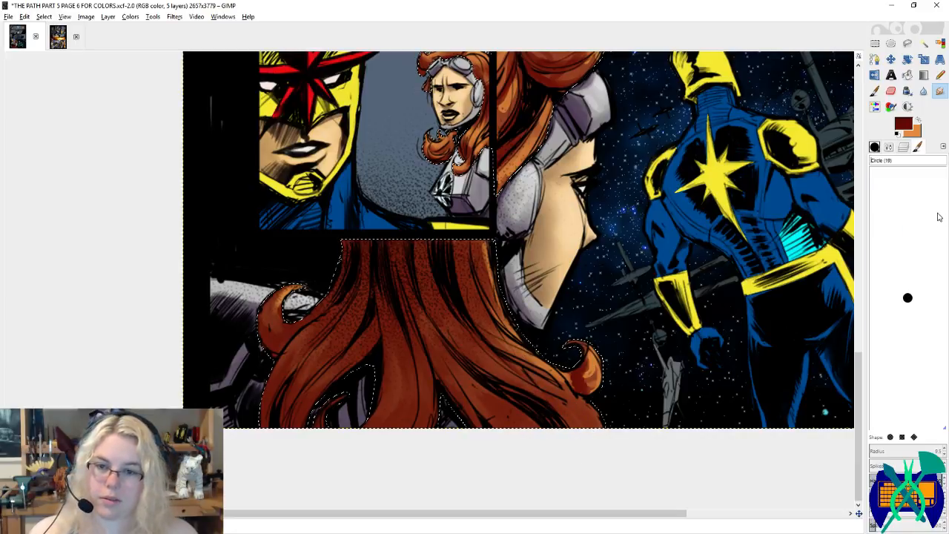
click(942, 146)
click(891, 173)
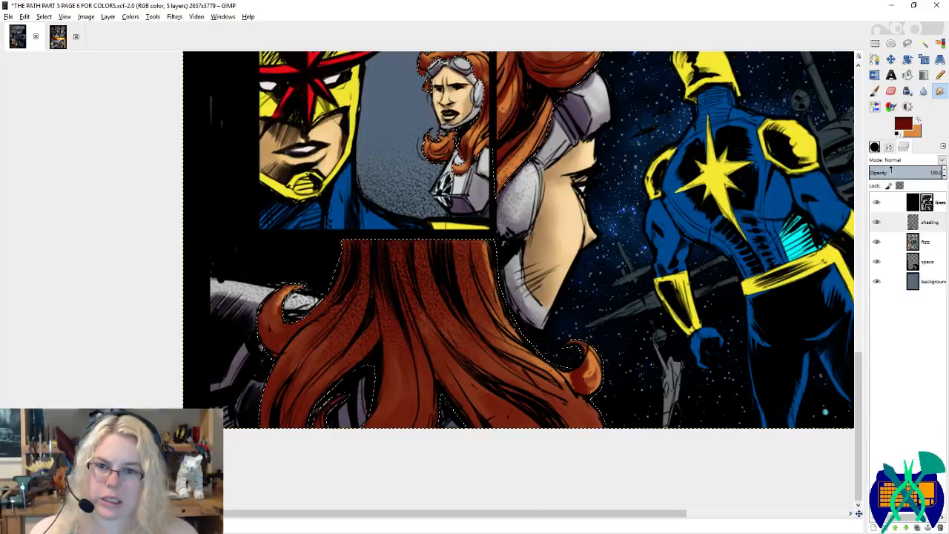
Step: Save the file and blend the orange highlight in the bottom-panel hair's right-hand curl with Smudge at size 21
click(889, 148)
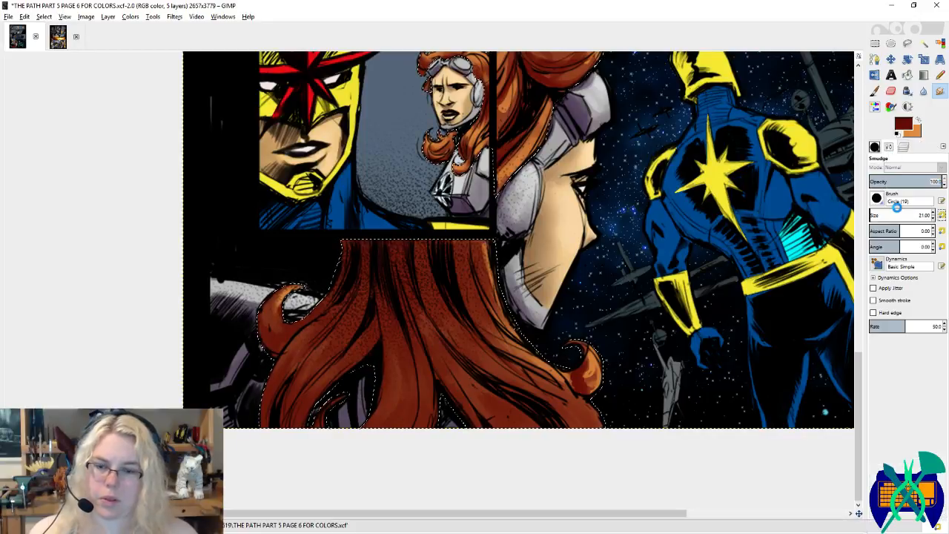
key(ctrl+s)
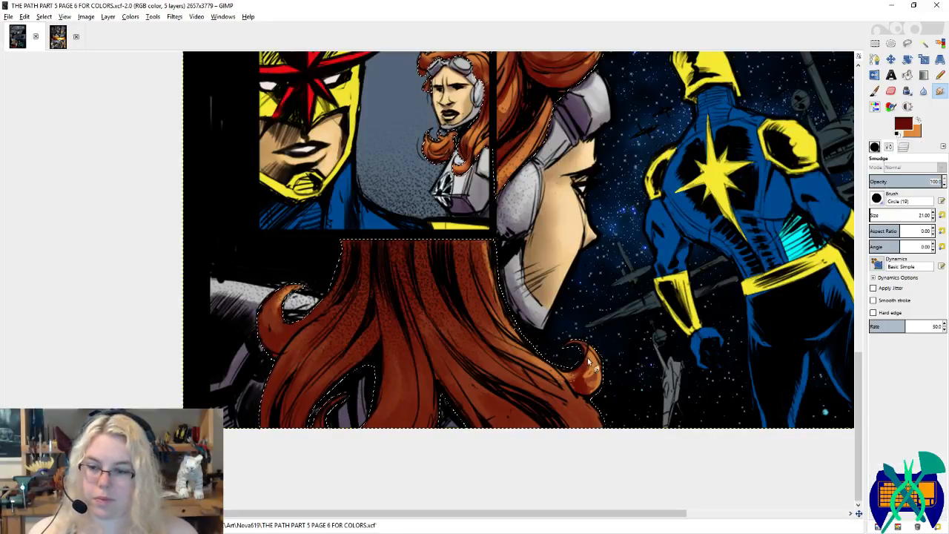
mouse_move(590, 374)
mouse_down()
mouse_move(585, 386)
mouse_move(596, 371)
mouse_move(585, 376)
mouse_up()
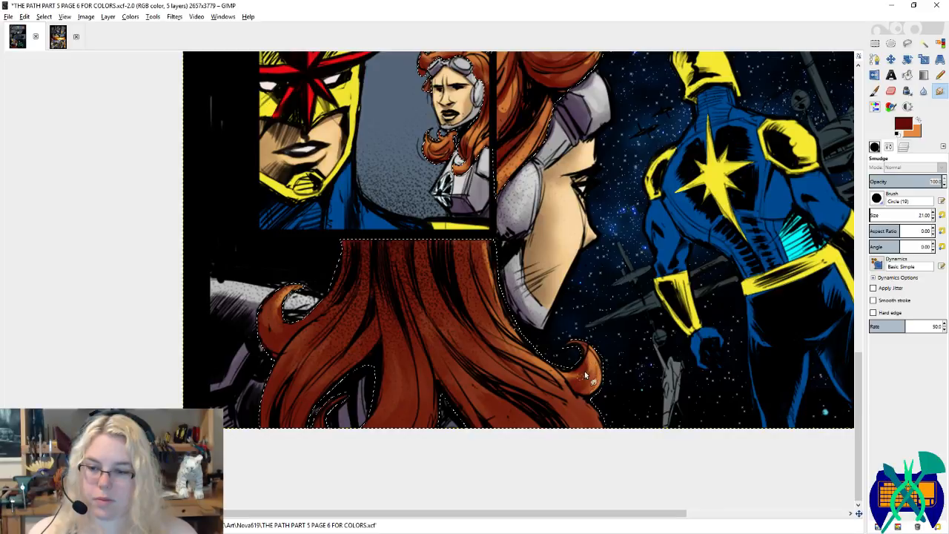
Step: Smudge the shading in the profile woman's bun and in the strands running down beside the panel border
scroll(540, 204, up, 3)
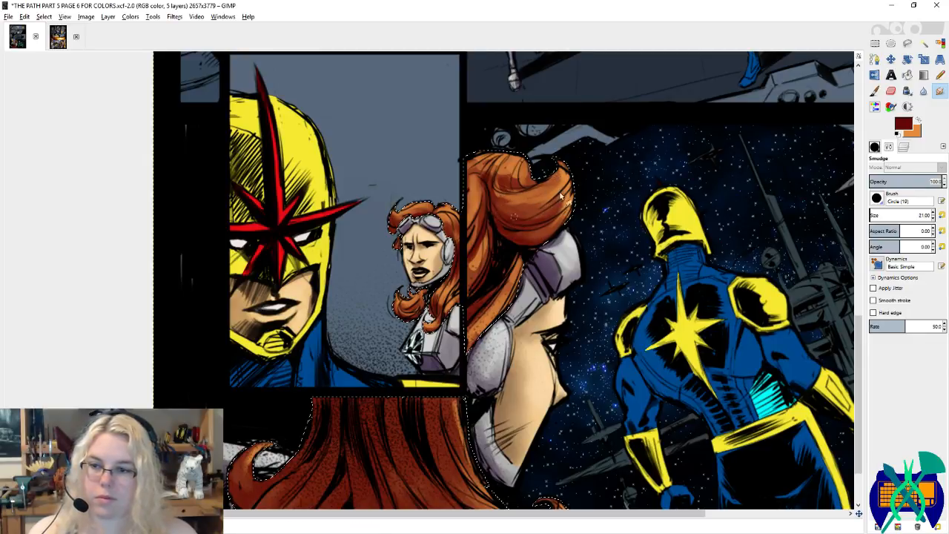
drag(519, 163, 509, 158)
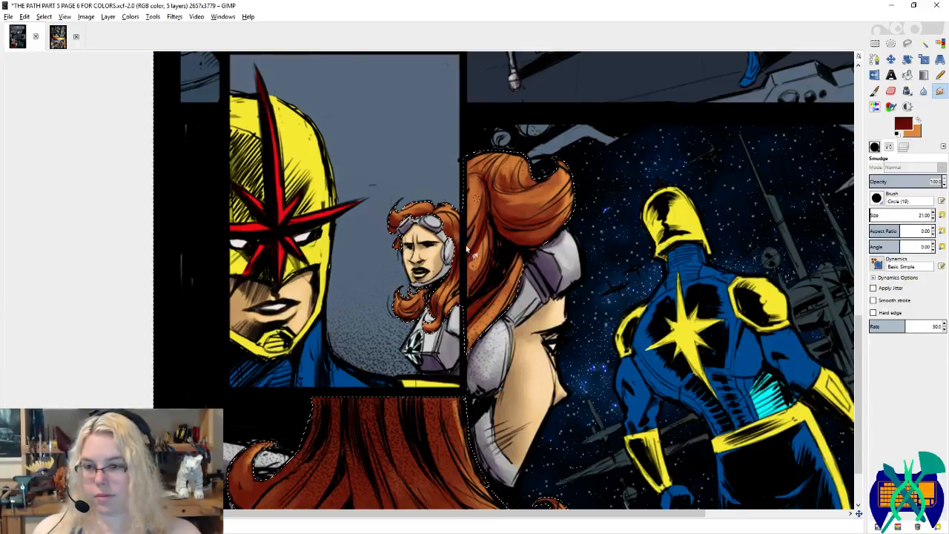
drag(485, 230, 488, 310)
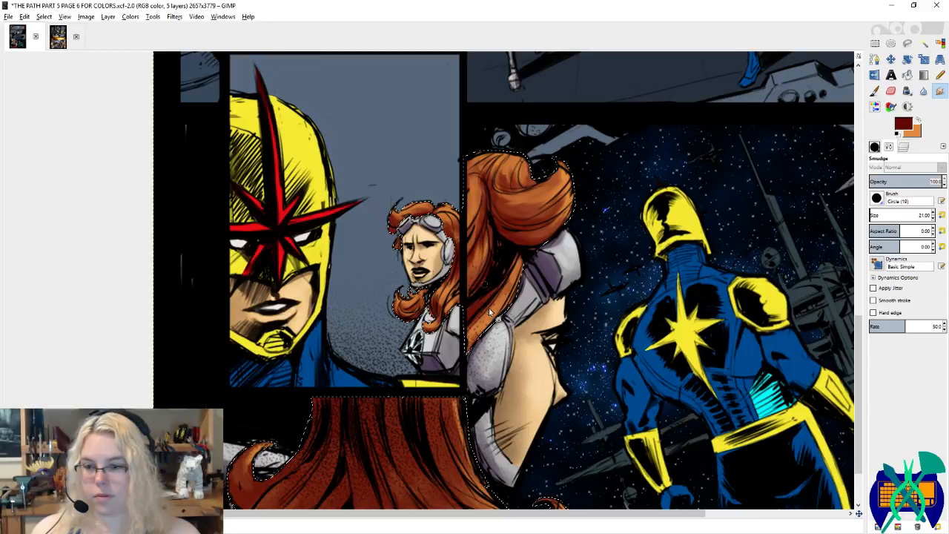
drag(513, 264, 493, 326)
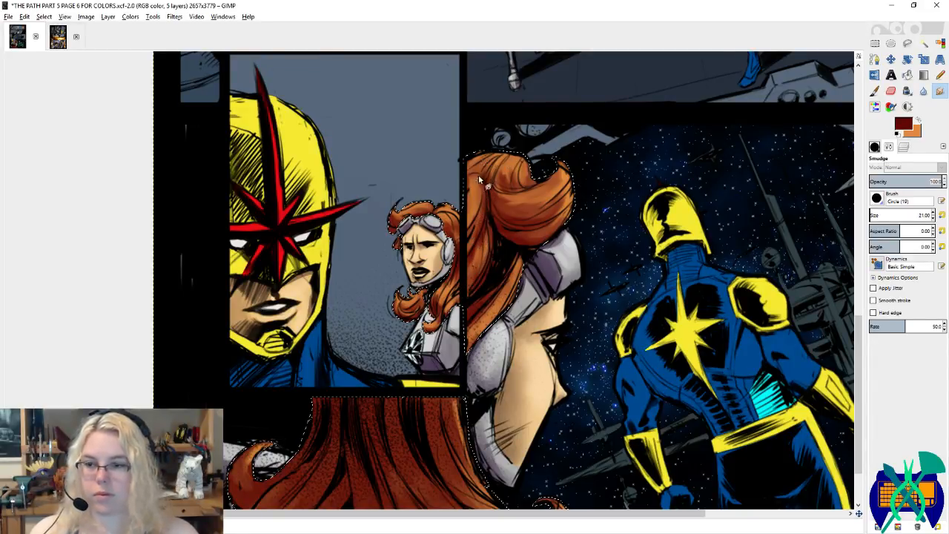
Step: Brush an orange accent onto the profile woman's strands below the bun with the size 21 Paintbrush
key(p)
key(x)
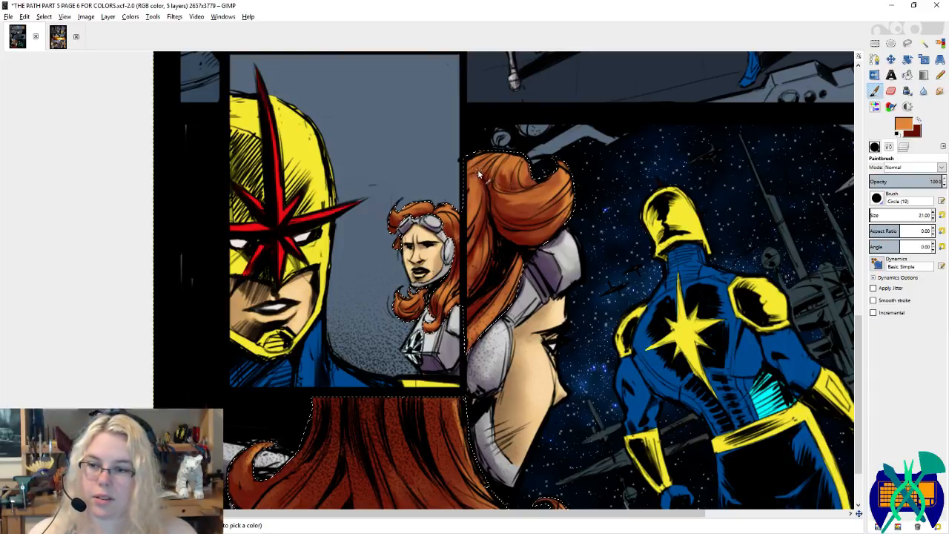
key(x)
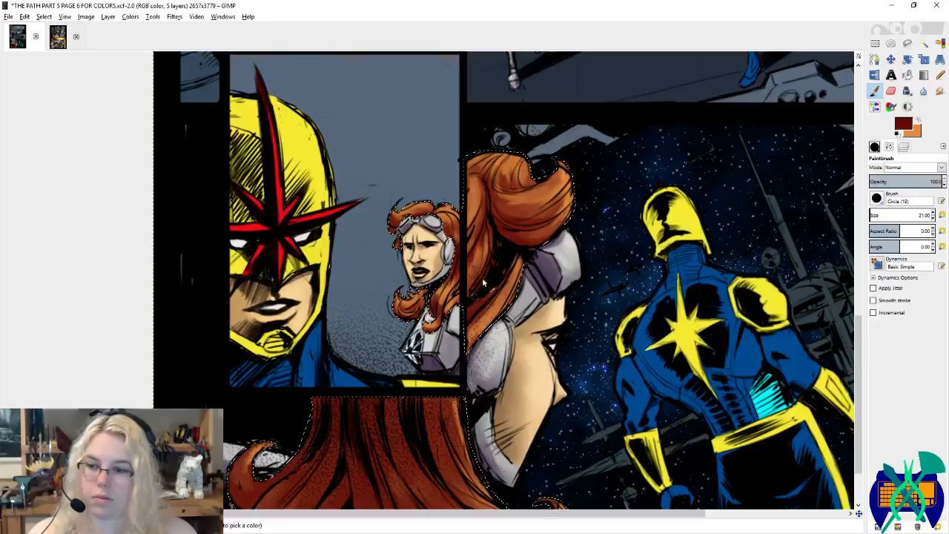
key(x)
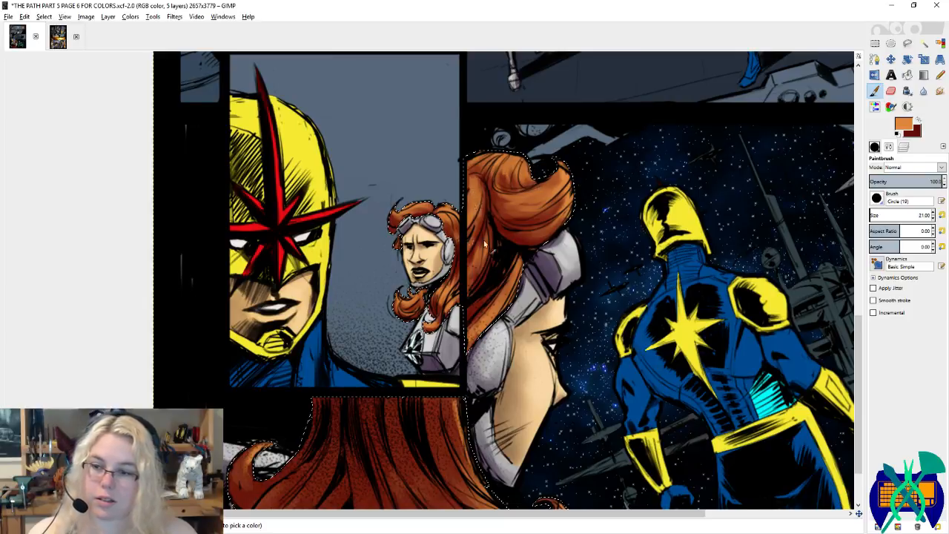
drag(484, 244, 504, 206)
key(x)
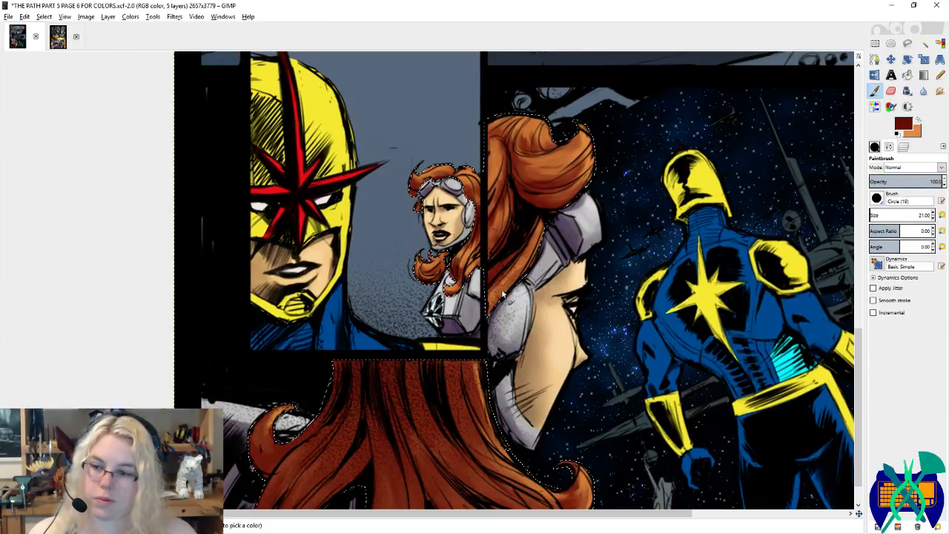
Step: Blend the profile woman's lower locks with Smudge and save the file
key(s)
drag(494, 293, 471, 235)
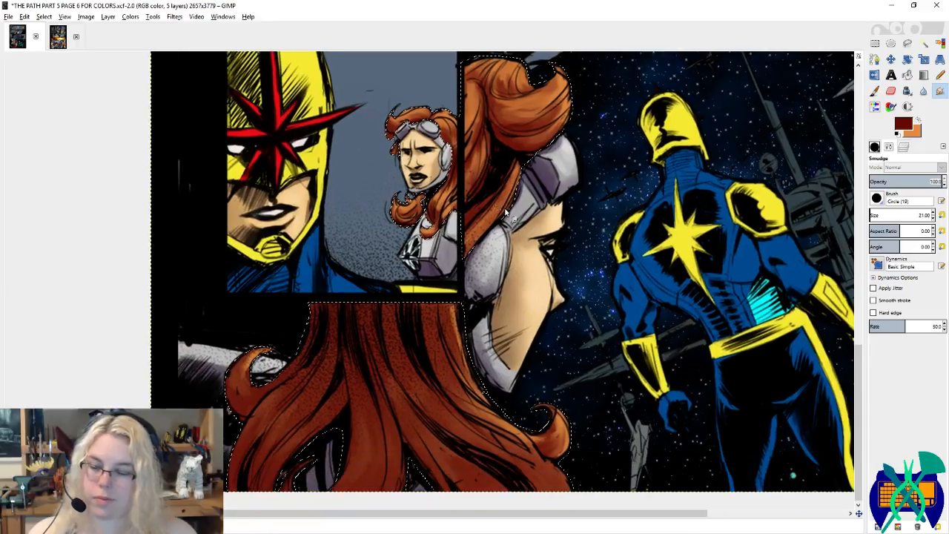
key(ctrl+s)
Step: Paint a dark red shadow across the upper part of the profile woman's bun and blend it with Smudge
scroll(517, 178, up, 2)
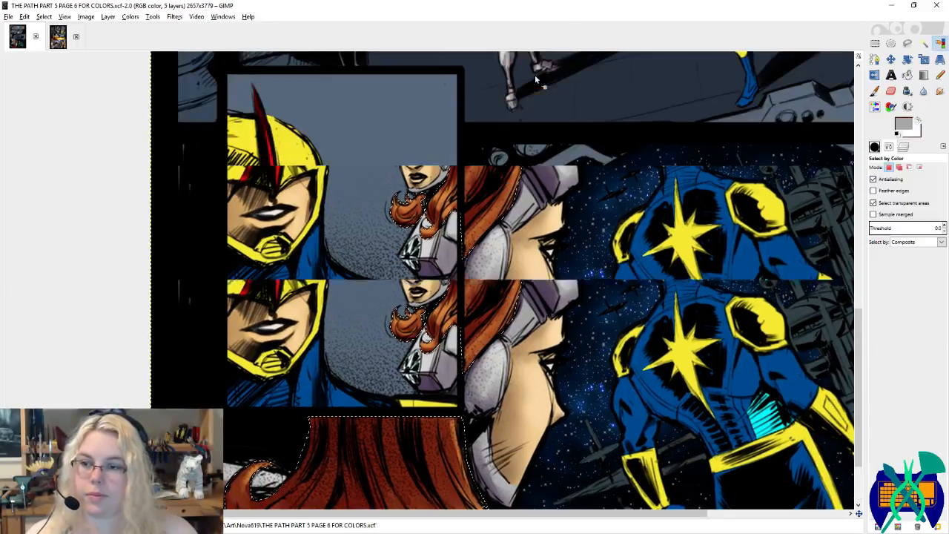
scroll(517, 178, up, 2)
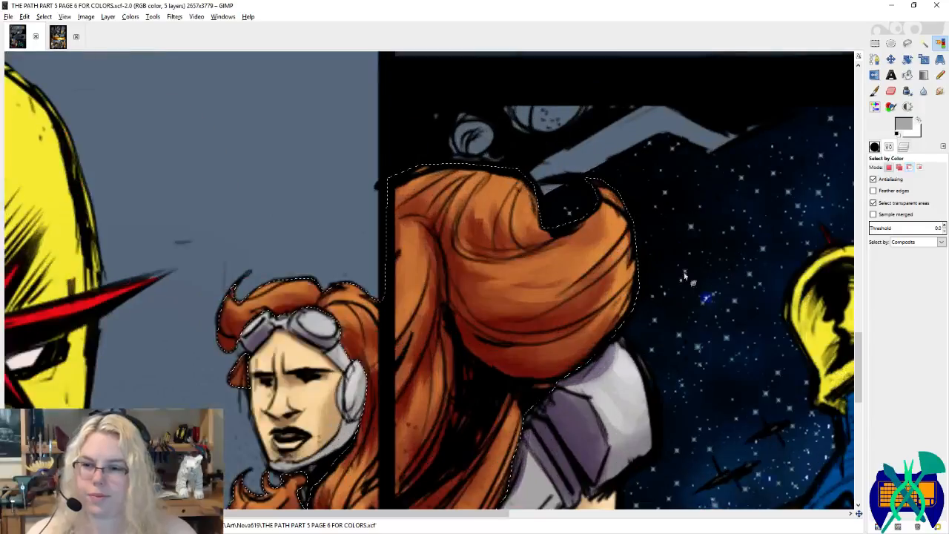
click(874, 92)
key(x)
mouse_move(481, 214)
mouse_down()
mouse_move(476, 224)
mouse_move(497, 215)
mouse_move(507, 232)
mouse_up()
key(ctrl+z)
key(x)
drag(455, 217, 507, 223)
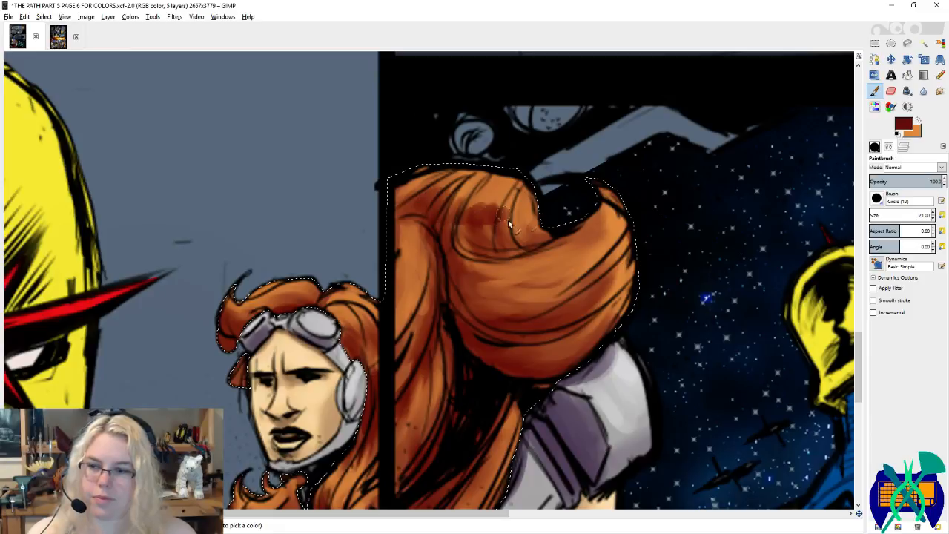
key(s)
mouse_move(456, 199)
mouse_down()
mouse_move(450, 238)
mouse_move(477, 202)
mouse_move(487, 230)
mouse_move(497, 220)
mouse_move(509, 229)
mouse_move(519, 212)
mouse_move(542, 227)
mouse_up()
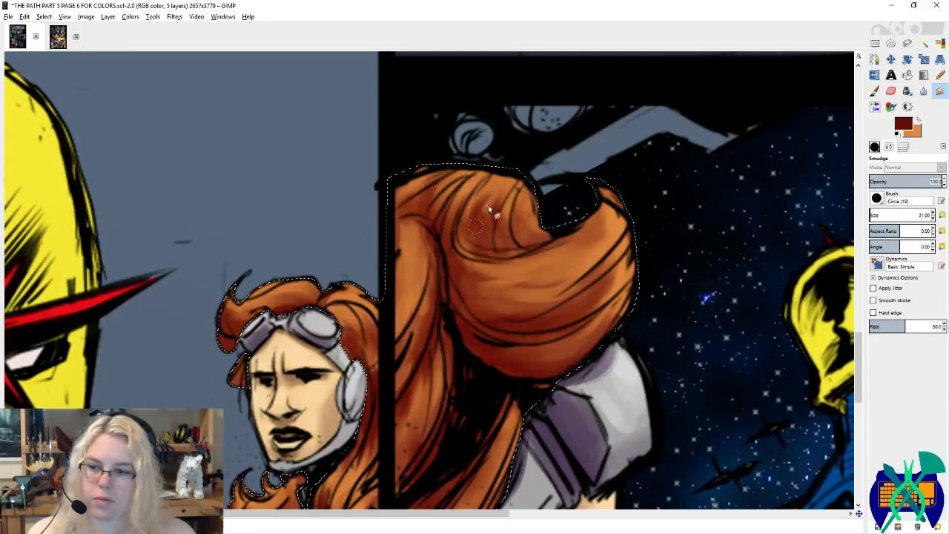
key(ctrl+z)
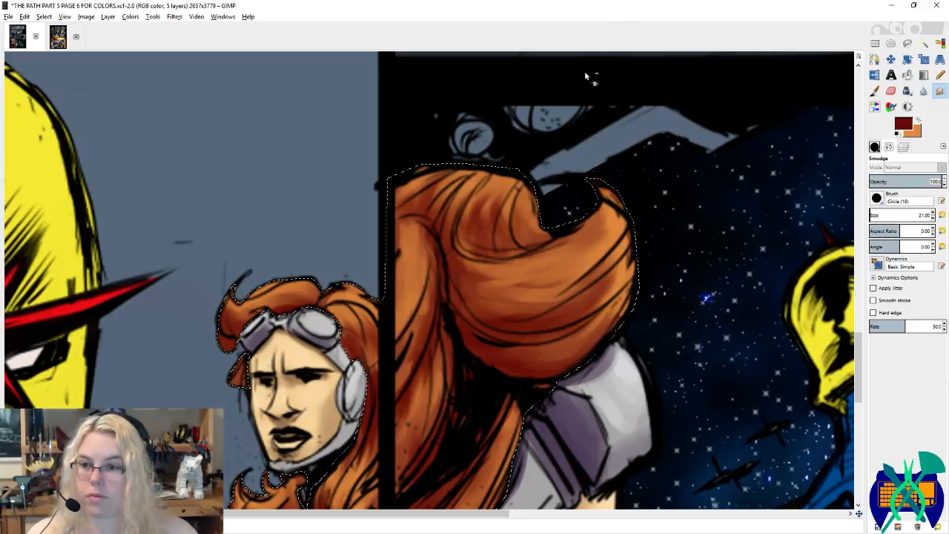
Step: Clear the hair selection and save the page
ctrl+scroll(571, 192, down, 5)
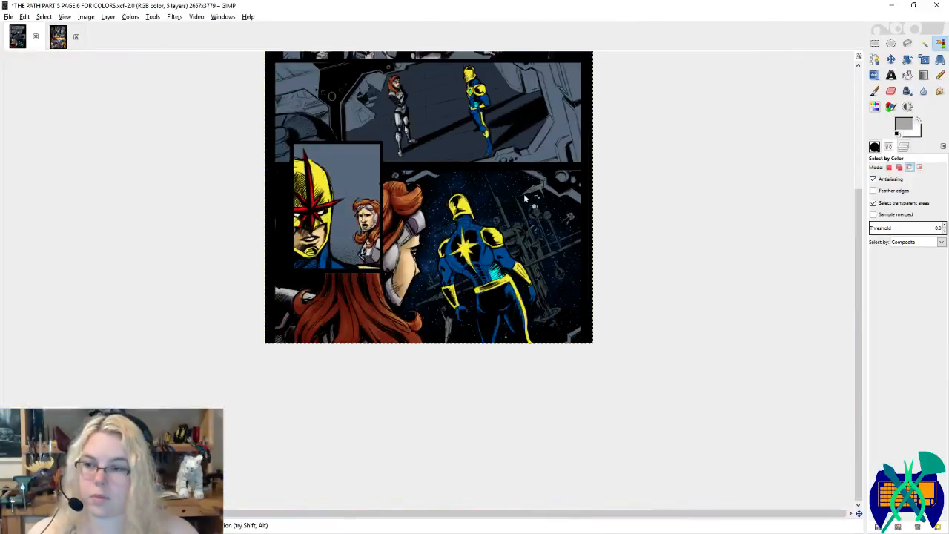
key(ctrl+s)
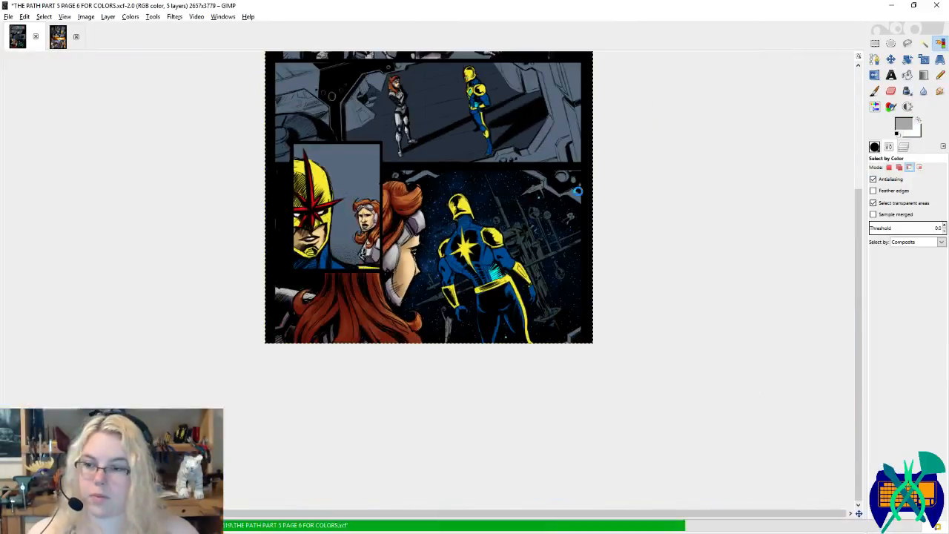
scroll(617, 192, up, 3)
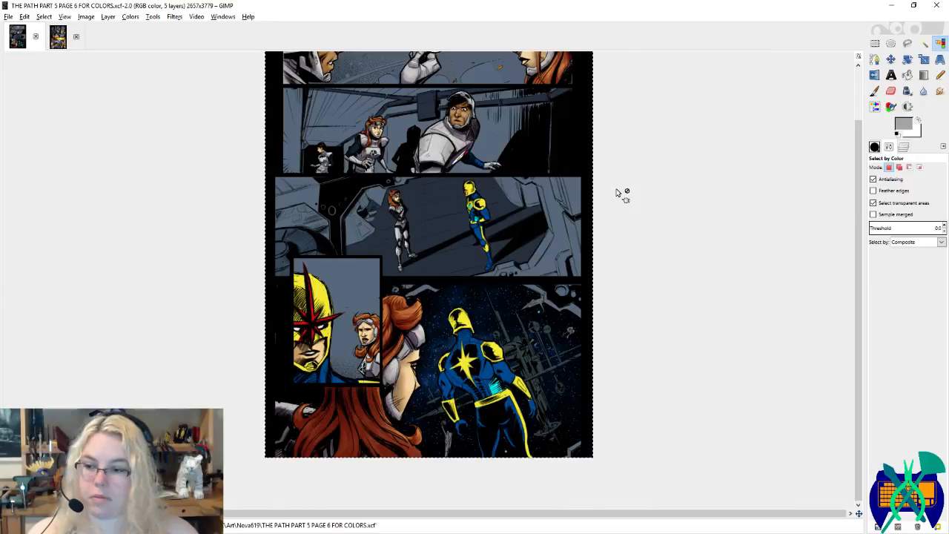
key(minus)
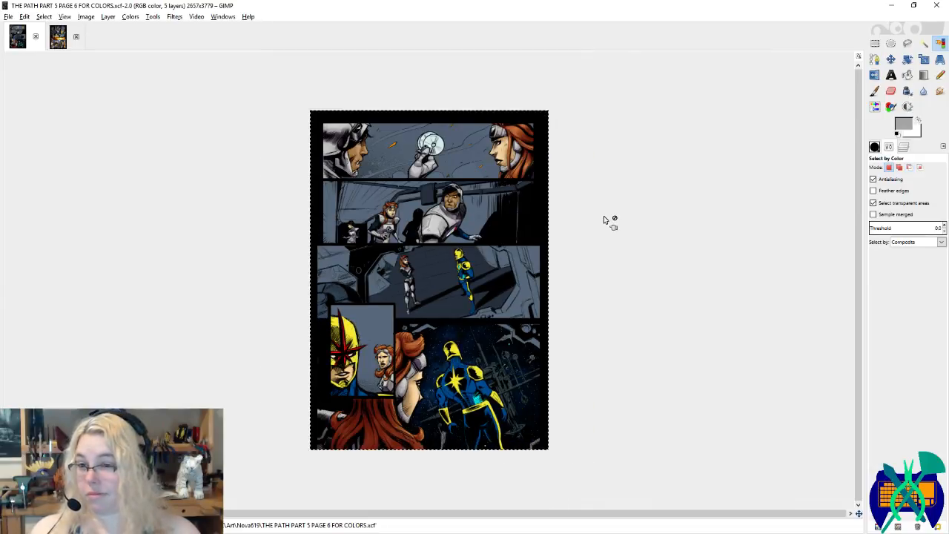
click(604, 220)
key(r)
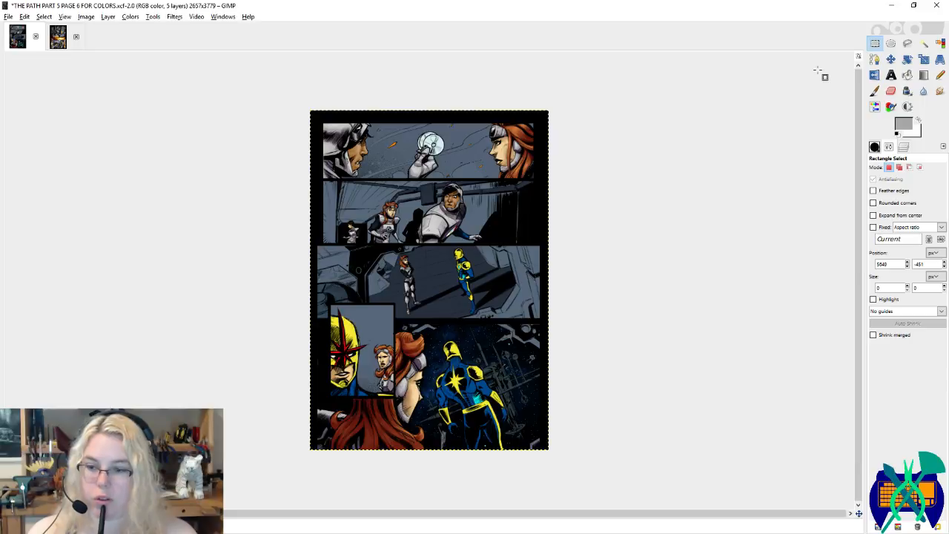
scroll(542, 469, up, 3)
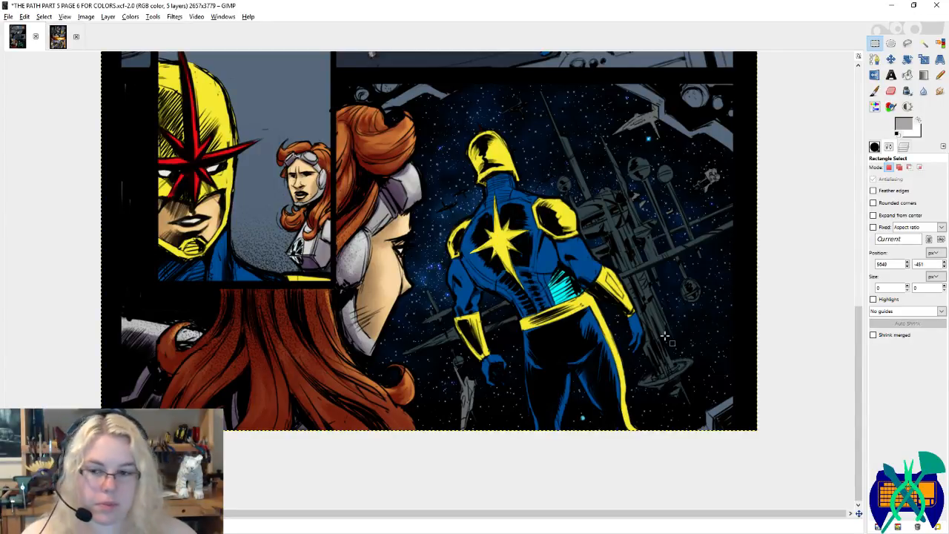
key(ctrl+s)
Step: Paint the linework of the two small spaceships beside the hero's shoulder light grey on the lines layer
click(903, 146)
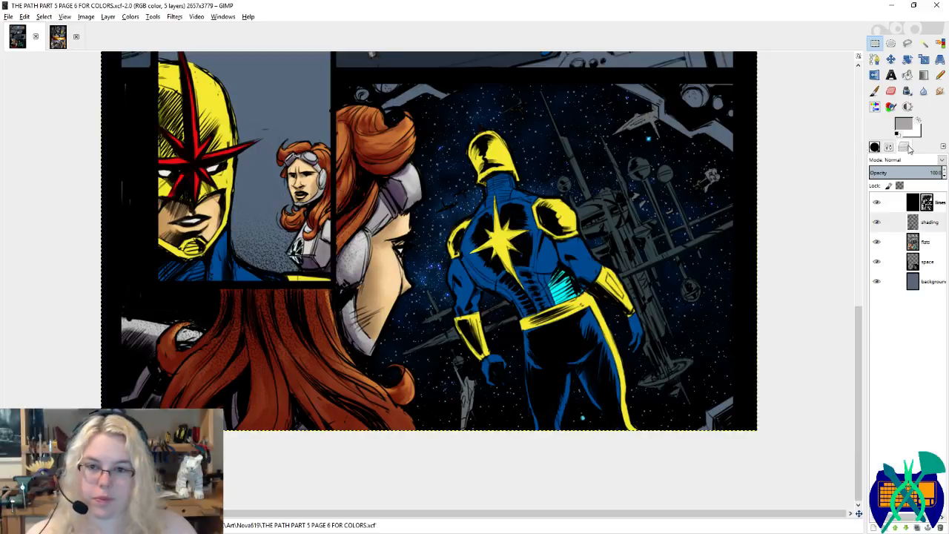
click(874, 90)
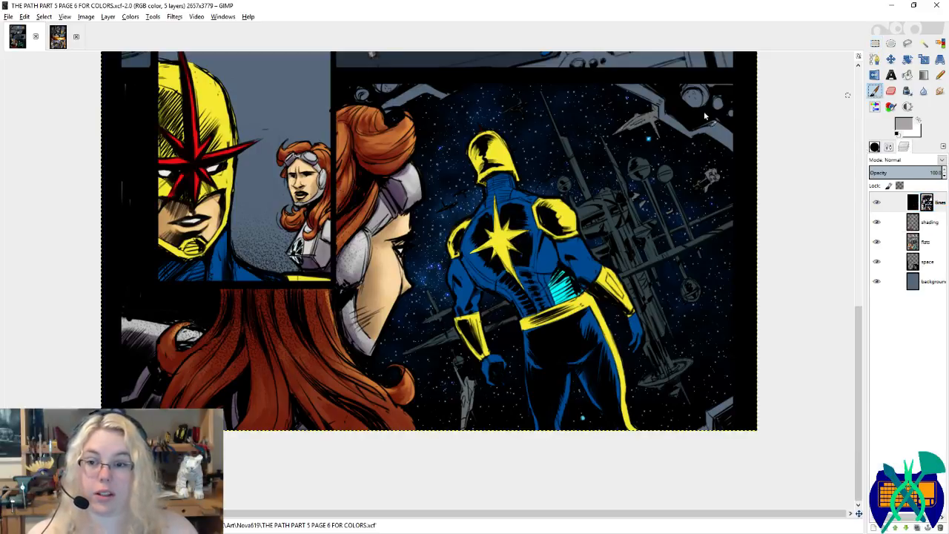
scroll(452, 186, up, 2)
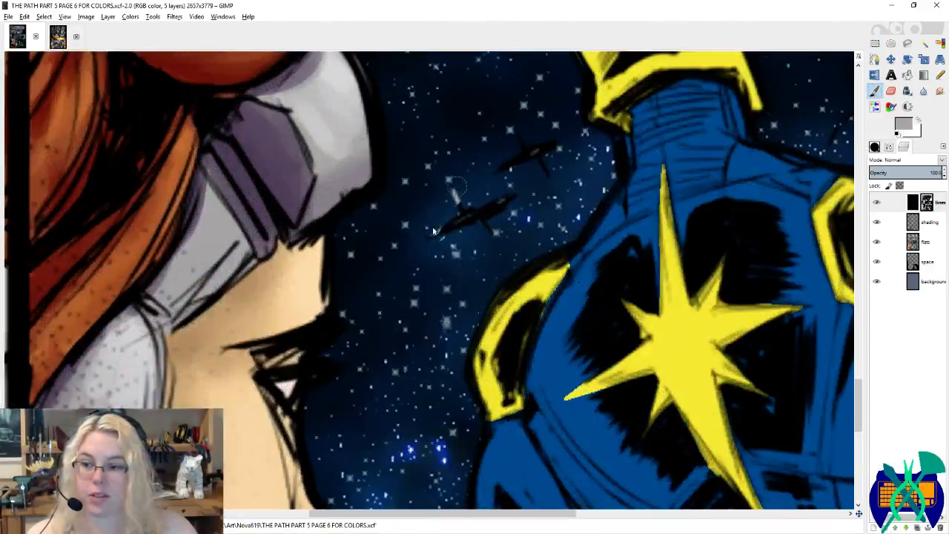
mouse_move(480, 215)
mouse_down()
mouse_move(512, 197)
mouse_move(482, 227)
mouse_up()
mouse_move(519, 137)
mouse_down()
mouse_move(517, 187)
mouse_move(548, 178)
mouse_move(541, 125)
mouse_move(549, 138)
mouse_move(508, 162)
mouse_up()
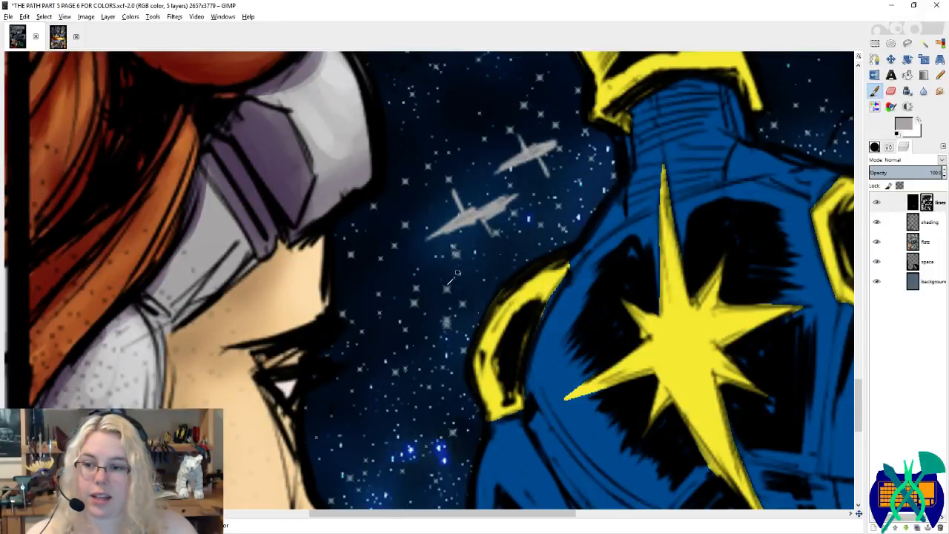
Step: Paint the linework of the spaceship above the hero's helmet light grey with the Paintbrush
scroll(449, 285, down, 2)
scroll(436, 275, down, 3)
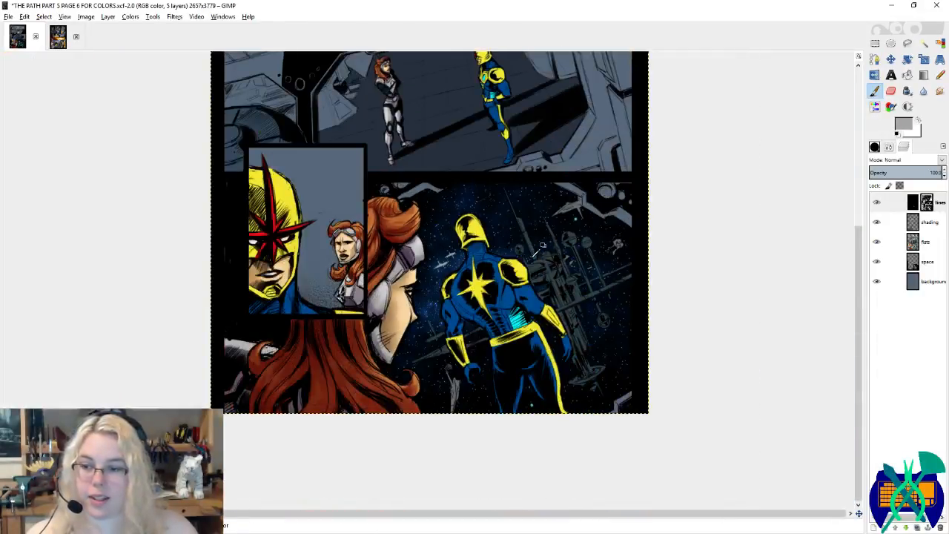
scroll(613, 220, up, 2)
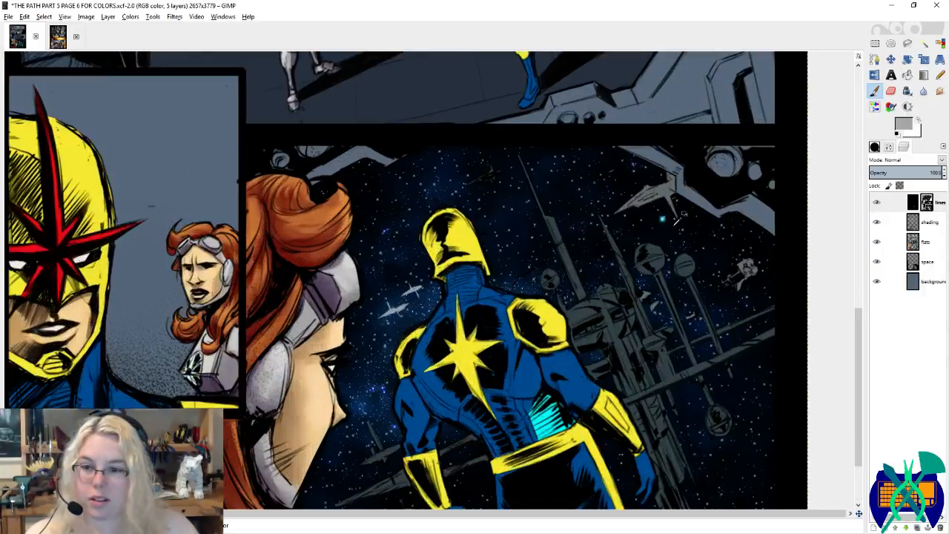
scroll(499, 165, up, 4)
mouse_move(490, 174)
mouse_down()
mouse_move(540, 284)
mouse_move(456, 293)
mouse_move(400, 271)
mouse_move(433, 237)
mouse_up()
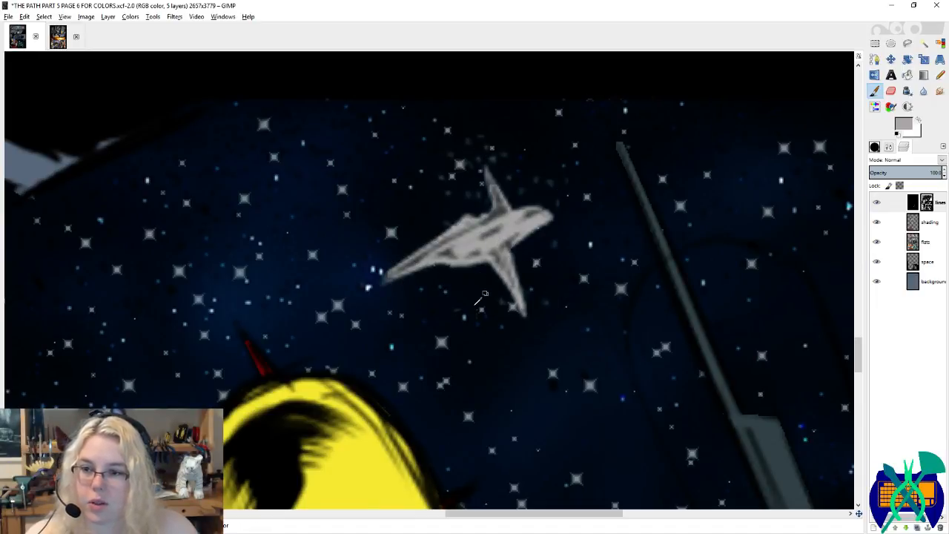
Step: Recolor the thin ring outline around the space station's tall antenna grey on the lines layer
scroll(481, 300, down, 4)
scroll(627, 340, up, 3)
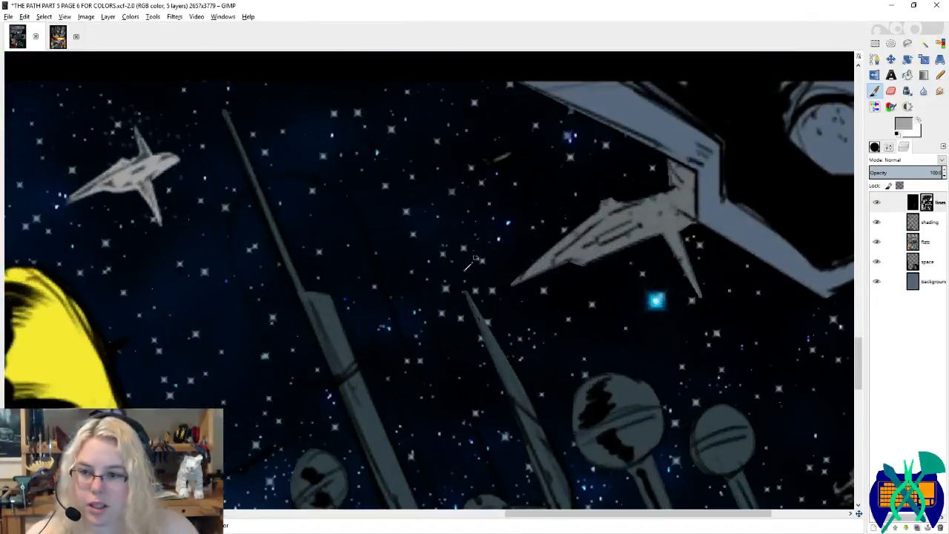
drag(354, 209, 384, 293)
scroll(356, 196, down, 2)
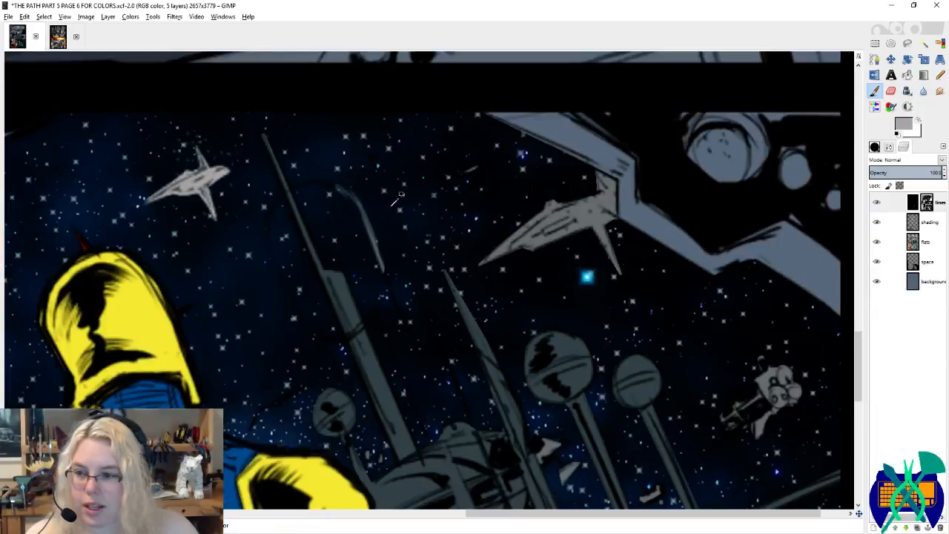
scroll(386, 237, down, 2)
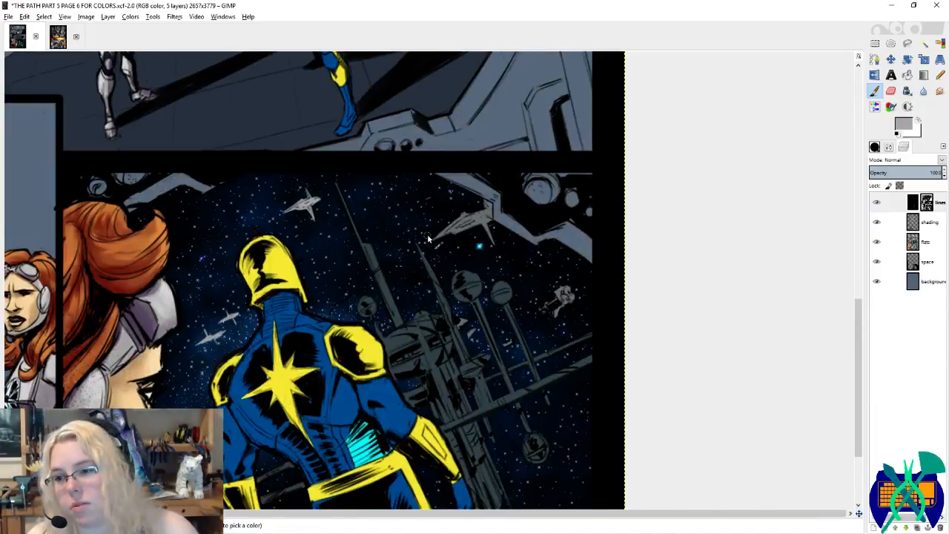
scroll(428, 238, up, 3)
mouse_move(252, 267)
mouse_down()
mouse_move(267, 153)
mouse_move(437, 118)
mouse_move(546, 345)
mouse_up()
scroll(383, 93, down, 2)
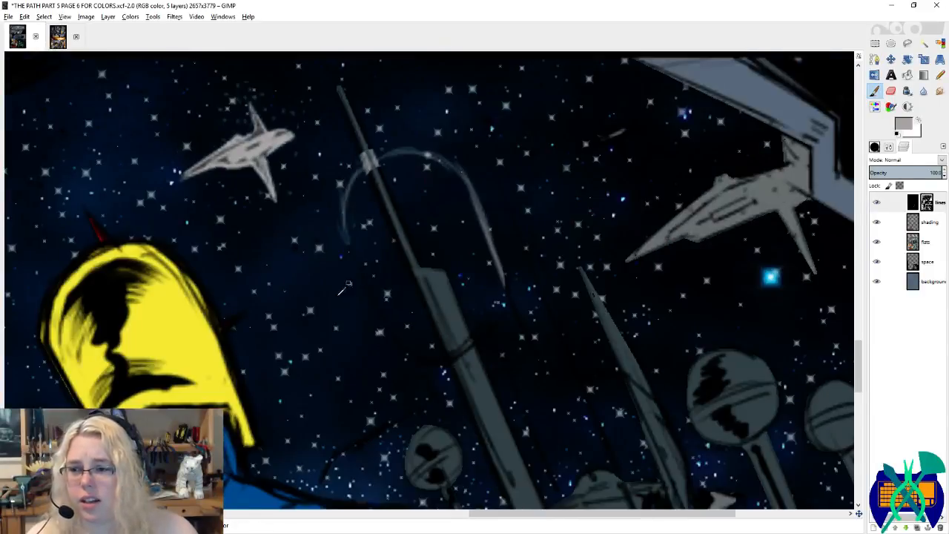
mouse_move(363, 263)
mouse_down()
mouse_move(406, 353)
mouse_move(444, 367)
mouse_move(510, 306)
mouse_move(507, 242)
mouse_up()
scroll(508, 241, down, 3)
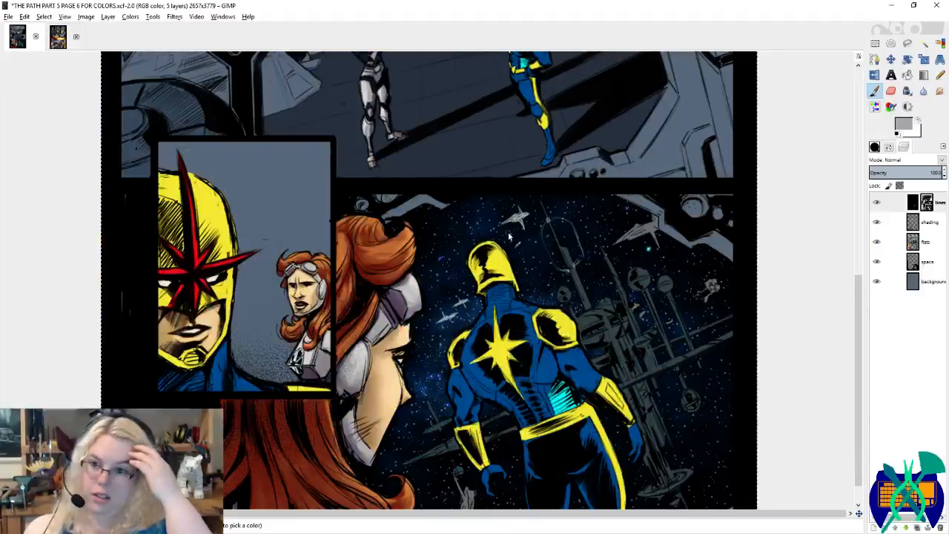
Step: Undo the grey recoloring of the ring around the station's tall antenna and save the page
key(ctrl+z)
key(ctrl+z)
key(ctrl+z)
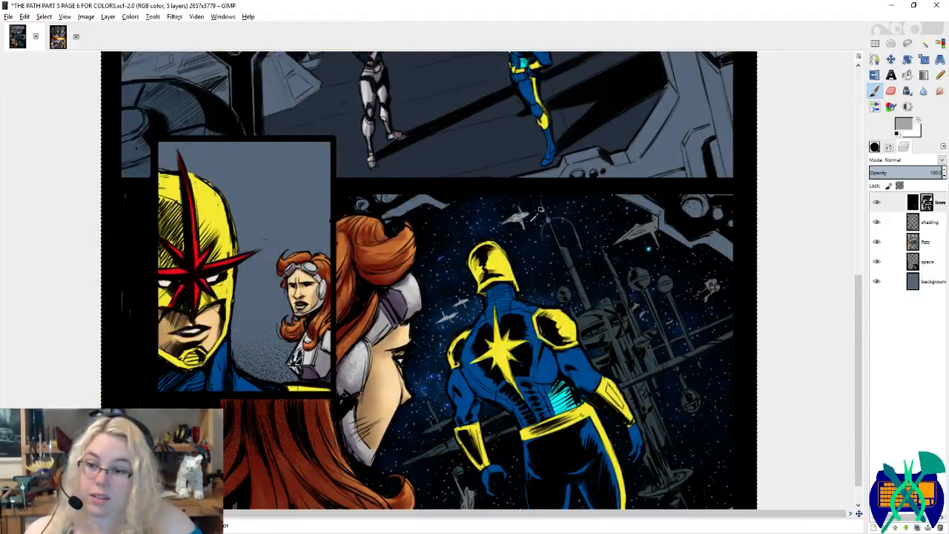
scroll(662, 343, down, 1)
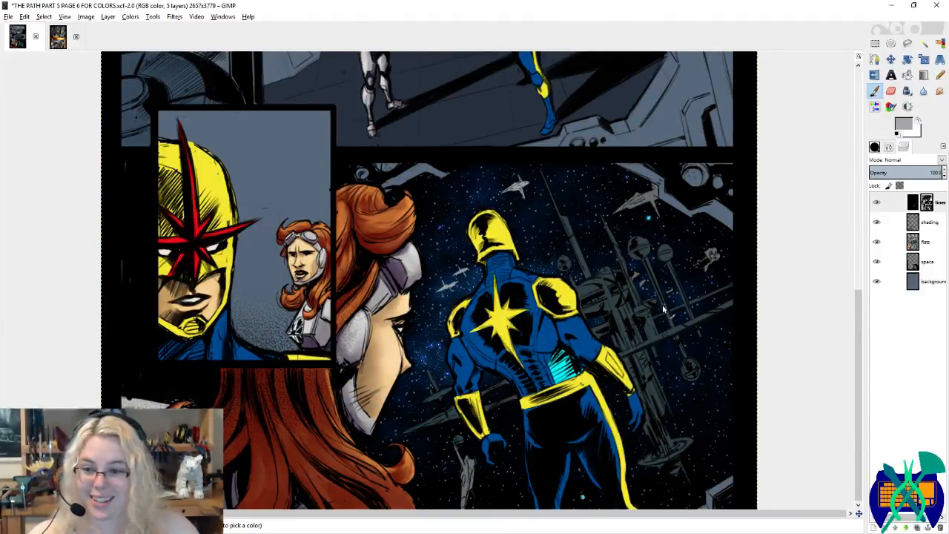
key(ctrl+s)
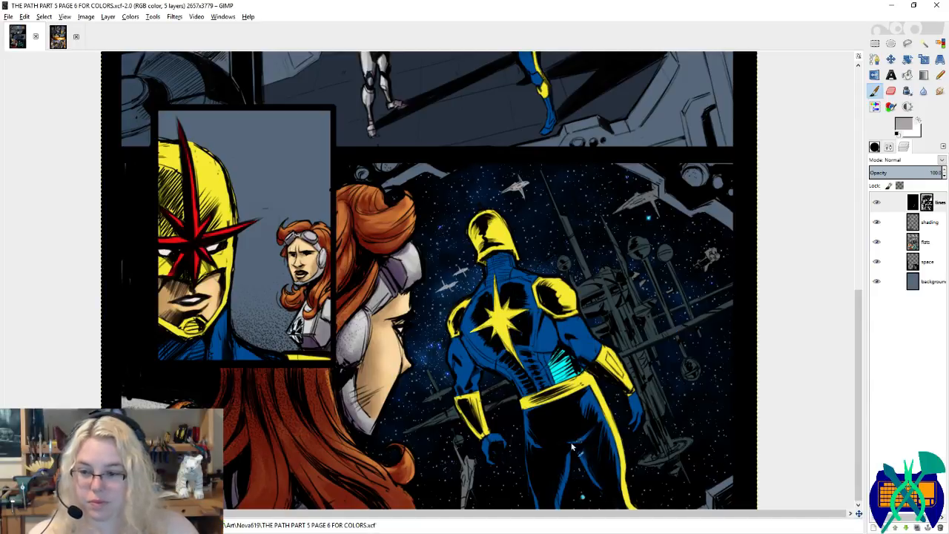
Step: Paint the linework of the small spaceship above the large ship in the space panel light grey
scroll(693, 246, up, 2)
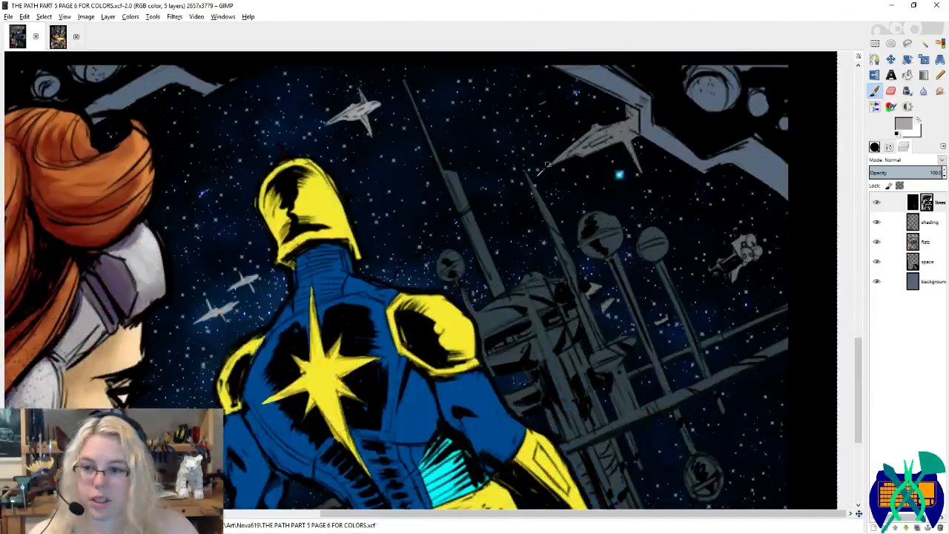
scroll(547, 164, up, 2)
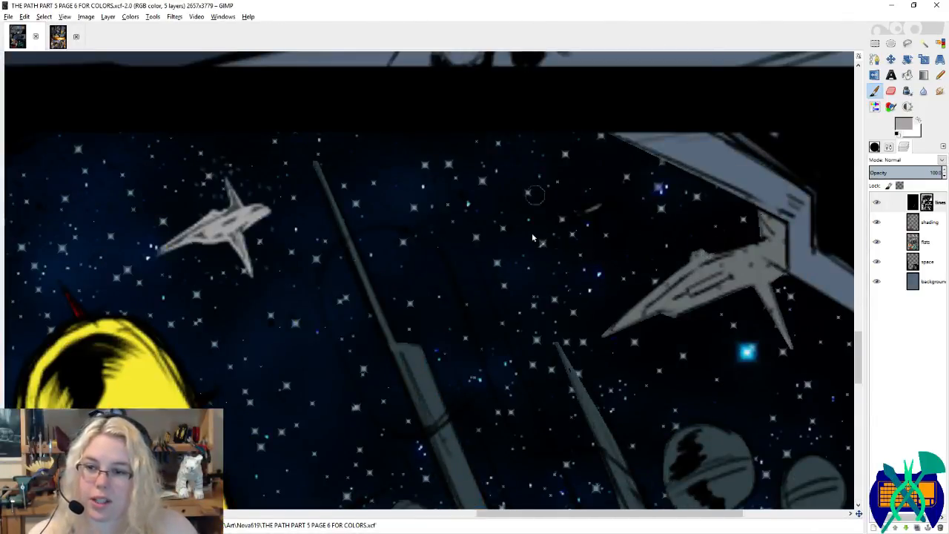
mouse_move(583, 186)
mouse_down()
mouse_move(553, 231)
mouse_move(609, 232)
mouse_up()
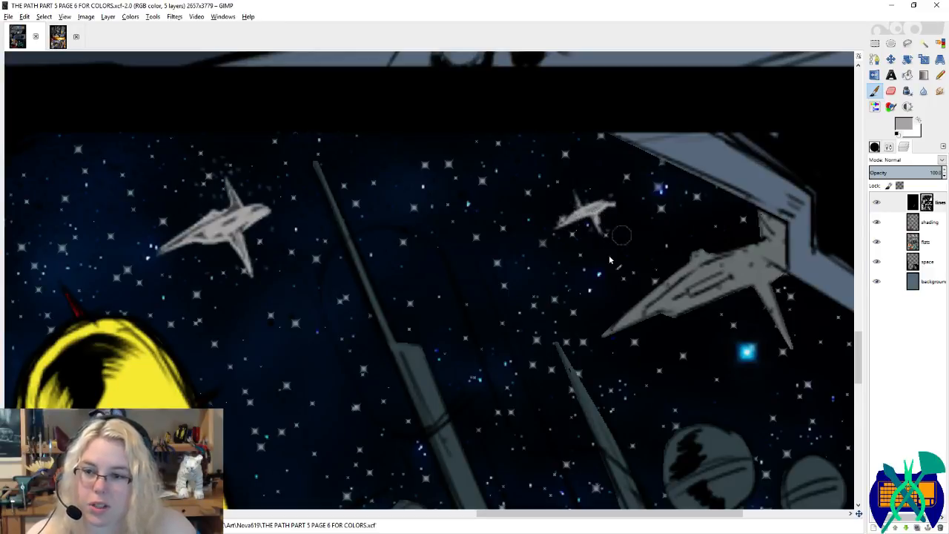
Step: Hide the space layer and paint the linework of the partial spaceship at the space panel's right edge light grey
scroll(630, 244, right, 5)
scroll(630, 245, down, 2)
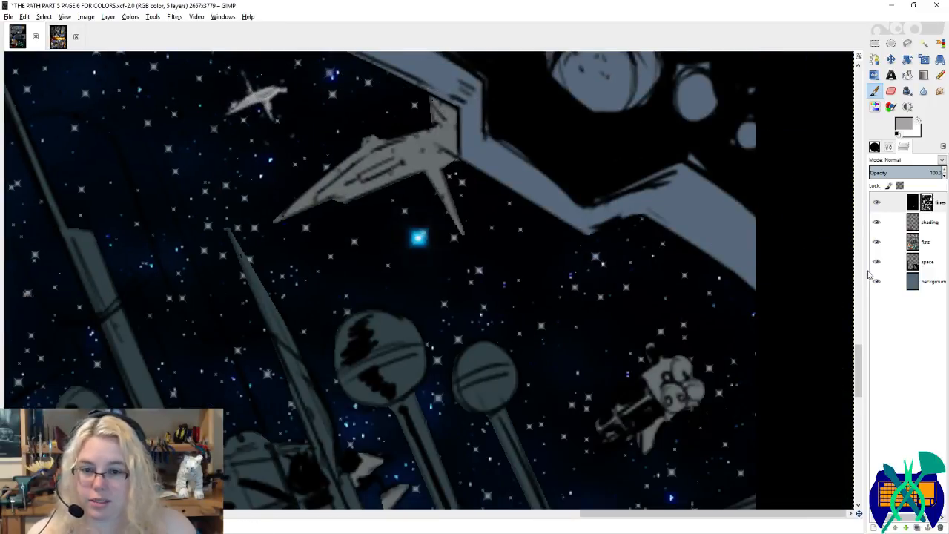
click(876, 260)
scroll(578, 235, down, 3)
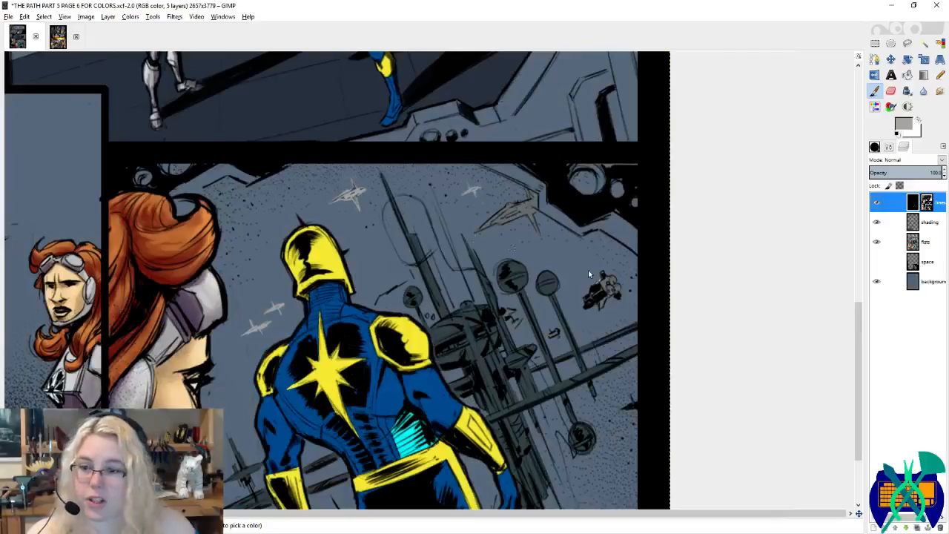
scroll(627, 380, down, 4)
scroll(630, 294, up, 5)
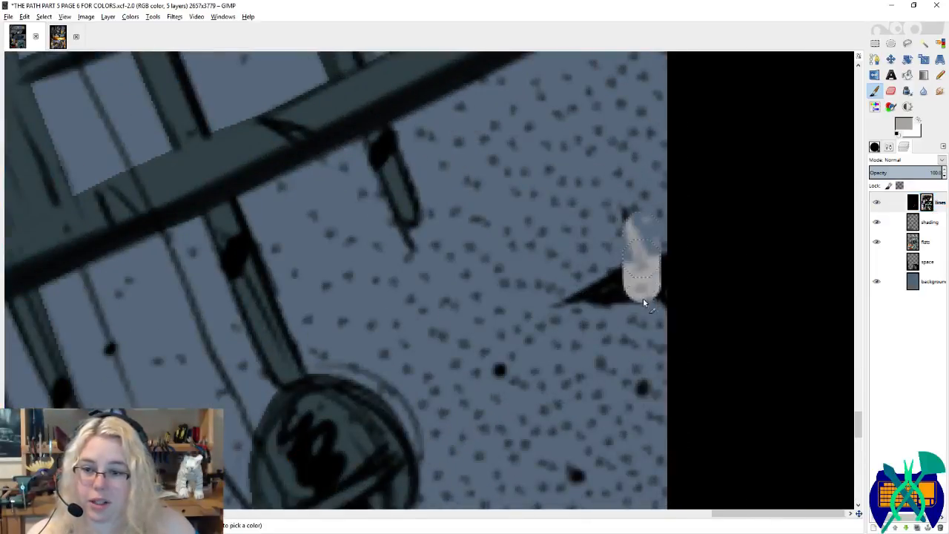
mouse_move(656, 300)
mouse_down()
mouse_move(614, 317)
mouse_move(579, 312)
mouse_up()
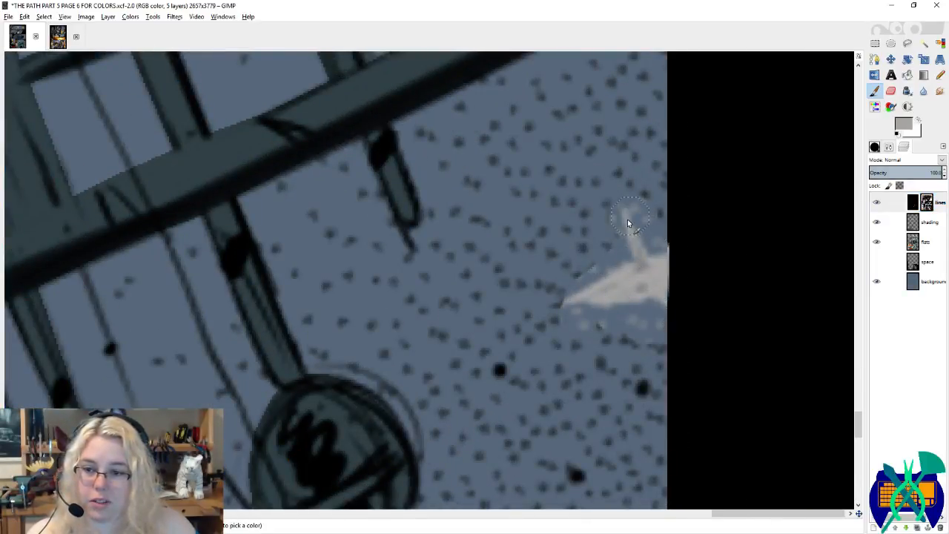
scroll(600, 292, down, 6)
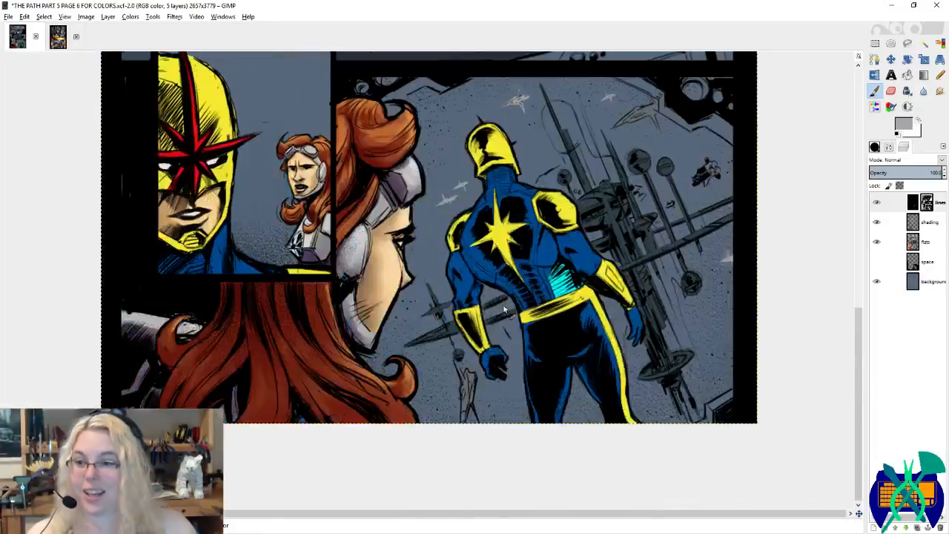
Step: Select the empty background areas by color on the flats layer and make the shading layer active
scroll(511, 304, up, 3)
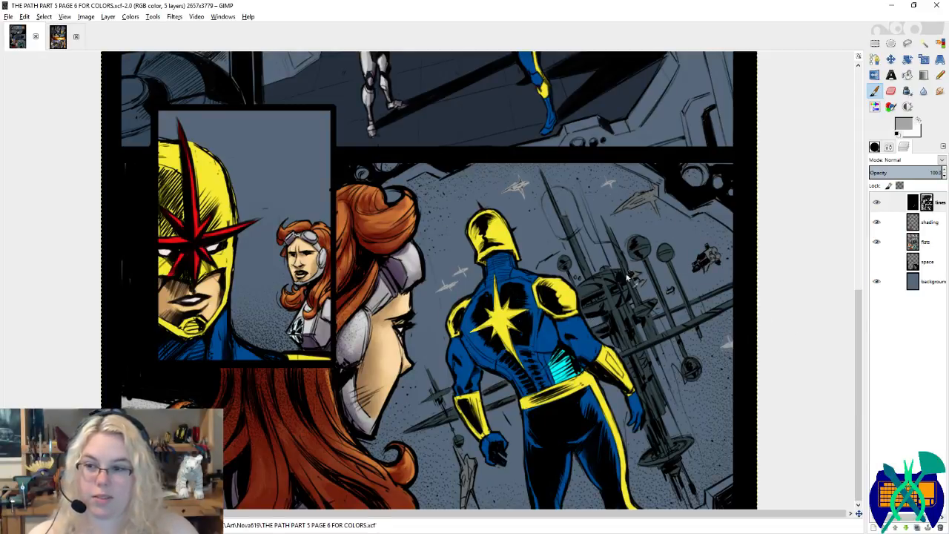
scroll(575, 355, up, 6)
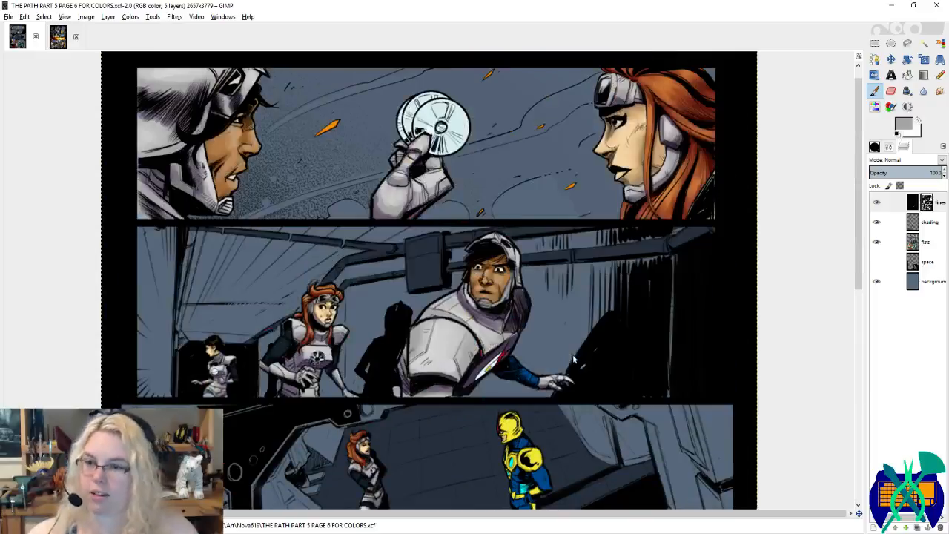
click(926, 241)
click(939, 43)
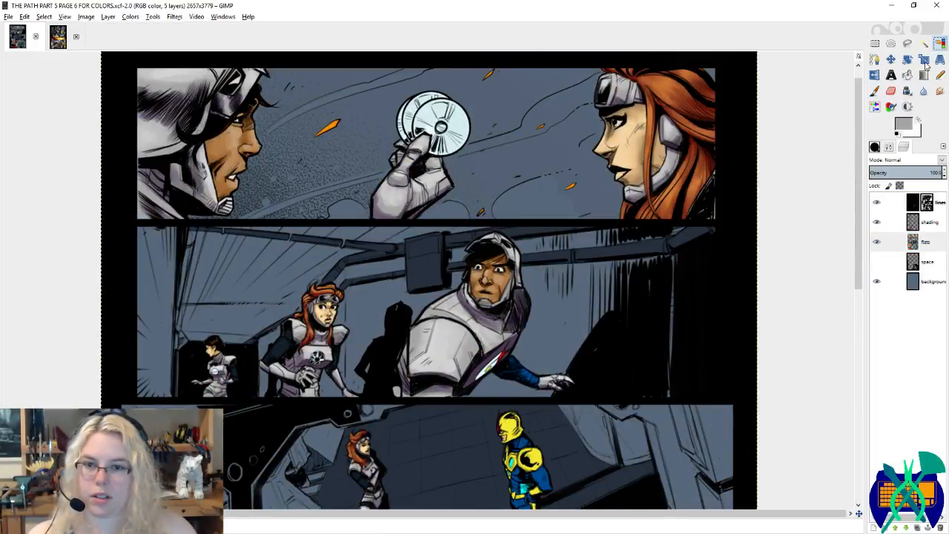
click(562, 290)
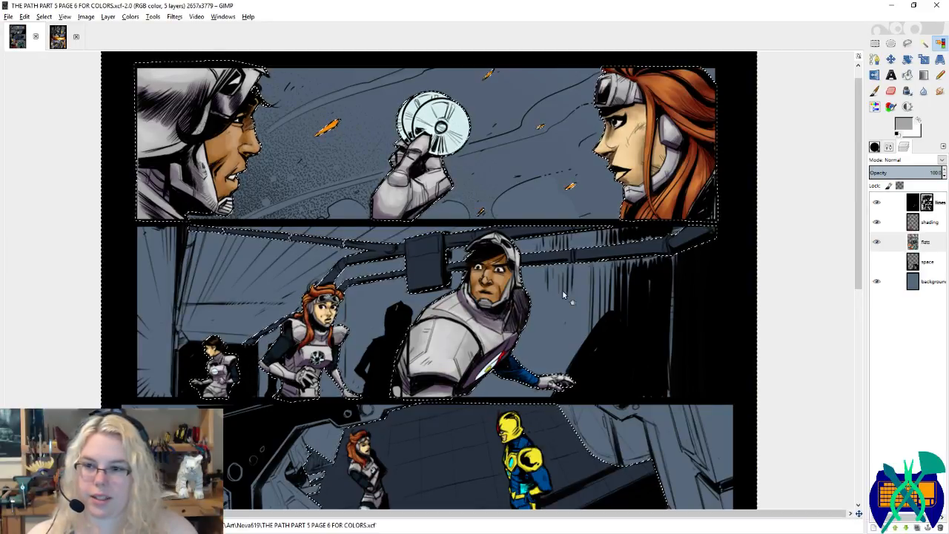
click(927, 221)
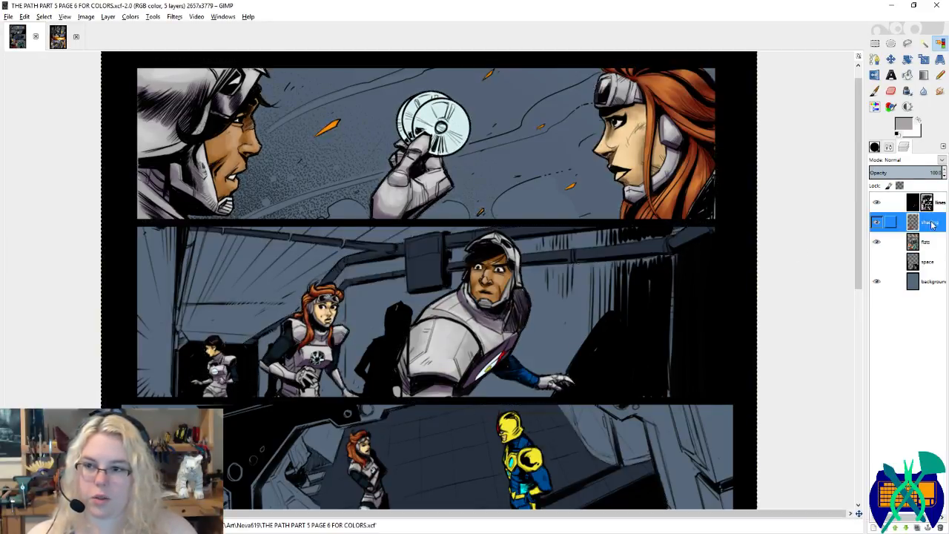
Step: Switch to the page 5 image and examine the background shading of its first panel as a reference
scroll(542, 227, up, 1)
ctrl+scroll(542, 227, up, 3)
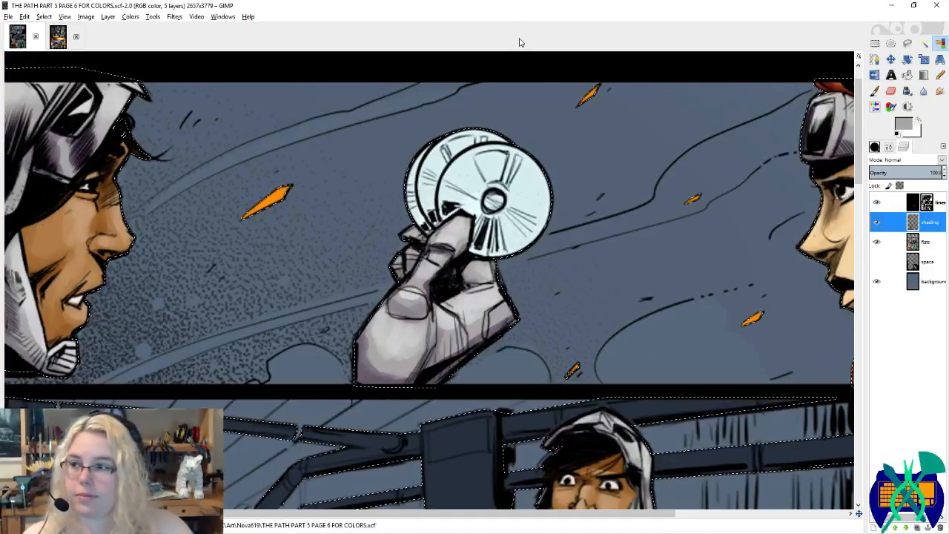
click(59, 41)
scroll(200, 220, up, 4)
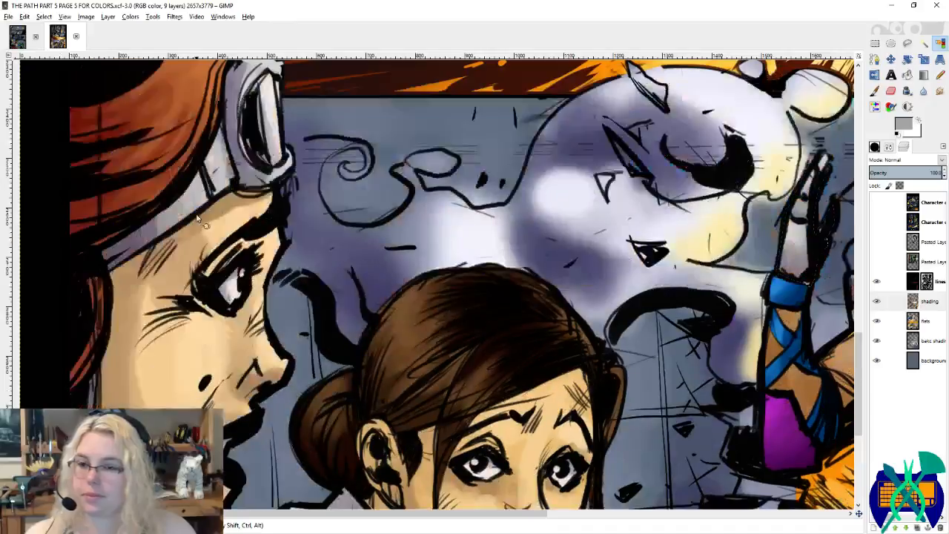
ctrl+scroll(200, 220, down, 2)
ctrl+scroll(436, 217, down, 2)
scroll(437, 216, up, 5)
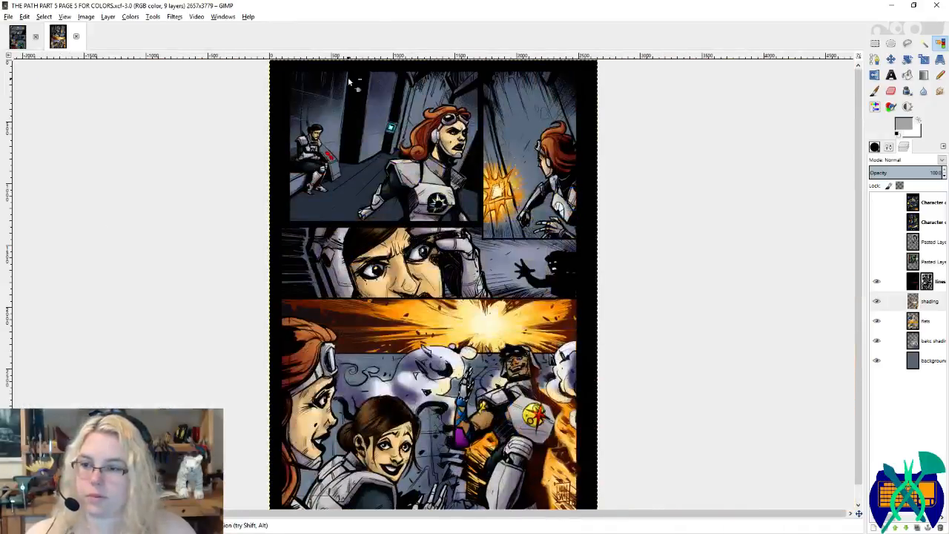
ctrl+scroll(345, 74, up, 4)
drag(390, 175, 432, 237)
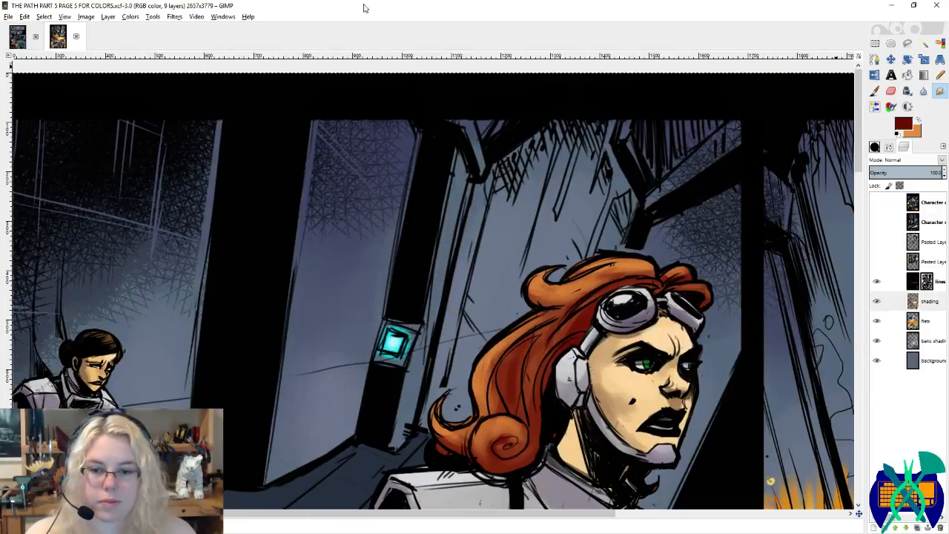
Step: On page 5's background shading layer, smudge the wall slightly and sample its dark purple and pale lavender as the two paint colors
click(893, 340)
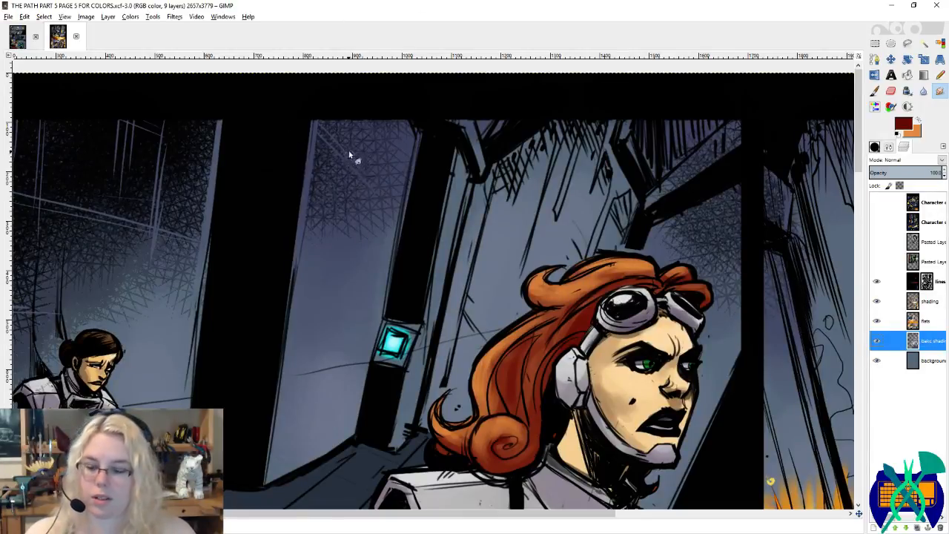
drag(347, 144, 366, 148)
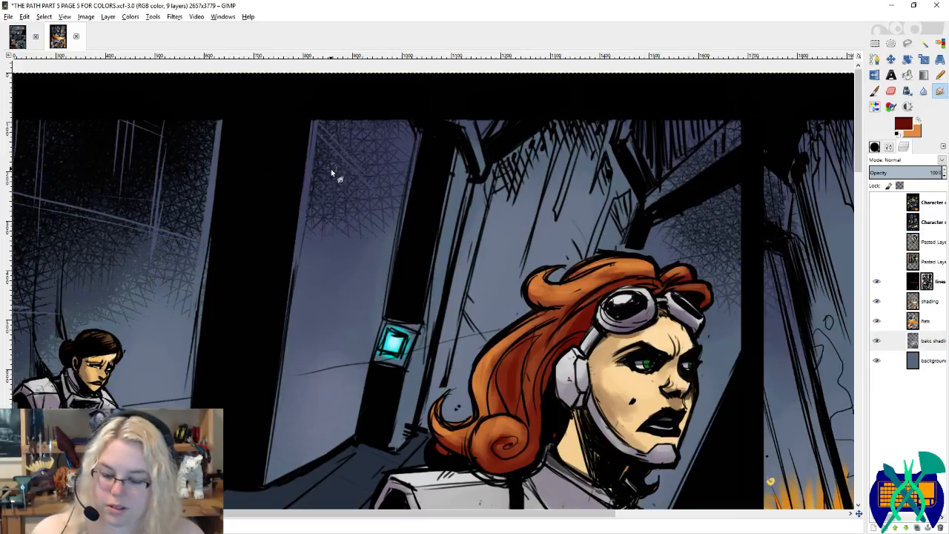
click(874, 90)
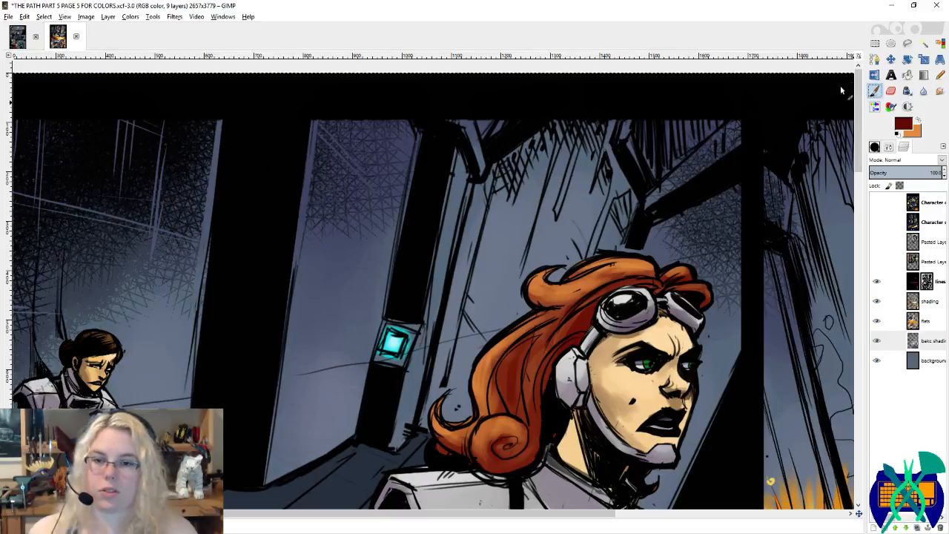
ctrl+click(343, 137)
scroll(367, 171, down, 3)
key(x)
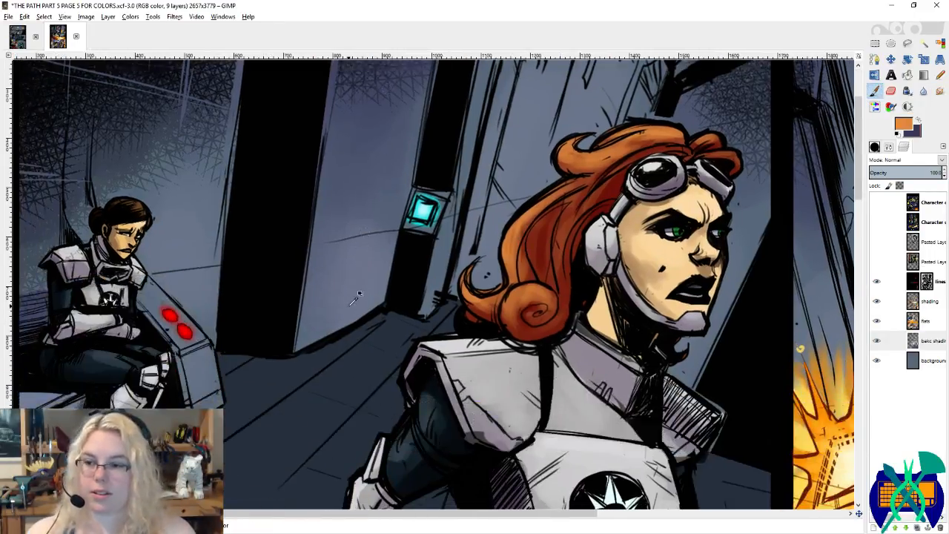
mouse_move(353, 300)
mouse_down()
mouse_move(372, 218)
mouse_move(353, 301)
mouse_up()
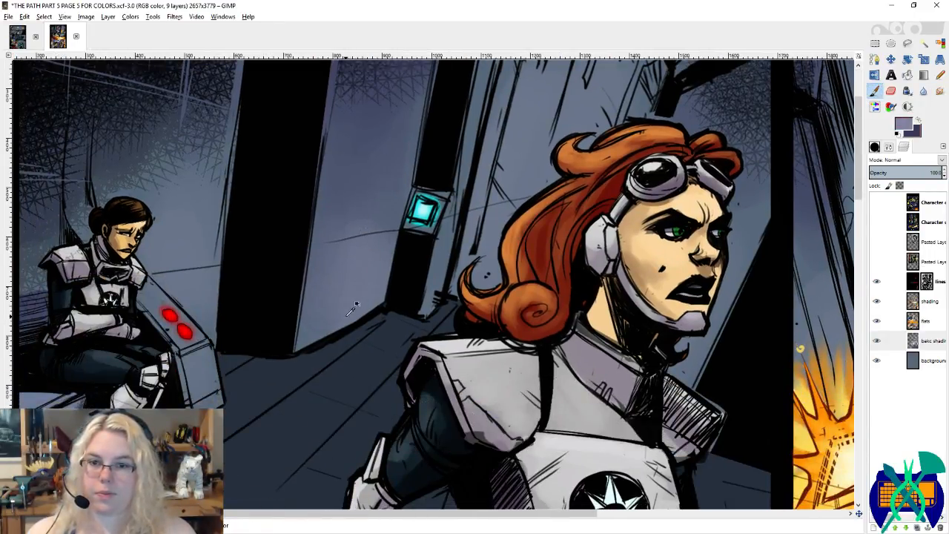
ctrl+click(179, 241)
Step: Return to the page 6 image and set up the Paintbrush with the Circle Fuzzy (19) brush at size 232.77
click(20, 45)
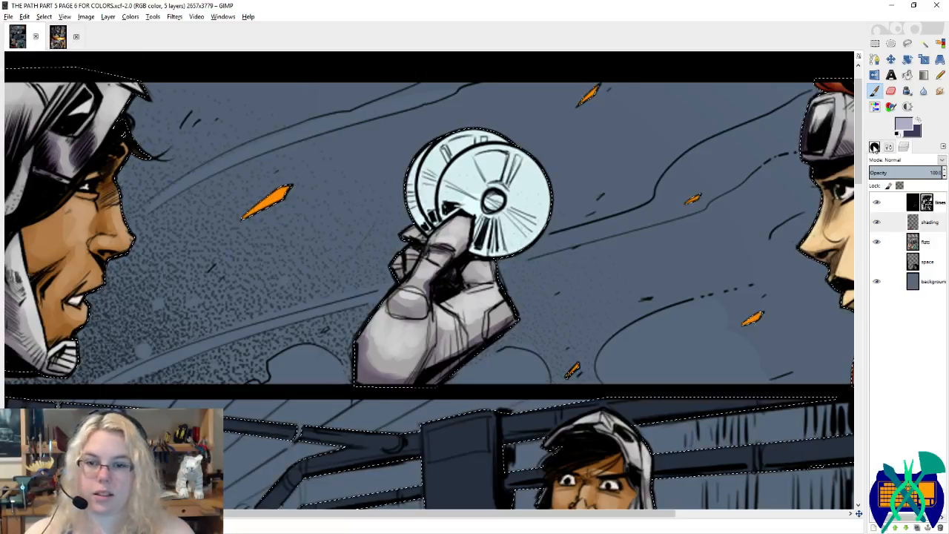
click(875, 148)
click(894, 335)
click(889, 148)
click(882, 214)
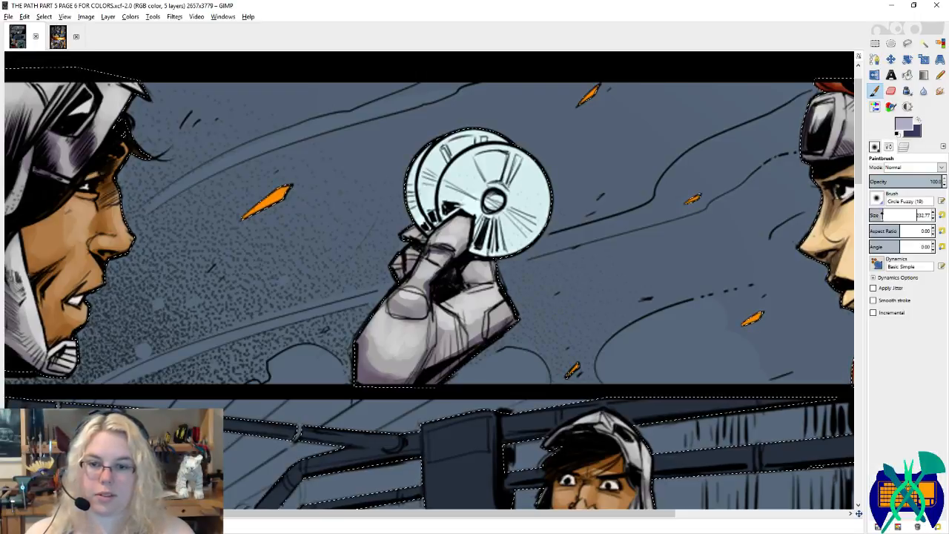
key(shift+o)
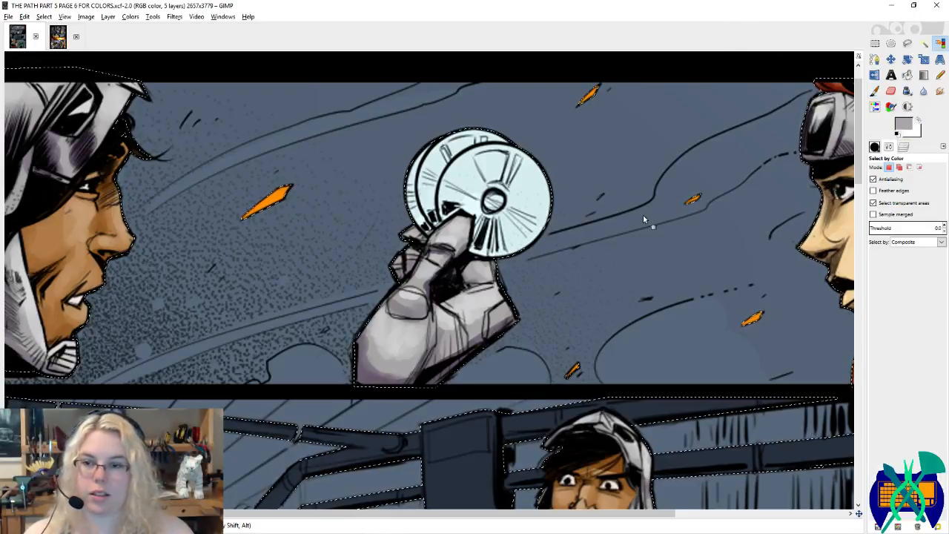
scroll(643, 215, down, 2)
key(p)
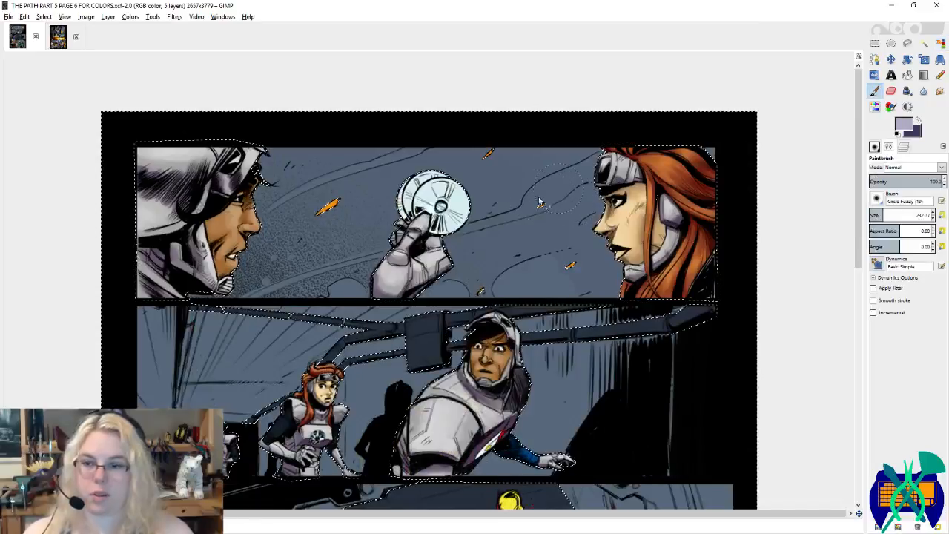
Step: Shade the top panel's background dark purple beside the helmeted man and pale lavender around the disc on the shading layer
mouse_move(530, 204)
mouse_down()
mouse_move(486, 239)
mouse_move(522, 247)
mouse_up()
key(ctrl+z)
key(x)
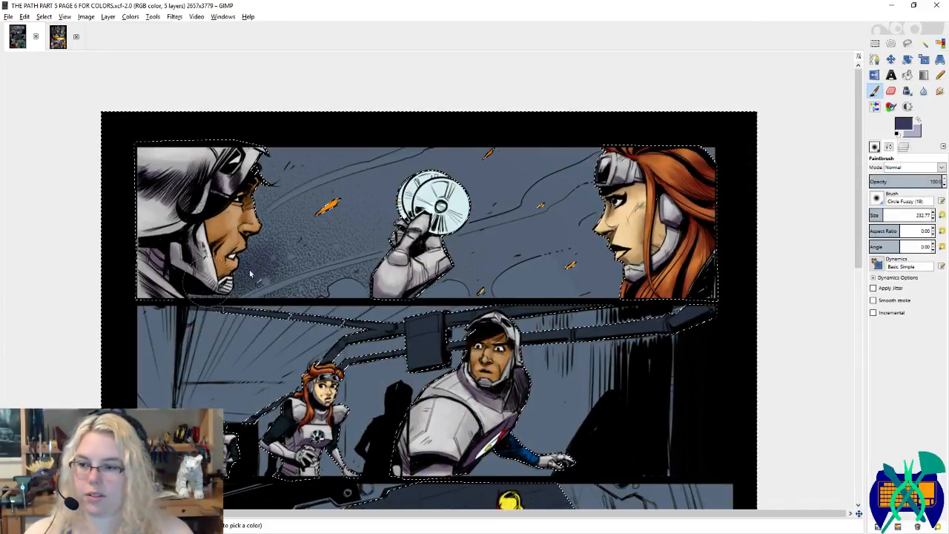
mouse_move(250, 274)
mouse_down()
mouse_move(344, 245)
mouse_move(288, 236)
mouse_move(292, 221)
mouse_move(231, 239)
mouse_move(233, 216)
mouse_move(272, 173)
mouse_move(327, 236)
mouse_up()
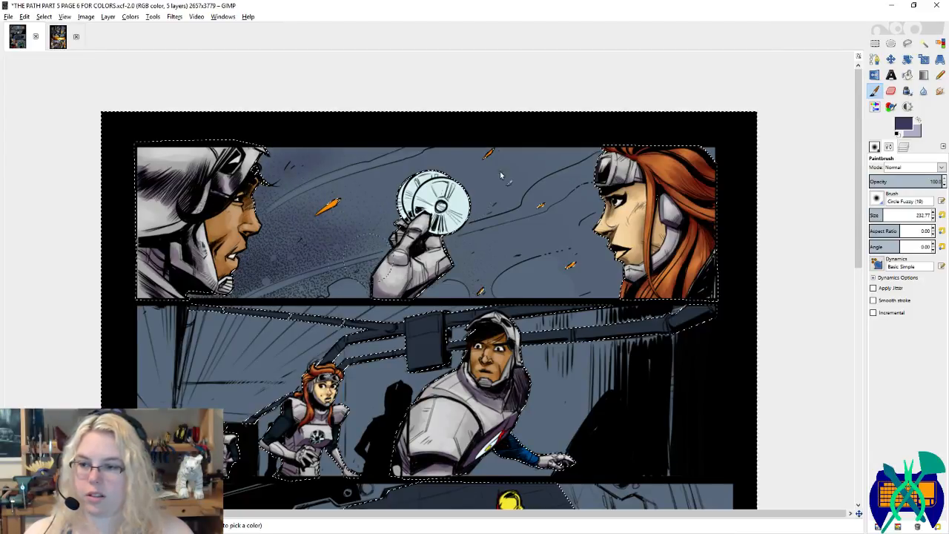
key(x)
drag(433, 163, 466, 164)
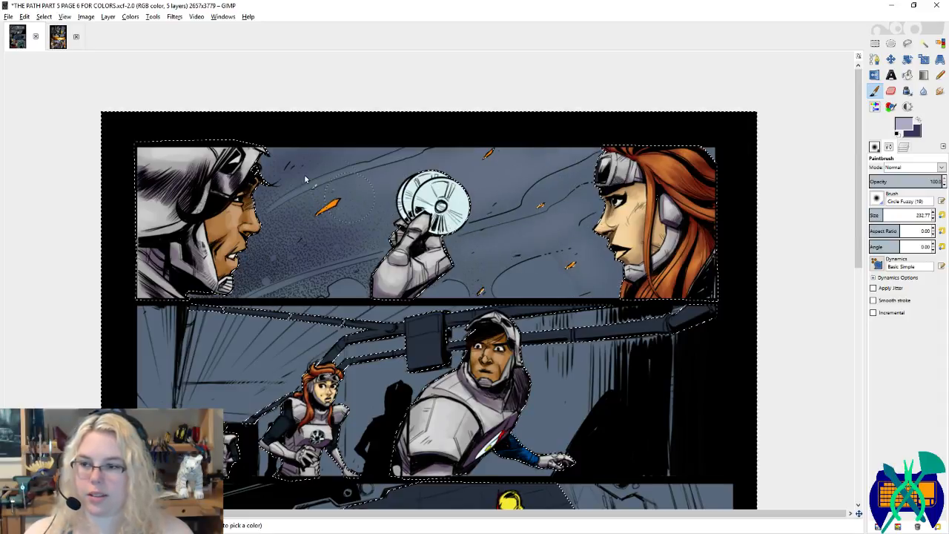
Step: Switch to the page 5 image and review the background shading across its panels
click(22, 41)
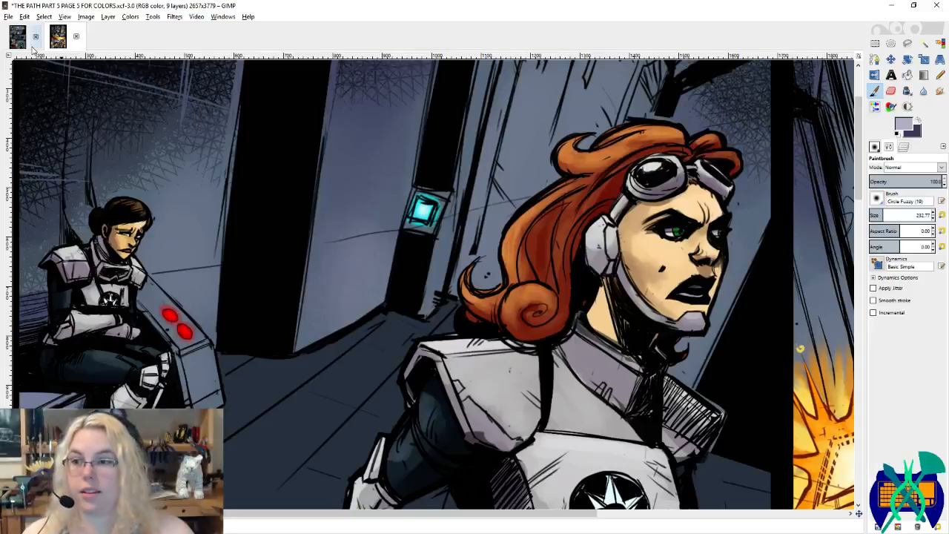
key(shift+o)
scroll(246, 229, down, 2)
scroll(248, 228, down, 1)
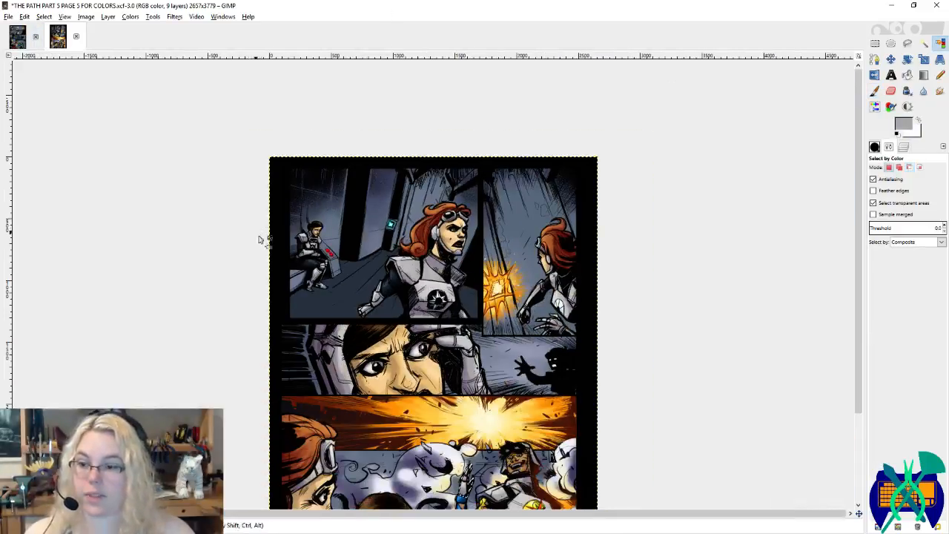
scroll(260, 240, down, 3)
scroll(604, 453, up, 1)
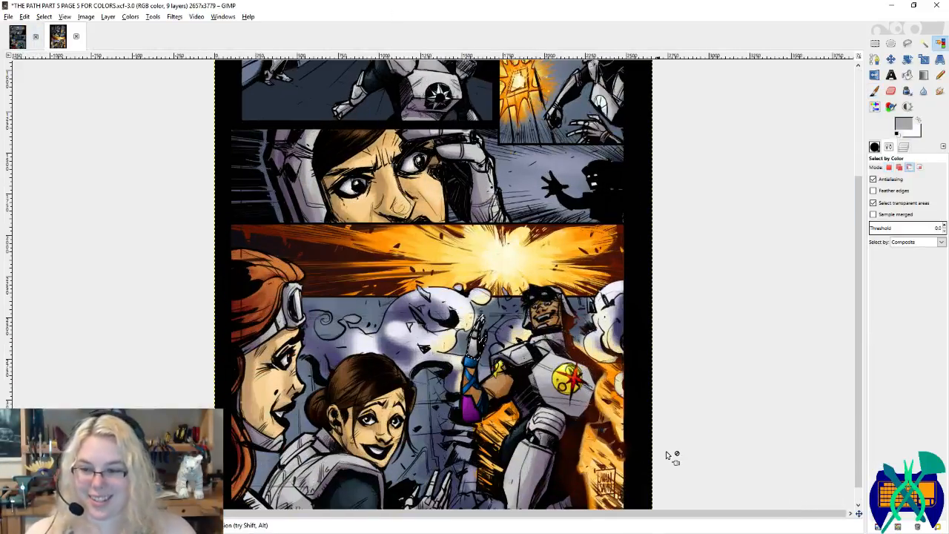
Step: Save the page 5 image and review the background shading across its panels
key(r)
key(ctrl+s)
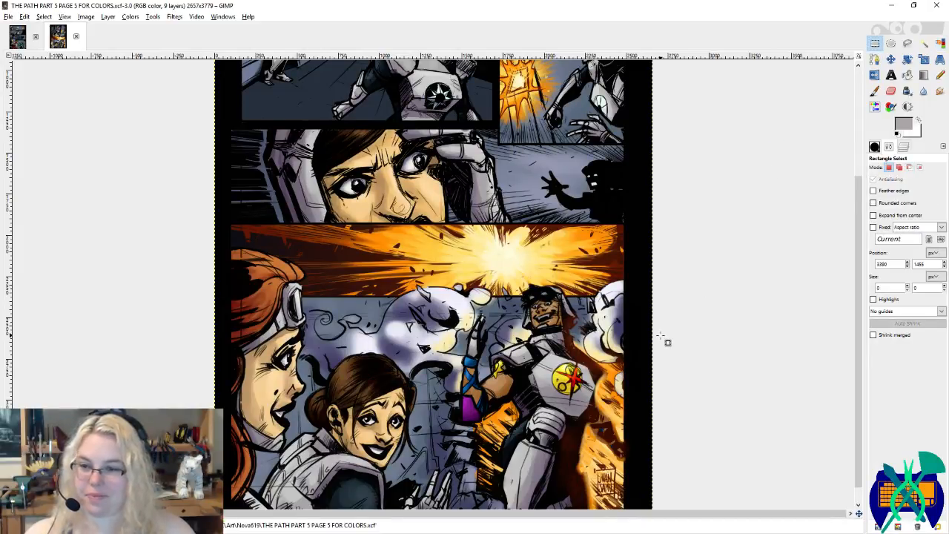
scroll(662, 340, down, 1)
scroll(469, 371, up, 1)
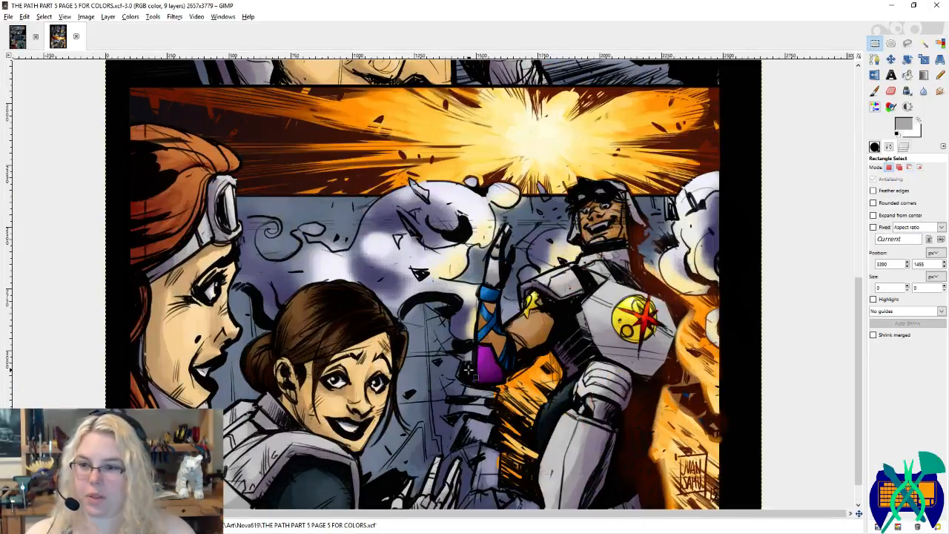
scroll(468, 371, down, 2)
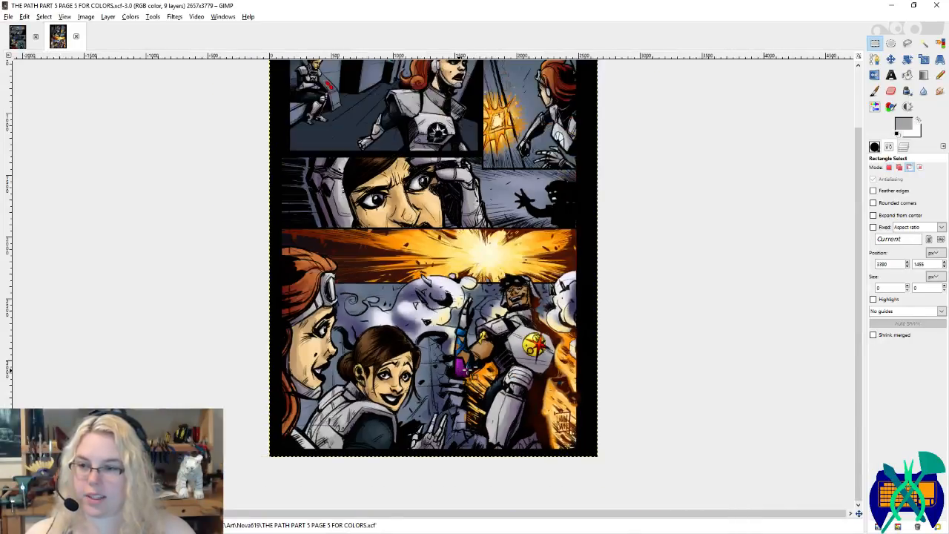
scroll(519, 363, up, 2)
scroll(570, 358, down, 1)
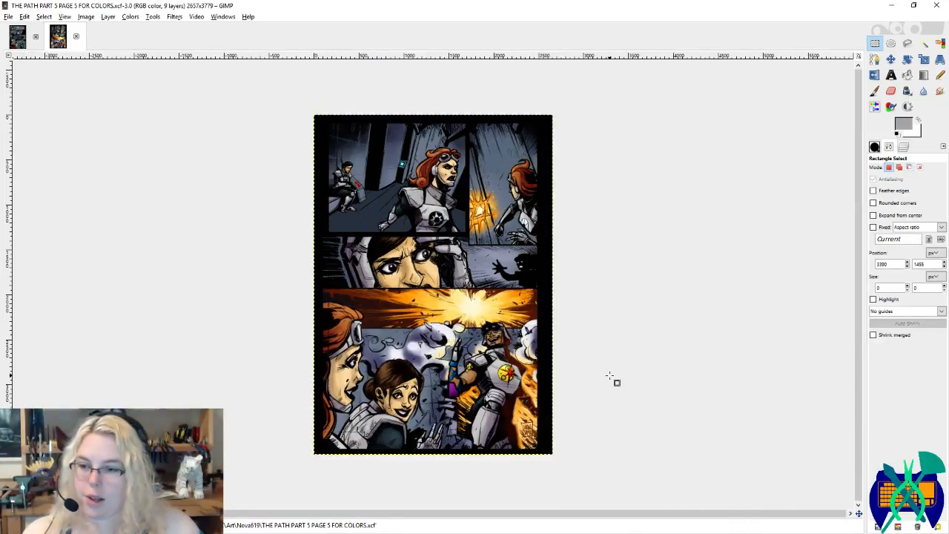
key(ctrl)
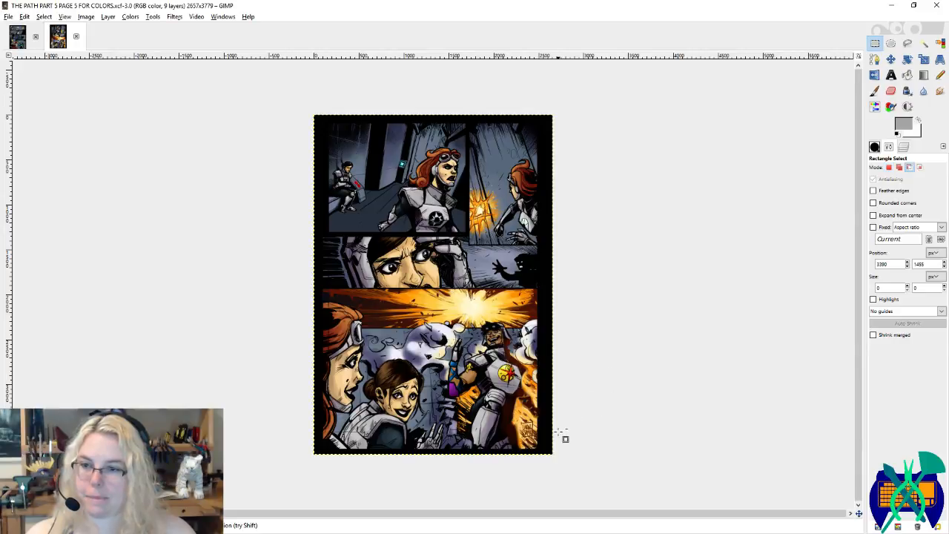
scroll(565, 439, up, 1)
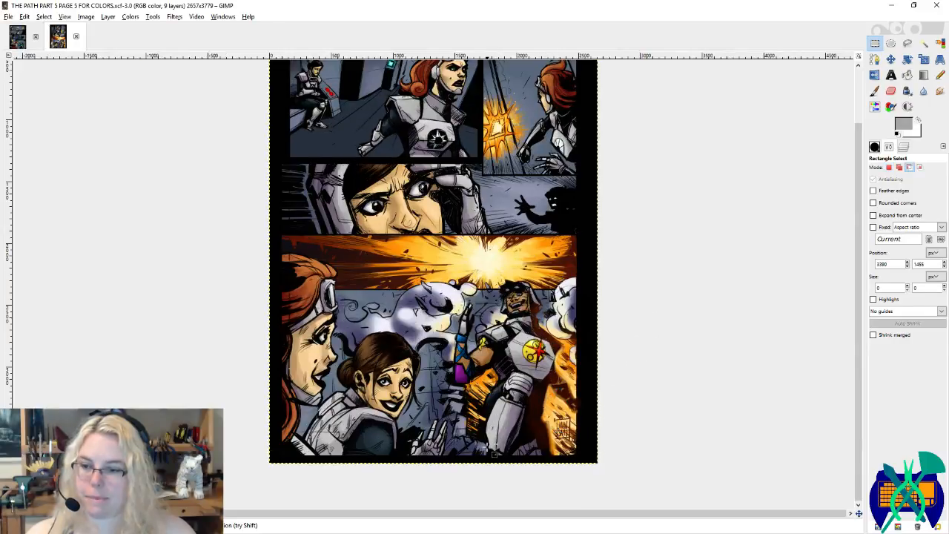
scroll(486, 448, up, 2)
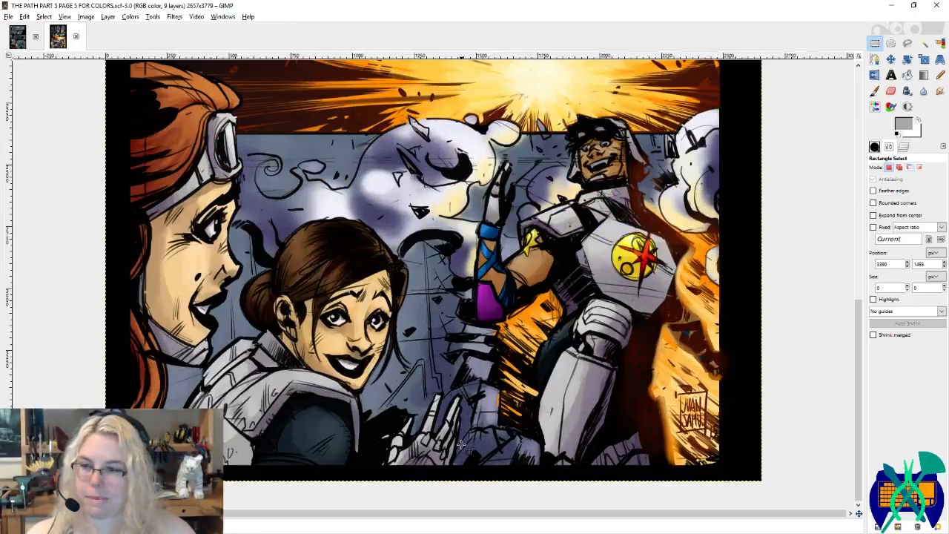
Step: Return to the page 6 image and touch up the top panel's background with lavender and dark purple using the Paintbrush
click(19, 44)
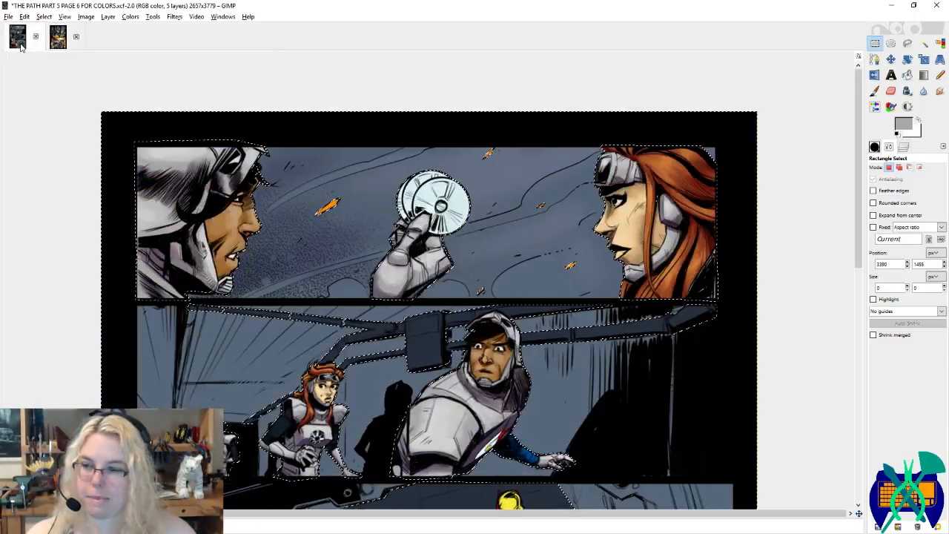
key(p)
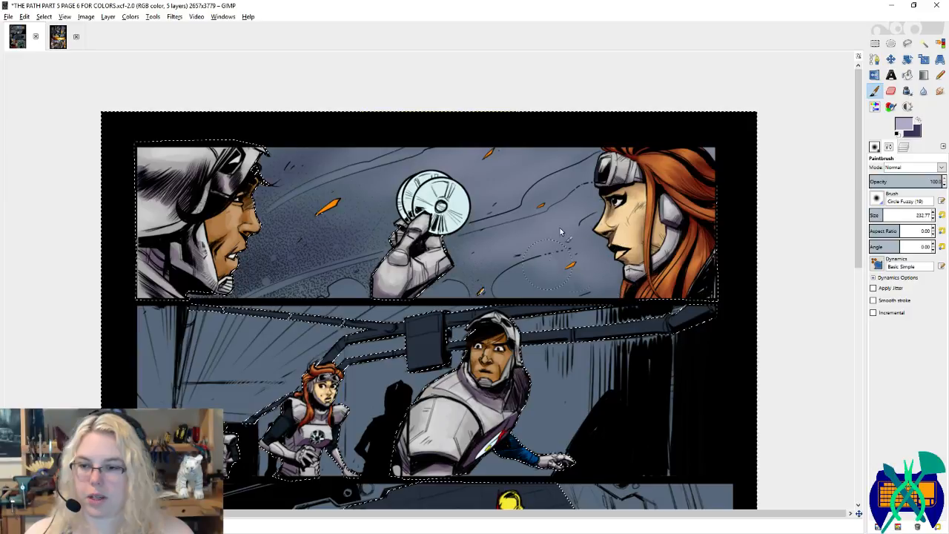
ctrl+click(394, 194)
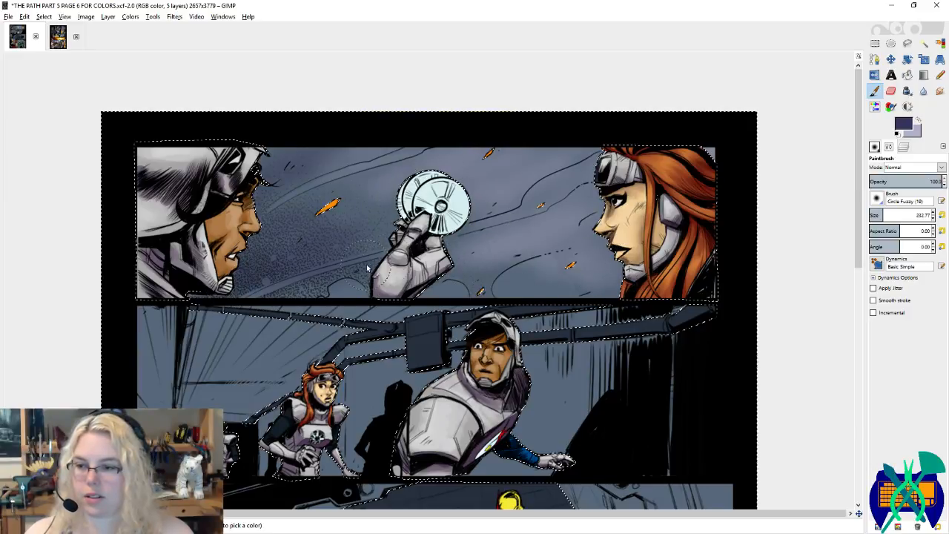
drag(330, 289, 409, 217)
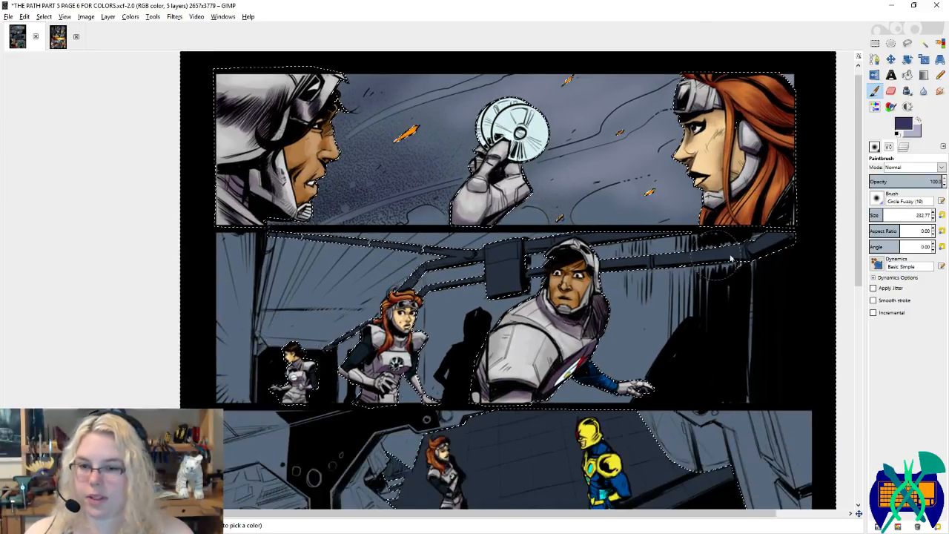
scroll(445, 244, up, 2)
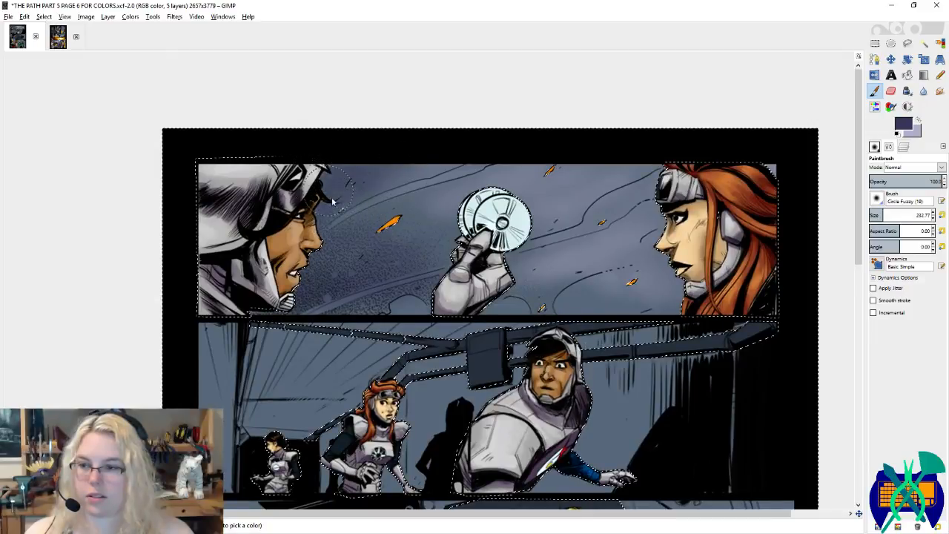
Step: Using the Circle (19) brush at size 120.88, shade the jagged wreckage beside the red-haired woman in the third panel dark purple
scroll(371, 295, down, 3)
scroll(374, 292, down, 1)
scroll(374, 293, left, 1)
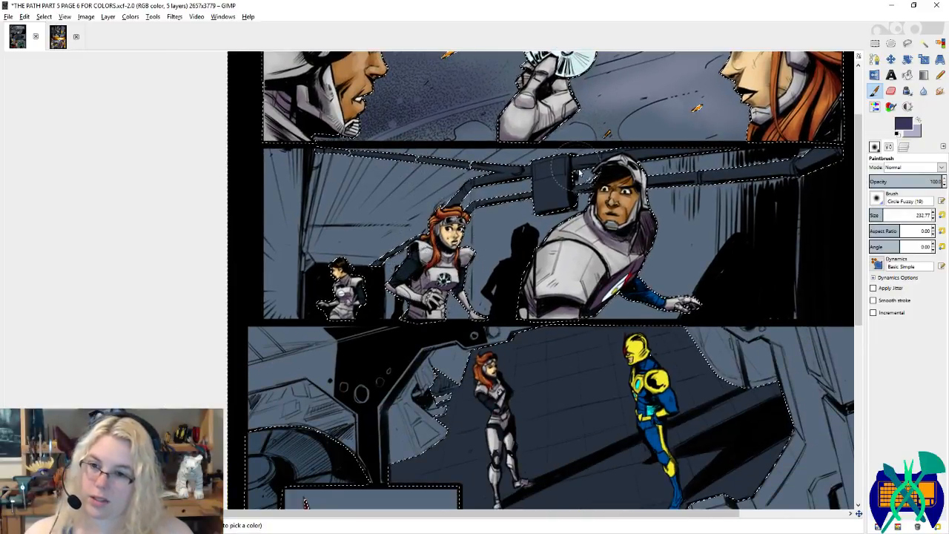
scroll(474, 304, down, 2)
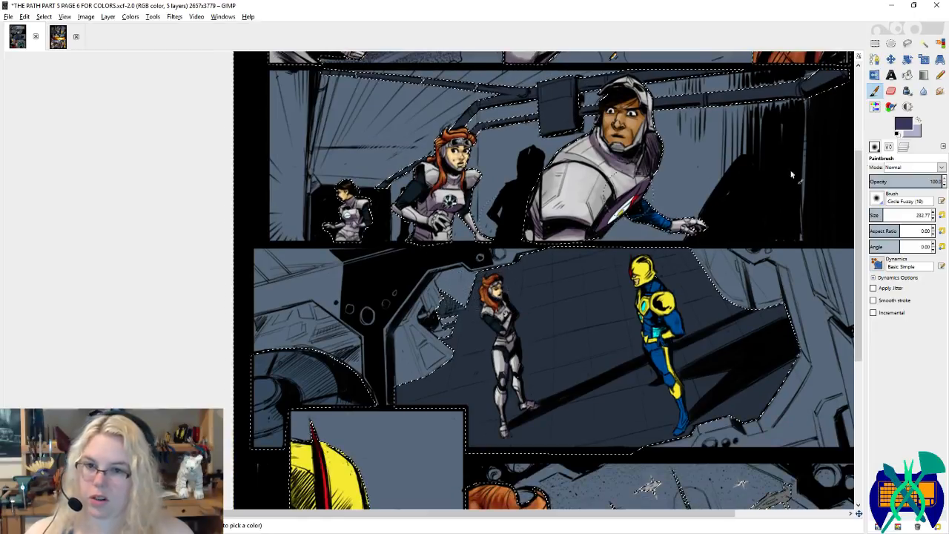
click(875, 146)
drag(415, 333, 435, 344)
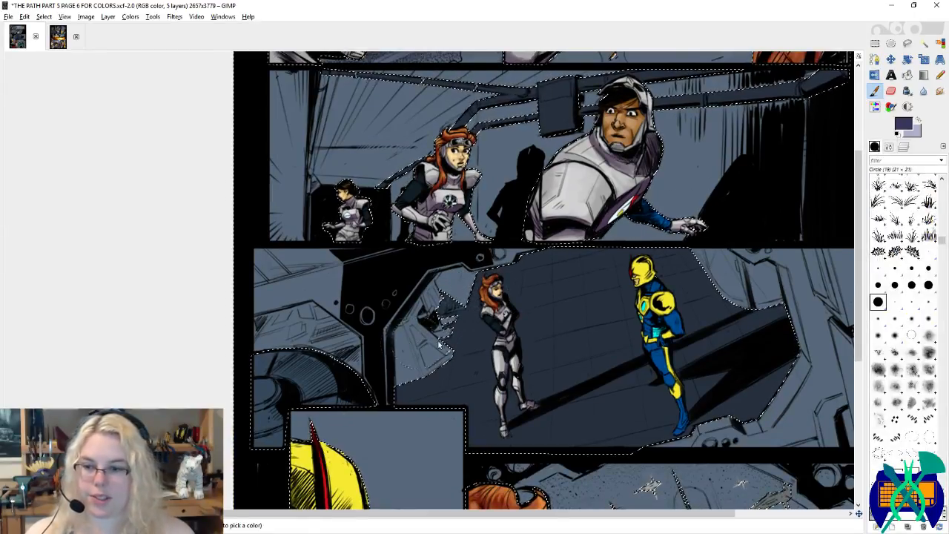
key(ctrl+z)
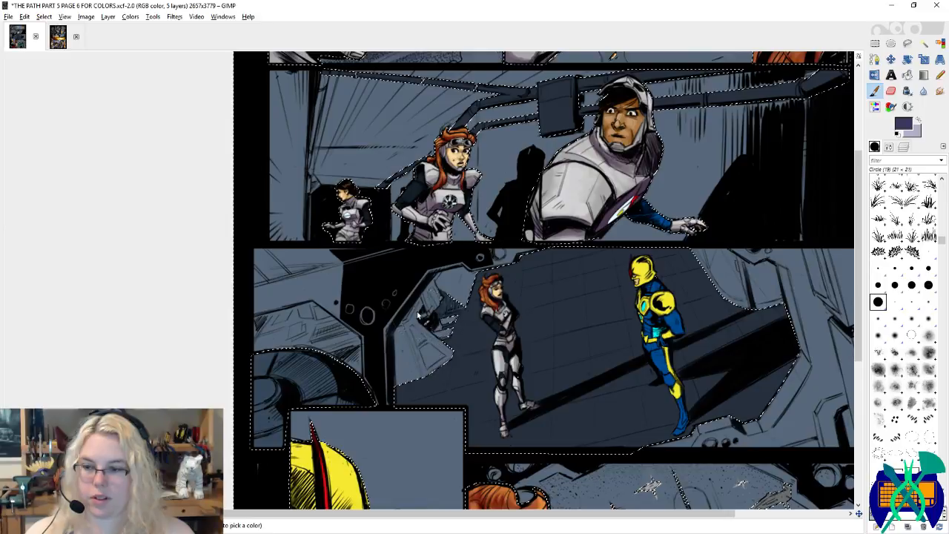
click(875, 146)
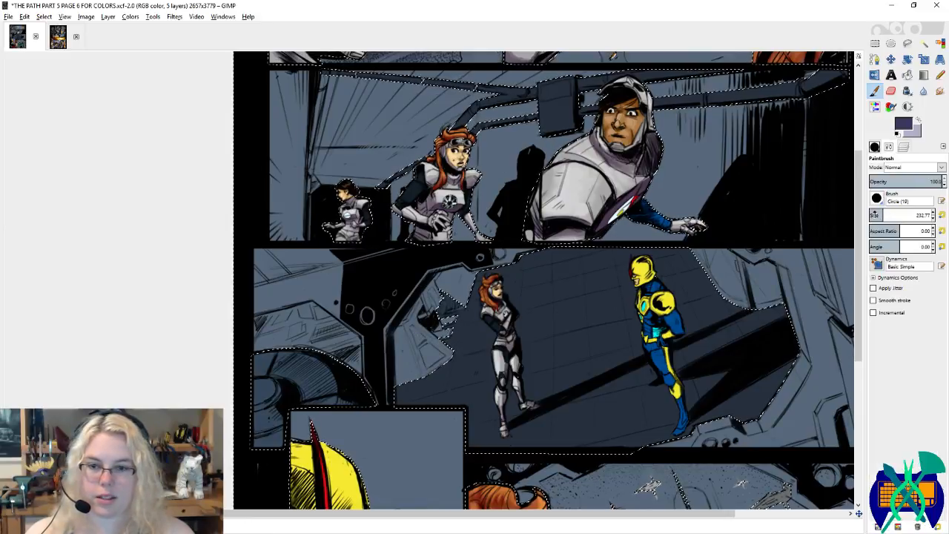
click(875, 213)
mouse_move(438, 336)
mouse_down()
mouse_move(413, 320)
mouse_move(469, 287)
mouse_move(452, 289)
mouse_move(462, 275)
mouse_move(415, 323)
mouse_move(442, 367)
mouse_move(428, 367)
mouse_move(419, 326)
mouse_move(454, 318)
mouse_up()
key(ctrl+z)
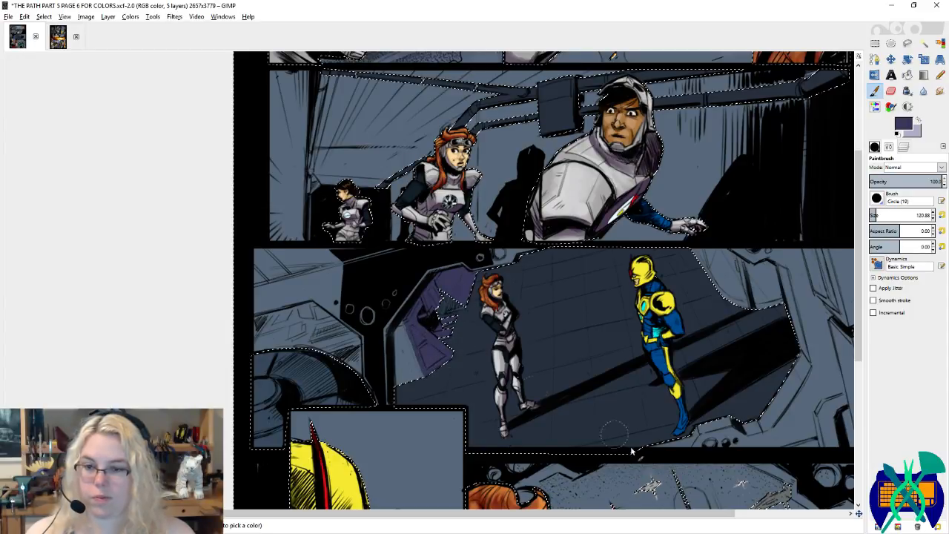
Step: Shade the machinery wall at the third panel's right edge dark purple, reducing the brush size to 32.97 for the finer areas
drag(631, 409, 552, 341)
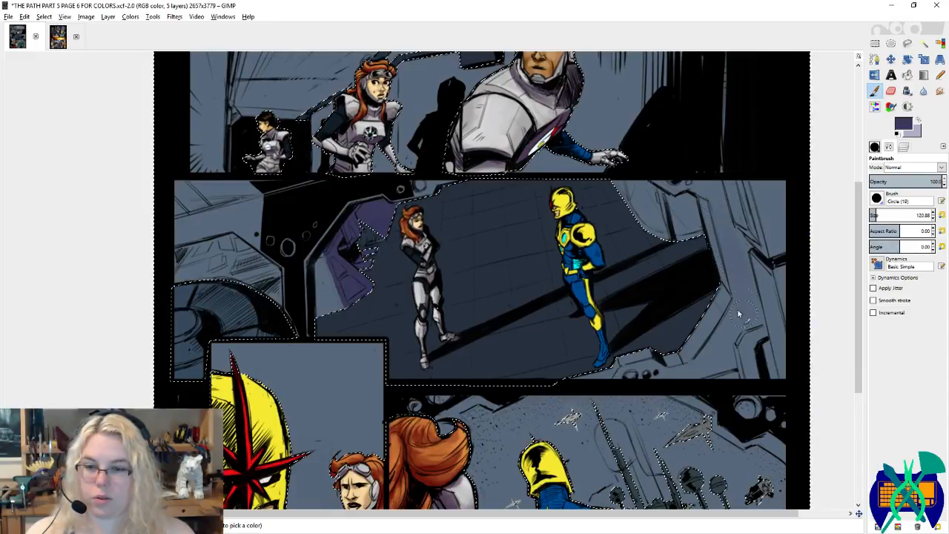
drag(659, 380, 734, 369)
click(873, 215)
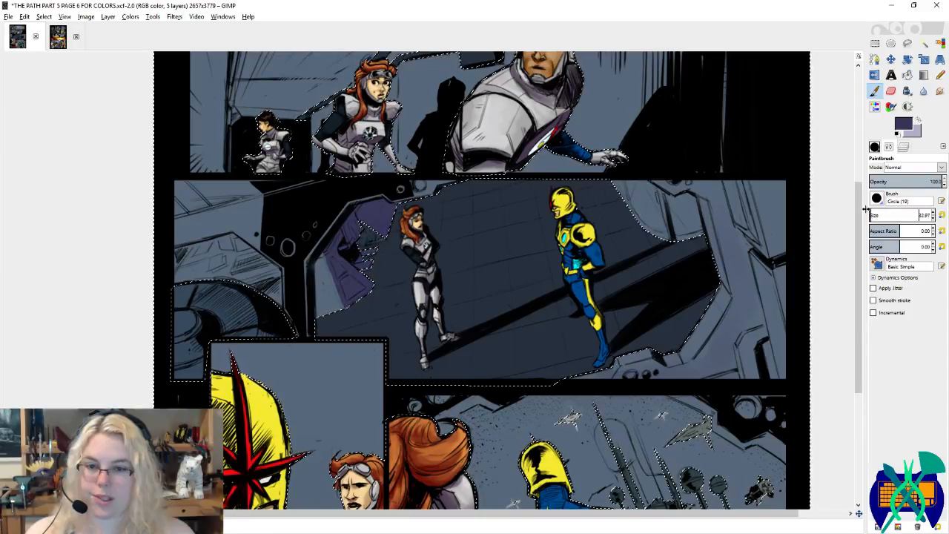
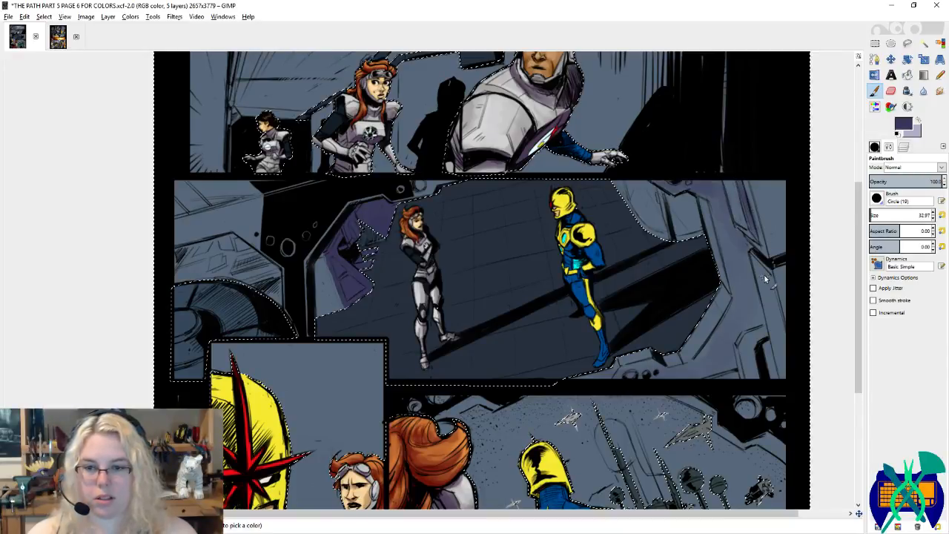
scroll(764, 281, down, 1)
scroll(741, 296, right, 1)
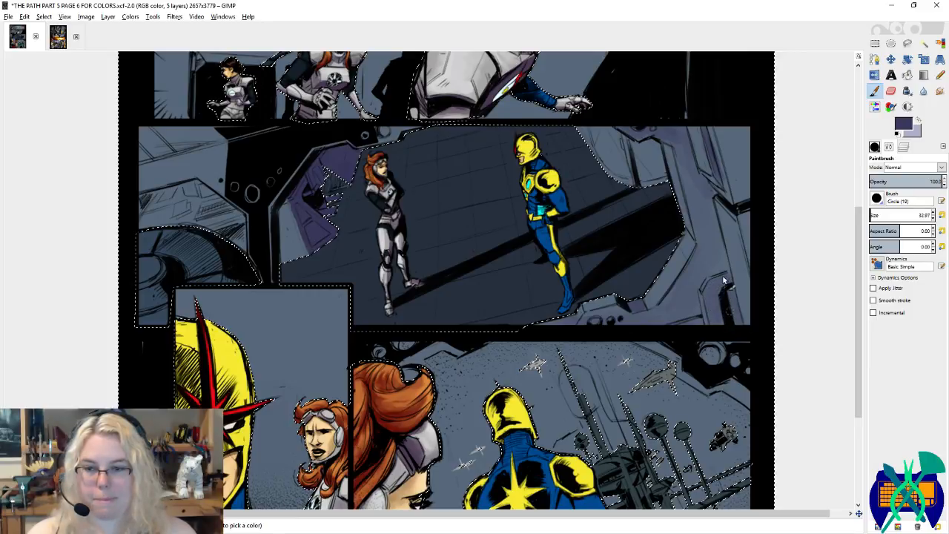
Step: Refine the third panel's right-hand machinery wall by alternating dark purple shadows and pale lavender highlights along its girders
scroll(745, 256, up, 3)
ctrl+click(710, 205)
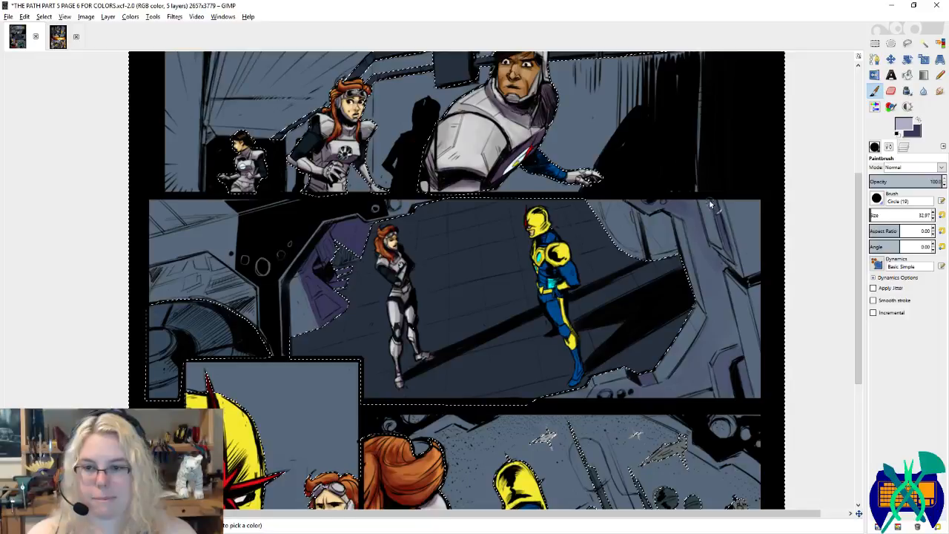
ctrl+click(737, 215)
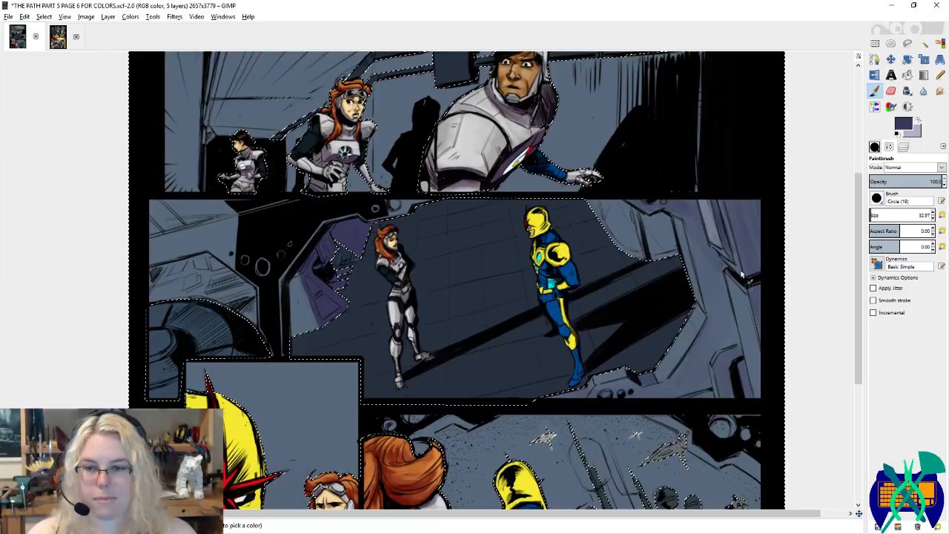
scroll(756, 285, down, 3)
ctrl+click(722, 198)
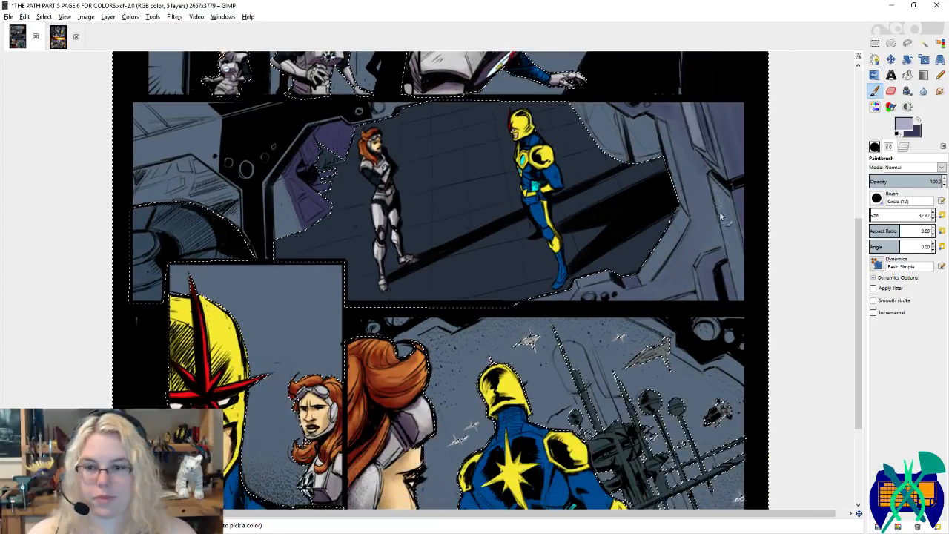
scroll(745, 274, up, 3)
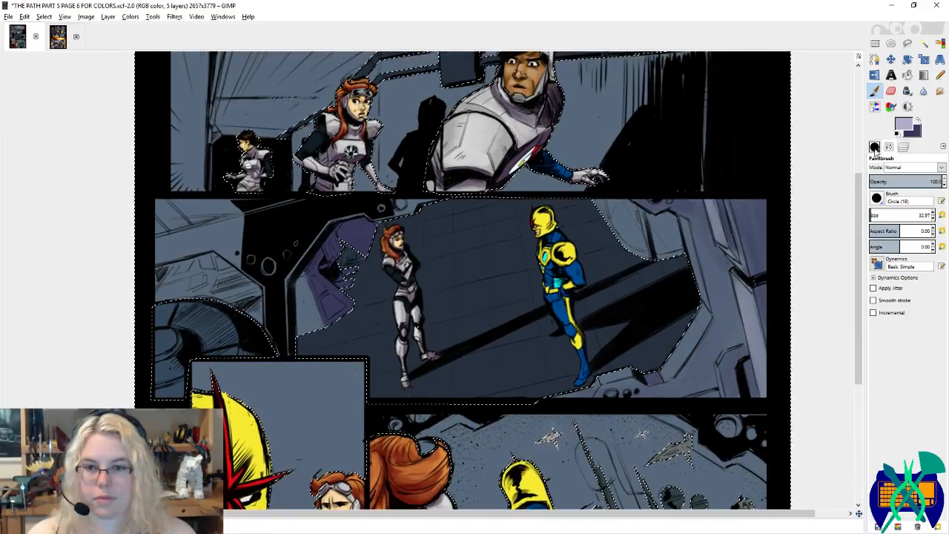
Step: Reselect the Circle (19) brush and add more pale lavender highlights to the right-hand machinery of the third panel
key(ctrl+shift+b)
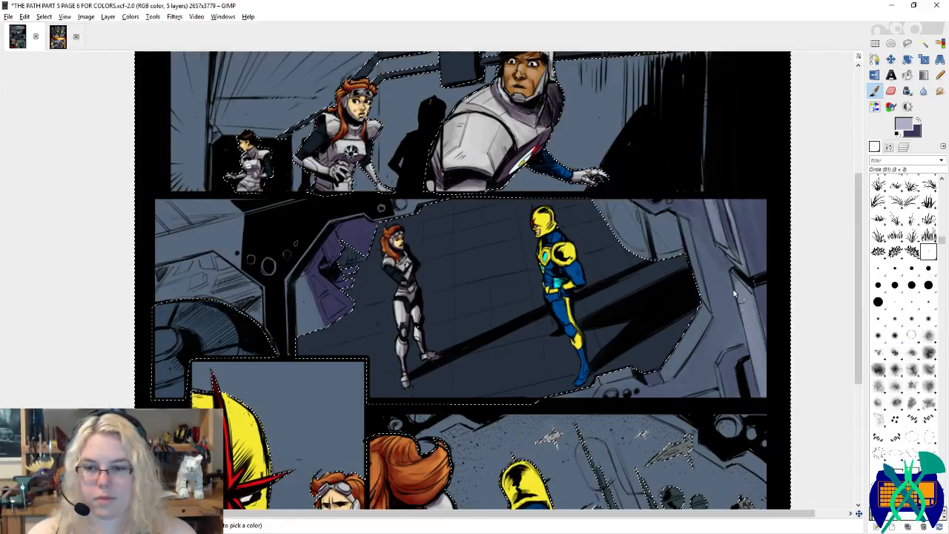
drag(733, 294, 766, 255)
click(877, 302)
mouse_move(714, 190)
mouse_down()
mouse_move(733, 247)
mouse_move(735, 198)
mouse_move(725, 215)
mouse_up()
Step: Shade the curved wall section behind the yellow-helmeted hero in the third panel with pale lavender and dark purple
scroll(717, 212, down, 3)
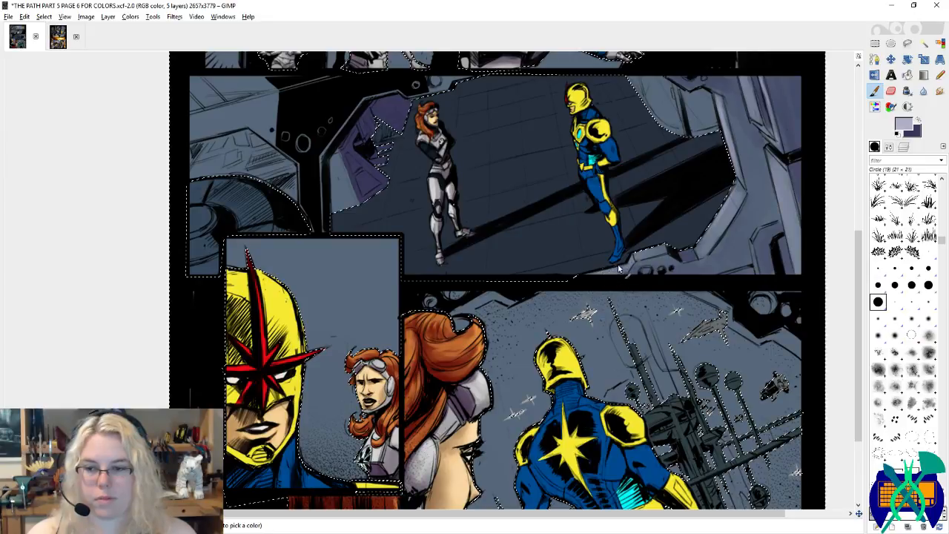
drag(618, 264, 630, 340)
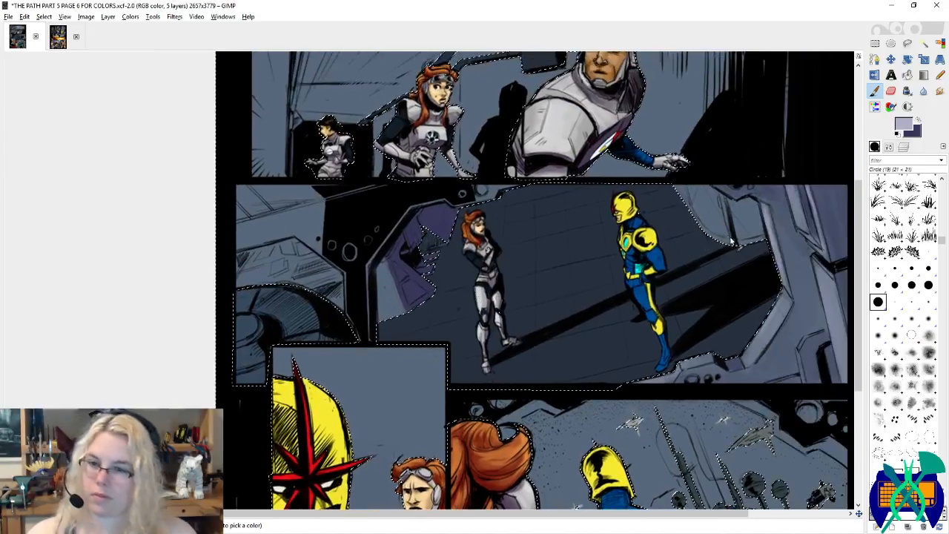
drag(730, 241, 647, 256)
mouse_move(597, 212)
mouse_down()
mouse_move(638, 253)
mouse_move(591, 209)
mouse_move(608, 221)
mouse_move(616, 219)
mouse_move(604, 206)
mouse_move(631, 213)
mouse_move(613, 203)
mouse_move(634, 239)
mouse_up()
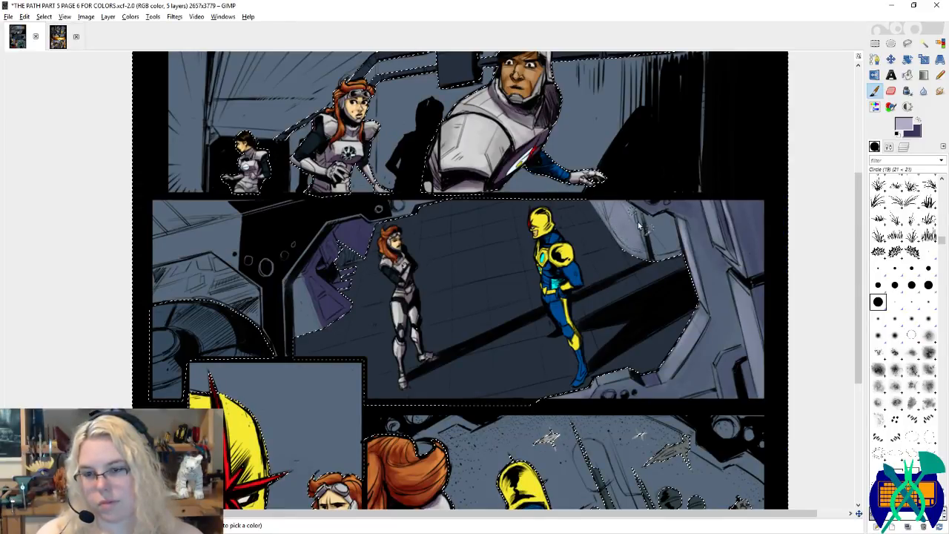
ctrl+click(654, 214)
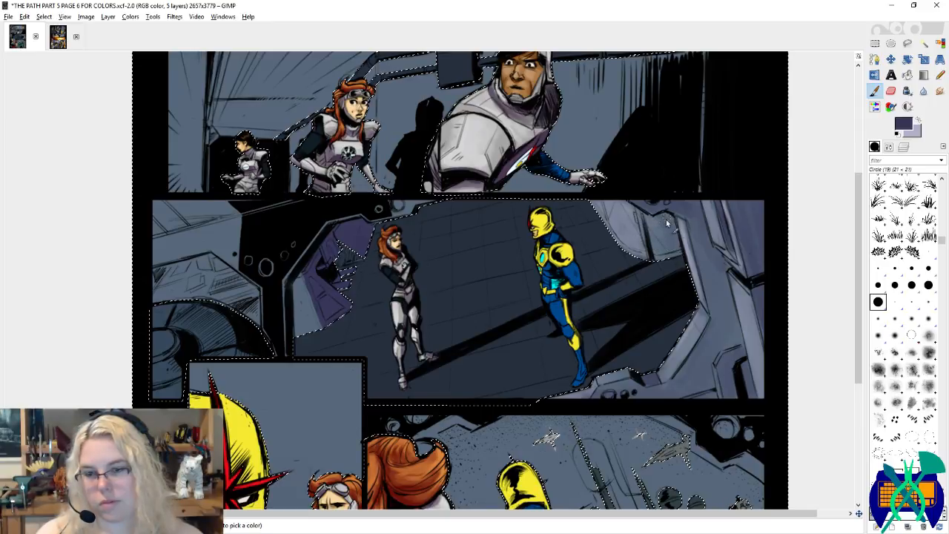
ctrl+click(640, 243)
Step: Add pale lavender highlights and dark purple shadows to the wreckage and wall edge left of the red-haired woman
drag(271, 301, 408, 260)
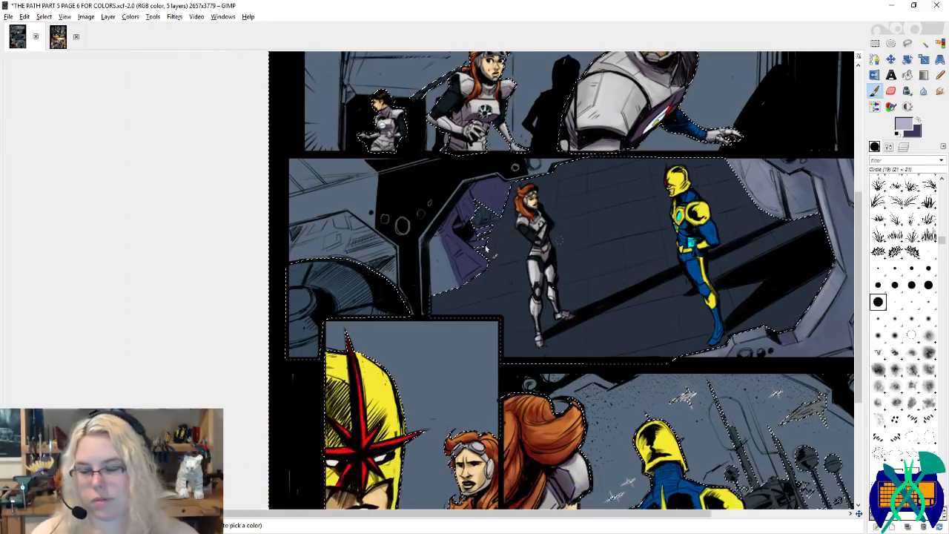
drag(446, 285, 434, 247)
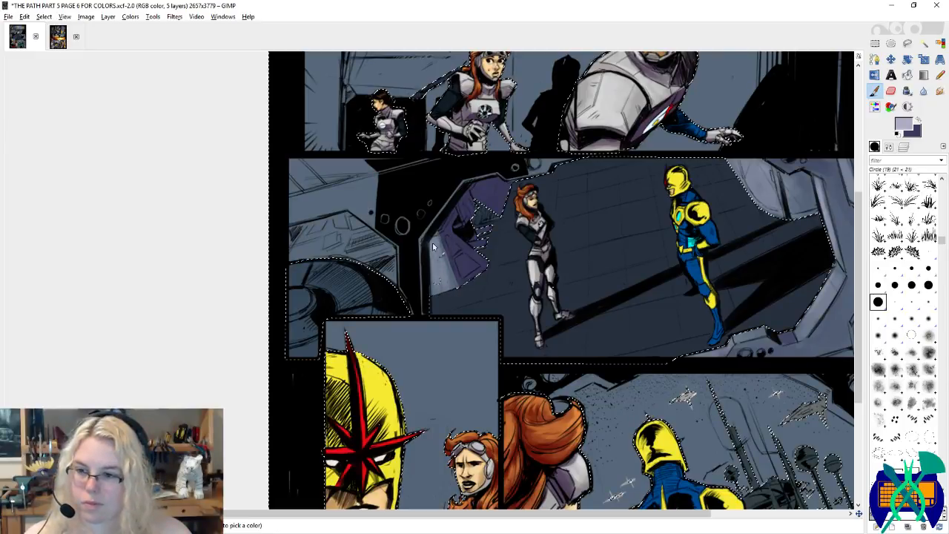
ctrl+click(438, 288)
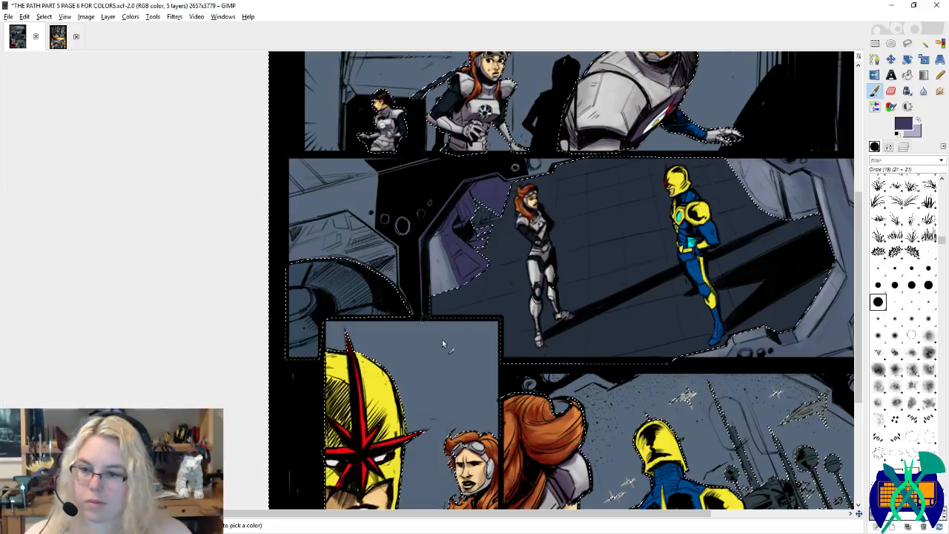
mouse_move(415, 289)
mouse_down()
mouse_move(487, 314)
mouse_move(511, 273)
mouse_move(507, 282)
mouse_move(397, 290)
mouse_move(468, 279)
mouse_move(377, 276)
mouse_up()
drag(471, 277, 438, 277)
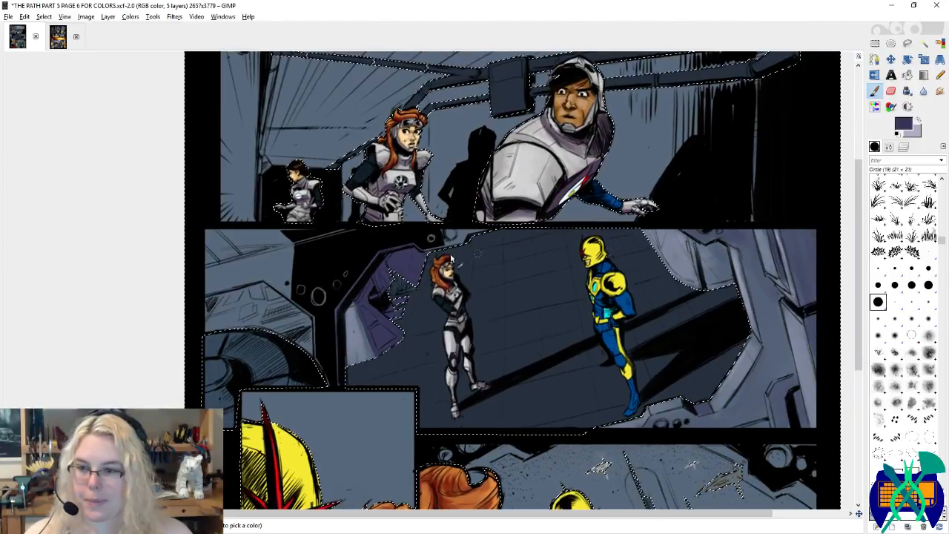
Step: Shade the wall edge above the red-haired woman and the third panel's left-hand machinery with pale lavender and dark purple
ctrl+click(450, 257)
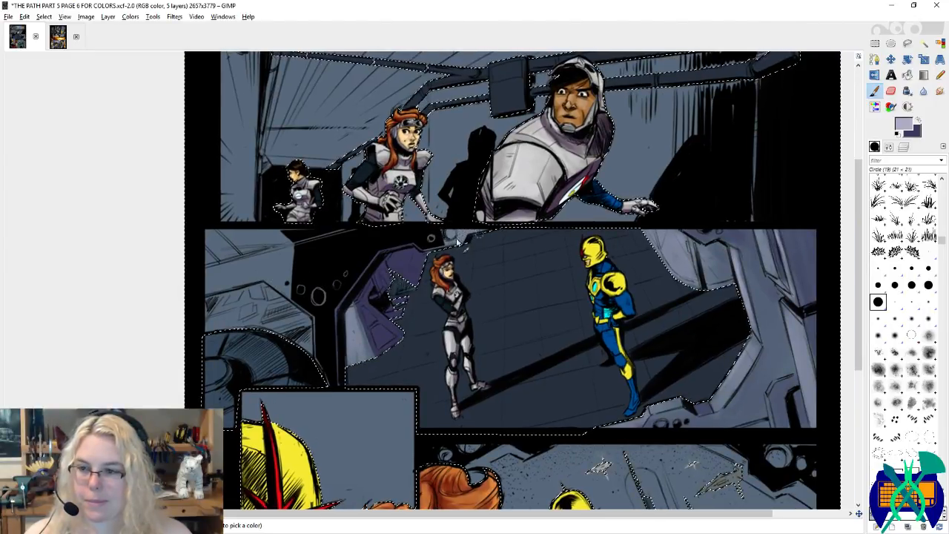
key(x)
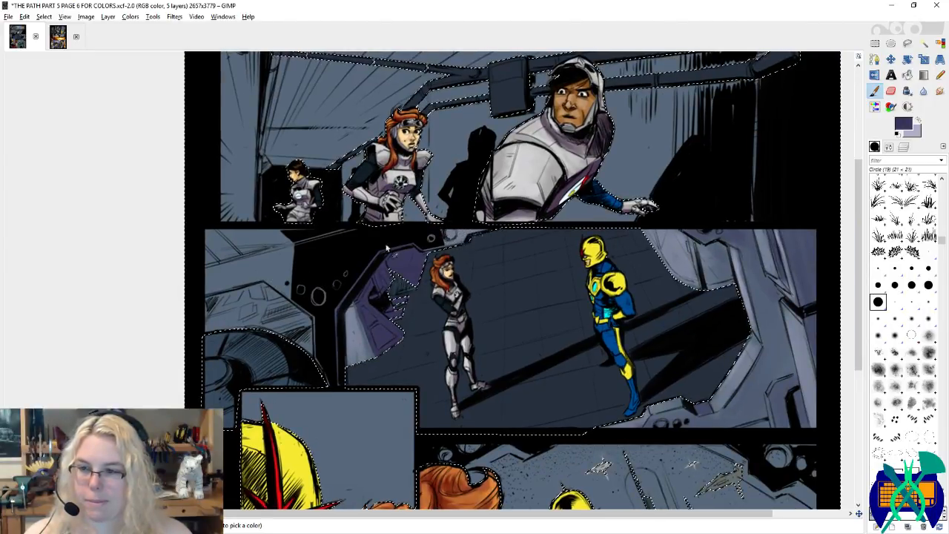
drag(386, 247, 533, 229)
key(x)
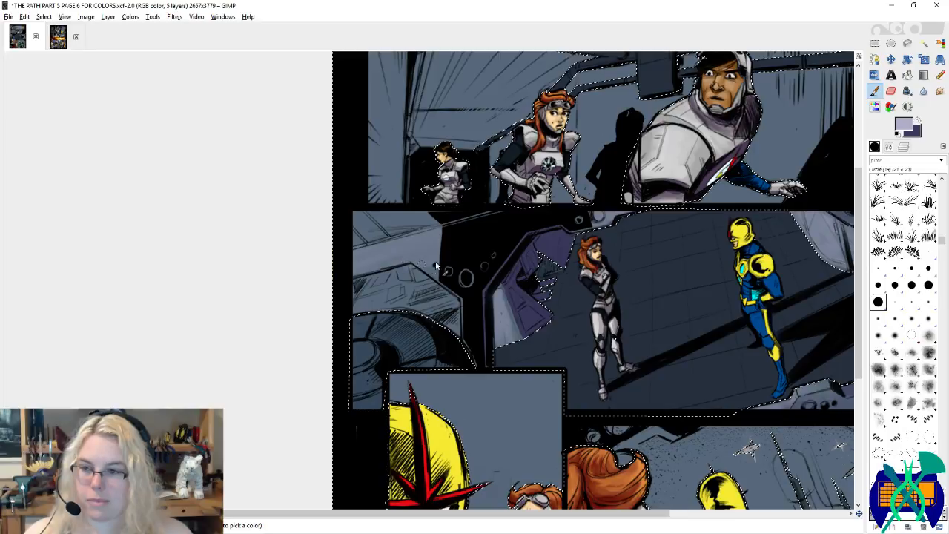
ctrl+click(382, 277)
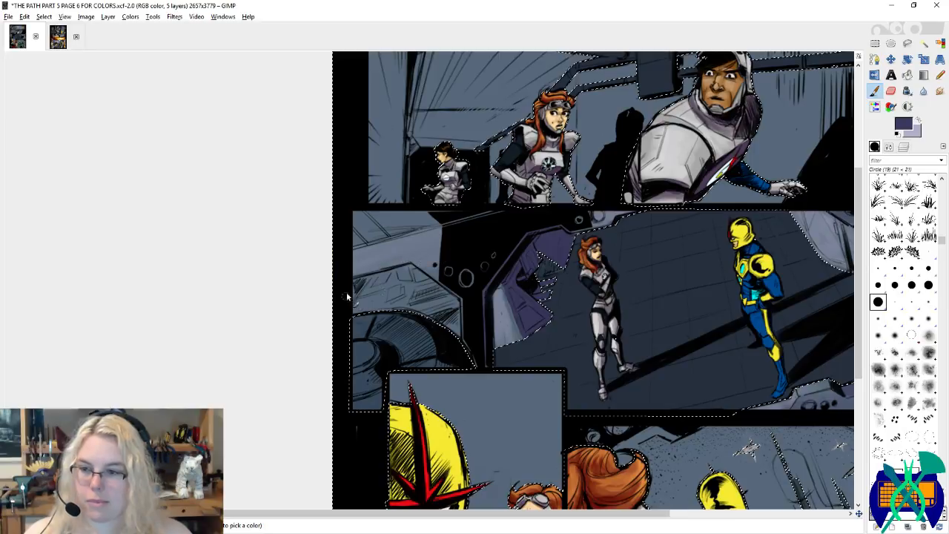
ctrl+click(413, 304)
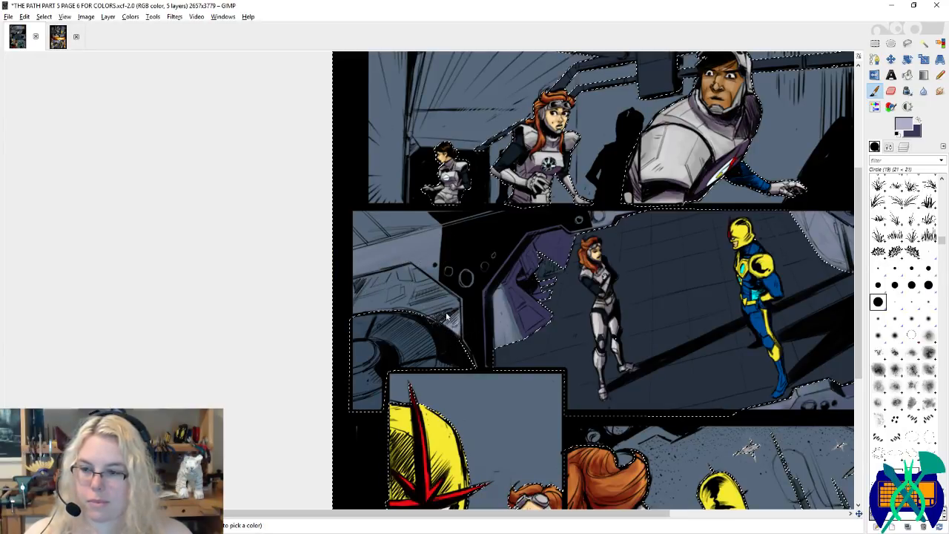
ctrl+click(449, 306)
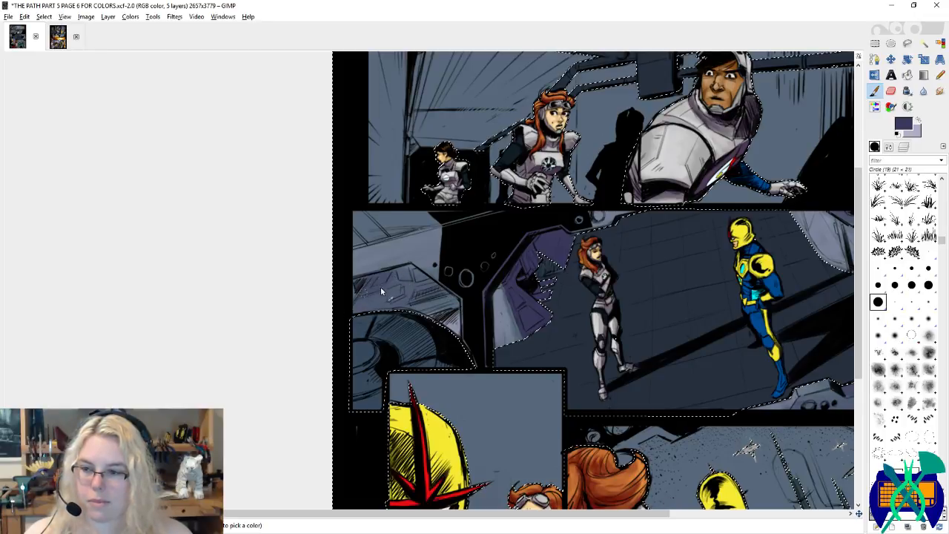
Step: Build up the third panel's left-hand machinery with more pale lavender highlights and dark purple shadows, and save the file
ctrl+click(409, 271)
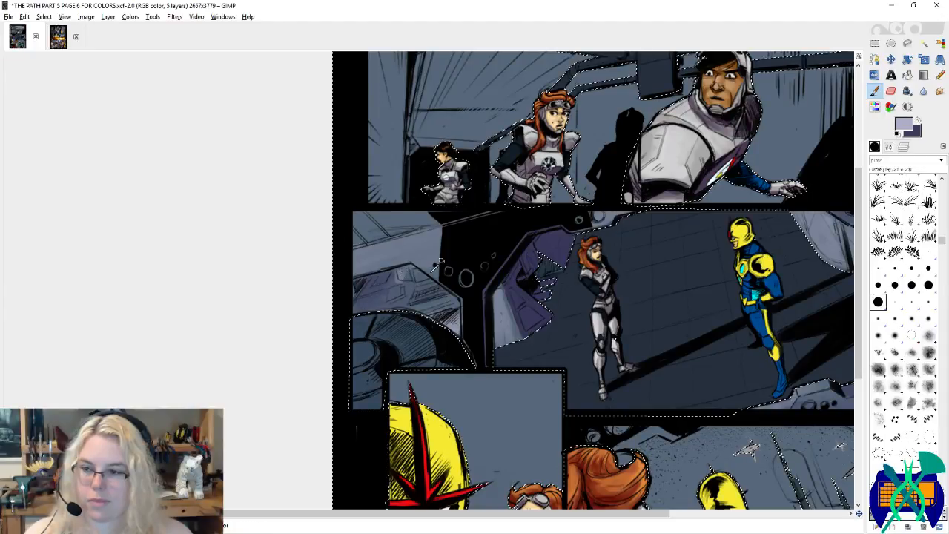
click(407, 276)
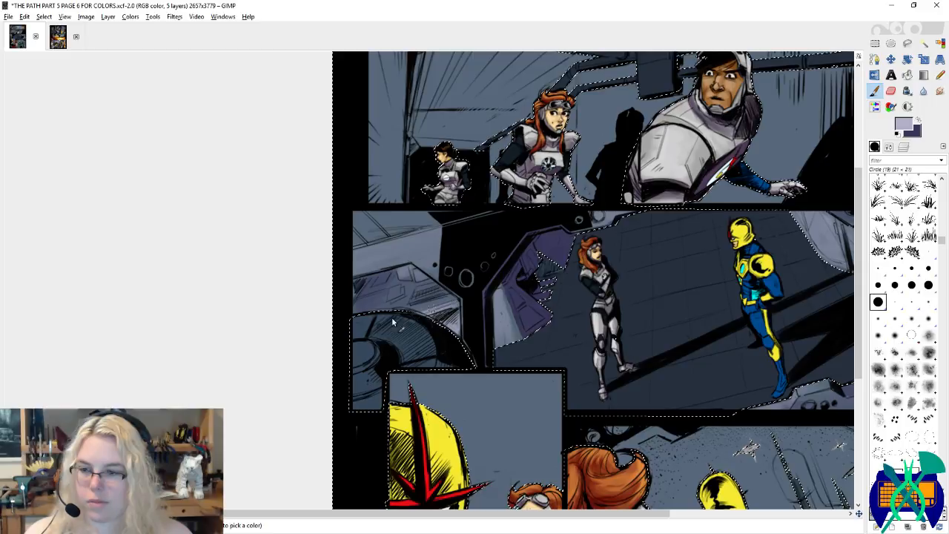
key(x)
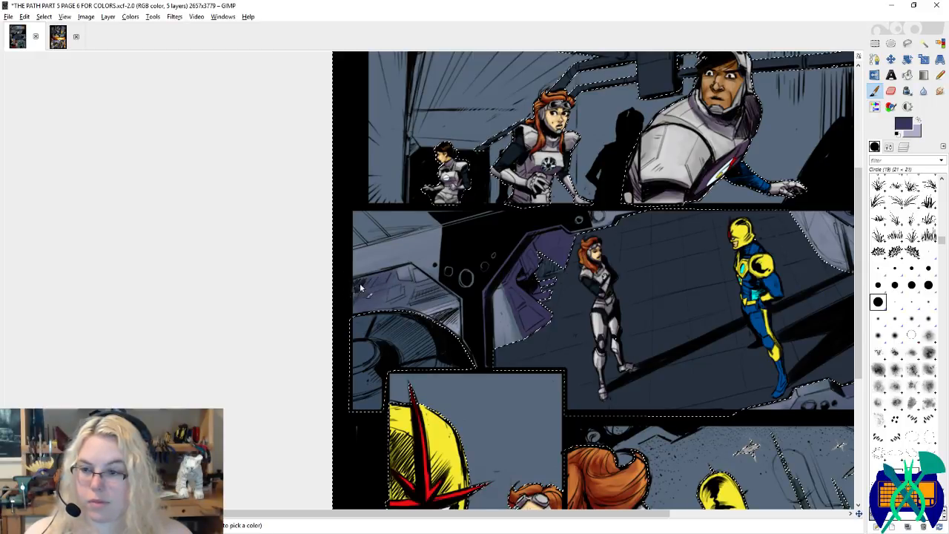
drag(397, 259, 354, 306)
key(x)
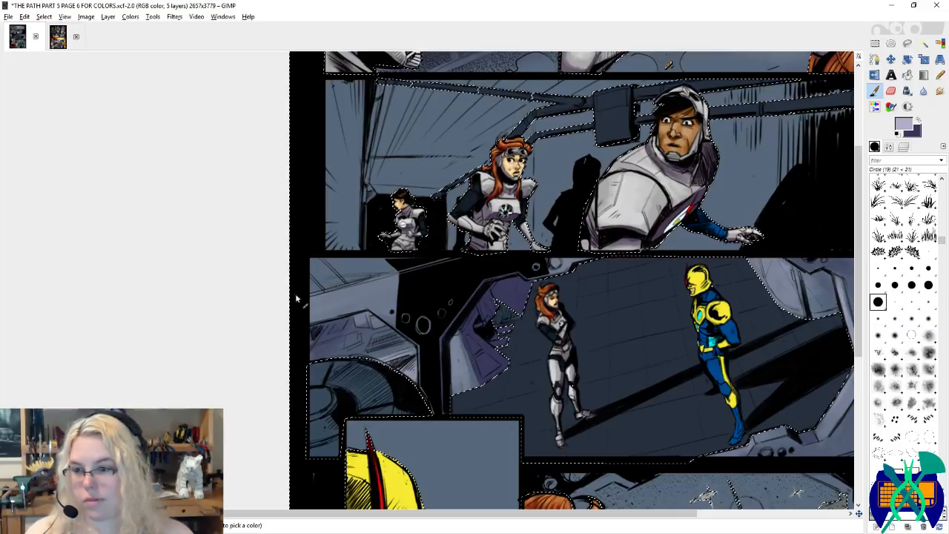
key(x)
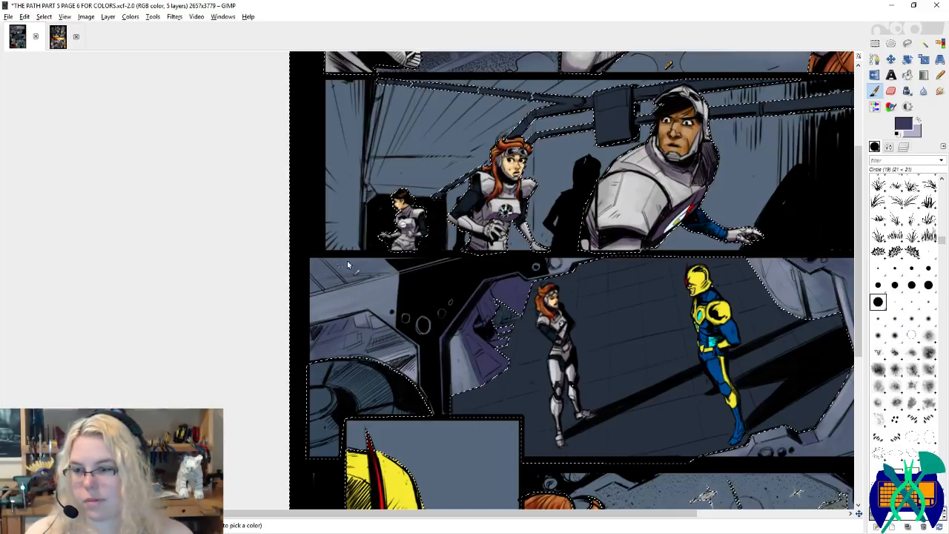
key(ctrl+s)
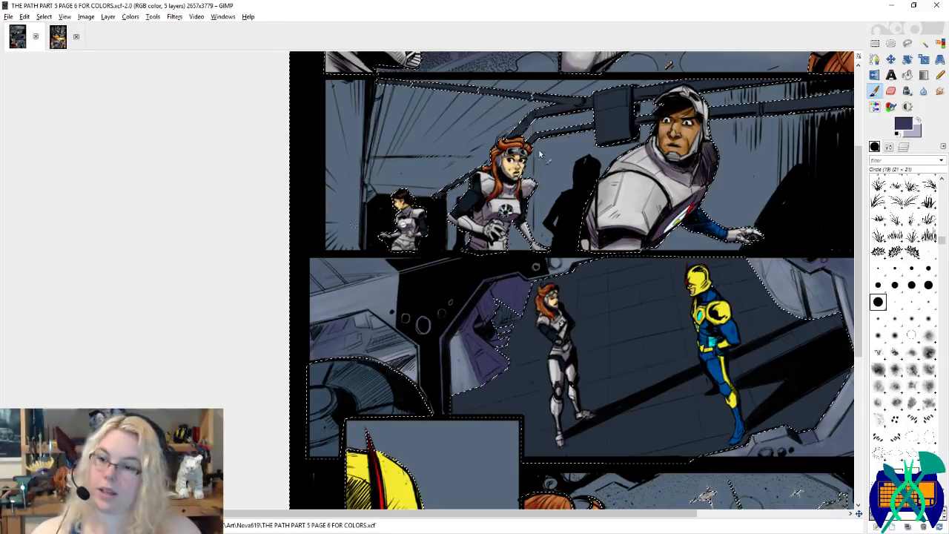
Step: Shade the round fixtures near the yellow-helmeted hero's feet with dark purple and pale lavender using the Circle (01) brush
scroll(494, 195, down, 2)
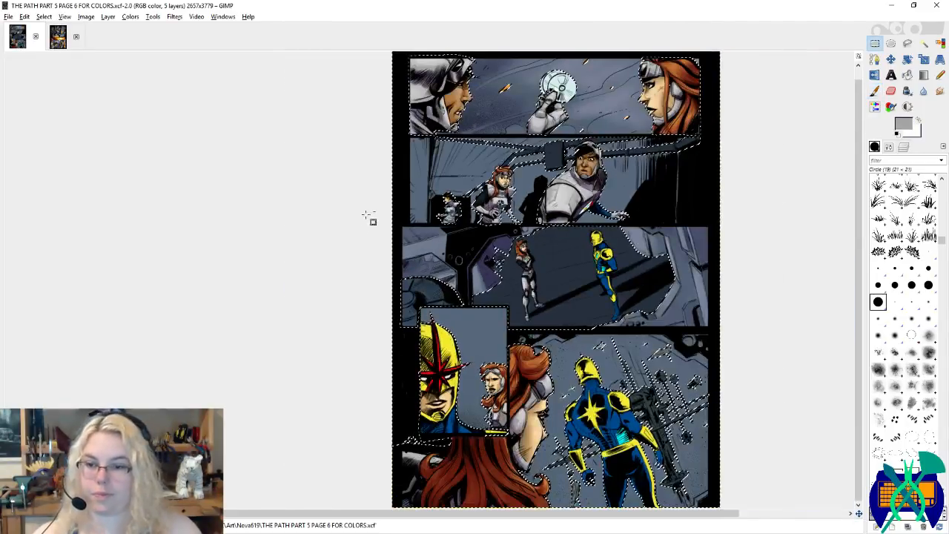
scroll(744, 334, up, 5)
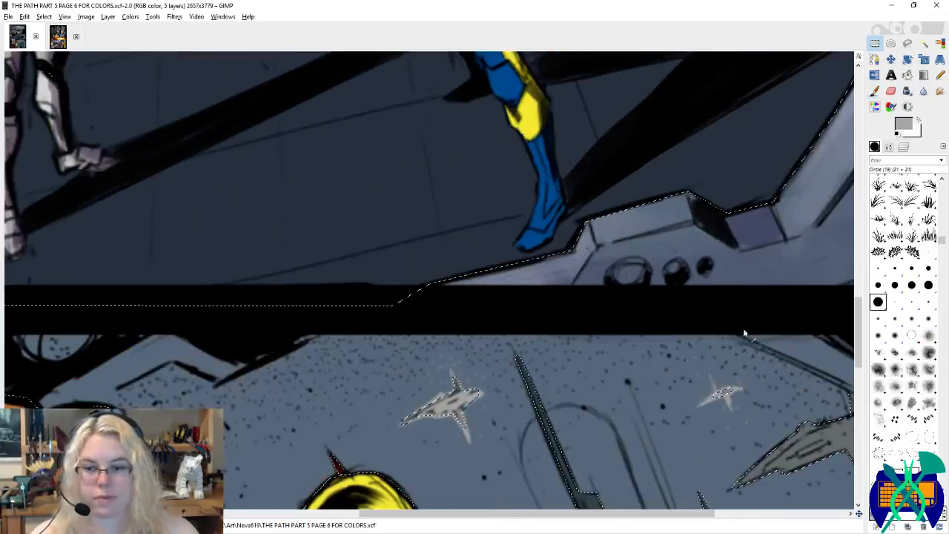
drag(639, 286, 538, 324)
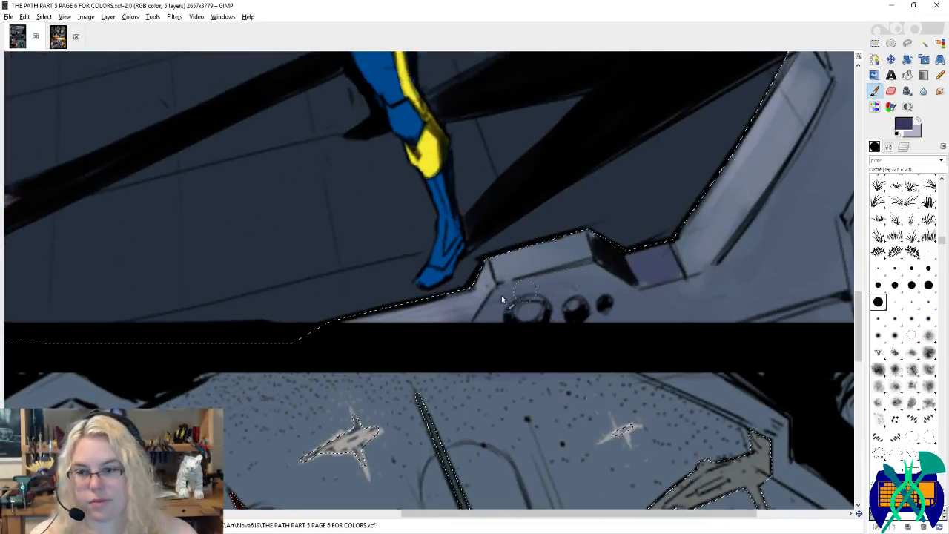
click(545, 308)
click(928, 252)
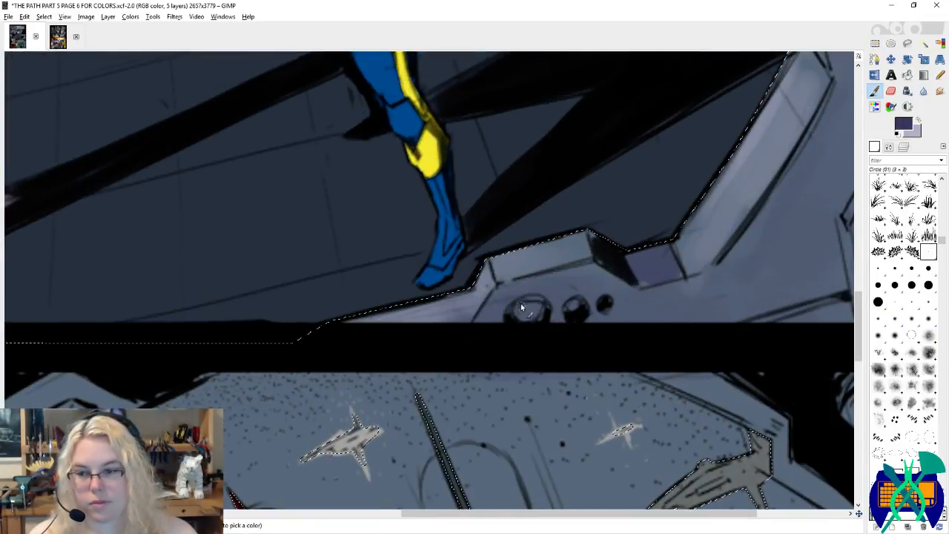
key(x)
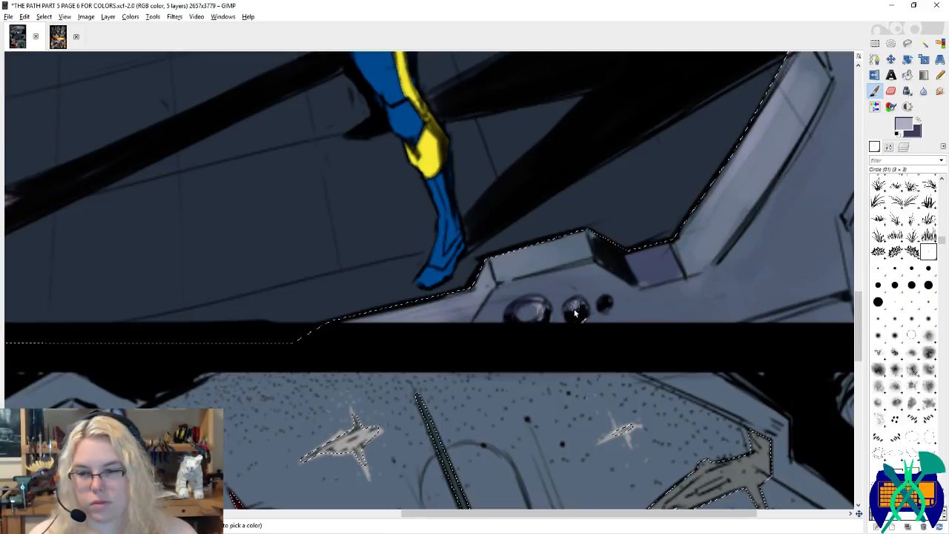
key(x)
Step: Shade the two round fixtures above the red-haired woman in the third panel with dark purple and pale lavender
scroll(582, 364, up, 5)
scroll(663, 398, left, 5)
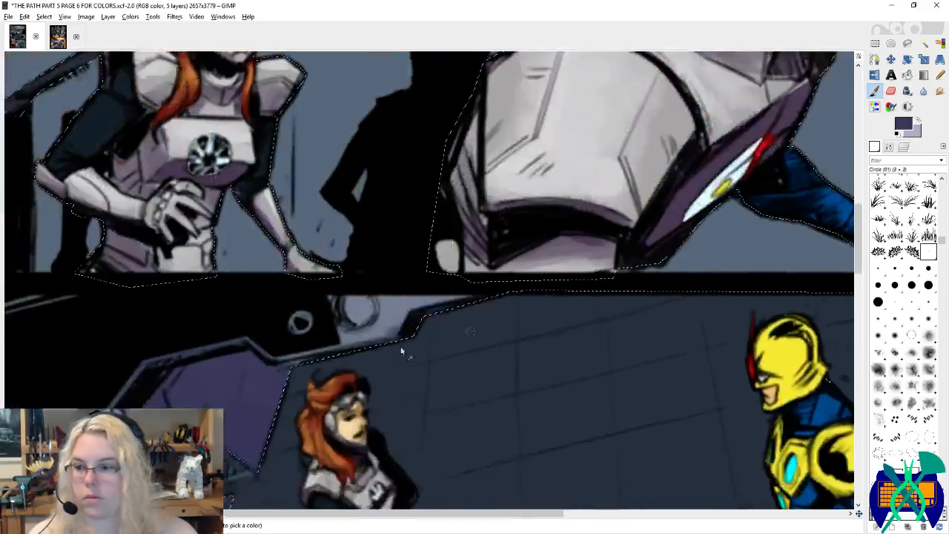
scroll(400, 352, down, 2)
scroll(400, 353, left, 5)
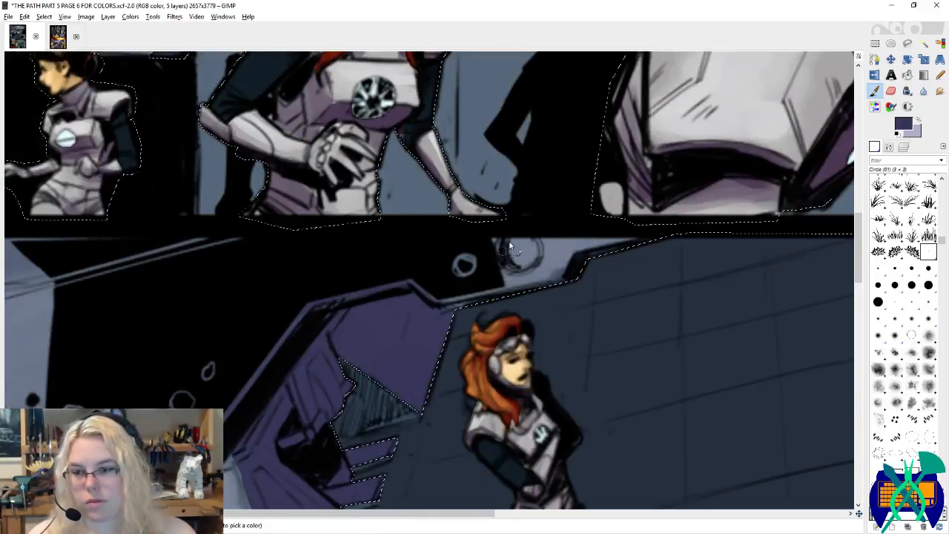
key(x)
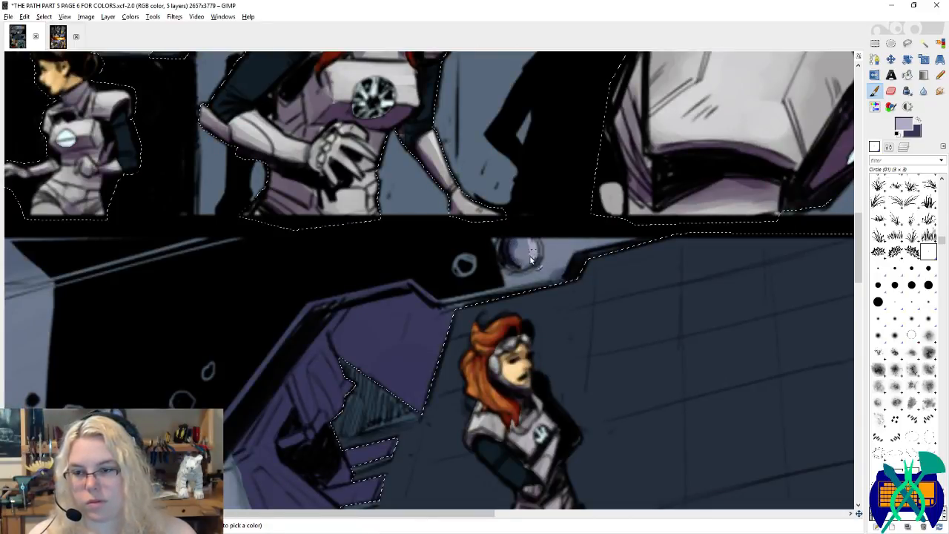
key(x)
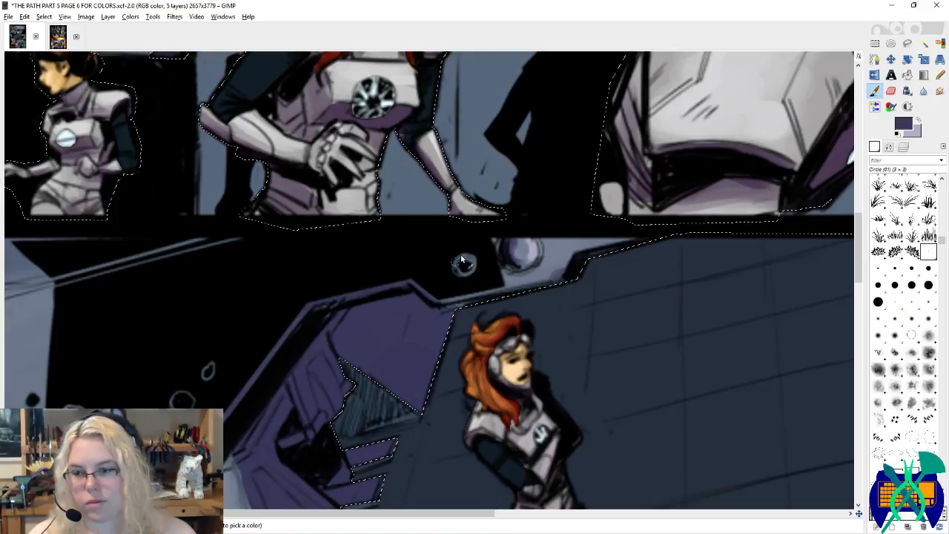
key(x)
drag(467, 264, 474, 268)
Step: Outline the circular holes in the third panel's black girder with dark purple shadows and pale lavender highlights
drag(322, 328, 592, 248)
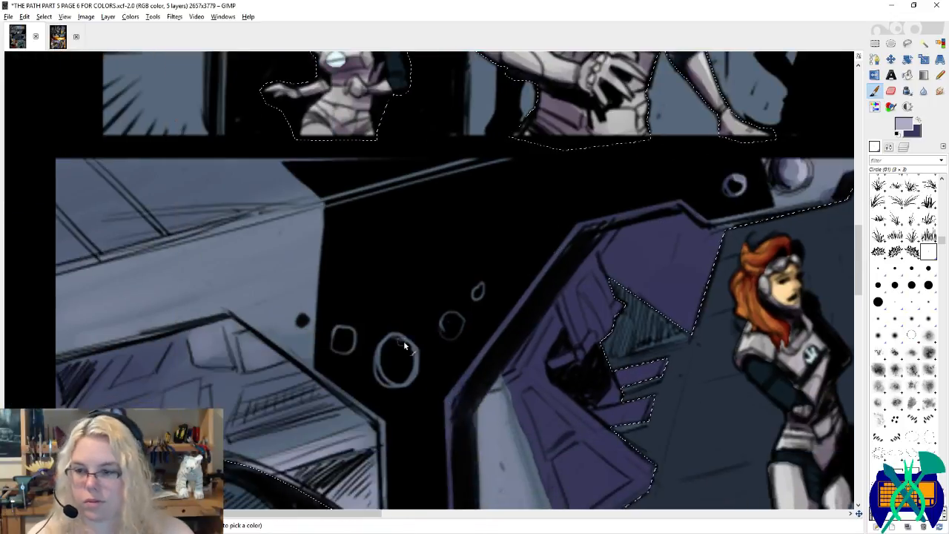
key(x)
drag(392, 334, 400, 384)
key(x)
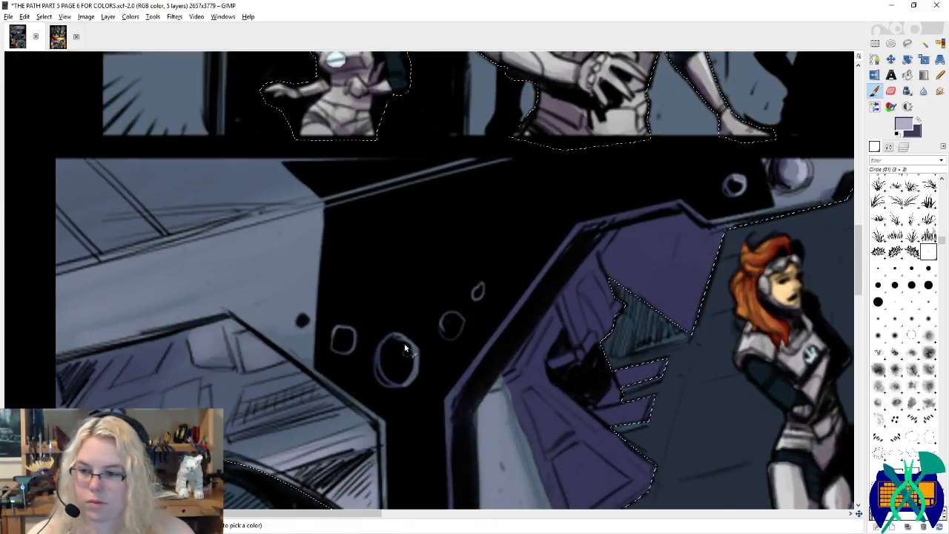
mouse_move(394, 334)
mouse_down()
mouse_move(415, 372)
mouse_move(409, 385)
mouse_up()
mouse_move(443, 332)
mouse_down()
mouse_move(451, 322)
mouse_move(454, 340)
mouse_up()
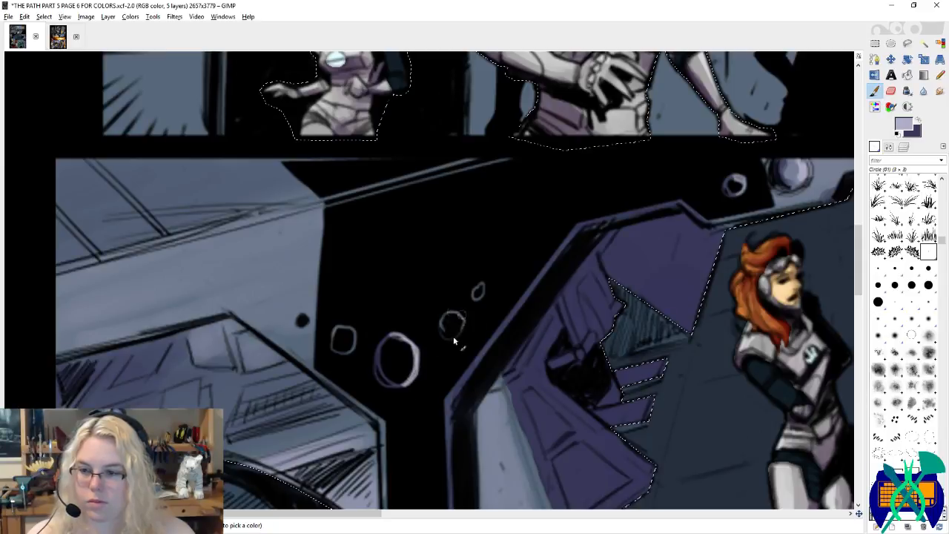
mouse_move(346, 327)
mouse_down()
mouse_move(356, 348)
mouse_move(338, 349)
mouse_up()
key(x)
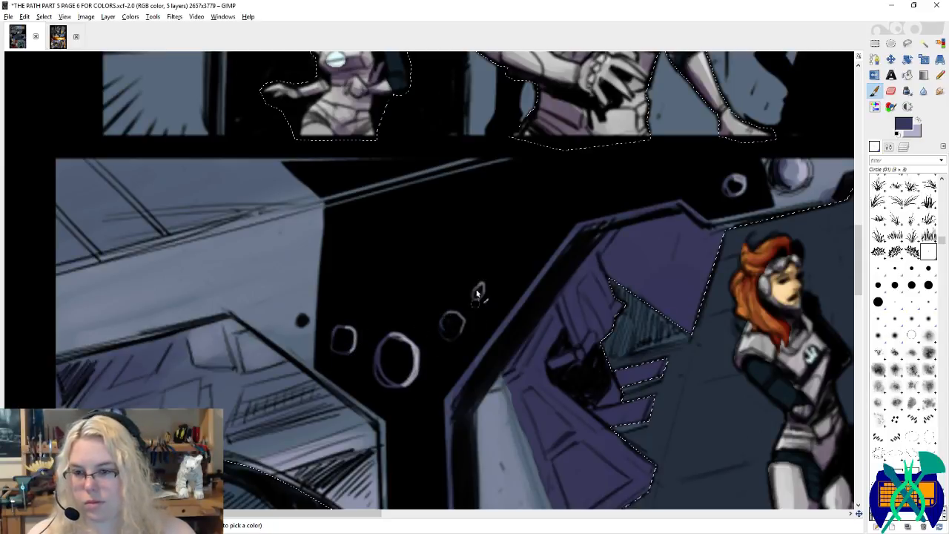
drag(451, 337, 288, 275)
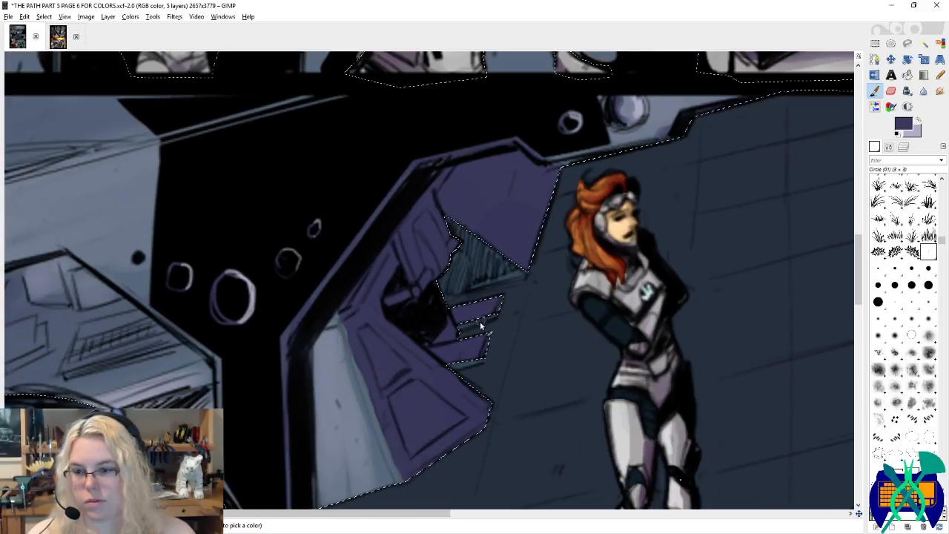
Step: Add fine pale lavender highlights and dark purple shadows around the hatched slats of the third panel's left-hand machinery
scroll(450, 333, down, 4)
scroll(451, 333, left, 2)
scroll(406, 247, left, 10)
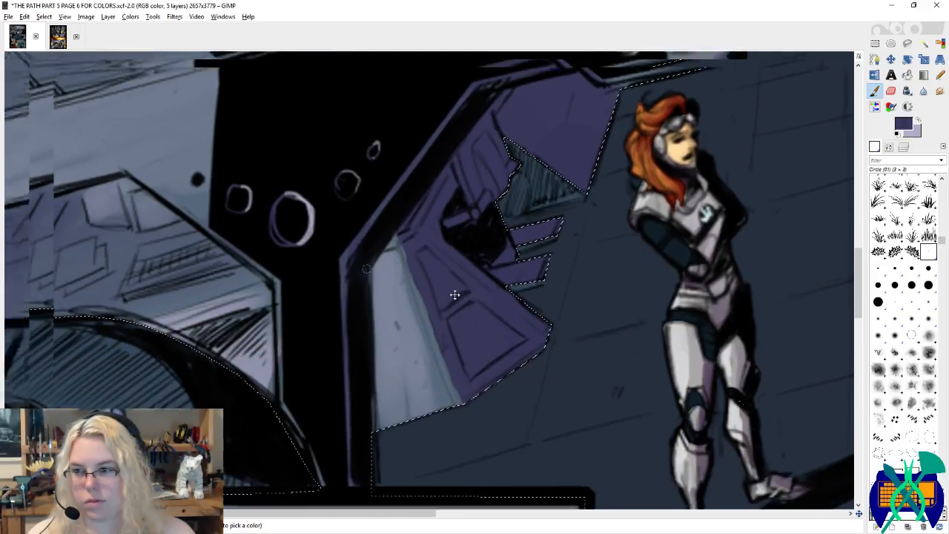
ctrl+click(545, 300)
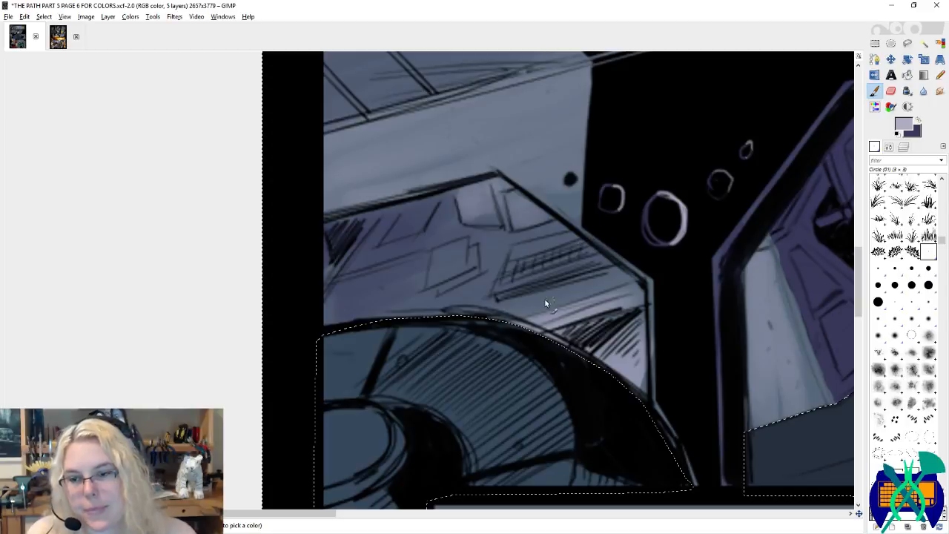
drag(498, 294, 518, 291)
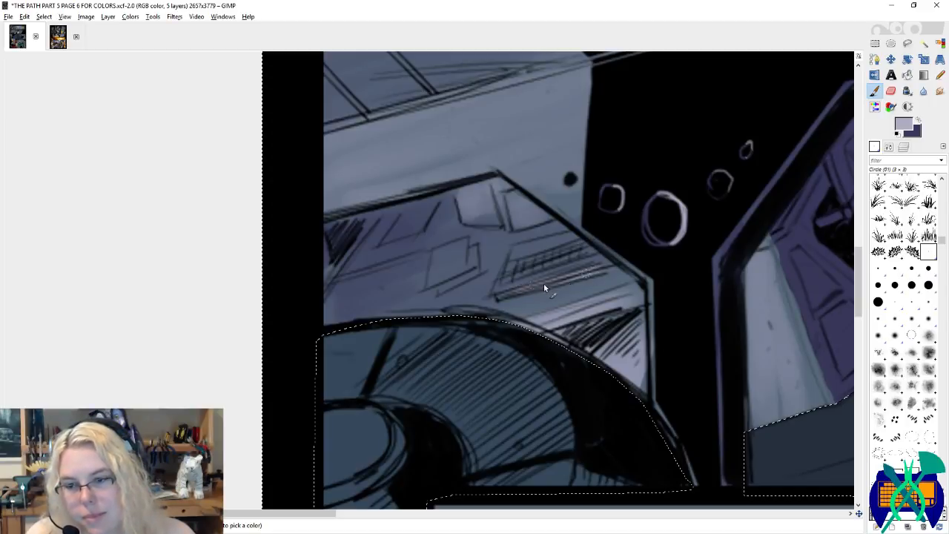
key(x)
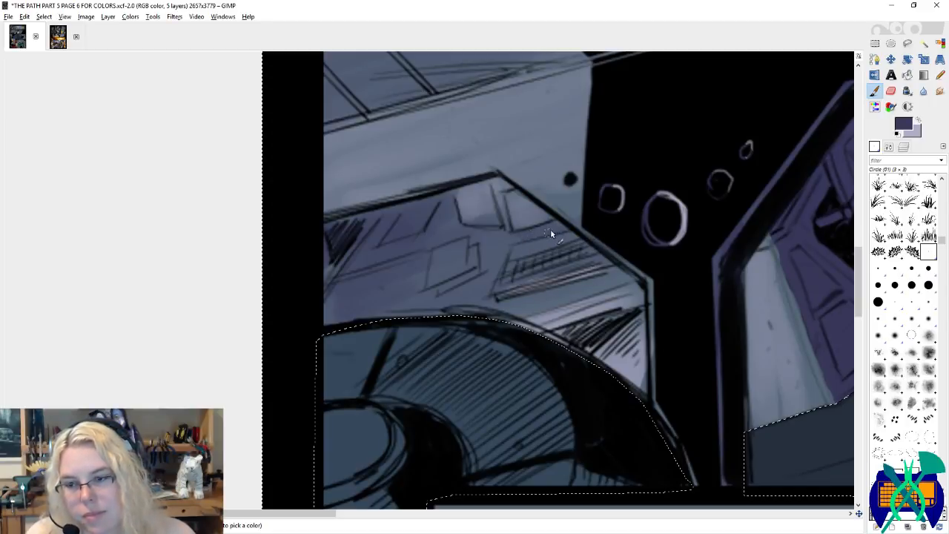
Step: Darken the left corner of the left-hand machinery with dark purple and pick out its small upper blocks with pale lavender
drag(459, 232, 558, 257)
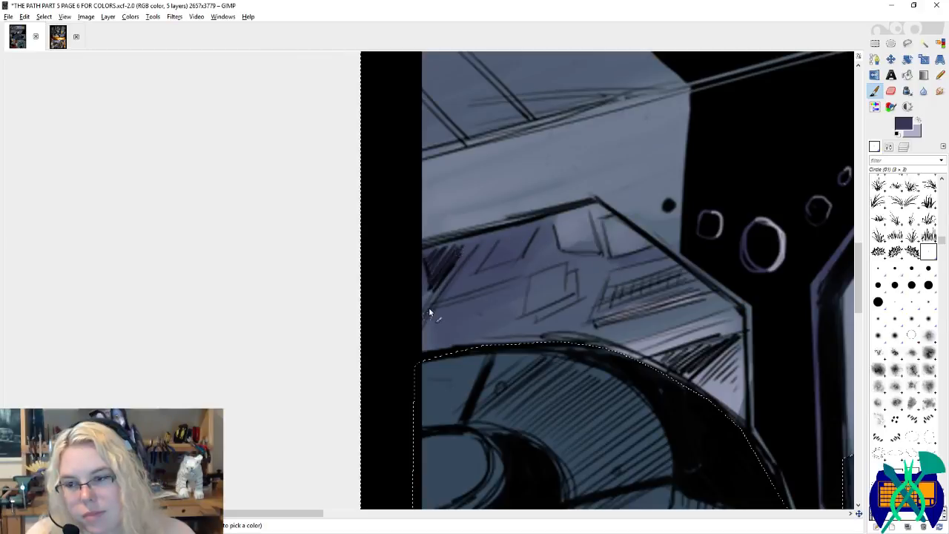
drag(428, 312, 455, 263)
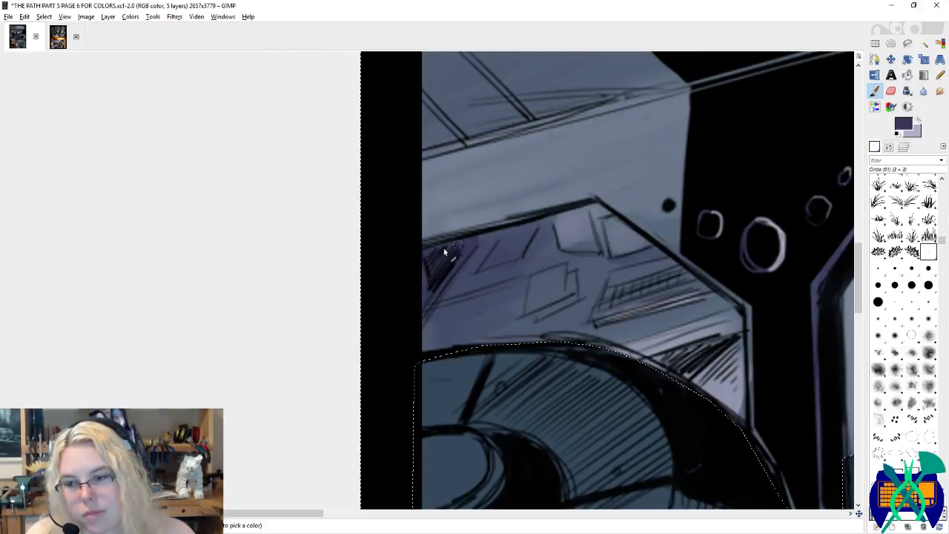
ctrl+click(594, 221)
drag(593, 212, 597, 236)
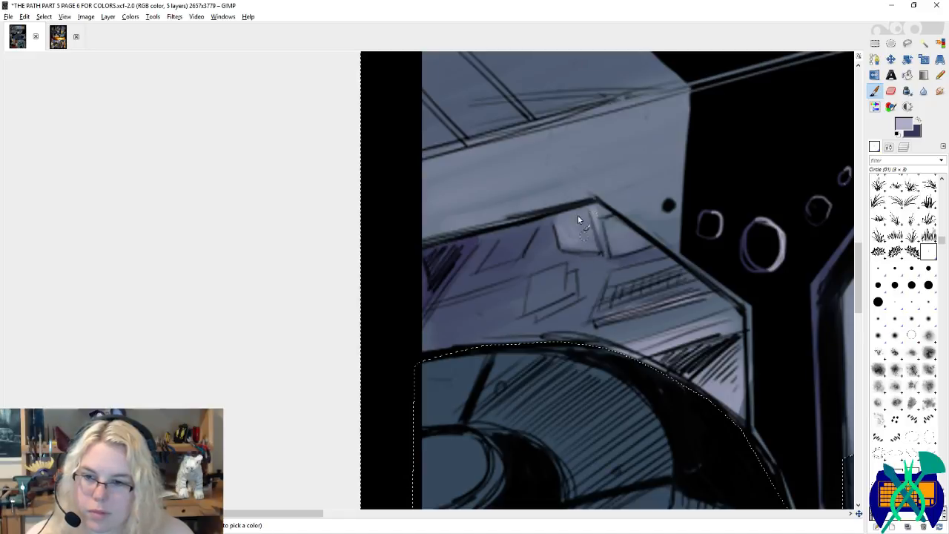
ctrl+click(597, 229)
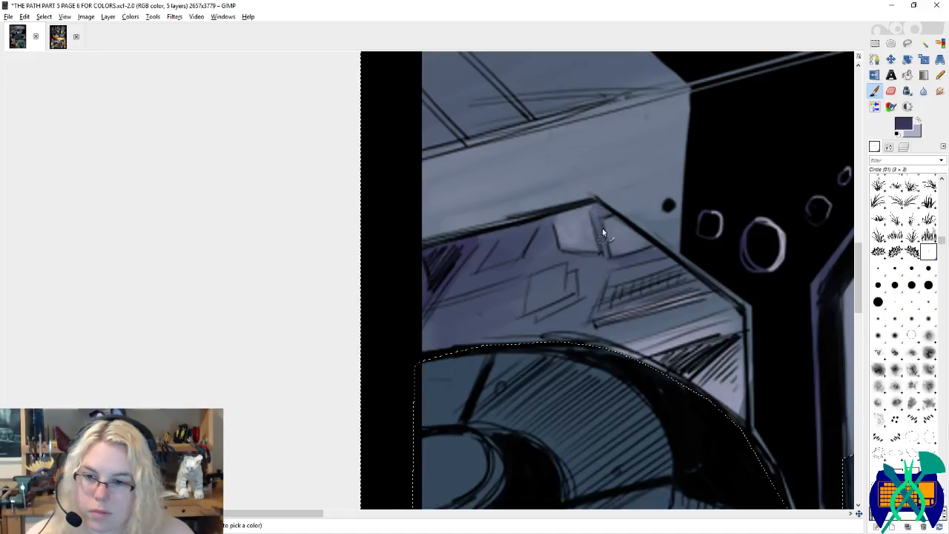
ctrl+click(601, 220)
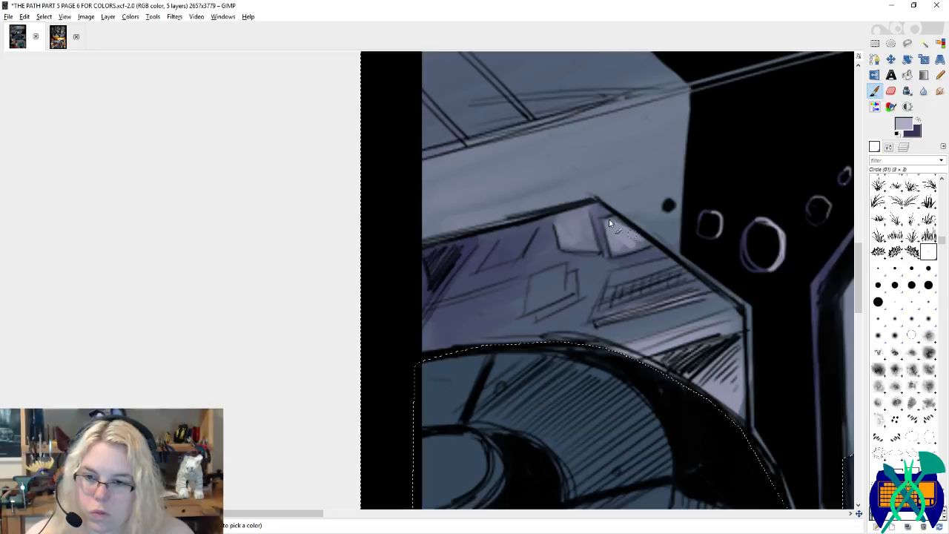
Step: Brighten the small upper block and the slanted and vertical outer edges of the third panel's left-hand machinery with pale lavender
drag(642, 246, 615, 252)
scroll(535, 291, down, 3)
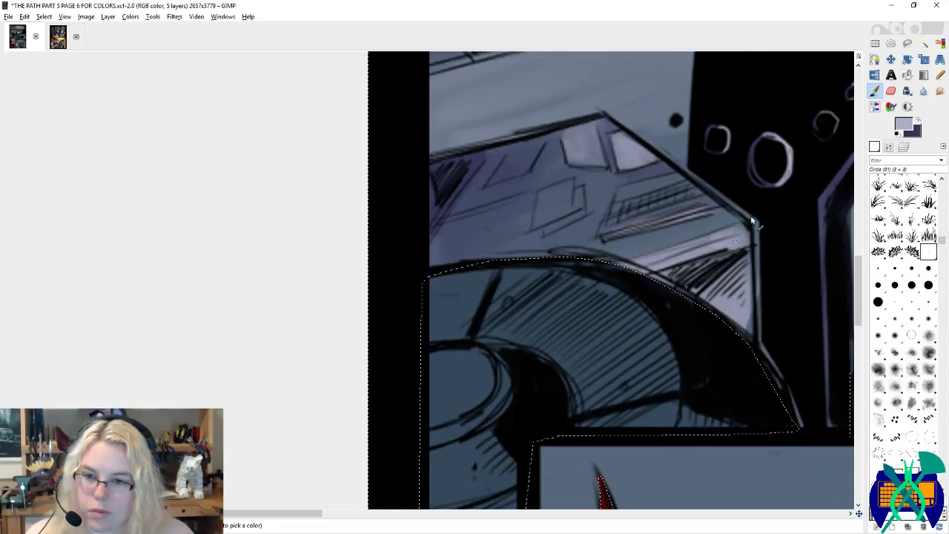
scroll(604, 220, up, 3)
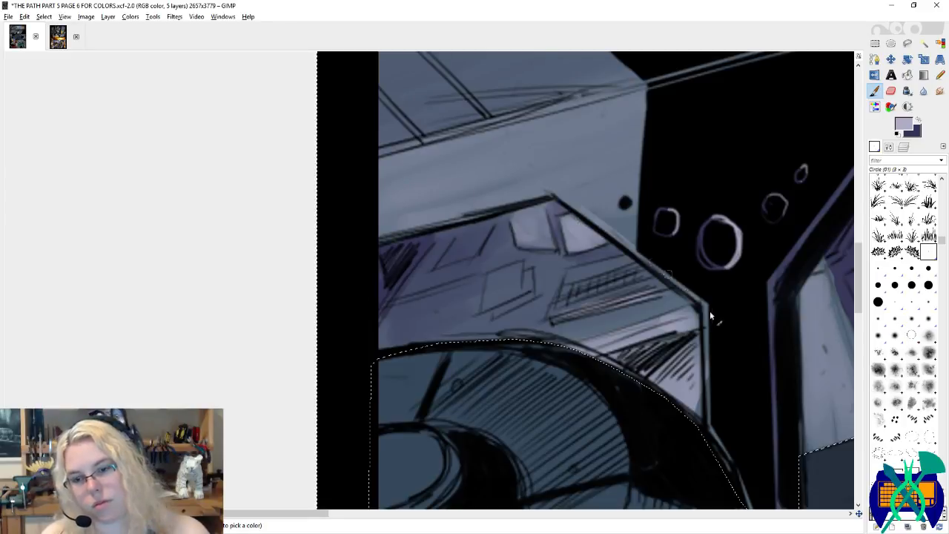
scroll(710, 311, down, 3)
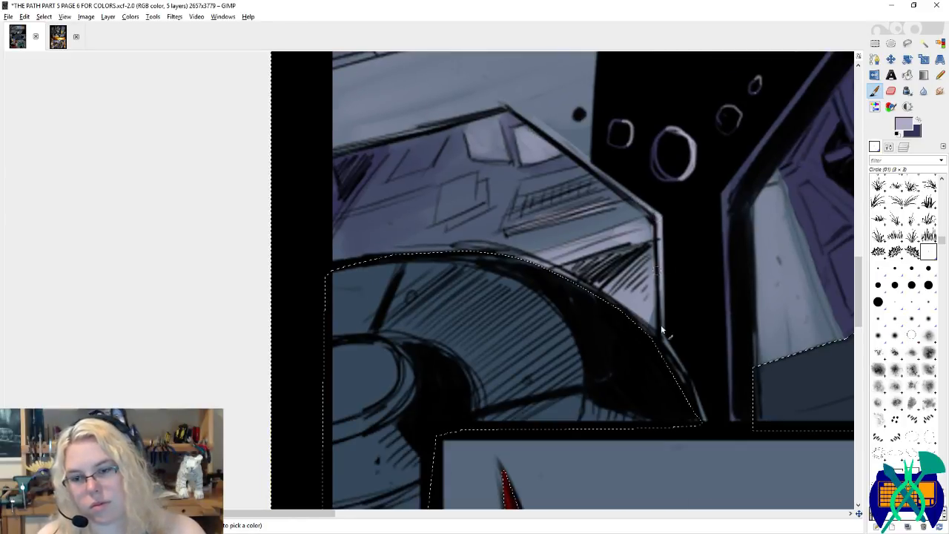
Step: Save the page 6 colouring file
click(875, 43)
scroll(233, 334, down, 4)
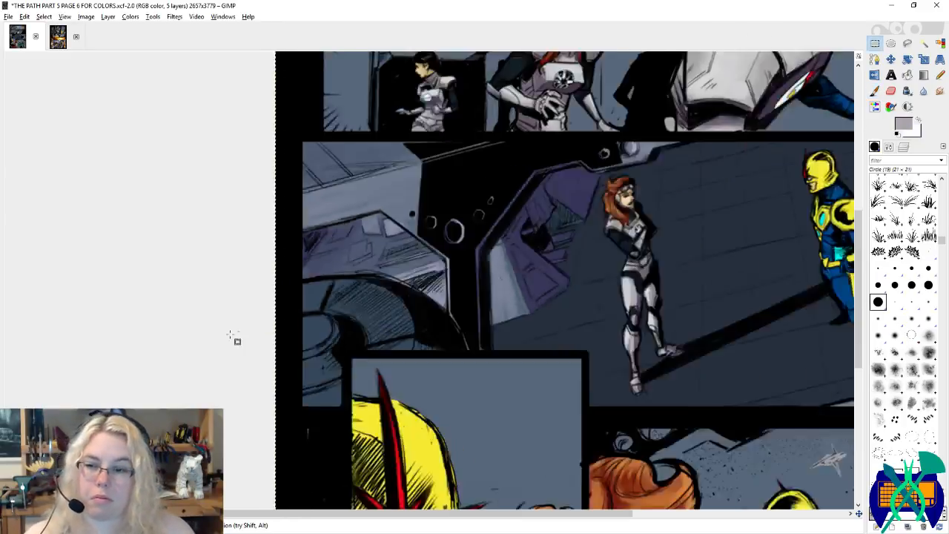
key(ctrl+s)
click(233, 335)
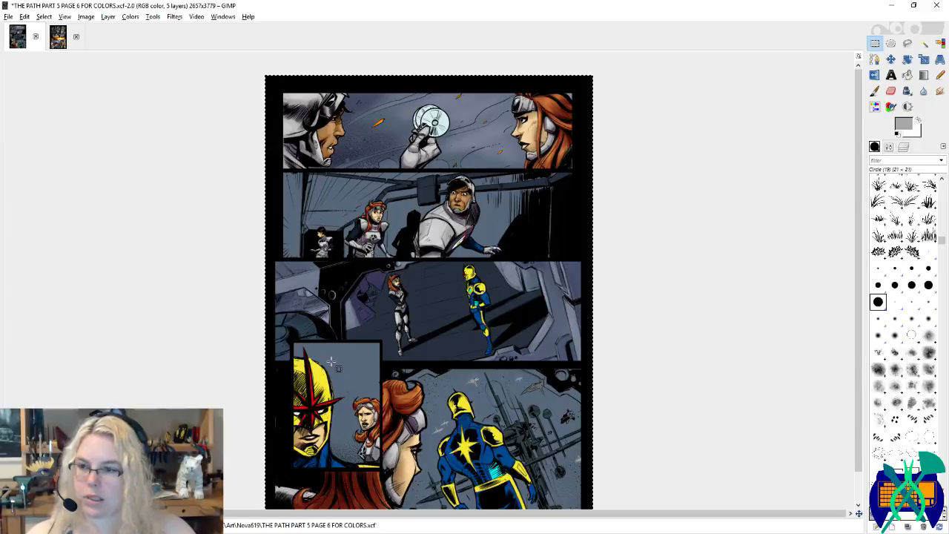
click(339, 357)
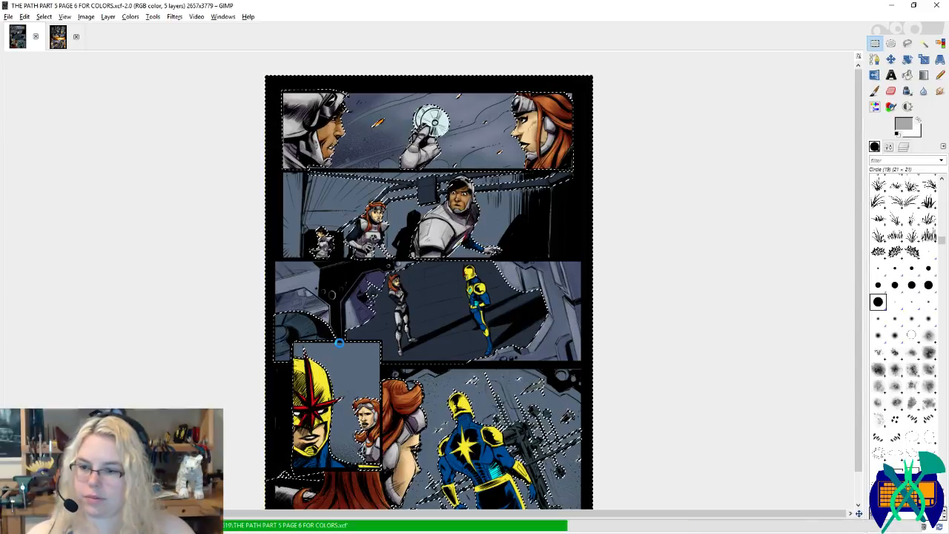
Step: Touch up the small ledge and rim in the third panel's lower right wall with dark purple shading and a pale lavender highlight
scroll(378, 358, up, 4)
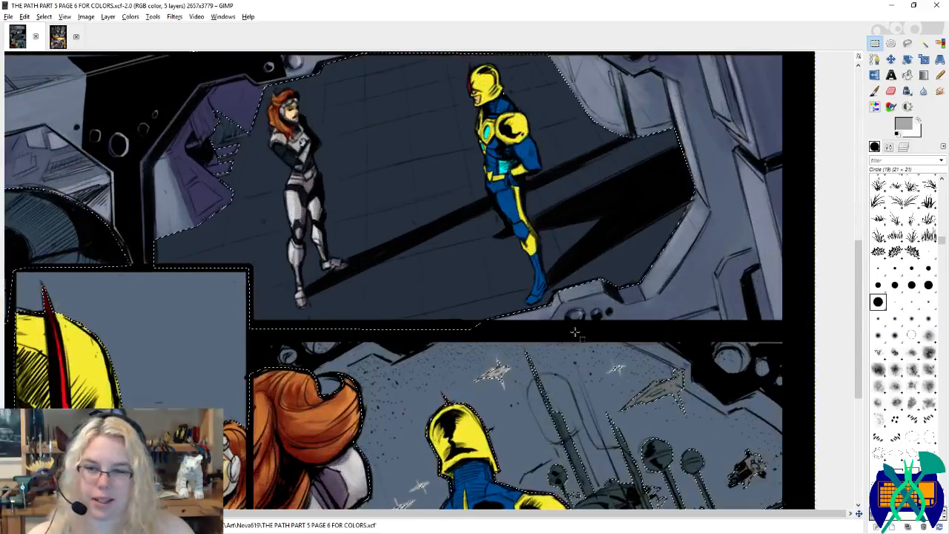
scroll(763, 279, up, 2)
key(p)
mouse_move(627, 240)
mouse_down()
mouse_move(410, 198)
mouse_move(454, 278)
mouse_move(447, 310)
mouse_up()
click(470, 171)
key(x)
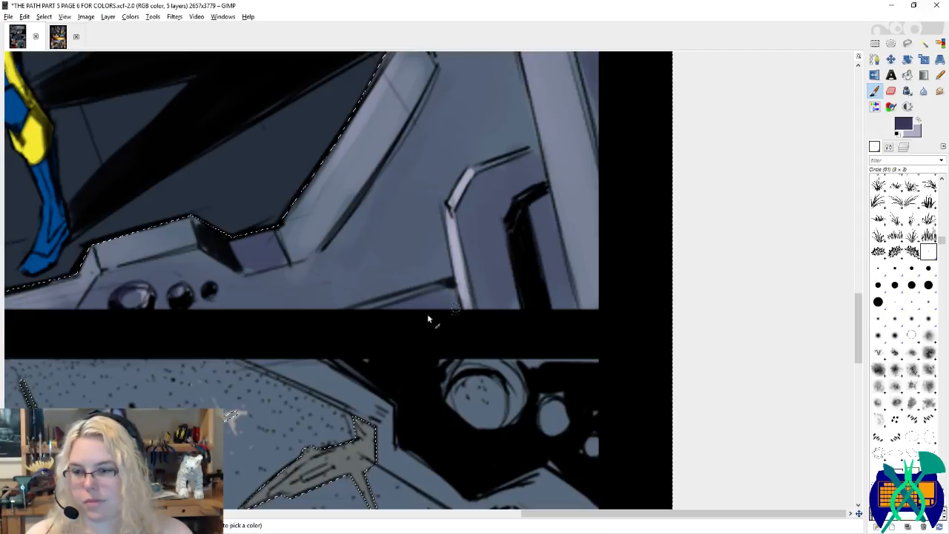
ctrl+click(401, 298)
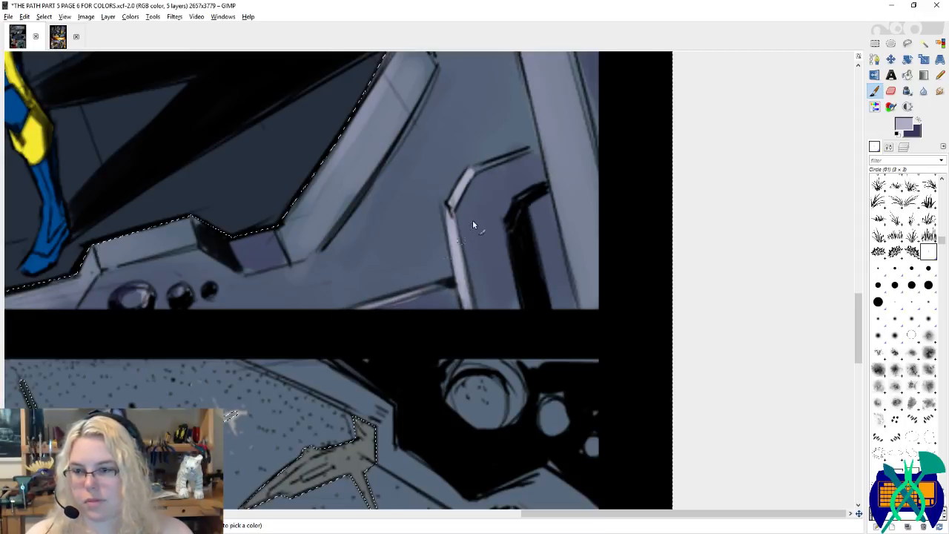
Step: Brighten the long slanted beam along the third panel's right wall with pale lavender using the Circle (19) brush
drag(502, 144, 559, 327)
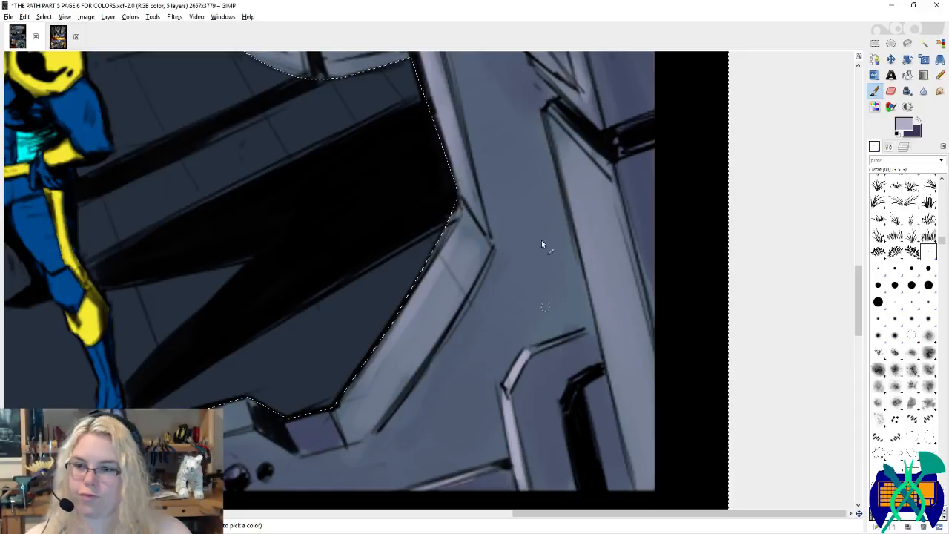
click(878, 301)
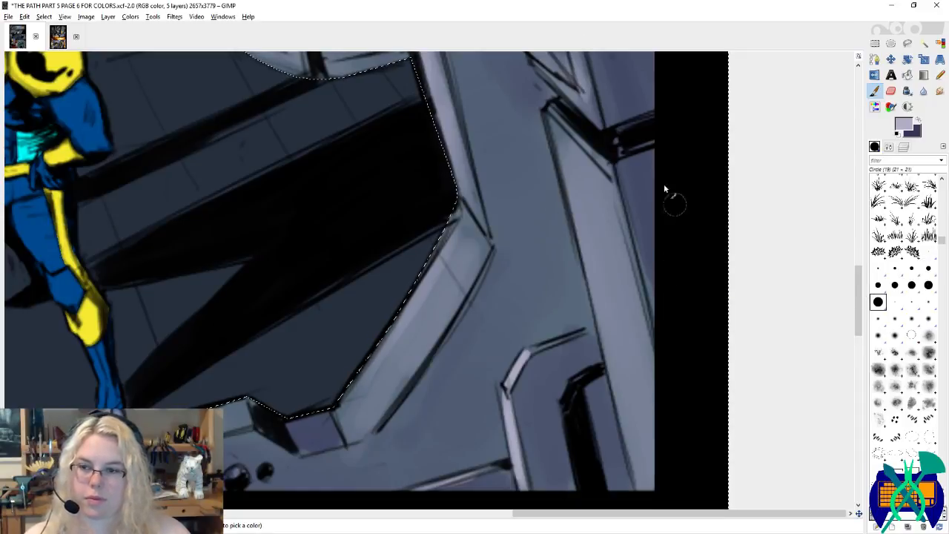
mouse_move(599, 246)
mouse_down()
mouse_move(599, 152)
mouse_move(624, 276)
mouse_move(583, 153)
mouse_move(614, 333)
mouse_up()
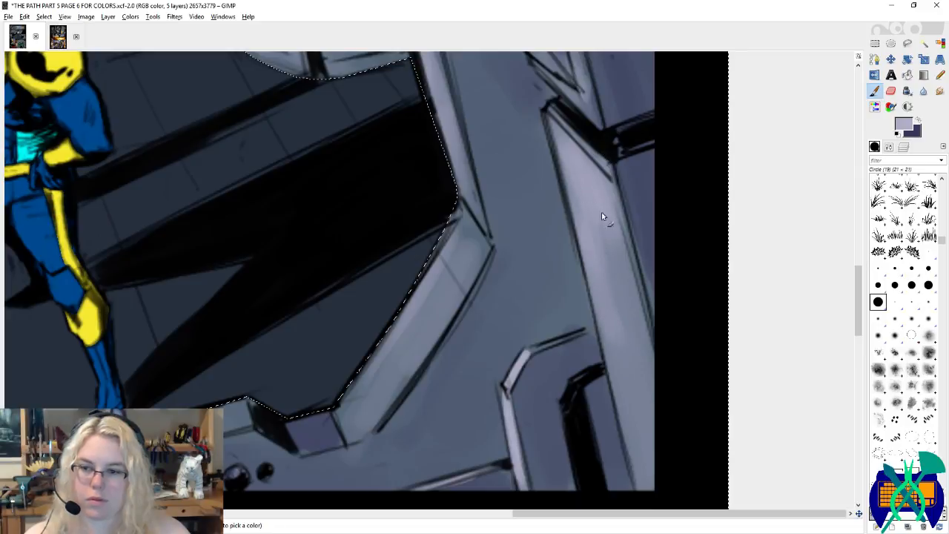
scroll(617, 264, down, 3)
mouse_move(614, 226)
mouse_down()
mouse_move(619, 302)
mouse_move(644, 345)
mouse_up()
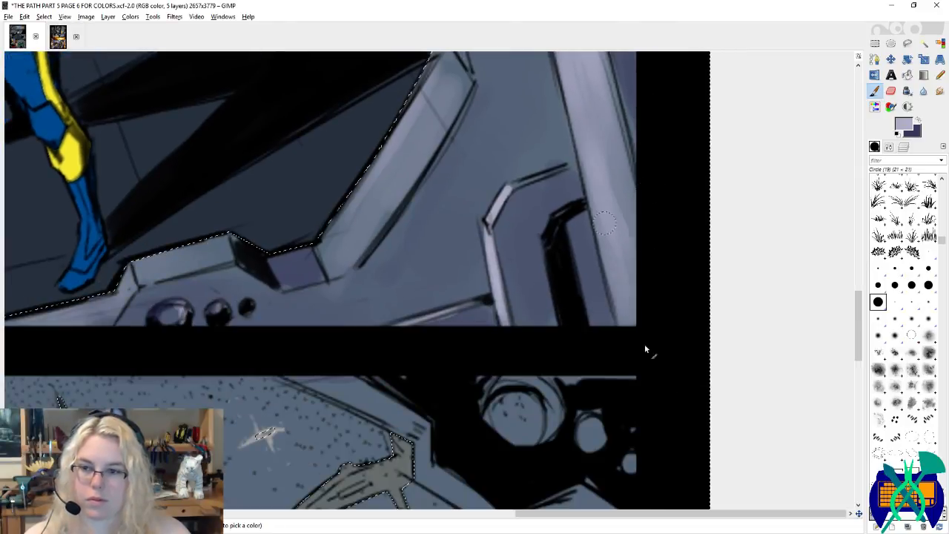
scroll(621, 144, up, 3)
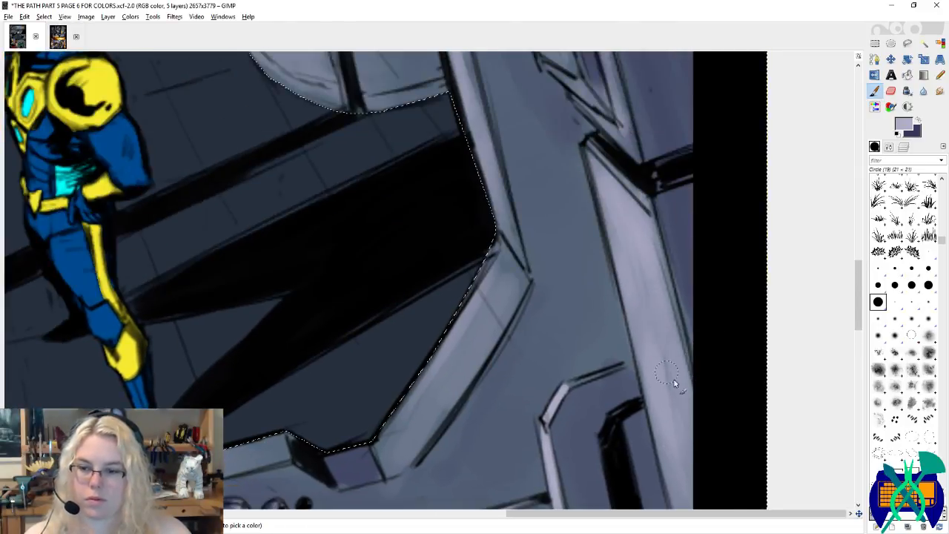
Step: Use the Circle (01) brush to highlight the upper right strut of the third panel with pale lavender and darken its adjoining groove with dark purple
scroll(651, 329, up, 3)
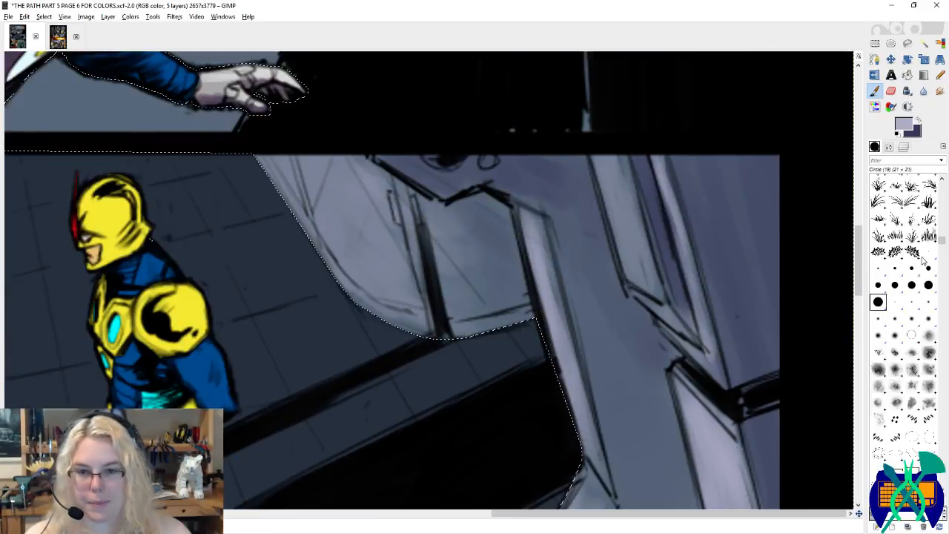
click(927, 252)
mouse_move(604, 172)
mouse_down()
mouse_move(619, 226)
mouse_move(606, 189)
mouse_move(614, 220)
mouse_move(609, 149)
mouse_move(630, 194)
mouse_up()
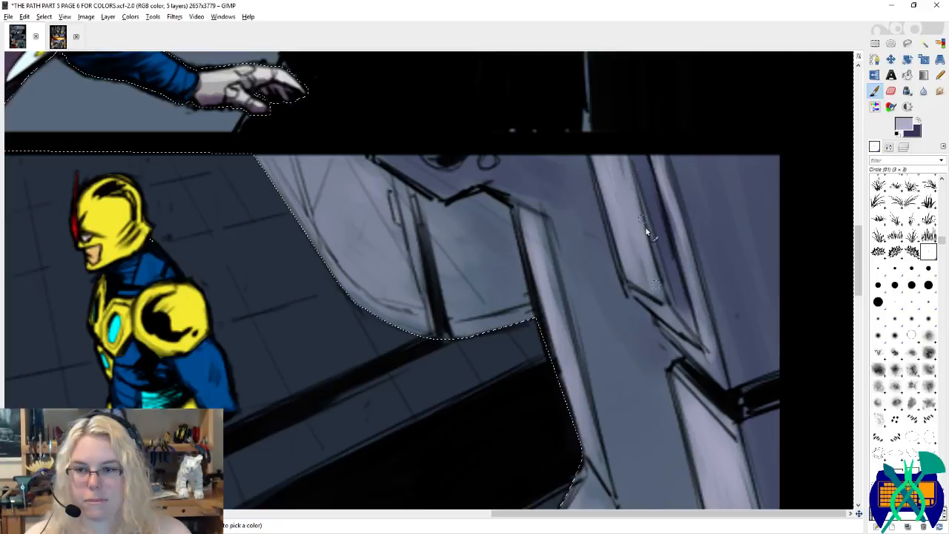
drag(645, 232, 656, 297)
key(x)
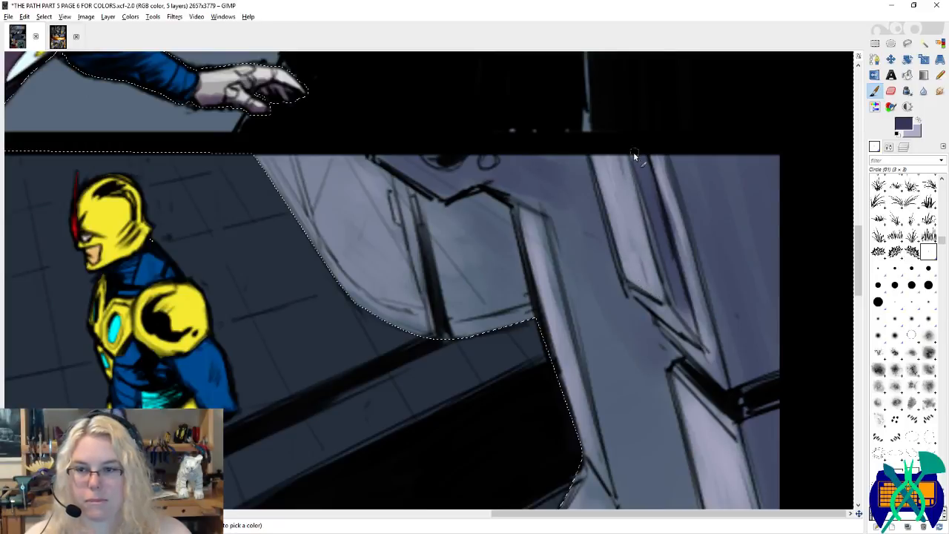
drag(634, 154, 683, 320)
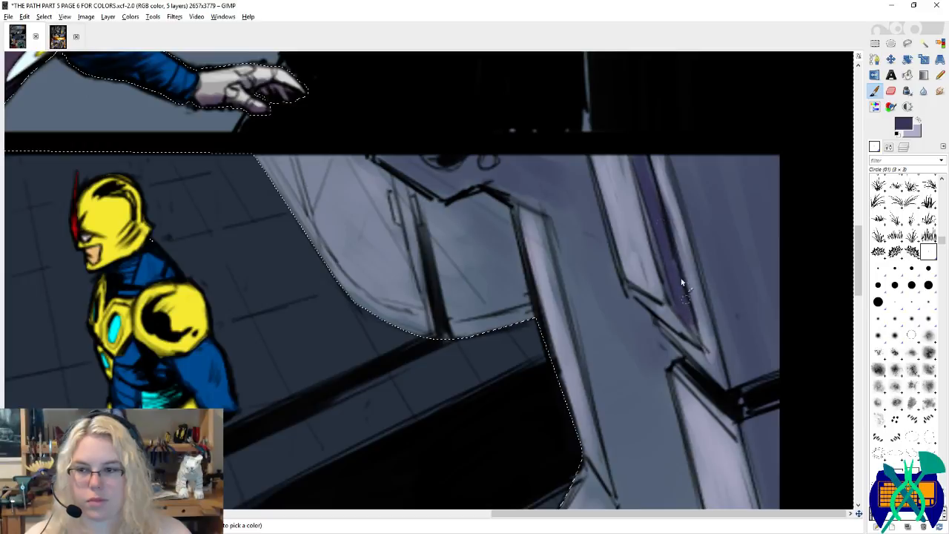
Step: Touch up the round fittings at the upper edge of the third panel's machinery with dark purple and light lavender
drag(618, 215, 679, 257)
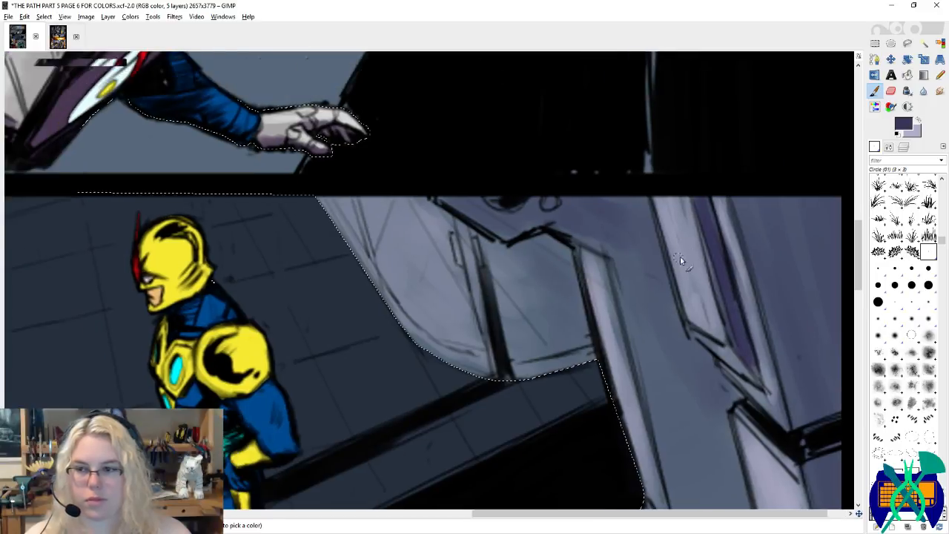
ctrl+click(554, 201)
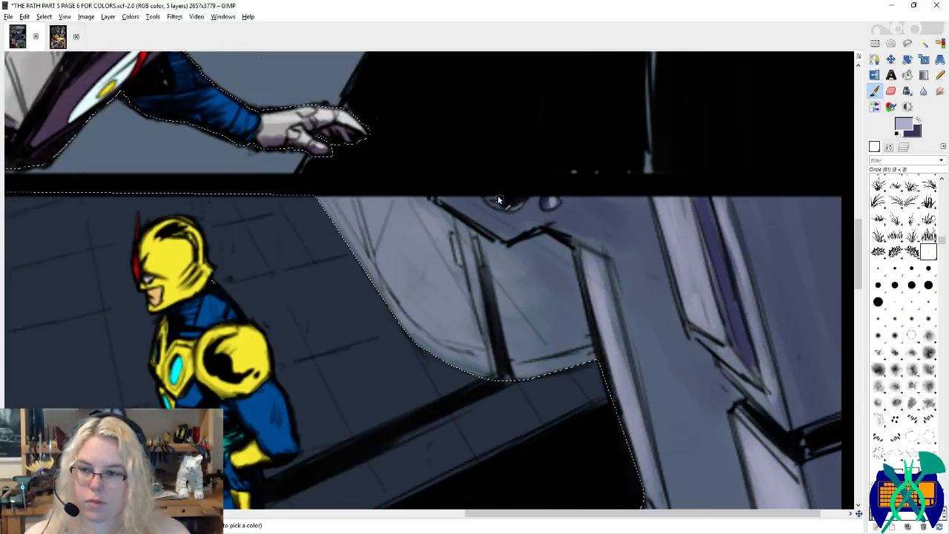
key(x)
drag(529, 252, 492, 211)
key(x)
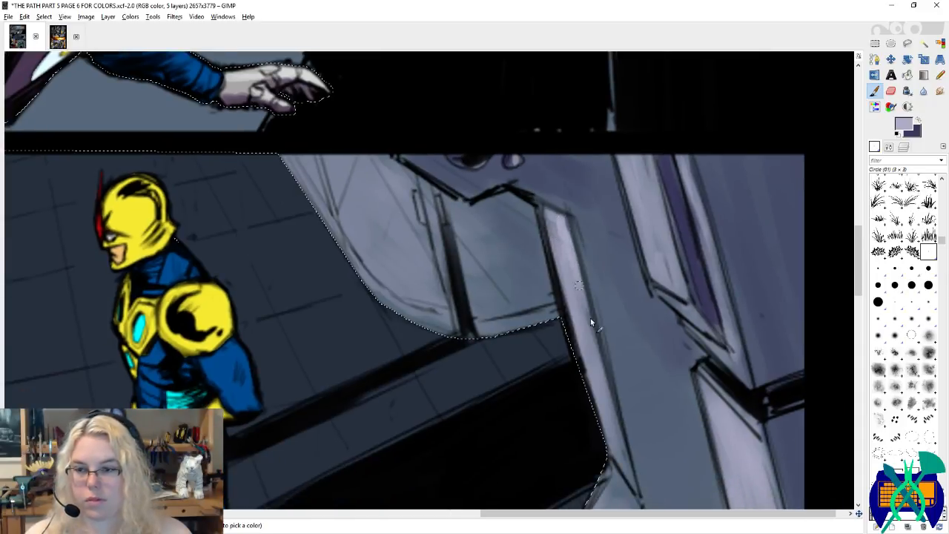
Step: Paint light lavender highlights along the narrow upright beam beside the floor shadow in the third panel
drag(582, 285, 563, 141)
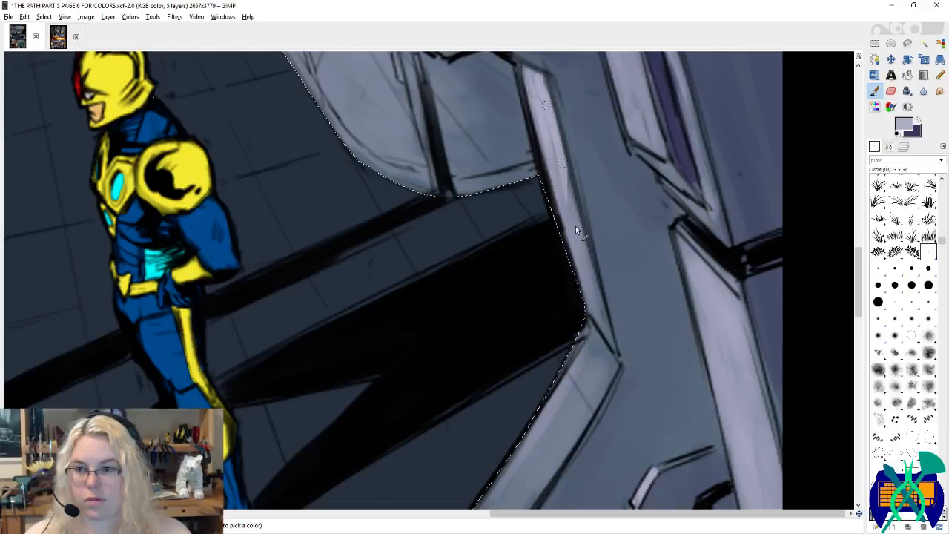
mouse_move(576, 221)
mouse_down()
mouse_move(555, 154)
mouse_move(594, 316)
mouse_move(615, 349)
mouse_move(571, 210)
mouse_up()
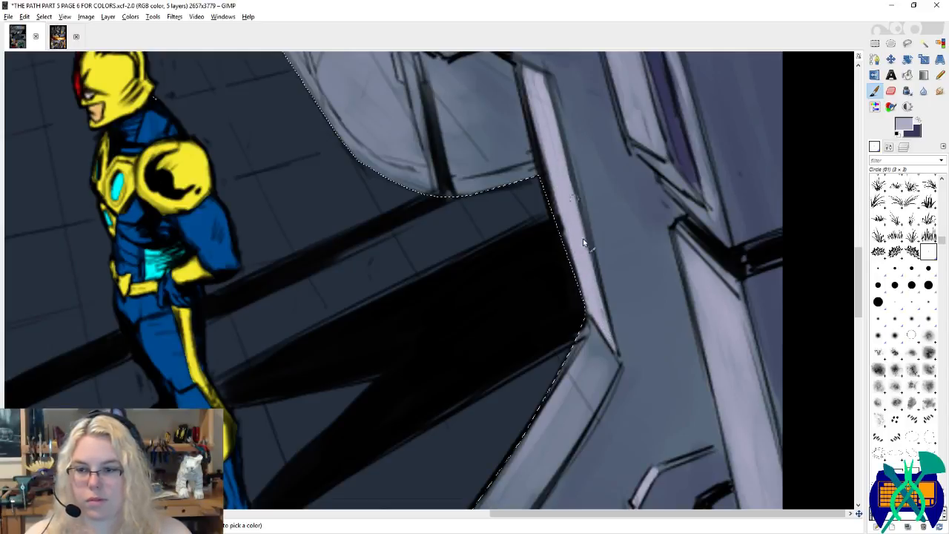
drag(575, 310, 571, 113)
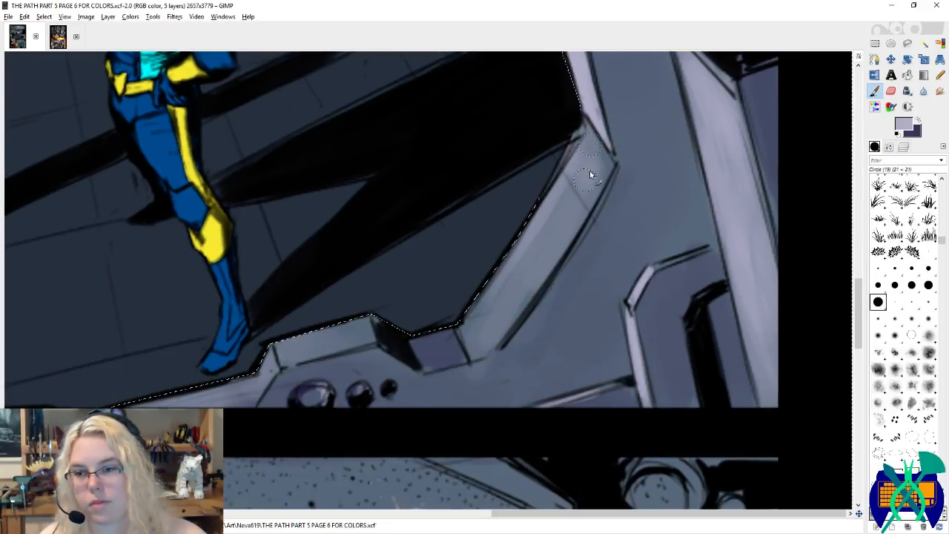
Step: Highlight the angled lower beam and the ledge beside the blue-and-yellow hero's foot in light lavender using Circle (19)
mouse_move(591, 174)
mouse_down()
mouse_move(548, 265)
mouse_move(530, 269)
mouse_move(532, 252)
mouse_move(474, 325)
mouse_up()
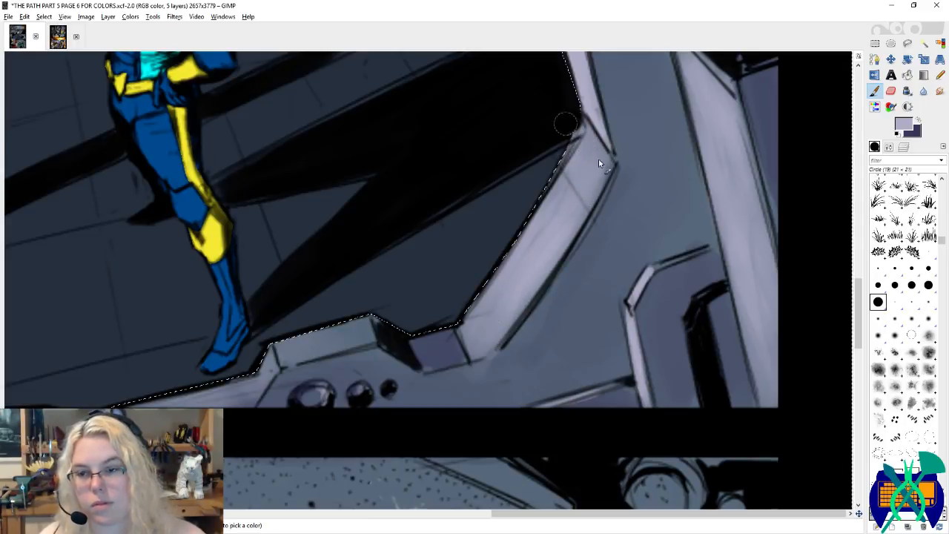
drag(441, 262, 578, 163)
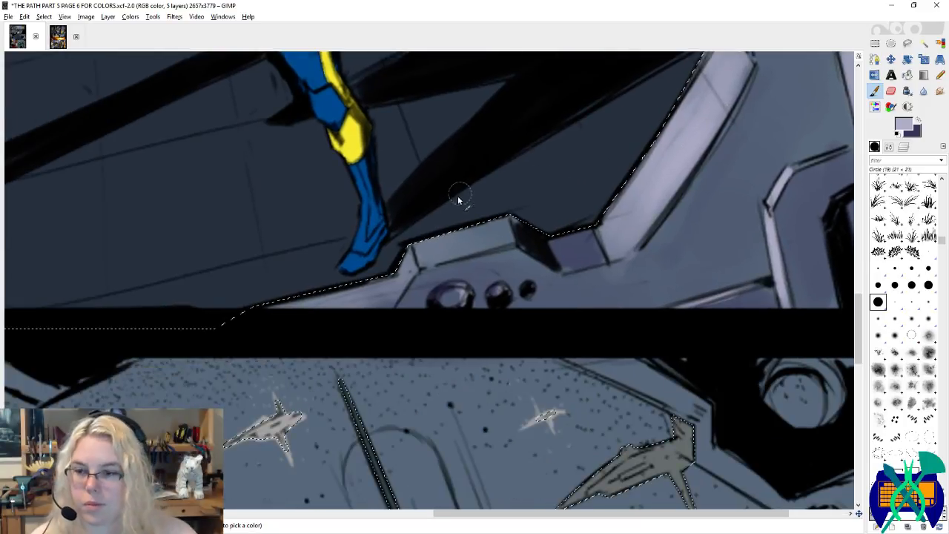
key(x)
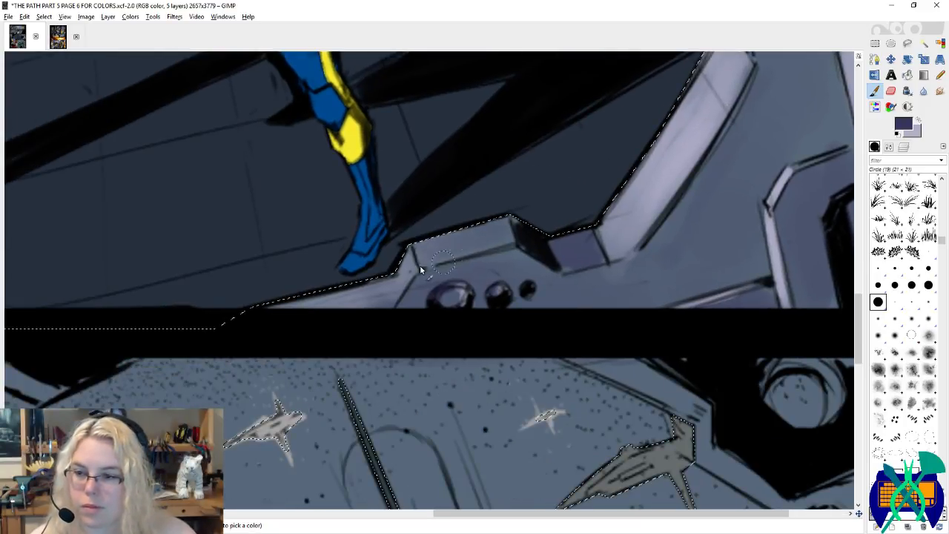
key(x)
drag(401, 279, 400, 276)
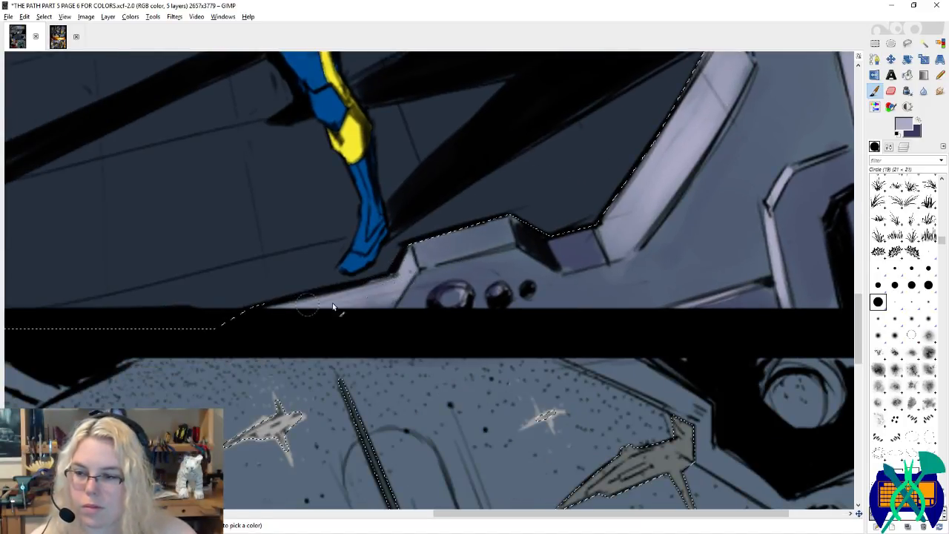
Step: Shade the small recessed block beneath the angled beam in dark purple, finishing its edges with the Circle (03) brush
key(x)
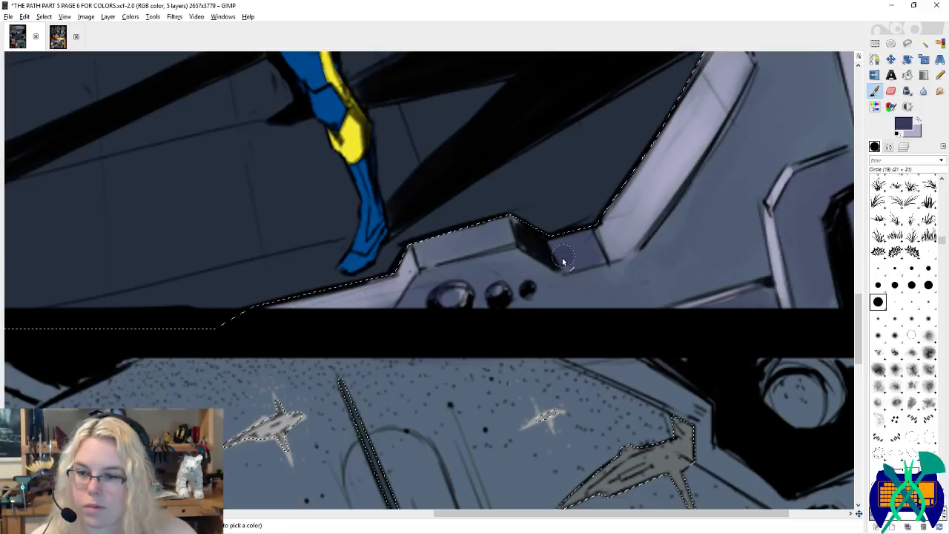
mouse_move(563, 261)
mouse_down()
mouse_move(592, 253)
mouse_move(579, 235)
mouse_move(552, 244)
mouse_up()
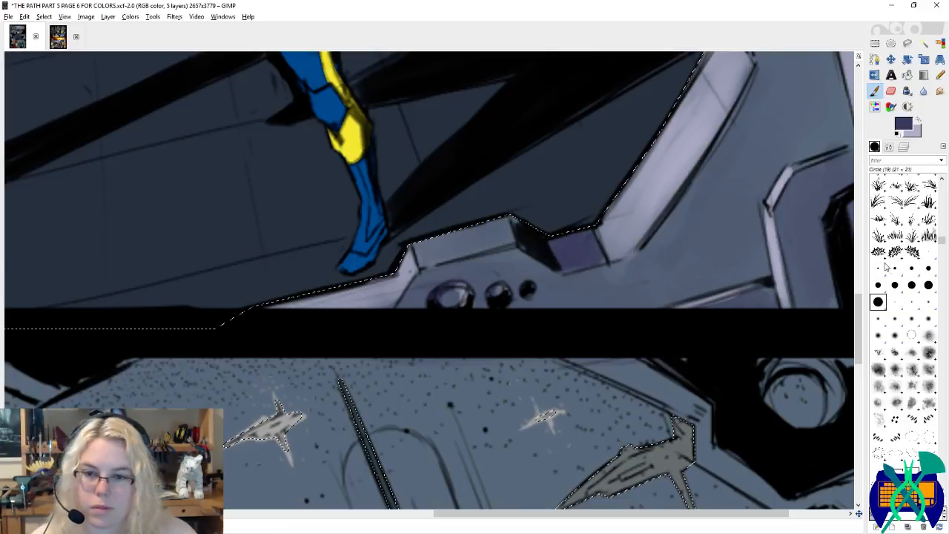
click(878, 268)
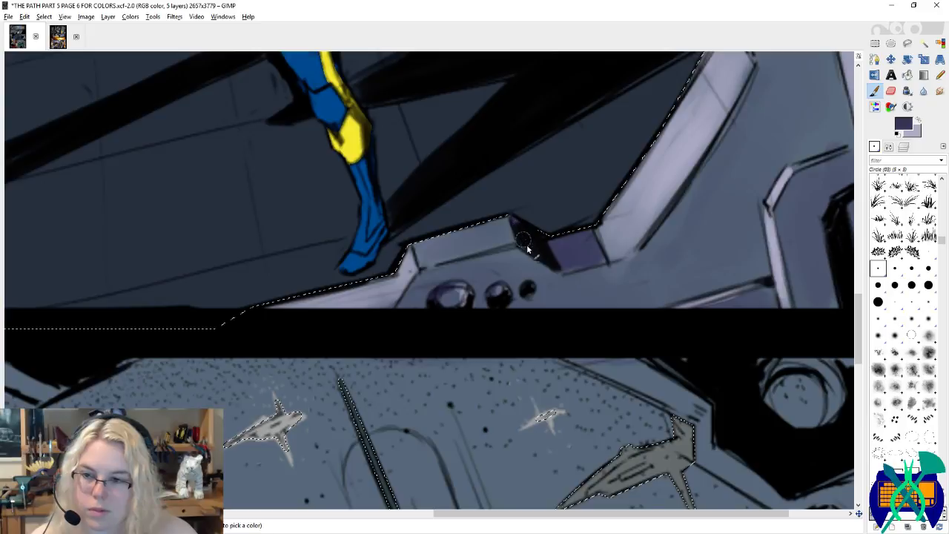
drag(527, 250, 563, 268)
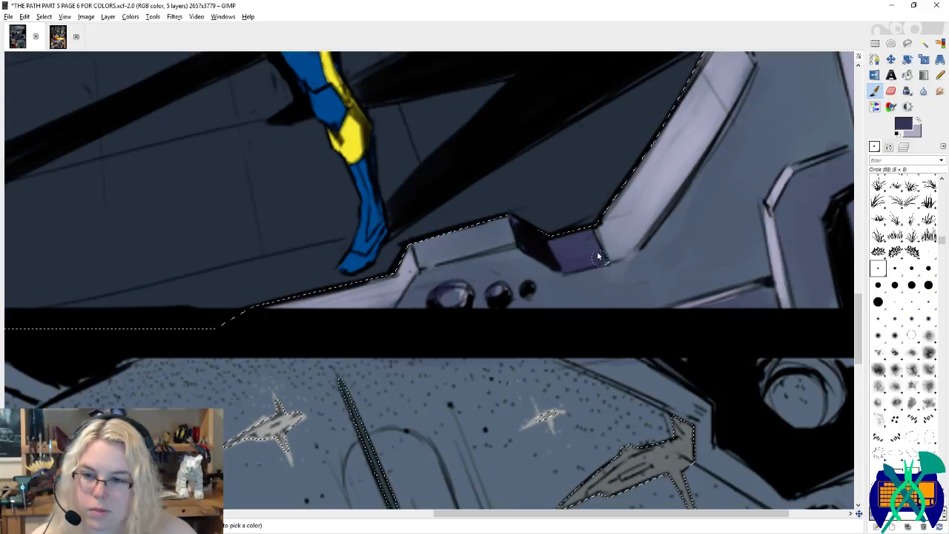
drag(527, 241, 653, 236)
Step: Fit the whole comic page in view and save the file
key(x)
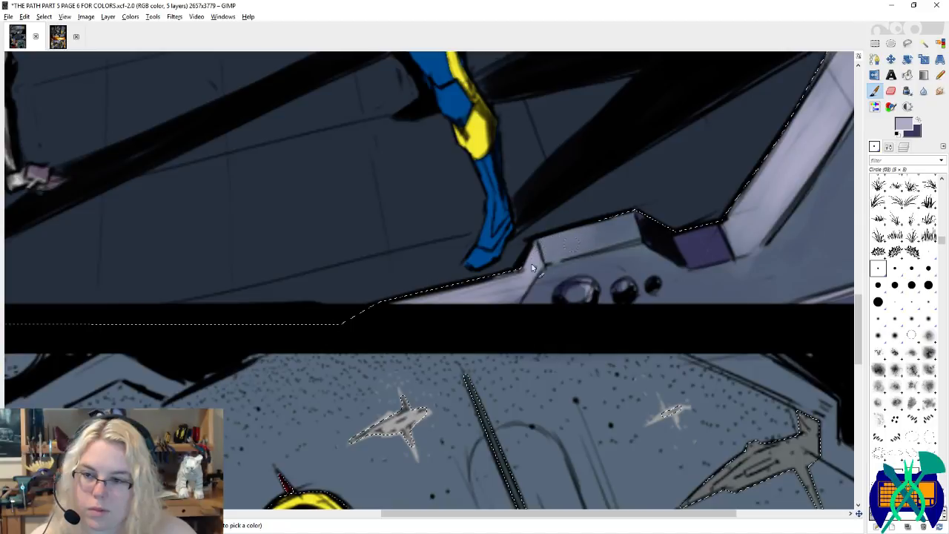
key(r)
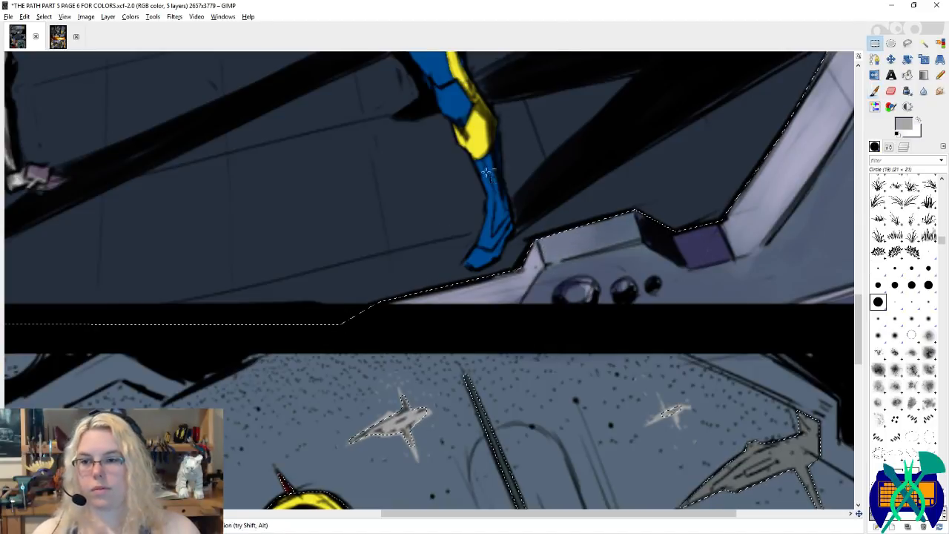
key(shift+ctrl+j)
key(ctrl+s)
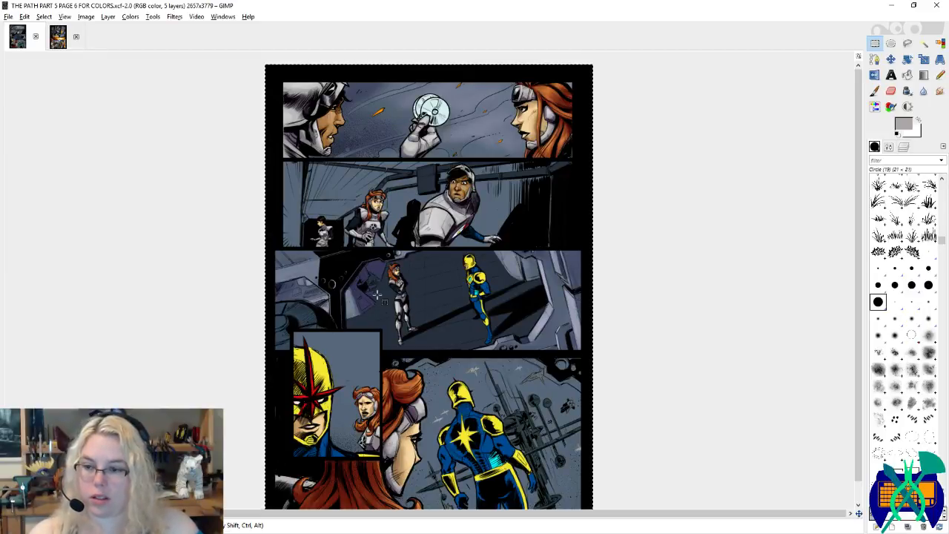
Step: Undo the last selection change to bring back the detailed selection of the background areas
key(p)
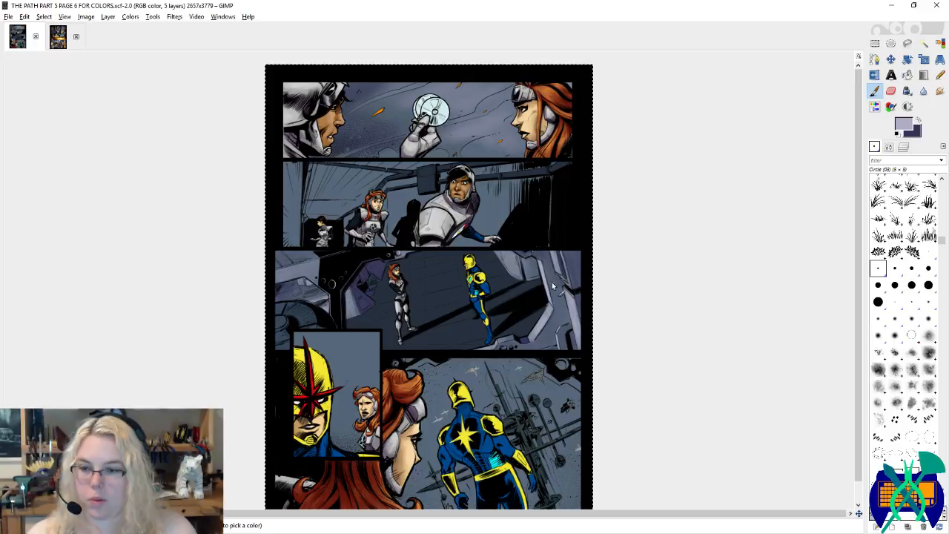
key(ctrl+z)
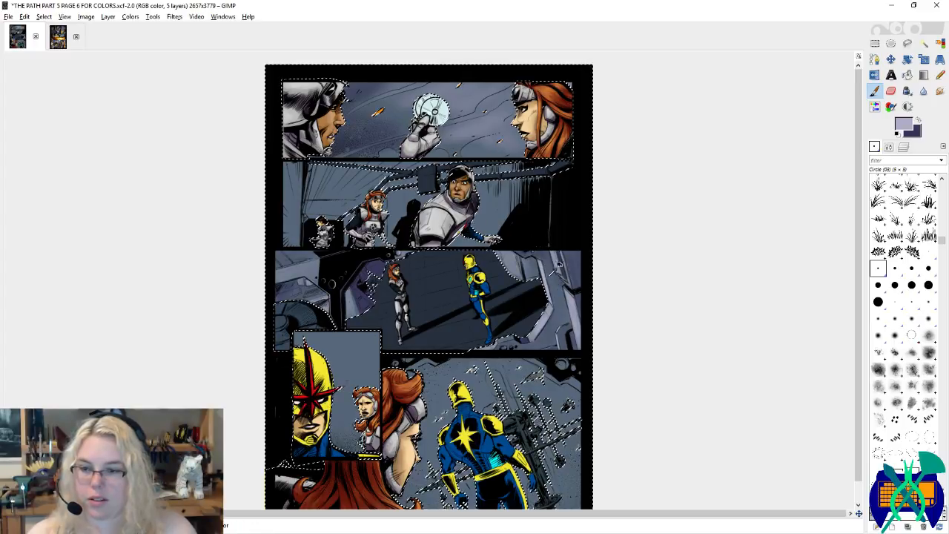
key(ctrl+y)
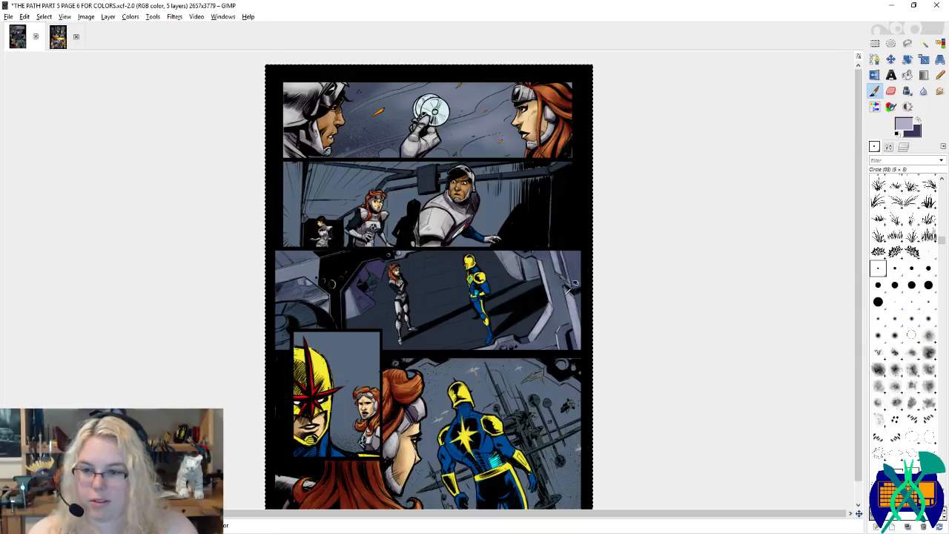
key(ctrl+z)
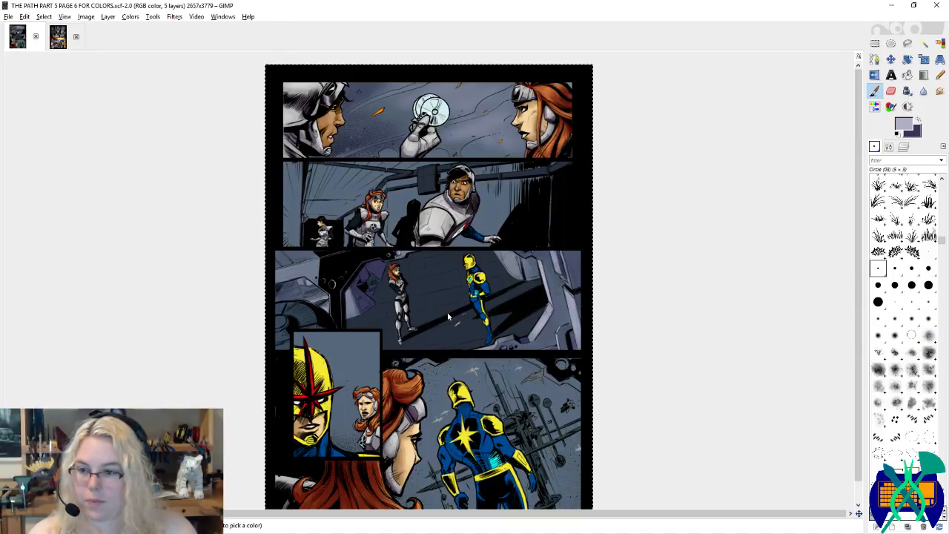
click(406, 302)
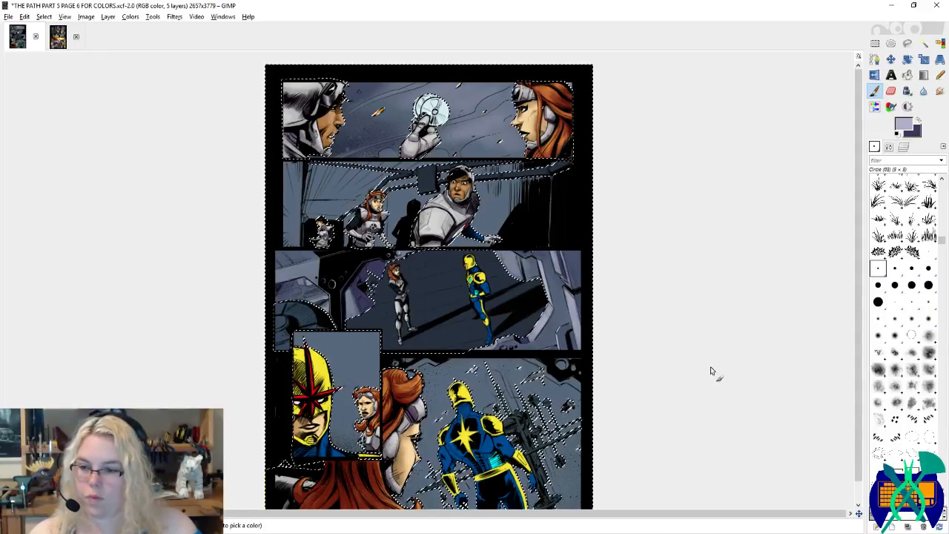
Step: Set the Paintbrush to Circle Fuzzy (11) at size 192.81 for painting the inset panel's background
key(r)
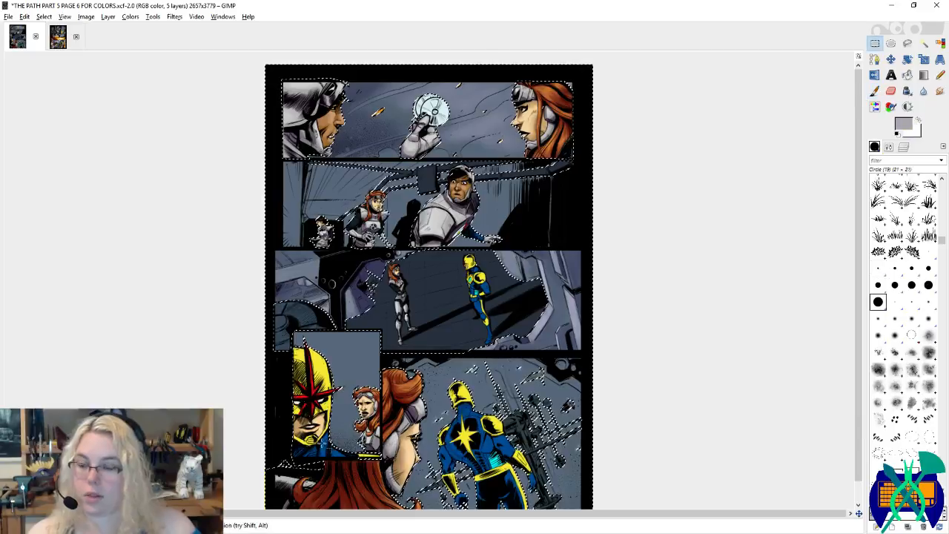
scroll(303, 472, up, 3)
key(p)
drag(556, 310, 732, 252)
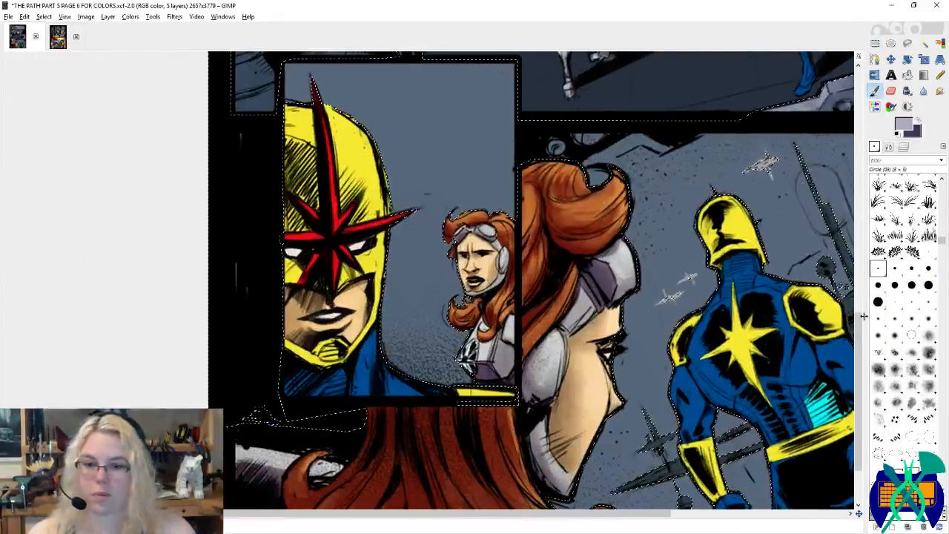
click(878, 302)
click(894, 318)
click(888, 147)
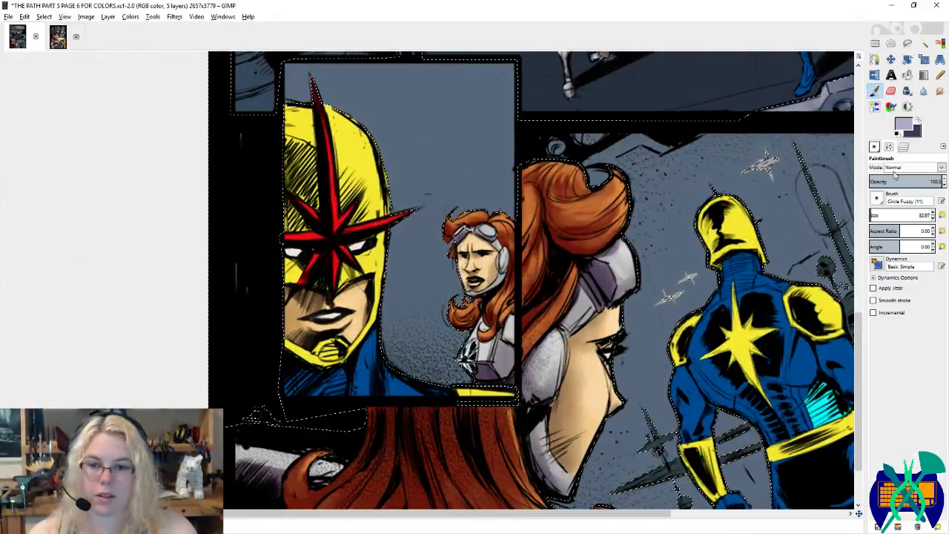
click(881, 214)
scroll(651, 228, up, 1)
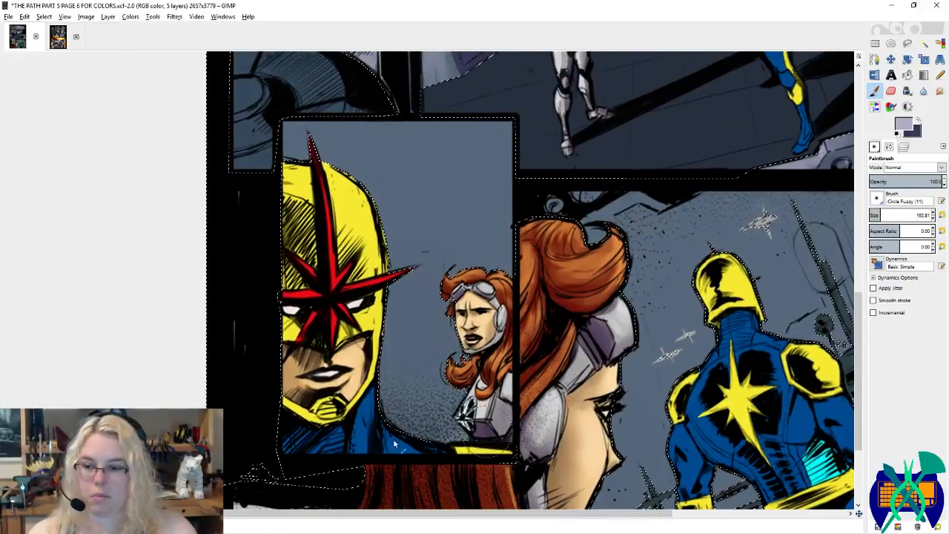
Step: Shade the lower part of the inset panel's background in dark purple, enlarging the brush to size 480.52
ctrl+click(478, 424)
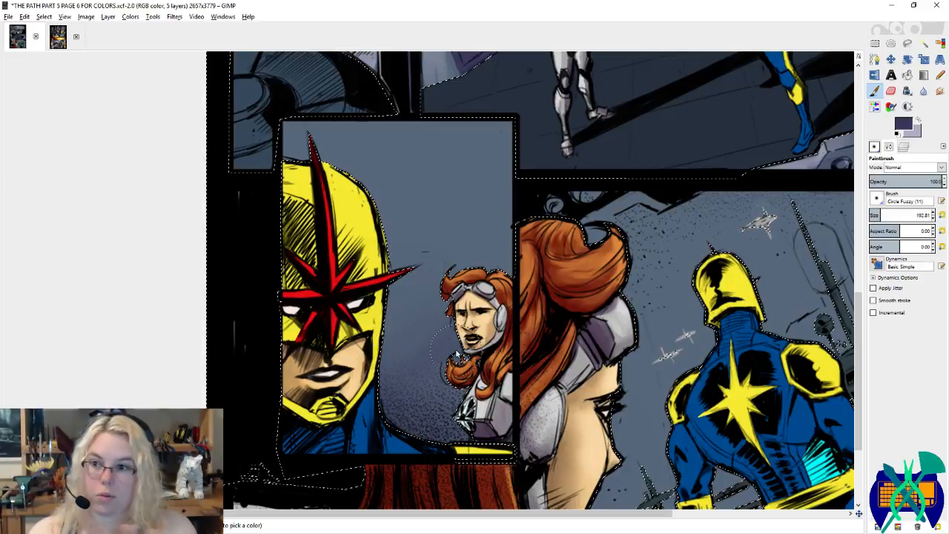
click(897, 215)
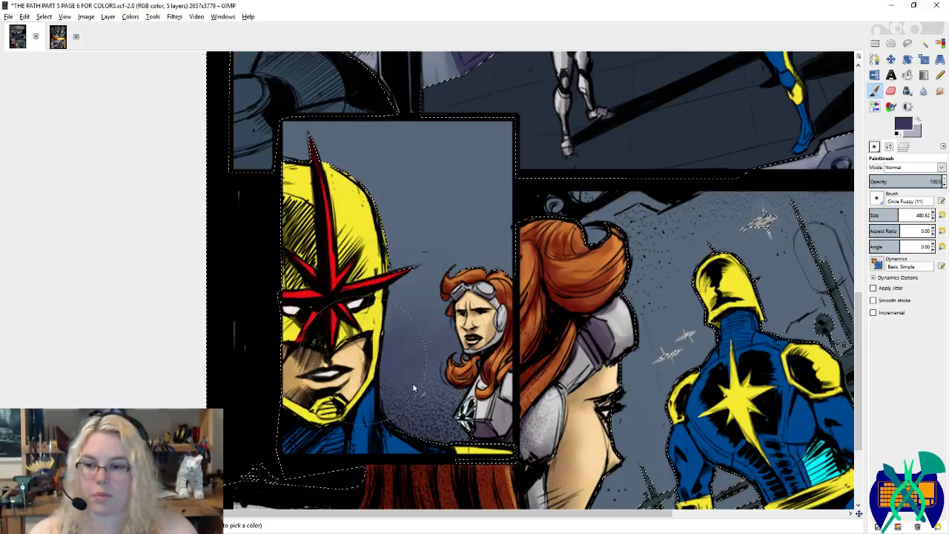
drag(412, 383, 432, 377)
Step: Lighten the upper part of the inset panel's background with soft lavender strokes, undoing the Smudge attempt along the way
key(x)
mouse_move(480, 225)
mouse_down()
mouse_move(441, 163)
mouse_move(307, 145)
mouse_up()
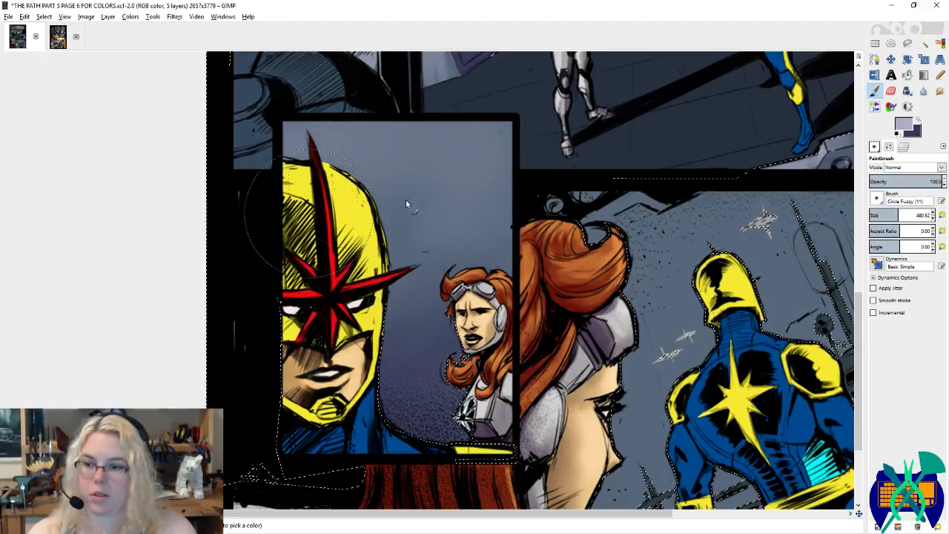
key(s)
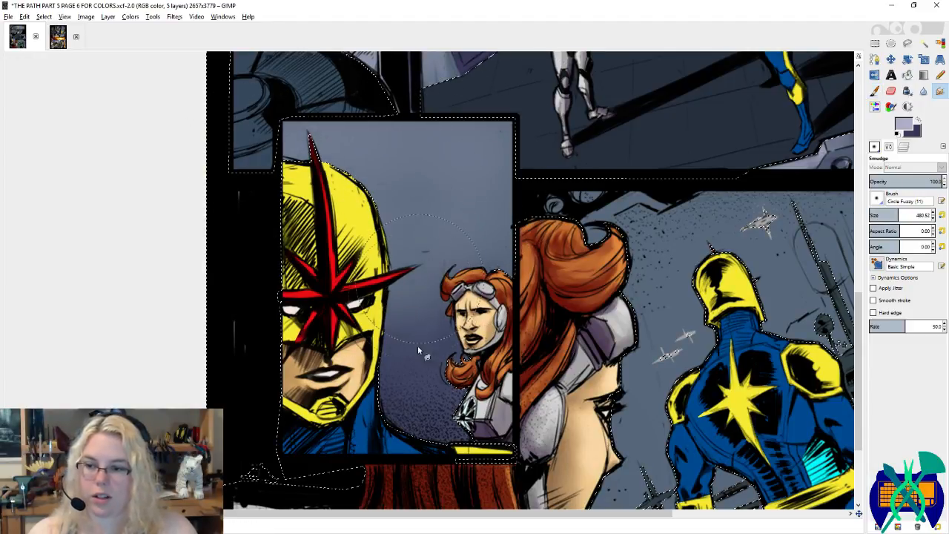
key(ctrl+z)
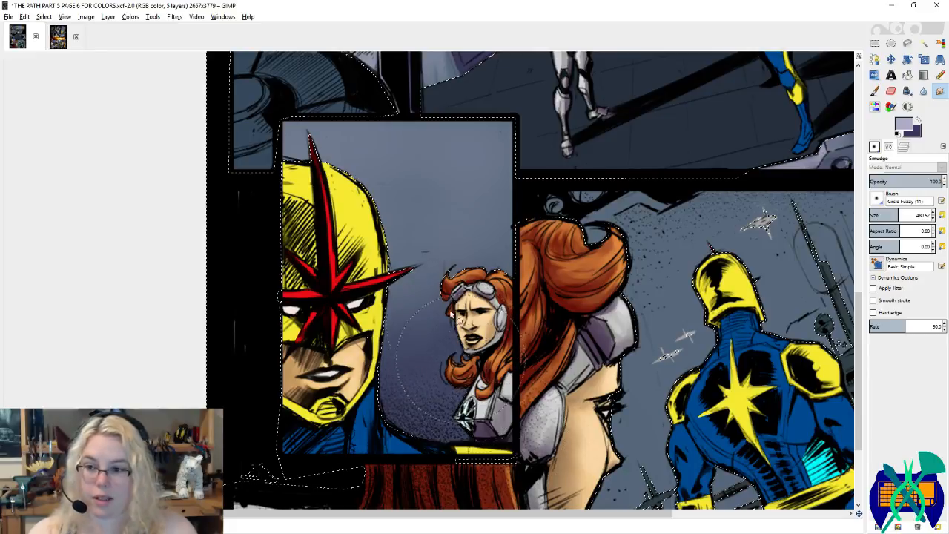
key(p)
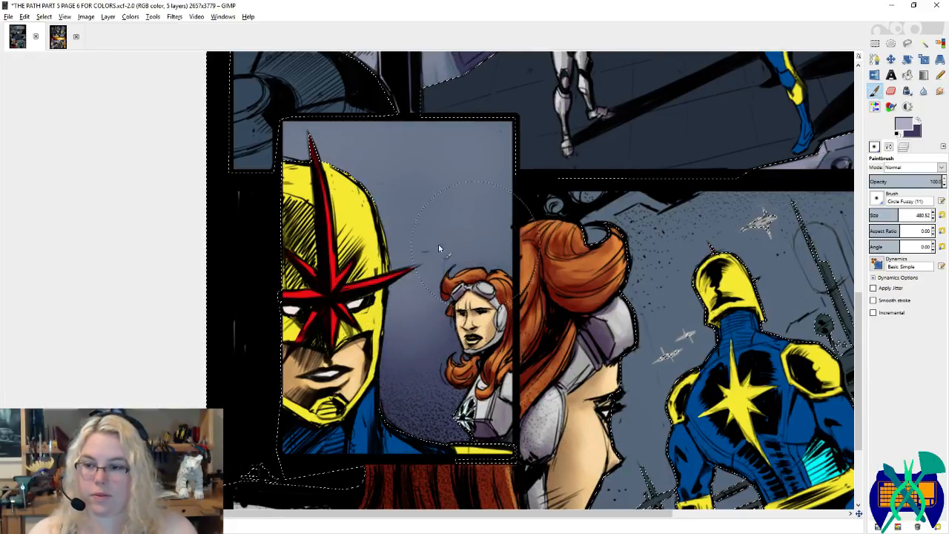
mouse_move(438, 244)
mouse_down()
mouse_move(326, 133)
mouse_move(460, 126)
mouse_move(444, 185)
mouse_up()
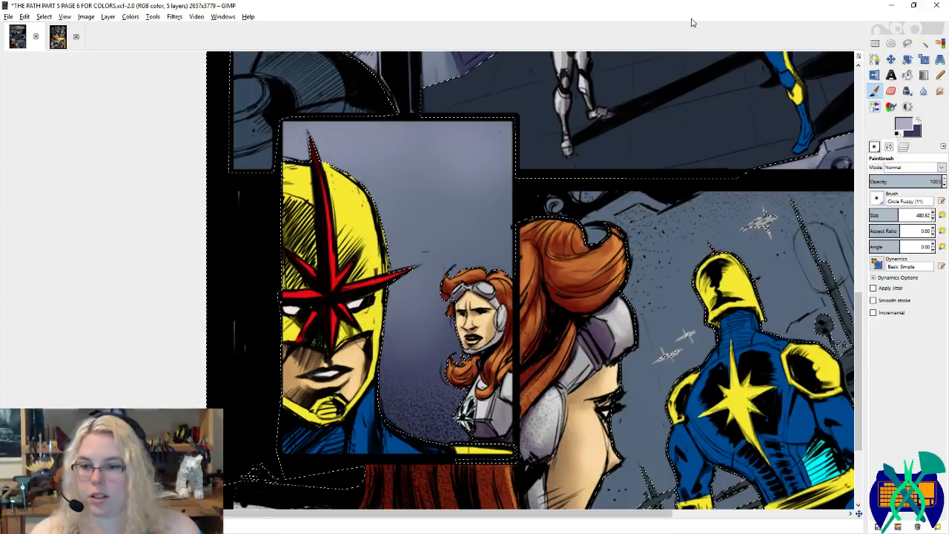
Step: Make the space layer visible while keeping the shading layer active
key(r)
scroll(454, 181, down, 2)
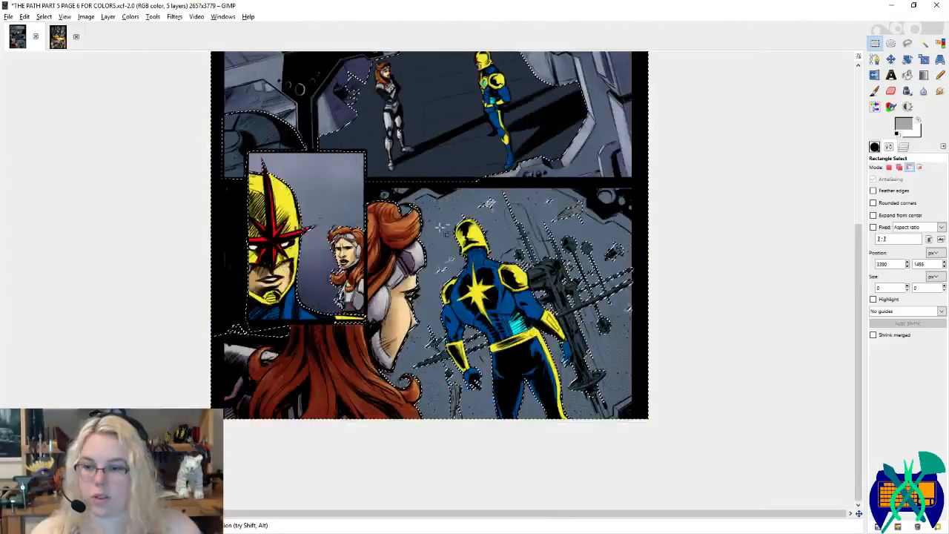
click(902, 146)
click(911, 222)
click(876, 262)
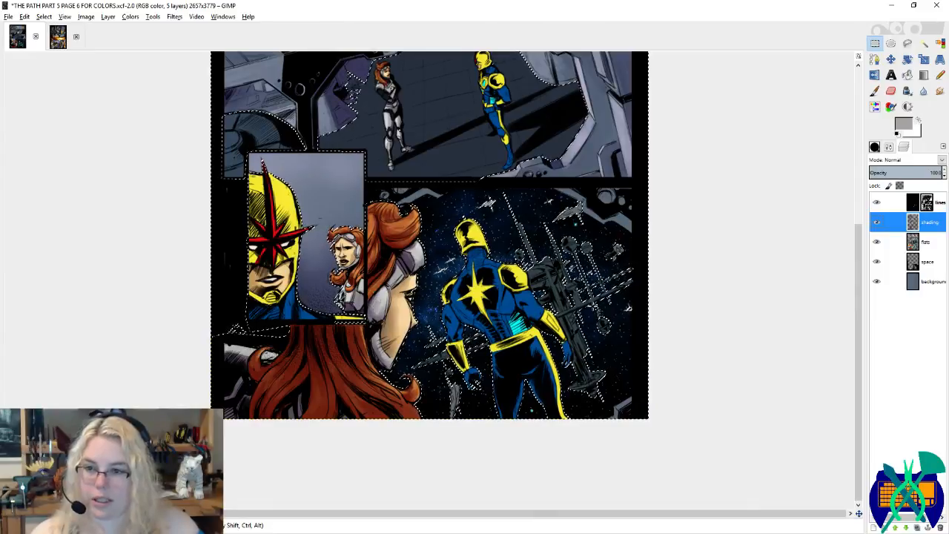
Step: Save the comic page file and bring the hallway panel with the three uniformed characters into view
scroll(593, 307, up, 3)
scroll(593, 306, up, 3)
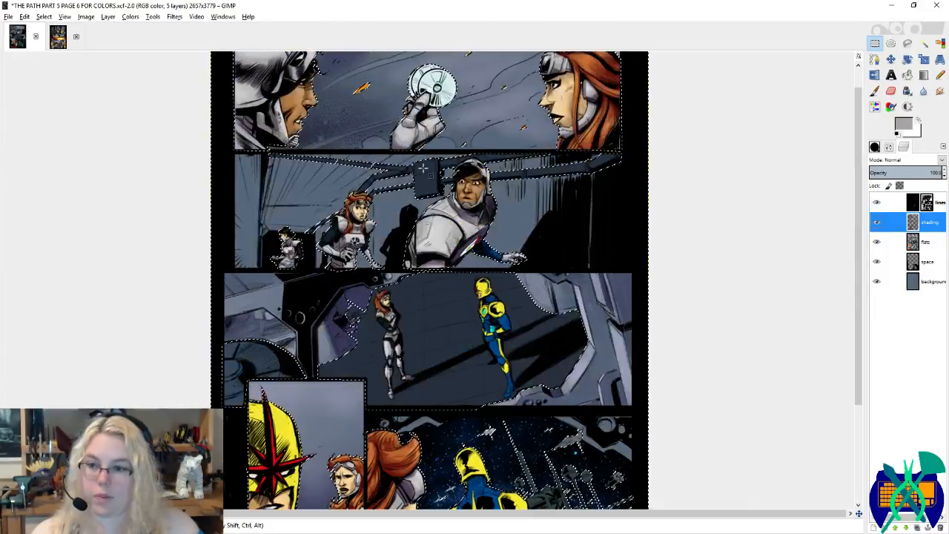
scroll(307, 138, up, 2)
key(ctrl+s)
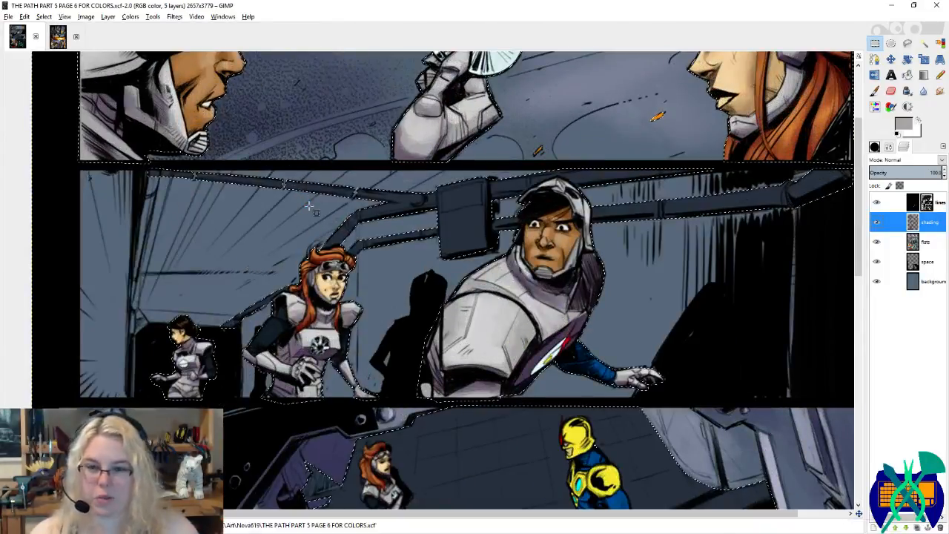
Step: Set up the Paintbrush with the hard Circle (19) brush at size 192.81 for the hallway panel
key(p)
click(874, 146)
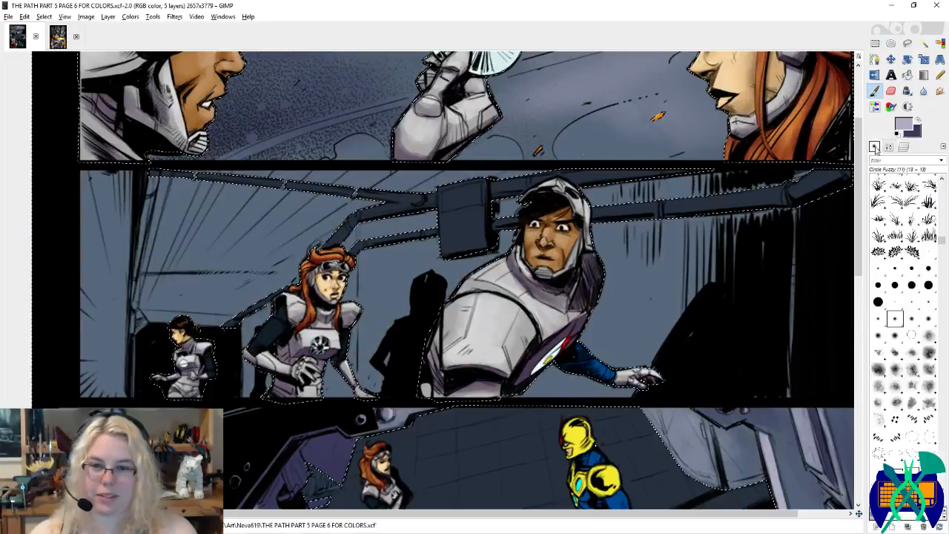
click(878, 302)
click(888, 146)
click(881, 214)
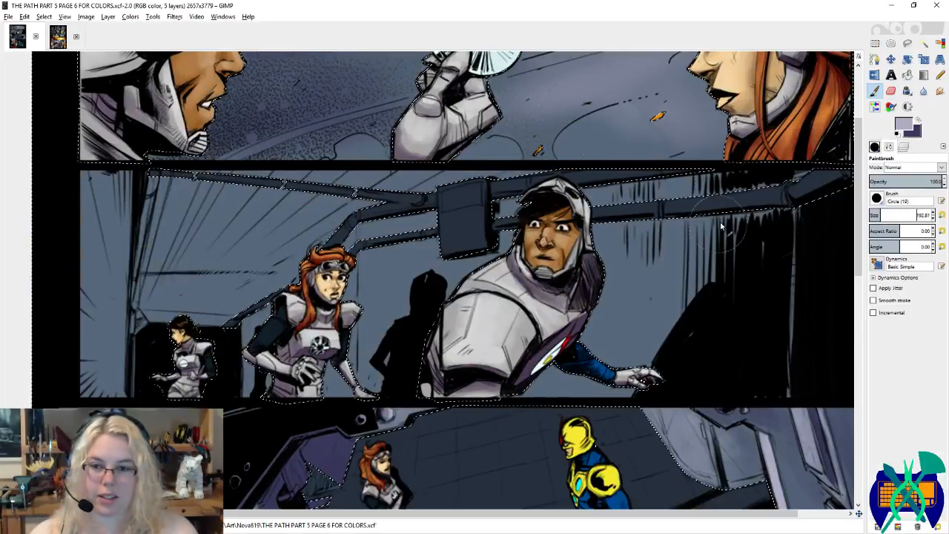
Step: Paint the thin vertical gap in the black shadow at the hallway panel's right end dark purple
drag(754, 258, 643, 252)
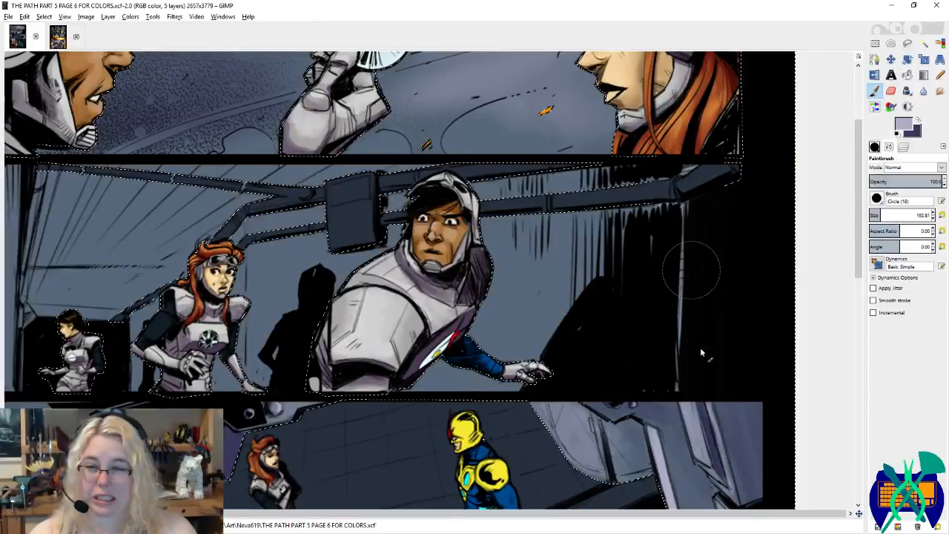
key(ctrl+i)
key(x)
mouse_move(686, 199)
mouse_down()
mouse_move(687, 319)
mouse_move(696, 182)
mouse_move(673, 311)
mouse_up()
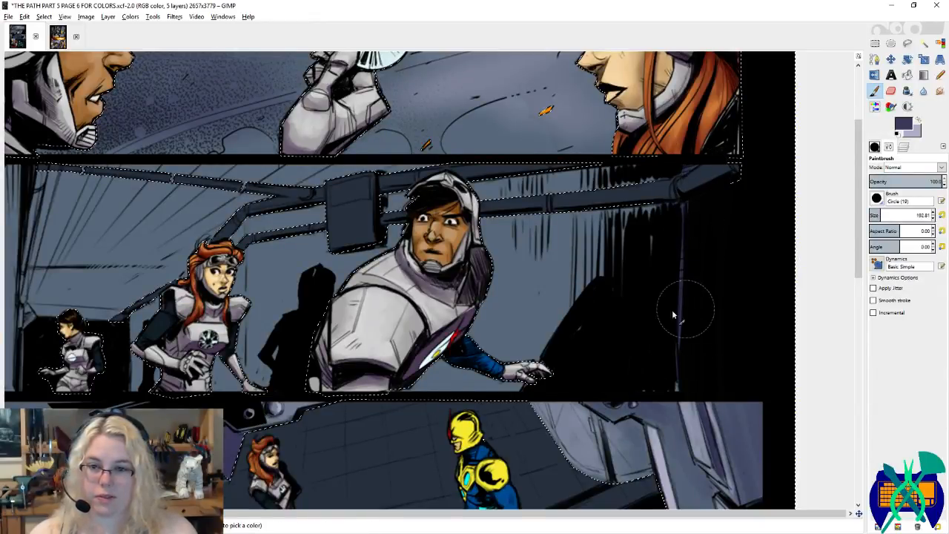
click(903, 147)
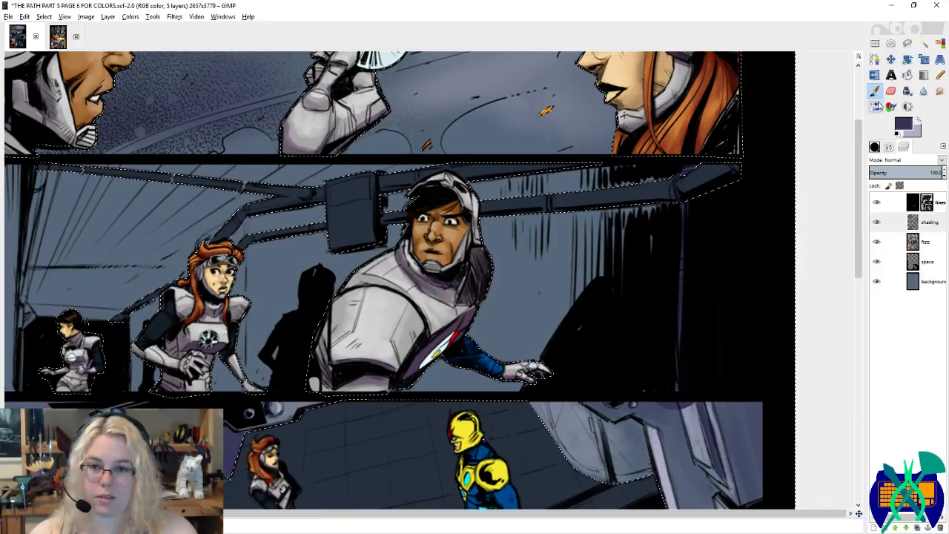
Step: Tone the hallway wall around the helmeted man with dark purple and lavender, undoing a misplaced stroke
drag(601, 235, 555, 270)
key(ctrl+z)
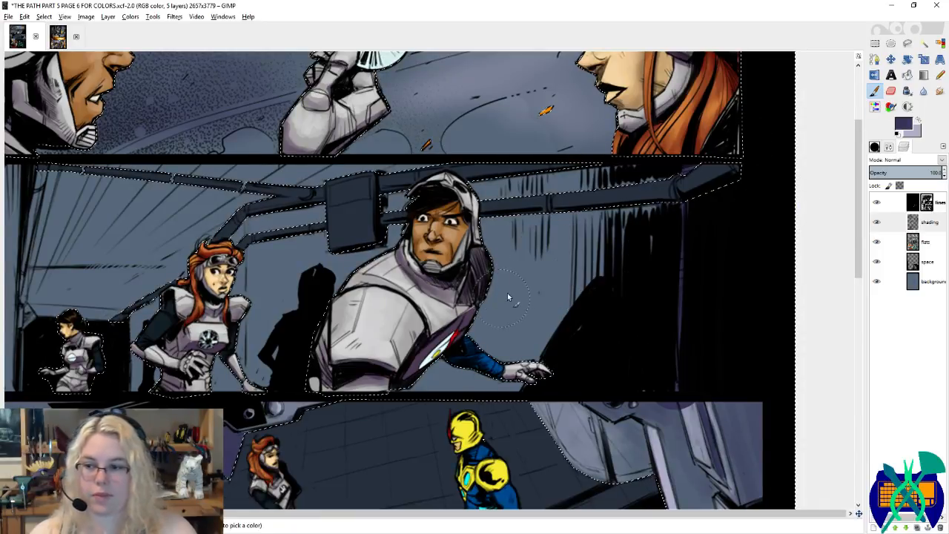
drag(498, 317, 560, 287)
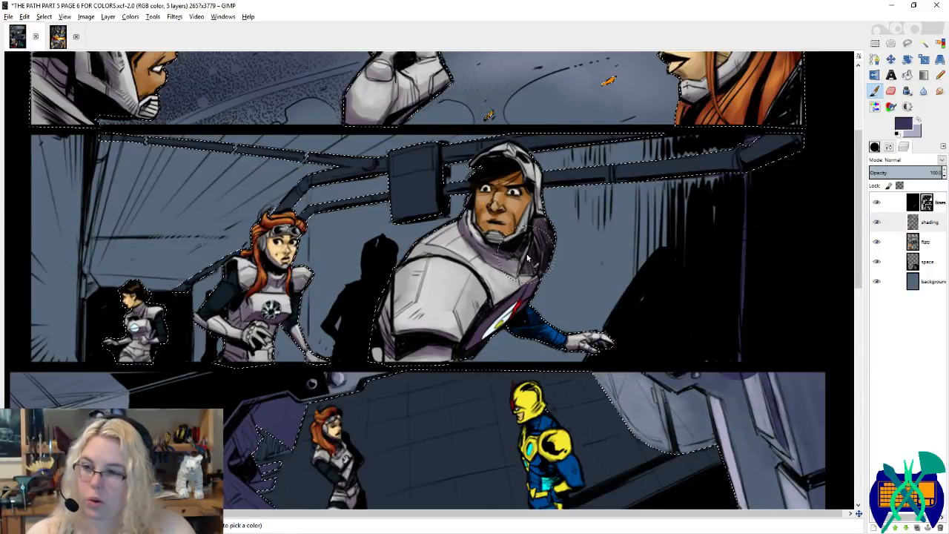
key(x)
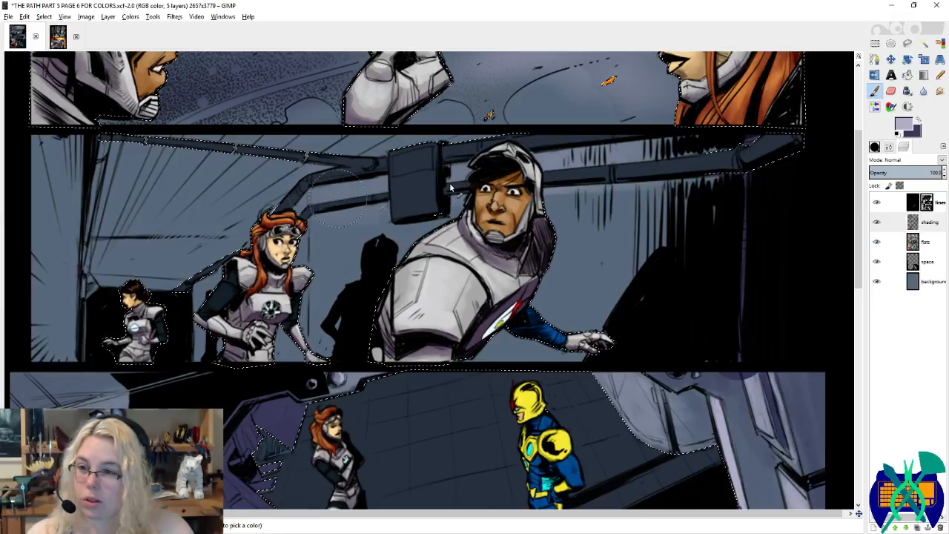
key(x)
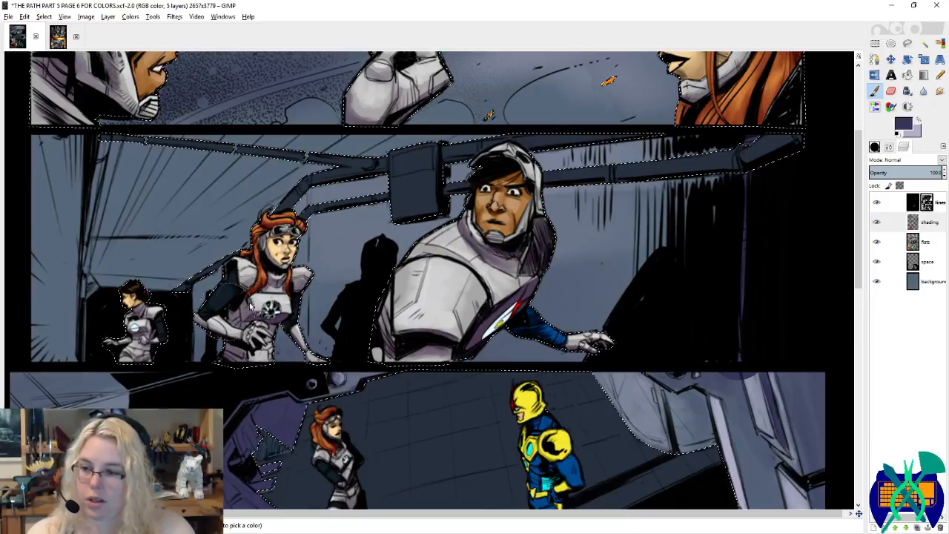
Step: Shade the hallway panel's left wall with lavender and dark purple strokes
scroll(178, 352, left, 5)
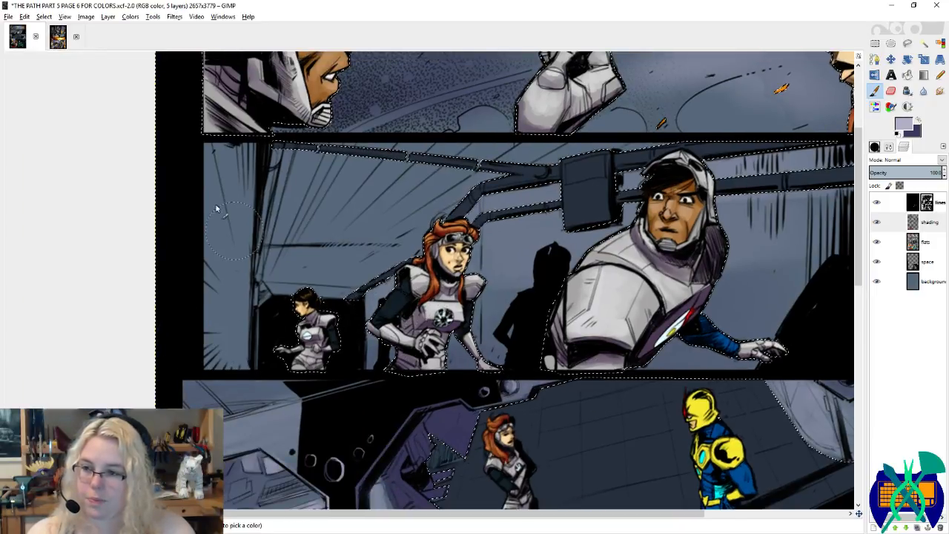
drag(223, 236, 229, 268)
key(x)
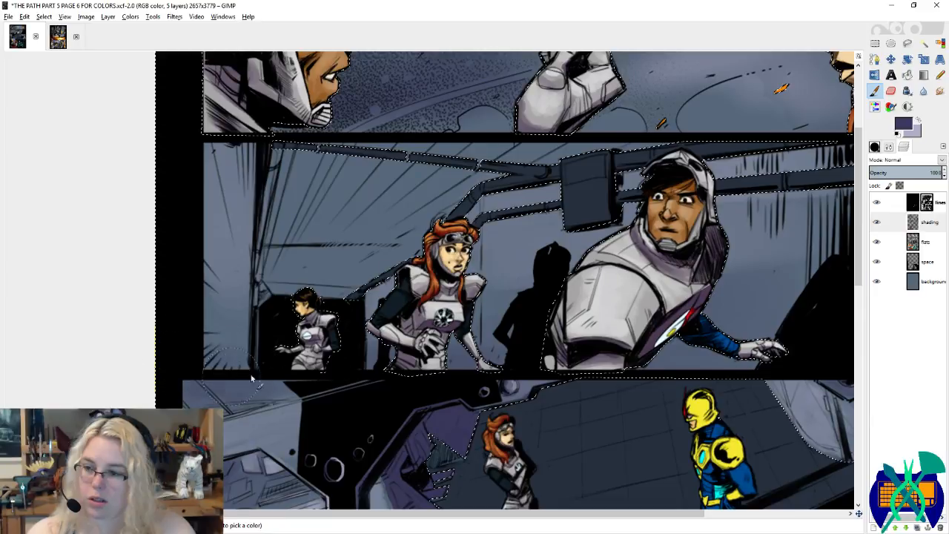
scroll(211, 274, right, 3)
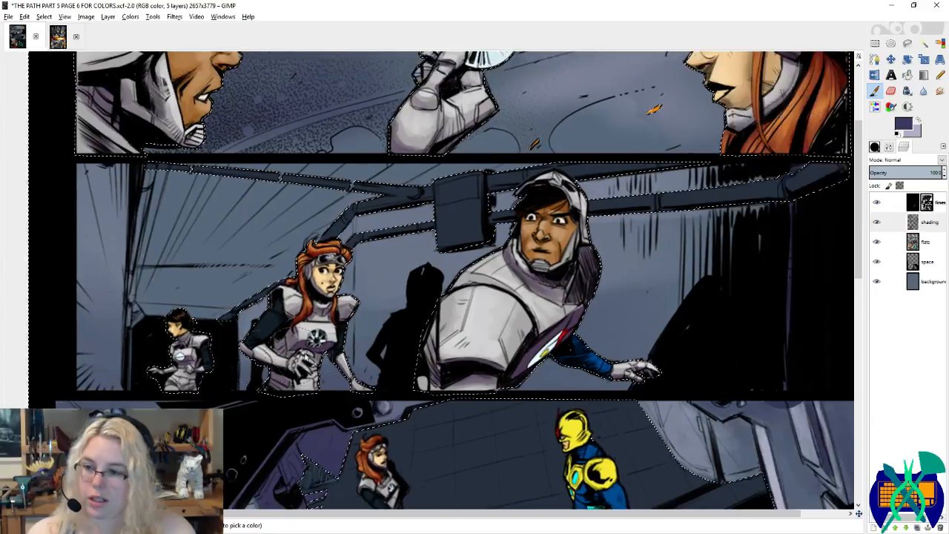
ctrl+click(225, 195)
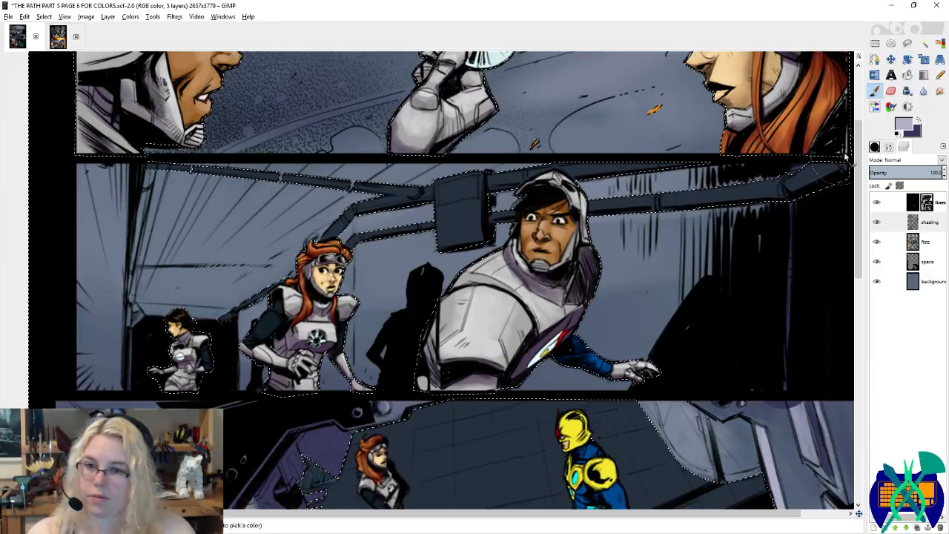
Step: Switch to the Circle (01) brush and refine the hallway walls with lavender and dark purple strokes
key(ctrl+shift+b)
click(927, 253)
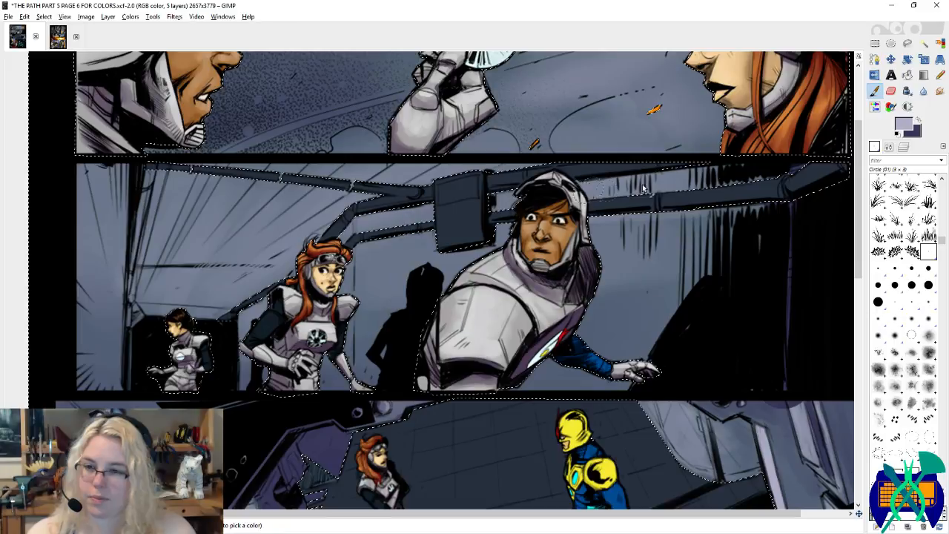
key(x)
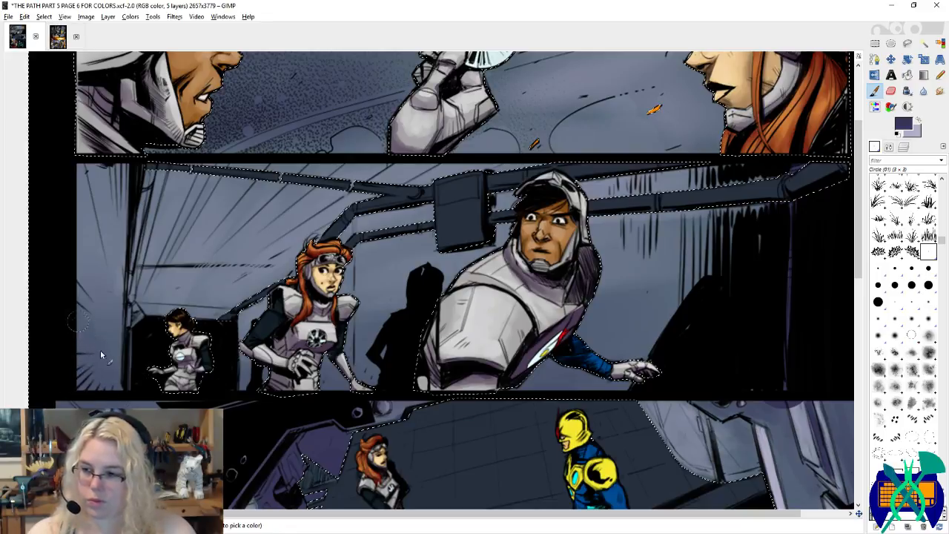
key(x)
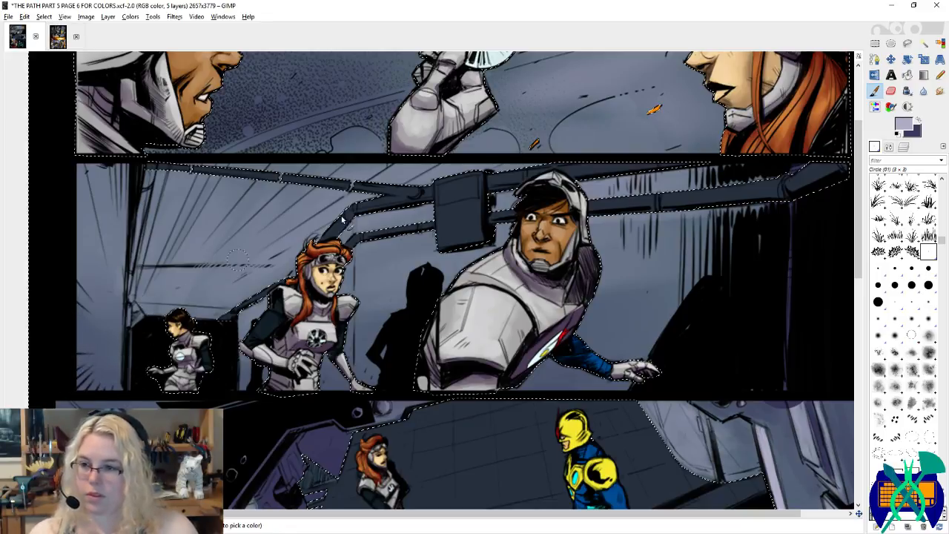
Step: Paint a dark purple shadow under the upper pipe beside the helmeted man using Circle (19) at size 21
scroll(670, 180, up, 2)
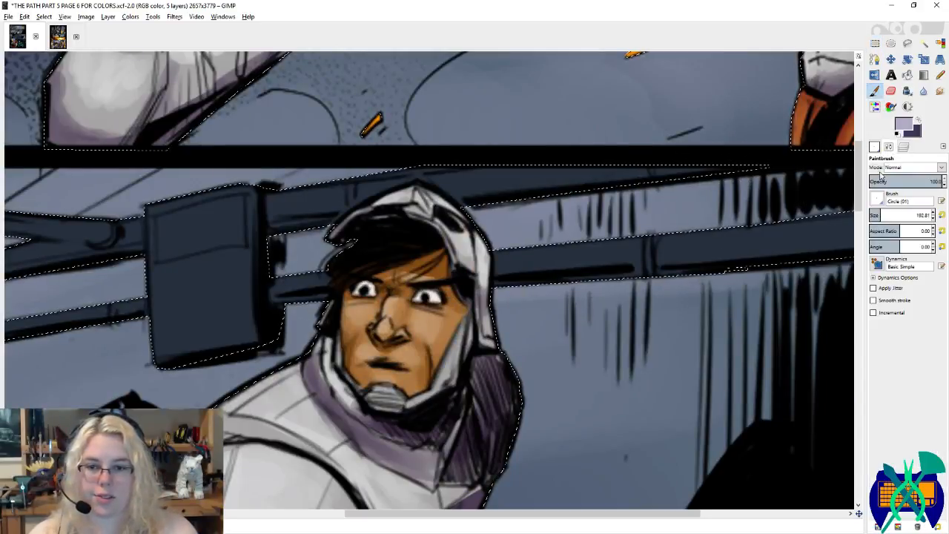
click(874, 146)
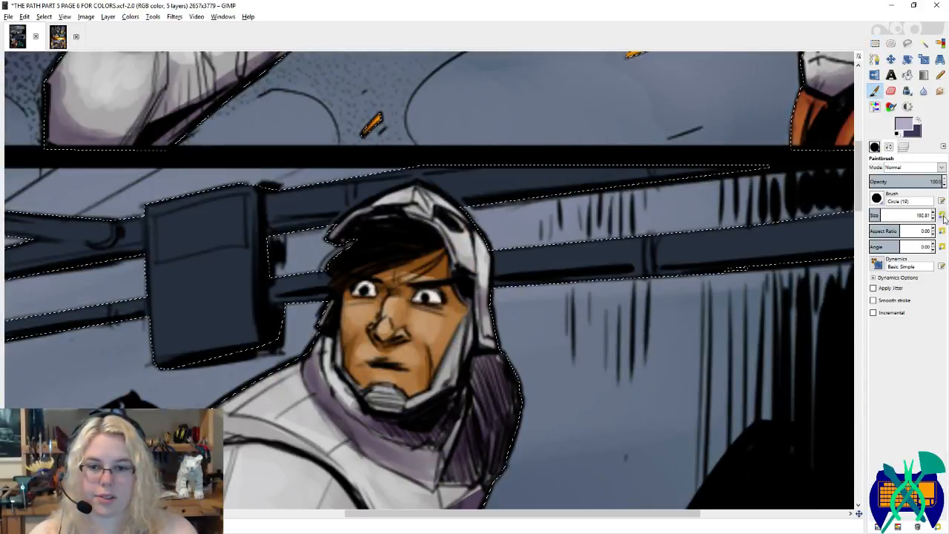
key(x)
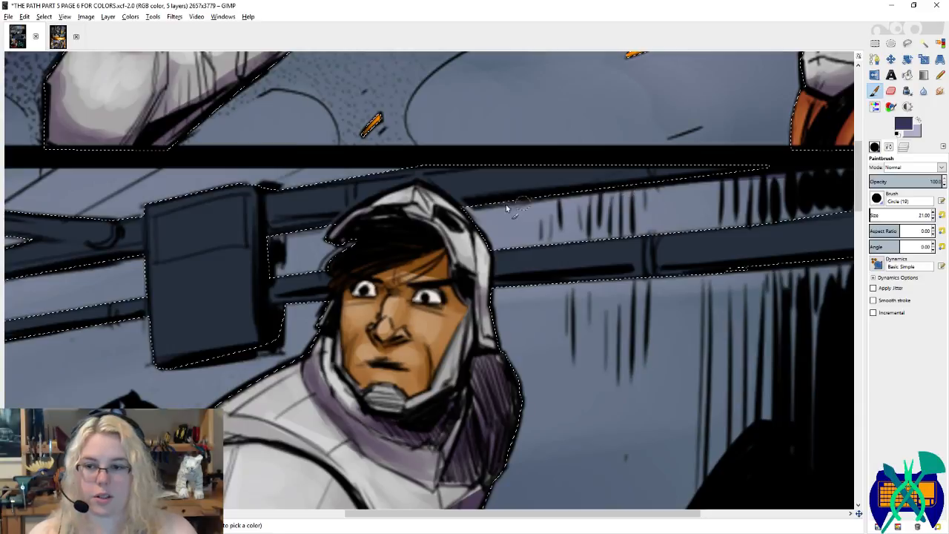
drag(471, 208, 762, 169)
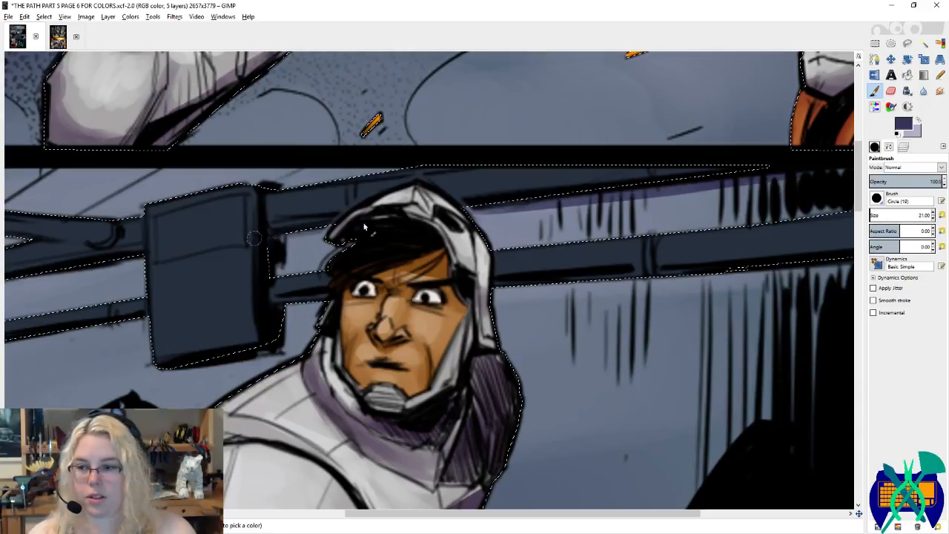
Step: Add dark purple shadows along the lower pipe behind the helmeted man and beneath the hanging box
drag(473, 290, 320, 297)
mouse_move(128, 310)
mouse_down()
mouse_move(507, 296)
mouse_move(337, 291)
mouse_move(725, 264)
mouse_up()
drag(387, 289, 642, 277)
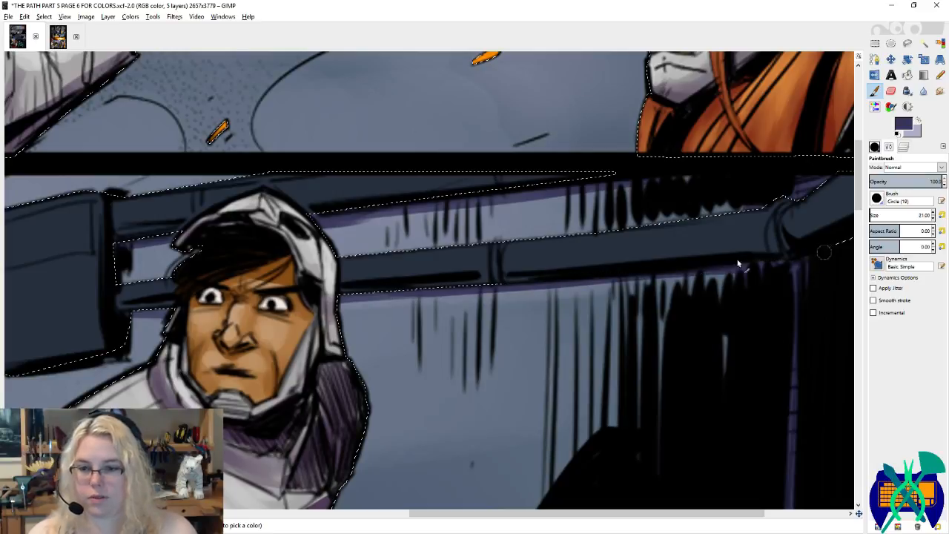
drag(311, 277, 686, 256)
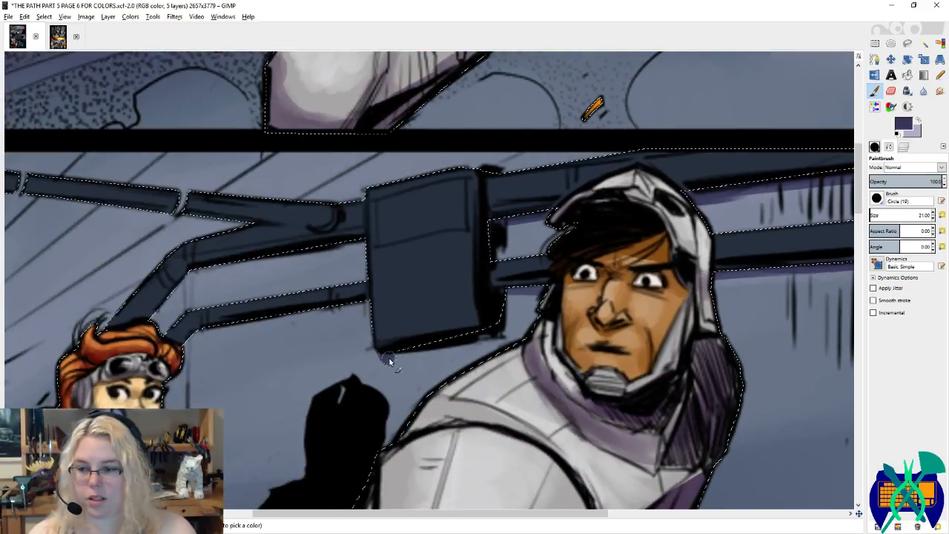
mouse_move(389, 361)
mouse_down()
mouse_move(484, 346)
mouse_move(488, 334)
mouse_up()
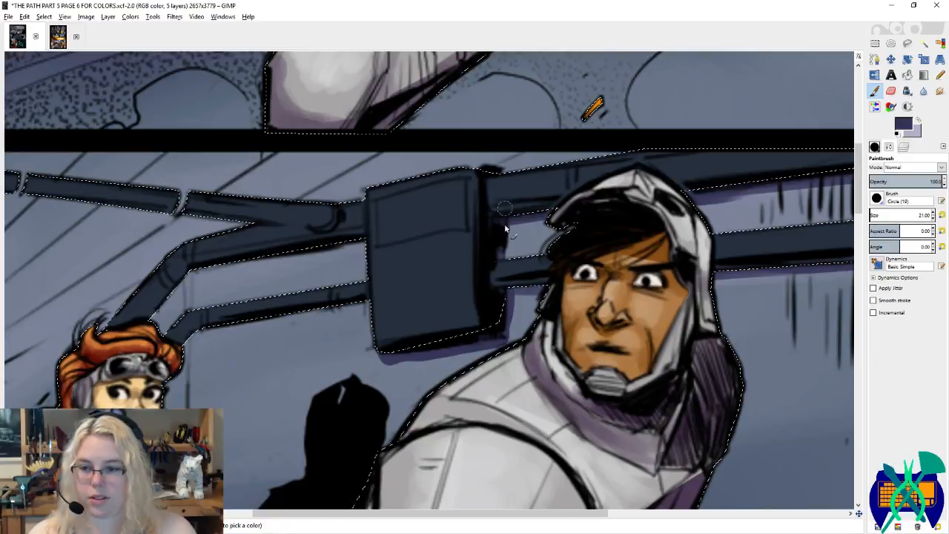
Step: Paint dark purple shadows along the undersides of the bent pipes above and behind the red-haired woman
scroll(505, 237, left, 5)
scroll(505, 237, up, 1)
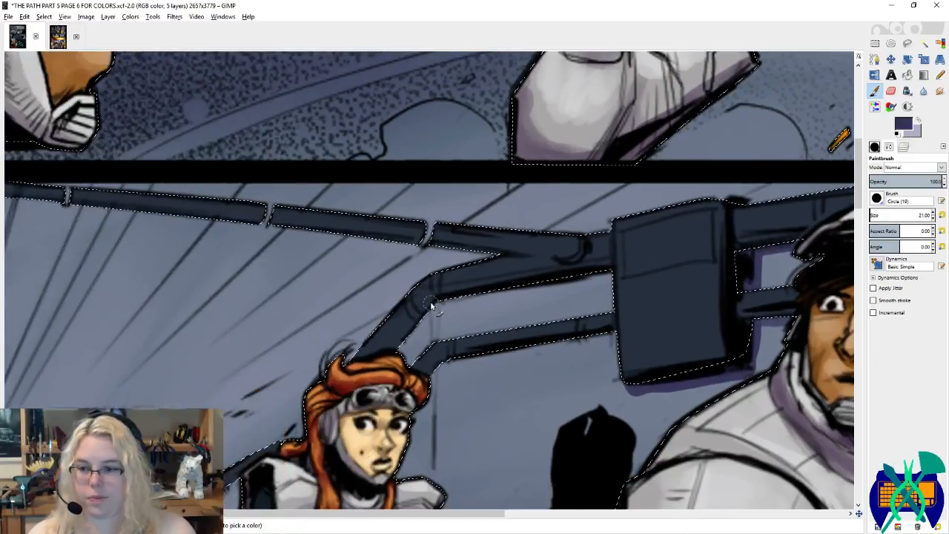
mouse_move(430, 303)
mouse_down()
mouse_move(626, 270)
mouse_move(569, 246)
mouse_move(540, 274)
mouse_up()
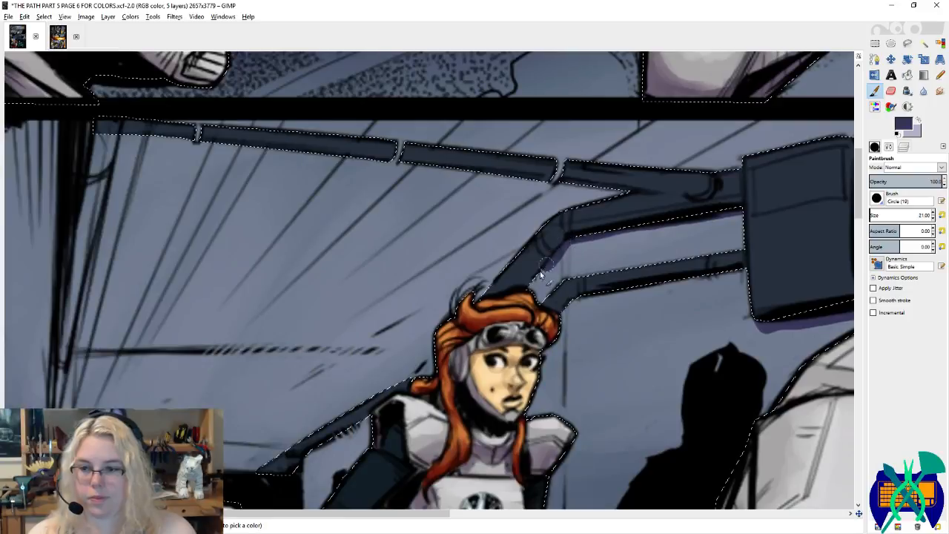
drag(754, 273, 677, 279)
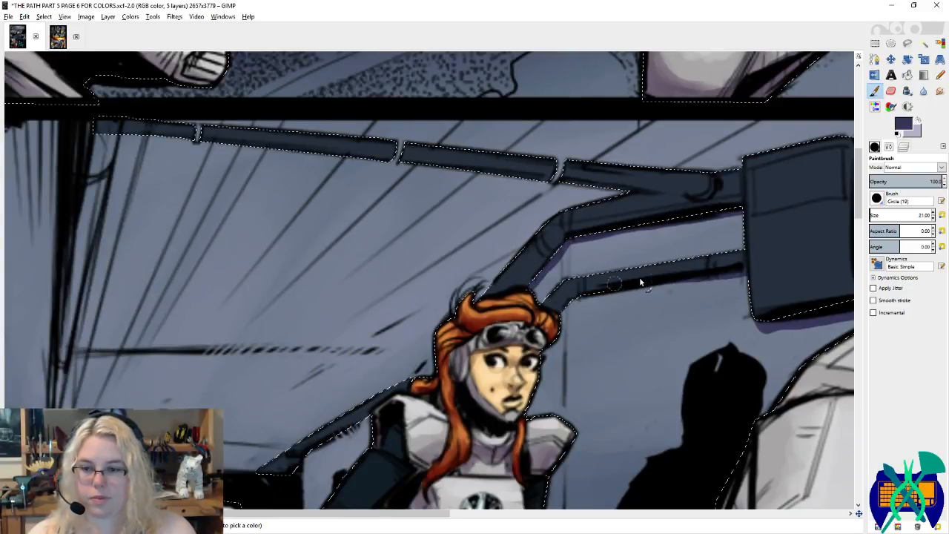
mouse_move(744, 272)
mouse_down()
mouse_move(626, 296)
mouse_move(541, 301)
mouse_move(505, 333)
mouse_up()
scroll(519, 345, left, 4)
scroll(531, 291, down, 4)
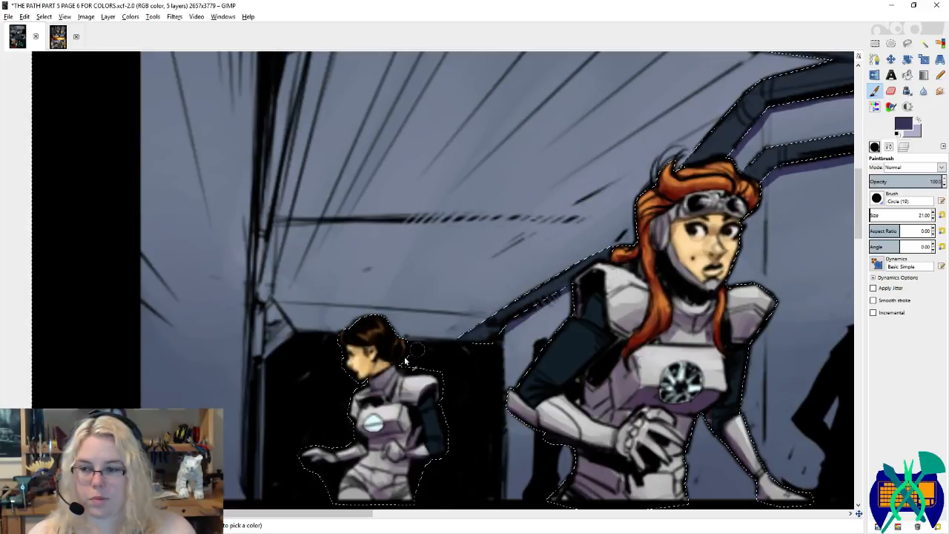
Step: Fill the narrow vertical beam at the hallway's left corner with dark purple from the ceiling downward
scroll(489, 267, left, 3)
scroll(489, 267, up, 3)
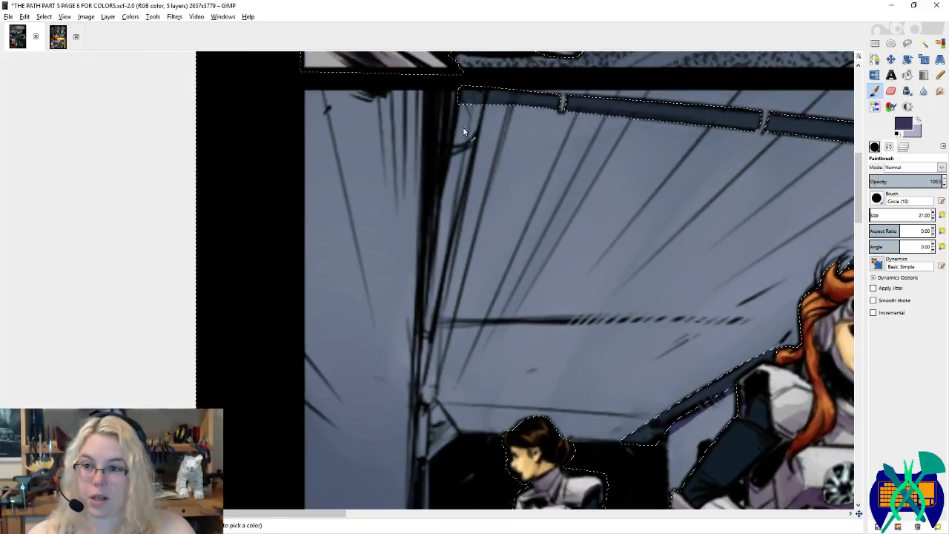
scroll(457, 212, up, 2)
drag(466, 170, 455, 213)
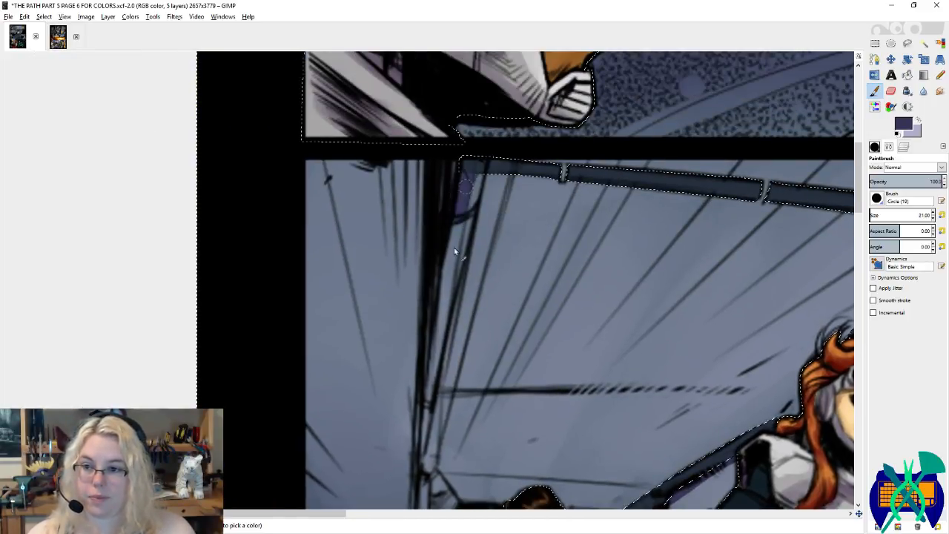
drag(447, 278, 432, 364)
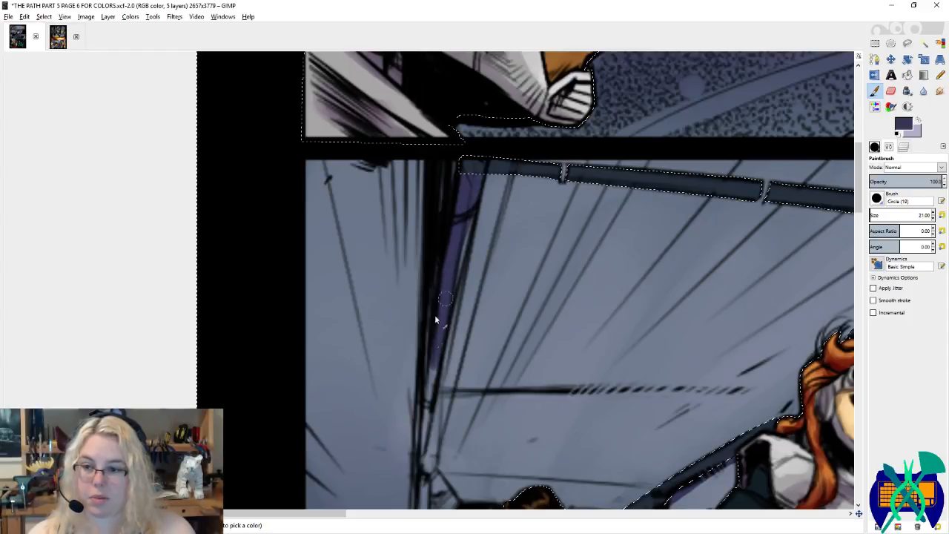
scroll(466, 244, down, 5)
scroll(459, 274, left, 2)
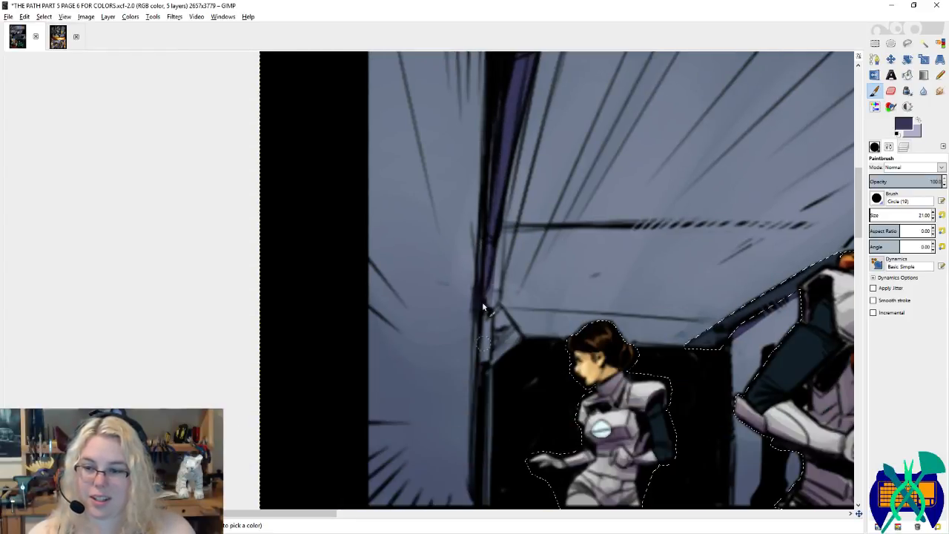
mouse_move(482, 304)
mouse_down()
mouse_move(484, 354)
mouse_move(489, 236)
mouse_move(349, 329)
mouse_move(172, 305)
mouse_up()
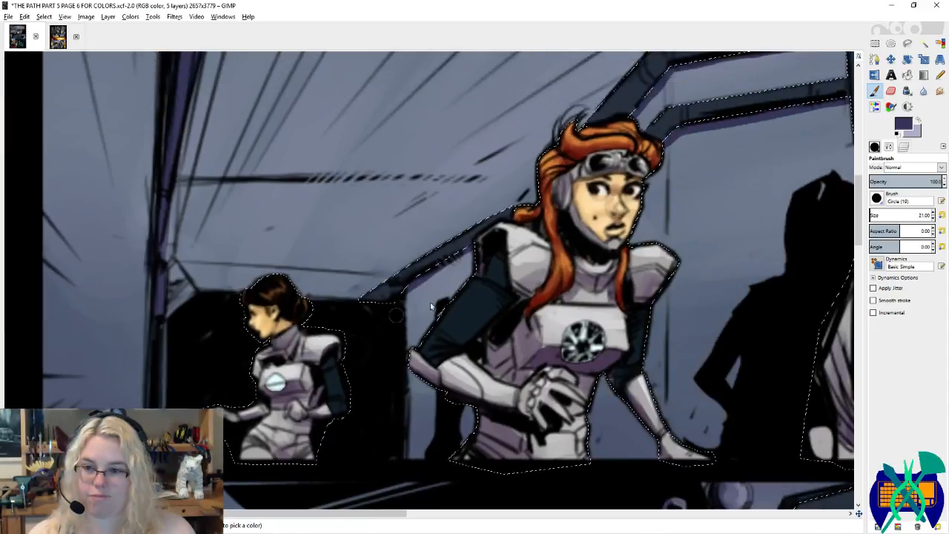
Step: Blur the purple shadows along the pipes above and behind the red-haired woman with the Blur/Sharpen tool at size 21
scroll(426, 284, up, 2)
scroll(426, 284, right, 3)
key(shift+u)
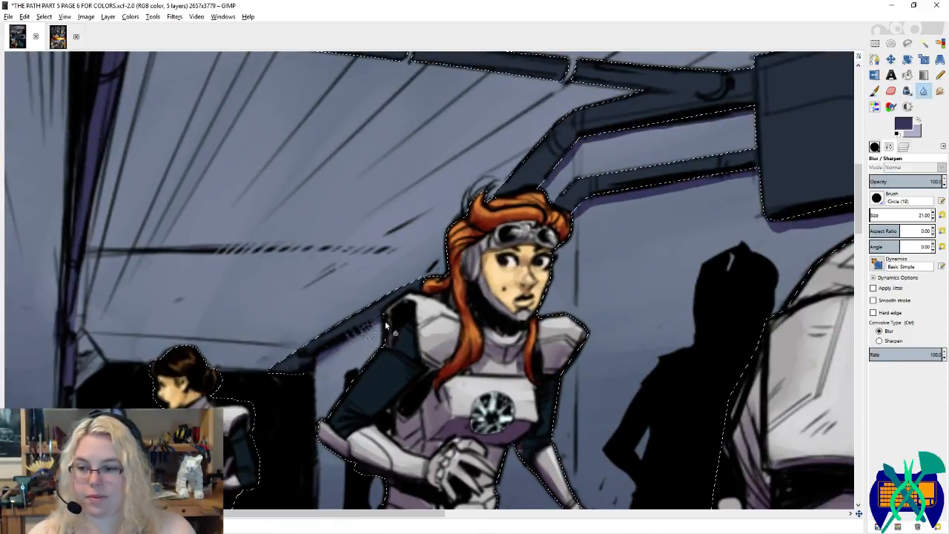
scroll(385, 325, down, 2)
scroll(386, 324, right, 1)
scroll(445, 293, up, 4)
scroll(445, 292, right, 4)
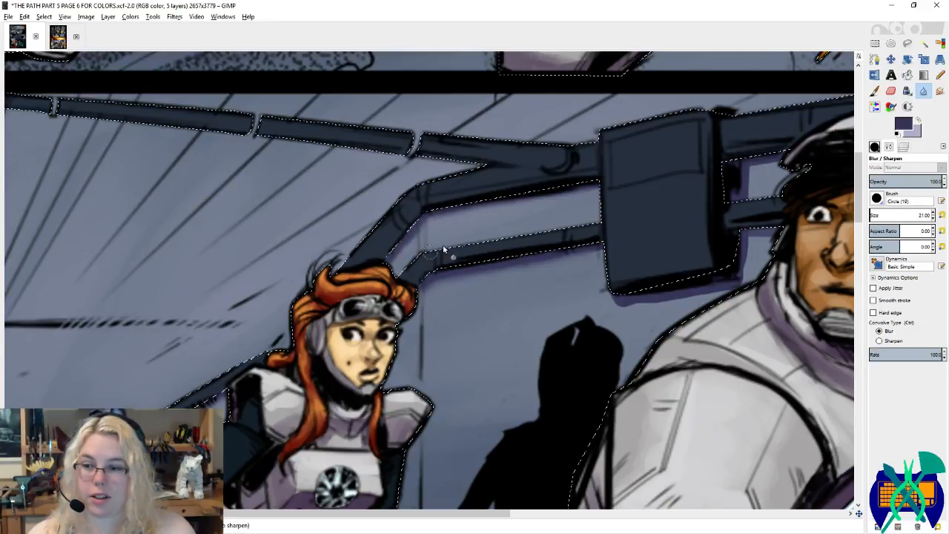
Step: Soften the purple shadows beneath the hanging box and along the pipes on both sides of the helmeted man
click(874, 90)
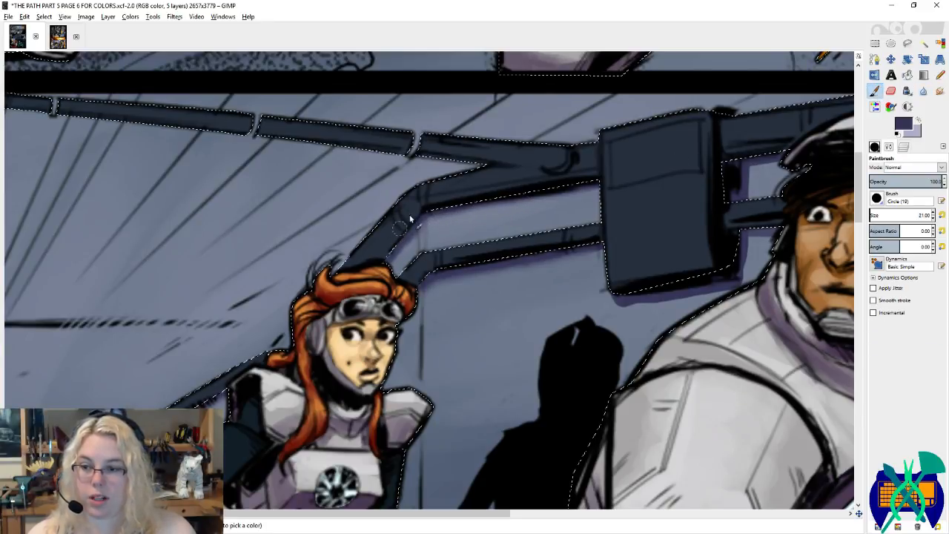
scroll(409, 219, right, 3)
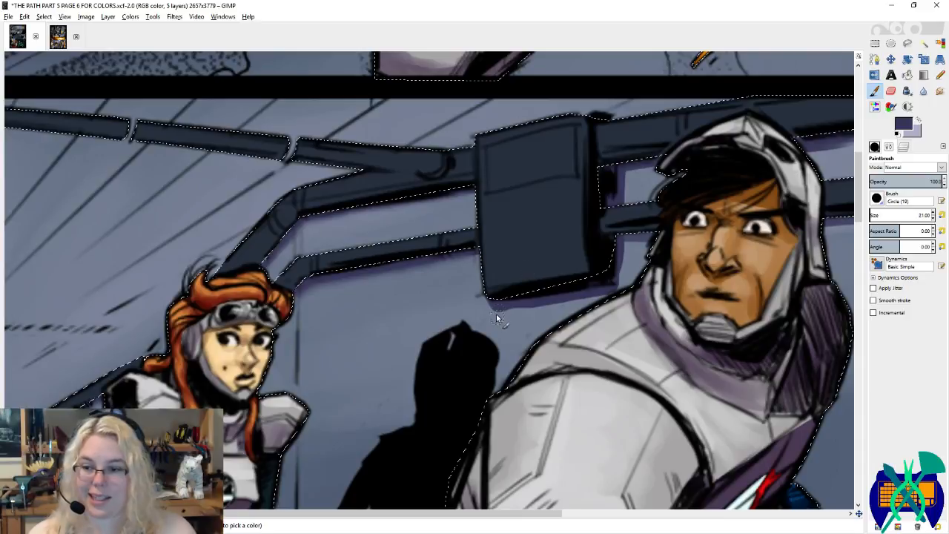
click(923, 91)
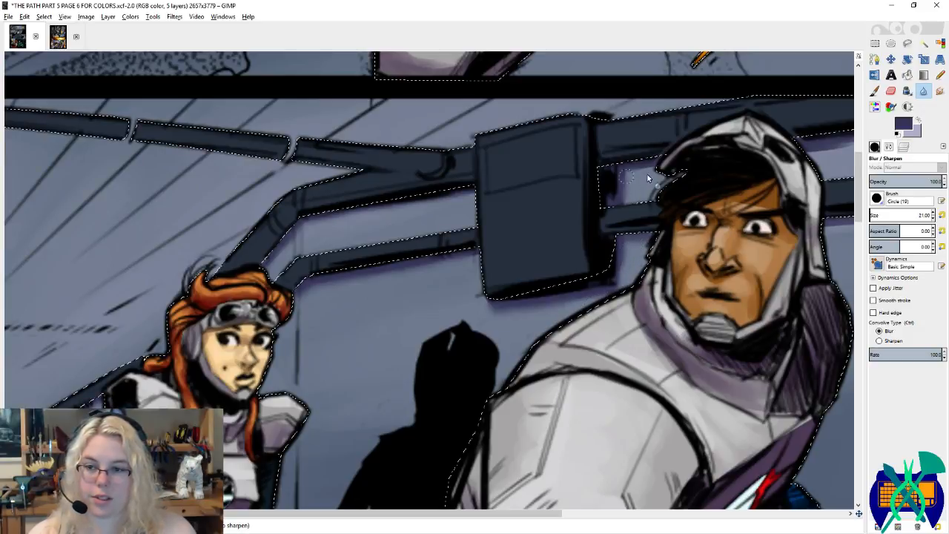
drag(716, 183, 455, 224)
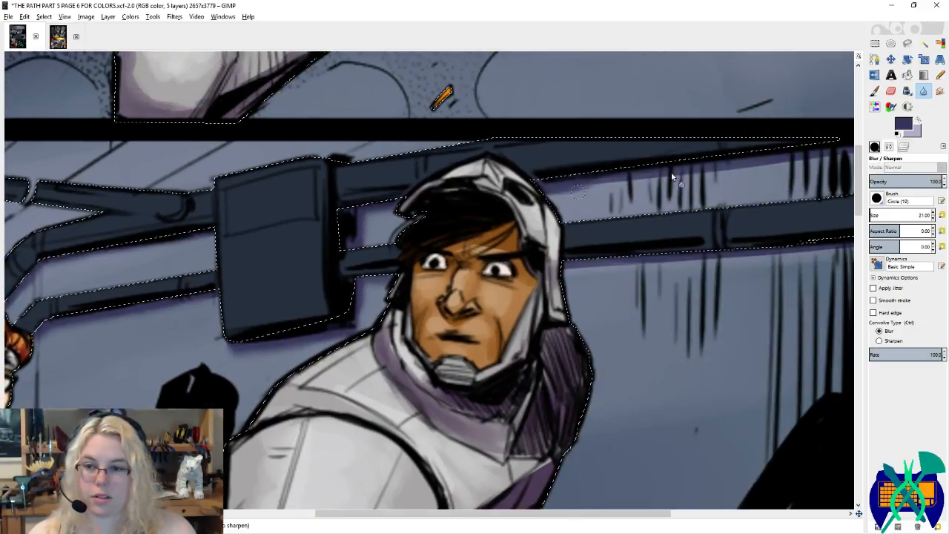
scroll(641, 208, right, 3)
scroll(641, 207, up, 1)
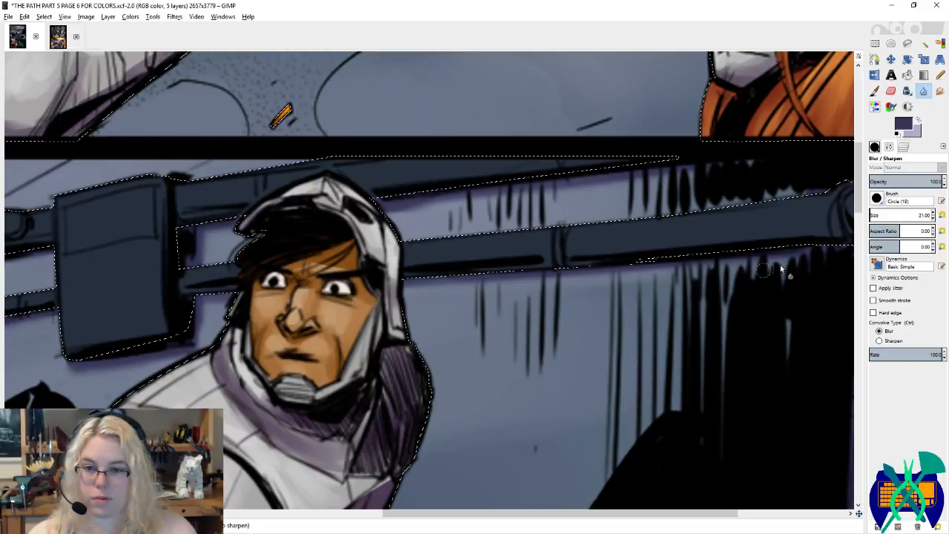
scroll(392, 328, left, 6)
scroll(392, 329, down, 4)
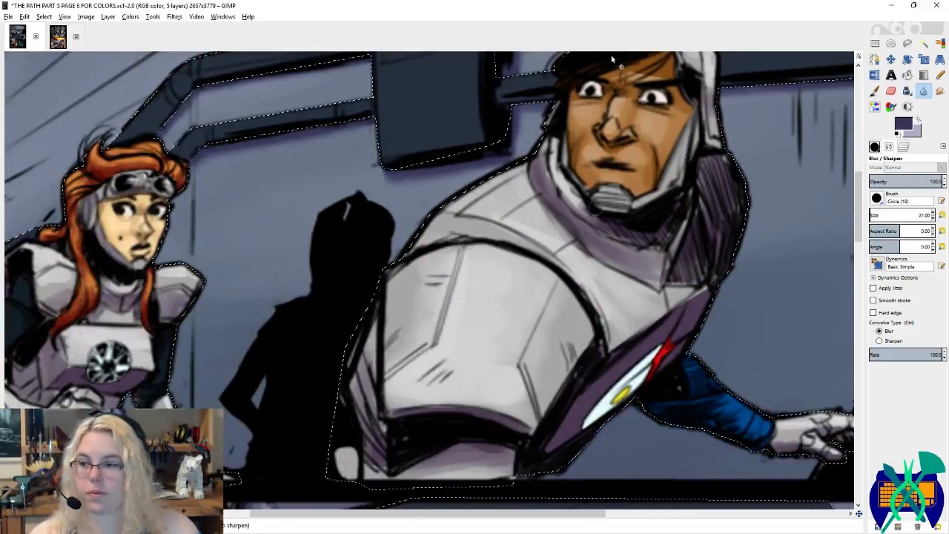
Step: Save the page and select the dark teal suit sleeves by colour on the flats layer
key(r)
scroll(526, 231, down, 5)
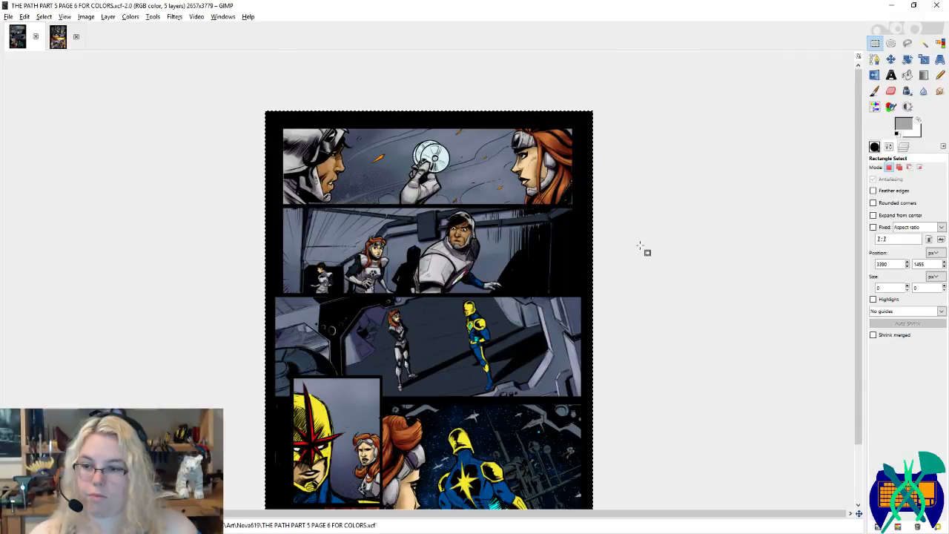
click(902, 148)
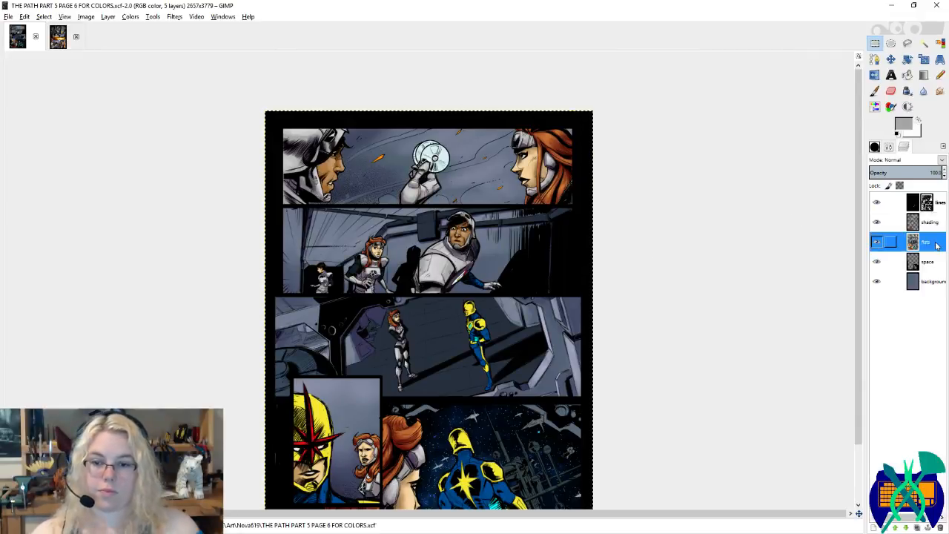
click(939, 75)
click(939, 44)
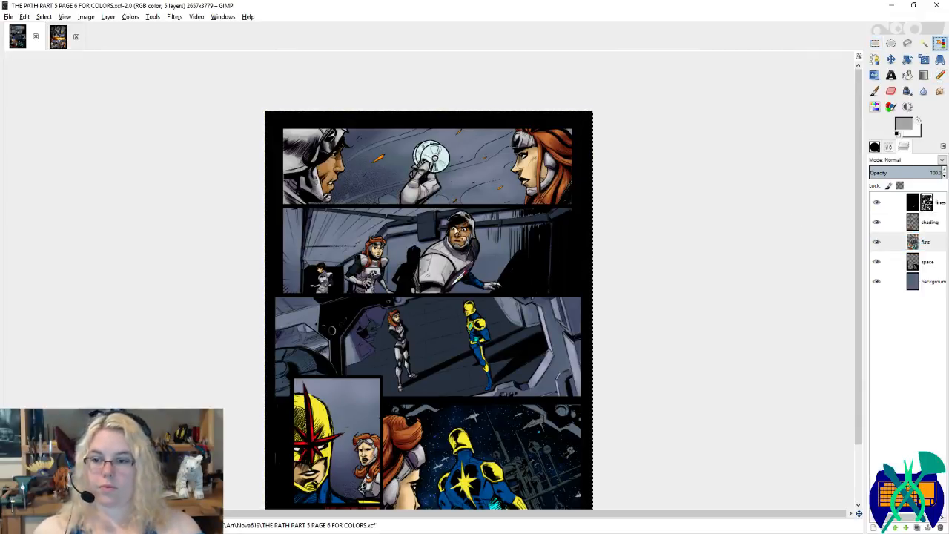
click(434, 226)
scroll(429, 283, up, 3)
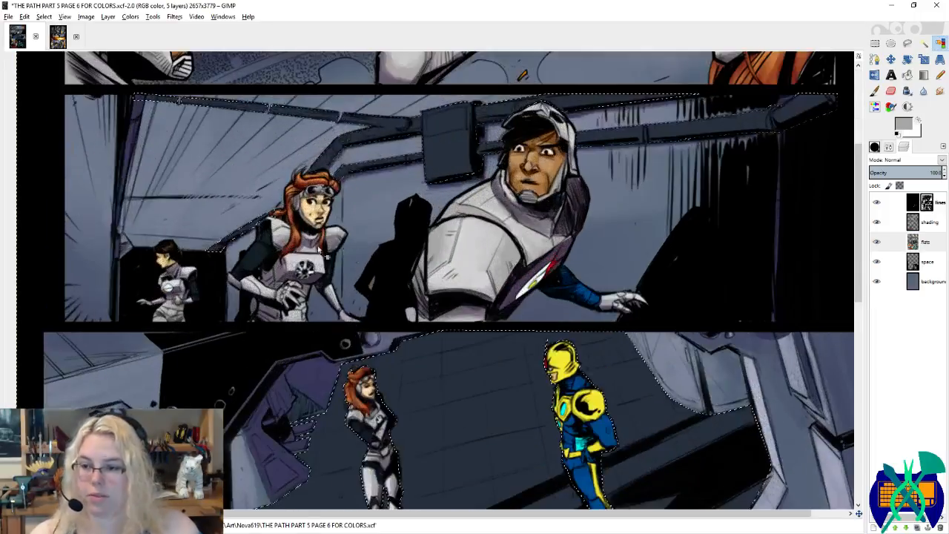
click(211, 249)
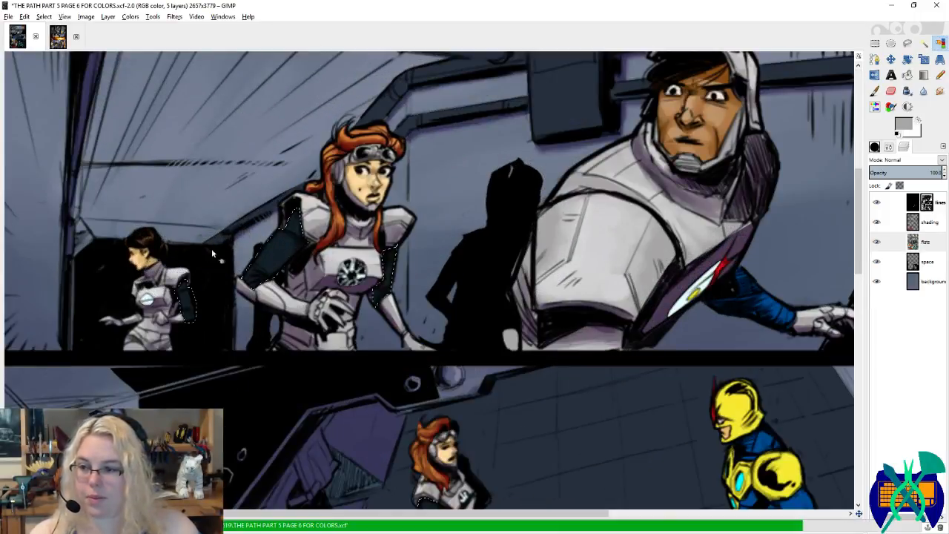
click(193, 261)
ctrl+click(663, 230)
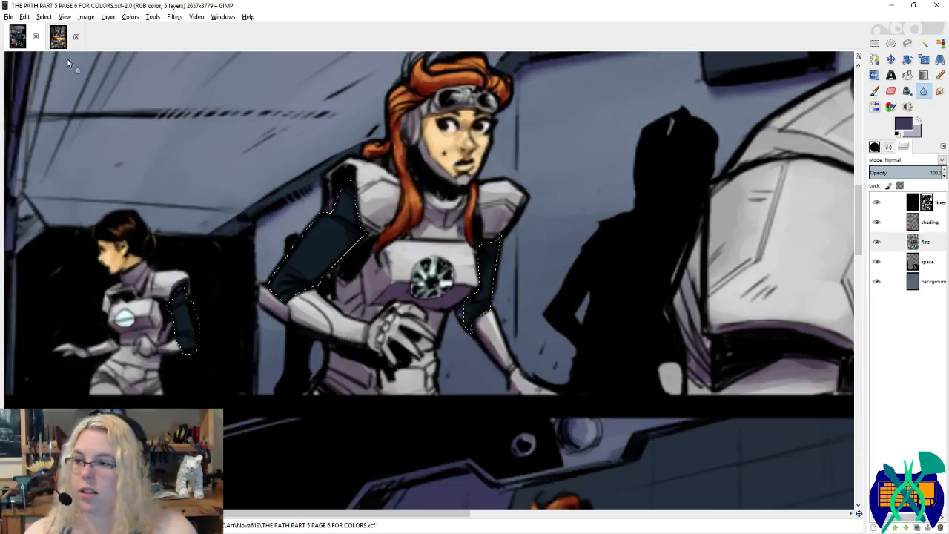
Step: Sample the light and dark teal tones of the brown-haired woman's sleeve from the PAGE 5 image and return to PAGE 6's shading layer
click(59, 39)
click(874, 90)
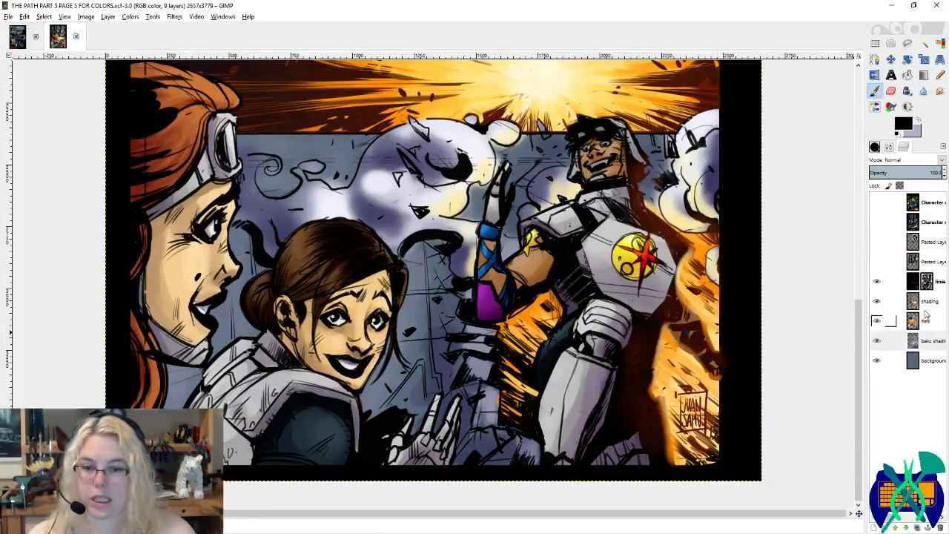
click(929, 301)
ctrl+click(323, 432)
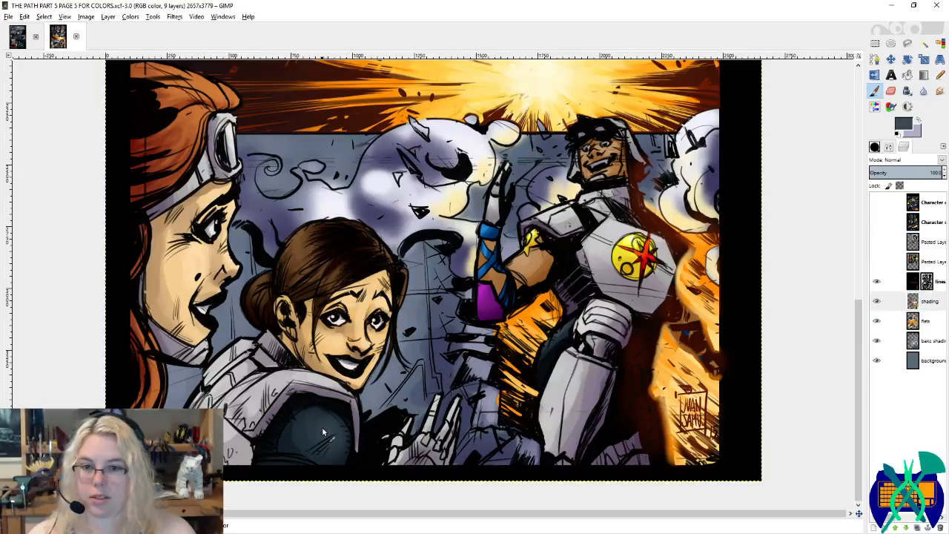
ctrl+click(284, 424)
click(17, 37)
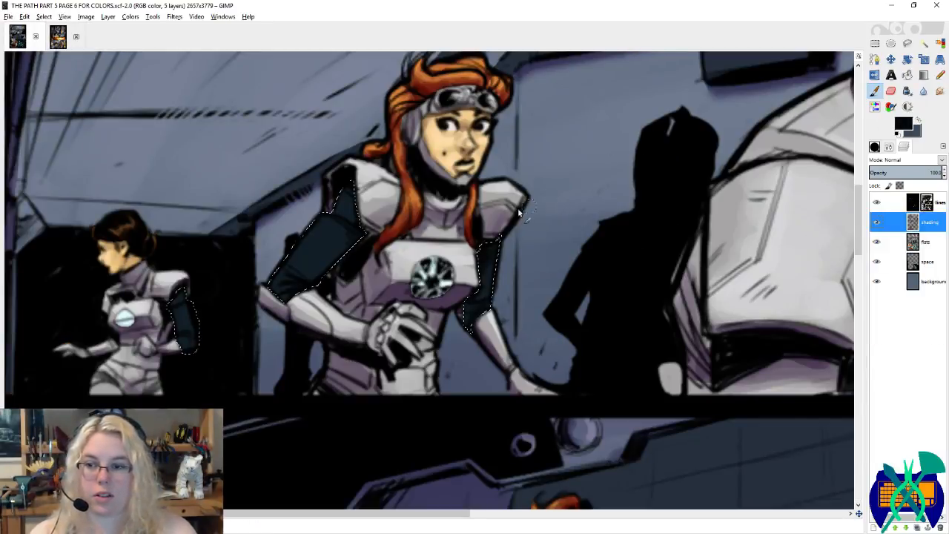
Step: Paint light teal highlights and near-black shadows on both sleeves of the red-haired woman in the hallway panel
drag(325, 237, 452, 229)
key(x)
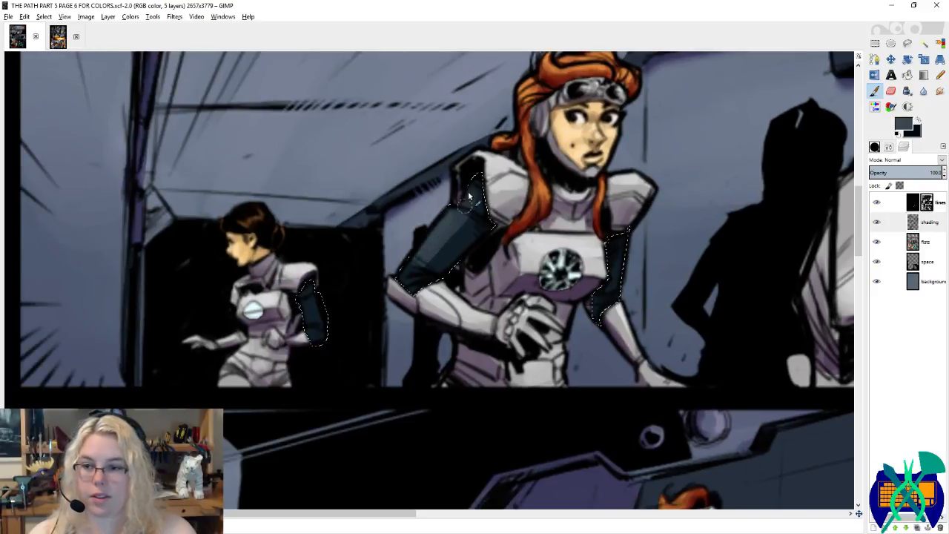
mouse_move(468, 194)
mouse_down()
mouse_move(456, 219)
mouse_move(480, 184)
mouse_up()
key(x)
key(x)
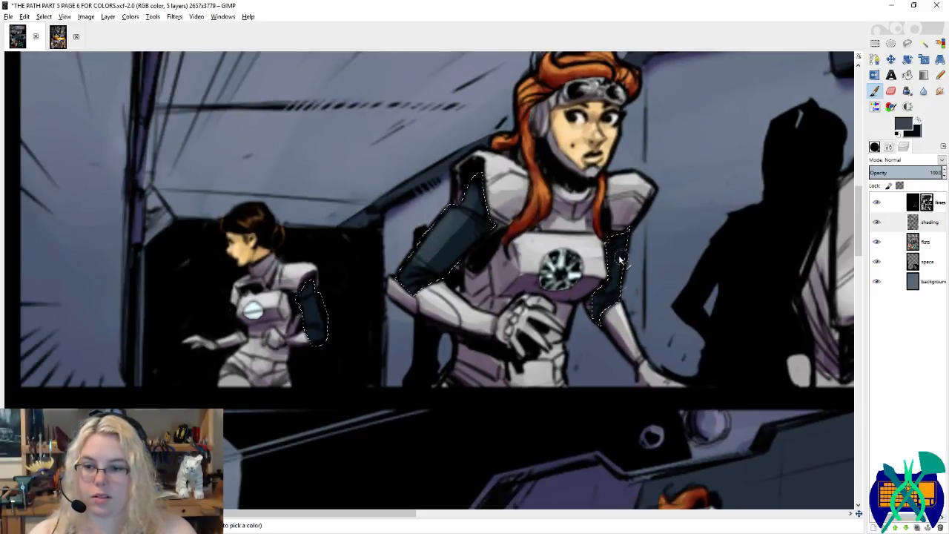
drag(620, 260, 624, 274)
key(x)
mouse_move(629, 240)
mouse_down()
mouse_move(587, 289)
mouse_move(597, 324)
mouse_up()
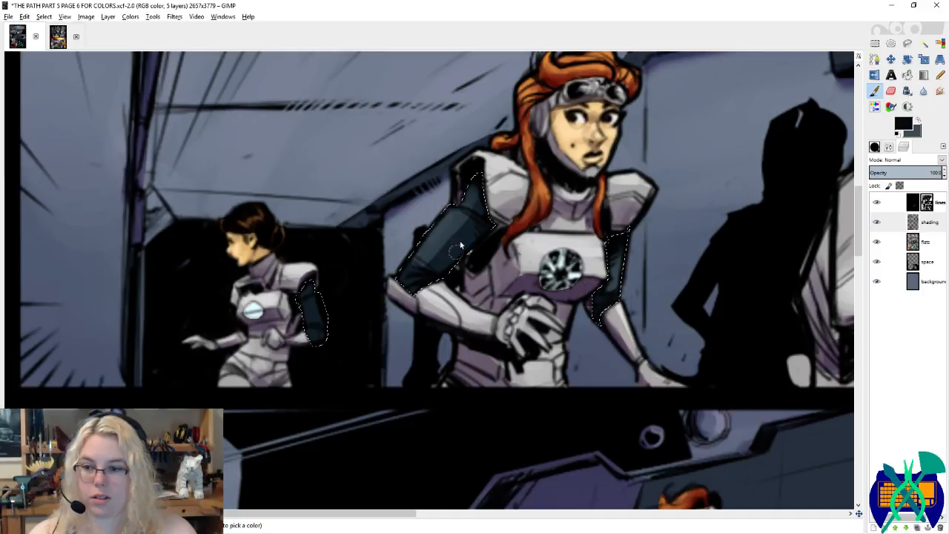
mouse_move(460, 245)
mouse_down()
mouse_move(500, 210)
mouse_move(428, 288)
mouse_up()
Step: Shade the brown-haired woman's sleeve in the doorway with the light and dark teal tones and save the page
key(x)
mouse_move(346, 293)
mouse_down()
mouse_move(506, 265)
mouse_move(475, 286)
mouse_up()
key(x)
key(x)
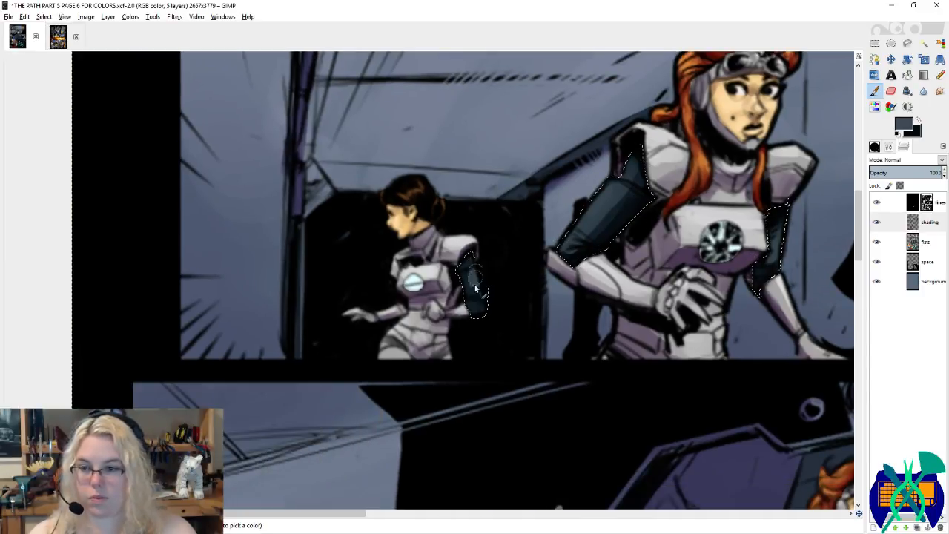
ctrl+click(468, 318)
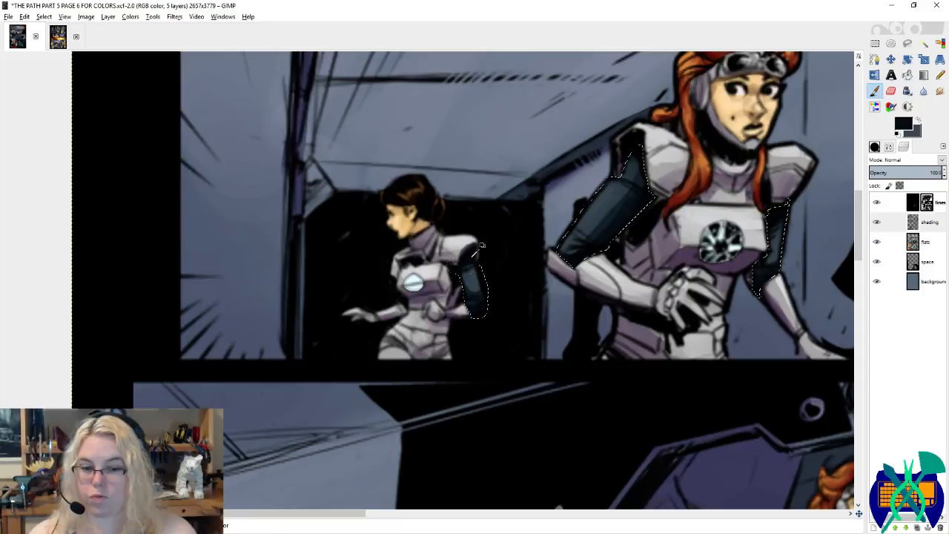
key(ctrl+s)
Step: Shade the dark sleeve, hip and knee patches of the red-haired woman's suit in the third panel with both teal tones
drag(852, 310, 489, 191)
drag(355, 271, 298, 269)
key(x)
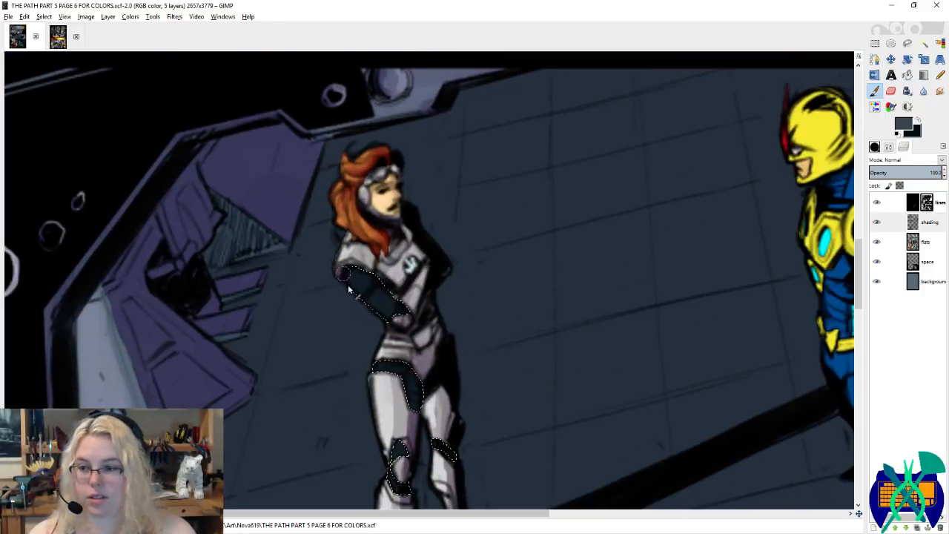
scroll(376, 295, down, 1)
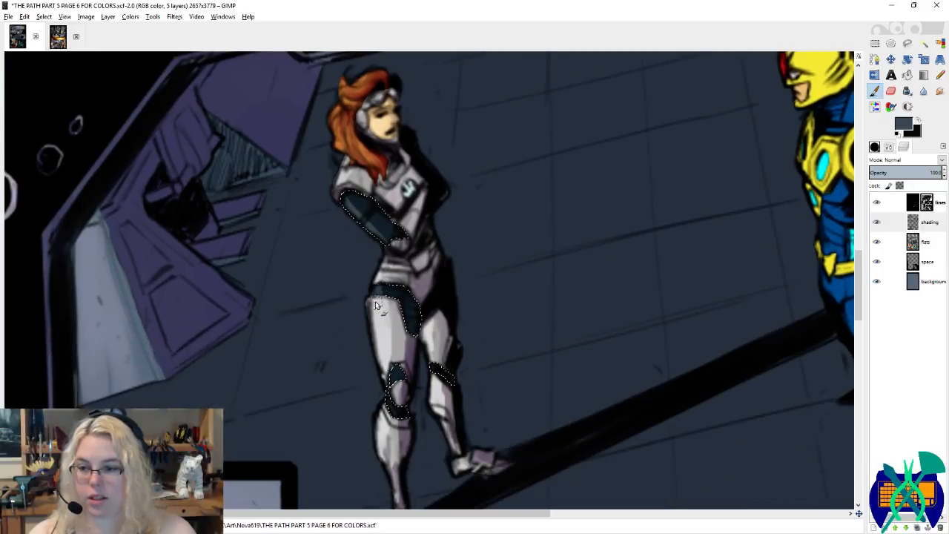
mouse_move(382, 378)
mouse_down()
mouse_move(377, 393)
mouse_move(391, 367)
mouse_move(393, 404)
mouse_up()
key(x)
mouse_move(407, 304)
mouse_down()
mouse_move(416, 319)
mouse_move(400, 295)
mouse_up()
key(x)
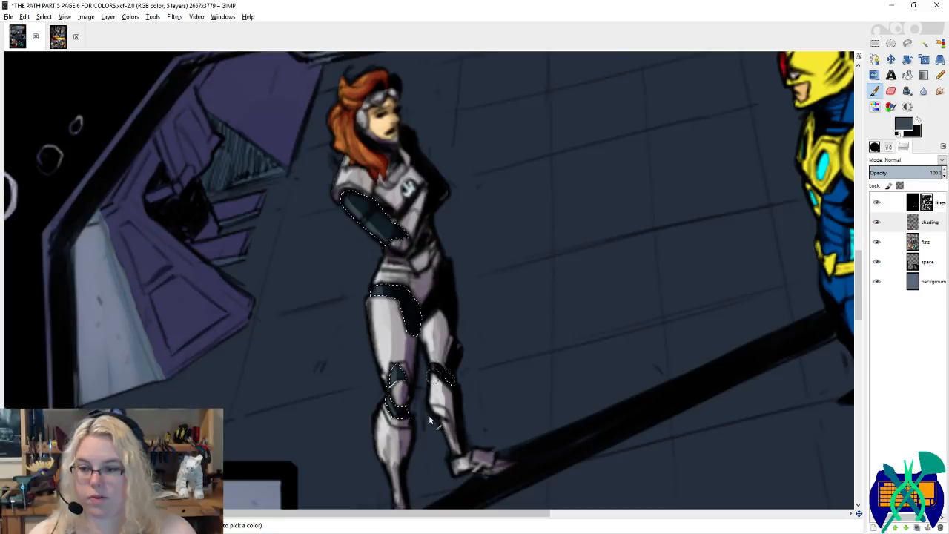
Step: Deepen the shadows on the third-panel woman's knee patches and folded arm and refine the sleeve's highlight
mouse_move(429, 416)
mouse_down()
mouse_move(422, 311)
mouse_move(398, 292)
mouse_move(394, 266)
mouse_up()
key(x)
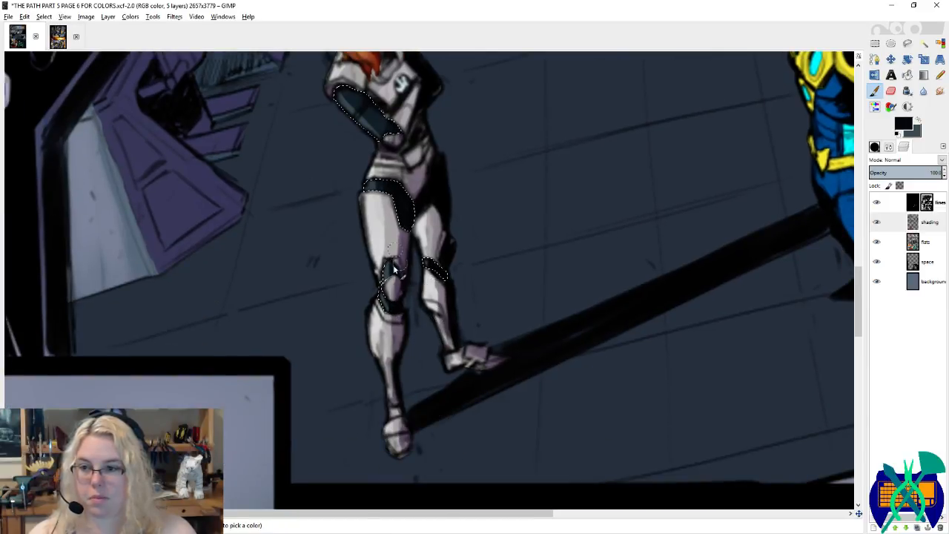
scroll(385, 252, up, 3)
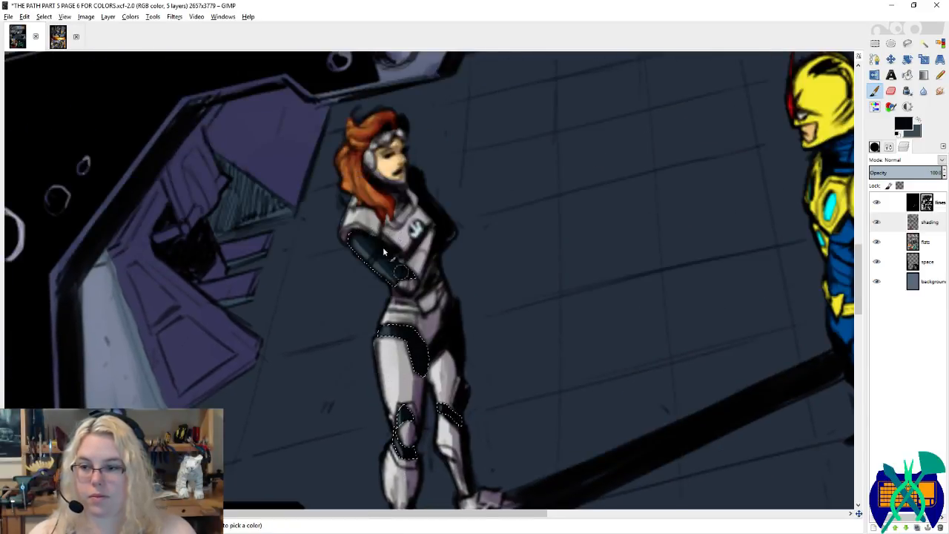
ctrl+click(385, 250)
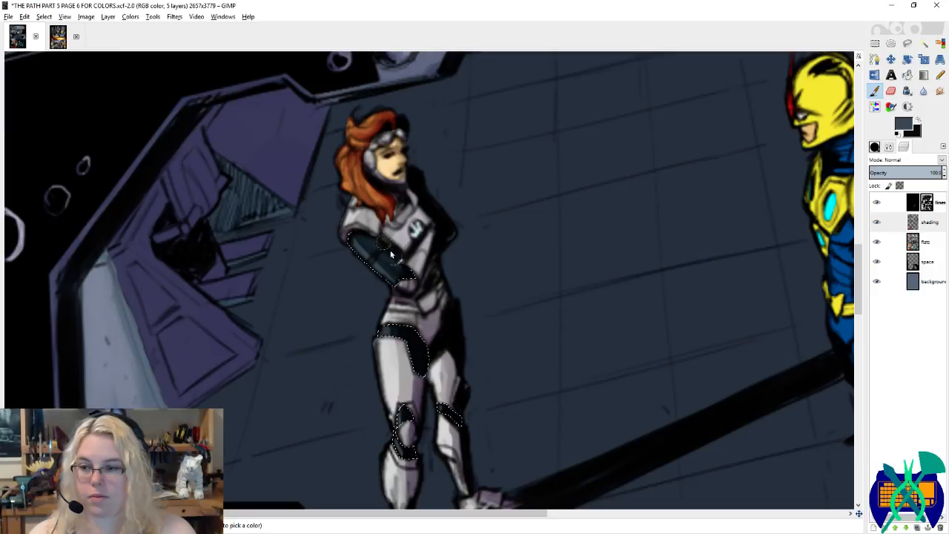
Step: Examine the close-up, hallway and top panels for dark suit areas that still need shading
drag(348, 489, 389, 82)
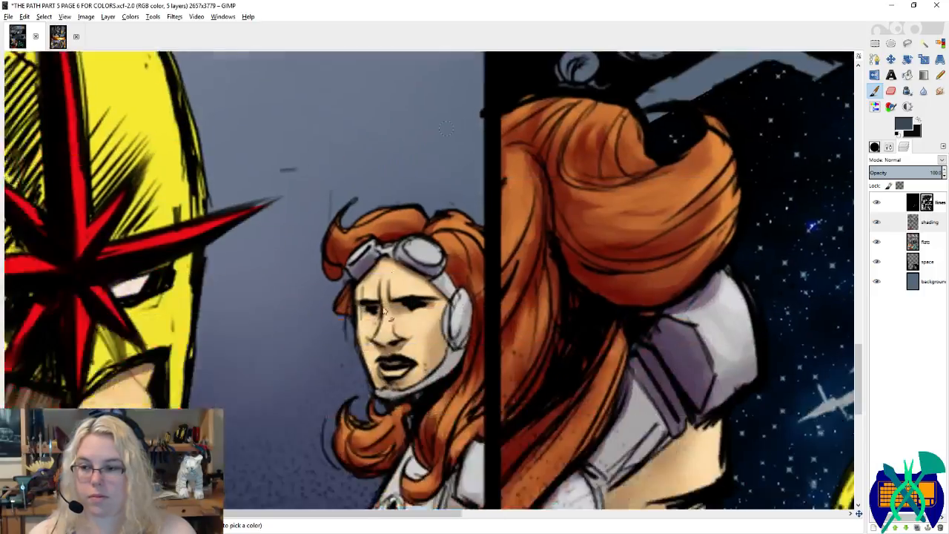
drag(356, 370, 393, 159)
drag(489, 474, 368, 482)
scroll(349, 167, down, 15)
drag(346, 144, 534, 452)
drag(263, 302, 436, 217)
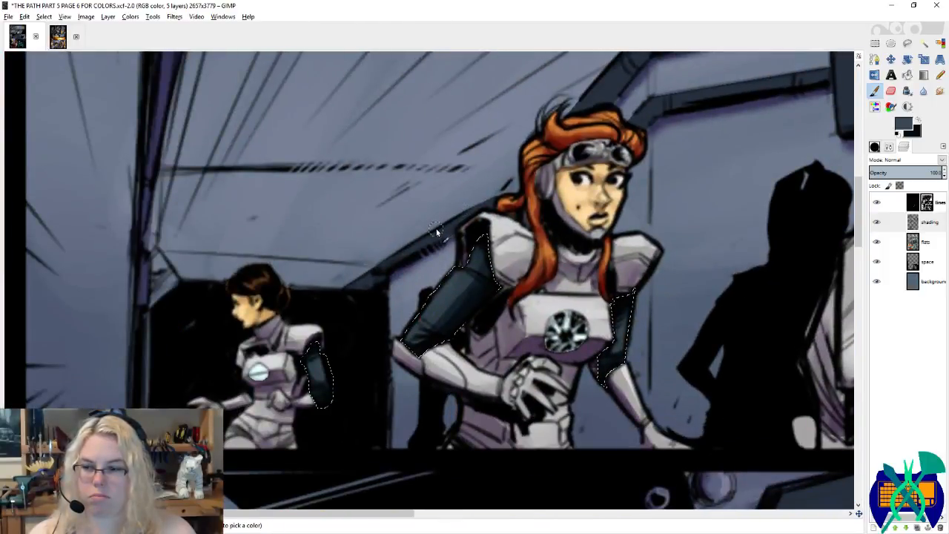
drag(514, 142, 435, 467)
drag(479, 156, 467, 400)
drag(694, 365, 129, 323)
drag(216, 320, 494, 232)
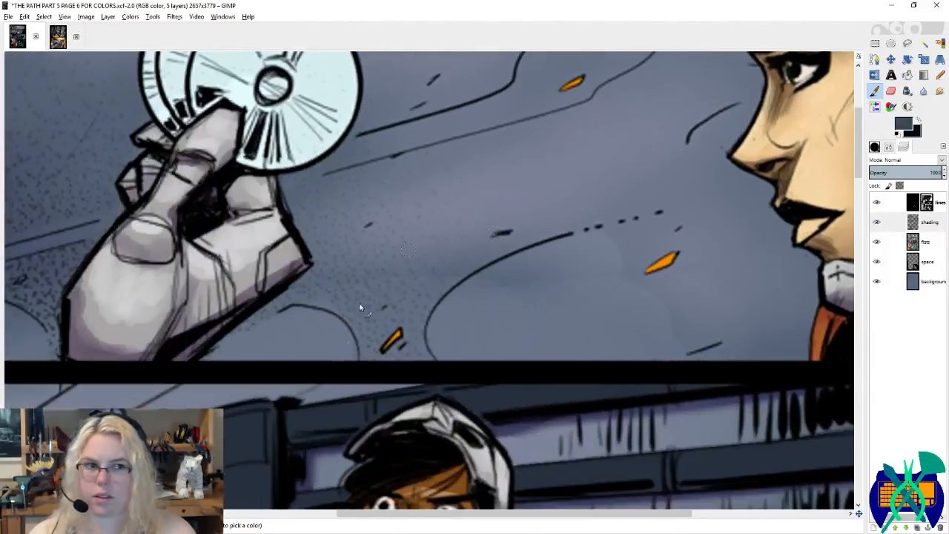
scroll(359, 303, down, 5)
scroll(359, 304, left, 2)
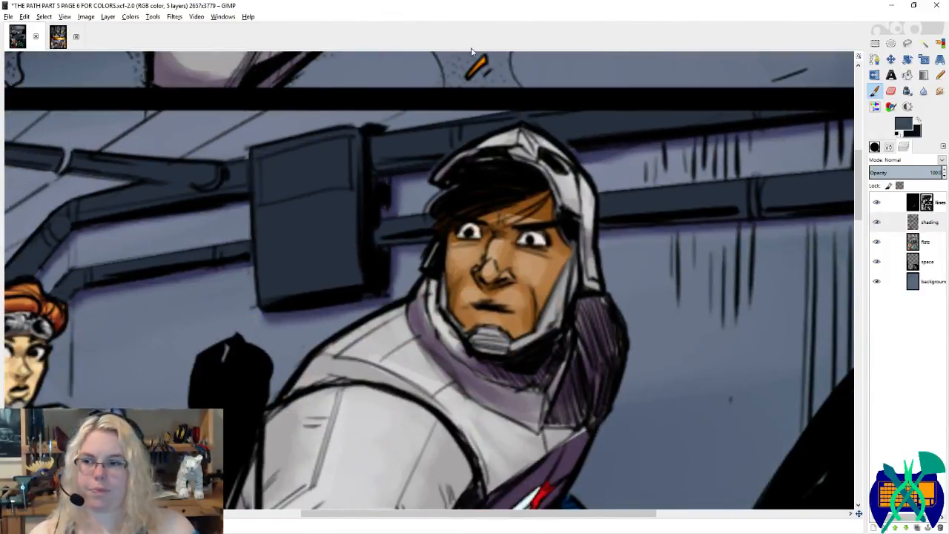
Step: Sample the light and dark blue tones for the sleeve from the raised arm's blue wristband in the PAGE 5 image
click(59, 37)
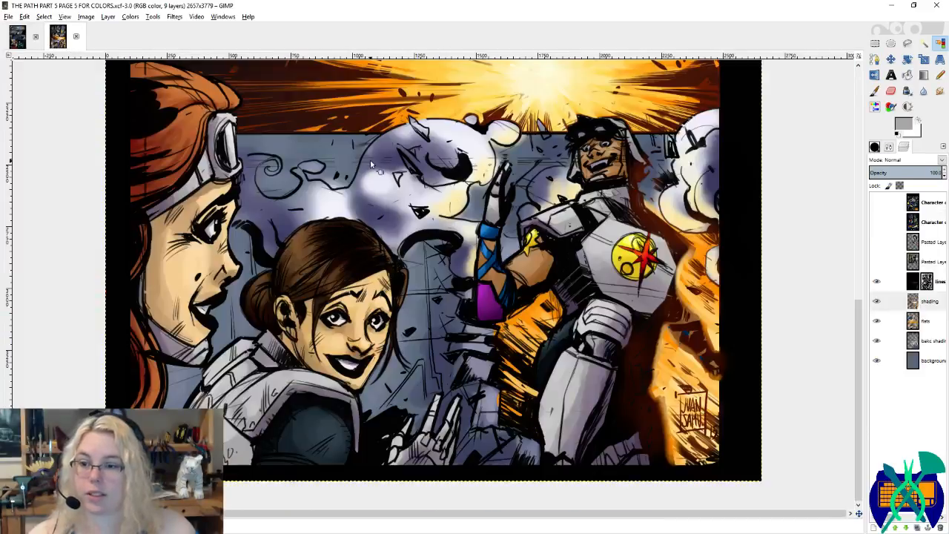
scroll(497, 255, up, 2)
key(p)
ctrl+click(474, 189)
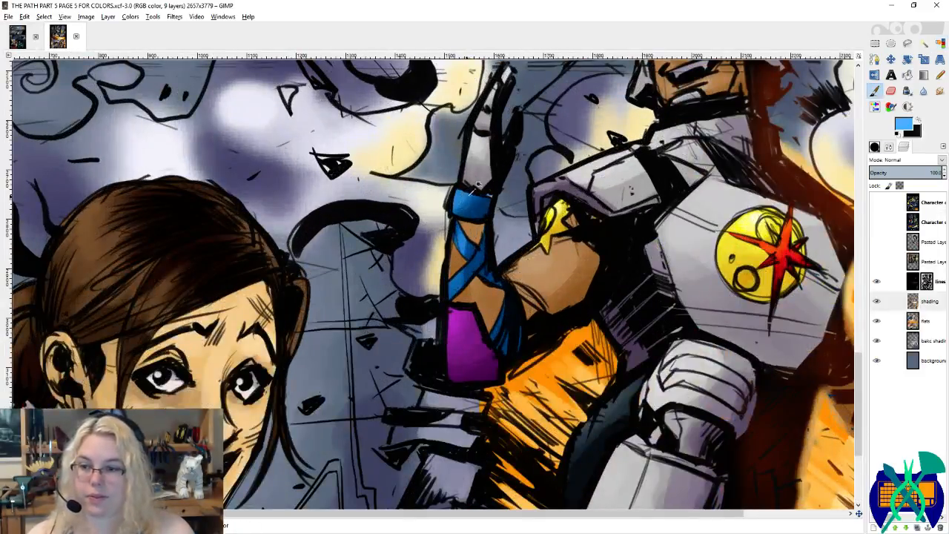
key(x)
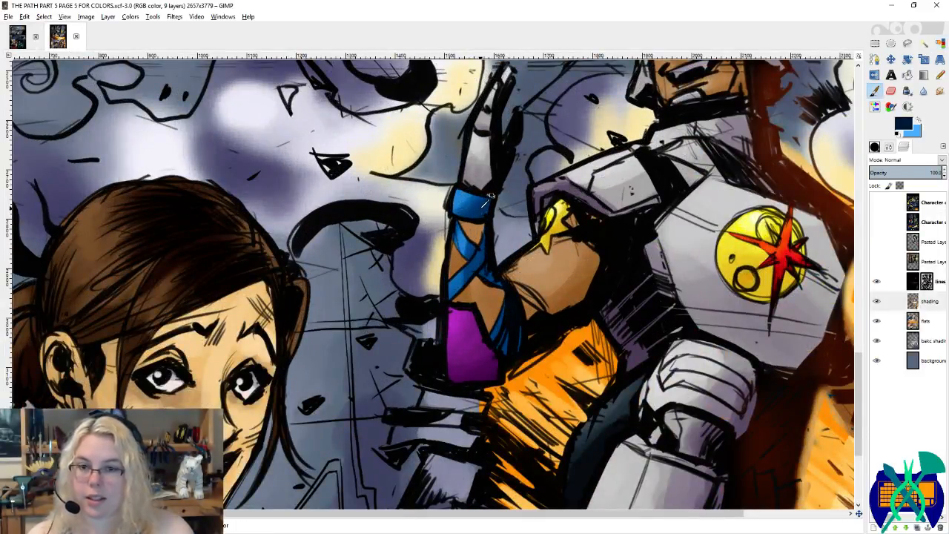
Step: Select the blue suit areas by color from the flats layer of the PAGE 6 image and make the shading layer active
key(x)
click(18, 41)
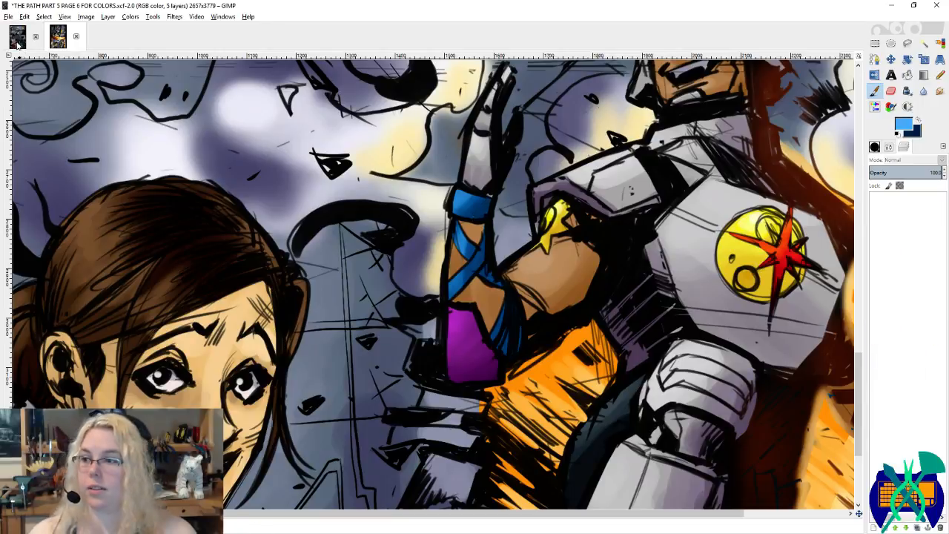
click(939, 44)
click(927, 243)
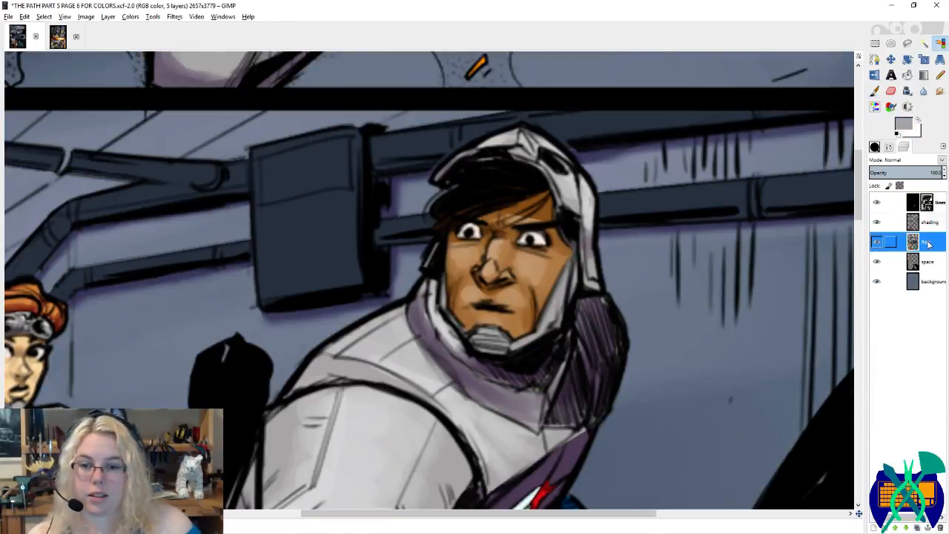
scroll(624, 201, down, 5)
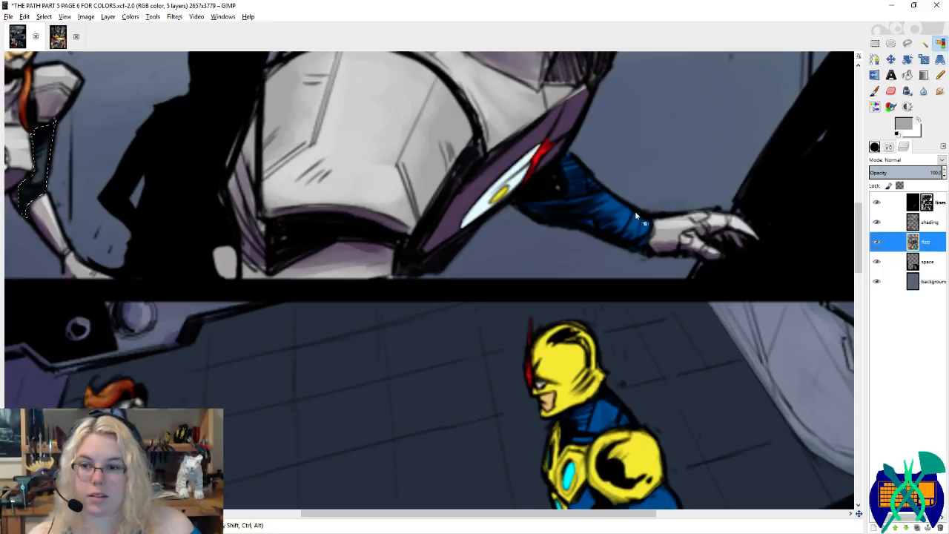
click(635, 213)
click(931, 221)
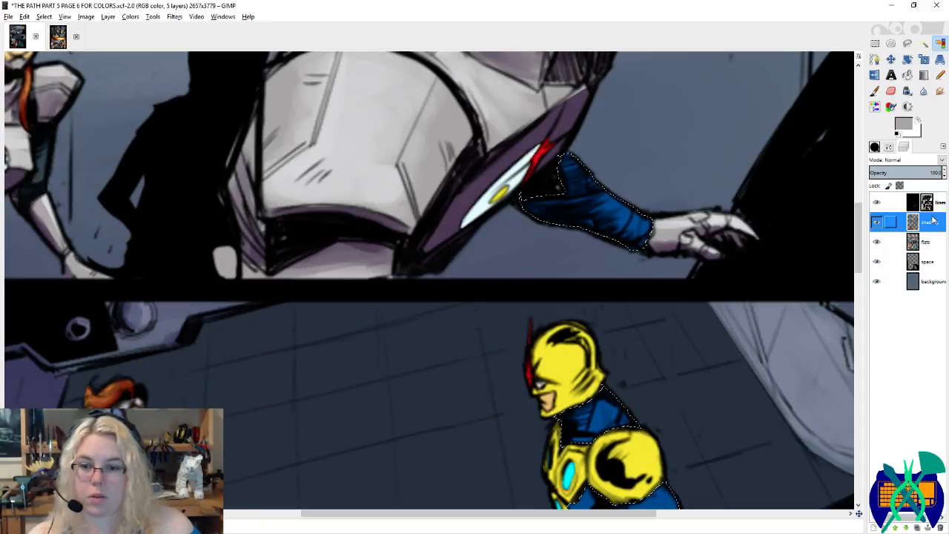
Step: Paint light blue highlights and dark blue shadows on the sleeve of the white-helmeted man's outstretched arm
key(p)
mouse_move(593, 196)
mouse_down()
mouse_move(644, 220)
mouse_move(579, 189)
mouse_move(559, 189)
mouse_move(535, 213)
mouse_move(614, 234)
mouse_up()
key(x)
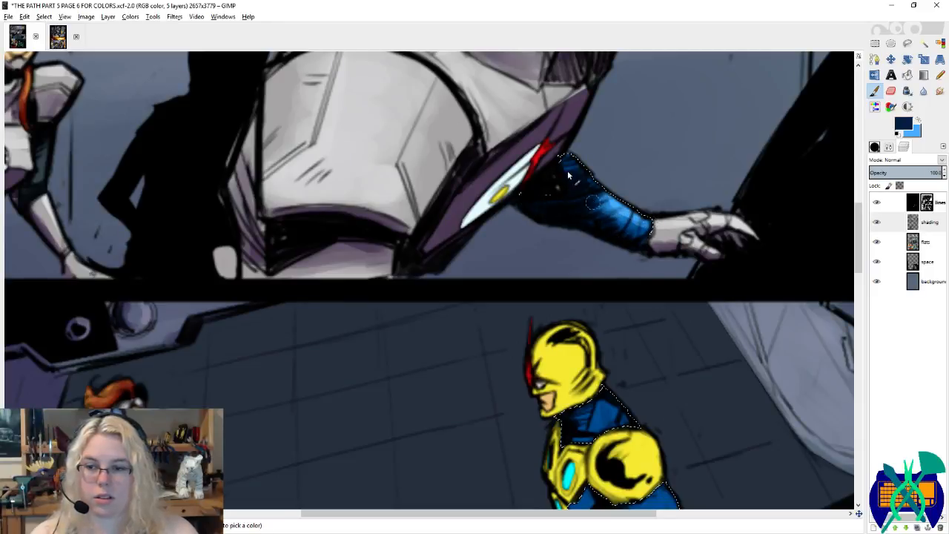
mouse_move(568, 171)
mouse_down()
mouse_move(570, 161)
mouse_move(613, 204)
mouse_up()
key(x)
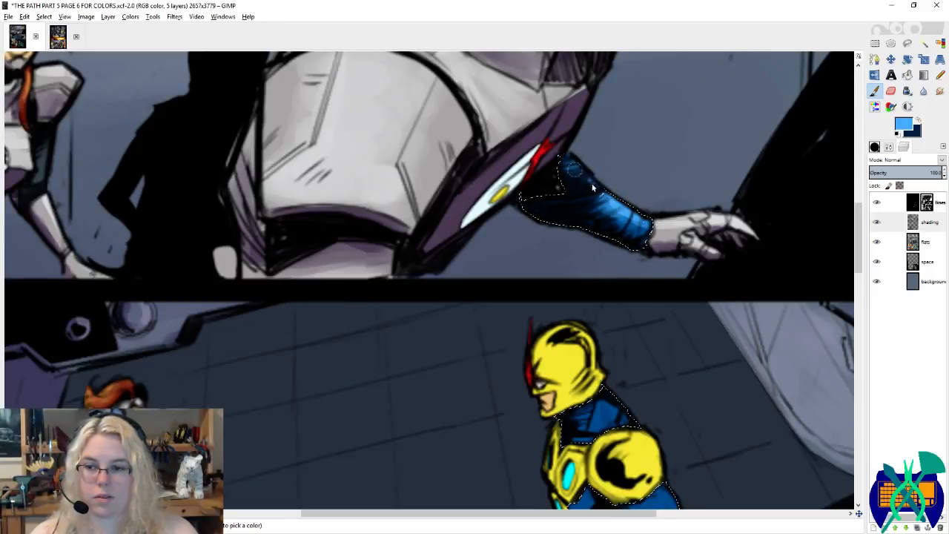
Step: Highlight the standing yellow-helmeted hero's blue suit in the third panel with light blue, from the neck down to the boots
scroll(593, 189, down, 5)
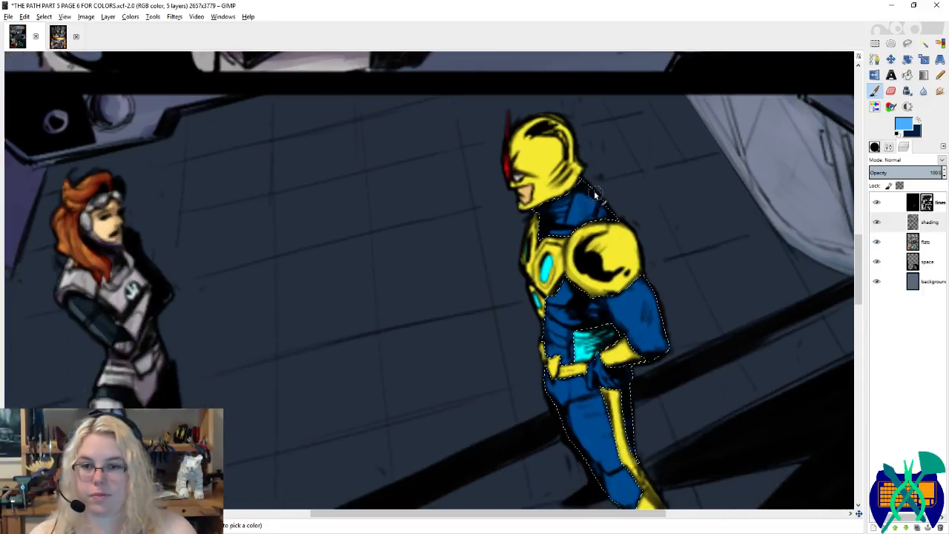
scroll(548, 223, down, 3)
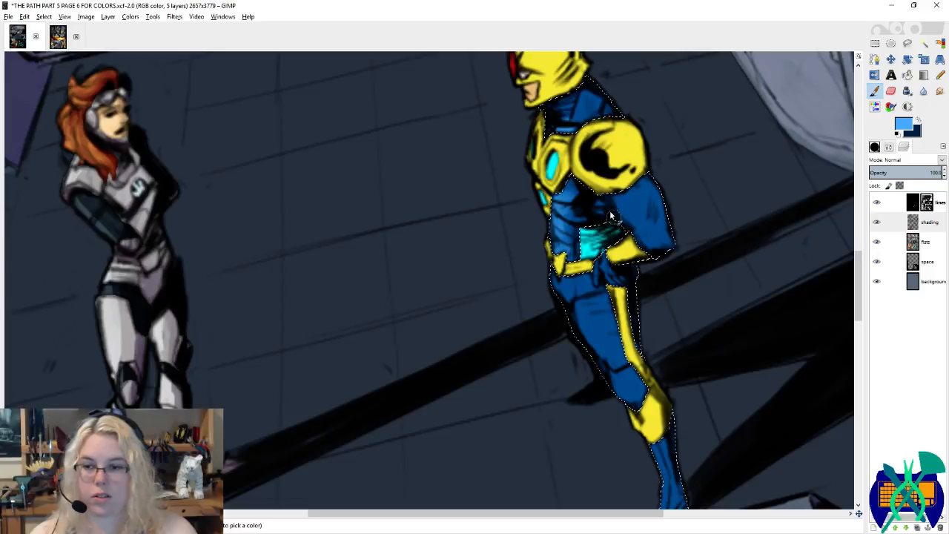
scroll(593, 203, down, 2)
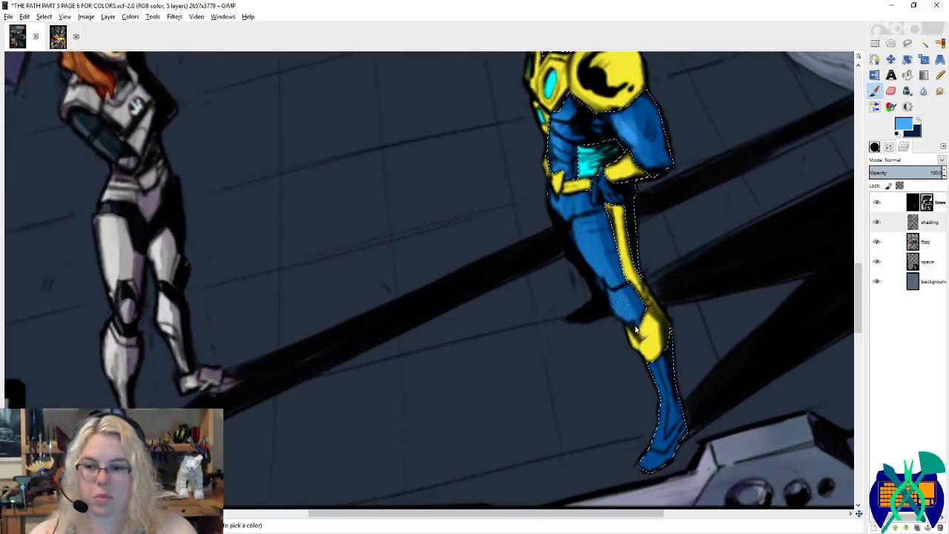
scroll(635, 329, down, 3)
scroll(621, 174, up, 4)
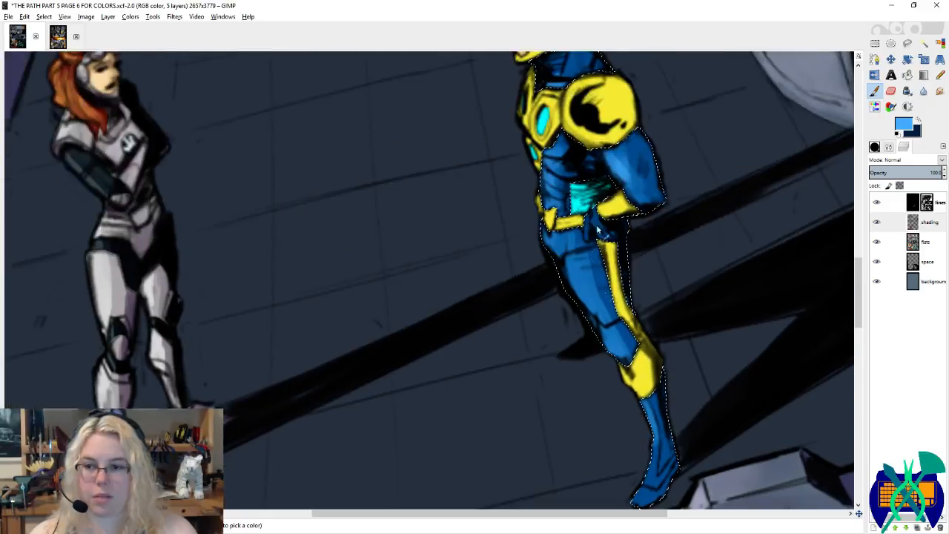
scroll(598, 229, down, 4)
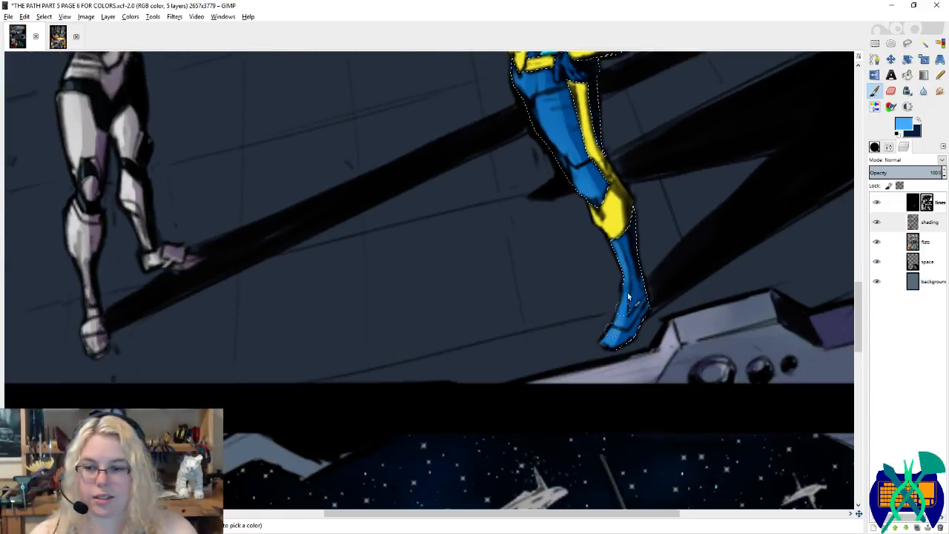
Step: Shade the third-panel hero's blue boots, legs, torso and neck with the dark blue
key(x)
mouse_move(632, 243)
mouse_down()
mouse_move(643, 278)
mouse_move(635, 314)
mouse_up()
scroll(617, 162, up, 3)
mouse_move(604, 237)
mouse_down()
mouse_move(605, 193)
mouse_move(602, 272)
mouse_up()
scroll(624, 208, up, 2)
mouse_move(631, 193)
mouse_down()
mouse_move(622, 202)
mouse_move(643, 261)
mouse_up()
mouse_move(594, 127)
mouse_down()
mouse_move(625, 201)
mouse_move(579, 200)
mouse_move(569, 190)
mouse_move(575, 202)
mouse_move(599, 195)
mouse_up()
drag(610, 283, 634, 199)
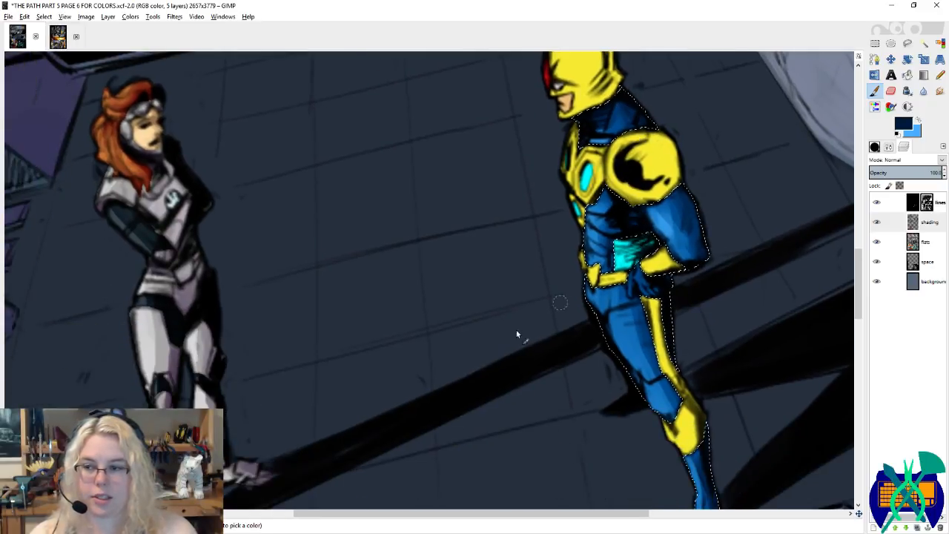
Step: Shade the blue collar and shoulder in the hero's close-up panel with dark blue and highlight them with light blue
mouse_move(348, 482)
mouse_down()
mouse_move(663, 116)
mouse_move(557, 242)
mouse_up()
mouse_move(385, 504)
mouse_down()
mouse_move(563, 275)
mouse_move(643, 295)
mouse_up()
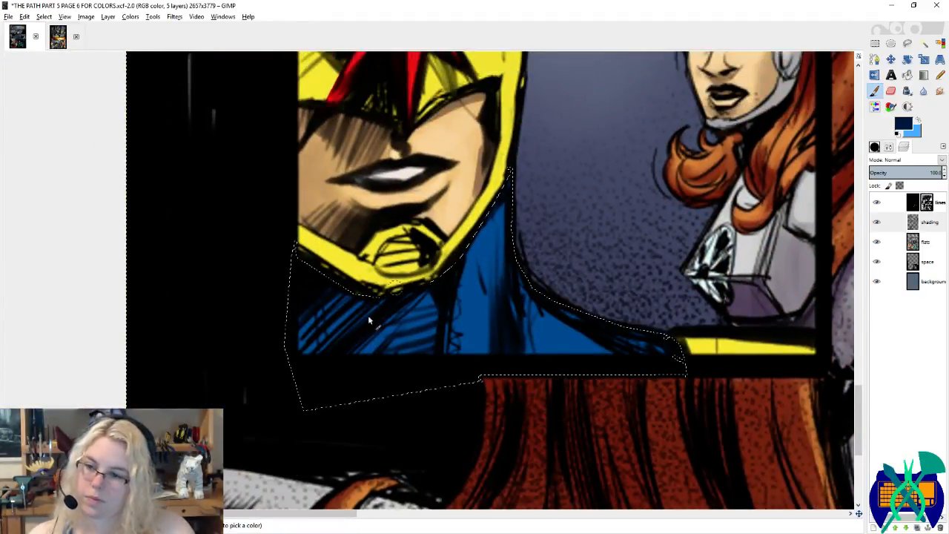
drag(301, 351, 364, 289)
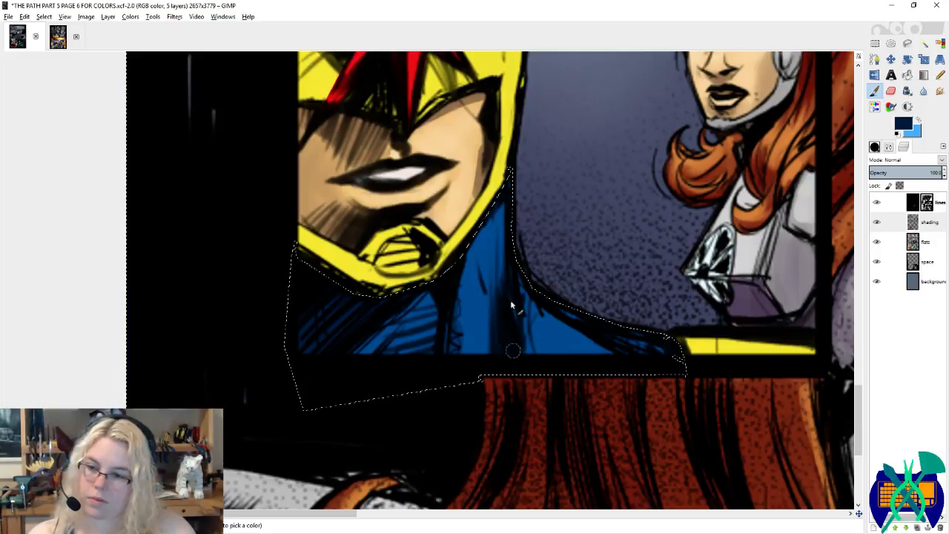
key(x)
mouse_move(539, 303)
mouse_down()
mouse_move(586, 349)
mouse_move(575, 329)
mouse_up()
drag(508, 205, 490, 250)
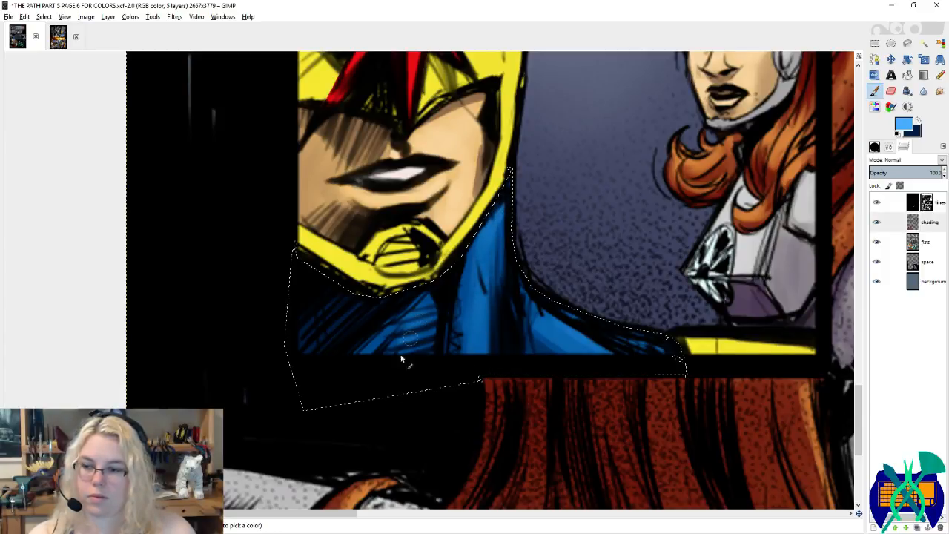
Step: Save the shaded PAGE 6 image
drag(581, 252, 202, 237)
drag(625, 397, 445, 214)
drag(699, 103, 370, 302)
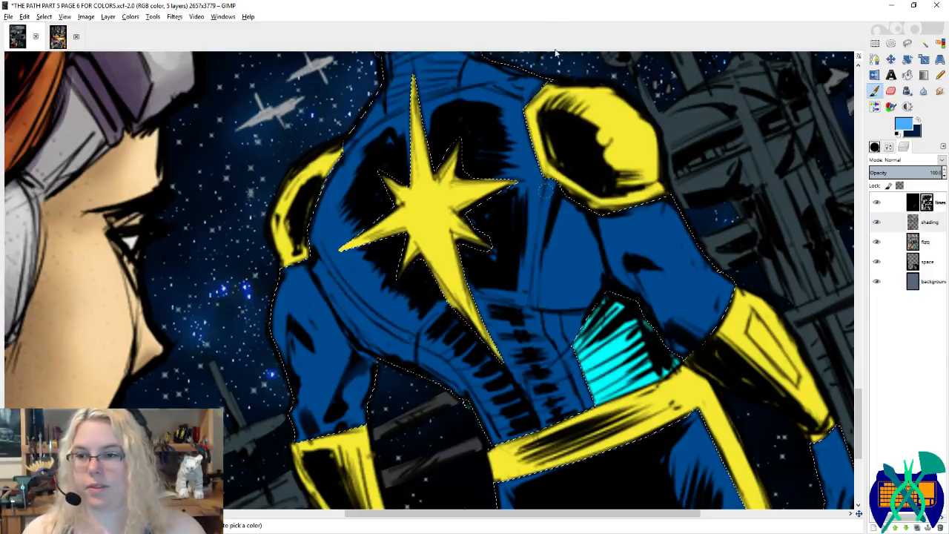
scroll(450, 193, down, 2)
key(ctrl+s)
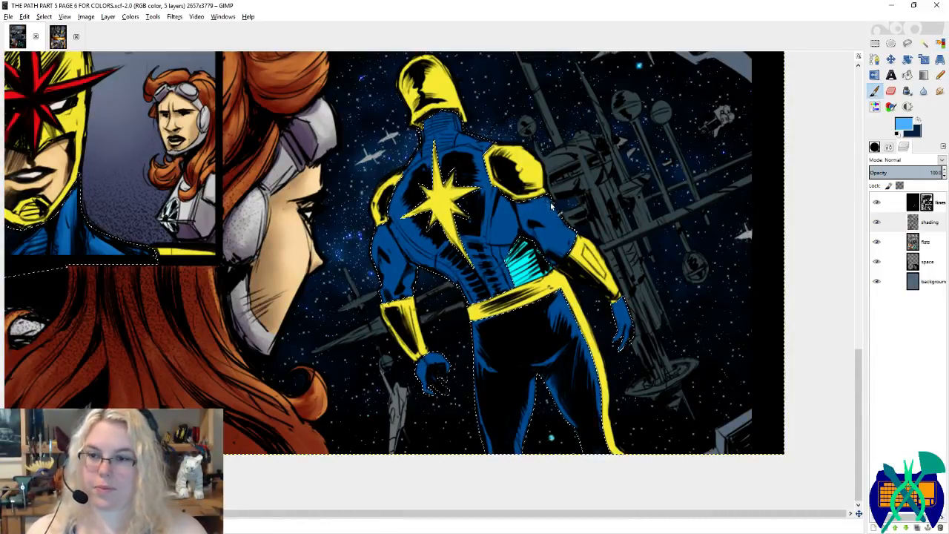
Step: Model the arms, neck and back of the hero seen from behind in the final panel with both blue tones
drag(556, 213, 566, 230)
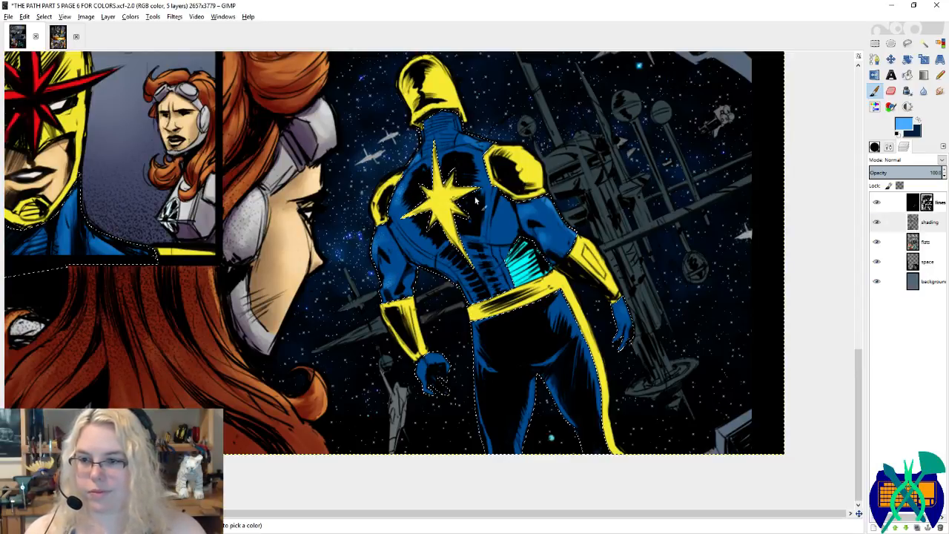
ctrl+click(441, 124)
key(x)
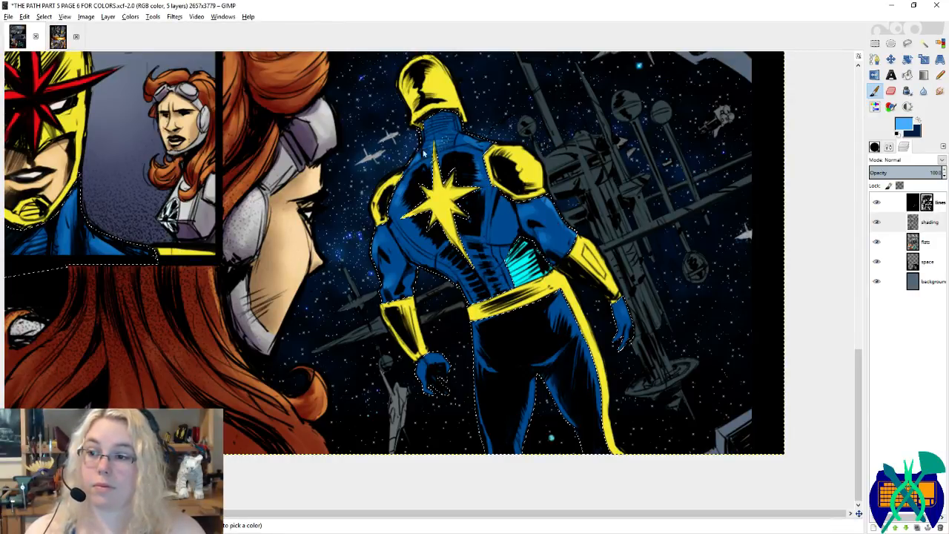
key(x)
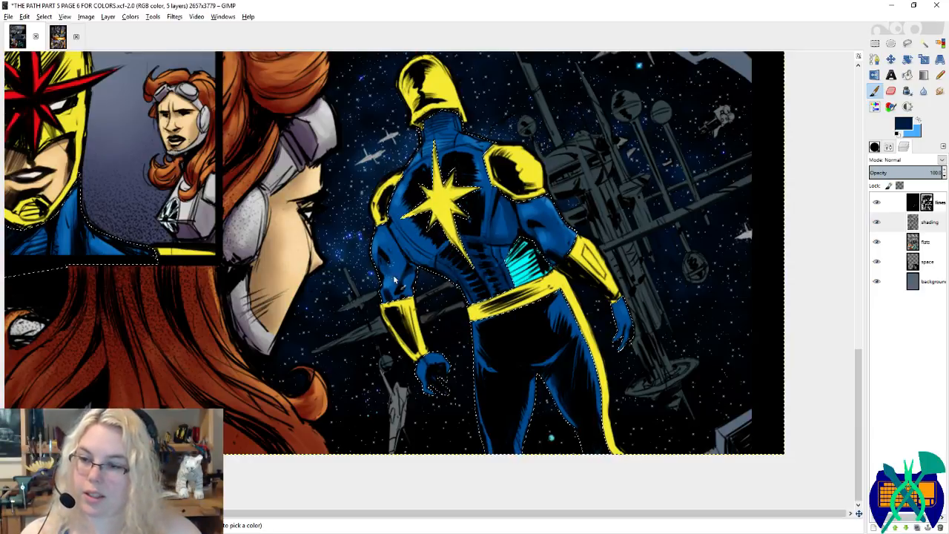
key(x)
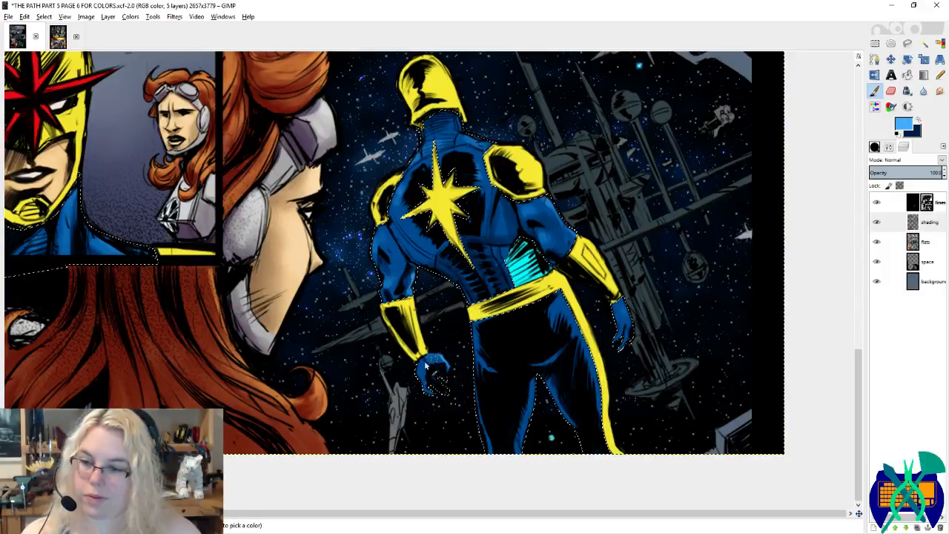
key(x)
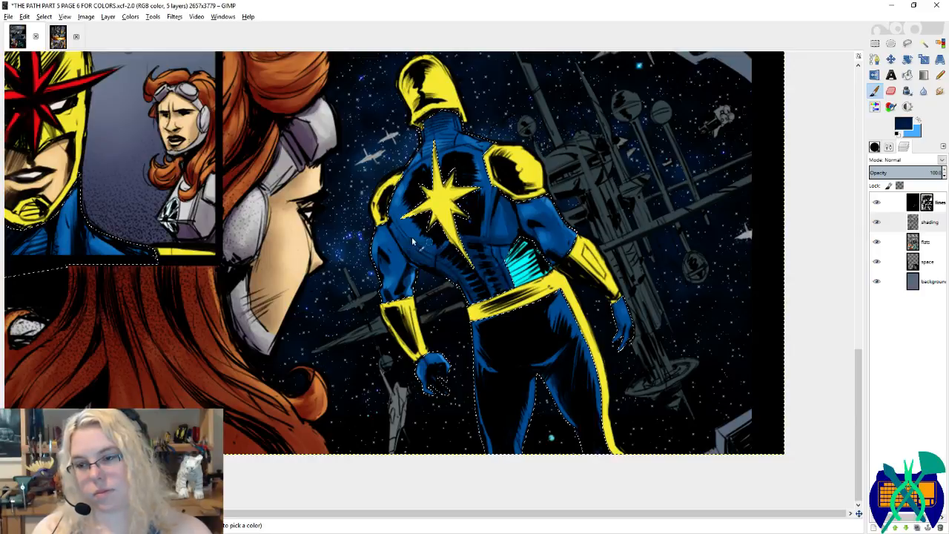
Step: Add light blue highlights along the outer edge of the final-panel hero's back and the top of his shoulder
key(x)
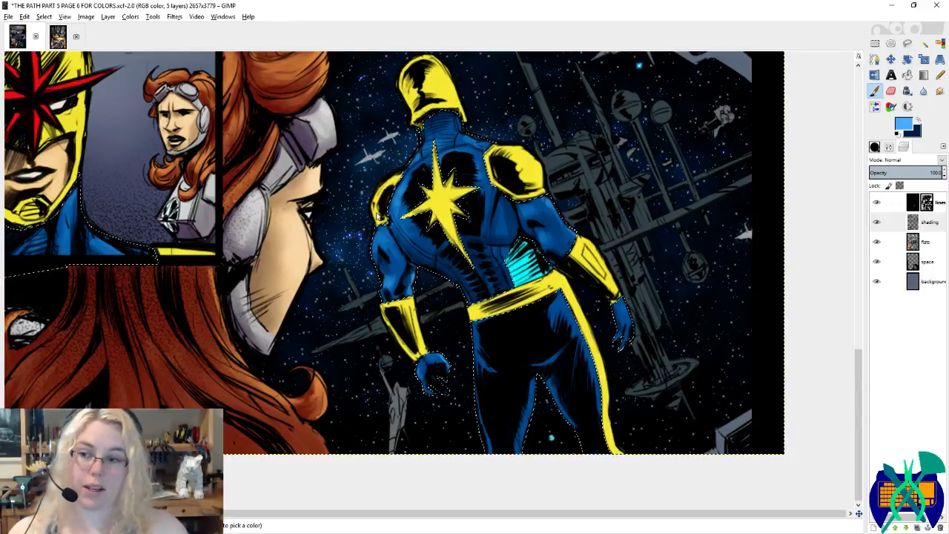
drag(407, 180, 390, 218)
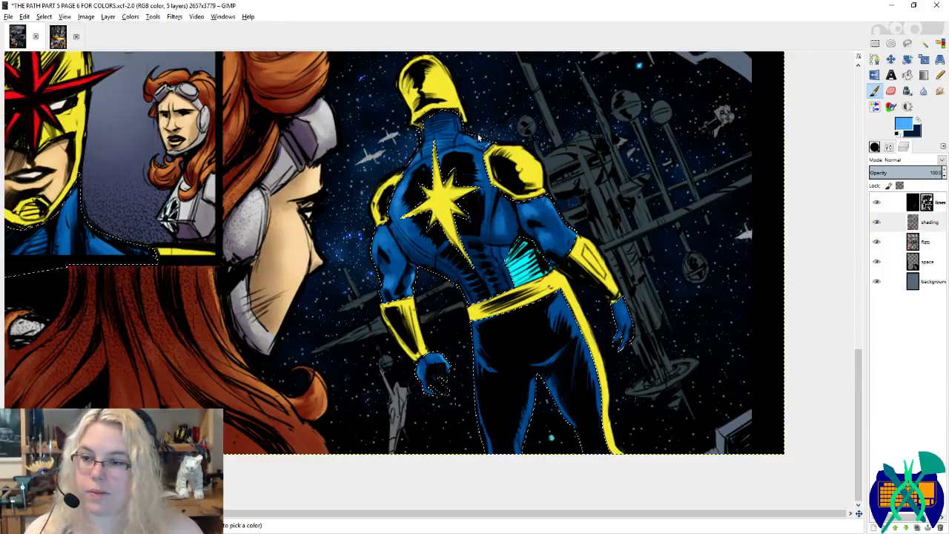
drag(468, 134, 495, 148)
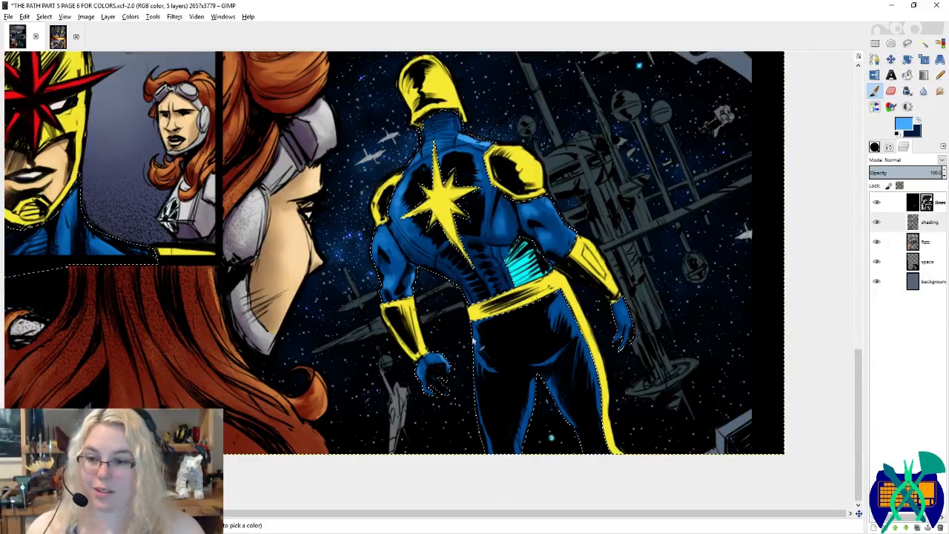
Step: Highlight and shade the final-panel hero's blue trouser legs and gloves with the light and dark blue tones
drag(587, 277, 567, 251)
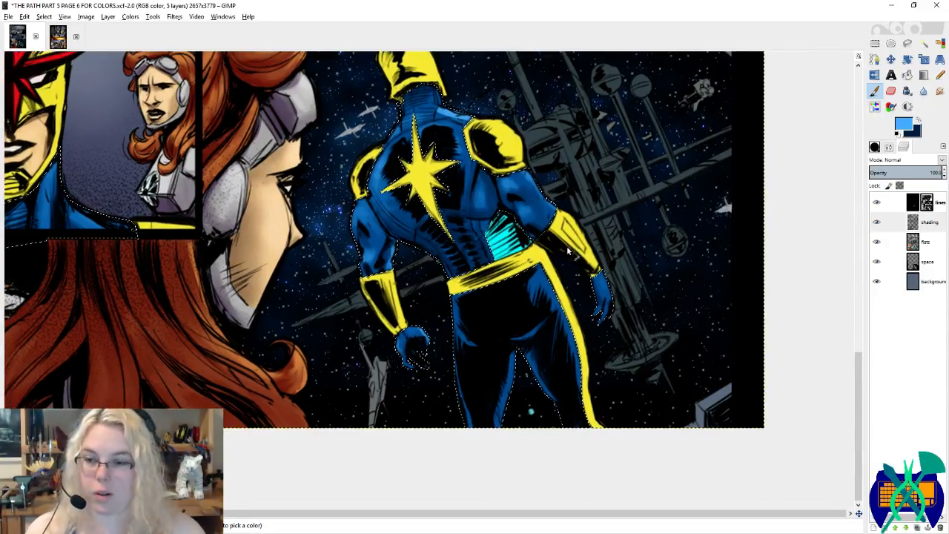
scroll(514, 385, down, 3)
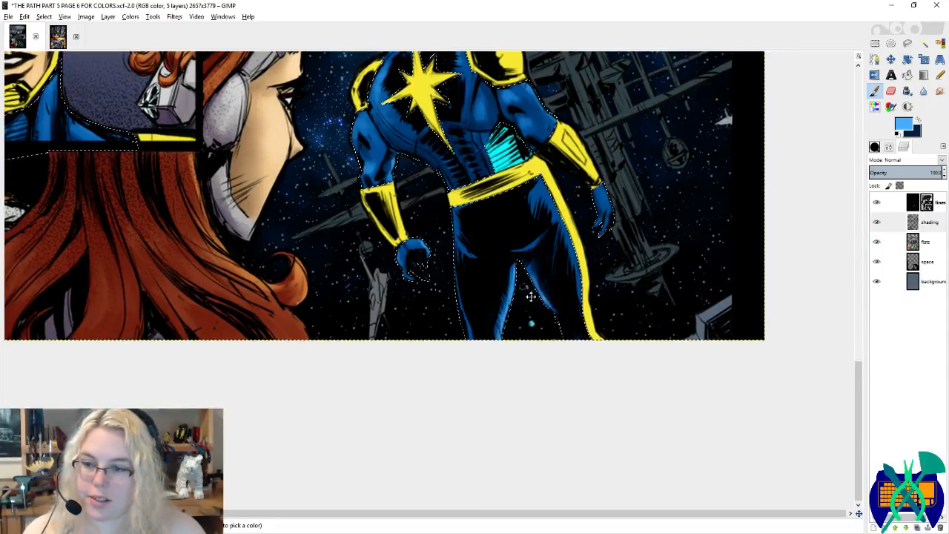
scroll(529, 296, up, 2)
key(x)
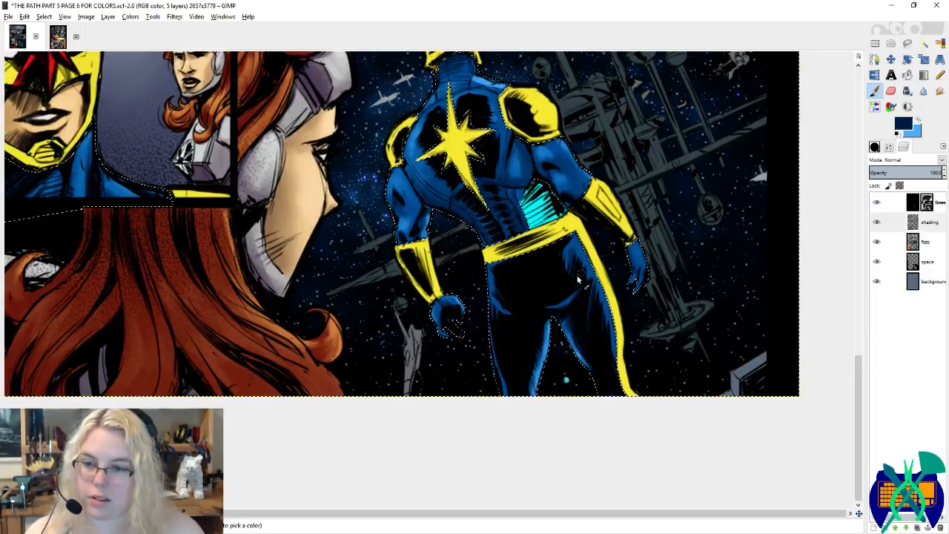
key(x)
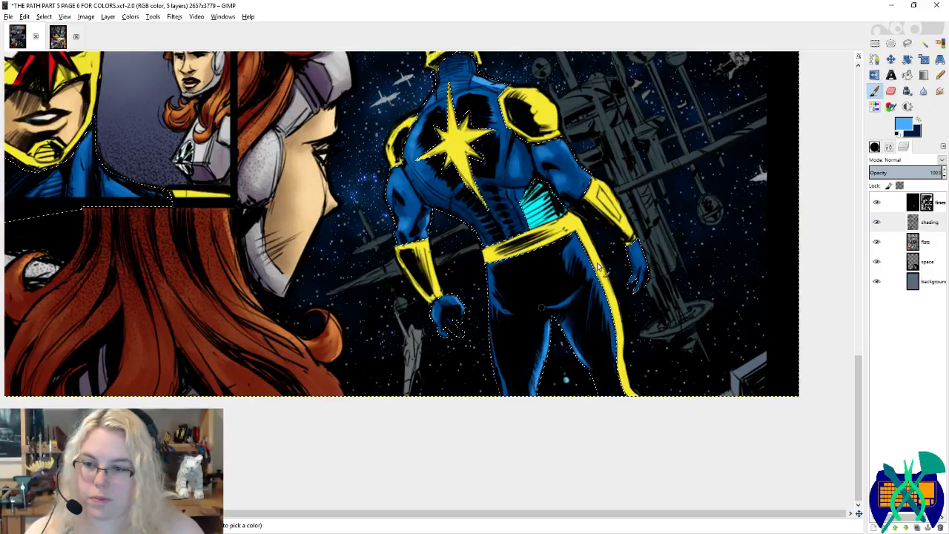
key(x)
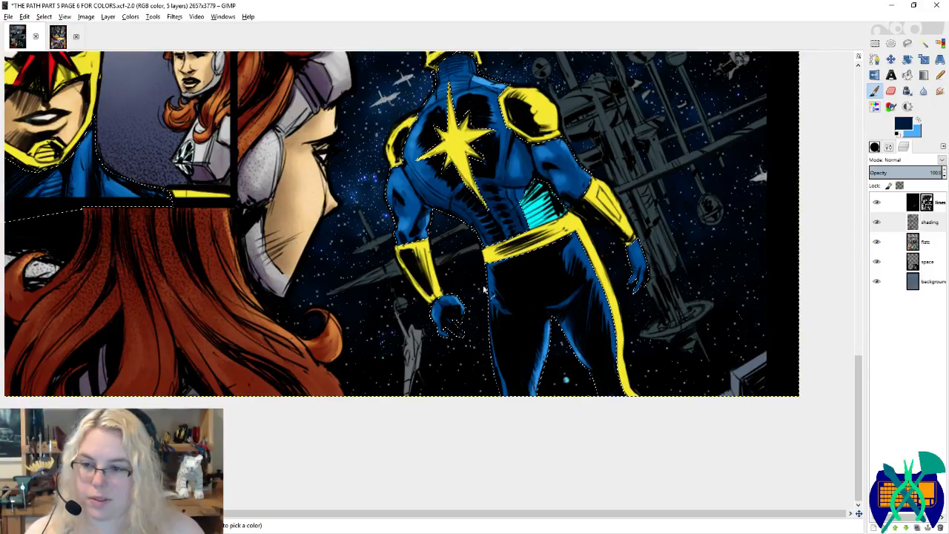
key(x)
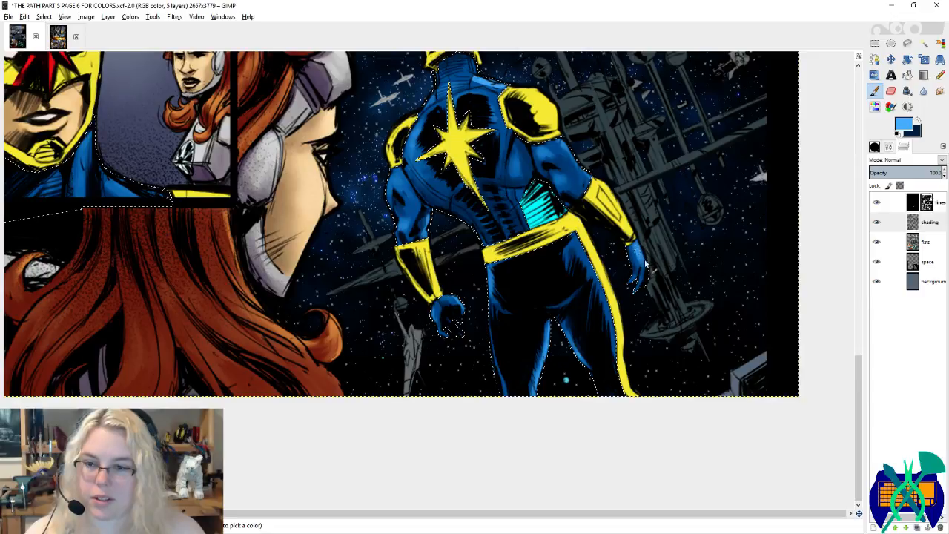
key(x)
Step: Refine the light and dark blue shading on the arms, back and waist of the final-panel hero
drag(634, 291, 673, 349)
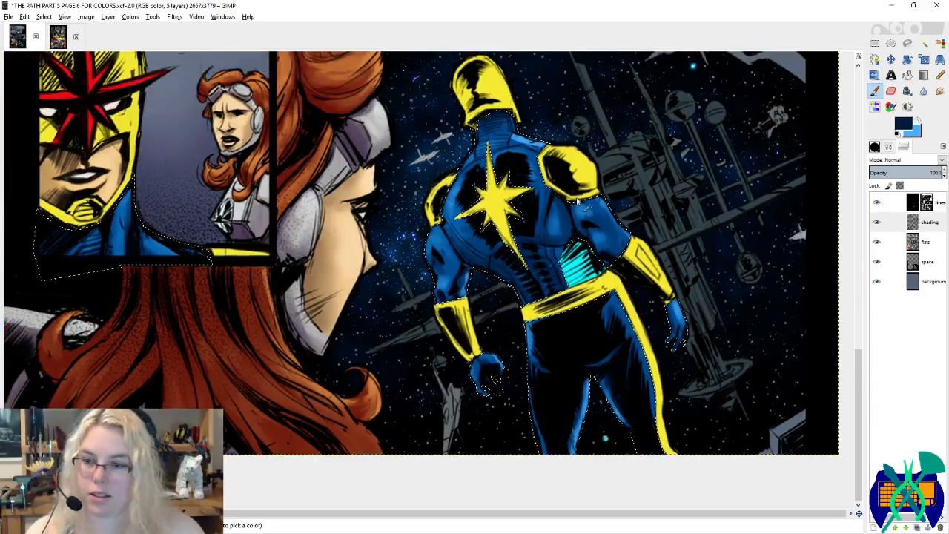
key(x)
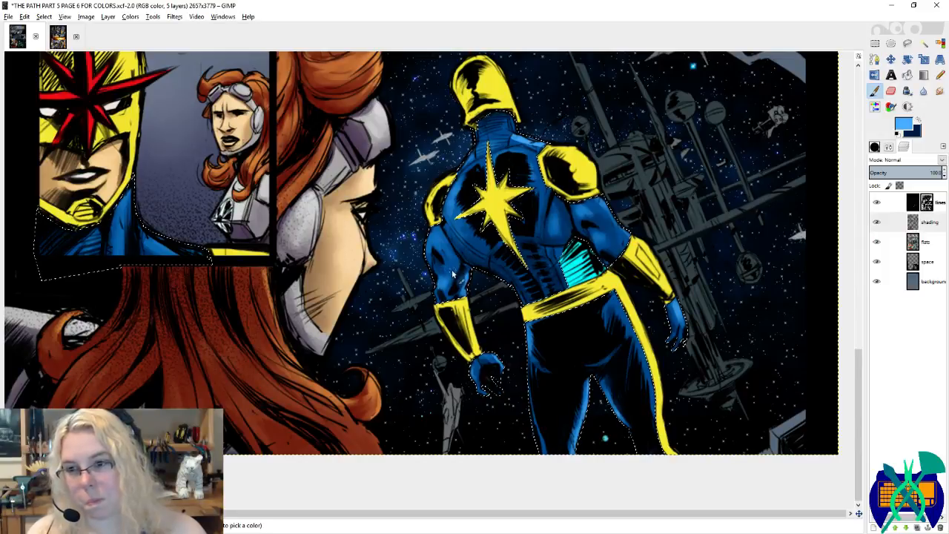
key(x)
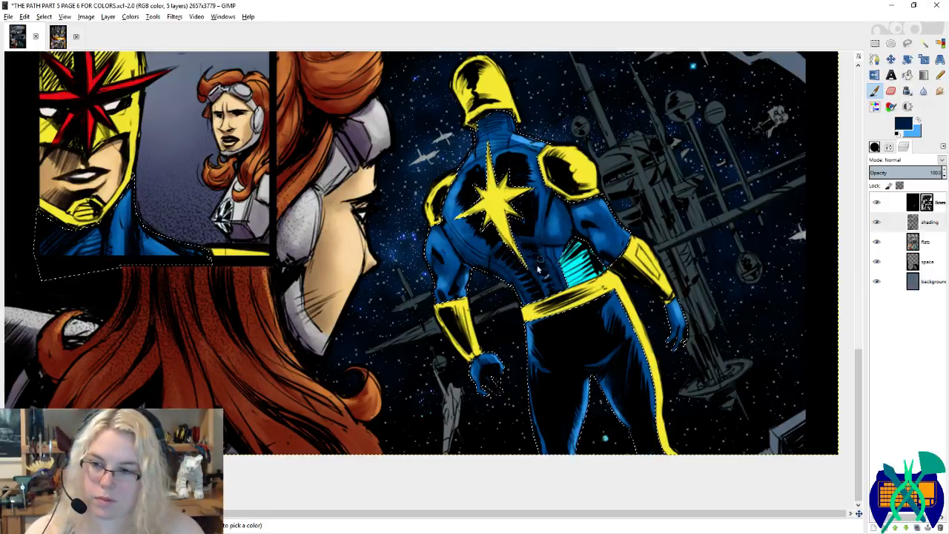
drag(539, 271, 550, 288)
key(x)
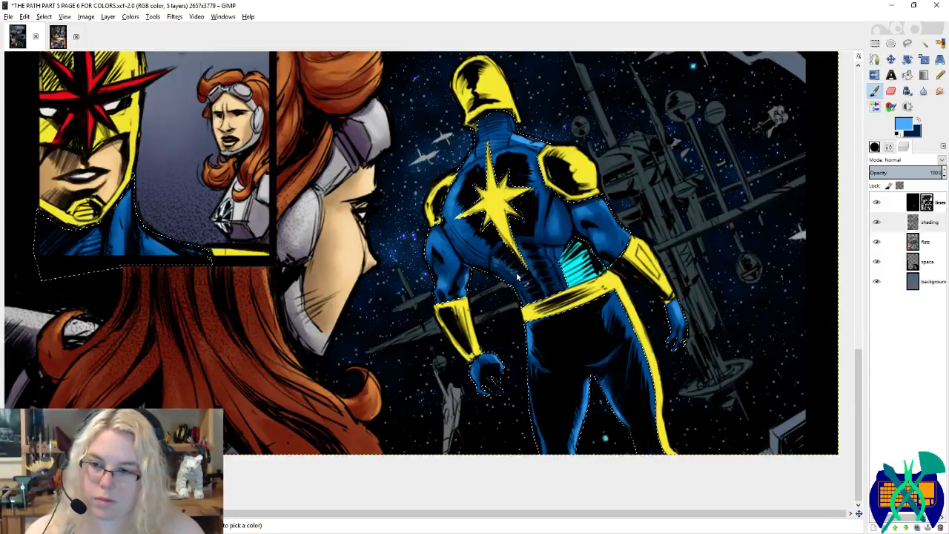
key(x)
key(x)
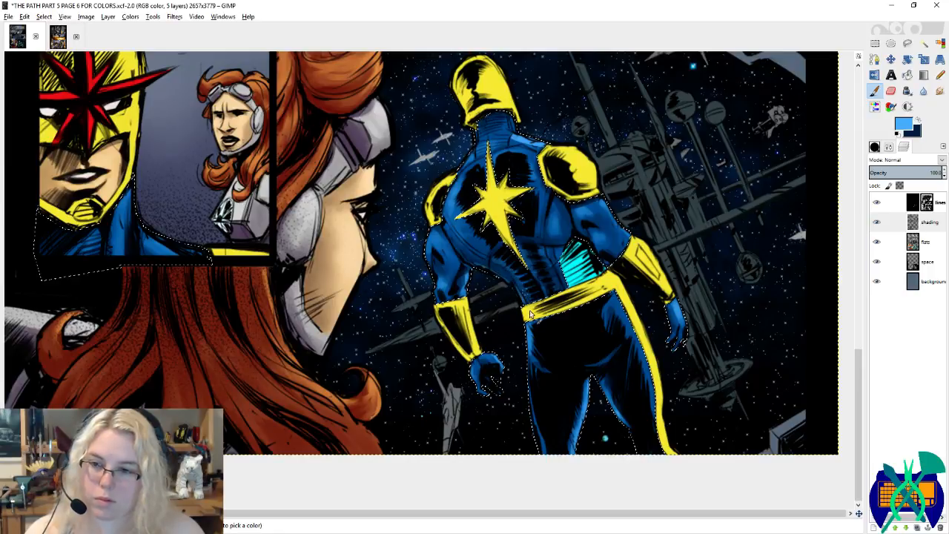
key(x)
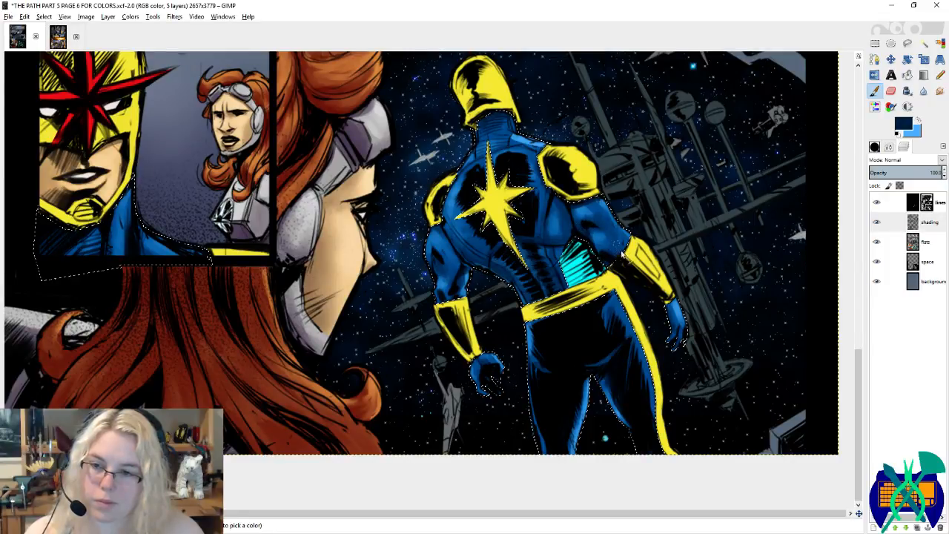
key(x)
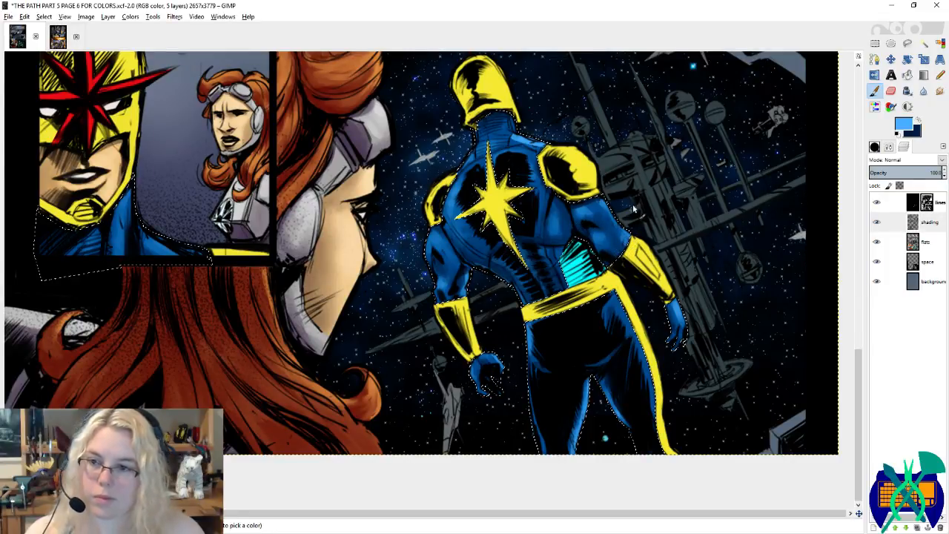
Step: Touch up the neck and upper shoulders of the final-panel hero with the dark and light blue tones
scroll(595, 141, up, 3)
scroll(595, 141, left, 3)
key(x)
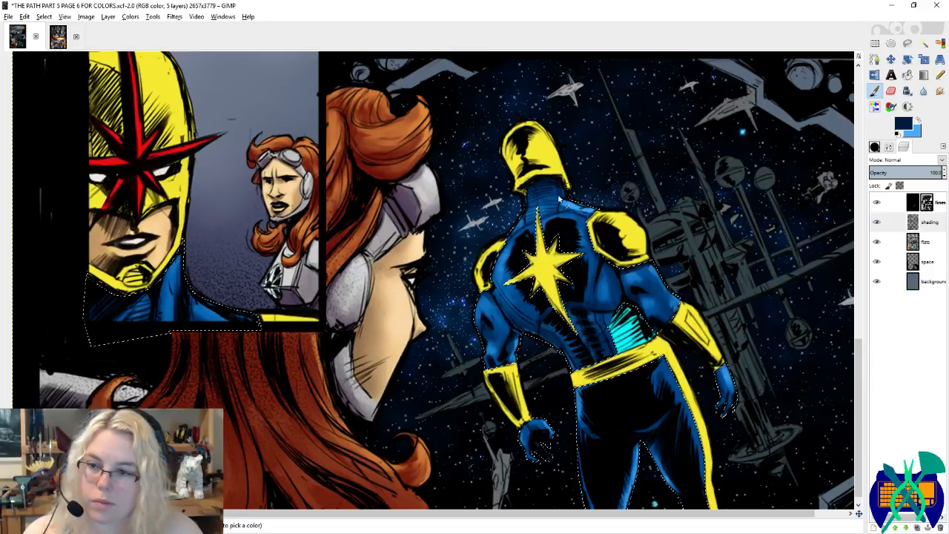
key(x)
key(x)
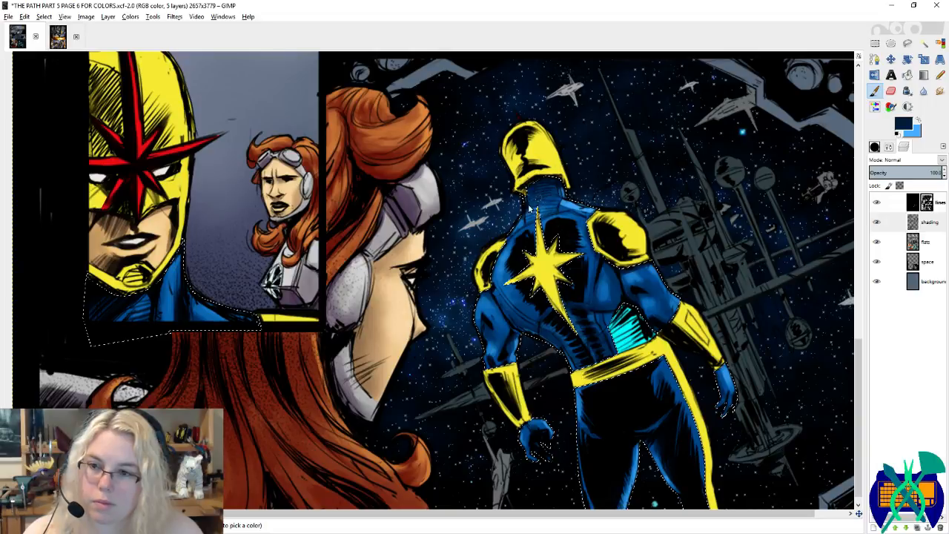
key(x)
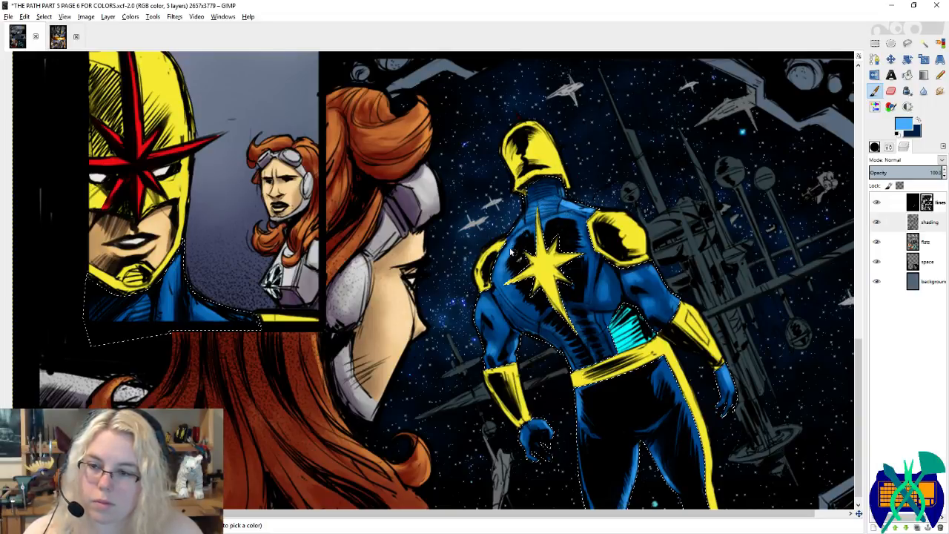
key(x)
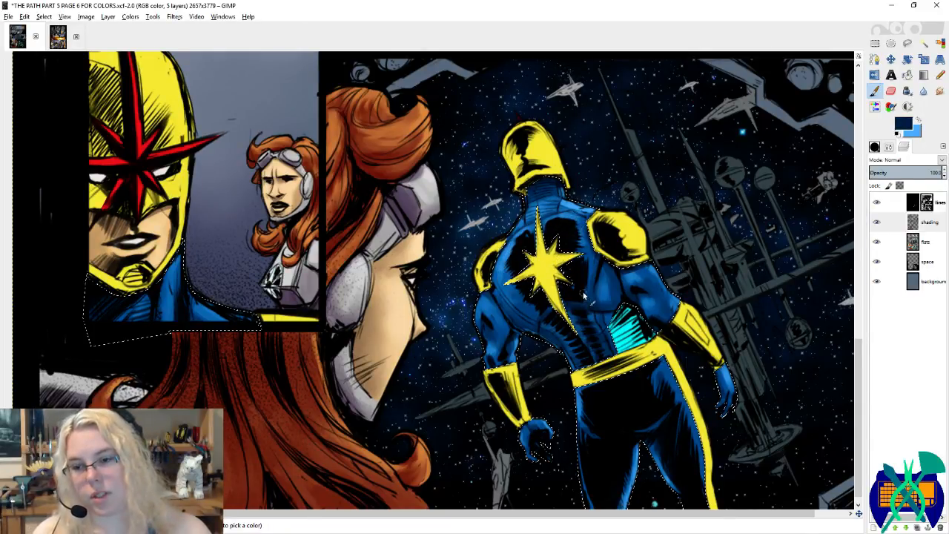
Step: Save the shaded PAGE 6 image, clear the selection, check the whole page and save again
key(ctrl+s)
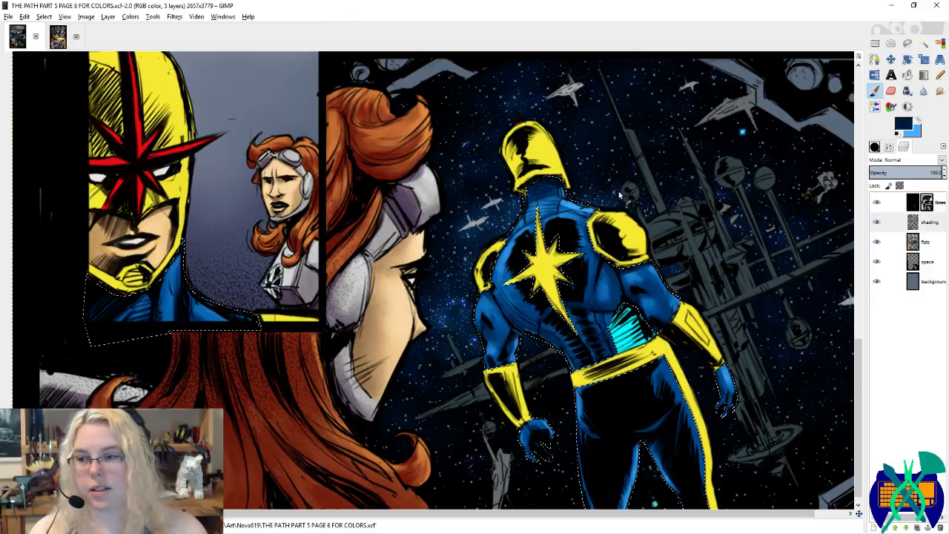
key(ctrl+shift+a)
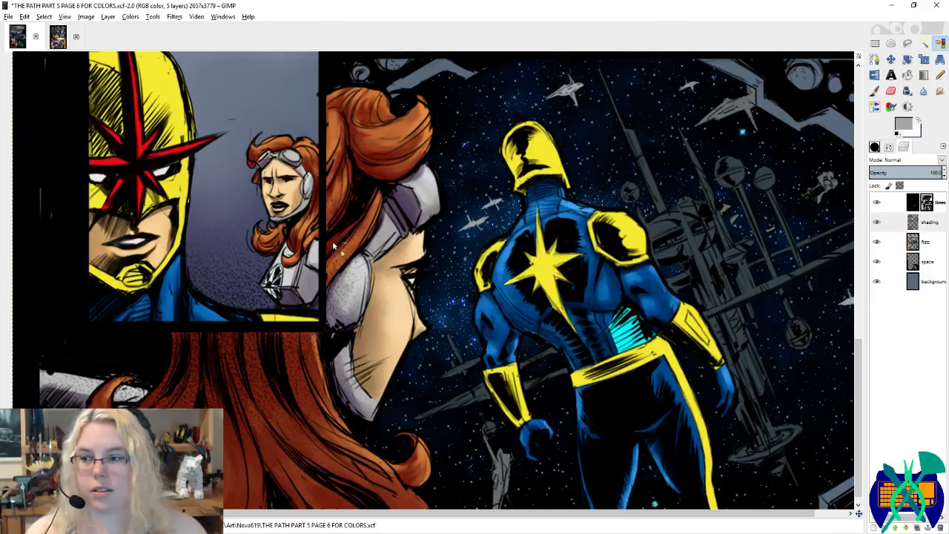
scroll(304, 252, down, 4)
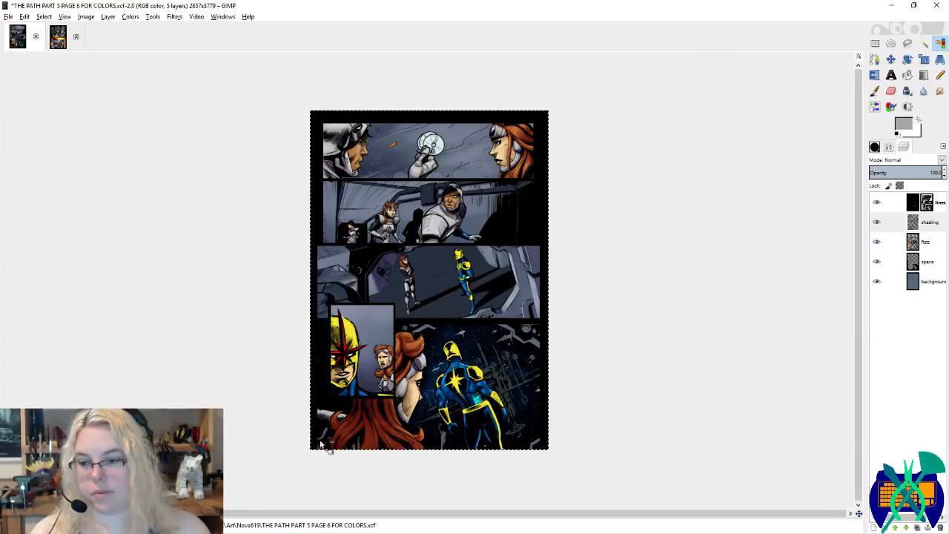
scroll(320, 443, up, 1)
scroll(320, 443, down, 1)
key(ctrl+s)
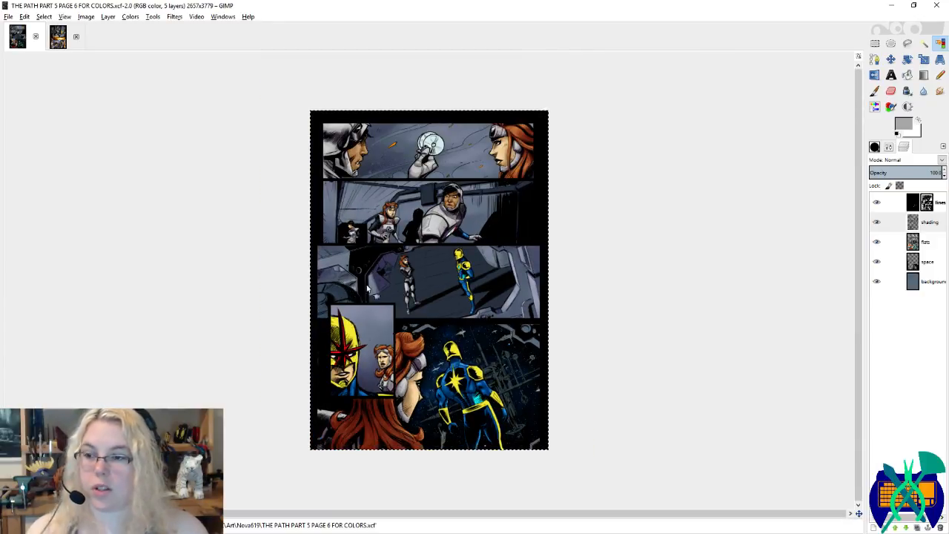
Step: Select the pale chest-emblem colour across the page from the flats layer and return to the shading layer
click(922, 242)
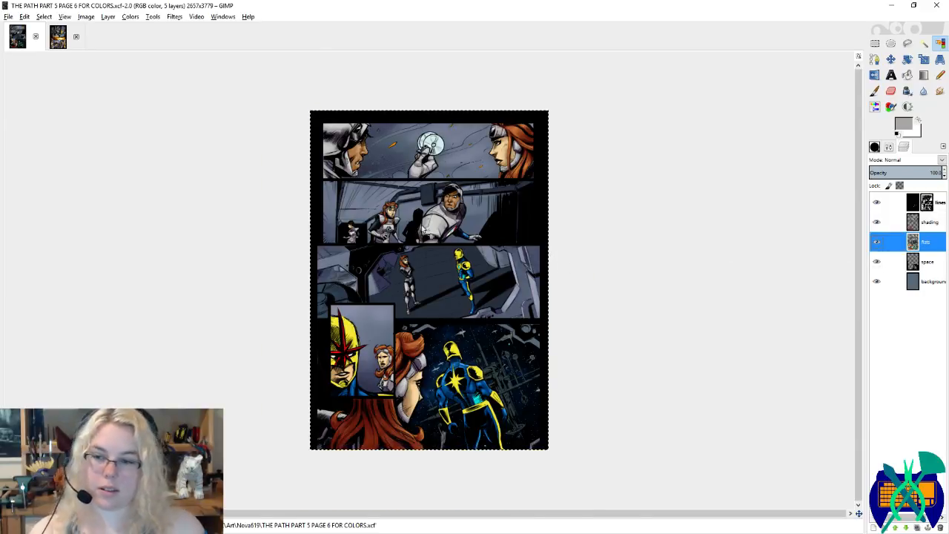
key(plus)
key(plus)
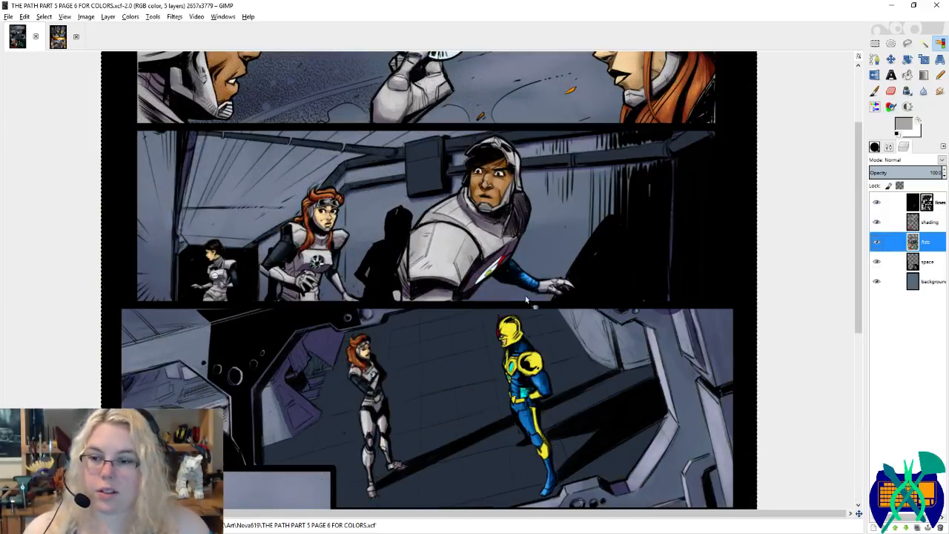
key(plus)
key(plus)
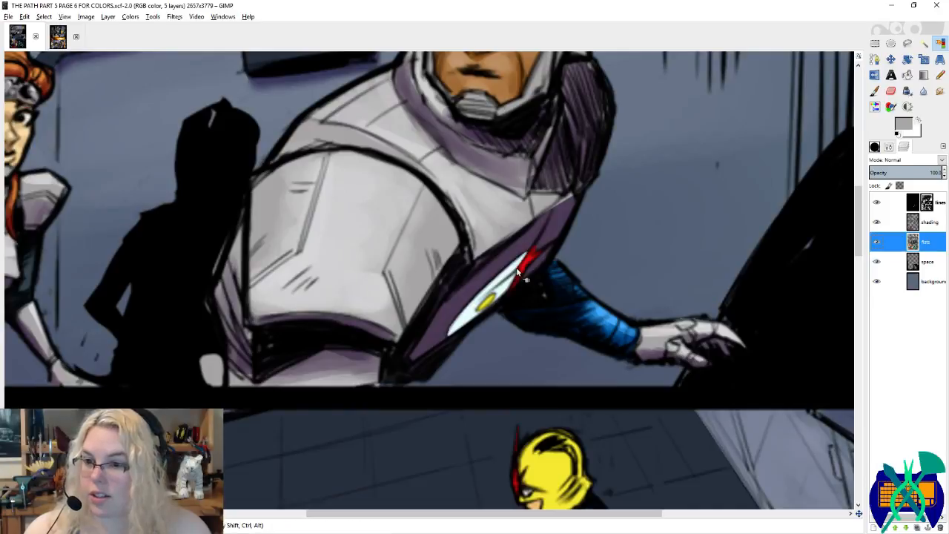
click(510, 273)
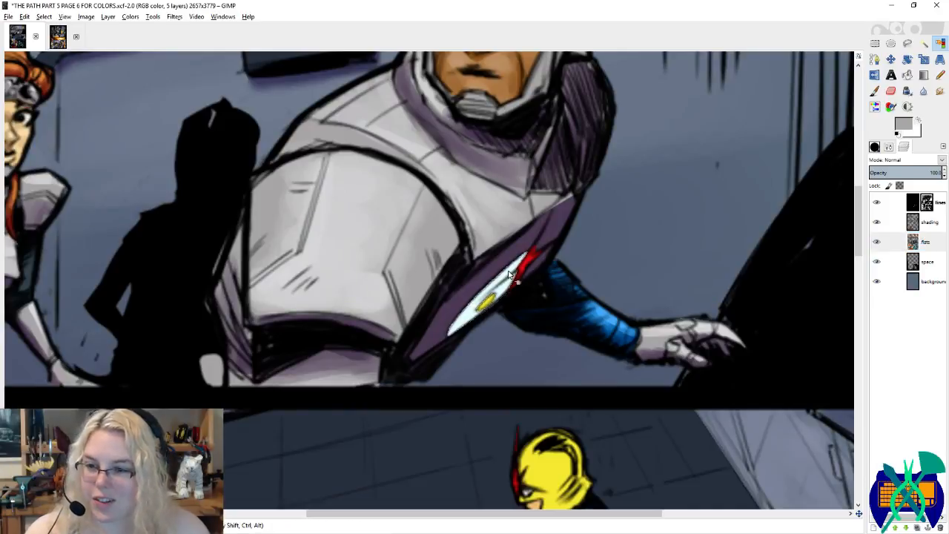
click(927, 228)
Step: Switch to the PAGE 5 image and sample the muted purple-blue shadow and light grey from the redhead's star emblem and armour
click(58, 36)
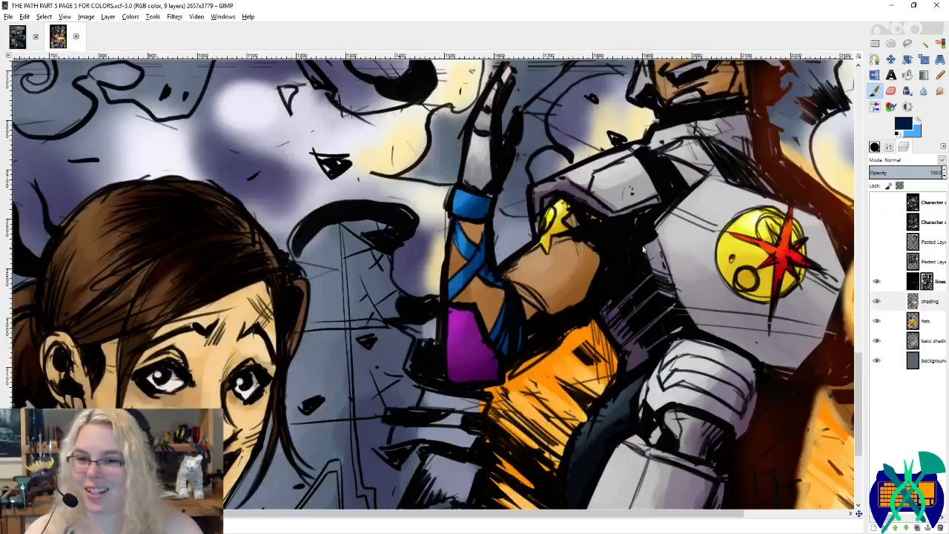
drag(611, 397, 732, 84)
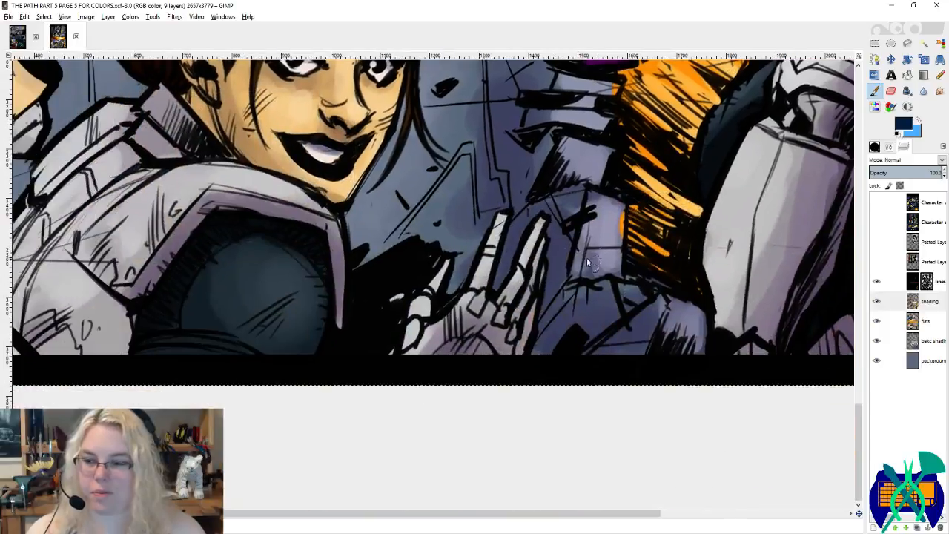
drag(588, 259, 833, 491)
drag(630, 74, 573, 417)
drag(778, 66, 711, 393)
ctrl+click(645, 343)
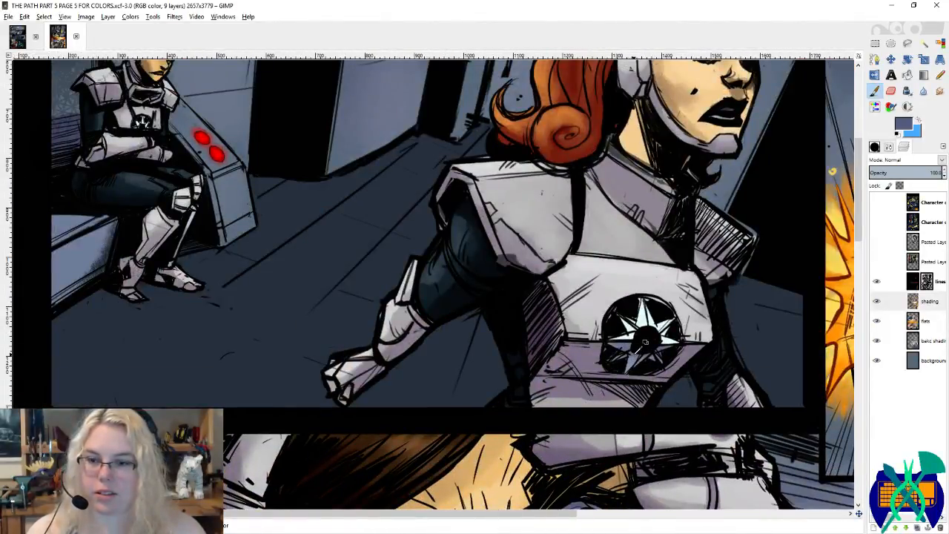
key(x)
ctrl+click(652, 304)
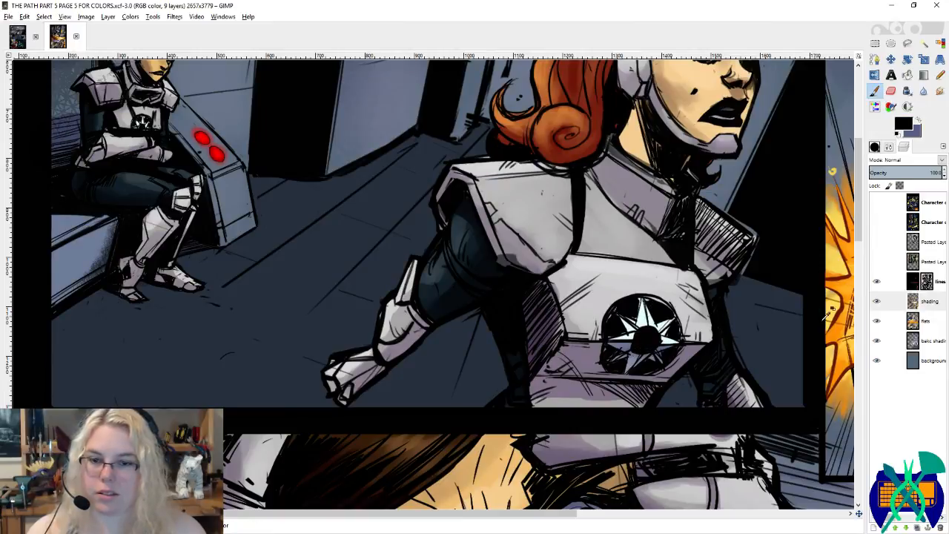
ctrl+click(649, 362)
ctrl+click(640, 309)
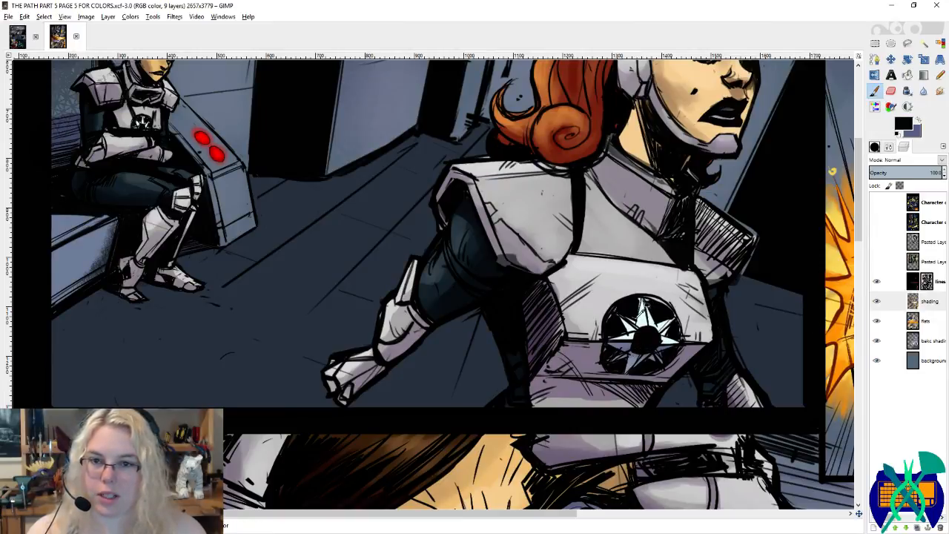
ctrl+click(674, 269)
ctrl+click(669, 312)
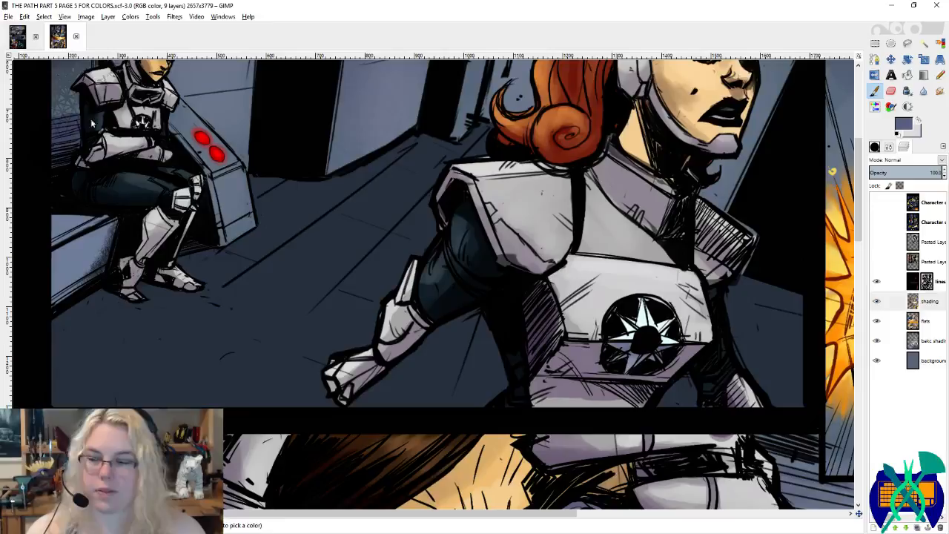
Step: Back on PAGE 6, shade the pale area of the man's chest emblem in the second panel with the sampled purple-blue
click(17, 36)
mouse_move(535, 264)
mouse_down()
mouse_move(473, 322)
mouse_move(540, 263)
mouse_move(463, 320)
mouse_move(533, 270)
mouse_move(480, 310)
mouse_up()
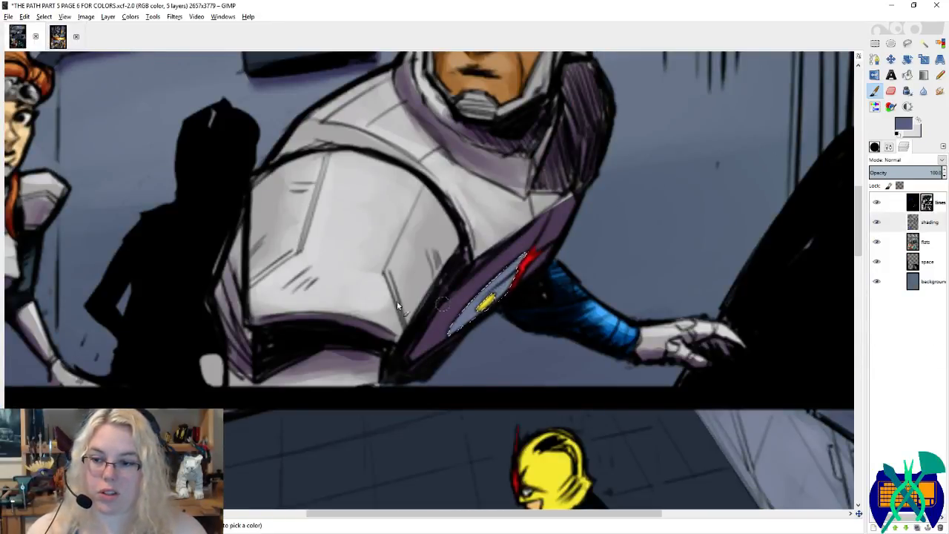
mouse_move(237, 240)
mouse_down()
mouse_move(663, 279)
mouse_move(716, 269)
mouse_up()
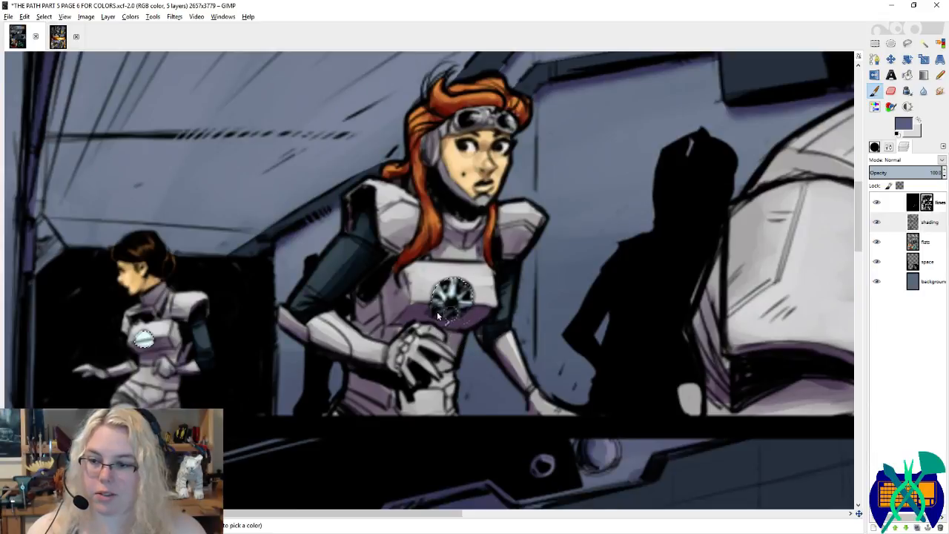
scroll(363, 313, left, 5)
scroll(363, 312, down, 1)
Step: Shade the lower half of the redhead's chest emblem in the inset portrait panel with the purple-blue tone
scroll(272, 317, down, 8)
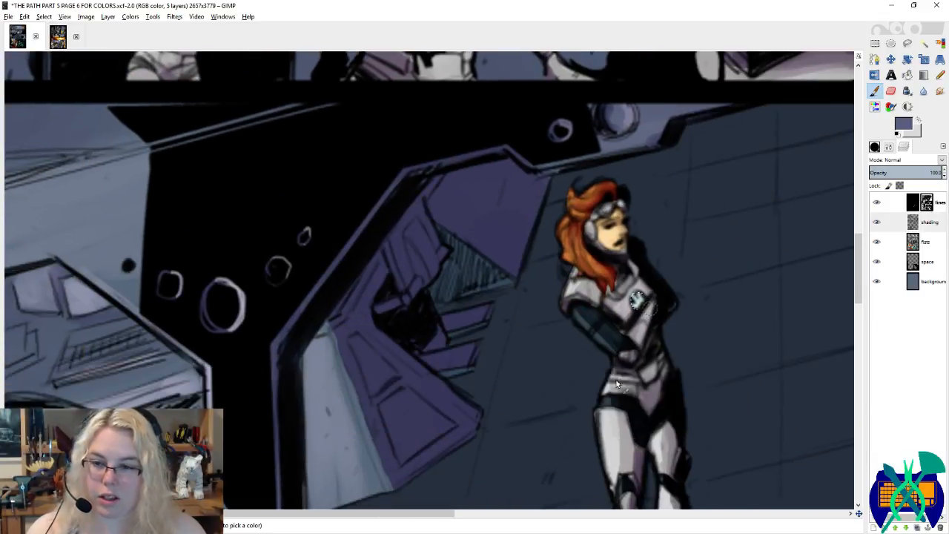
drag(680, 362, 619, 315)
scroll(577, 270, down, 10)
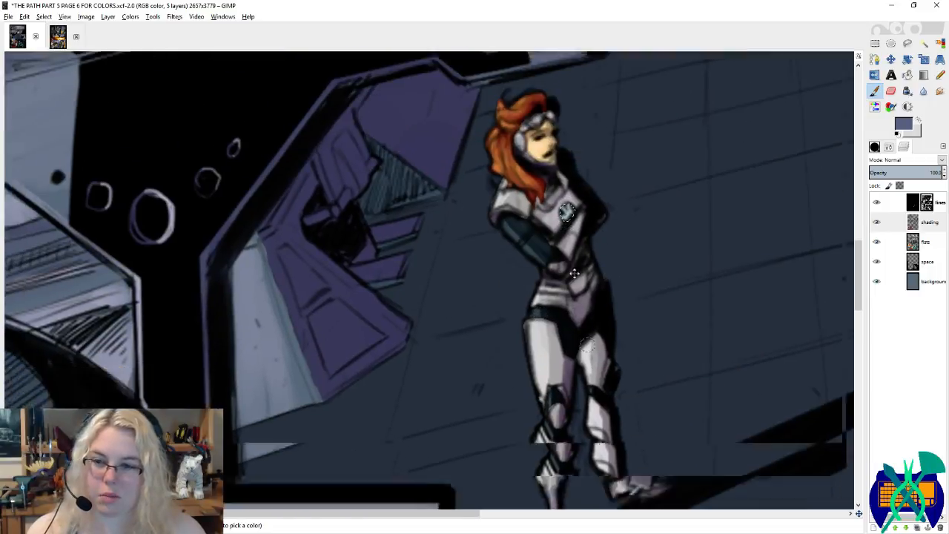
scroll(427, 354, down, 3)
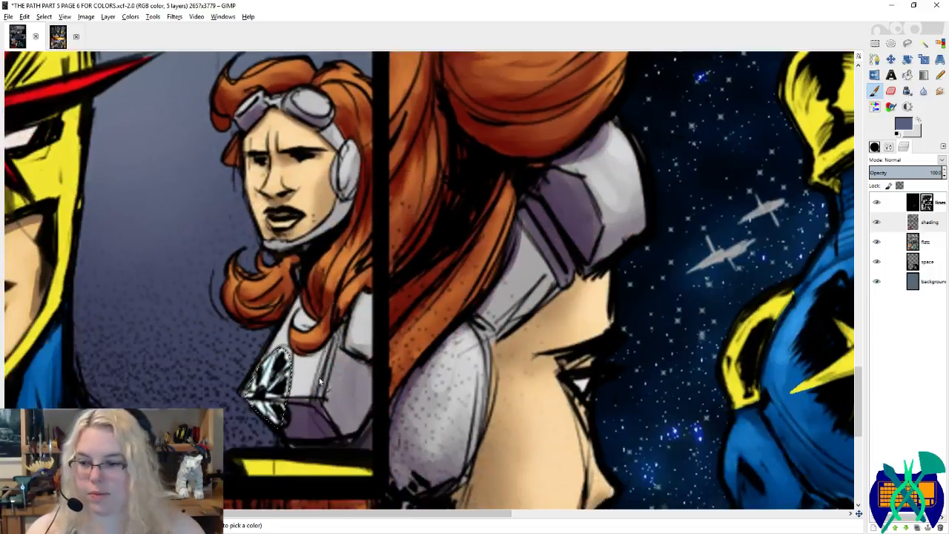
drag(276, 426, 224, 406)
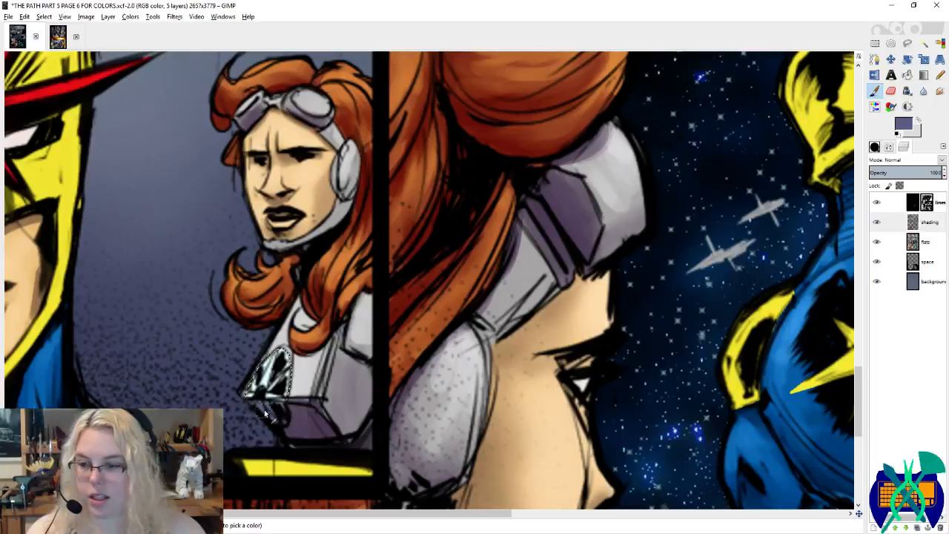
scroll(248, 311, down, 5)
scroll(242, 284, right, 3)
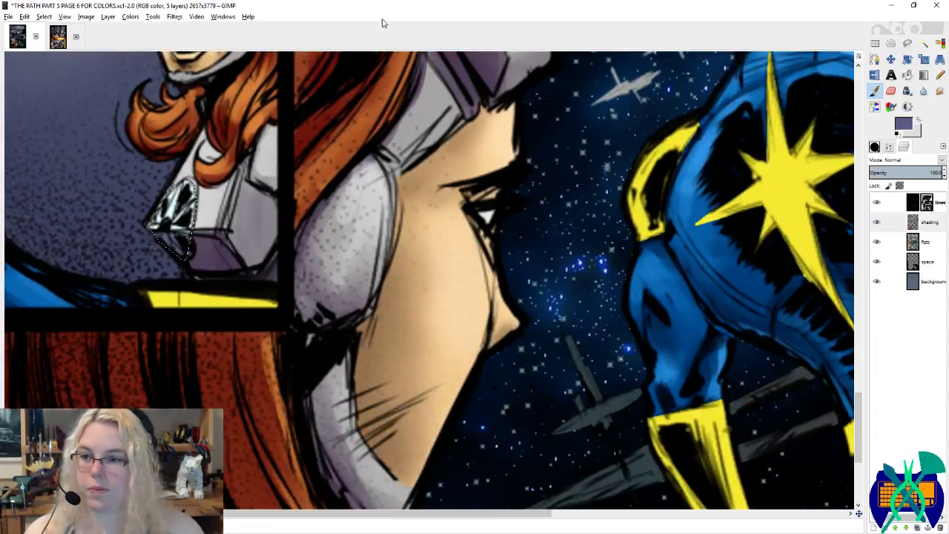
Step: Select the yellow and red of the man's chest emblem in the second panel from the flats layer and return to the shading layer
scroll(264, 323, down, 4)
scroll(323, 334, up, 4)
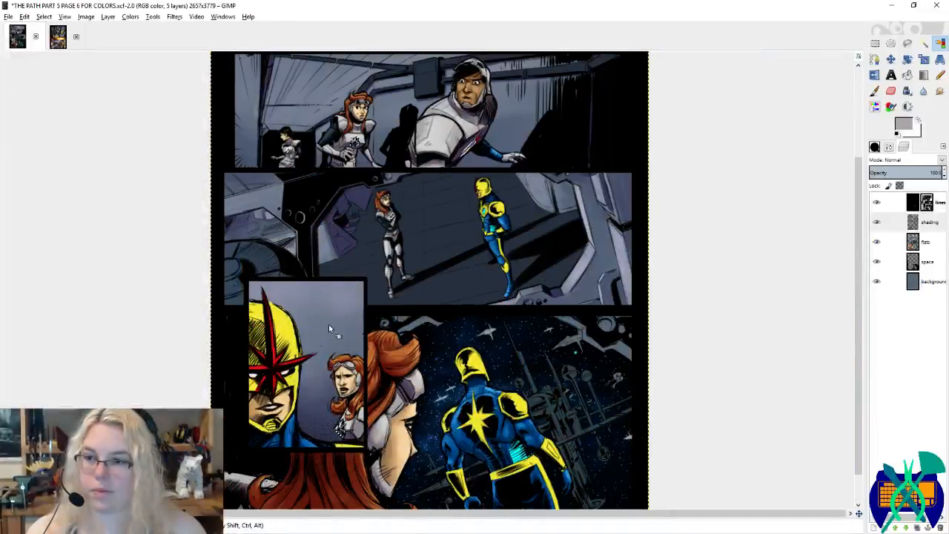
scroll(483, 125, up, 5)
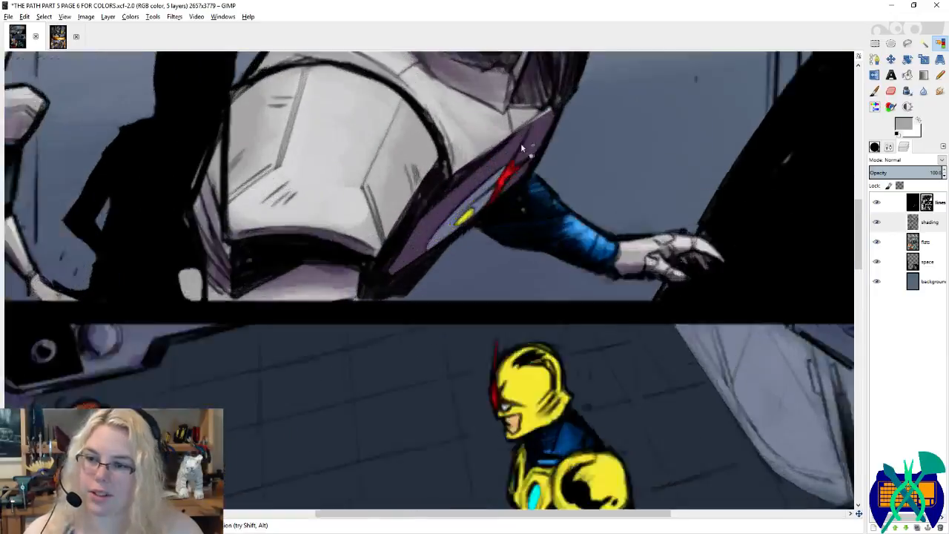
click(926, 243)
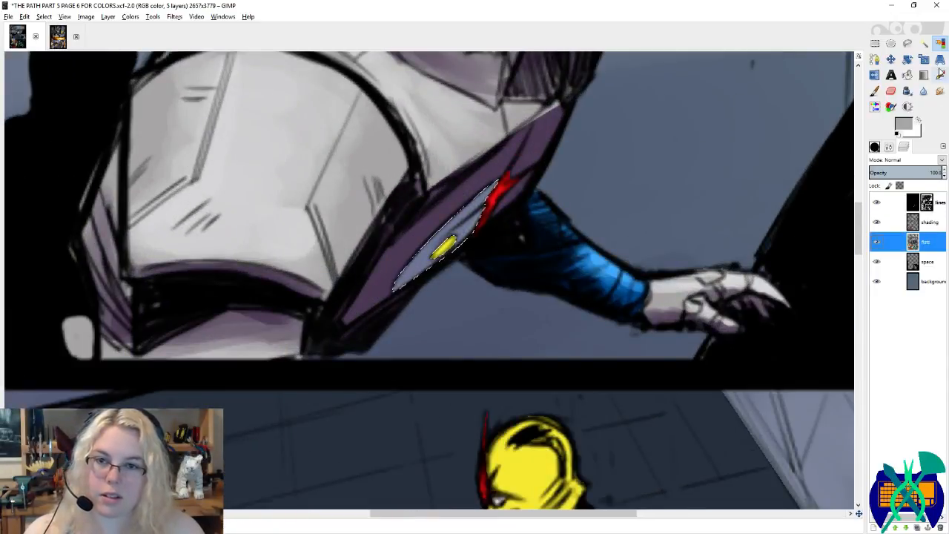
click(443, 247)
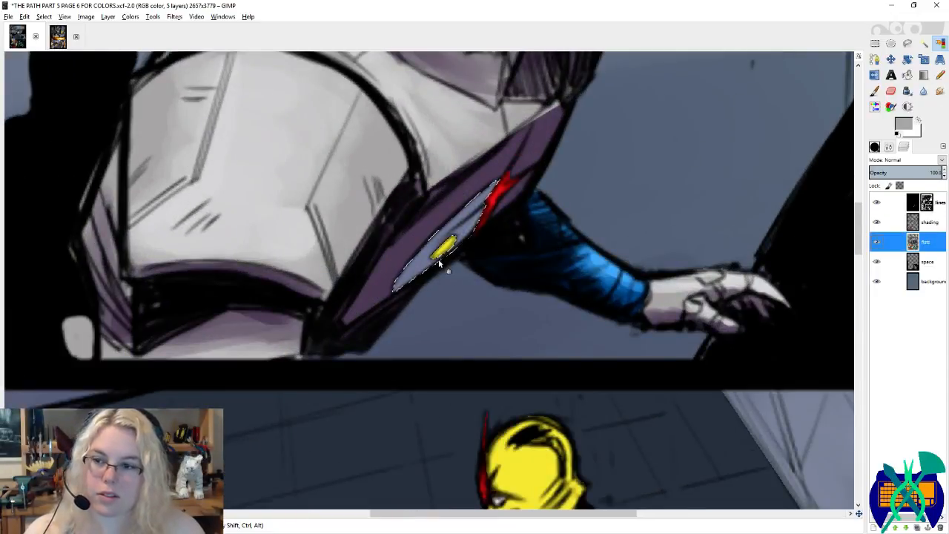
click(504, 191)
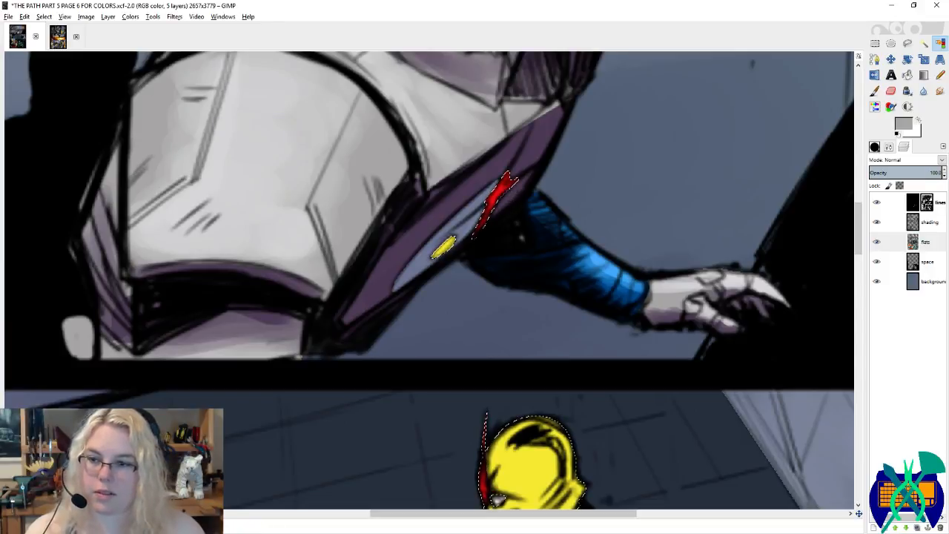
key(p)
click(925, 226)
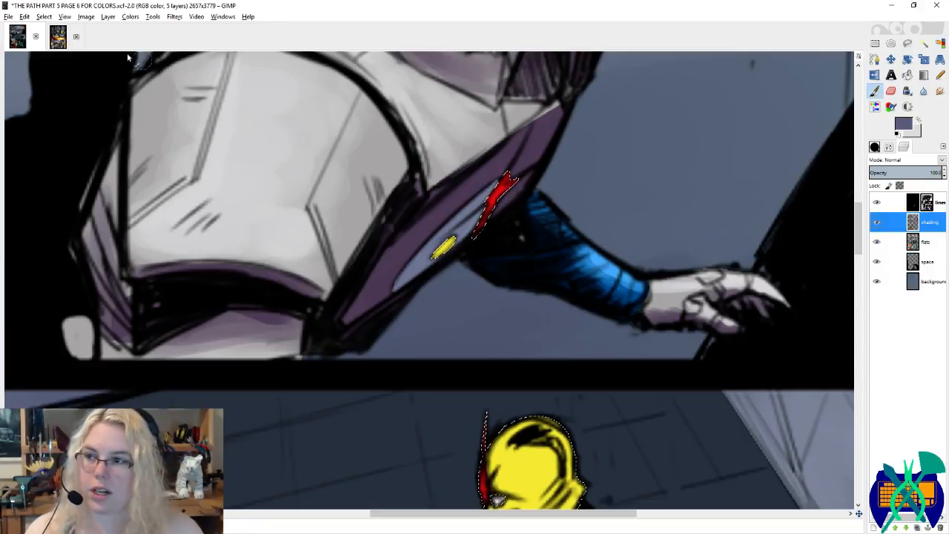
Step: Switch to the PAGE 5 image and sample the gold and dark red shadow tones from the armoured figure's round star emblem
click(58, 40)
scroll(235, 304, down, 20)
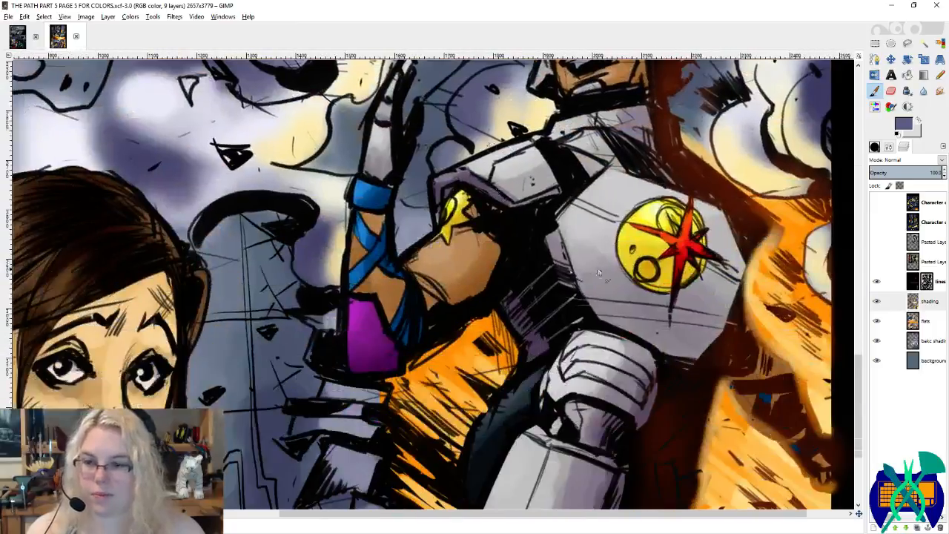
ctrl+click(680, 263)
ctrl+click(675, 272)
key(x)
ctrl+click(666, 266)
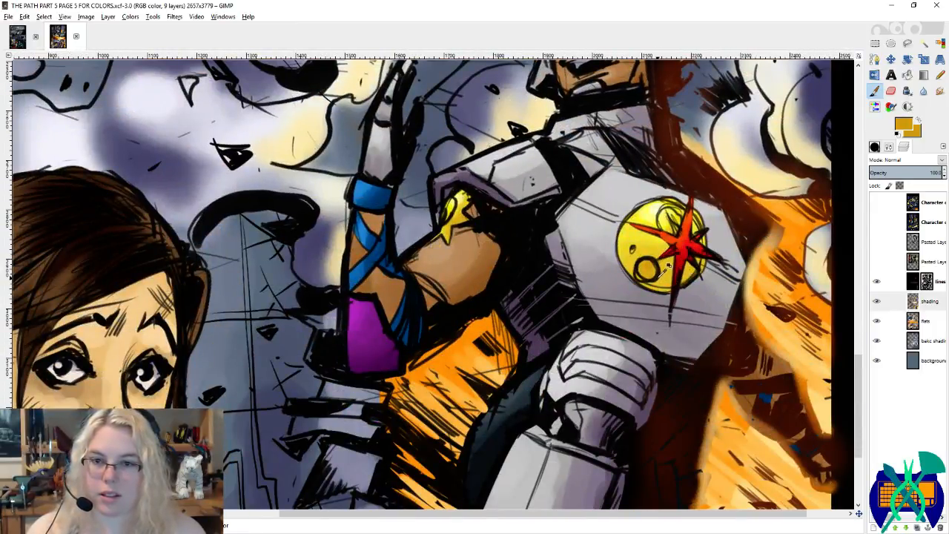
ctrl+click(686, 264)
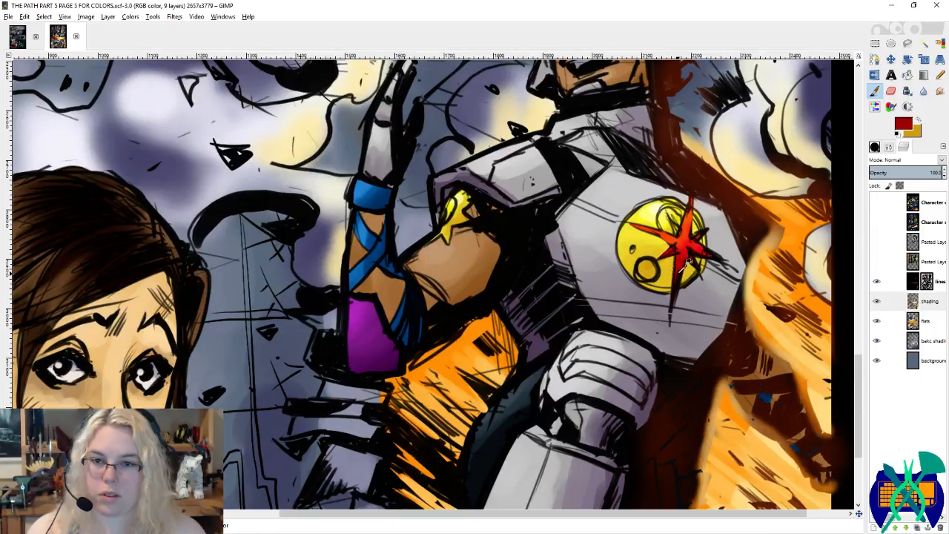
Step: Back on PAGE 6, shade the red part of the man's chest emblem dark red and its yellow spot gold
click(18, 39)
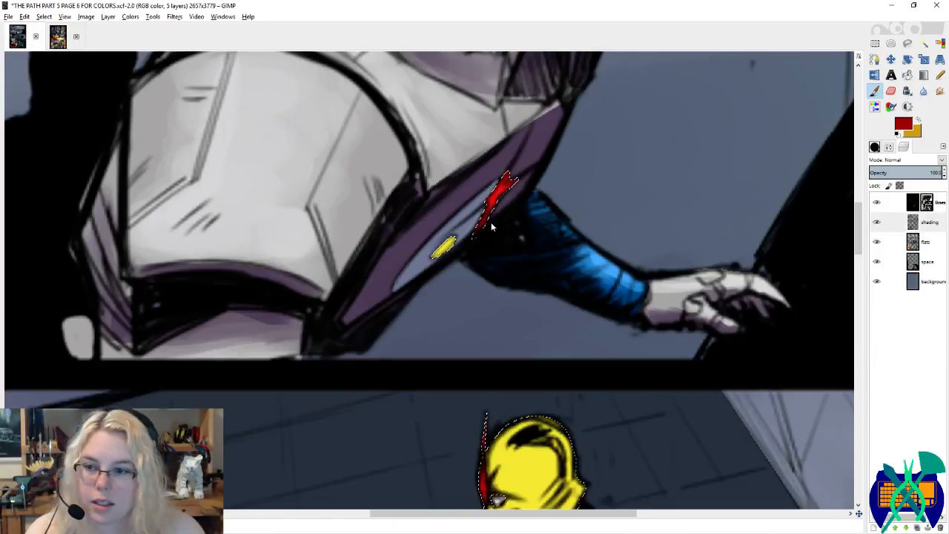
mouse_move(489, 197)
mouse_down()
mouse_move(499, 218)
mouse_move(530, 149)
mouse_up()
key(x)
mouse_move(453, 238)
mouse_down()
mouse_move(432, 269)
mouse_move(449, 250)
mouse_move(441, 259)
mouse_up()
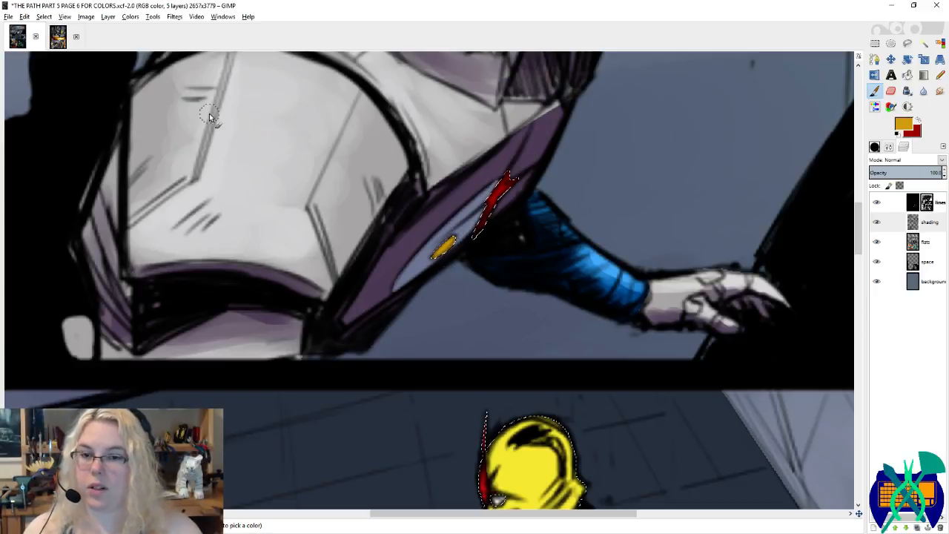
Step: Select the skin area of the yellow-helmeted hero's face in the third panel from the flats layer and return to the shading layer
click(915, 240)
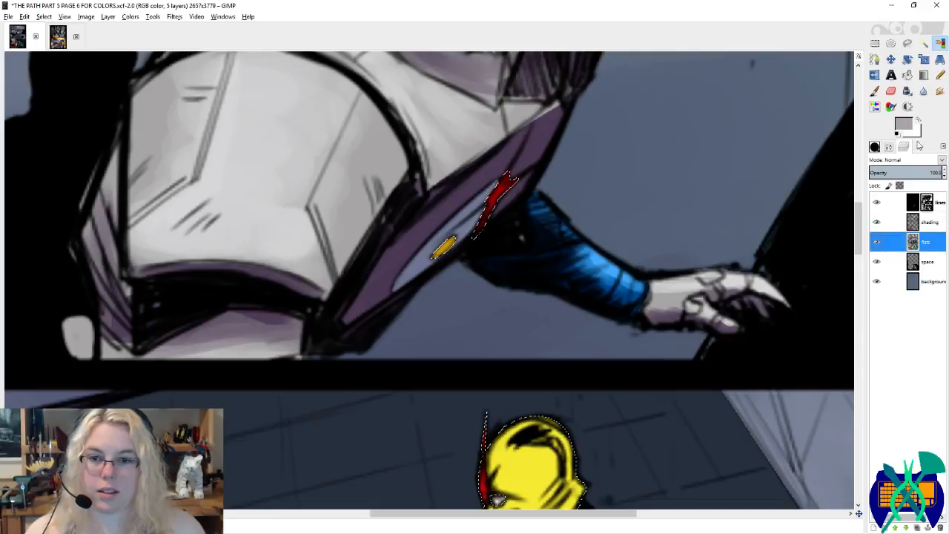
scroll(701, 175, down, 5)
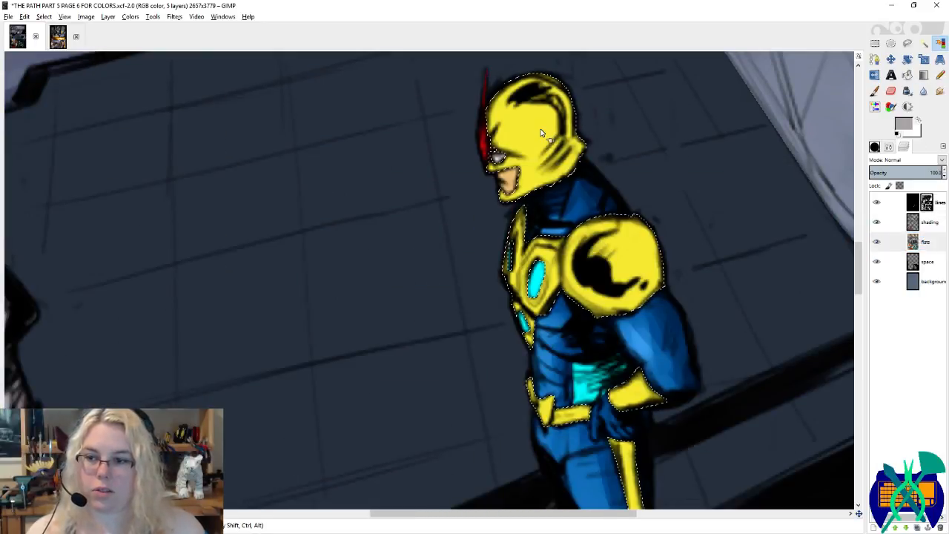
scroll(640, 192, down, 2)
scroll(569, 180, up, 3)
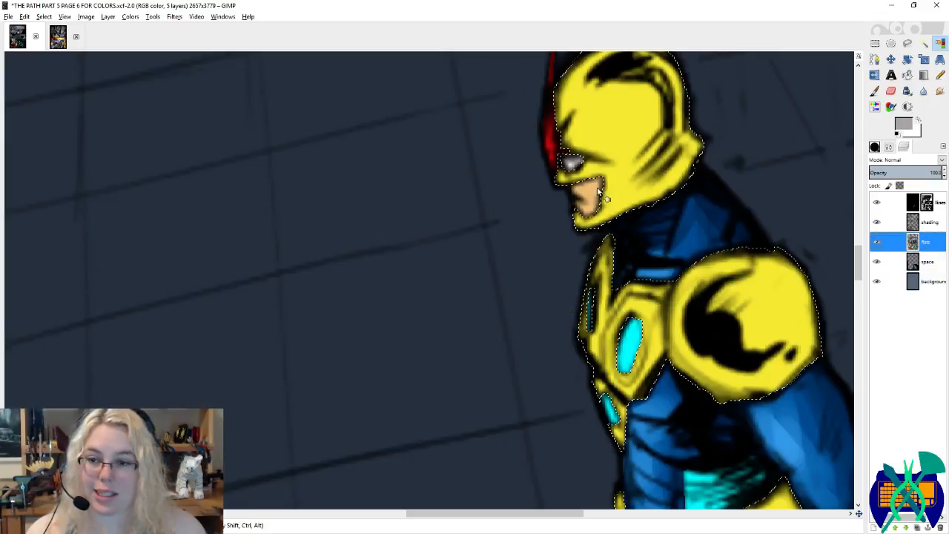
scroll(615, 271, down, 2)
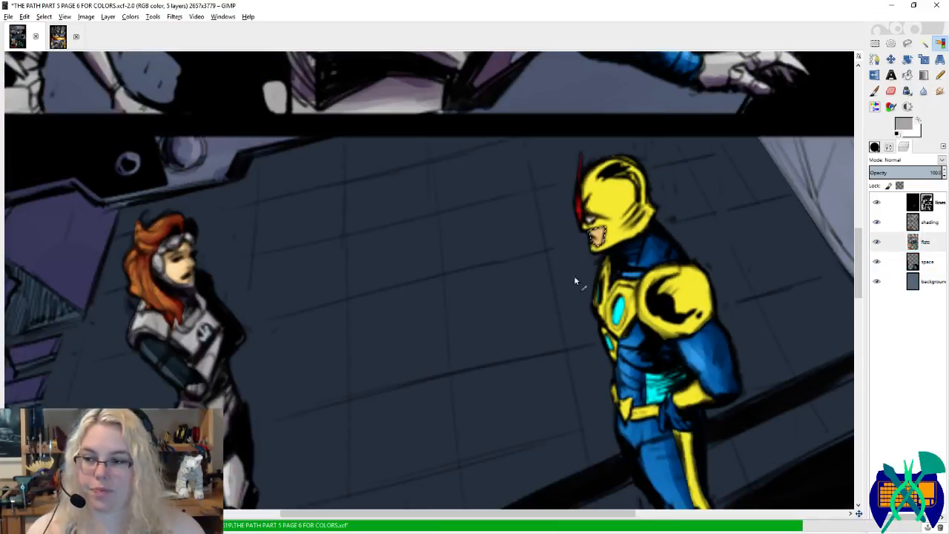
click(929, 223)
Step: Sample the brown skin shadow and pale skin highlight from the hero's lower face in the inset close-up panel
drag(215, 75, 625, 368)
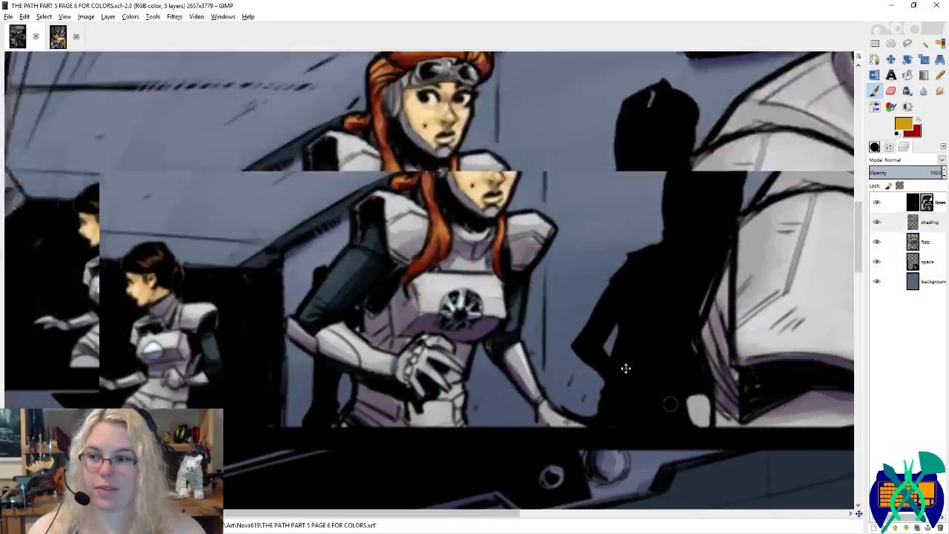
mouse_move(314, 245)
mouse_down()
mouse_move(383, 301)
mouse_move(430, 248)
mouse_up()
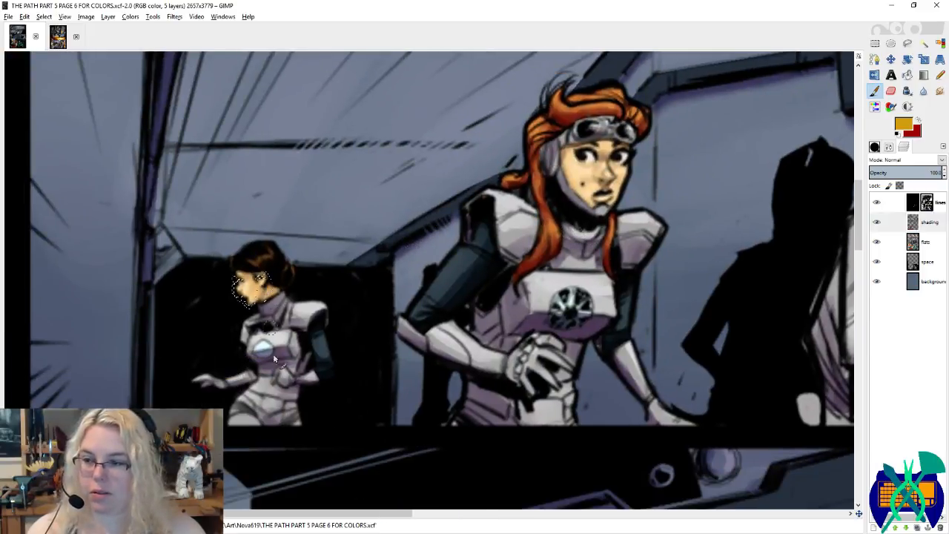
drag(273, 354, 290, 170)
drag(296, 408, 334, 135)
drag(319, 363, 342, 140)
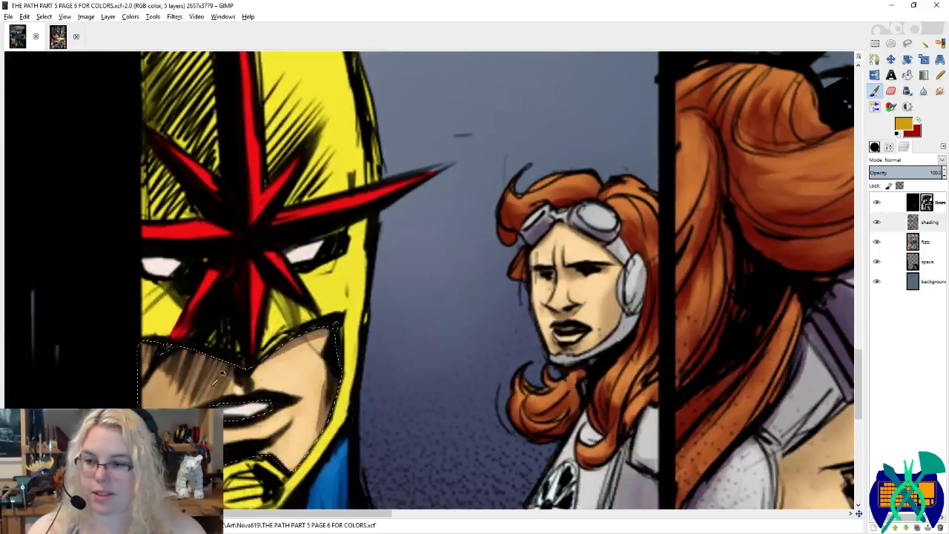
ctrl+click(191, 359)
key(x)
ctrl+click(295, 371)
Step: Choose the small hard Circle (05) brush for painting the hero's face in the third panel
drag(465, 205, 417, 228)
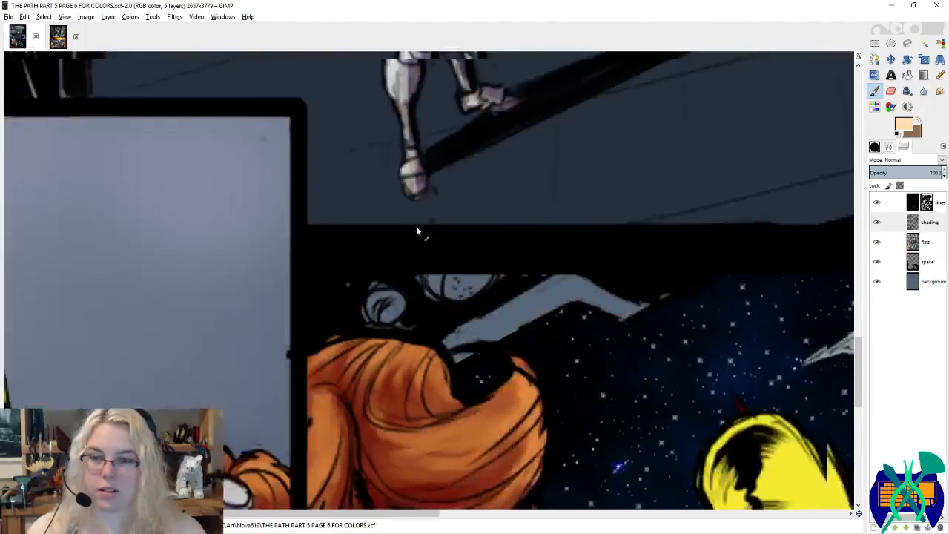
scroll(417, 232, up, 10)
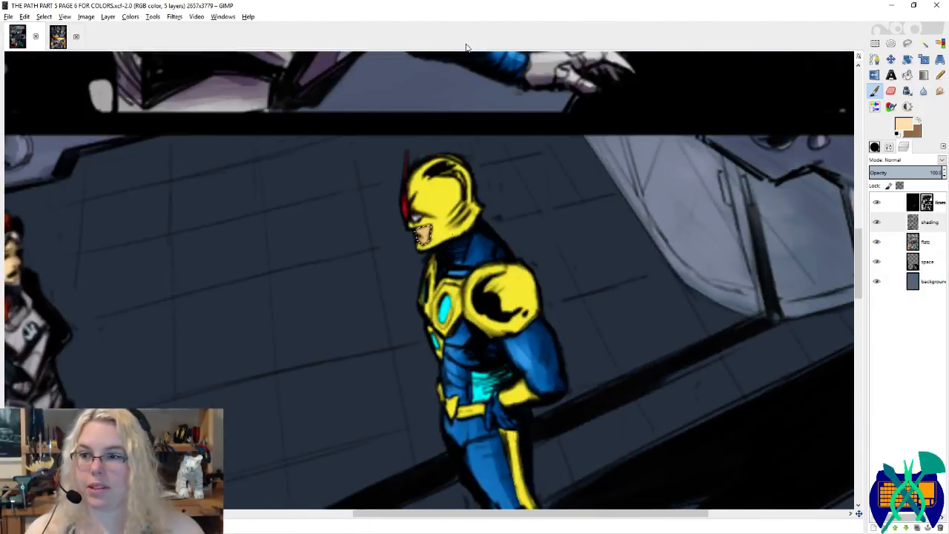
scroll(366, 207, up, 2)
click(873, 147)
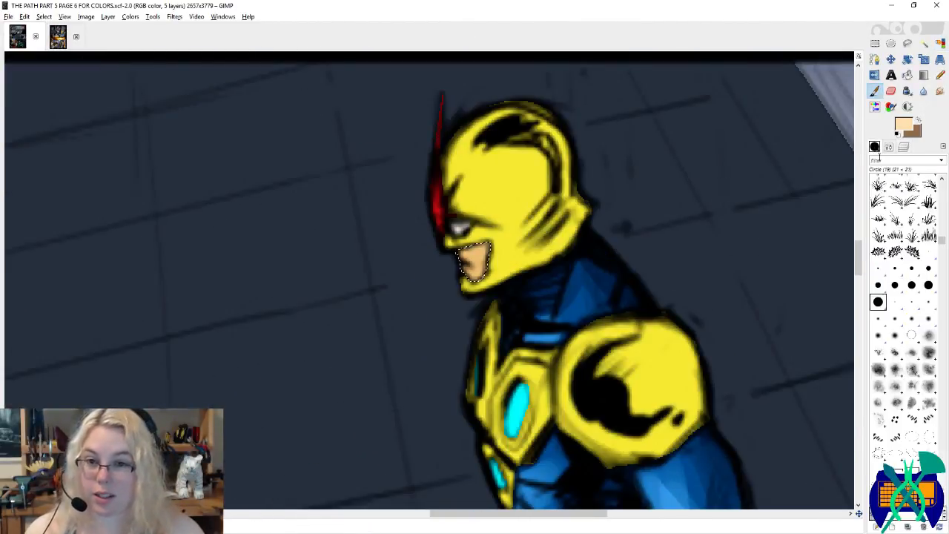
click(921, 241)
click(890, 149)
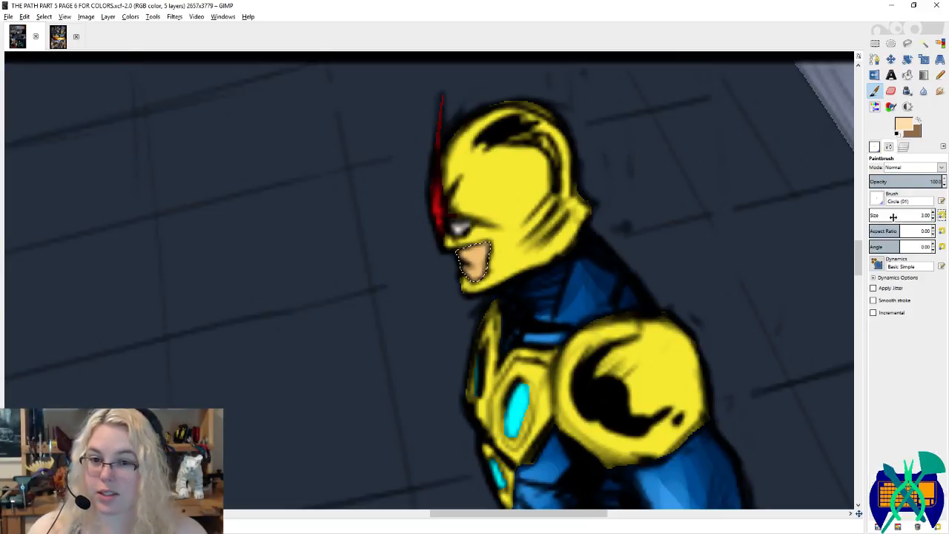
click(888, 151)
click(874, 146)
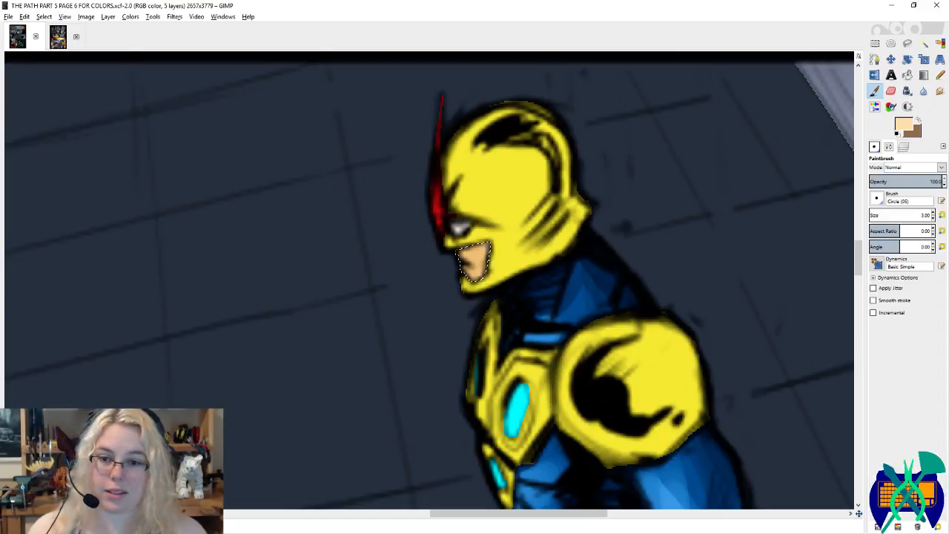
click(874, 148)
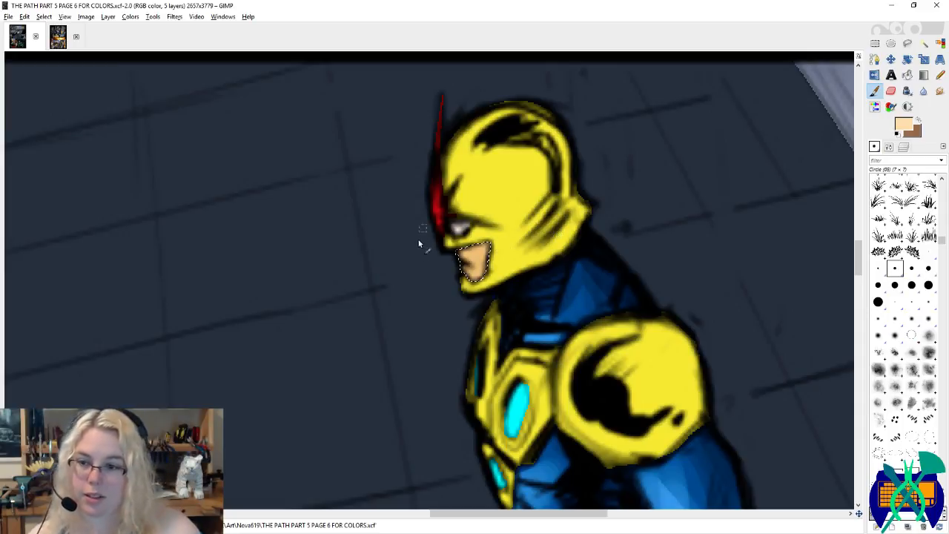
Step: Shade and highlight the hero's exposed jaw in the third panel with the sampled skin tones and clear the selection
key(x)
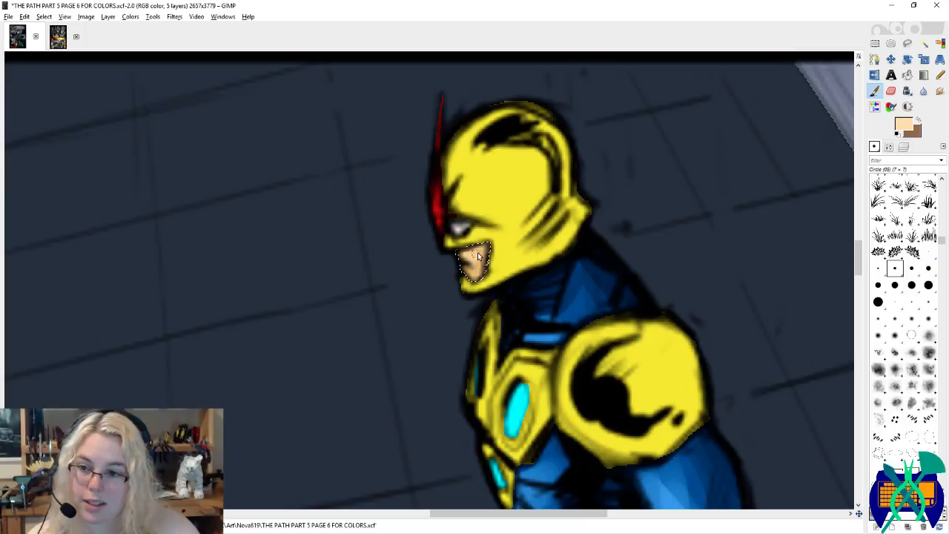
mouse_move(478, 255)
mouse_down()
mouse_move(469, 276)
mouse_move(496, 252)
mouse_up()
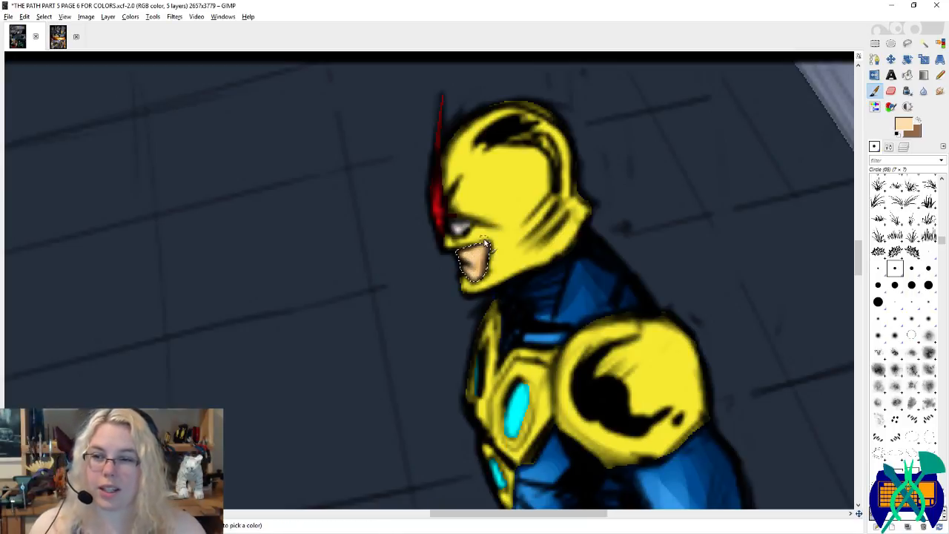
key(ctrl+shift+a)
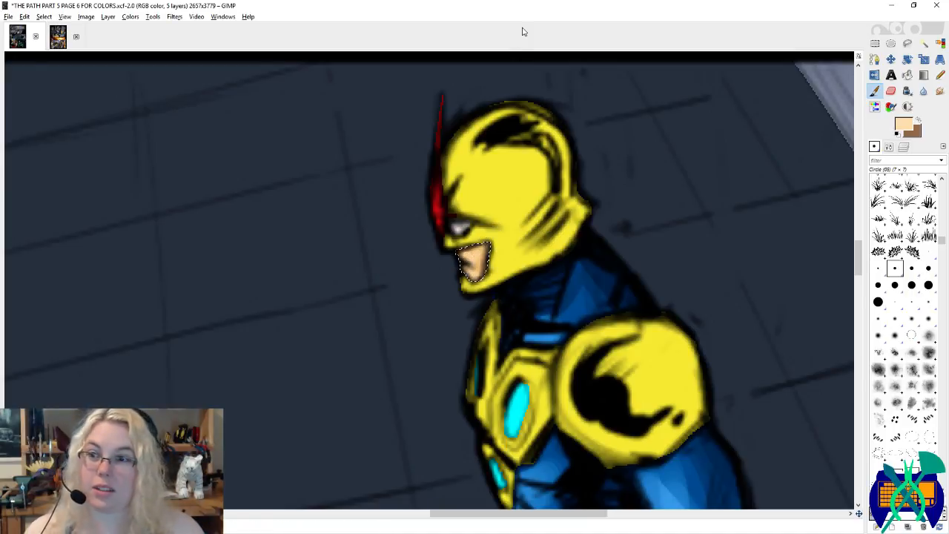
Step: Select the pale blue colour of the discs in the top panel and the chest emblems from the flats layer
key(shift+o)
scroll(493, 148, down, 5)
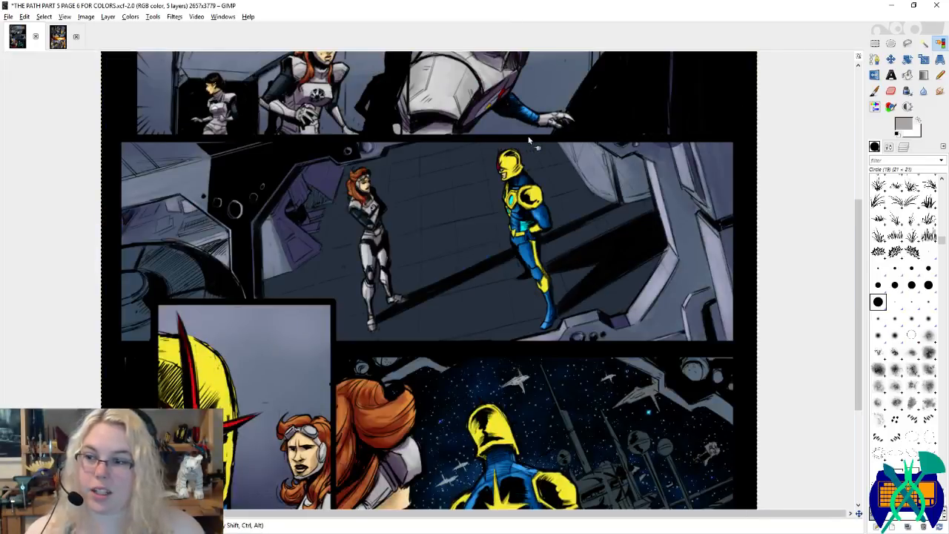
scroll(450, 192, down, 3)
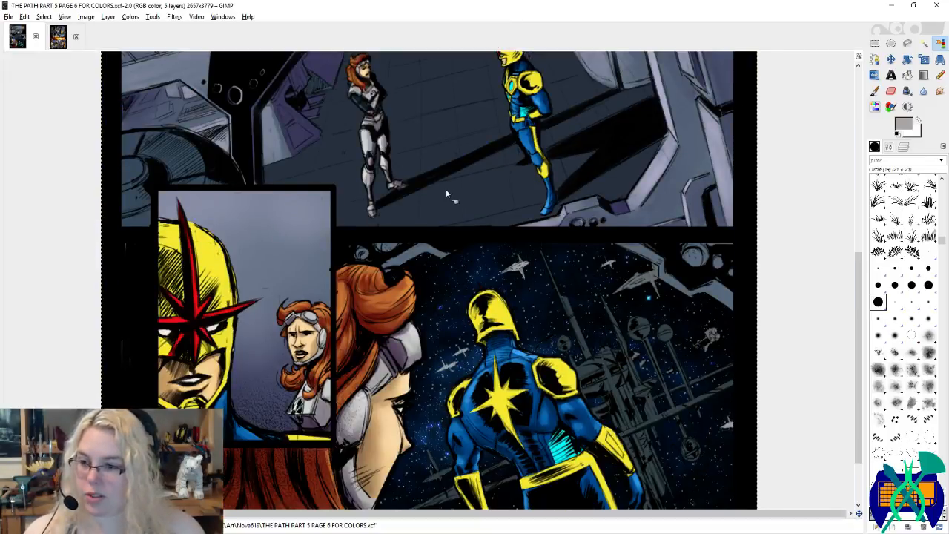
scroll(448, 196, down, 2)
scroll(456, 210, up, 10)
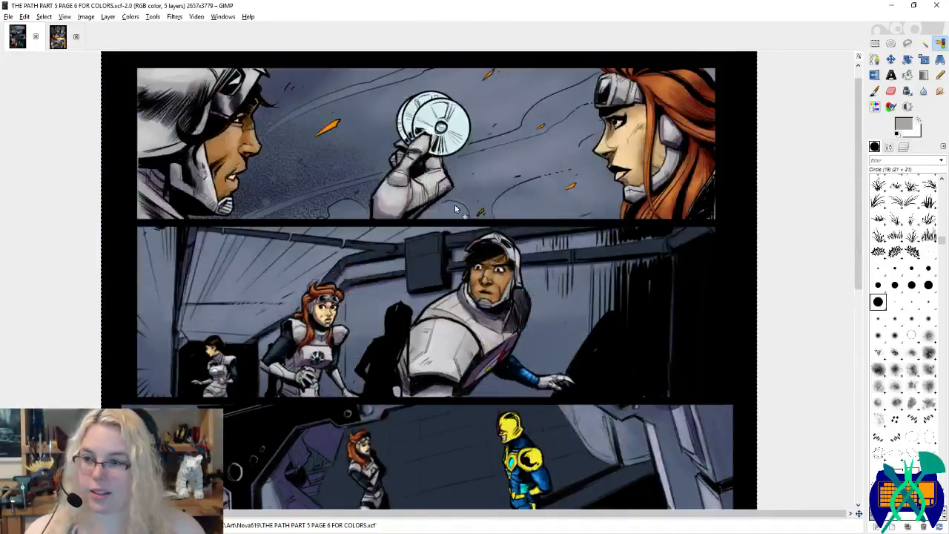
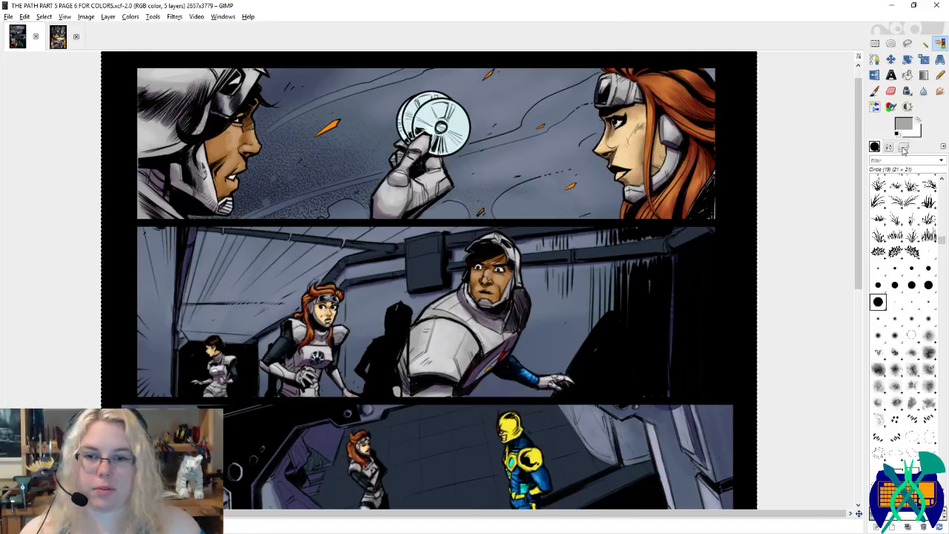
click(902, 147)
click(923, 244)
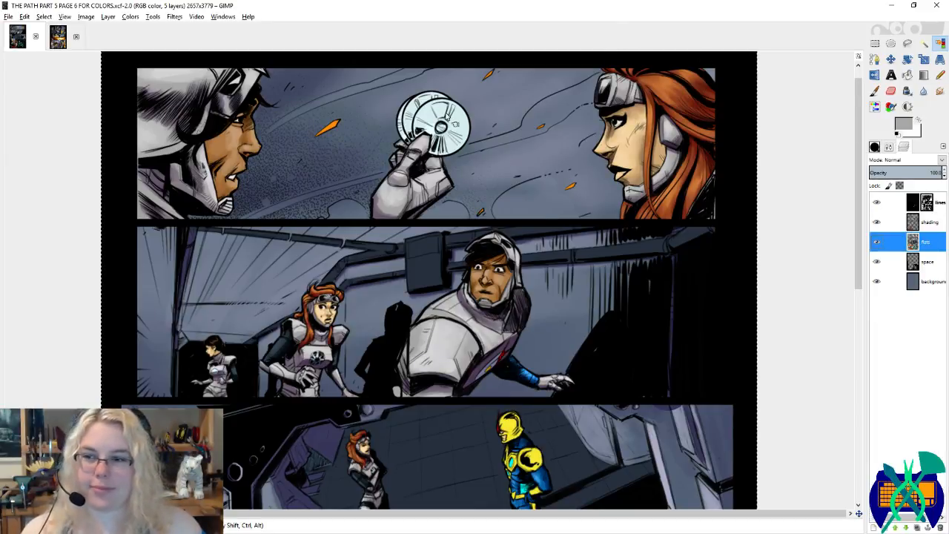
click(445, 115)
scroll(495, 380, up, 2)
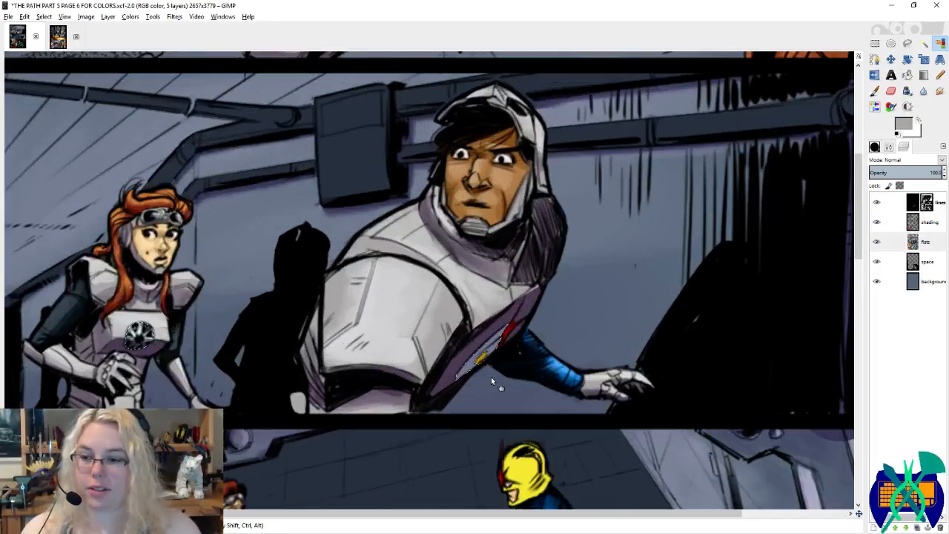
Step: Return to the shading layer with the Paintbrush and sample the purple-blue shadow tone from the man's chest emblem
key(p)
ctrl+click(498, 338)
mouse_move(549, 142)
mouse_down()
mouse_move(564, 315)
mouse_move(553, 193)
mouse_up()
click(937, 228)
ctrl+click(501, 386)
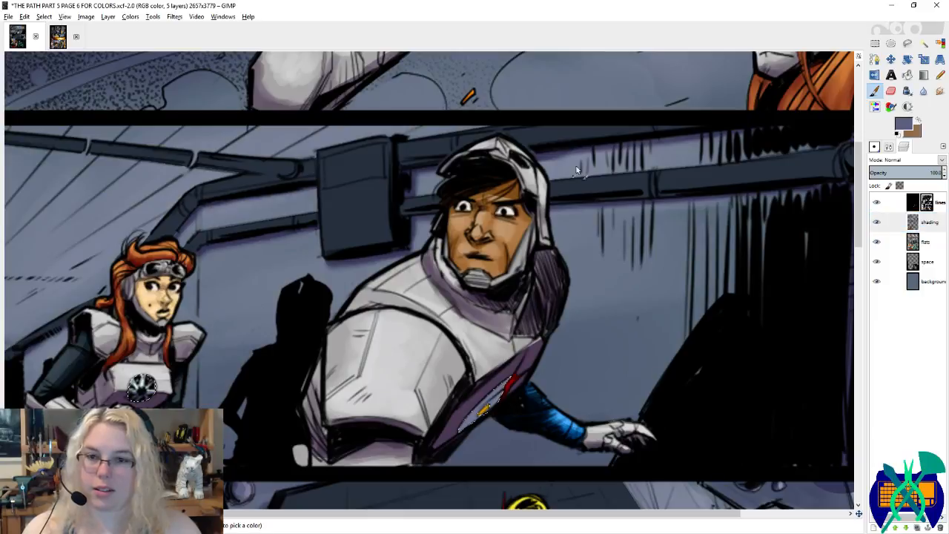
scroll(581, 295, up, 10)
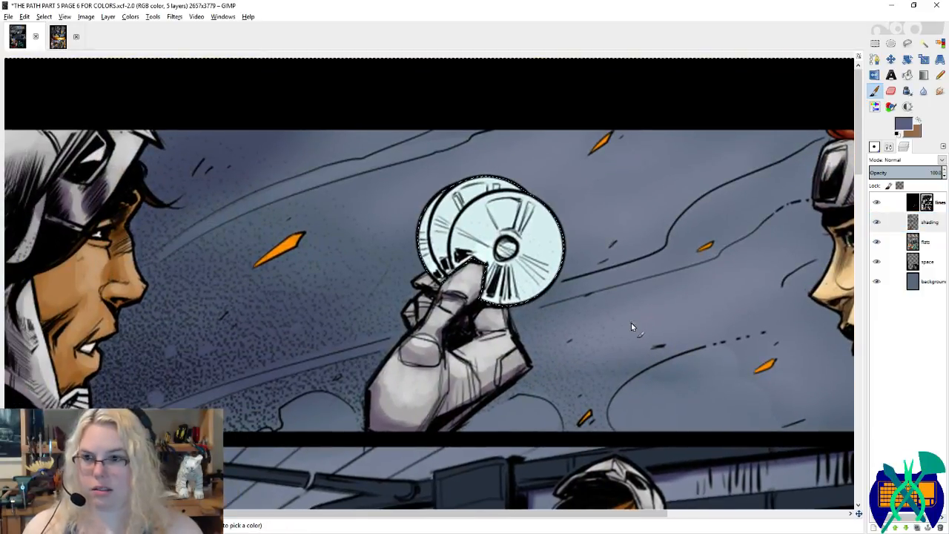
Step: Paint purple-blue shadow wedges and hub centres on both discs in the top panel using the Circle (19) brush at size 21
click(875, 151)
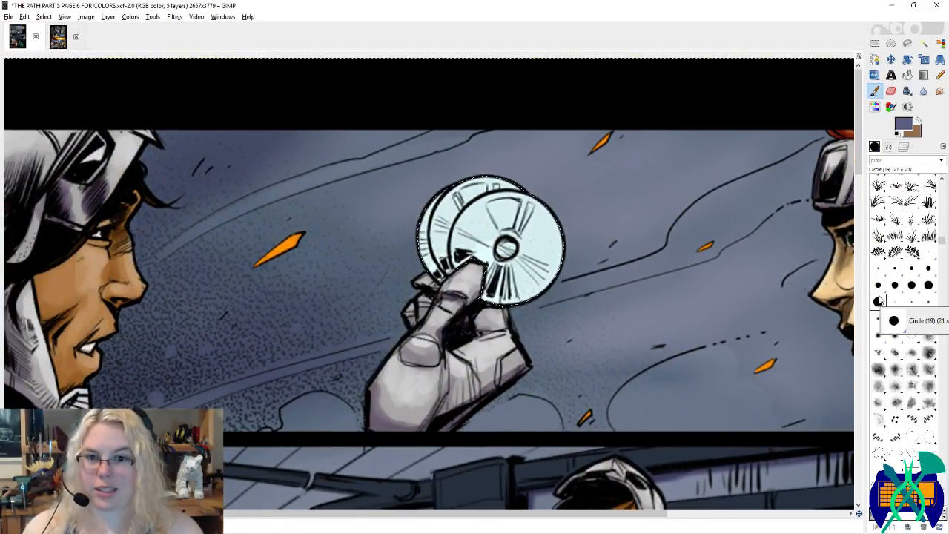
click(890, 147)
click(941, 216)
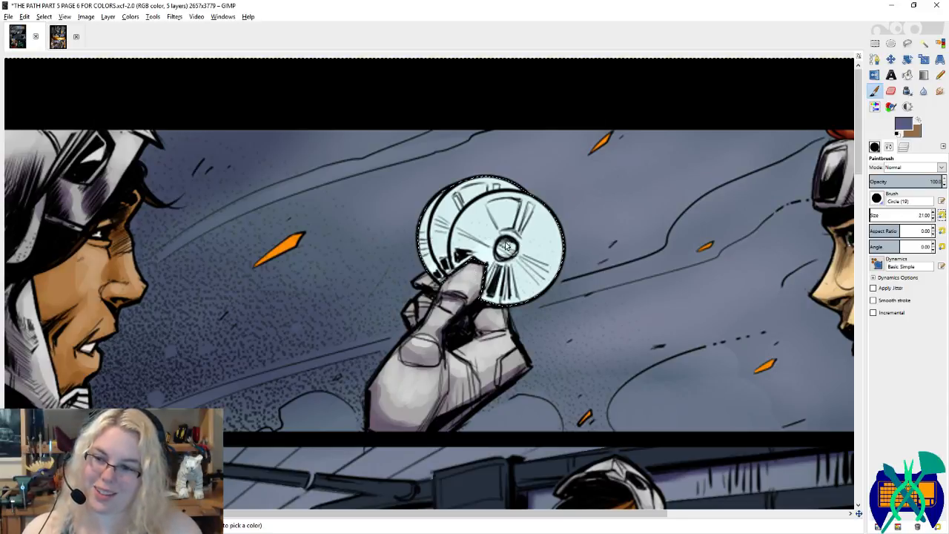
drag(506, 246, 510, 247)
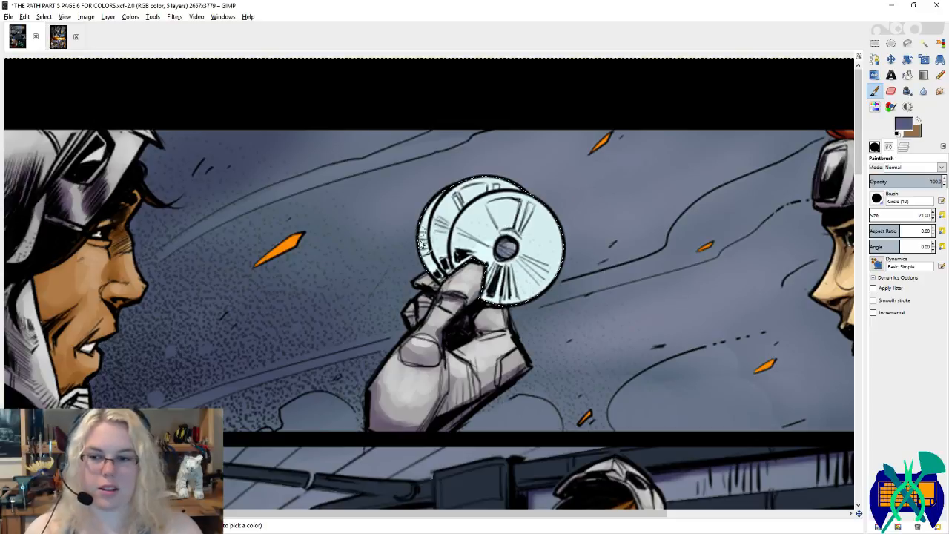
drag(516, 262, 614, 363)
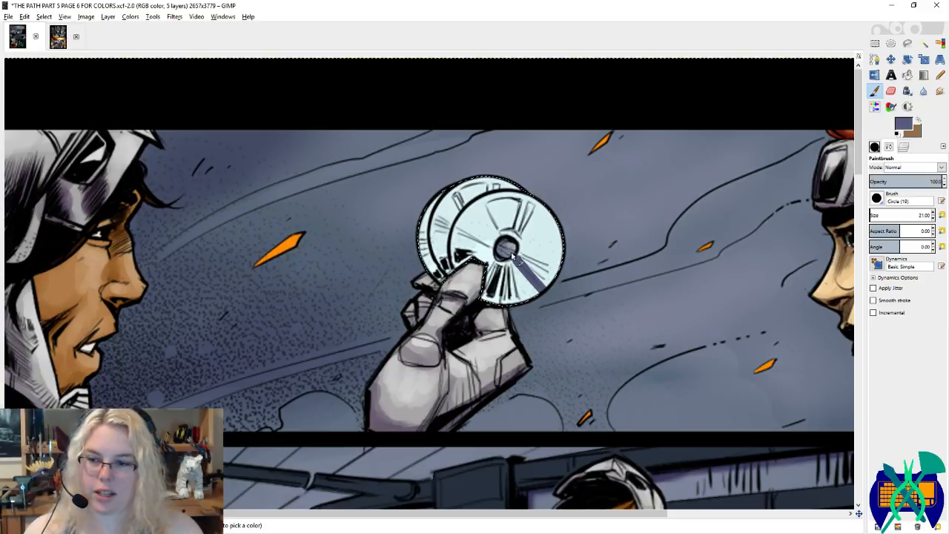
drag(511, 254, 551, 293)
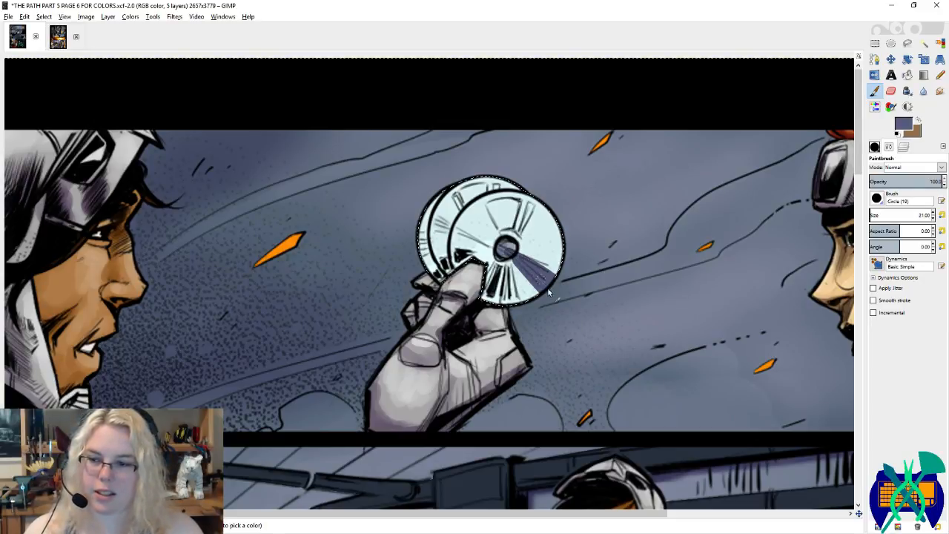
mouse_move(503, 262)
mouse_down()
mouse_move(488, 300)
mouse_move(500, 332)
mouse_move(503, 303)
mouse_move(484, 300)
mouse_up()
mouse_move(461, 230)
mouse_down()
mouse_move(511, 260)
mouse_move(508, 224)
mouse_move(513, 235)
mouse_move(456, 237)
mouse_move(428, 222)
mouse_move(439, 221)
mouse_move(433, 228)
mouse_move(445, 235)
mouse_move(420, 241)
mouse_move(421, 256)
mouse_move(444, 247)
mouse_up()
key(ctrl+z)
key(s)
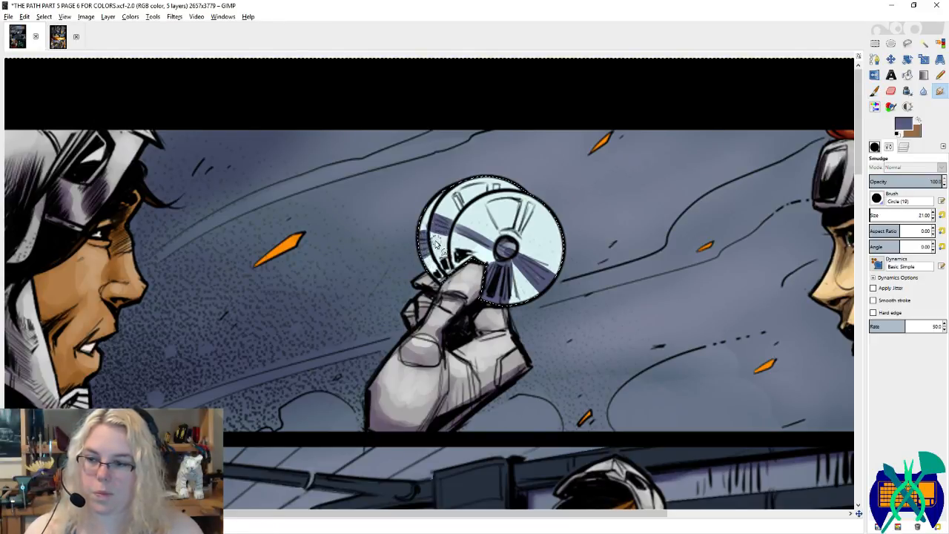
Step: Sample the discs' pale blue, shift it to pale yellow feffe6, and paint yellow highlight wedges on both discs in the shading layer
click(903, 146)
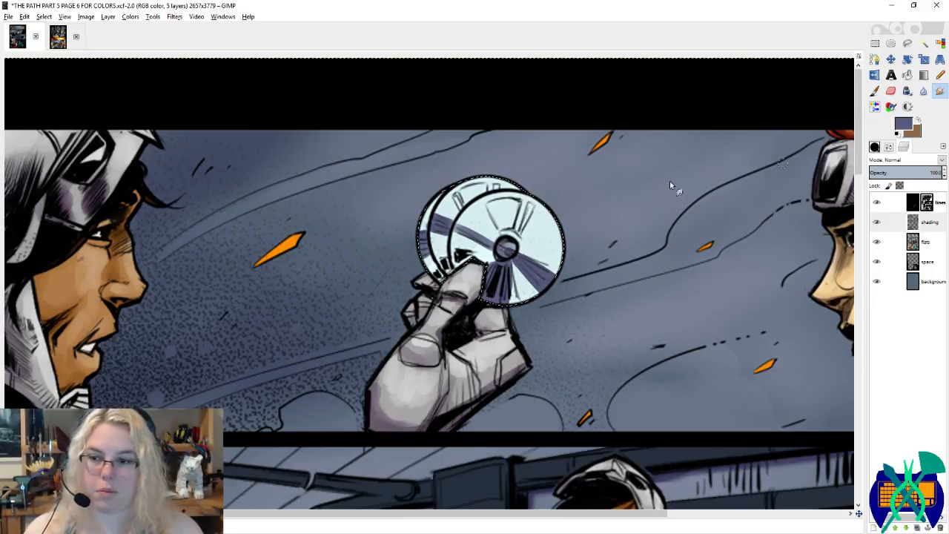
key(x)
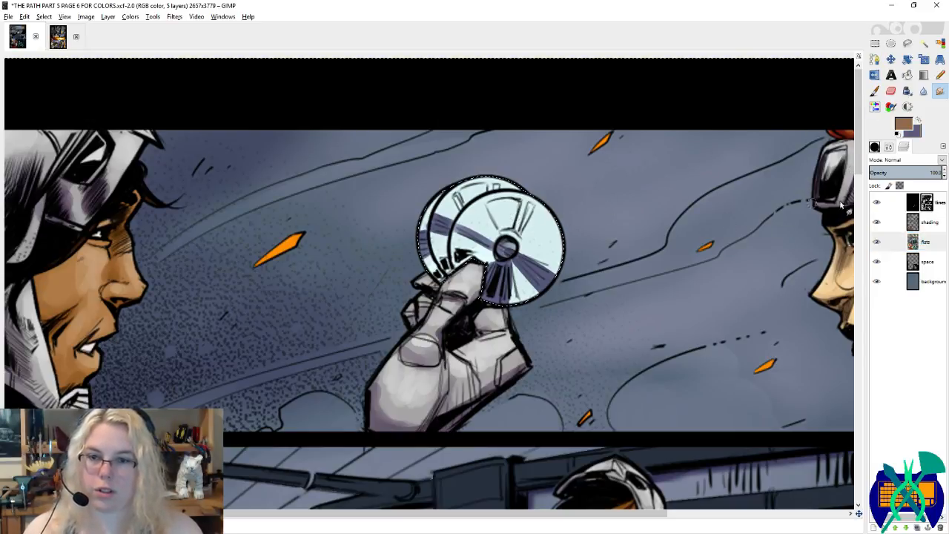
key(p)
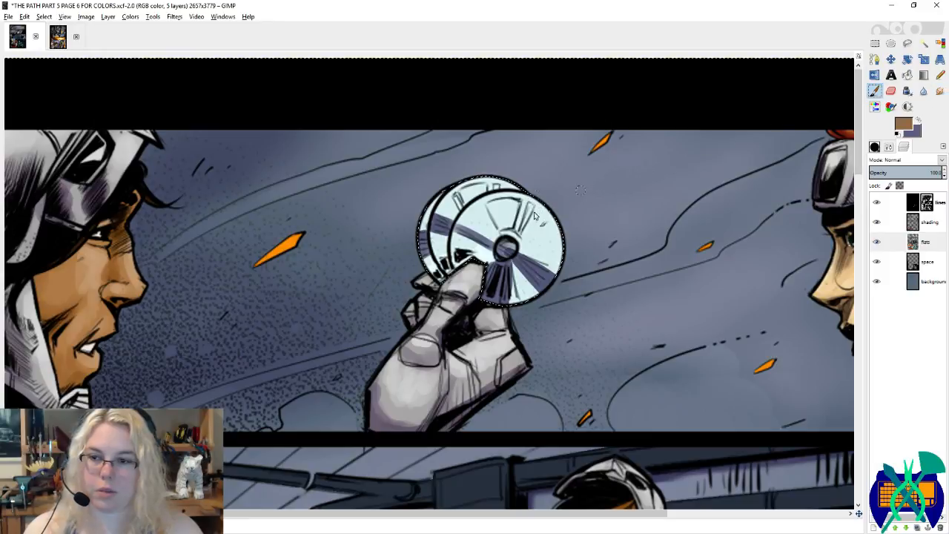
ctrl+click(539, 221)
click(903, 126)
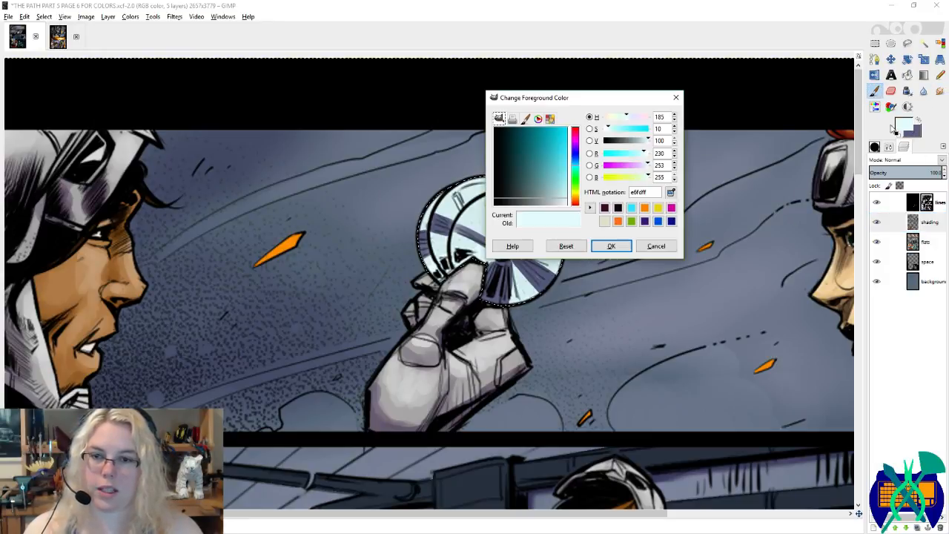
drag(575, 202, 578, 194)
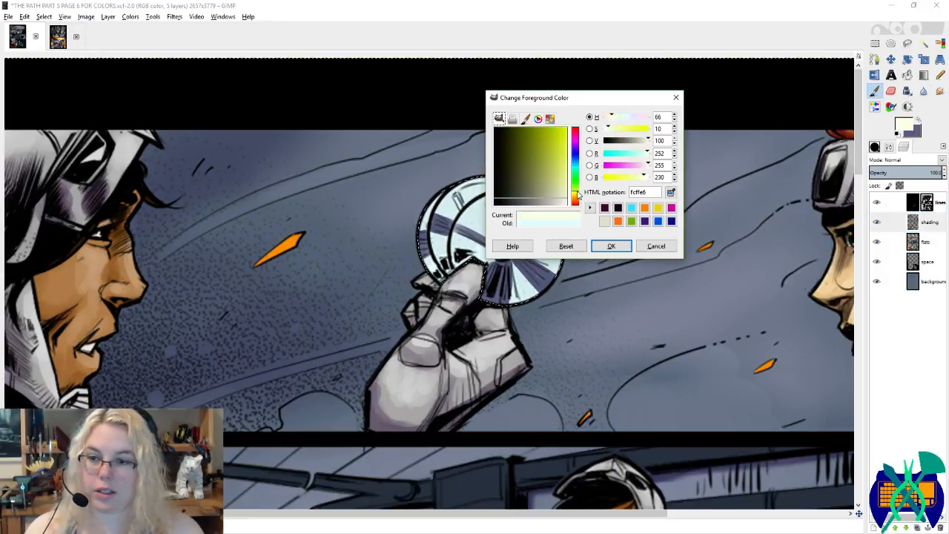
click(611, 245)
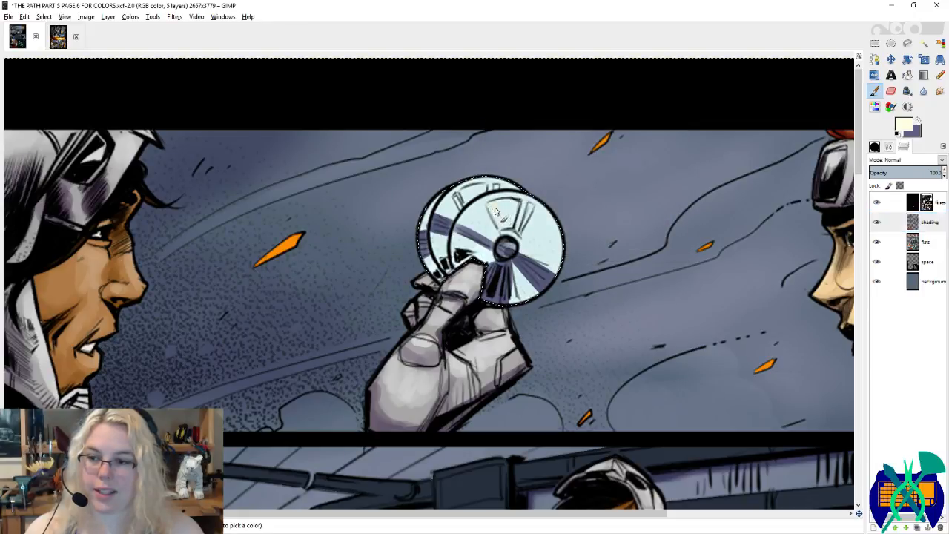
mouse_move(498, 210)
mouse_down()
mouse_move(515, 212)
mouse_move(510, 225)
mouse_up()
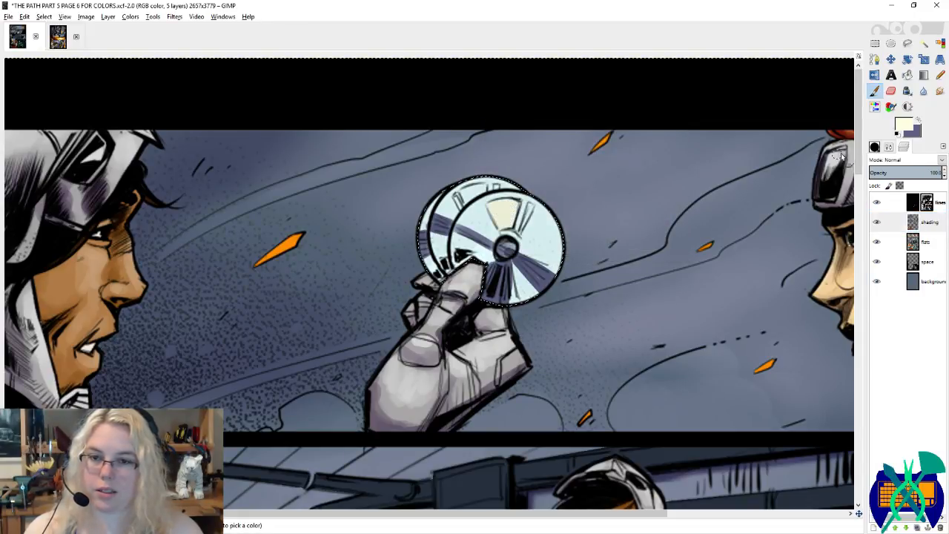
Step: Thin and soften the purple-blue wedges on both discs using an enlarged Circle (19) Eraser
click(874, 147)
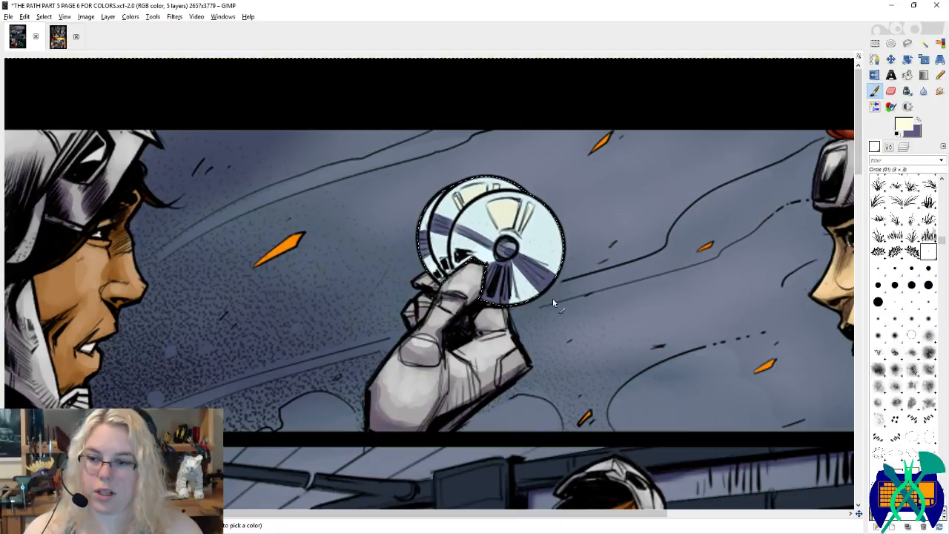
click(877, 301)
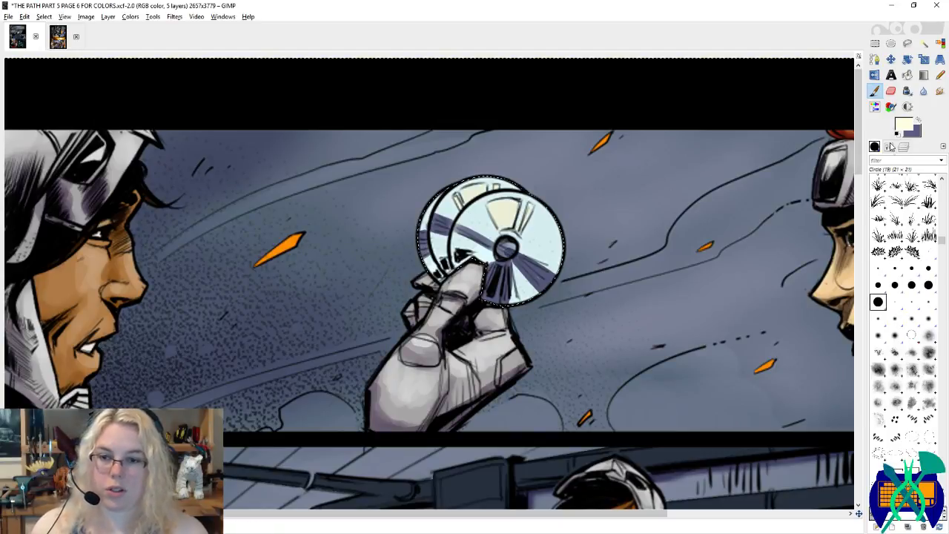
click(890, 146)
key(shift+e)
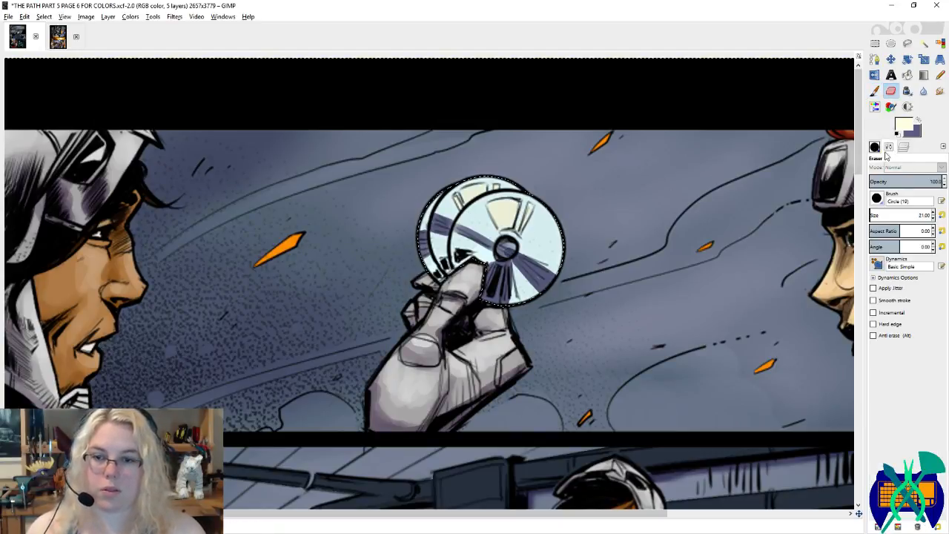
click(873, 215)
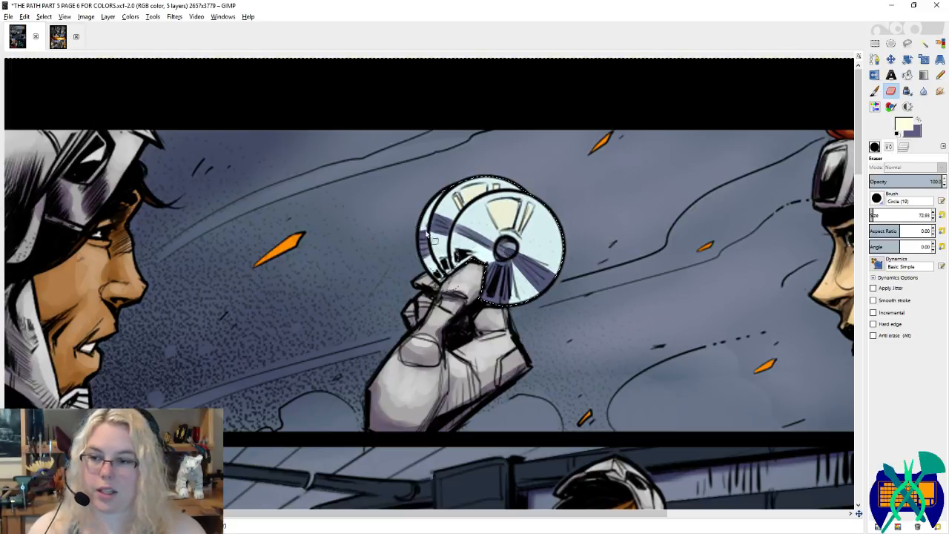
drag(431, 241, 422, 231)
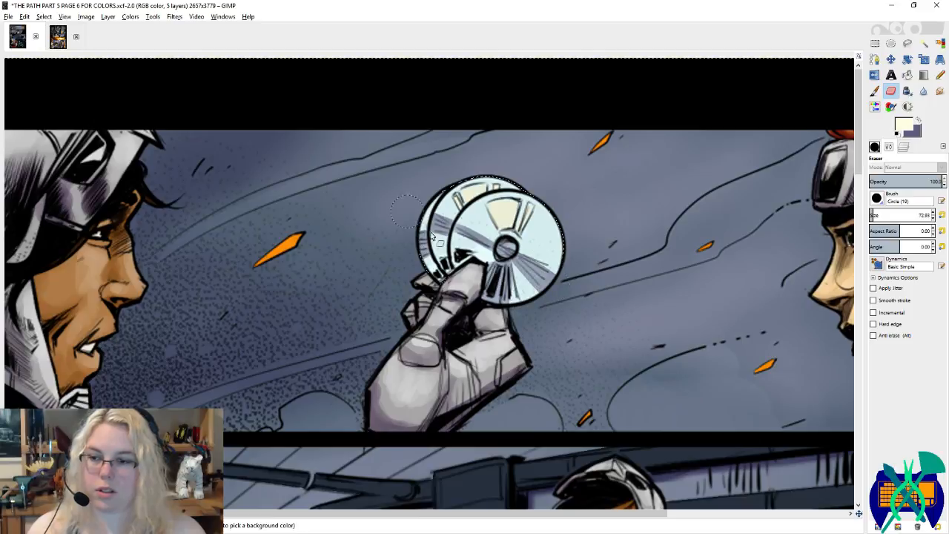
Step: Shift the foreground colour from pale yellow to pale green and set up the Paintbrush with the Circle (05) brush
click(904, 148)
click(902, 124)
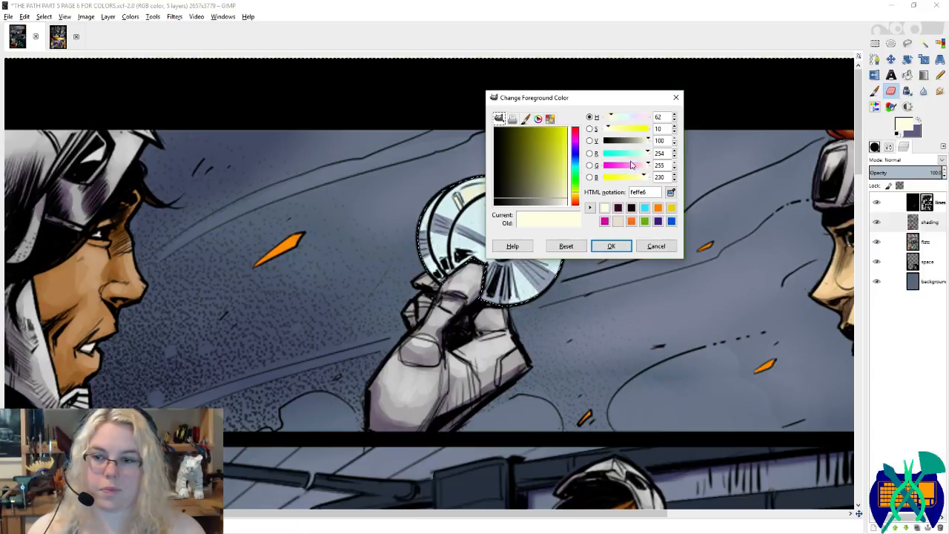
click(574, 174)
click(611, 245)
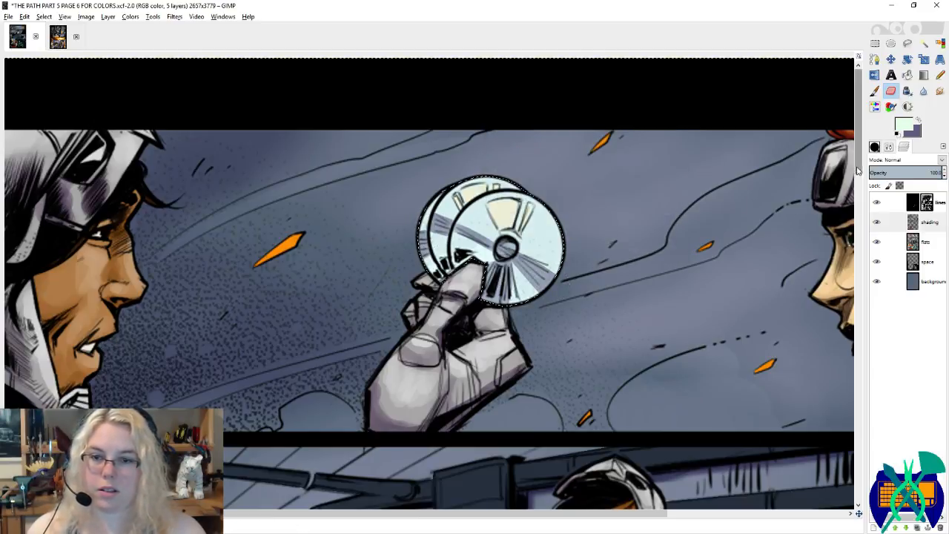
click(874, 147)
click(878, 268)
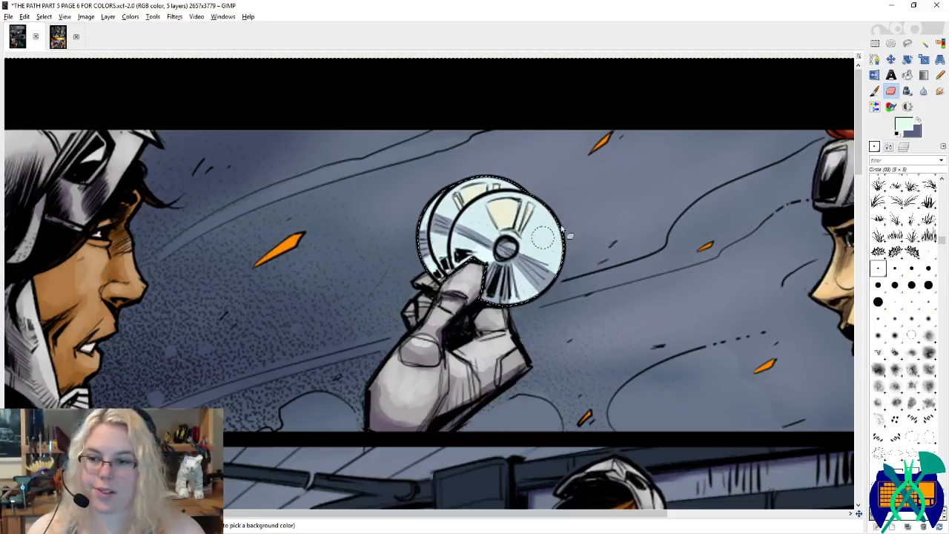
click(874, 147)
click(873, 91)
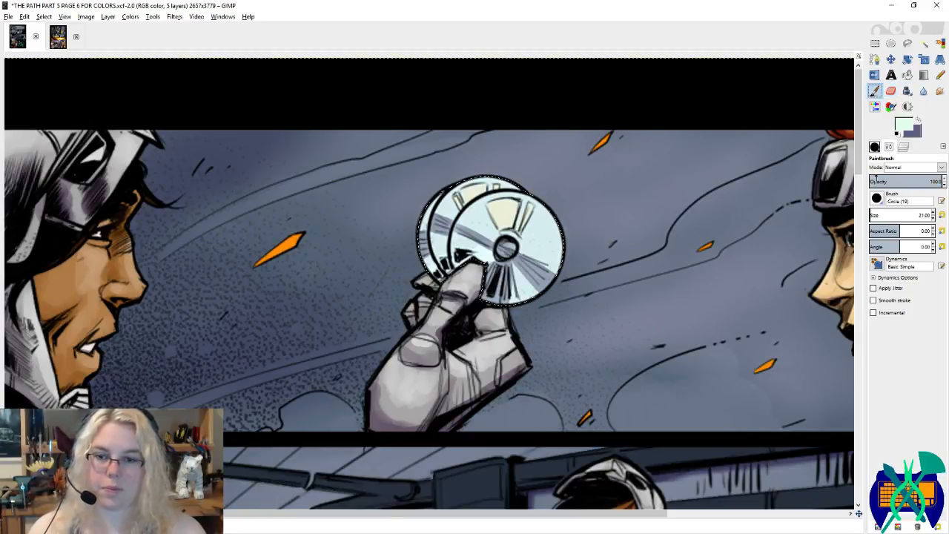
click(874, 147)
click(895, 269)
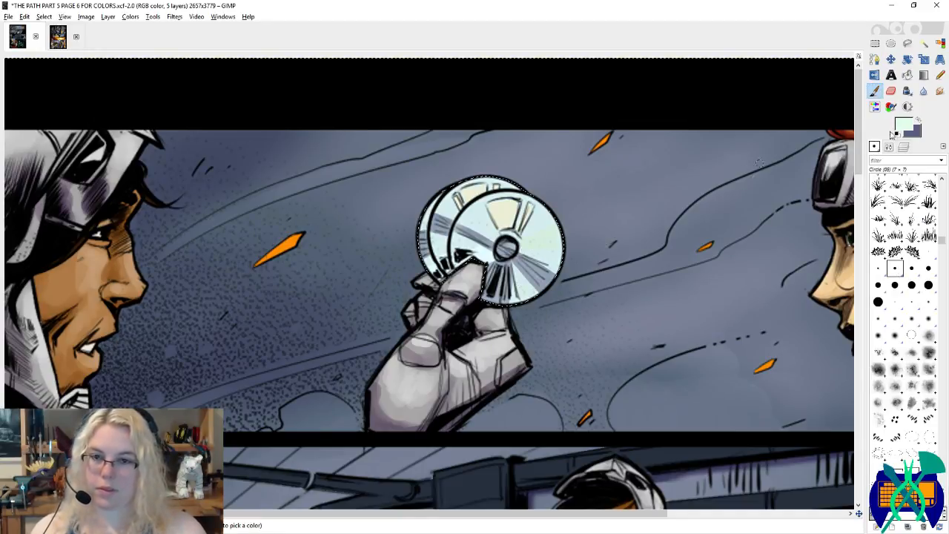
Step: Make the foreground green more saturated and paint green reflection streaks across both discs
click(904, 126)
drag(566, 194, 568, 187)
click(610, 245)
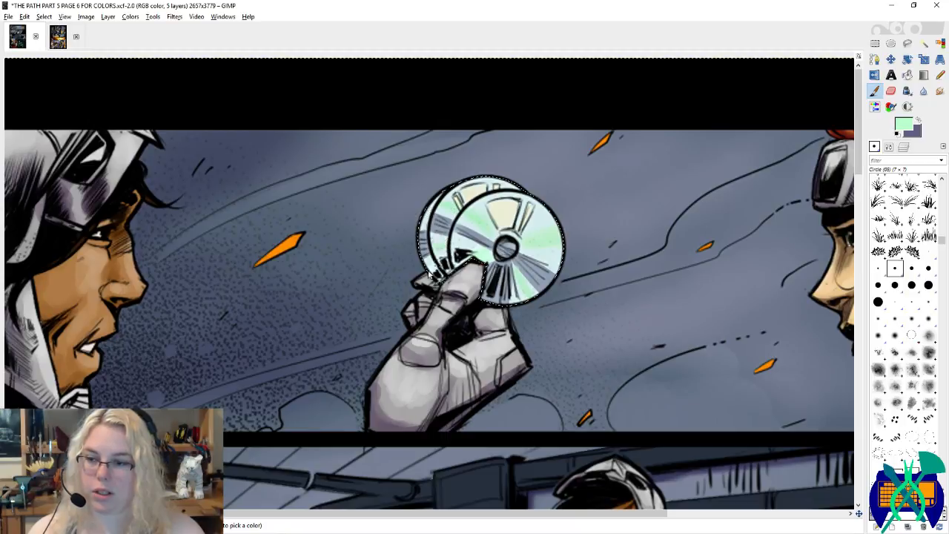
Step: Change the foreground colour to light blue and paint blue reflection streaks across both discs
click(904, 127)
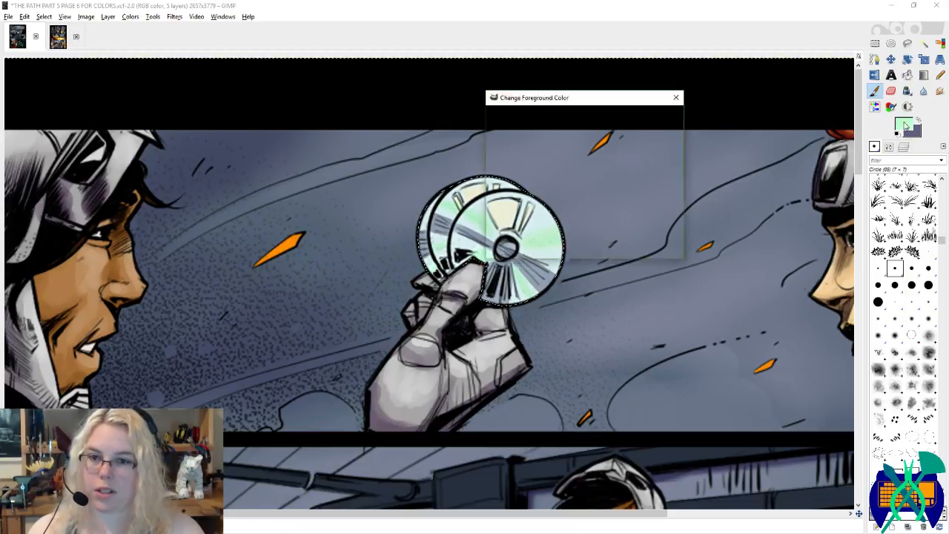
click(579, 164)
click(611, 245)
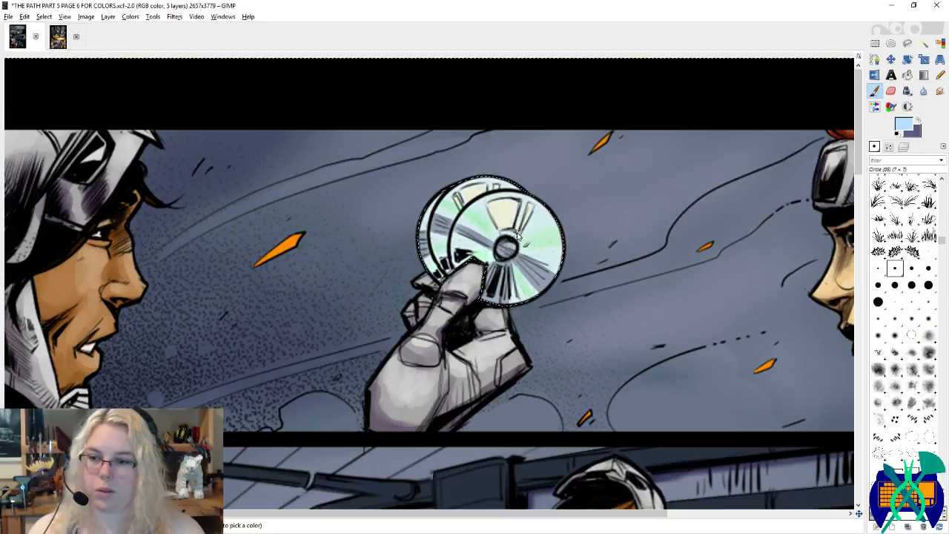
mouse_move(559, 214)
mouse_down()
mouse_move(529, 228)
mouse_move(551, 221)
mouse_up()
drag(522, 264, 551, 284)
drag(478, 234, 500, 254)
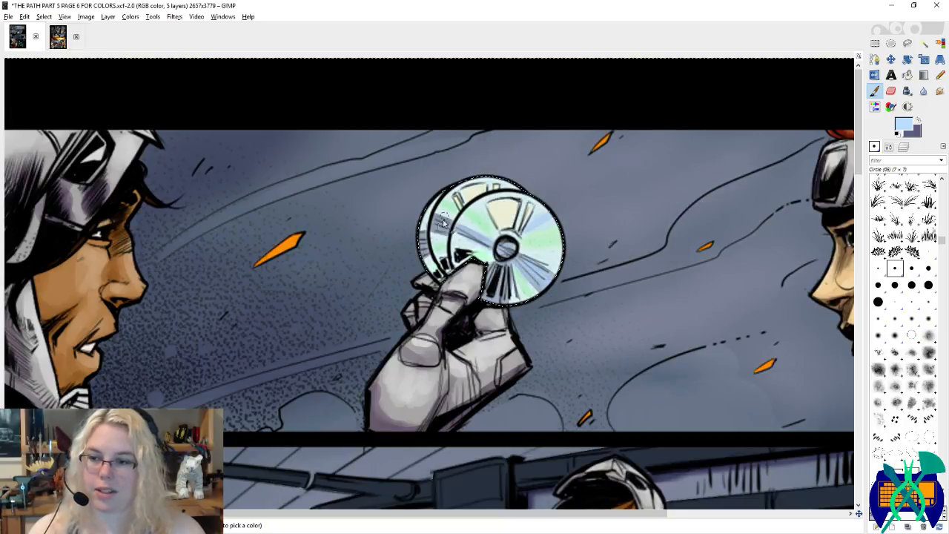
mouse_move(442, 223)
mouse_down()
mouse_move(434, 255)
mouse_move(423, 244)
mouse_up()
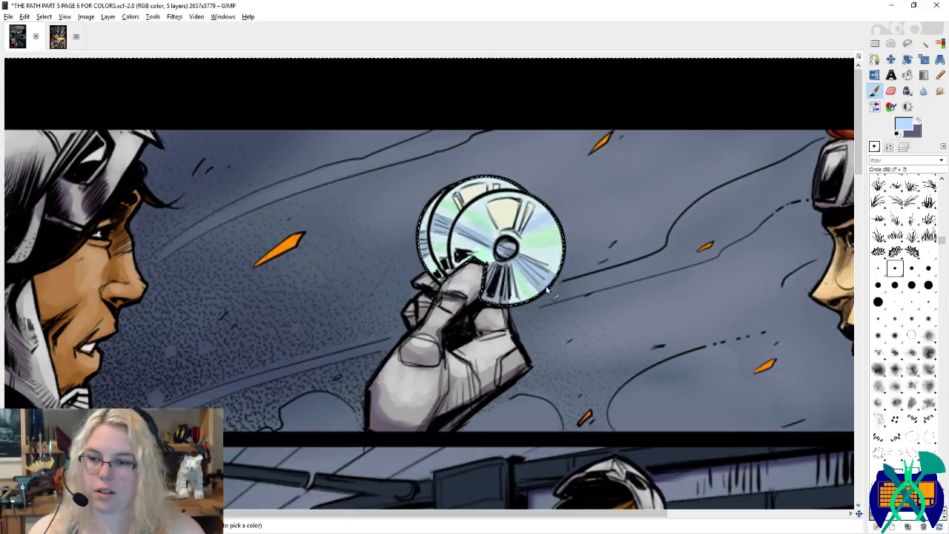
Step: Soften the colour transitions on the discs with the Blur tool and save the page file
click(923, 91)
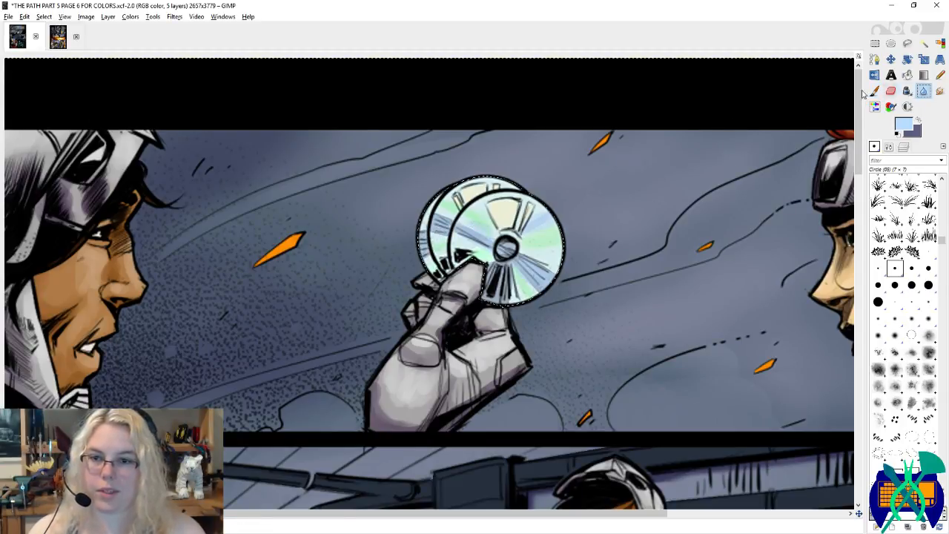
mouse_move(532, 251)
mouse_down()
mouse_move(545, 266)
mouse_move(550, 248)
mouse_move(529, 227)
mouse_up()
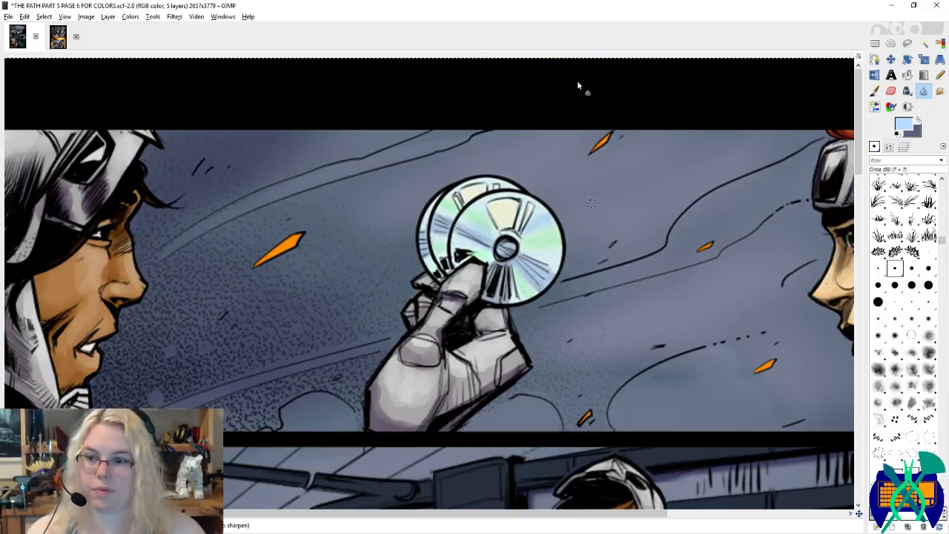
scroll(488, 109, down, 4)
scroll(585, 83, down, 1)
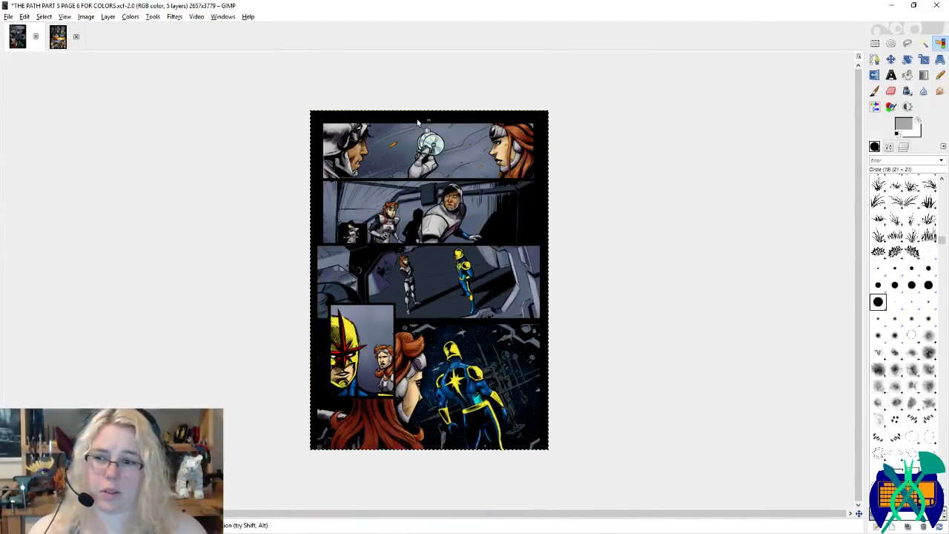
key(ctrl+s)
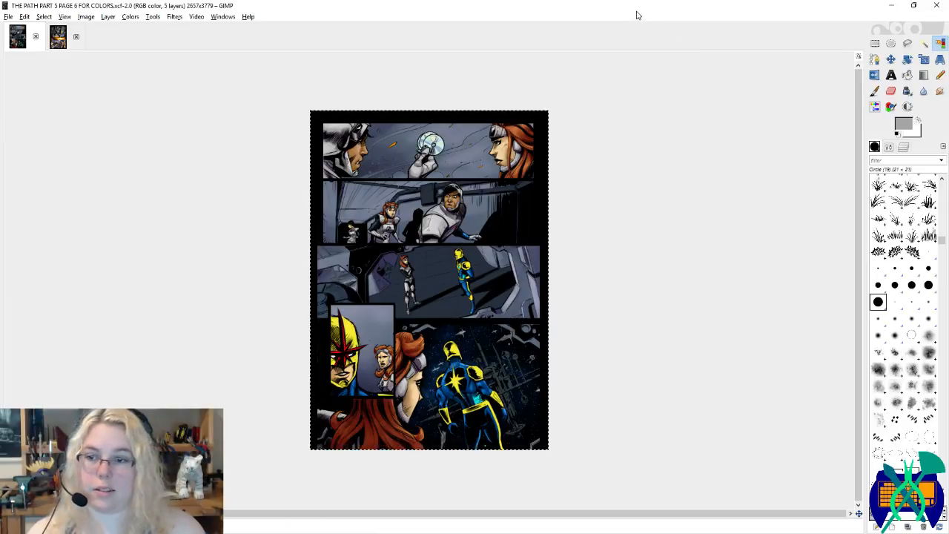
Step: Select the discs by their flat colour on the flats layer, delete their paint from the shading layer, and save the page
scroll(356, 151, up, 3)
key(plus)
key(plus)
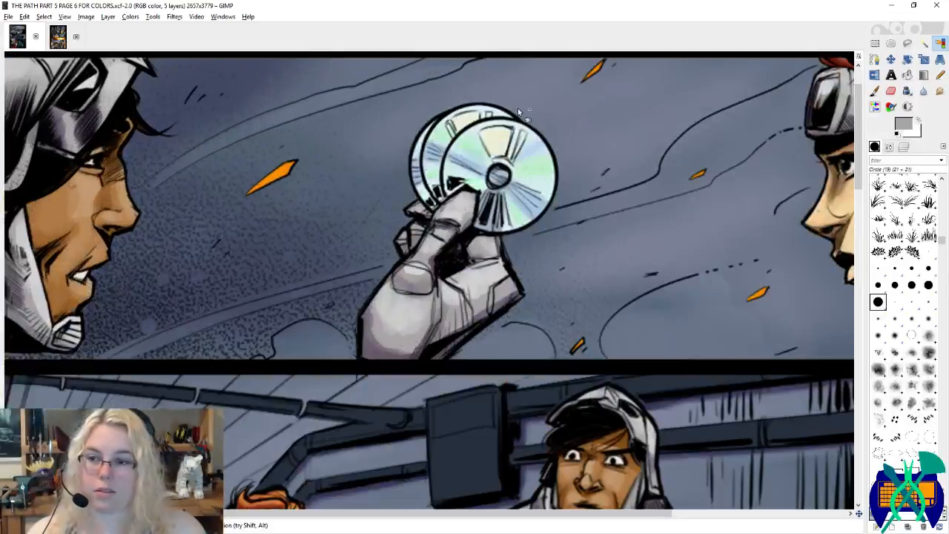
key(plus)
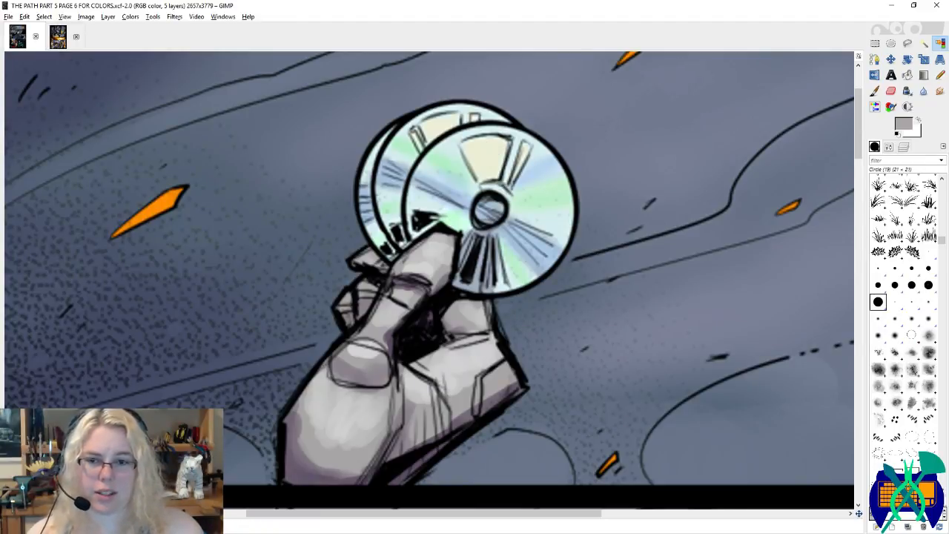
click(903, 147)
click(923, 242)
click(924, 43)
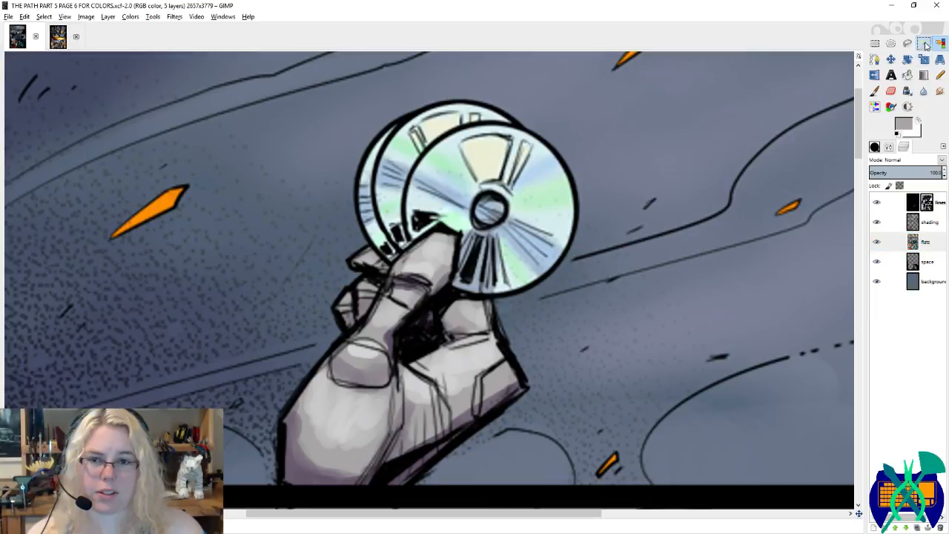
click(516, 202)
key(Delete)
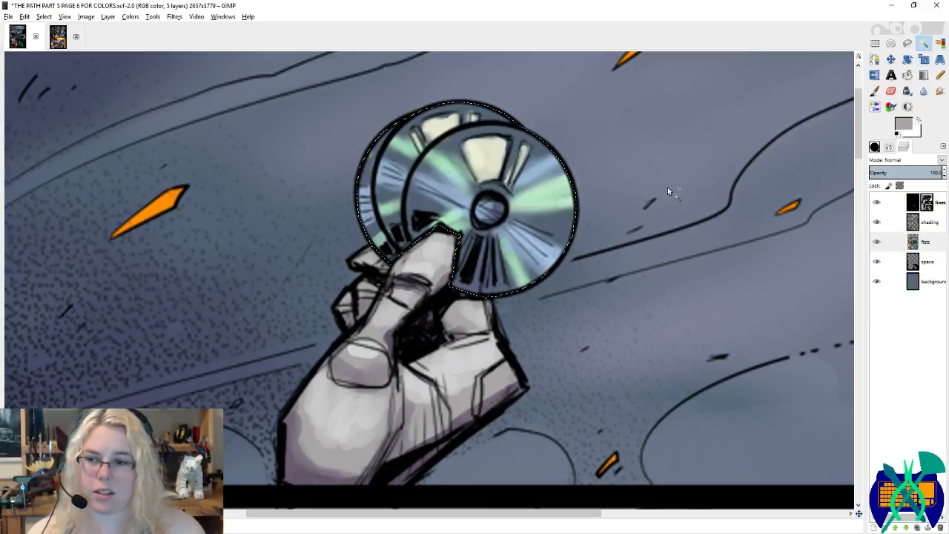
key(ctrl+z)
click(930, 223)
key(Delete)
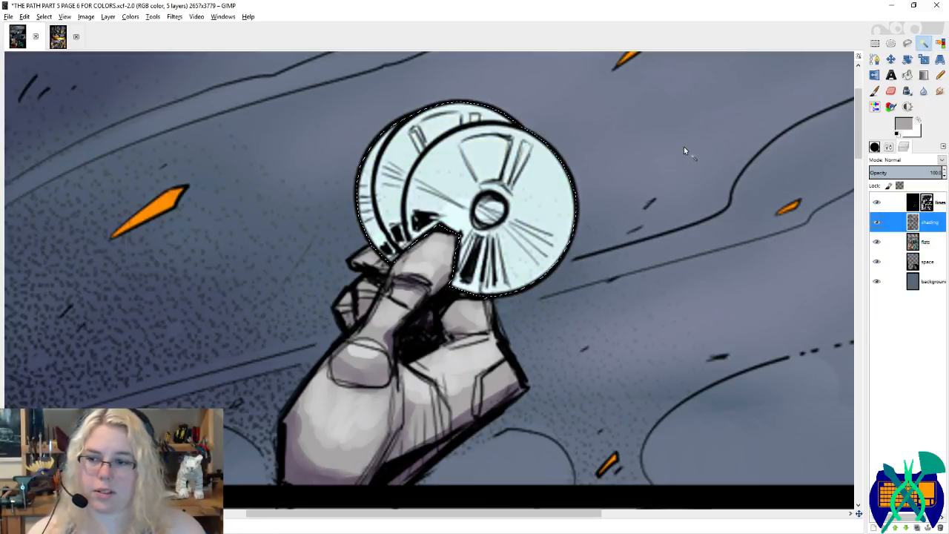
key(ctrl+s)
Step: Change the foreground colour to teal, HTML notation 3acbcd
key(o)
click(576, 172)
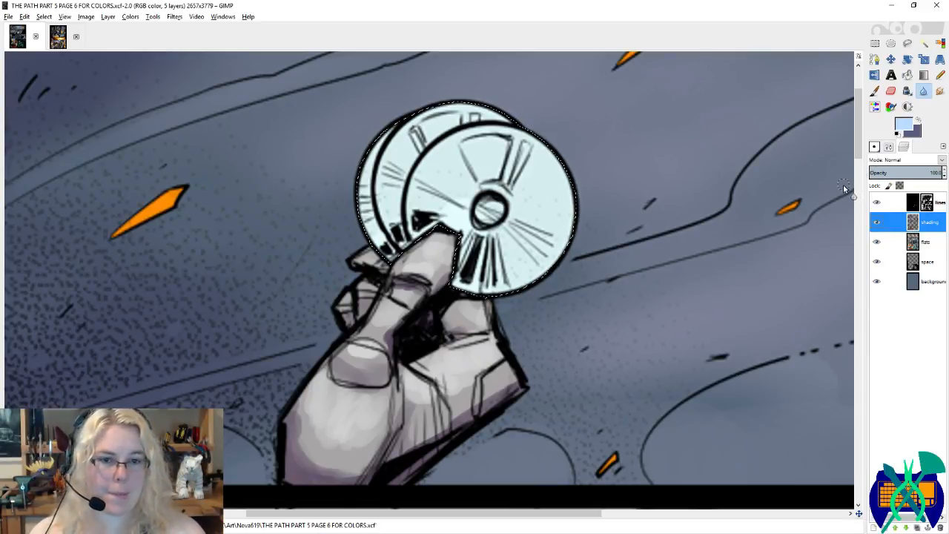
click(902, 130)
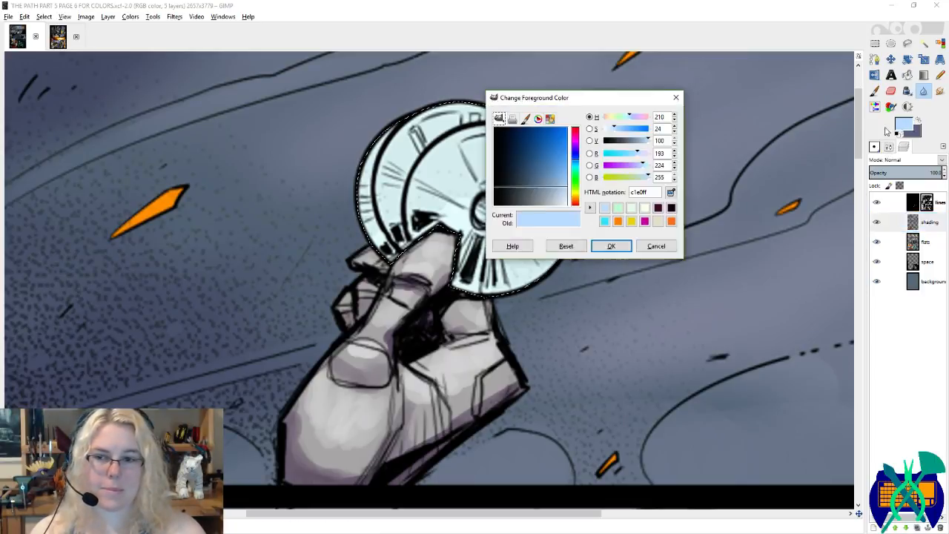
drag(573, 161, 548, 152)
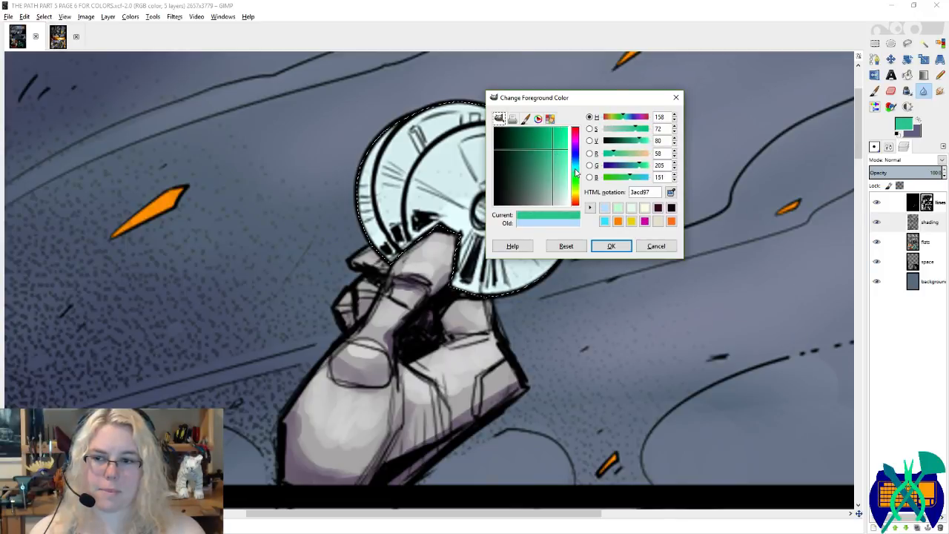
drag(575, 172, 577, 168)
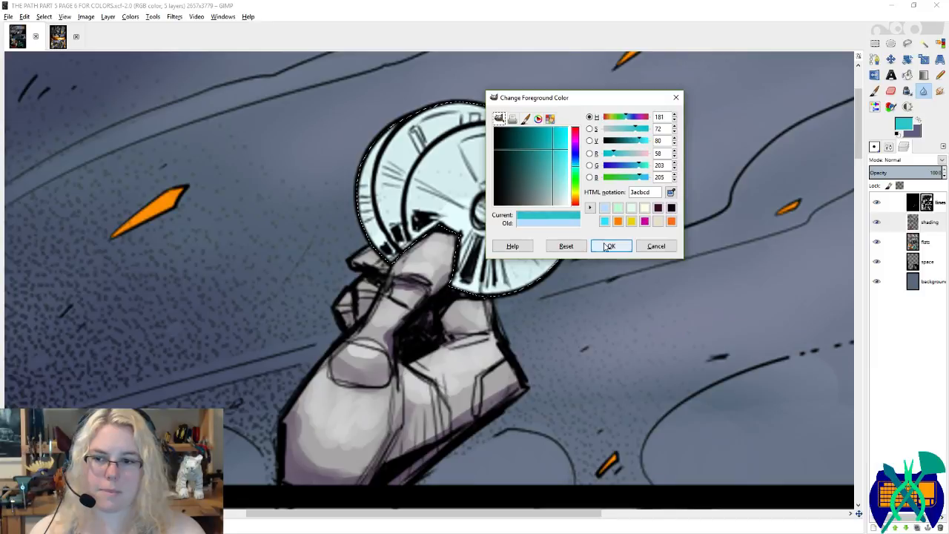
click(606, 246)
Step: Swap the foreground and background colours and change the new foreground to a deep, saturated dark blue
click(918, 119)
click(903, 124)
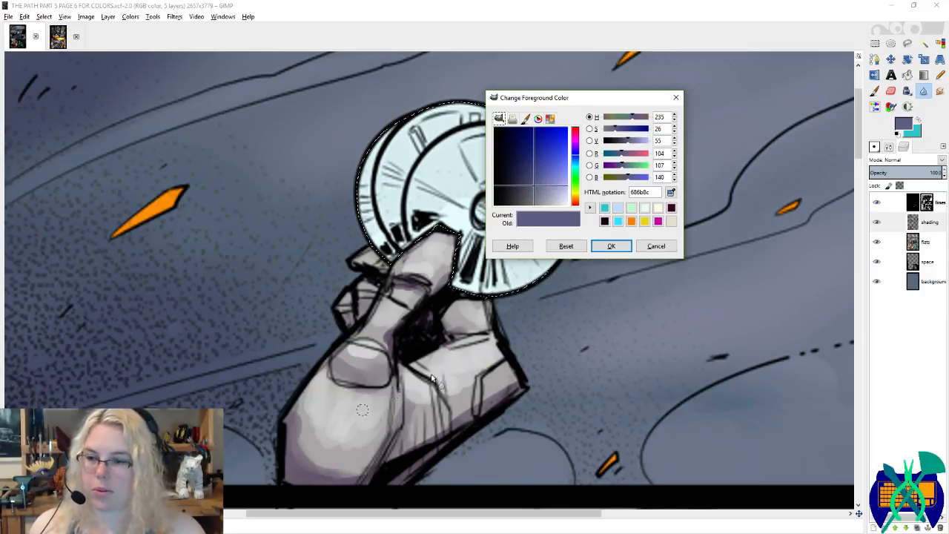
drag(545, 182, 535, 157)
click(610, 246)
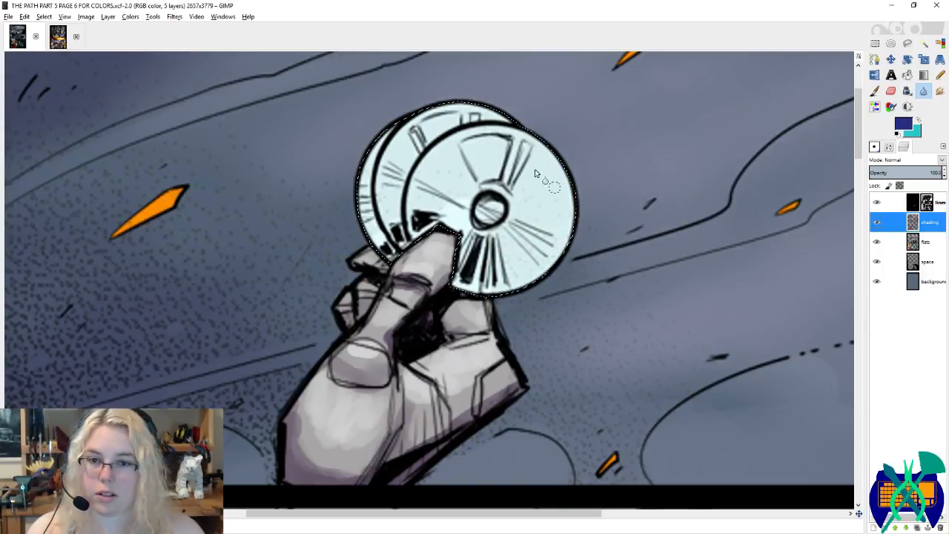
Step: Paint dark blue reflection wedges above and below the hub of the front disc with the Paintbrush
key(p)
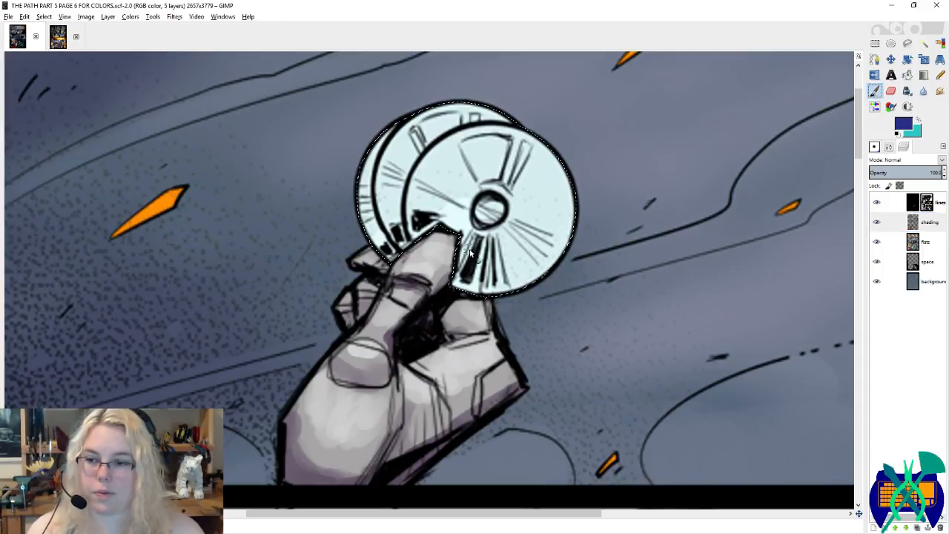
mouse_move(469, 253)
mouse_down()
mouse_move(482, 223)
mouse_move(466, 296)
mouse_move(475, 280)
mouse_move(467, 276)
mouse_move(472, 286)
mouse_up()
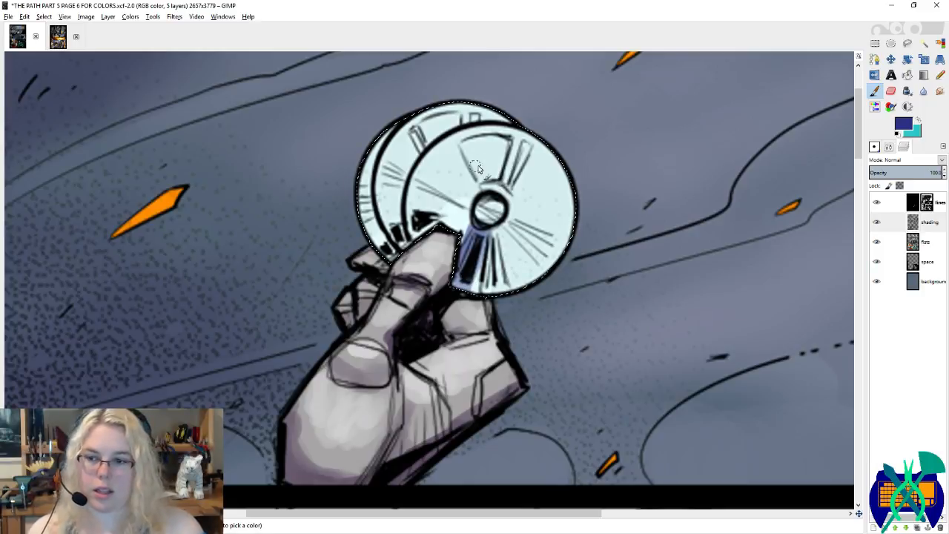
key(ctrl+z)
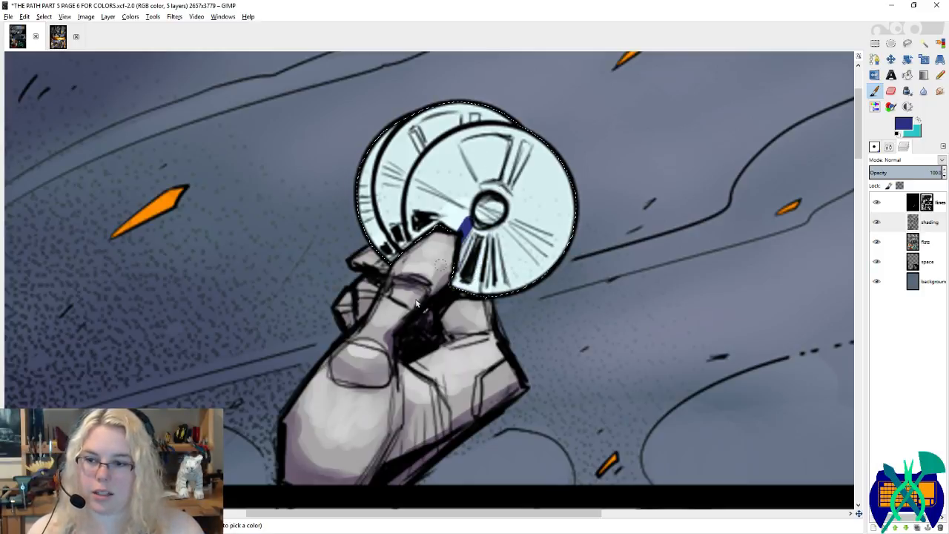
key(ctrl+z)
mouse_move(475, 221)
mouse_down()
mouse_move(419, 273)
mouse_move(498, 292)
mouse_up()
mouse_move(485, 108)
mouse_down()
mouse_move(490, 194)
mouse_move(563, 168)
mouse_up()
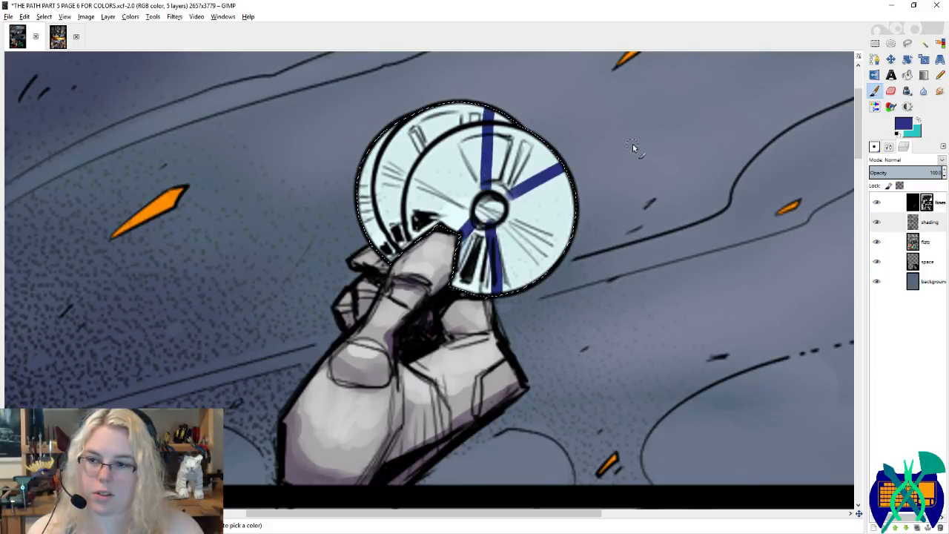
mouse_move(505, 159)
mouse_down()
mouse_move(537, 197)
mouse_move(532, 225)
mouse_move(550, 249)
mouse_up()
key(ctrl+z)
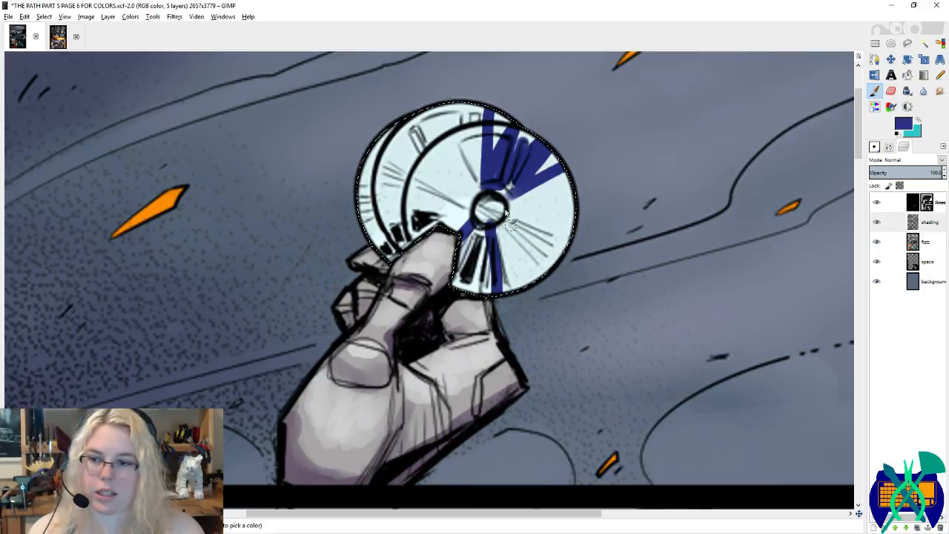
Step: Paint teal strips along the edges of the dark blue wedges and fill the remaining gaps with dark blue
key(x)
drag(485, 128, 488, 185)
key(x)
mouse_move(562, 167)
mouse_down()
mouse_move(499, 194)
mouse_move(508, 178)
mouse_move(503, 136)
mouse_move(543, 163)
mouse_move(511, 194)
mouse_up()
mouse_move(478, 226)
mouse_down()
mouse_move(454, 284)
mouse_move(470, 300)
mouse_move(488, 249)
mouse_move(493, 283)
mouse_move(495, 250)
mouse_move(498, 308)
mouse_move(499, 252)
mouse_move(493, 241)
mouse_move(500, 292)
mouse_move(458, 242)
mouse_up()
key(x)
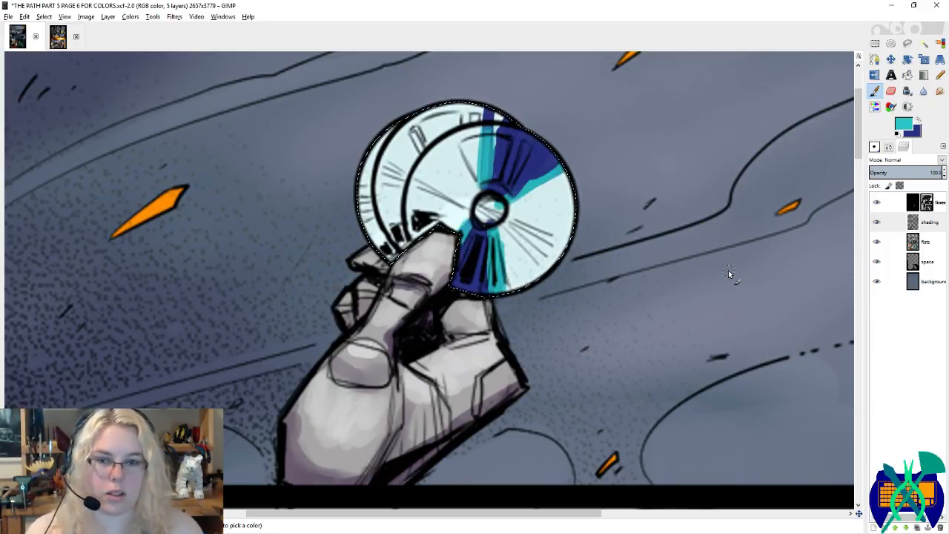
Step: Refine the dark blue and teal borders of the wedges and extend the teal beside the hub towards the index finger
mouse_move(500, 130)
mouse_down()
mouse_move(504, 116)
mouse_move(496, 119)
mouse_up()
key(x)
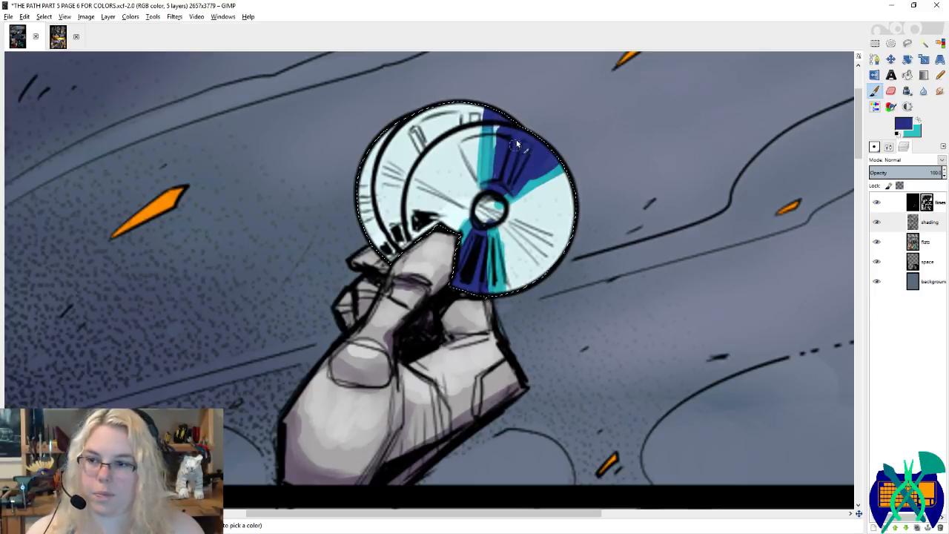
key(x)
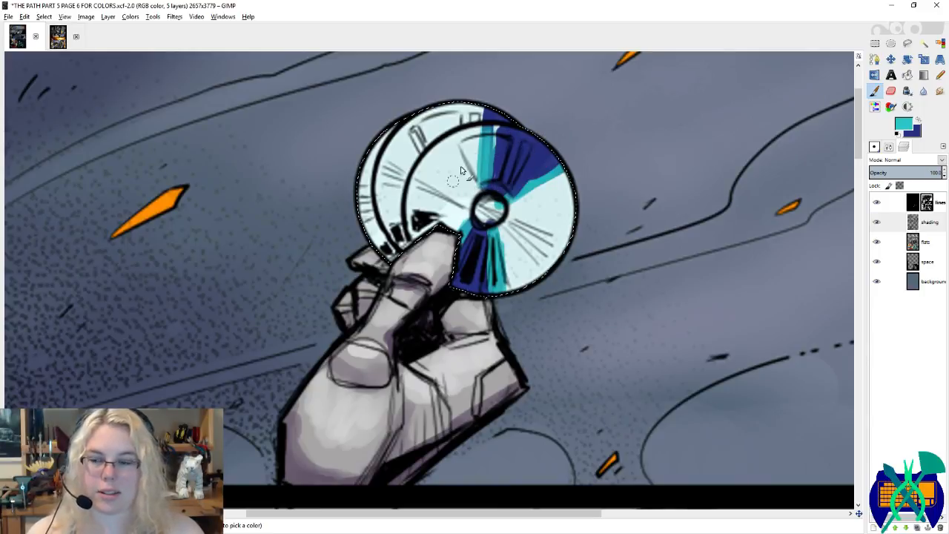
mouse_move(500, 139)
mouse_down()
mouse_move(486, 171)
mouse_move(494, 148)
mouse_move(520, 191)
mouse_move(554, 170)
mouse_move(514, 194)
mouse_up()
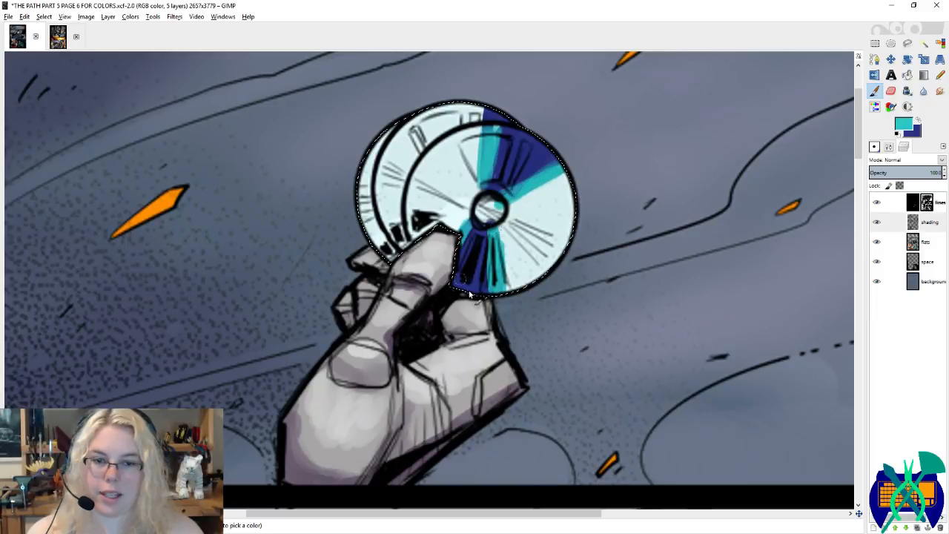
mouse_move(461, 236)
mouse_down()
mouse_move(465, 224)
mouse_move(445, 222)
mouse_up()
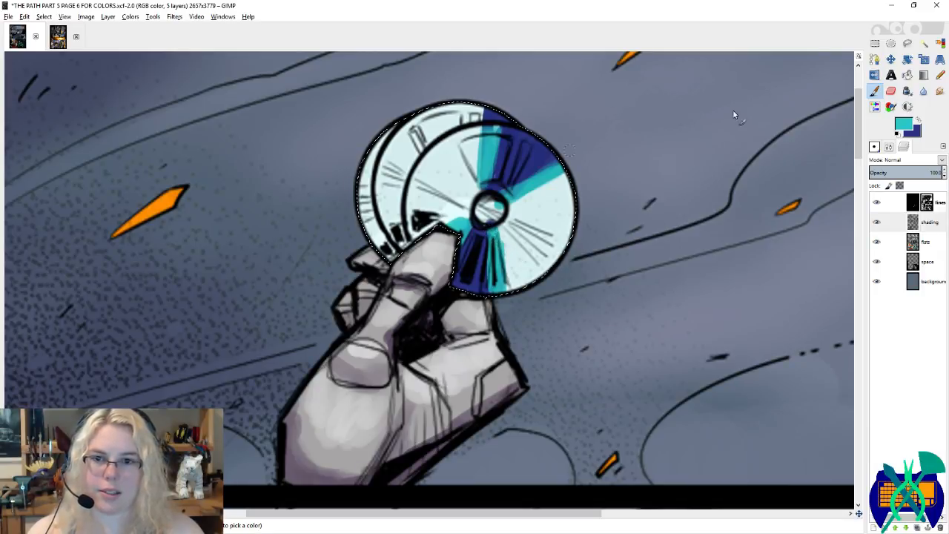
Step: Soften the blue and teal transitions of the front disc's upper wedge with the Blur tool
click(923, 90)
mouse_move(560, 170)
mouse_down()
mouse_move(521, 193)
mouse_move(496, 189)
mouse_up()
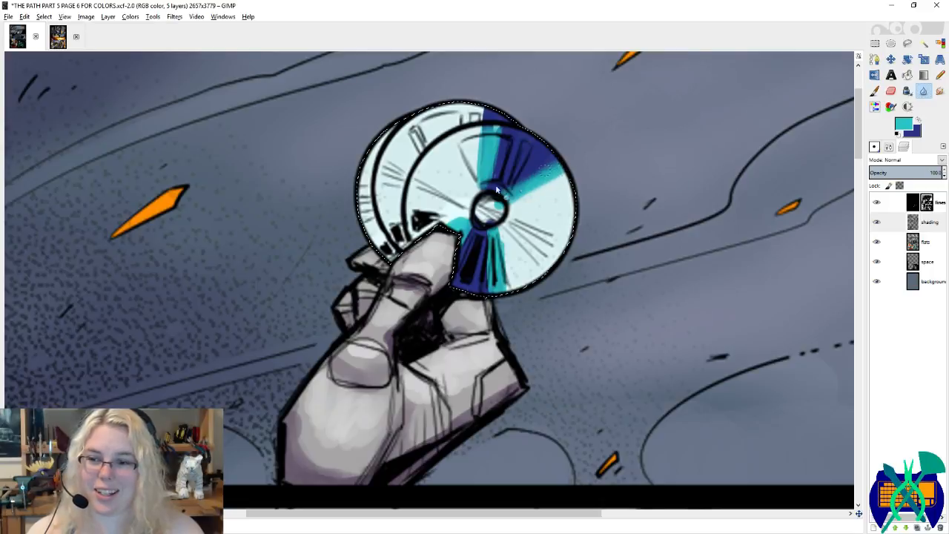
drag(503, 125, 478, 195)
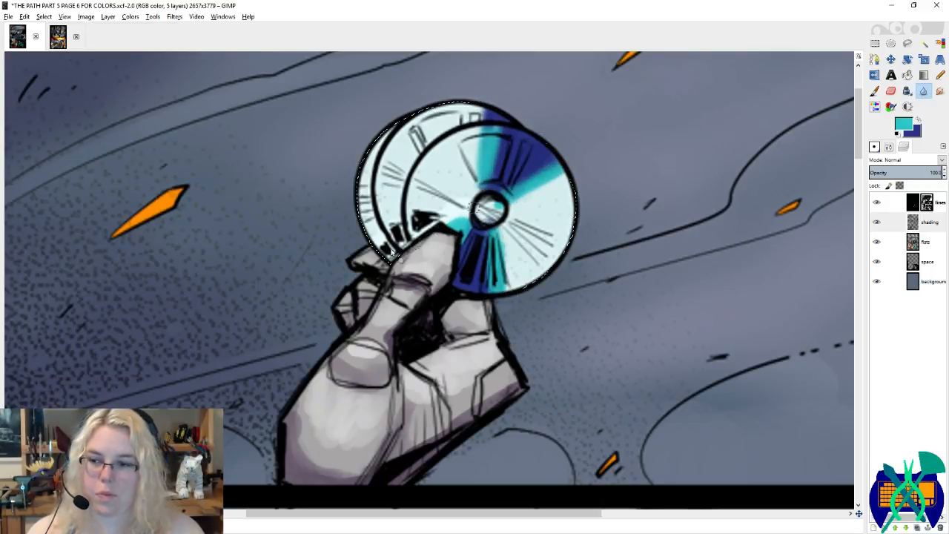
Step: Fill the centre hub of the front disc with dark blue using the Paintbrush
click(875, 91)
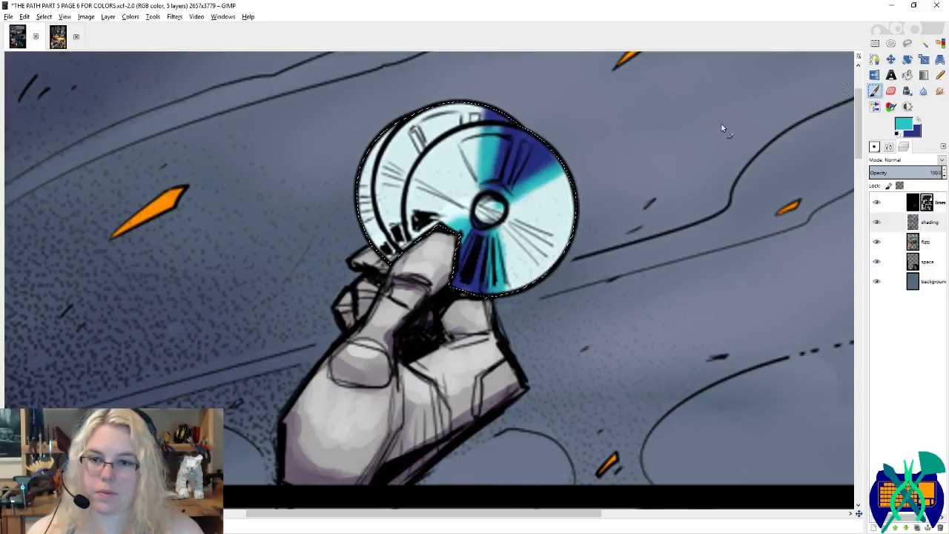
key(x)
mouse_move(504, 201)
mouse_down()
mouse_move(485, 219)
mouse_move(489, 209)
mouse_up()
Step: Erase a small highlight in the dark hub with the Circle (01) brush and tint it teal with the Paintbrush
key(shift+e)
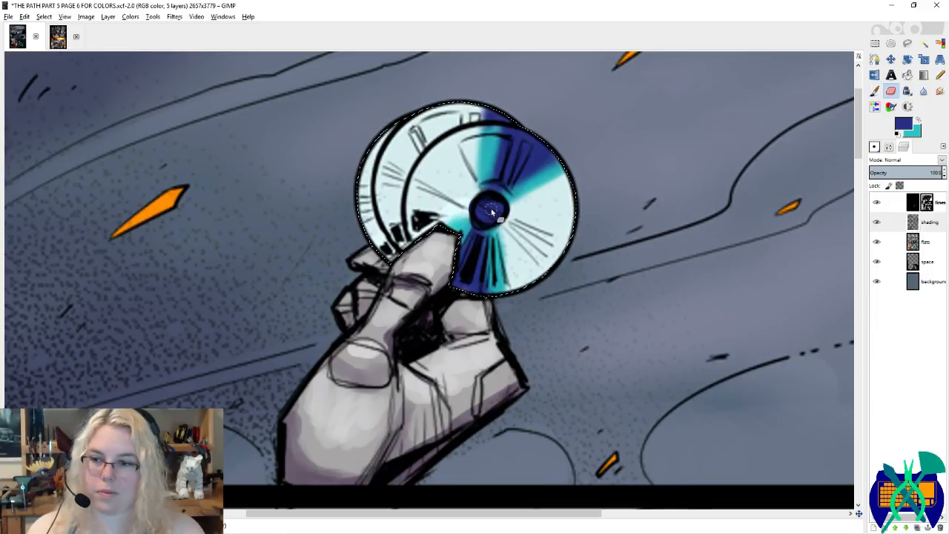
click(493, 207)
key(ctrl+z)
key(ctrl+z)
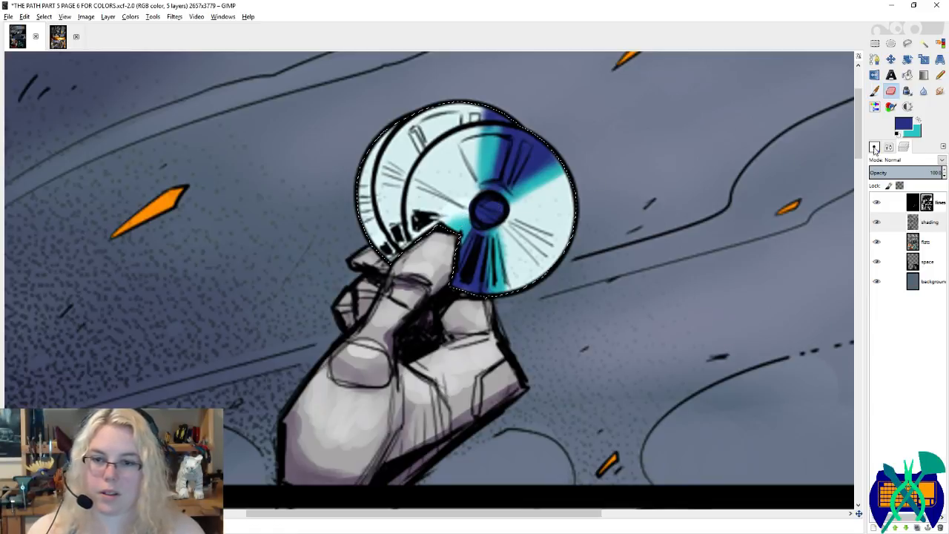
click(875, 146)
click(927, 252)
click(494, 212)
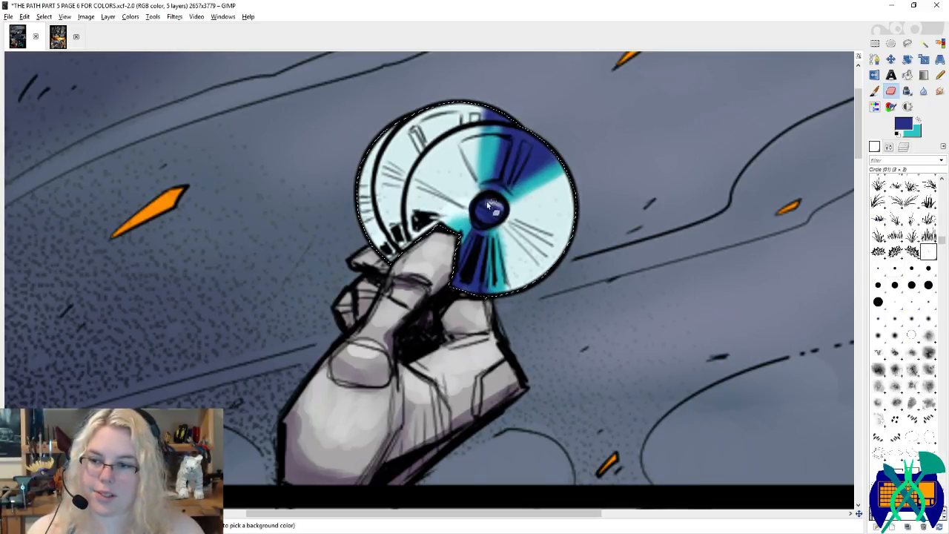
drag(487, 204, 490, 201)
key(x)
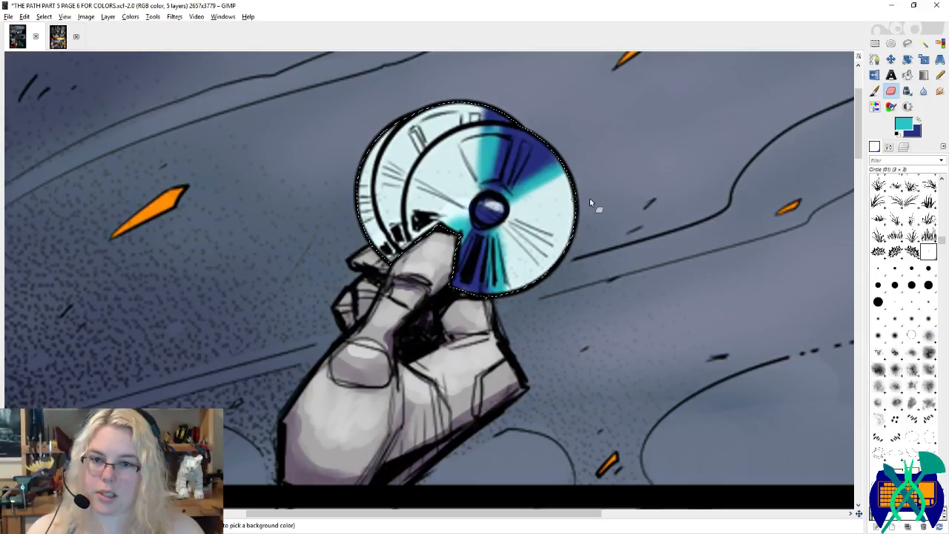
key(p)
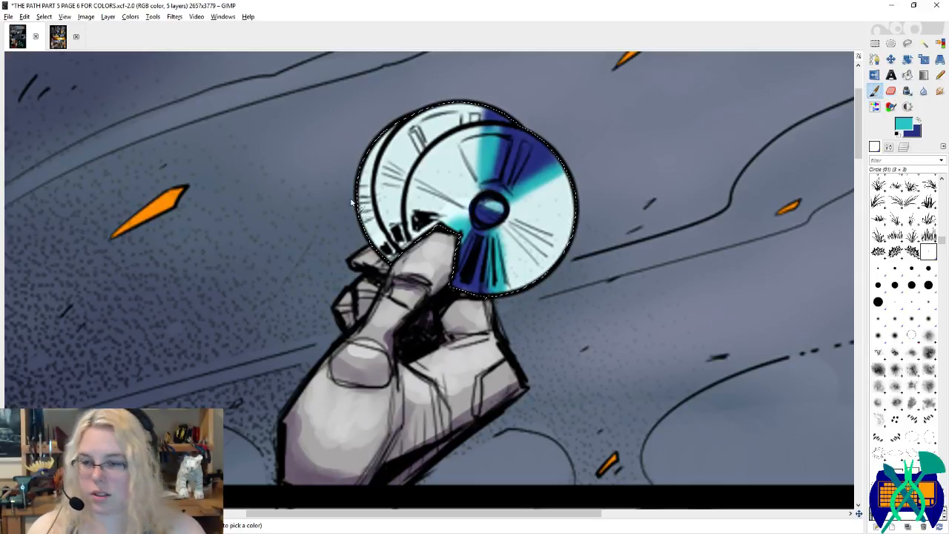
Step: Paint dark blue and teal reflections on the rear discs beside the fingers and save the page file
key(x)
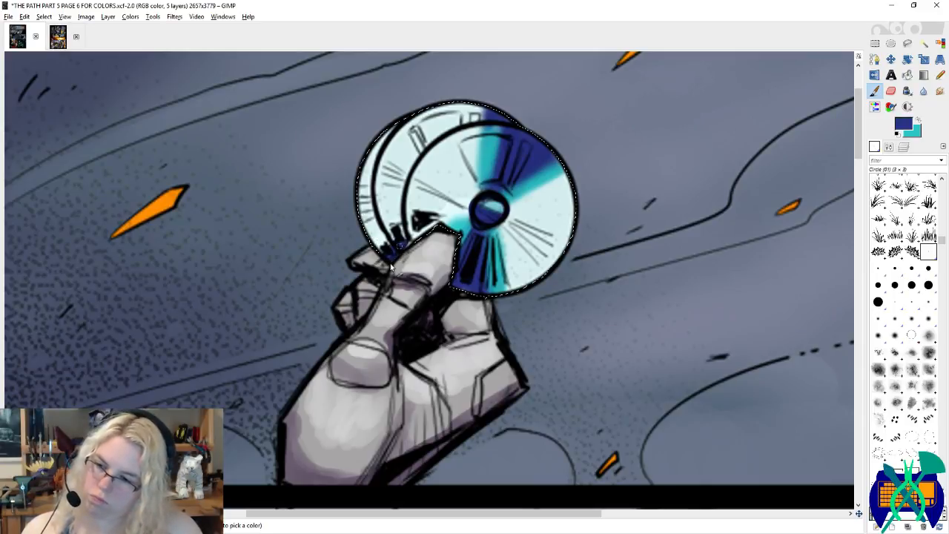
mouse_move(385, 250)
mouse_down()
mouse_move(401, 224)
mouse_move(410, 249)
mouse_move(394, 233)
mouse_move(378, 239)
mouse_move(402, 225)
mouse_move(370, 246)
mouse_up()
key(x)
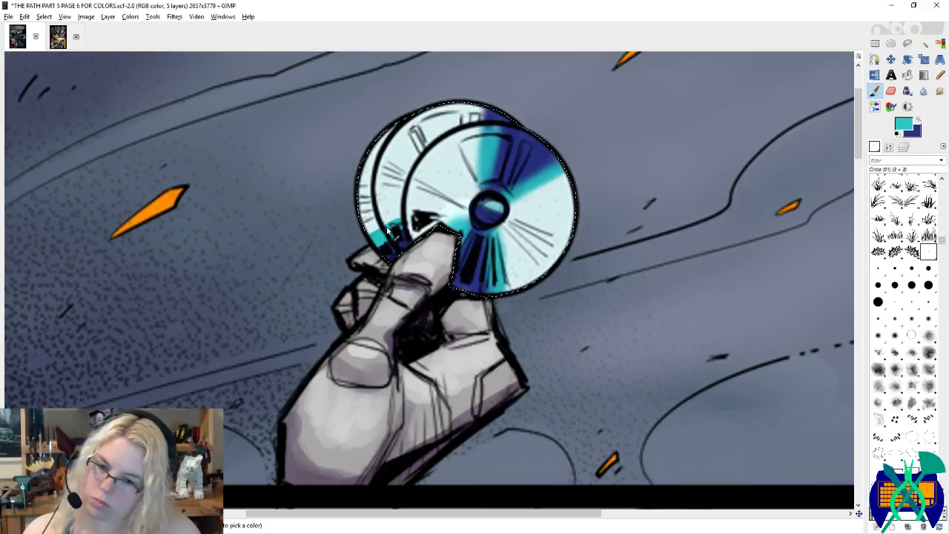
key(ctrl+s)
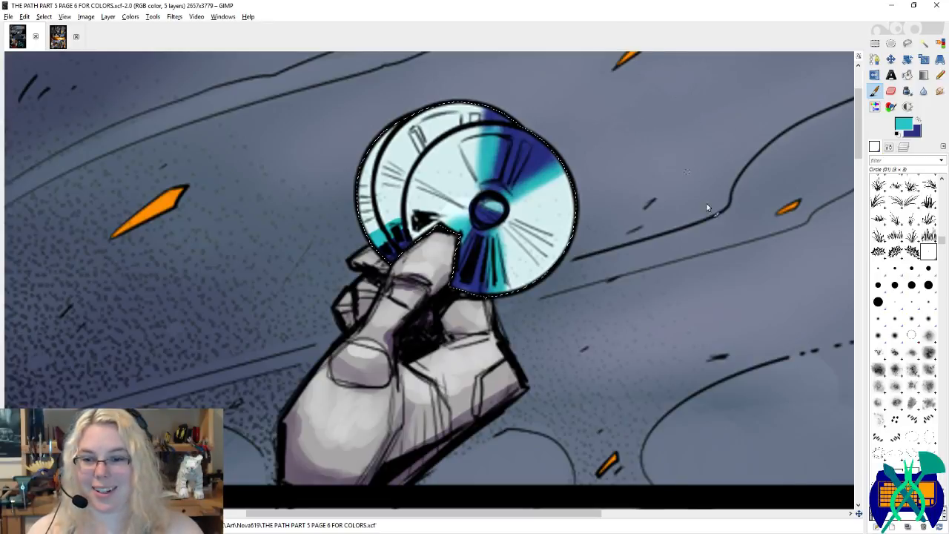
Step: Paint bright magenta streaks on the front disc's lower wedge and undo the magenta strokes in its upper wedge
click(903, 123)
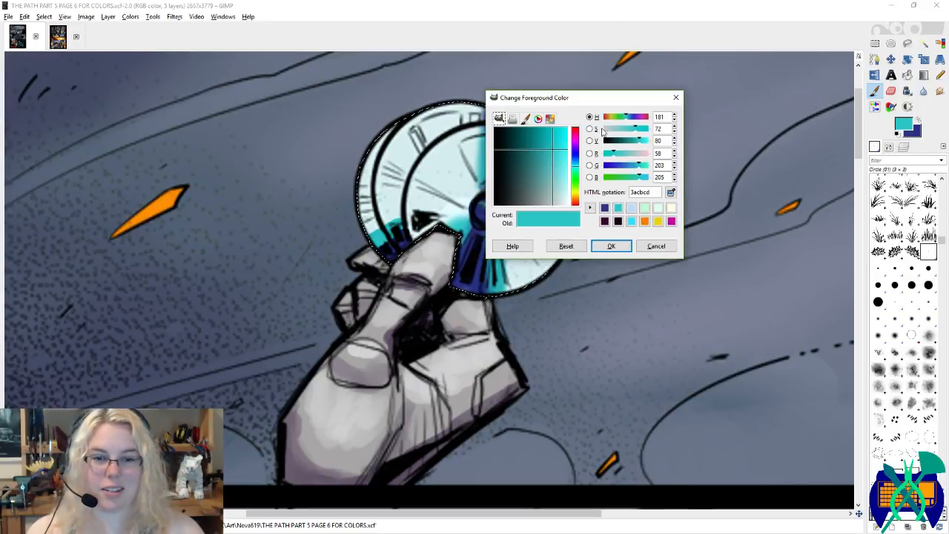
click(576, 139)
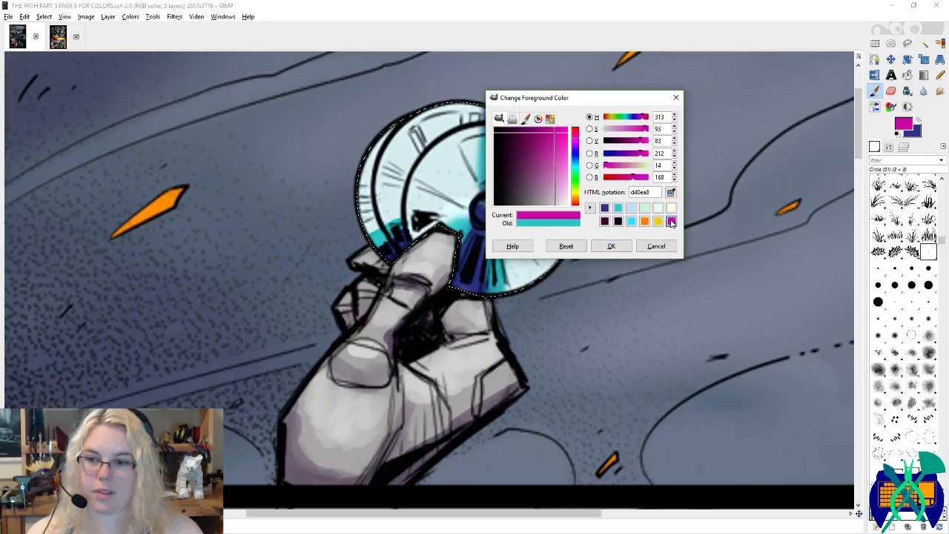
click(564, 137)
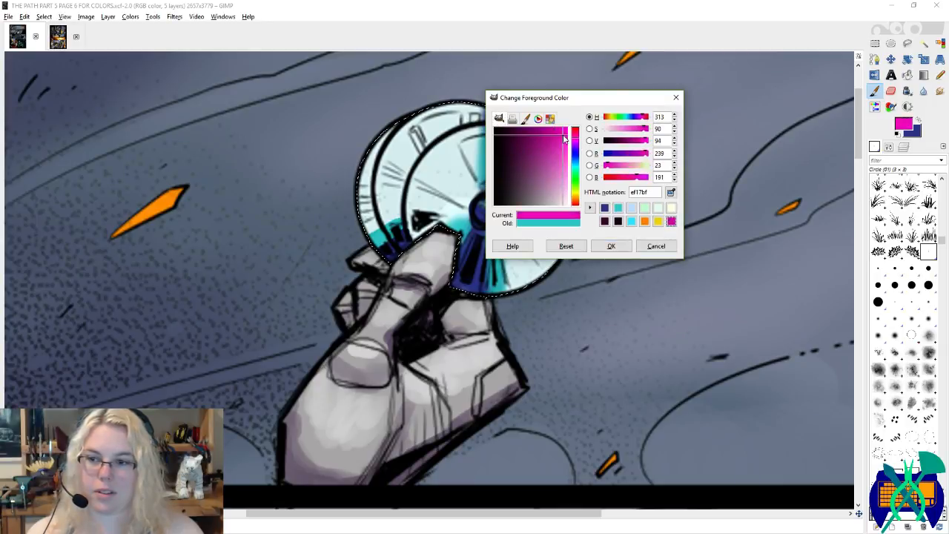
click(610, 245)
drag(442, 235, 485, 226)
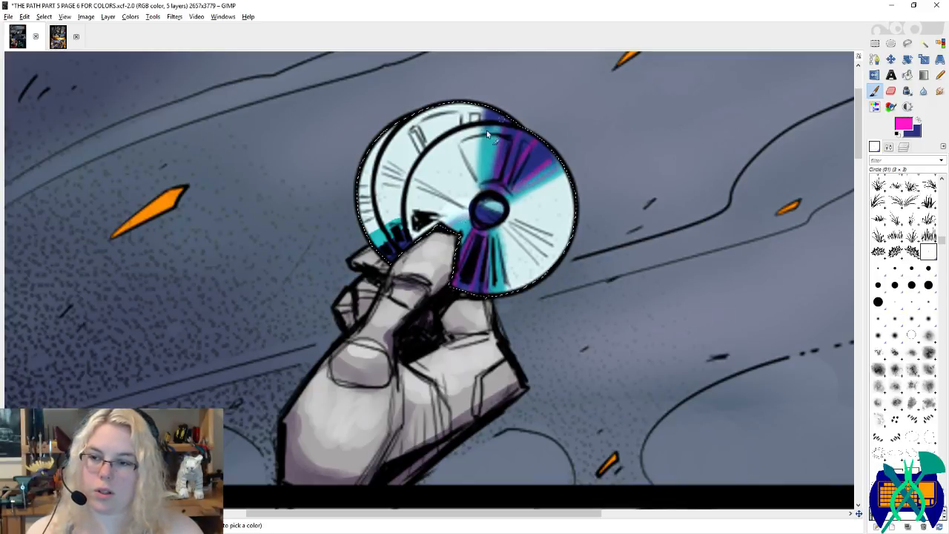
key(ctrl+z)
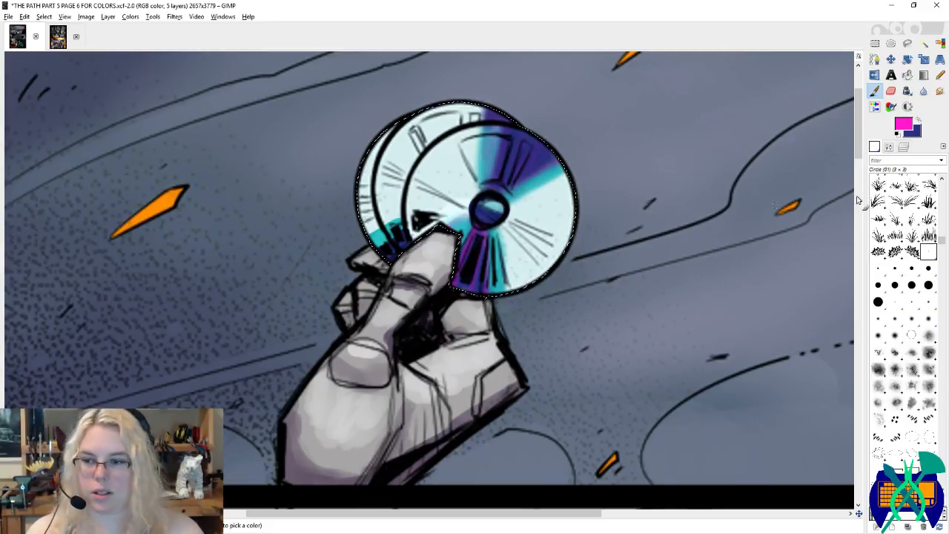
Step: Sample the glove's light grey from the flats layer and paint thin grey rays across the discs on the shading layer
click(902, 148)
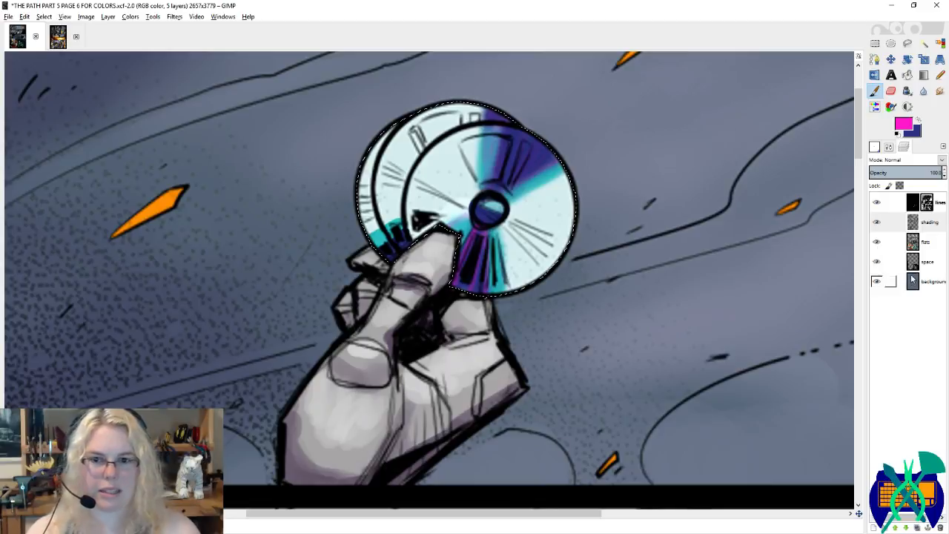
click(923, 241)
ctrl+click(448, 242)
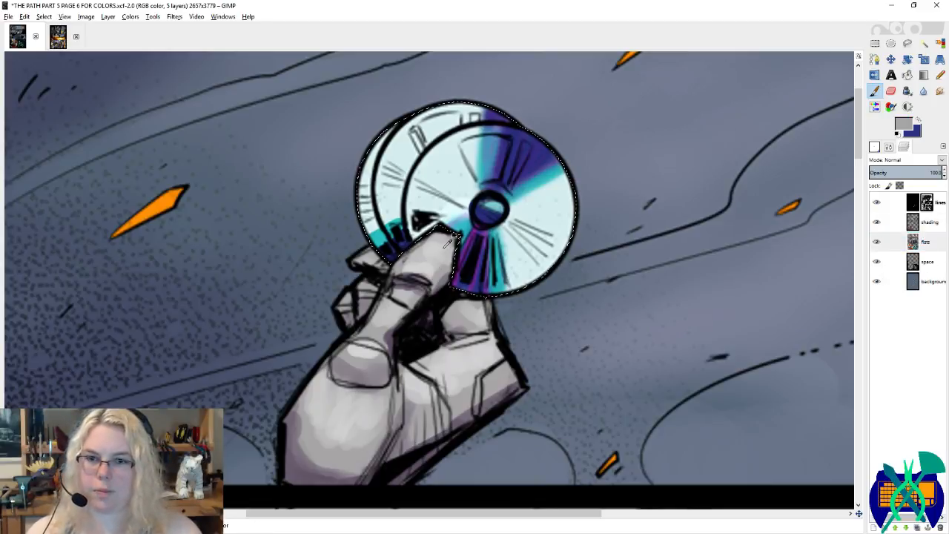
click(935, 226)
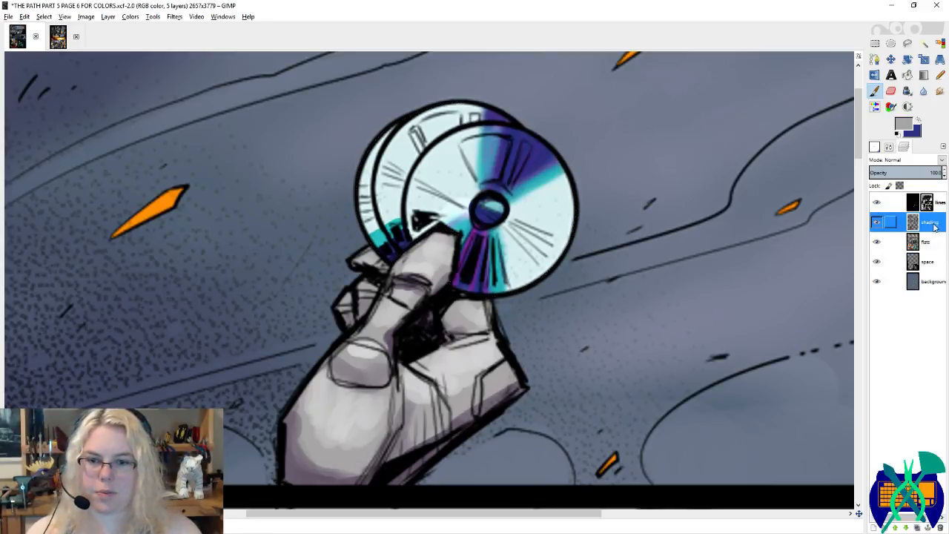
key(x)
ctrl+click(431, 245)
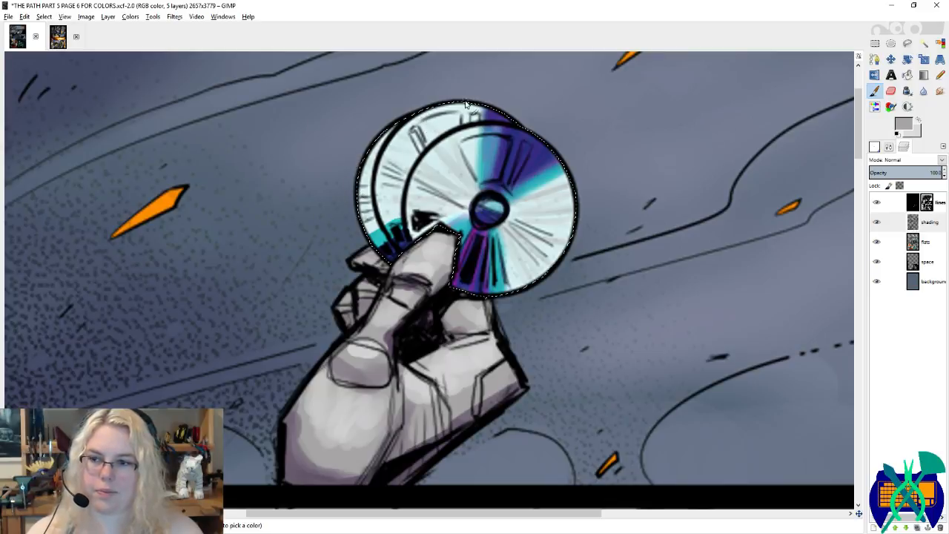
Step: Brighten the discs' pale areas with white highlight rays using the Paintbrush
key(ctrl+shift+a)
key(u)
scroll(492, 138, down, 2)
key(shift+ctrl+j)
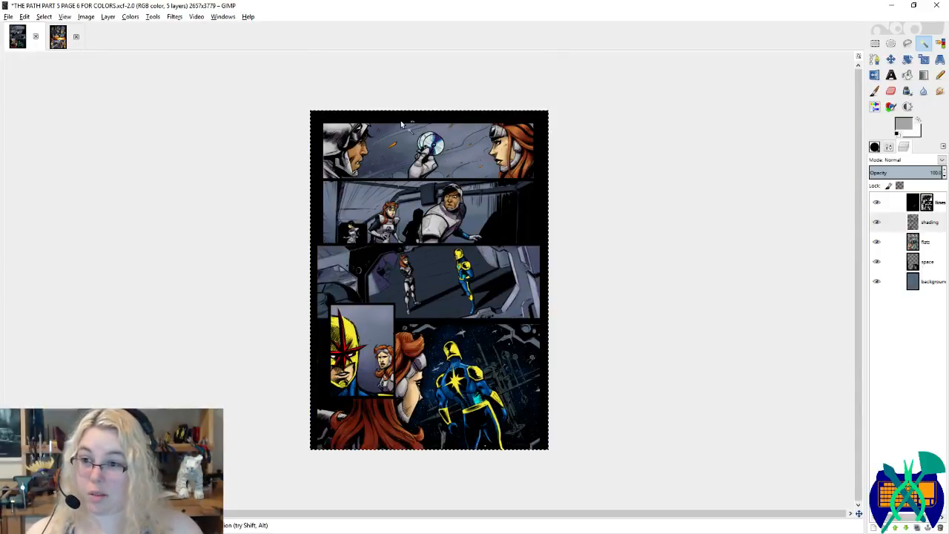
scroll(412, 131, up, 7)
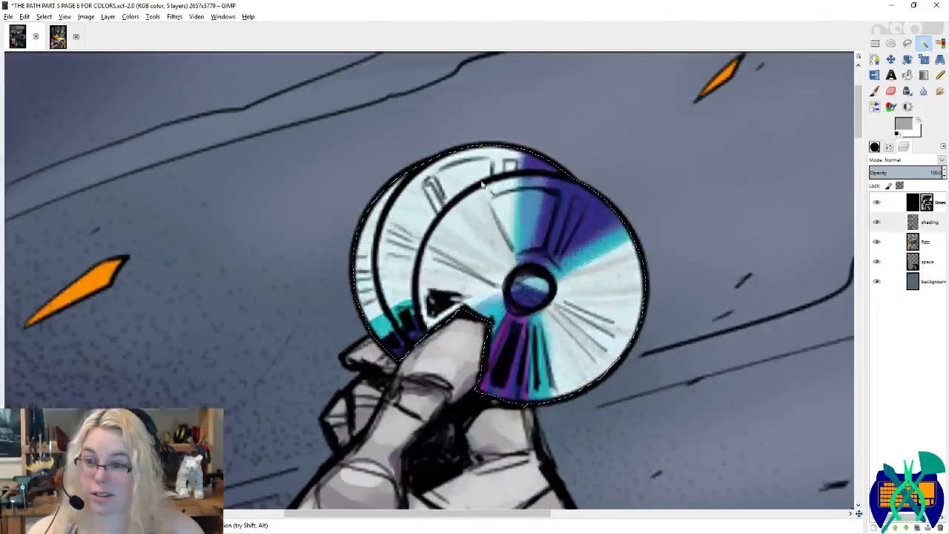
click(874, 91)
click(903, 124)
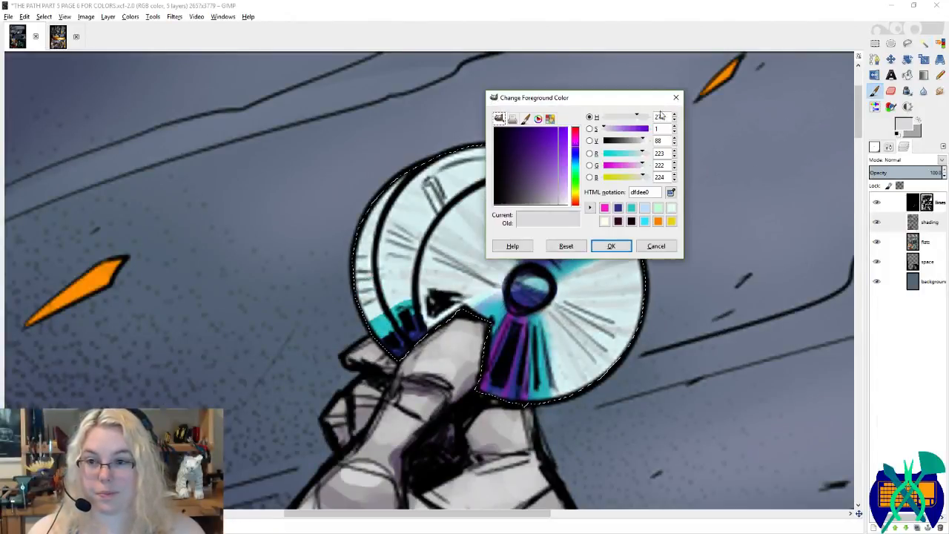
click(611, 245)
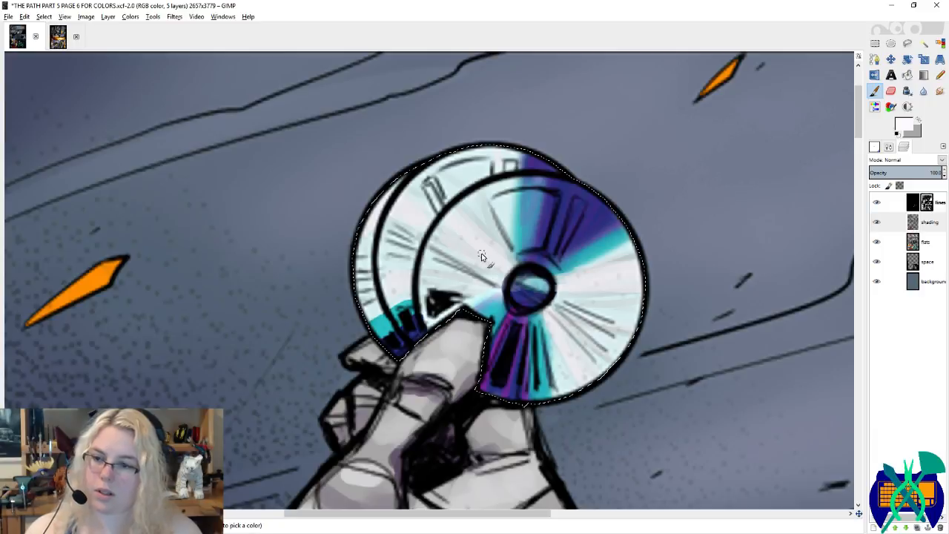
Step: Clear the disc selection, check the whole page and save the page file
key(ctrl+shift+a)
scroll(413, 180, down, 1)
scroll(413, 180, down, 4)
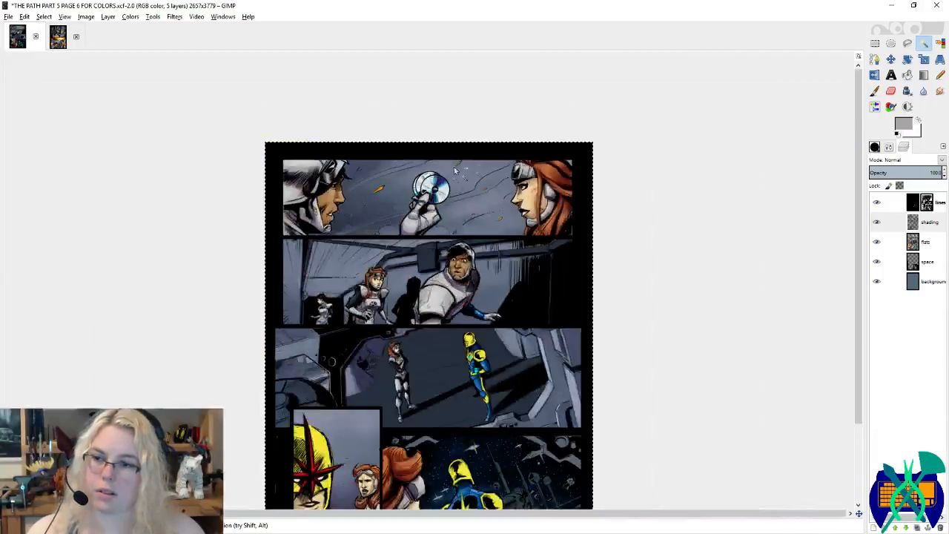
click(573, 142)
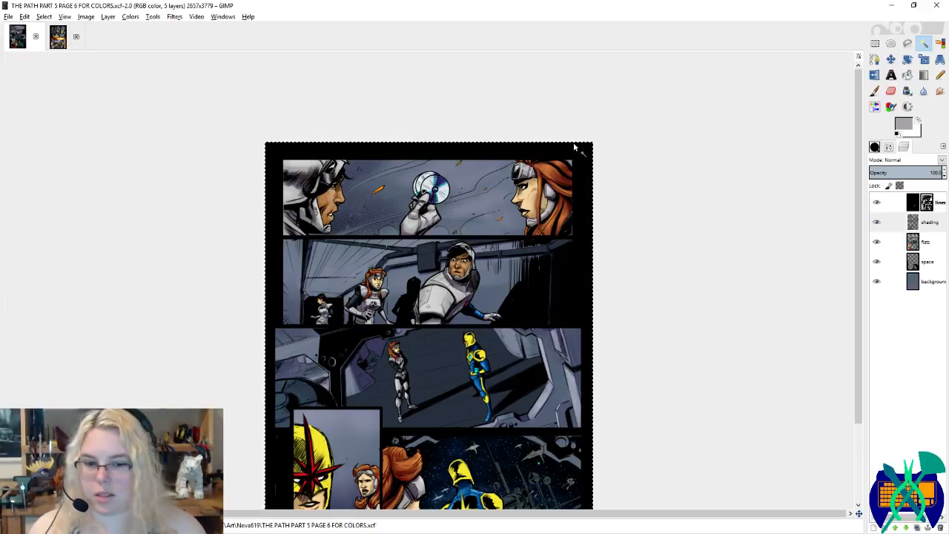
scroll(585, 154, down, 2)
scroll(572, 147, down, 1)
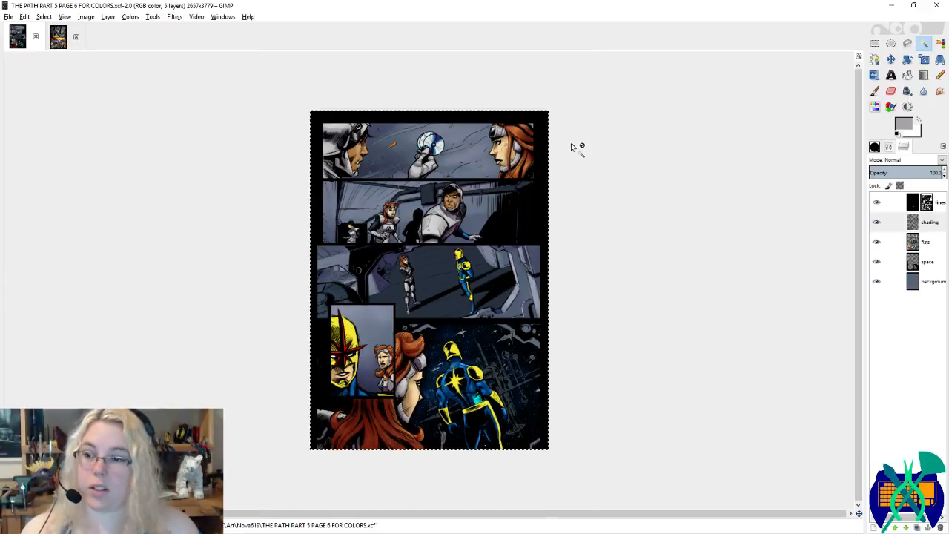
key(ctrl+s)
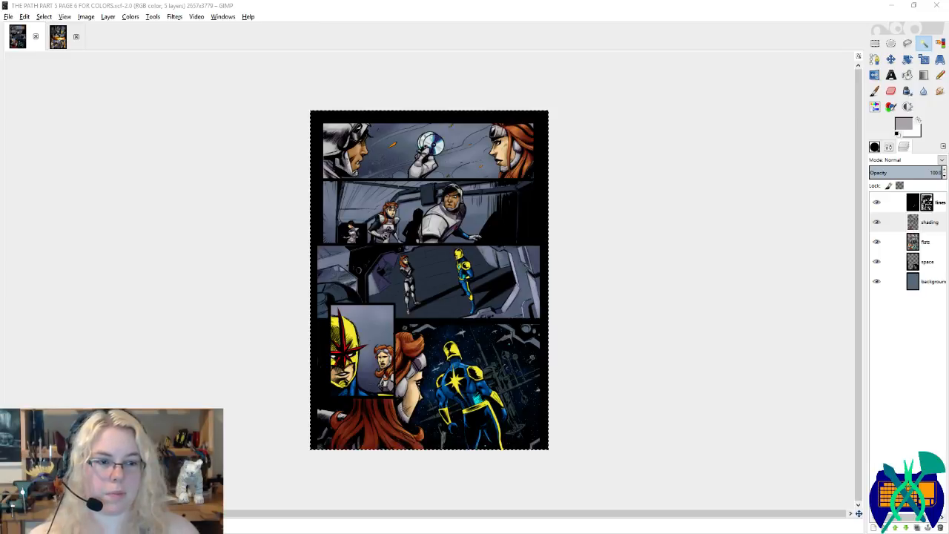
key(alt+Tab)
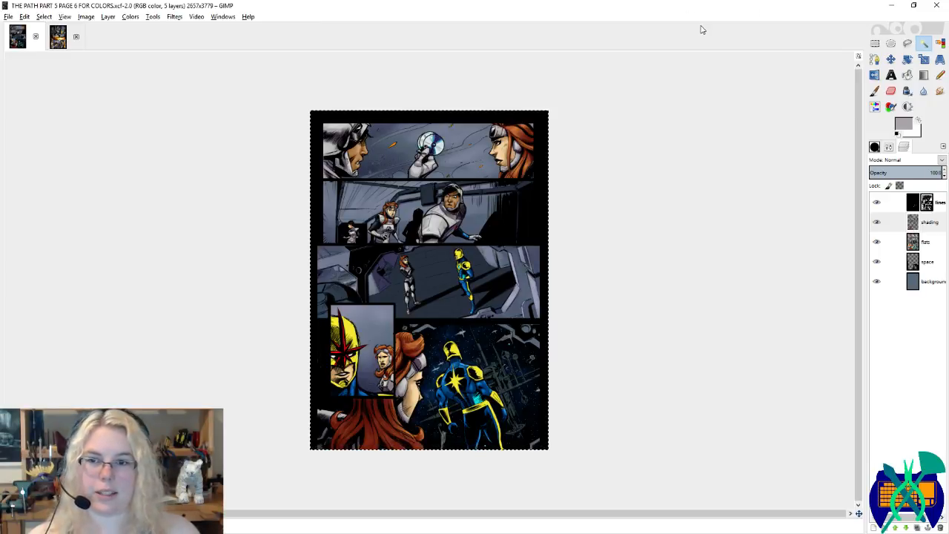
key(ctrl+s)
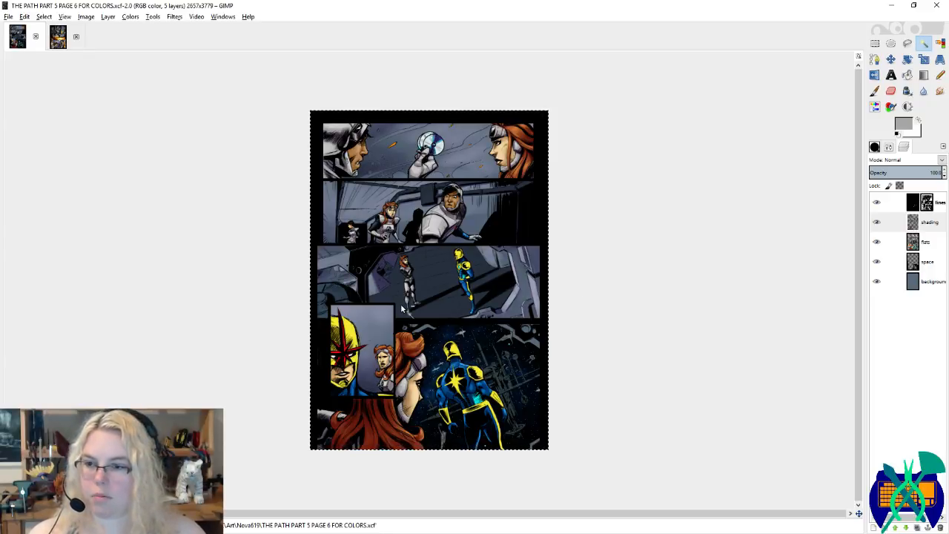
Step: Select the orange shards in the top panel by color on the flats layer and activate the shading layer for painting
scroll(412, 199, up, 1)
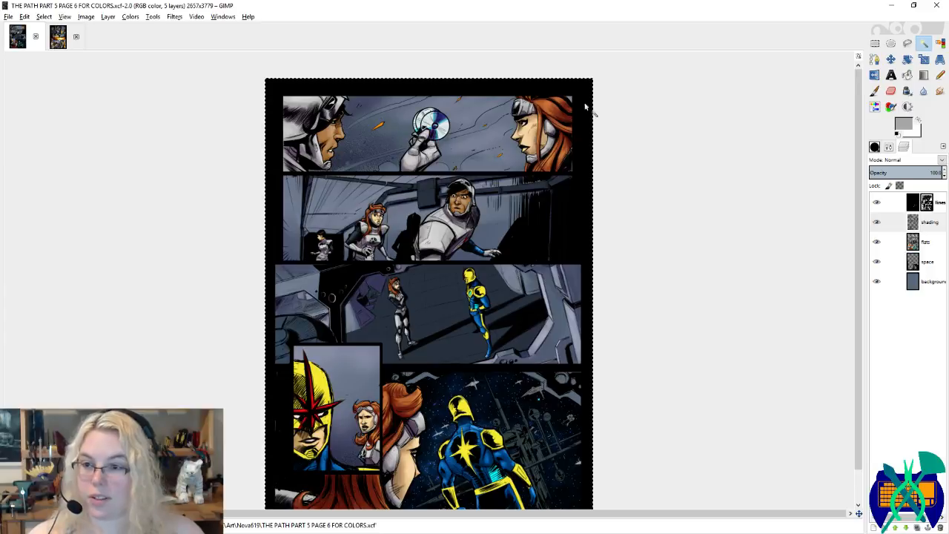
click(928, 262)
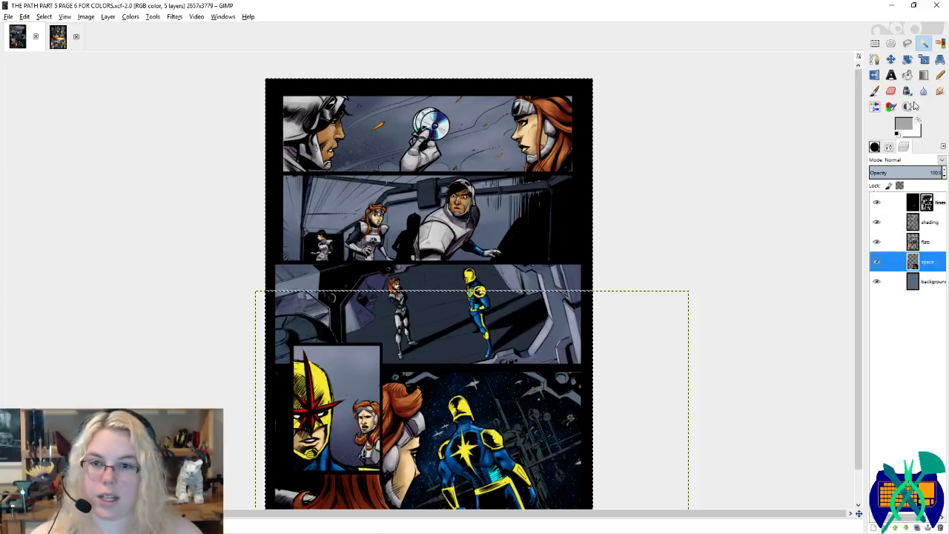
click(939, 43)
click(927, 242)
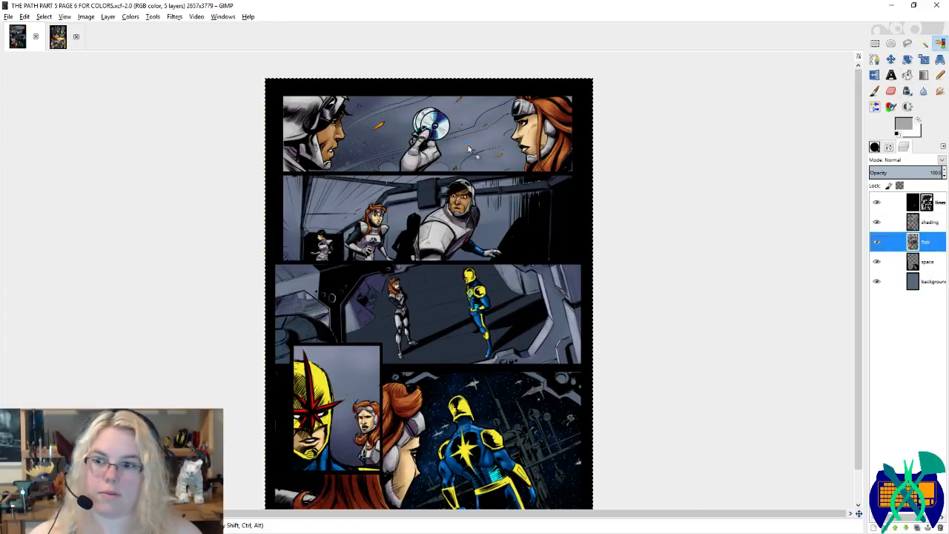
click(473, 149)
scroll(378, 126, up, 4)
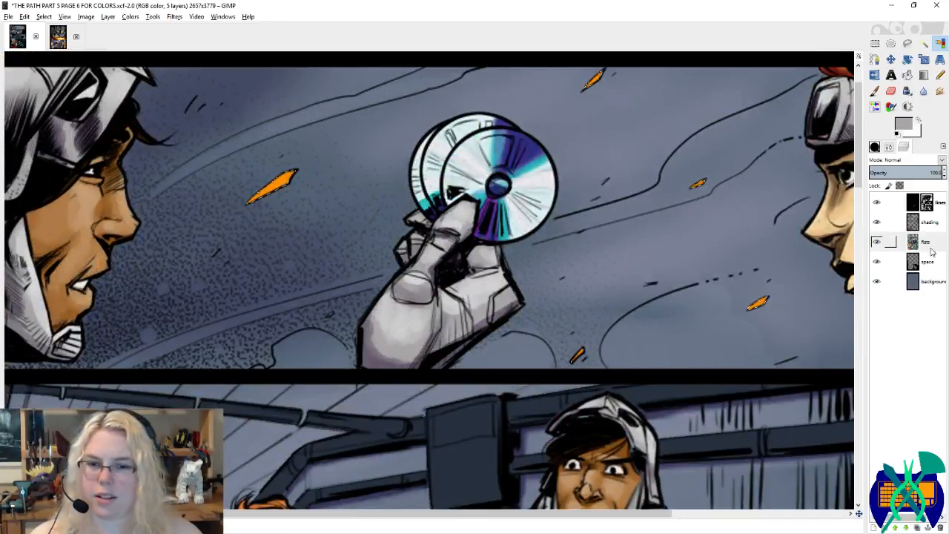
click(931, 224)
key(p)
key(x)
Step: Sample yellow and pale cream tones from the explosion panel of the PAGE 5 file and return to the PAGE 6 file
click(69, 46)
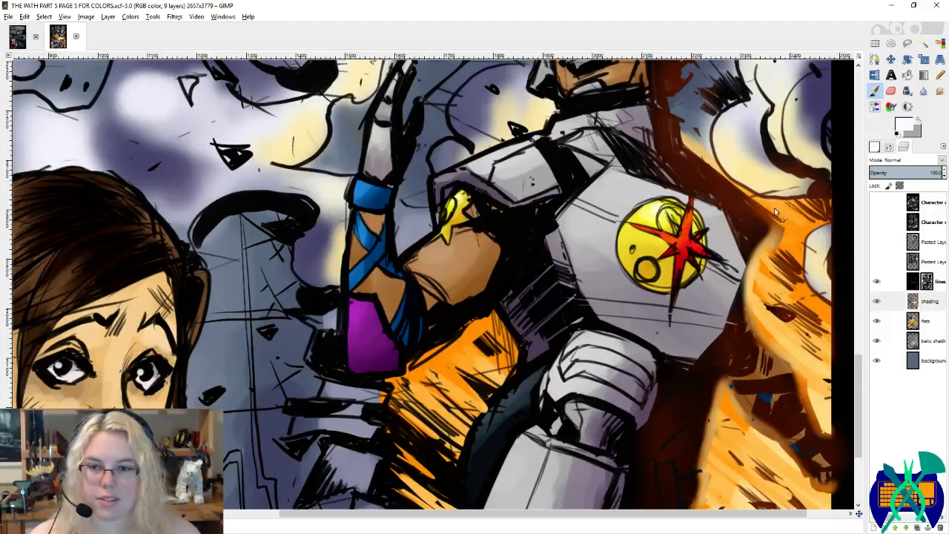
ctrl+click(447, 383)
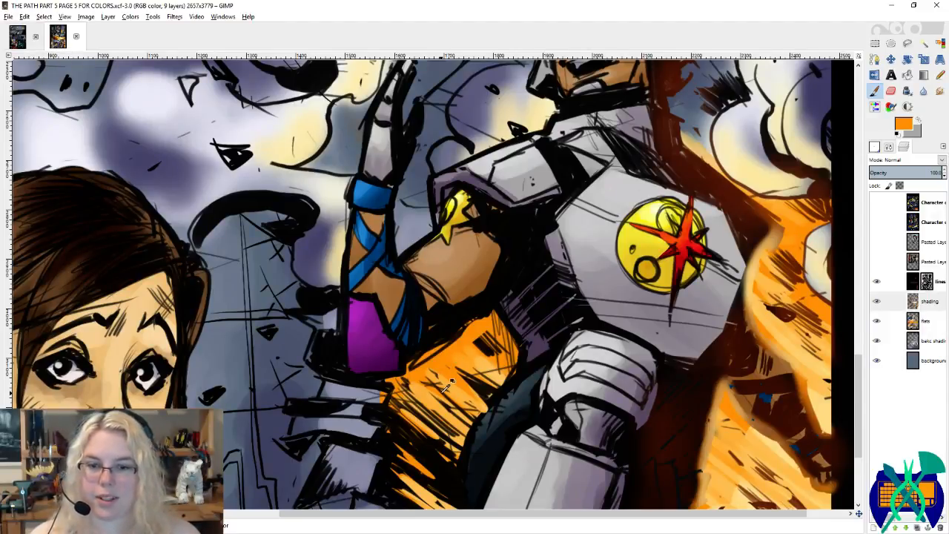
scroll(523, 412, up, 3)
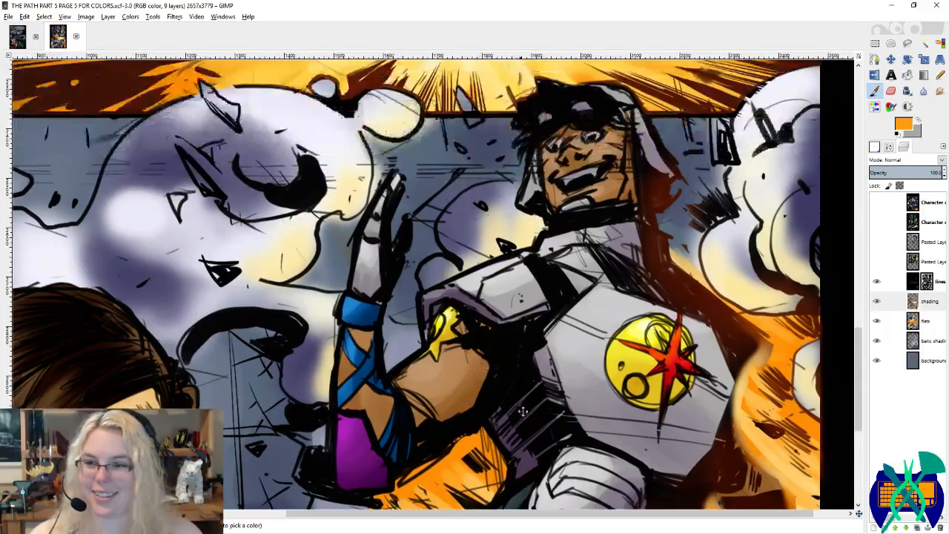
scroll(522, 411, up, 6)
ctrl+click(397, 221)
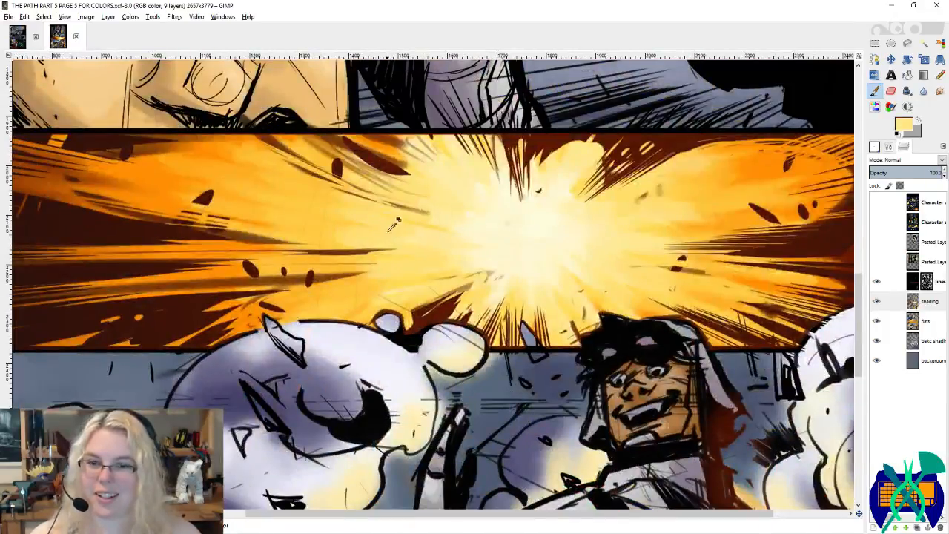
ctrl+click(247, 194)
ctrl+click(109, 172)
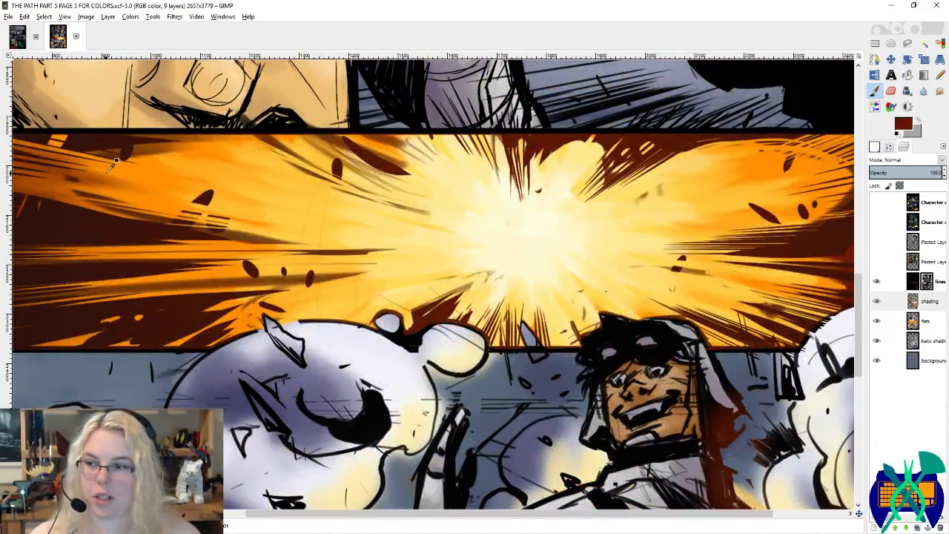
ctrl+click(122, 175)
ctrl+click(146, 167)
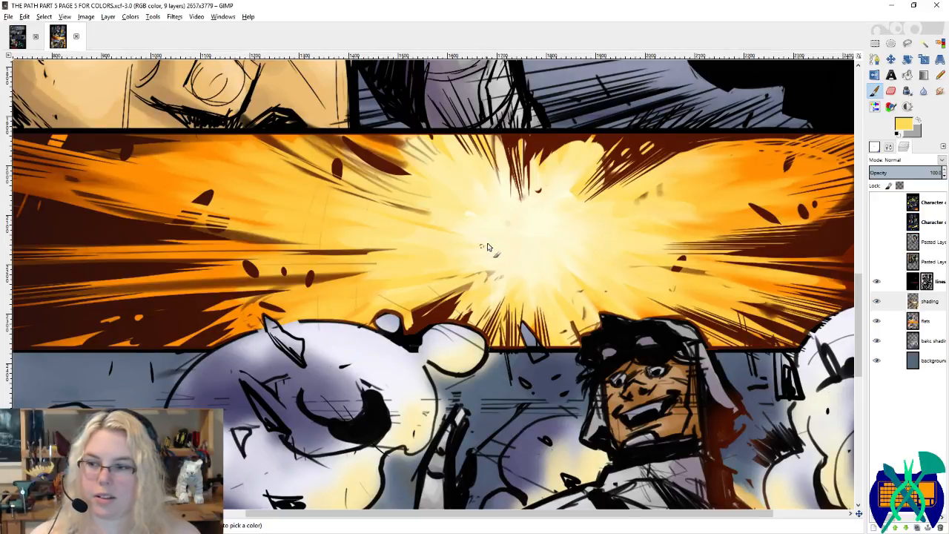
ctrl+click(488, 246)
ctrl+click(545, 222)
click(20, 42)
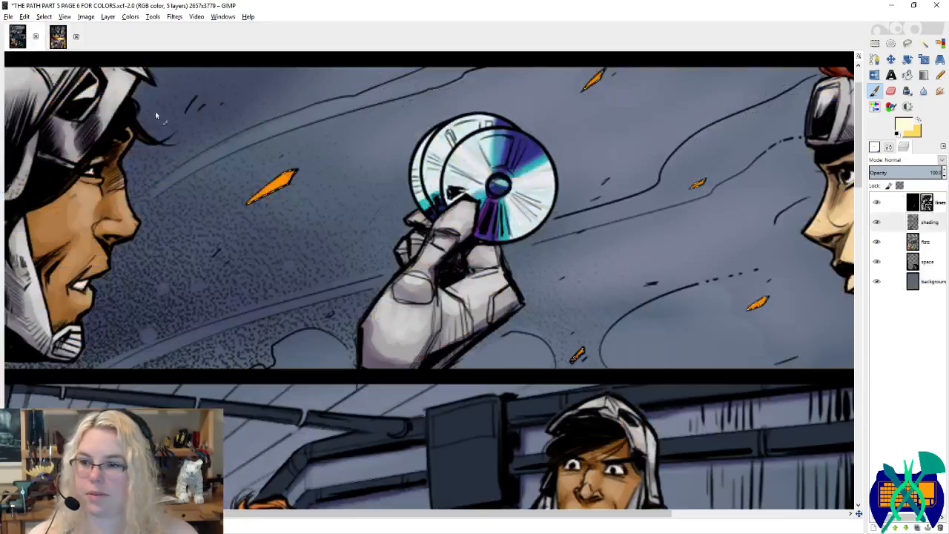
Step: Paint yellow highlights inside the orange shards across the top panel
drag(383, 178, 485, 210)
key(x)
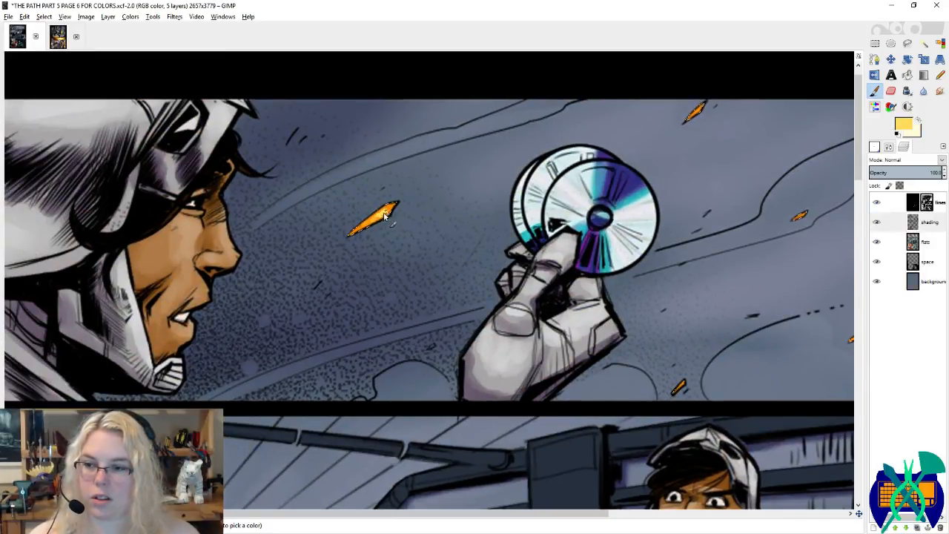
drag(384, 214, 186, 330)
drag(478, 276, 468, 130)
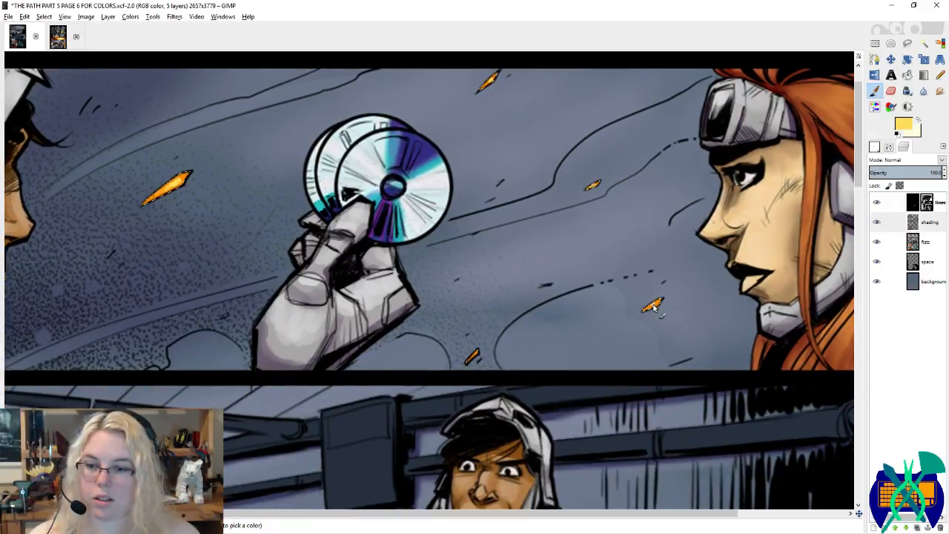
Step: Sample the dark red from the PAGE 5 explosion and shade the edges of the orange shards on PAGE 6
click(58, 37)
ctrl+click(57, 178)
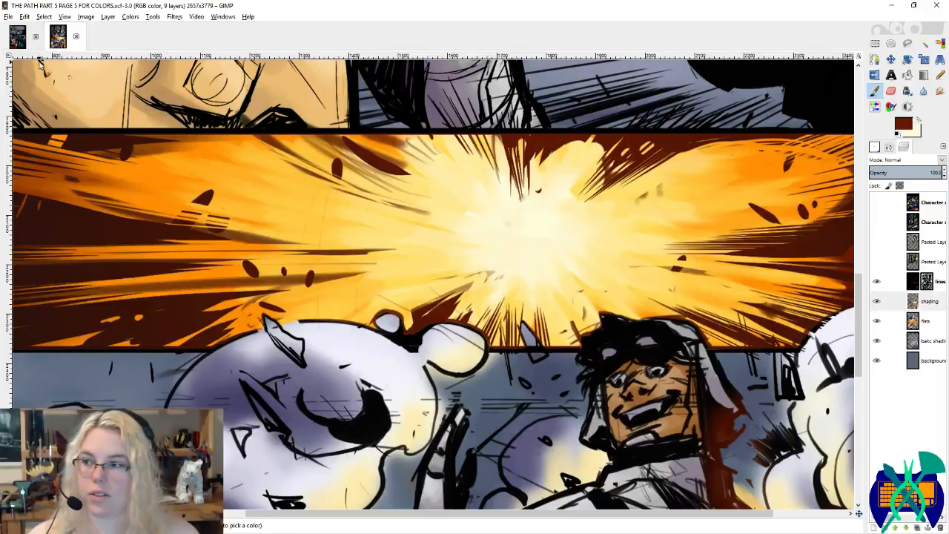
click(18, 36)
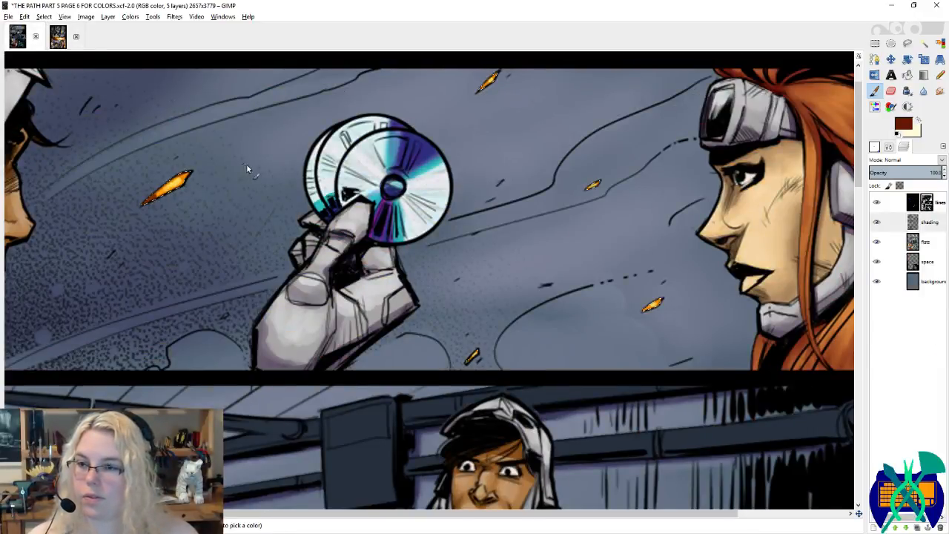
drag(367, 147, 353, 179)
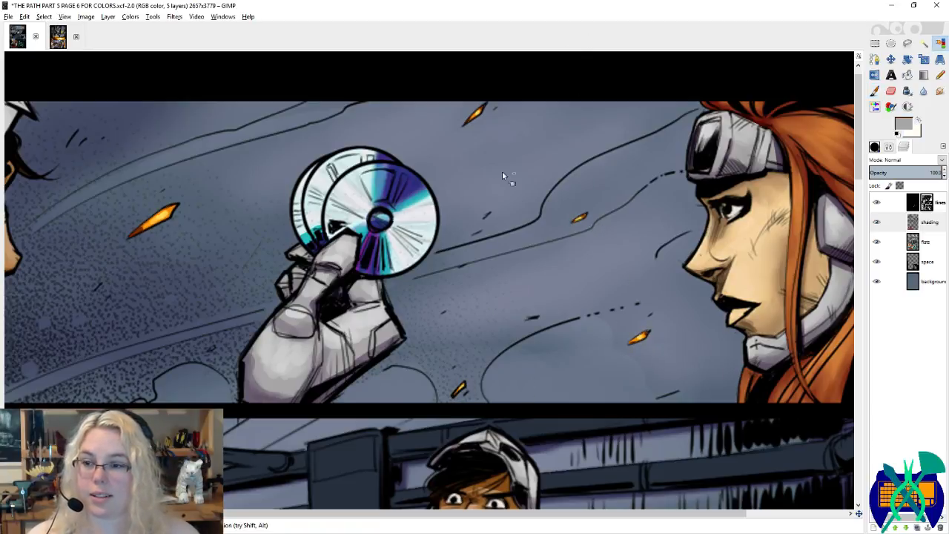
Step: Save the page, then select the empty background areas by color on the flats layer for painting with the Paintbrush
scroll(510, 166, down, 4)
key(ctrl+s)
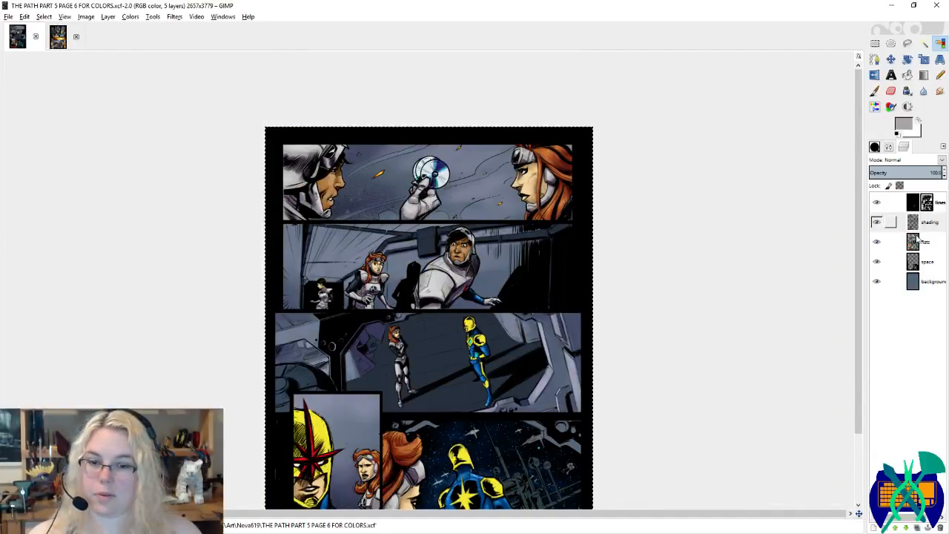
key(Page_Down)
click(494, 160)
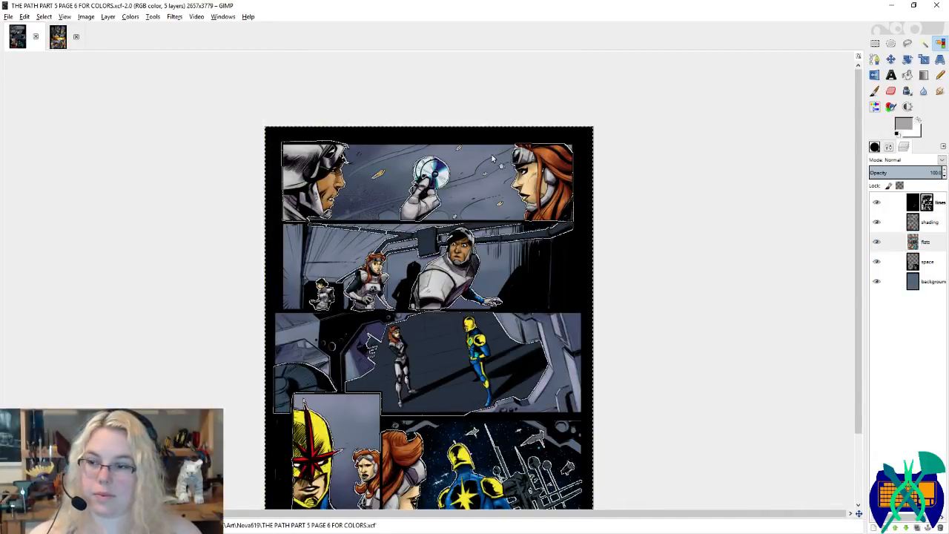
scroll(381, 155, up, 4)
key(p)
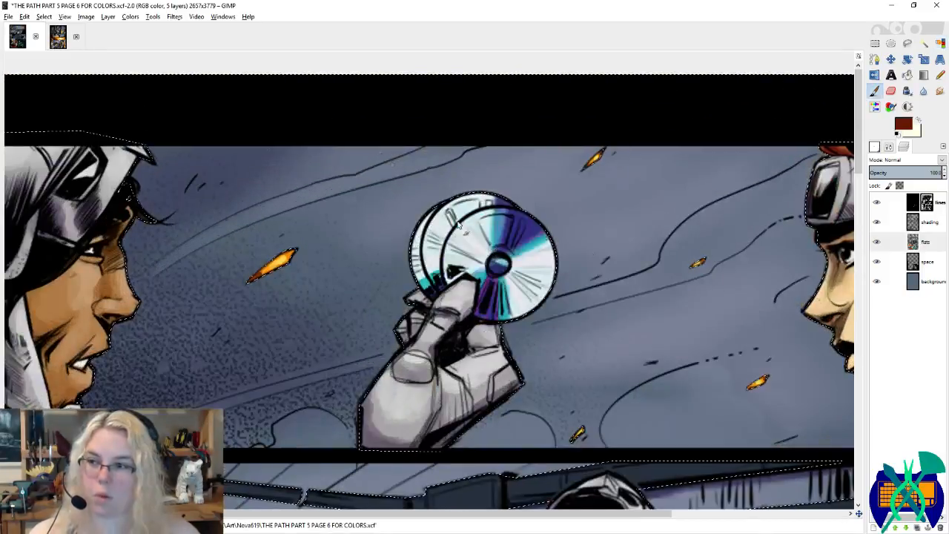
Step: Sample the dark purple and pale lavender smoke tones from the PAGE 5 file's back shading layer and return to PAGE 6
click(59, 38)
drag(532, 380, 667, 153)
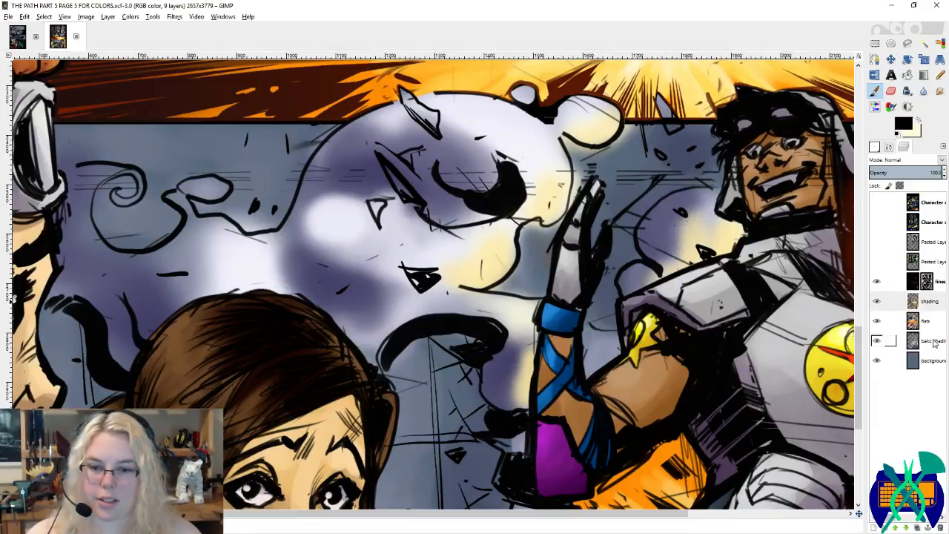
click(933, 343)
mouse_move(380, 185)
mouse_down()
mouse_move(362, 219)
mouse_move(401, 201)
mouse_up()
ctrl+click(358, 170)
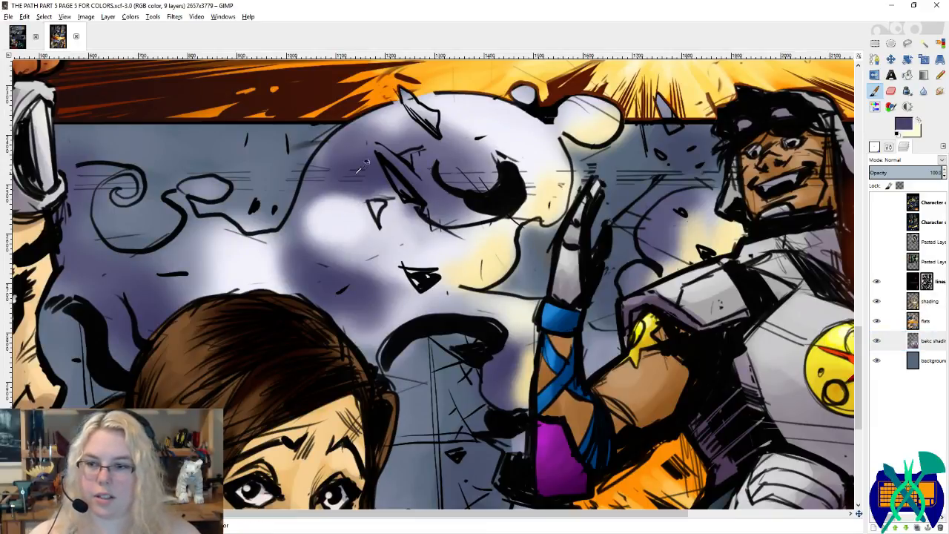
key(x)
ctrl+click(338, 213)
ctrl+click(423, 250)
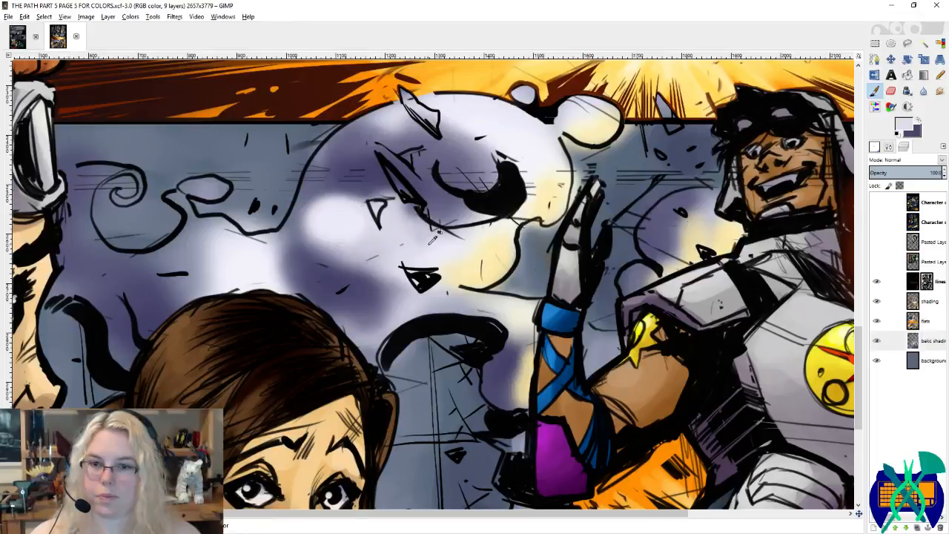
ctrl+click(353, 214)
click(17, 37)
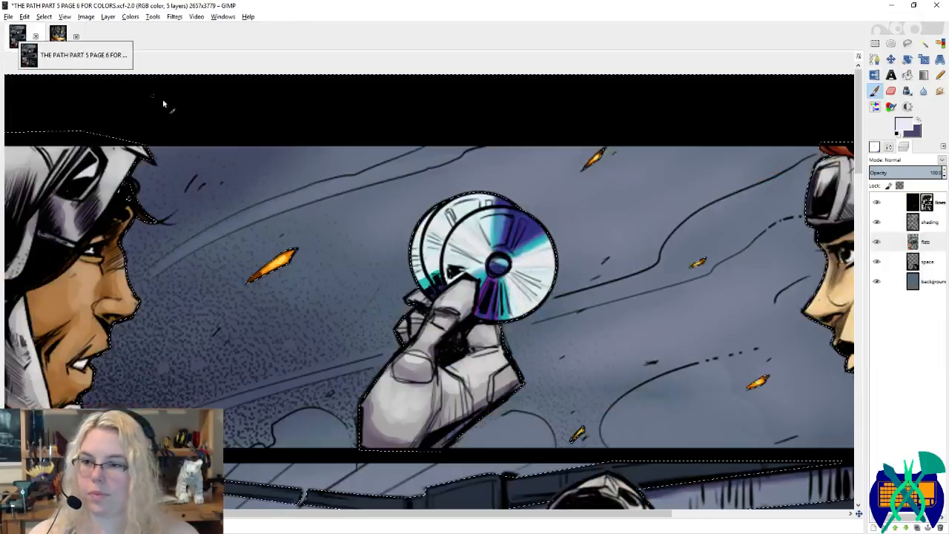
Step: Paint pale lavender highlights along the thin smoke trails of the top panel with the Circle (19) brush
key(ctrl+shift+b)
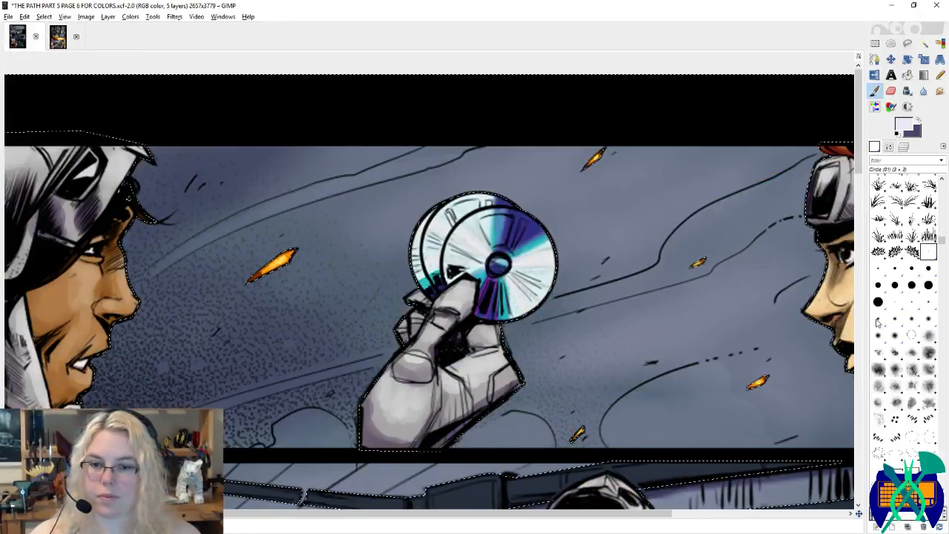
drag(739, 265, 674, 195)
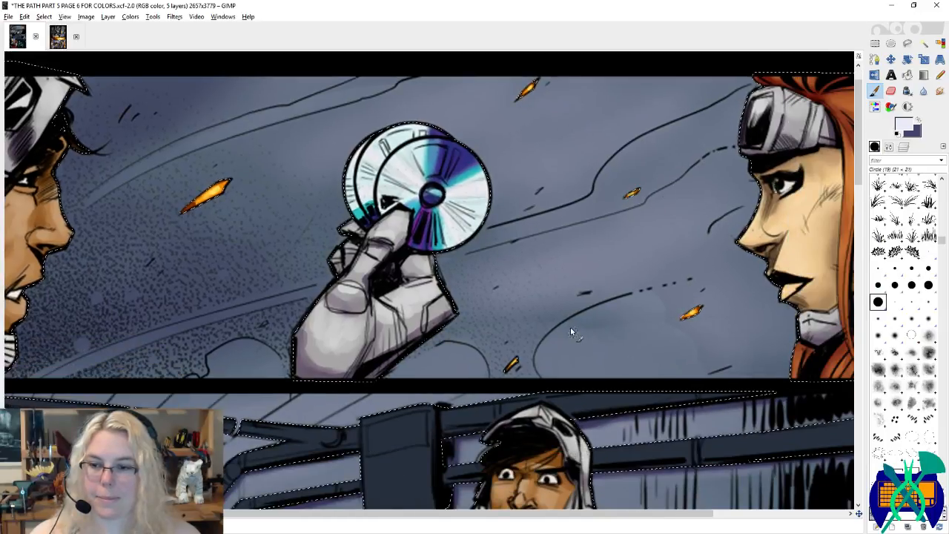
scroll(516, 306, up, 2)
scroll(517, 306, left, 4)
mouse_move(561, 141)
mouse_down()
mouse_move(365, 201)
mouse_move(273, 243)
mouse_move(251, 265)
mouse_move(297, 234)
mouse_move(532, 147)
mouse_move(457, 170)
mouse_move(504, 166)
mouse_up()
drag(411, 275, 507, 171)
mouse_move(563, 252)
mouse_down()
mouse_move(385, 297)
mouse_move(420, 290)
mouse_move(293, 342)
mouse_move(578, 245)
mouse_move(355, 282)
mouse_up()
mouse_move(475, 256)
mouse_down()
mouse_move(521, 242)
mouse_move(500, 238)
mouse_move(622, 211)
mouse_move(546, 234)
mouse_move(519, 230)
mouse_move(442, 265)
mouse_up()
mouse_move(506, 237)
mouse_down()
mouse_move(486, 245)
mouse_move(563, 212)
mouse_up()
drag(754, 124, 676, 174)
Step: Set the brush size to 44 and fill the wide smoke trail beside the red-haired woman's headband with pale lavender
click(889, 147)
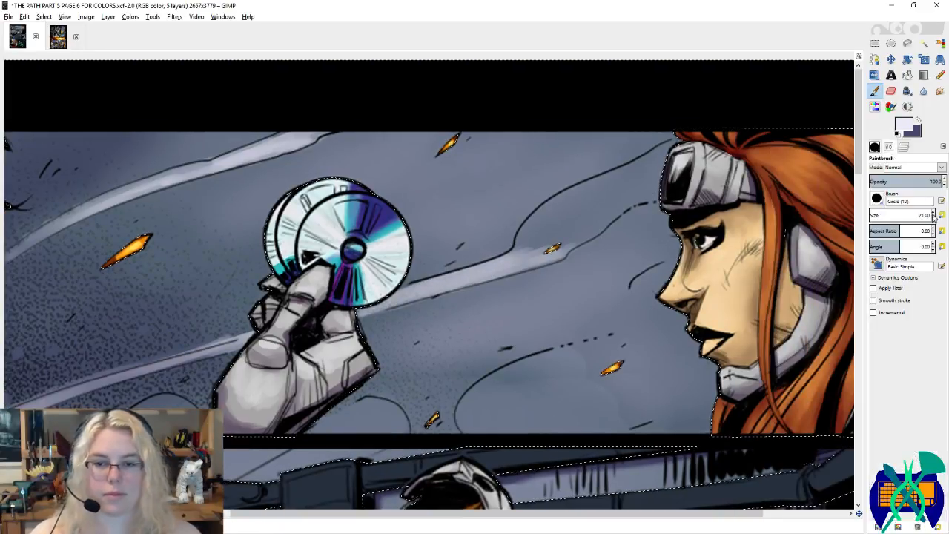
click(923, 215)
text(44)
key(Return)
mouse_move(686, 155)
mouse_down()
mouse_move(570, 215)
mouse_move(549, 212)
mouse_move(524, 237)
mouse_move(543, 242)
mouse_move(588, 215)
mouse_move(563, 235)
mouse_move(572, 236)
mouse_move(620, 195)
mouse_move(678, 173)
mouse_move(592, 207)
mouse_move(625, 183)
mouse_move(537, 235)
mouse_move(570, 237)
mouse_move(650, 174)
mouse_up()
scroll(506, 301, down, 3)
scroll(507, 300, left, 1)
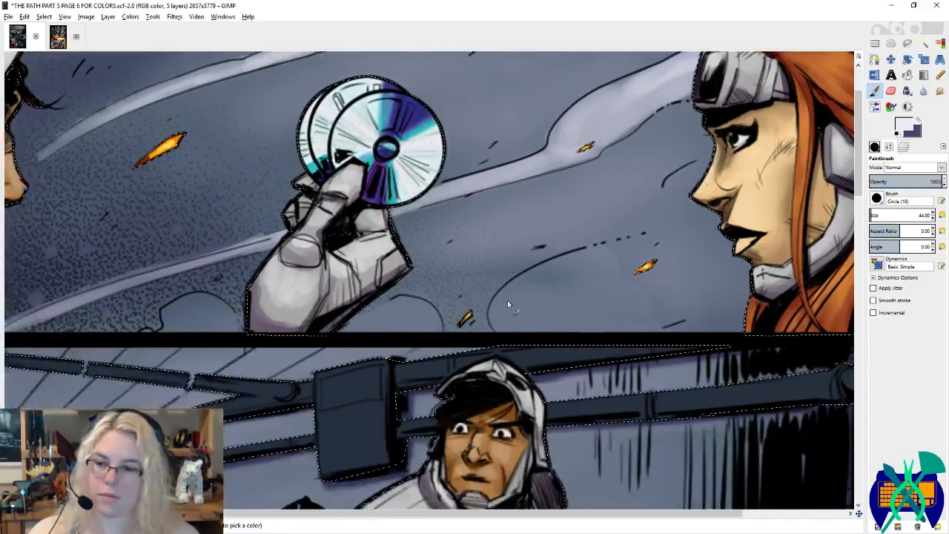
Step: Paint soft lavender highlights in the smoke puffs along the top panel's lower edge with the Circle Fuzzy (19) brush at size 160.84
click(888, 146)
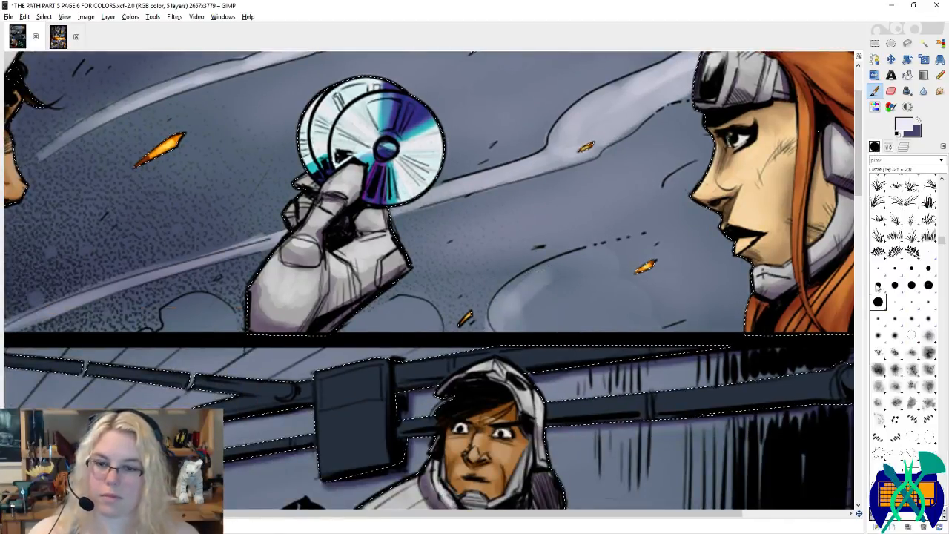
click(896, 335)
click(875, 146)
click(876, 216)
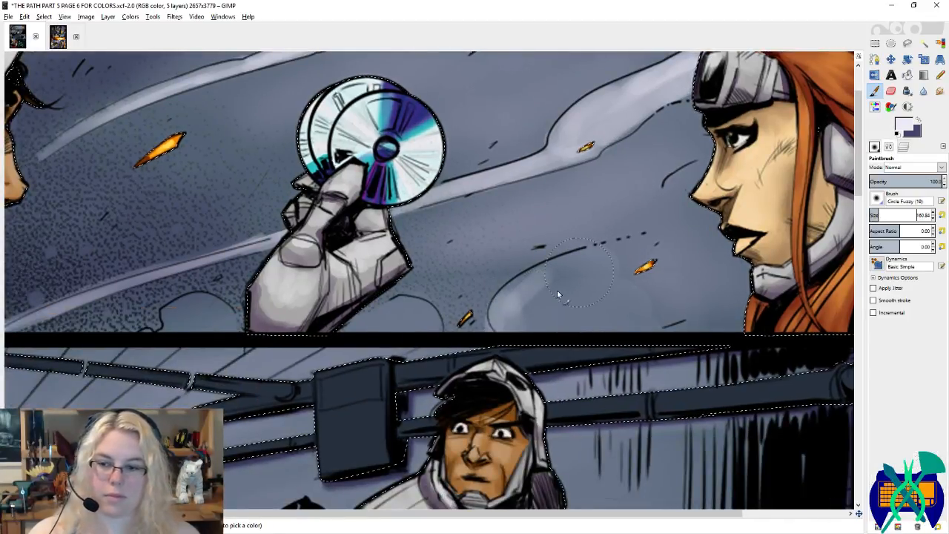
mouse_move(556, 290)
mouse_down()
mouse_move(577, 277)
mouse_move(527, 314)
mouse_move(540, 327)
mouse_move(571, 290)
mouse_move(571, 308)
mouse_move(624, 260)
mouse_move(682, 248)
mouse_up()
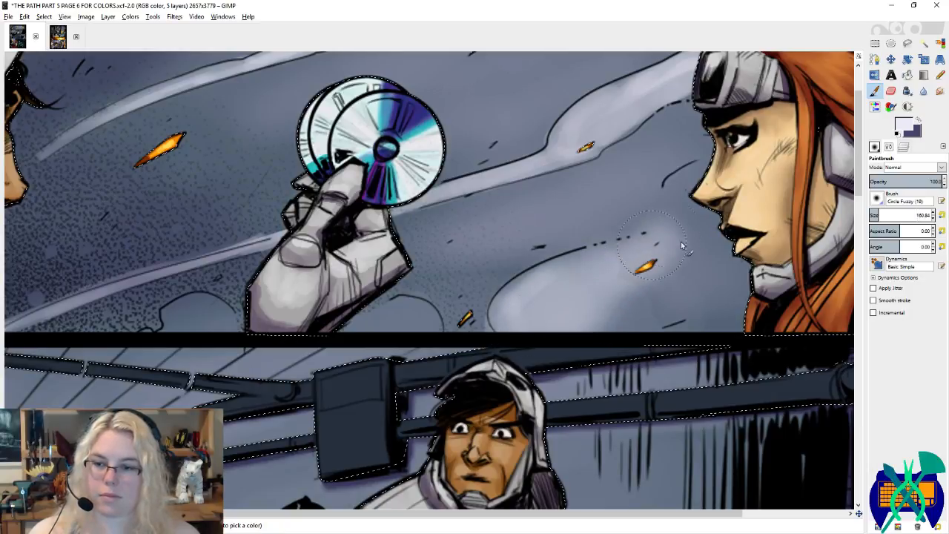
mouse_move(433, 328)
mouse_down()
mouse_move(379, 337)
mouse_move(376, 323)
mouse_move(265, 346)
mouse_move(235, 328)
mouse_move(161, 320)
mouse_move(240, 343)
mouse_move(263, 386)
mouse_up()
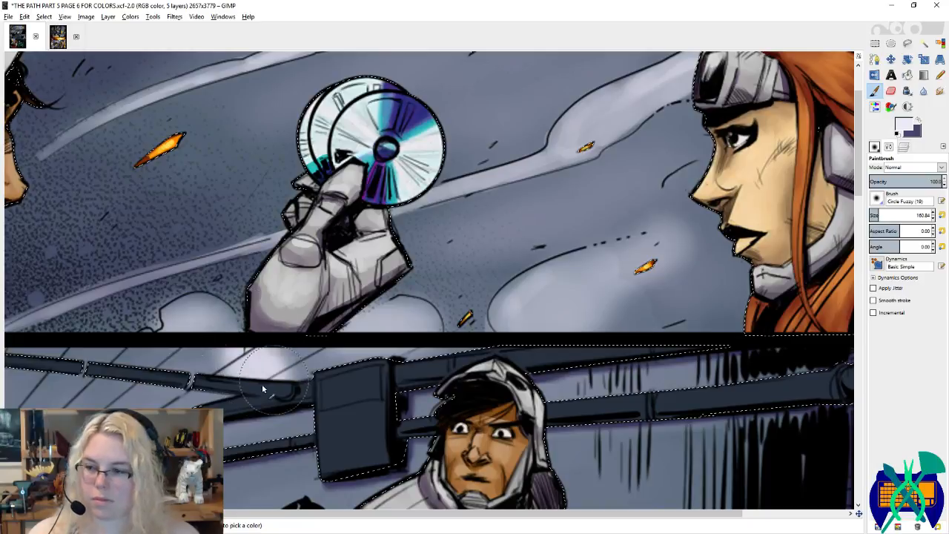
key(ctrl+z)
mouse_move(404, 234)
mouse_down()
mouse_move(571, 283)
mouse_move(554, 317)
mouse_up()
Step: Smudge the lavender highlights of the top panel's smoke trails and puffs into the background
key(s)
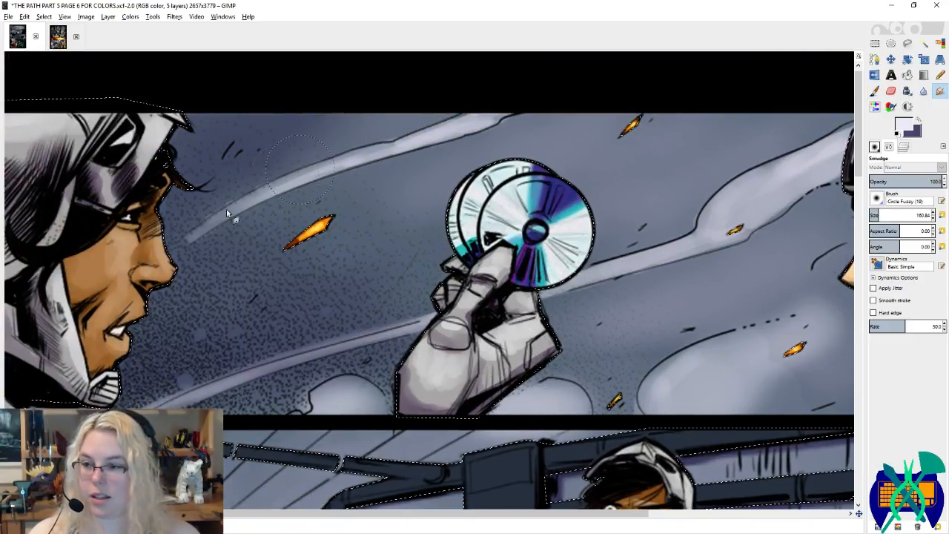
drag(226, 213, 189, 228)
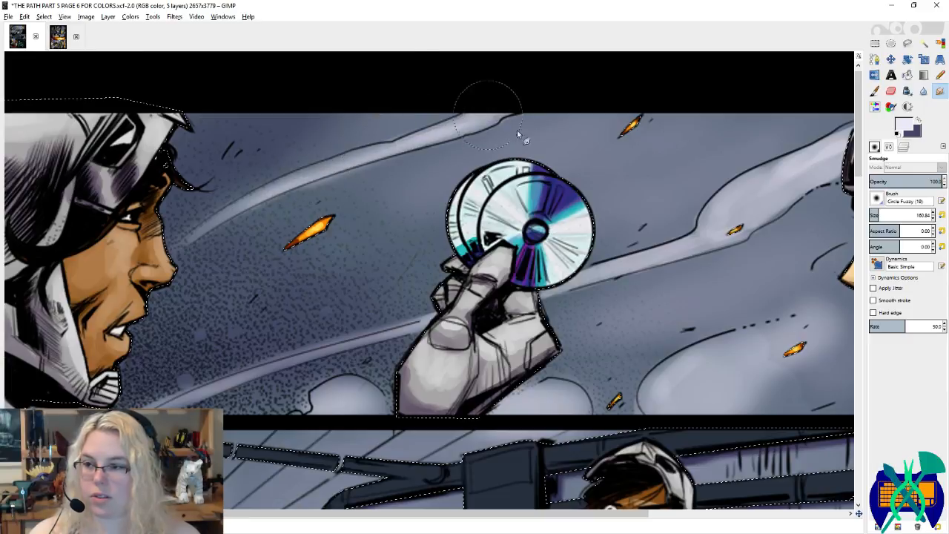
scroll(527, 264, right, 5)
scroll(527, 264, up, 1)
drag(527, 269, 482, 276)
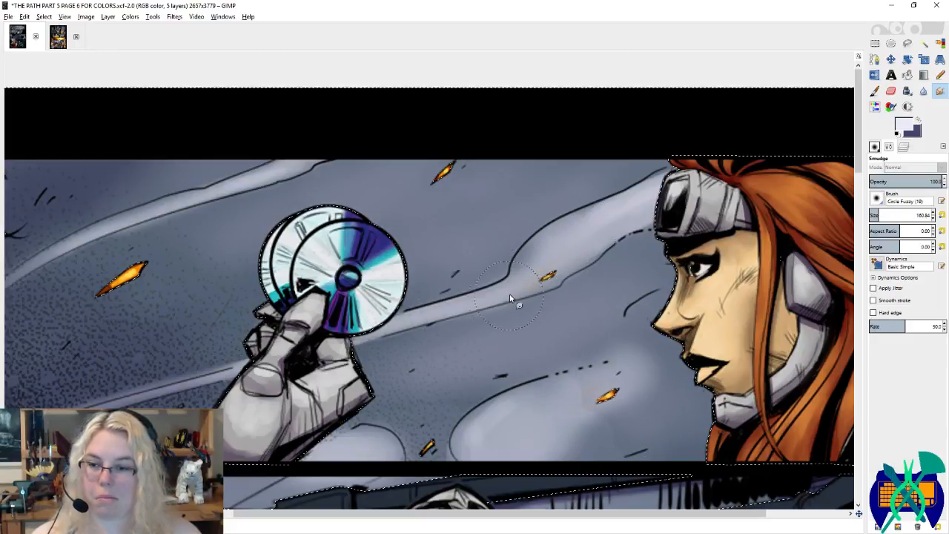
scroll(639, 186, left, 4)
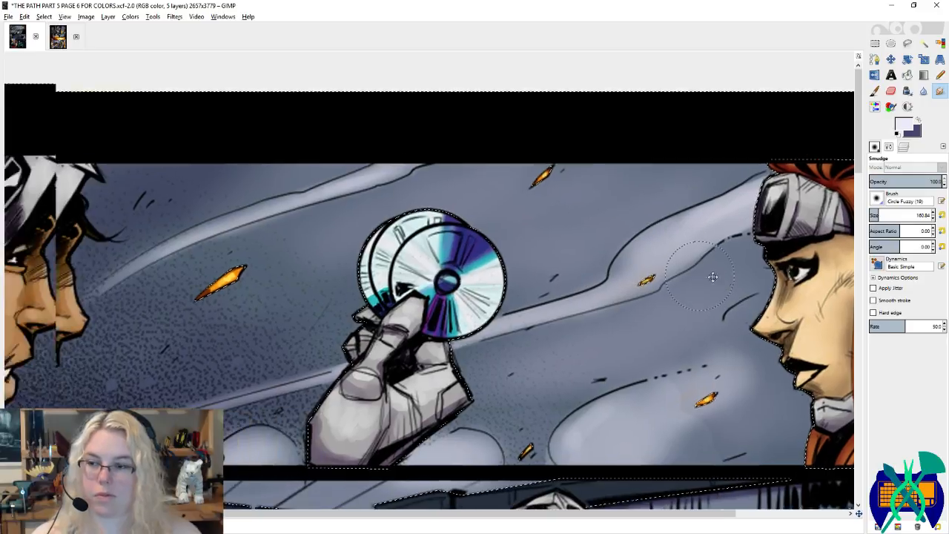
scroll(536, 210, down, 1)
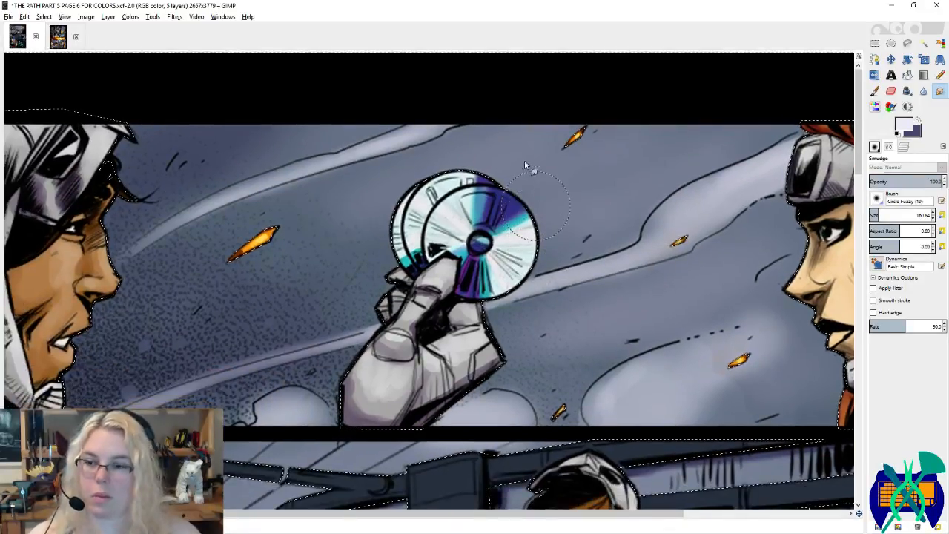
Step: Clear the background selection and save the PAGE 6 file
key(shift+o)
scroll(483, 195, down, 4)
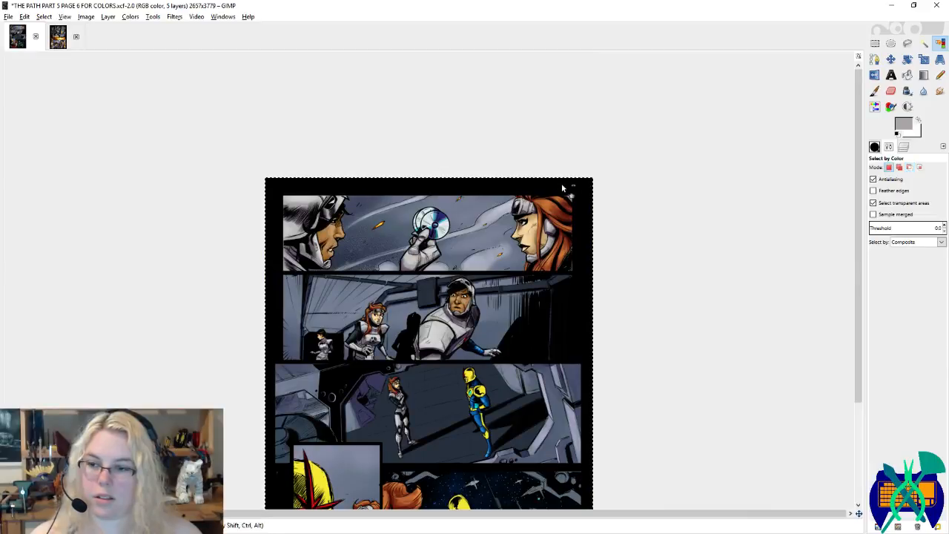
key(minus)
key(plus)
key(plus)
key(plus)
key(plus)
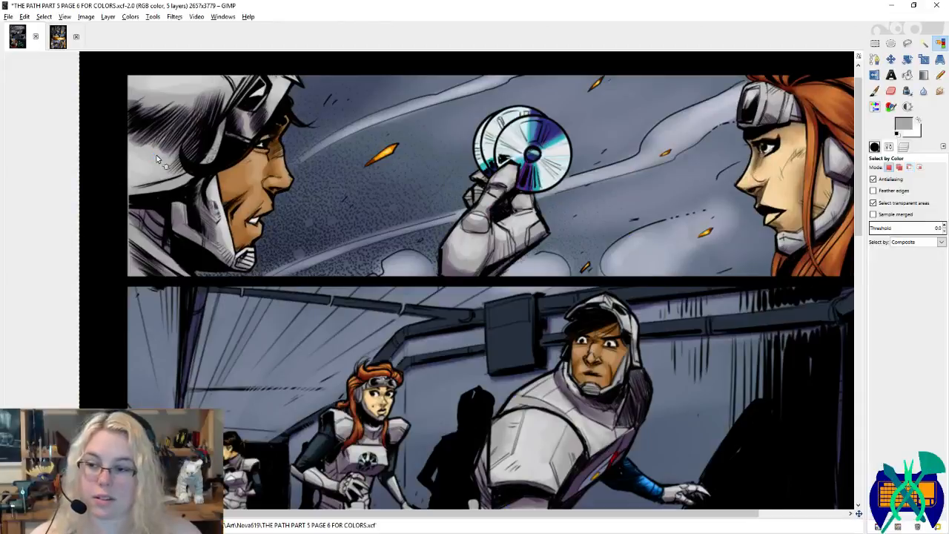
key(plus)
Step: Sample the large shard's orange from the flats layer and try it on the stipple dots in the lines layer
key(s)
click(903, 146)
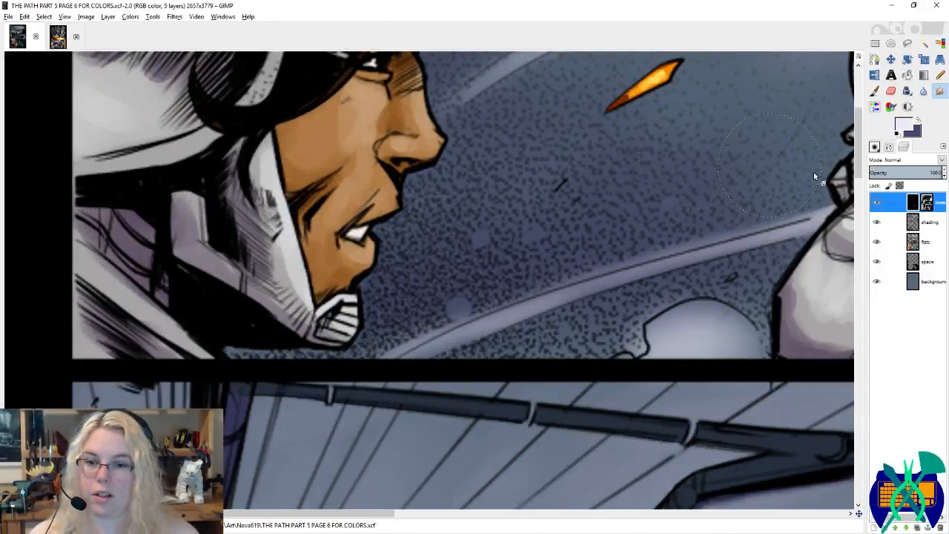
click(929, 242)
click(665, 83)
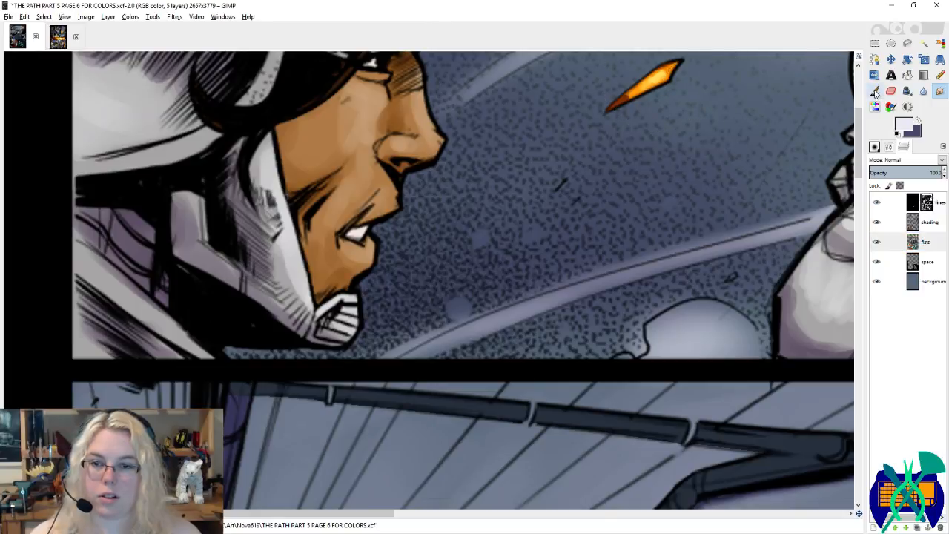
click(875, 91)
ctrl+click(659, 75)
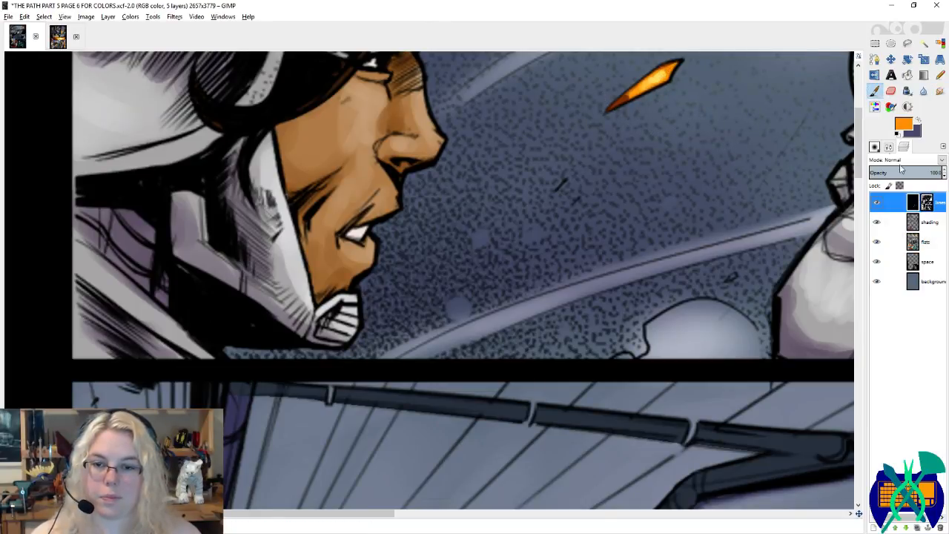
drag(539, 238, 502, 209)
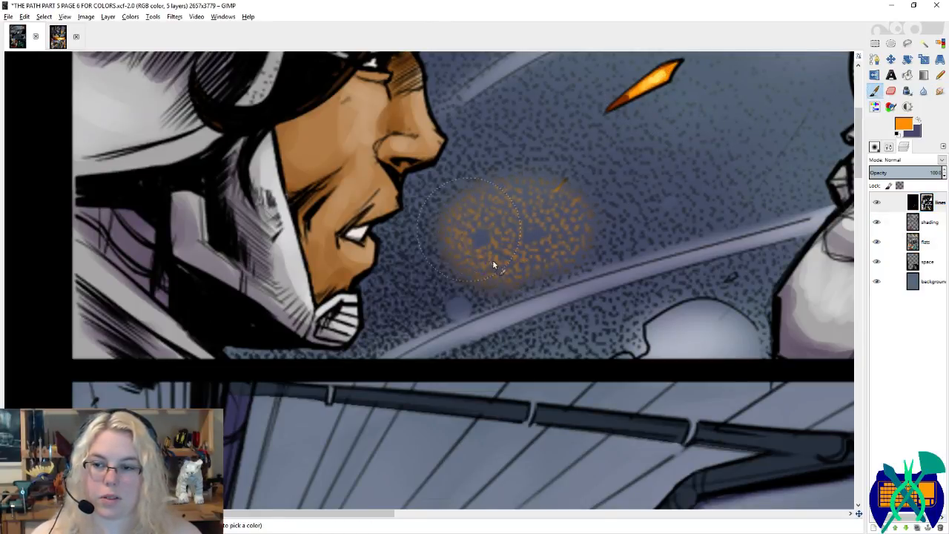
key(ctrl+z)
Step: Reset the brush size and color the stipple dots along the man's chin, mouth and nose orange with the Circle Fuzzy (19) brush
click(876, 147)
click(878, 302)
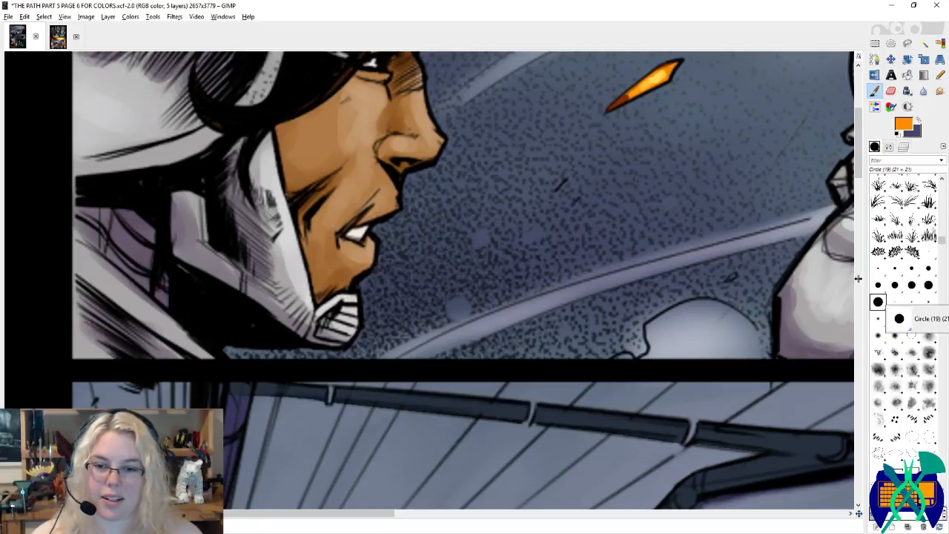
click(887, 147)
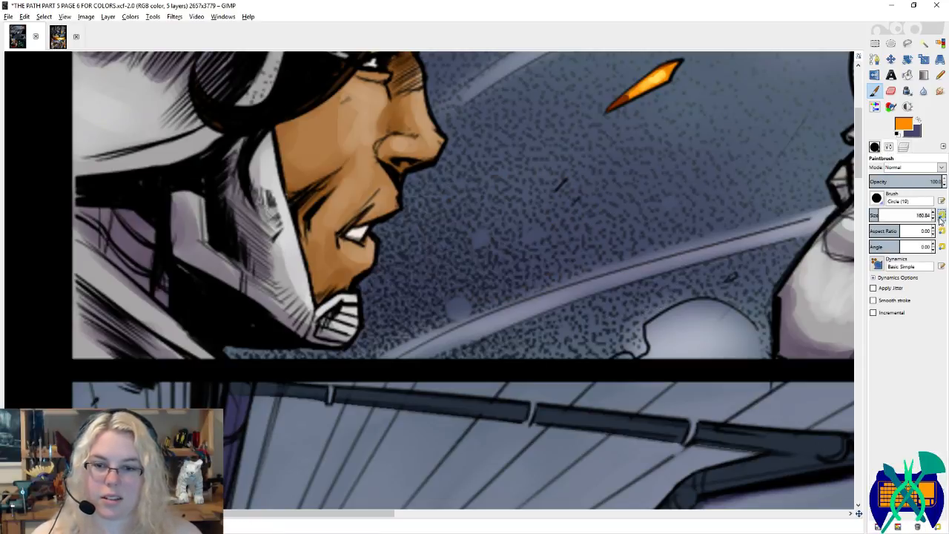
click(874, 147)
drag(239, 361, 359, 355)
key(ctrl+z)
click(894, 334)
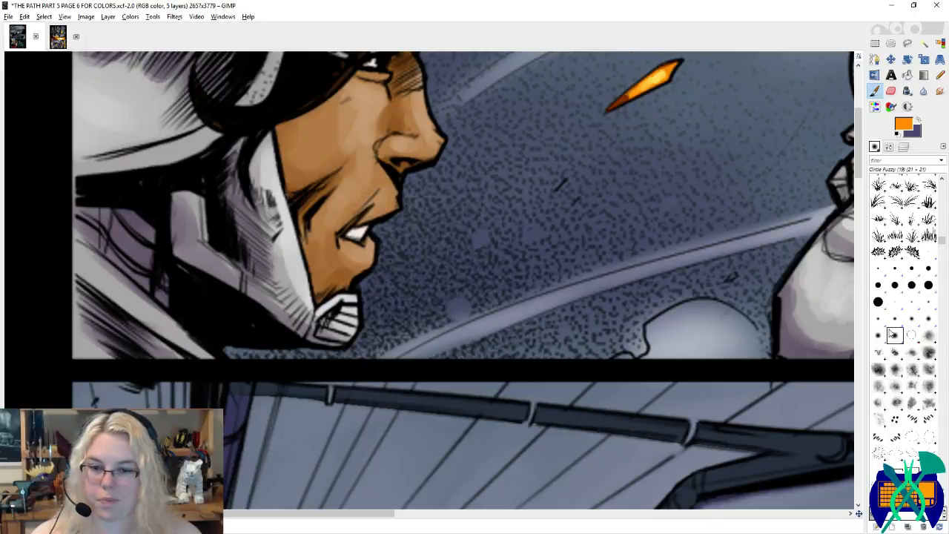
mouse_move(236, 354)
mouse_down()
mouse_move(306, 358)
mouse_move(376, 346)
mouse_move(352, 356)
mouse_move(397, 339)
mouse_move(363, 355)
mouse_move(392, 323)
mouse_up()
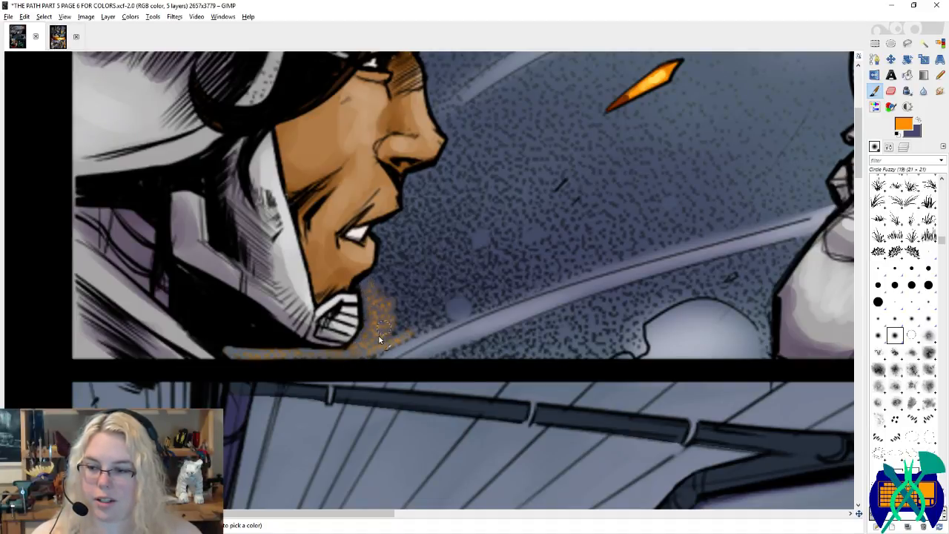
mouse_move(378, 337)
mouse_down()
mouse_move(417, 344)
mouse_move(373, 353)
mouse_move(393, 341)
mouse_up()
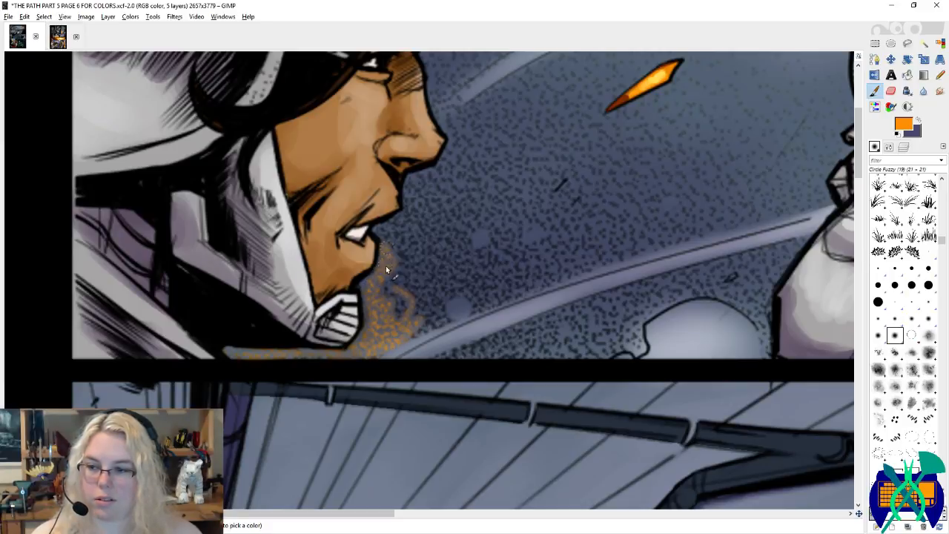
drag(432, 275, 436, 327)
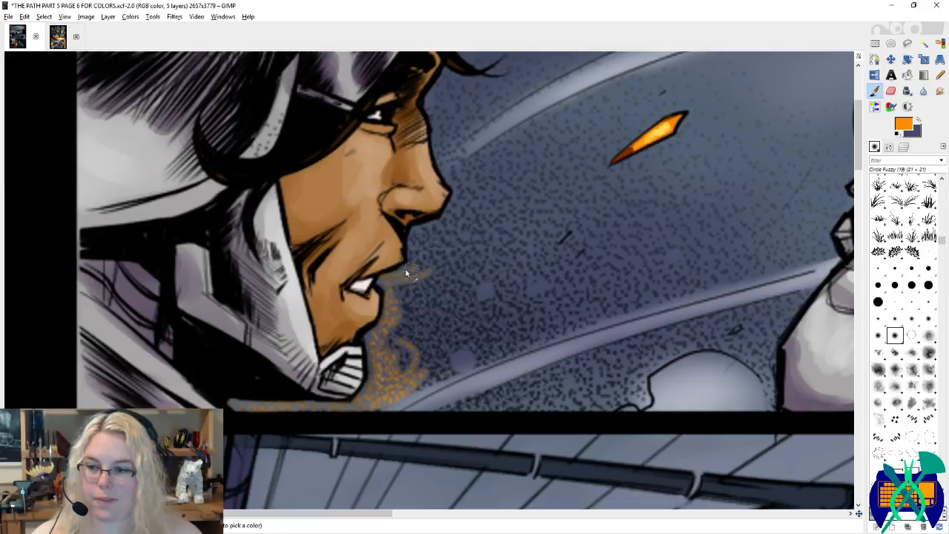
scroll(401, 289, up, 1)
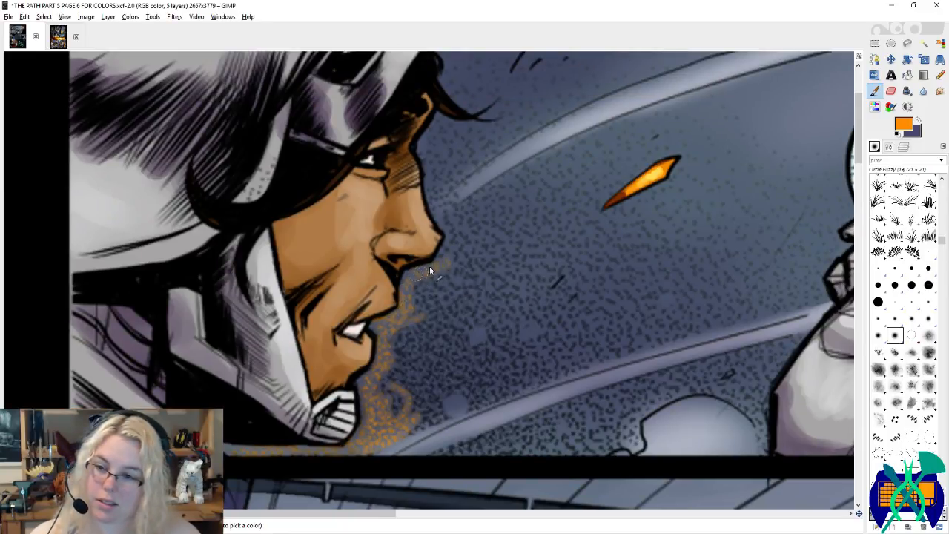
drag(448, 252, 444, 262)
Step: Color the stipple dots between the man's helmet and the upper smoke trail orange with the Pencil and the Circle Fuzzy (19) brush
scroll(427, 267, up, 2)
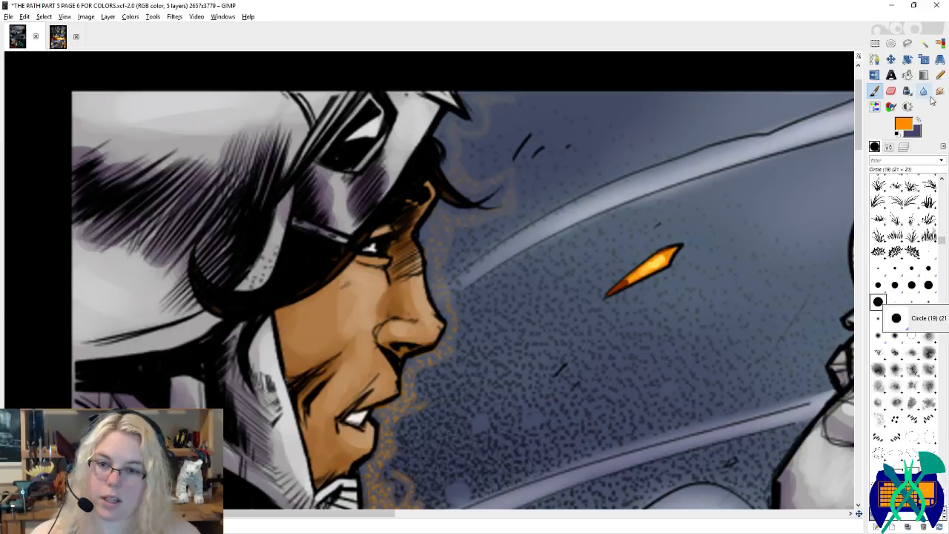
key(n)
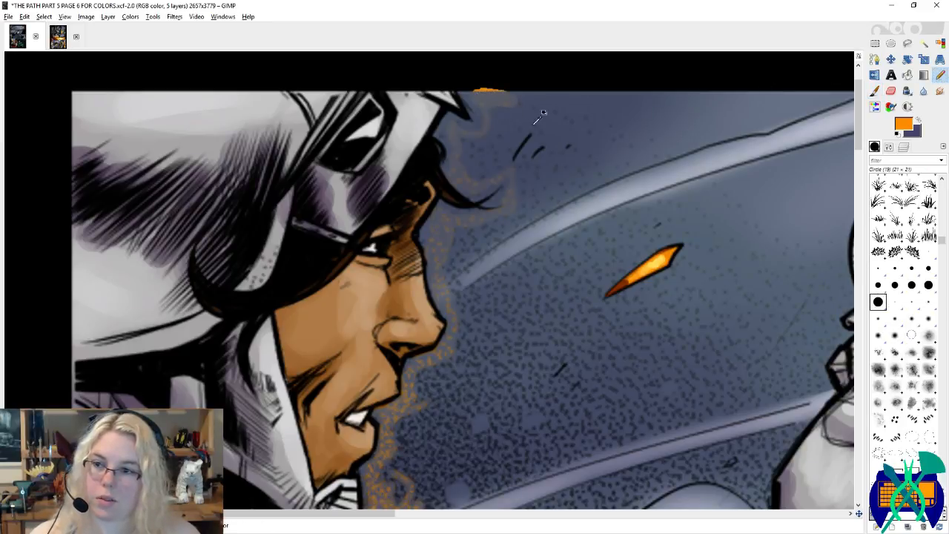
click(893, 334)
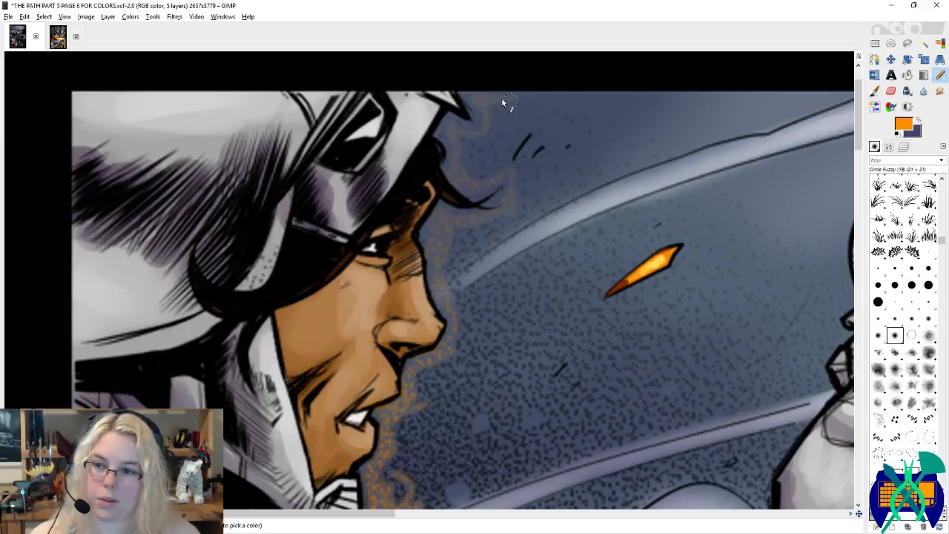
key(ctrl+z)
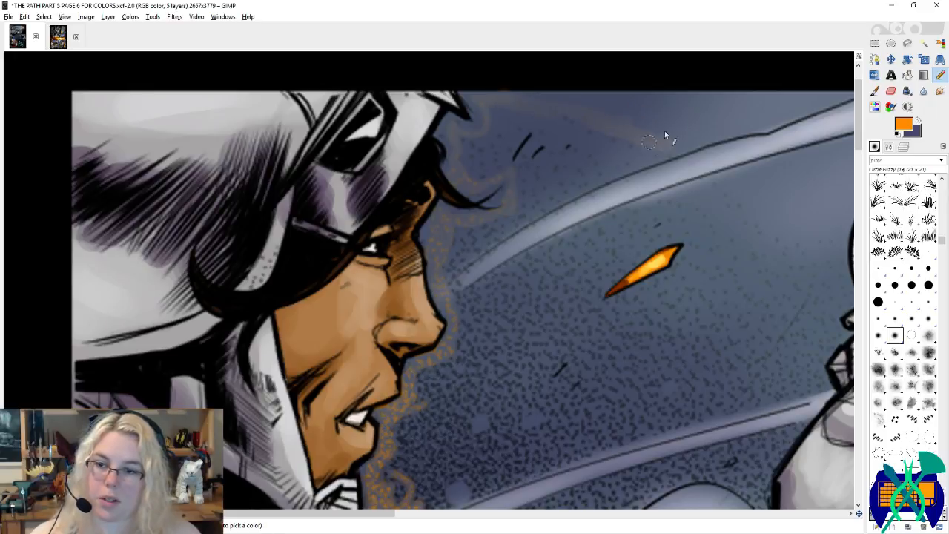
drag(593, 144, 408, 146)
mouse_move(467, 129)
mouse_down()
mouse_move(508, 143)
mouse_move(588, 260)
mouse_move(551, 280)
mouse_up()
key(ctrl+z)
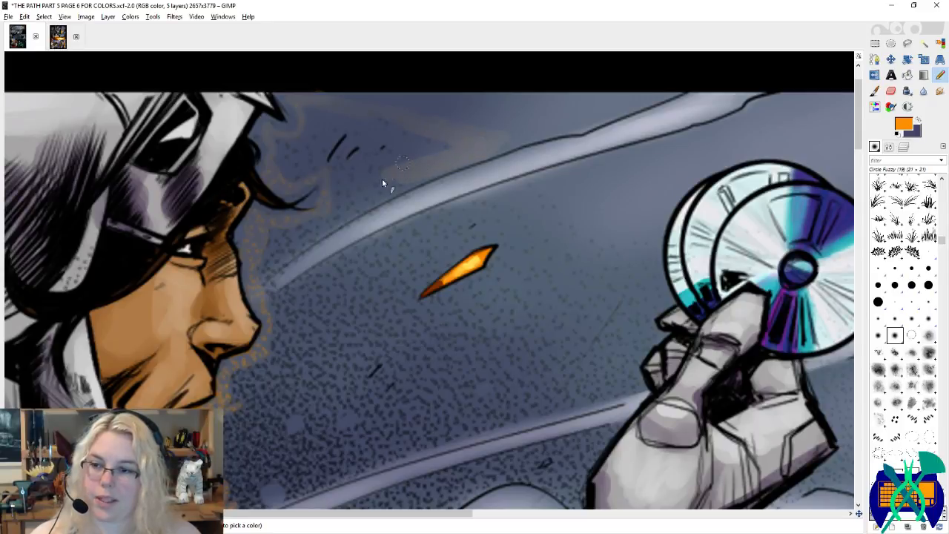
Step: Color the short motion dashes beside the man's helmet orange with the Circle (19) brush and save the file
drag(383, 178, 574, 198)
click(877, 302)
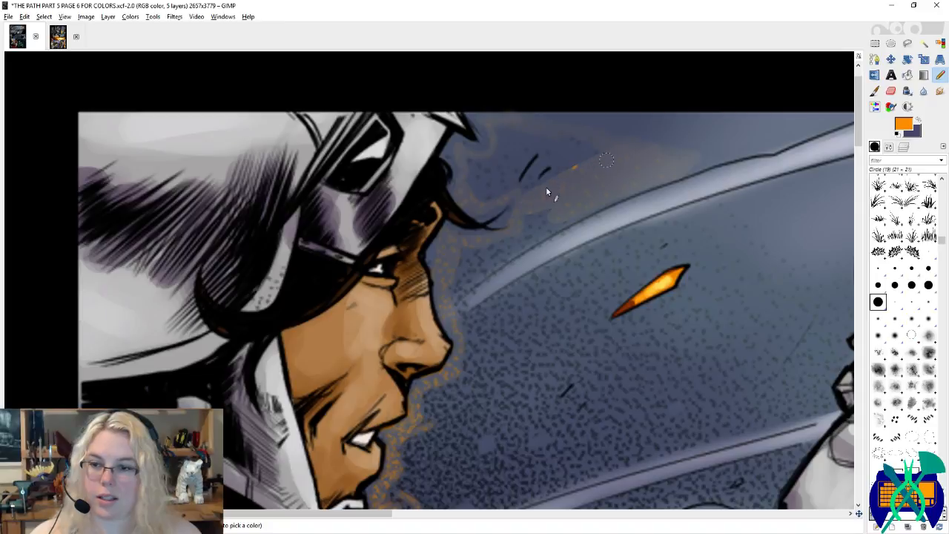
click(874, 90)
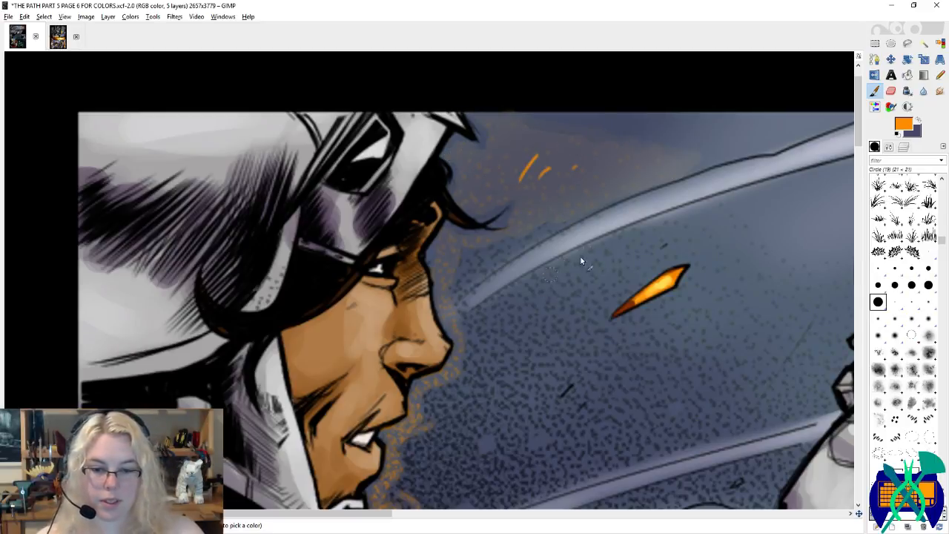
key(ctrl+s)
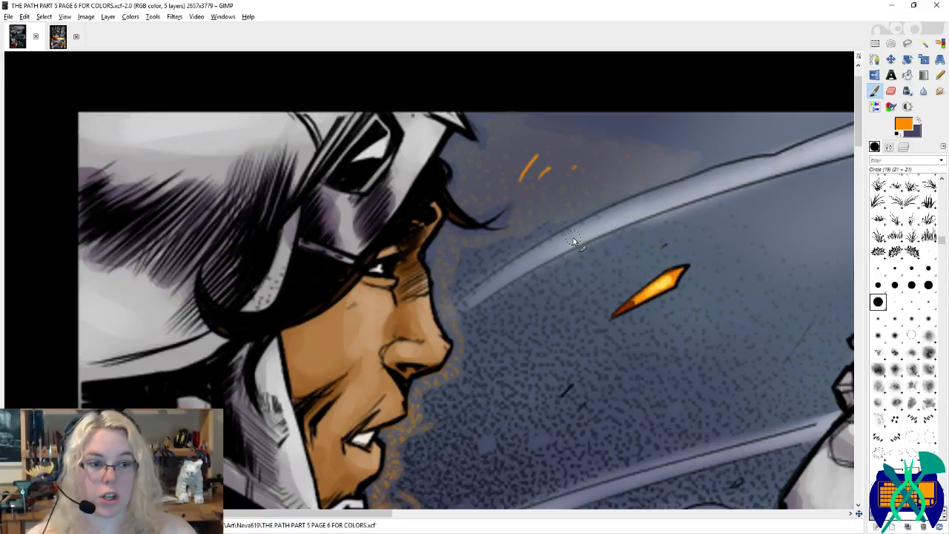
Step: Paint the stipple dots orange from the upper smoke trail's edge down along the man's nose, mouth and chin
click(575, 215)
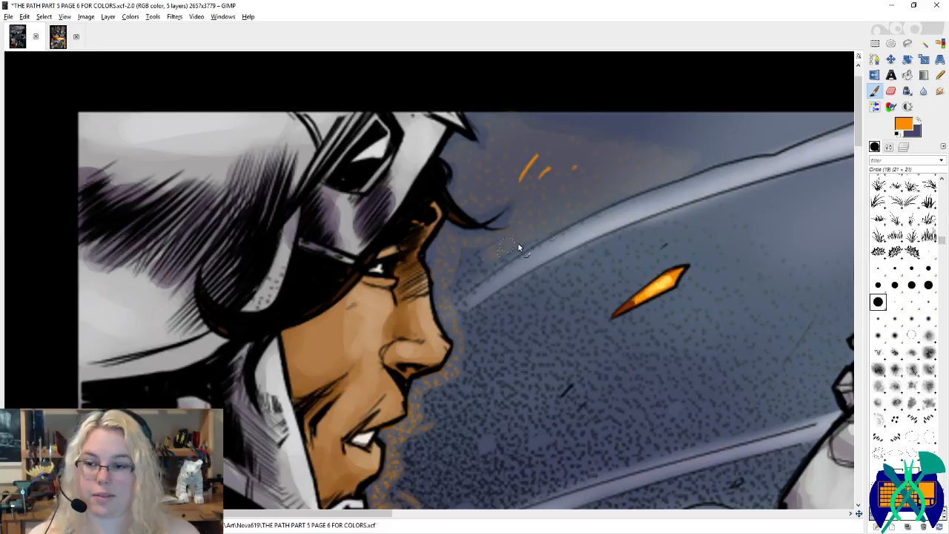
drag(507, 258, 532, 234)
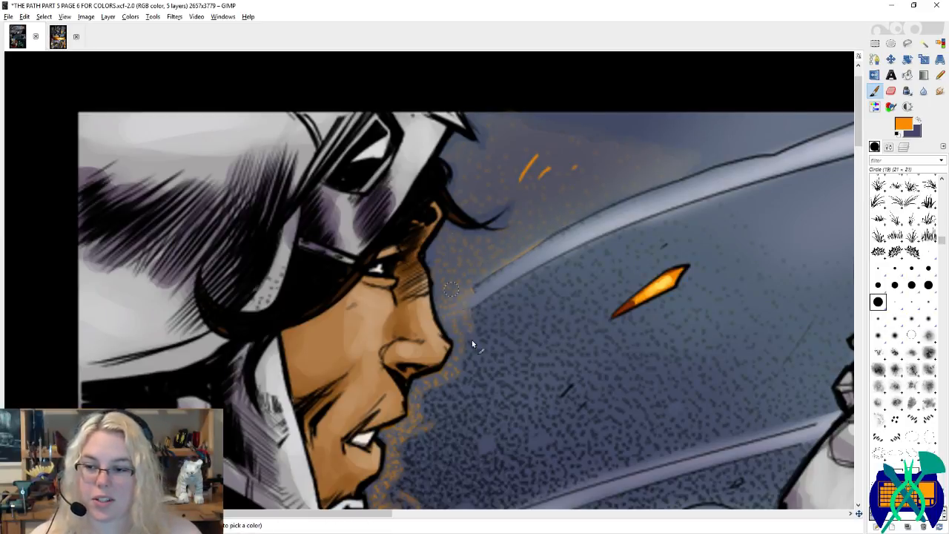
mouse_move(465, 363)
mouse_down()
mouse_move(548, 250)
mouse_move(511, 288)
mouse_up()
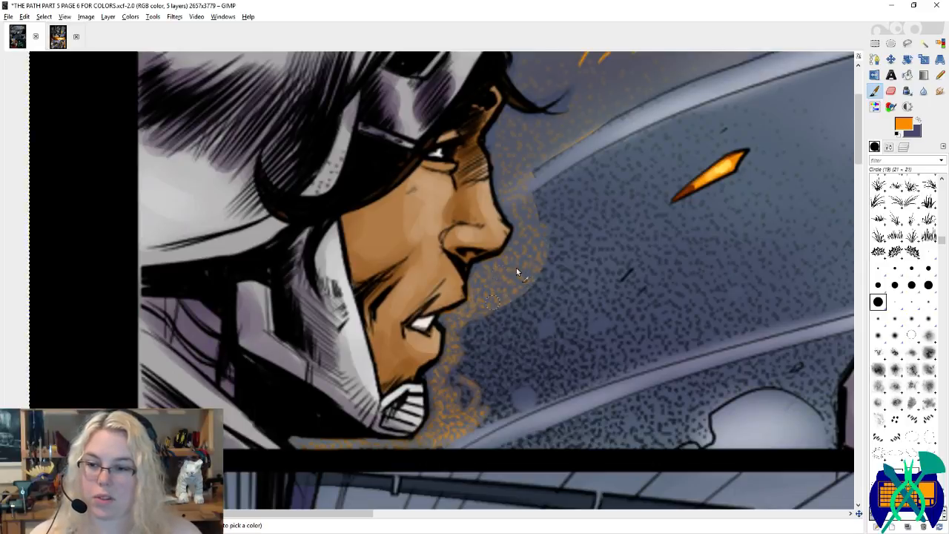
drag(487, 343, 470, 377)
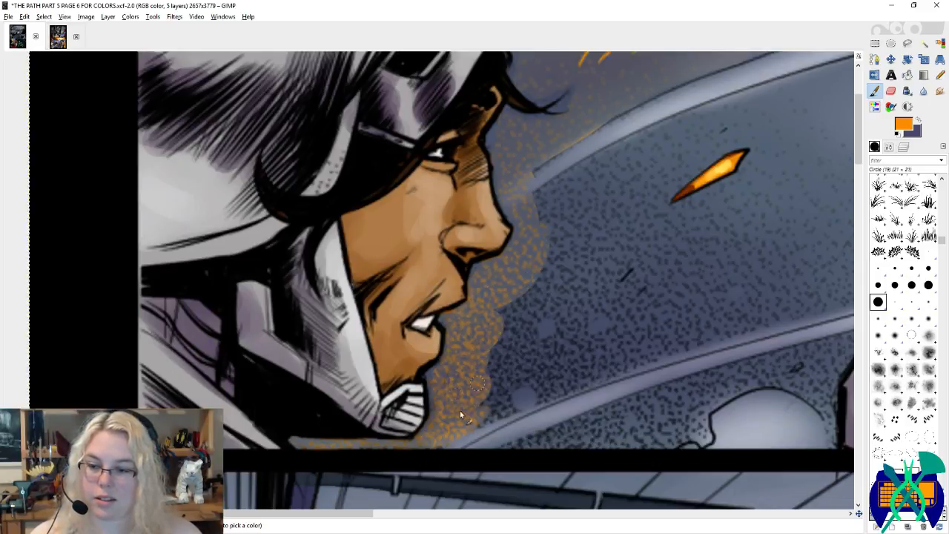
drag(583, 362, 509, 302)
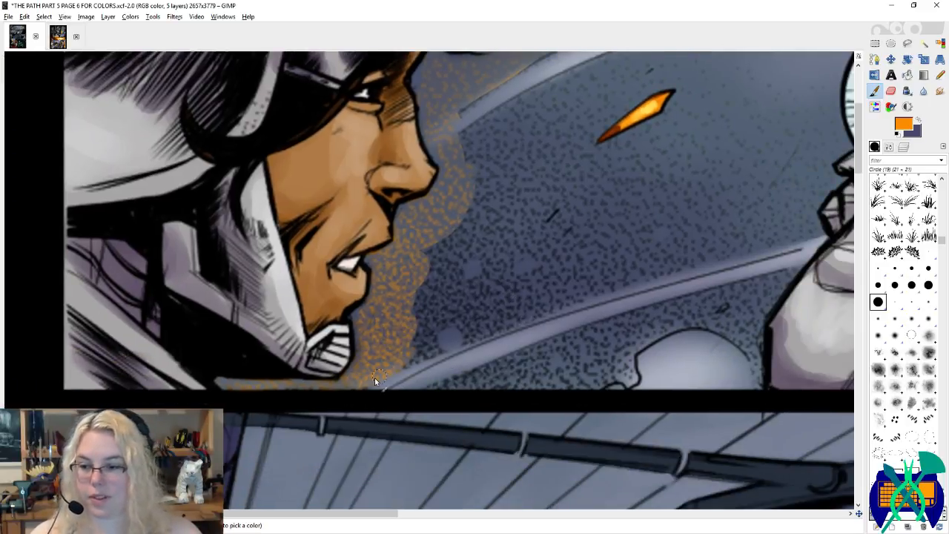
Step: Extend the orange stipple coloring from the man's face toward the area below the large shard, between the two smoke trails
mouse_move(405, 372)
mouse_down()
mouse_move(484, 331)
mouse_move(423, 352)
mouse_move(477, 325)
mouse_move(424, 330)
mouse_move(401, 313)
mouse_up()
drag(442, 277, 456, 242)
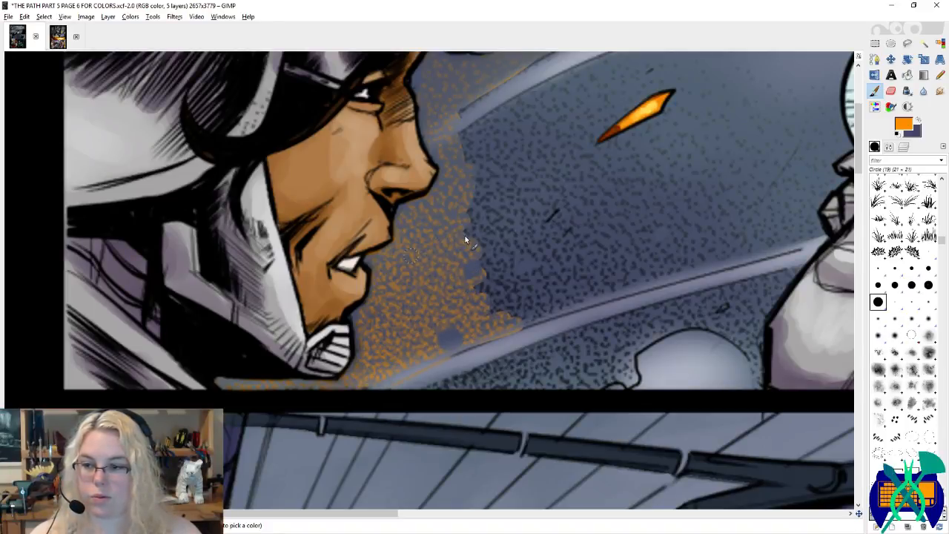
mouse_move(448, 299)
mouse_down()
mouse_move(491, 288)
mouse_move(452, 330)
mouse_move(545, 318)
mouse_move(475, 317)
mouse_move(525, 306)
mouse_move(575, 273)
mouse_move(556, 258)
mouse_move(491, 265)
mouse_move(586, 211)
mouse_move(473, 229)
mouse_move(576, 209)
mouse_up()
scroll(511, 313, up, 3)
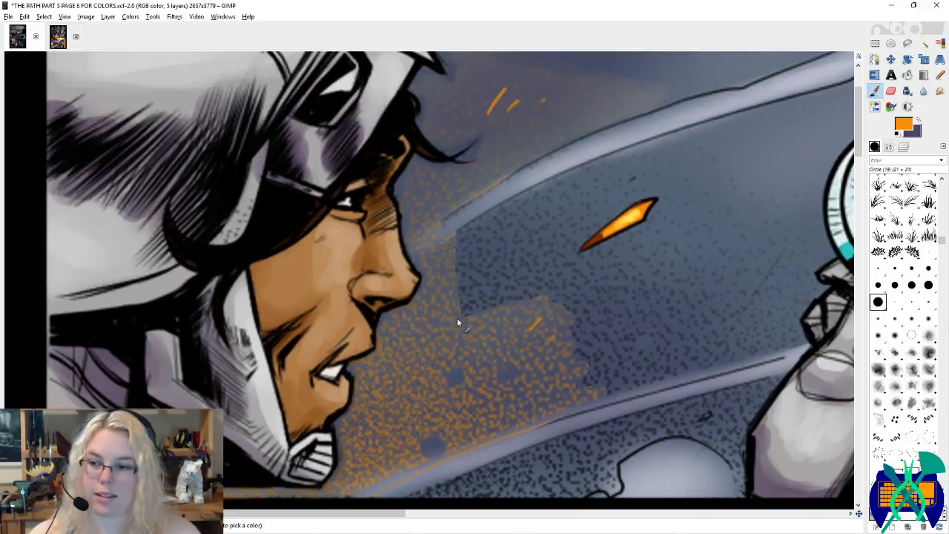
drag(463, 301, 491, 316)
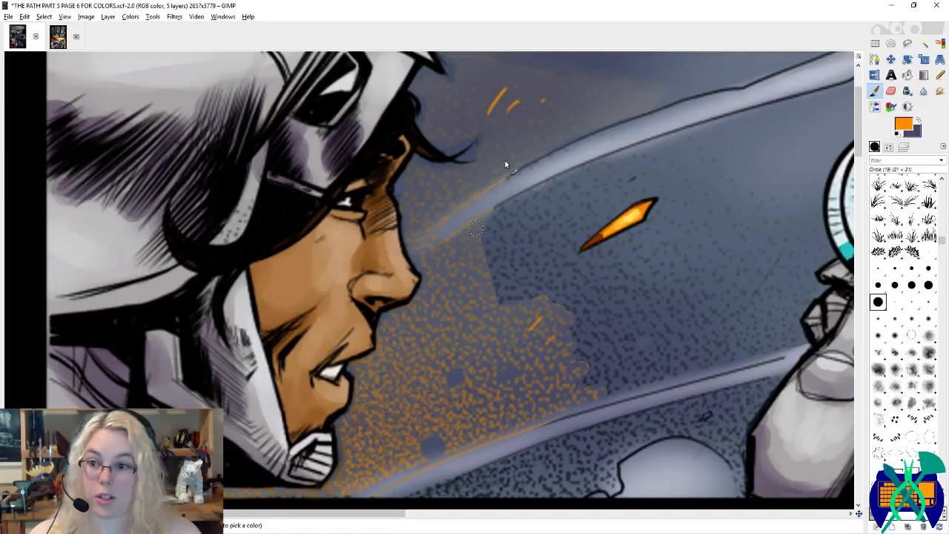
Step: Color both outlines of the upper smoke trail's end near the man's face orange
mouse_move(475, 229)
mouse_down()
mouse_move(521, 303)
mouse_move(519, 222)
mouse_move(555, 157)
mouse_up()
drag(611, 146, 482, 202)
drag(517, 193, 423, 225)
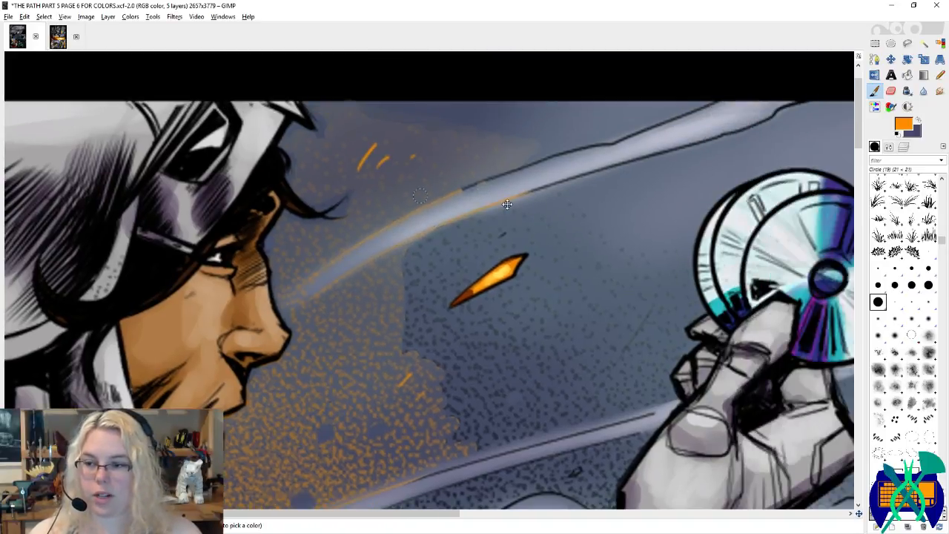
drag(507, 203, 622, 201)
Step: Color the dots around the lower smoke trail, its outlines and the puff's outline orange with Circle Fuzzy (19) at size 41
click(893, 333)
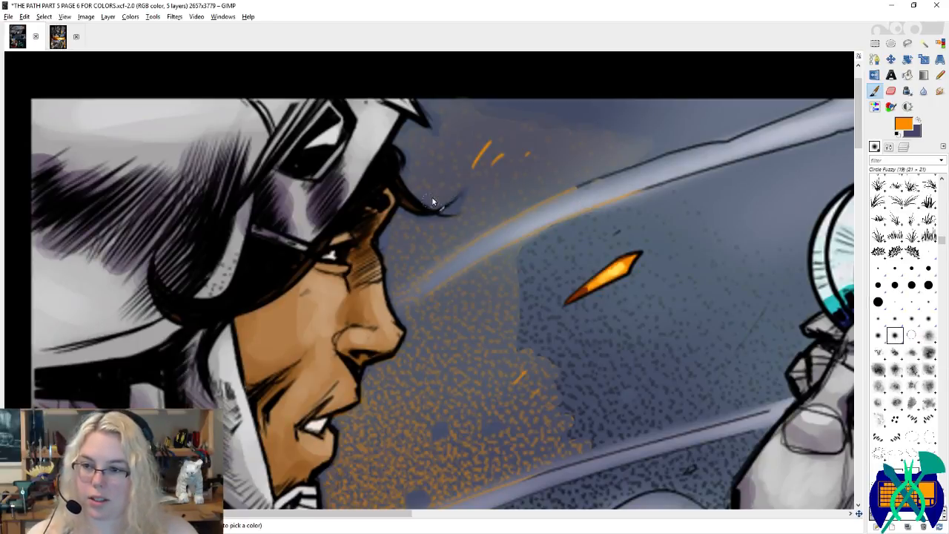
scroll(497, 182, down, 4)
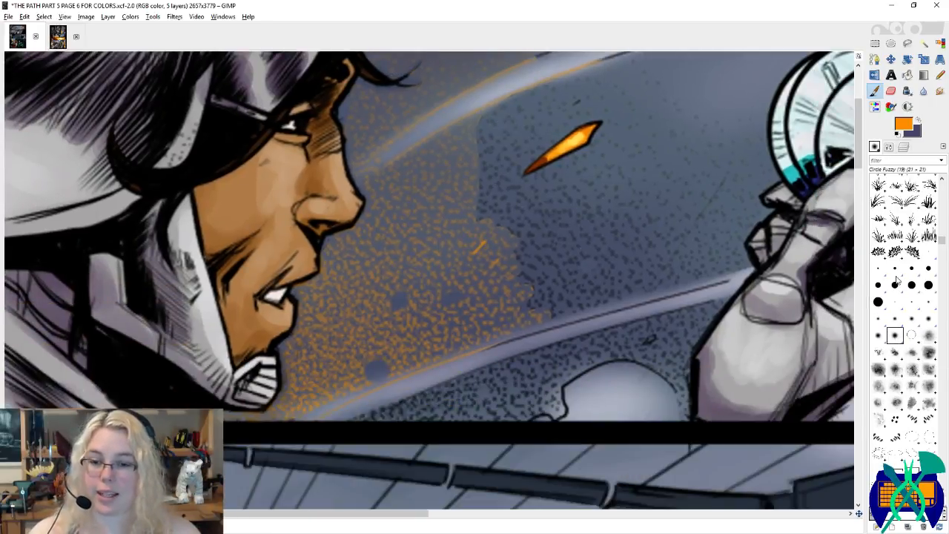
drag(572, 326, 621, 304)
click(887, 147)
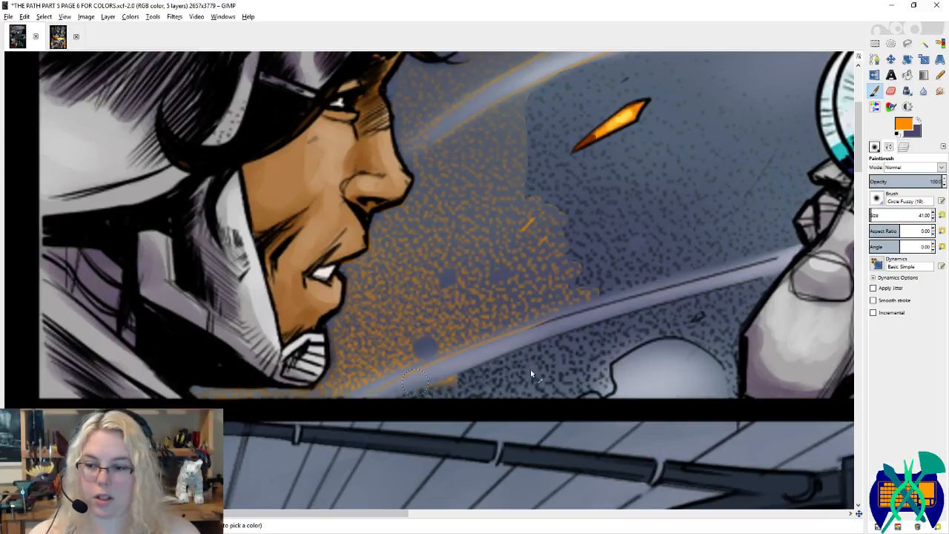
mouse_move(530, 384)
mouse_down()
mouse_move(444, 376)
mouse_move(624, 329)
mouse_move(540, 368)
mouse_move(538, 334)
mouse_move(623, 289)
mouse_move(567, 316)
mouse_move(606, 348)
mouse_move(647, 347)
mouse_move(551, 384)
mouse_move(505, 384)
mouse_move(634, 378)
mouse_move(476, 389)
mouse_move(625, 379)
mouse_move(629, 333)
mouse_up()
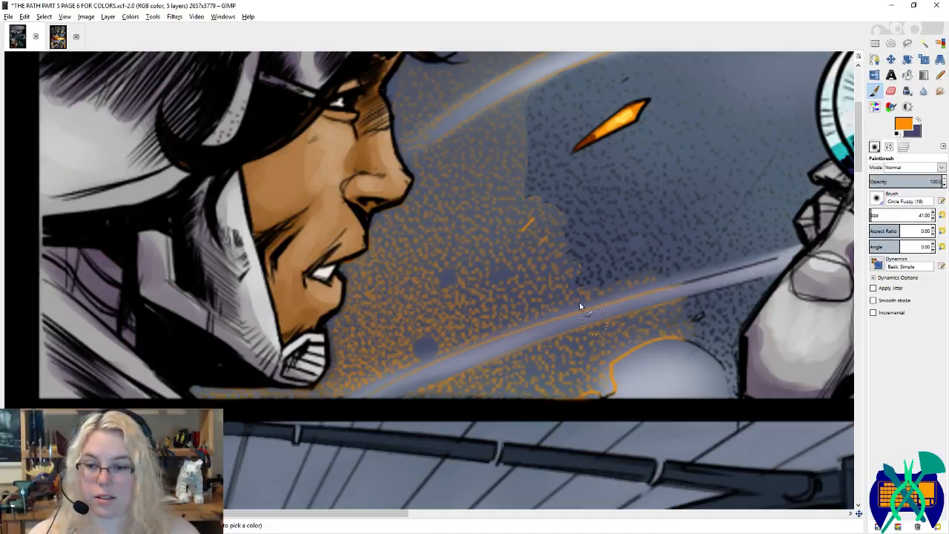
mouse_move(686, 289)
mouse_down()
mouse_move(532, 316)
mouse_move(538, 330)
mouse_move(551, 327)
mouse_up()
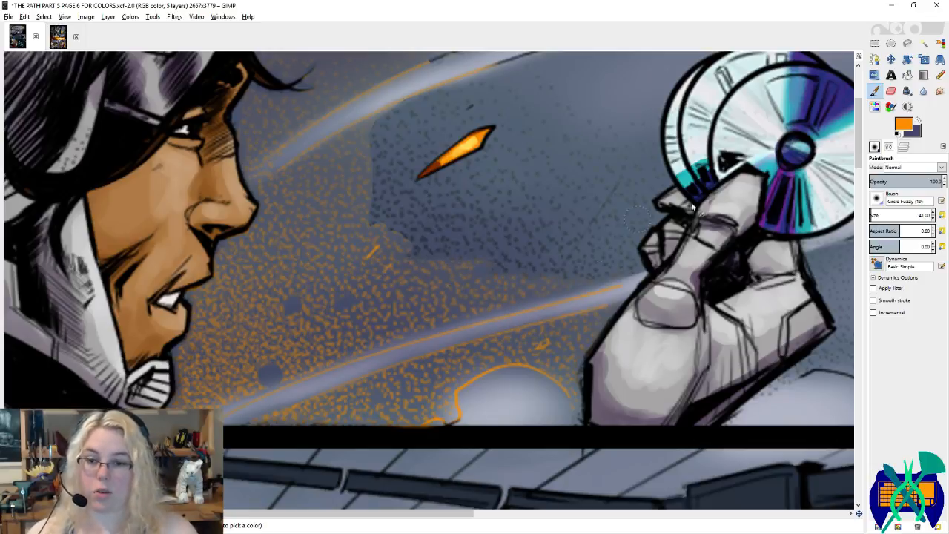
Step: Color the remaining stipple dots around the large shard and across to the hand holding the discs orange
scroll(451, 221, up, 2)
mouse_move(371, 263)
mouse_down()
mouse_move(369, 232)
mouse_move(389, 299)
mouse_up()
mouse_move(453, 151)
mouse_down()
mouse_move(395, 184)
mouse_move(493, 112)
mouse_move(382, 135)
mouse_move(452, 136)
mouse_move(447, 156)
mouse_move(395, 192)
mouse_move(381, 219)
mouse_move(455, 170)
mouse_move(387, 230)
mouse_move(391, 216)
mouse_move(391, 232)
mouse_move(422, 201)
mouse_move(394, 250)
mouse_move(412, 306)
mouse_move(521, 323)
mouse_move(503, 329)
mouse_move(579, 334)
mouse_move(615, 322)
mouse_move(598, 338)
mouse_move(621, 333)
mouse_move(628, 264)
mouse_move(630, 276)
mouse_move(538, 328)
mouse_move(496, 324)
mouse_move(596, 284)
mouse_move(399, 283)
mouse_move(498, 250)
mouse_move(464, 247)
mouse_move(394, 266)
mouse_move(502, 221)
mouse_move(490, 223)
mouse_move(550, 268)
mouse_move(571, 254)
mouse_move(527, 253)
mouse_move(552, 284)
mouse_move(609, 276)
mouse_up()
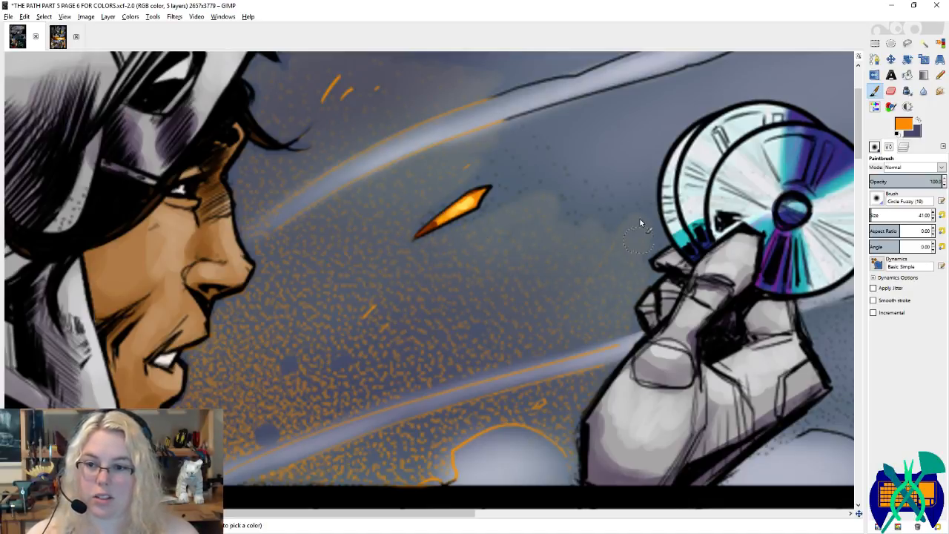
mouse_move(640, 222)
mouse_down()
mouse_move(567, 214)
mouse_move(580, 200)
mouse_up()
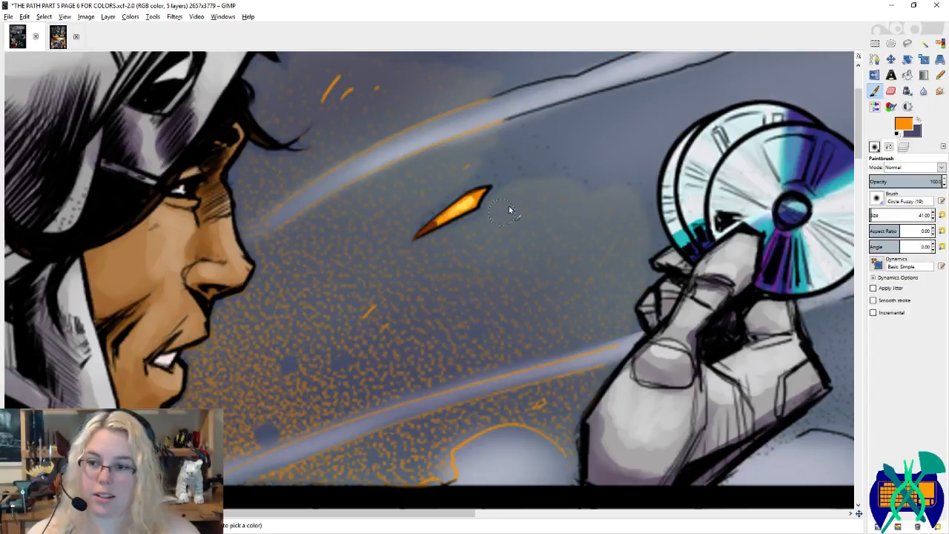
scroll(499, 212, up, 3)
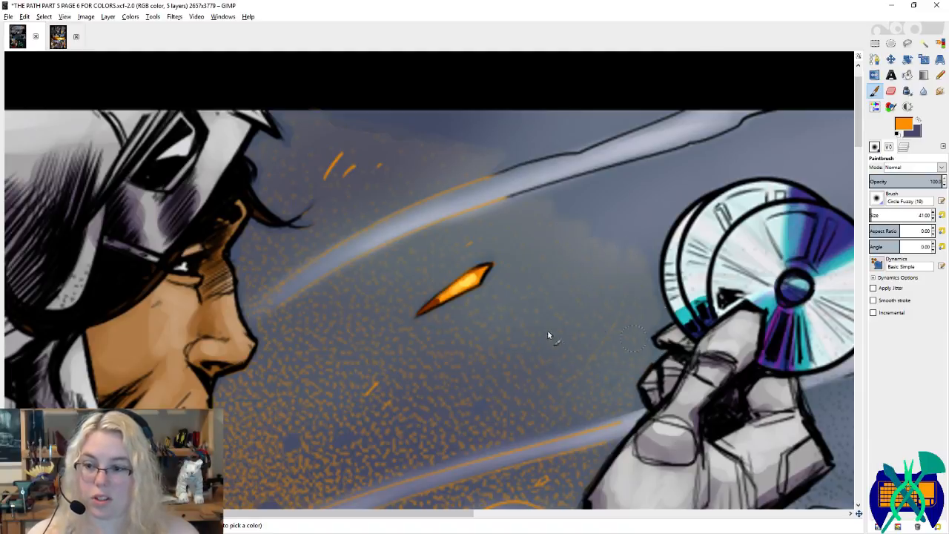
mouse_move(547, 331)
mouse_down()
mouse_move(620, 324)
mouse_move(536, 333)
mouse_move(562, 274)
mouse_move(541, 338)
mouse_up()
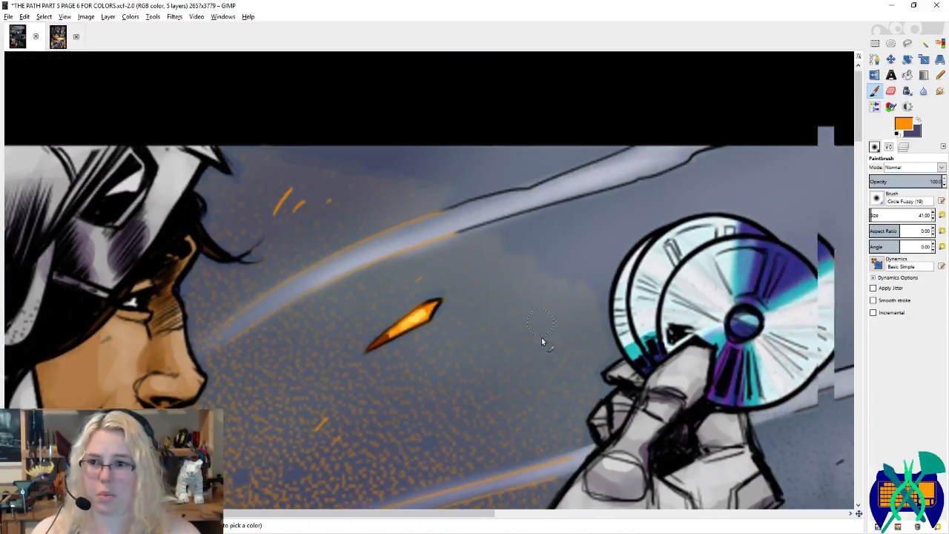
Step: Enlarge the brush to 88.91 and smudge the edges of the orange coloring around the upper smoke trail and stipple
click(874, 214)
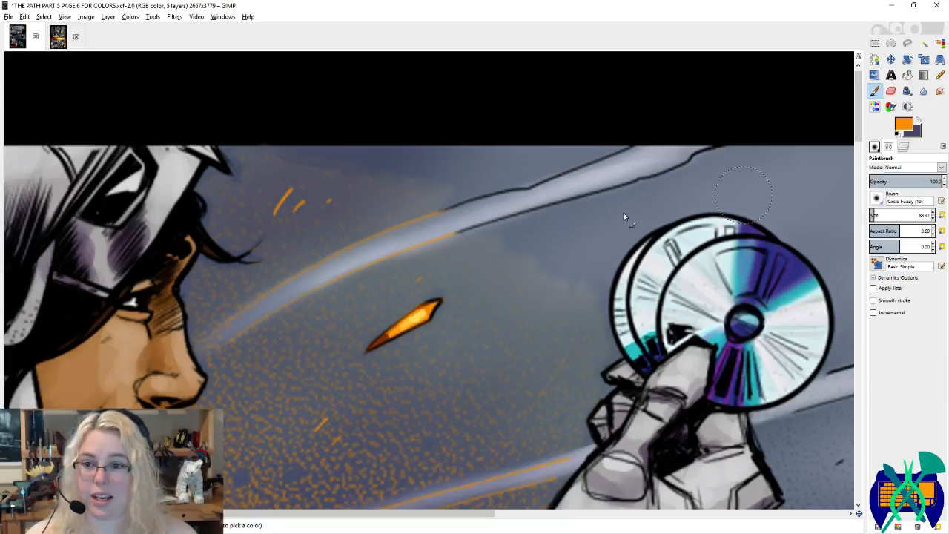
drag(472, 245, 548, 248)
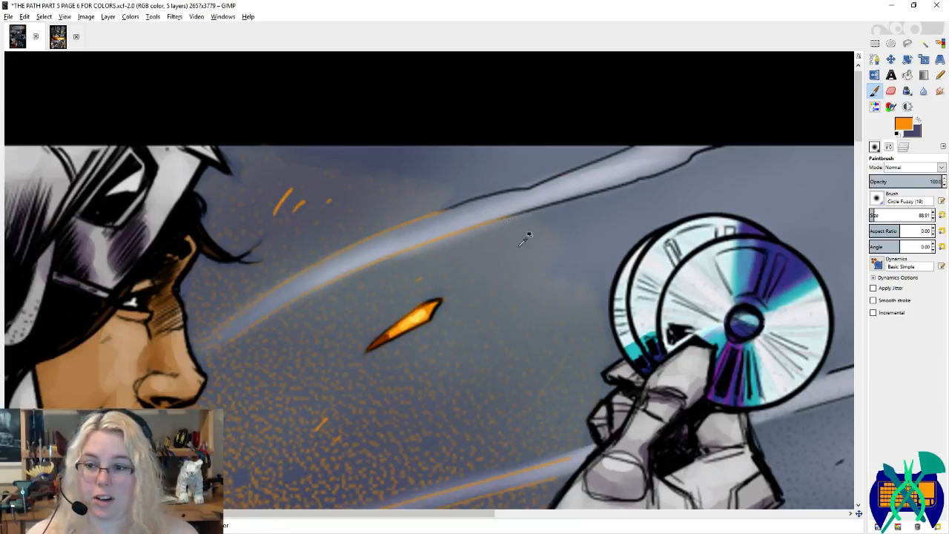
key(s)
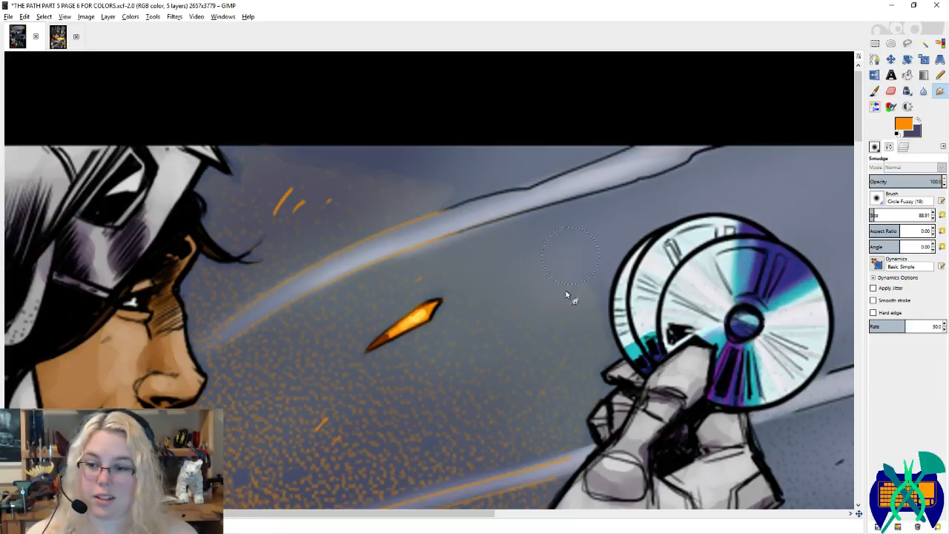
scroll(514, 306, left, 3)
scroll(514, 306, up, 1)
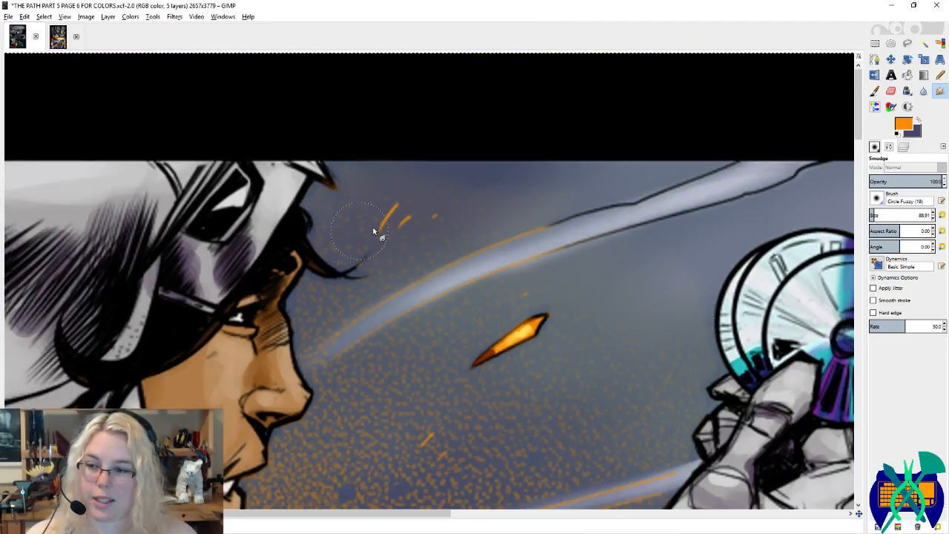
scroll(426, 224, down, 5)
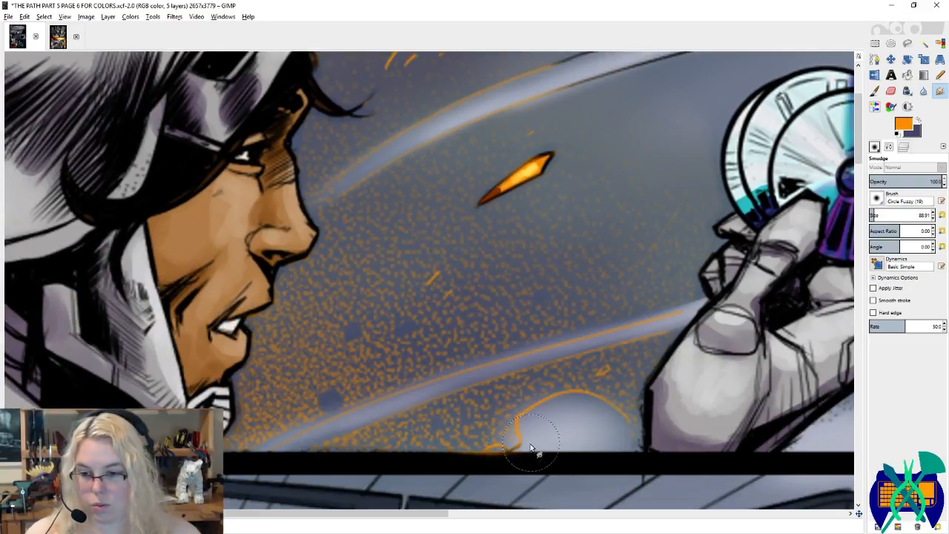
scroll(599, 398, right, 3)
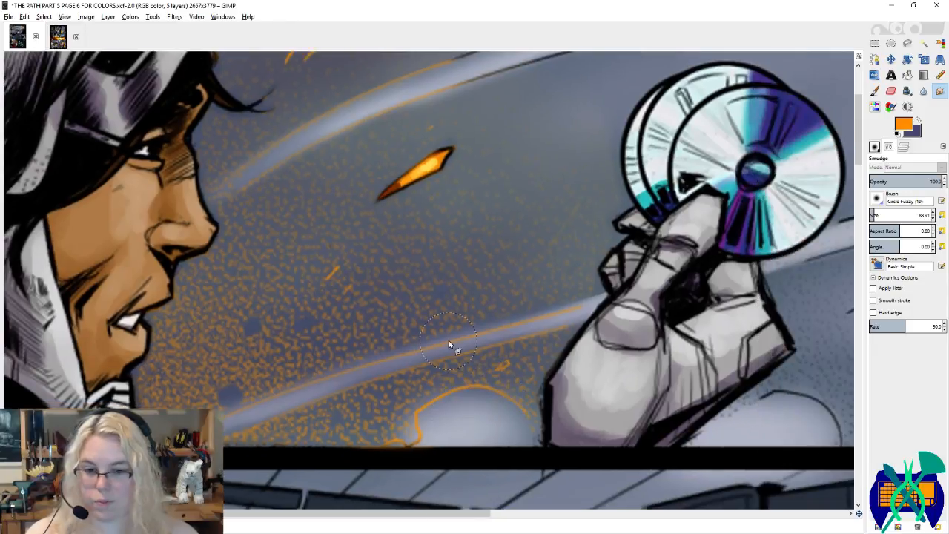
Step: Save the PAGE 6 file and check the orange stipple in the top panel zoomed out and close up
key(ctrl+s)
key(shift+o)
scroll(340, 263, down, 5)
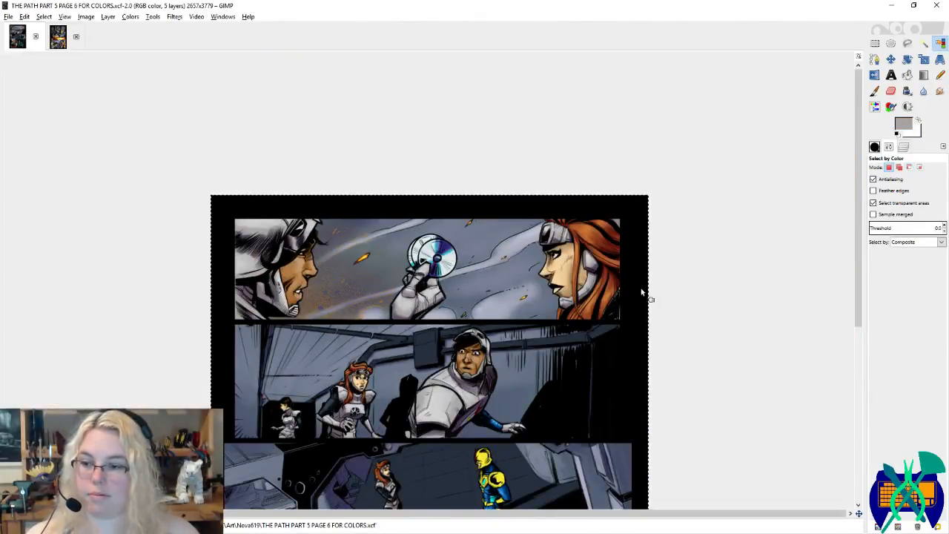
scroll(305, 263, up, 3)
scroll(305, 257, up, 2)
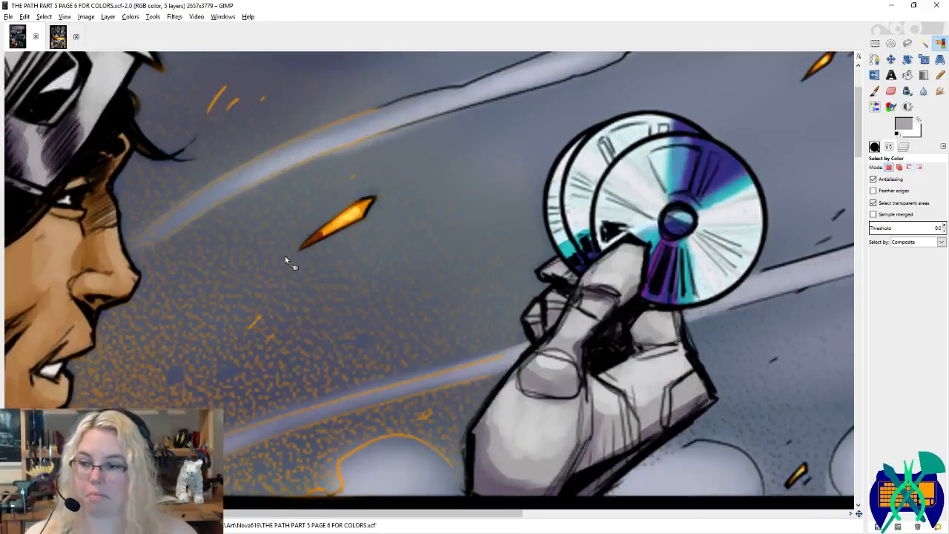
key(s)
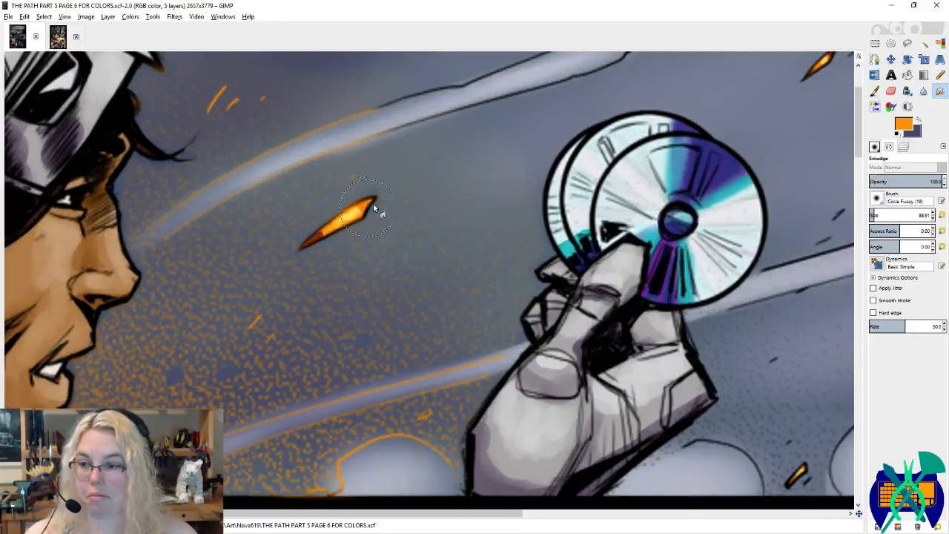
Step: Color the remaining dark outline of the large shard orange with the Paintbrush, finishing its edges with the 5 x 5 Circle Fuzzy brush
click(874, 90)
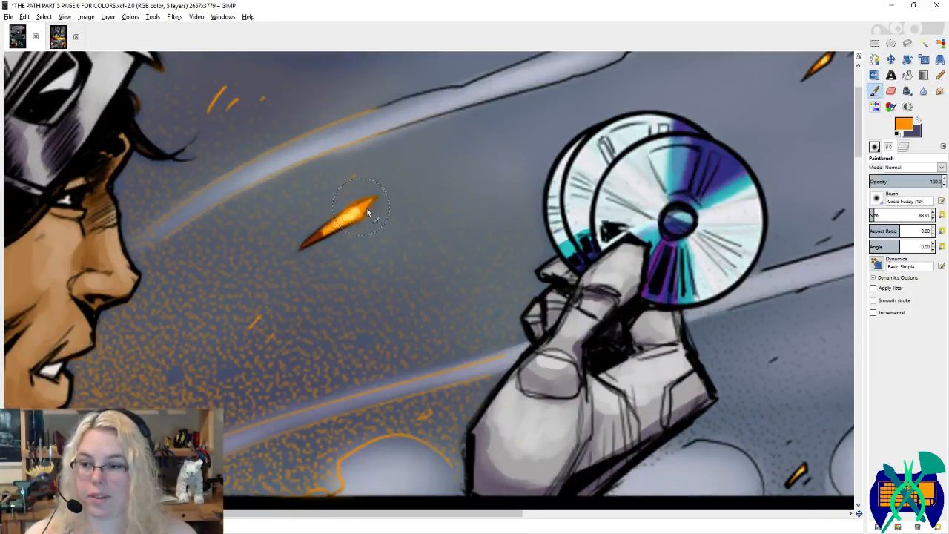
mouse_move(367, 208)
mouse_down()
mouse_move(303, 249)
mouse_move(321, 230)
mouse_up()
click(874, 146)
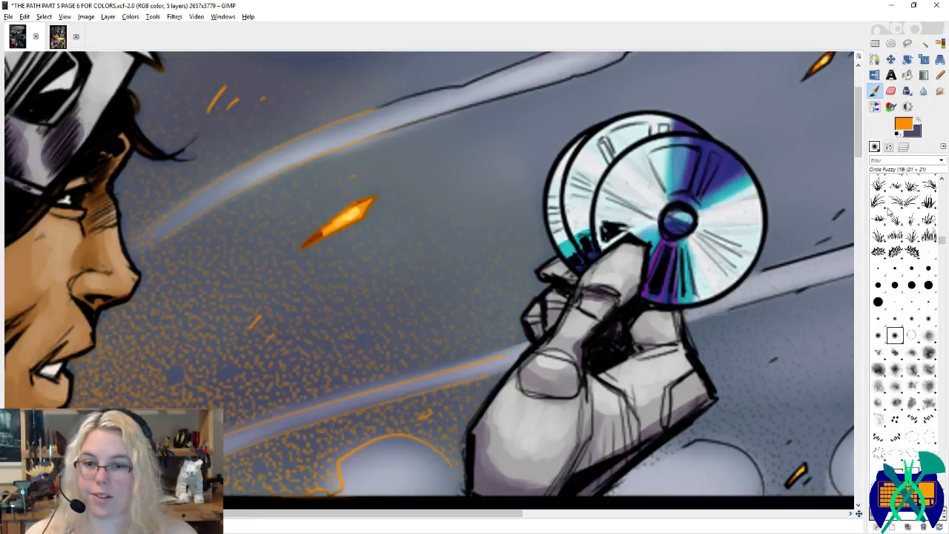
click(895, 301)
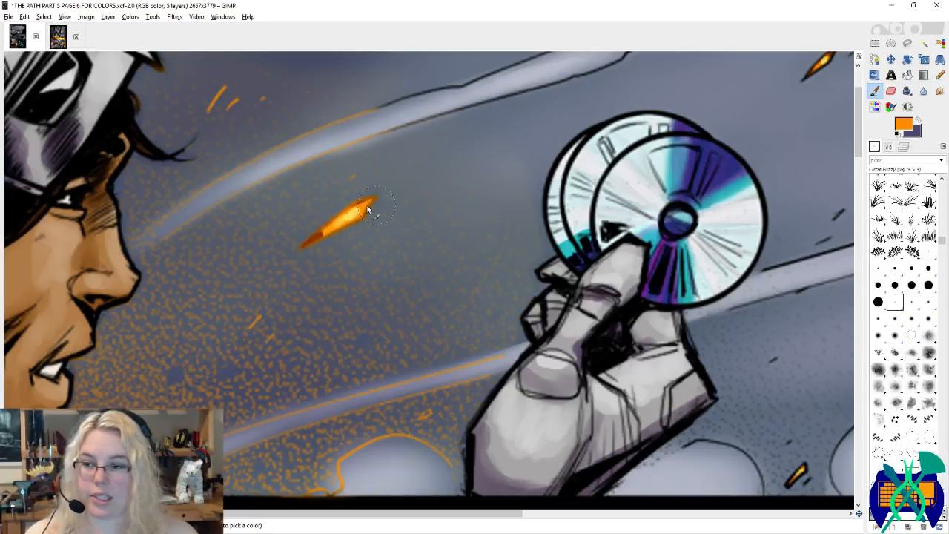
drag(364, 204, 302, 246)
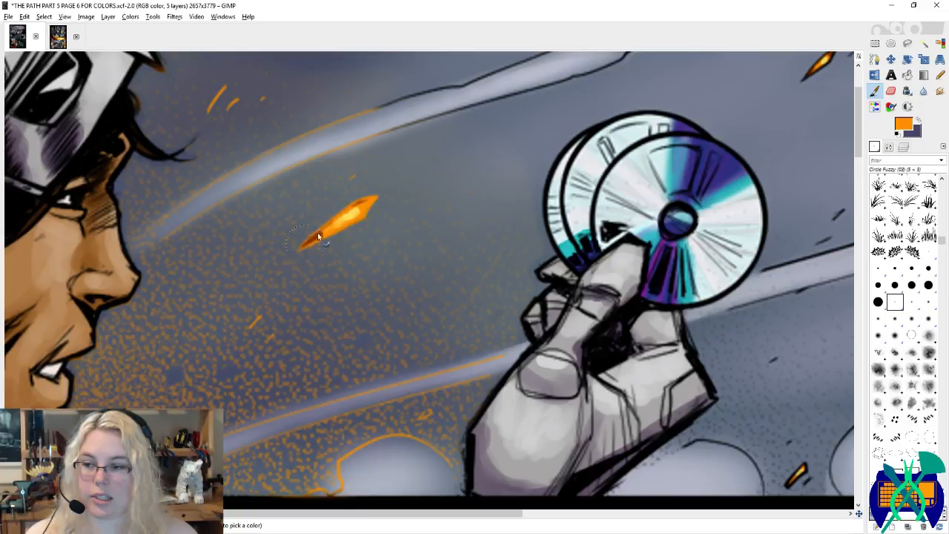
mouse_move(775, 82)
mouse_down()
mouse_move(520, 193)
mouse_move(547, 191)
mouse_move(586, 248)
mouse_up()
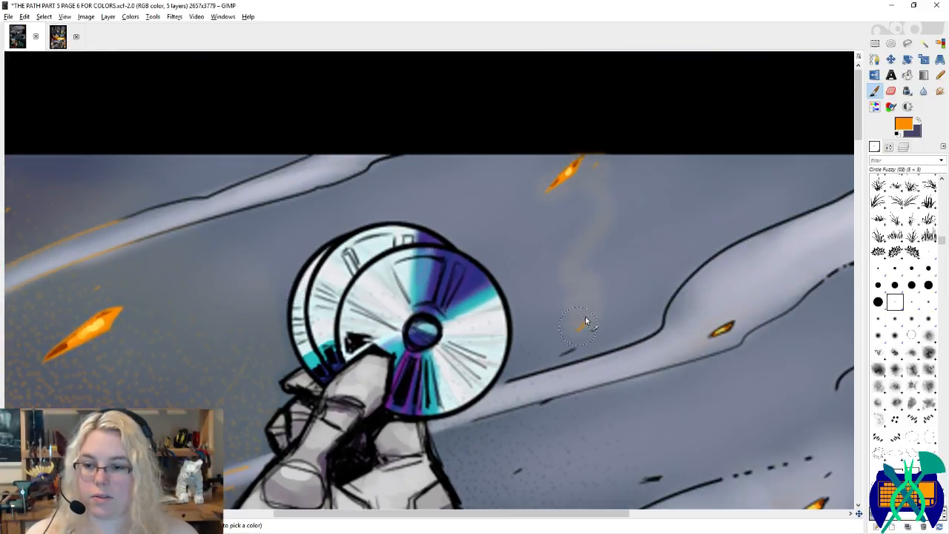
scroll(585, 315, down, 2)
scroll(596, 274, right, 1)
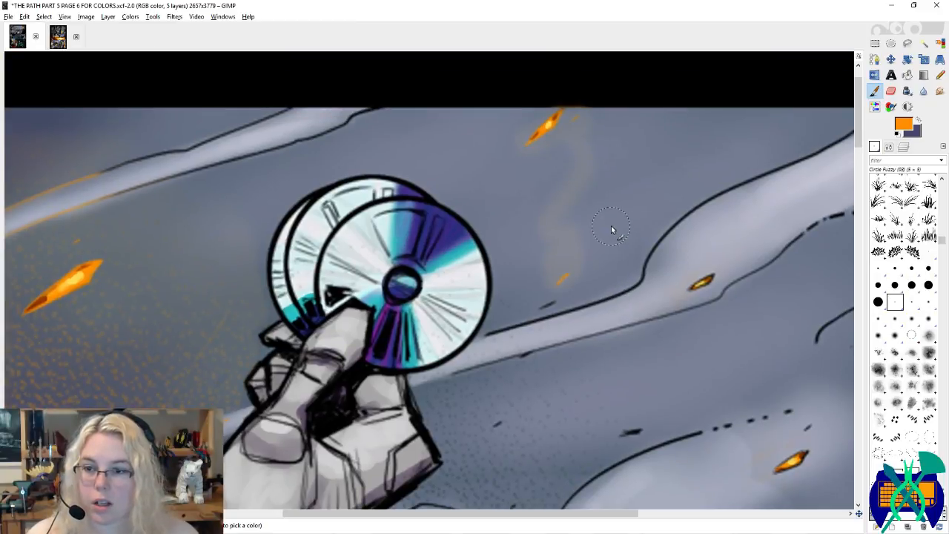
key(ctrl+z)
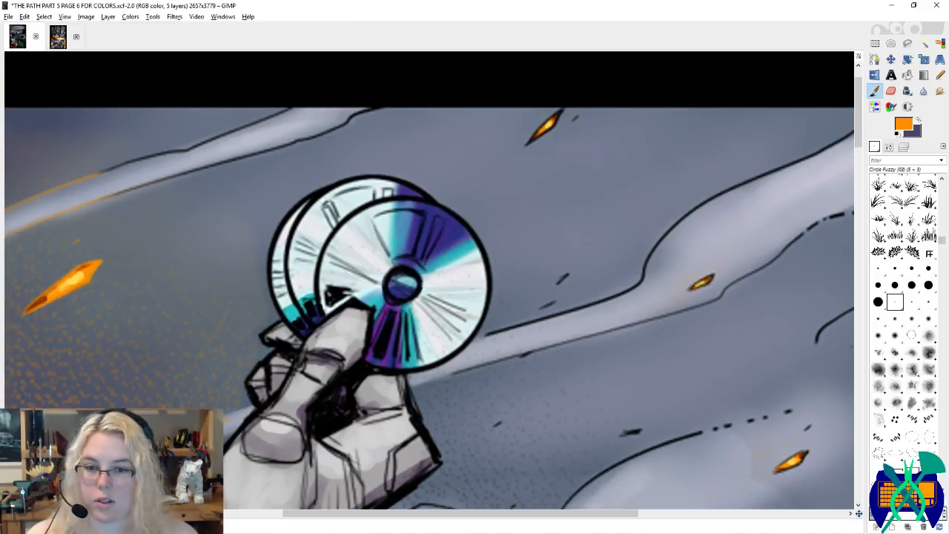
Step: Color the outline of the shard at the panel's top edge and the small mark beside it orange with Circle (05) at size 7
click(895, 268)
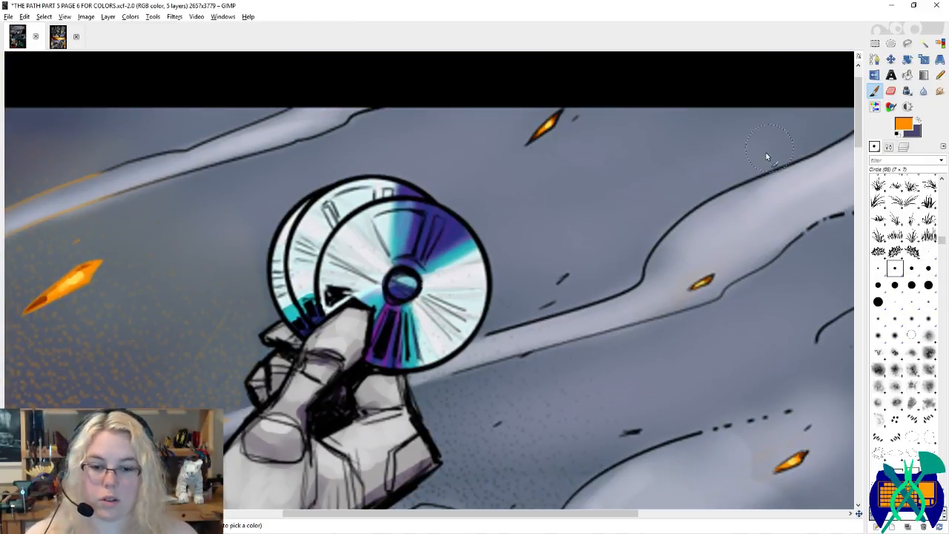
click(875, 146)
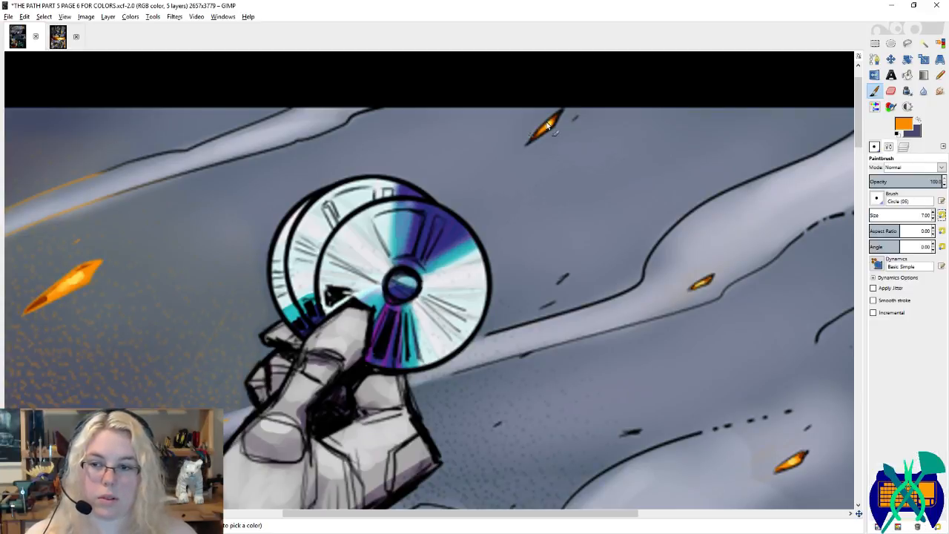
drag(561, 112, 551, 129)
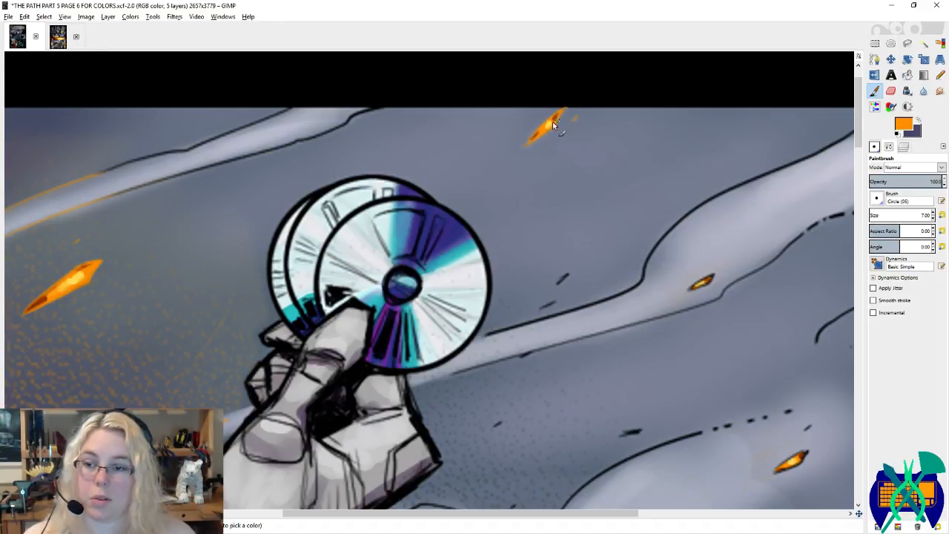
Step: Color the two short debris marks above the smoke trail beside the discs and the one above the large puff orange
scroll(525, 247, down, 2)
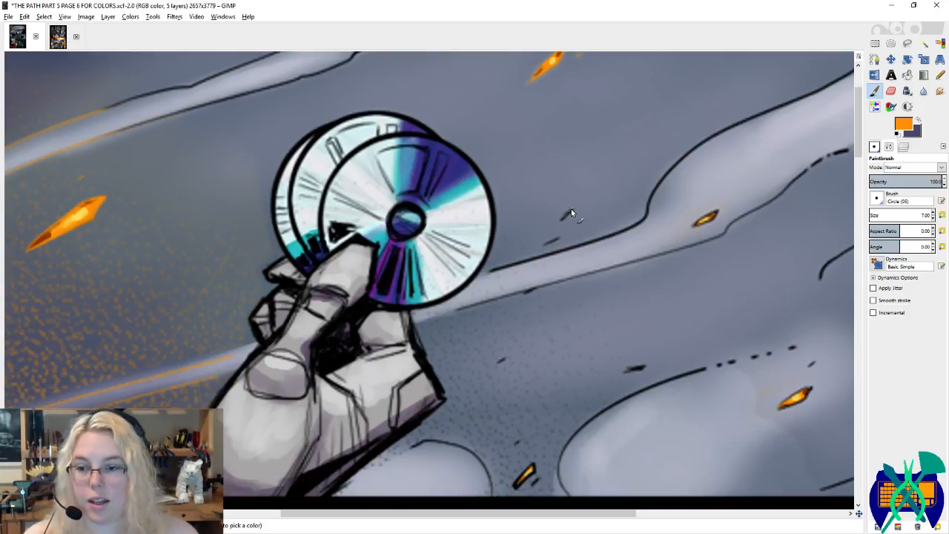
drag(571, 212, 572, 214)
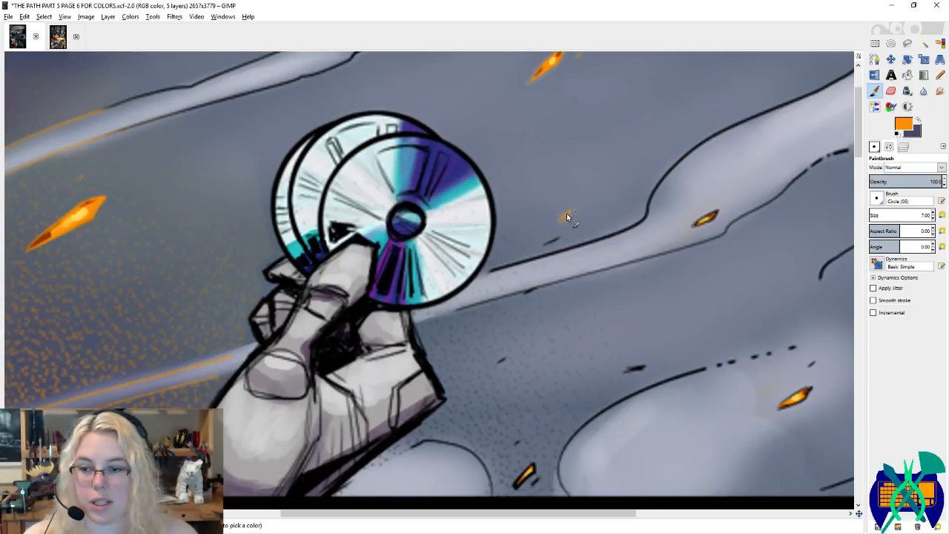
scroll(567, 215, down, 1)
scroll(579, 204, down, 2)
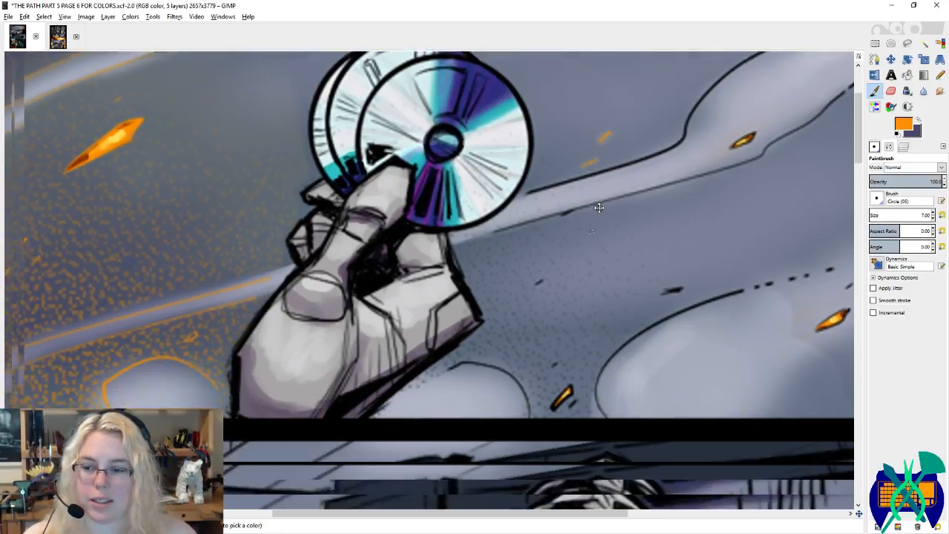
scroll(635, 242, right, 4)
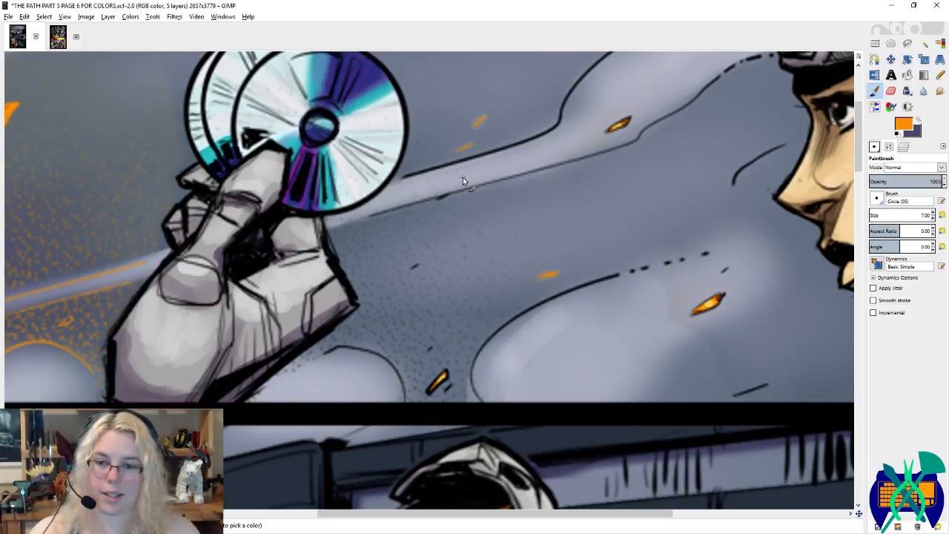
Step: Switch the Paintbrush to the Circle Fuzzy (19) brush and save the PAGE 6 file
click(873, 147)
click(894, 335)
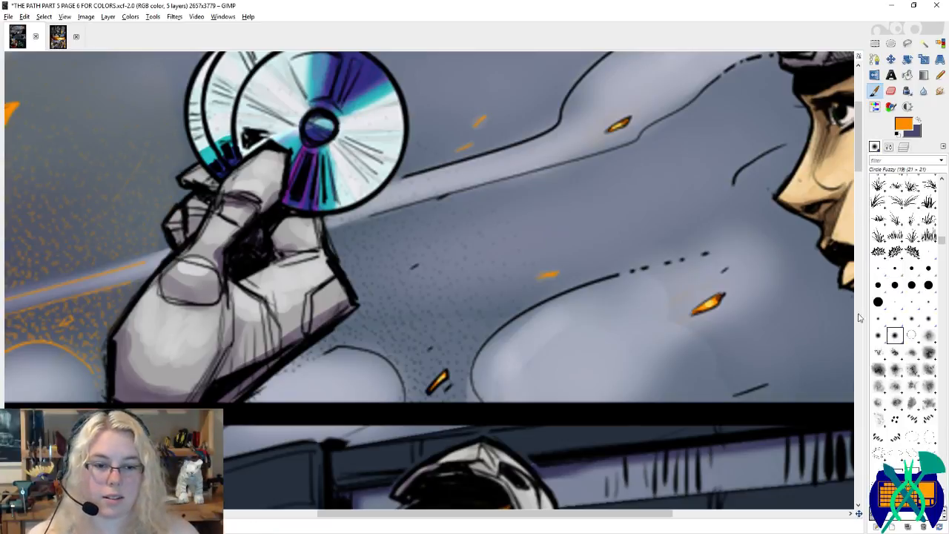
key(ctrl+s)
click(888, 150)
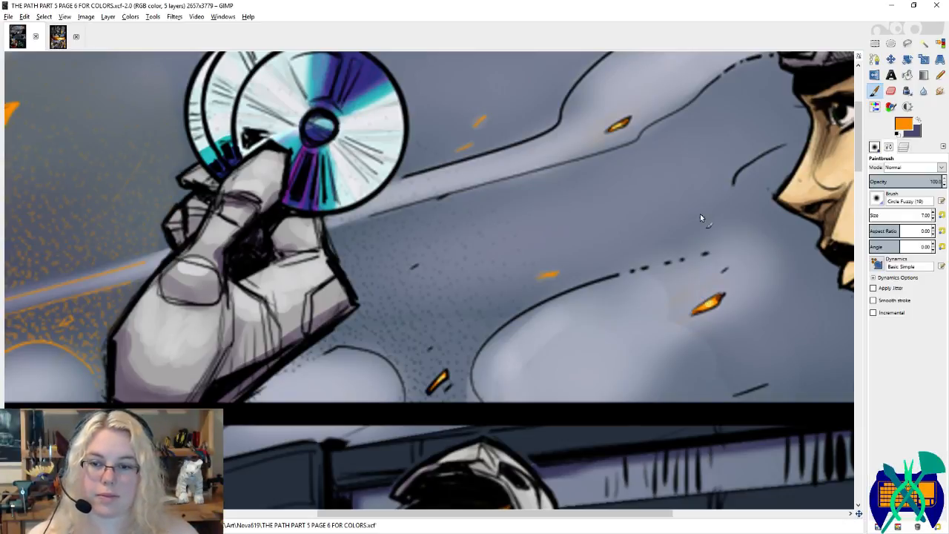
Step: Smudge the area around the two orange debris marks beside the discs with Circle Fuzzy (19) at size 21
drag(525, 228, 616, 195)
key(s)
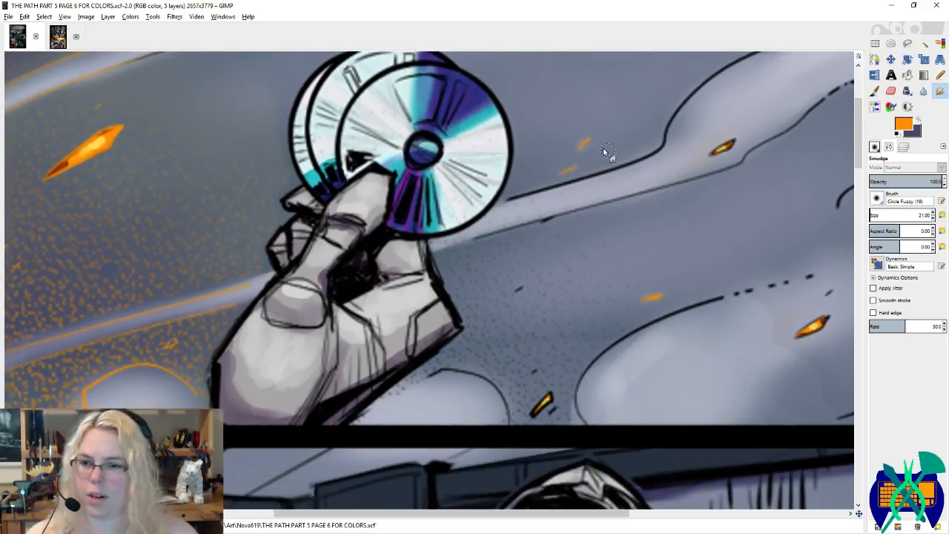
drag(593, 149, 563, 140)
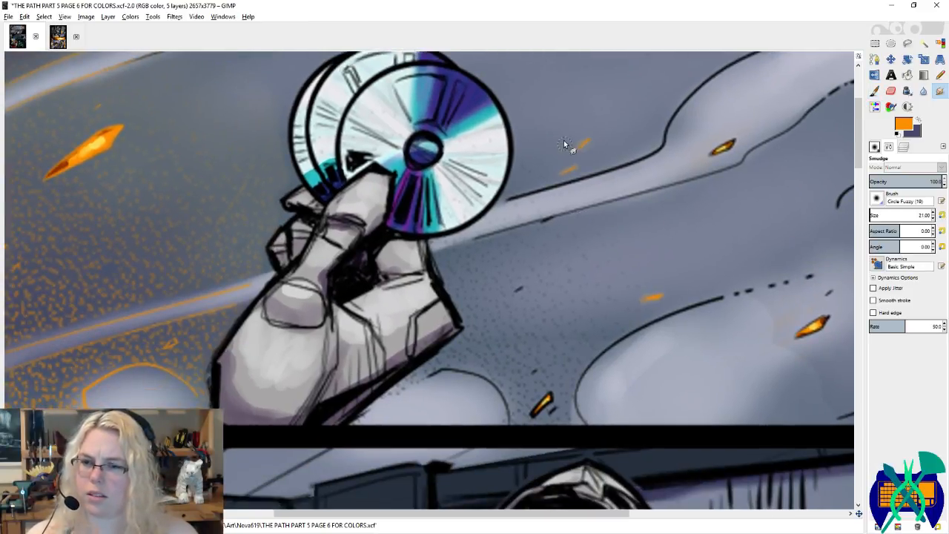
Step: Color the small shard at the panel's lower edge, its nearby marks and the start of the large puff's outline orange at brush size 21
click(874, 91)
drag(563, 252, 628, 208)
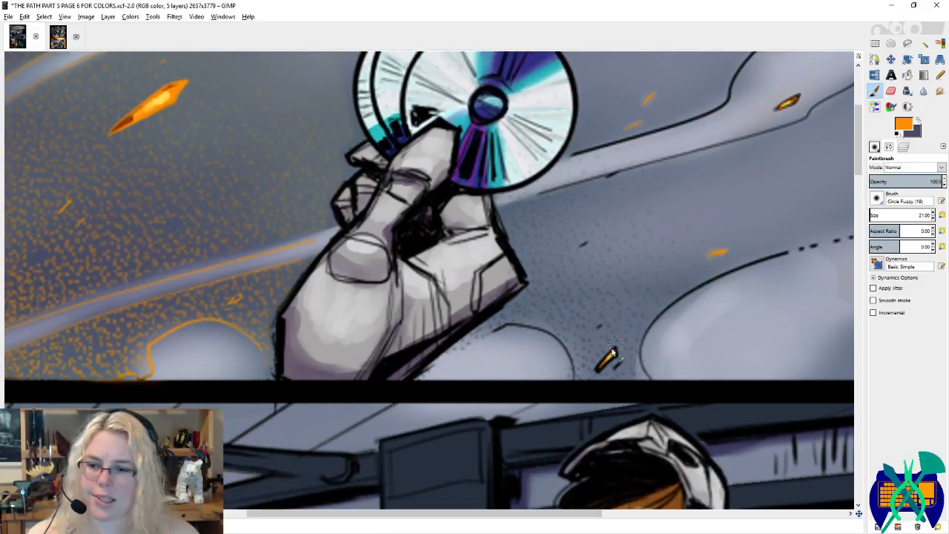
mouse_move(613, 353)
mouse_down()
mouse_move(597, 370)
mouse_move(616, 366)
mouse_up()
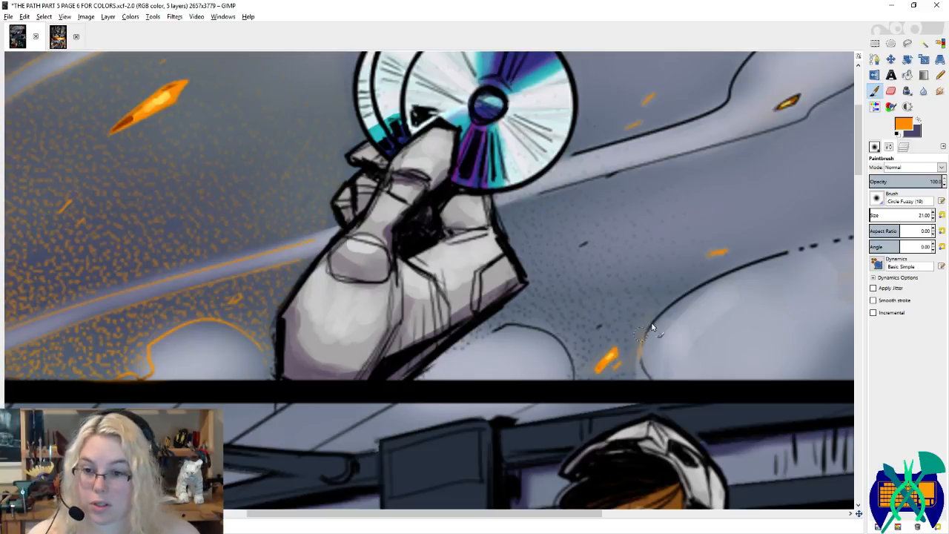
mouse_move(651, 326)
mouse_down()
mouse_move(635, 343)
mouse_move(689, 292)
mouse_up()
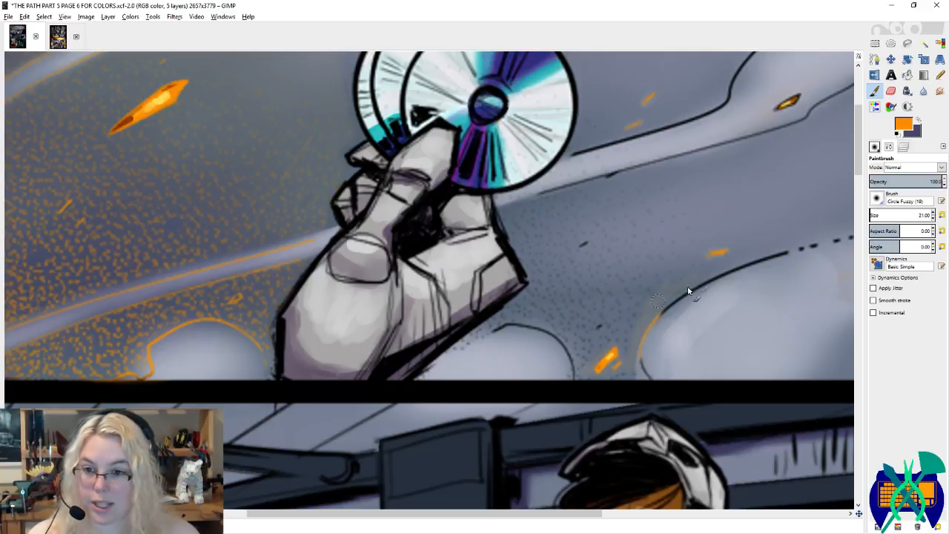
Step: Enlarge the brush to 72.93 and color the stipple below the discs and the outlines of both lower puffs orange
click(904, 215)
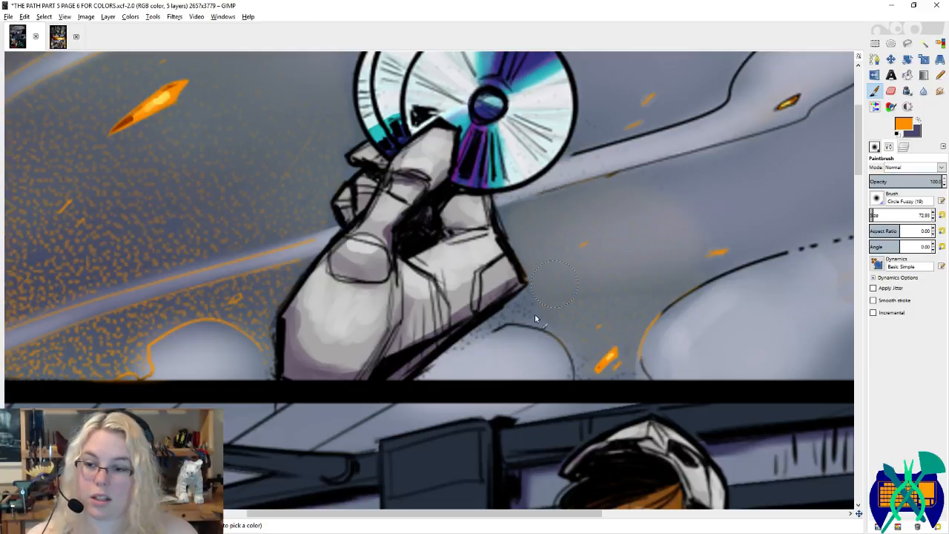
drag(494, 328, 561, 335)
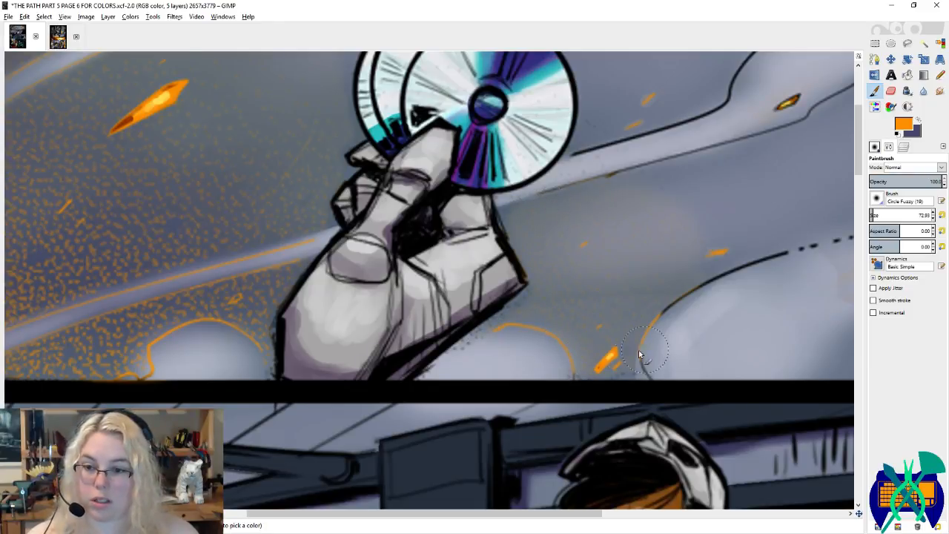
mouse_move(642, 347)
mouse_down()
mouse_move(710, 277)
mouse_move(760, 274)
mouse_move(597, 360)
mouse_up()
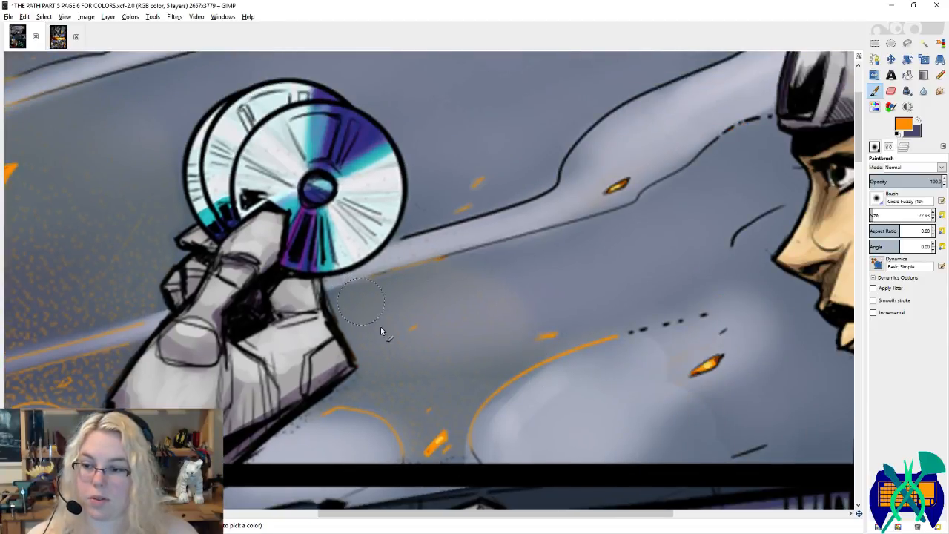
Step: Paint the black smoke-trail outlines beside the discs and the ember inside the trail orange with the Paintbrush
scroll(516, 283, up, 3)
scroll(516, 283, left, 1)
key(s)
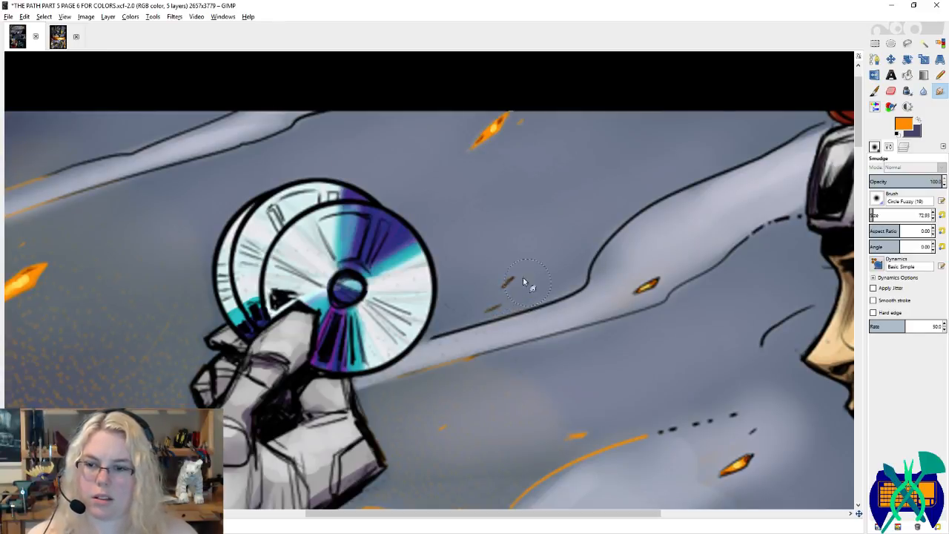
key(p)
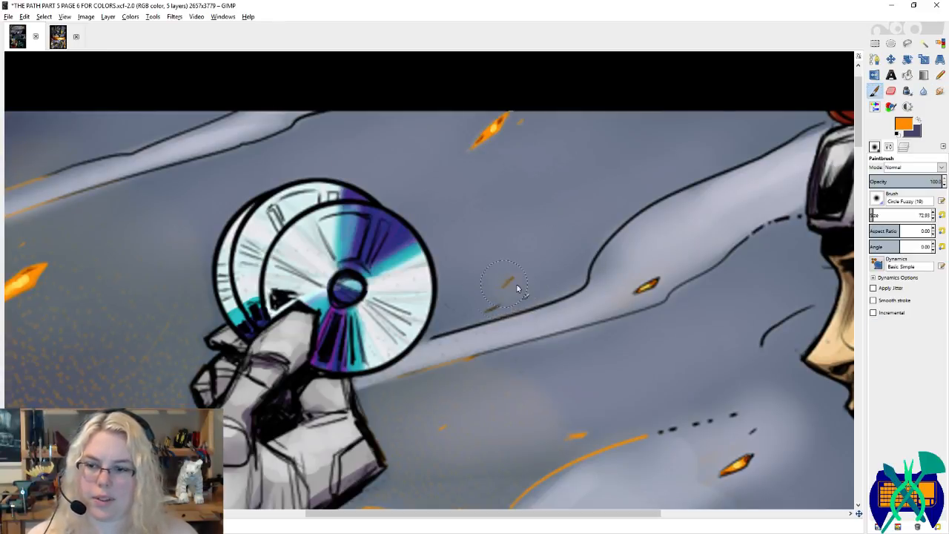
mouse_move(516, 289)
mouse_down()
mouse_move(445, 369)
mouse_move(499, 357)
mouse_move(467, 381)
mouse_up()
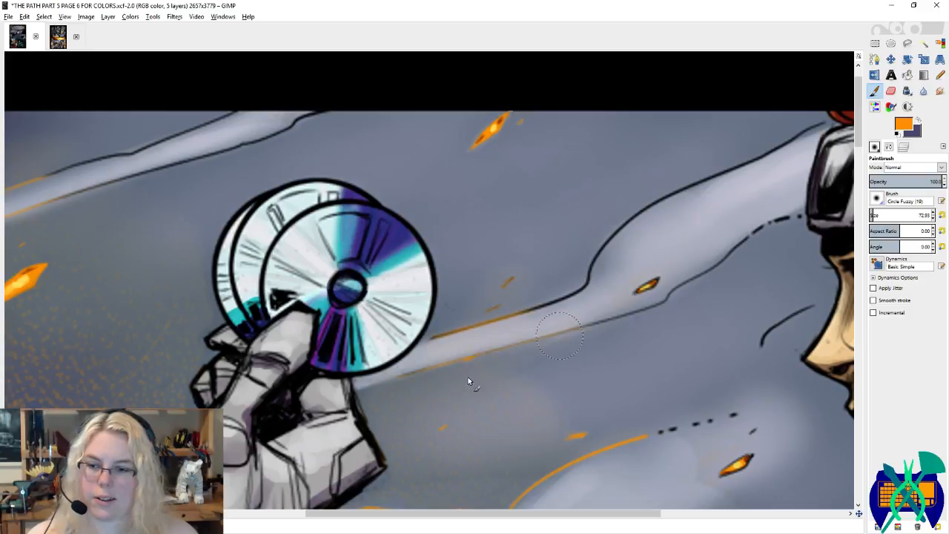
mouse_move(659, 277)
mouse_down()
mouse_move(637, 286)
mouse_move(655, 291)
mouse_up()
mouse_move(615, 428)
mouse_down()
mouse_move(574, 278)
mouse_move(450, 349)
mouse_up()
Step: Recolour the dashed cloud outline, the small marks around the lower ember and the curved line before the woman's face orange
scroll(574, 277, down, 2)
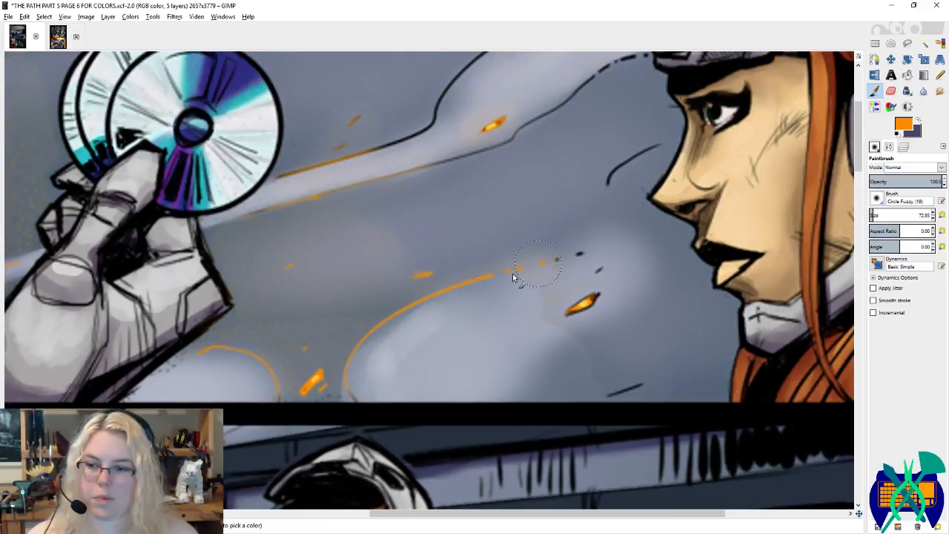
mouse_move(513, 273)
mouse_down()
mouse_move(576, 260)
mouse_move(607, 270)
mouse_move(578, 313)
mouse_up()
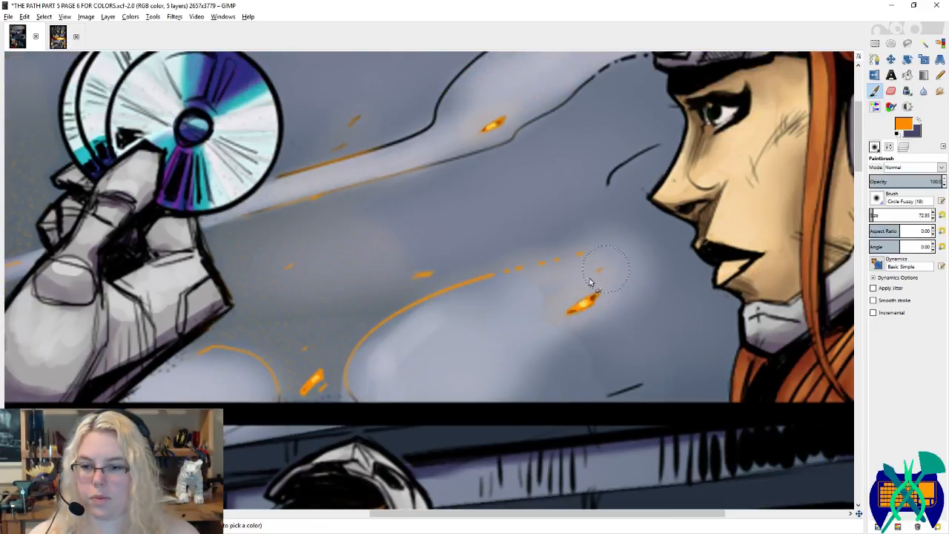
drag(627, 382, 609, 391)
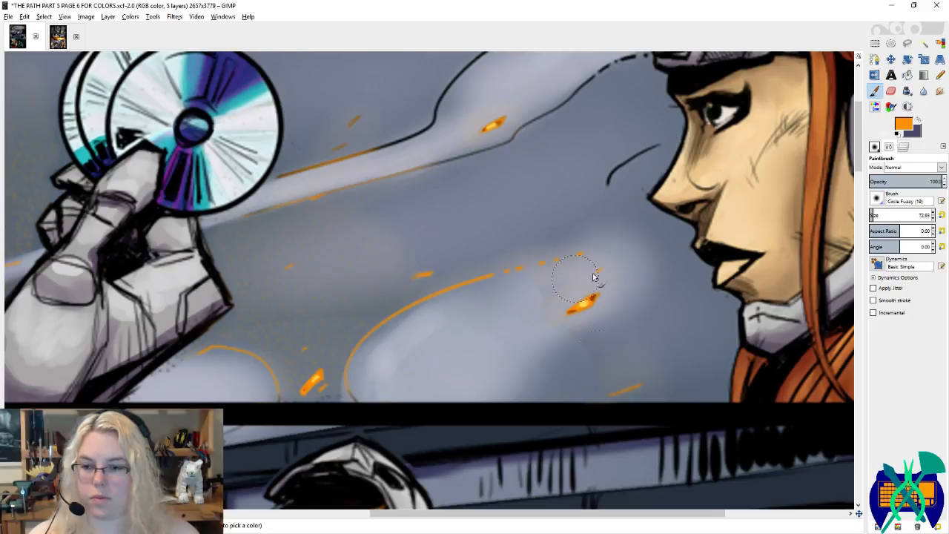
drag(593, 274, 628, 363)
mouse_move(696, 233)
mouse_down()
mouse_move(663, 245)
mouse_move(639, 287)
mouse_up()
Step: Paint the remaining black outlines of the smoke trail orange, from the discs up to the woman's goggles
scroll(509, 328, up, 3)
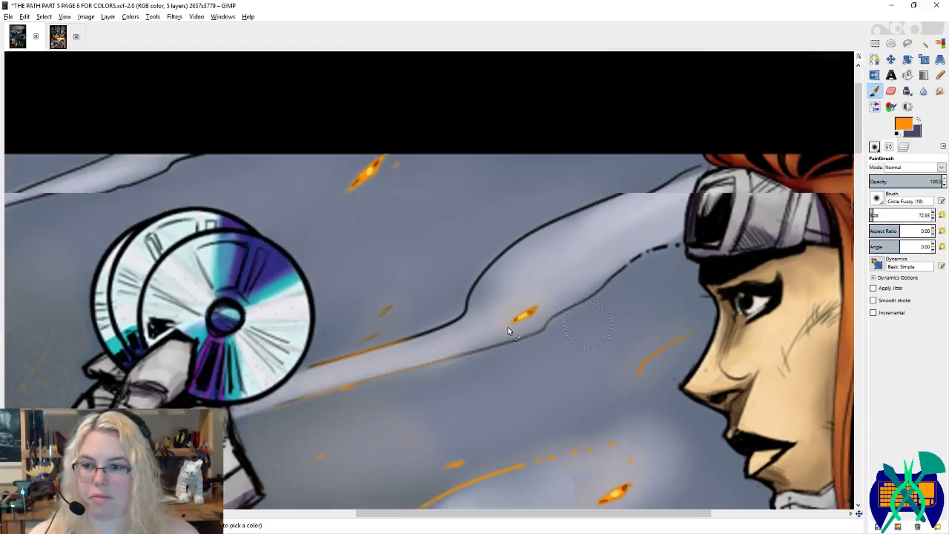
drag(463, 337, 489, 296)
mouse_move(532, 241)
mouse_down()
mouse_move(633, 207)
mouse_move(693, 169)
mouse_up()
mouse_move(441, 363)
mouse_down()
mouse_move(496, 364)
mouse_move(437, 376)
mouse_move(556, 327)
mouse_move(678, 256)
mouse_up()
drag(322, 393, 328, 393)
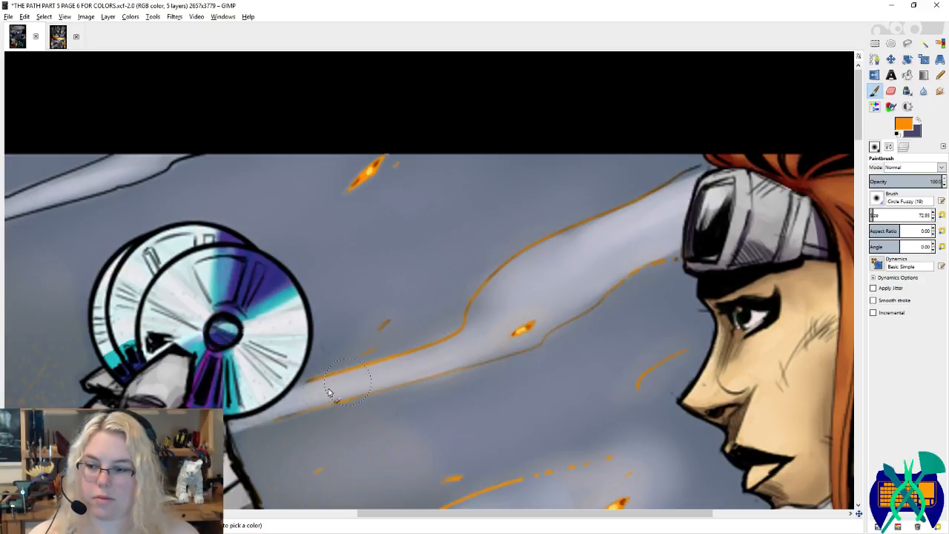
Step: Paint both outlines of the upper smoke trail between the helmeted man and the discs orange, up to the panel border
drag(266, 430, 765, 338)
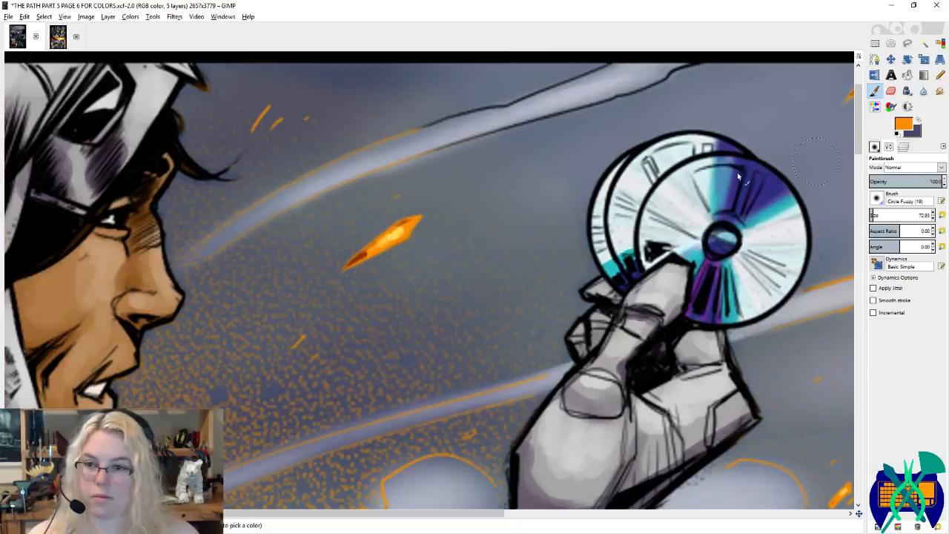
drag(833, 179, 798, 307)
drag(379, 277, 425, 271)
drag(582, 226, 645, 209)
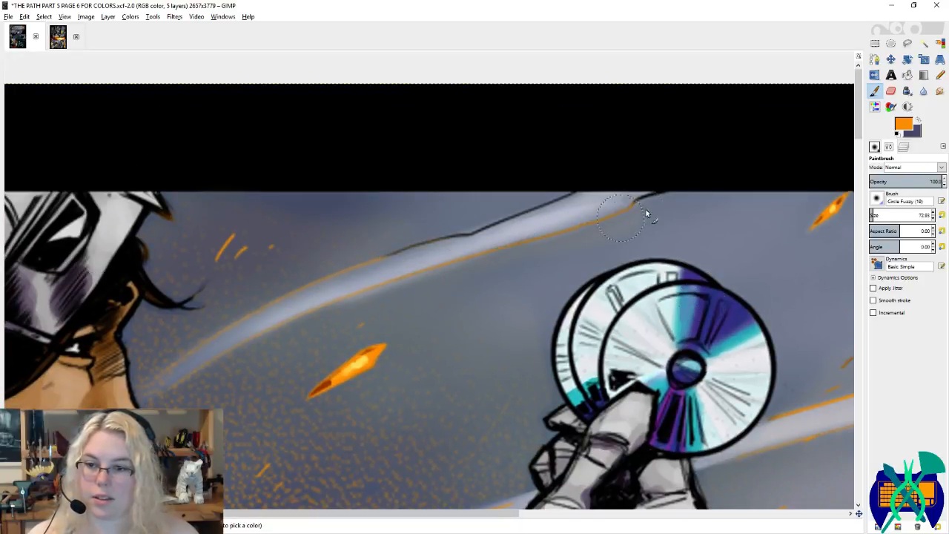
drag(387, 256, 553, 210)
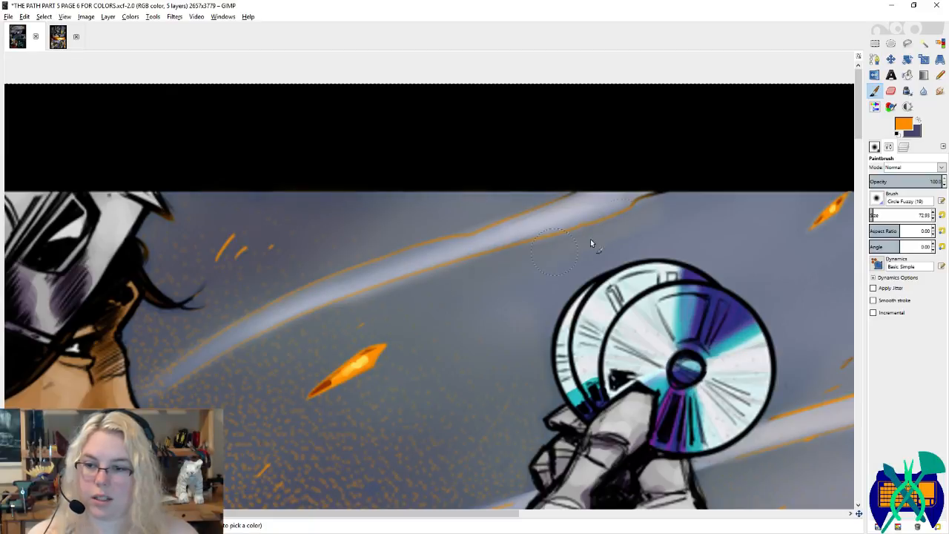
Step: Set the brush size to 21 and paint orange rim light along the discs' edges facing the helmeted man
mouse_move(555, 345)
mouse_down()
mouse_move(558, 370)
mouse_move(547, 324)
mouse_move(567, 349)
mouse_move(620, 279)
mouse_up()
click(942, 215)
scroll(578, 222, down, 3)
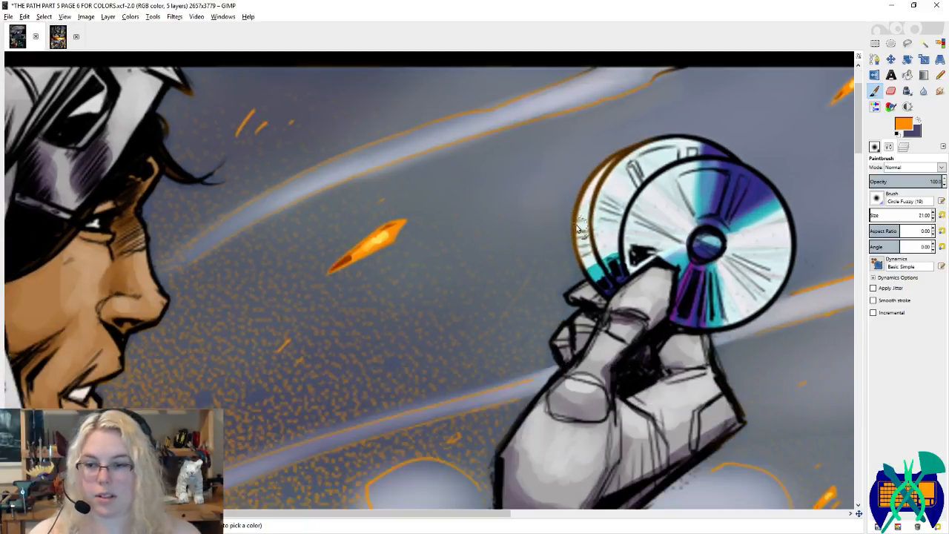
mouse_move(572, 239)
mouse_down()
mouse_move(584, 189)
mouse_move(596, 197)
mouse_move(605, 267)
mouse_up()
mouse_move(635, 193)
mouse_down()
mouse_move(622, 263)
mouse_move(624, 206)
mouse_up()
mouse_move(584, 197)
mouse_down()
mouse_move(600, 180)
mouse_move(612, 114)
mouse_up()
Step: Paint orange rim light along the gloved fingers and the hand's edge facing the helmeted man, and save the image
mouse_move(596, 241)
mouse_down()
mouse_move(599, 218)
mouse_move(602, 237)
mouse_move(580, 276)
mouse_move(594, 277)
mouse_move(538, 351)
mouse_move(588, 298)
mouse_move(526, 379)
mouse_move(519, 431)
mouse_up()
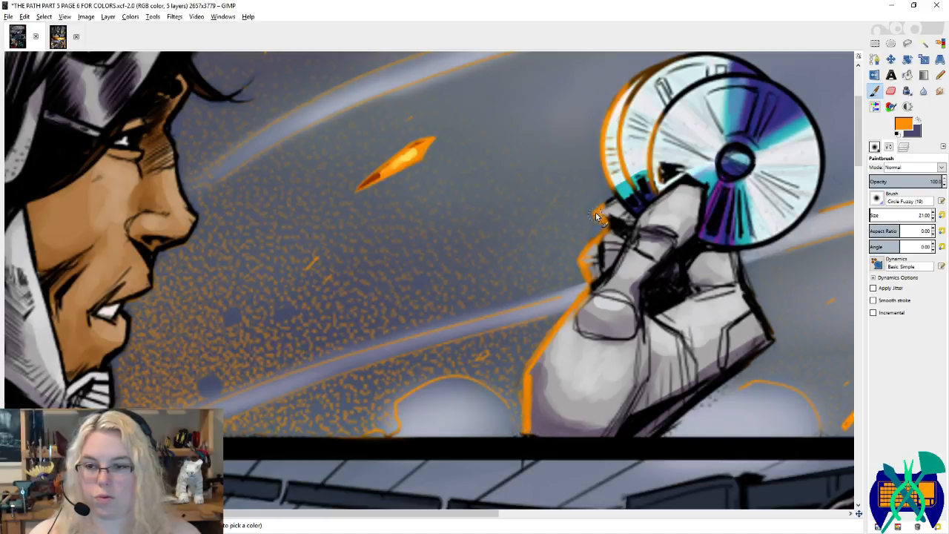
mouse_move(596, 213)
mouse_down()
mouse_move(624, 225)
mouse_move(611, 224)
mouse_move(624, 230)
mouse_move(638, 227)
mouse_move(648, 207)
mouse_move(637, 239)
mouse_move(585, 298)
mouse_up()
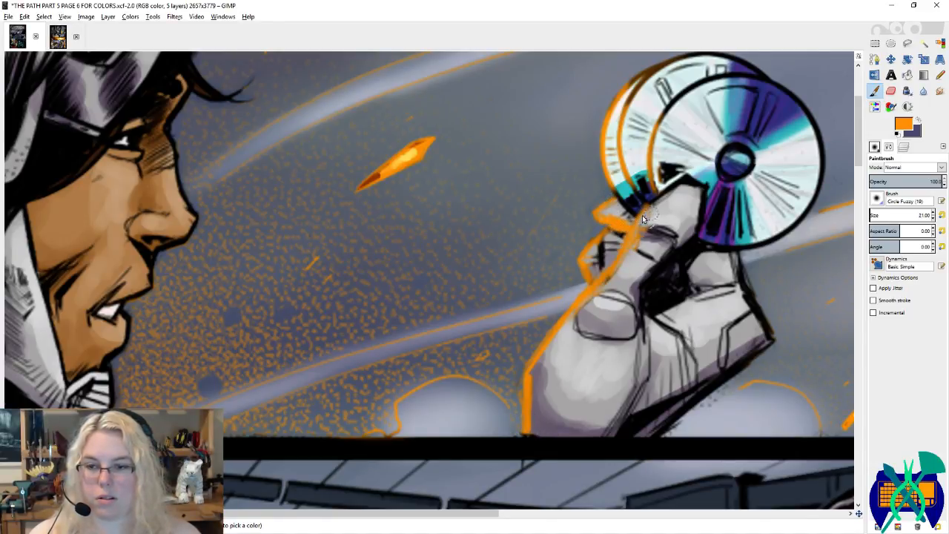
drag(667, 191, 693, 177)
key(ctrl+s)
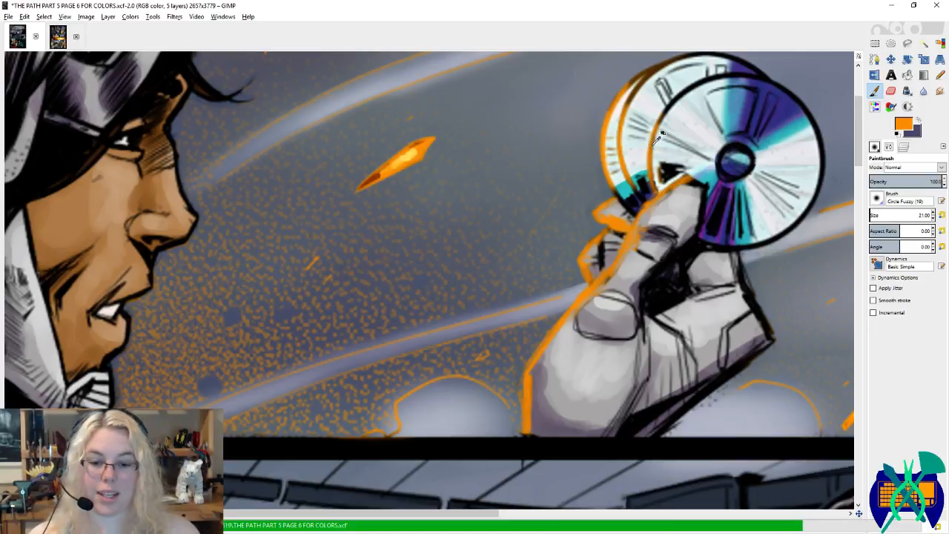
scroll(299, 275, down, 5)
key(ctrl+s)
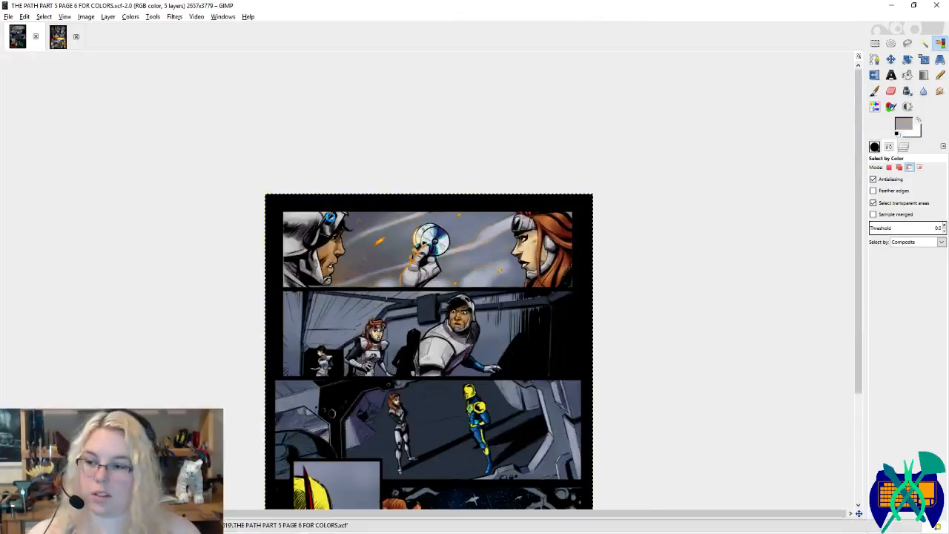
Step: Extend the orange rim light on the discs' upper edges and paint an orange arc on the front disc's centre ring
key(plus)
key(plus)
key(plus)
key(plus)
key(plus)
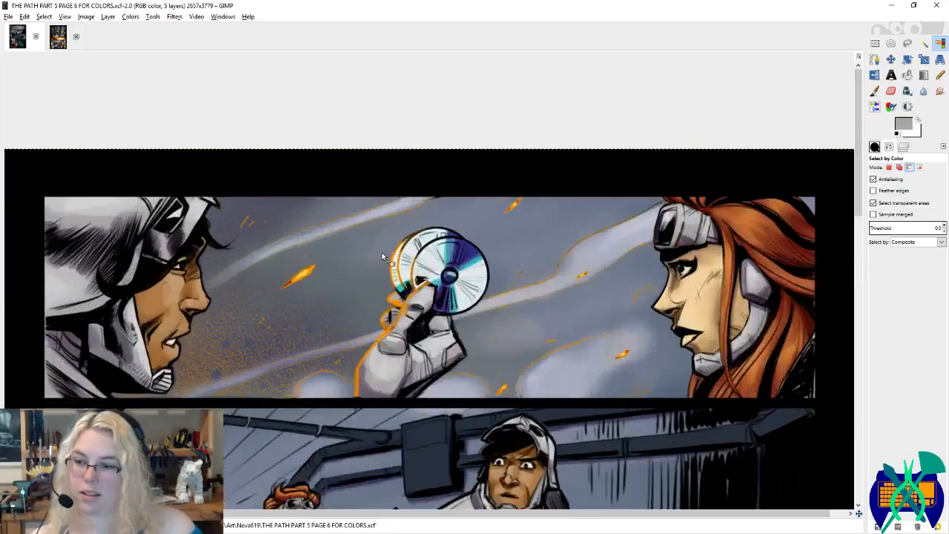
key(s)
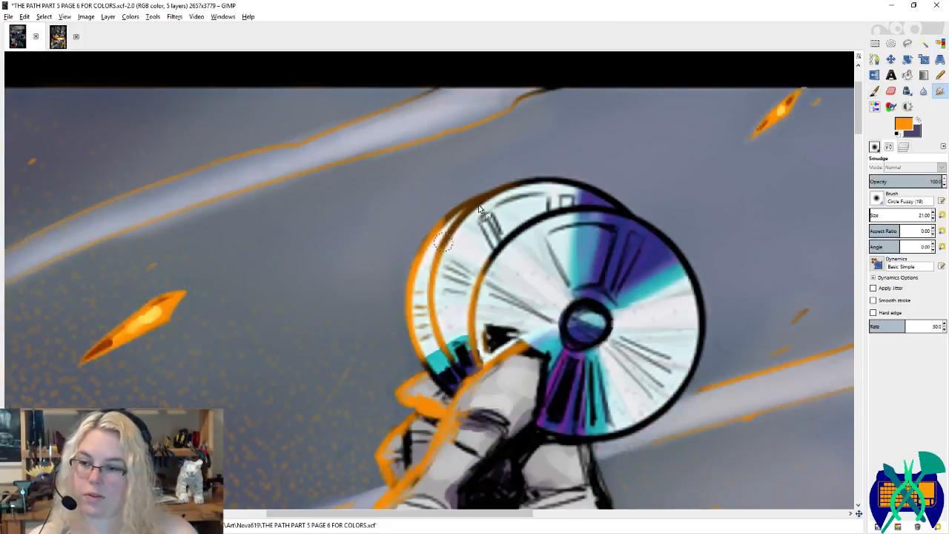
key(p)
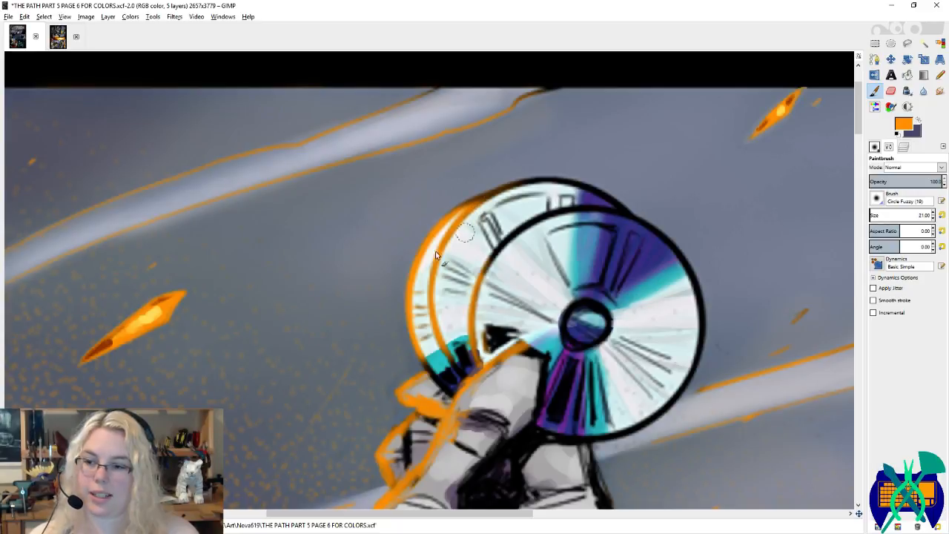
mouse_move(511, 240)
mouse_down()
mouse_move(472, 304)
mouse_move(572, 180)
mouse_up()
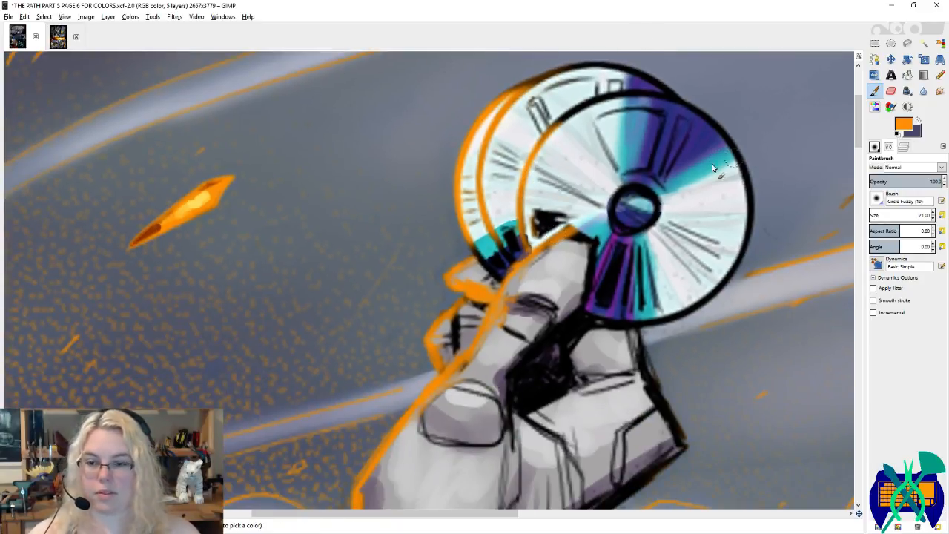
mouse_move(653, 200)
mouse_down()
mouse_move(656, 220)
mouse_move(642, 191)
mouse_move(653, 200)
mouse_up()
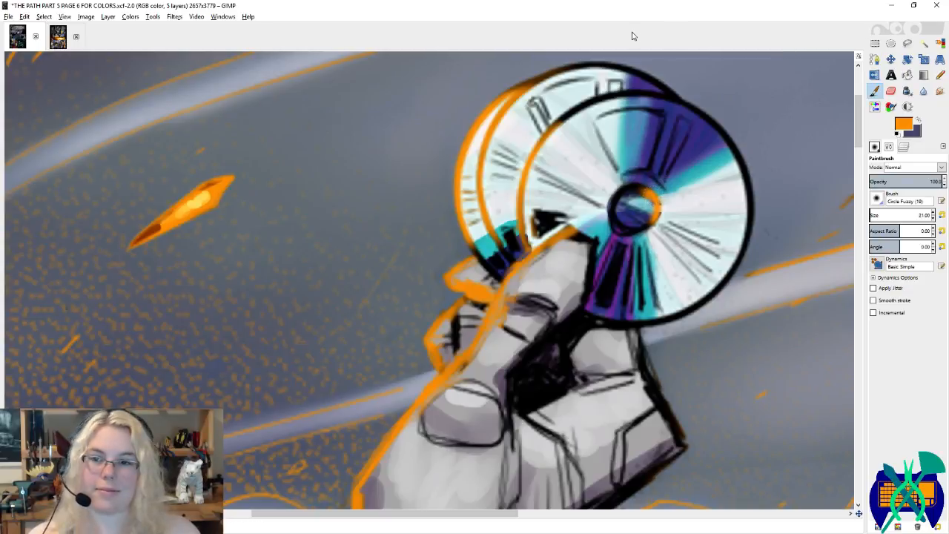
key(shift+o)
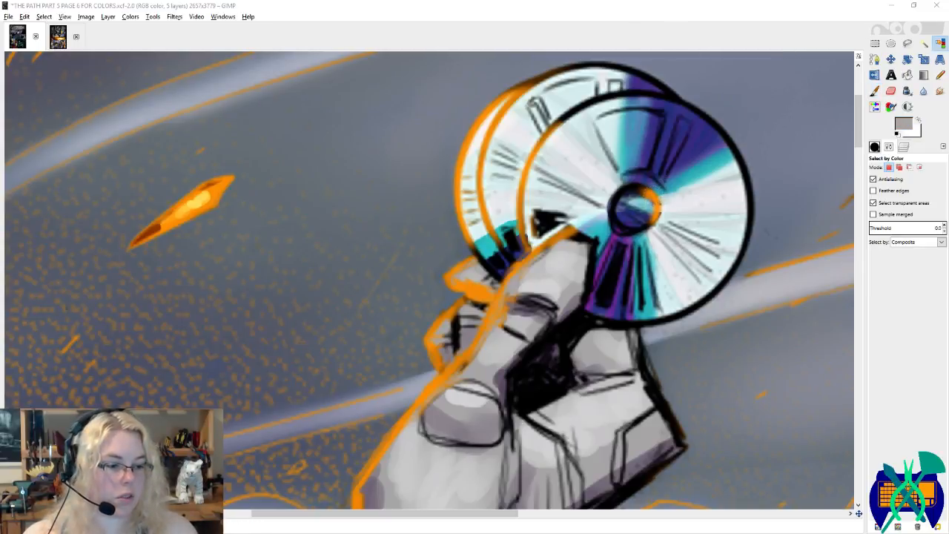
scroll(616, 223, down, 6)
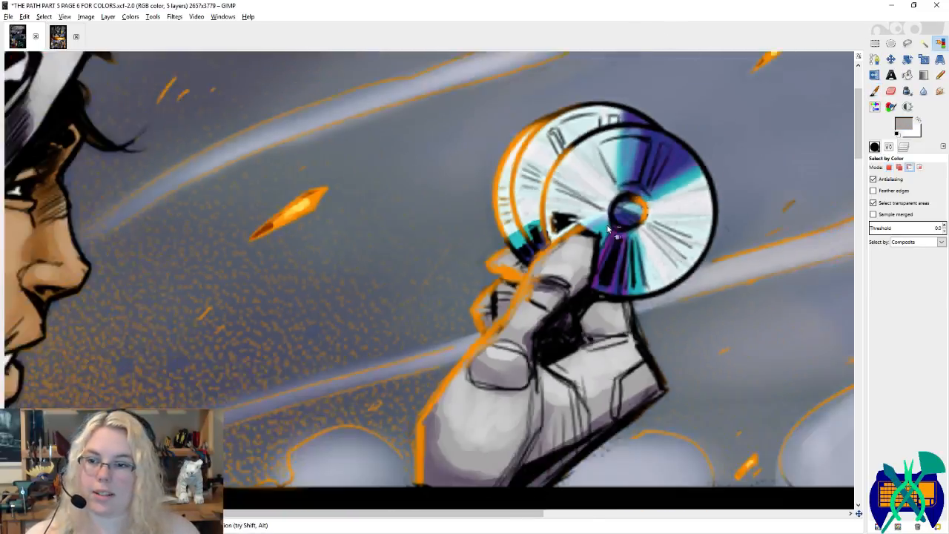
scroll(400, 197, up, 6)
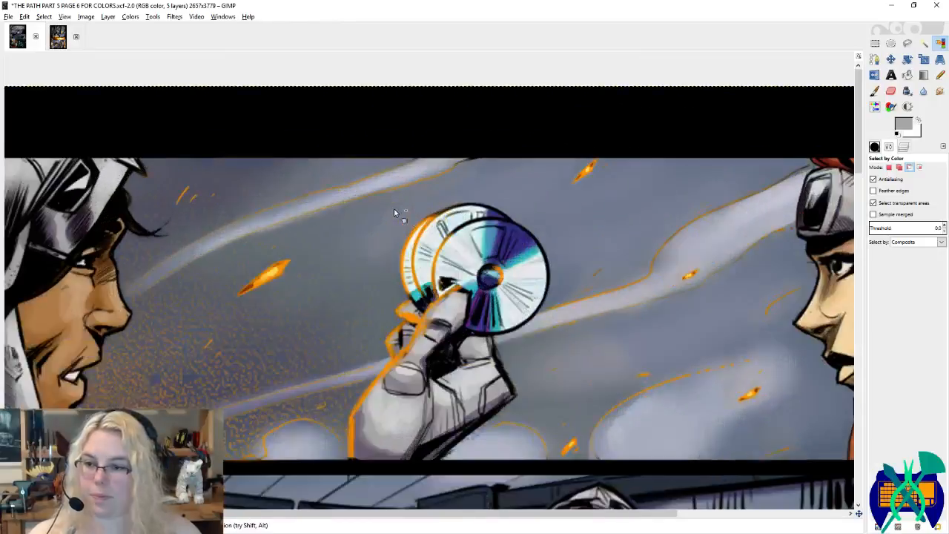
Step: In the page 5 image, activate the shading layer and sample the explosion's pale yellow as the paint colour
key(p)
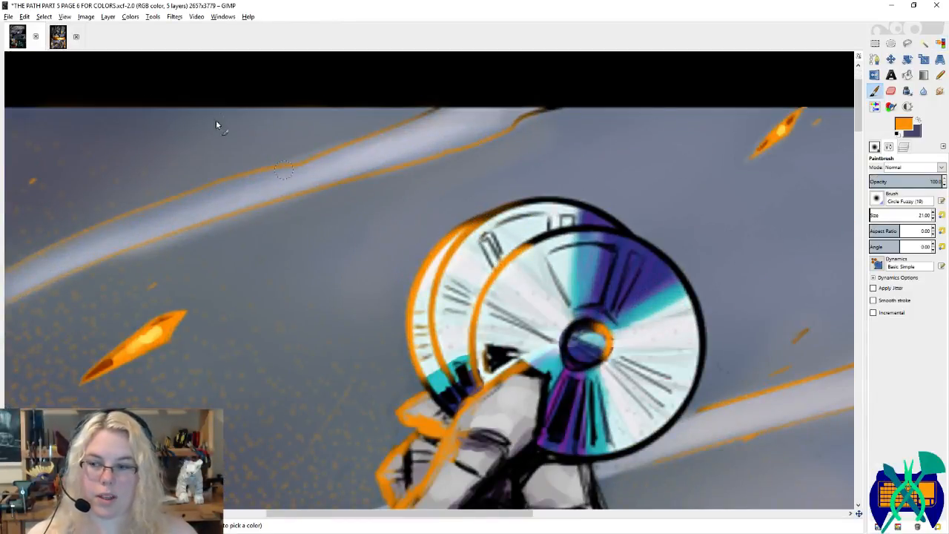
click(58, 36)
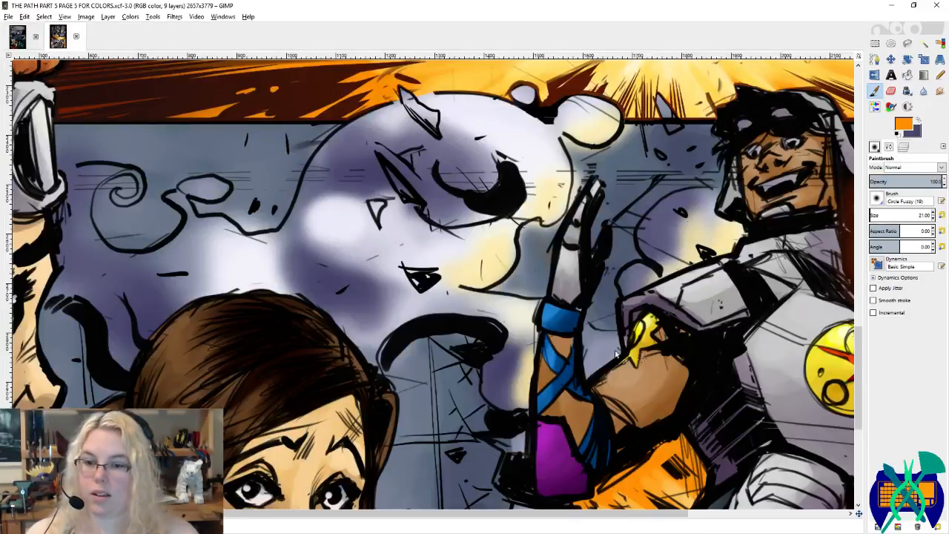
scroll(614, 353, up, 4)
ctrl+click(602, 200)
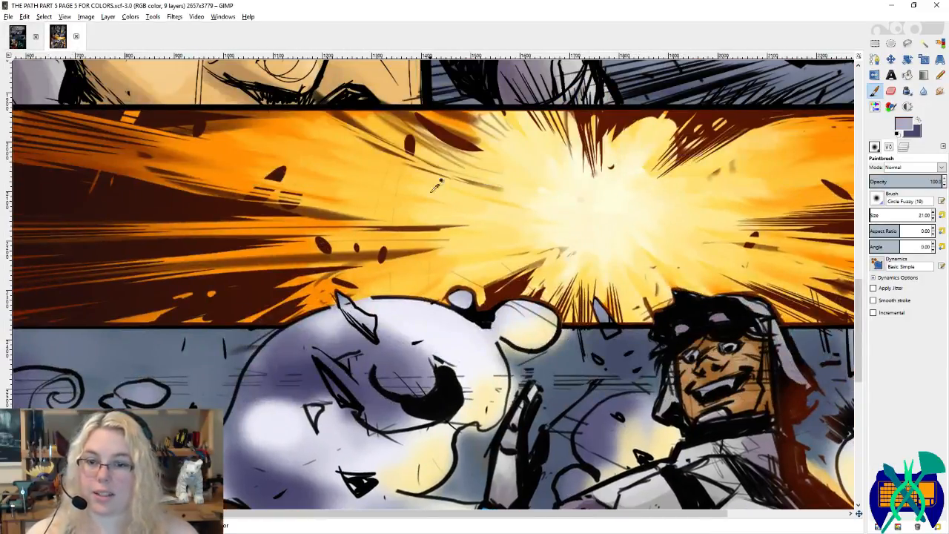
click(904, 148)
click(932, 299)
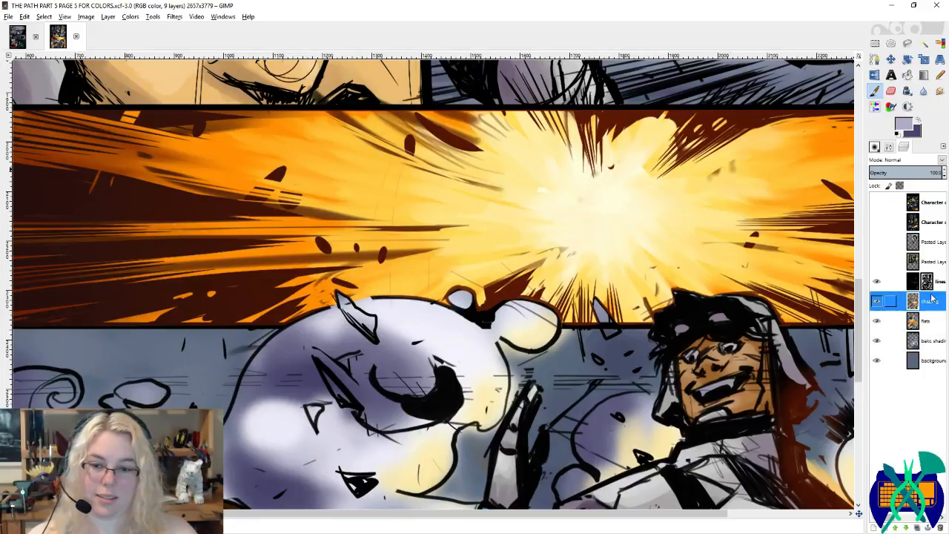
Step: Back in the page 6 image, paint pale yellow highlights over the discs' orange rims and save the image
click(18, 37)
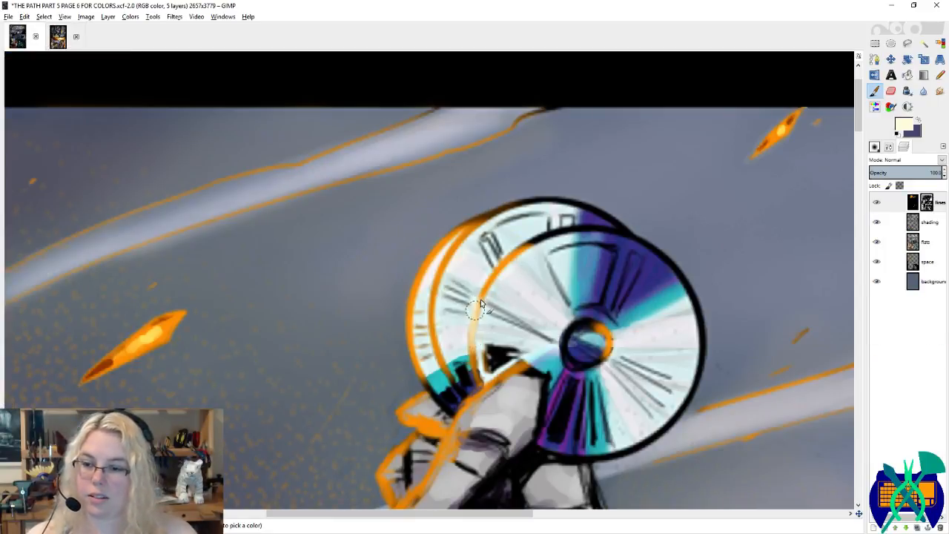
mouse_move(487, 298)
mouse_down()
mouse_move(471, 348)
mouse_move(482, 293)
mouse_move(480, 368)
mouse_move(493, 277)
mouse_move(470, 362)
mouse_up()
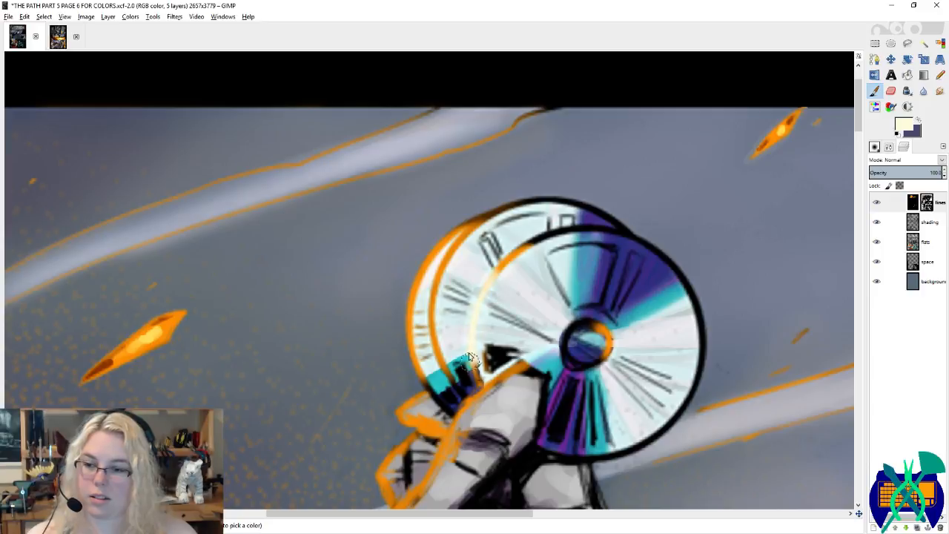
mouse_move(435, 295)
mouse_down()
mouse_move(433, 345)
mouse_move(437, 289)
mouse_move(409, 302)
mouse_move(422, 366)
mouse_move(409, 308)
mouse_move(417, 355)
mouse_move(420, 268)
mouse_move(412, 300)
mouse_move(423, 340)
mouse_move(464, 246)
mouse_move(428, 303)
mouse_move(452, 257)
mouse_move(423, 265)
mouse_move(419, 371)
mouse_move(443, 350)
mouse_up()
key(s)
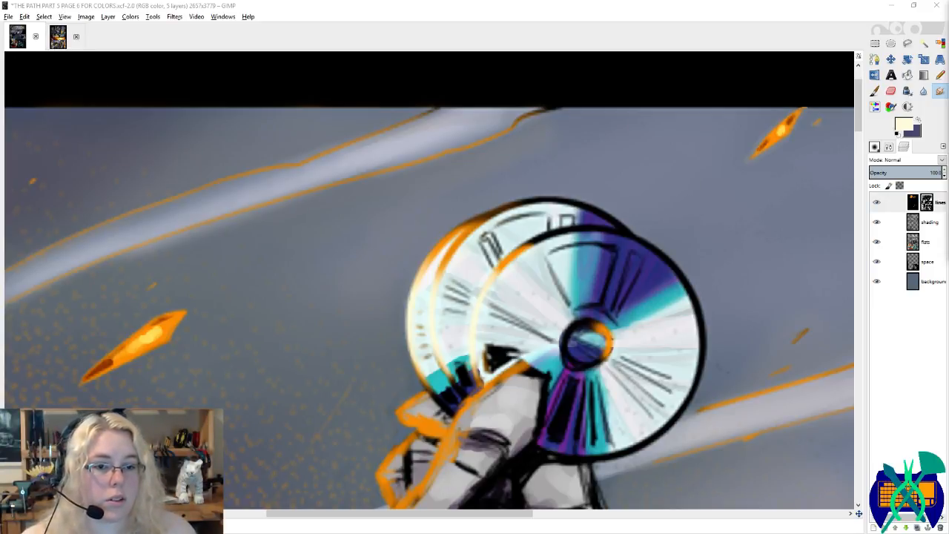
scroll(424, 314, down, 4)
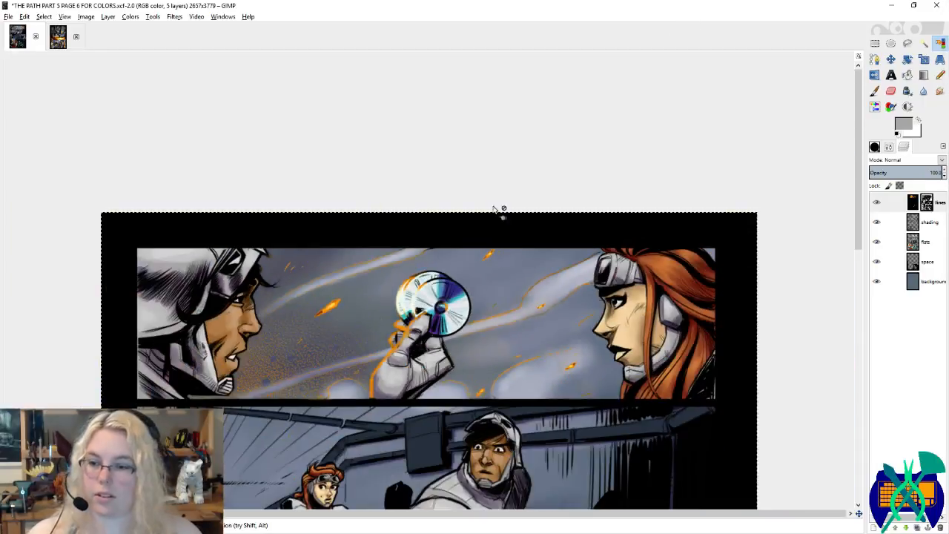
key(ctrl+s)
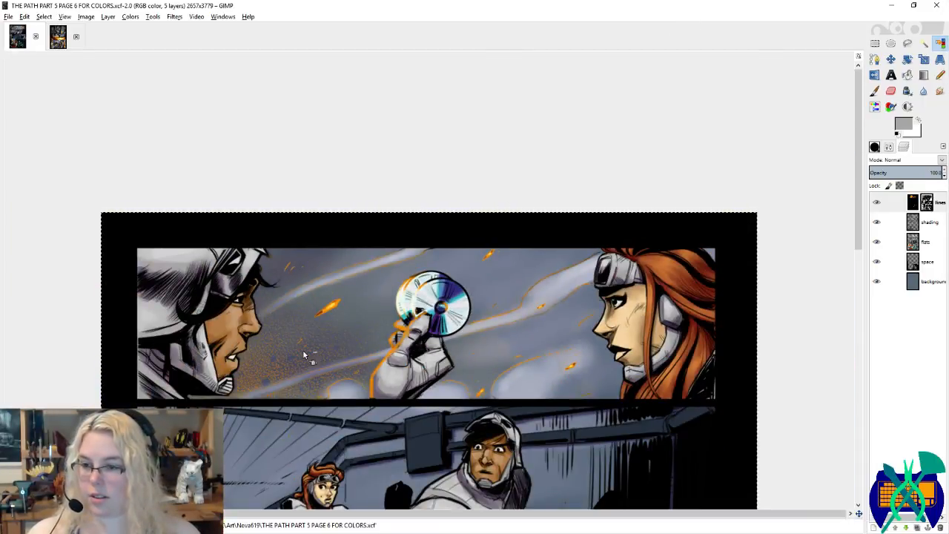
Step: On the shading layer, smudge the large ember beside the helmeted man to blend its yellow, orange and dark red areas
scroll(298, 346, down, 1)
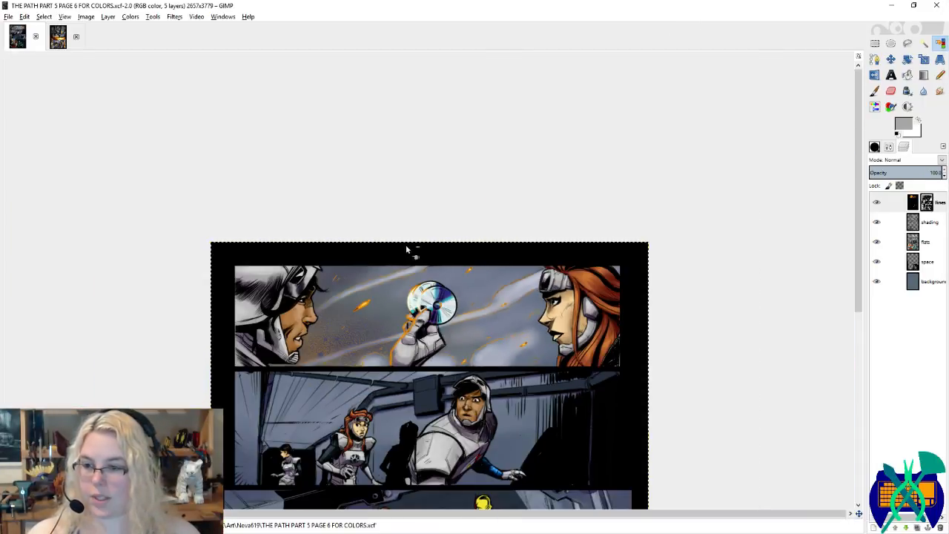
scroll(339, 321, up, 6)
click(696, 190)
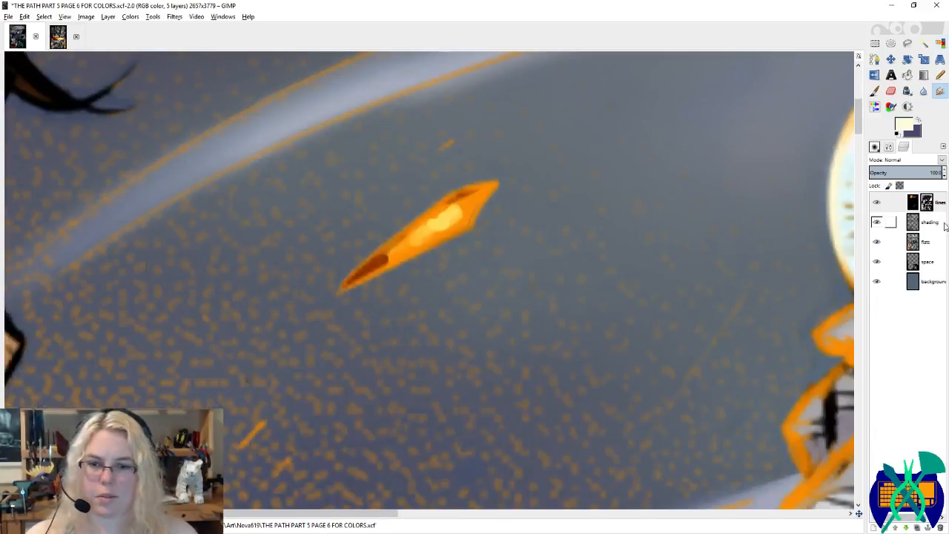
click(930, 222)
click(394, 253)
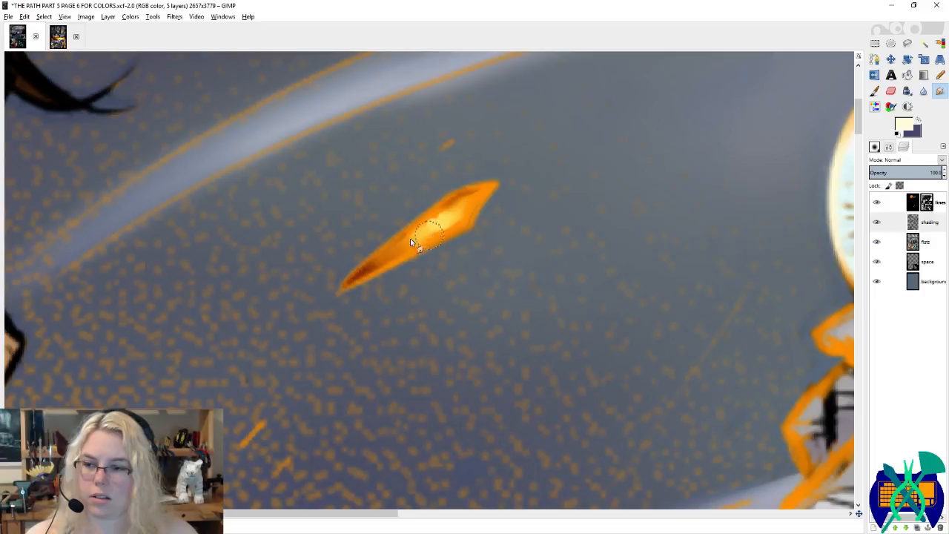
drag(777, 213, 163, 292)
drag(762, 230, 440, 262)
drag(621, 196, 469, 415)
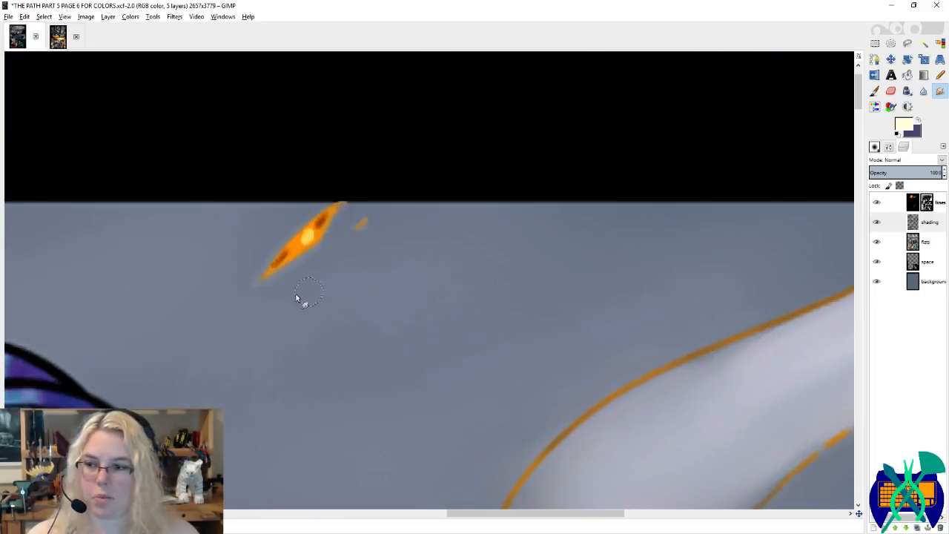
scroll(299, 301, left, 5)
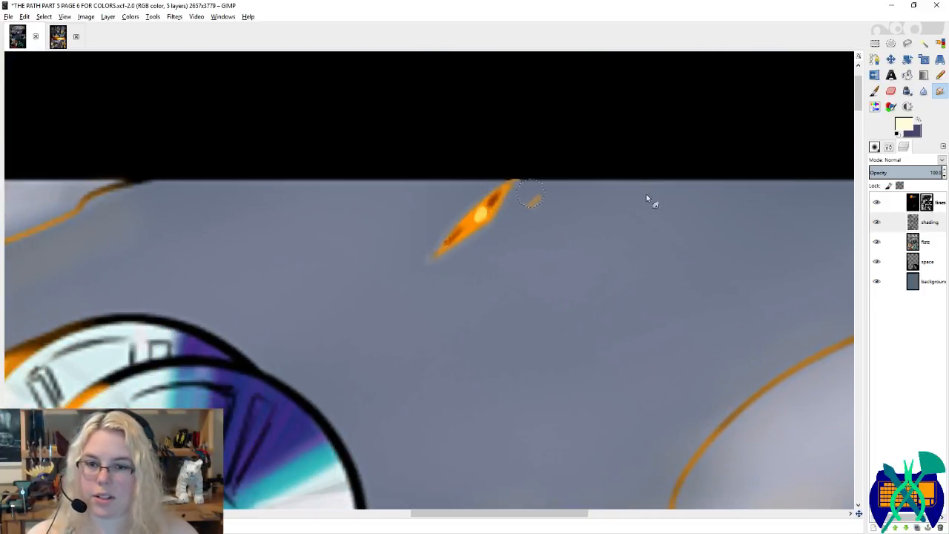
Step: Soften the smaller embers between the discs and the red-haired woman with the Blur tool, and save the image
click(923, 90)
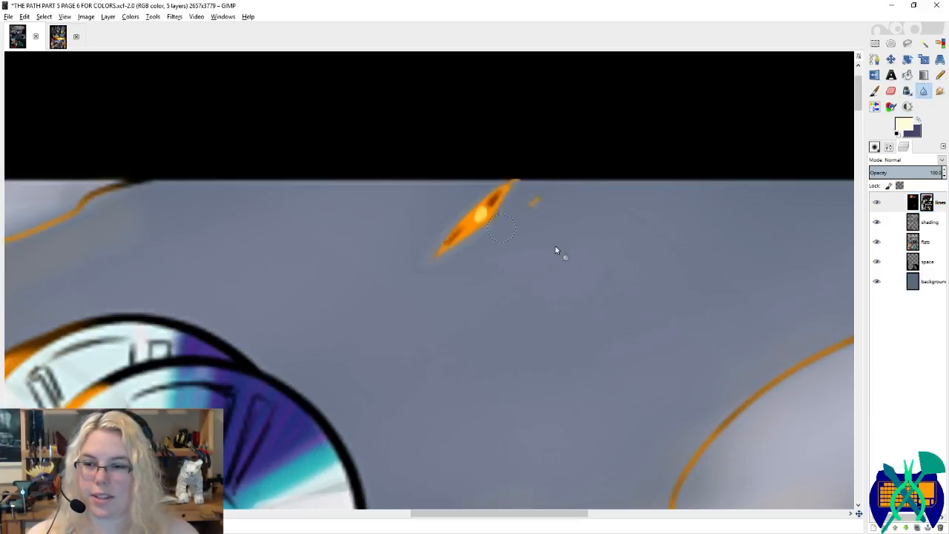
drag(655, 472, 461, 79)
drag(582, 247, 454, 89)
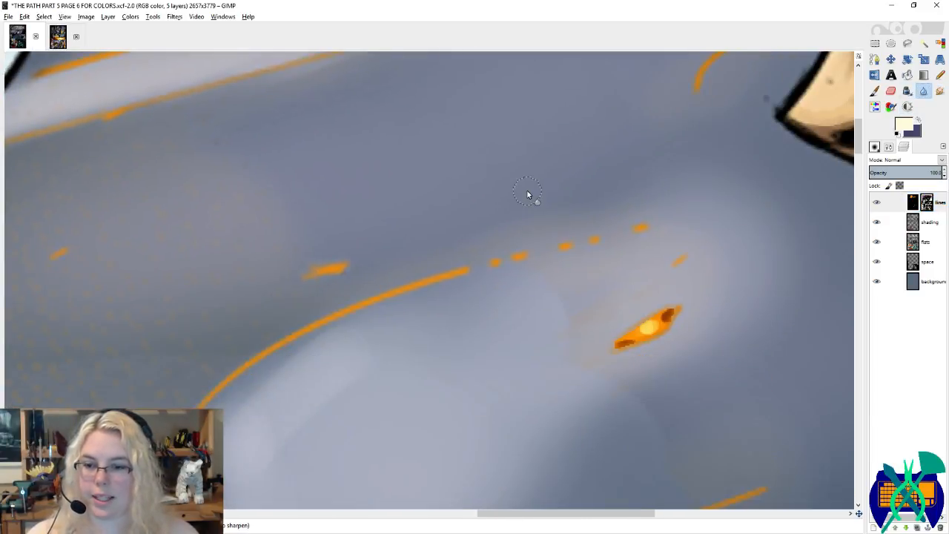
scroll(643, 187, down, 4)
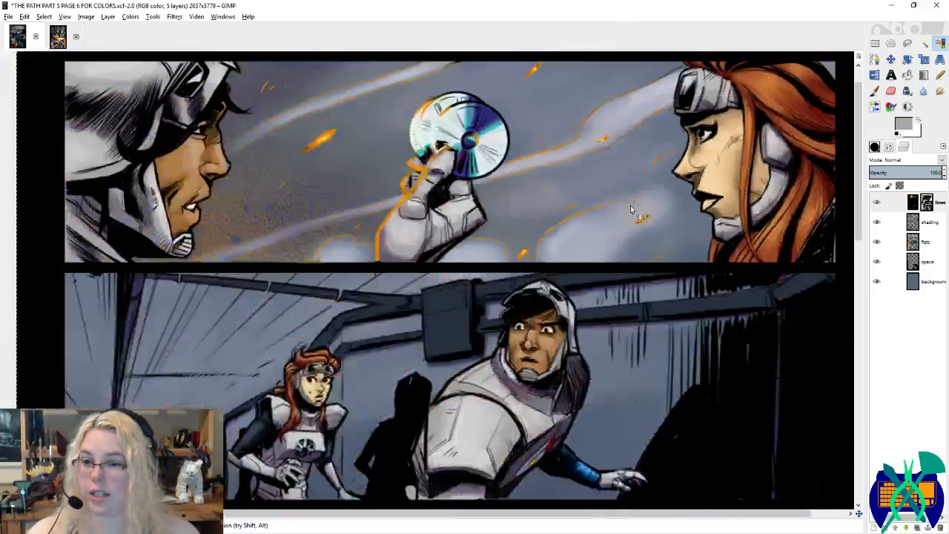
scroll(630, 210, down, 2)
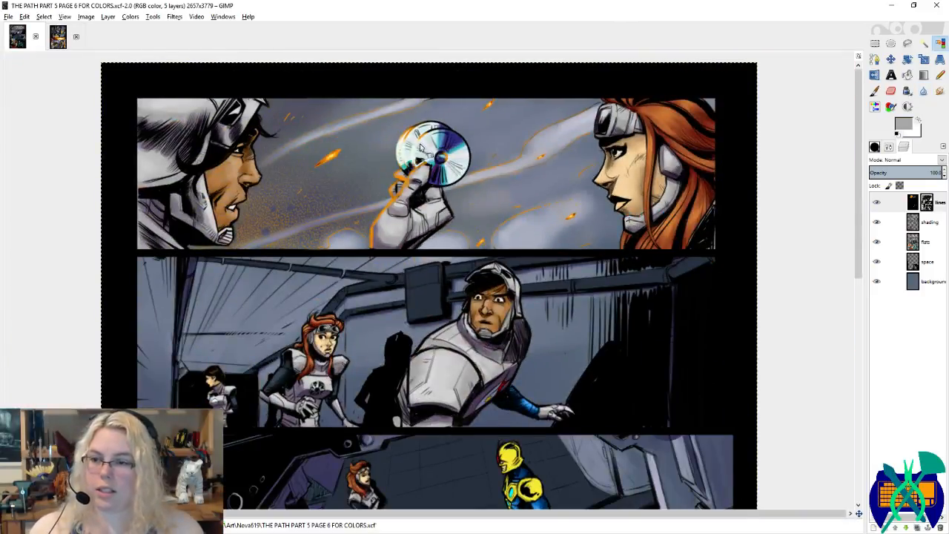
Step: Activate the lines layer, and sample dark red from the page 5 image as the Paintbrush colour
scroll(390, 118, up, 4)
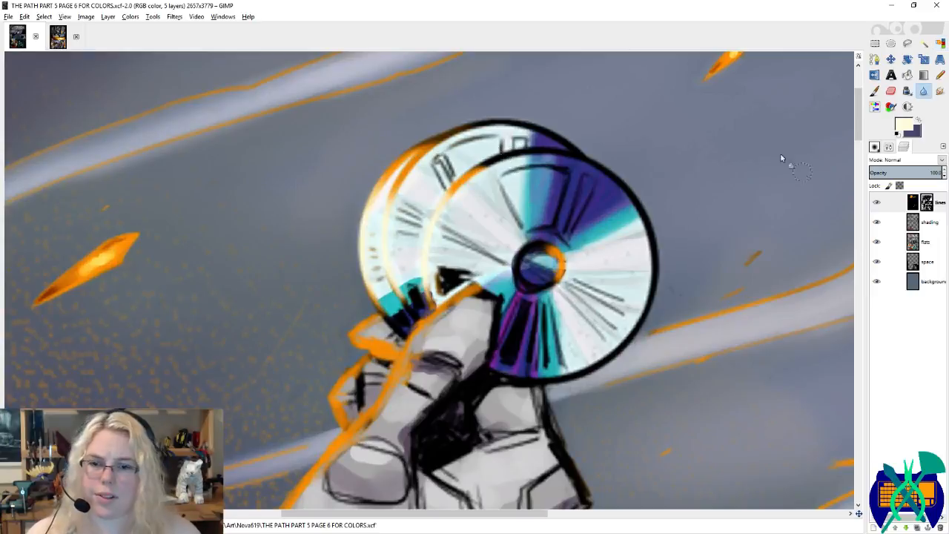
click(910, 207)
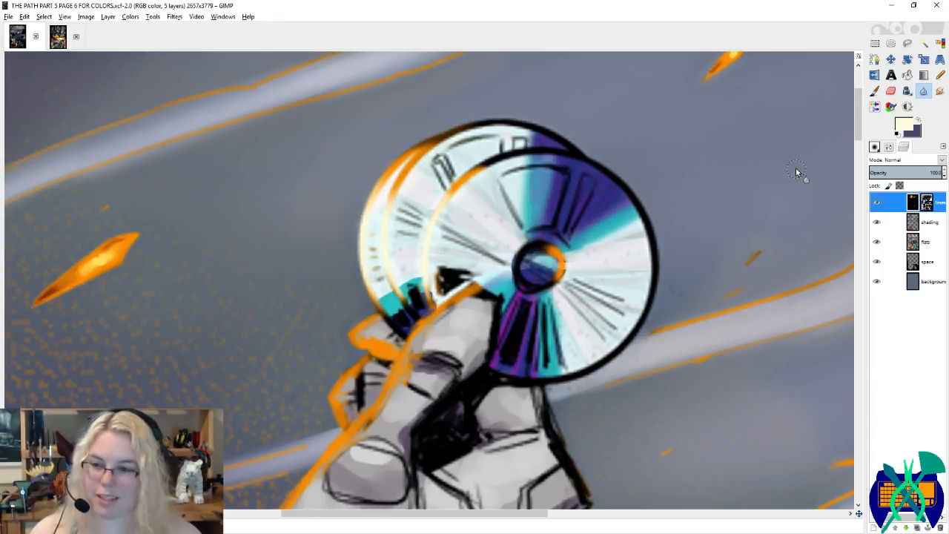
click(56, 38)
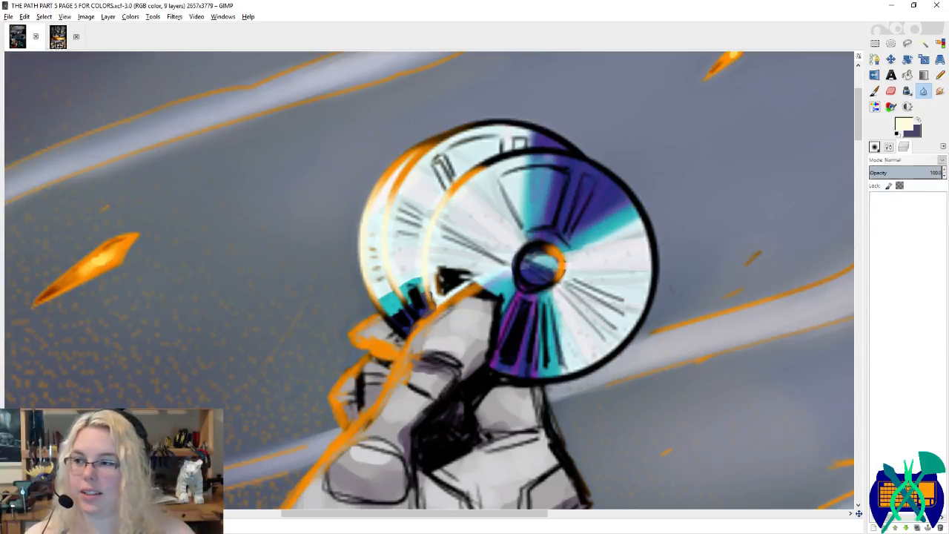
click(875, 91)
ctrl+click(115, 149)
Step: Back in the page 6 image, paint dark red over the discs' black outlines along the upper edges and around the front disc
click(17, 36)
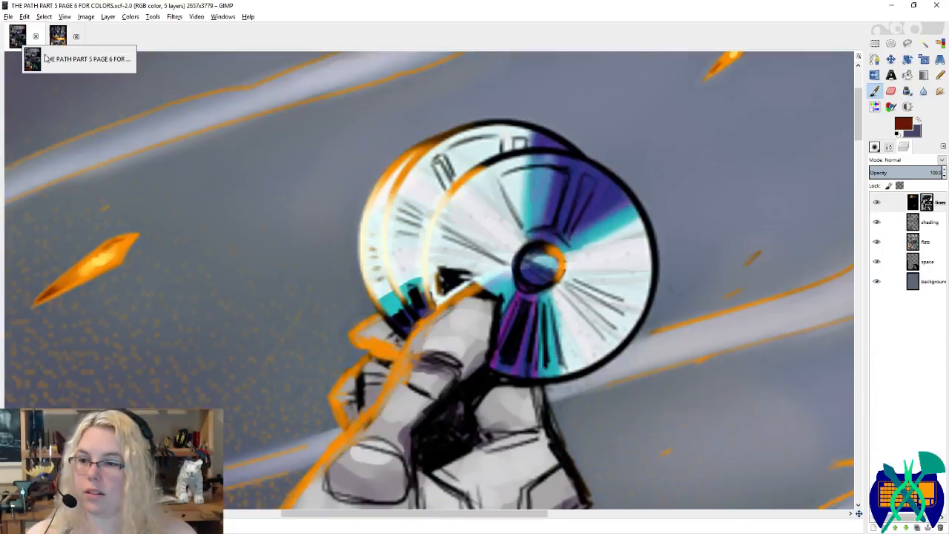
drag(498, 160, 473, 163)
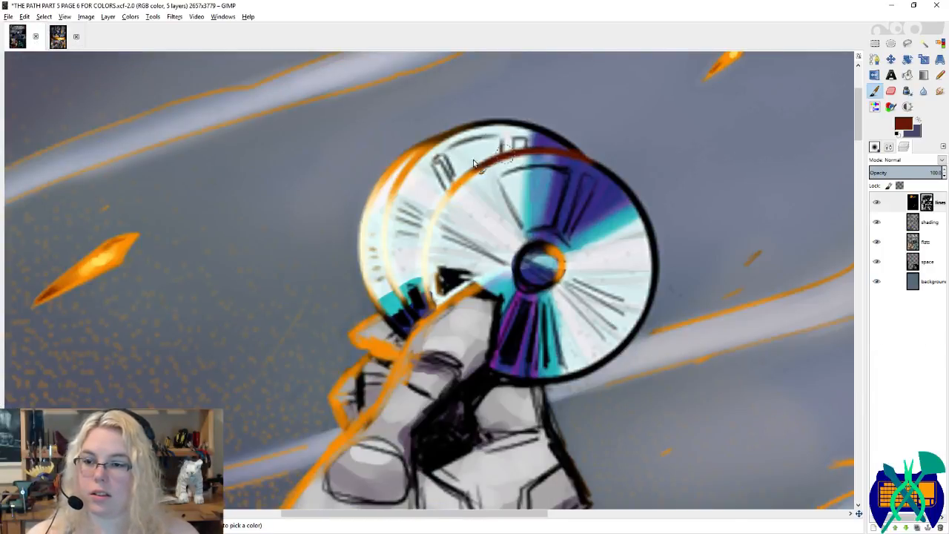
drag(478, 124, 563, 131)
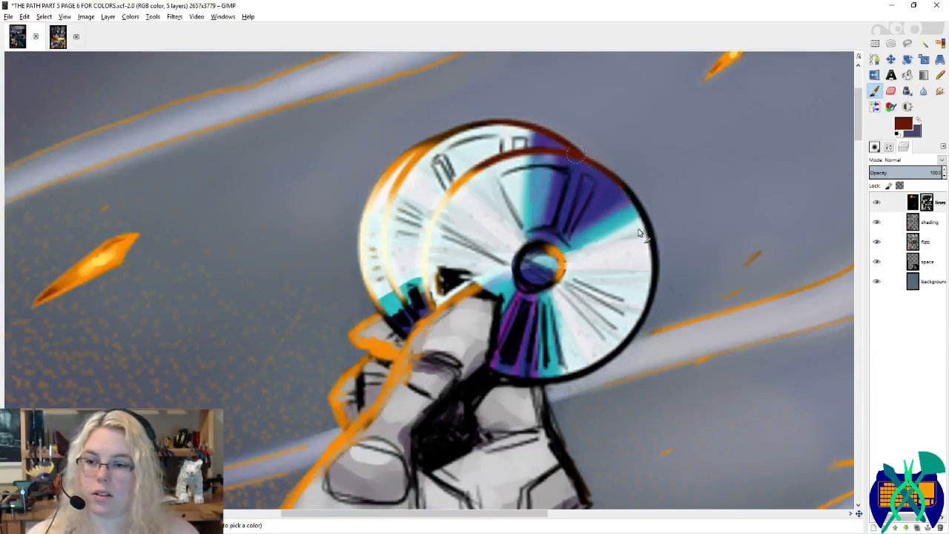
mouse_move(613, 180)
mouse_down()
mouse_move(656, 268)
mouse_move(639, 189)
mouse_move(643, 244)
mouse_up()
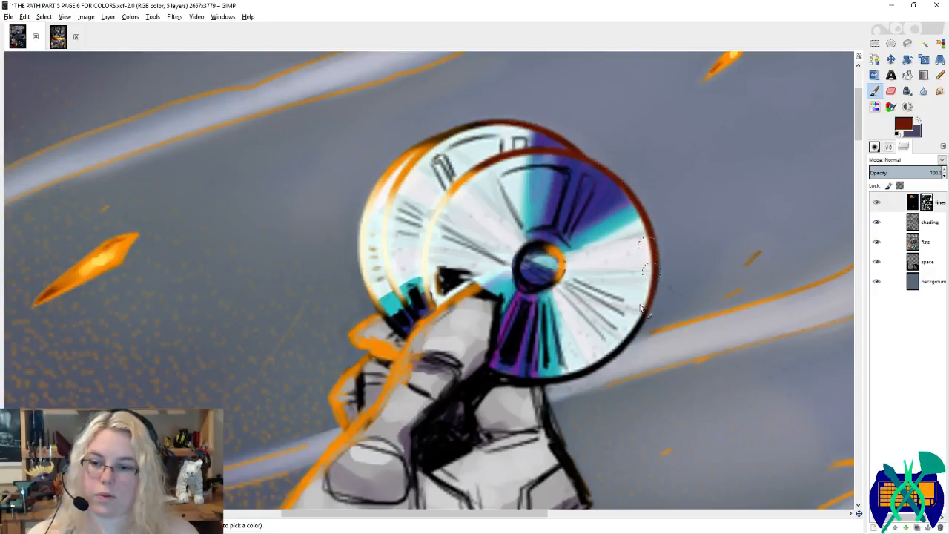
mouse_move(641, 310)
mouse_down()
mouse_move(604, 363)
mouse_move(562, 377)
mouse_move(537, 374)
mouse_up()
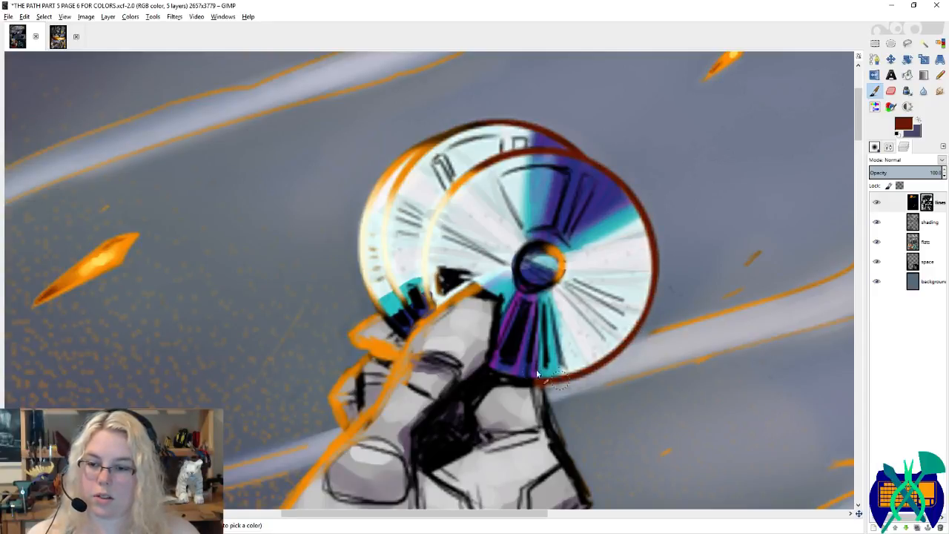
Step: Sample the rim's orange and paint it along the discs' upper outlines and the inner detail lines facing the helmeted man
ctrl+click(466, 174)
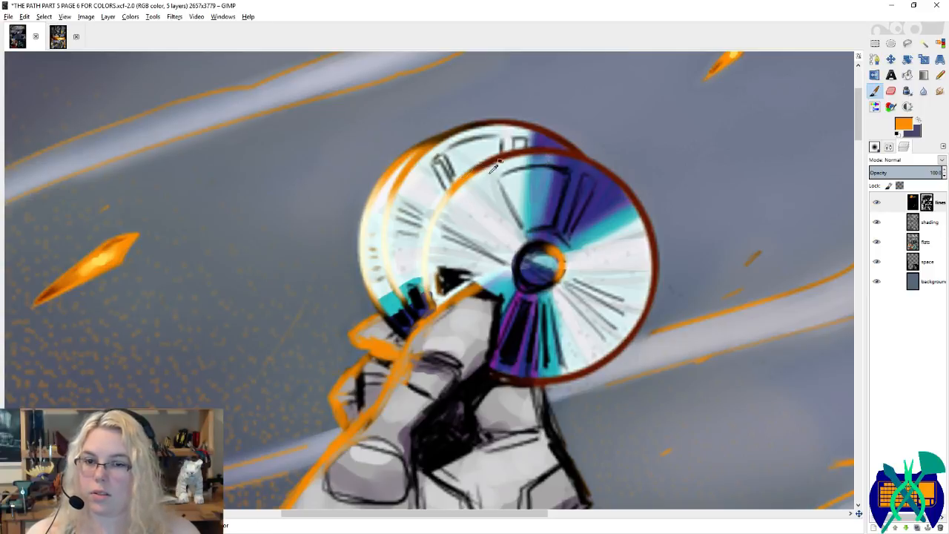
mouse_move(439, 154)
mouse_down()
mouse_move(524, 129)
mouse_move(455, 128)
mouse_move(401, 150)
mouse_move(476, 122)
mouse_move(375, 169)
mouse_up()
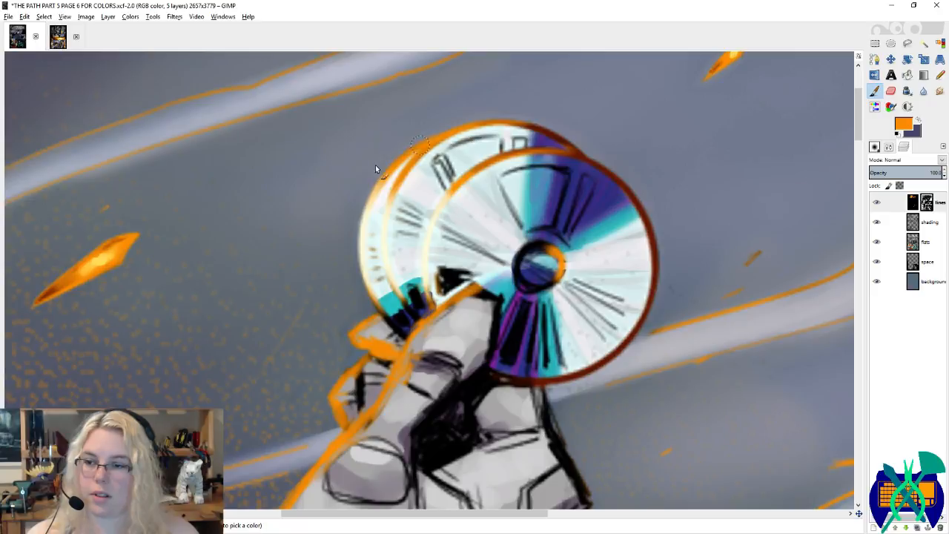
mouse_move(435, 290)
mouse_down()
mouse_move(485, 241)
mouse_move(445, 263)
mouse_move(432, 257)
mouse_move(454, 285)
mouse_move(504, 226)
mouse_move(540, 252)
mouse_up()
mouse_move(487, 179)
mouse_down()
mouse_move(512, 191)
mouse_move(501, 194)
mouse_move(455, 159)
mouse_move(450, 166)
mouse_move(474, 152)
mouse_move(481, 177)
mouse_move(477, 122)
mouse_move(507, 119)
mouse_move(475, 136)
mouse_move(500, 130)
mouse_move(526, 93)
mouse_move(513, 104)
mouse_move(542, 93)
mouse_move(521, 90)
mouse_move(525, 102)
mouse_move(586, 92)
mouse_move(582, 120)
mouse_move(543, 133)
mouse_move(578, 129)
mouse_move(570, 146)
mouse_move(554, 146)
mouse_move(577, 169)
mouse_up()
Step: Sample dark red and paint it over the front disc's centre ring and the dark detail lines on its shaded side
ctrl+click(706, 156)
mouse_move(597, 223)
mouse_down()
mouse_move(584, 200)
mouse_move(570, 237)
mouse_up()
mouse_move(561, 290)
mouse_down()
mouse_move(579, 270)
mouse_move(586, 297)
mouse_up()
drag(600, 255, 628, 280)
Step: Paint orange over the front disc's fine lines on the woman's side, and smudge the orange arc on its centre ring
ctrl+click(517, 169)
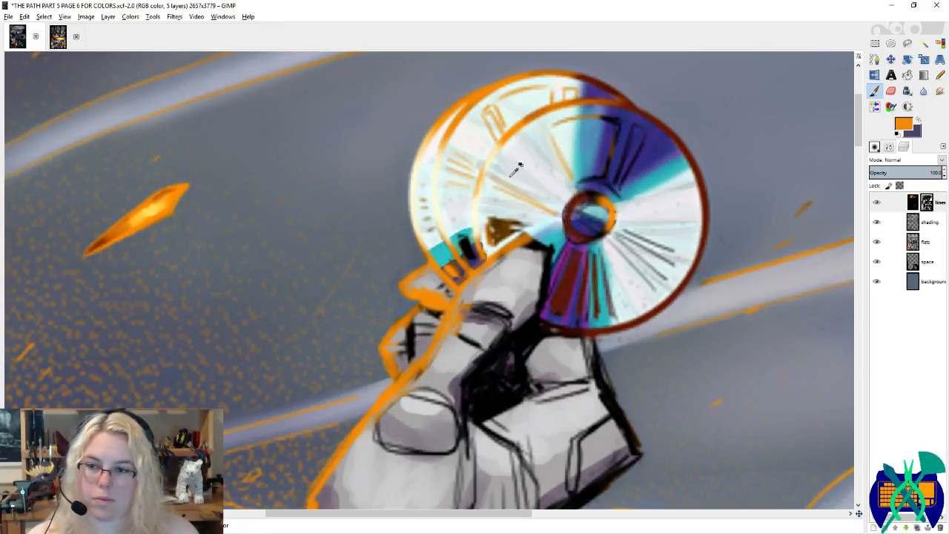
mouse_move(615, 239)
mouse_down()
mouse_move(660, 288)
mouse_move(678, 285)
mouse_up()
drag(639, 222, 695, 260)
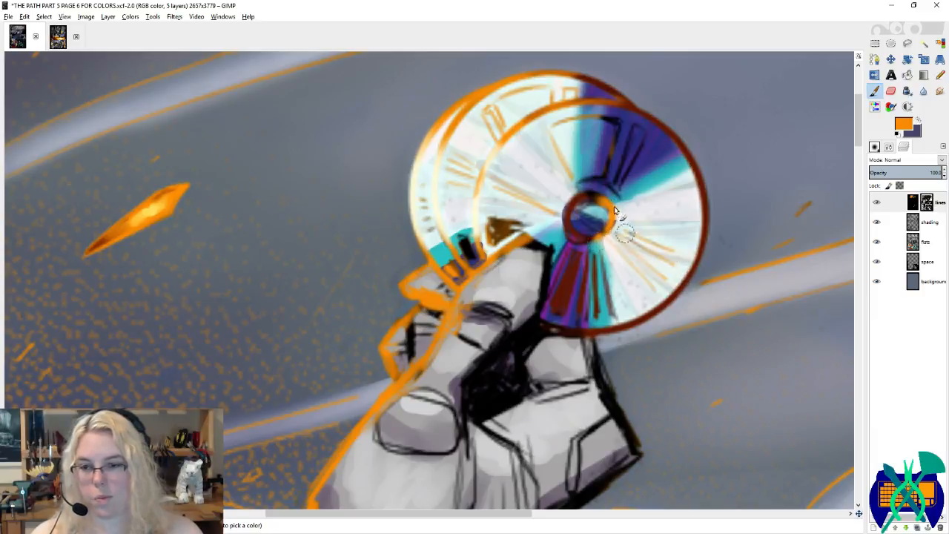
key(s)
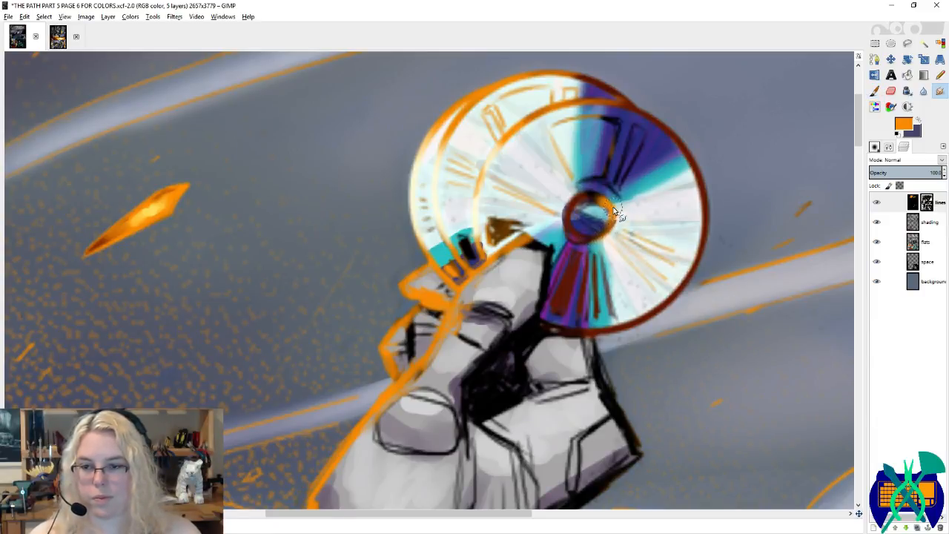
key(Page_Down)
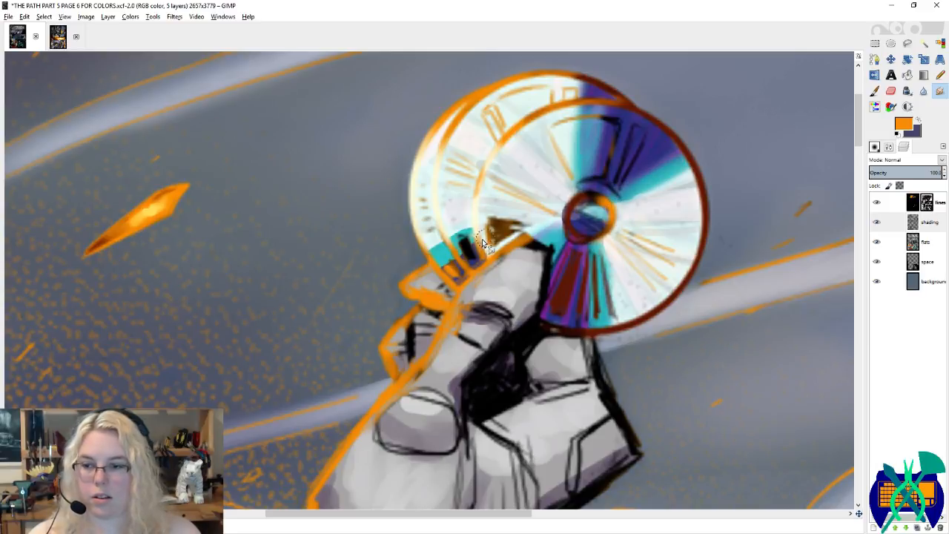
Step: Paint the dark patch above the thumb orange and the rear discs' detail lines pale yellow, and save the image
click(874, 90)
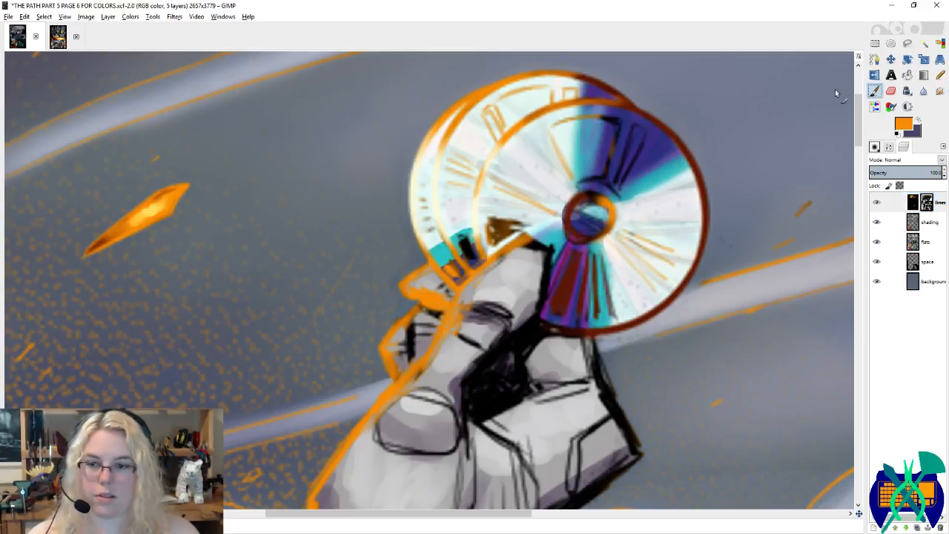
mouse_move(517, 223)
mouse_down()
mouse_move(493, 239)
mouse_move(489, 227)
mouse_up()
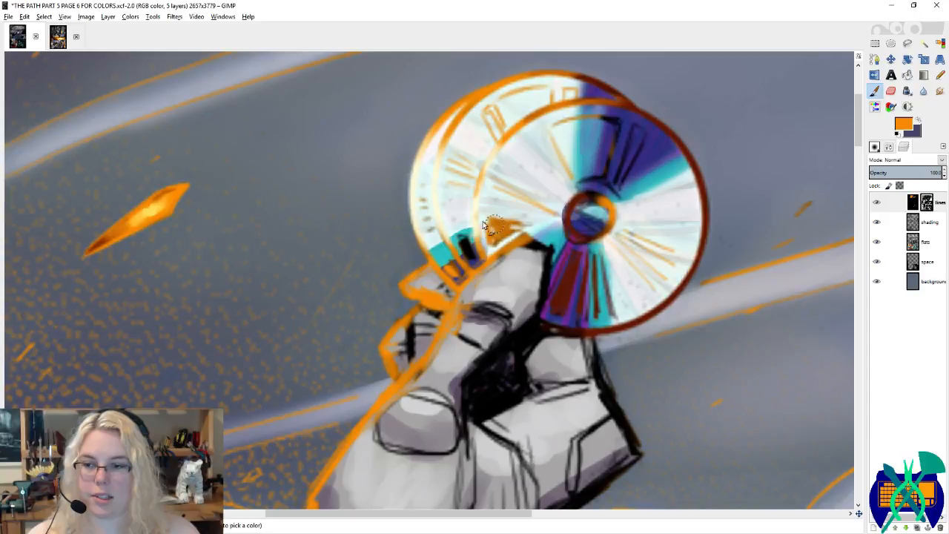
ctrl+click(446, 184)
mouse_move(480, 170)
mouse_down()
mouse_move(476, 216)
mouse_move(417, 206)
mouse_move(432, 174)
mouse_move(436, 232)
mouse_up()
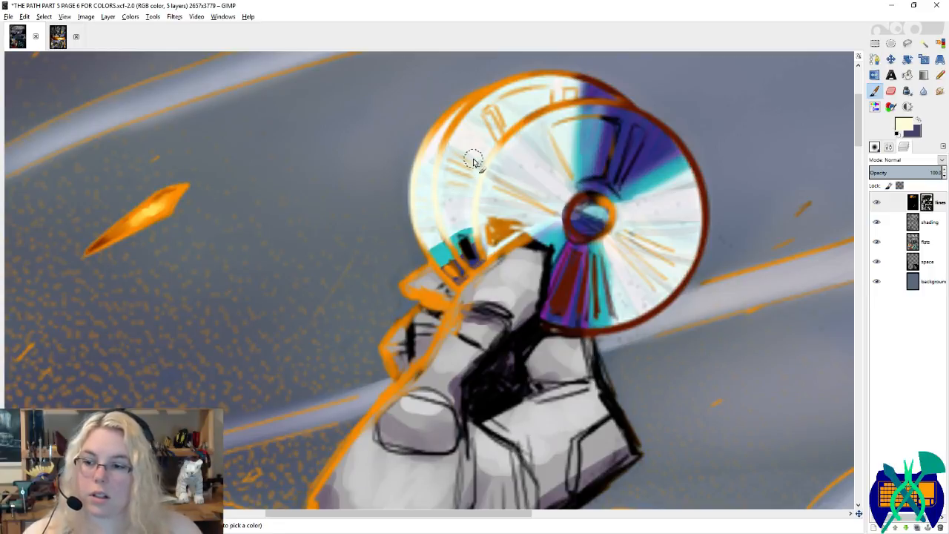
scroll(444, 128, down, 5)
key(ctrl+s)
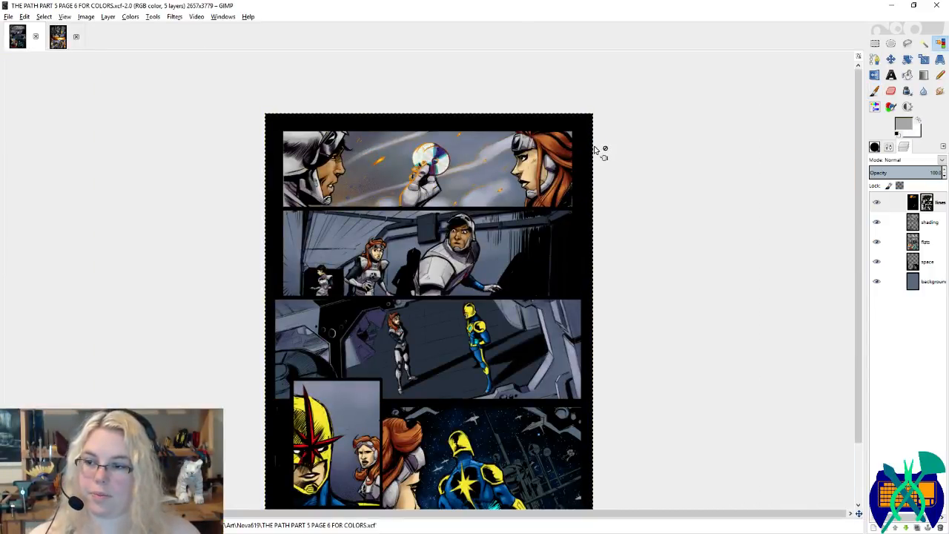
Step: Sample dark red and paint the outline of the red-haired woman's face, lips and chin with the hard Circle (19) brush
scroll(568, 150, up, 3)
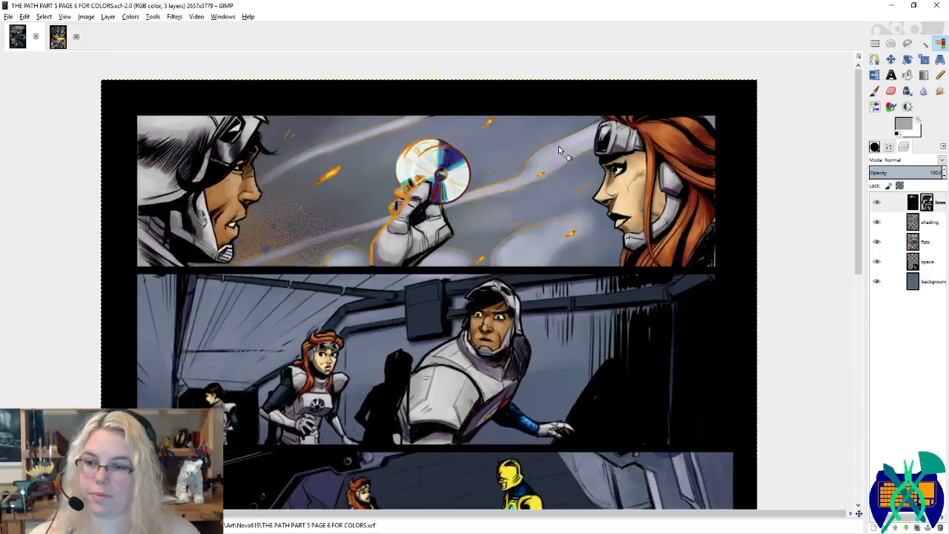
key(p)
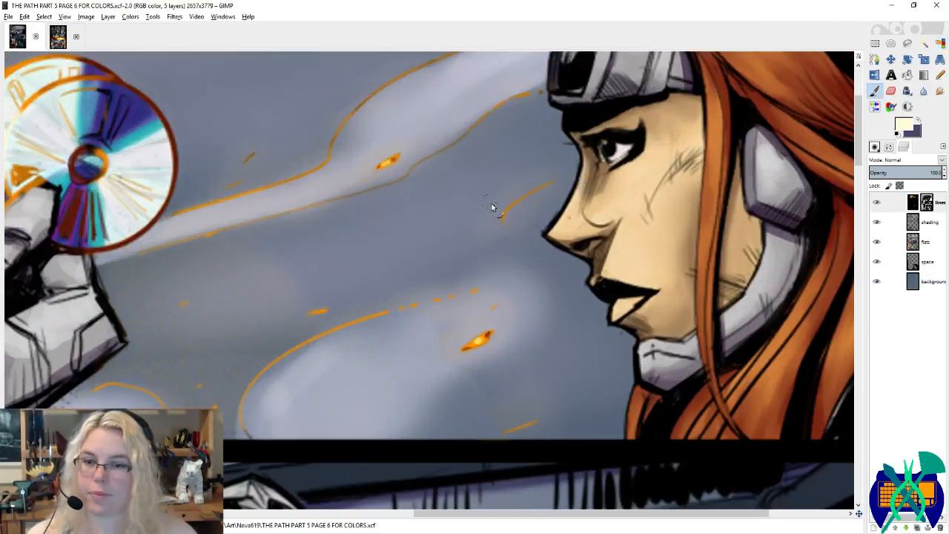
ctrl+click(176, 135)
click(874, 147)
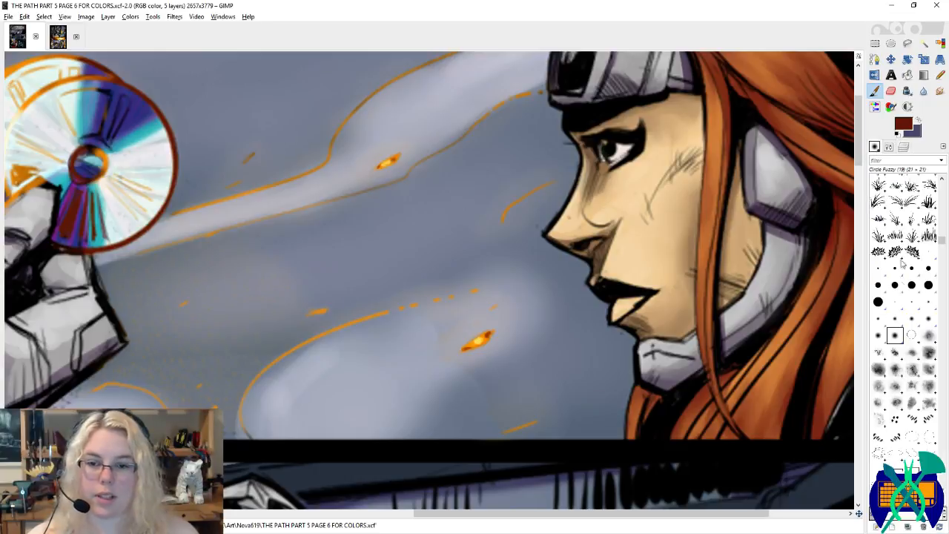
click(878, 302)
mouse_move(574, 154)
mouse_down()
mouse_move(569, 199)
mouse_move(549, 226)
mouse_move(562, 229)
mouse_up()
mouse_move(580, 265)
mouse_down()
mouse_move(609, 308)
mouse_move(594, 289)
mouse_move(654, 295)
mouse_move(600, 288)
mouse_move(615, 303)
mouse_move(606, 321)
mouse_move(633, 340)
mouse_move(635, 375)
mouse_move(615, 273)
mouse_up()
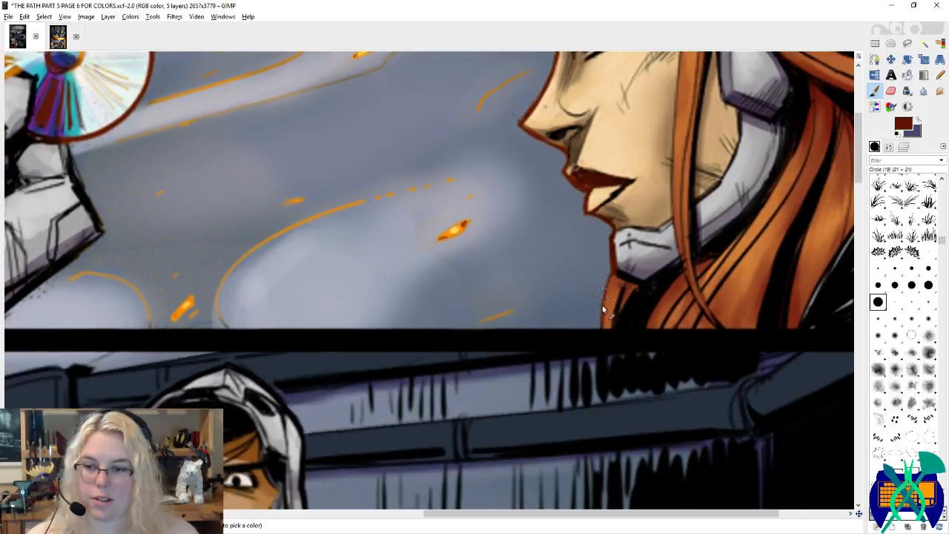
Step: Paint dark red over the front of the woman's headband and the inner part of her eye, and sample black as the paint colour
scroll(600, 289, up, 3)
scroll(573, 193, up, 3)
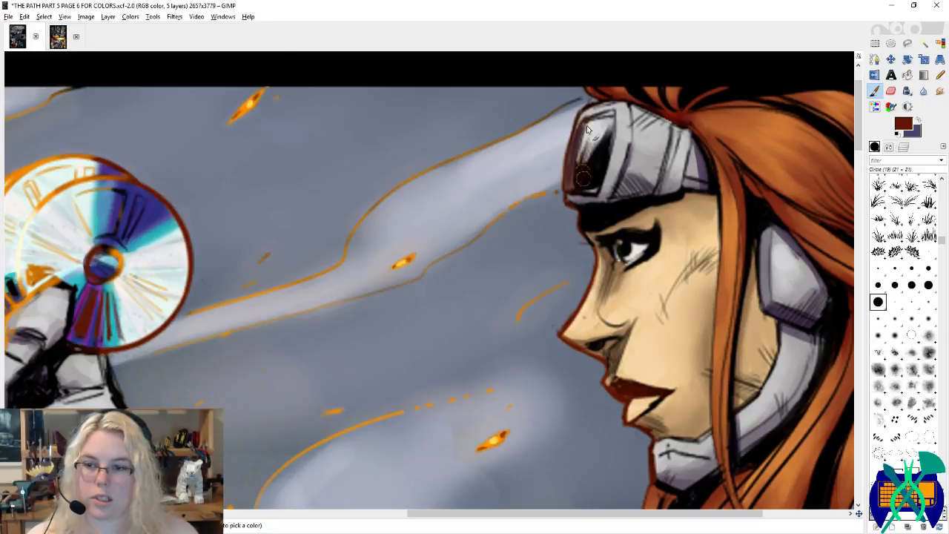
scroll(597, 195, down, 2)
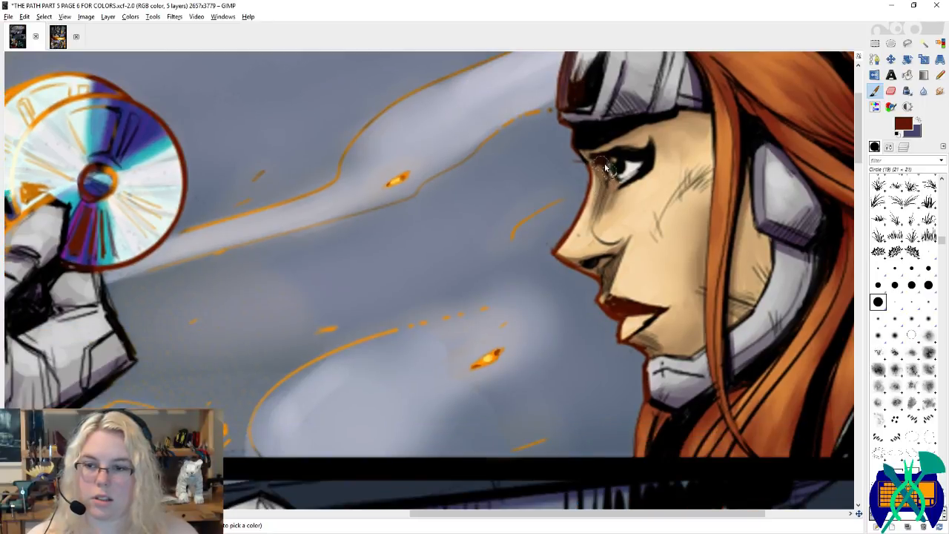
drag(627, 169, 606, 171)
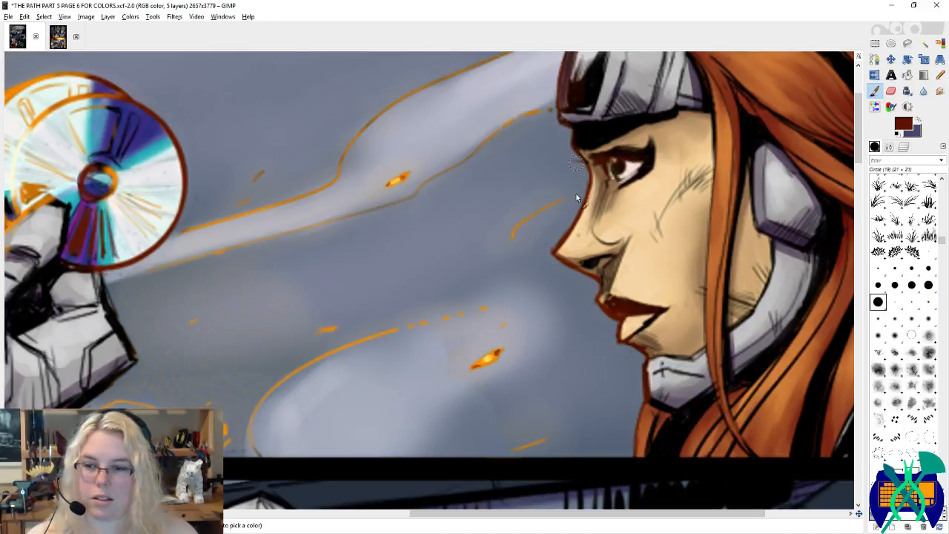
scroll(575, 193, down, 2)
ctrl+click(664, 217)
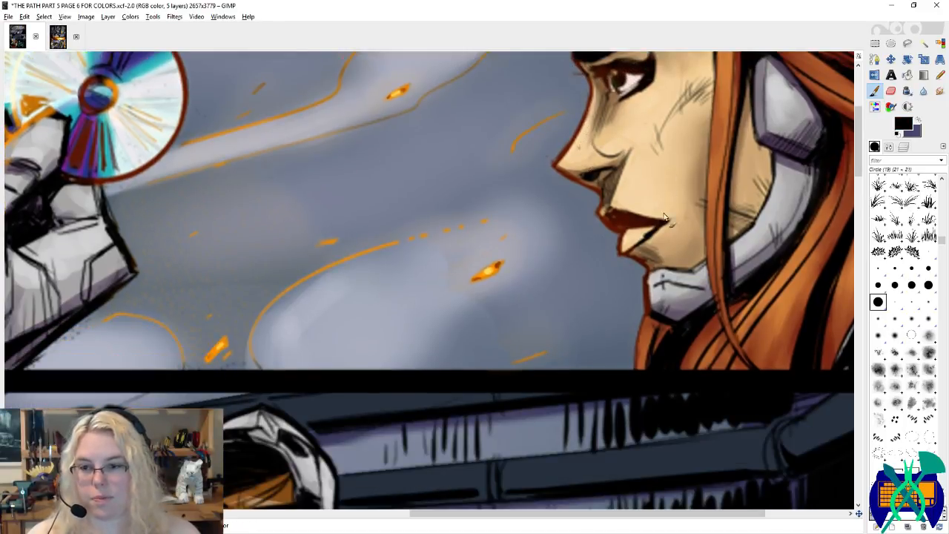
Step: Paint the red-haired woman's upper lip black, sample the dark red of her face outline, and save the image
mouse_move(642, 215)
mouse_down()
mouse_move(611, 213)
mouse_move(623, 226)
mouse_move(683, 224)
mouse_up()
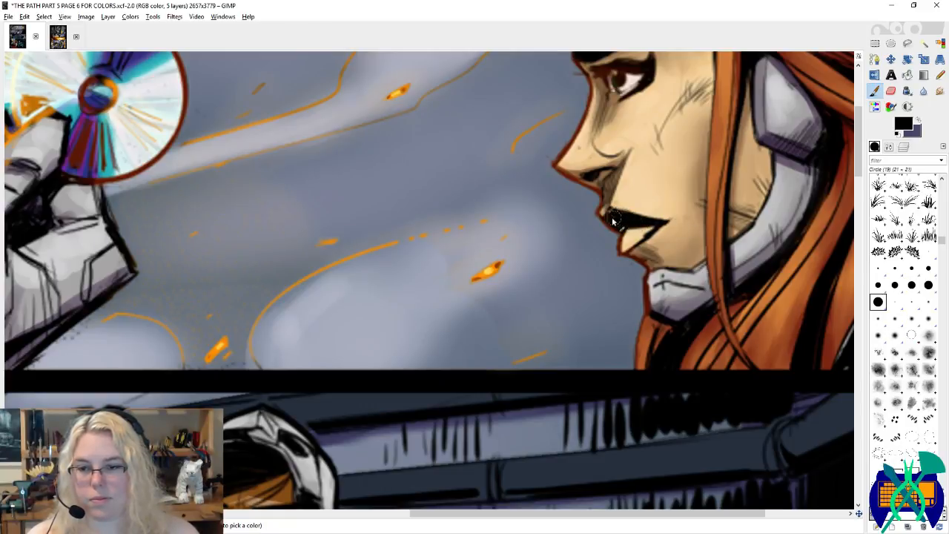
drag(612, 217, 643, 222)
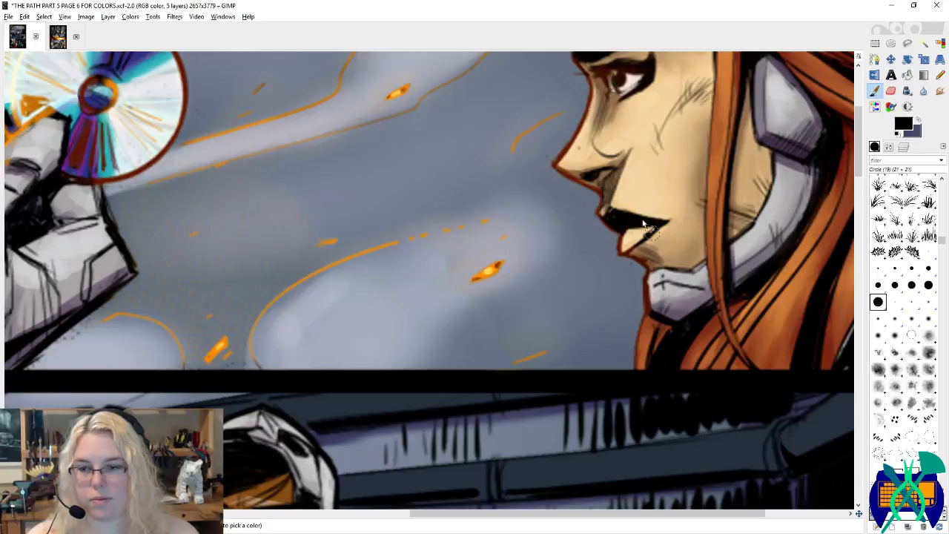
ctrl+click(594, 197)
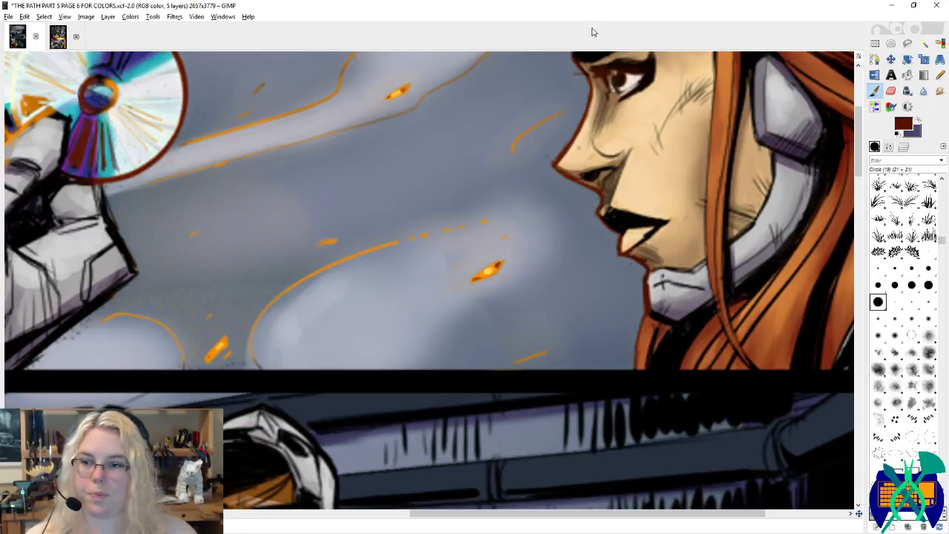
scroll(665, 253, down, 4)
key(ctrl+s)
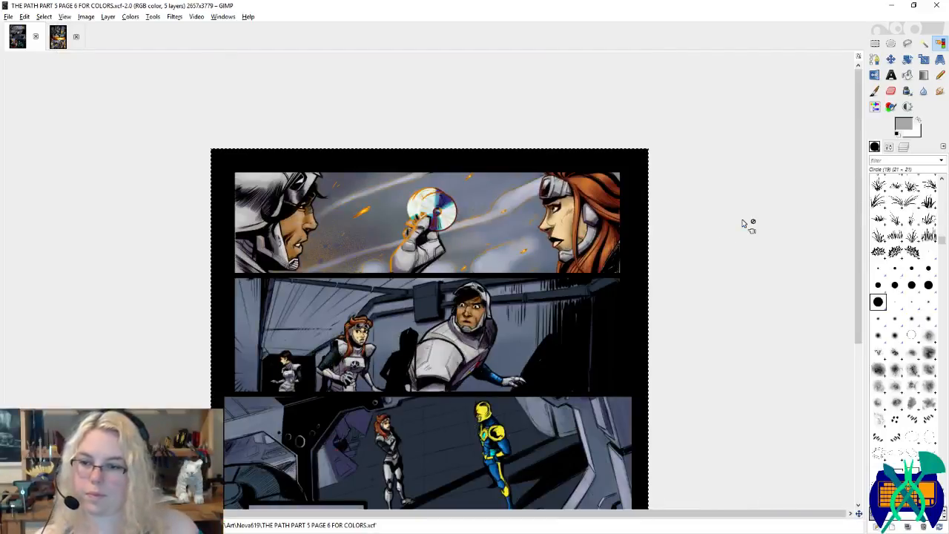
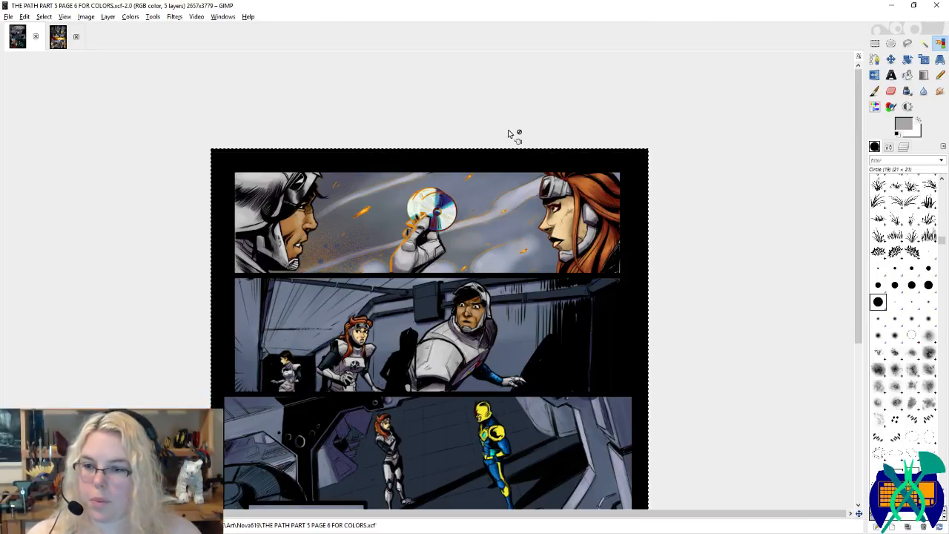
Step: Select the man's white teeth in the first panel by colour on the flats layer and switch to the Paintbrush
scroll(509, 133, down, 3)
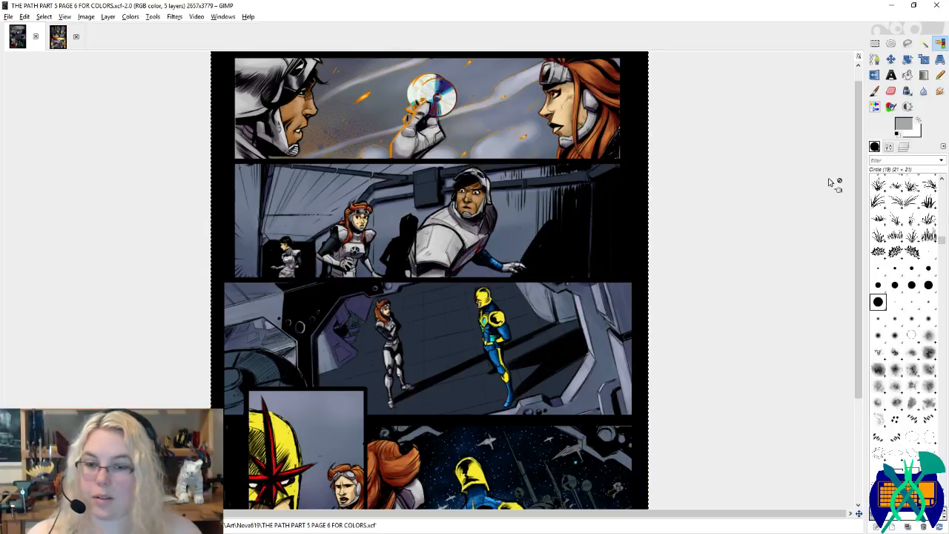
key(ctrl+l)
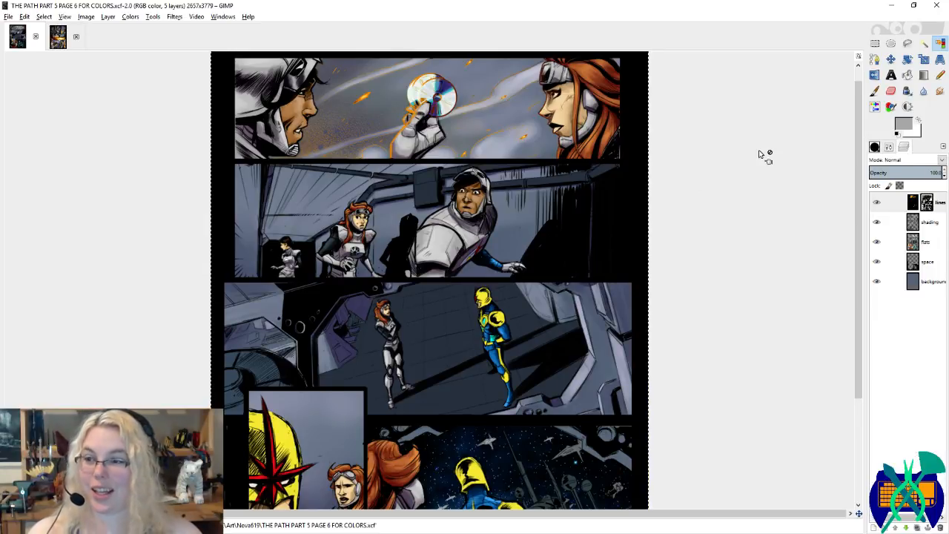
click(930, 243)
scroll(230, 128, up, 2)
ctrl+scroll(220, 93, up, 5)
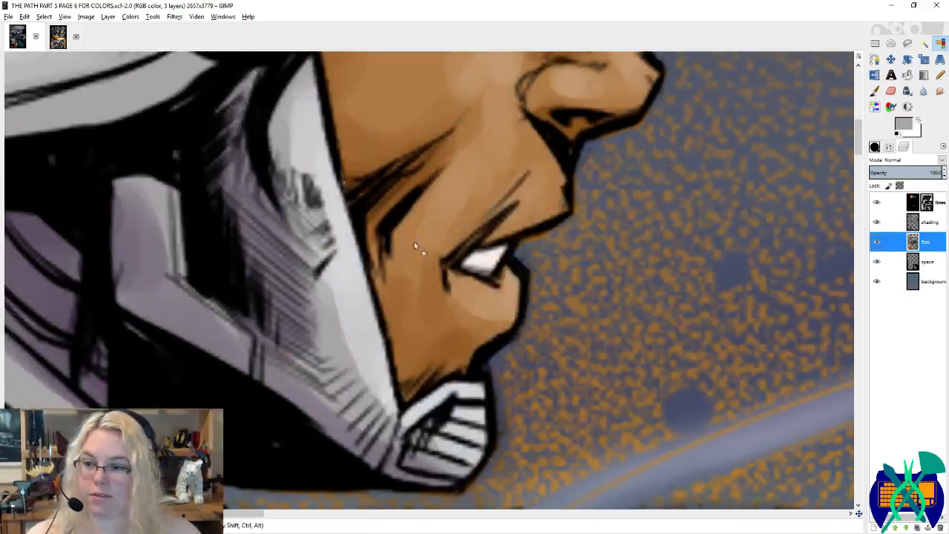
click(487, 258)
key(p)
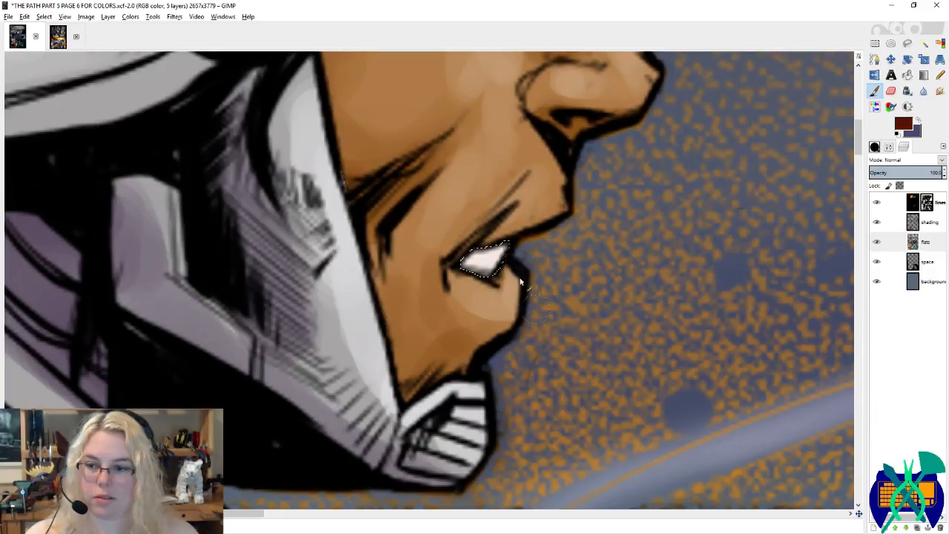
Step: Sample purple-grey from the page 5 image and shade the man's teeth and eye white with a Circle Fuzzy brush
click(58, 35)
drag(710, 424, 707, 261)
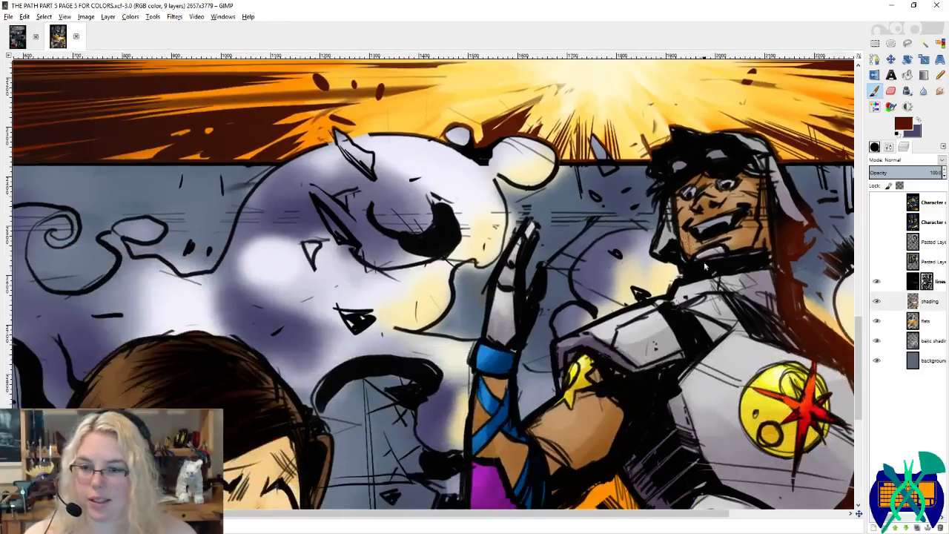
ctrl+click(729, 206)
click(19, 35)
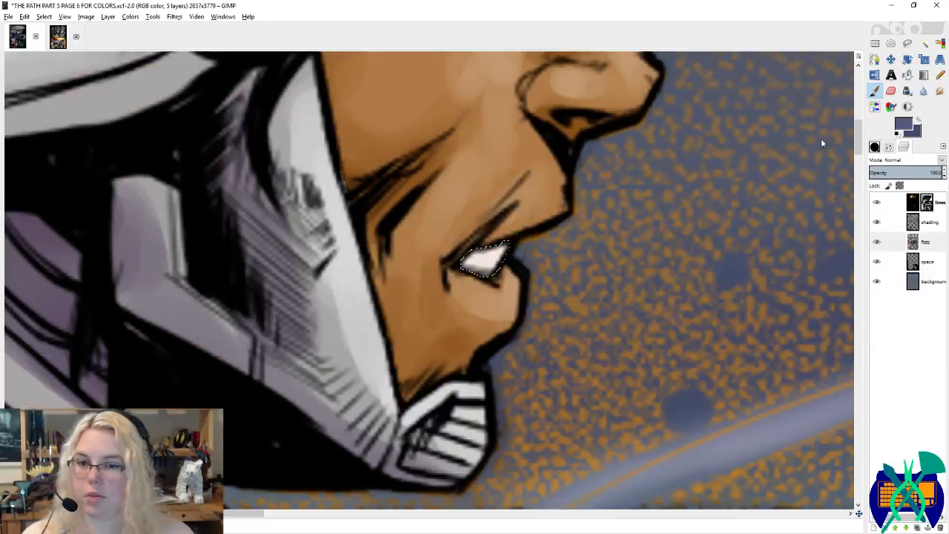
click(875, 147)
click(895, 335)
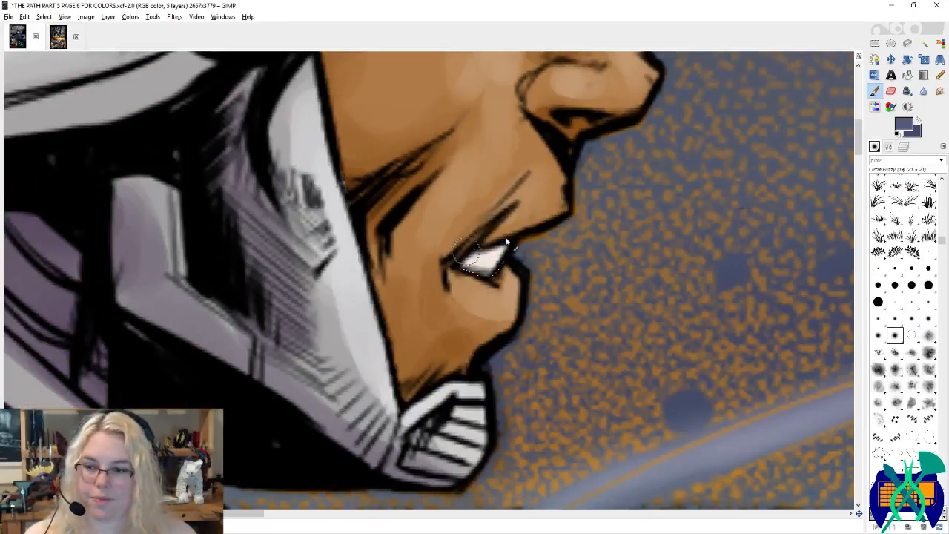
mouse_move(506, 241)
mouse_down()
mouse_move(455, 262)
mouse_move(492, 240)
mouse_up()
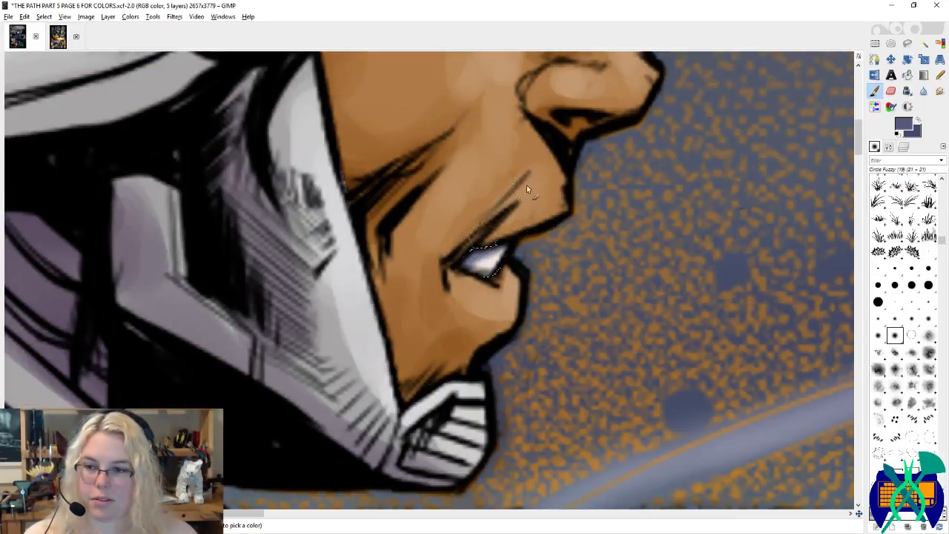
drag(526, 185, 517, 407)
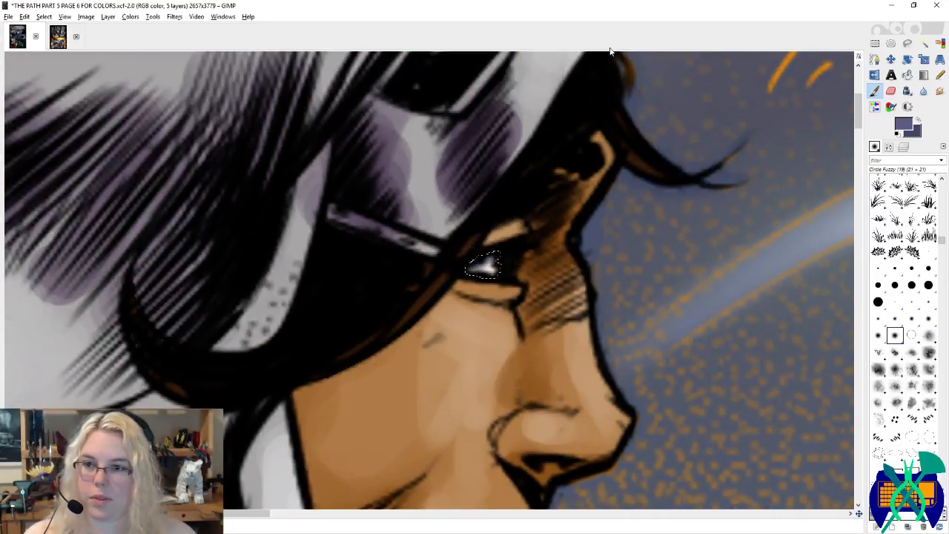
Step: Select the man's dark brown hair by colour from the flats and make the shading layer active
click(913, 134)
click(904, 146)
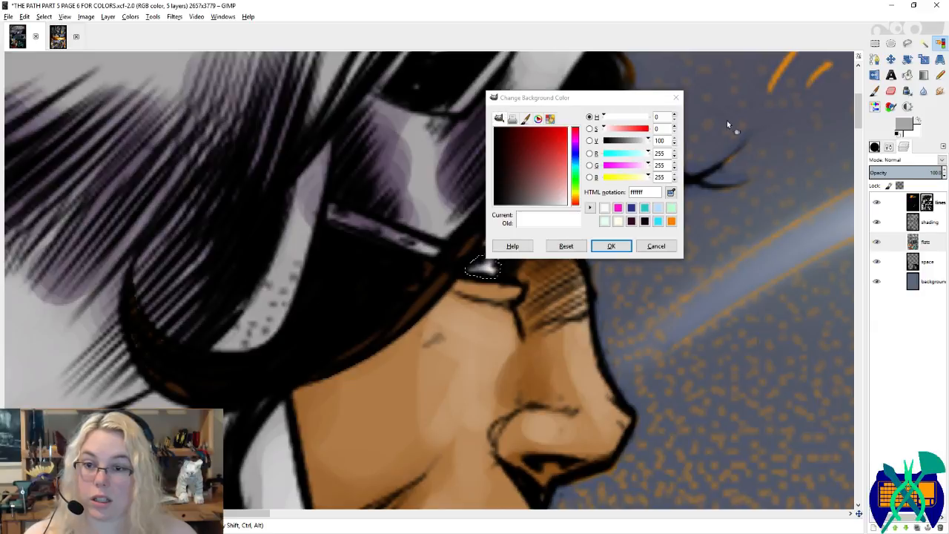
click(675, 97)
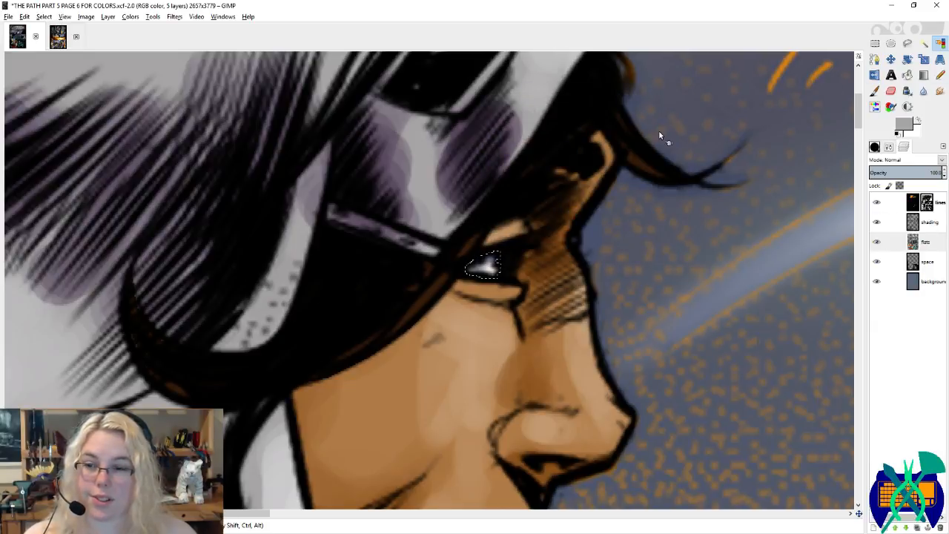
click(642, 157)
click(928, 221)
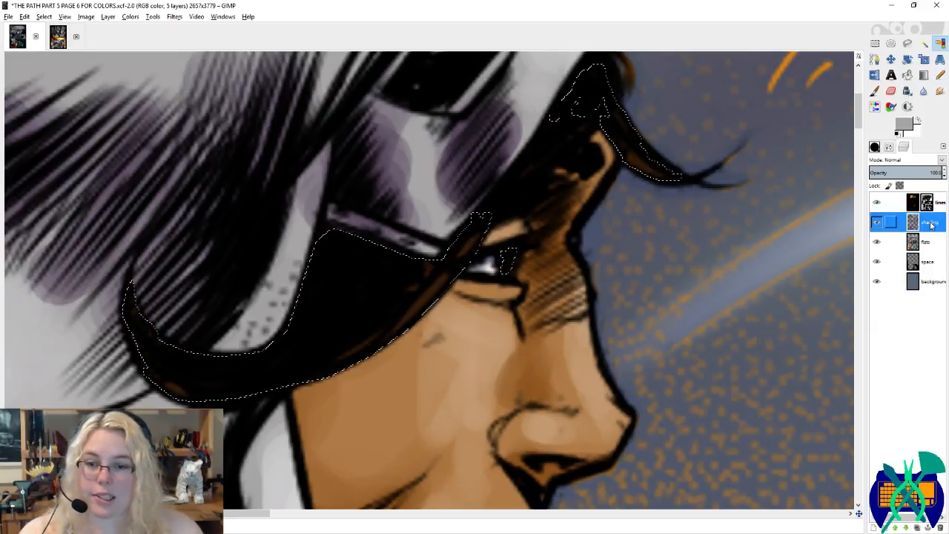
Step: Sample brown and dark brown for the Paintbrush from the brunette woman's hair in the page 5 image
click(874, 92)
click(58, 36)
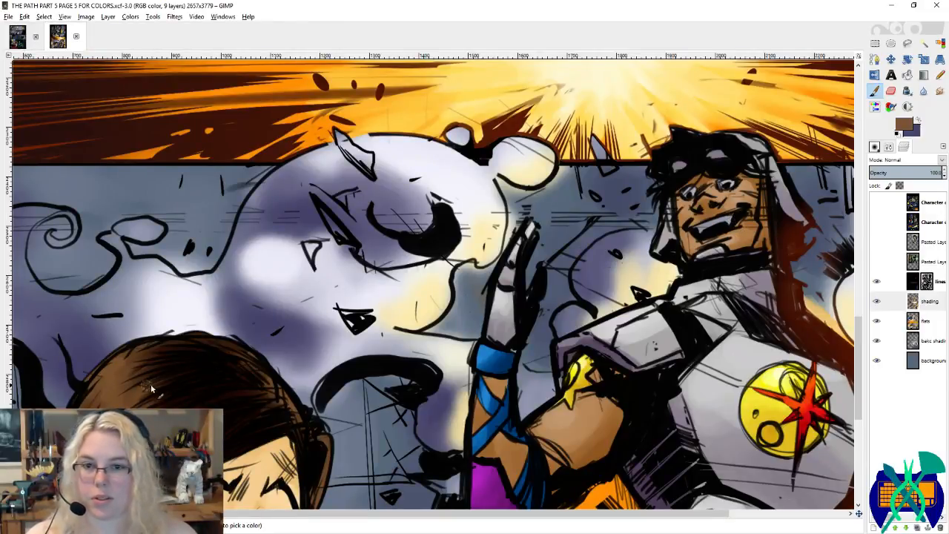
click(18, 37)
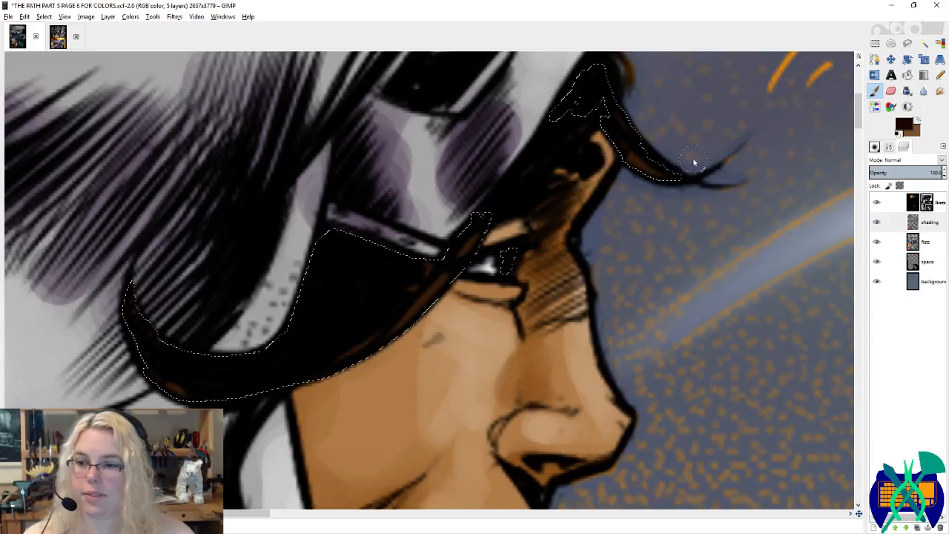
Step: Paint fine brown strands on the man's hair with the Circle (01) brush, clear the selection, and save the image
key(ctrl+shift+b)
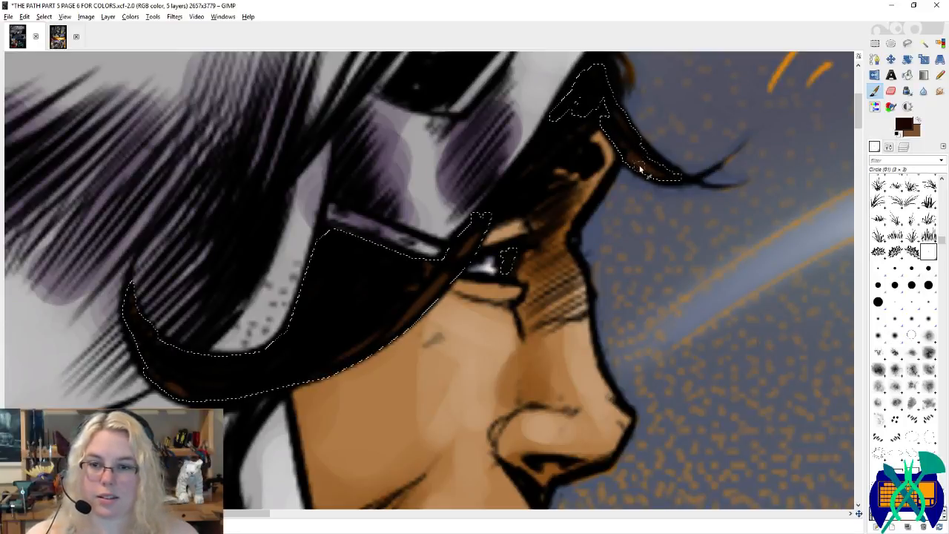
ctrl+click(462, 245)
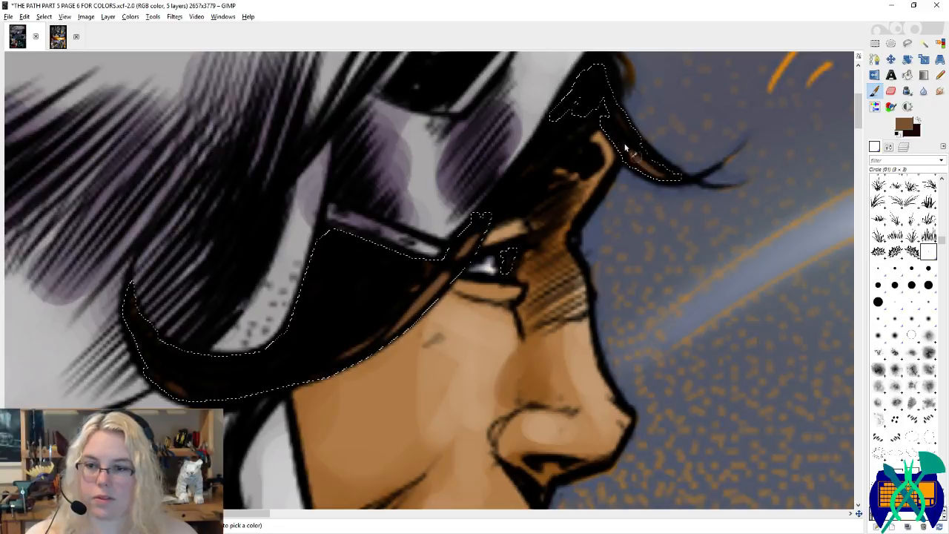
scroll(662, 214, up, 3)
key(ctrl+shift+a)
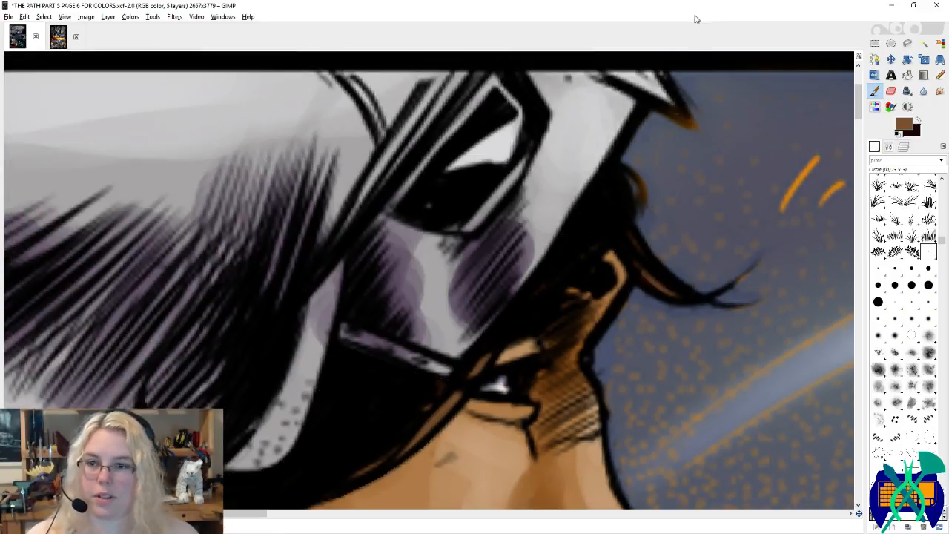
scroll(392, 215, down, 5)
key(ctrl+s)
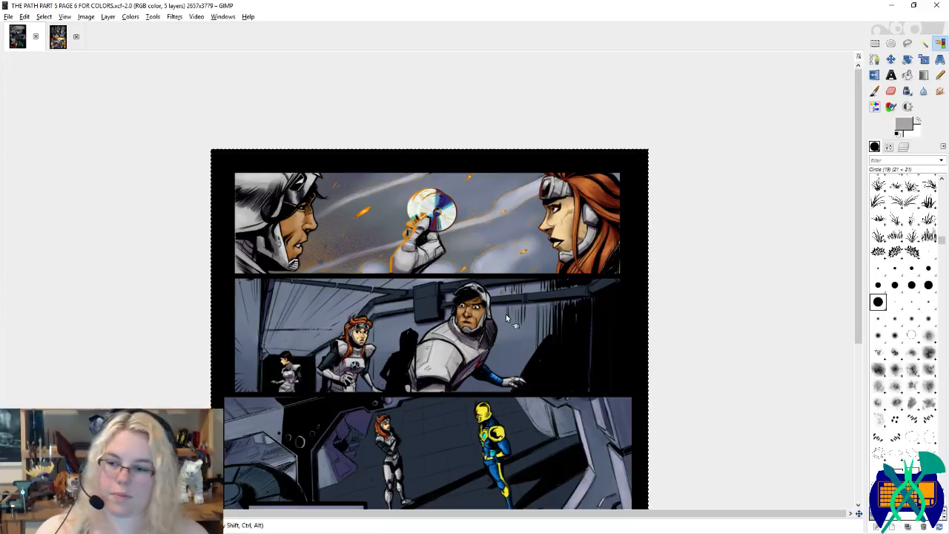
Step: Select the dark slate round machinery in the third panel by colour on the flats layer and switch to the Paintbrush
scroll(478, 295, down, 5)
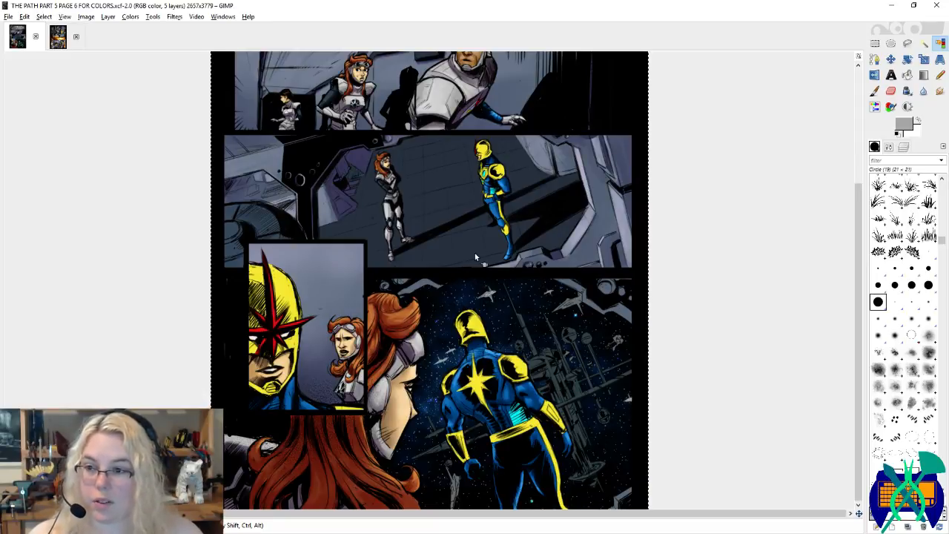
scroll(620, 205, up, 1)
click(904, 147)
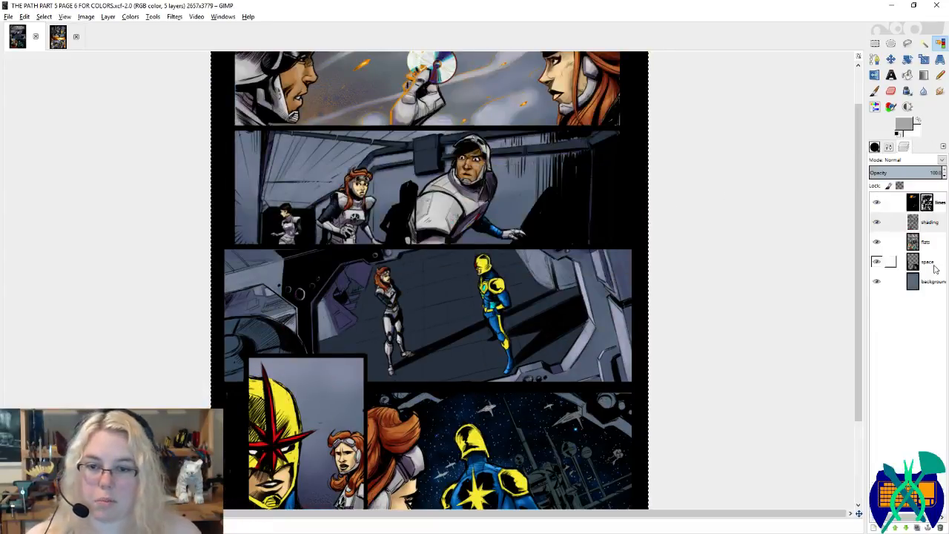
click(932, 248)
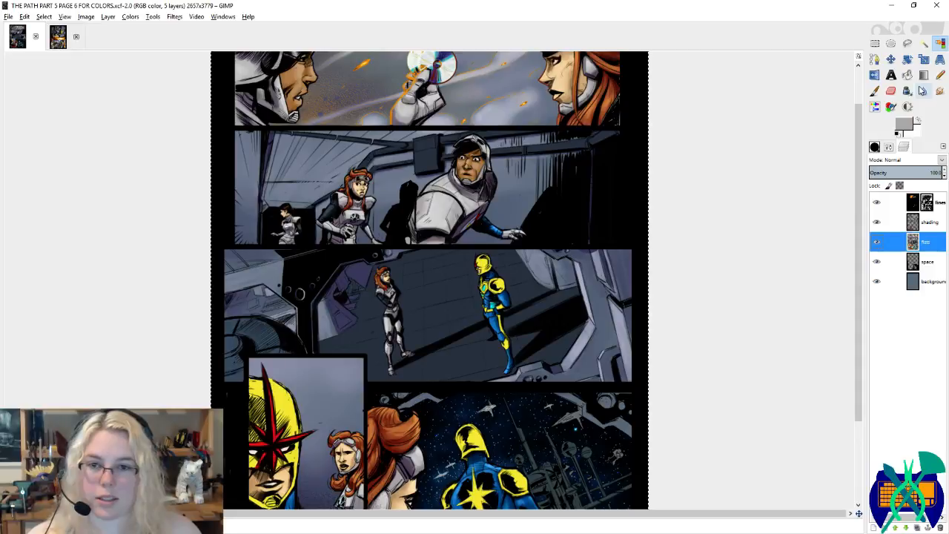
click(258, 338)
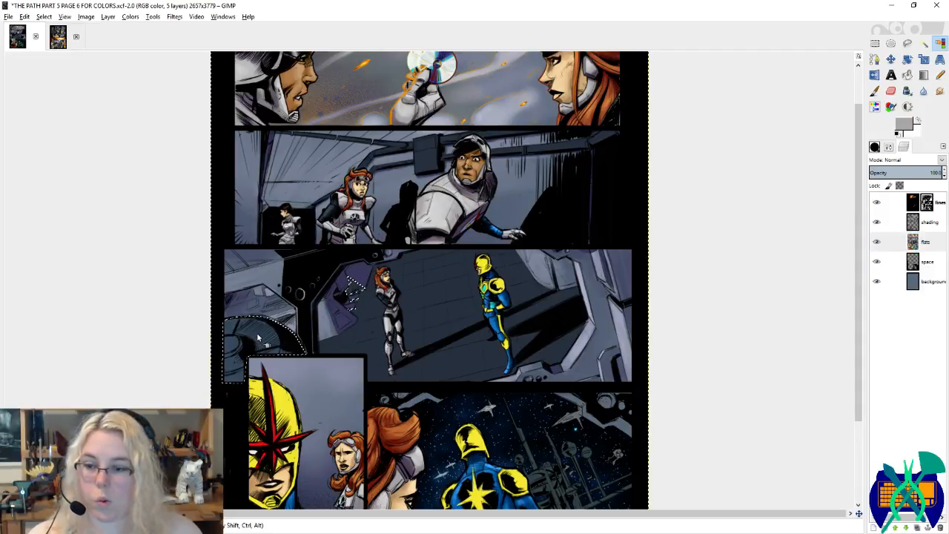
ctrl+scroll(250, 338, up, 2)
key(p)
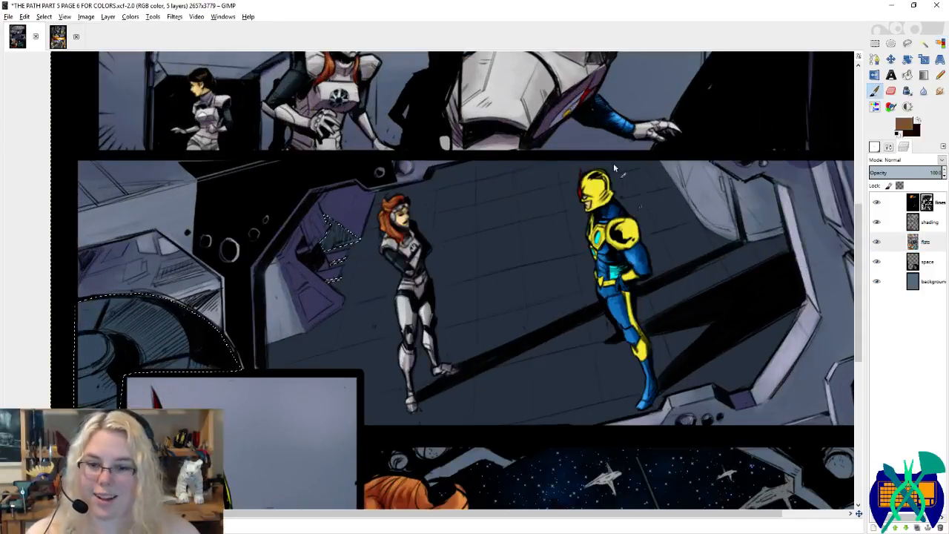
Step: Sample the slate blue of the round machinery and check the lower part of the page 5 image for reference
ctrl+click(173, 329)
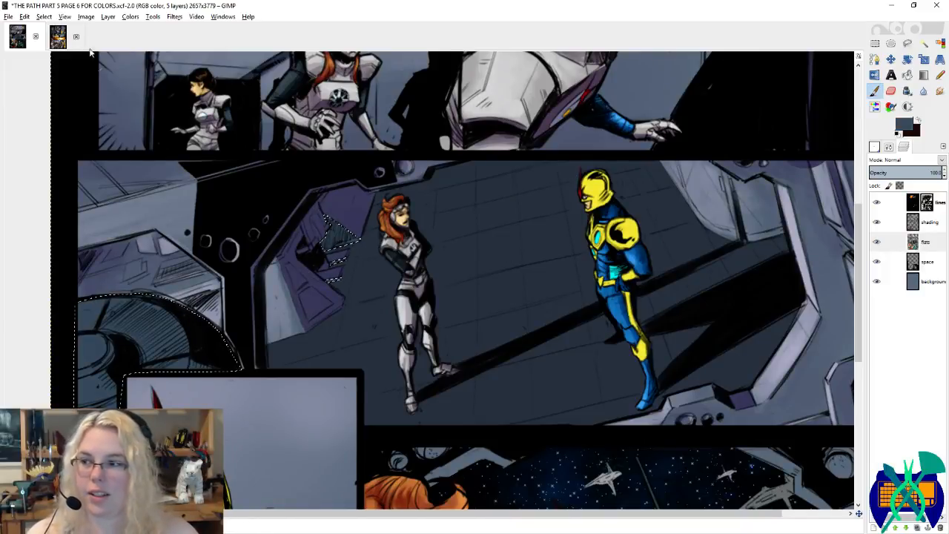
click(58, 43)
scroll(329, 245, down, 10)
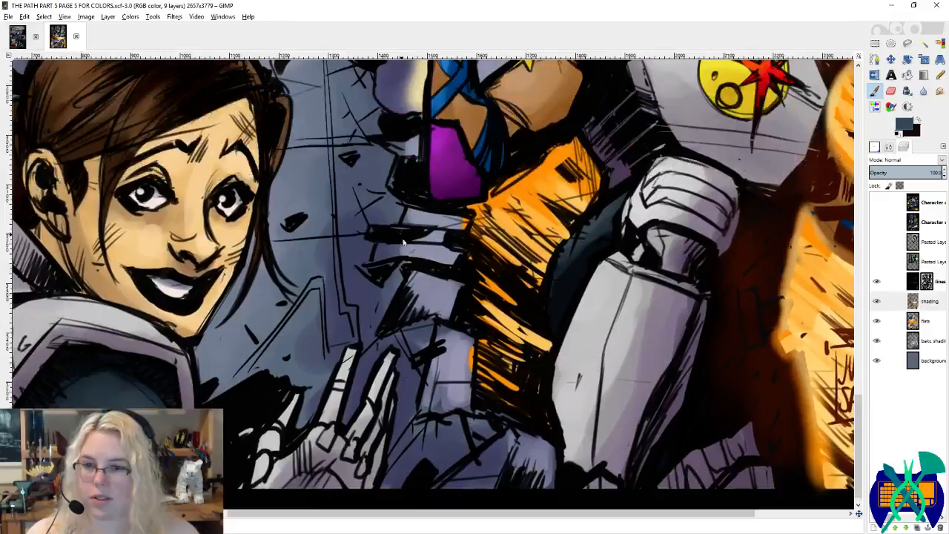
drag(402, 240, 405, 278)
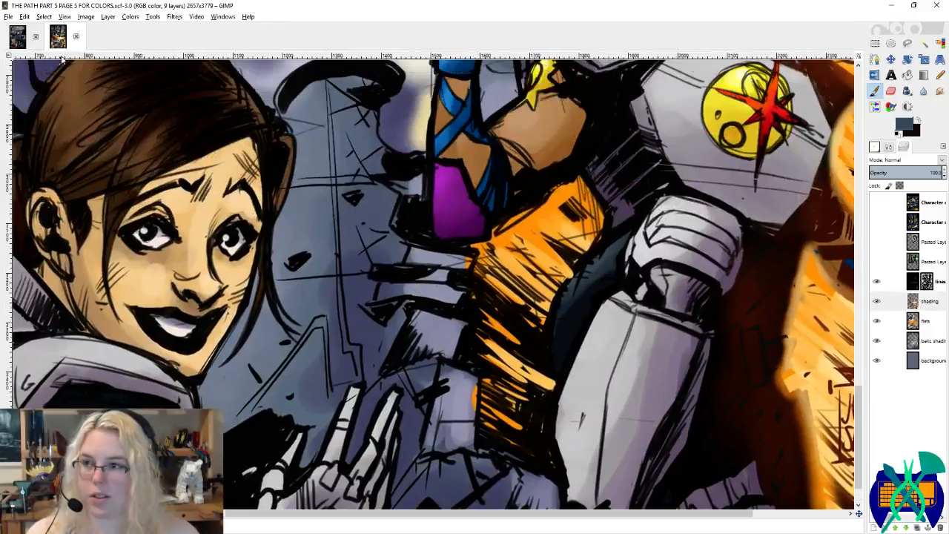
click(23, 46)
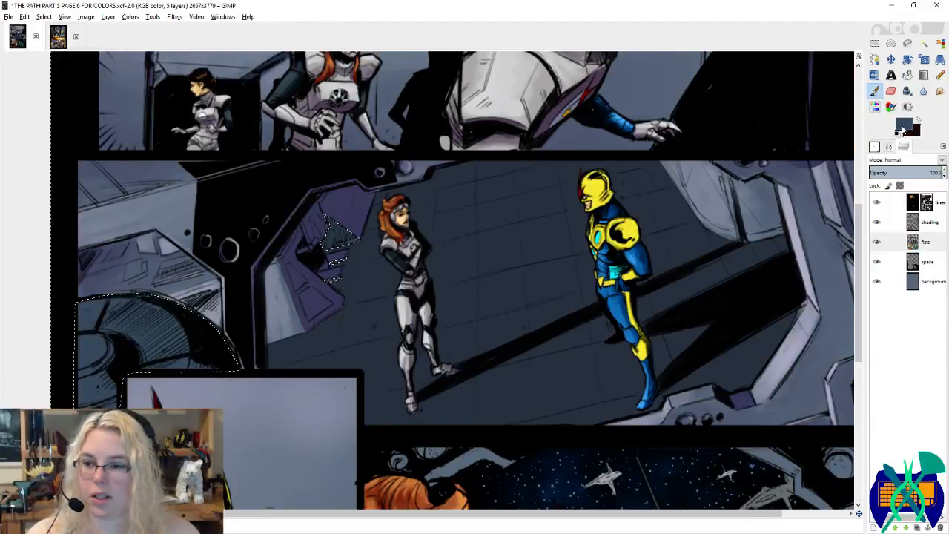
Step: Change the sampled slate blue to the darker shade 22364b and make the shading layer active
click(902, 131)
click(518, 169)
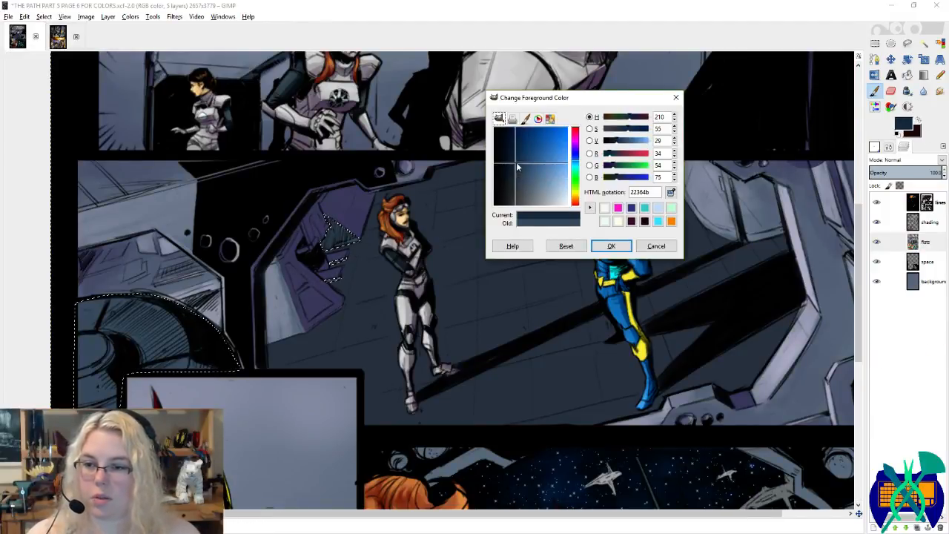
click(611, 247)
key(x)
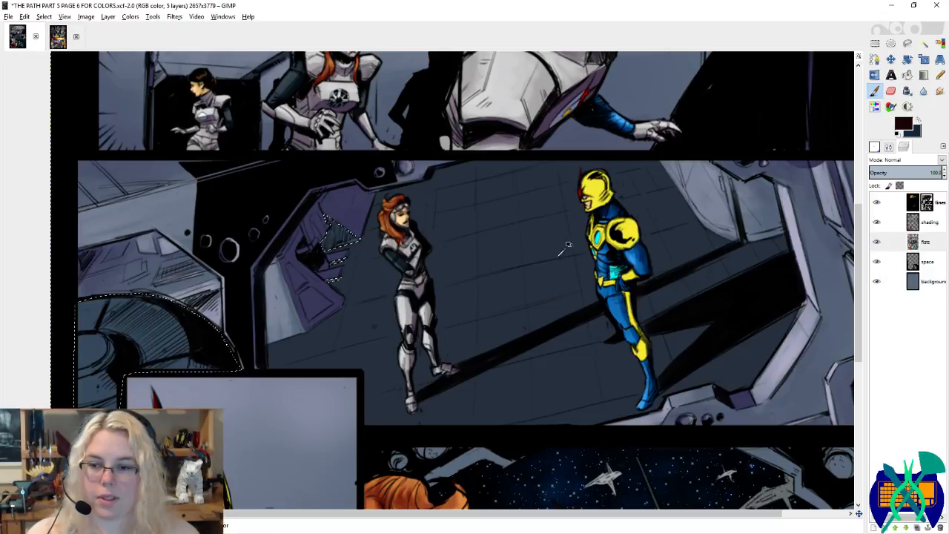
key(x)
click(925, 224)
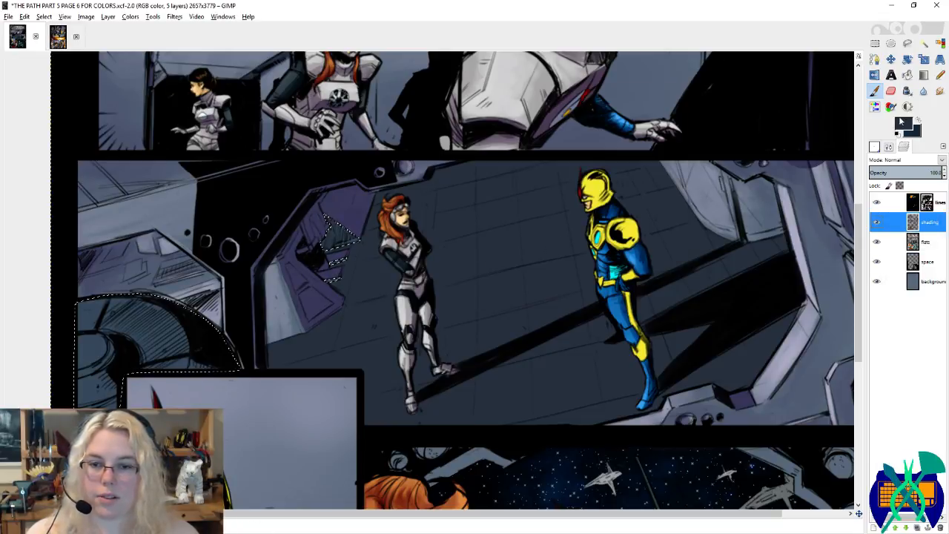
Step: Set the foreground colour to the lighter grey-blue 647083 and choose the Circle (19) brush
click(902, 125)
click(530, 186)
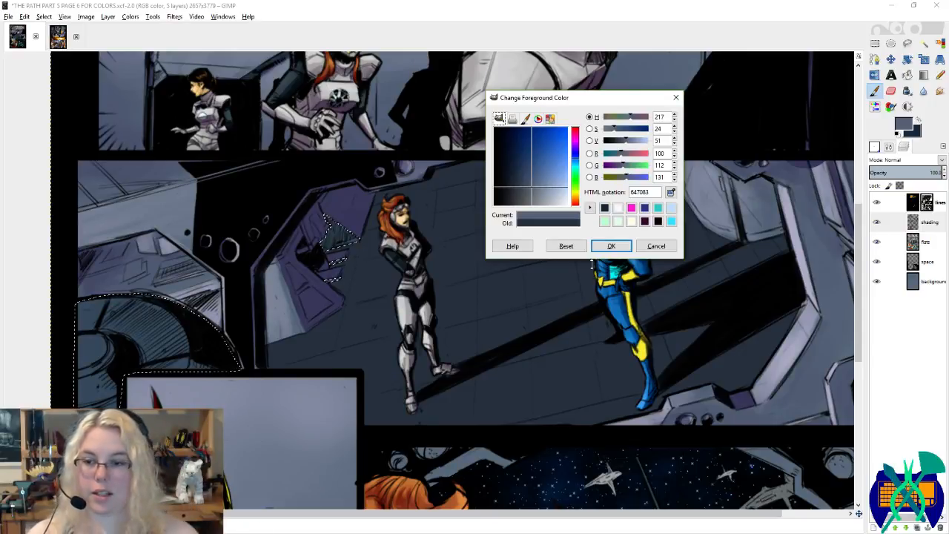
click(611, 245)
drag(355, 321, 501, 265)
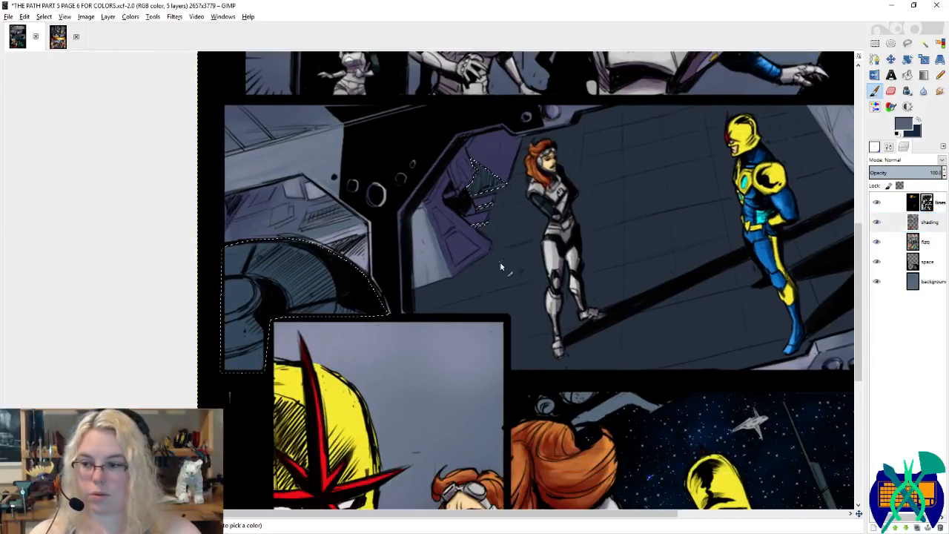
click(875, 148)
click(879, 302)
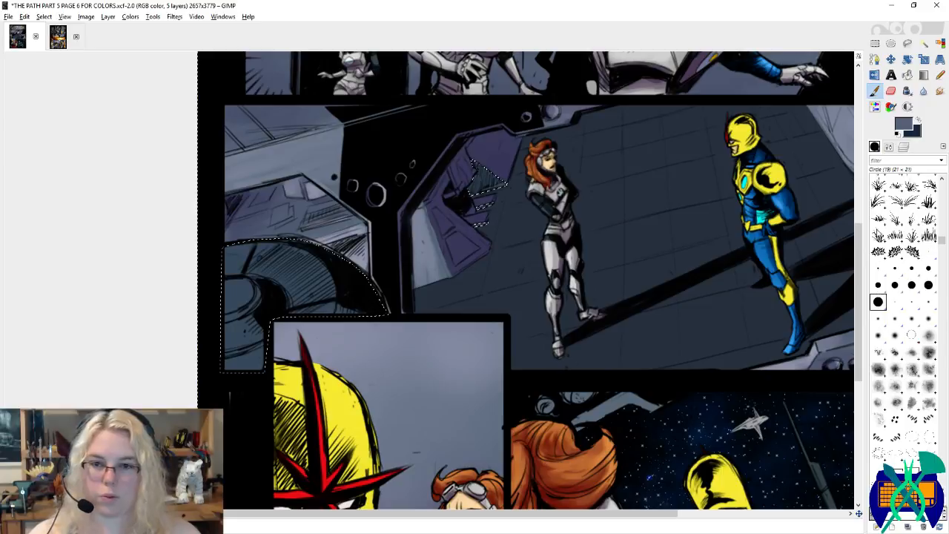
Step: Swap to the dark slate colour and paint shadows on the hatched ring and round hub of the third panel's machinery
key(x)
drag(434, 274, 572, 263)
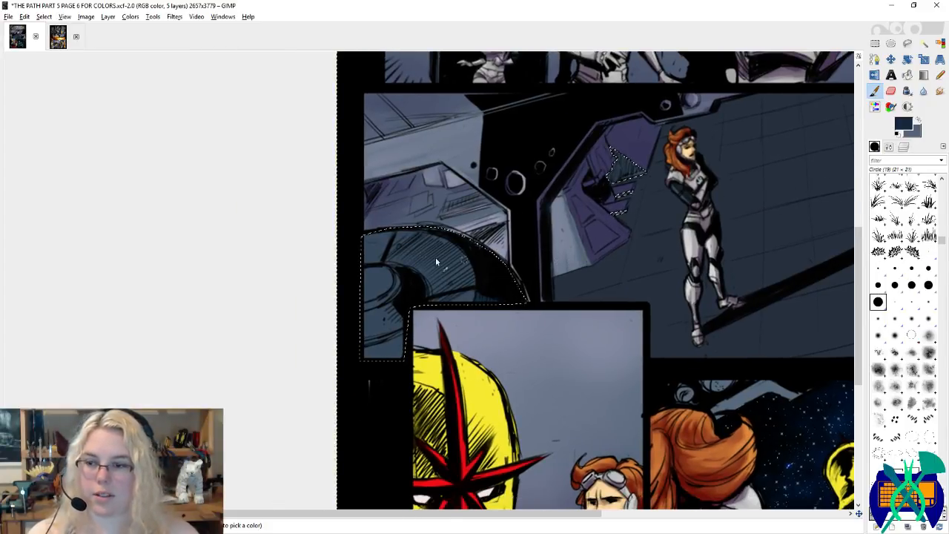
mouse_move(396, 239)
mouse_down()
mouse_move(435, 235)
mouse_move(404, 259)
mouse_move(447, 248)
mouse_move(440, 255)
mouse_move(451, 268)
mouse_move(474, 265)
mouse_move(437, 290)
mouse_move(477, 271)
mouse_up()
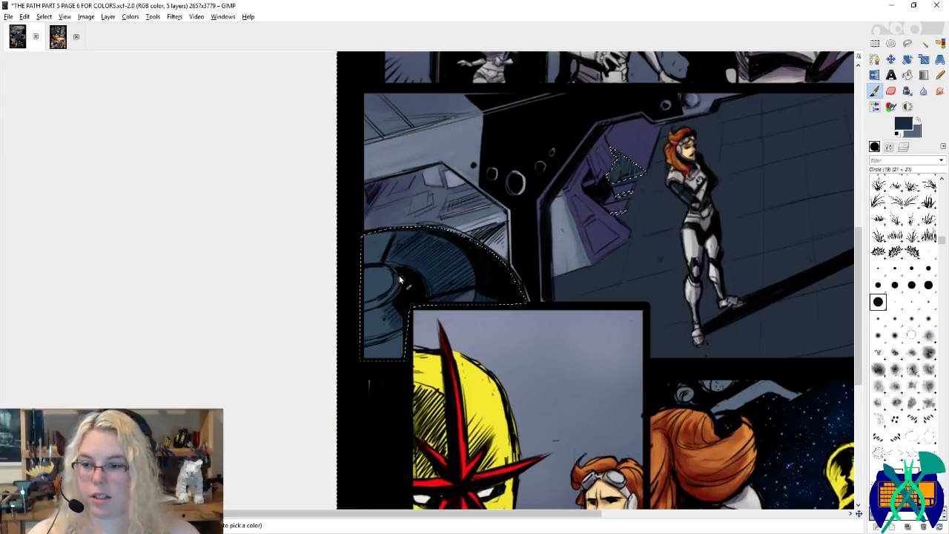
ctrl+click(363, 318)
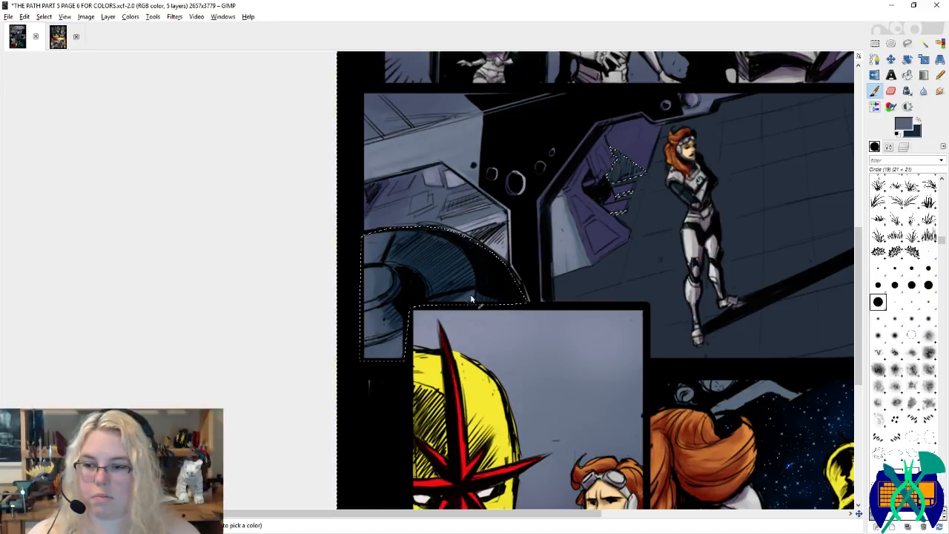
Step: Darken the small selected slate piece beside the red-haired woman in the third panel with the dark slate colour
drag(623, 200, 486, 306)
key(x)
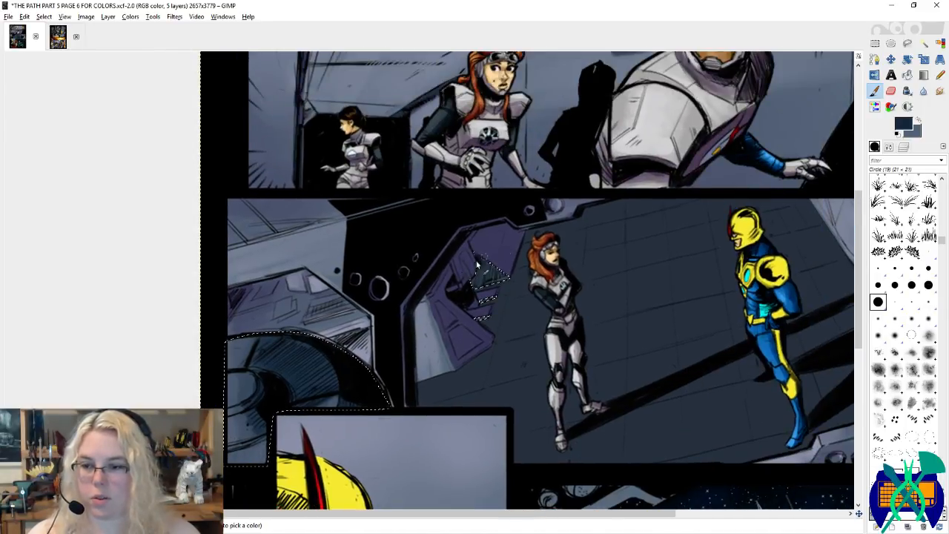
drag(478, 265, 487, 287)
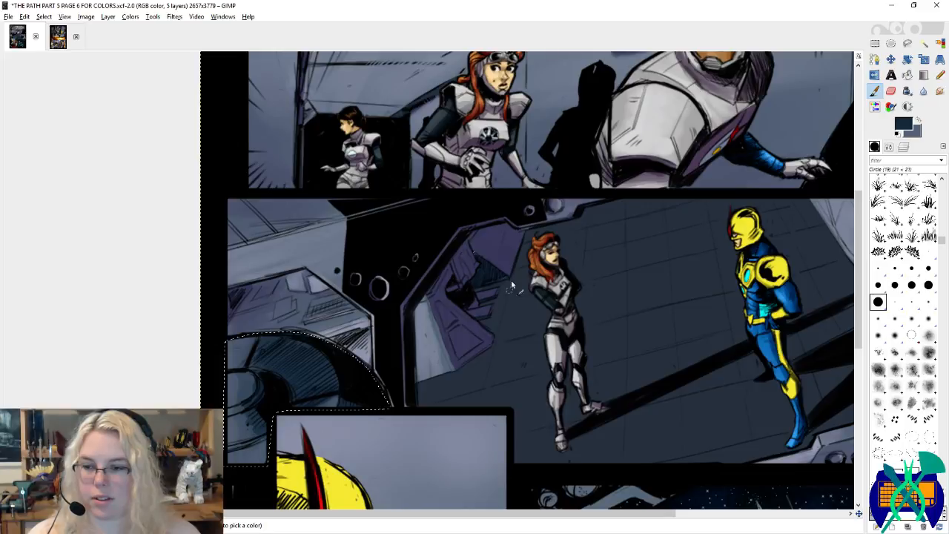
Step: Select the dark slate pipes and box in the second panel by colour on the flats layer
scroll(445, 302, right, 5)
scroll(418, 309, down, 1)
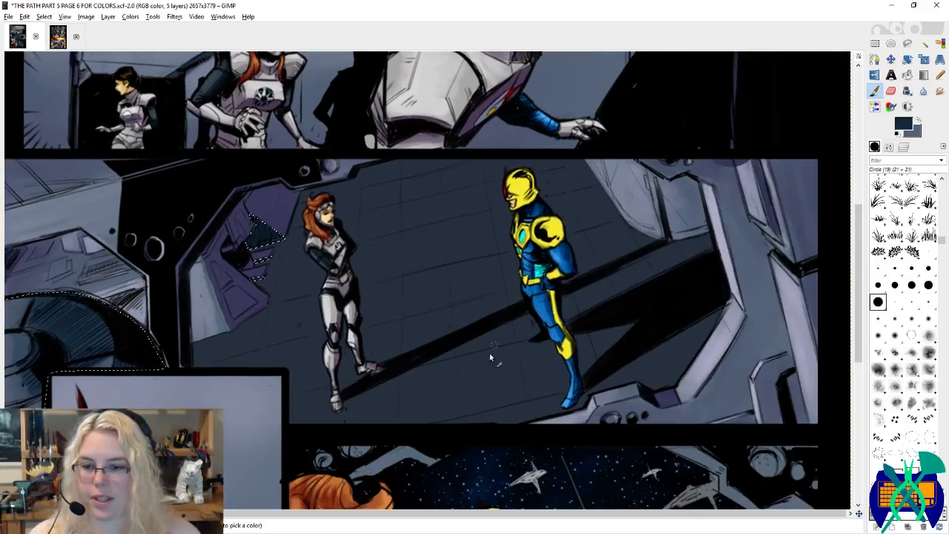
scroll(489, 357, down, 10)
scroll(540, 228, up, 13)
scroll(541, 228, left, 5)
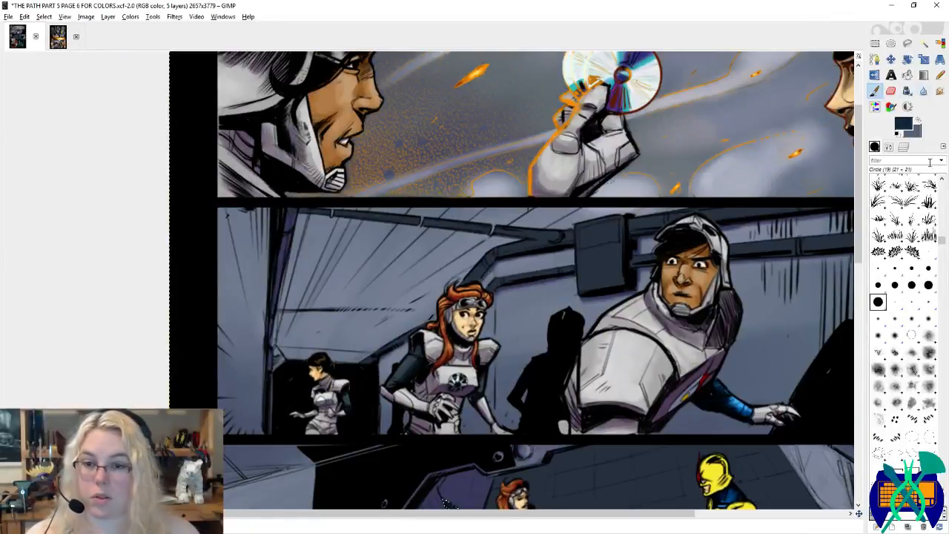
click(904, 147)
click(928, 242)
ctrl+click(693, 256)
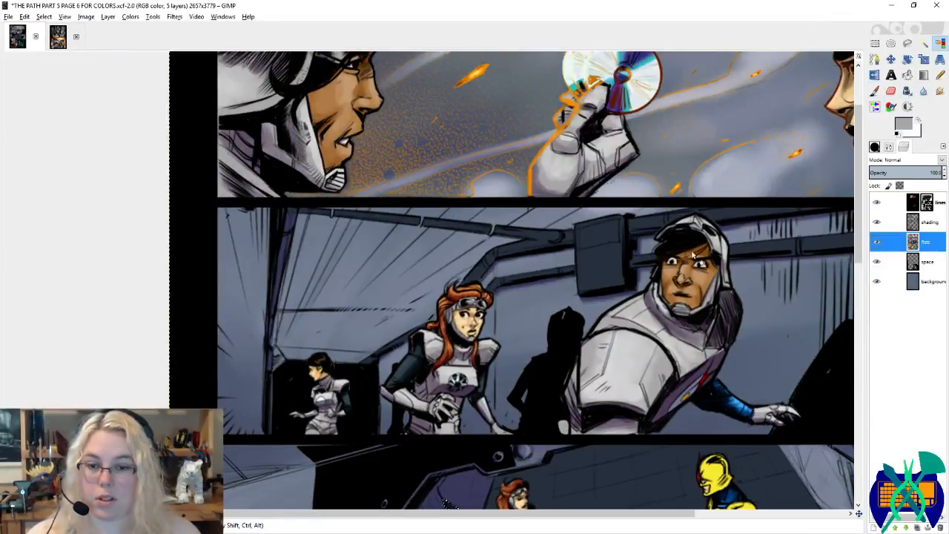
click(613, 249)
scroll(561, 221, down, 2)
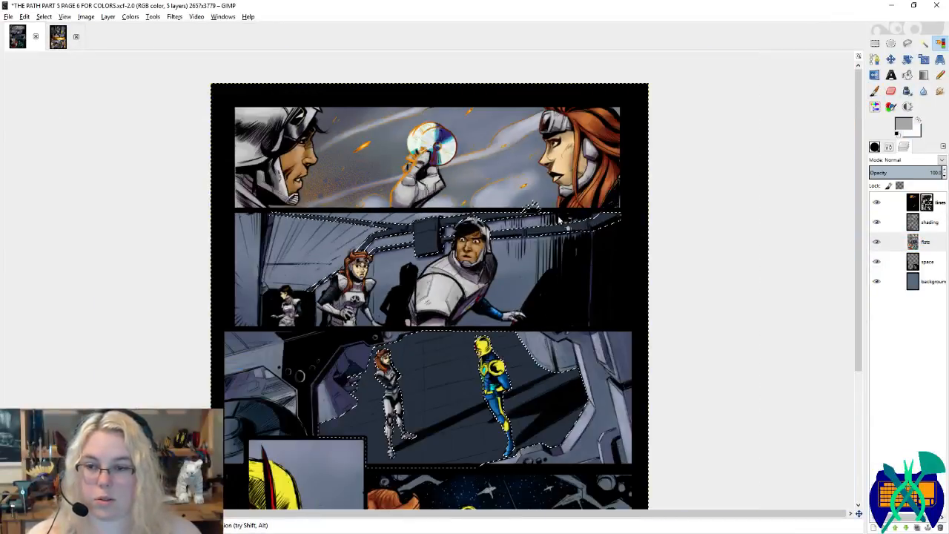
scroll(559, 217, down, 2)
scroll(557, 214, down, 2)
scroll(546, 212, up, 3)
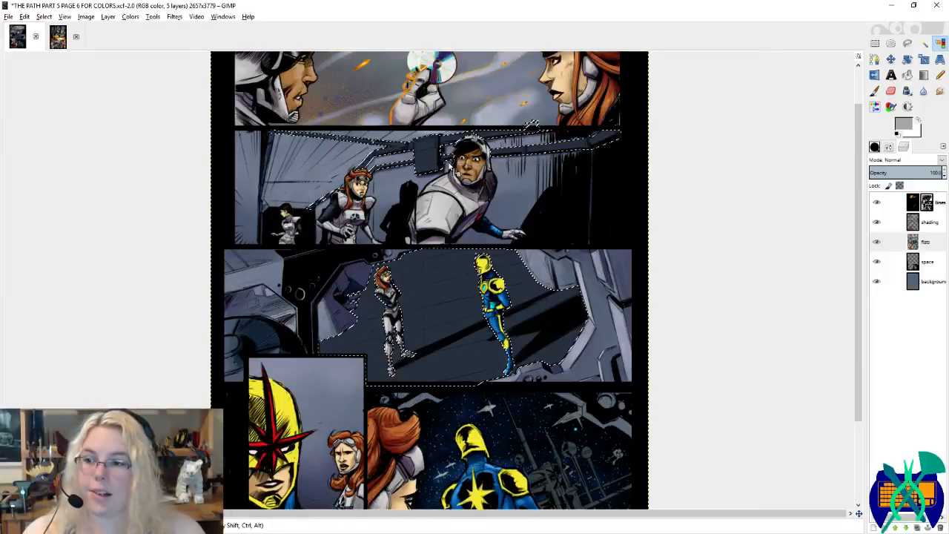
Step: Sample the slate of the second panel's box into both paint colours for the Paintbrush, activate the shading layer, and save the image
scroll(372, 147, up, 2)
scroll(372, 147, up, 2)
key(p)
ctrl+click(493, 158)
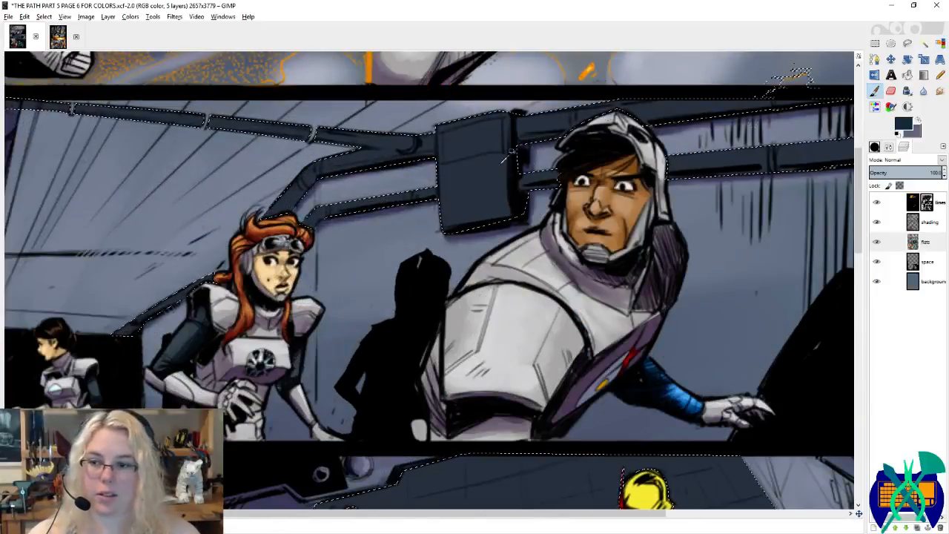
key(x)
ctrl+click(490, 162)
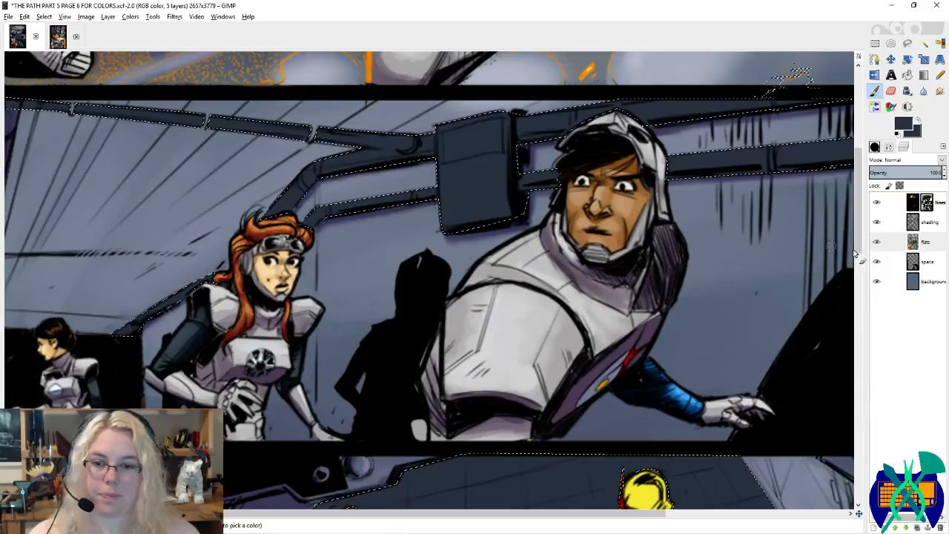
click(927, 223)
key(ctrl+s)
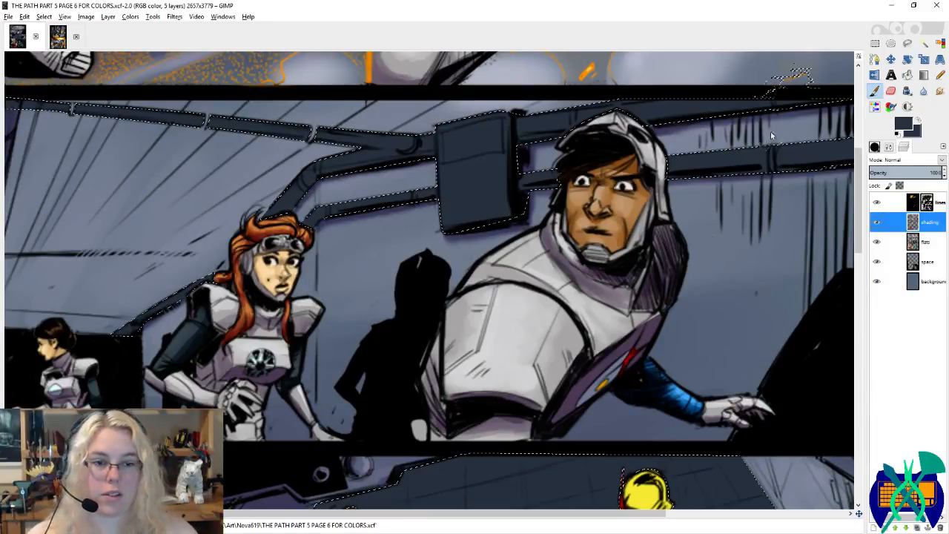
Step: Change one sampled slate to the shadow colour 1d2635 and the other to a lighter grey-blue for highlights
click(902, 124)
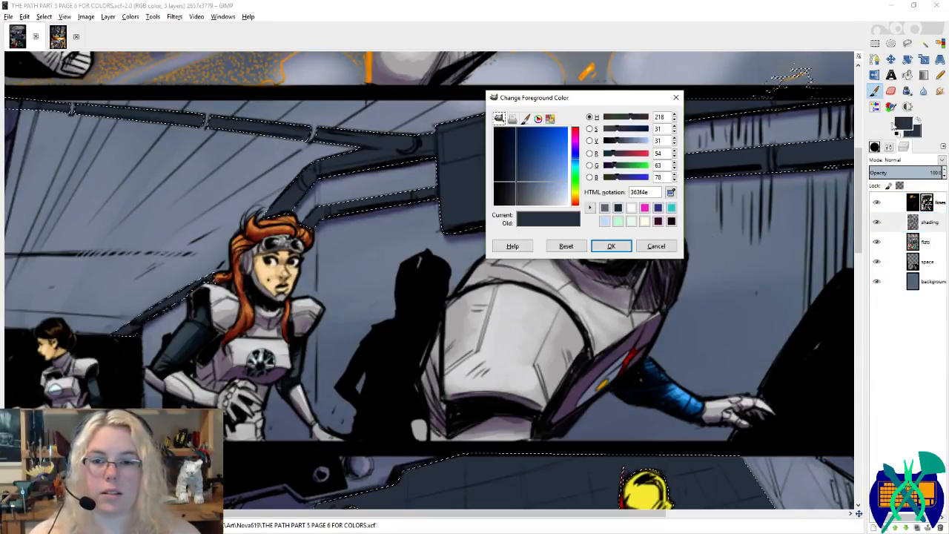
click(511, 171)
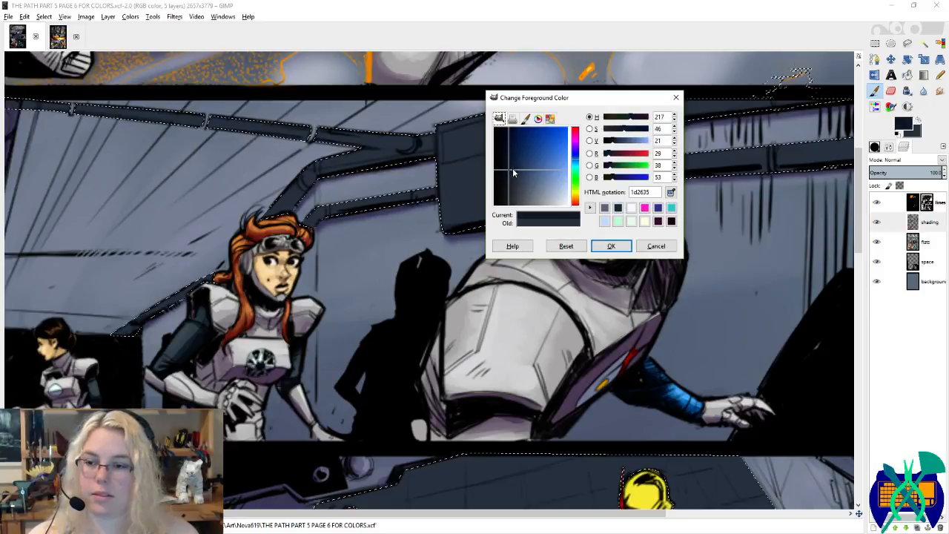
click(611, 245)
click(905, 130)
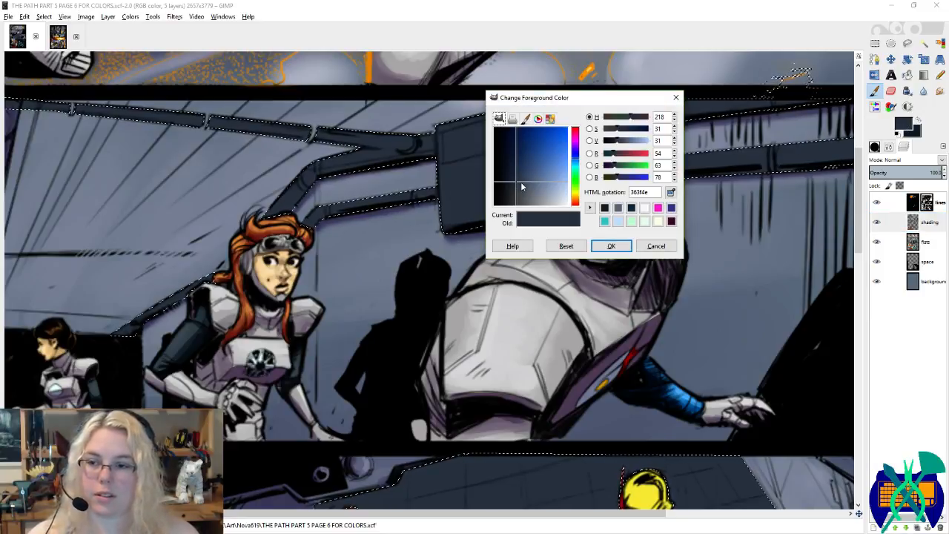
click(530, 191)
click(620, 247)
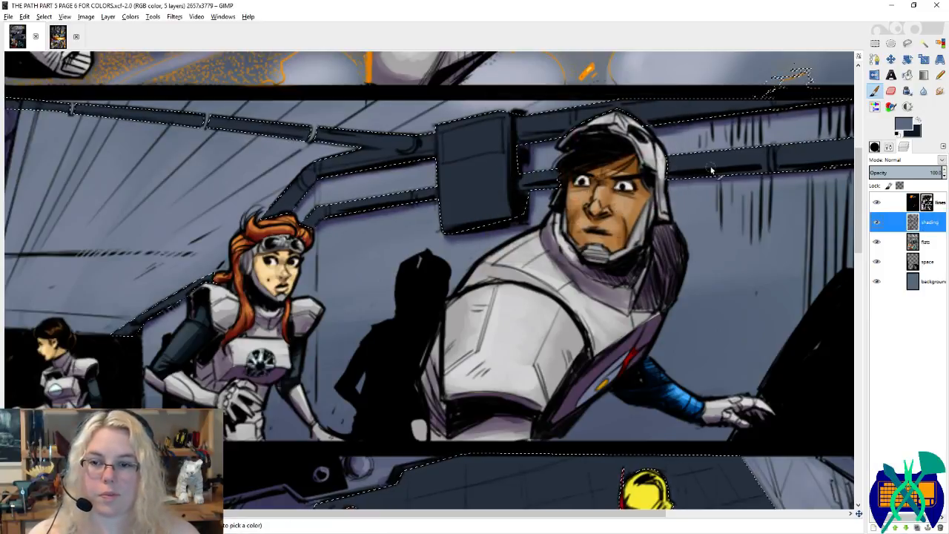
Step: Paint dark shadows along the undersides of the pipes behind the man and on the wall box in the second panel
drag(722, 166, 627, 178)
key(x)
drag(829, 157, 697, 224)
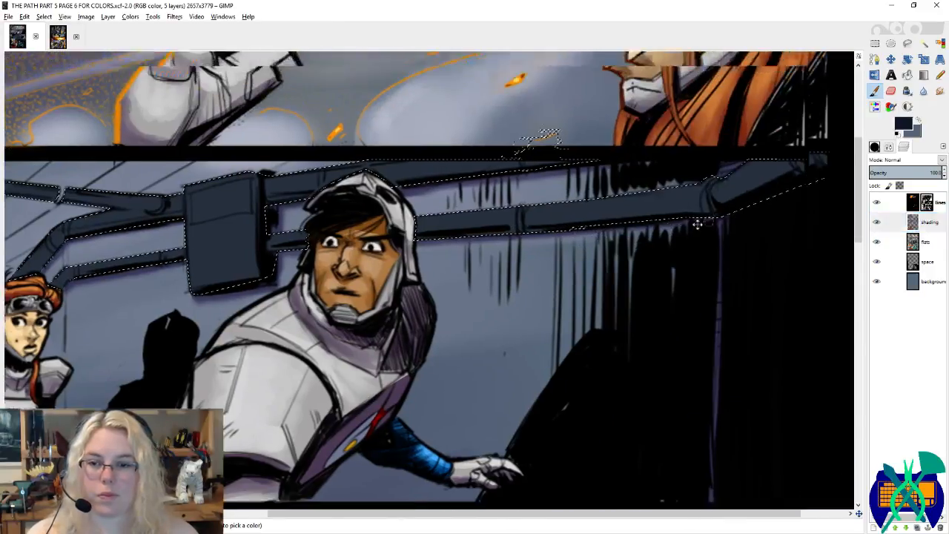
scroll(696, 224, right, 1)
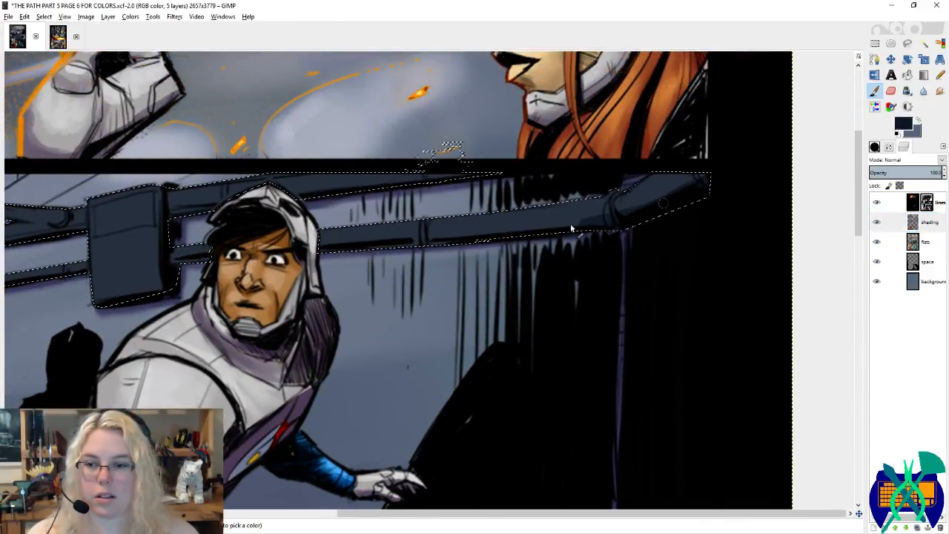
mouse_move(570, 228)
mouse_down()
mouse_move(466, 235)
mouse_move(404, 255)
mouse_up()
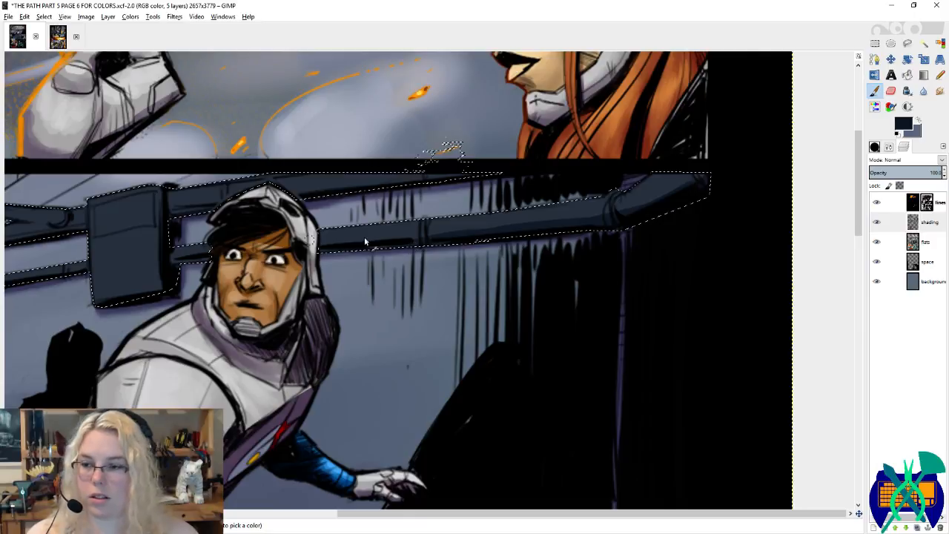
scroll(412, 260, left, 3)
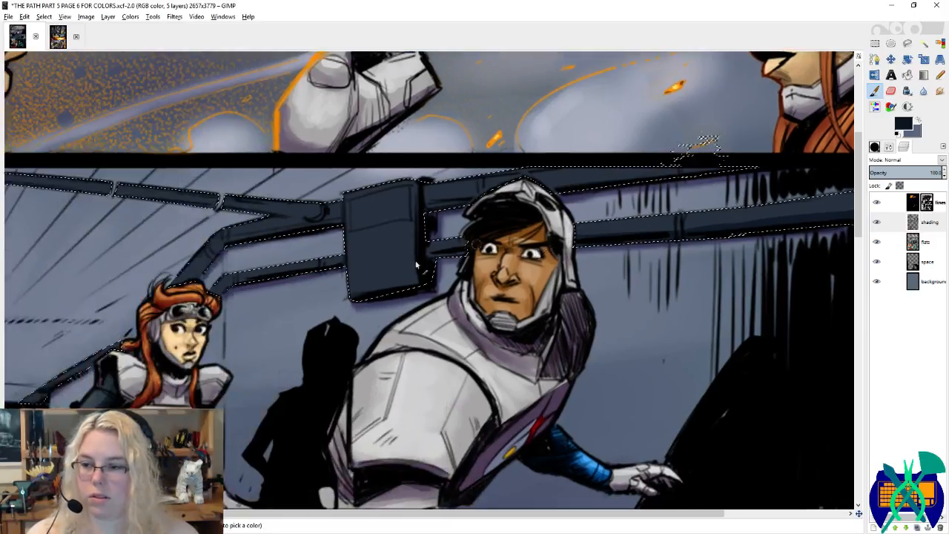
scroll(535, 238, left, 1)
scroll(550, 219, up, 1)
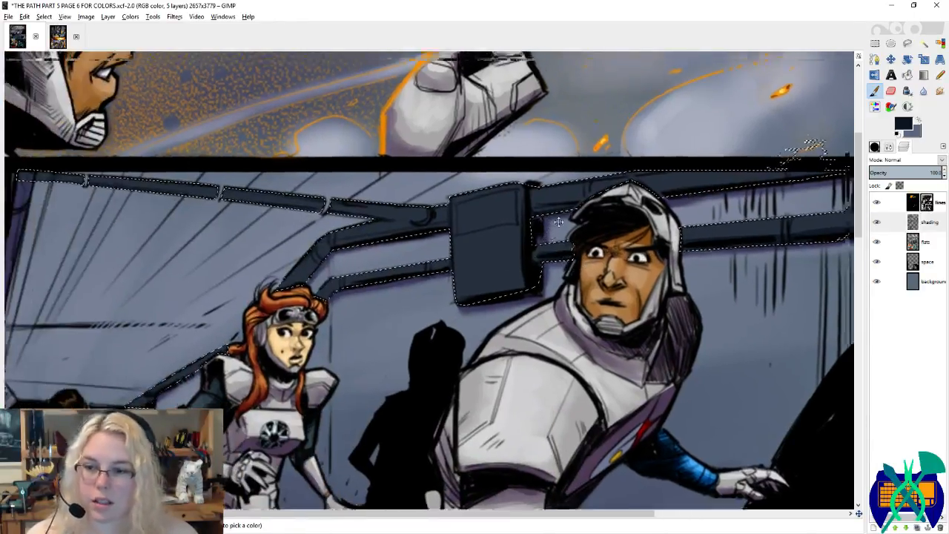
scroll(563, 214, right, 1)
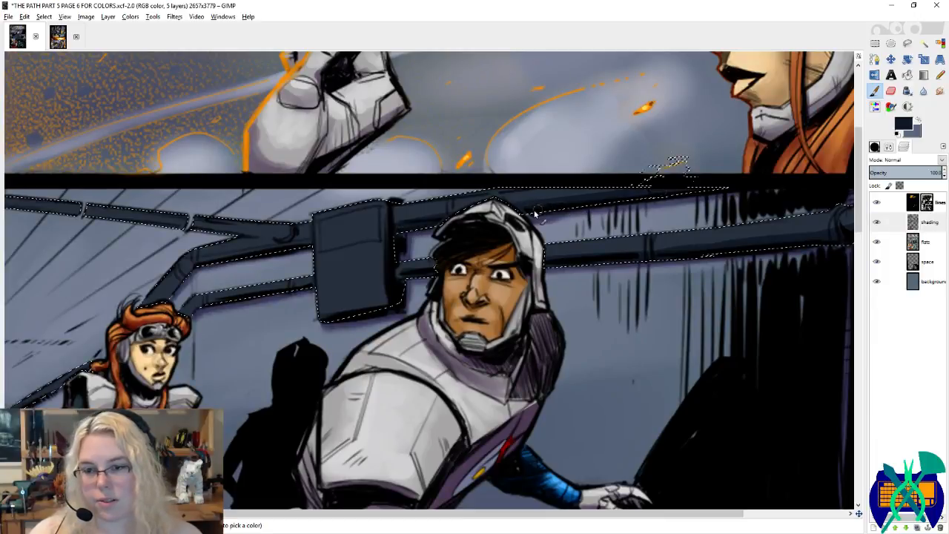
Step: Continue the dark shading along the ceiling pipes above and behind the red-haired woman in the second panel
scroll(460, 233, left, 2)
scroll(445, 237, up, 1)
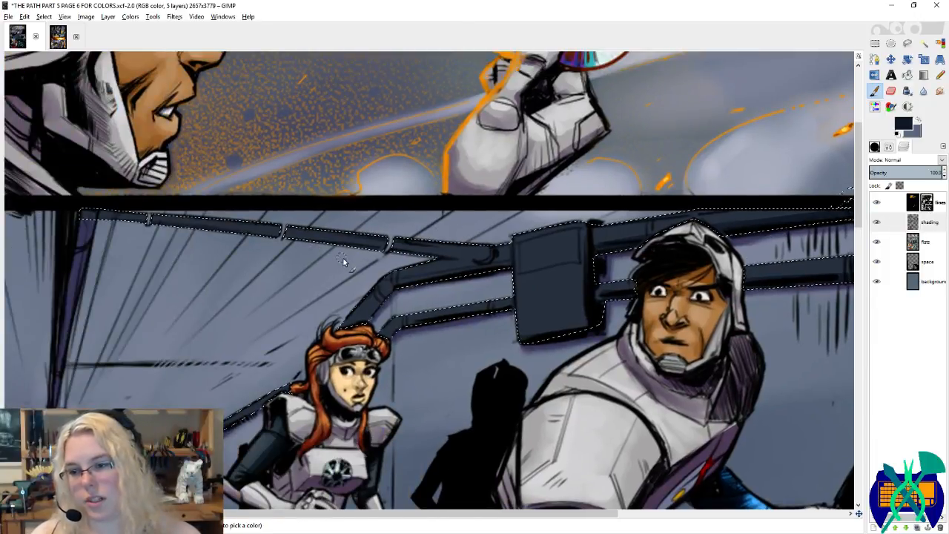
scroll(343, 258, left, 2)
scroll(343, 258, down, 1)
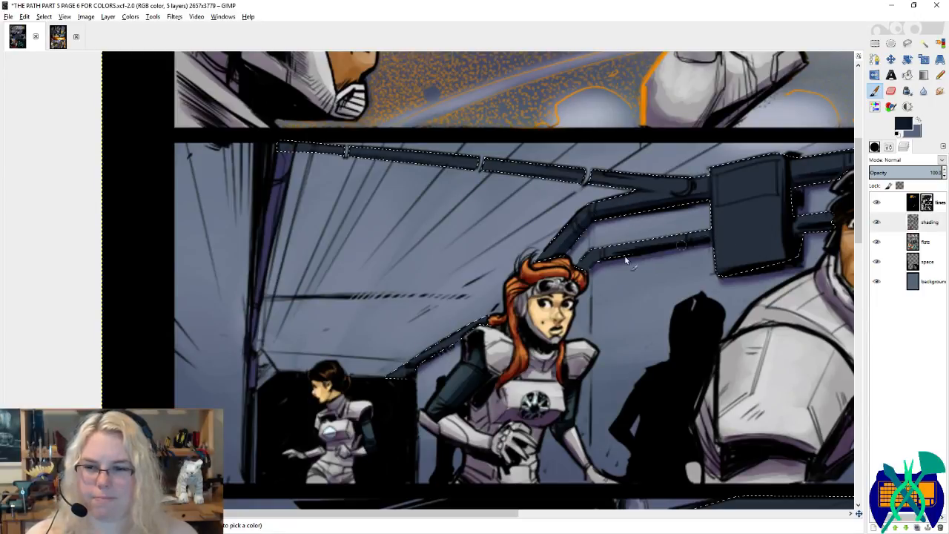
scroll(682, 280, left, 2)
drag(682, 281, 692, 284)
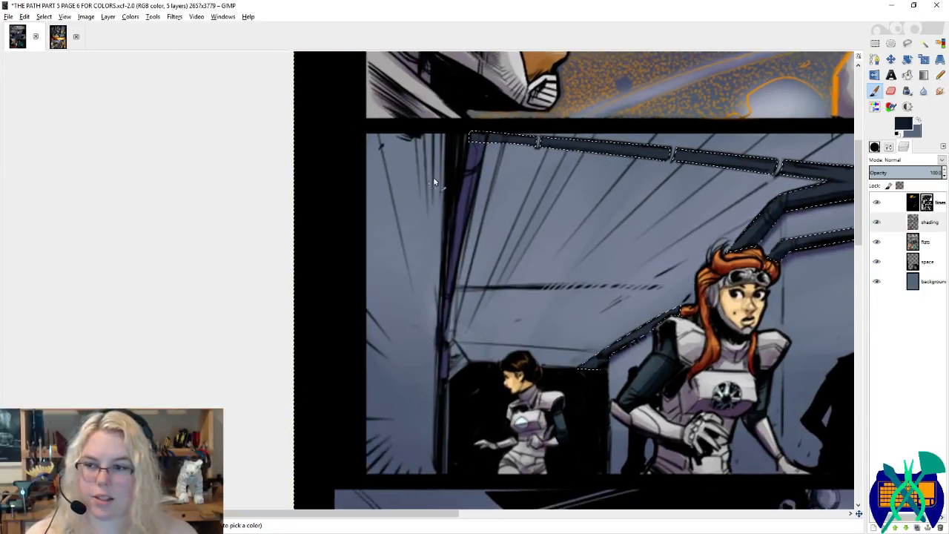
scroll(589, 287, right, 3)
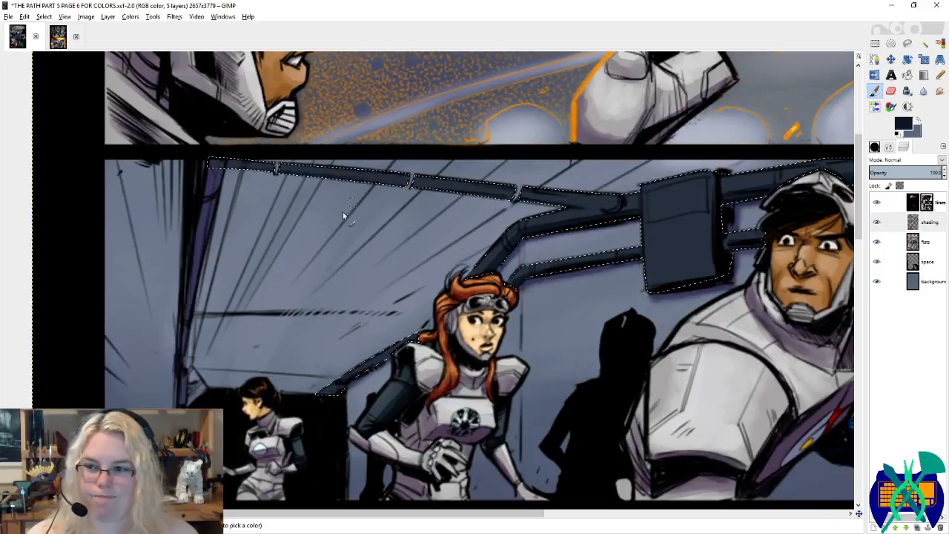
Step: Paint fine lighter strokes on the bent pipe above the red-haired woman with the Circle (01) brush
click(875, 149)
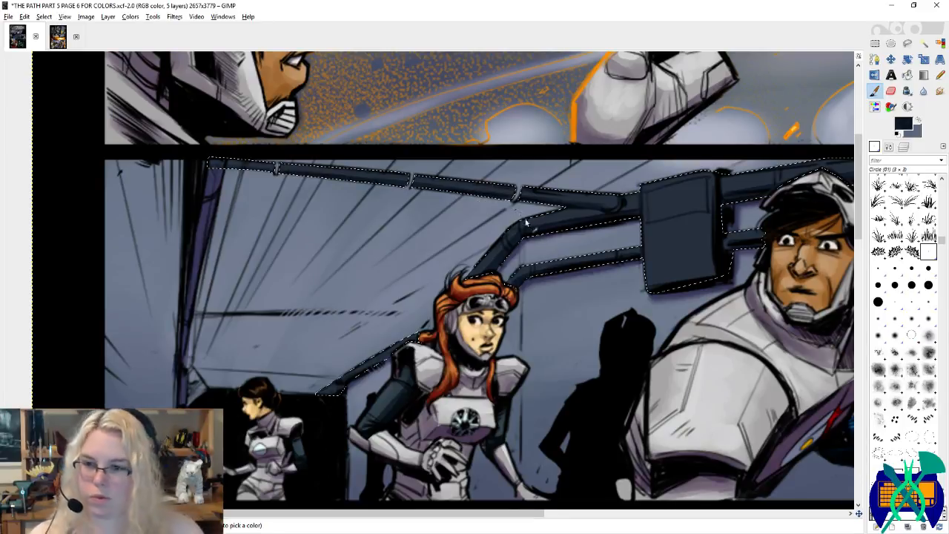
ctrl+click(503, 239)
mouse_move(493, 255)
mouse_down()
mouse_move(513, 235)
mouse_move(474, 270)
mouse_up()
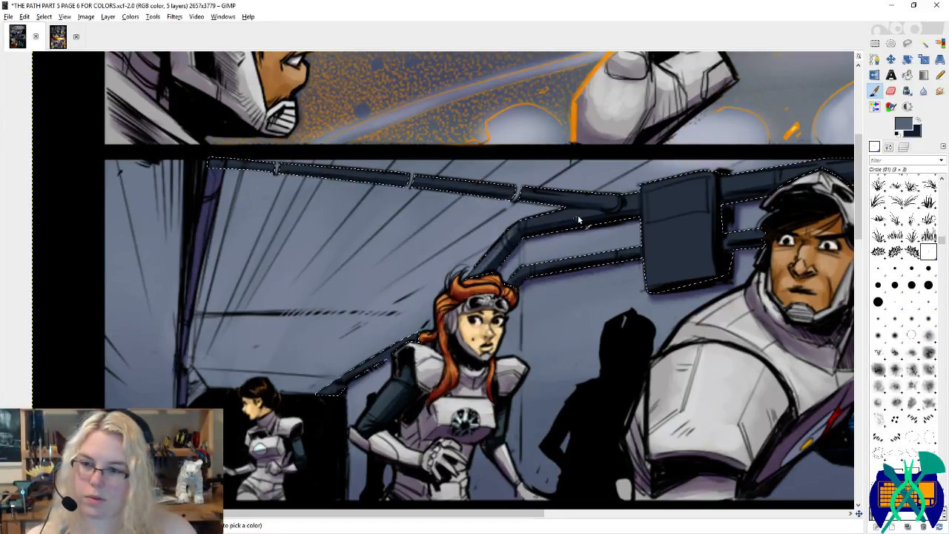
drag(589, 220, 500, 238)
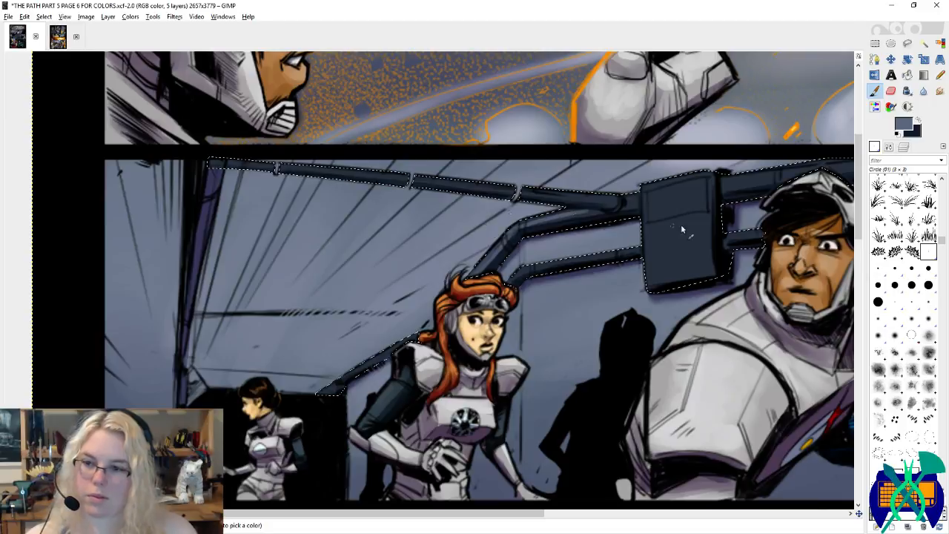
Step: Paint broader grey-blue highlights along the second panel's pipes and wall box with the Circle (19) brush
click(879, 303)
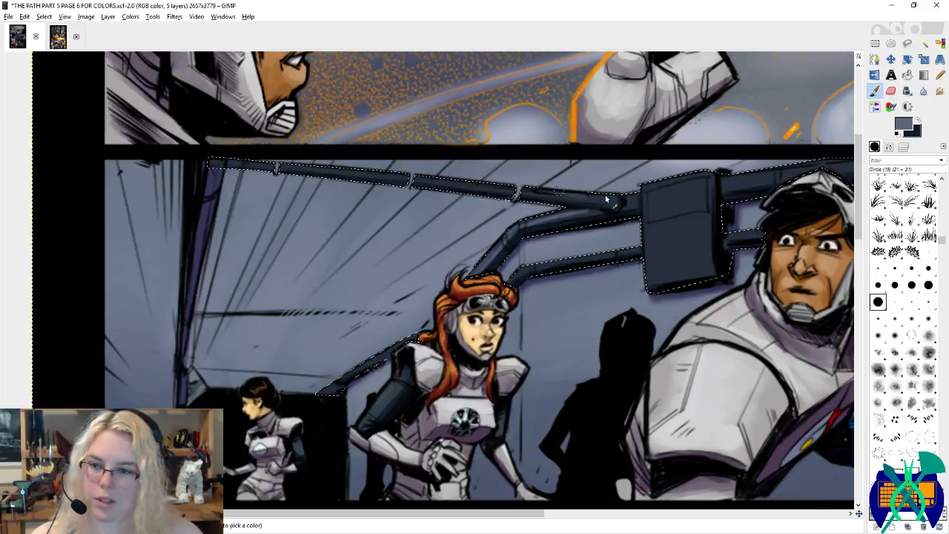
drag(606, 198, 616, 198)
drag(290, 167, 379, 169)
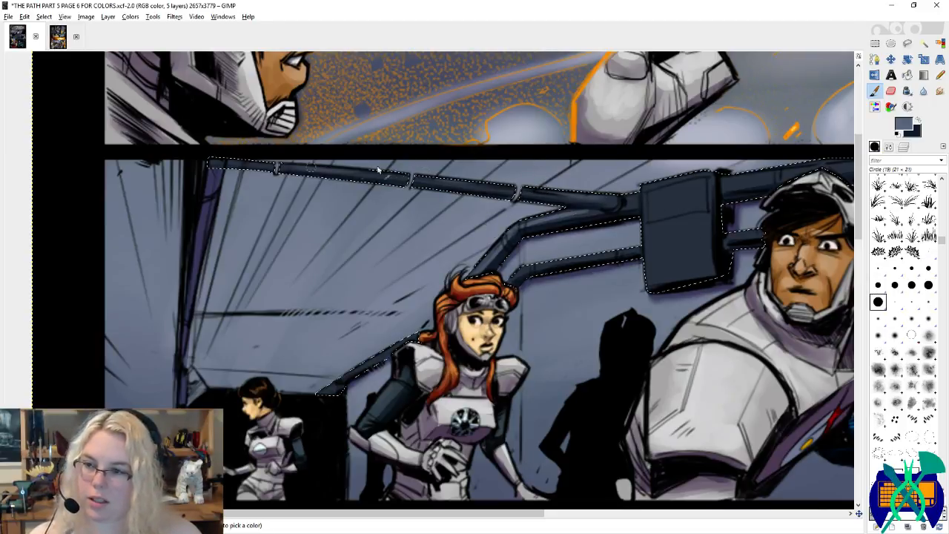
drag(229, 163, 383, 174)
drag(564, 243, 373, 250)
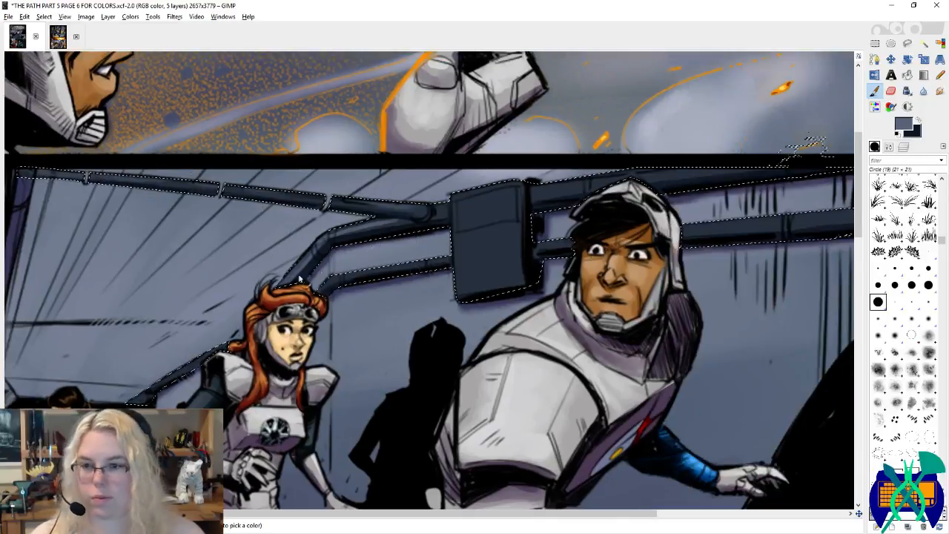
drag(472, 259, 275, 264)
drag(346, 200, 489, 175)
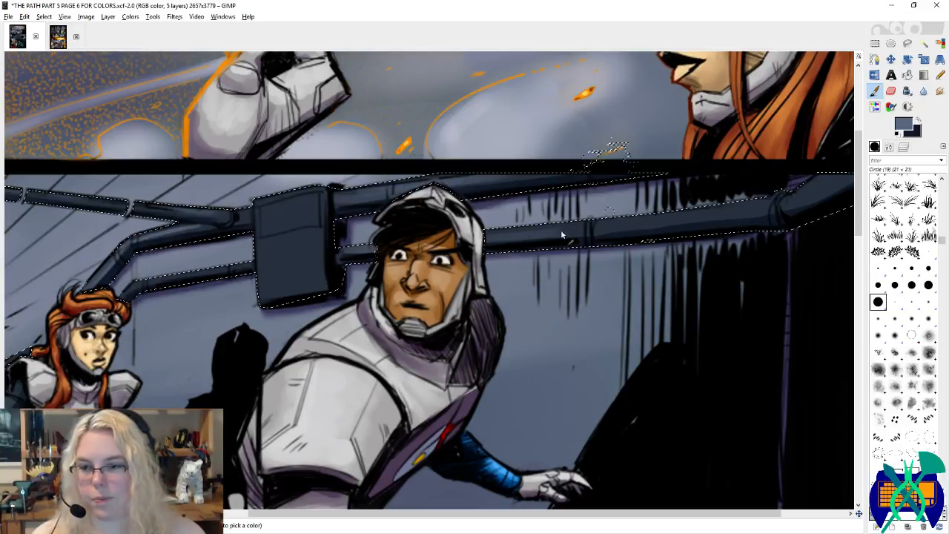
scroll(594, 235, right, 2)
scroll(595, 235, right, 2)
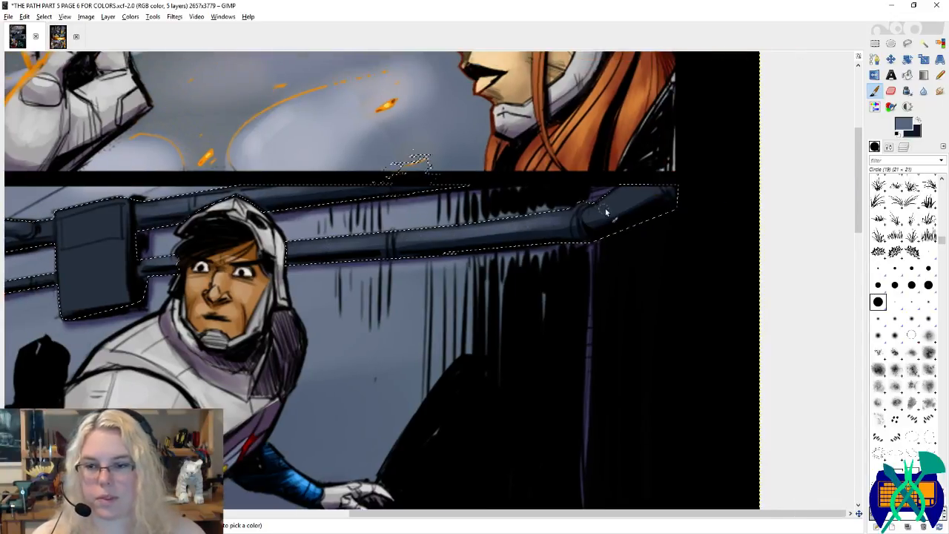
scroll(592, 210, left, 5)
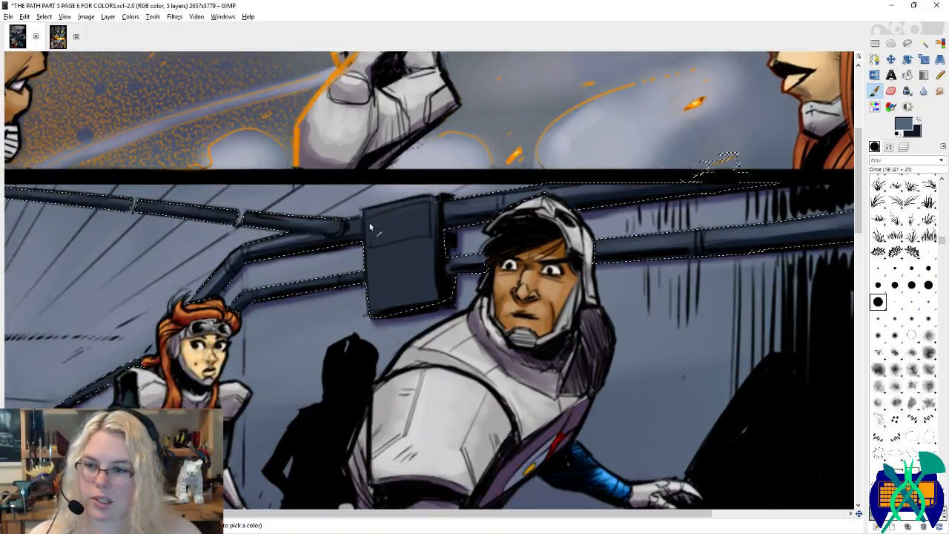
Step: Touch up the second panel's pipes and wall box with the dark shadow colour and save the file
key(x)
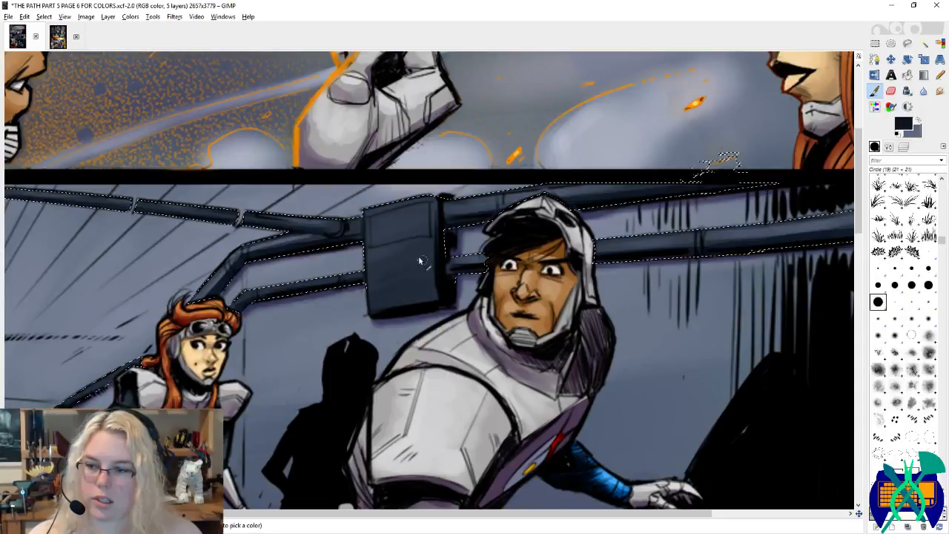
drag(297, 331, 448, 286)
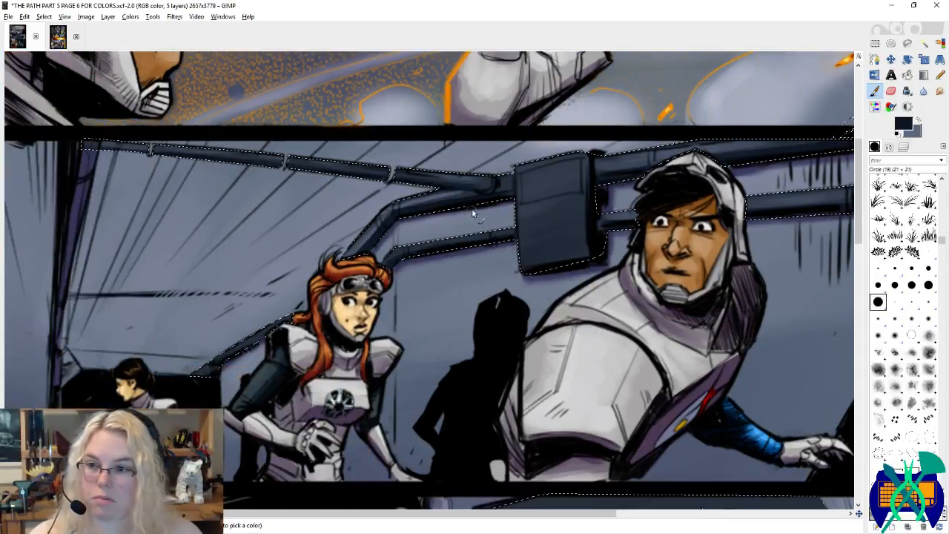
drag(485, 192, 460, 194)
drag(279, 314, 435, 264)
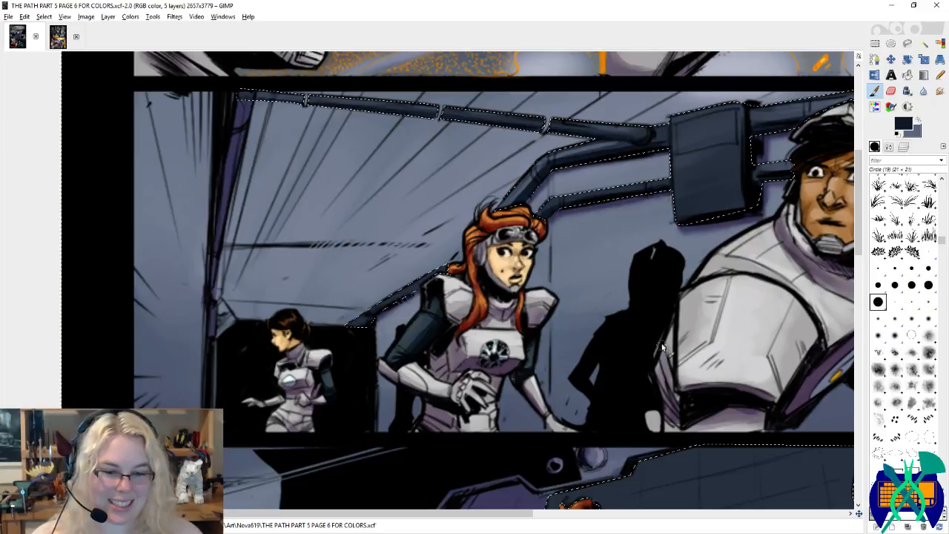
Step: Add fine grey-blue highlight strokes to the pipes above the red-haired woman with the Circle (01) brush
click(929, 252)
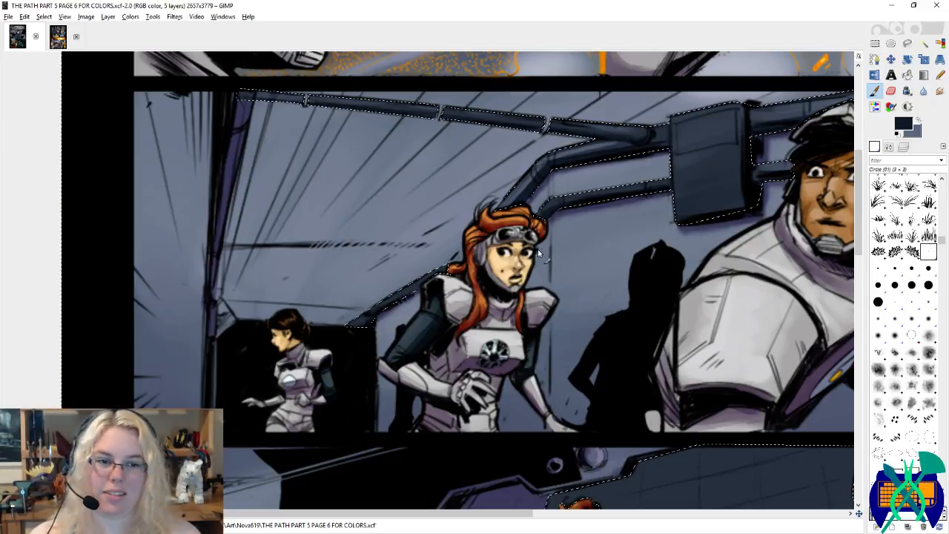
click(432, 287)
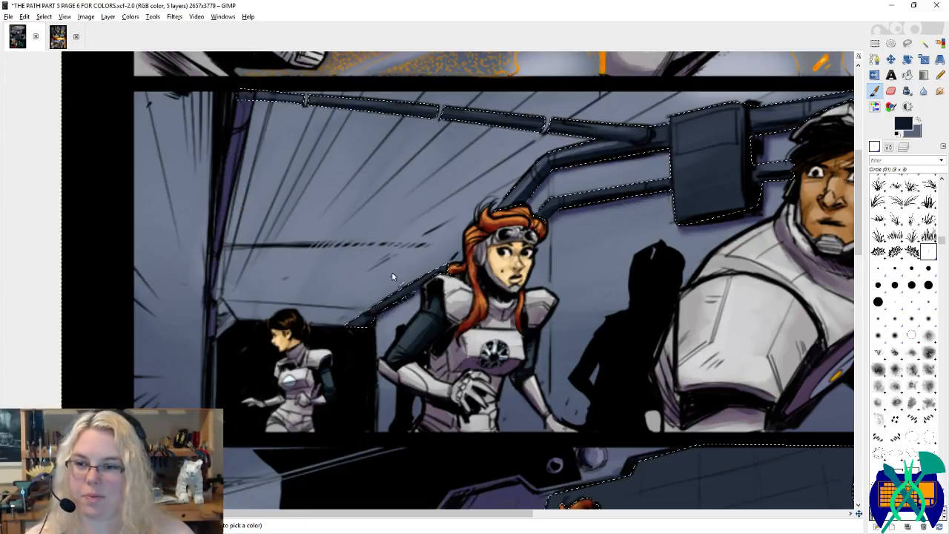
ctrl+click(599, 169)
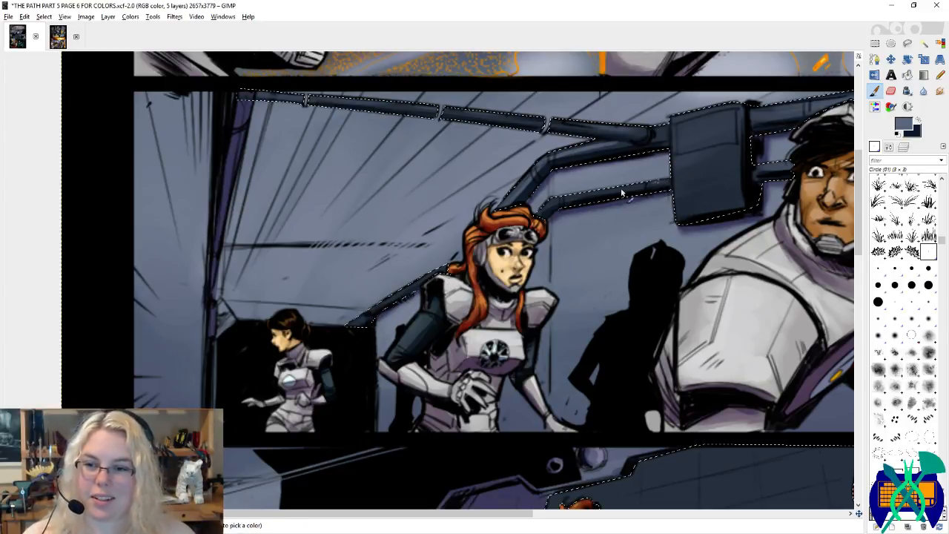
drag(593, 197, 571, 201)
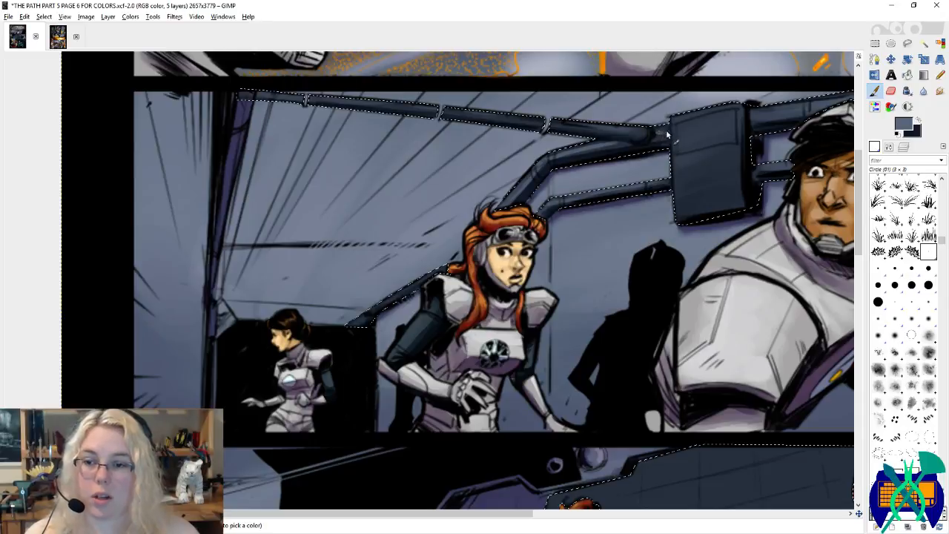
scroll(528, 172, up, 3)
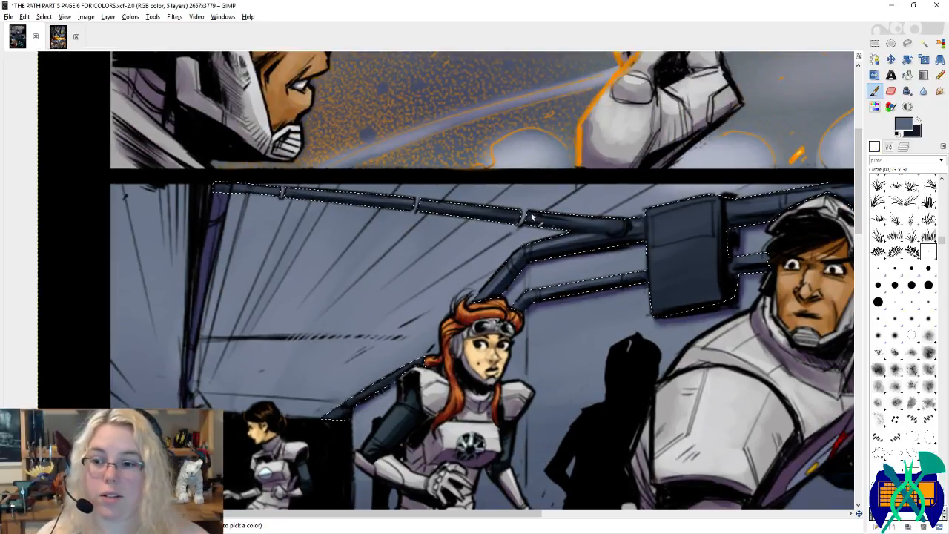
scroll(264, 253, down, 3)
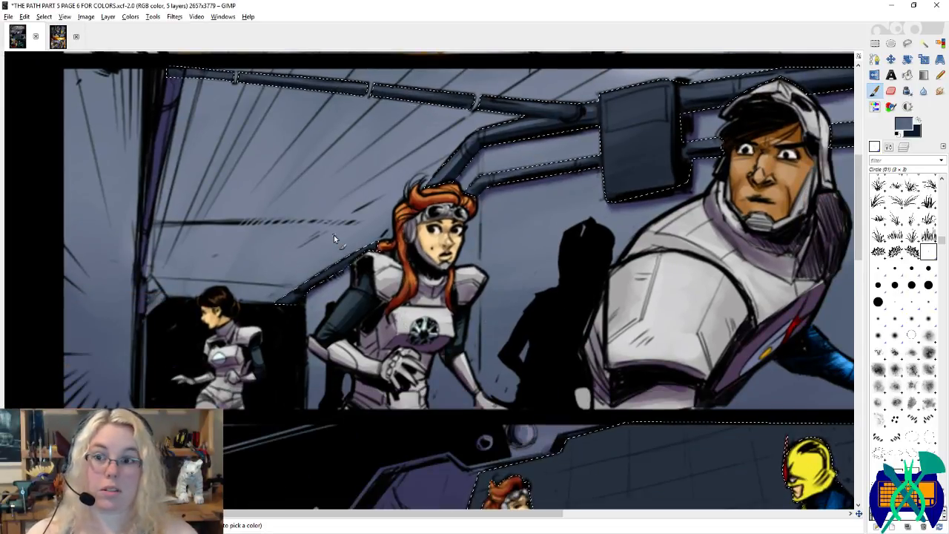
drag(695, 176, 582, 243)
drag(708, 209, 534, 285)
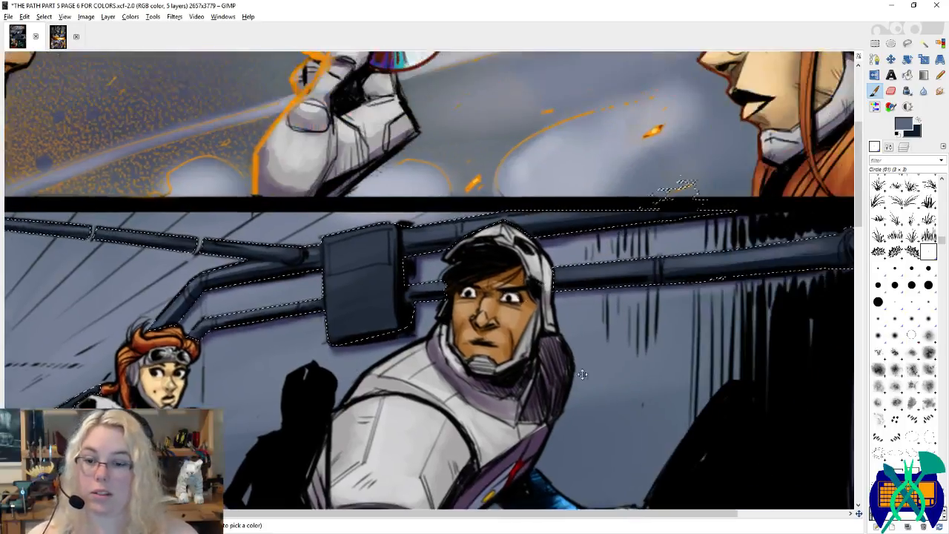
drag(548, 500, 612, 304)
drag(607, 350, 595, 237)
drag(513, 216, 467, 290)
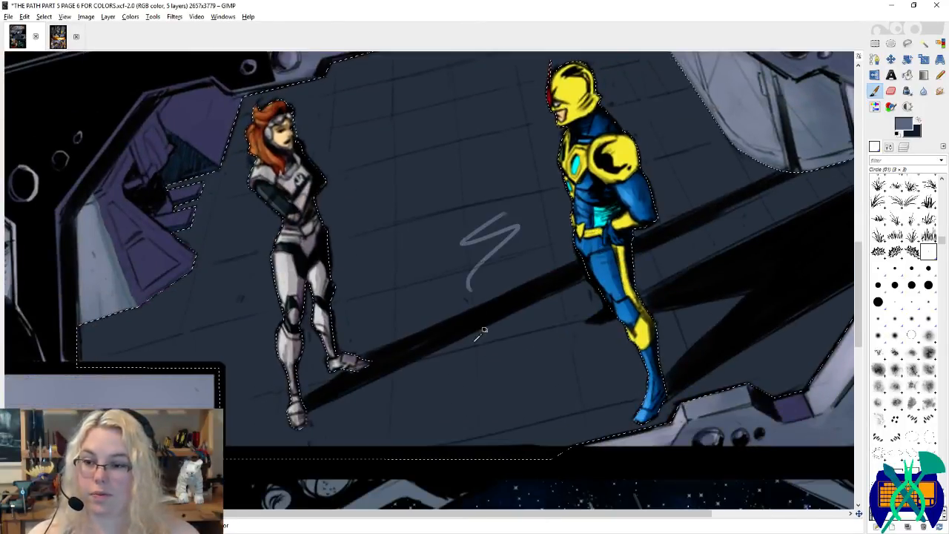
key(ctrl+z)
Step: Save the comic page file
scroll(554, 253, down, 2)
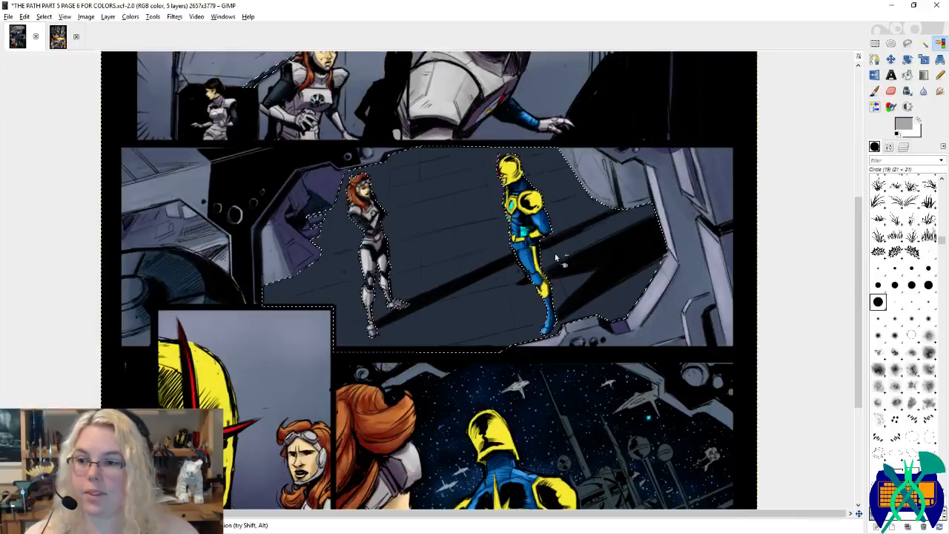
key(ctrl+s)
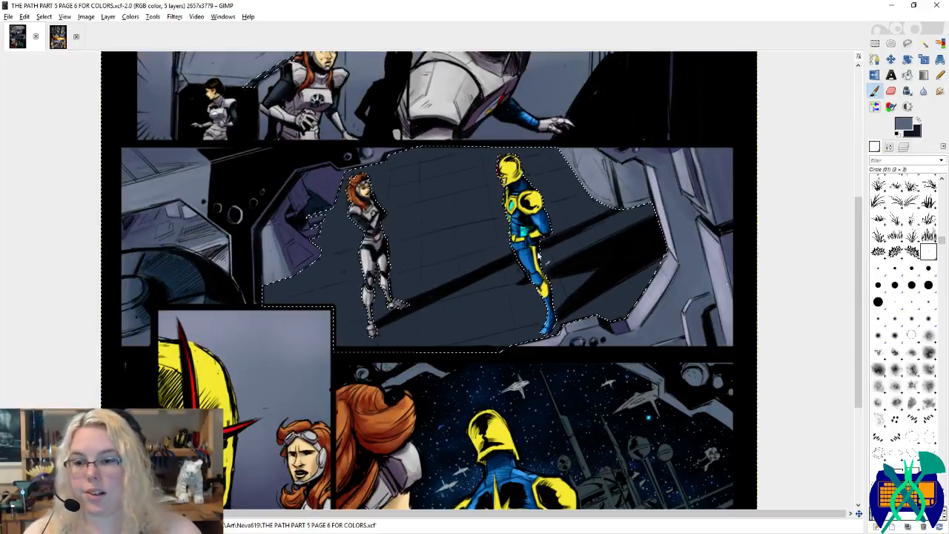
Step: Paint a diagonal dark shadow across the third panel's floor behind the red-haired woman with the Circle (19) brush
drag(384, 238, 469, 247)
click(878, 301)
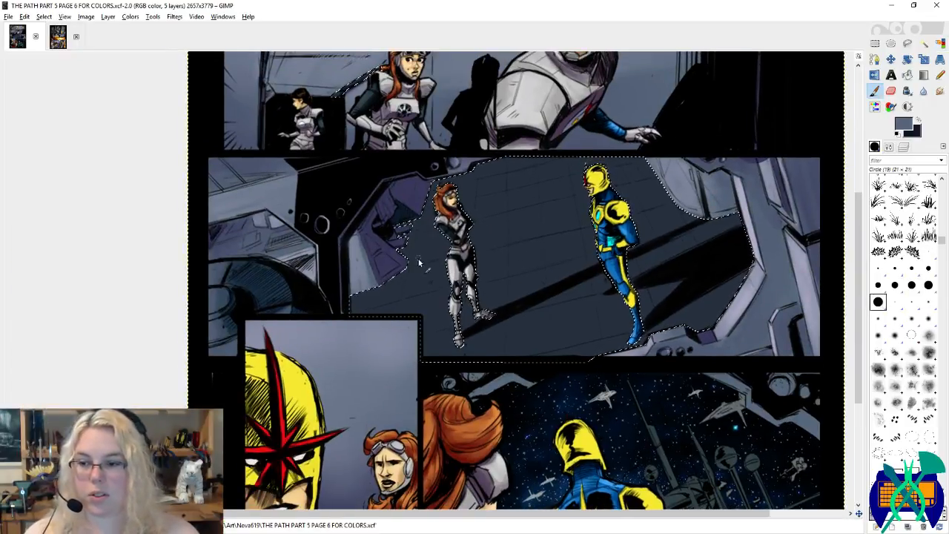
drag(385, 286, 690, 134)
key(ctrl+z)
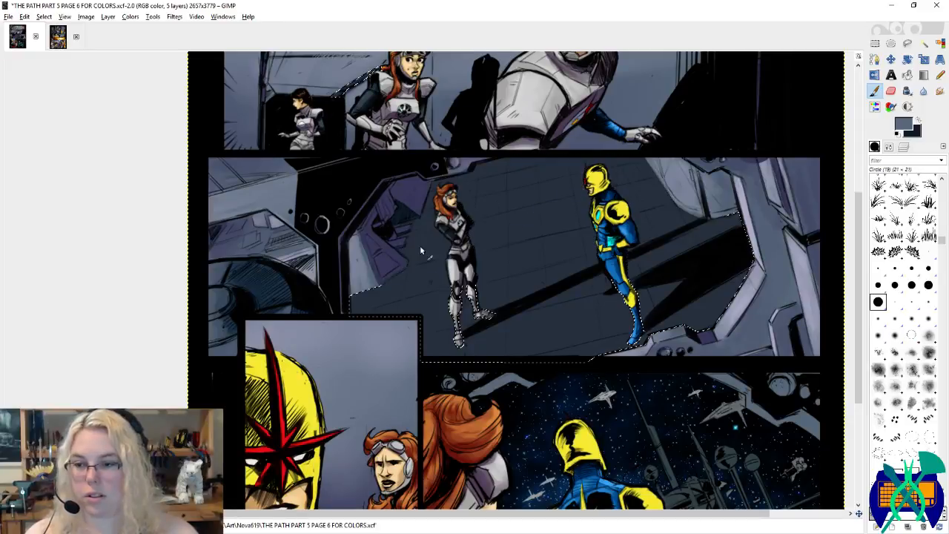
key(x)
mouse_move(384, 281)
mouse_down()
mouse_move(643, 147)
mouse_move(664, 125)
mouse_up()
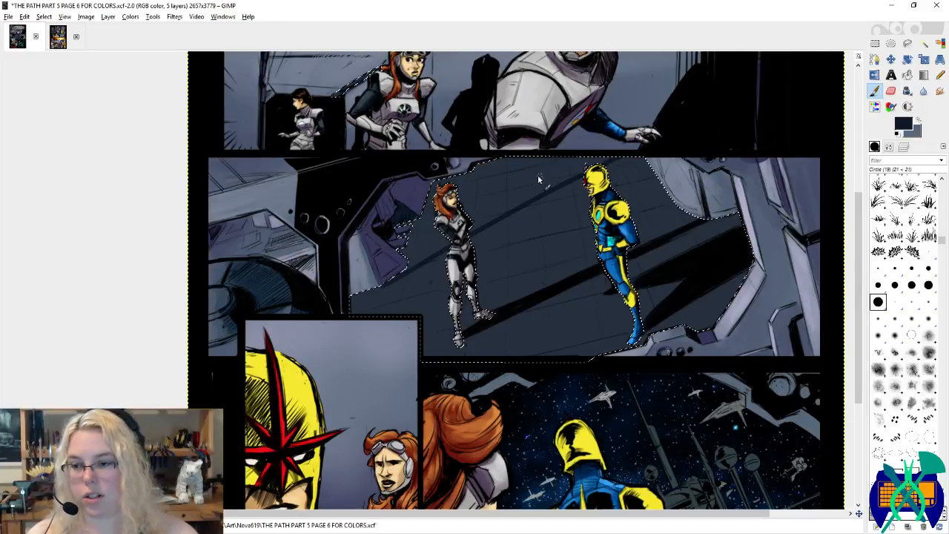
key(ctrl+z)
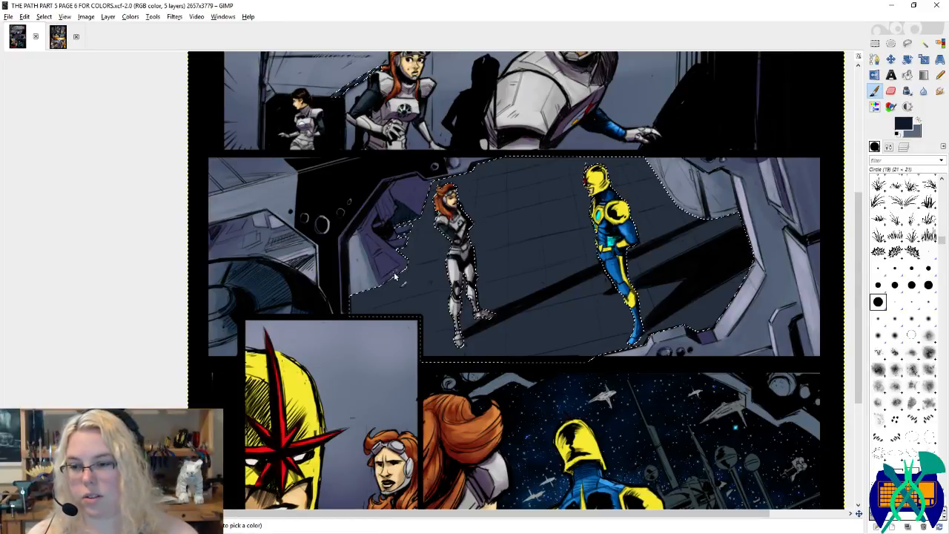
drag(395, 276, 699, 109)
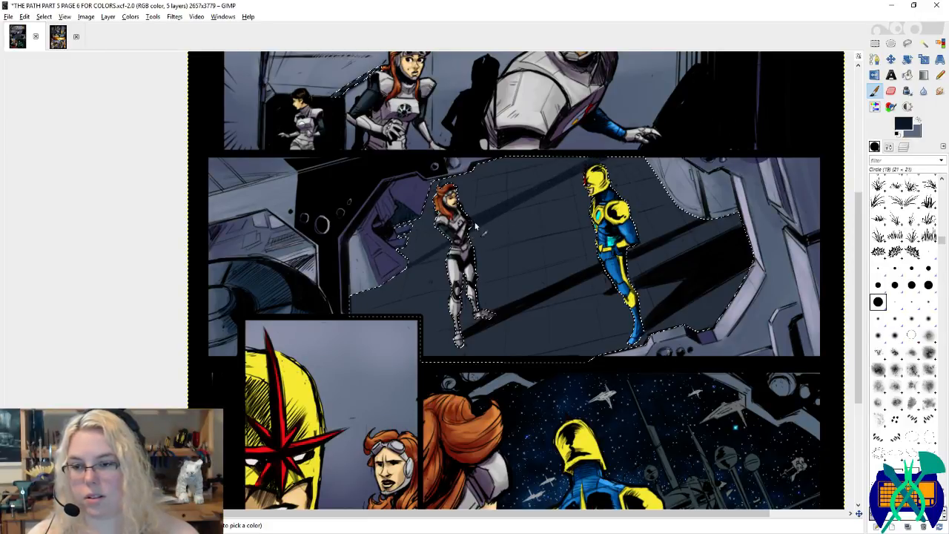
mouse_move(409, 264)
mouse_down()
mouse_move(472, 220)
mouse_move(432, 241)
mouse_move(451, 223)
mouse_up()
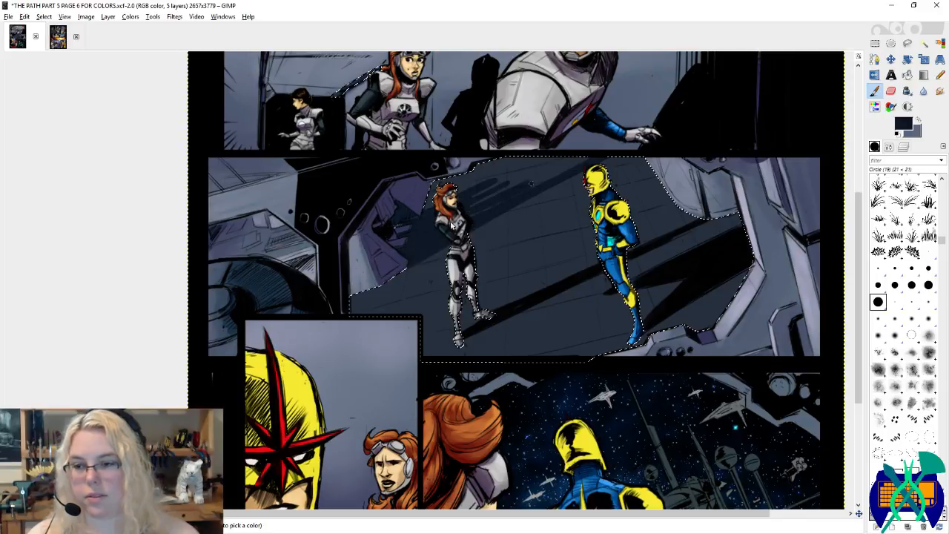
mouse_move(523, 189)
mouse_down()
mouse_move(577, 165)
mouse_move(463, 195)
mouse_move(533, 165)
mouse_move(466, 192)
mouse_move(534, 154)
mouse_move(421, 209)
mouse_up()
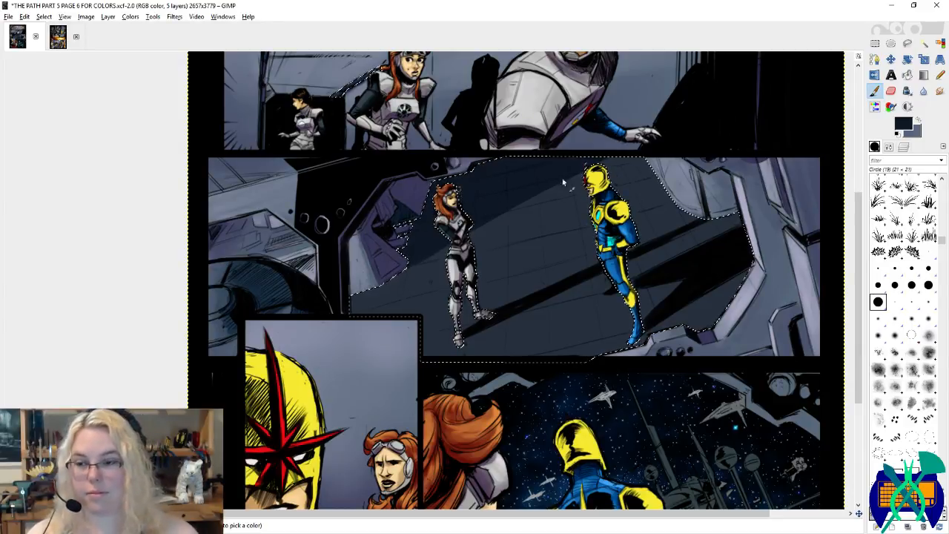
Step: Blend soft light and dark shading over the third panel's floor with Circle Fuzzy (19) at size 288.71, saving the file
click(889, 147)
click(887, 212)
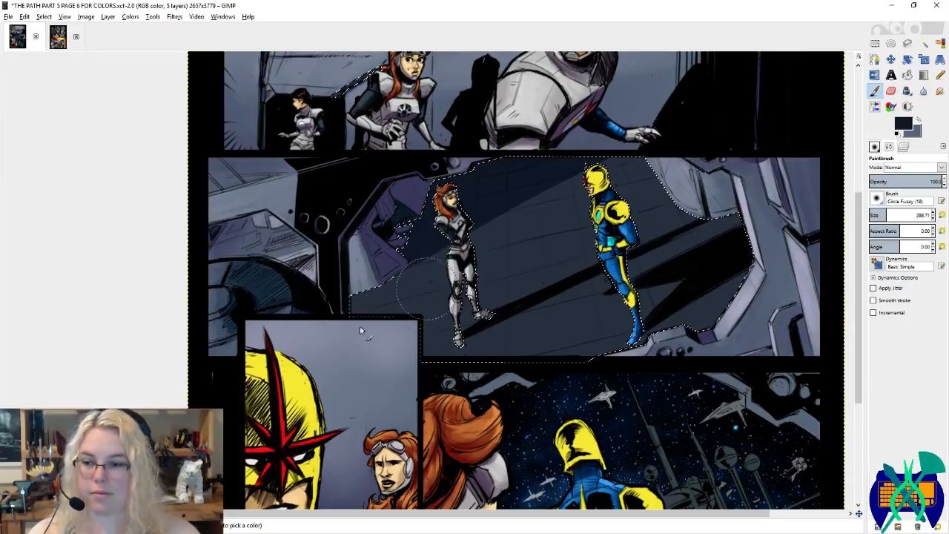
ctrl+click(397, 294)
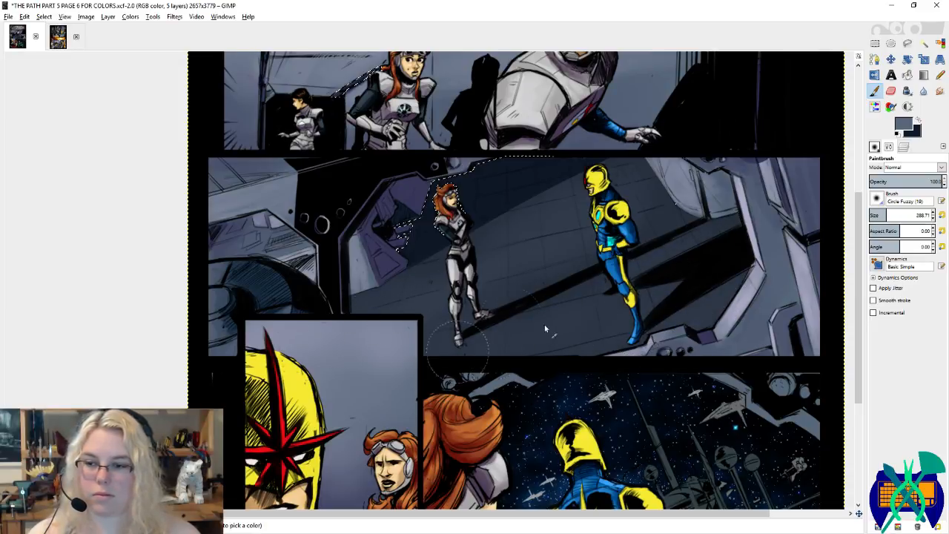
key(x)
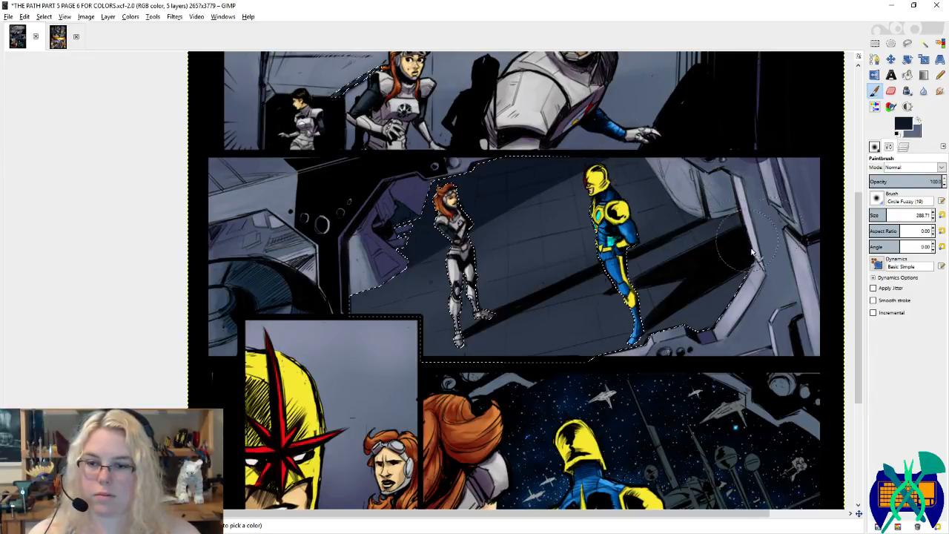
key(ctrl+s)
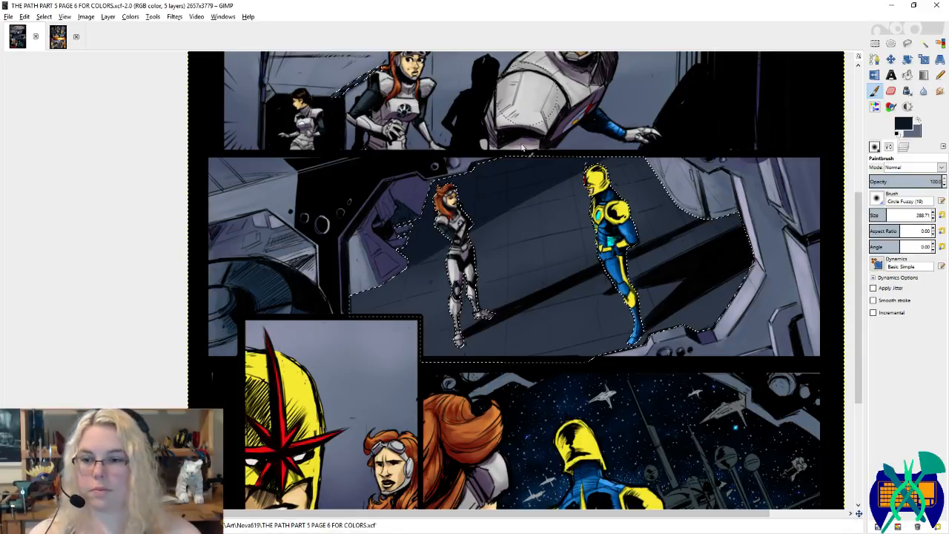
click(569, 178)
Step: Blur the edge of the third panel's floor shadow using the Circle (19) brush and save the file
click(923, 90)
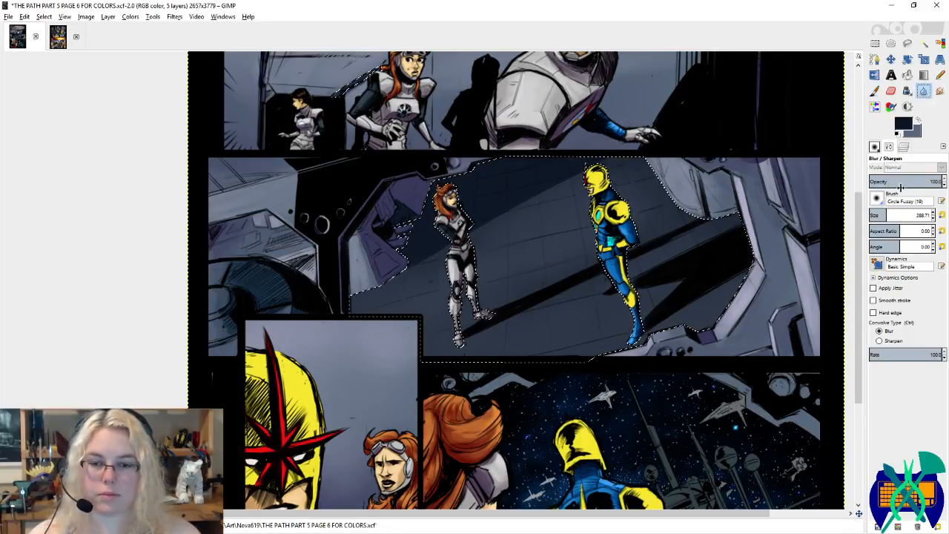
click(942, 216)
click(874, 147)
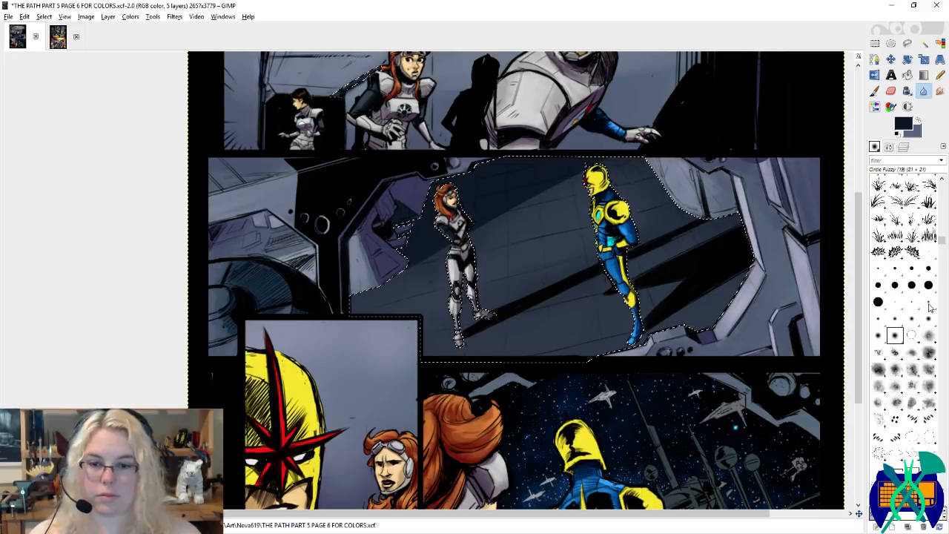
click(877, 301)
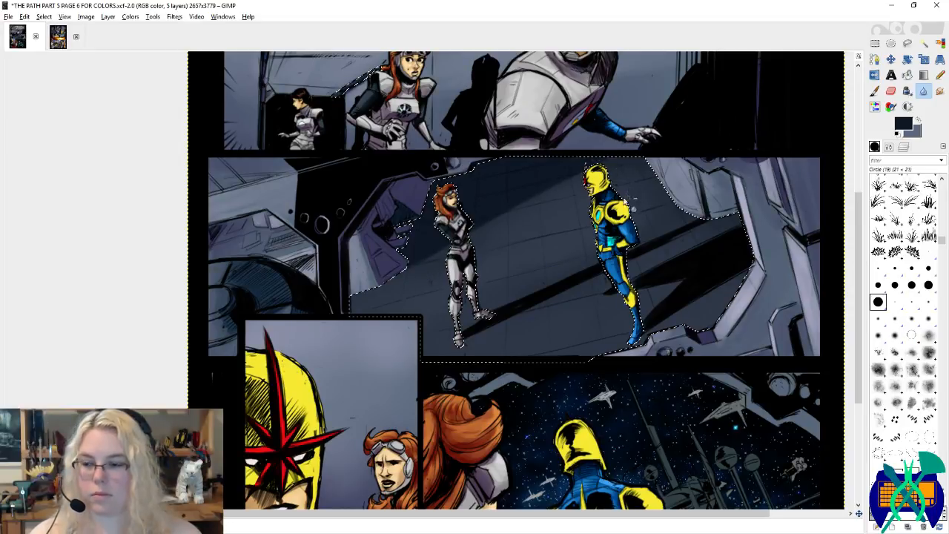
key(shift+o)
scroll(607, 194, down, 2)
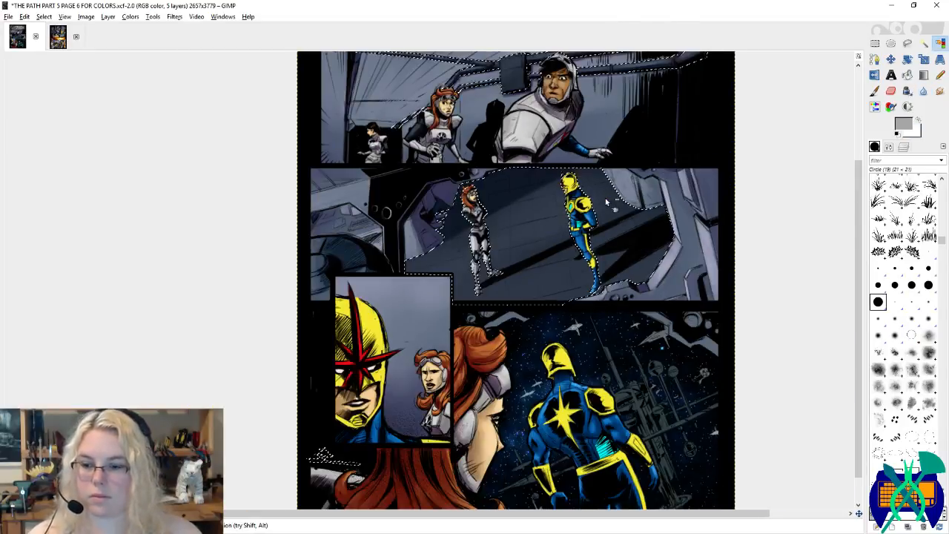
key(ctrl+s)
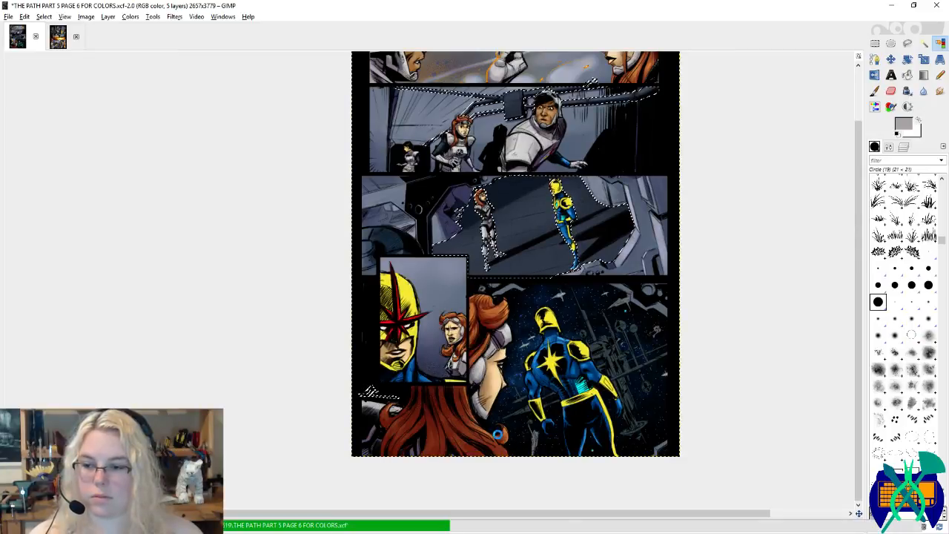
Step: Clear the selection and look over the finished floor shading in the third panel and the panels around it
key(ctrl+shift+a)
scroll(487, 436, up, 1)
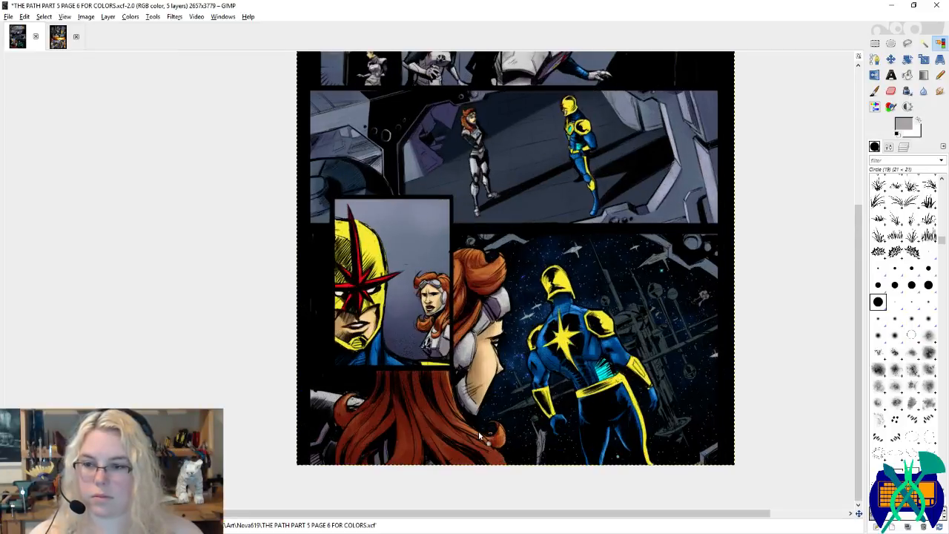
scroll(607, 431, down, 1)
scroll(682, 400, up, 2)
scroll(678, 377, down, 1)
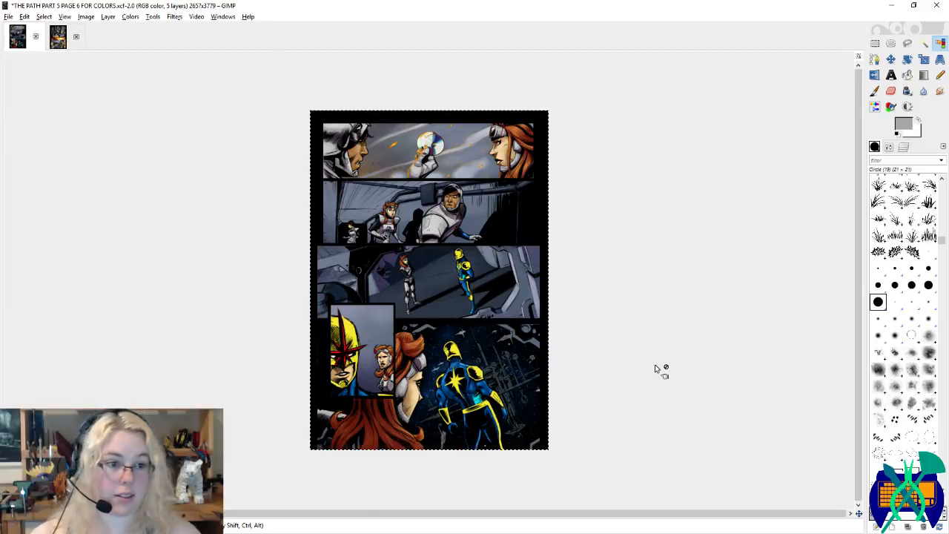
click(903, 147)
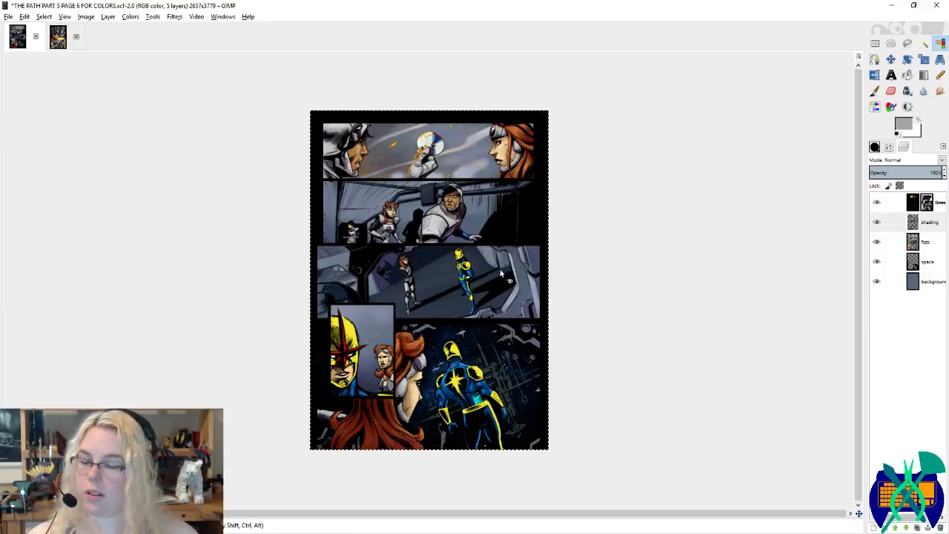
scroll(491, 268, up, 2)
scroll(508, 260, up, 3)
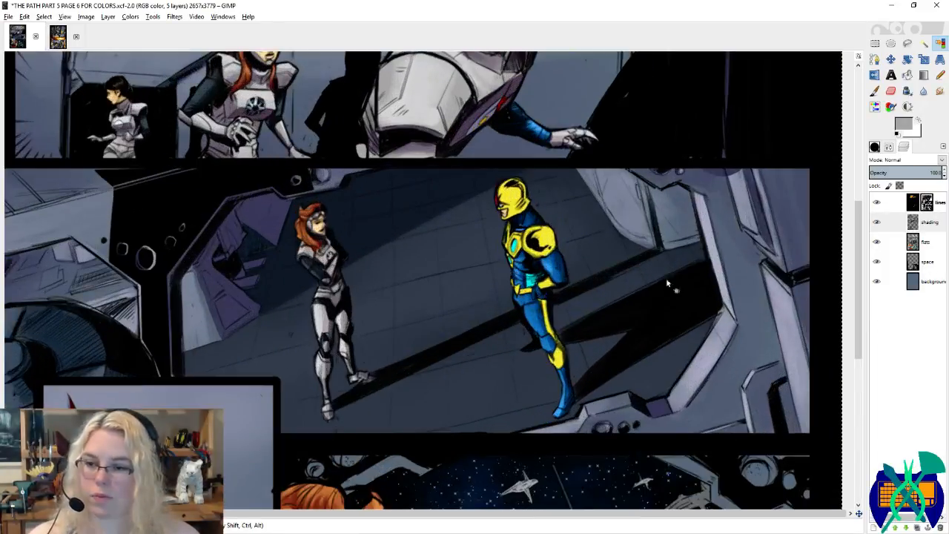
scroll(595, 306, down, 5)
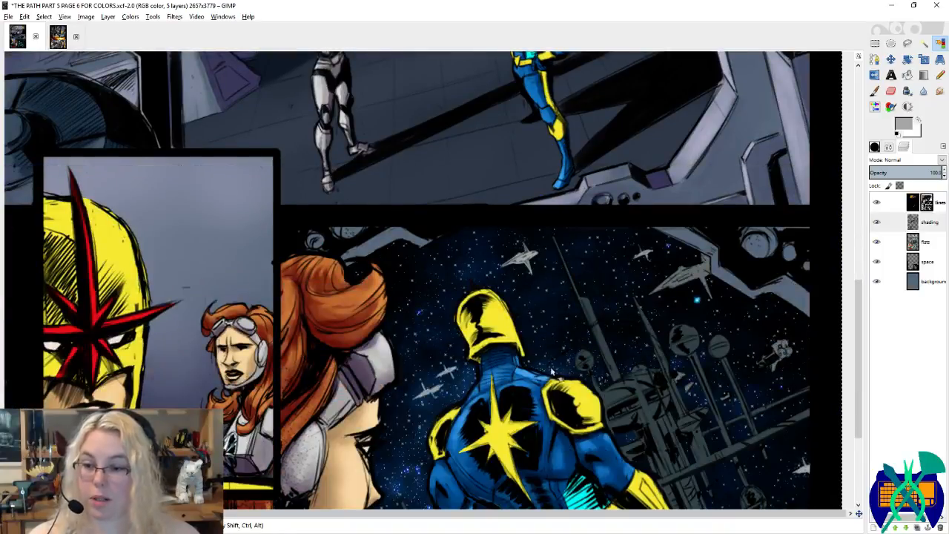
scroll(552, 370, up, 5)
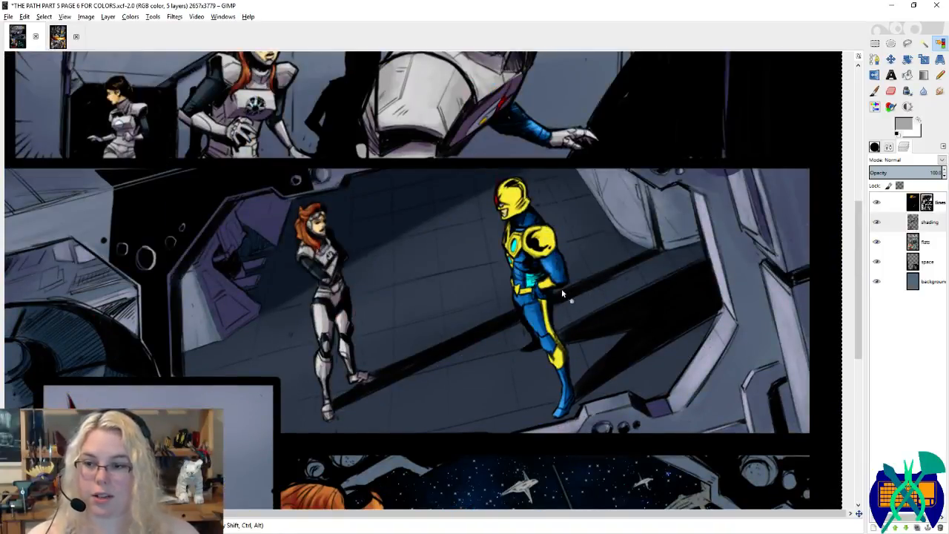
scroll(557, 294, down, 5)
scroll(554, 288, up, 5)
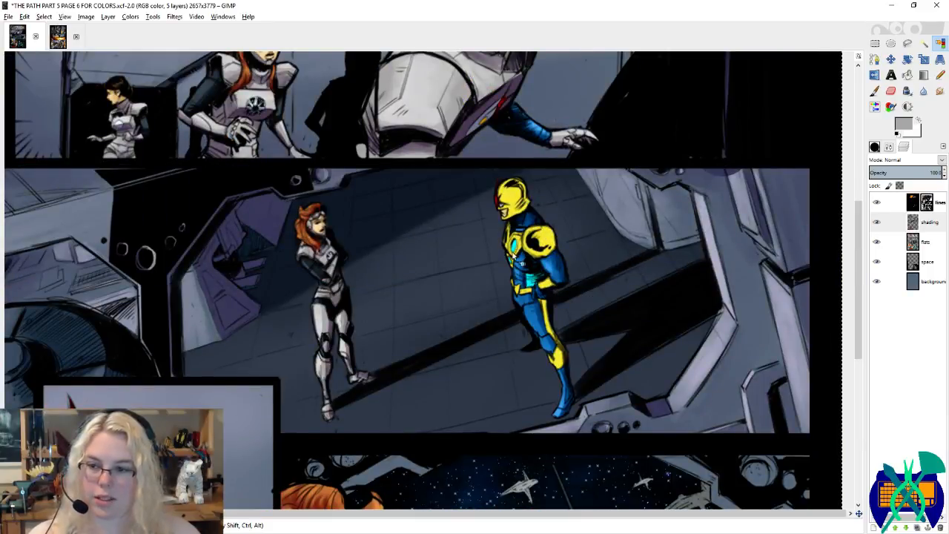
Step: Select all the red helmet star areas by colour on the flats layer
click(889, 241)
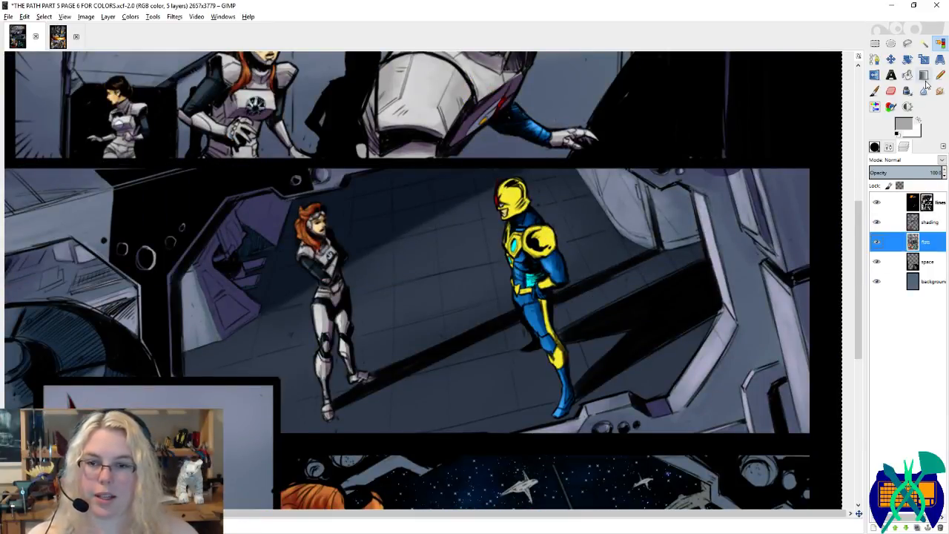
click(497, 204)
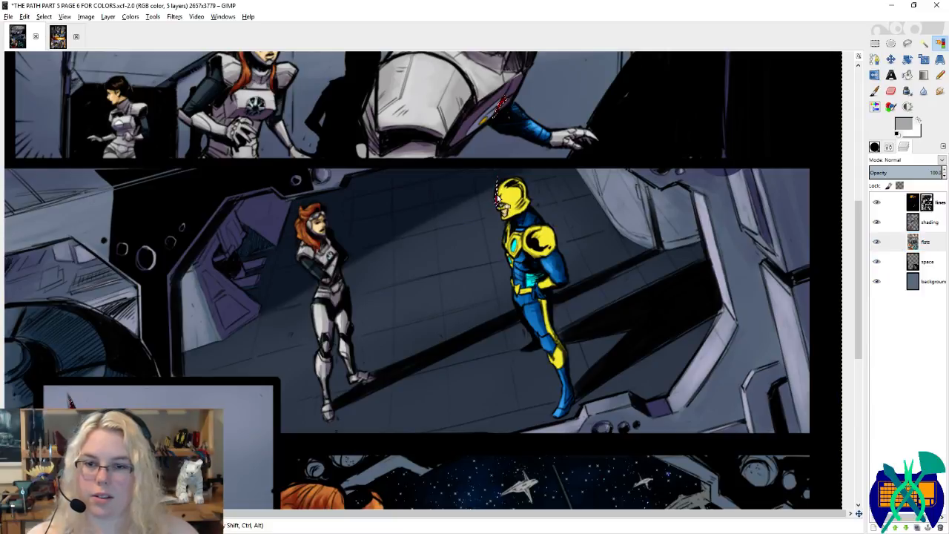
scroll(466, 246, down, 2)
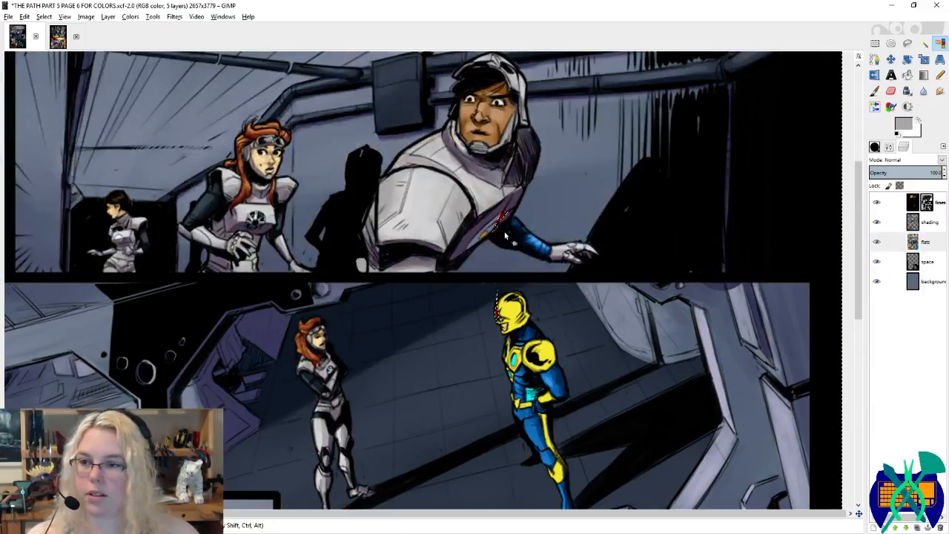
scroll(527, 304, up, 4)
scroll(527, 303, up, 1)
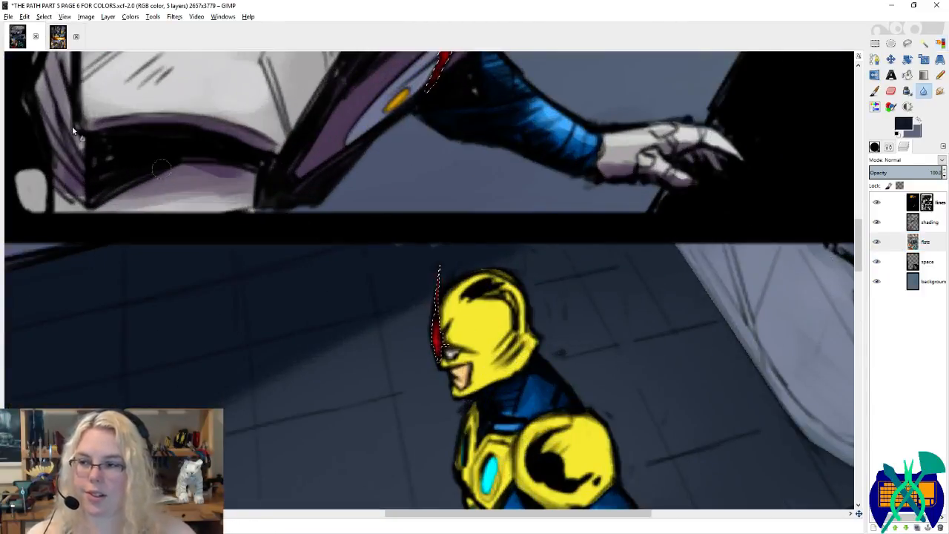
Step: Sample the dark red and orange from the star emblem on page 5 as the two Paintbrush colours
click(60, 41)
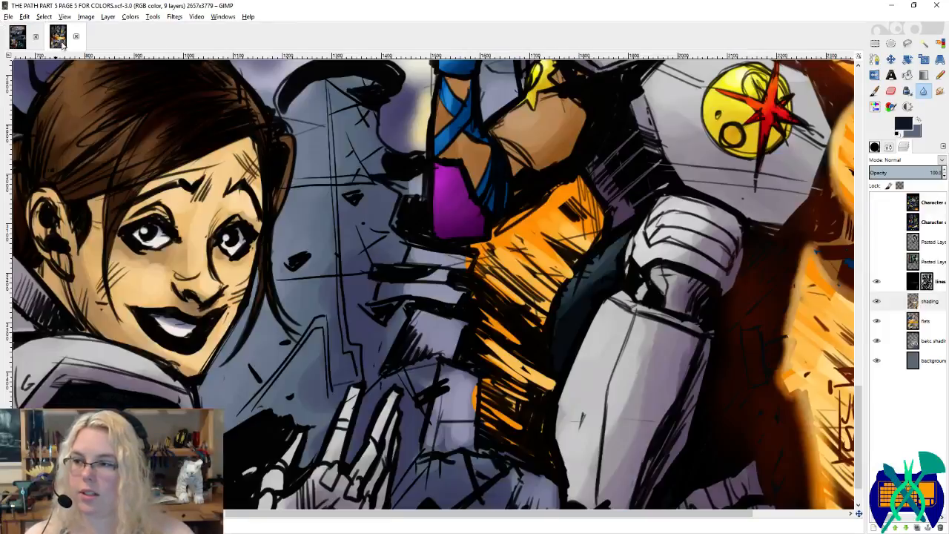
key(p)
ctrl+click(769, 137)
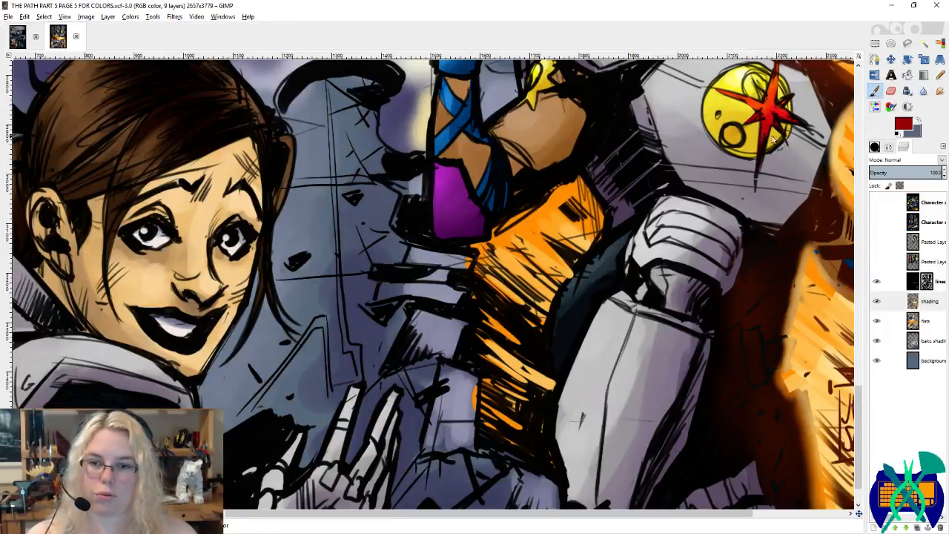
drag(770, 140, 758, 220)
key(x)
ctrl+click(761, 157)
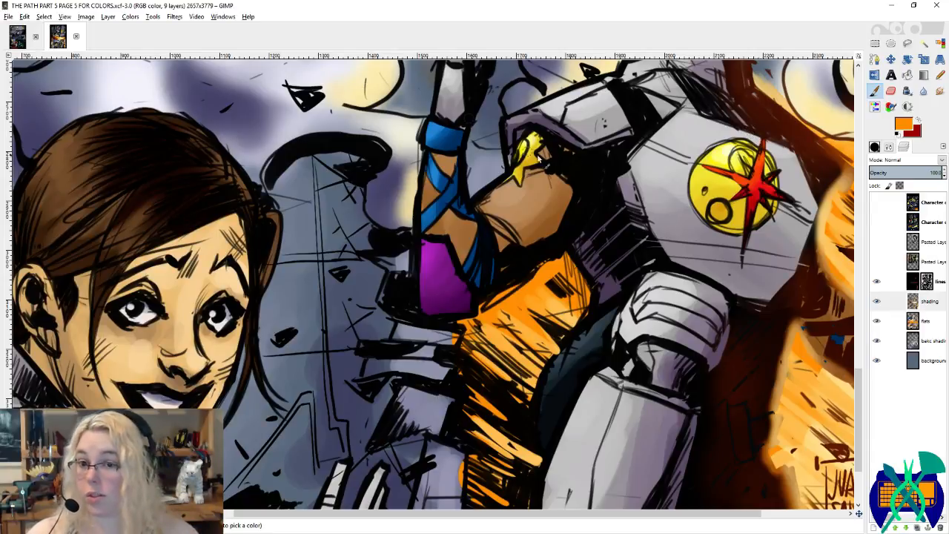
Step: Paint sampled dark brown over the stray blue spots beside the orange flames on page 5's lines layer and save the file
drag(412, 139, 320, 346)
scroll(289, 368, down, 6)
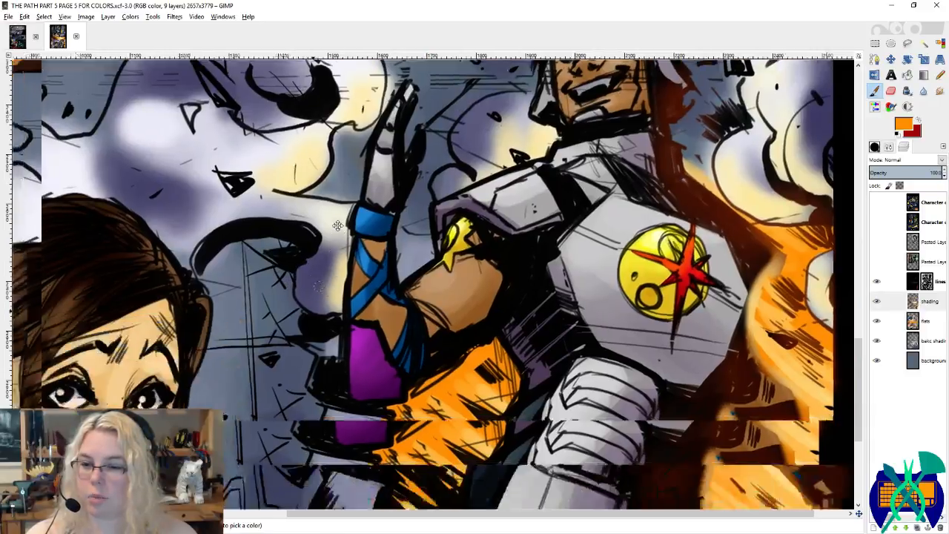
scroll(246, 274, right, 1)
scroll(246, 274, right, 1)
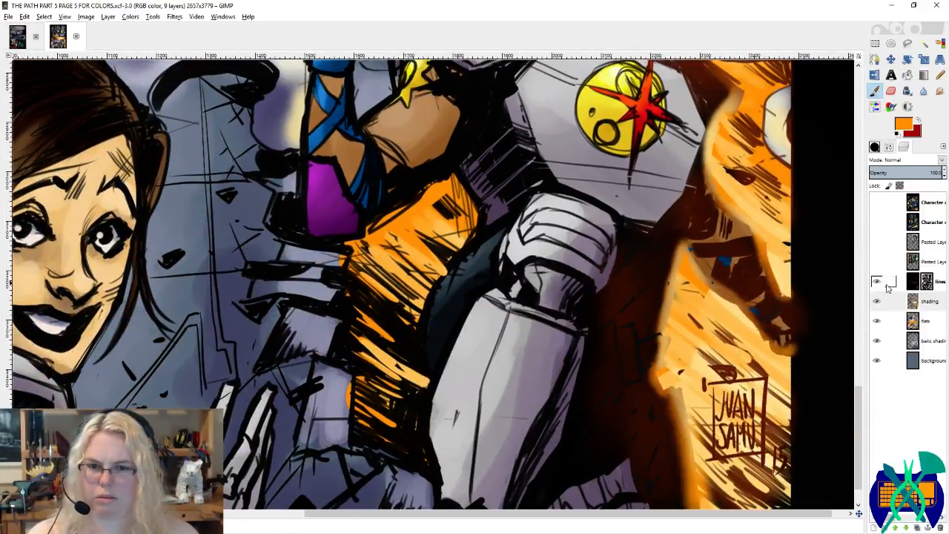
click(911, 283)
ctrl+click(732, 242)
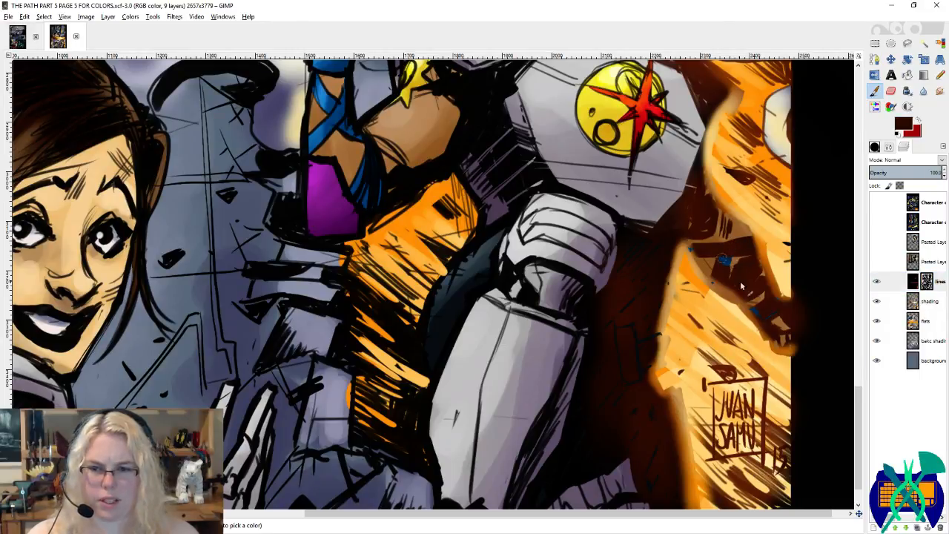
drag(740, 285, 732, 271)
drag(755, 310, 772, 323)
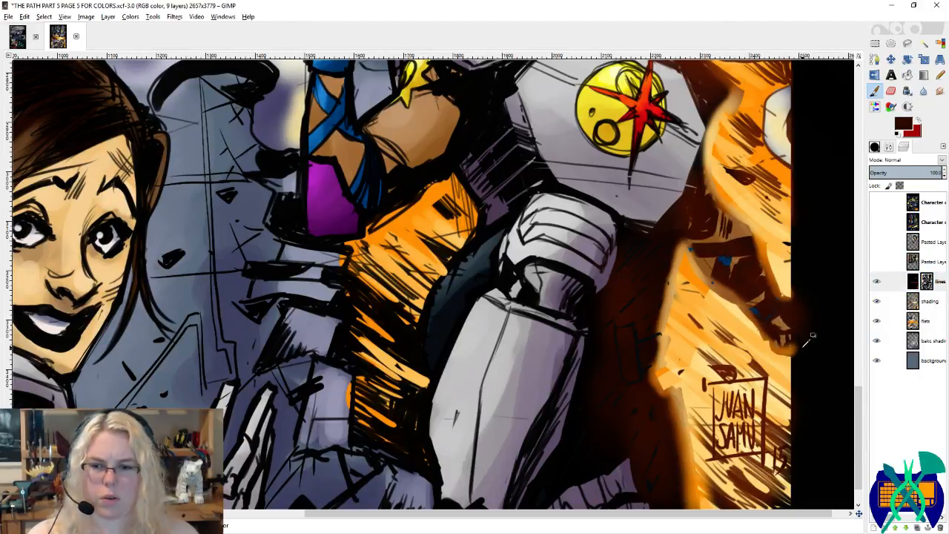
key(ctrl+s)
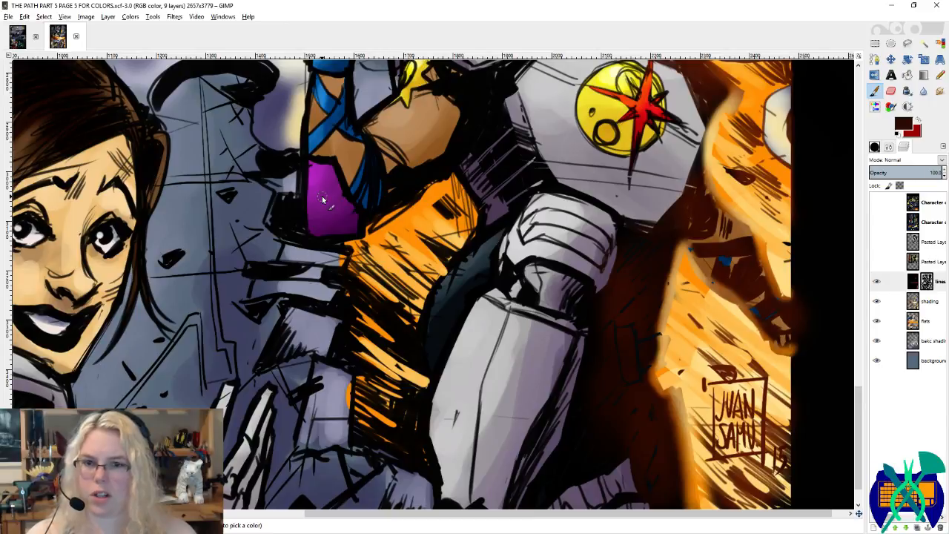
Step: Activate page 5's shading layer and sample the orange highlight from the star emblem again
scroll(514, 178, up, 3)
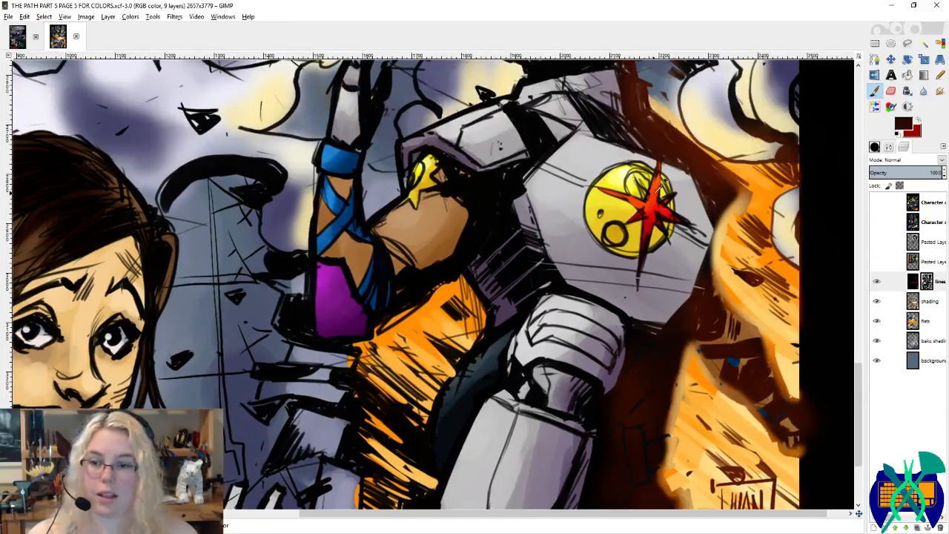
click(935, 304)
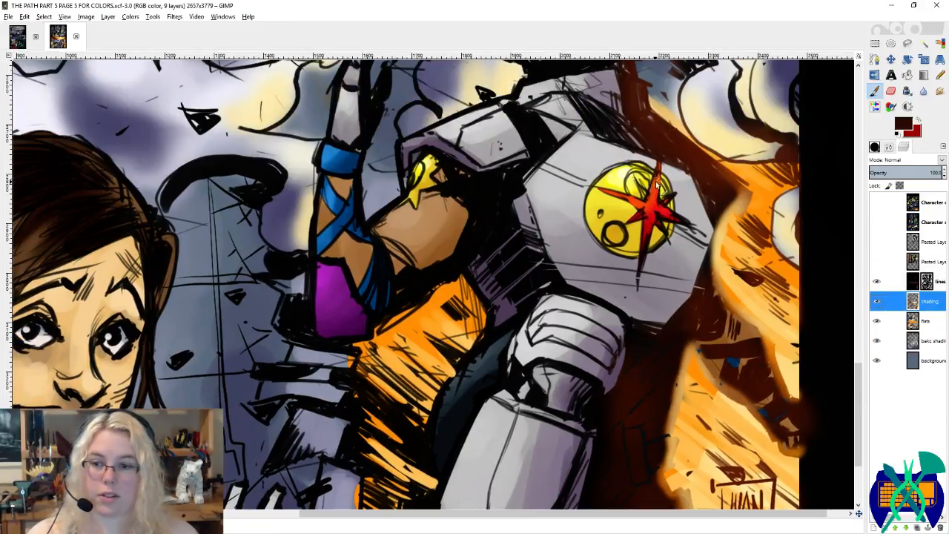
ctrl+click(657, 184)
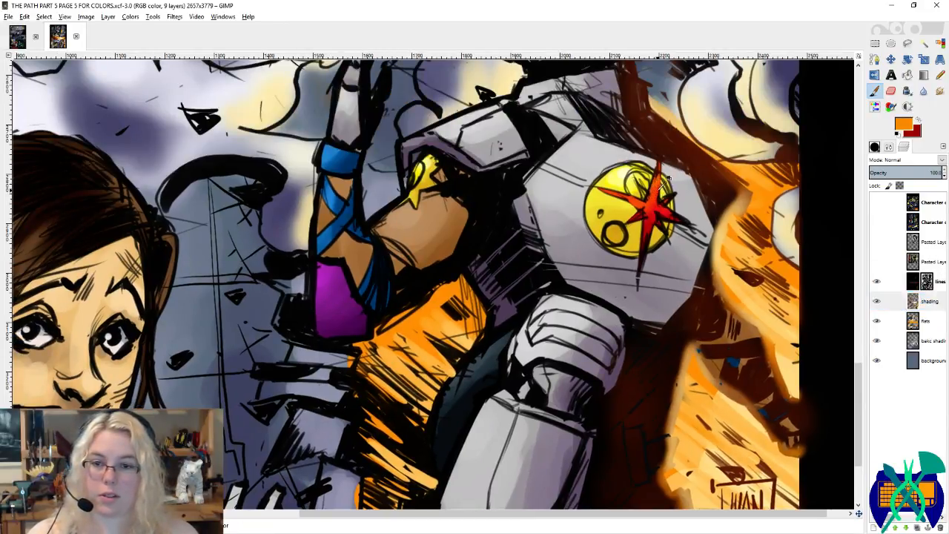
Step: Shade the small helmet star in page 6's third panel with dark red and highlight it in orange
click(21, 44)
key(x)
drag(449, 321, 478, 296)
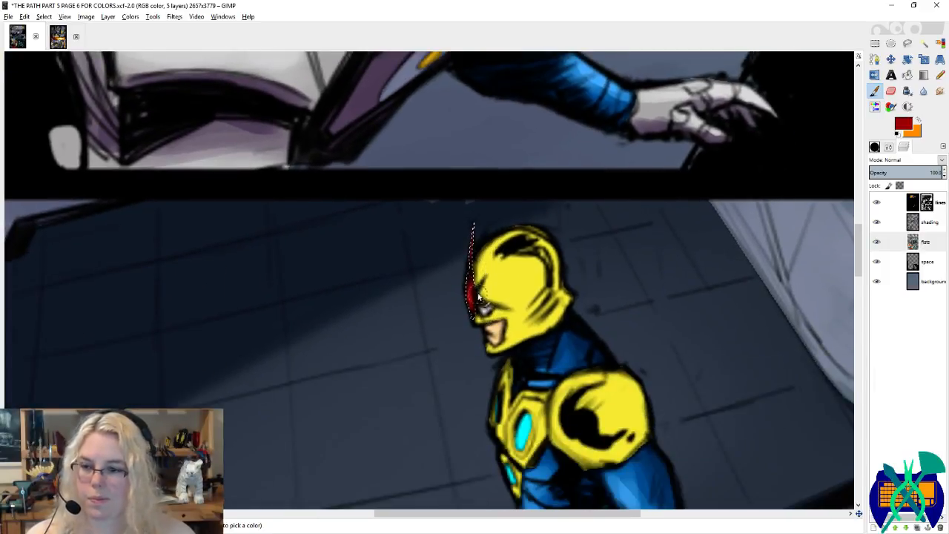
key(x)
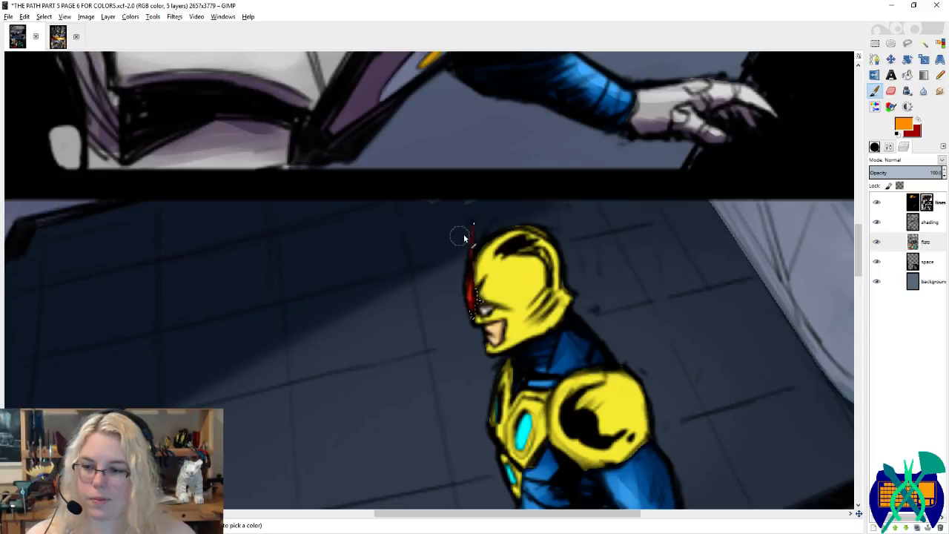
drag(434, 313, 815, 200)
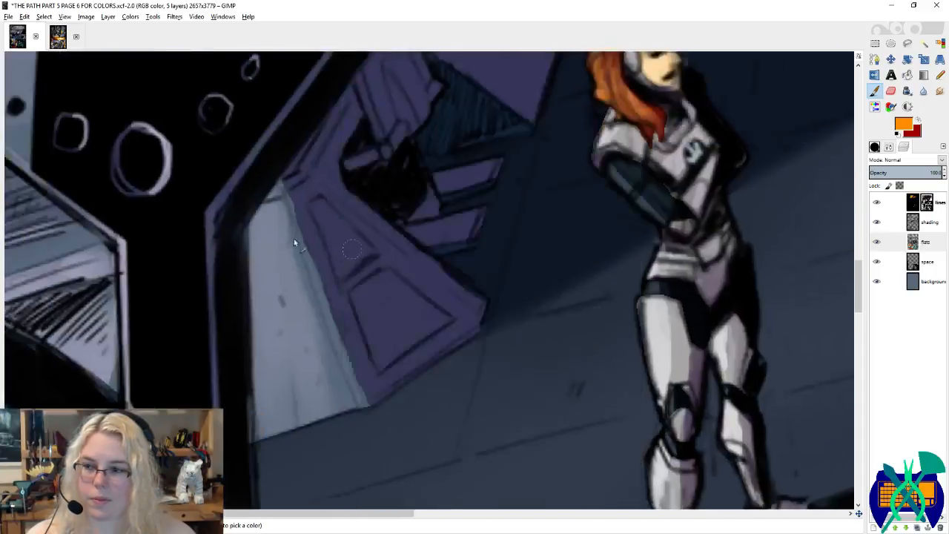
Step: Select the red areas and paint dark red shadows along the points of the large helmet star in the inset panel
drag(293, 239, 816, 333)
drag(412, 311, 148, 59)
drag(428, 431, 411, 252)
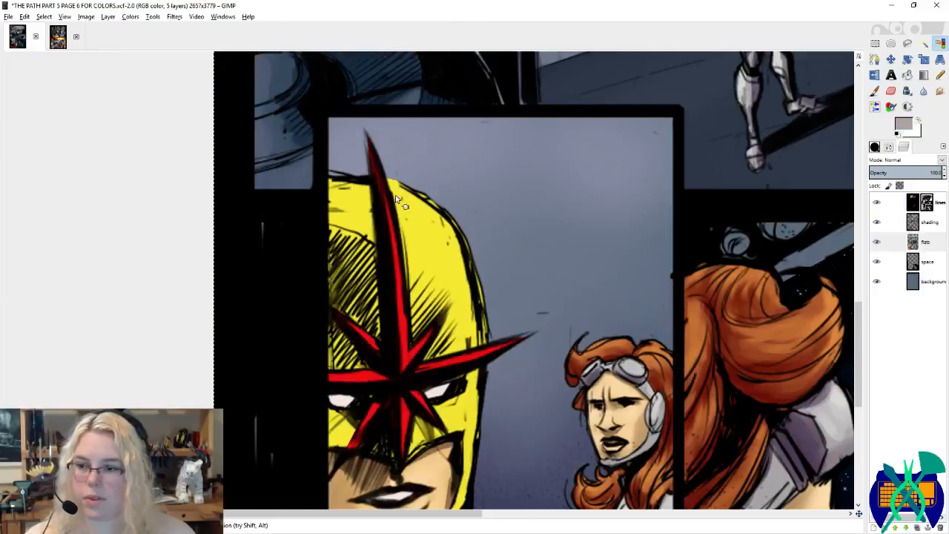
click(397, 198)
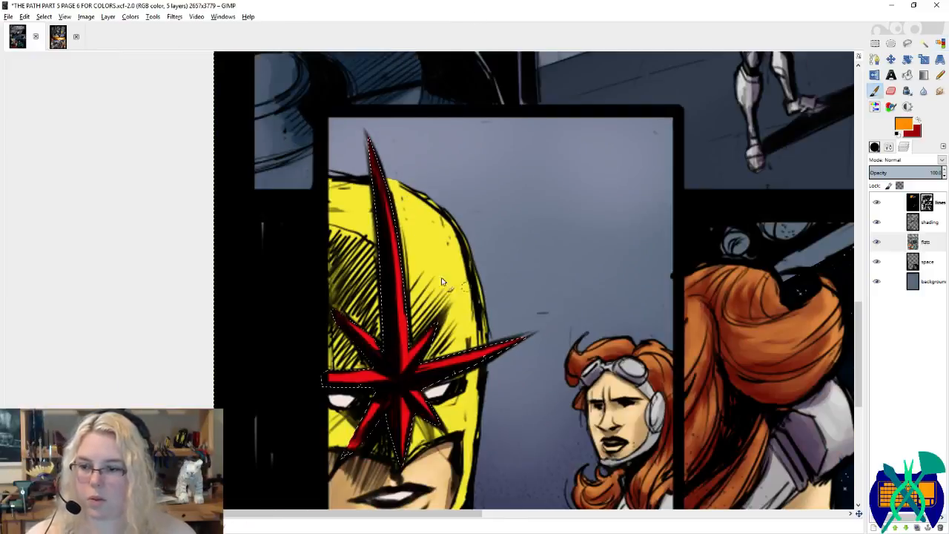
scroll(415, 192, down, 2)
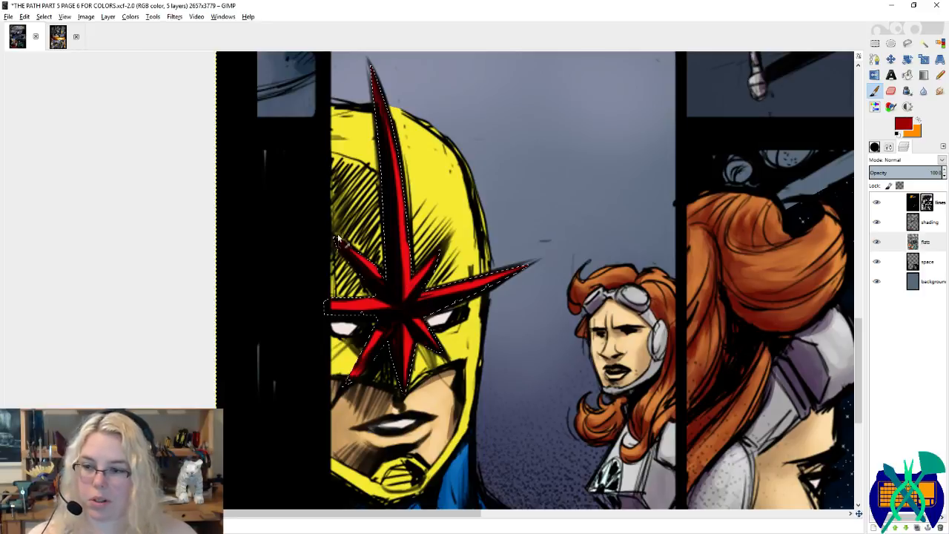
drag(337, 235, 382, 285)
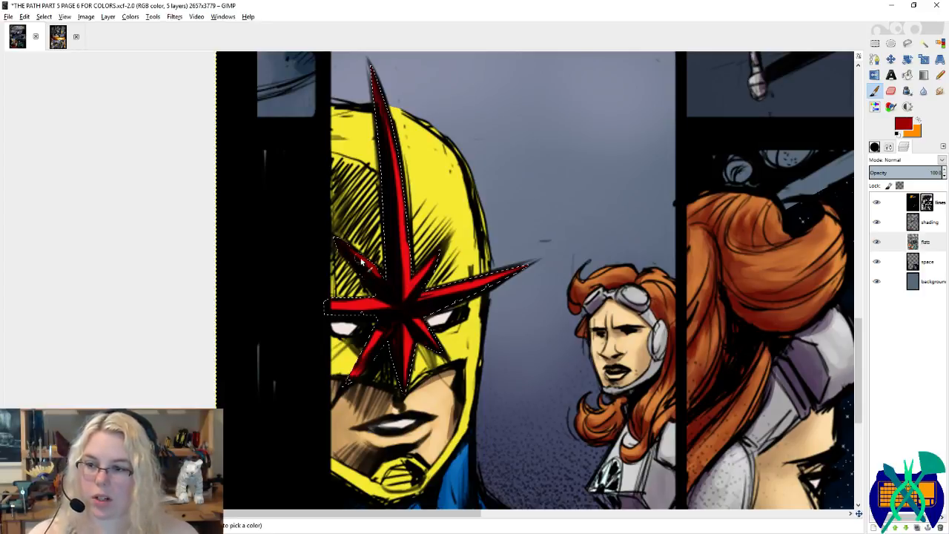
mouse_move(358, 311)
mouse_down()
mouse_move(324, 301)
mouse_move(388, 309)
mouse_move(362, 391)
mouse_move(382, 384)
mouse_move(392, 360)
mouse_move(419, 345)
mouse_up()
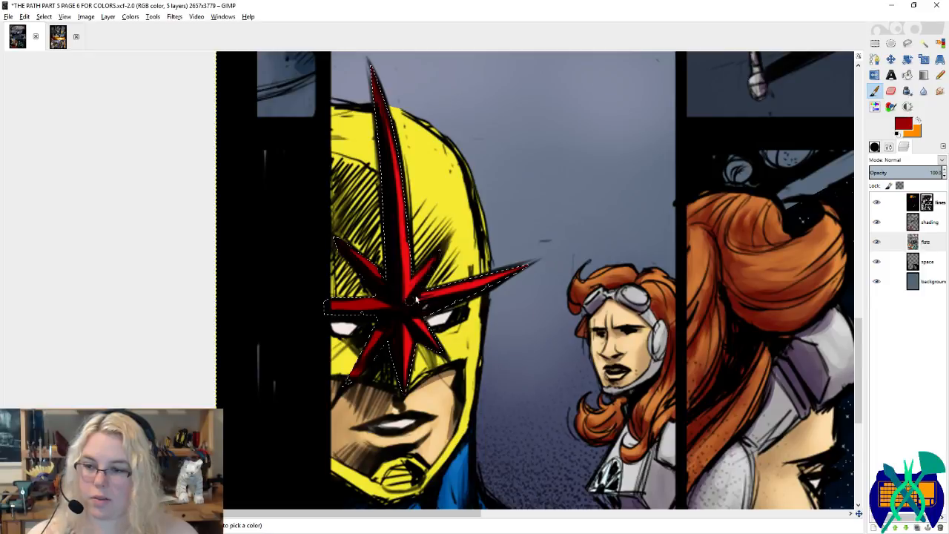
Step: Paint orange highlights along the vertical, side and lower points of the inset panel's helmet star
key(x)
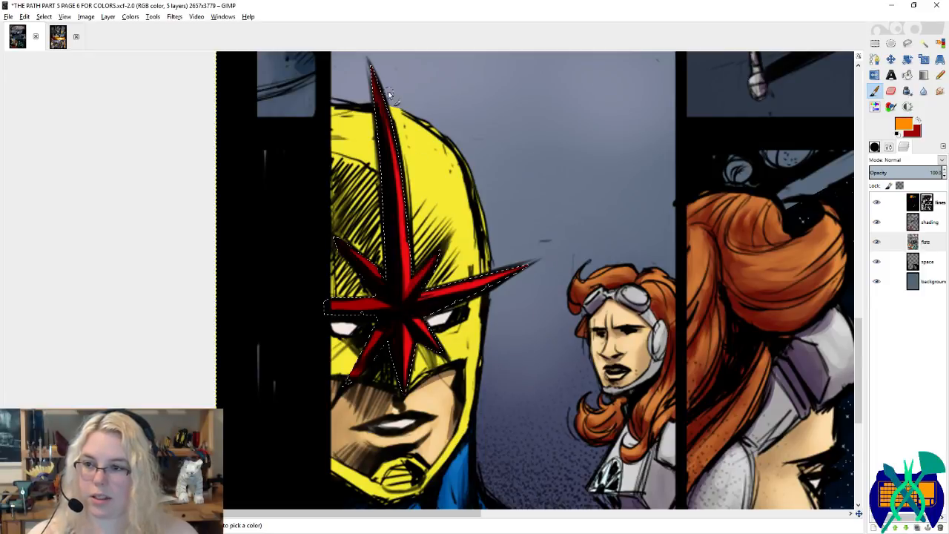
mouse_move(368, 64)
mouse_down()
mouse_move(409, 236)
mouse_move(403, 213)
mouse_up()
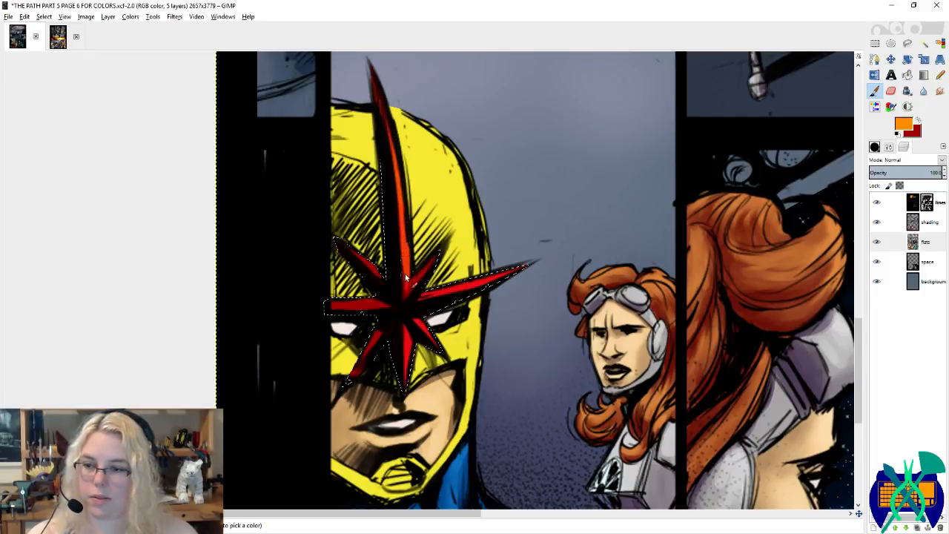
drag(435, 293, 554, 265)
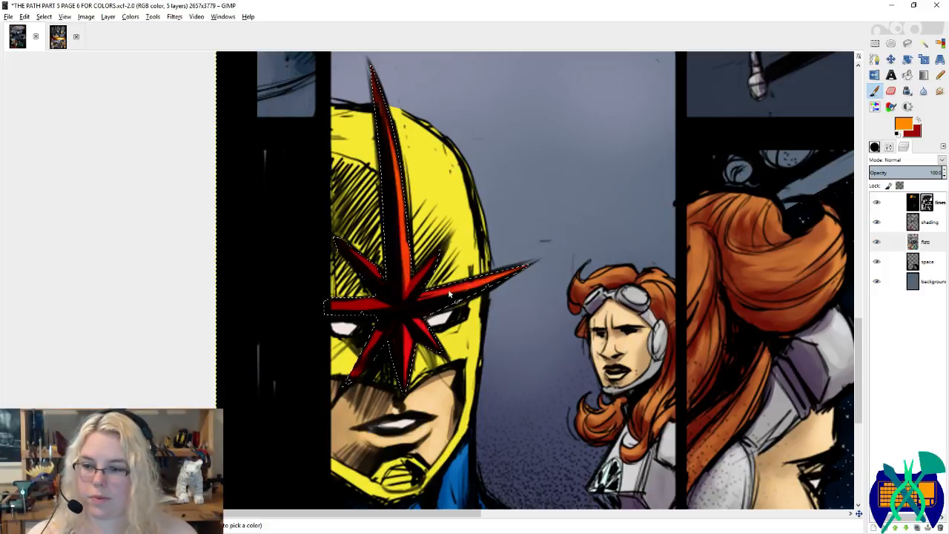
key(x)
key(x)
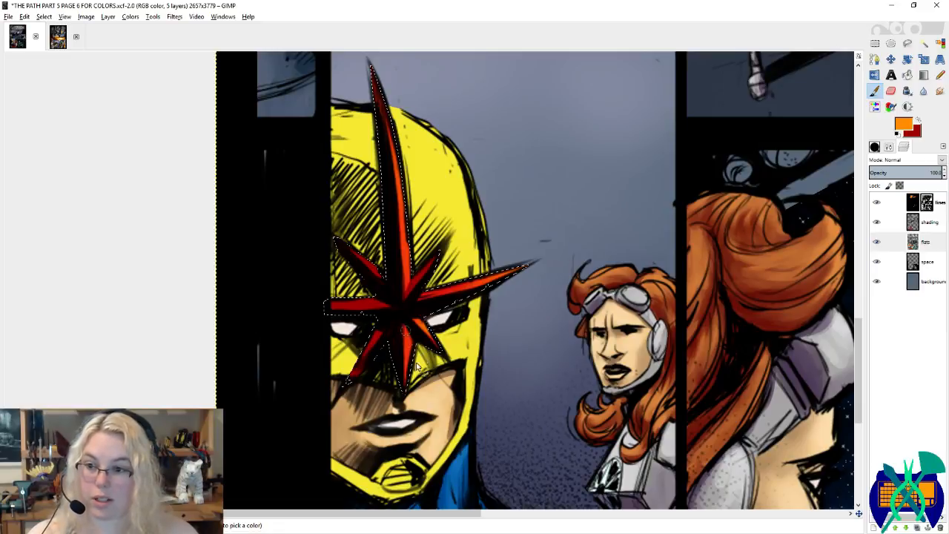
drag(540, 406, 465, 261)
scroll(466, 259, down, 3)
scroll(482, 252, right, 10)
scroll(519, 230, up, 6)
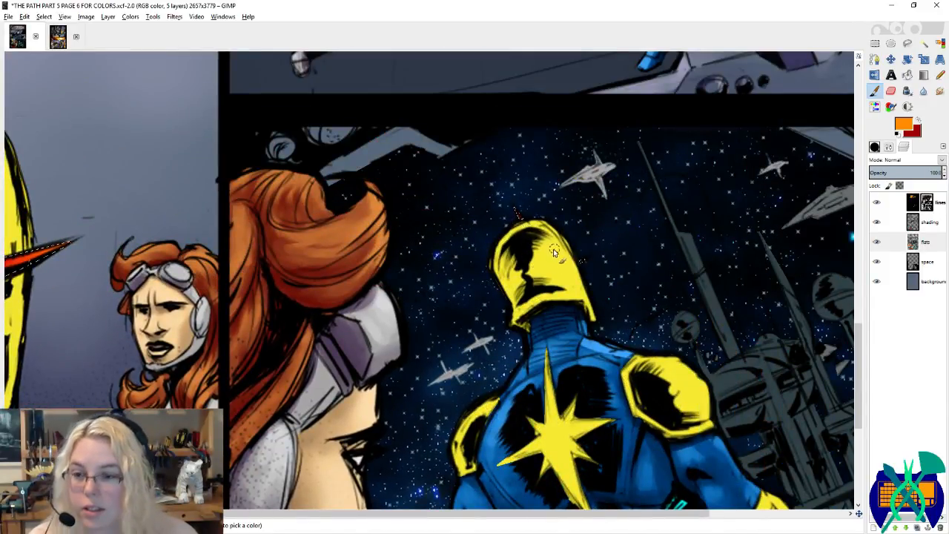
Step: Select all yellow areas of page 6's flats by colour, sample the yellow, and activate the shading layer
scroll(508, 328, up, 3)
scroll(508, 328, left, 5)
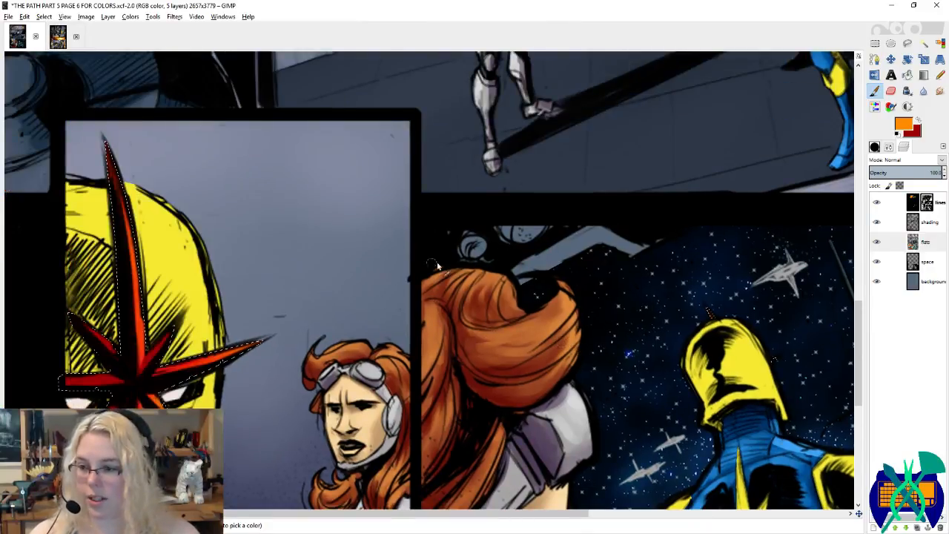
scroll(438, 266, up, 8)
scroll(437, 265, right, 3)
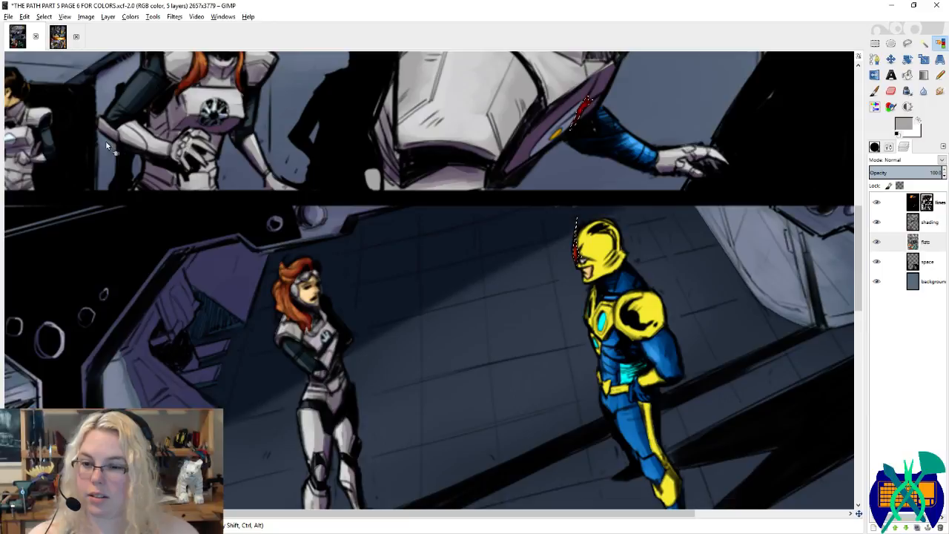
click(625, 307)
key(p)
ctrl+click(646, 308)
key(x)
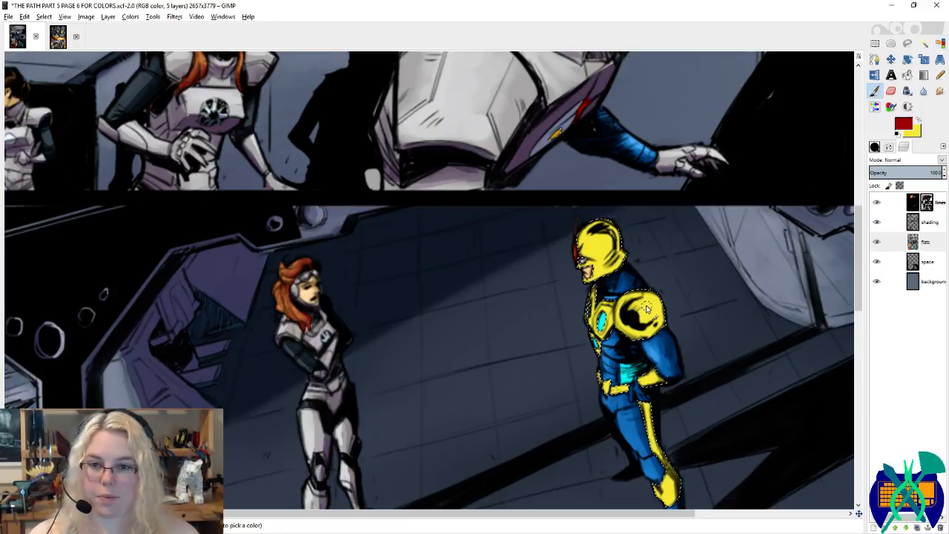
key(x)
click(889, 222)
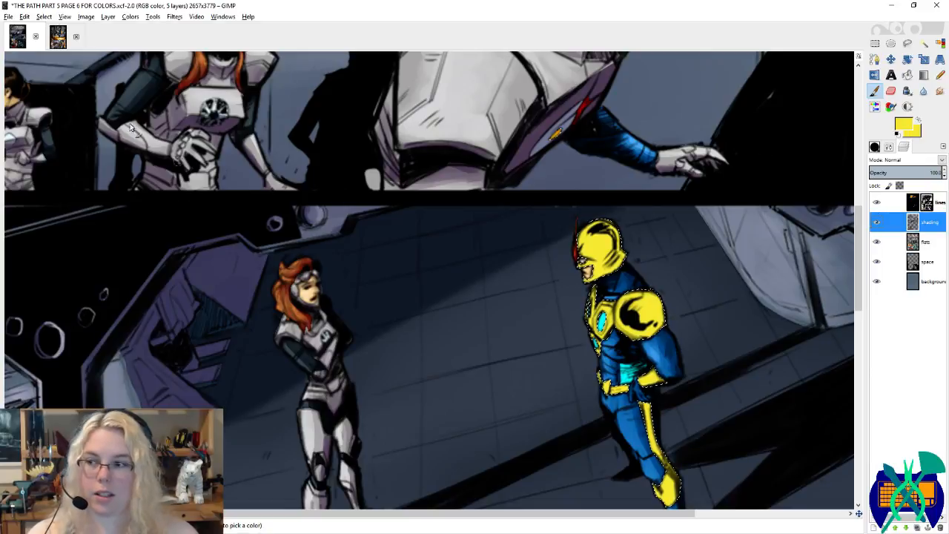
Step: Sample dark gold and pale yellow from page 5's round shoulder emblem, then return to page 6 and save it
click(67, 34)
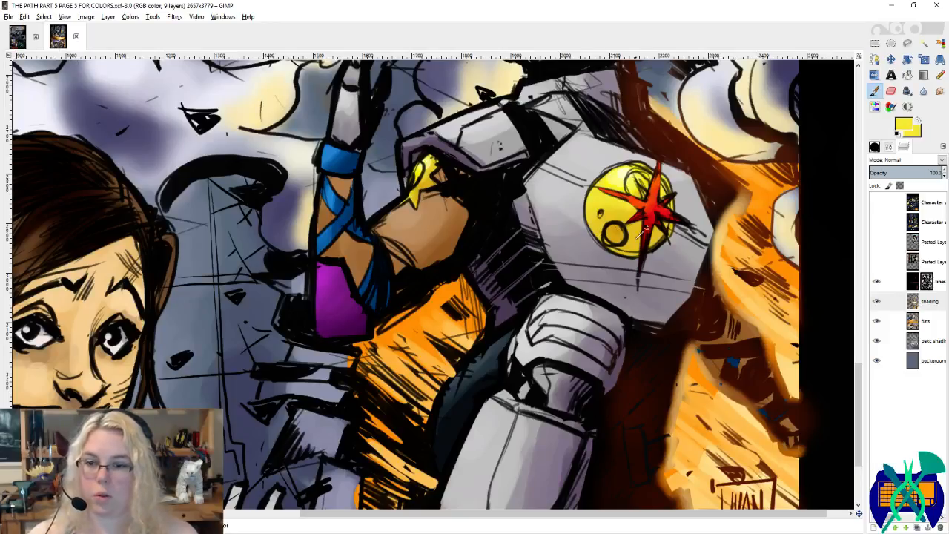
ctrl+click(645, 228)
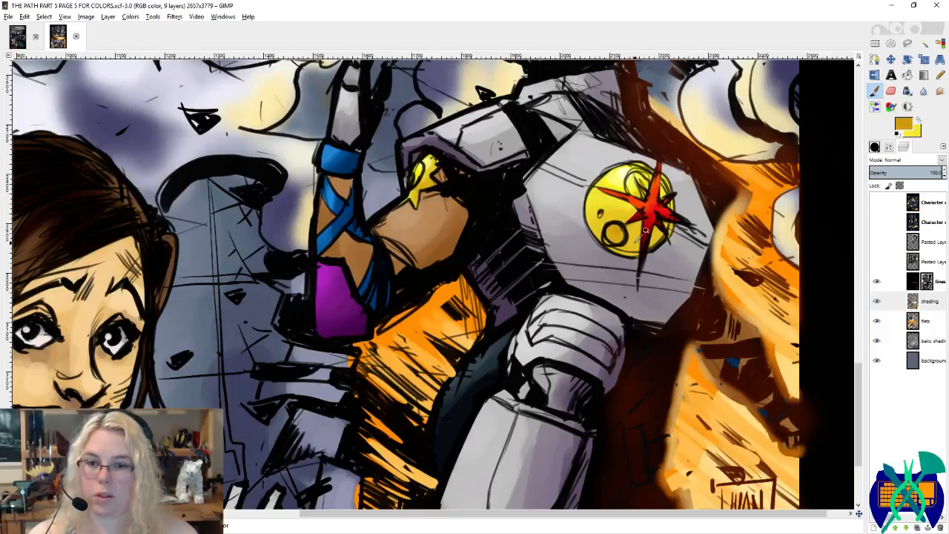
ctrl+click(630, 194)
ctrl+click(641, 164)
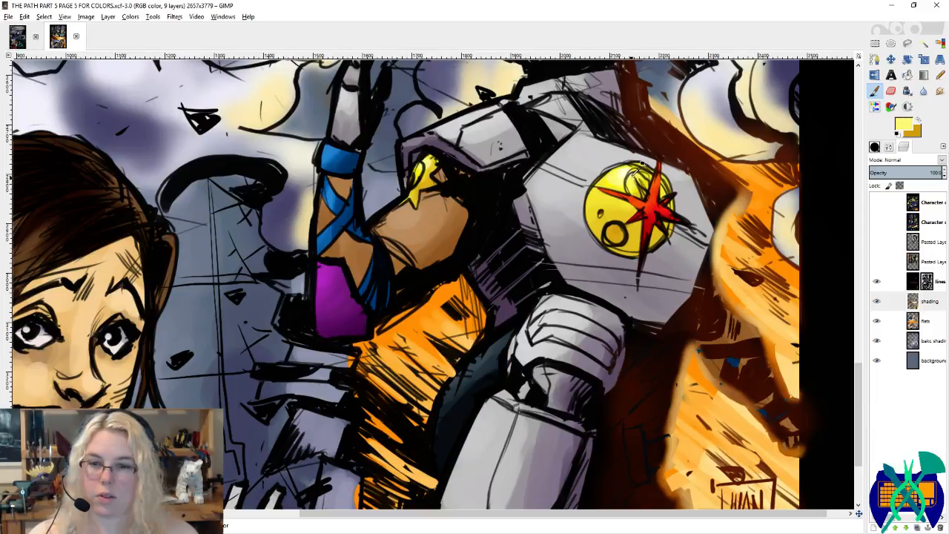
click(17, 35)
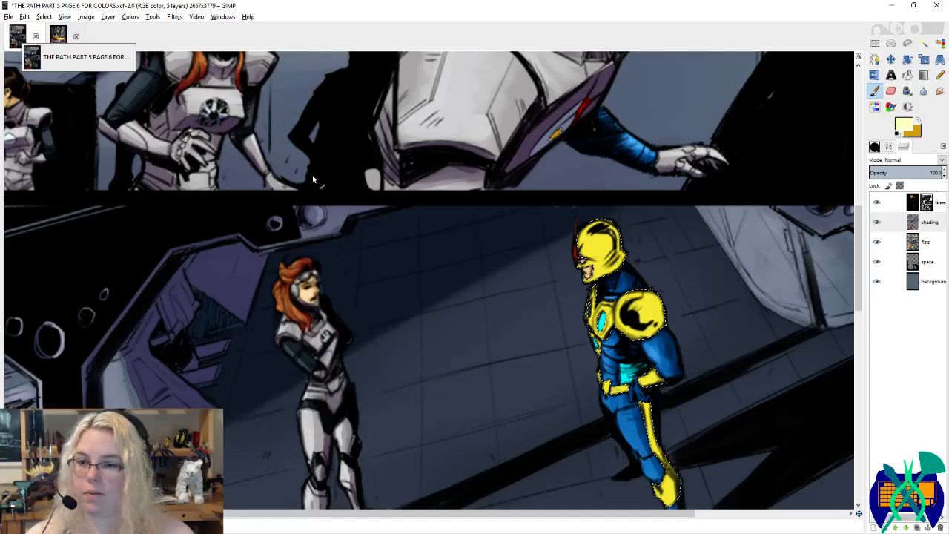
scroll(671, 282, down, 3)
key(ctrl+s)
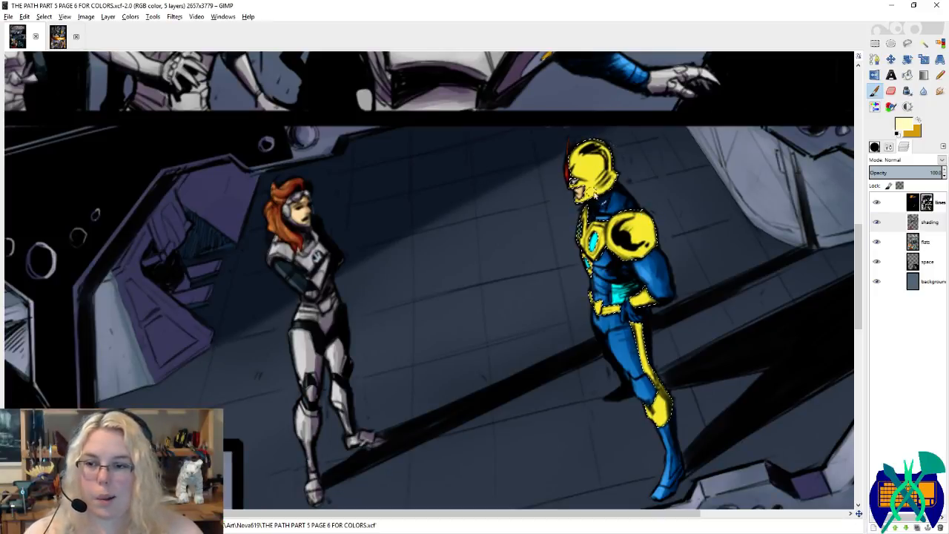
Step: Paint pale yellow highlights and gold shadows on the helmet and shoulder pad of the third panel's standing hero
drag(572, 180, 582, 173)
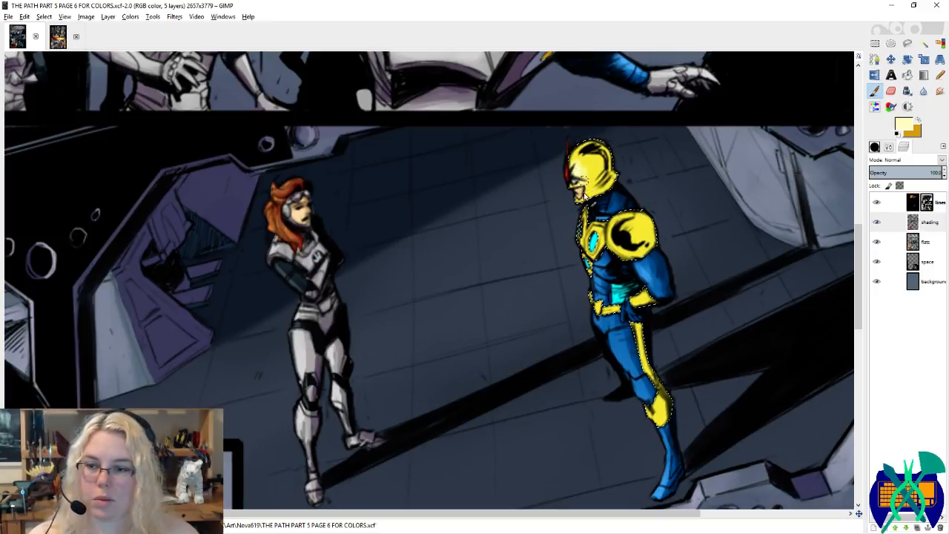
key(x)
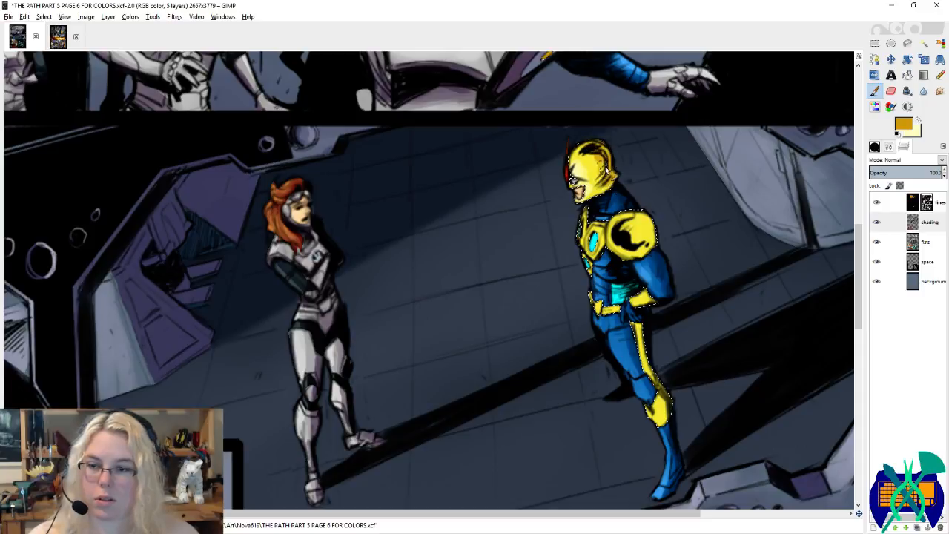
scroll(608, 181, down, 1)
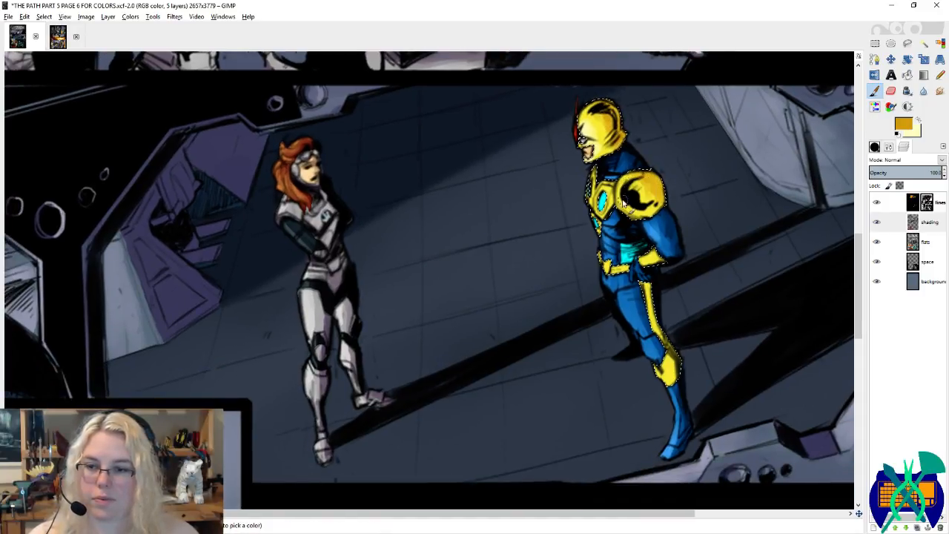
key(x)
key(x)
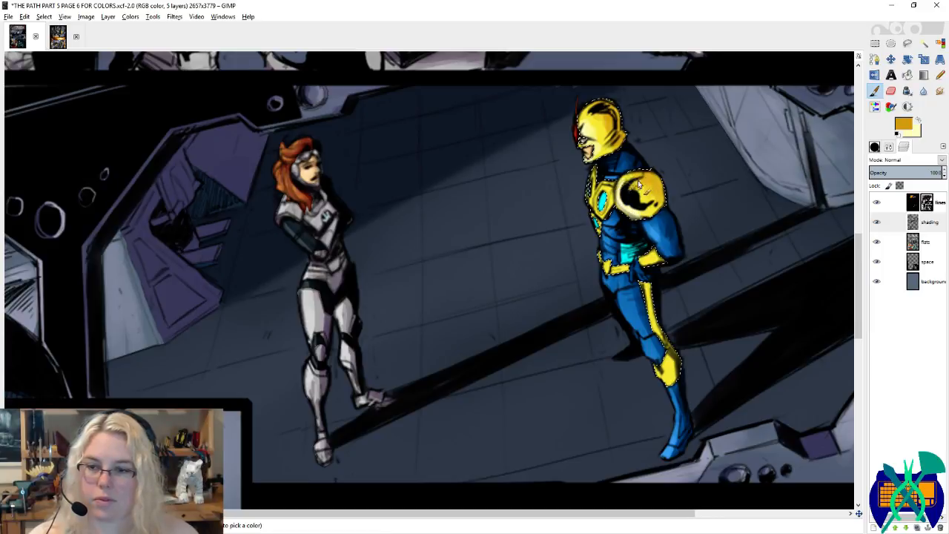
Step: Shade the third-panel hero's knee guard and shoulder pad in gold and highlight the knee, belt and chest in pale yellow
scroll(651, 191, down, 2)
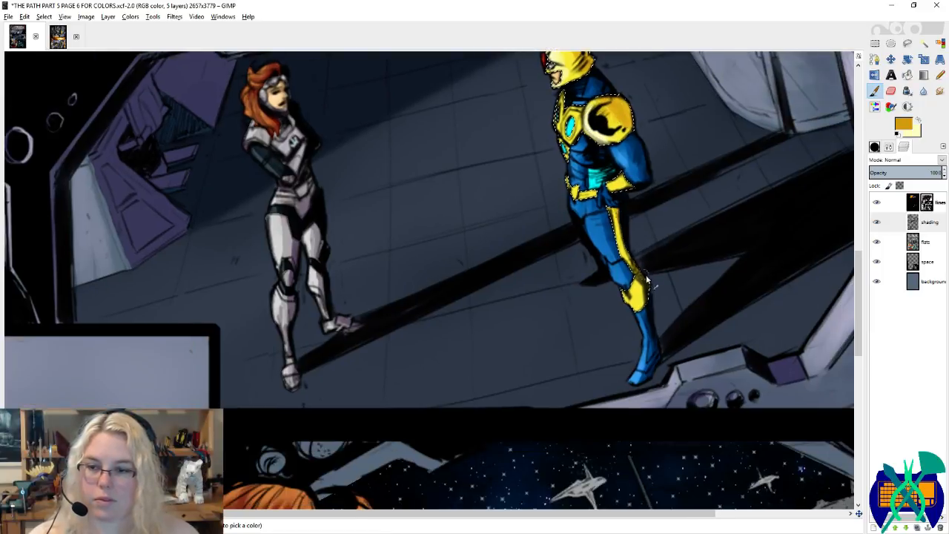
key(x)
drag(635, 304, 609, 275)
scroll(639, 303, up, 2)
drag(597, 209, 591, 216)
mouse_move(588, 183)
mouse_down()
mouse_move(586, 197)
mouse_move(607, 207)
mouse_up()
key(x)
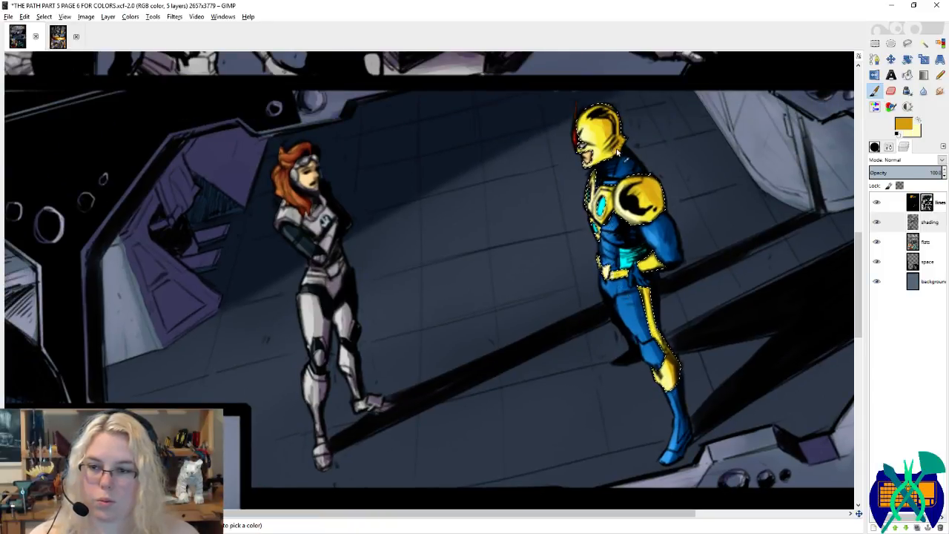
mouse_move(641, 185)
mouse_down()
mouse_move(642, 195)
mouse_move(664, 194)
mouse_up()
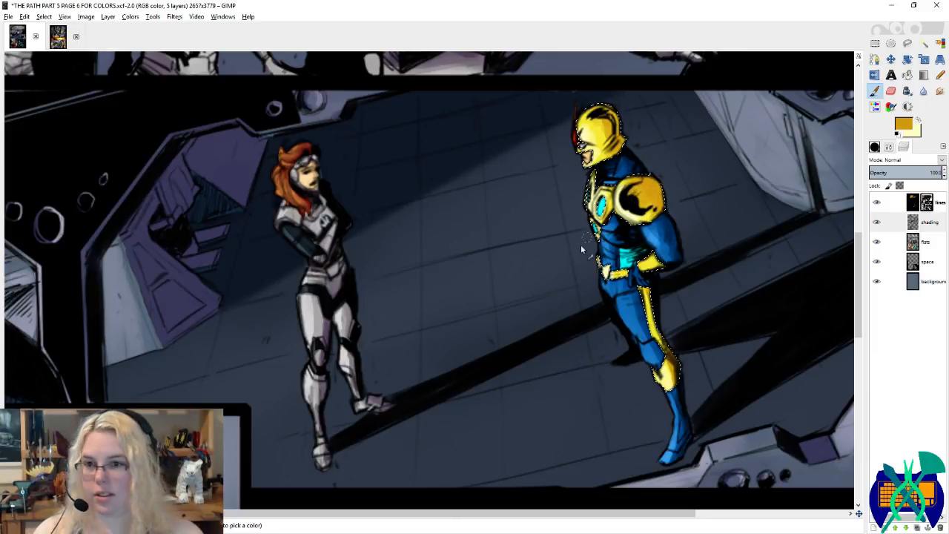
Step: Refine the third-panel hero's yellow armour with the small Circle (01) brush, resample the gold, and save page 6
click(875, 146)
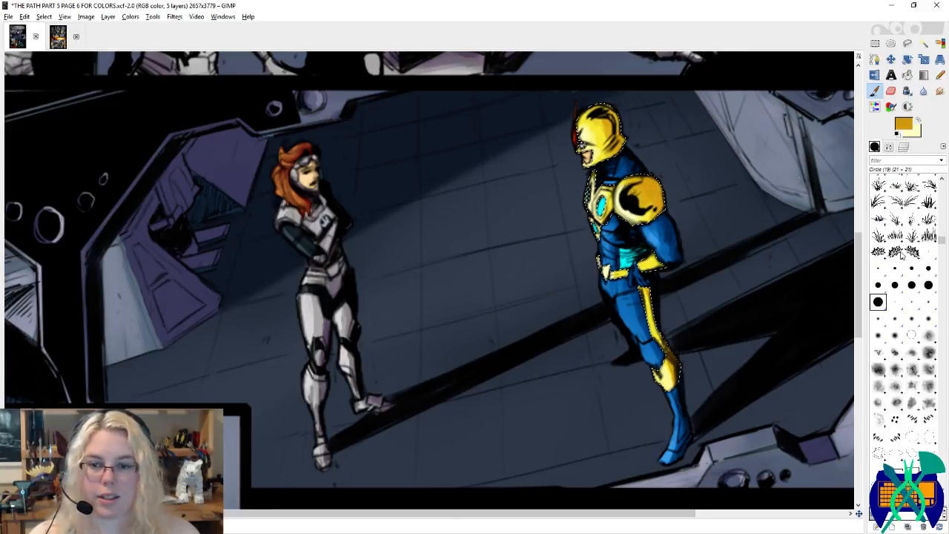
click(929, 252)
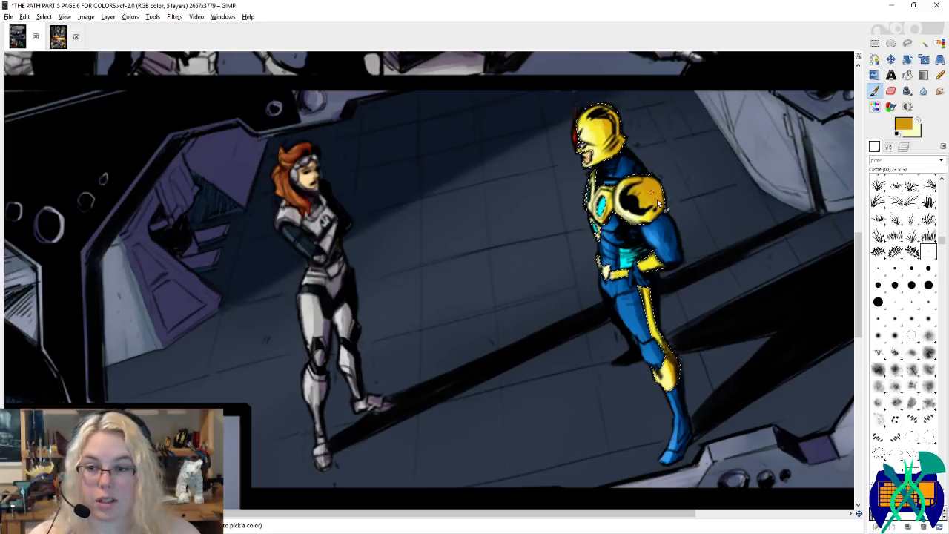
key(shift+e)
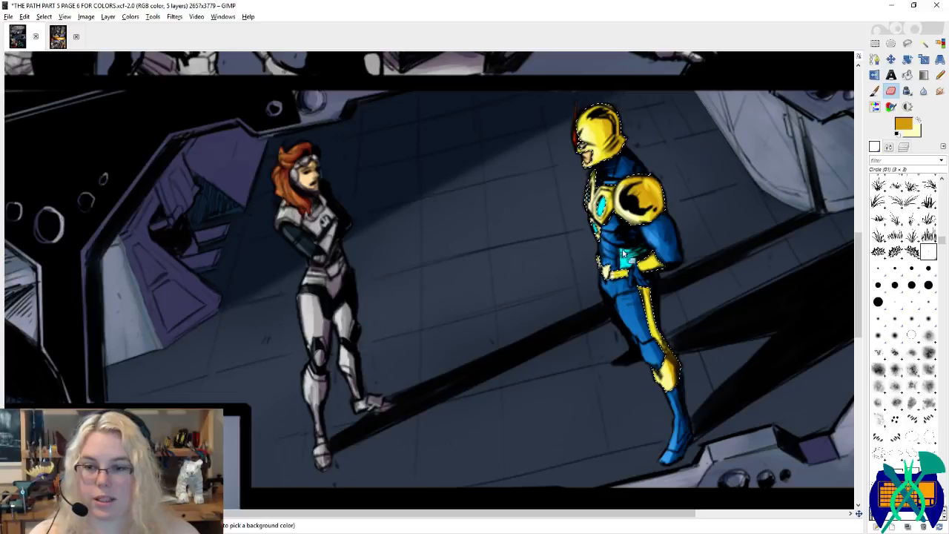
key(x)
key(p)
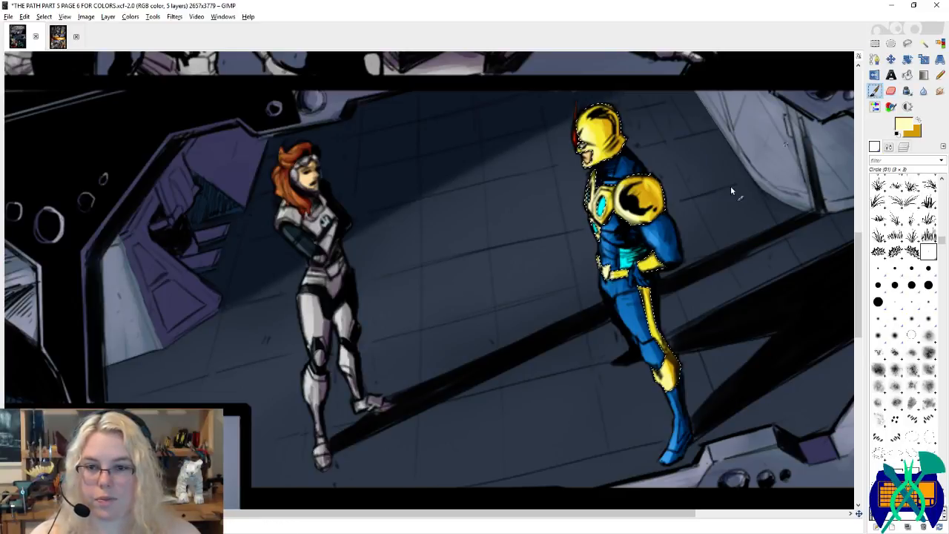
ctrl+click(656, 274)
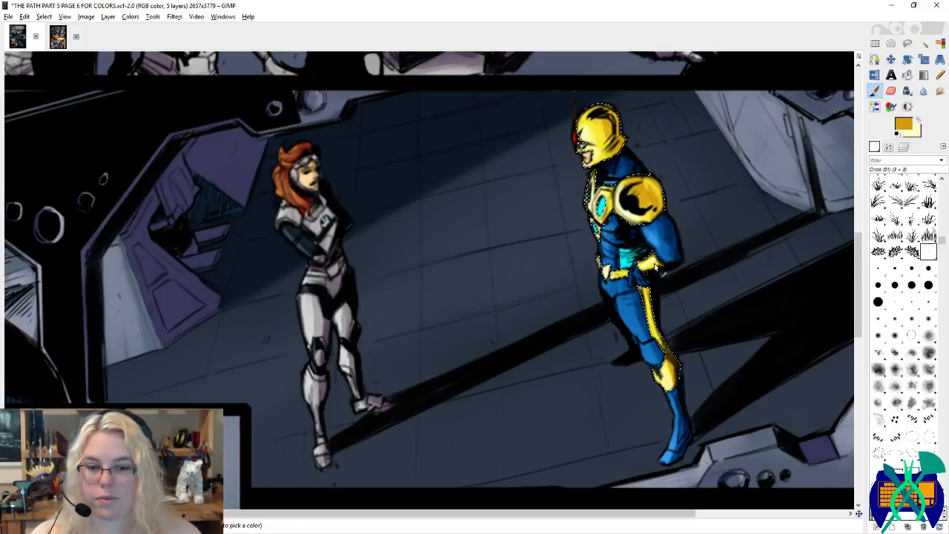
key(ctrl+s)
Step: Paint gold shadows with the Circle (19) brush on the inset panel helmet's hatched forehead, eye area and chin
drag(208, 492, 370, 318)
mouse_move(320, 506)
mouse_down()
mouse_move(486, 329)
mouse_move(560, 313)
mouse_up()
click(878, 303)
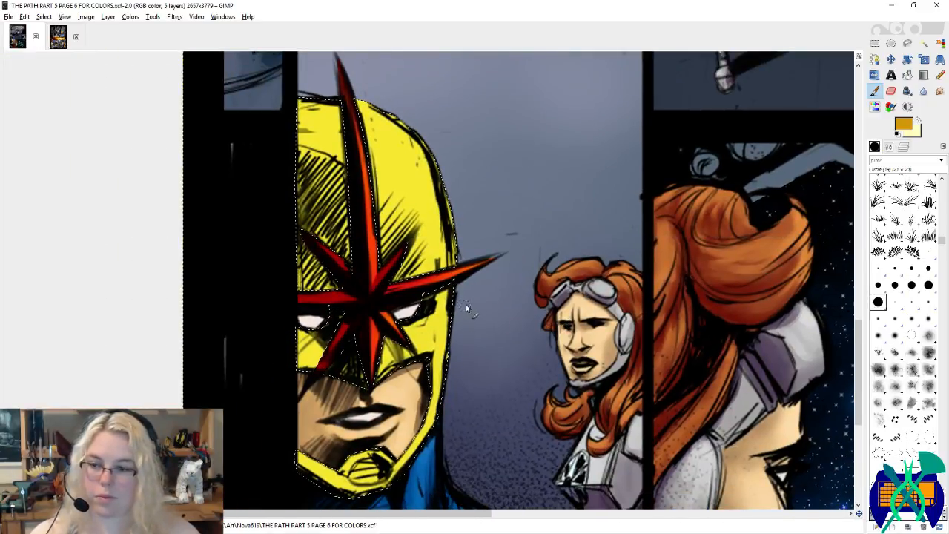
drag(466, 304, 490, 263)
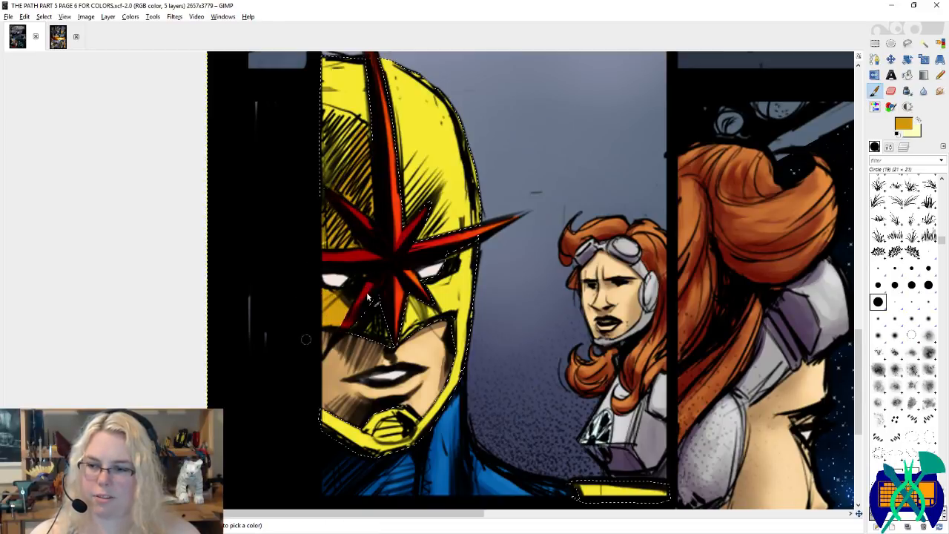
drag(391, 442, 374, 375)
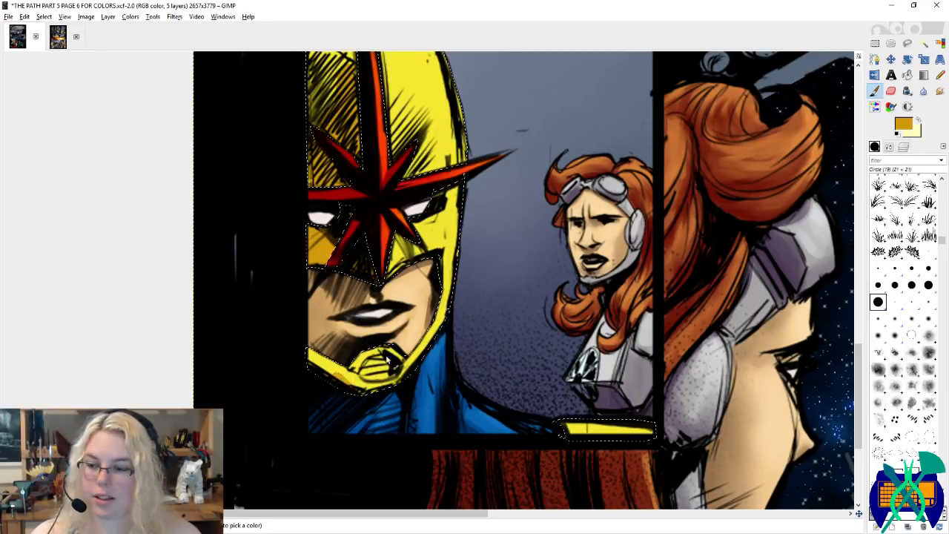
drag(365, 289, 396, 406)
mouse_move(425, 226)
mouse_down()
mouse_move(430, 259)
mouse_move(441, 244)
mouse_move(451, 286)
mouse_move(458, 269)
mouse_move(431, 223)
mouse_up()
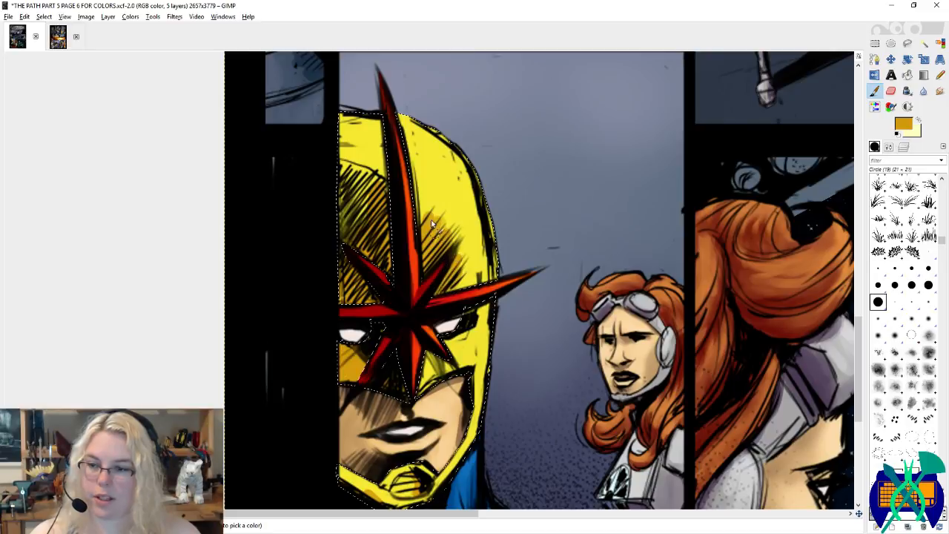
mouse_move(363, 186)
mouse_down()
mouse_move(331, 172)
mouse_move(381, 186)
mouse_move(369, 232)
mouse_move(341, 194)
mouse_move(340, 231)
mouse_up()
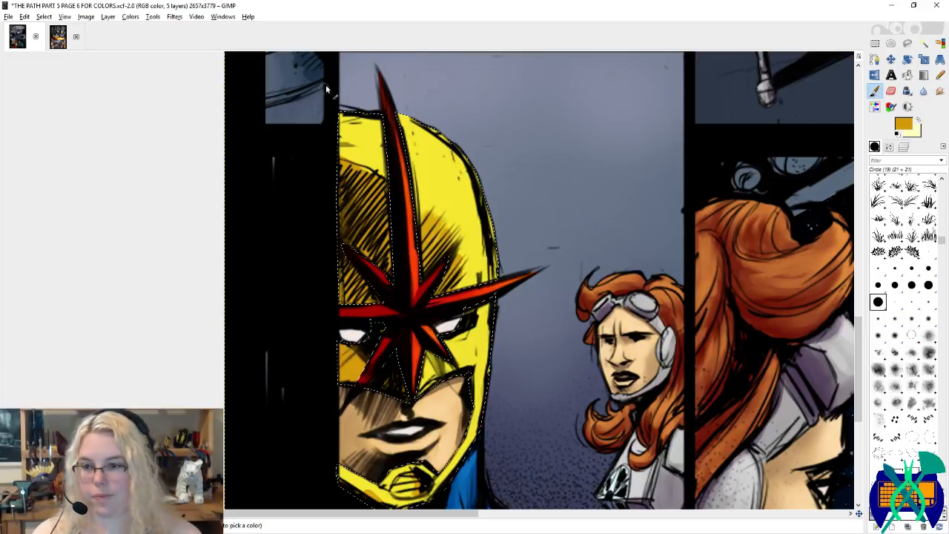
Step: Paint pale yellow highlights across the crown of the inset panel's helmet on both sides of the star
key(x)
drag(371, 131, 357, 125)
mouse_move(423, 155)
mouse_down()
mouse_move(465, 175)
mouse_move(415, 145)
mouse_move(433, 179)
mouse_move(386, 137)
mouse_move(390, 161)
mouse_move(359, 122)
mouse_move(448, 181)
mouse_move(396, 152)
mouse_up()
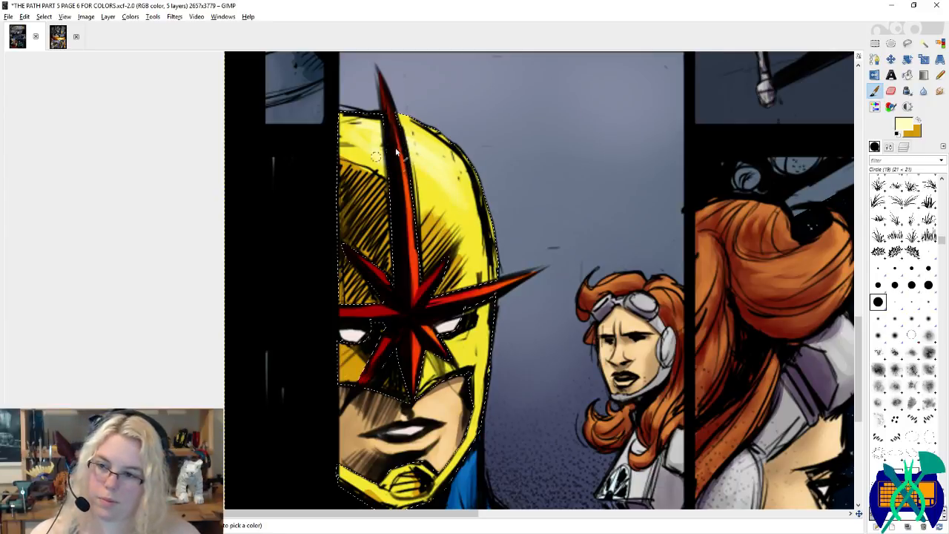
drag(431, 191, 455, 182)
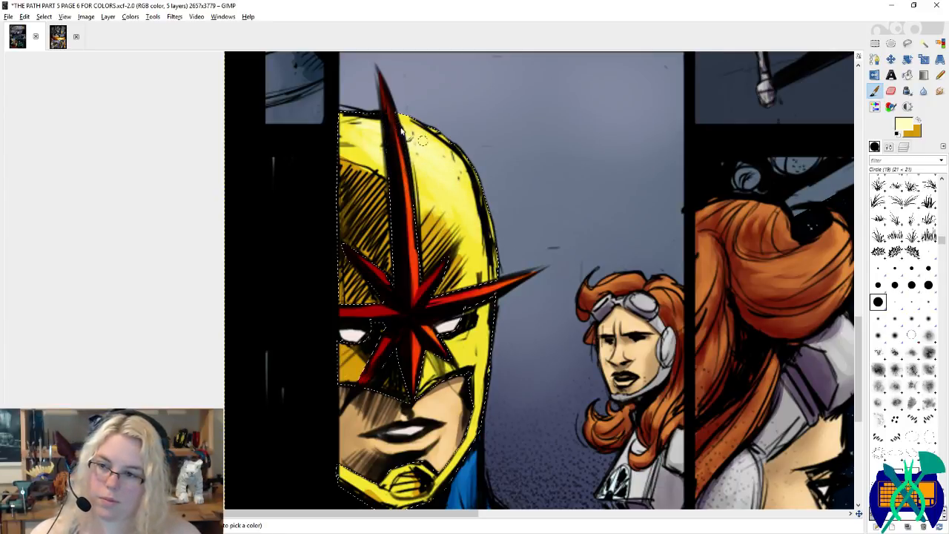
Step: Highlight the cheek and side of the inset helmet in pale yellow and shade its chin guard in gold
scroll(401, 132, down, 5)
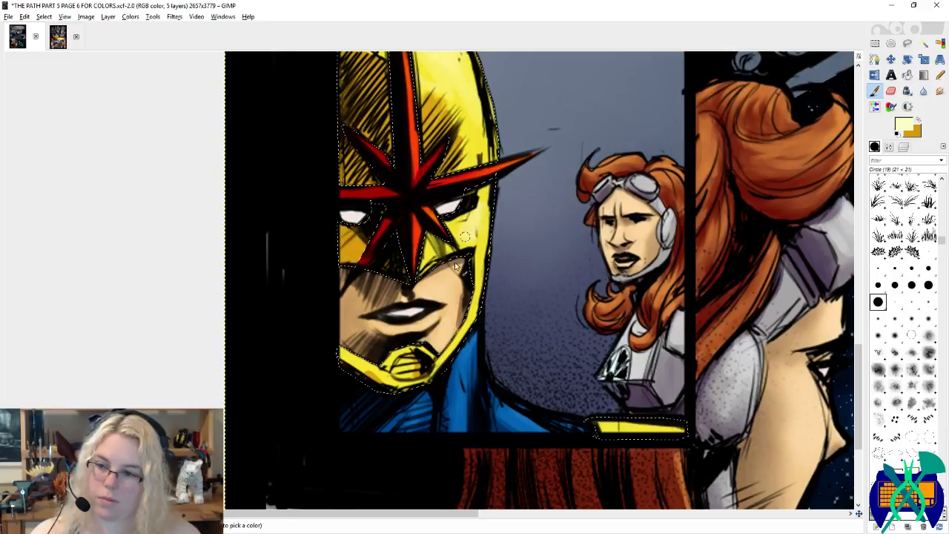
drag(454, 264, 504, 235)
key(x)
drag(481, 204, 496, 227)
key(x)
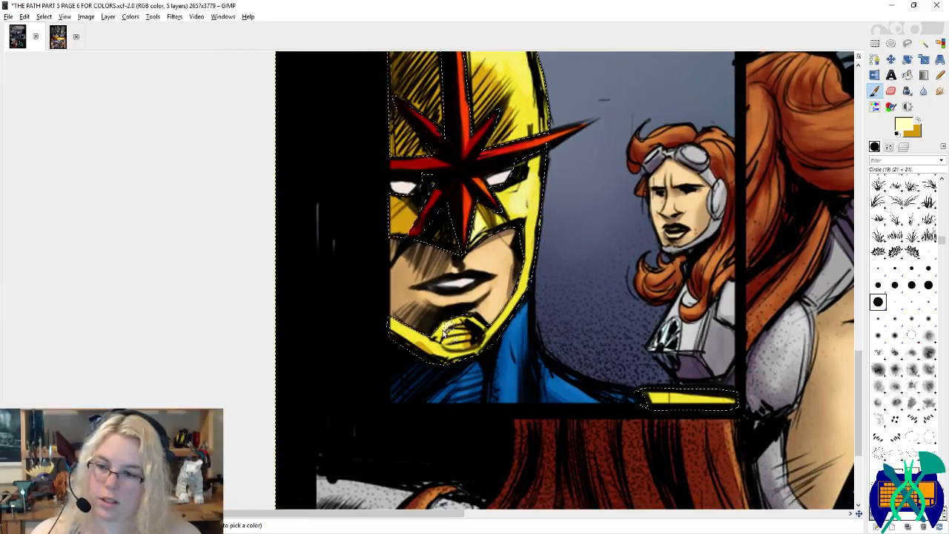
key(x)
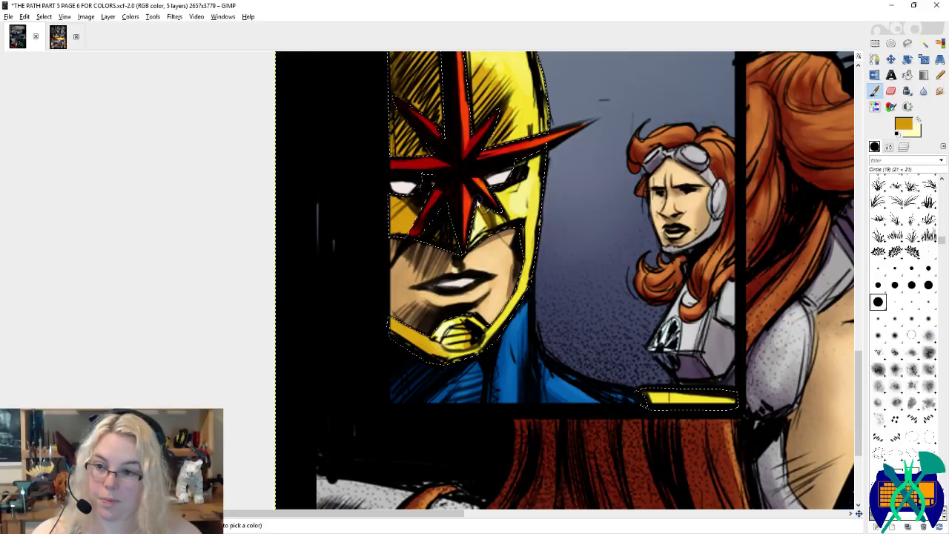
ctrl+click(528, 257)
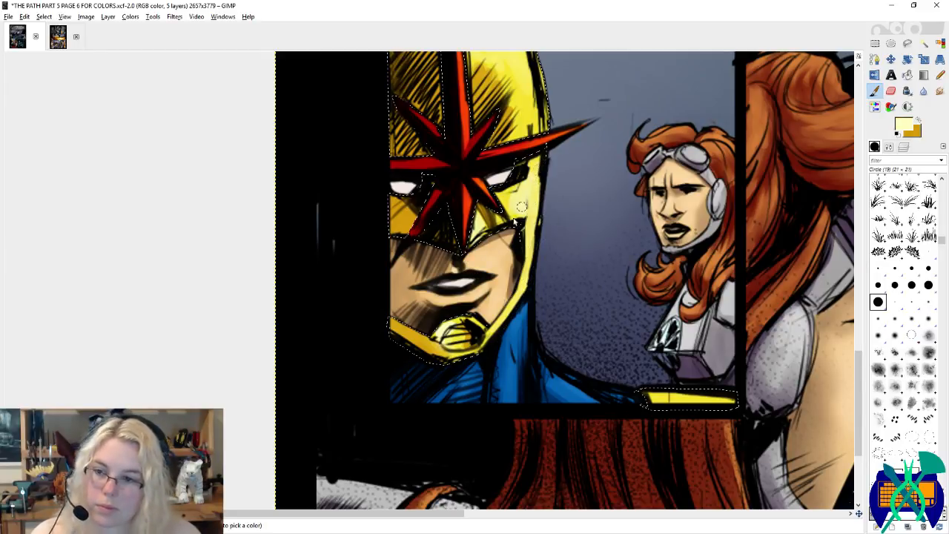
scroll(541, 174, up, 3)
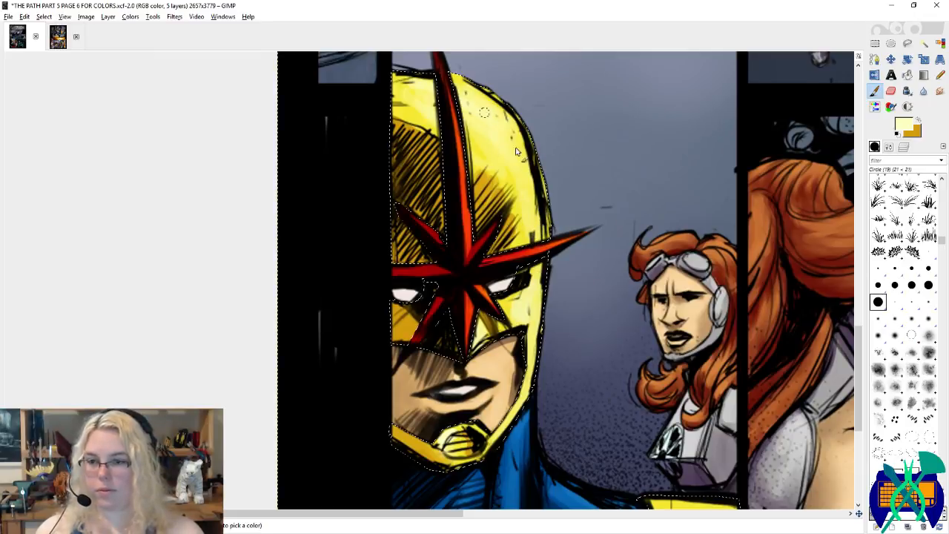
Step: Save the changes to page 6 before colouring the back-view hero in the last panel
scroll(501, 226, right, 10)
scroll(509, 232, down, 1)
scroll(508, 232, right, 1)
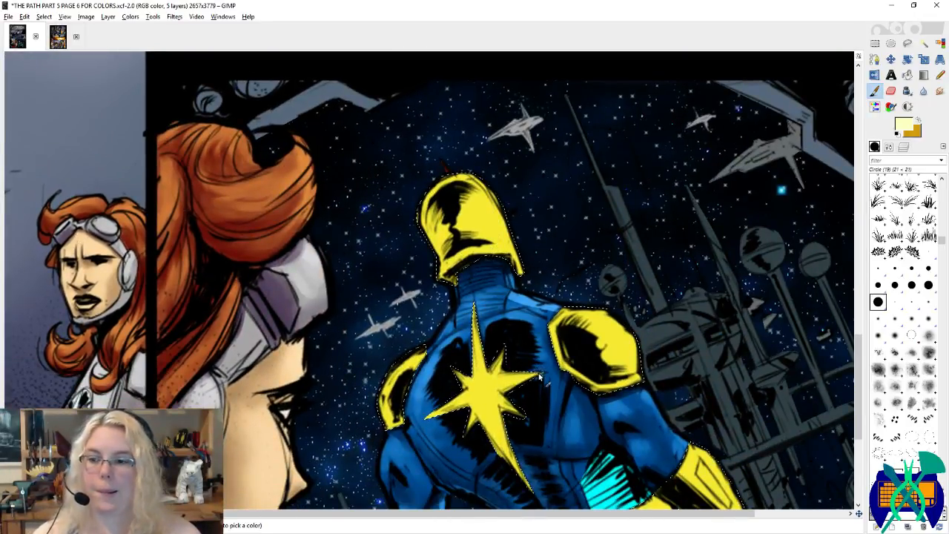
scroll(518, 297, down, 4)
scroll(519, 296, right, 1)
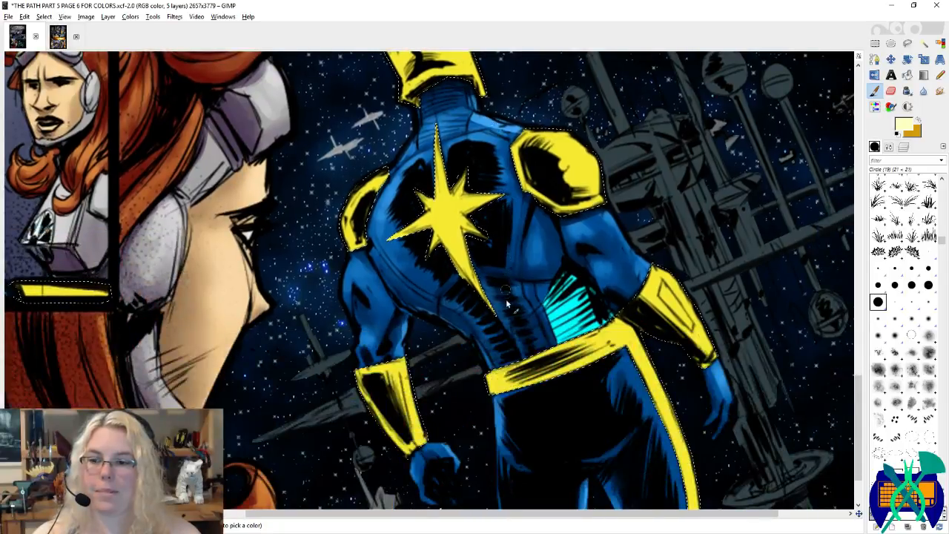
key(ctrl+s)
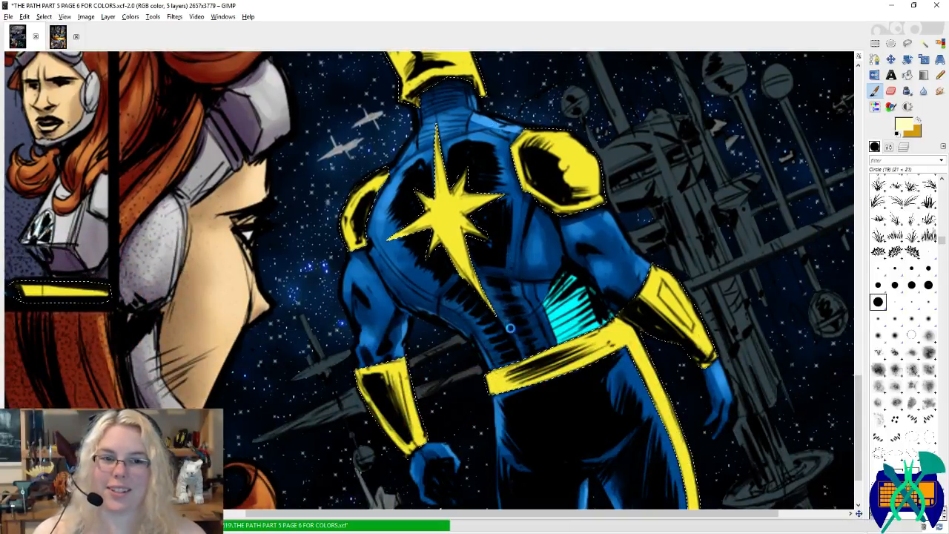
Step: Paint gold shadows where the back-view hero's belt meets the leg stripe and along the stripe
drag(477, 347, 497, 189)
drag(566, 343, 496, 326)
mouse_move(634, 342)
mouse_down()
mouse_move(593, 282)
mouse_move(593, 329)
mouse_up()
scroll(607, 299, right, 1)
key(x)
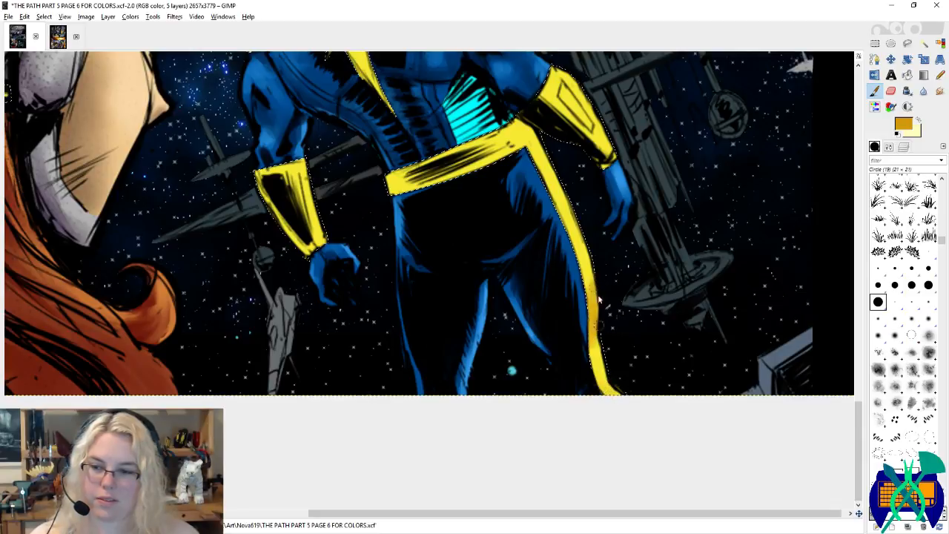
scroll(601, 317, up, 3)
scroll(600, 317, left, 2)
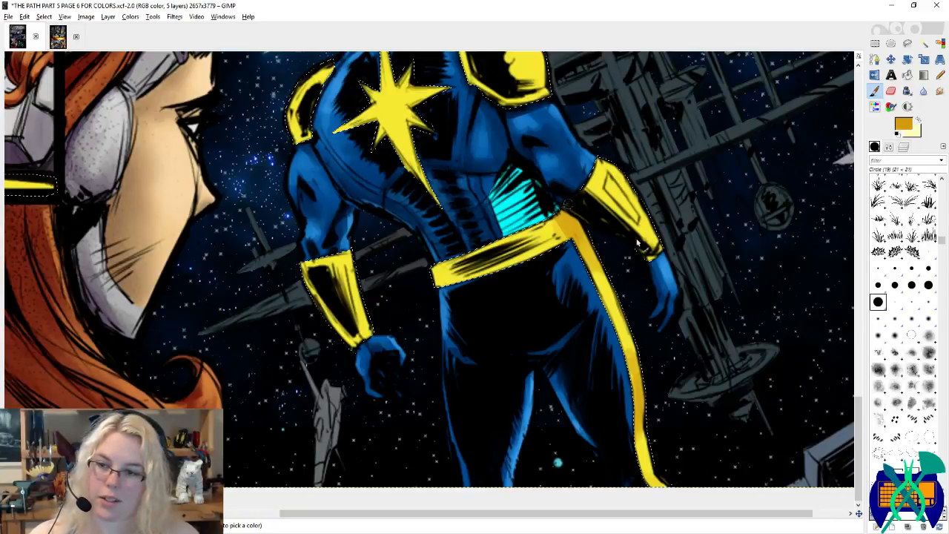
Step: Shade the back-view hero's large shoulder pad in gold and highlight its upper edge in pale yellow
scroll(593, 236, up, 4)
scroll(593, 236, left, 2)
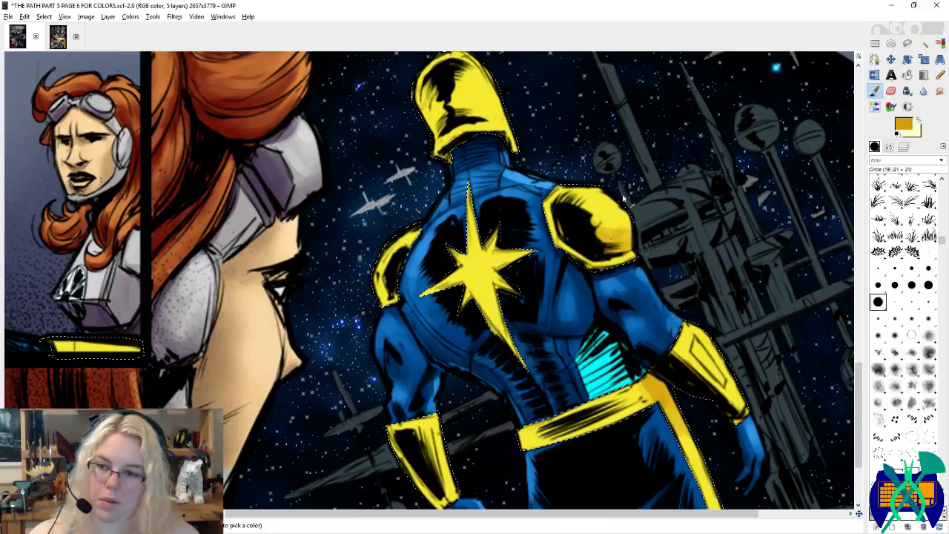
ctrl+click(593, 201)
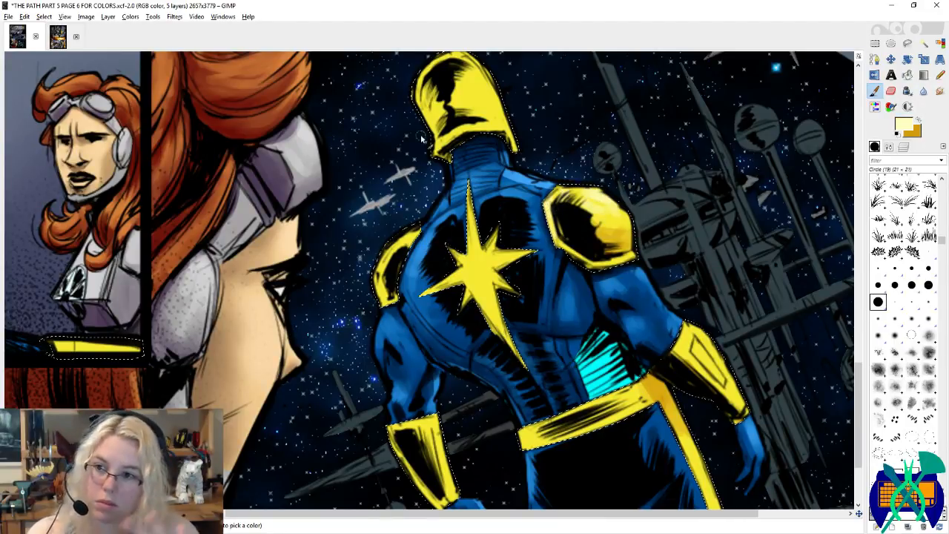
Step: Shade and highlight the back-view hero's helmet and smaller shoulder pad in gold and pale yellow
drag(439, 84, 460, 130)
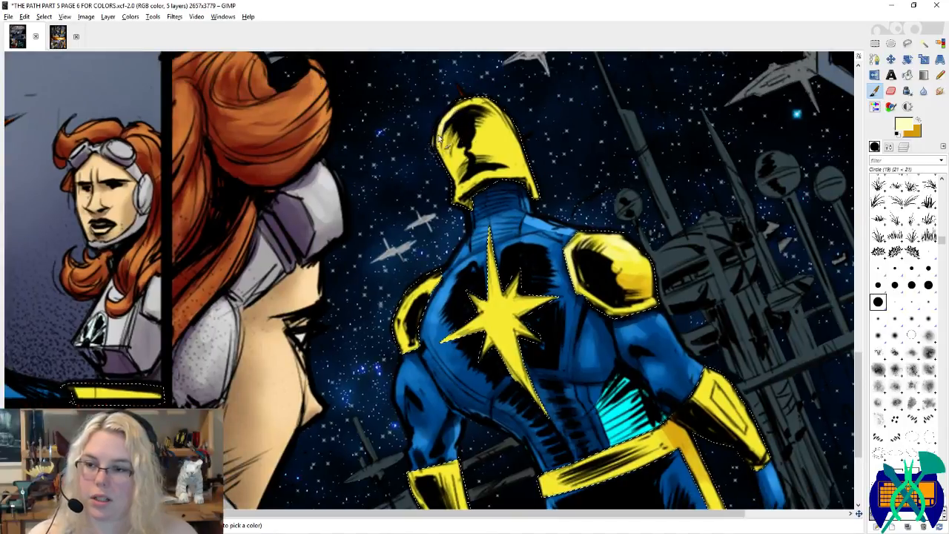
ctrl+click(511, 162)
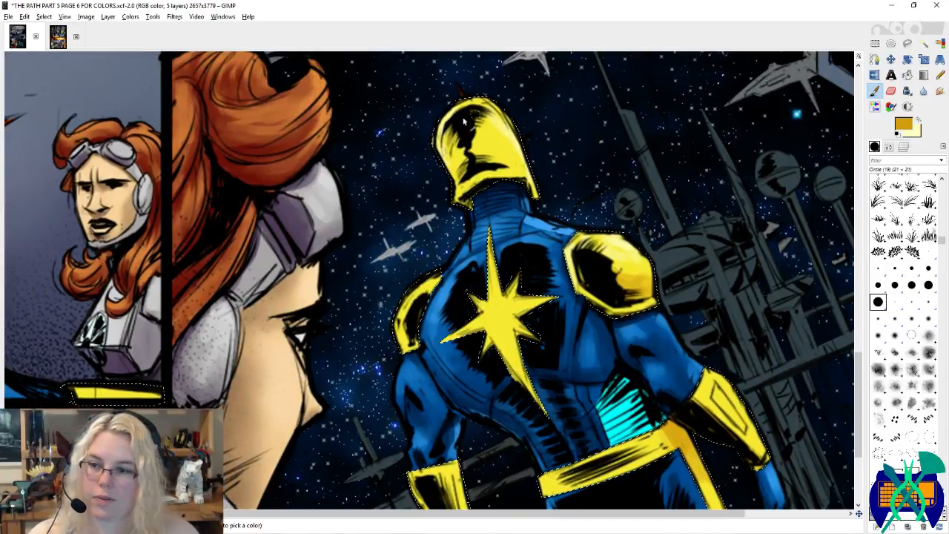
drag(473, 141, 470, 176)
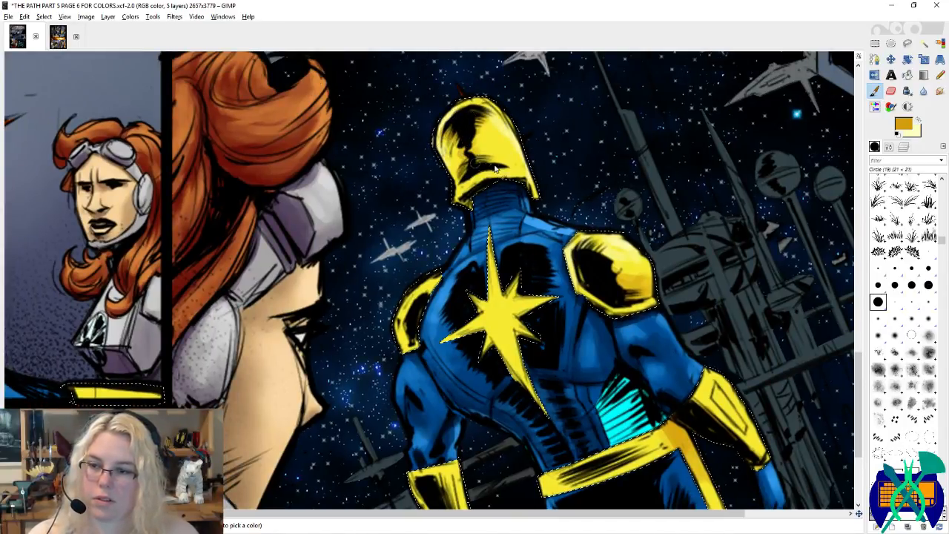
key(x)
drag(402, 296, 409, 254)
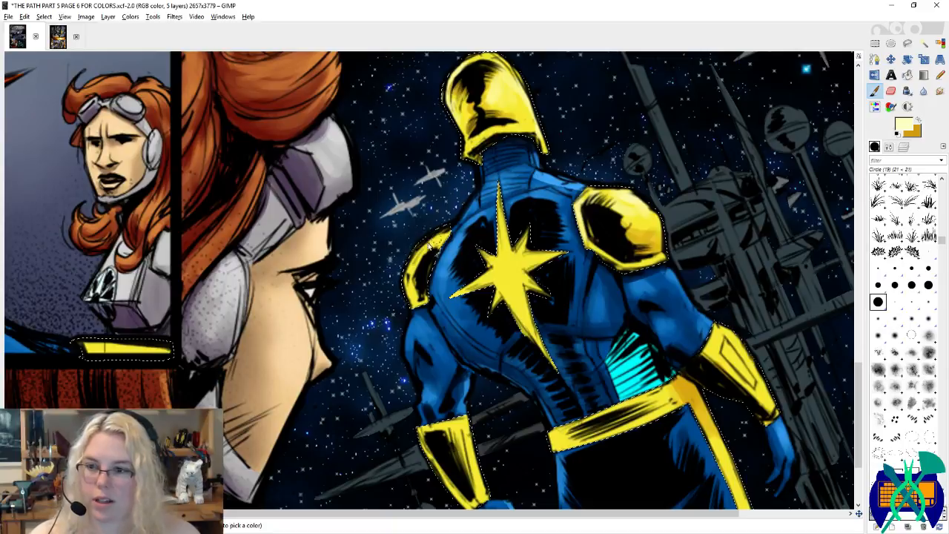
ctrl+click(428, 256)
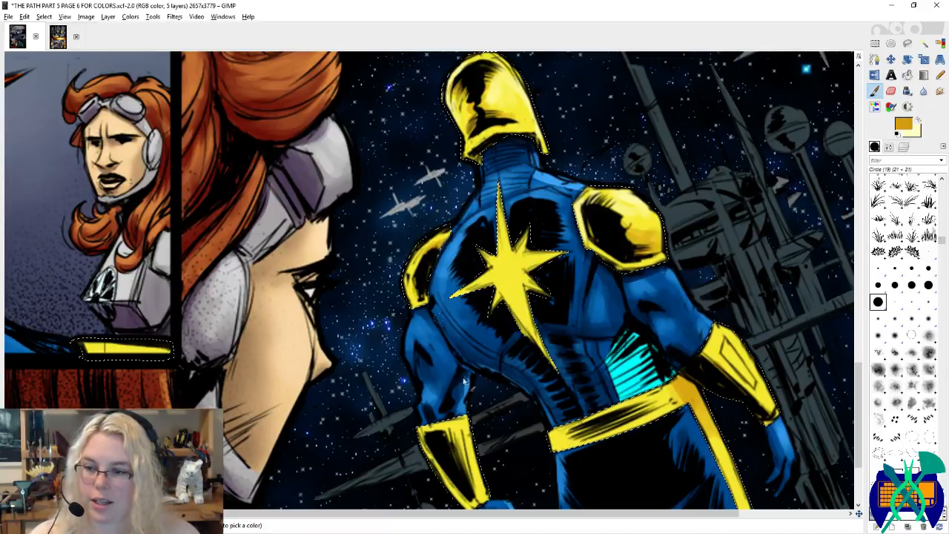
Step: Paint pale yellow highlights along the inner edge of the wrist cuff on the hero's lowered arm
drag(464, 381, 430, 273)
ctrl+click(447, 311)
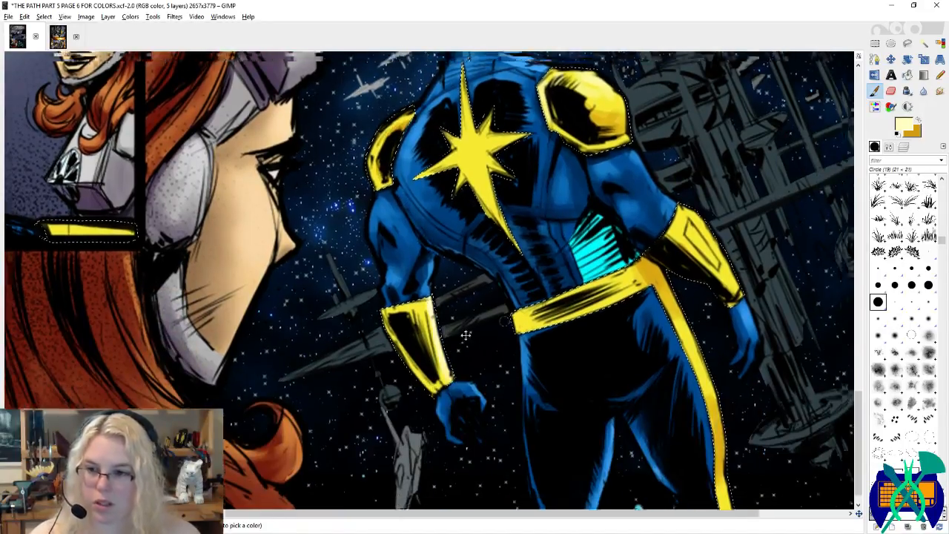
drag(466, 335, 372, 368)
drag(588, 240, 639, 293)
drag(473, 403, 487, 301)
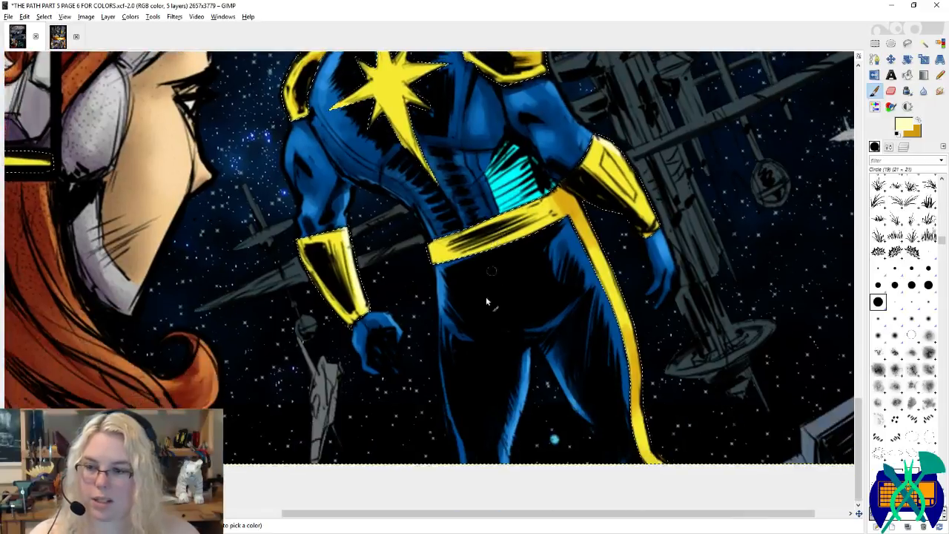
mouse_move(355, 254)
mouse_down()
mouse_move(461, 333)
mouse_move(452, 356)
mouse_move(458, 393)
mouse_up()
Step: Add a pale yellow corner highlight and gold shading to the same wrist cuff, and save page 6
key(x)
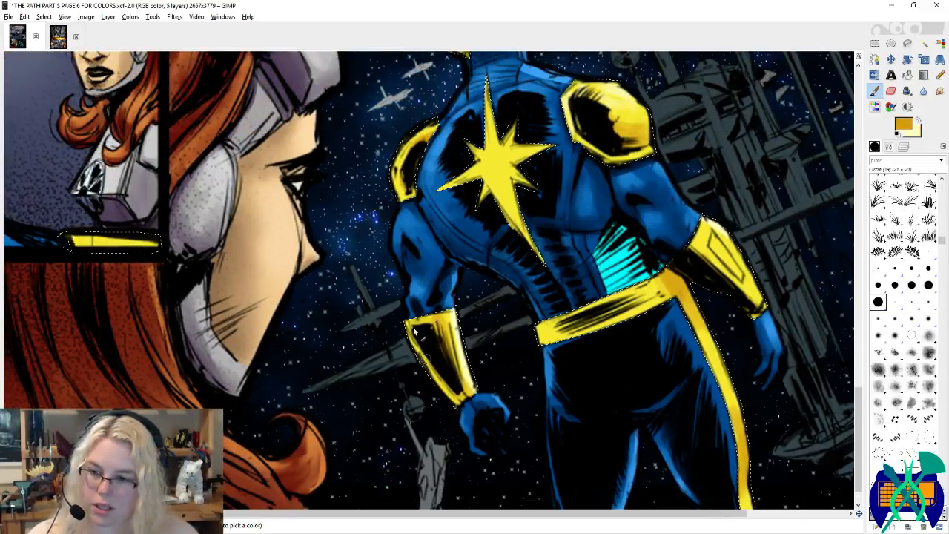
key(x)
drag(410, 321, 408, 341)
key(x)
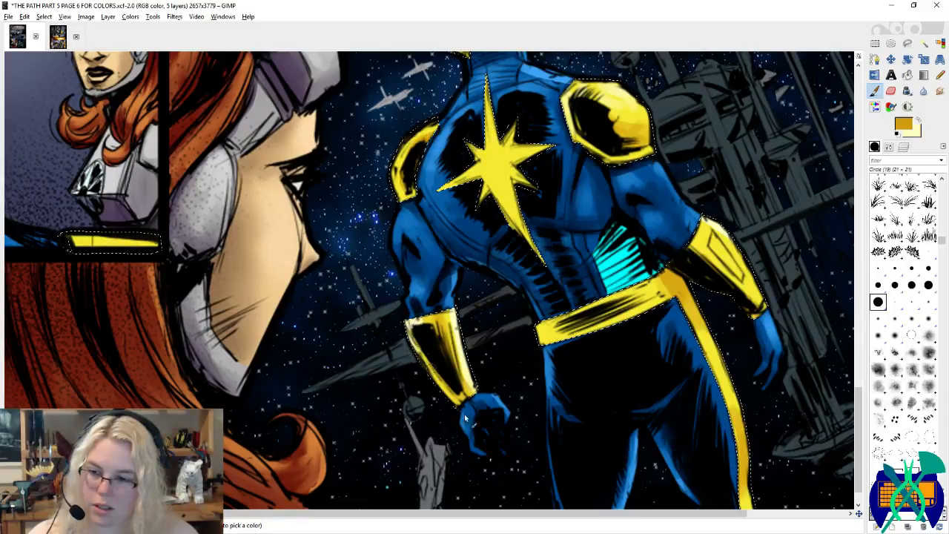
drag(431, 374, 445, 387)
key(ctrl+s)
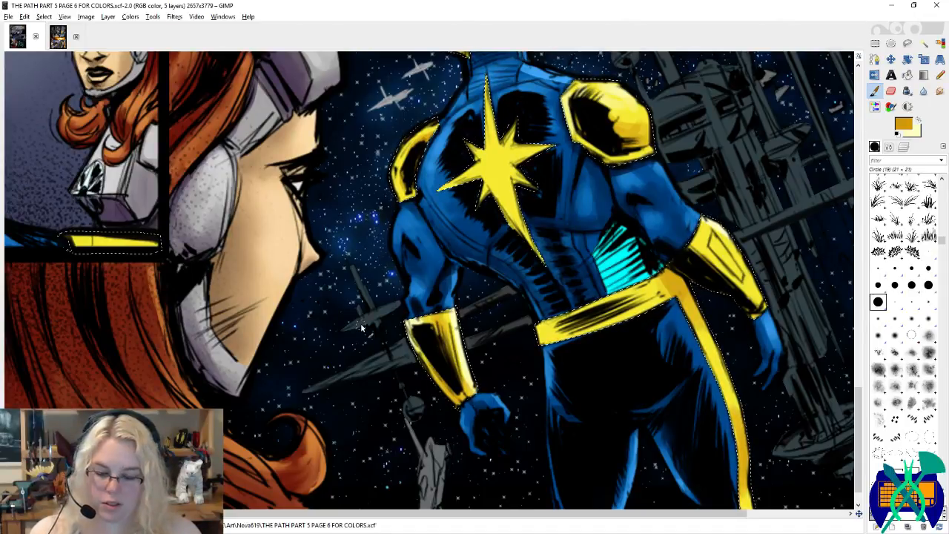
Step: Paint a gold shadow down the long central spike of the back star with the Circle (01) brush
drag(578, 191, 544, 254)
click(929, 252)
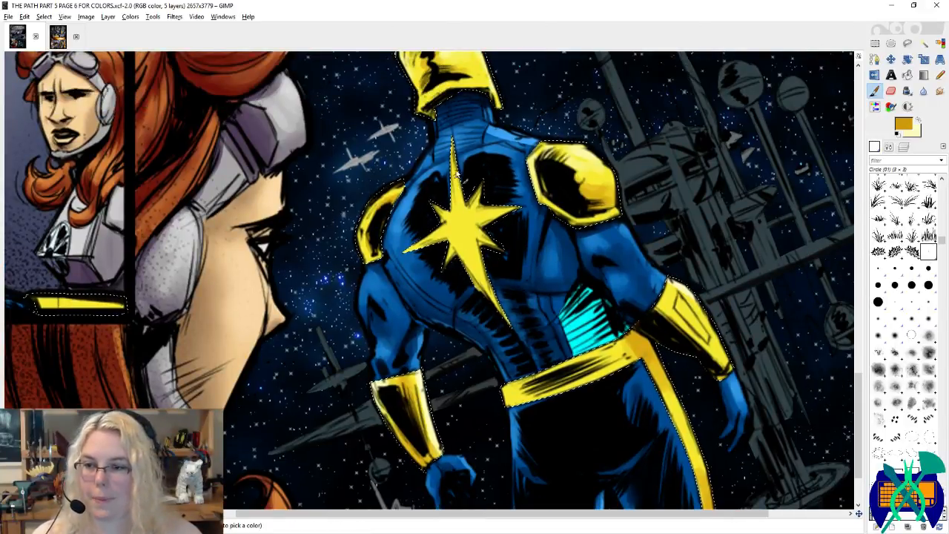
mouse_move(451, 191)
mouse_down()
mouse_move(457, 246)
mouse_move(458, 170)
mouse_move(497, 311)
mouse_move(458, 230)
mouse_move(469, 271)
mouse_up()
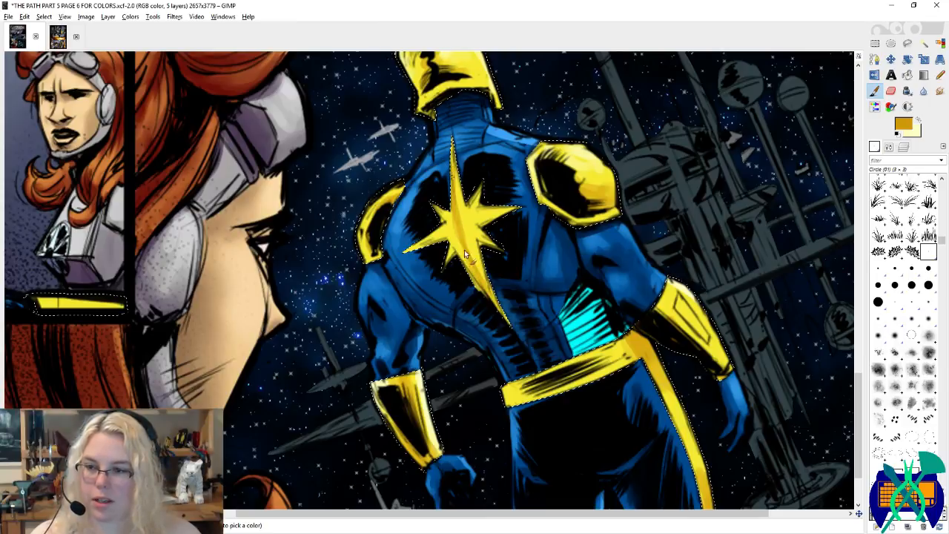
drag(452, 215, 509, 322)
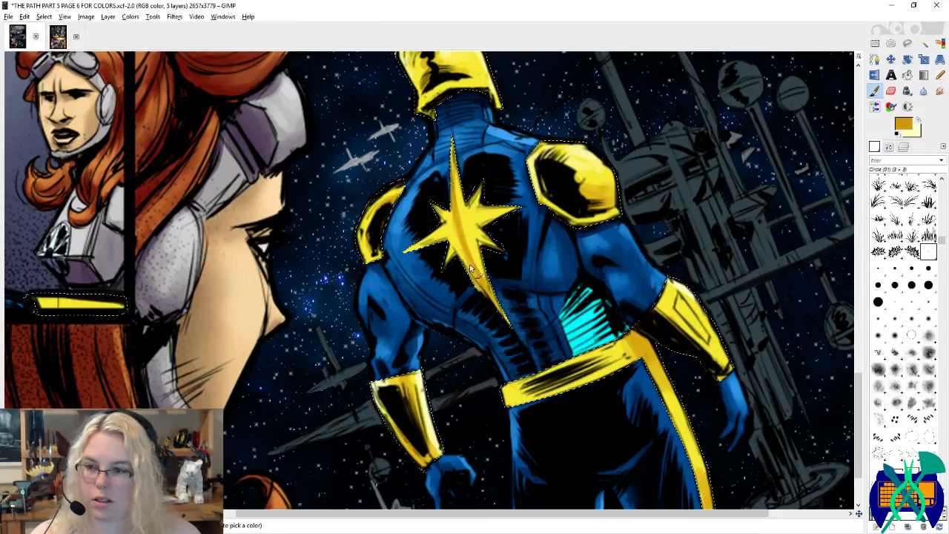
drag(487, 249, 541, 306)
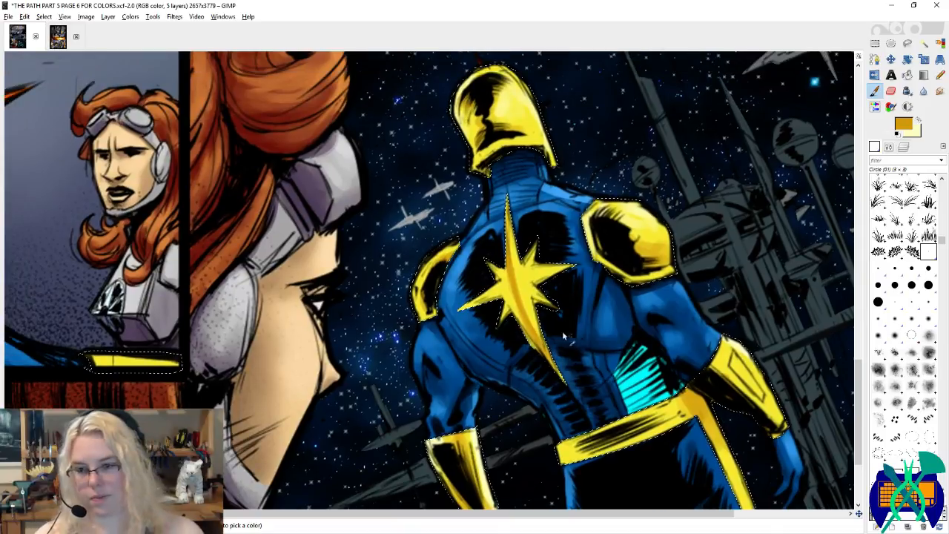
Step: Soften the back star's gold shadow using the Blur tool with the Circle (19) brush
key(x)
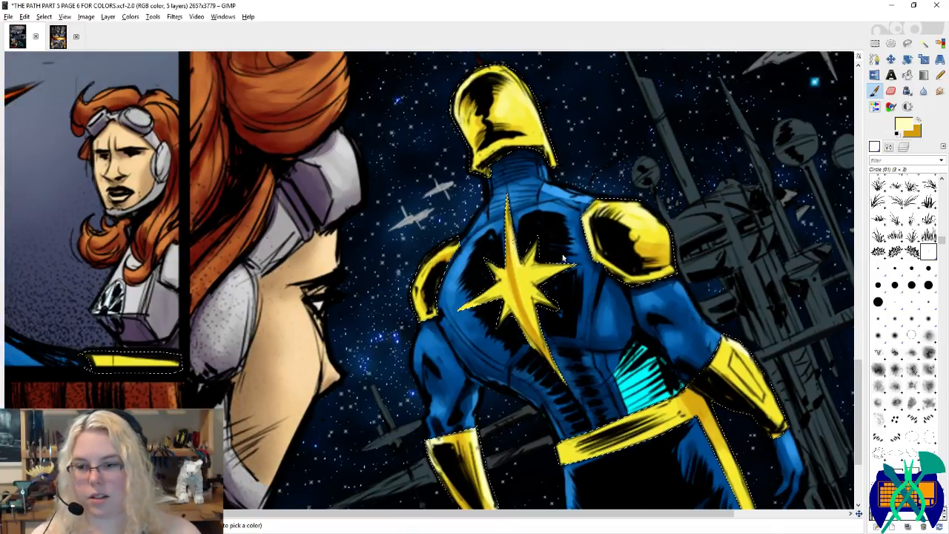
click(877, 302)
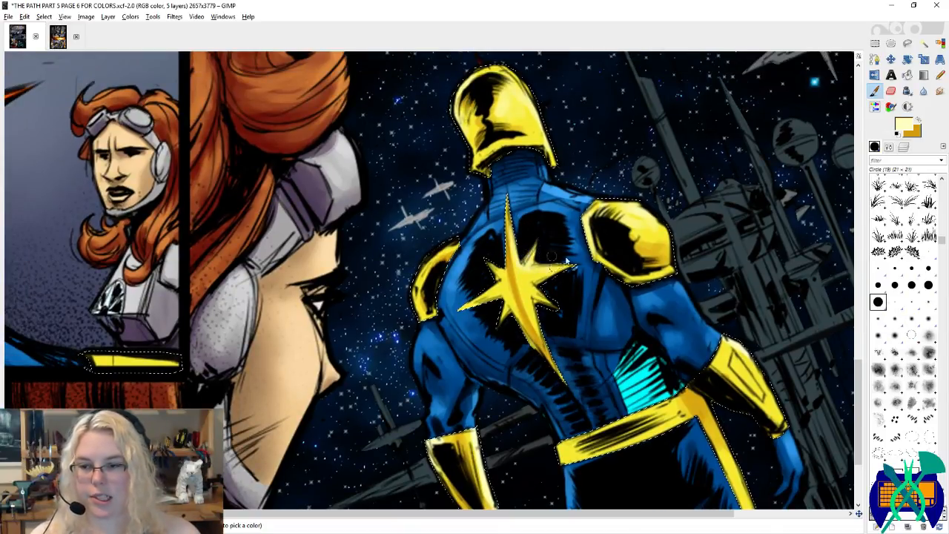
key(shift+u)
mouse_move(503, 274)
mouse_down()
mouse_move(528, 337)
mouse_move(495, 268)
mouse_up()
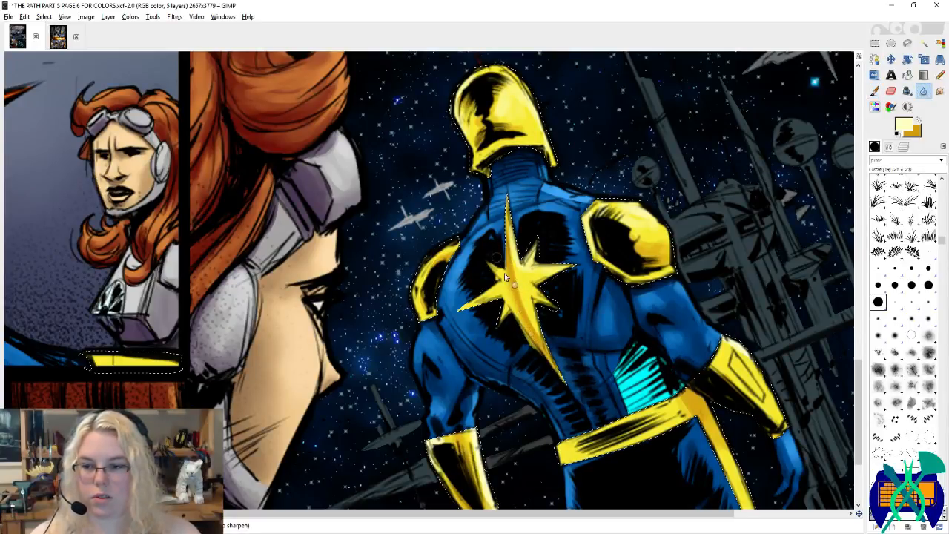
Step: Paint pale yellow highlights on the points of the back star with the Paintbrush
key(p)
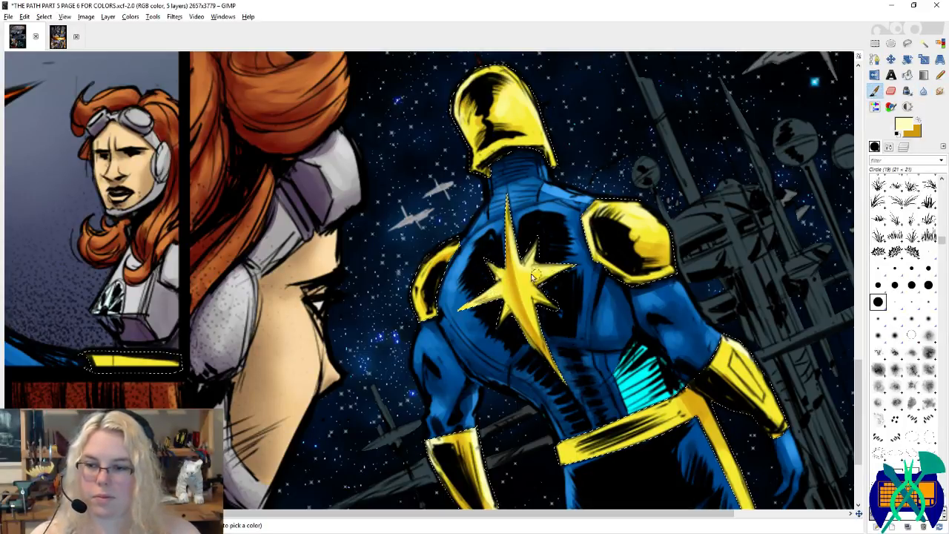
key(x)
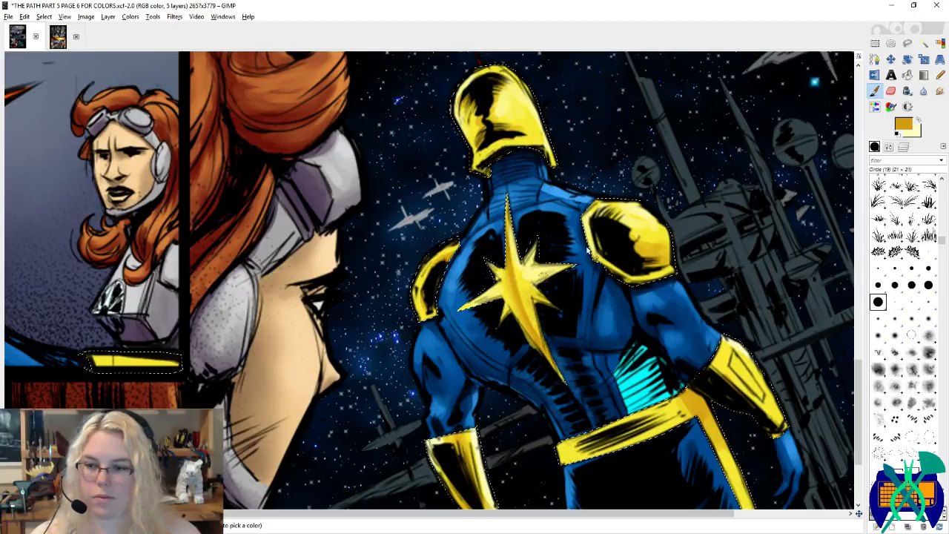
key(x)
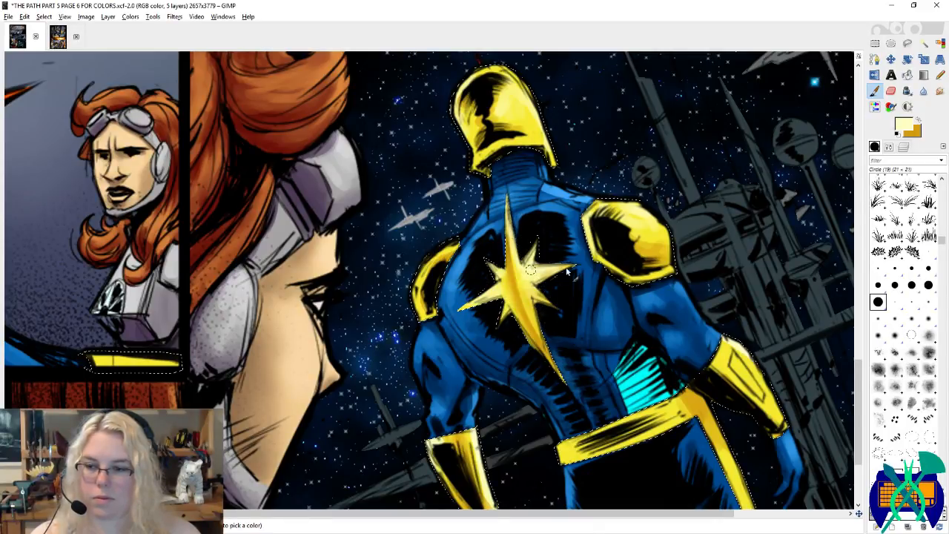
ctrl+click(550, 308)
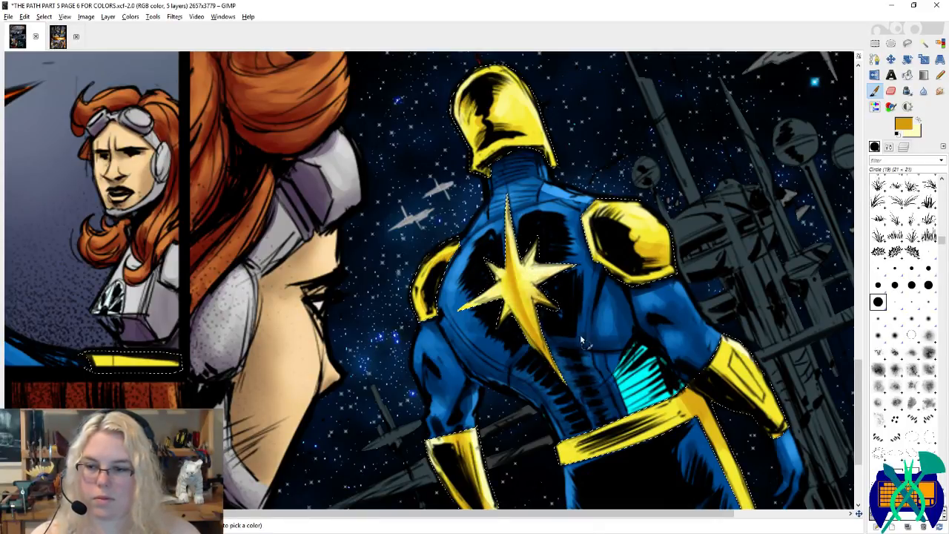
Step: Shade the far end and lower edge of the back-view hero's belt in gold and highlight it in pale yellow
drag(580, 339, 524, 190)
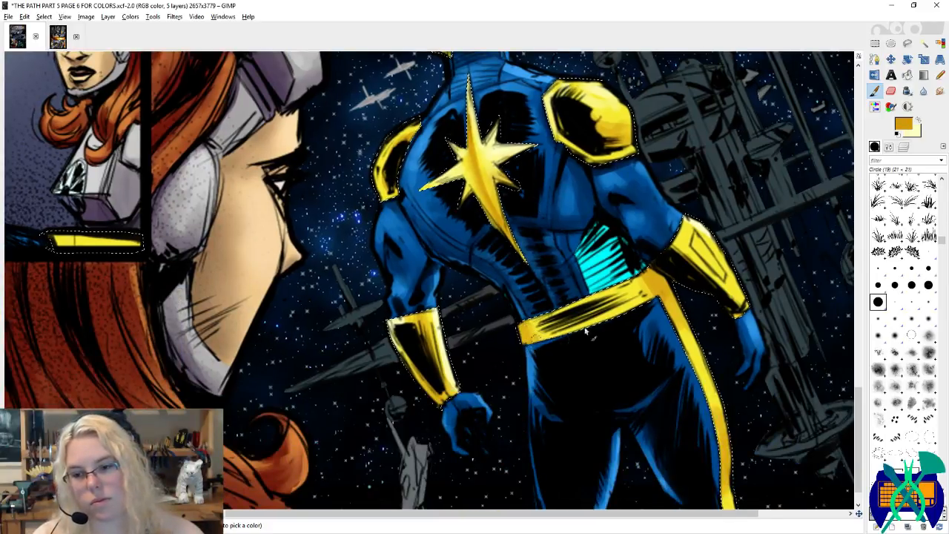
key(x)
mouse_move(582, 323)
mouse_down()
mouse_move(570, 313)
mouse_move(585, 307)
mouse_move(572, 313)
mouse_up()
key(x)
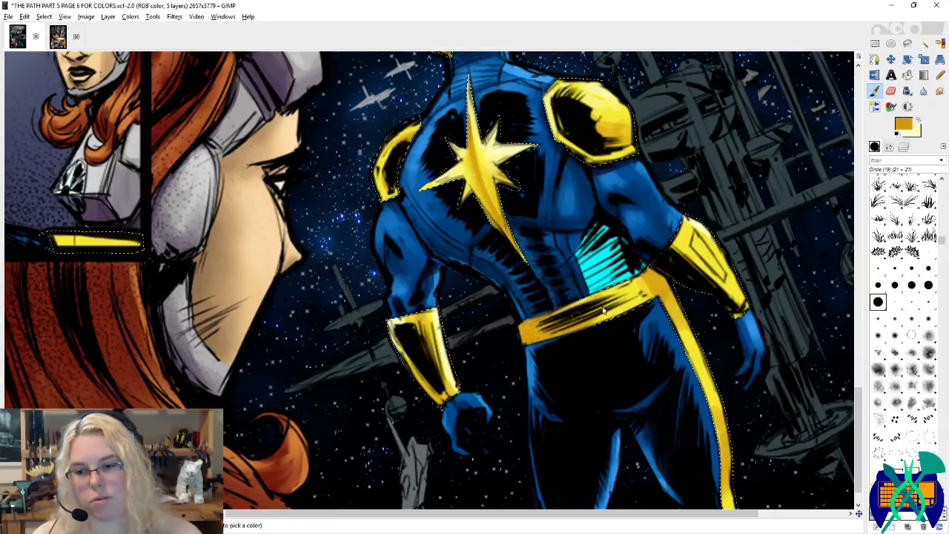
ctrl+click(601, 310)
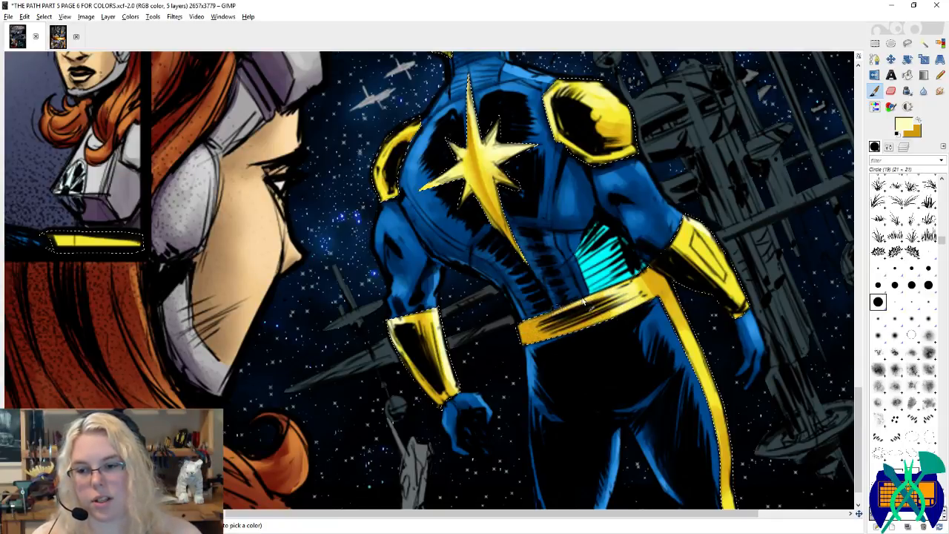
Step: Paint pale yellow highlights down the outer edge of the leg stripe to the bottom of the panel
scroll(584, 304, right, 3)
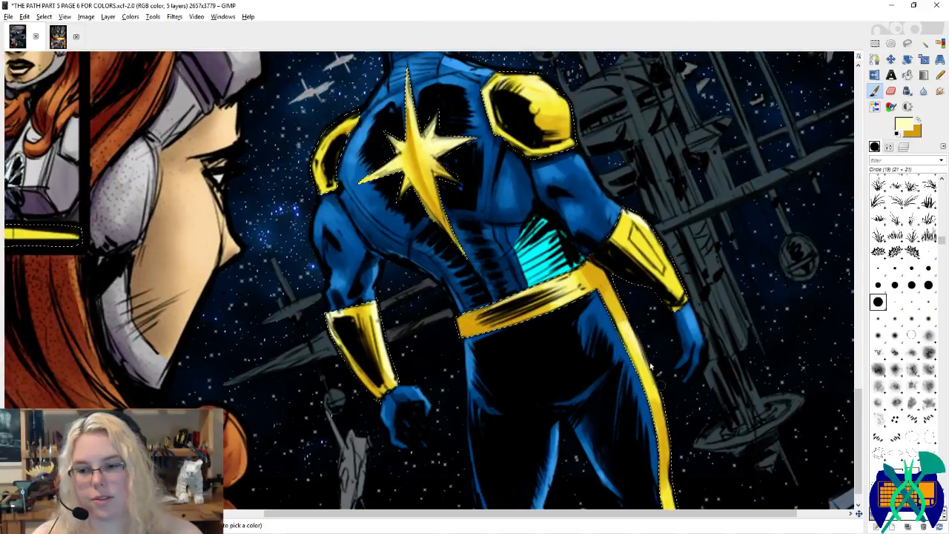
scroll(623, 304, down, 7)
scroll(623, 304, right, 2)
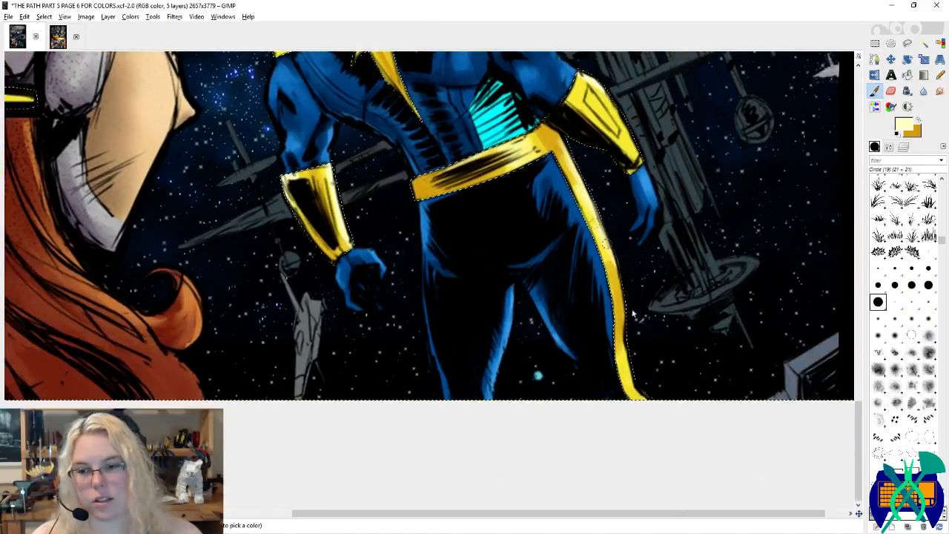
drag(593, 223, 647, 398)
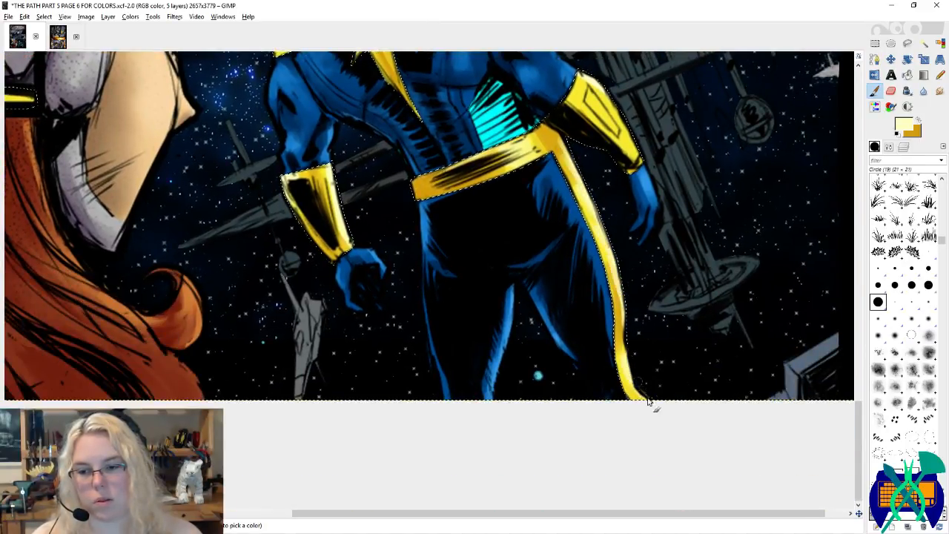
drag(627, 339, 634, 363)
scroll(644, 354, up, 4)
scroll(644, 353, left, 3)
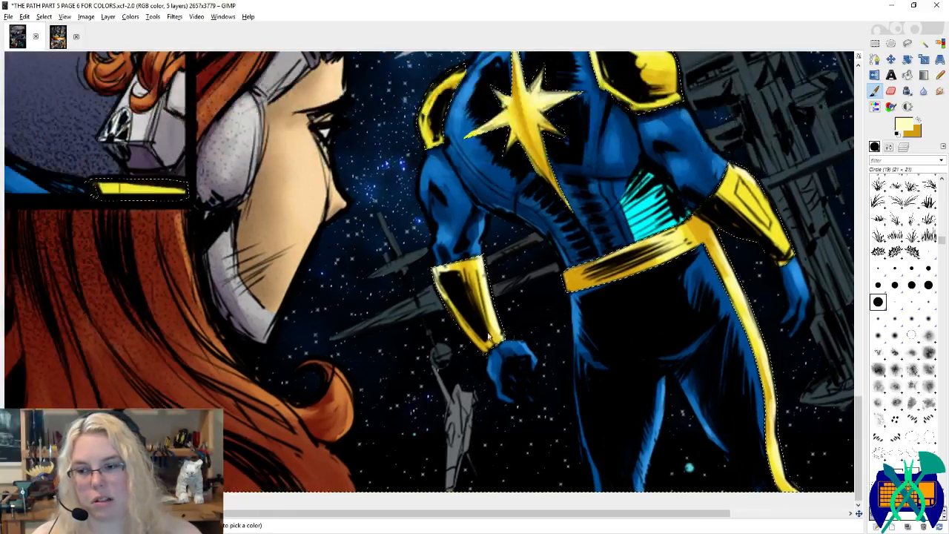
Step: Paint gold shadow along the outer edge of the back-view hero's smaller shoulder pad, nearest the woman's face
ctrl+click(478, 332)
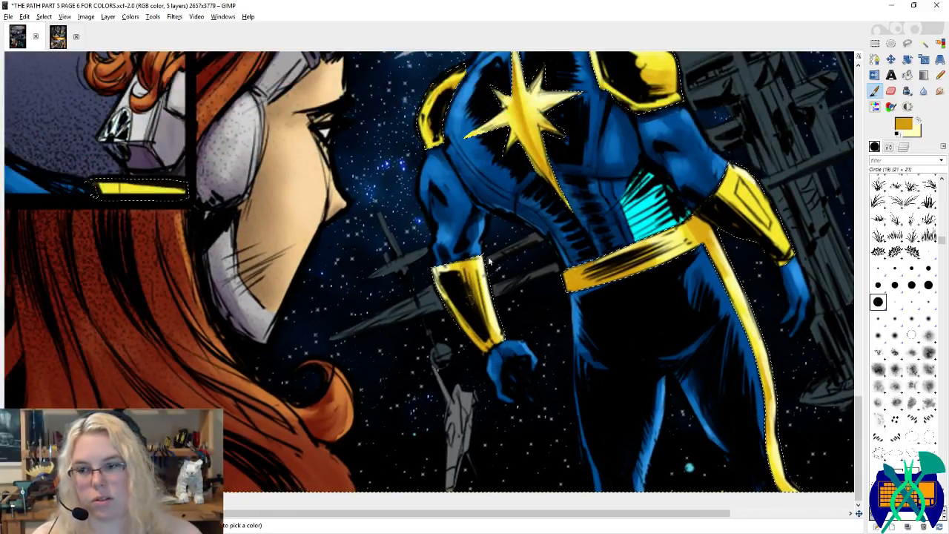
scroll(475, 296, up, 4)
ctrl+click(479, 186)
mouse_move(478, 186)
mouse_down()
mouse_move(443, 226)
mouse_move(466, 236)
mouse_up()
key(x)
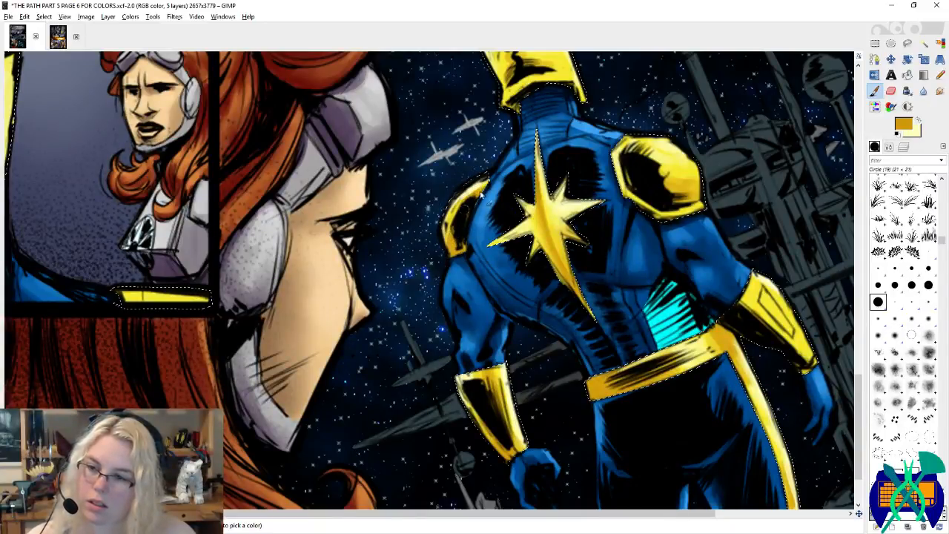
Step: Shade the back-view hero's helmet in gold and highlight it in pale yellow with the Circle (19) brush
scroll(519, 207, up, 4)
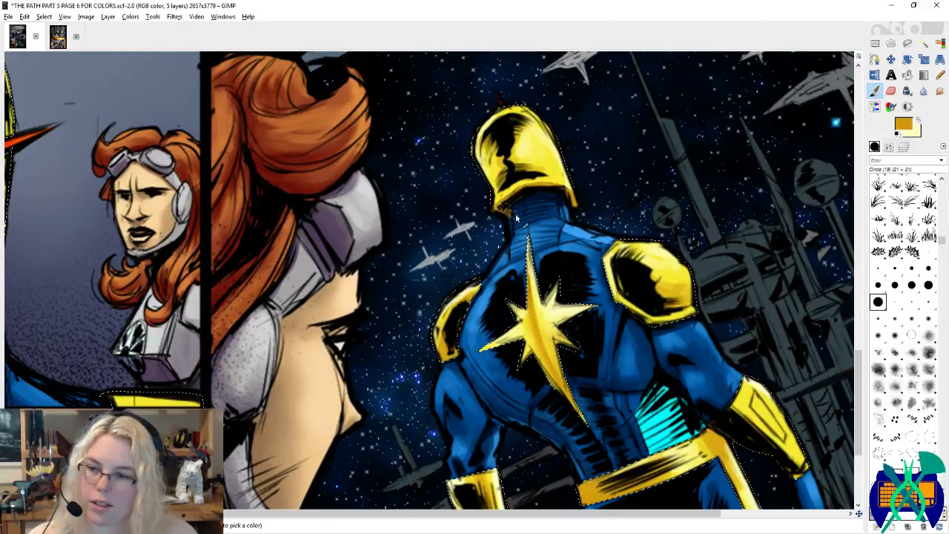
drag(557, 189, 579, 255)
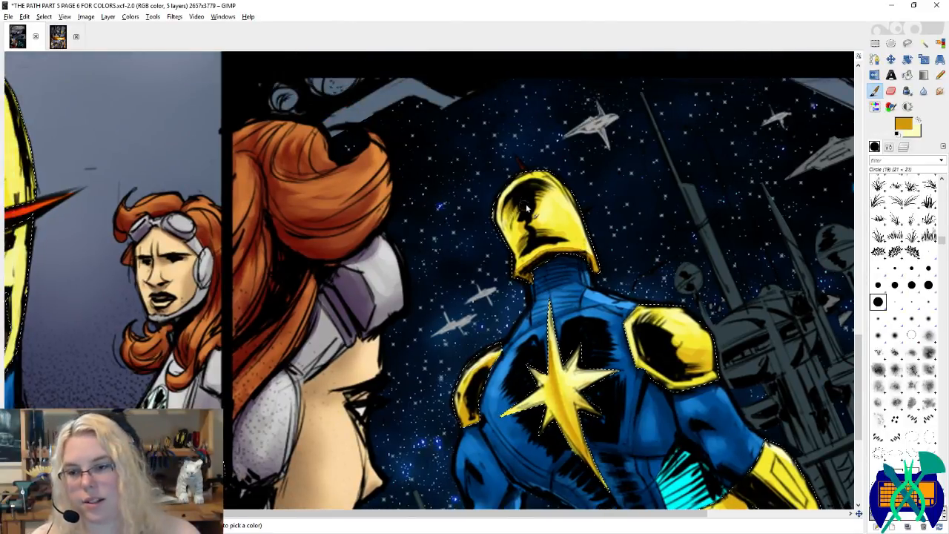
key(x)
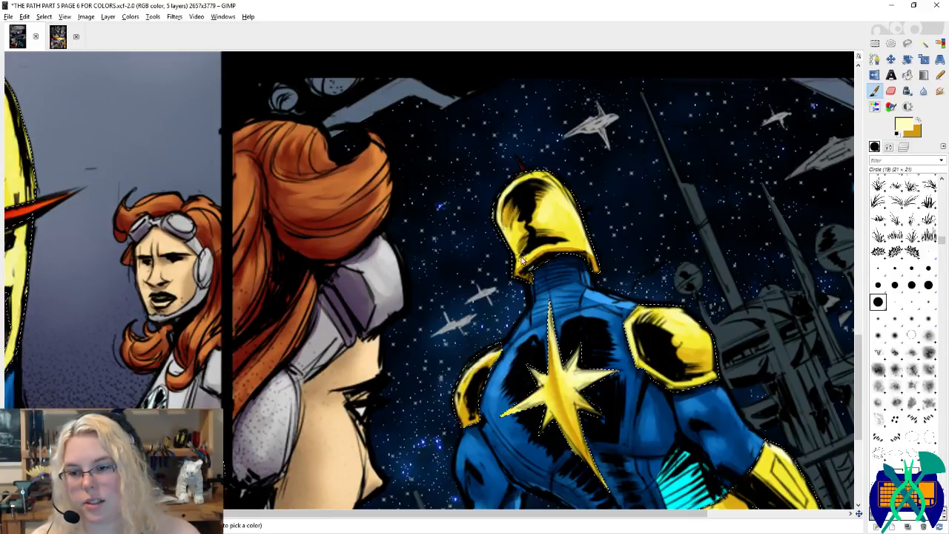
click(928, 252)
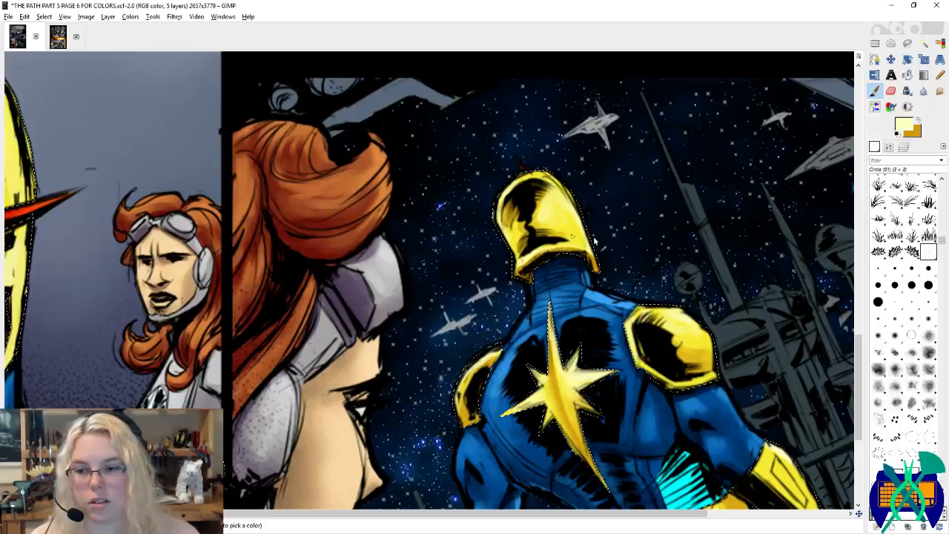
click(877, 301)
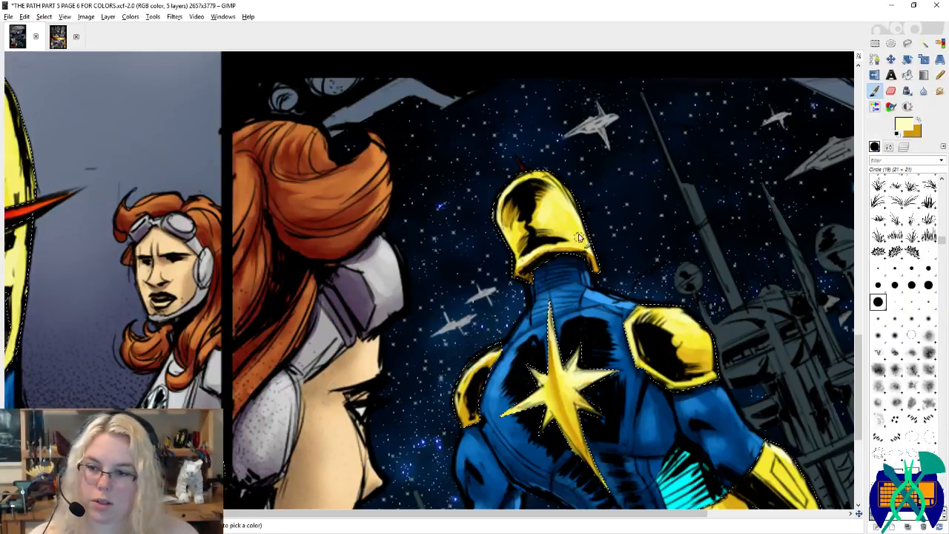
ctrl+click(531, 232)
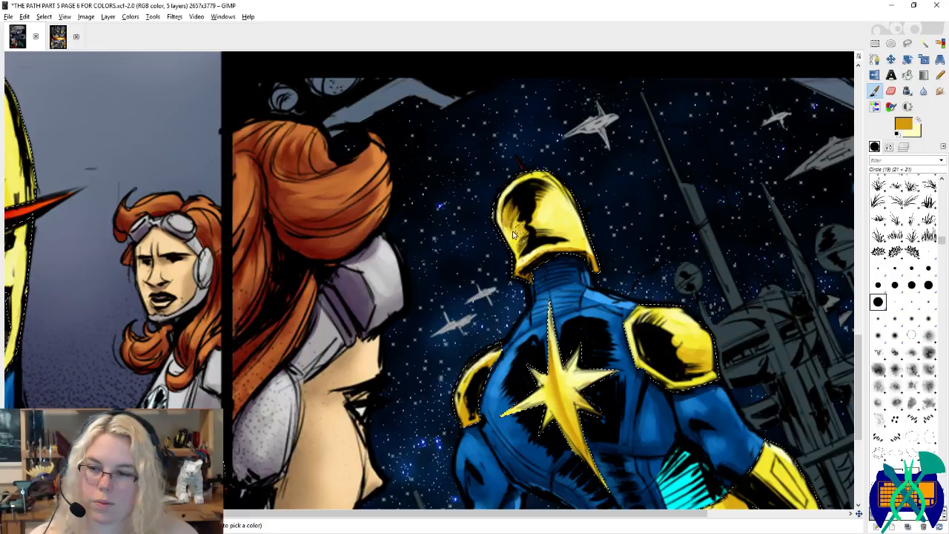
key(x)
key(x)
key(x)
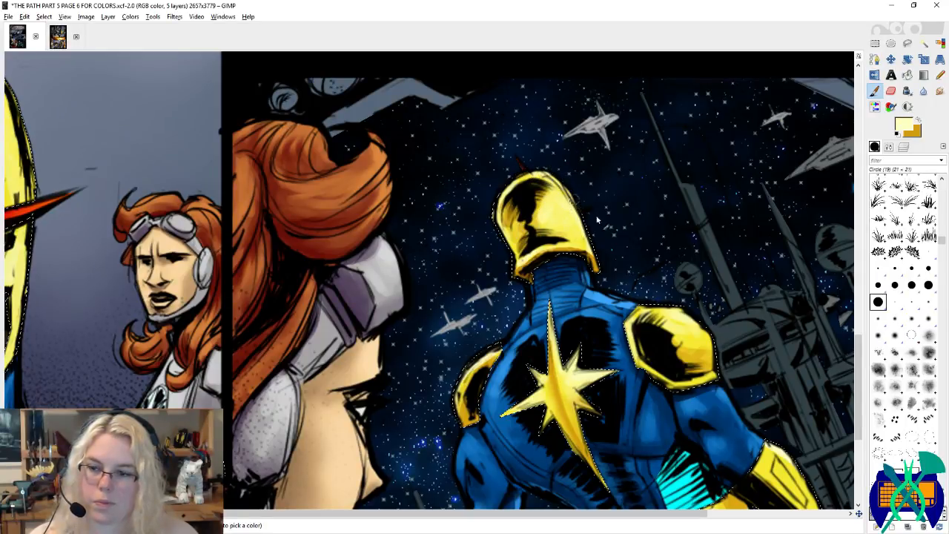
Step: Save the page 6 colour file
scroll(418, 214, down, 2)
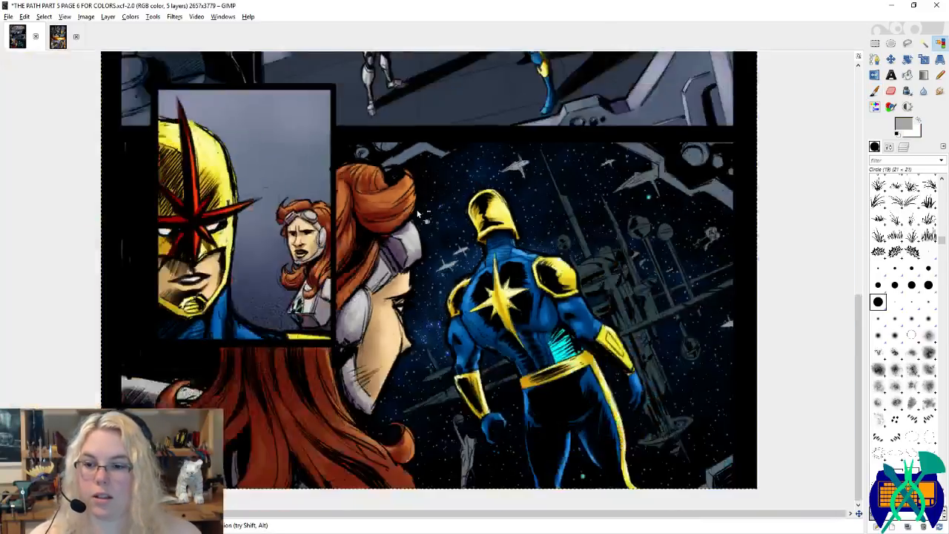
scroll(417, 213, down, 2)
key(ctrl+s)
Step: Review the coloured panels over the whole page, from the last panel up to the first
scroll(710, 279, up, 2)
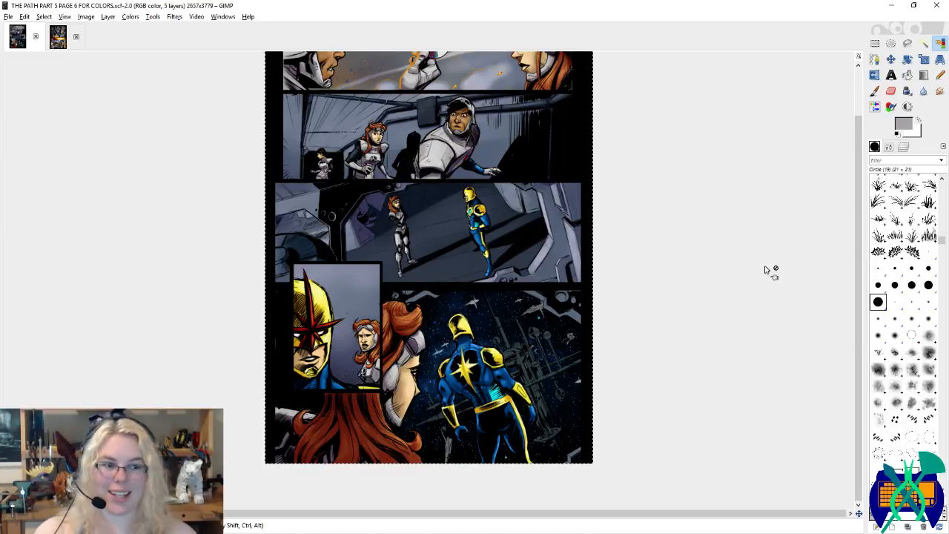
scroll(392, 394, up, 2)
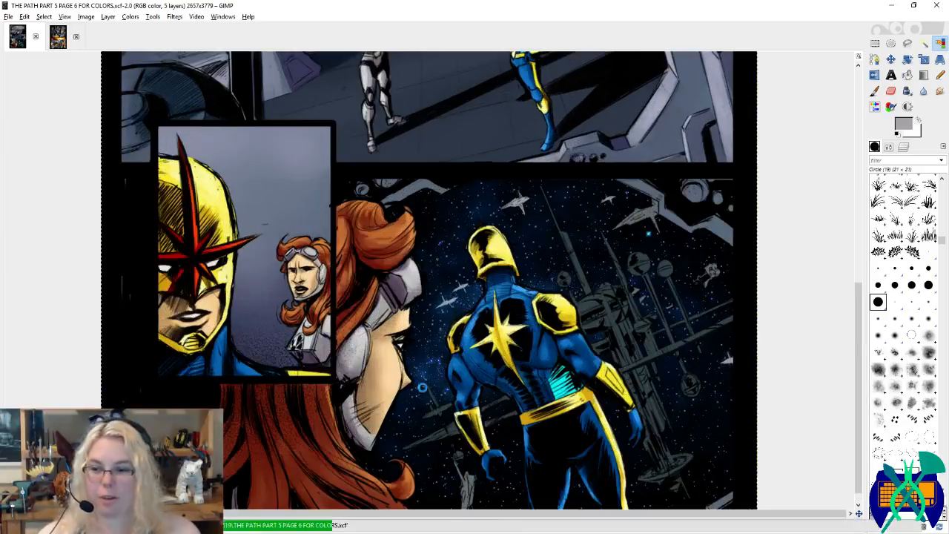
scroll(438, 317, down, 1)
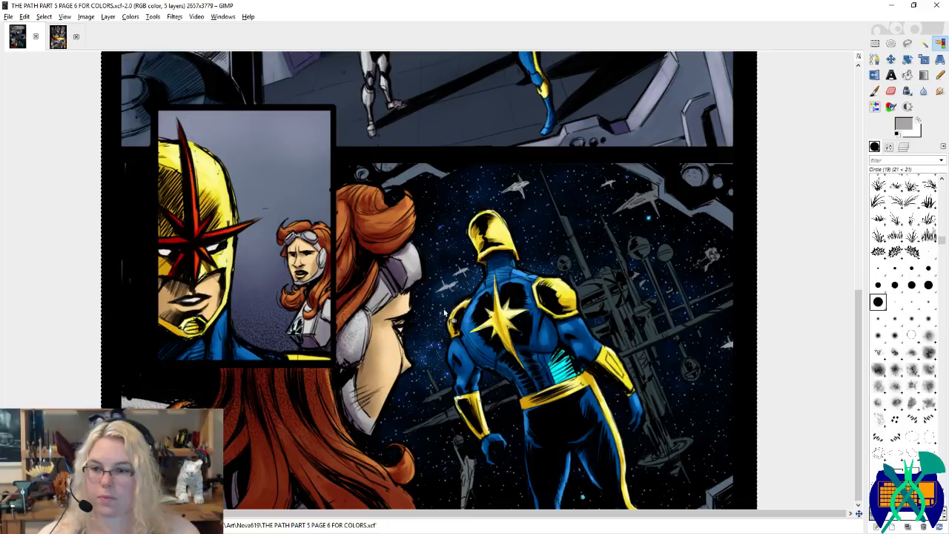
scroll(442, 312, up, 8)
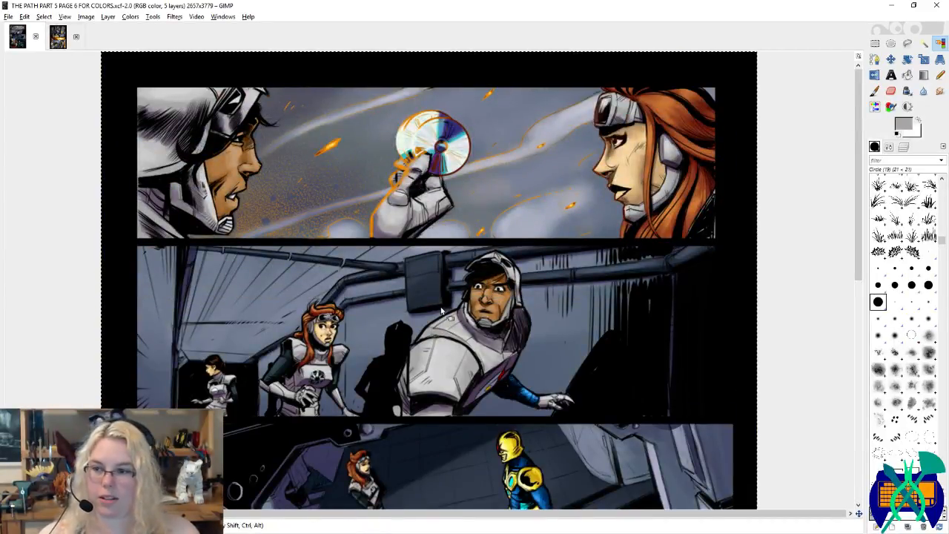
scroll(536, 304, down, 10)
scroll(537, 303, up, 6)
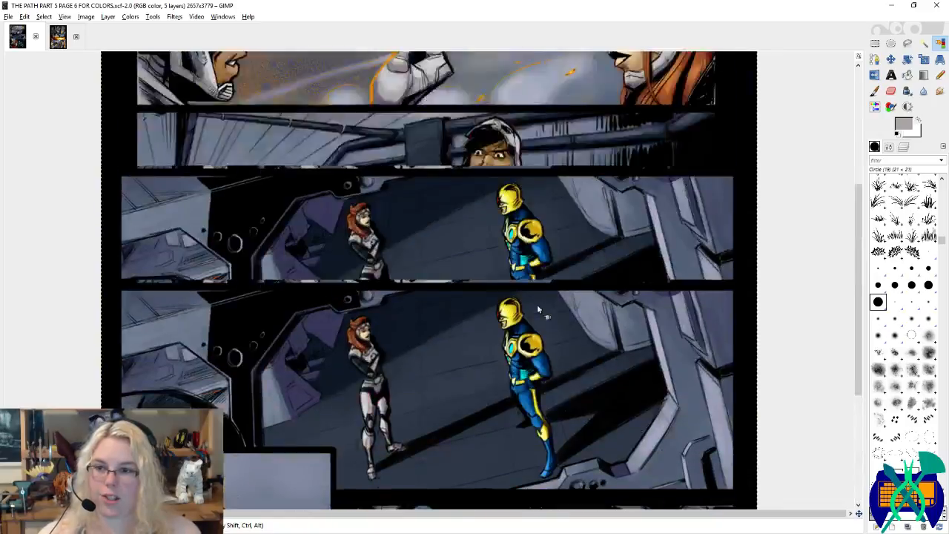
scroll(536, 296, up, 5)
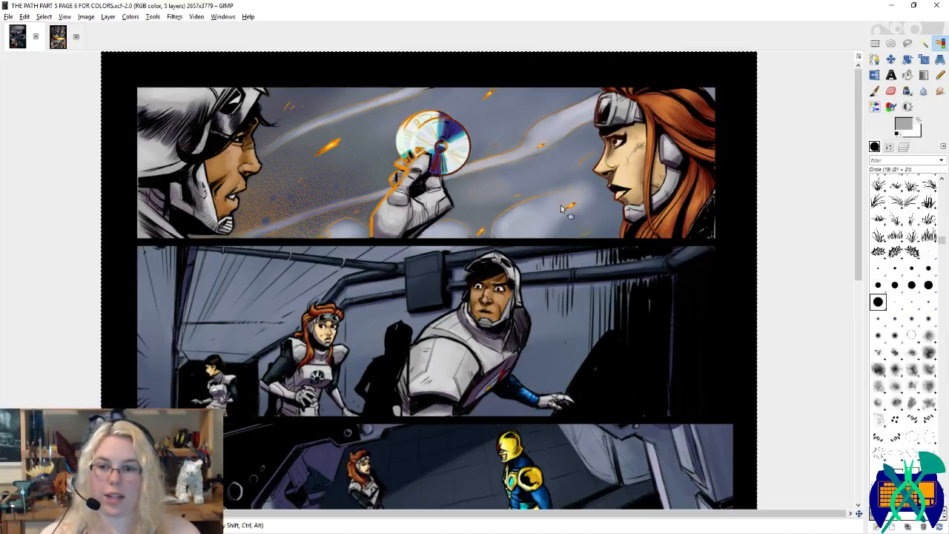
scroll(738, 146, down, 2)
Step: Clear the selection with the Rectangle Select tool and save the page file again
click(874, 44)
click(796, 101)
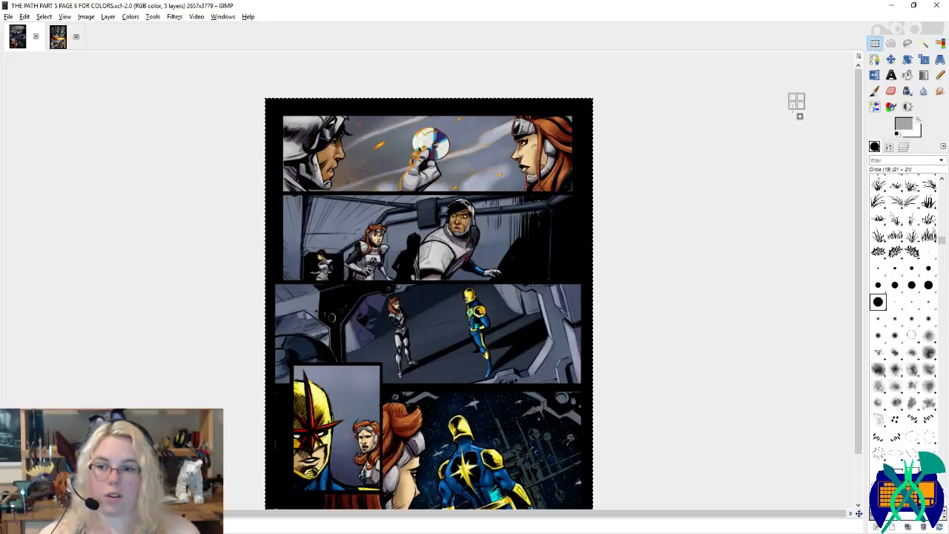
scroll(716, 174, down, 1)
key(ctrl+s)
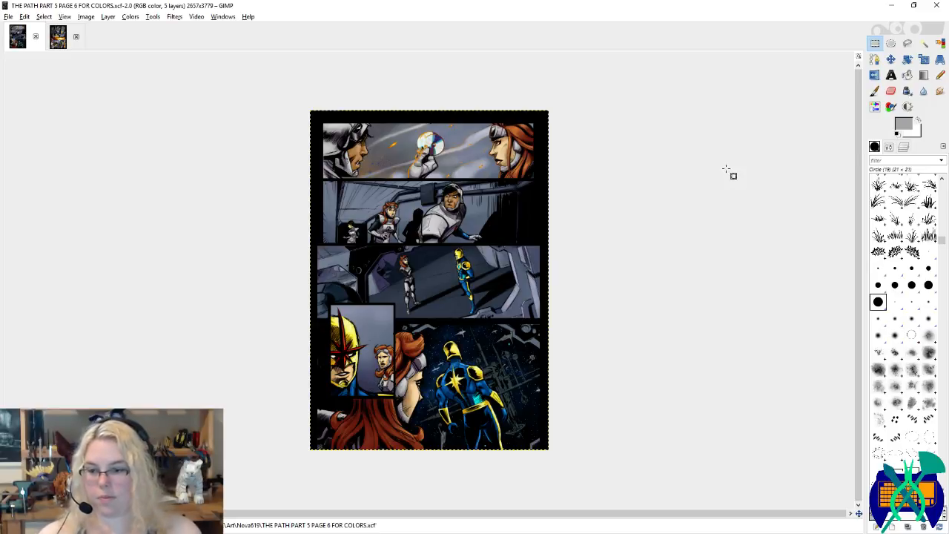
Step: Select all cyan costume areas by colour on the flats layer and frame the standing hero in the third panel
click(903, 147)
click(897, 261)
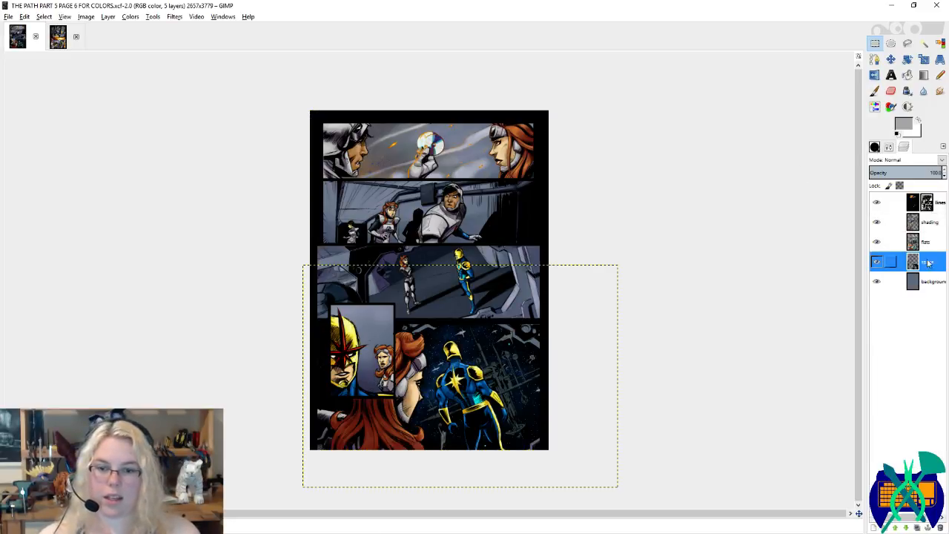
click(939, 43)
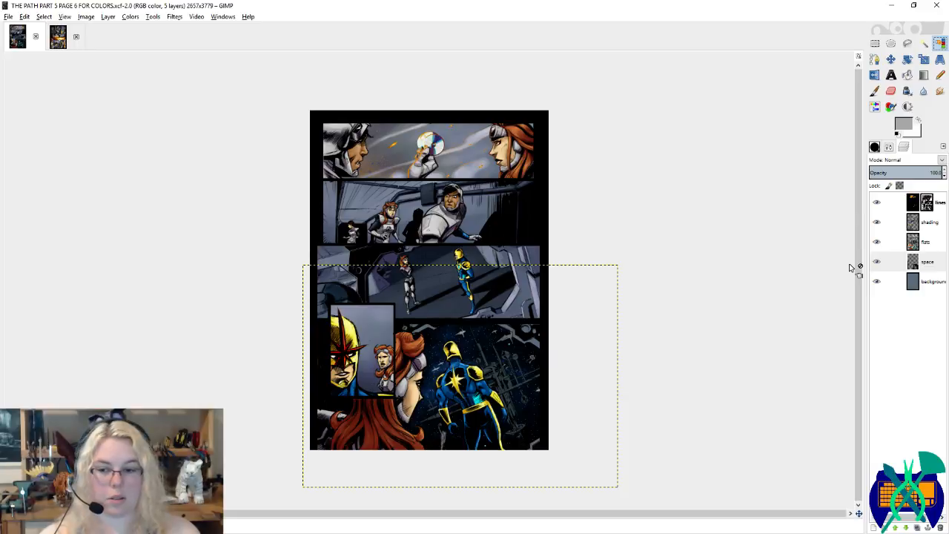
click(927, 244)
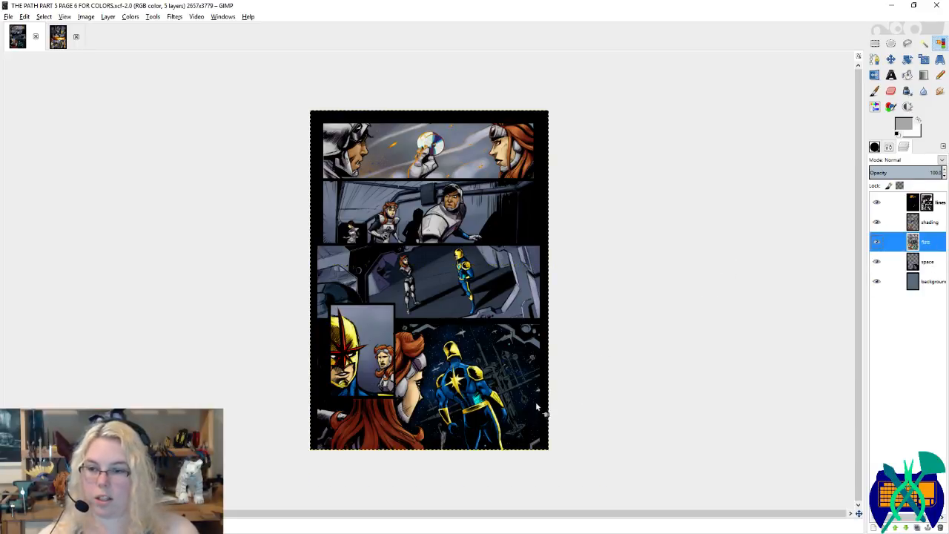
scroll(535, 401, up, 3)
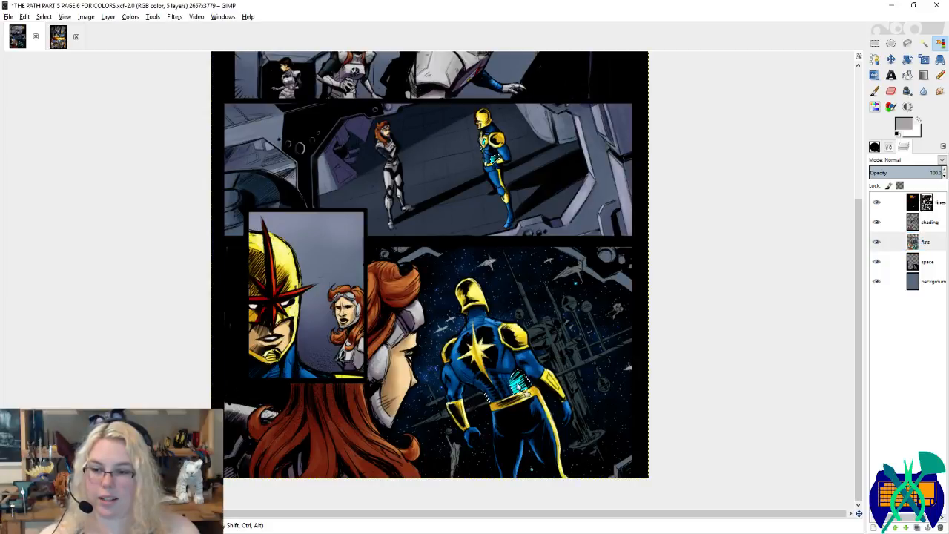
scroll(535, 380, up, 5)
scroll(528, 366, up, 6)
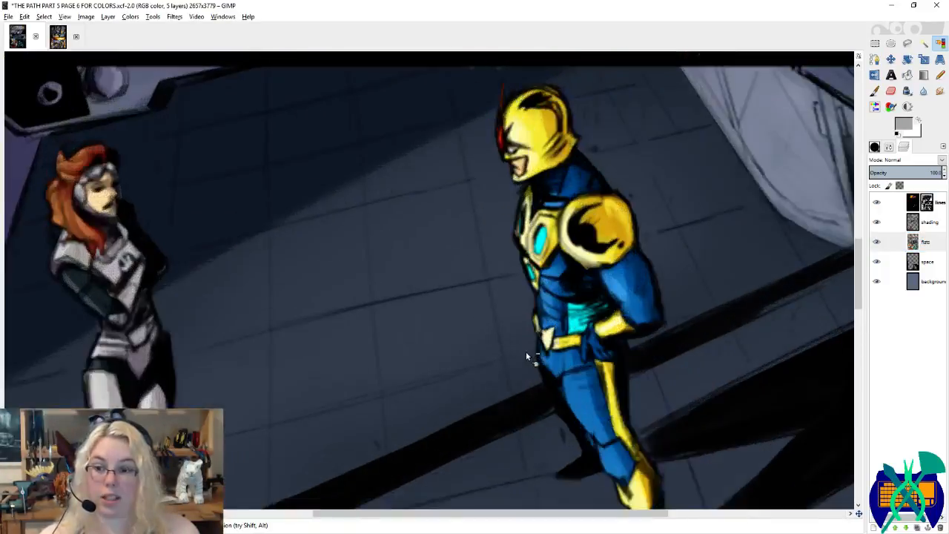
Step: Set up the Paintbrush on the shading layer with a darker blue shadow colour based on the costume's cyan
key(p)
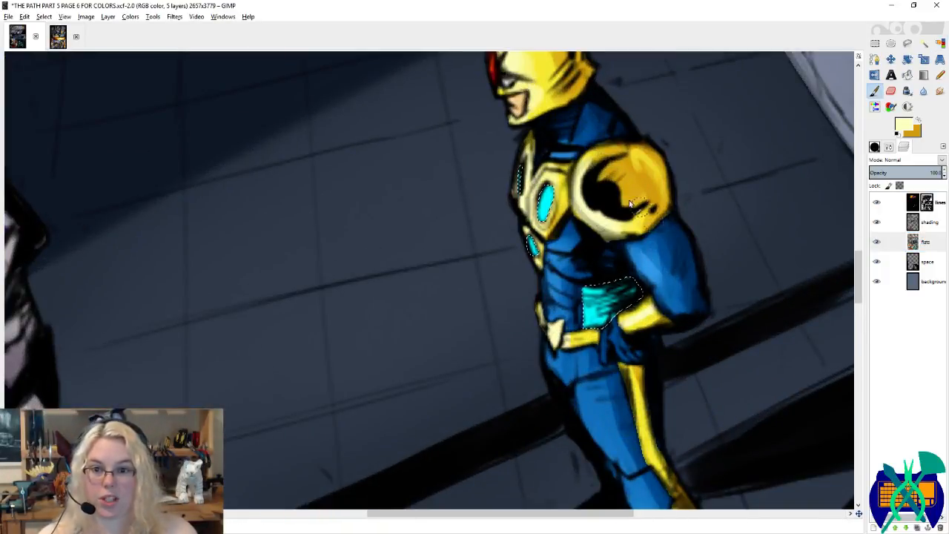
ctrl+click(614, 295)
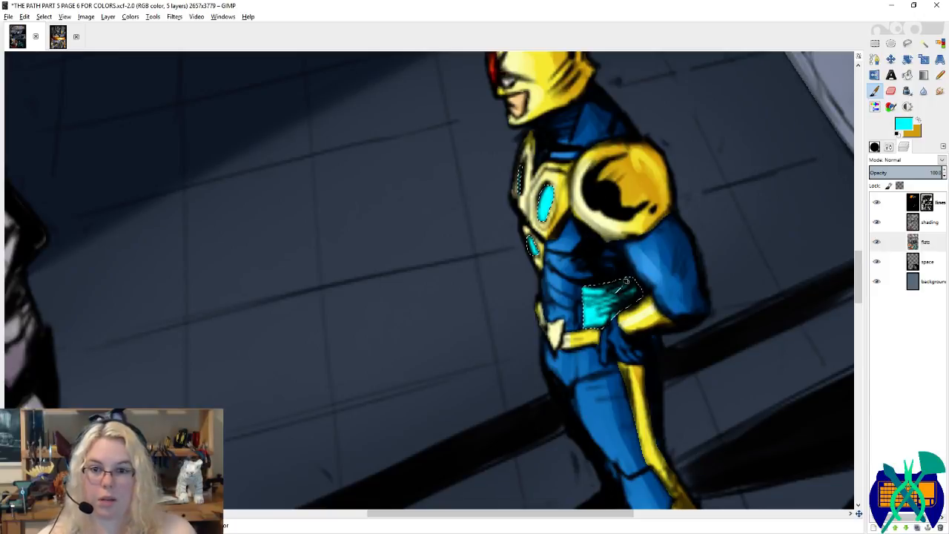
click(929, 221)
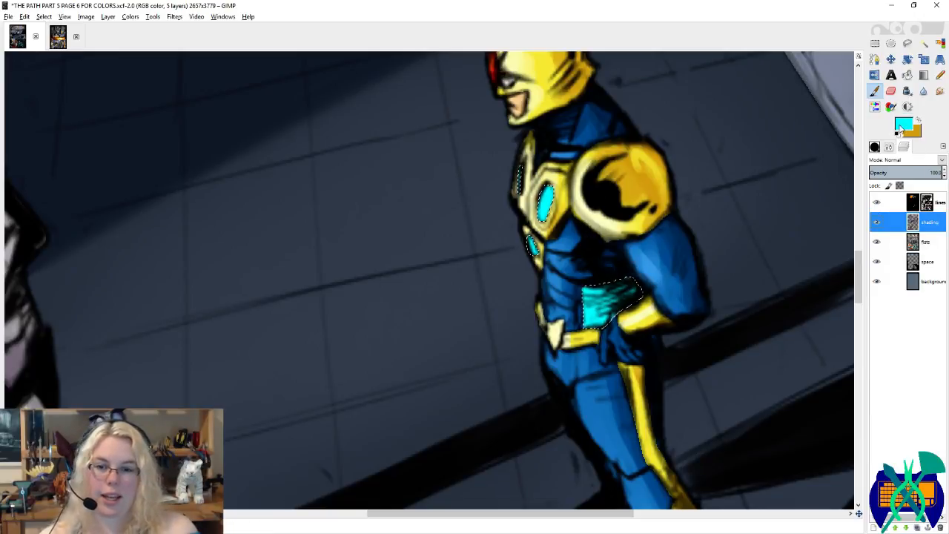
click(902, 125)
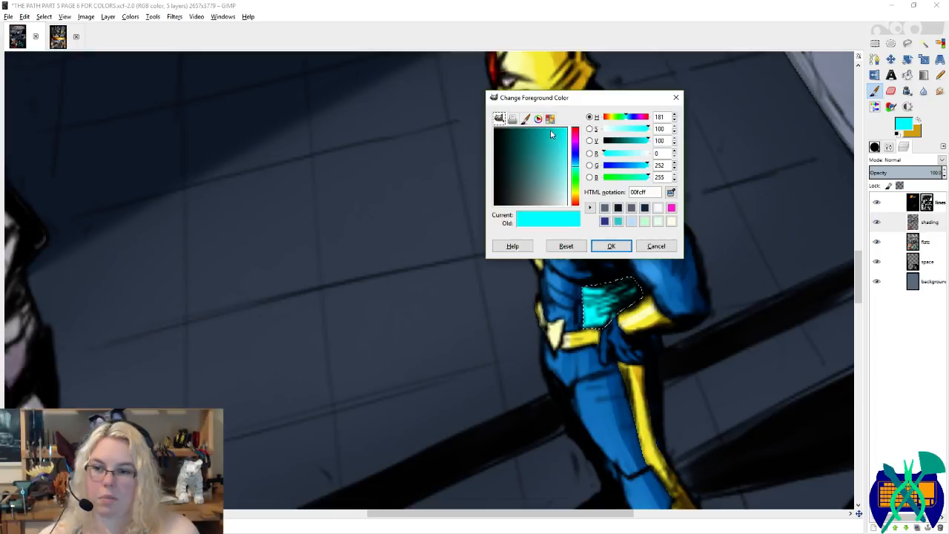
drag(550, 134, 545, 127)
click(576, 168)
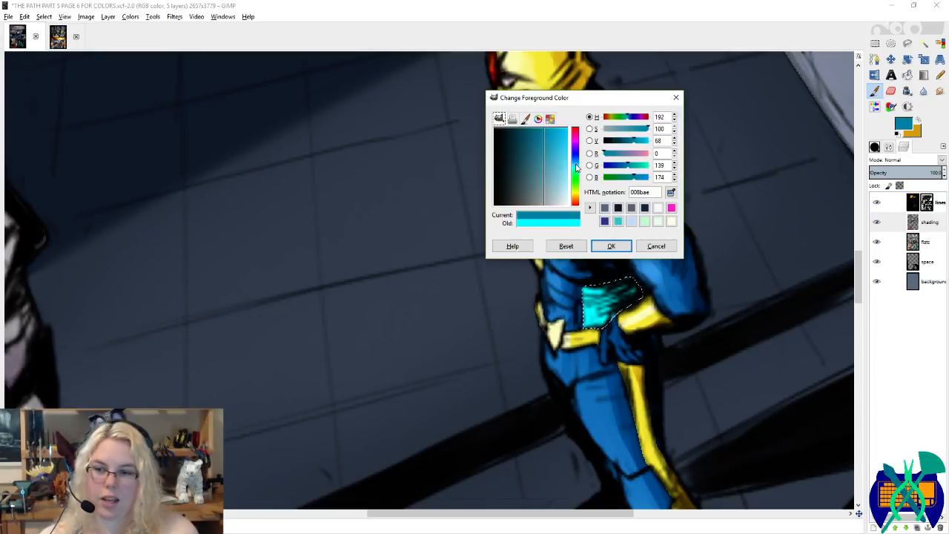
drag(576, 168, 574, 179)
click(610, 246)
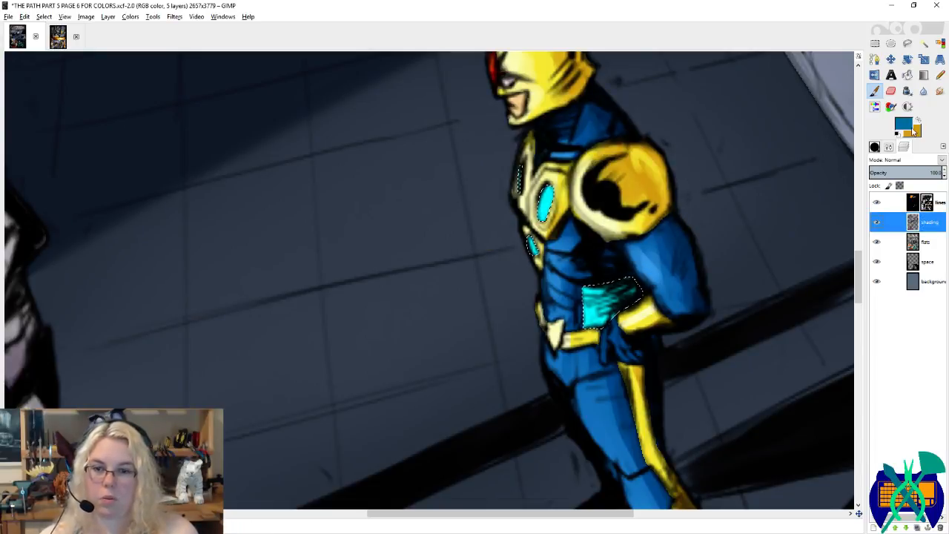
Step: Replace the gold paint colour with pale cyan (a3feff) as the highlight colour
key(x)
click(902, 124)
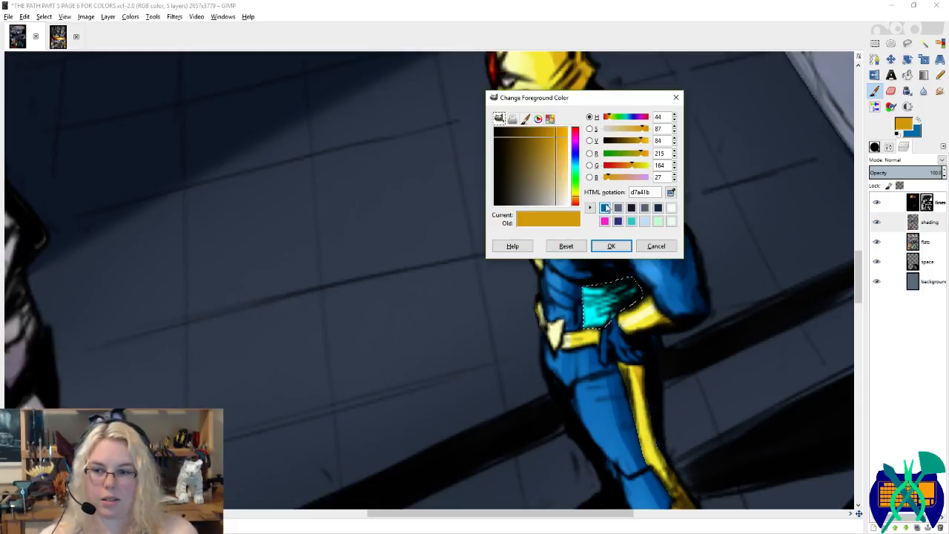
click(576, 168)
drag(566, 150, 587, 124)
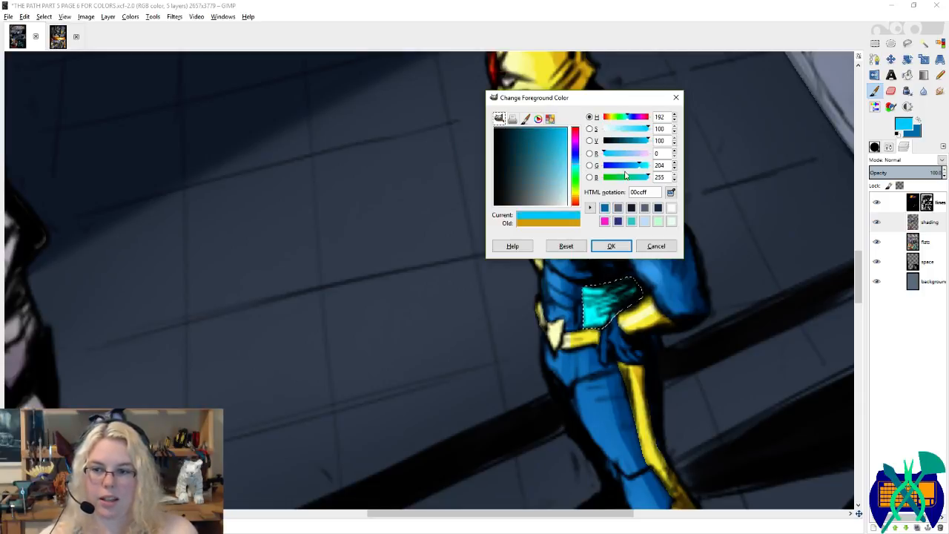
drag(641, 166, 650, 166)
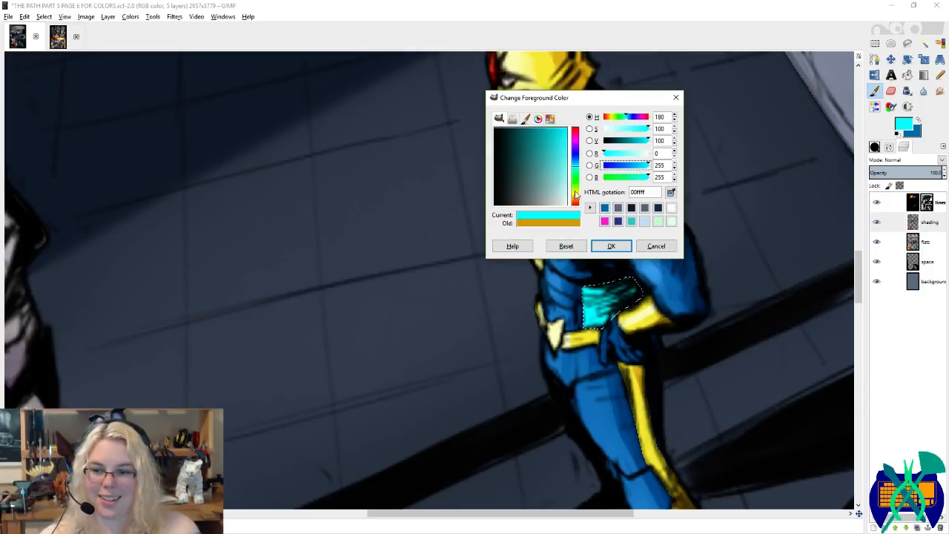
drag(567, 166, 567, 176)
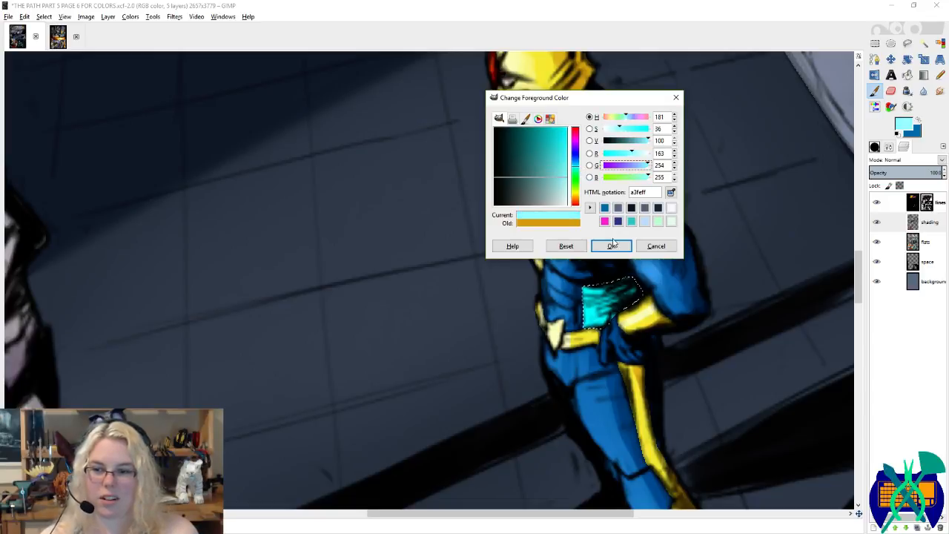
click(611, 246)
Step: Save the page file and switch the brush to Circle (01)
key(ctrl+s)
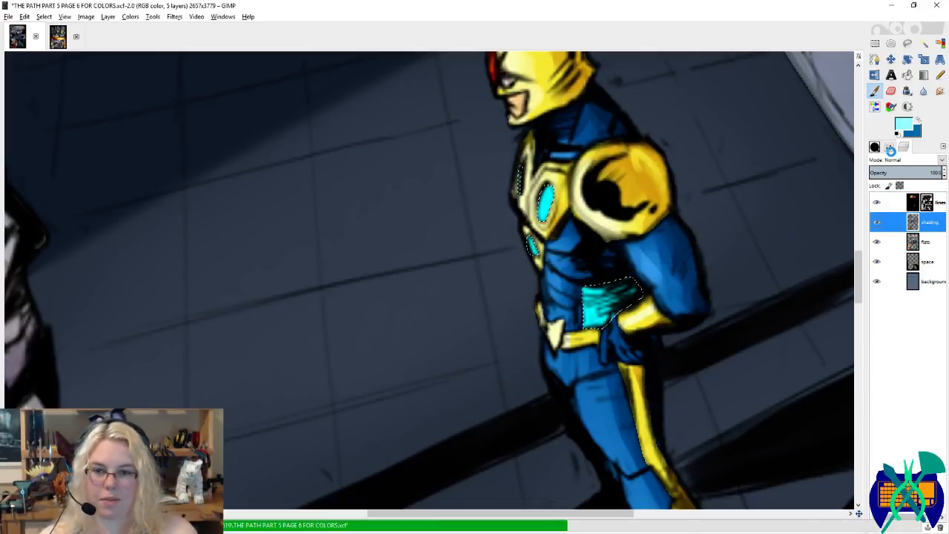
click(876, 148)
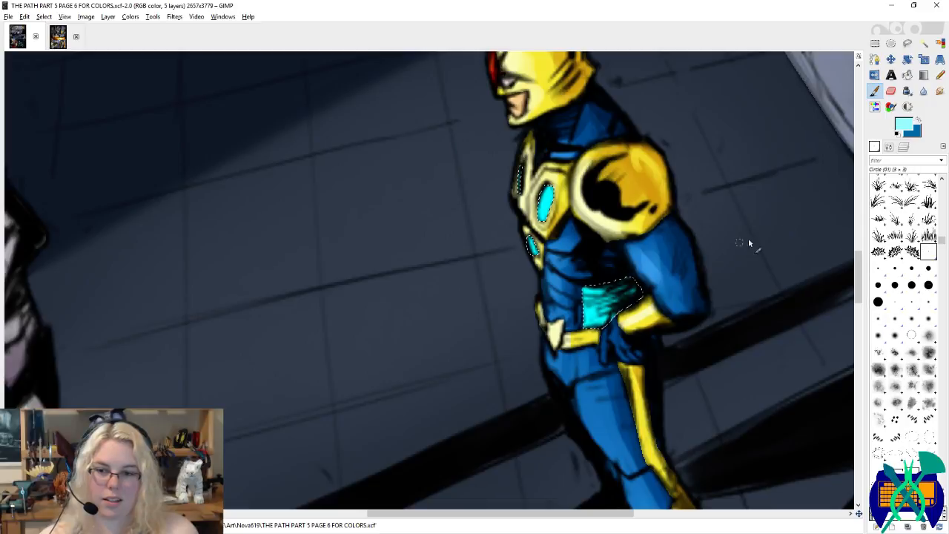
Step: Paint blue shadows and pale cyan highlights on the standing hero's cyan costume areas in the third panel with the Circle (05) brush
click(895, 269)
click(874, 147)
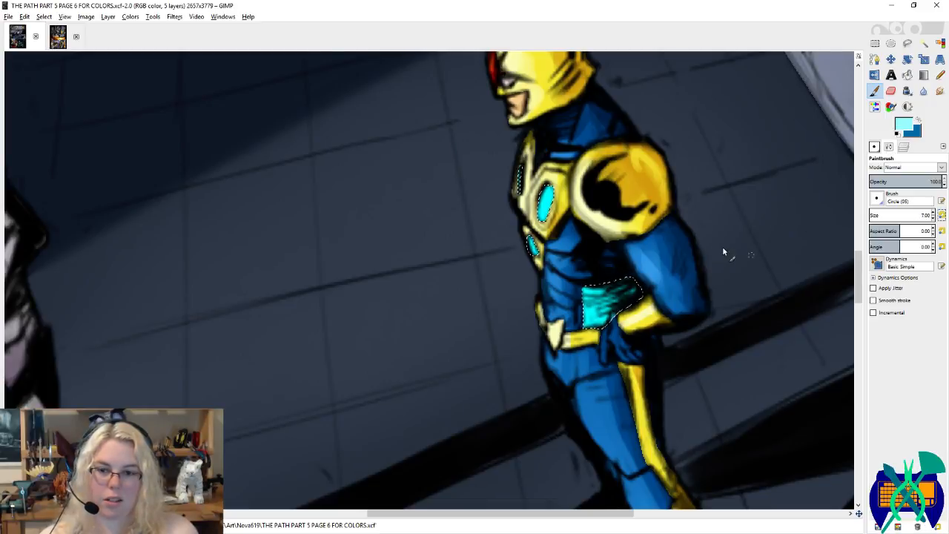
drag(693, 257, 749, 208)
key(x)
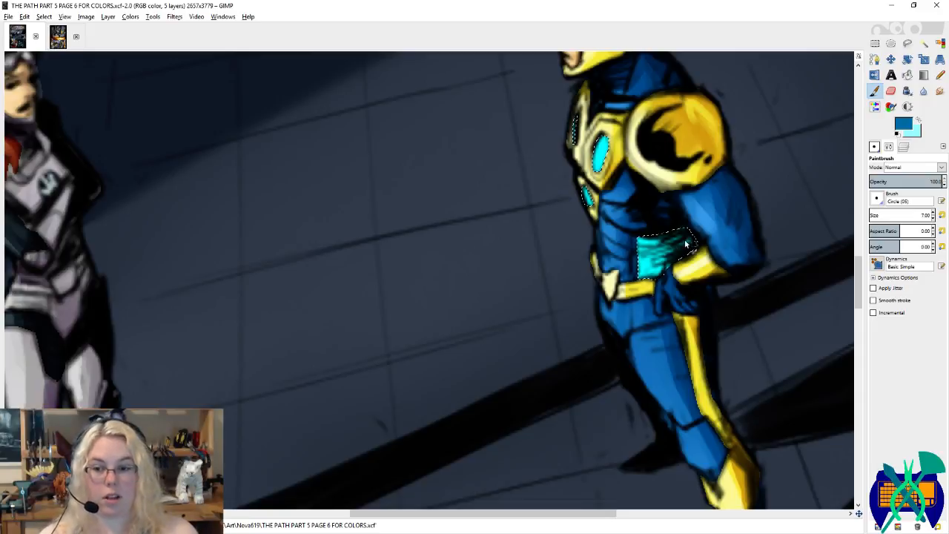
ctrl+click(645, 260)
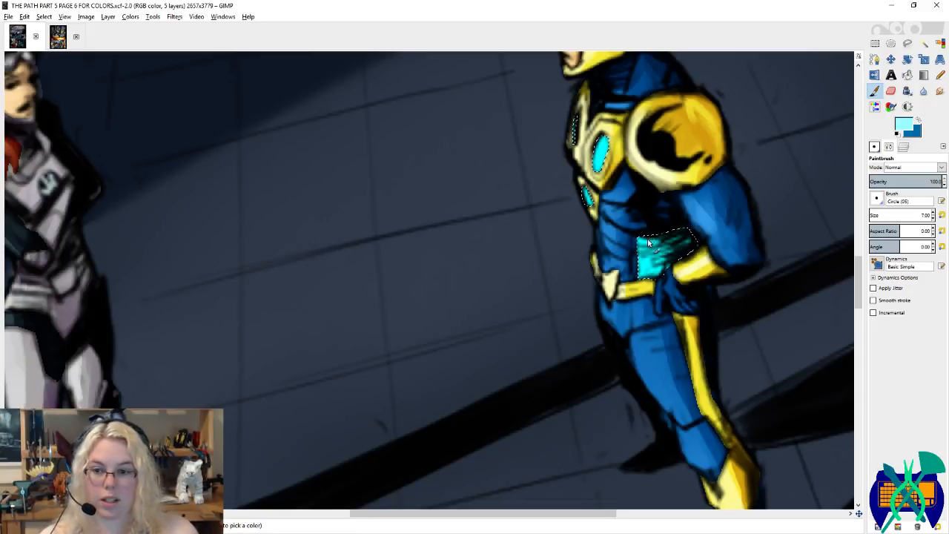
mouse_move(648, 242)
mouse_down()
mouse_move(677, 238)
mouse_move(644, 251)
mouse_move(675, 250)
mouse_move(676, 261)
mouse_move(651, 270)
mouse_move(653, 253)
mouse_move(673, 249)
mouse_move(638, 253)
mouse_move(689, 246)
mouse_move(646, 253)
mouse_move(682, 253)
mouse_move(638, 263)
mouse_move(659, 272)
mouse_up()
key(x)
mouse_move(606, 172)
mouse_down()
mouse_move(661, 259)
mouse_move(648, 252)
mouse_move(653, 240)
mouse_move(644, 290)
mouse_up()
key(x)
key(x)
key(x)
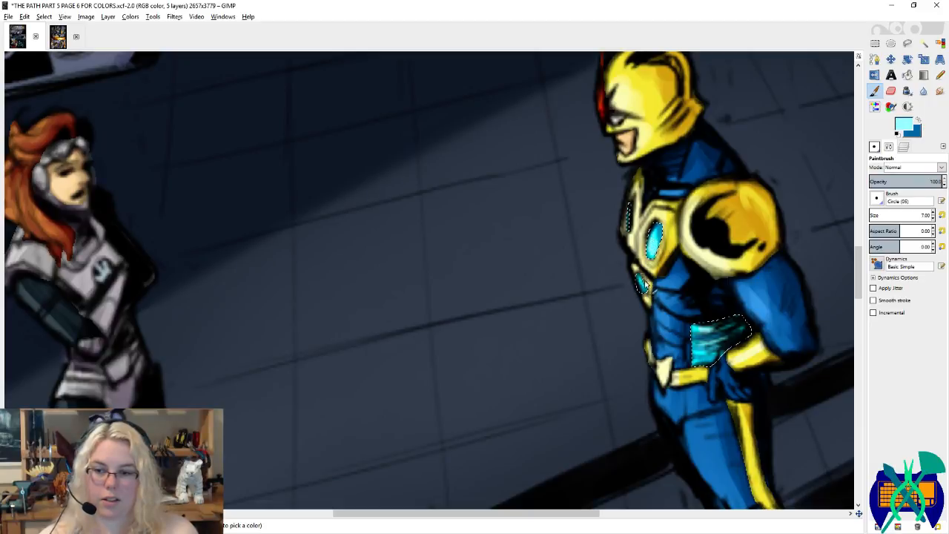
Step: Paint darker blue shadow strokes along the ribs of the cyan waist area on the back-view hero in the last panel
drag(620, 498, 652, 126)
drag(552, 490, 637, 145)
scroll(636, 146, right, 8)
scroll(630, 252, up, 3)
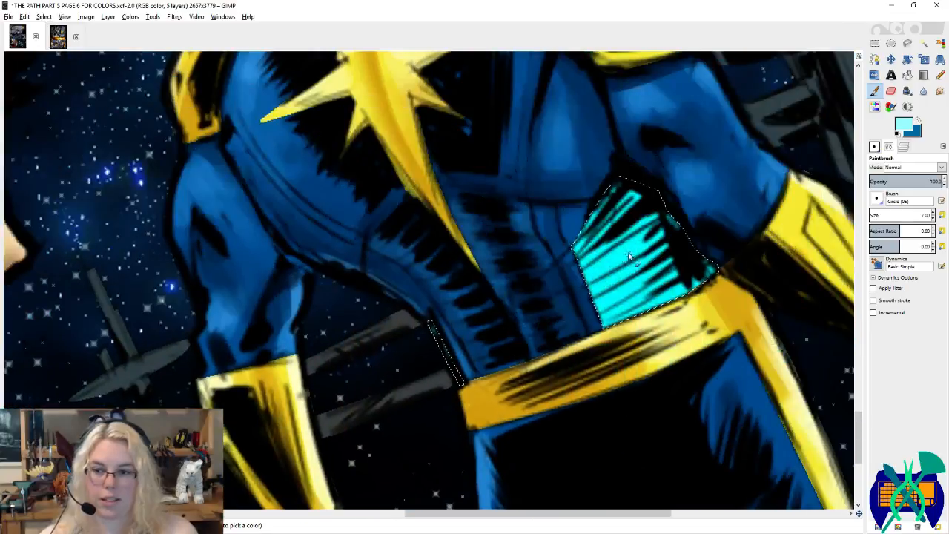
scroll(663, 228, right, 3)
scroll(663, 228, up, 1)
key(x)
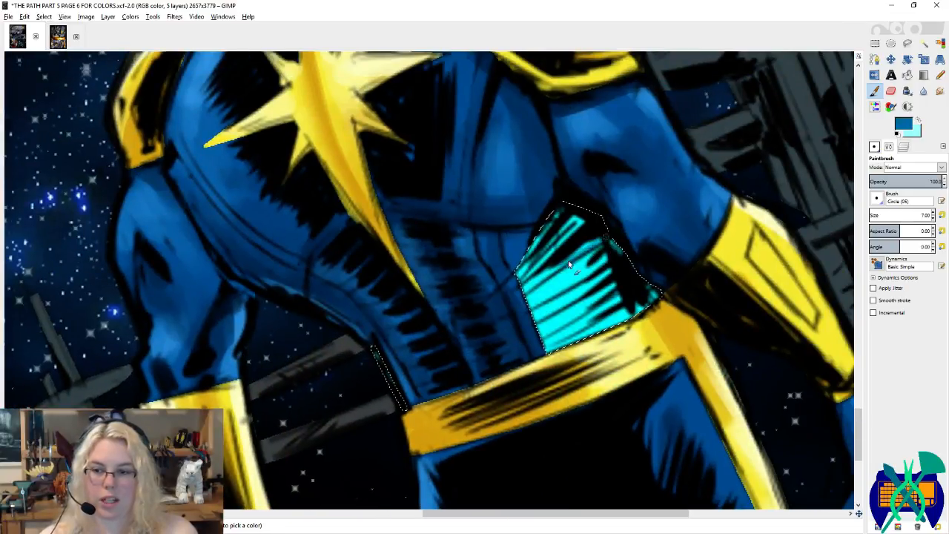
drag(559, 267, 524, 288)
mouse_move(609, 266)
mouse_down()
mouse_move(544, 300)
mouse_move(612, 270)
mouse_move(545, 303)
mouse_move(581, 270)
mouse_move(542, 278)
mouse_move(601, 250)
mouse_move(555, 270)
mouse_move(602, 252)
mouse_move(560, 333)
mouse_move(626, 312)
mouse_move(545, 350)
mouse_up()
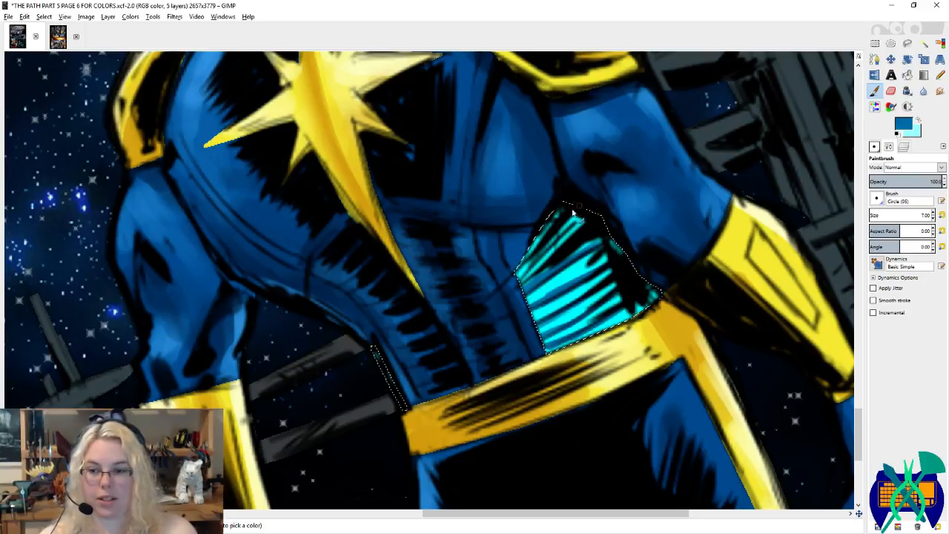
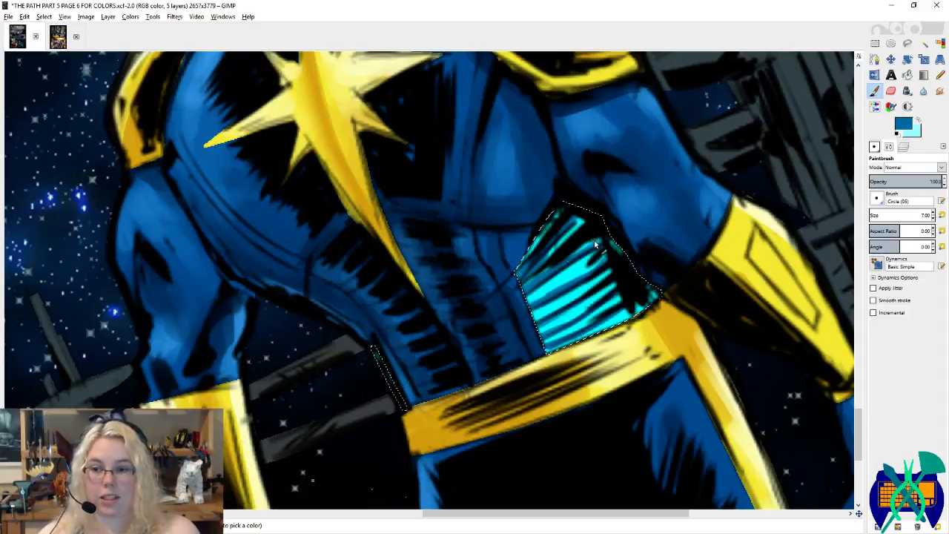
Step: Add pale cyan highlights to the back-view hero's cyan waist area and soften the strokes with Blur
key(x)
mouse_move(597, 259)
mouse_down()
mouse_move(553, 286)
mouse_move(608, 255)
mouse_move(578, 269)
mouse_move(586, 284)
mouse_move(602, 279)
mouse_move(561, 307)
mouse_up()
mouse_move(538, 318)
mouse_down()
mouse_move(608, 300)
mouse_move(563, 323)
mouse_move(580, 330)
mouse_up()
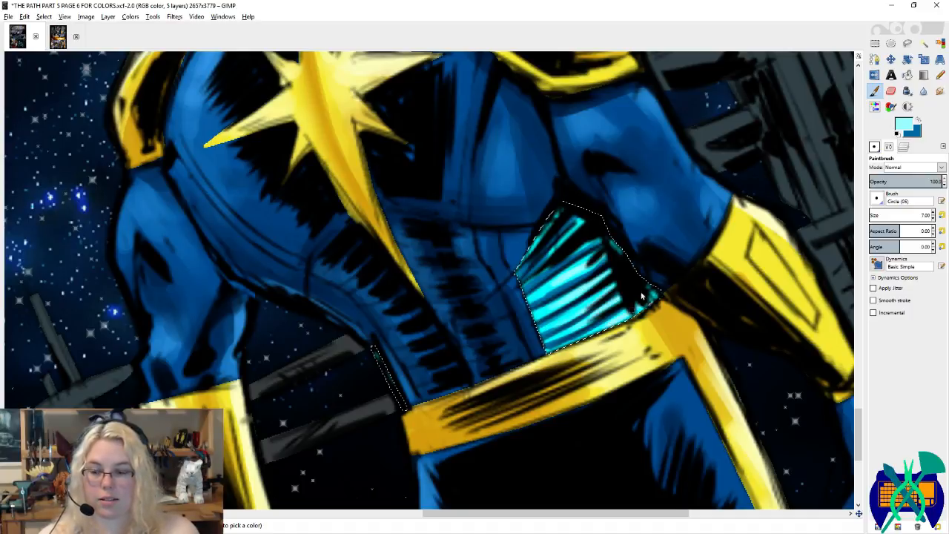
scroll(642, 296, up, 2)
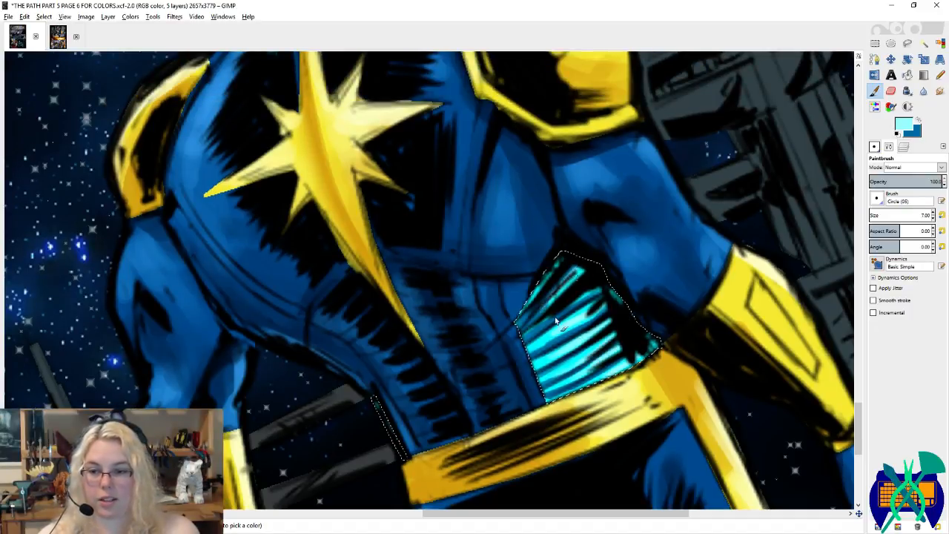
scroll(556, 319, down, 2)
click(922, 90)
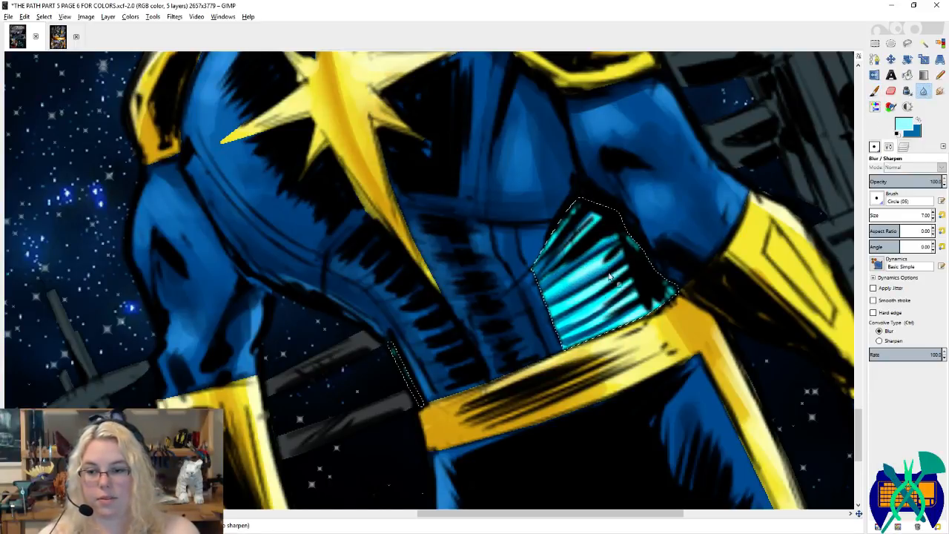
mouse_move(587, 314)
mouse_down()
mouse_move(628, 286)
mouse_move(618, 315)
mouse_move(634, 307)
mouse_up()
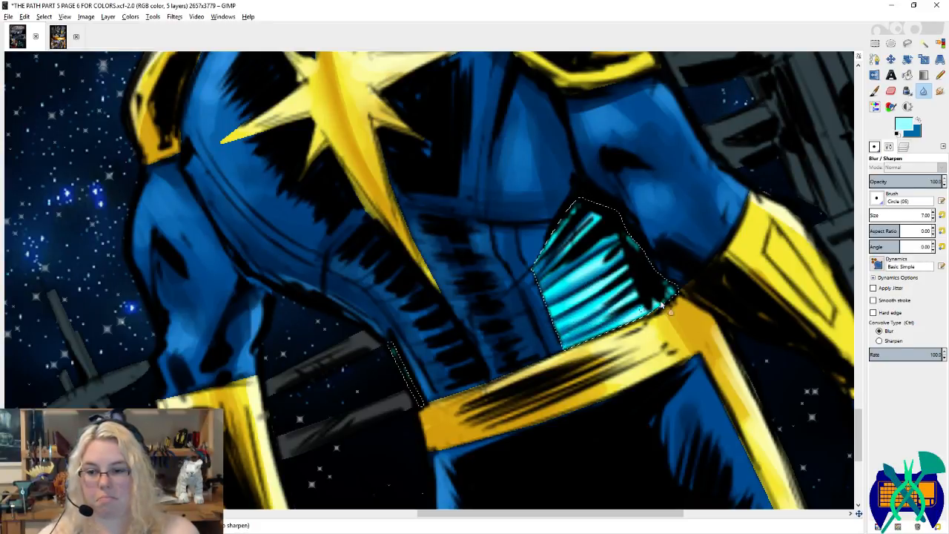
Step: Clear the selection, fit the whole page in view and save the file
key(shift+o)
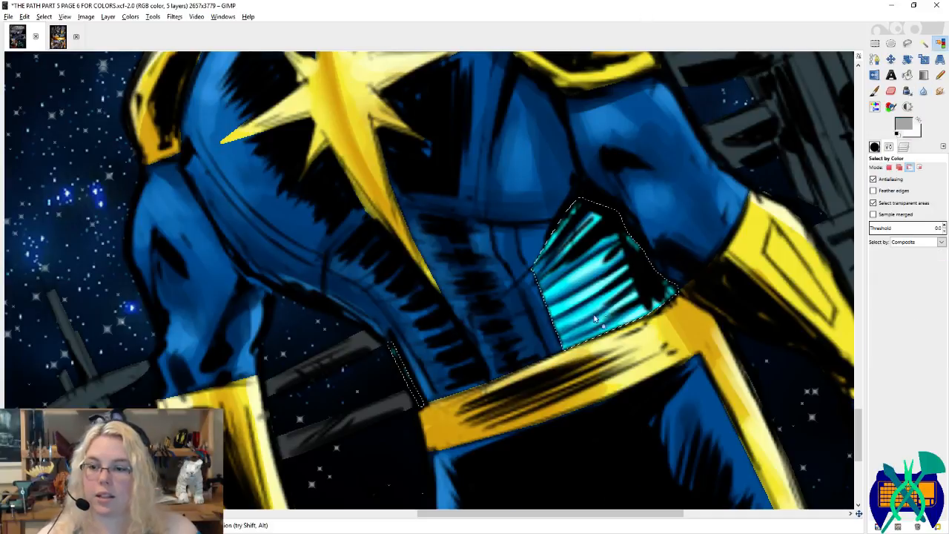
key(shift+ctrl+j)
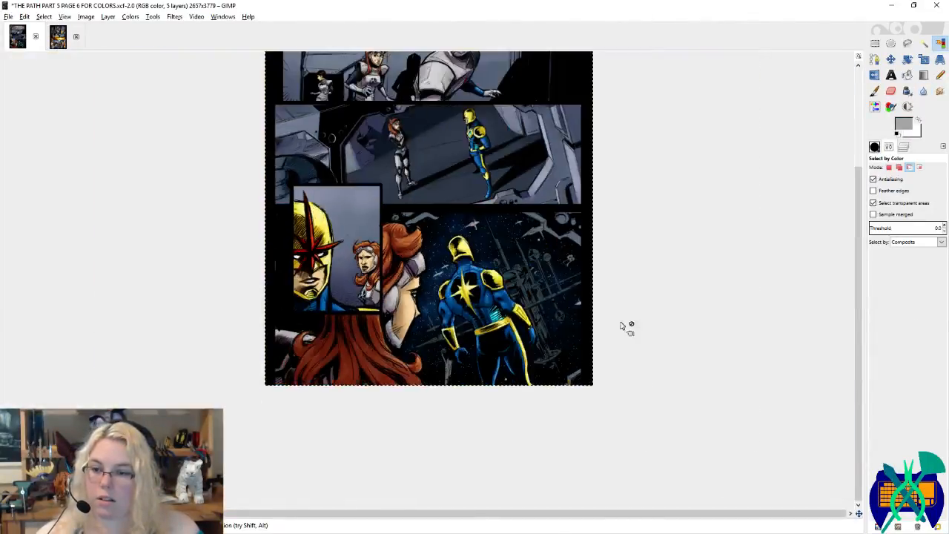
key(ctrl+s)
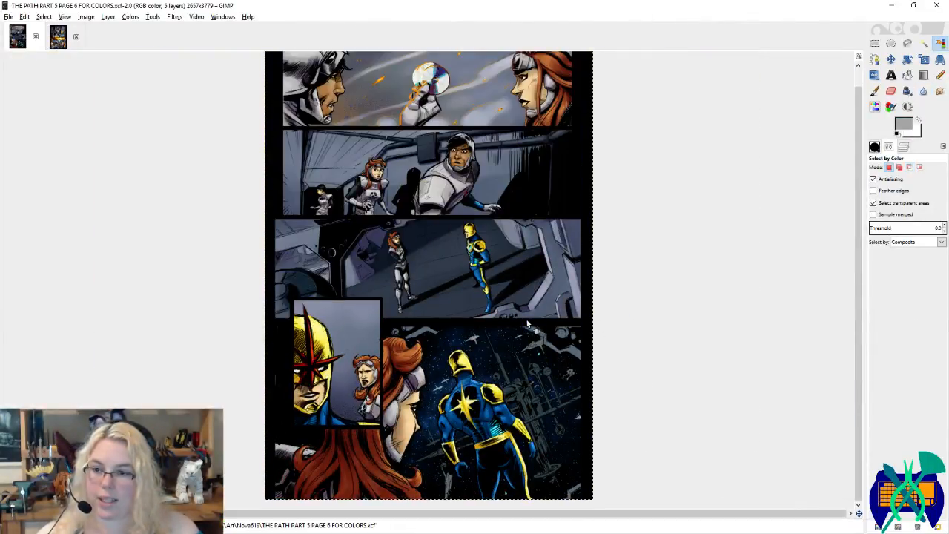
scroll(527, 323, down, 1)
key(ctrl+s)
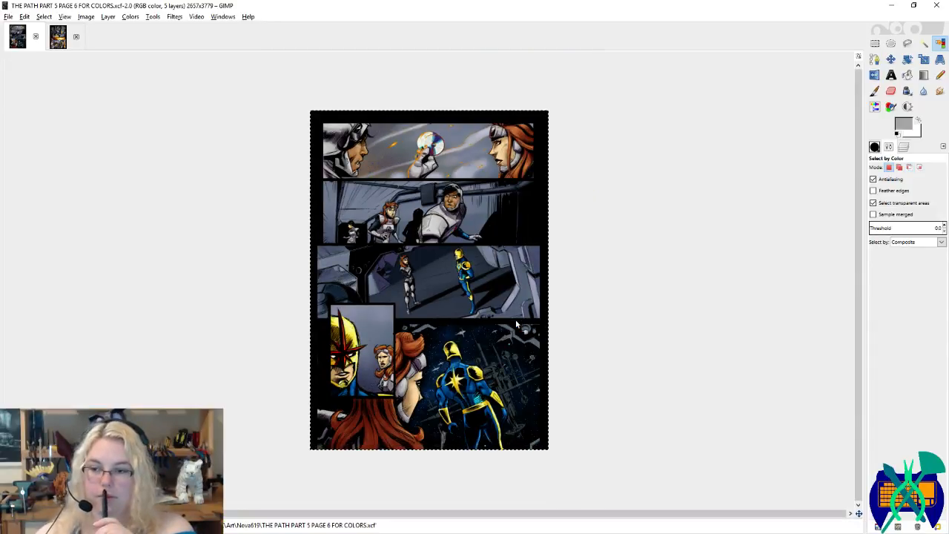
Step: Select all white eye and teeth areas by colour on the flats layer
click(902, 147)
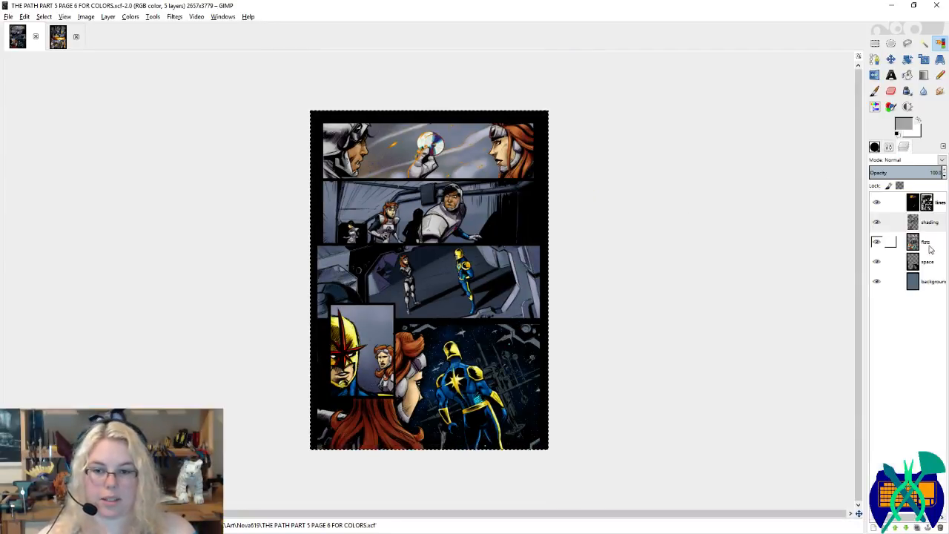
click(926, 245)
scroll(340, 370, up, 3)
key(plus)
key(plus)
key(plus)
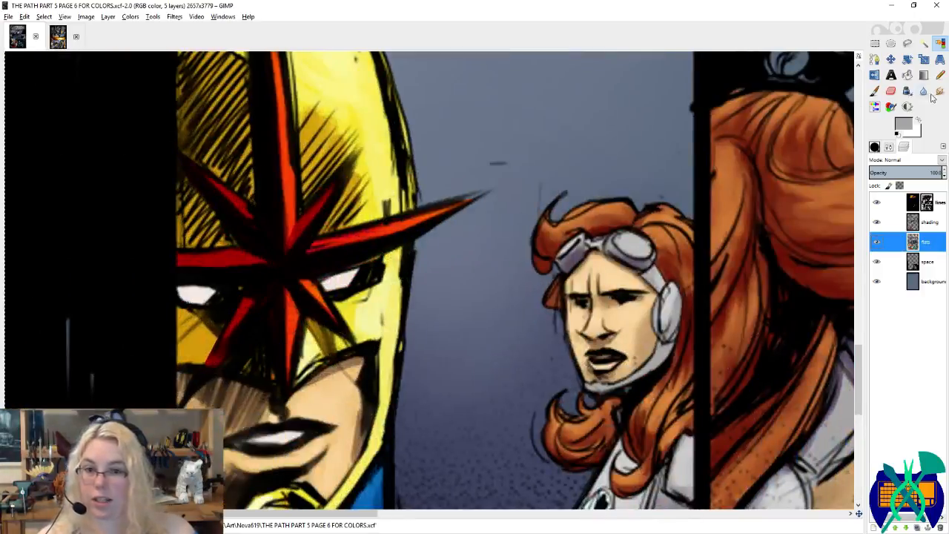
click(346, 280)
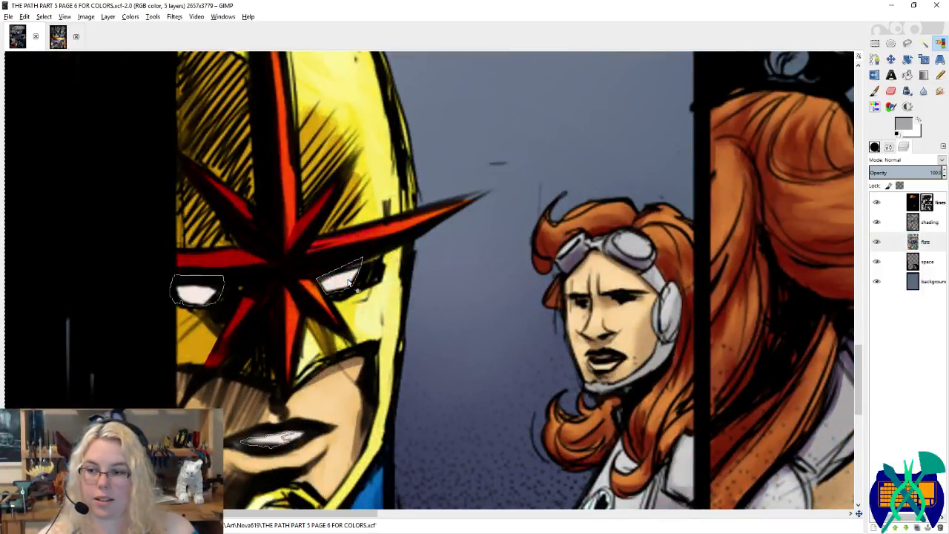
Step: Blur the teeth of the helmeted man in the first panel
scroll(494, 377, up, 4)
scroll(494, 376, up, 8)
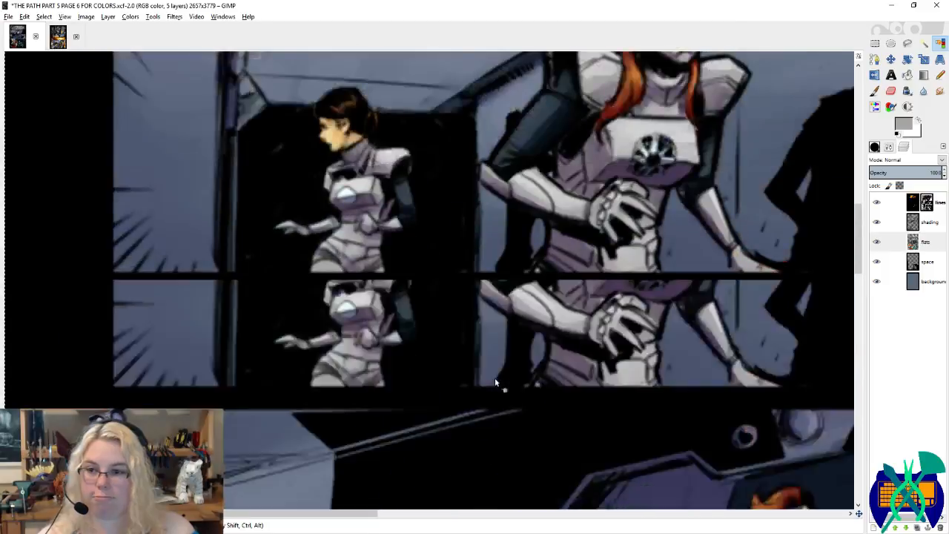
drag(460, 214, 458, 235)
scroll(459, 235, up, 5)
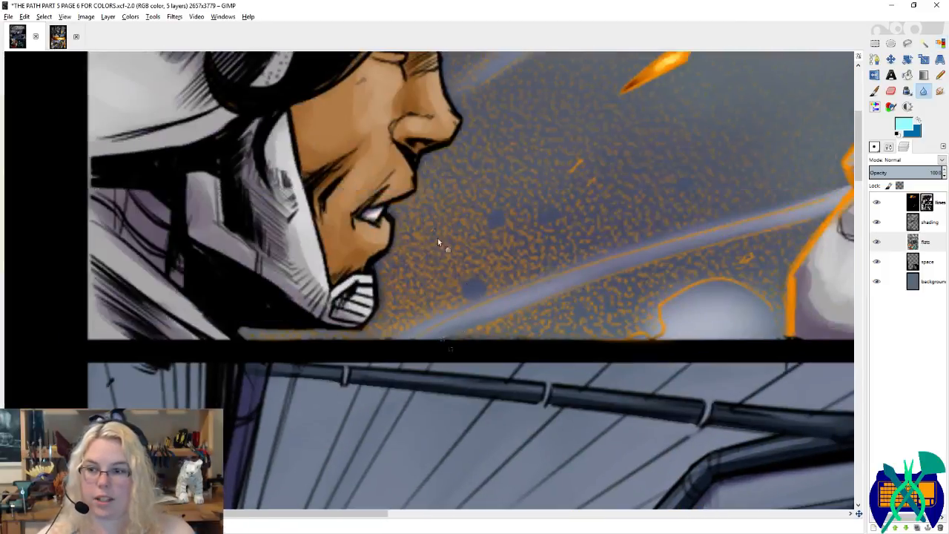
click(927, 242)
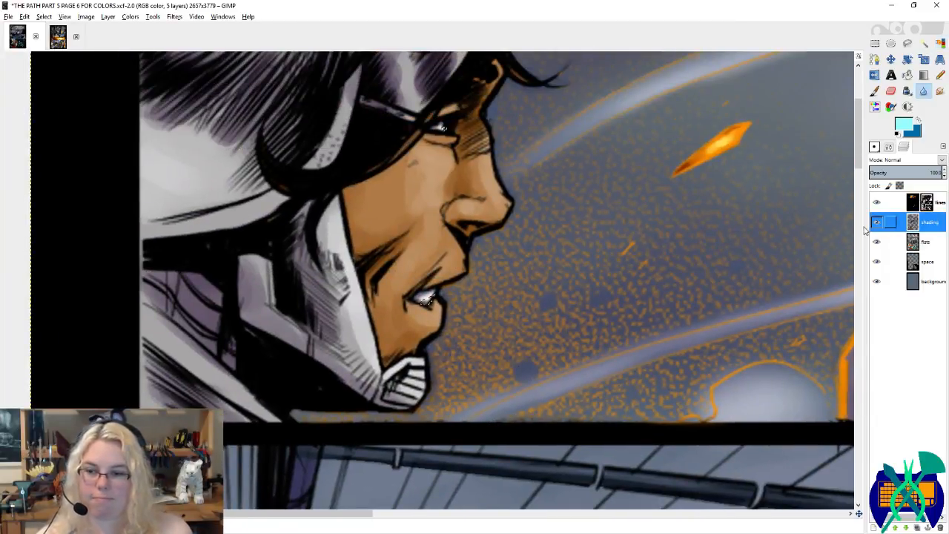
drag(419, 299, 427, 297)
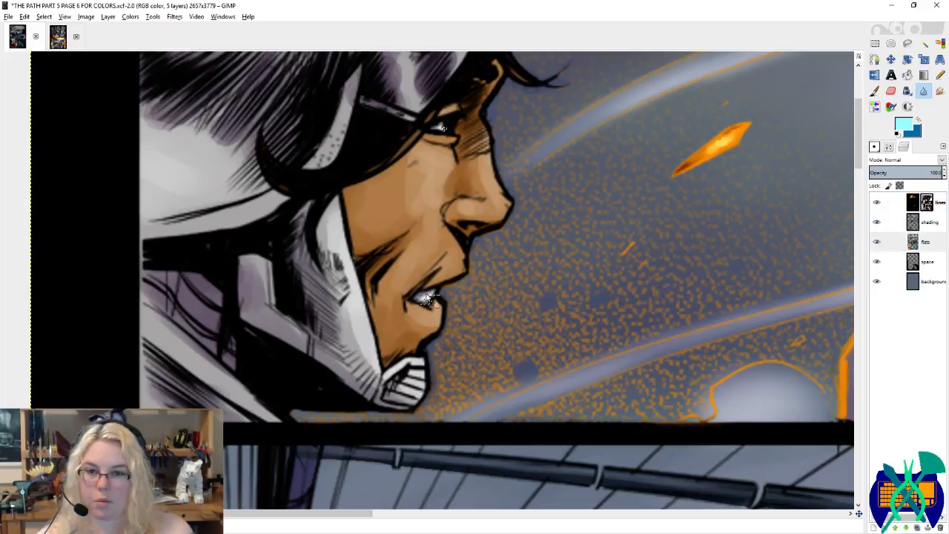
Step: Pick the violet-grey shadow colour from the helmeted man's teeth for the Paintbrush and activate the shading layer
click(874, 91)
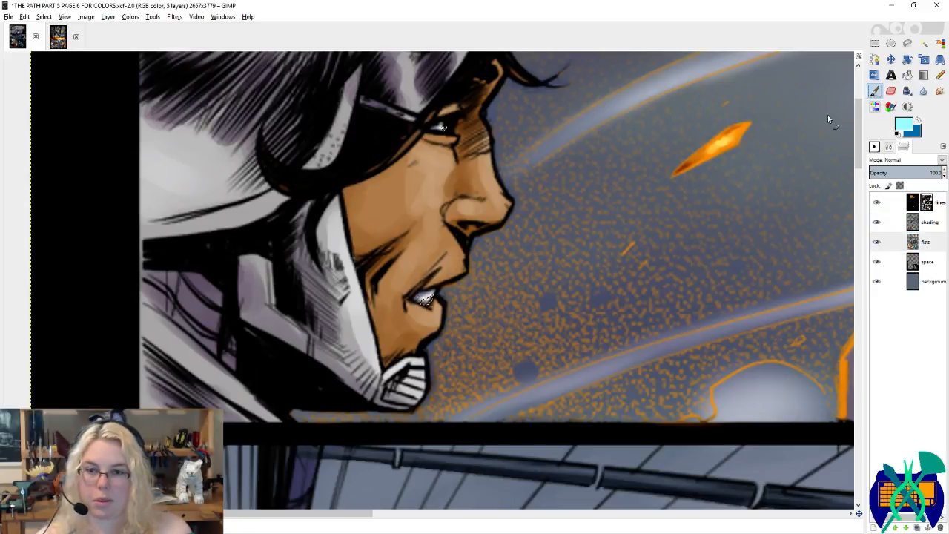
ctrl+click(421, 296)
scroll(485, 394, down, 13)
click(929, 223)
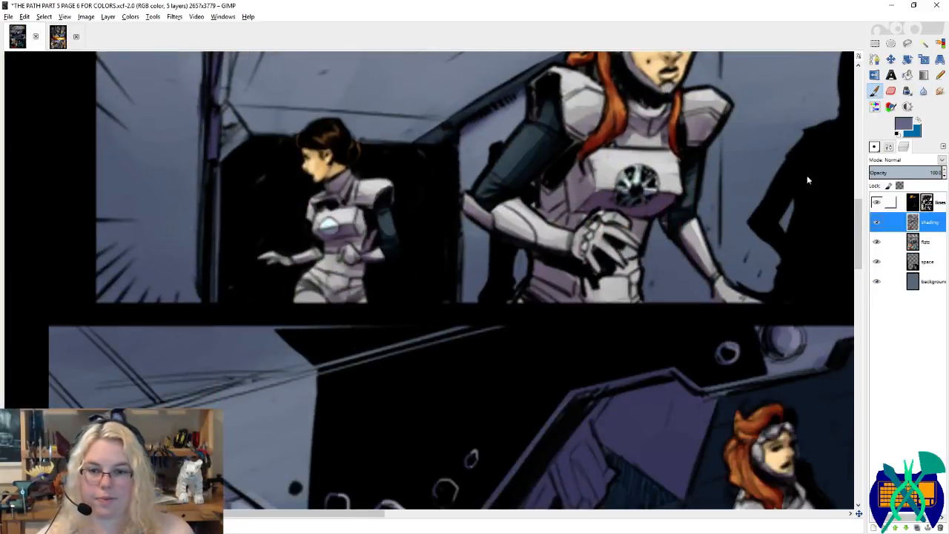
Step: Shade the selected eye whites in the second panel with violet-grey and soften the shading with Blur
scroll(588, 187, up, 5)
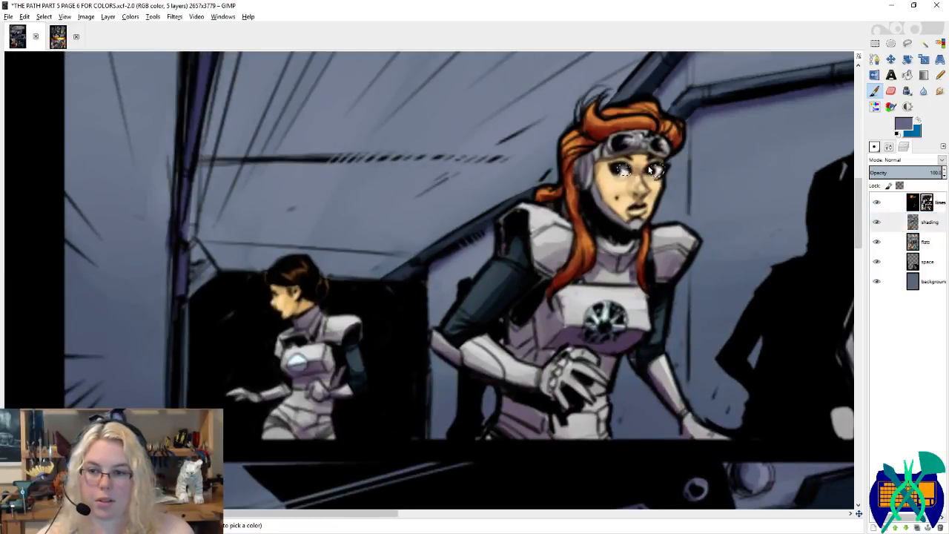
drag(815, 193, 325, 281)
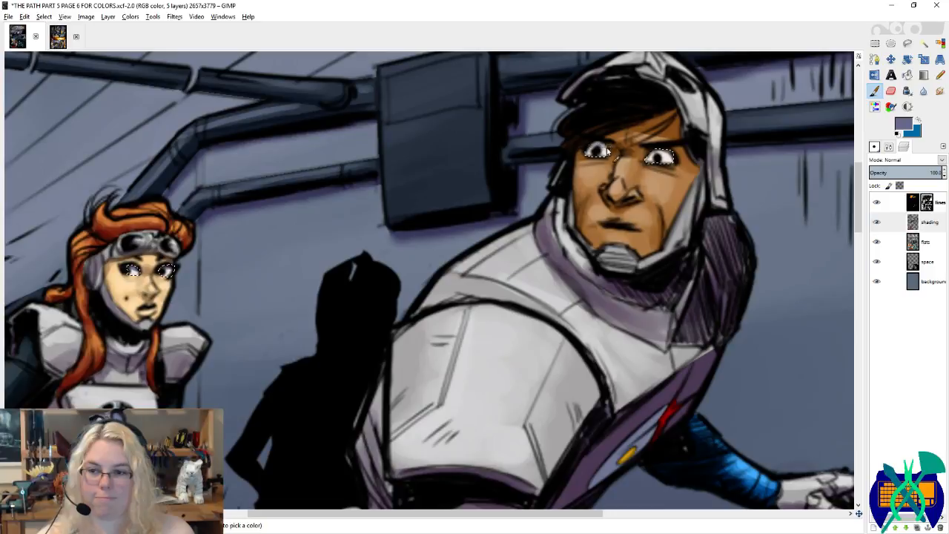
drag(677, 160, 671, 158)
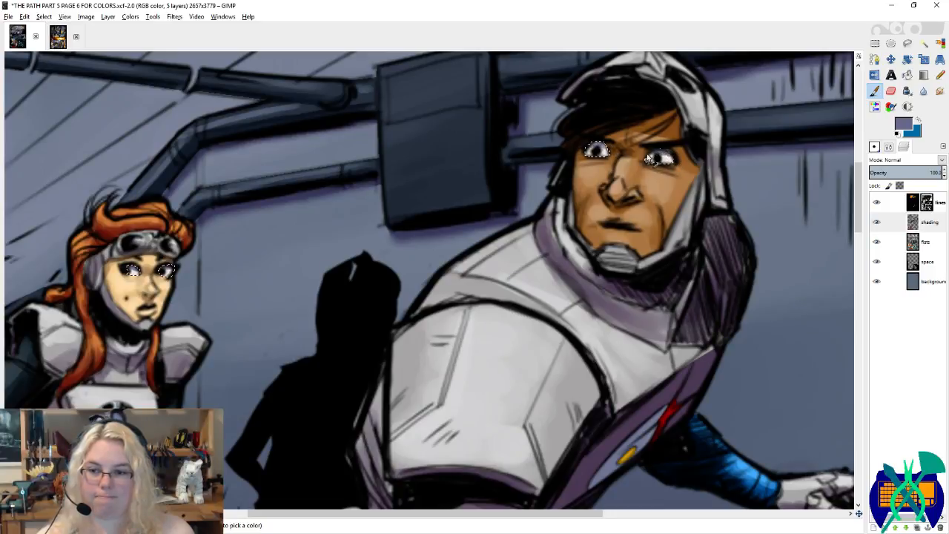
click(923, 90)
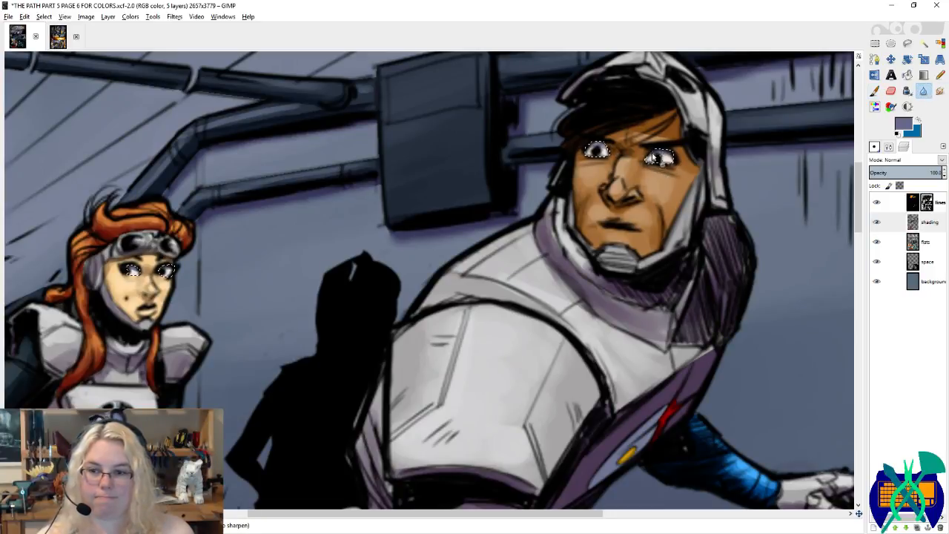
drag(650, 157, 605, 152)
scroll(386, 205, left, 5)
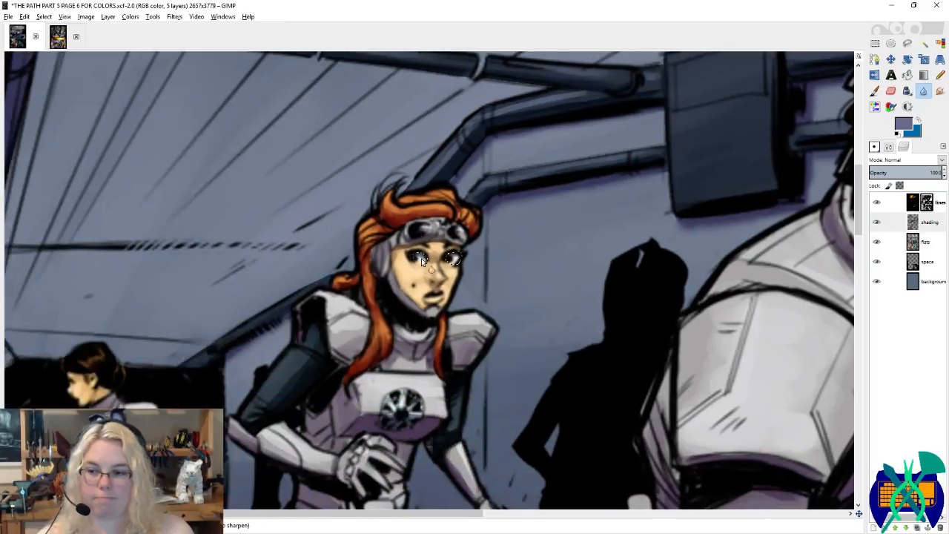
Step: Shade both white eyes of the hero's mask in the inset close-up with violet-grey using the Circle (19) brush, then blur them
scroll(383, 339, down, 15)
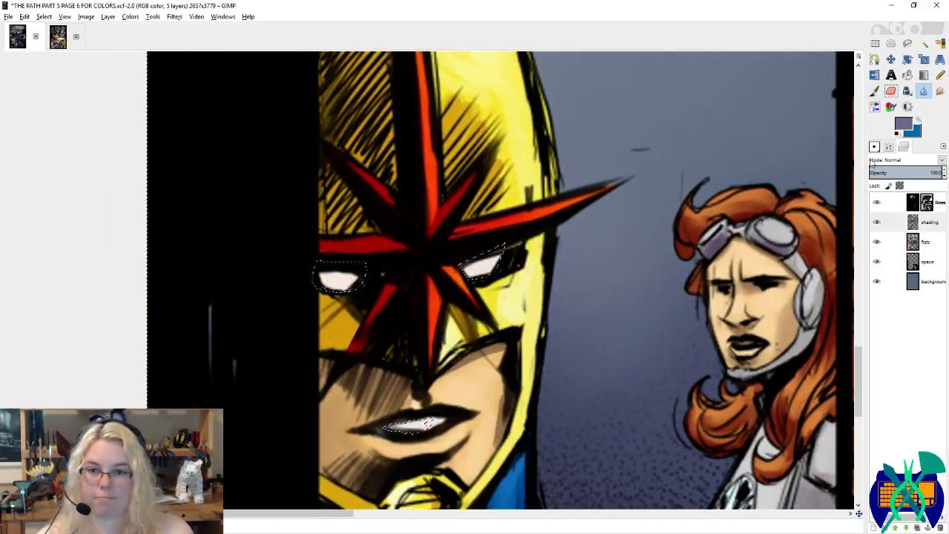
click(874, 91)
click(874, 145)
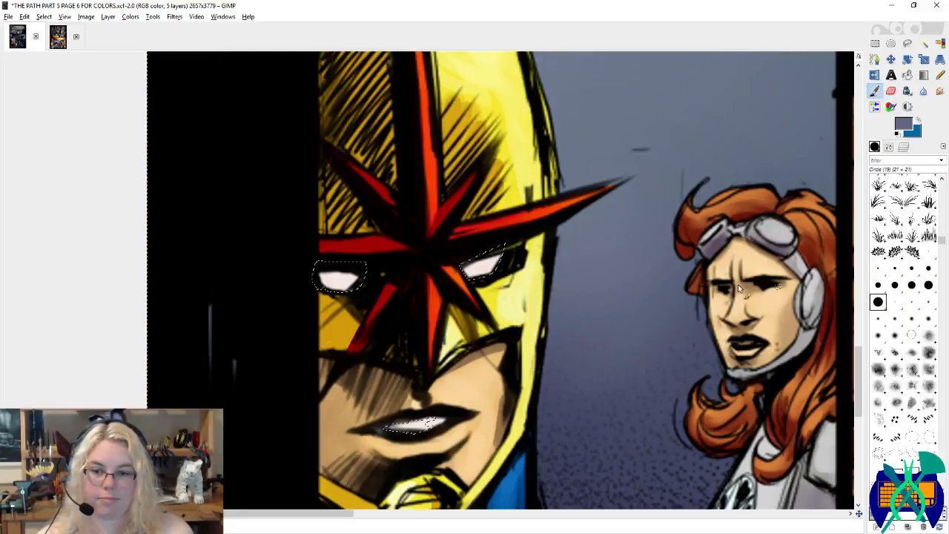
mouse_move(327, 283)
mouse_down()
mouse_move(312, 265)
mouse_move(352, 306)
mouse_move(346, 260)
mouse_move(361, 300)
mouse_move(315, 275)
mouse_up()
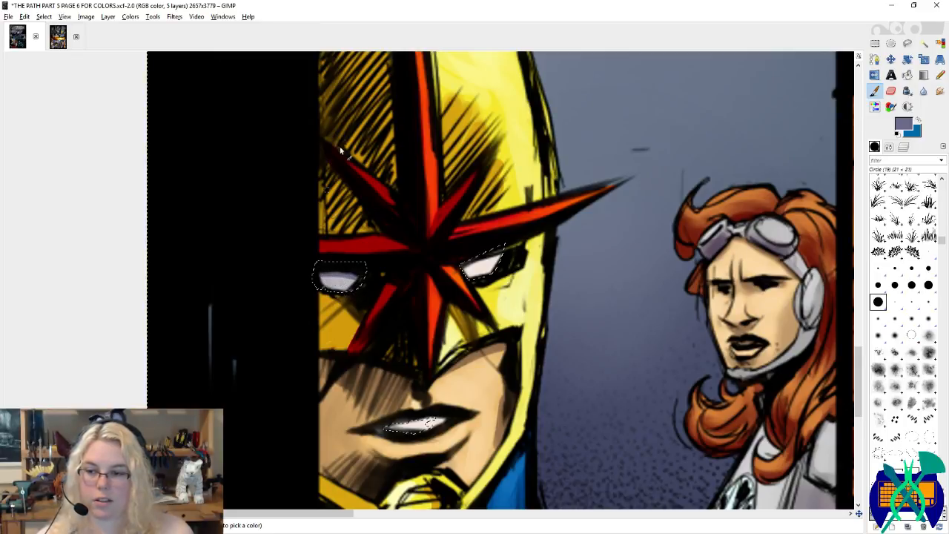
mouse_move(463, 273)
mouse_down()
mouse_move(500, 259)
mouse_move(464, 269)
mouse_move(474, 278)
mouse_move(495, 264)
mouse_move(484, 271)
mouse_up()
click(921, 90)
drag(356, 280, 337, 281)
Step: Shade the white of the woman's eye in the large bottom panel with violet-grey, soften it with Blur, and save the file
drag(649, 227, 396, 205)
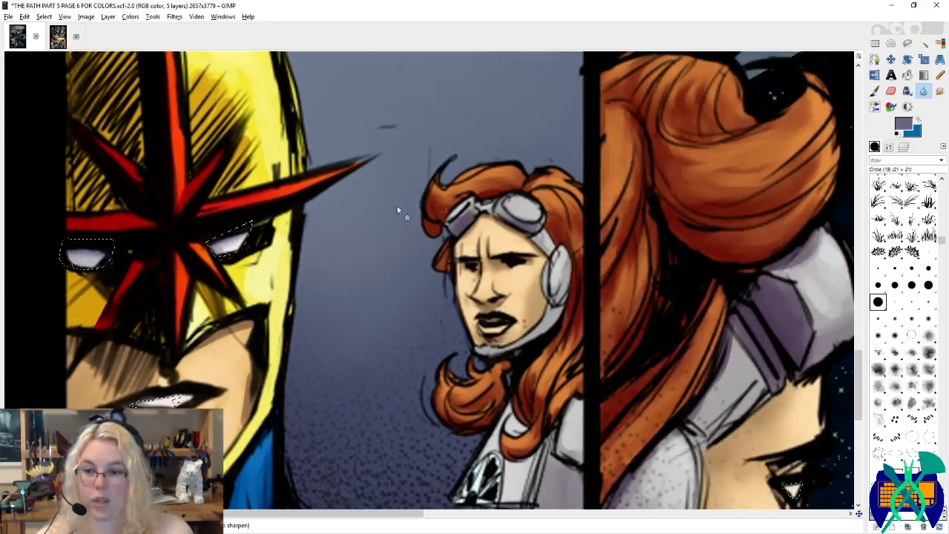
mouse_move(678, 413)
mouse_down()
mouse_move(611, 306)
mouse_move(509, 198)
mouse_up()
click(873, 90)
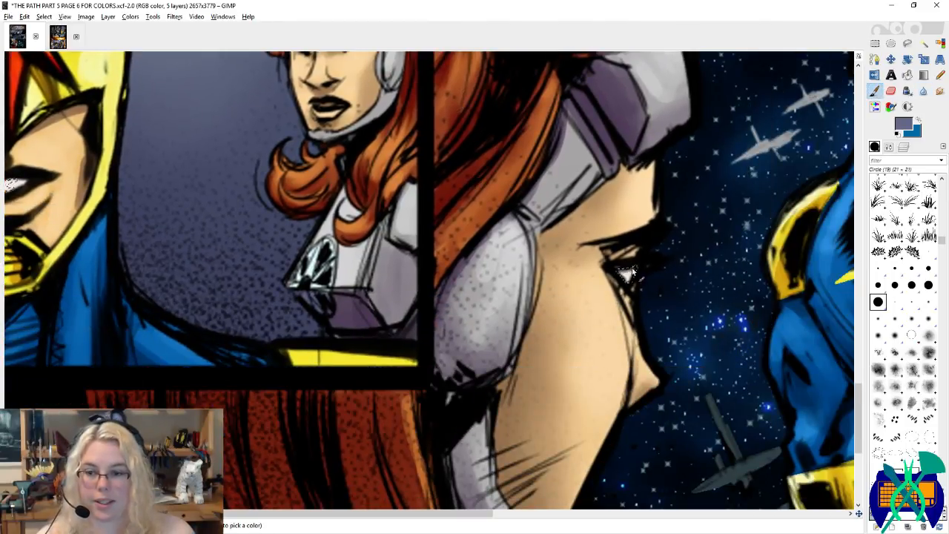
key(shift+u)
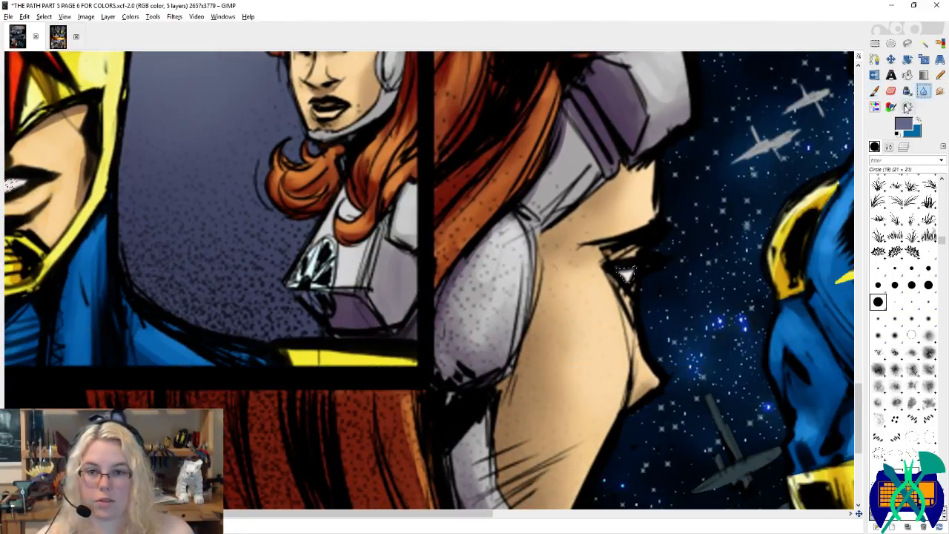
drag(627, 275, 630, 273)
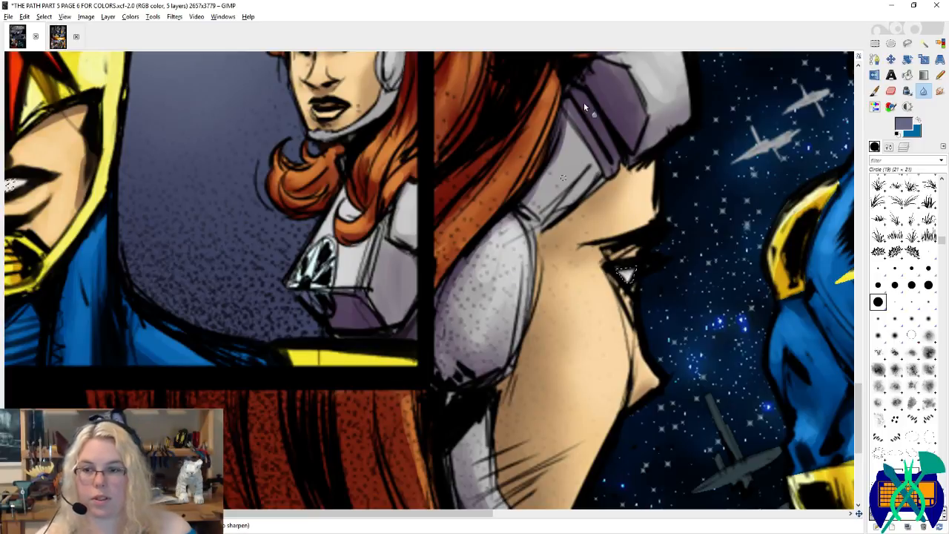
key(shift+o)
scroll(468, 302, down, 4)
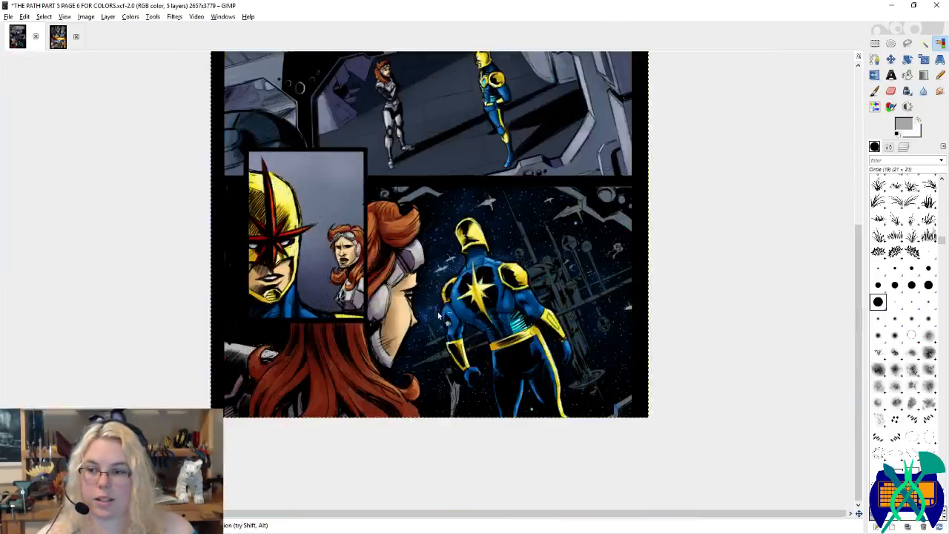
scroll(437, 315, down, 1)
key(ctrl+s)
Step: Paint the open mouth of the woman in the inset panel violet-grey on the shading layer, then save the file
scroll(319, 265, up, 4)
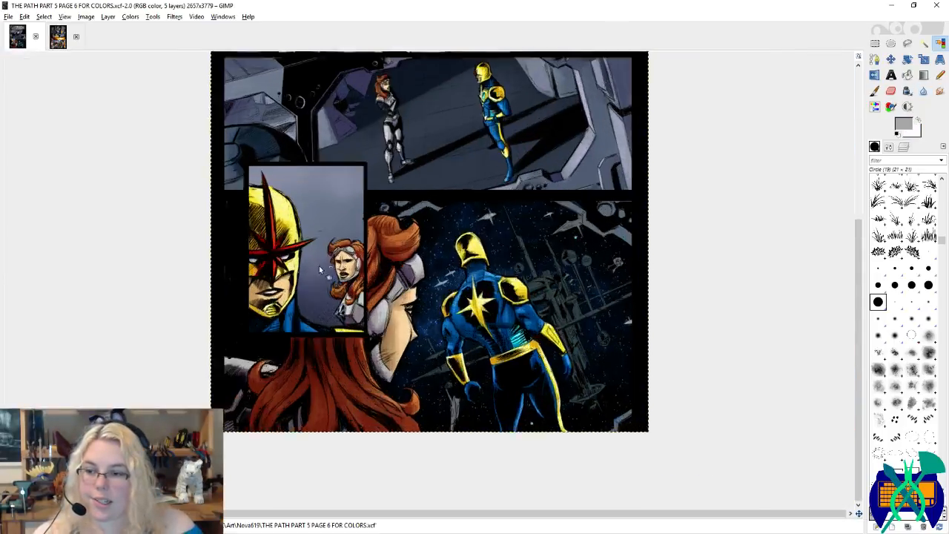
scroll(208, 280, up, 2)
key(shift+u)
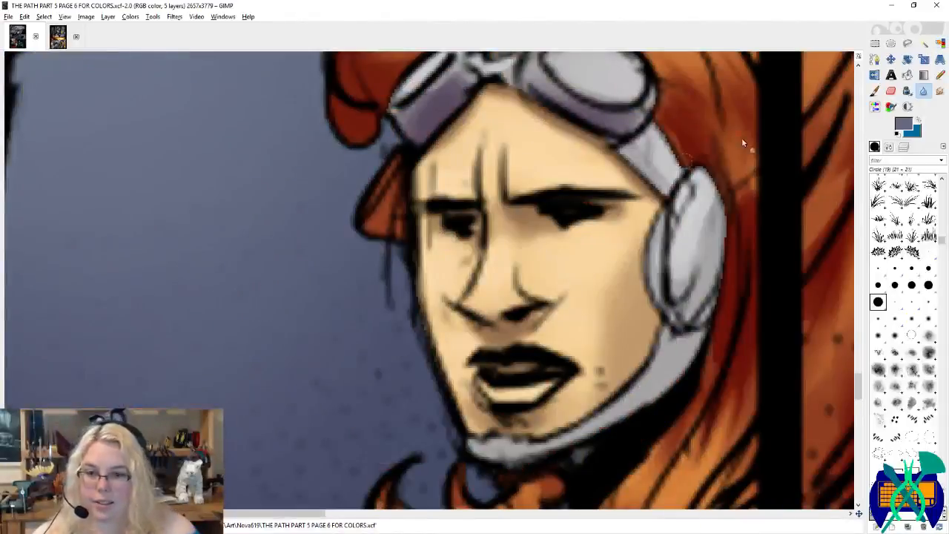
click(902, 146)
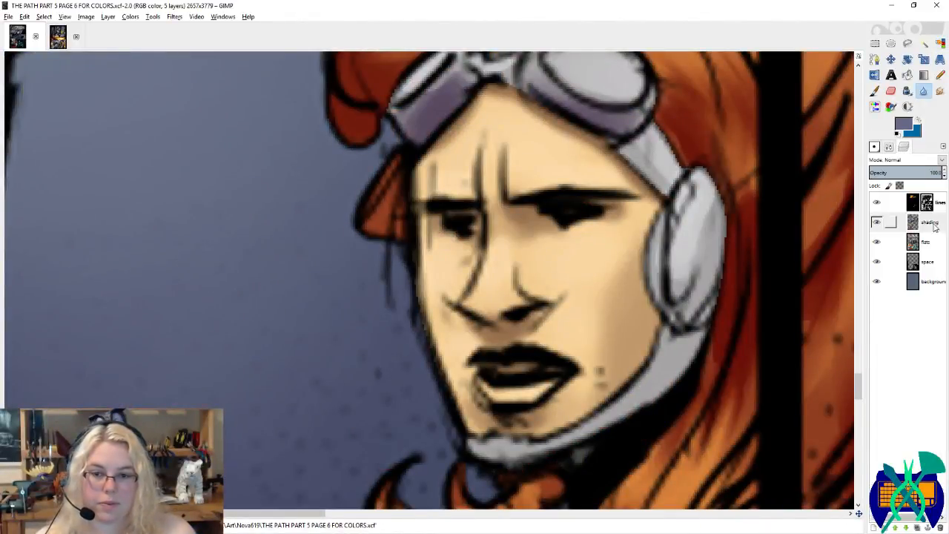
click(523, 368)
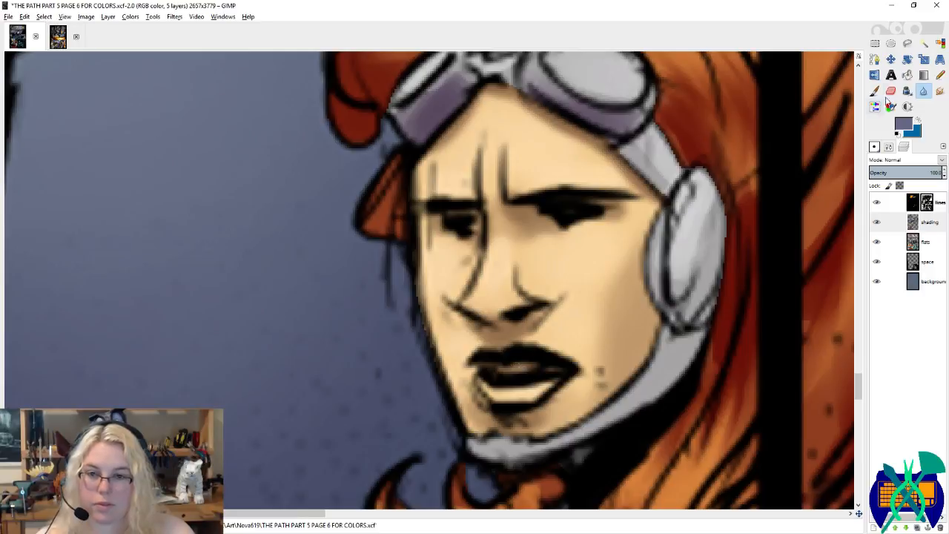
key(p)
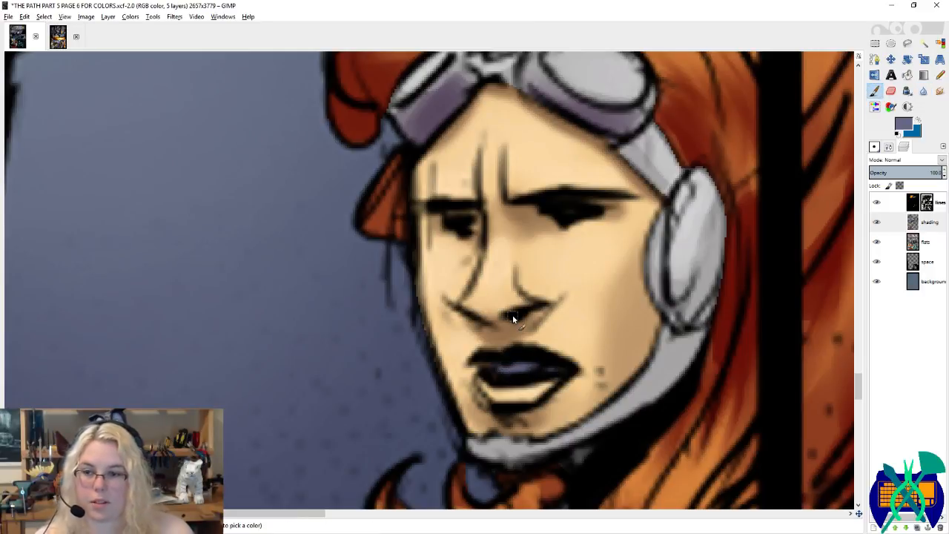
scroll(501, 248, down, 3)
scroll(501, 248, down, 5)
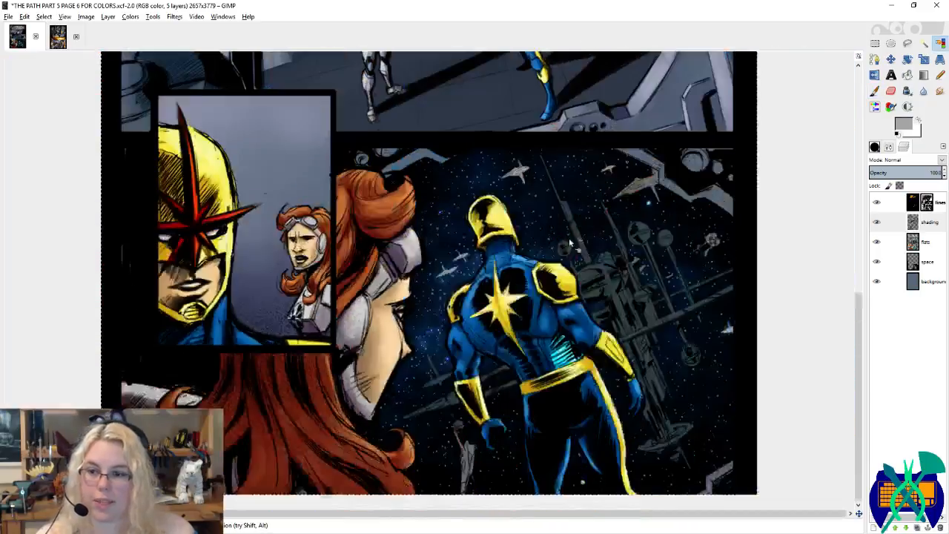
key(ctrl+s)
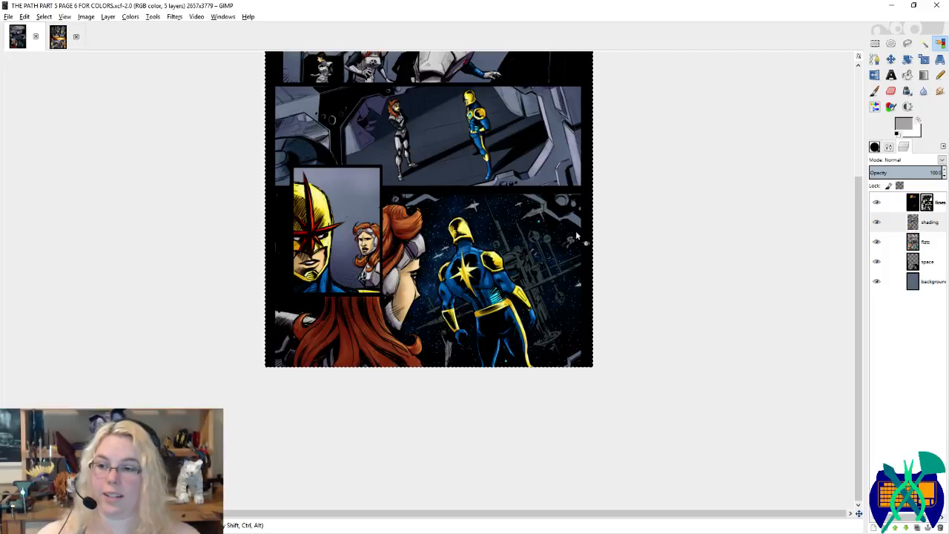
Step: Activate the flats layer and pick the space station's dark grey as the Paintbrush colour
scroll(612, 294, up, 3)
scroll(612, 294, down, 1)
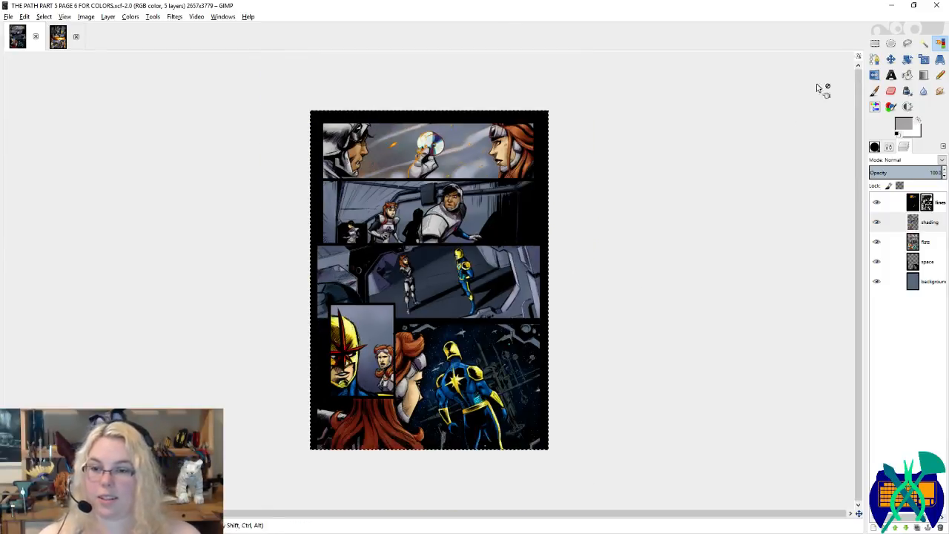
click(873, 45)
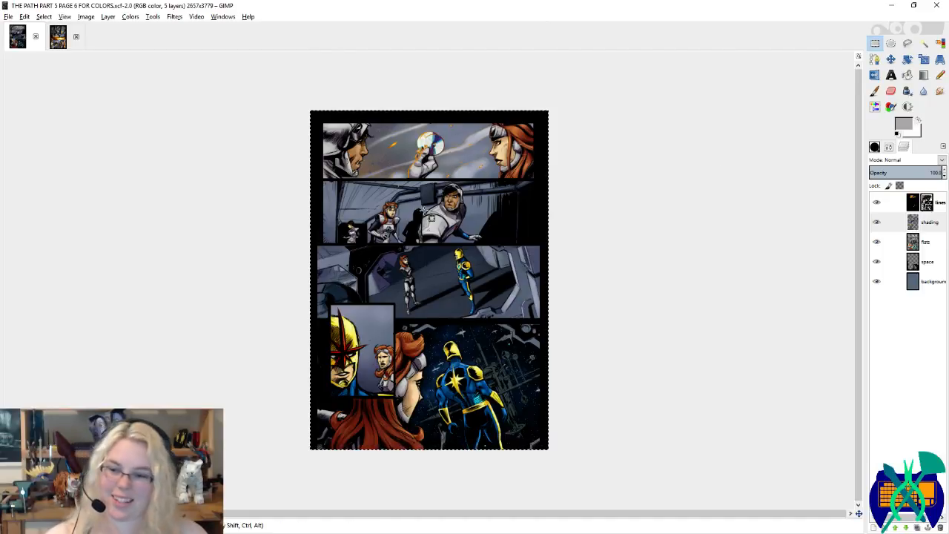
scroll(544, 428, up, 1)
scroll(545, 428, up, 1)
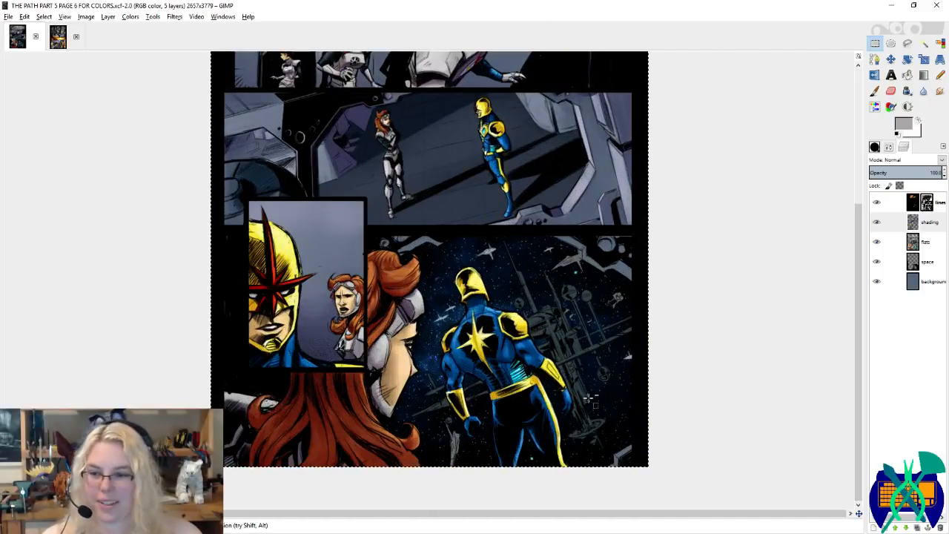
scroll(706, 387, up, 1)
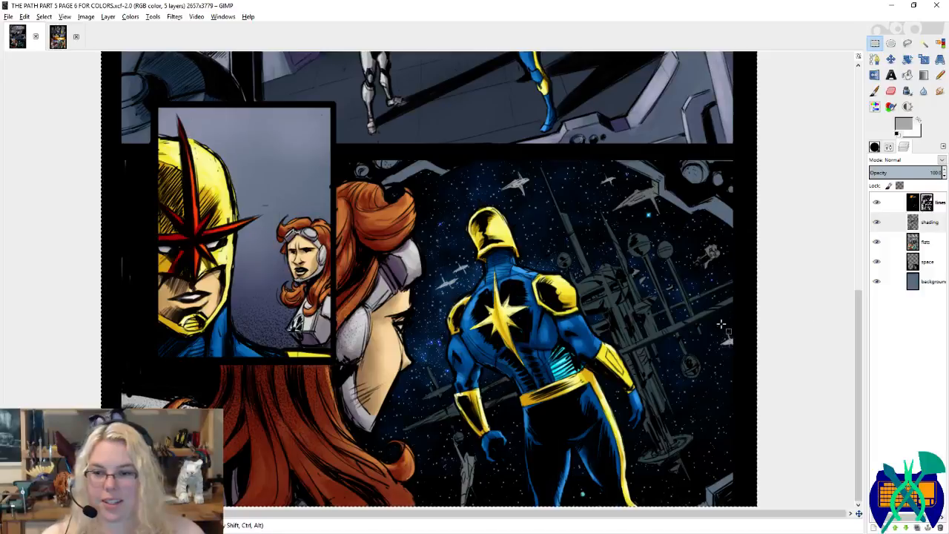
click(931, 202)
scroll(647, 328, up, 1)
key(p)
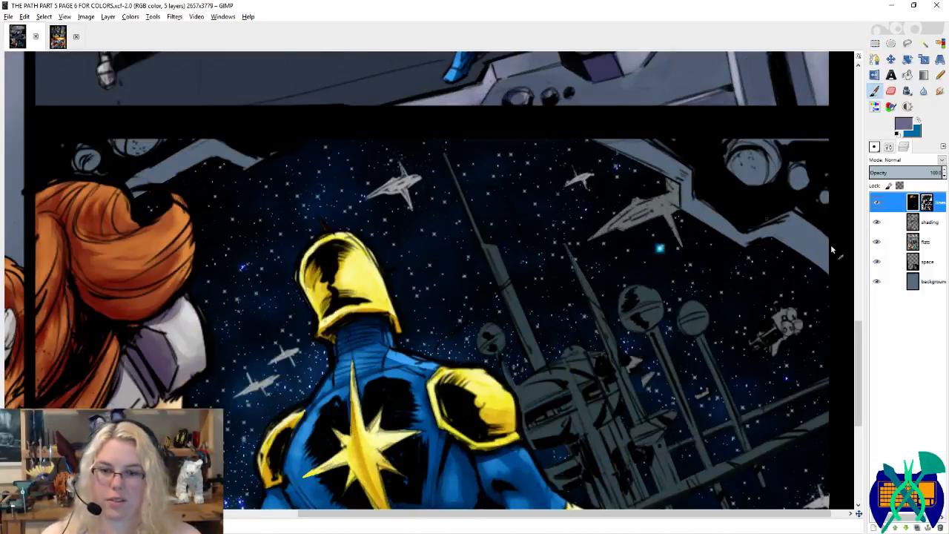
click(936, 264)
click(936, 243)
ctrl+click(565, 368)
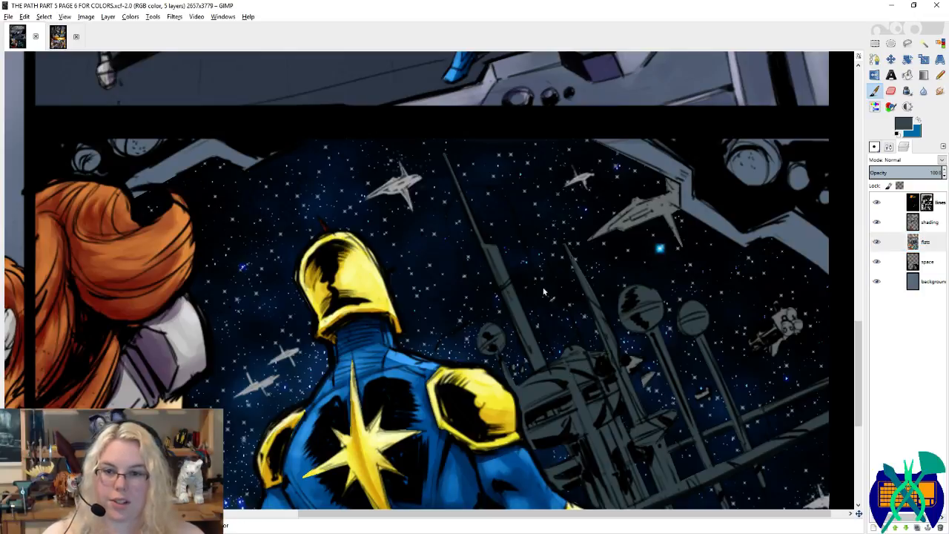
Step: Shade the light grey spaceships in the starry bottom panel with the dark grey
drag(638, 260, 778, 299)
click(876, 147)
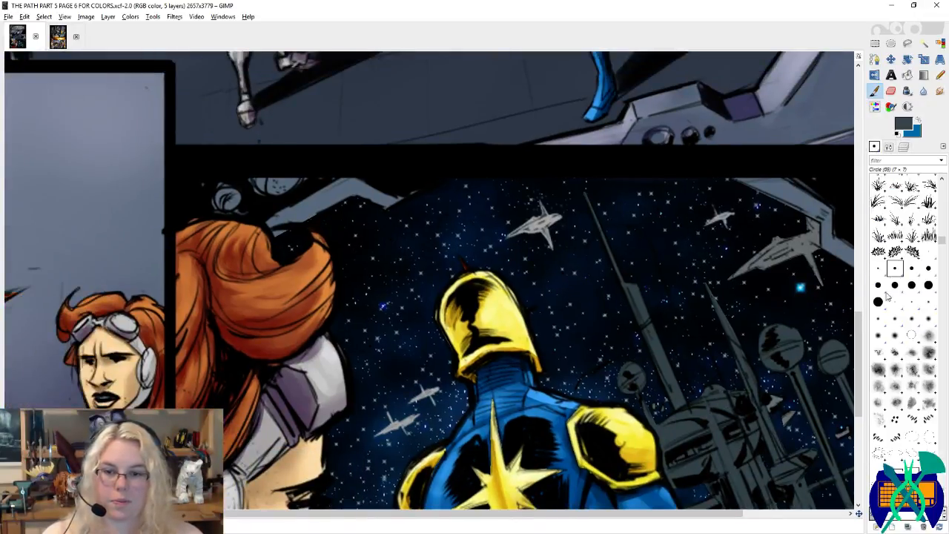
click(888, 146)
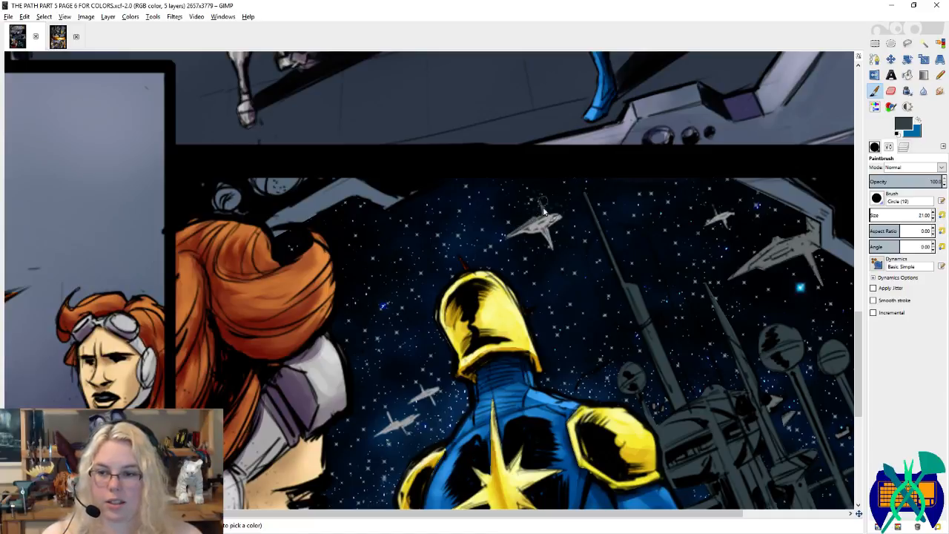
scroll(483, 221, right, 5)
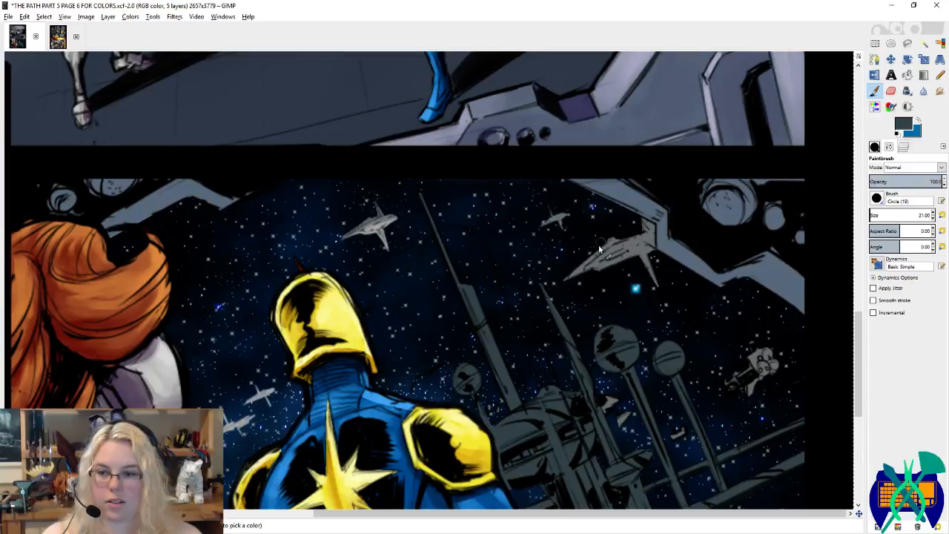
drag(667, 313, 596, 199)
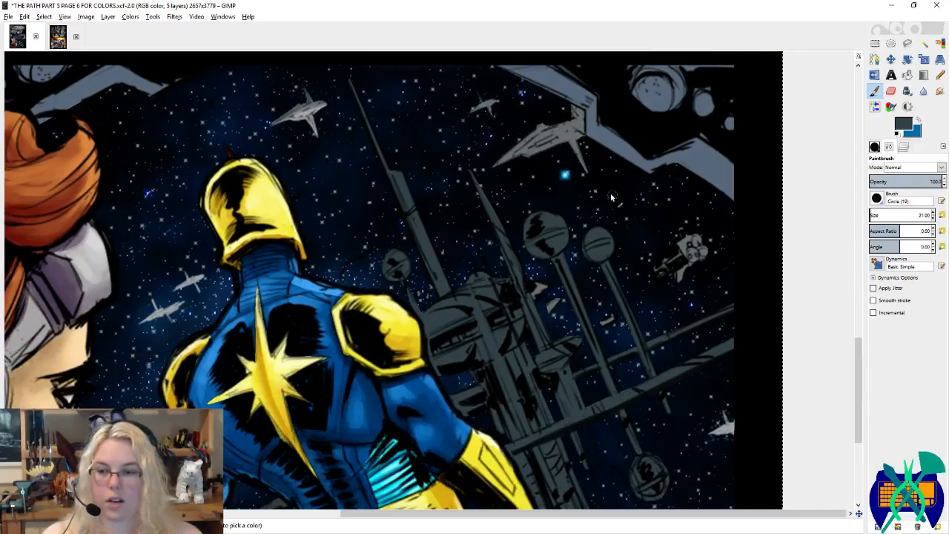
scroll(616, 245, down, 3)
scroll(657, 301, right, 2)
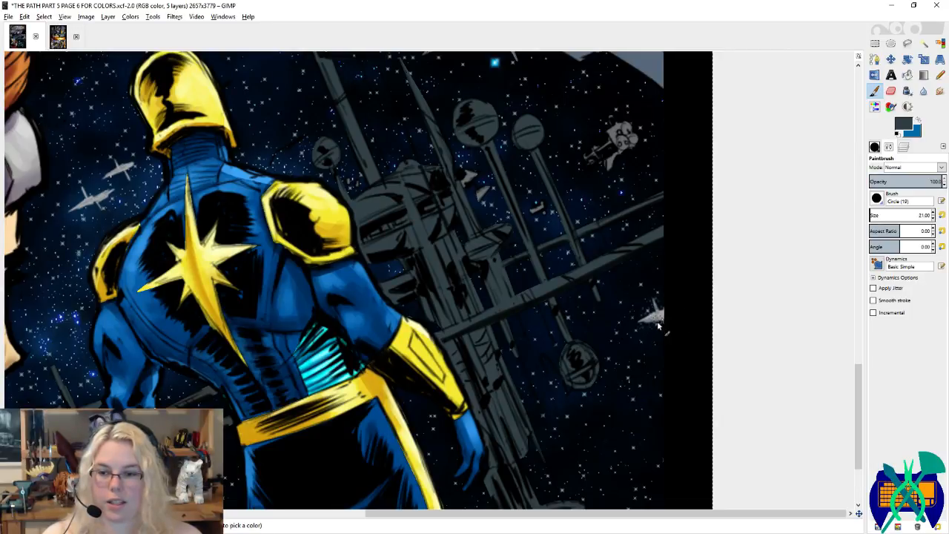
drag(620, 329, 458, 363)
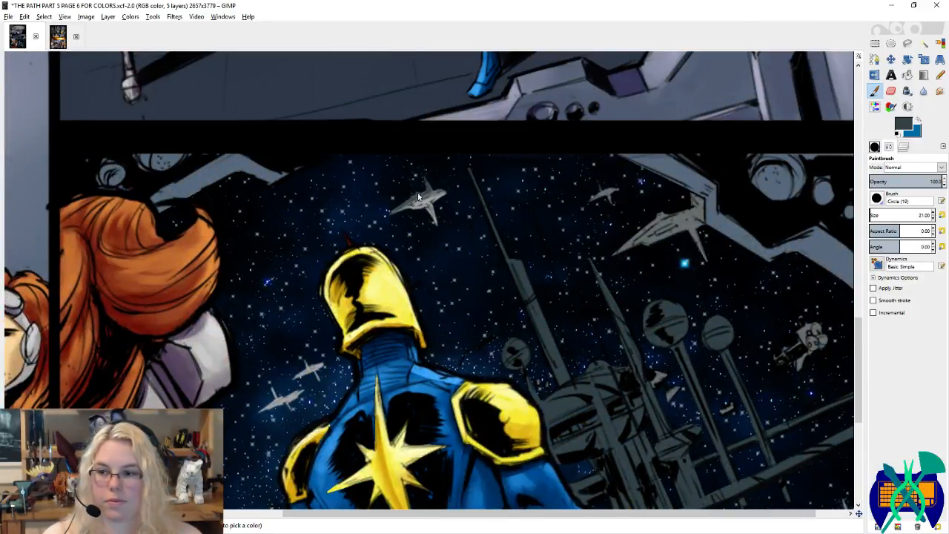
Step: Shade the small spaceships beside the hero with dark grey using the Circle (01) brush, then save the file
key(ctrl+shift+b)
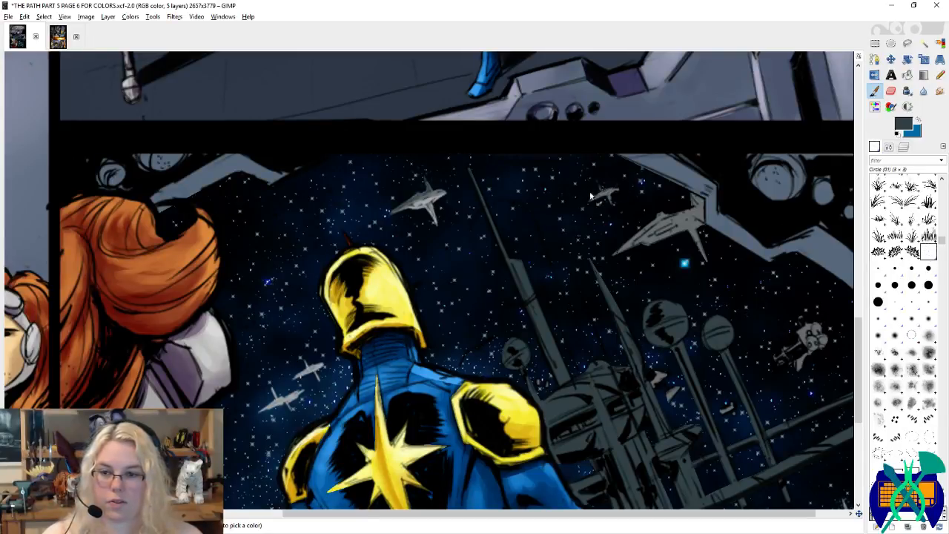
key(ctrl+s)
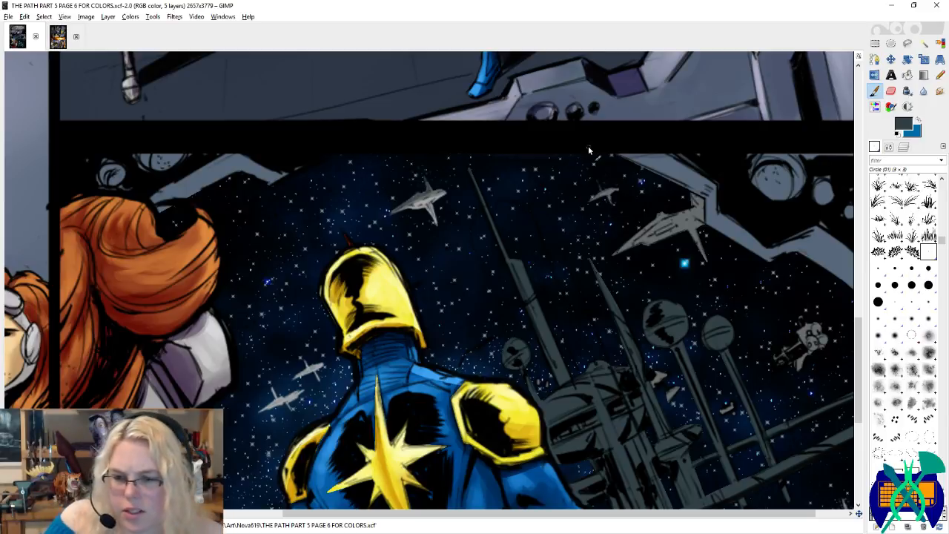
scroll(420, 257, down, 1)
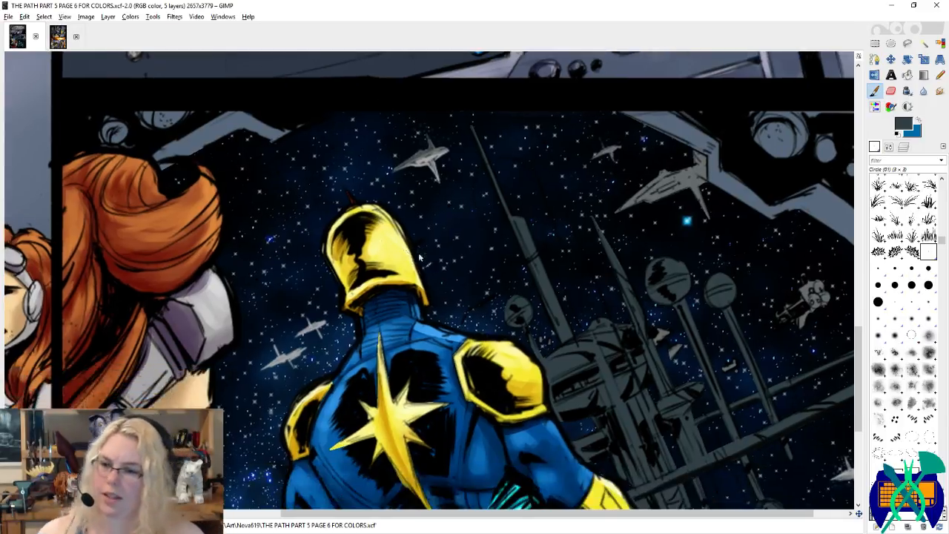
click(313, 319)
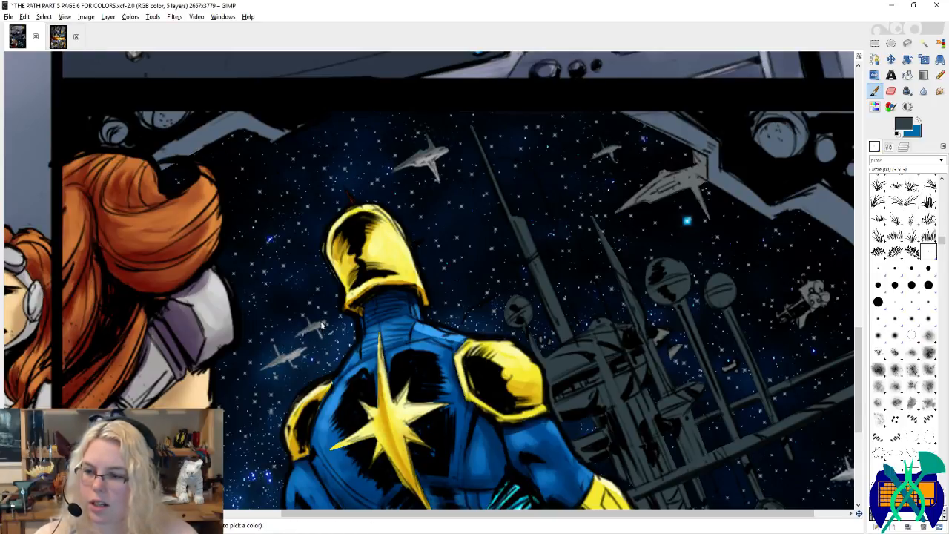
scroll(304, 329, down, 1)
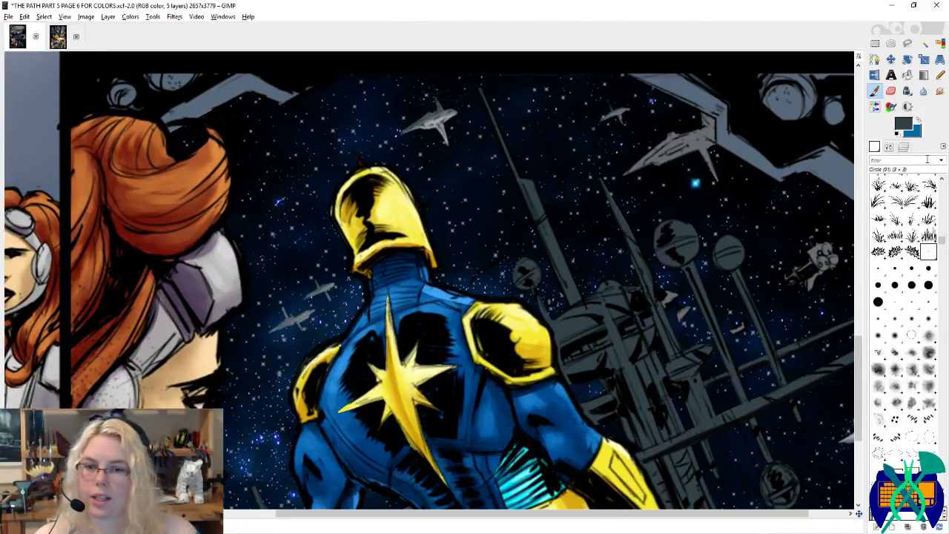
click(903, 146)
scroll(760, 185, down, 2)
key(ctrl+s)
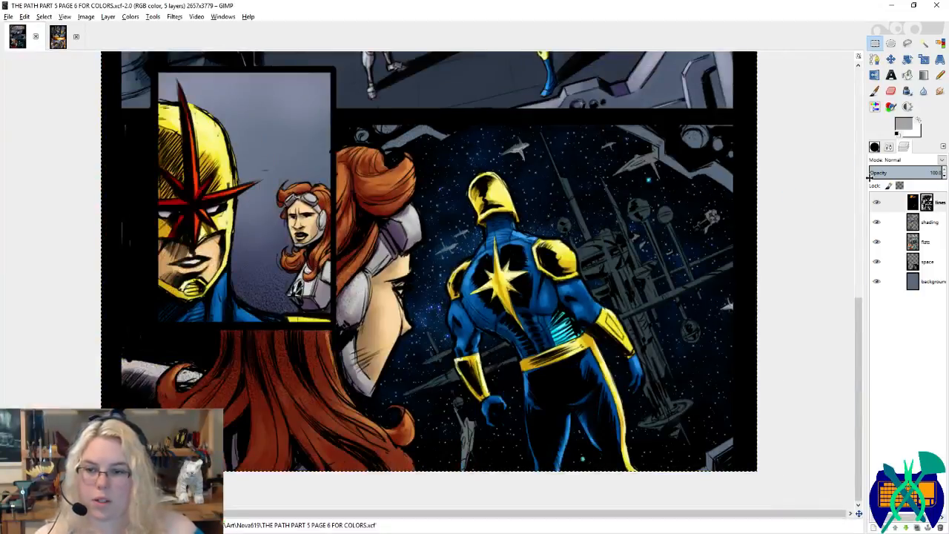
Step: Fill the light grey fragments beside the space station with the station's dark grey on the flats layer, then save the file
click(926, 261)
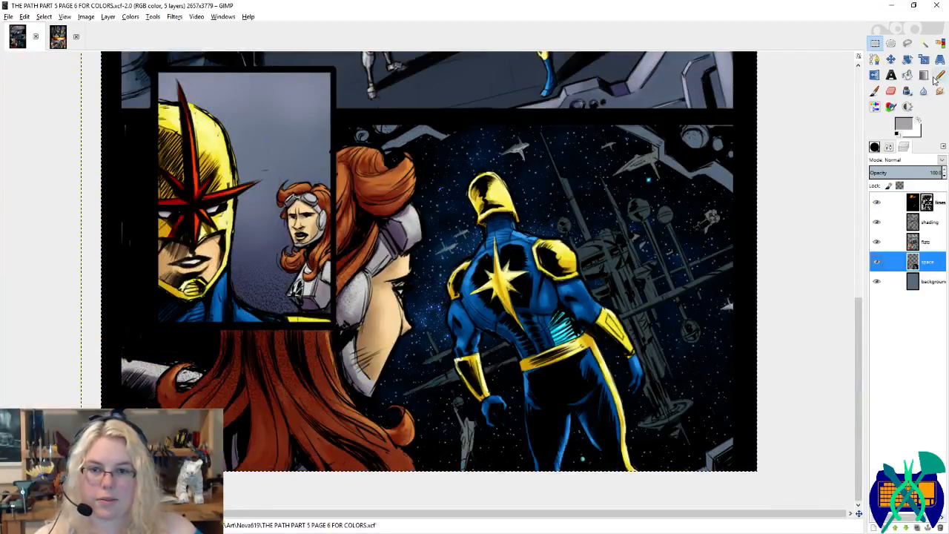
click(928, 242)
click(938, 75)
scroll(653, 244, up, 3)
key(plus)
ctrl+click(606, 197)
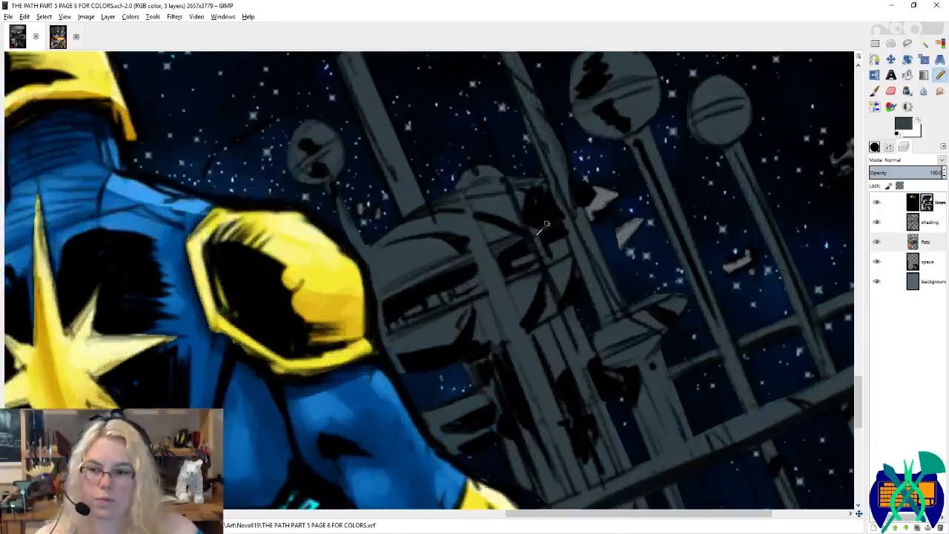
click(622, 230)
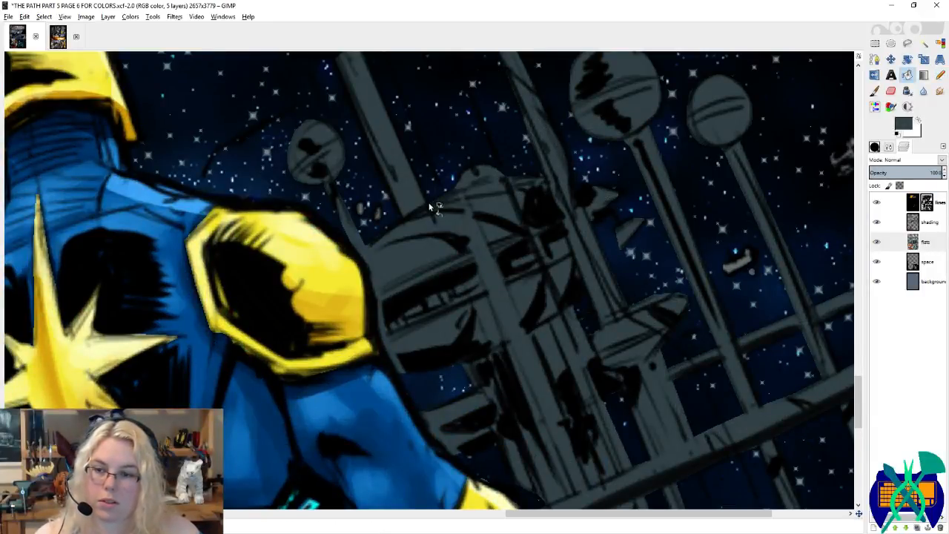
key(minus)
key(minus)
key(ctrl+s)
key(minus)
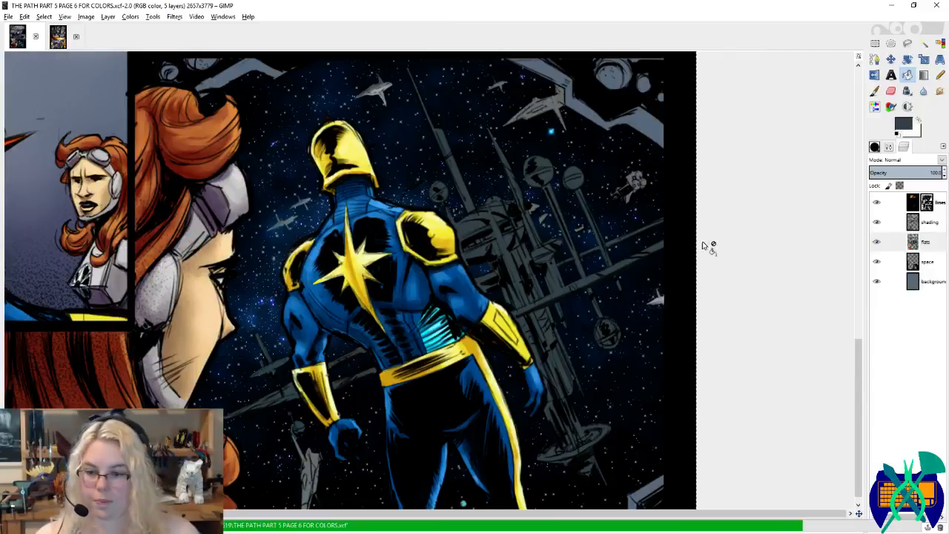
scroll(670, 252, down, 1)
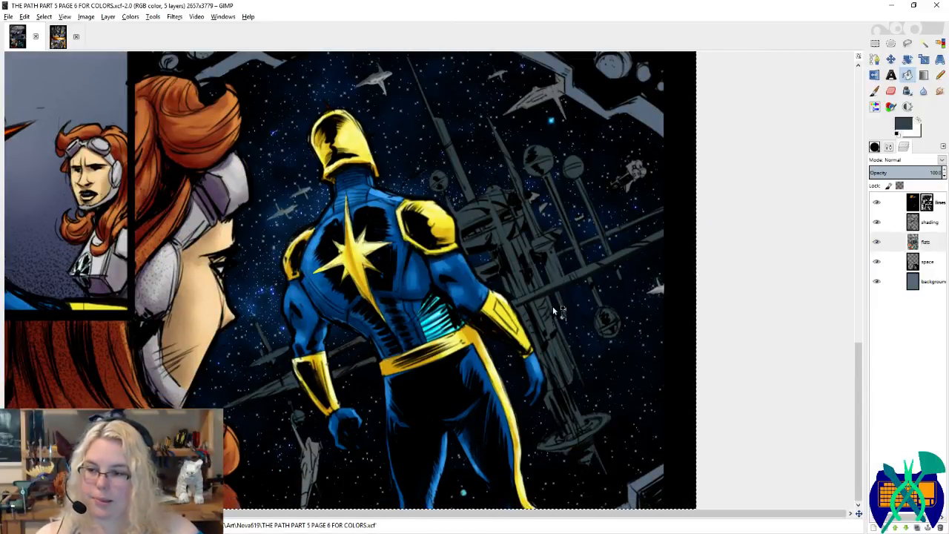
Step: Fill the small ship beside the hero's forearm with the grey sampled from the ship below his fist
key(plus)
key(plus)
key(plus)
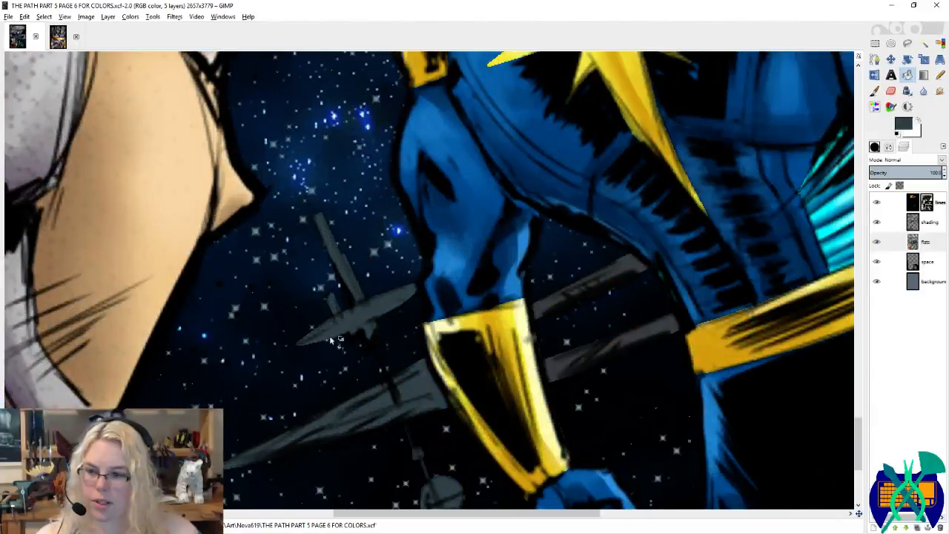
scroll(372, 314, down, 2)
key(n)
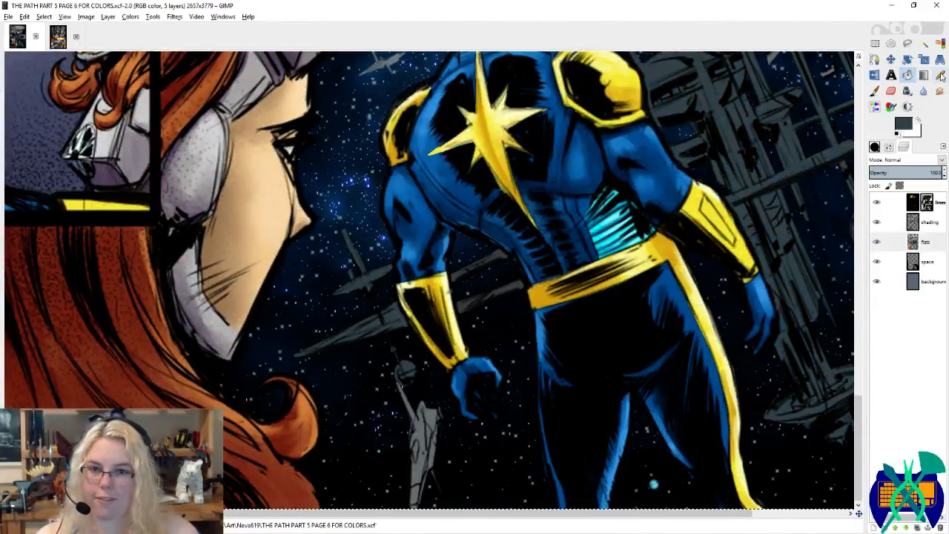
ctrl+click(440, 439)
key(s)
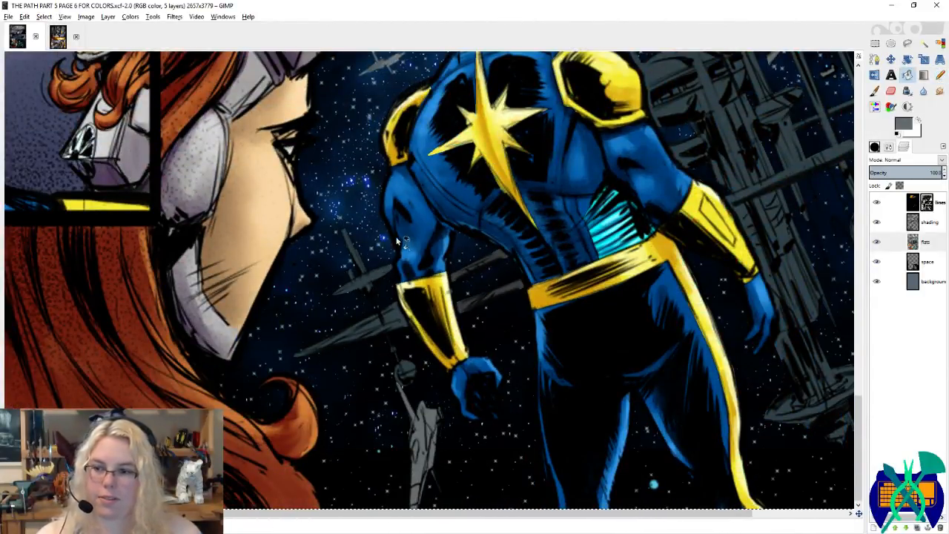
scroll(367, 278, down, 2)
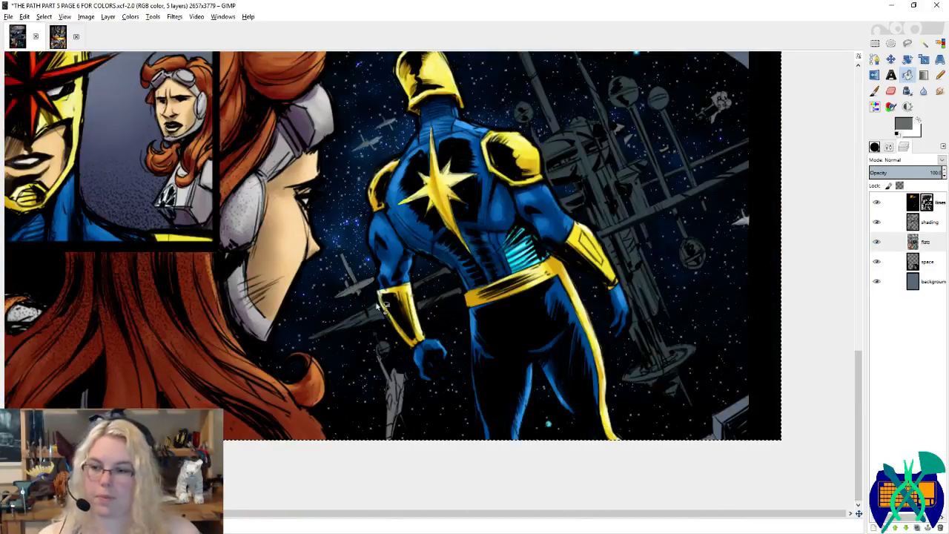
Step: Sample the space station's dark grey, fill the station arm between the hero's forearm and waist with it, then save the file
scroll(730, 191, up, 2)
key(p)
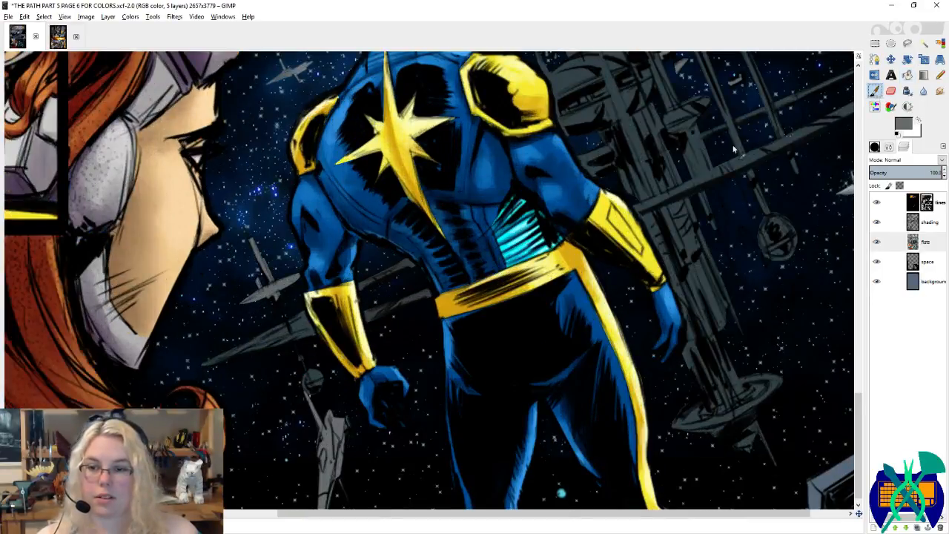
ctrl+click(642, 163)
key(s)
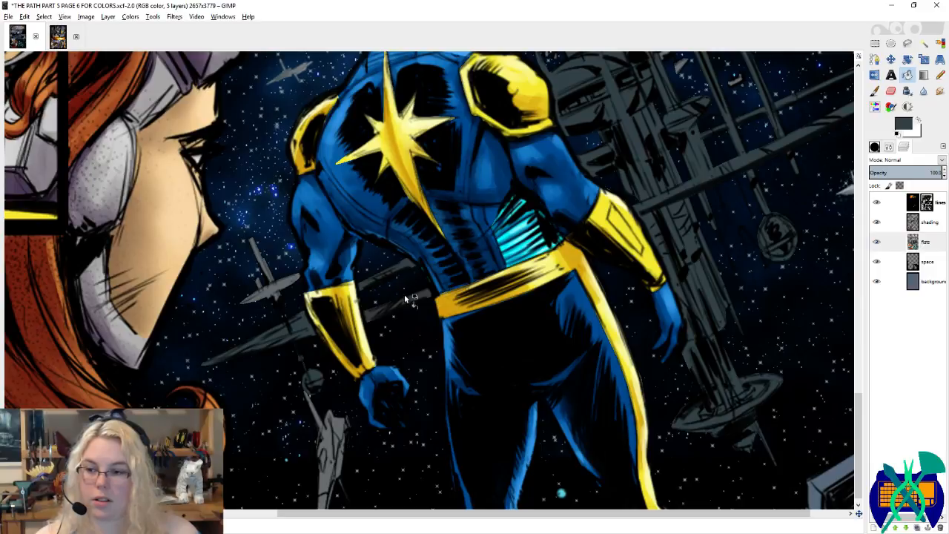
scroll(498, 314, right, 1)
scroll(642, 296, up, 1)
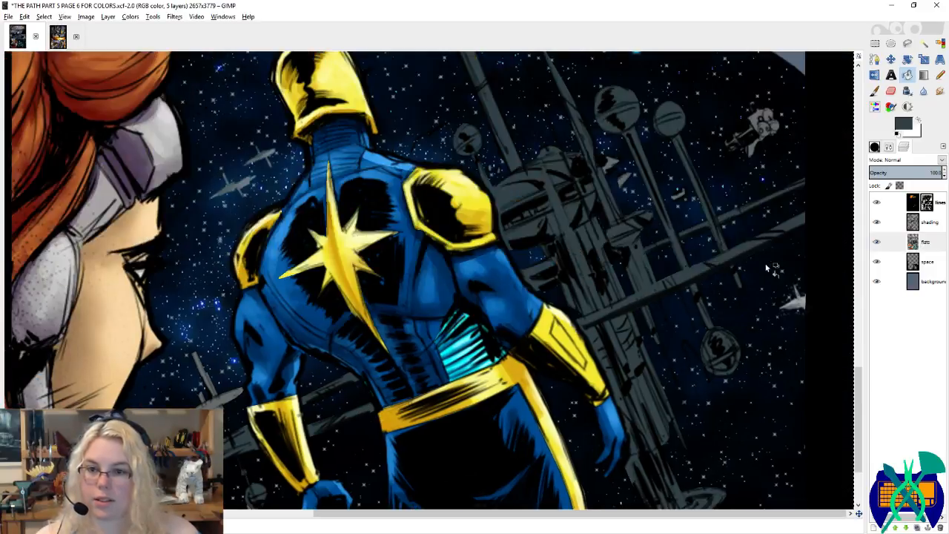
scroll(762, 265, up, 1)
scroll(757, 267, up, 1)
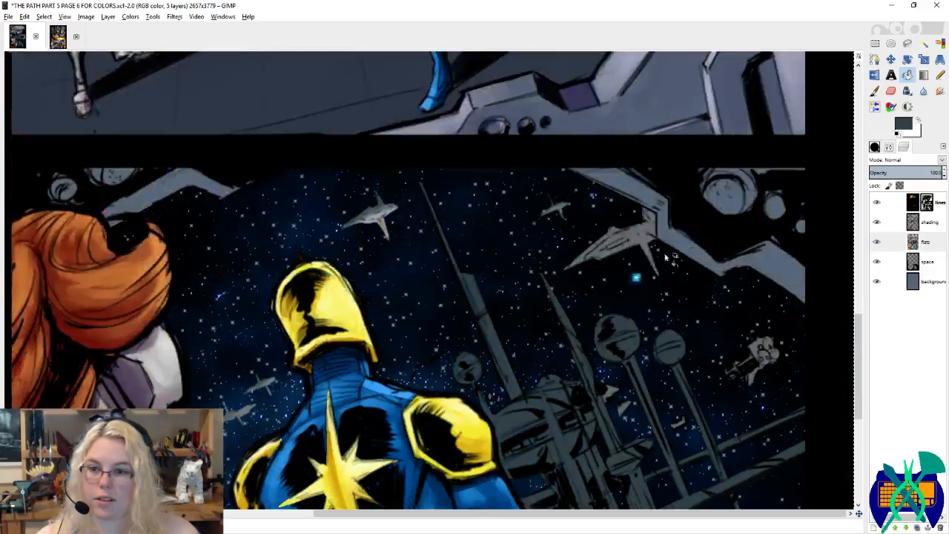
scroll(672, 259, down, 1)
key(ctrl+s)
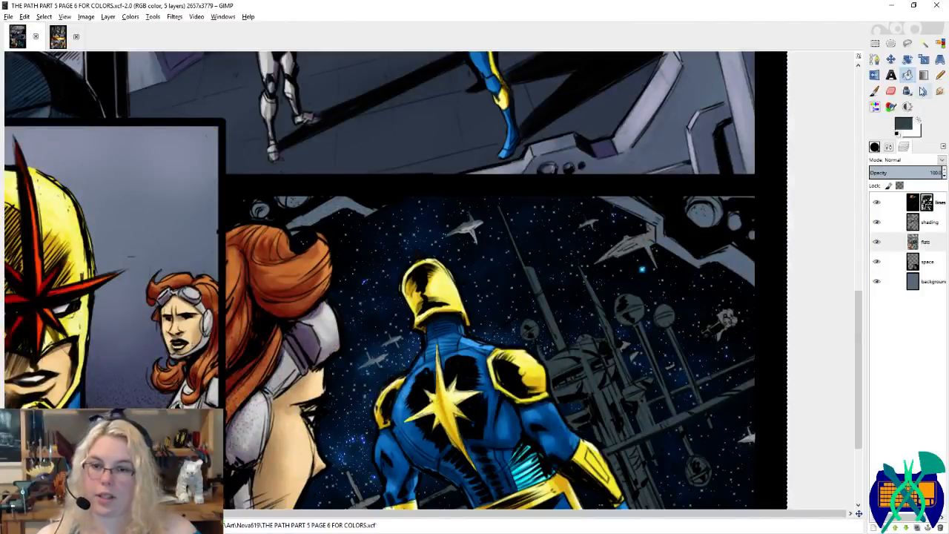
Step: Set the foreground colour to the reddish grey 857b7b and fill the small ship near the starry panel's outer edge with it on the flats layer
click(875, 89)
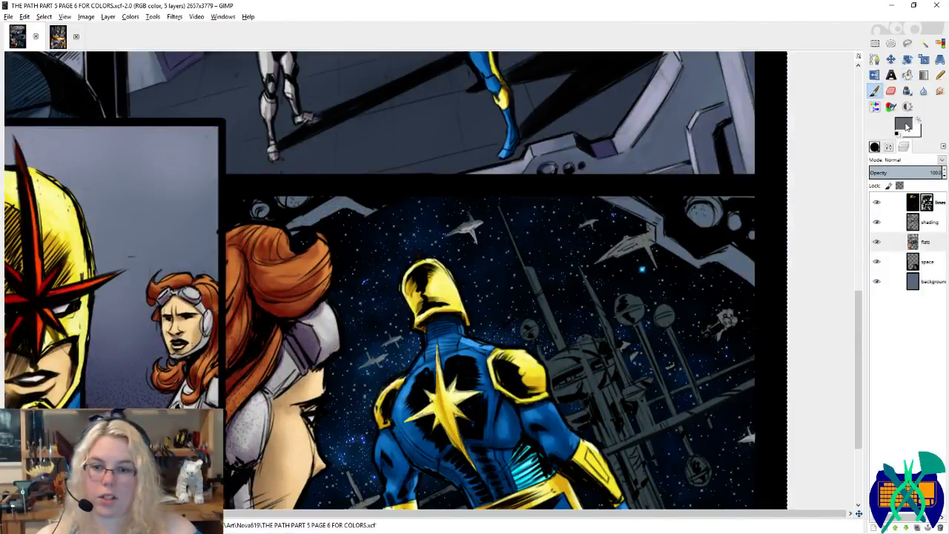
click(895, 129)
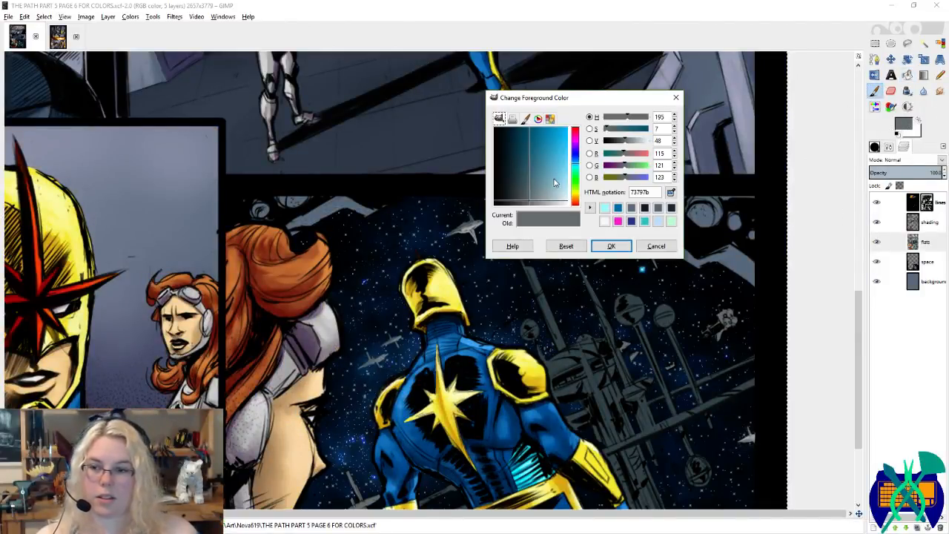
drag(574, 184, 533, 203)
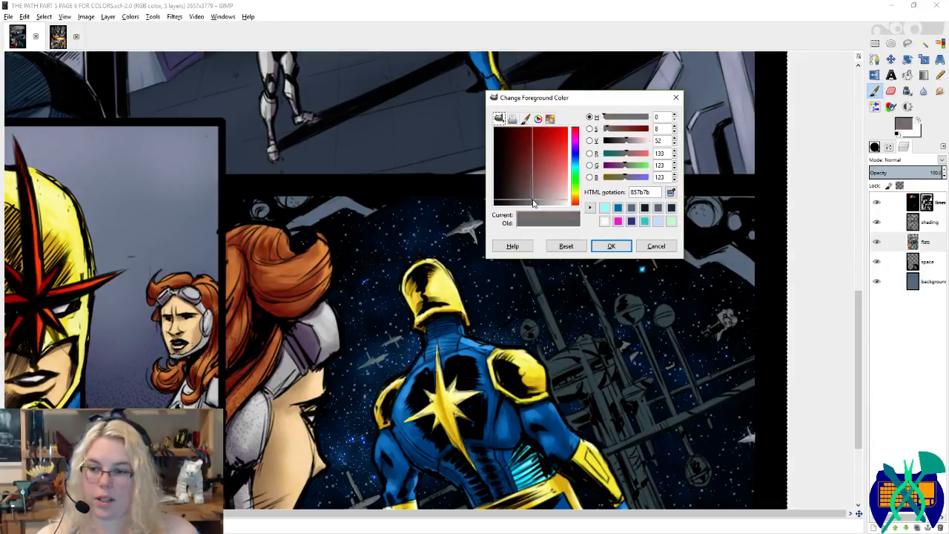
click(611, 245)
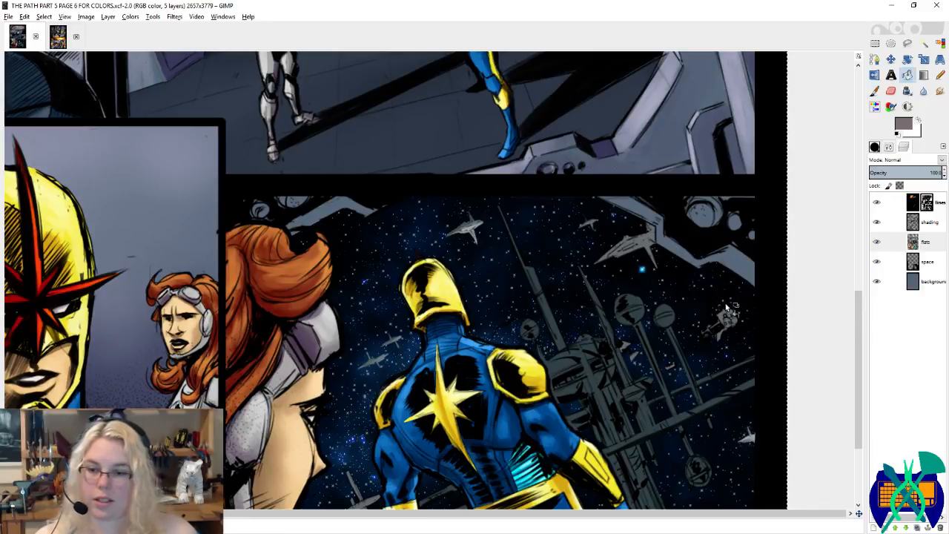
scroll(777, 362, down, 2)
scroll(776, 363, up, 1)
click(708, 137)
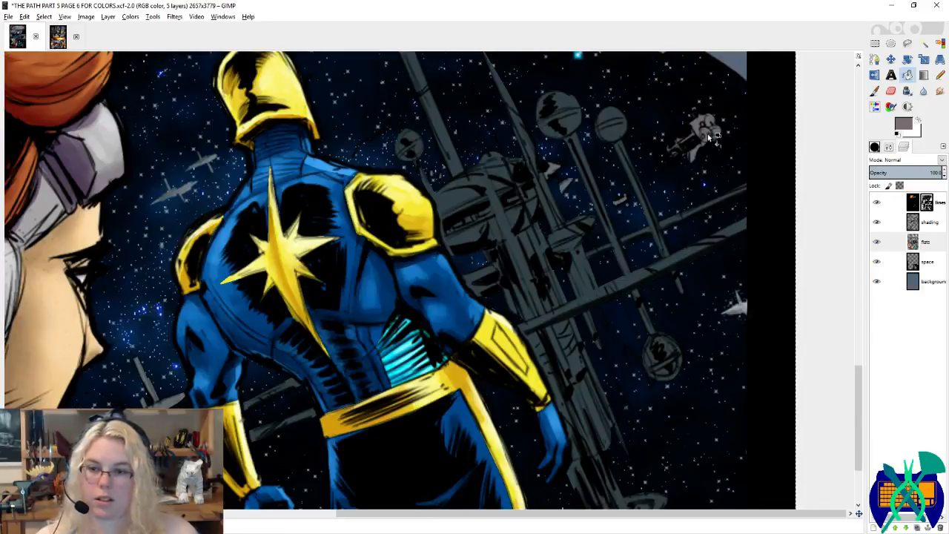
scroll(715, 148, down, 1)
scroll(655, 115, up, 2)
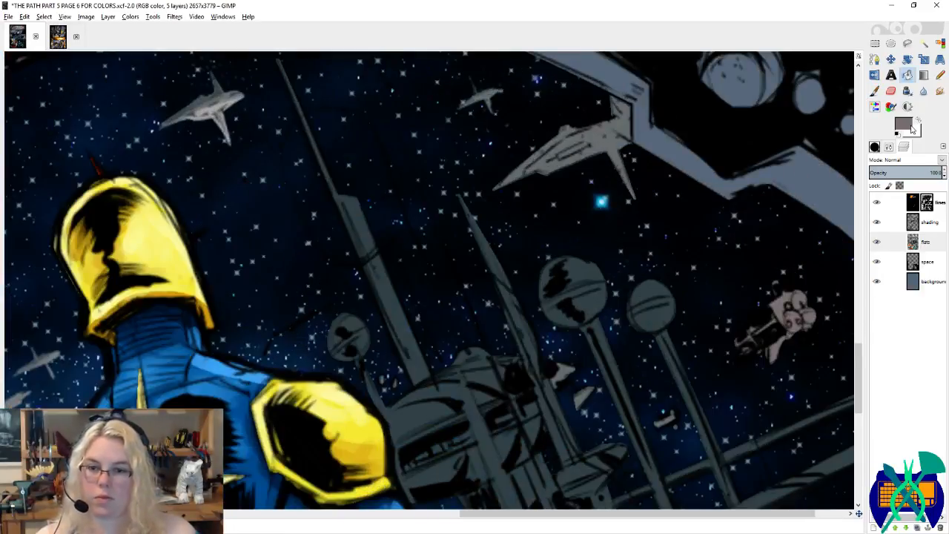
Step: Set the foreground colour for the bucket fill to the greenish grey 84877c
click(910, 126)
drag(578, 169, 582, 192)
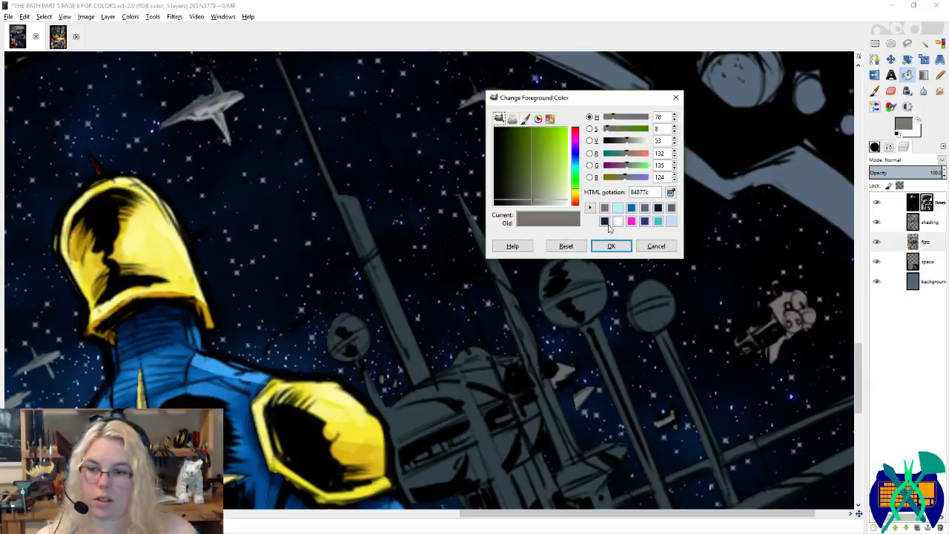
click(623, 244)
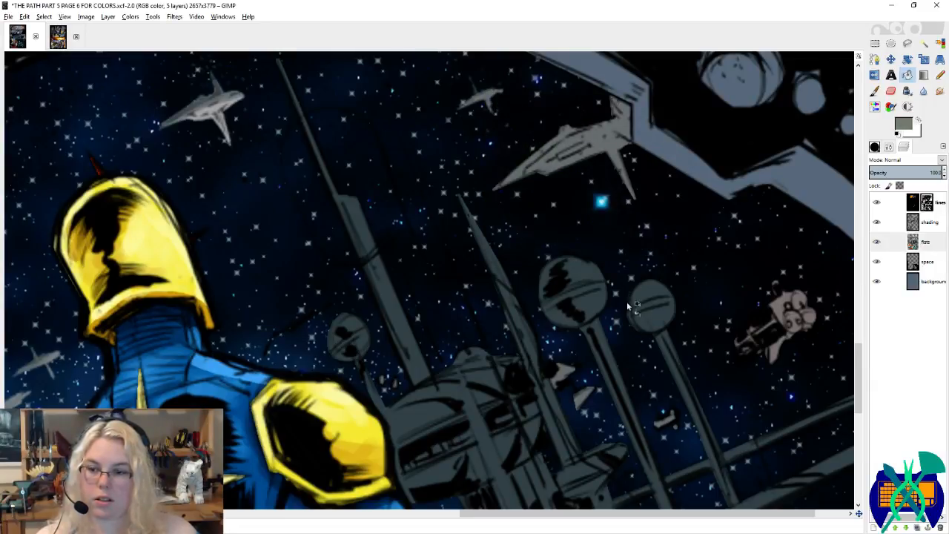
Step: Shift the foreground fill colour's hue to the cooler grey 7c8781
scroll(627, 304, down, 3)
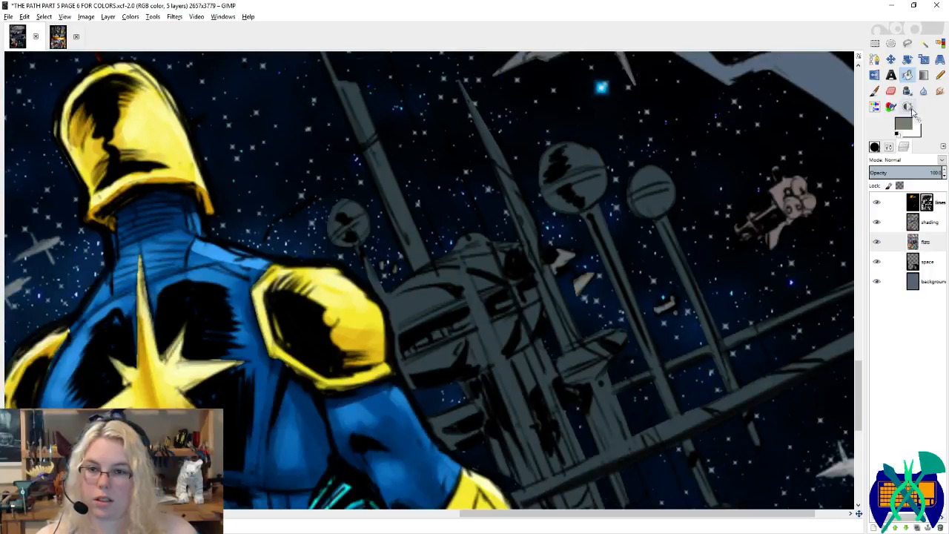
click(906, 123)
click(573, 175)
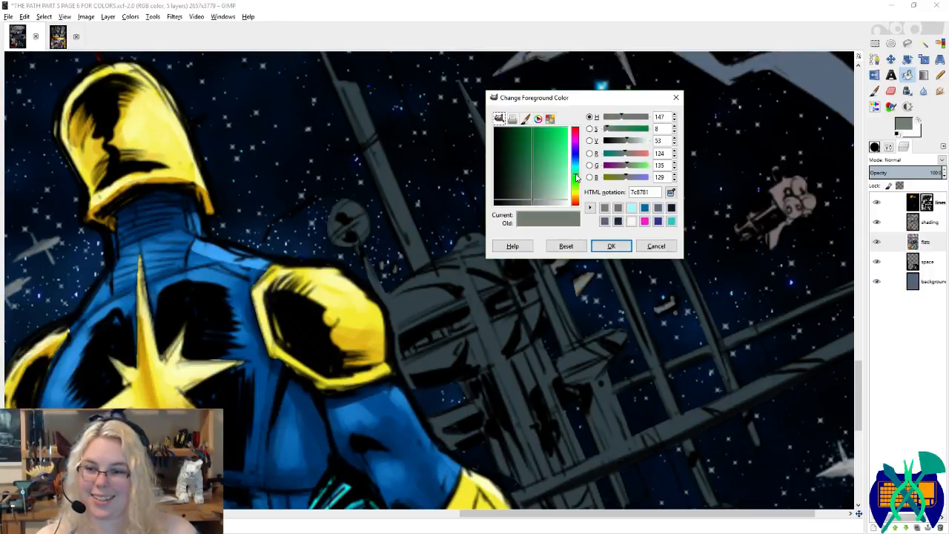
click(610, 246)
Step: Save the comic page THE PATH PART 5 PAGE 6 FOR COLORS.xcf
scroll(708, 269, down, 3)
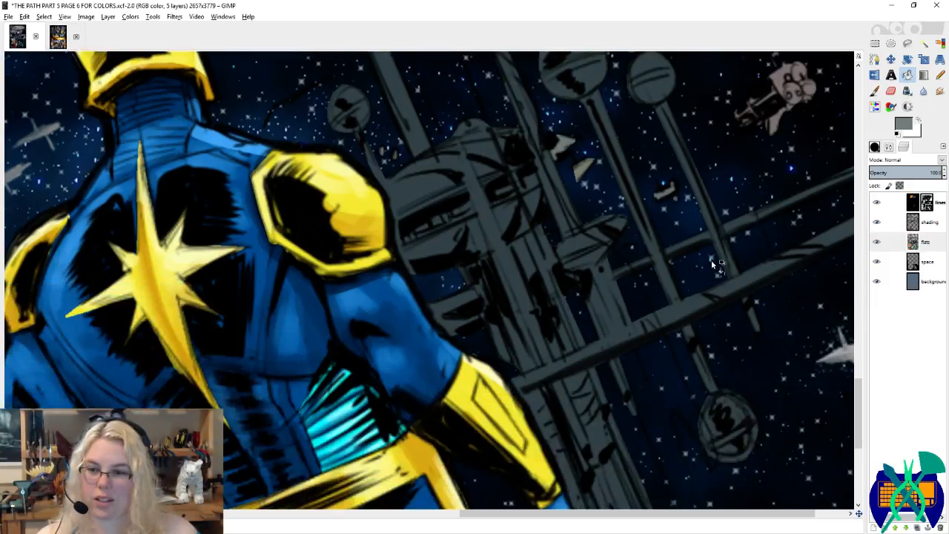
ctrl+scroll(711, 259, down, 2)
ctrl+scroll(665, 242, up, 1)
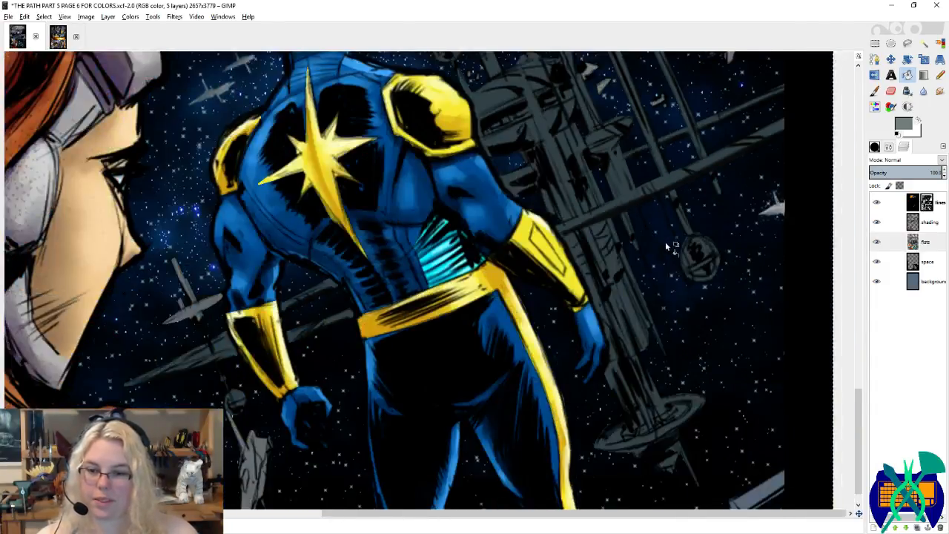
scroll(665, 242, down, 1)
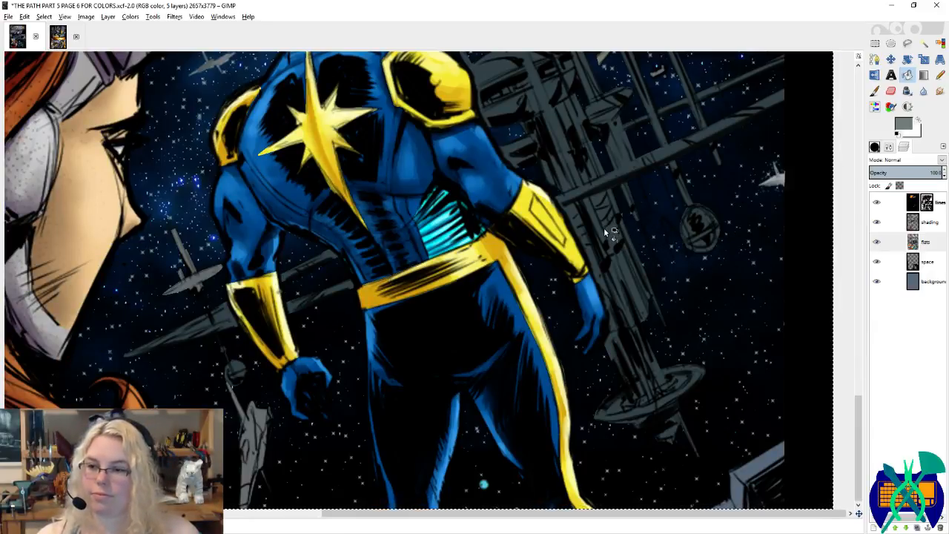
scroll(597, 233, up, 1)
ctrl+scroll(590, 235, down, 2)
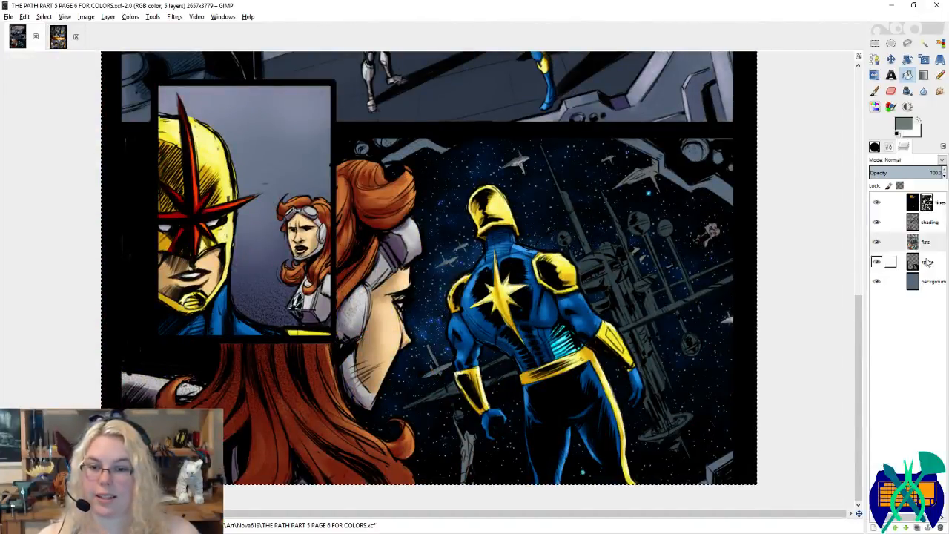
Step: Select the space station by its flat colour, sample that colour with the Paintbrush, and make the shading layer active
click(939, 43)
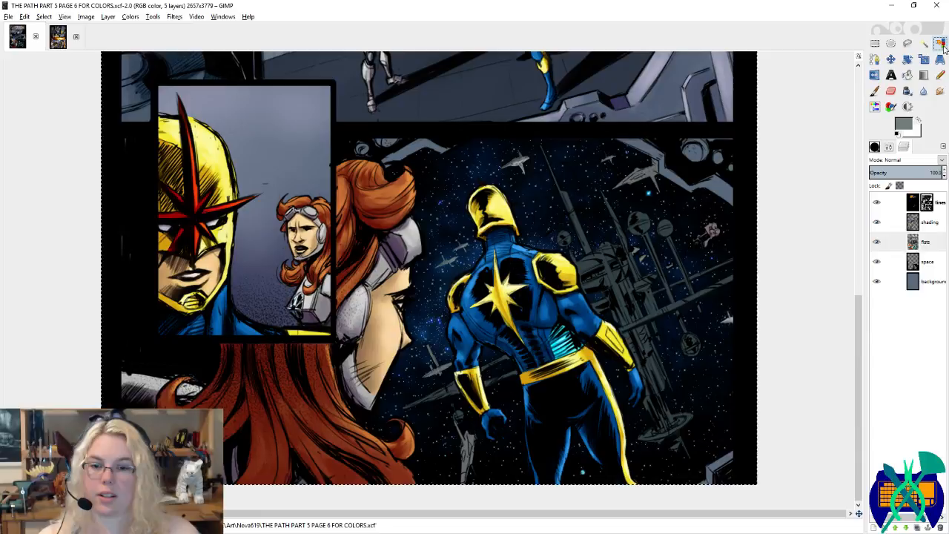
click(629, 304)
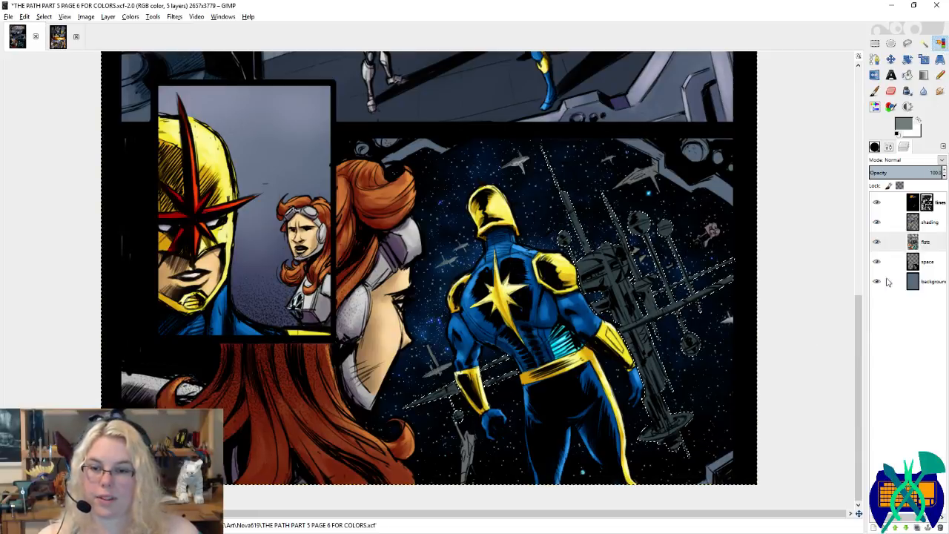
scroll(762, 311, up, 2)
key(p)
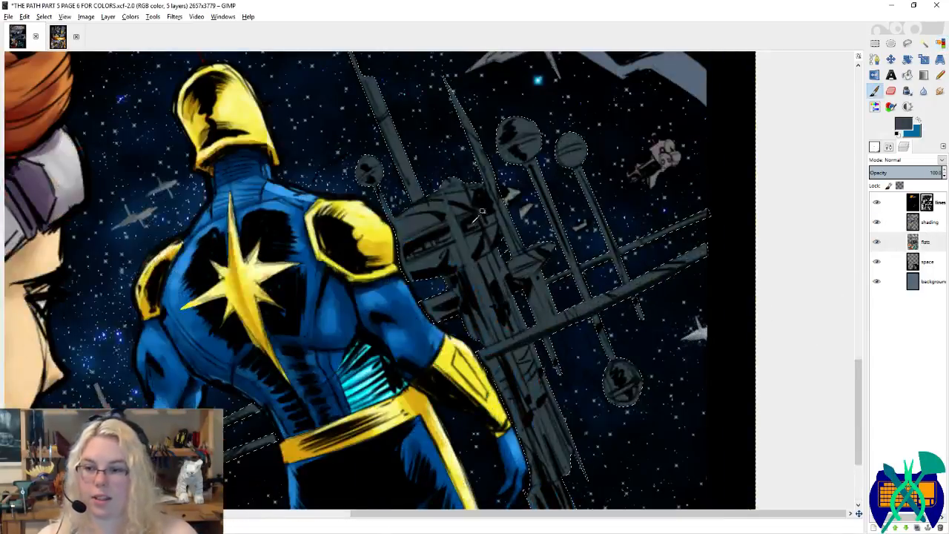
key(x)
ctrl+click(469, 220)
click(931, 223)
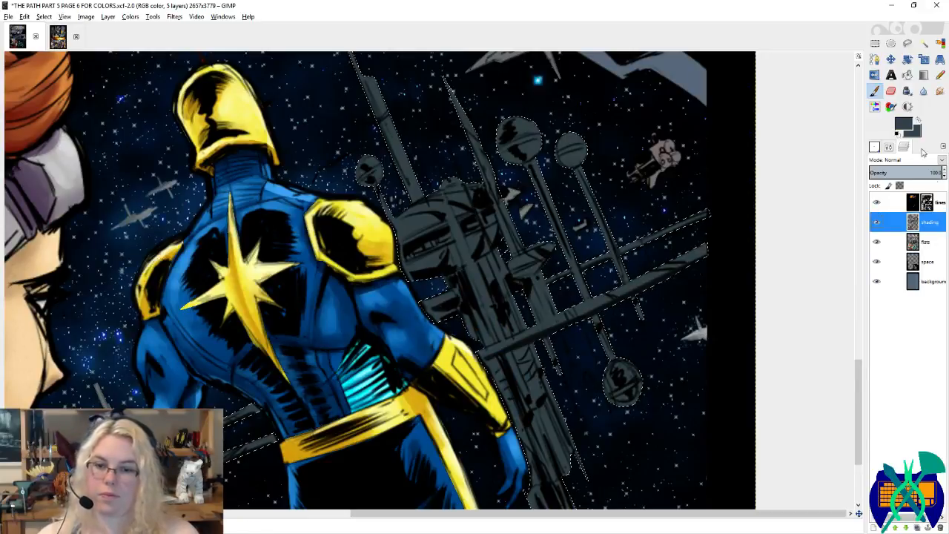
Step: Derive two paint colours from the station's base colour: a dark shadow 1e3238 and a lighter highlight 6b7d83
click(903, 128)
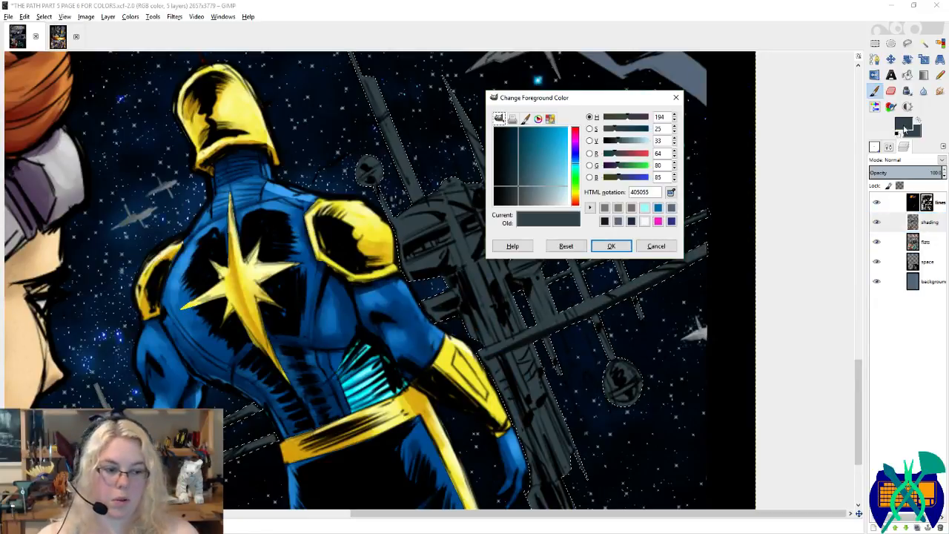
click(510, 171)
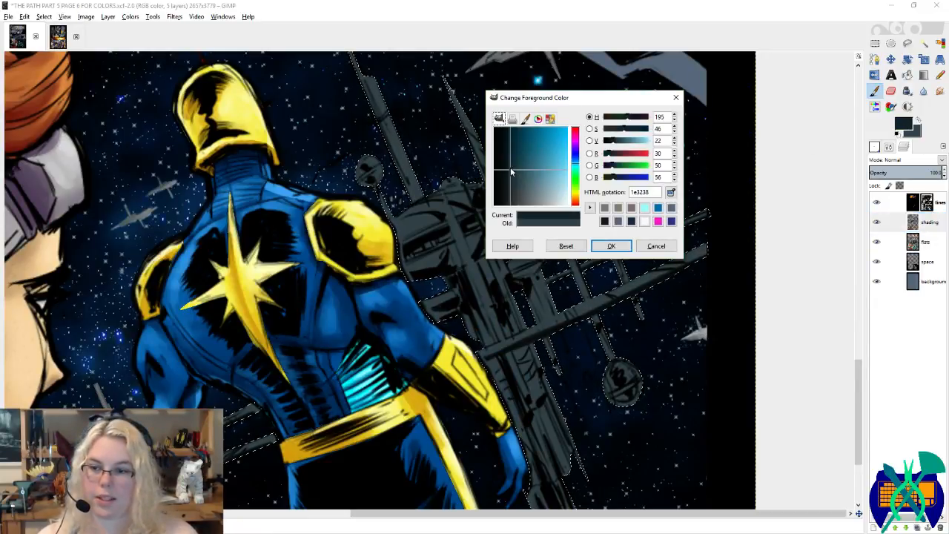
click(611, 246)
click(903, 128)
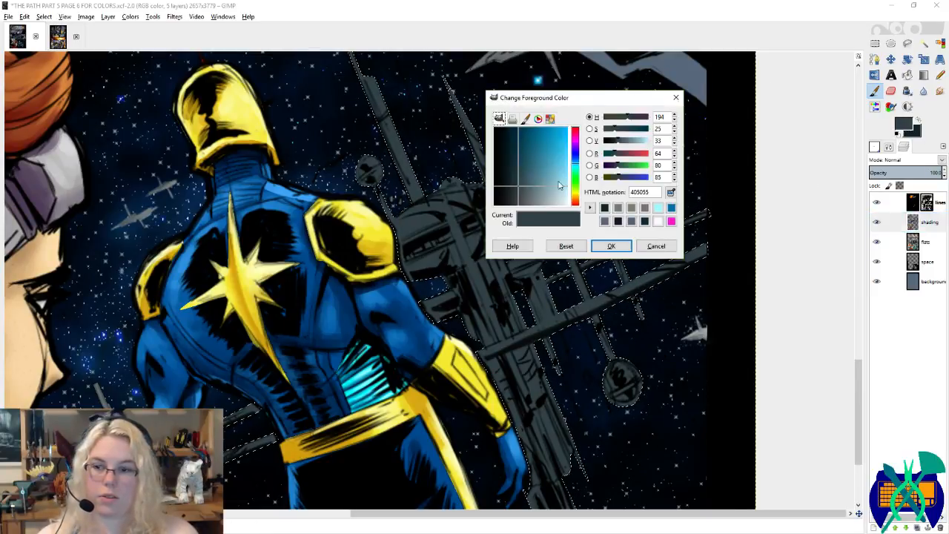
click(526, 191)
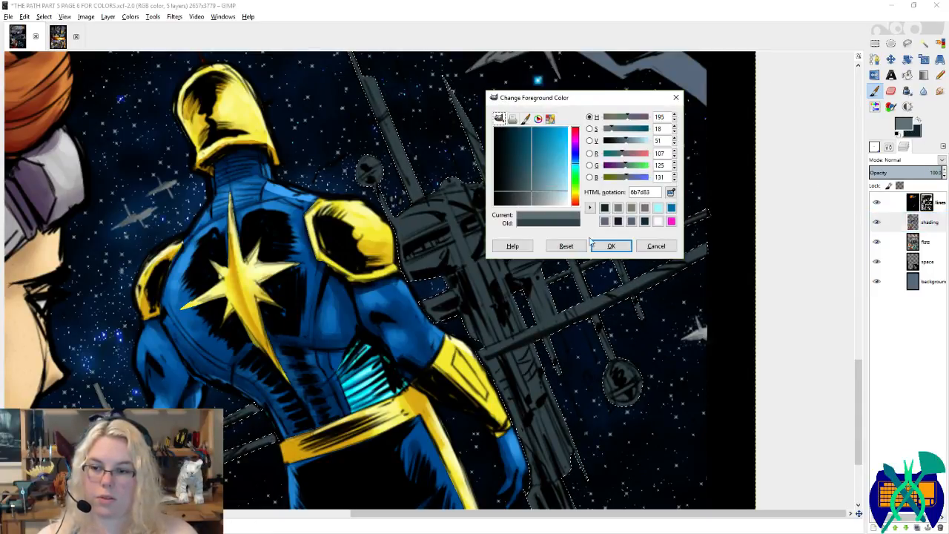
click(609, 245)
Step: Choose the 21 px solid circle brush and make the dark shadow colour active for painting
drag(580, 219, 584, 255)
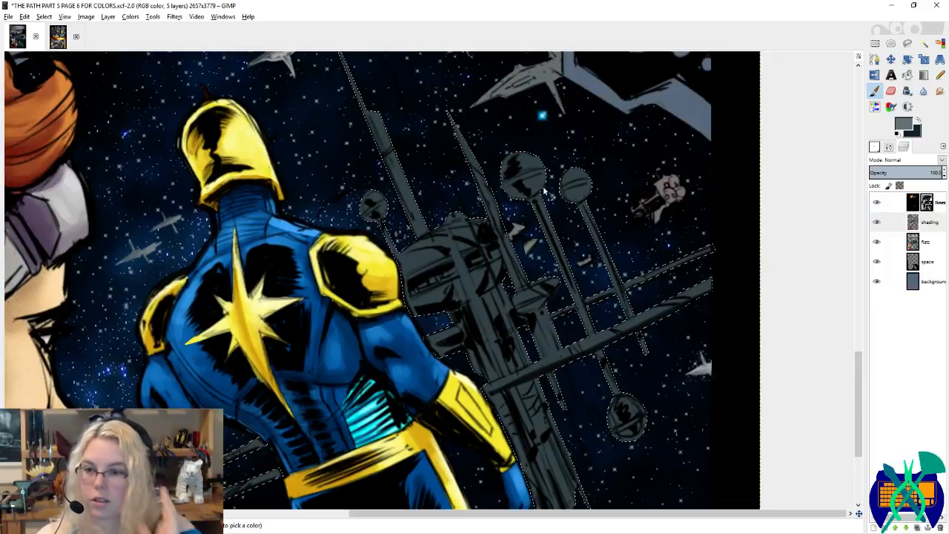
click(874, 147)
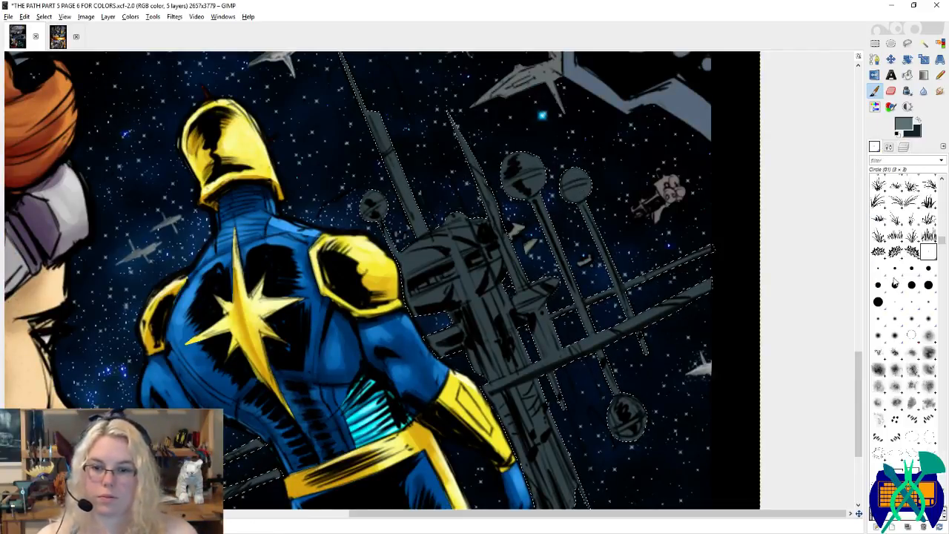
ctrl+click(518, 166)
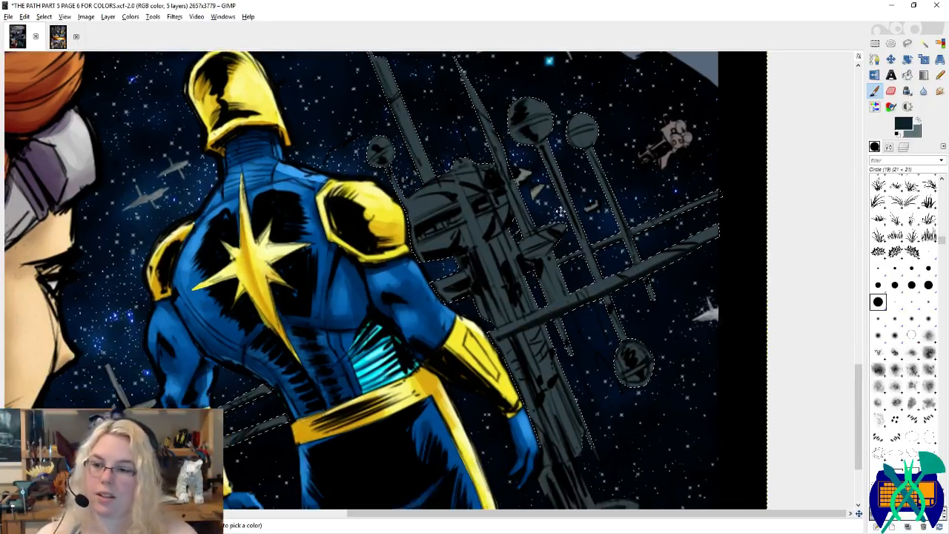
Step: Examine the selected space station from its antenna tips down to its base
scroll(588, 295, down, 2)
scroll(587, 295, down, 3)
scroll(596, 274, right, 2)
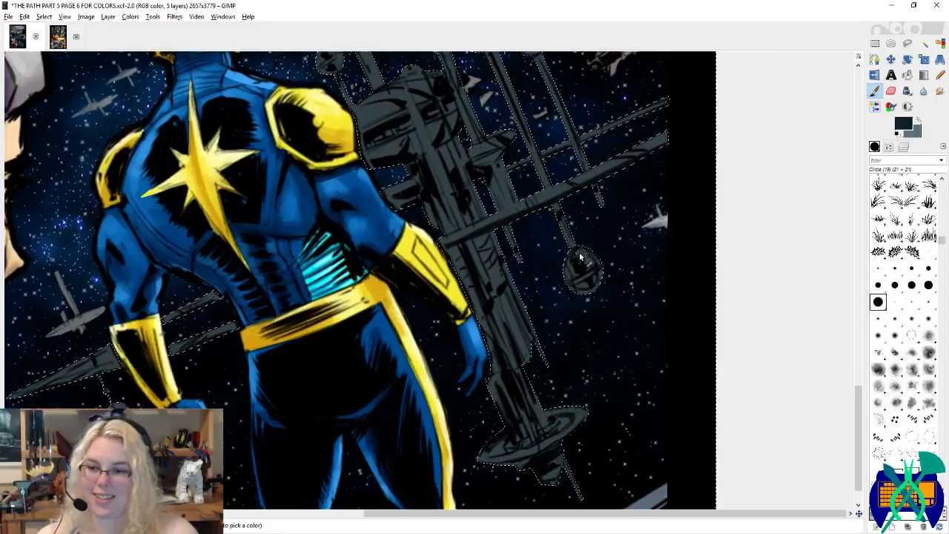
scroll(578, 269, up, 8)
scroll(568, 322, left, 2)
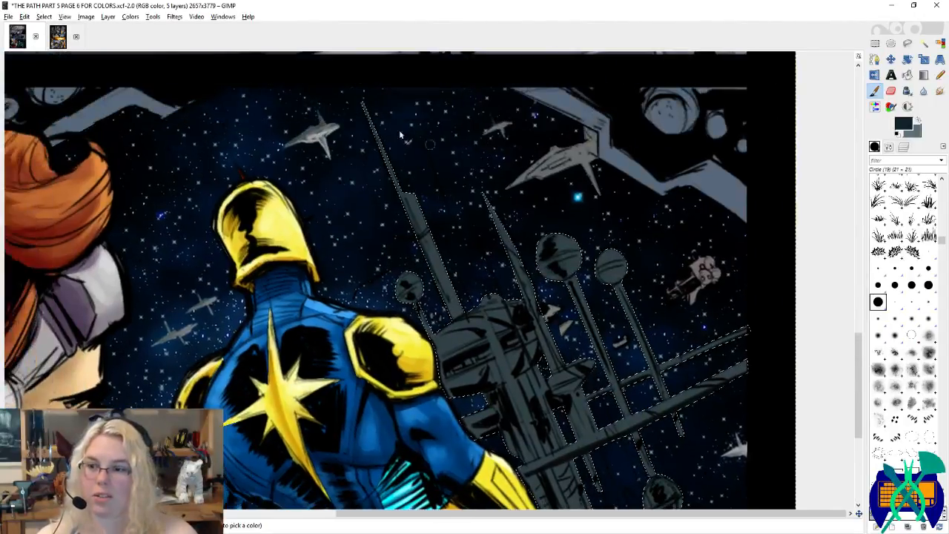
scroll(399, 135, down, 2)
scroll(398, 135, right, 1)
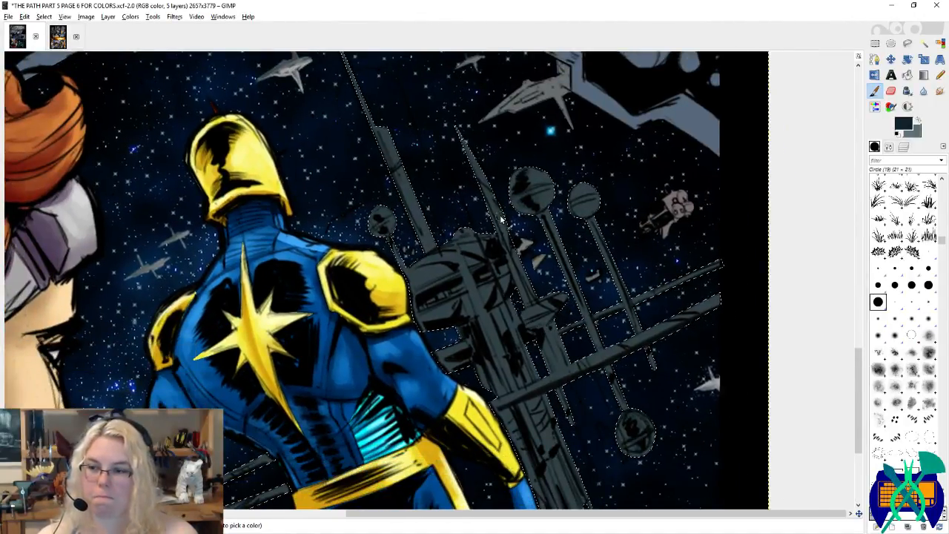
scroll(516, 270, up, 2)
scroll(516, 270, up, 2)
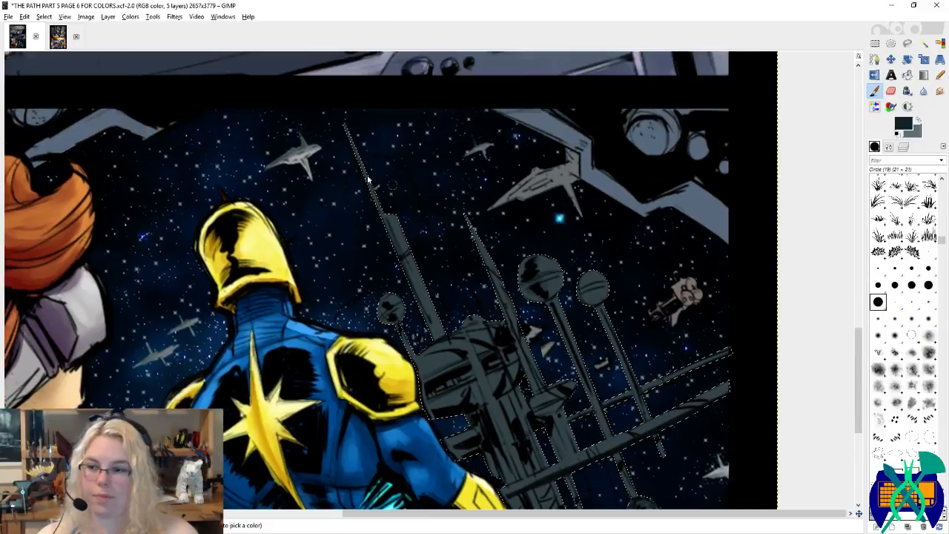
scroll(378, 199, down, 5)
scroll(378, 199, right, 2)
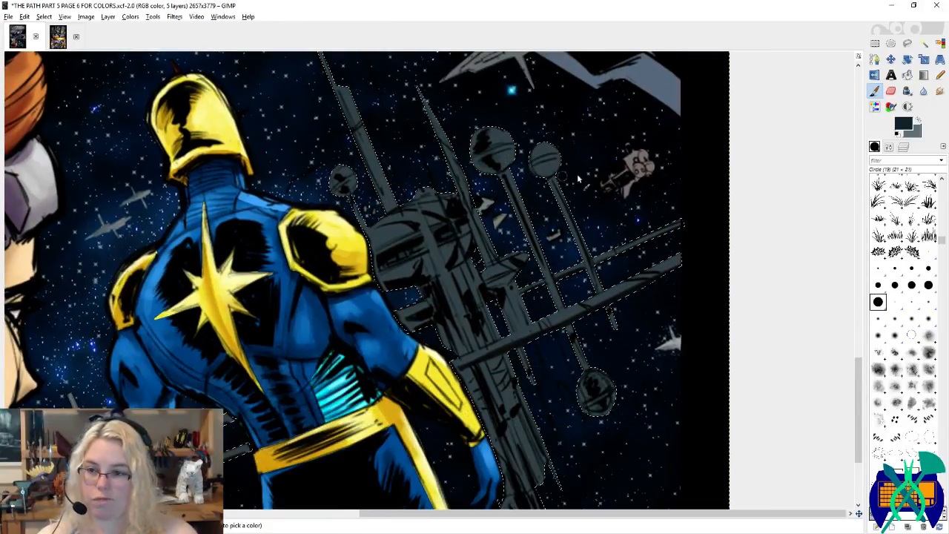
Step: Reduce the brush to 7 px, shade the station's upper antenna spheres, and switch to the lighter highlight colour
key(bracketleft)
key(bracketleft)
key(bracketleft)
key(bracketleft)
key(bracketleft)
key(bracketleft)
key(bracketleft)
key(bracketleft)
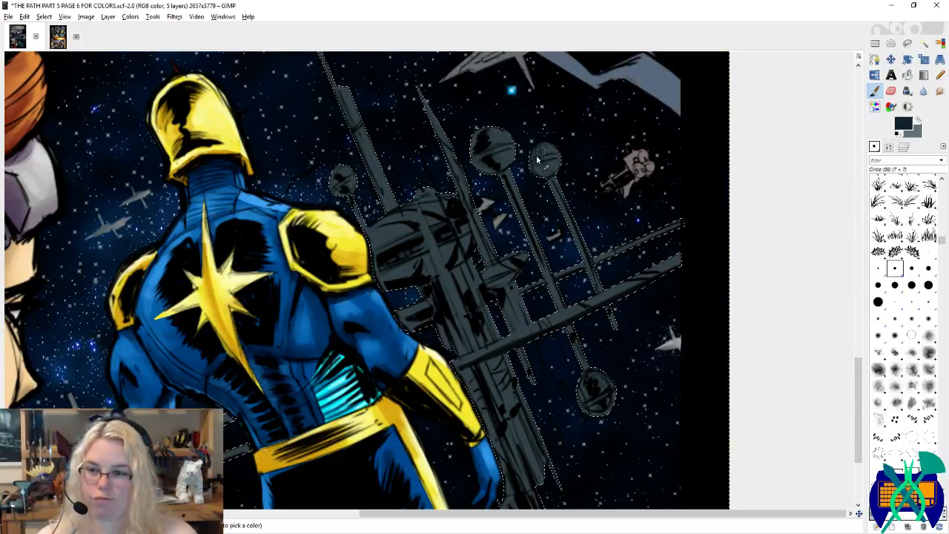
ctrl+click(554, 151)
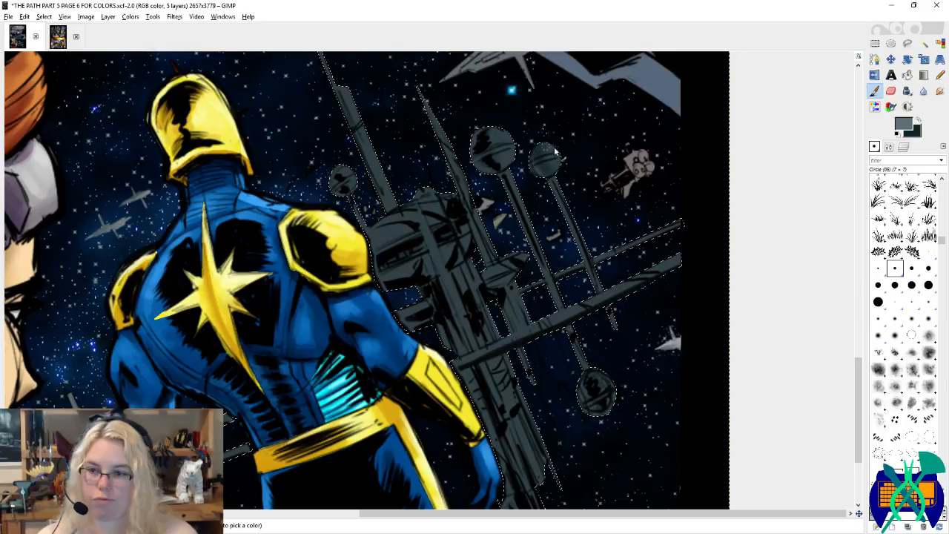
Step: Paint lighter highlights on the station's large upper antenna sphere, tall mast and rounded upper hull
drag(525, 156, 555, 212)
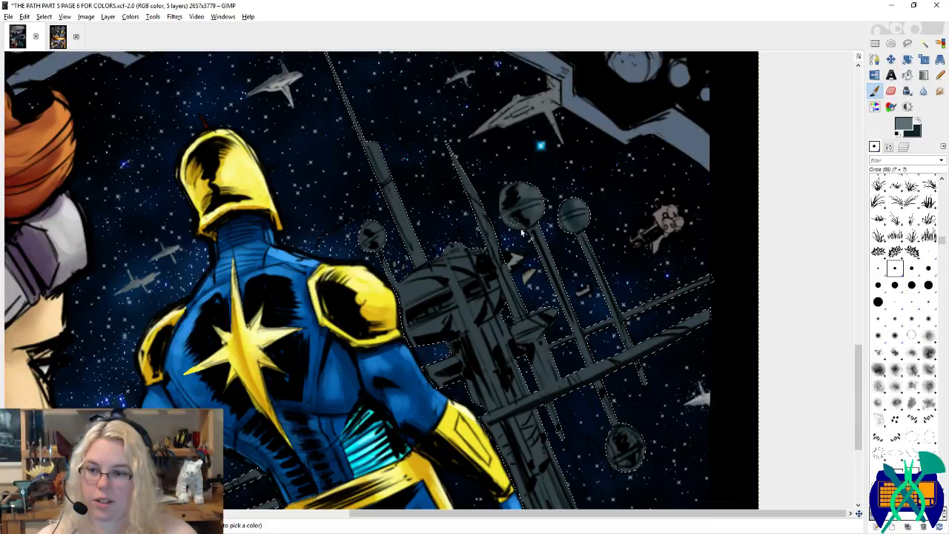
drag(522, 232, 538, 258)
drag(456, 227, 489, 297)
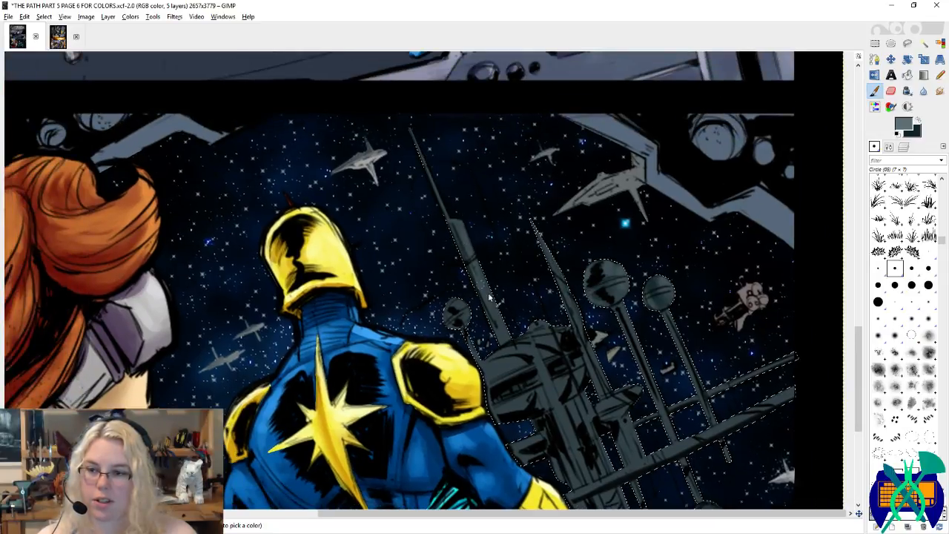
mouse_move(512, 335)
mouse_down()
mouse_move(489, 199)
mouse_move(474, 231)
mouse_up()
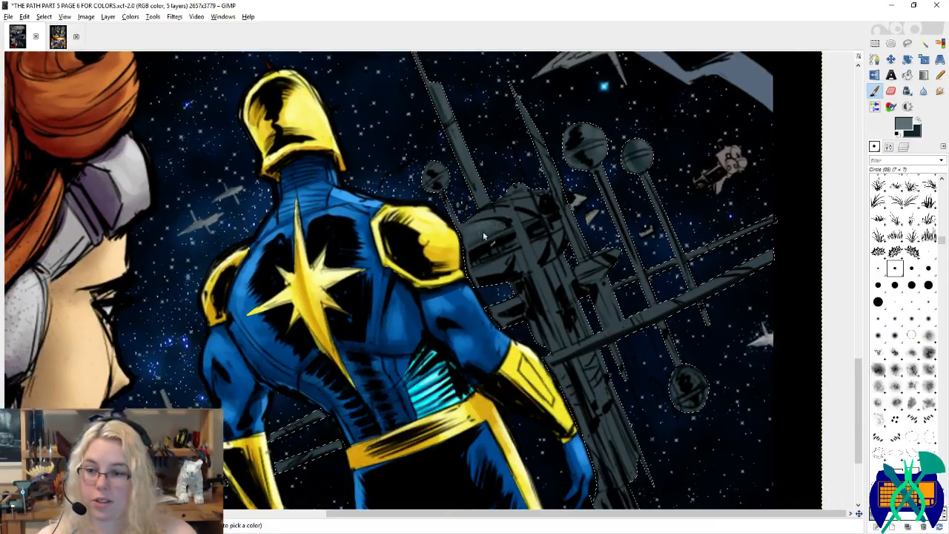
Step: Shade and highlight the small antenna sphere beside the hero's shoulder and the adjoining station hull
ctrl+click(427, 185)
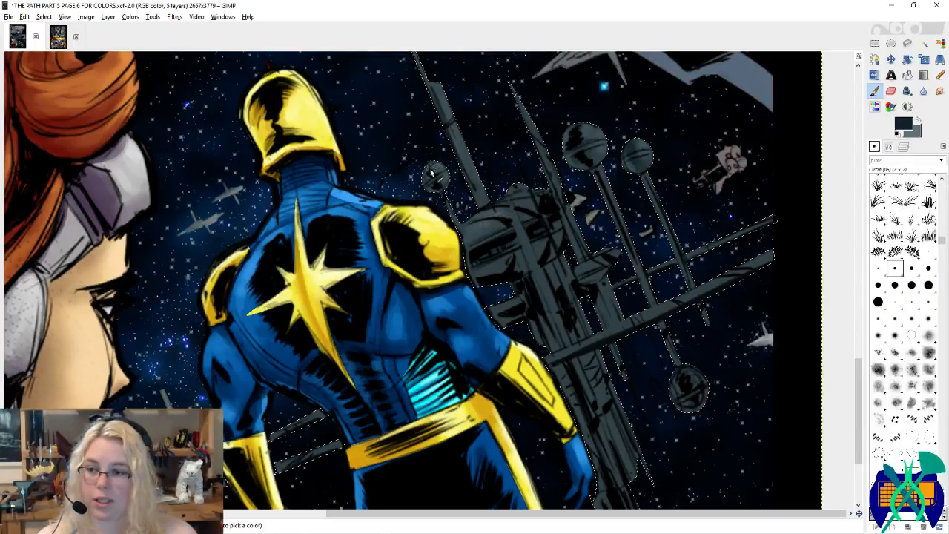
scroll(515, 238, right, 3)
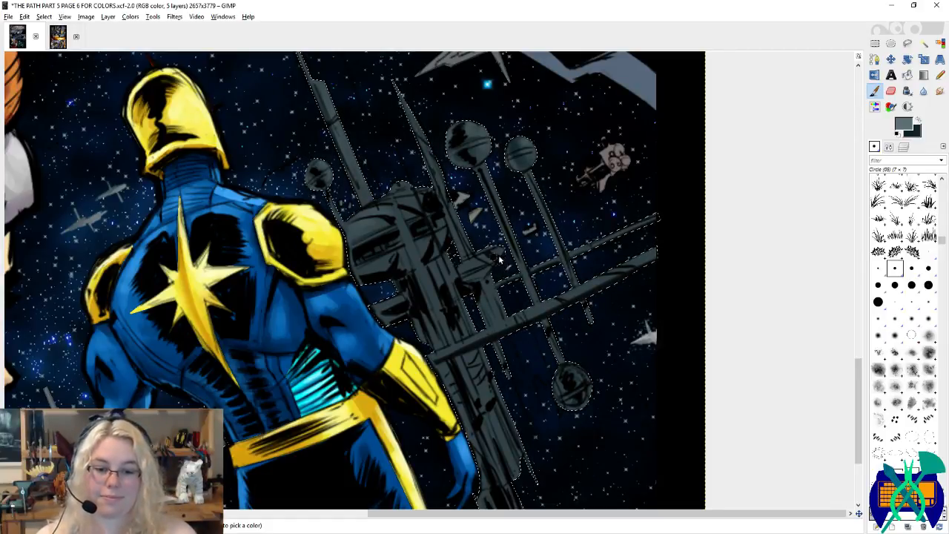
Step: Reduce the brush to 5 px, shade and highlight the sphere hanging below the station's crossbeam, and save the file
ctrl+click(602, 263)
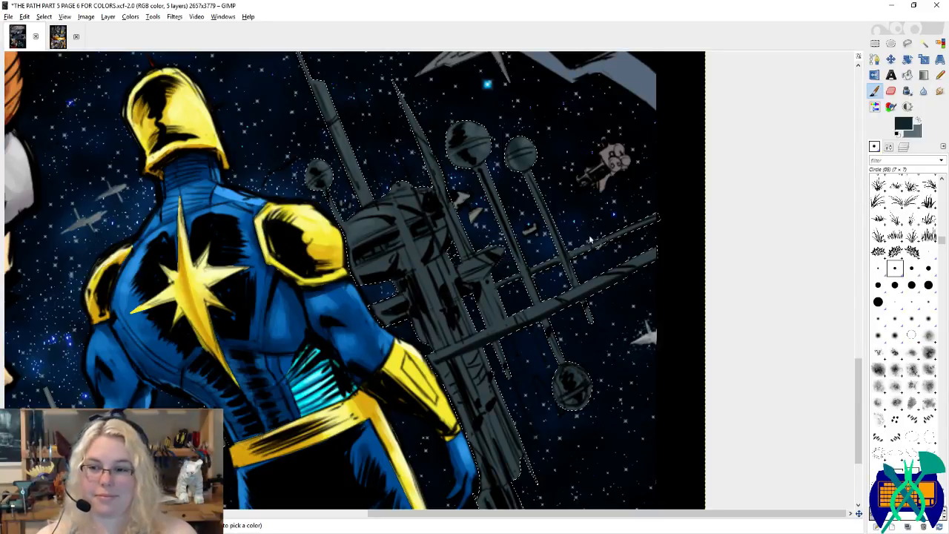
click(877, 269)
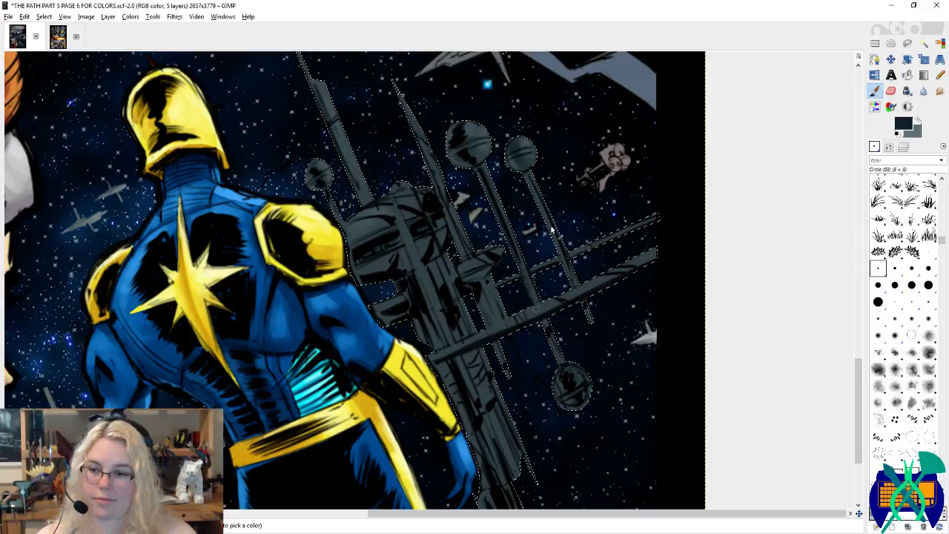
scroll(556, 315, down, 3)
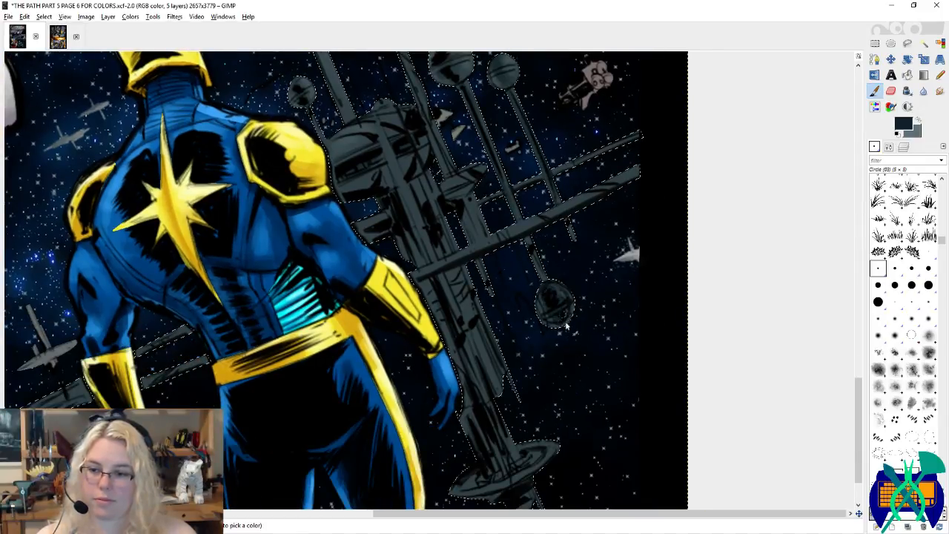
ctrl+click(553, 285)
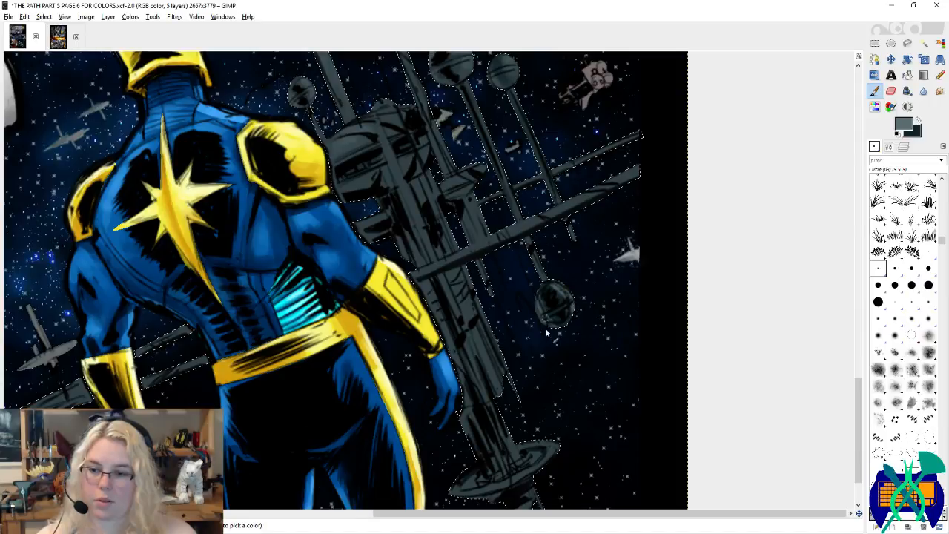
key(ctrl+s)
Step: Clear the selection and make the flats layer active for a freehand selection
drag(465, 276, 538, 230)
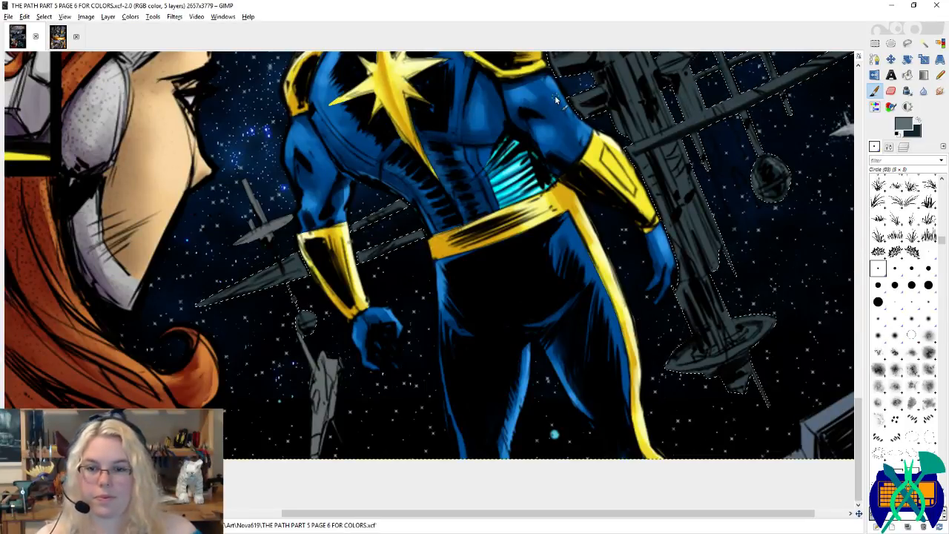
key(ctrl+shift+a)
key(shift+o)
click(902, 146)
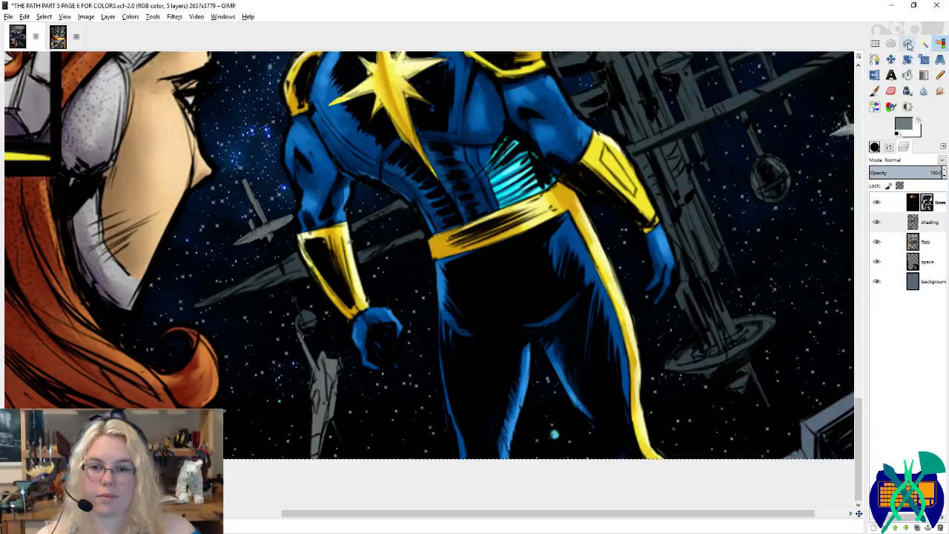
click(908, 45)
click(927, 242)
Step: Outline the gap between the two station struts beside the hero's gauntlet, delete its flat colour, and deselect
scroll(243, 268, up, 2)
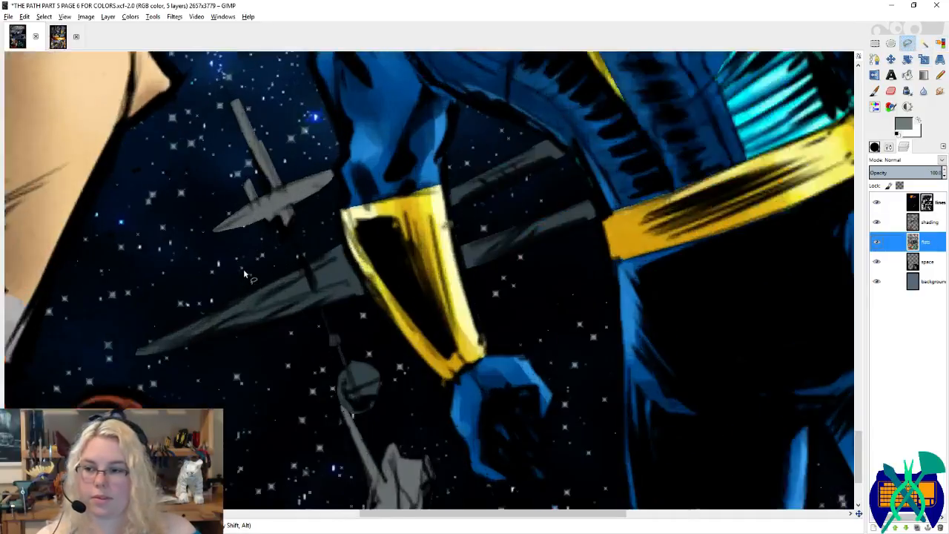
scroll(243, 268, up, 2)
click(532, 224)
click(413, 283)
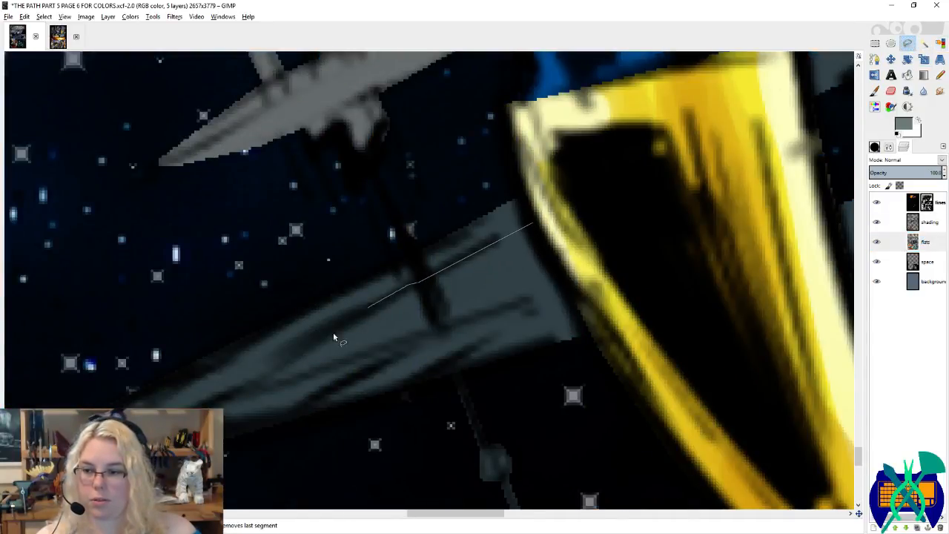
drag(254, 374, 315, 378)
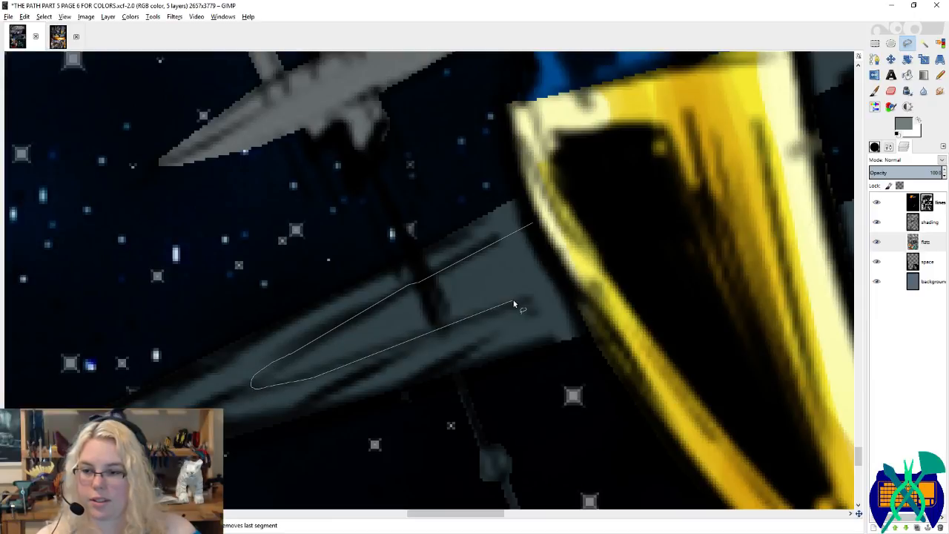
click(556, 287)
double_click(534, 224)
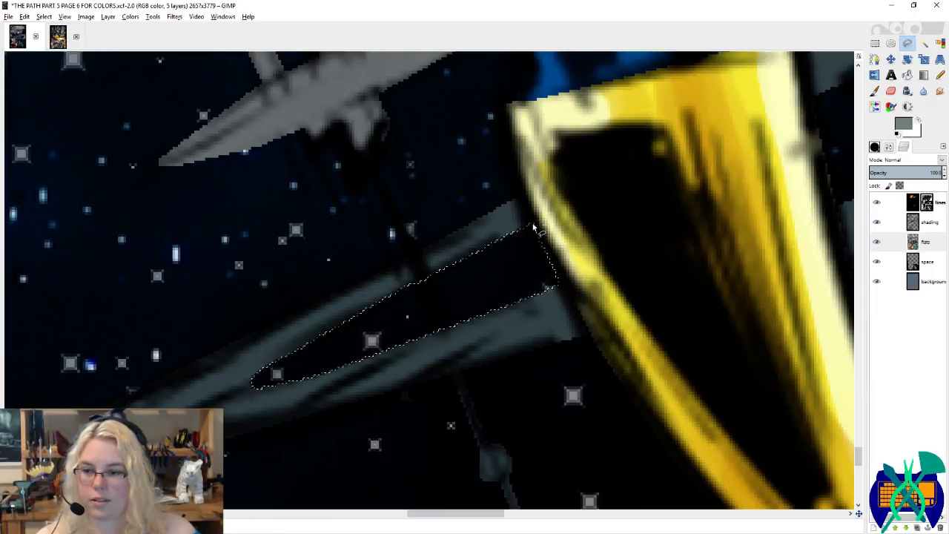
click(874, 43)
click(461, 171)
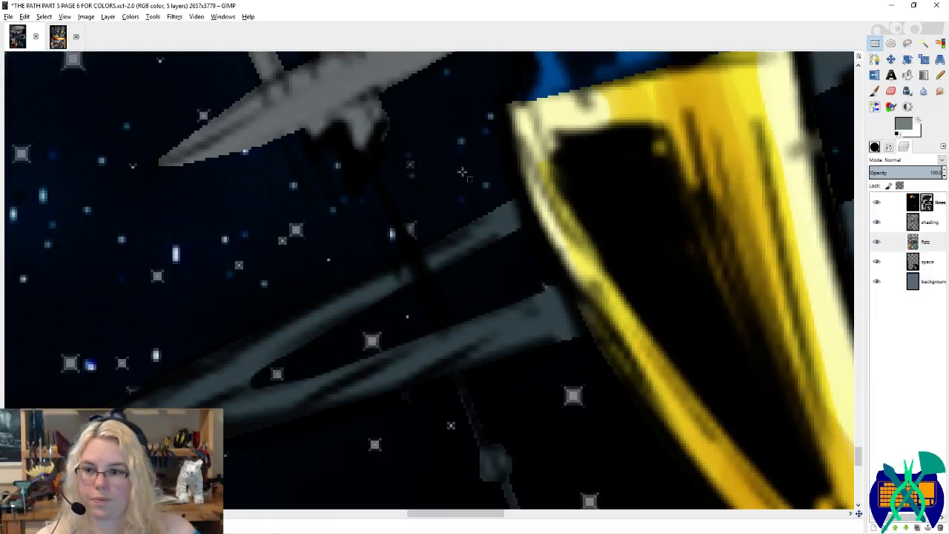
Step: Select the space station by its flat colour, return to the shading layer, and save the file
scroll(462, 172, down, 8)
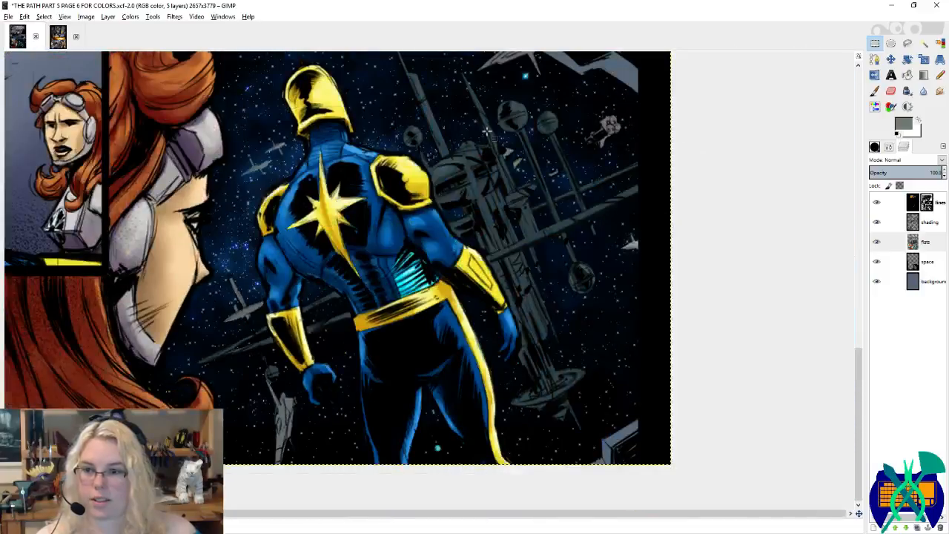
click(940, 43)
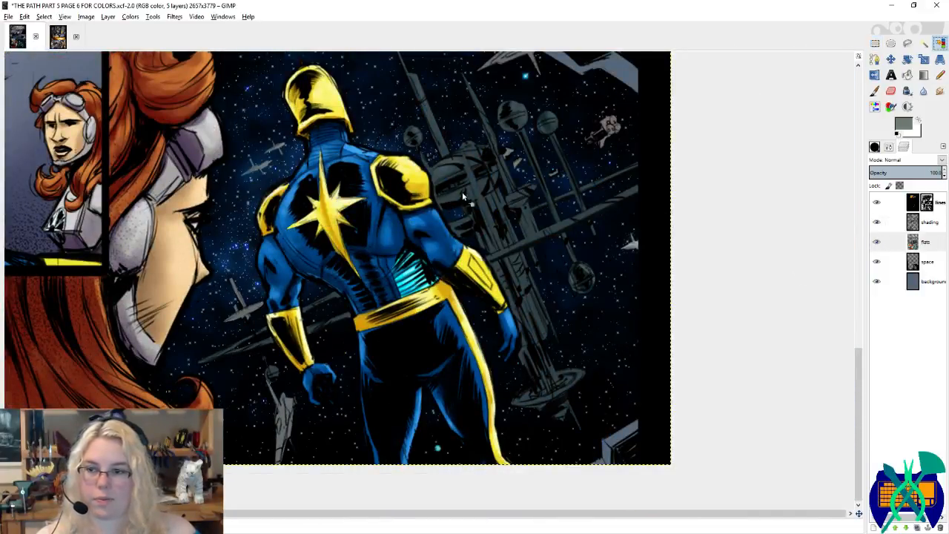
click(471, 173)
click(883, 222)
key(ctrl+s)
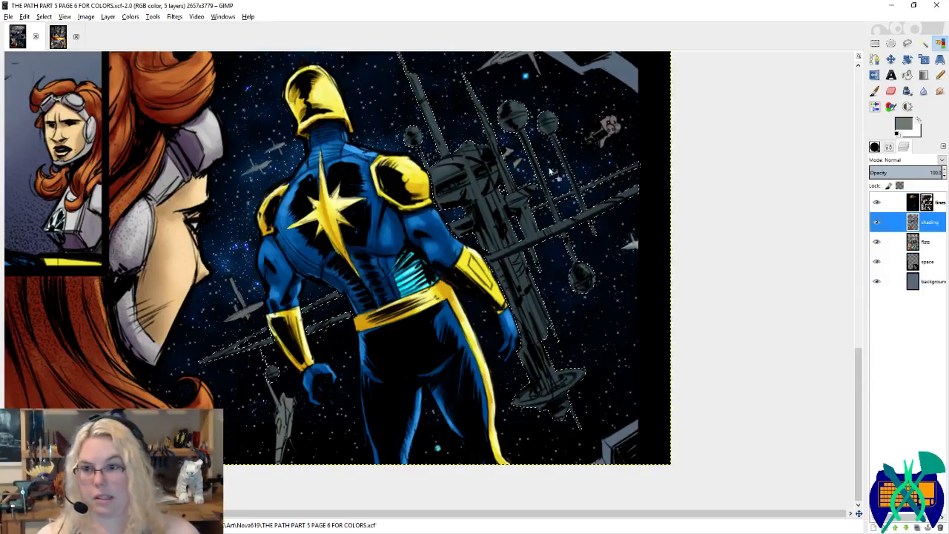
Step: Brush dark shadows onto the station's central hull and side block next to the hero's arm
scroll(526, 188, up, 3)
key(p)
key(x)
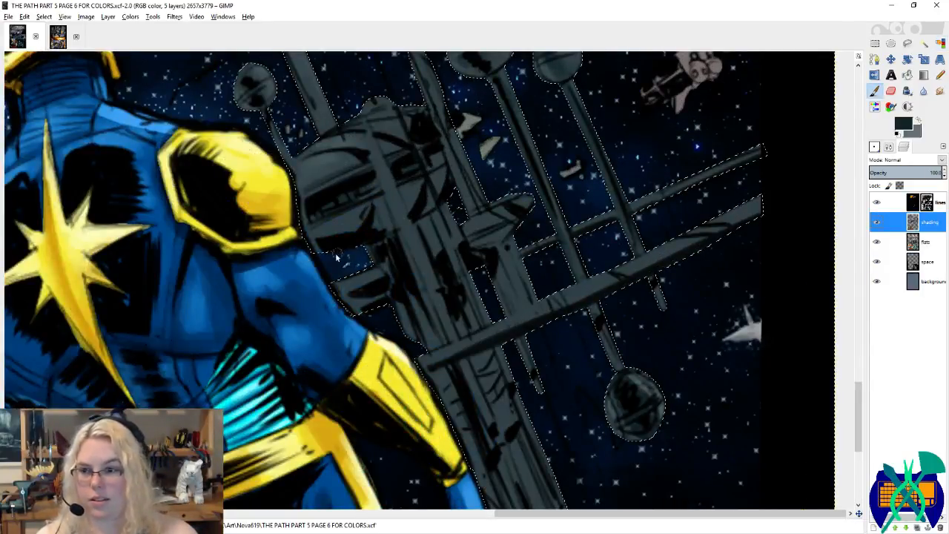
mouse_move(367, 227)
mouse_down()
mouse_move(339, 235)
mouse_move(396, 277)
mouse_move(413, 315)
mouse_up()
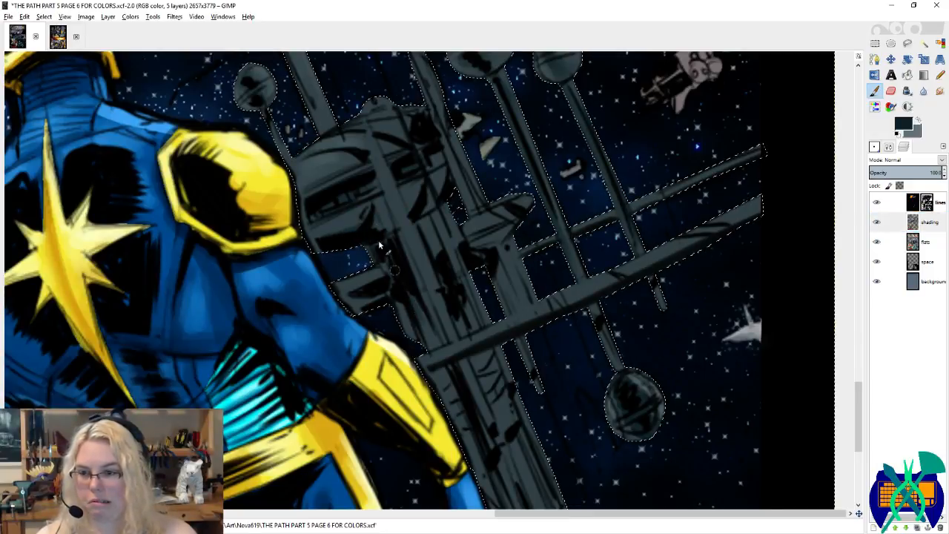
drag(376, 285, 359, 296)
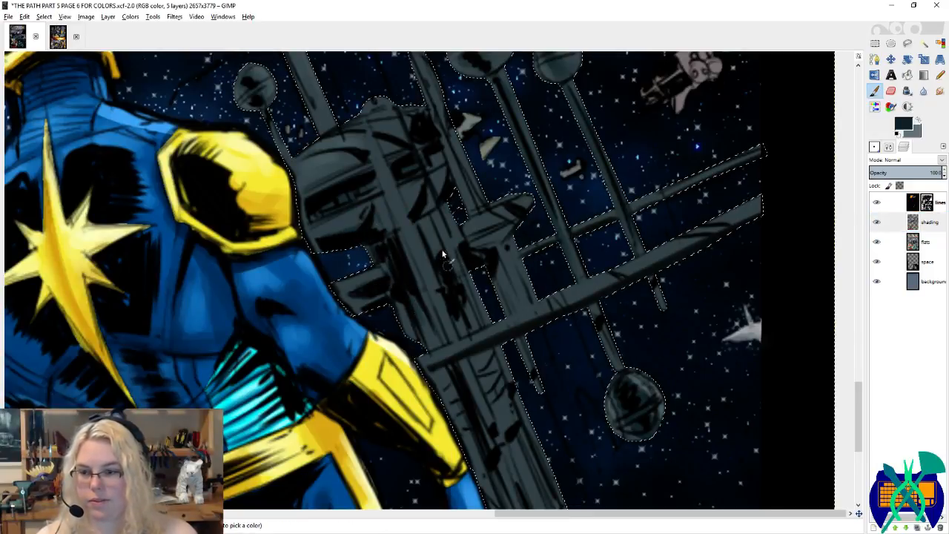
Step: Paint a lighter highlight down the central column of the station's hull
scroll(521, 215, up, 2)
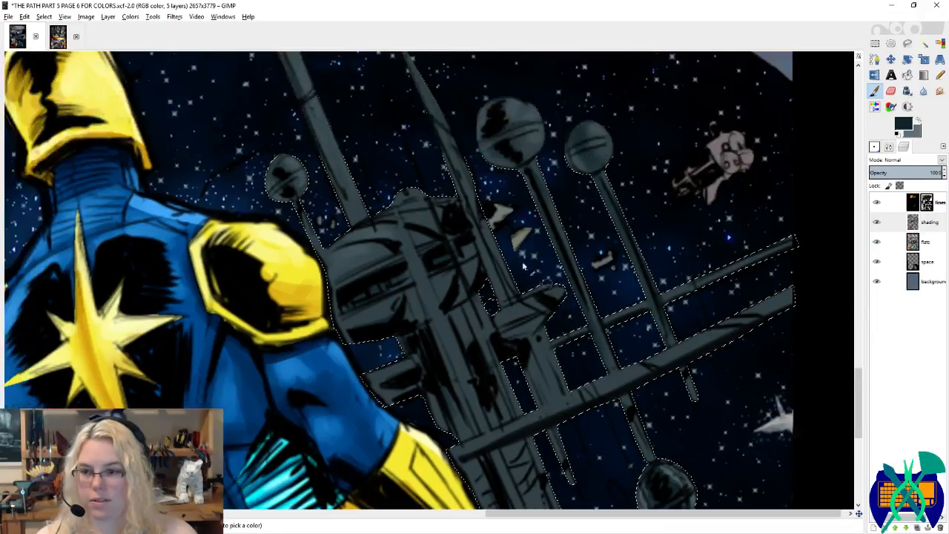
scroll(403, 275, right, 2)
scroll(427, 230, up, 1)
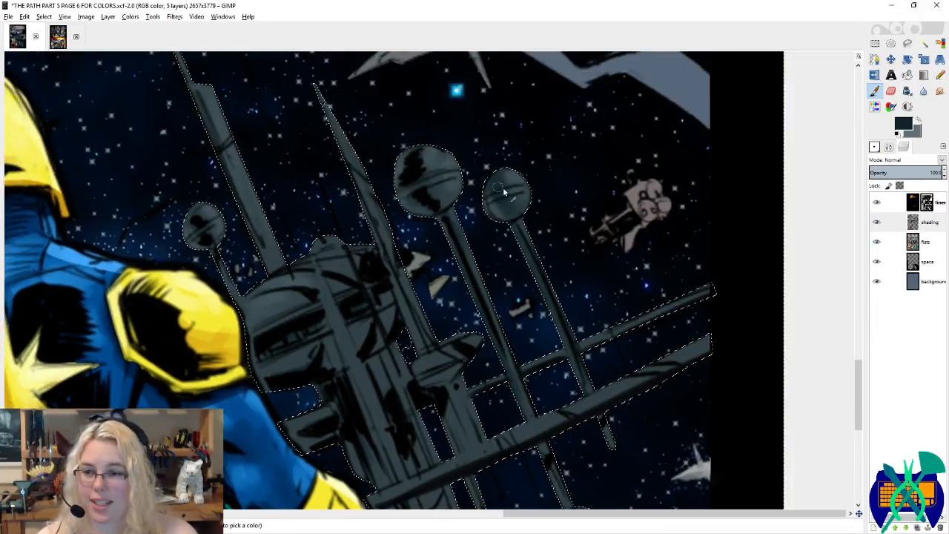
scroll(359, 239, up, 2)
scroll(359, 238, left, 2)
scroll(383, 275, down, 2)
key(x)
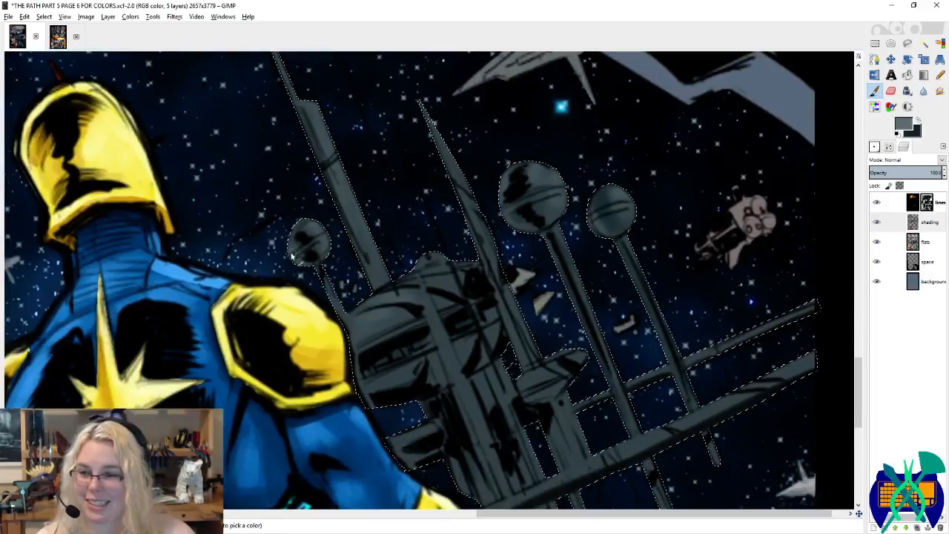
scroll(352, 324, down, 2)
scroll(353, 325, right, 1)
scroll(373, 208, down, 1)
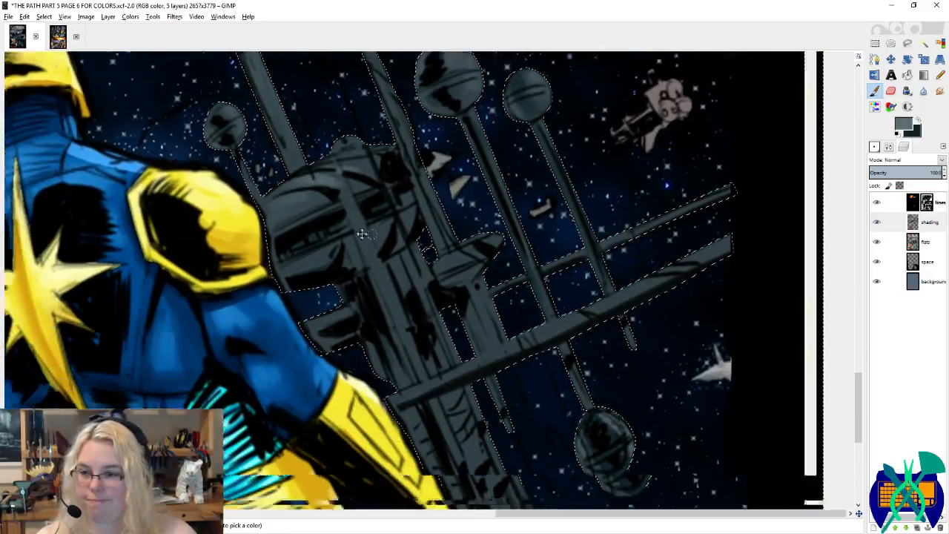
scroll(372, 237, right, 1)
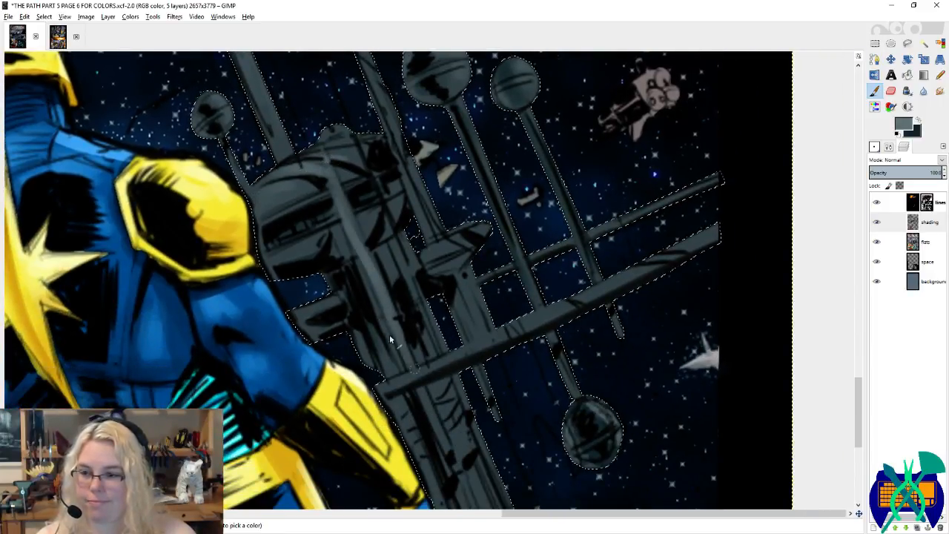
Step: Shade the station's long diagonal crossbeam with the dark colour and brighten it with the lighter colour
scroll(388, 235, up, 2)
scroll(387, 235, right, 1)
scroll(401, 277, down, 2)
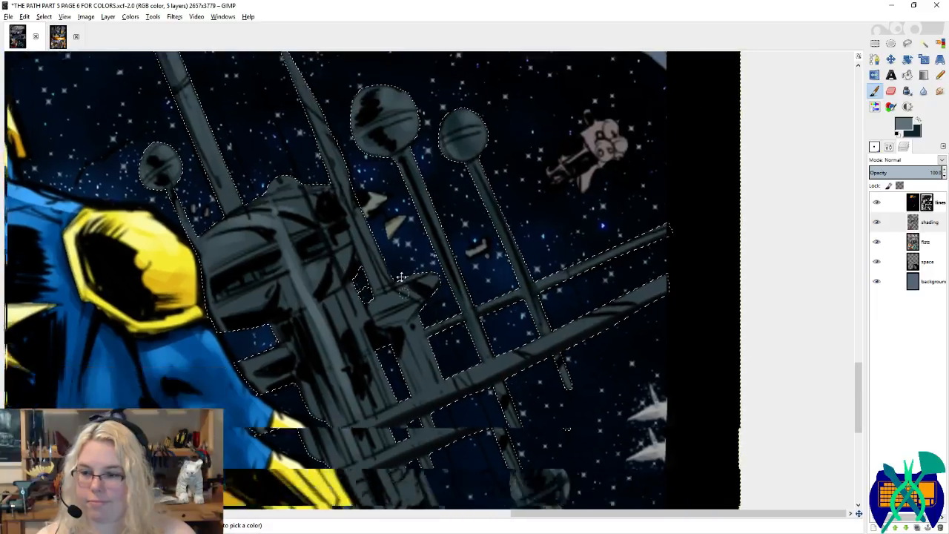
key(x)
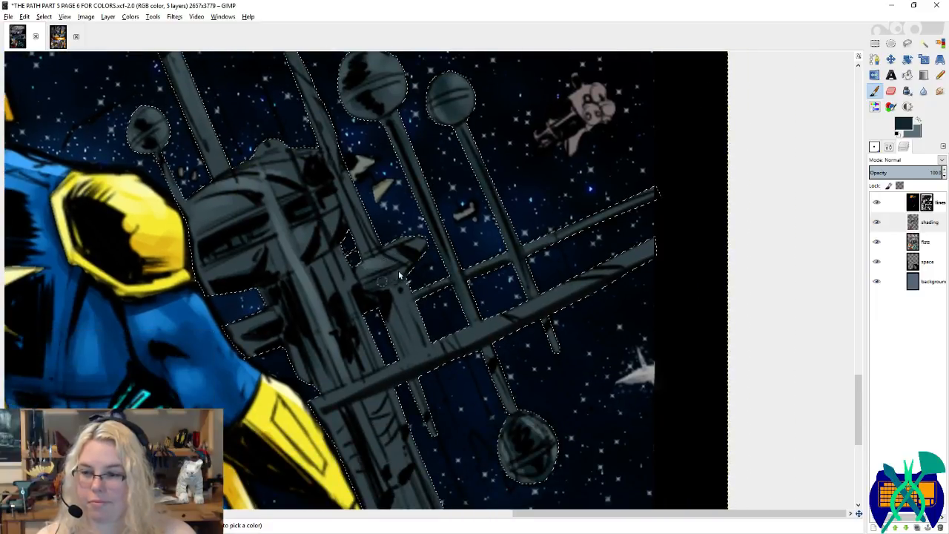
scroll(419, 356, down, 3)
scroll(419, 356, right, 1)
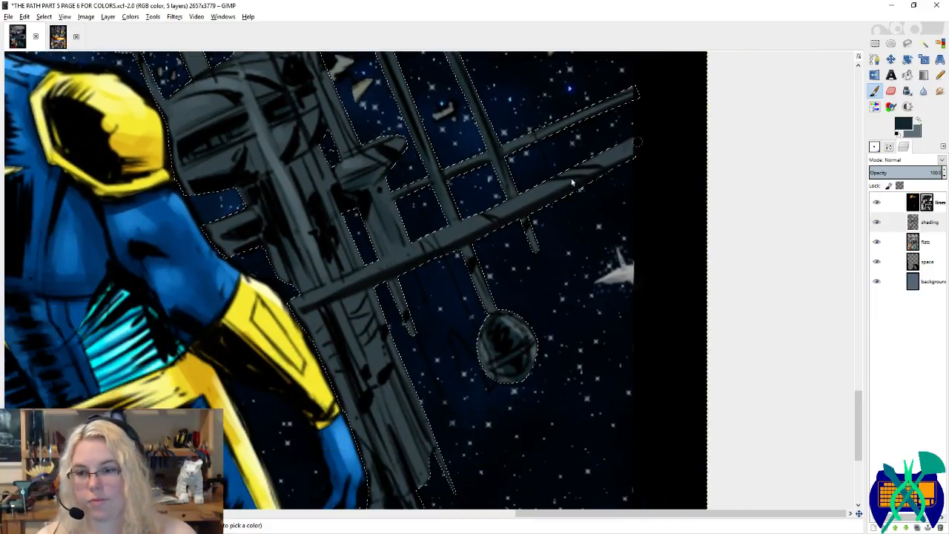
mouse_move(474, 205)
mouse_down()
mouse_move(639, 143)
mouse_move(493, 209)
mouse_up()
key(x)
drag(415, 244, 339, 282)
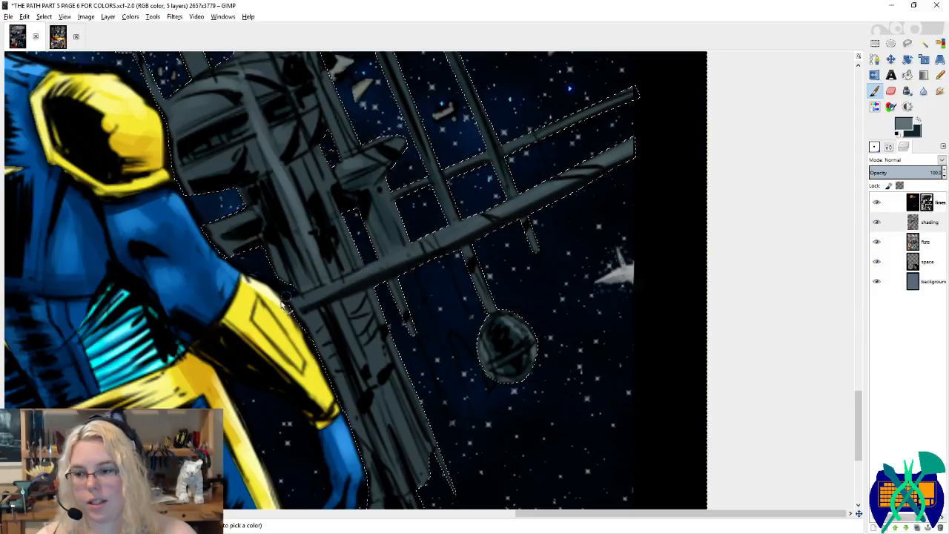
Step: Deepen the lower hull shadows, highlight the hull and thin pointed mast, and save the file
scroll(437, 237, down, 2)
scroll(437, 237, up, 2)
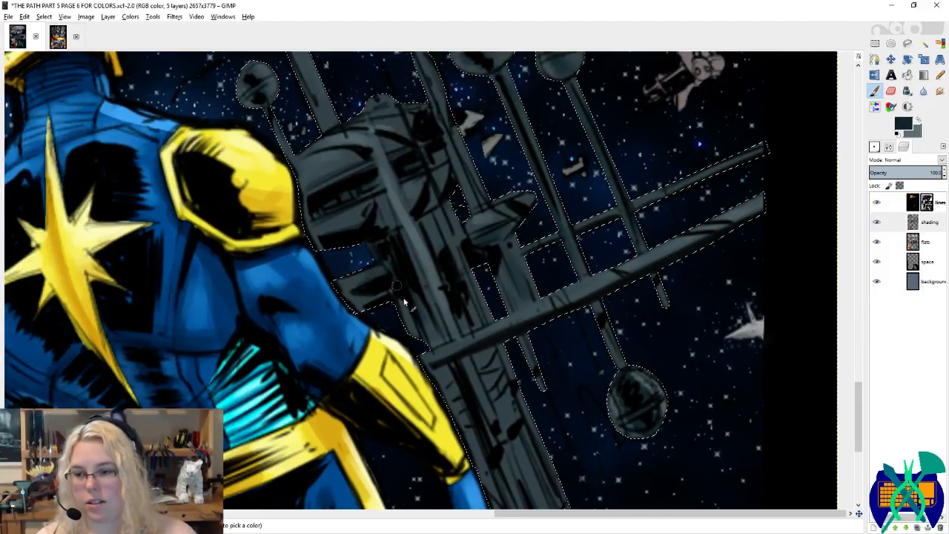
ctrl+click(435, 216)
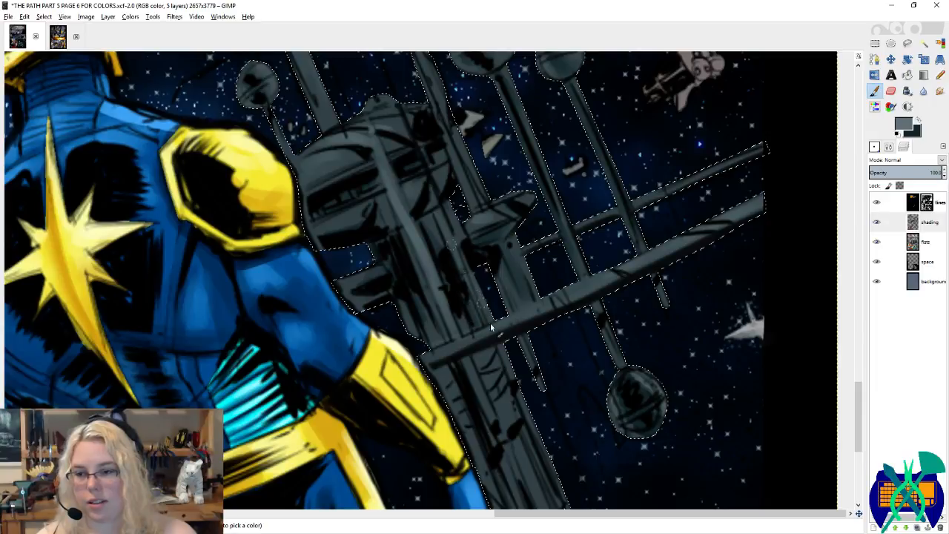
scroll(434, 230, up, 3)
scroll(430, 245, right, 2)
scroll(415, 229, up, 3)
scroll(392, 186, left, 2)
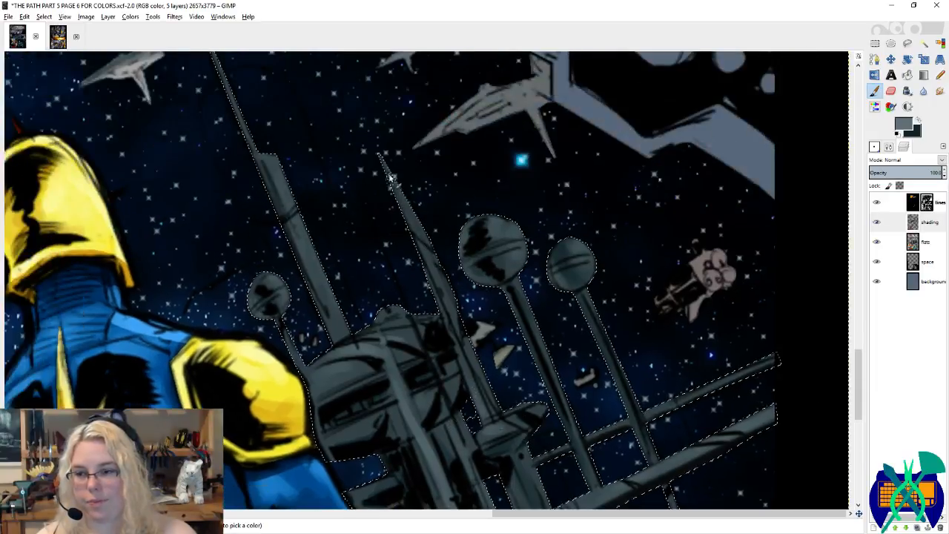
scroll(415, 229, down, 3)
scroll(426, 244, right, 1)
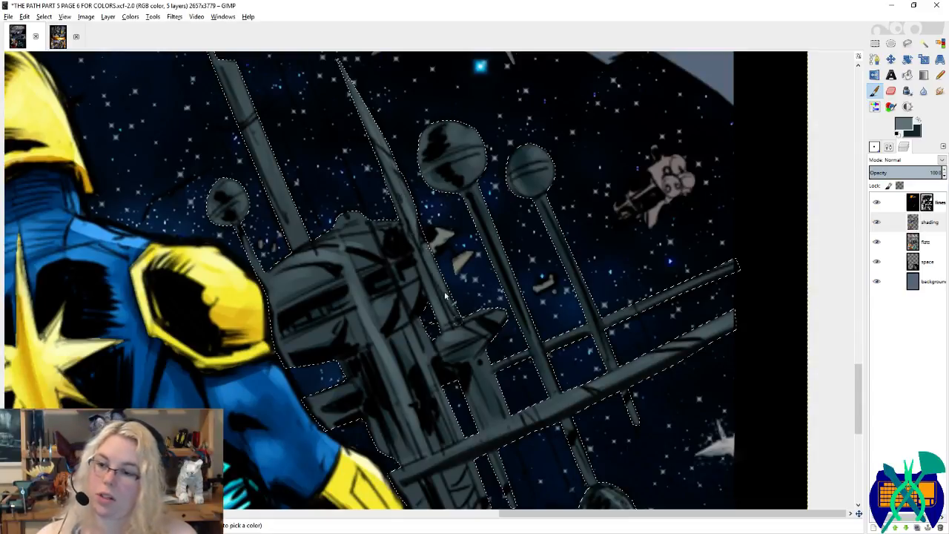
key(ctrl+s)
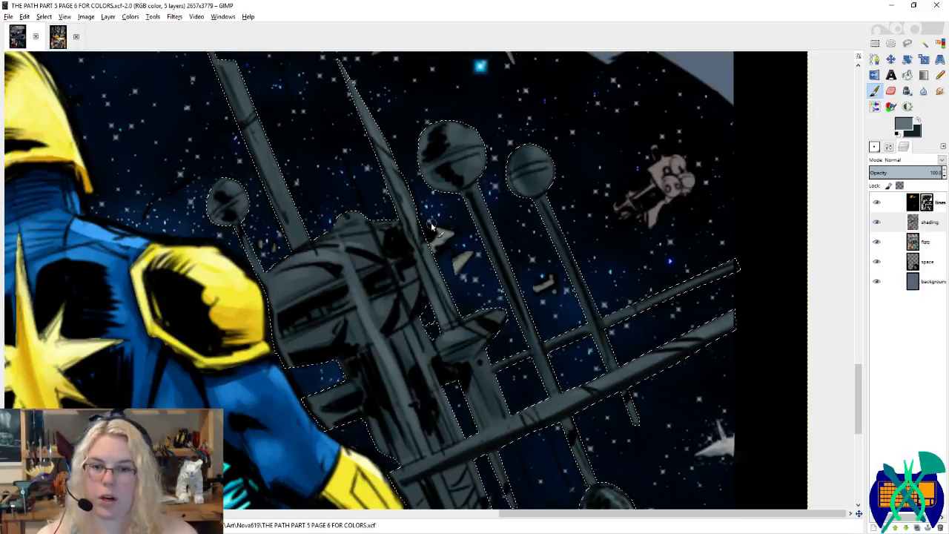
Step: Brush lighter highlights onto the thin beams and small sphere beside the hero's gauntlet over the station, and save the file
scroll(482, 226, up, 3)
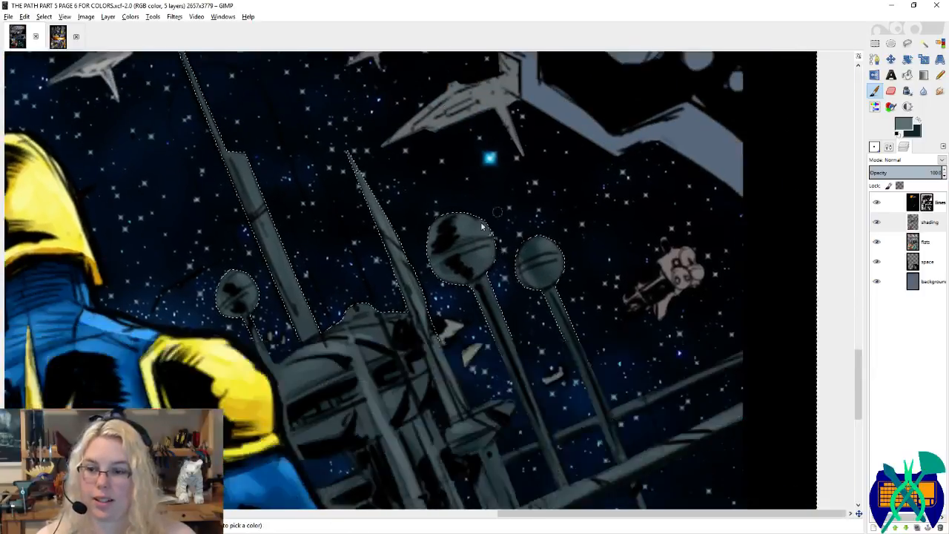
drag(577, 490, 513, 319)
drag(424, 395, 539, 287)
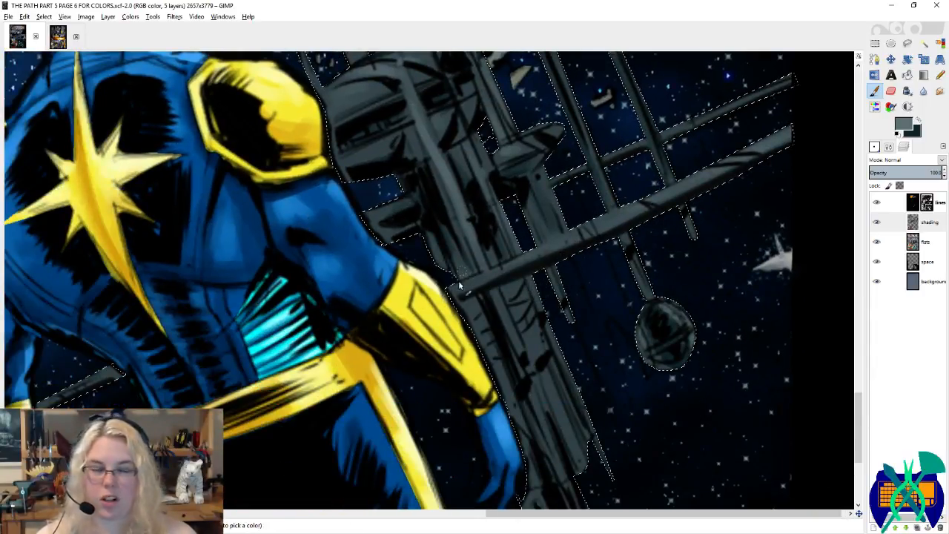
drag(264, 395, 653, 217)
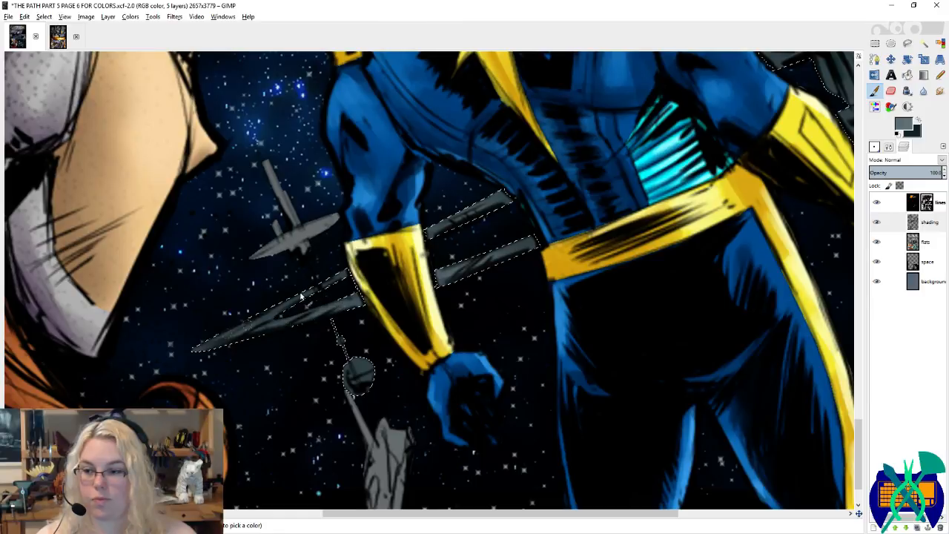
ctrl+click(355, 370)
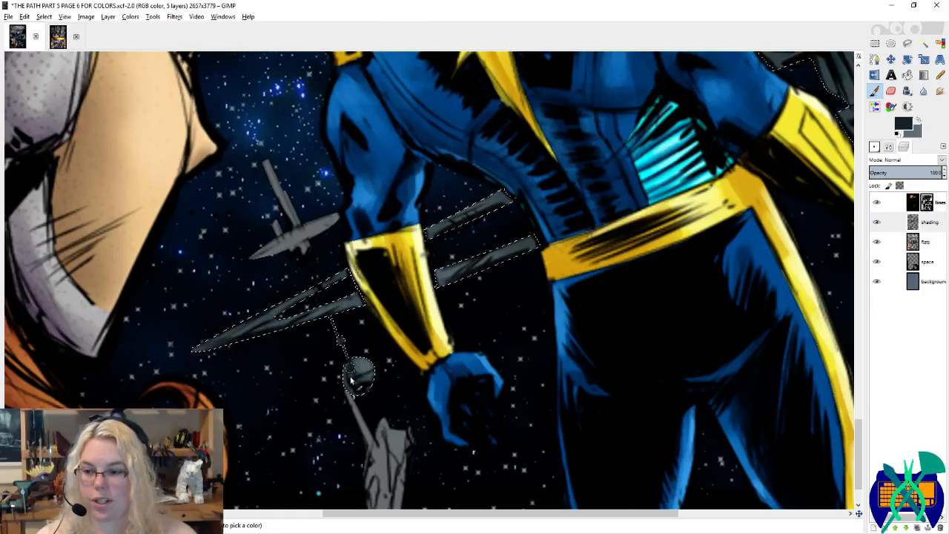
drag(607, 157, 295, 260)
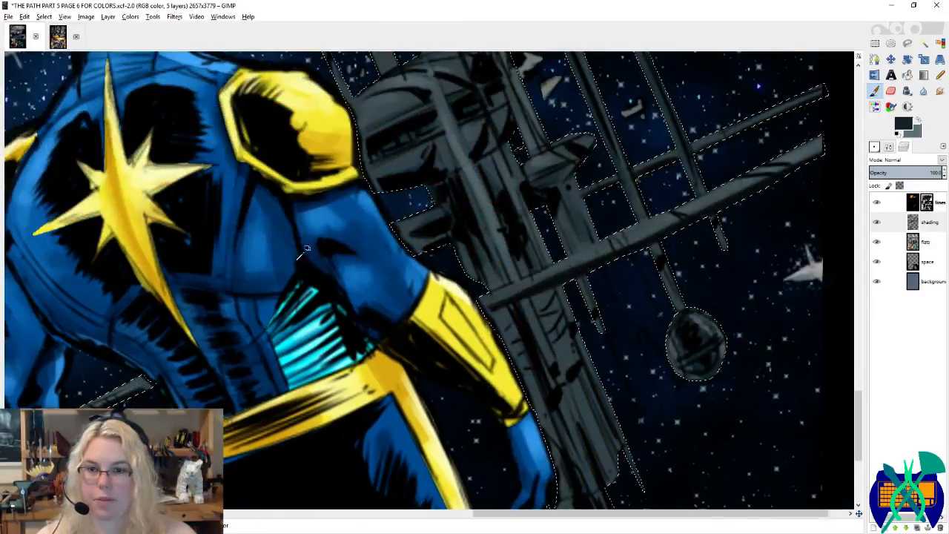
key(ctrl+s)
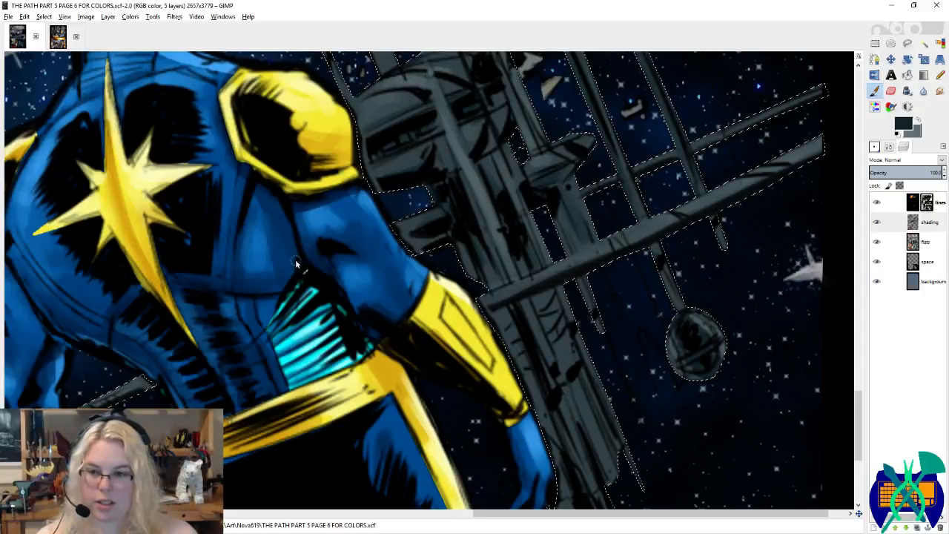
Step: Paint the lighter colour down the station's lower column and along the rim of its bottom ring
drag(515, 299, 442, 225)
key(x)
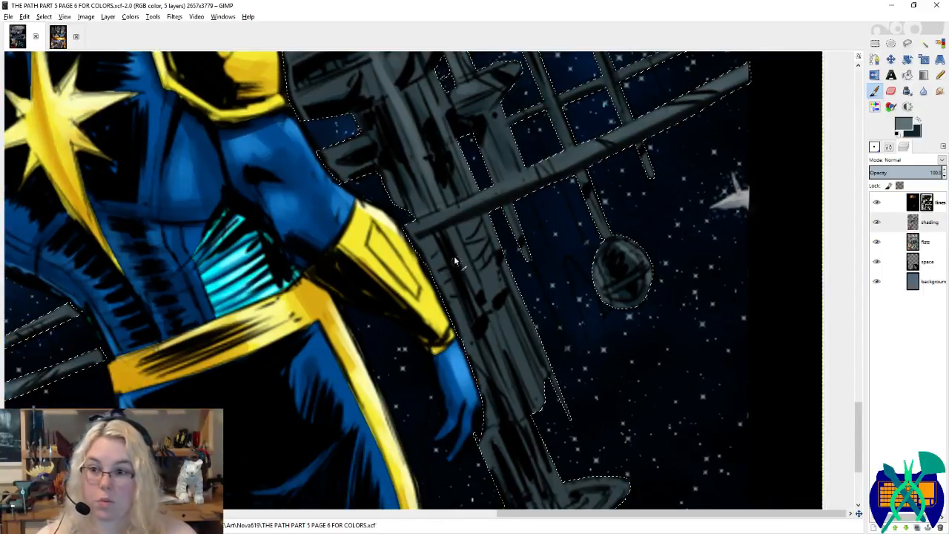
scroll(454, 256, down, 5)
scroll(454, 255, right, 3)
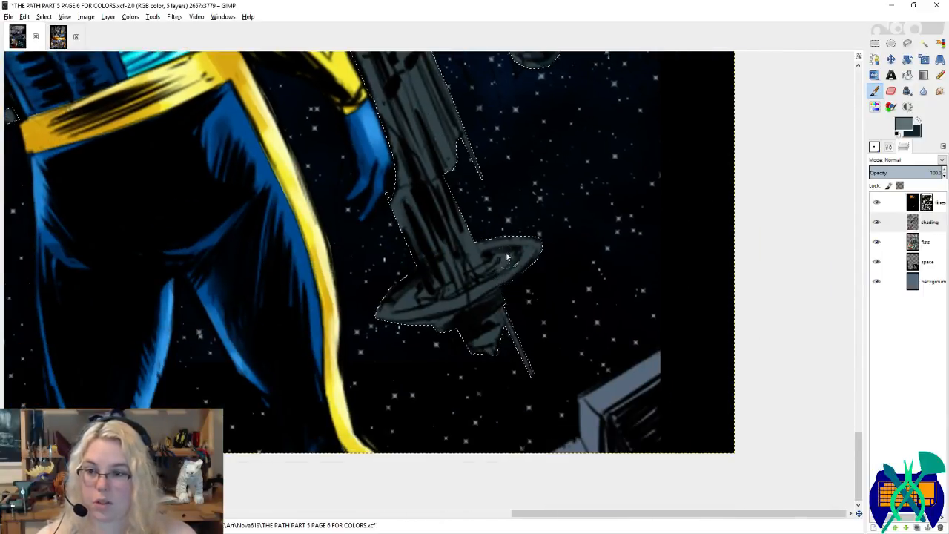
mouse_move(507, 258)
mouse_down()
mouse_move(486, 245)
mouse_move(520, 251)
mouse_move(457, 312)
mouse_move(404, 304)
mouse_move(392, 314)
mouse_move(477, 299)
mouse_up()
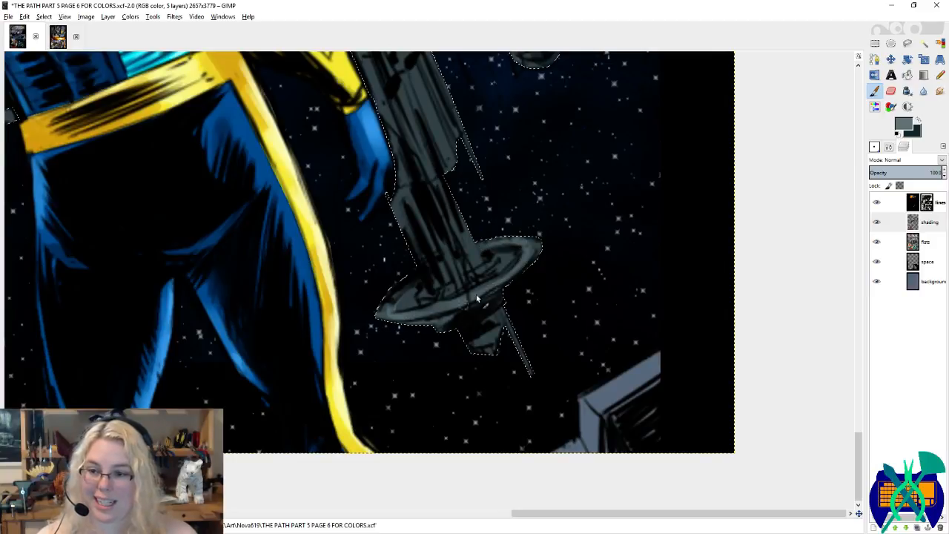
Step: Sample the dark station colour, shade the lower column and the cone beneath the ring, and save the file
ctrl+click(501, 266)
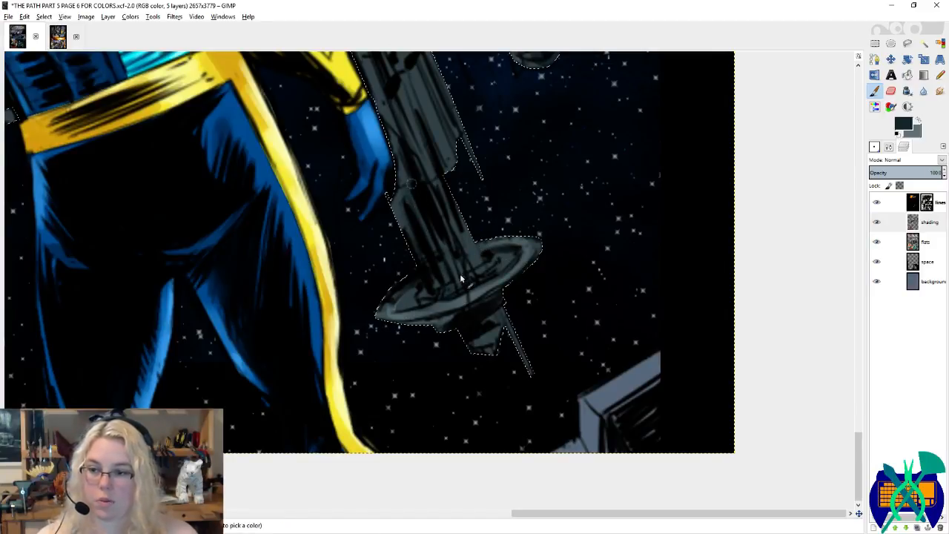
scroll(452, 222, up, 3)
scroll(452, 223, left, 2)
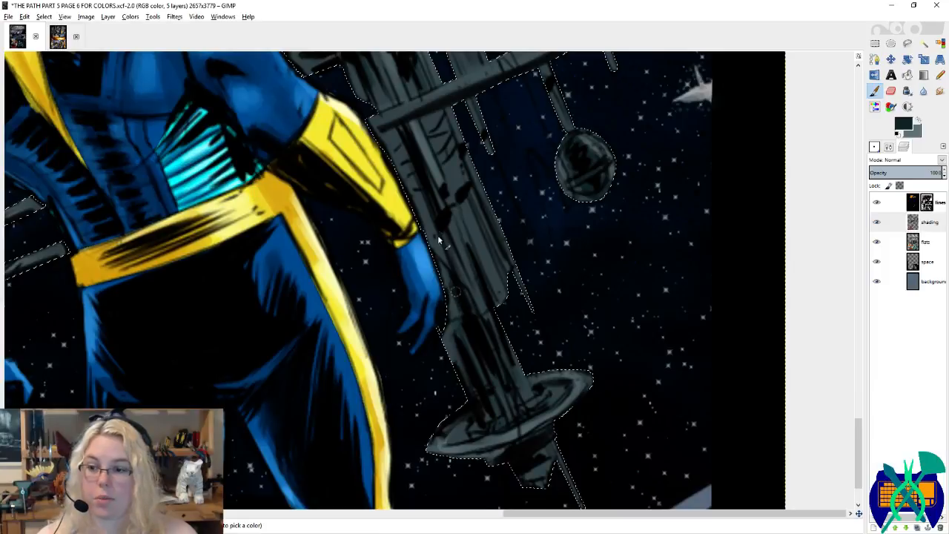
scroll(438, 235, up, 2)
scroll(437, 235, left, 1)
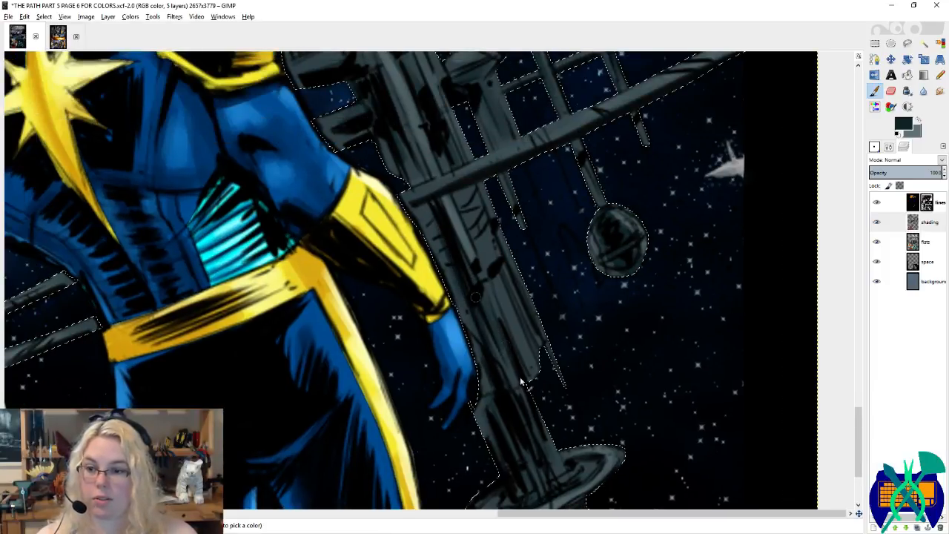
scroll(461, 217, down, 4)
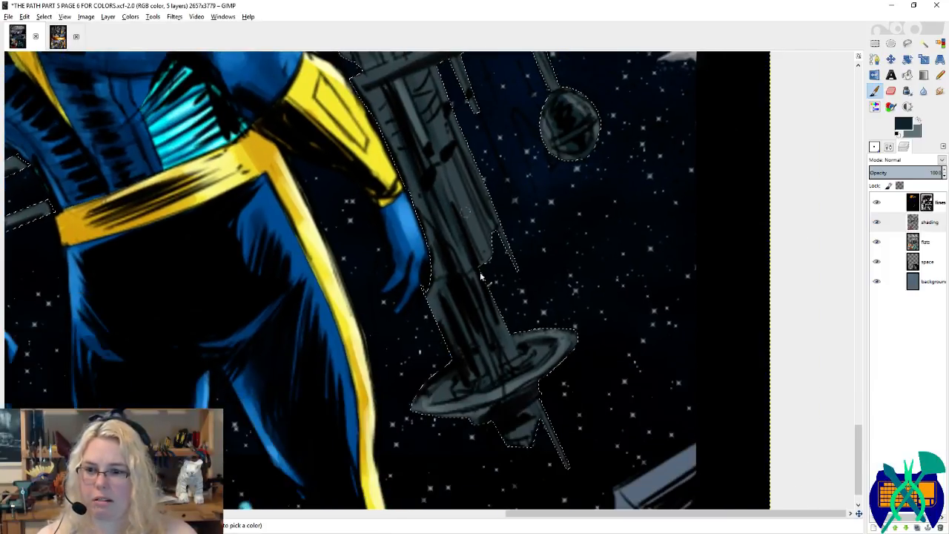
scroll(444, 244, right, 3)
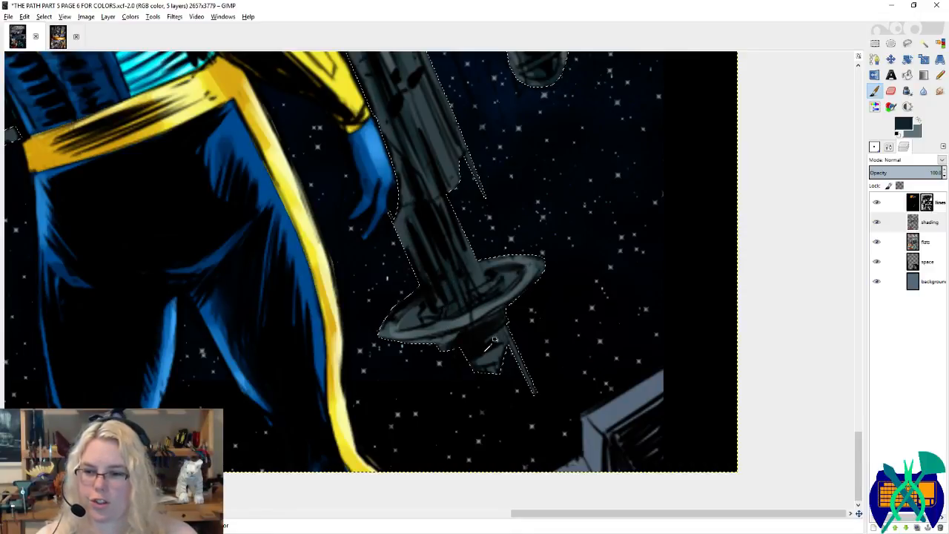
key(ctrl+s)
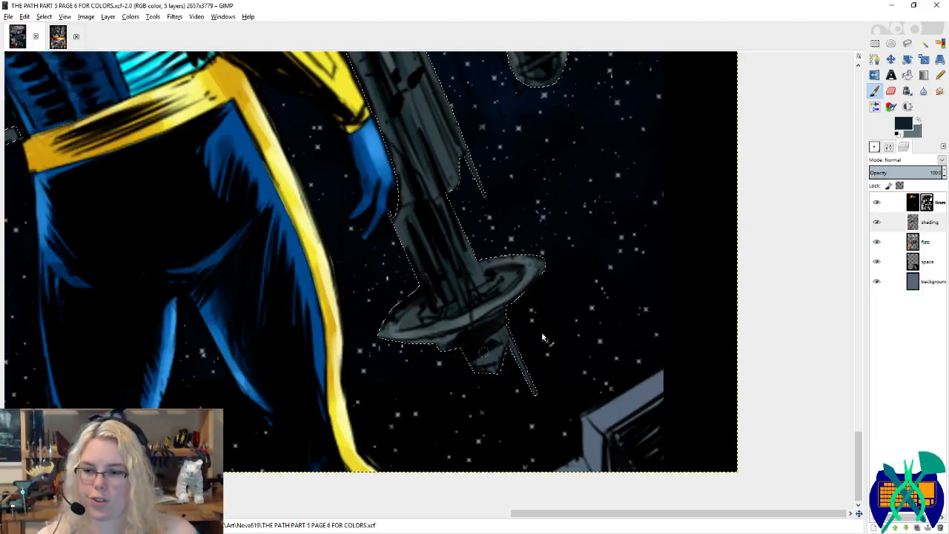
Step: Clear the selection and, on the flats layer, lasso and delete the flat colour inside the ring's left opening
click(875, 44)
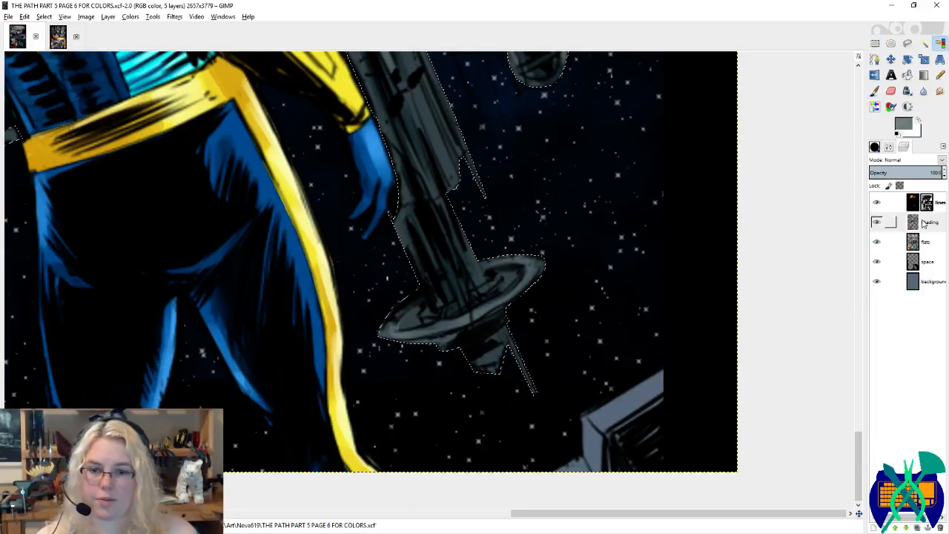
click(925, 242)
click(874, 44)
click(832, 78)
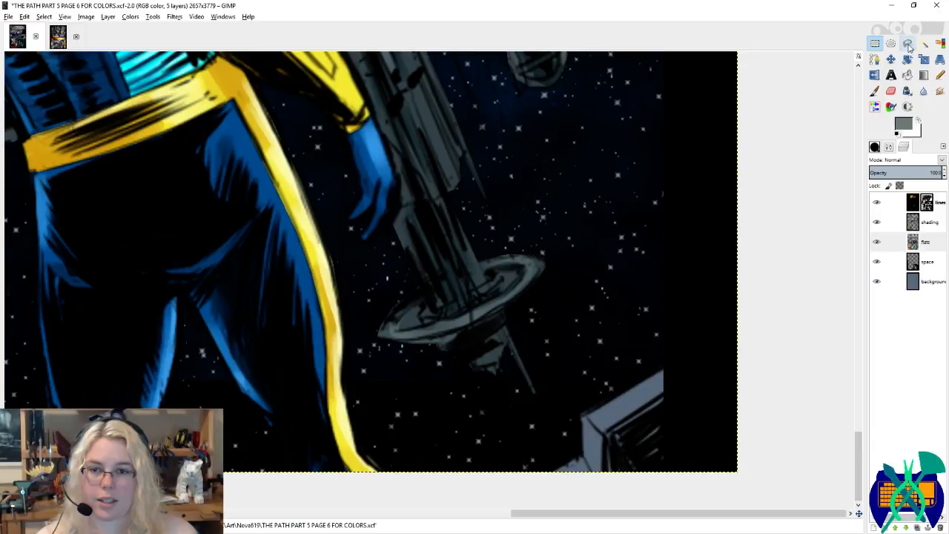
click(907, 43)
scroll(381, 329, up, 5)
mouse_move(375, 245)
mouse_down()
mouse_move(275, 292)
mouse_move(292, 312)
mouse_move(257, 337)
mouse_move(269, 372)
mouse_move(387, 345)
mouse_move(366, 307)
mouse_move(394, 243)
mouse_move(384, 227)
mouse_up()
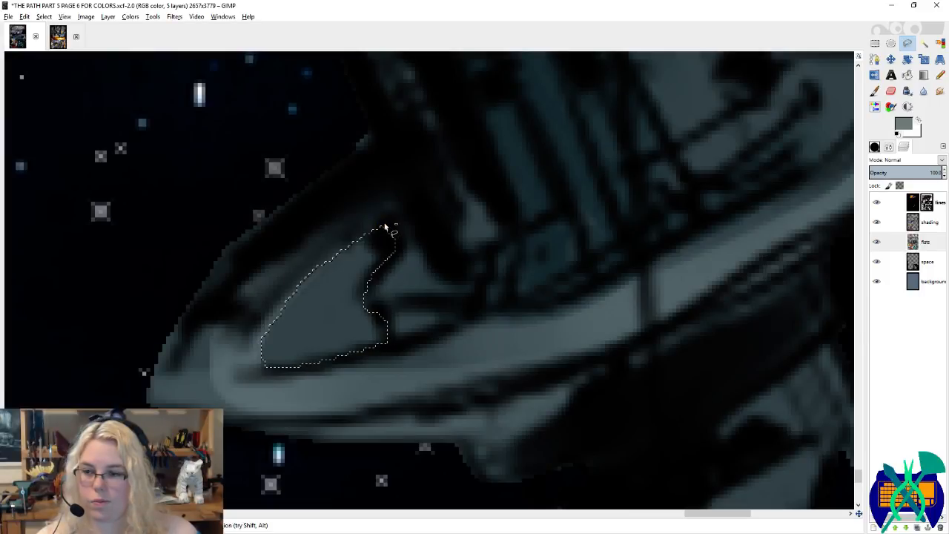
key(Delete)
Step: Lasso the ring's right opening and delete its flat colour so the starry background shows through
scroll(358, 333, right, 2)
scroll(353, 334, up, 2)
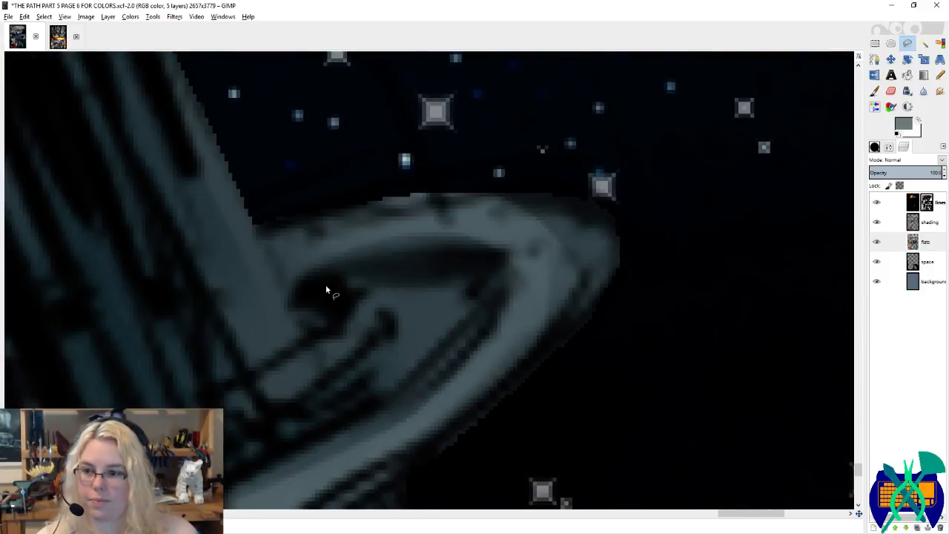
mouse_move(326, 285)
mouse_down()
mouse_move(458, 259)
mouse_move(472, 303)
mouse_move(430, 364)
mouse_up()
drag(334, 291, 328, 283)
key(Delete)
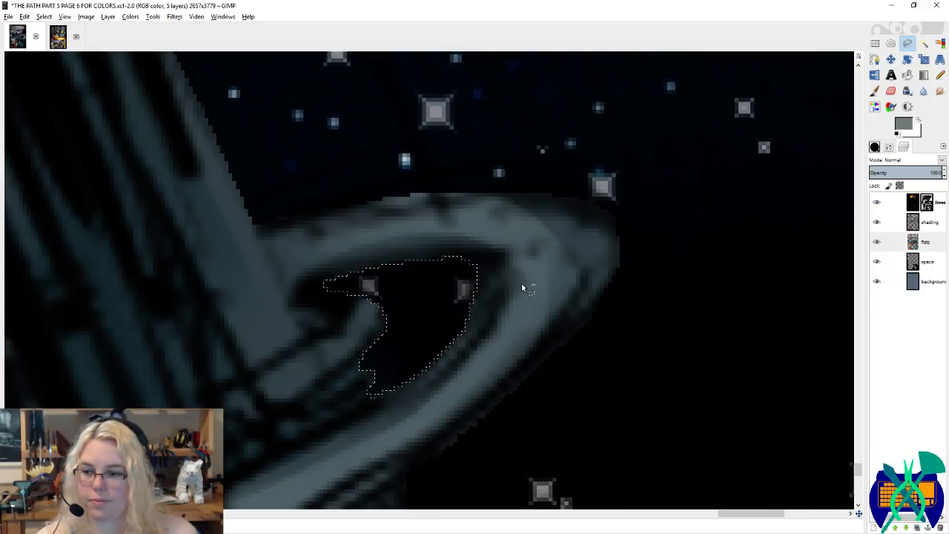
Step: Select the station's flat areas by colour, return to the shading layer with the Paintbrush, and save the file
scroll(521, 282, down, 3)
click(939, 43)
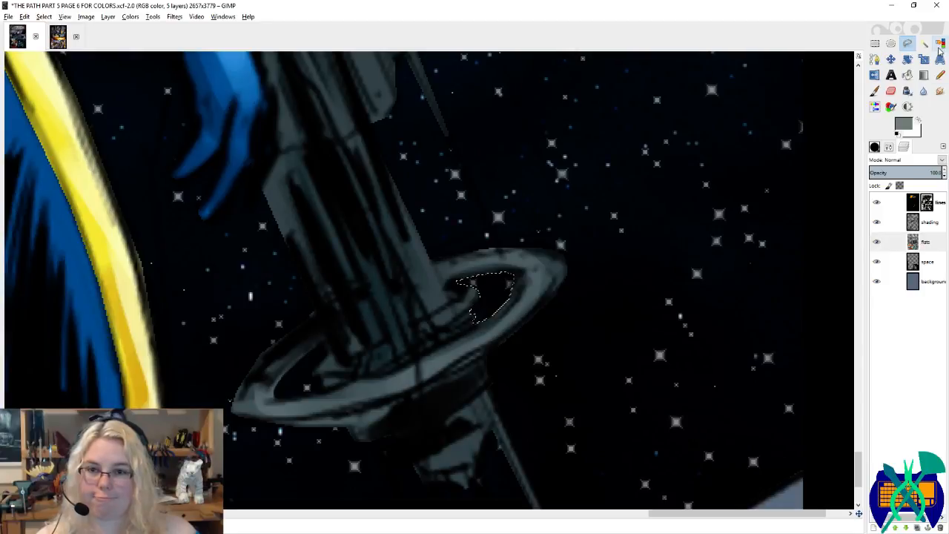
click(412, 290)
scroll(412, 290, down, 3)
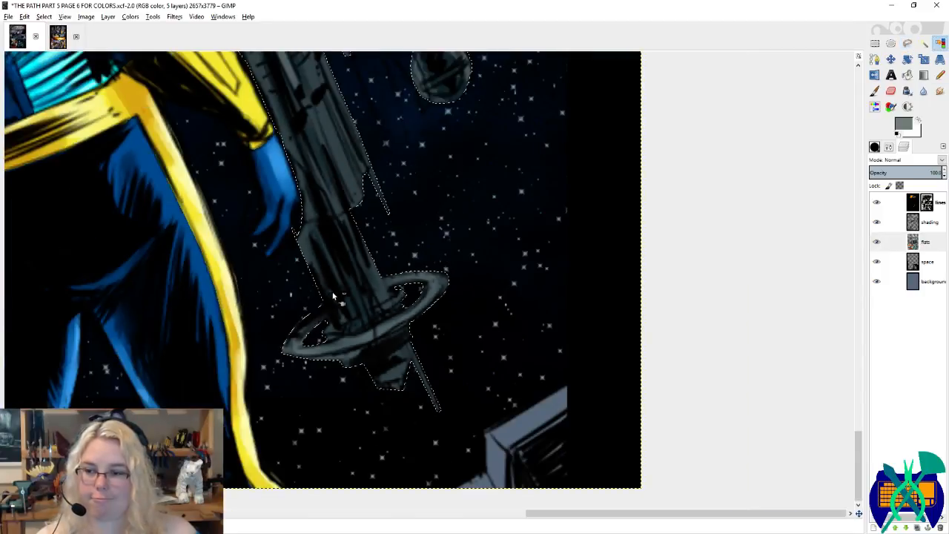
click(940, 219)
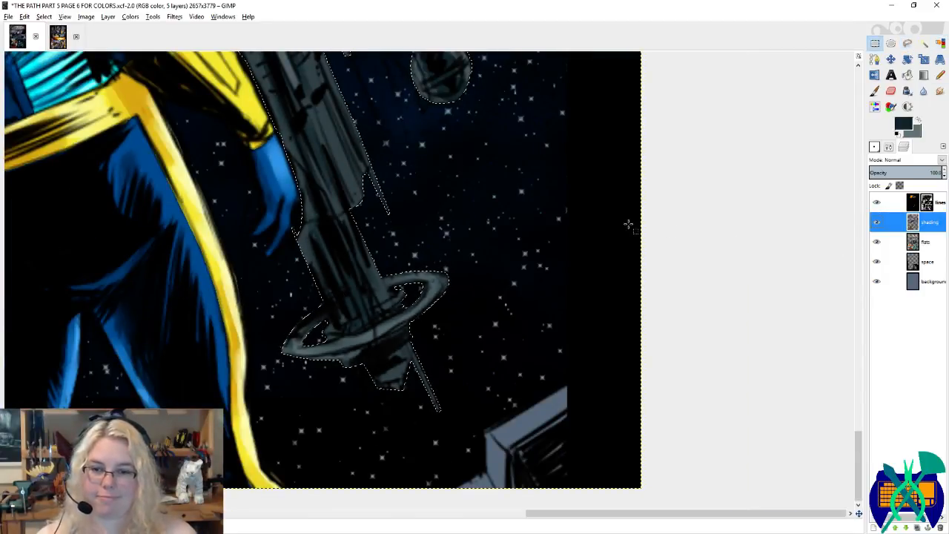
key(ctrl+s)
key(p)
key(Page_Up)
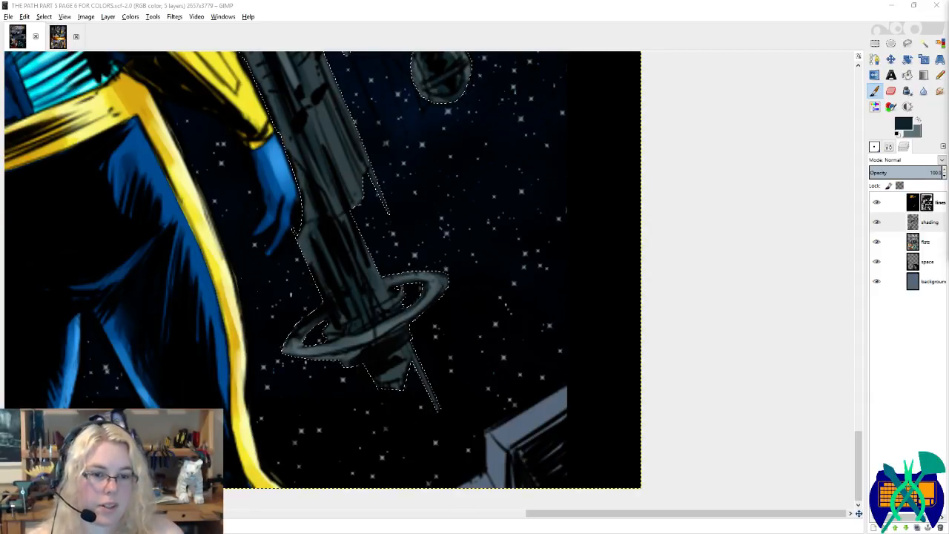
key(shift+o)
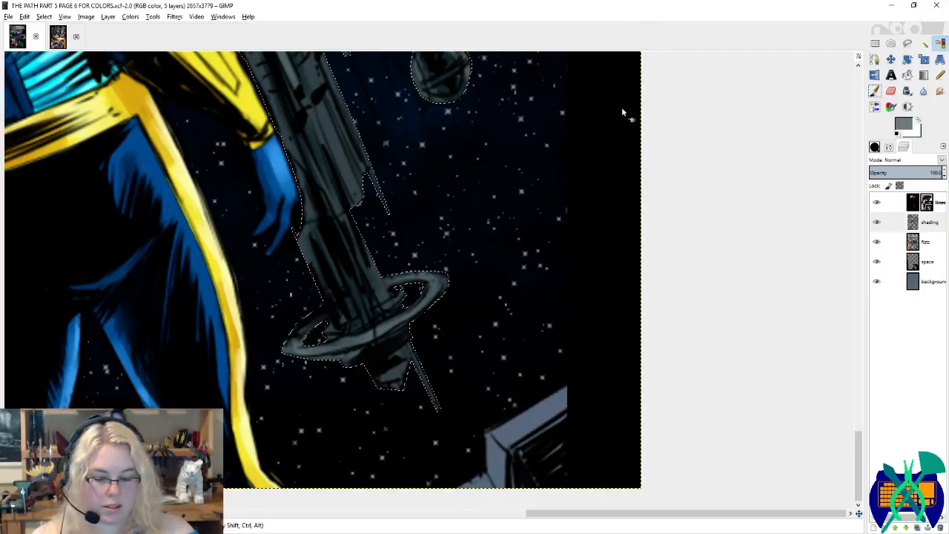
key(p)
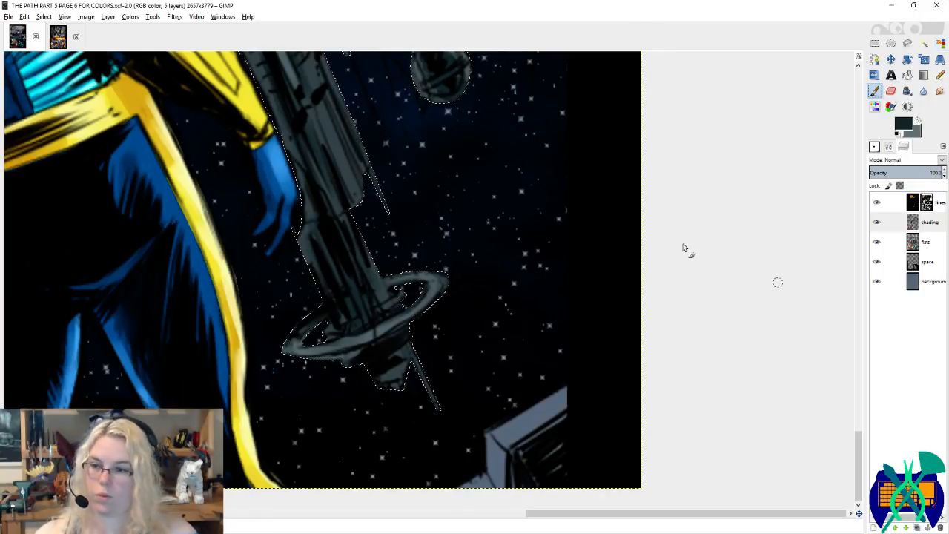
drag(565, 239, 710, 521)
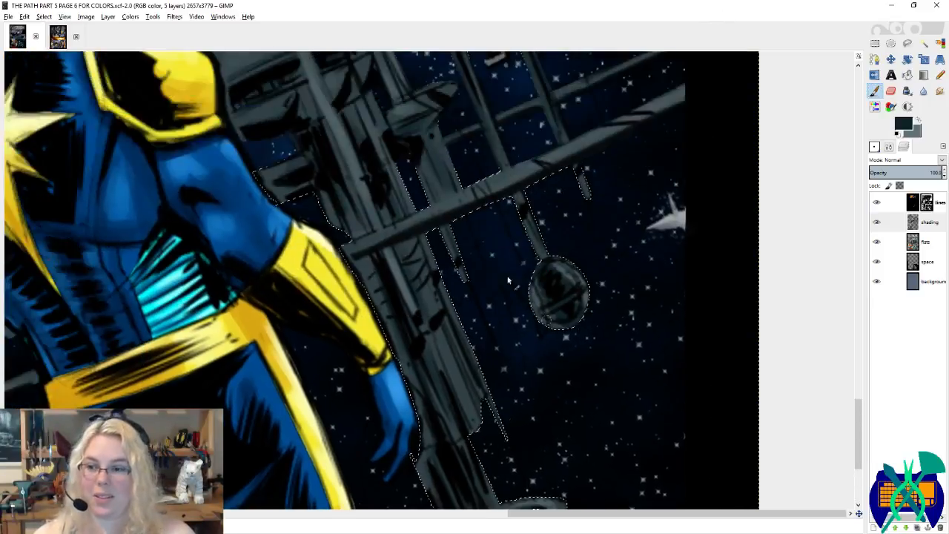
key(ctrl+z)
key(ctrl+z)
key(ctrl+z)
key(ctrl+z)
key(ctrl+z)
key(ctrl+z)
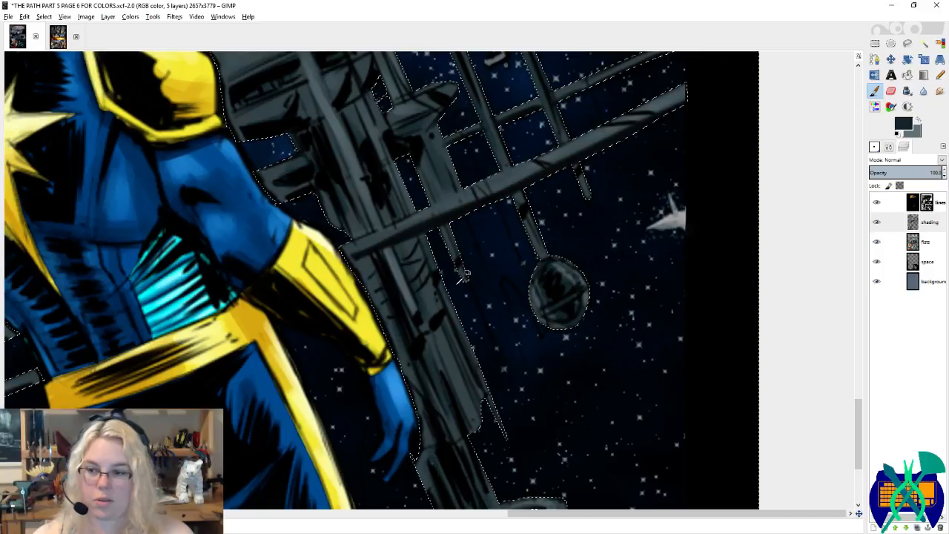
Step: Touch up the station's lower section with the sampled lighter colour and darken the cone beneath the ring
ctrl+click(455, 269)
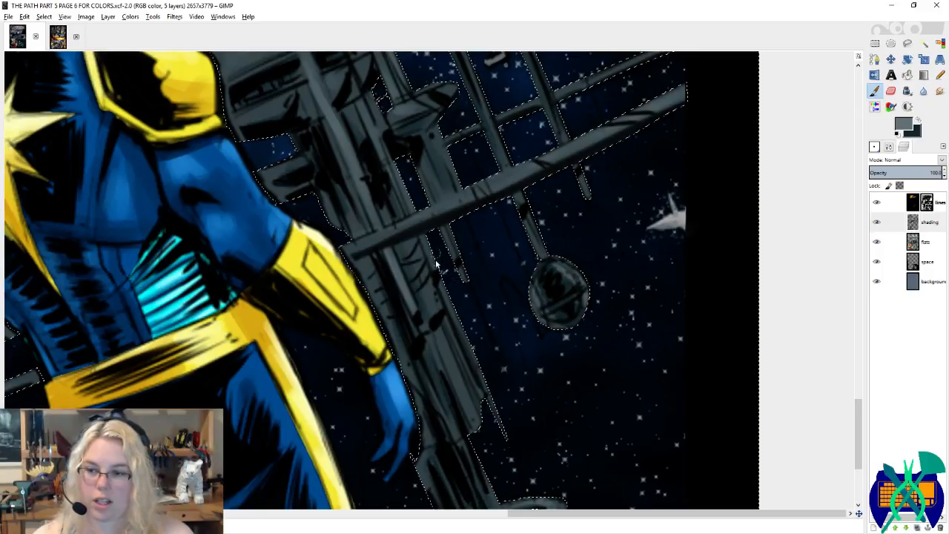
mouse_move(482, 210)
mouse_down()
mouse_move(455, 293)
mouse_move(506, 247)
mouse_up()
drag(445, 404, 513, 70)
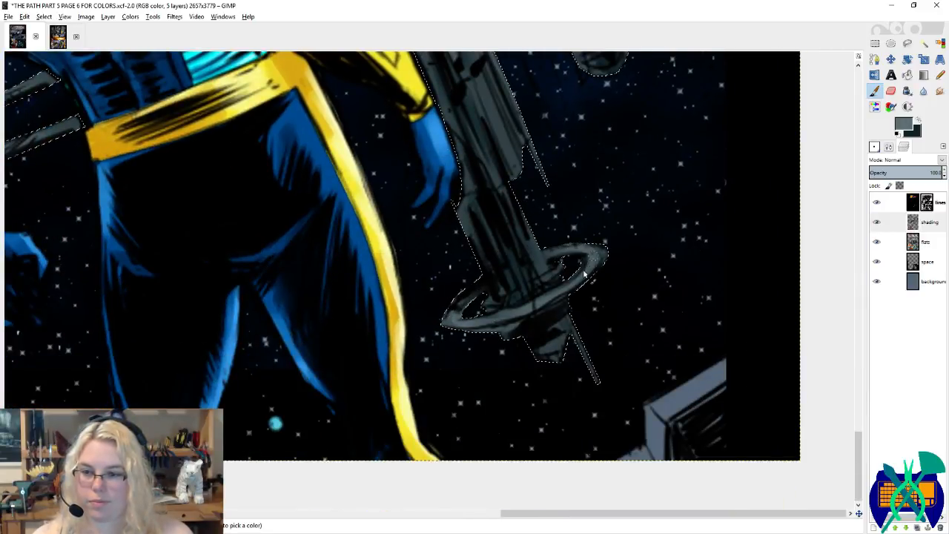
key(x)
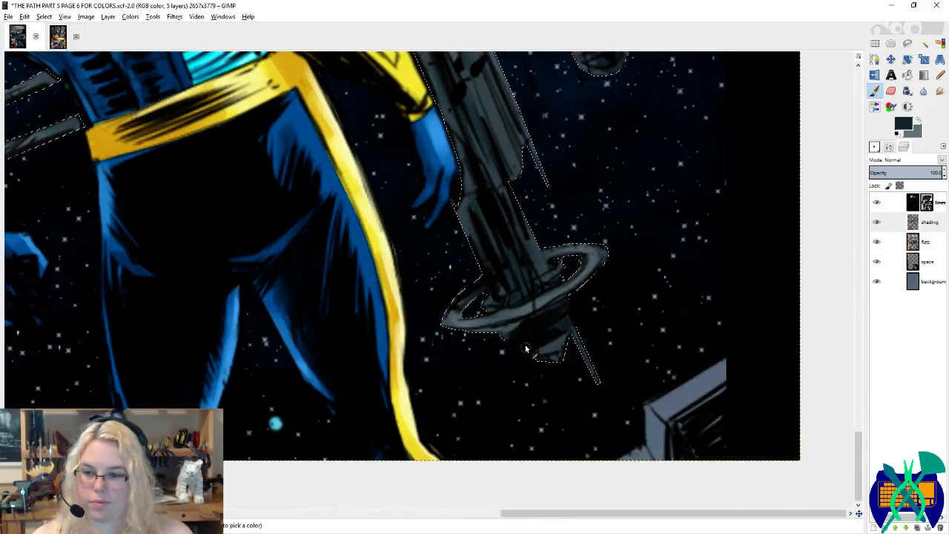
key(x)
mouse_move(563, 333)
mouse_down()
mouse_move(541, 357)
mouse_move(589, 359)
mouse_move(635, 430)
mouse_up()
Step: Brush lighter highlights along the long beams on both sides of the hero's left gauntlet
drag(356, 187, 423, 307)
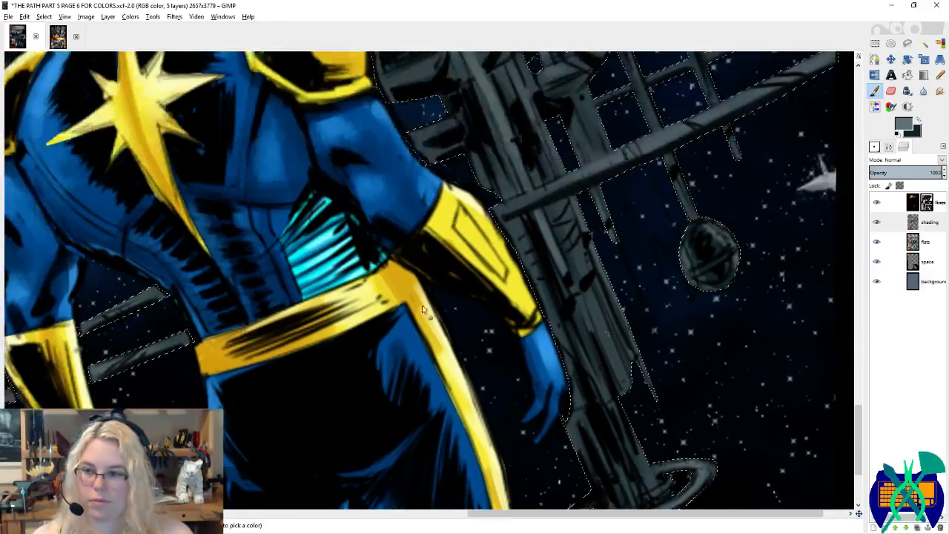
drag(244, 280, 604, 214)
drag(422, 319, 519, 267)
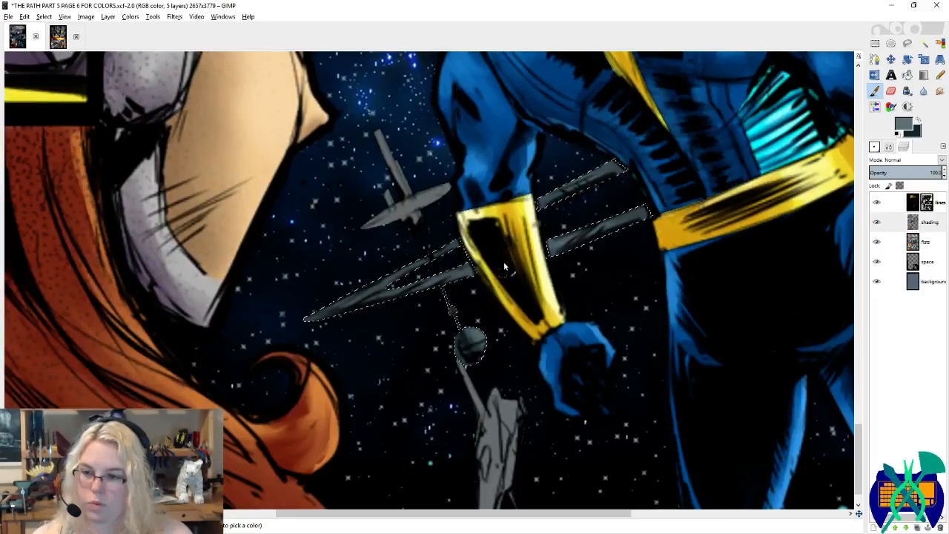
drag(357, 299, 395, 299)
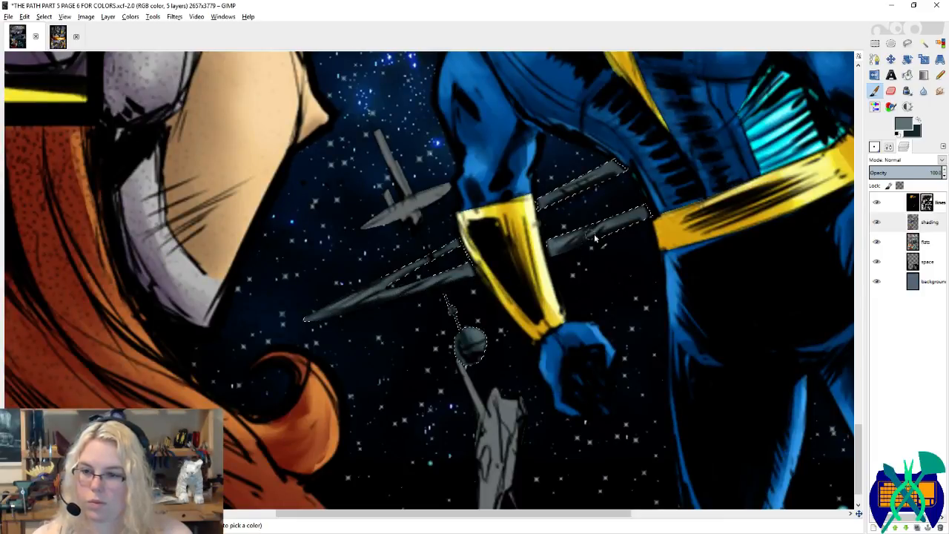
scroll(594, 237, right, 20)
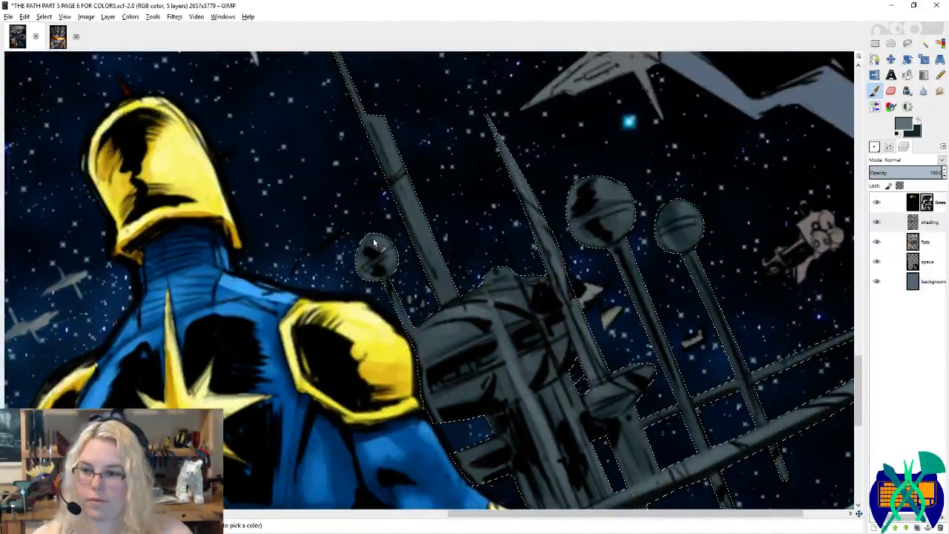
Step: Switch to the Circle (01) brush and paint lighter highlights along the thin masts beneath the station's two right-hand spheres
scroll(374, 245, down, 2)
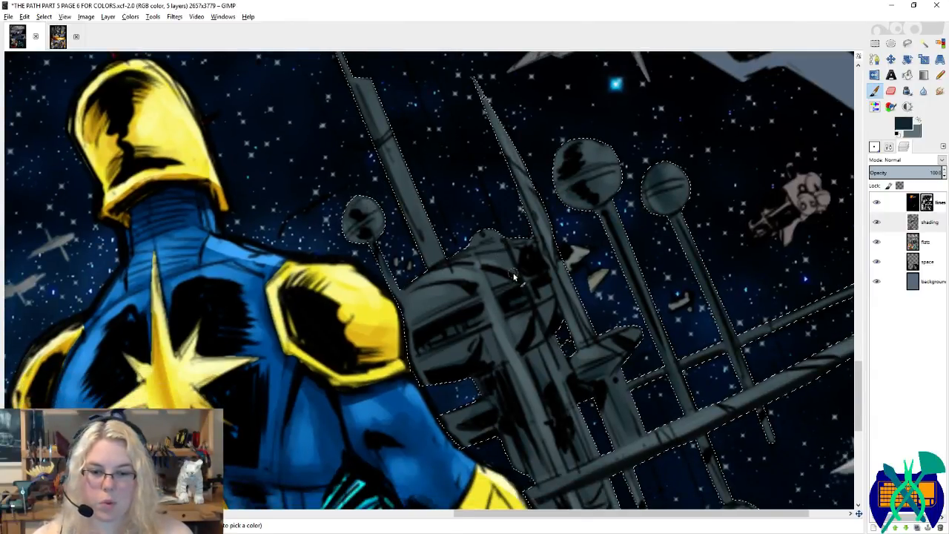
scroll(542, 261, down, 3)
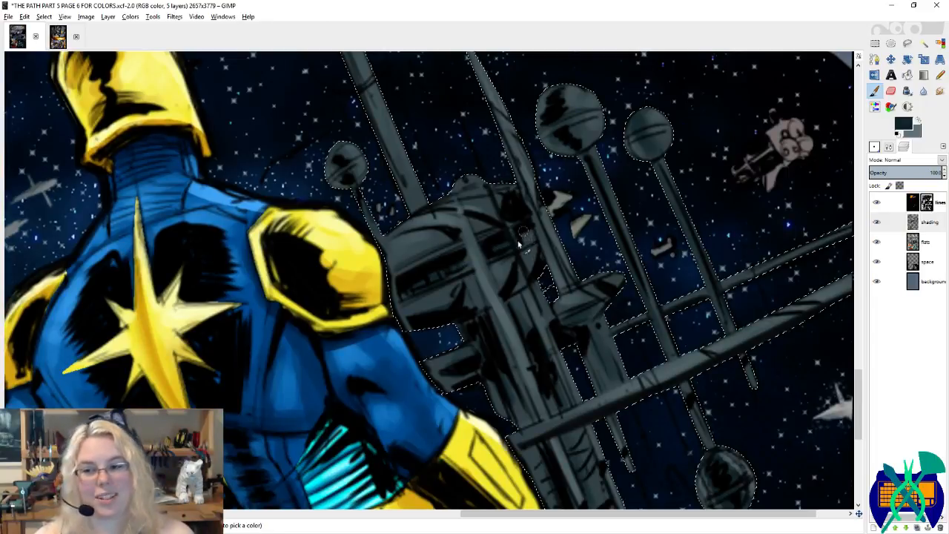
drag(523, 231, 397, 253)
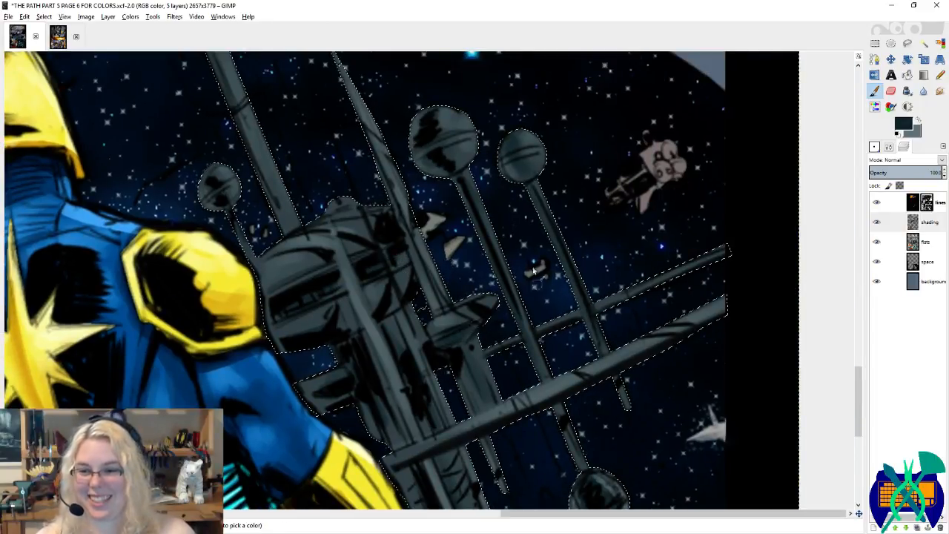
drag(496, 225, 538, 312)
drag(419, 152, 470, 272)
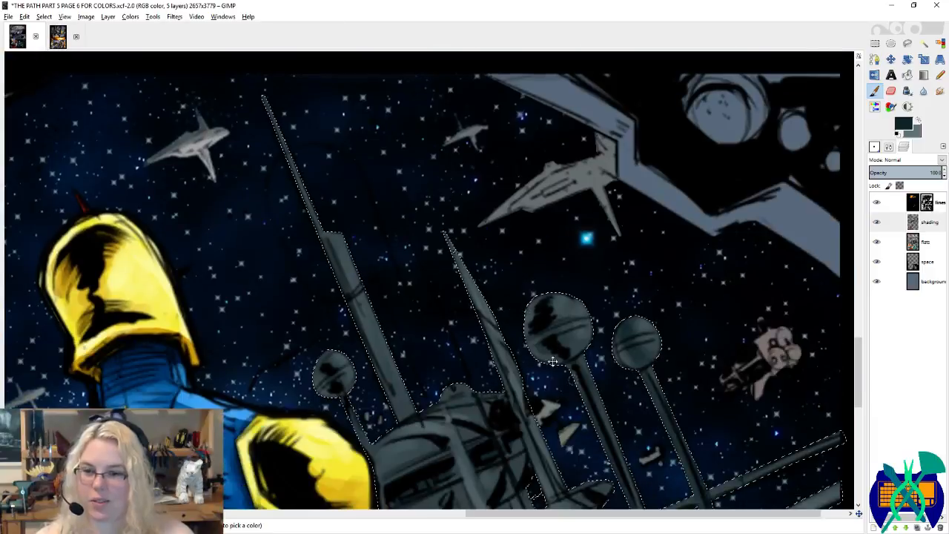
drag(552, 361, 333, 184)
mouse_move(521, 297)
mouse_down()
mouse_move(512, 238)
mouse_move(528, 322)
mouse_up()
click(875, 146)
click(928, 254)
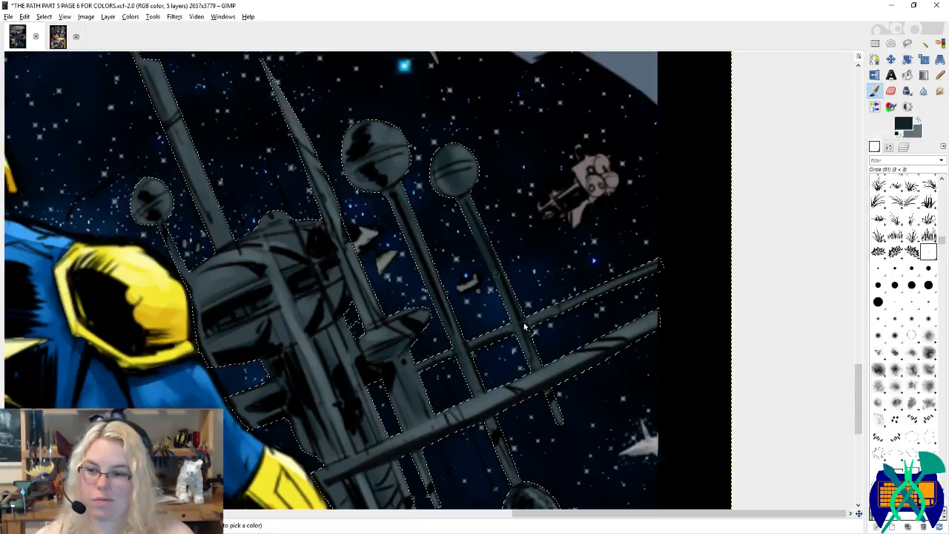
key(x)
mouse_move(465, 230)
mouse_down()
mouse_move(456, 198)
mouse_move(528, 357)
mouse_move(510, 295)
mouse_up()
mouse_move(483, 203)
mouse_down()
mouse_move(486, 228)
mouse_move(475, 209)
mouse_up()
mouse_move(558, 345)
mouse_down()
mouse_move(547, 270)
mouse_move(529, 309)
mouse_up()
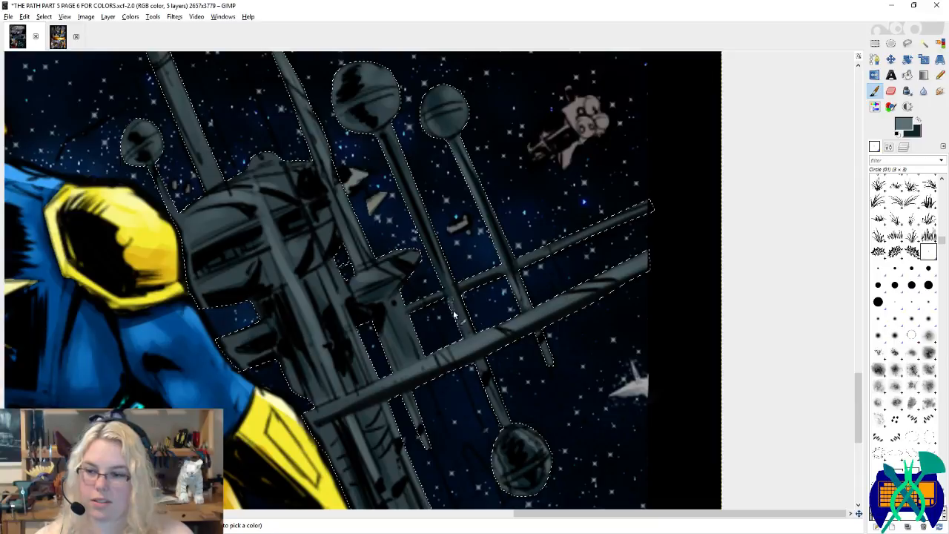
drag(473, 293, 556, 358)
drag(471, 227, 525, 341)
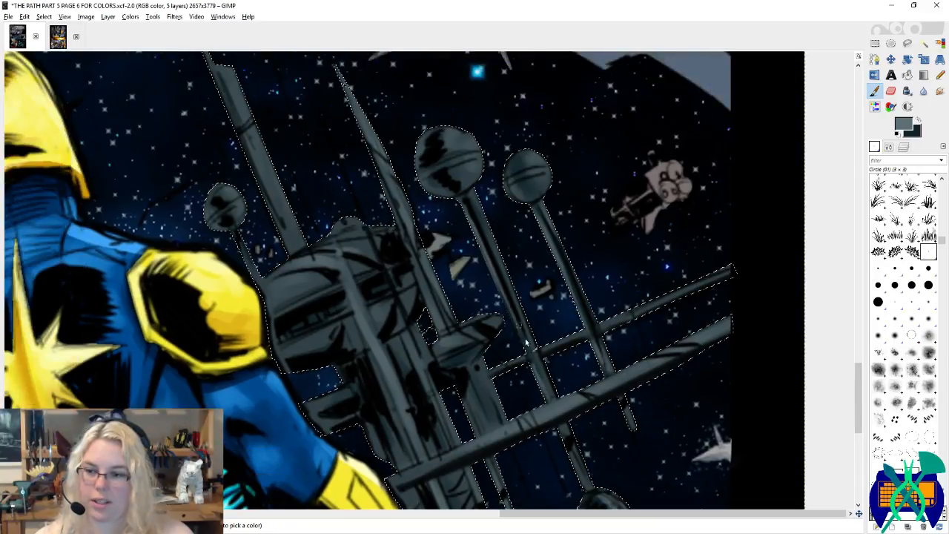
drag(482, 210, 530, 334)
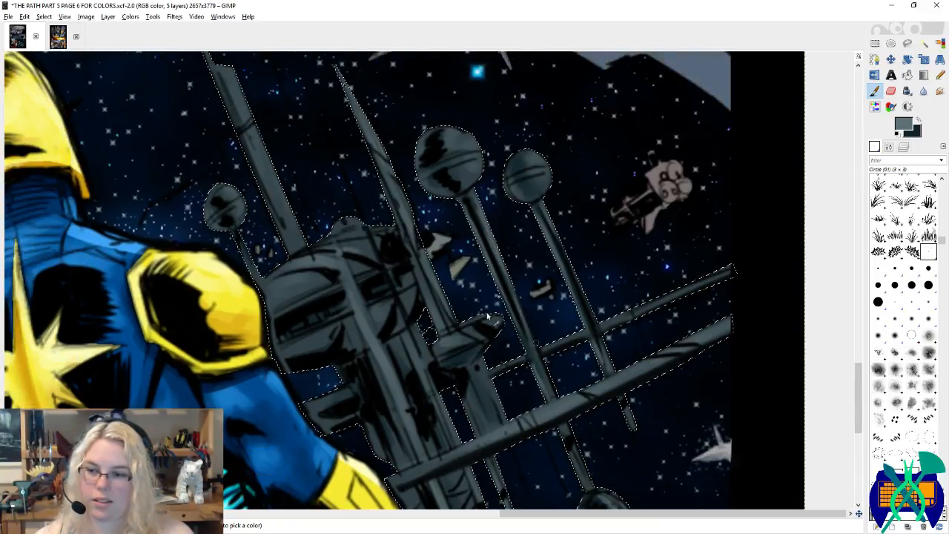
Step: Darken the edge of the pointed antenna above the station's cone with the dark shading colour
drag(430, 300, 529, 324)
key(x)
mouse_move(510, 283)
mouse_down()
mouse_move(542, 354)
mouse_move(537, 325)
mouse_up()
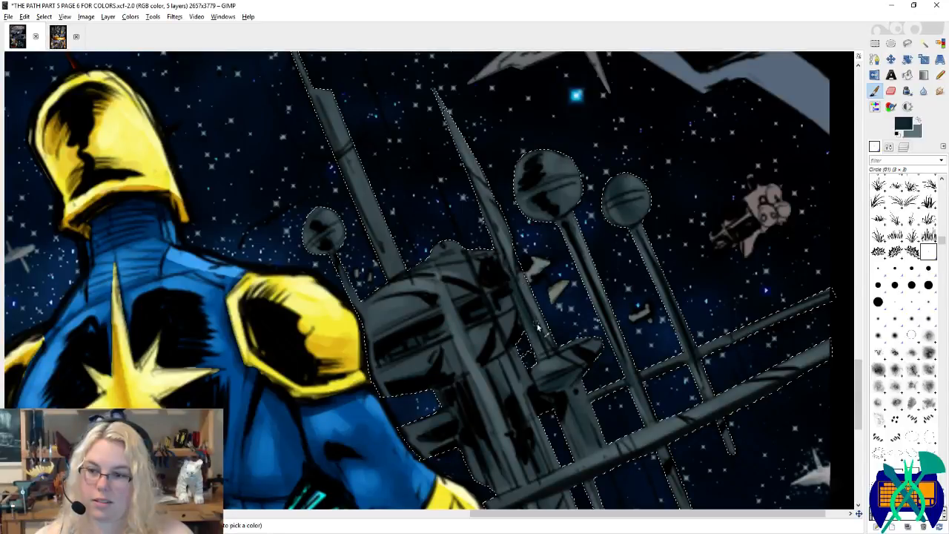
drag(525, 274, 574, 305)
Step: Highlight the stem of the small sphere beside the hero's shoulder with the lighter grey and save the file
key(x)
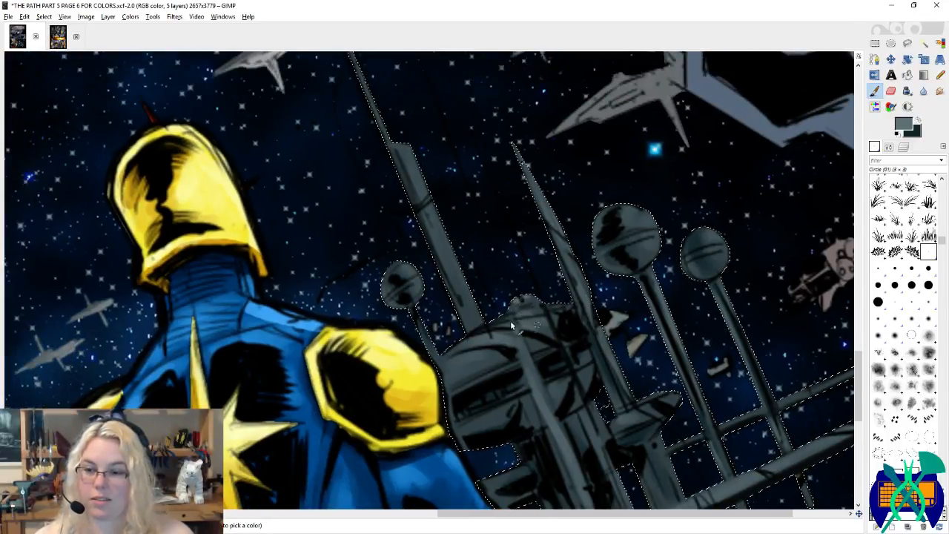
drag(529, 297, 573, 359)
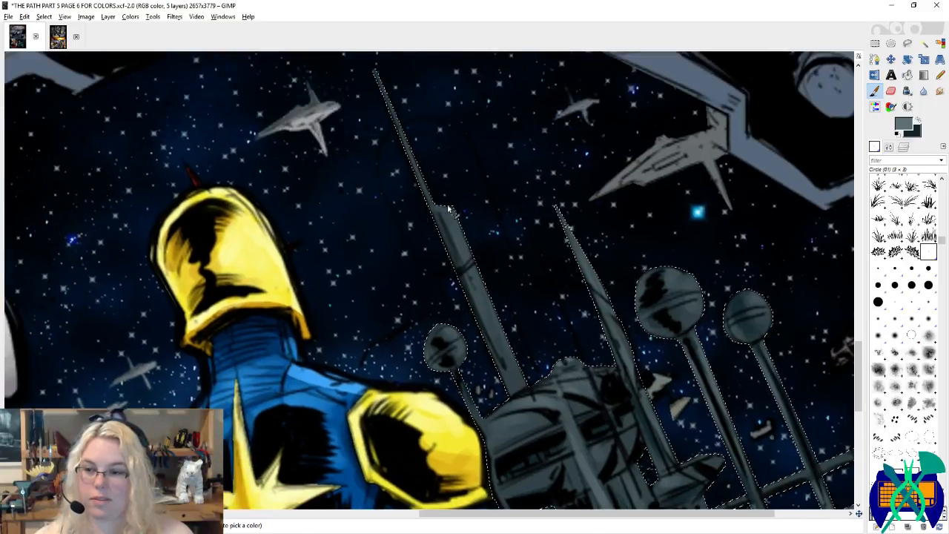
scroll(502, 315, up, 4)
scroll(502, 315, left, 2)
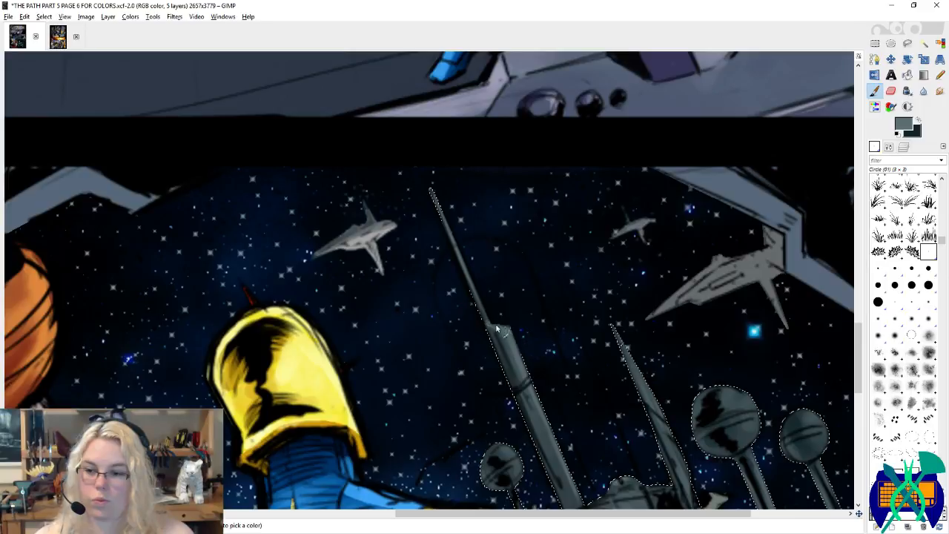
scroll(511, 312, down, 5)
ctrl+click(526, 276)
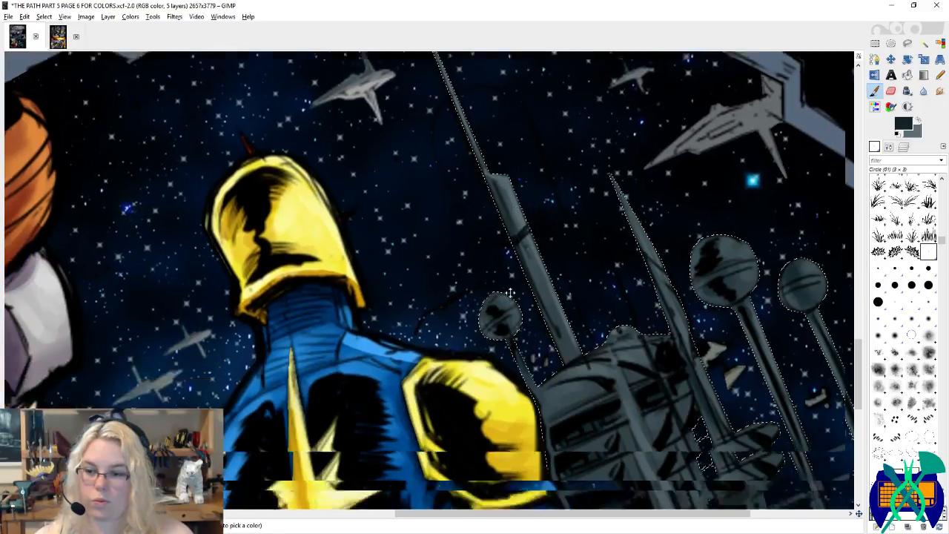
scroll(510, 293, down, 2)
key(x)
drag(504, 307, 520, 338)
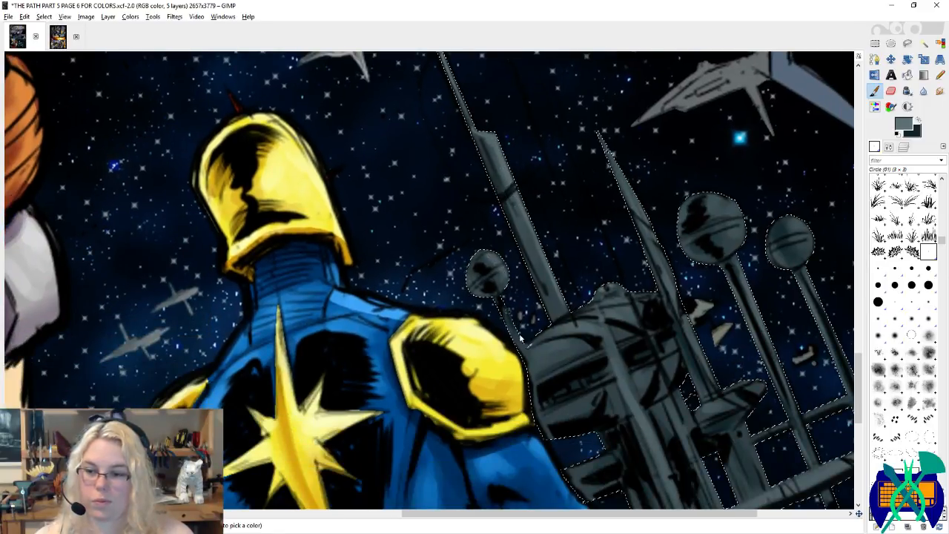
key(ctrl+s)
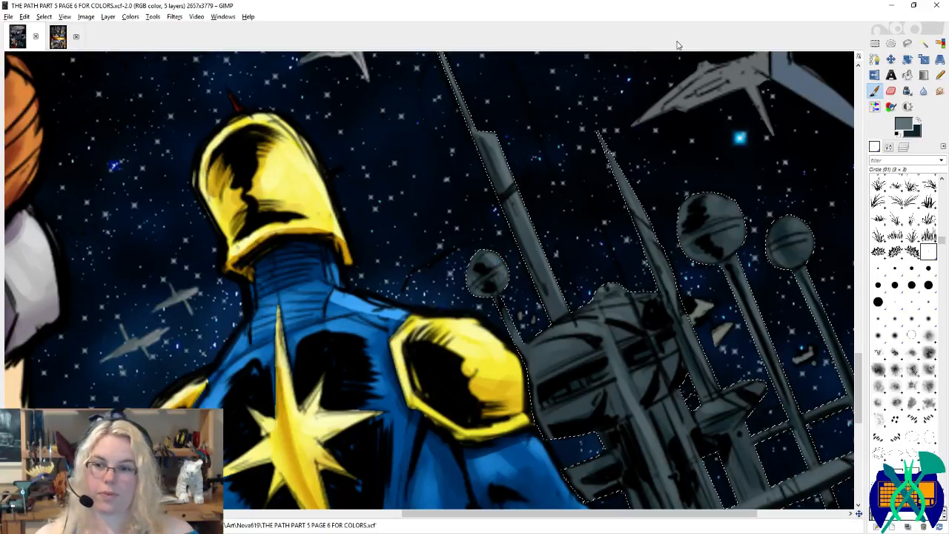
Step: Clear the station selection to view the page without its outline, and save the file
scroll(526, 232, down, 4)
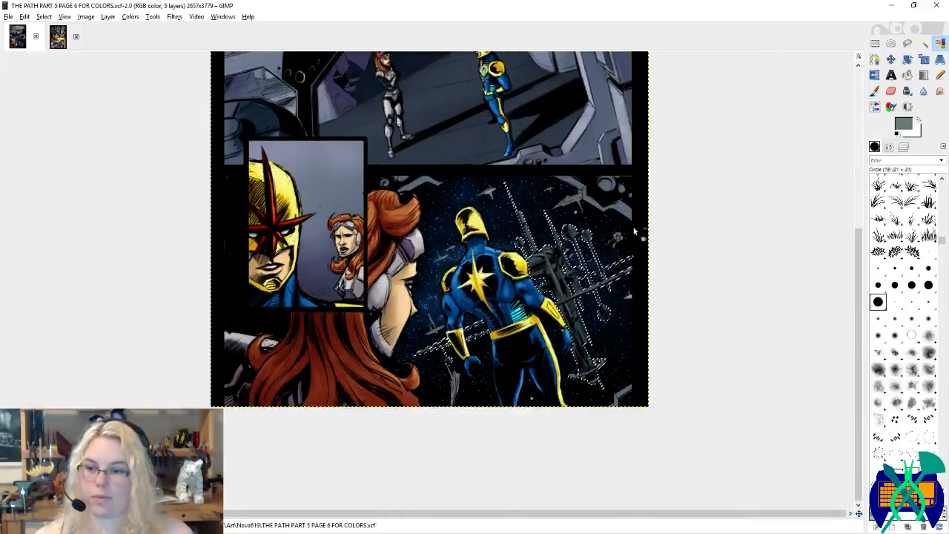
key(ctrl+shift+a)
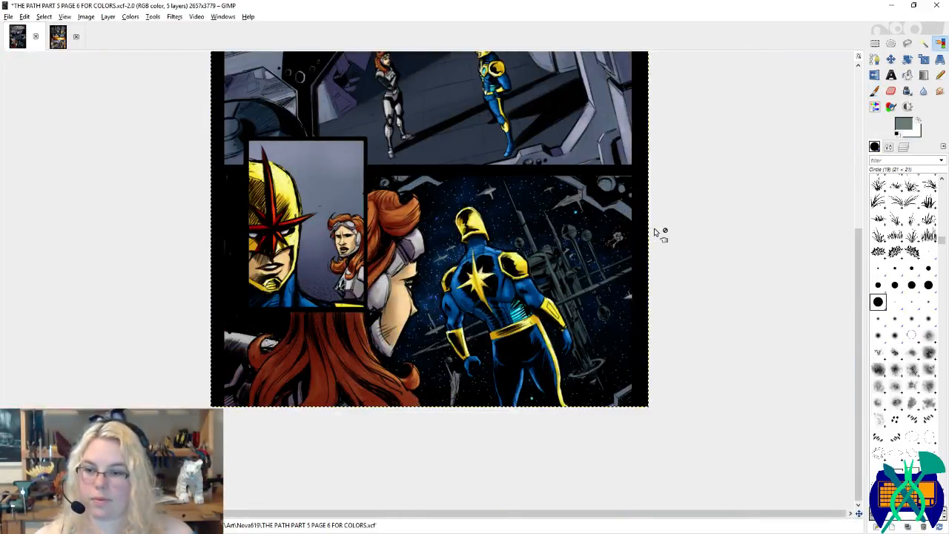
key(ctrl+s)
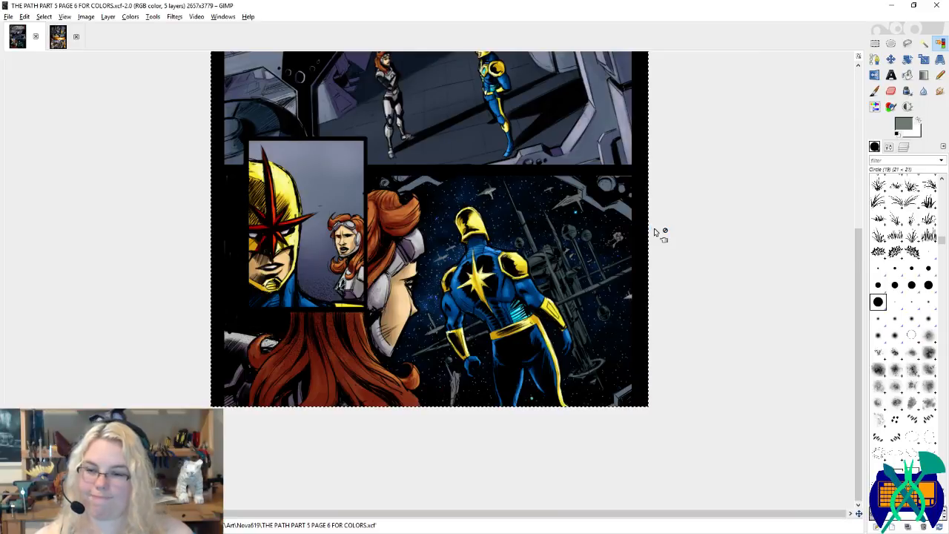
key(ctrl+x)
key(ctrl+v)
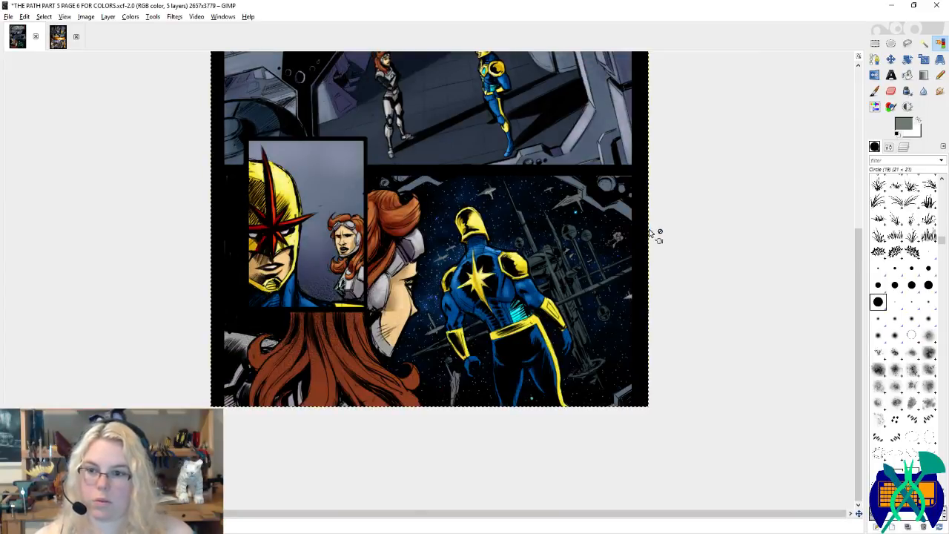
Step: Shade the large sphere's band and the mast below it with the dark foreground colour 1e3238
scroll(593, 252, up, 5)
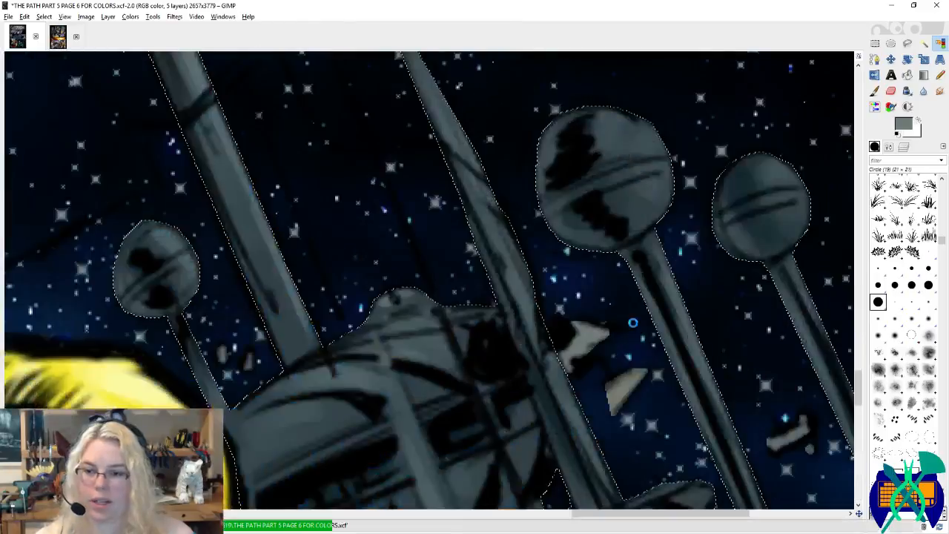
click(903, 125)
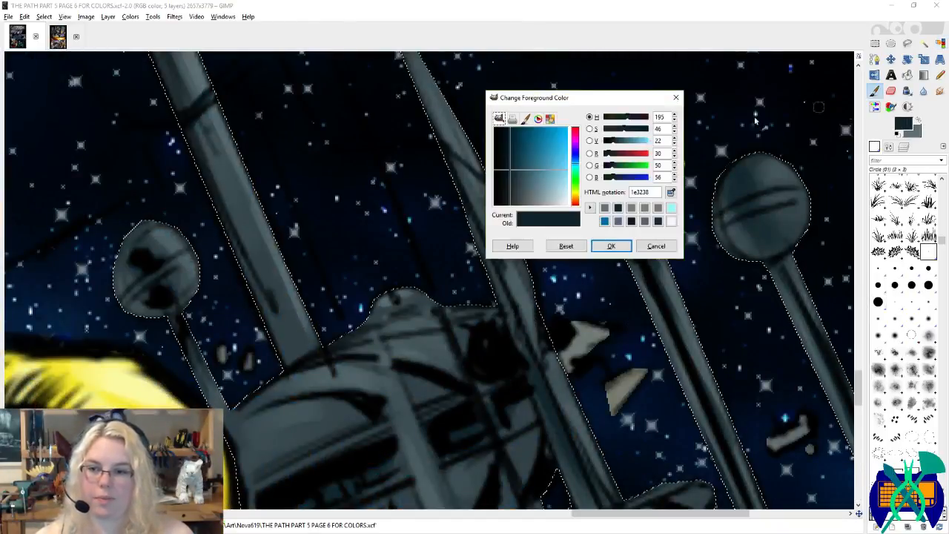
click(610, 245)
key(ctrl+z)
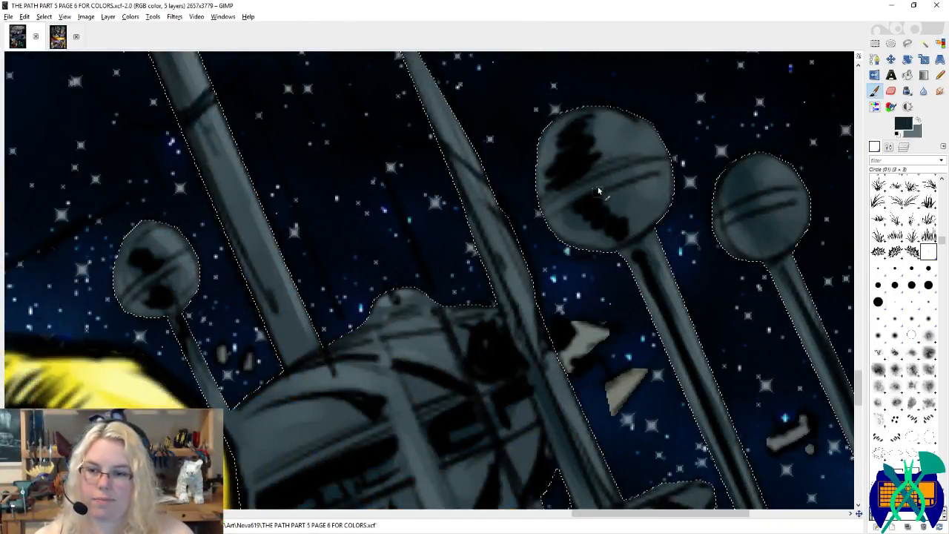
mouse_move(601, 185)
mouse_down()
mouse_move(561, 197)
mouse_move(556, 209)
mouse_move(638, 172)
mouse_move(581, 195)
mouse_move(605, 181)
mouse_move(664, 166)
mouse_move(565, 197)
mouse_up()
drag(639, 172, 560, 82)
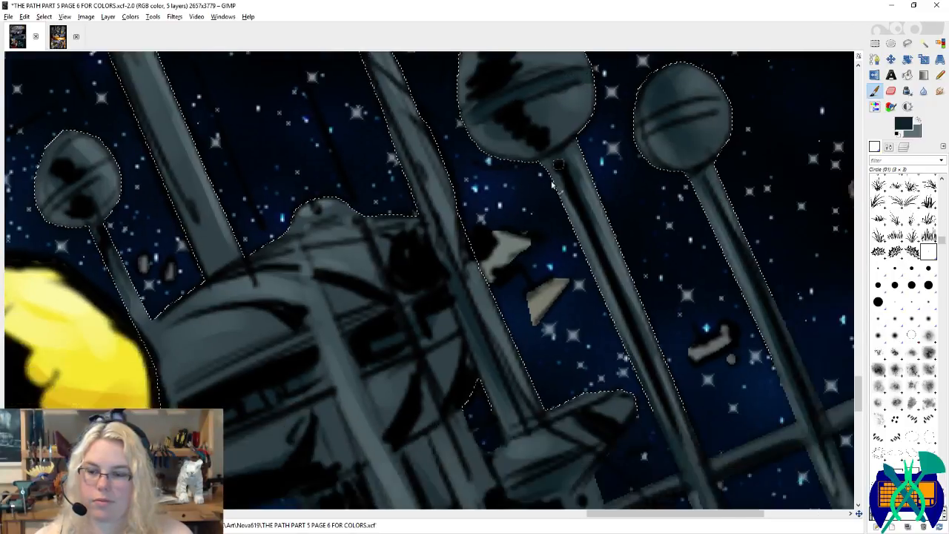
mouse_move(564, 175)
mouse_down()
mouse_move(614, 263)
mouse_move(602, 297)
mouse_up()
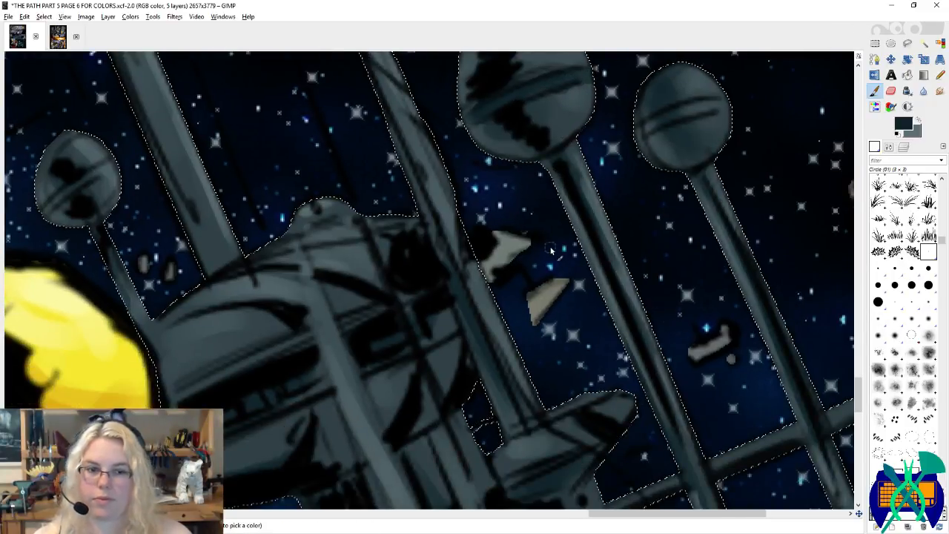
click(939, 43)
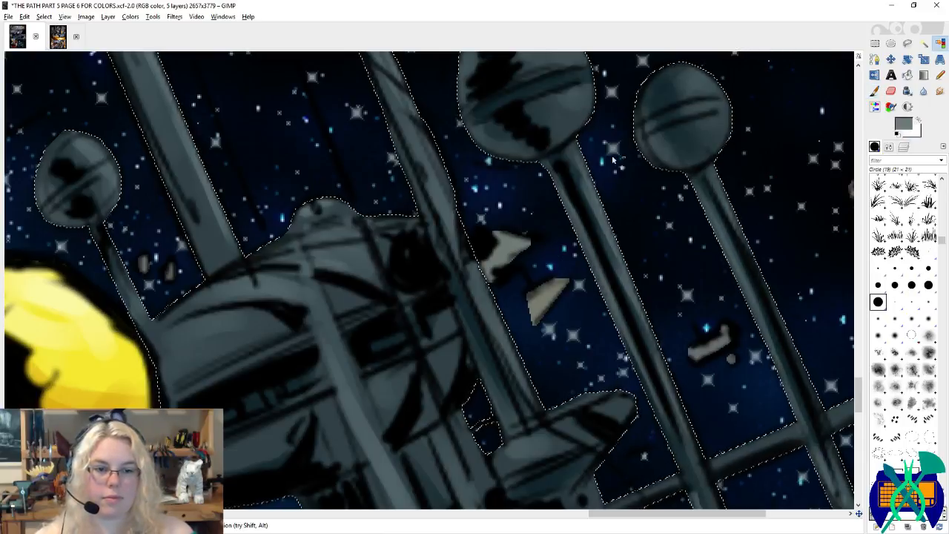
scroll(556, 209, down, 2)
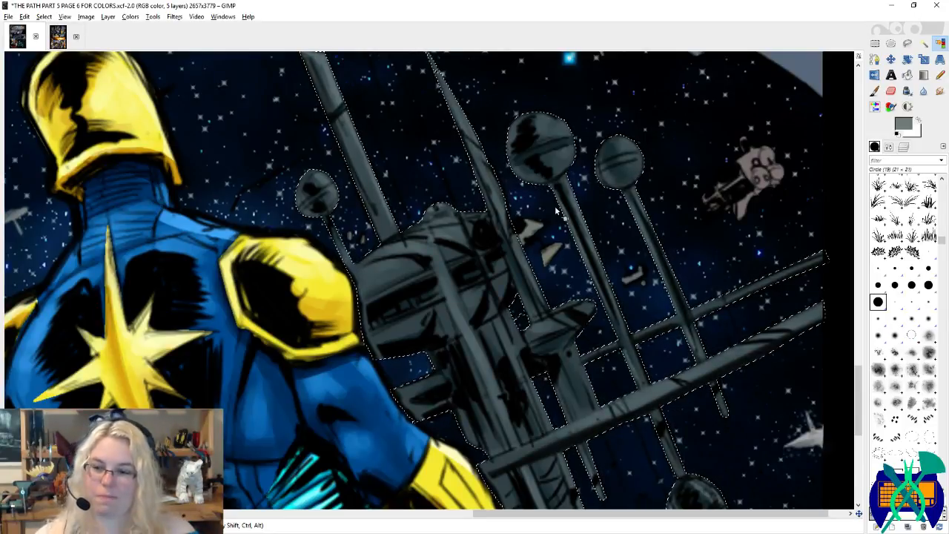
key(p)
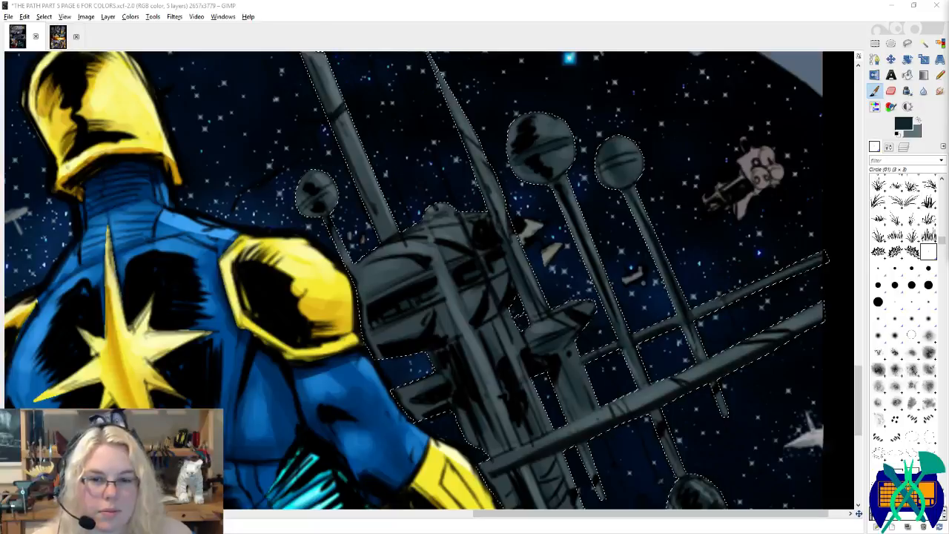
key(shift+o)
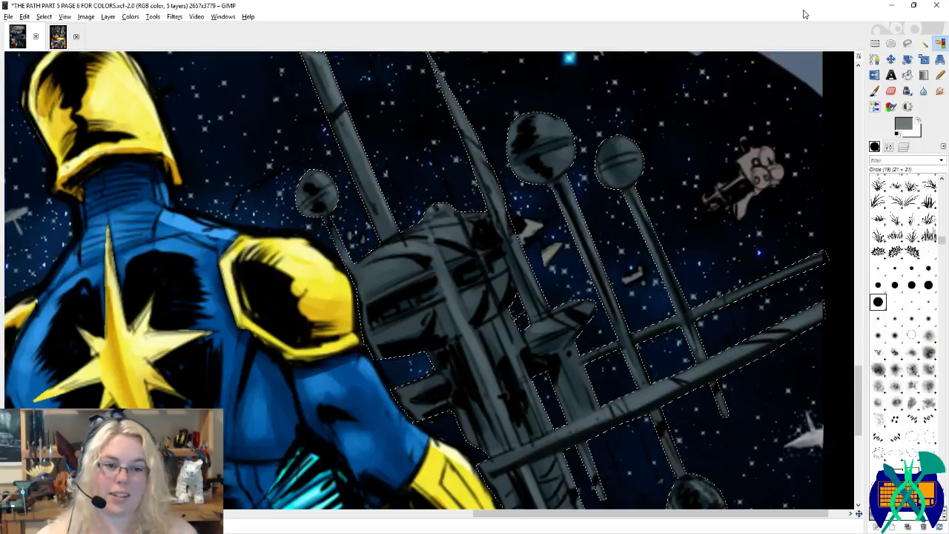
key(p)
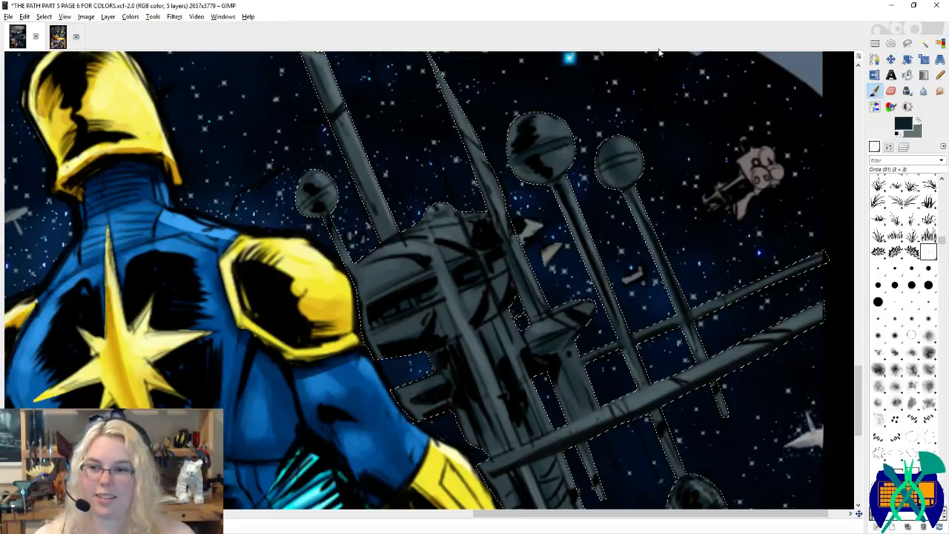
key(x)
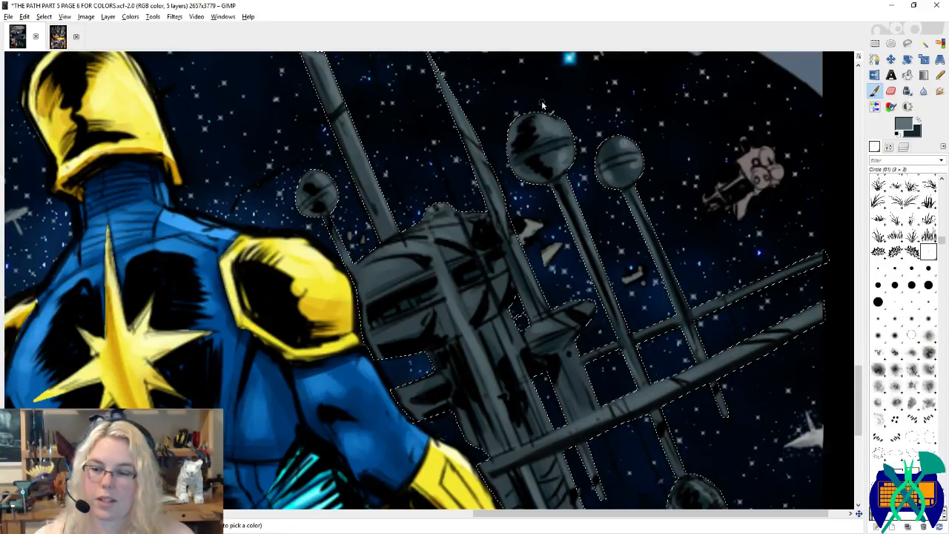
Step: Examine the station's shading against the hero and the rest of the space panel
scroll(604, 230, down, 2)
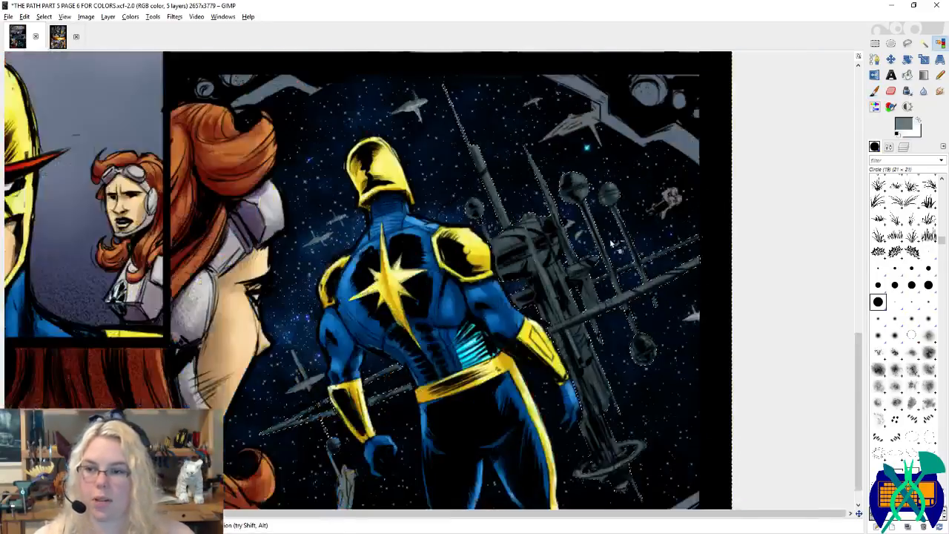
key(minus)
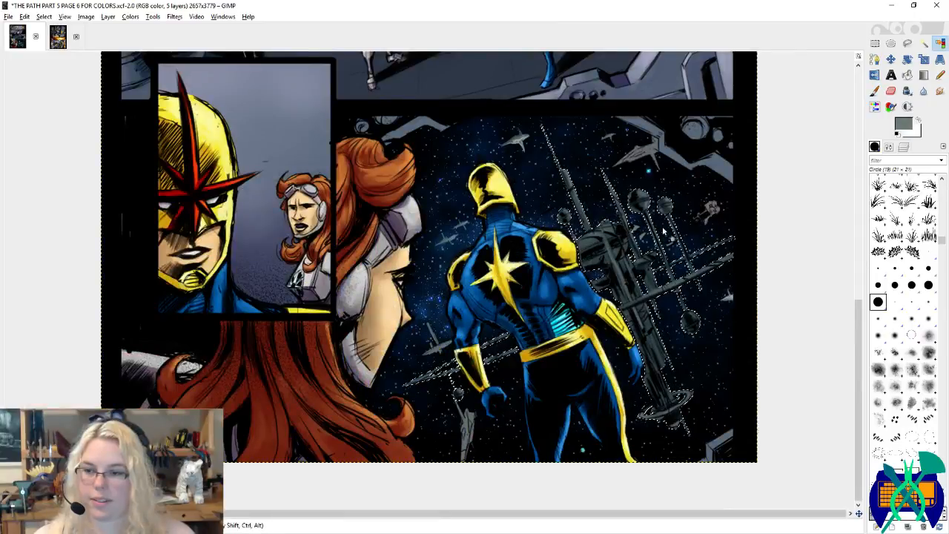
click(492, 147)
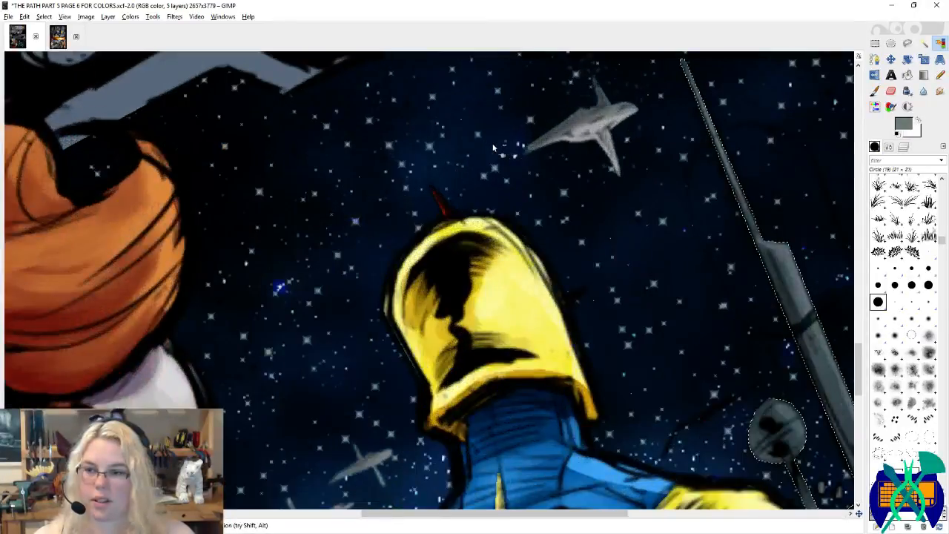
key(minus)
key(minus)
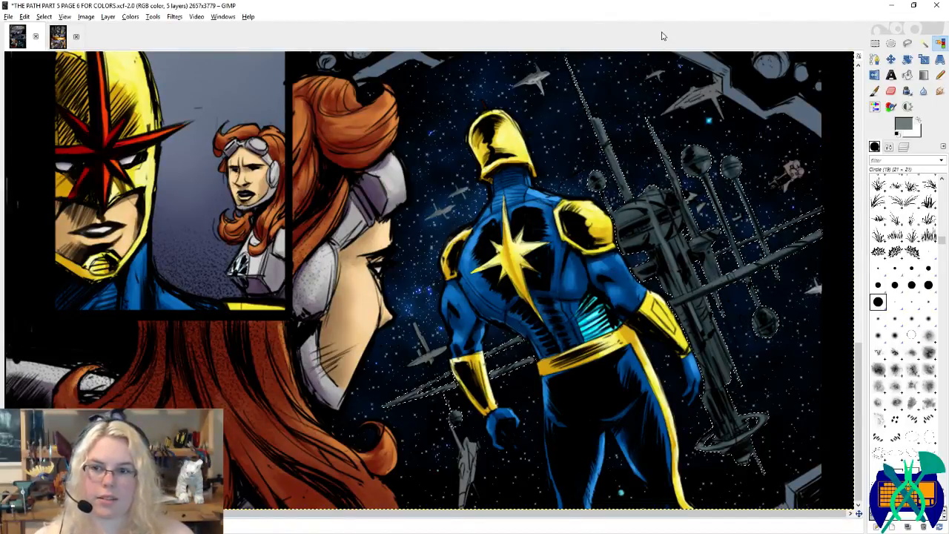
scroll(657, 256, up, 2)
scroll(657, 256, down, 2)
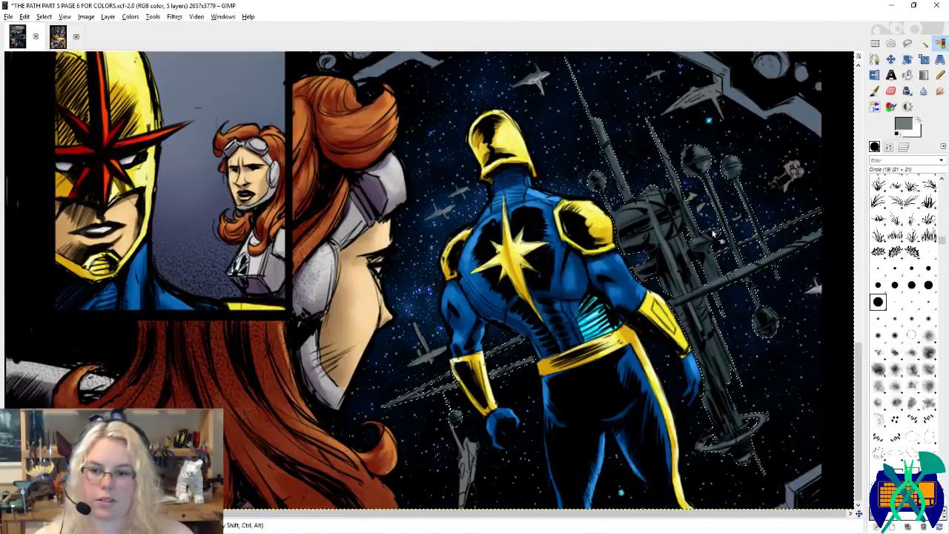
Step: Clear the station selection to view the whole page without its outline, and save the file
scroll(758, 466, up, 1)
key(p)
mouse_move(699, 290)
mouse_down()
mouse_move(648, 257)
mouse_move(625, 224)
mouse_up()
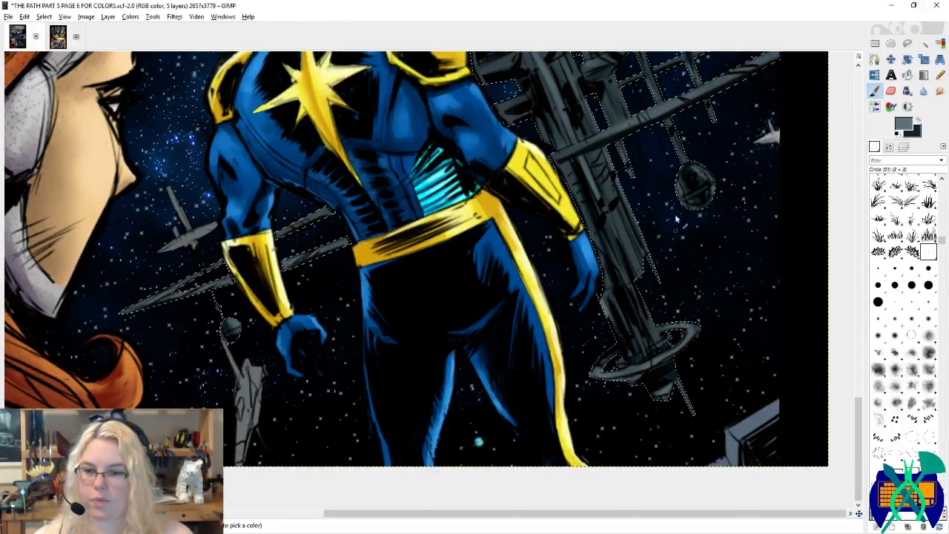
scroll(642, 184, up, 10)
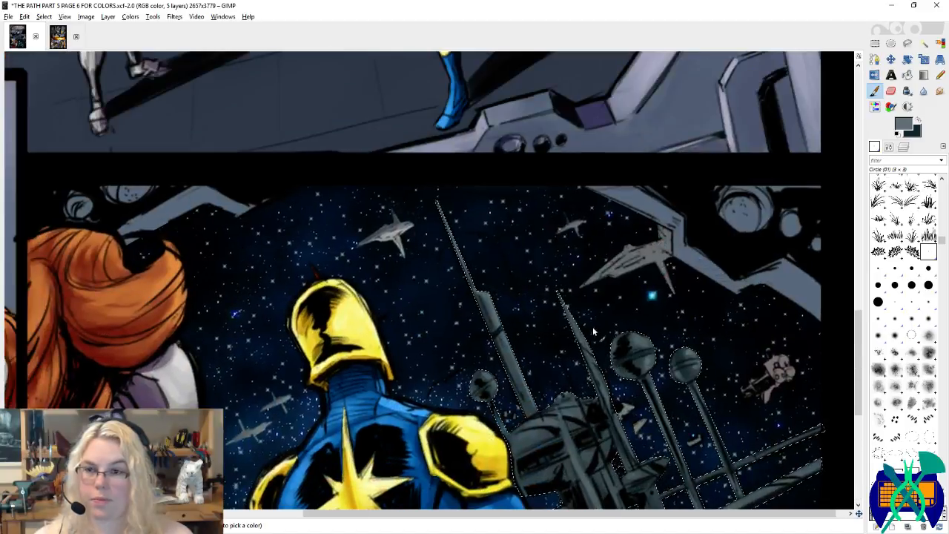
scroll(577, 361, down, 10)
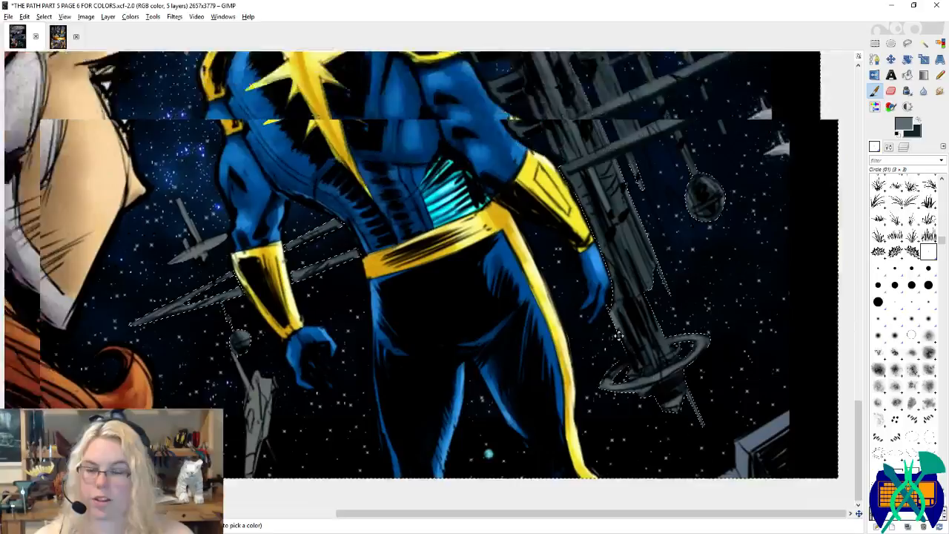
drag(618, 336, 623, 348)
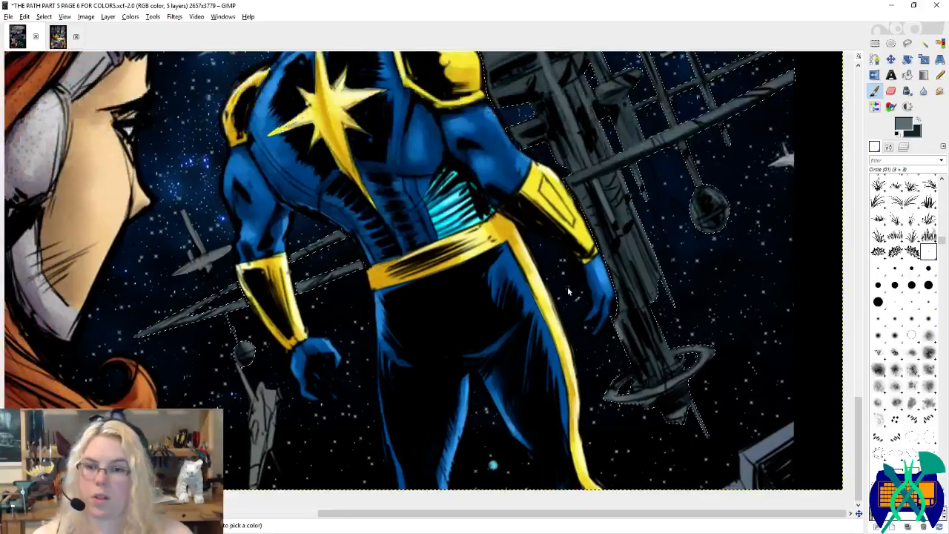
scroll(617, 168, down, 2)
key(r)
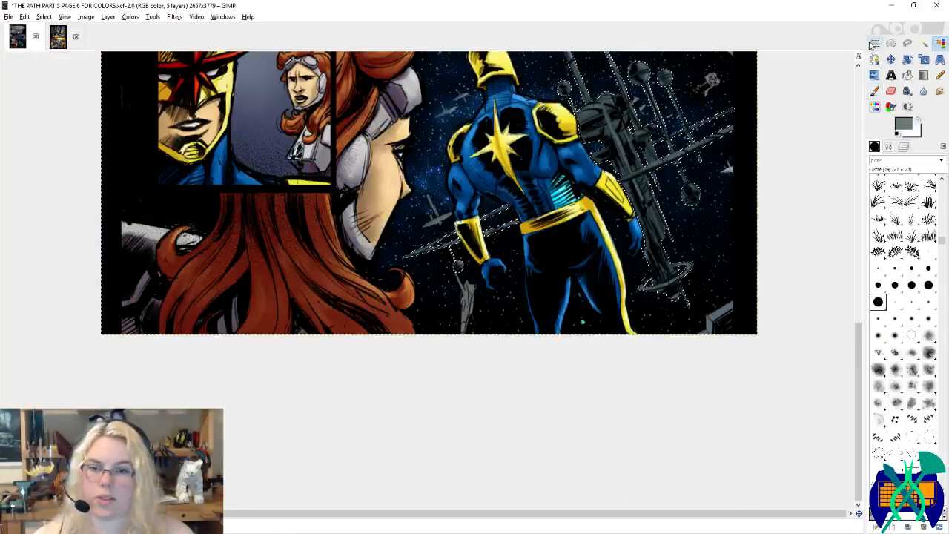
scroll(620, 193, down, 2)
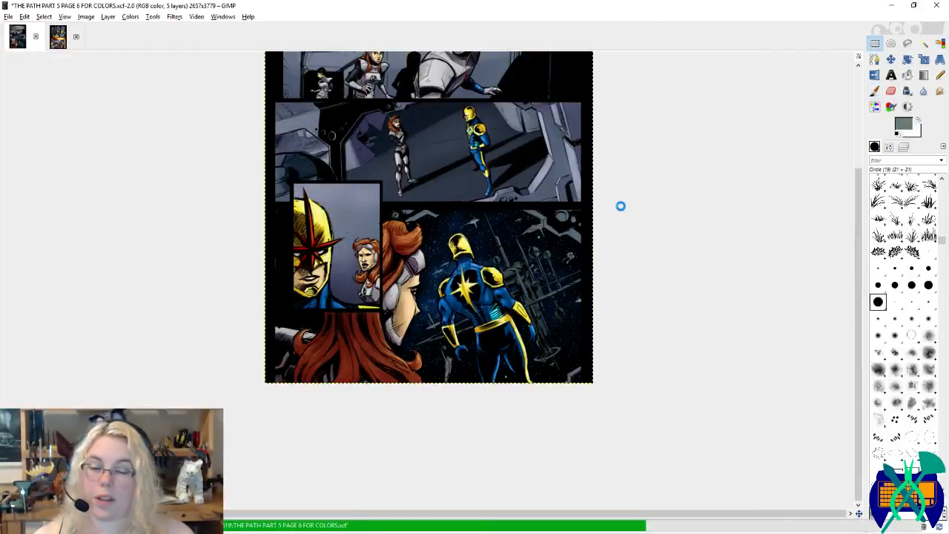
scroll(589, 337, up, 5)
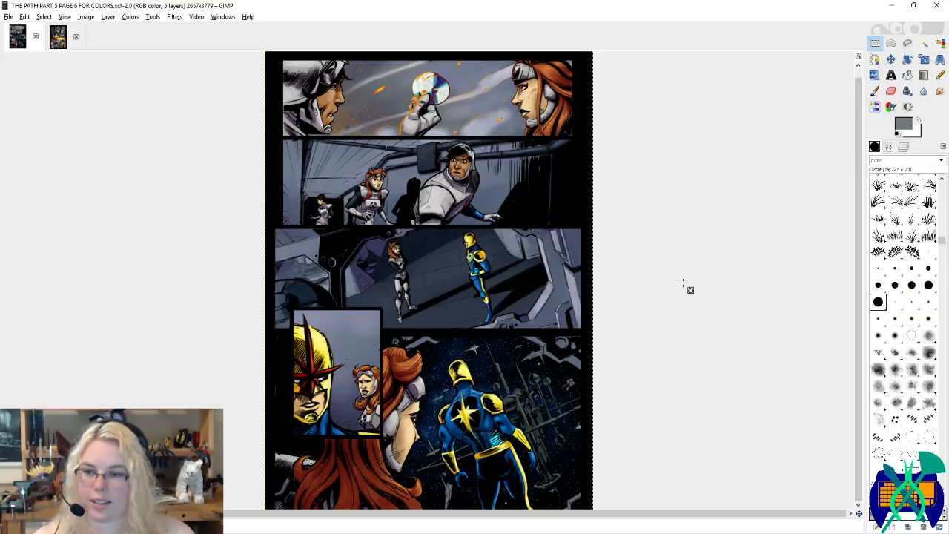
Step: Show the layer list, reselect the station's area behind the hero, and set the foreground colour to a4bcc4
click(904, 147)
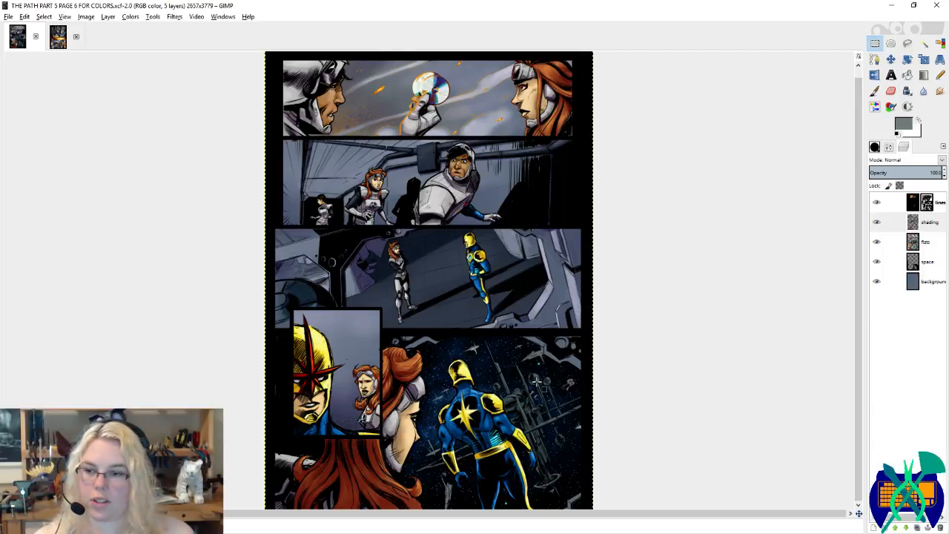
scroll(535, 381, up, 1)
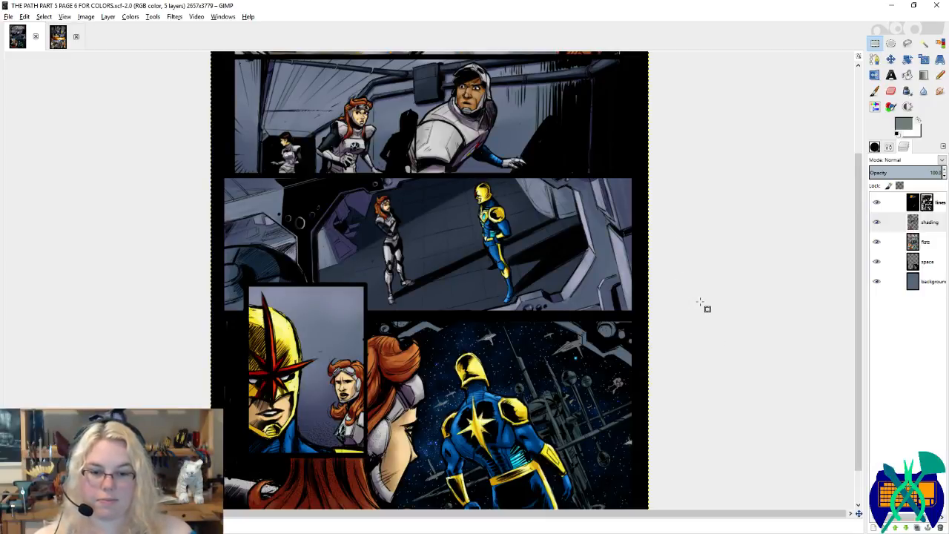
scroll(697, 289, down, 1)
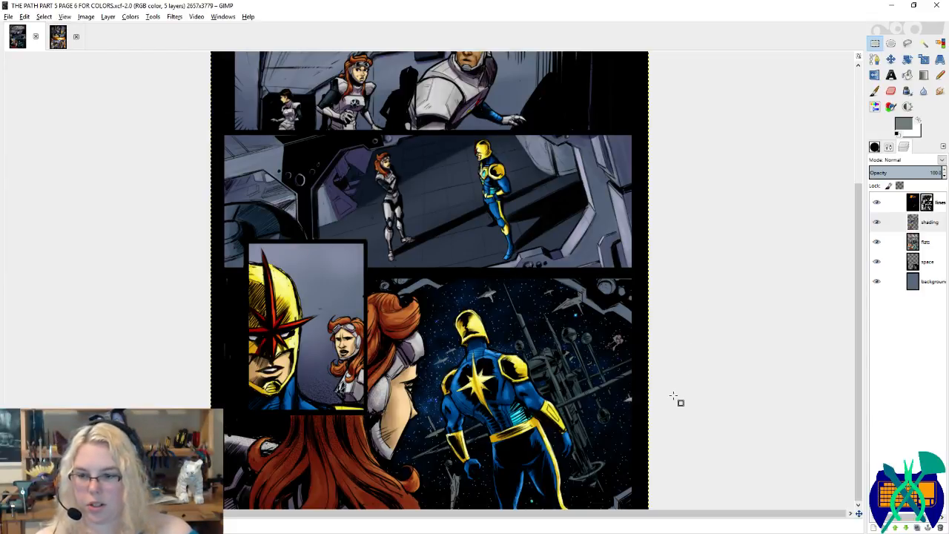
scroll(625, 427, up, 2)
scroll(725, 351, up, 2)
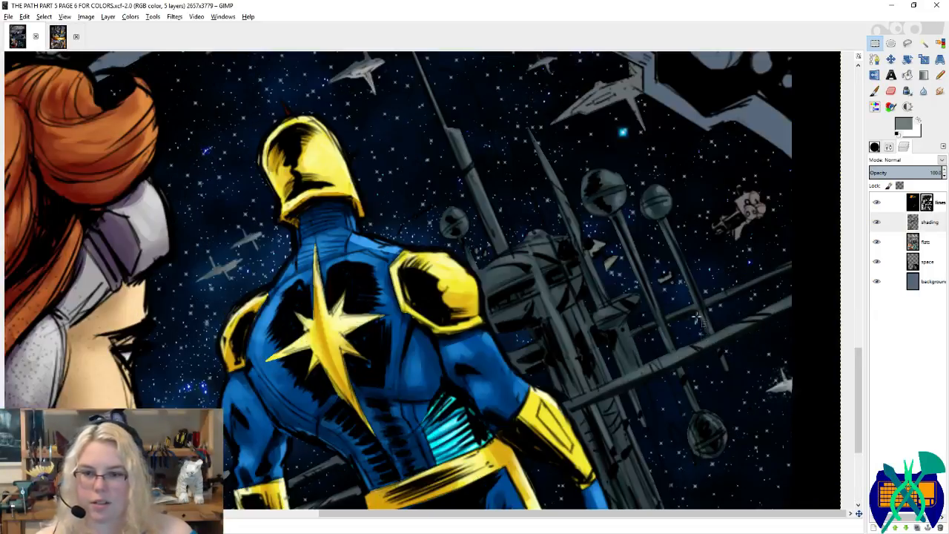
click(771, 273)
key(p)
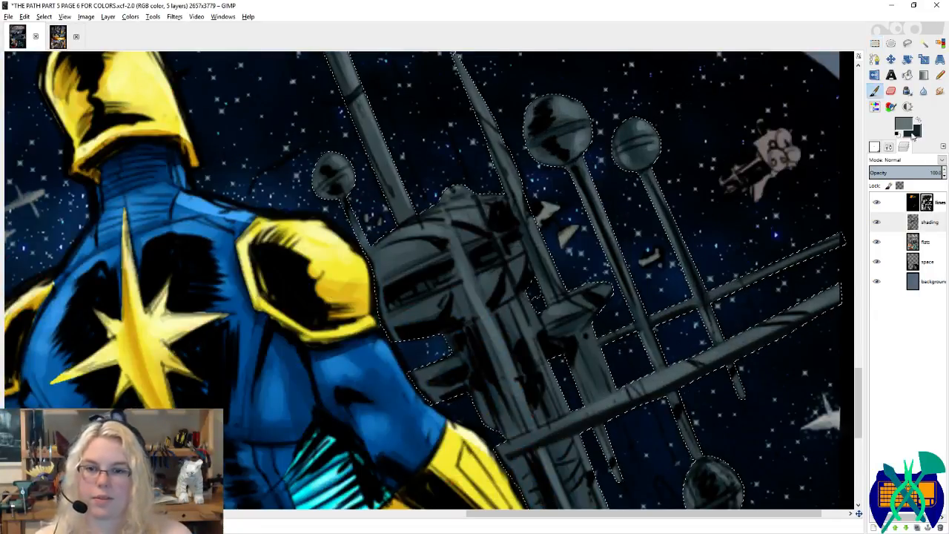
click(903, 128)
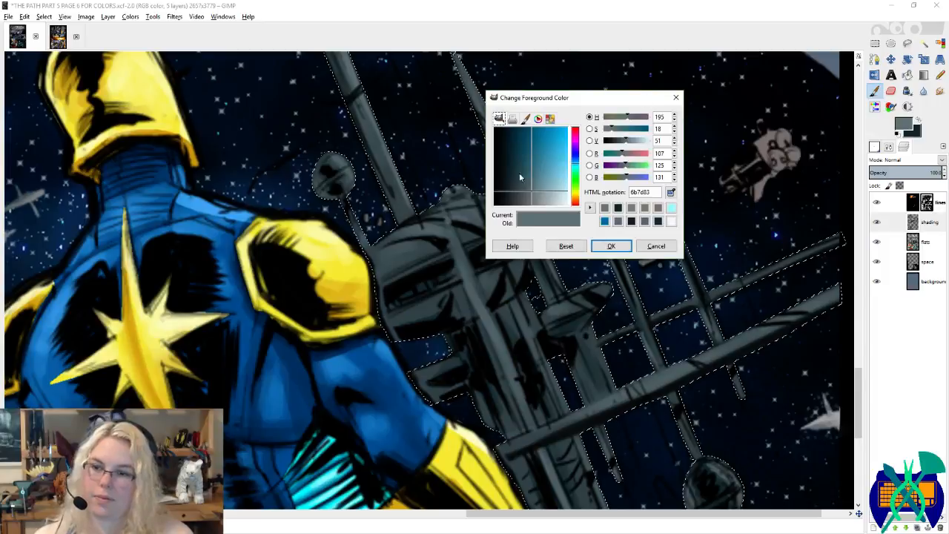
click(550, 193)
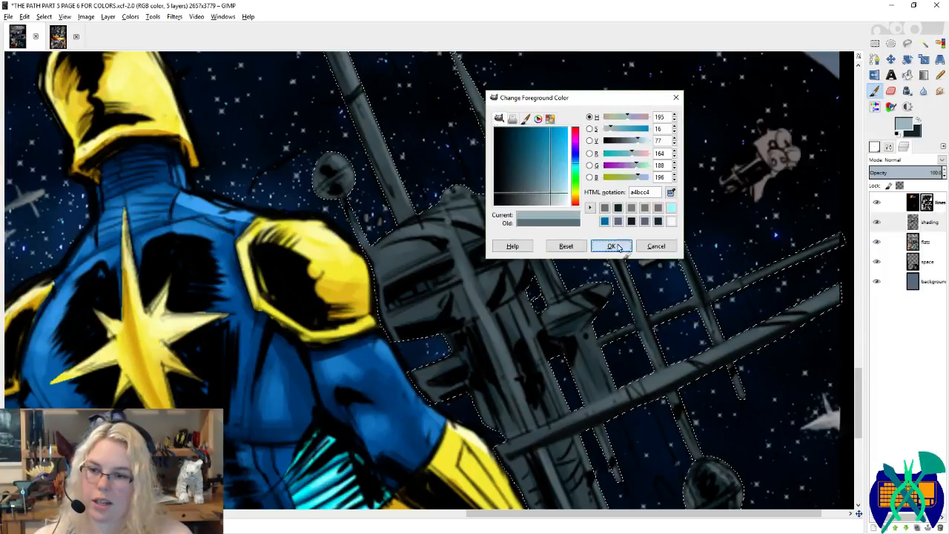
click(611, 247)
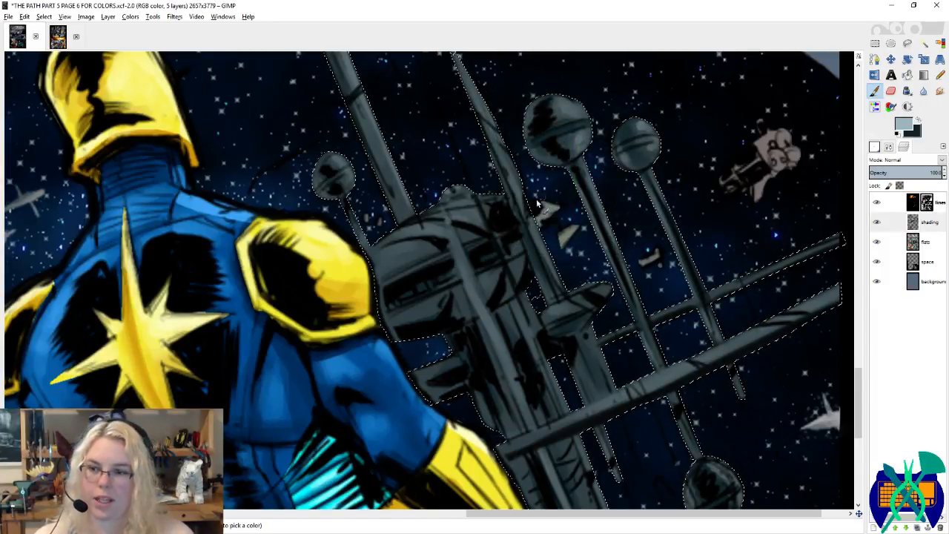
Step: Save the file and paint light highlights across the top of the station's domed hub beside the hero's shoulder
key(ctrl+s)
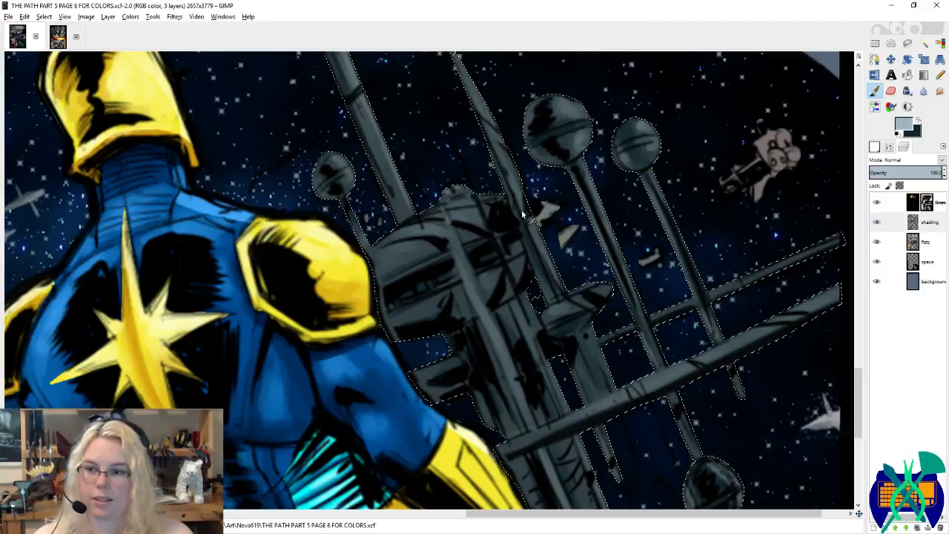
mouse_move(468, 217)
mouse_down()
mouse_move(438, 212)
mouse_move(456, 195)
mouse_move(439, 219)
mouse_move(447, 234)
mouse_move(409, 225)
mouse_move(416, 249)
mouse_move(383, 249)
mouse_up()
drag(468, 179, 550, 312)
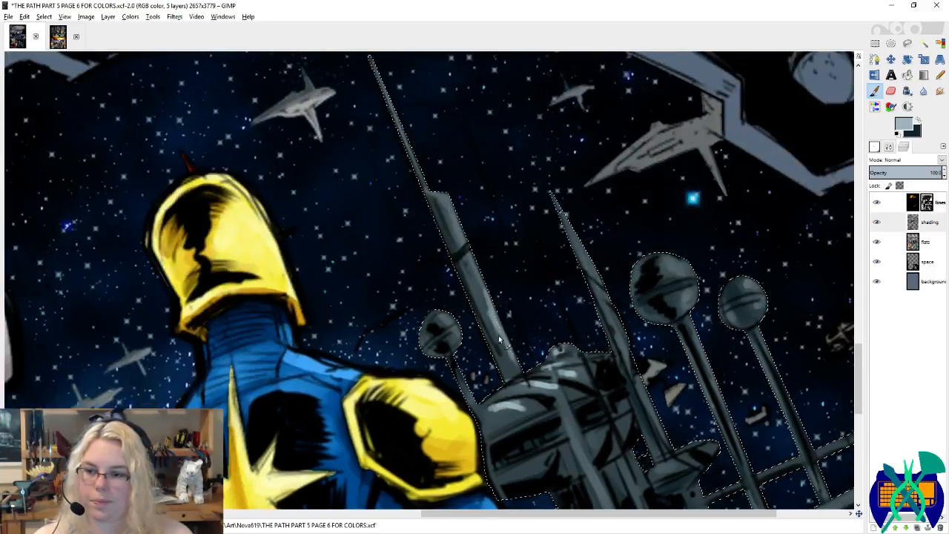
Step: Add light highlights to the tall mast and the three upper spheres of the station
drag(446, 209, 455, 227)
drag(449, 328, 482, 243)
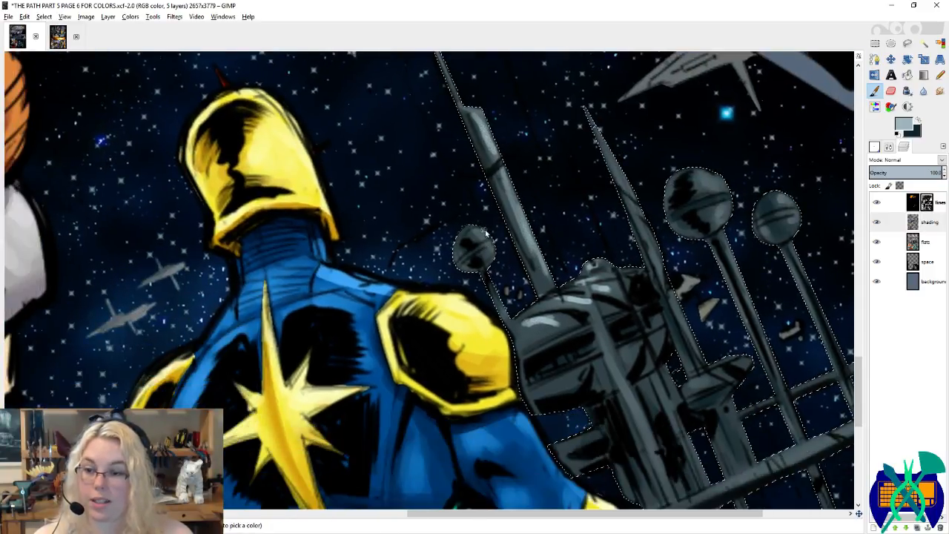
scroll(495, 246, right, 5)
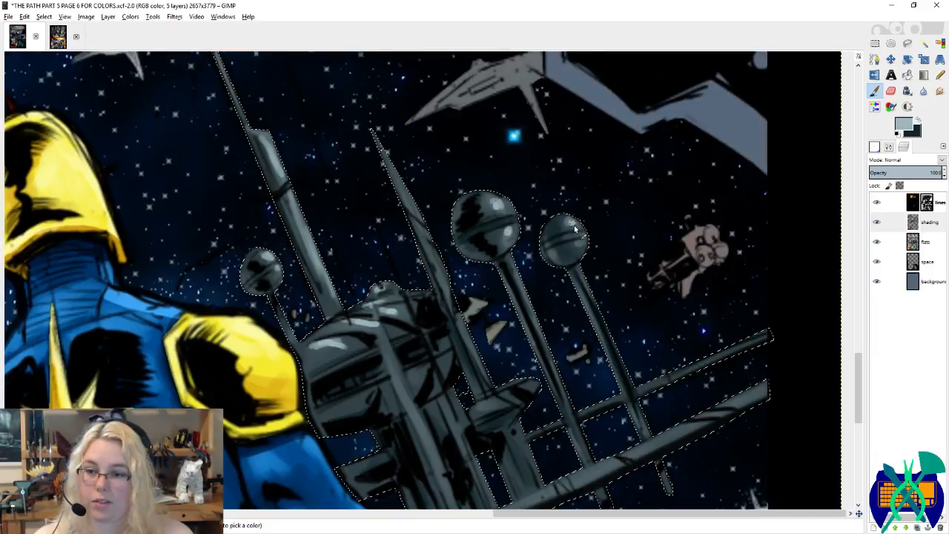
scroll(569, 241, down, 2)
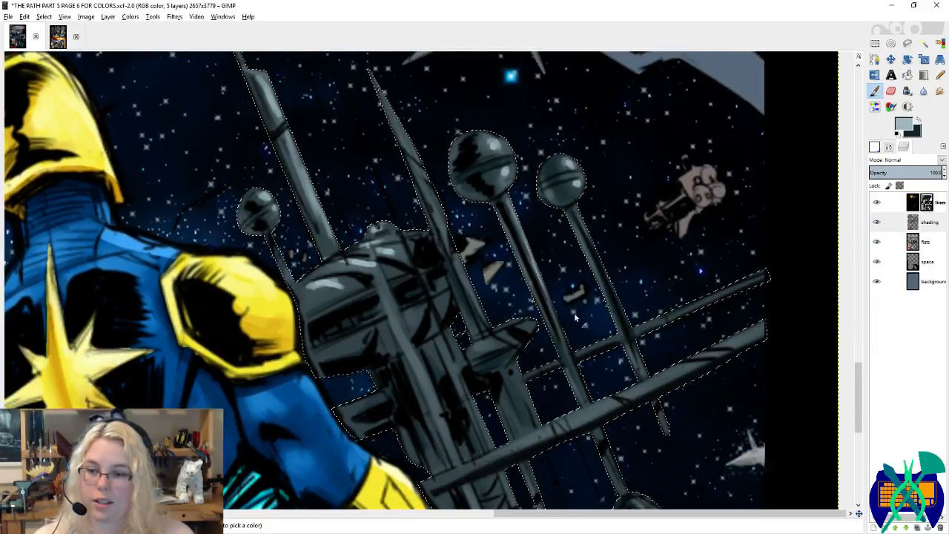
Step: Paint a light highlight along the thick diagonal beam crossing the station's central column
scroll(599, 254, down, 4)
scroll(632, 239, right, 2)
drag(695, 200, 411, 328)
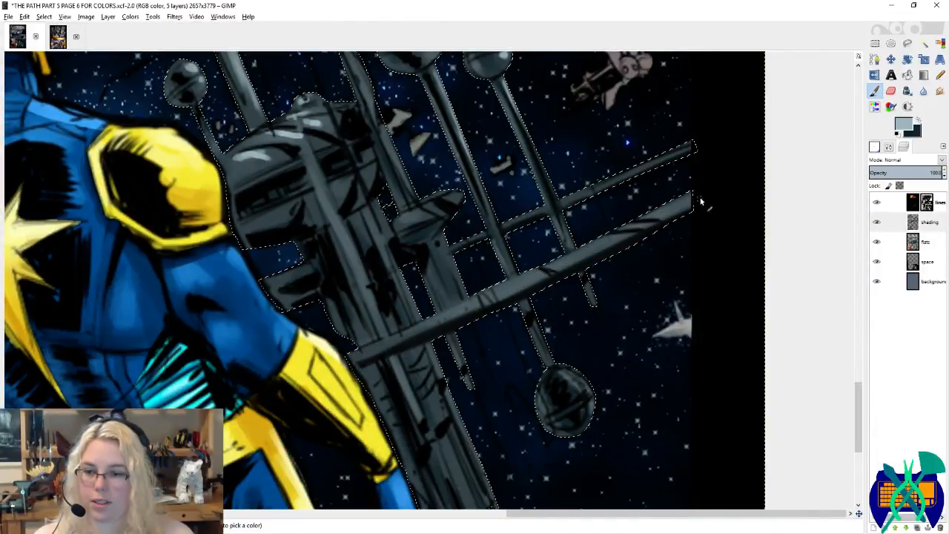
drag(696, 200, 381, 348)
drag(515, 290, 547, 276)
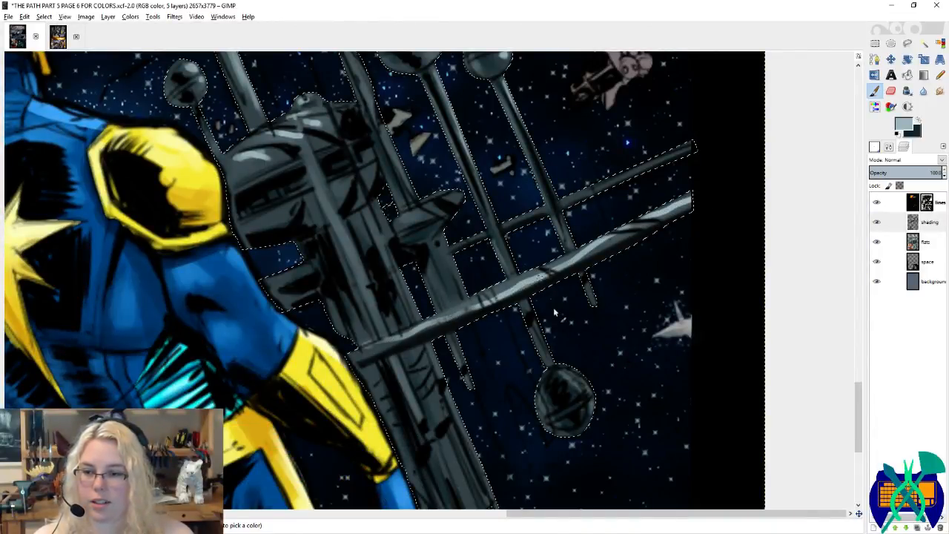
Step: Highlight the lower hanging sphere and the central column's panels and edges below the diagonal beam
scroll(552, 426, down, 4)
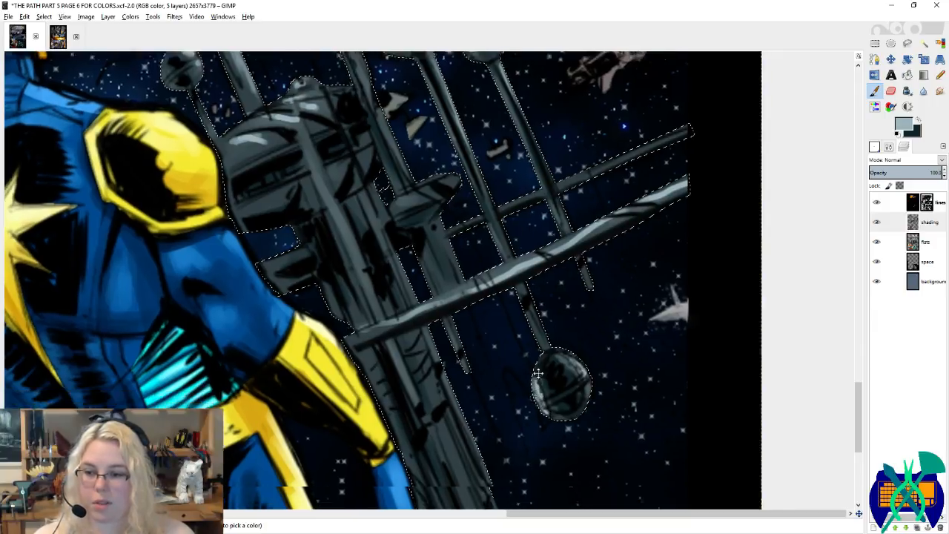
drag(410, 215, 427, 264)
drag(390, 228, 410, 265)
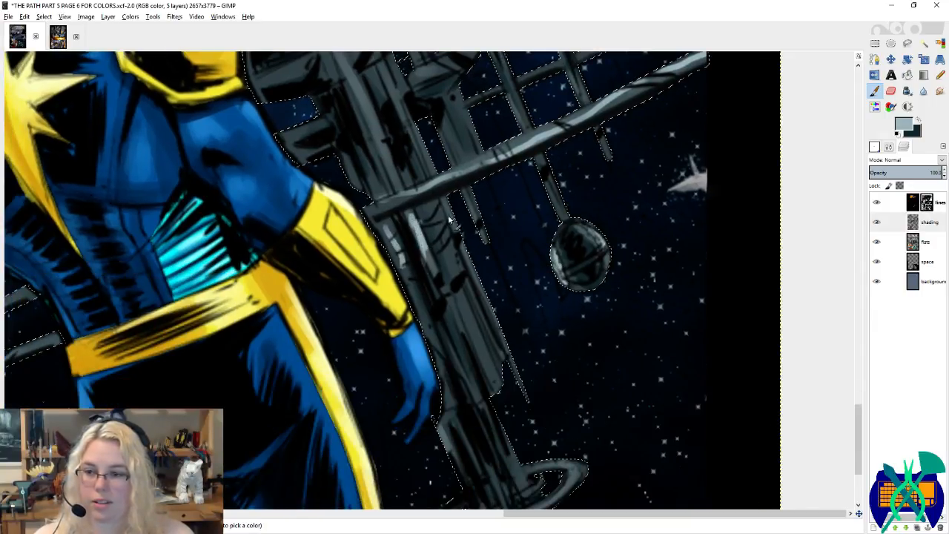
drag(447, 215, 530, 384)
drag(532, 387, 541, 260)
mouse_move(463, 338)
mouse_down()
mouse_move(455, 399)
mouse_move(440, 406)
mouse_move(488, 418)
mouse_move(563, 382)
mouse_move(580, 346)
mouse_move(543, 342)
mouse_up()
Step: Highlight the ring, bottom tip and thin antenna at the station's lower end, saving the file along the way
scroll(563, 327, down, 2)
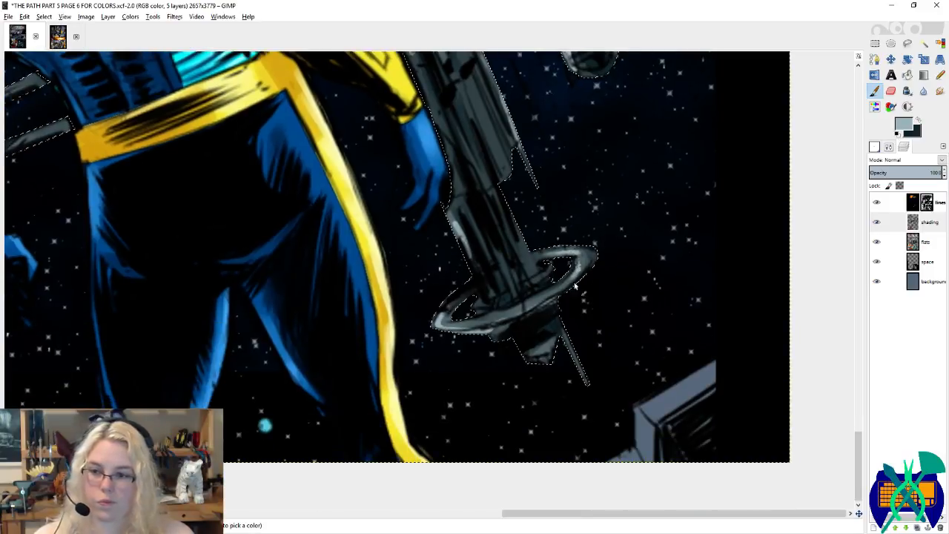
drag(577, 263, 465, 329)
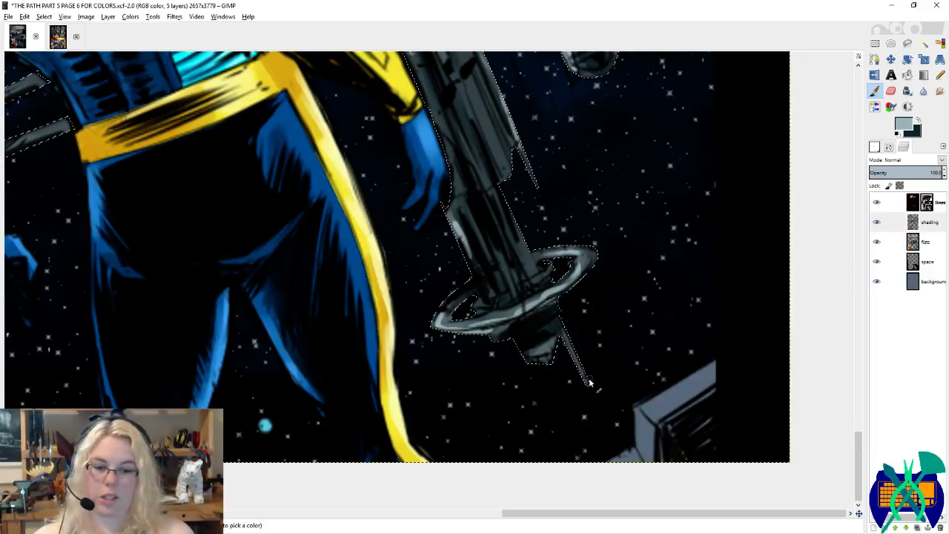
key(ctrl+s)
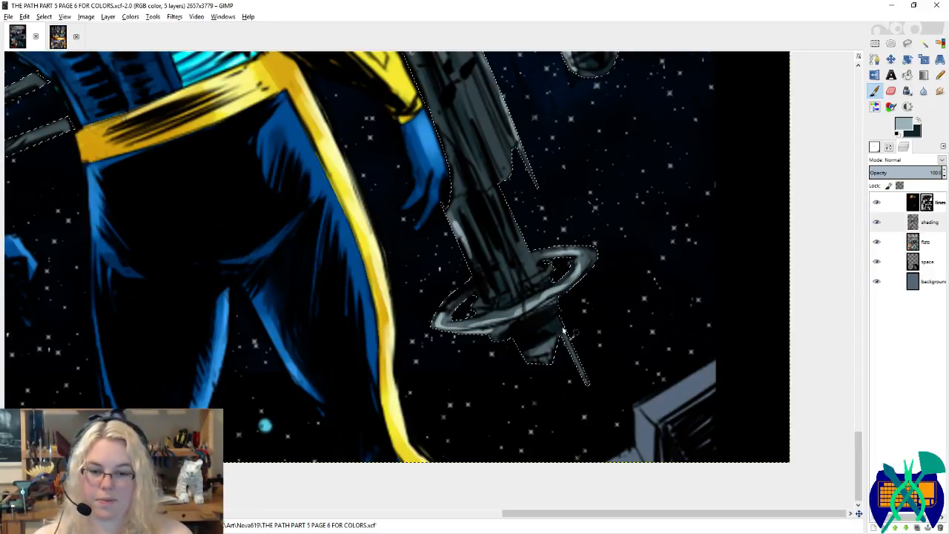
drag(565, 334, 584, 378)
drag(550, 349, 536, 353)
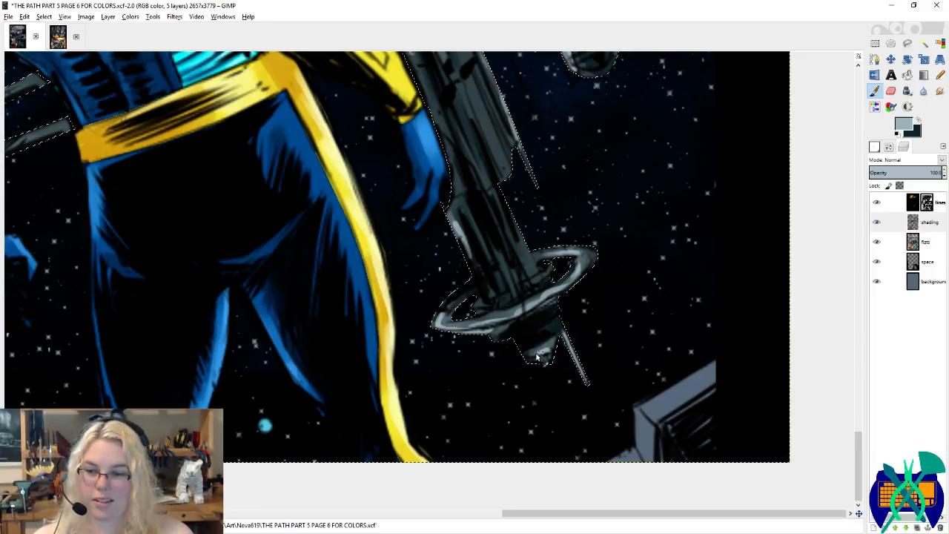
Step: Highlight the two station beams that extend behind the hero's waist and gloved forearm
drag(517, 282, 719, 407)
drag(203, 282, 497, 264)
drag(543, 205, 493, 217)
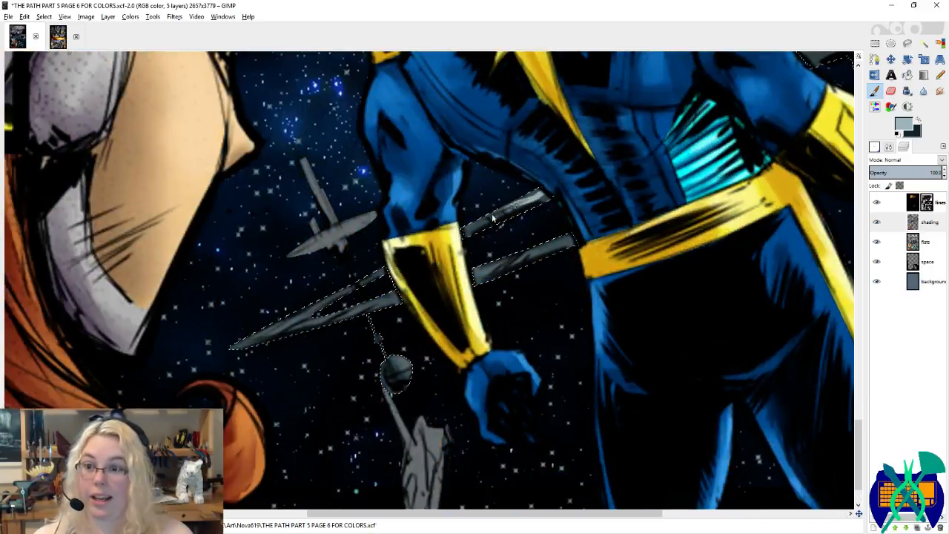
mouse_move(577, 242)
mouse_down()
mouse_move(474, 271)
mouse_move(412, 312)
mouse_move(277, 330)
mouse_up()
Step: Add light highlights to the rim of the large upper sphere and along the pointed mast next to it
scroll(472, 230, up, 10)
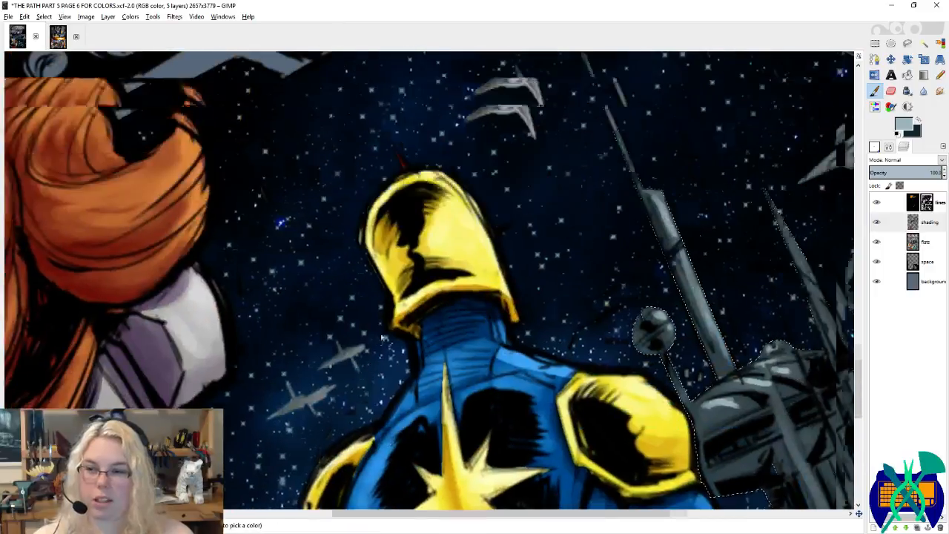
drag(472, 231, 200, 230)
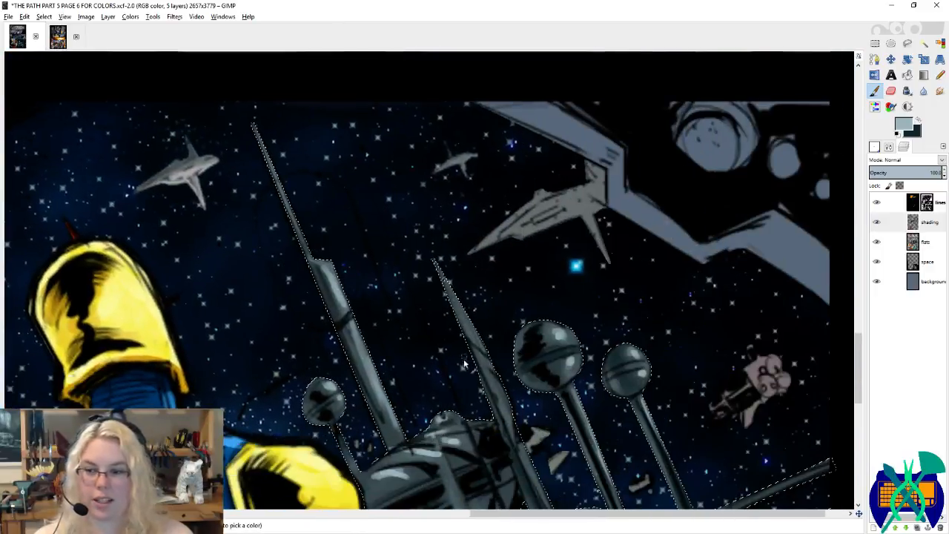
drag(443, 435, 465, 270)
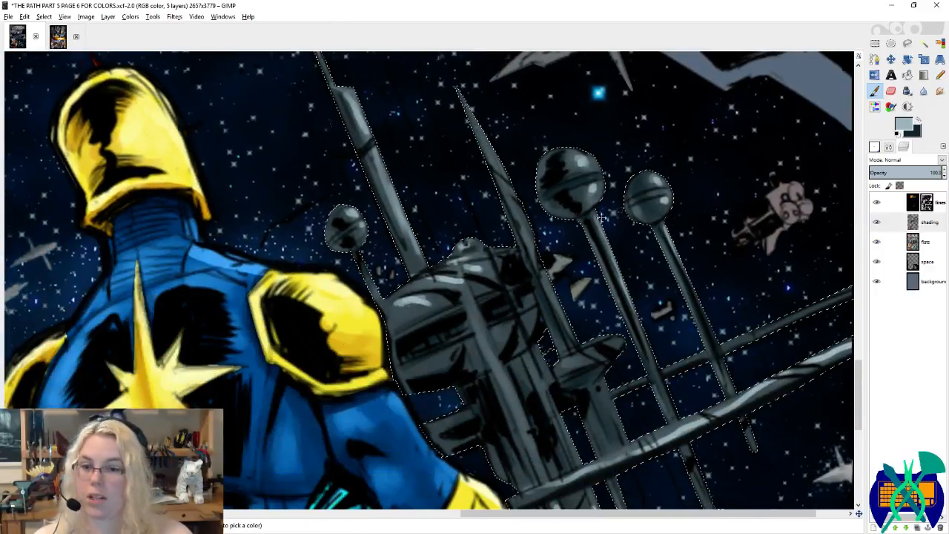
scroll(601, 280, up, 2)
scroll(600, 280, right, 3)
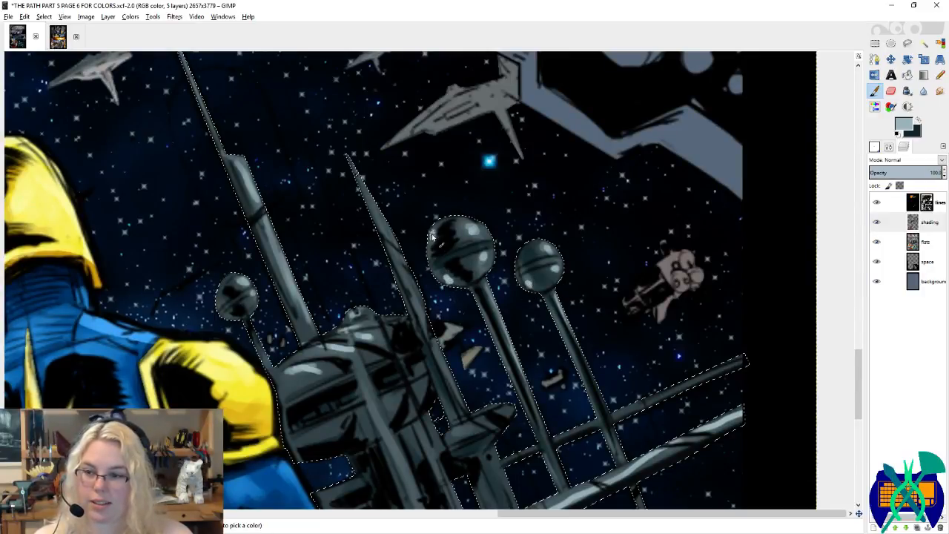
scroll(434, 235, left, 3)
scroll(433, 236, up, 1)
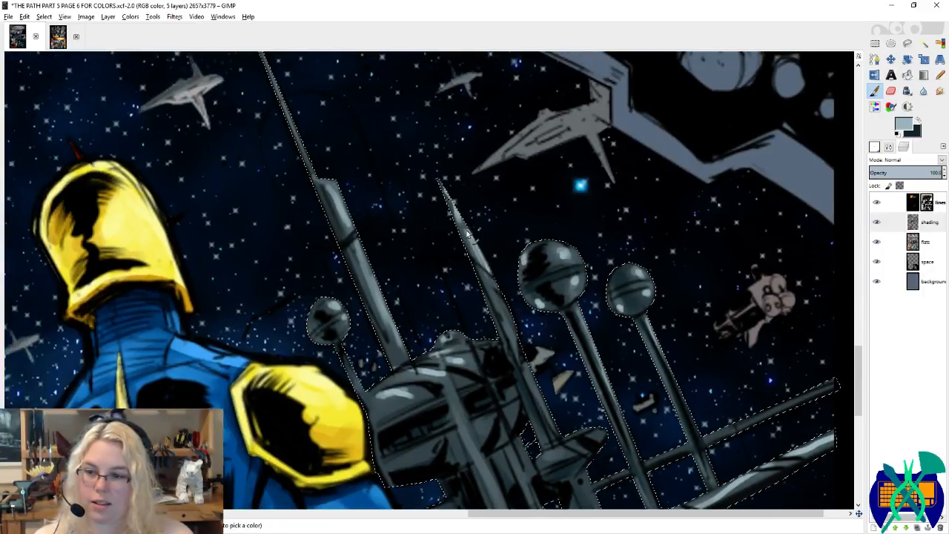
scroll(544, 284, down, 5)
scroll(544, 284, right, 1)
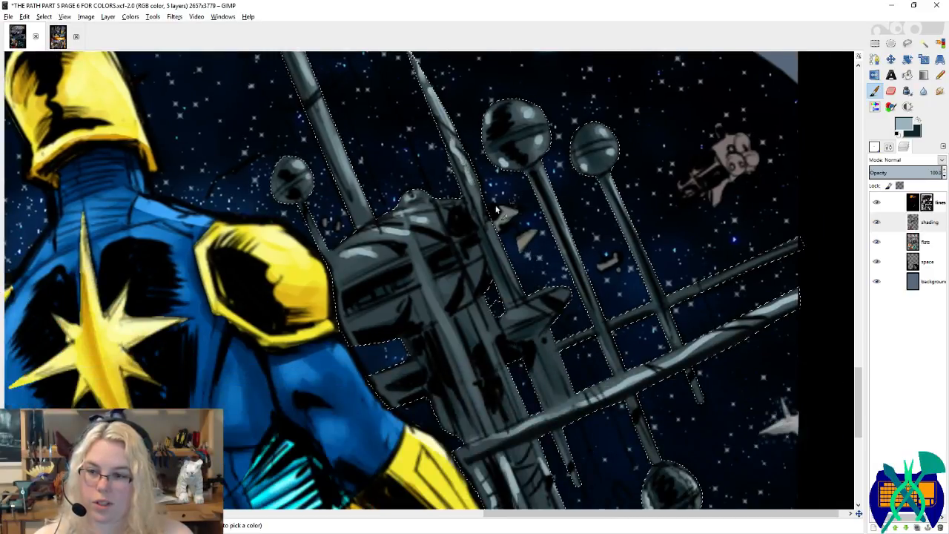
Step: Highlight the station's central column, its long stripe, the small cone beside it and the hub's lower bulge, undoing the extra hub outline strokes
scroll(556, 265, down, 1)
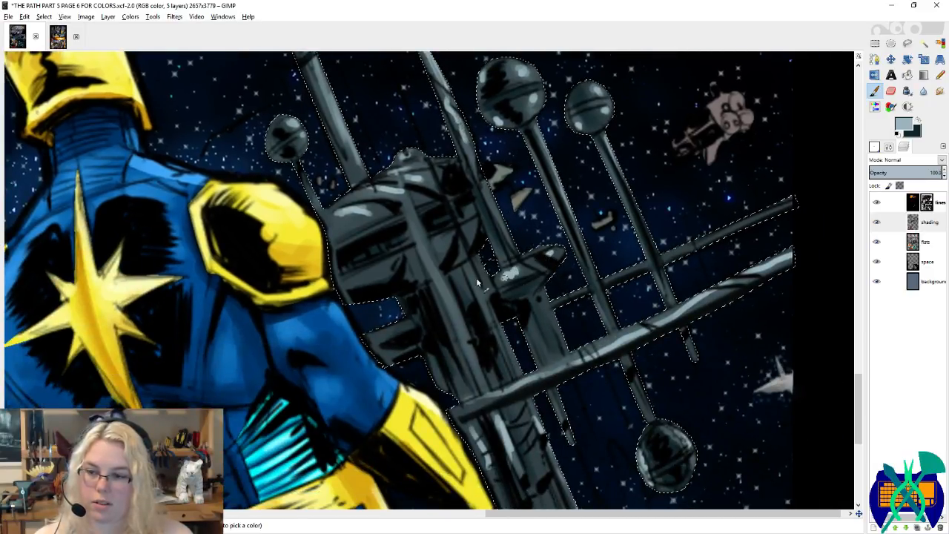
drag(476, 278, 484, 318)
drag(470, 270, 498, 317)
scroll(445, 274, up, 1)
scroll(445, 275, left, 1)
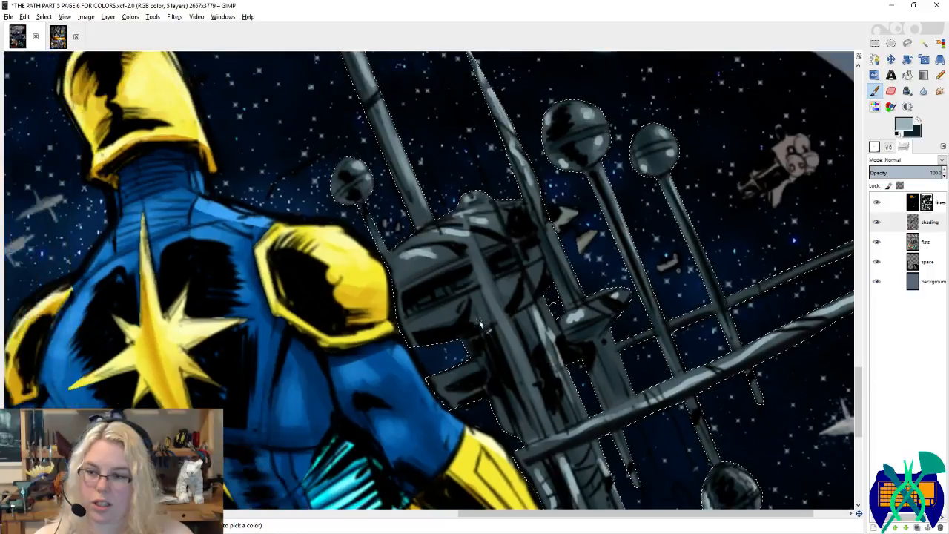
drag(430, 321, 456, 311)
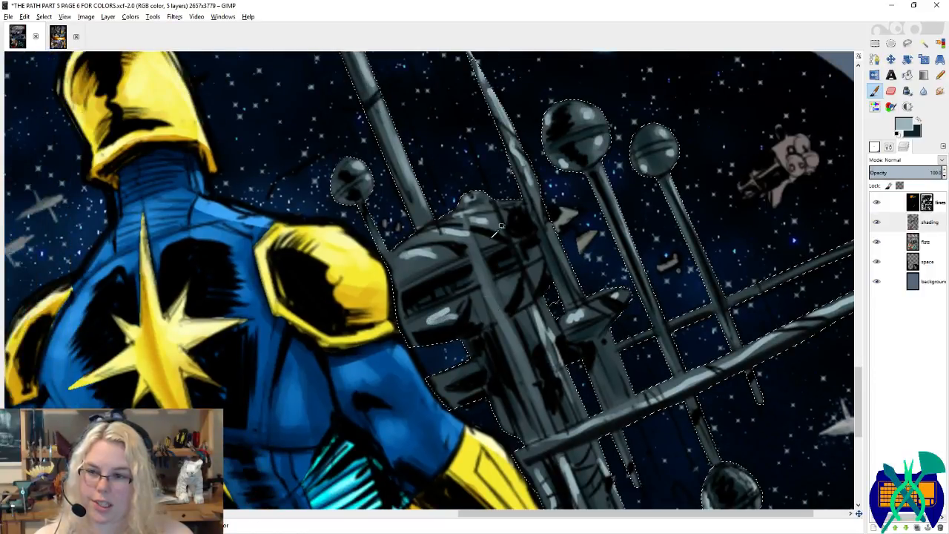
drag(461, 216, 553, 439)
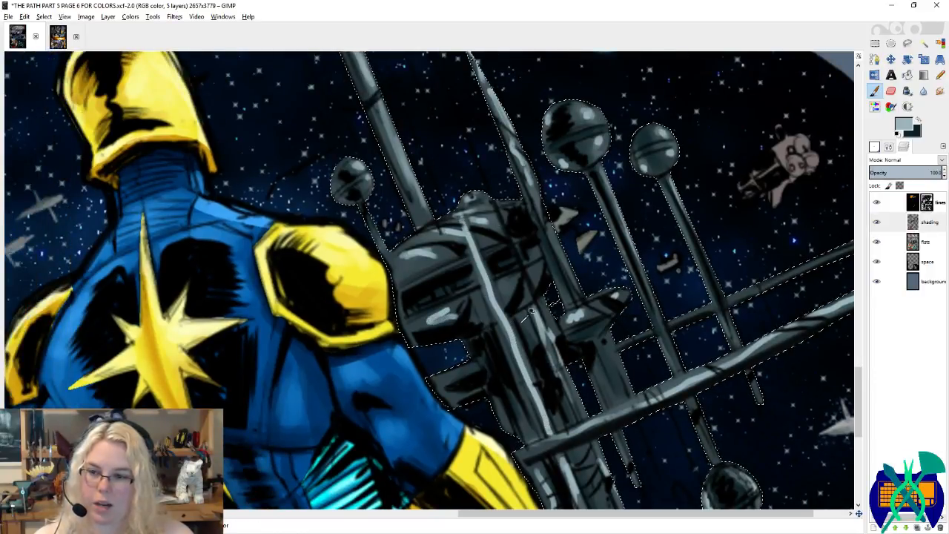
drag(463, 222, 533, 224)
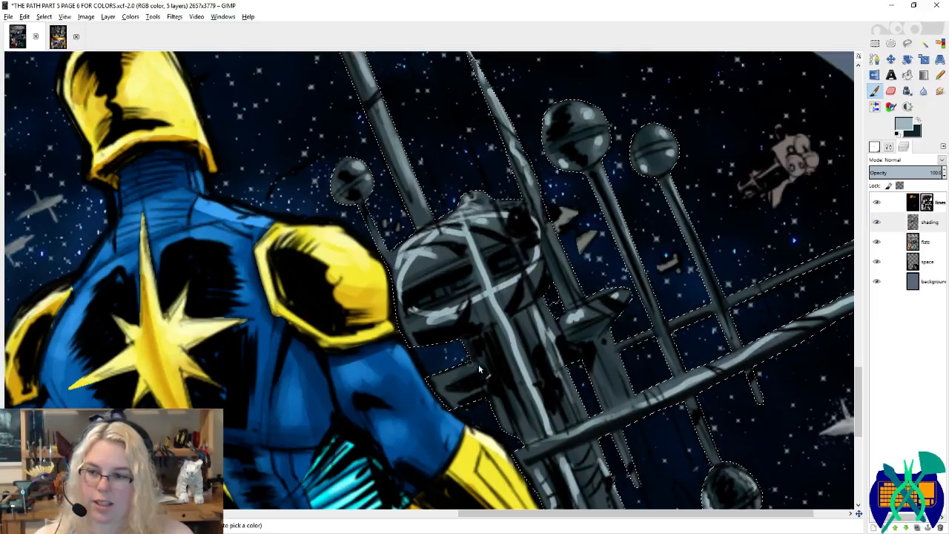
key(ctrl+z)
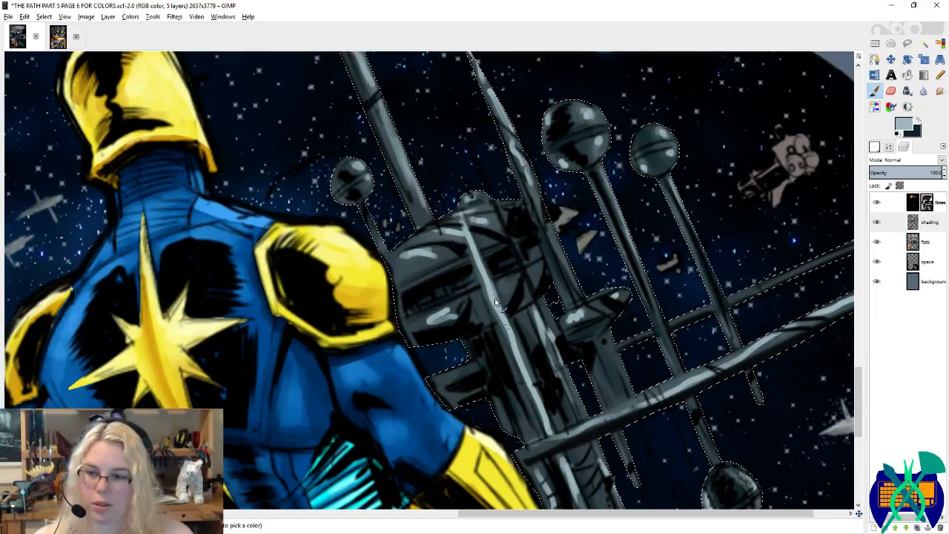
Step: Add highlights to the lower column edges, the tapered support under the cone and the sphere masts crossing the beams, and save the file
drag(574, 397, 535, 344)
mouse_move(500, 259)
mouse_down()
mouse_move(536, 337)
mouse_move(578, 351)
mouse_move(446, 296)
mouse_move(459, 328)
mouse_up()
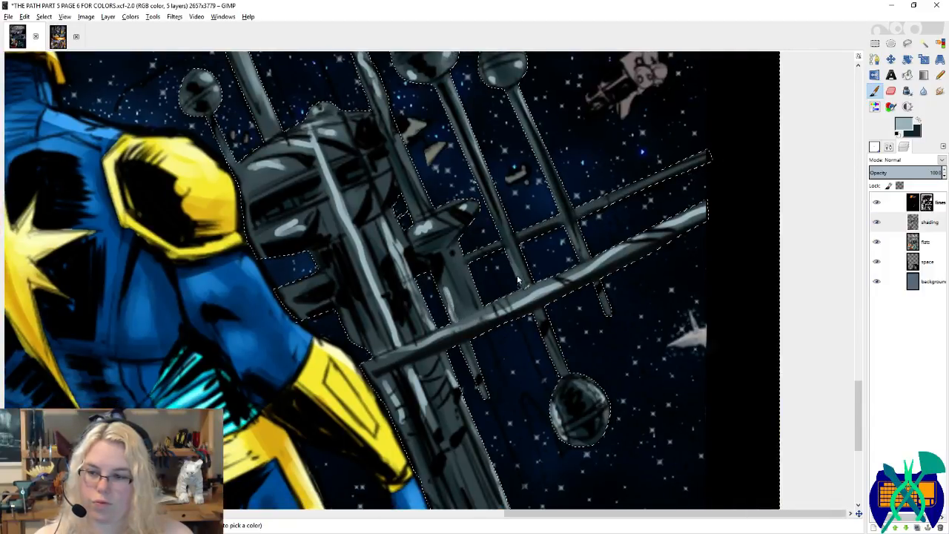
scroll(575, 329, up, 1)
mouse_move(539, 209)
mouse_down()
mouse_move(584, 311)
mouse_move(614, 318)
mouse_up()
drag(732, 259, 522, 346)
drag(526, 310, 516, 281)
key(ctrl+s)
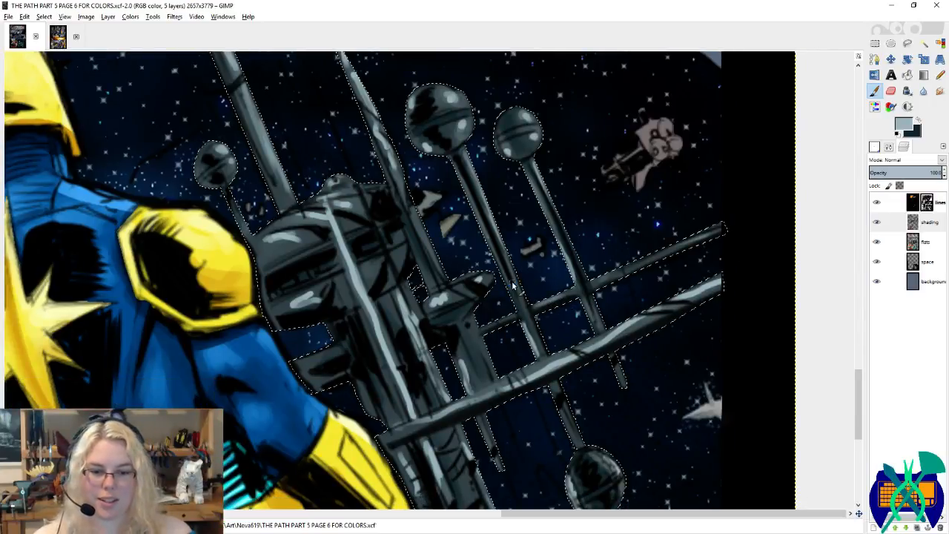
Step: Highlight the lower column's panels, the rod tips below the diagonal beam and the hanging sphere's rod, and save the page
scroll(534, 214, down, 2)
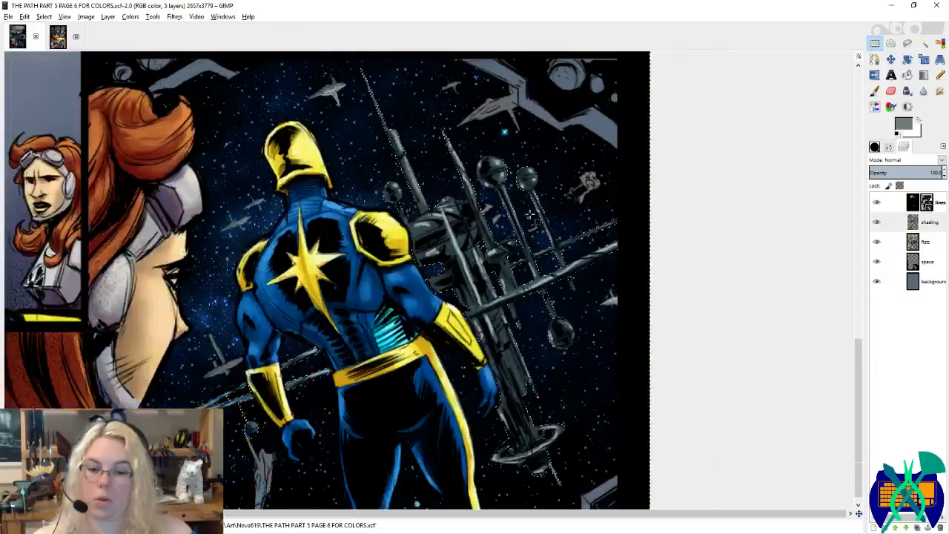
scroll(533, 215, down, 1)
scroll(544, 394, up, 2)
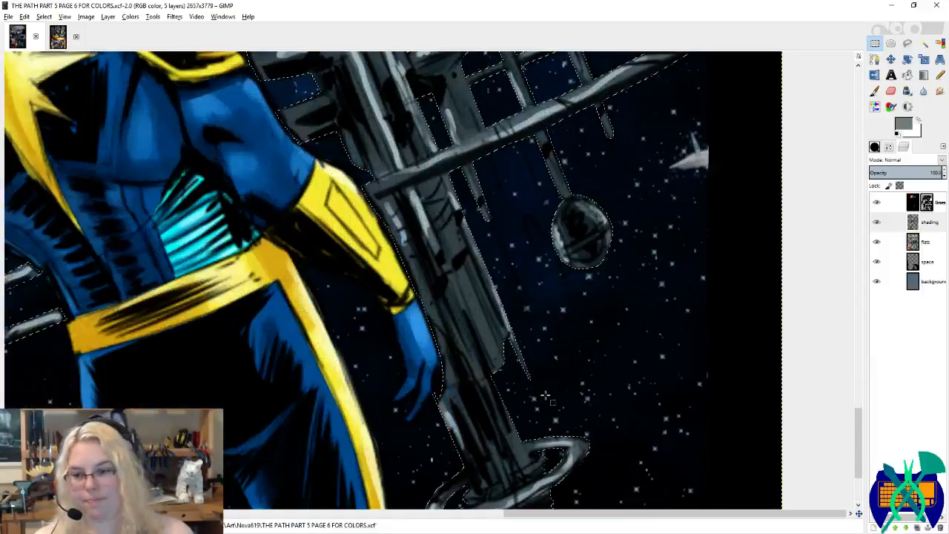
drag(453, 226, 507, 366)
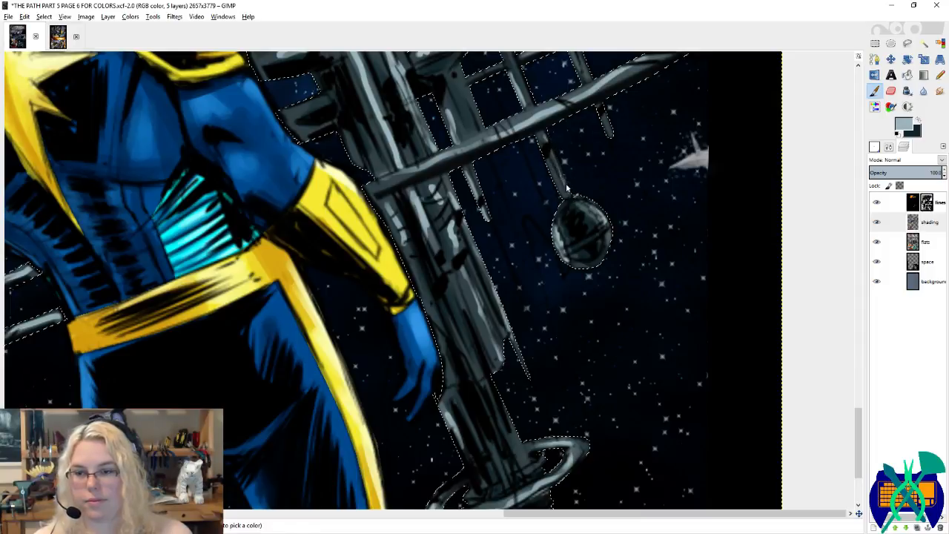
drag(566, 194, 544, 146)
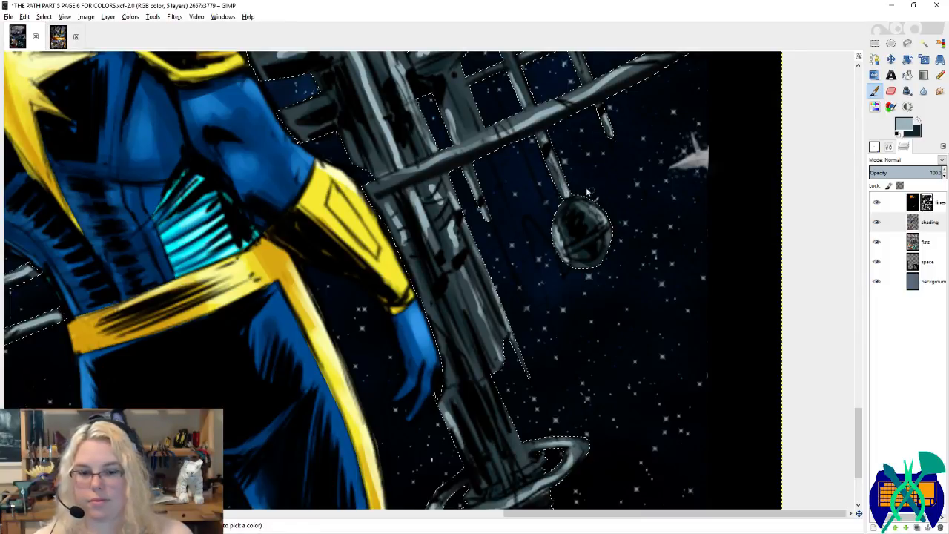
drag(586, 191, 616, 281)
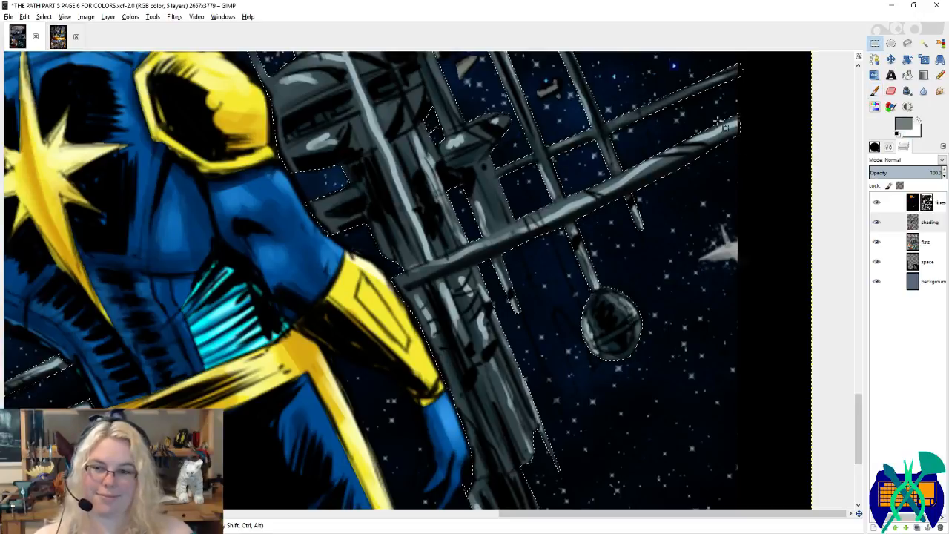
scroll(567, 272, down, 3)
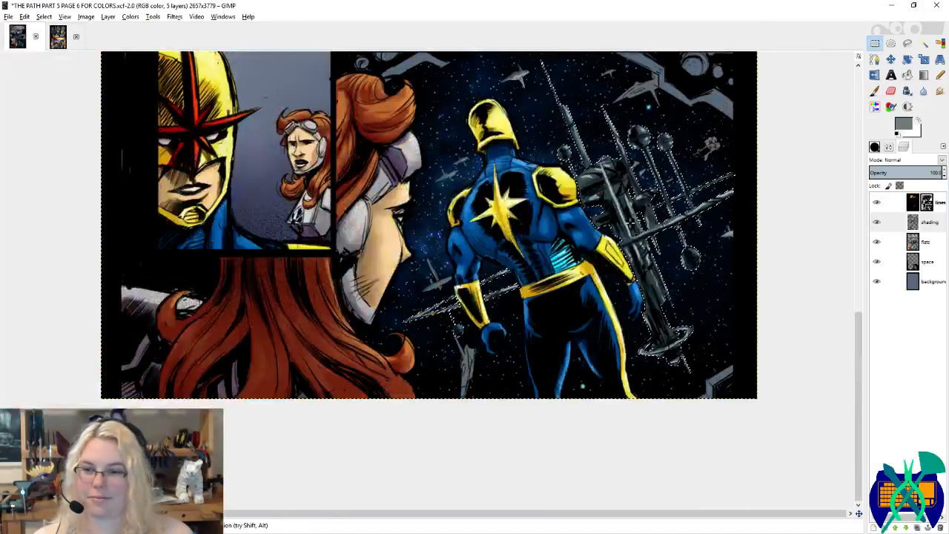
scroll(631, 294, down, 1)
key(ctrl+s)
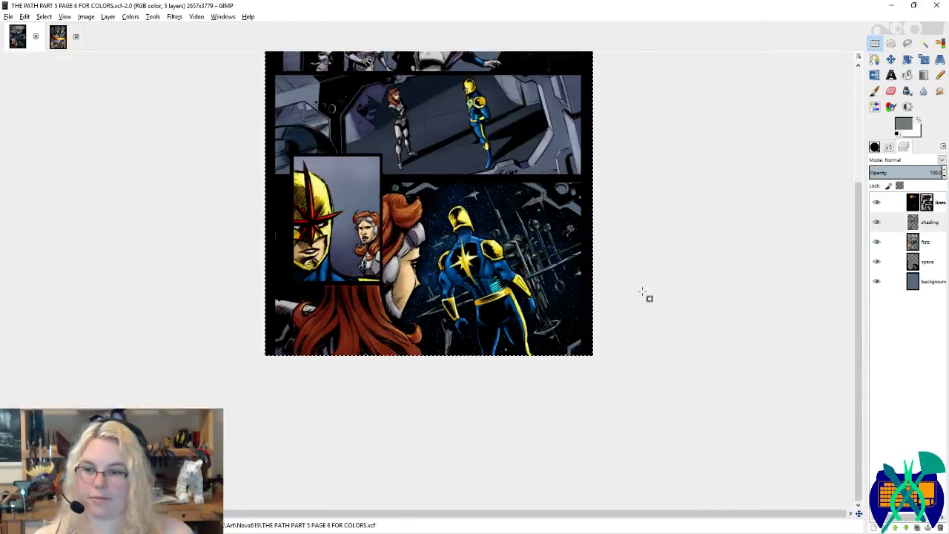
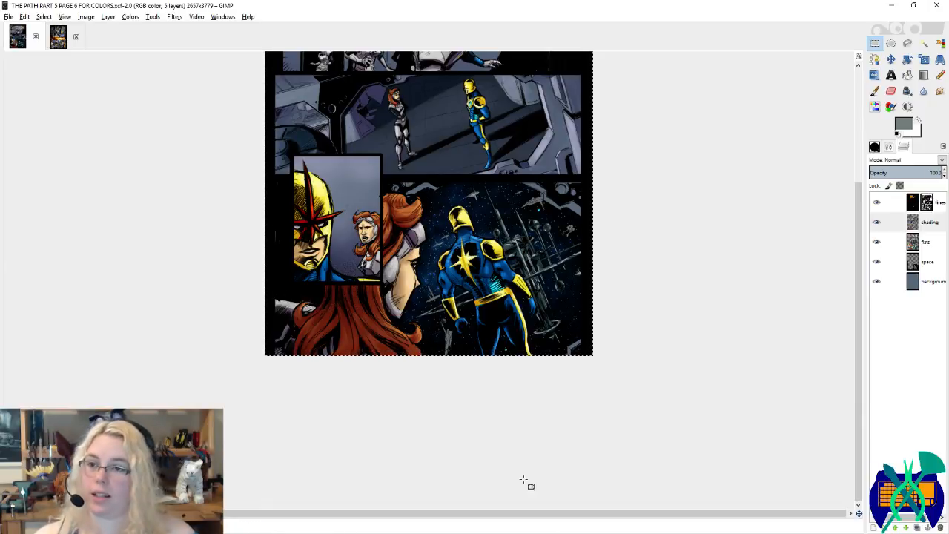
key(ctrl+s)
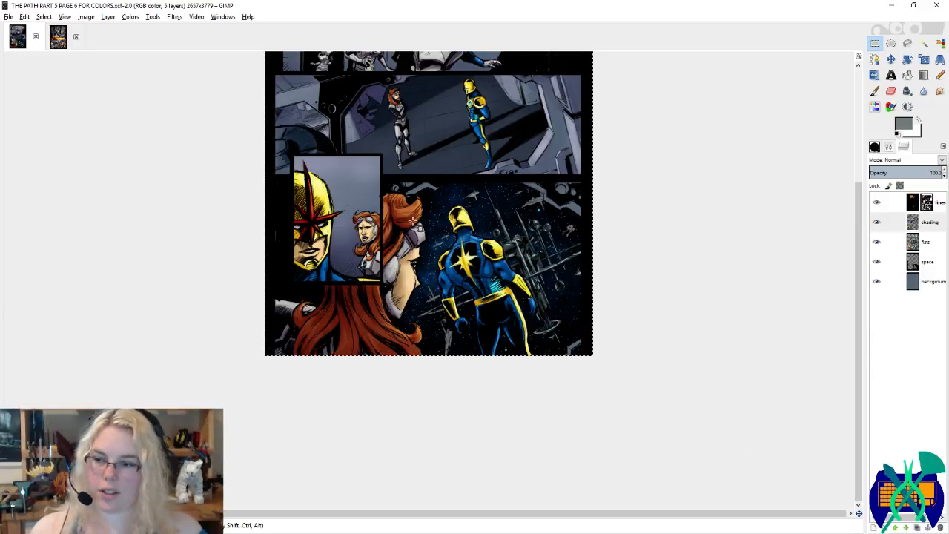
click(932, 244)
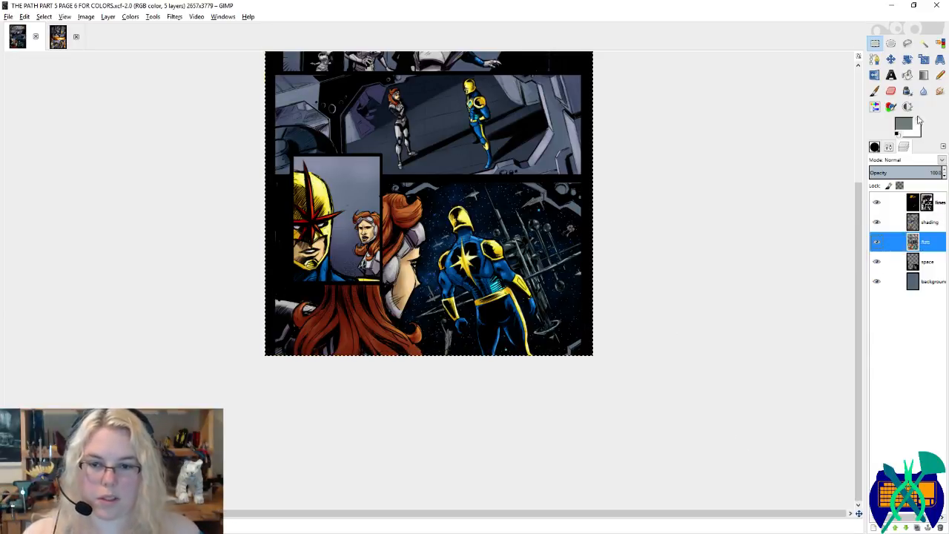
click(939, 44)
click(573, 348)
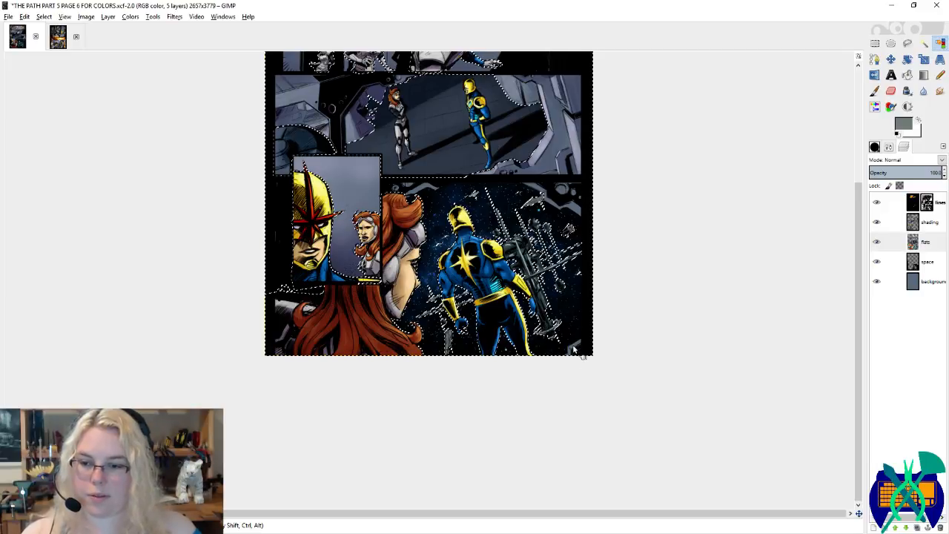
scroll(581, 352, up, 3)
scroll(851, 344, right, 3)
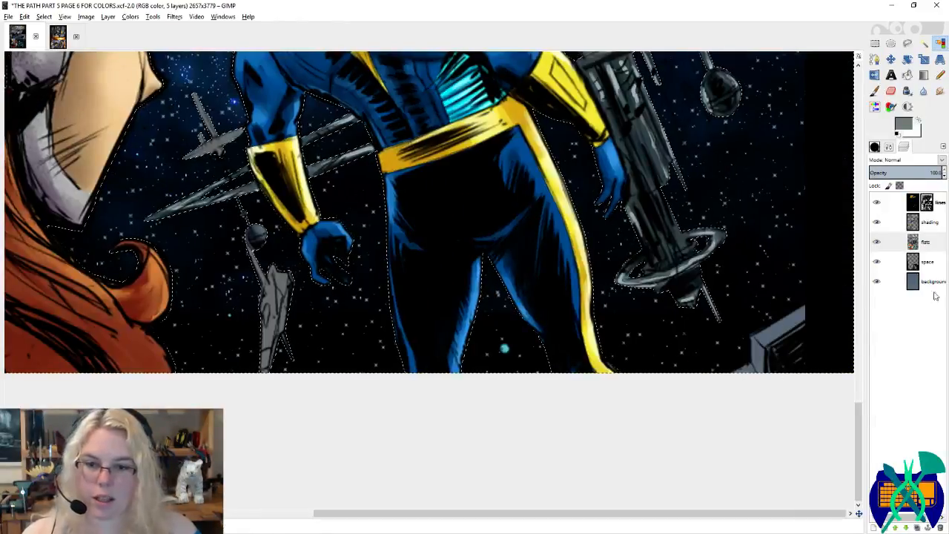
Step: Clear the selection and save the file
key(r)
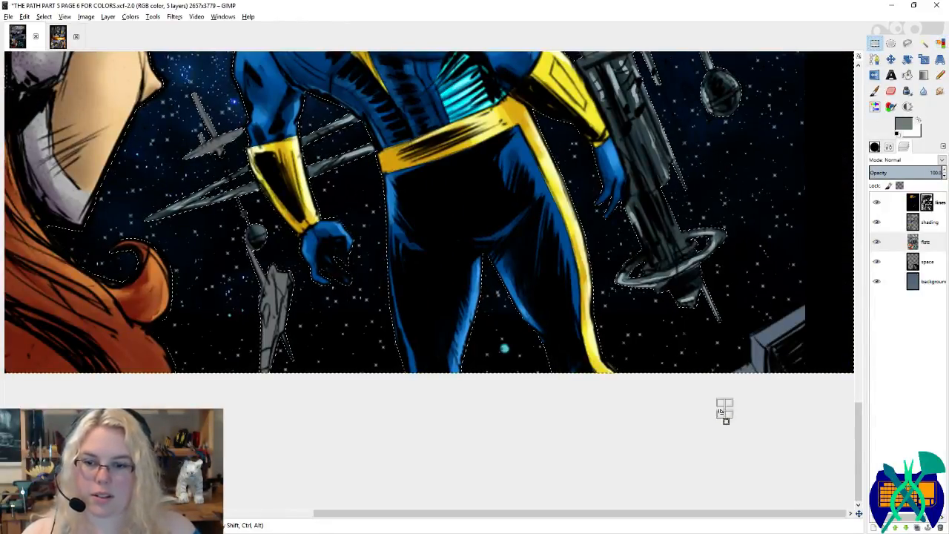
click(724, 409)
key(ctrl+s)
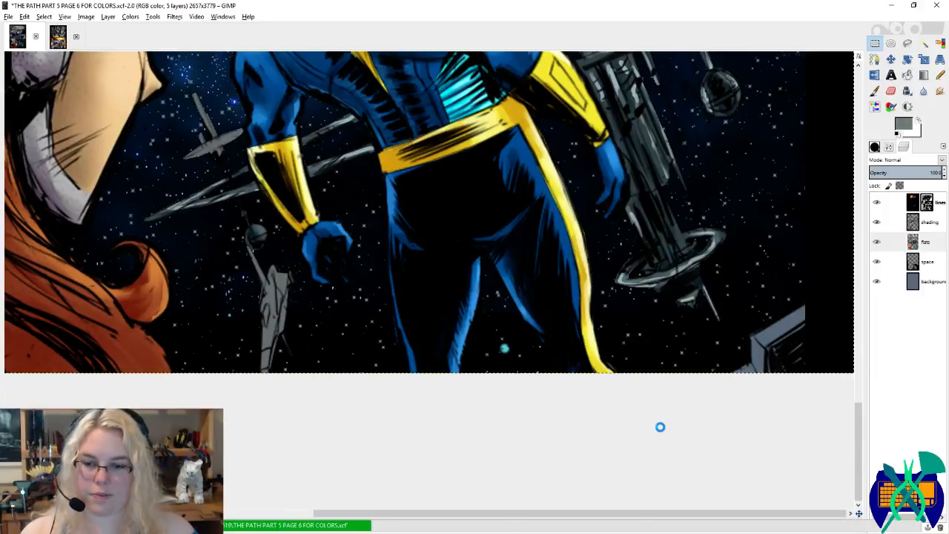
Step: On the background layer, paint light and dark tones on the grey structure in the space panel's lower corner using the Circle (19) brush
key(p)
click(923, 281)
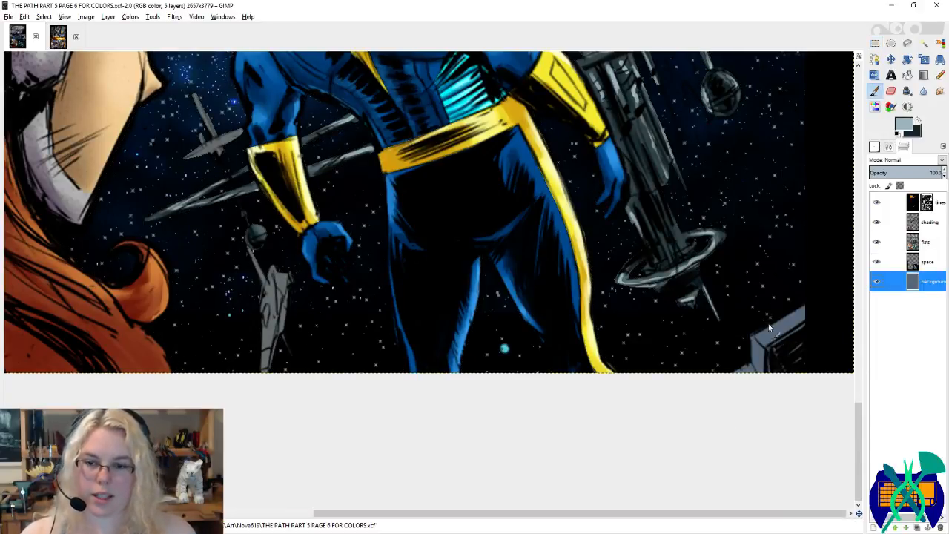
drag(769, 326, 839, 400)
key(ctrl+z)
drag(769, 307, 568, 318)
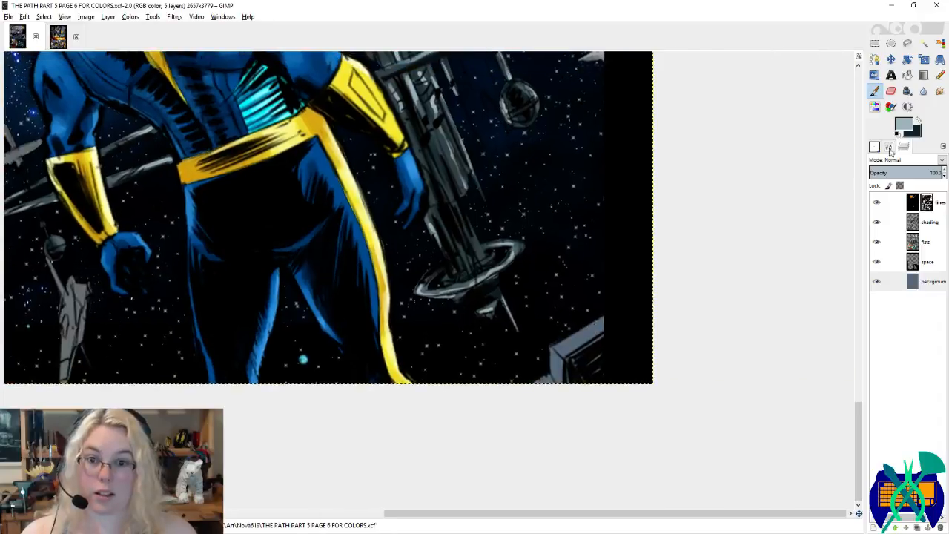
click(889, 147)
click(875, 147)
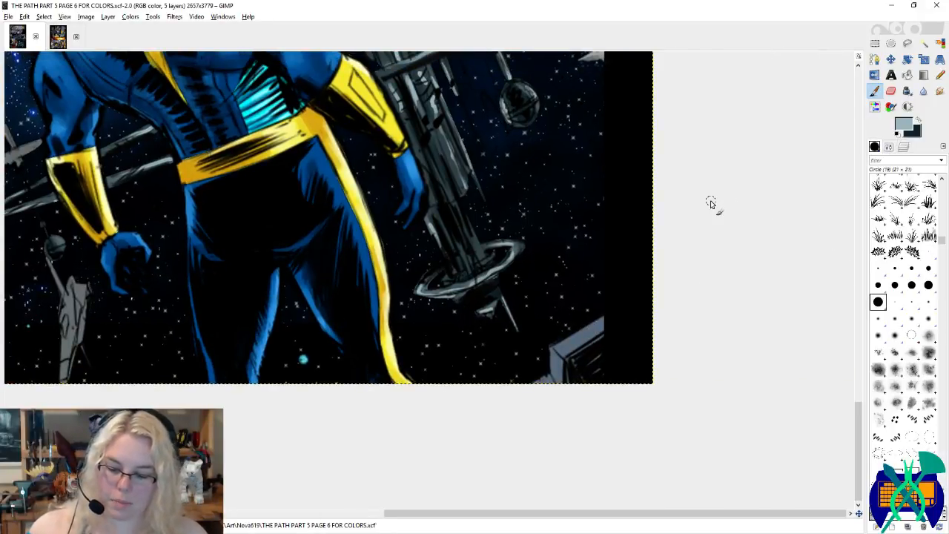
click(584, 342)
key(x)
drag(598, 340, 615, 357)
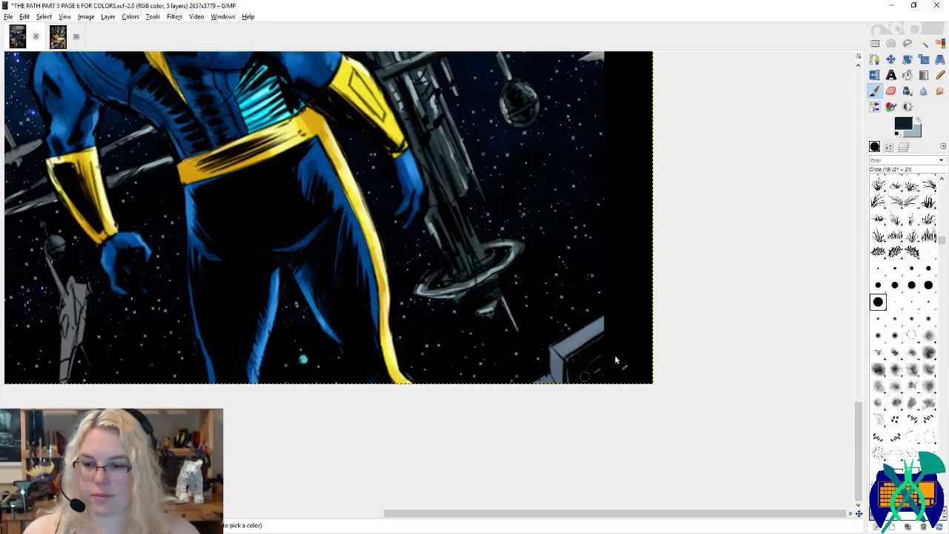
key(x)
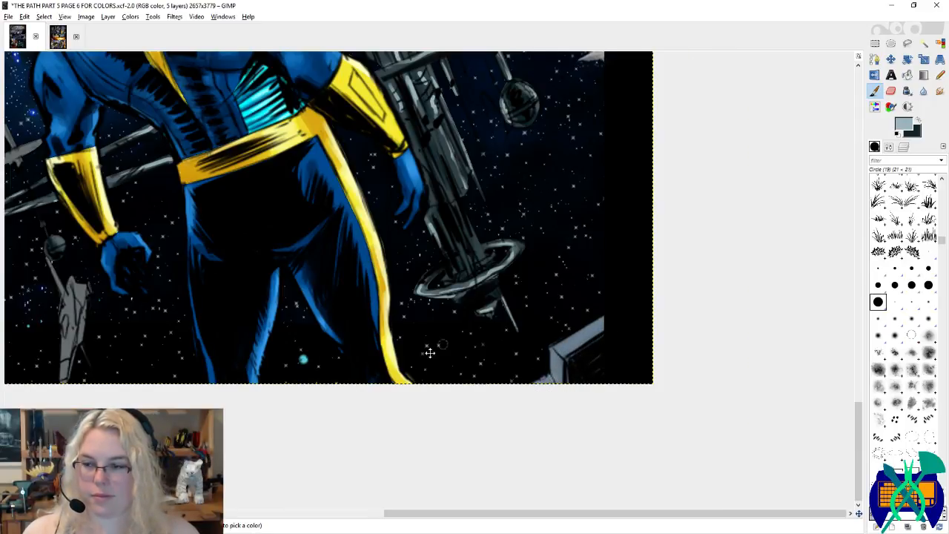
Step: Shade and lighten the large round detail and the upper arm of the grey frame in the space panel's upper corner
drag(430, 353, 634, 508)
drag(713, 74, 495, 258)
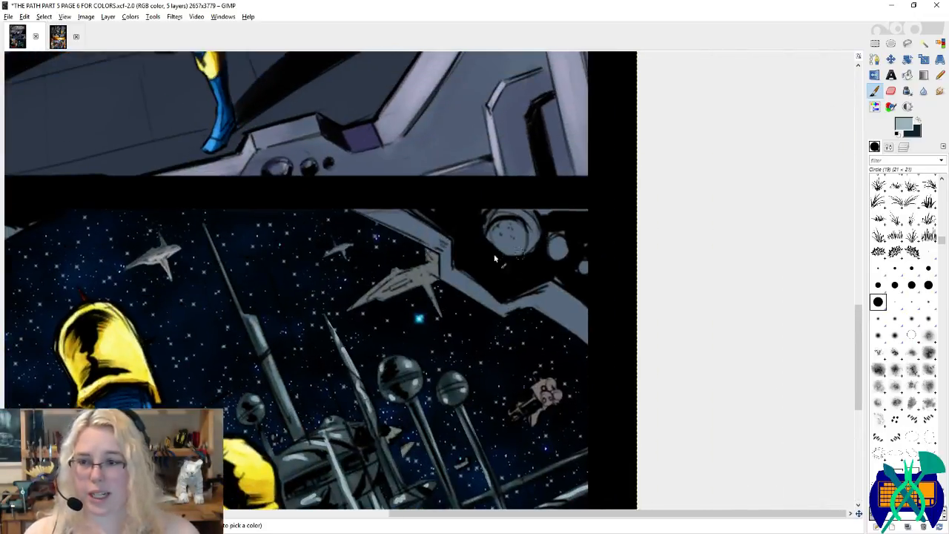
key(x)
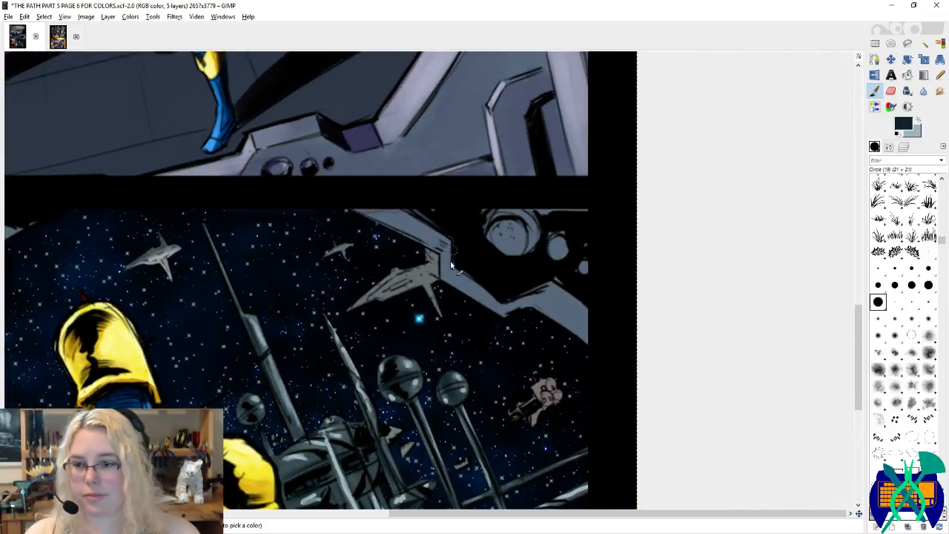
key(x)
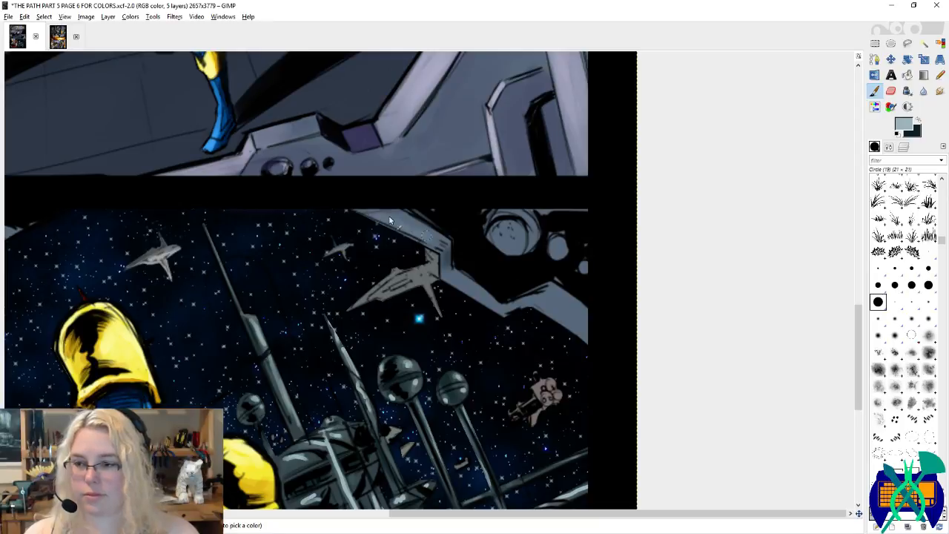
mouse_move(478, 229)
mouse_down()
mouse_move(426, 186)
mouse_move(472, 177)
mouse_move(475, 194)
mouse_up()
key(x)
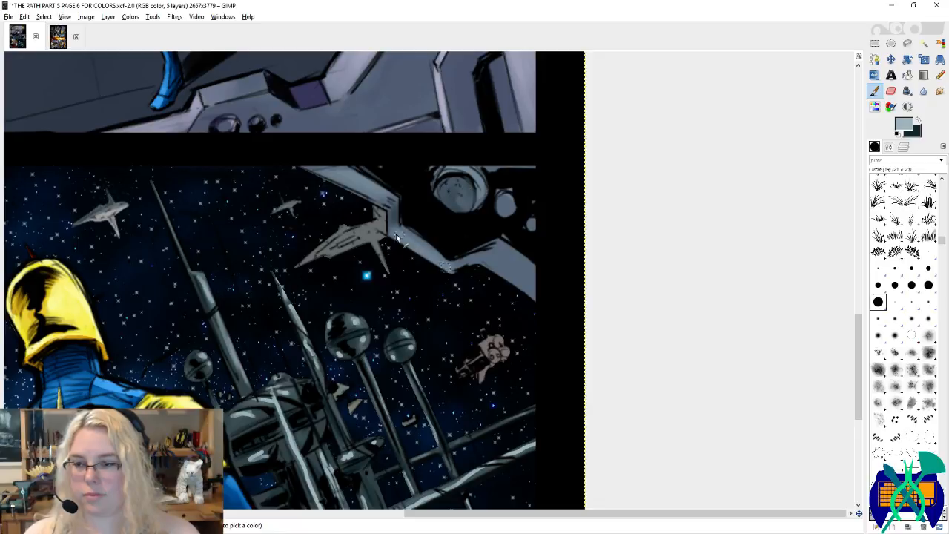
Step: Shade the lower bend of the corner frame and the small round detail at the panel edge, and lighten the frame's outer end
drag(465, 267, 432, 229)
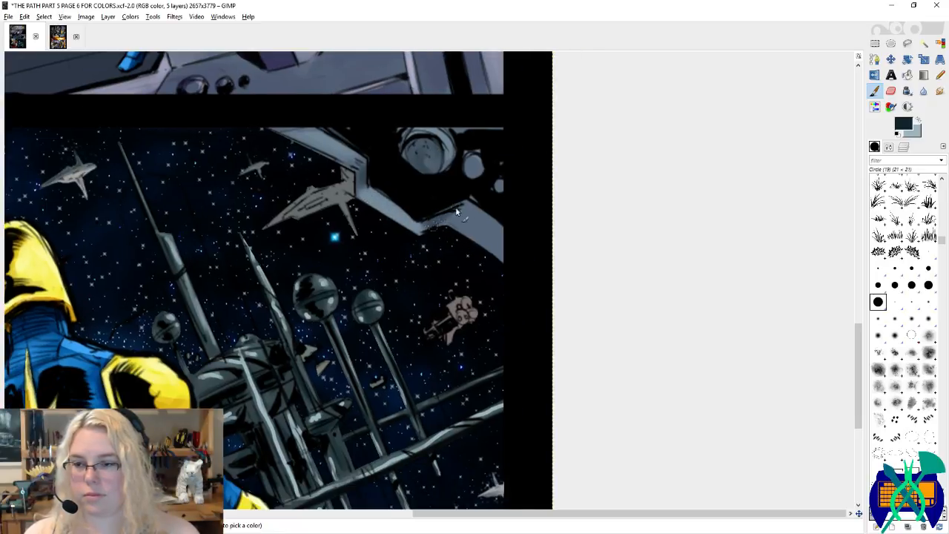
key(x)
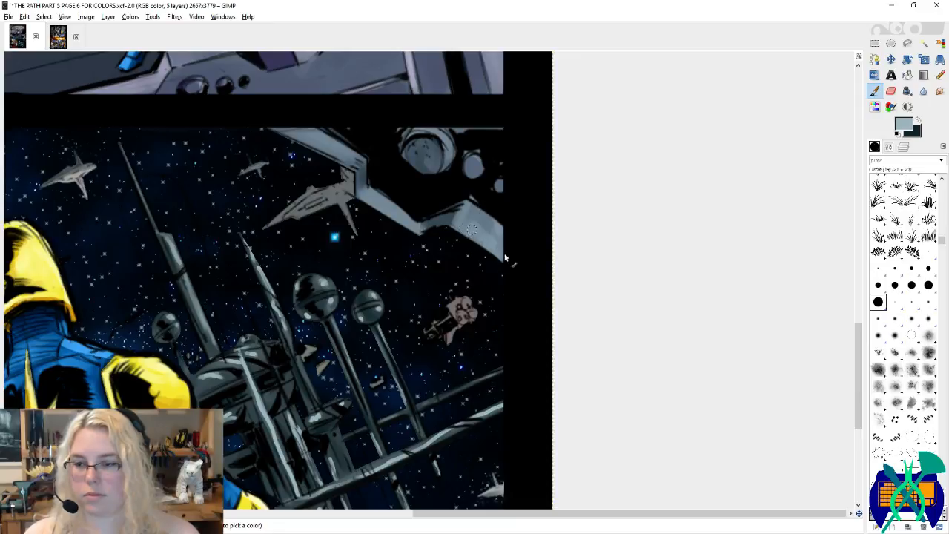
key(x)
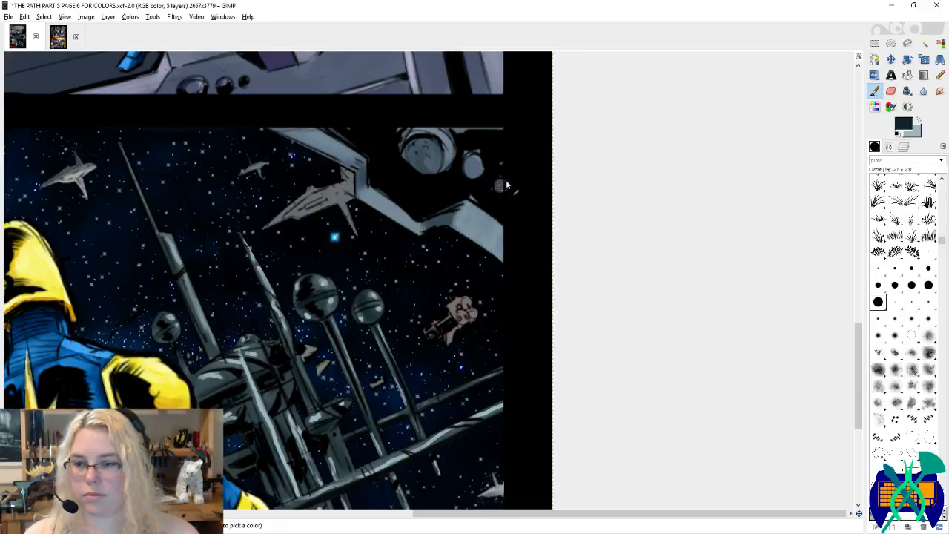
scroll(478, 174, left, 5)
scroll(478, 174, up, 1)
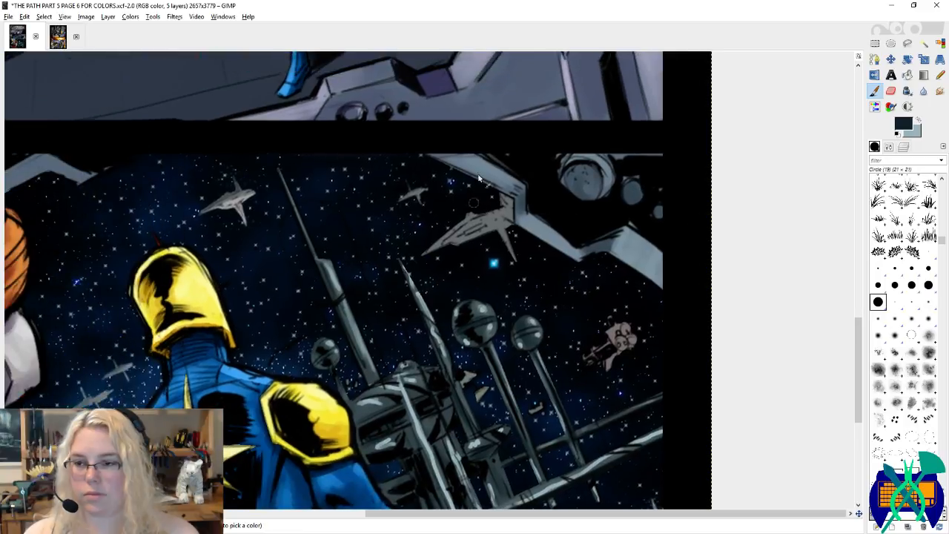
Step: Shade the bend of the grey corner frame beside the large spaceship in the space panel with the dark tone
key(x)
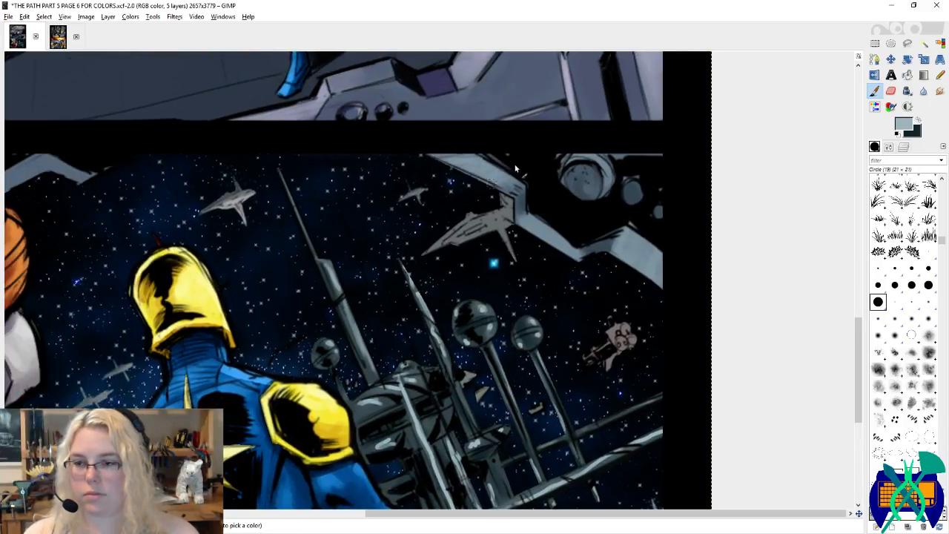
key(x)
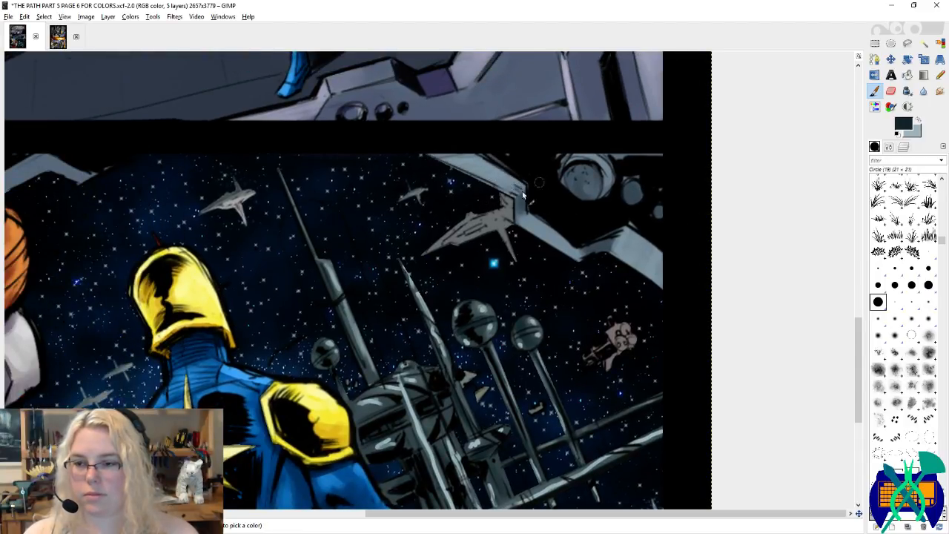
mouse_move(514, 206)
mouse_down()
mouse_move(547, 184)
mouse_move(513, 200)
mouse_up()
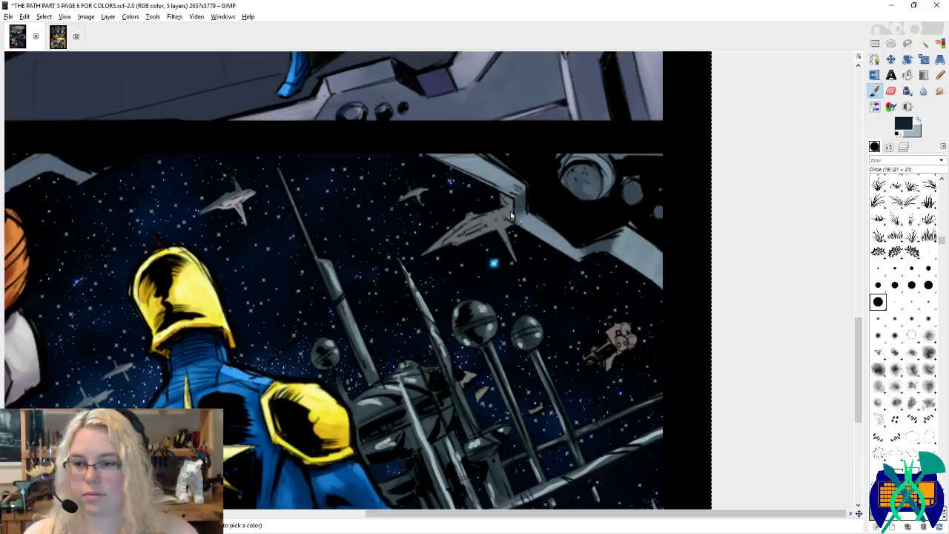
ctrl+click(481, 196)
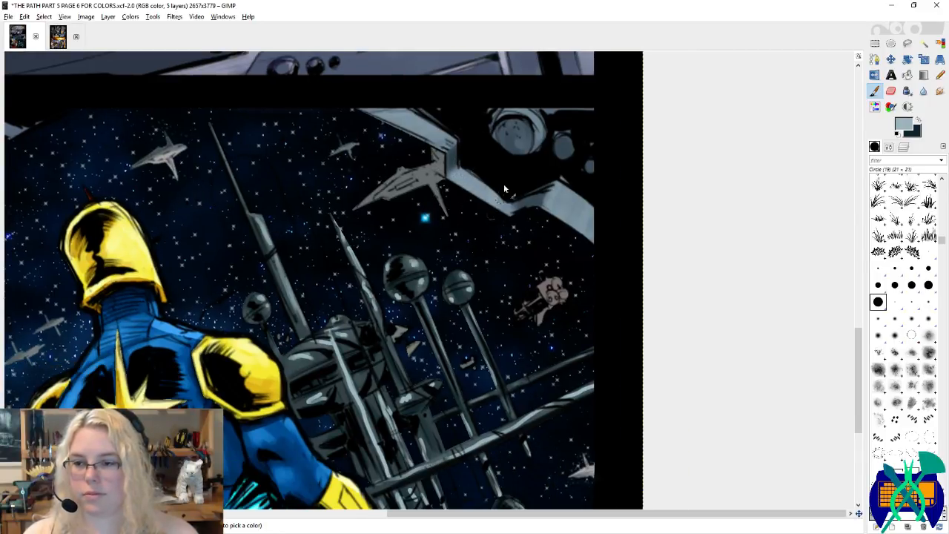
key(x)
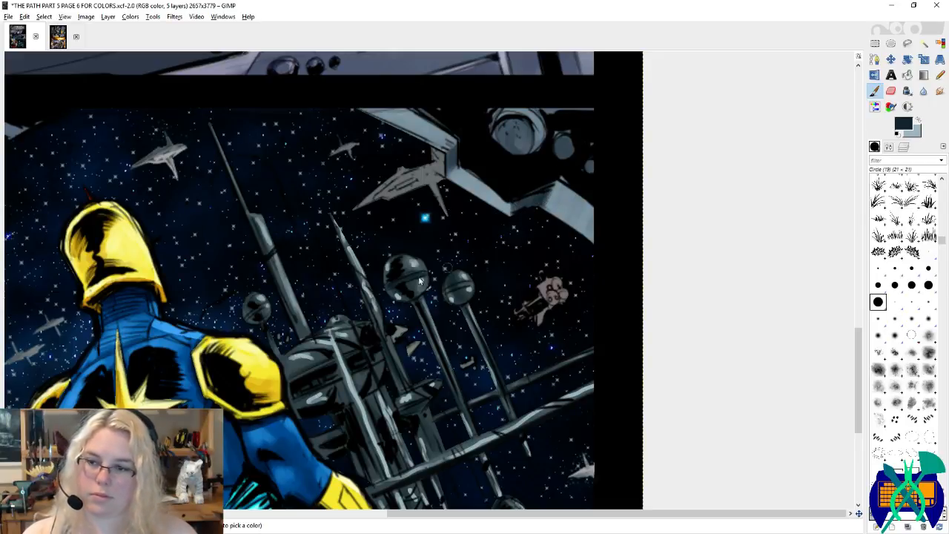
Step: Shade and lighten the grey frame arm above the red-haired woman in the space panel's opposite upper corner
drag(324, 295, 500, 149)
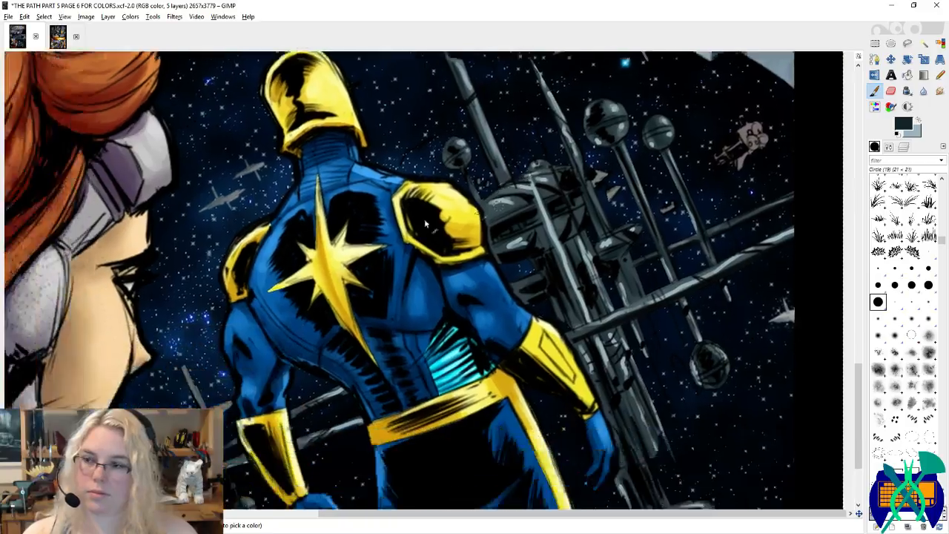
drag(197, 123, 565, 359)
drag(530, 280, 417, 267)
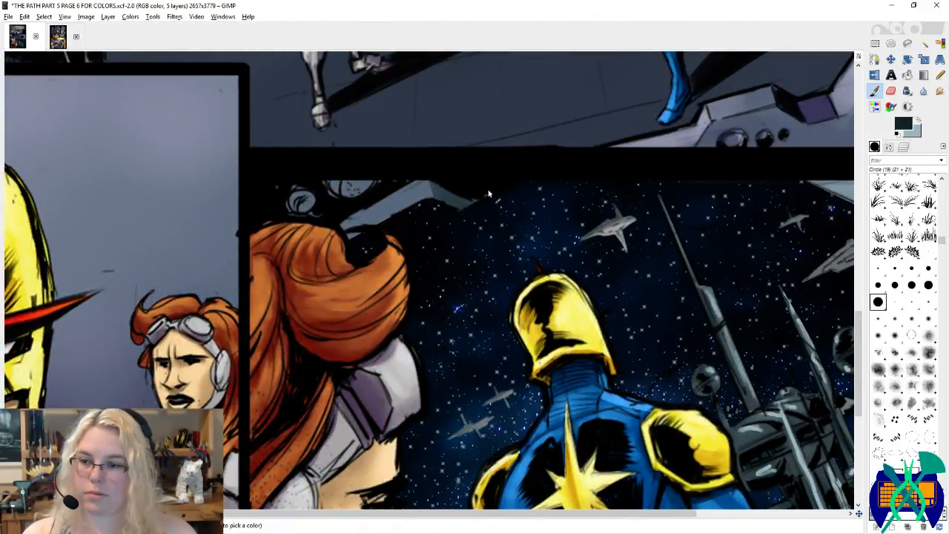
drag(488, 193, 549, 176)
key(x)
mouse_move(469, 172)
mouse_down()
mouse_move(444, 194)
mouse_move(466, 184)
mouse_move(477, 203)
mouse_up()
scroll(473, 166, up, 1)
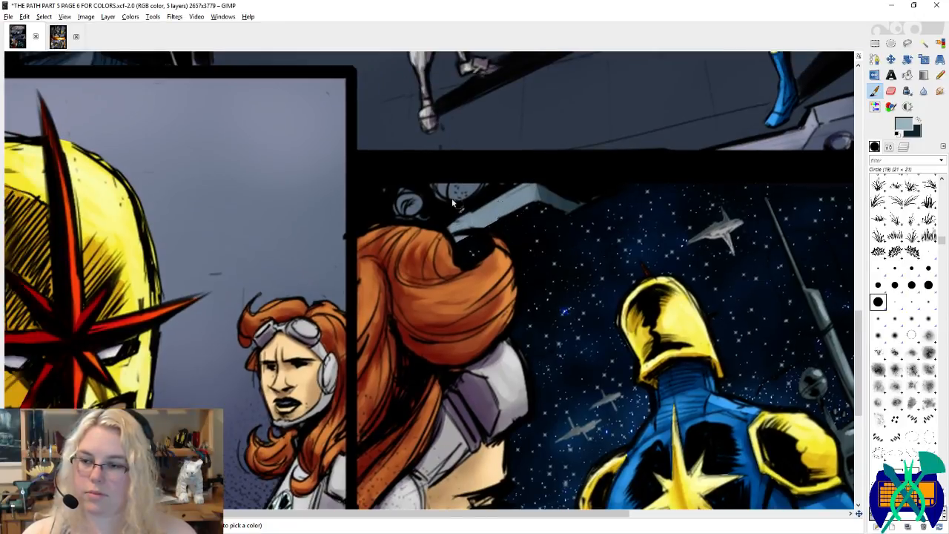
Step: Paint light and dark tones on the two round frame details above the red-haired woman's hair
ctrl+click(411, 202)
key(x)
drag(410, 209, 417, 209)
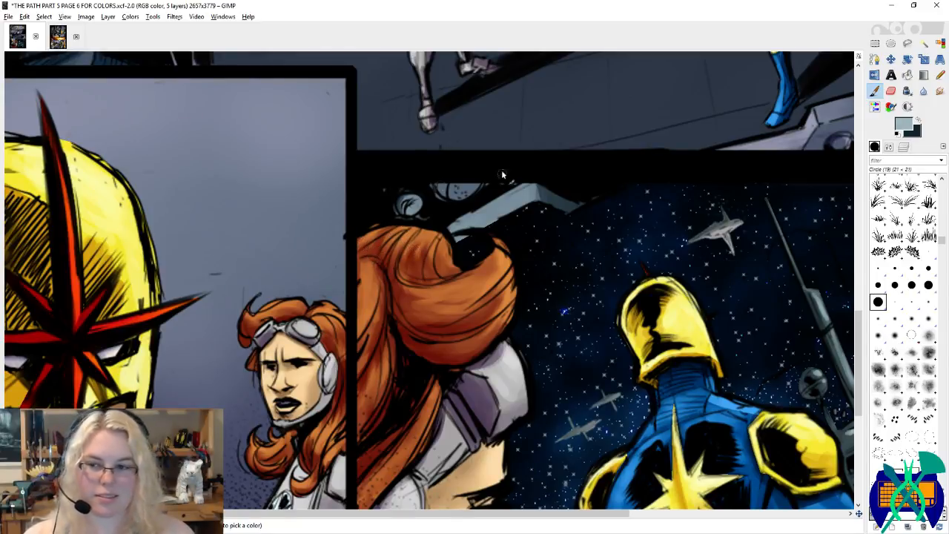
key(x)
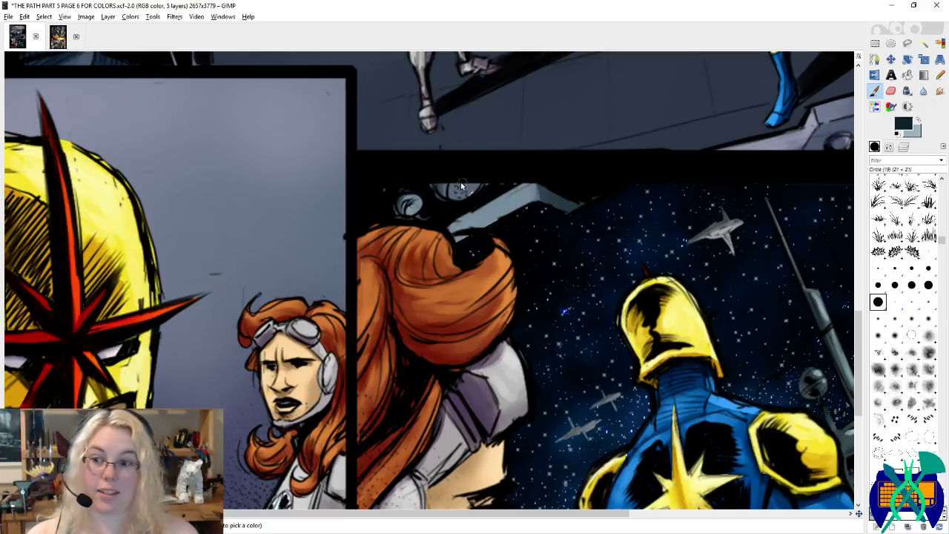
key(x)
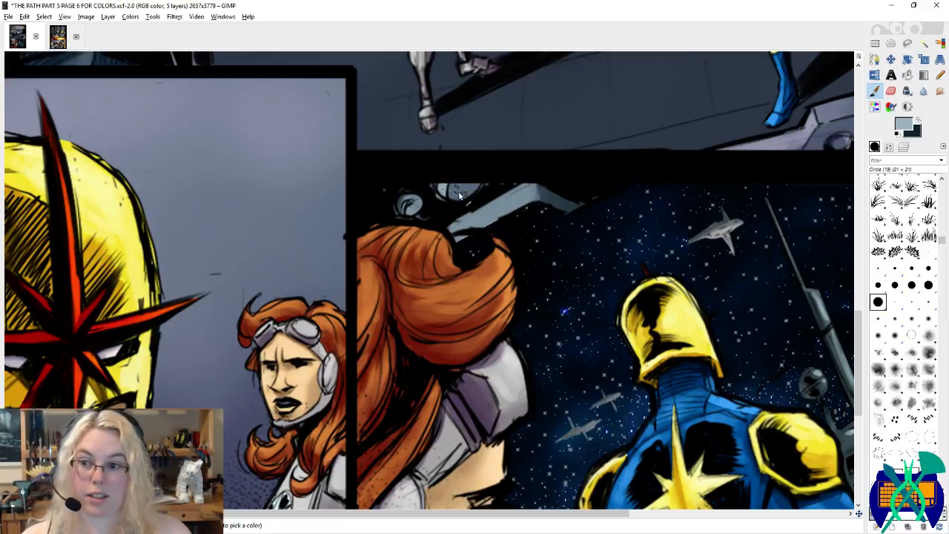
key(x)
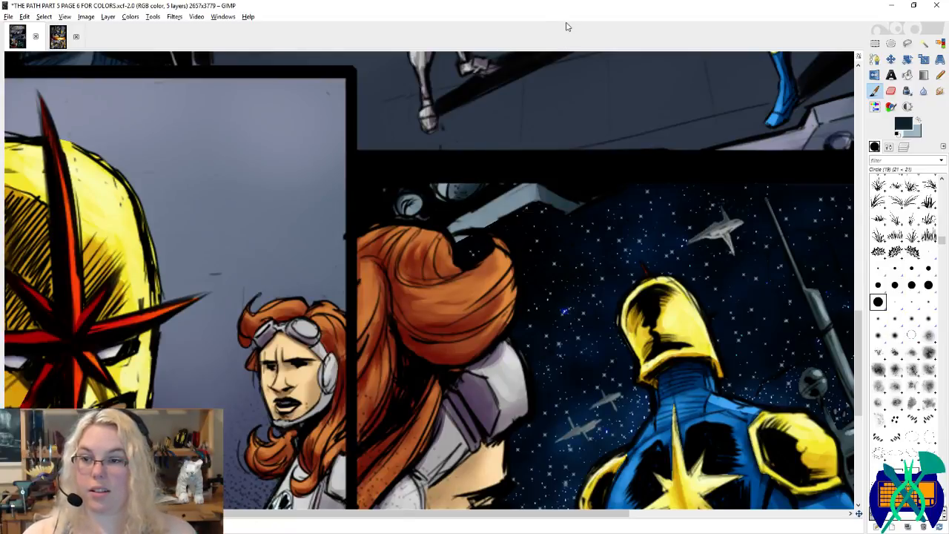
Step: Save the file while viewing the whole page
scroll(525, 277, down, 4)
key(ctrl+s)
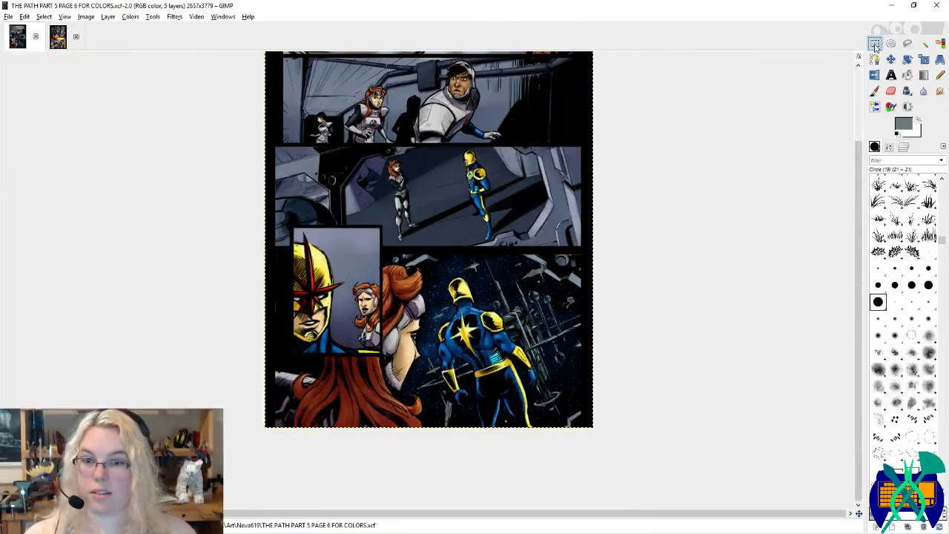
scroll(661, 223, down, 1)
scroll(640, 191, down, 1)
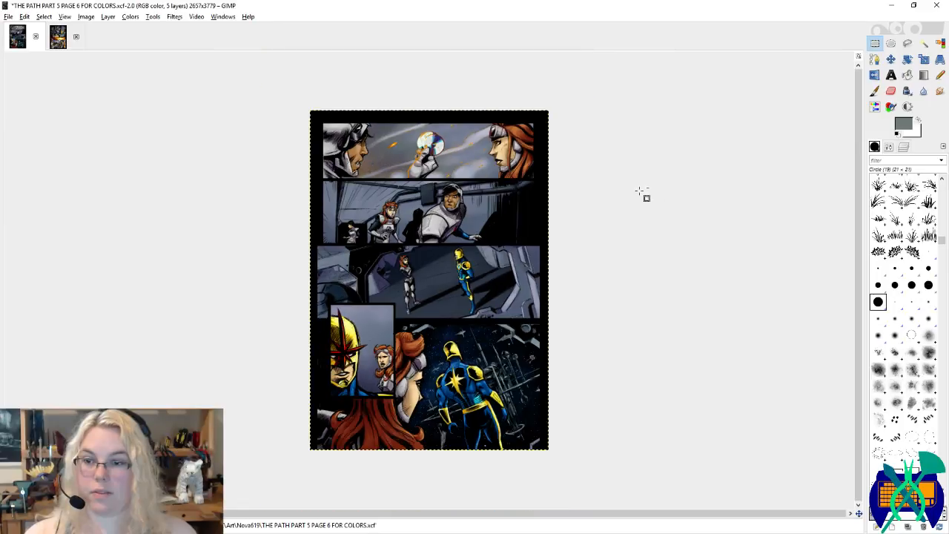
key(ctrl+s)
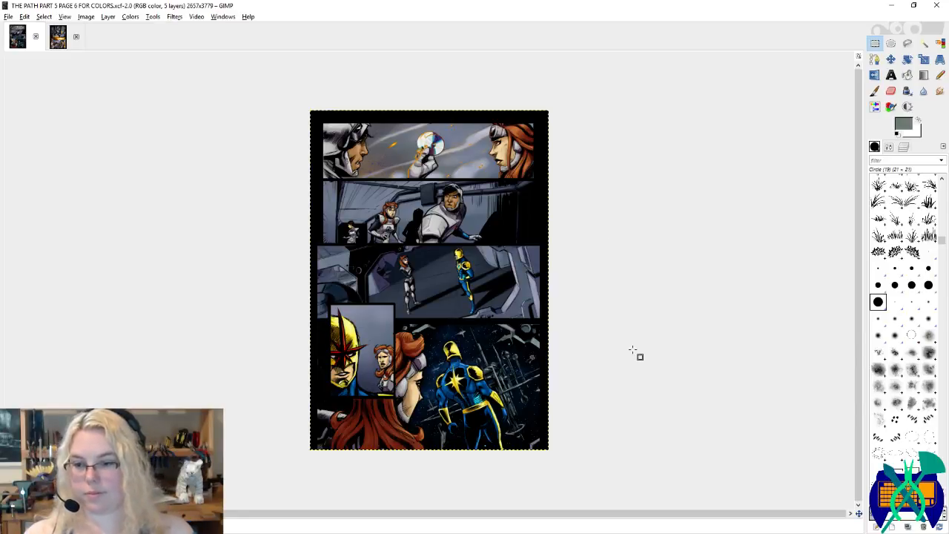
Step: On the lines layer, paint the dark tone over the linework of the spaceship above the hero's helmet
scroll(595, 440, up, 1)
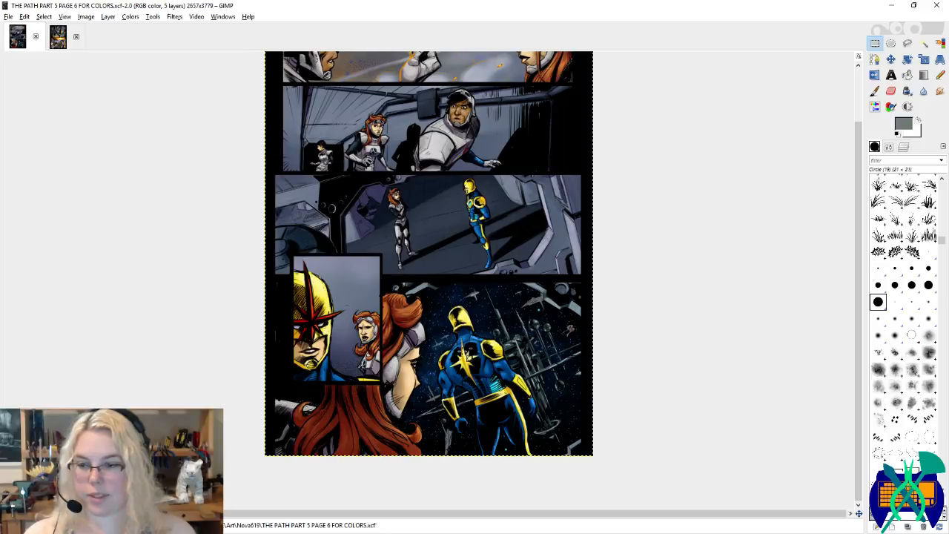
scroll(464, 348, up, 3)
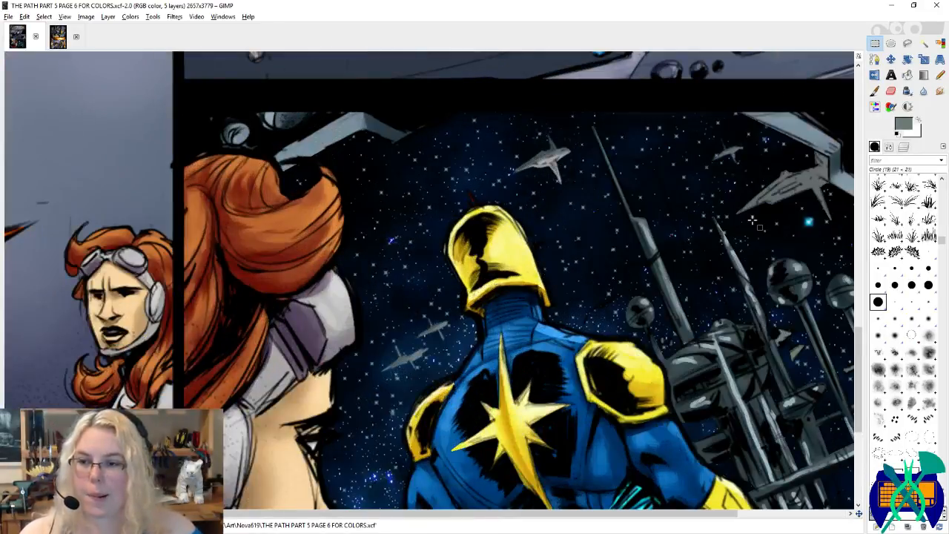
click(903, 147)
click(908, 204)
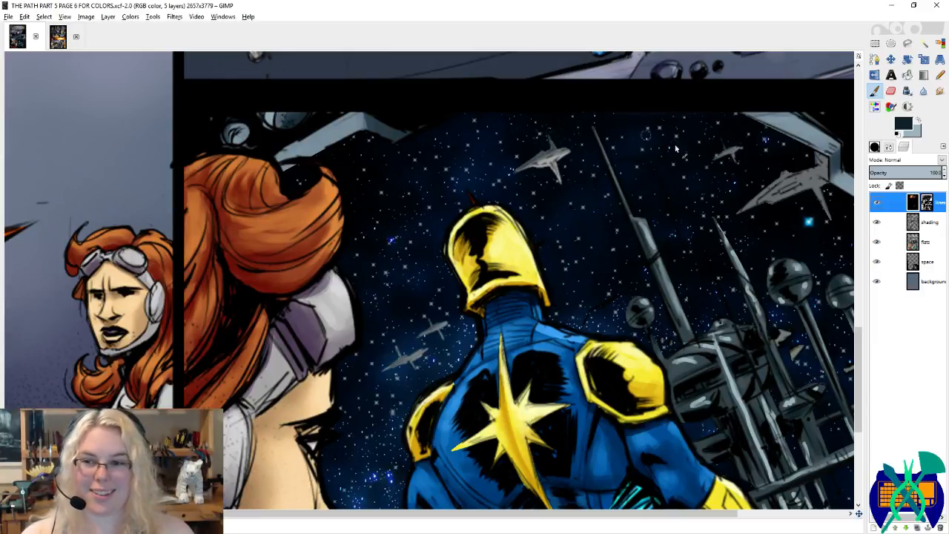
mouse_move(563, 144)
mouse_down()
mouse_move(550, 140)
mouse_move(552, 158)
mouse_move(533, 153)
mouse_move(522, 164)
mouse_move(532, 169)
mouse_move(519, 160)
mouse_up()
click(886, 200)
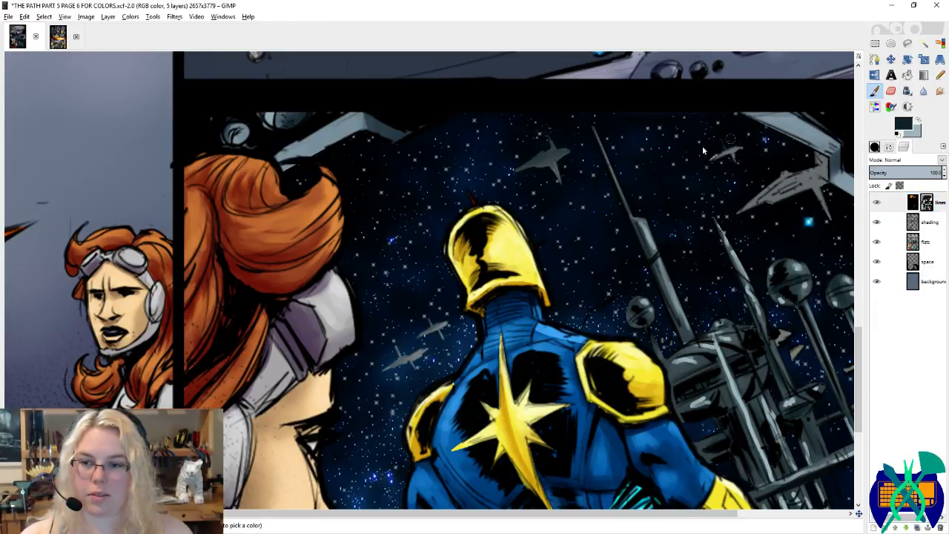
Step: Darken the linework of the remaining small spaceships around the hero and save the file
drag(702, 151, 716, 162)
drag(604, 203, 698, 129)
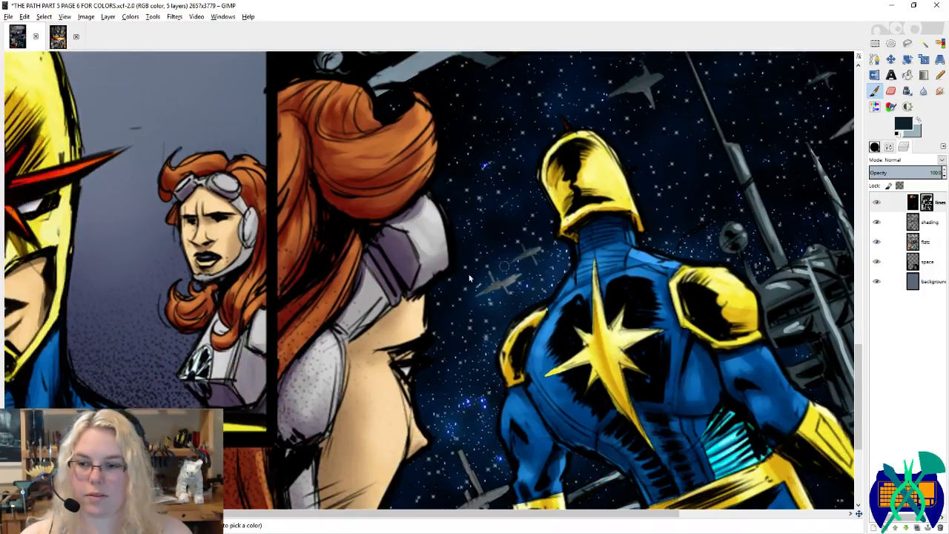
scroll(563, 273, right, 5)
scroll(621, 265, down, 3)
scroll(637, 296, right, 2)
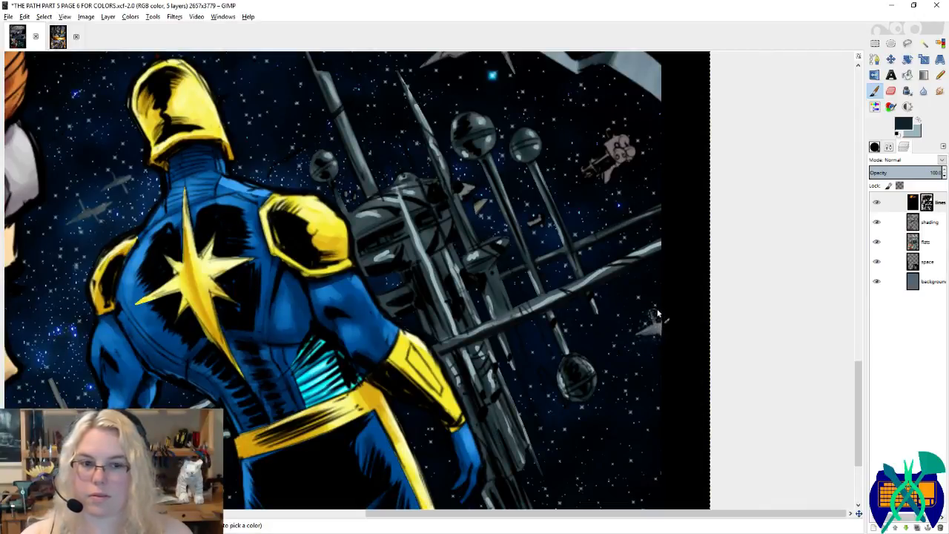
key(ctrl+s)
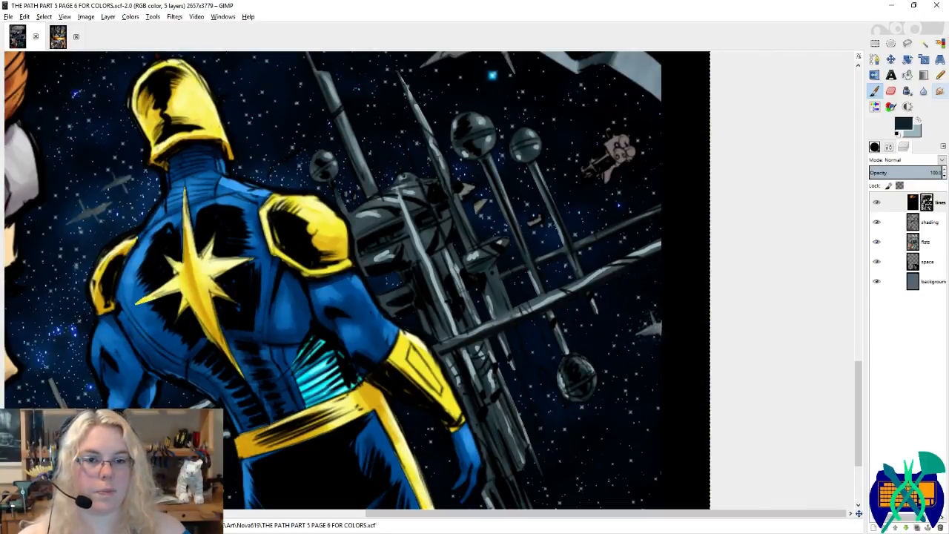
key(alt+Tab)
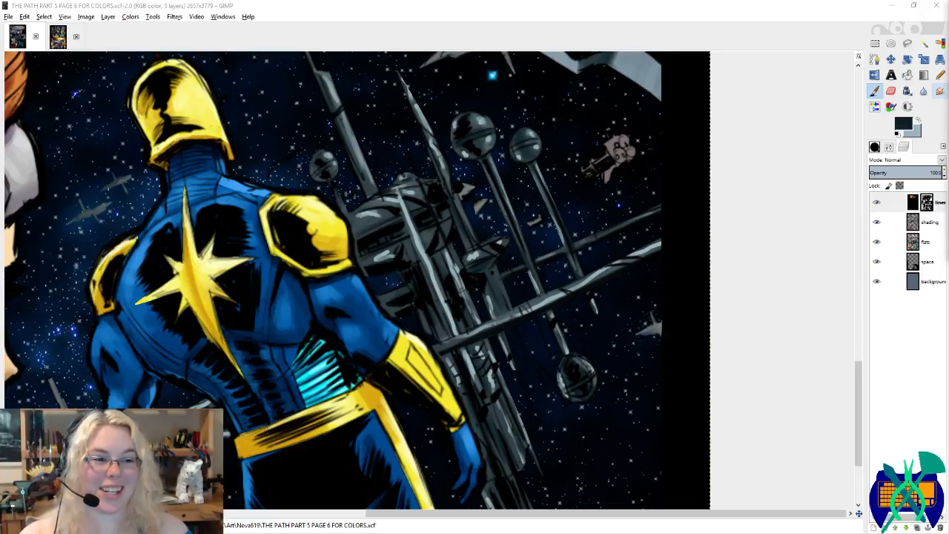
click(693, 19)
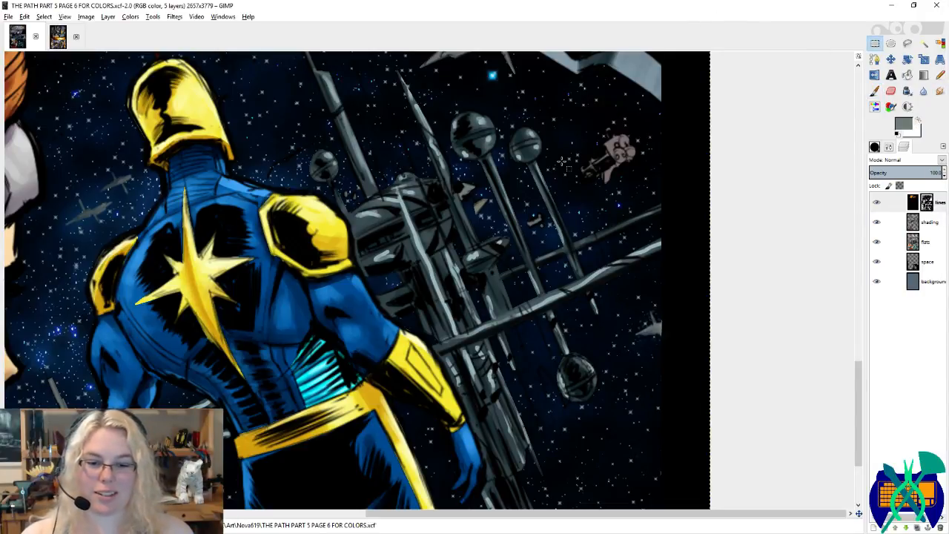
Step: Paint the dark tone over the large spaceship's linework near the corner frame and save the file
key(p)
drag(483, 135, 581, 297)
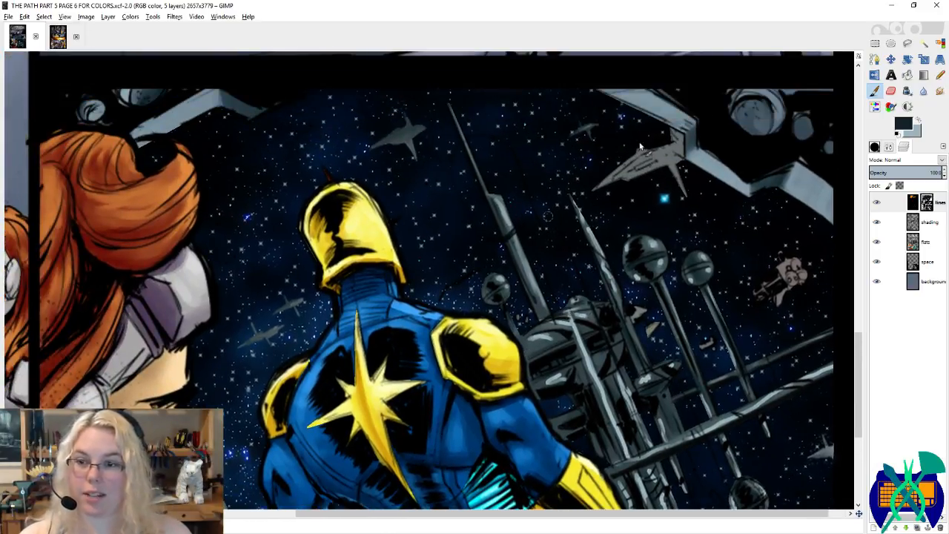
scroll(597, 134, down, 4)
key(ctrl+s)
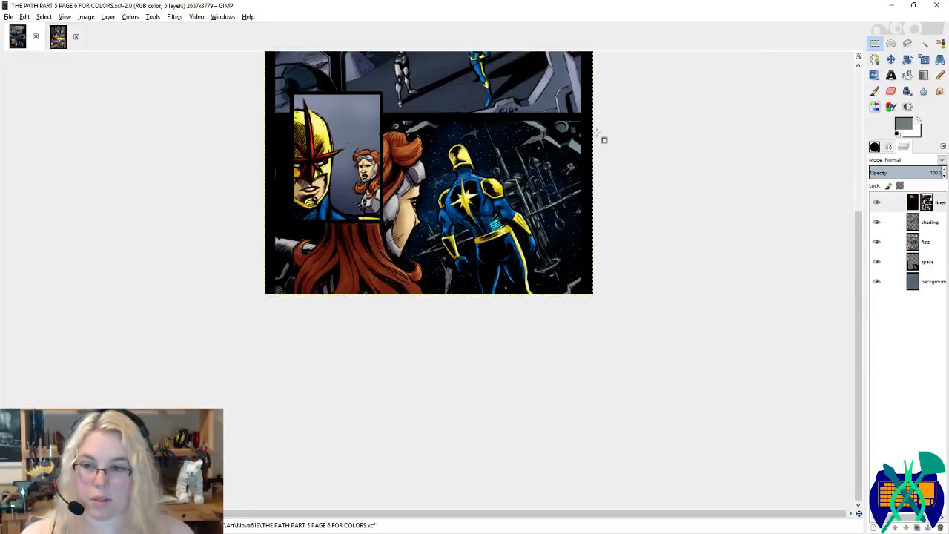
Step: On the flats layer, select all the grey spaceships in the space panel by colour and check the selection
scroll(480, 228, up, 5)
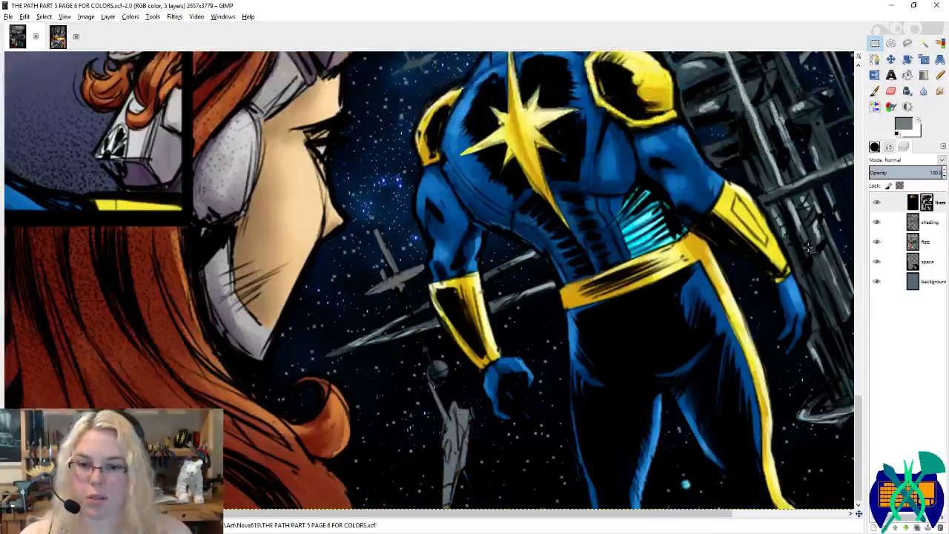
click(916, 245)
key(shift+o)
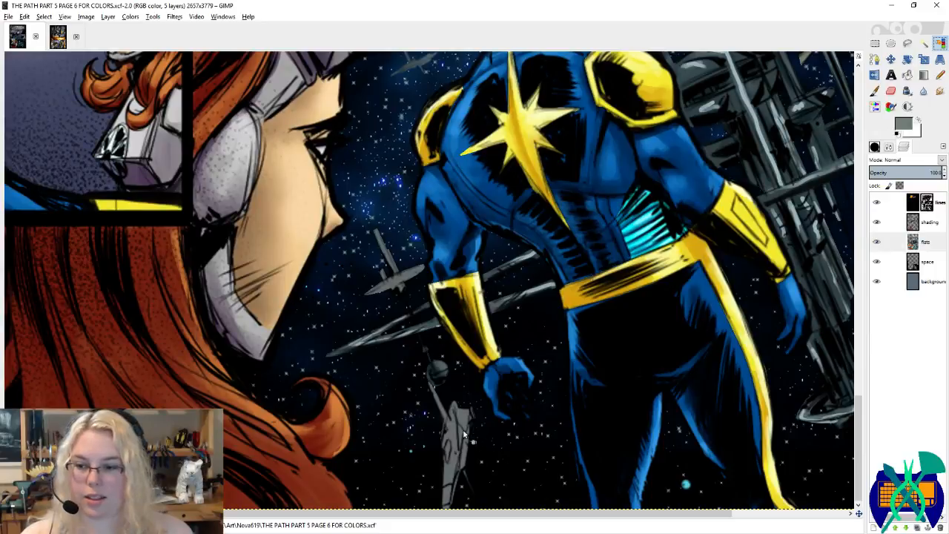
click(462, 430)
scroll(461, 426, right, 2)
scroll(461, 426, up, 2)
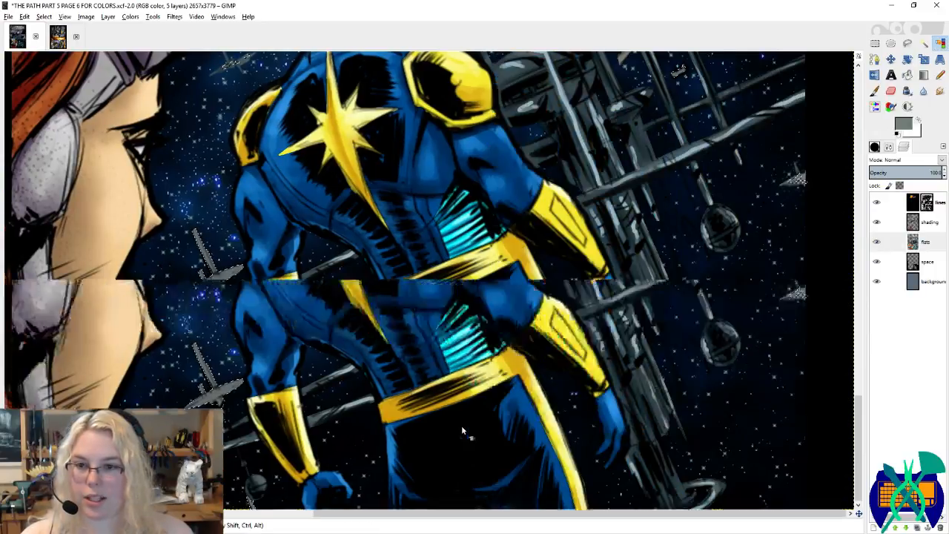
scroll(462, 428, up, 4)
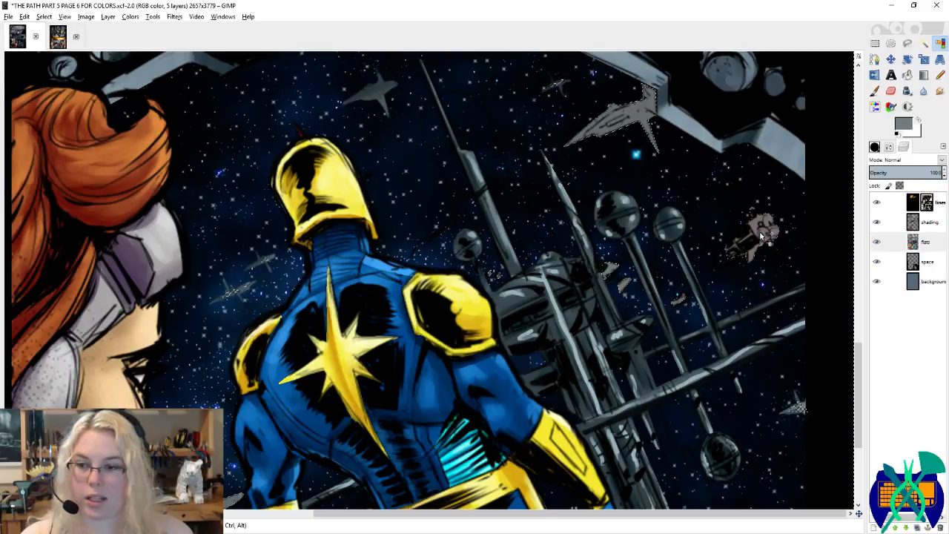
scroll(514, 297, up, 2)
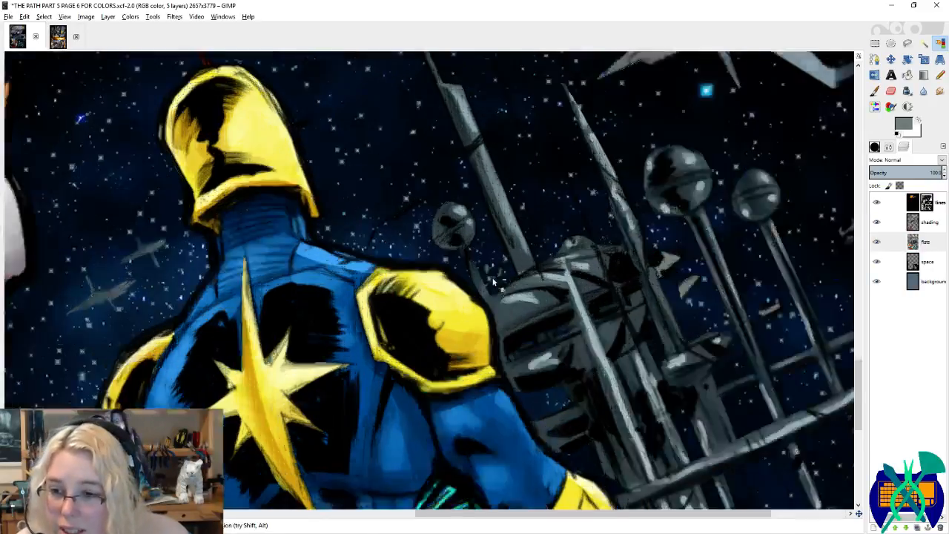
scroll(504, 278, down, 4)
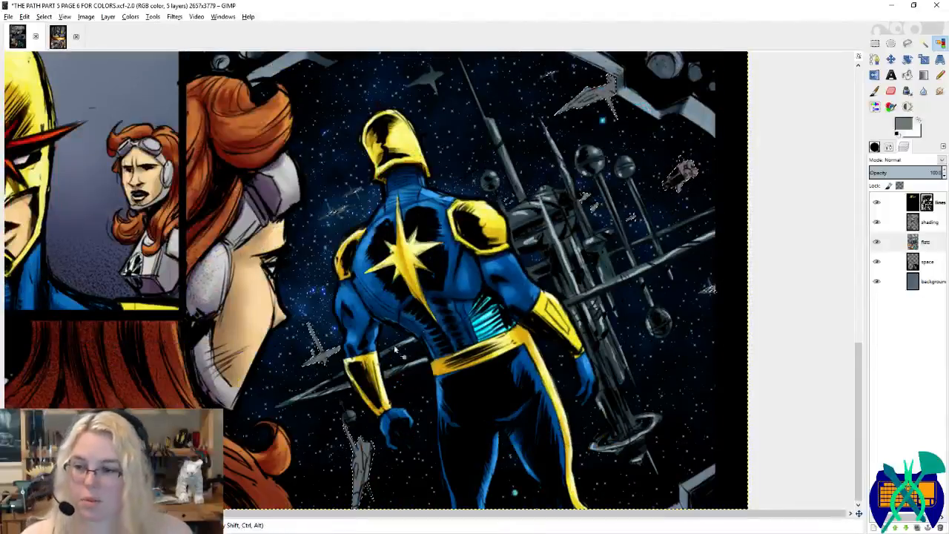
Step: Save the file and switch the paintbrush to the small Circle (01) brush
scroll(326, 407, up, 5)
key(ctrl+s)
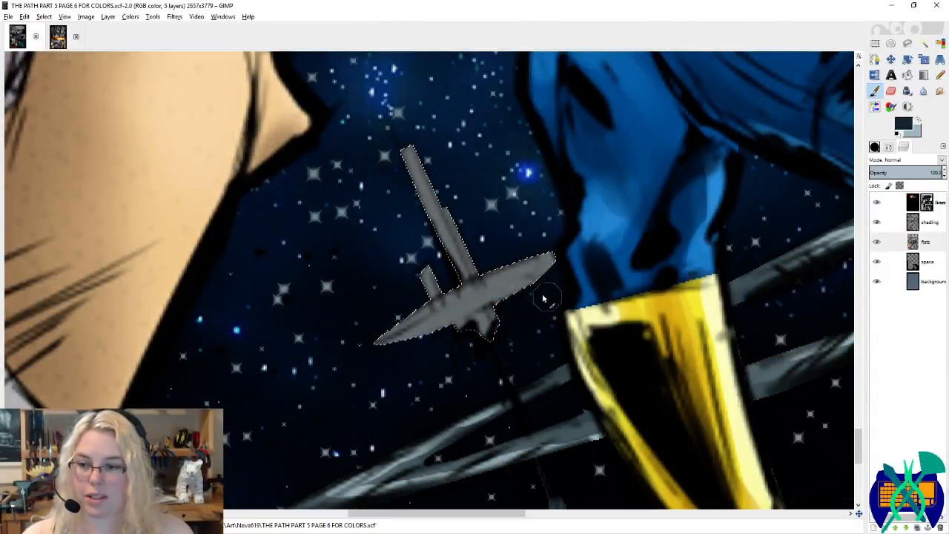
click(888, 148)
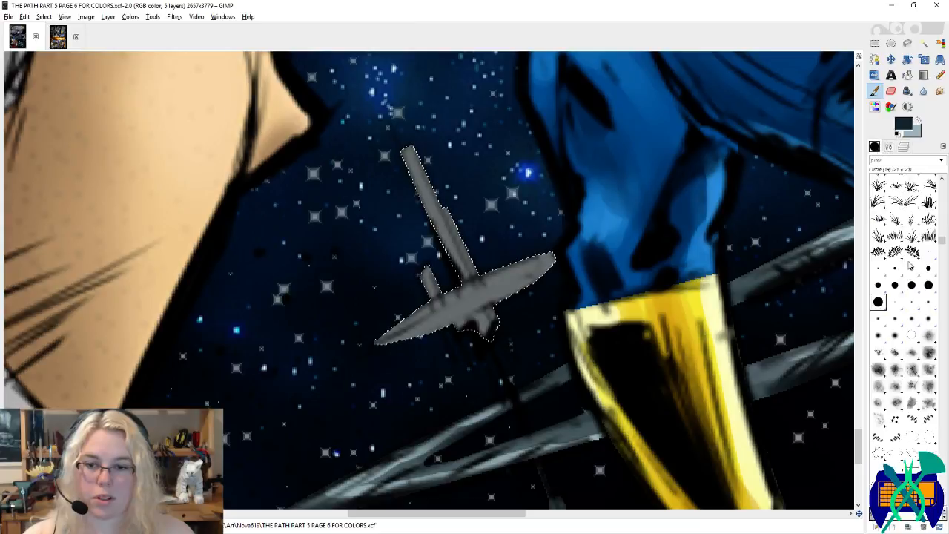
click(874, 146)
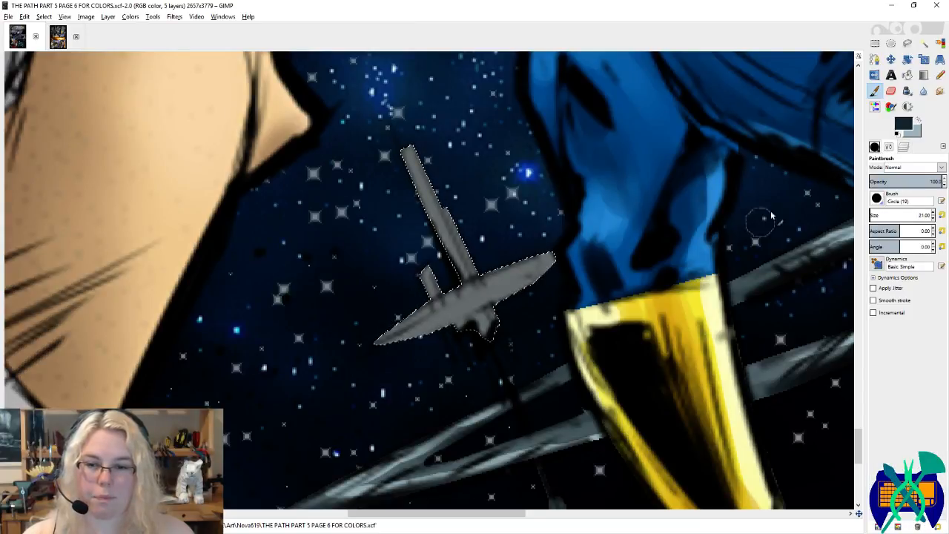
click(875, 147)
click(929, 252)
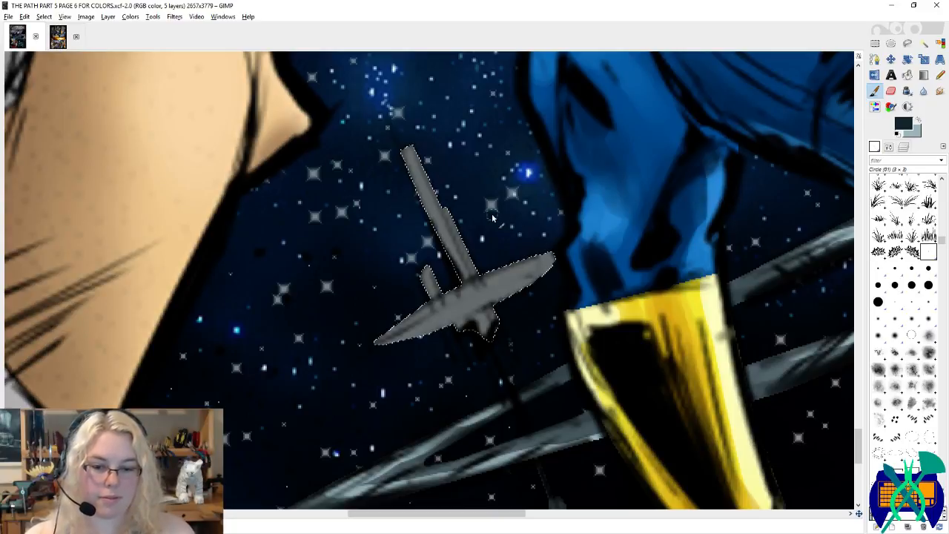
Step: Shade the small spaceship beside the hero's yellow gauntlet with alternating dark and light grey-blue strokes
mouse_move(404, 155)
mouse_down()
mouse_move(463, 276)
mouse_move(458, 271)
mouse_move(458, 304)
mouse_move(465, 253)
mouse_move(448, 272)
mouse_up()
key(x)
mouse_move(526, 243)
mouse_down()
mouse_move(449, 272)
mouse_move(540, 227)
mouse_move(438, 261)
mouse_up()
drag(434, 225, 448, 248)
mouse_move(495, 274)
mouse_down()
mouse_move(501, 241)
mouse_move(432, 271)
mouse_move(546, 220)
mouse_move(512, 231)
mouse_move(449, 191)
mouse_move(455, 148)
mouse_up()
key(x)
key(x)
drag(424, 108, 478, 211)
mouse_move(477, 289)
mouse_down()
mouse_move(467, 278)
mouse_move(491, 290)
mouse_move(460, 278)
mouse_move(385, 298)
mouse_up()
key(x)
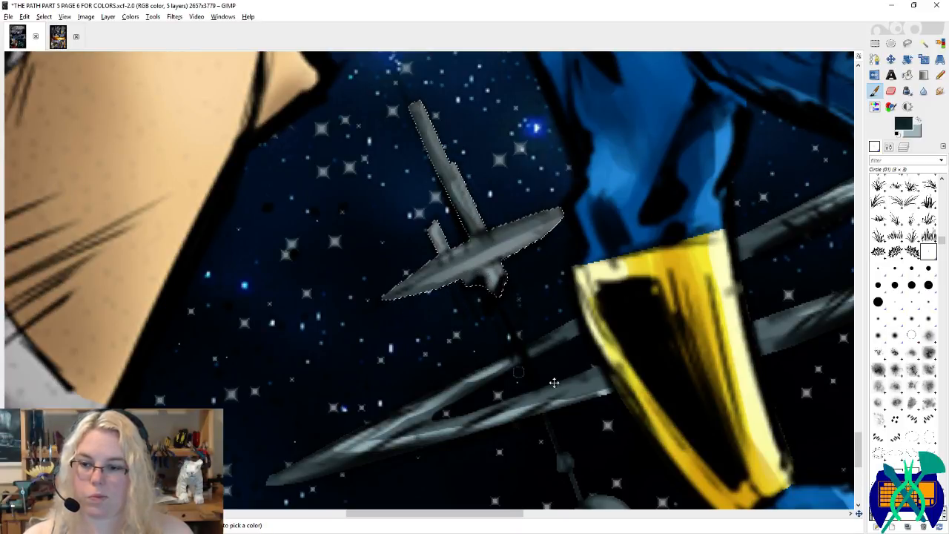
Step: Paint dark shadows and light tones on the tall spaceship at the panel's lower edge, below the hero's fist, and save the file
drag(554, 383, 423, 37)
drag(503, 335, 515, 178)
drag(544, 248, 504, 288)
drag(419, 100, 452, 172)
drag(479, 295, 458, 184)
mouse_move(443, 112)
mouse_down()
mouse_move(454, 159)
mouse_move(449, 311)
mouse_up()
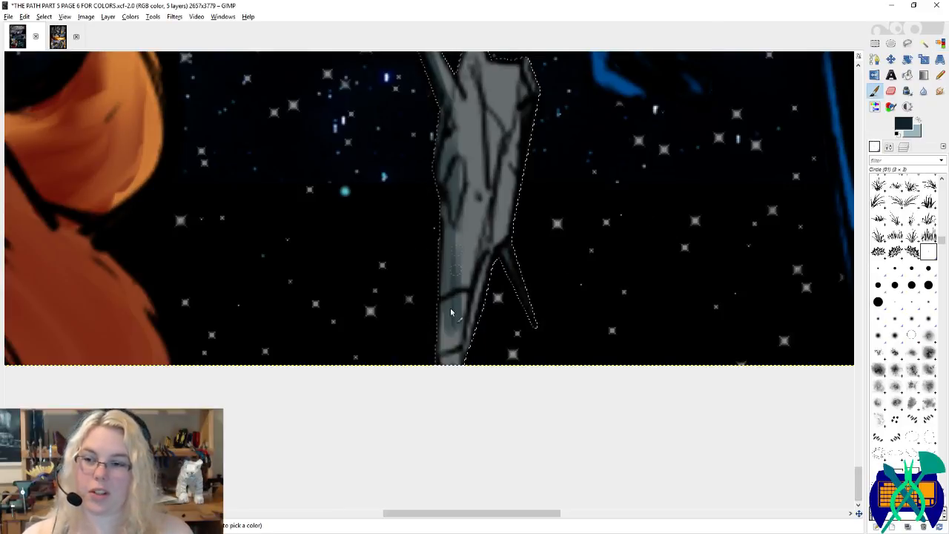
scroll(452, 304, up, 5)
key(x)
drag(457, 205, 455, 286)
mouse_move(405, 200)
mouse_down()
mouse_move(385, 152)
mouse_move(431, 232)
mouse_up()
mouse_move(468, 201)
mouse_down()
mouse_move(460, 239)
mouse_move(488, 224)
mouse_move(492, 334)
mouse_move(485, 239)
mouse_up()
key(ctrl+s)
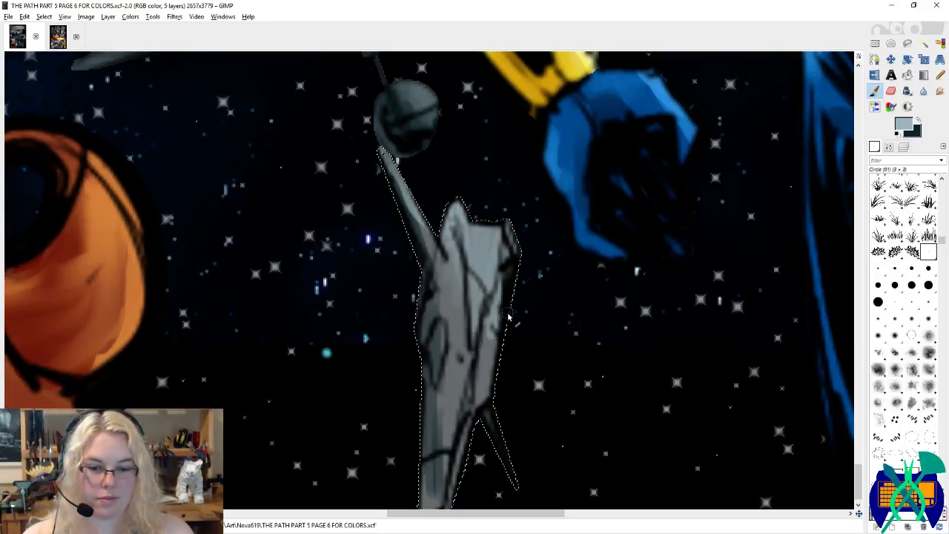
Step: Extend the light grey-blue highlights down the hull of the tall spaceship at the panel's lower edge
scroll(529, 322, down, 3)
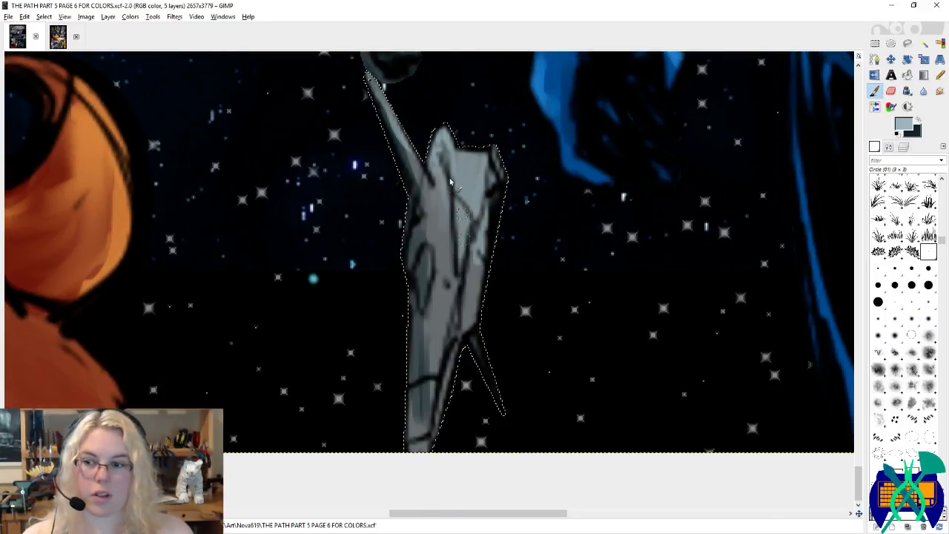
mouse_move(449, 181)
mouse_down()
mouse_move(443, 172)
mouse_move(449, 296)
mouse_move(431, 347)
mouse_up()
mouse_move(483, 167)
mouse_down()
mouse_move(473, 292)
mouse_move(482, 360)
mouse_up()
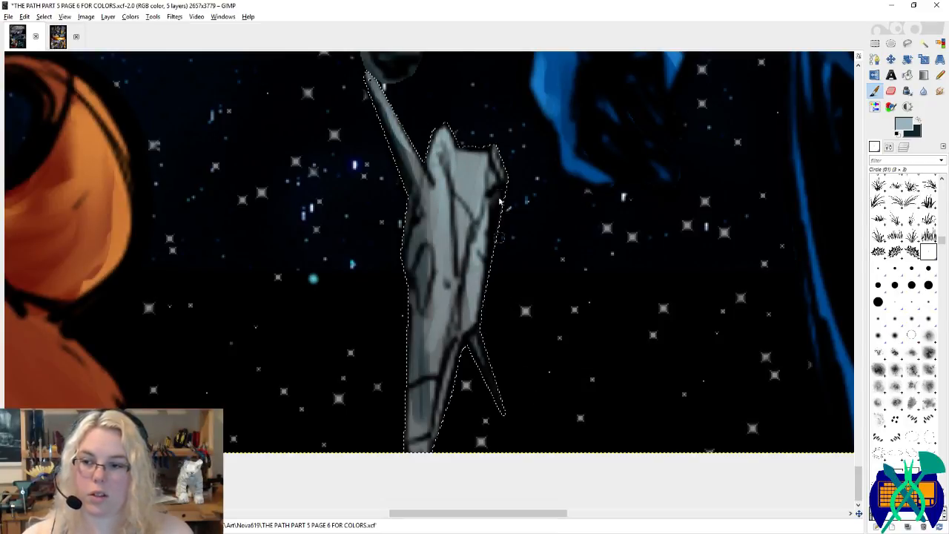
scroll(499, 200, up, 3)
drag(403, 208, 424, 243)
mouse_move(452, 202)
mouse_down()
mouse_move(453, 228)
mouse_move(473, 256)
mouse_move(461, 277)
mouse_up()
mouse_move(477, 215)
mouse_down()
mouse_move(467, 277)
mouse_move(463, 269)
mouse_up()
Step: Shade the small ship pieces among the space station's antenna poles with dark and light tones
scroll(487, 295, right, 15)
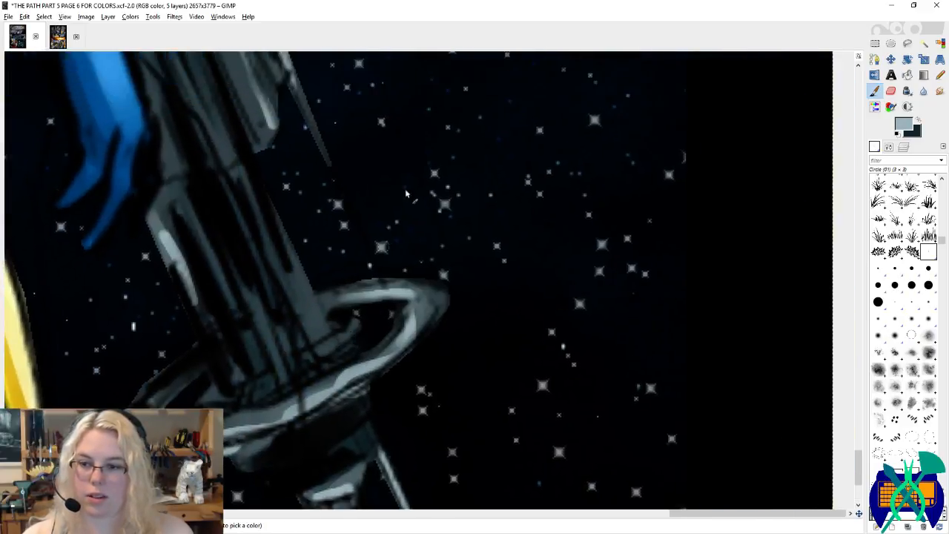
drag(557, 158, 530, 478)
drag(356, 148, 423, 389)
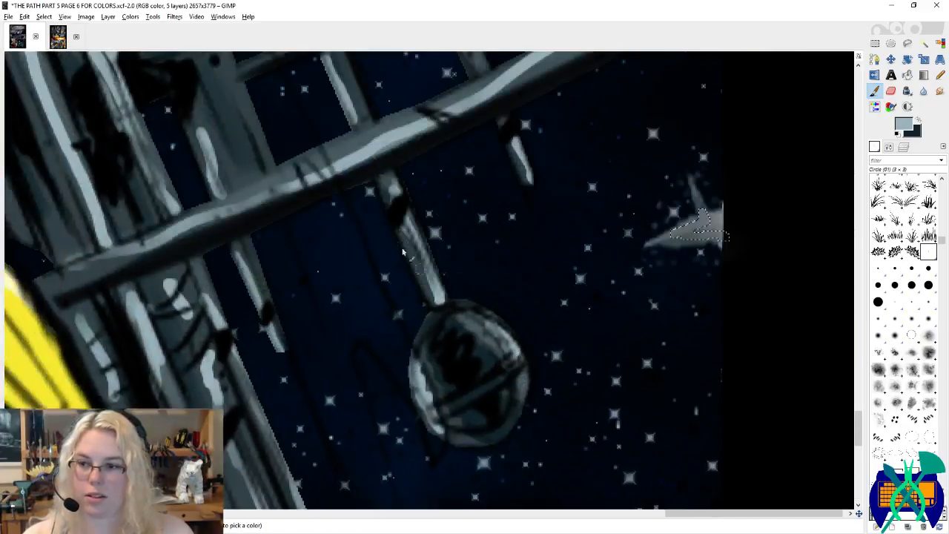
drag(538, 246, 408, 258)
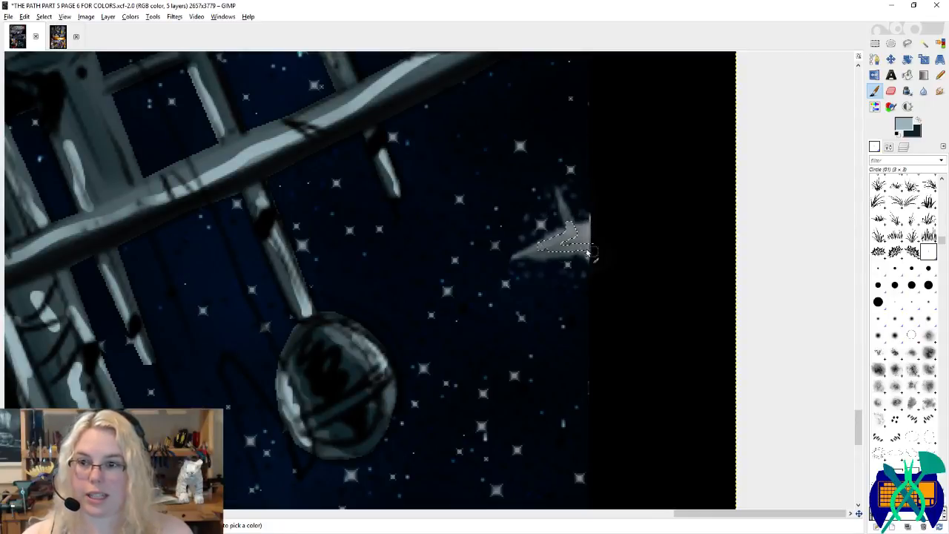
scroll(586, 238, up, 4)
scroll(570, 267, left, 10)
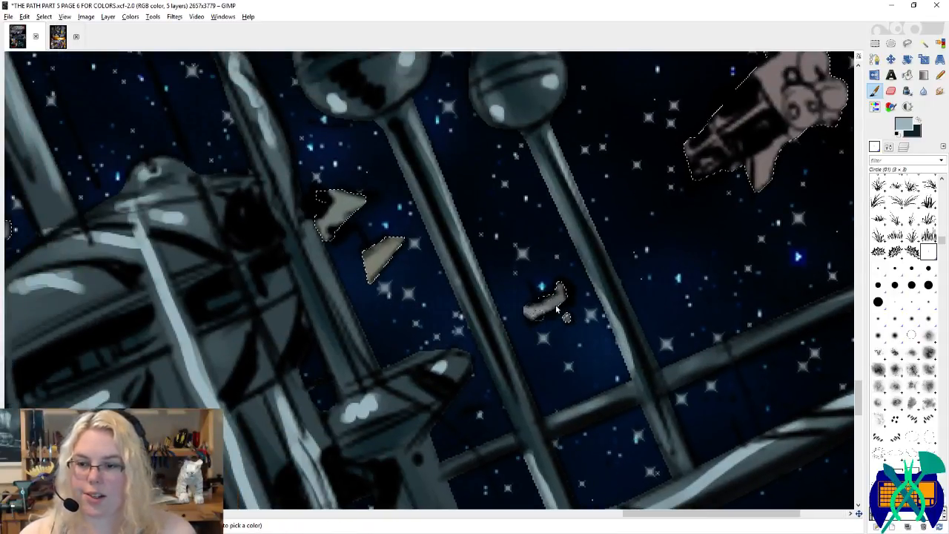
key(x)
drag(369, 261, 398, 238)
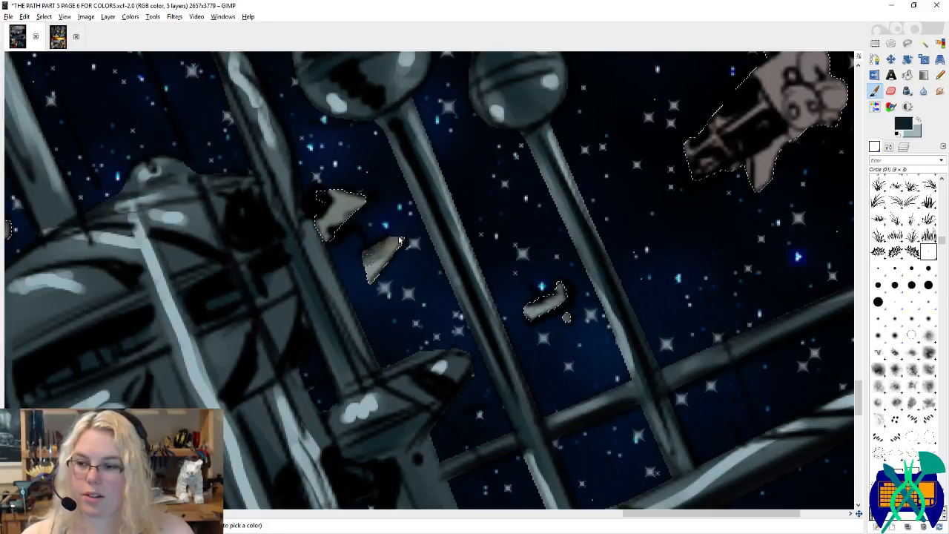
drag(343, 192, 335, 199)
ctrl+click(345, 199)
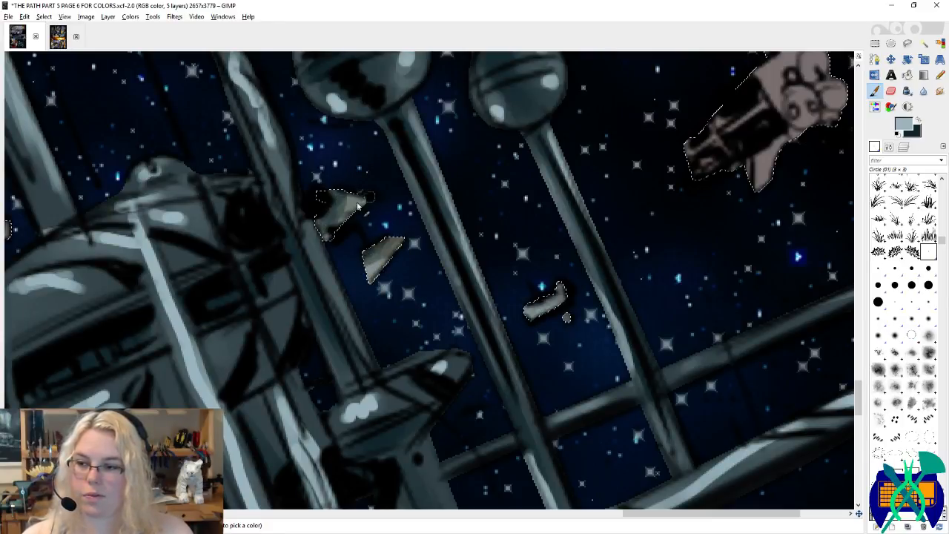
Step: Paint the round engines of the spaceship near the panel's right edge orange, using the colour fba934
drag(738, 91, 524, 234)
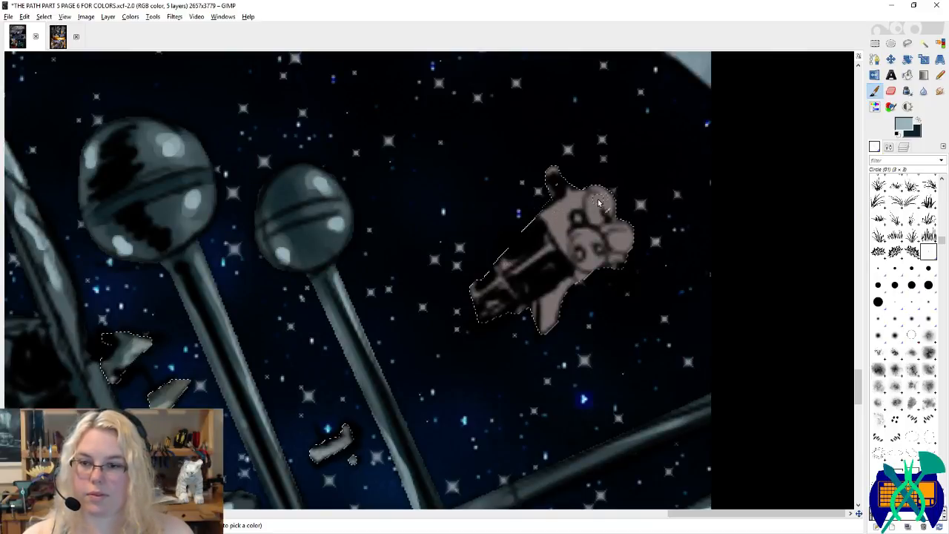
mouse_move(598, 202)
mouse_down()
mouse_move(582, 240)
mouse_move(604, 236)
mouse_move(579, 248)
mouse_move(602, 224)
mouse_up()
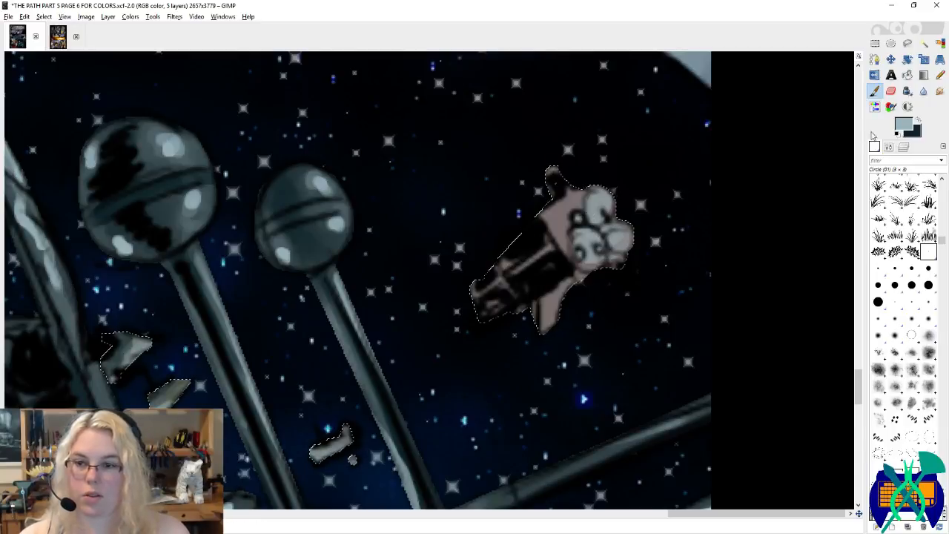
click(903, 124)
drag(576, 192, 549, 146)
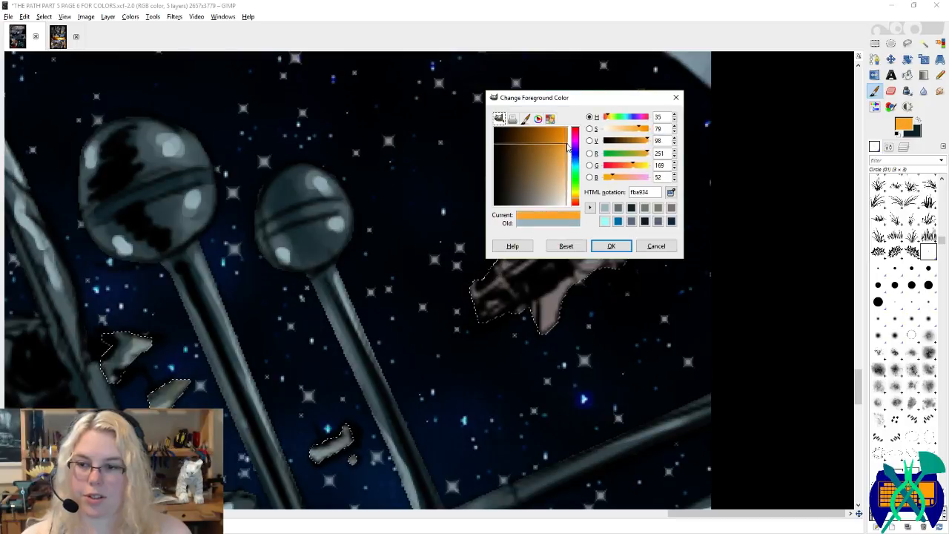
click(611, 246)
mouse_move(592, 236)
mouse_down()
mouse_move(606, 217)
mouse_move(599, 211)
mouse_move(616, 239)
mouse_up()
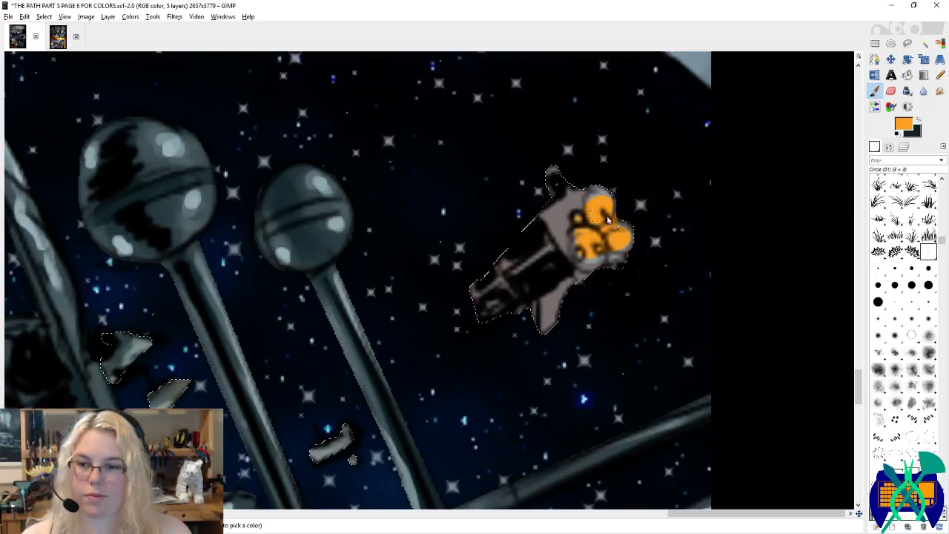
Step: Shade the hull and fins of the orange-engined spaceship with grey and the dark tone, and save the file
ctrl+click(605, 258)
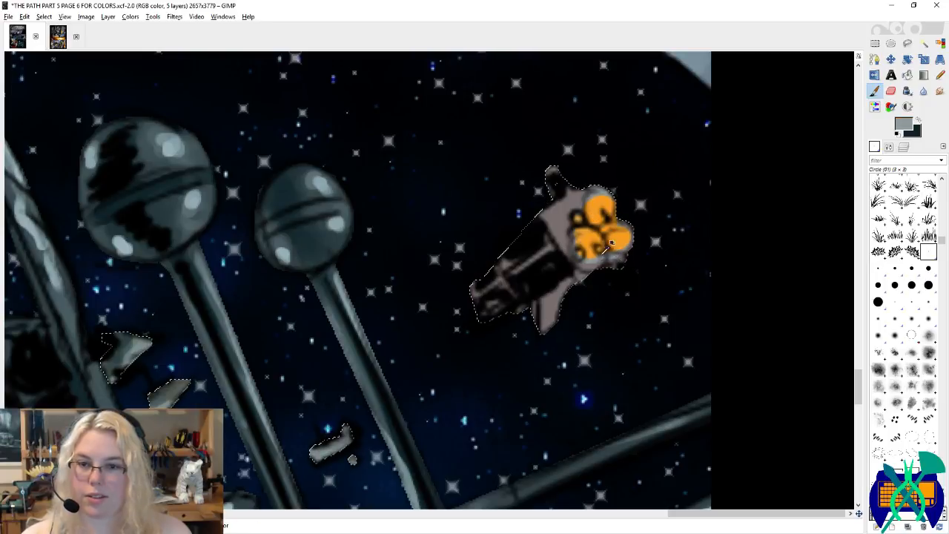
key(x)
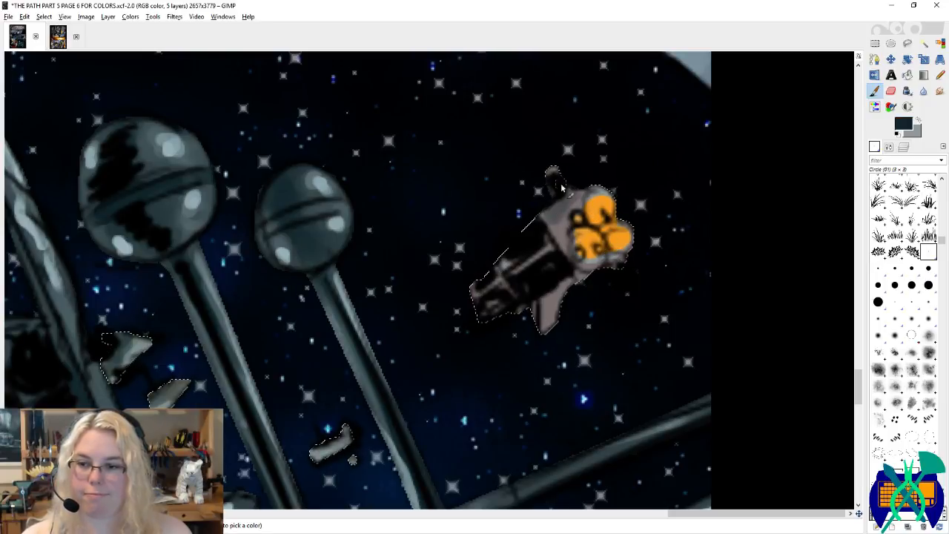
key(x)
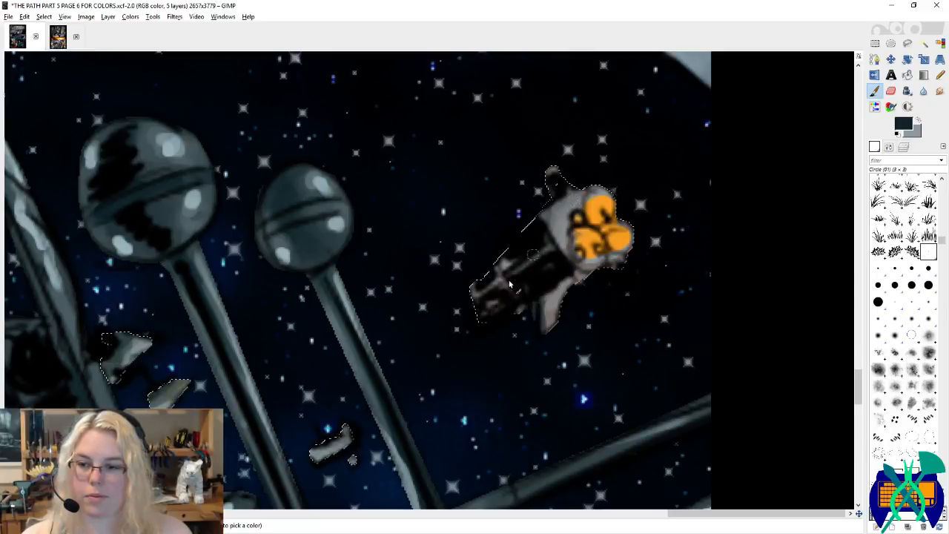
key(x)
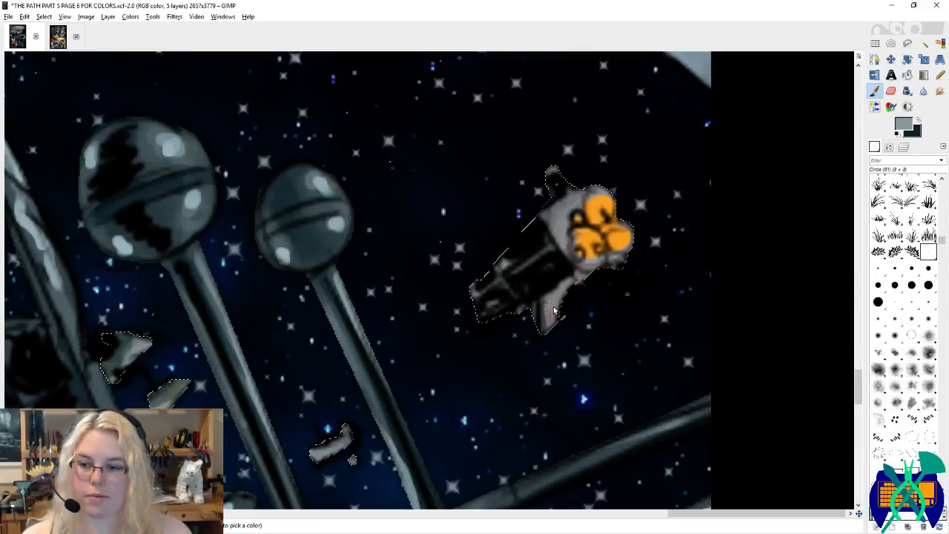
key(ctrl+s)
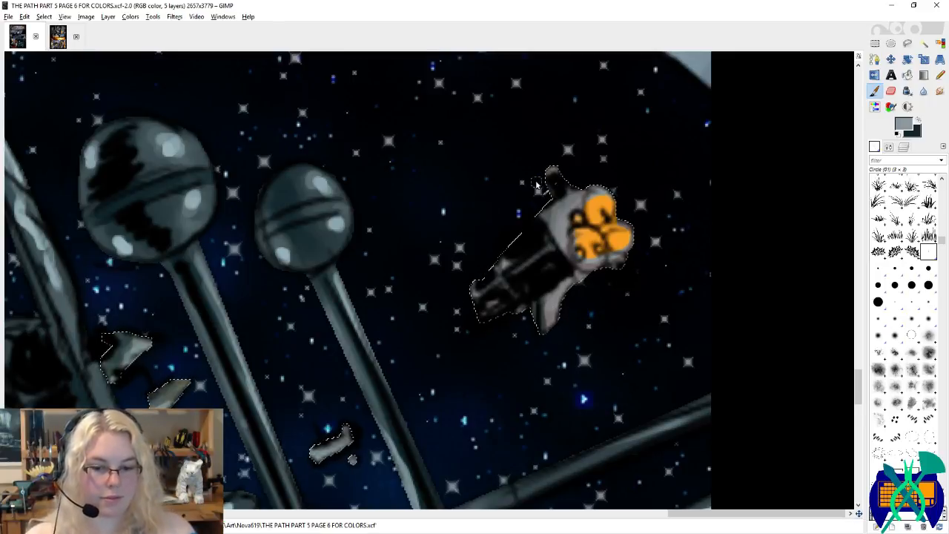
Step: Refine the dark shadows and grey highlights on the tiny ships between the station's antenna poles
scroll(491, 341, down, 3)
scroll(508, 312, left, 4)
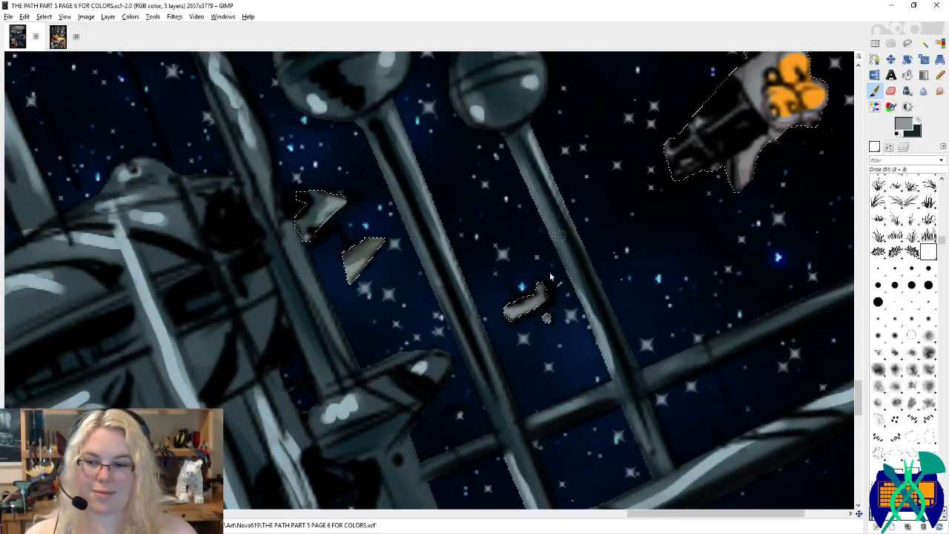
ctrl+click(544, 289)
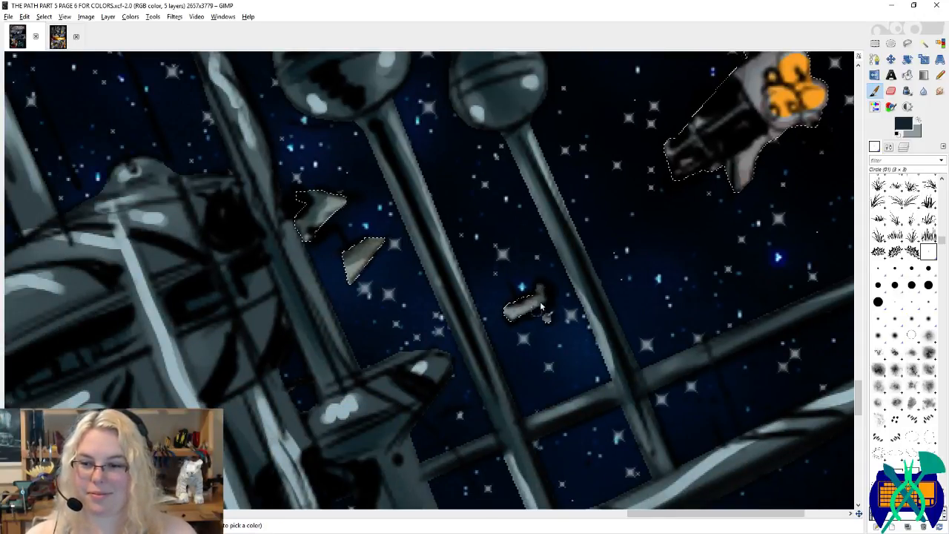
mouse_move(540, 306)
mouse_down()
mouse_move(522, 318)
mouse_move(512, 307)
mouse_up()
key(x)
drag(451, 305, 614, 367)
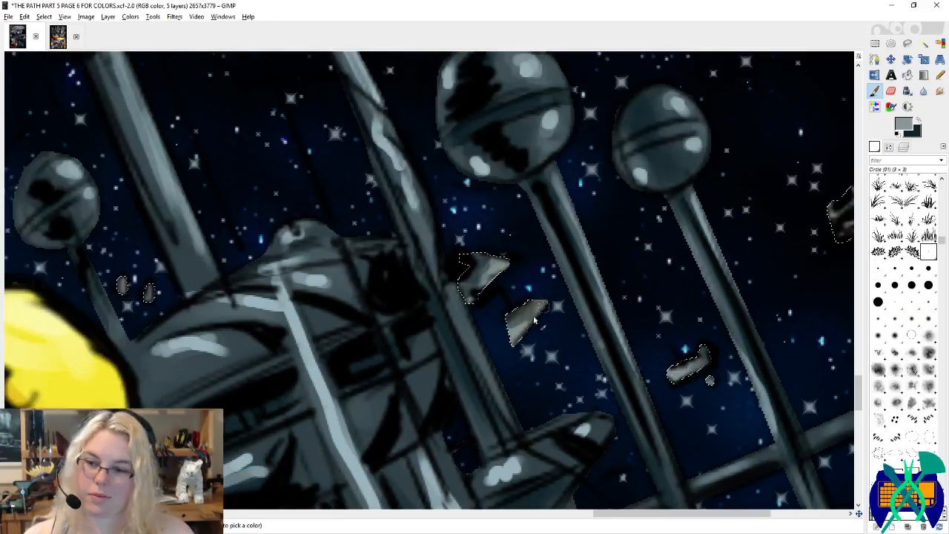
scroll(582, 297, down, 1)
scroll(582, 296, right, 3)
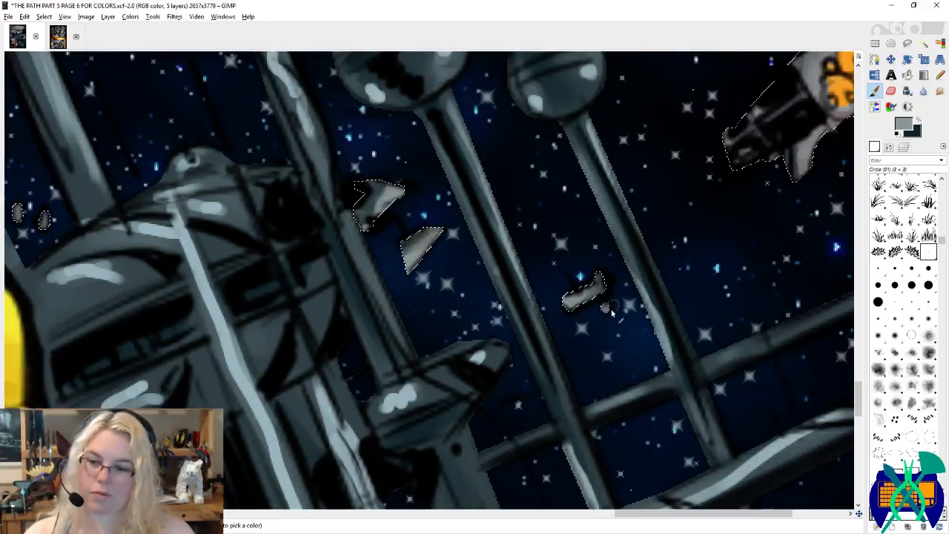
Step: Block in dark and light grey tones on the large spaceship beside the corner frame using the Circle (19) brush
scroll(550, 236, down, 3)
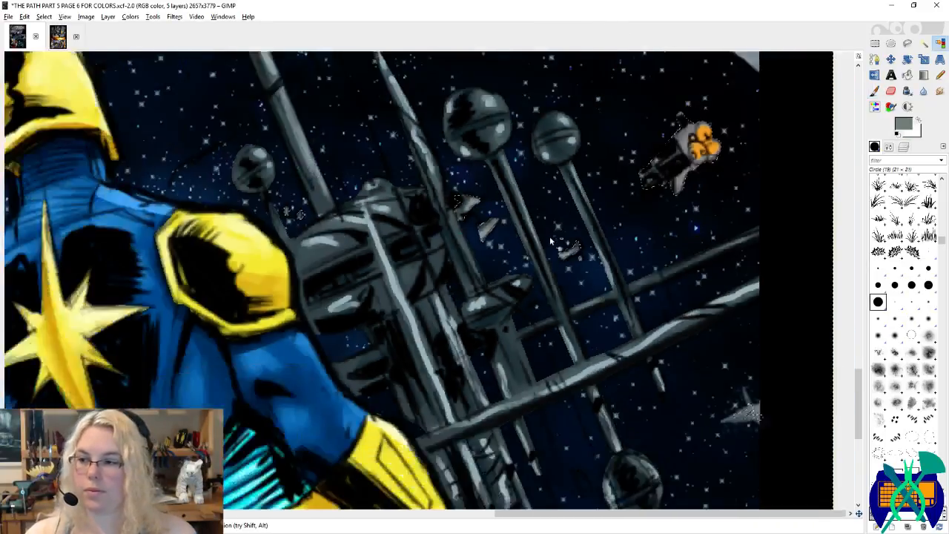
ctrl+click(550, 235)
click(526, 89)
click(534, 89)
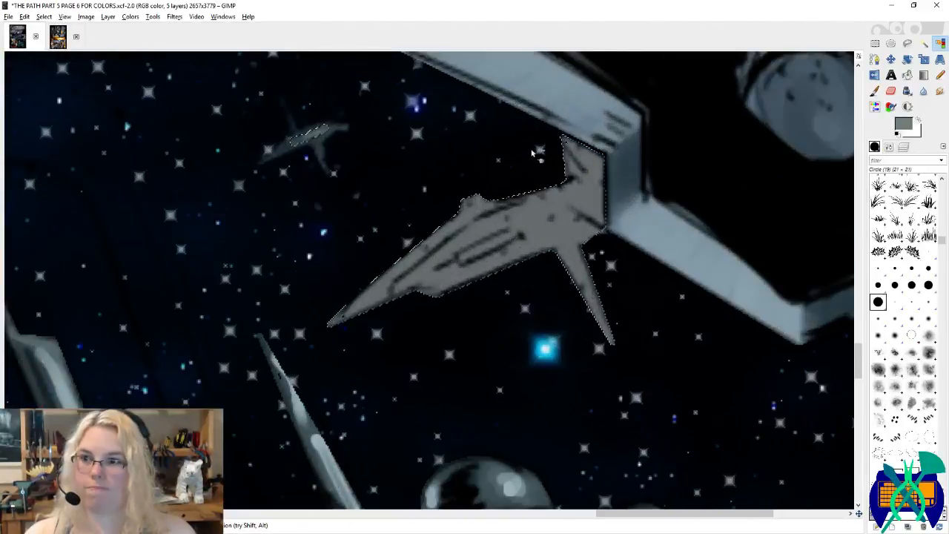
key(p)
click(877, 301)
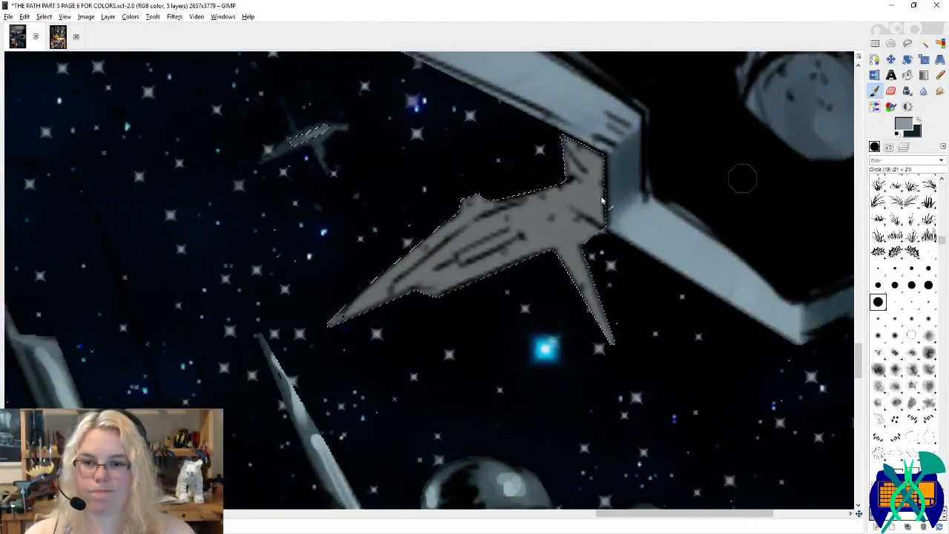
key(d)
mouse_move(567, 153)
mouse_down()
mouse_move(531, 191)
mouse_move(458, 210)
mouse_move(485, 205)
mouse_move(386, 270)
mouse_move(386, 293)
mouse_move(485, 216)
mouse_move(598, 245)
mouse_move(583, 253)
mouse_move(610, 330)
mouse_up()
key(x)
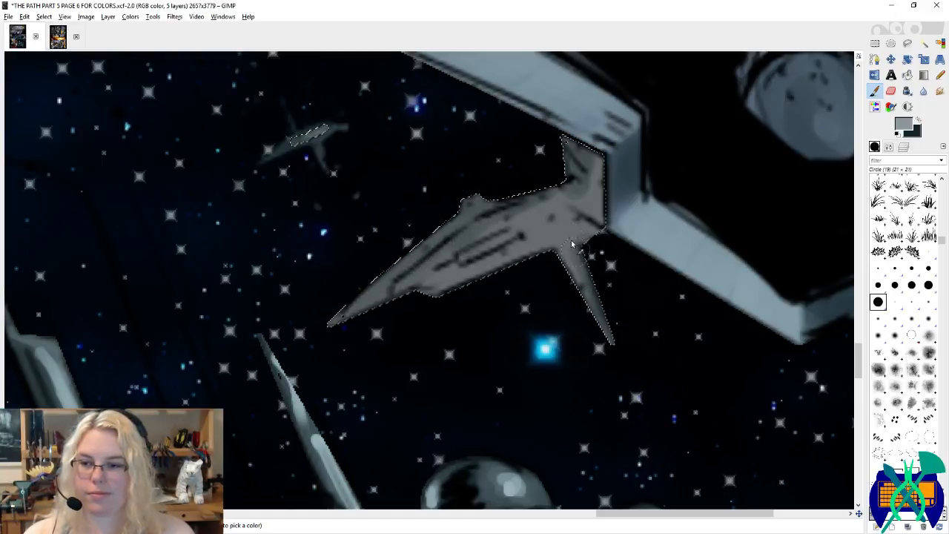
mouse_move(504, 261)
mouse_down()
mouse_move(445, 284)
mouse_move(556, 224)
mouse_move(496, 249)
mouse_up()
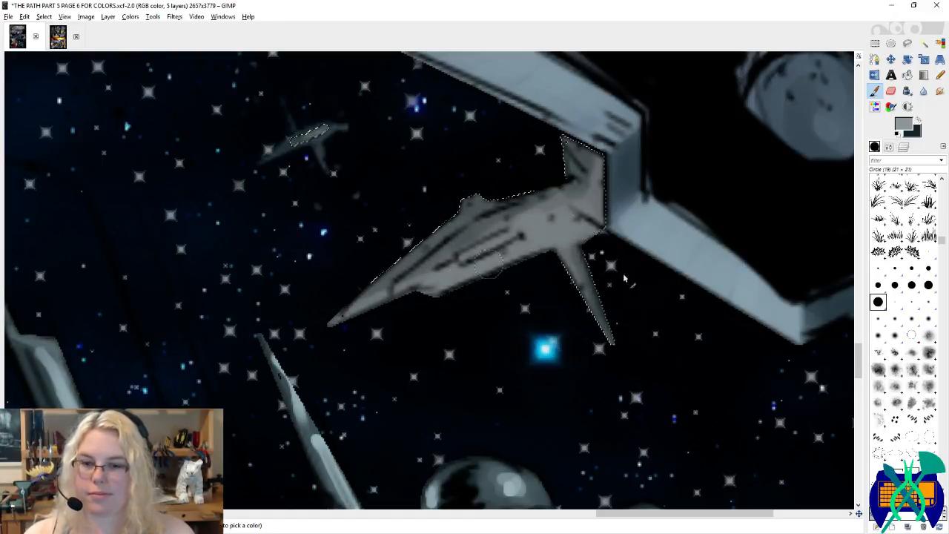
Step: Refine the light and dark tones on the large spaceship beside the corner frame with the Circle (01) brush, deselect, and save
click(928, 251)
drag(555, 252, 470, 279)
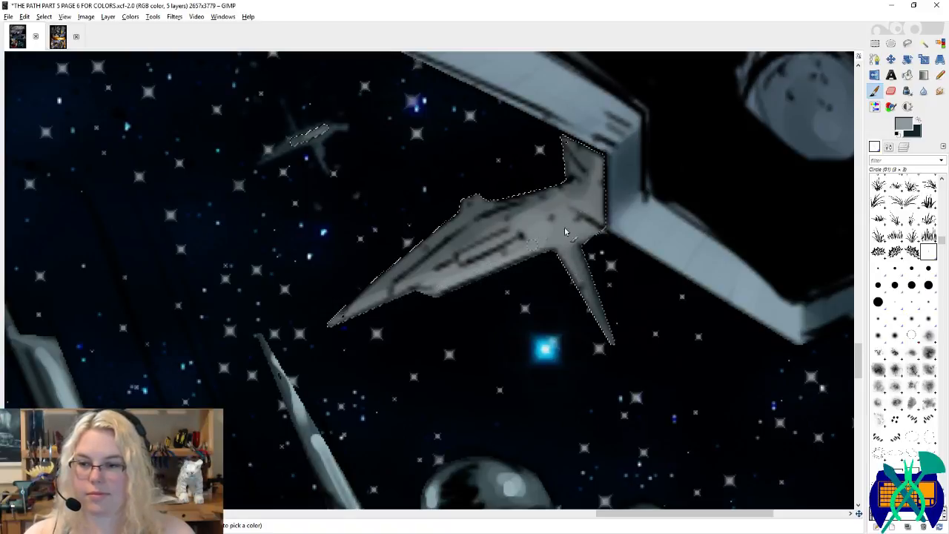
key(x)
mouse_move(539, 210)
mouse_down()
mouse_move(564, 185)
mouse_move(581, 197)
mouse_up()
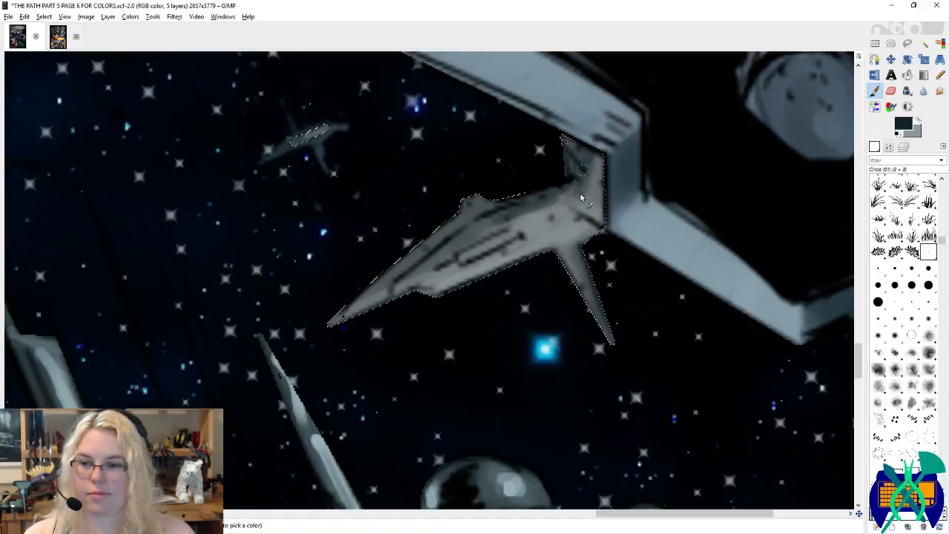
key(ctrl+shift+a)
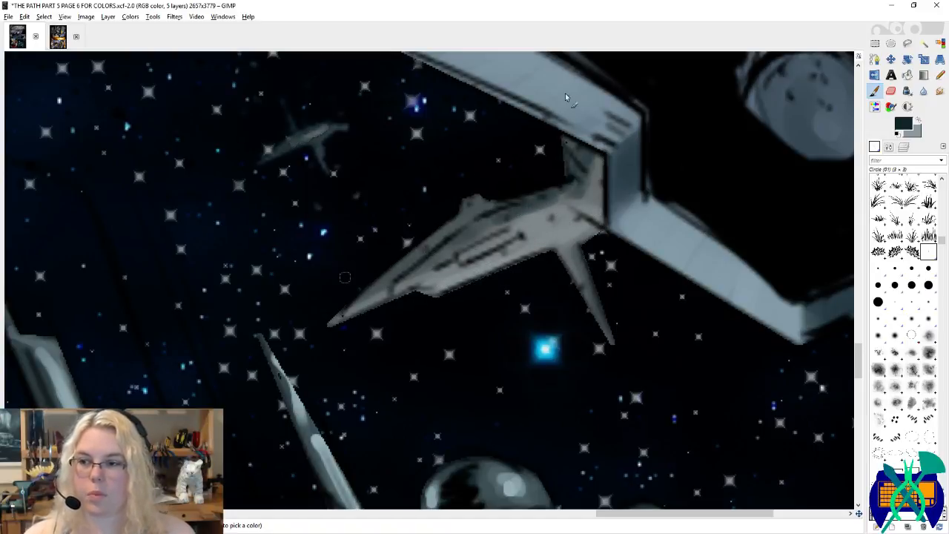
scroll(597, 369, down, 6)
key(ctrl+s)
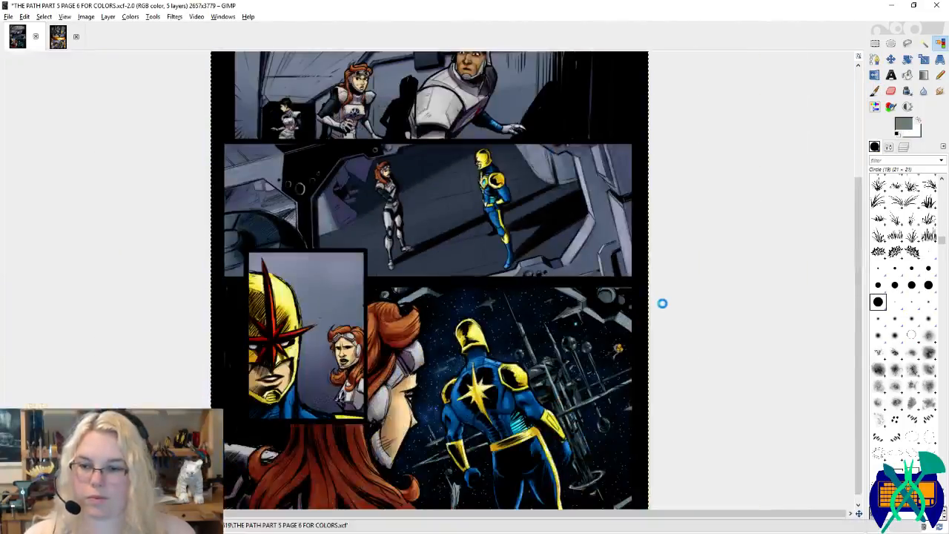
Step: Undo the deselection of the spaceships and sample grey tones from the ship below the hero's fist and the station's upper beam
scroll(663, 324, down, 1)
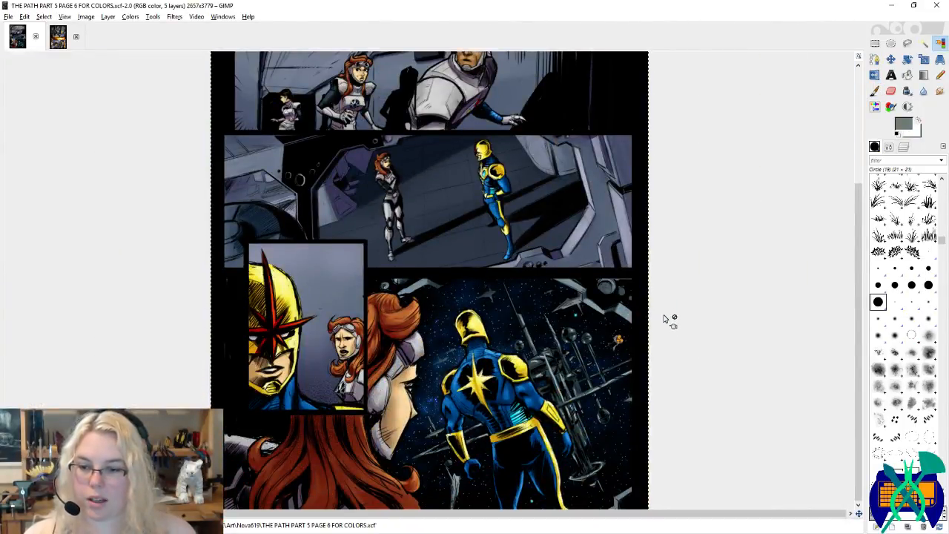
scroll(642, 422, up, 6)
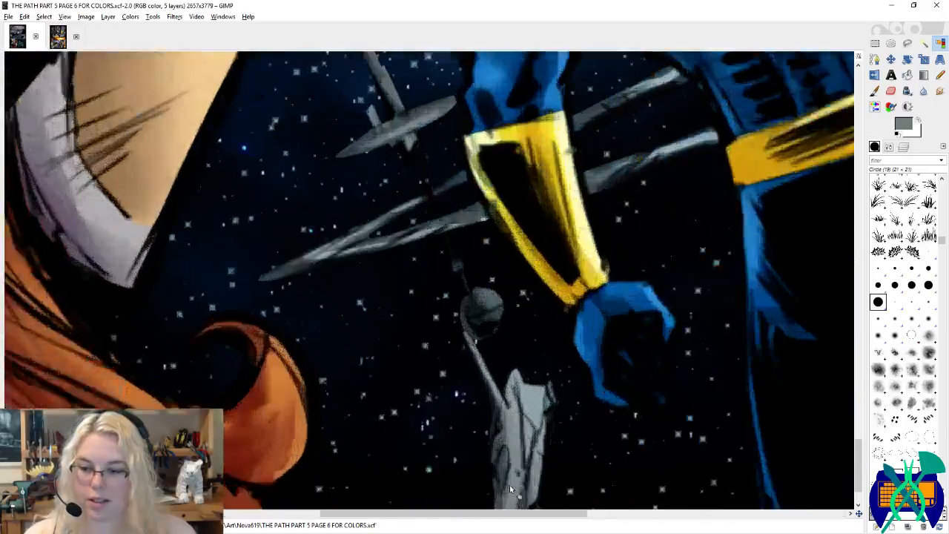
key(ctrl+z)
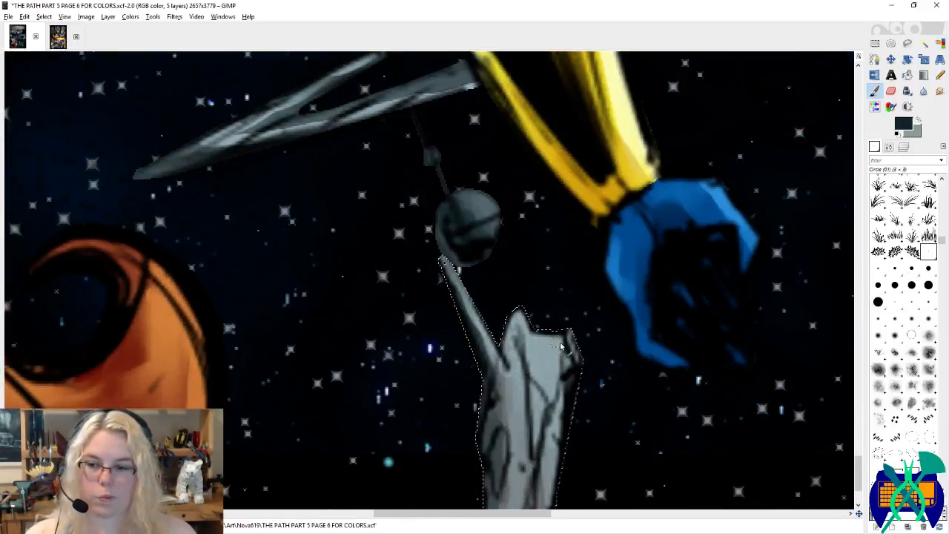
ctrl+click(545, 348)
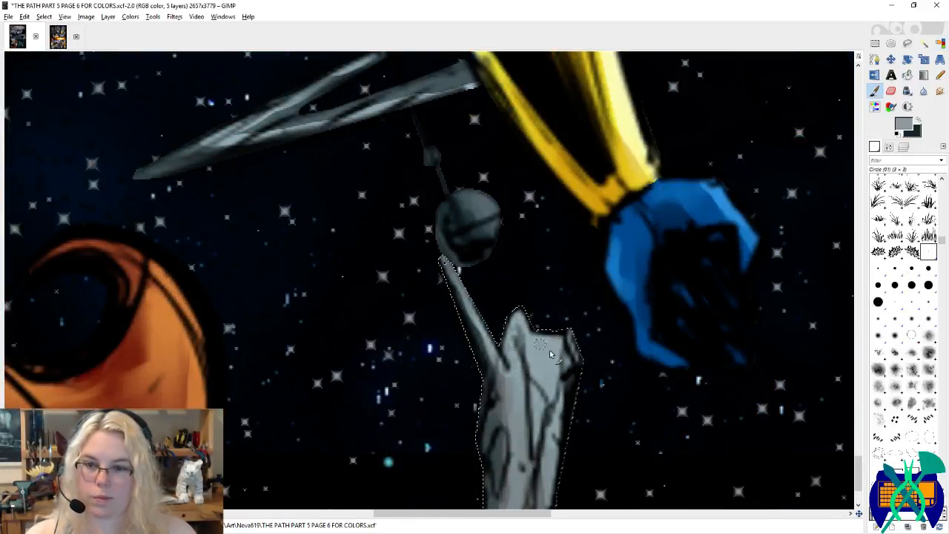
drag(576, 133, 524, 473)
drag(606, 272, 468, 358)
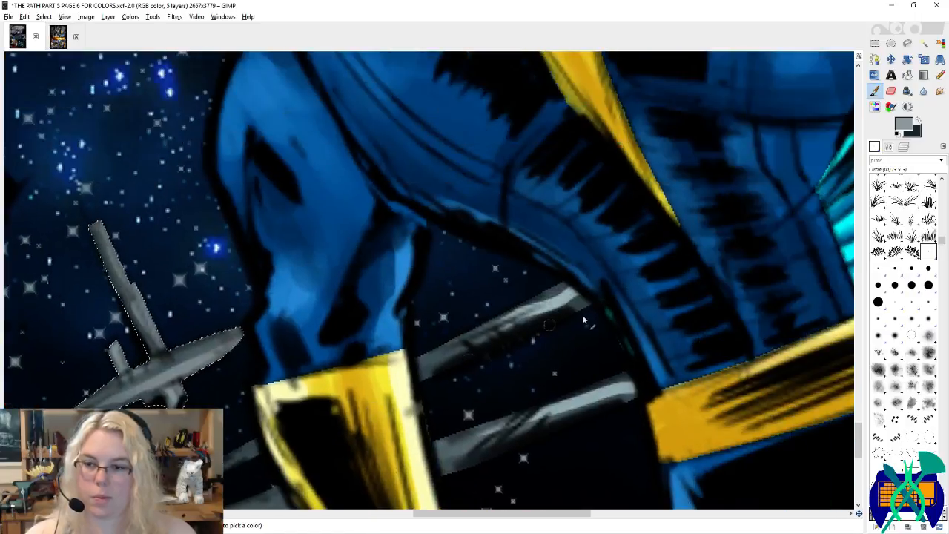
ctrl+click(566, 292)
drag(520, 474, 581, 298)
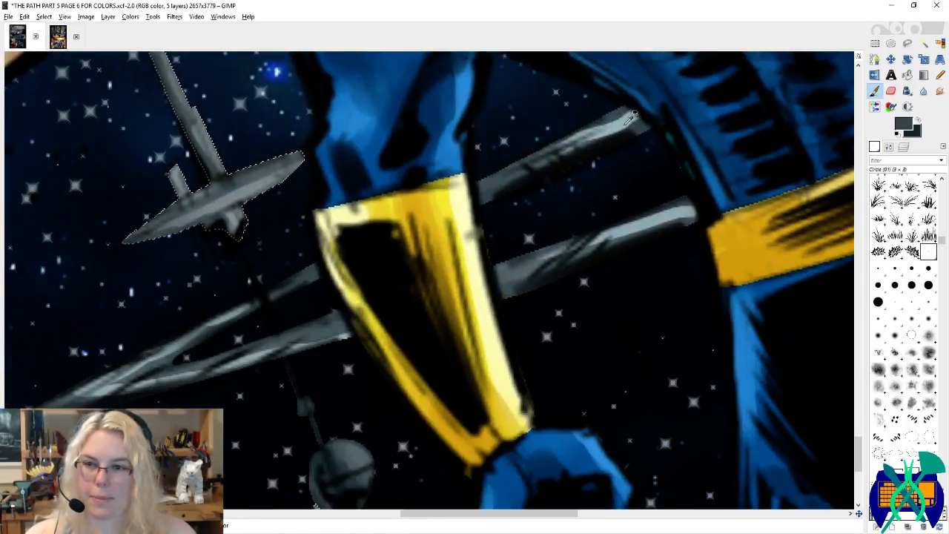
Step: Sample the light blue-grey highlight of the upper beam from the shading layer, and make the flats layer active again
click(875, 147)
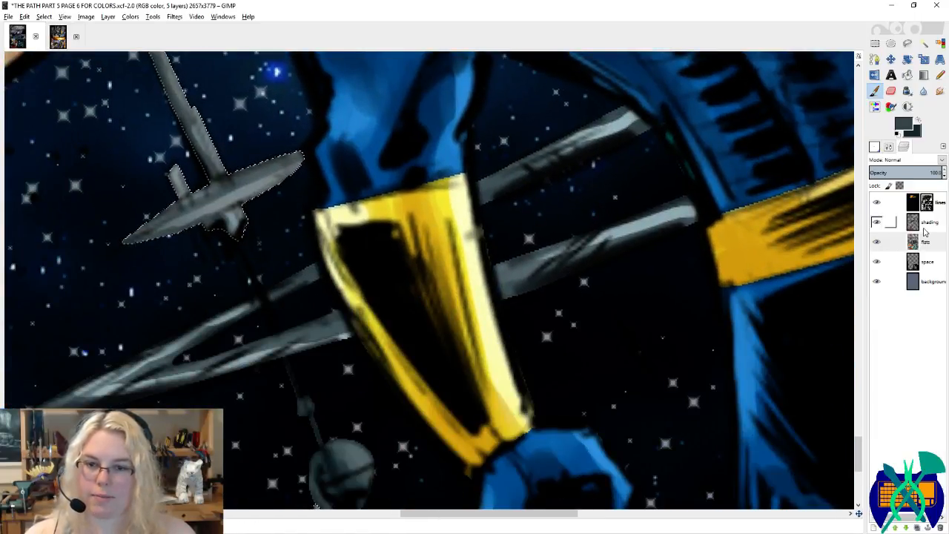
click(923, 228)
ctrl+click(623, 123)
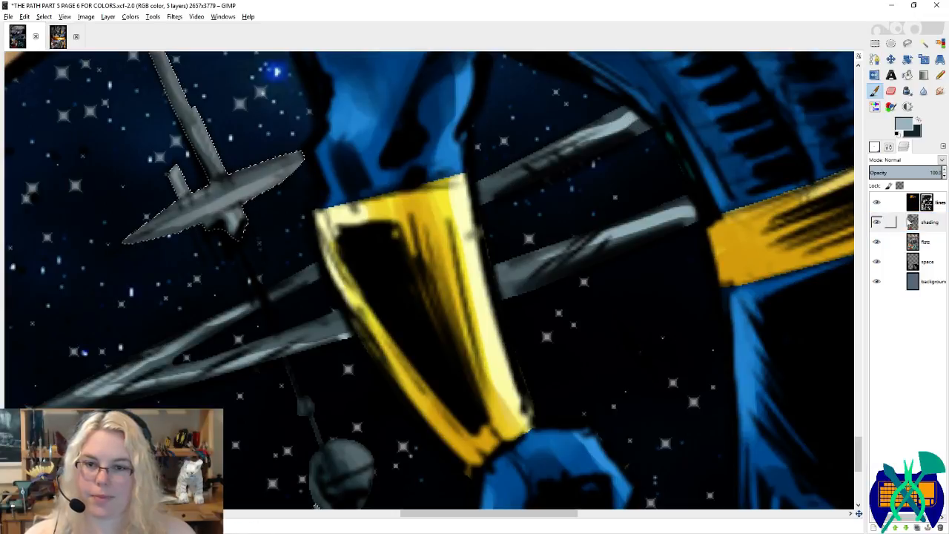
click(925, 243)
drag(606, 377, 704, 166)
scroll(545, 369, down, 3)
scroll(553, 341, left, 2)
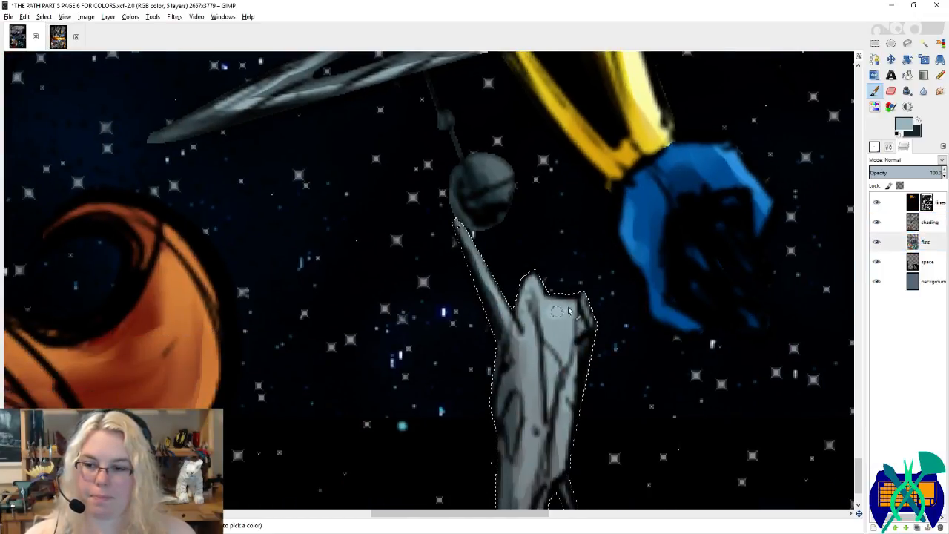
Step: Paint dark teal shadows along the hull seams, sides and tail of the spaceship below the hero's fist
key(x)
drag(544, 407, 549, 327)
drag(542, 231, 555, 325)
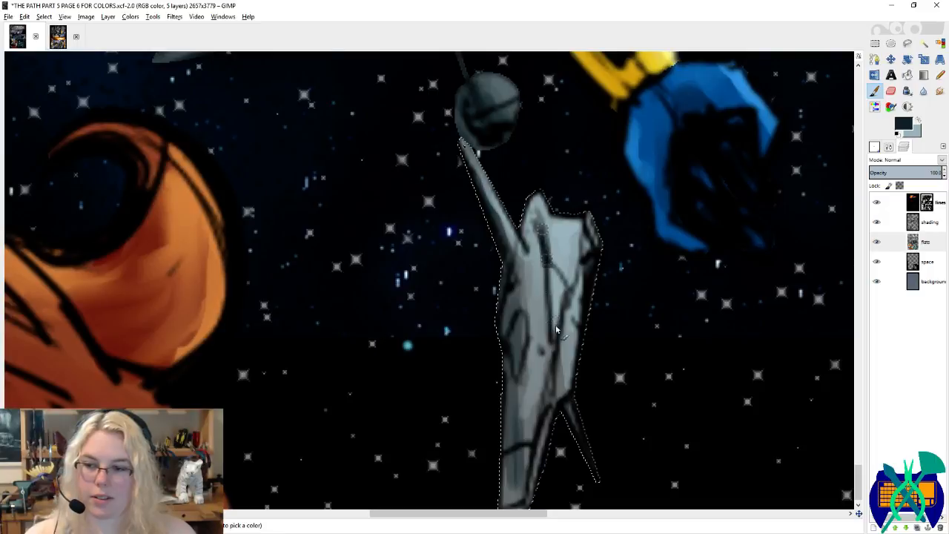
drag(545, 259, 561, 345)
mouse_move(585, 233)
mouse_down()
mouse_move(559, 315)
mouse_move(568, 307)
mouse_move(567, 380)
mouse_up()
drag(557, 347, 555, 409)
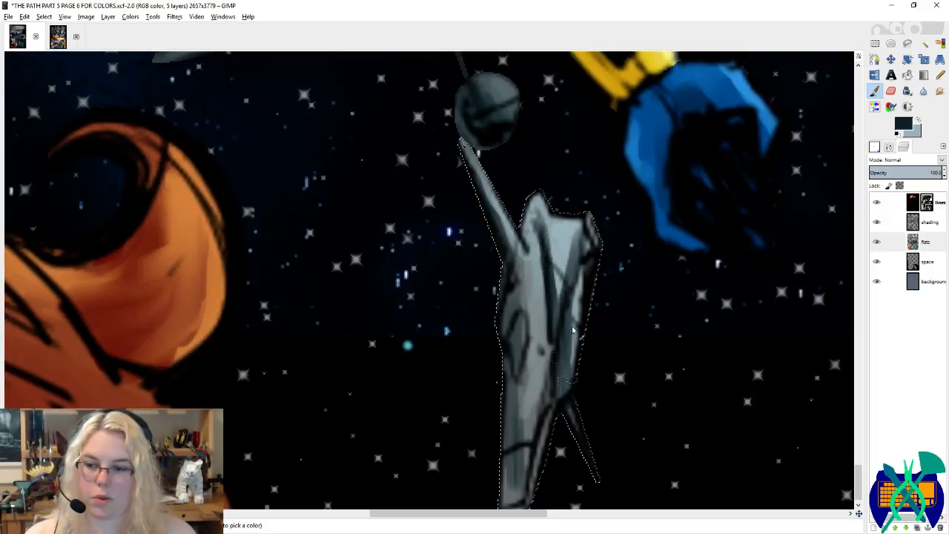
drag(572, 295, 571, 330)
drag(553, 294, 530, 440)
drag(513, 337, 517, 317)
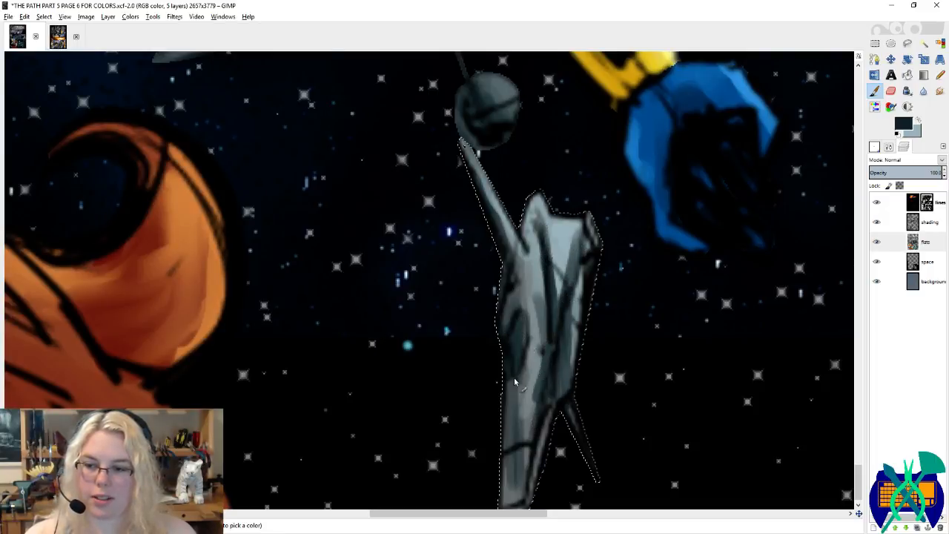
mouse_move(514, 377)
mouse_down()
mouse_move(529, 300)
mouse_move(525, 439)
mouse_up()
drag(523, 341, 519, 436)
drag(547, 374, 536, 431)
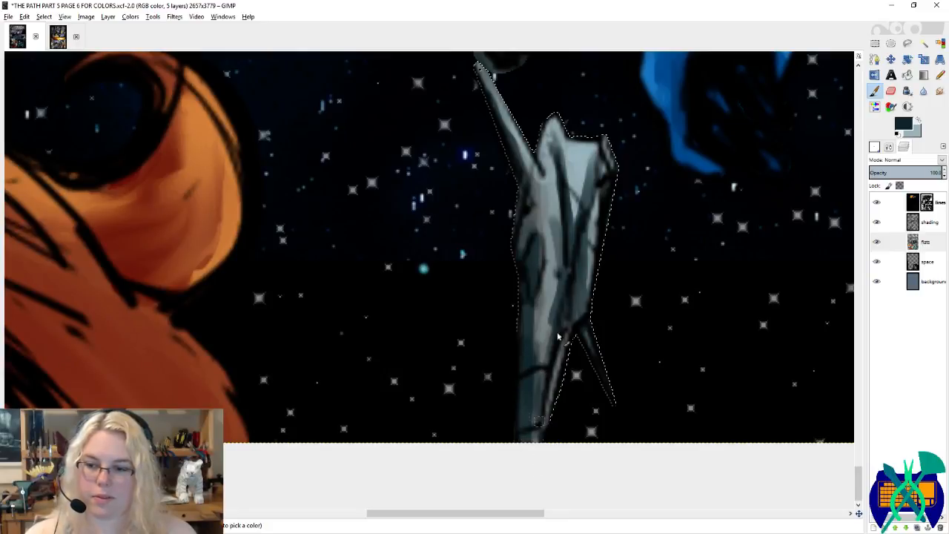
drag(557, 336, 551, 426)
Step: Add light blue-grey highlights down the centre and side of the spaceship below the hero's fist
scroll(579, 285, up, 5)
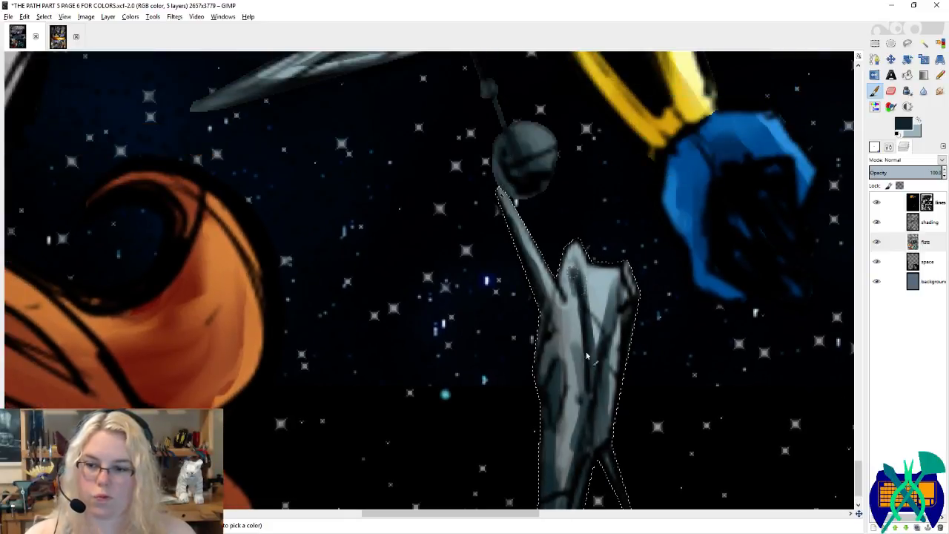
ctrl+click(561, 417)
drag(566, 289, 574, 439)
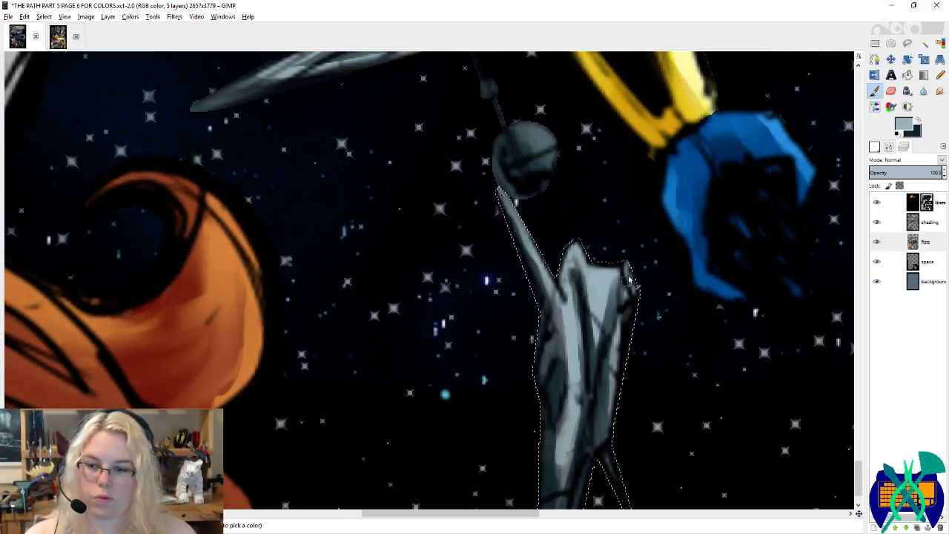
mouse_move(623, 311)
mouse_down()
mouse_move(614, 380)
mouse_move(580, 268)
mouse_up()
Step: Shade the small spaceship between the woman's face and the hero's forearm with dark tones and light blue-grey highlights
scroll(590, 237, up, 9)
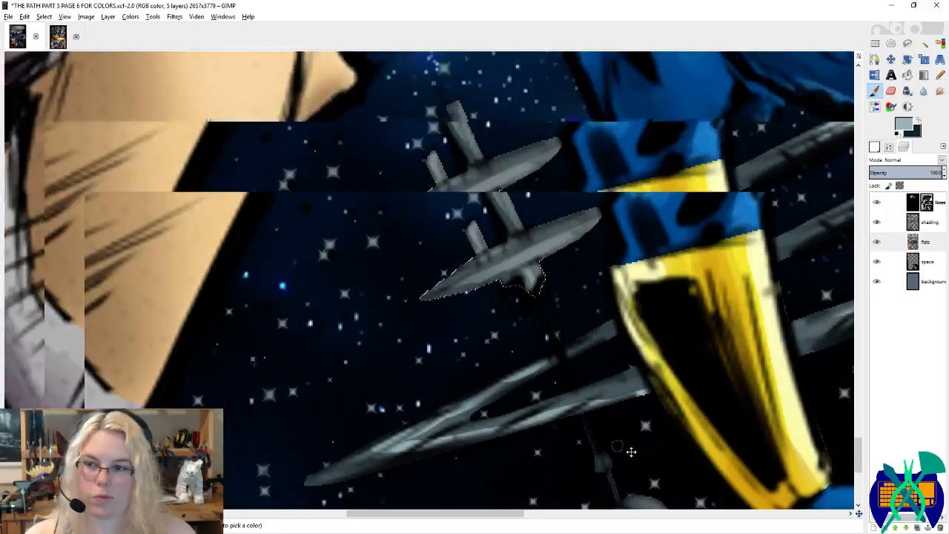
ctrl+click(507, 280)
mouse_move(527, 260)
mouse_down()
mouse_move(436, 320)
mouse_move(534, 307)
mouse_up()
ctrl+click(546, 252)
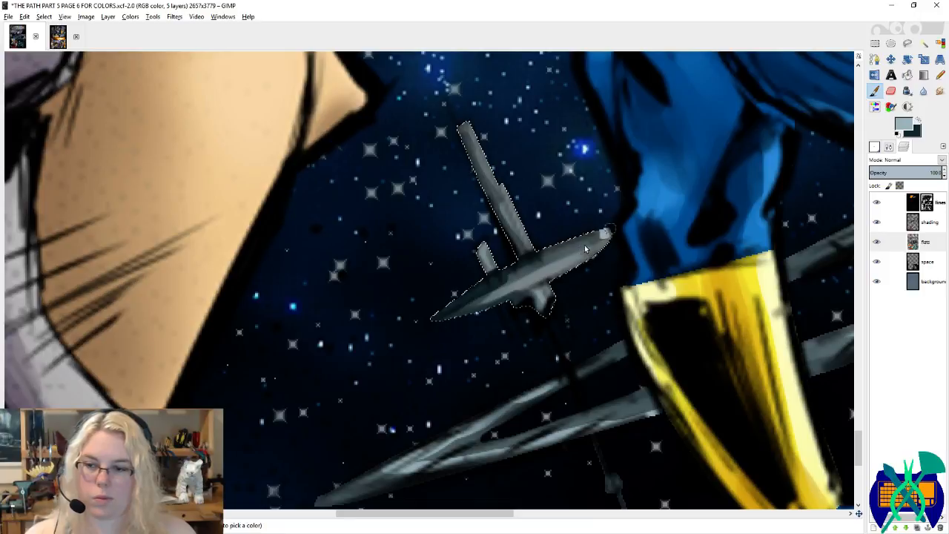
mouse_move(584, 248)
mouse_down()
mouse_move(543, 276)
mouse_move(476, 280)
mouse_move(495, 268)
mouse_up()
Step: Add light blue-grey highlights and dark shadows to the tiny ships between the station's antenna poles
scroll(631, 240, right, 10)
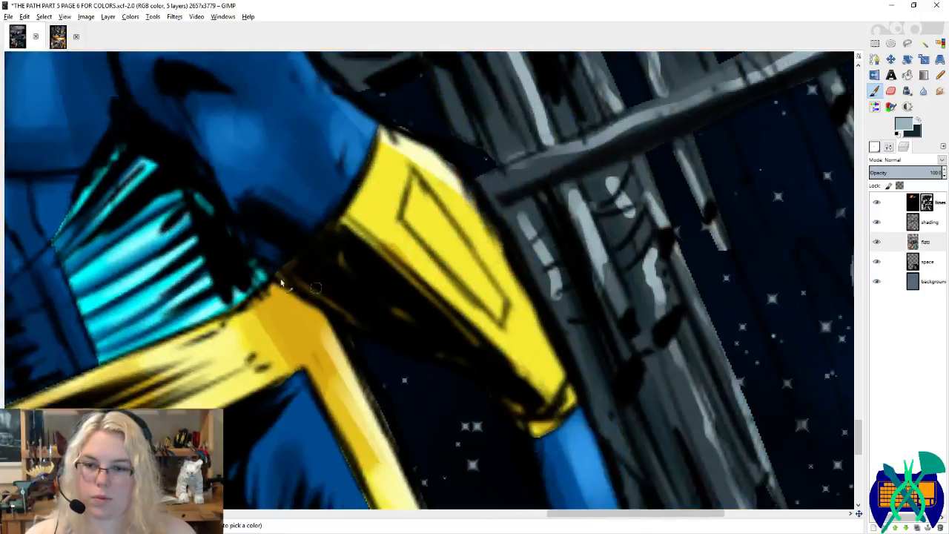
drag(733, 289, 288, 274)
drag(795, 284, 610, 417)
drag(497, 102, 609, 415)
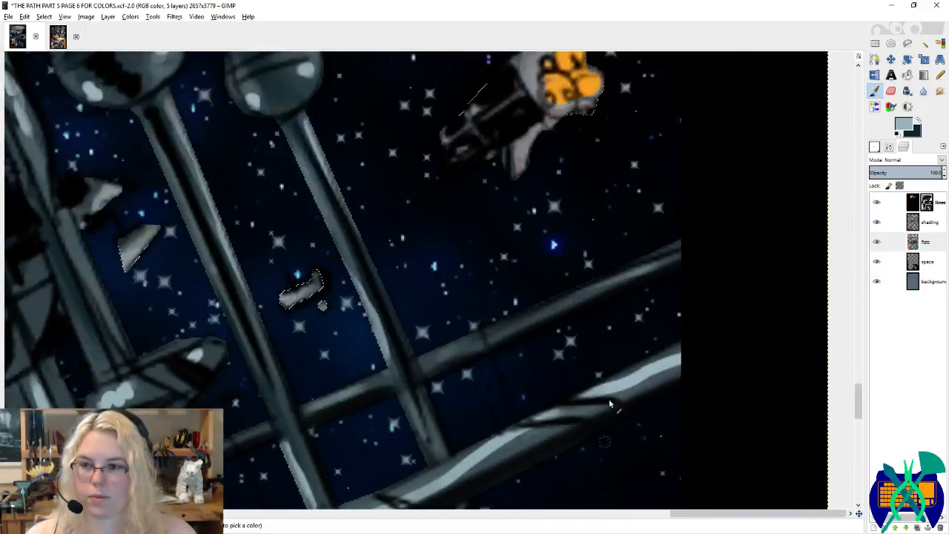
scroll(609, 404, up, 3)
scroll(610, 404, left, 5)
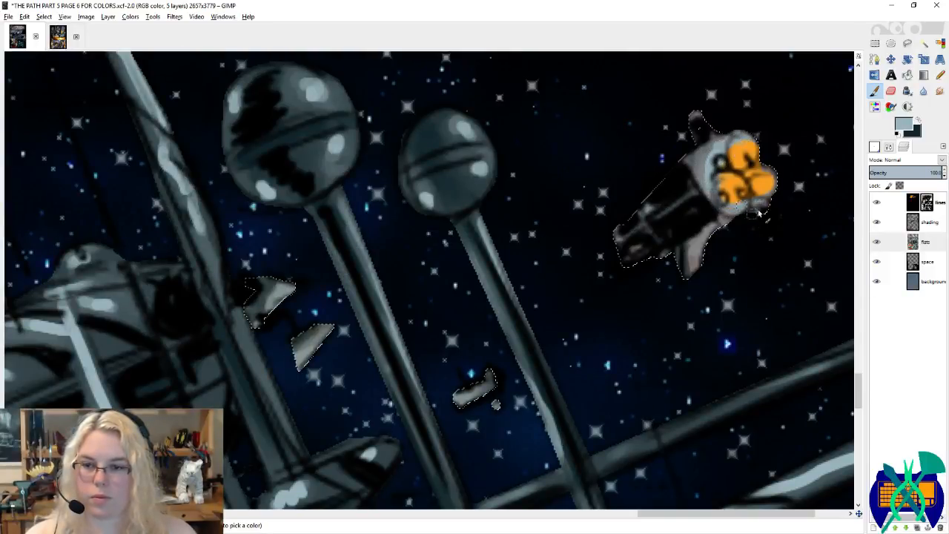
scroll(762, 202, left, 5)
scroll(761, 202, down, 1)
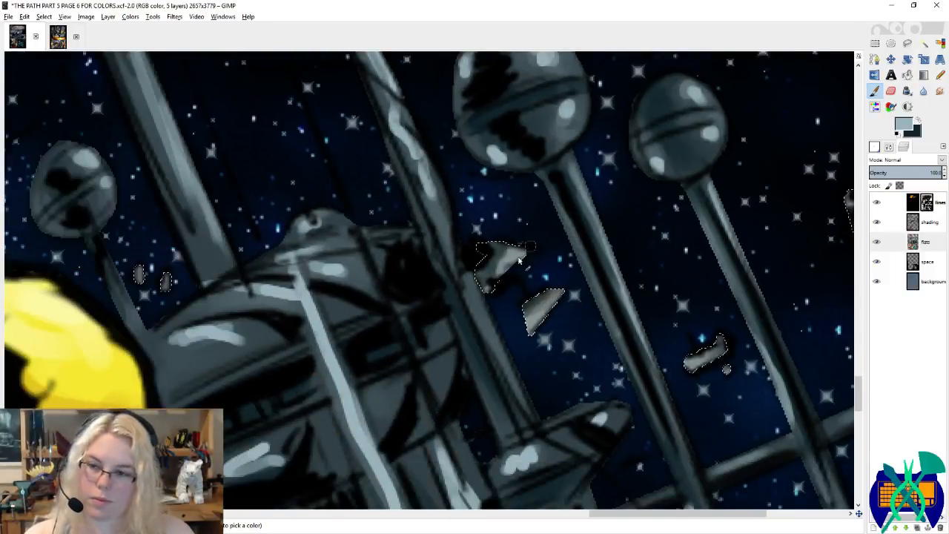
key(x)
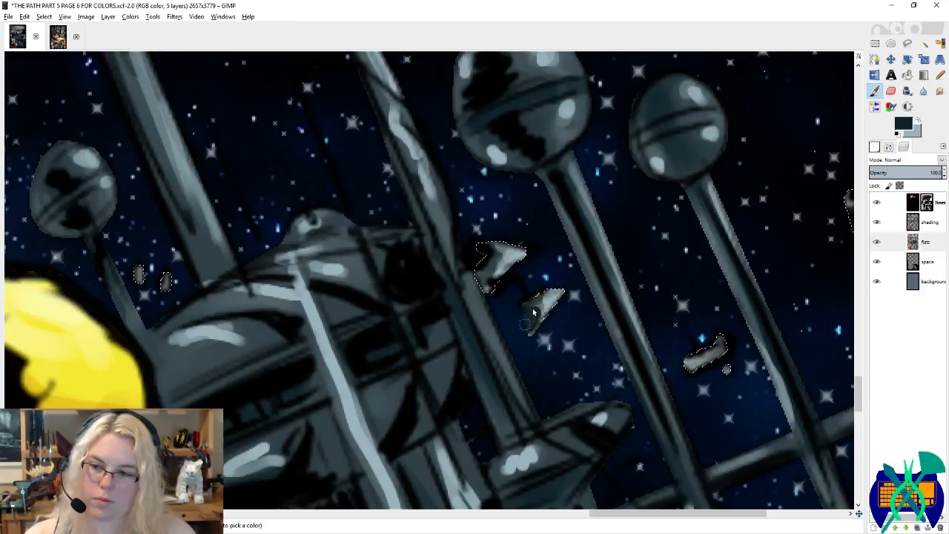
key(x)
drag(551, 311, 531, 334)
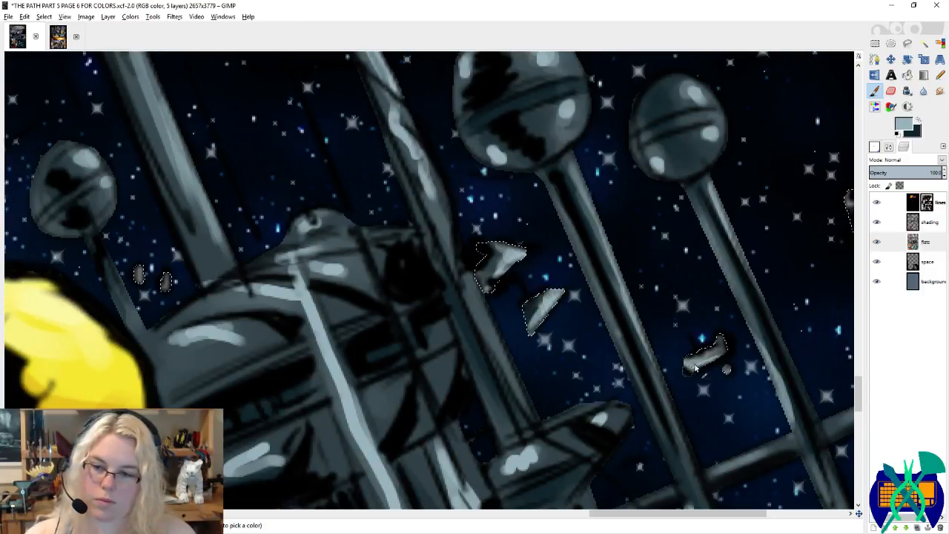
key(x)
drag(722, 344, 710, 355)
Step: Shade the large corner-frame spaceship dark along its upper side, highlight its lower edge, fin and slot in light blue-grey, and save
scroll(627, 368, up, 8)
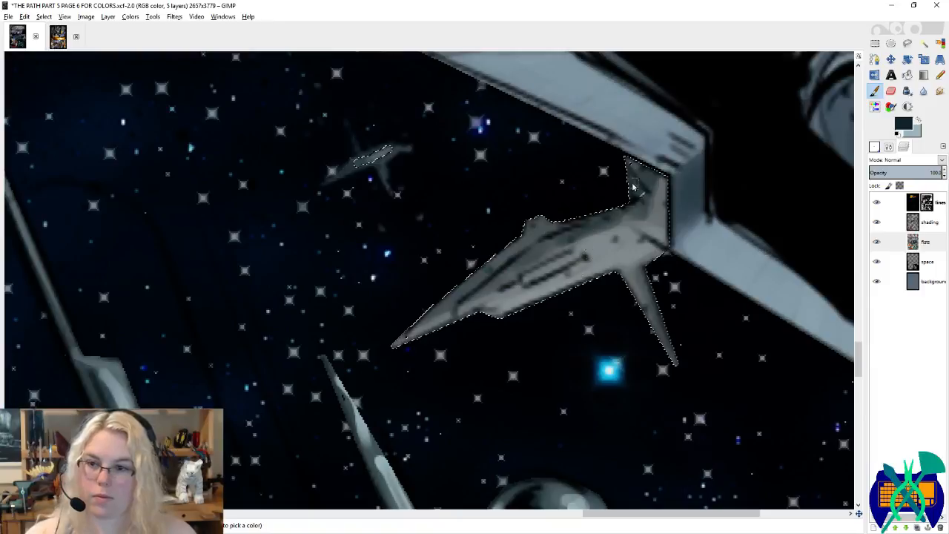
mouse_move(631, 165)
mouse_down()
mouse_move(641, 200)
mouse_move(624, 219)
mouse_move(593, 224)
mouse_up()
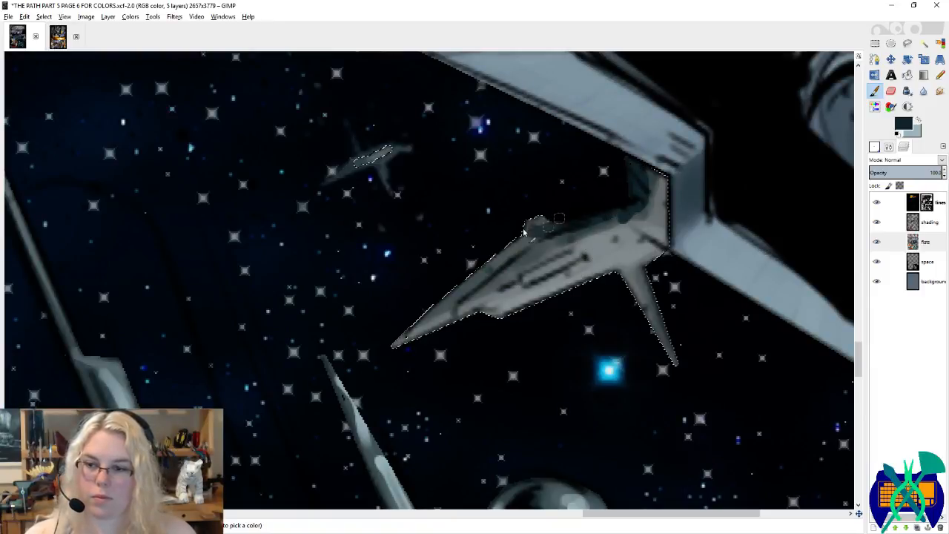
mouse_move(523, 232)
mouse_down()
mouse_move(398, 347)
mouse_move(442, 324)
mouse_move(519, 311)
mouse_up()
key(x)
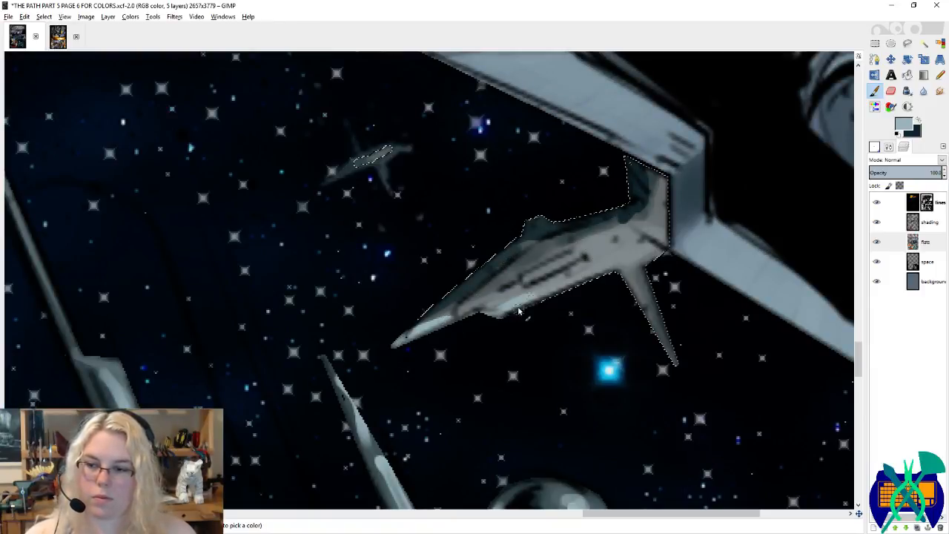
drag(624, 272, 644, 319)
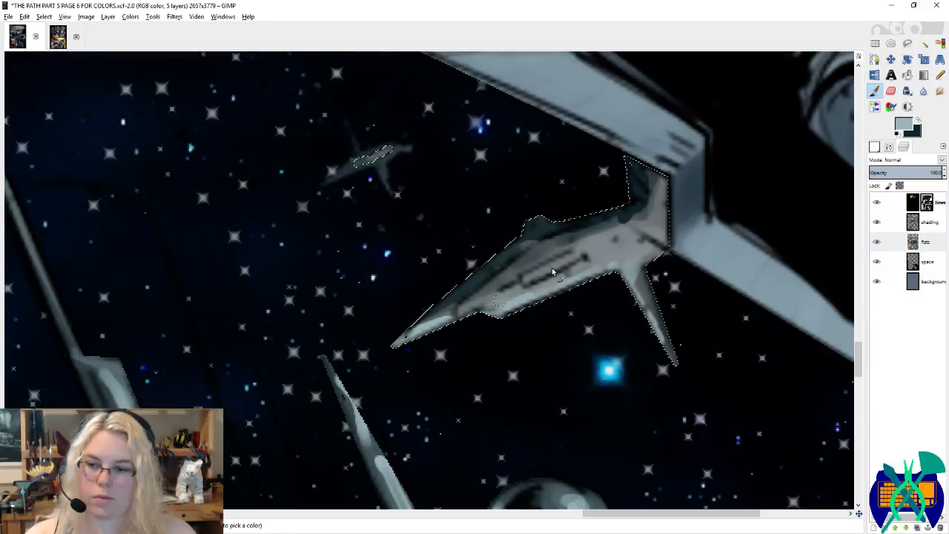
key(ctrl+s)
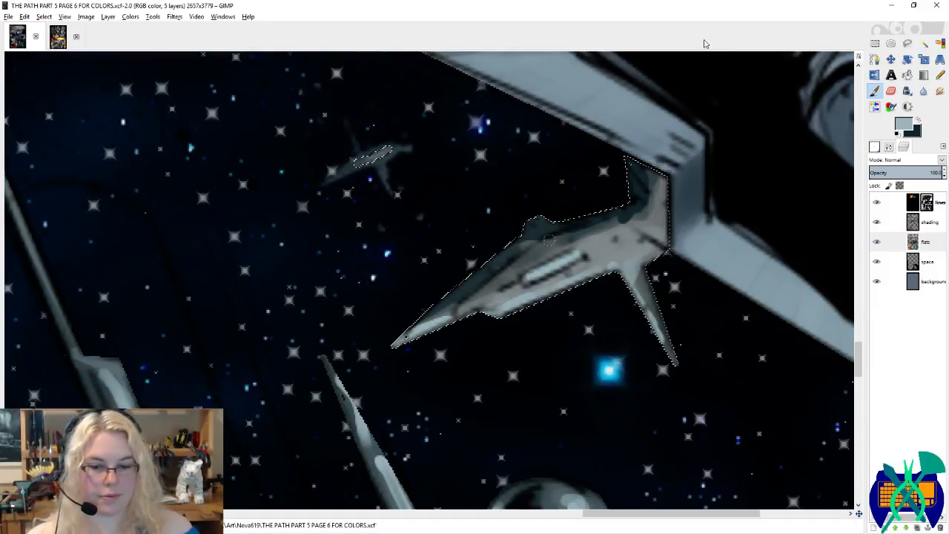
Step: Clear the spaceship selection using the Rectangle Select tool and check the shaded space panel on the full page
ctrl+click(656, 57)
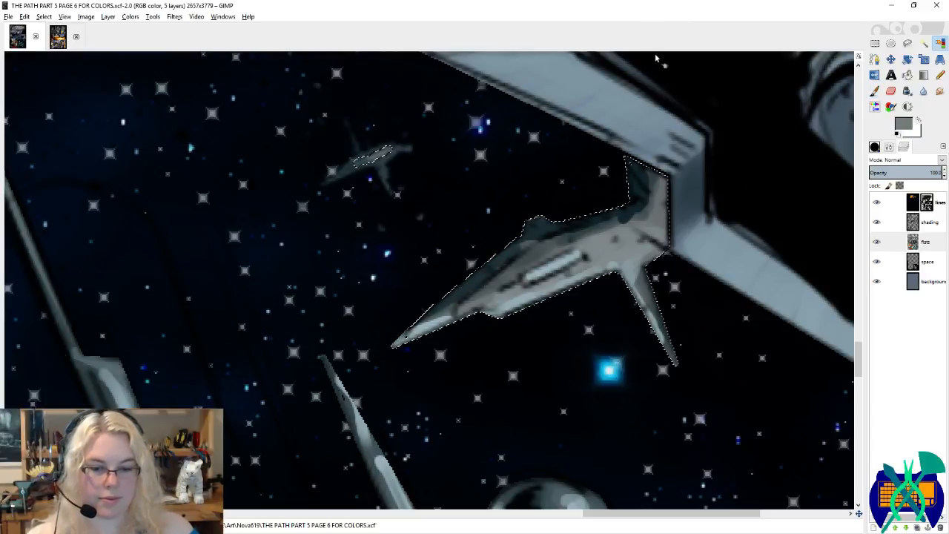
scroll(623, 213, down, 6)
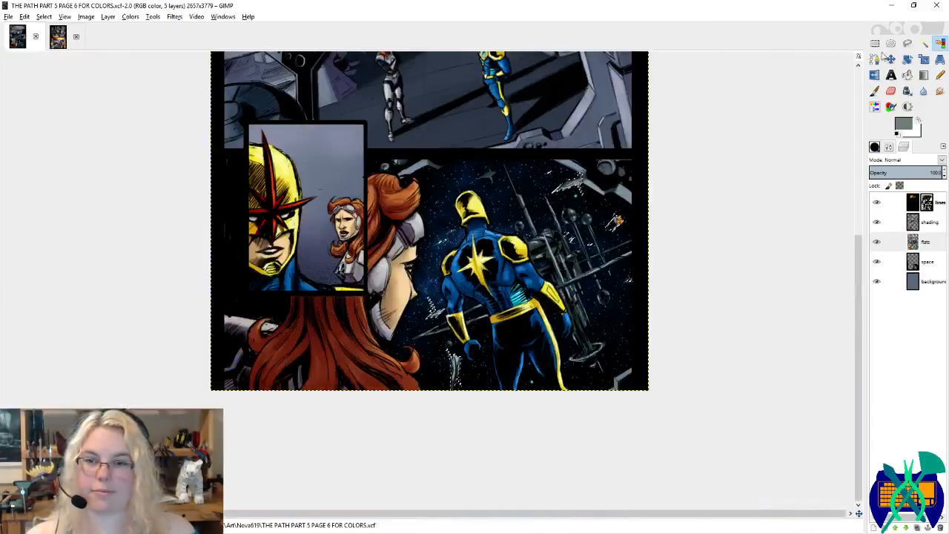
click(875, 43)
click(769, 148)
scroll(726, 195, up, 3)
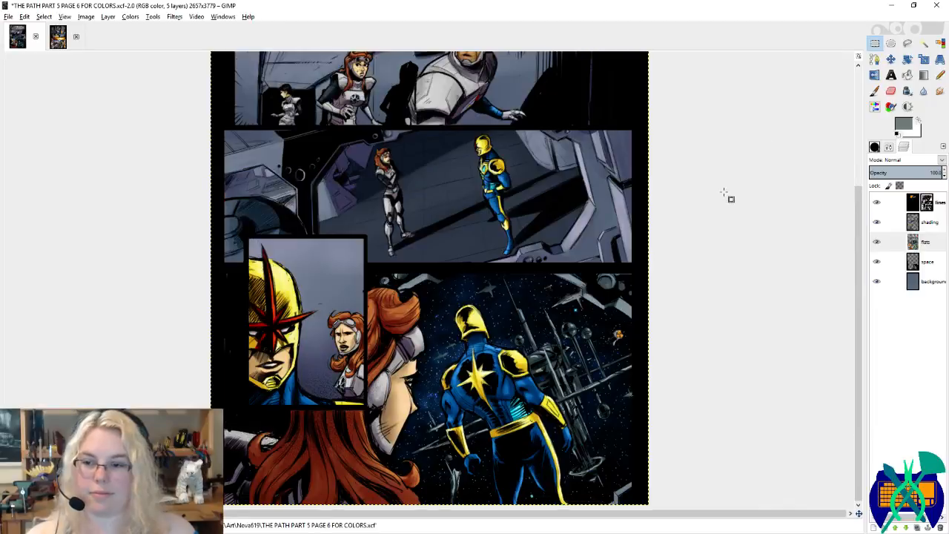
Step: Save the page and export it as THE PATH PART 5 PAGE 6 FOR COLORS.png, replacing the existing file
key(minus)
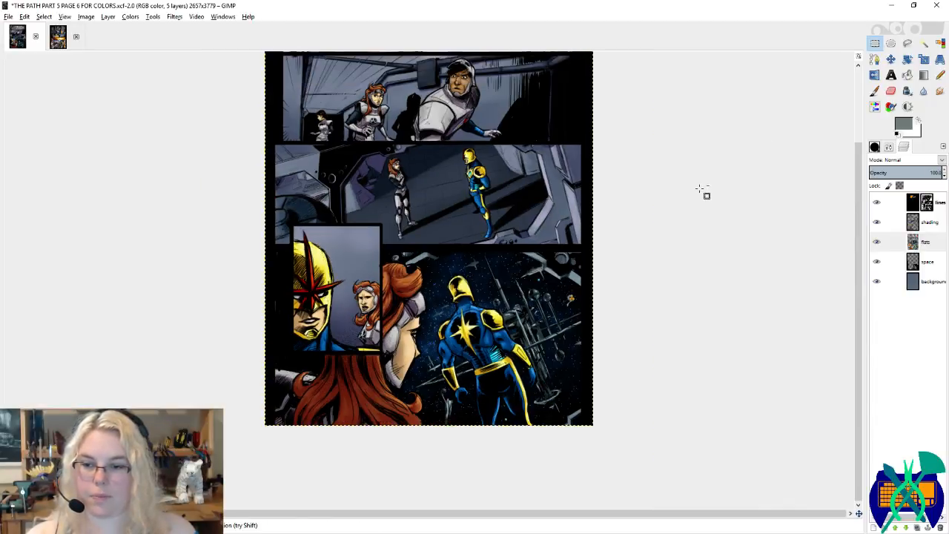
key(ctrl+s)
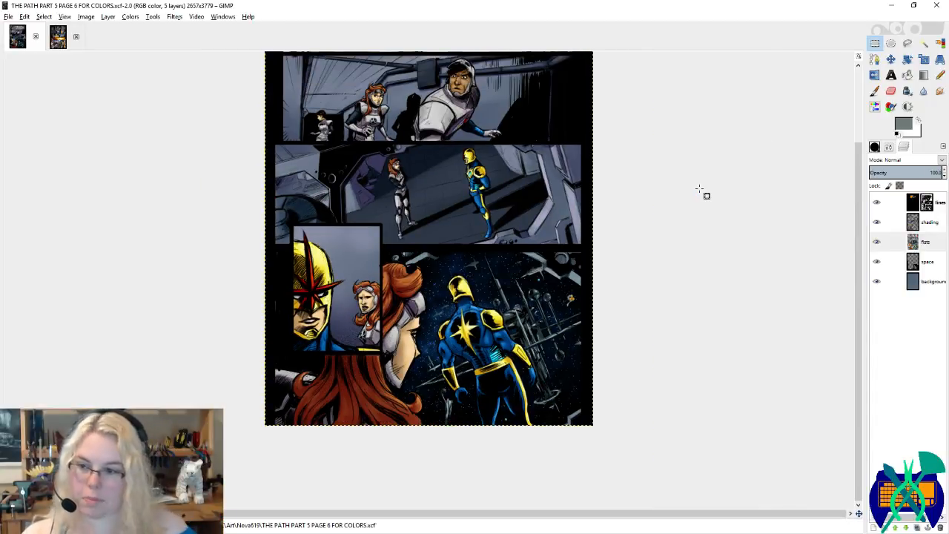
click(8, 17)
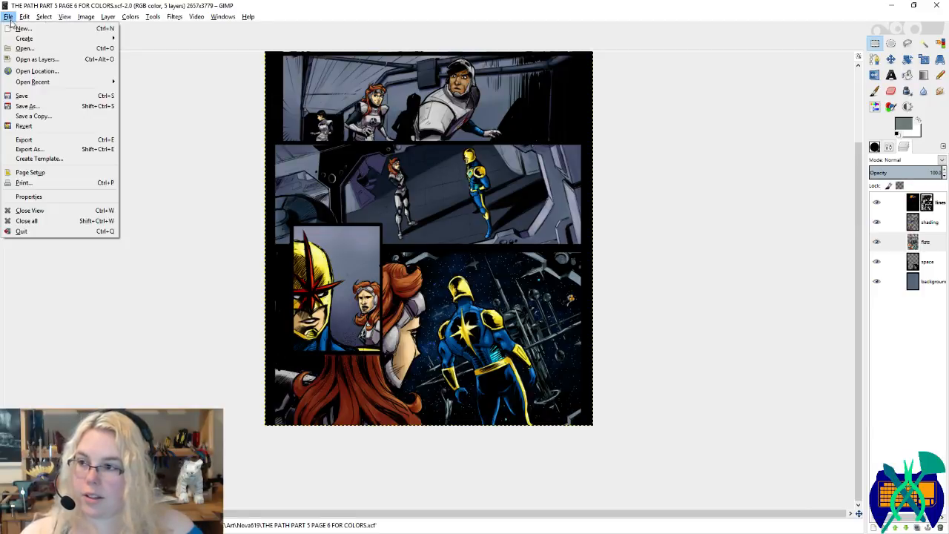
click(58, 140)
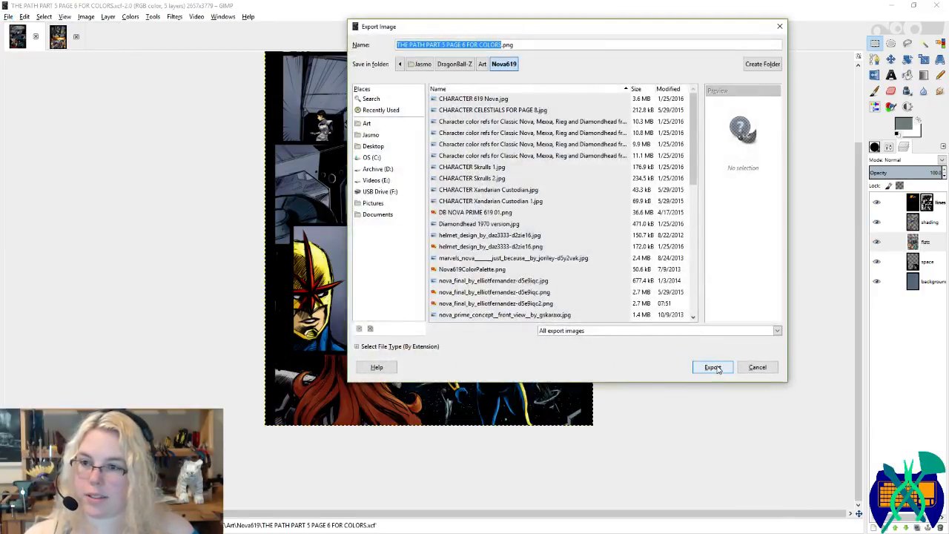
click(712, 367)
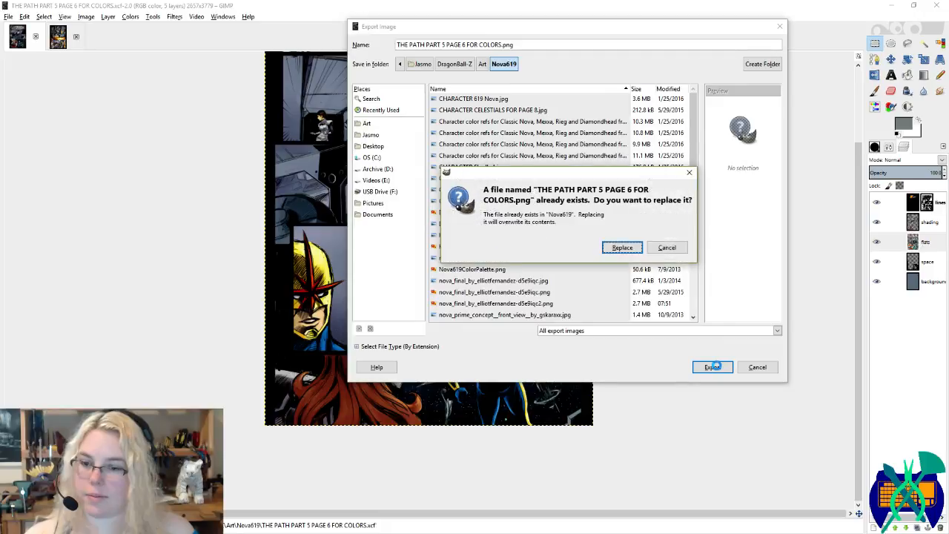
click(622, 249)
click(479, 354)
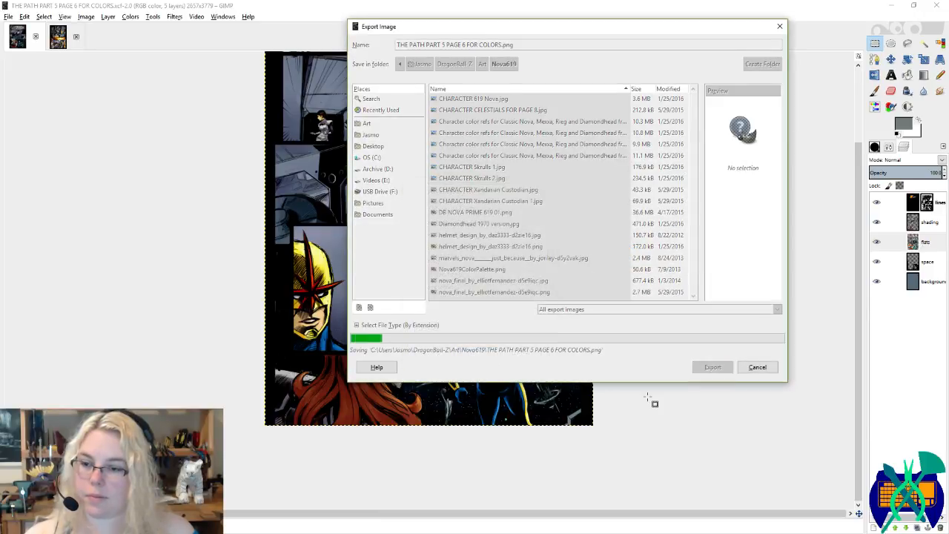
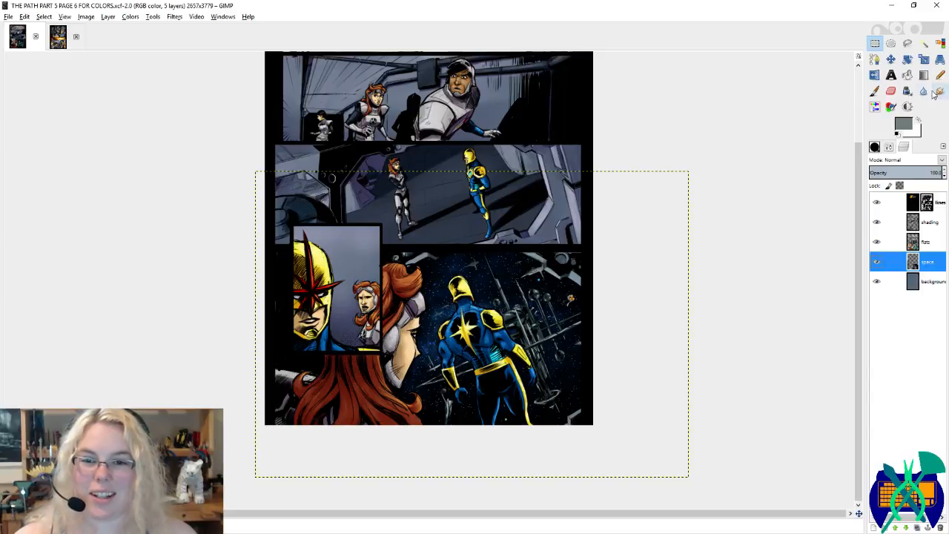
Step: Set the Blur/Sharpen brush size to 400.60 and select the starry space area around the hero
click(924, 92)
click(890, 147)
click(893, 215)
click(901, 148)
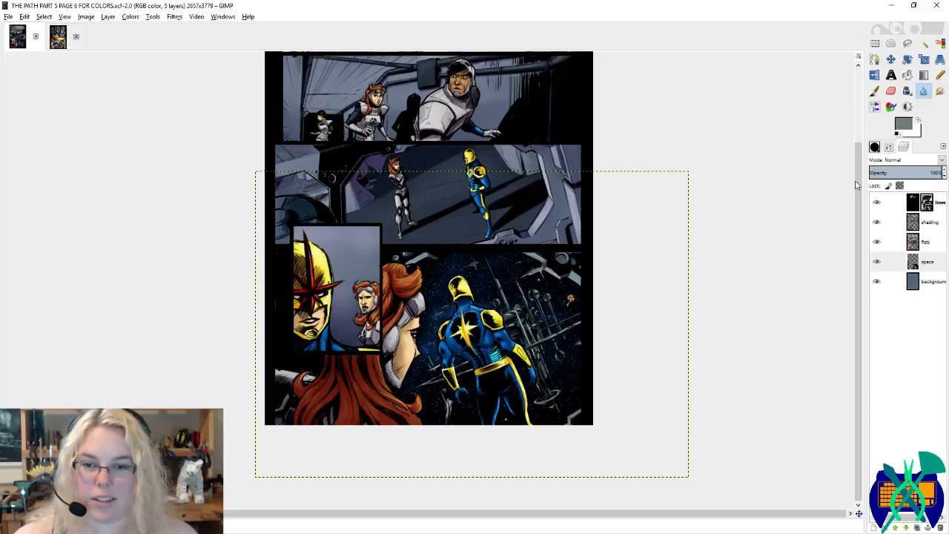
key(plus)
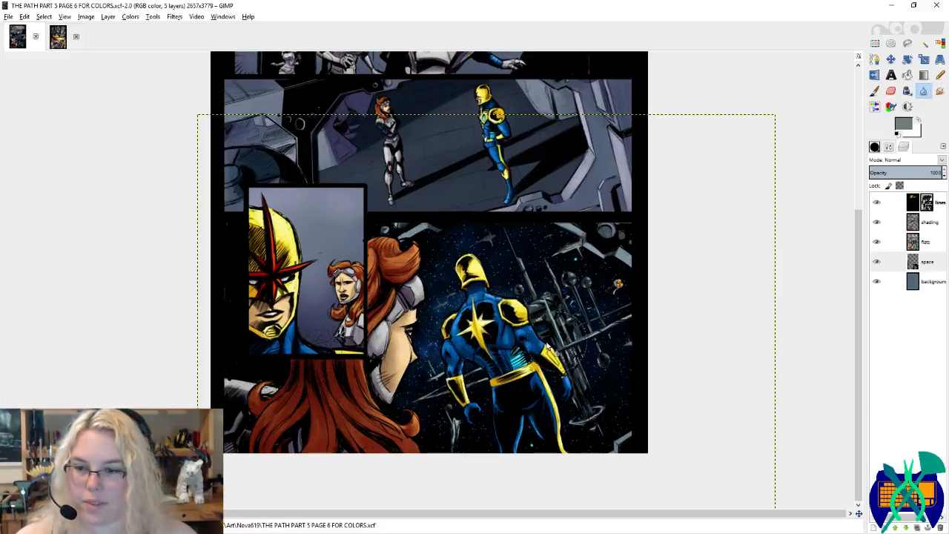
key(plus)
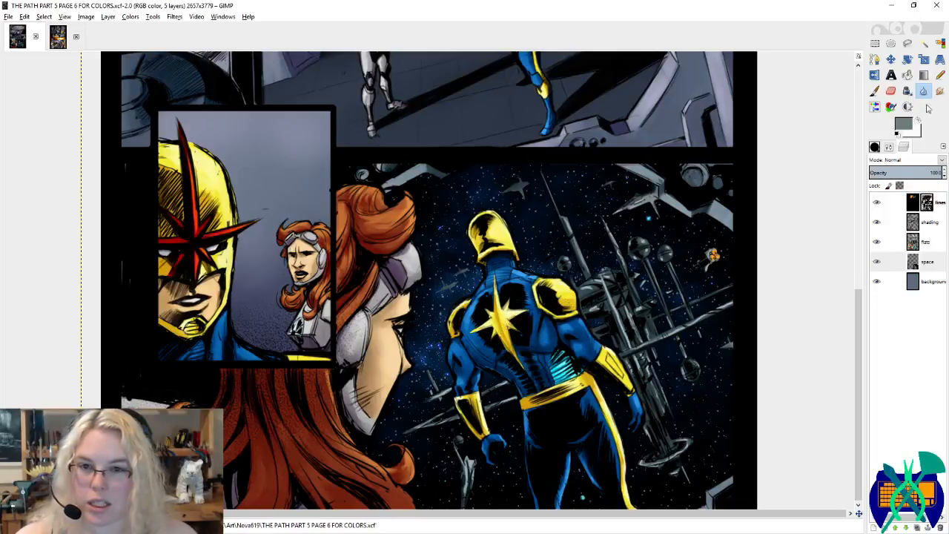
key(minus)
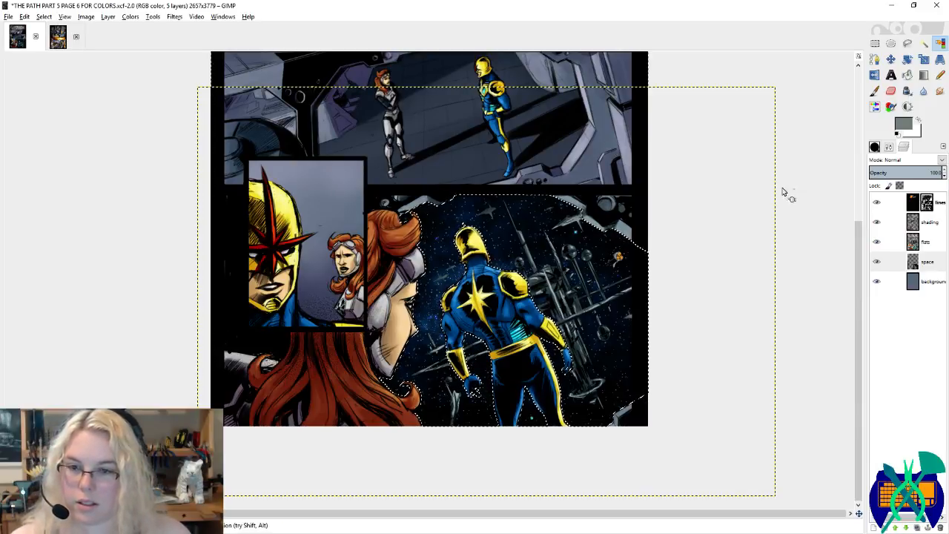
Step: Blur the stars throughout the selected area on the space layer with the Blur/Sharpen tool
key(shift+u)
key(plus)
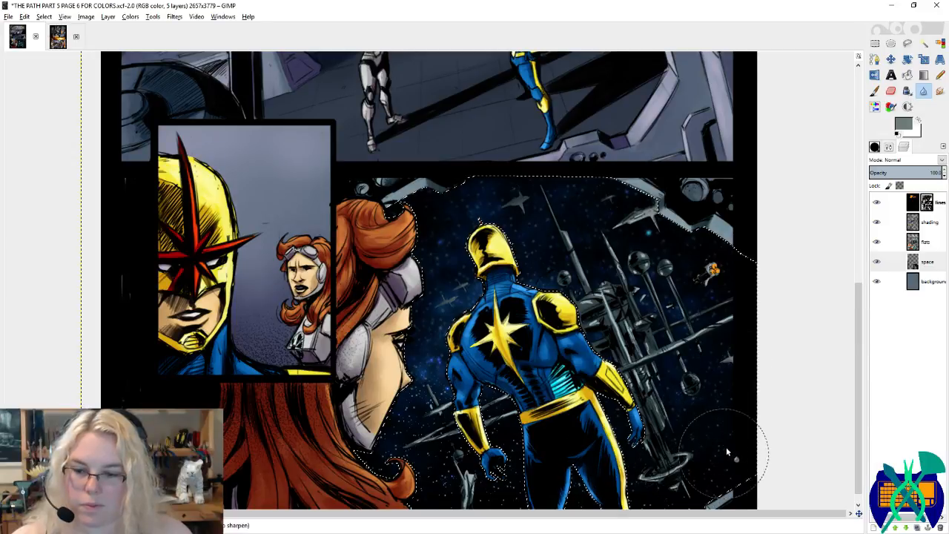
scroll(725, 447, down, 1)
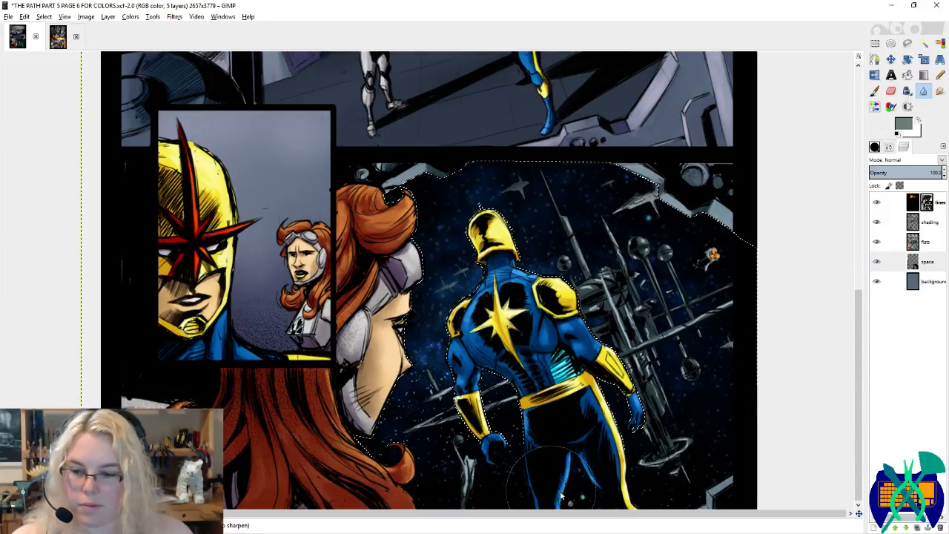
mouse_move(517, 418)
mouse_down()
mouse_move(470, 411)
mouse_move(431, 441)
mouse_move(381, 458)
mouse_move(429, 372)
mouse_move(390, 379)
mouse_move(370, 452)
mouse_move(404, 491)
mouse_move(421, 467)
mouse_move(232, 418)
mouse_move(423, 423)
mouse_move(465, 412)
mouse_up()
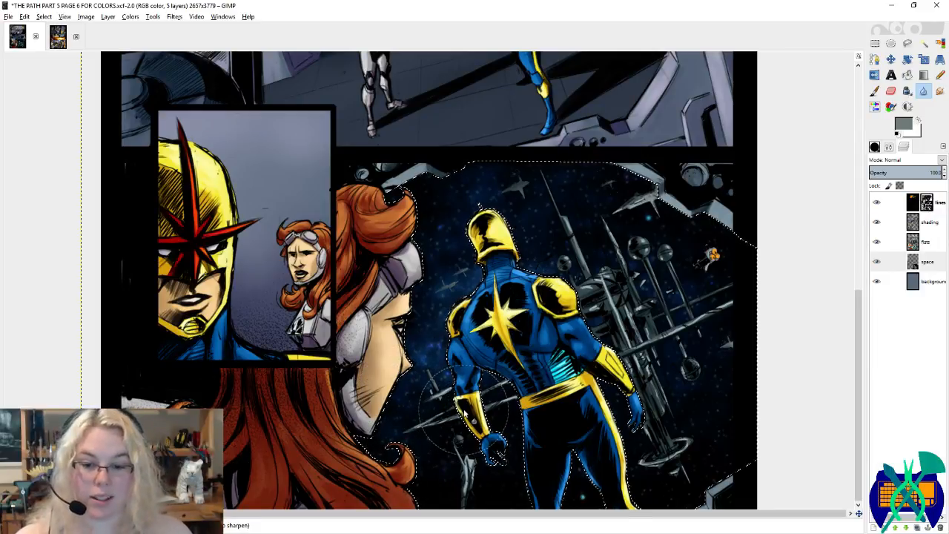
scroll(434, 270, down, 1)
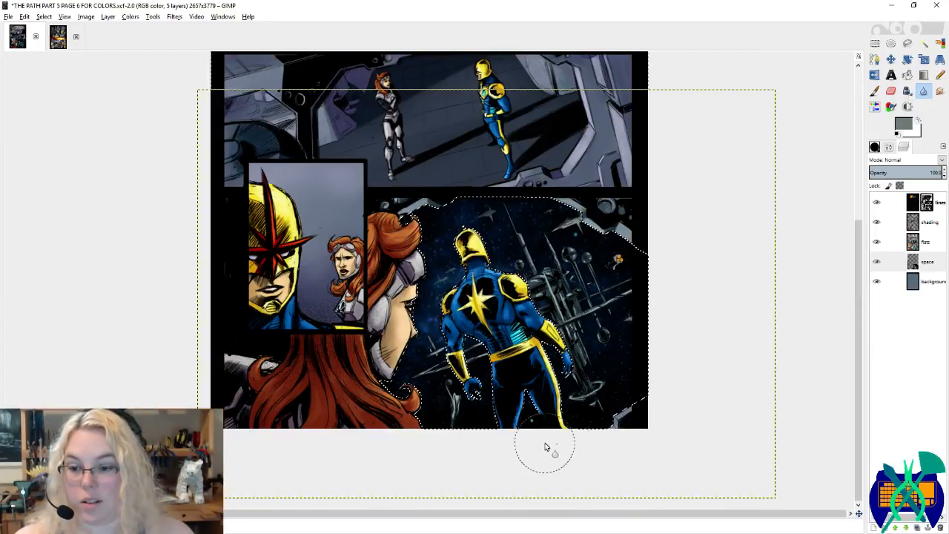
scroll(544, 450, up, 1)
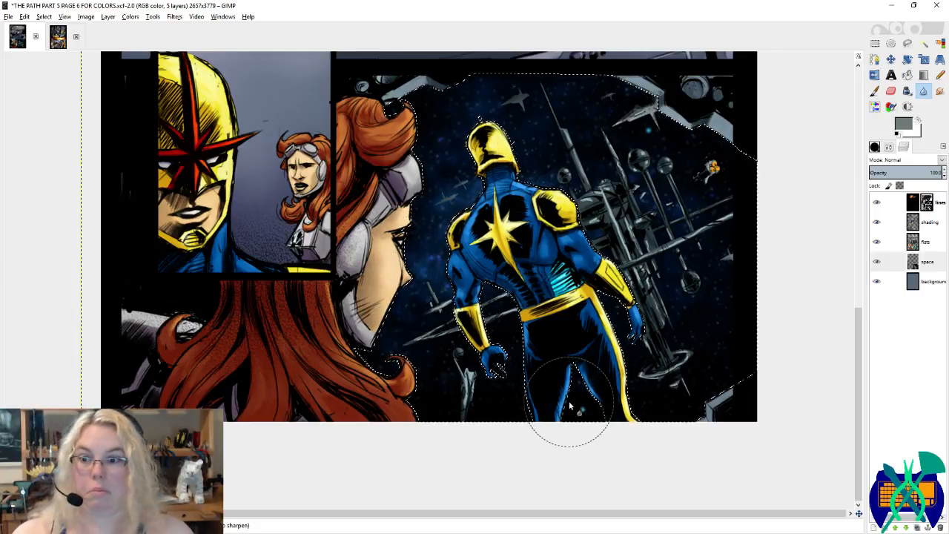
Step: Set the Blur/Sharpen tool's rate to 50
click(874, 146)
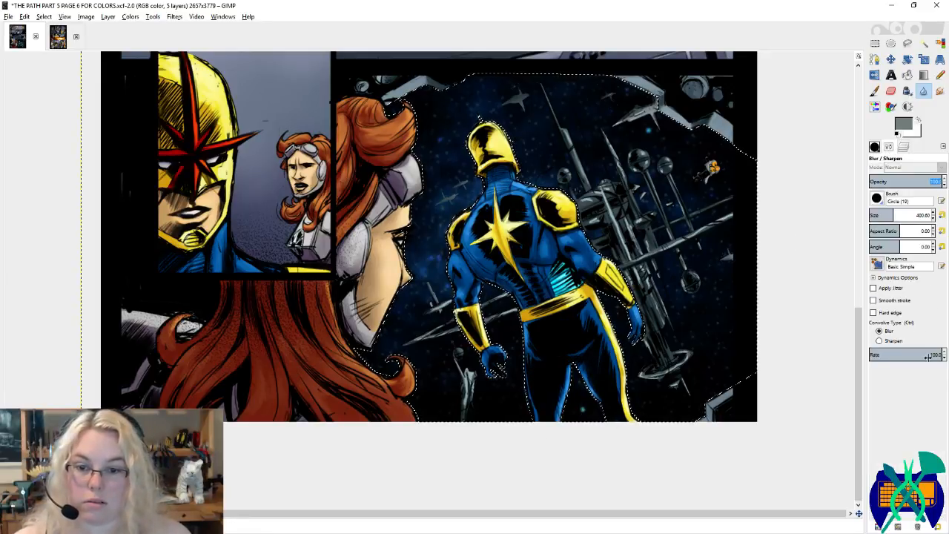
text(50)
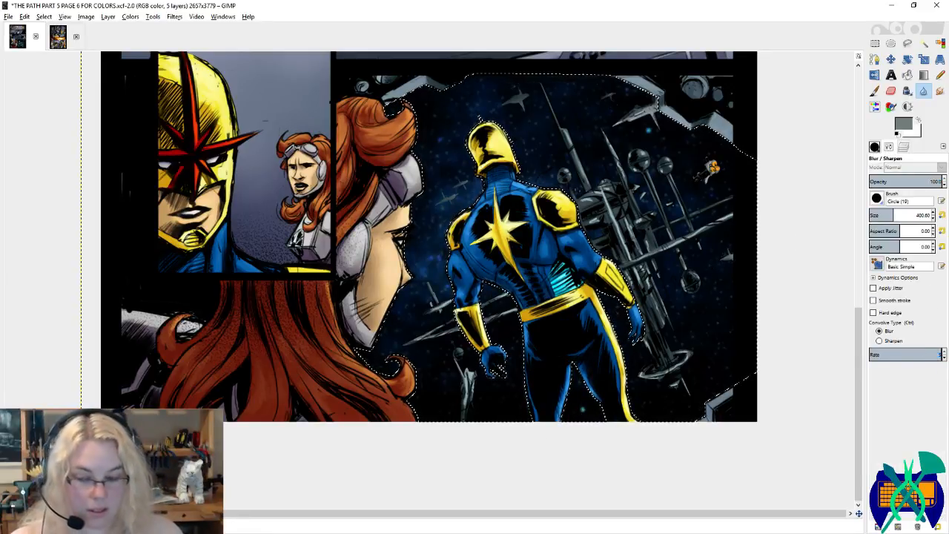
key(Return)
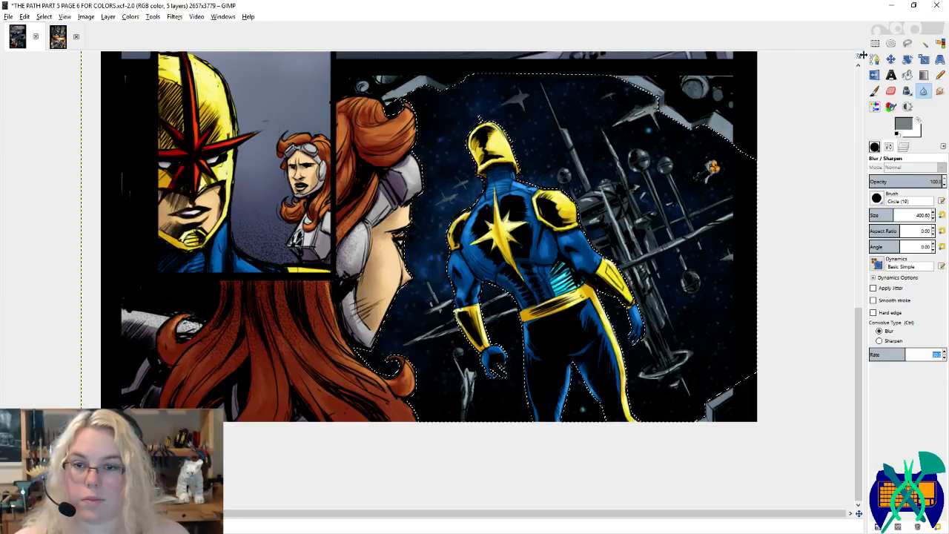
Step: Clear the selection around the space area using the Rectangle Select tool and check the softened stars on the page
click(874, 43)
scroll(845, 95, down, 2)
click(774, 91)
scroll(760, 152, up, 3)
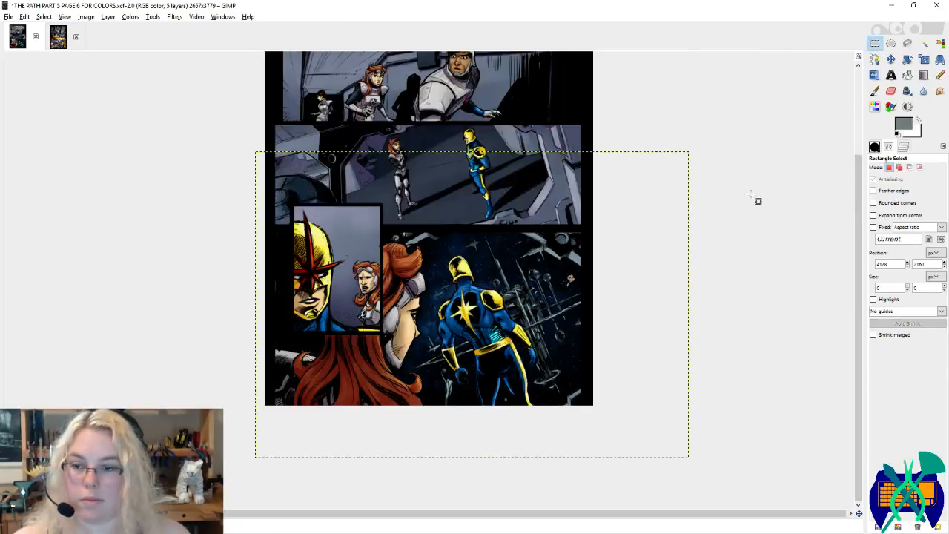
click(904, 147)
click(926, 281)
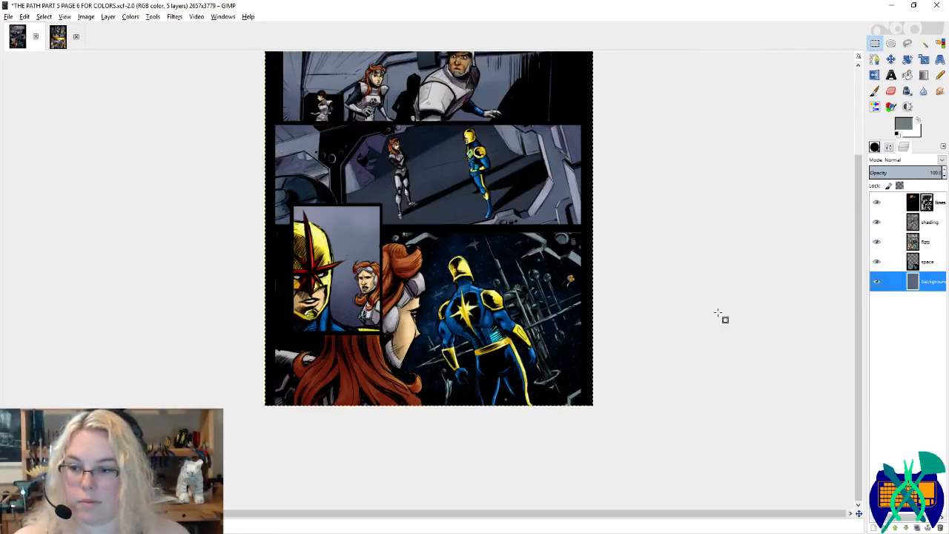
key(plus)
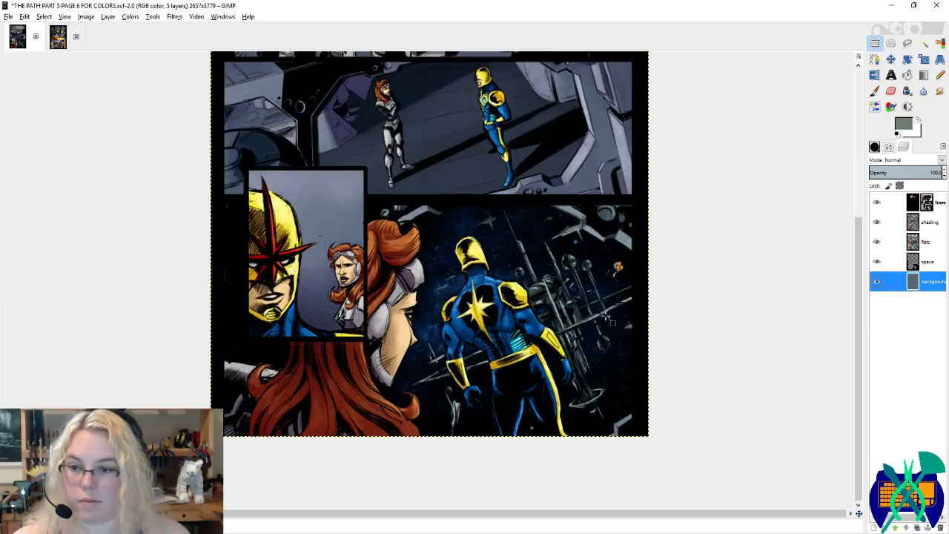
Step: Blur the ship above the hero's helmet on the lines and flats layers with a brush size of 96.90
click(889, 200)
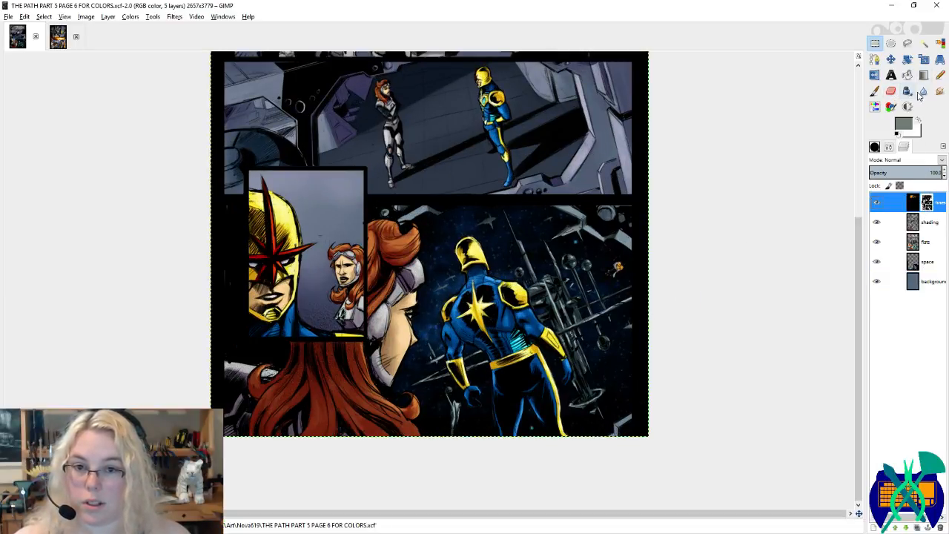
click(922, 91)
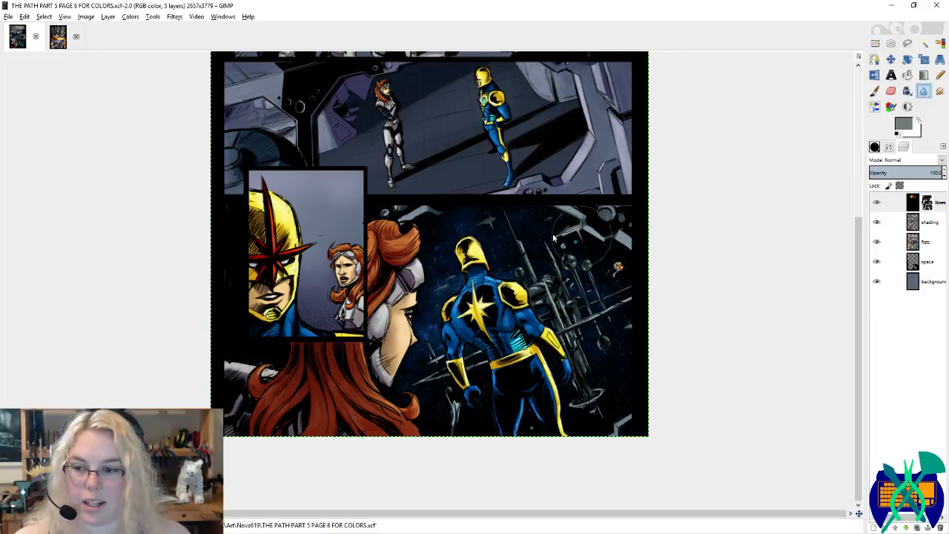
scroll(553, 235, up, 1)
click(888, 148)
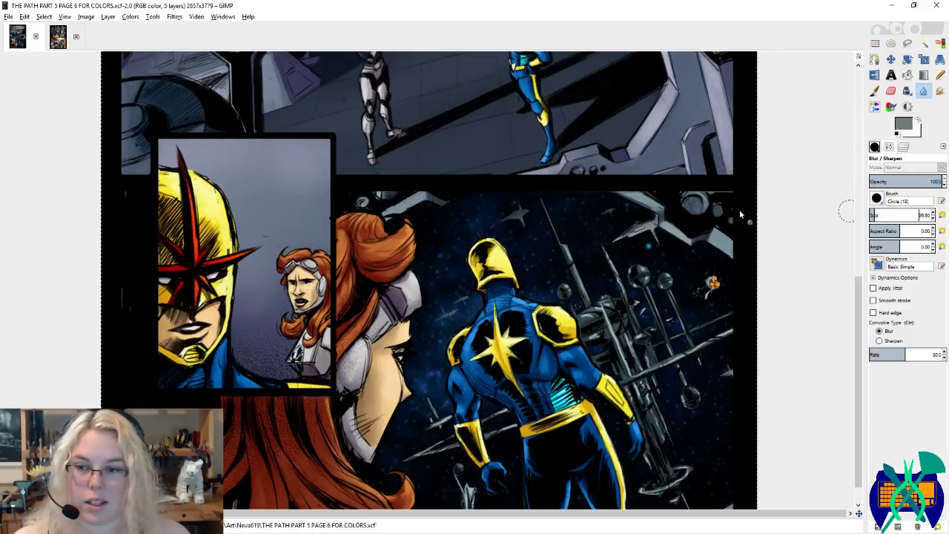
scroll(508, 214, up, 3)
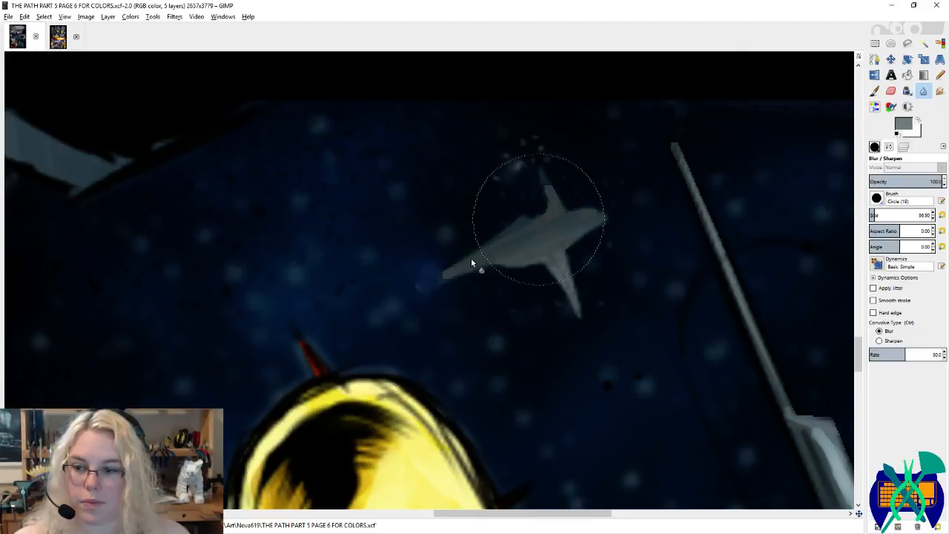
mouse_move(530, 255)
mouse_down()
mouse_move(603, 243)
mouse_move(456, 247)
mouse_move(551, 295)
mouse_move(507, 210)
mouse_up()
click(904, 147)
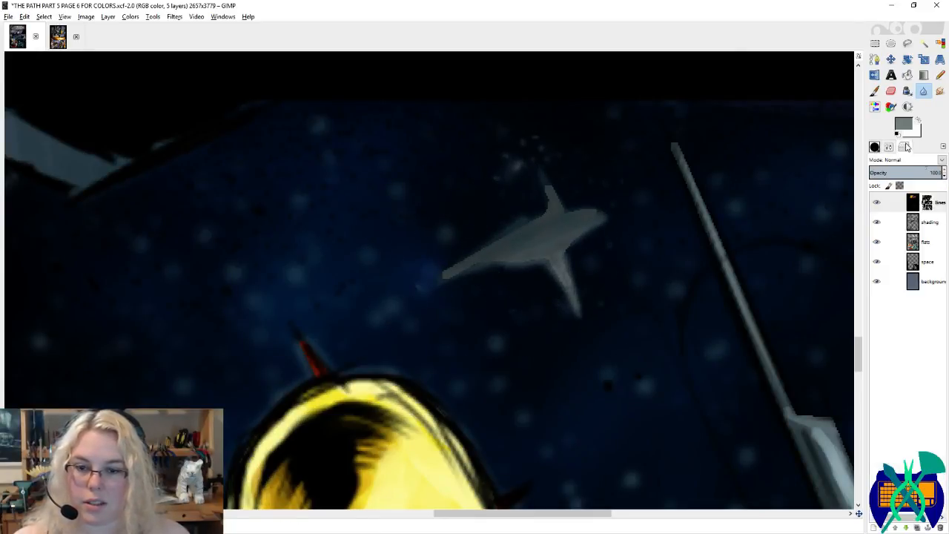
click(928, 243)
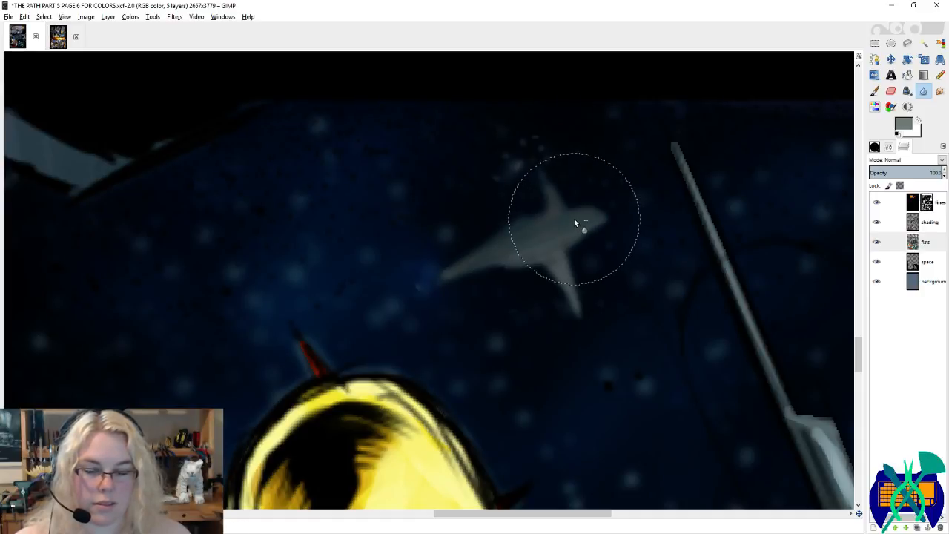
Step: Blur the two small ships between the woman's hair and the hero's helmet on the lines, flats and shading layers
scroll(573, 219, down, 3)
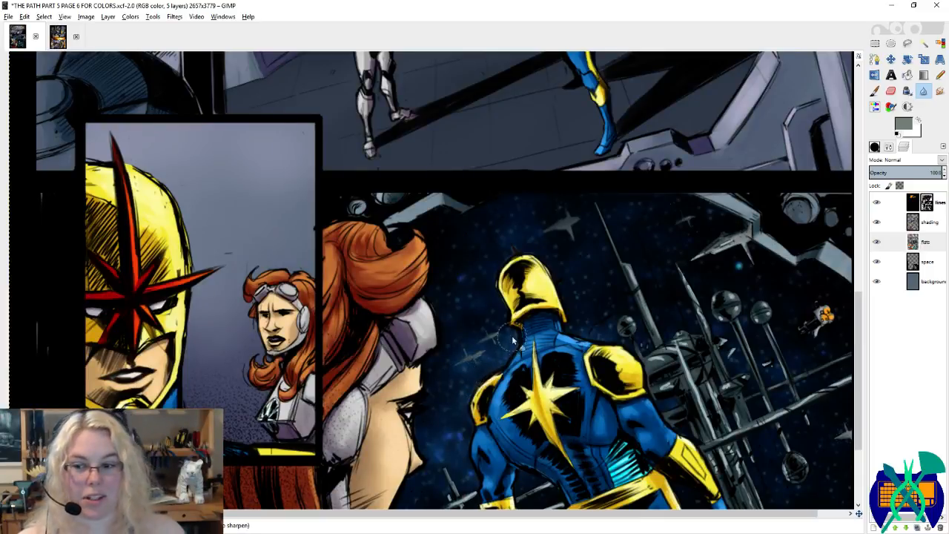
scroll(478, 367, up, 3)
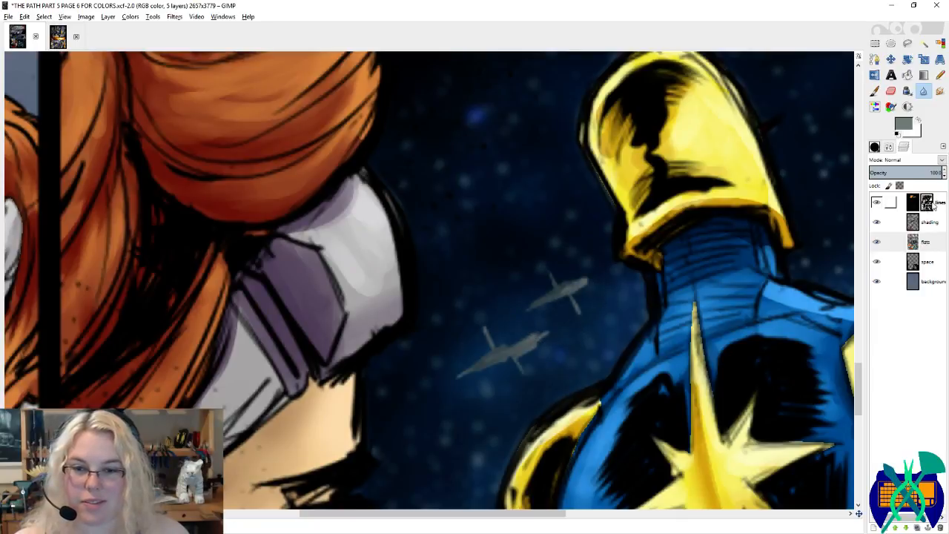
click(932, 204)
mouse_move(548, 312)
mouse_down()
mouse_move(557, 298)
mouse_move(541, 333)
mouse_move(452, 384)
mouse_up()
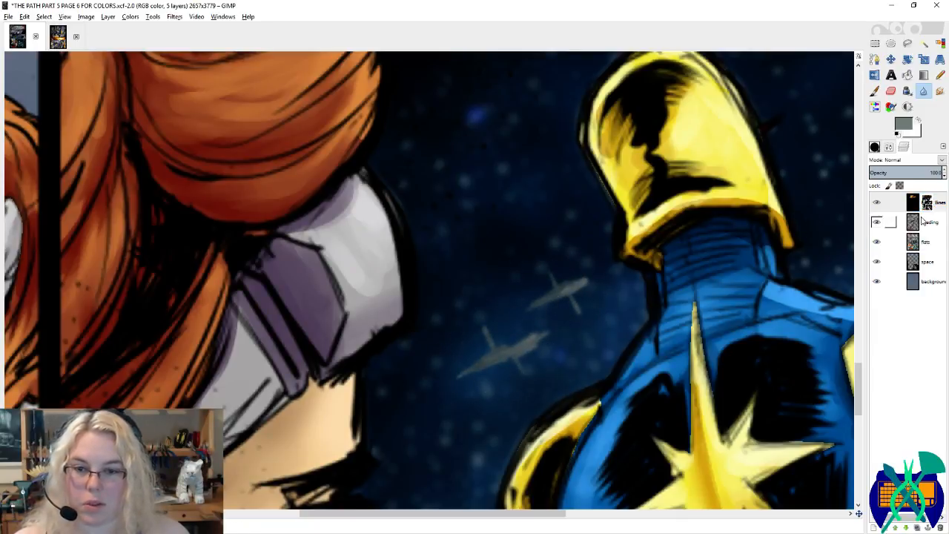
click(923, 220)
click(925, 242)
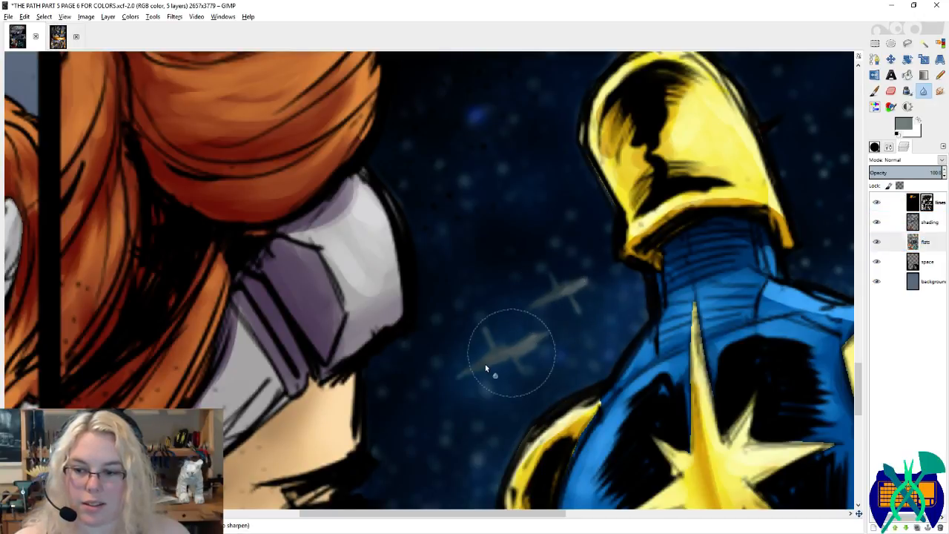
click(925, 221)
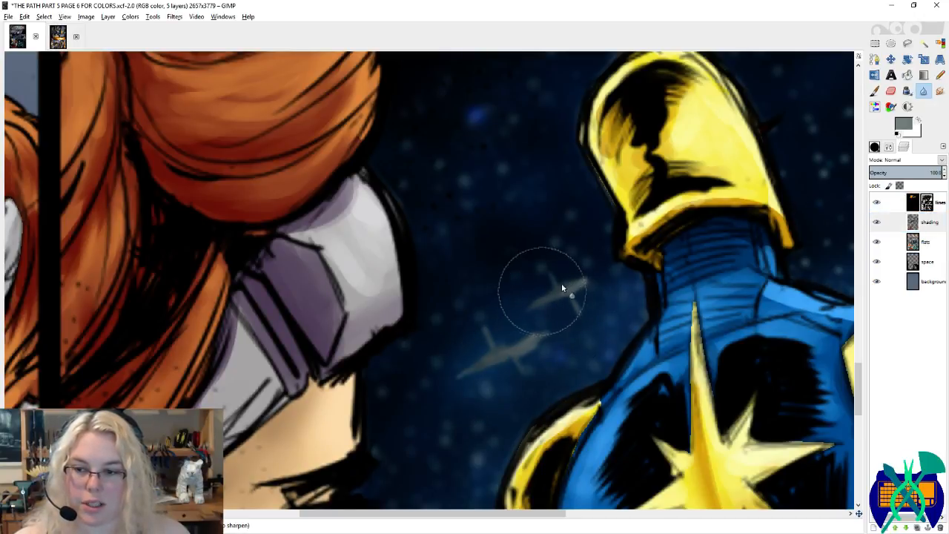
scroll(471, 304, down, 2)
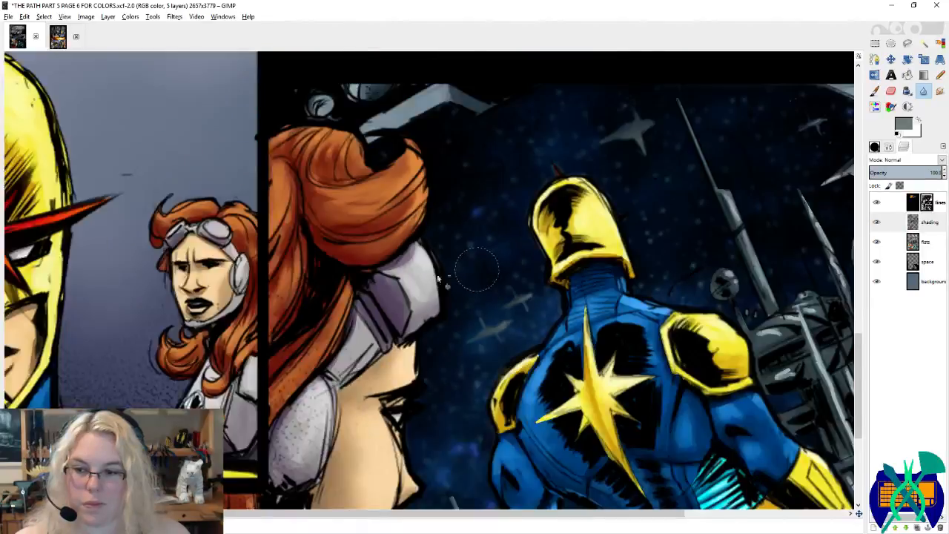
scroll(438, 278, down, 2)
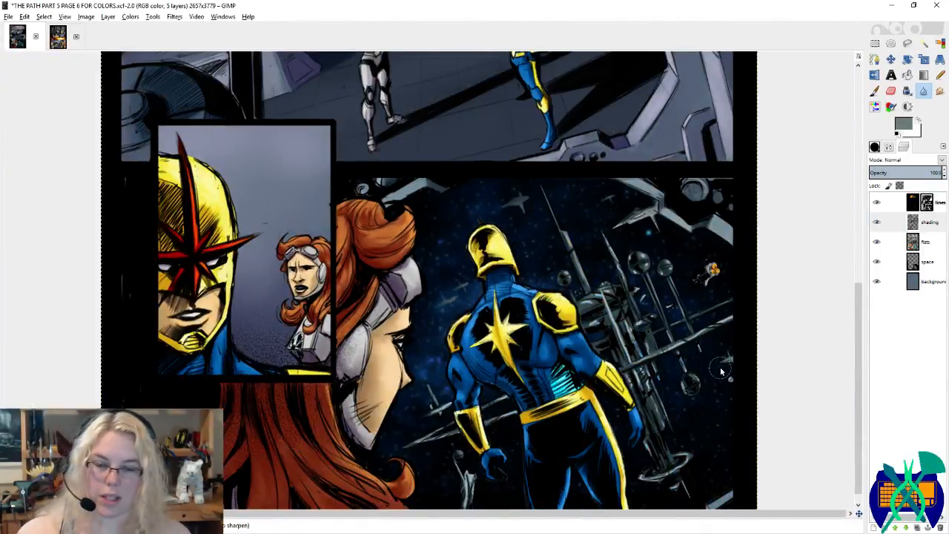
Step: Blur the ship above the hero's helmet further on the shading and lines layers
scroll(514, 201, up, 4)
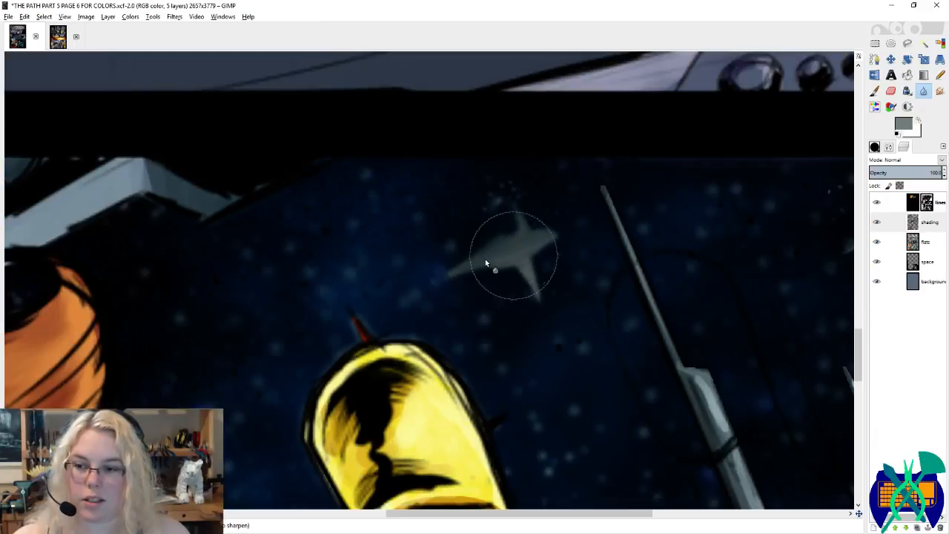
scroll(485, 259, up, 1)
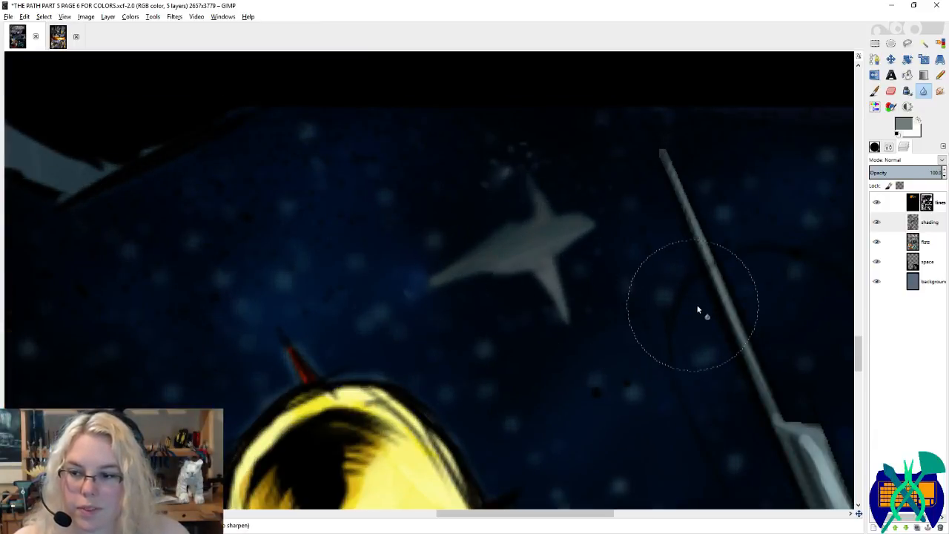
click(932, 203)
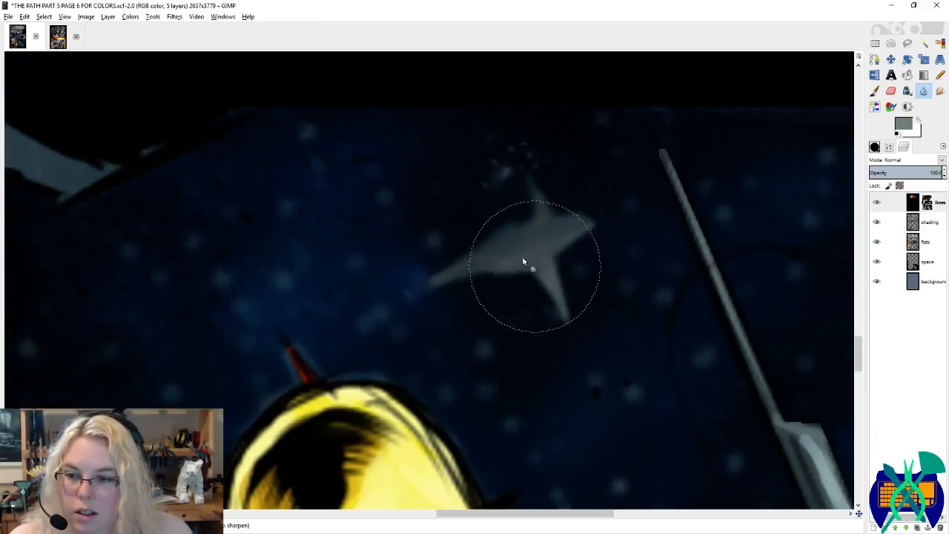
Step: Blur the tiny distant ship between the tall spire and the large ship on the lines, shading and flats layers
scroll(716, 307, down, 4)
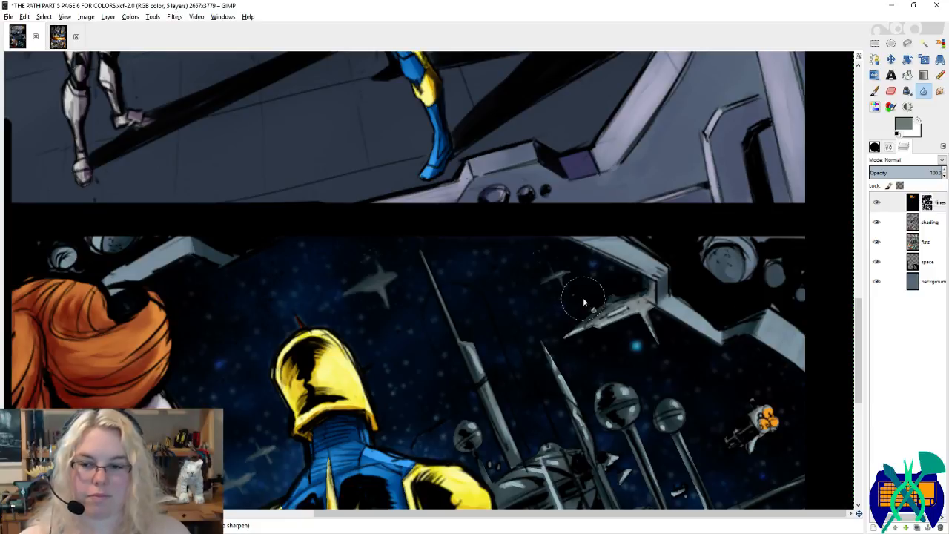
scroll(556, 283, up, 2)
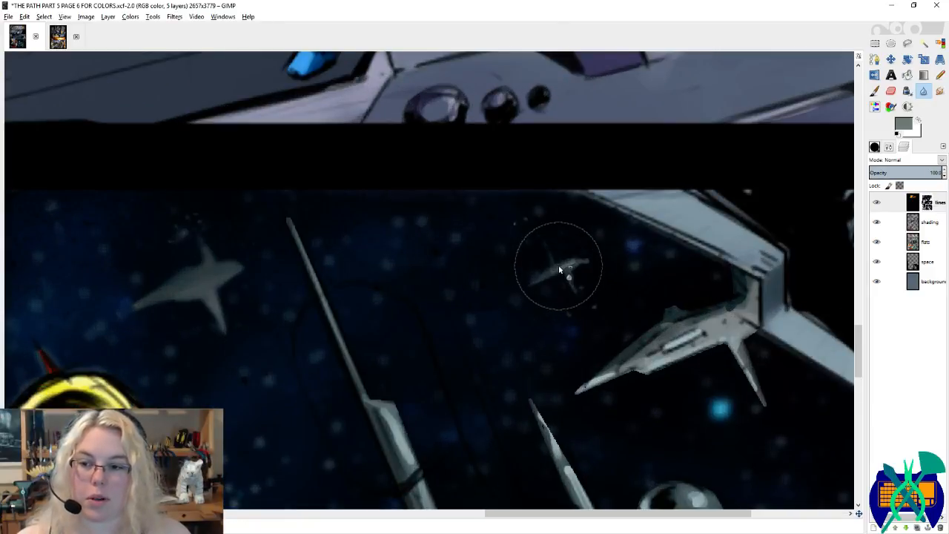
scroll(558, 264, up, 1)
click(886, 223)
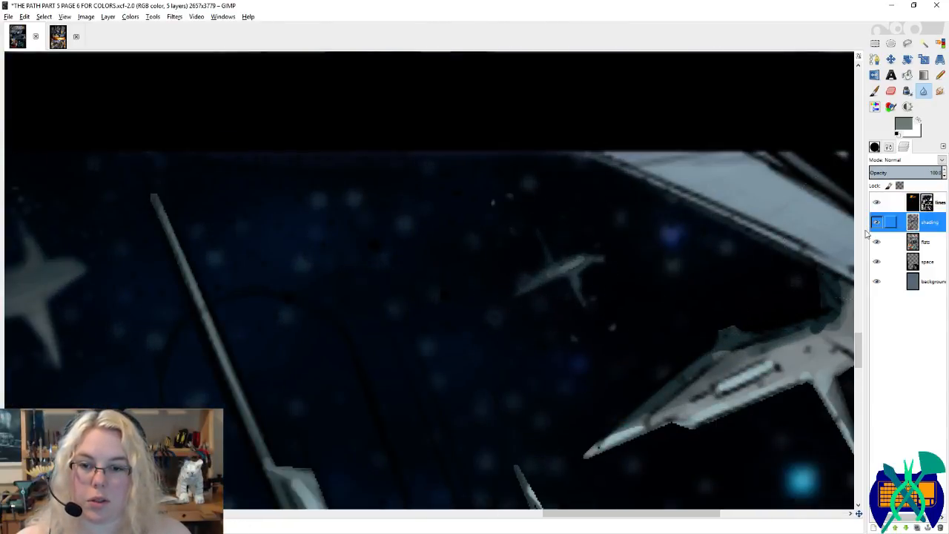
click(885, 242)
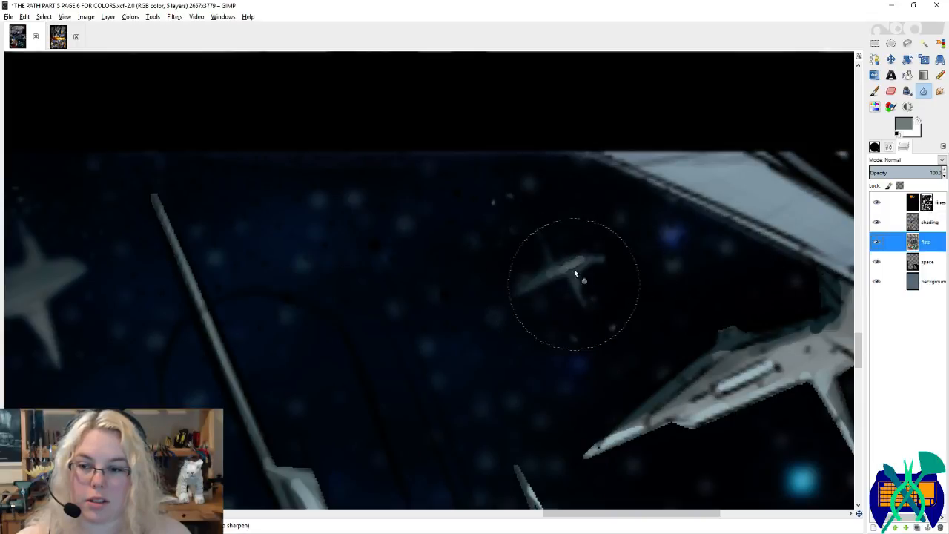
mouse_move(575, 273)
mouse_down()
mouse_move(583, 284)
mouse_move(540, 293)
mouse_move(560, 272)
mouse_move(570, 295)
mouse_up()
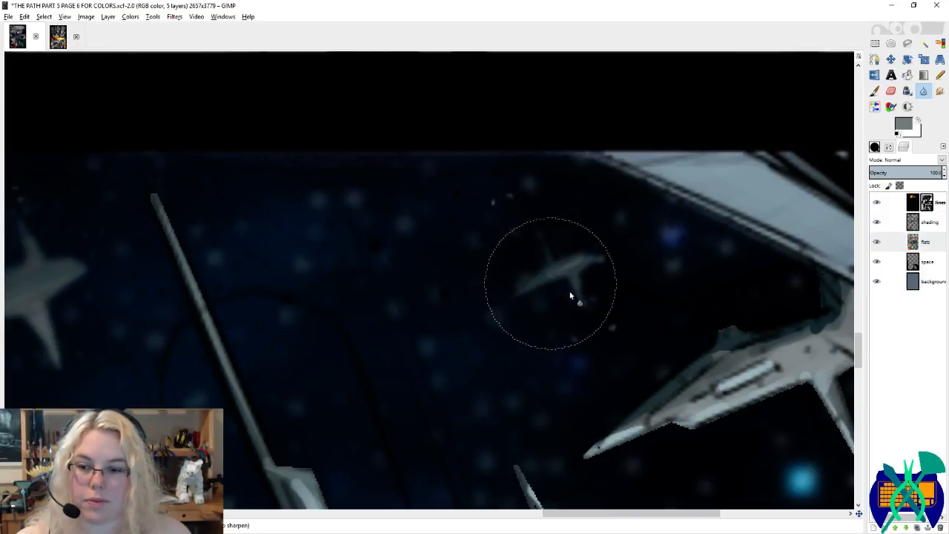
Step: Blur the large ship beside the grey station strut on the flats and shading layers
scroll(565, 301, right, 3)
scroll(561, 300, down, 2)
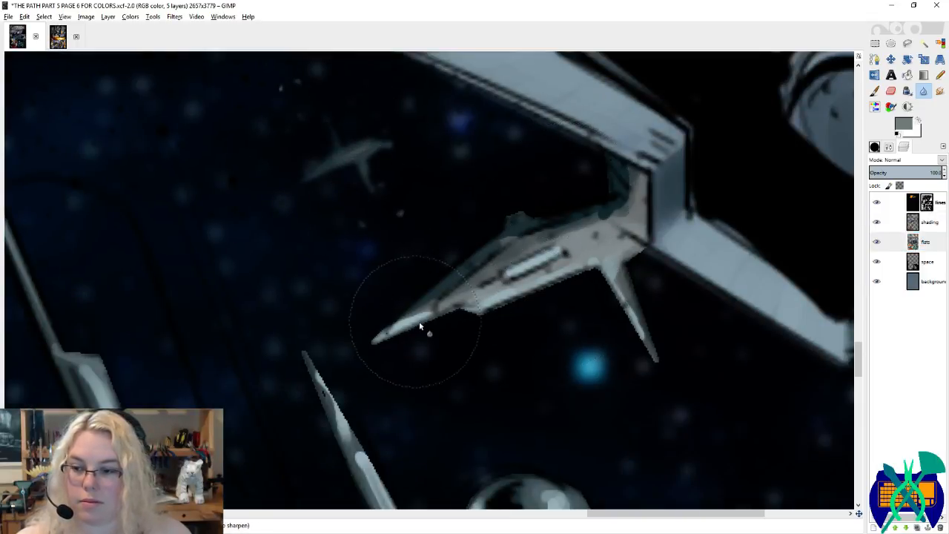
mouse_move(420, 326)
mouse_down()
mouse_move(490, 259)
mouse_move(482, 276)
mouse_move(518, 281)
mouse_move(541, 266)
mouse_move(533, 278)
mouse_move(548, 312)
mouse_move(595, 364)
mouse_move(629, 349)
mouse_move(620, 324)
mouse_move(596, 299)
mouse_up()
mouse_move(568, 255)
mouse_down()
mouse_move(576, 226)
mouse_move(504, 279)
mouse_up()
click(926, 222)
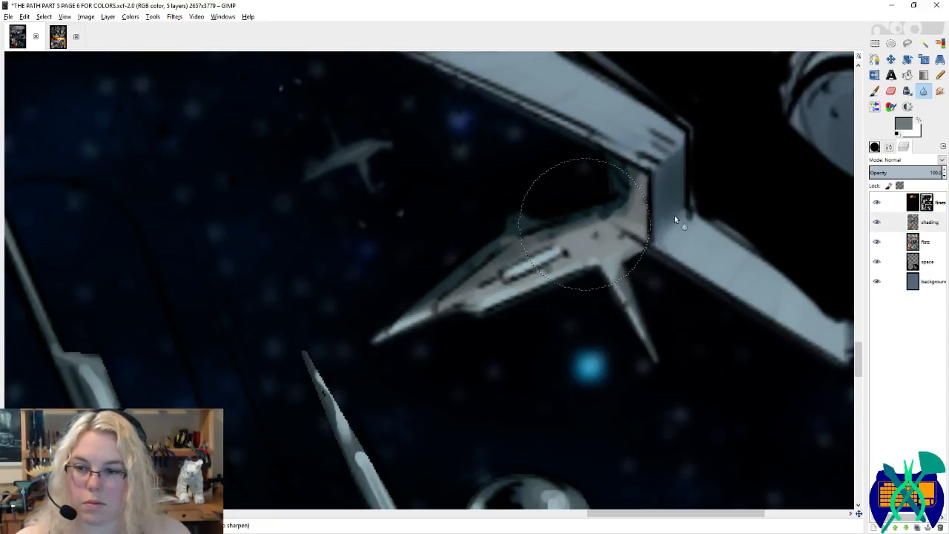
Step: Blur the large ship's details next to the strut on the flats and lines layers with a brush size of 21.00
click(891, 149)
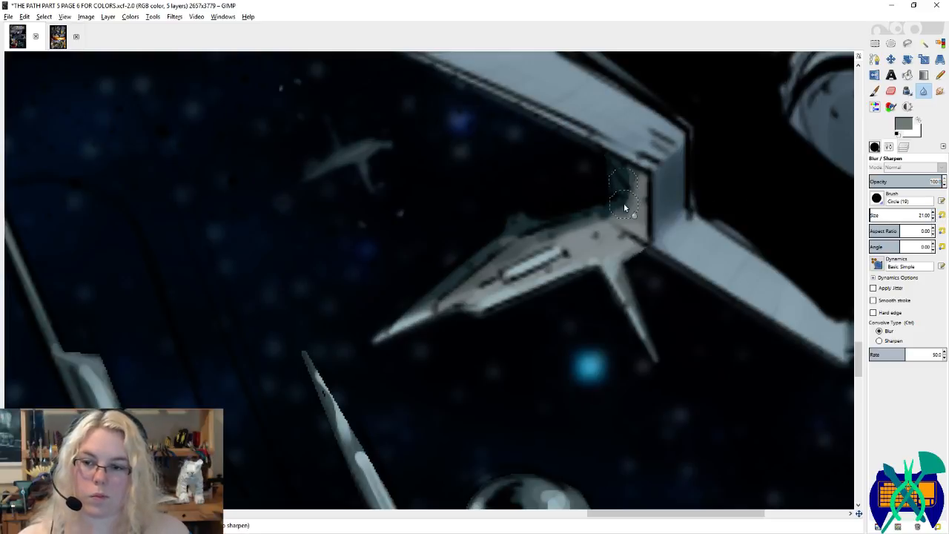
click(902, 147)
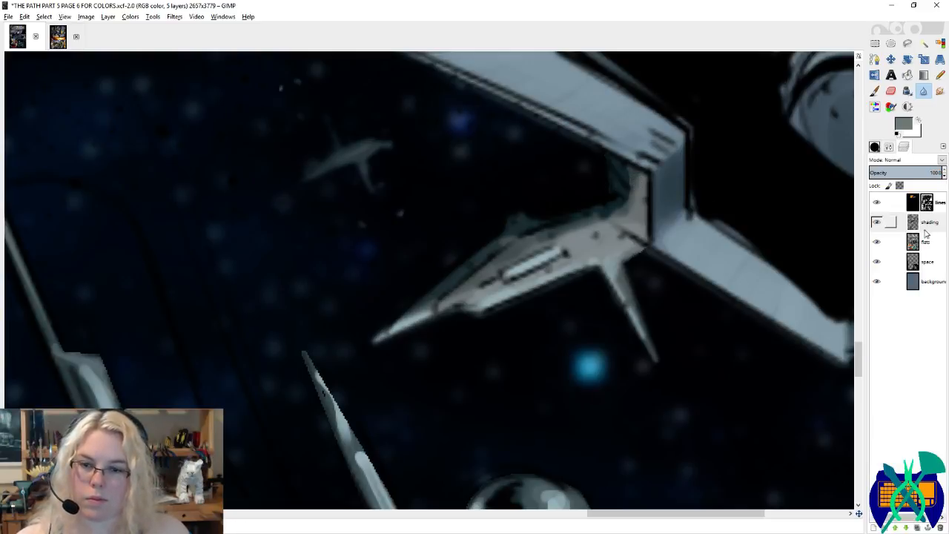
click(925, 242)
mouse_move(620, 197)
mouse_down()
mouse_move(596, 237)
mouse_move(563, 248)
mouse_up()
click(928, 202)
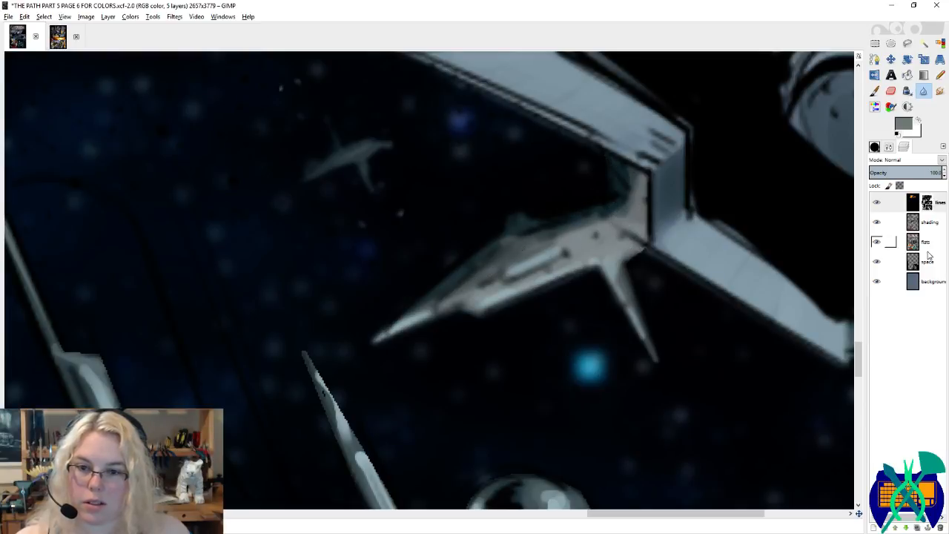
click(927, 244)
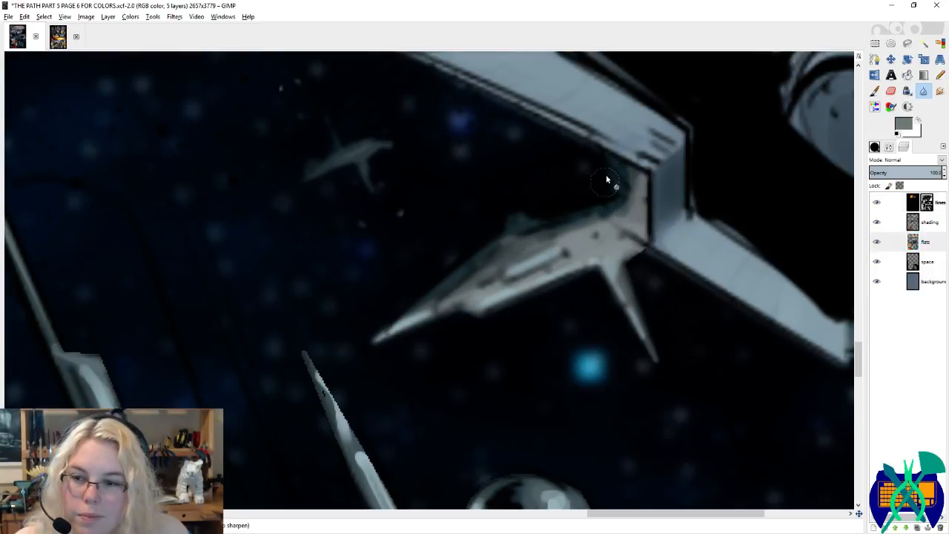
scroll(443, 323, down, 6)
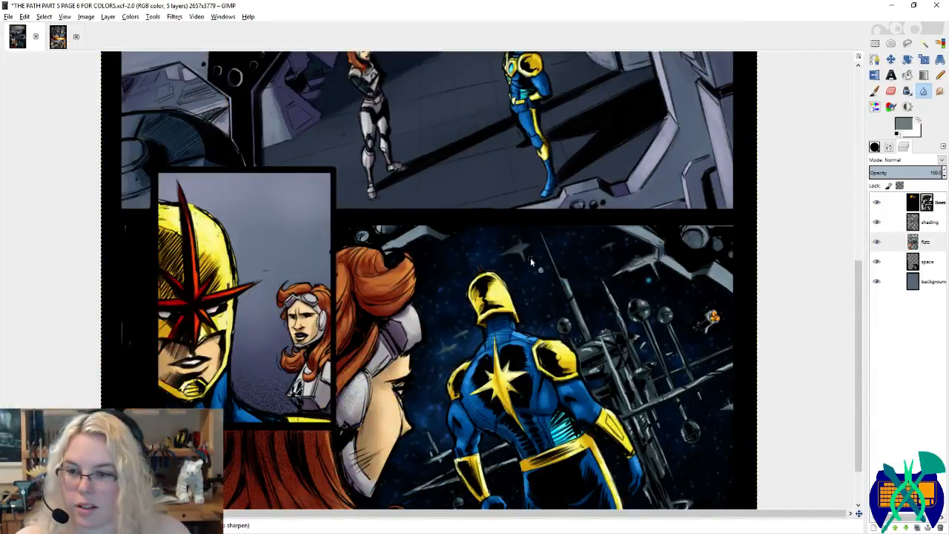
Step: Make the lines layer active and set the Blur/Sharpen tool's rate to 100
scroll(530, 257, up, 3)
click(890, 201)
click(889, 146)
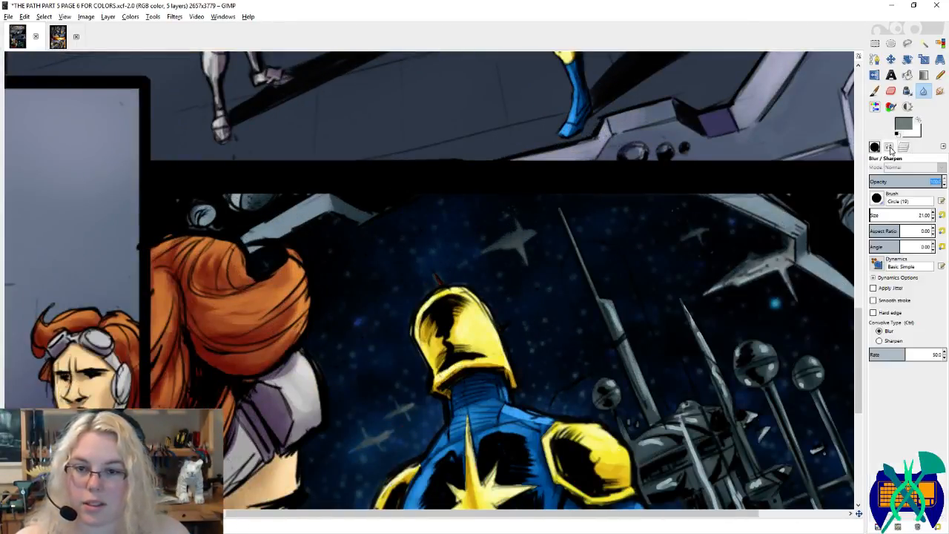
drag(904, 354, 941, 355)
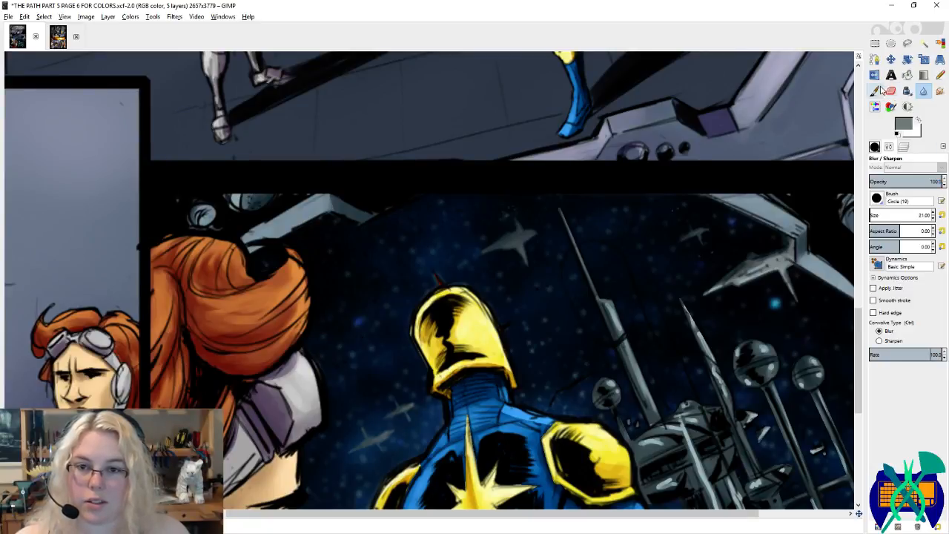
Step: Blur the ship above the hero's helmet at the full rate on the lines, flats and shading layers
scroll(501, 230, up, 4)
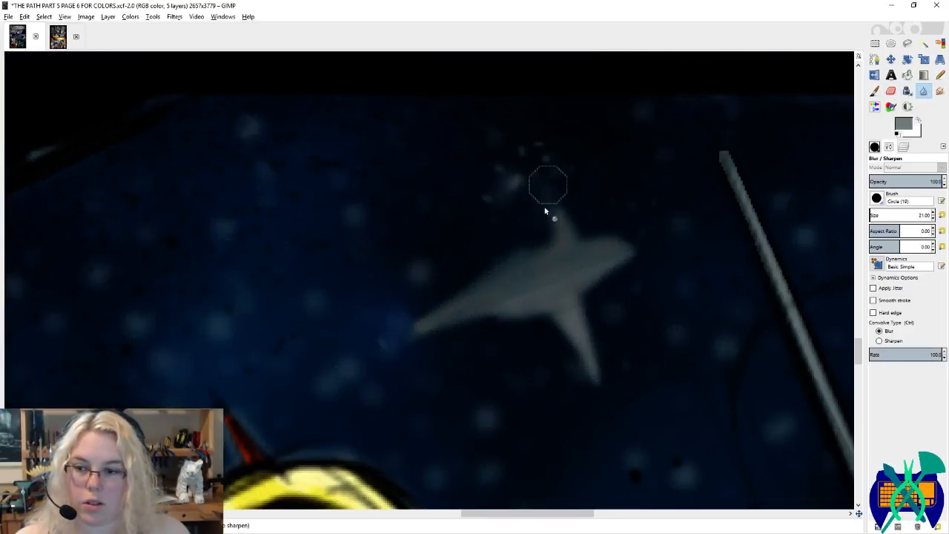
click(903, 147)
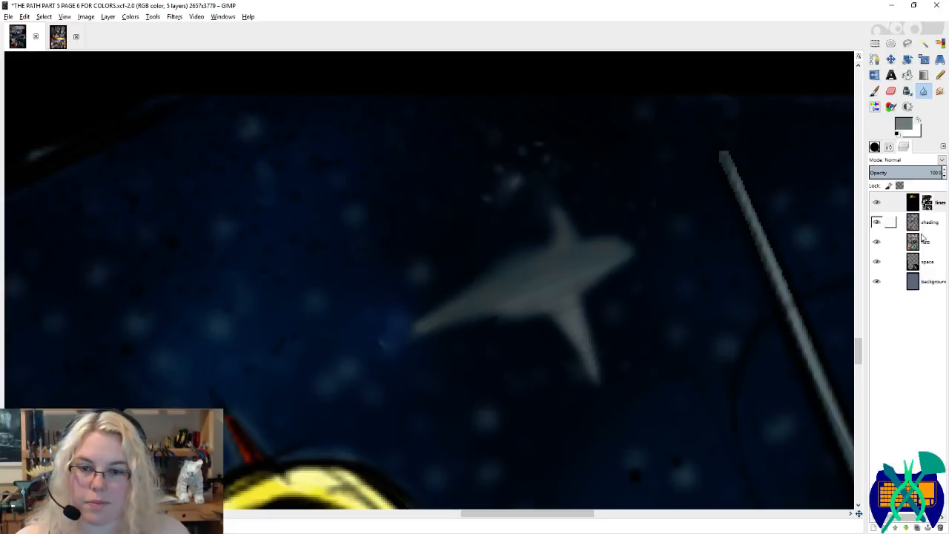
click(925, 242)
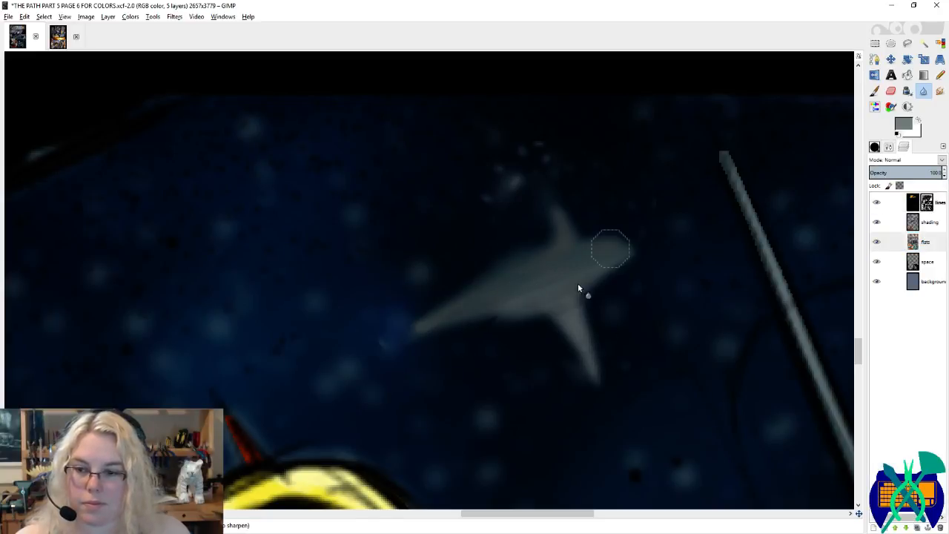
click(926, 222)
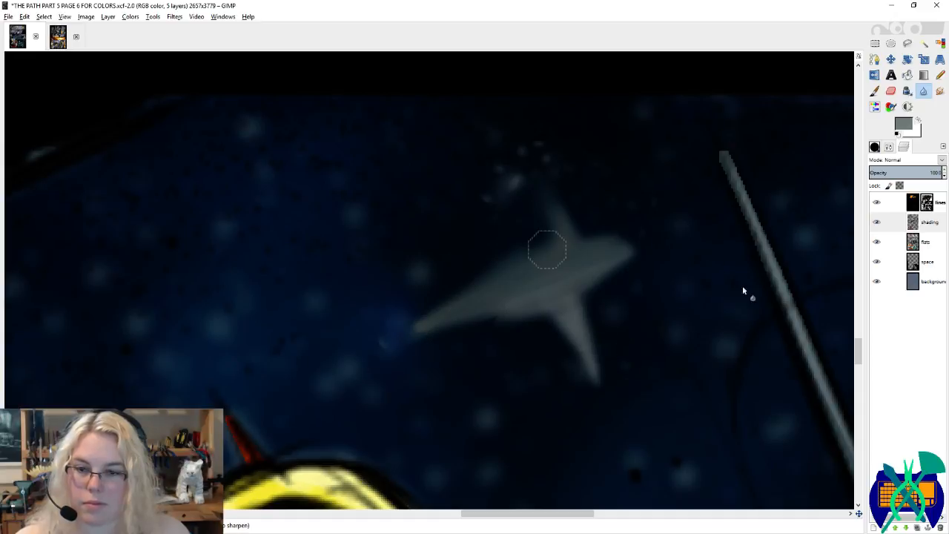
click(925, 242)
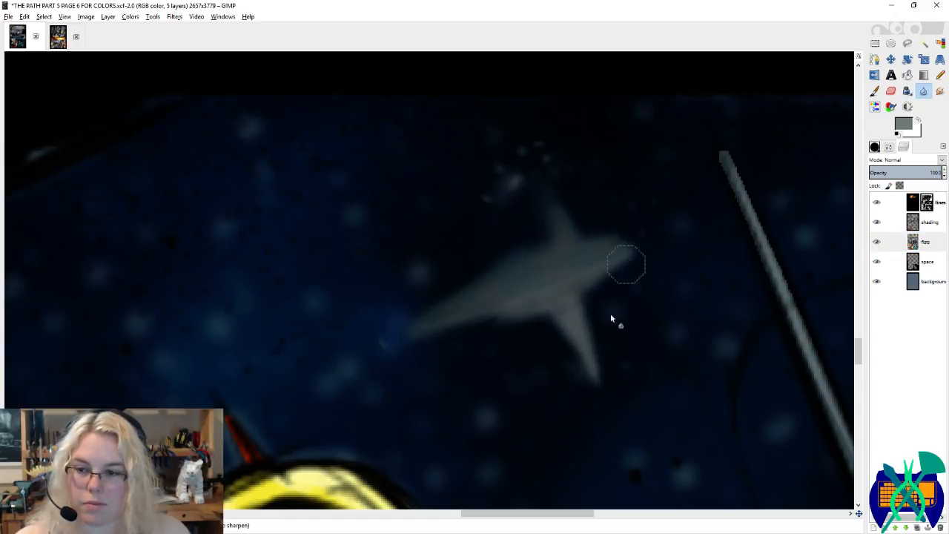
click(913, 201)
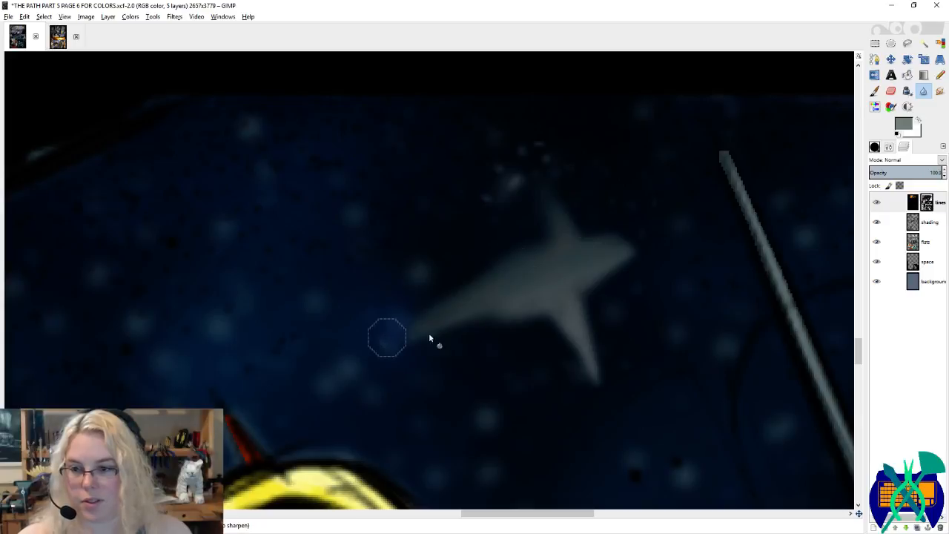
Step: Blur the two small ships between the woman's hair and the hero's helmet at rate 100 on the lines, shading and flats layers
scroll(538, 362, left, 3)
scroll(444, 310, down, 15)
scroll(404, 316, left, 6)
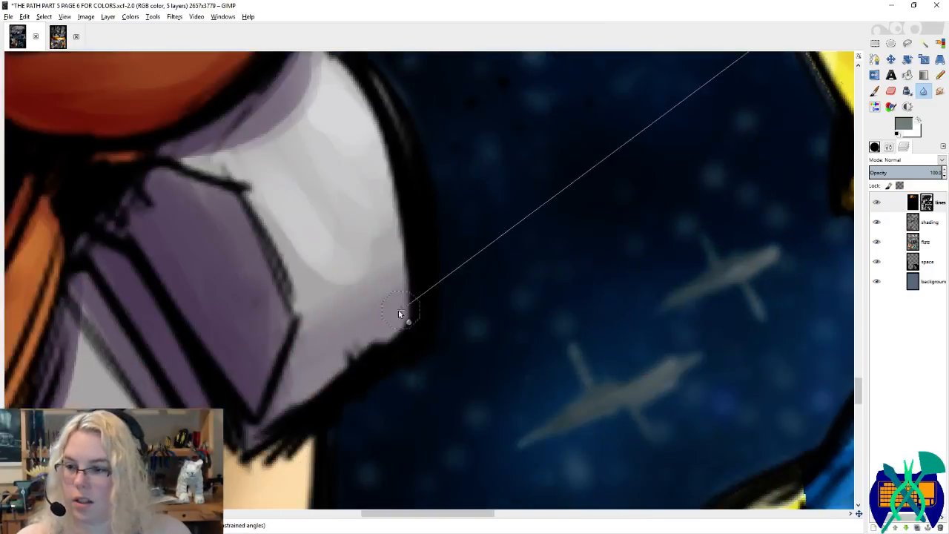
scroll(511, 300, right, 3)
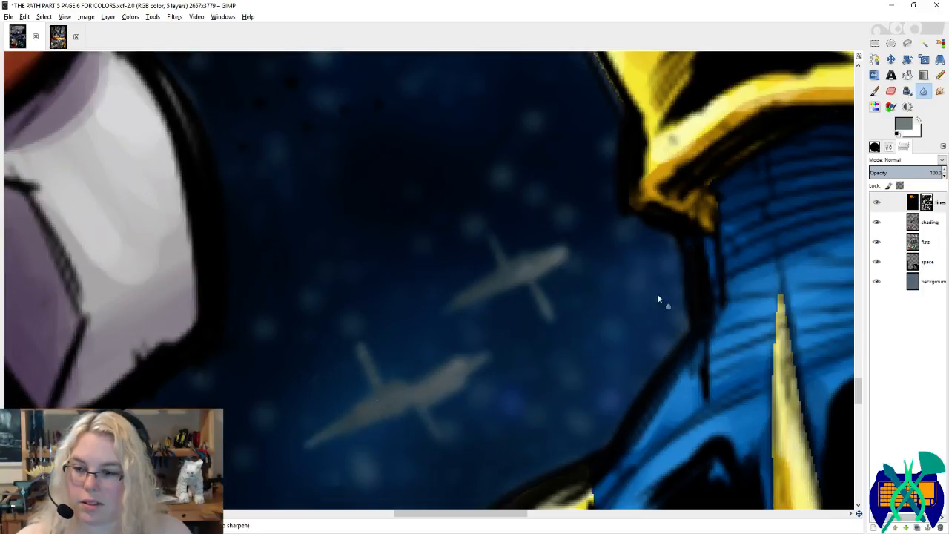
click(918, 208)
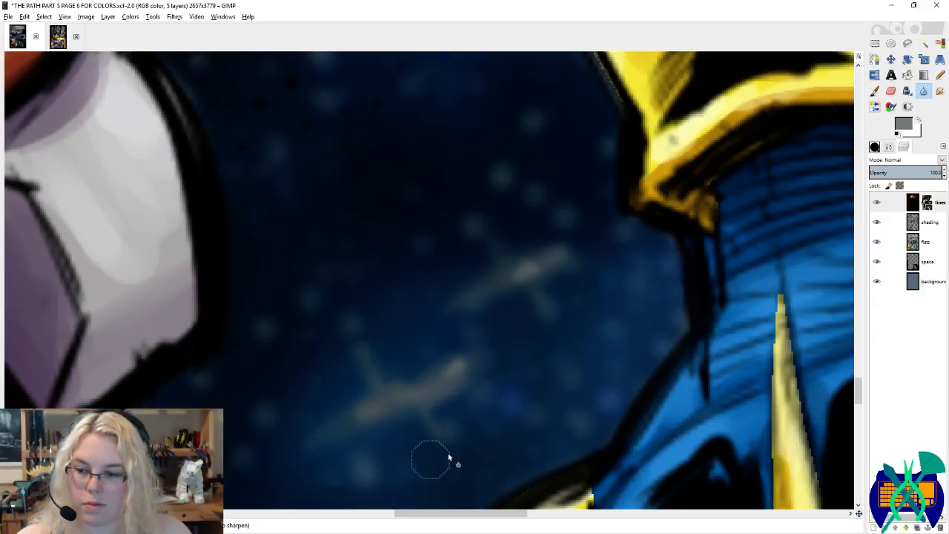
click(886, 221)
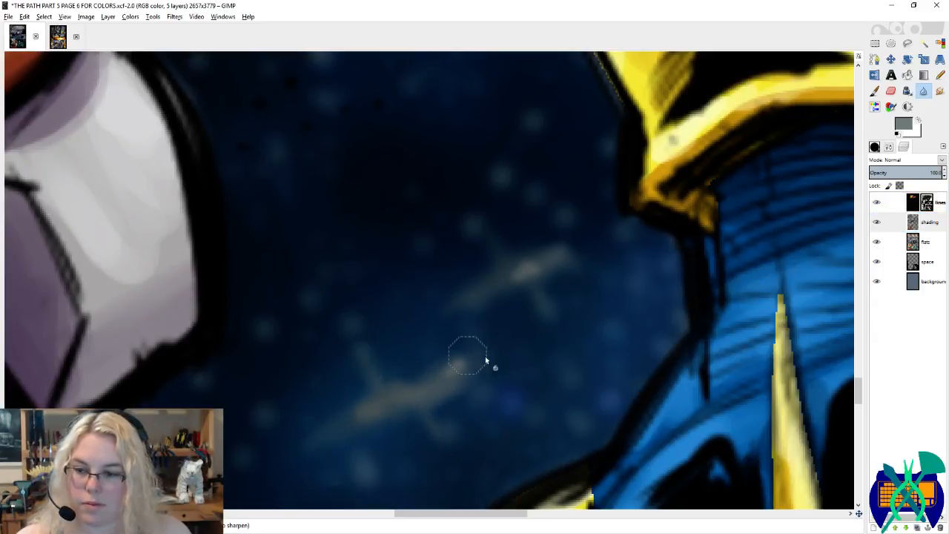
click(926, 243)
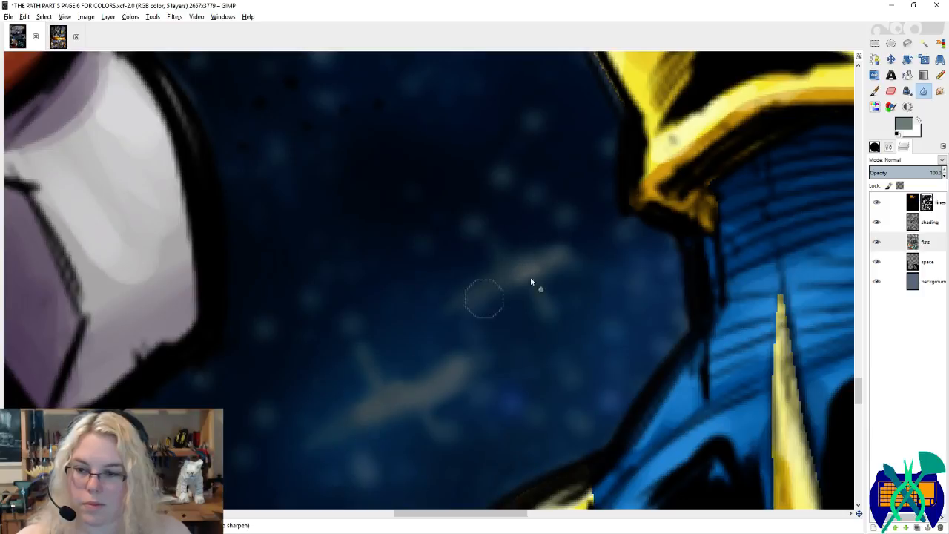
Step: Blur the ship above the helmet once more on the lines layer and save the file
scroll(426, 300, down, 6)
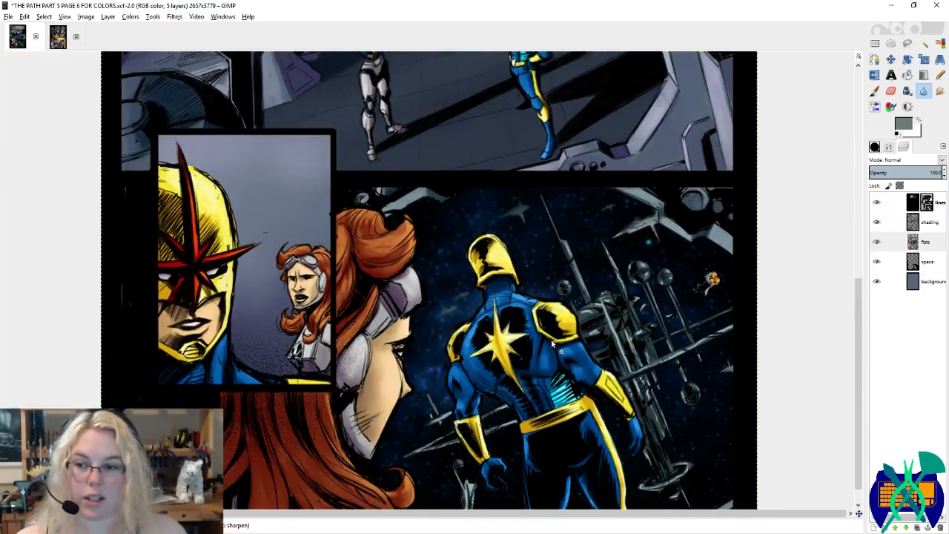
scroll(487, 240, up, 6)
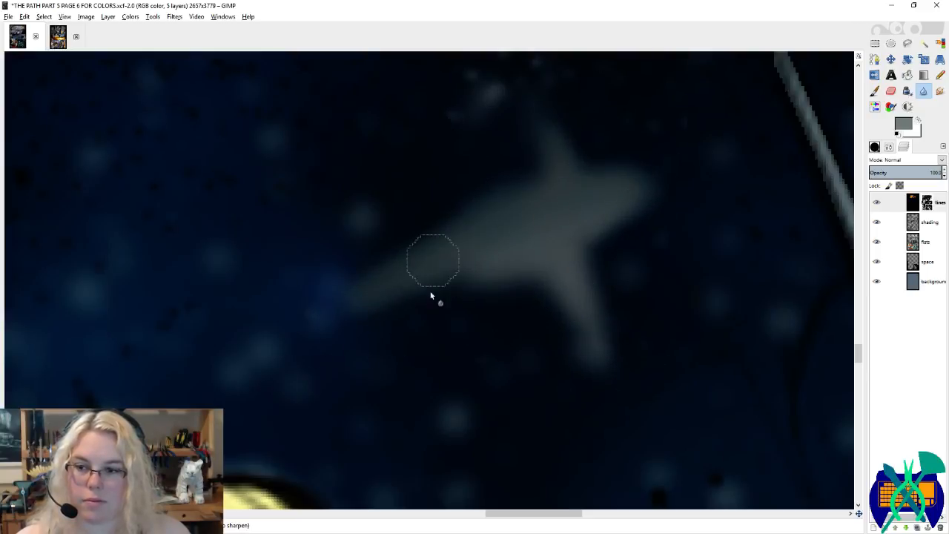
scroll(434, 295, down, 5)
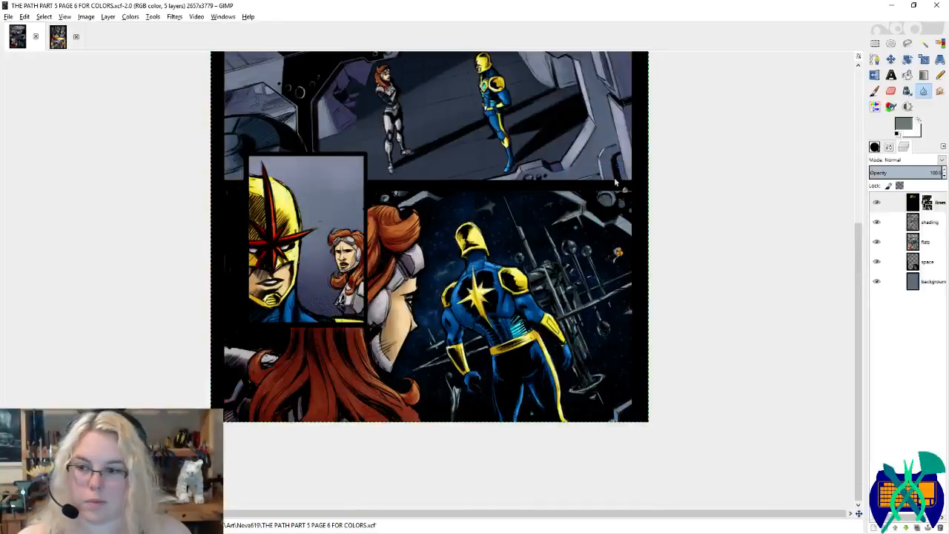
Step: Blur the tiny distant ship near the large ship at rate 100 on the lines, shading and flats layers
scroll(564, 208, up, 5)
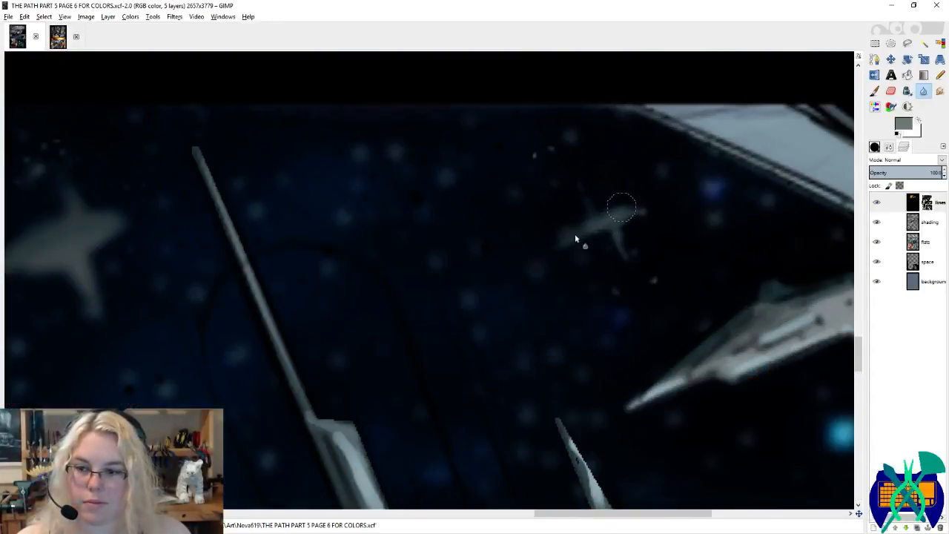
mouse_move(602, 236)
mouse_down()
mouse_move(646, 229)
mouse_move(590, 240)
mouse_move(562, 226)
mouse_up()
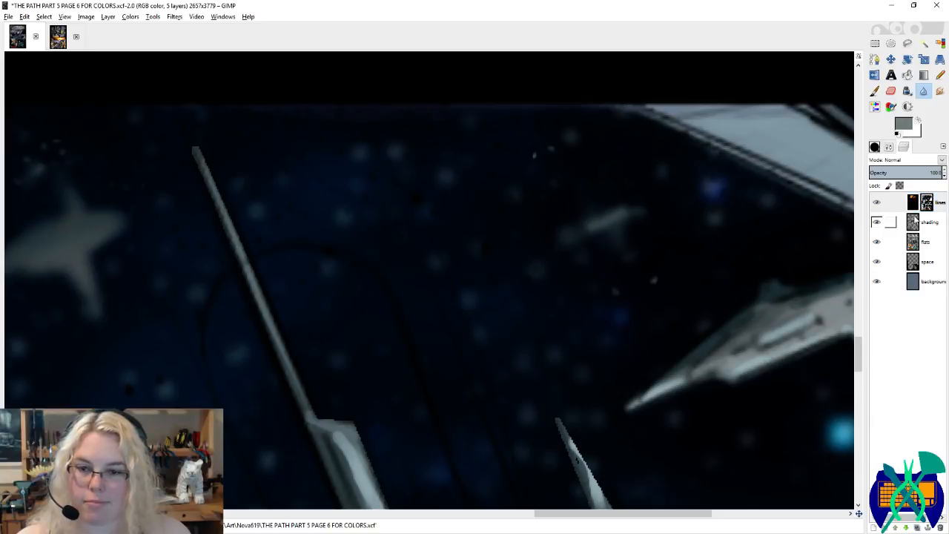
click(917, 222)
drag(631, 215, 588, 226)
click(919, 241)
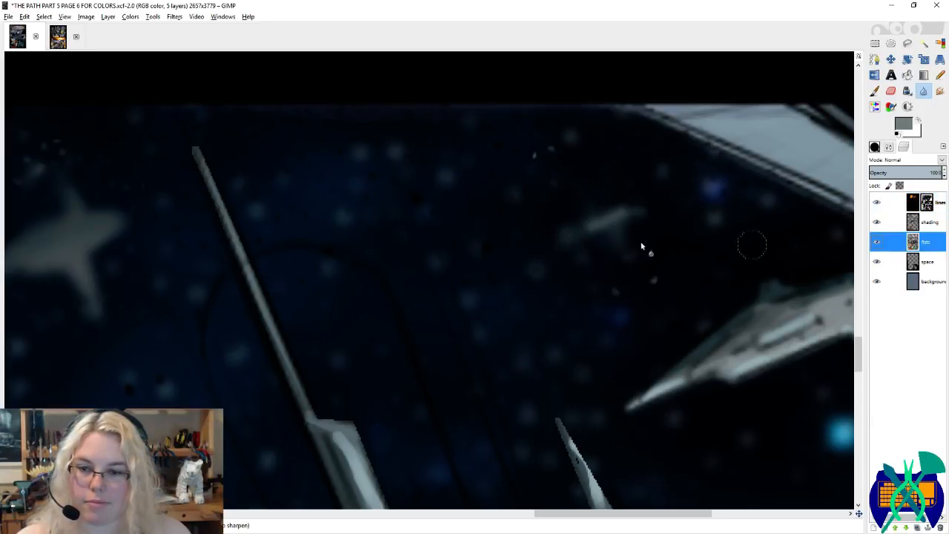
scroll(650, 259, down, 4)
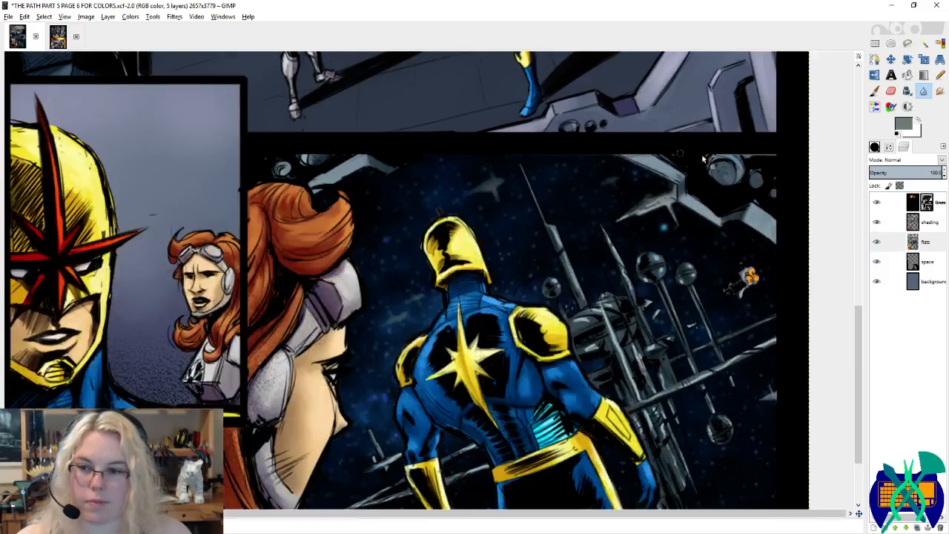
Step: Save the file and paint black over the stray specks around the small ship at the comic panel's right edge on the lines layer
key(ctrl+s)
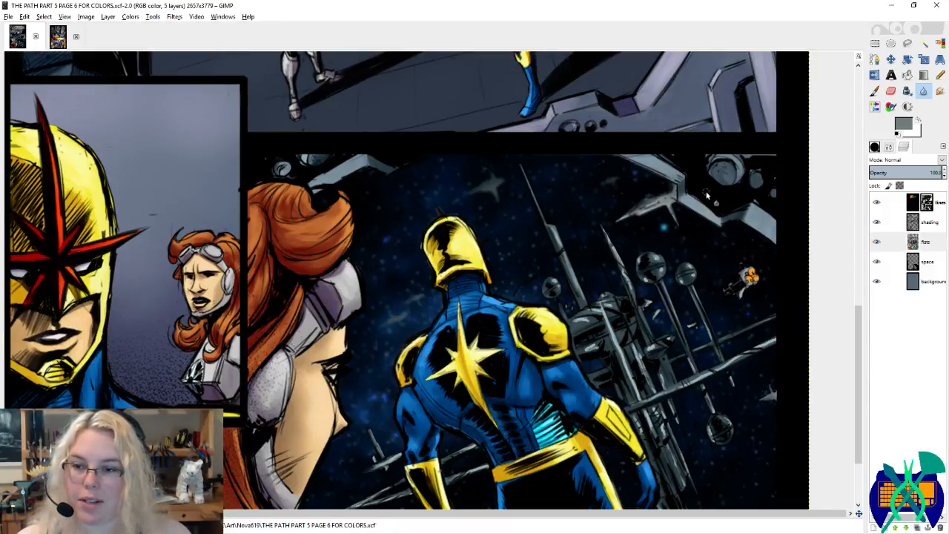
scroll(676, 195, up, 2)
scroll(748, 238, up, 4)
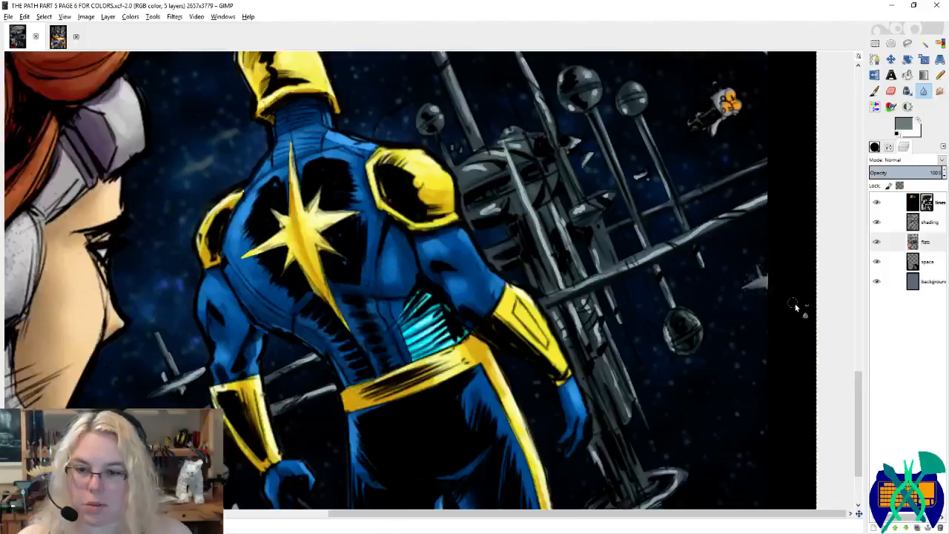
scroll(748, 237, up, 2)
key(p)
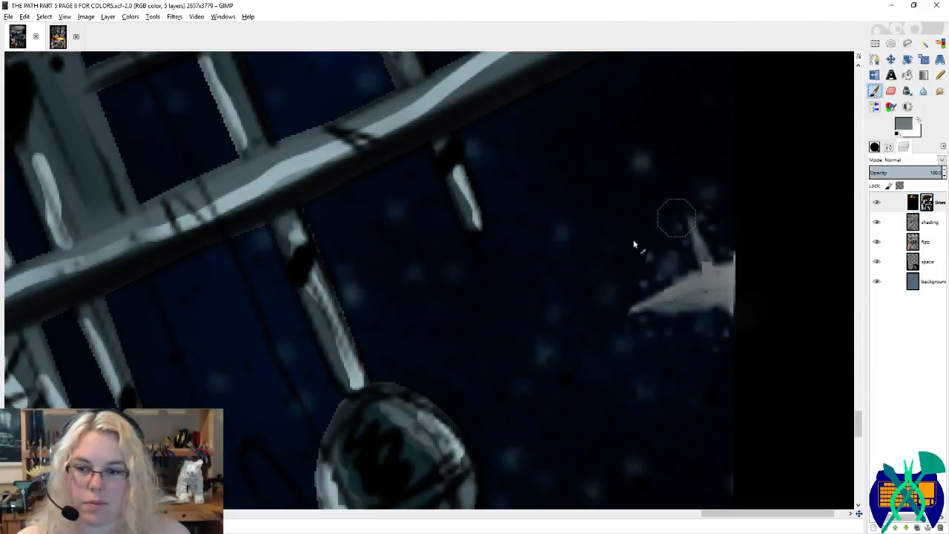
scroll(615, 231, up, 1)
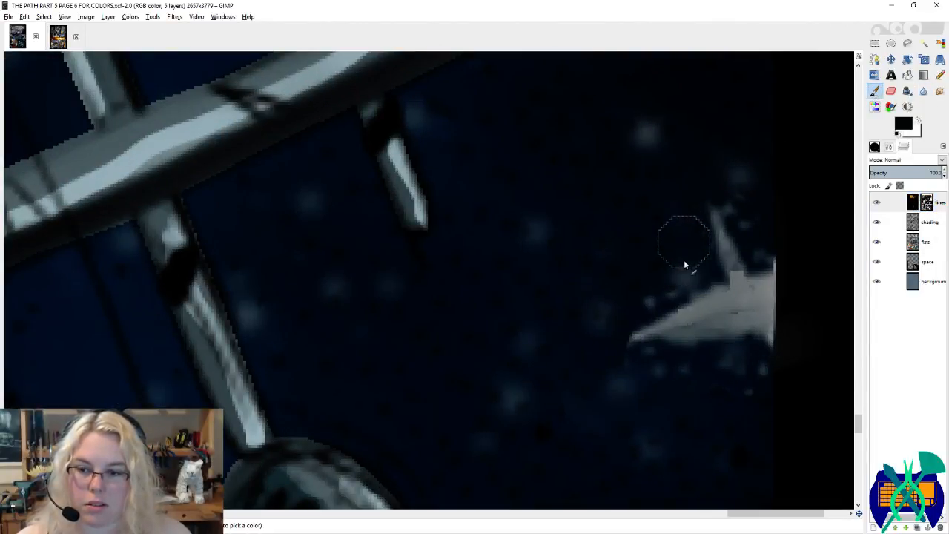
mouse_move(684, 260)
mouse_down()
mouse_move(655, 296)
mouse_move(606, 341)
mouse_move(609, 377)
mouse_move(738, 368)
mouse_move(771, 375)
mouse_up()
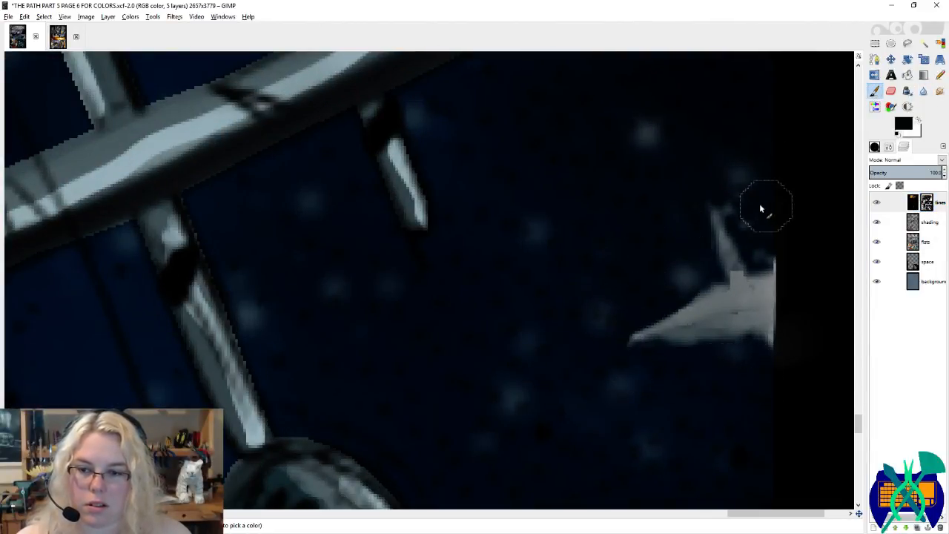
mouse_move(754, 206)
mouse_down()
mouse_move(770, 246)
mouse_move(797, 239)
mouse_move(712, 173)
mouse_move(666, 194)
mouse_move(657, 277)
mouse_up()
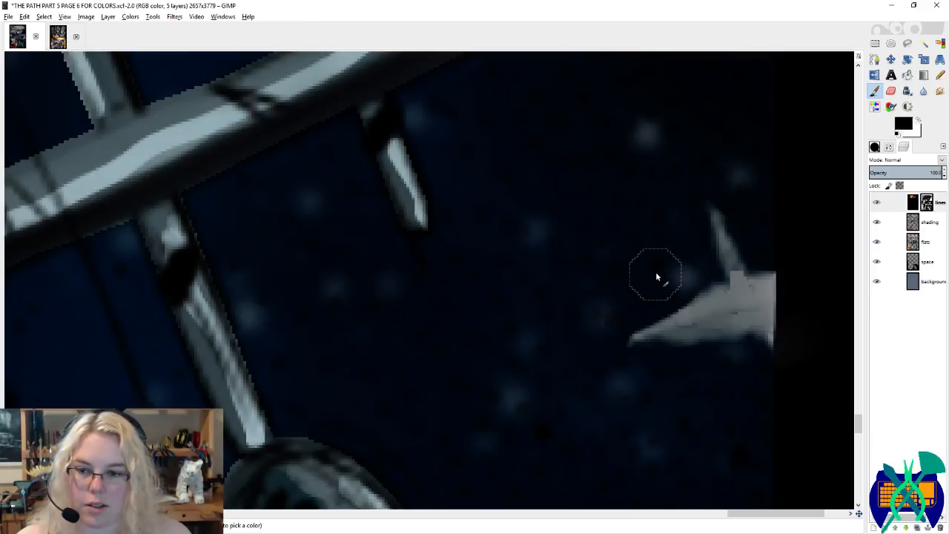
Step: Paint black over the stray specks above the blurred ship near the hero's helmet on the lines layer
scroll(675, 315, down, 3)
scroll(674, 315, up, 6)
scroll(502, 269, left, 2)
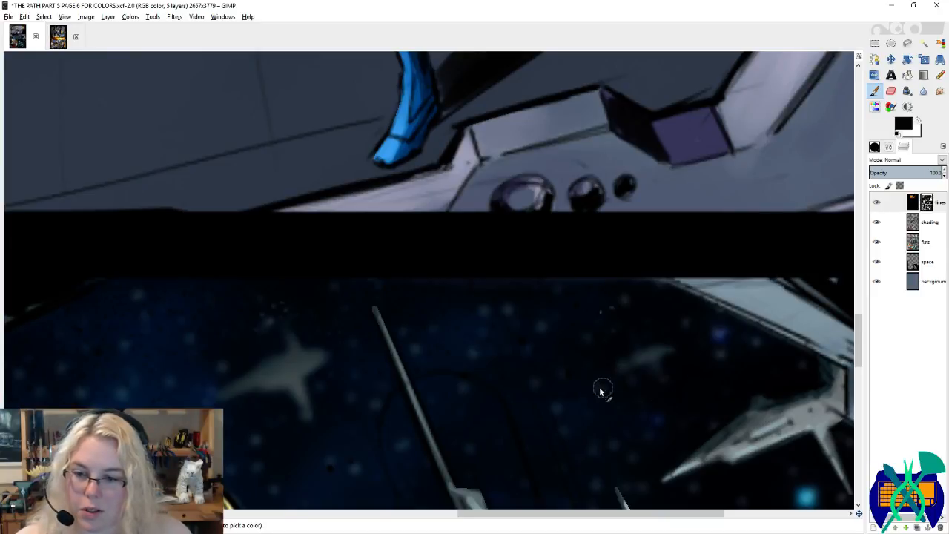
scroll(421, 363, left, 1)
scroll(444, 341, down, 1)
scroll(485, 214, up, 2)
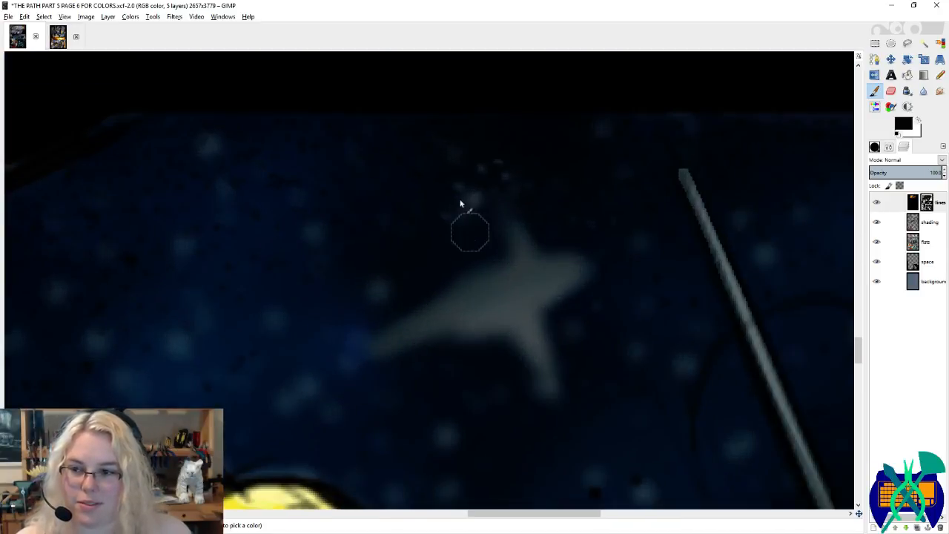
drag(470, 158, 515, 162)
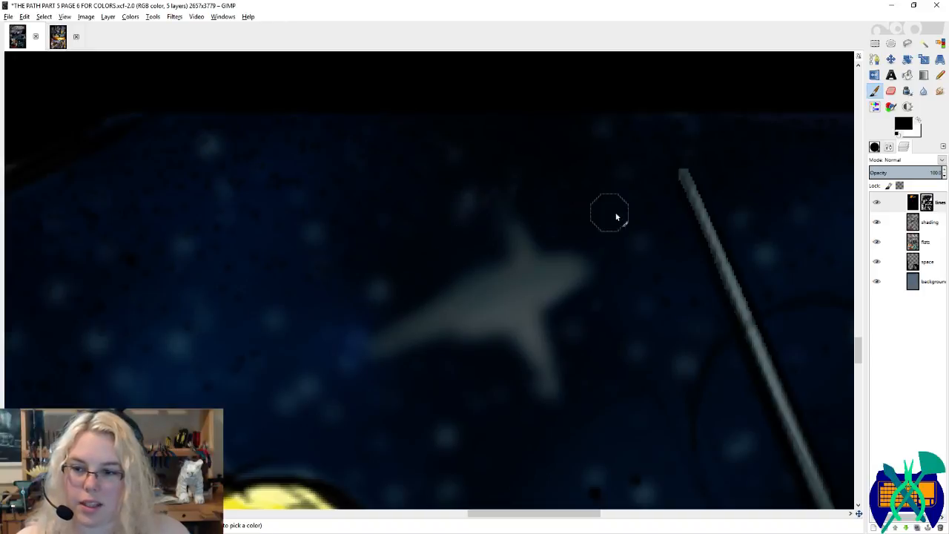
scroll(617, 248, down, 2)
scroll(618, 248, up, 1)
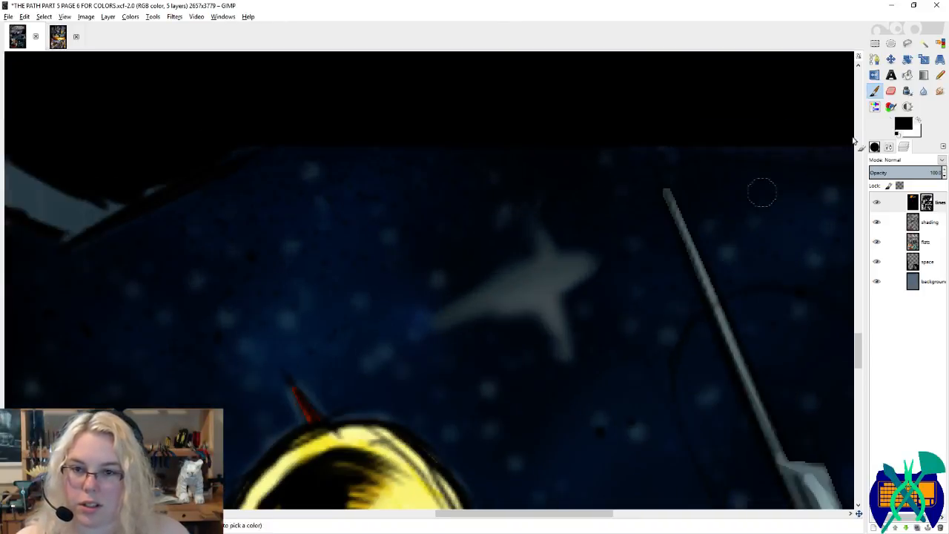
Step: Switch to the Blur tool, check the rest of the space panel for leftover specks and save the file
click(921, 90)
scroll(600, 282, down, 1)
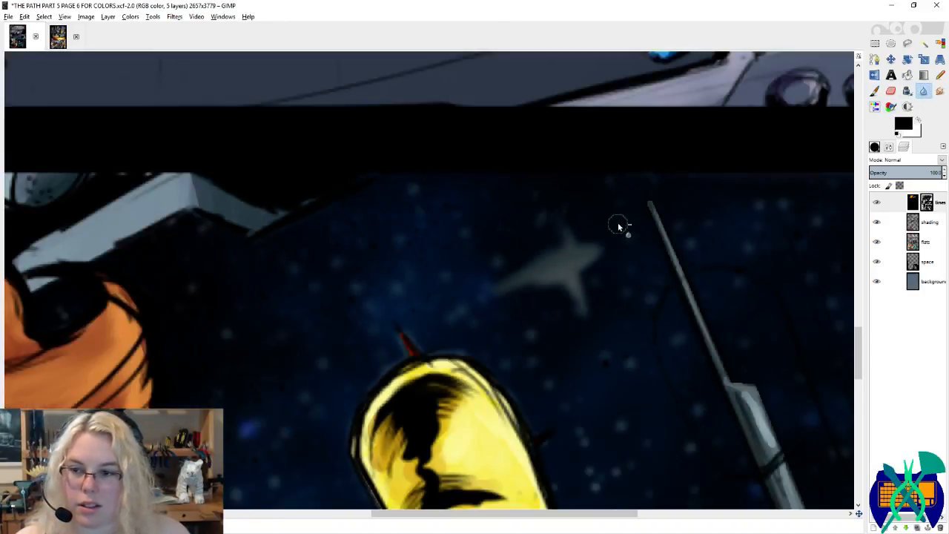
scroll(586, 218, down, 5)
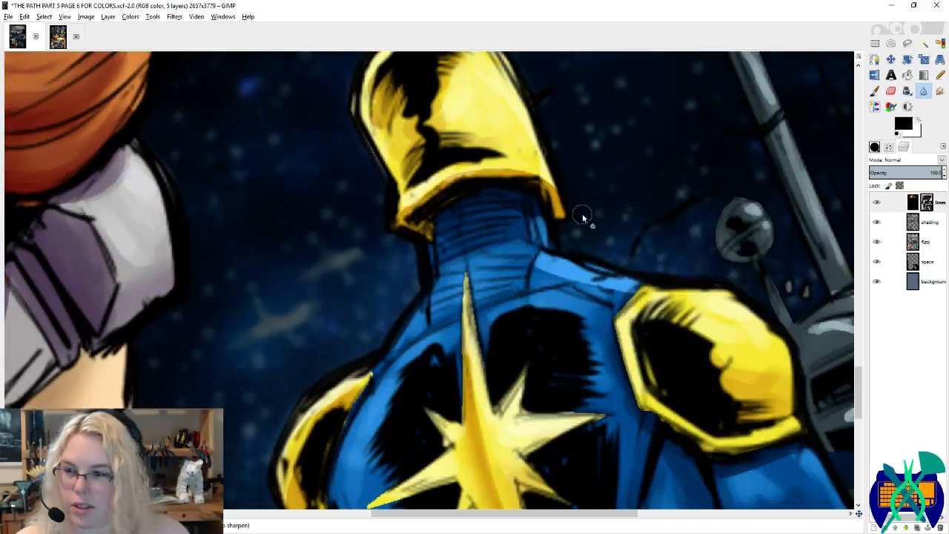
scroll(428, 226, down, 2)
scroll(522, 216, down, 2)
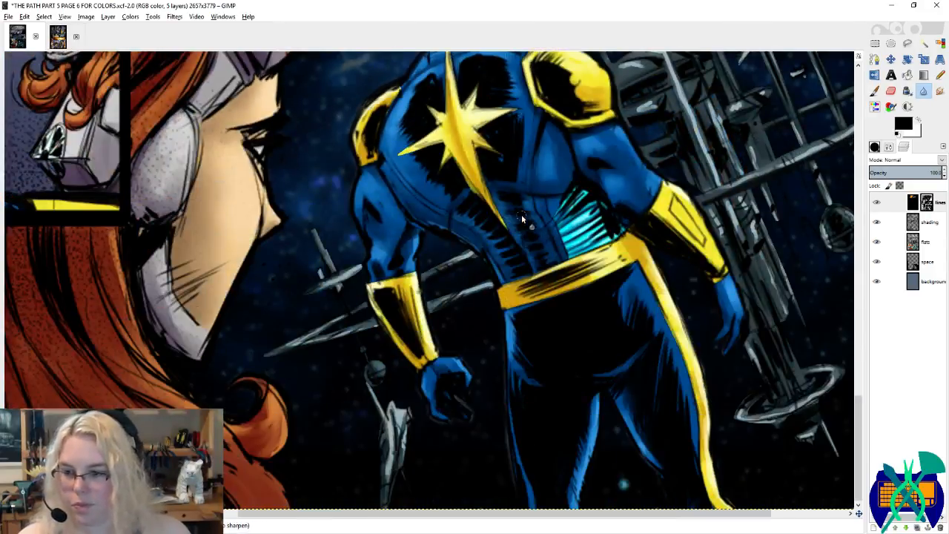
scroll(522, 216, right, 2)
key(ctrl+s)
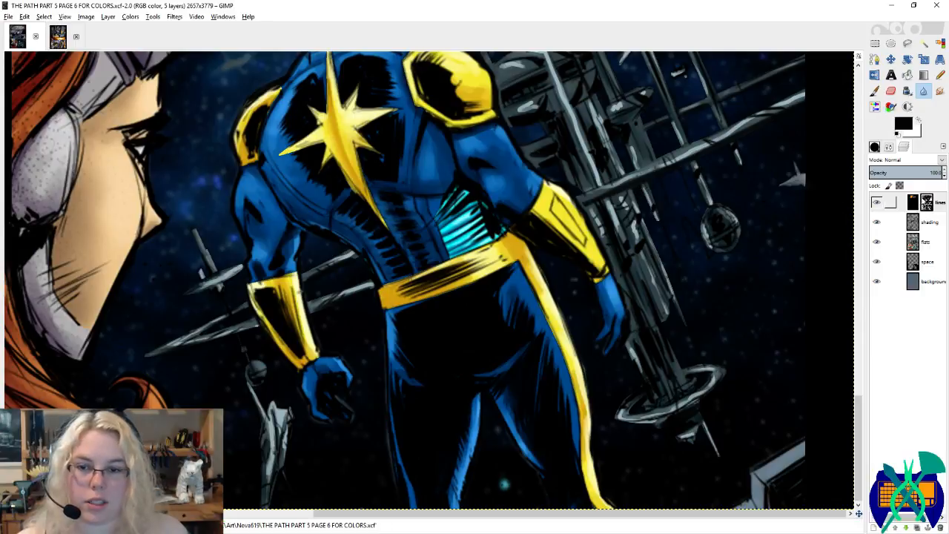
Step: Blur the cropped ship at the comic panel's right edge on the lines and flats layers
click(893, 203)
scroll(813, 170, up, 3)
mouse_move(635, 145)
mouse_down()
mouse_move(586, 227)
mouse_move(535, 264)
mouse_move(637, 194)
mouse_move(544, 248)
mouse_move(597, 140)
mouse_move(615, 206)
mouse_up()
scroll(637, 196, up, 1)
click(927, 242)
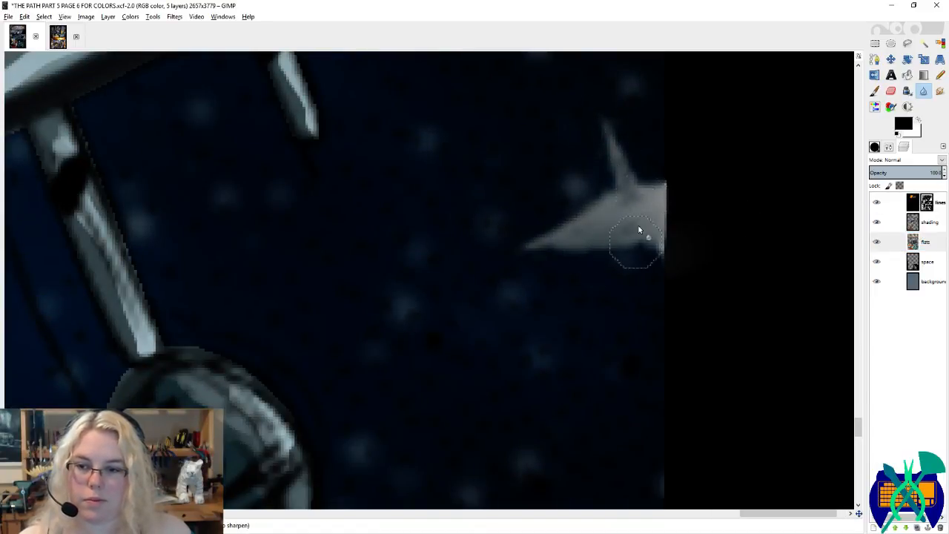
scroll(738, 238, down, 5)
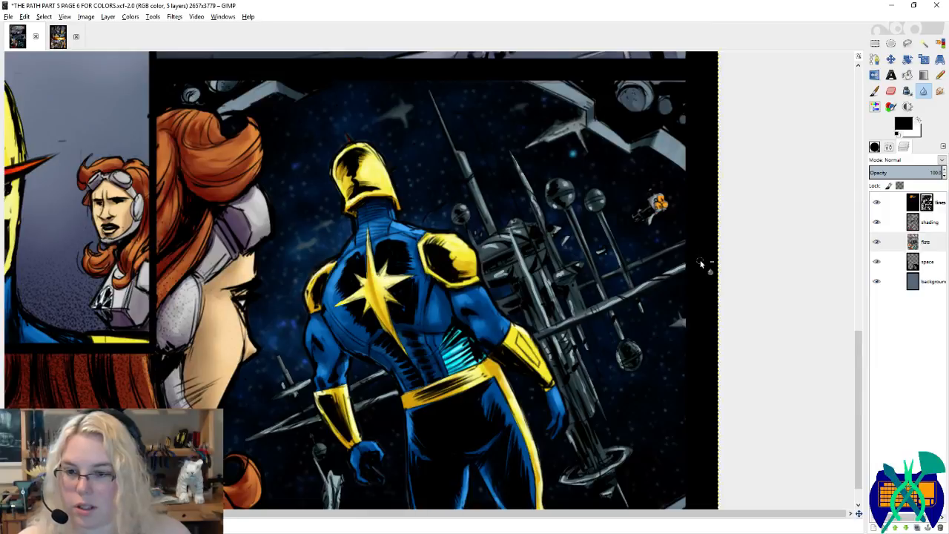
Step: Soften the same right-edge ship further with blur on the shading and lines layers and return to the whole-page view
scroll(696, 316, up, 4)
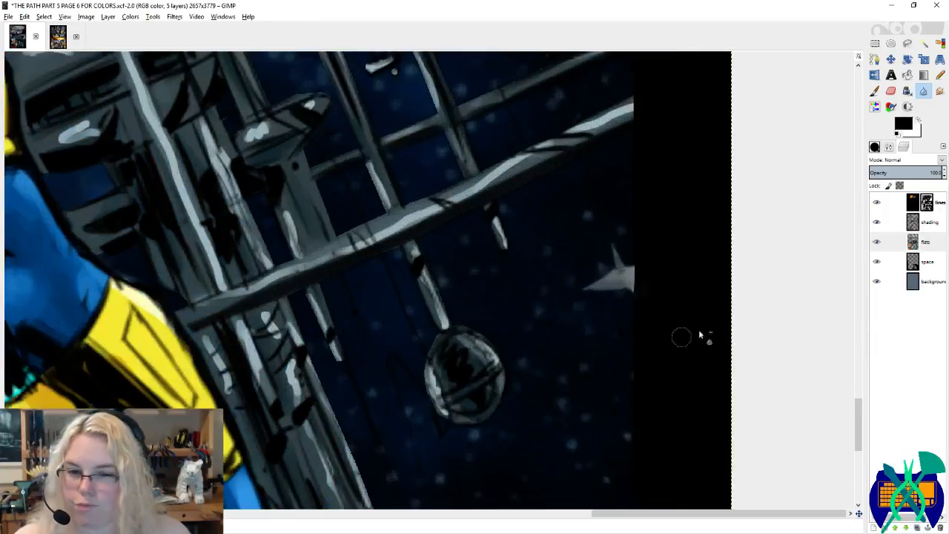
scroll(626, 281, up, 2)
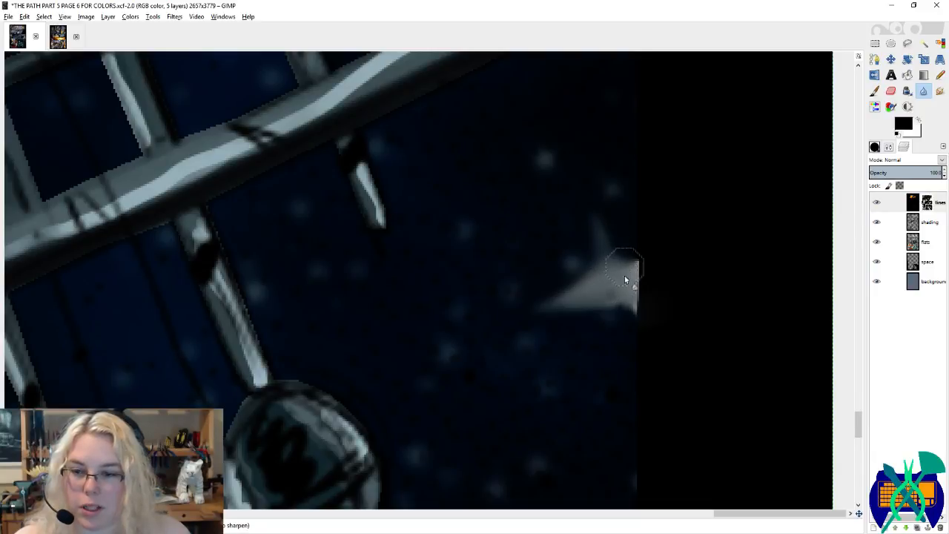
click(915, 221)
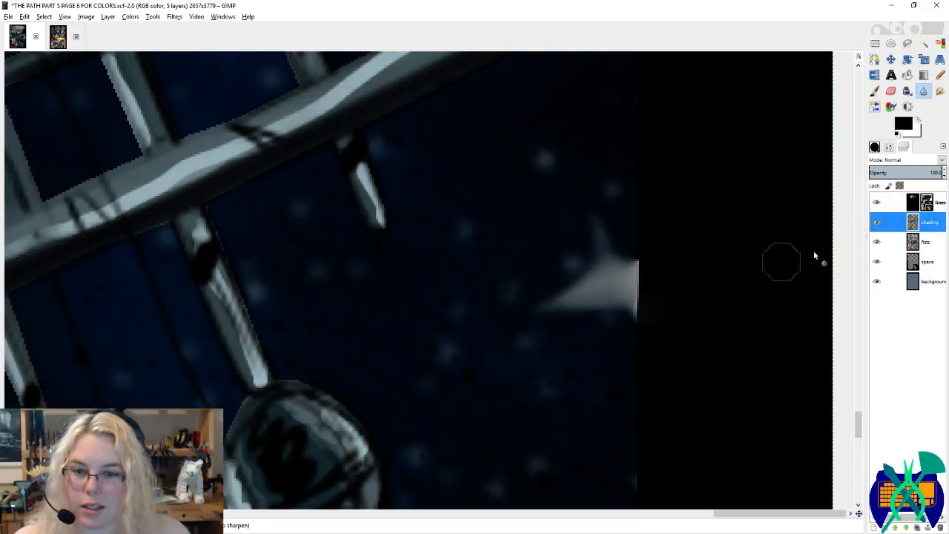
click(902, 203)
mouse_move(626, 308)
mouse_down()
mouse_move(628, 258)
mouse_move(624, 324)
mouse_up()
key(shift+ctrl+j)
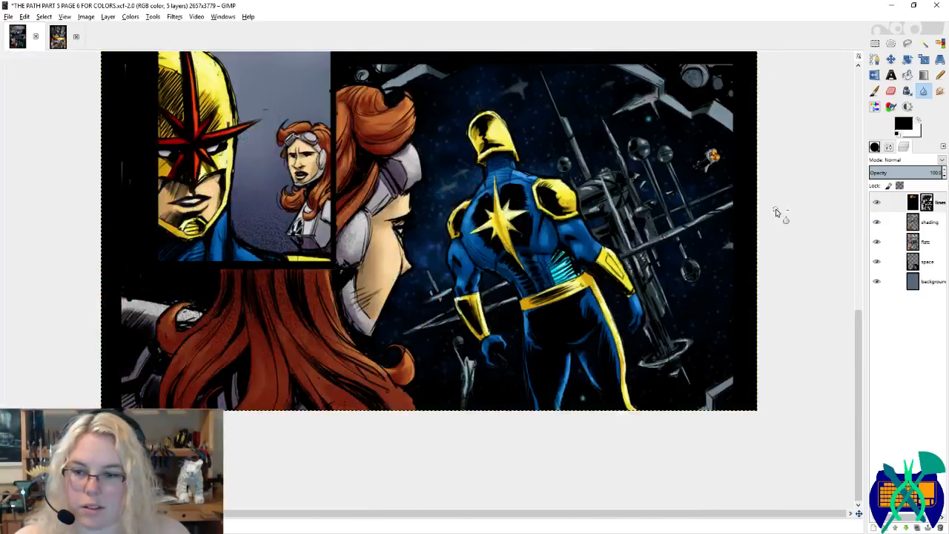
Step: Save the comic page and hide the space layer to expose the line art of the lower panel
key(ctrl+s)
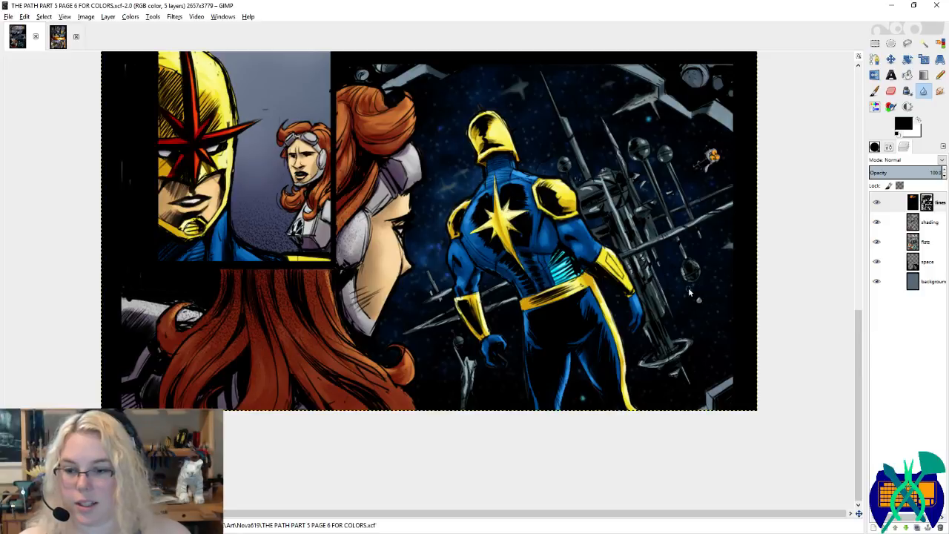
scroll(688, 291, up, 3)
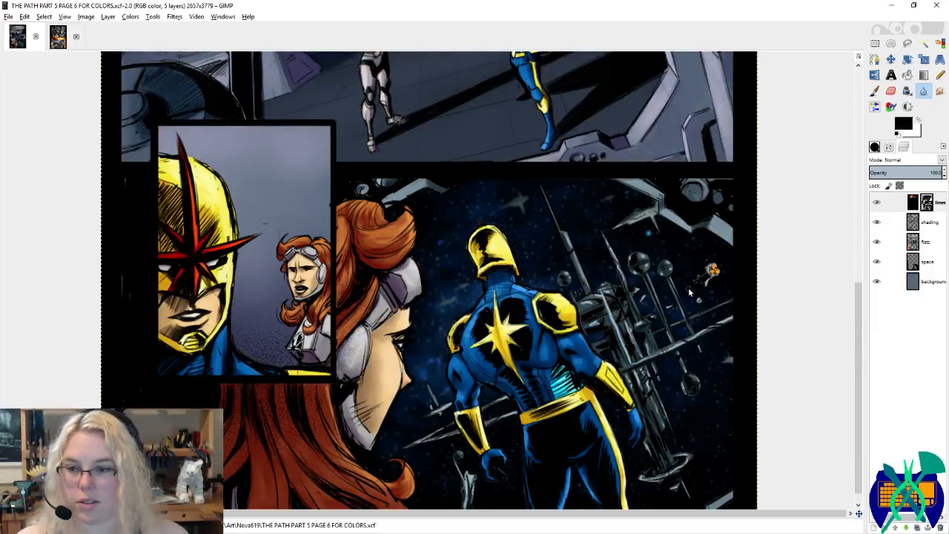
key(minus)
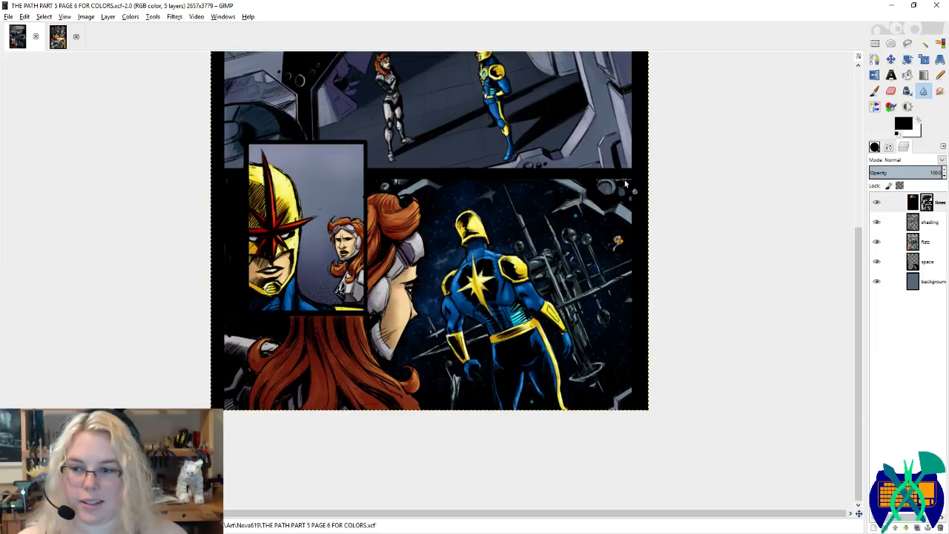
click(877, 263)
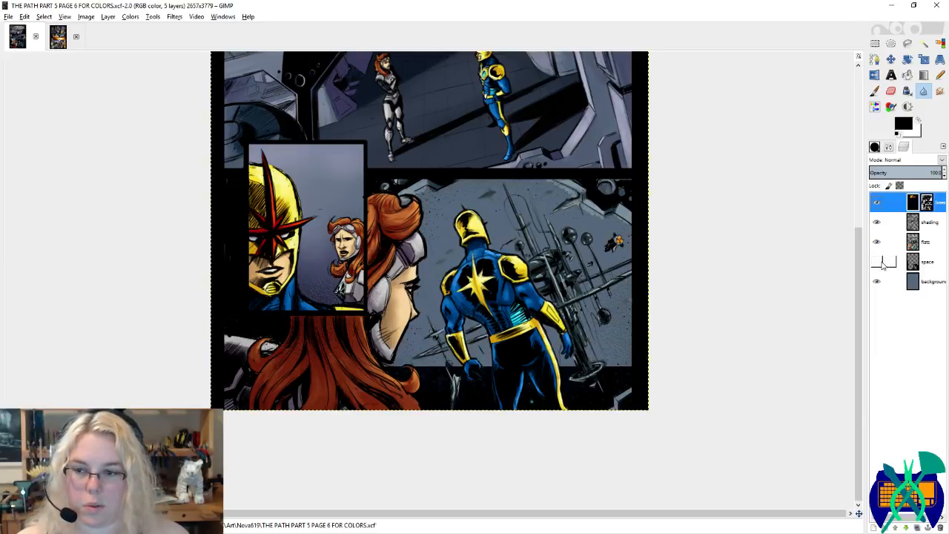
key(plus)
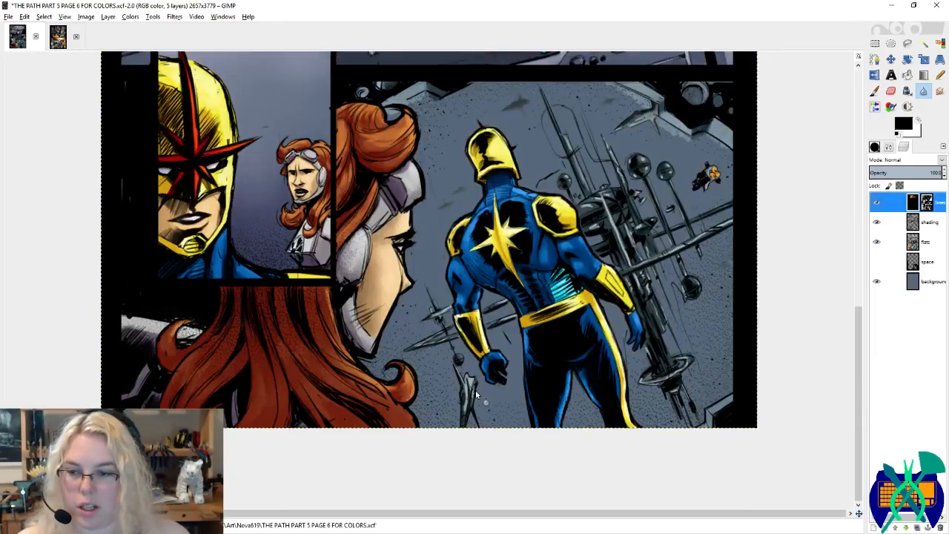
scroll(534, 81, up, 3)
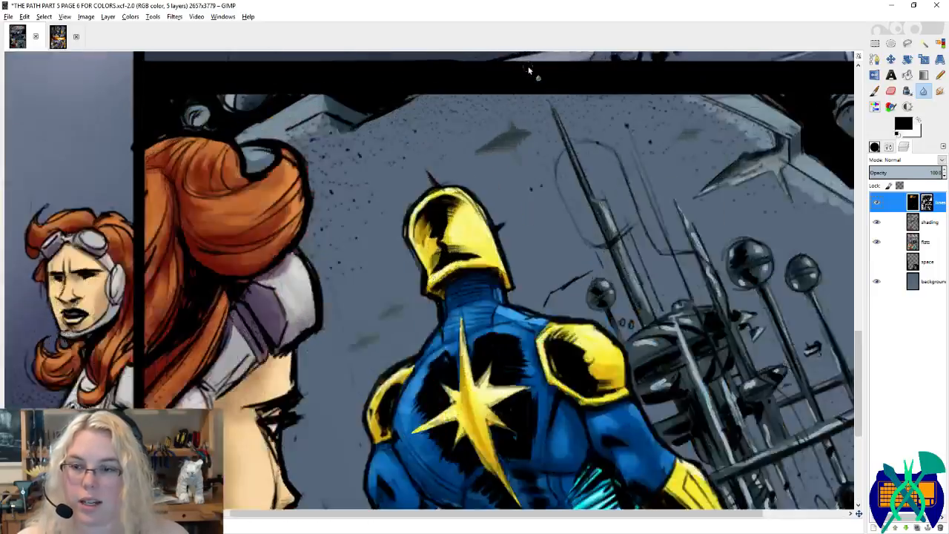
scroll(508, 169, down, 3)
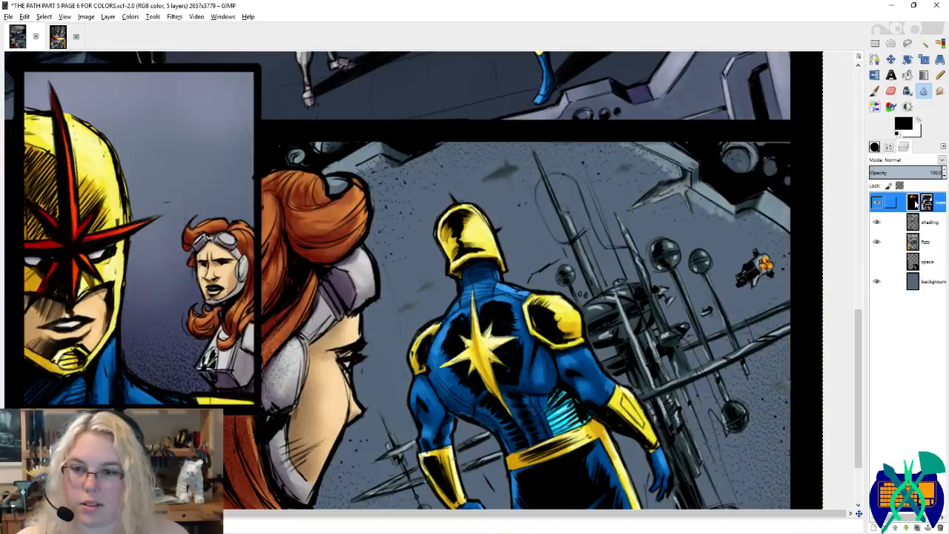
scroll(708, 203, up, 3)
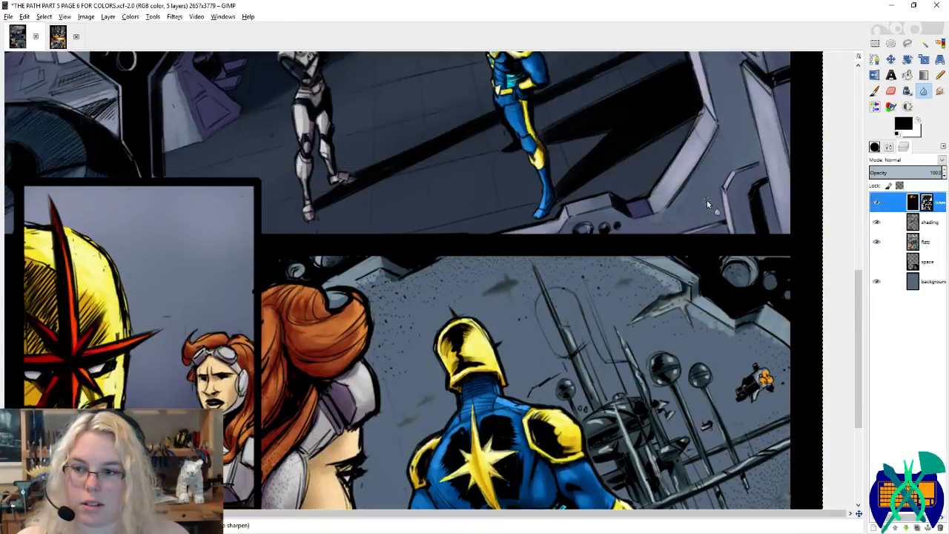
scroll(706, 203, down, 3)
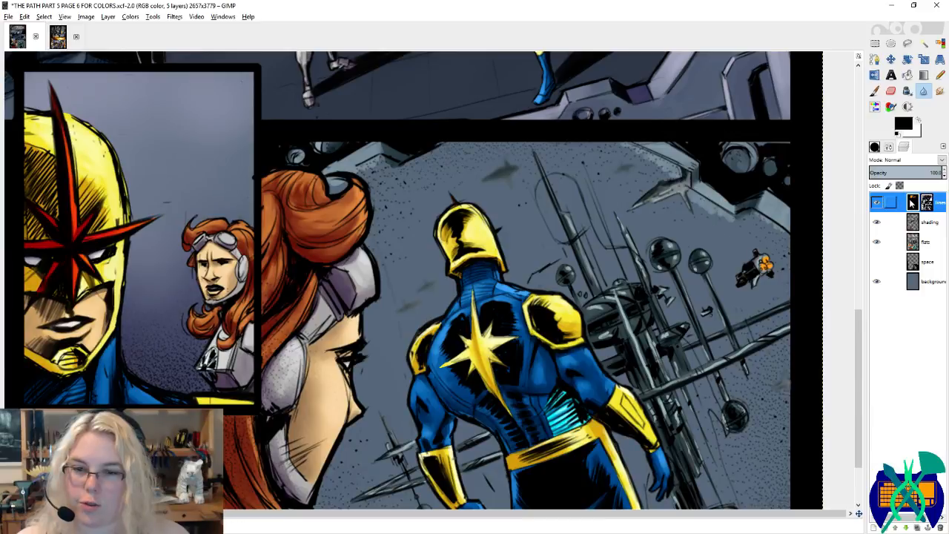
Step: Try painting the dots above the hero's helmet on the lines layer in pale cyan e9f8f8, checking them with the space layer shown
click(897, 124)
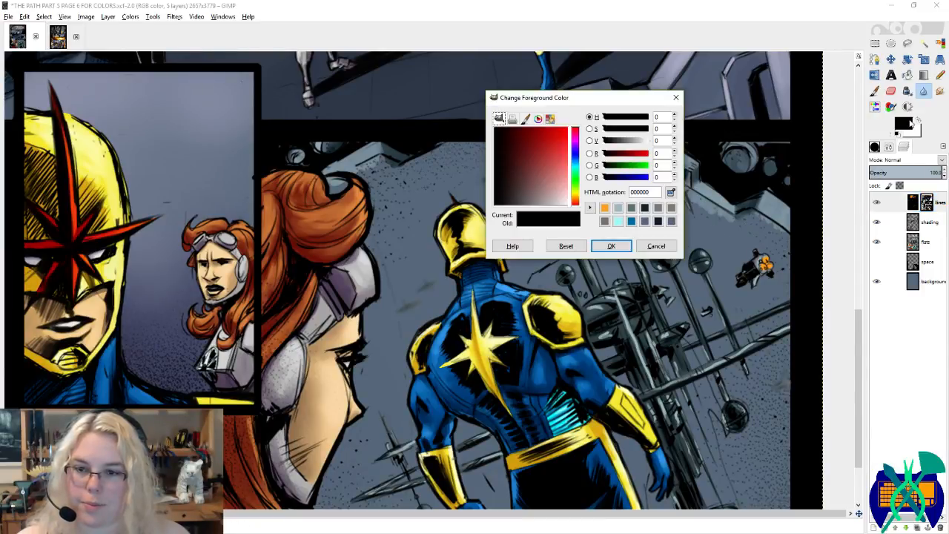
click(617, 221)
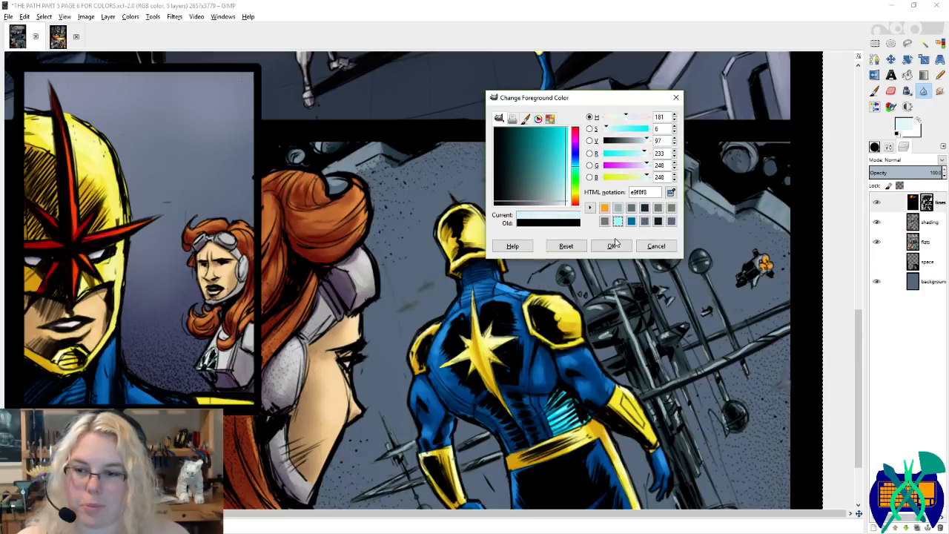
click(610, 245)
click(875, 90)
scroll(445, 148, up, 3)
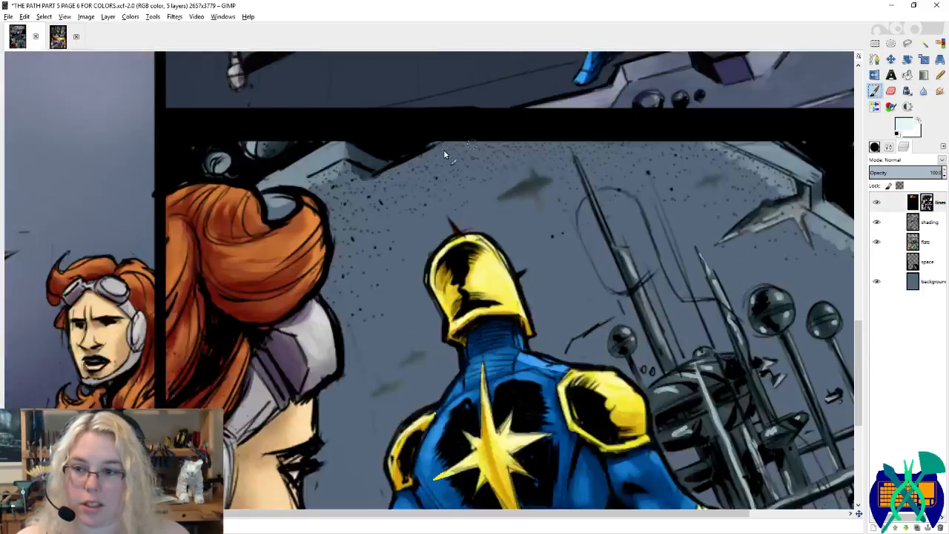
mouse_move(504, 167)
mouse_down()
mouse_move(454, 229)
mouse_move(508, 226)
mouse_up()
mouse_move(496, 182)
mouse_down()
mouse_move(548, 160)
mouse_move(611, 176)
mouse_up()
click(876, 261)
click(564, 161)
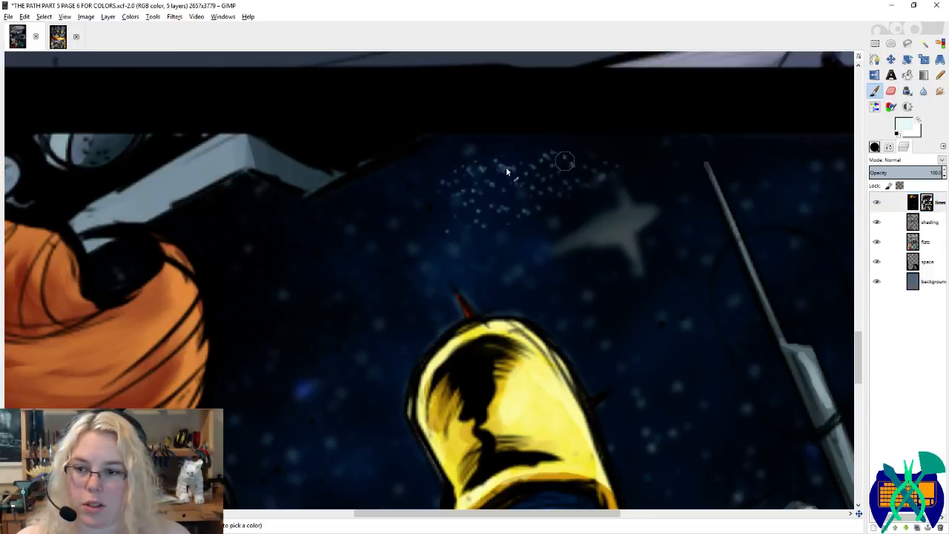
scroll(552, 124, down, 3)
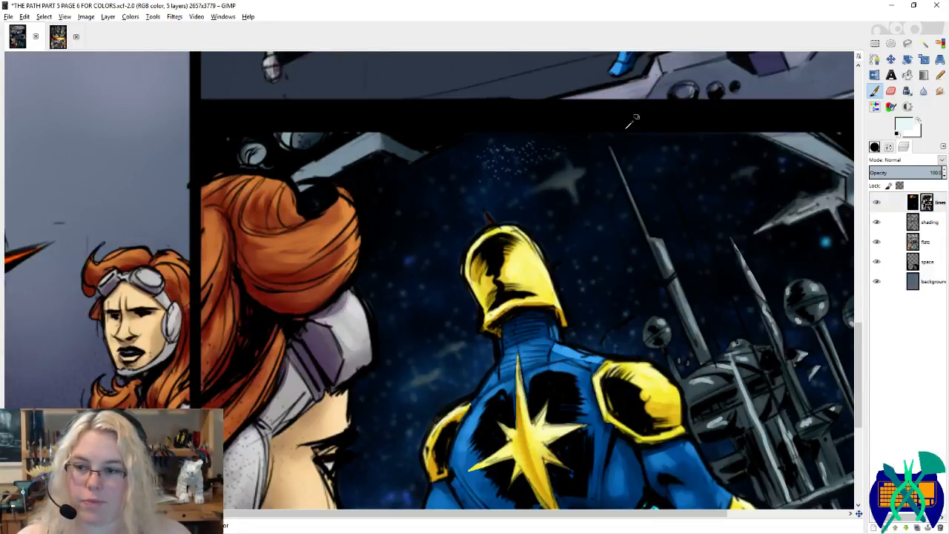
key(ctrl+z)
scroll(530, 143, down, 2)
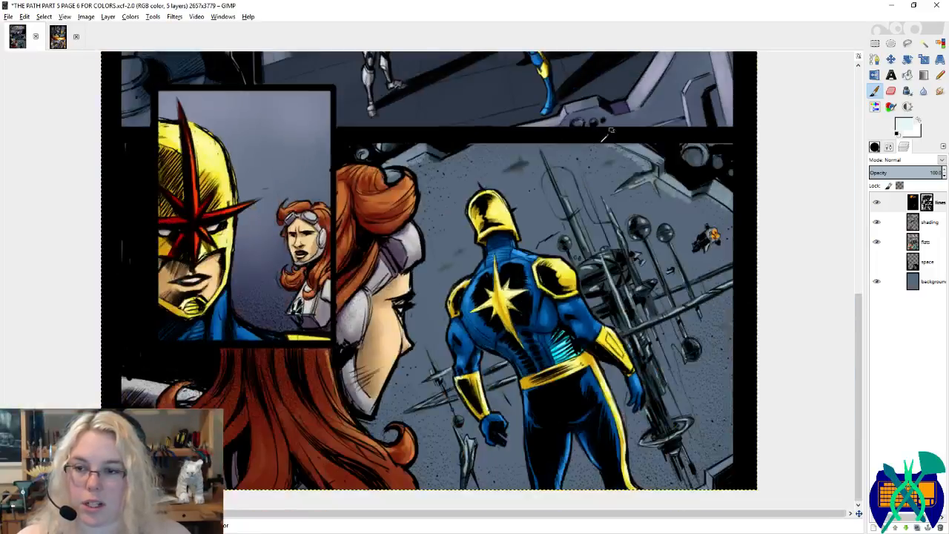
Step: Save the page with the lines layer's mask active, and hide the flats and shading layers
key(ctrl+s)
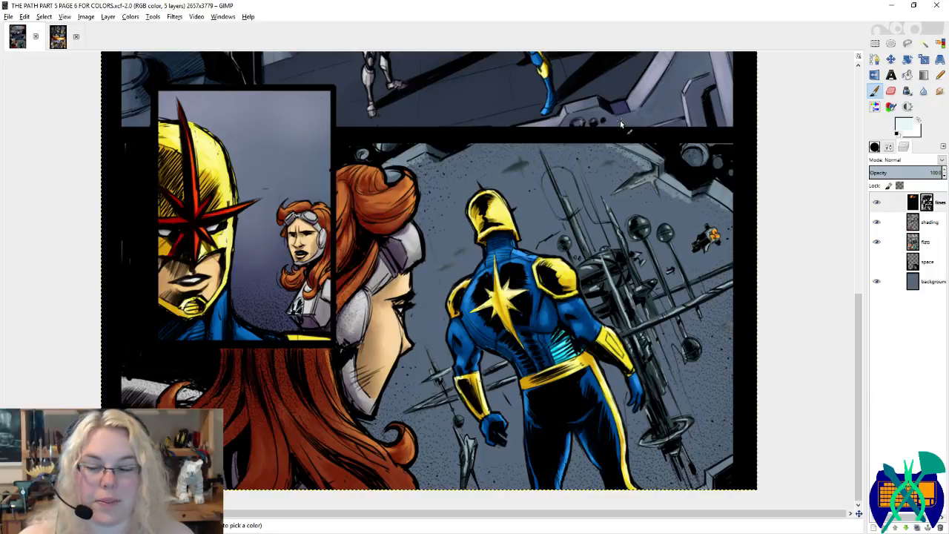
click(919, 203)
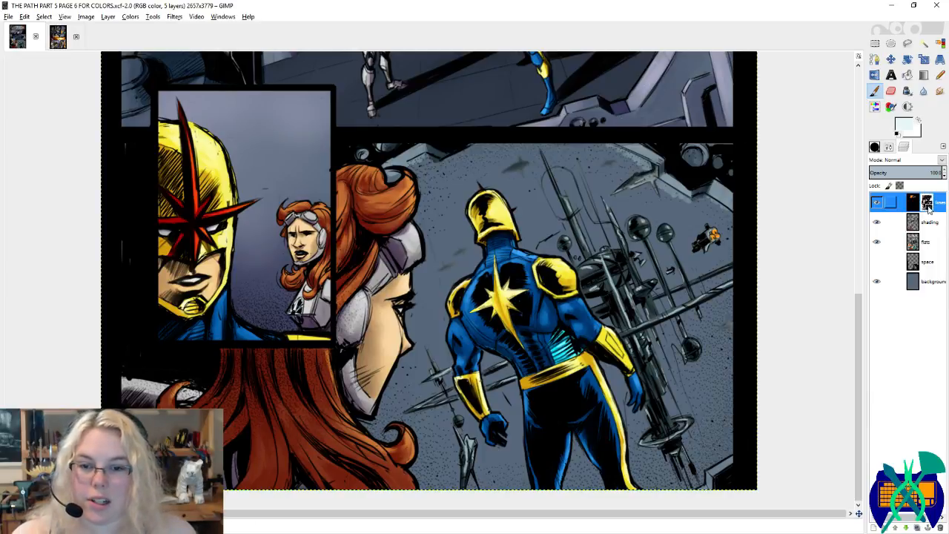
key(ctrl+s)
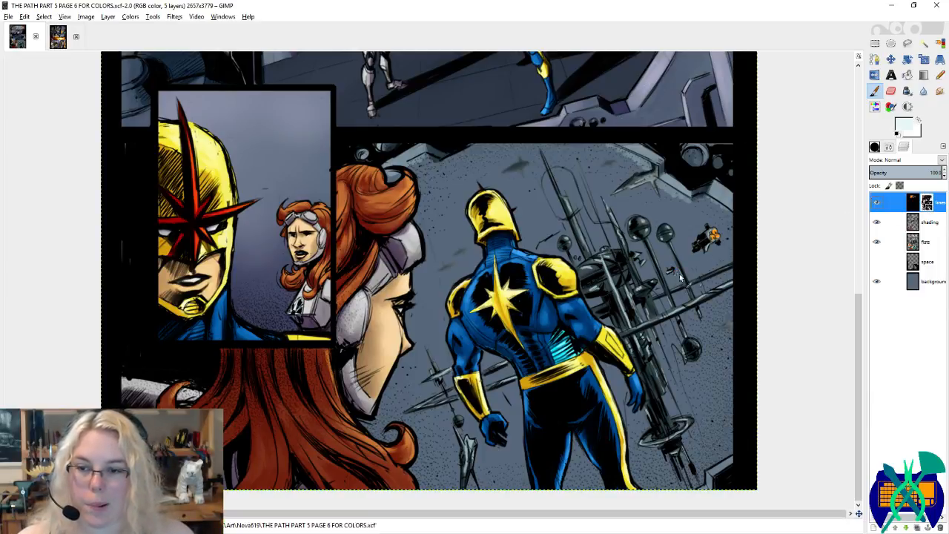
click(876, 242)
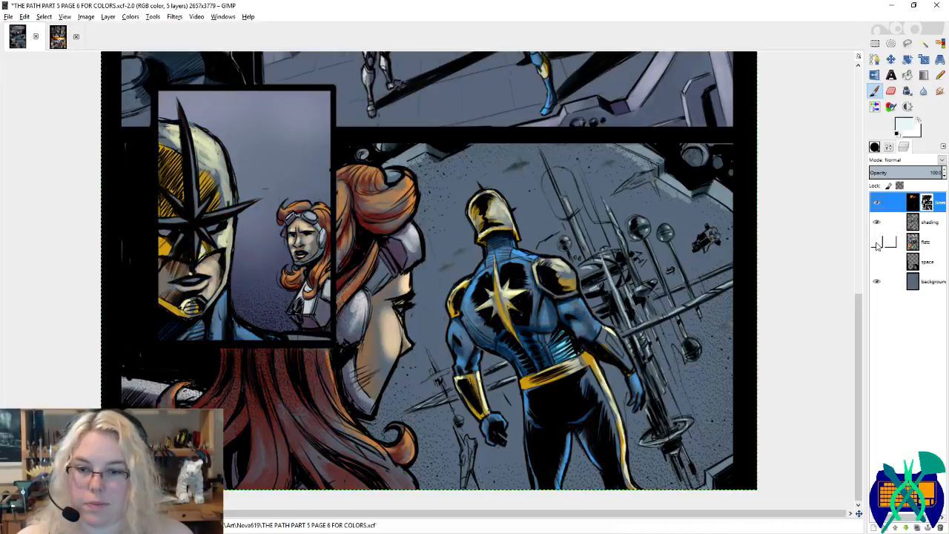
click(876, 222)
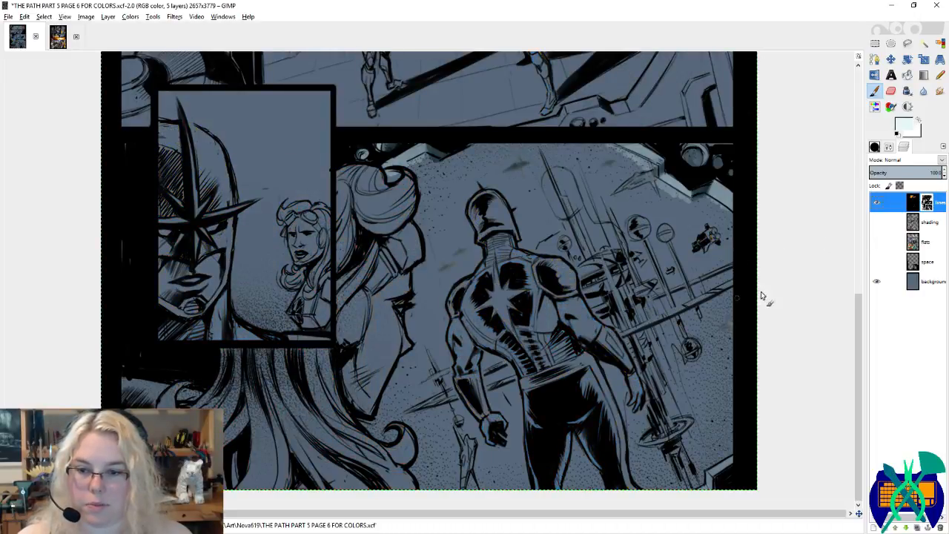
Step: Choose the Blur/Sharpen tool and set its rate to 50
click(923, 91)
click(888, 146)
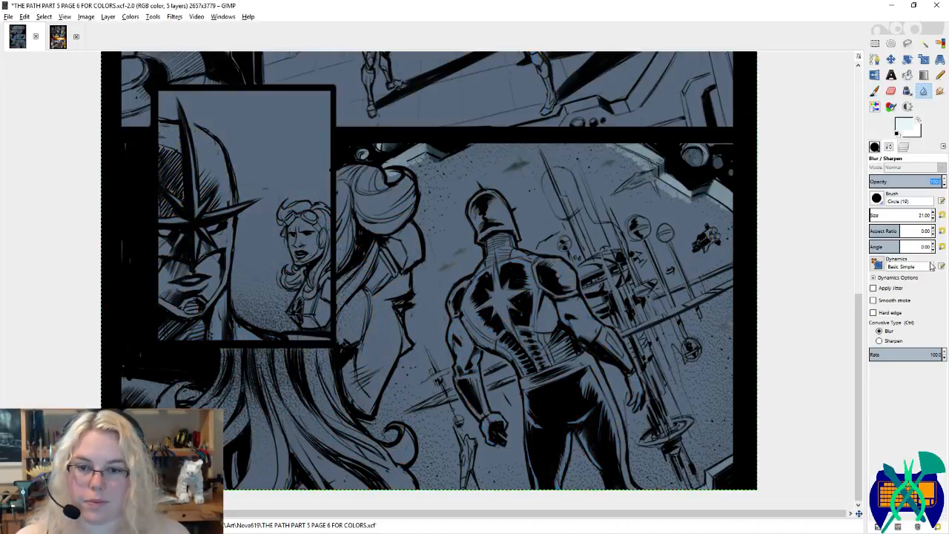
click(937, 355)
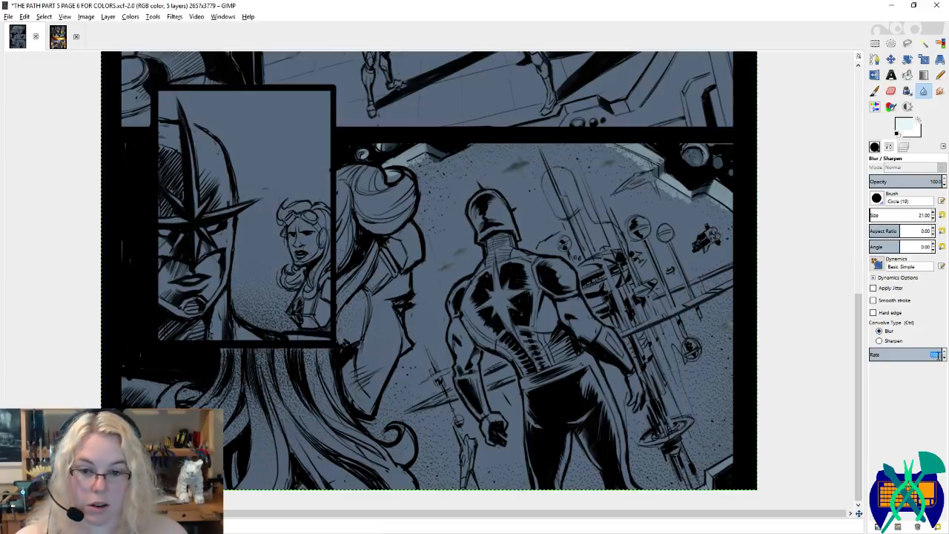
key(Return)
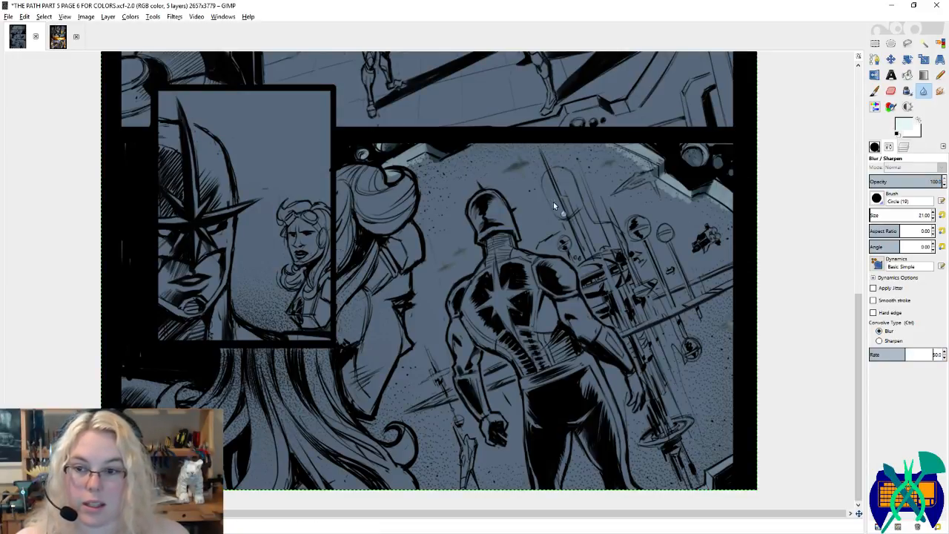
Step: Blur the thin spire lines and the small dome behind the hero's shoulder on the lines layer's mask
scroll(552, 202, up, 2)
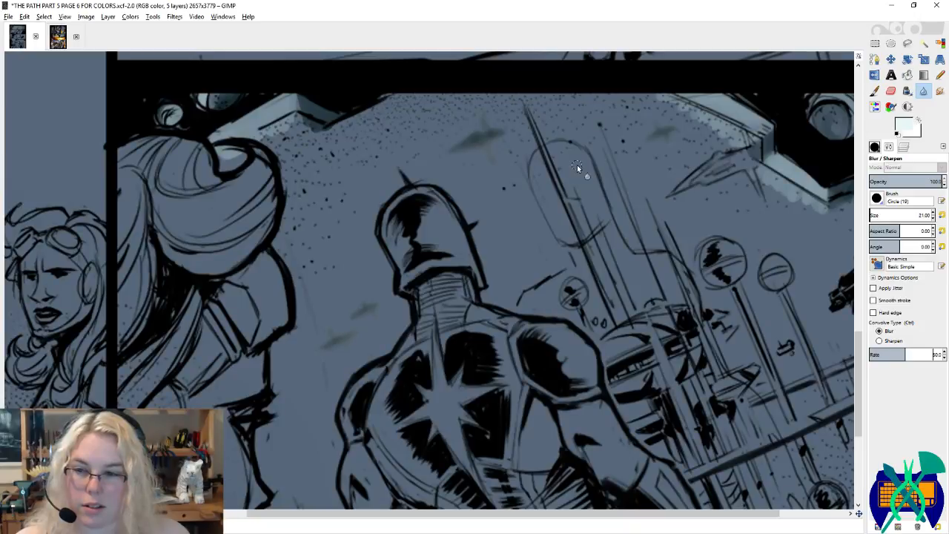
scroll(631, 131, up, 3)
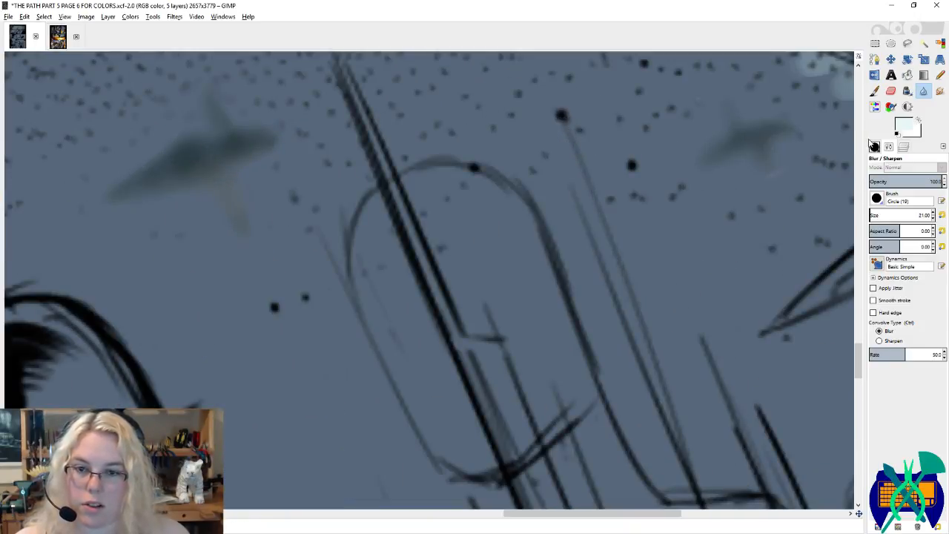
click(889, 147)
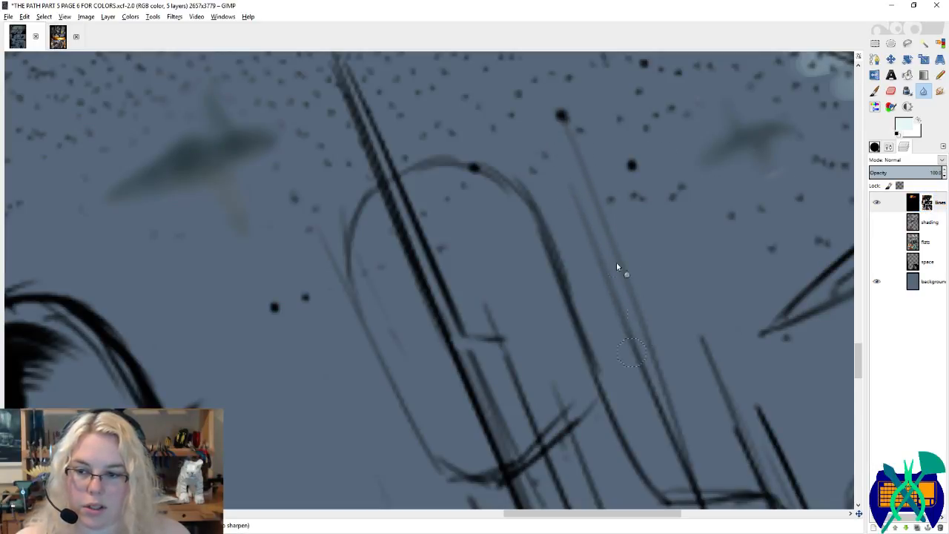
scroll(671, 261, down, 3)
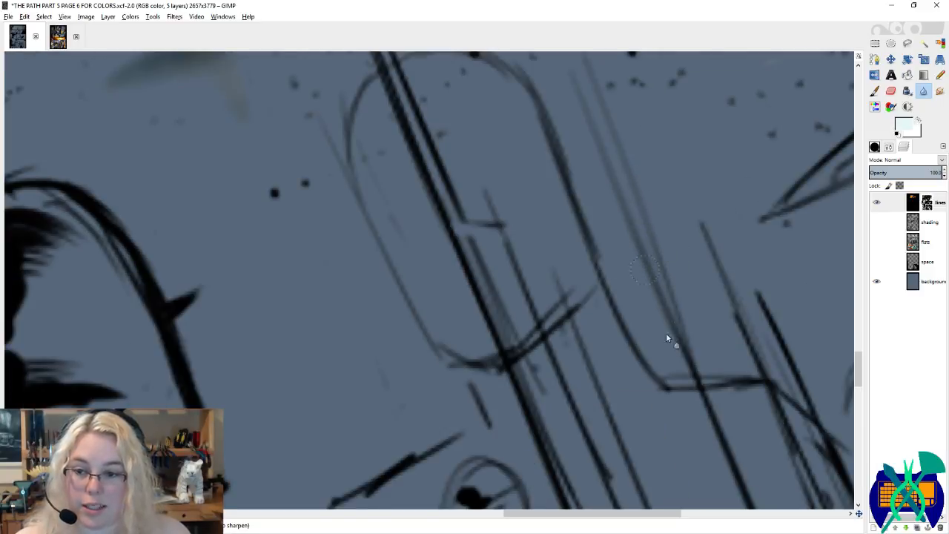
scroll(658, 305, right, 5)
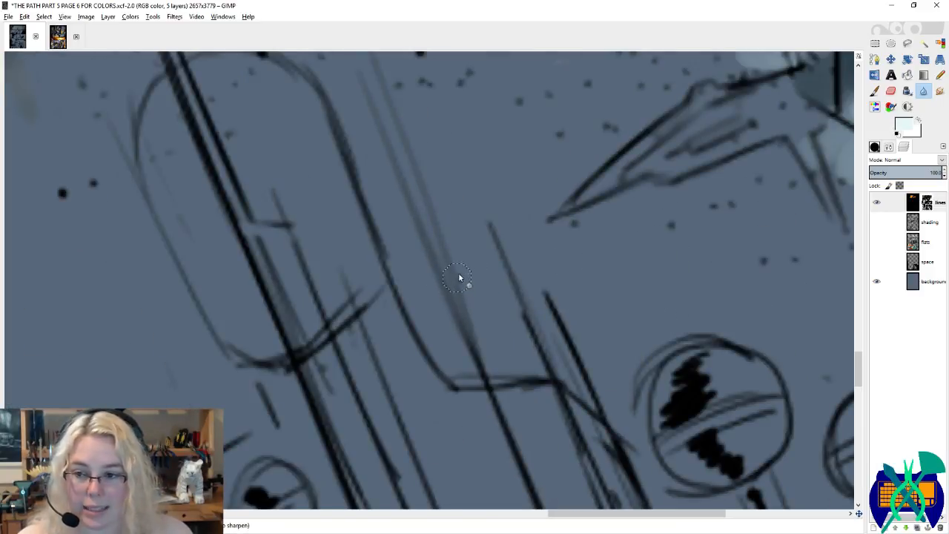
scroll(458, 277, down, 3)
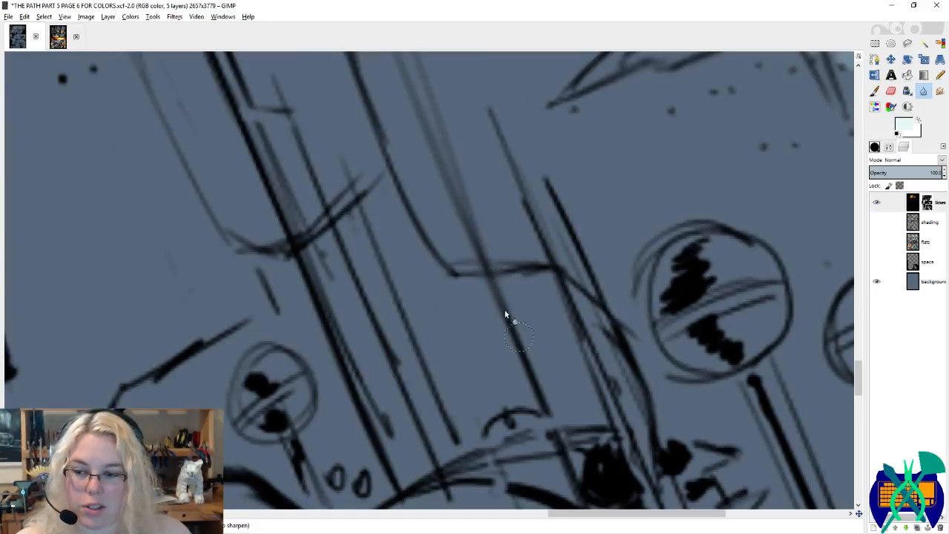
scroll(546, 398, down, 3)
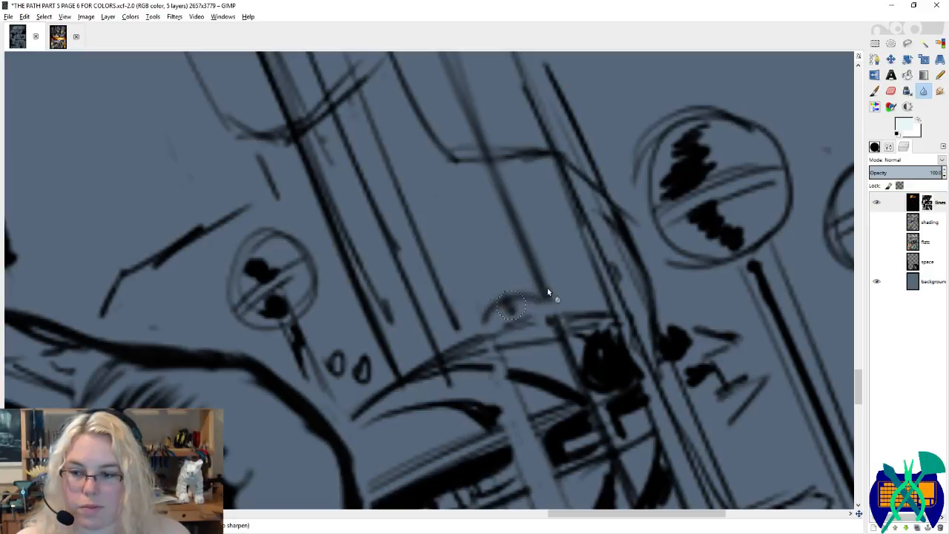
scroll(547, 291, right, 5)
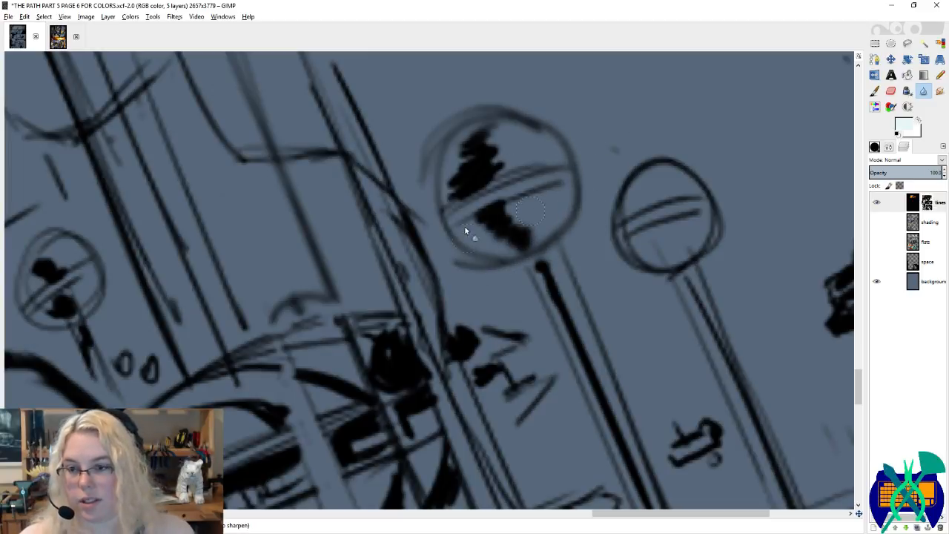
Step: Enlarge the blur brush to about 105 and soften the two round antenna heads, their stalks and the small details nearby
click(877, 147)
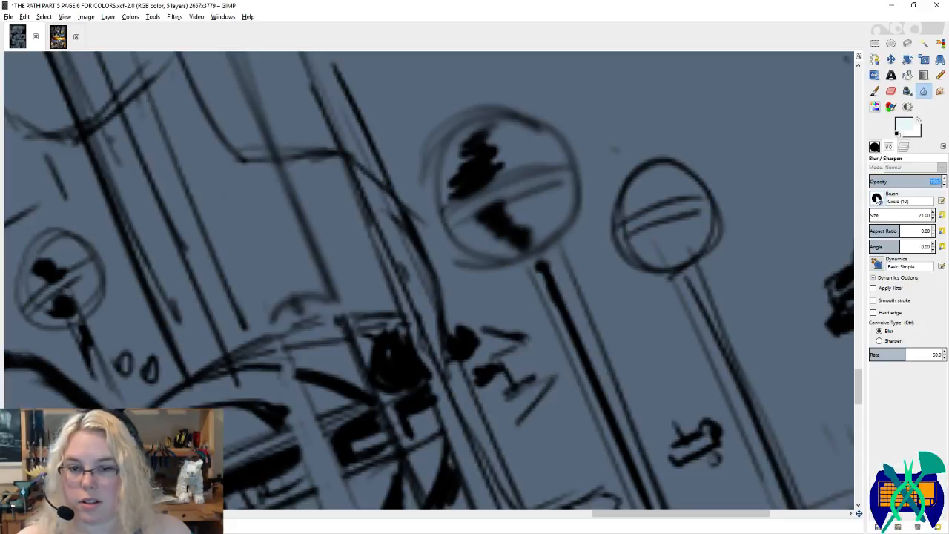
click(875, 214)
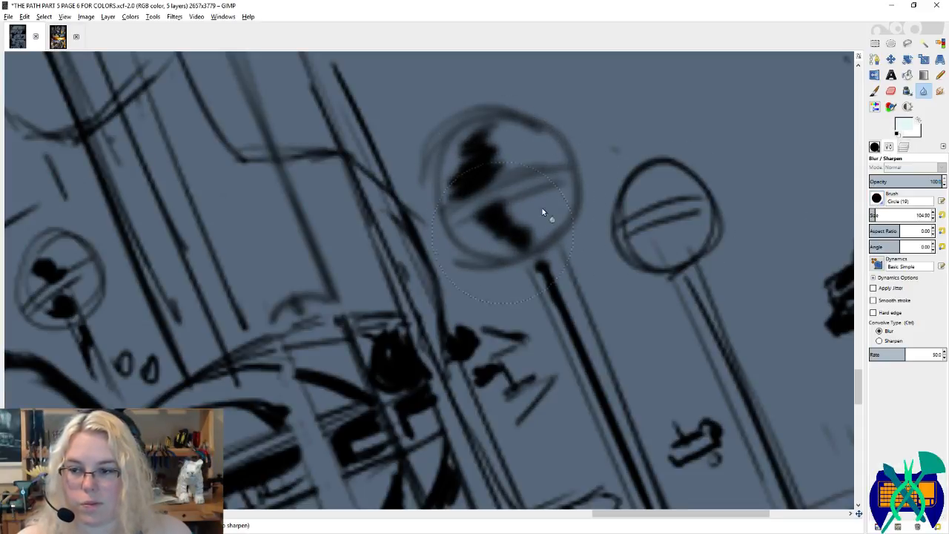
mouse_move(512, 195)
mouse_down()
mouse_move(621, 205)
mouse_move(582, 326)
mouse_up()
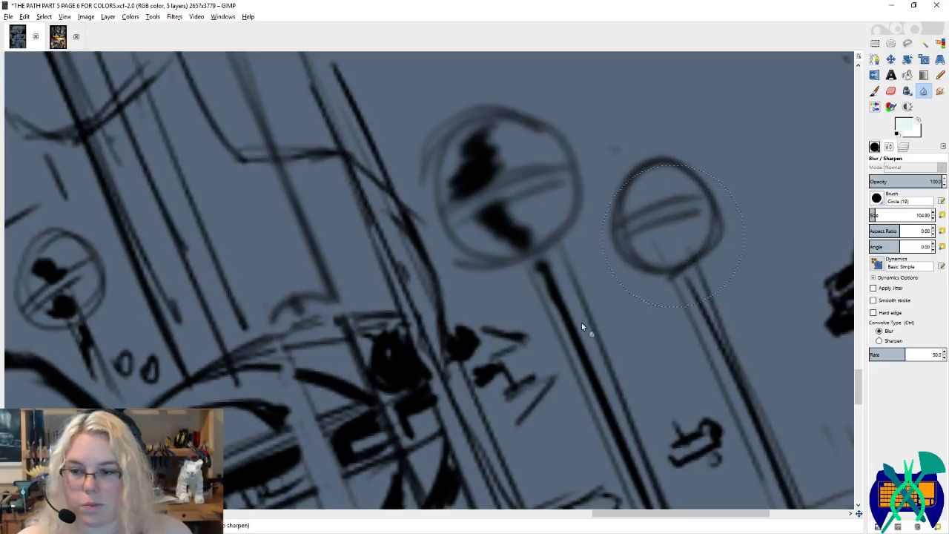
scroll(581, 322, down, 2)
scroll(638, 278, right, 3)
scroll(656, 262, down, 2)
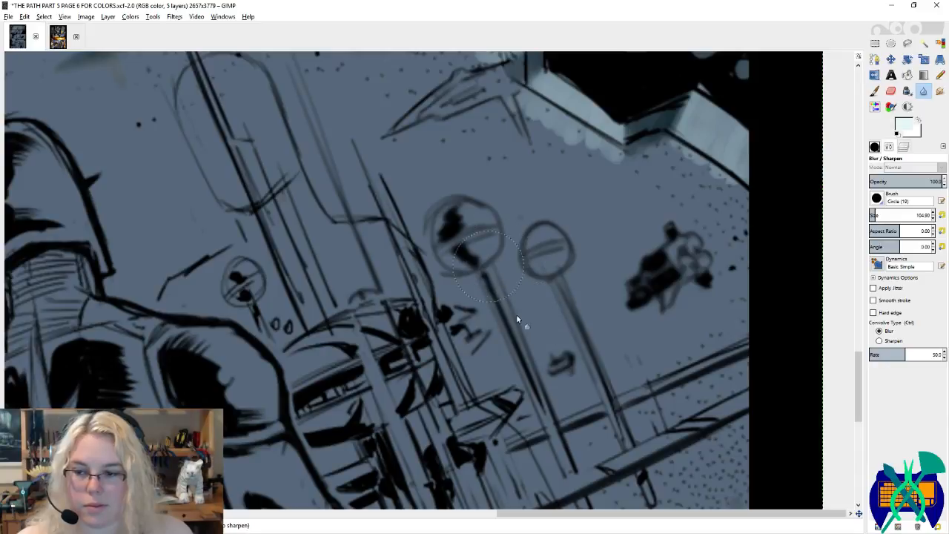
Step: Soften the small round antenna, the two ovals and the angled line above the hero's right shoulder, and save the page
scroll(541, 208, down, 3)
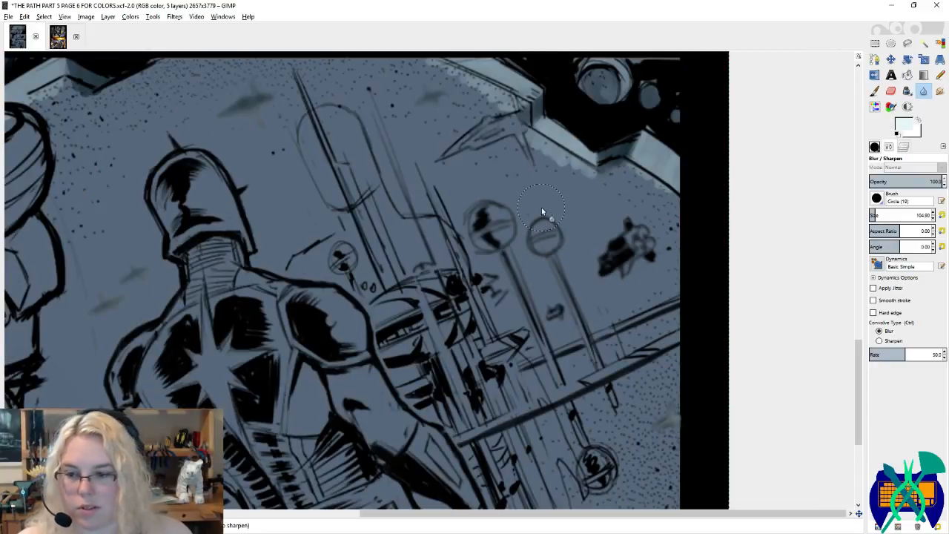
scroll(541, 207, down, 3)
scroll(544, 207, up, 2)
scroll(545, 207, up, 3)
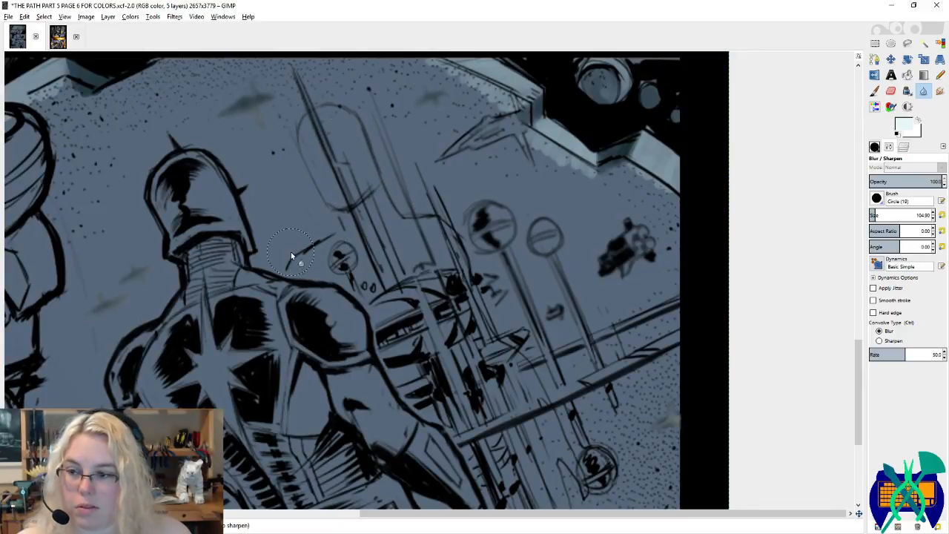
scroll(292, 248, up, 5)
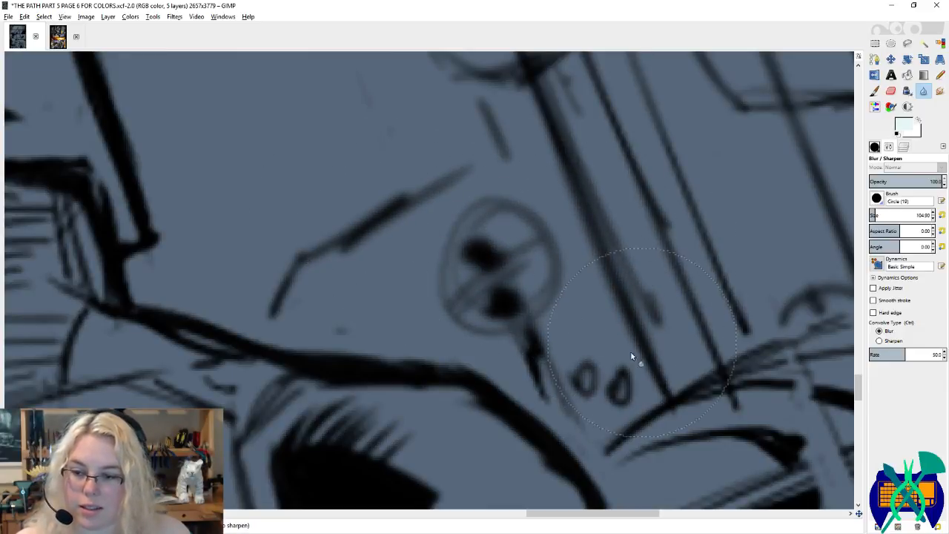
scroll(522, 238, down, 2)
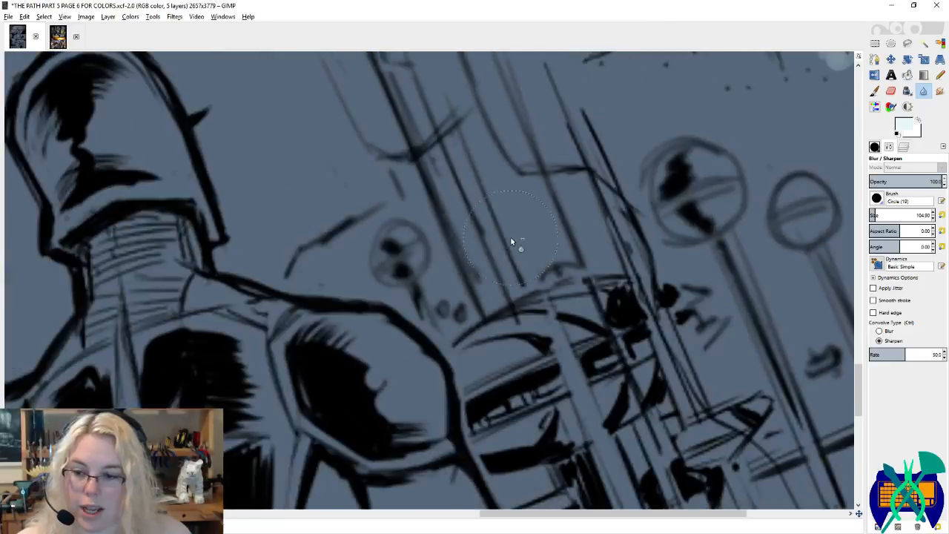
scroll(512, 242, down, 2)
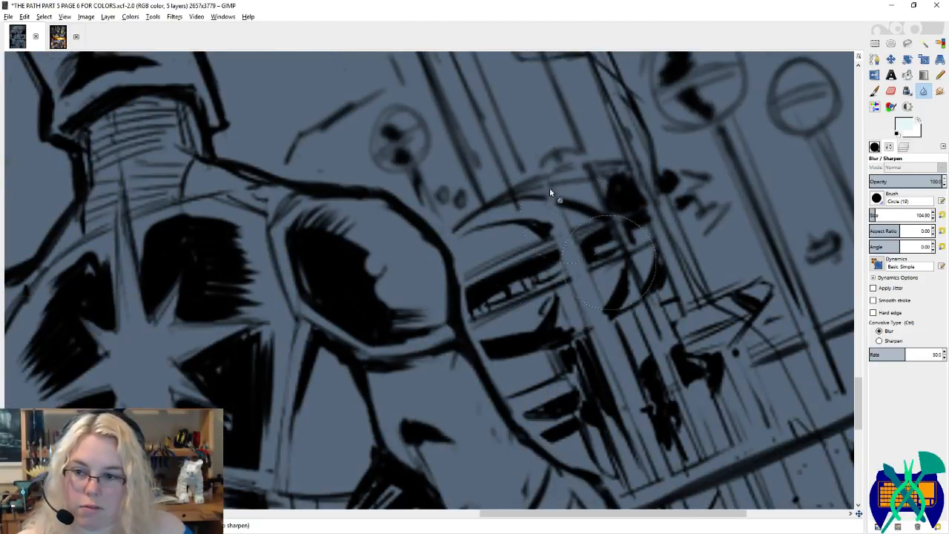
scroll(588, 244, down, 4)
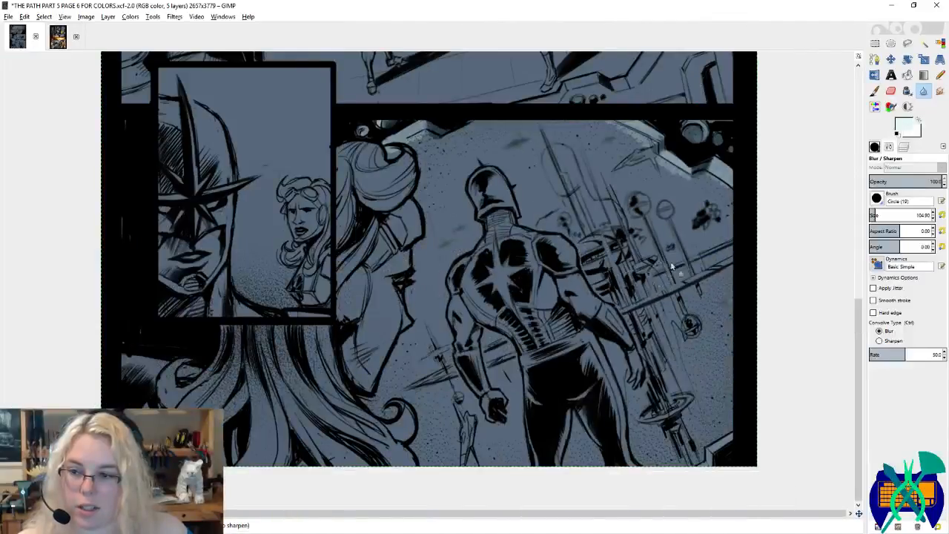
scroll(672, 265, up, 4)
key(ctrl+s)
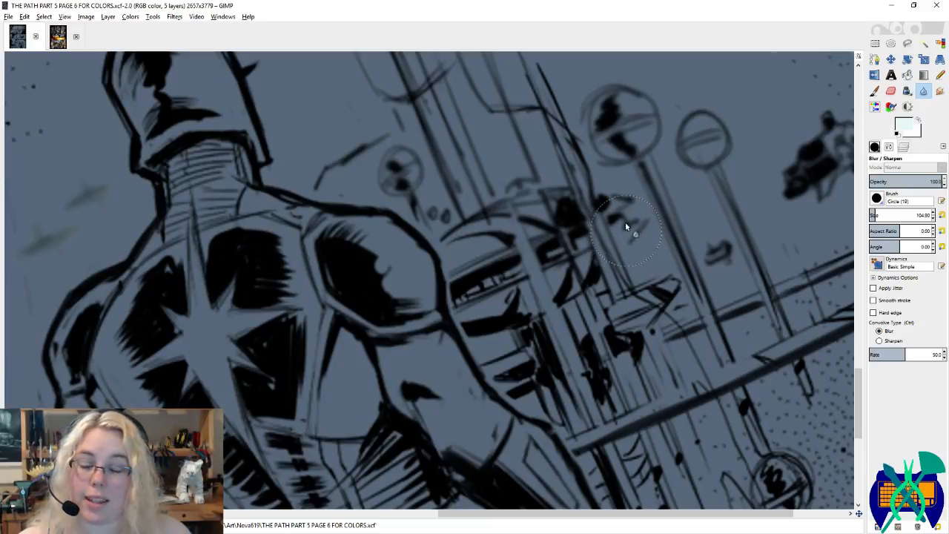
Step: Blur the slanted tower lines, pointed details and antenna stalks between the dome and the long platform
scroll(615, 244, right, 1)
scroll(515, 243, up, 1)
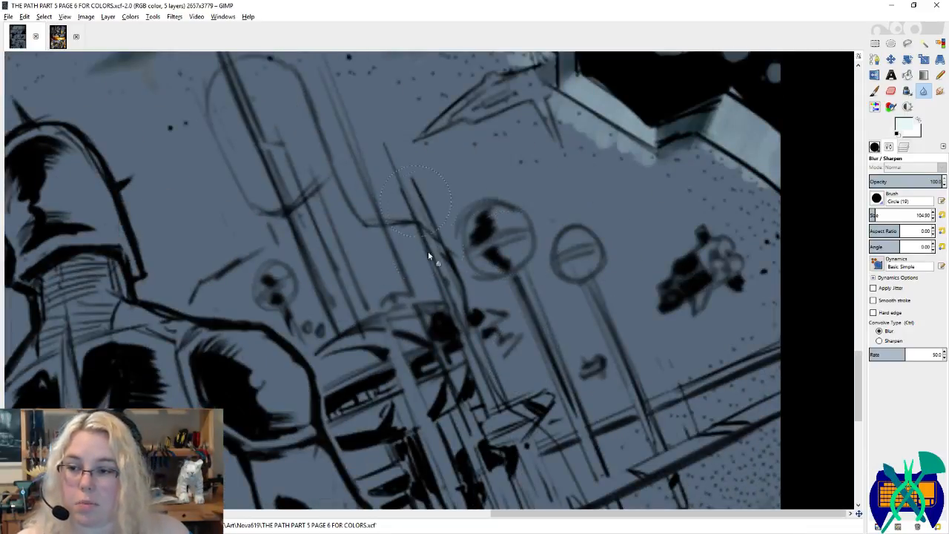
mouse_move(438, 247)
mouse_down()
mouse_move(445, 234)
mouse_move(463, 278)
mouse_move(475, 379)
mouse_move(555, 420)
mouse_up()
scroll(582, 343, down, 3)
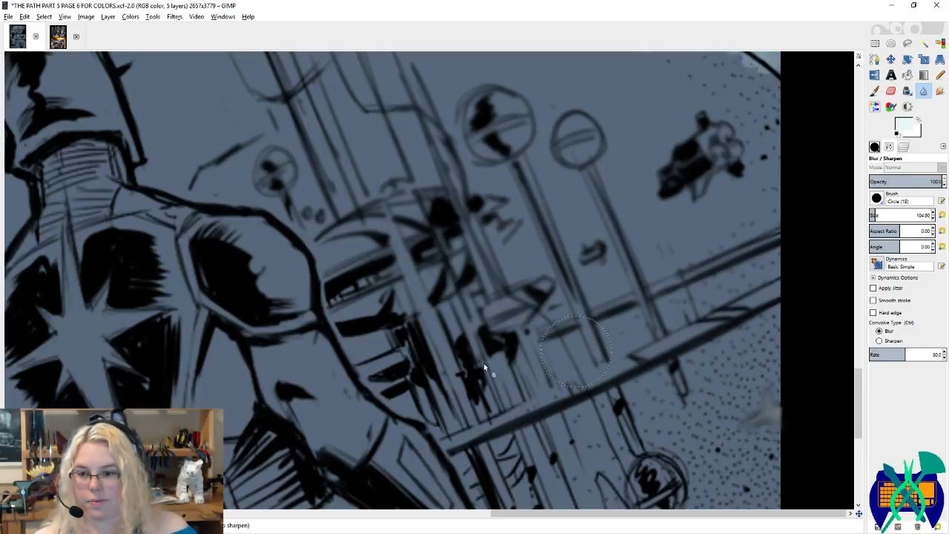
scroll(680, 242, down, 3)
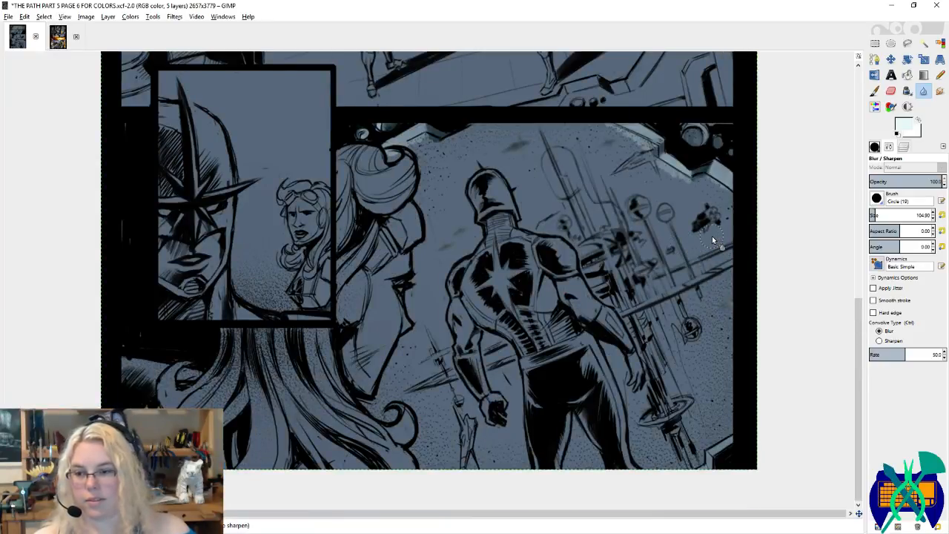
Step: Reduce the blur brush to about 57, soften the small spire, wedge and ball between the two figures, and save the page
scroll(462, 319, up, 5)
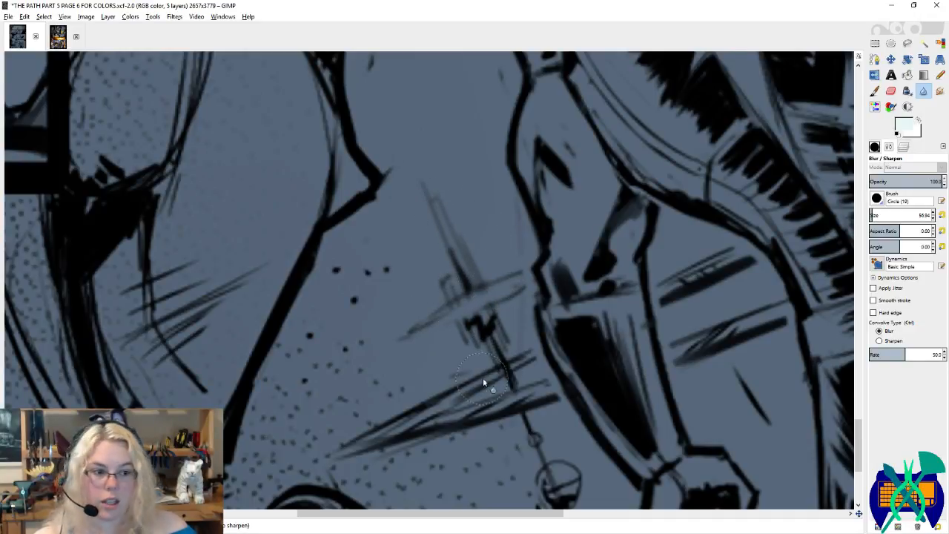
scroll(493, 354, down, 3)
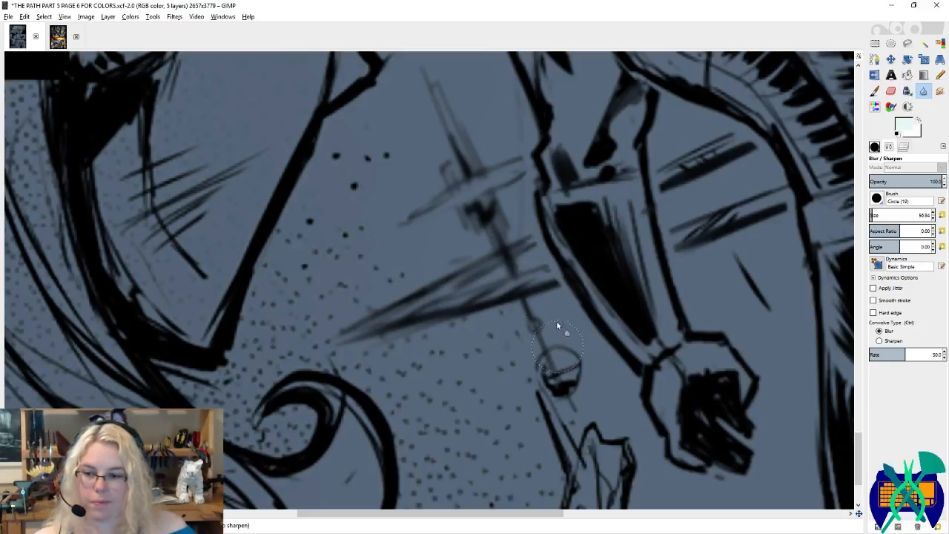
scroll(556, 320, down, 3)
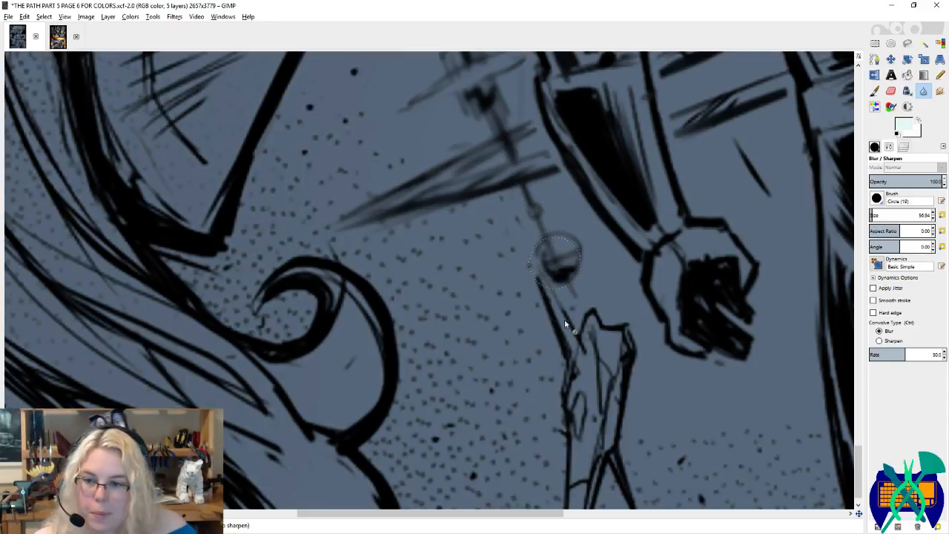
key(ctrl+s)
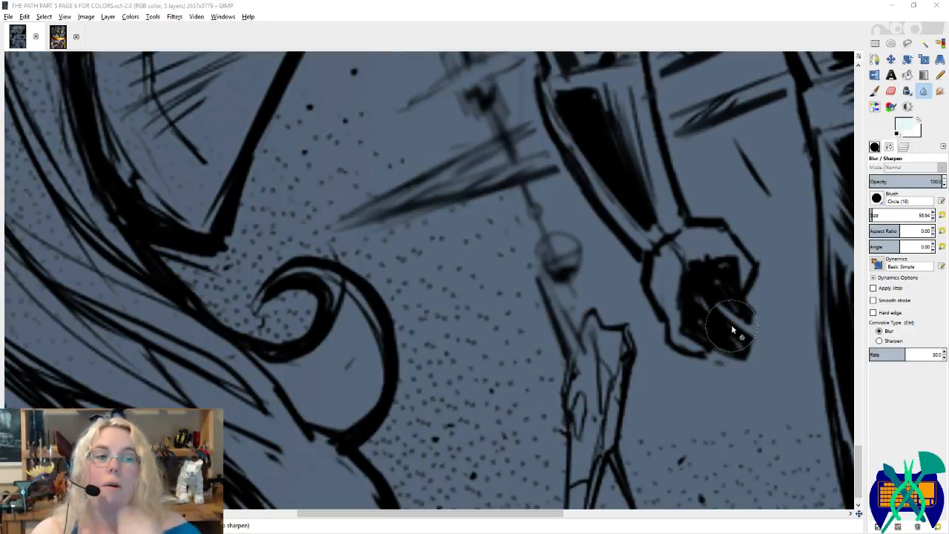
Step: Soften the jagged structure below the small ball and the slanted bars visible between the hero's left arm and waist
scroll(615, 289, down, 1)
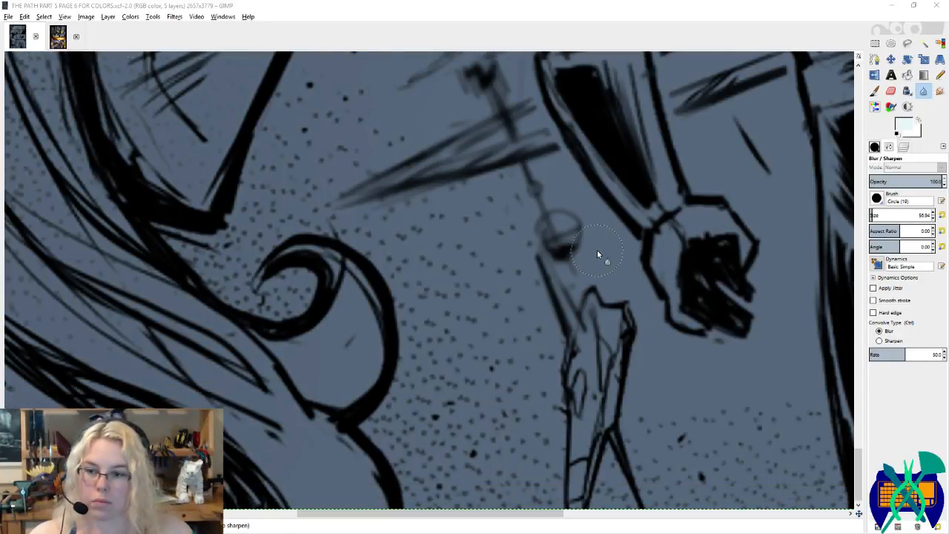
mouse_move(597, 253)
mouse_down()
mouse_move(564, 264)
mouse_move(561, 288)
mouse_up()
mouse_move(615, 300)
mouse_down()
mouse_move(624, 342)
mouse_move(605, 402)
mouse_move(585, 384)
mouse_move(577, 395)
mouse_move(586, 445)
mouse_move(570, 504)
mouse_move(612, 426)
mouse_move(627, 462)
mouse_move(610, 432)
mouse_move(621, 457)
mouse_move(618, 327)
mouse_move(574, 505)
mouse_up()
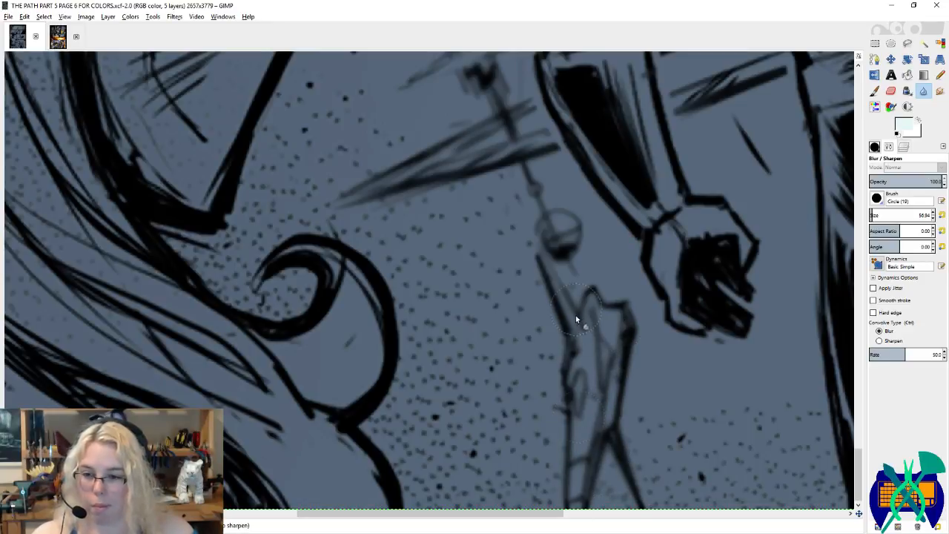
scroll(570, 252, right, 5)
scroll(541, 237, up, 3)
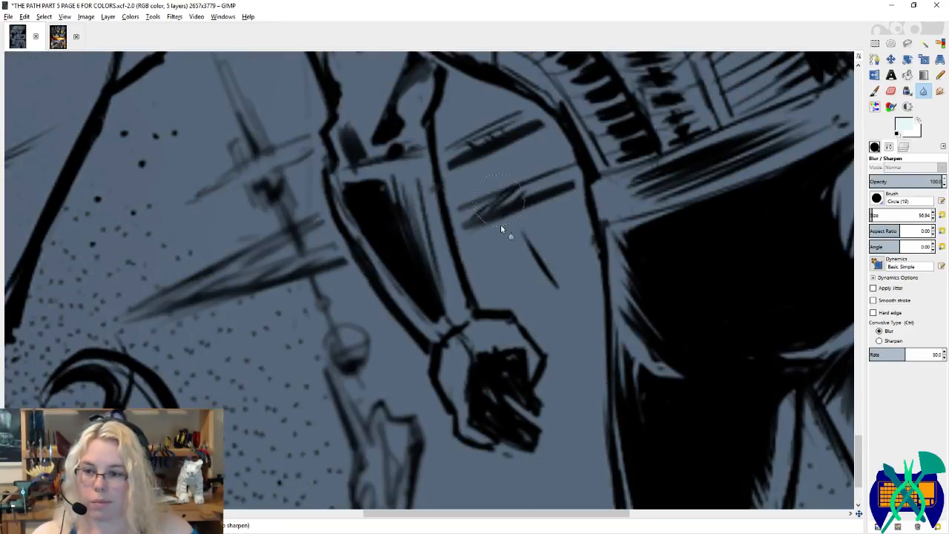
drag(503, 180, 551, 200)
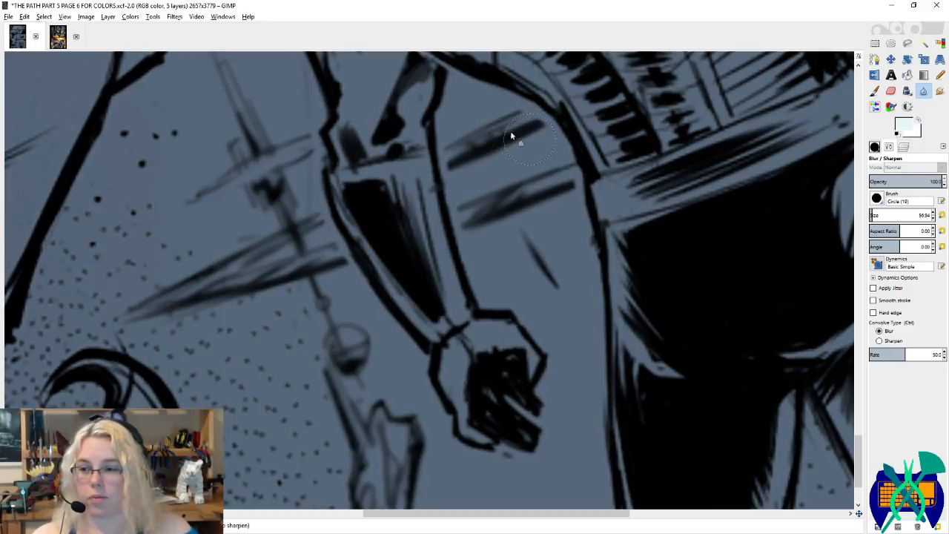
Step: Blur the lines and dark shapes of the tower's lower shaft beneath the large ring
scroll(582, 247, right, 5)
scroll(658, 245, down, 2)
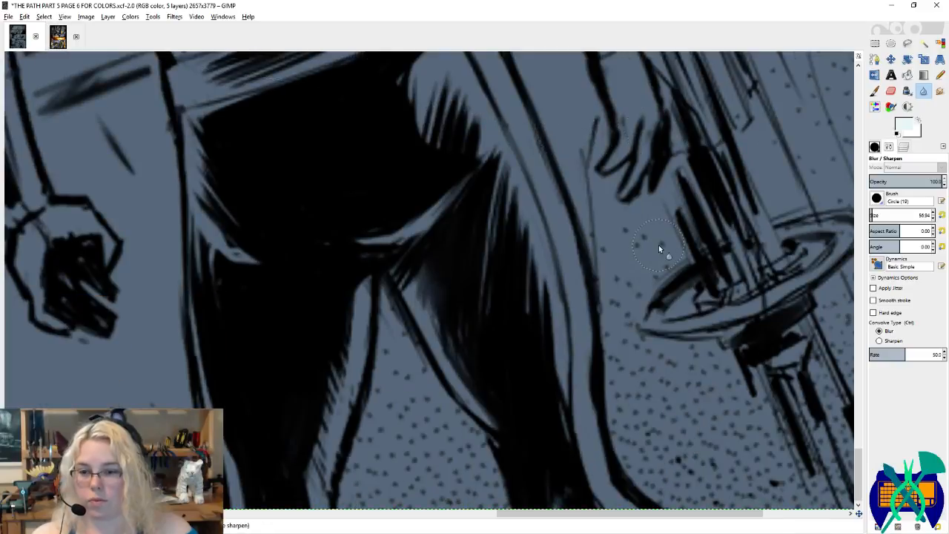
scroll(661, 247, right, 3)
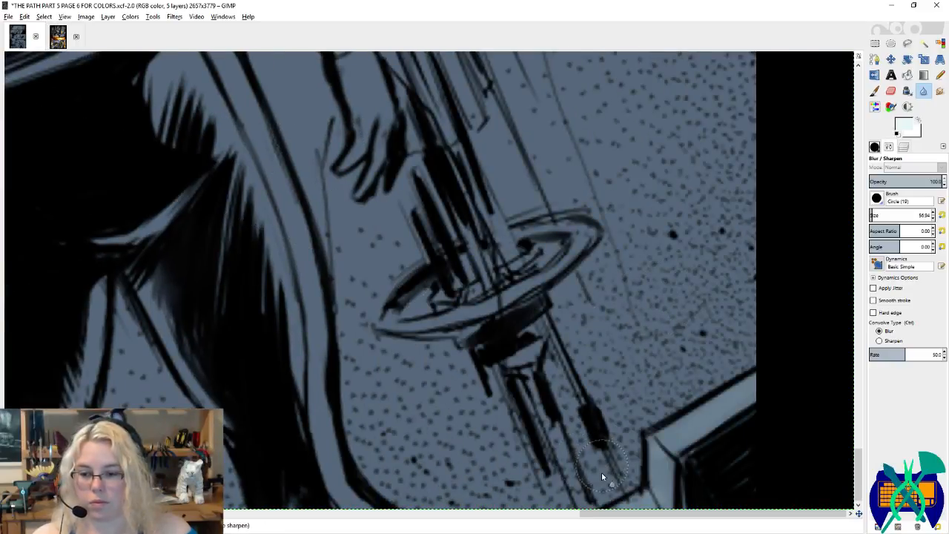
mouse_move(606, 454)
mouse_down()
mouse_move(583, 453)
mouse_move(563, 441)
mouse_move(573, 420)
mouse_move(600, 412)
mouse_move(566, 438)
mouse_move(536, 421)
mouse_move(532, 411)
mouse_move(578, 394)
mouse_move(566, 341)
mouse_move(553, 320)
mouse_up()
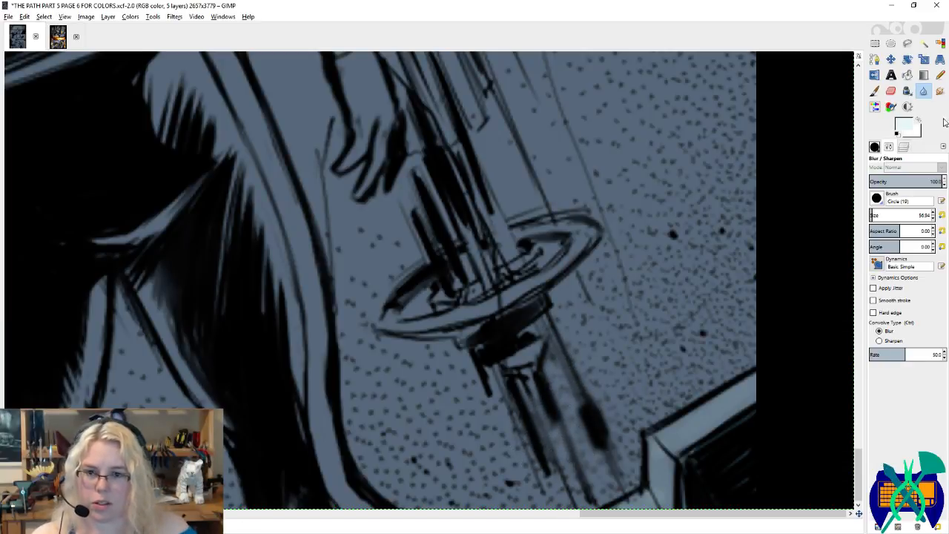
Step: Show the space layer briefly to check the lines against the starfield, and hide it again
click(906, 146)
click(876, 262)
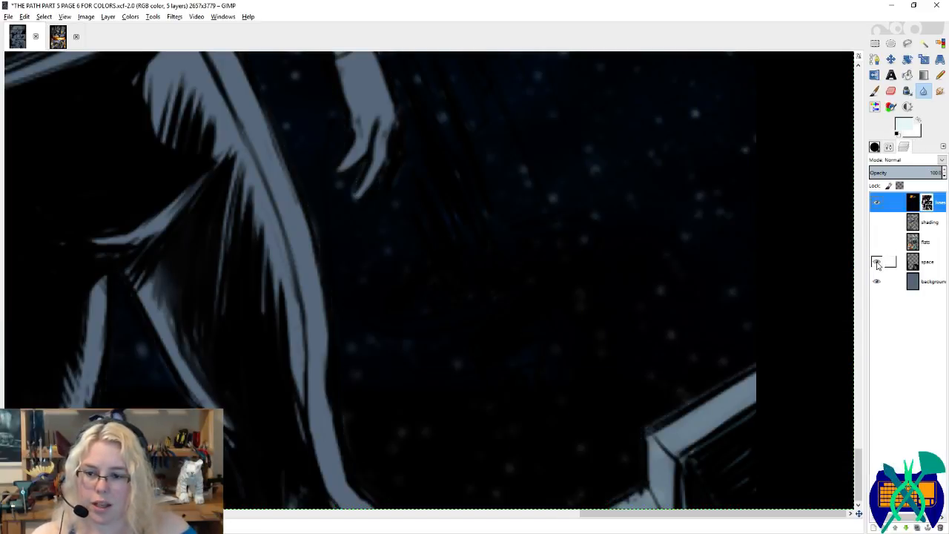
click(876, 262)
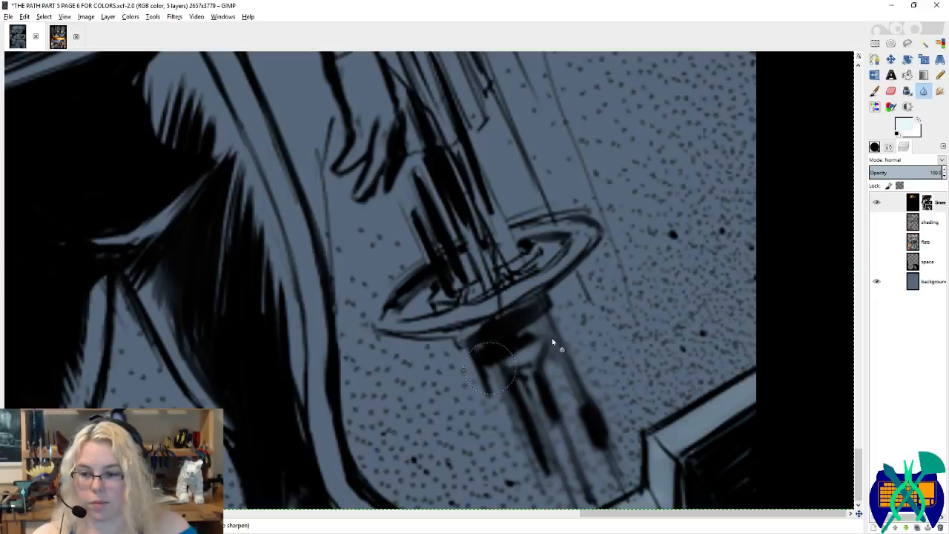
Step: Soften the tower's large ring, the shaft lines above it, and the round antenna hanging beneath the platform
mouse_move(464, 355)
mouse_down()
mouse_move(557, 323)
mouse_move(427, 329)
mouse_move(500, 331)
mouse_up()
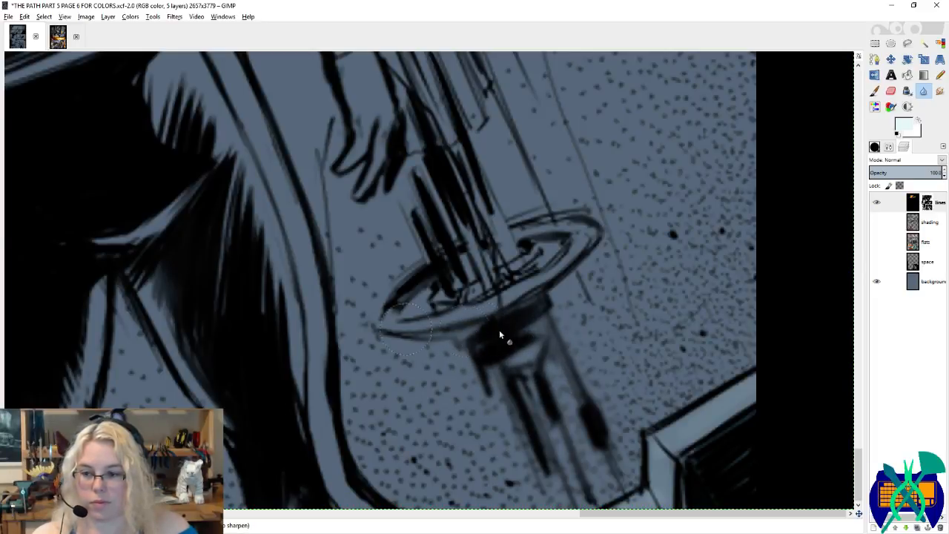
mouse_move(423, 340)
mouse_down()
mouse_move(429, 275)
mouse_move(425, 287)
mouse_move(455, 269)
mouse_move(553, 285)
mouse_move(594, 248)
mouse_move(578, 241)
mouse_move(572, 278)
mouse_move(594, 235)
mouse_move(618, 219)
mouse_move(636, 277)
mouse_move(601, 219)
mouse_move(479, 202)
mouse_move(457, 218)
mouse_move(461, 227)
mouse_move(499, 217)
mouse_move(435, 196)
mouse_move(437, 173)
mouse_move(420, 220)
mouse_move(447, 147)
mouse_move(438, 153)
mouse_move(434, 143)
mouse_move(440, 120)
mouse_move(464, 118)
mouse_move(479, 178)
mouse_move(465, 96)
mouse_move(505, 260)
mouse_move(493, 111)
mouse_move(542, 248)
mouse_move(507, 127)
mouse_up()
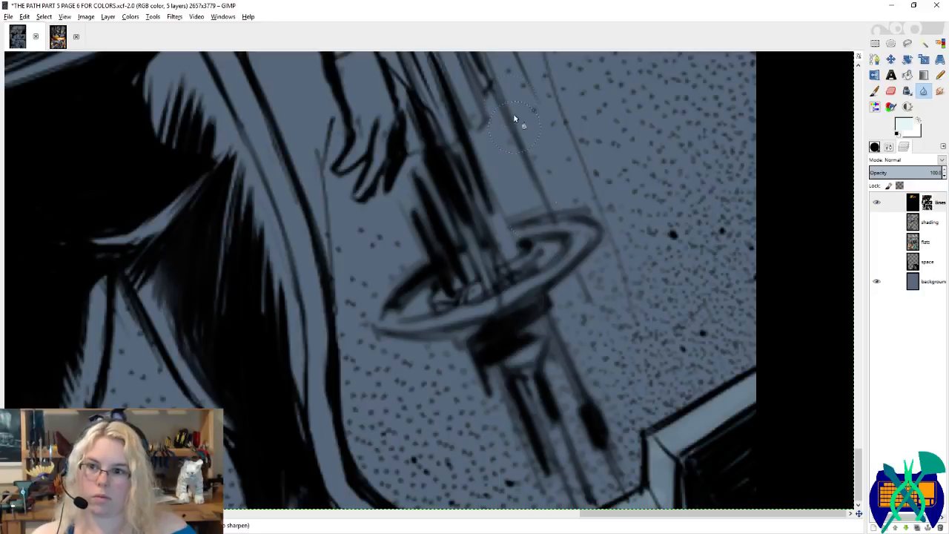
scroll(513, 123, up, 6)
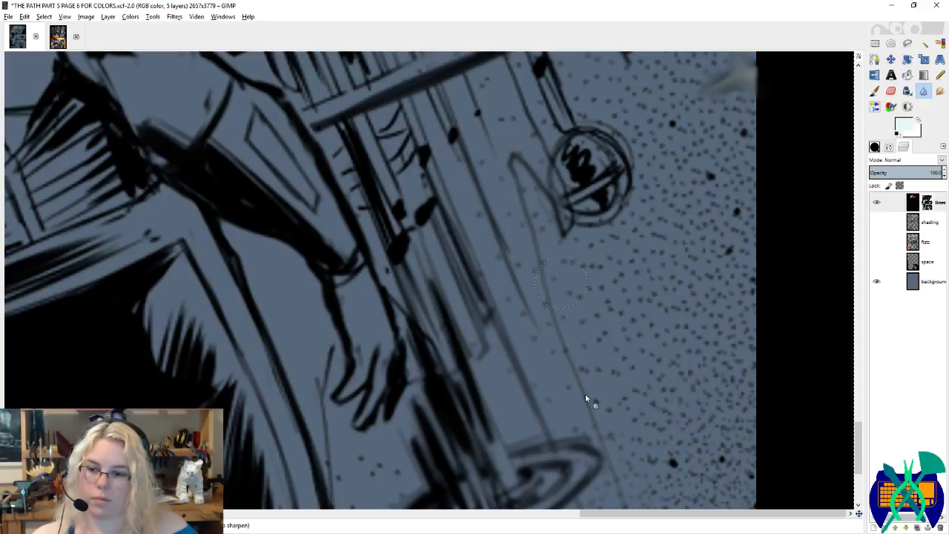
mouse_move(595, 232)
mouse_down()
mouse_move(539, 186)
mouse_move(570, 224)
mouse_move(604, 214)
mouse_move(620, 191)
mouse_move(583, 163)
mouse_up()
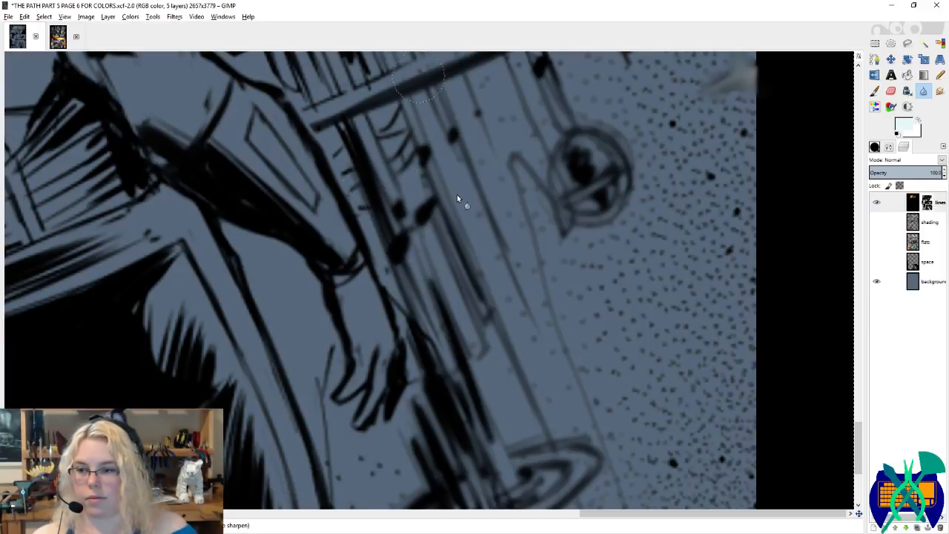
Step: Blur the long platform's edges and the dark banded tower details beside the hero's arm, and save the page
scroll(430, 199, up, 3)
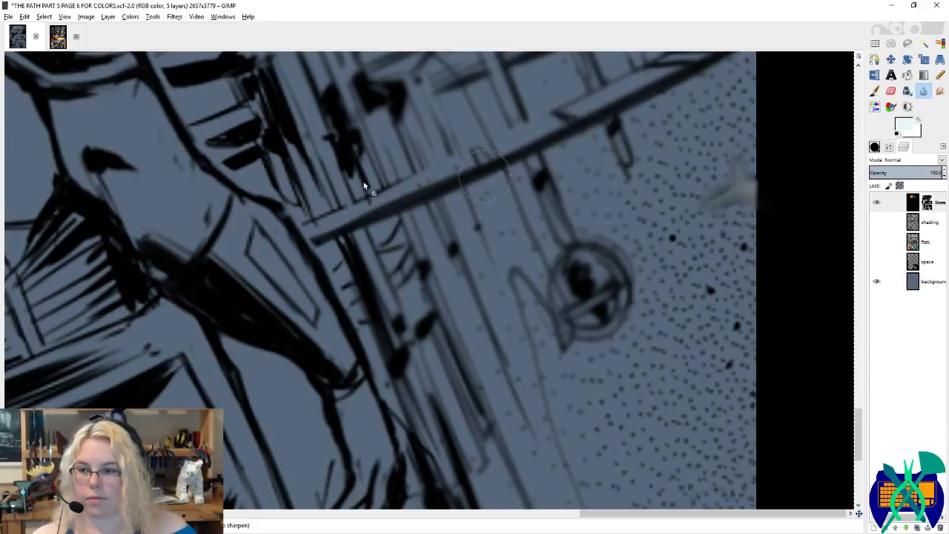
scroll(345, 158, up, 3)
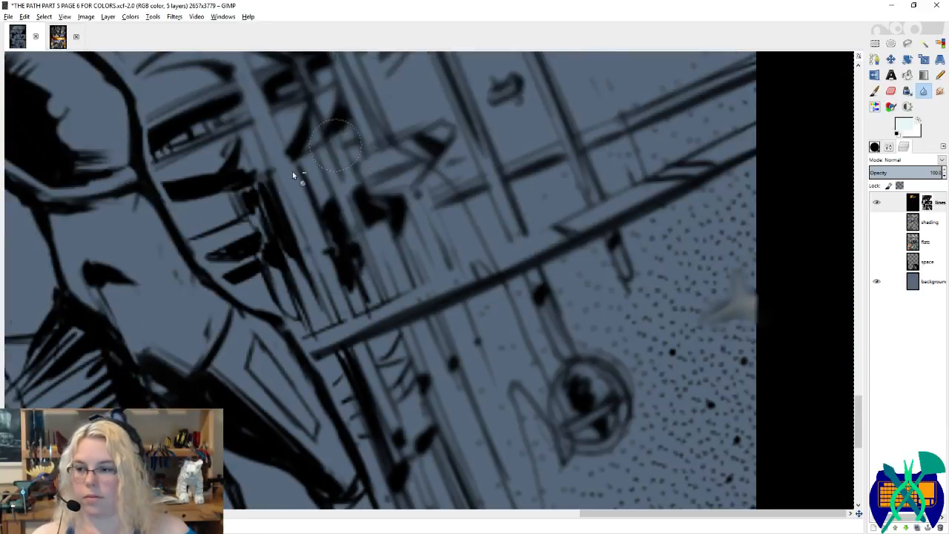
key(ctrl+s)
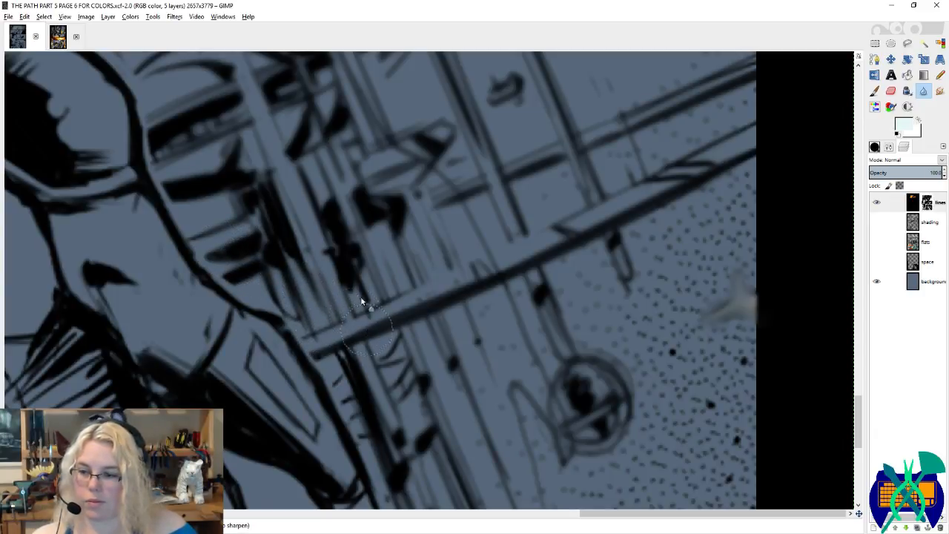
Step: Blur the remaining lines of the tower's upper section and the pointed ship beside the ledge on the lines layer
scroll(280, 195, up, 3)
scroll(281, 204, up, 1)
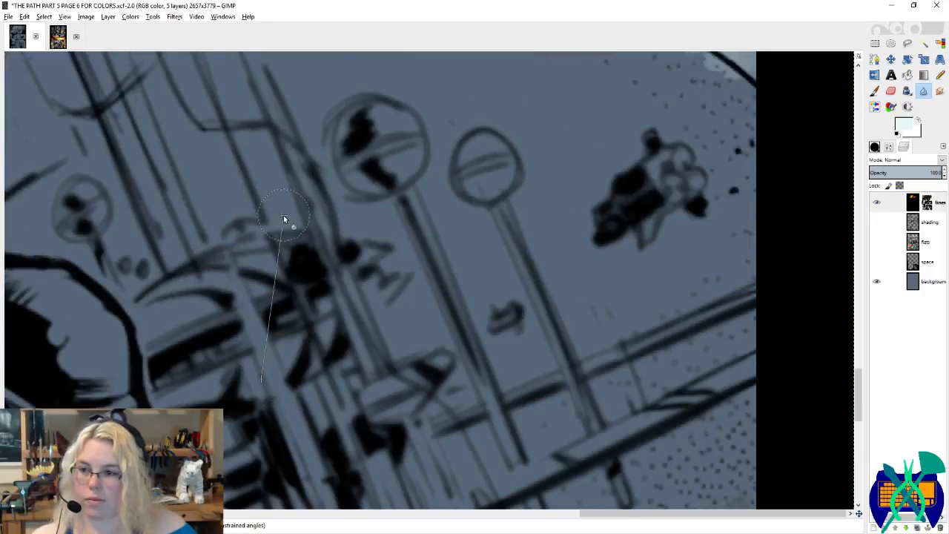
scroll(306, 208, left, 1)
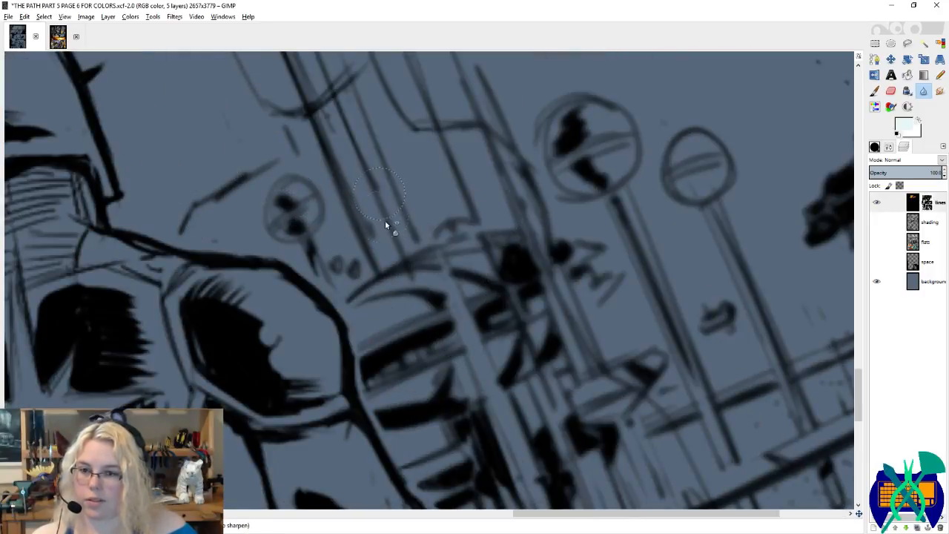
scroll(385, 220, down, 2)
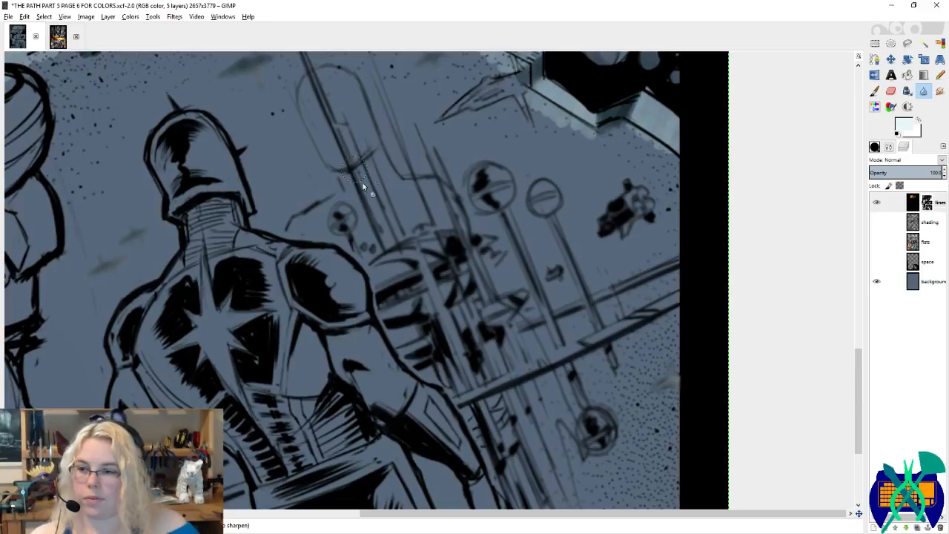
scroll(693, 239, up, 1)
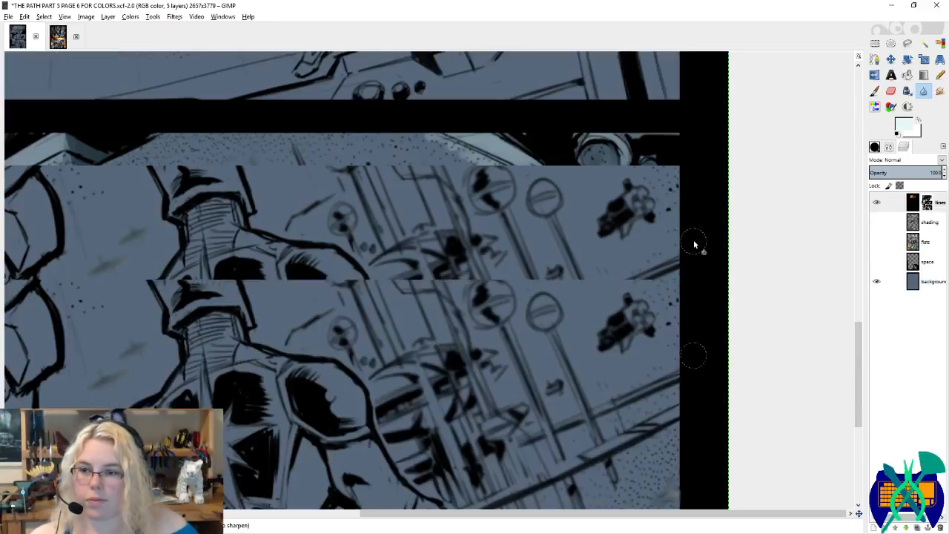
scroll(494, 219, up, 2)
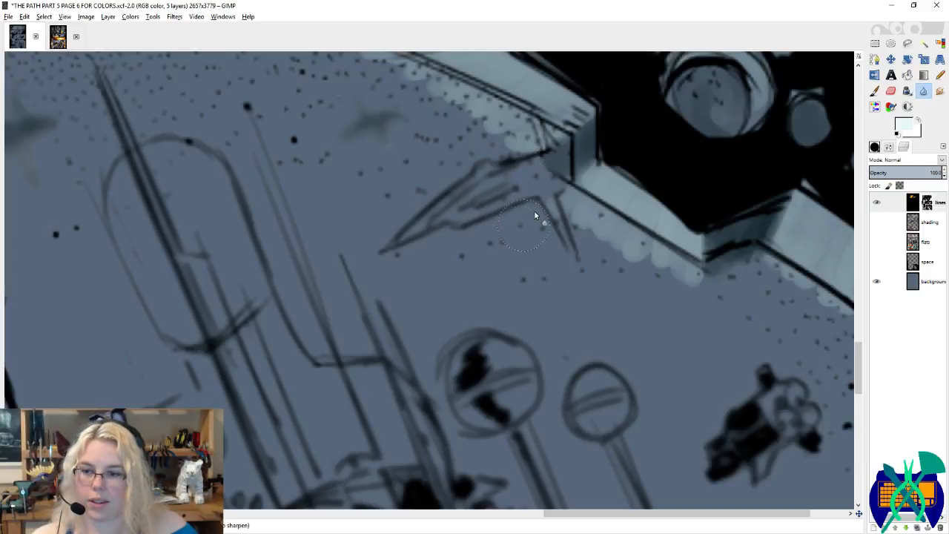
scroll(604, 245, down, 1)
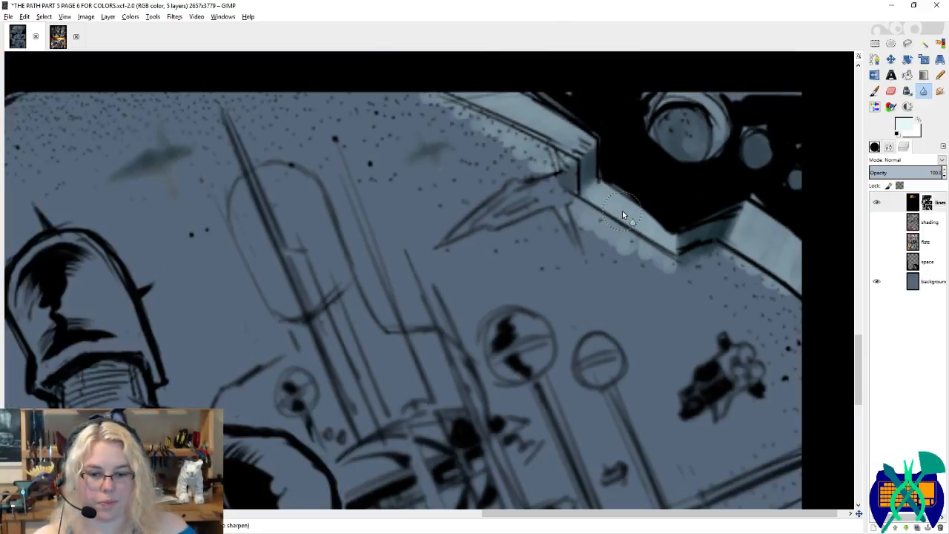
Step: Show and activate the flats layer, and blur the colour edges of the tower's lower ring and the base beneath it
scroll(744, 272, down, 2)
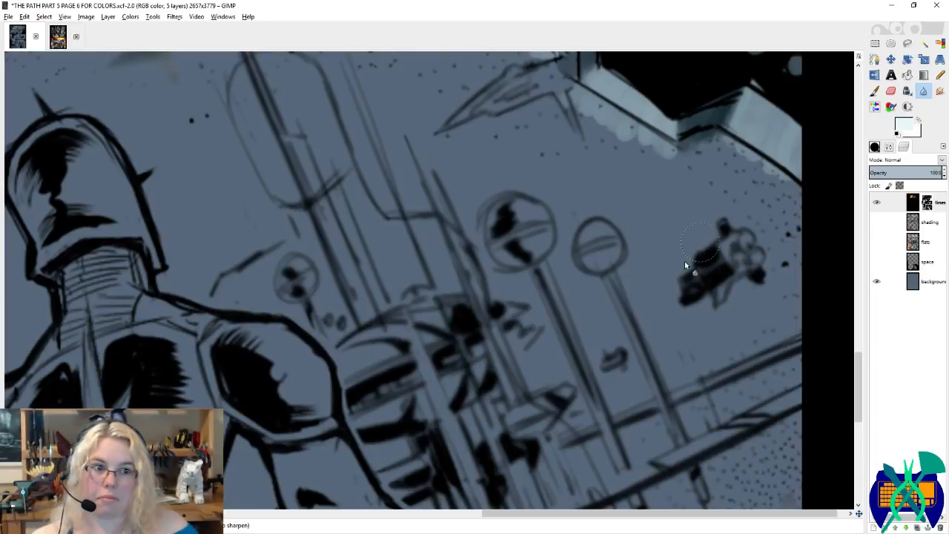
scroll(520, 214, down, 3)
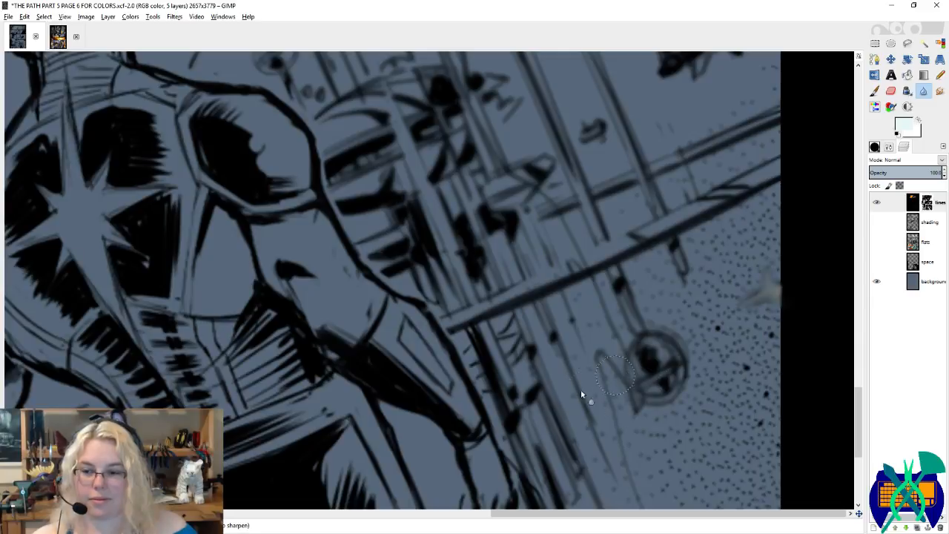
scroll(585, 394, down, 2)
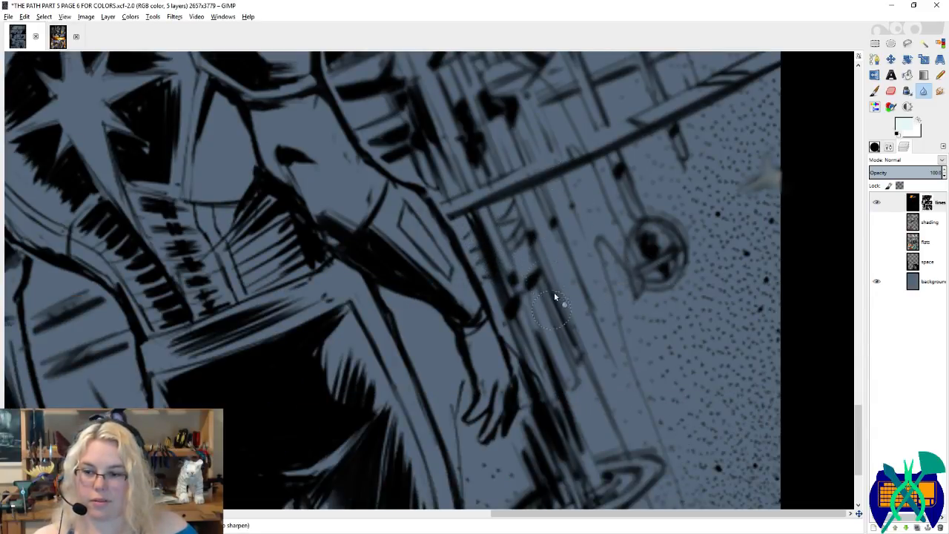
scroll(553, 297, down, 2)
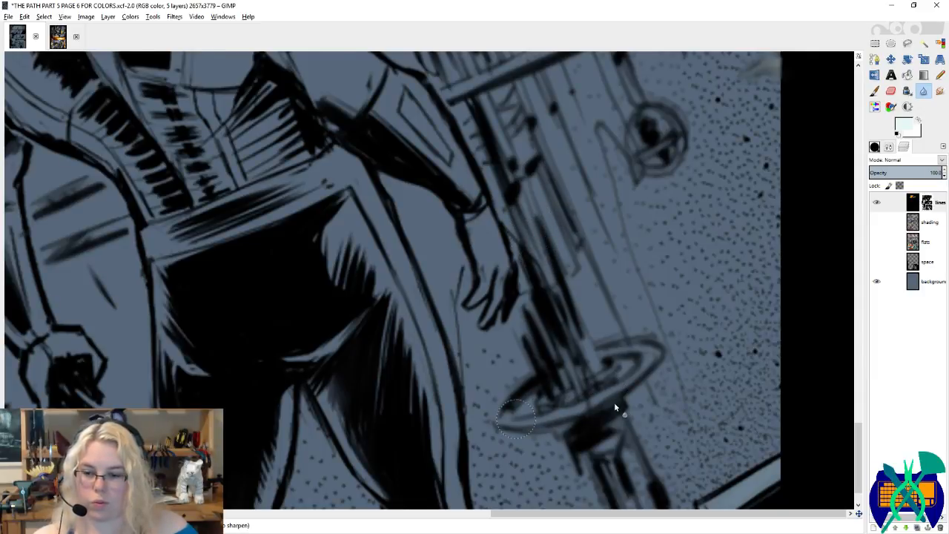
scroll(613, 406, down, 1)
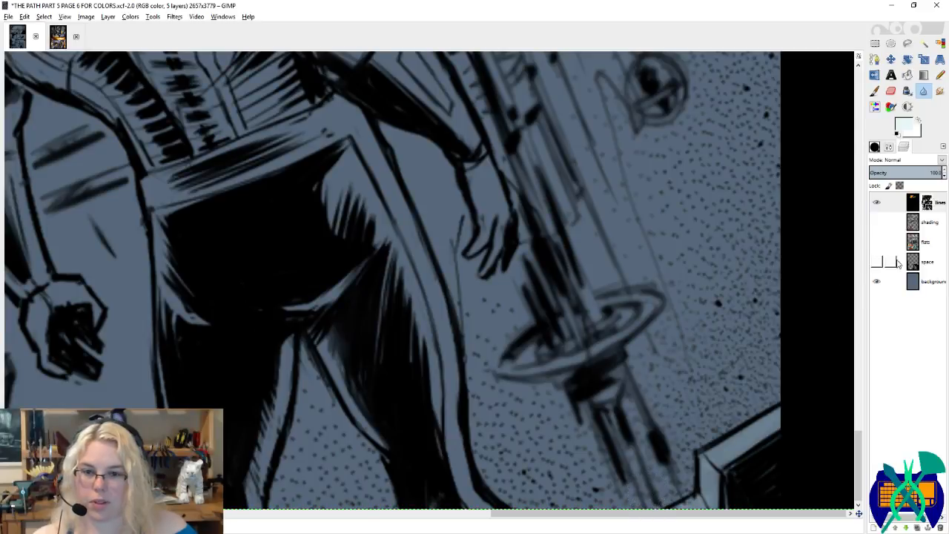
click(881, 244)
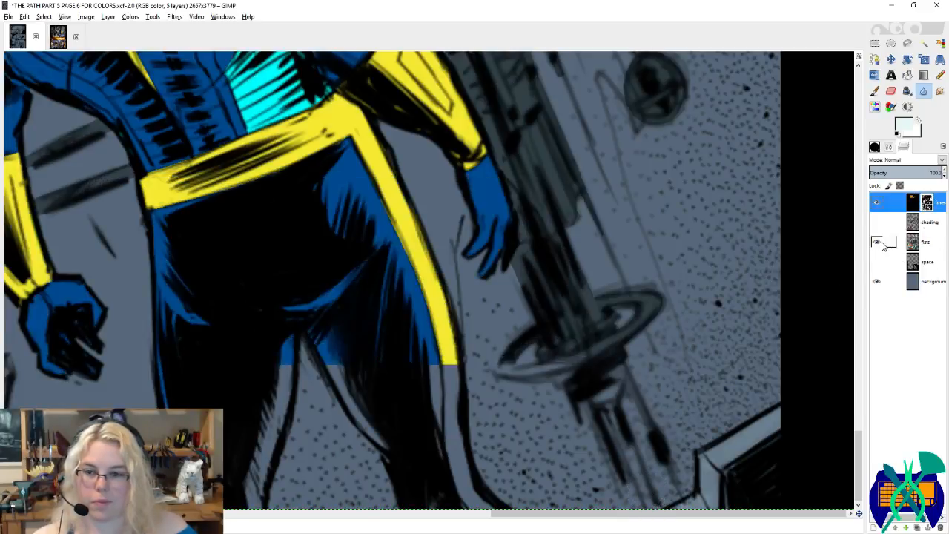
click(912, 241)
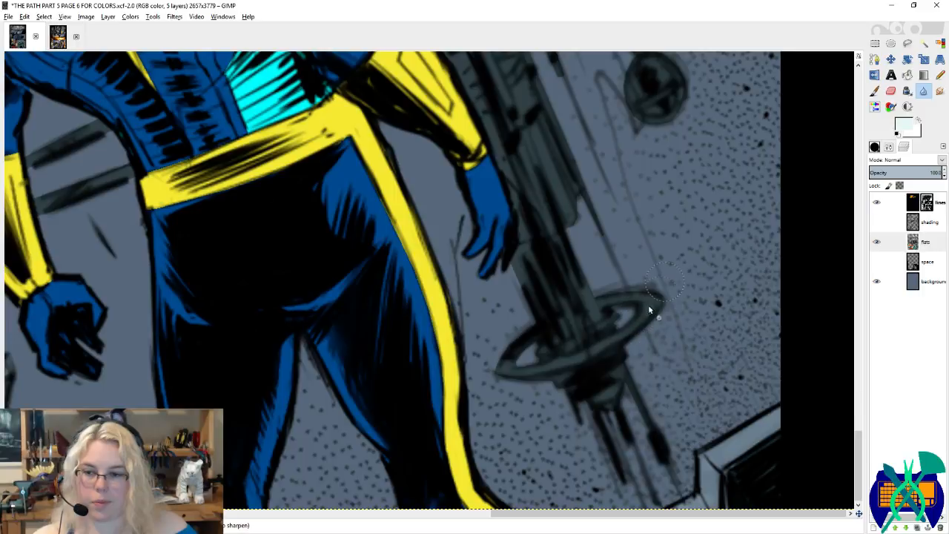
mouse_move(650, 309)
mouse_down()
mouse_move(637, 274)
mouse_move(578, 299)
mouse_move(518, 351)
mouse_move(515, 369)
mouse_move(514, 348)
mouse_move(502, 368)
mouse_move(535, 381)
mouse_move(542, 402)
mouse_move(588, 366)
mouse_move(602, 371)
mouse_move(589, 430)
mouse_up()
drag(609, 386, 610, 423)
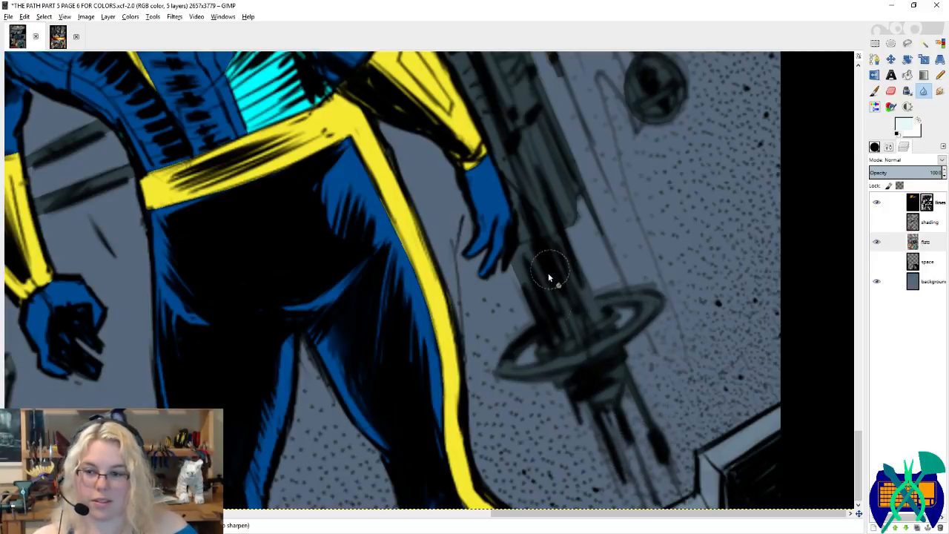
Step: Soften the flat colours of the tower shaft, the long platform and the banded section beside the hero's arm
mouse_move(529, 278)
mouse_down()
mouse_move(561, 235)
mouse_move(577, 146)
mouse_move(599, 183)
mouse_up()
scroll(570, 257, up, 3)
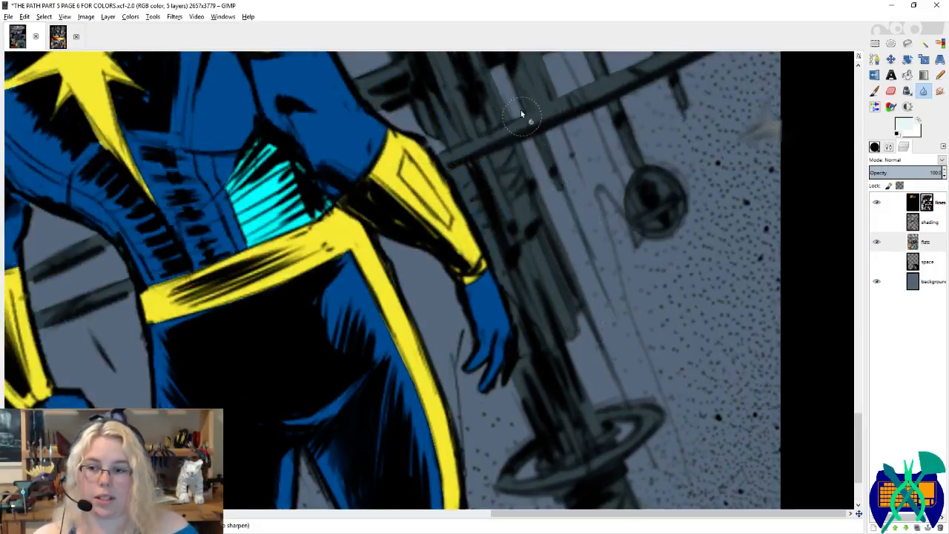
scroll(671, 280, up, 3)
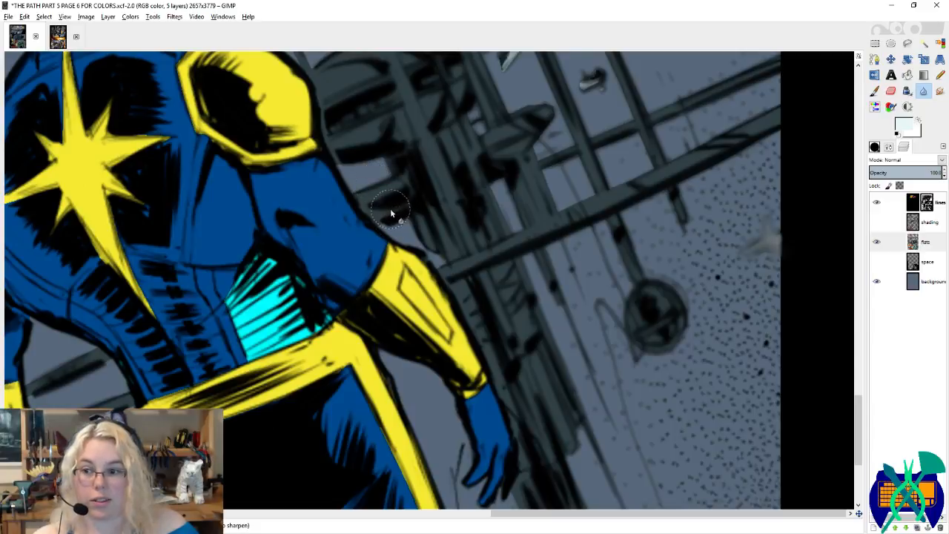
scroll(527, 227, up, 3)
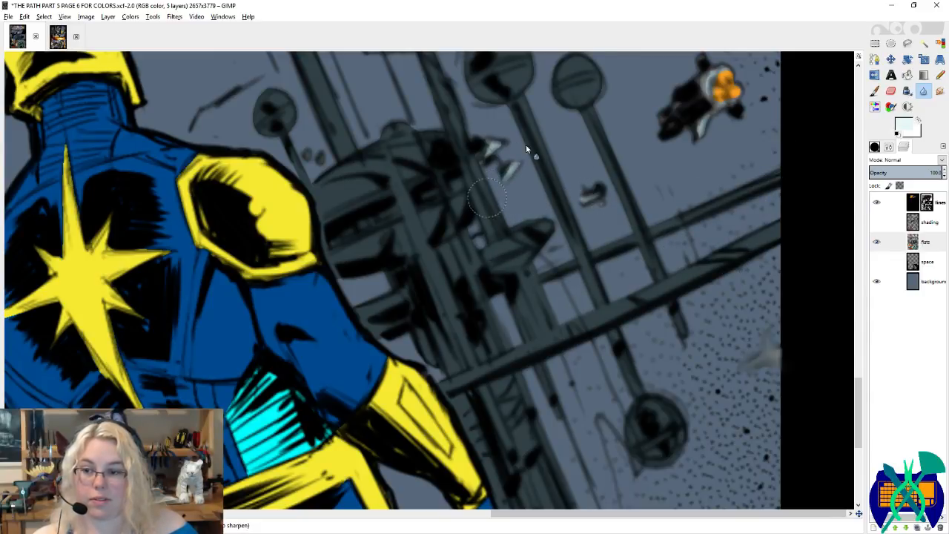
scroll(752, 138, up, 3)
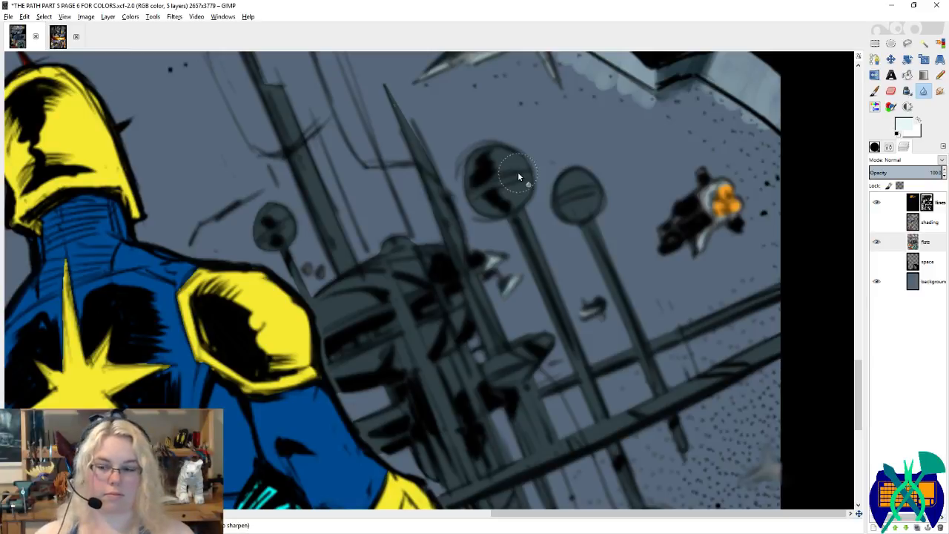
Step: Blur the flat colours of the round antennas, the tall spire and the tower edge beside the hero's shoulder
drag(465, 179, 525, 186)
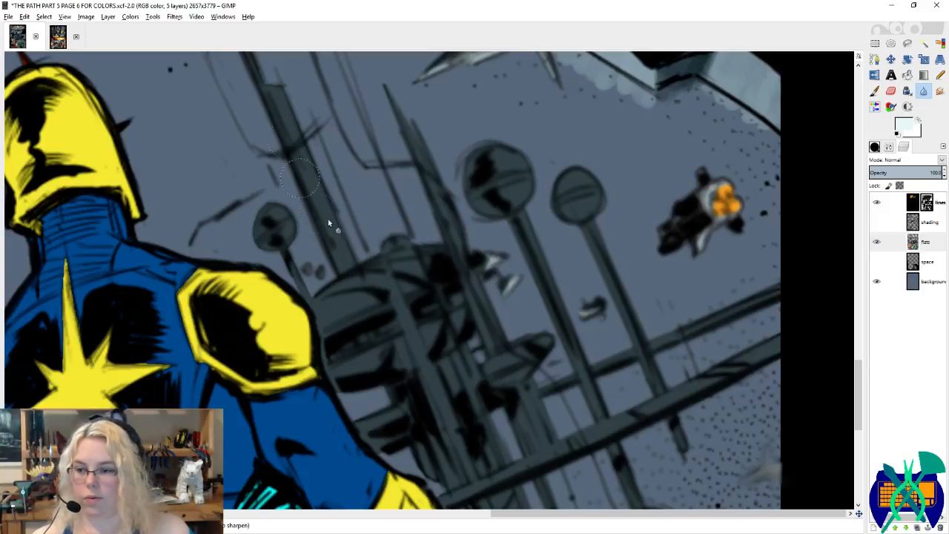
scroll(333, 163, left, 5)
scroll(444, 186, up, 3)
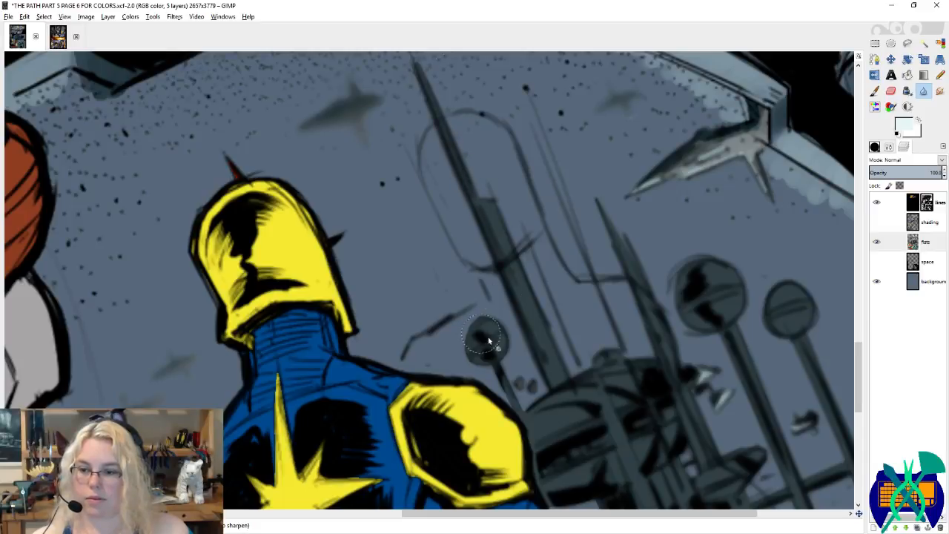
scroll(519, 296, down, 3)
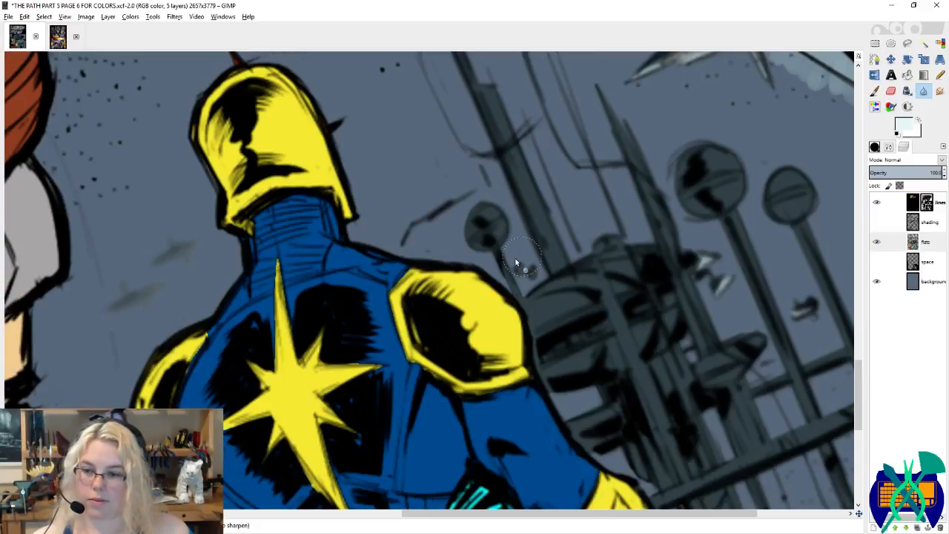
scroll(585, 259, down, 3)
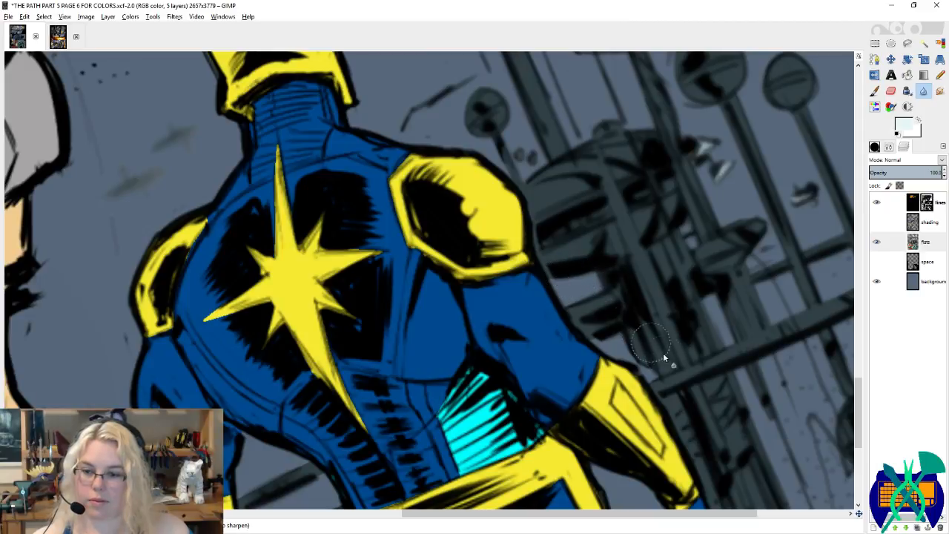
Step: Soften the flat colours of the long beams, hanging ball and pointed craft around the hero's bent arm, and save the page
scroll(665, 358, down, 6)
scroll(727, 363, up, 3)
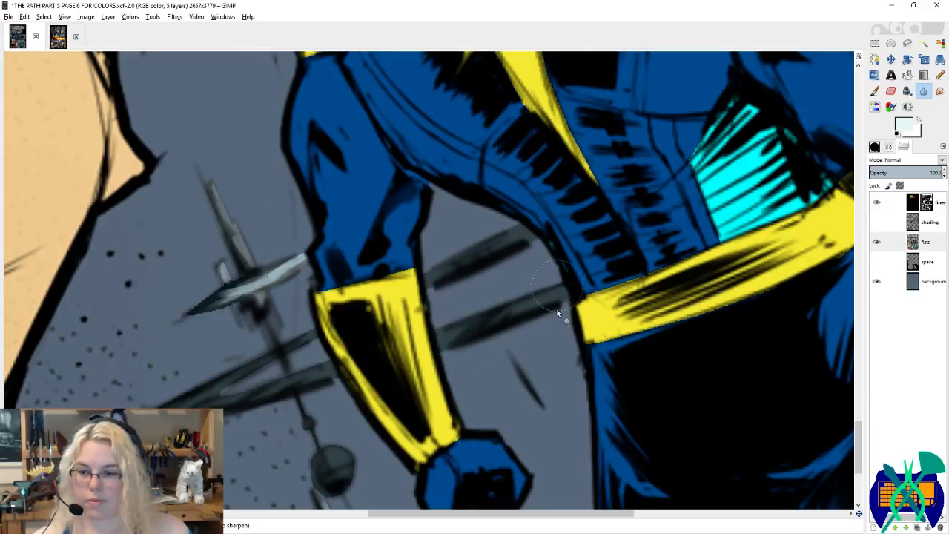
scroll(504, 311, left, 5)
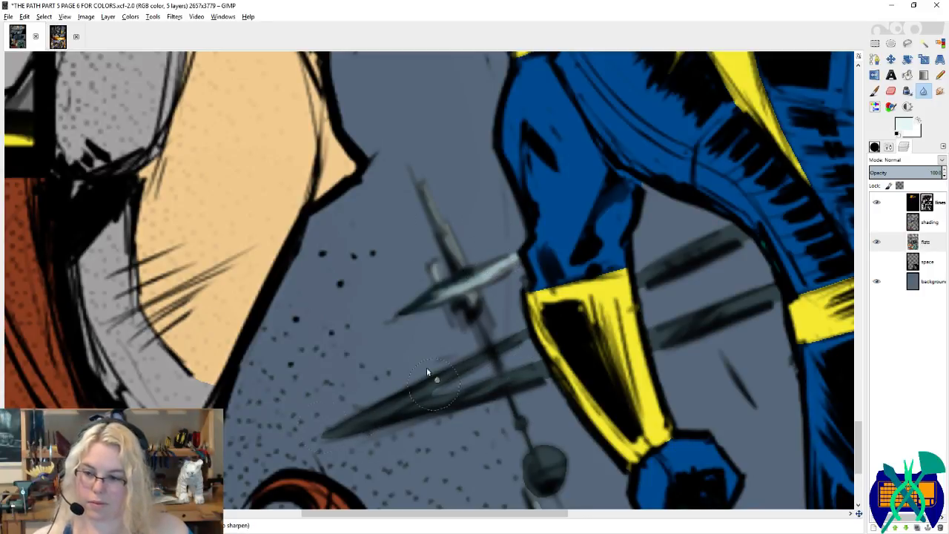
scroll(422, 375, down, 3)
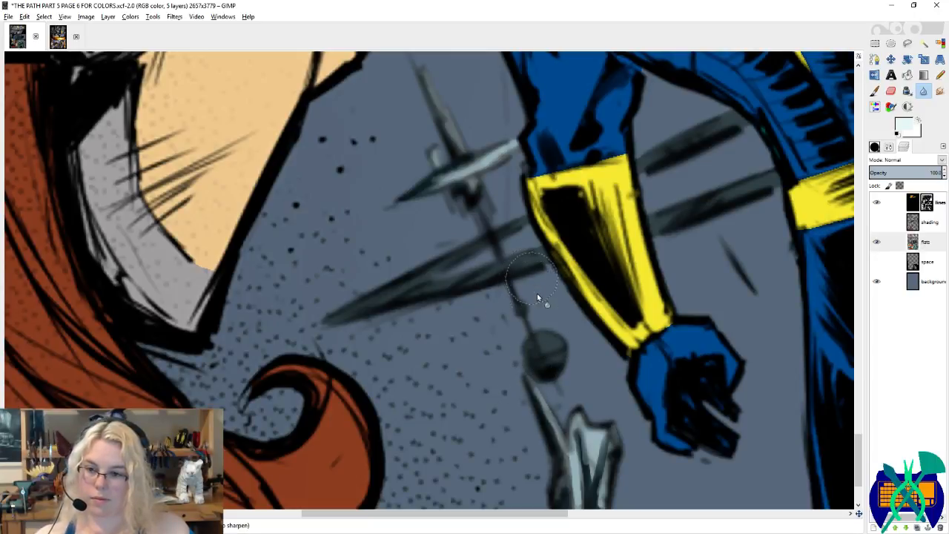
scroll(528, 300, down, 3)
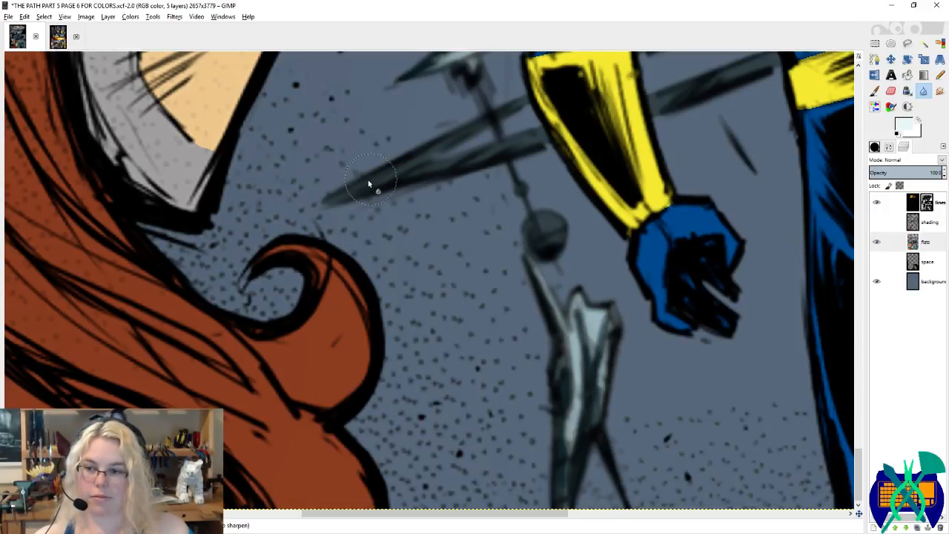
scroll(437, 219, up, 5)
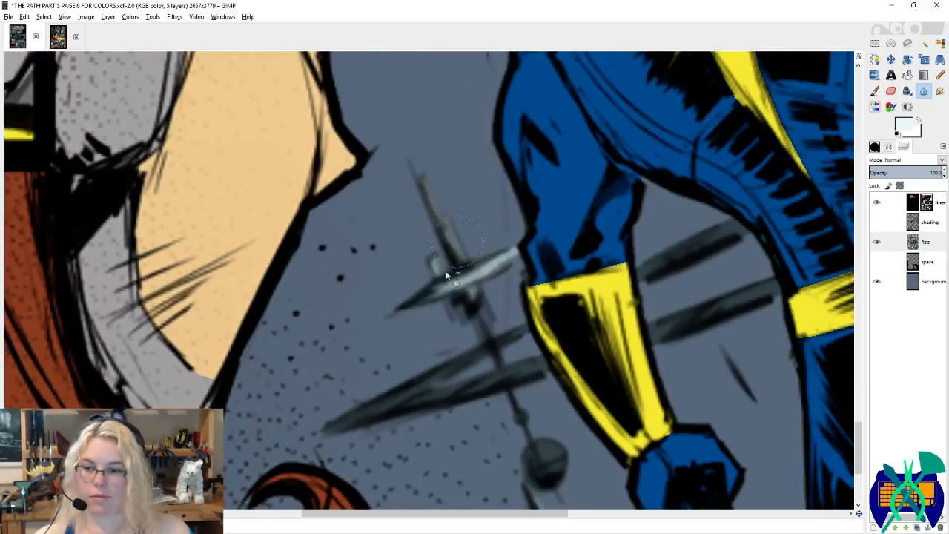
scroll(448, 273, down, 2)
key(ctrl+s)
Step: Blur the flat colours of the pointed ship beside the ledge and the small craft between the antenna stalks, saving the page
scroll(498, 272, up, 6)
scroll(496, 271, right, 3)
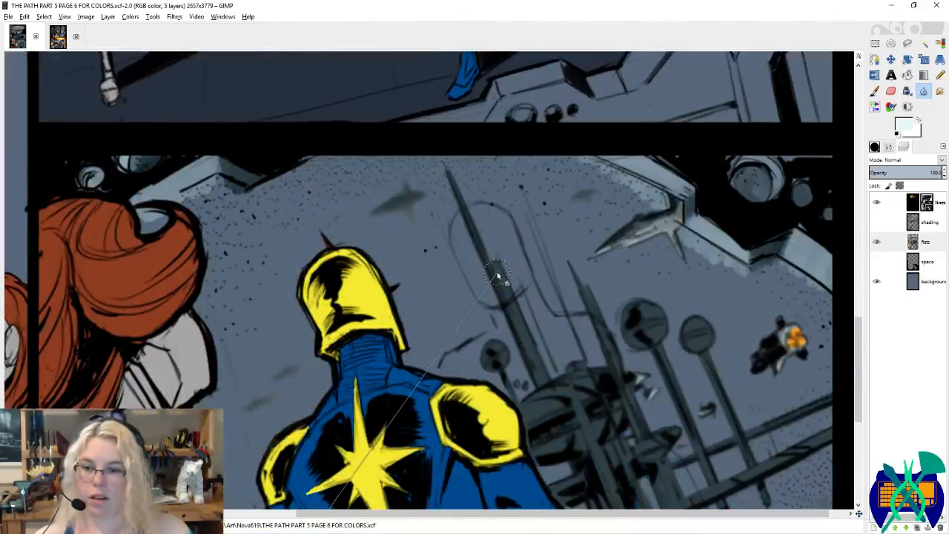
scroll(646, 221, up, 1)
scroll(643, 222, up, 1)
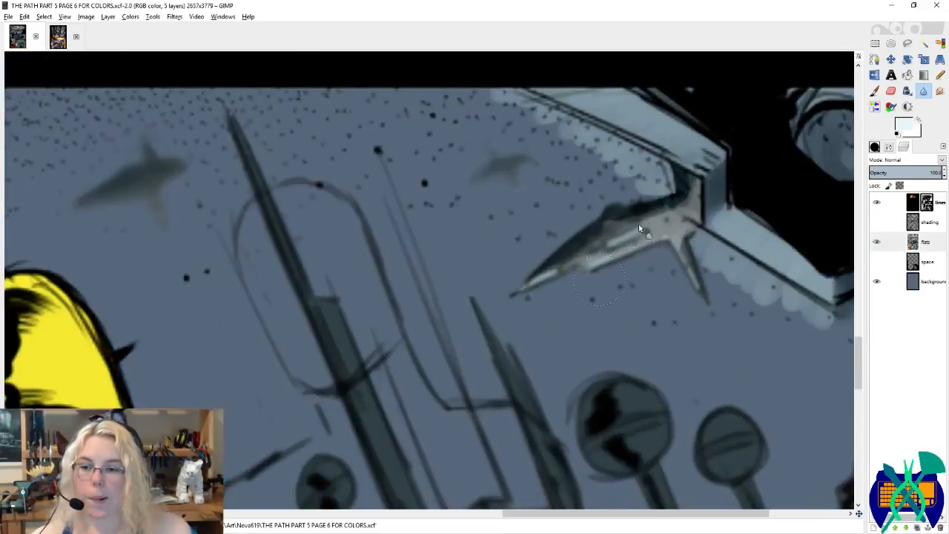
mouse_move(551, 277)
mouse_down()
mouse_move(585, 248)
mouse_move(653, 224)
mouse_move(660, 280)
mouse_move(698, 285)
mouse_move(652, 237)
mouse_move(661, 193)
mouse_move(646, 235)
mouse_move(656, 277)
mouse_up()
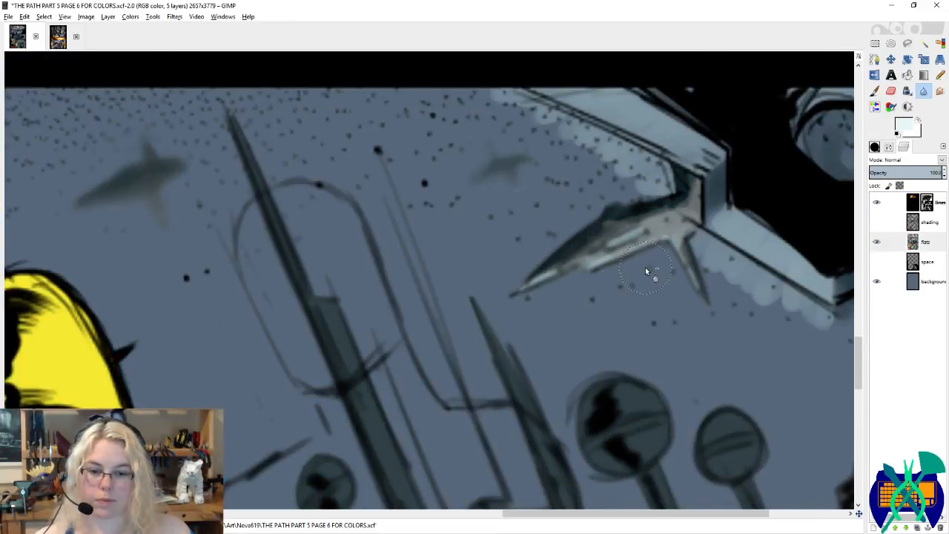
scroll(645, 269, down, 2)
key(ctrl+s)
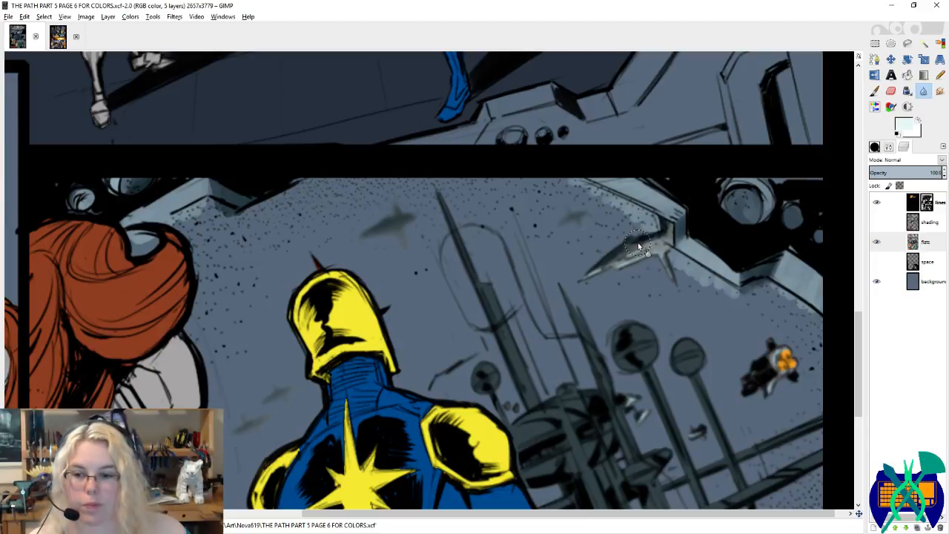
scroll(645, 267, down, 3)
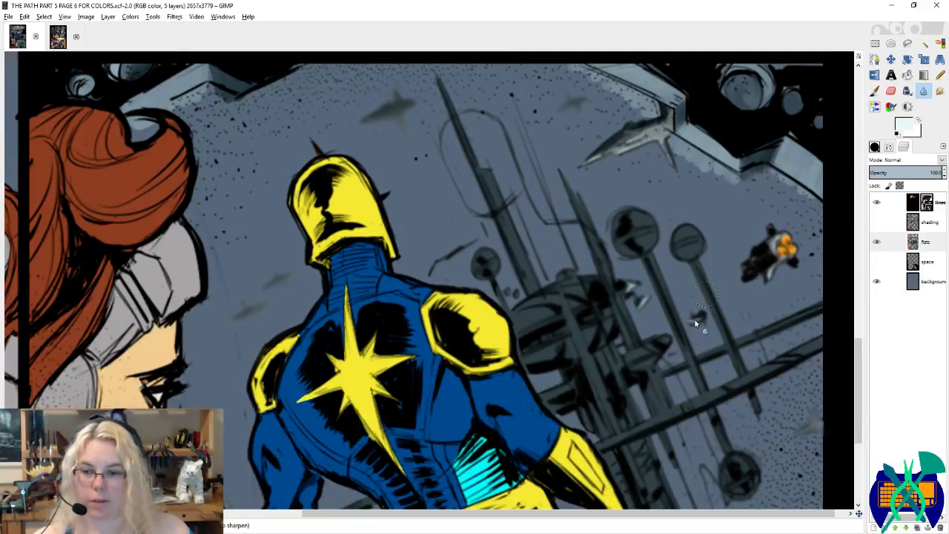
scroll(578, 256, down, 6)
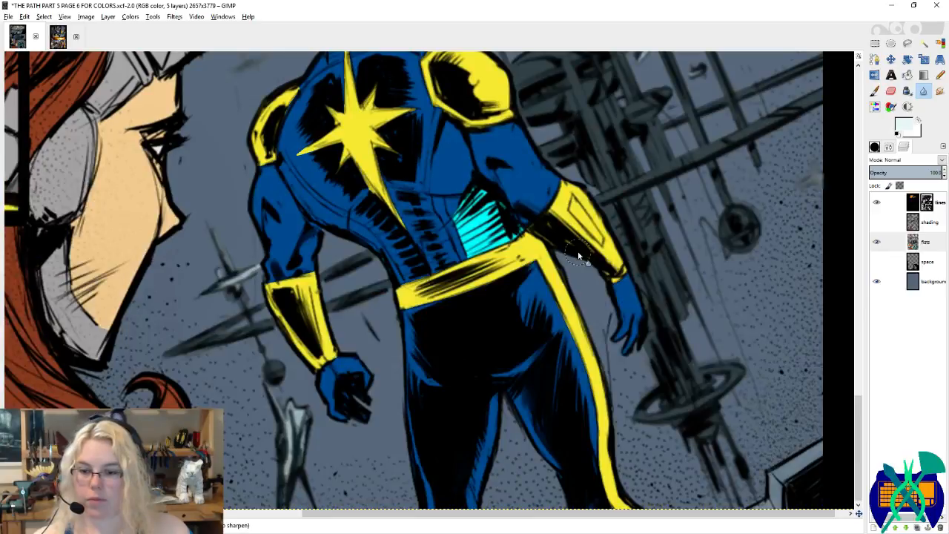
Step: Show the shading layer, make it the active layer, and save the page
click(877, 222)
click(930, 224)
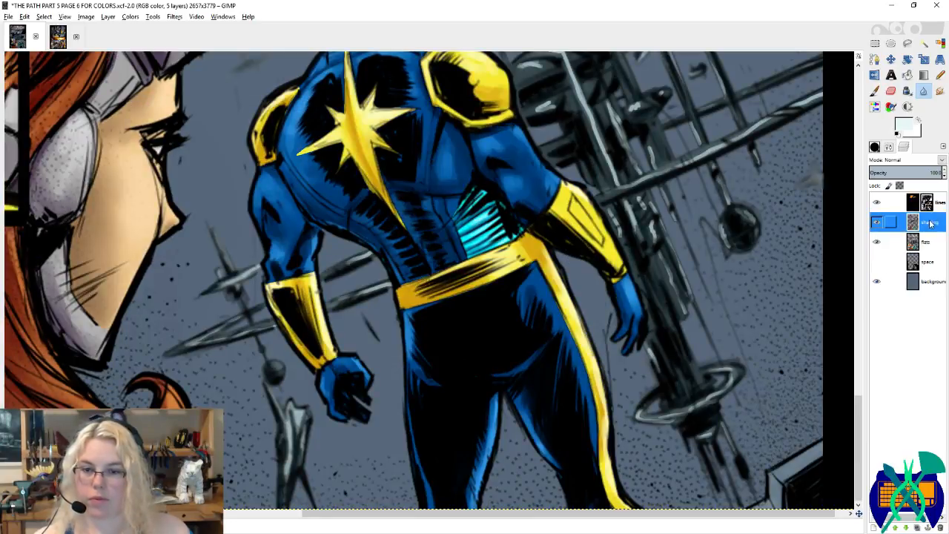
key(ctrl+s)
scroll(743, 481, up, 2)
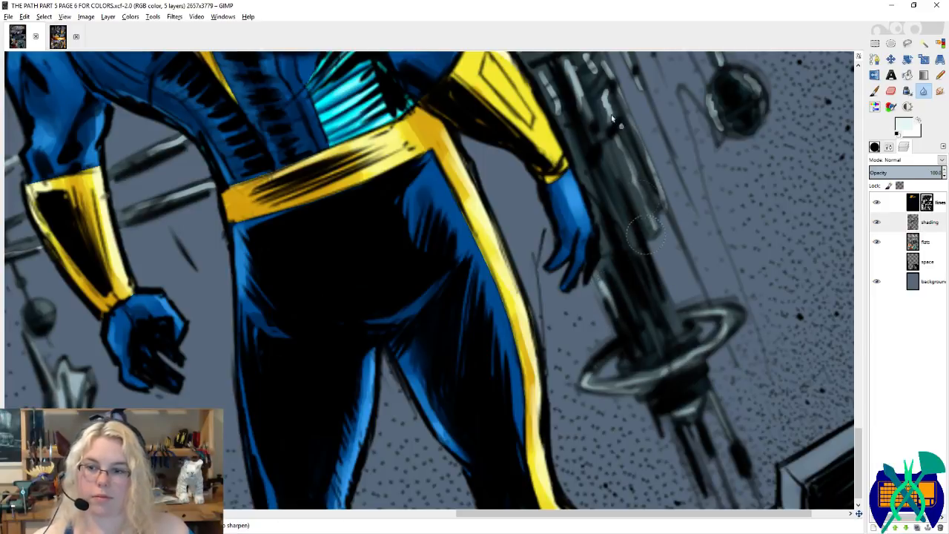
Step: Blur the shading of the tower, hanging ball and long beams beside the hero's bent arm
scroll(651, 235, up, 3)
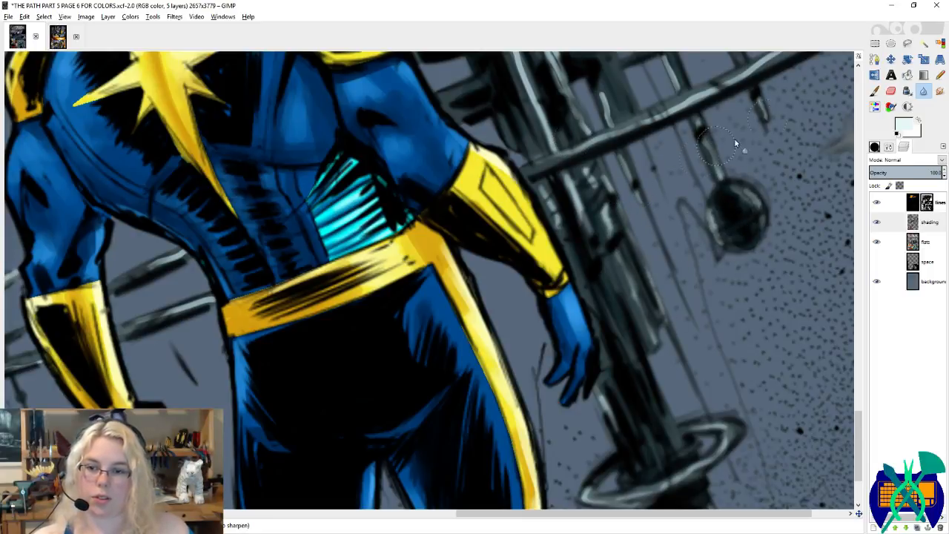
scroll(659, 215, up, 3)
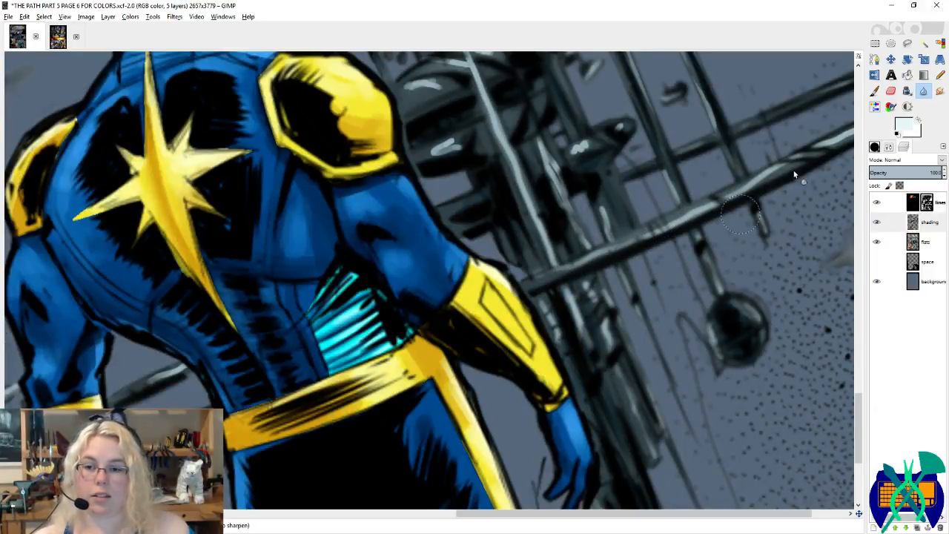
scroll(752, 197, right, 3)
scroll(718, 219, up, 3)
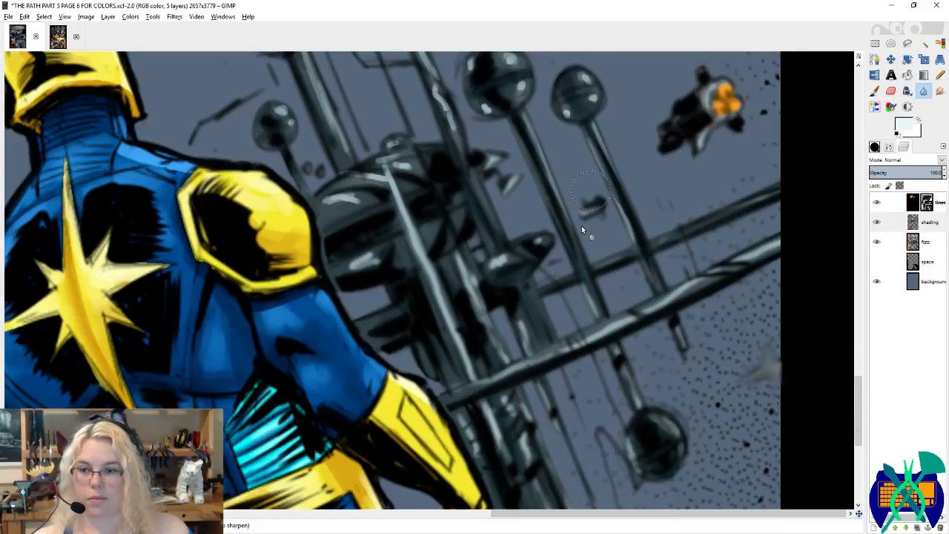
Step: Blur the shading of the round antennas, tall spires and small craft around the hero's helmet and shoulder
scroll(581, 229, up, 5)
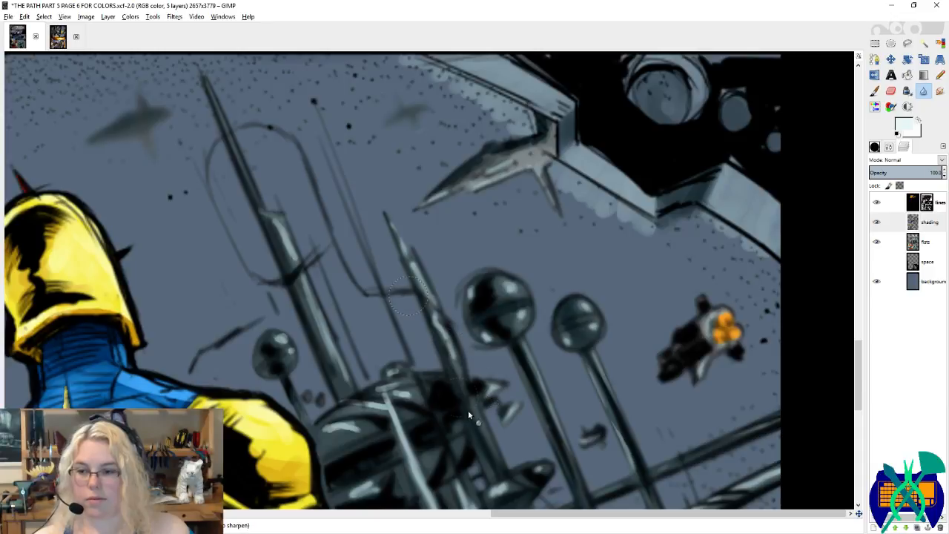
scroll(462, 377, left, 1)
scroll(462, 377, down, 1)
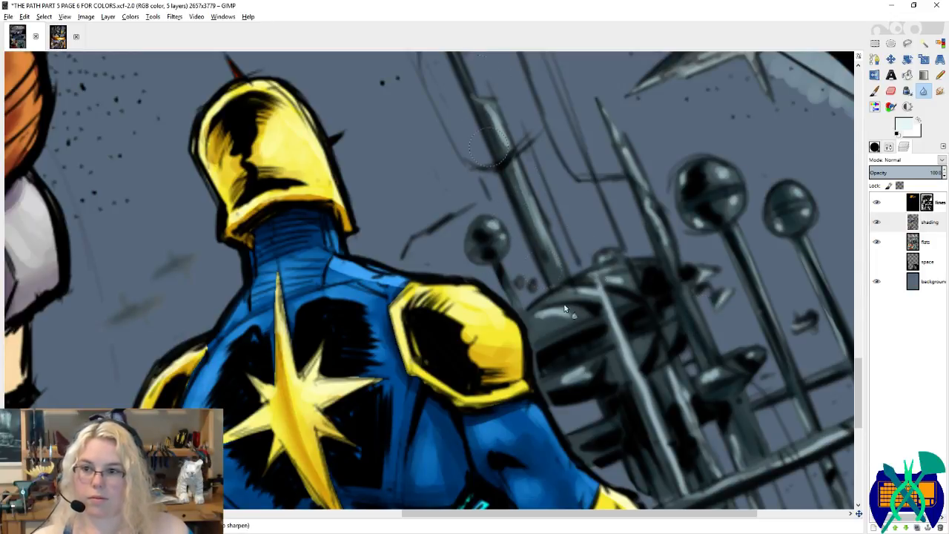
scroll(517, 195, up, 3)
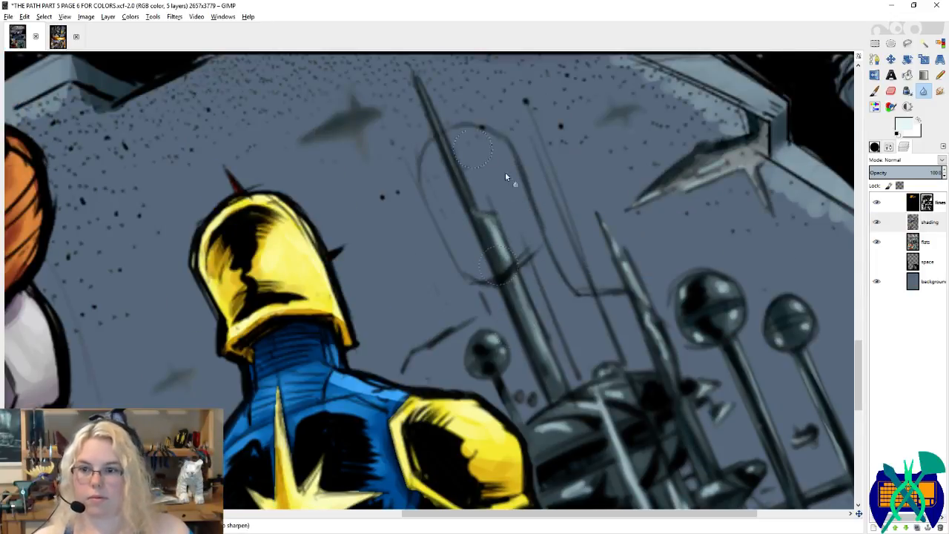
scroll(411, 344, left, 2)
Step: Soften the shading of the thin spire, crossing beams and small ball around the hero's clenched fist
scroll(360, 284, down, 10)
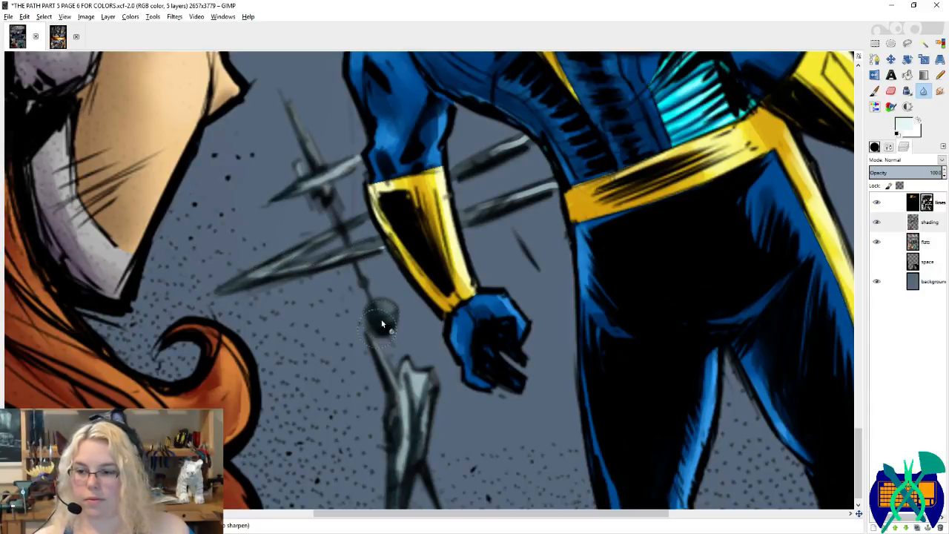
scroll(390, 289, down, 1)
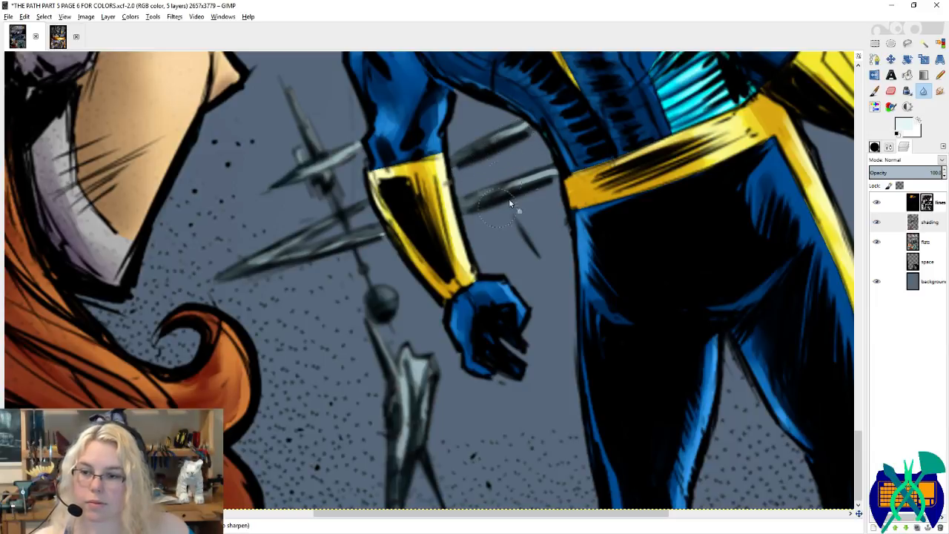
scroll(460, 268, right, 5)
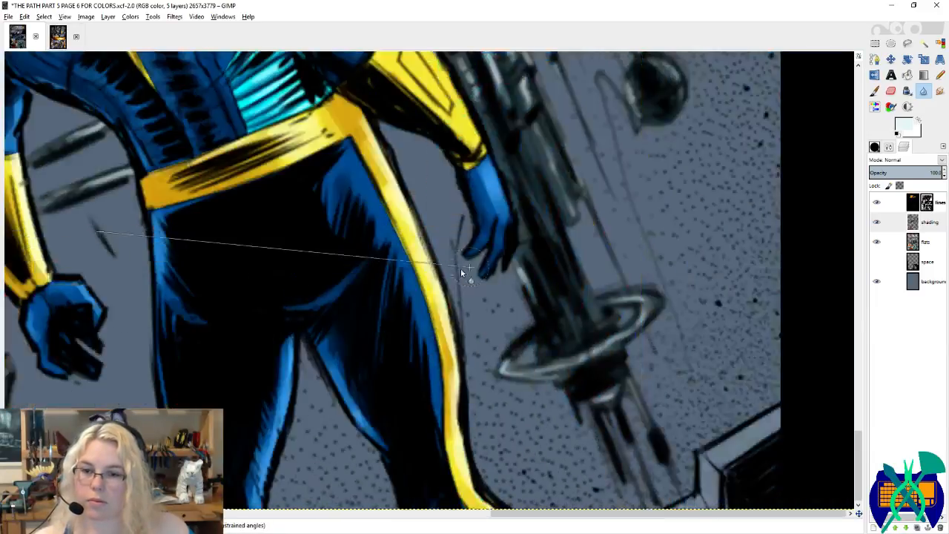
scroll(460, 268, down, 3)
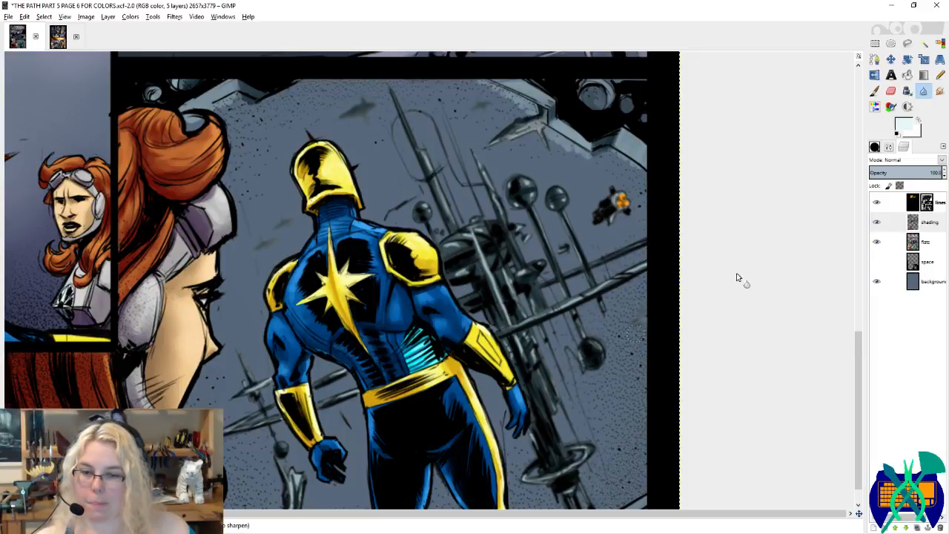
Step: Show the space layer again, make the shading layer active, save the page and check the panels at reduced size
click(876, 261)
click(927, 221)
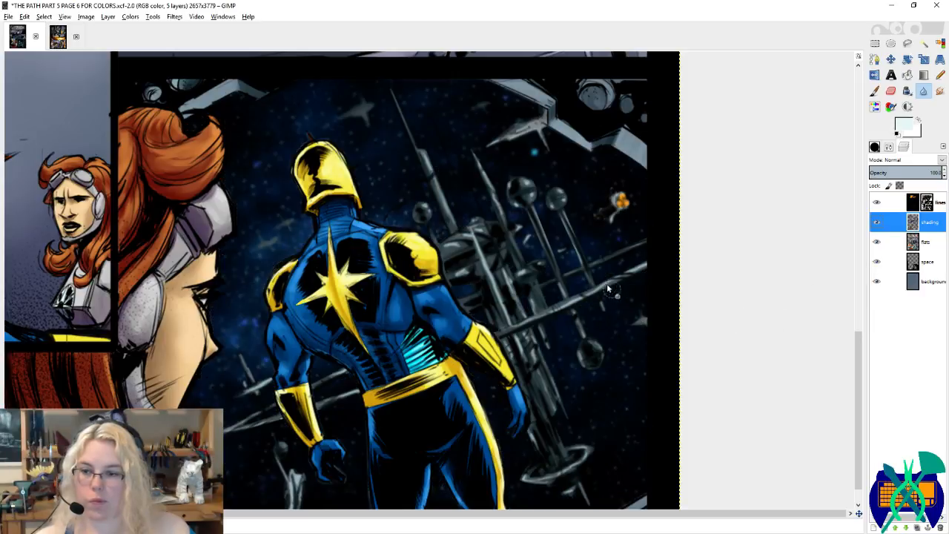
scroll(606, 283, down, 1)
key(ctrl+s)
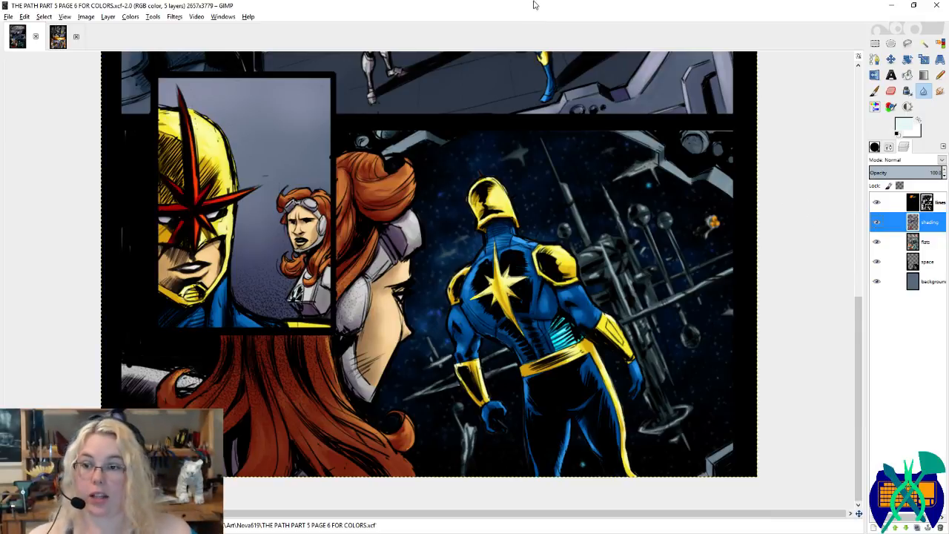
scroll(511, 191, down, 1)
scroll(510, 285, up, 3)
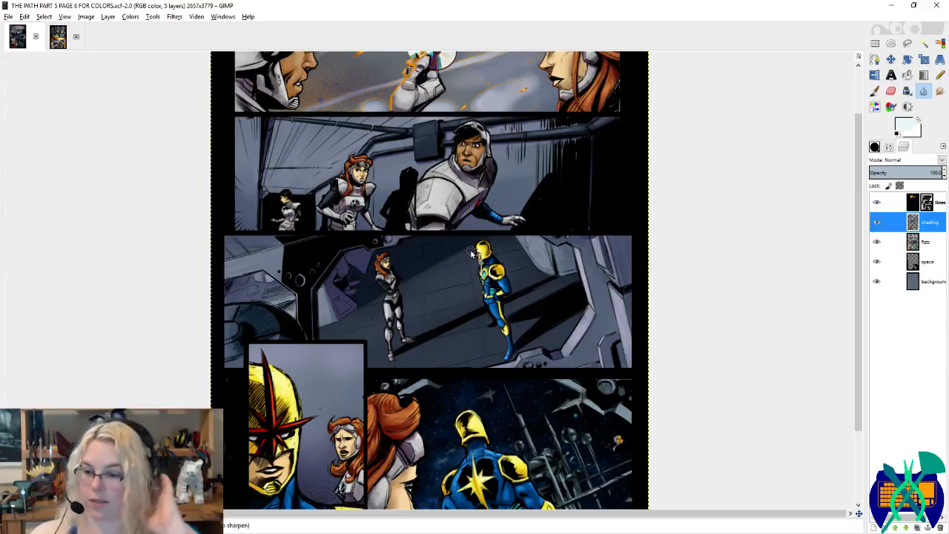
scroll(534, 319, down, 3)
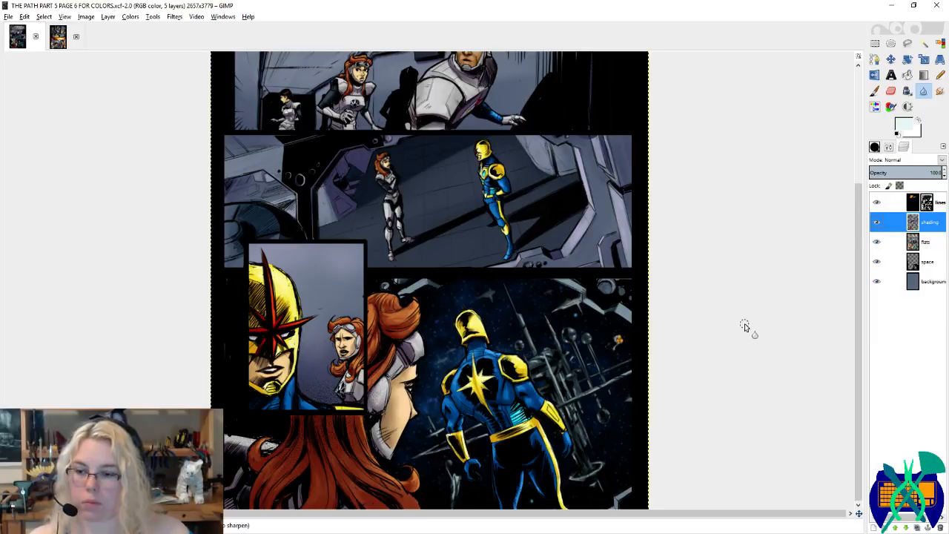
Step: Create a new layer named reflection directly above the space layer and save the page
right_click(931, 223)
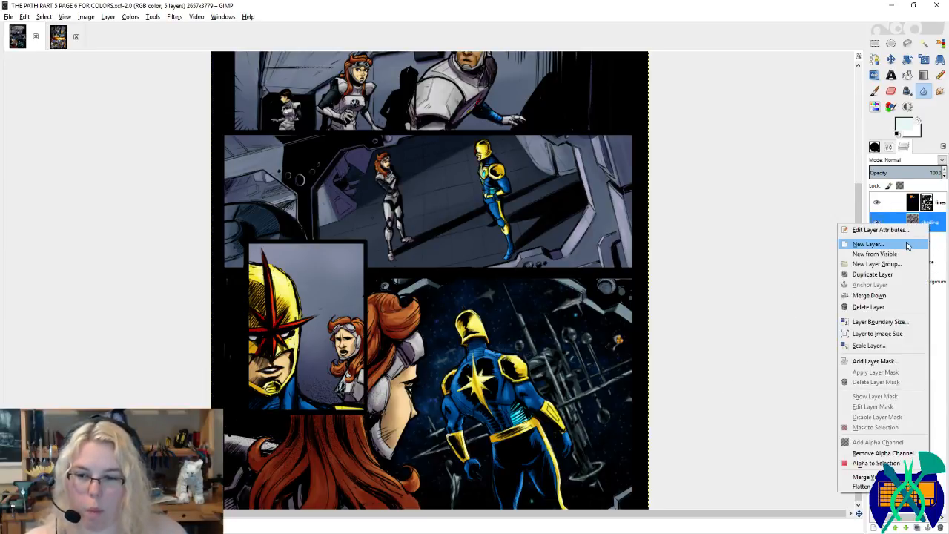
click(938, 222)
right_click(937, 258)
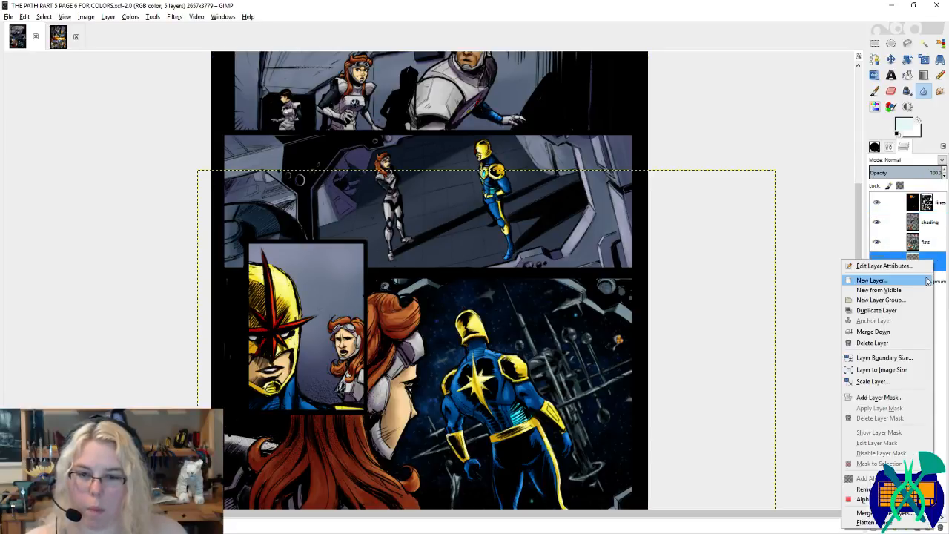
click(927, 280)
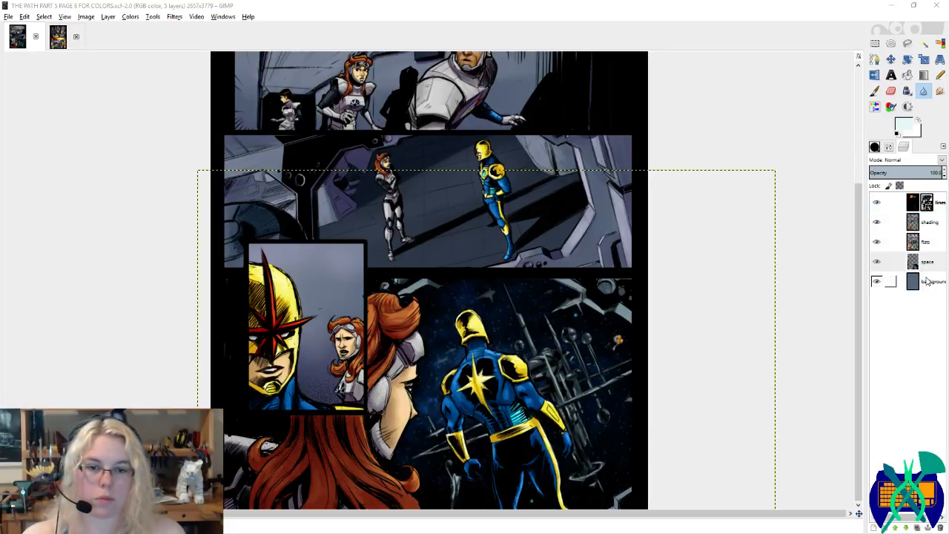
key(Return)
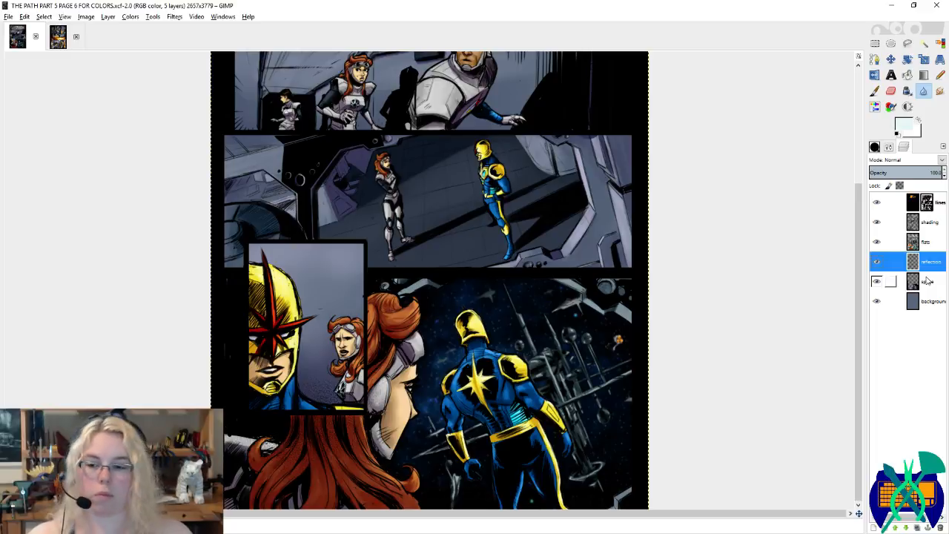
key(ctrl+s)
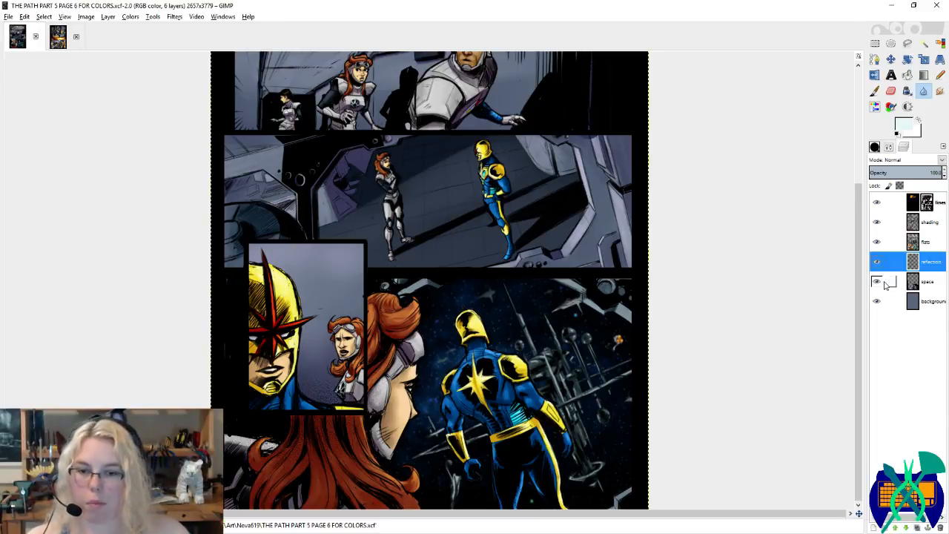
Step: Hide the space layer and sample the helmet star's red and the helmet's yellow from the flats layer as Paintbrush colours
click(876, 282)
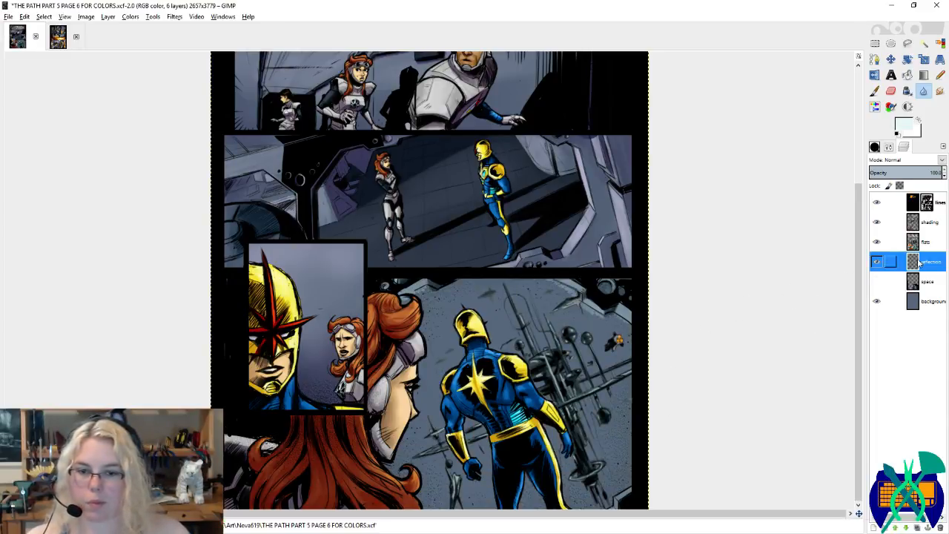
scroll(519, 415, up, 4)
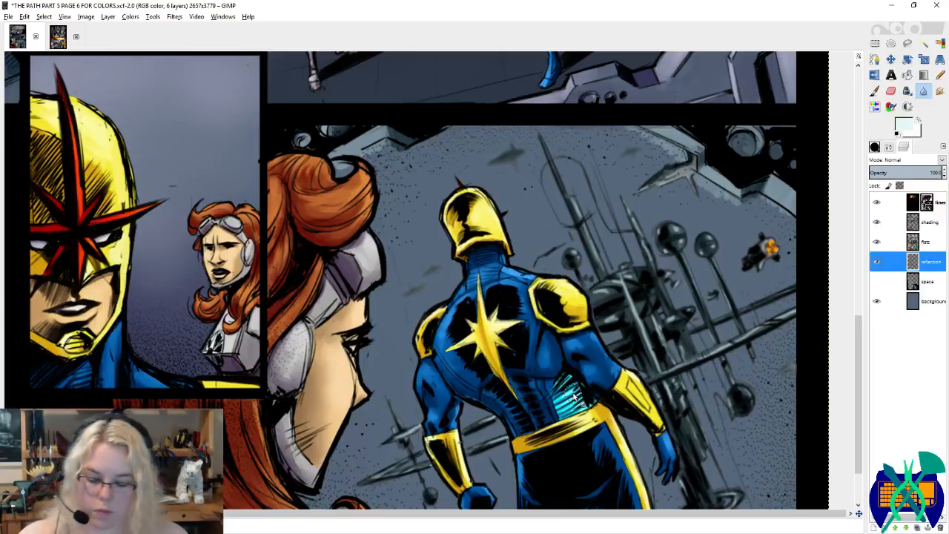
key(p)
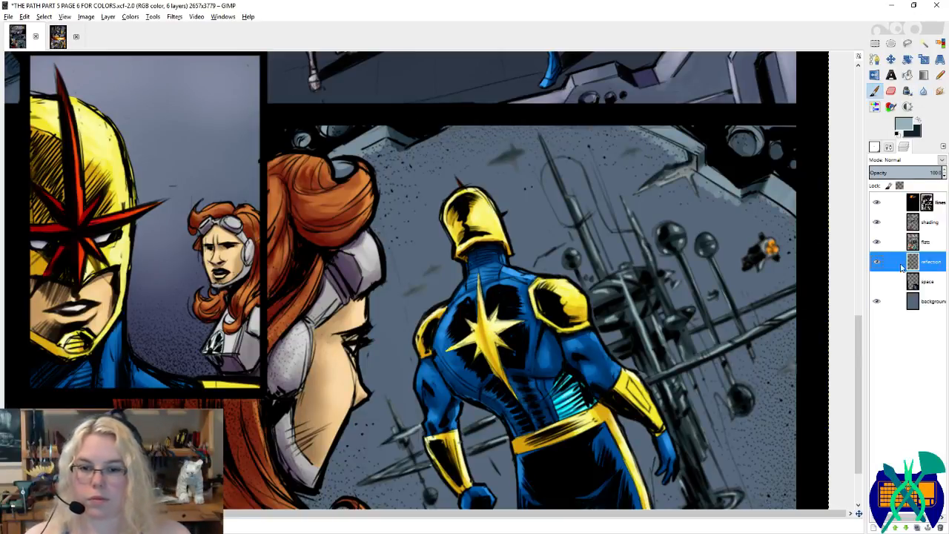
click(924, 242)
ctrl+click(72, 197)
key(x)
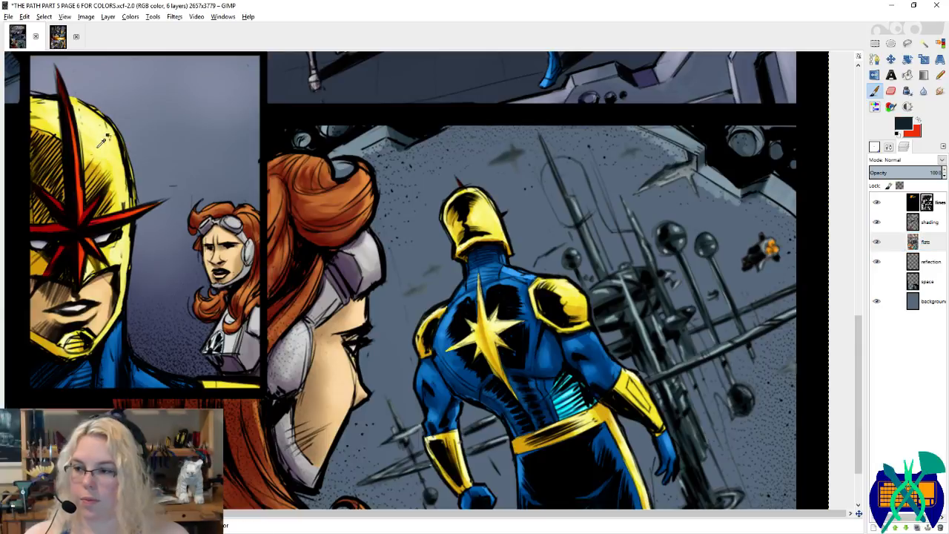
ctrl+click(99, 135)
key(x)
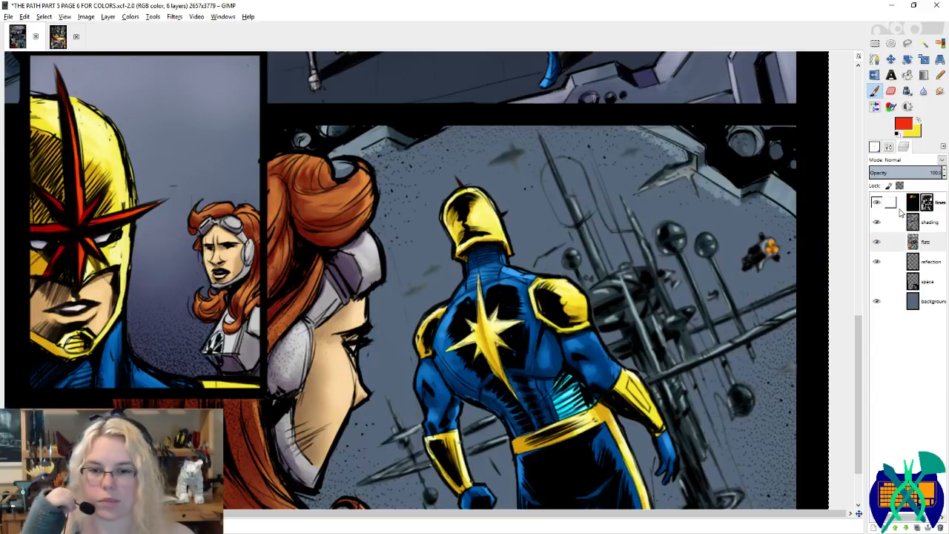
Step: Make the reflection layer active and enlarge the Circle Fuzzy (19) Paintbrush to about 73
click(929, 261)
click(874, 147)
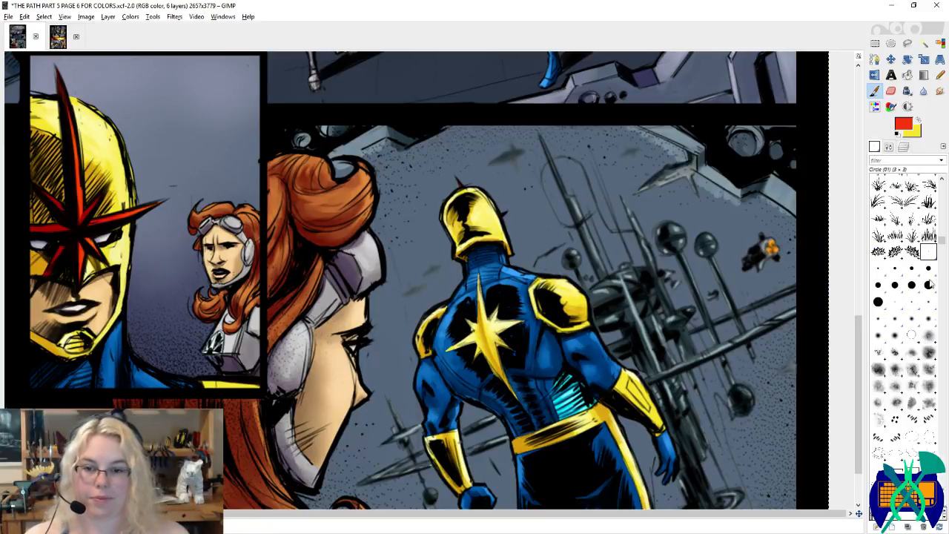
click(879, 147)
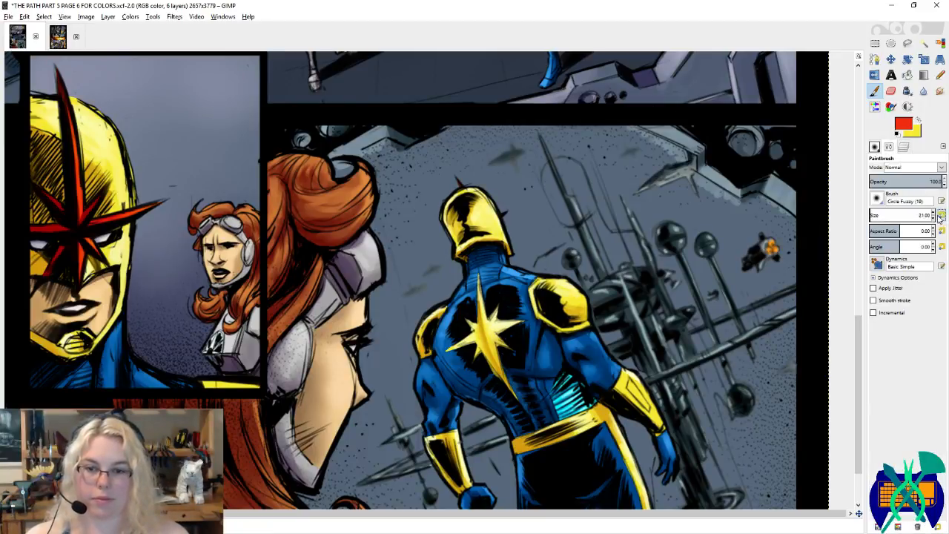
click(873, 215)
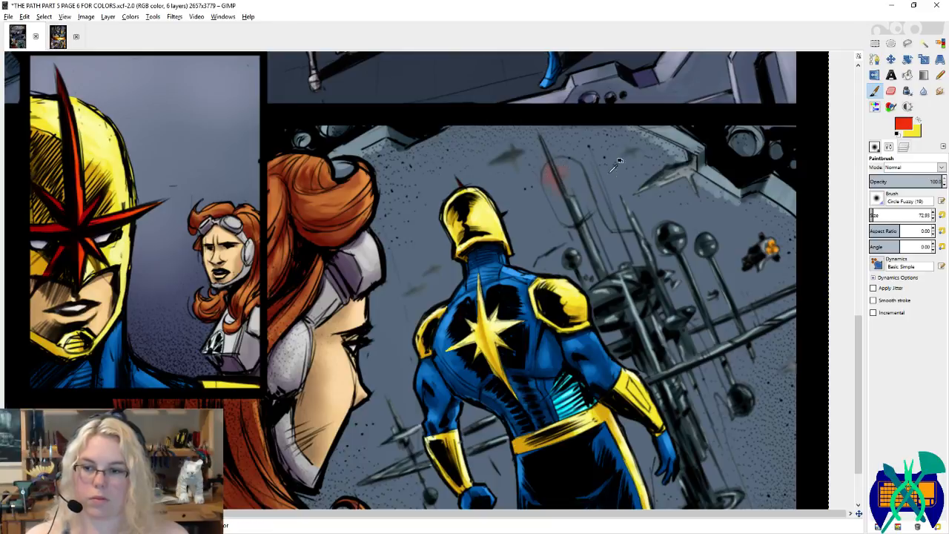
Step: Paint the hero's faint yellow reflection on the reflection layer: helmet around the tall spire, shoulder pieces, and gauntlet near the hanging ball
key(x)
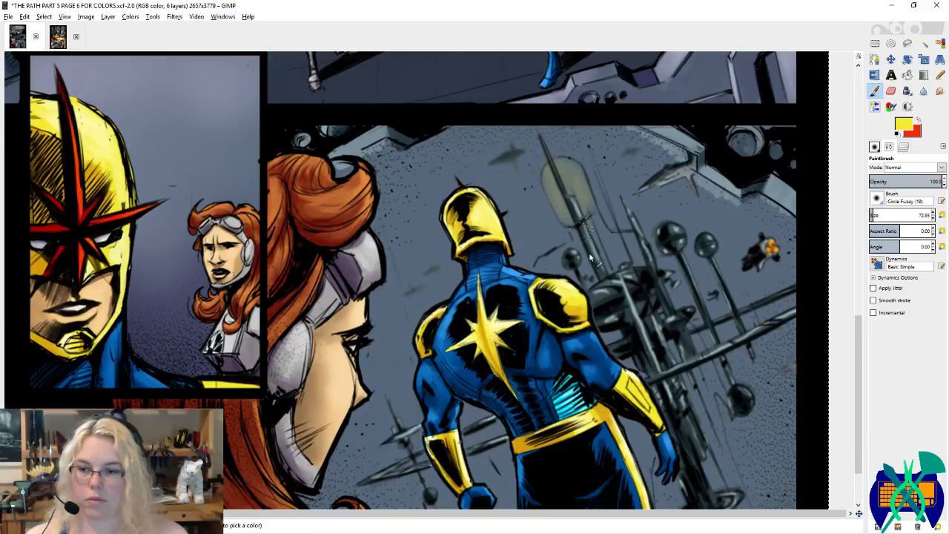
drag(638, 245, 599, 165)
click(599, 159)
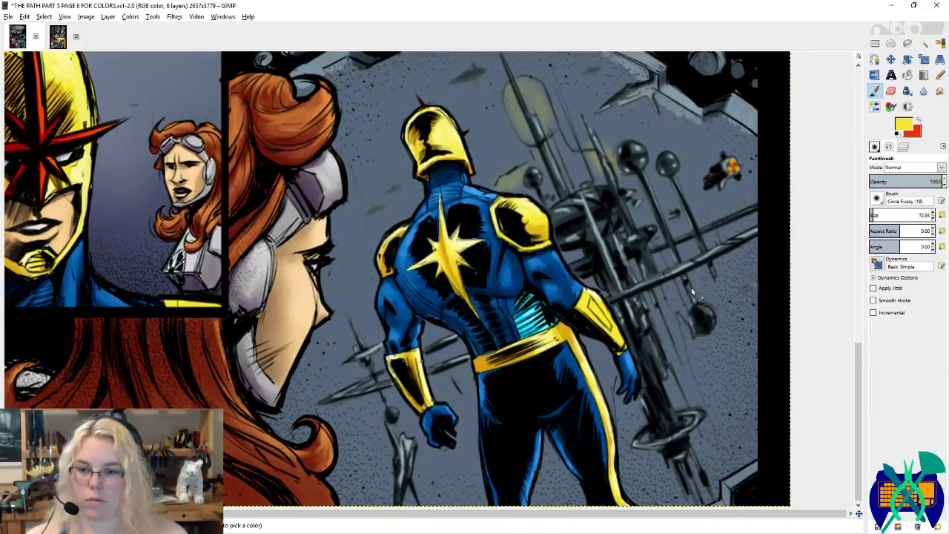
scroll(666, 286, down, 3)
scroll(666, 286, right, 1)
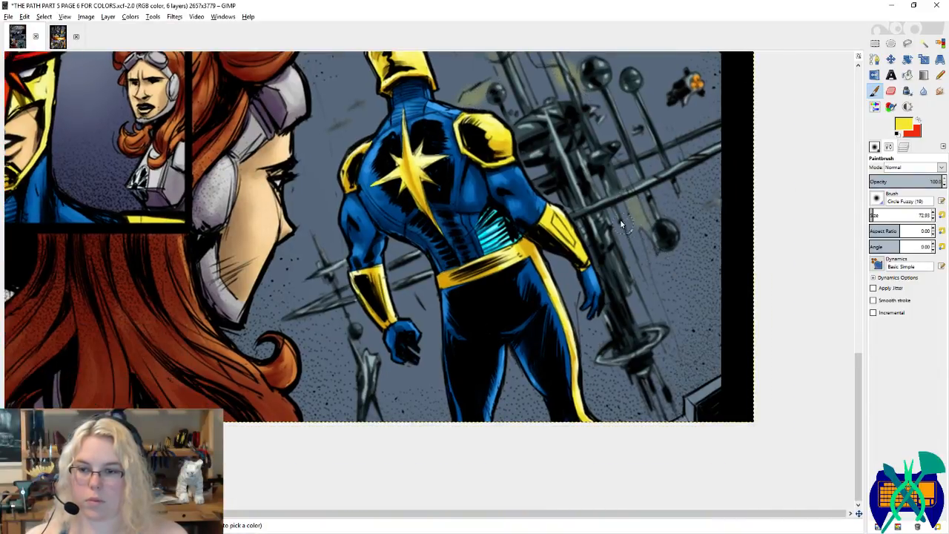
drag(602, 205, 583, 163)
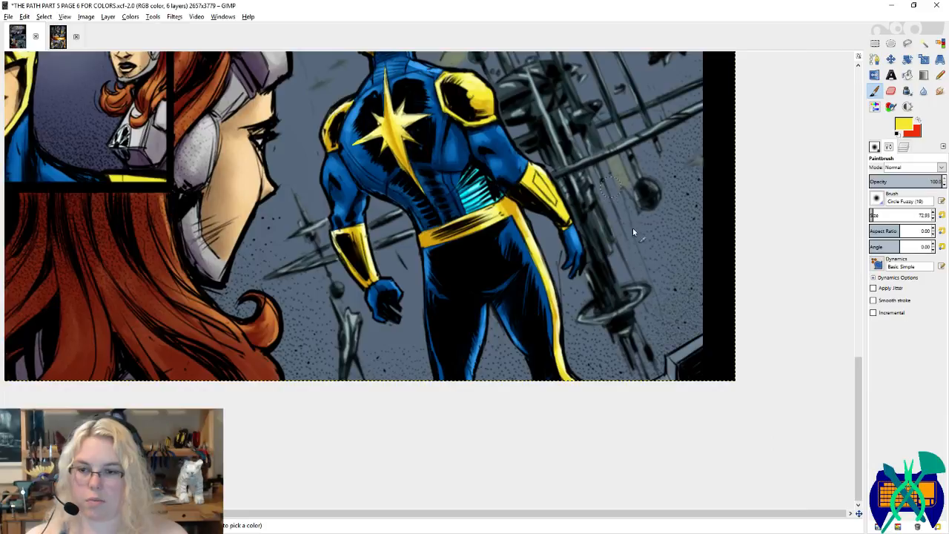
drag(580, 226, 658, 411)
Step: Paint a soft red star glow over the upper part of the reflected yellow helmet
key(x)
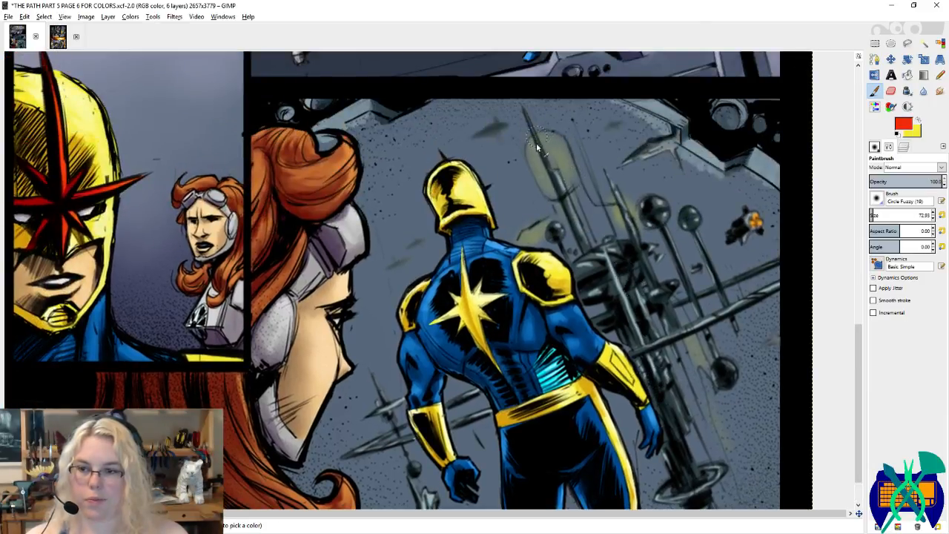
drag(544, 161, 535, 124)
drag(541, 163, 534, 137)
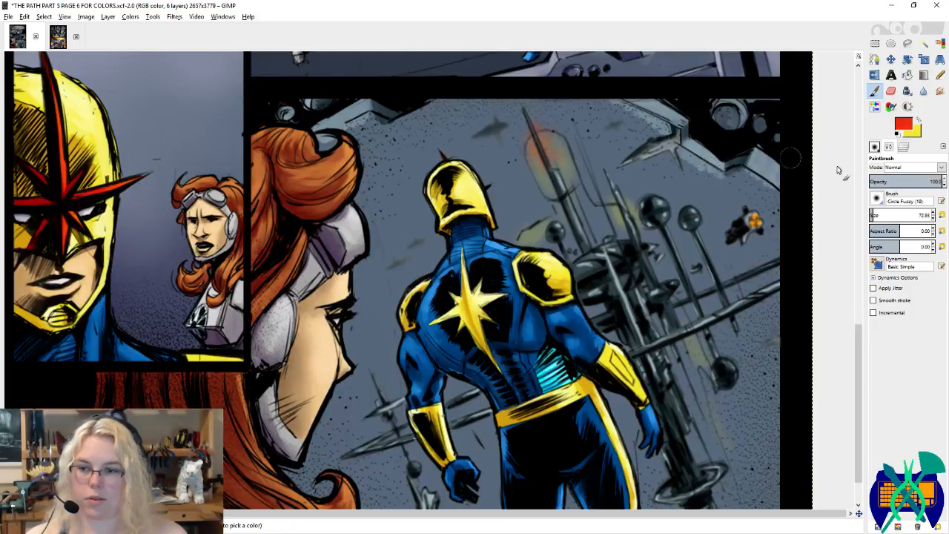
Step: Sample the hero's costume blue from the flats layer as the Paintbrush colour and make the reflection layer active again
click(903, 147)
click(929, 243)
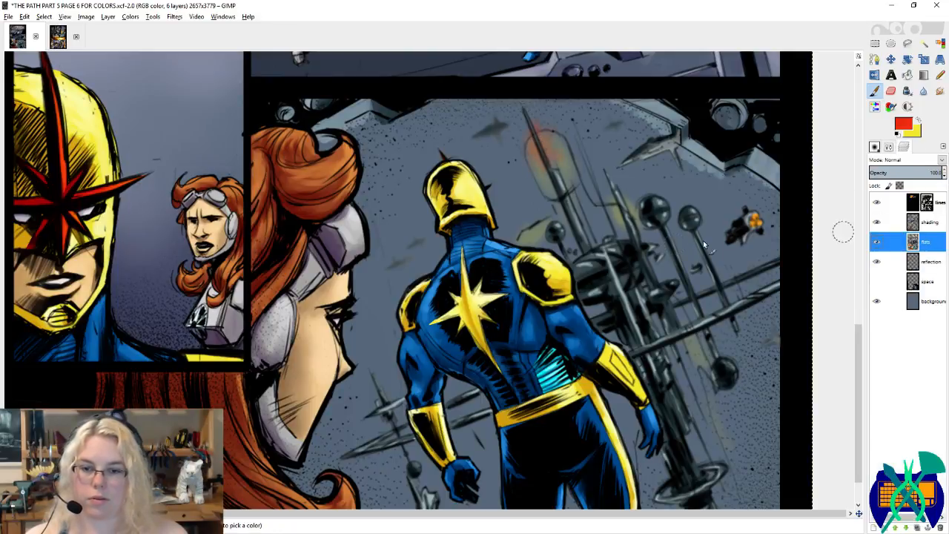
ctrl+click(104, 355)
click(926, 261)
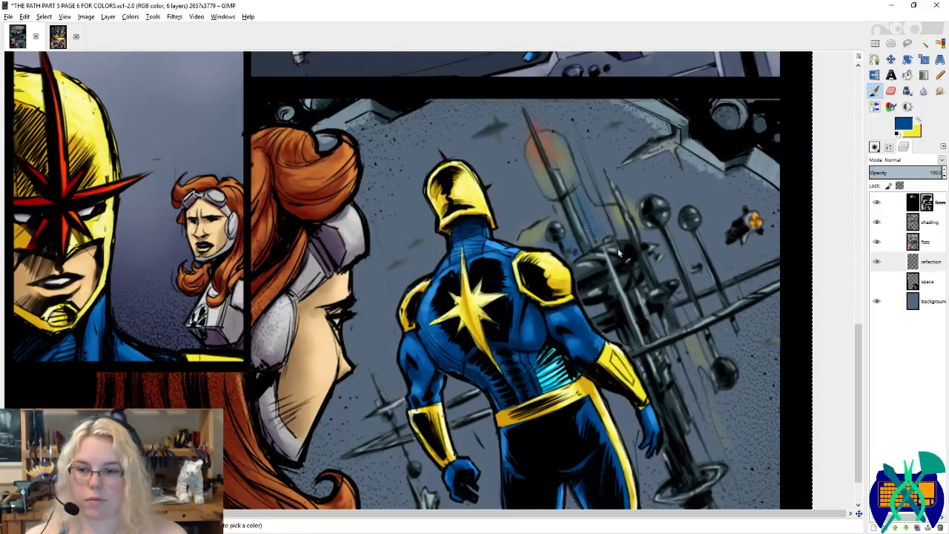
Step: Move the reflection layer above the shading layer and paint the hero's faint blue body reflection over the station, down to the lower ring
drag(923, 261, 916, 215)
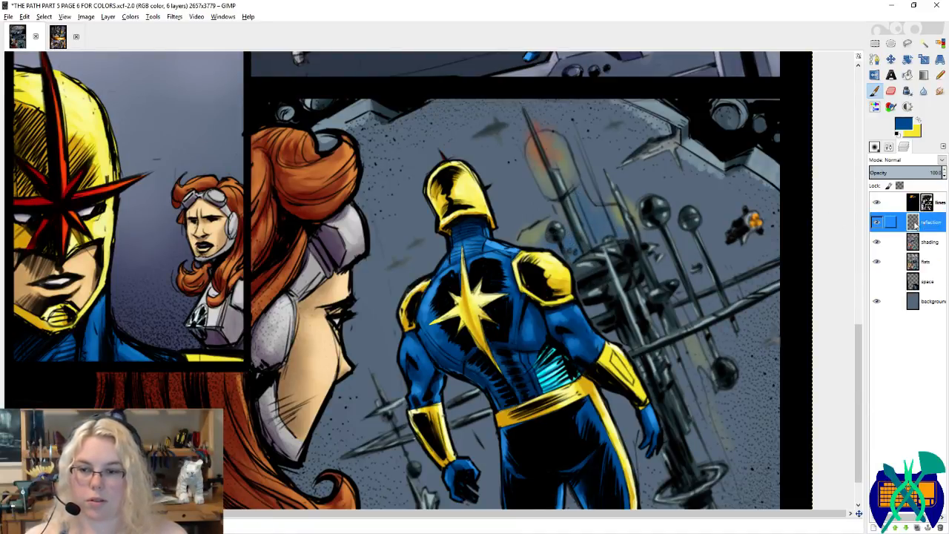
click(593, 271)
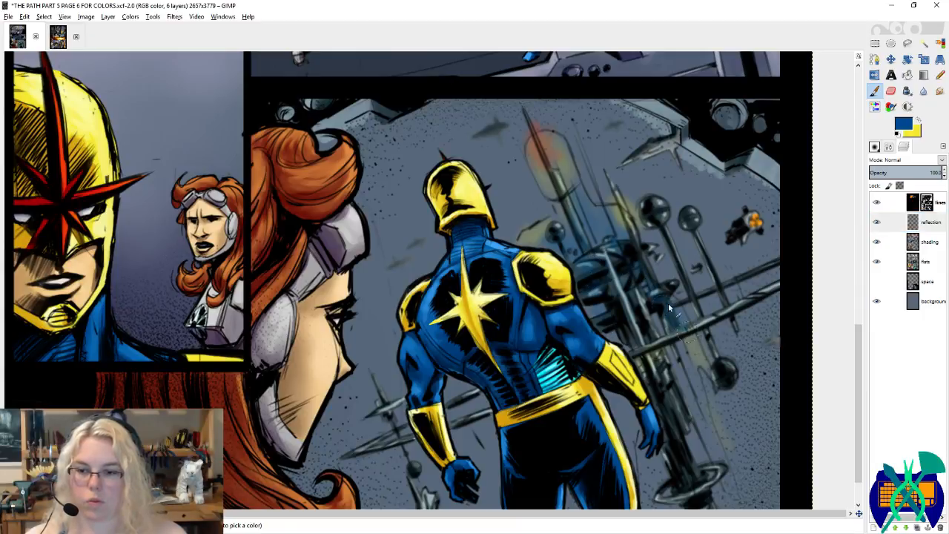
drag(703, 395, 629, 286)
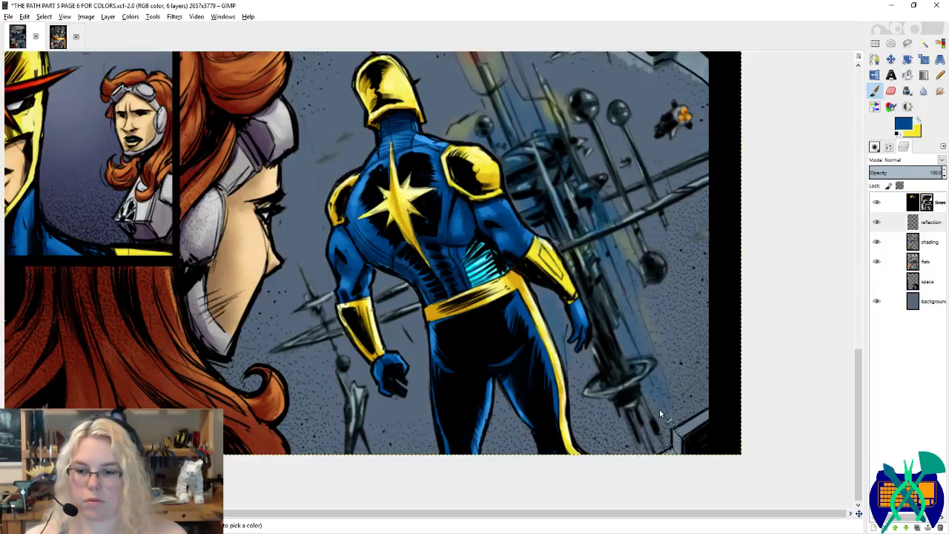
scroll(599, 271, up, 3)
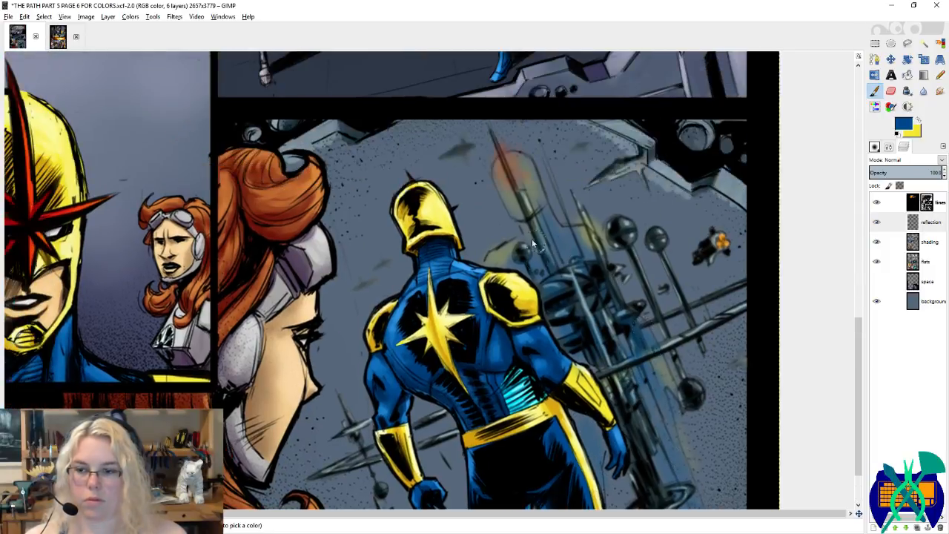
Step: Show the space layer and soften the painted reflection with the Blur tool
click(876, 281)
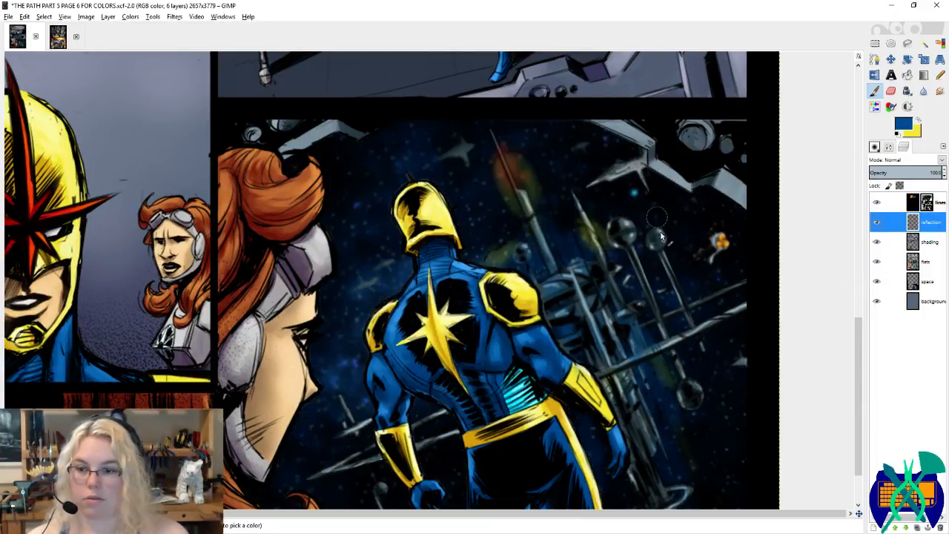
key(shift+u)
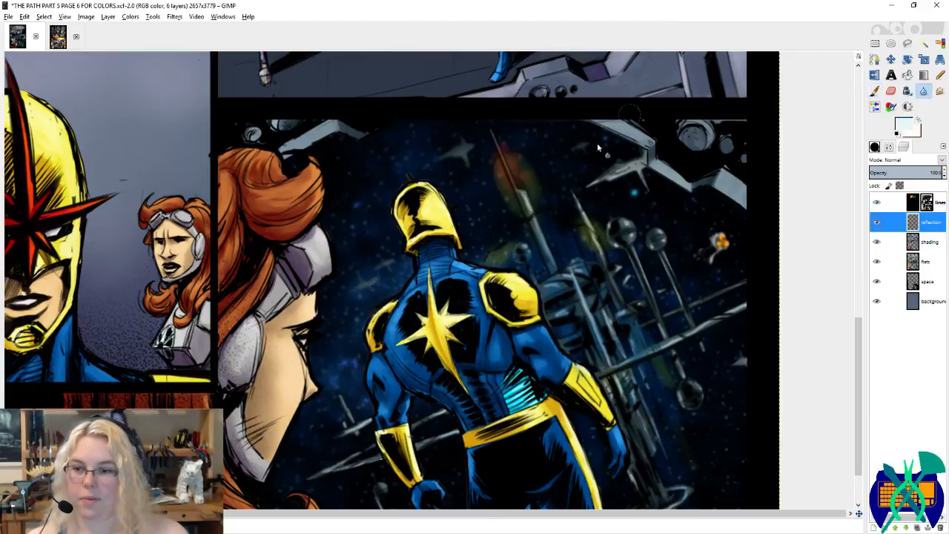
scroll(608, 148, down, 1)
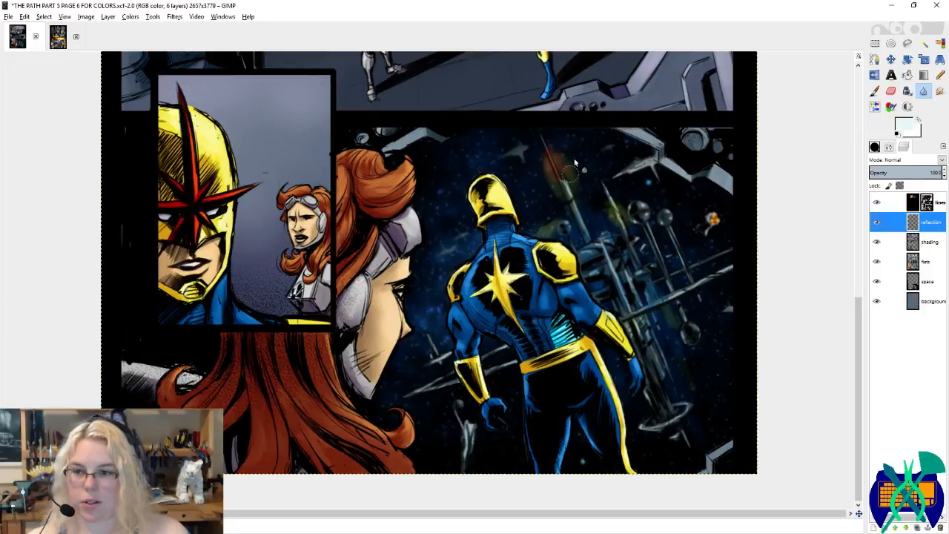
scroll(649, 181, up, 2)
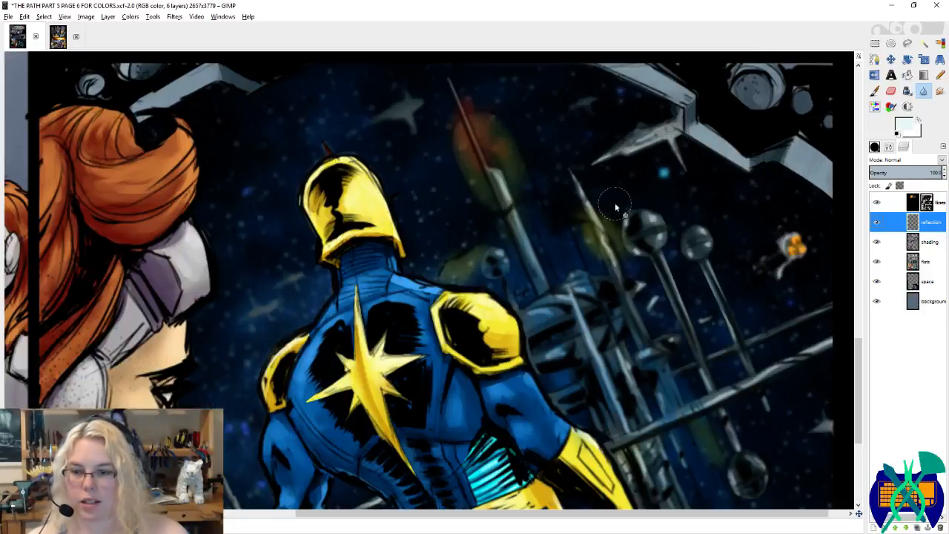
Step: Erase excess yellow beside the thin spire, repaint the reflected shoulder piece there in yellow, and smudge its edges
key(p)
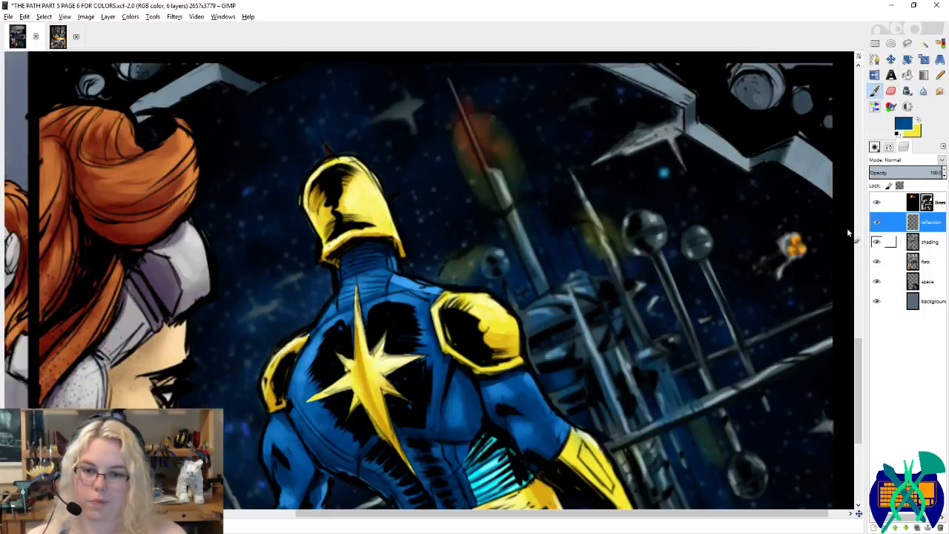
key(shift+e)
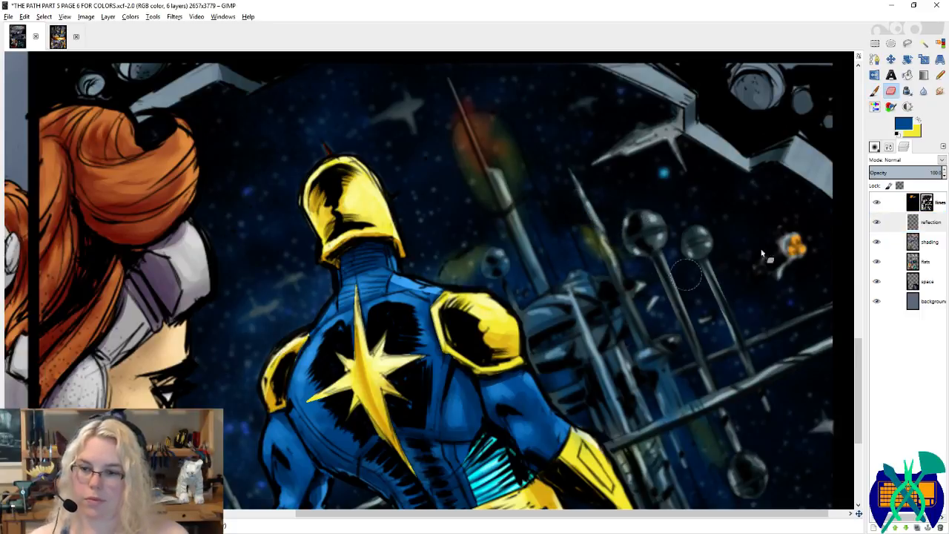
key(p)
key(x)
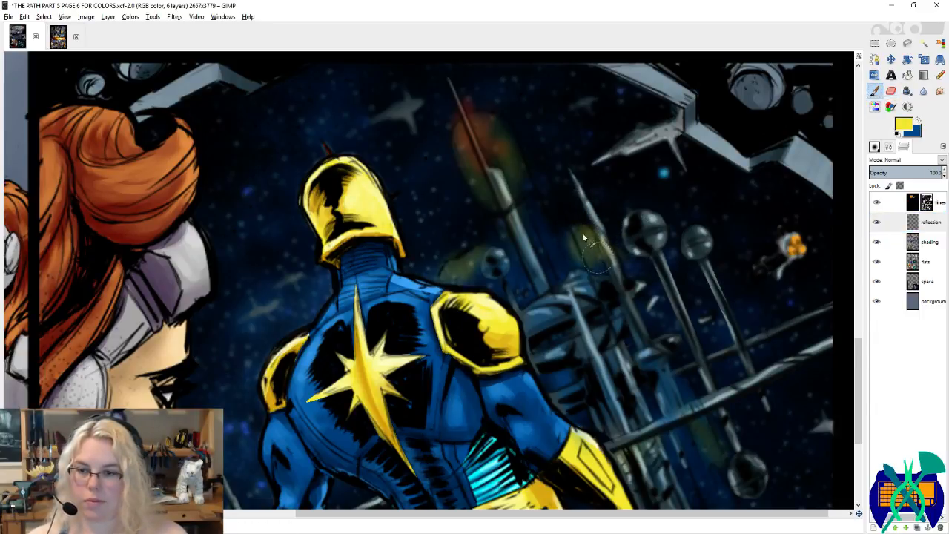
key(shift+u)
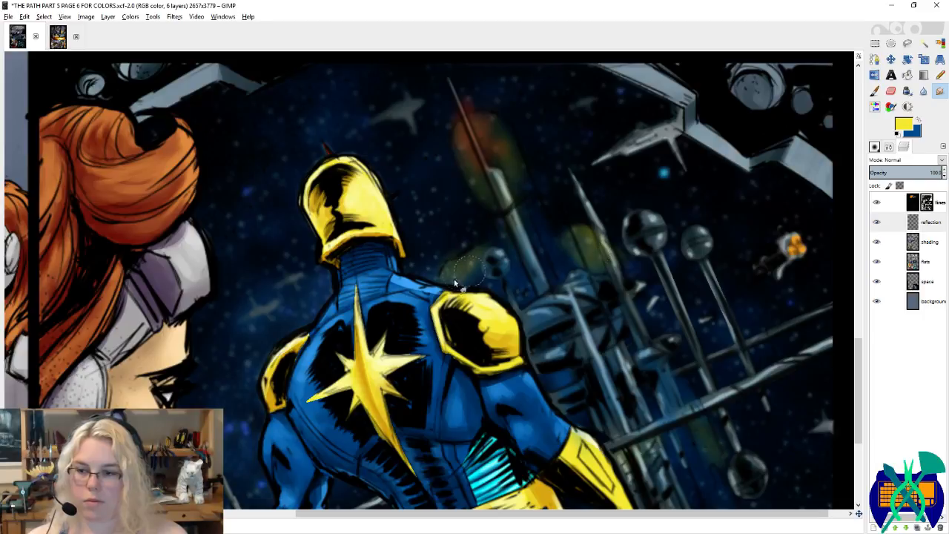
scroll(511, 193, down, 1)
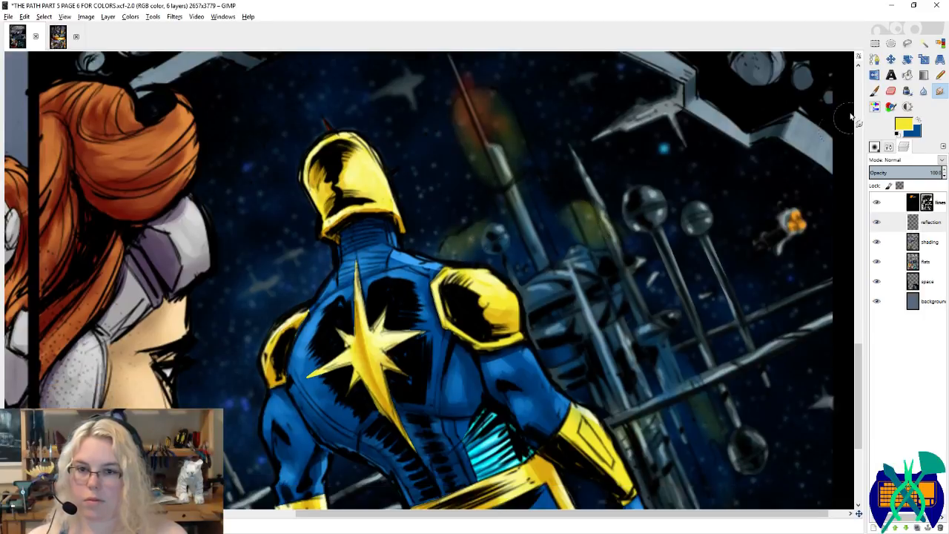
Step: Hide the space layer and strengthen the blue body reflection on the reflection layer, from the station's core to the lower ring
key(p)
key(x)
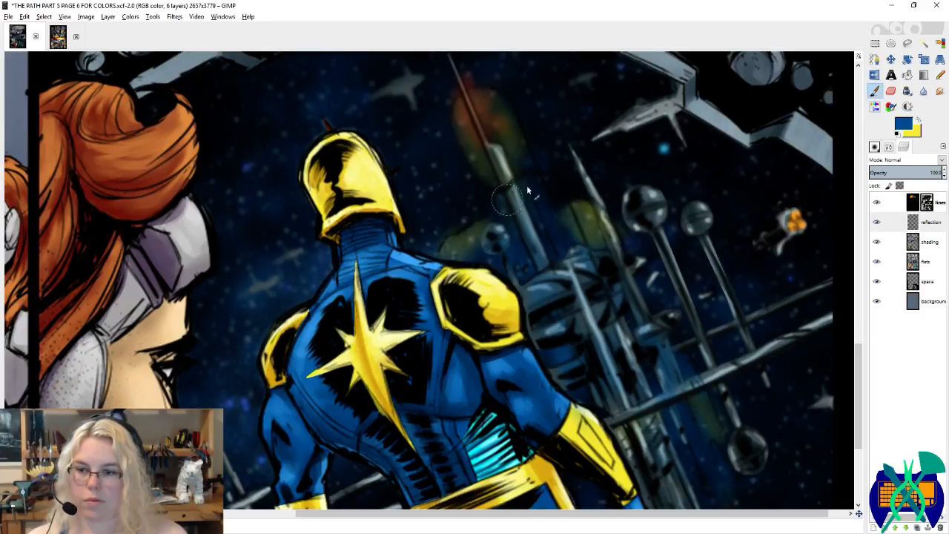
scroll(518, 208, down, 5)
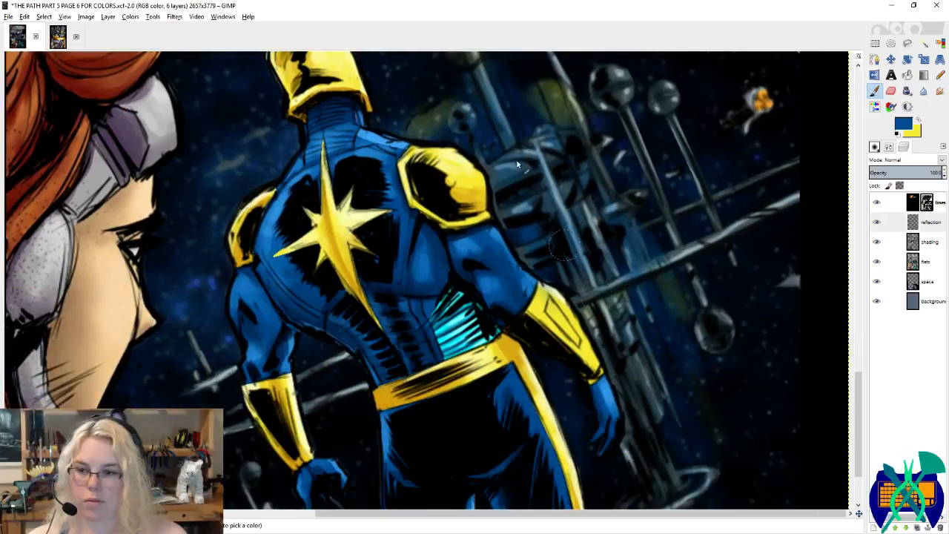
scroll(582, 245, down, 3)
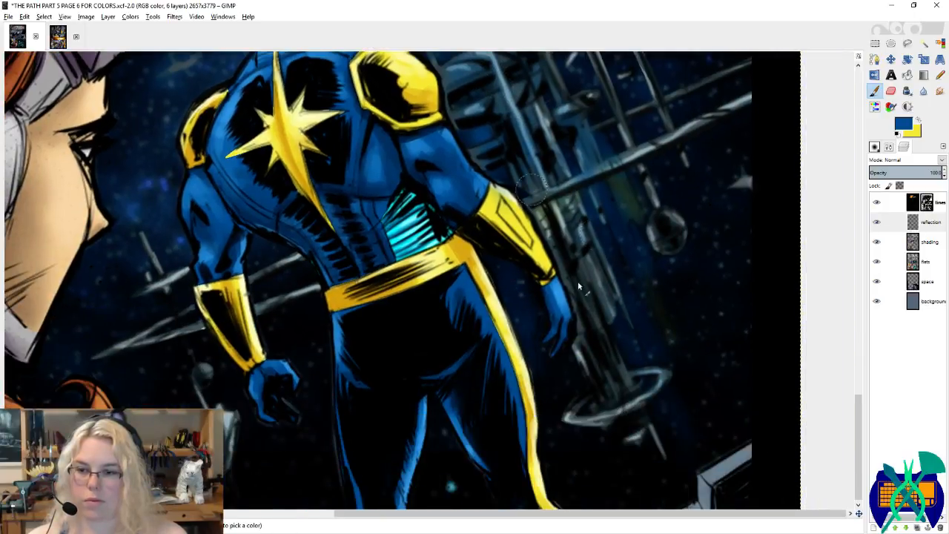
click(876, 281)
click(927, 222)
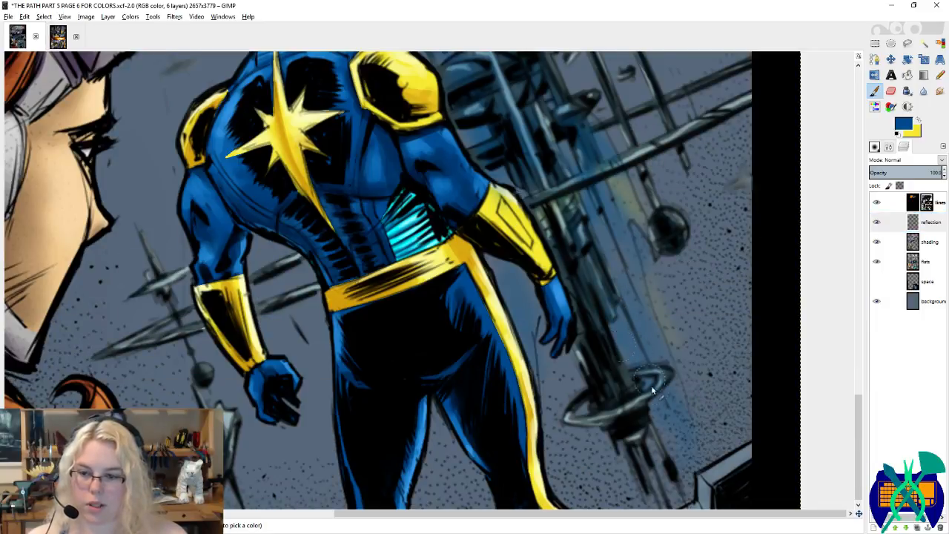
scroll(651, 384, down, 4)
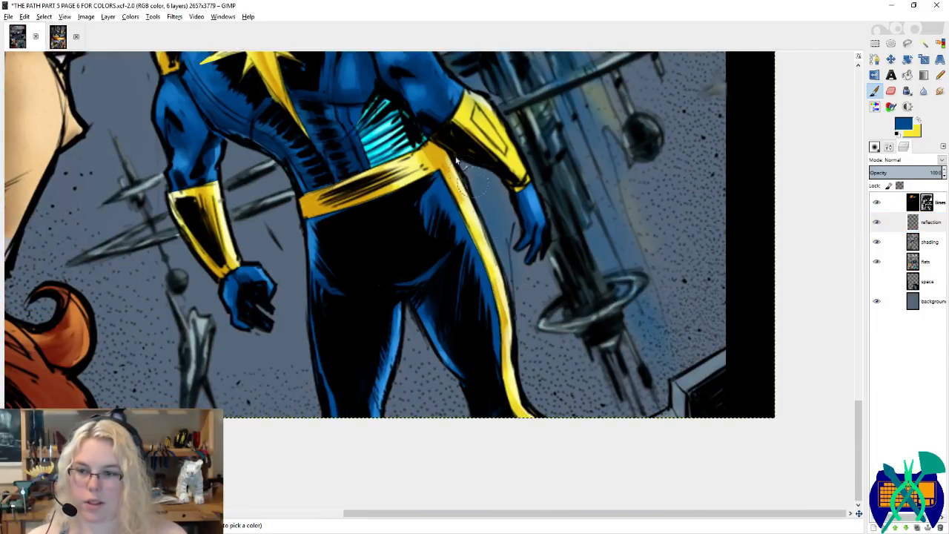
drag(535, 53, 587, 281)
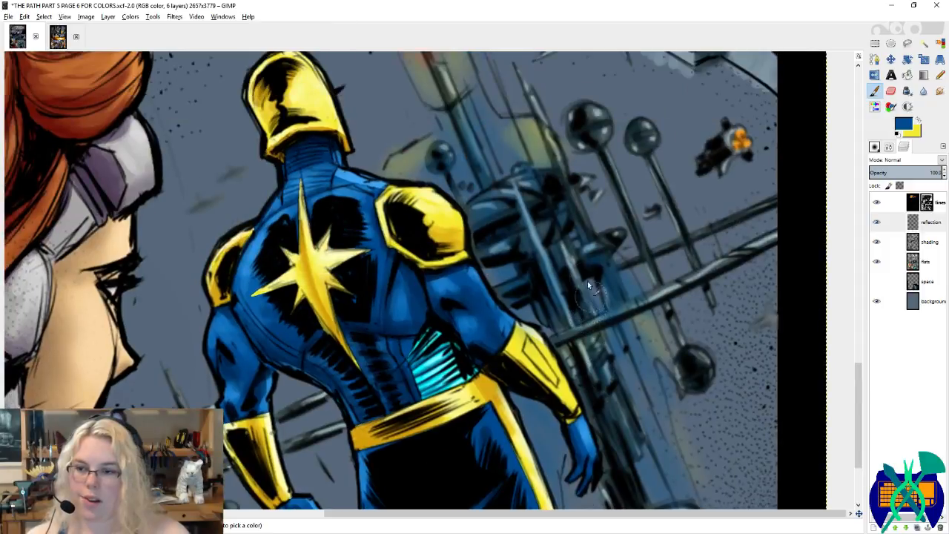
Step: Rework the yellow reflection of the shoulder beside the thin spire and the gauntlet near the hanging ball, touching up the adjoining blue
scroll(587, 284, up, 2)
key(x)
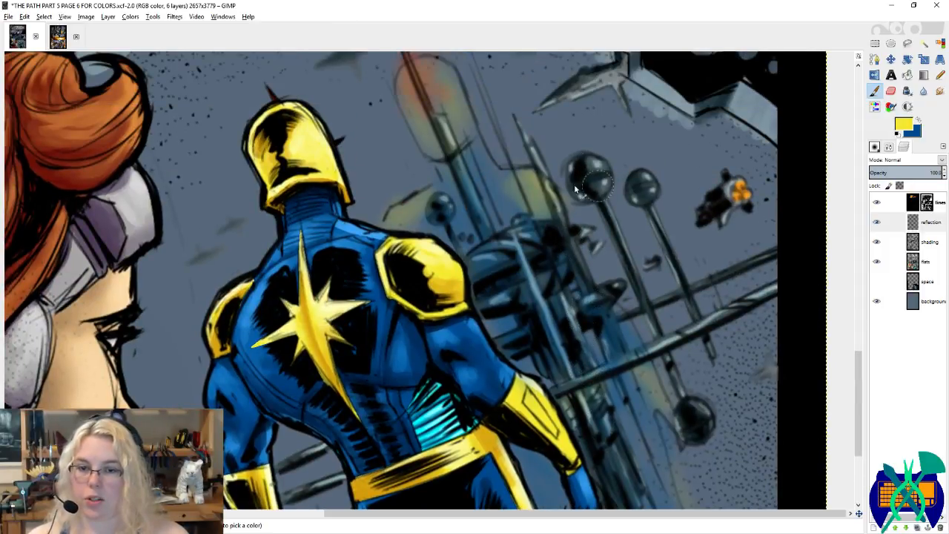
drag(543, 165, 577, 206)
key(ctrl+z)
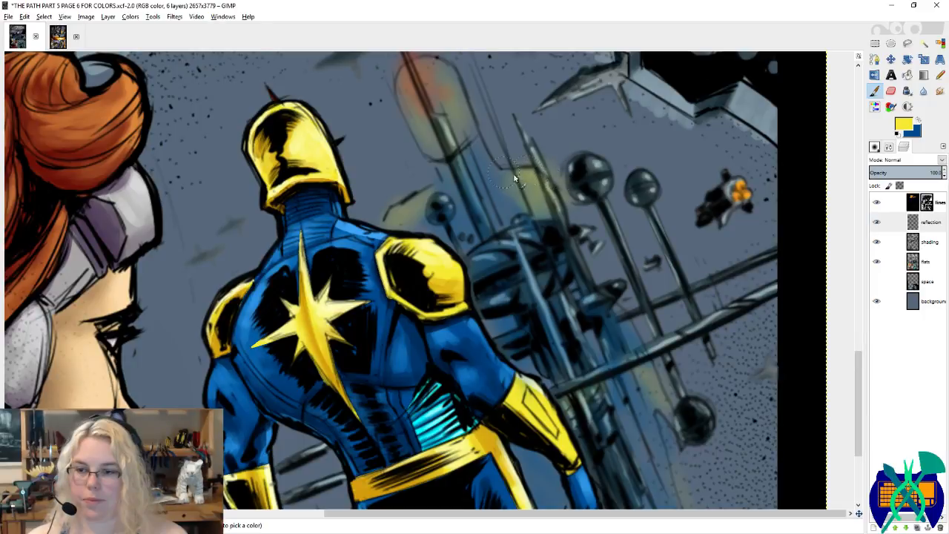
key(x)
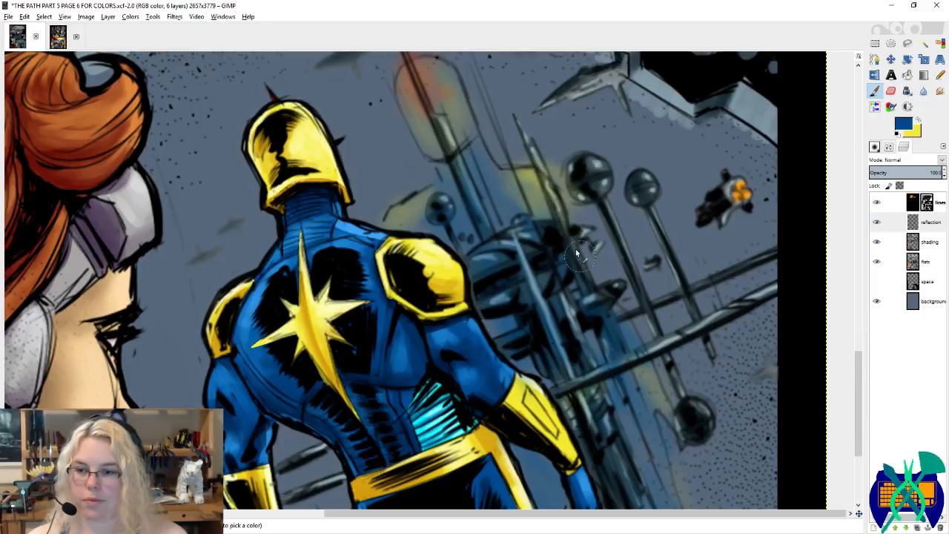
drag(648, 351, 617, 255)
key(x)
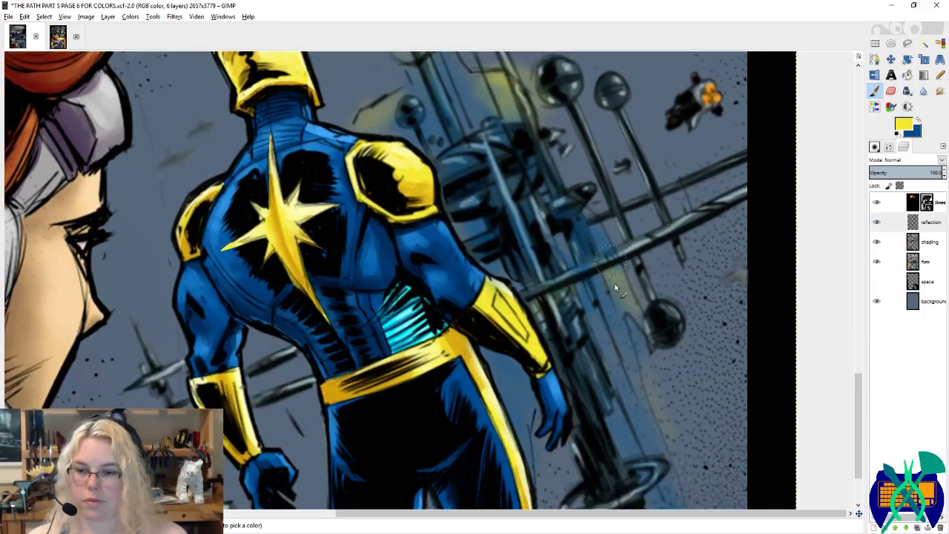
Step: Show the space layer again and soften the reworked reflection with the Blur tool
click(876, 281)
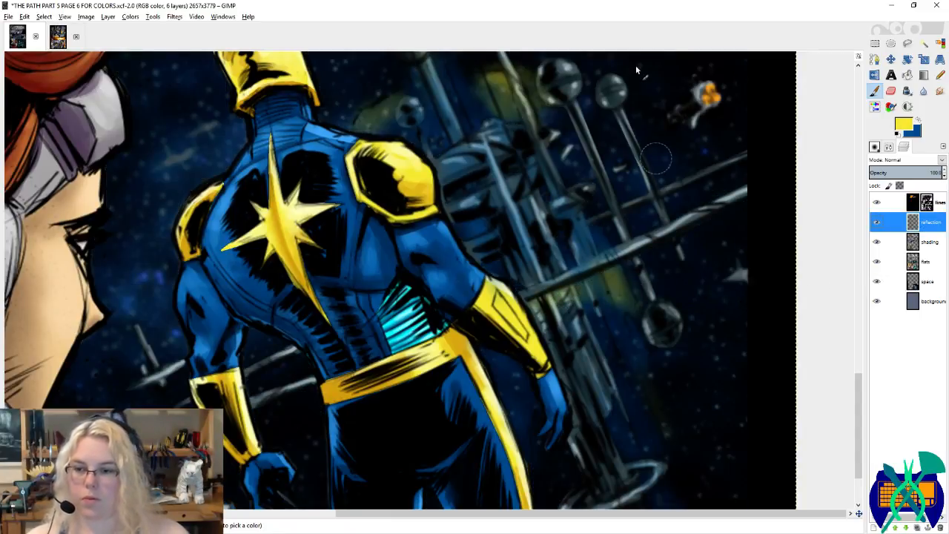
key(shift+u)
scroll(556, 183, down, 2)
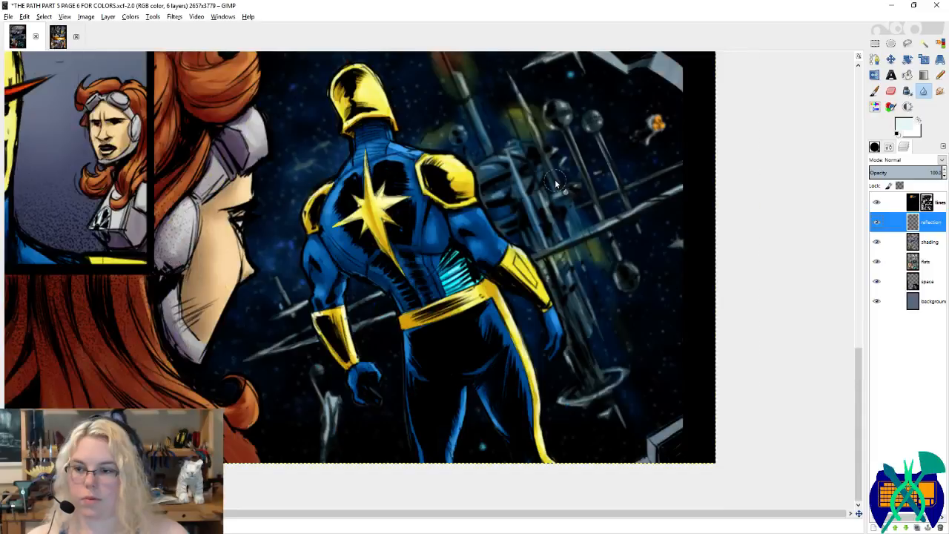
scroll(554, 183, down, 1)
scroll(555, 183, up, 6)
scroll(555, 183, down, 4)
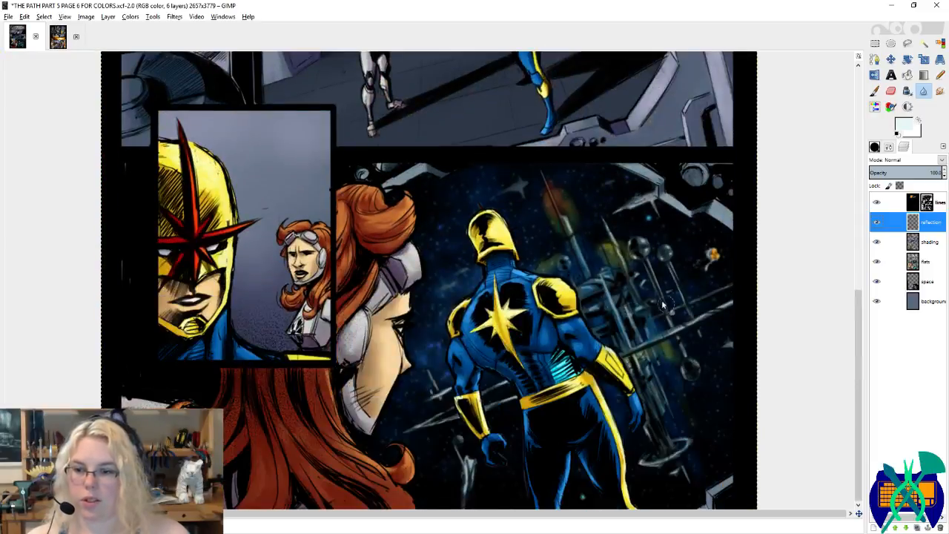
Step: Paint faint yellow touches on the reflected chest over the top of the station's core
scroll(662, 300, up, 3)
key(p)
drag(478, 217, 474, 230)
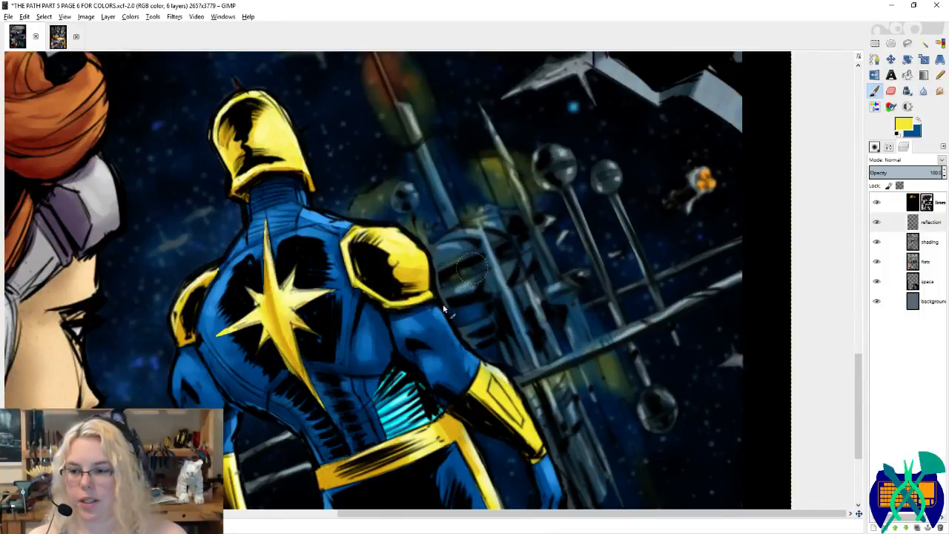
Step: Sample the costume's cyan from the flats layer, reset the Paintbrush size to 21, and add small cyan accents on the reflection layer
click(925, 260)
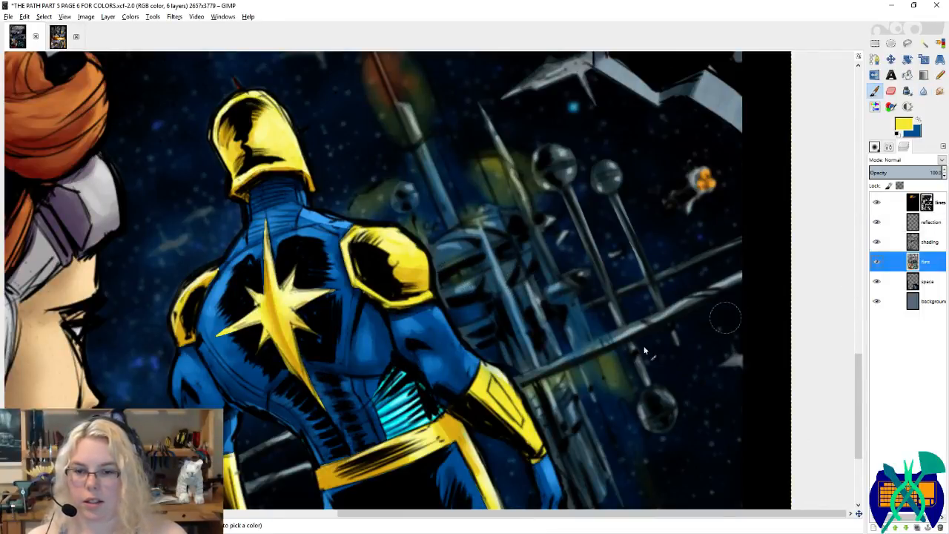
ctrl+click(403, 404)
click(930, 224)
click(875, 147)
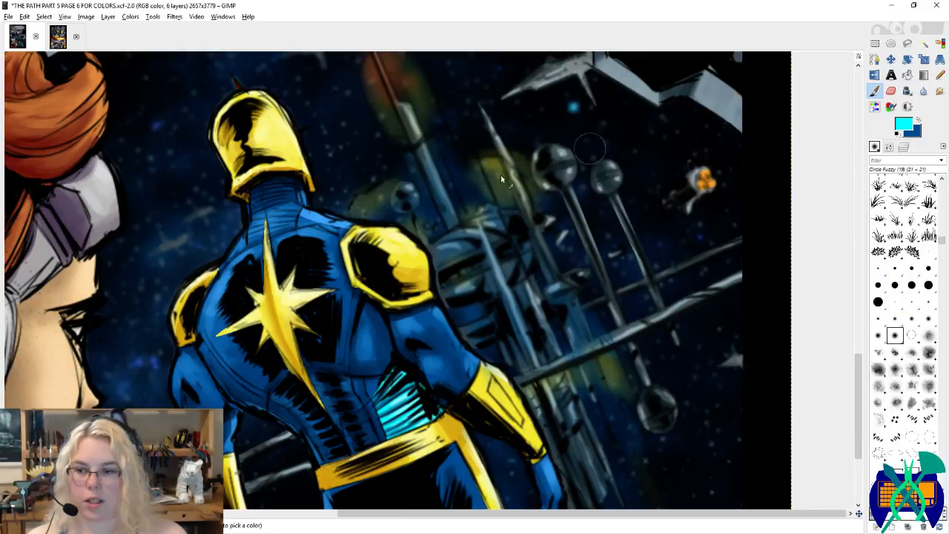
click(888, 146)
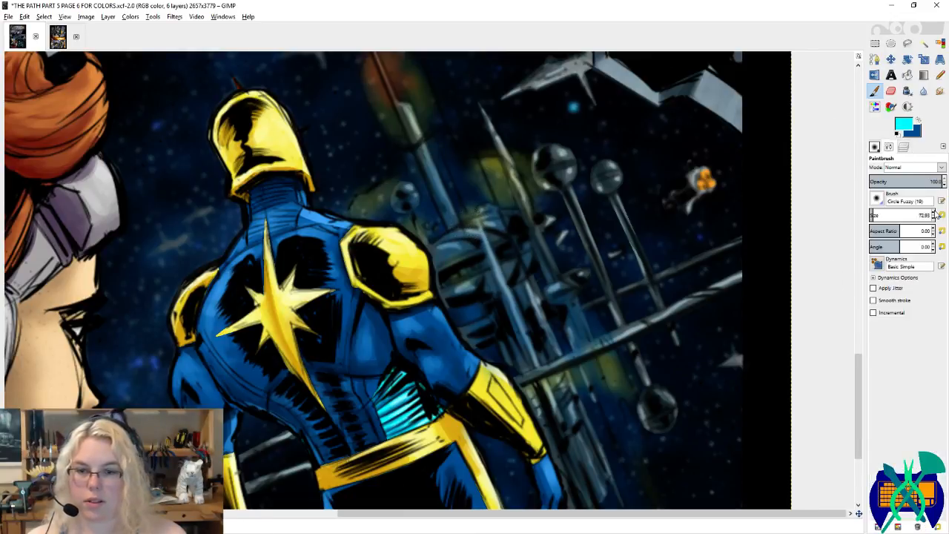
click(941, 215)
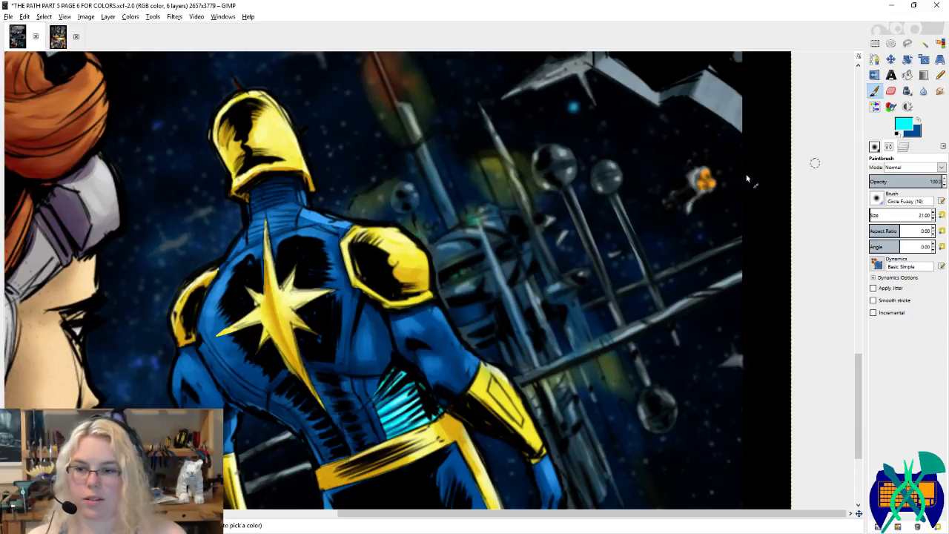
Step: Sample yellow for the Paintbrush, enlarge it to about 41, and add faint yellow touches over the station's core
ctrl+click(505, 157)
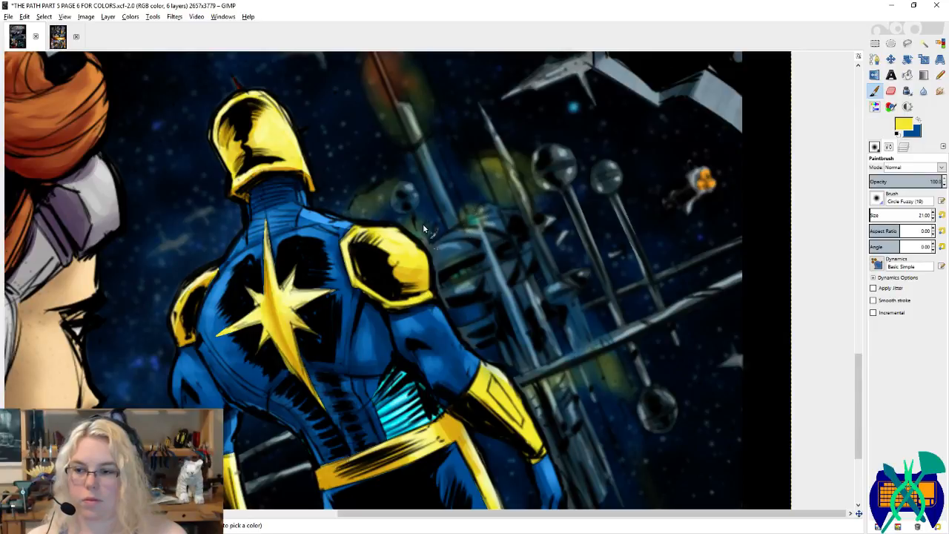
click(871, 213)
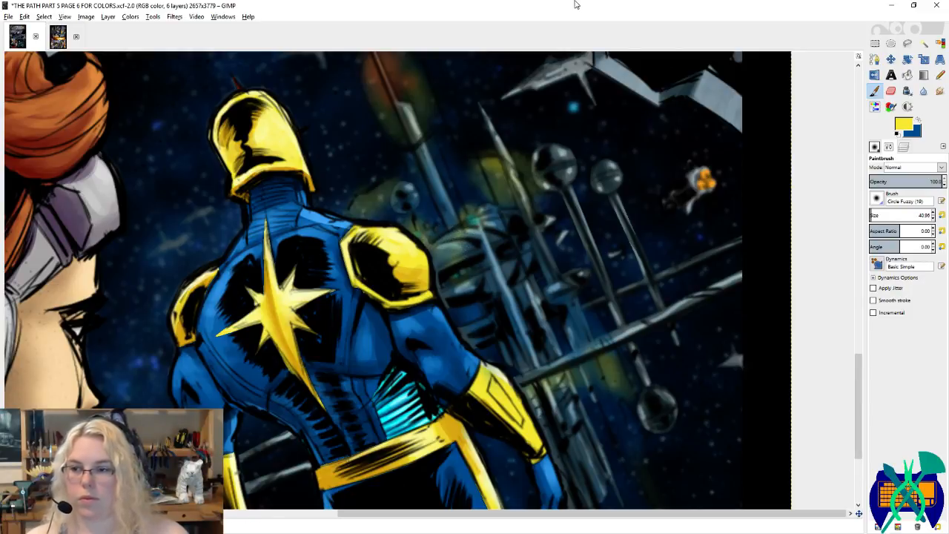
Step: Switch to the Blur / Sharpen tool and save the page 6 file
key(shift+u)
key(minus)
key(minus)
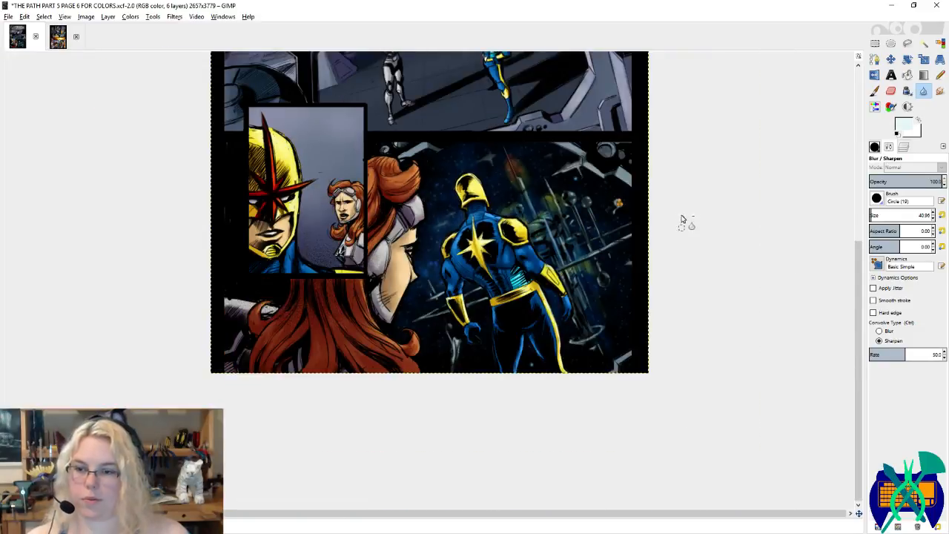
key(ctrl+s)
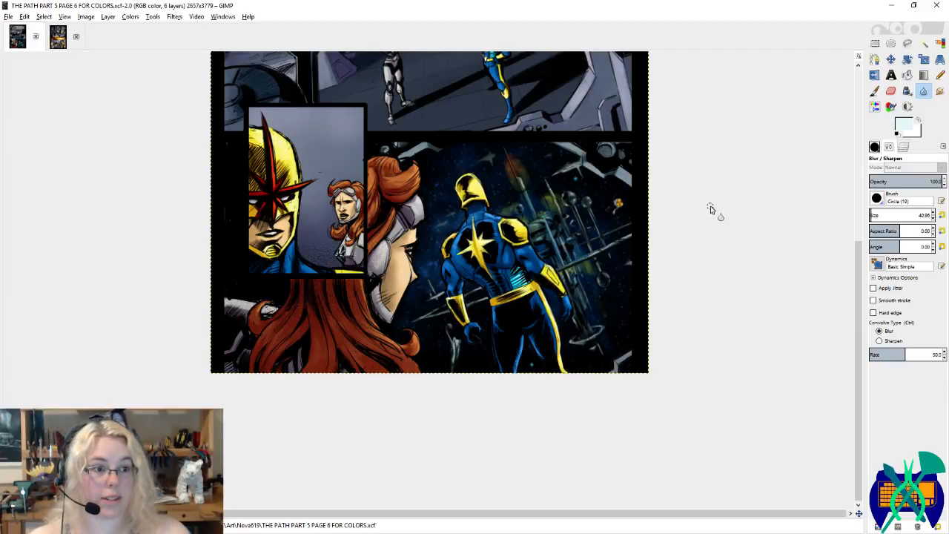
key(plus)
key(ctrl+s)
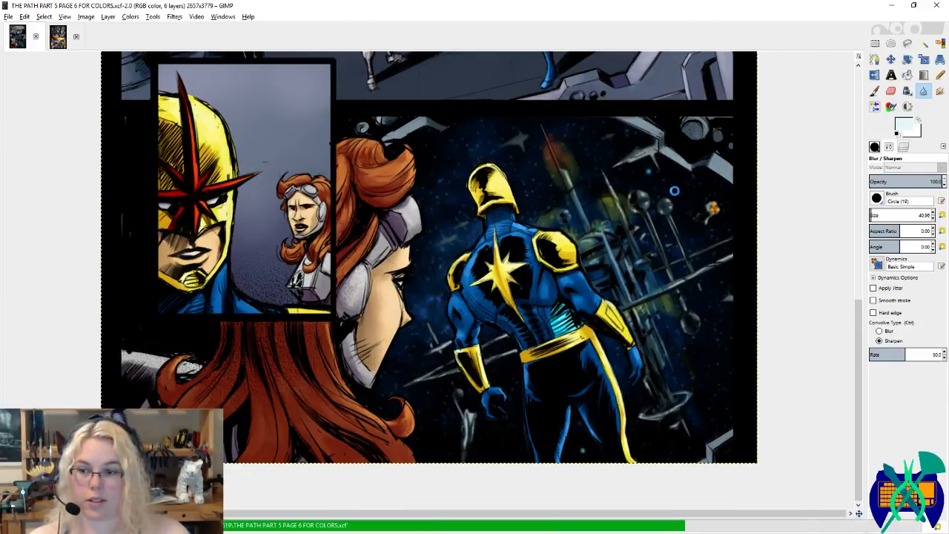
Step: Compare the whole page with the reflection layer hidden and shown, leave the layer visible, and save the file
key(minus)
key(minus)
scroll(679, 356, up, 1)
key(minus)
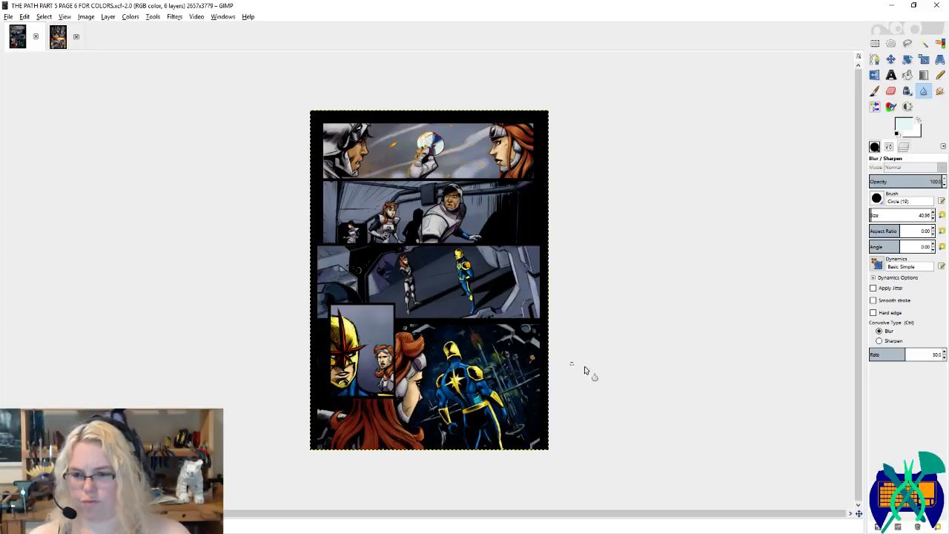
click(904, 147)
click(876, 226)
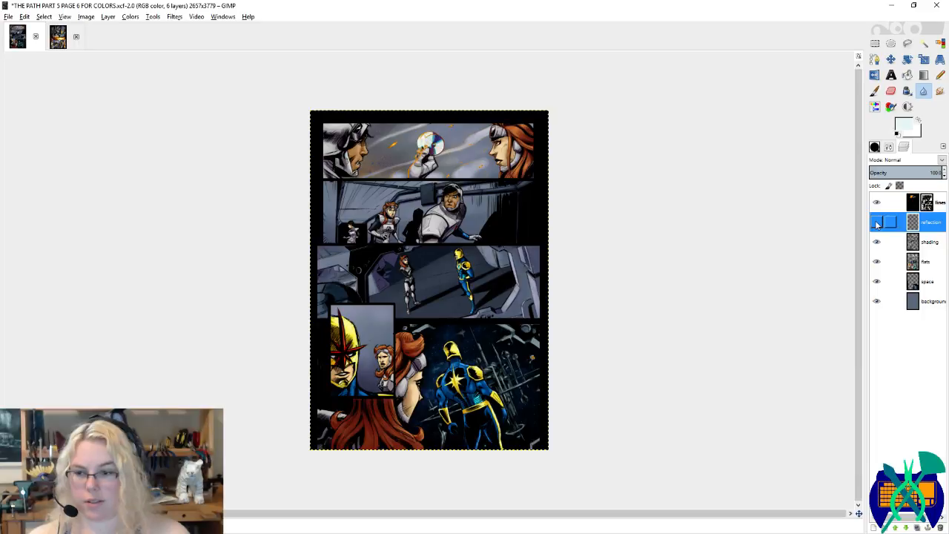
click(876, 222)
key(ctrl+s)
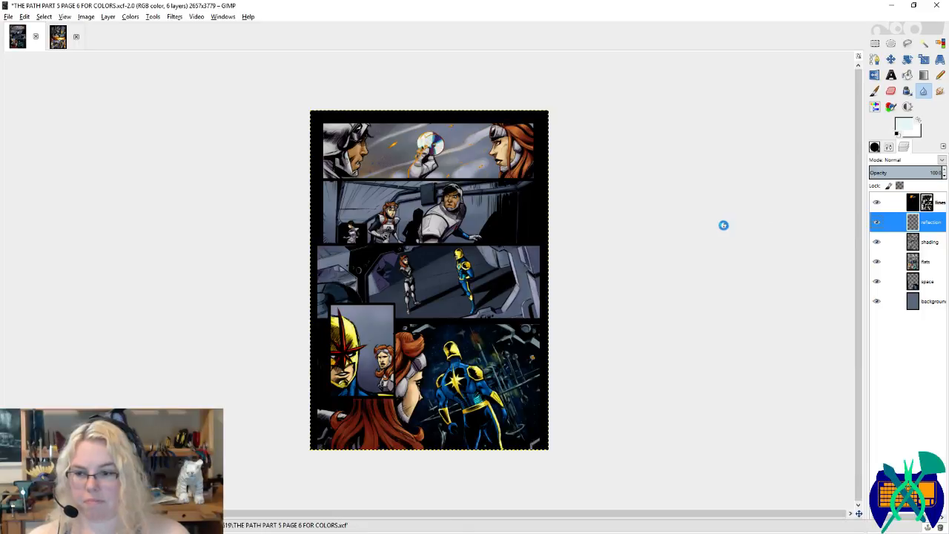
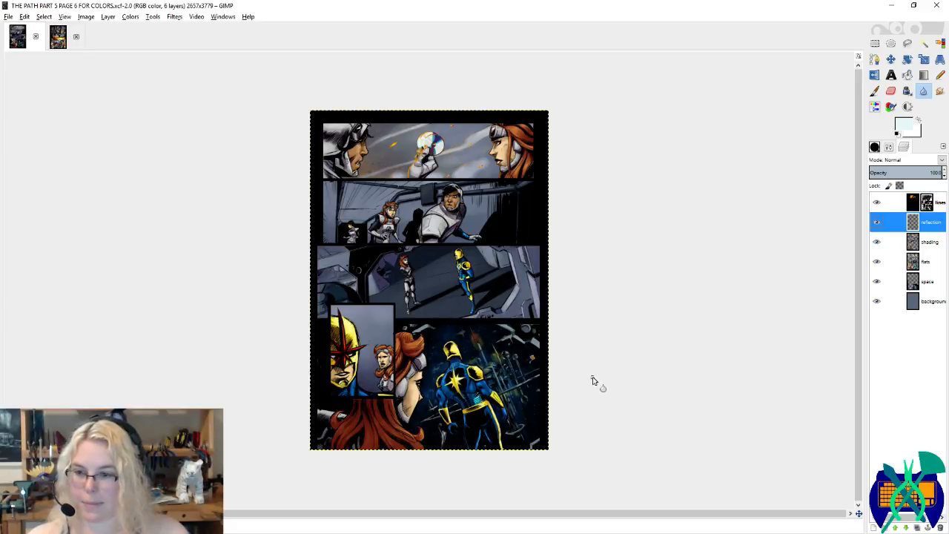
Step: Save the page again and export it as "THE PATH PART 5 PAGE 6 FOR COLORS2.png" with the offered PNG options
scroll(592, 413, up, 1)
key(ctrl+s)
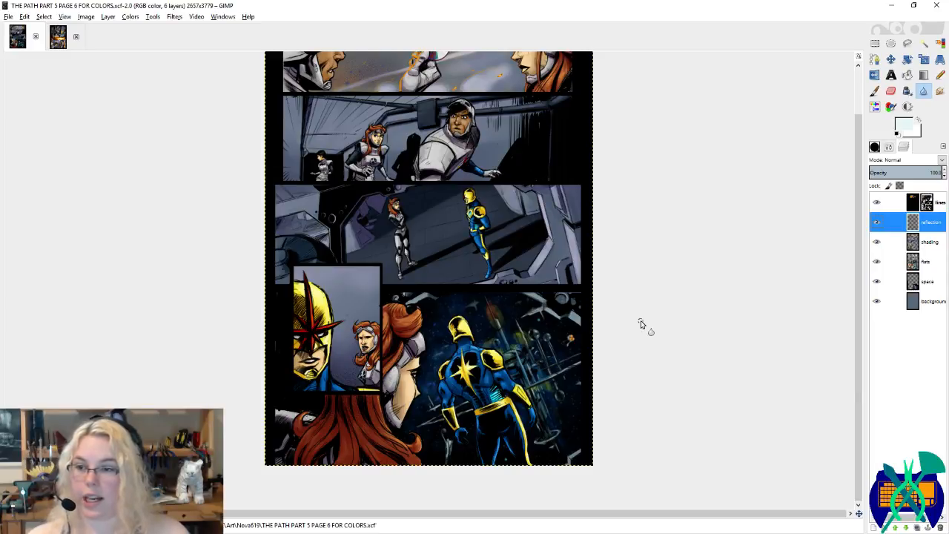
scroll(639, 322, up, 2)
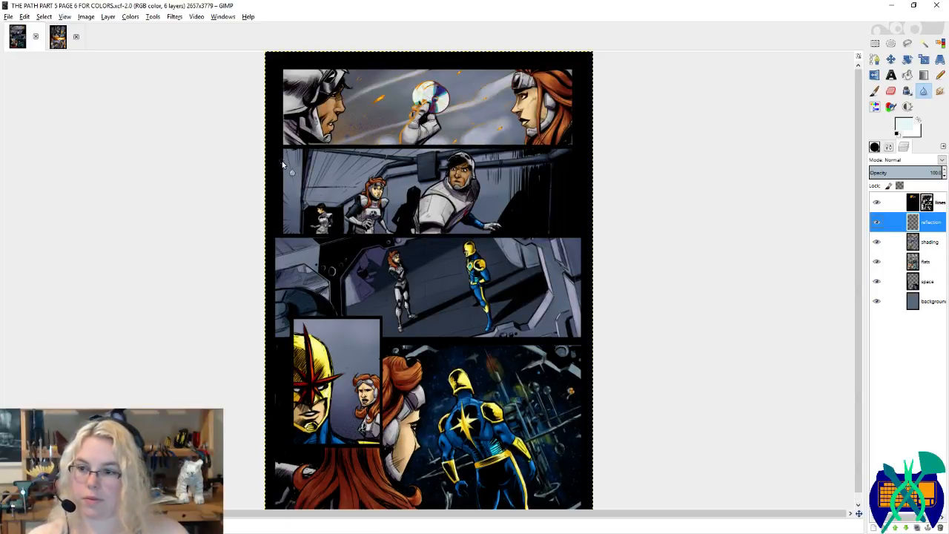
key(minus)
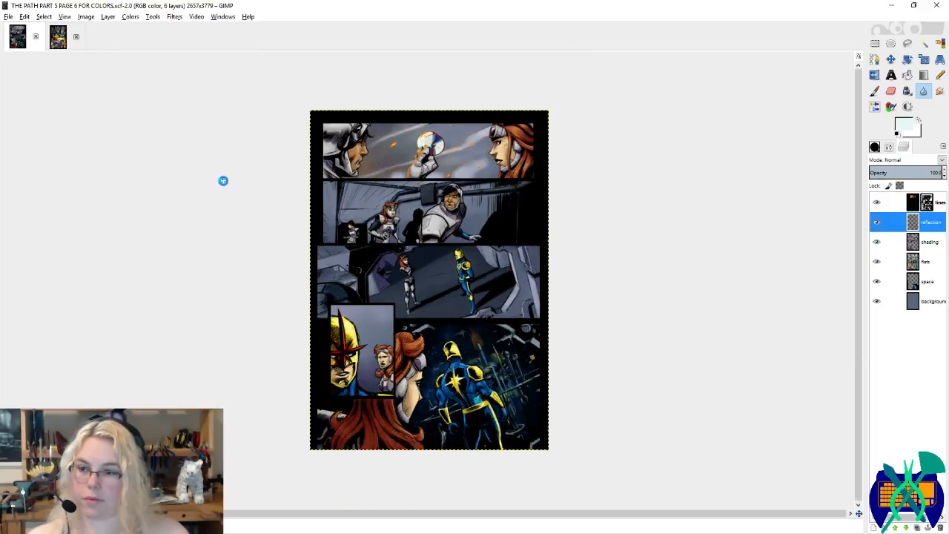
key(ctrl+s)
click(6, 18)
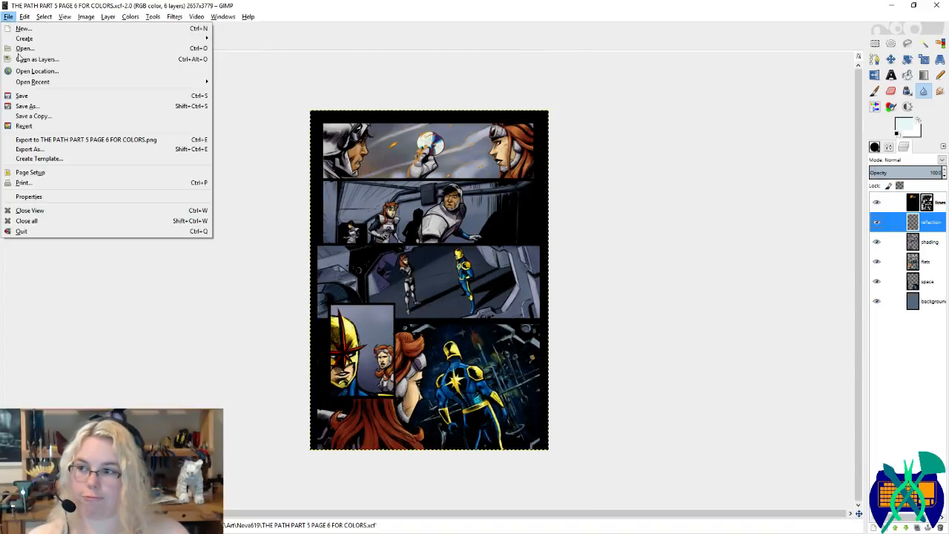
click(37, 152)
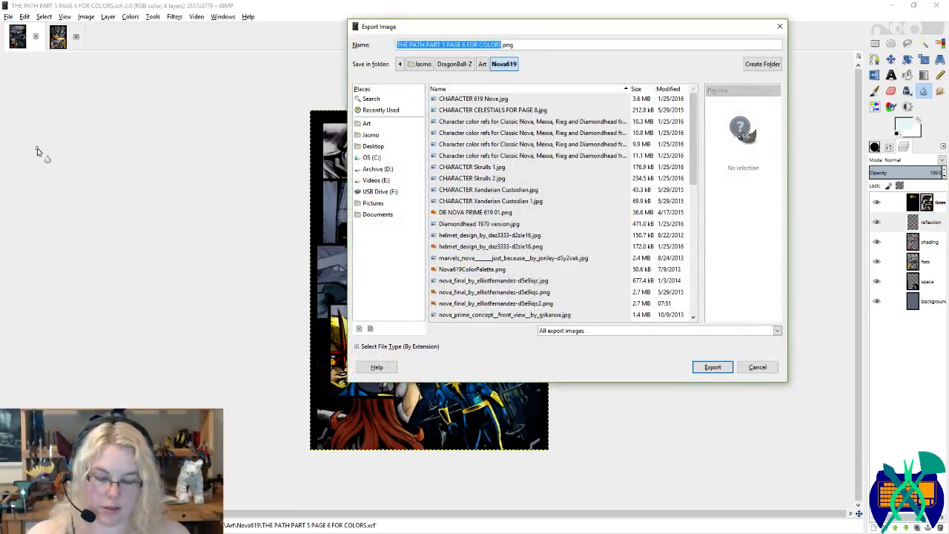
key(Right)
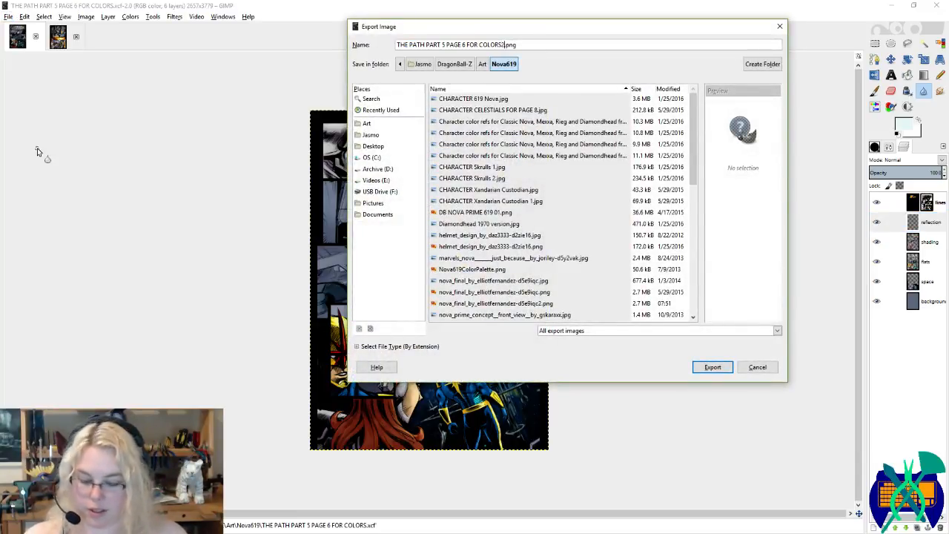
key(Return)
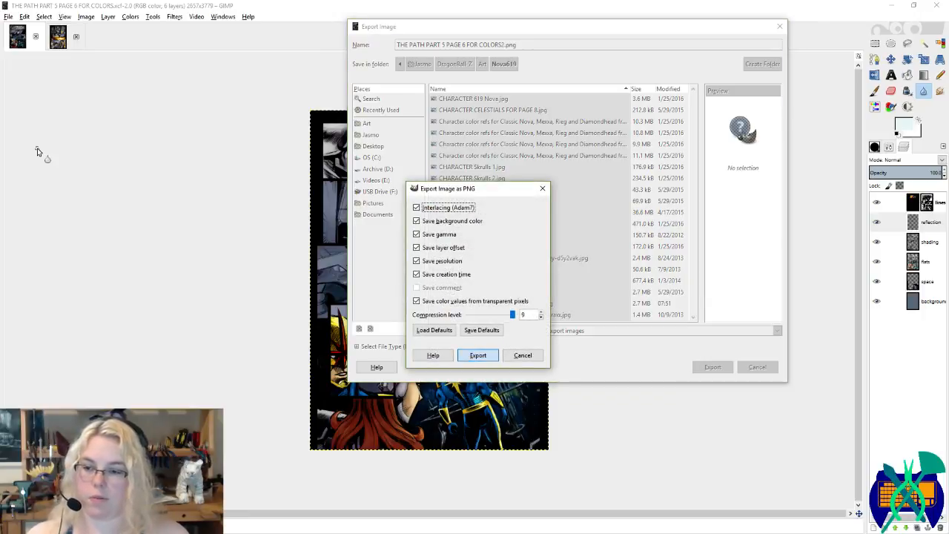
key(Return)
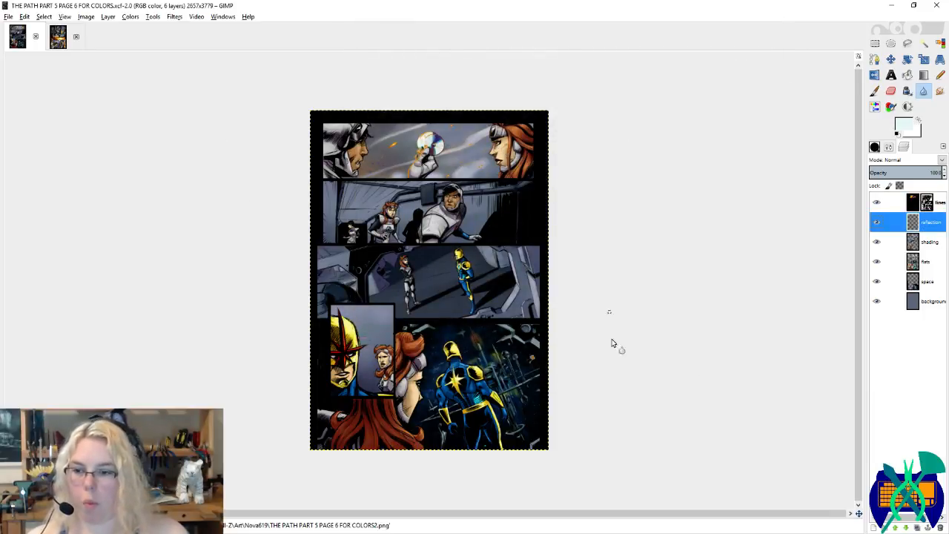
Step: Examine the reflection in the lower panel up close and against the whole page, and save the file
scroll(554, 402, up, 1)
scroll(554, 402, up, 1)
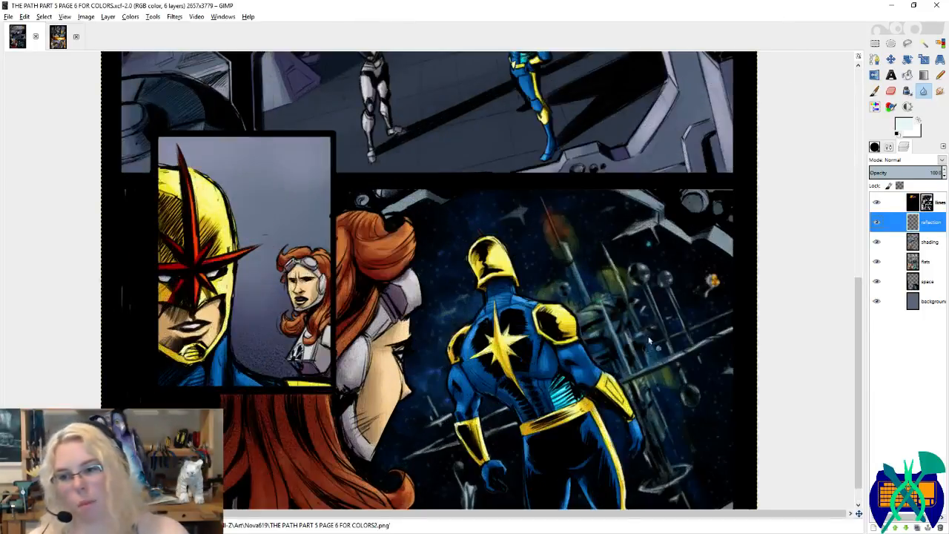
scroll(598, 237, up, 2)
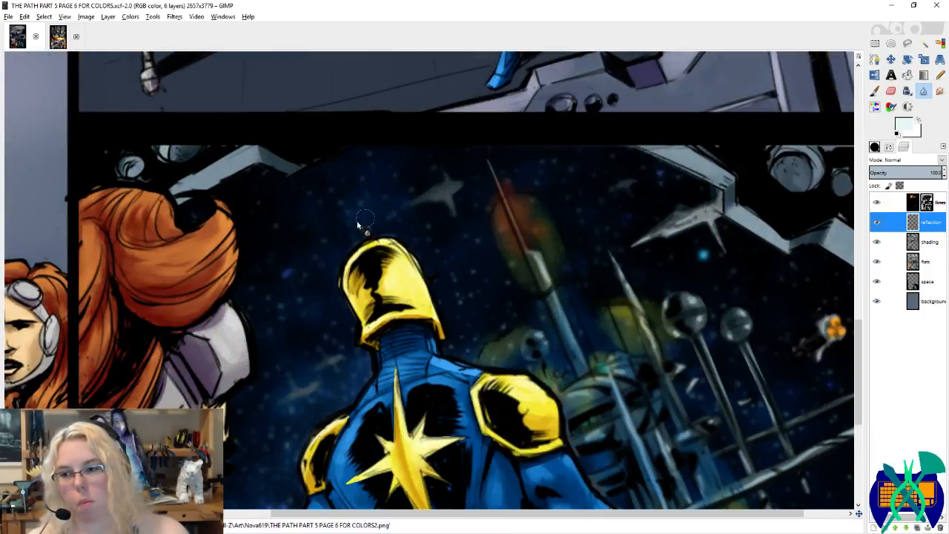
scroll(564, 196, down, 4)
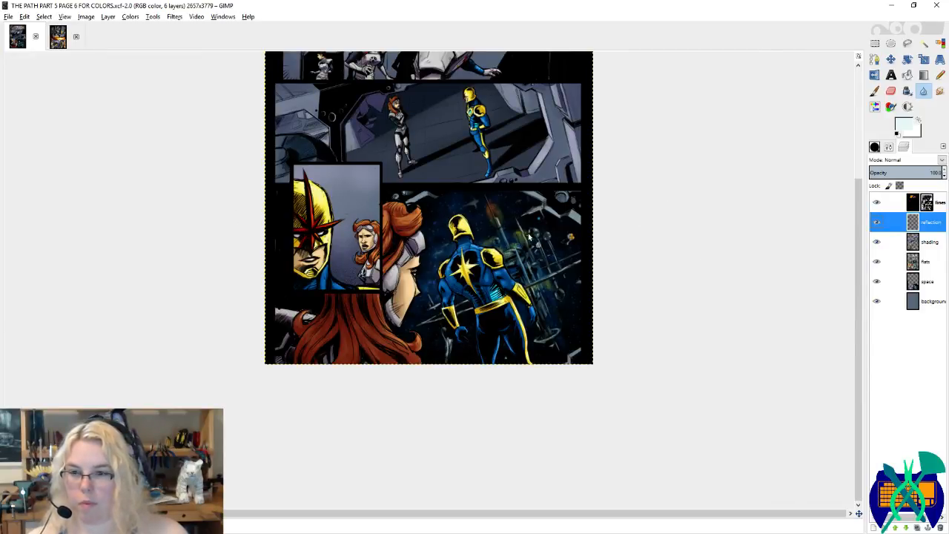
scroll(712, 208, up, 1)
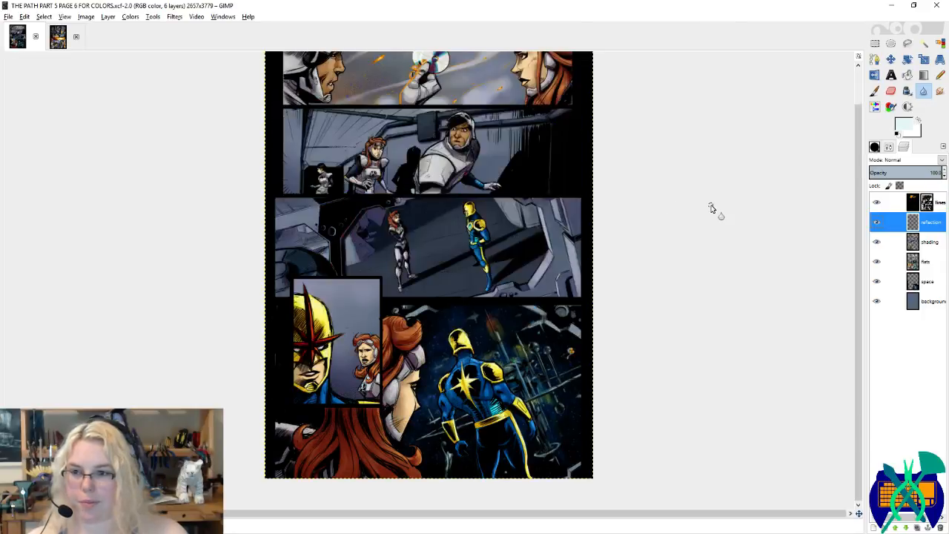
ctrl+scroll(711, 208, down, 1)
key(ctrl+s)
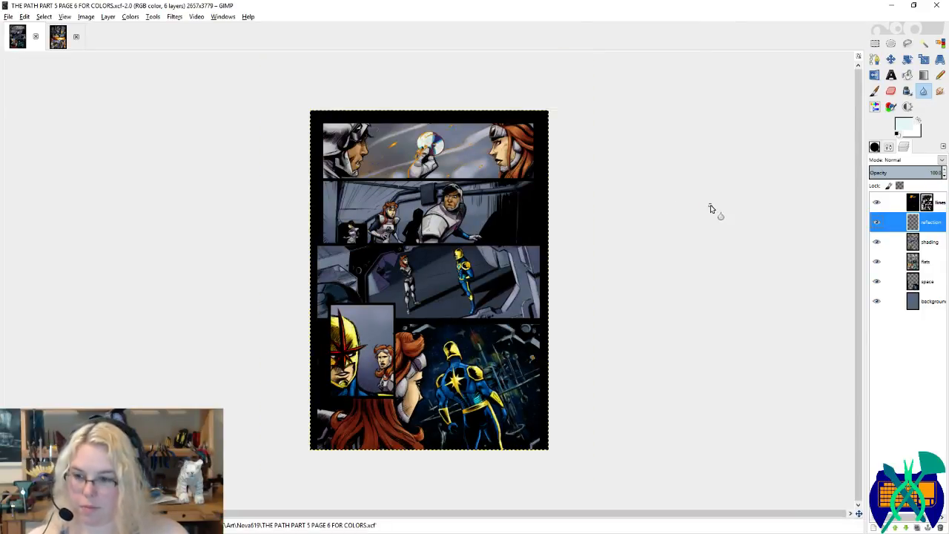
Step: Open "THE PATH PART 5 PAGE 7 flats.xcf" as another image and select the Pencil tool and its flats layer
key(alt+Tab)
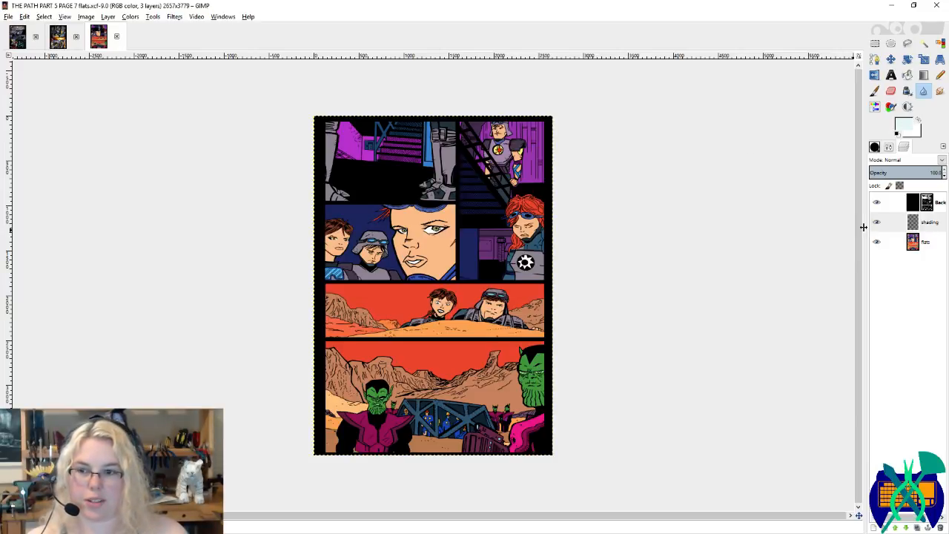
click(17, 38)
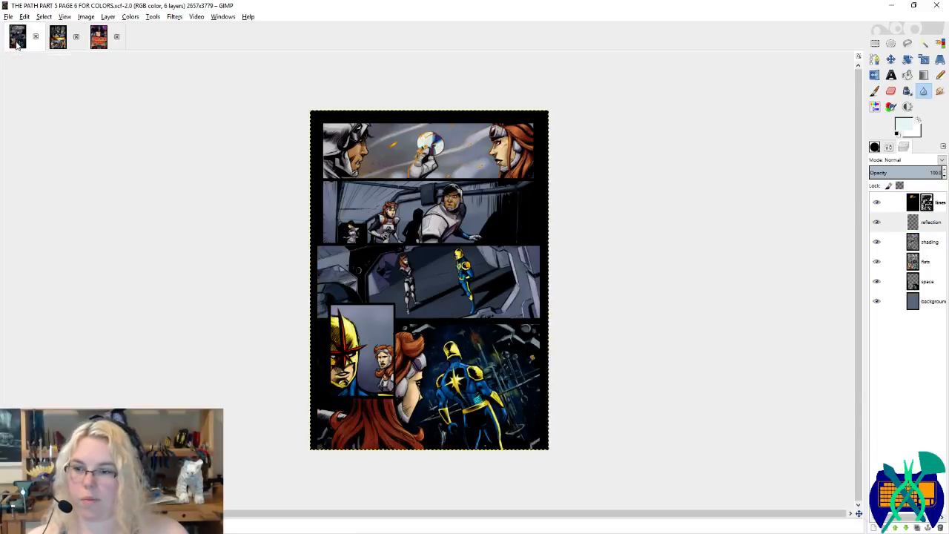
click(95, 38)
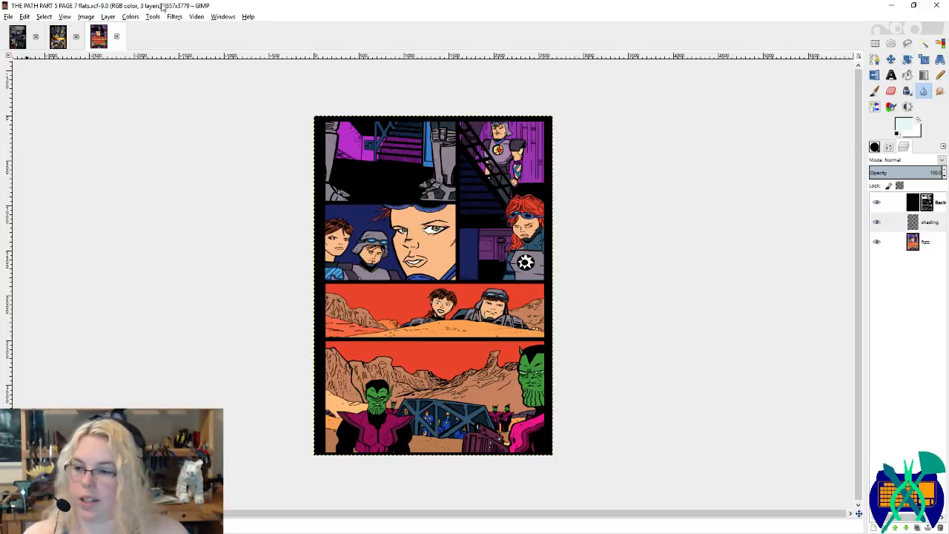
click(939, 75)
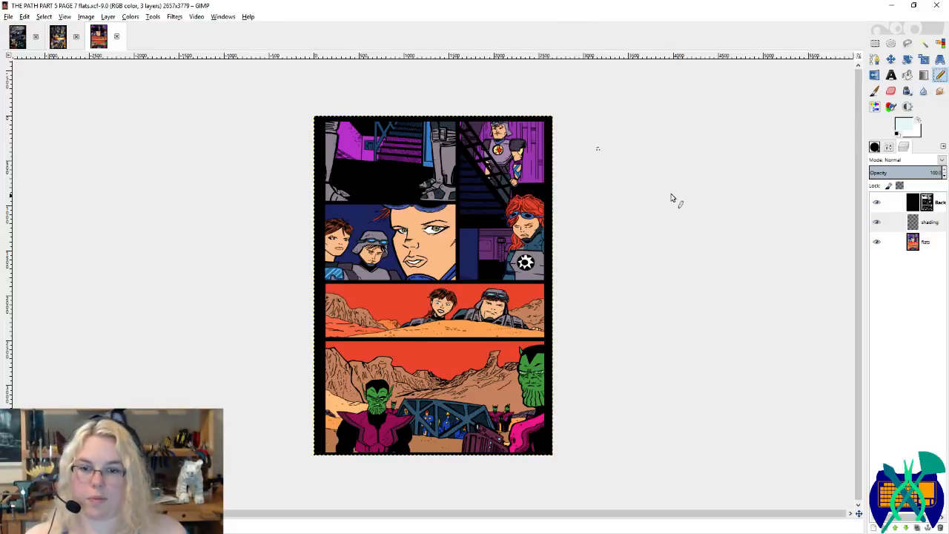
click(934, 243)
Step: Sample the red-haired woman's skin as foreground and hair as background from page 6's flats layer, and close the page 5 image
click(18, 38)
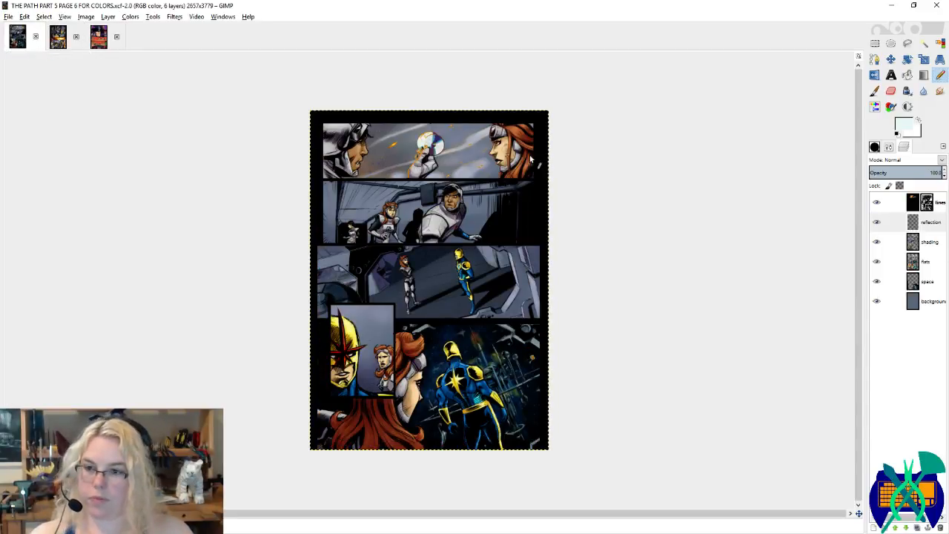
scroll(534, 119, up, 3)
click(891, 261)
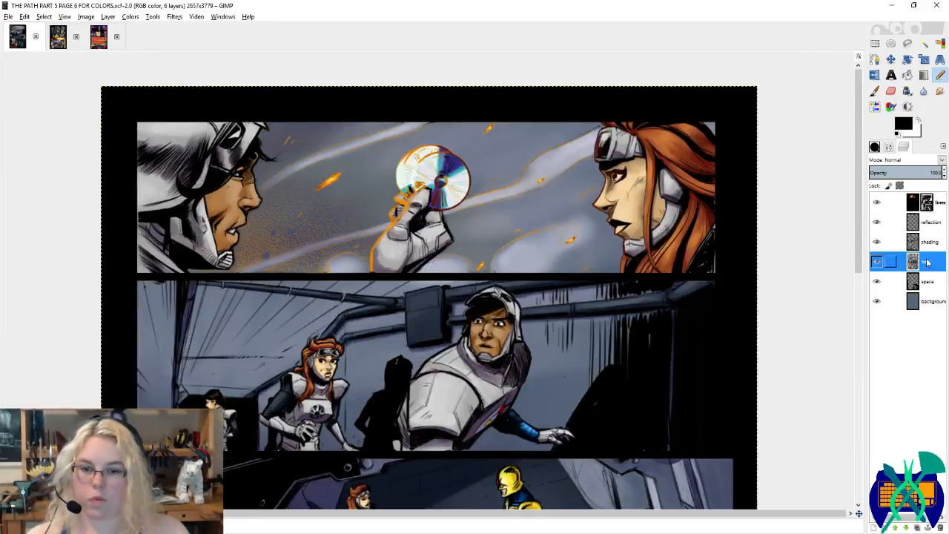
ctrl+click(684, 141)
key(x)
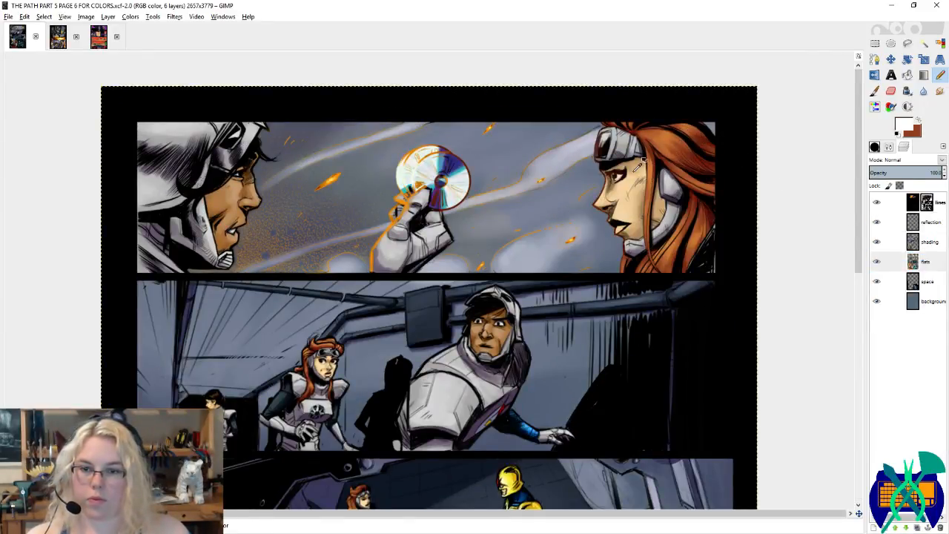
ctrl+click(633, 161)
click(57, 36)
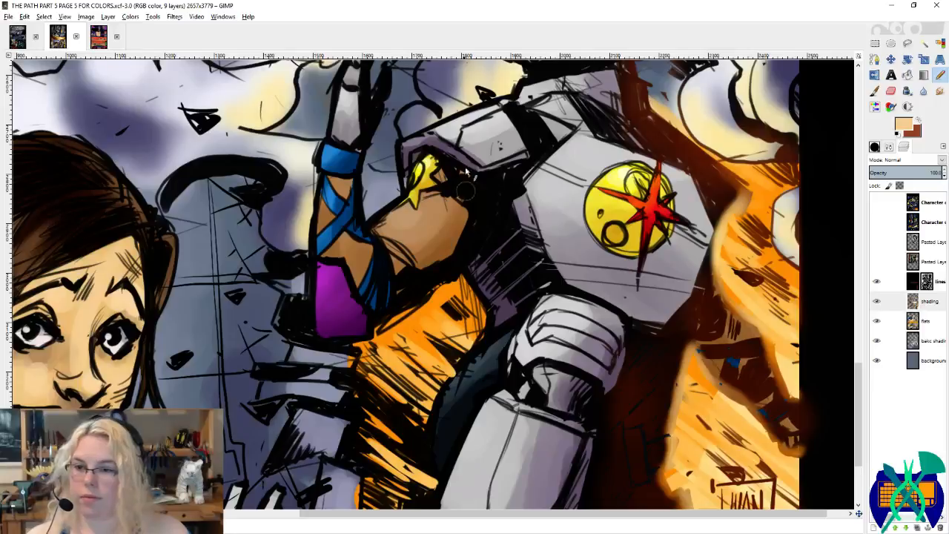
click(75, 37)
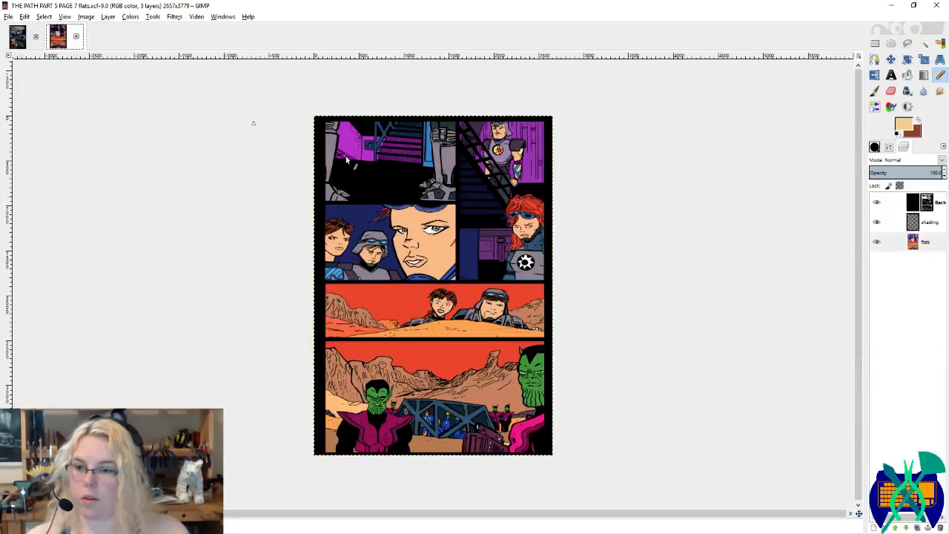
Step: On page 7, Bucket Fill the red-haired woman's skin with the sampled skin tone in both panels and her hair with the sampled red-brown
scroll(593, 215, up, 2)
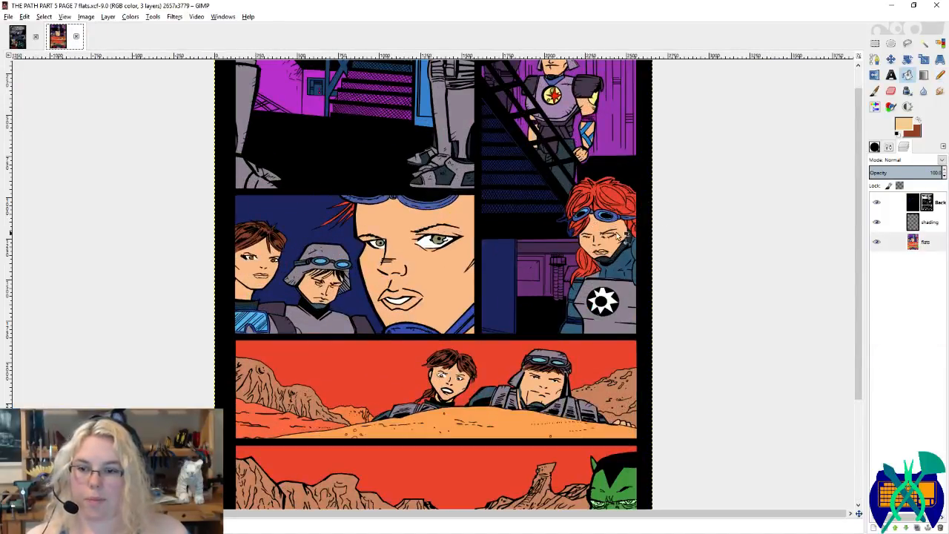
click(615, 234)
click(451, 259)
ctrl+click(574, 198)
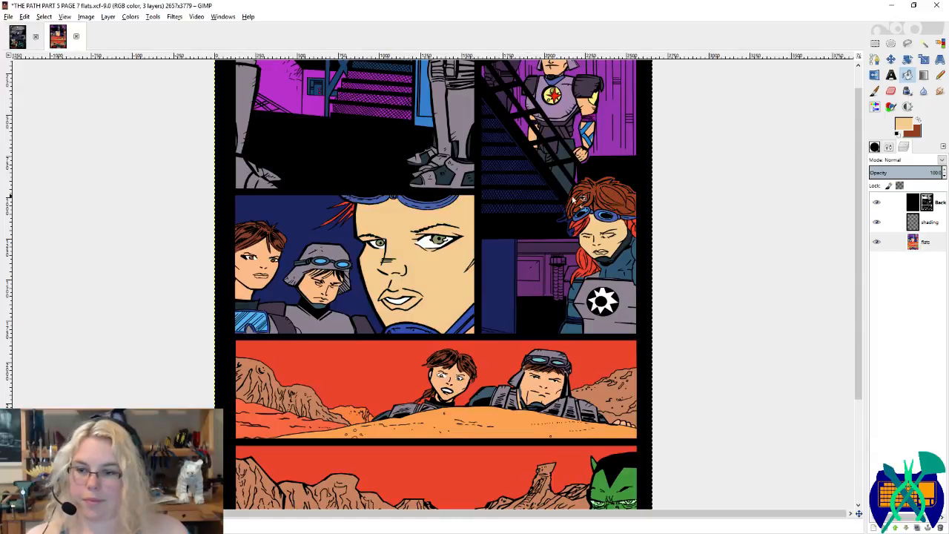
Step: Bucket Fill the loose red hair strands beside the close-up face with the sampled red-brown
scroll(348, 210, up, 8)
scroll(259, 209, left, 5)
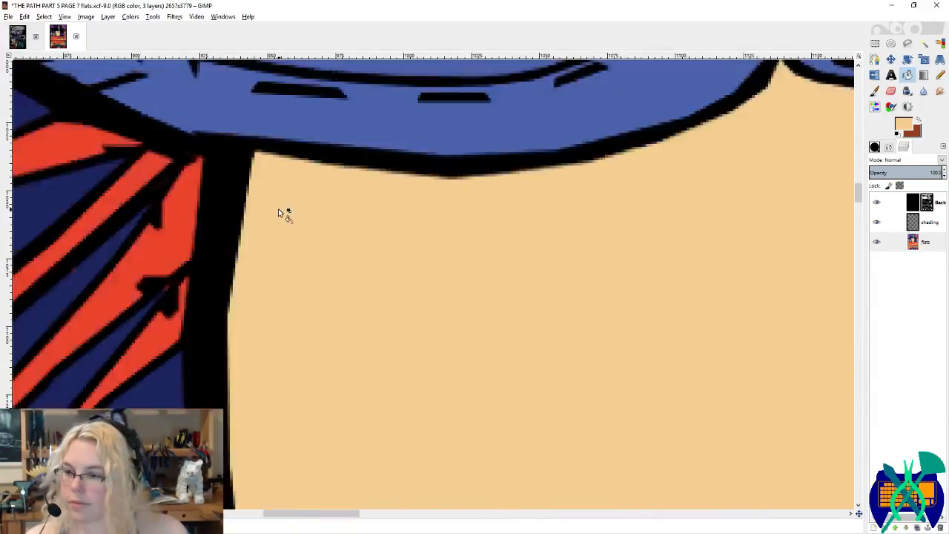
click(289, 150)
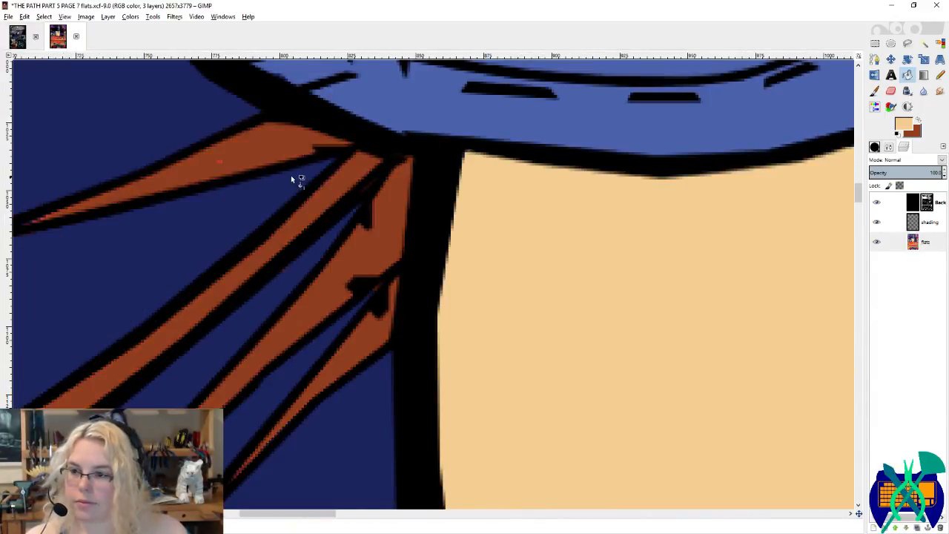
scroll(312, 271, left, 3)
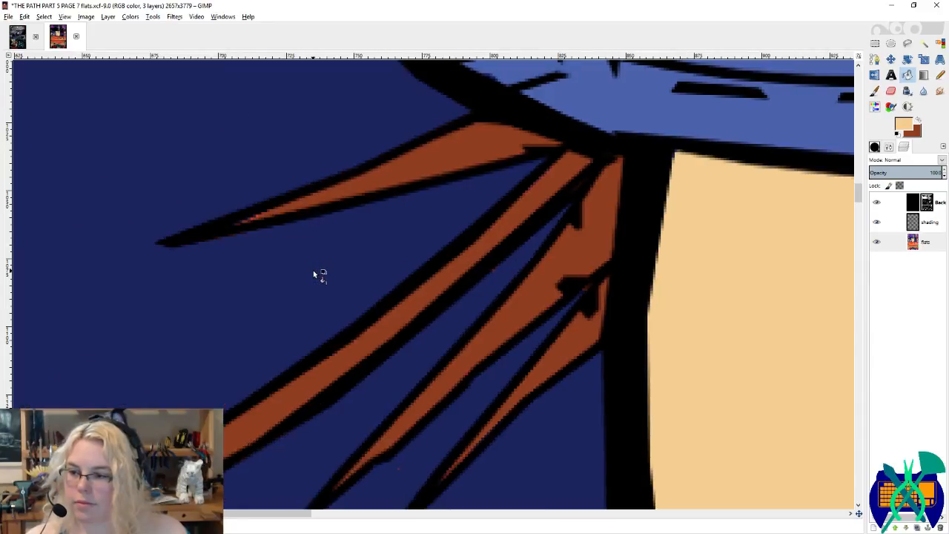
Step: Set up the Pencil tool with a size 7 brush and save the page 7 flats file
click(940, 75)
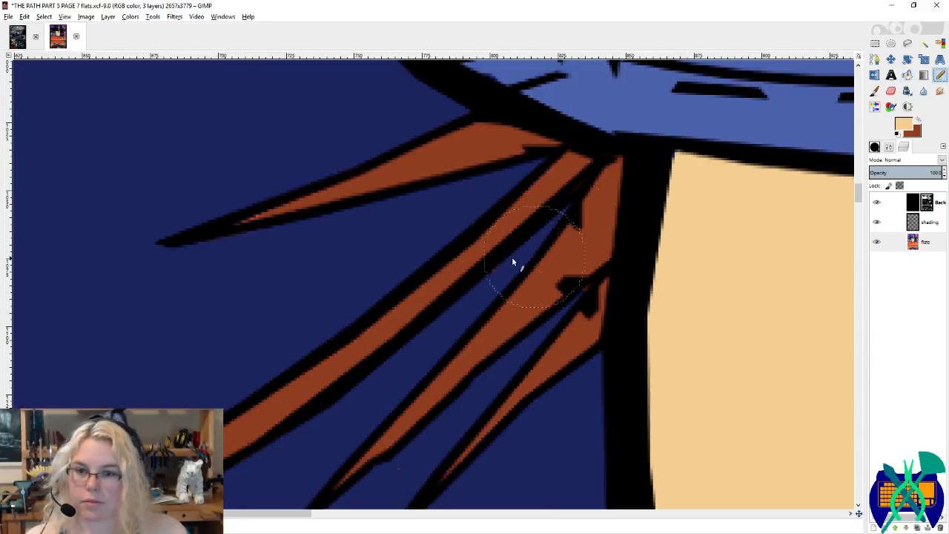
click(876, 147)
click(902, 148)
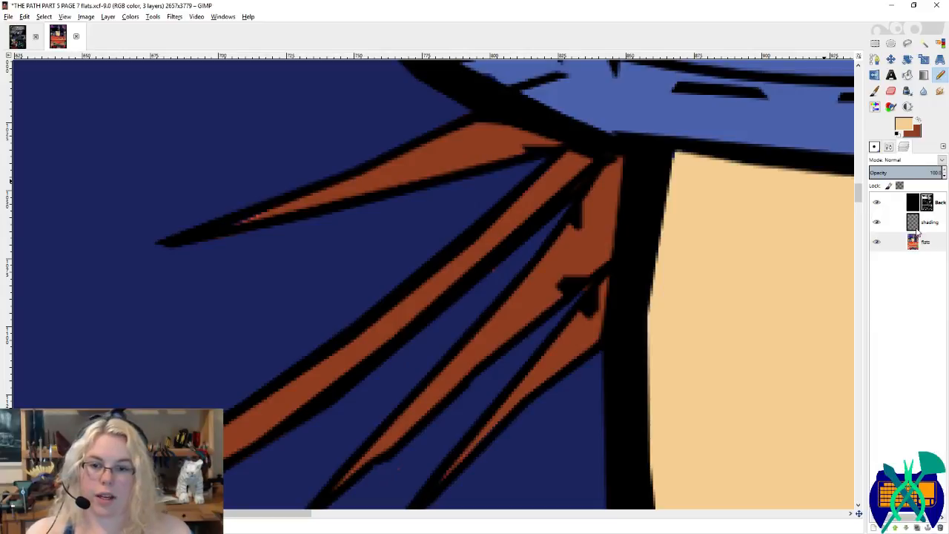
key(ctrl+s)
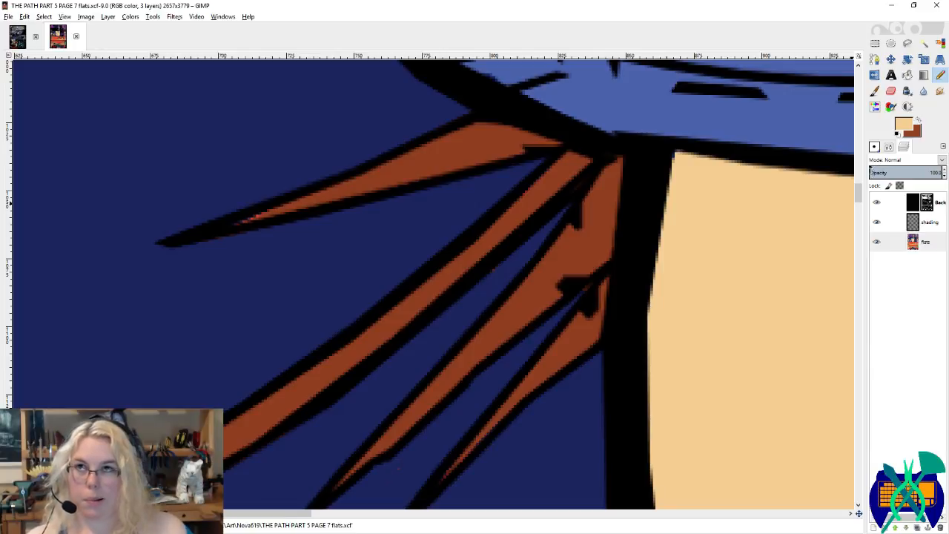
click(875, 146)
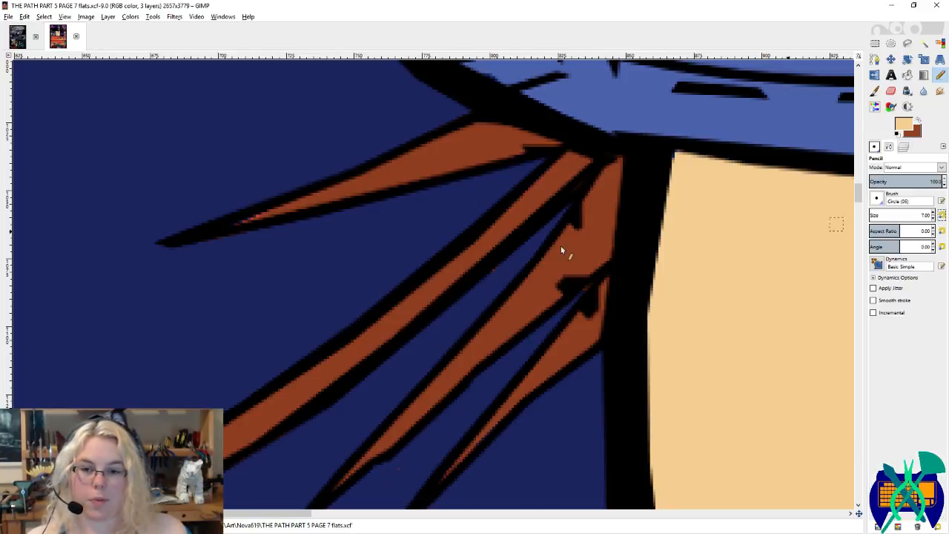
Step: Retouch the tip of the uppermost loose strand with the Circle (01) brush, using the sampled red-brown and background navy
ctrl+click(407, 213)
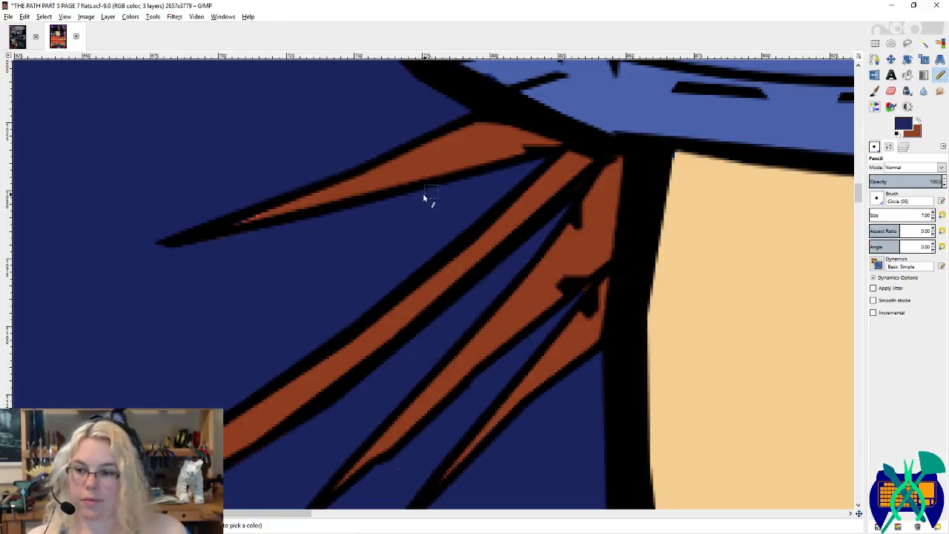
ctrl+click(353, 188)
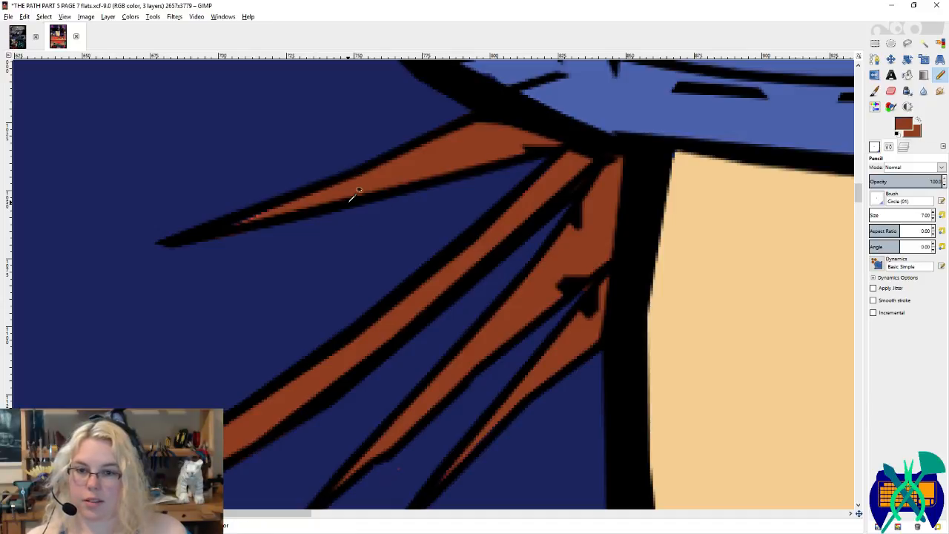
ctrl+click(254, 236)
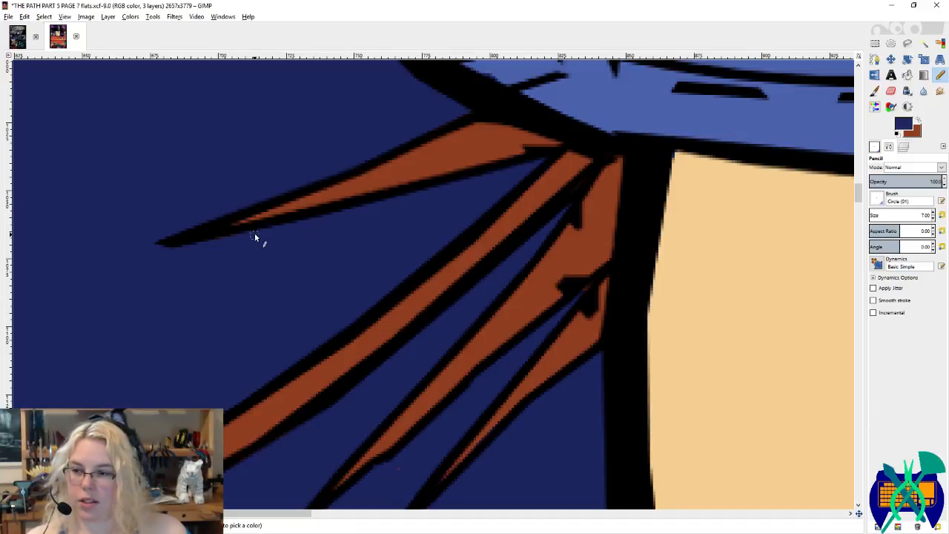
scroll(519, 222, down, 3)
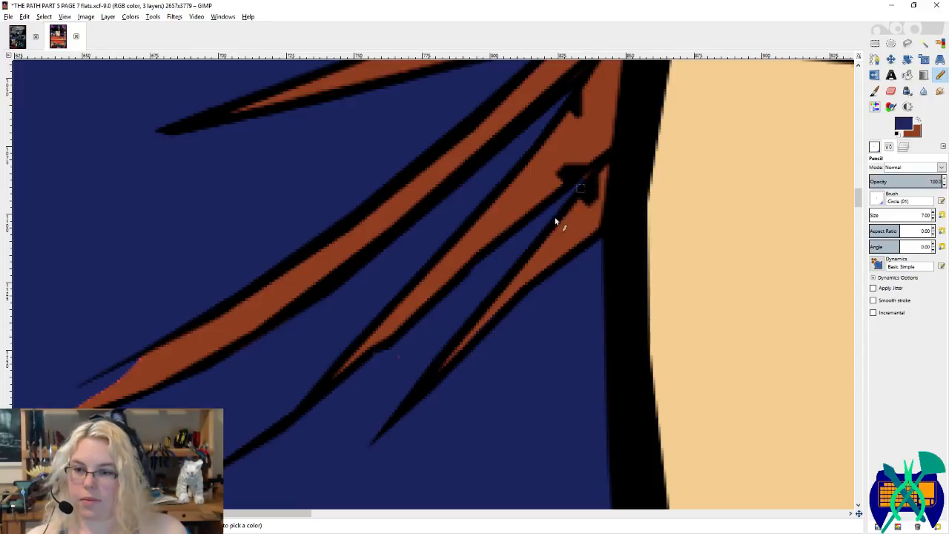
Step: Sample the hair's red-brown and pencil over the pink edge of the long strand, extending its colour toward the tip
scroll(407, 253, up, 4)
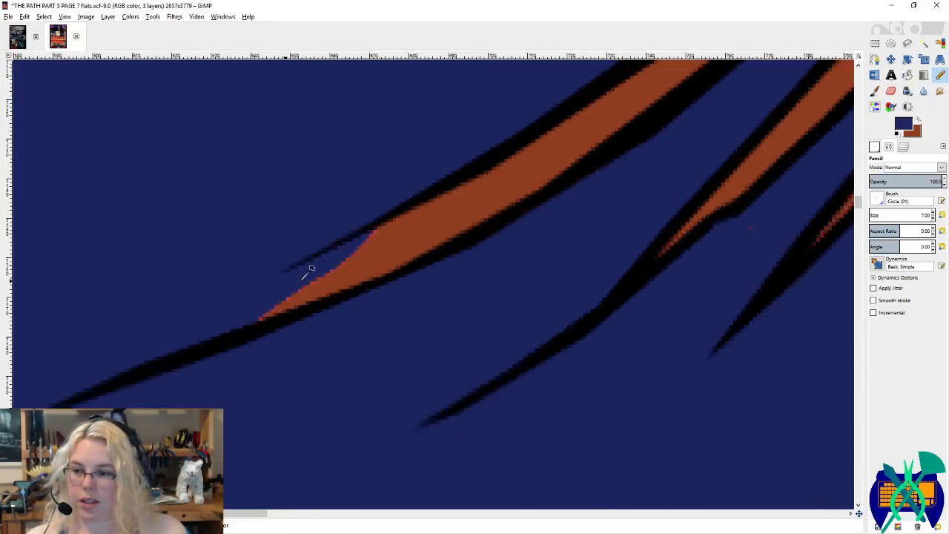
ctrl+click(459, 215)
mouse_move(441, 198)
mouse_down()
mouse_move(322, 303)
mouse_move(274, 319)
mouse_move(210, 360)
mouse_move(170, 363)
mouse_up()
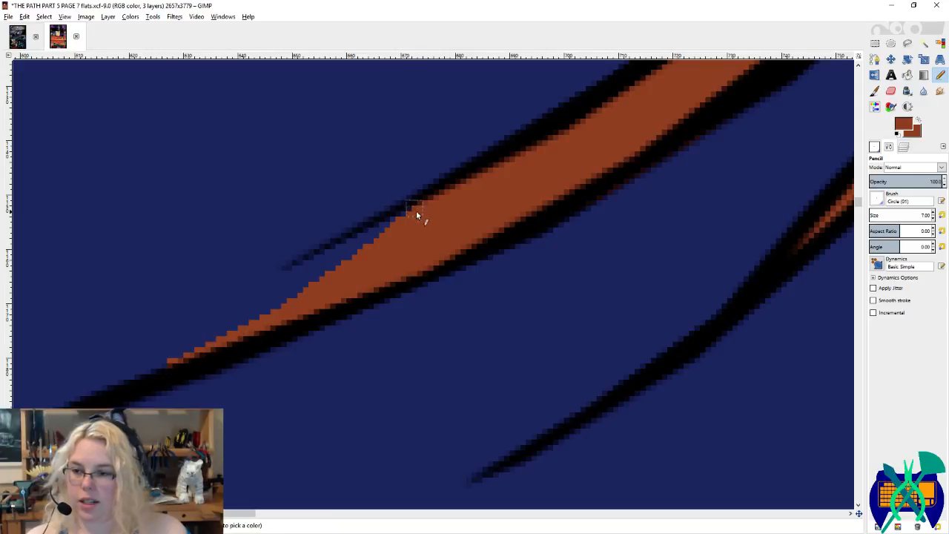
scroll(290, 275, down, 3)
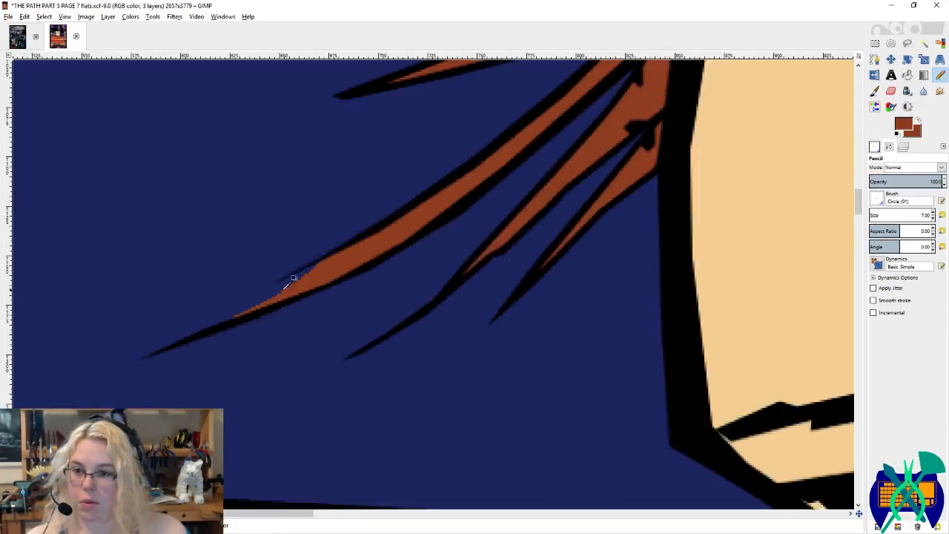
Step: Paint out the stray red speck below the strands in navy, retouch the lowest strand's tip in red-brown, and save
scroll(511, 262, up, 2)
ctrl+click(507, 252)
scroll(475, 281, down, 2)
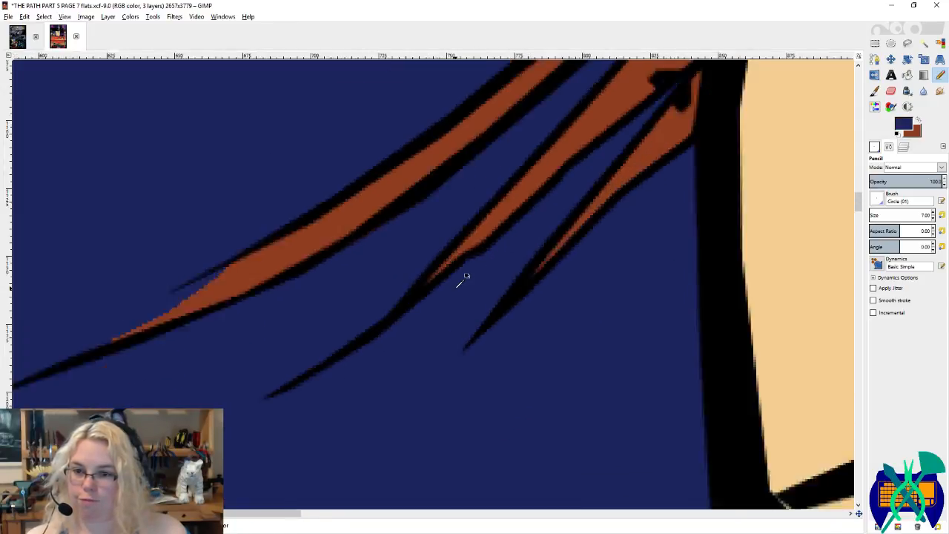
scroll(551, 250, up, 3)
ctrl+click(617, 138)
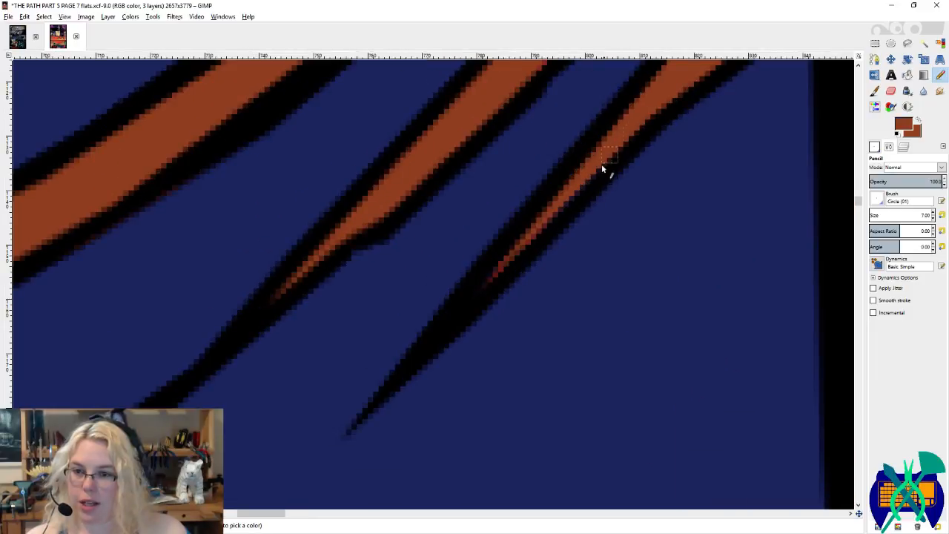
scroll(499, 227, down, 6)
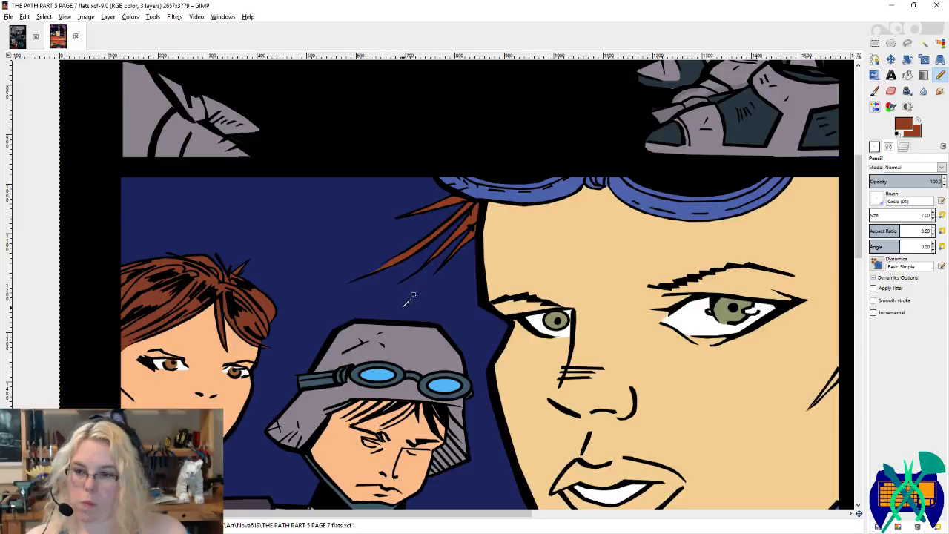
Step: Bucket Fill the remaining bright red hair around the goggled woman's face and neck with the red-brown
scroll(400, 308, right, 3)
scroll(398, 308, down, 2)
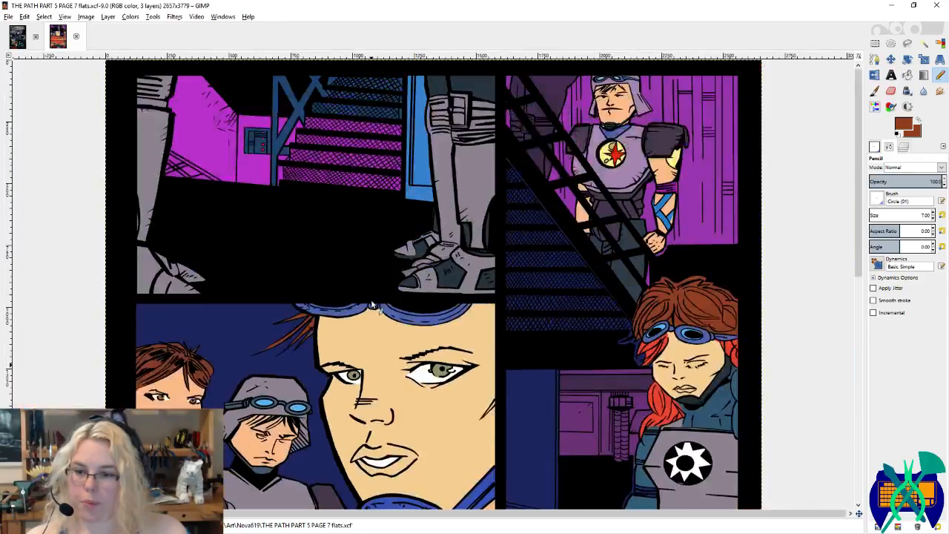
scroll(752, 362, up, 3)
key(shift+b)
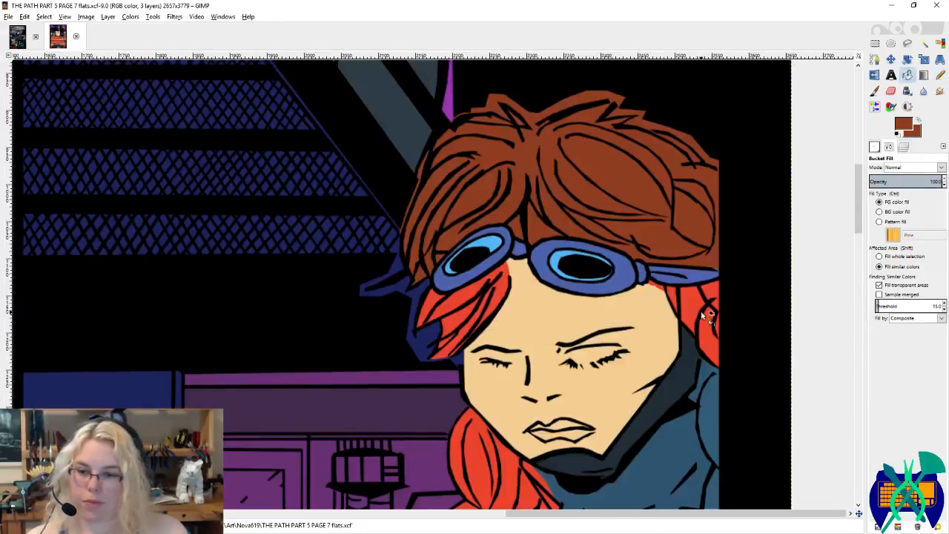
click(709, 338)
click(481, 304)
click(483, 445)
scroll(518, 395, down, 3)
scroll(518, 394, up, 3)
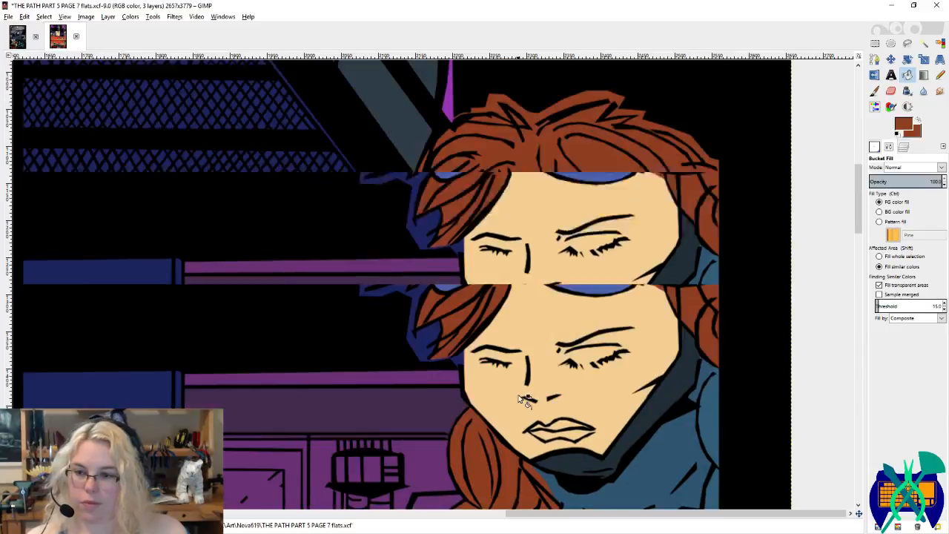
scroll(582, 368, down, 1)
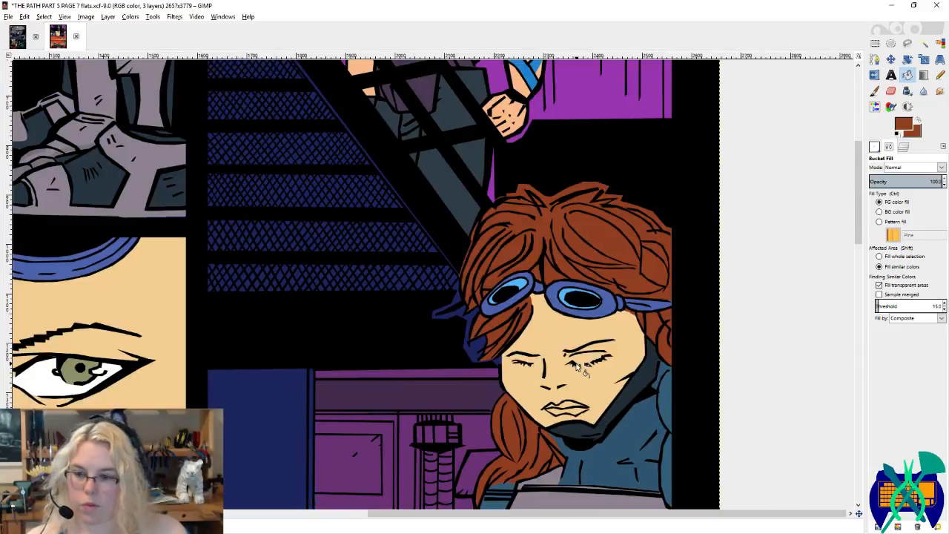
Step: Pencil a red-brown boundary line closing off the blue gap between the woman's hair and her collar
key(n)
scroll(586, 448, up, 2)
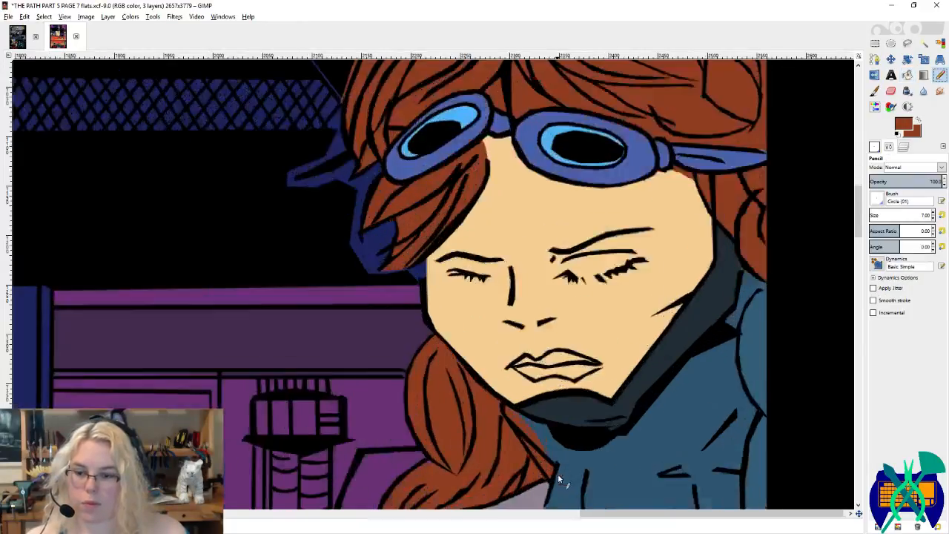
scroll(558, 473, up, 4)
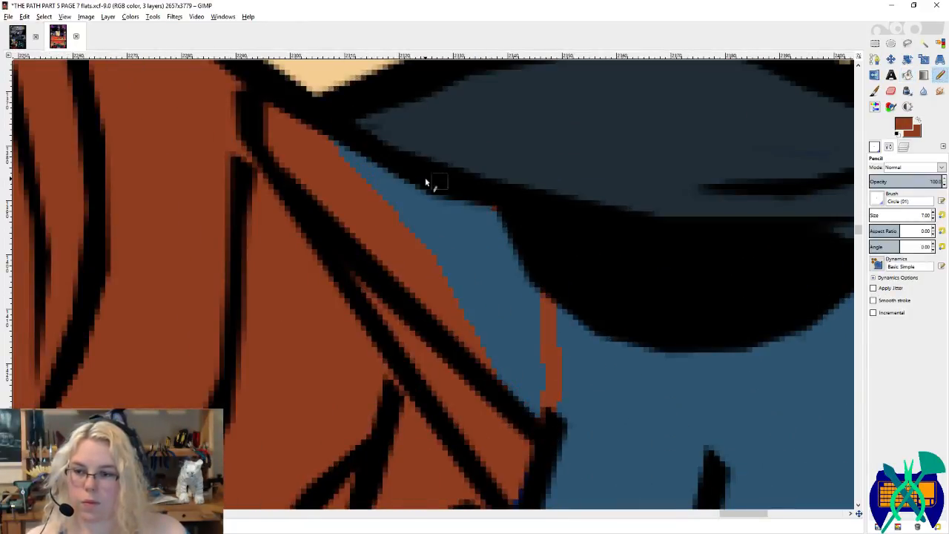
key(shift+b)
click(495, 280)
key(n)
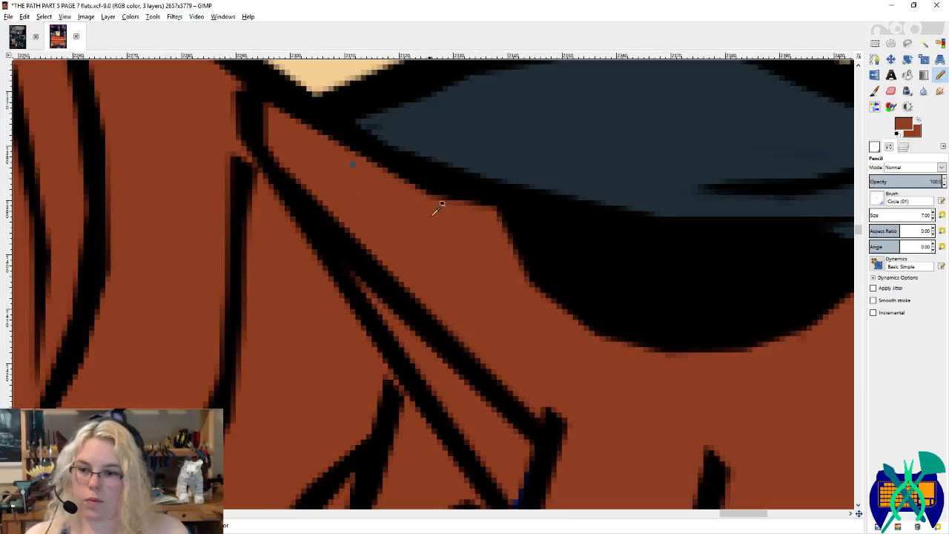
key(ctrl+z)
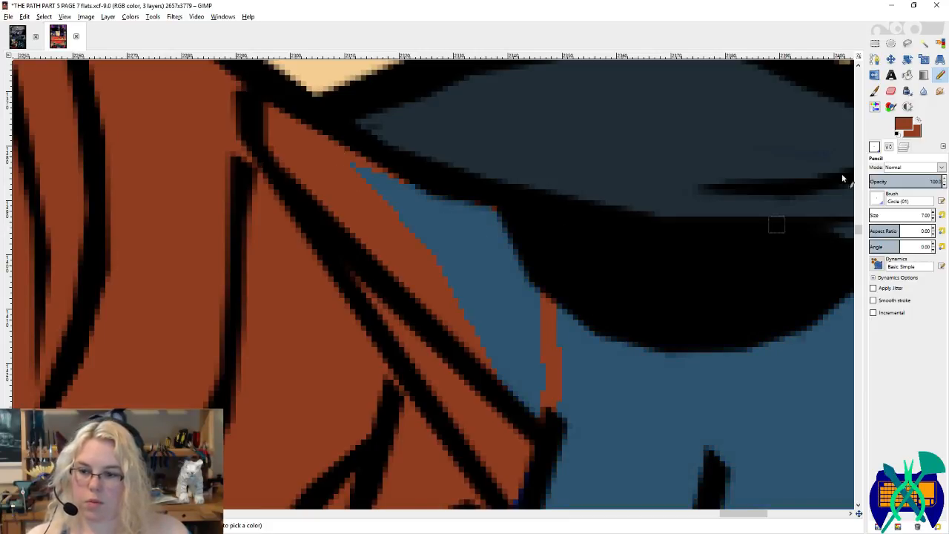
Step: Finish enclosing the blue gap beside the collar and fill it with the hair's red-brown, touching up the strand below
click(450, 463)
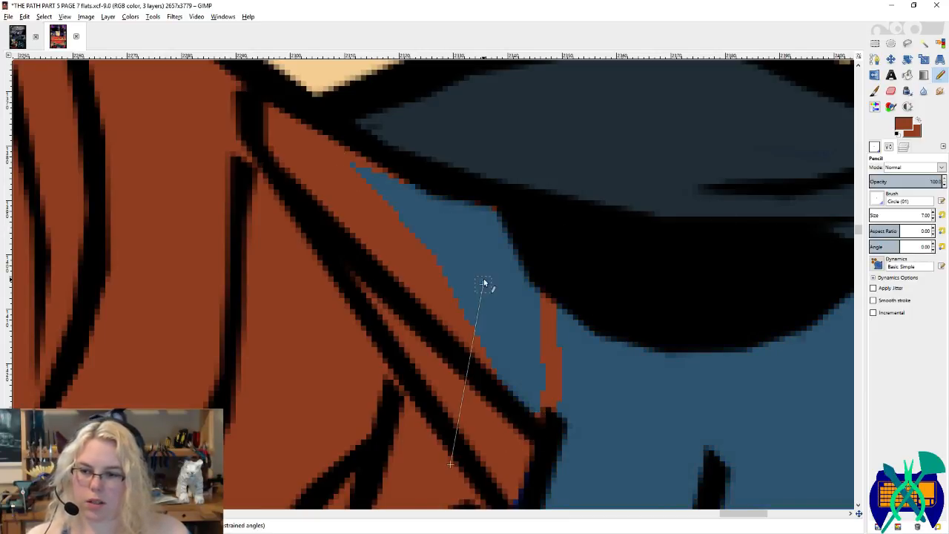
key(shift+b)
click(483, 281)
key(n)
scroll(504, 319, down, 5)
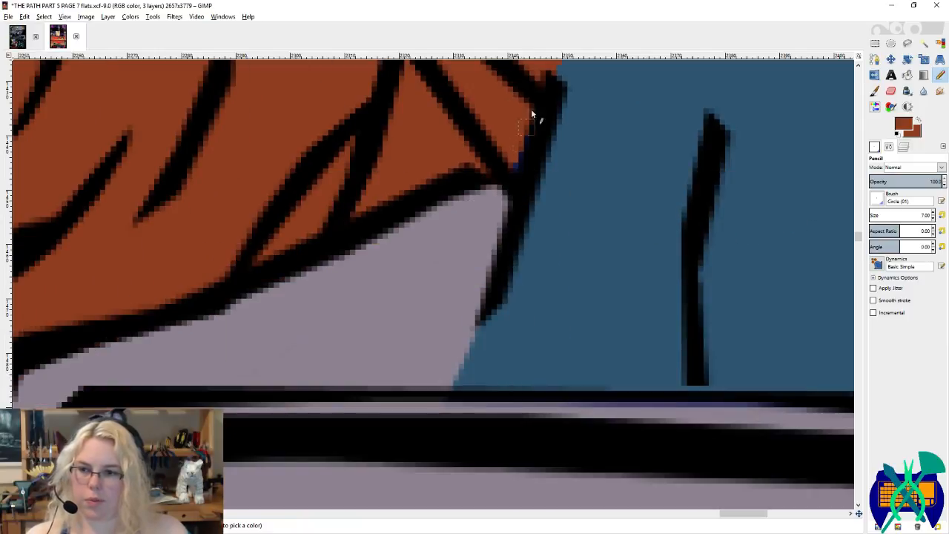
scroll(532, 312, down, 4)
Step: Sample the sleeve's blue and pencil a clean edge where it meets the hair above the shoulder bands
scroll(292, 351, up, 3)
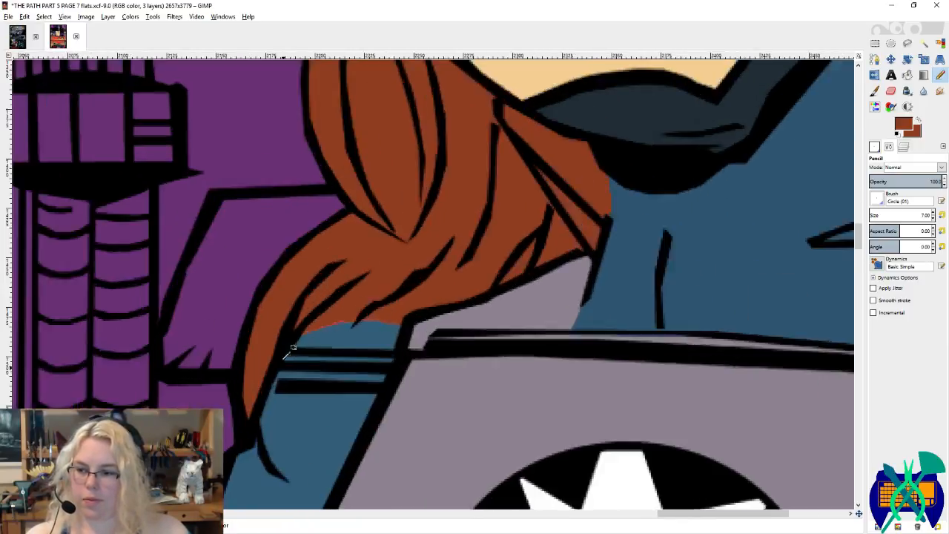
ctrl+click(309, 315)
mouse_move(379, 285)
mouse_down()
mouse_move(433, 272)
mouse_move(514, 282)
mouse_up()
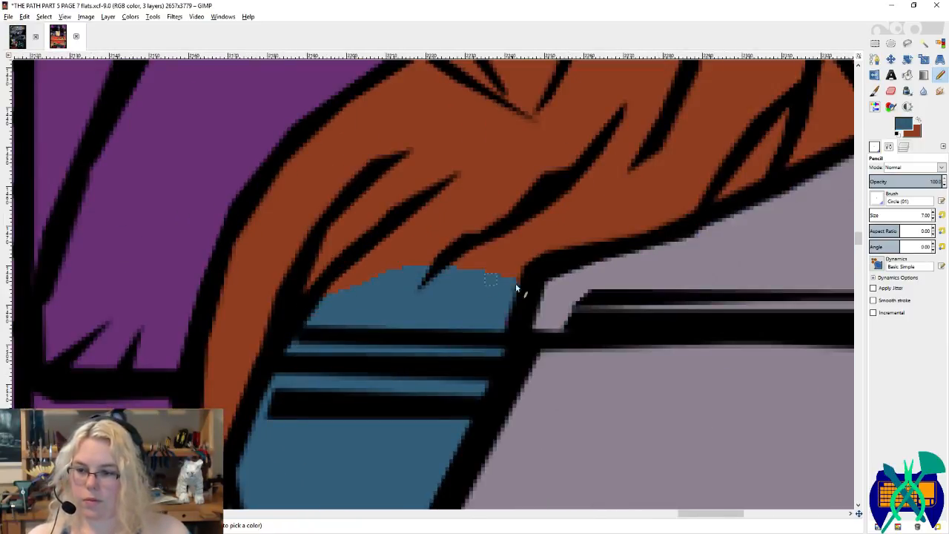
scroll(395, 360, down, 4)
Step: Sample the woman's skin tone and pencil over the red-brown sliver beneath her goggle strap
scroll(398, 360, up, 3)
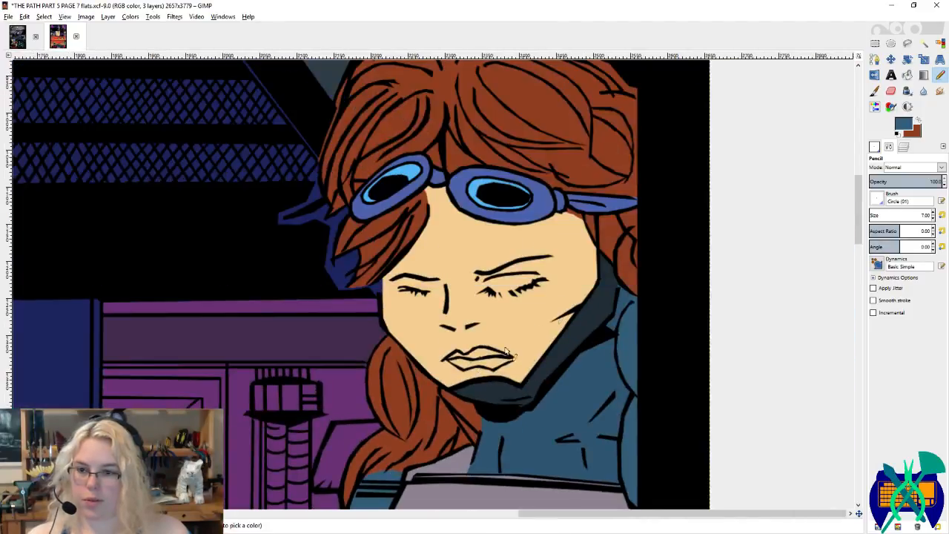
scroll(640, 227, up, 3)
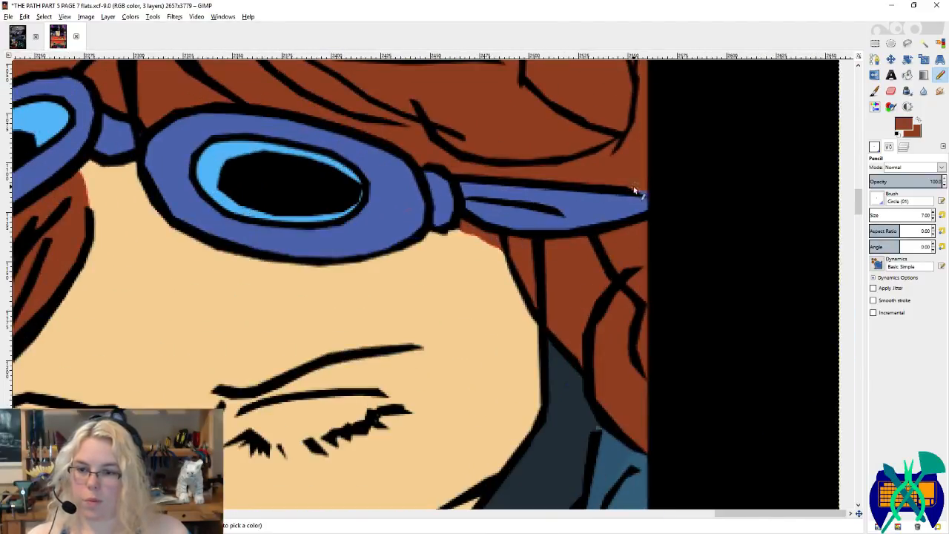
scroll(654, 207, down, 3)
scroll(576, 265, up, 4)
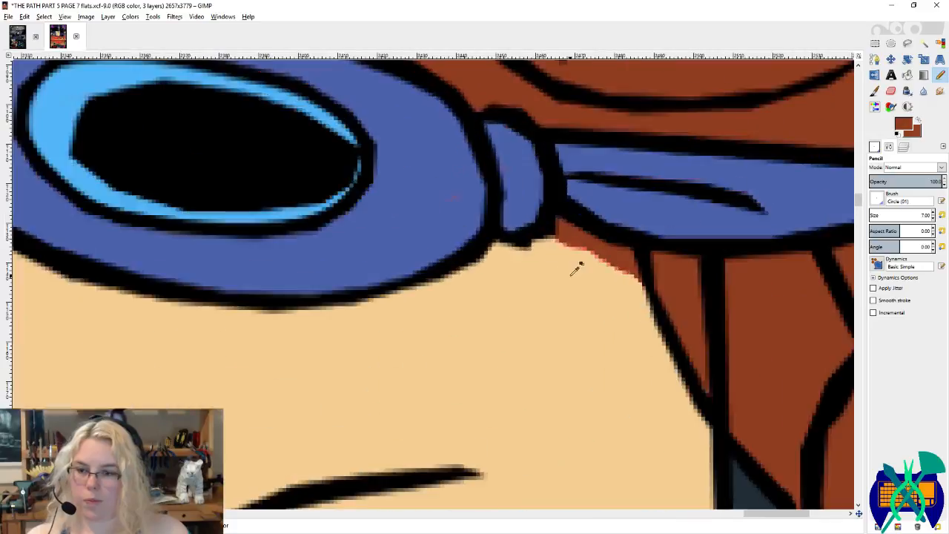
ctrl+click(557, 243)
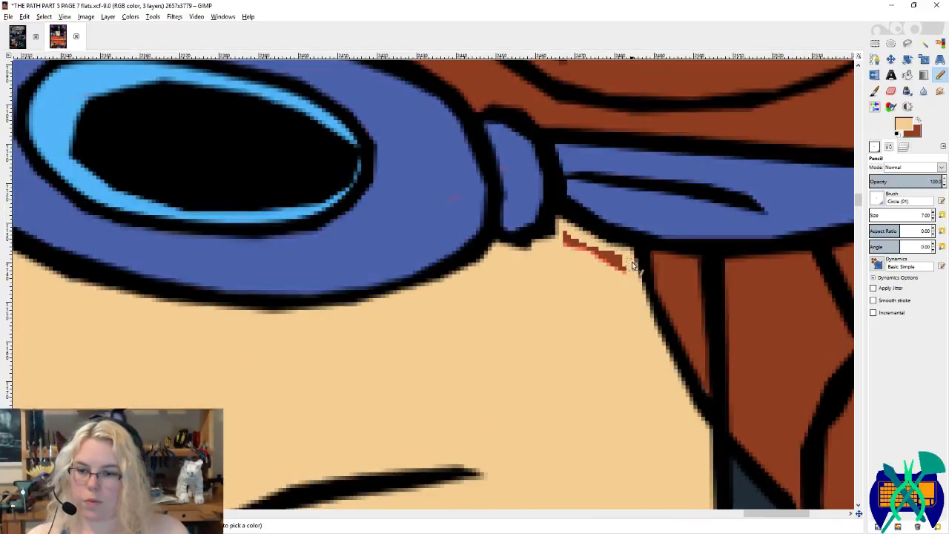
drag(563, 234, 625, 271)
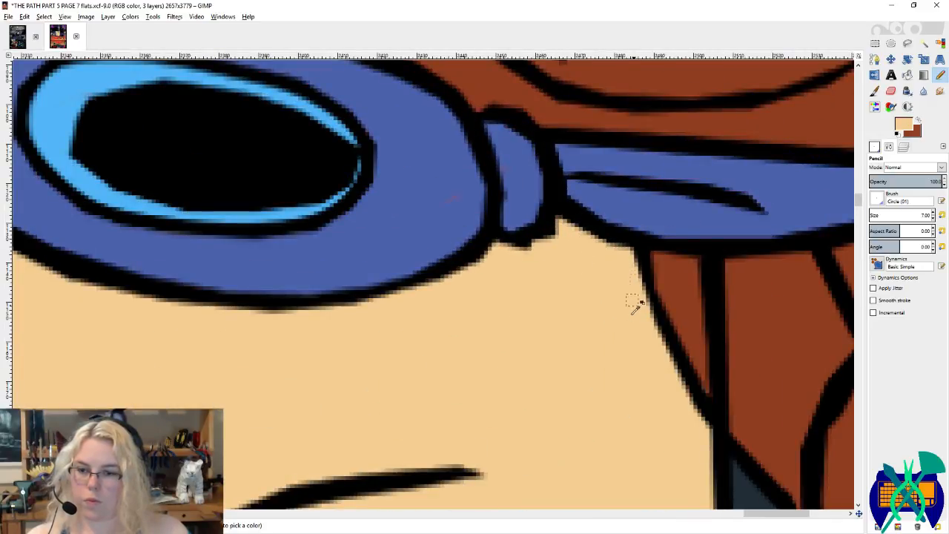
scroll(636, 310, down, 4)
scroll(623, 315, up, 3)
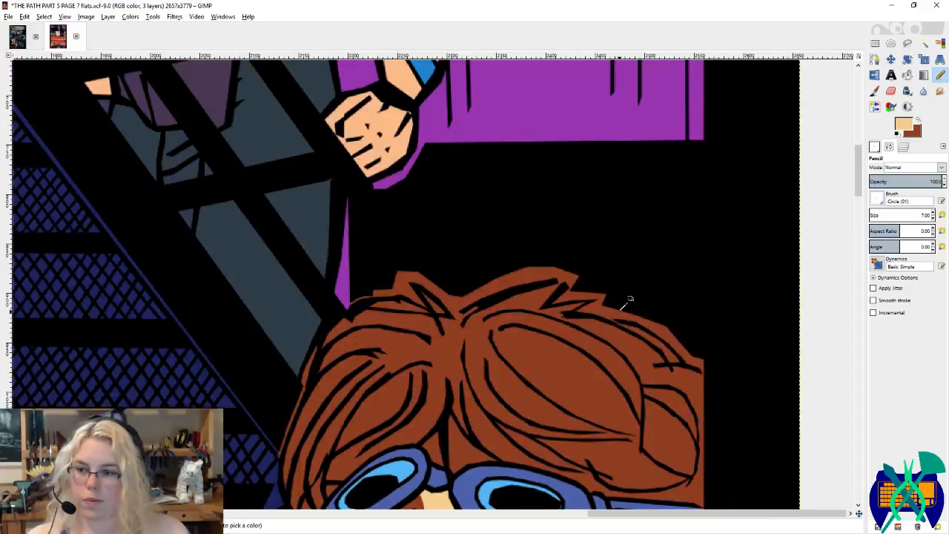
Step: Look over the red-haired woman's repaired flats across page 7 and save the file
scroll(627, 300, down, 3)
scroll(620, 314, up, 3)
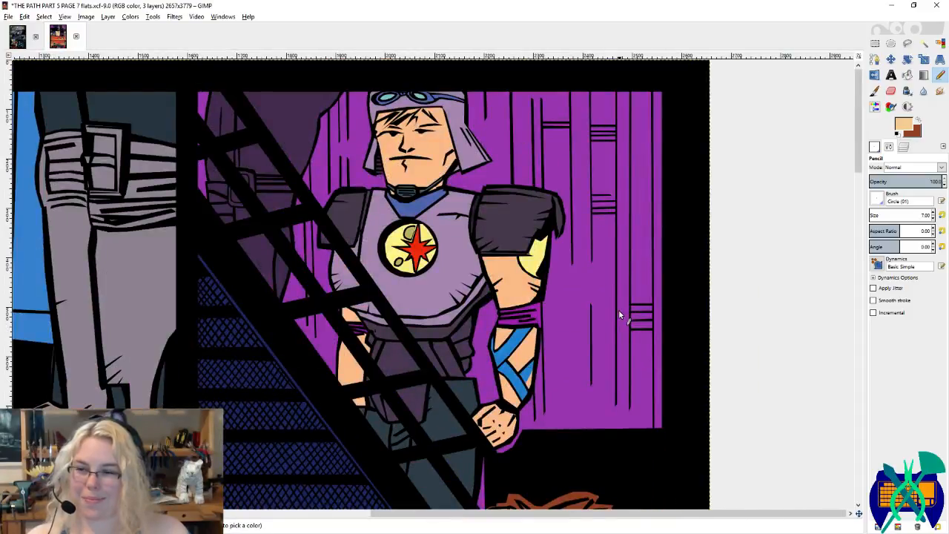
scroll(618, 314, down, 2)
scroll(620, 315, down, 5)
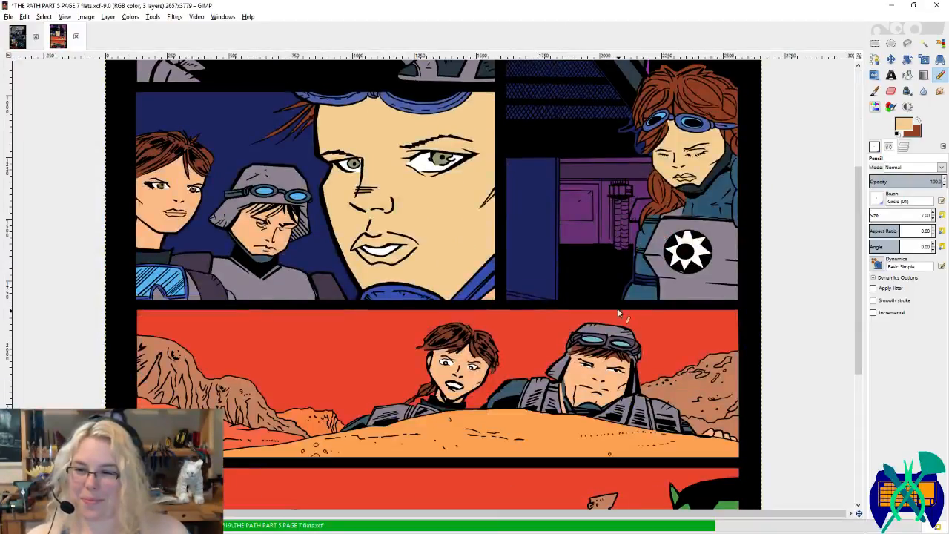
scroll(619, 315, down, 5)
scroll(617, 308, up, 6)
scroll(618, 307, up, 3)
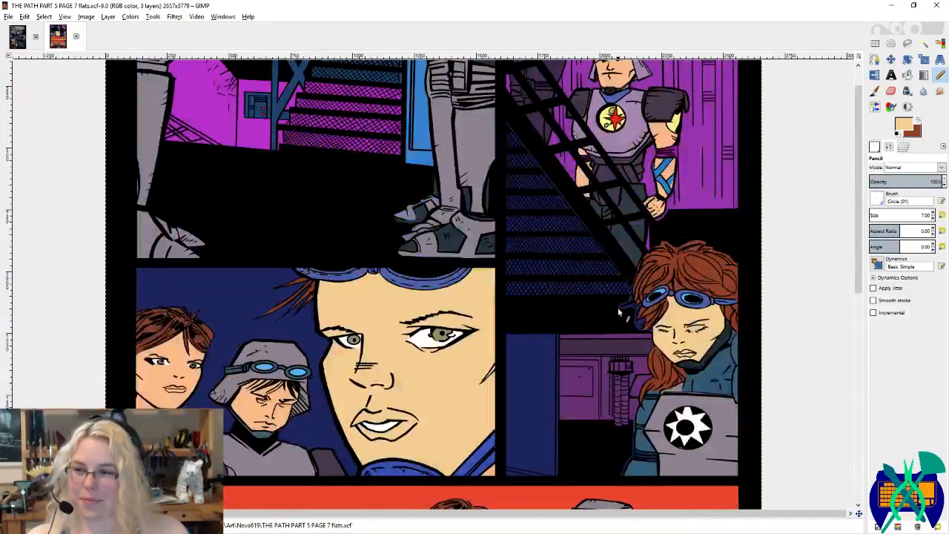
Step: Sample the dark-haired woman's brown hair colour and tan skin tone from page 6
click(18, 43)
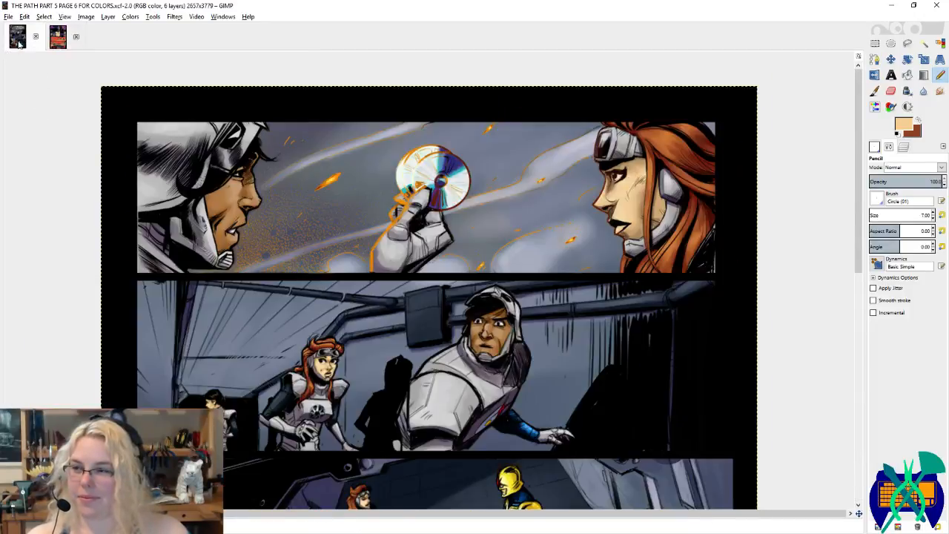
scroll(400, 319, down, 2)
scroll(226, 291, up, 3)
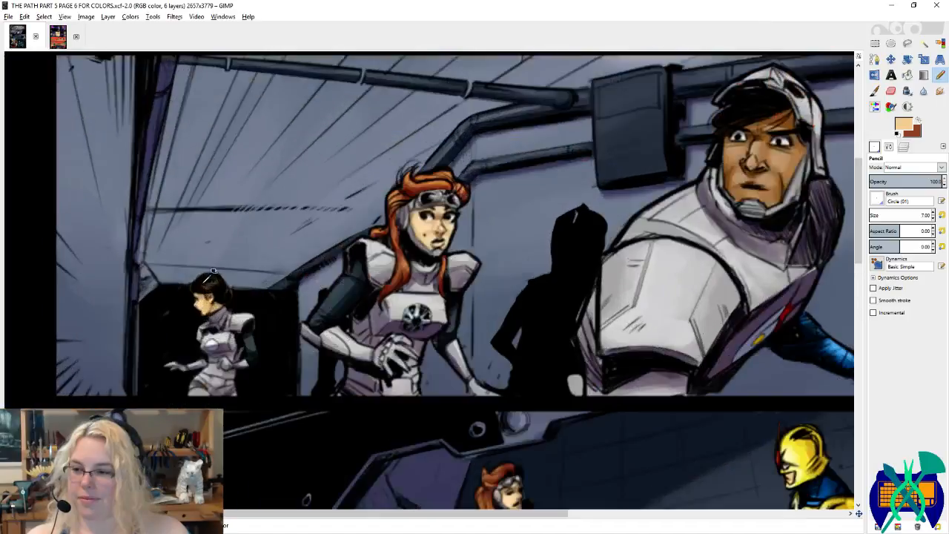
ctrl+click(211, 276)
ctrl+click(212, 310)
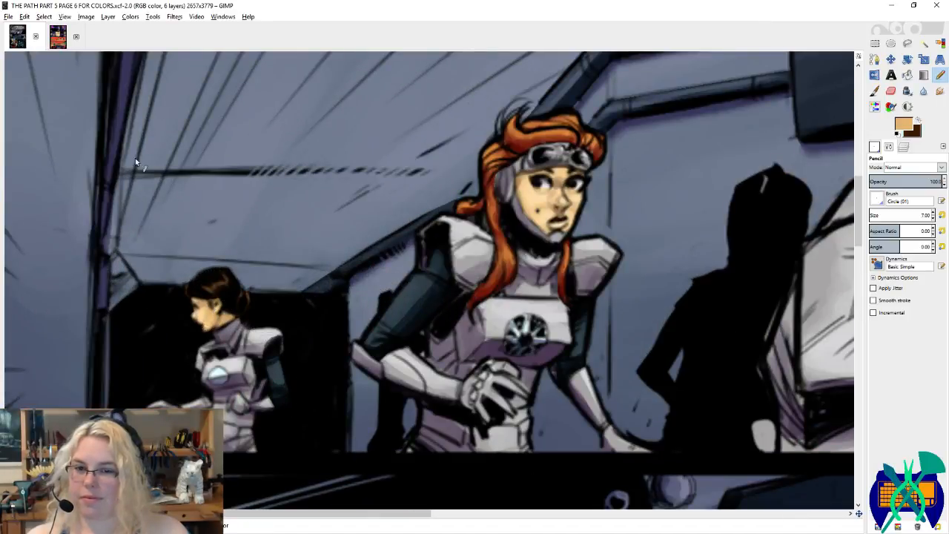
Step: Fill the dark-haired woman's hair and skin on page 7, beside the goggled soldier, with the sampled dark brown and tan
click(56, 41)
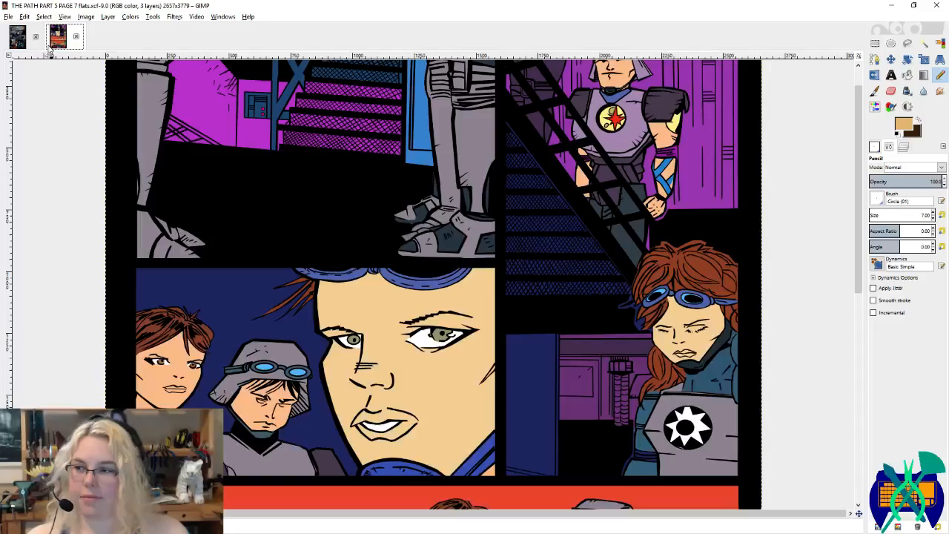
key(x)
key(shift+b)
scroll(262, 295, up, 3)
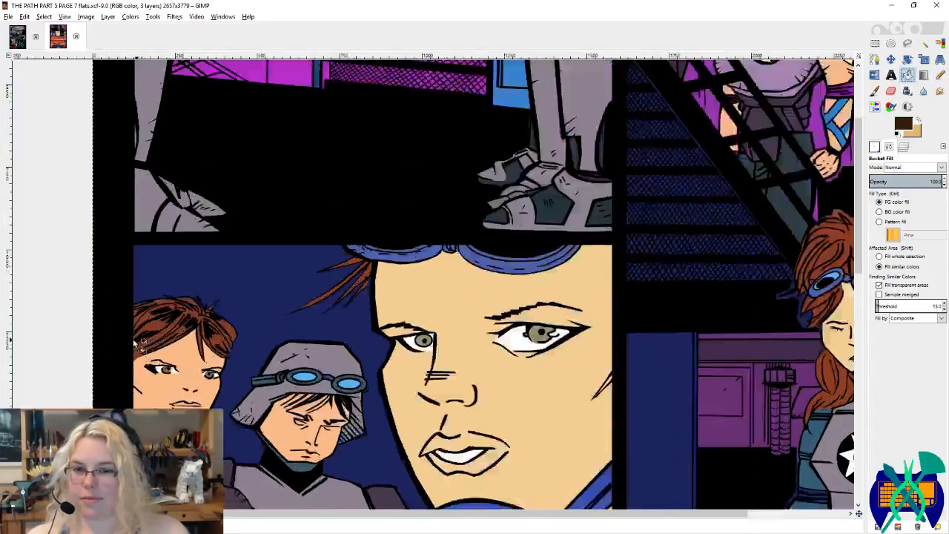
scroll(329, 308, down, 3)
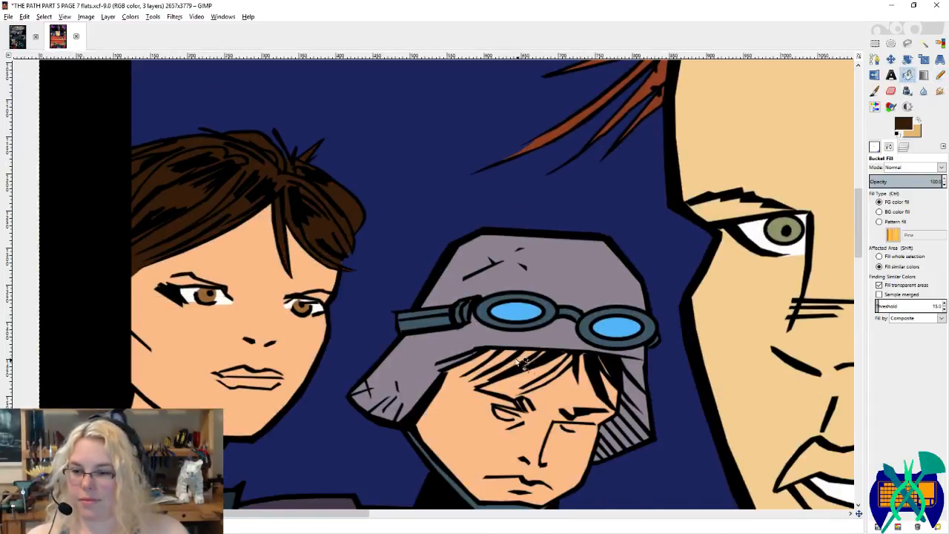
click(264, 297)
scroll(289, 295, down, 3)
scroll(289, 295, down, 3)
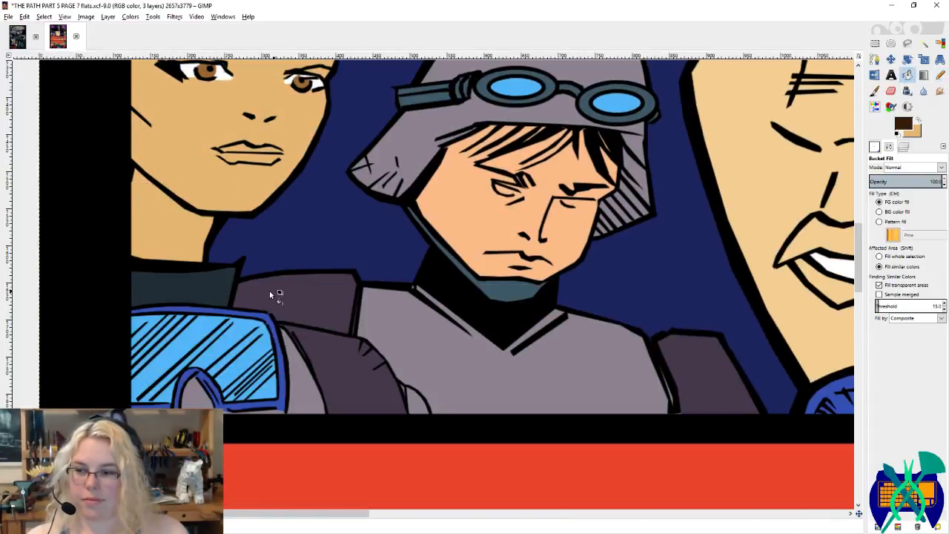
scroll(269, 294, down, 3)
Step: Fill the woman's face with the tan and her hair and braid with the dark brown in the red desert panel
scroll(488, 255, up, 5)
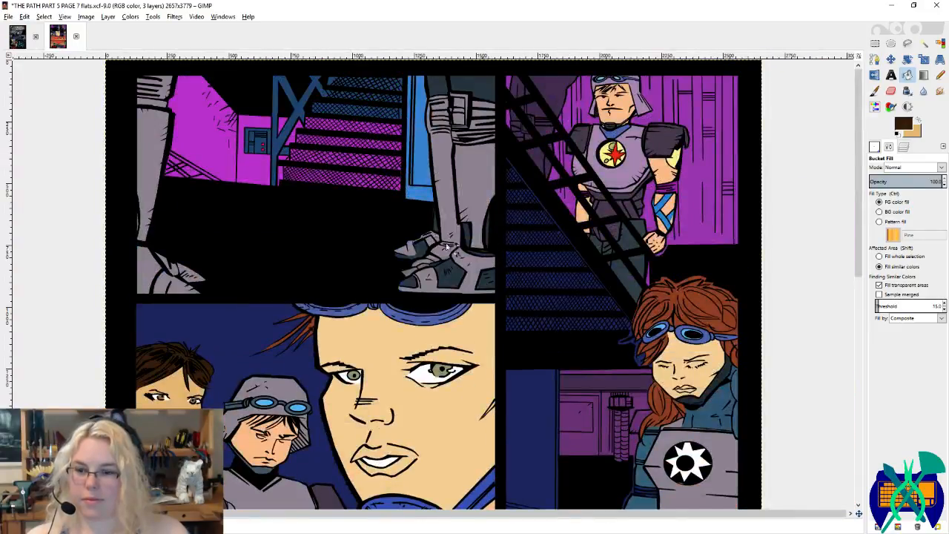
scroll(486, 254, down, 5)
key(ctrl)
click(472, 140)
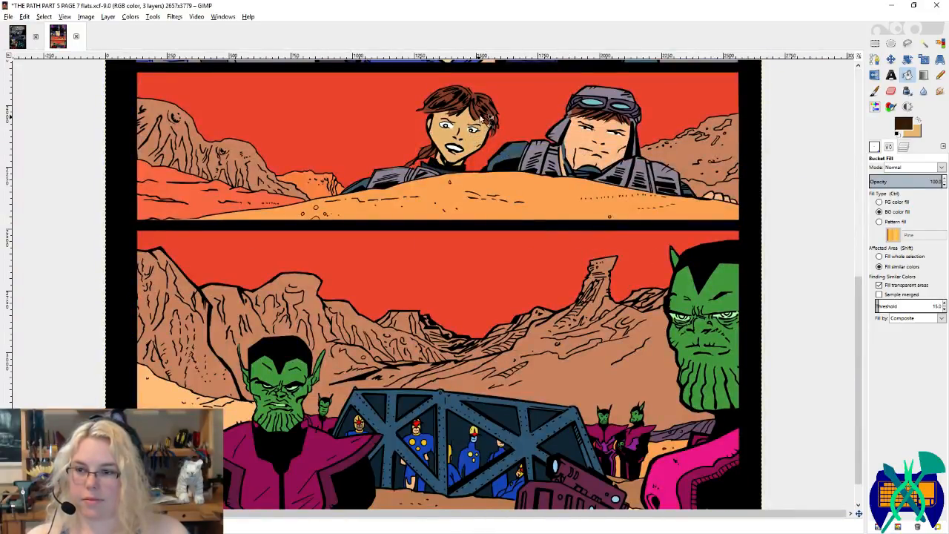
click(459, 98)
scroll(460, 99, up, 3)
click(398, 205)
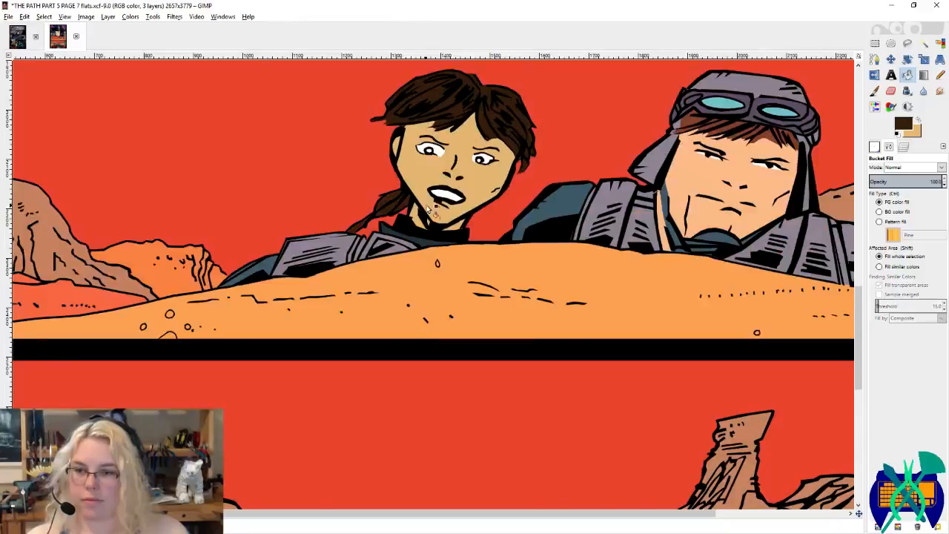
Step: Fill the hair under the helmeted man's goggles in the desert panel with the dark brown
scroll(474, 222, right, 3)
scroll(519, 238, up, 2)
click(544, 247)
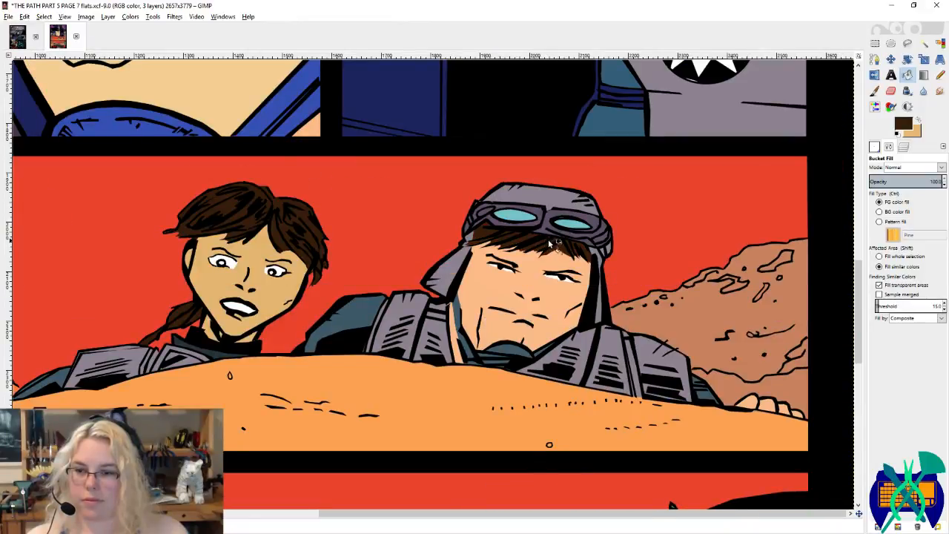
Step: Sample the helmeted man's brown skin tone from the top panel of page 6
click(21, 42)
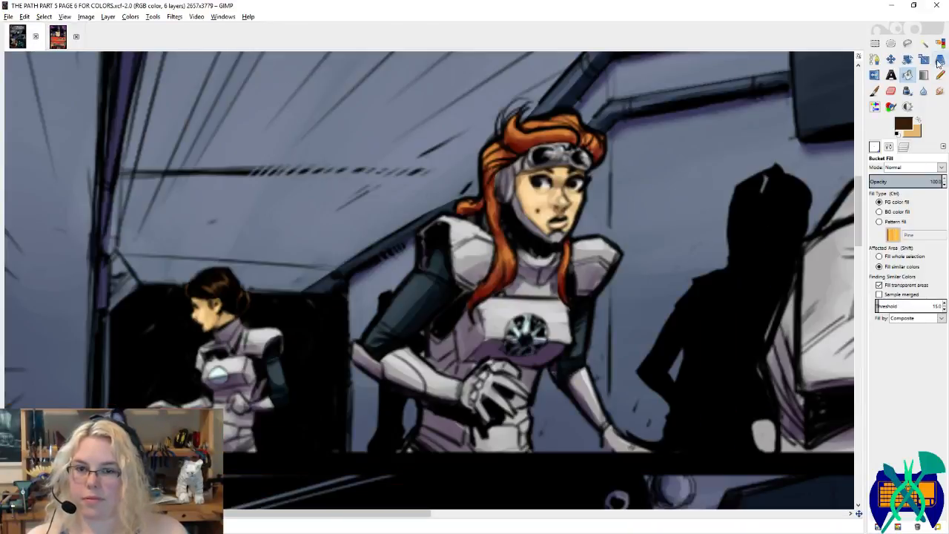
key(n)
scroll(577, 289, down, 2)
scroll(576, 289, up, 2)
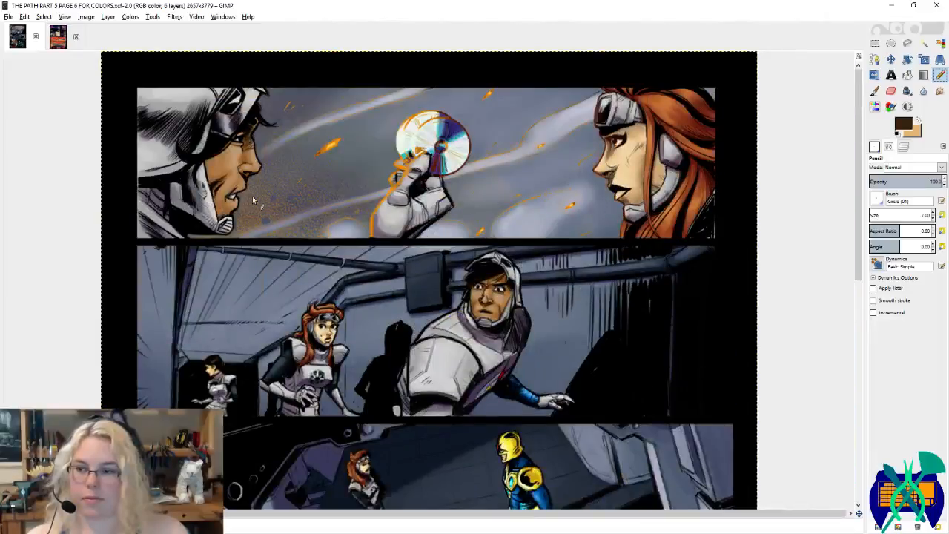
ctrl+click(226, 167)
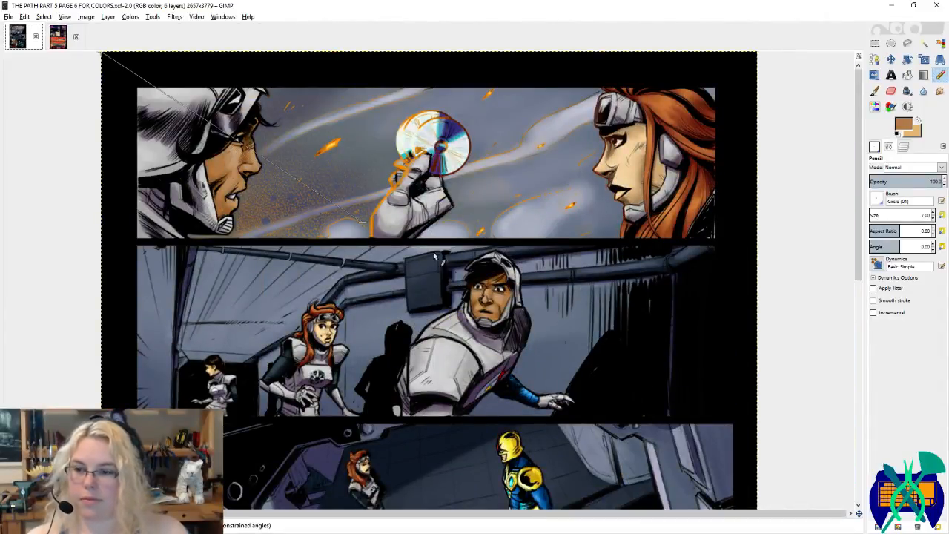
Step: Fill the helmeted man's face and neck in page 7's desert panel with the sampled brown skin tone
key(shift+b)
click(66, 40)
click(521, 284)
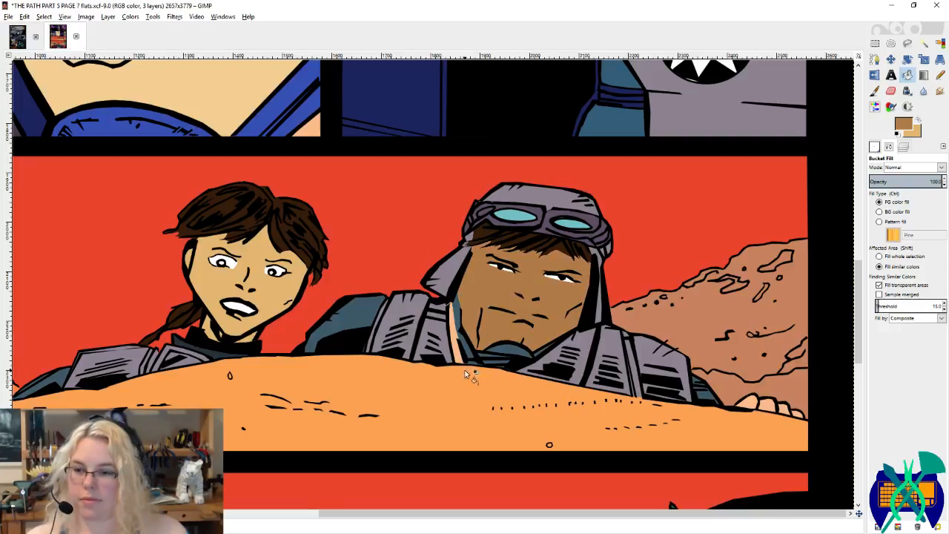
scroll(463, 373, up, 2)
click(450, 328)
scroll(450, 329, down, 2)
Step: Fill the faces of the soldier beside the large close-up and the man behind the stairs with the brown skin tone
scroll(450, 338, up, 8)
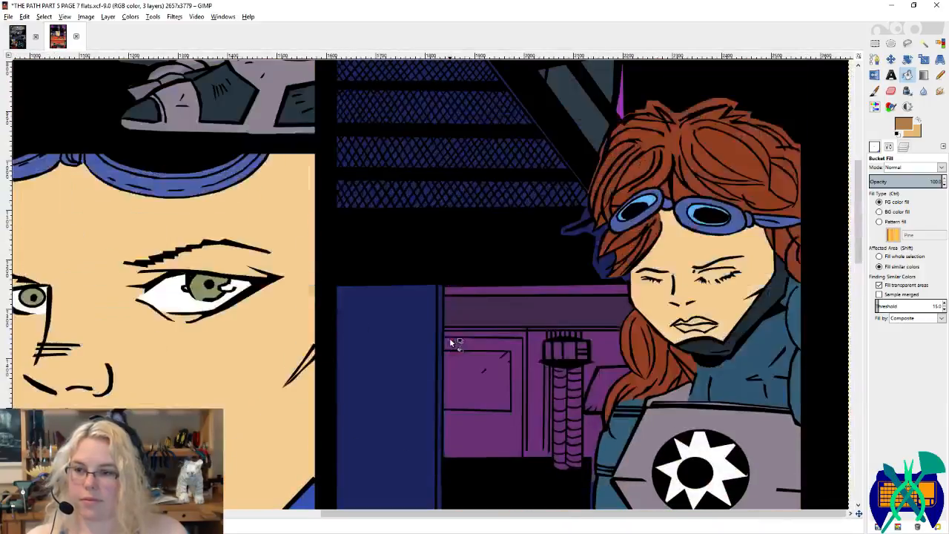
ctrl+scroll(428, 330, down, 2)
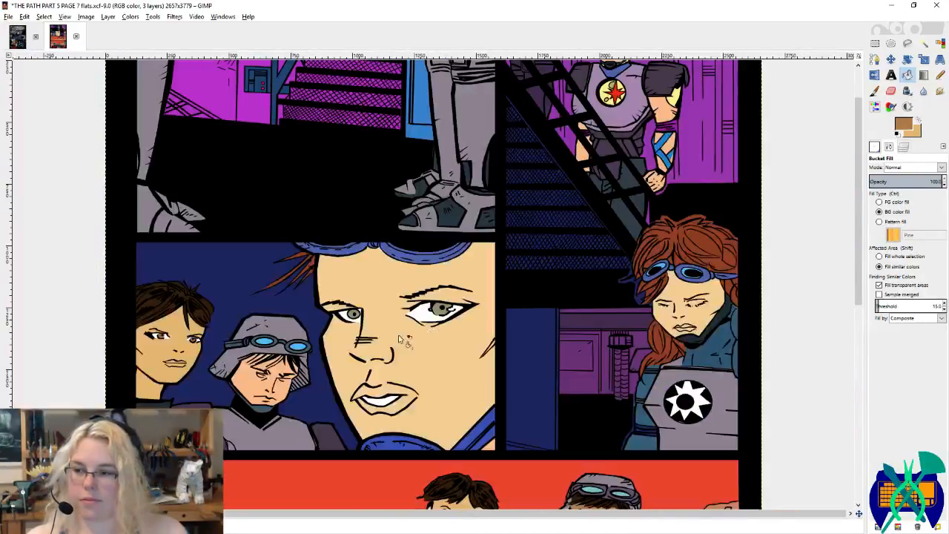
click(259, 384)
scroll(502, 320, up, 2)
click(621, 111)
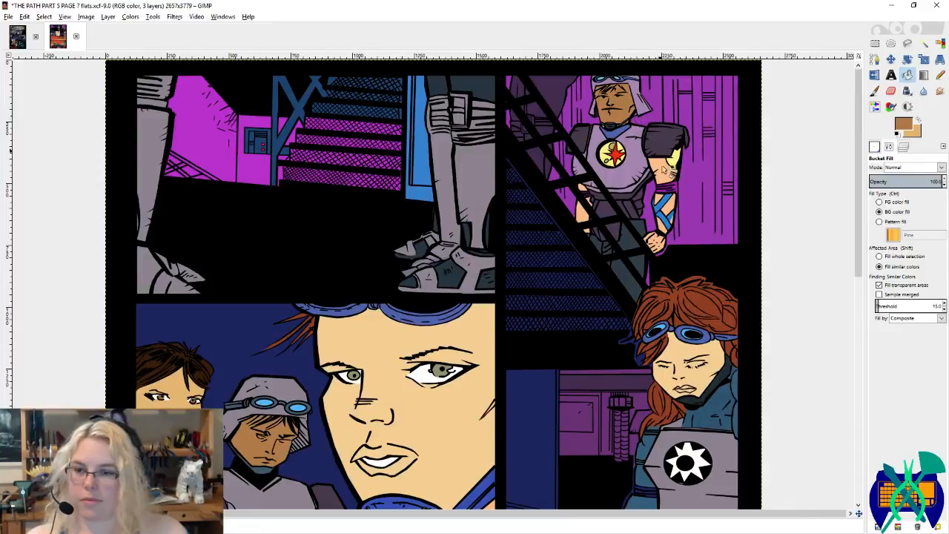
Step: Fill the bare arm sections and hand of the man behind the stairs with the brown skin tone
ctrl+scroll(662, 169, up, 2)
click(661, 170)
click(654, 234)
click(660, 288)
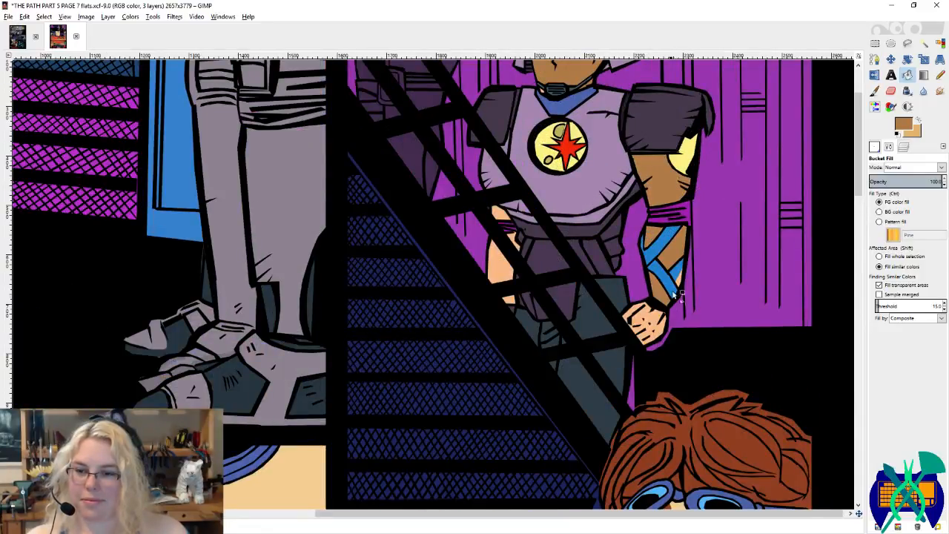
click(642, 317)
click(490, 266)
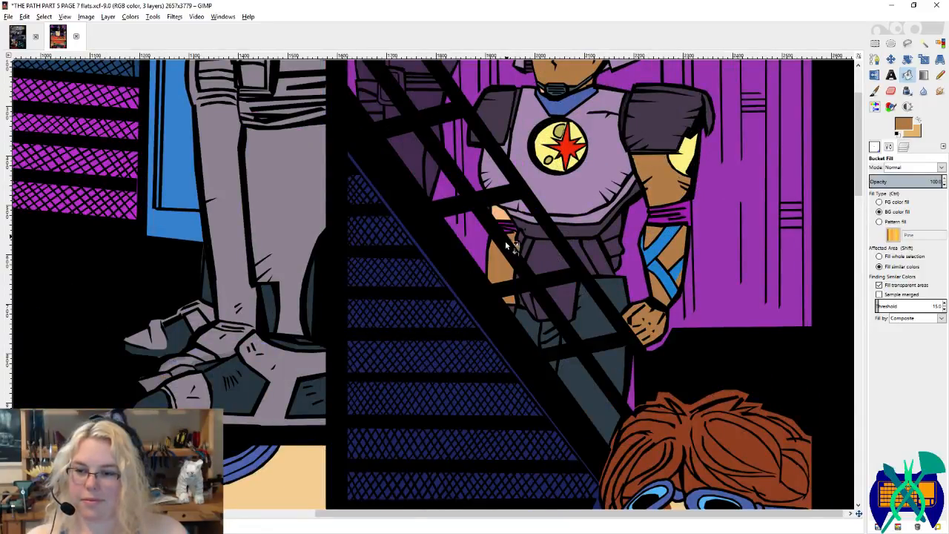
ctrl+scroll(505, 240, up, 2)
click(498, 191)
Step: Save the page 7 flats with the recoloured skin tones
scroll(460, 236, up, 2)
ctrl+scroll(461, 236, down, 1)
ctrl+scroll(460, 234, down, 2)
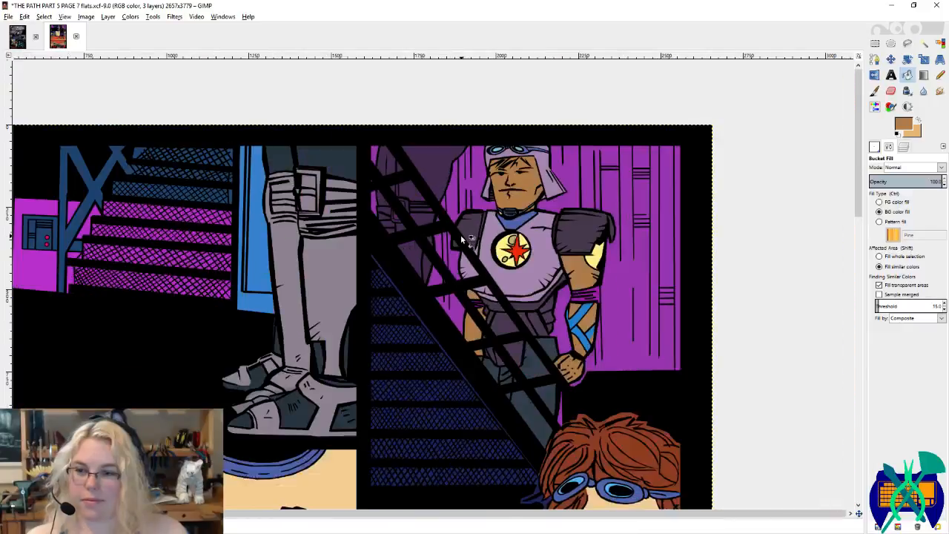
ctrl+scroll(461, 234, down, 1)
key(ctrl+s)
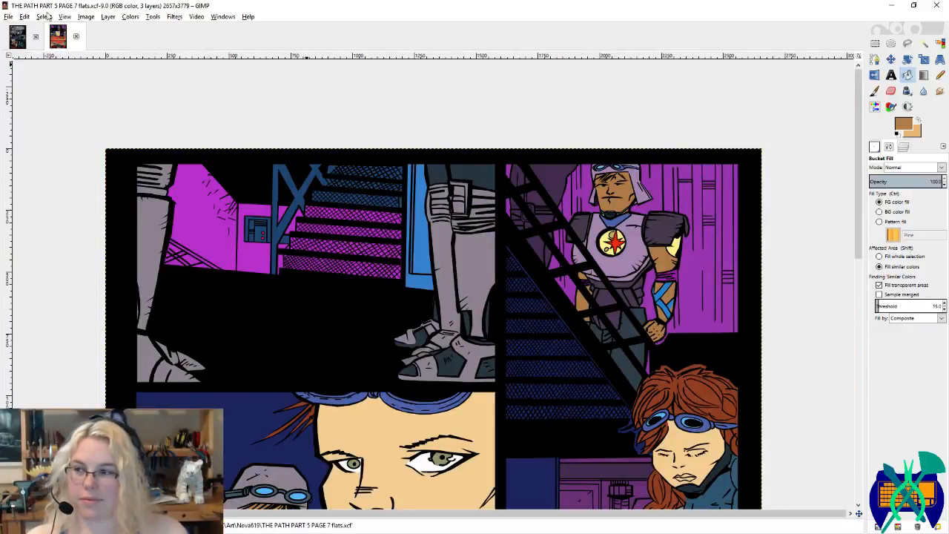
Step: Sample the light grey of the helmet and the dark blue of the red-haired woman's sleeve from page 6
click(16, 47)
click(939, 76)
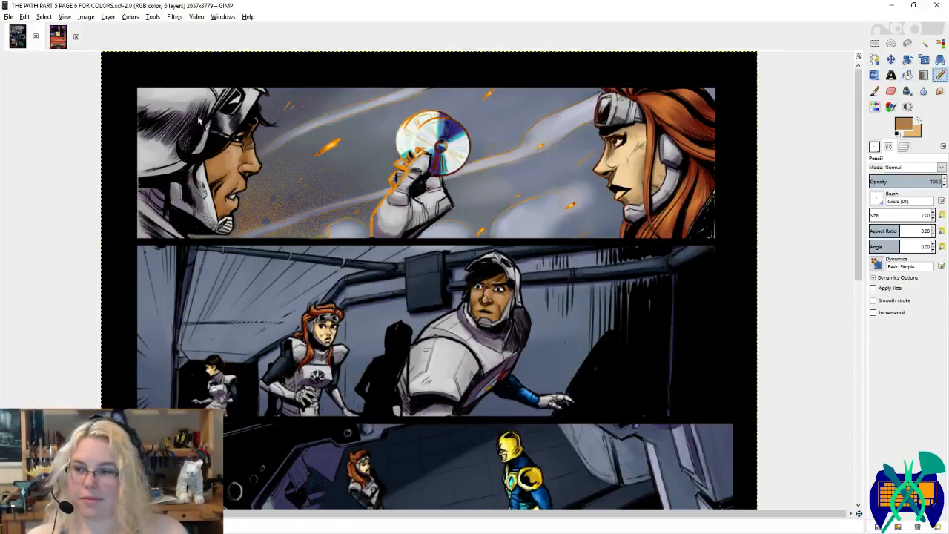
ctrl+click(170, 114)
scroll(281, 153, down, 2)
key(x)
ctrl+scroll(284, 243, up, 2)
ctrl+click(284, 243)
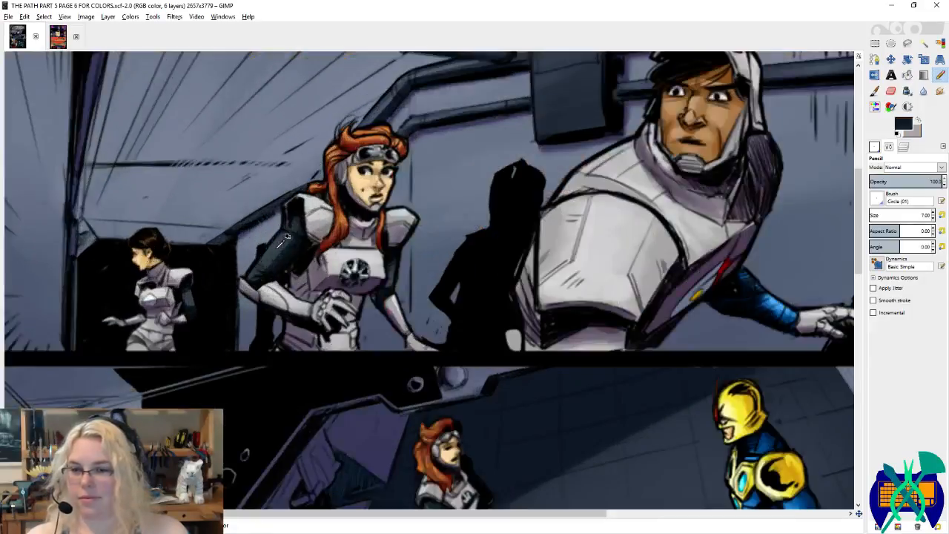
Step: Fill the chest armour of the man behind the stairs on page 7 with the sampled light grey
click(58, 38)
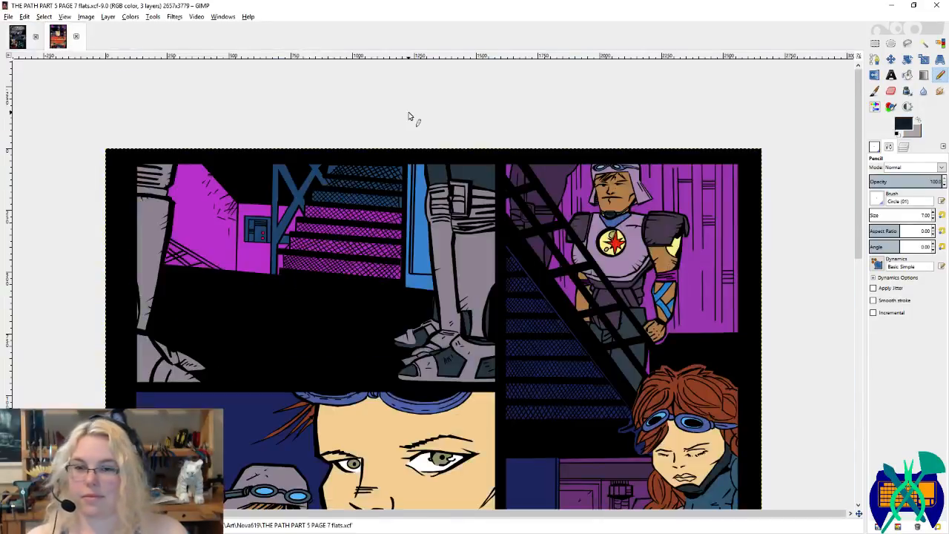
key(shift+b)
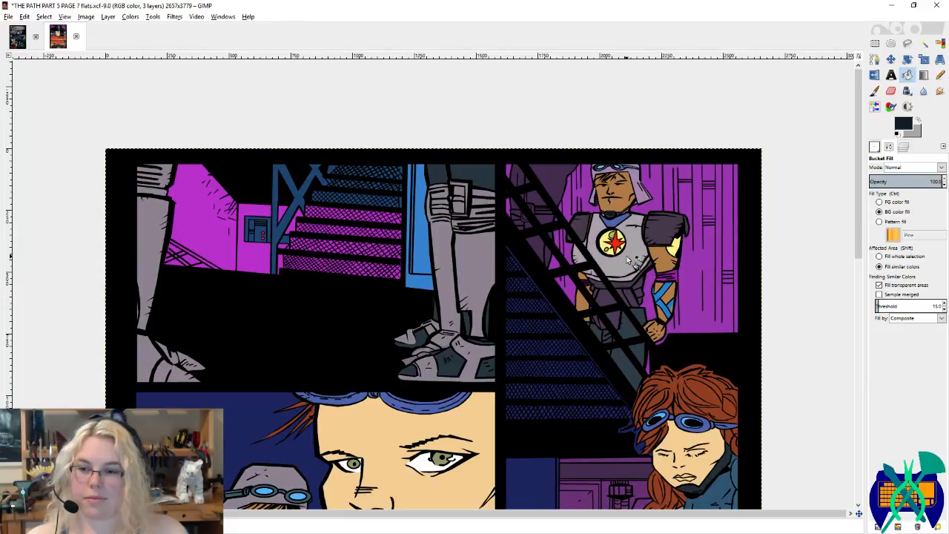
ctrl+scroll(661, 255, up, 1)
click(675, 217)
key(ctrl+z)
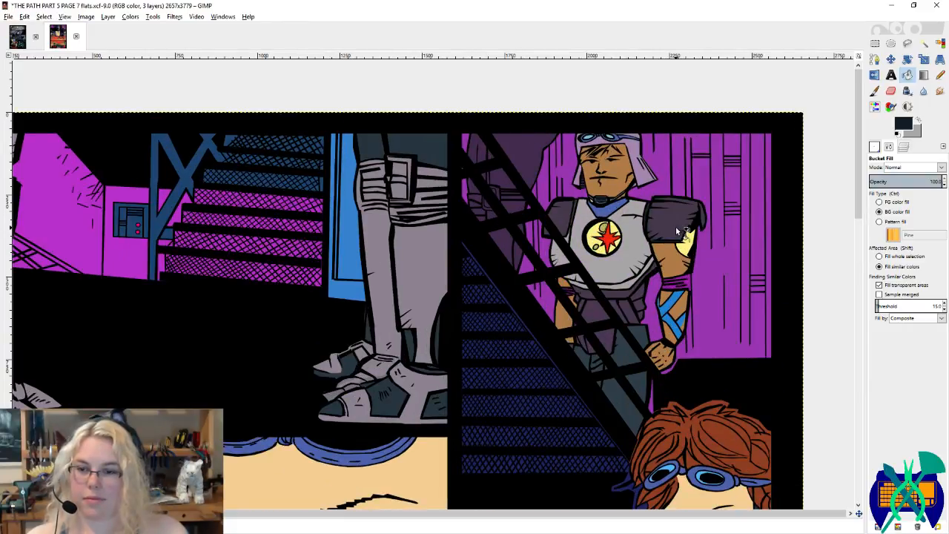
click(404, 313)
key(ctrl+z)
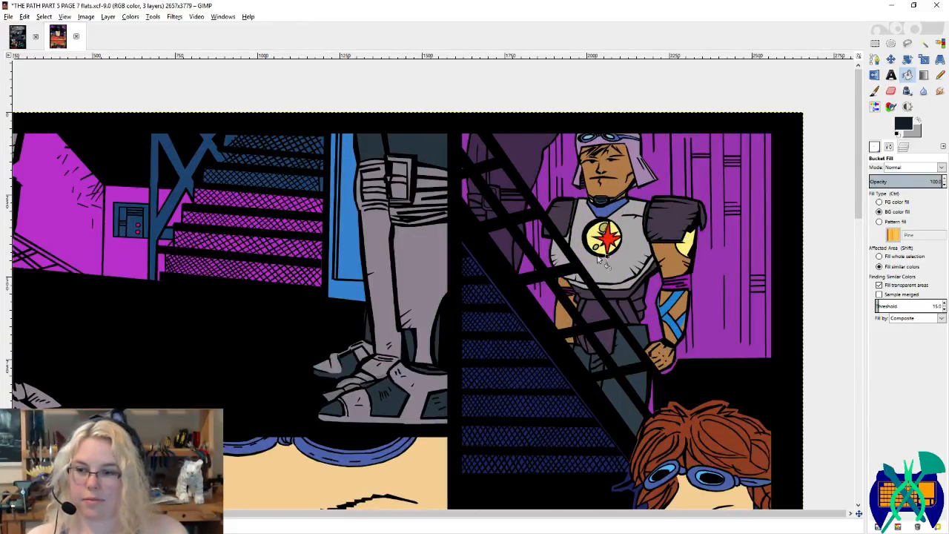
Step: Fill the leg armour and boots in page 7's first panel with the sampled light grey
key(x)
click(418, 248)
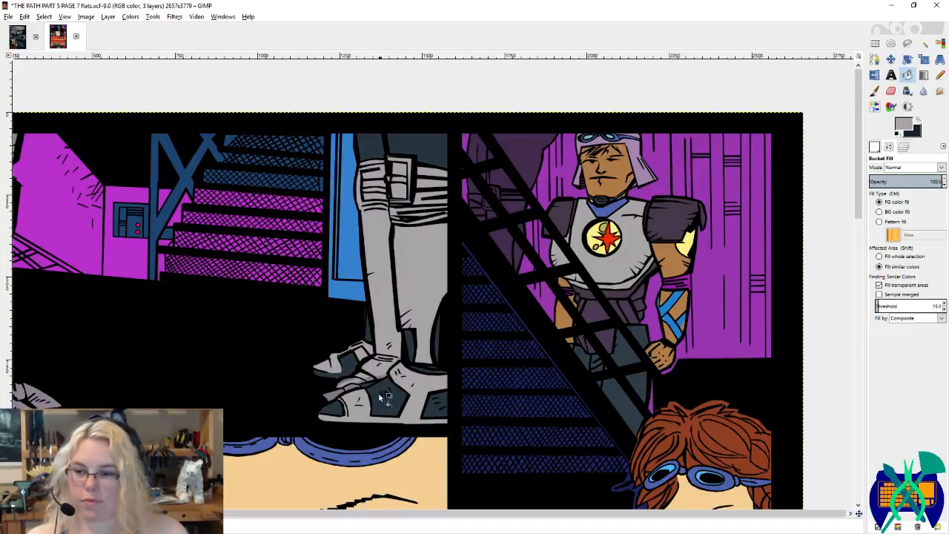
scroll(358, 405, up, 3)
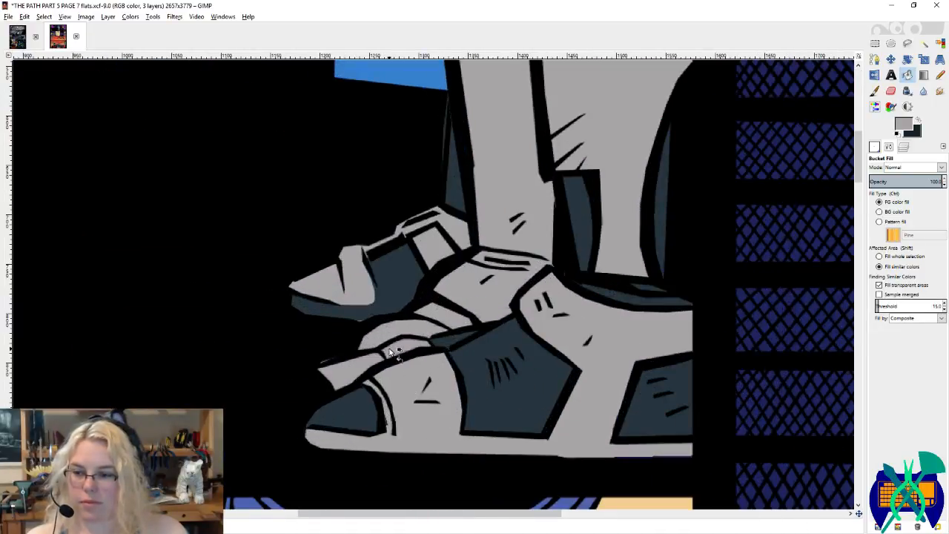
scroll(415, 348, down, 3)
scroll(237, 339, left, 3)
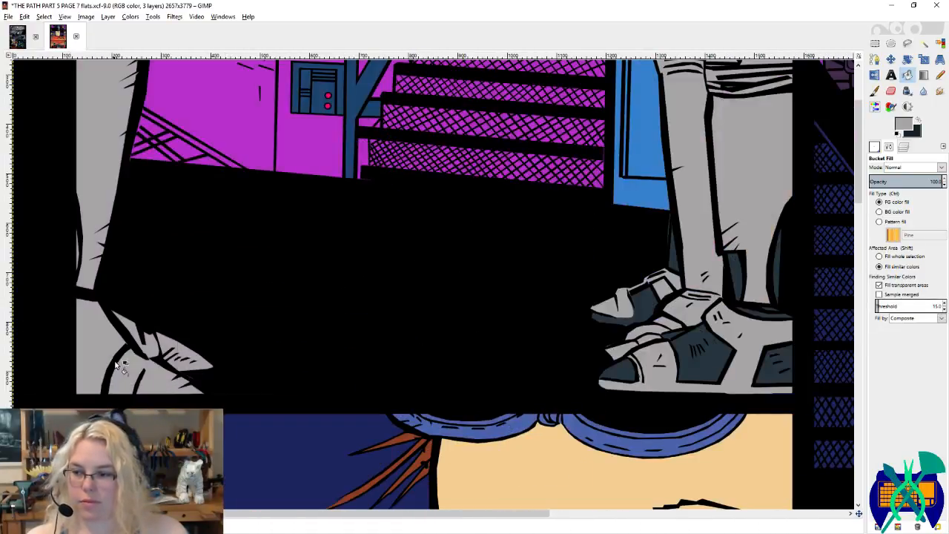
scroll(112, 358, up, 2)
scroll(112, 358, down, 3)
scroll(271, 212, down, 5)
scroll(271, 213, up, 2)
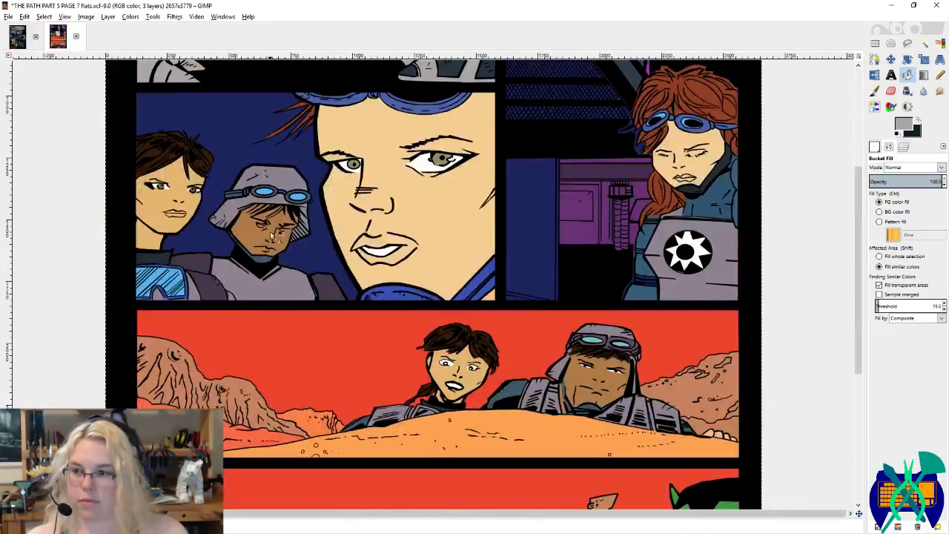
Step: Fill the helmeted man's helmet and chest armour and the close-up woman's goggles with light grey in page 7's blue-background panel
scroll(271, 213, up, 2)
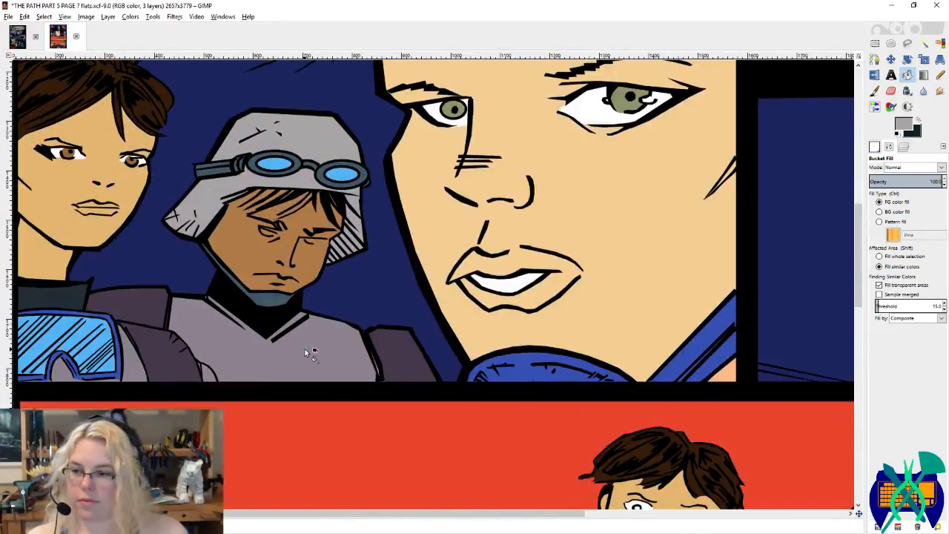
scroll(141, 374, left, 2)
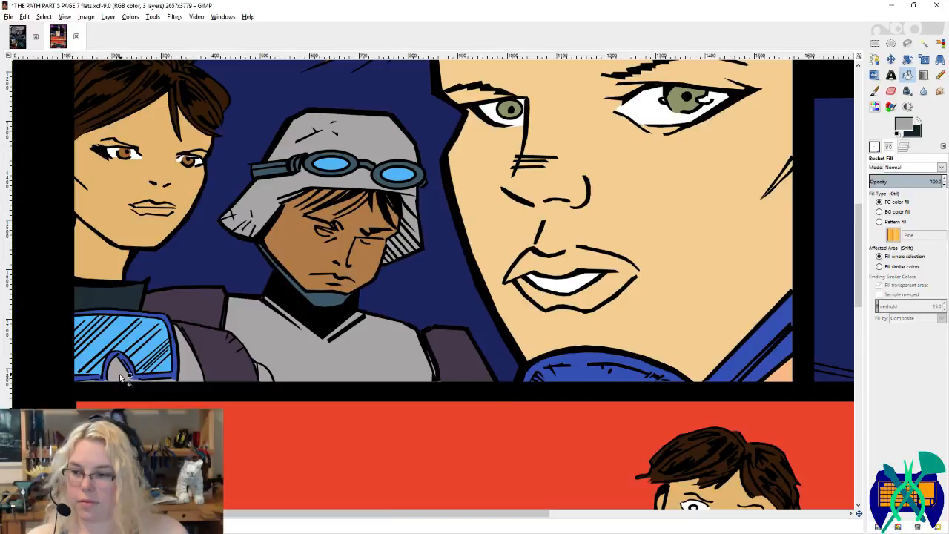
scroll(122, 378, right, 8)
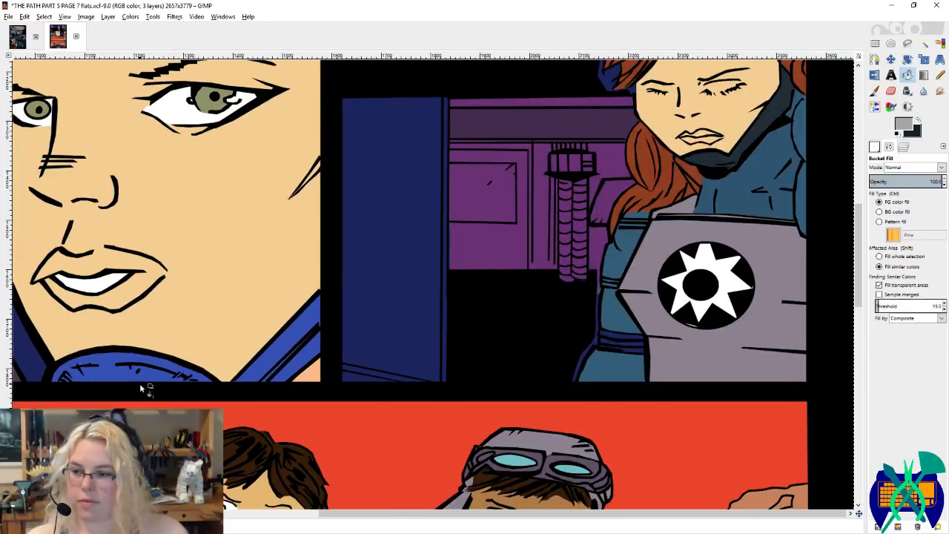
scroll(141, 382, left, 4)
scroll(445, 363, up, 5)
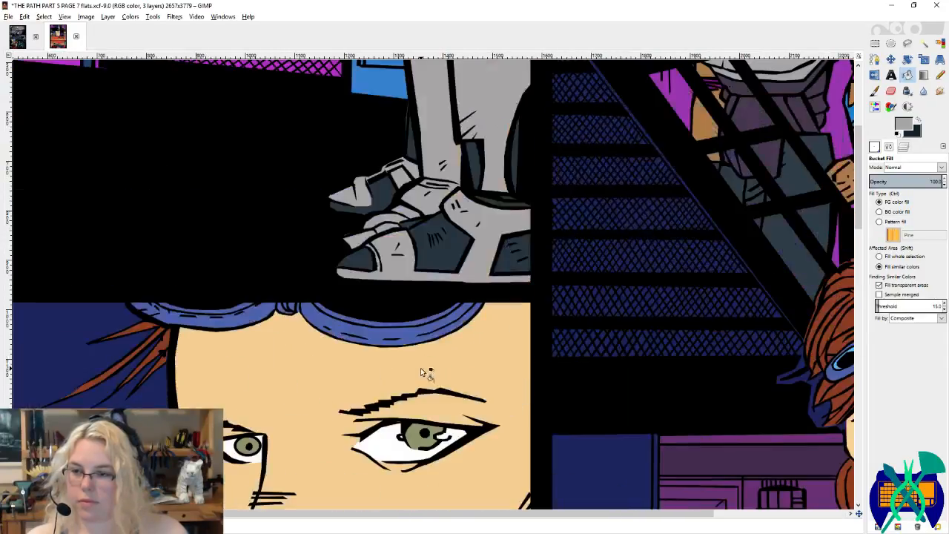
click(404, 331)
Step: Fill the goggles and chest plate of the red-haired woman looking down with light grey
scroll(400, 334, right, 4)
scroll(593, 335, down, 2)
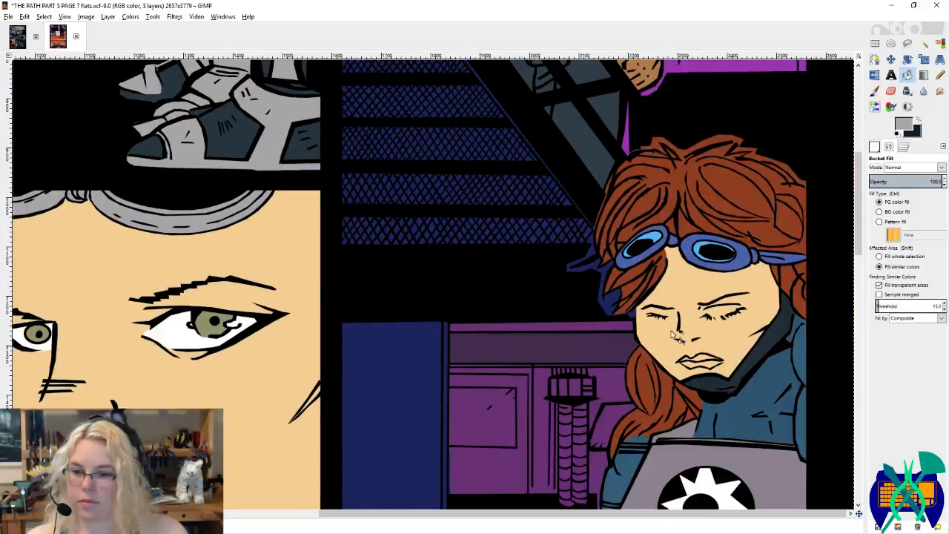
click(745, 258)
scroll(756, 296, down, 2)
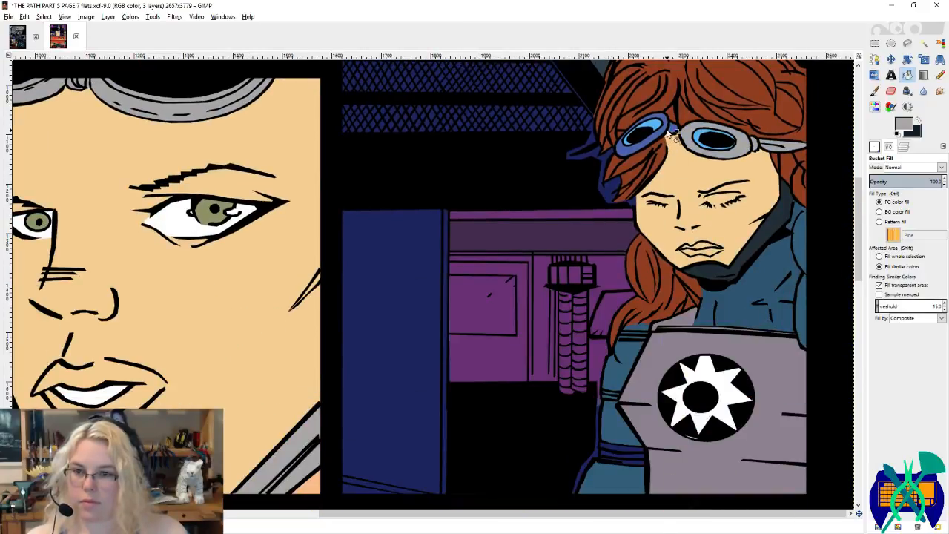
click(668, 133)
click(761, 374)
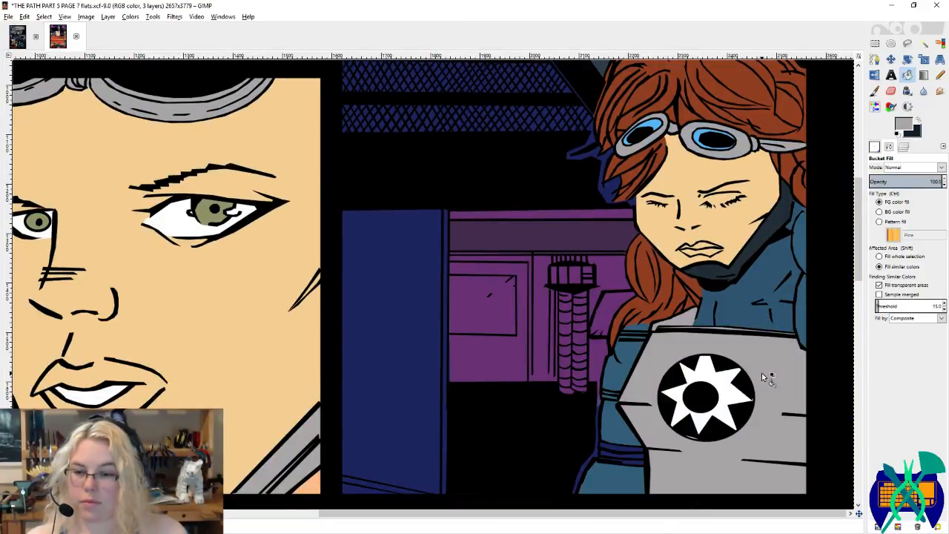
Step: Fill the red-haired woman's undersuit and sleeve around the chest plate with the dark blue background colour
click(769, 301)
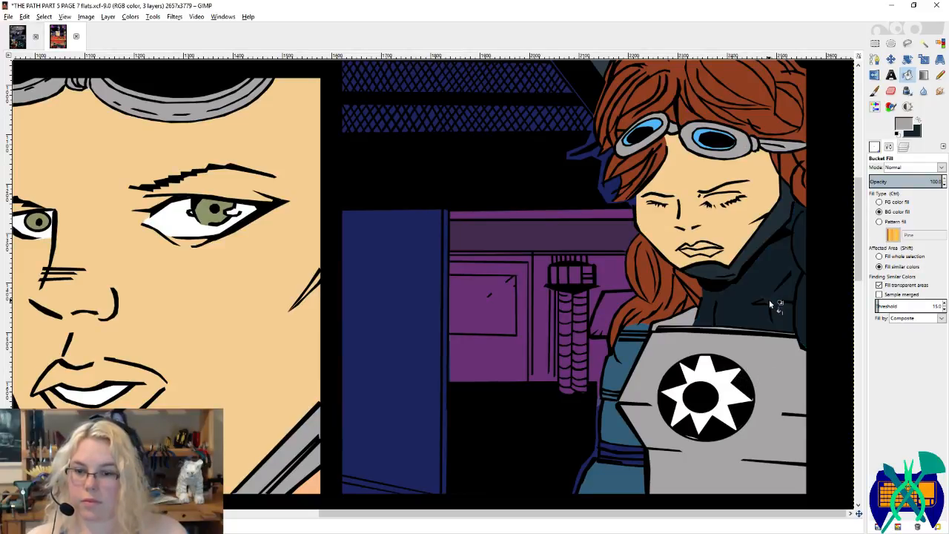
click(748, 317)
click(623, 392)
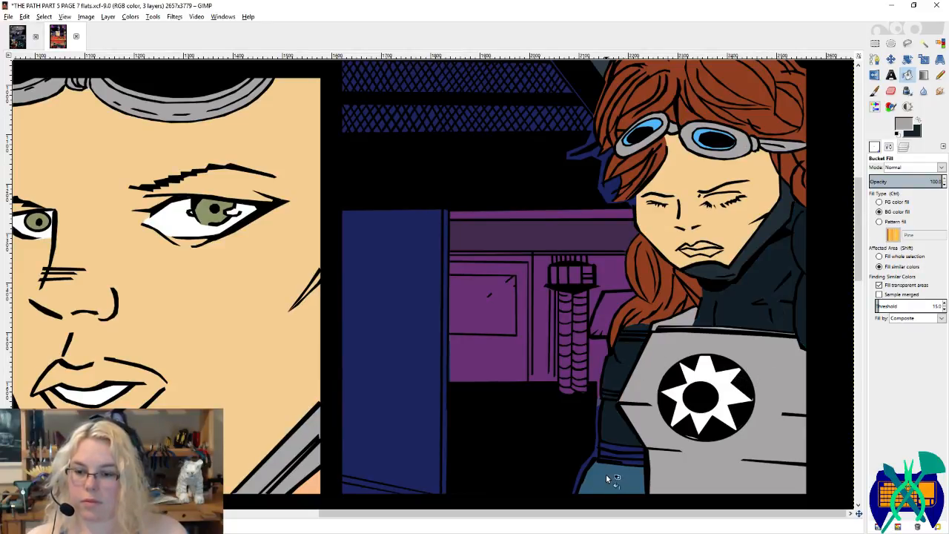
Step: Review the characters' suit and armour colours across page 6, save that page, and return to page 7
scroll(629, 451, up, 10)
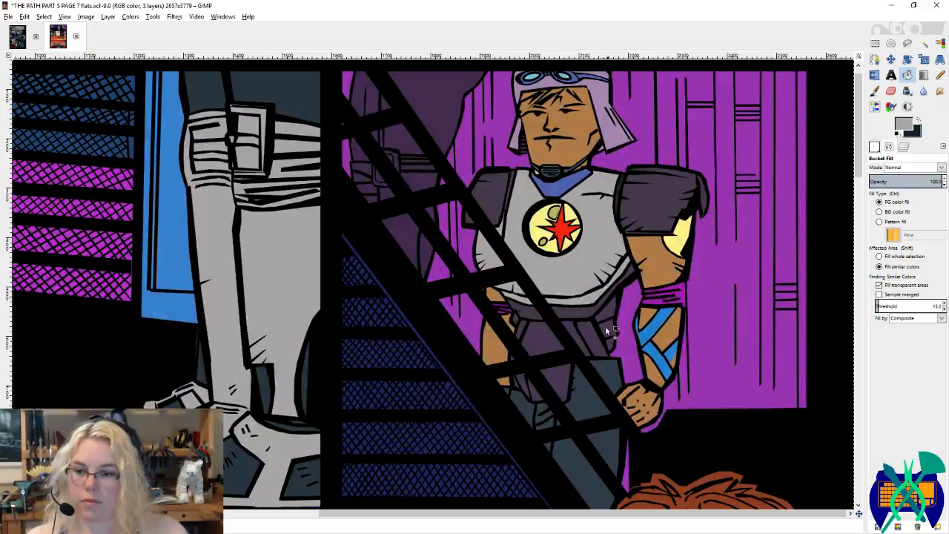
click(19, 36)
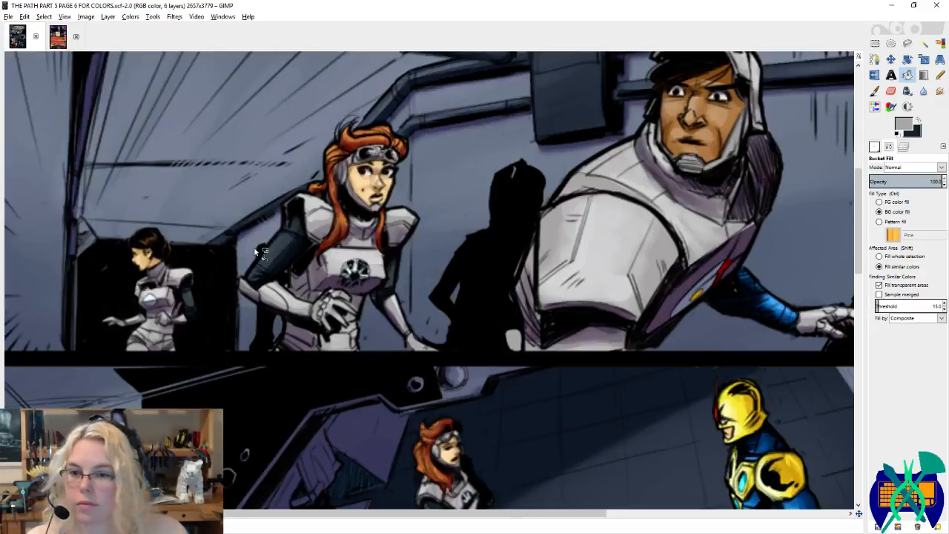
scroll(255, 252, down, 4)
scroll(249, 240, down, 3)
scroll(246, 238, up, 4)
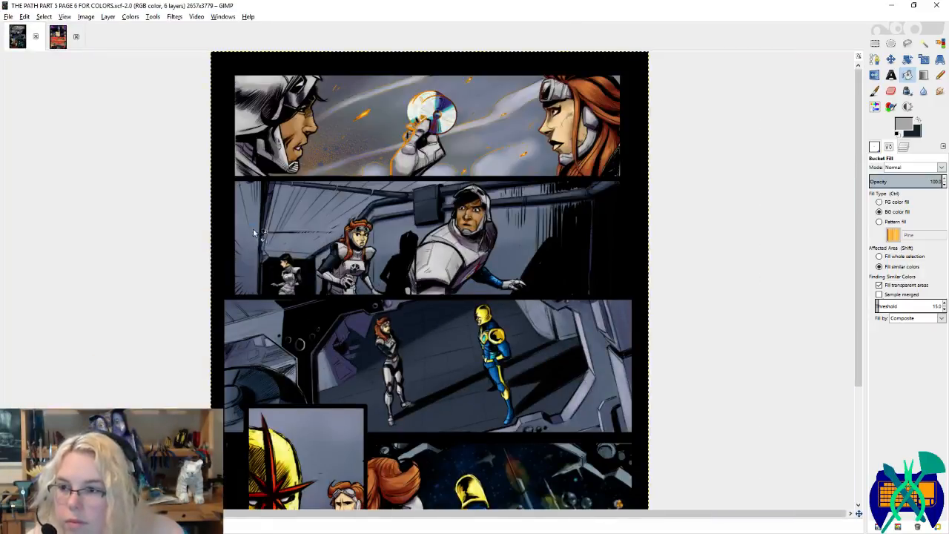
key(ctrl+s)
click(58, 47)
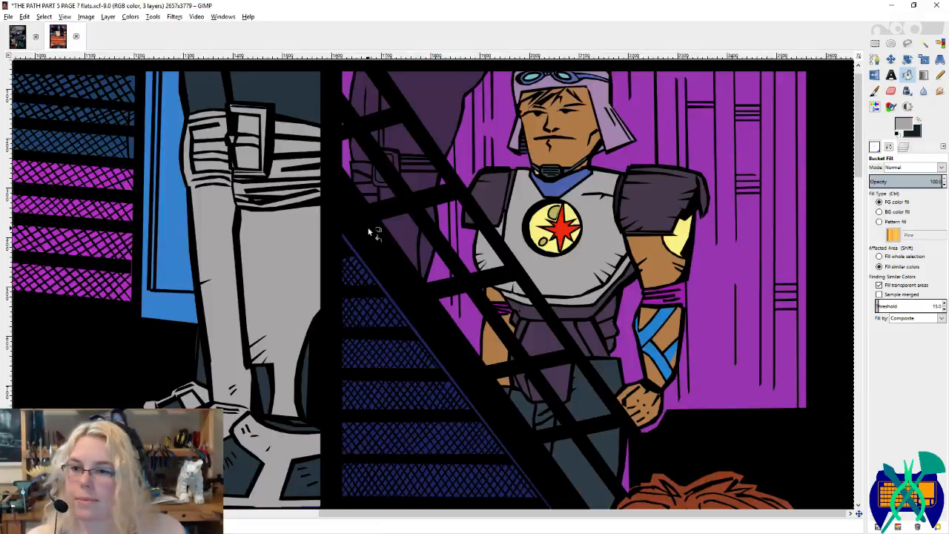
Step: Fill the helmet and goggle frames of the man behind the stairs with light grey, checking page 6 for reference
scroll(448, 241, down, 2)
scroll(666, 156, up, 3)
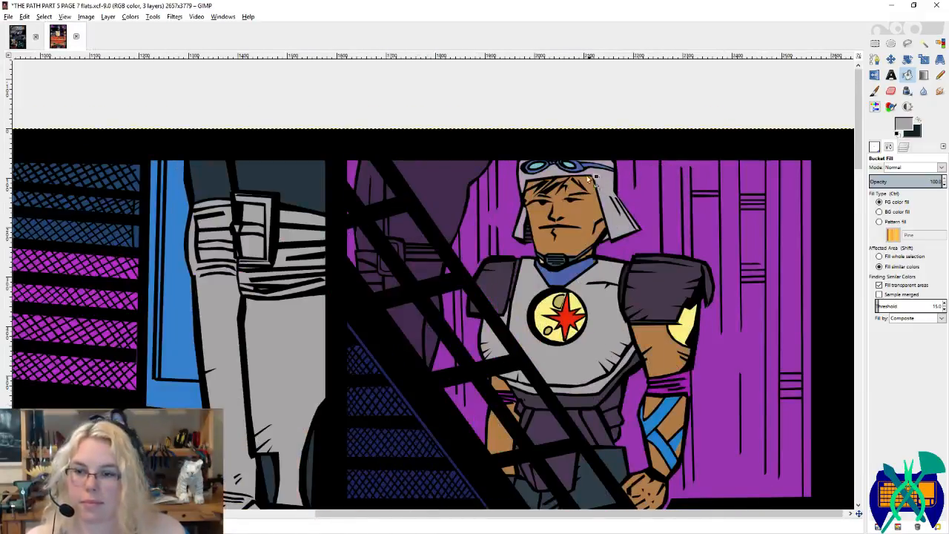
scroll(547, 171, up, 2)
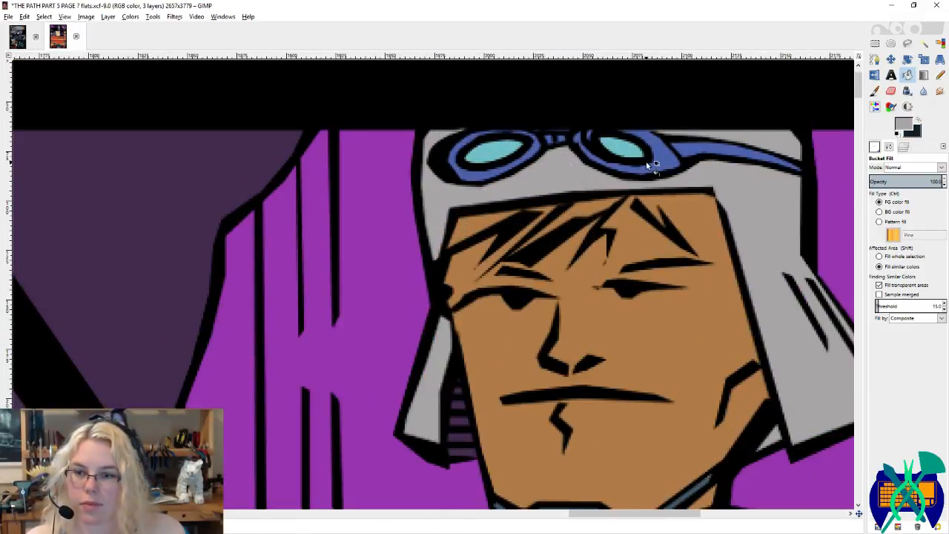
click(19, 42)
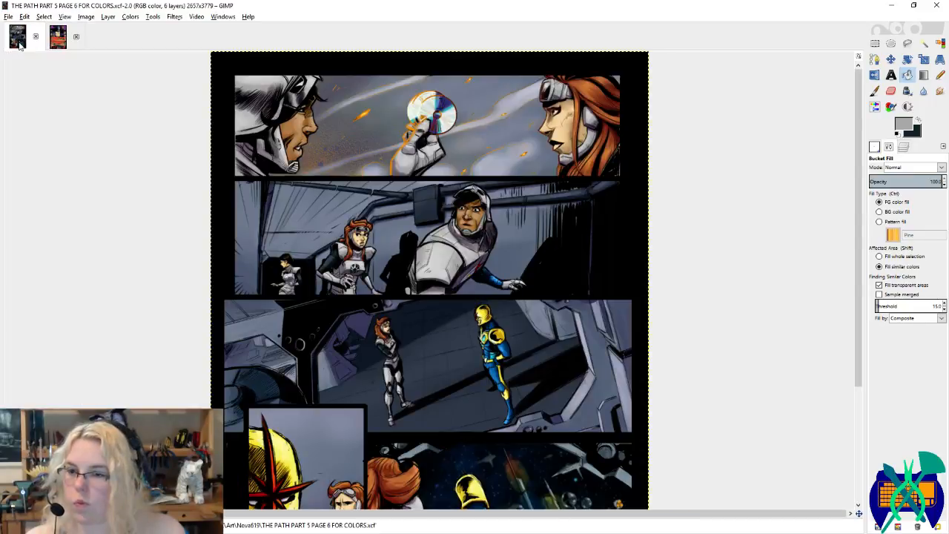
click(58, 37)
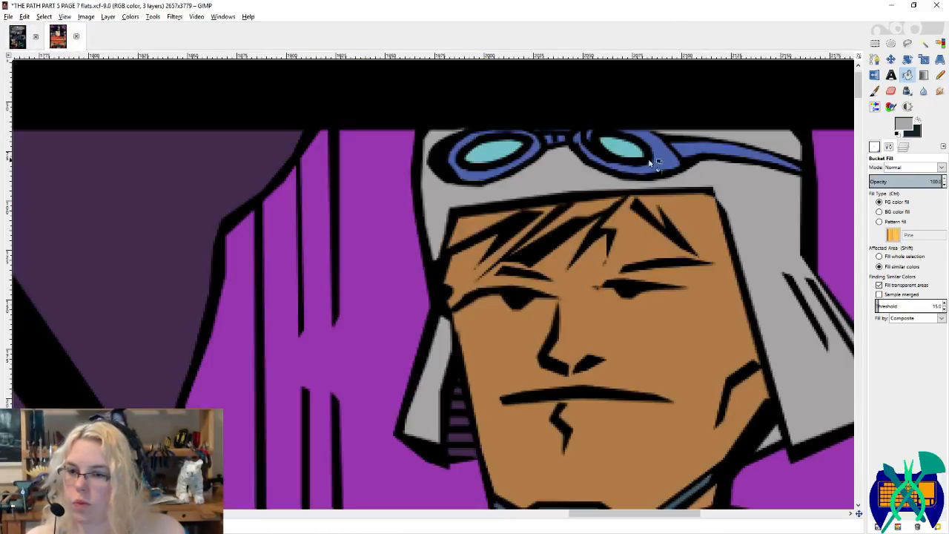
click(658, 155)
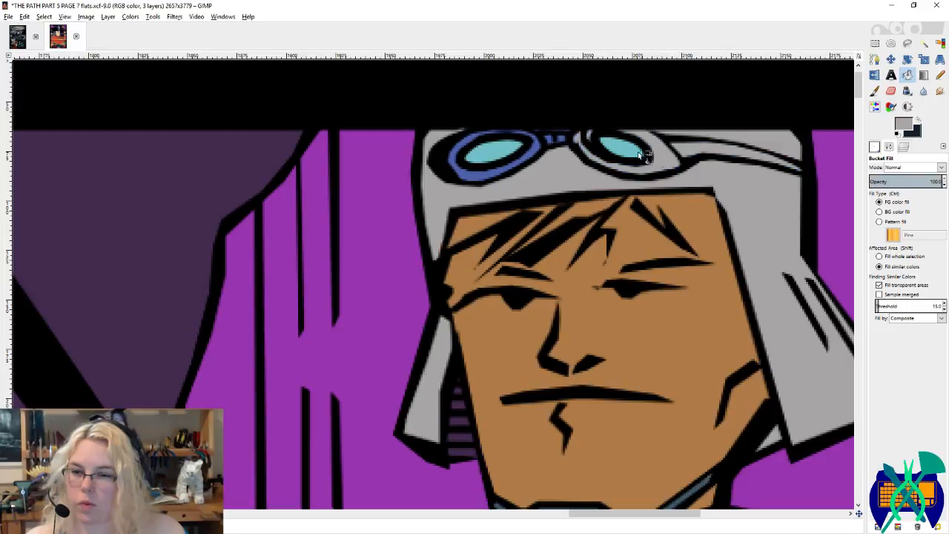
click(533, 147)
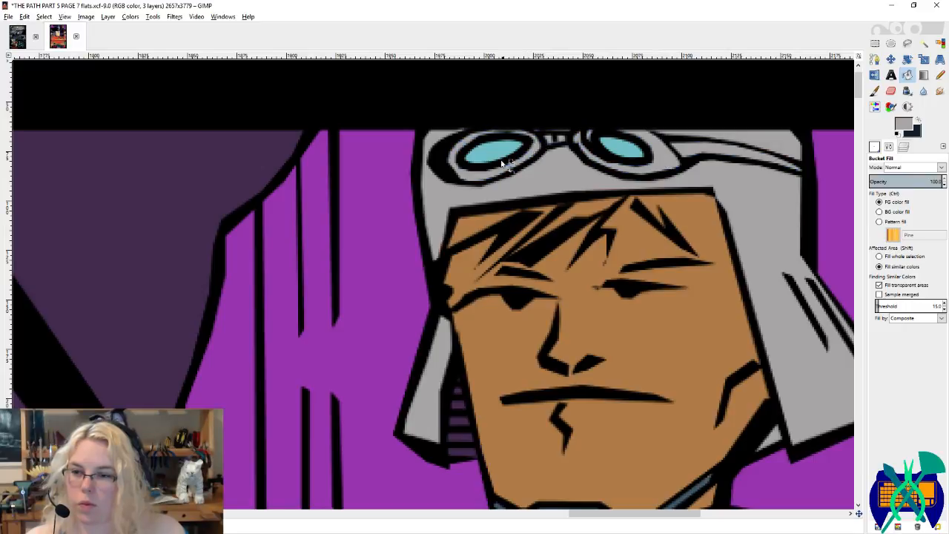
Step: Fill the man's helmet lining with dark blue and his chin guard with light grey, and save the page 7 flats
scroll(504, 163, down, 4)
scroll(444, 241, up, 4)
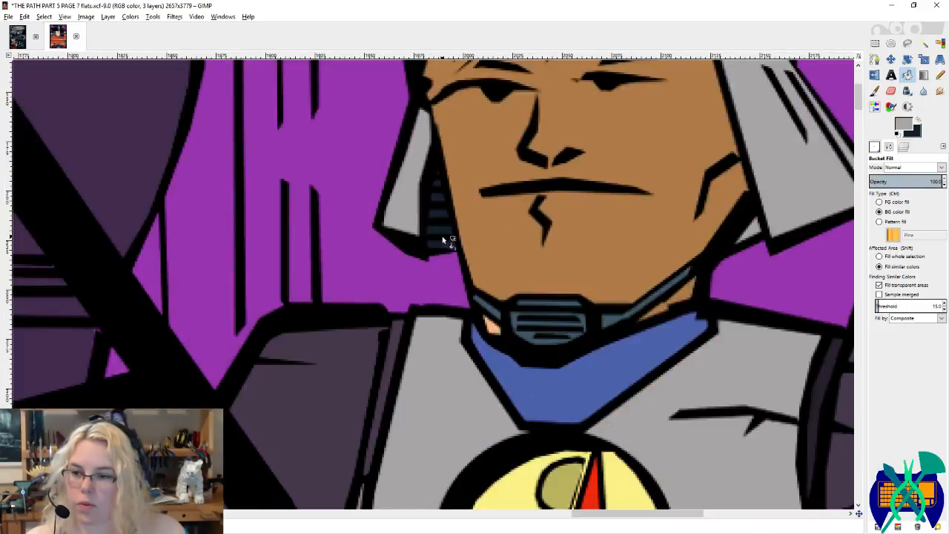
scroll(665, 228, down, 2)
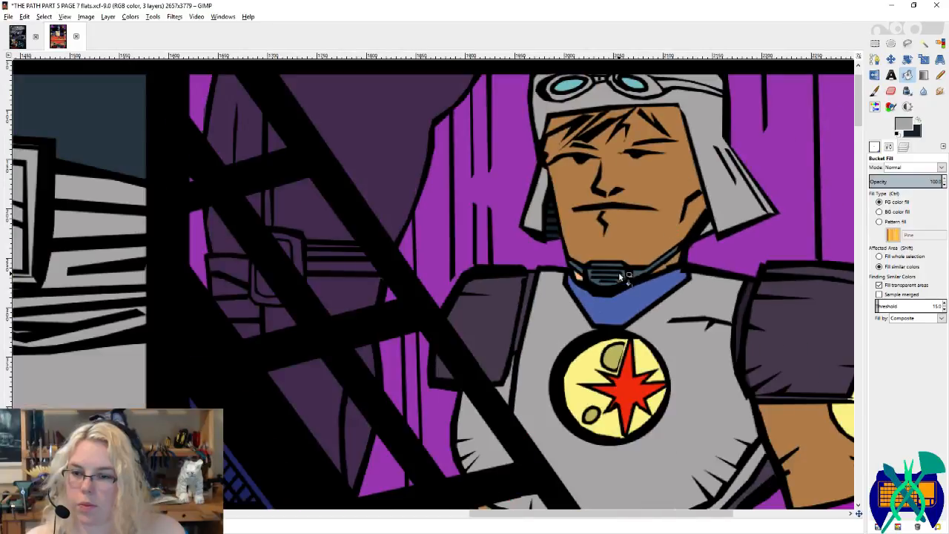
scroll(618, 272, down, 2)
key(ctrl+s)
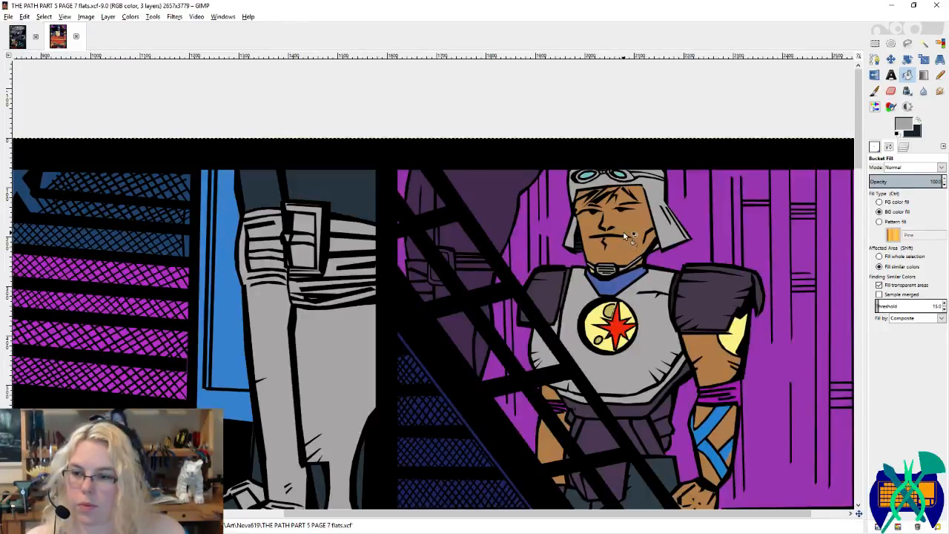
Step: Fill the waist armour of the man behind the stairs with light grey, undoing the mistaken fill
scroll(625, 236, down, 2)
scroll(676, 182, up, 2)
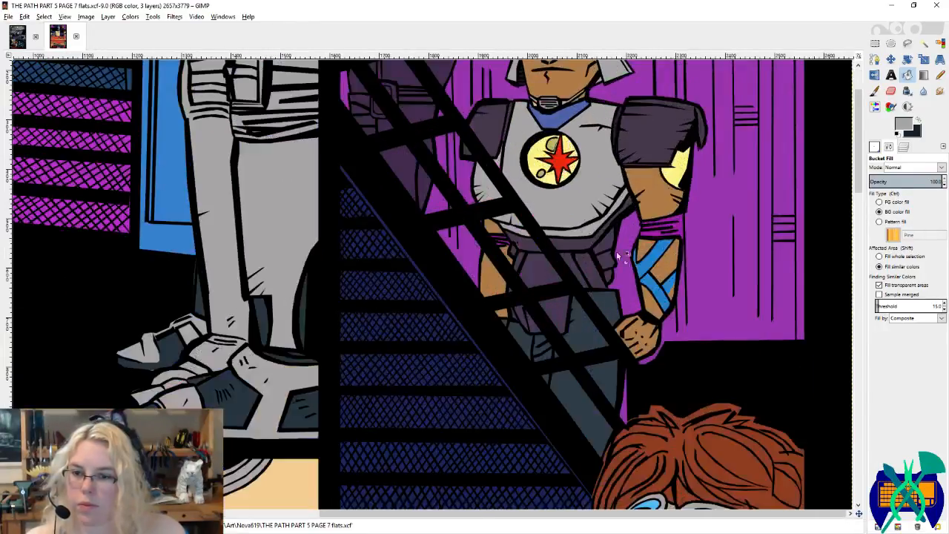
click(597, 261)
click(587, 260)
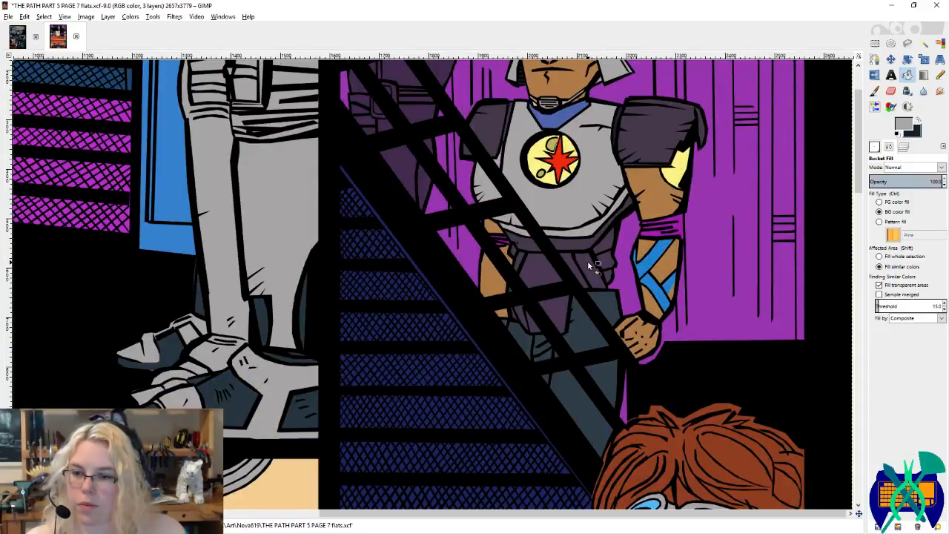
scroll(599, 259, up, 2)
key(ctrl+z)
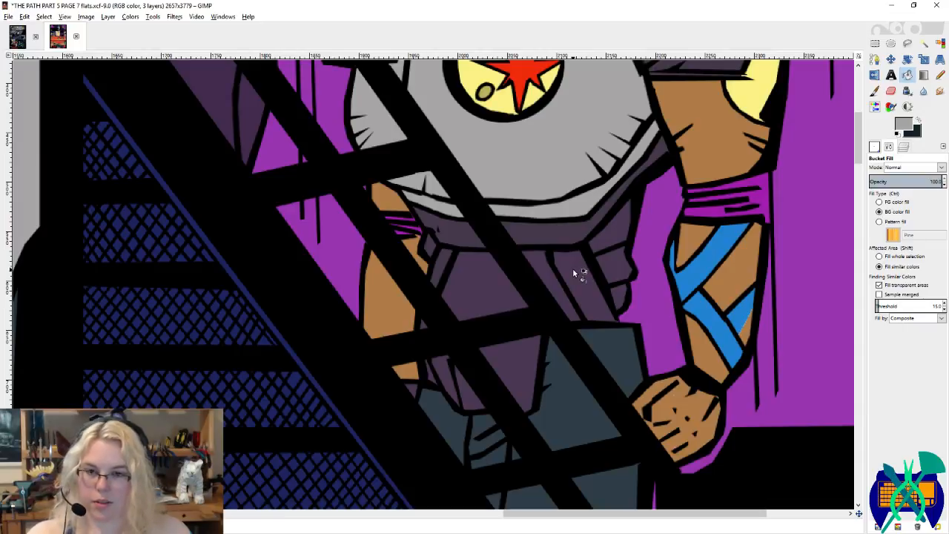
click(573, 268)
Step: Pencil dark blue along the edges of the man's side waist sections, fill those sections dark blue, and save page 7
click(940, 75)
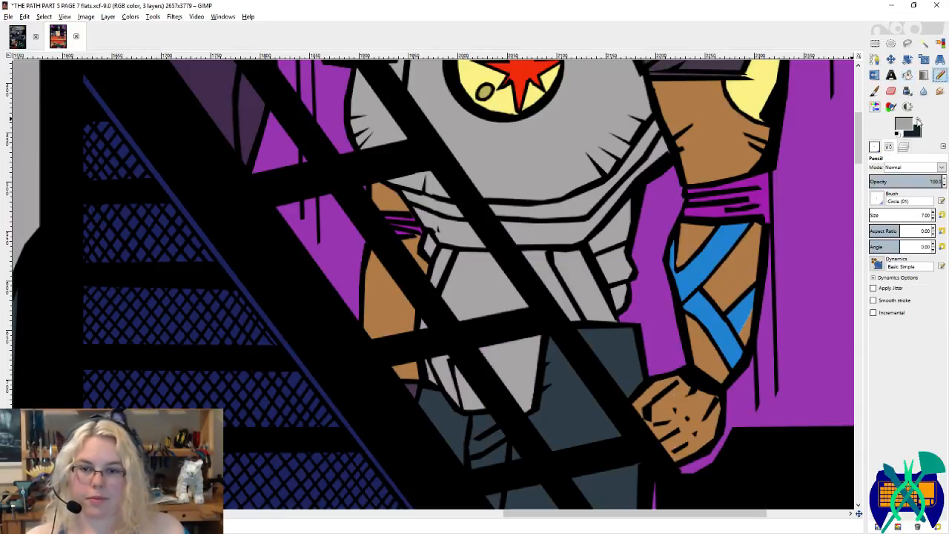
click(918, 120)
scroll(614, 191, up, 2)
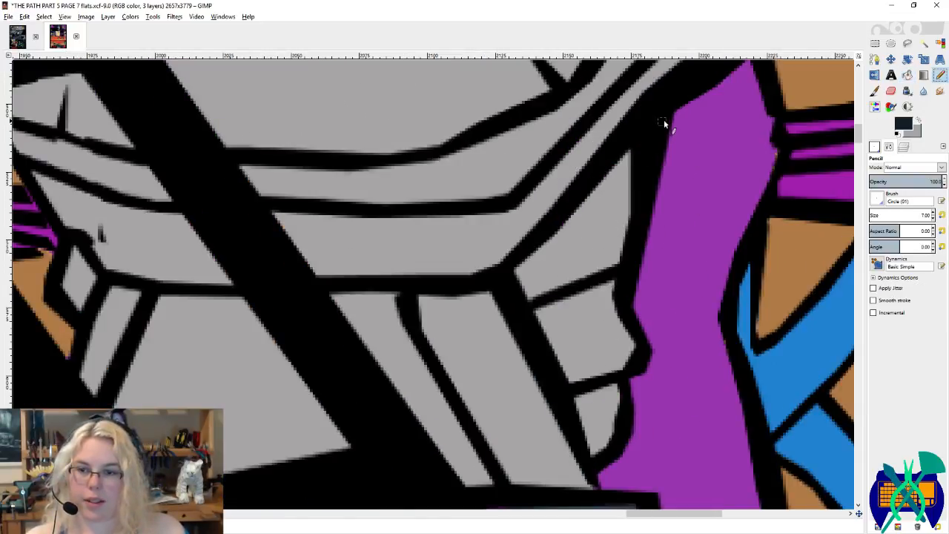
drag(640, 134, 510, 278)
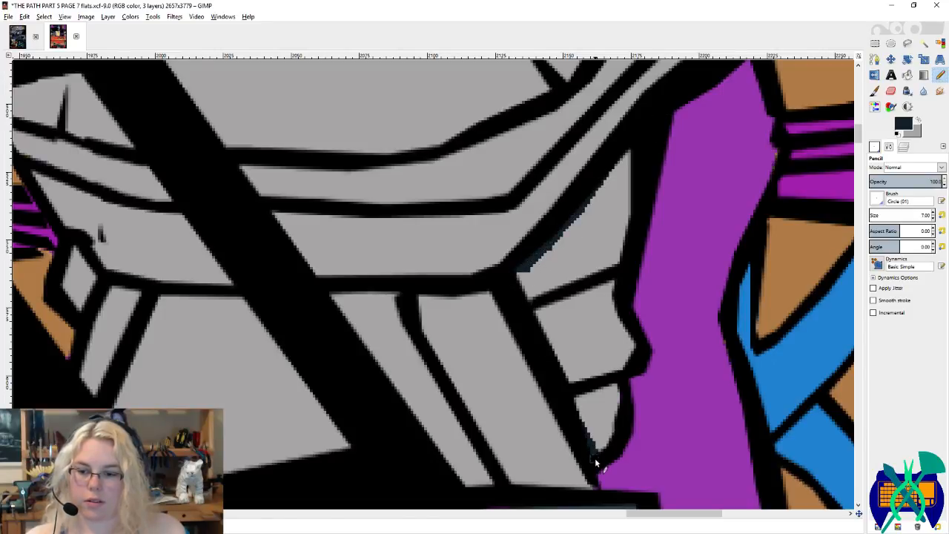
scroll(595, 457, up, 3)
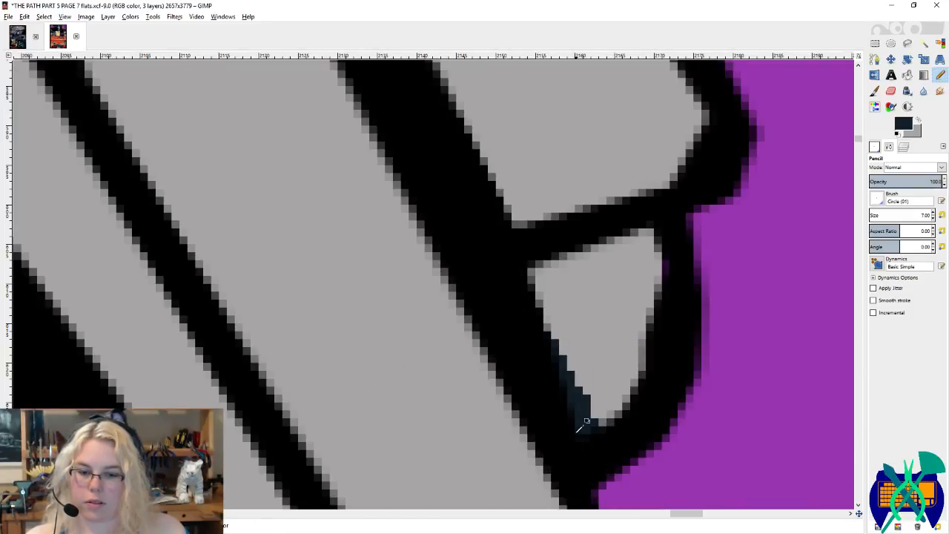
scroll(579, 430, down, 6)
scroll(616, 317, up, 2)
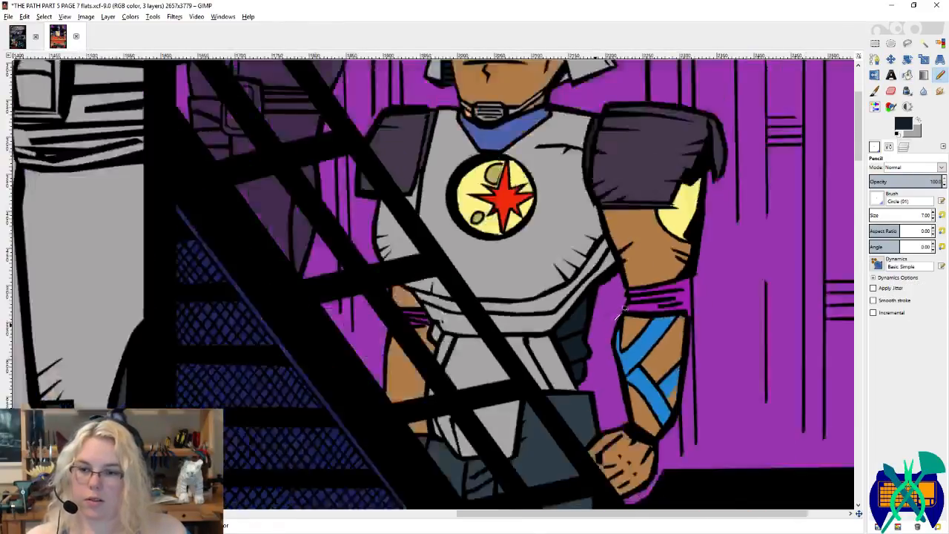
scroll(697, 289, down, 4)
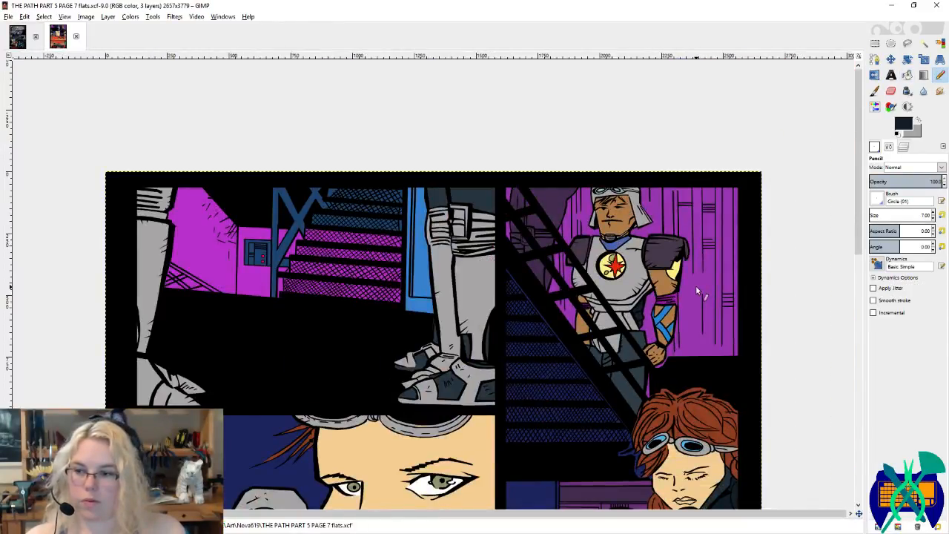
Step: Check page 6, and fill the shoulder armour of the dark-haired woman and the helmeted man on page 7 with light grey
scroll(696, 289, down, 5)
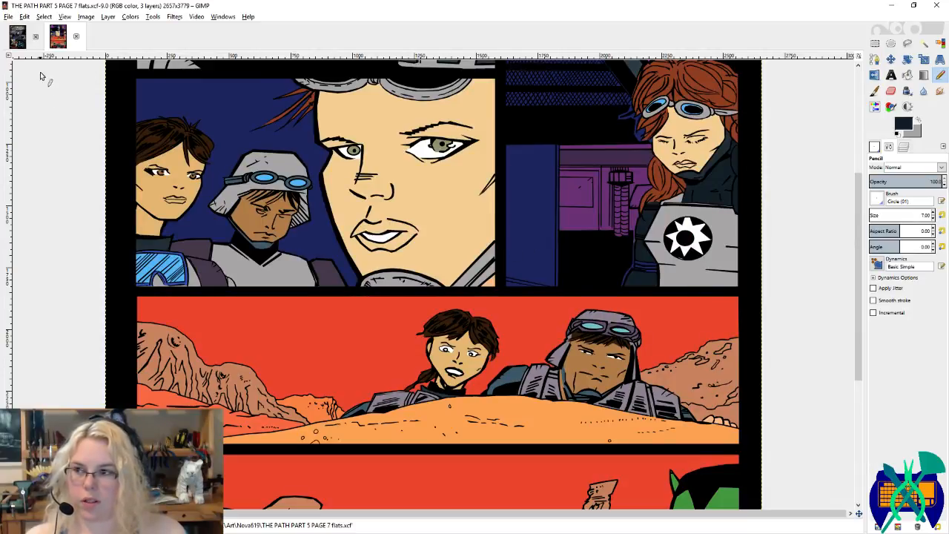
click(16, 41)
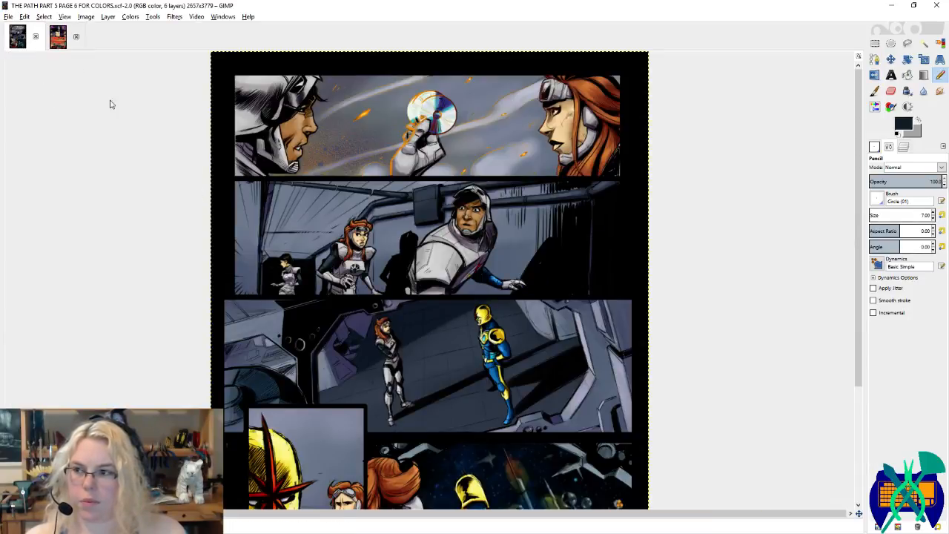
click(58, 38)
key(shift+b)
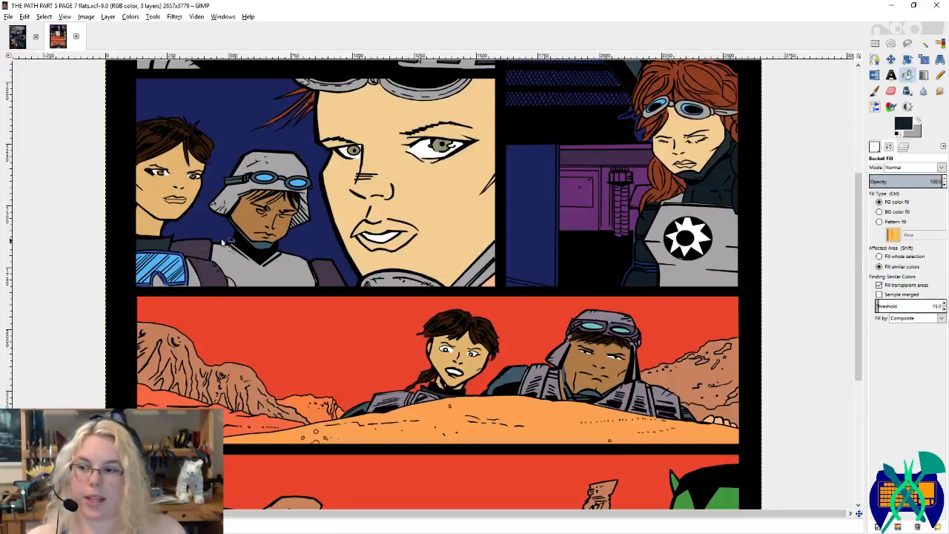
ctrl+click(202, 275)
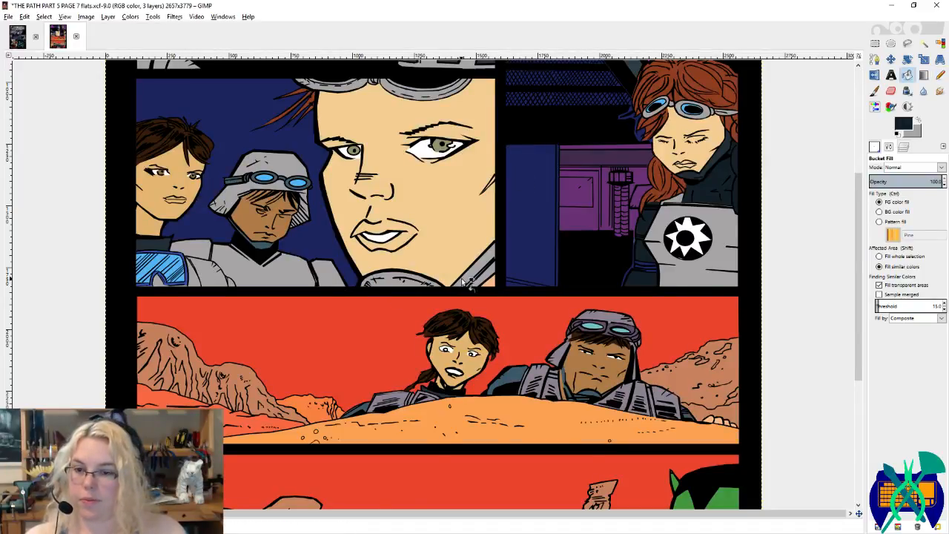
Step: Fill the shoulder armour of the dark-haired woman and helmeted man, plus his helmet flaps, in the desert panel with light grey
scroll(474, 286, up, 5)
ctrl+click(642, 141)
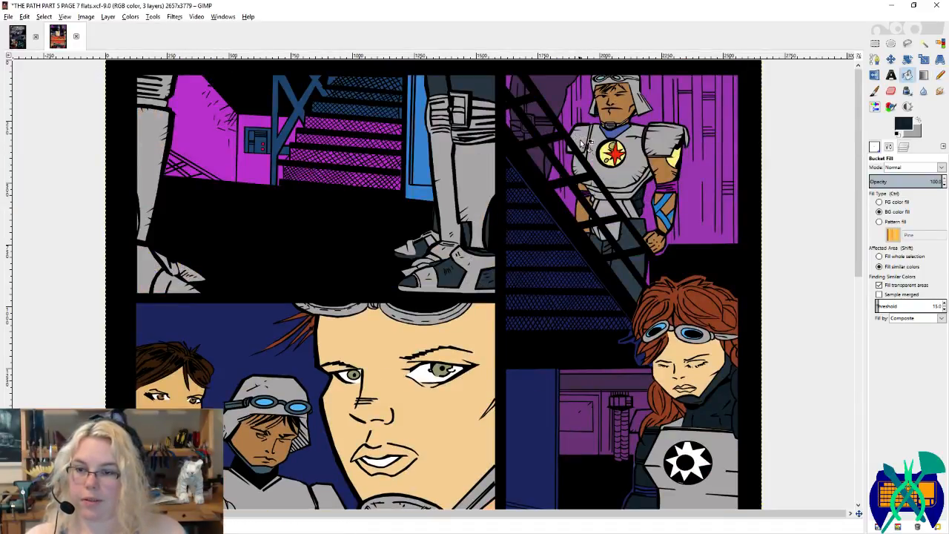
scroll(689, 304, down, 3)
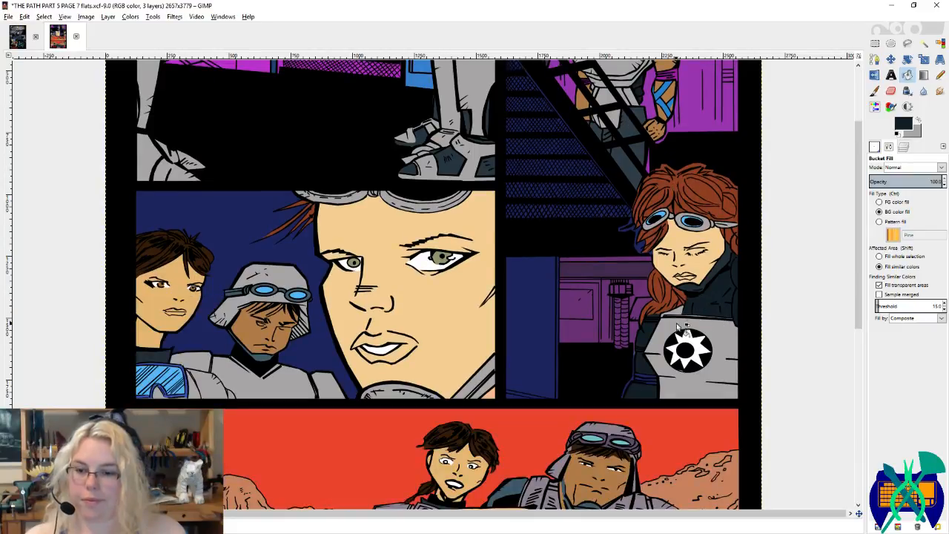
scroll(676, 335, down, 9)
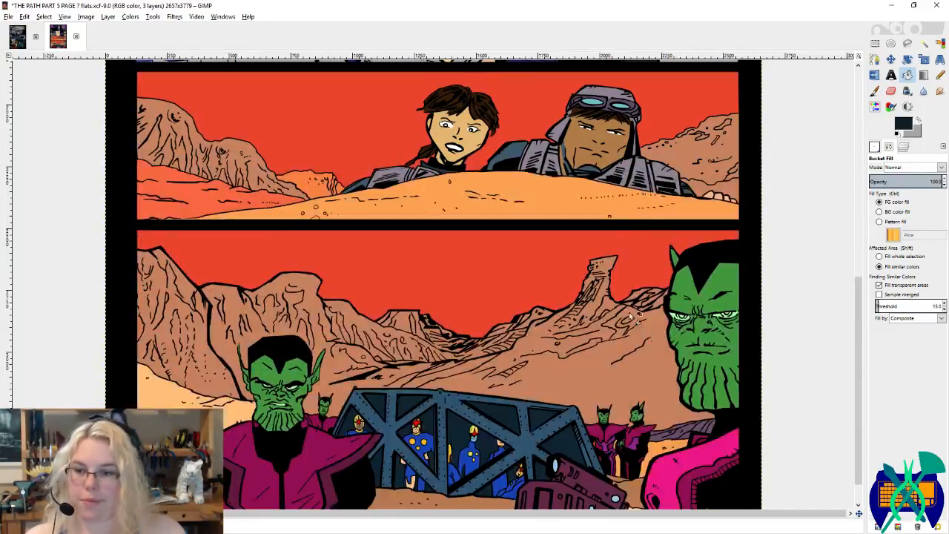
scroll(610, 96, up, 3)
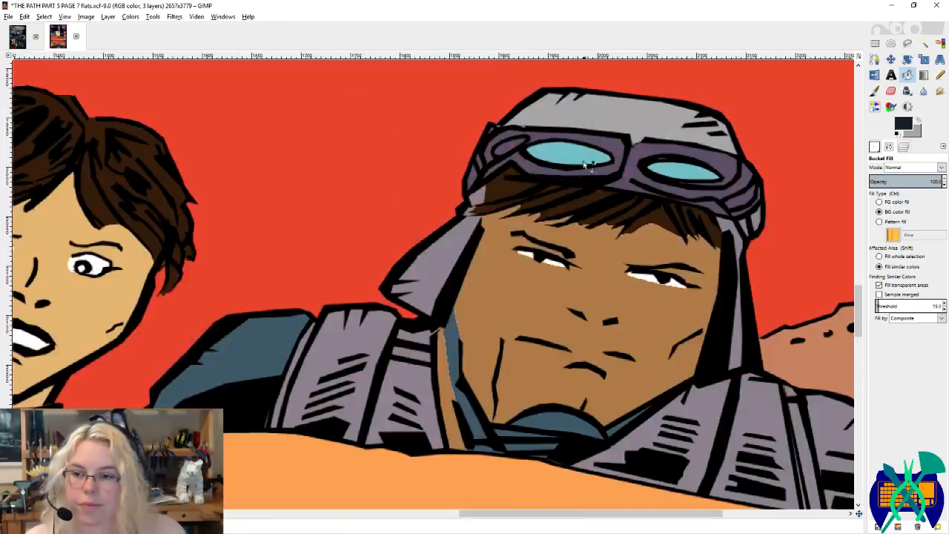
click(690, 443)
click(578, 442)
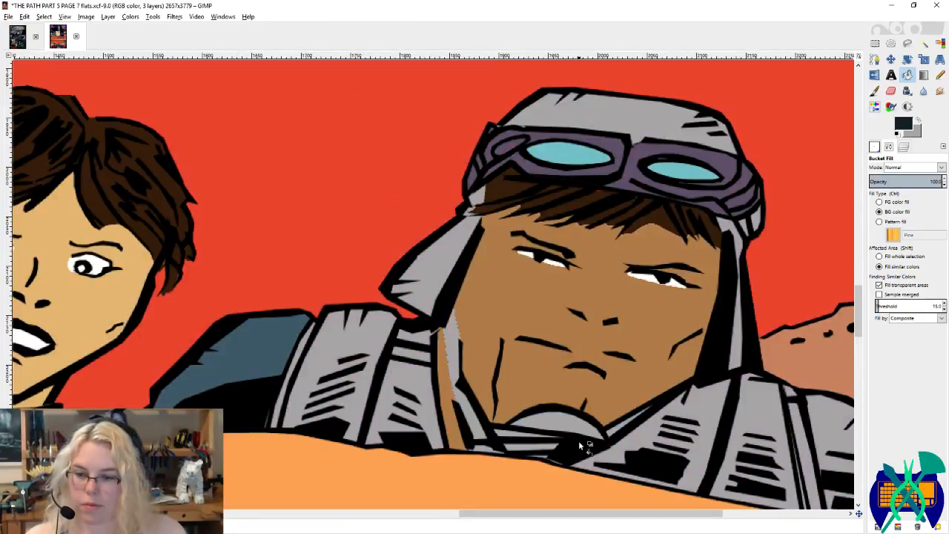
Step: Fill the undersuits of the woman and the helmeted man in the desert panel with dark blue, and save page 7
scroll(578, 443, left, 4)
ctrl+click(300, 442)
scroll(304, 448, left, 2)
scroll(304, 445, down, 2)
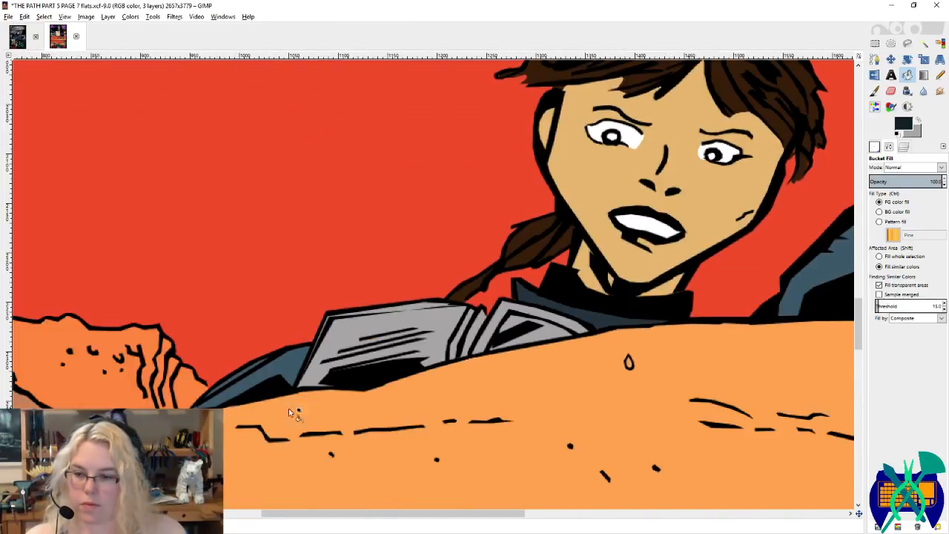
click(263, 383)
click(596, 324)
scroll(597, 324, right, 4)
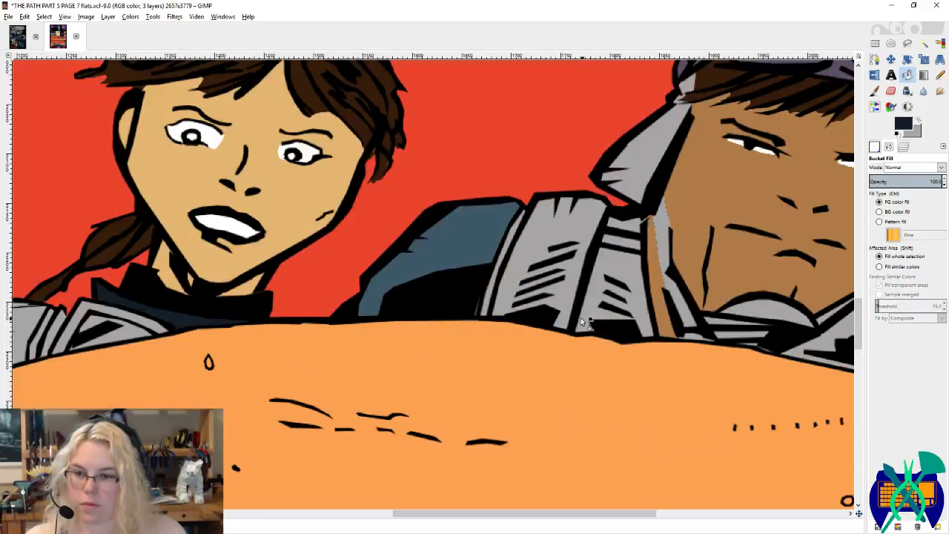
click(479, 259)
scroll(475, 260, right, 2)
ctrl+scroll(423, 260, down, 6)
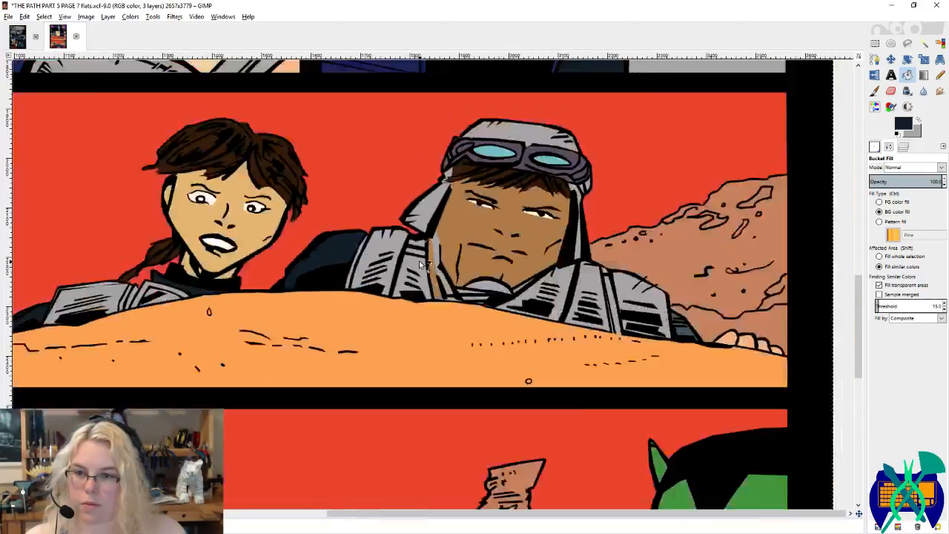
key(ctrl+s)
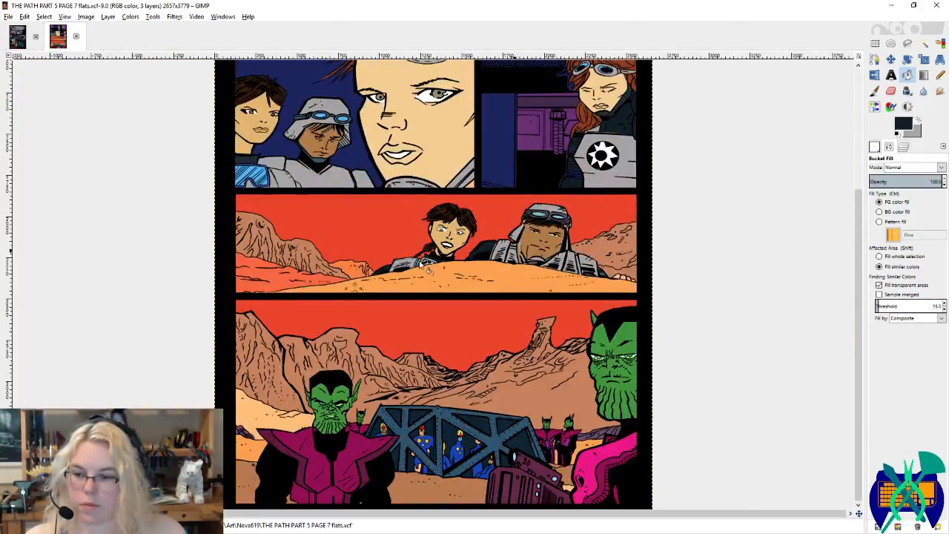
Step: Sample the blue-grey background colour from page 6's background layer
scroll(645, 287, up, 3)
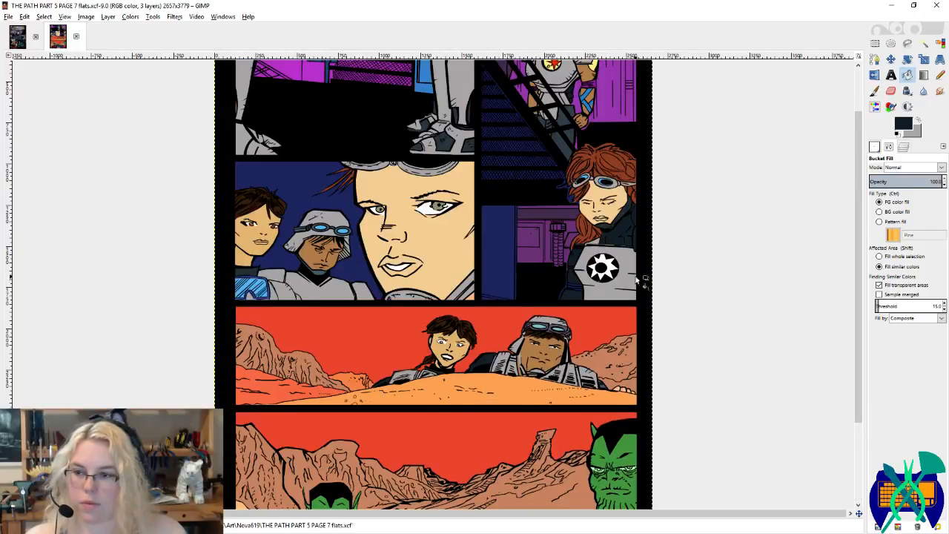
scroll(641, 285, up, 2)
click(20, 40)
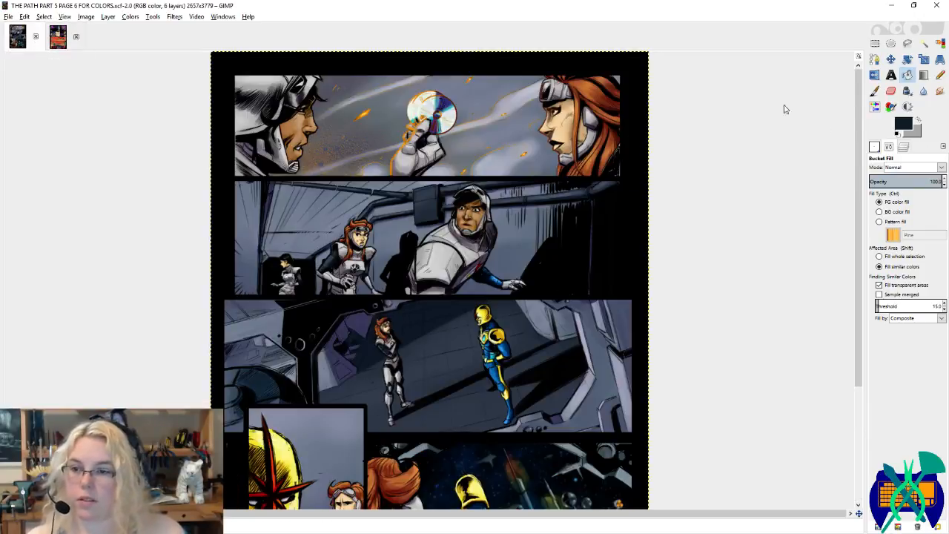
click(904, 147)
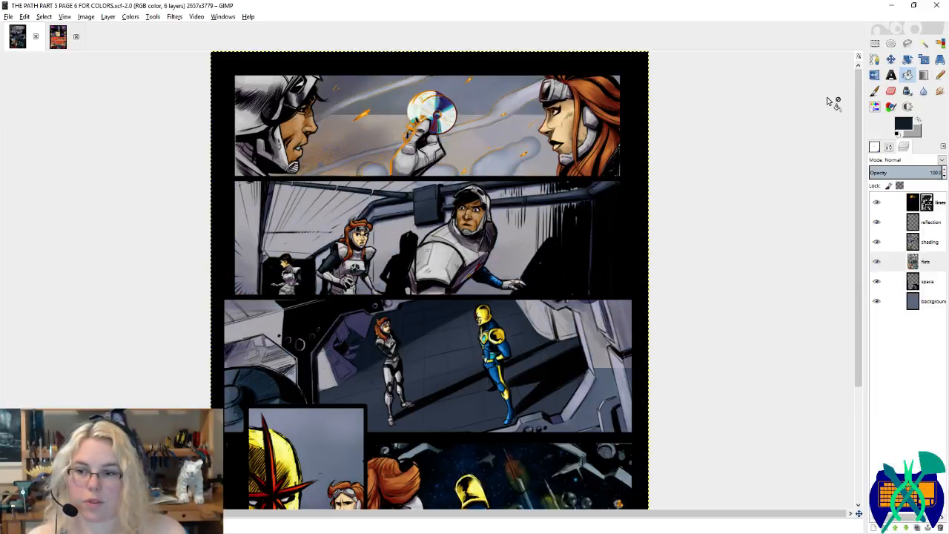
key(n)
ctrl+click(492, 132)
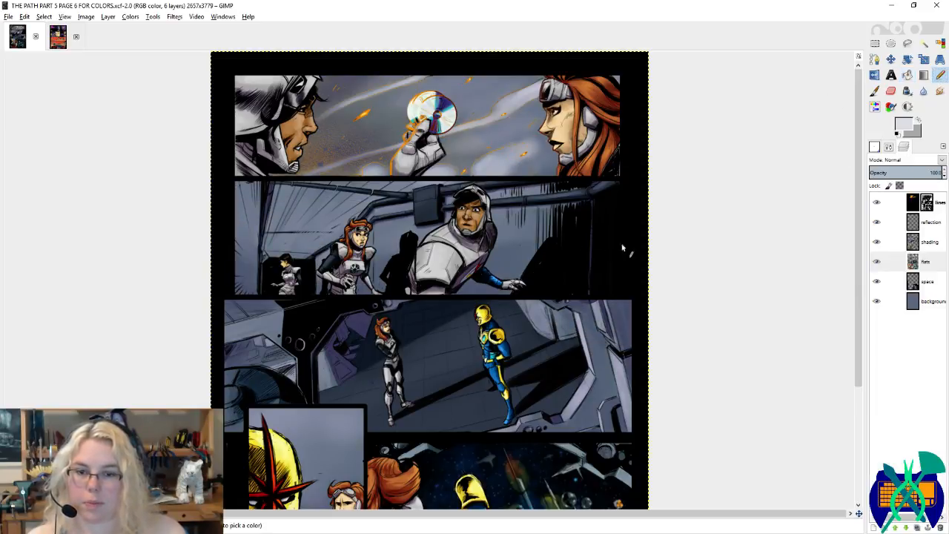
scroll(579, 223, down, 3)
click(926, 301)
ctrl+click(485, 183)
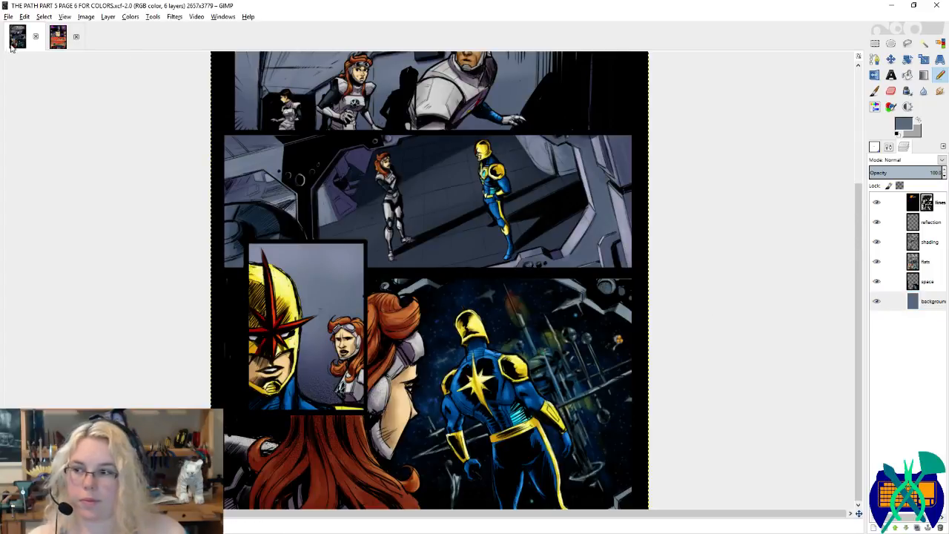
Step: Fill page 7's dark blue backgrounds behind the close-up group, the stairs and the door with the sampled blue-grey
click(57, 37)
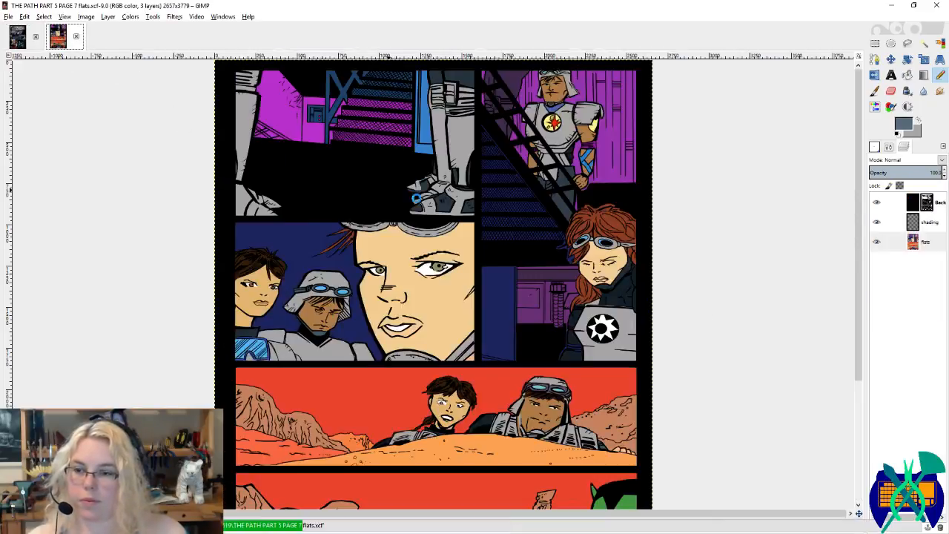
key(shift+b)
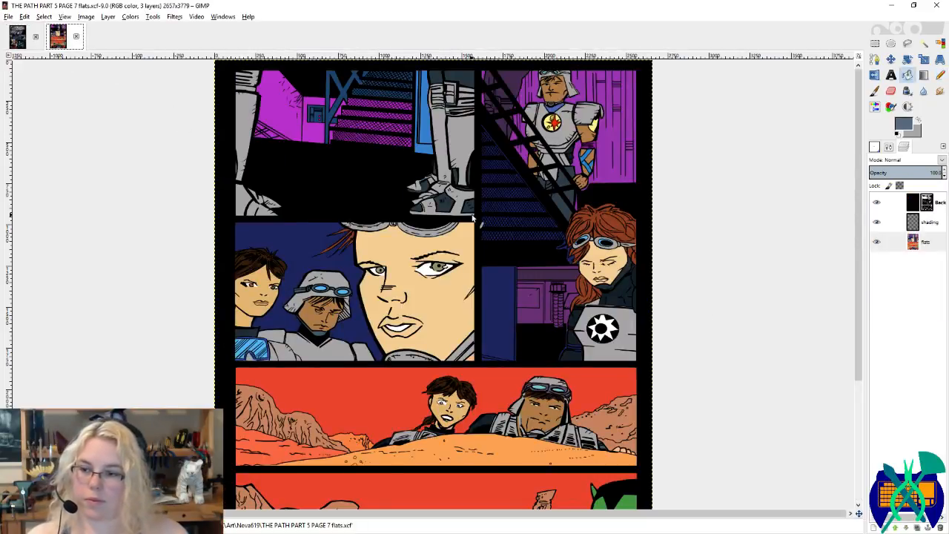
click(299, 247)
click(501, 299)
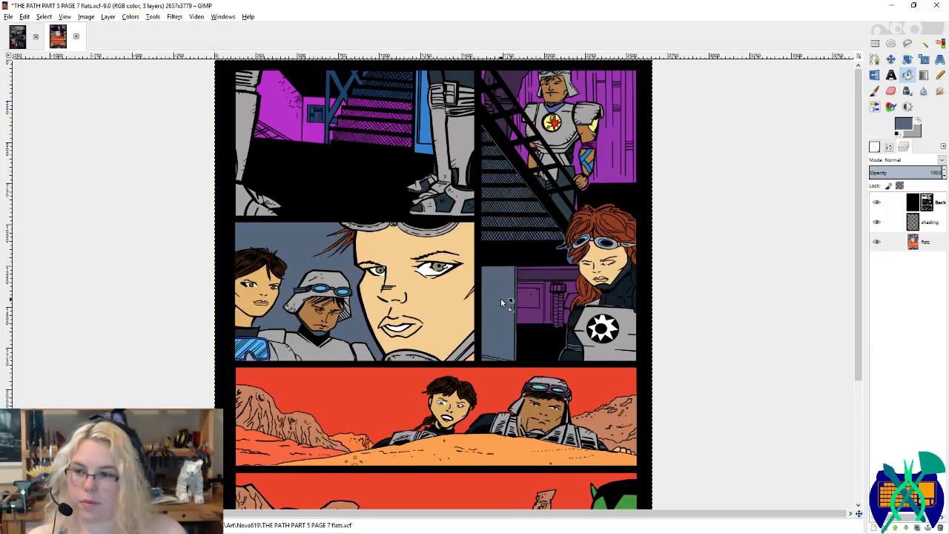
scroll(500, 298, down, 3)
scroll(498, 299, up, 3)
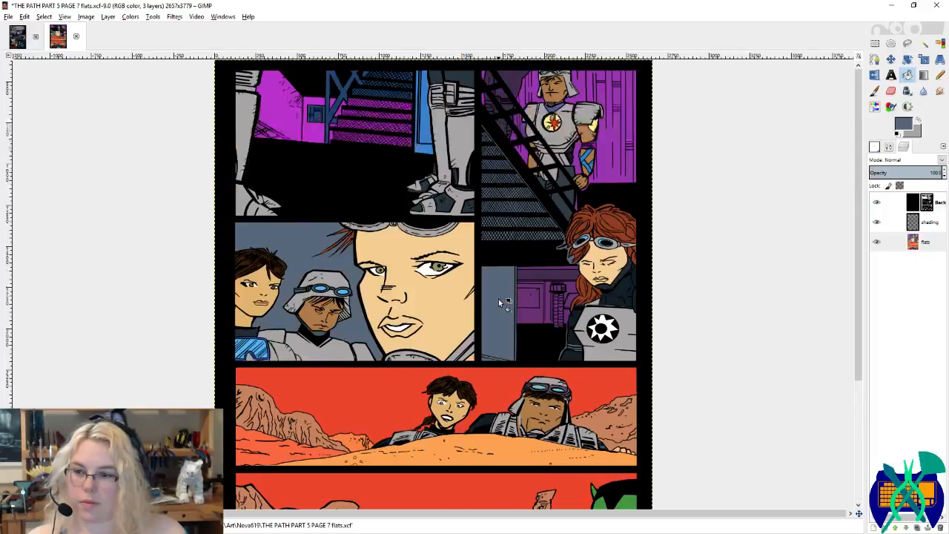
Step: Pick a darker, more saturated blue and fill the magenta wall and stair areas in the first panel with it
click(906, 123)
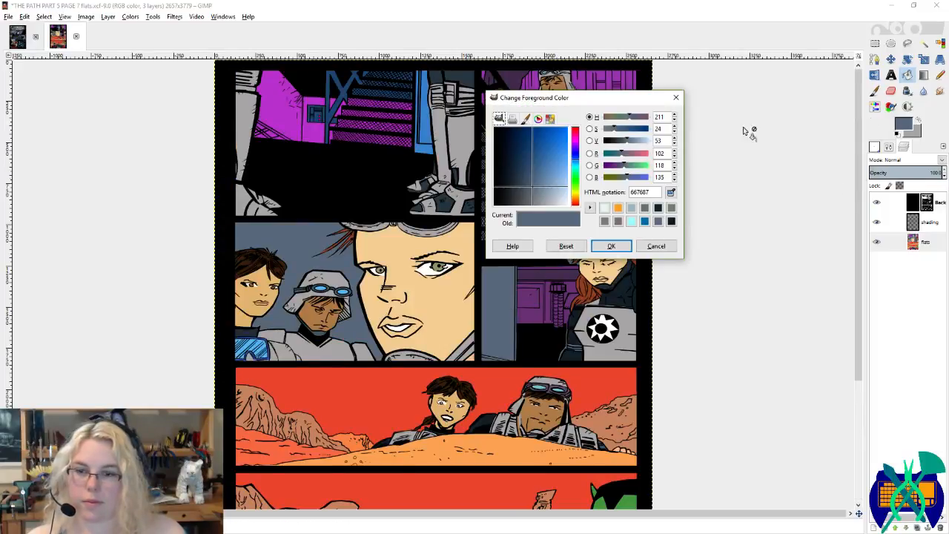
click(525, 172)
click(611, 245)
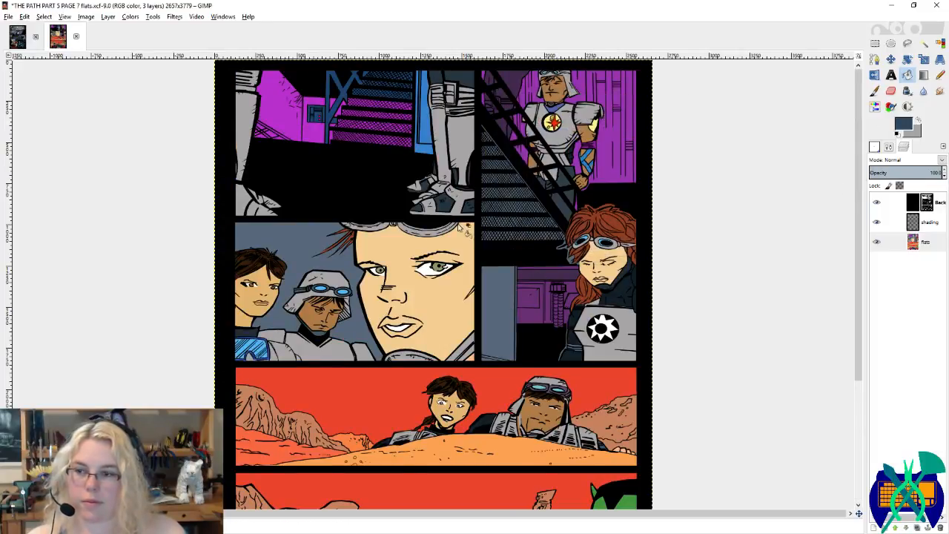
click(301, 128)
click(373, 132)
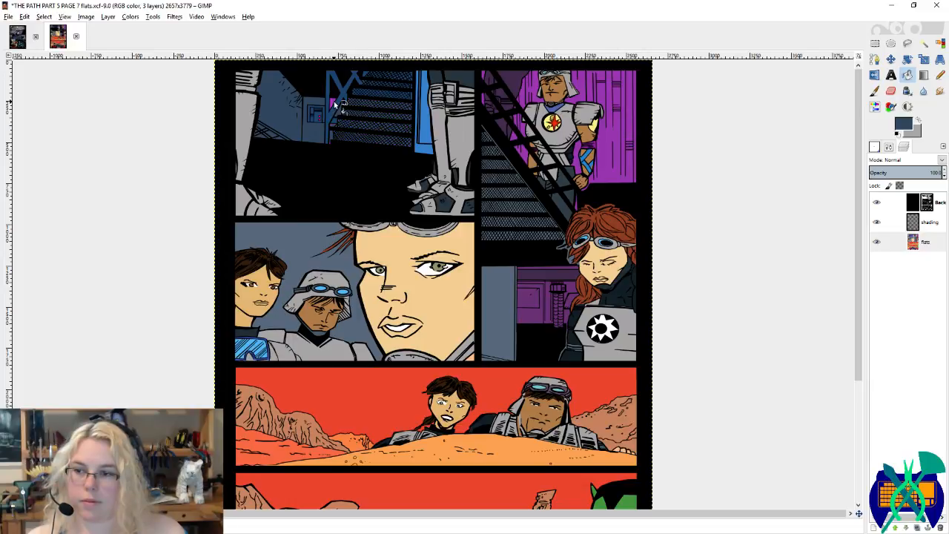
scroll(339, 103, up, 3)
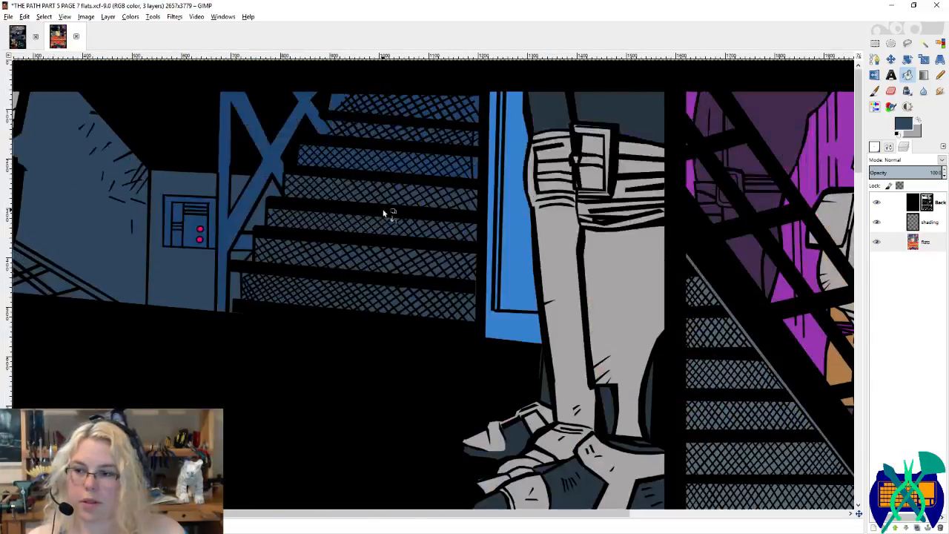
scroll(383, 213, down, 3)
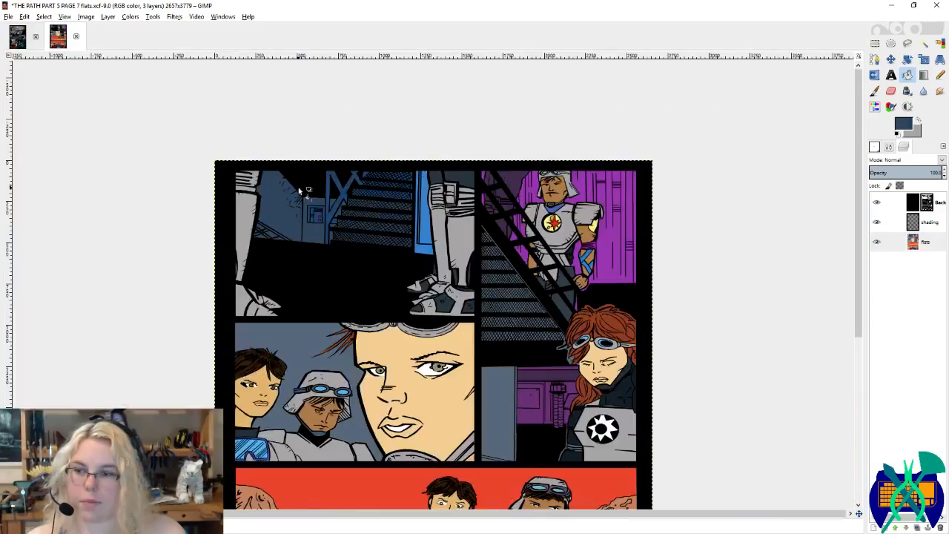
click(335, 215)
Step: Set the bucket fill threshold to 0 and fill the first panel's stair railing and upper steps with light grey
click(889, 147)
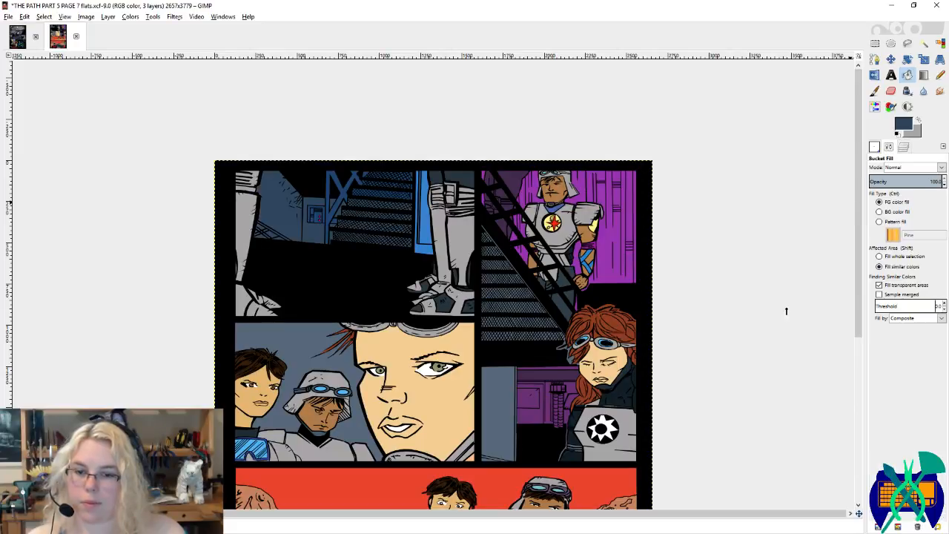
click(345, 195)
scroll(393, 205, up, 3)
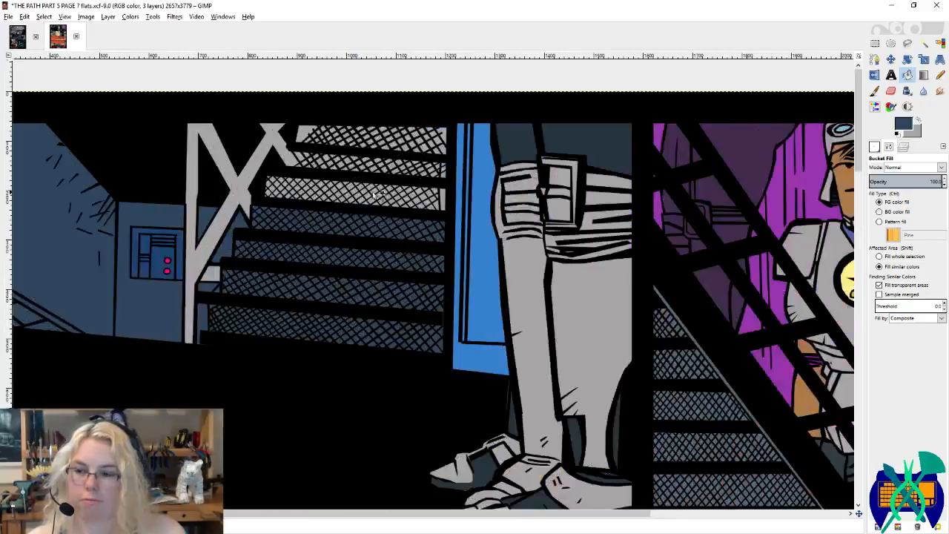
Step: Fill the bright purple wall behind the armoured man with light grey, undoing the extra fill
scroll(471, 215, right, 5)
scroll(701, 236, down, 3)
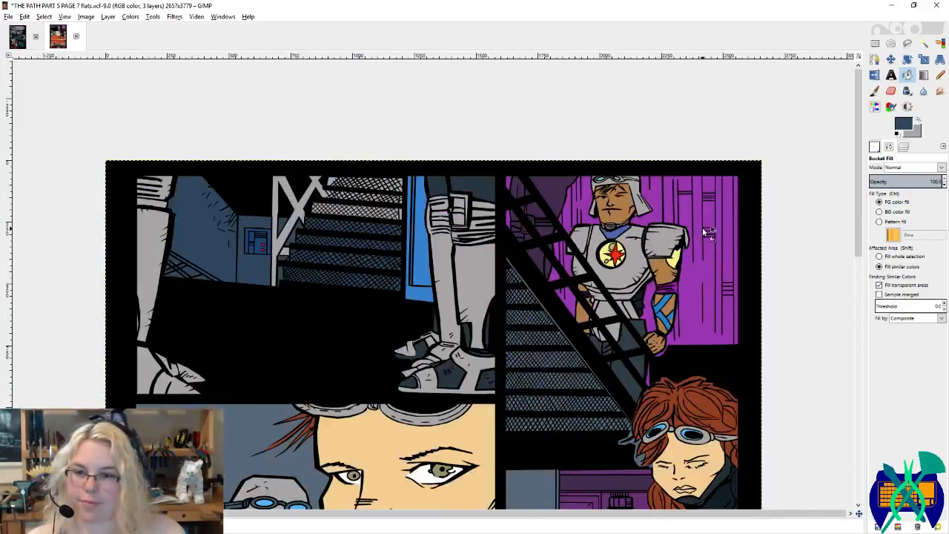
click(701, 228)
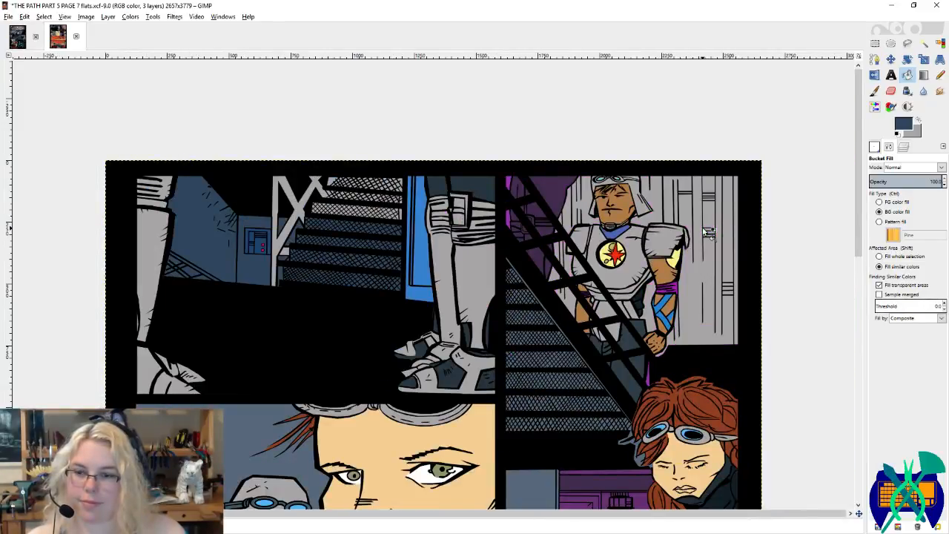
click(567, 365)
scroll(569, 368, down, 5)
key(ctrl+z)
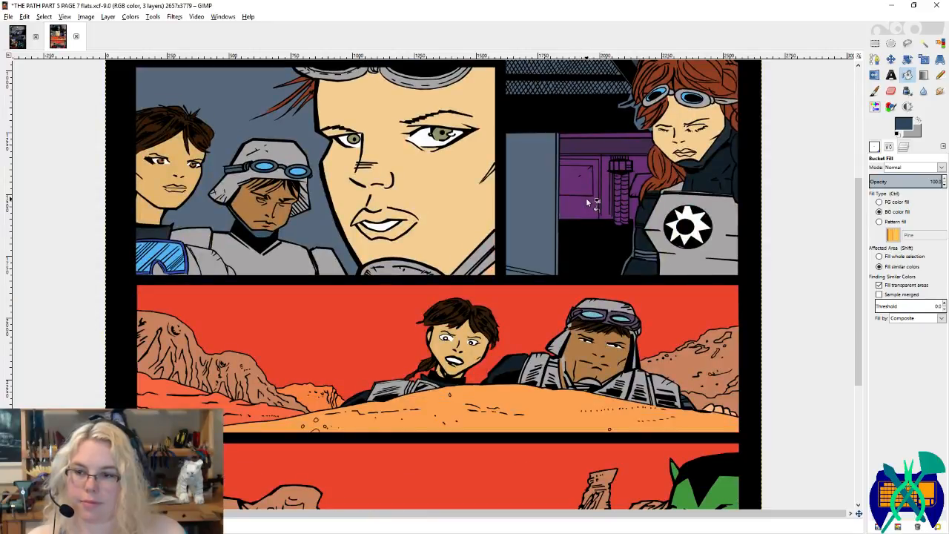
scroll(585, 197, down, 2)
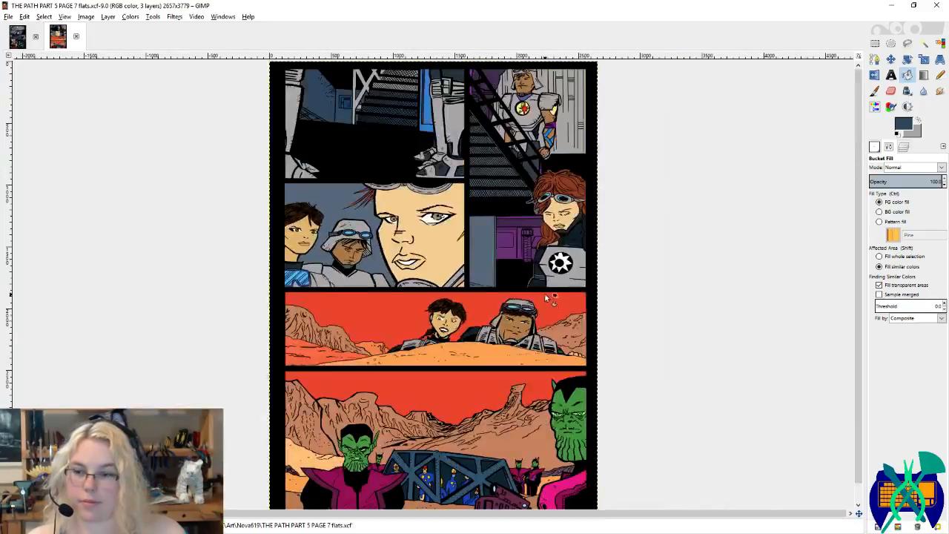
Step: Hide the line art layer to examine page 7's flats on their own, and show it again
click(903, 146)
click(876, 202)
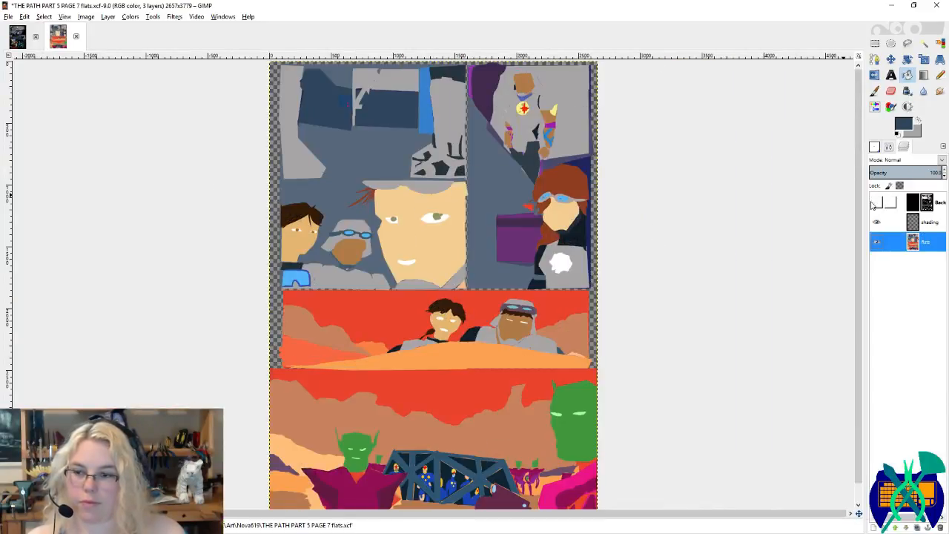
click(876, 202)
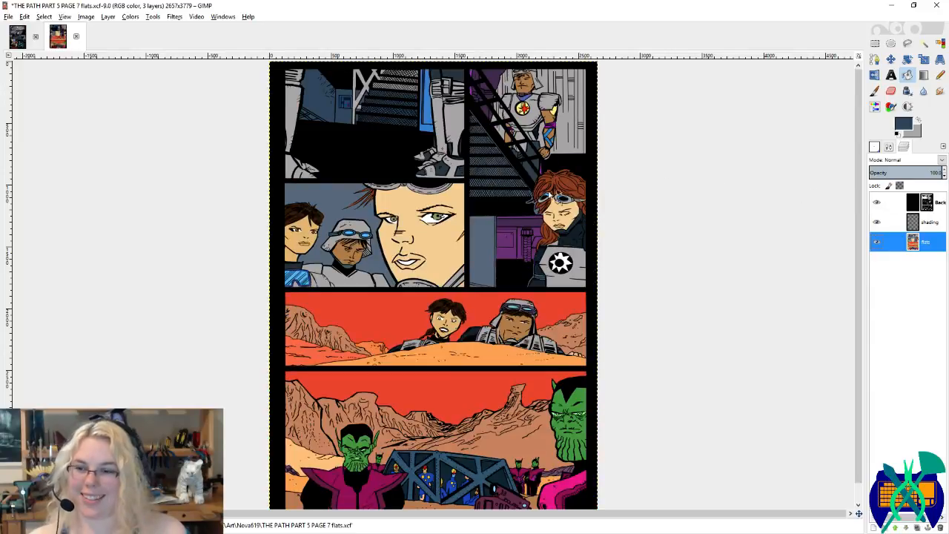
Step: Make light grey the foreground colour for the Pencil tool and save page 7's flats
key(1)
key(n)
key(x)
key(ctrl+s)
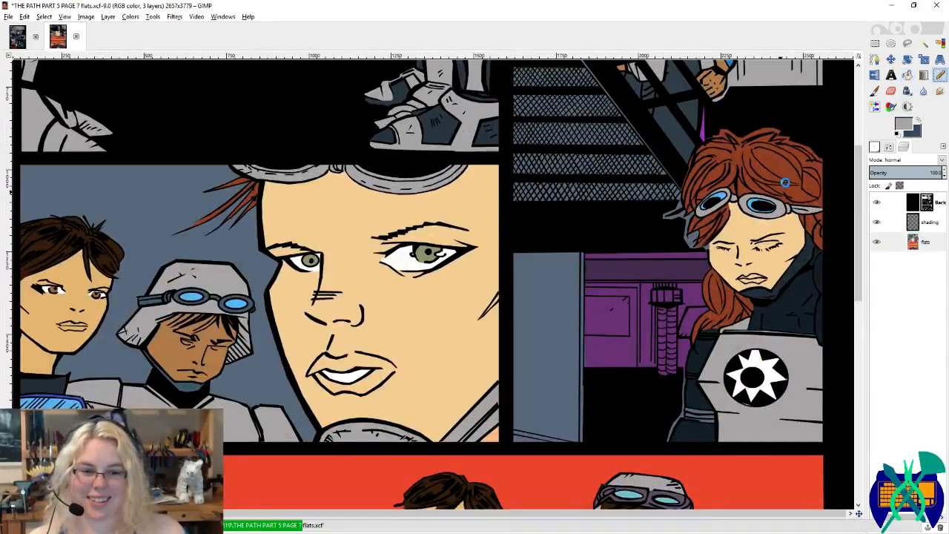
Step: Try to recolour the blue door panel beside the red-haired woman's doorway light grey
scroll(612, 289, up, 10)
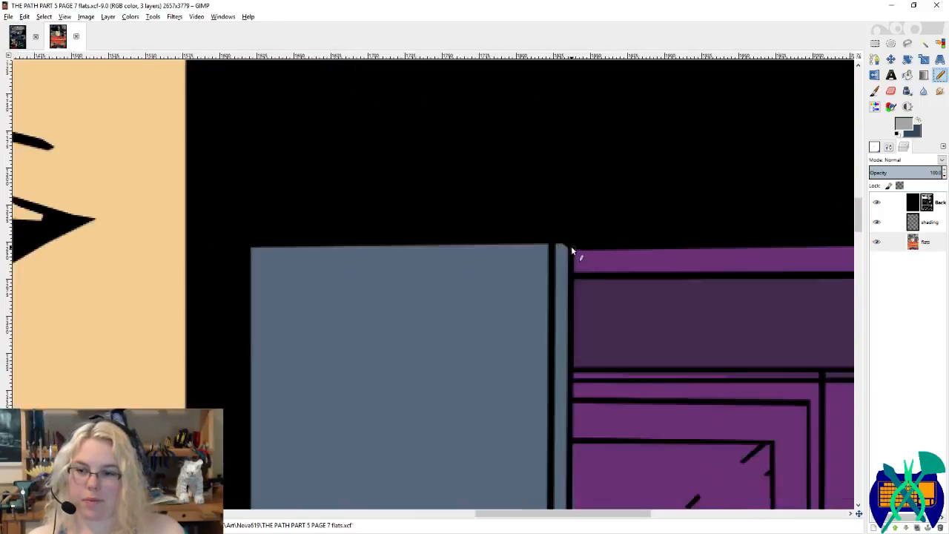
click(581, 255)
scroll(604, 223, left, 3)
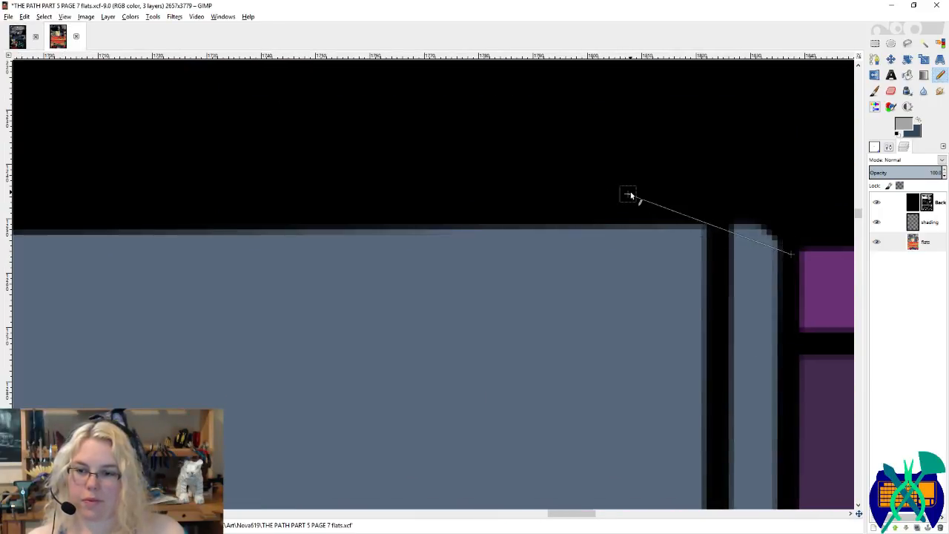
scroll(665, 207, left, 8)
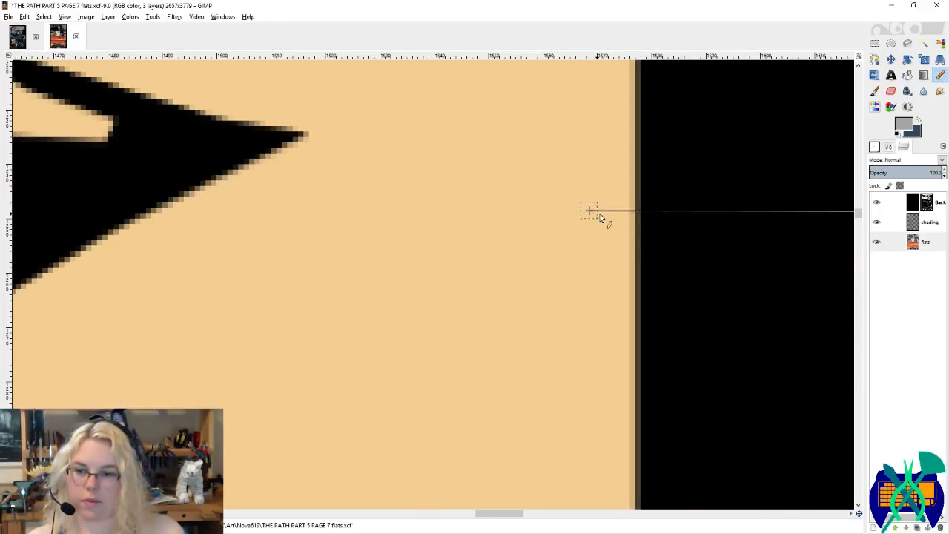
scroll(497, 227, down, 10)
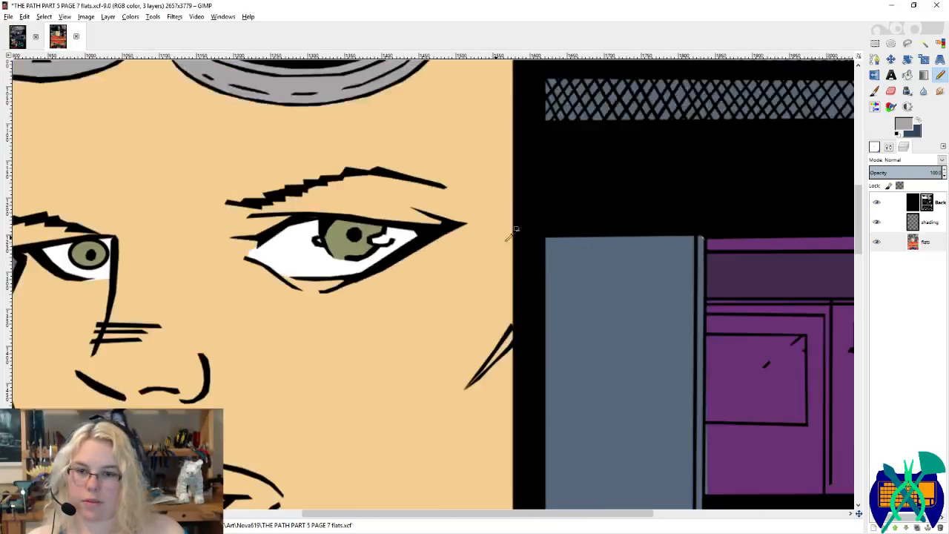
key(shift+b)
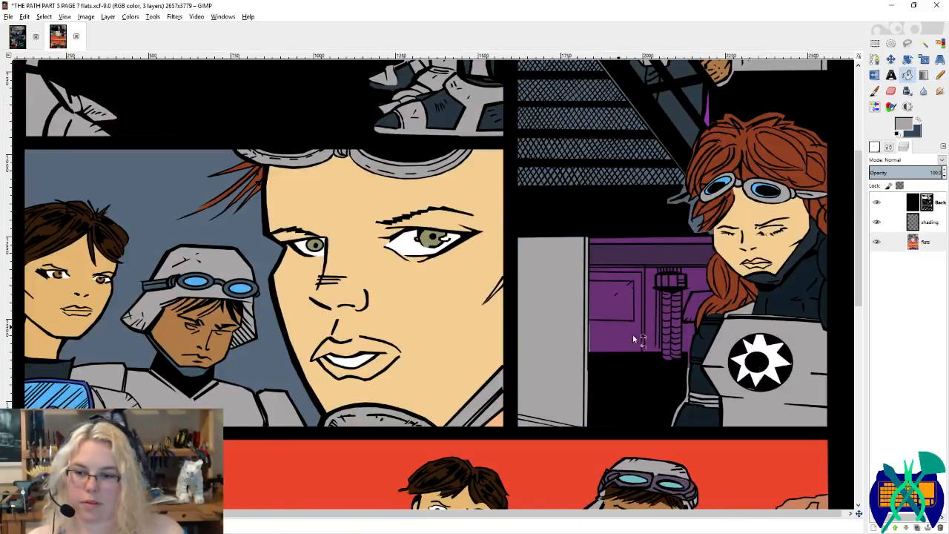
click(769, 371)
key(ctrl+z)
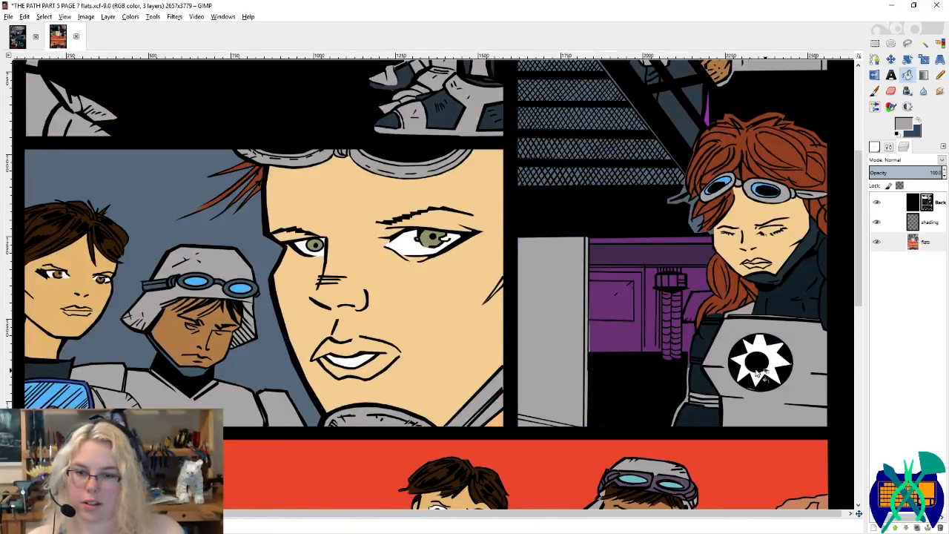
scroll(643, 364, right, 1)
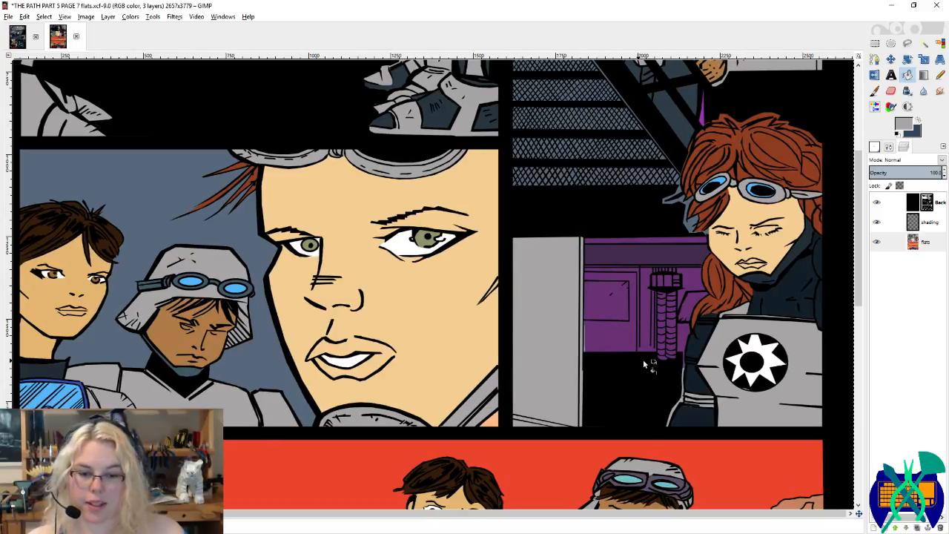
click(560, 243)
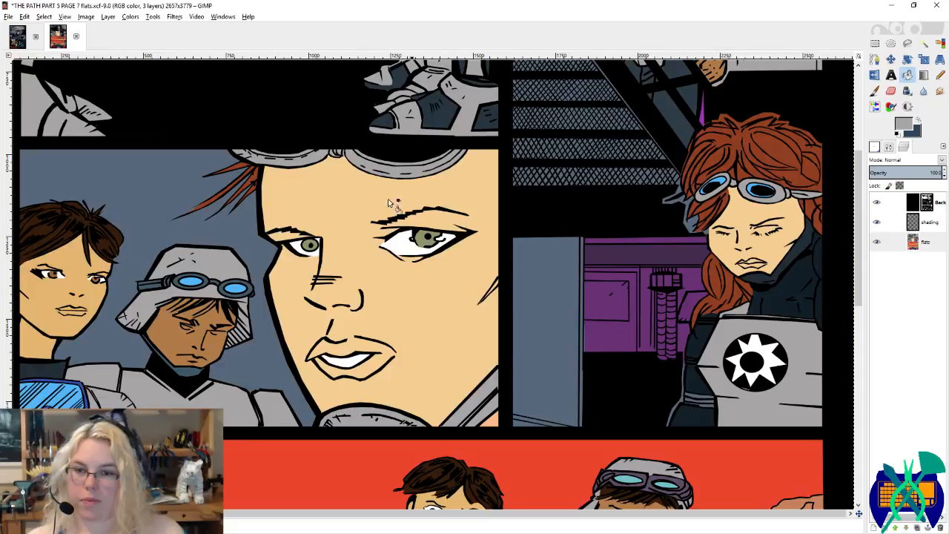
Step: Sample the slate blue from page 6's background layer as the foreground colour and return to page 7
click(58, 36)
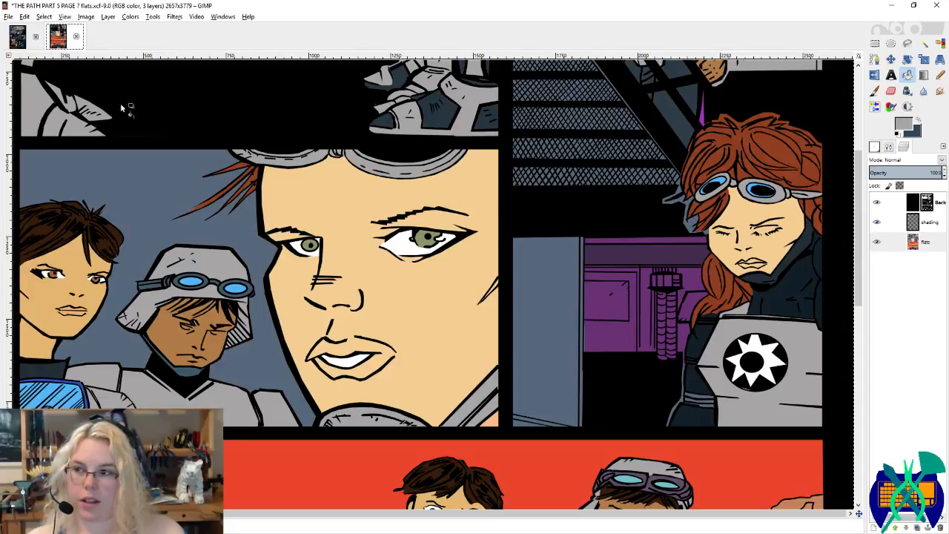
click(16, 37)
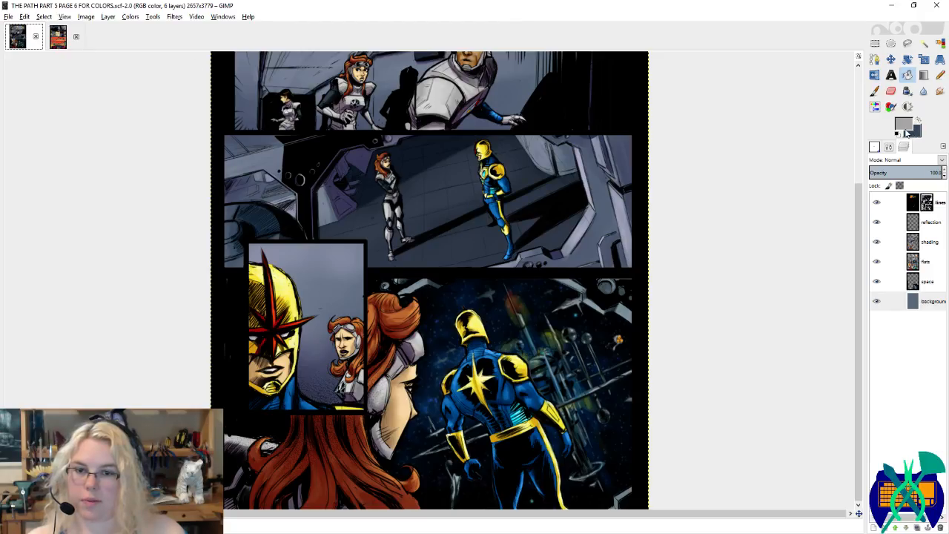
click(904, 132)
click(656, 247)
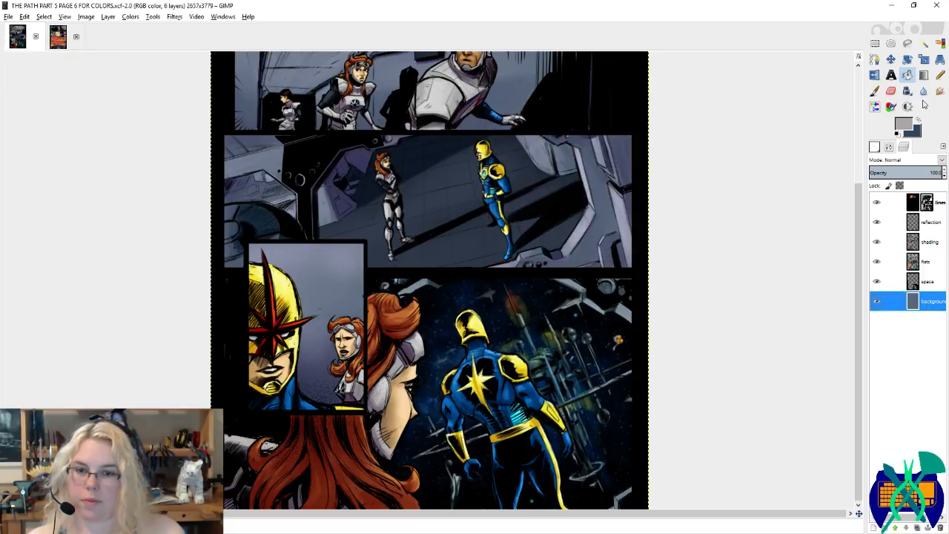
click(940, 75)
ctrl+click(586, 337)
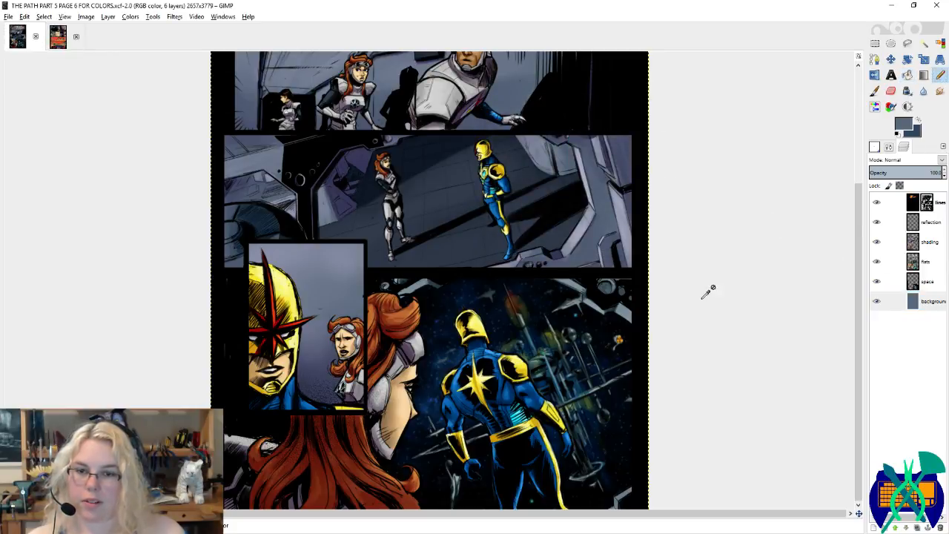
click(63, 41)
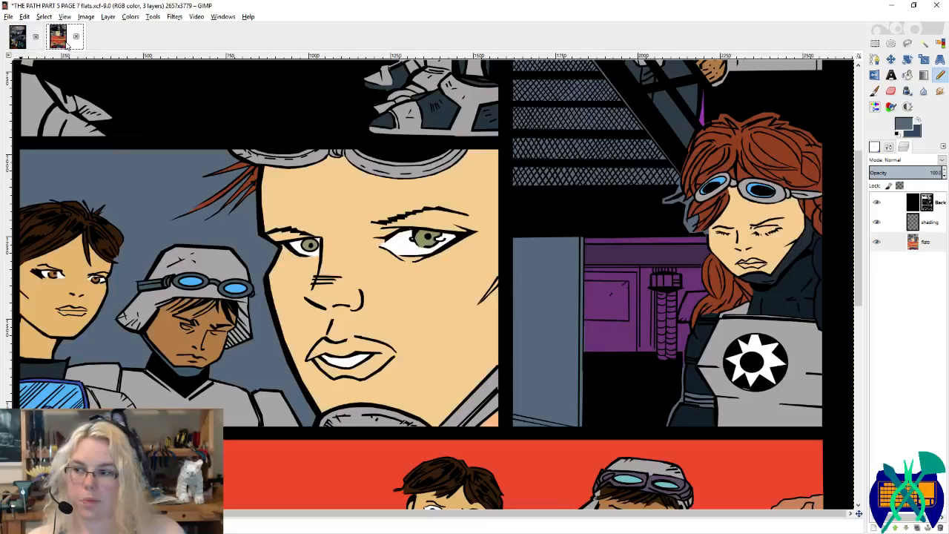
Step: Try filling the purple doorway interior beside the red-haired woman with blue, and undo back past the light grey wall and railing fills
click(904, 77)
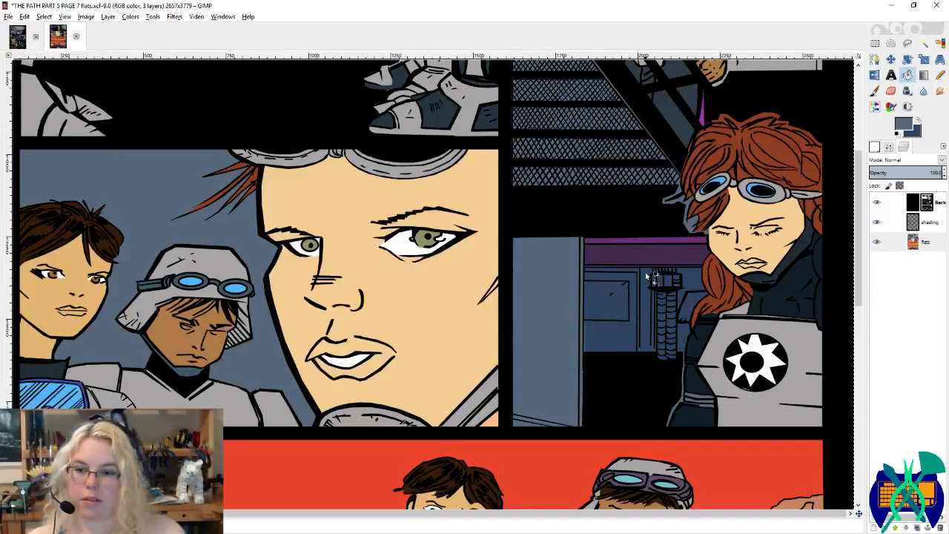
click(657, 247)
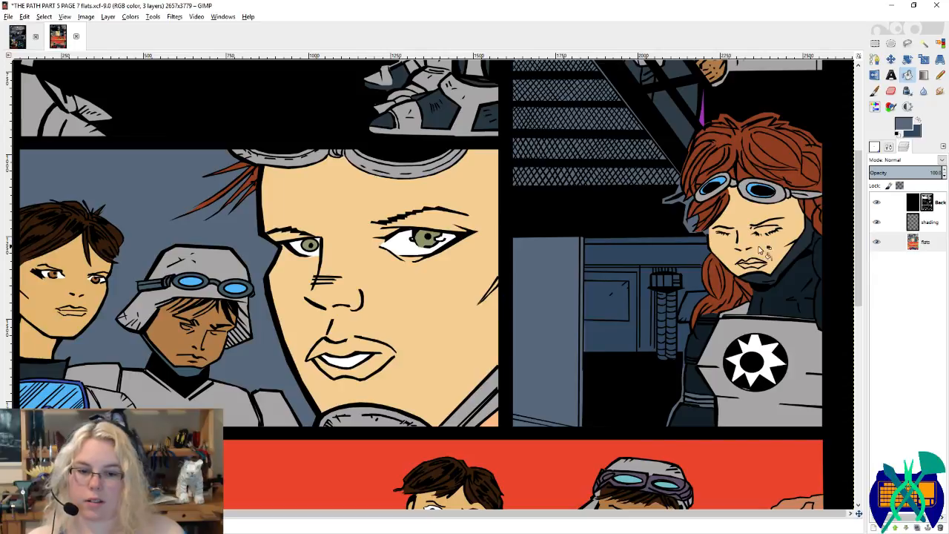
scroll(662, 245, up, 5)
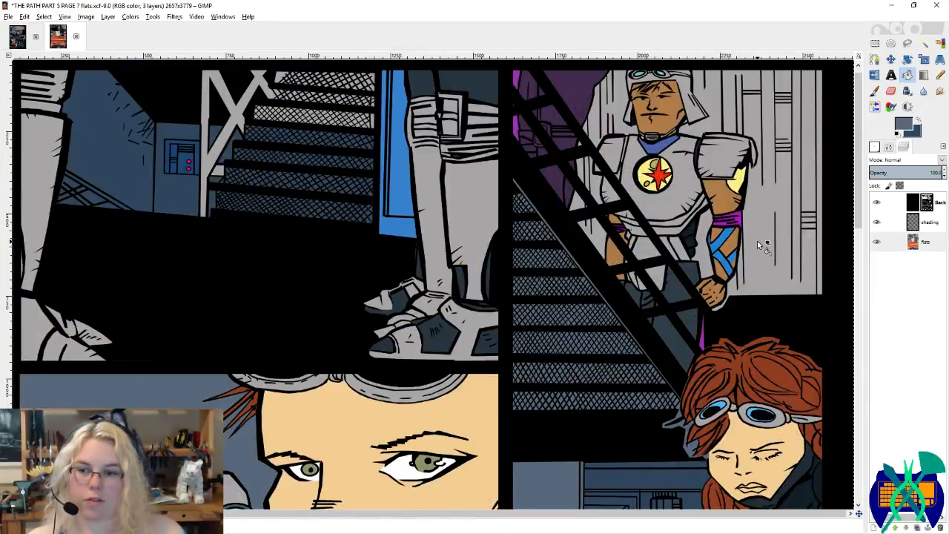
click(804, 143)
key(ctrl+z)
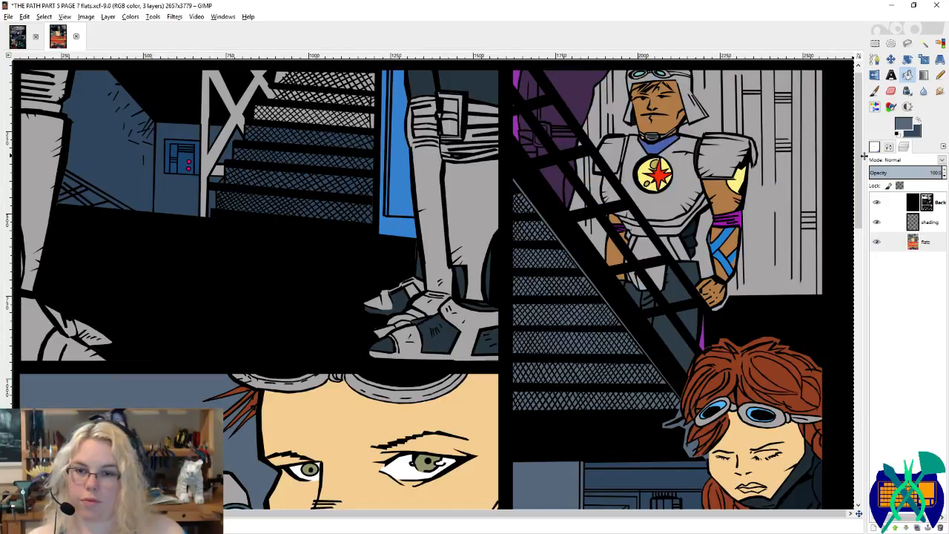
click(826, 146)
scroll(786, 139, up, 1)
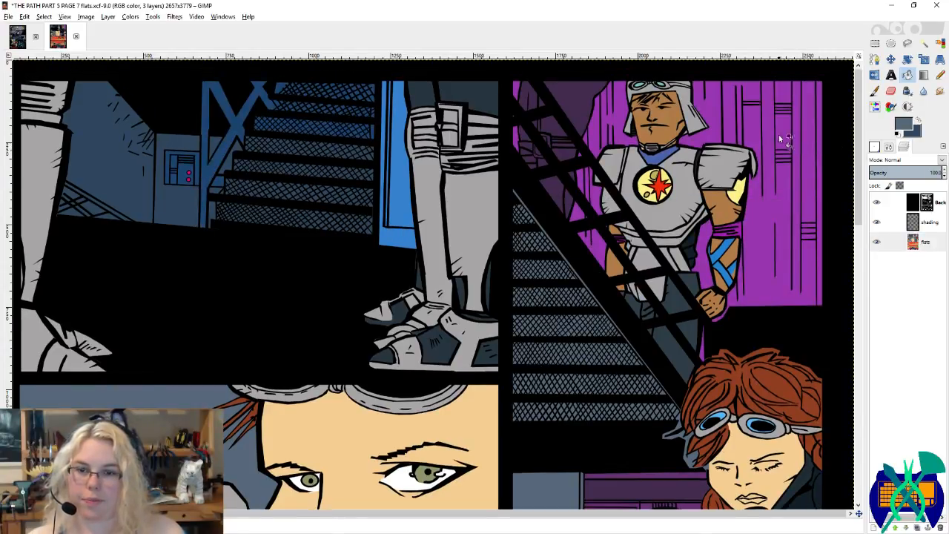
Step: Fill the wall behind the armoured man, the bright purple corner behind his railing, and the first panel's staircase with slate blue
click(774, 131)
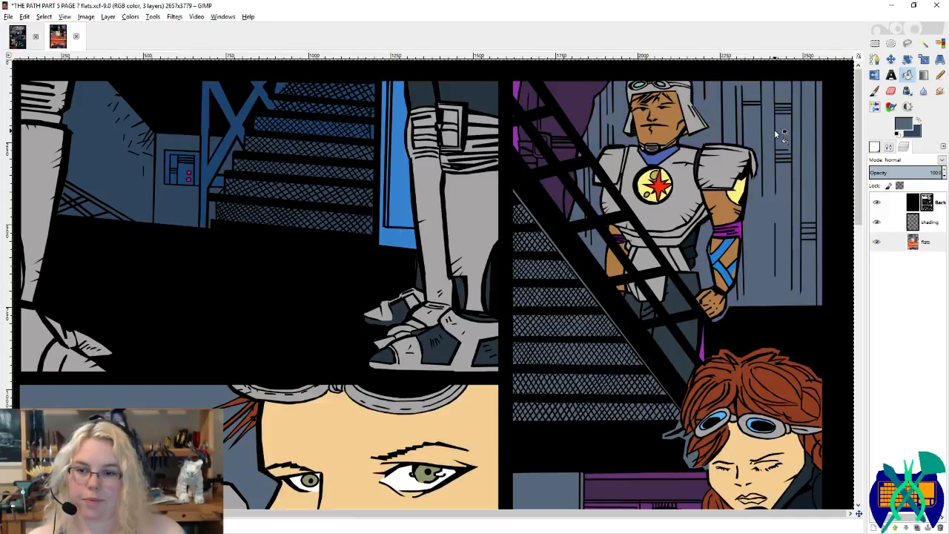
click(515, 84)
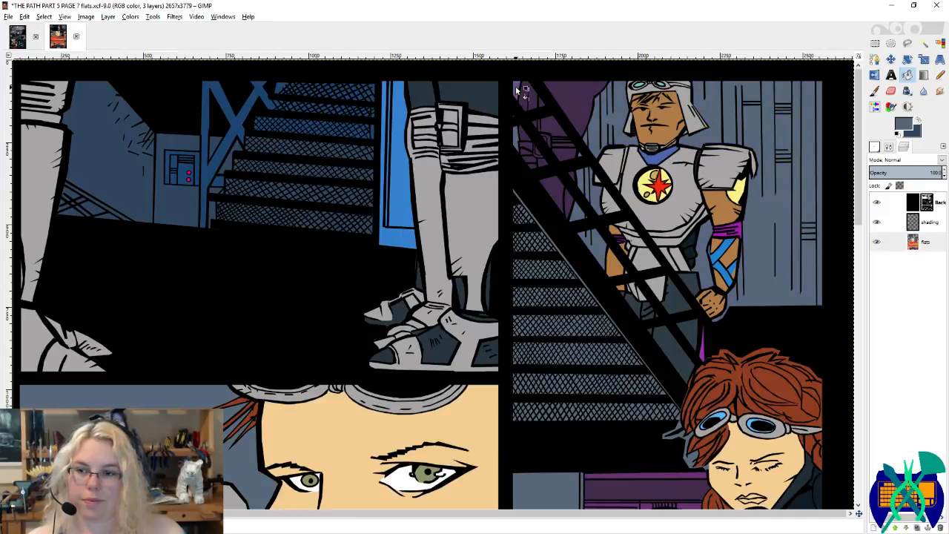
click(334, 131)
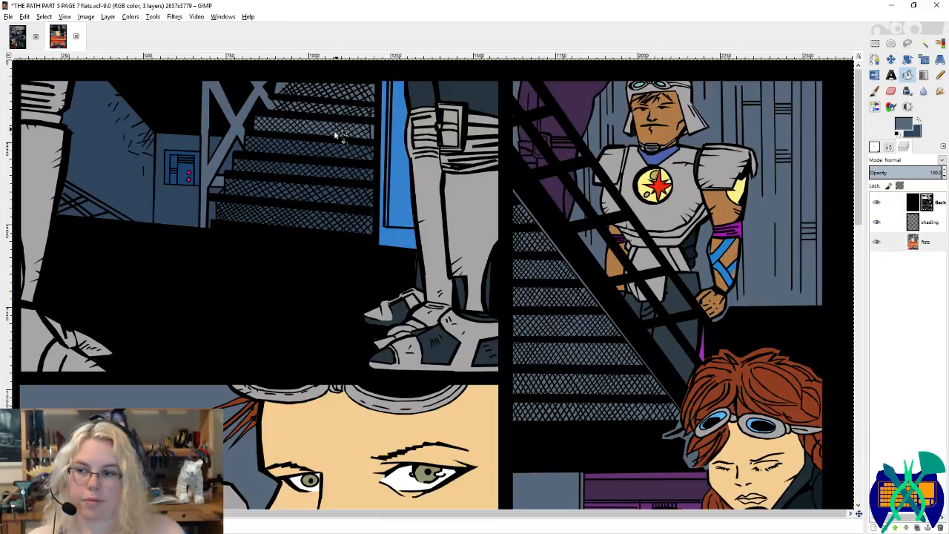
click(320, 152)
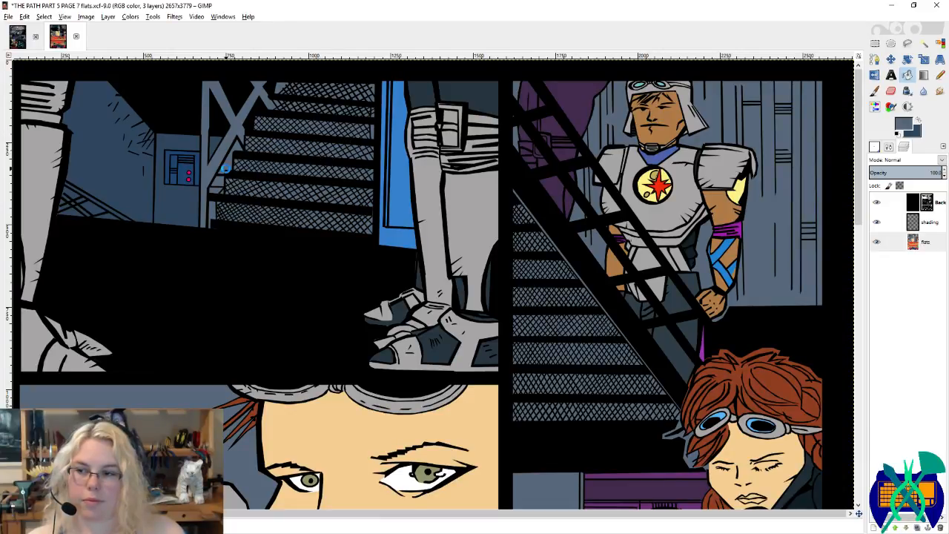
Step: Fill the purple sliver between the stair railing and the red-haired woman's hair with slate blue
scroll(232, 166, down, 4)
scroll(356, 171, up, 1)
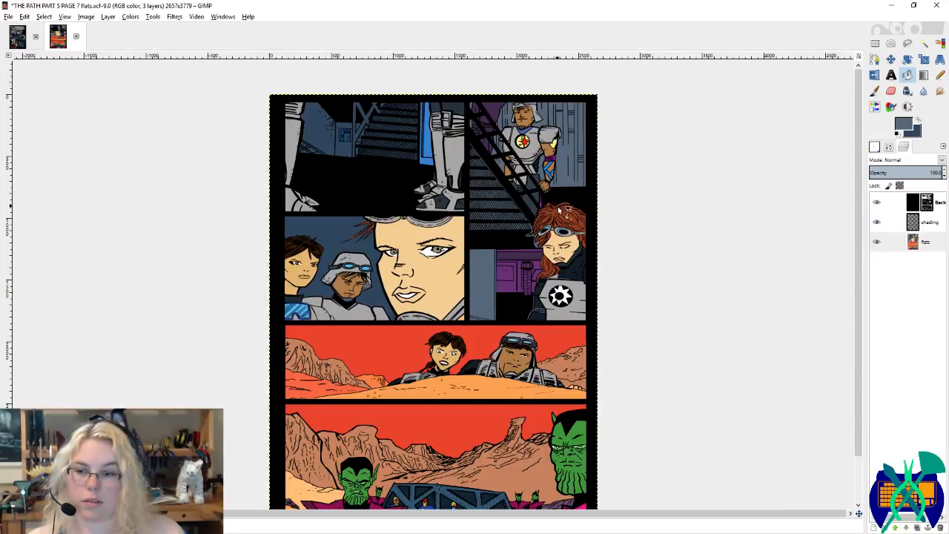
scroll(562, 204, up, 5)
click(638, 211)
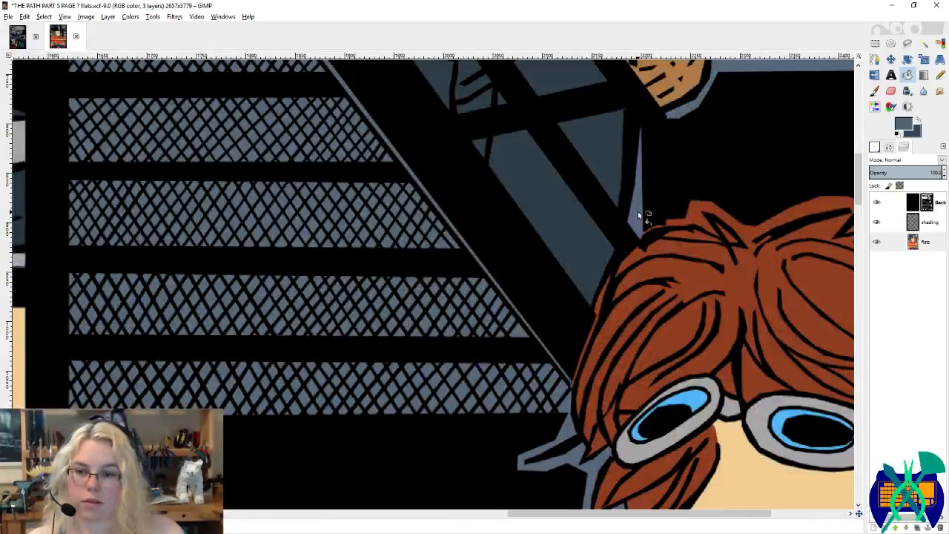
Step: Fill the purple doorway interior and overhead beams beside the red-haired woman with slate blue, and save the file
scroll(633, 208, down, 3)
scroll(544, 204, down, 3)
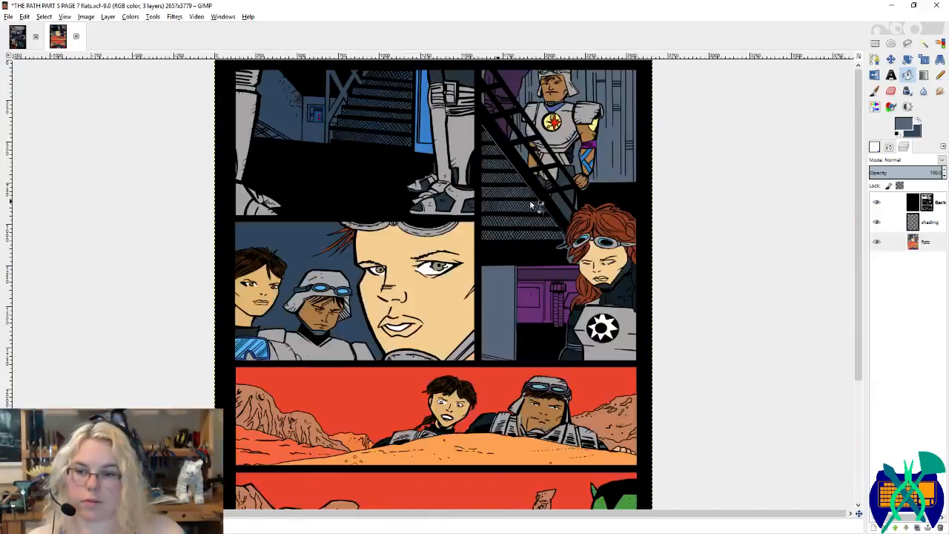
scroll(548, 203, down, 4)
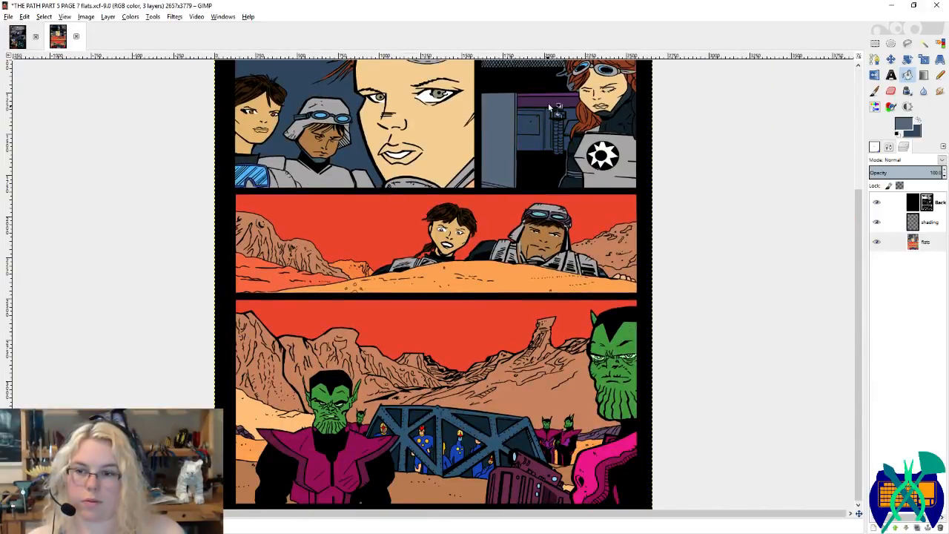
click(556, 95)
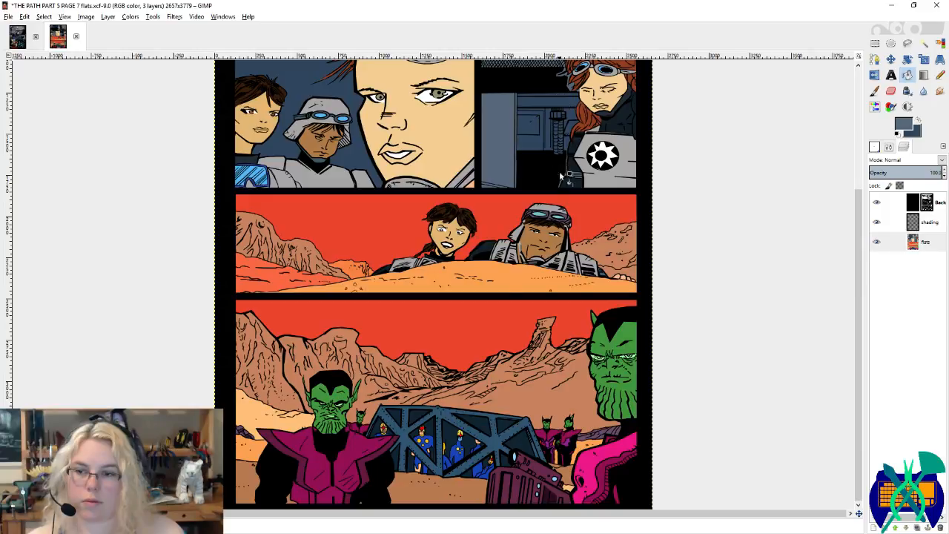
scroll(562, 183, up, 3)
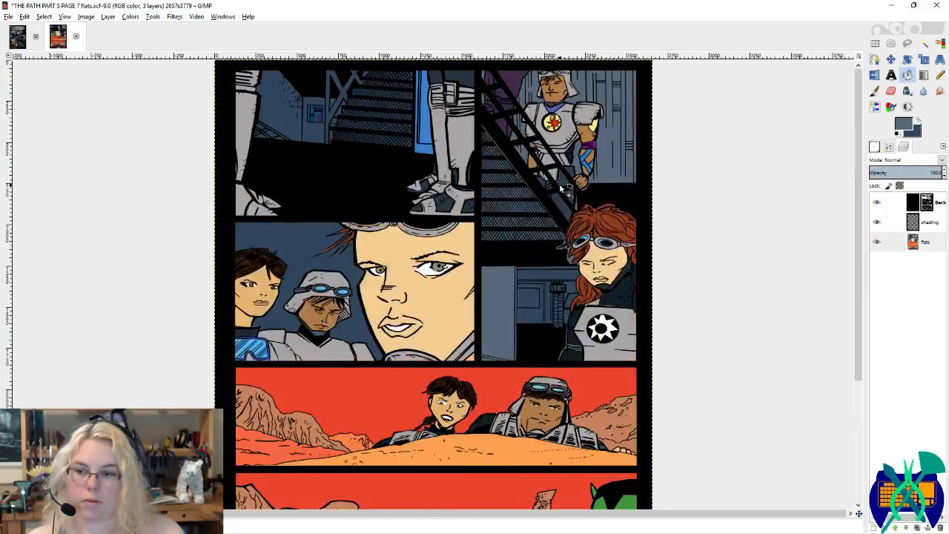
key(ctrl+s)
Step: Sample the armoured man's dark navy undersuit colour and fill the dark purple shape behind the stair railing with it
scroll(545, 82, up, 3)
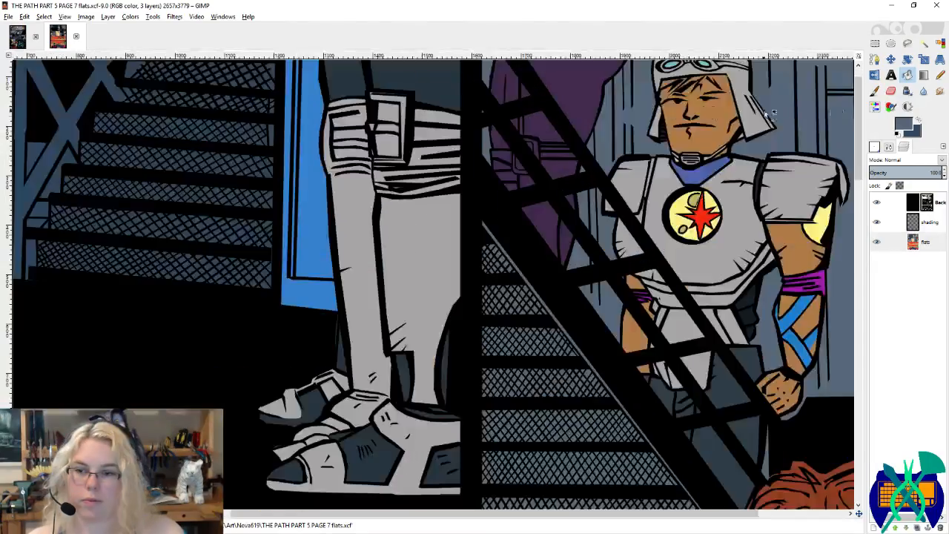
click(938, 75)
ctrl+click(751, 305)
key(shift+b)
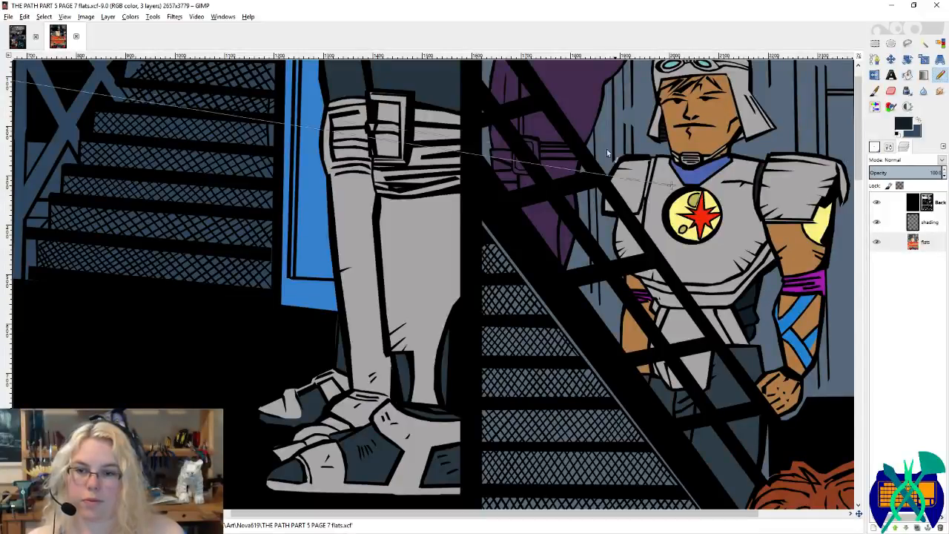
click(573, 85)
scroll(599, 204, down, 2)
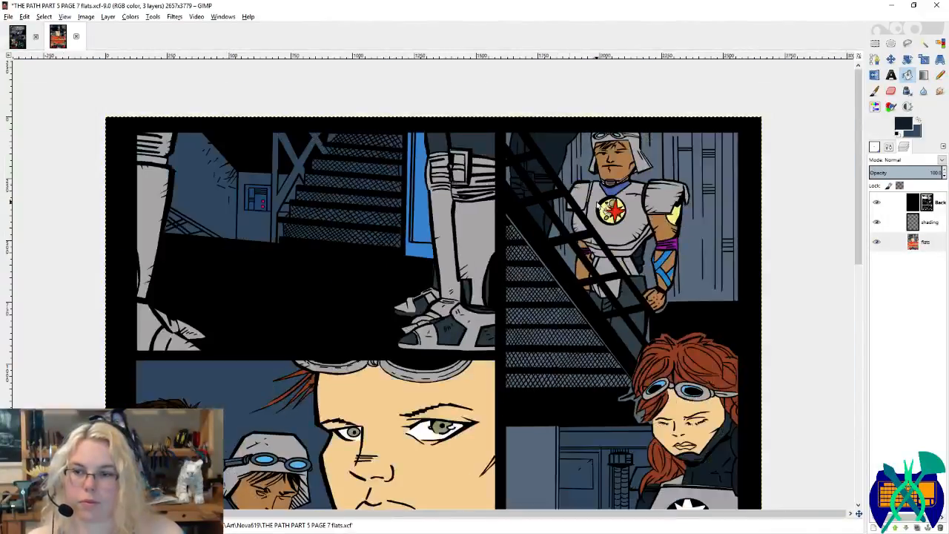
scroll(601, 199, down, 1)
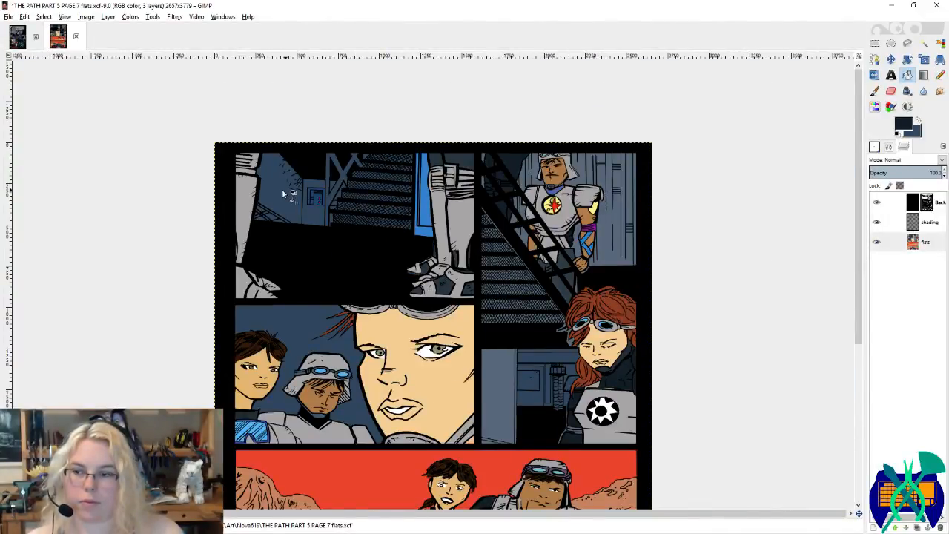
Step: Sample the pink of the buttons on the first panel's control box and change the foreground colour to pure red
scroll(281, 191, up, 2)
scroll(158, 195, up, 3)
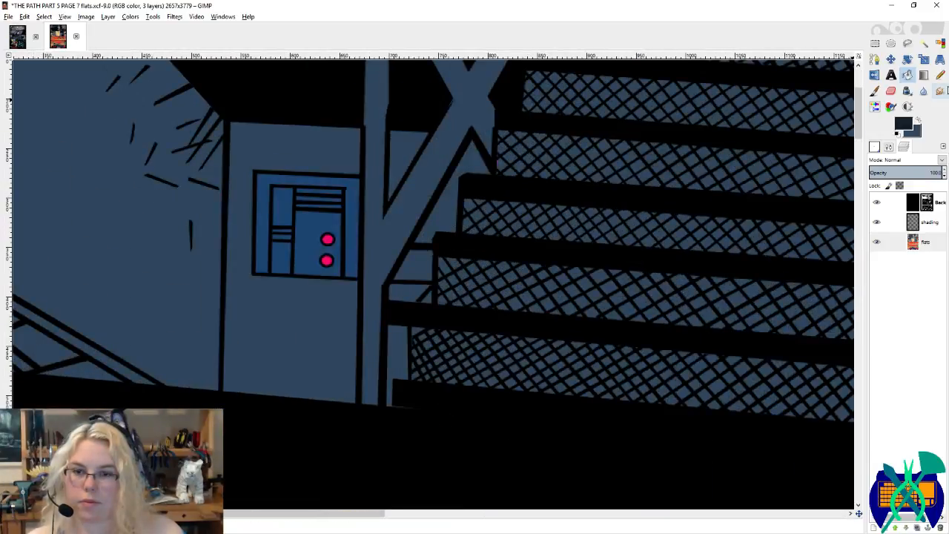
key(n)
ctrl+click(327, 242)
scroll(293, 245, up, 4)
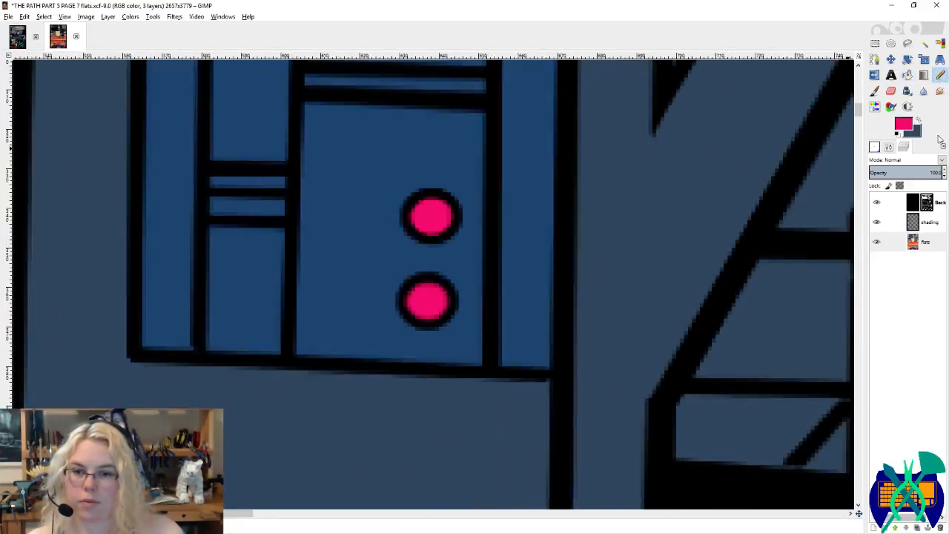
click(906, 125)
drag(575, 138, 575, 117)
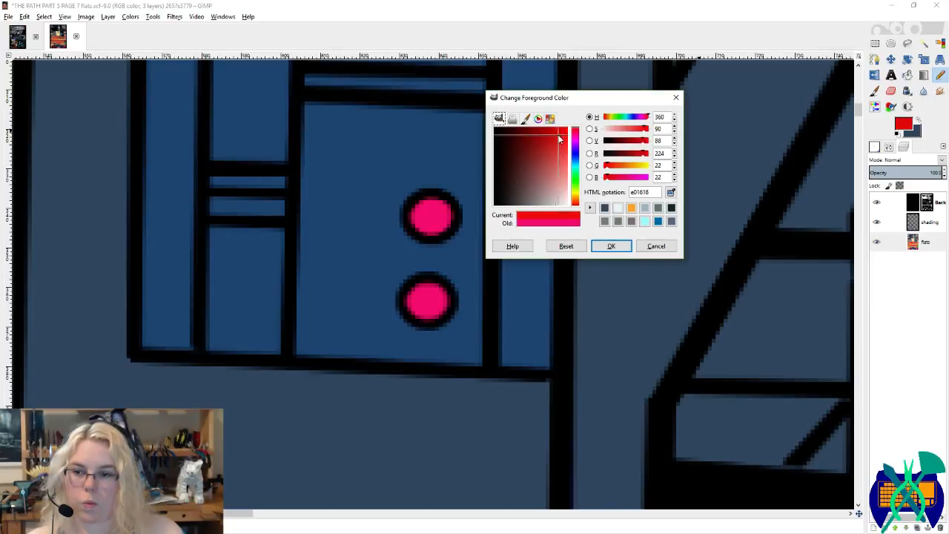
click(610, 245)
Step: Fill both pink buttons on the first panel's control box with red, and save the file
key(shift+b)
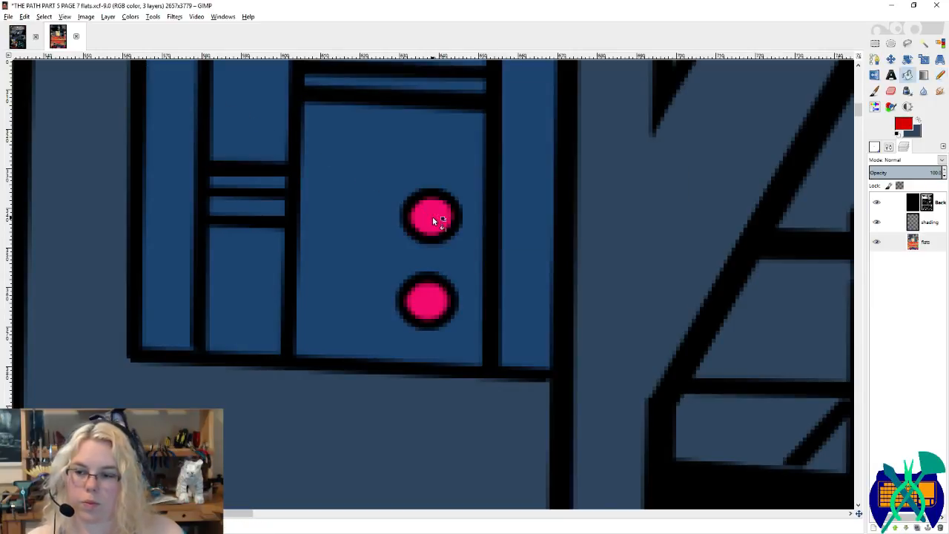
click(431, 303)
scroll(467, 338, down, 5)
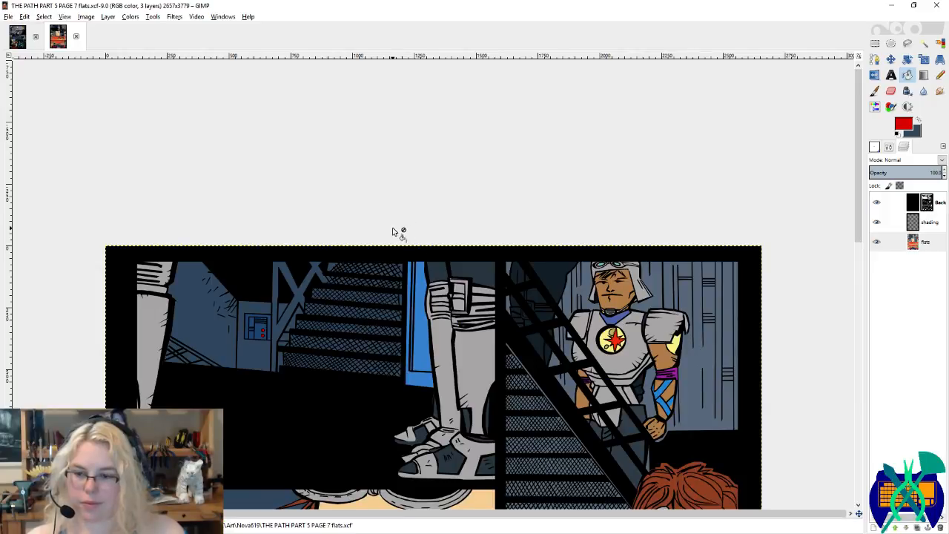
Step: On page 6, sample the flat grey of the red-haired woman's headgear from the flats layer in the second panel
scroll(390, 228, down, 3)
scroll(391, 228, down, 3)
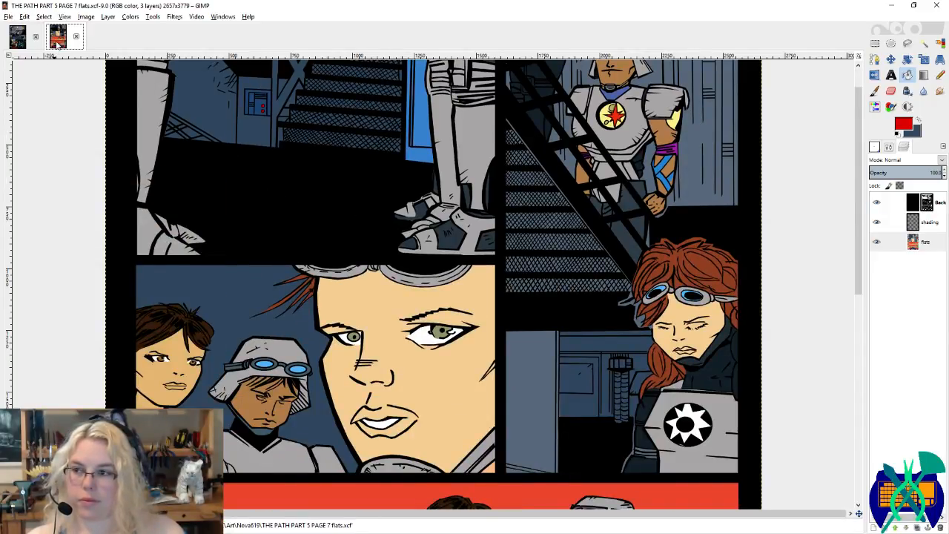
click(25, 41)
scroll(464, 209, up, 2)
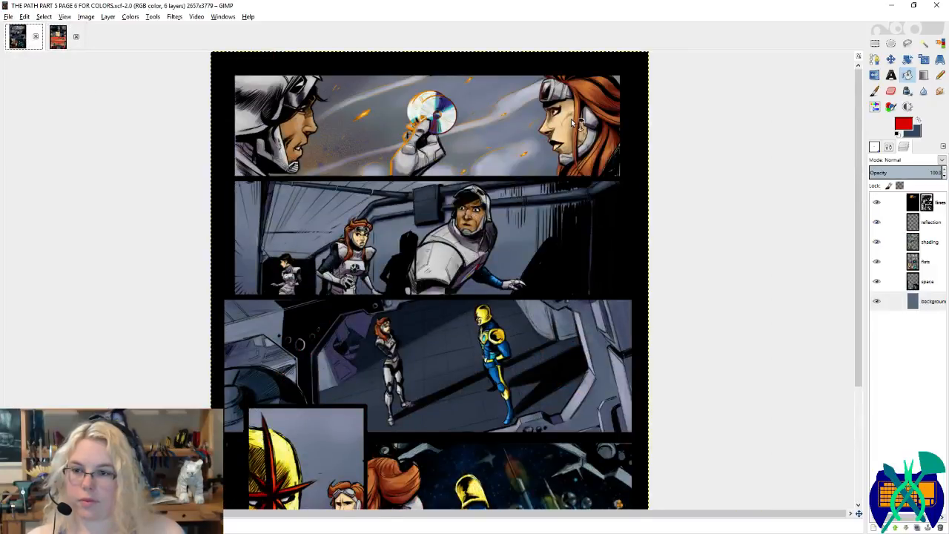
key(n)
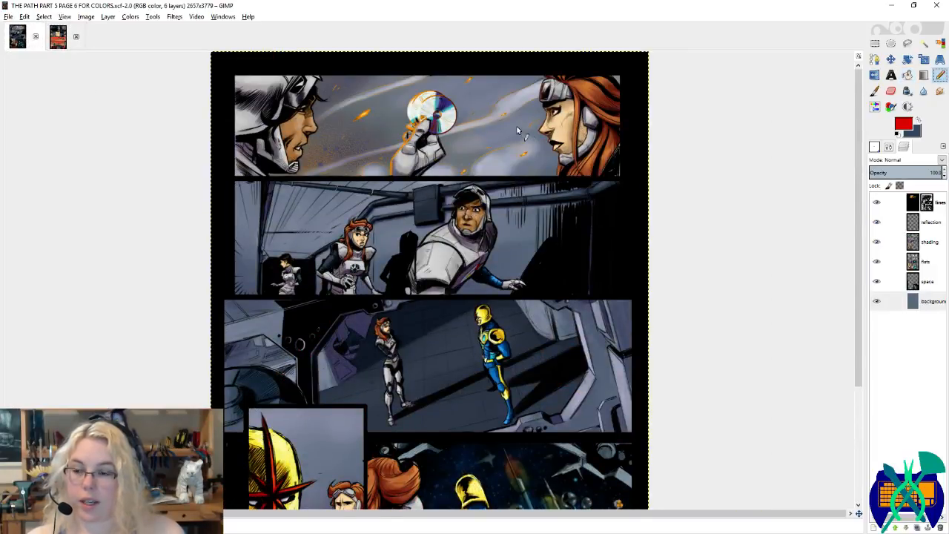
scroll(444, 170, down, 3)
scroll(366, 126, up, 2)
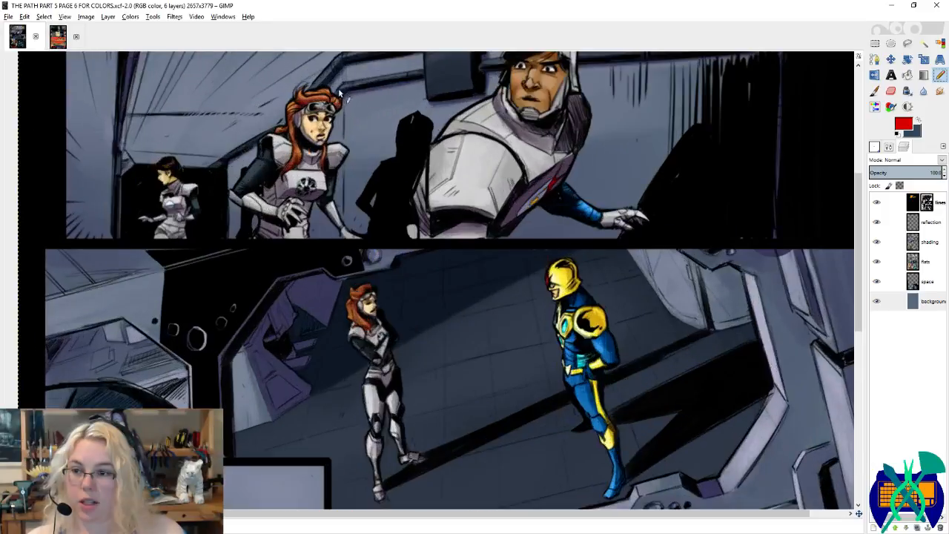
scroll(304, 92, up, 3)
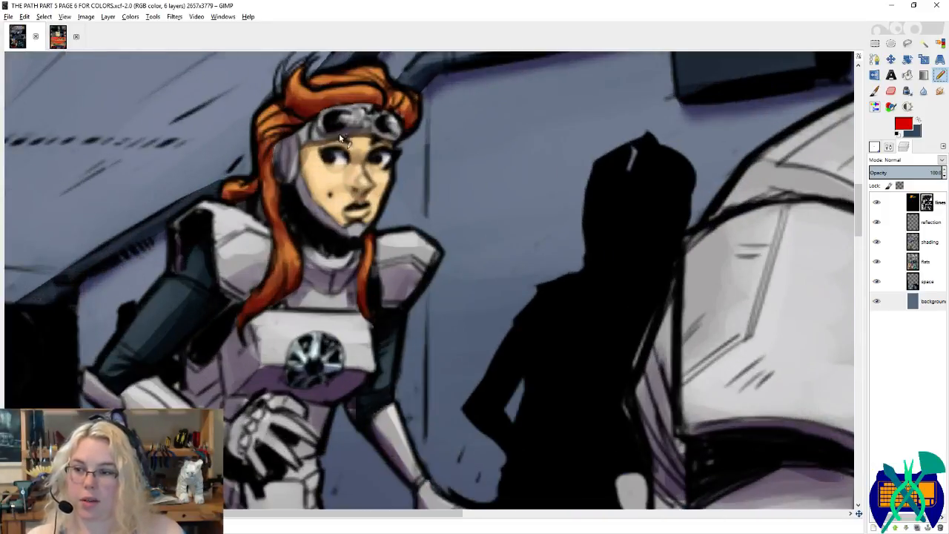
ctrl+click(300, 142)
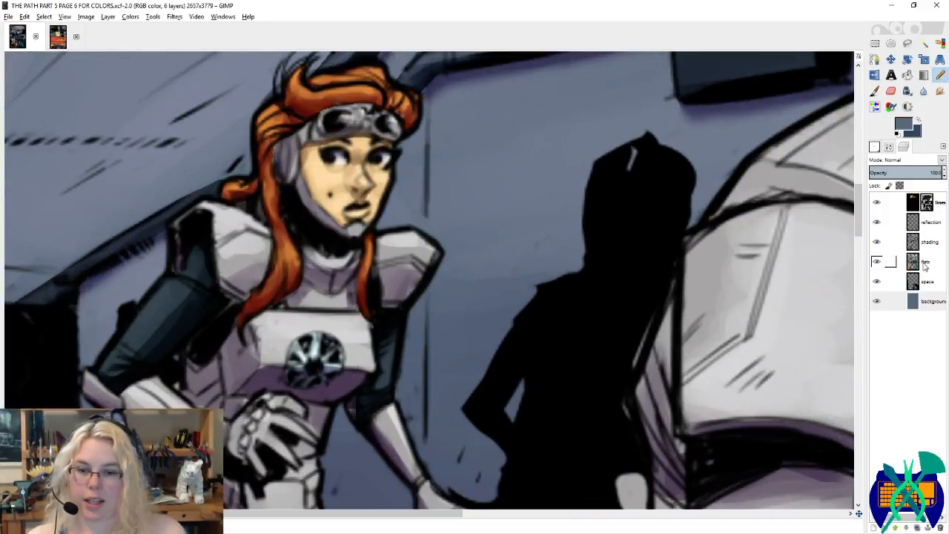
click(890, 261)
ctrl+click(294, 168)
key(shift+ctrl+j)
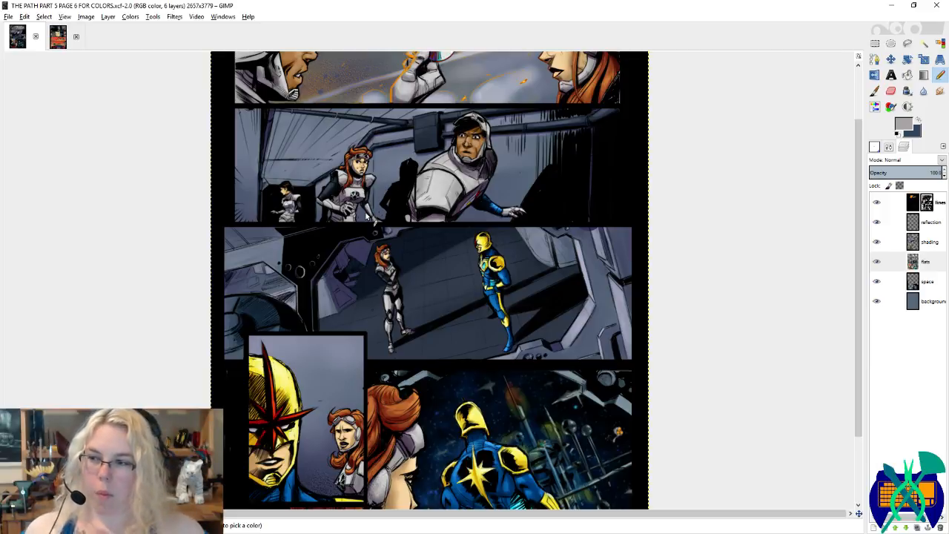
Step: On page 7, fill the helmeted man's goggle frames, goggle strap and chin guard in the close-up panel with the sampled grey
click(57, 37)
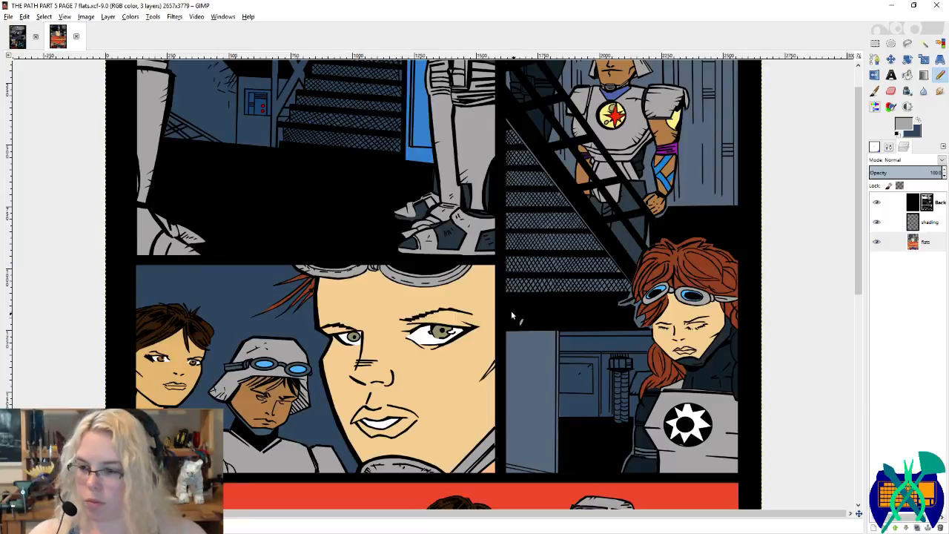
scroll(207, 440, up, 3)
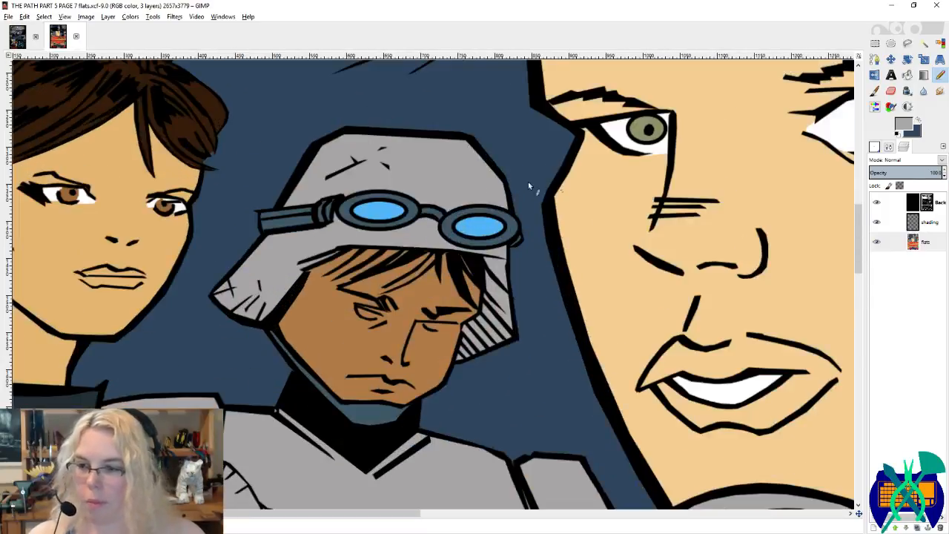
key(shift+b)
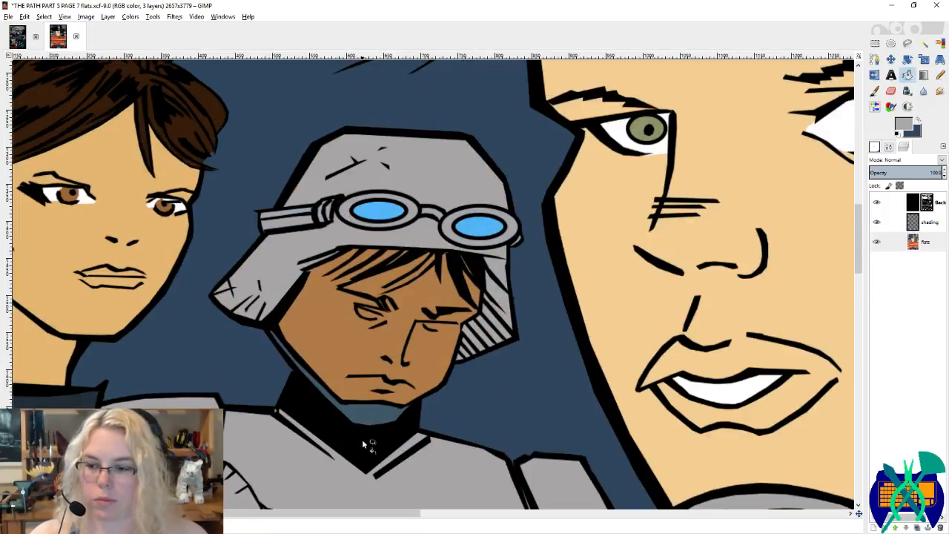
alt+click(515, 330)
alt+click(504, 317)
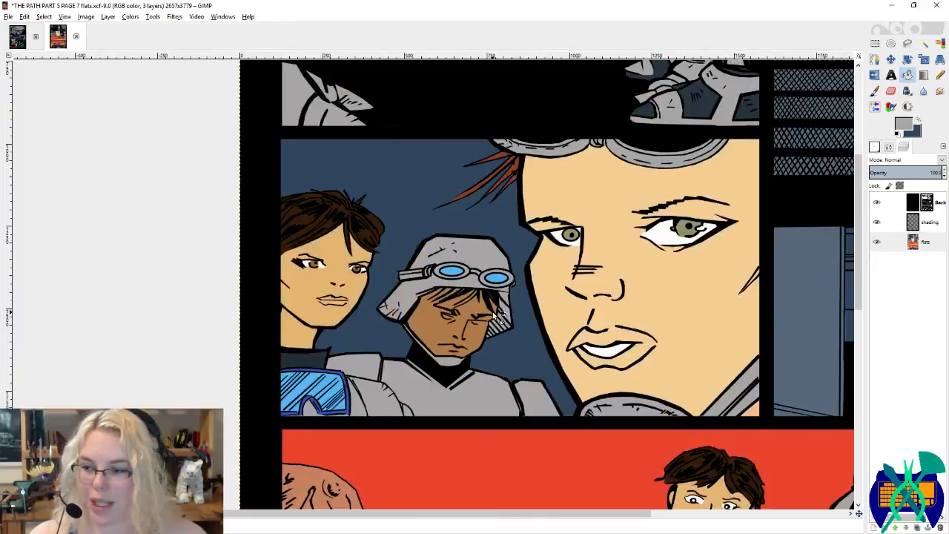
Step: Fill the blue frame and light blue lens of the goggles below the dark-haired woman's collar with grey
click(304, 425)
click(304, 425)
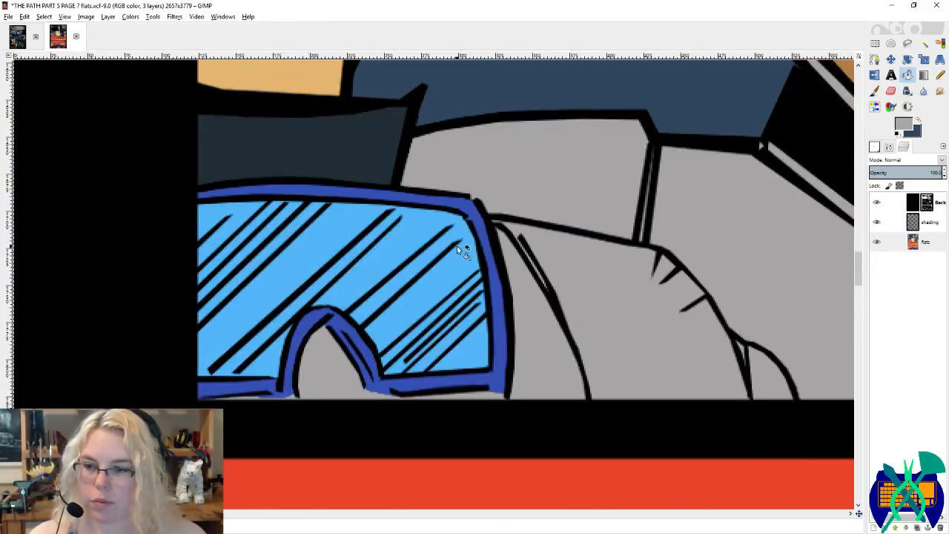
click(482, 222)
scroll(369, 391, down, 3)
scroll(383, 387, up, 5)
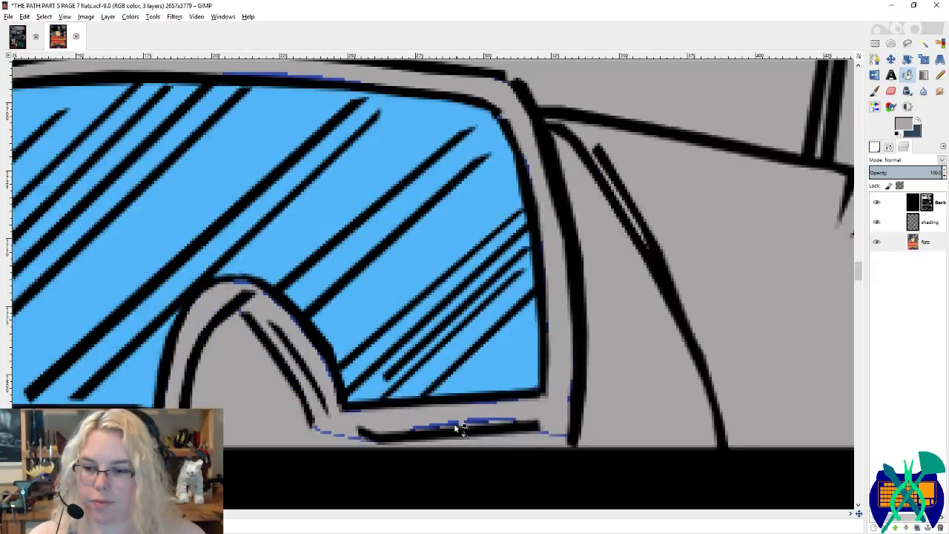
scroll(454, 424, down, 5)
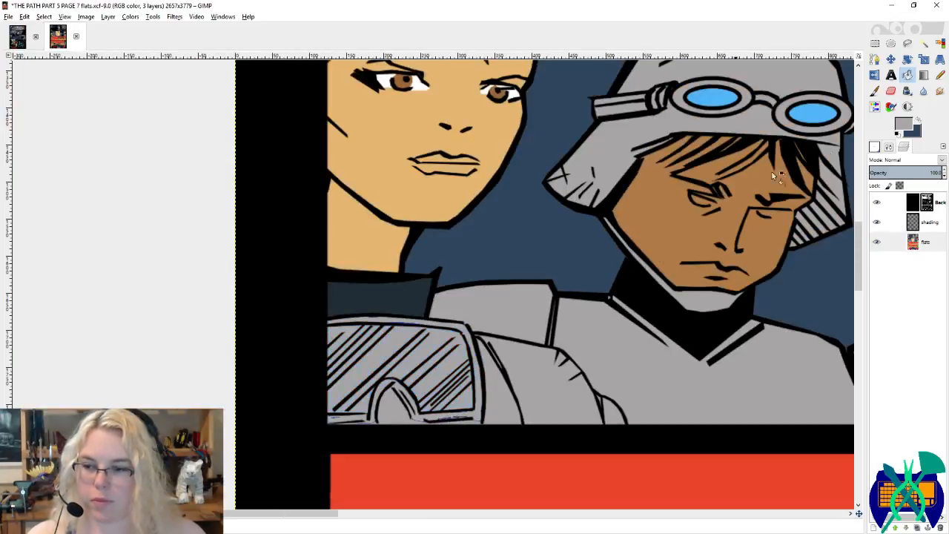
Step: Paint grey over the leftover blue edge pixels along the outlines of the goggles below the dark-haired woman's collar using the Pencil
click(940, 74)
scroll(306, 335, up, 4)
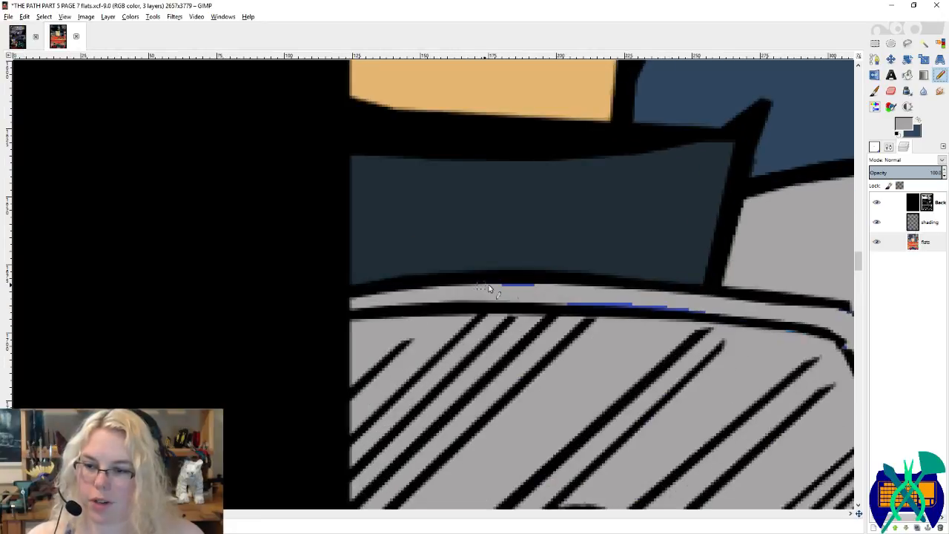
mouse_move(487, 287)
mouse_down()
mouse_move(567, 284)
mouse_move(573, 300)
mouse_move(681, 306)
mouse_move(697, 326)
mouse_up()
scroll(649, 330, right, 5)
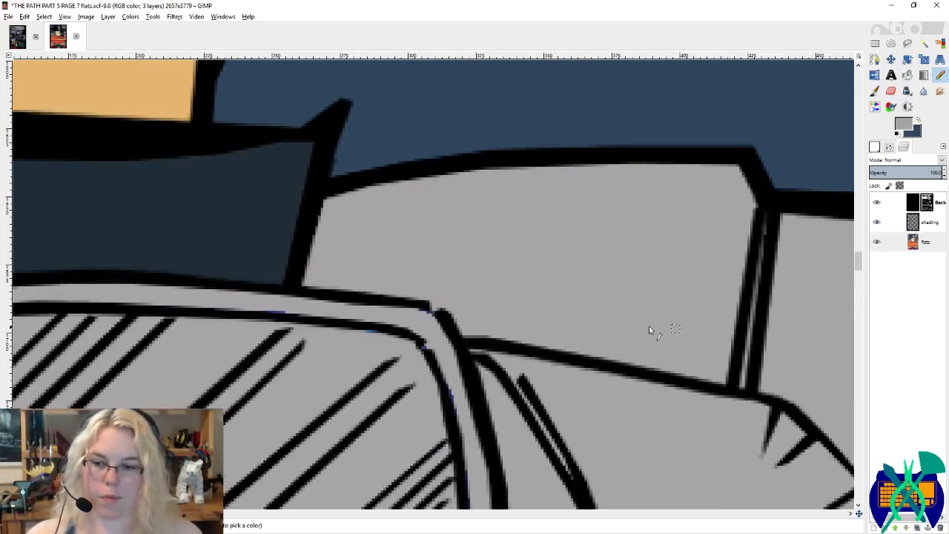
scroll(648, 330, down, 2)
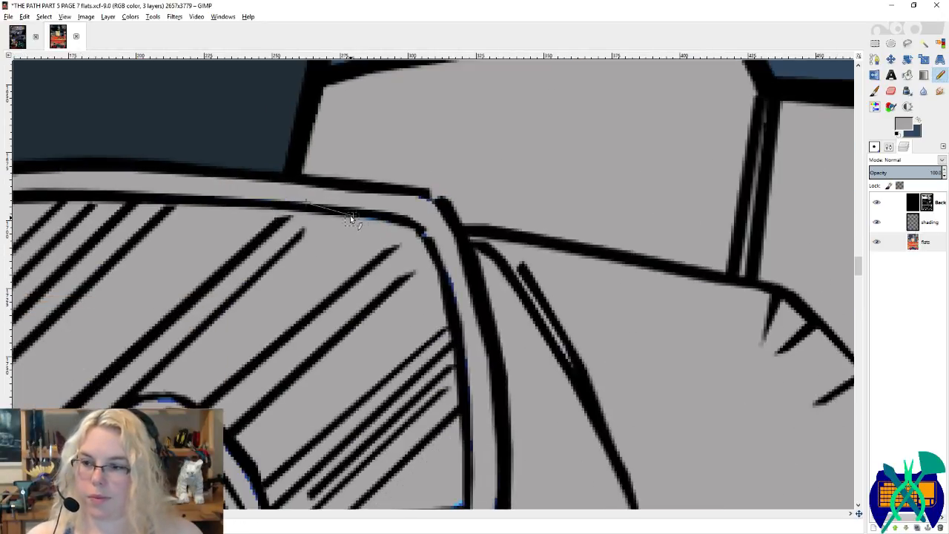
mouse_move(350, 214)
mouse_down()
mouse_move(442, 247)
mouse_move(413, 196)
mouse_move(422, 243)
mouse_up()
scroll(457, 307, down, 3)
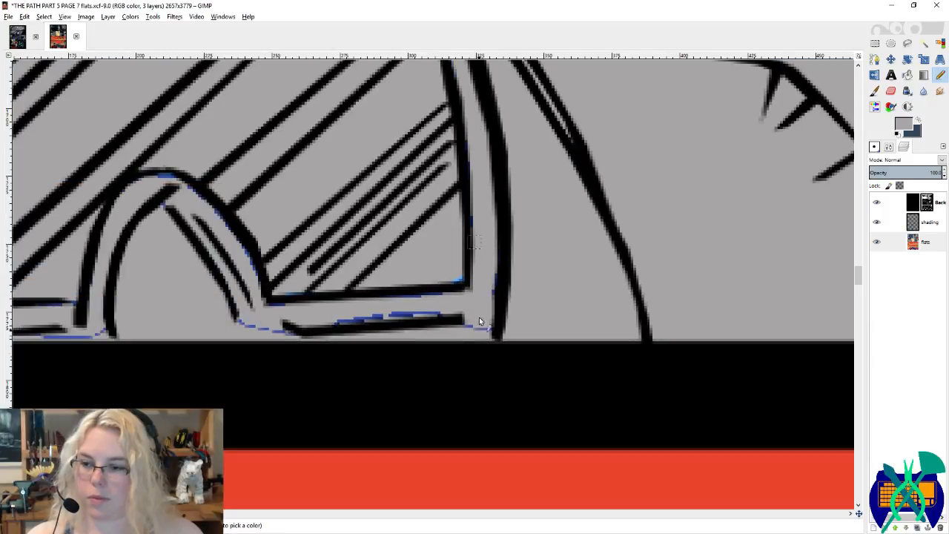
drag(237, 325, 263, 336)
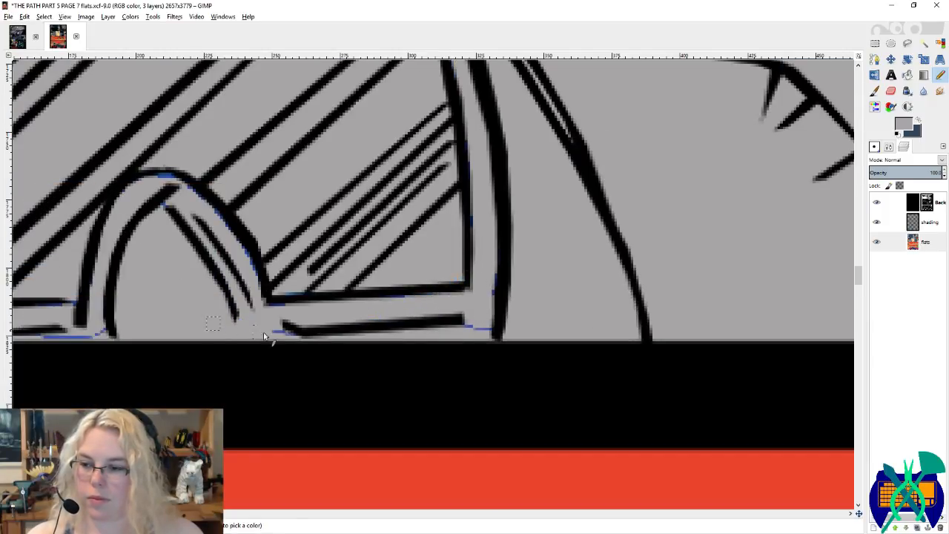
Step: Paint over the stray blue pixels along the armour's line art at the middle-left panel's lower edge with grey
mouse_move(406, 295)
mouse_down()
mouse_move(313, 307)
mouse_move(269, 296)
mouse_move(189, 182)
mouse_move(172, 194)
mouse_up()
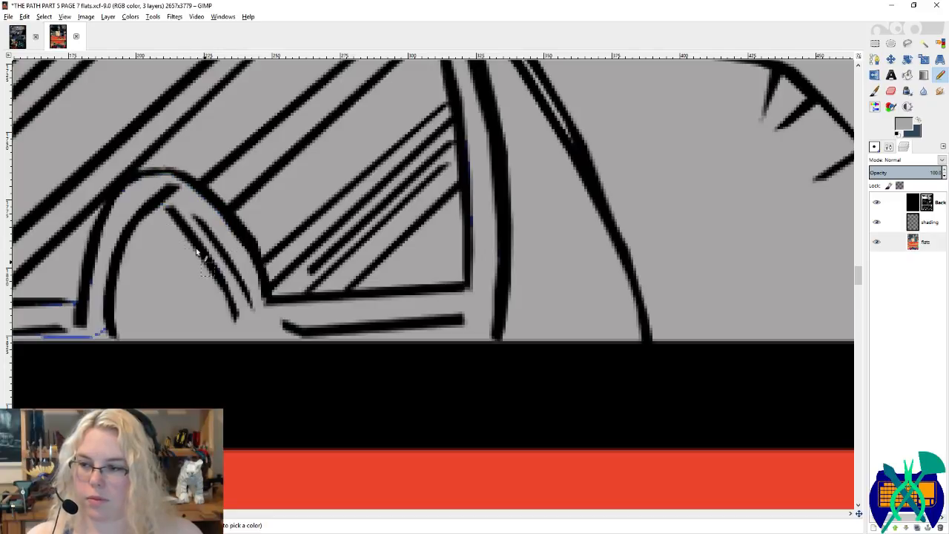
scroll(750, 247, left, 2)
scroll(617, 241, right, 1)
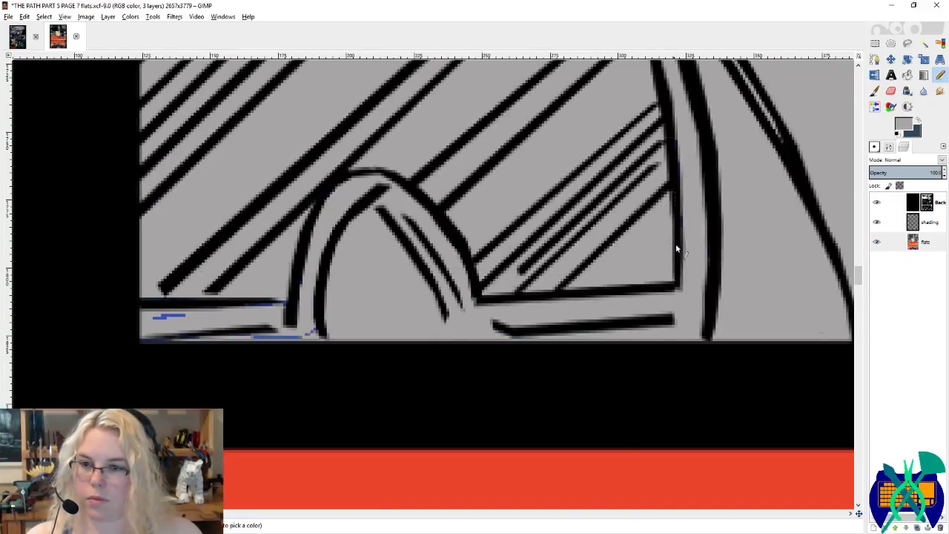
drag(675, 248, 681, 112)
mouse_move(315, 330)
mouse_down()
mouse_move(255, 339)
mouse_move(234, 321)
mouse_move(199, 317)
mouse_move(144, 337)
mouse_move(258, 313)
mouse_up()
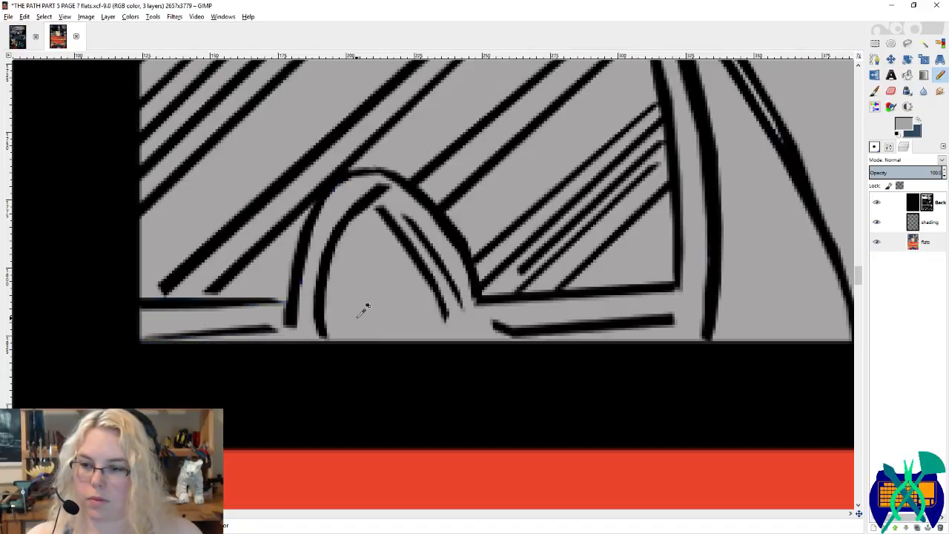
Step: Sample the panel's dark blue background and fill both goggle lenses of the helmeted soldier between the two women with it
scroll(364, 309, down, 3)
scroll(563, 229, right, 1)
scroll(561, 229, up, 2)
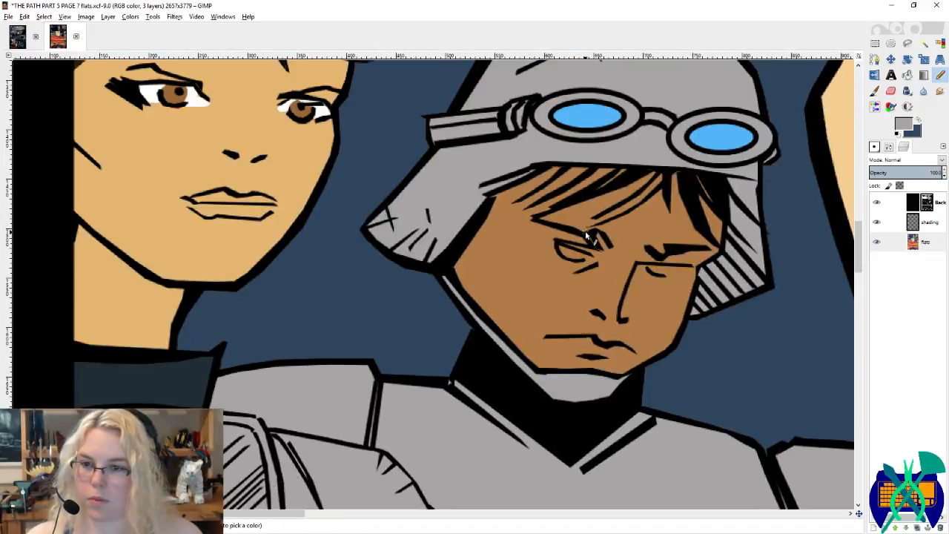
scroll(575, 232, right, 1)
scroll(574, 230, up, 3)
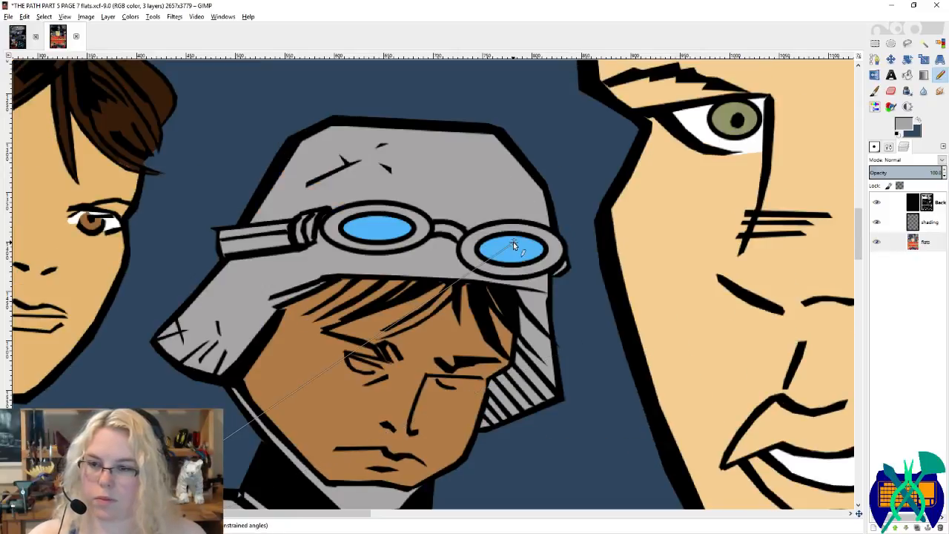
scroll(419, 255, down, 2)
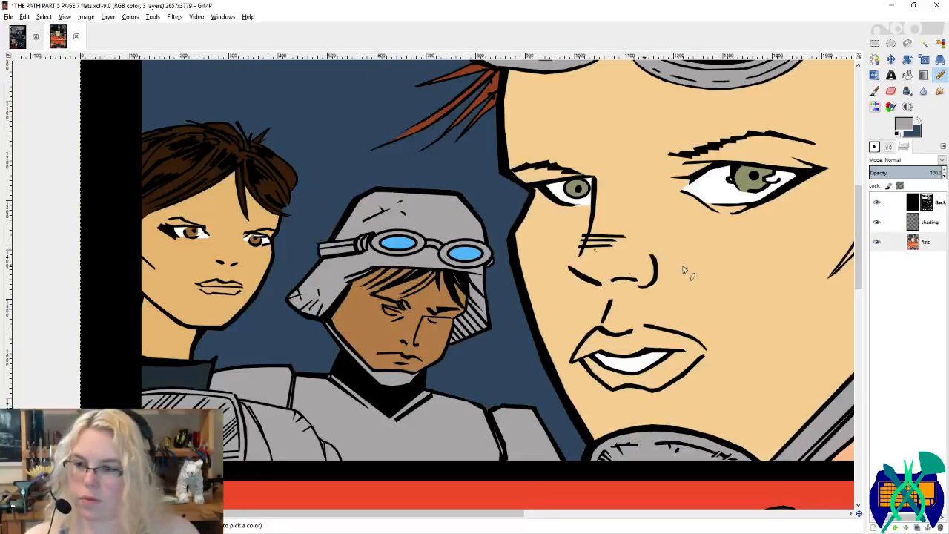
ctrl+click(495, 174)
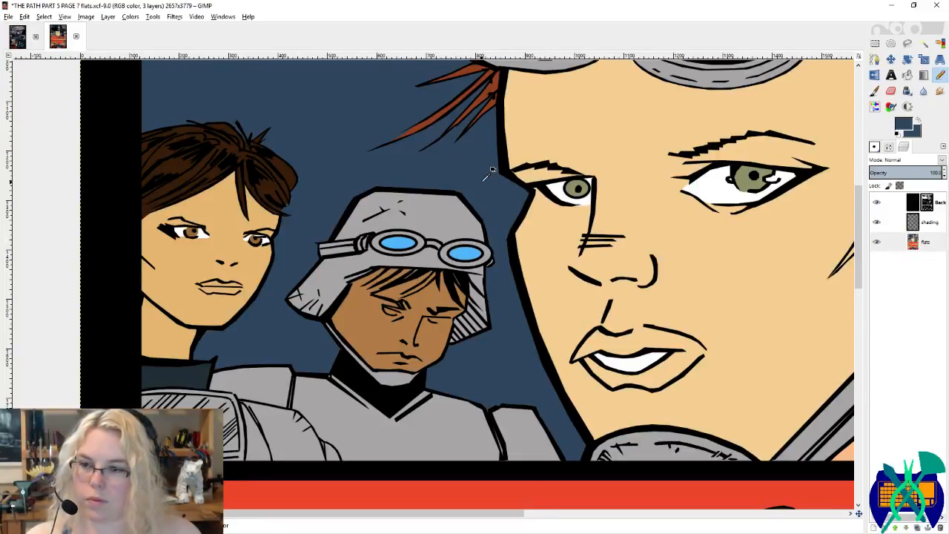
key(shift+b)
click(398, 245)
click(462, 255)
Step: Fill the goggle lenses of the red-haired woman beside the staircase with the same dark blue
scroll(498, 279, up, 2)
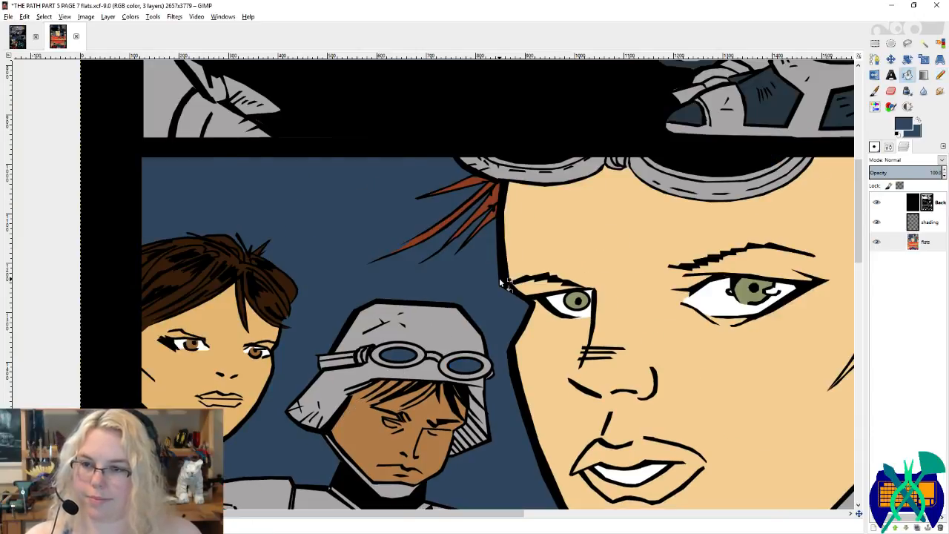
scroll(504, 283, right, 7)
scroll(508, 286, up, 7)
scroll(512, 289, down, 6)
click(644, 264)
scroll(680, 260, up, 2)
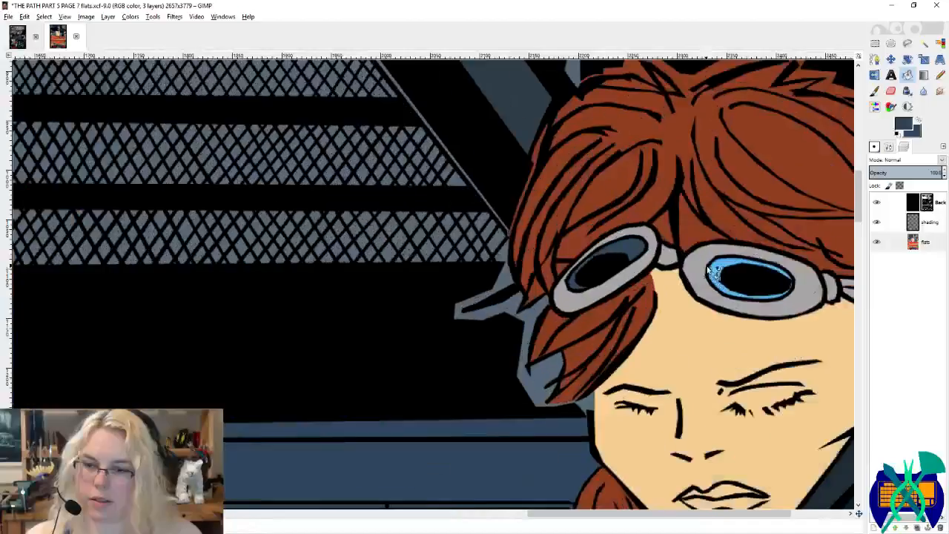
click(714, 271)
Step: Touch up leftover pixels around the red-haired woman's goggles with the Pencil, using dark blue on the lenses and grey on the frames
click(940, 75)
scroll(744, 275, up, 3)
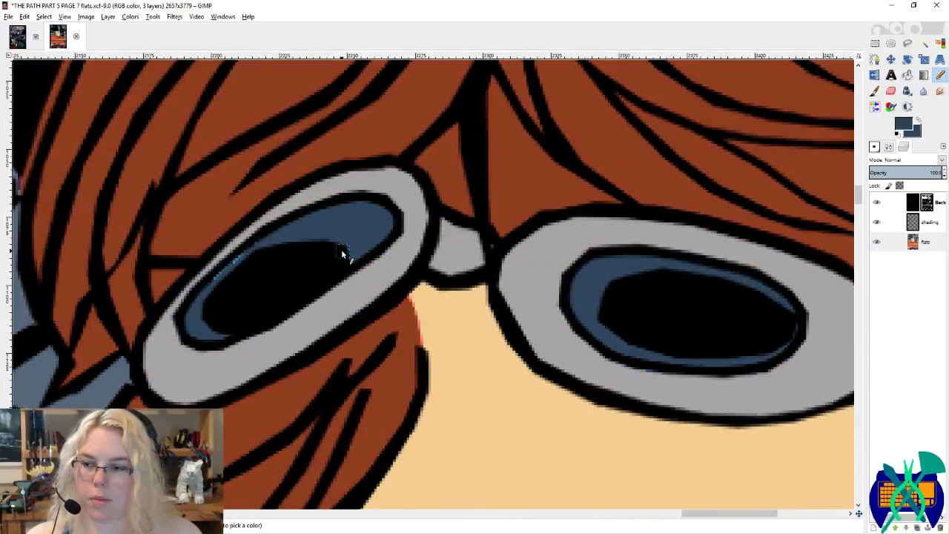
scroll(330, 278, down, 6)
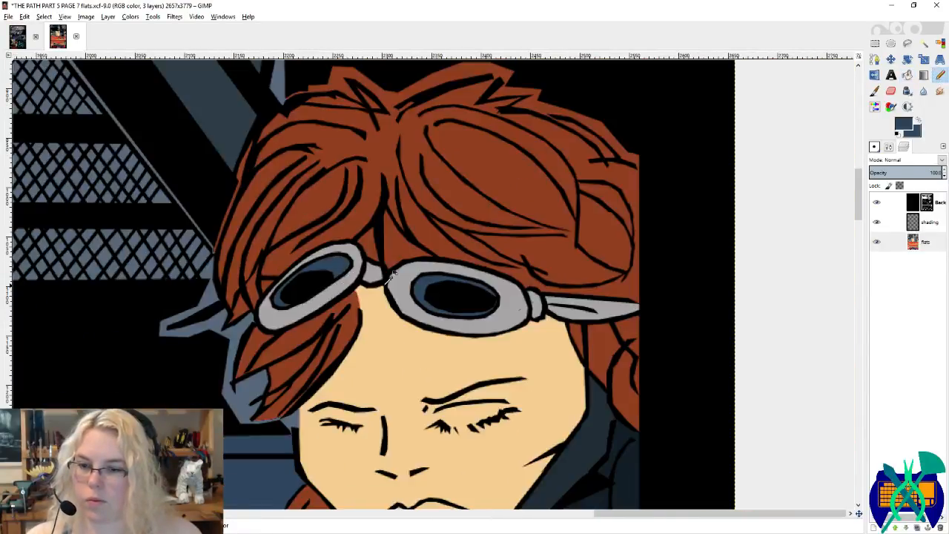
scroll(746, 268, up, 6)
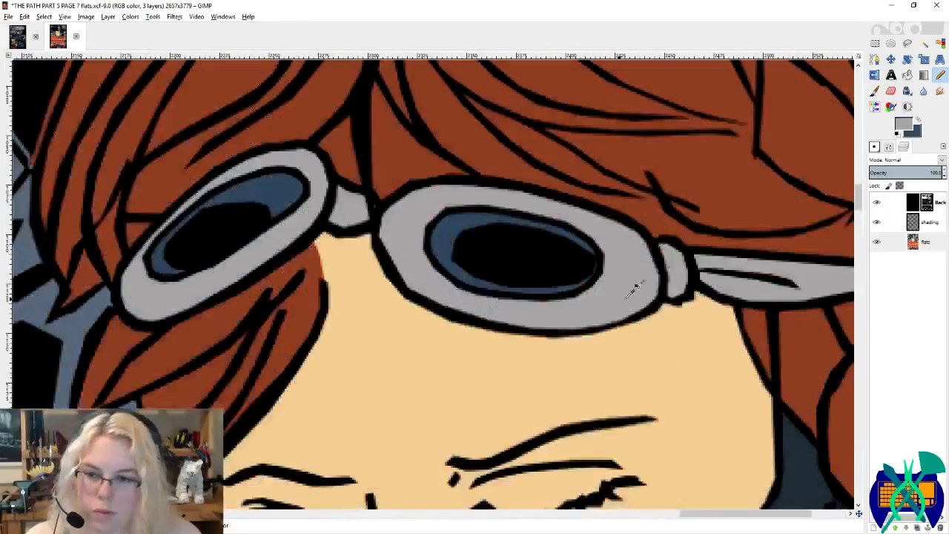
scroll(563, 271, down, 5)
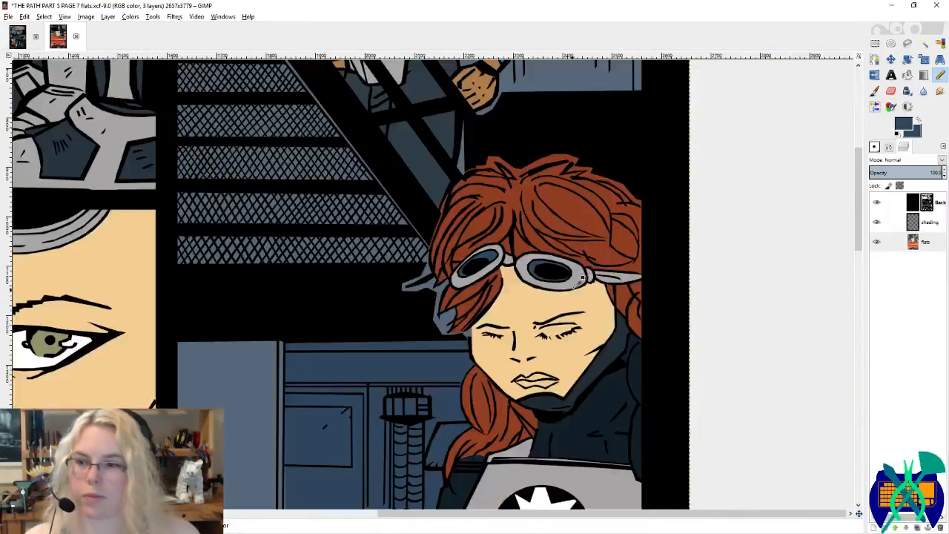
Step: Fill the standing man's goggle lenses with dark blue in the upper panel and clean stray pixels off the frames with grey
scroll(608, 78, up, 6)
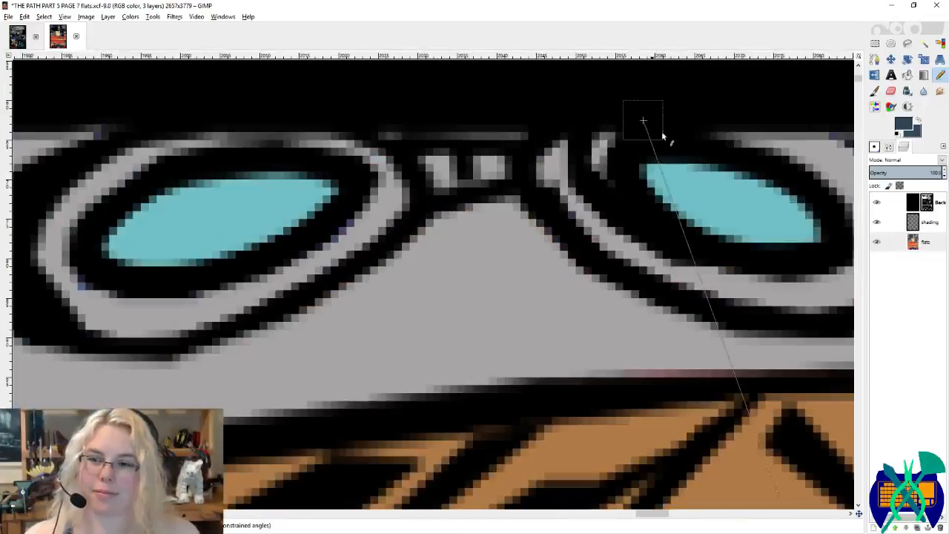
key(shift+b)
click(636, 187)
click(224, 223)
key(n)
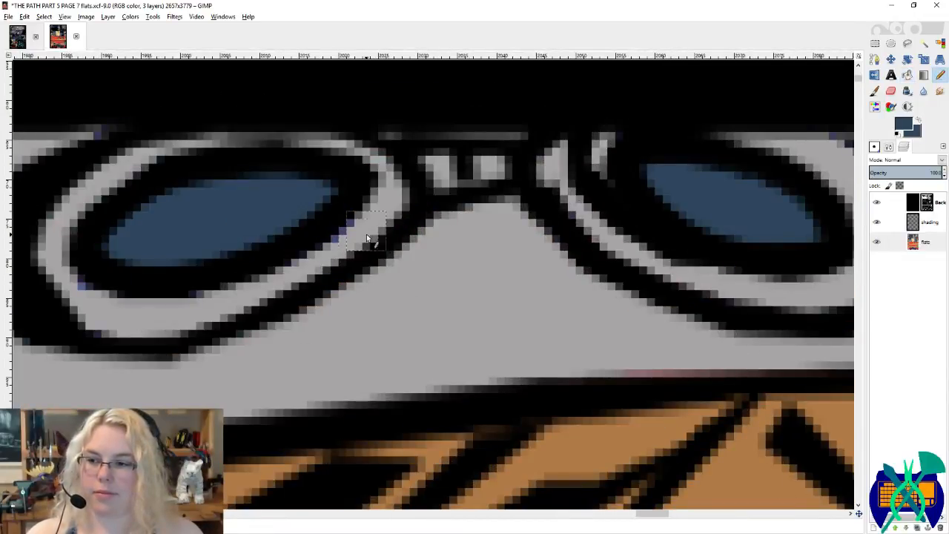
ctrl+click(350, 229)
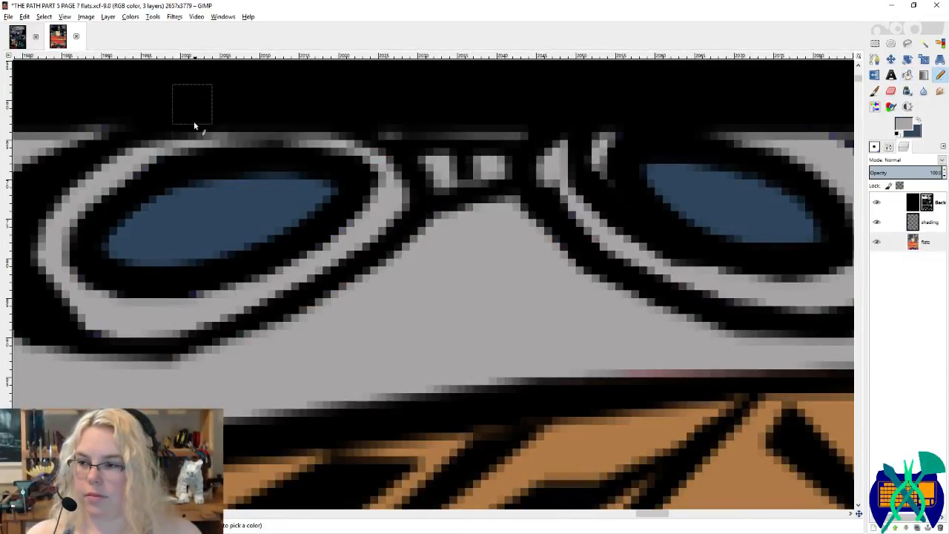
scroll(575, 223, down, 4)
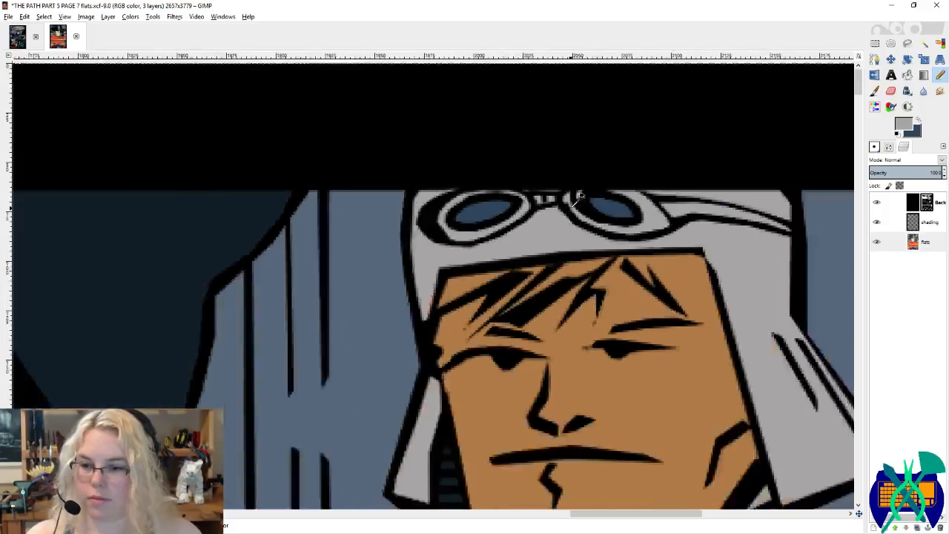
Step: Sample dark brown from the dark-haired woman in the red-sky panel and pencil it over the helmeted soldier's hair
scroll(549, 260, down, 3)
scroll(295, 190, down, 3)
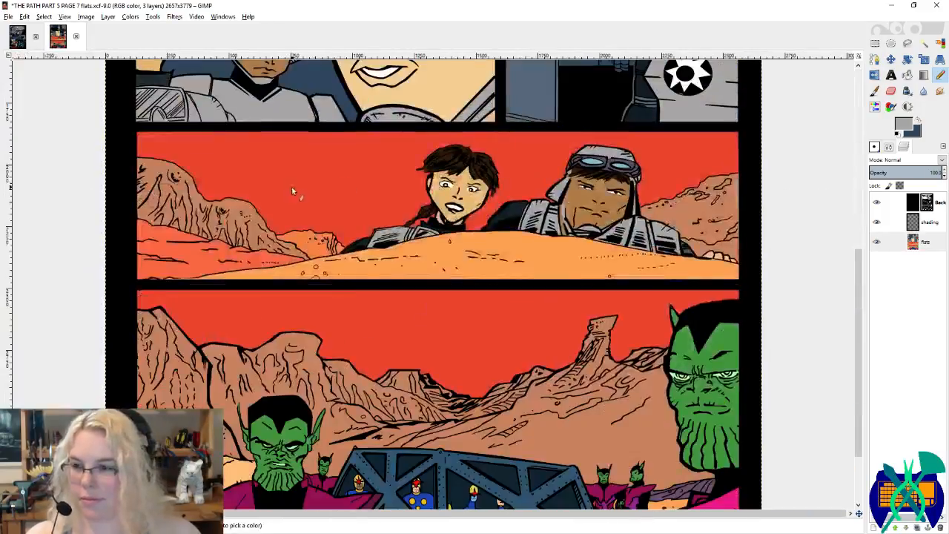
scroll(294, 191, up, 3)
ctrl+click(468, 368)
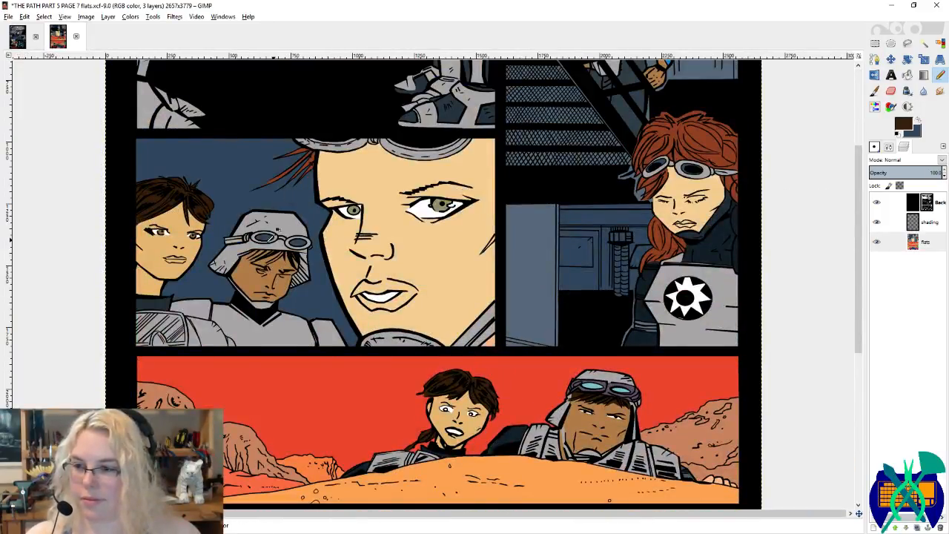
scroll(266, 252, up, 5)
drag(459, 256, 541, 198)
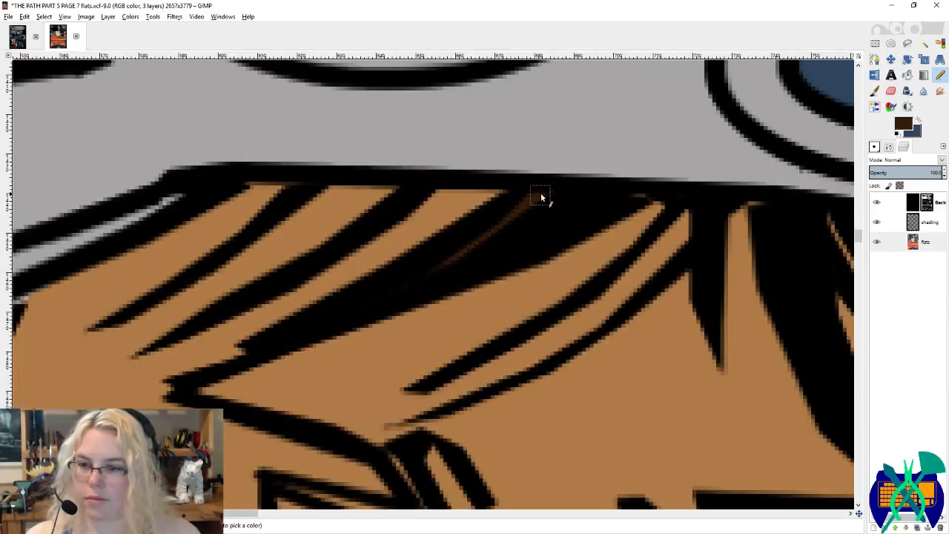
Step: Pencil dark brown over the hair strands under the standing man's helmet in the upper panel, and save the file
scroll(638, 198, down, 5)
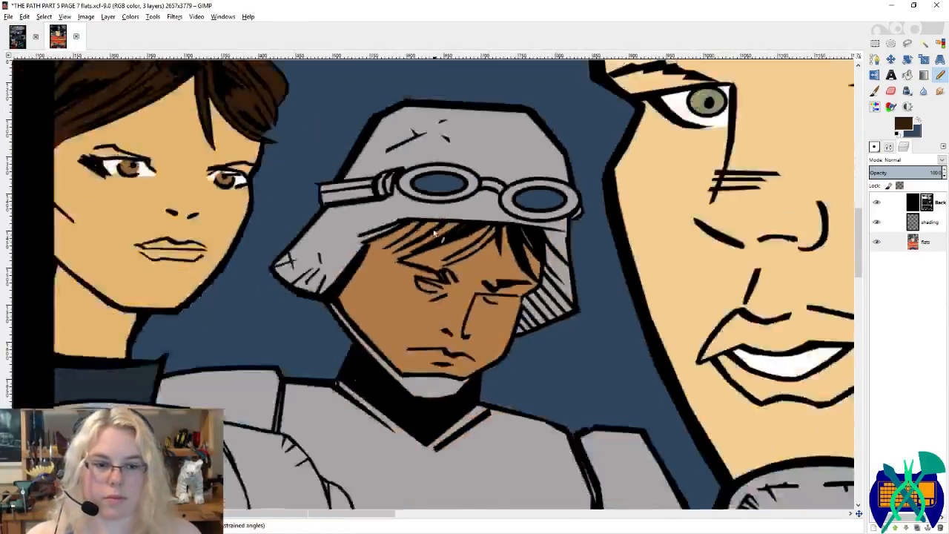
scroll(433, 233, down, 15)
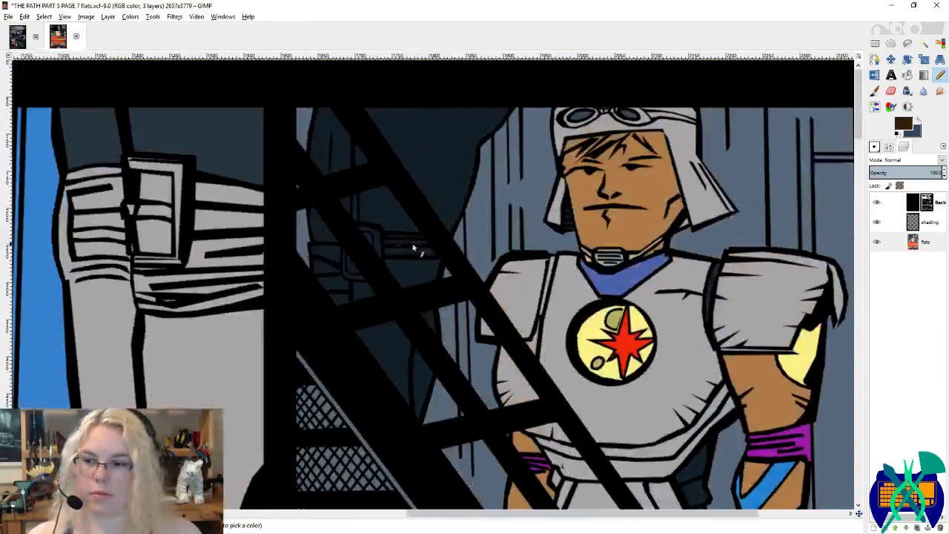
scroll(639, 116, up, 5)
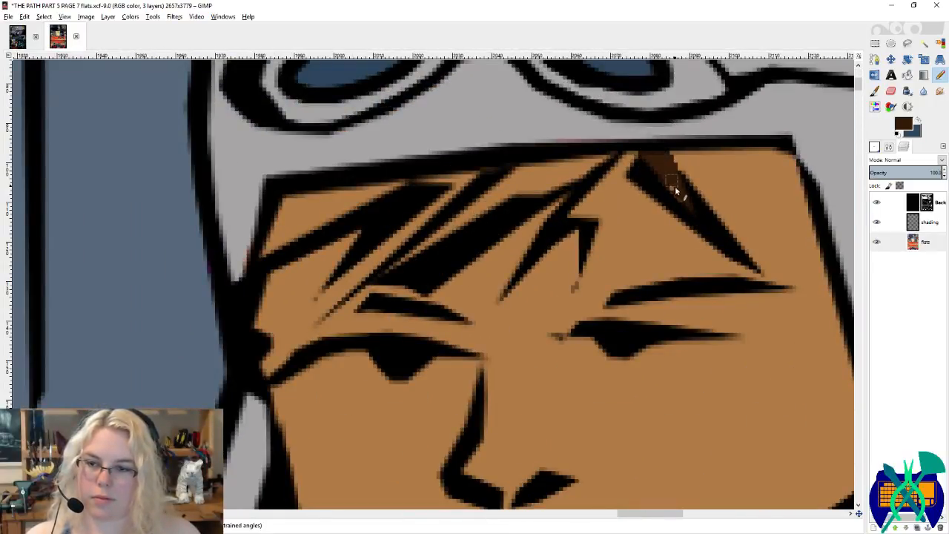
mouse_move(650, 195)
mouse_down()
mouse_move(622, 164)
mouse_move(633, 153)
mouse_move(595, 160)
mouse_move(571, 185)
mouse_up()
mouse_move(398, 270)
mouse_down()
mouse_move(521, 164)
mouse_move(591, 153)
mouse_up()
key(shift+b)
key(n)
drag(541, 179, 576, 160)
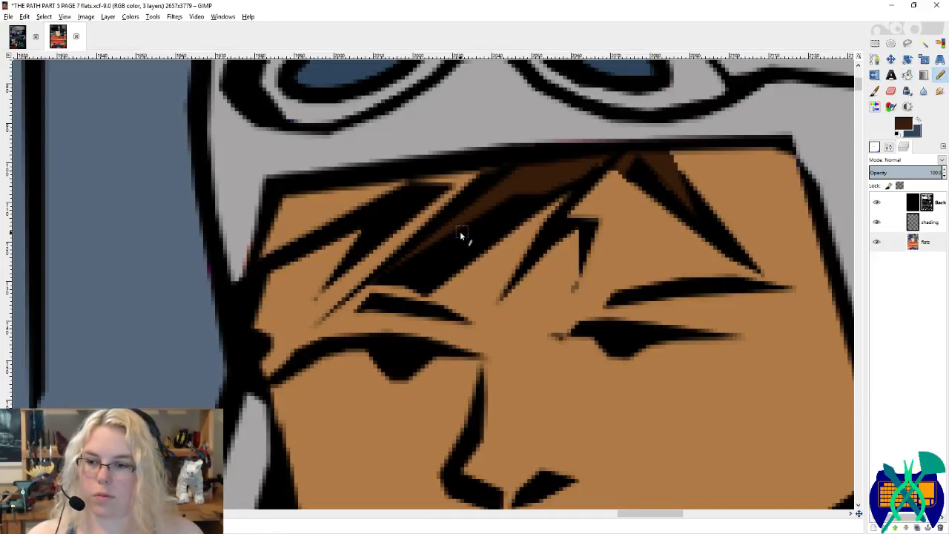
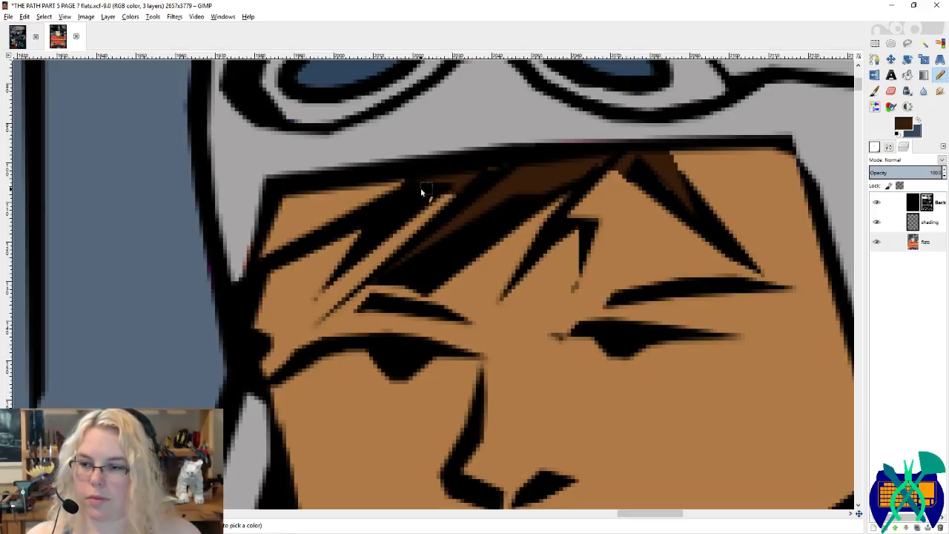
scroll(521, 180, down, 8)
key(ctrl+s)
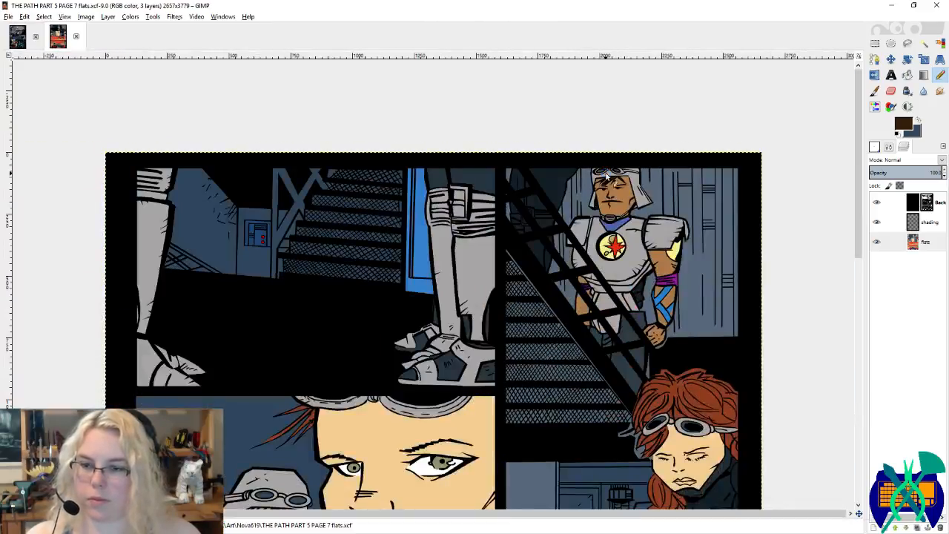
Step: Sample the blue sleeve and red emblem colours from the page 6 image, and return to the page 7 flats
click(15, 44)
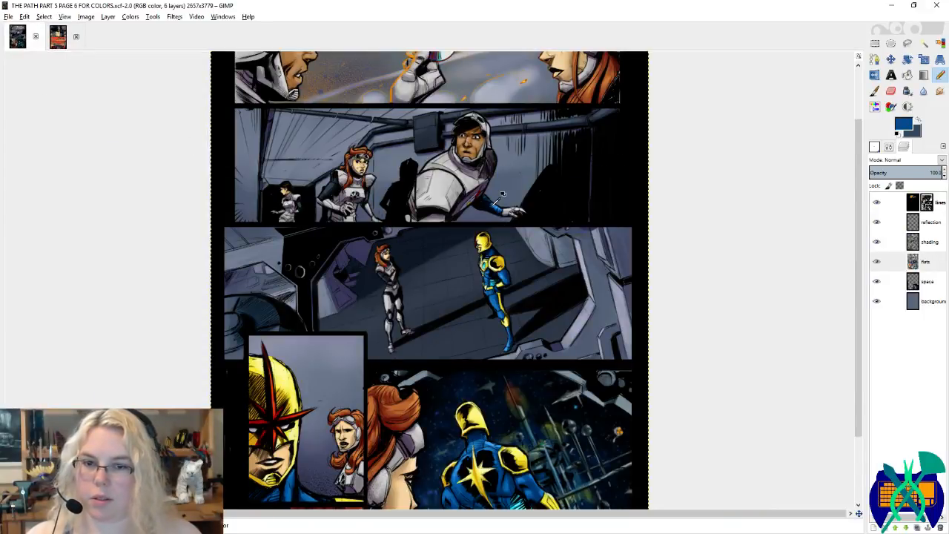
scroll(489, 200, up, 4)
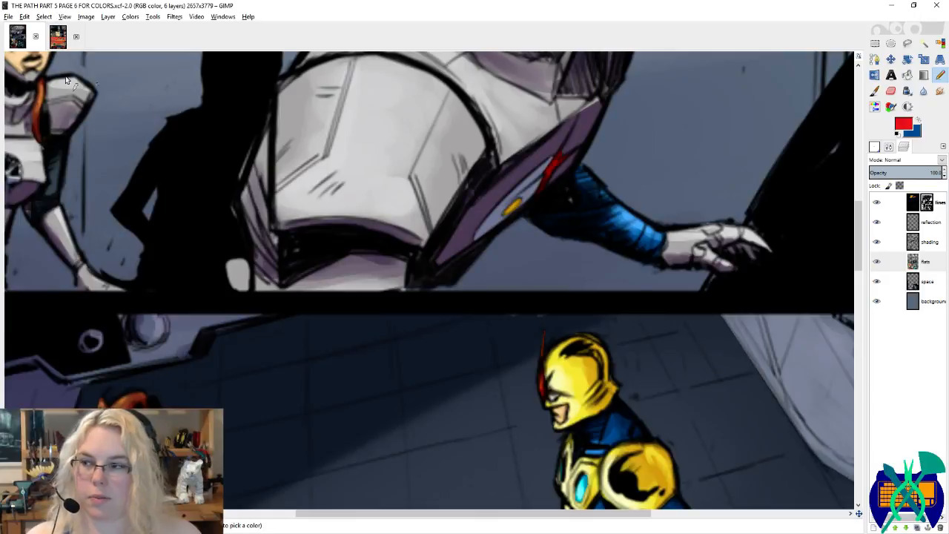
click(57, 41)
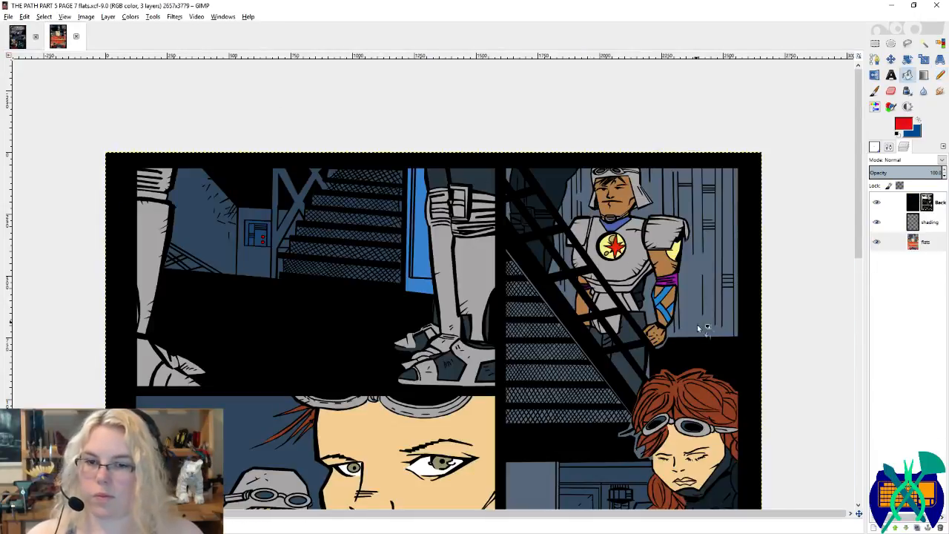
Step: Fill the standing man's crossed forearm straps with the sampled blue and his chest emblem's star with the sampled red
scroll(698, 319, up, 4)
click(546, 258)
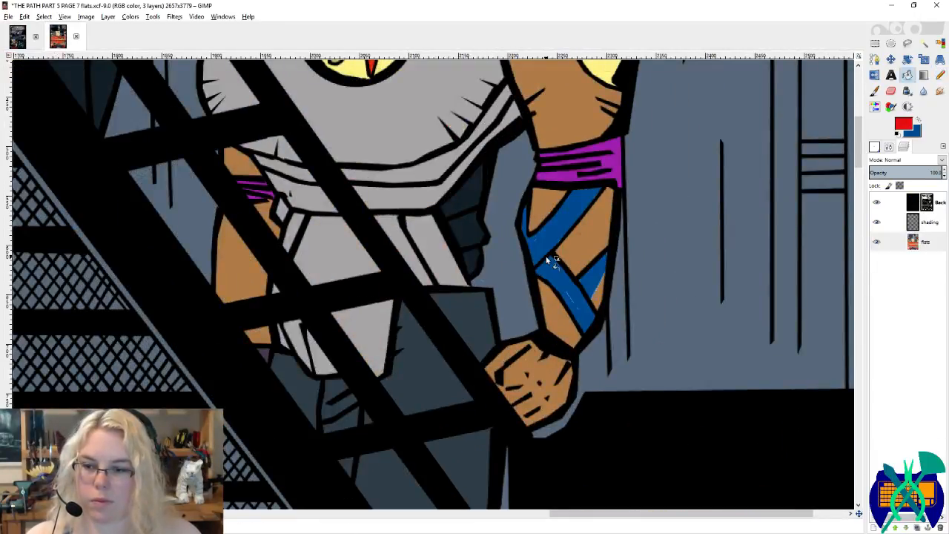
scroll(410, 203, up, 5)
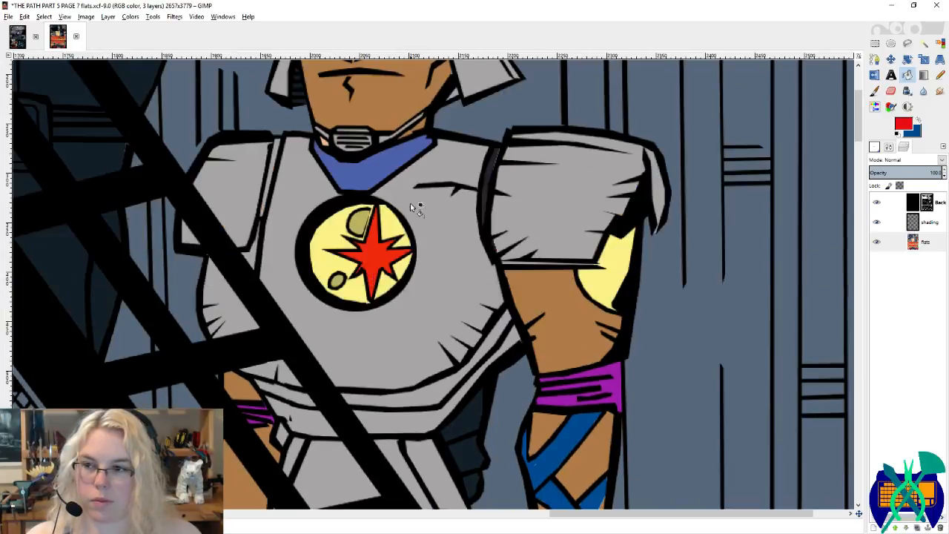
click(375, 250)
Step: Pencil the sampled blue over the leftover light pixels inside and along the edges of the standing man's forearm straps
scroll(407, 242, down, 5)
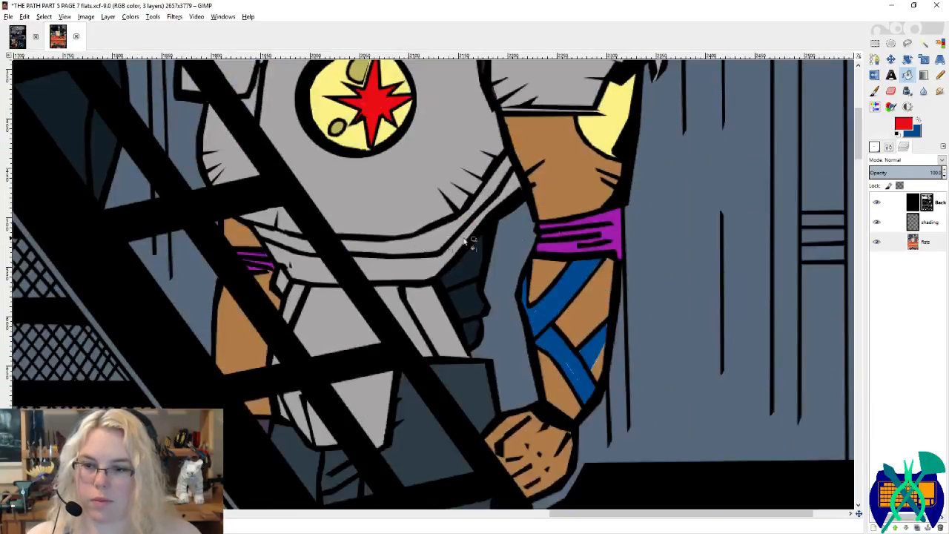
click(939, 75)
scroll(551, 339, up, 3)
key(x)
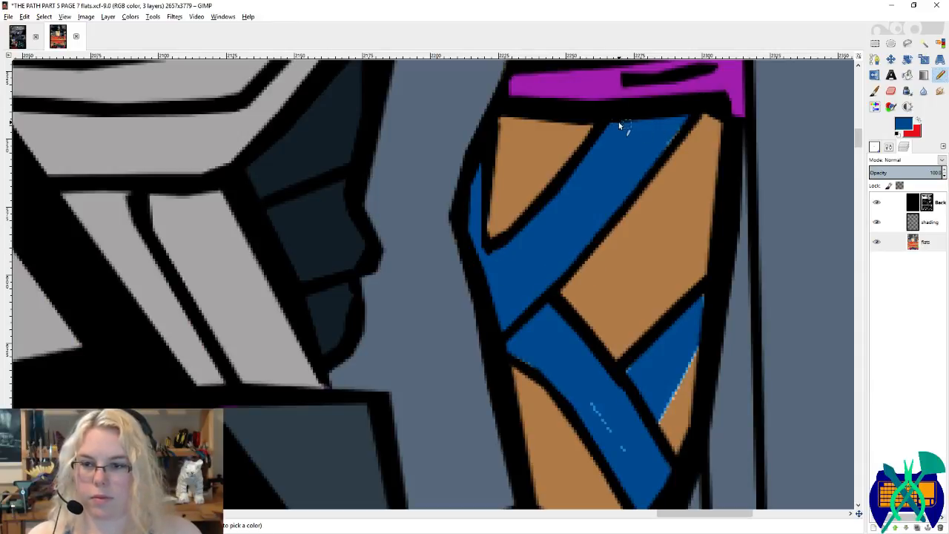
drag(683, 130, 665, 159)
scroll(630, 260, down, 2)
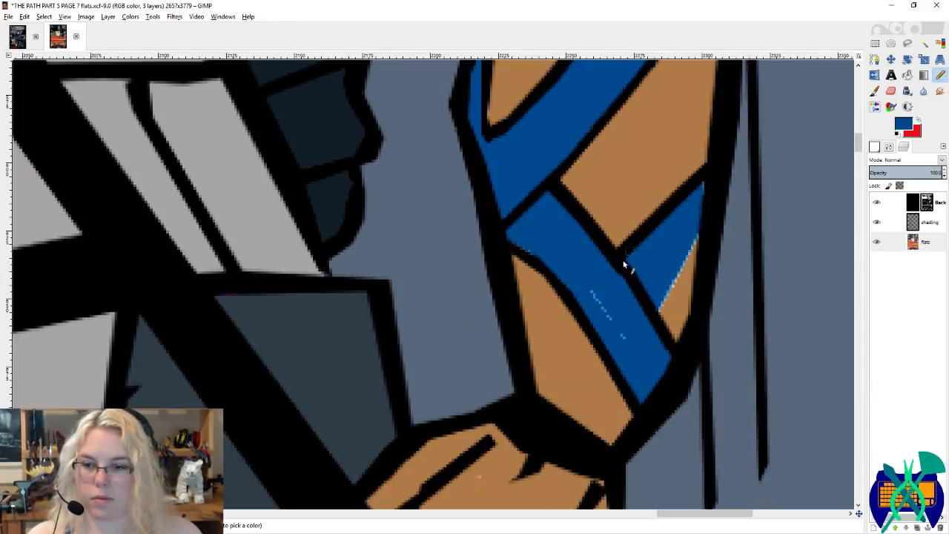
mouse_move(697, 234)
mouse_down()
mouse_move(656, 291)
mouse_move(657, 318)
mouse_up()
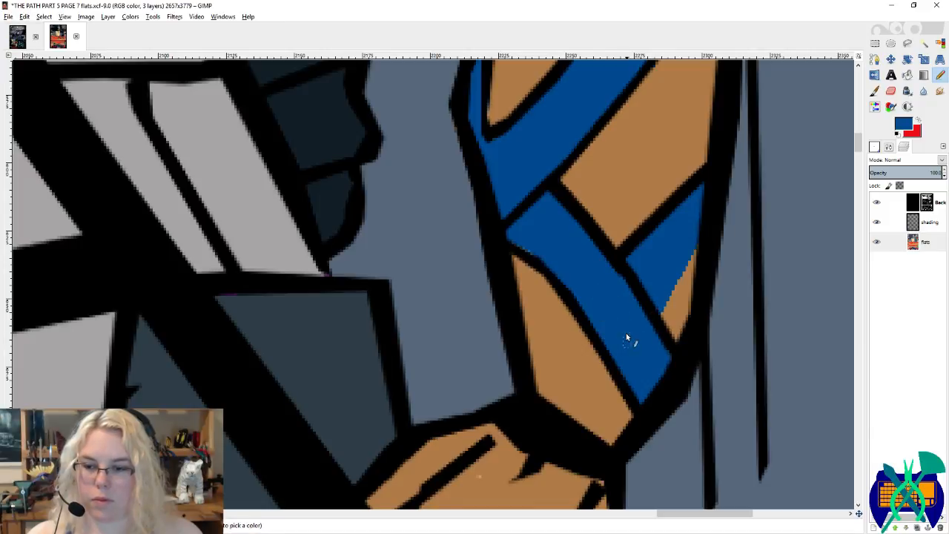
Step: Sample the skin and slate background colours, and pencil over stray pixels around the standing man's forearm and fist
ctrl+click(534, 300)
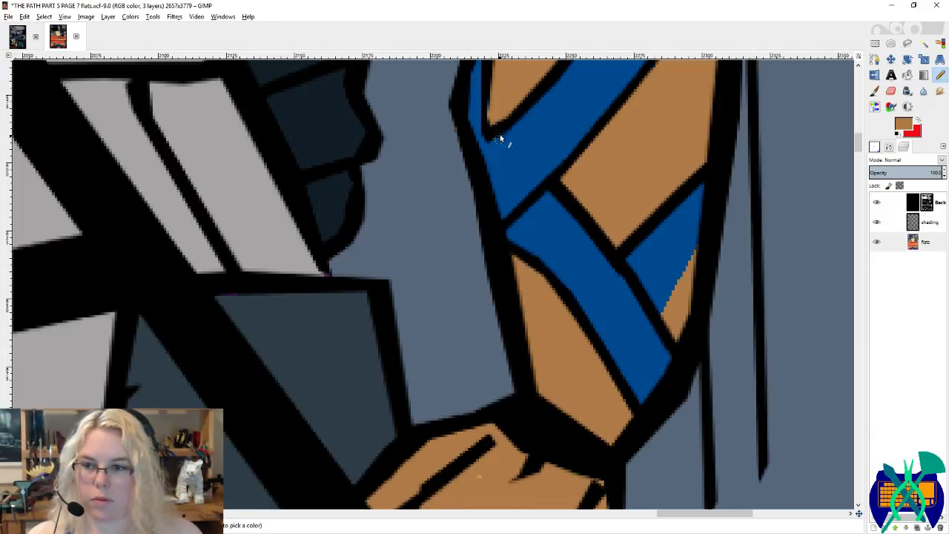
ctrl+click(450, 124)
scroll(456, 143, down, 5)
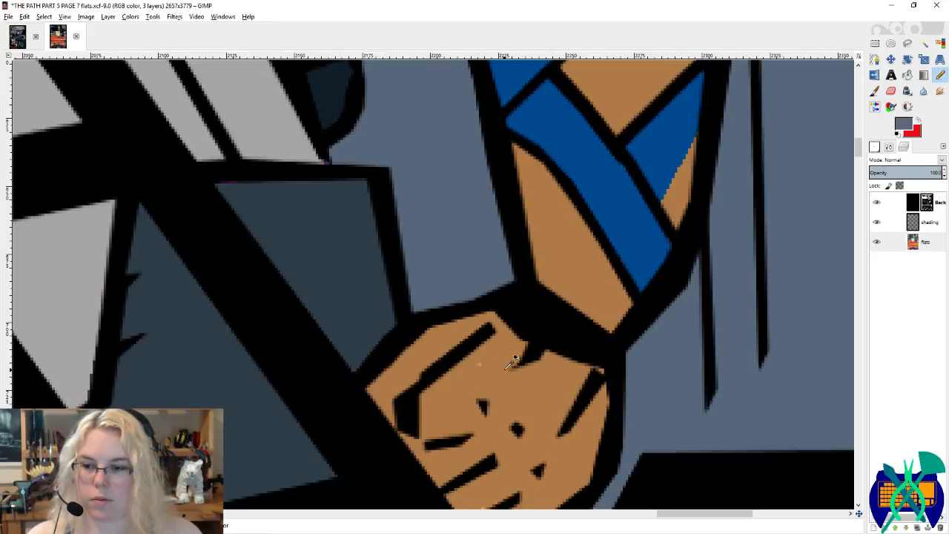
ctrl+click(483, 368)
scroll(600, 385, up, 5)
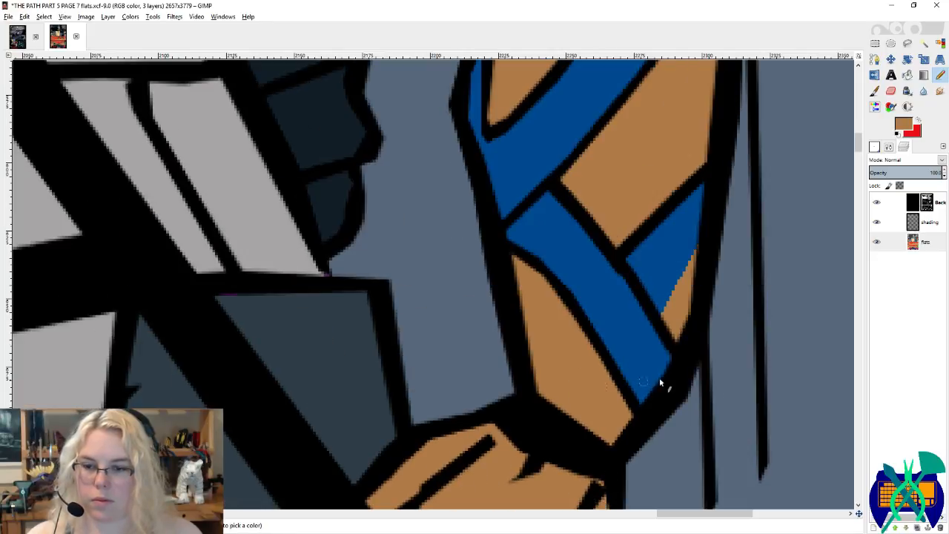
scroll(684, 337, up, 12)
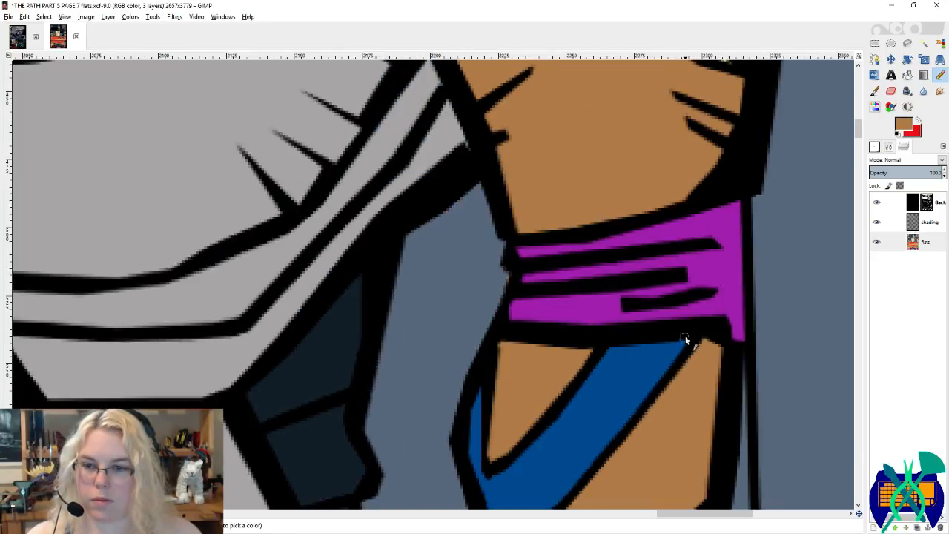
Step: Switch to the page 6 image, and open the recent file THE PATH PART 5 PAGE 5 FOR COLORS.xcf
click(17, 36)
key(shift+ctrl+j)
key(ctrl+s)
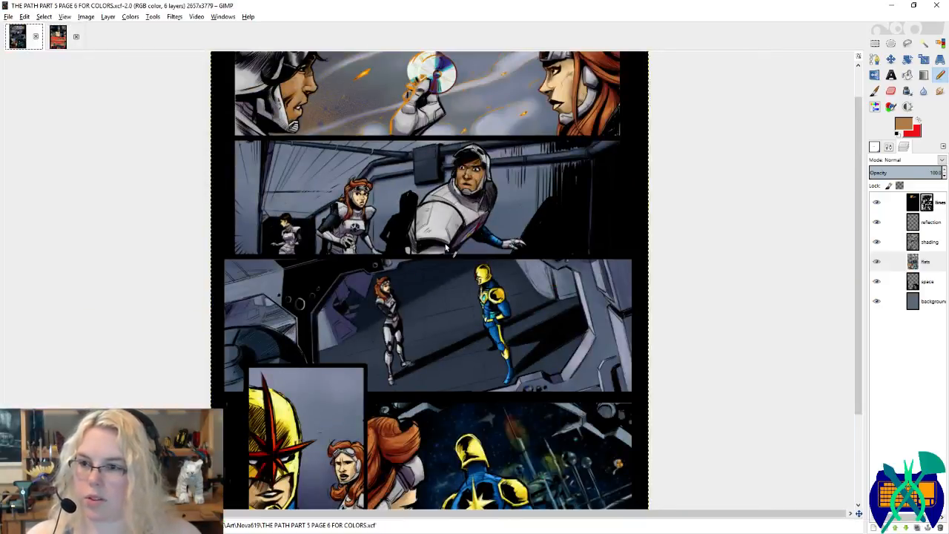
click(9, 17)
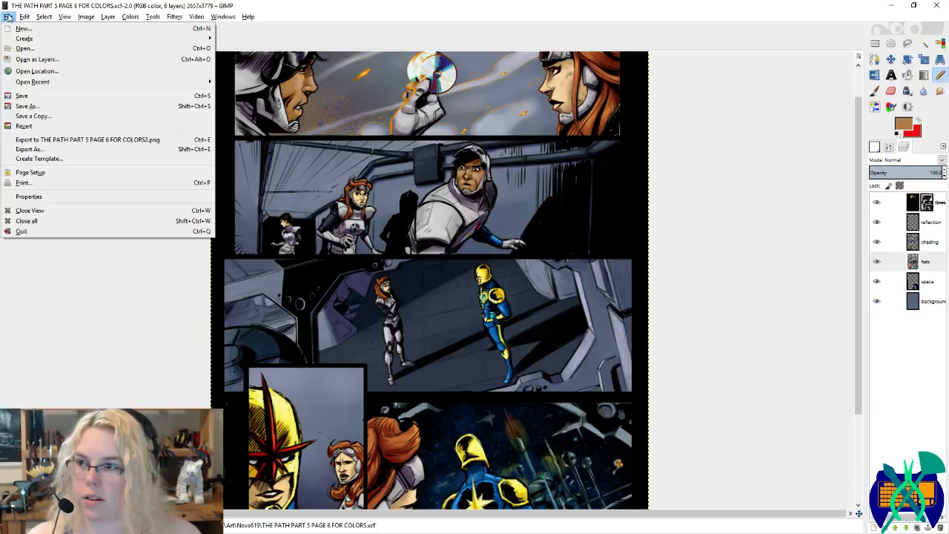
mouse_move(54, 84)
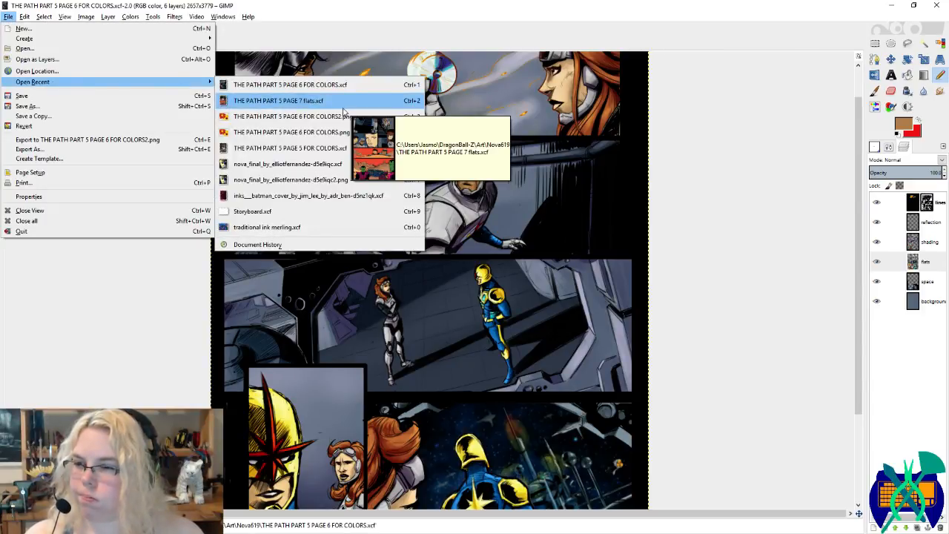
click(331, 148)
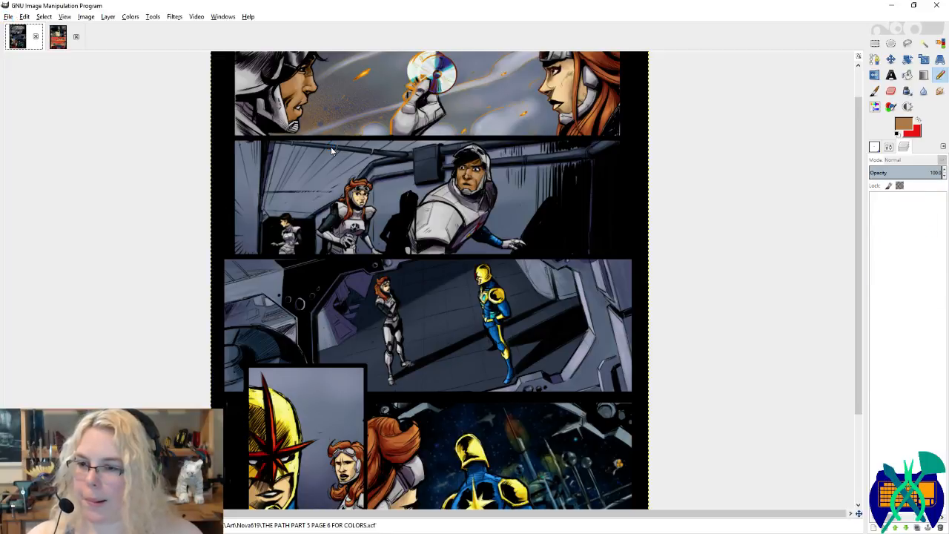
scroll(476, 440, up, 5)
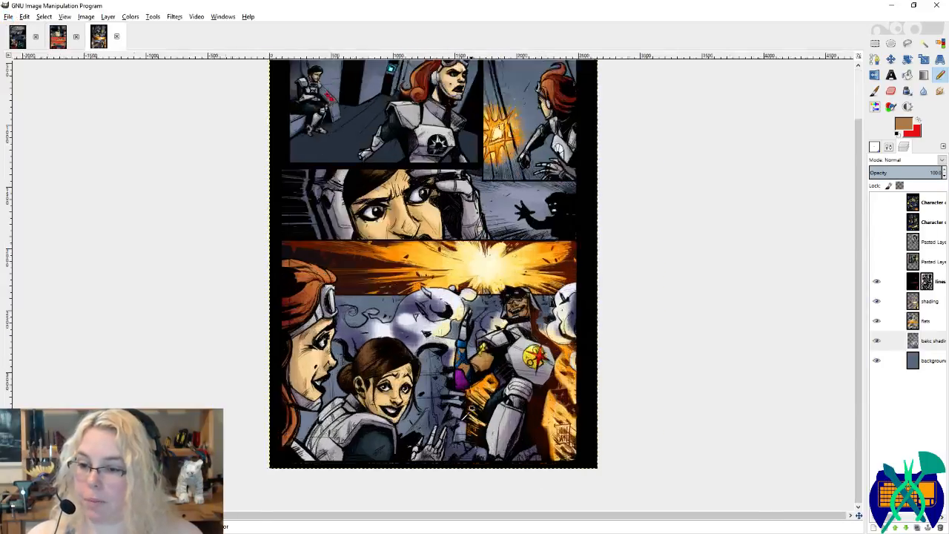
Step: Sample the purple armband from page 5's flats layer, fill the page 7 man's armband with it, and touch up its edge with the background colour
click(924, 323)
ctrl+click(485, 346)
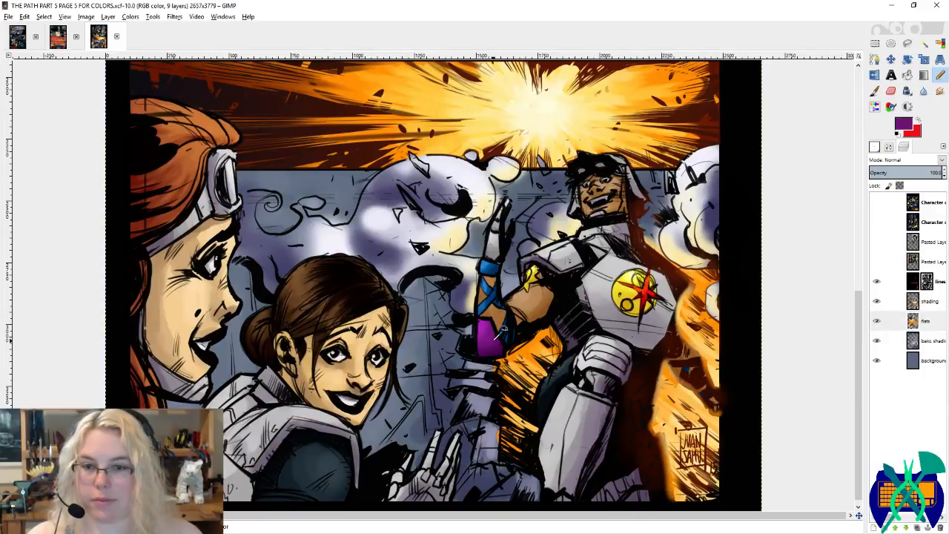
click(18, 38)
key(shift+b)
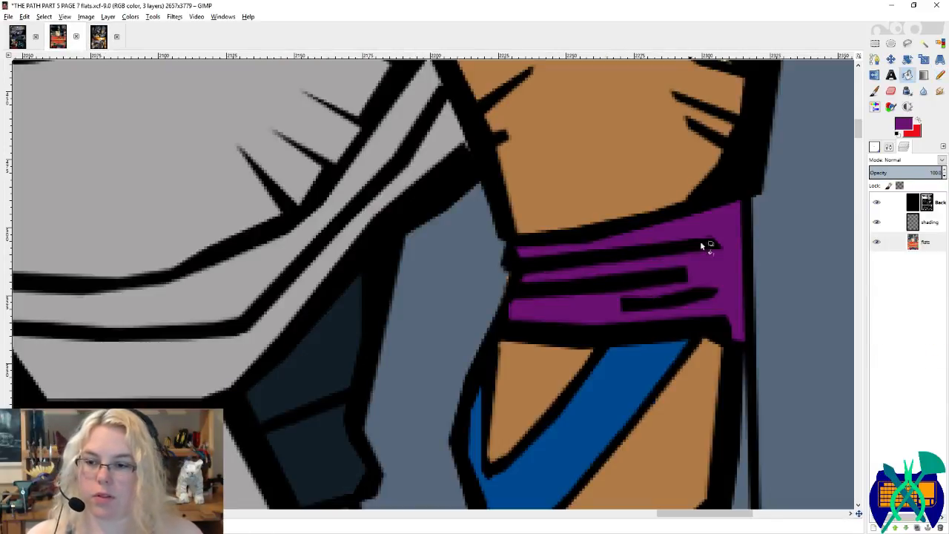
click(940, 75)
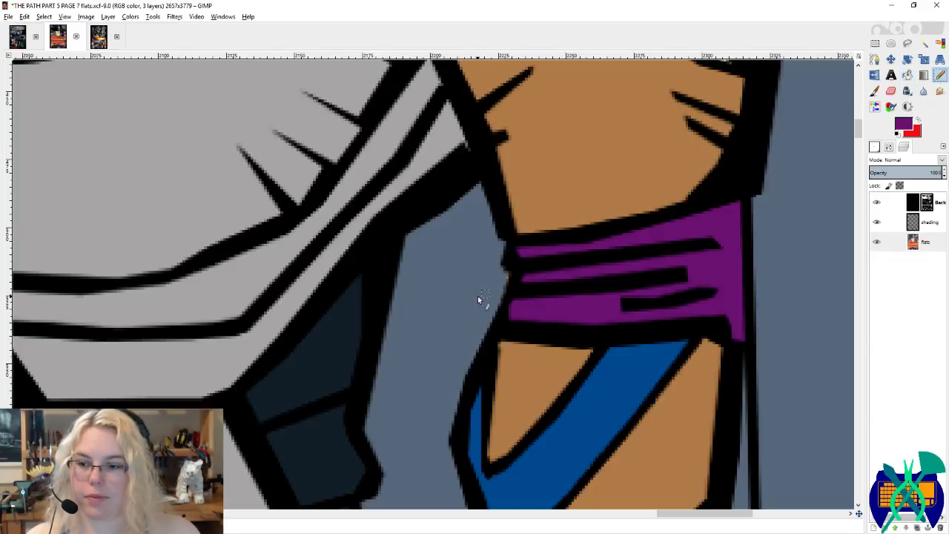
ctrl+click(486, 297)
scroll(493, 305, down, 3)
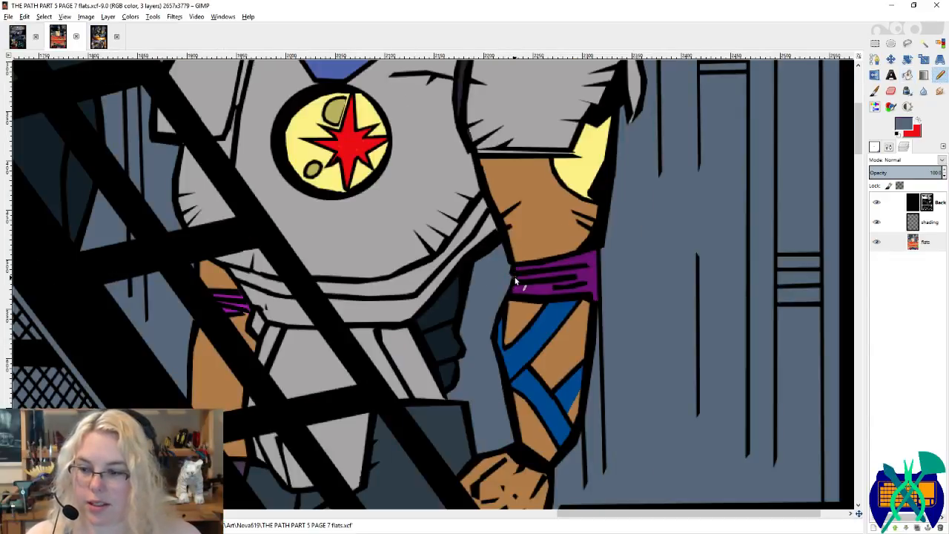
Step: Sample the emblem yellow from page 5, and fill the pale background of the page 7 man's chest emblem with it
scroll(515, 278, up, 2)
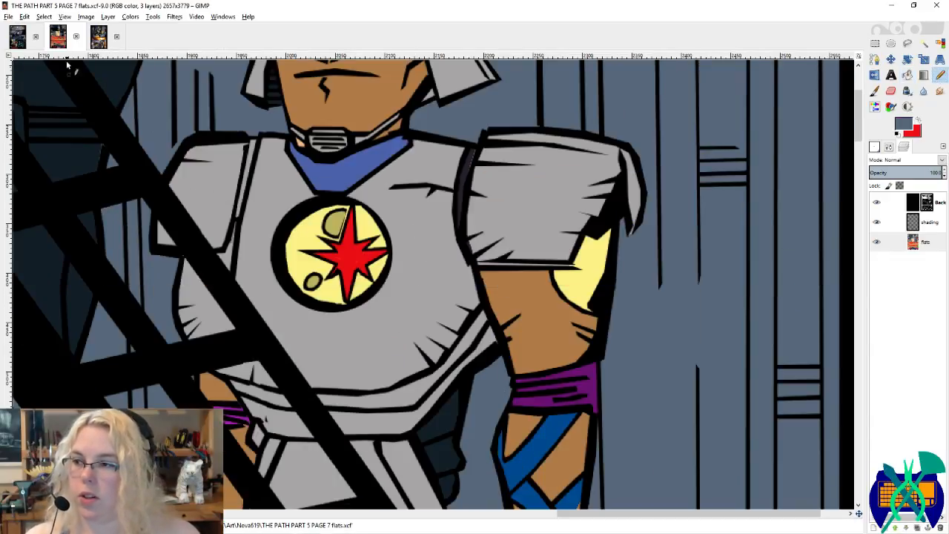
click(97, 38)
scroll(646, 296, up, 5)
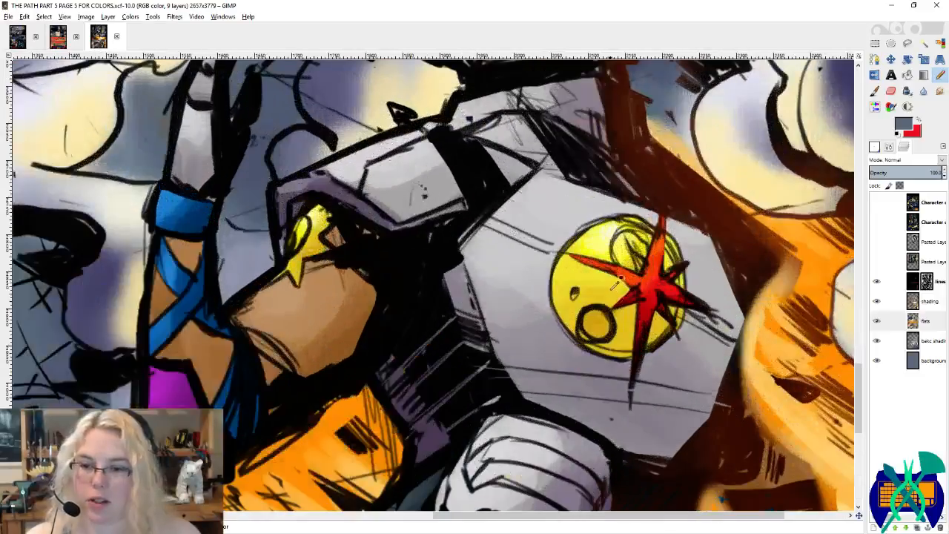
ctrl+click(616, 280)
click(62, 48)
key(shift+b)
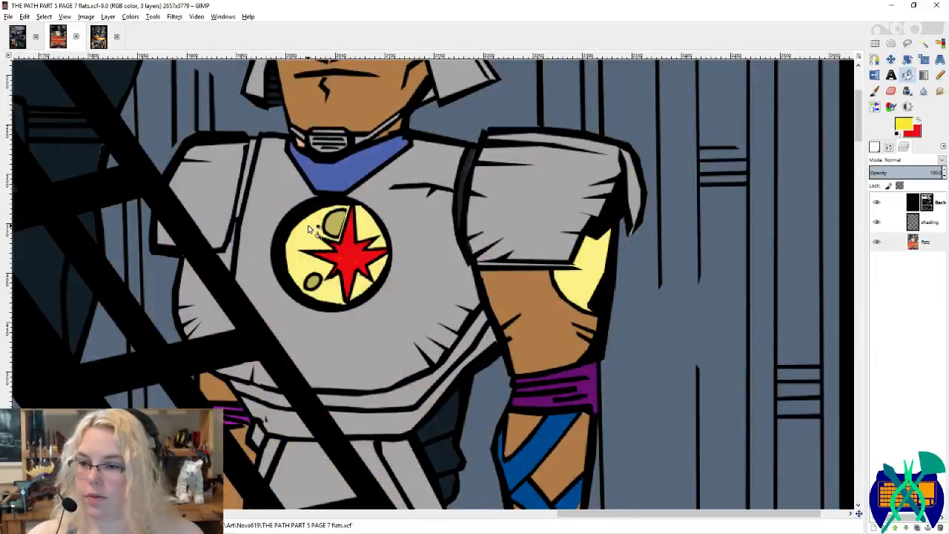
click(309, 227)
click(939, 75)
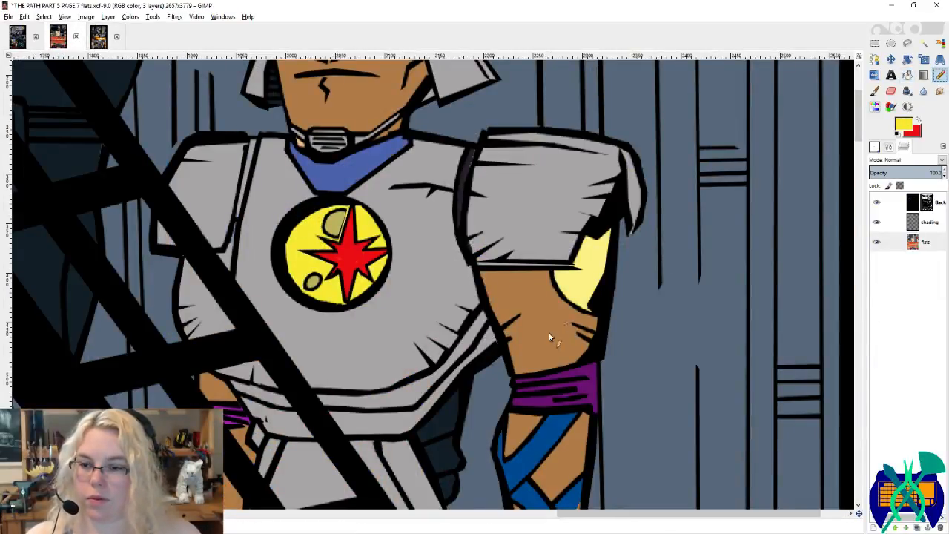
Step: Fill the pale yellow patch on the standing man's upper arm with the sampled skin tone
ctrl+click(549, 332)
key(shift+b)
click(597, 271)
key(n)
scroll(584, 276, up, 2)
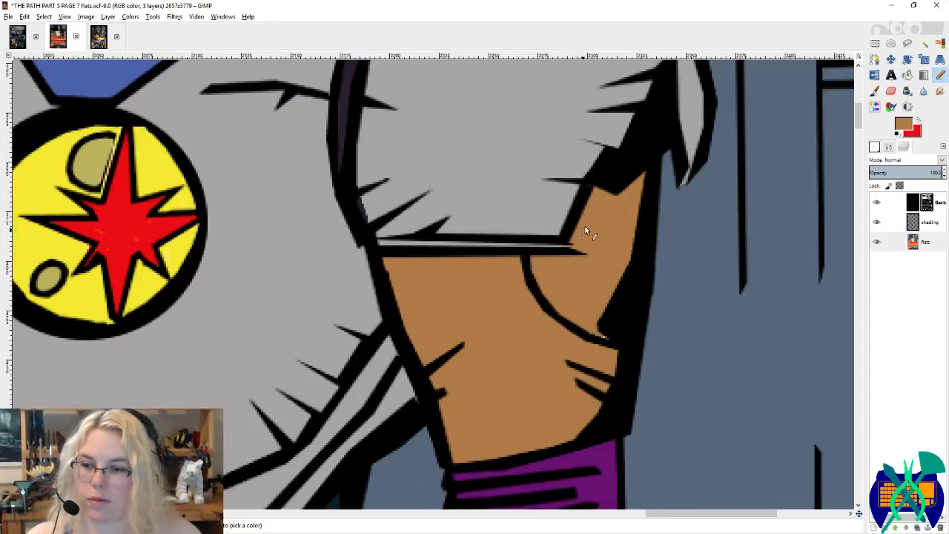
Step: Pencil the sampled armour grey along the thin sleeve hem, and touch up the adjoining upper arm with the skin tone
scroll(594, 258, up, 2)
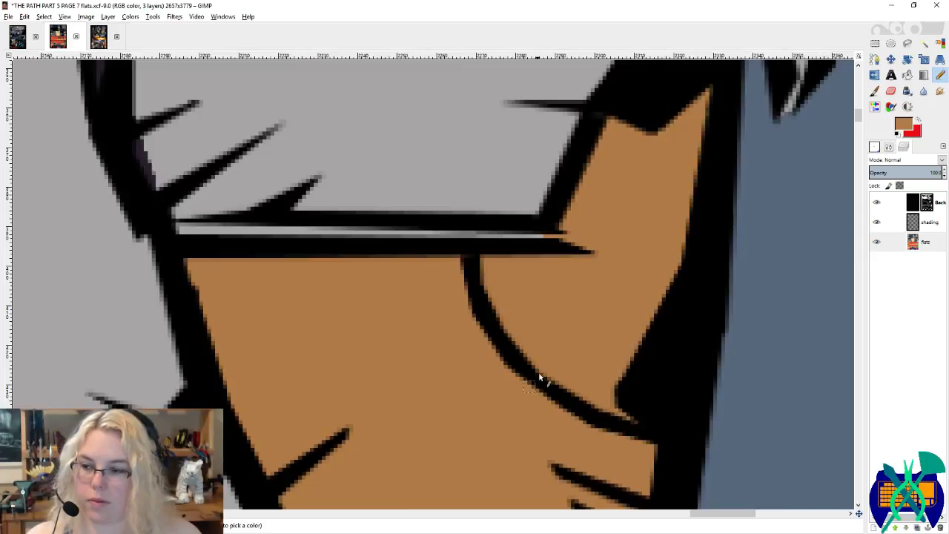
ctrl+click(511, 229)
scroll(496, 276, down, 3)
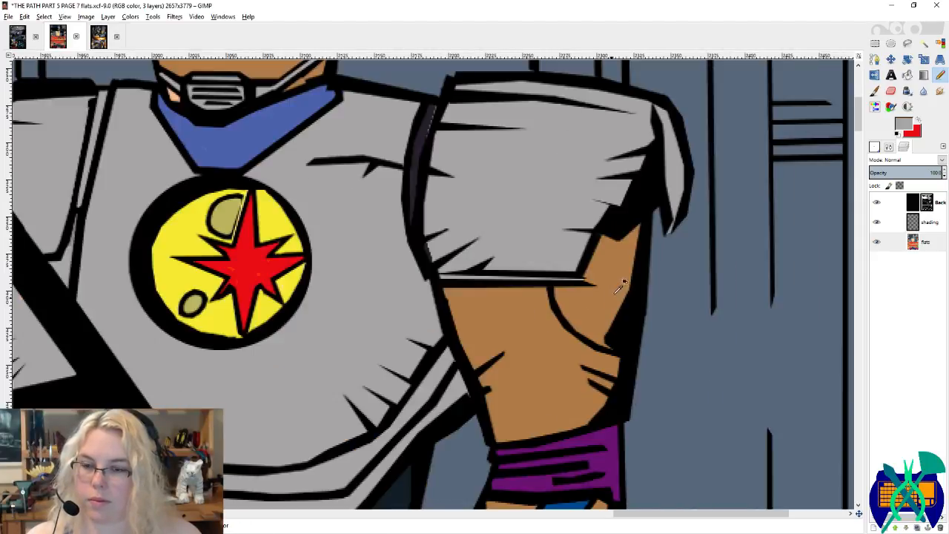
scroll(623, 285, up, 3)
ctrl+click(620, 243)
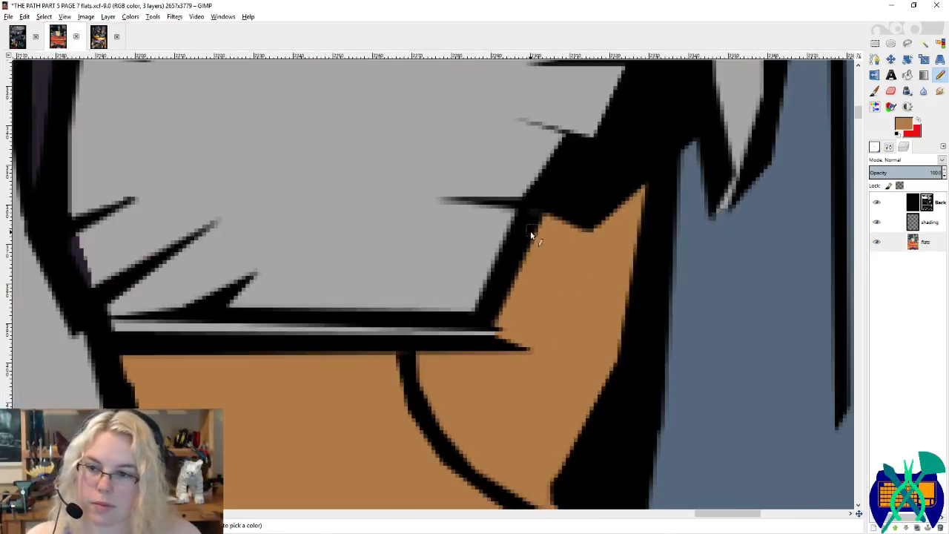
scroll(531, 235, down, 4)
Step: Pencil yellow into the gap between the emblem's crescent and star, and red over the orange specks in the star
scroll(331, 189, up, 3)
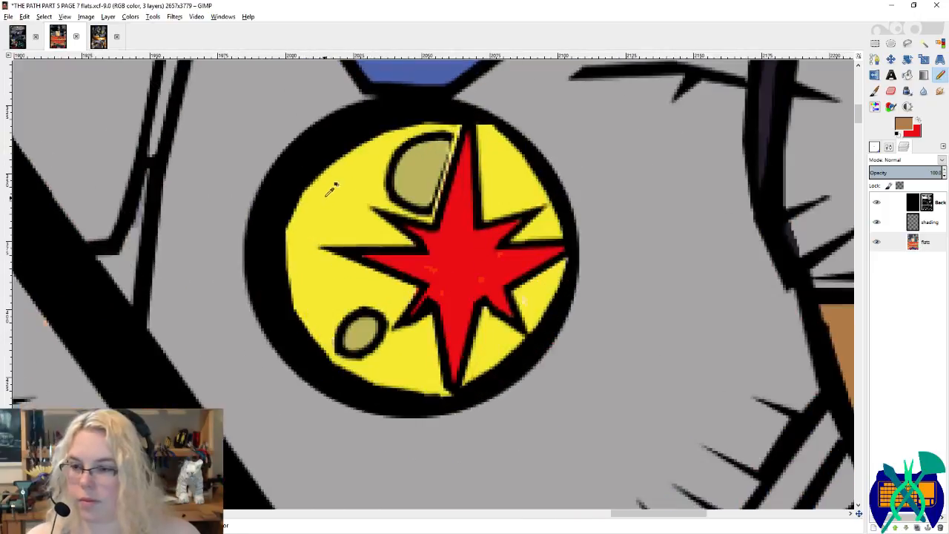
ctrl+click(332, 189)
scroll(349, 140, up, 2)
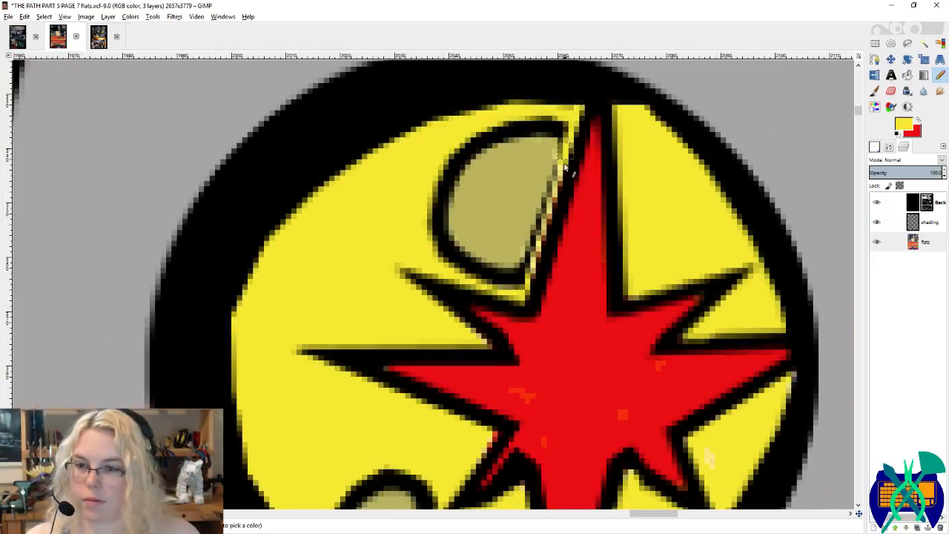
ctrl+click(543, 387)
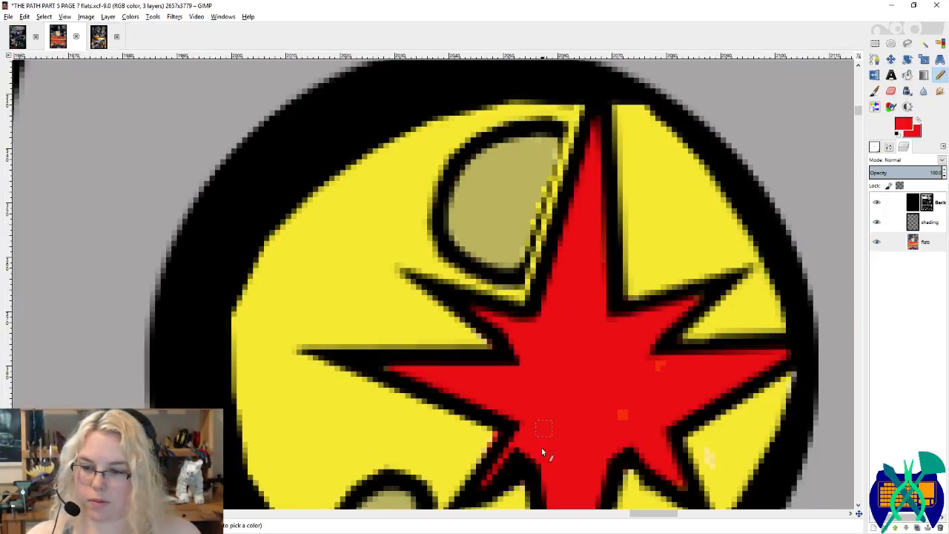
scroll(660, 366, down, 3)
Step: Pencil yellow over the pale specks beside the star's lower points, and sample the star's red for touch-ups
ctrl+click(716, 336)
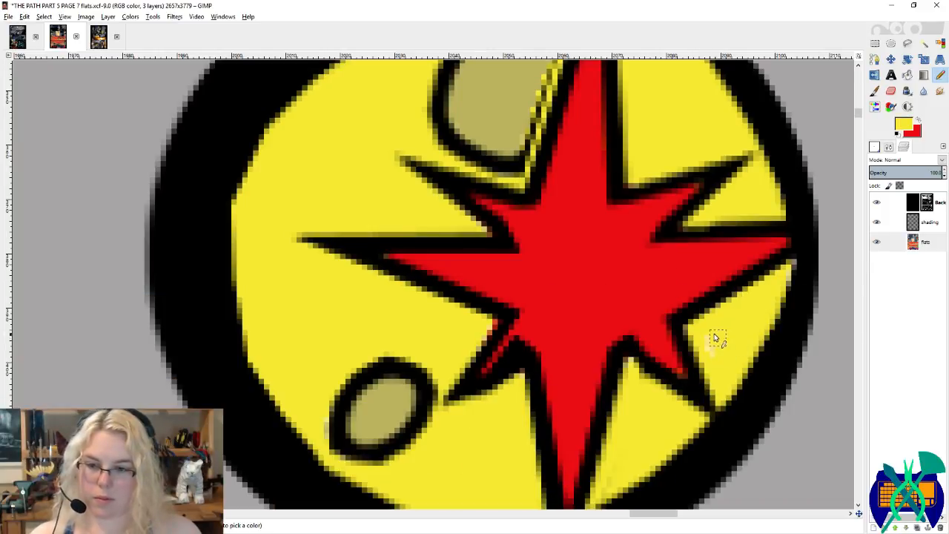
drag(500, 335, 470, 368)
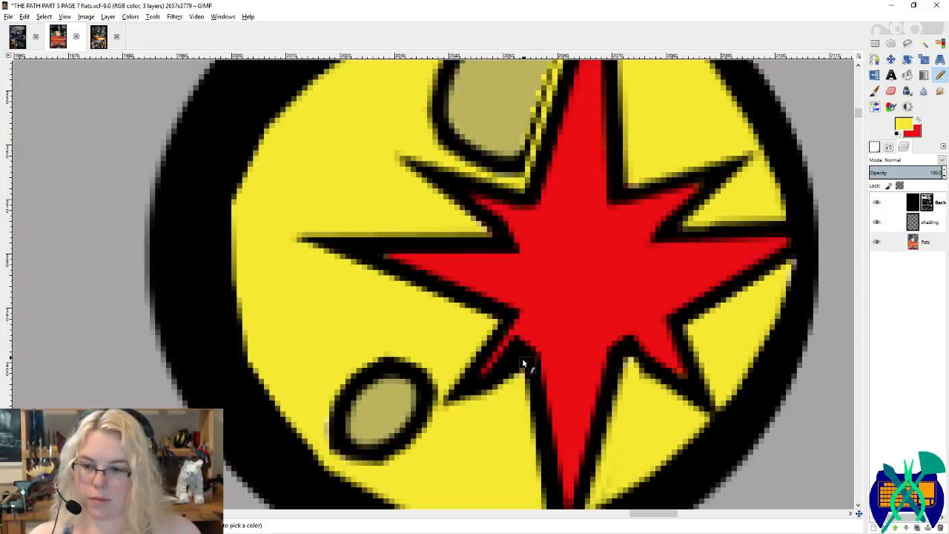
ctrl+click(517, 280)
scroll(519, 284, up, 2)
Step: Fill the olive crescent and small olive oval in the chest emblem with the sampled yellow
ctrl+click(418, 197)
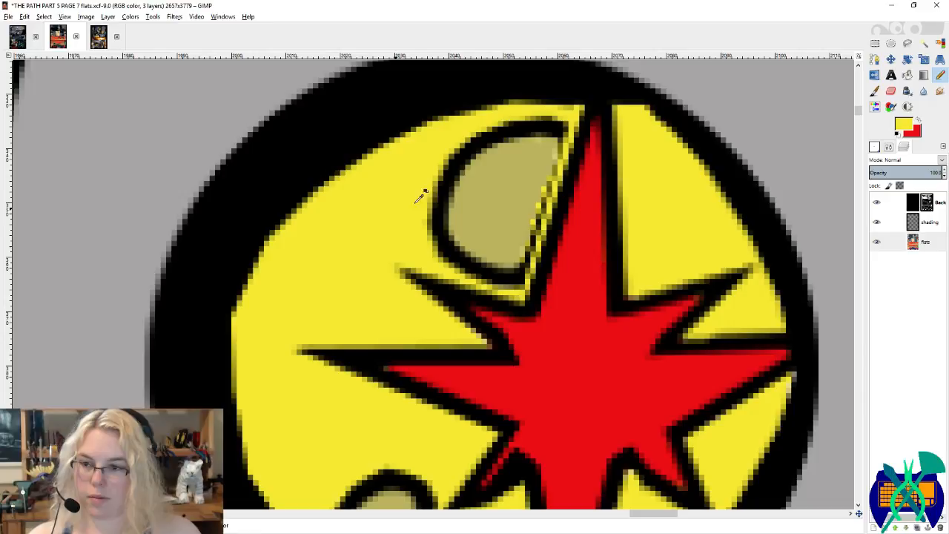
key(shift+b)
click(522, 180)
scroll(434, 336, down, 4)
click(370, 320)
key(n)
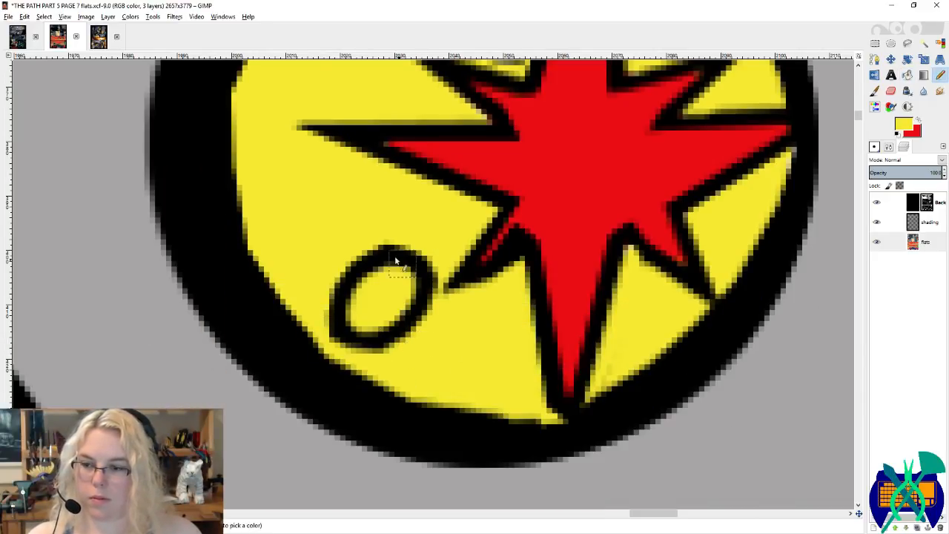
Step: Pencil yellow over the leftover pixels around the emblem's crescent and along its outer edge, and save the file
scroll(513, 249, up, 6)
mouse_move(515, 247)
mouse_down()
mouse_move(552, 153)
mouse_move(530, 136)
mouse_move(461, 202)
mouse_move(459, 264)
mouse_move(456, 166)
mouse_move(517, 149)
mouse_move(481, 255)
mouse_up()
scroll(480, 258, down, 4)
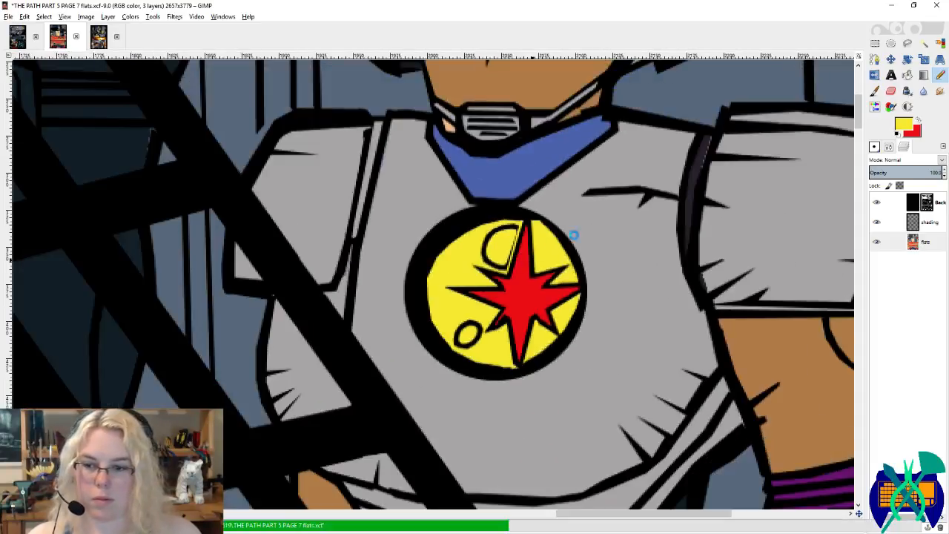
scroll(564, 313, up, 3)
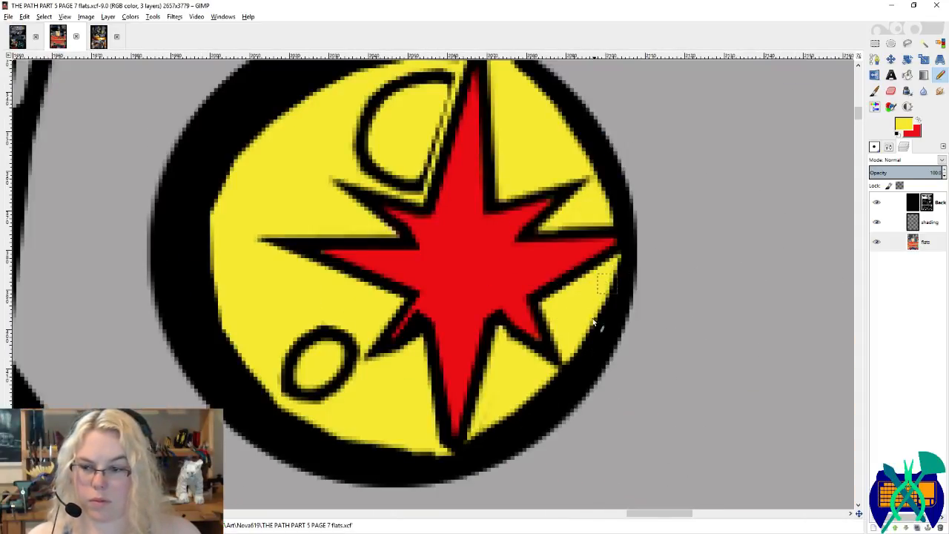
drag(593, 321, 523, 393)
scroll(550, 299, down, 6)
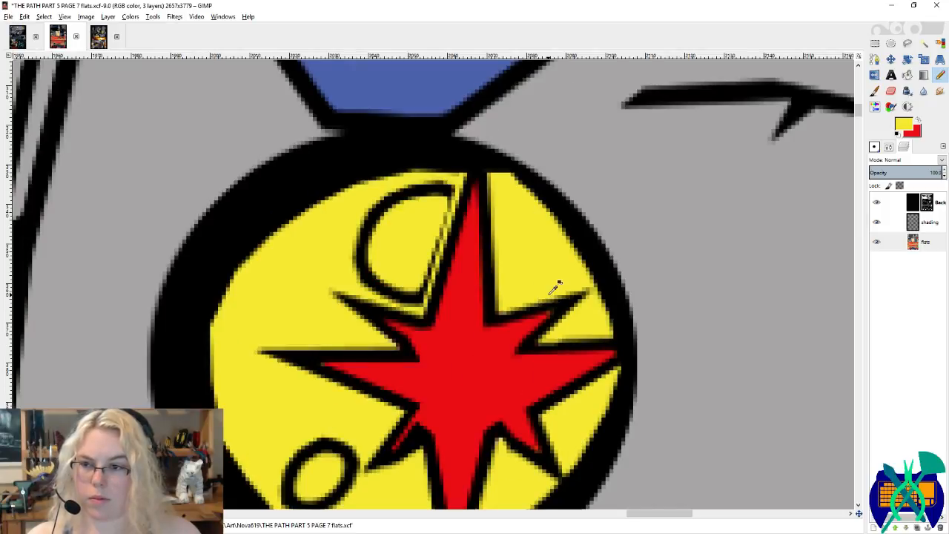
Step: Sample the dark navy beside the man's waist, and fill his blue collar with it
scroll(582, 346, up, 2)
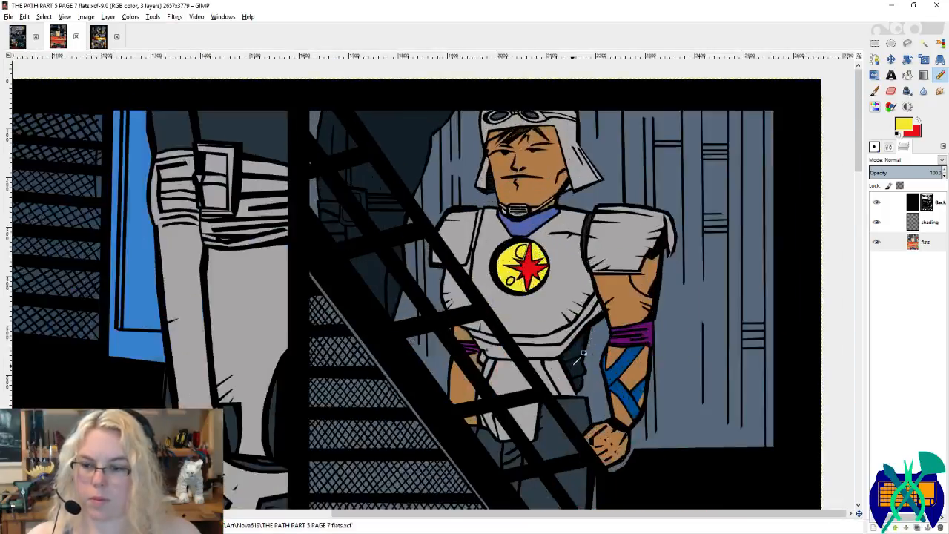
ctrl+click(581, 345)
scroll(563, 343, up, 2)
key(shift+b)
click(504, 275)
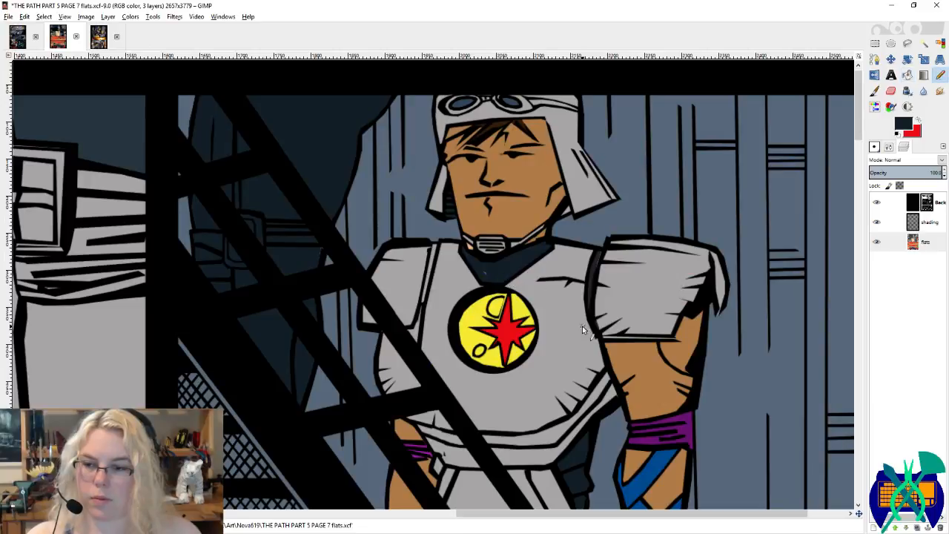
Step: Sample the collar's dark navy, fill the purple-black strip beside the man's shoulder armour, and pencil over the stray speck in his collar
ctrl+click(662, 430)
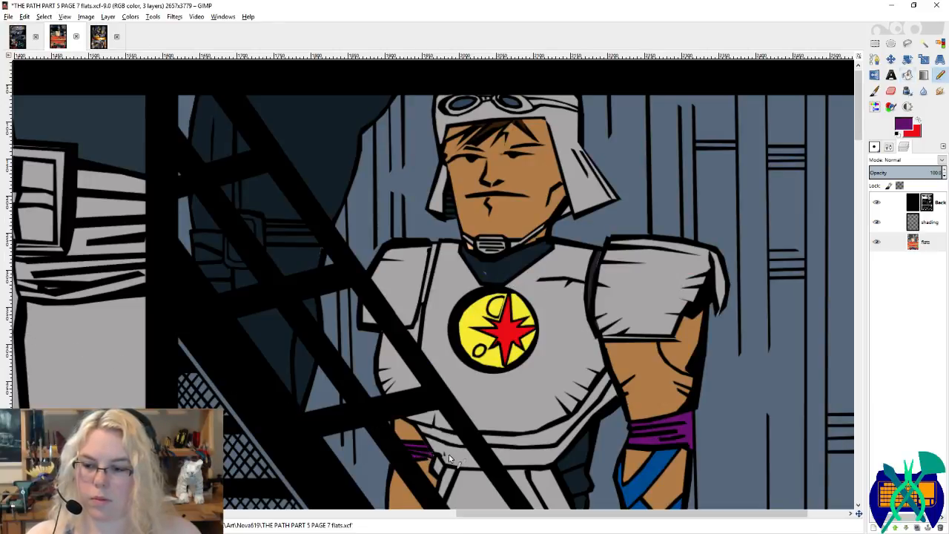
scroll(505, 274, up, 2)
ctrl+click(528, 244)
key(shift+b)
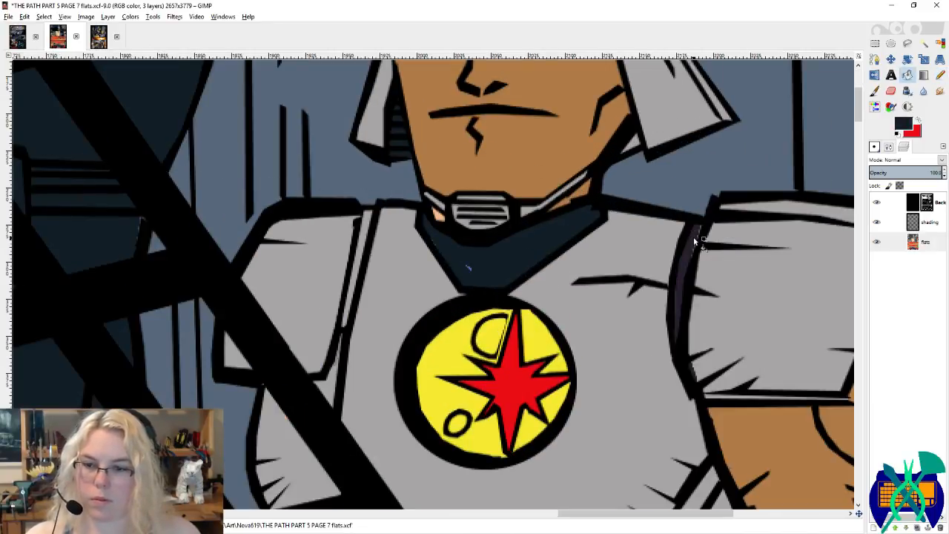
click(693, 236)
key(n)
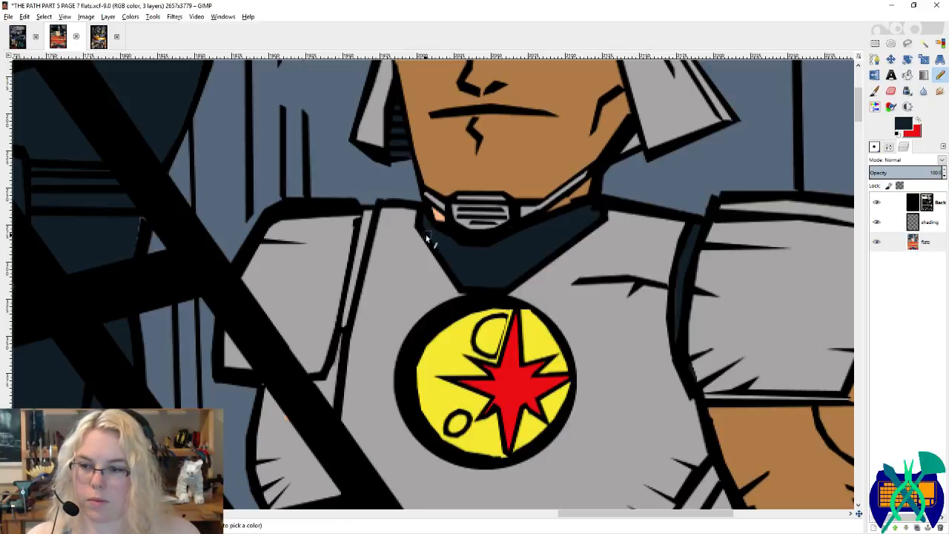
scroll(518, 287, down, 3)
scroll(404, 277, up, 3)
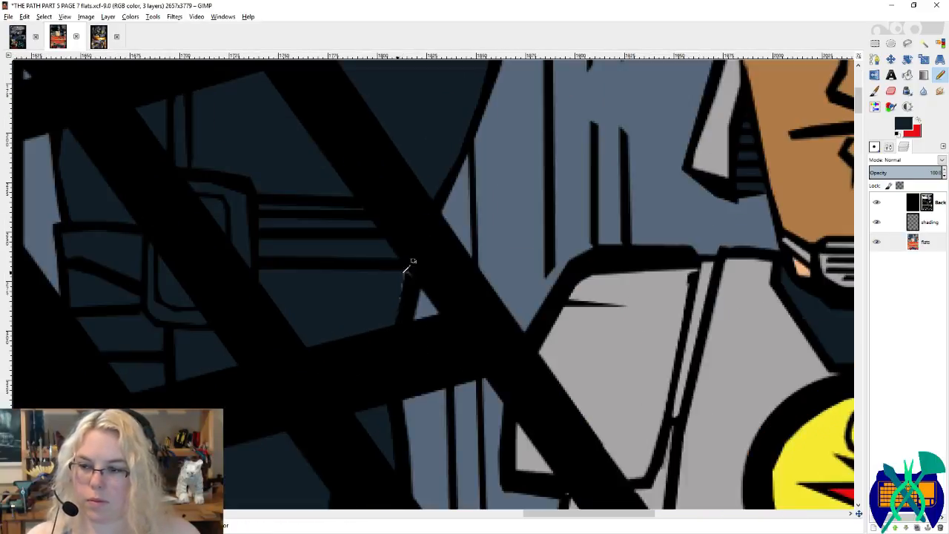
scroll(401, 326, down, 3)
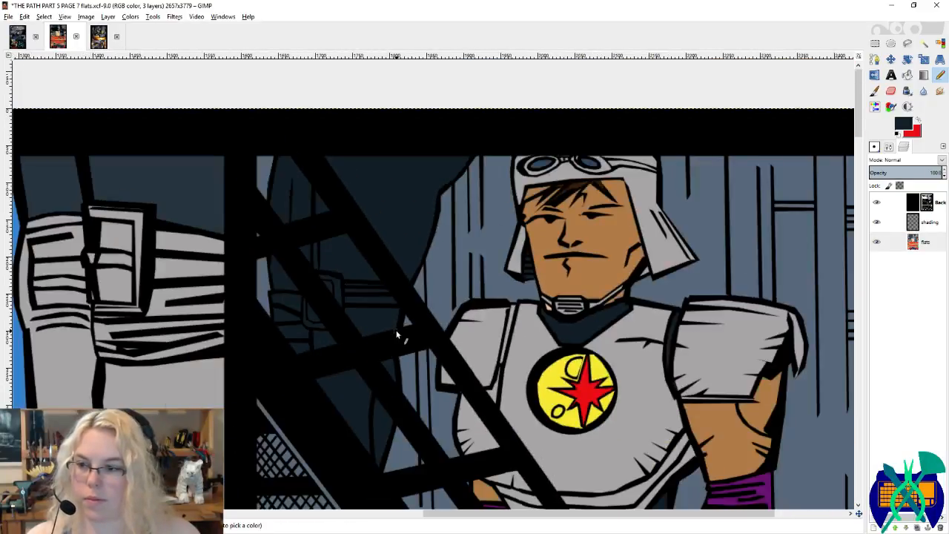
Step: Sample the boots' light grey, pencil over the stray blue along the sole's lower edge in the first panel, and save the file
scroll(397, 336, left, 5)
scroll(396, 335, right, 4)
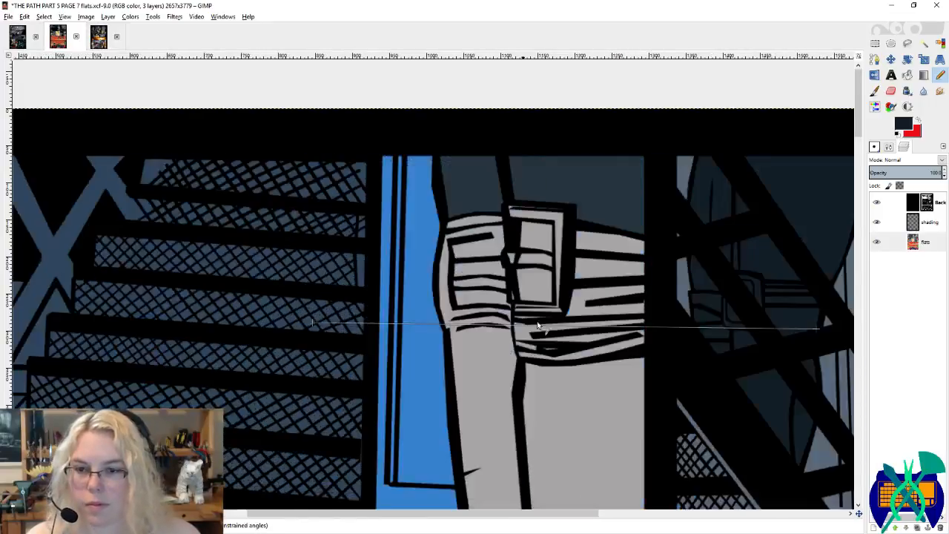
scroll(551, 320, down, 5)
scroll(398, 358, up, 4)
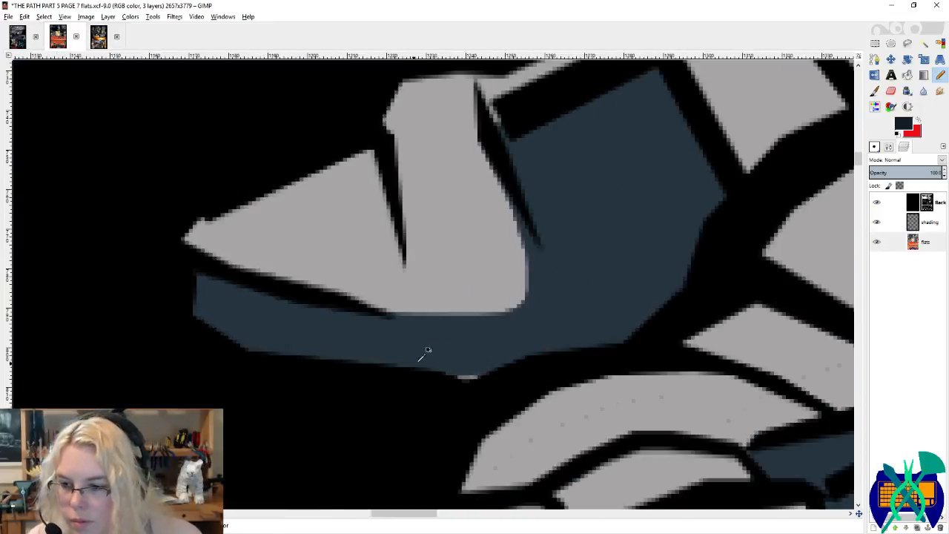
scroll(435, 385, down, 3)
scroll(398, 371, up, 1)
ctrl+click(491, 352)
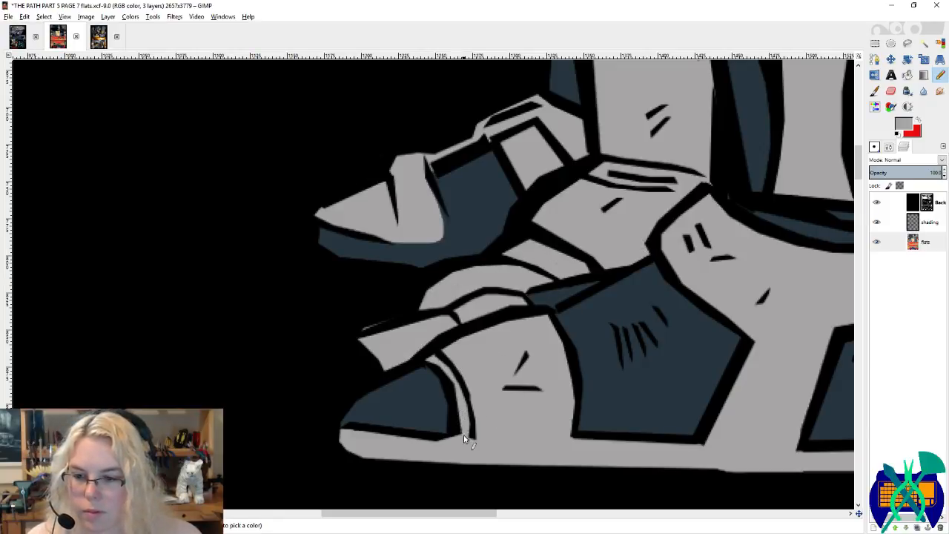
scroll(464, 434, right, 4)
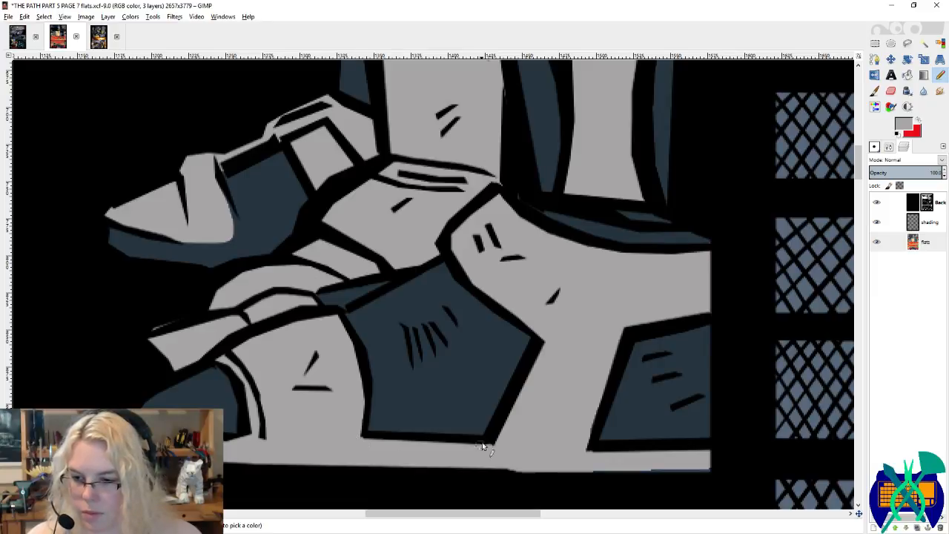
drag(676, 474, 605, 478)
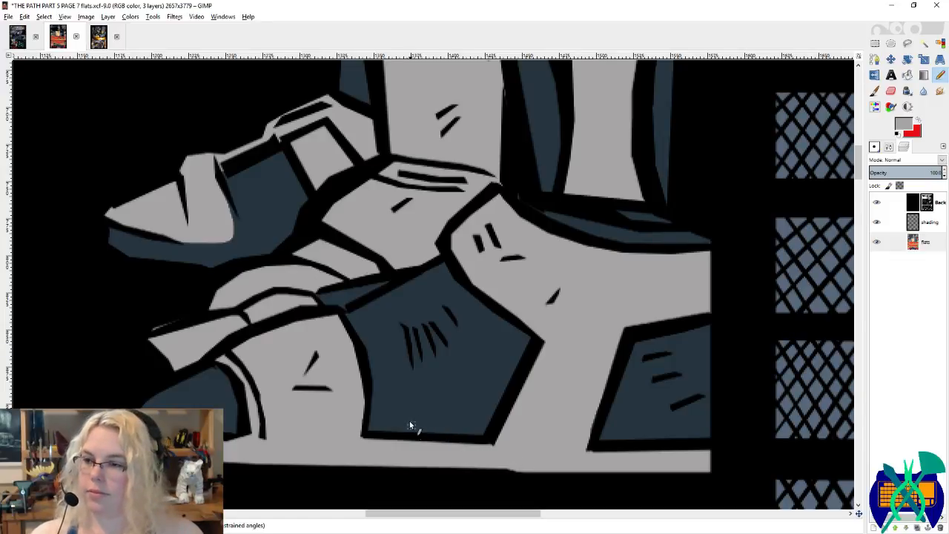
scroll(408, 420, left, 8)
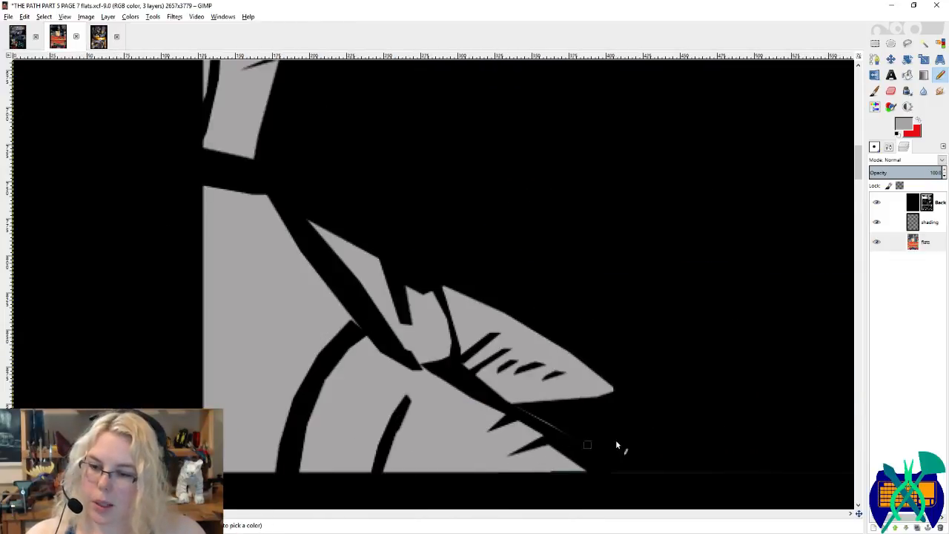
scroll(552, 429, down, 5)
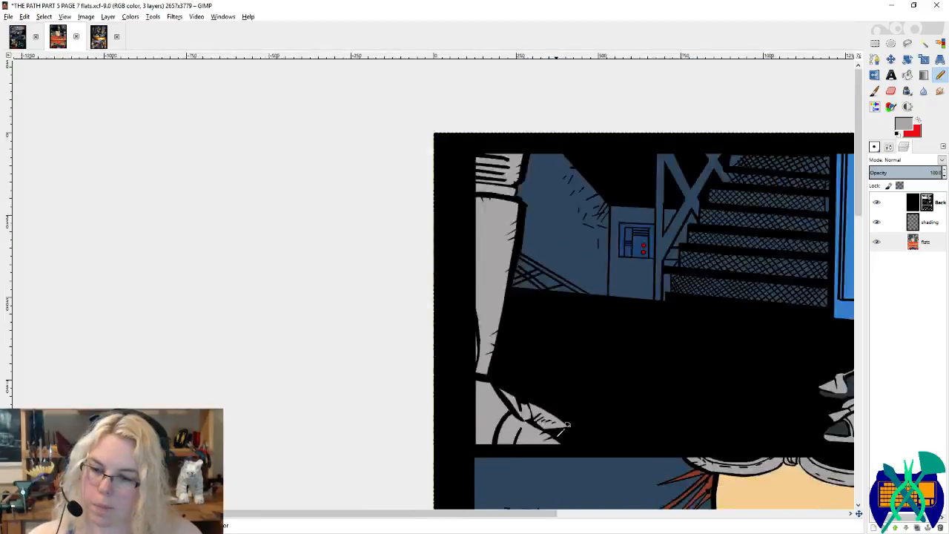
scroll(343, 354, down, 5)
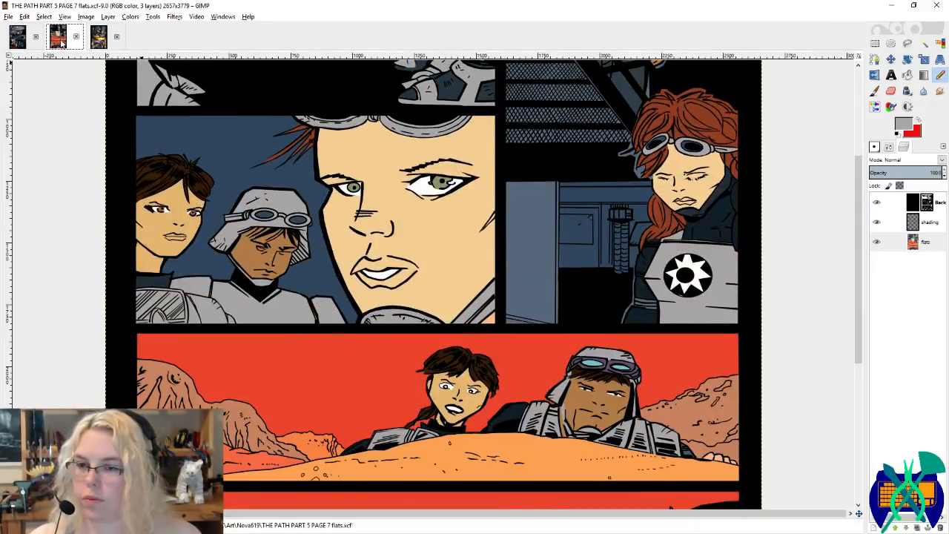
Step: Switch to page 5 and sample the green of the red-haired woman's iris as the foreground colour
click(97, 39)
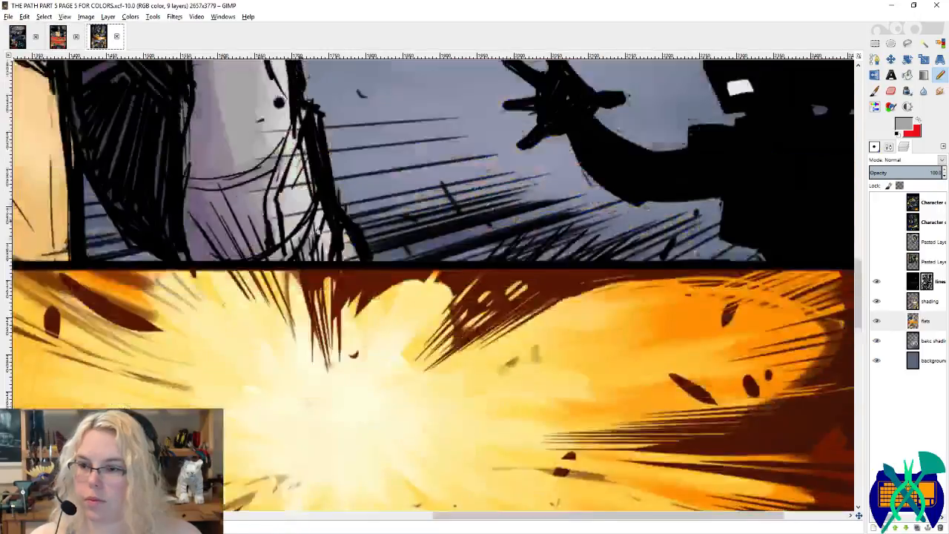
scroll(486, 209, up, 6)
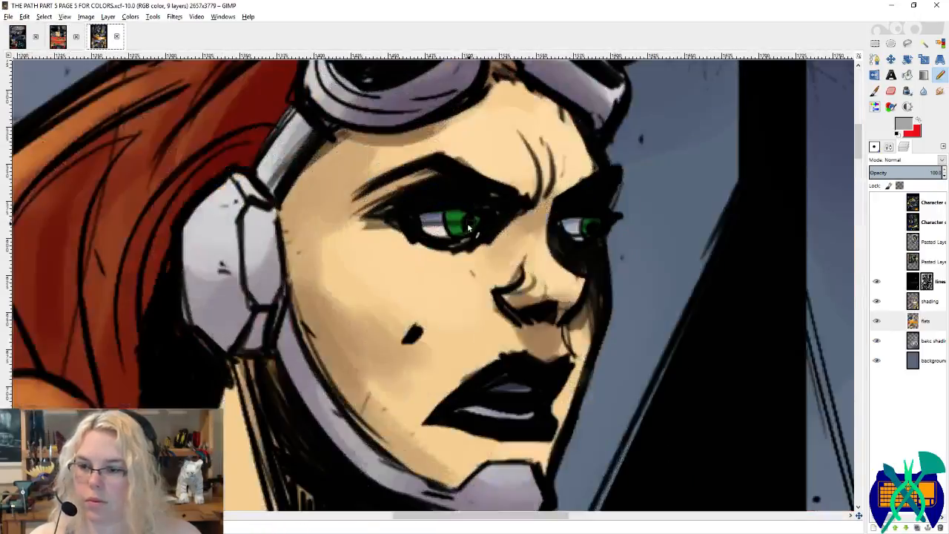
key(x)
ctrl+click(465, 219)
click(16, 43)
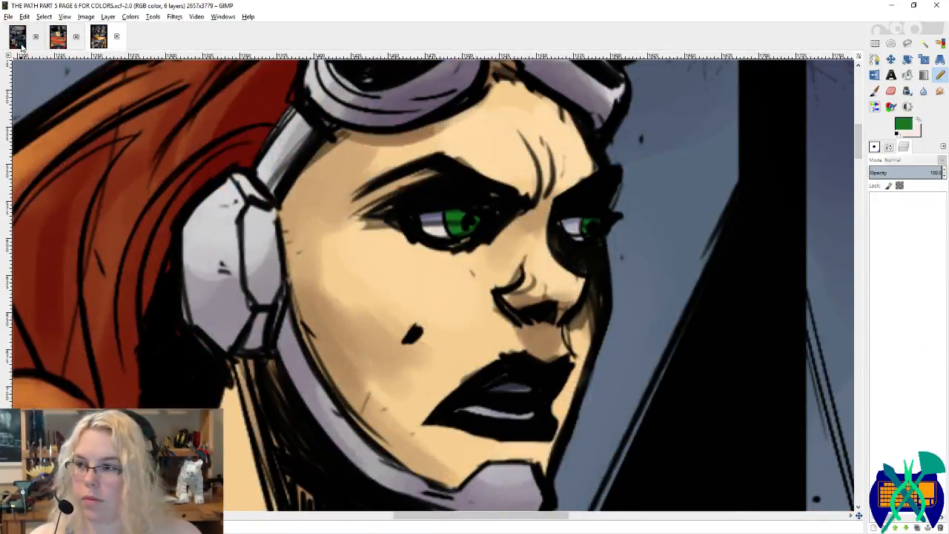
Step: Return to page 7 and fill both olive irises in the woman's close-up with the sampled green
click(58, 37)
key(z)
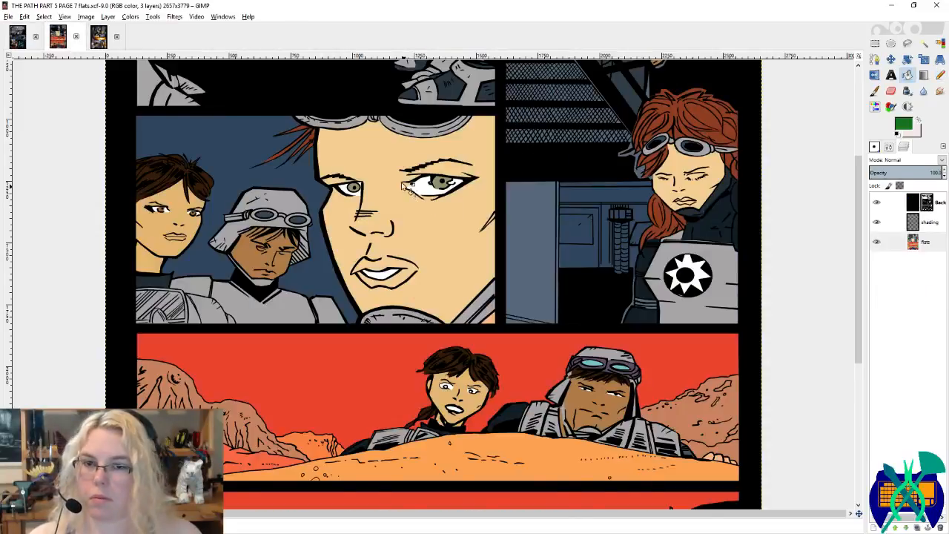
click(440, 192)
click(440, 192)
click(305, 191)
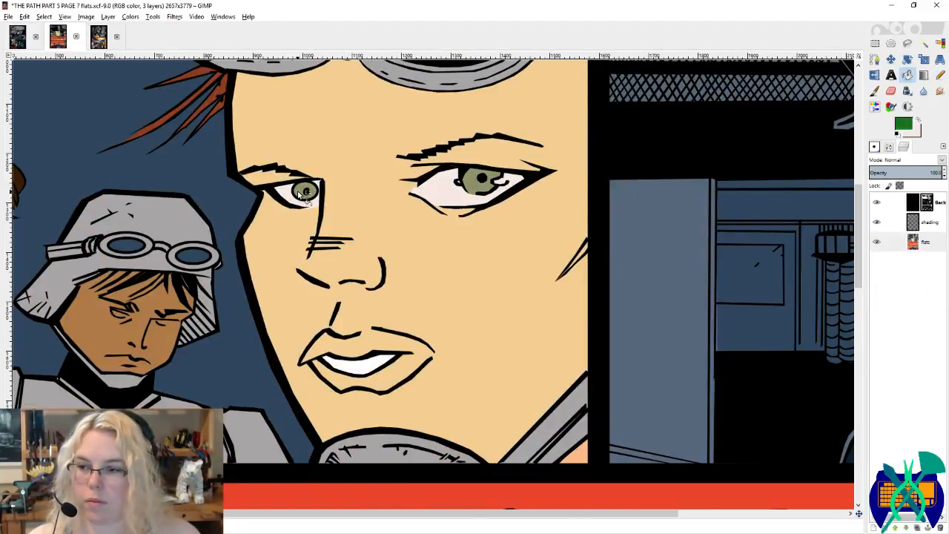
click(478, 189)
scroll(455, 225, left, 5)
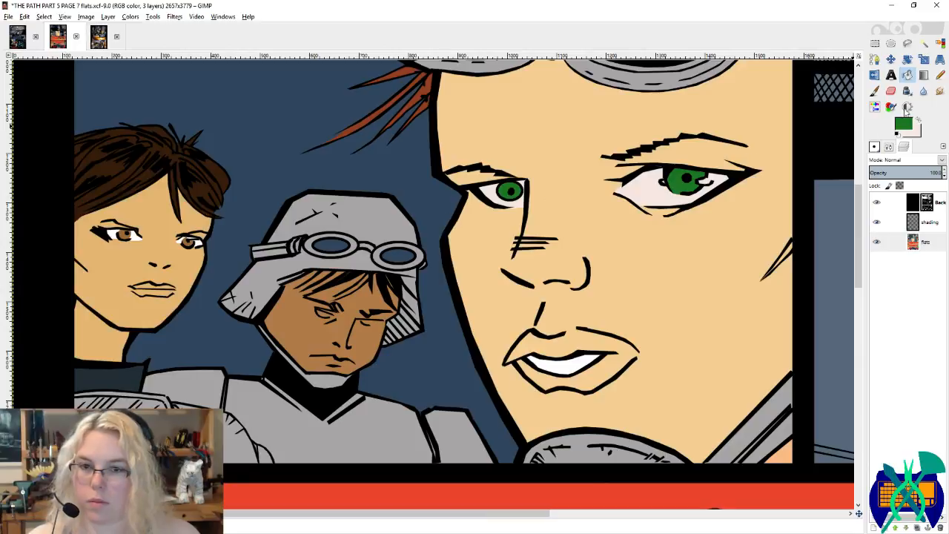
Step: Pencil green over the leftover pixels along the outline of the close-up's larger iris
click(939, 76)
scroll(693, 181, up, 5)
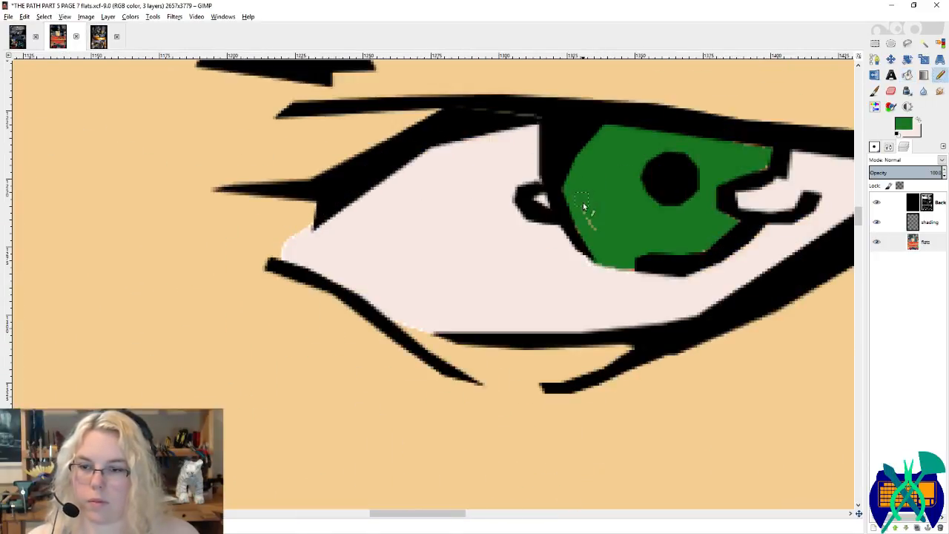
mouse_move(730, 221)
mouse_down()
mouse_move(730, 186)
mouse_move(765, 169)
mouse_move(765, 148)
mouse_move(737, 143)
mouse_up()
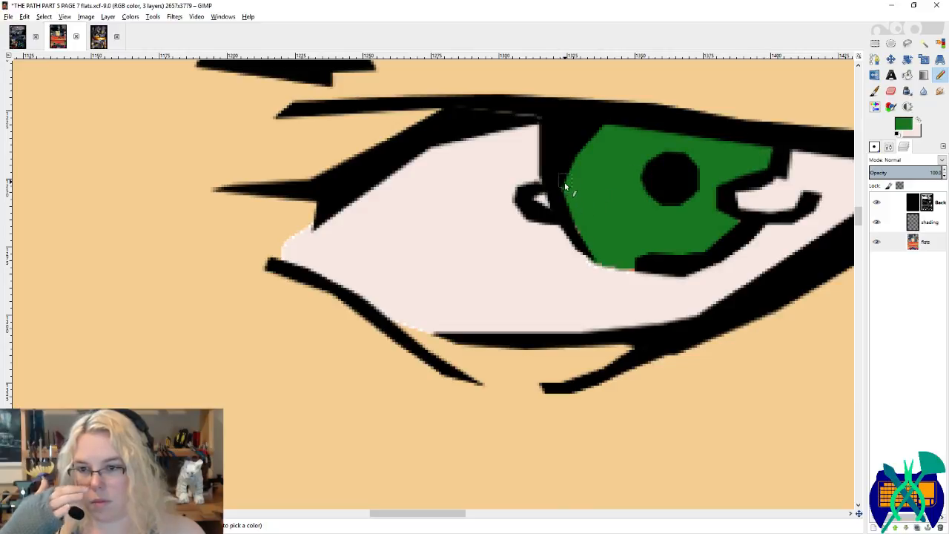
Step: Clean the larger iris's lower edge with sampled eye white, and reshape that edge with a pencil stroke in the iris green
ctrl+click(652, 296)
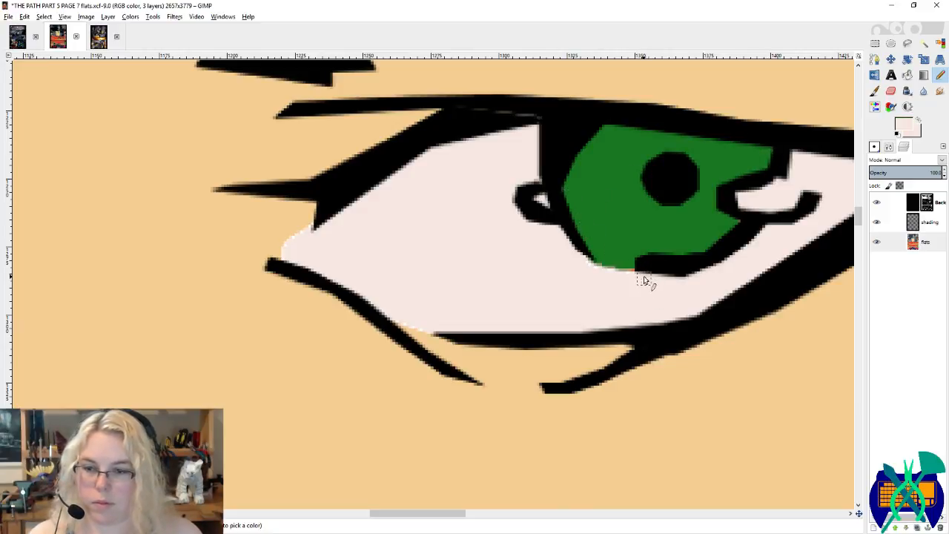
drag(645, 277, 583, 267)
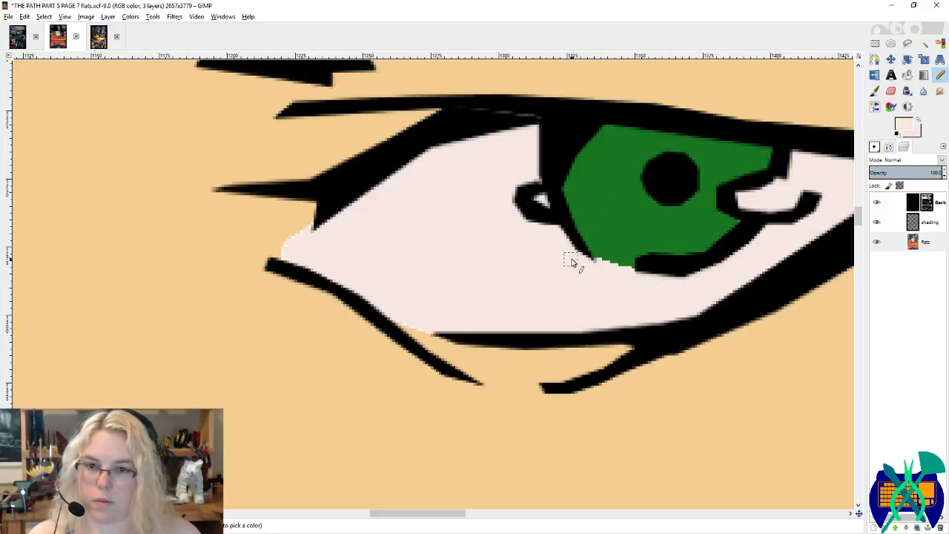
ctrl+click(620, 259)
scroll(610, 263, up, 3)
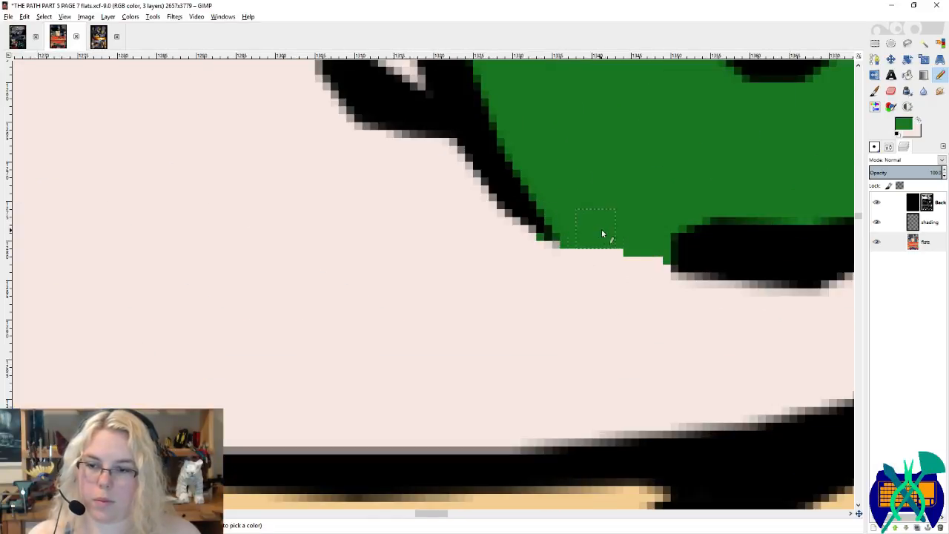
key(ctrl+z)
drag(647, 237, 677, 241)
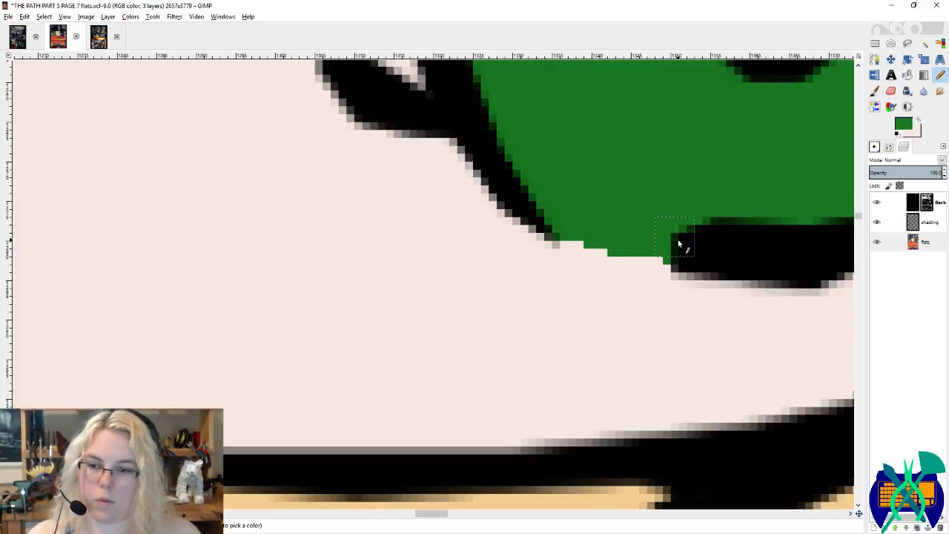
scroll(662, 247, down, 5)
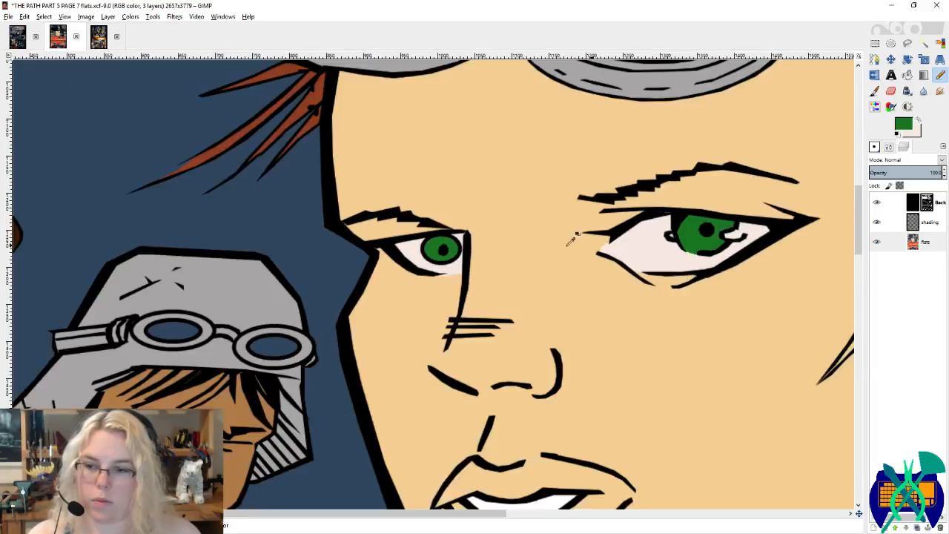
Step: Sample the close-up's skin tone and pencil a straight edge beneath her smaller eye to cover the stray white pixels
scroll(443, 247, up, 4)
scroll(445, 247, up, 1)
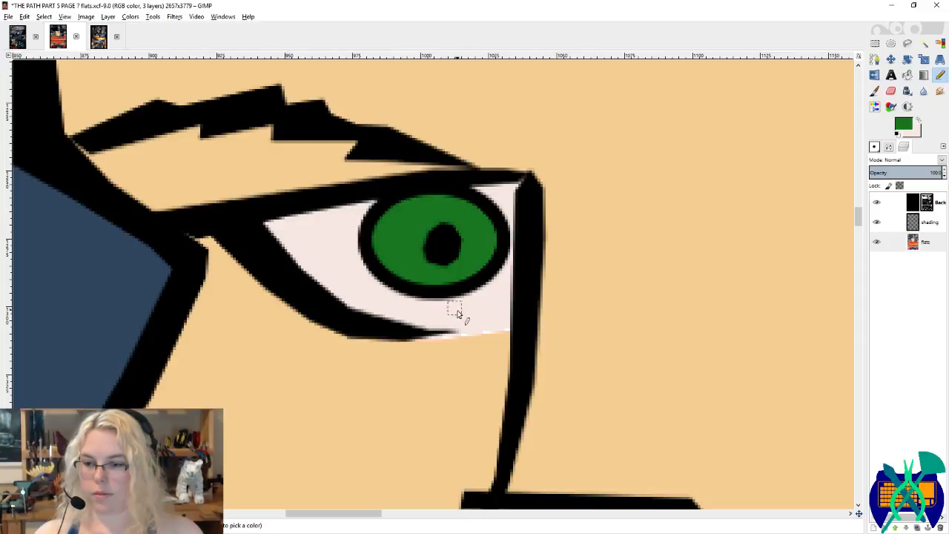
ctrl+click(470, 360)
click(420, 349)
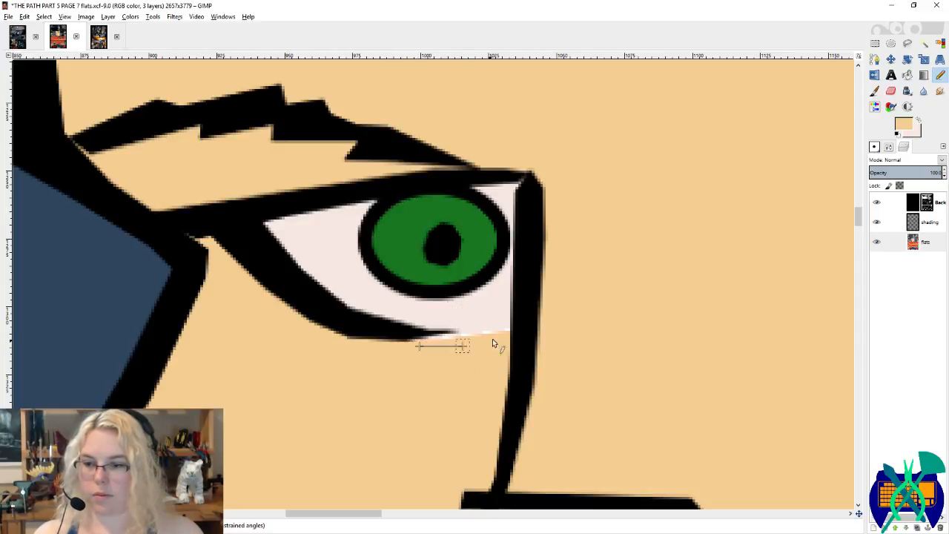
shift+click(510, 335)
scroll(480, 363, right, 3)
scroll(480, 362, left, 2)
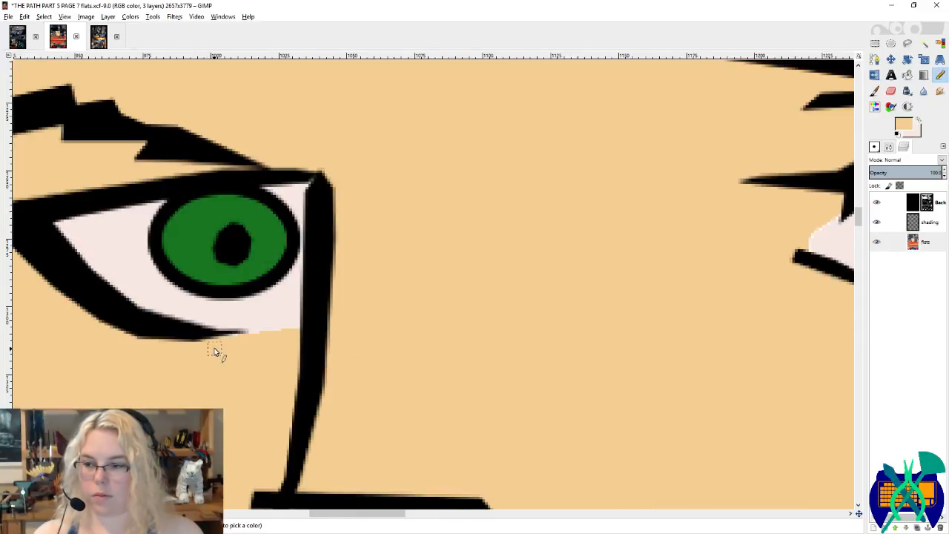
scroll(235, 346, right, 5)
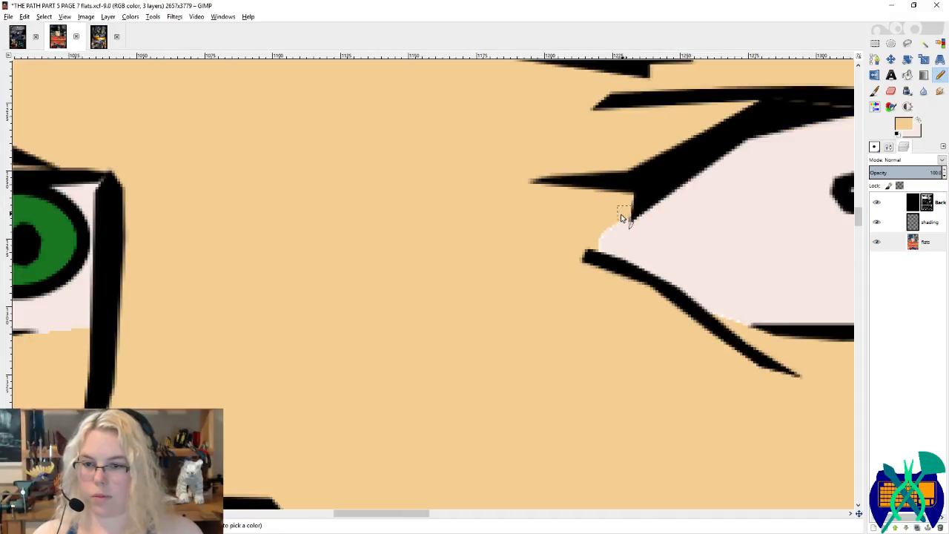
Step: Sample the close-up's pinkish eye white and fill the pure white areas of the dark-haired woman's eyes with it
ctrl+click(671, 226)
scroll(538, 292, left, 5)
scroll(538, 292, left, 20)
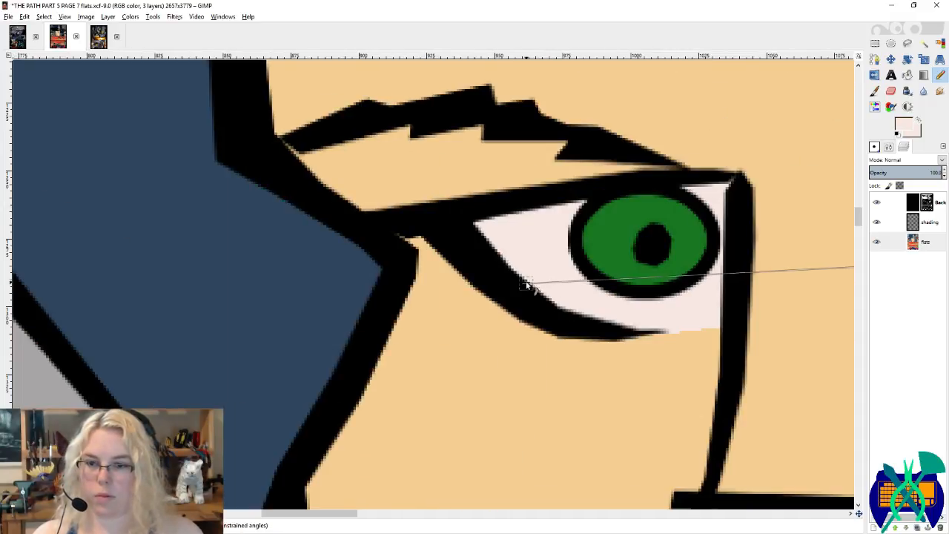
scroll(377, 295, down, 3)
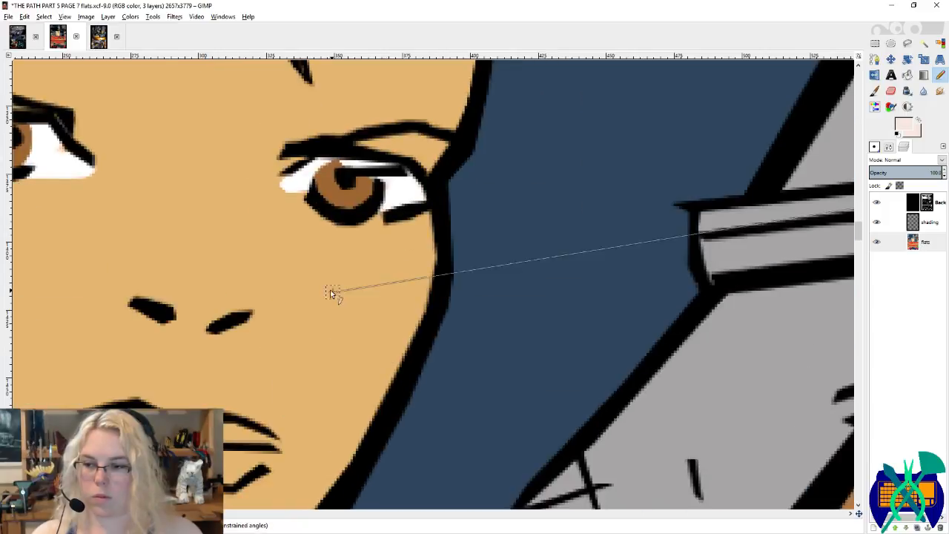
scroll(329, 293, left, 1)
key(shift+b)
click(273, 161)
click(147, 141)
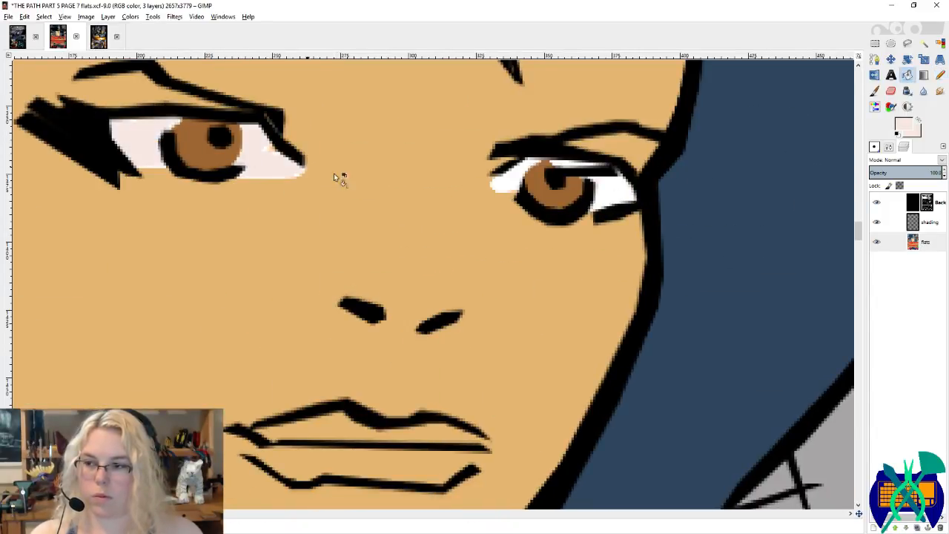
click(515, 177)
click(602, 183)
Step: Pencil out the stray pixels in the dark-haired woman's larger eye and along her fringe, using sampled skin, background and hair colours
key(n)
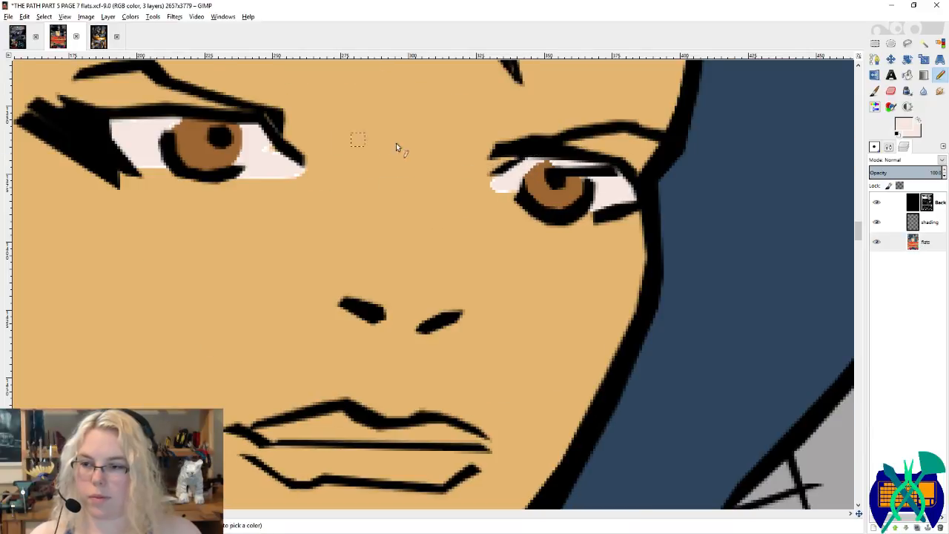
ctrl+click(325, 128)
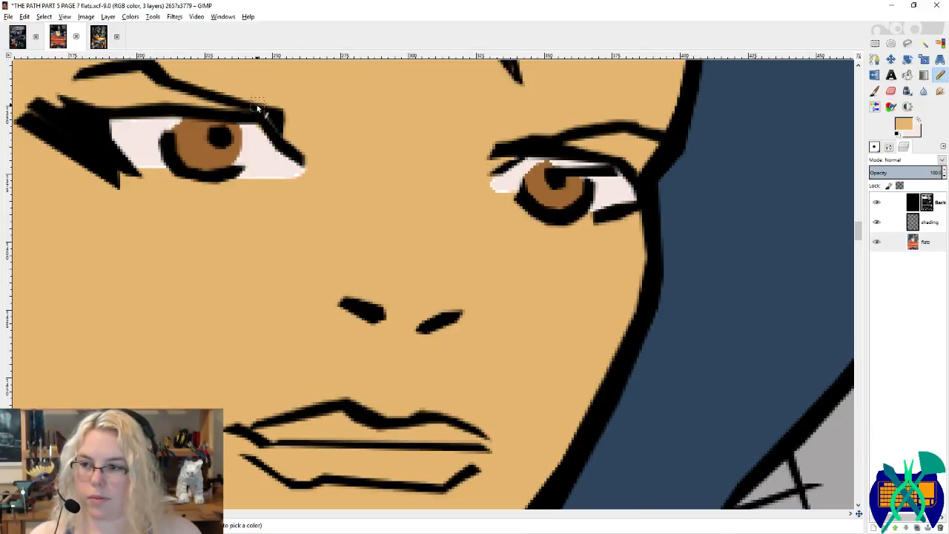
scroll(404, 212, up, 5)
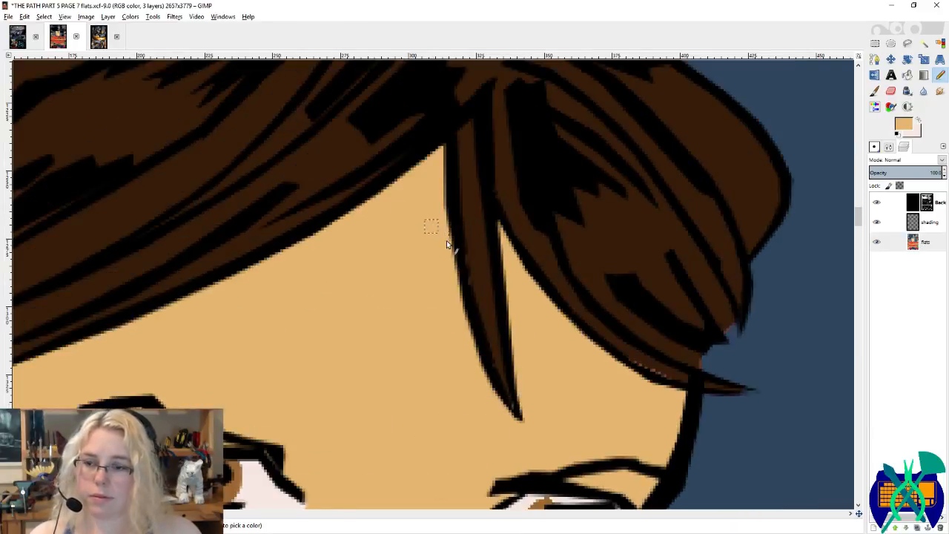
ctrl+click(610, 319)
ctrl+click(708, 361)
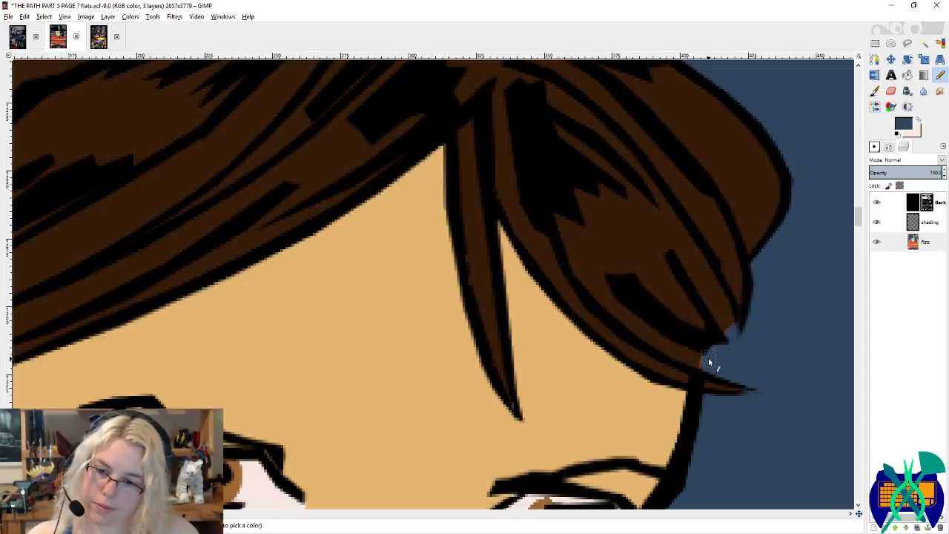
ctrl+click(698, 351)
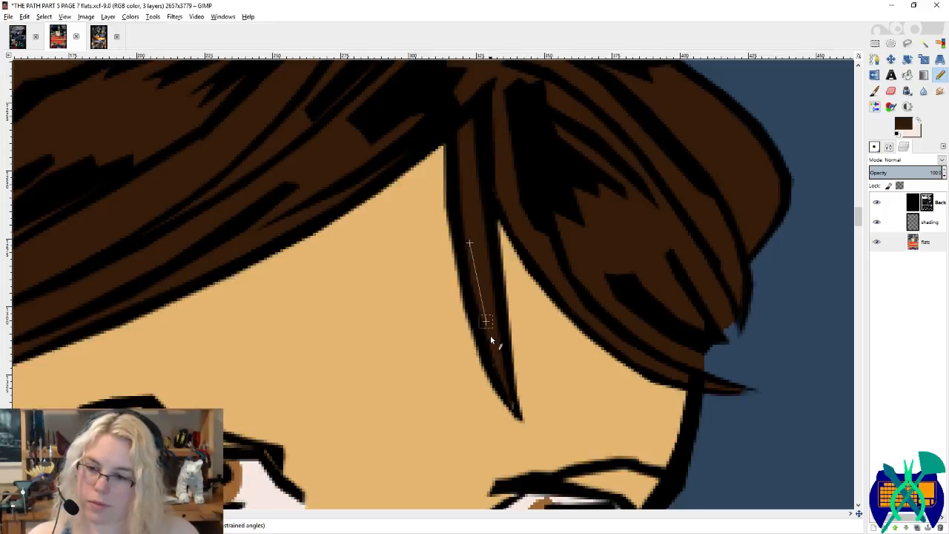
shift+click(516, 417)
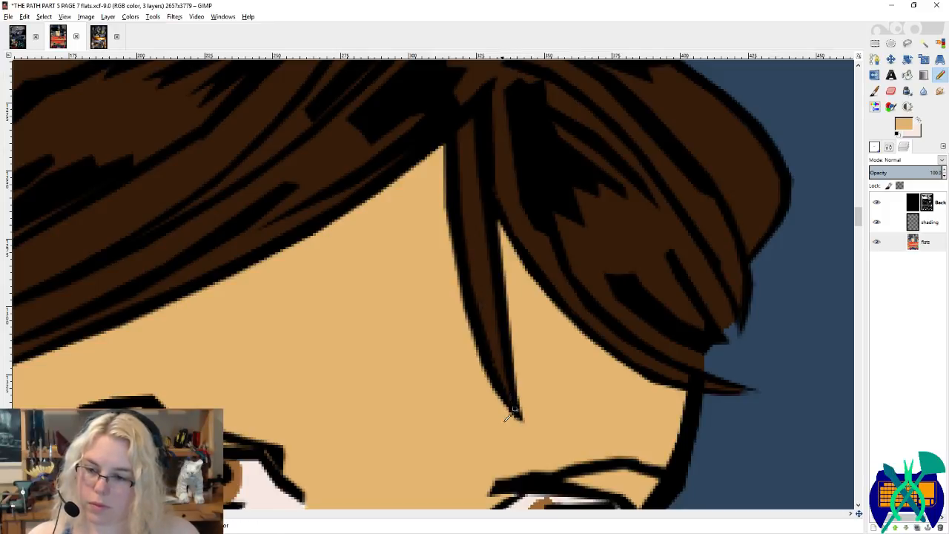
Step: Sample the woman's skin tone and pencil a straighter skin edge beneath her hairline where it meets the black panel border
scroll(491, 347, down, 1)
scroll(492, 371, left, 5)
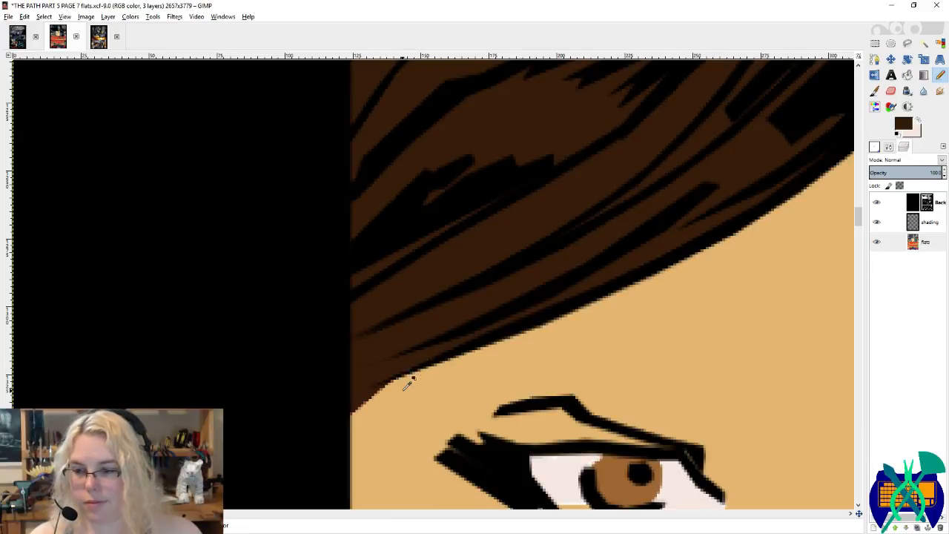
ctrl+click(412, 377)
drag(400, 383, 344, 407)
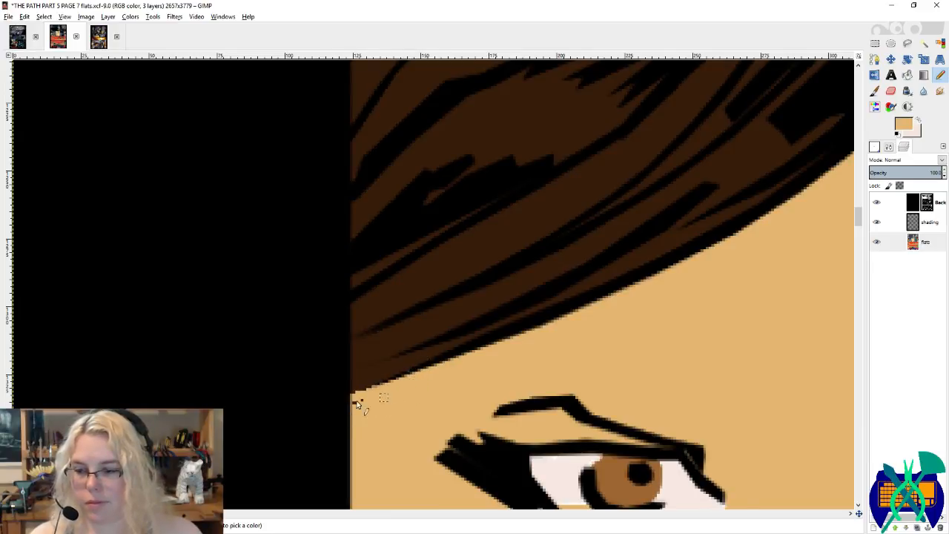
scroll(392, 407, down, 2)
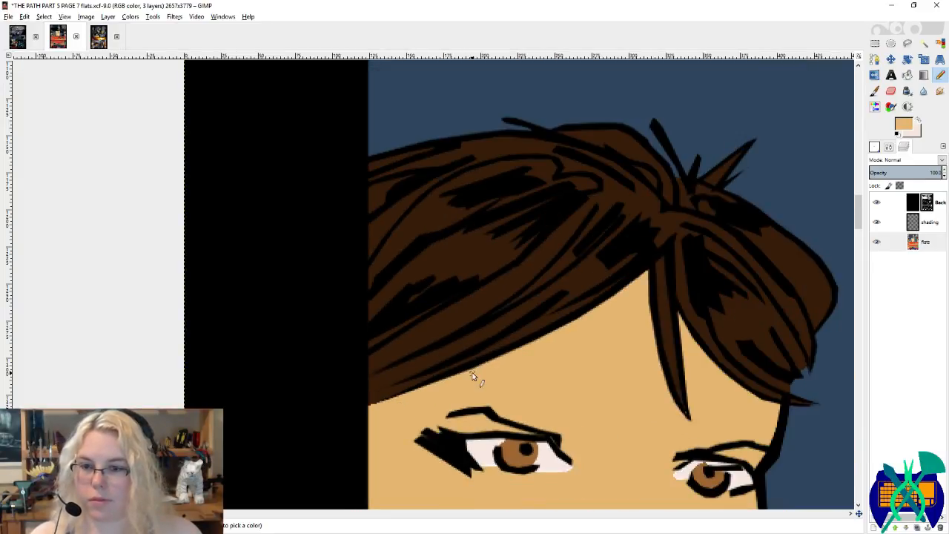
Step: Touch up the background around the loose hair spikes on top of her head with the sampled blue, and save the file
scroll(684, 110, up, 4)
ctrl+click(701, 163)
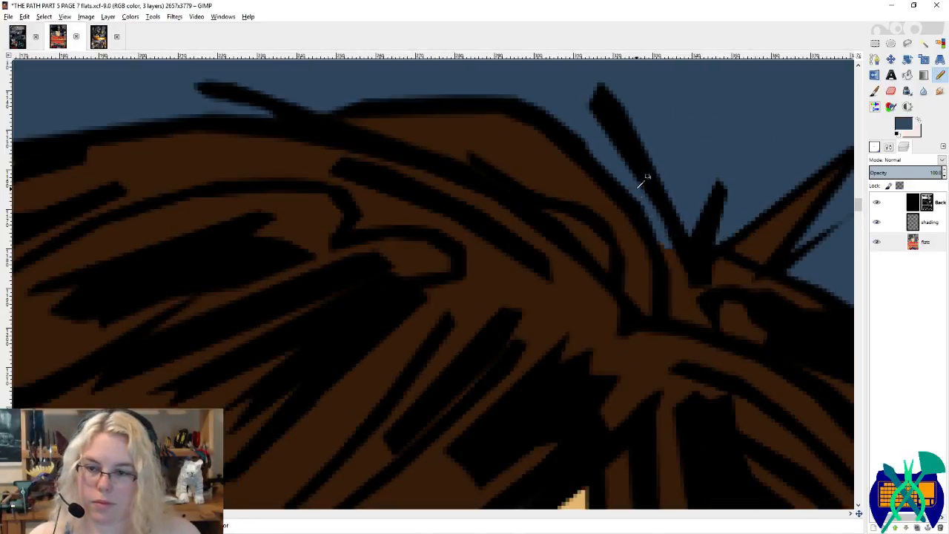
scroll(645, 183, down, 3)
key(ctrl+s)
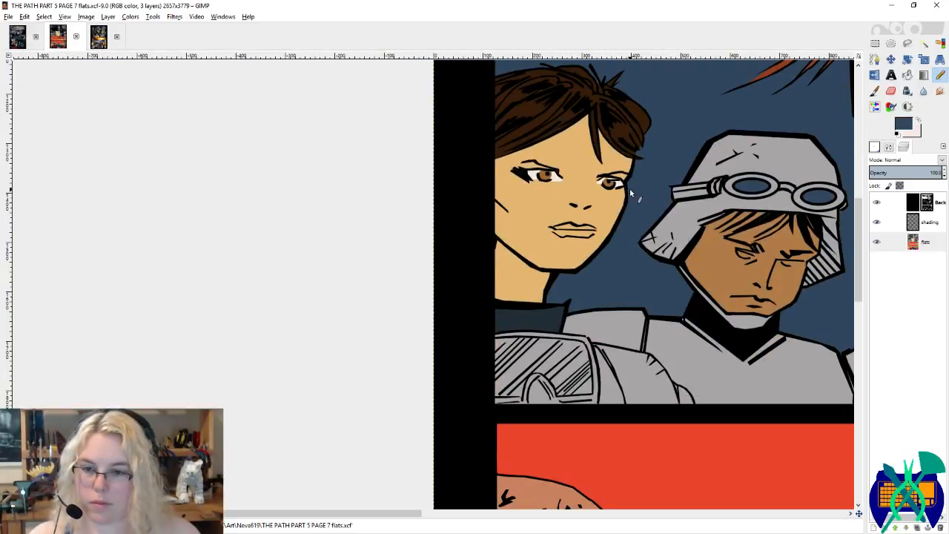
Step: Pencil dark brown over the leftover pixels in the helmeted soldier's hair strands, and save the file
scroll(621, 211, up, 5)
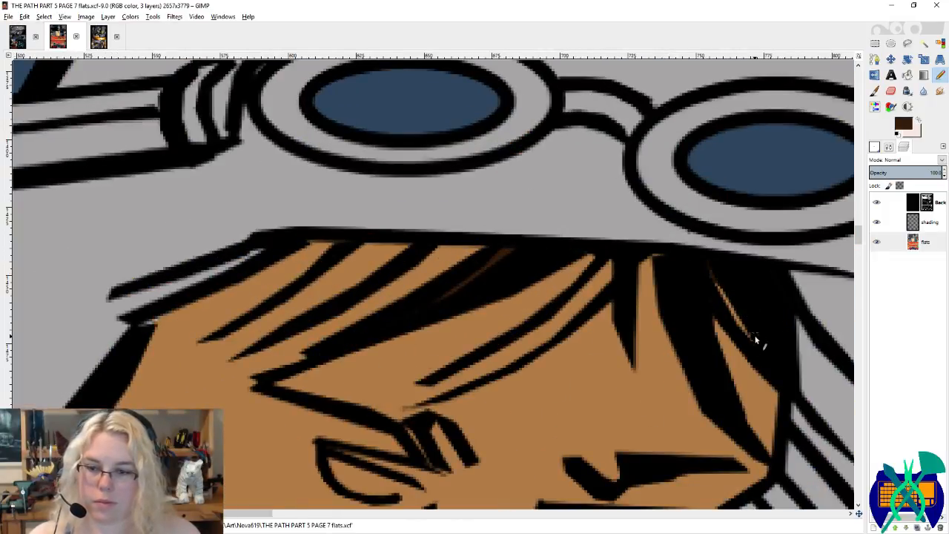
mouse_move(756, 340)
mouse_down()
mouse_move(712, 278)
mouse_move(750, 338)
mouse_move(652, 253)
mouse_up()
scroll(676, 260, down, 7)
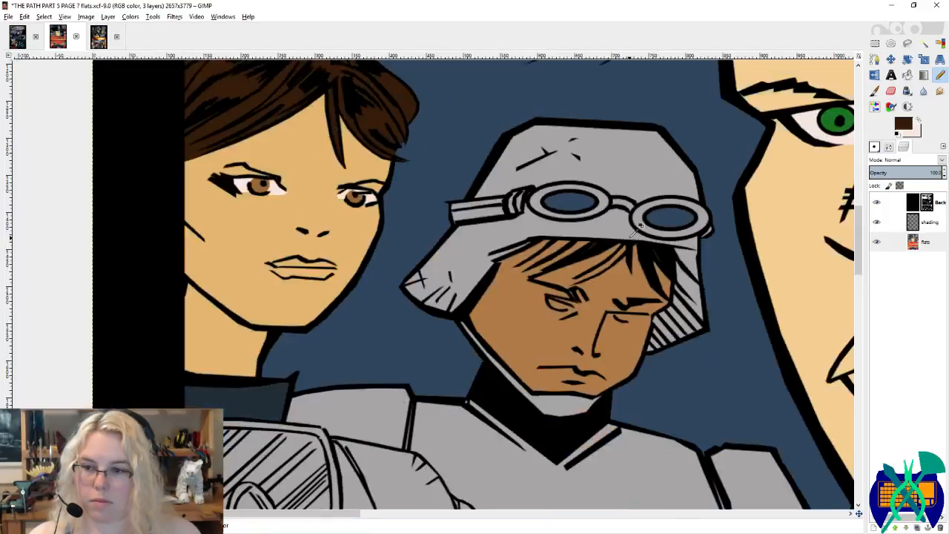
key(ctrl+s)
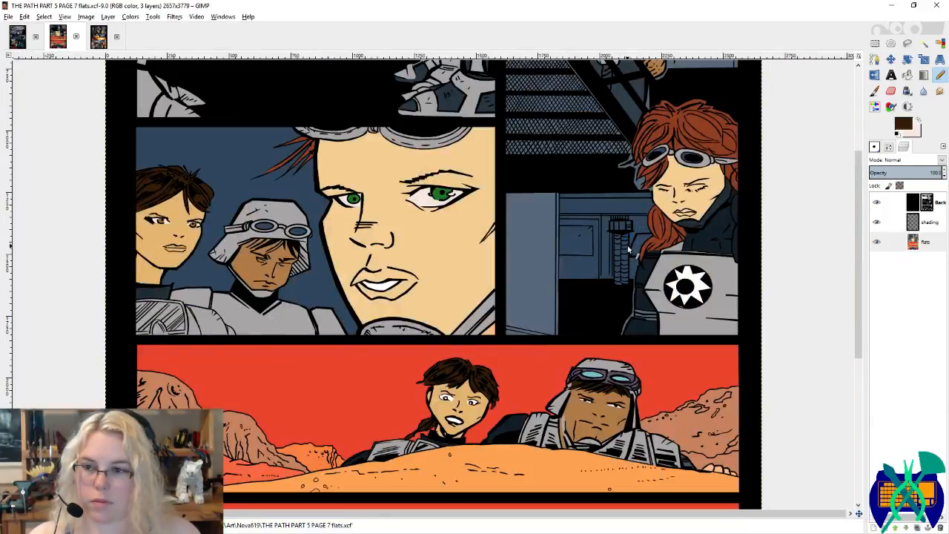
Step: Examine the dark-haired woman's face and eyes across the page 5 panels, and sample the flat eye white there
scroll(627, 250, down, 2)
scroll(400, 278, up, 3)
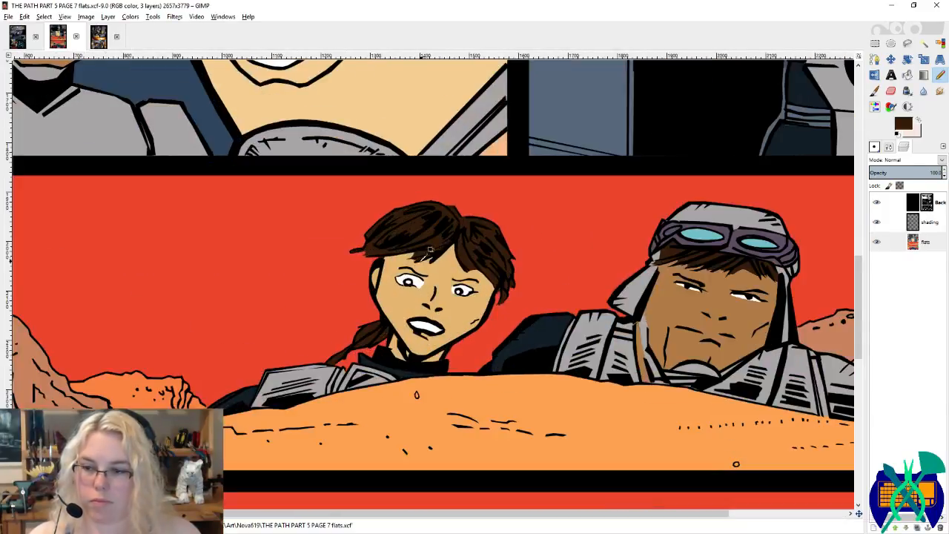
scroll(400, 278, up, 1)
scroll(356, 261, left, 2)
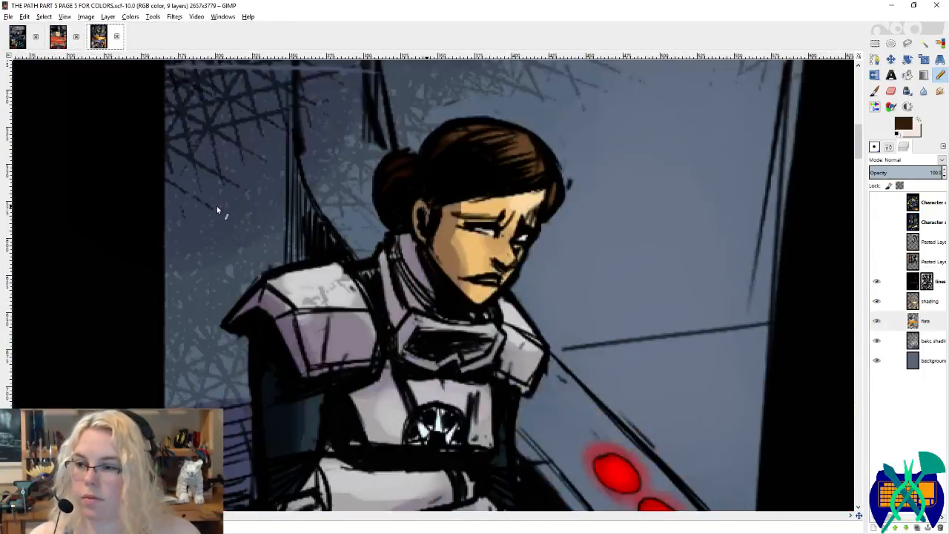
scroll(217, 205, down, 6)
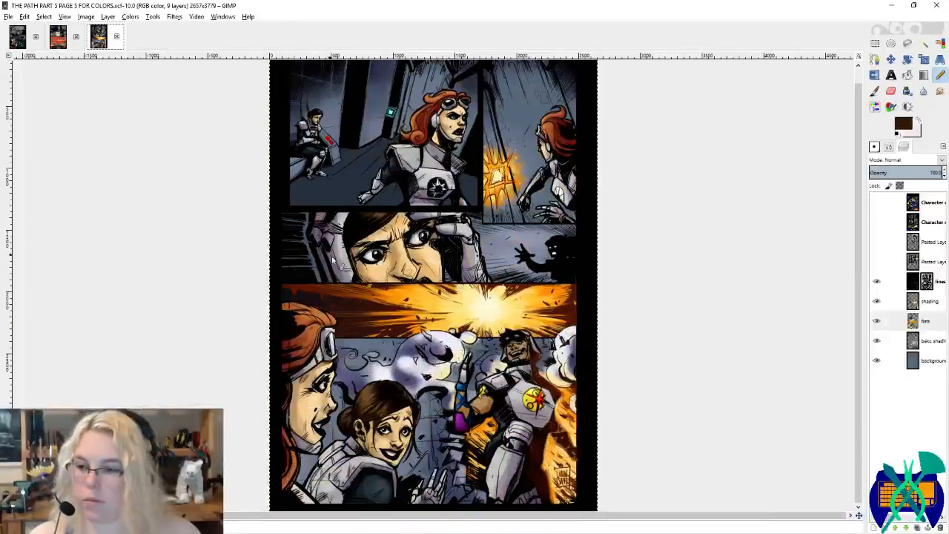
scroll(345, 401, up, 3)
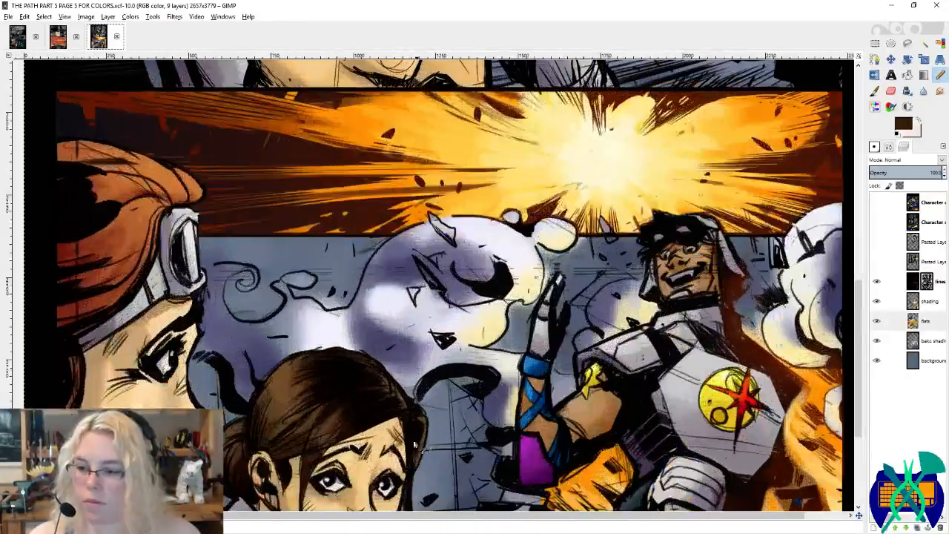
ctrl+click(332, 485)
scroll(343, 469, up, 4)
scroll(304, 231, up, 3)
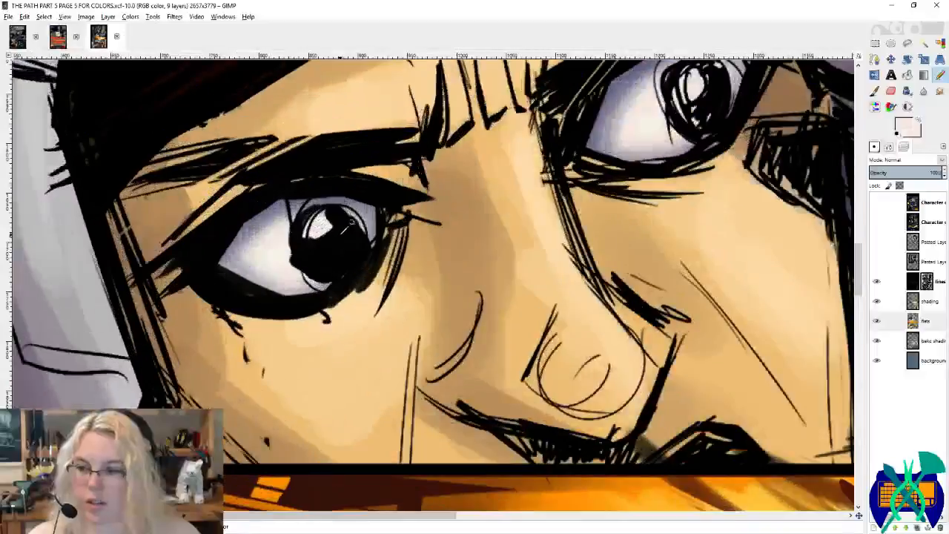
scroll(381, 311, up, 5)
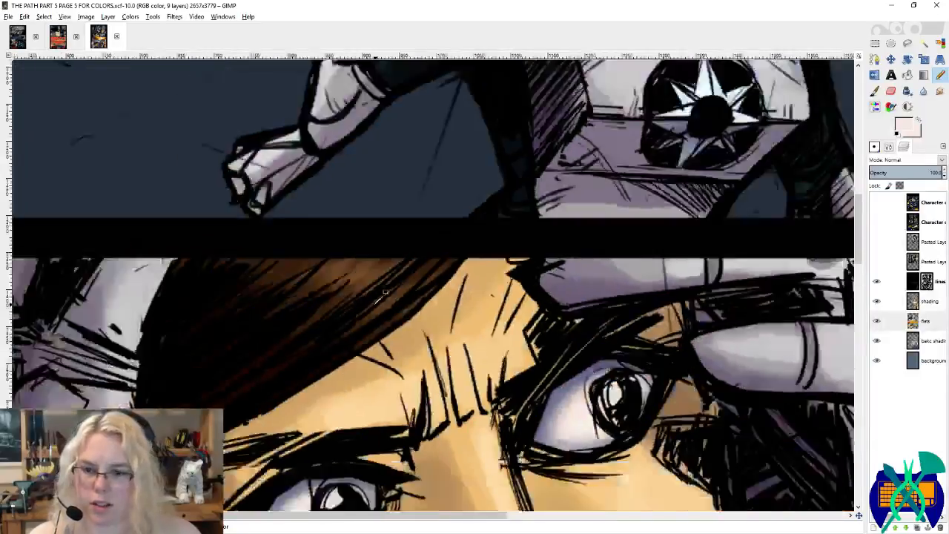
scroll(381, 298, up, 5)
scroll(371, 302, down, 5)
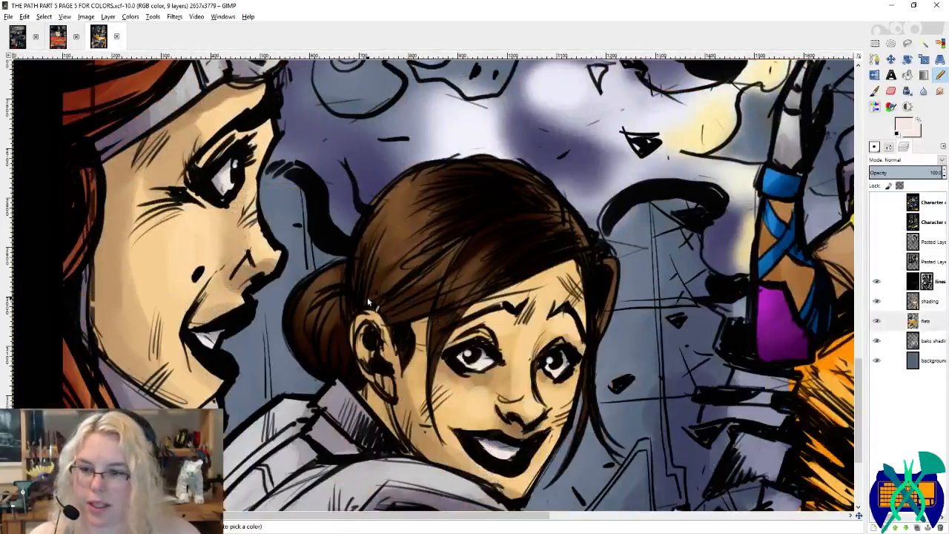
key(shift+ctrl+j)
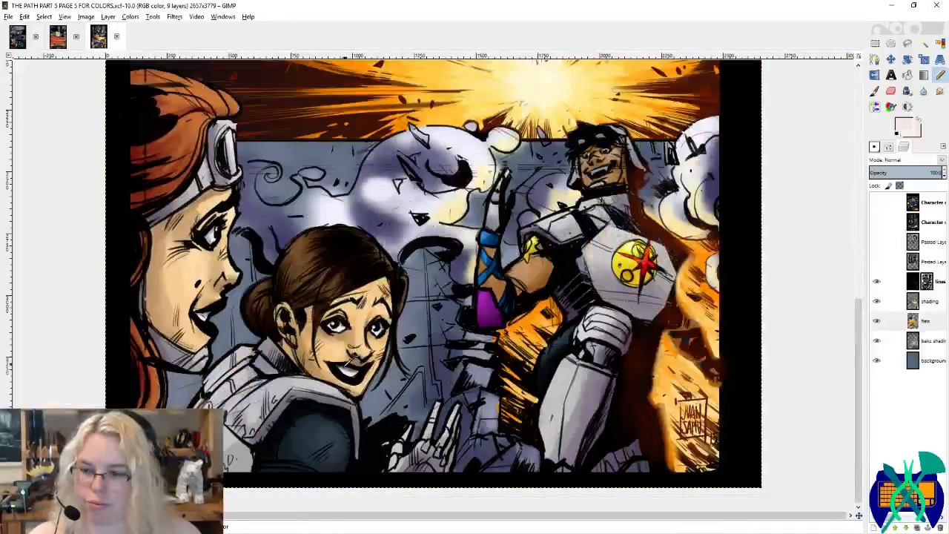
Step: Back on page 7, fill the close-up's teeth and the desert-panel woman's eye whites and teeth with the sampled pinkish white
click(58, 37)
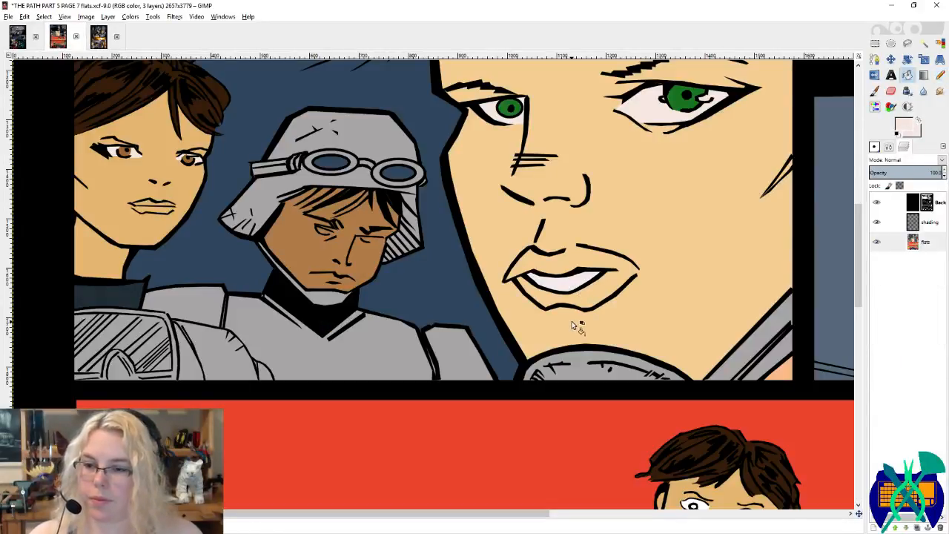
scroll(567, 299, down, 10)
scroll(731, 200, up, 2)
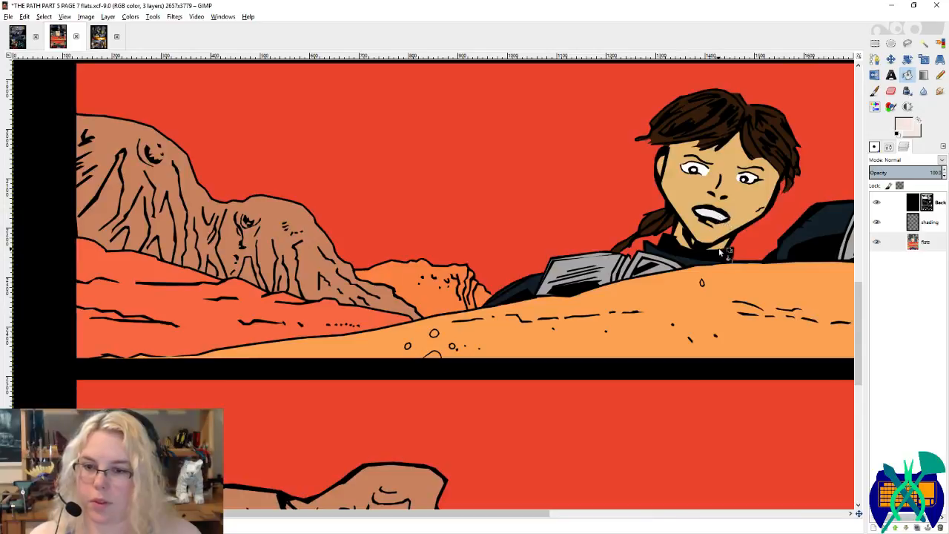
scroll(732, 246, right, 2)
scroll(644, 173, up, 2)
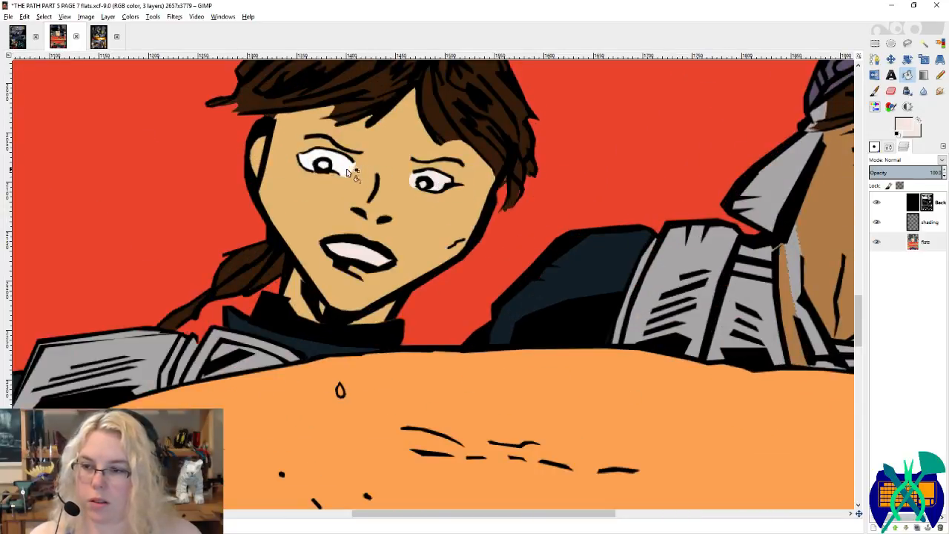
scroll(532, 182, right, 6)
click(485, 186)
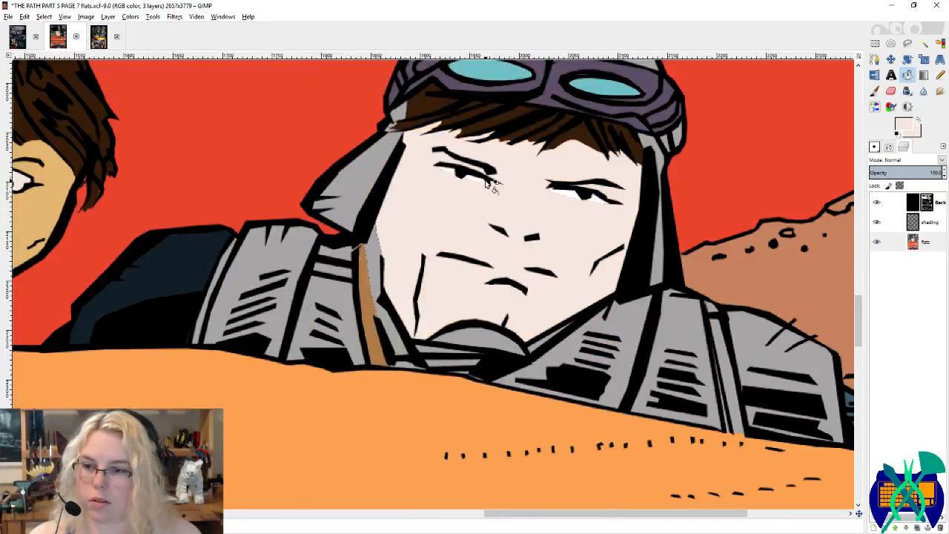
key(ctrl+z)
scroll(640, 209, down, 2)
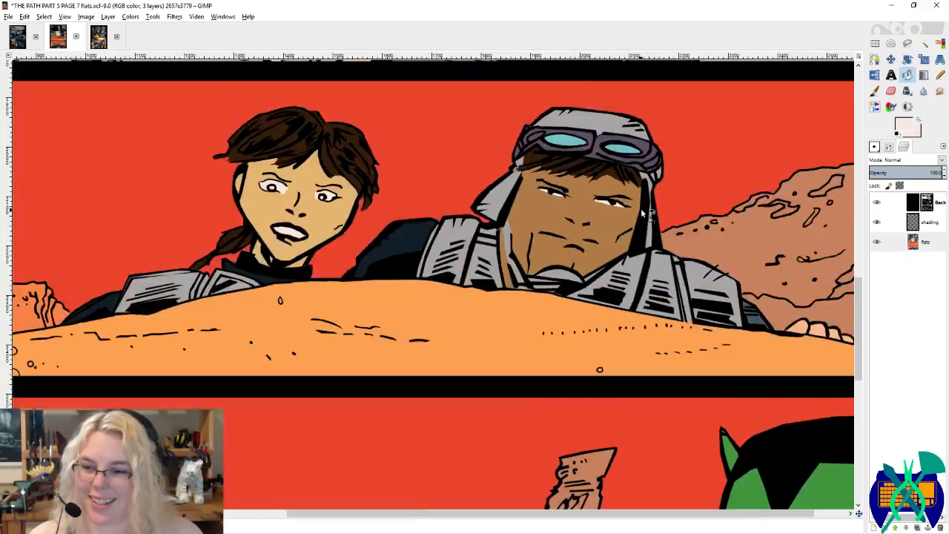
scroll(641, 209, down, 5)
scroll(628, 210, up, 2)
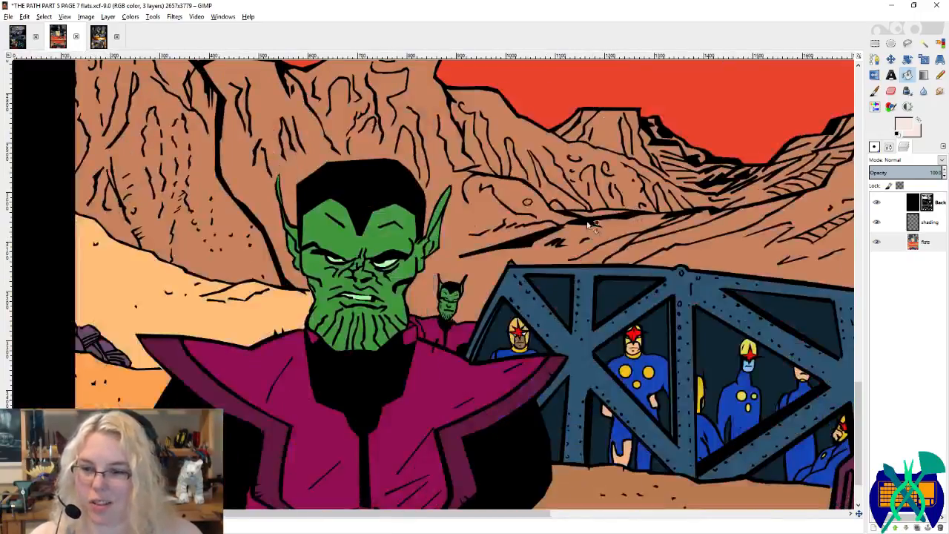
scroll(565, 230, right, 4)
scroll(548, 245, down, 8)
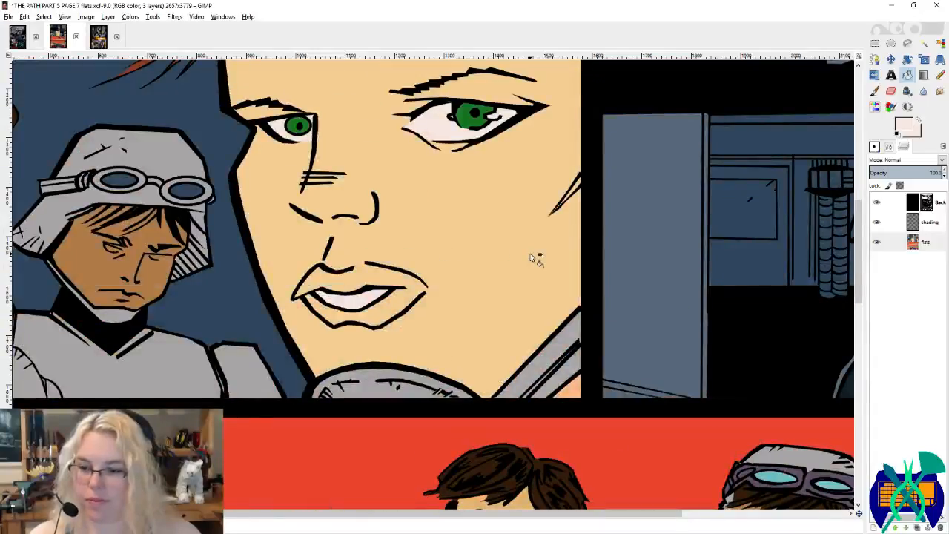
Step: Pencil pinkish white over the specks in the desert-panel woman's larger eye, and trim its inner corner with sampled skin tone
key(n)
scroll(593, 274, down, 4)
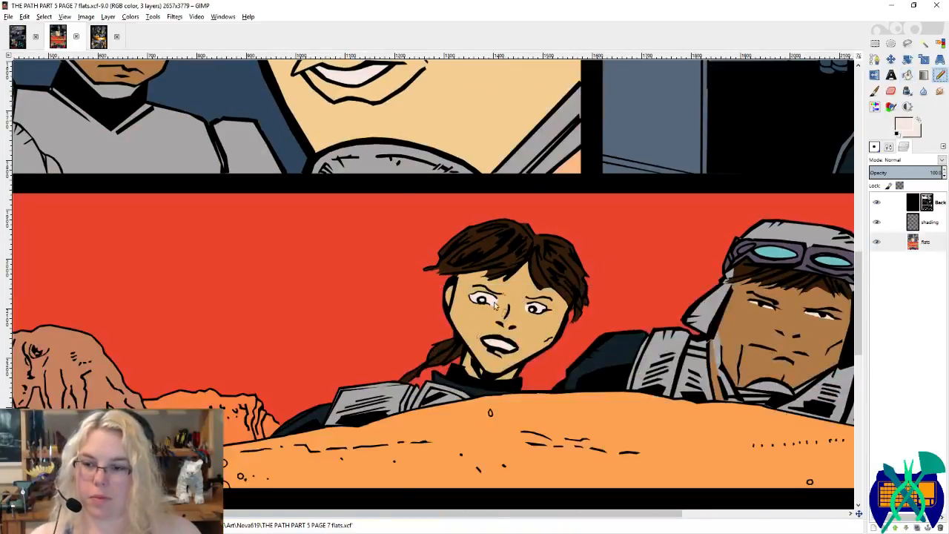
scroll(495, 305, up, 6)
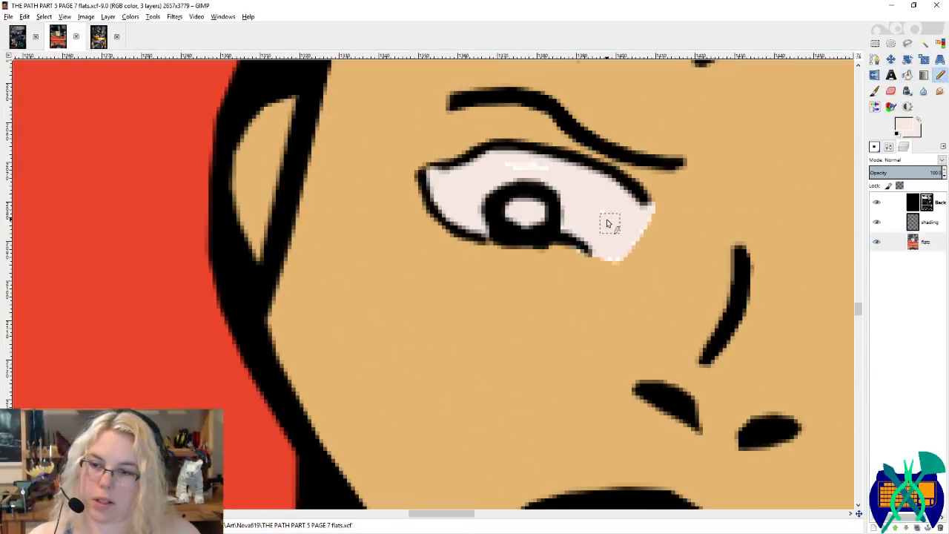
drag(529, 163, 482, 162)
ctrl+click(595, 269)
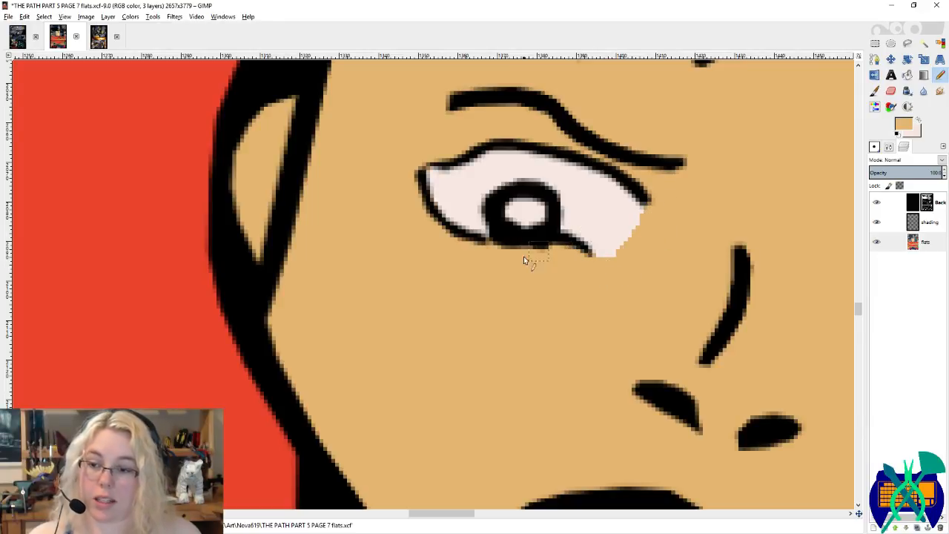
Step: Retouch the larger eye's outer corner with sampled eye white, and clean the smaller eye's inner edge and white specks with sampled skin and eye white
scroll(523, 255, right, 3)
ctrl+click(236, 183)
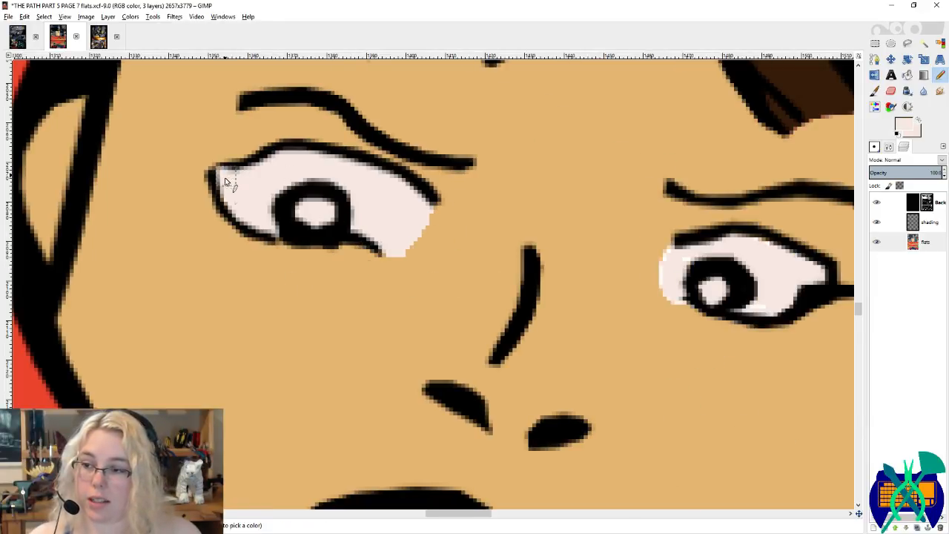
scroll(239, 208, right, 3)
ctrl+click(443, 245)
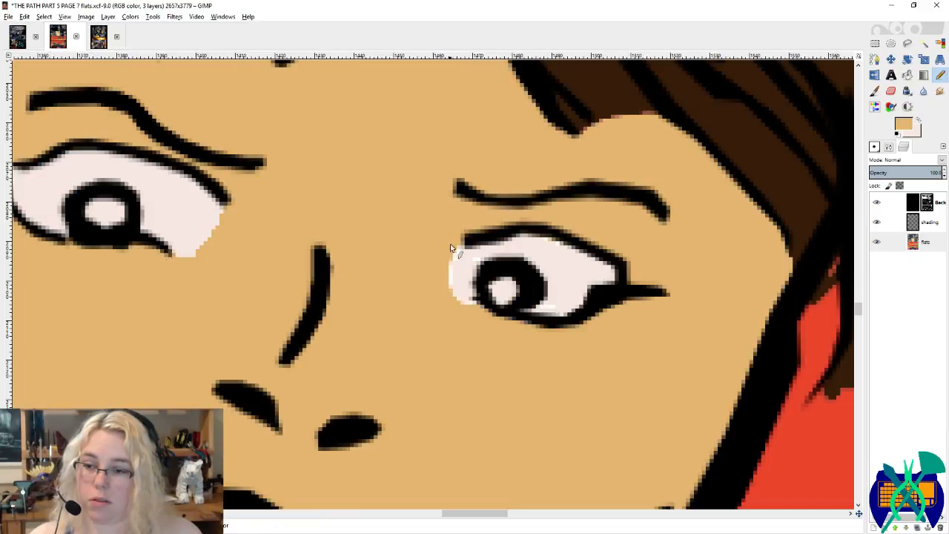
ctrl+click(566, 269)
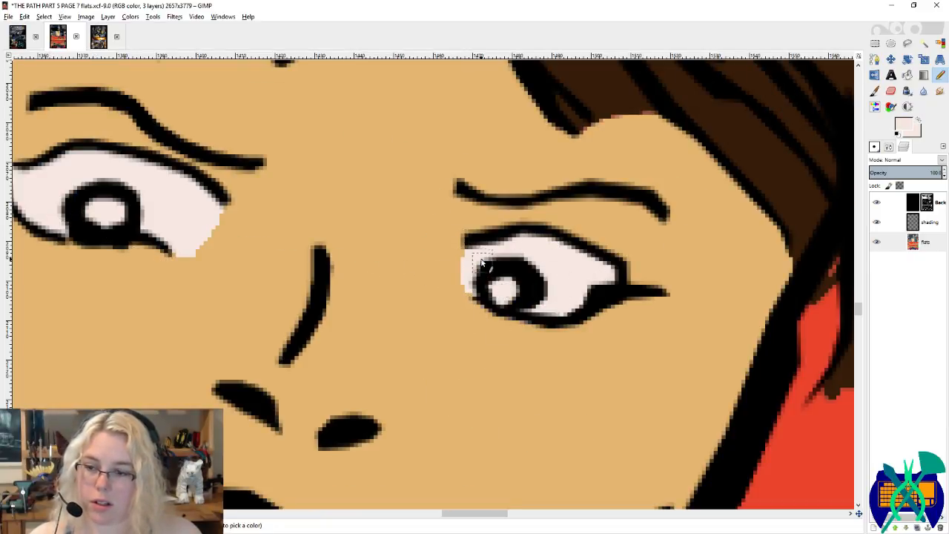
Step: Widen the capped man's eye whites in the desert panel with pinkish white below both upper lids, and save the file
scroll(525, 301, right, 15)
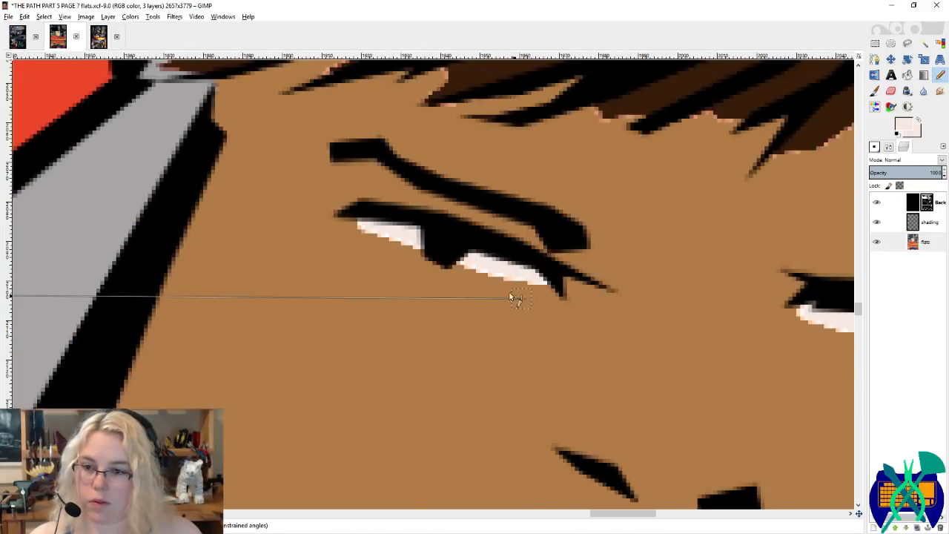
mouse_move(353, 221)
mouse_down()
mouse_move(443, 273)
mouse_move(539, 290)
mouse_move(396, 239)
mouse_move(419, 251)
mouse_up()
scroll(467, 275, right, 5)
scroll(468, 275, down, 3)
mouse_move(377, 193)
mouse_down()
mouse_move(397, 215)
mouse_move(497, 244)
mouse_move(583, 249)
mouse_up()
scroll(638, 245, down, 6)
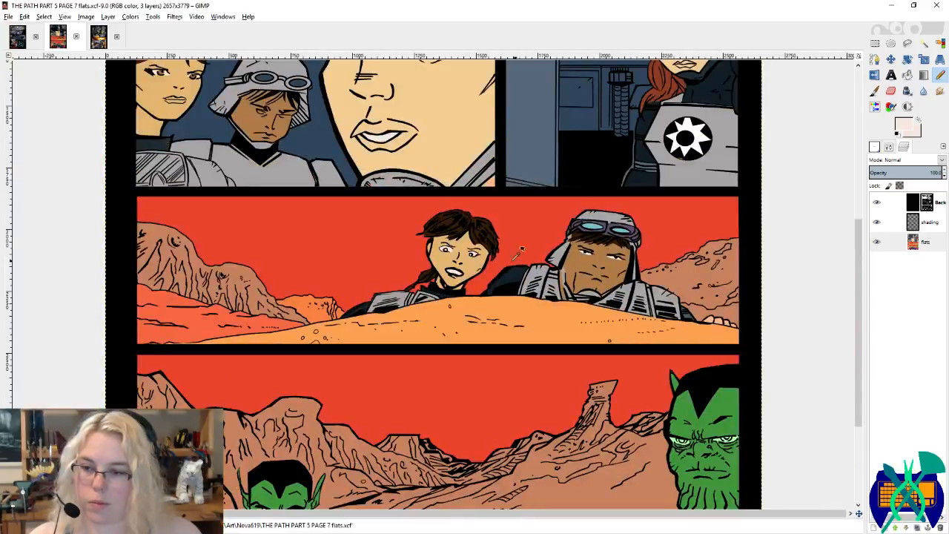
Step: Retouch the edges of the desert-panel woman's ponytail with the dark brown sampled from it, and save the file
scroll(448, 267, up, 6)
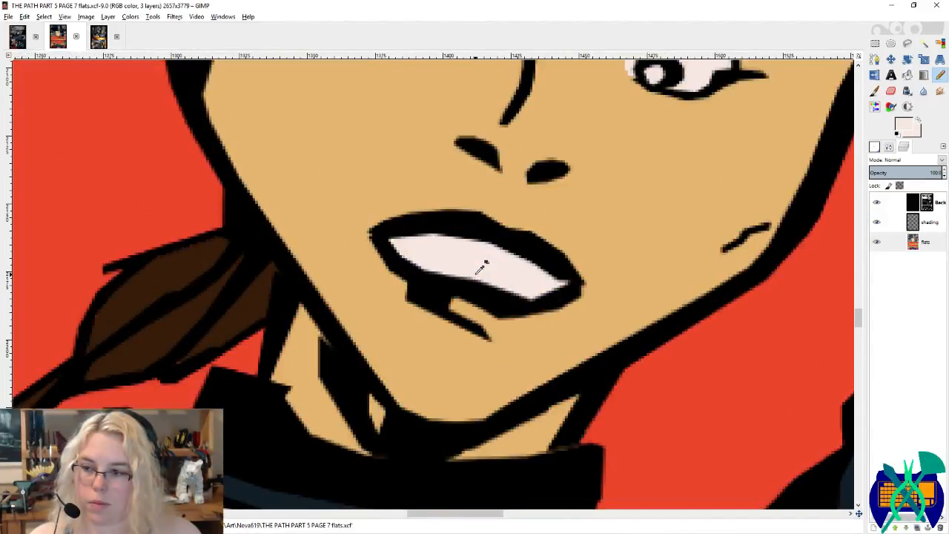
ctrl+click(166, 315)
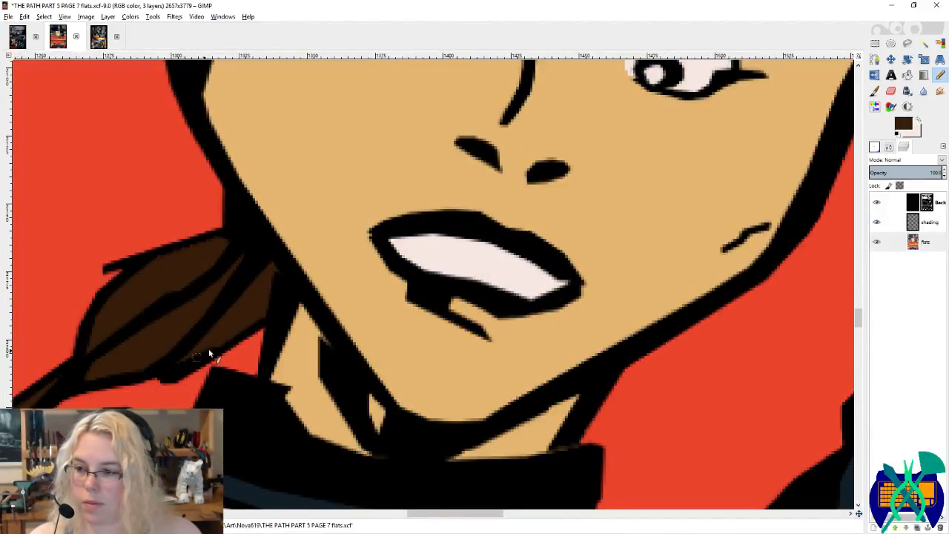
scroll(345, 295, down, 3)
scroll(345, 294, up, 3)
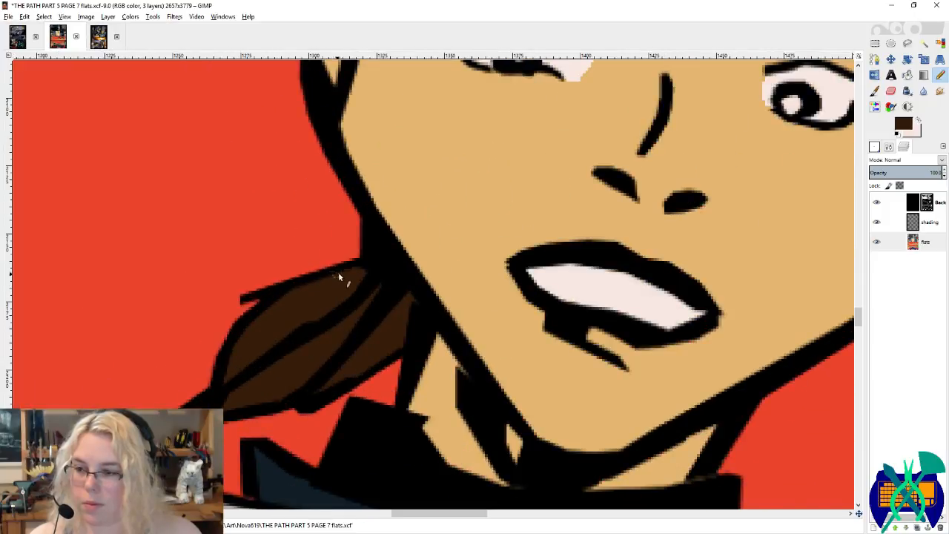
scroll(385, 269, down, 2)
scroll(396, 310, down, 1)
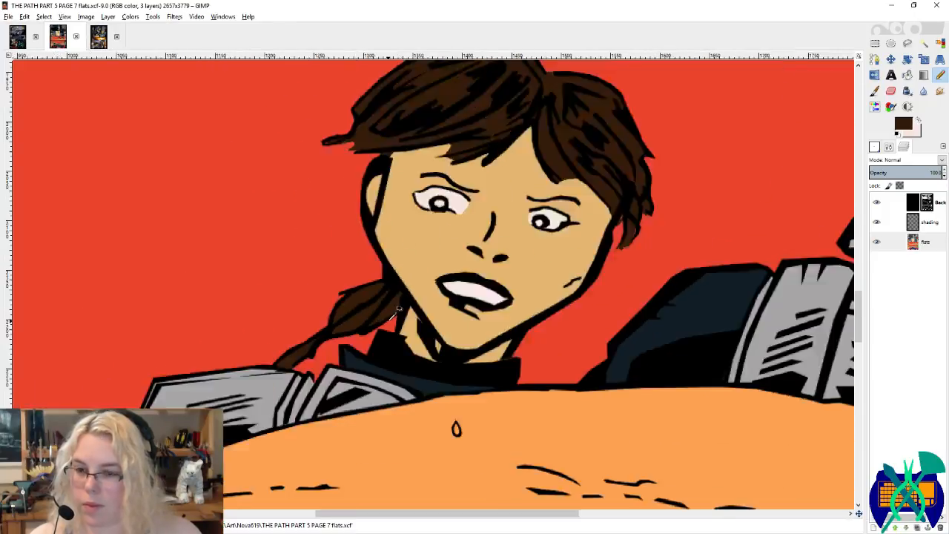
Step: Pencil dark brown over the loose hair strands beside the woman's cheek, and trim the strand's tip with sampled background red
scroll(400, 308, down, 3)
scroll(578, 259, up, 4)
scroll(586, 252, up, 3)
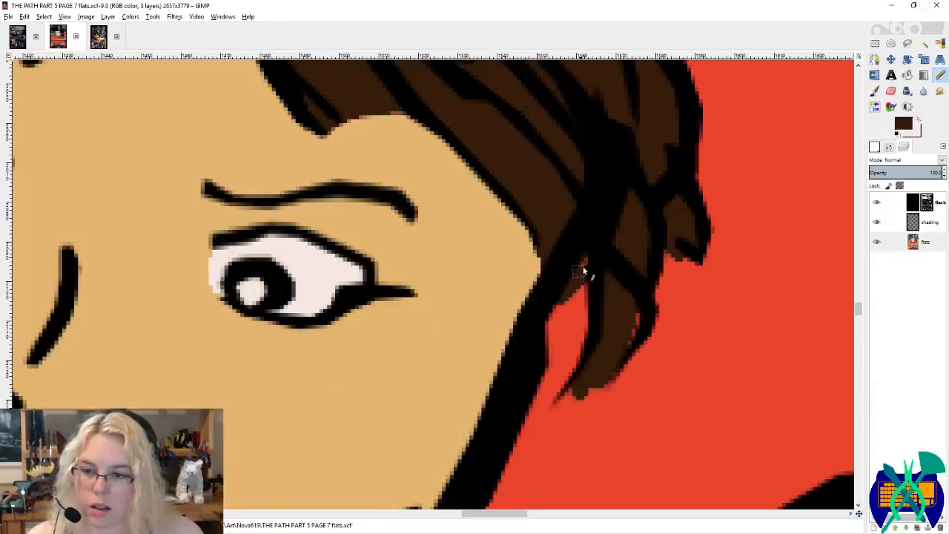
drag(583, 268, 597, 243)
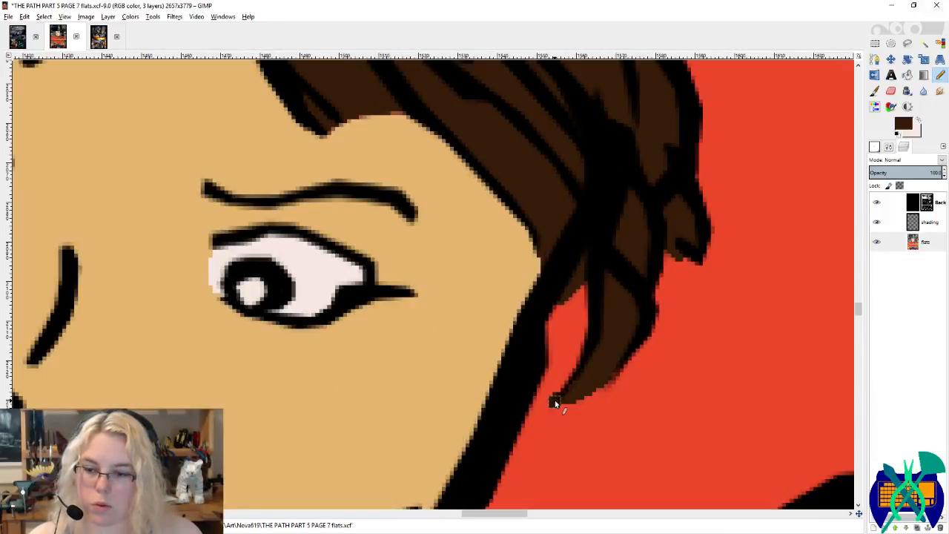
mouse_move(555, 403)
mouse_down()
mouse_move(578, 392)
mouse_move(610, 359)
mouse_up()
ctrl+click(566, 373)
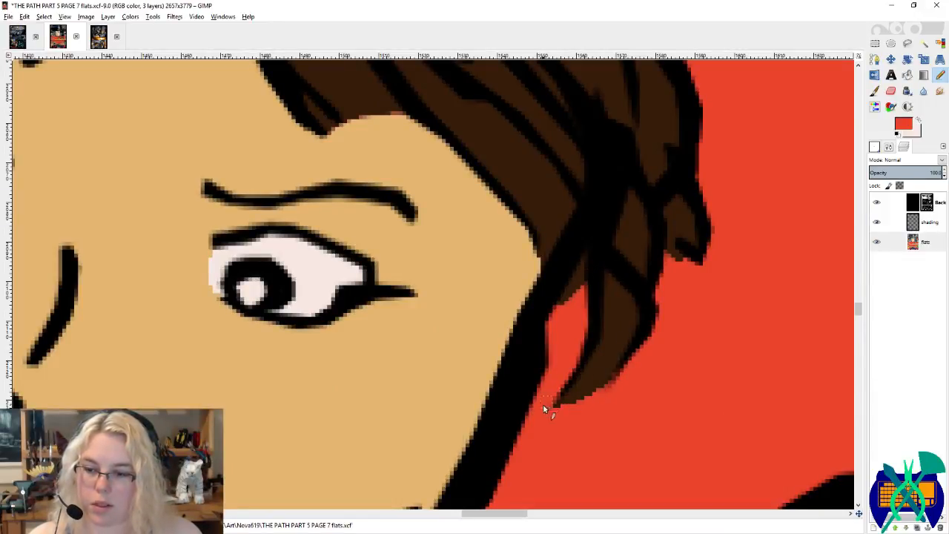
ctrl+scroll(601, 348, down, 3)
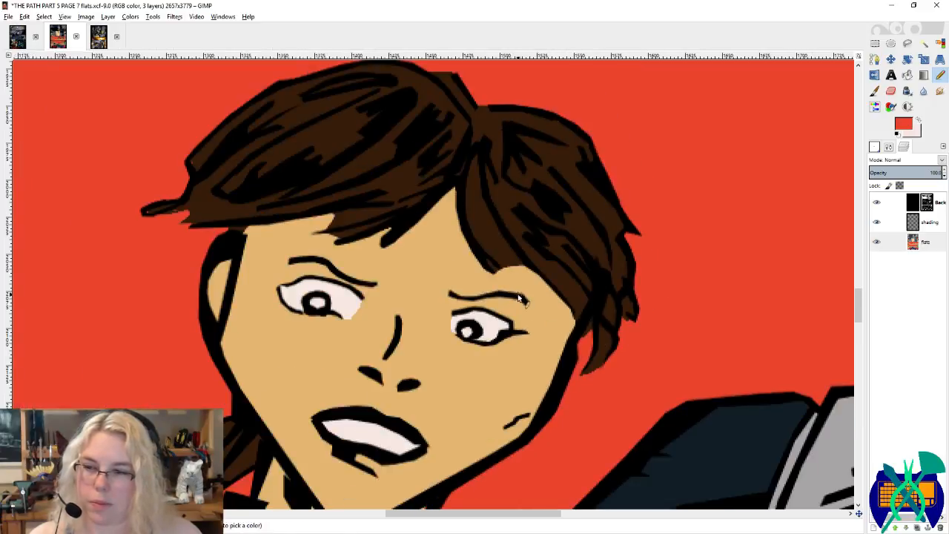
Step: Sample the dark brown of the capped man's hair and retouch his fringe below the goggles
ctrl+scroll(517, 281, down, 2)
shift+scroll(541, 291, down, 3)
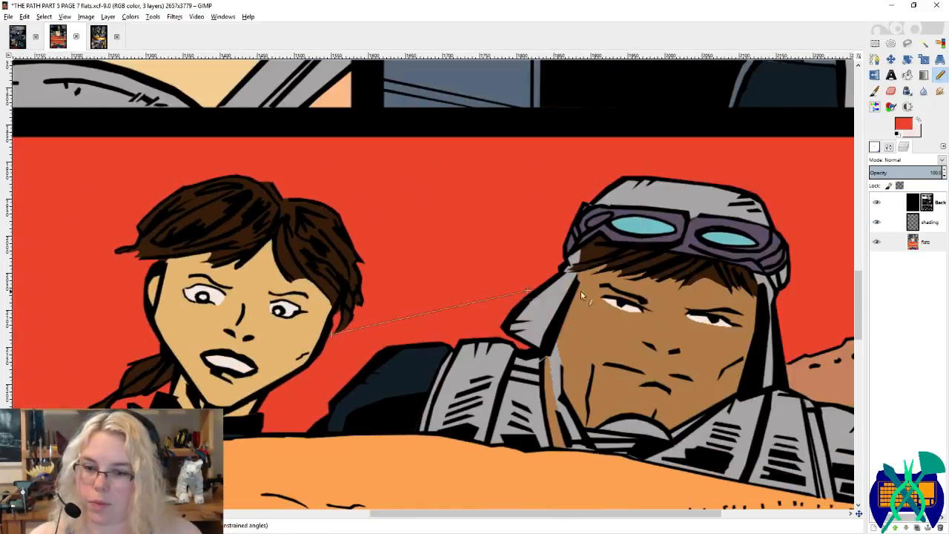
ctrl+scroll(633, 274, up, 4)
ctrl+click(595, 252)
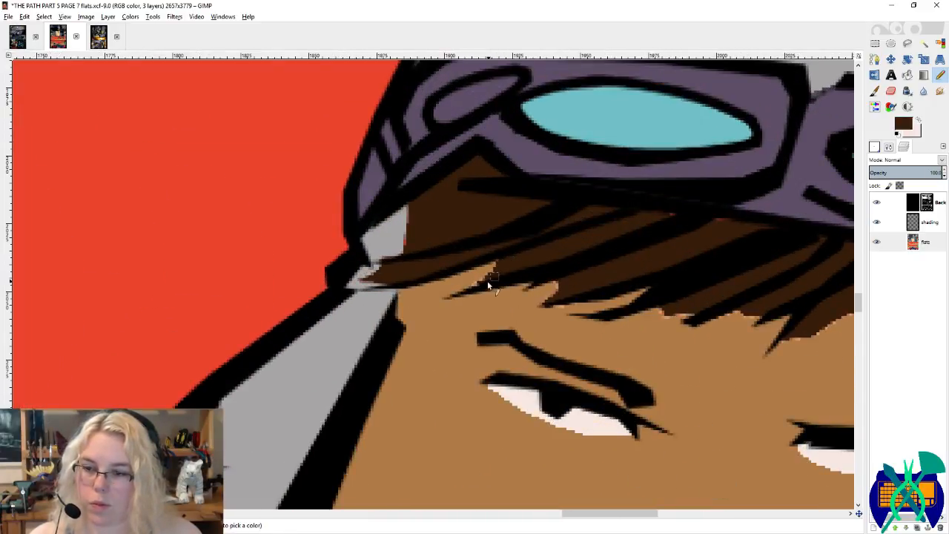
scroll(437, 250, right, 3)
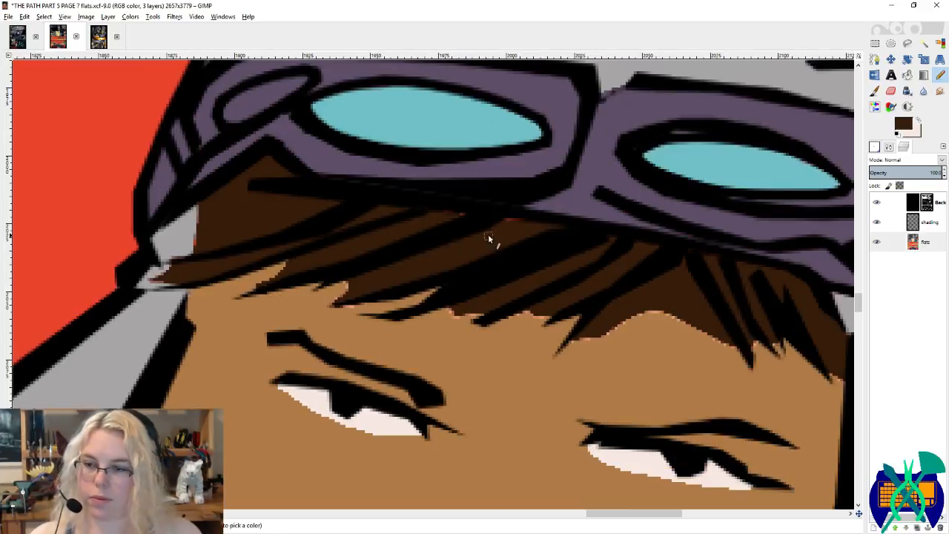
Step: Recolour the capped man's goggle frames with sampled cap grey, and fill both lenses with dark blue sampled from the red-haired woman's panel
ctrl+scroll(421, 219, down, 5)
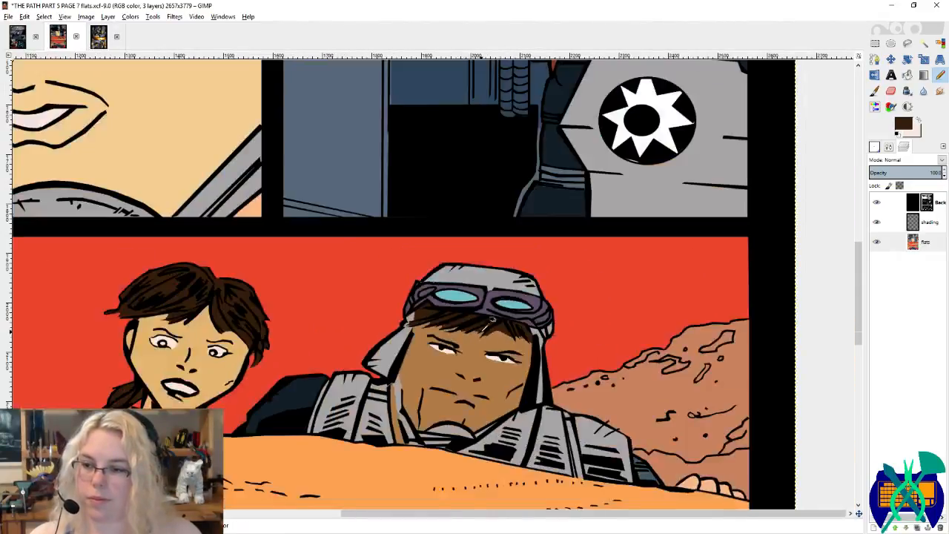
ctrl+click(480, 294)
scroll(441, 339, up, 5)
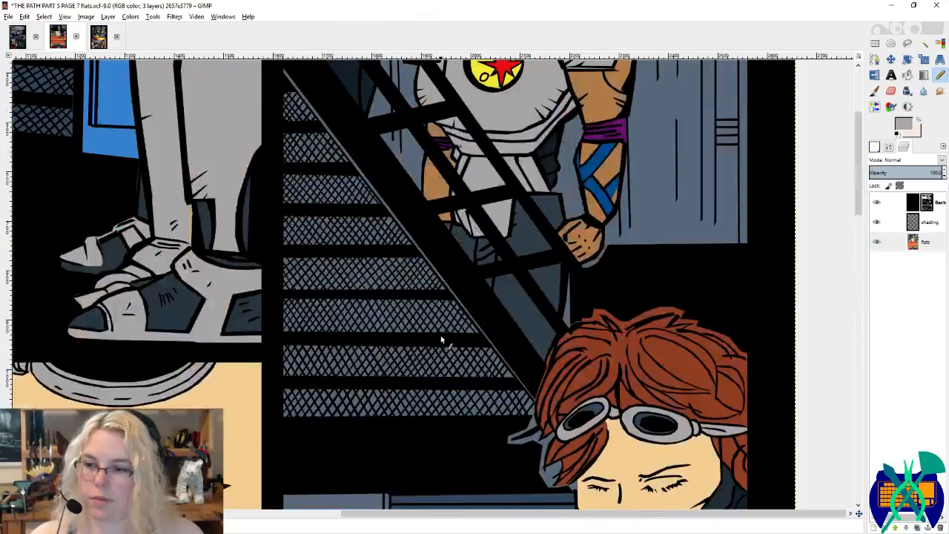
ctrl+click(586, 411)
scroll(548, 370, down, 8)
key(shift+b)
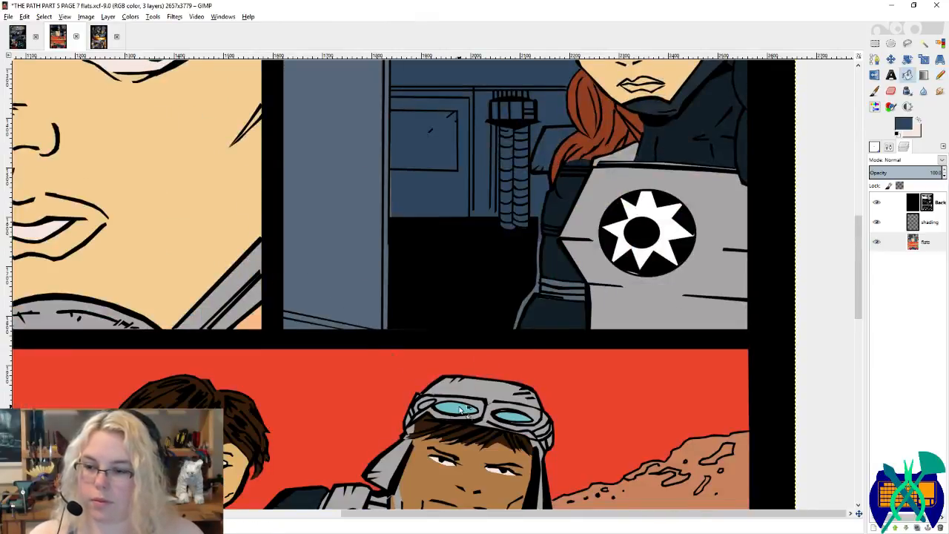
click(461, 411)
click(516, 419)
key(n)
Step: Pencil dark blue over the leftover light specks along the edges of both goggle lenses, and save the file
ctrl+scroll(482, 411, up, 4)
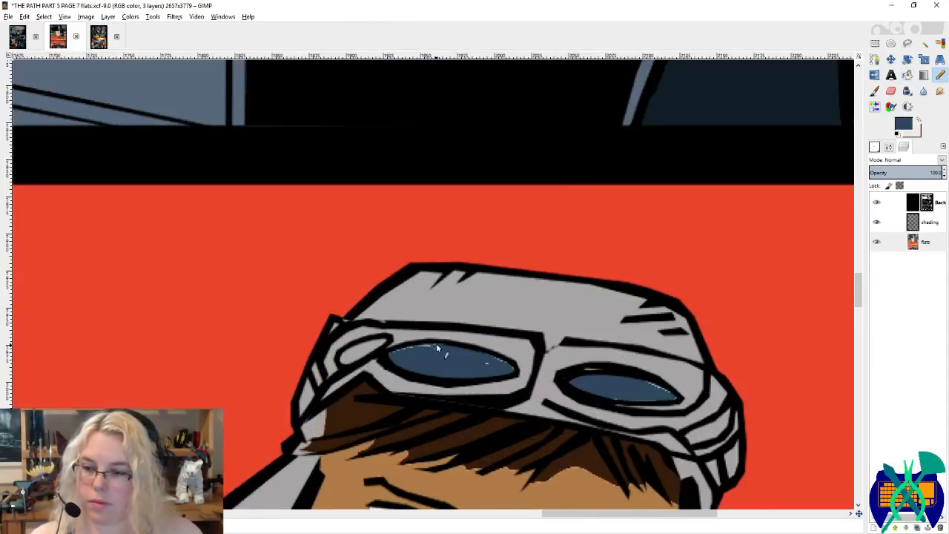
ctrl+scroll(390, 360, up, 2)
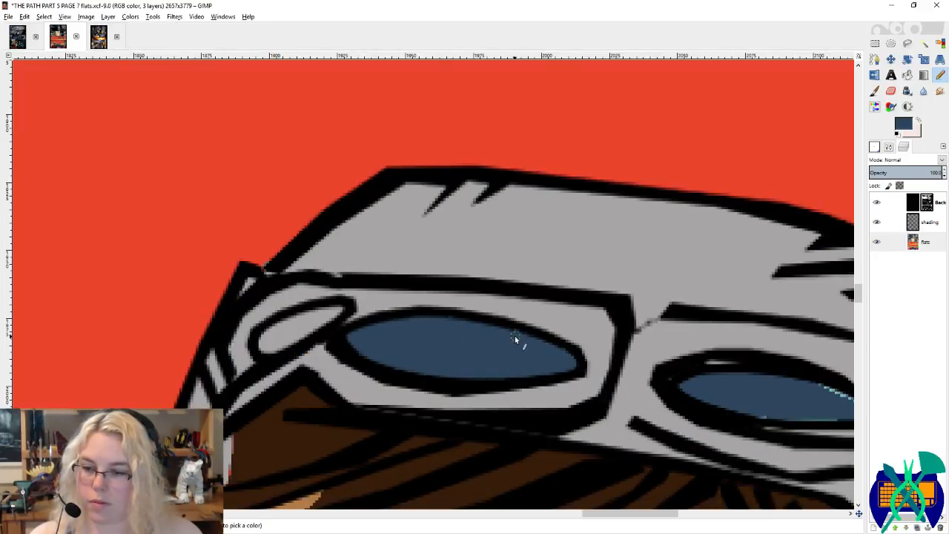
scroll(437, 318, right, 5)
scroll(637, 313, down, 5)
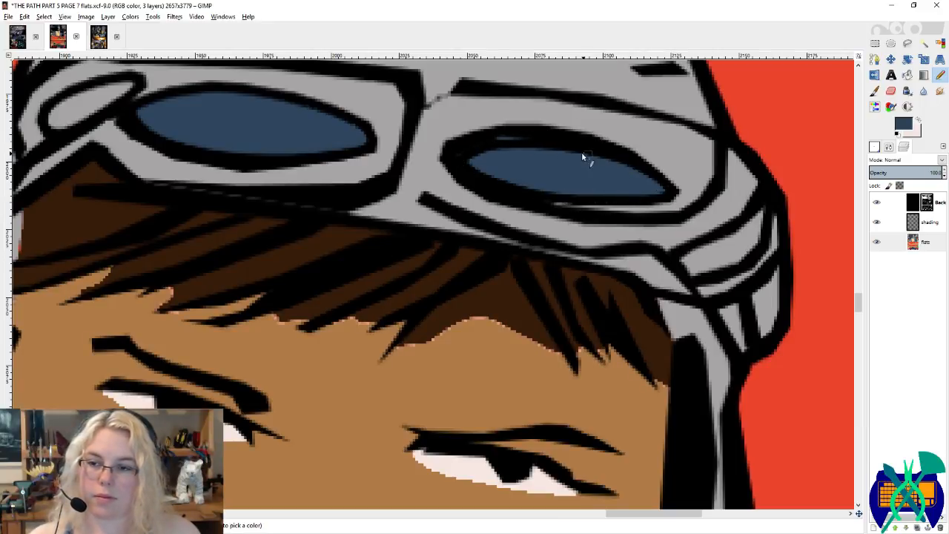
scroll(563, 202, down, 8)
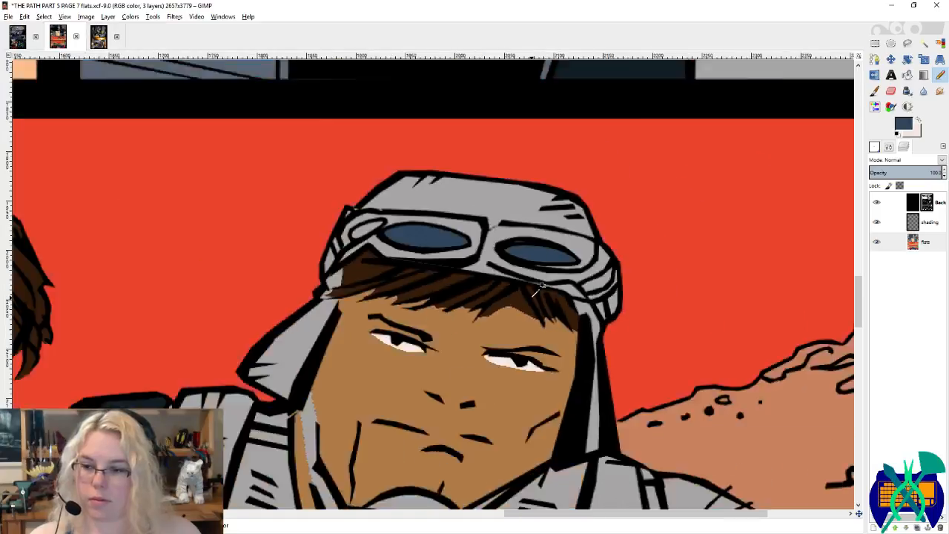
key(ctrl+s)
Step: Outline the gap in the capped man's fringe with sampled skin brown and fill the enclosed hair area with it
scroll(540, 292, down, 5)
scroll(540, 292, up, 8)
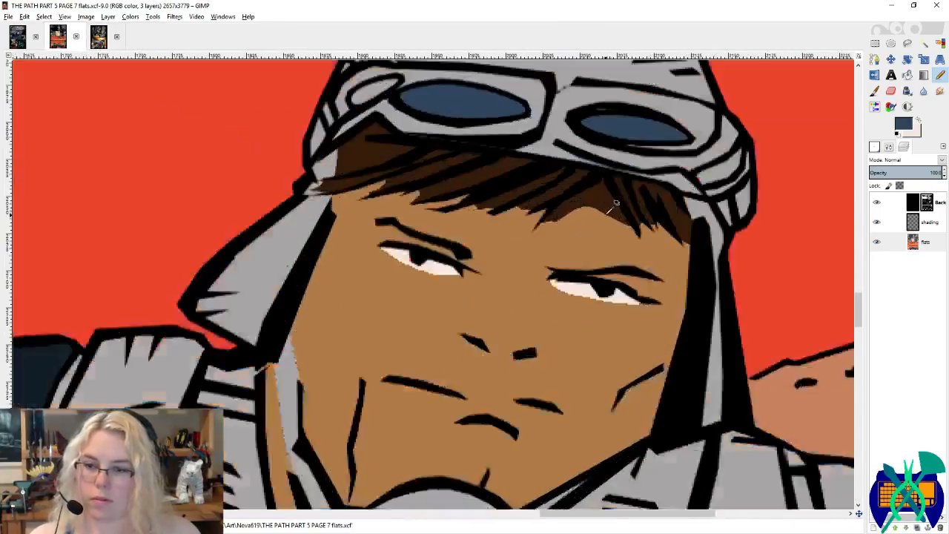
scroll(615, 202, up, 3)
ctrl+click(582, 215)
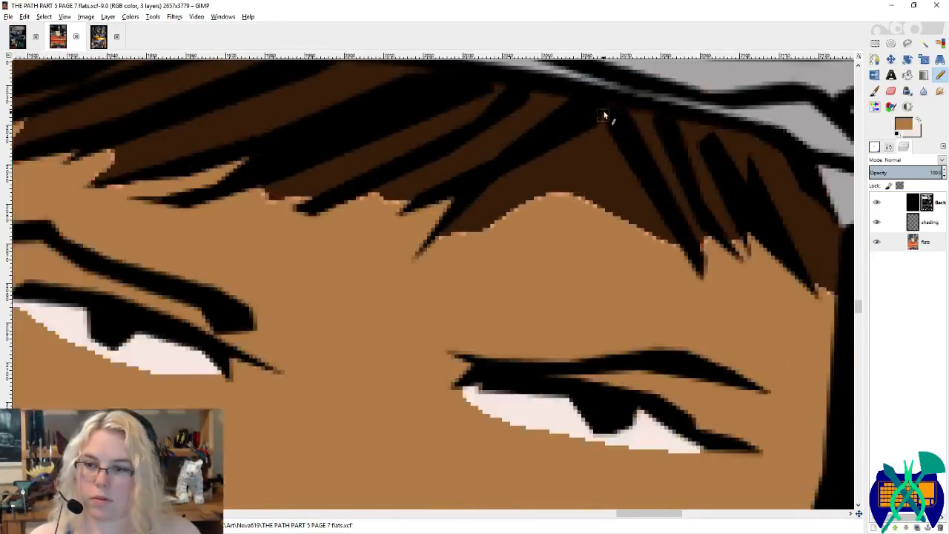
mouse_move(604, 115)
mouse_down()
mouse_move(512, 173)
mouse_move(455, 233)
mouse_up()
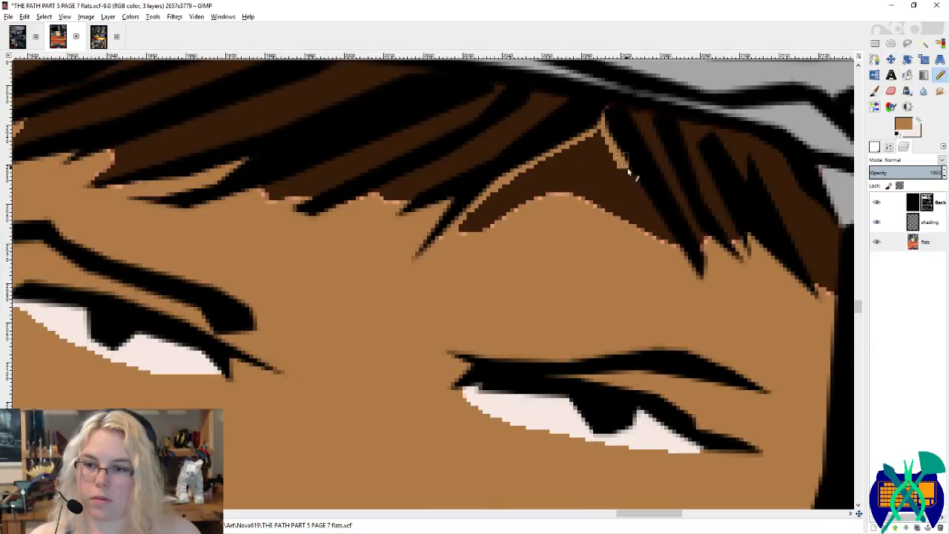
key(shift+b)
click(597, 183)
key(n)
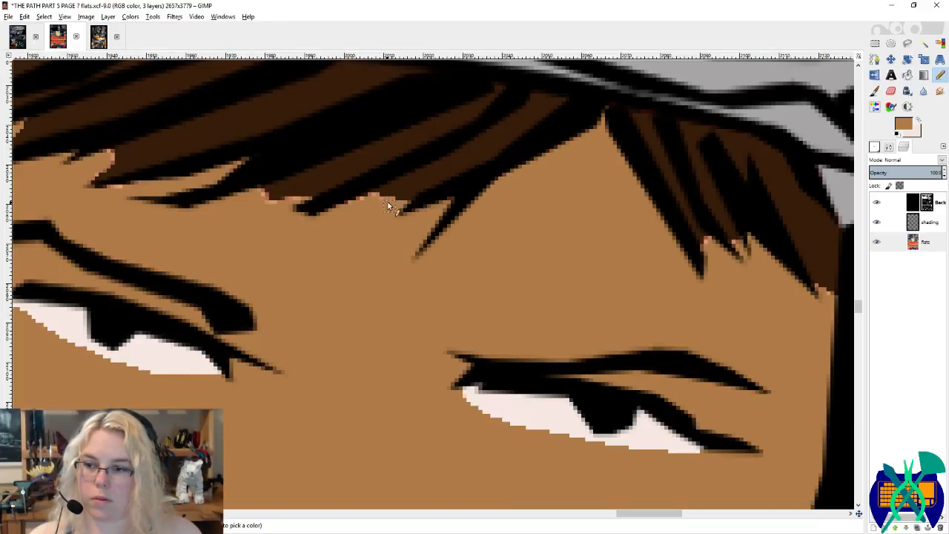
Step: Pencil skin brown over the pinkish specks along the lower edge of the man's fringe above his eye
scroll(243, 200, left, 2)
scroll(331, 232, up, 1)
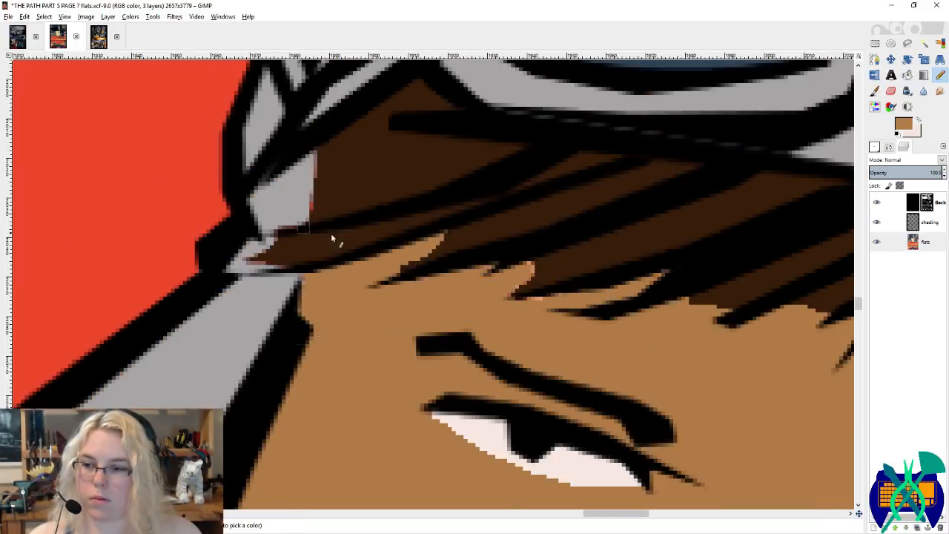
mouse_move(535, 296)
mouse_down()
mouse_move(514, 298)
mouse_move(530, 261)
mouse_up()
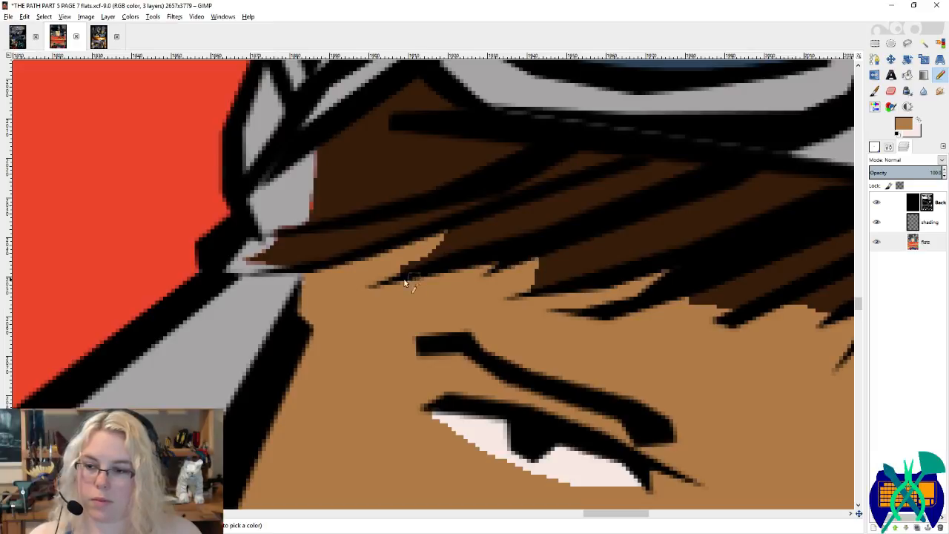
Step: Clean the border between the man's side hair and the grey cap with sampled colours, covering the pinkish edge in dark brown
ctrl+click(282, 230)
mouse_move(283, 226)
mouse_down()
mouse_move(258, 242)
mouse_move(275, 243)
mouse_move(243, 263)
mouse_move(273, 259)
mouse_move(262, 267)
mouse_move(295, 231)
mouse_move(276, 254)
mouse_move(289, 261)
mouse_move(302, 226)
mouse_move(264, 243)
mouse_move(325, 233)
mouse_move(269, 265)
mouse_move(294, 245)
mouse_up()
ctrl+click(334, 230)
key(ctrl+z)
mouse_move(319, 150)
mouse_down()
mouse_move(304, 221)
mouse_move(288, 231)
mouse_up()
scroll(344, 226, down, 3)
key(3)
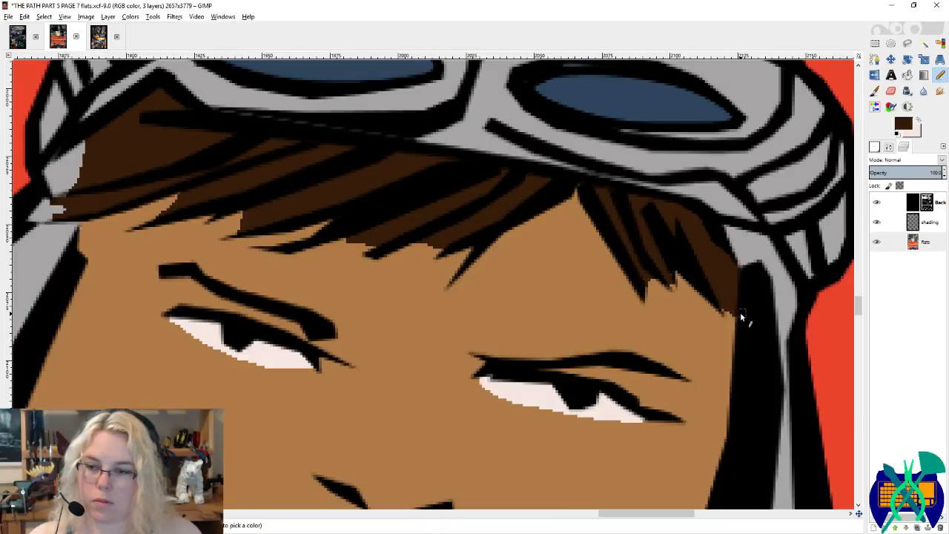
Step: Redraw both edges of the grey strap beside the man's cheek as straight lines in sampled grey
scroll(674, 294, down, 3)
scroll(493, 359, up, 4)
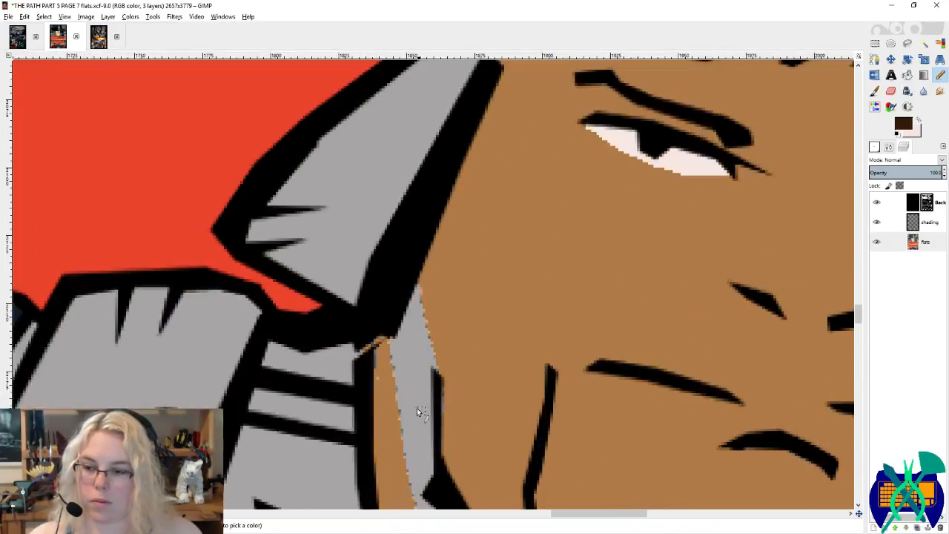
ctrl+click(393, 231)
scroll(408, 303, down, 2)
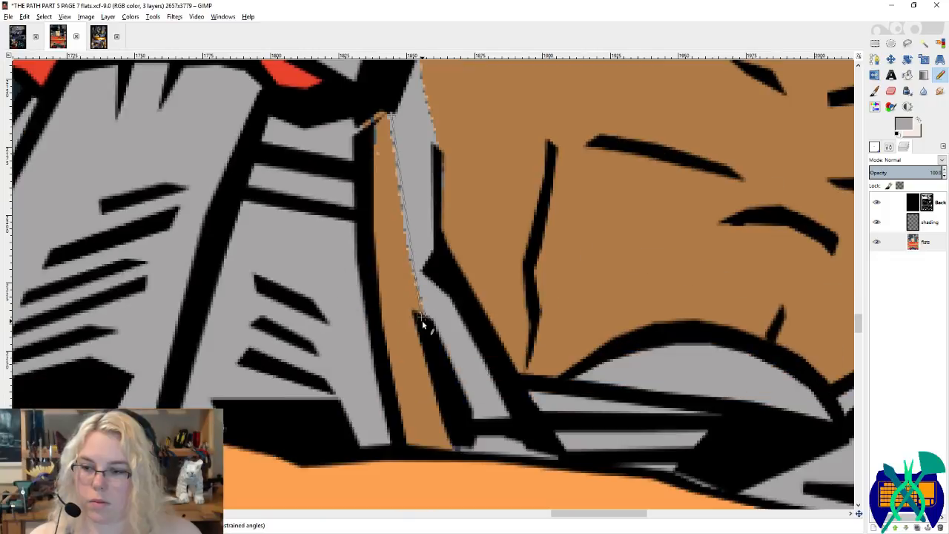
shift+click(421, 323)
scroll(424, 203, up, 2)
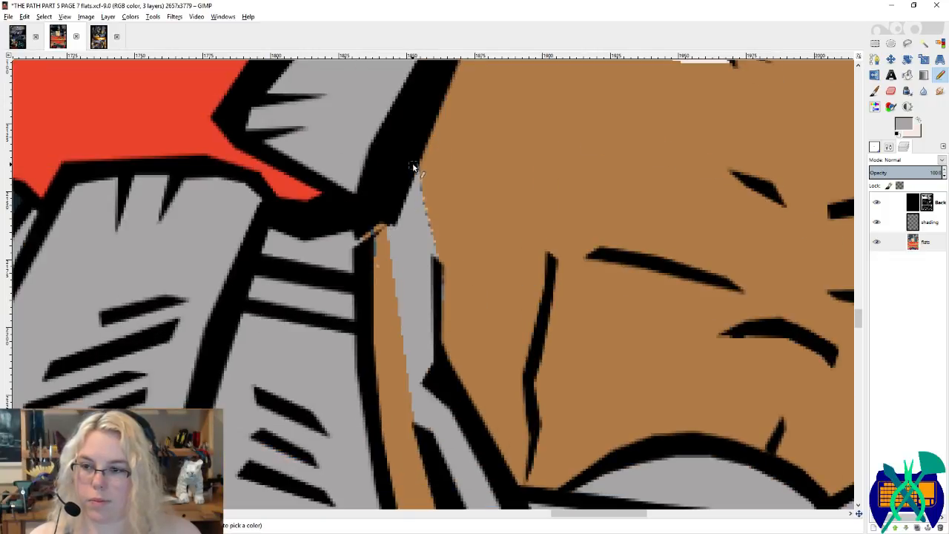
click(422, 159)
shift+click(435, 273)
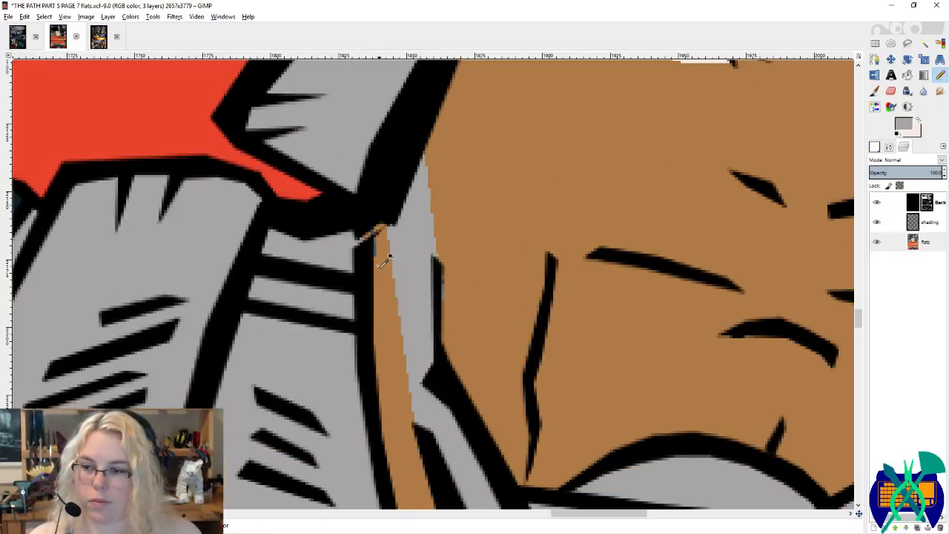
Step: Retouch the skin edges around the man's strap with sampled skin brown, save the file, and check the whole page
ctrl+click(382, 243)
scroll(387, 307, down, 3)
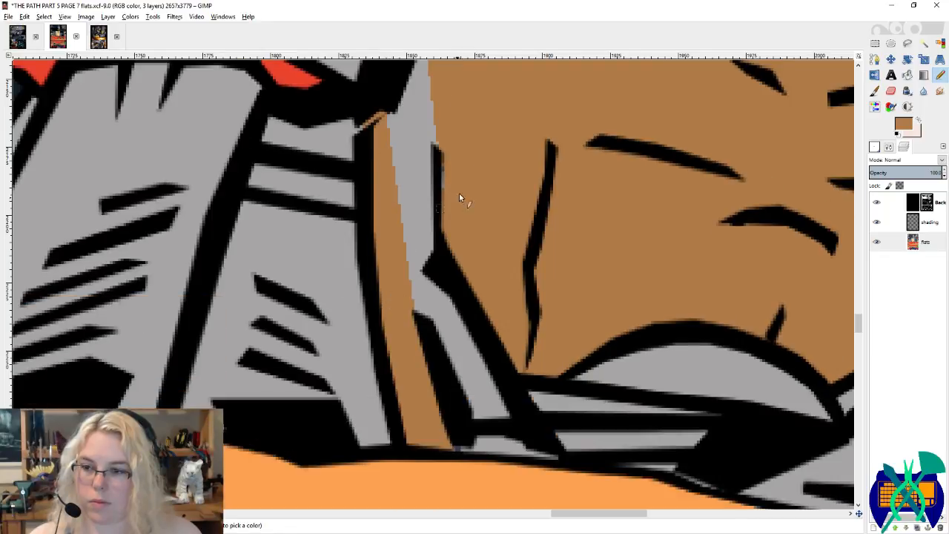
scroll(461, 305, right, 10)
ctrl+scroll(461, 304, down, 6)
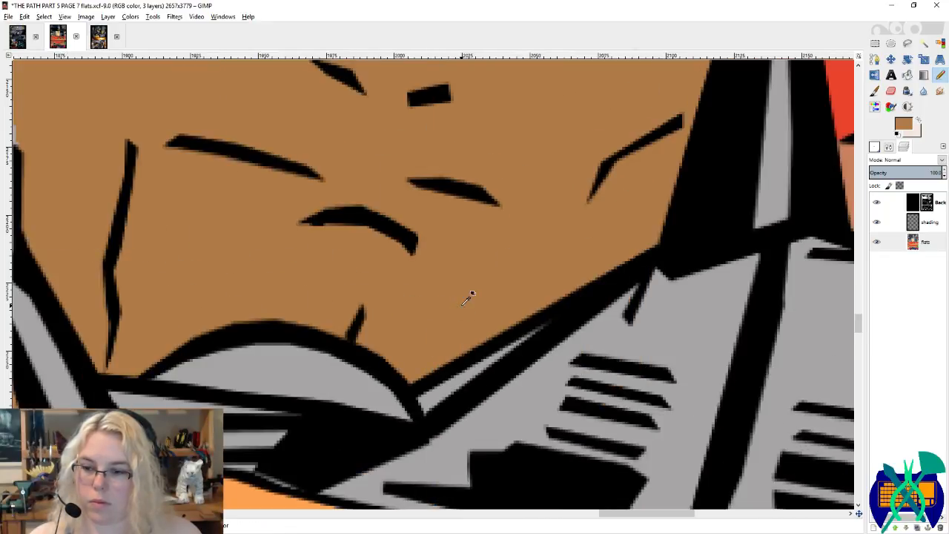
scroll(463, 308, left, 5)
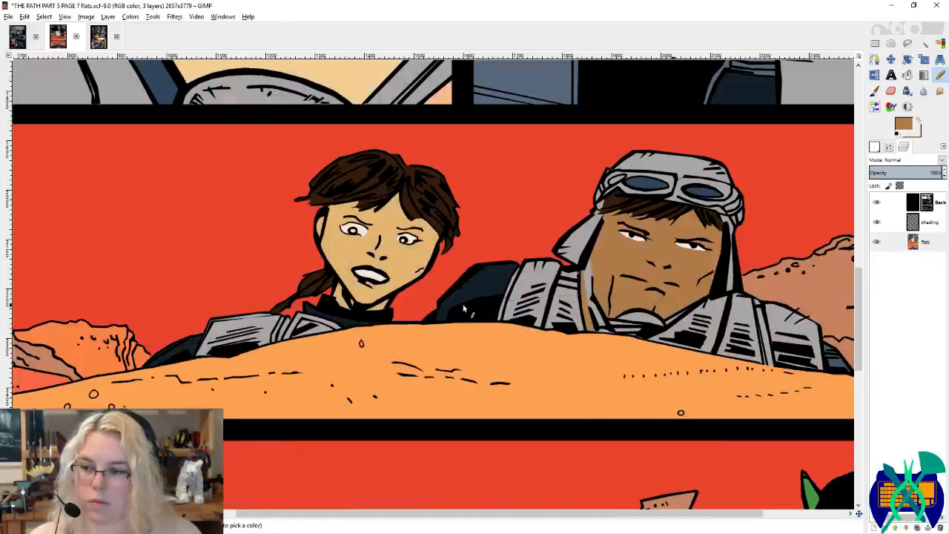
scroll(463, 307, down, 3)
ctrl+scroll(464, 310, down, 5)
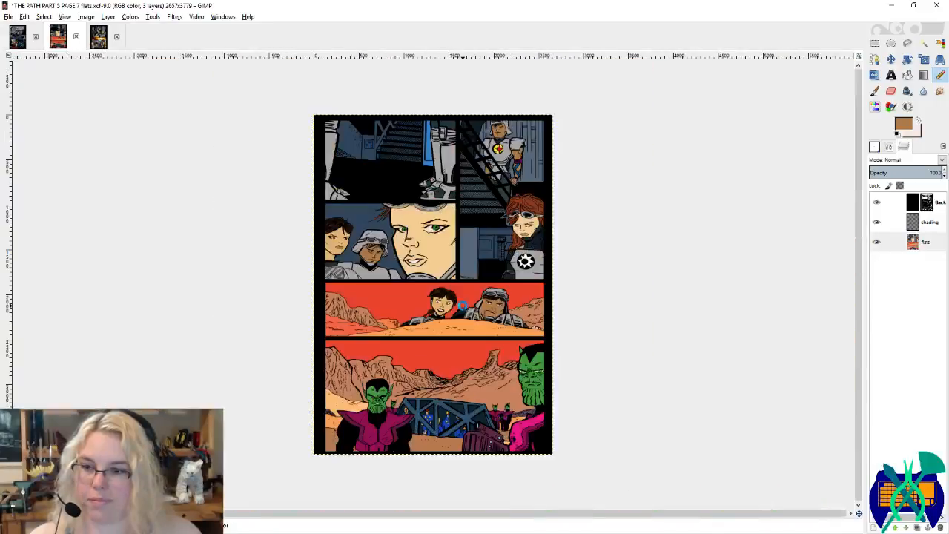
Step: Swap the two open reference pages for PART 5 PAGE 2 and sample the sky red and foreground dark brown from its flats layer
click(35, 37)
click(76, 38)
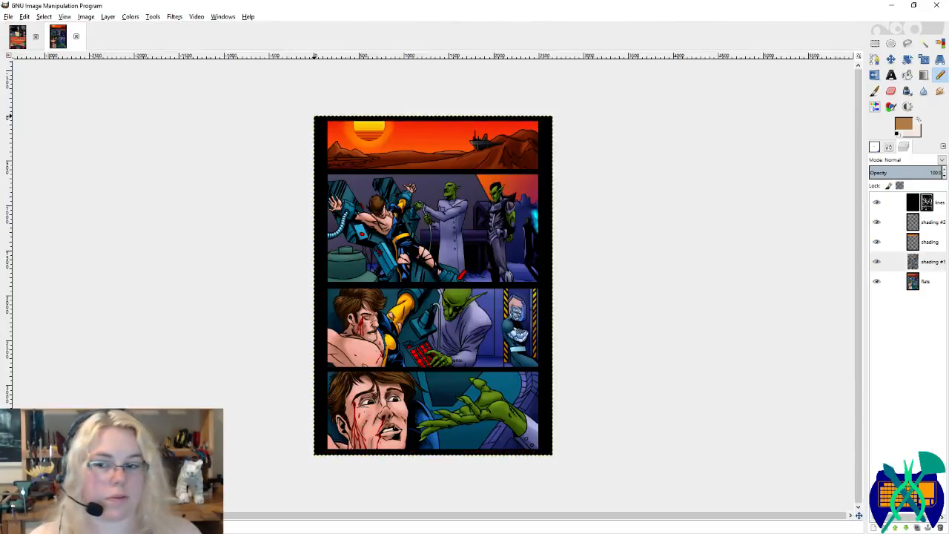
click(926, 281)
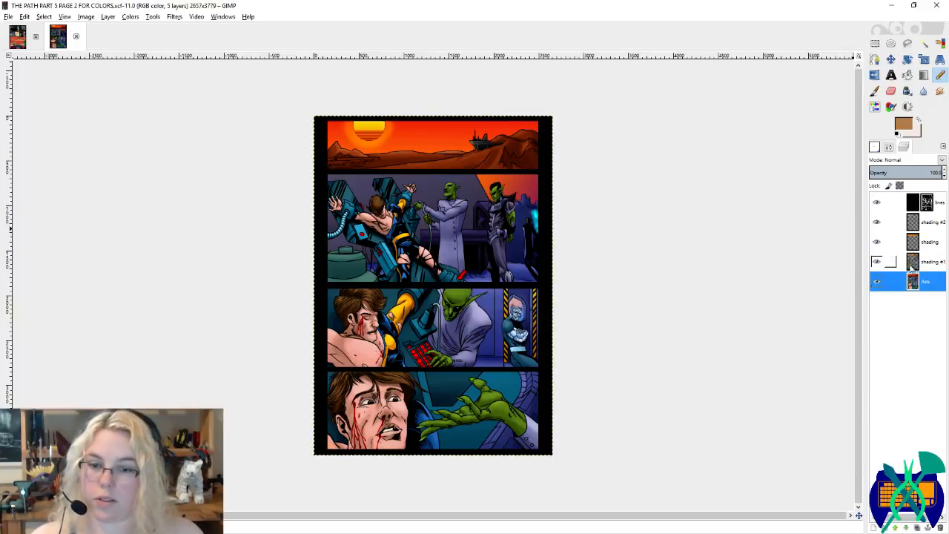
scroll(393, 116, up, 2)
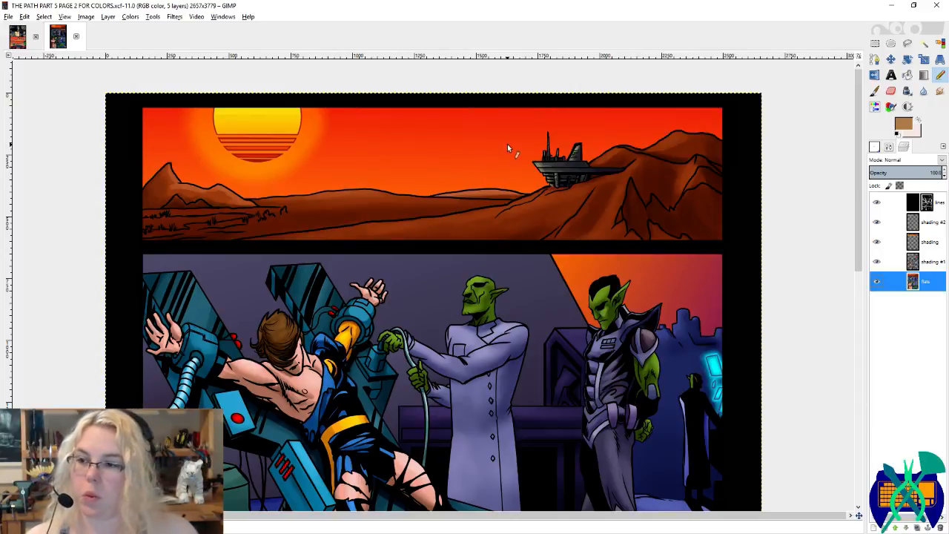
ctrl+click(476, 142)
key(x)
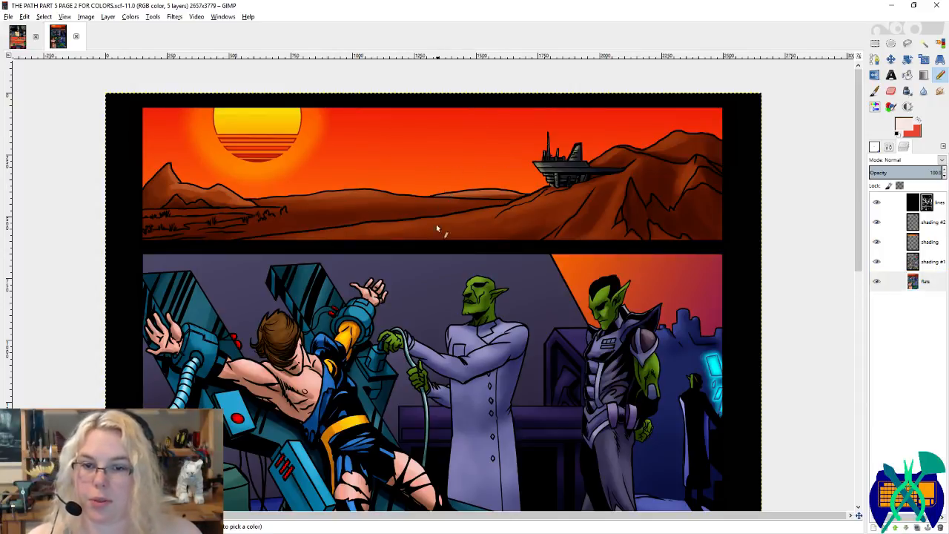
ctrl+click(444, 219)
key(x)
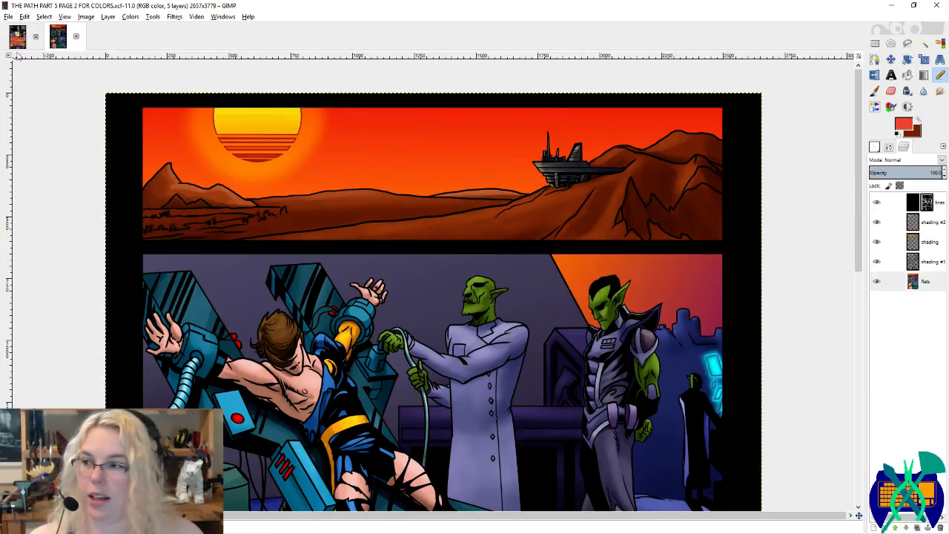
Step: On page 7, fill the desert sky with the sampled red and the foreground dune in the third row with the dark brown
click(17, 37)
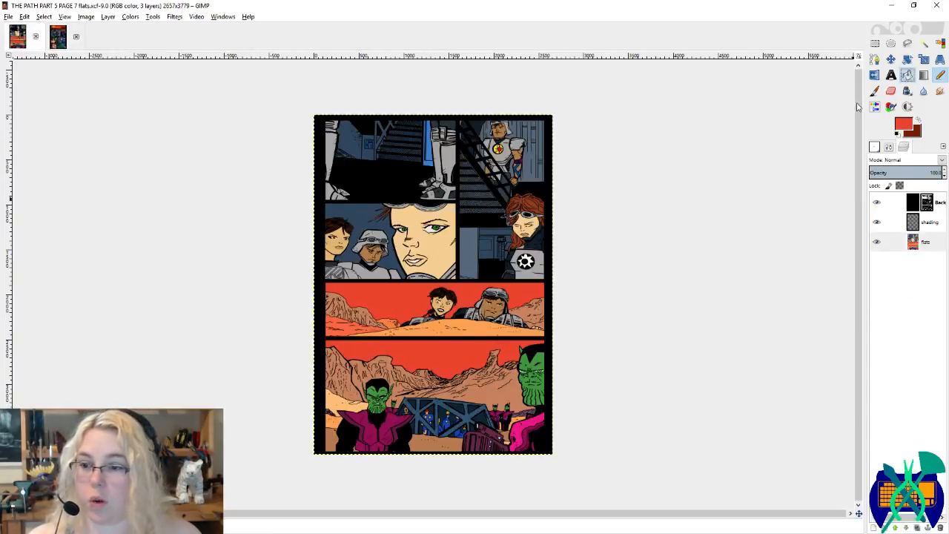
click(906, 75)
click(390, 337)
click(390, 337)
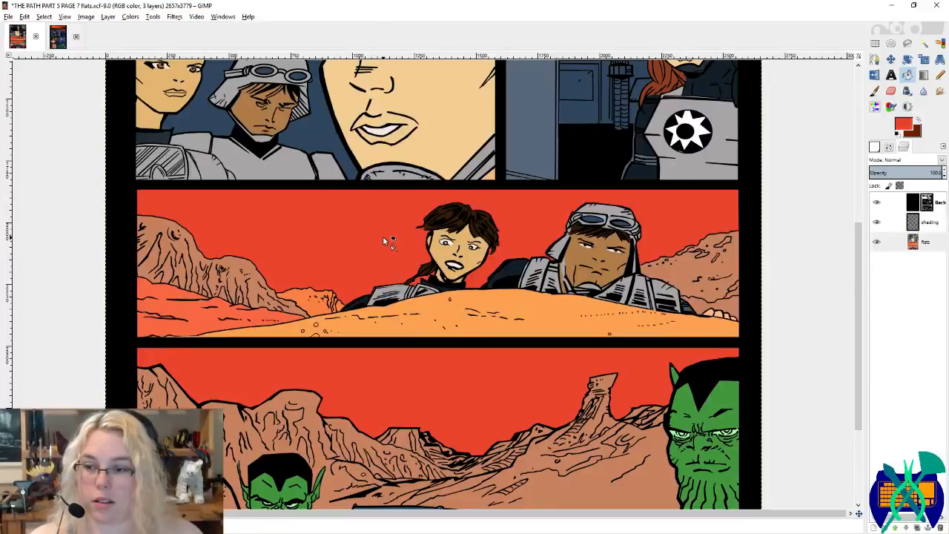
scroll(527, 221, down, 3)
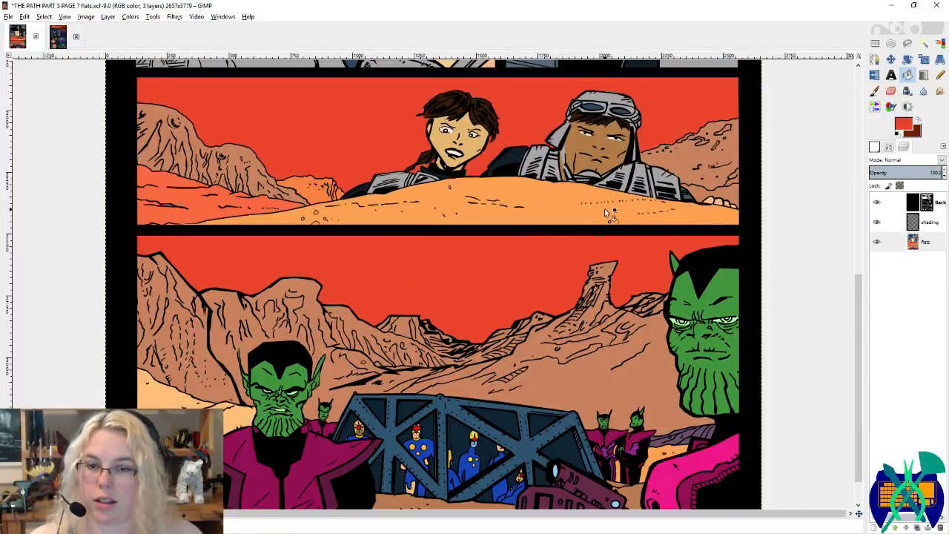
key(x)
click(559, 207)
Step: Sample the lighter rust brown of page 2's distant ground and fill page 7's slope beside the foreground dune with it
click(61, 36)
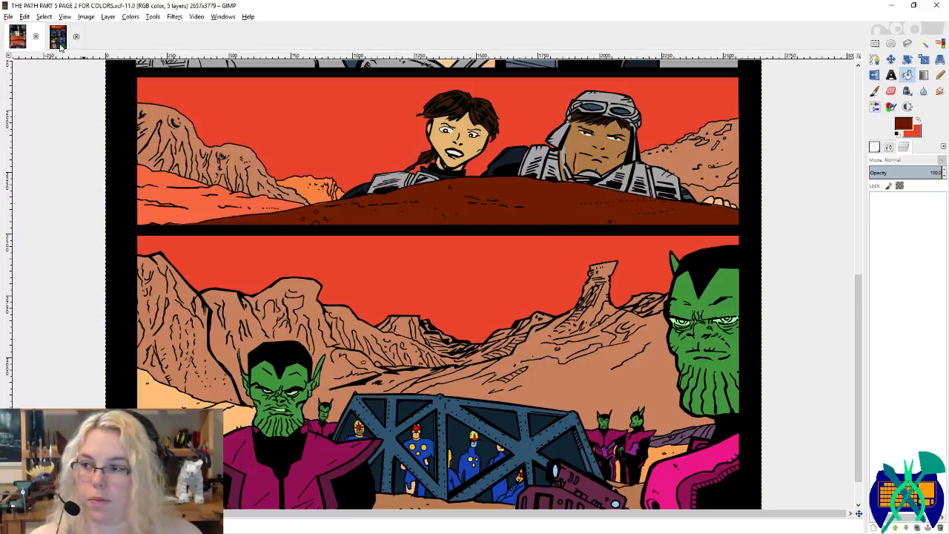
key(n)
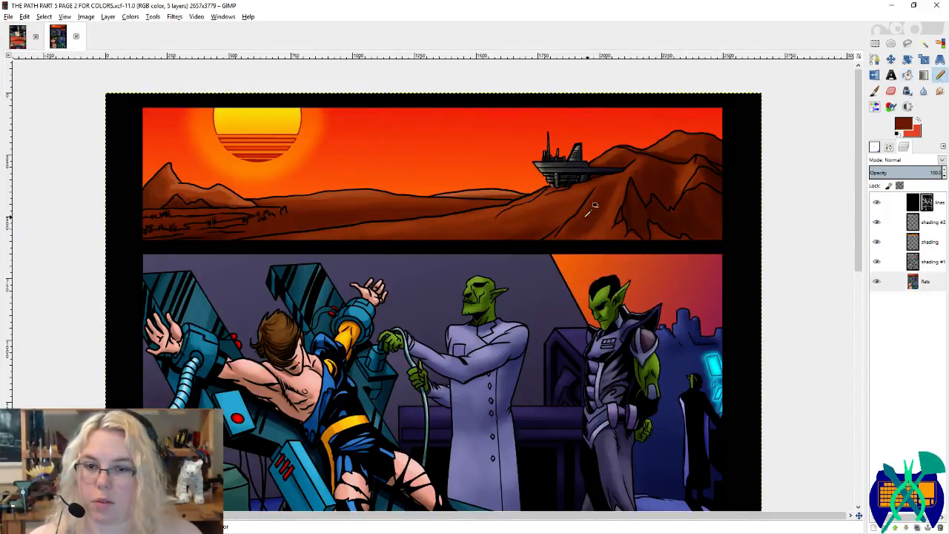
ctrl+click(221, 194)
ctrl+click(328, 226)
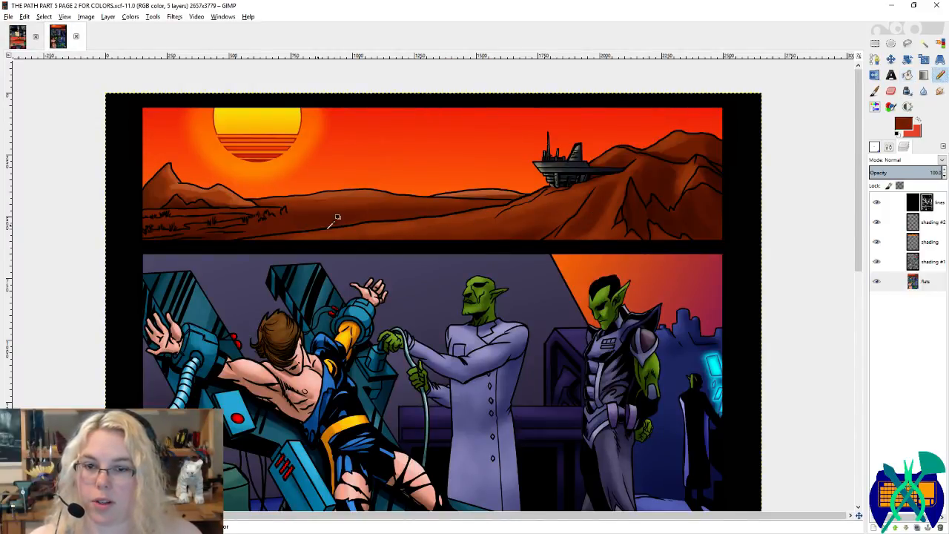
ctrl+click(226, 194)
click(17, 36)
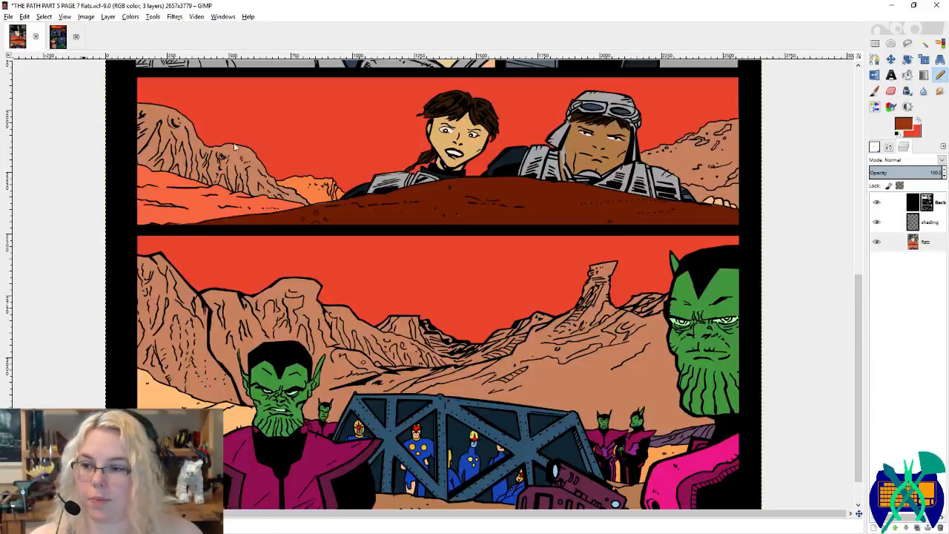
key(shift+b)
click(240, 206)
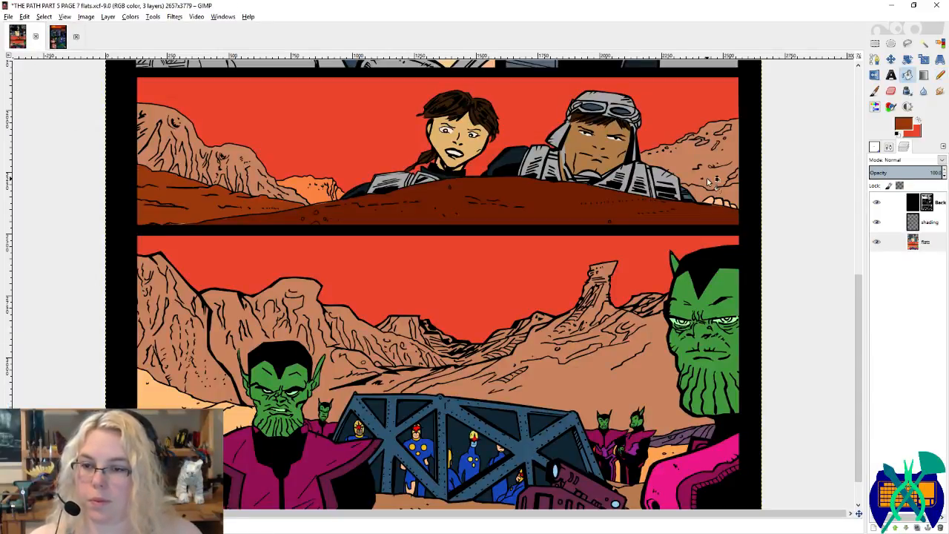
Step: Save the file and pencil rust brown over the leftover light pixels along the upper side of the dune outline
ctrl+scroll(146, 206, up, 5)
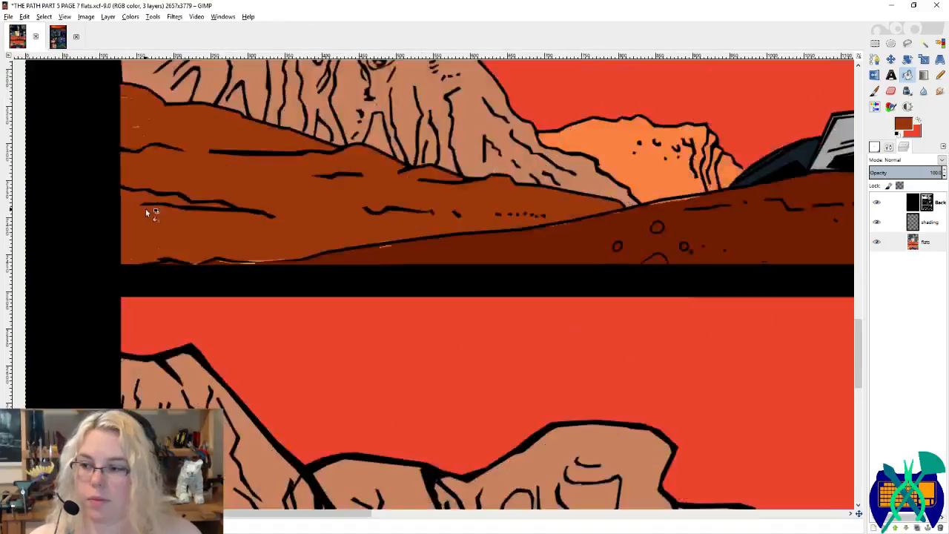
key(n)
ctrl+scroll(664, 298, up, 1)
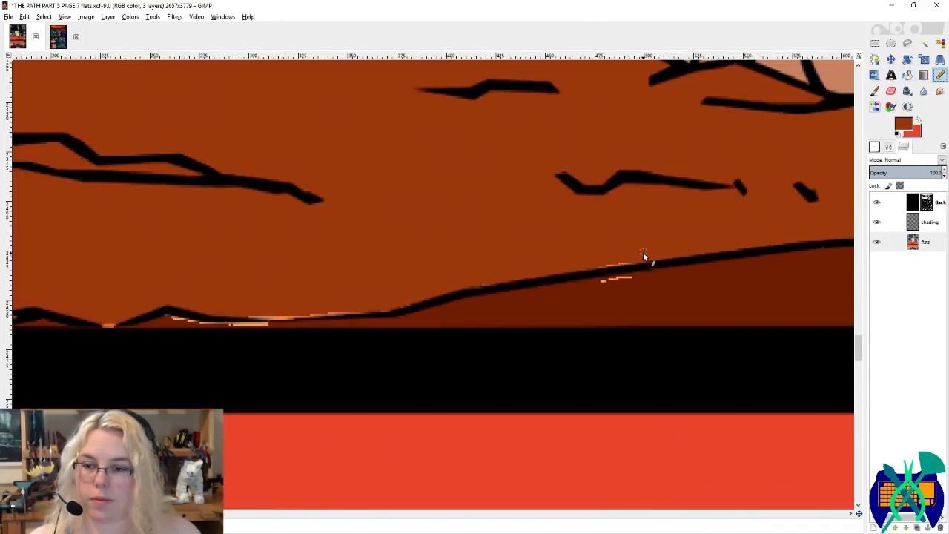
ctrl+scroll(583, 269, up, 2)
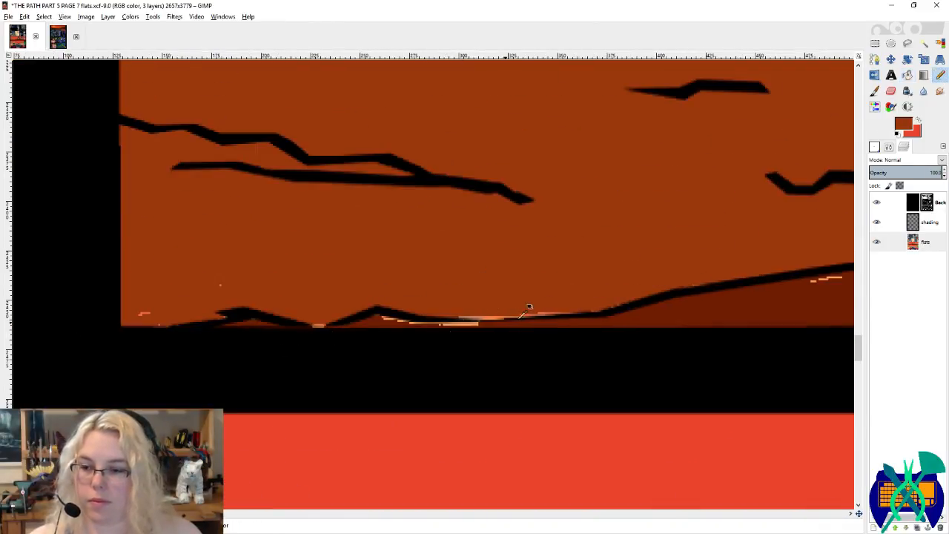
scroll(738, 295, right, 3)
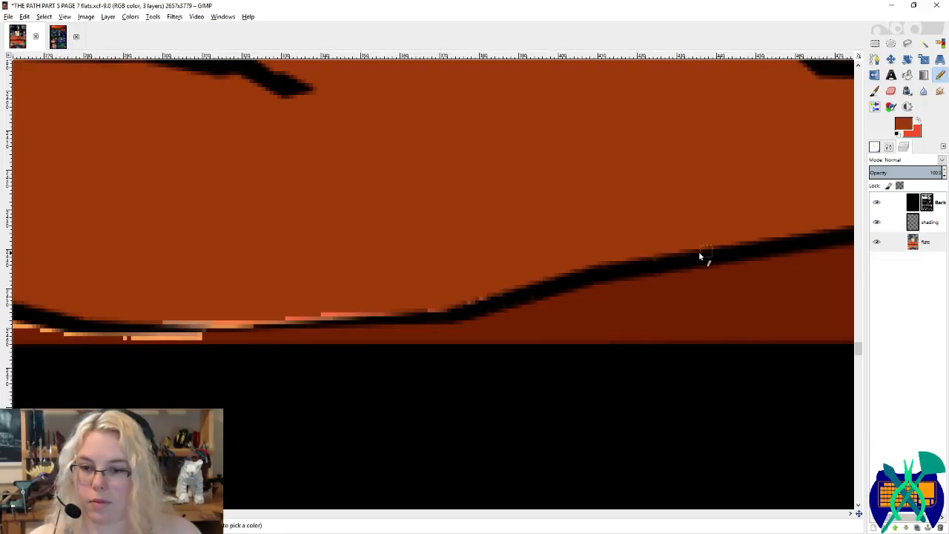
key(ctrl+s)
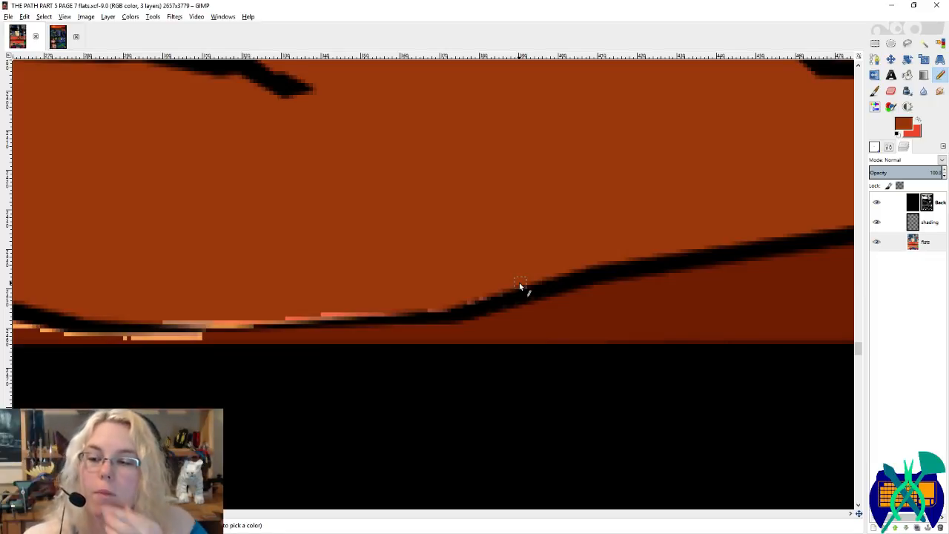
mouse_move(517, 283)
mouse_down()
mouse_move(392, 317)
mouse_move(329, 313)
mouse_up()
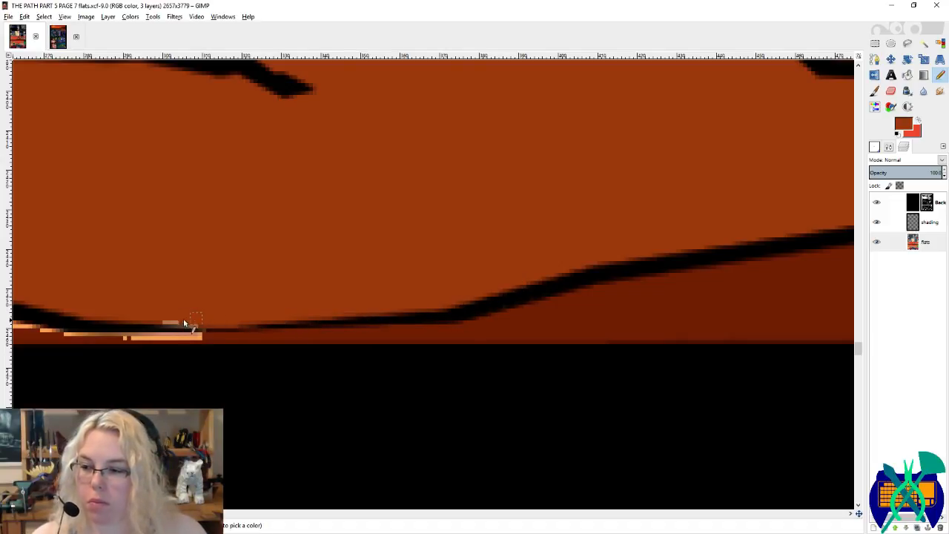
scroll(160, 323, left, 5)
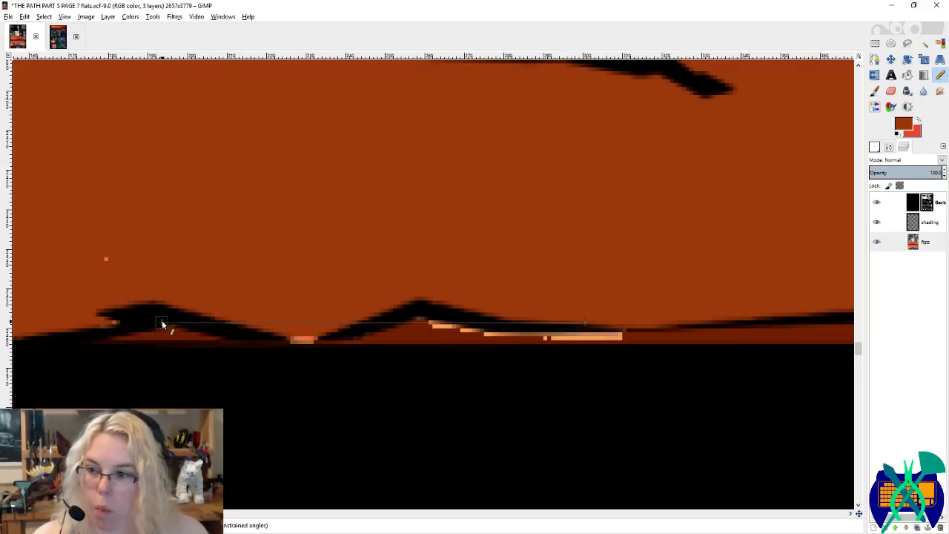
drag(328, 337, 269, 339)
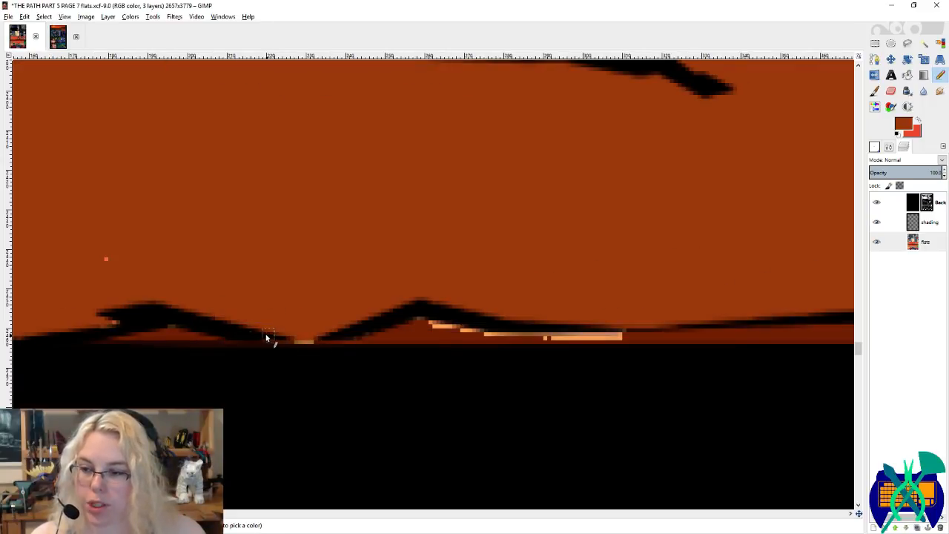
Step: Cover the leftover orange pixels under the dune outline along the panel's lower edge with sampled dark brown, touching up the outline tip in rust brown
ctrl+click(383, 339)
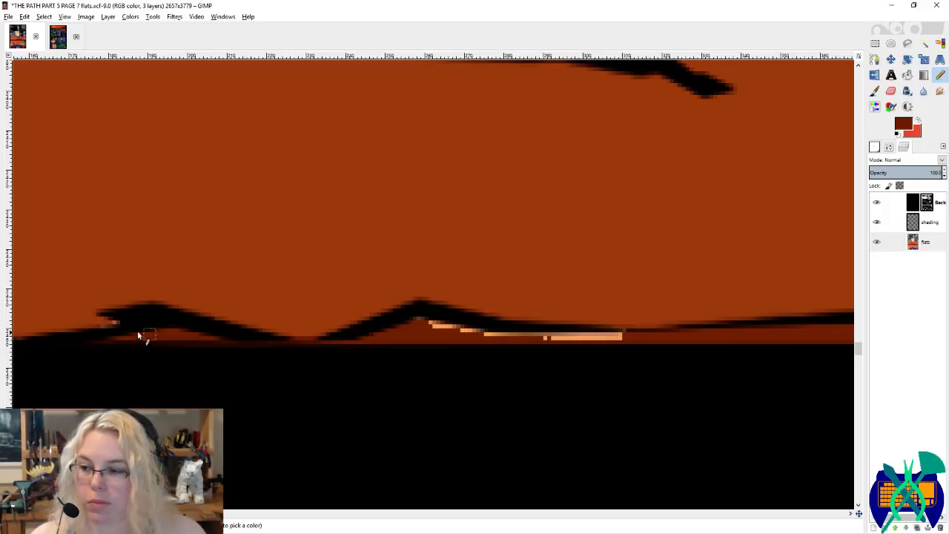
ctrl+click(100, 306)
click(105, 323)
scroll(286, 313, right, 1)
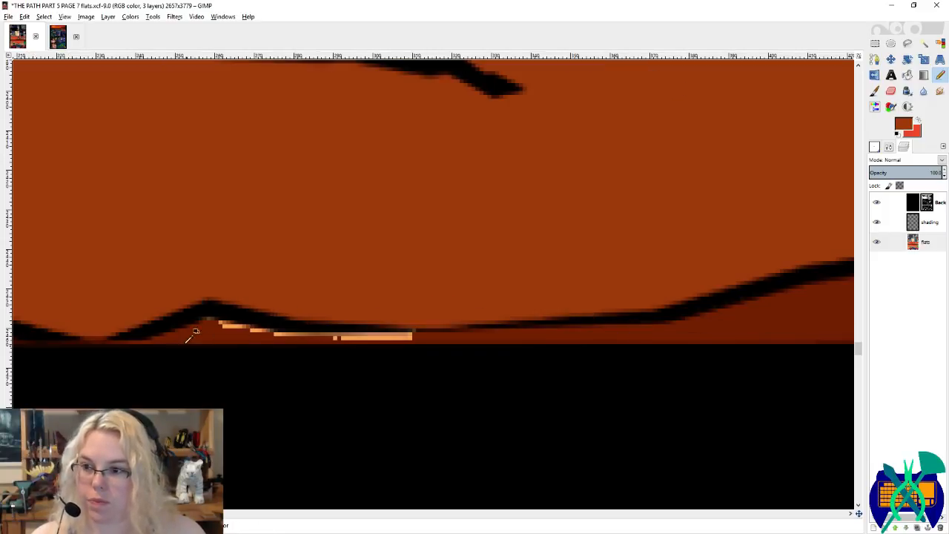
ctrl+click(196, 327)
mouse_move(264, 328)
mouse_down()
mouse_move(423, 339)
mouse_move(343, 337)
mouse_up()
Step: Clean the specks in the panel's lower corner in rust brown and those under the dune line in dark brown, and save the file
scroll(267, 364, left, 3)
ctrl+click(413, 304)
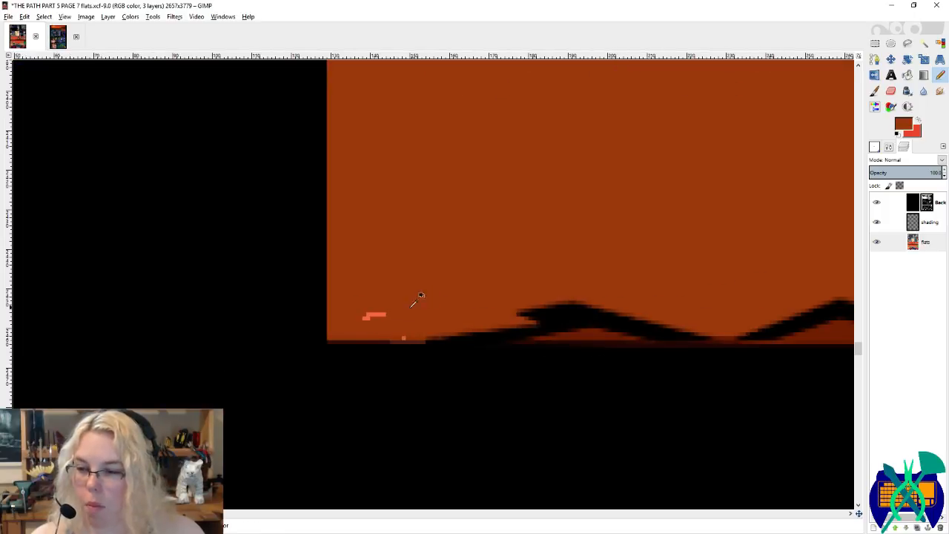
drag(384, 315, 390, 330)
scroll(377, 344, right, 10)
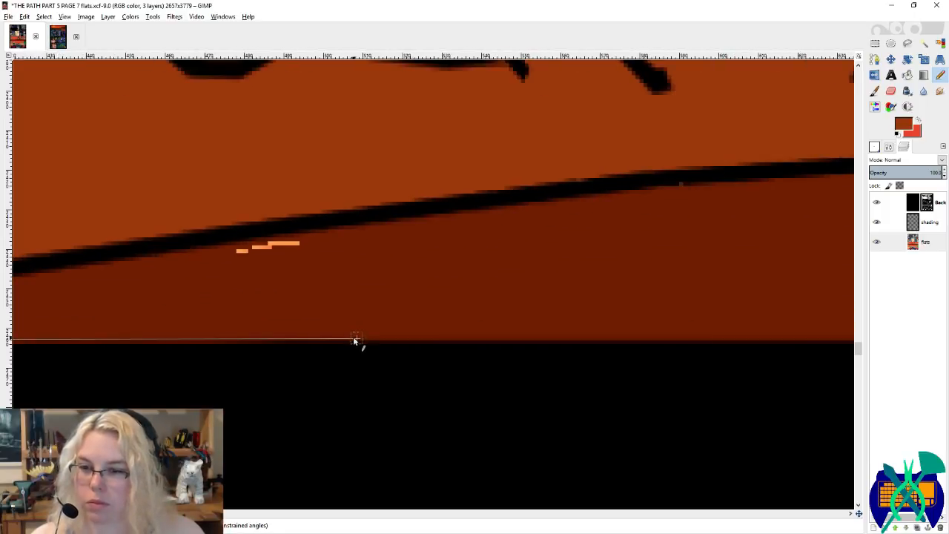
drag(322, 253, 236, 252)
key(ctrl+s)
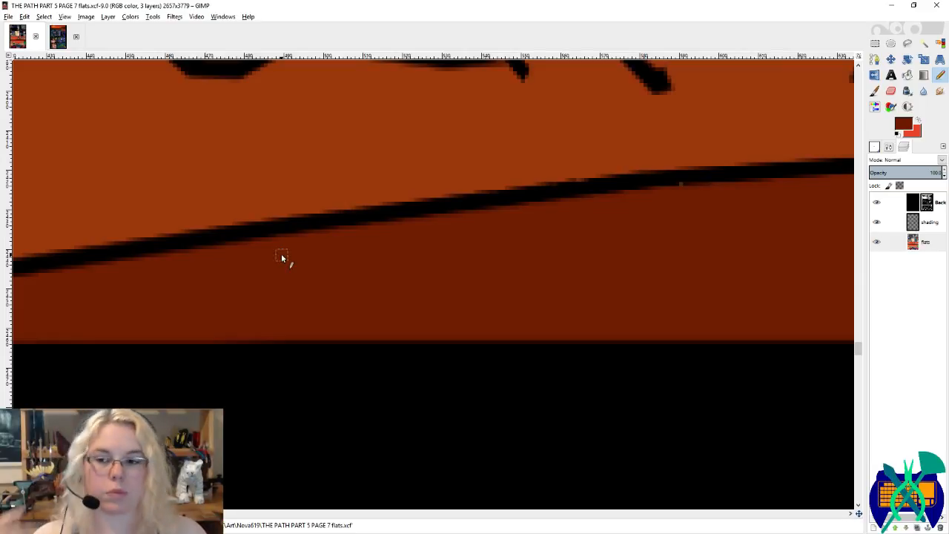
Step: Retouch the small specks on both sides of the dune outline with dark brown below and sampled rust brown above
drag(681, 180, 609, 195)
scroll(557, 223, right, 3)
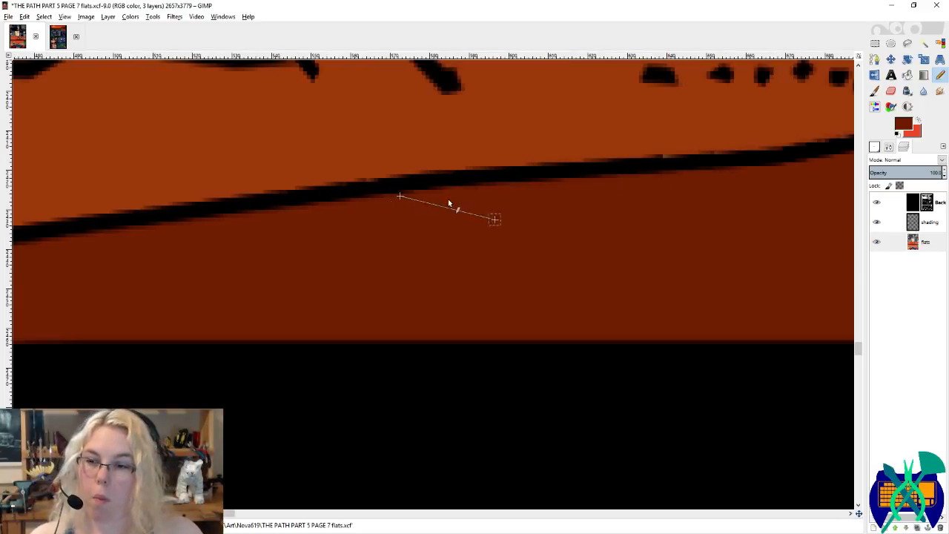
ctrl+click(383, 178)
Step: Pencil sampled dark brown over the light pixels below the dune outline, up to where the slope meets the pale rock
scroll(561, 218, right, 5)
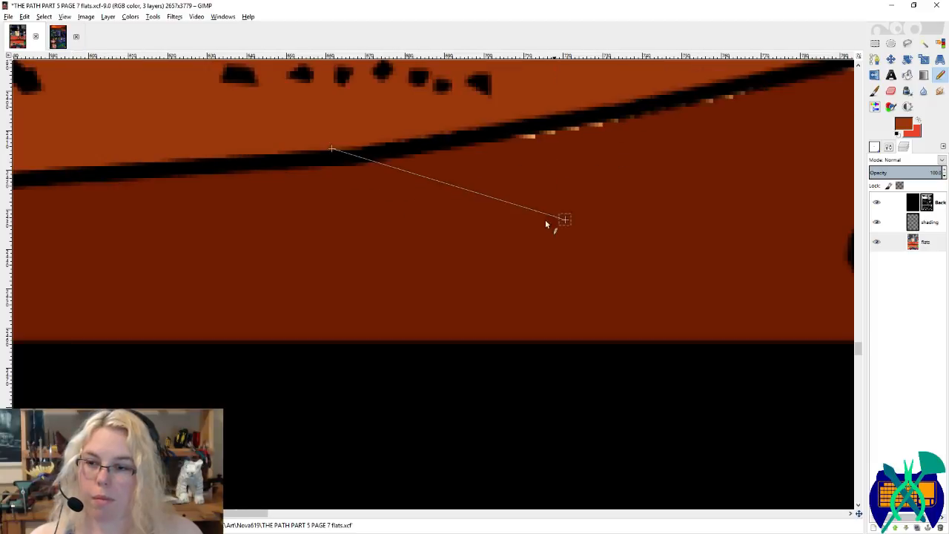
scroll(400, 237, up, 3)
ctrl+click(546, 270)
mouse_move(545, 247)
mouse_down()
mouse_move(597, 238)
mouse_move(766, 207)
mouse_up()
scroll(765, 207, right, 1)
scroll(593, 263, up, 1)
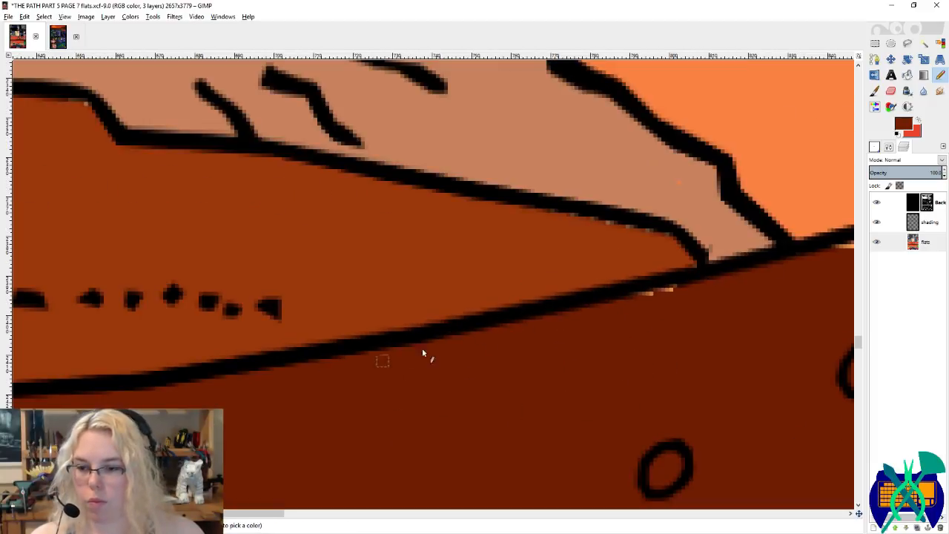
drag(642, 294, 711, 279)
Step: Cover the light specks along the slope's upper edge beneath the pale rocks with sampled rust brown
ctrl+click(645, 248)
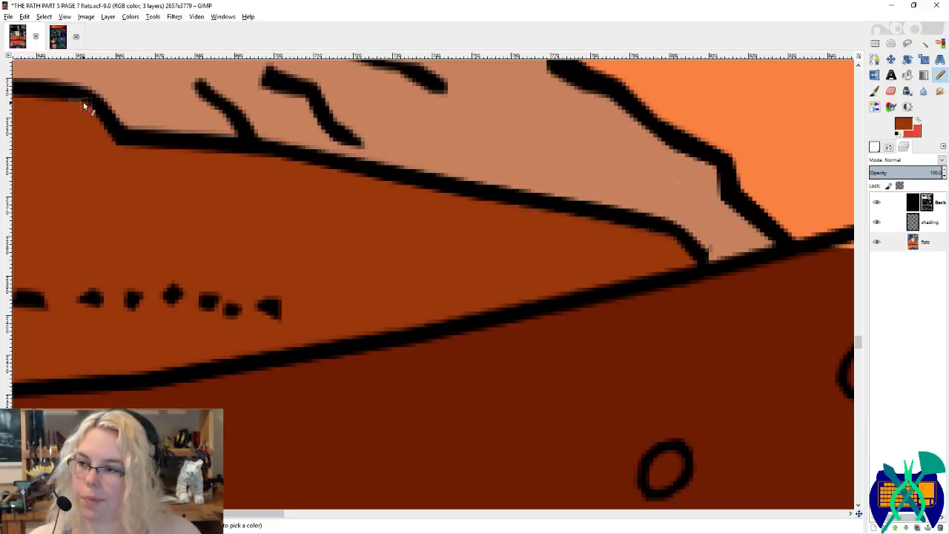
drag(83, 101, 46, 97)
scroll(281, 255, left, 2)
scroll(454, 300, up, 1)
scroll(437, 297, left, 3)
scroll(428, 295, right, 3)
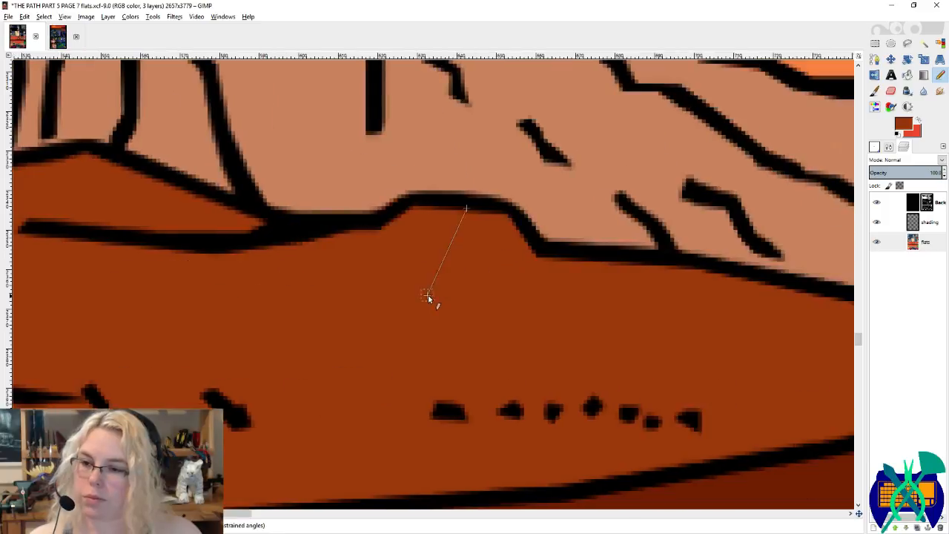
Step: Pencil sampled dark brown over the light strip along the dune's edge beneath the orange rock
scroll(427, 294, down, 3)
scroll(407, 287, right, 3)
scroll(586, 295, up, 5)
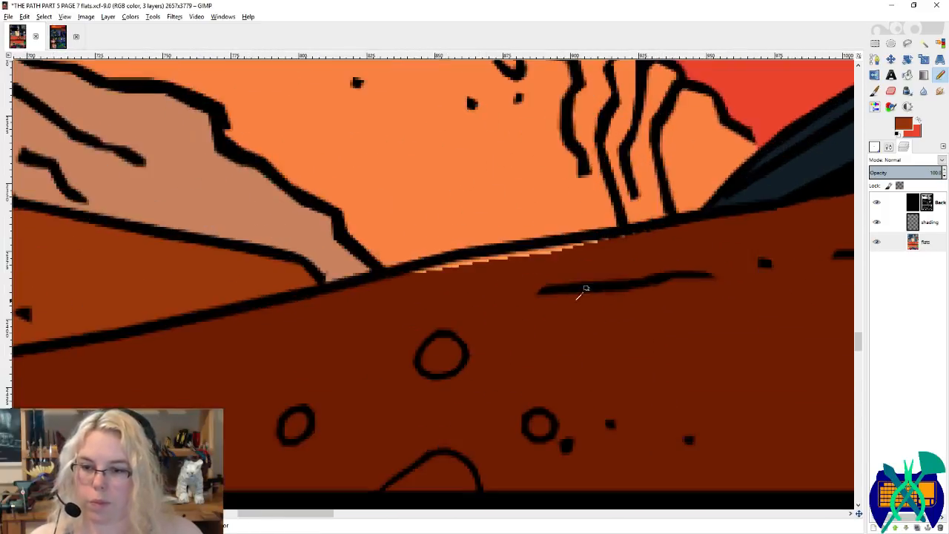
ctrl+click(582, 292)
drag(411, 276, 581, 248)
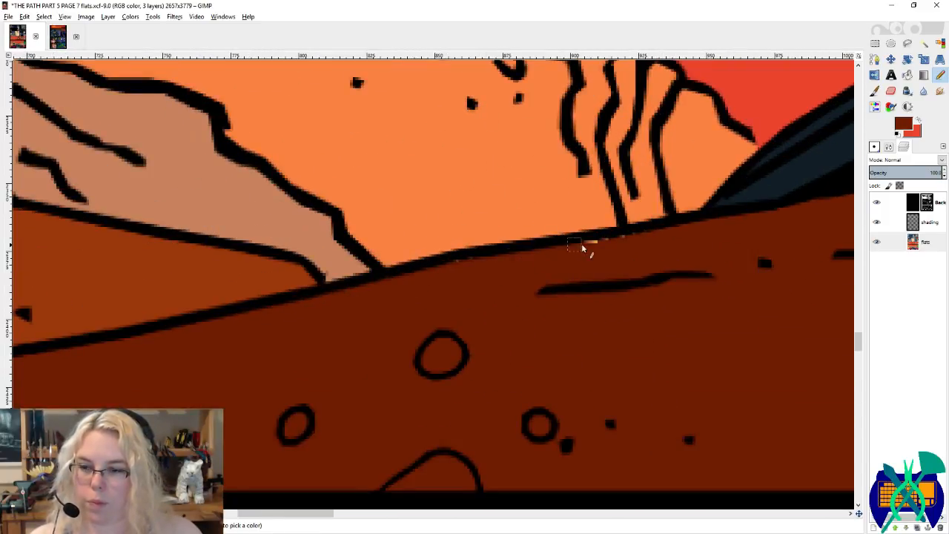
scroll(409, 322, down, 3)
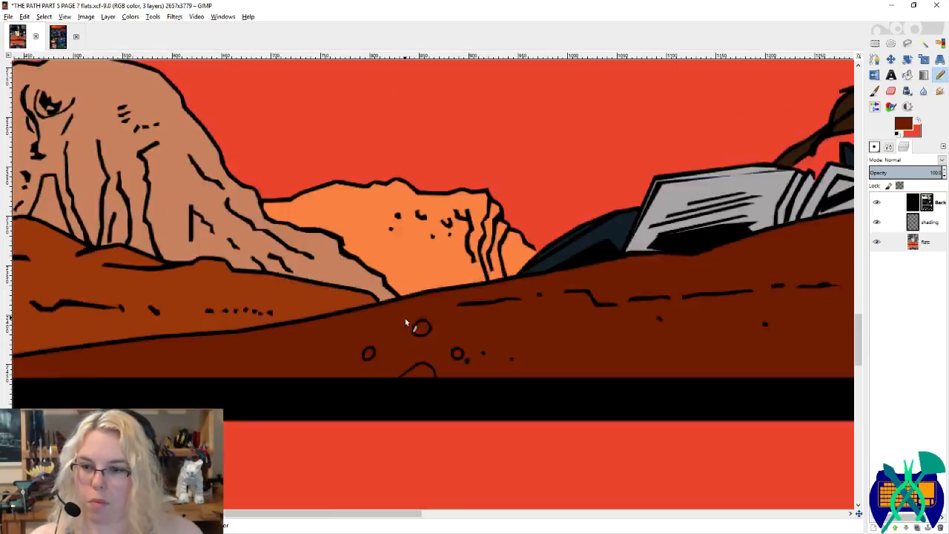
Step: Pencil the sampled dark brown over the light specks along the dune edge beneath the man's grey armour
scroll(407, 318, right, 4)
scroll(407, 318, right, 4)
scroll(147, 250, up, 3)
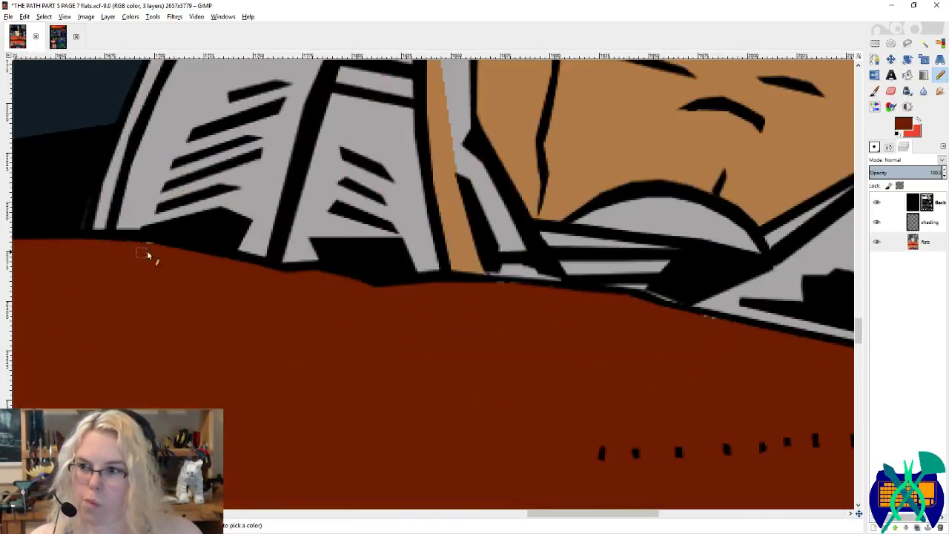
scroll(126, 244, right, 3)
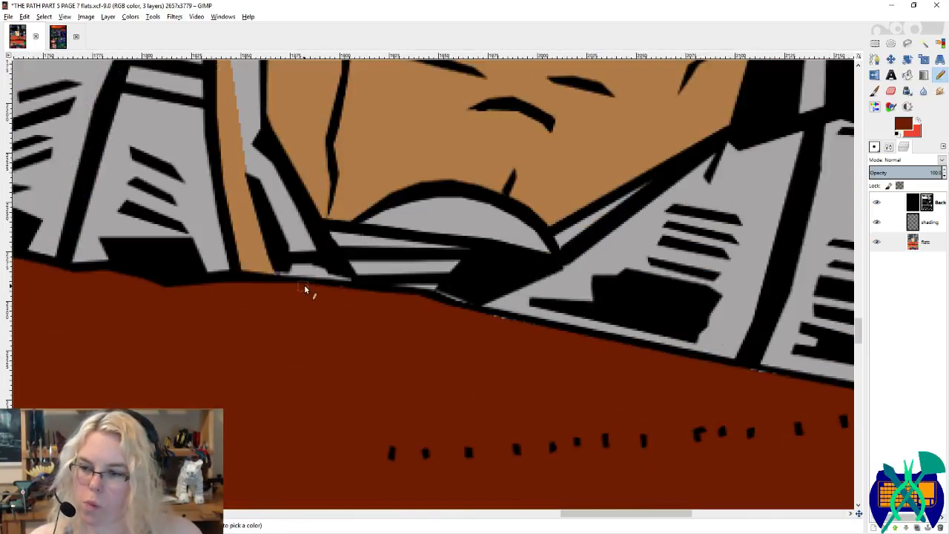
scroll(551, 333, right, 3)
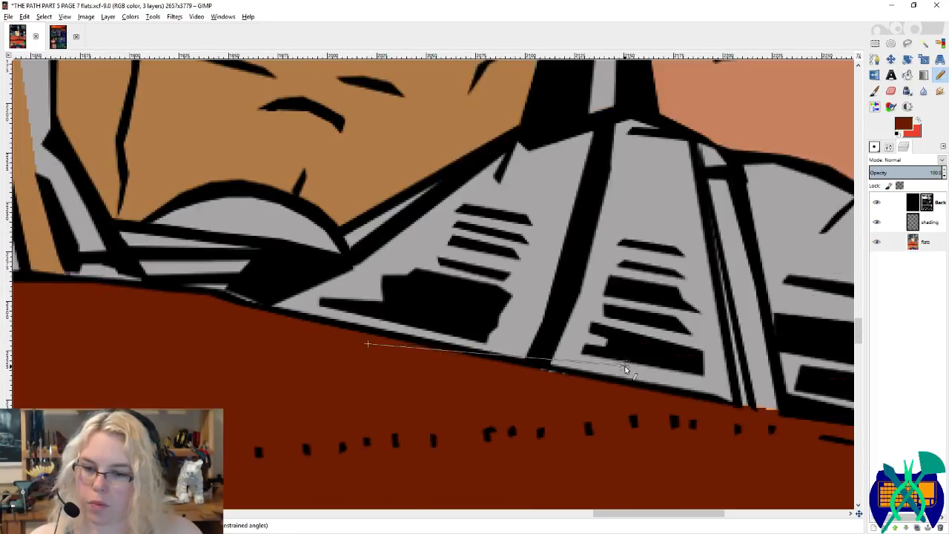
scroll(526, 287, down, 2)
scroll(659, 304, right, 3)
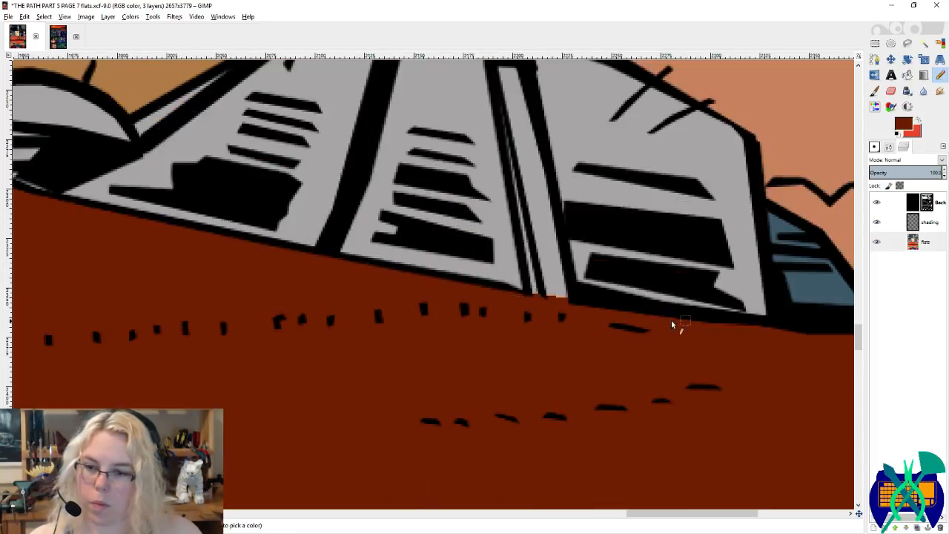
Step: Extend the armour's lower edge over the orange pixels with sampled grey, and retouch the dune just beneath it with sampled dark brown
scroll(519, 311, up, 2)
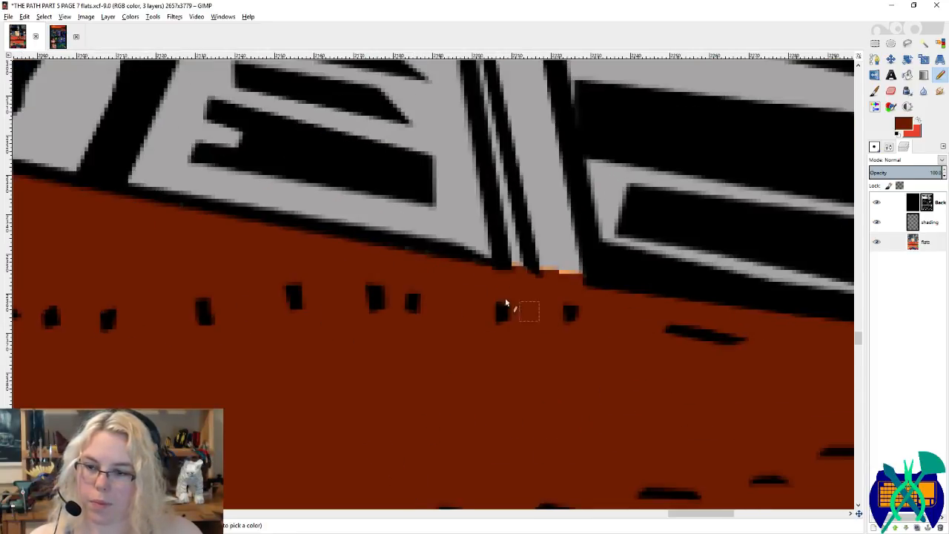
ctrl+click(595, 271)
mouse_move(595, 271)
mouse_down()
mouse_move(484, 249)
mouse_move(584, 282)
mouse_up()
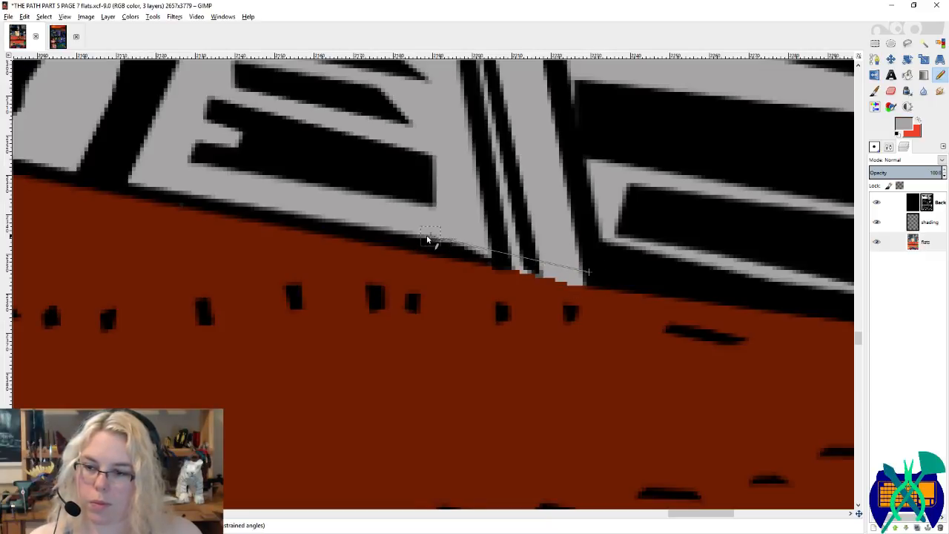
ctrl+click(445, 266)
click(436, 255)
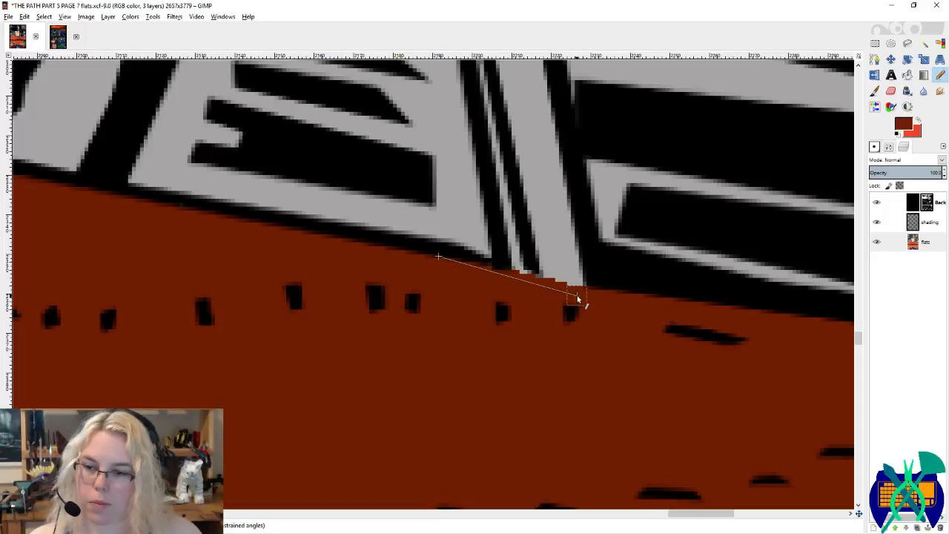
shift+click(592, 298)
Step: Pencil dark brown over the light strip along the dune edge beneath the man's fingers
scroll(568, 340, down, 2)
scroll(559, 345, down, 2)
scroll(544, 353, right, 5)
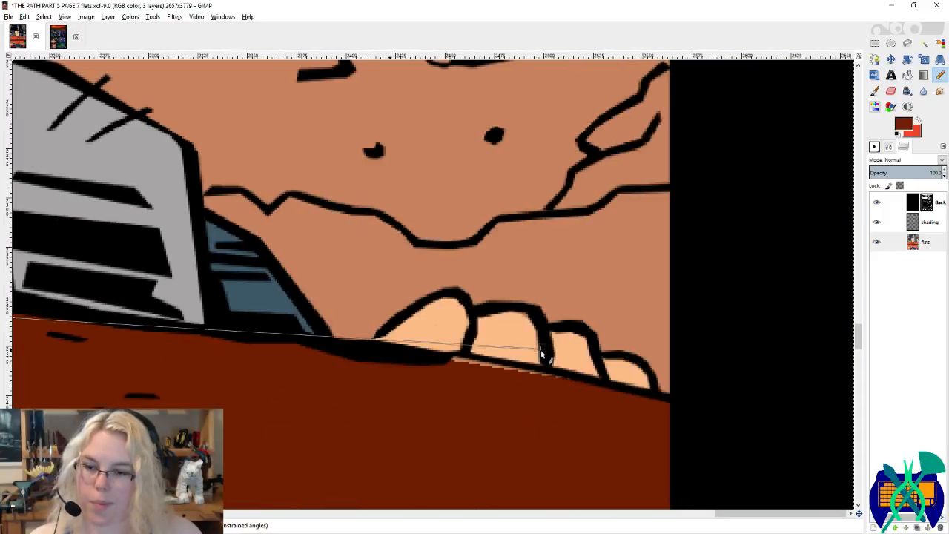
scroll(519, 363, up, 2)
drag(347, 314, 446, 329)
key(ctrl+z)
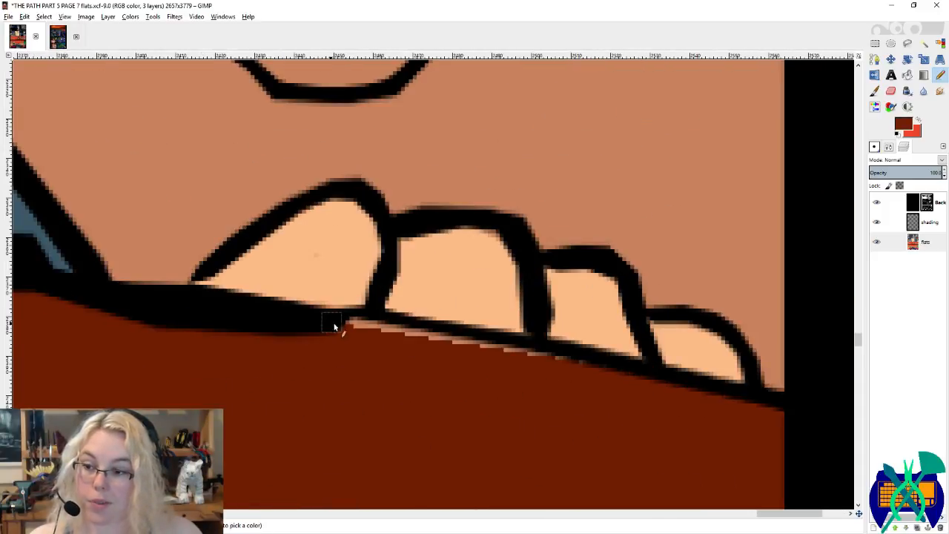
drag(342, 321, 575, 366)
Step: Fill the man's pale fingers with the brown skin tone sampled from his face
scroll(709, 391, left, 5)
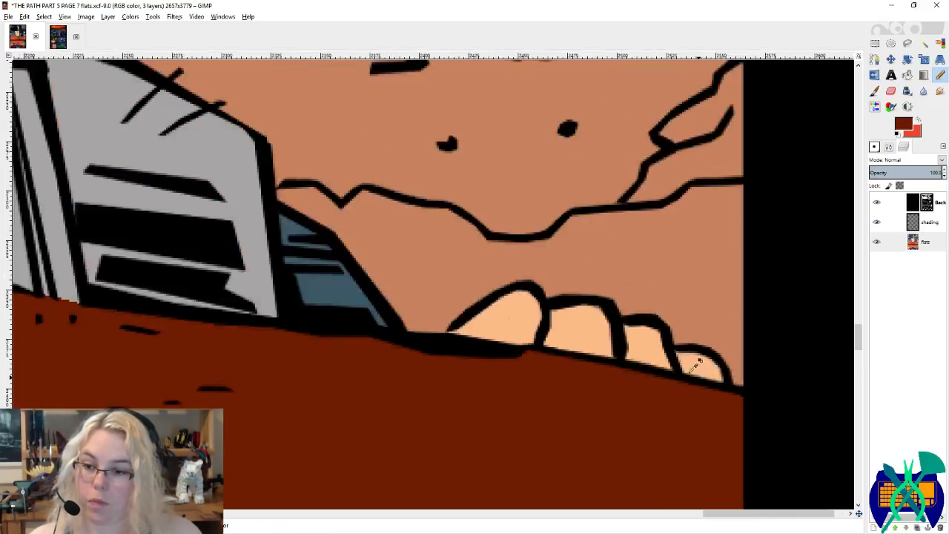
scroll(415, 255, down, 2)
ctrl+click(232, 130)
key(shift+b)
click(623, 357)
key(n)
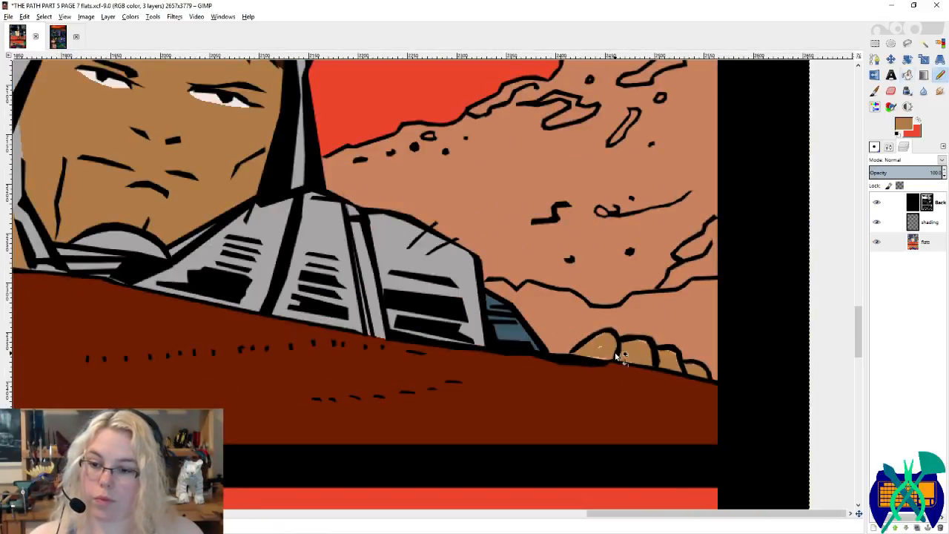
Step: Retouch the light pixels inside the fingers with skin brown and those beneath with sampled dark brown, and save the file
scroll(629, 360, up, 3)
drag(504, 347, 578, 355)
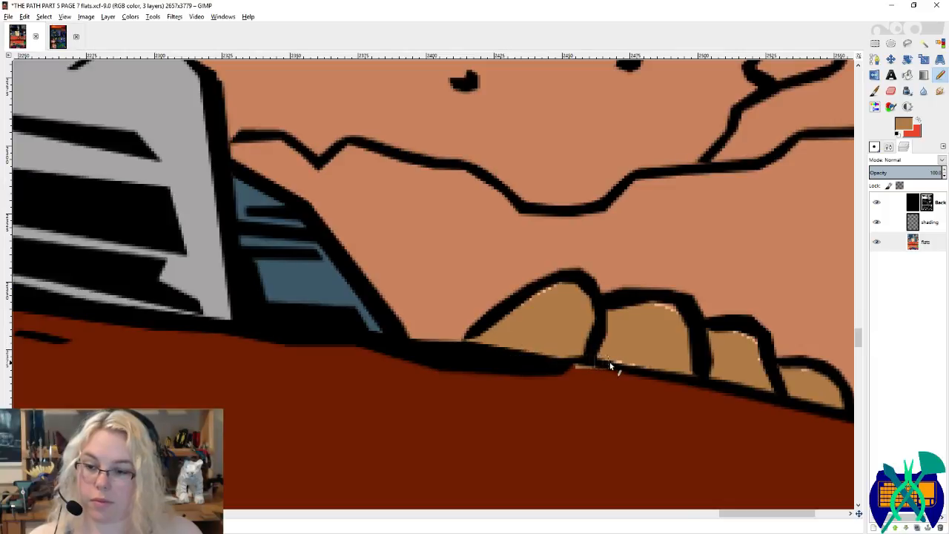
ctrl+click(579, 369)
ctrl+click(537, 325)
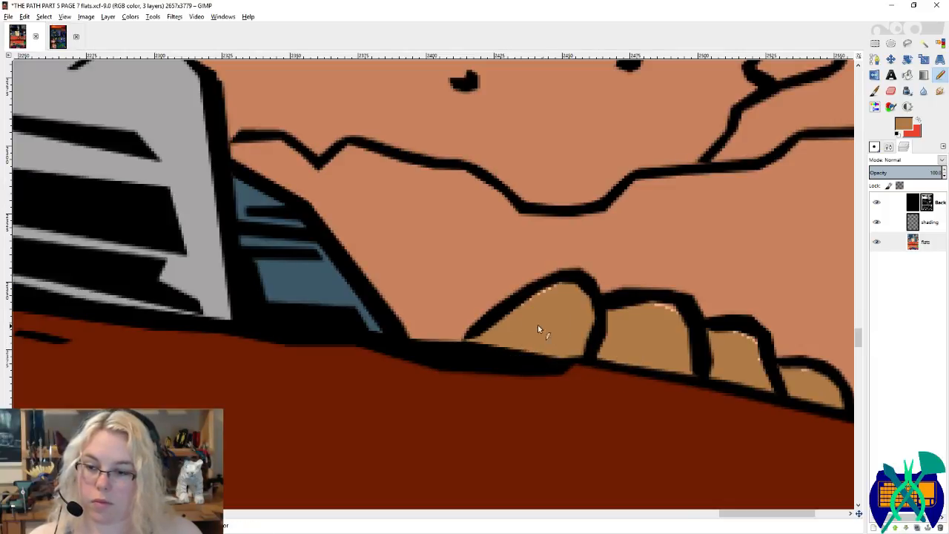
mouse_move(717, 339)
mouse_down()
mouse_move(779, 384)
mouse_move(807, 378)
mouse_up()
scroll(656, 364, down, 3)
scroll(650, 373, down, 1)
key(ctrl+s)
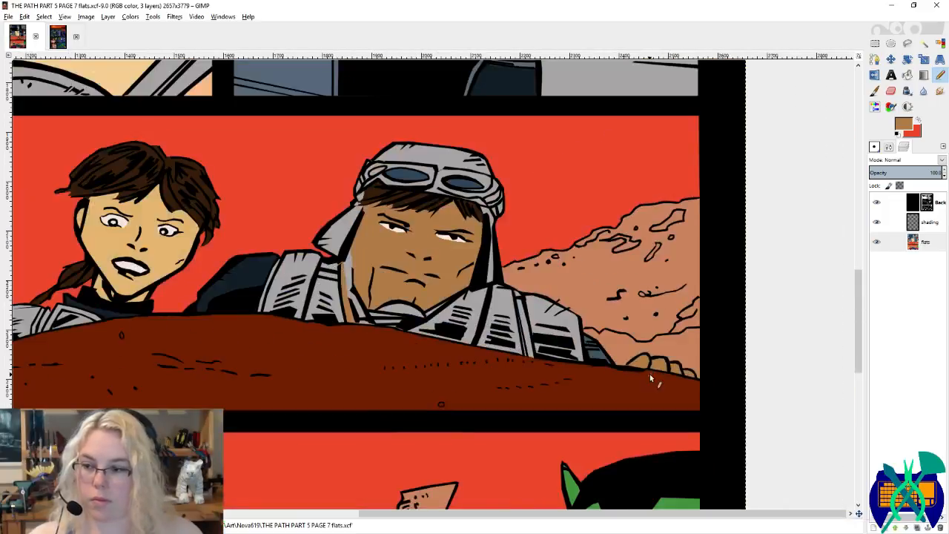
Step: Lighten the sampled rust brown of the slope to bf5f30 and fill the pale cliffs on both sides of the panel with it
scroll(616, 372, left, 8)
ctrl+click(234, 369)
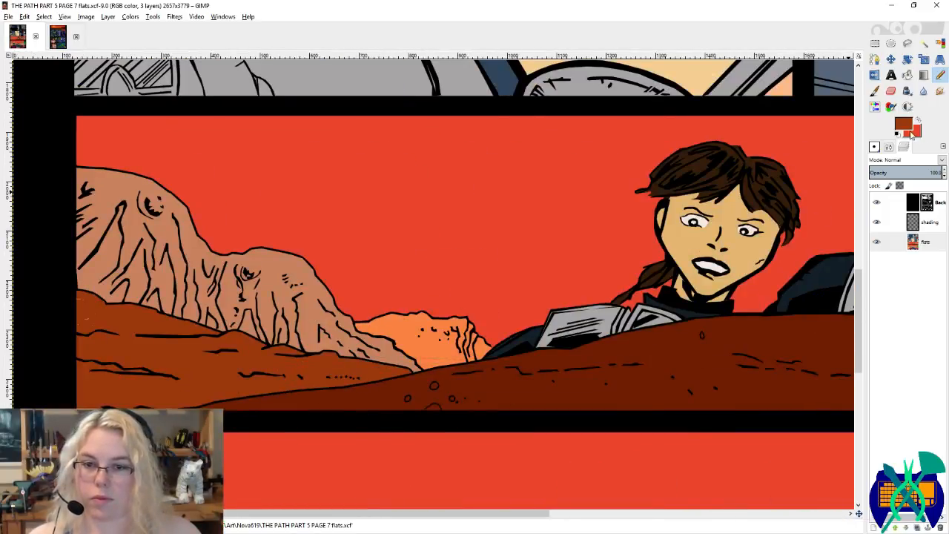
click(909, 132)
click(547, 146)
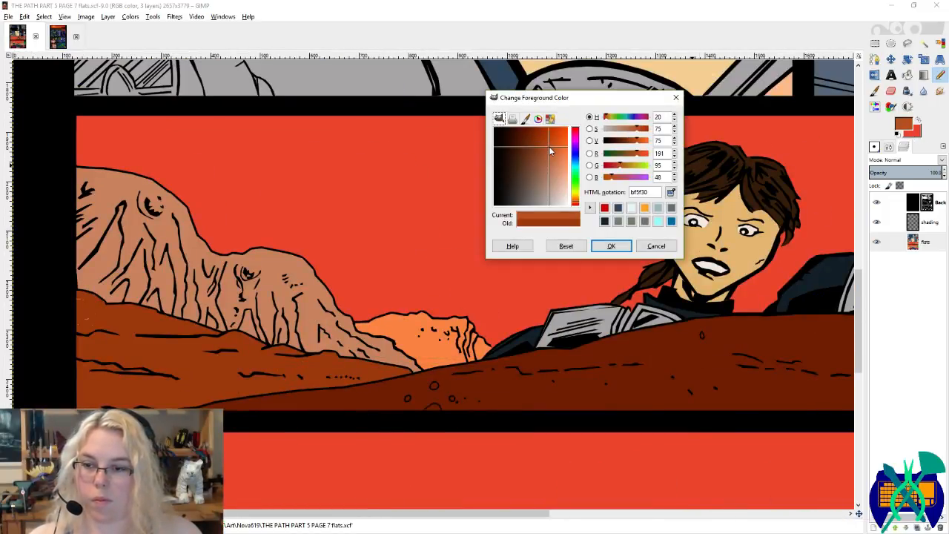
click(611, 245)
click(273, 288)
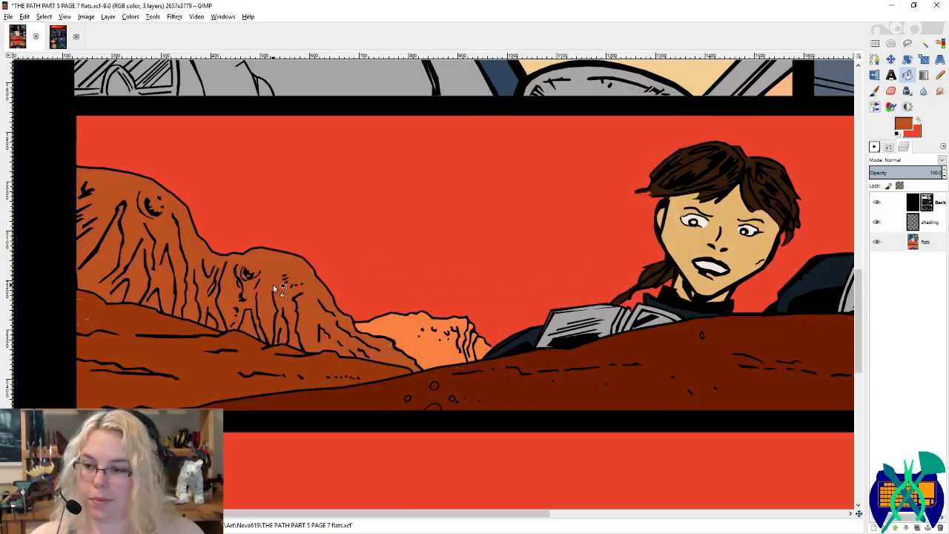
scroll(273, 289, right, 10)
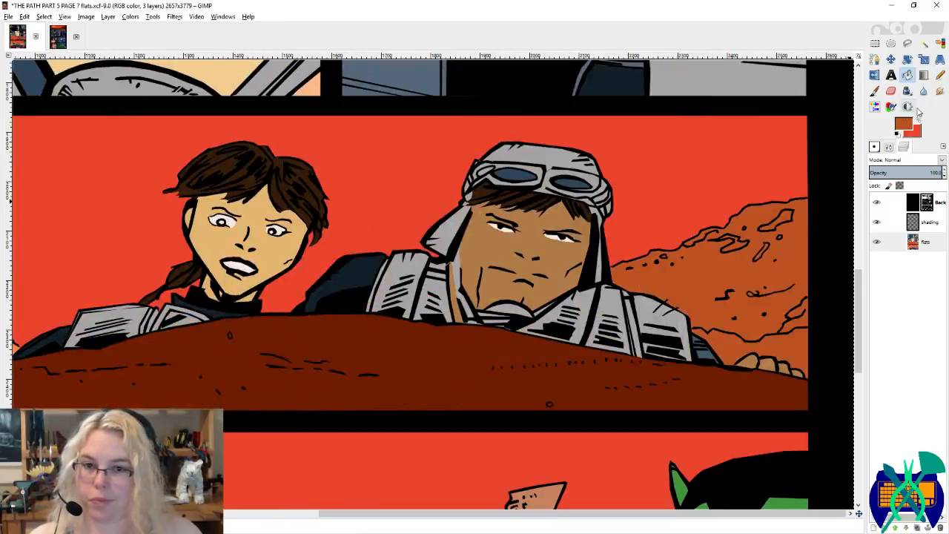
Step: Pencil sampled rust brown over the light specks on the slope at the panel's left edge, and save the file
click(940, 79)
scroll(259, 318, left, 4)
scroll(91, 327, up, 2)
ctrl+click(141, 305)
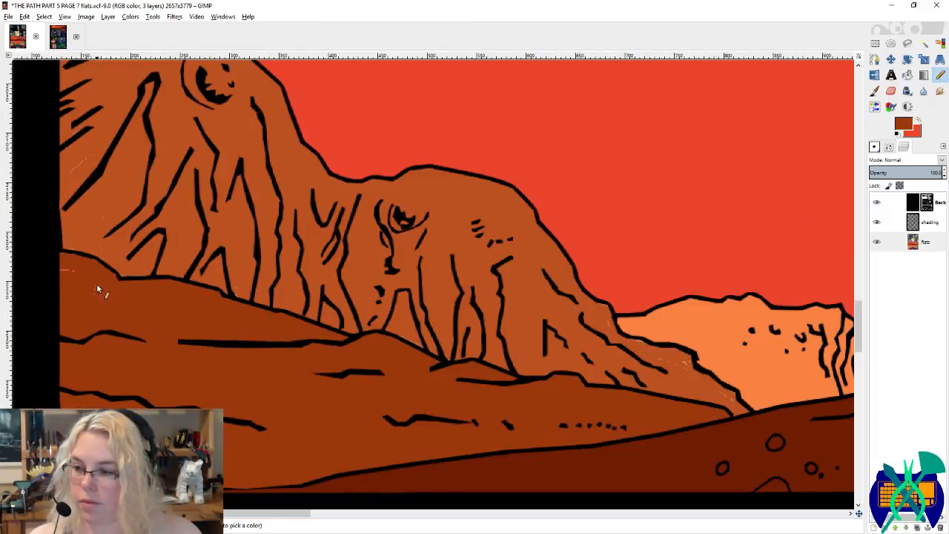
scroll(70, 278, up, 4)
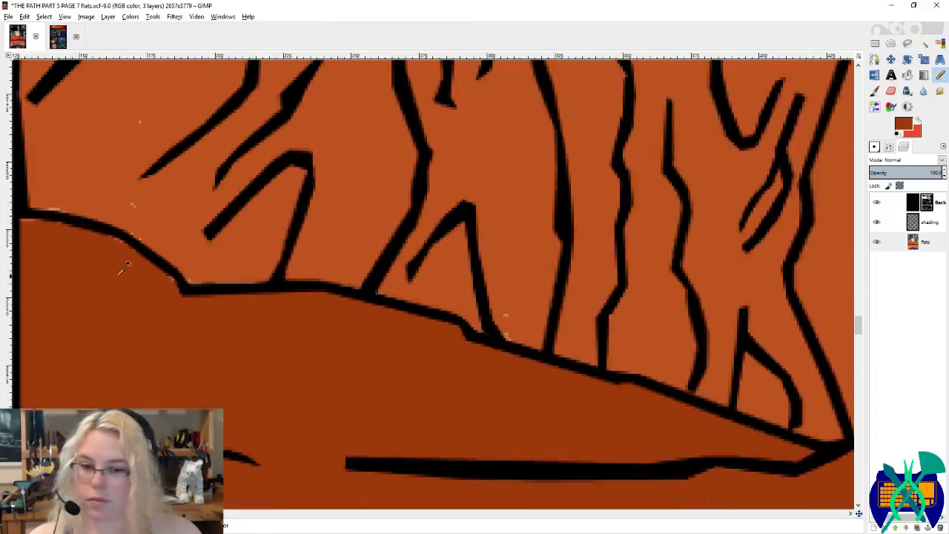
key(ctrl+s)
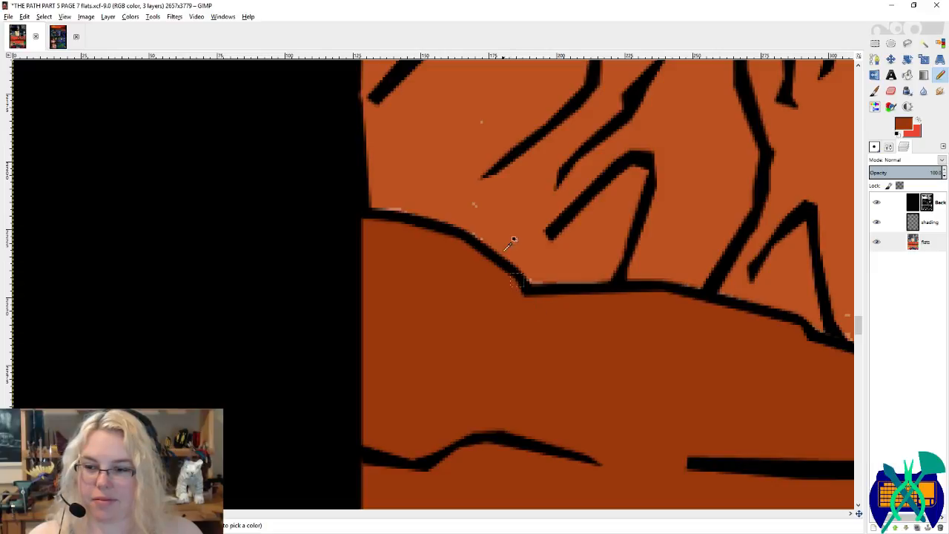
Step: Cover the light specks along the base of the left cliff with the cliff's orange-brown
drag(411, 209, 367, 204)
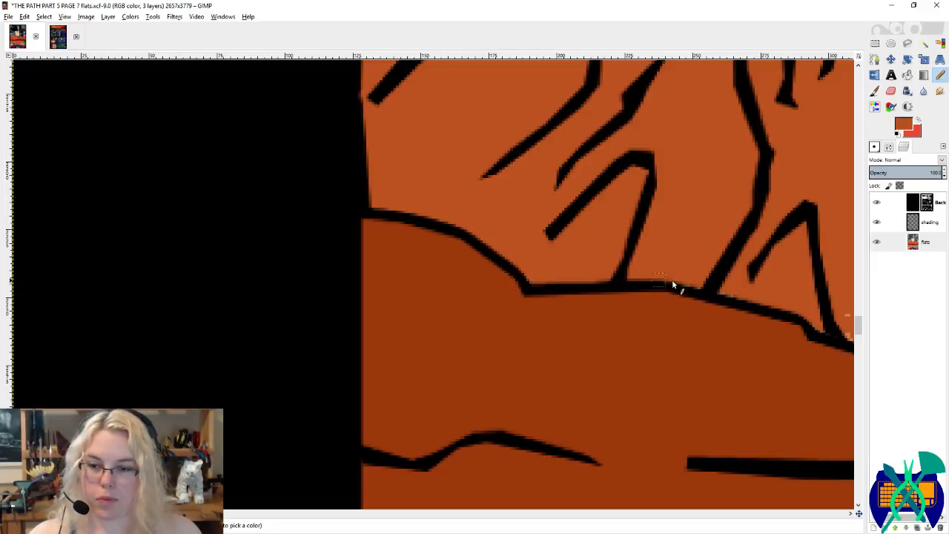
scroll(741, 317, right, 5)
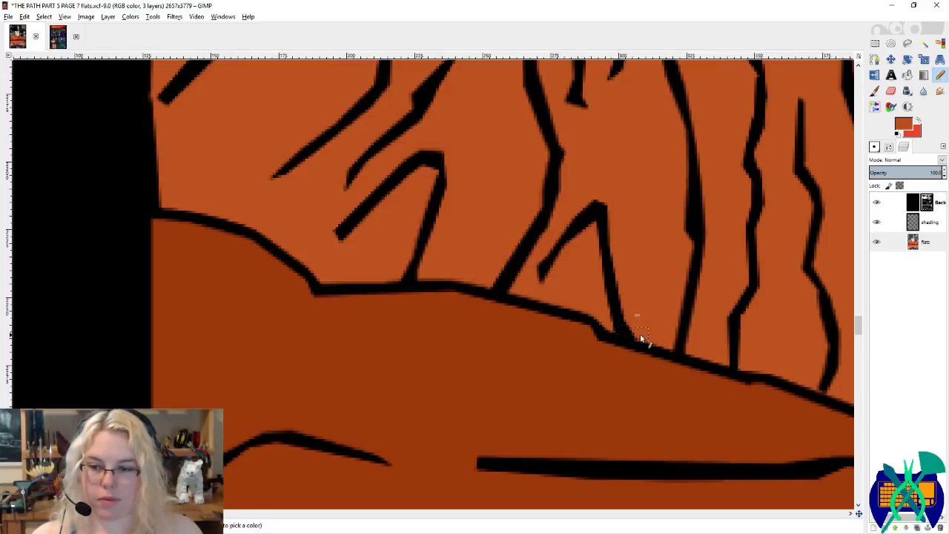
scroll(635, 337, right, 10)
scroll(491, 312, right, 3)
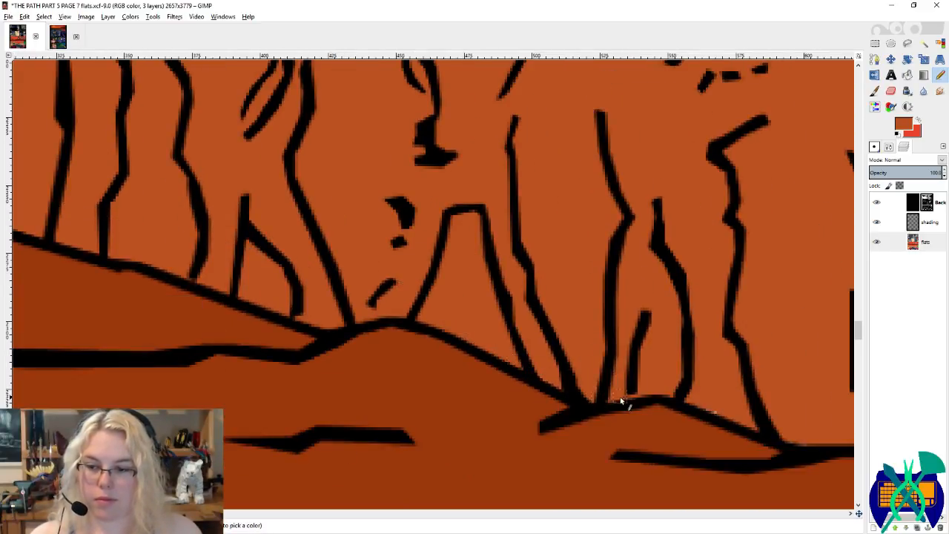
Step: Pencil the orange-brown over the light specks on the cliff's lower slope, down to where it meets the orange rock
scroll(741, 438, right, 10)
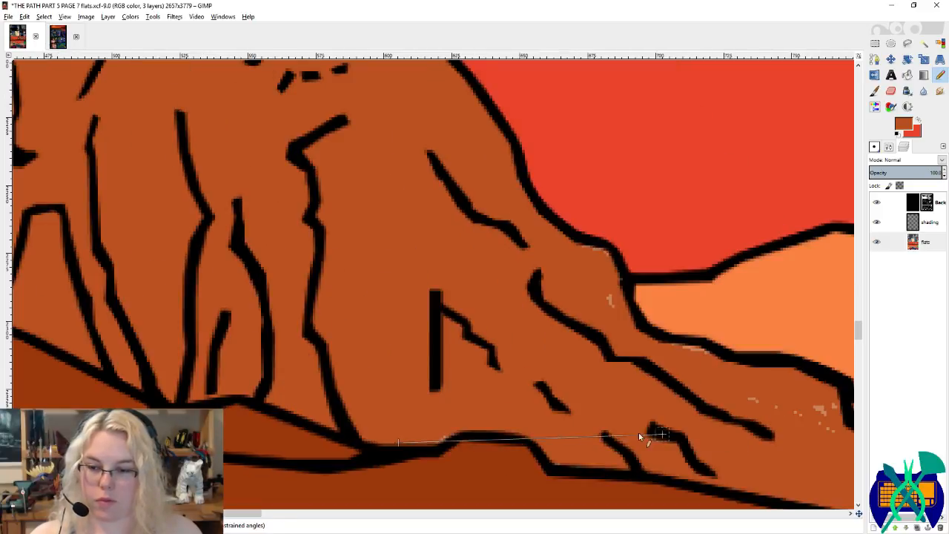
scroll(639, 433, down, 3)
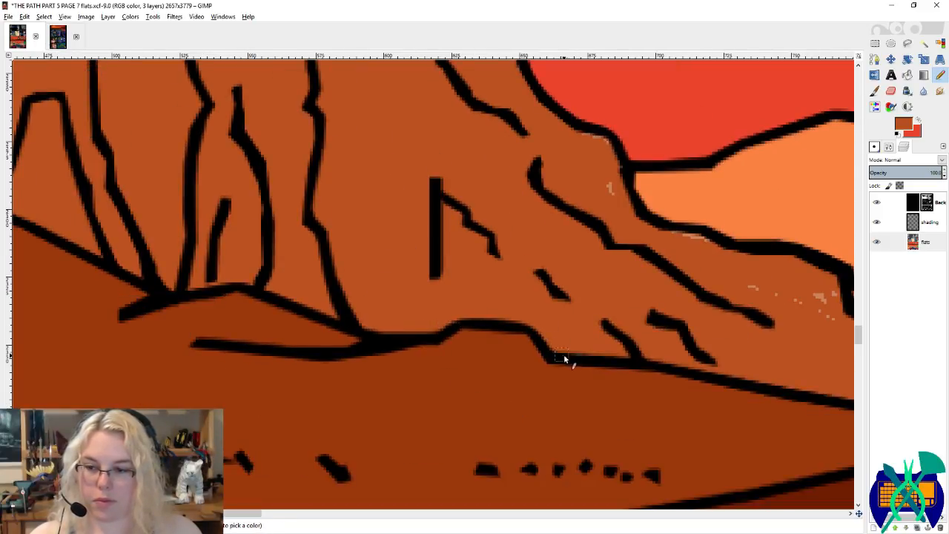
scroll(656, 371, right, 5)
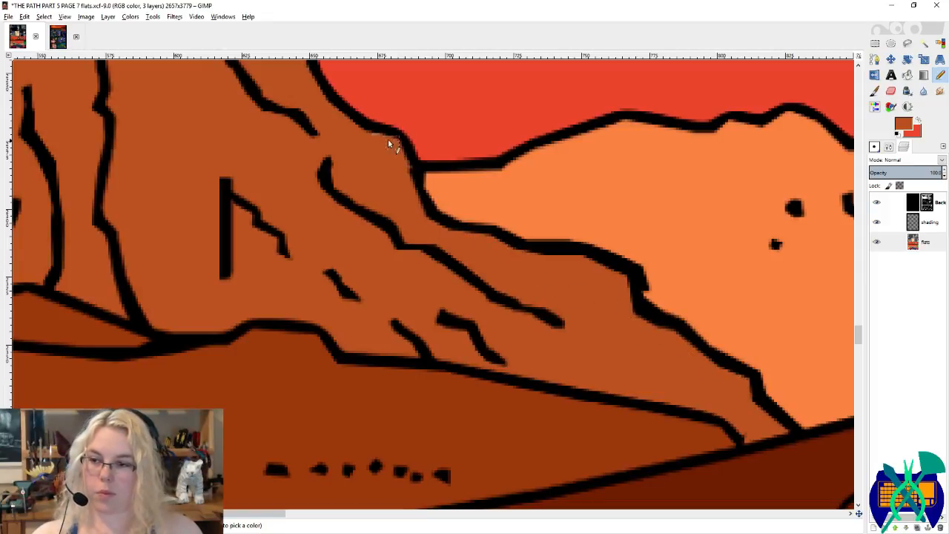
Step: Cover the light pixels beneath the cliff's upper outline as far as the panel's left edge, and save the file
scroll(464, 319, left, 5)
scroll(491, 329, up, 5)
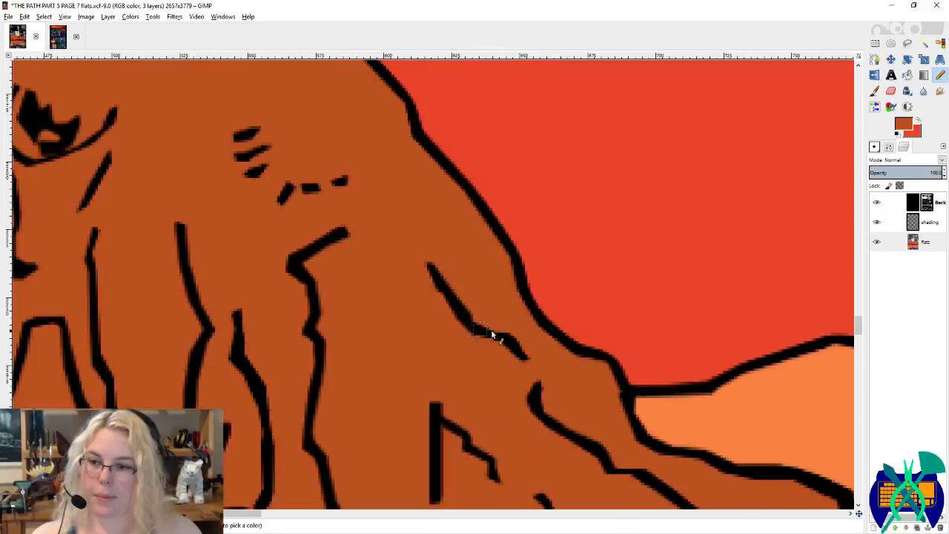
scroll(514, 311, left, 5)
scroll(517, 330, up, 5)
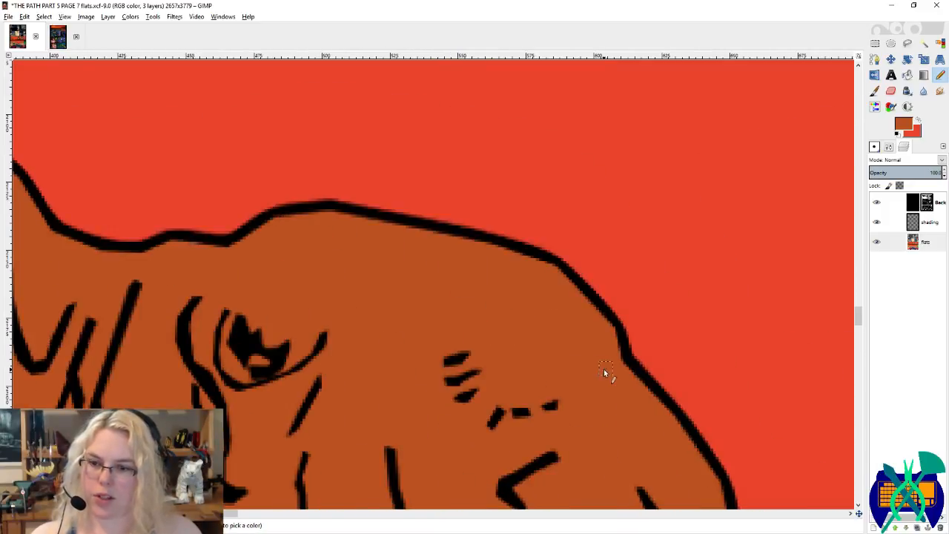
scroll(603, 370, left, 20)
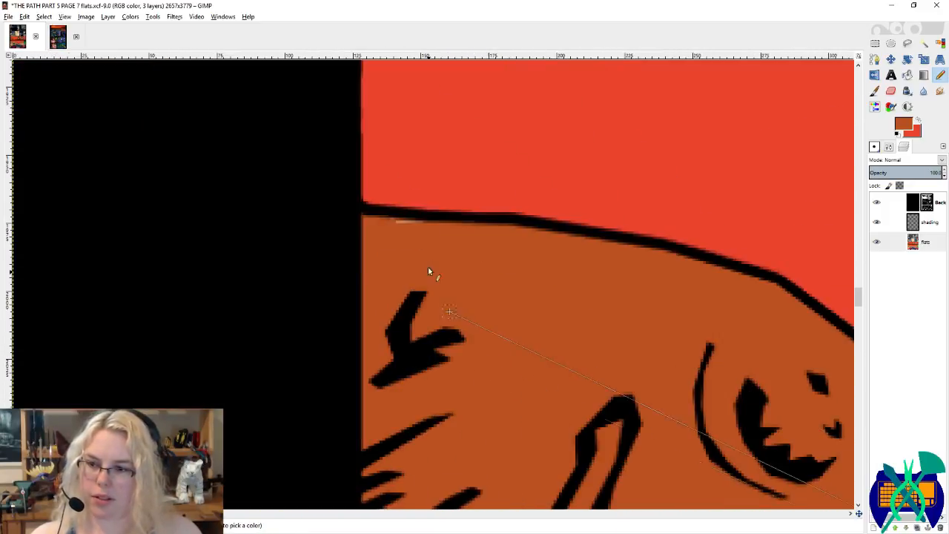
scroll(303, 322, down, 2)
key(ctrl+s)
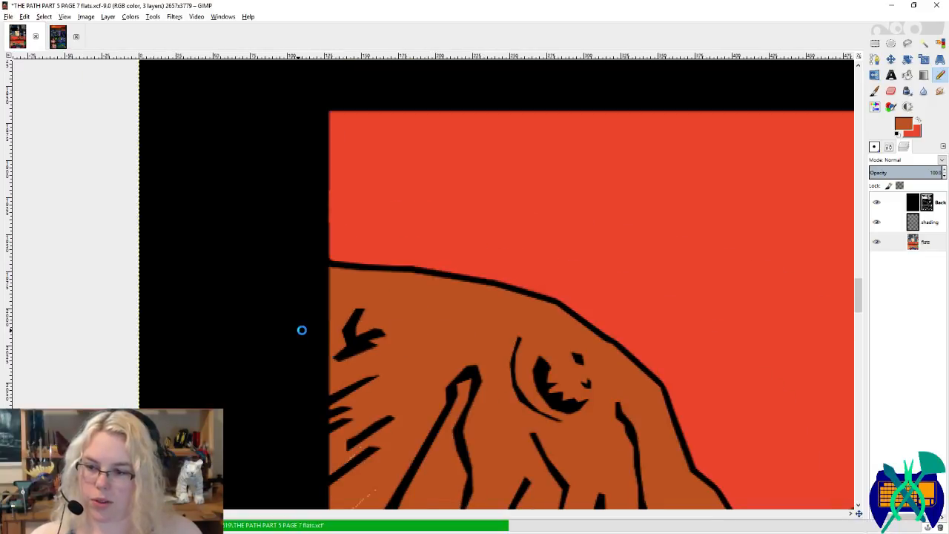
Step: Pencil orange-brown over the thin light specks among the cliff's crack lines at the panel's left edge
scroll(301, 330, down, 3)
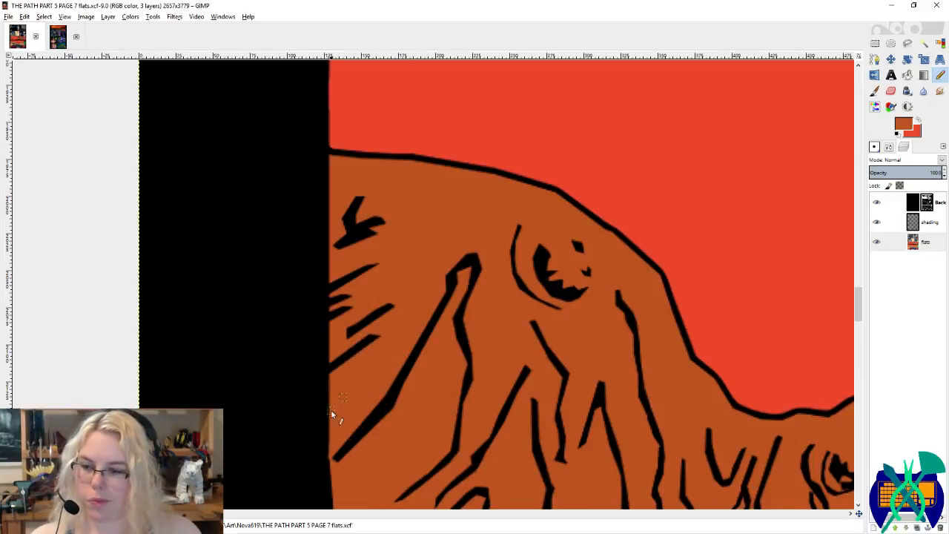
scroll(358, 358, down, 8)
scroll(356, 356, right, 5)
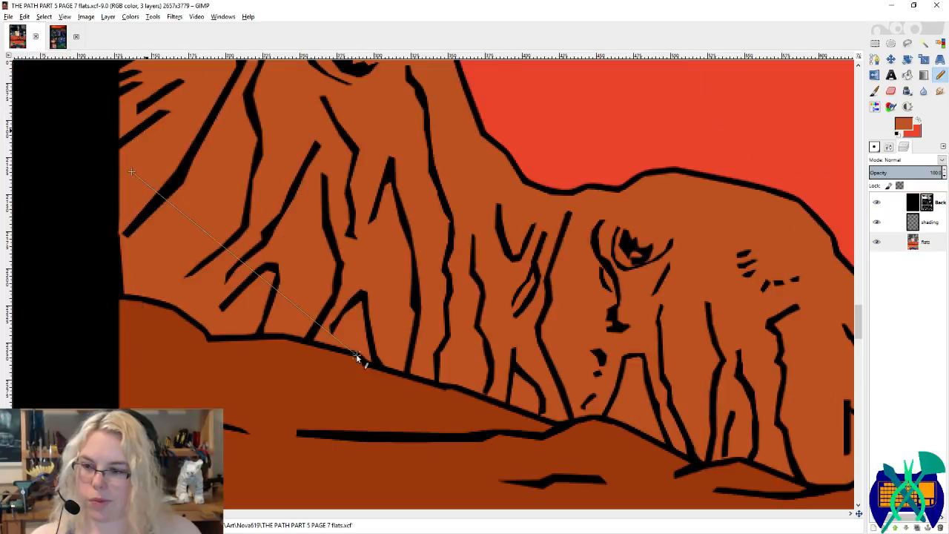
Step: Touch up the orange-brown at the tip of the cliff outline beside the helmeted character's neck flap, and save the file
scroll(356, 357, down, 2)
scroll(445, 296, down, 6)
scroll(772, 344, right, 2)
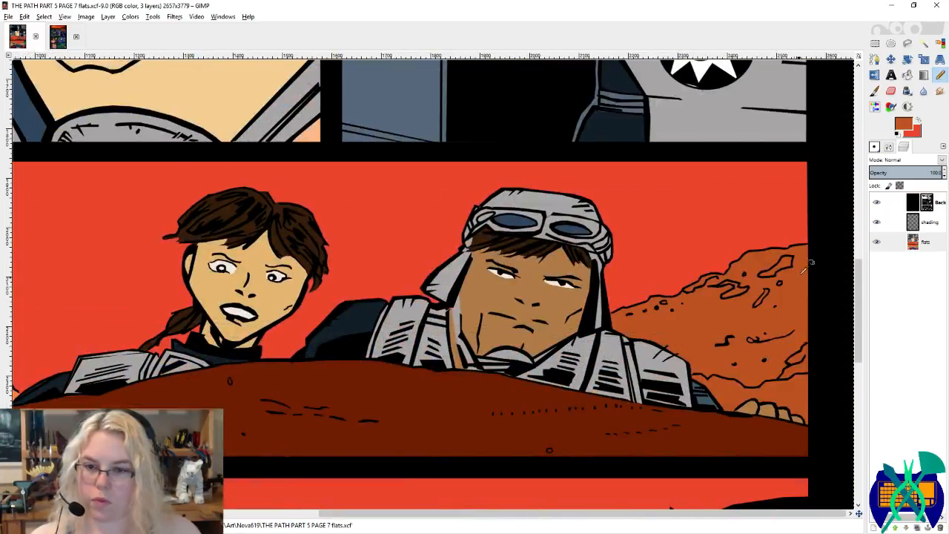
scroll(810, 262, up, 3)
scroll(711, 259, down, 3)
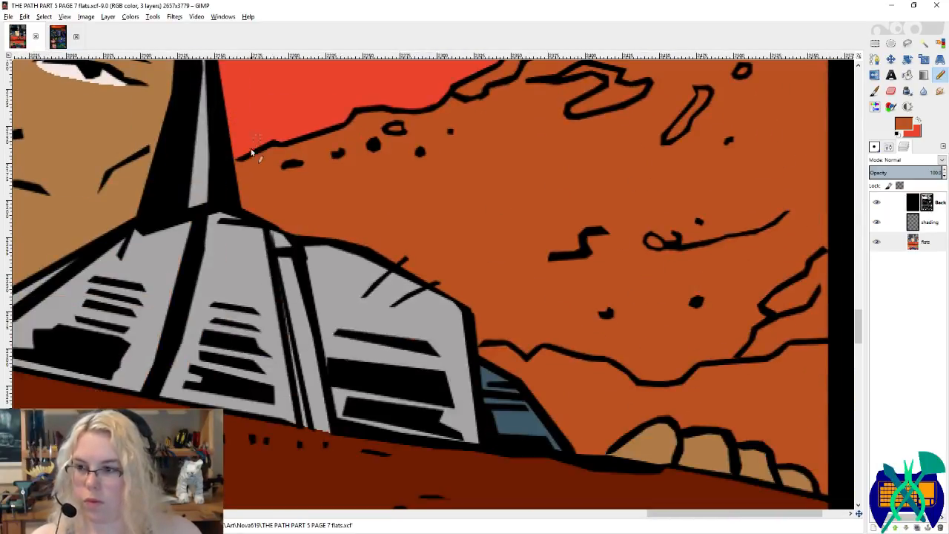
click(238, 164)
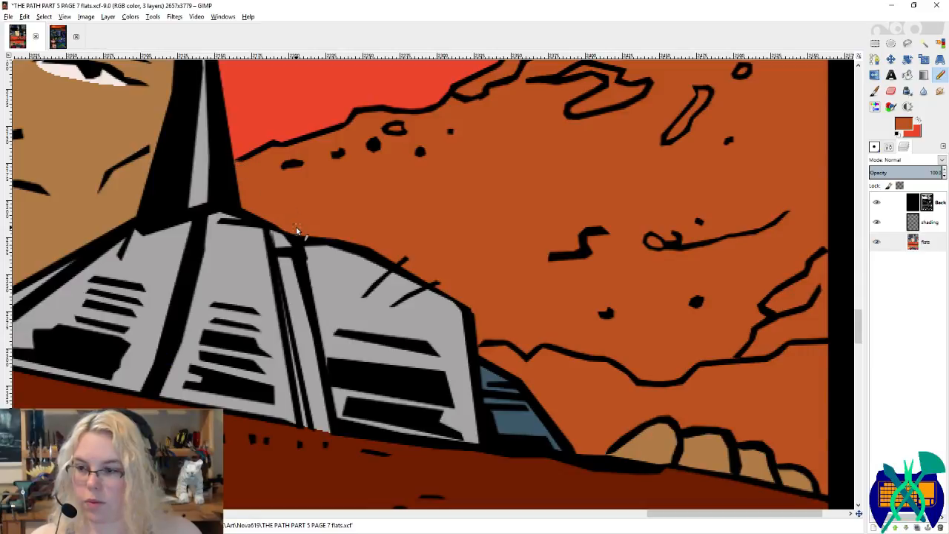
scroll(709, 356, down, 3)
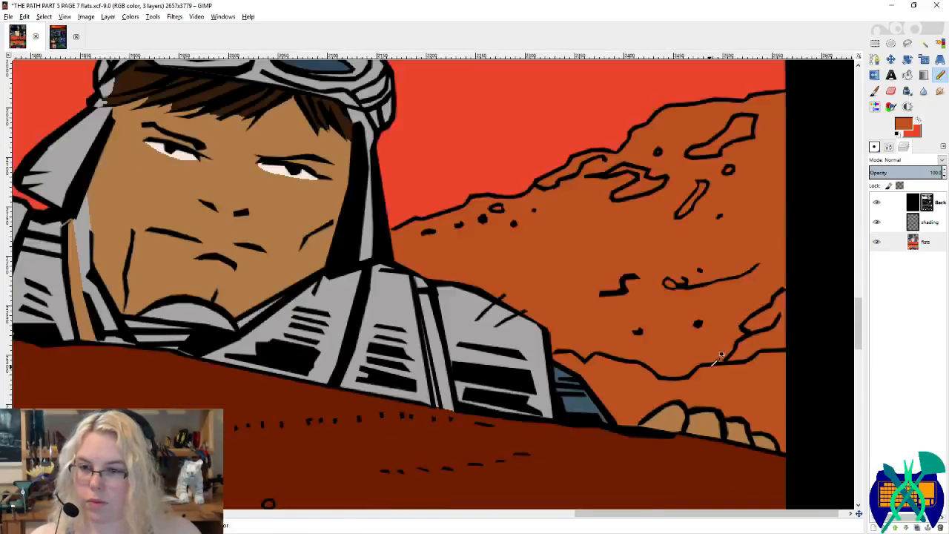
scroll(609, 352, left, 7)
key(ctrl+s)
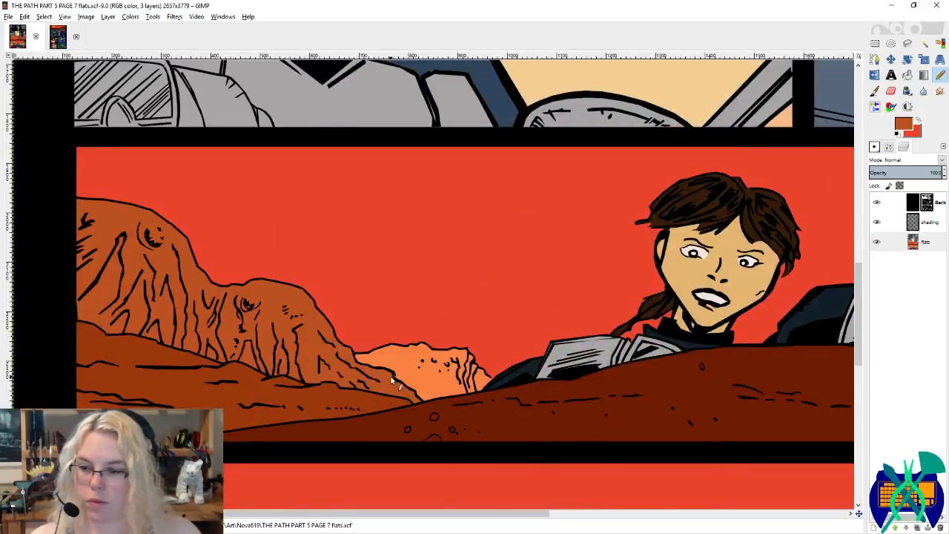
Step: Mix a paler, duller orange from the cliff's orange-brown and fill the small distant cliff behind the left slope with it
click(907, 123)
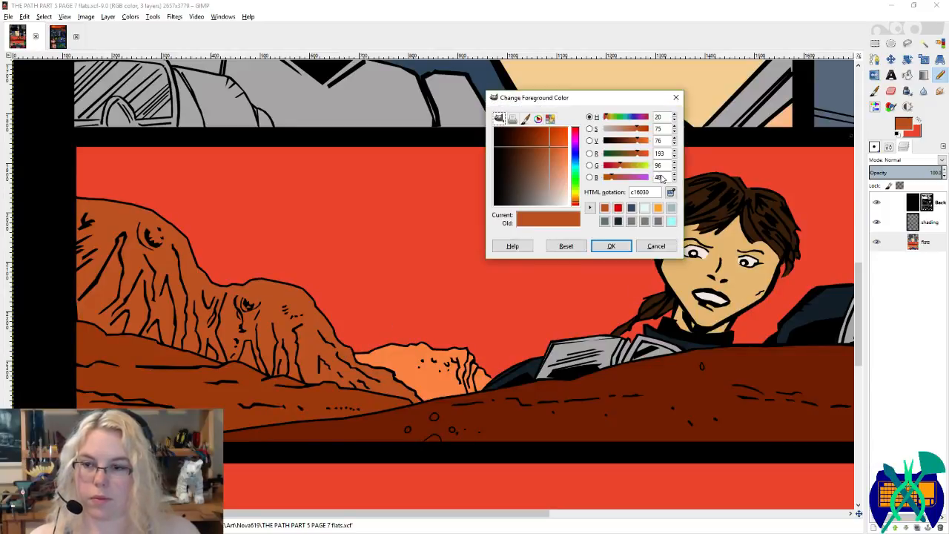
click(562, 157)
click(610, 246)
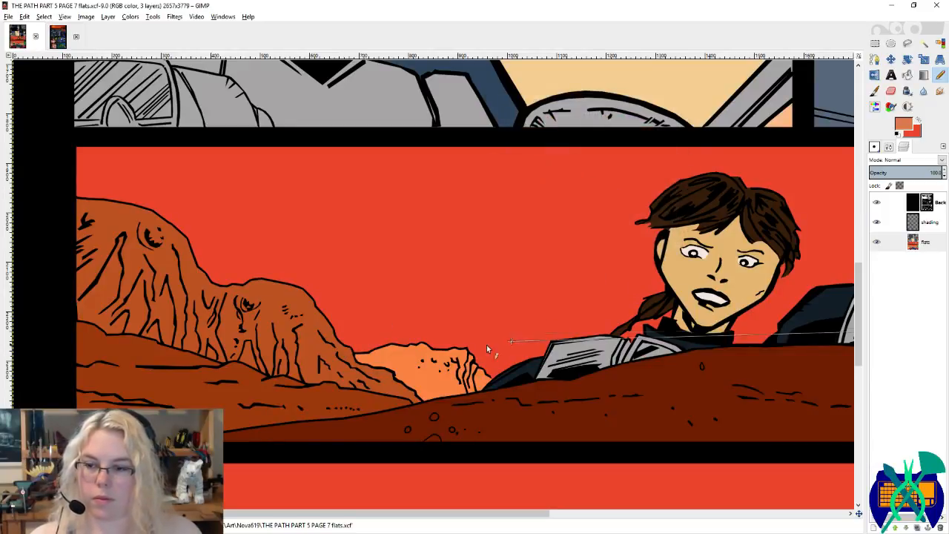
key(shift+b)
click(434, 375)
key(n)
scroll(426, 385, up, 3)
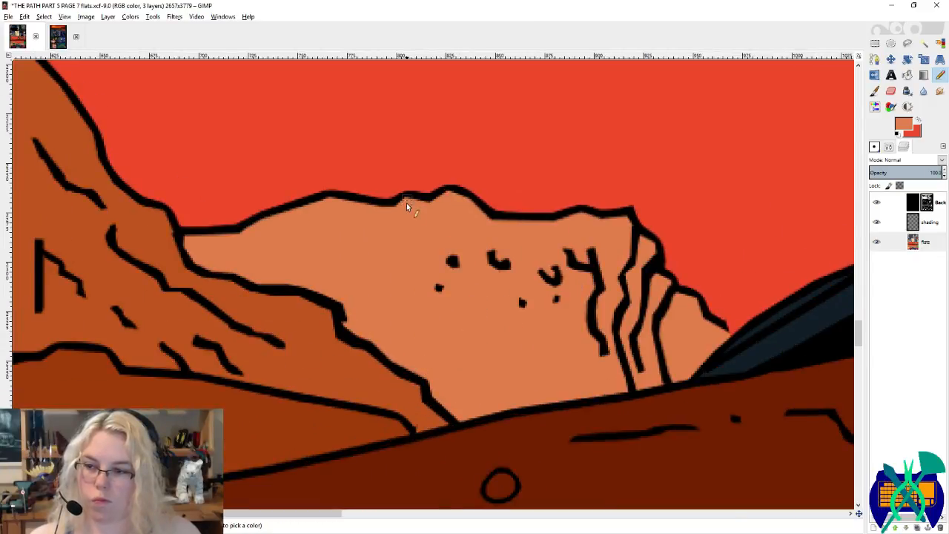
scroll(730, 341, up, 2)
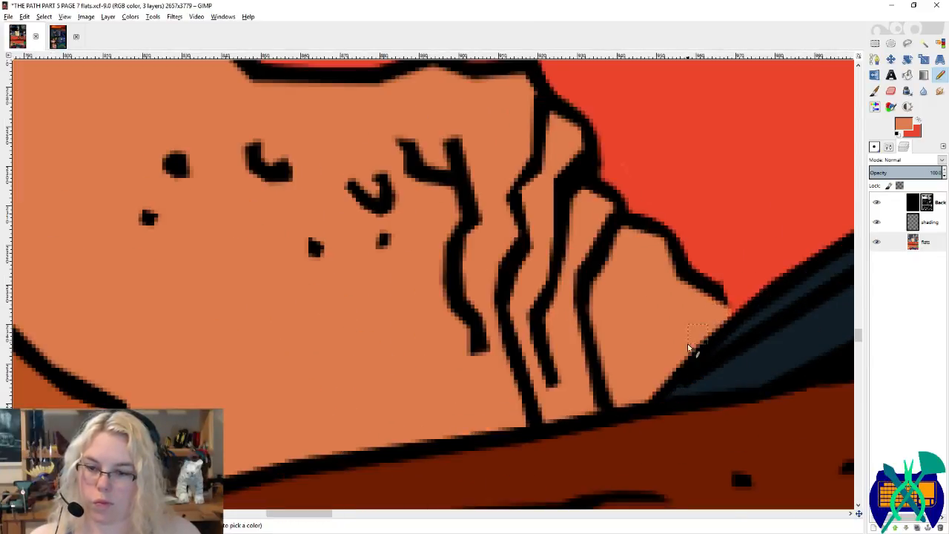
scroll(586, 402, down, 4)
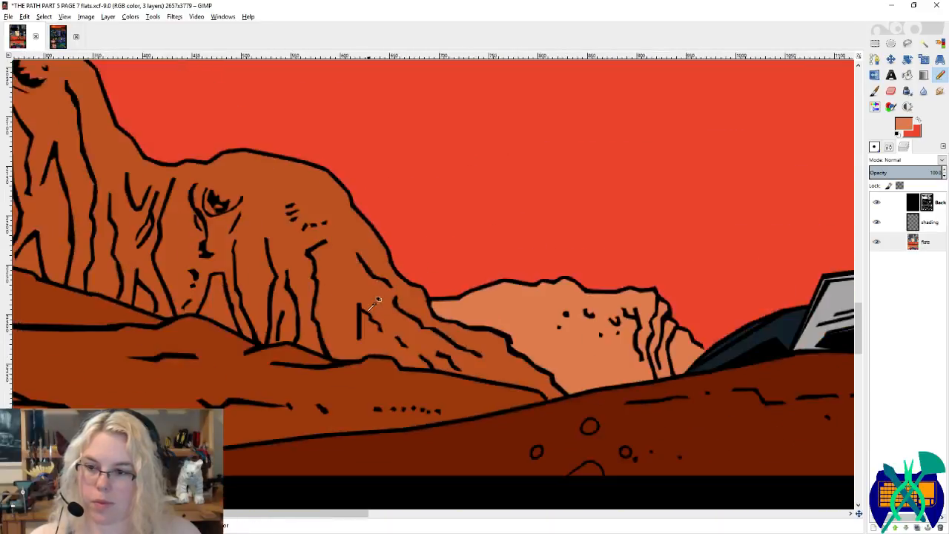
scroll(378, 300, down, 4)
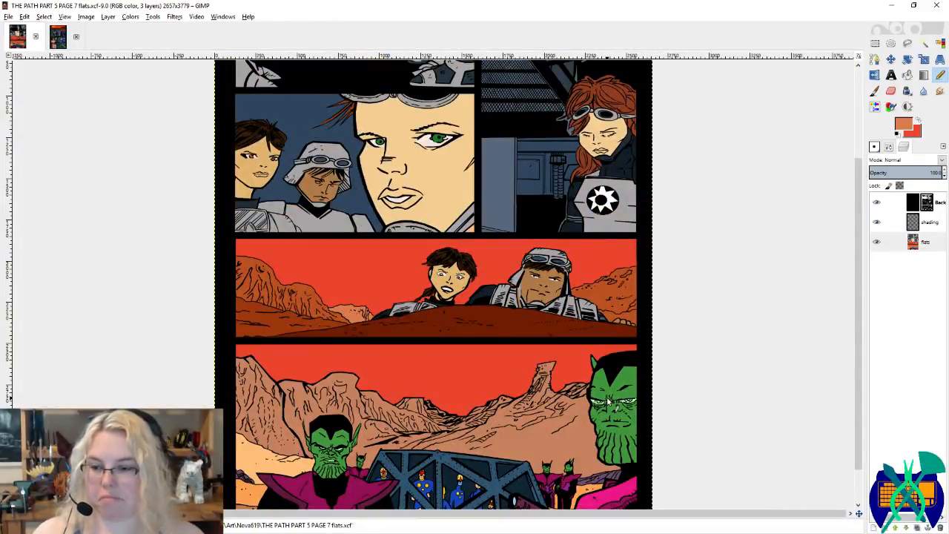
Step: Fill the foreground ground areas of the bottom panel with the dark red-brown sampled from the ridge in the panel above
scroll(607, 399, down, 2)
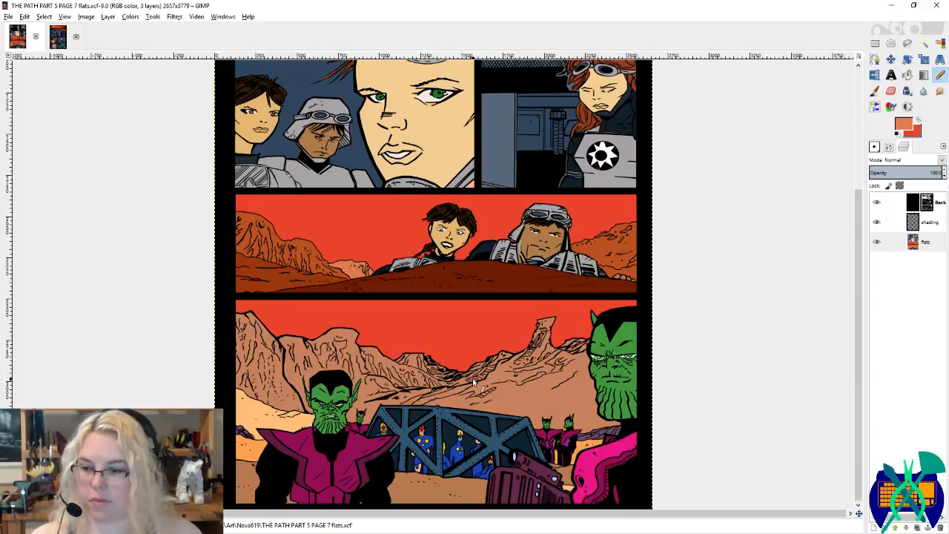
click(517, 274)
key(shift+b)
click(391, 498)
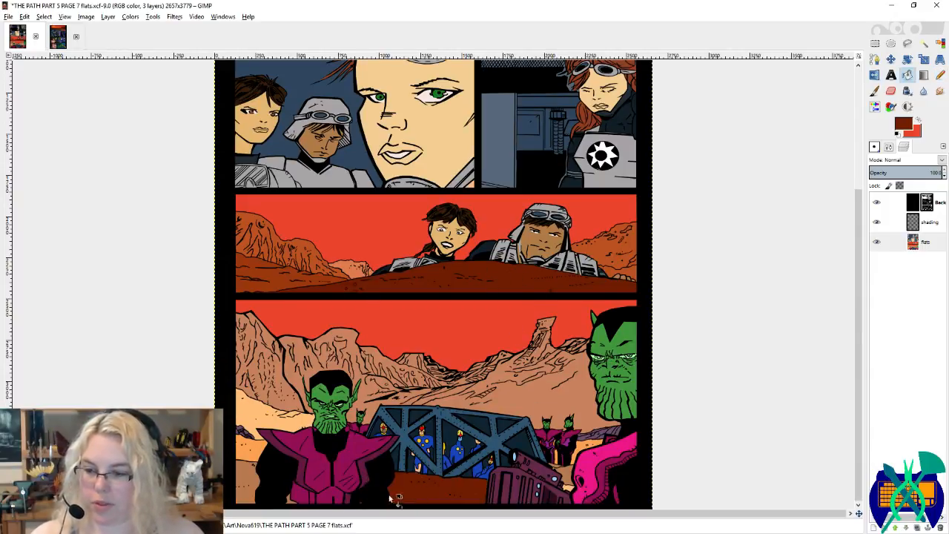
click(245, 492)
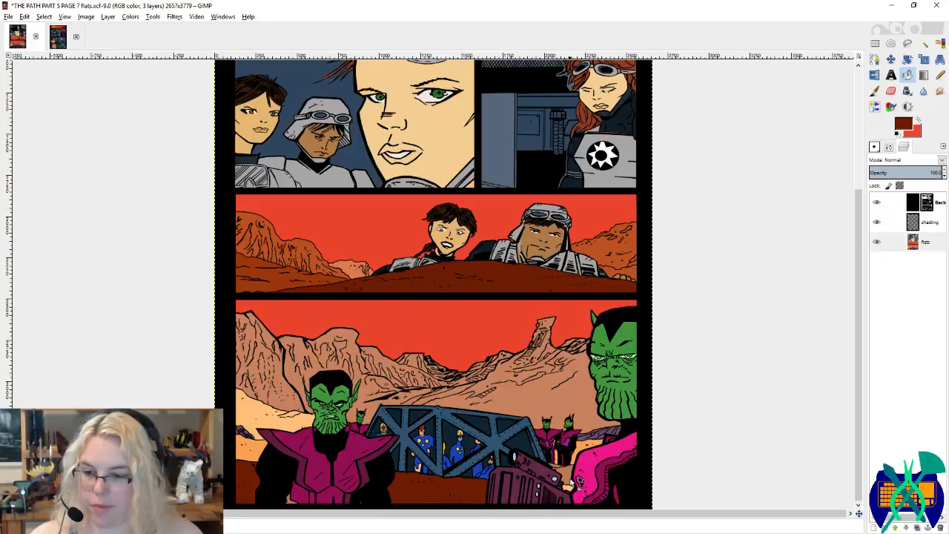
scroll(577, 482, up, 1)
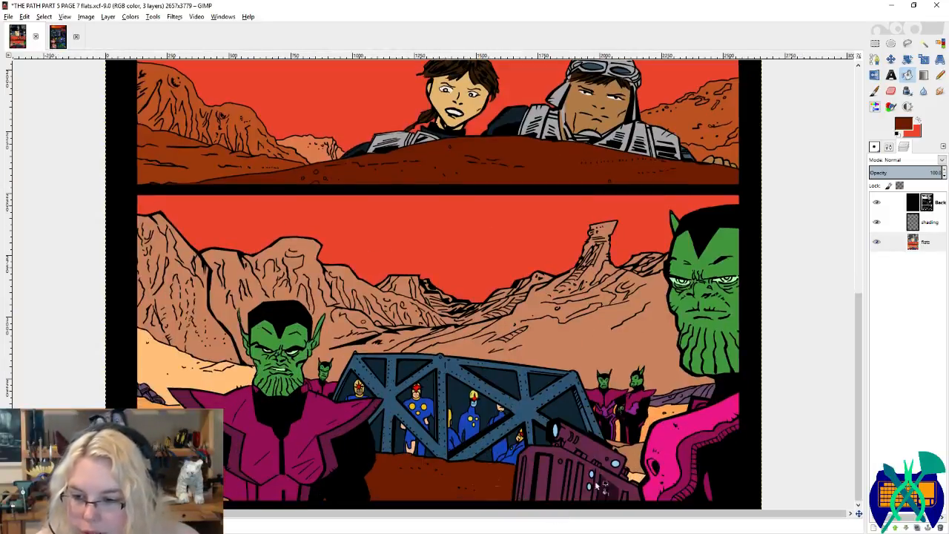
Step: Recolour the bottom panel's middle ground with the cliff's orange-brown and its background cliffs with the distant cliff's paler orange
click(939, 75)
ctrl+click(718, 108)
key(shift+b)
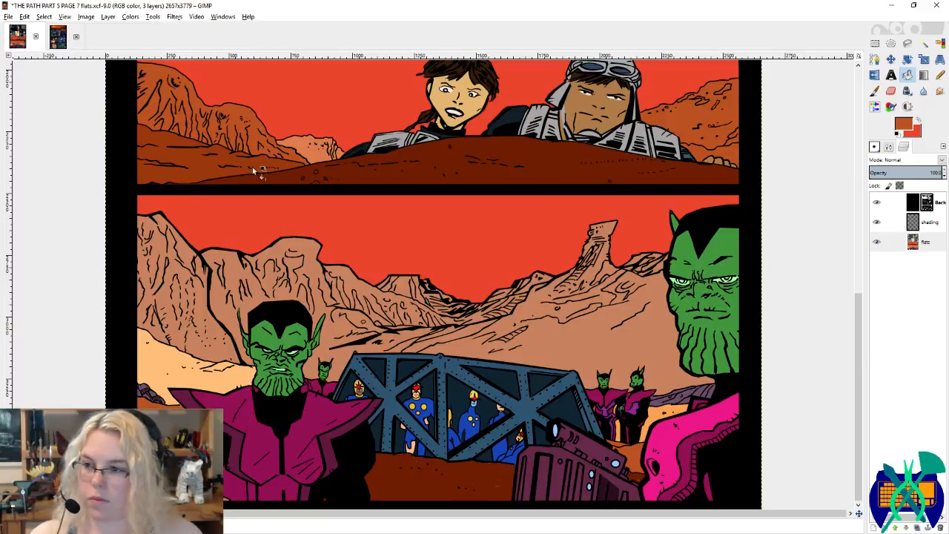
click(940, 75)
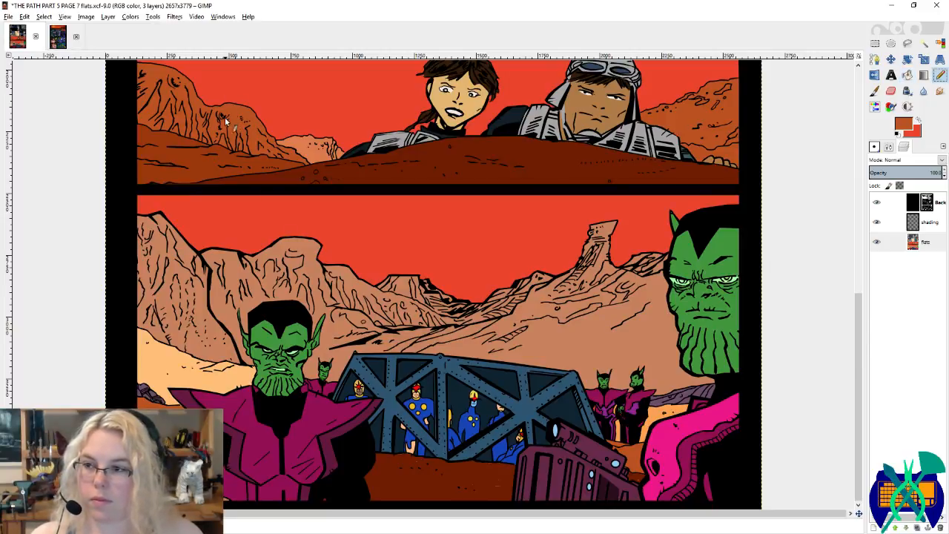
click(907, 74)
click(168, 375)
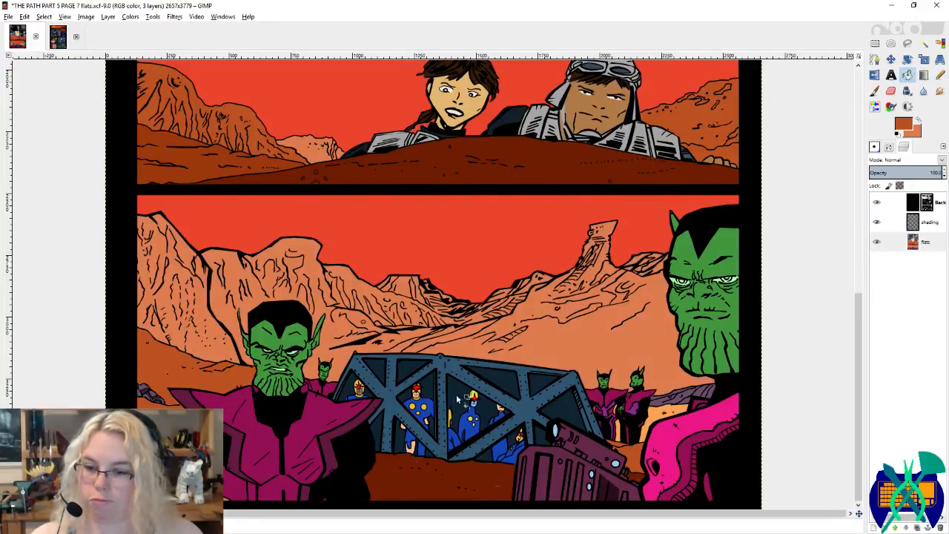
click(659, 412)
Step: Fill the light gaps between the two small green figures beside the cage with the ground's orange-brown
scroll(660, 436, up, 5)
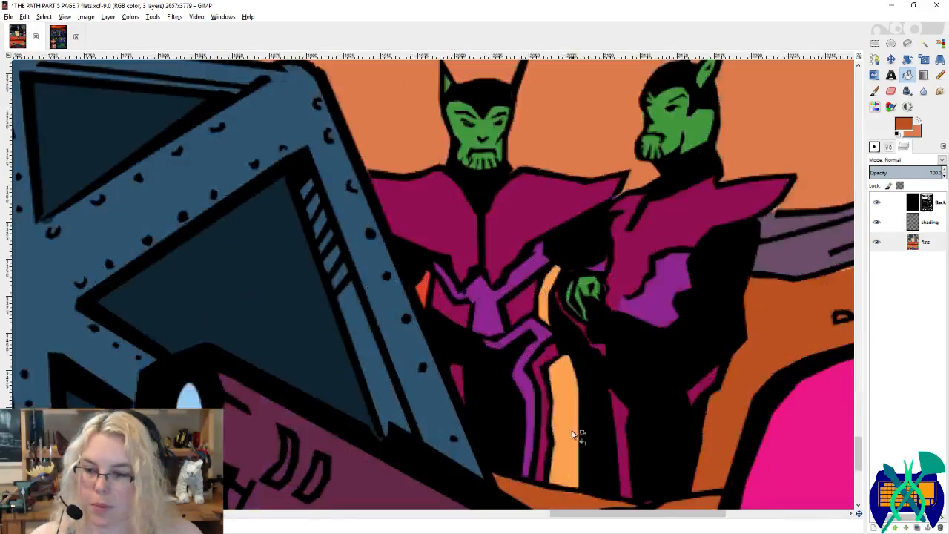
scroll(554, 336, down, 4)
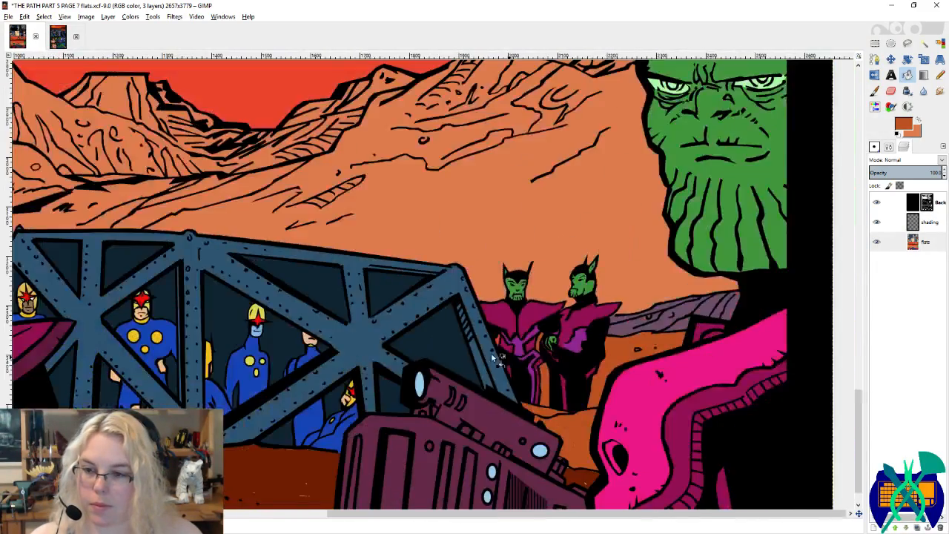
scroll(494, 313, up, 5)
scroll(498, 315, down, 6)
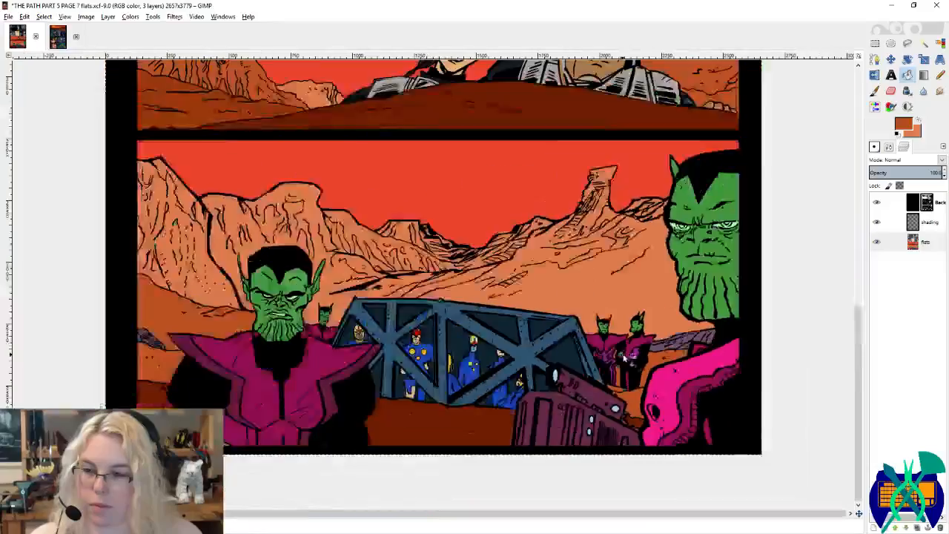
Step: Fill the remaining light ground gap beside the large green figure's waist with the foreground's dark red-brown
scroll(290, 429, up, 4)
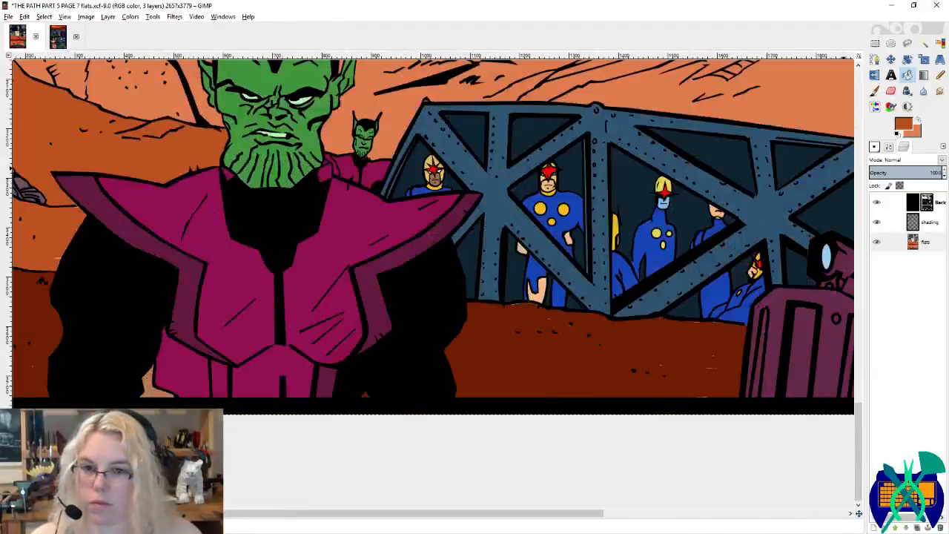
key(n)
ctrl+click(541, 353)
key(shift+b)
click(159, 391)
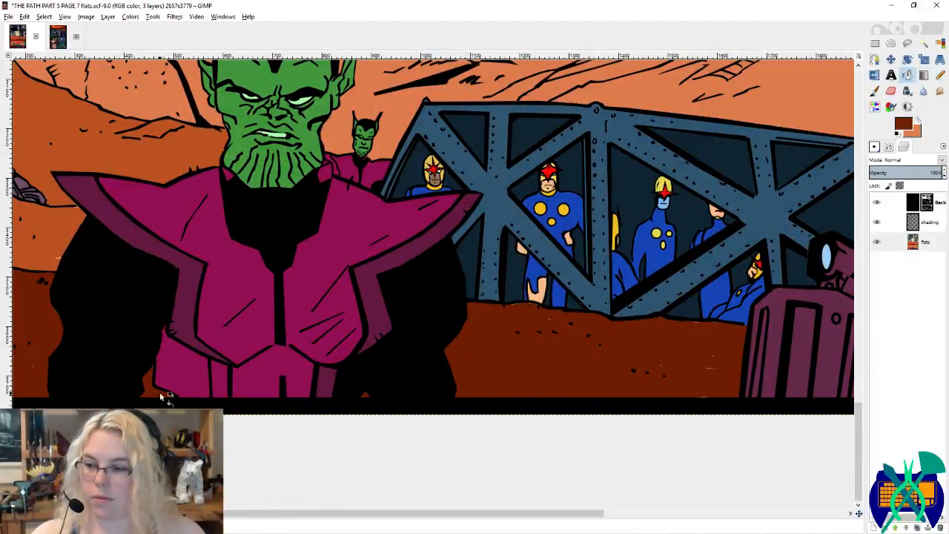
Step: Pencil the matching ground colours over the light specks in the foreground and along the ground line beside the green figure's arm
key(n)
scroll(197, 396, left, 1)
scroll(125, 356, up, 2)
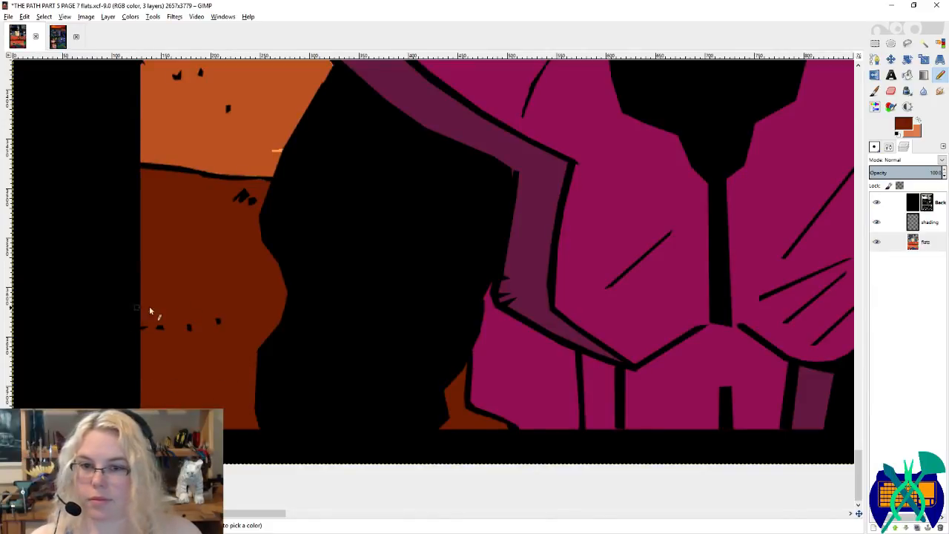
scroll(186, 301, up, 2)
scroll(218, 240, up, 2)
ctrl+click(281, 299)
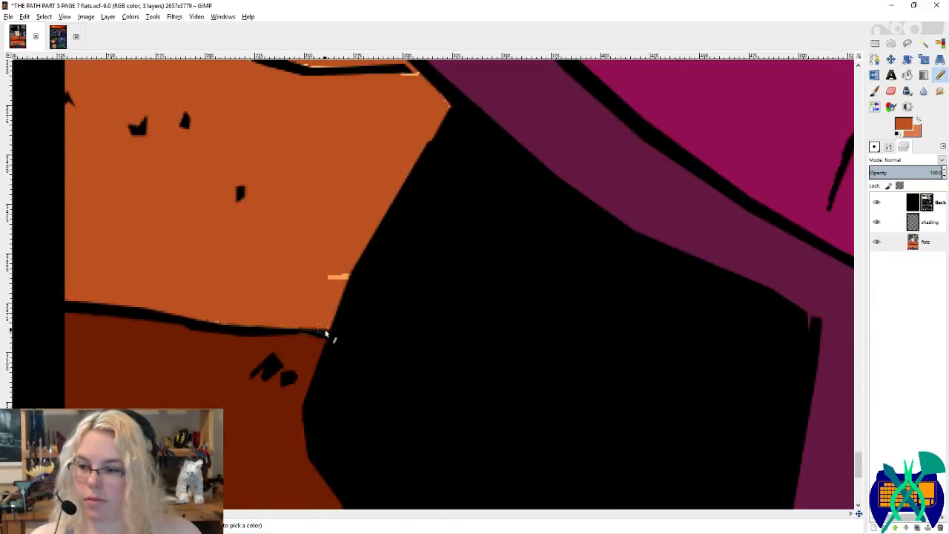
scroll(192, 323, up, 2)
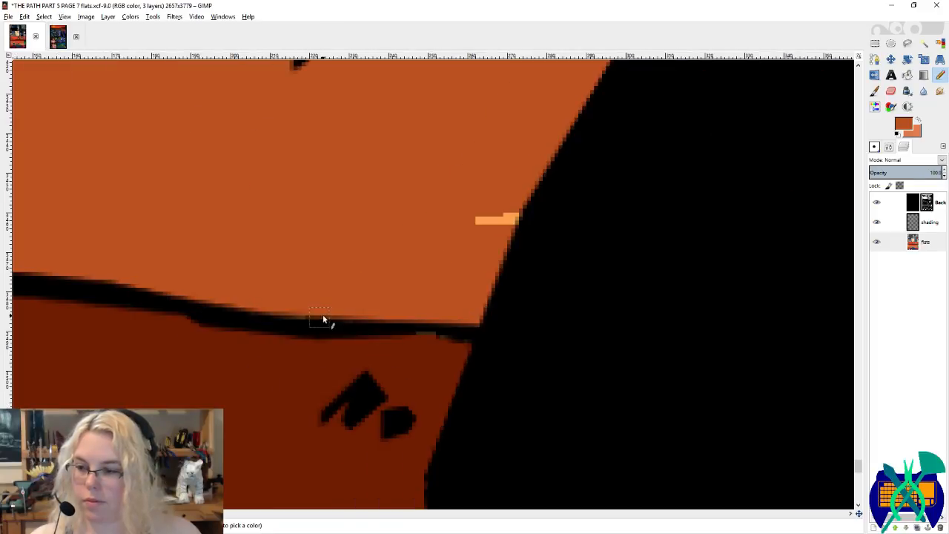
ctrl+click(458, 347)
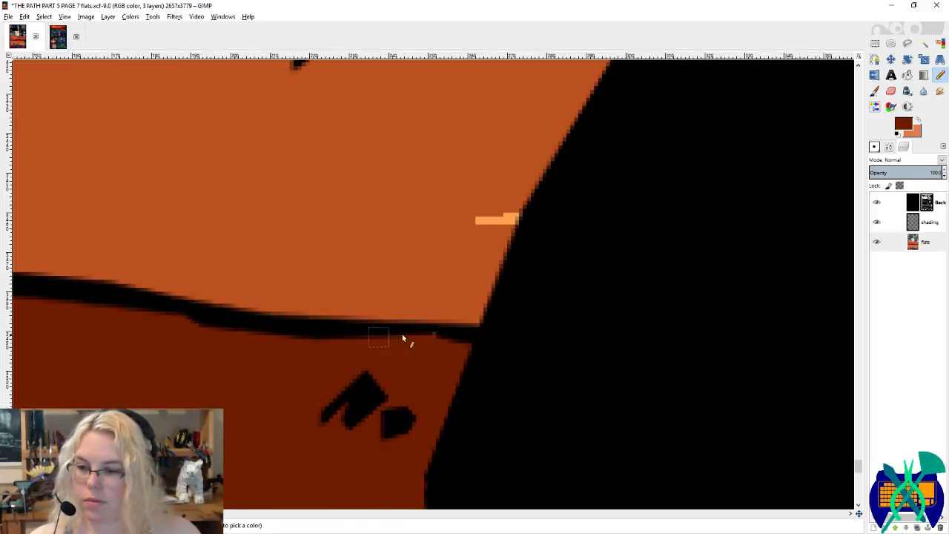
ctrl+click(422, 264)
drag(480, 220, 523, 214)
Step: Cover the light pixels where the ground line meets the green figure's shoulder armour with orange-brown, and save the file
scroll(462, 347, down, 2)
scroll(449, 358, up, 4)
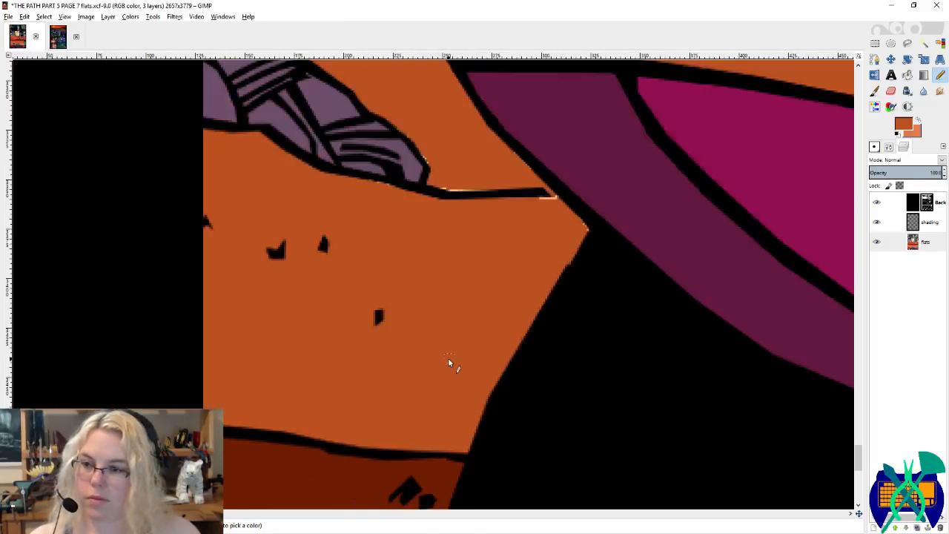
scroll(445, 313, up, 1)
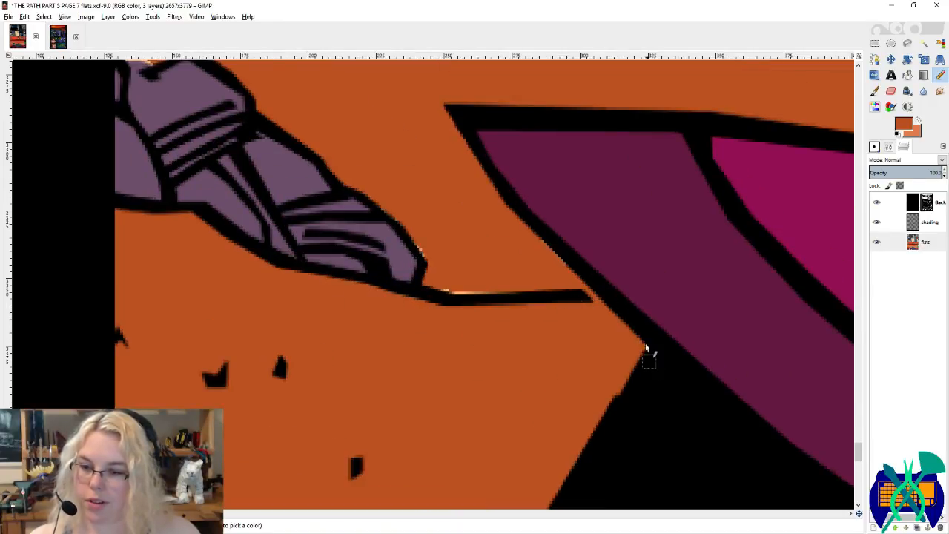
scroll(360, 413, down, 6)
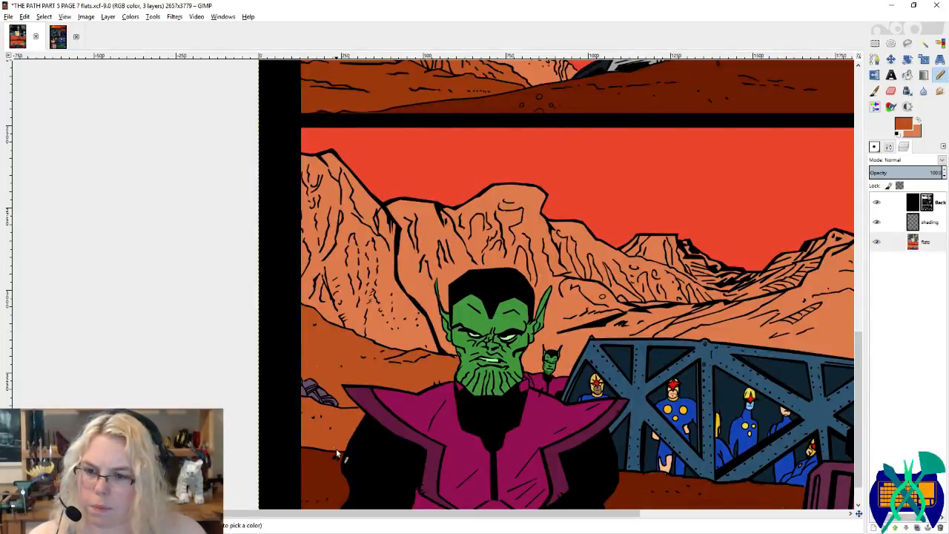
key(ctrl+s)
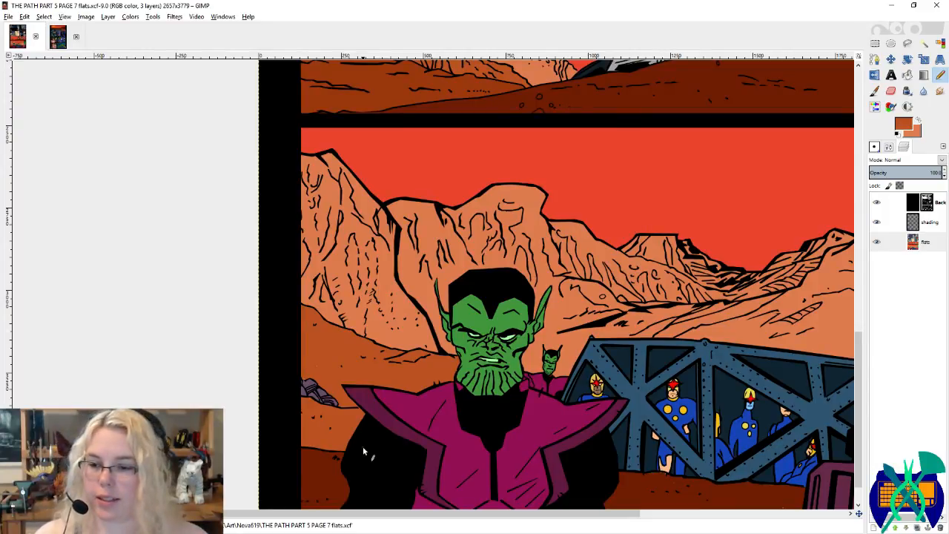
Step: Pencil orange-brown over the light pixels along the shoulder armour, the ground line and the lower end of the purple rock
scroll(327, 418, up, 1)
scroll(326, 418, up, 3)
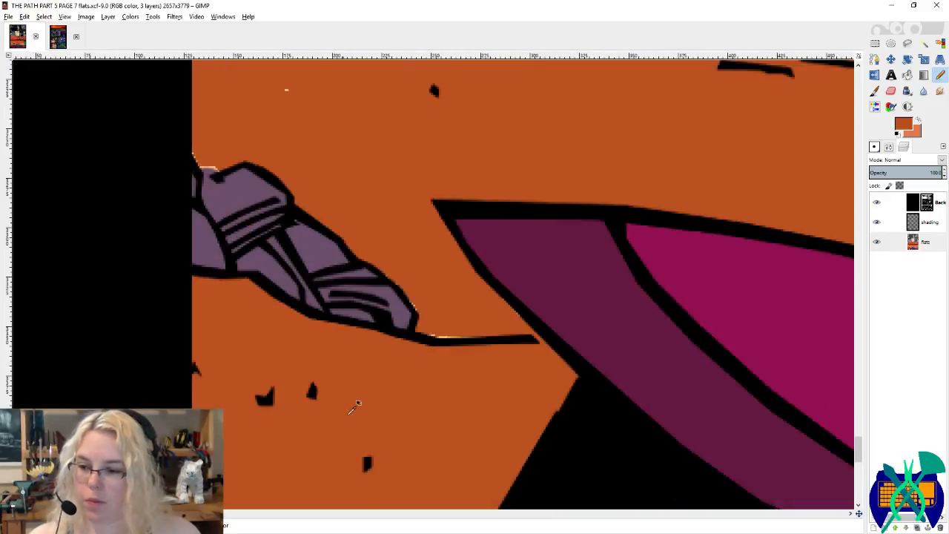
drag(506, 299, 495, 289)
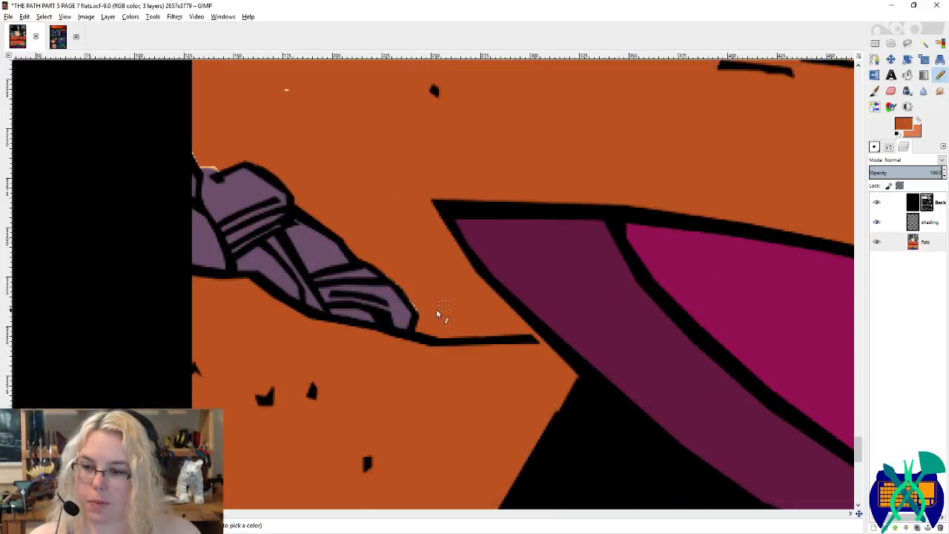
drag(418, 312, 386, 273)
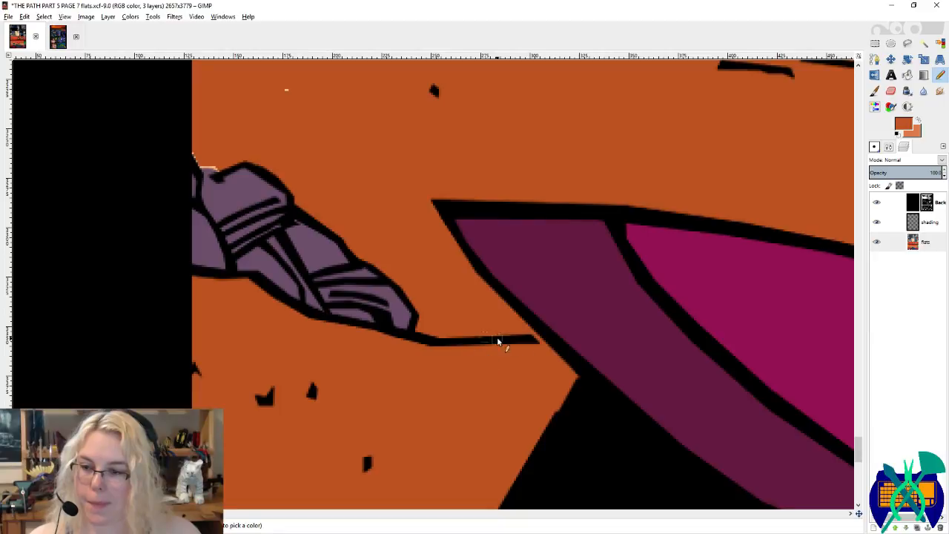
scroll(315, 384, down, 5)
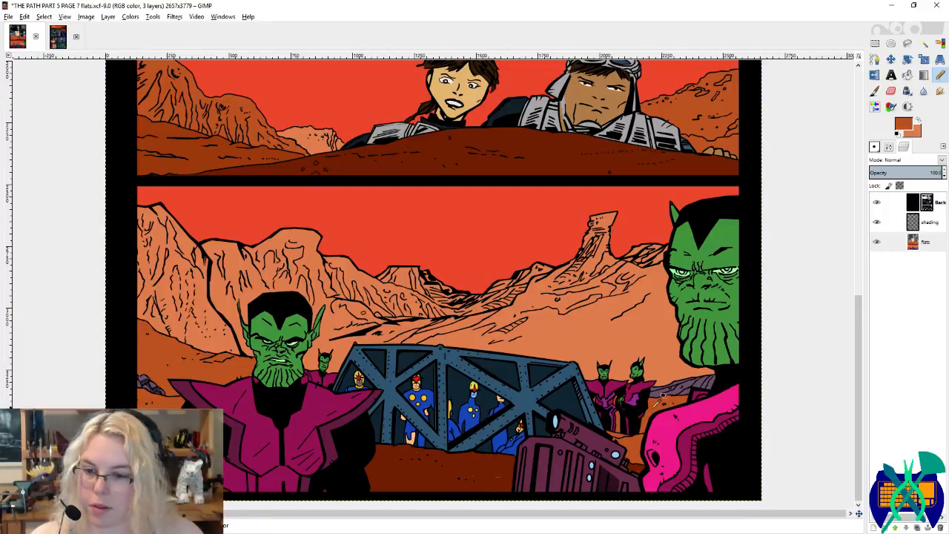
Step: Fill the rocks beside the pink-armoured figure with the ground's orange-brown, and save the file
key(shift+b)
click(679, 389)
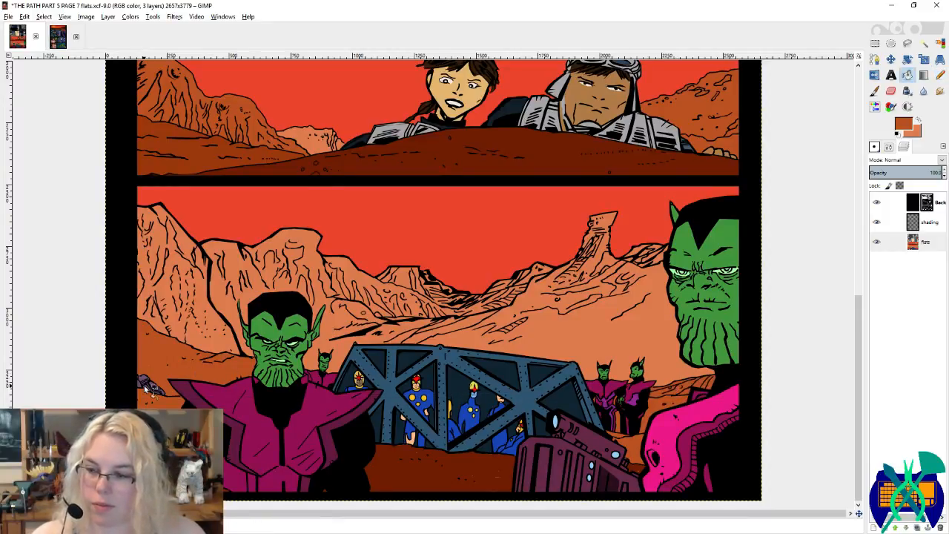
key(n)
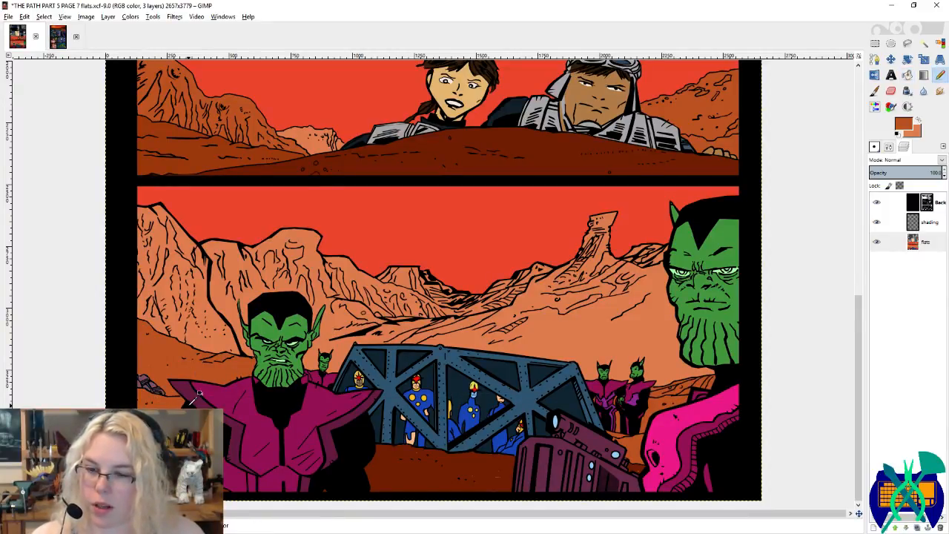
key(ctrl+z)
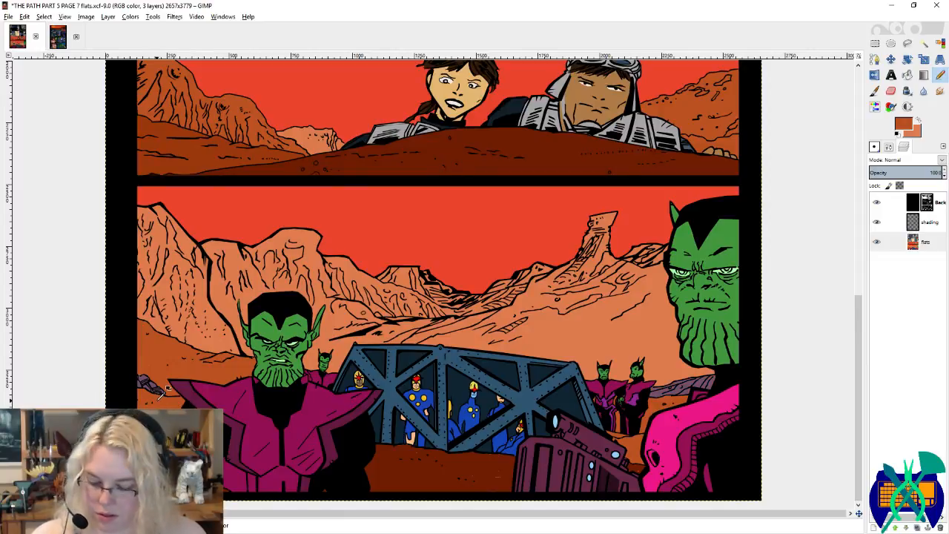
key(ctrl+s)
Step: Pencil orange-brown over the stray pixels where the ground meets the green figure's neck and shoulder armour
scroll(172, 393, up, 5)
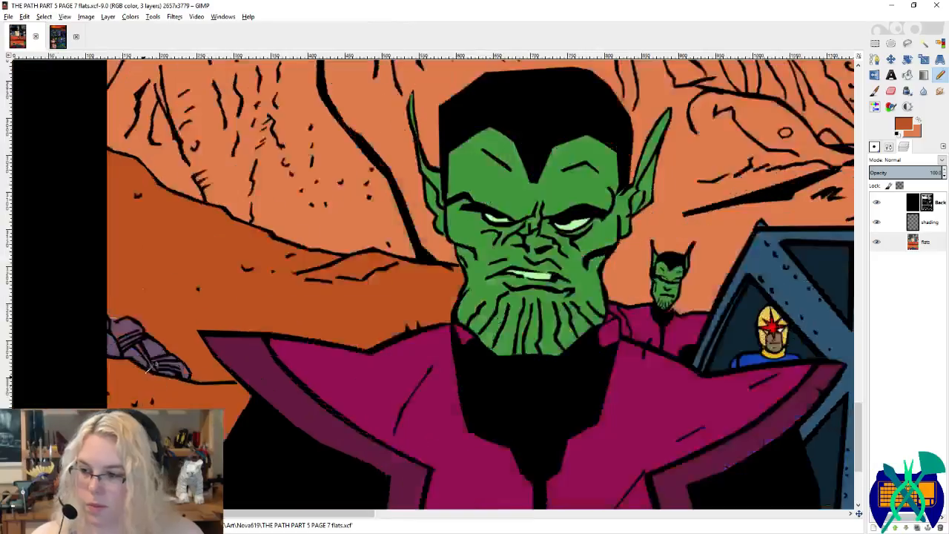
mouse_move(104, 258)
mouse_down()
mouse_move(76, 256)
mouse_move(65, 231)
mouse_up()
scroll(311, 305, up, 3)
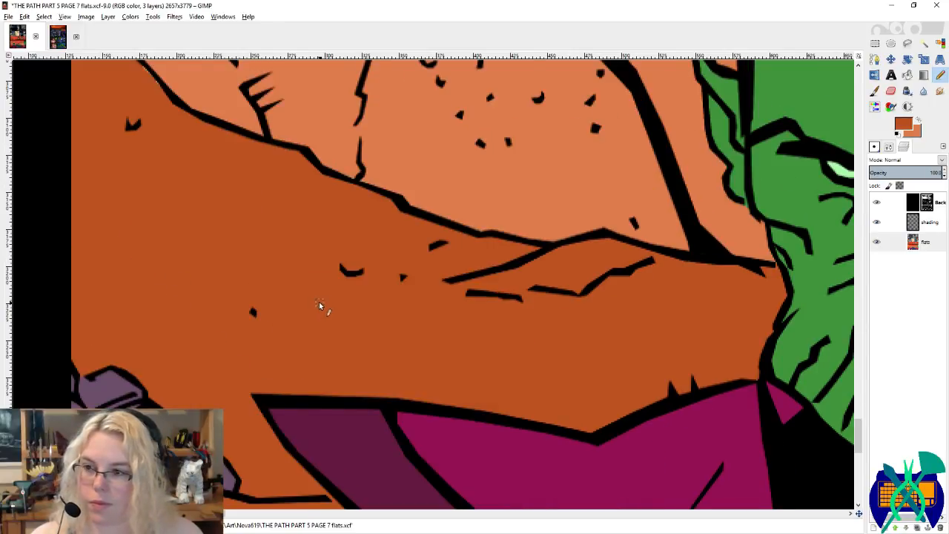
scroll(319, 306, up, 3)
scroll(775, 396, up, 2)
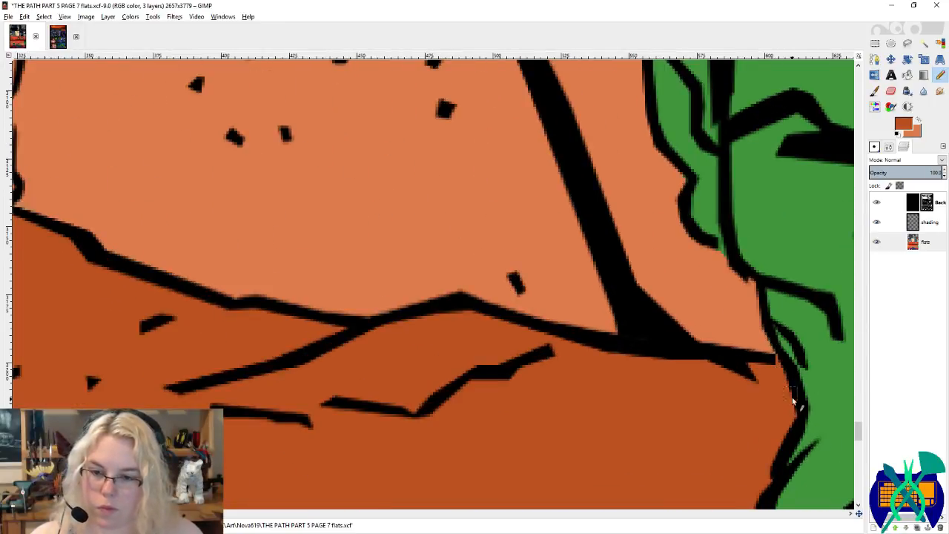
scroll(792, 401, down, 8)
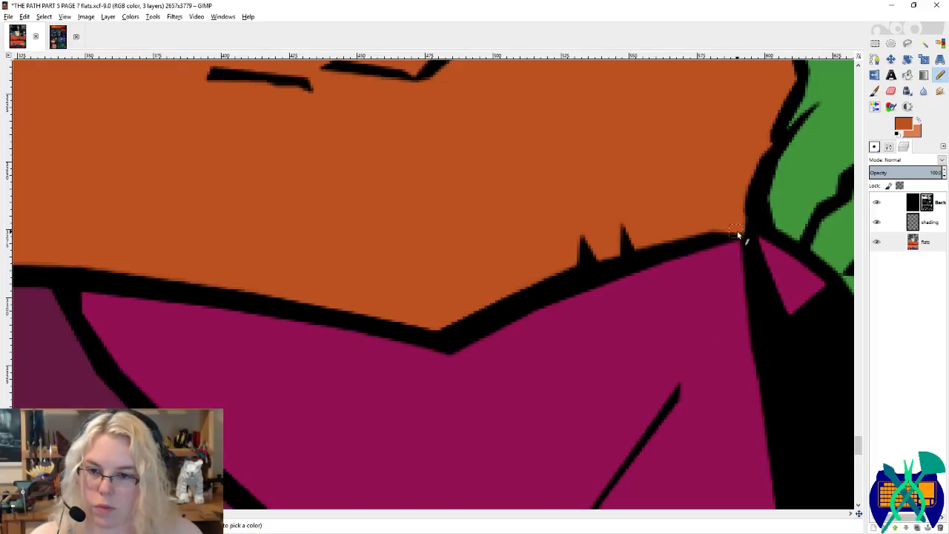
scroll(547, 320, left, 5)
scroll(548, 326, down, 5)
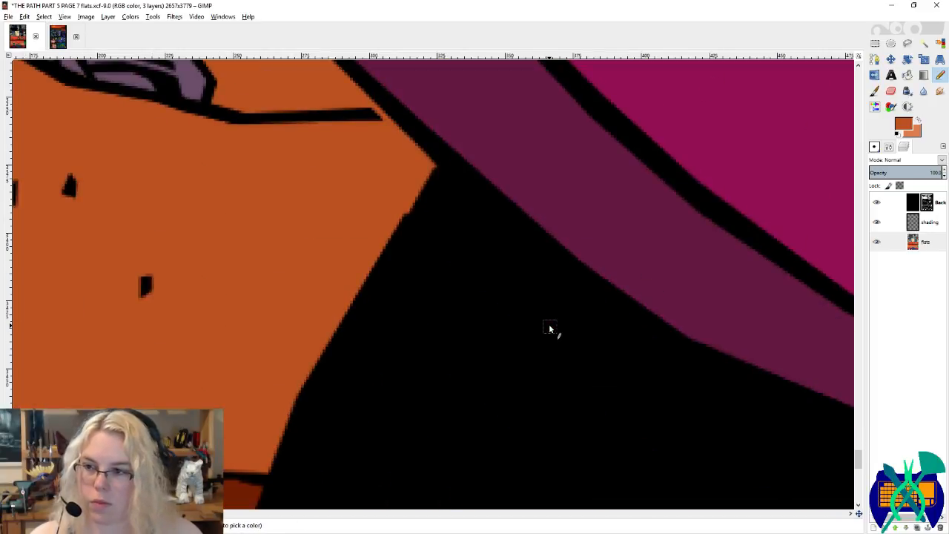
Step: Pencil orange-brown over the light pixels beneath the ridge line between the panel's border and the green figure's face
scroll(531, 361, up, 7)
scroll(534, 379, down, 2)
scroll(537, 395, up, 5)
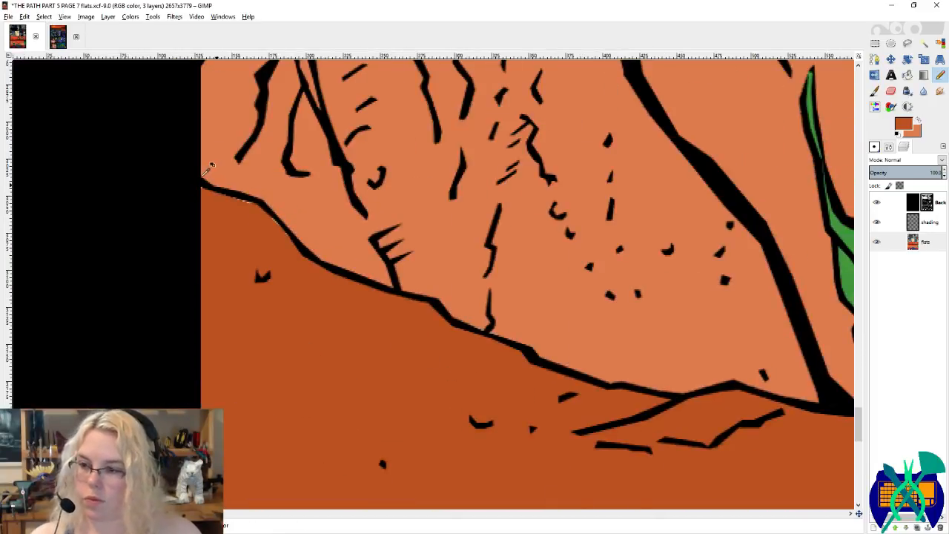
scroll(206, 172, up, 2)
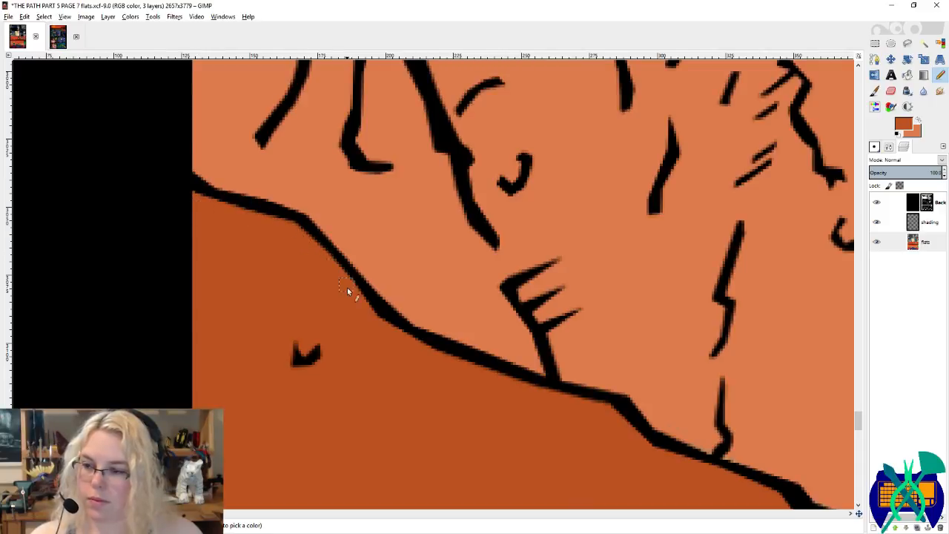
scroll(343, 280, right, 5)
scroll(383, 311, down, 3)
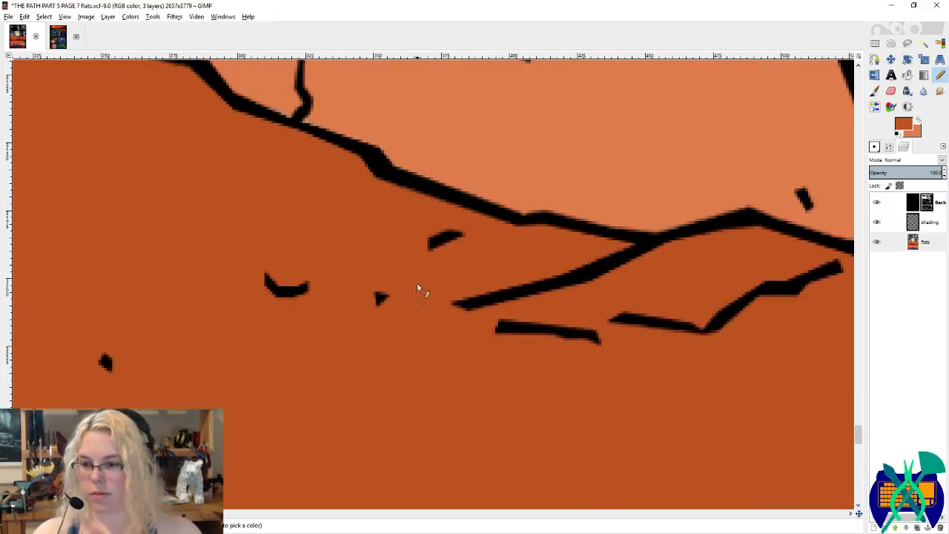
scroll(394, 252, right, 2)
scroll(392, 253, right, 5)
scroll(334, 337, down, 3)
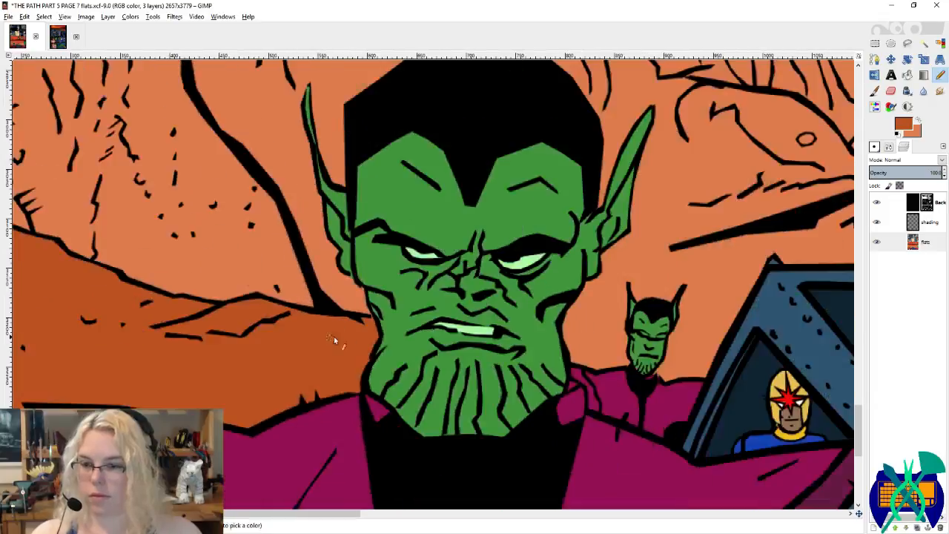
Step: Cover the light pixels along the ridge beside the pink shoulder armour with orange-brown, and touch up the cliff's corner with light orange
scroll(343, 337, right, 10)
scroll(344, 337, right, 8)
scroll(353, 338, down, 4)
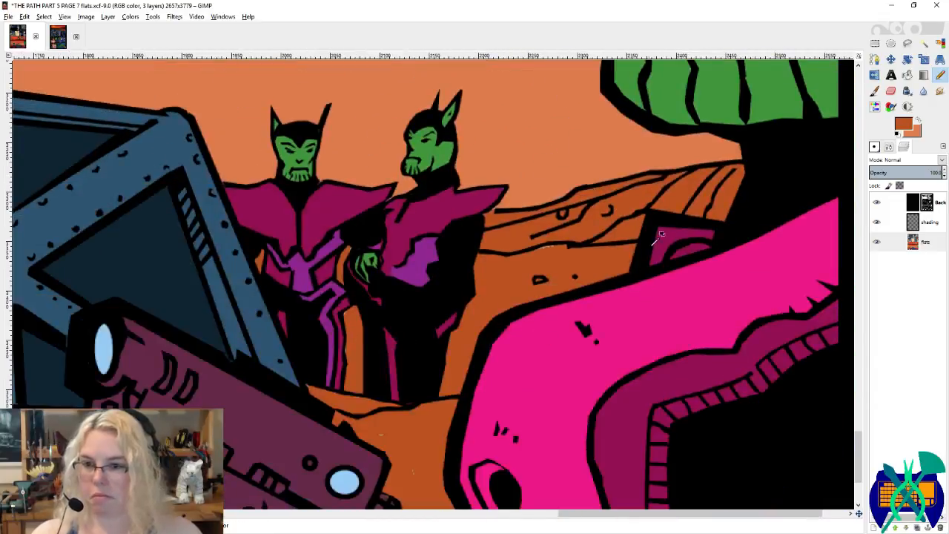
scroll(662, 142, up, 3)
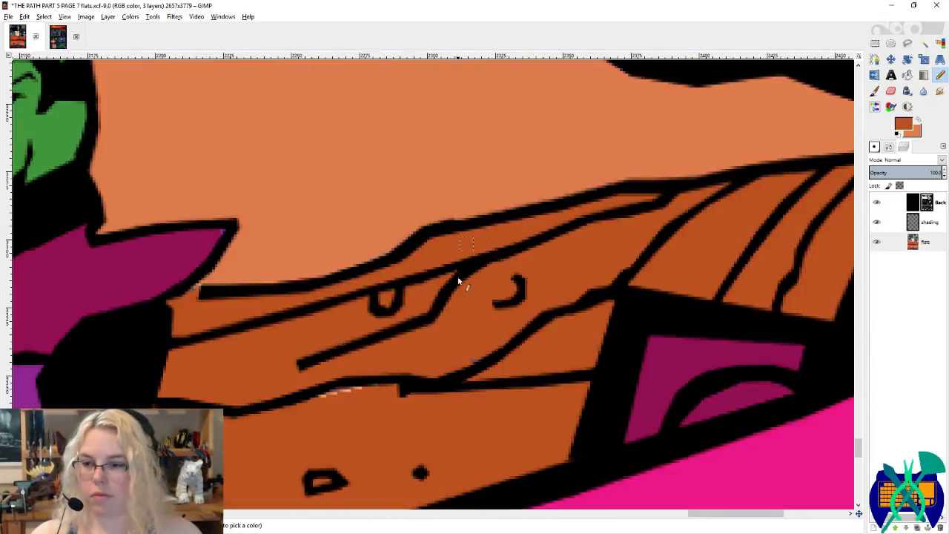
scroll(329, 391, right, 3)
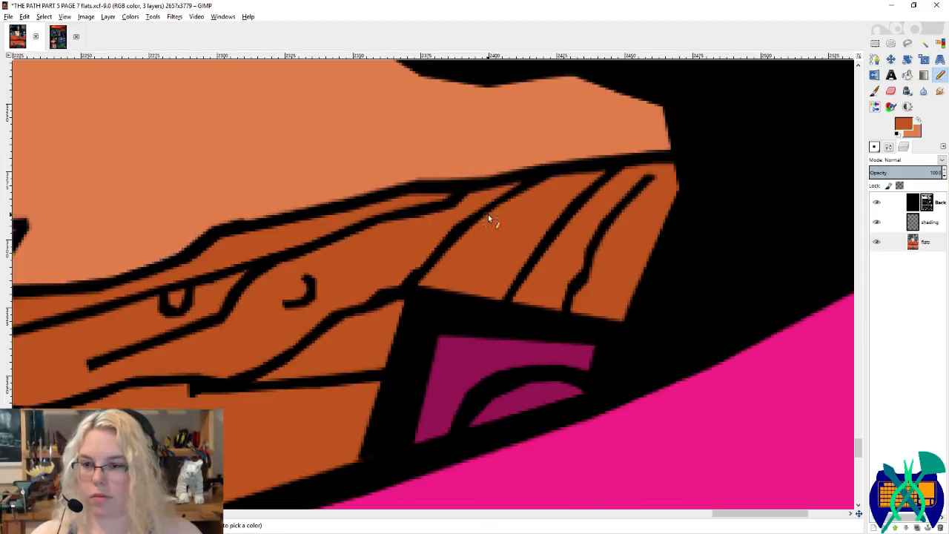
ctrl+click(644, 122)
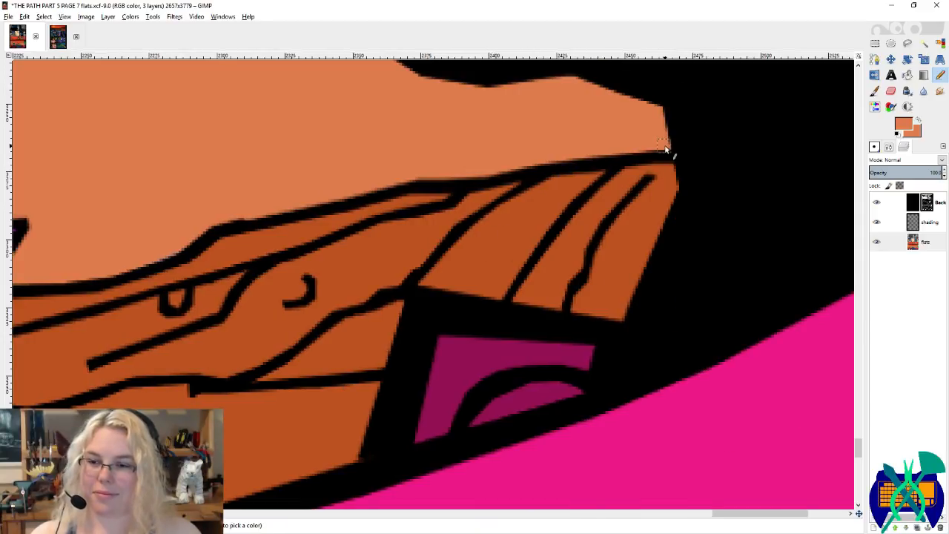
ctrl+click(557, 218)
Step: Pencil orange-brown over the light pixels on the ground around the two small green figures' legs, and save the file
scroll(466, 294, left, 5)
scroll(452, 289, down, 4)
scroll(443, 284, up, 3)
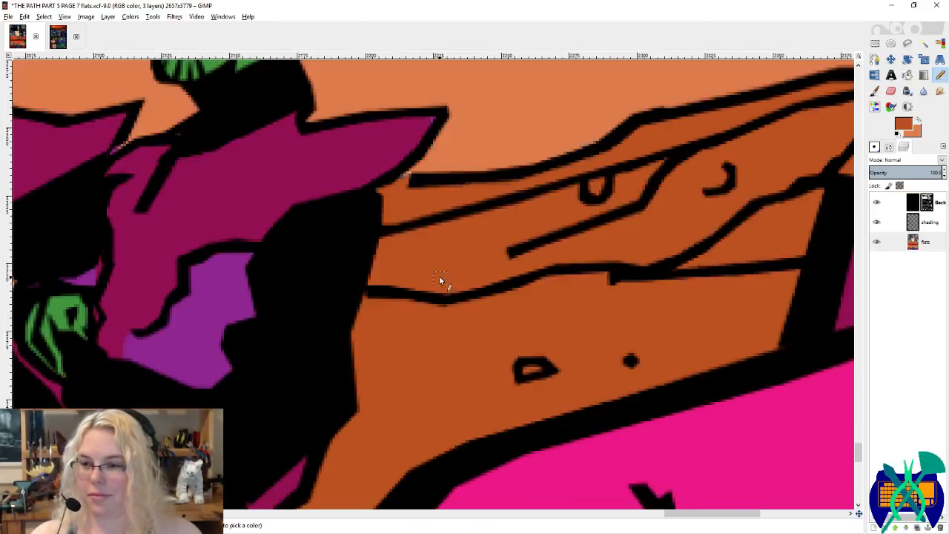
scroll(416, 272, left, 5)
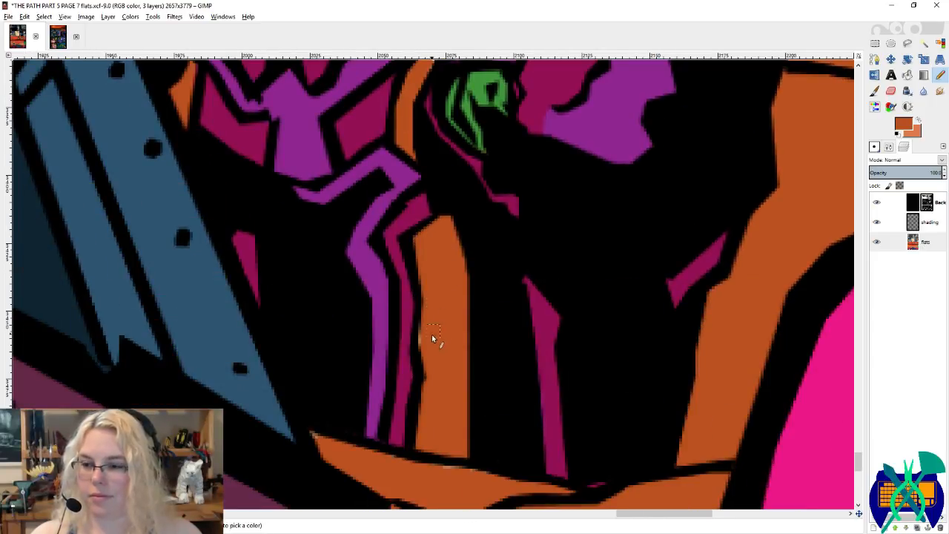
scroll(430, 371, down, 3)
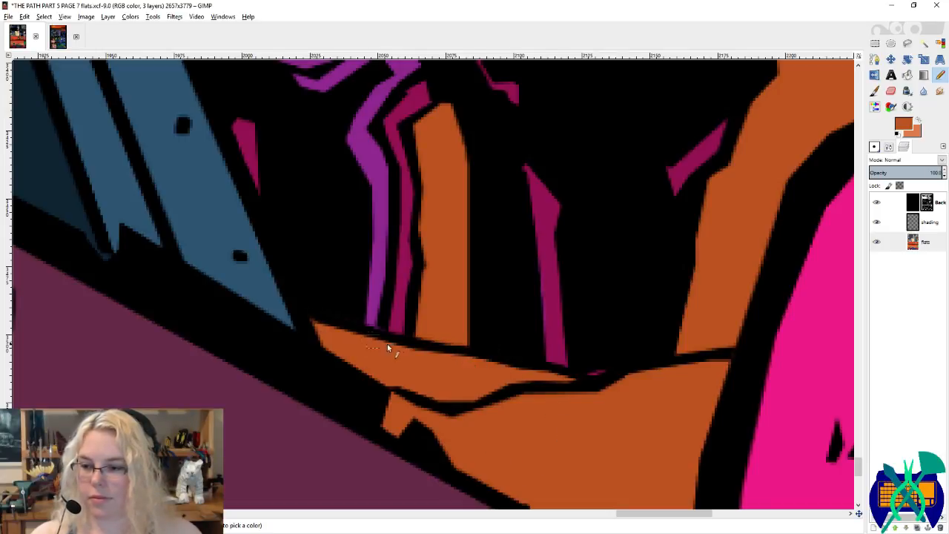
scroll(387, 344, down, 6)
scroll(604, 346, right, 6)
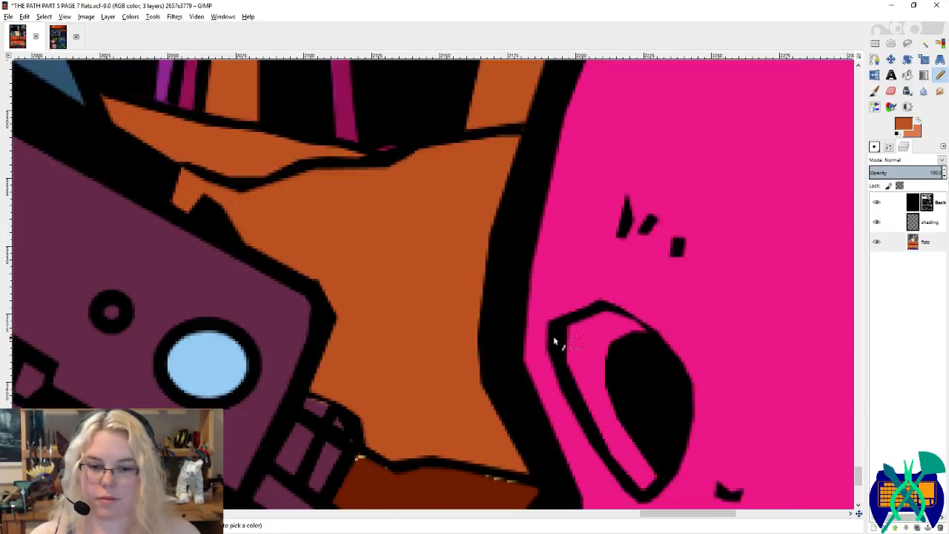
scroll(552, 336, down, 3)
key(ctrl+s)
Step: Cover the light specks in the dark ground patch between the purple weapon and the pink armour with dark red-brown
ctrl+click(440, 370)
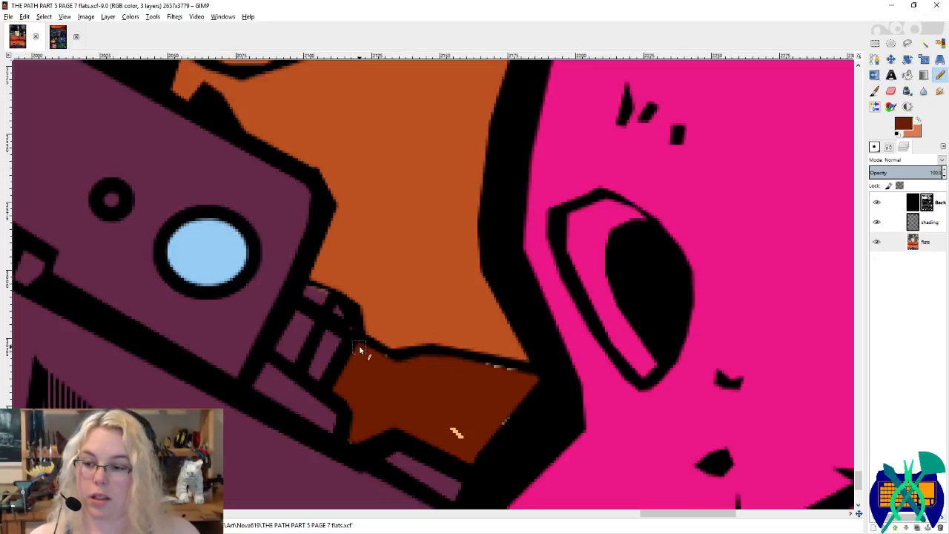
drag(401, 366, 488, 367)
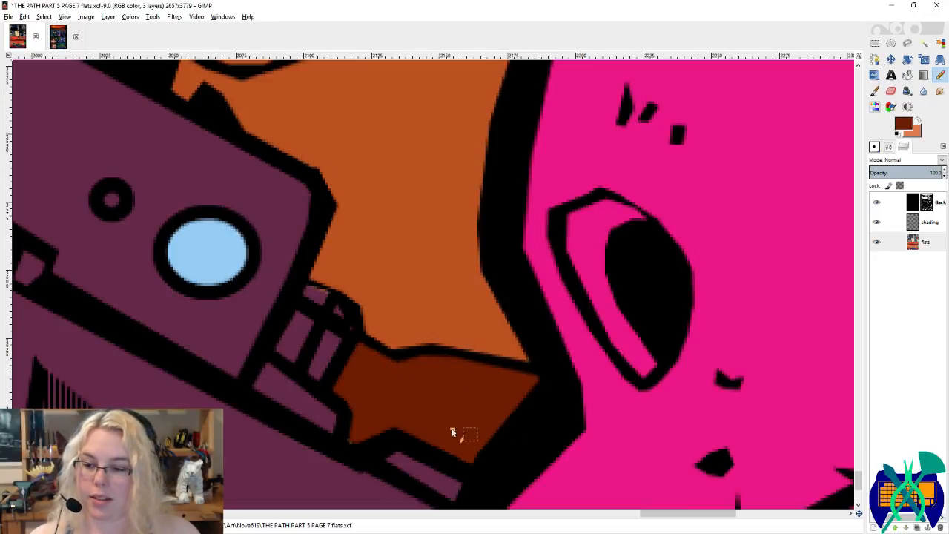
scroll(466, 401, down, 6)
scroll(508, 292, down, 4)
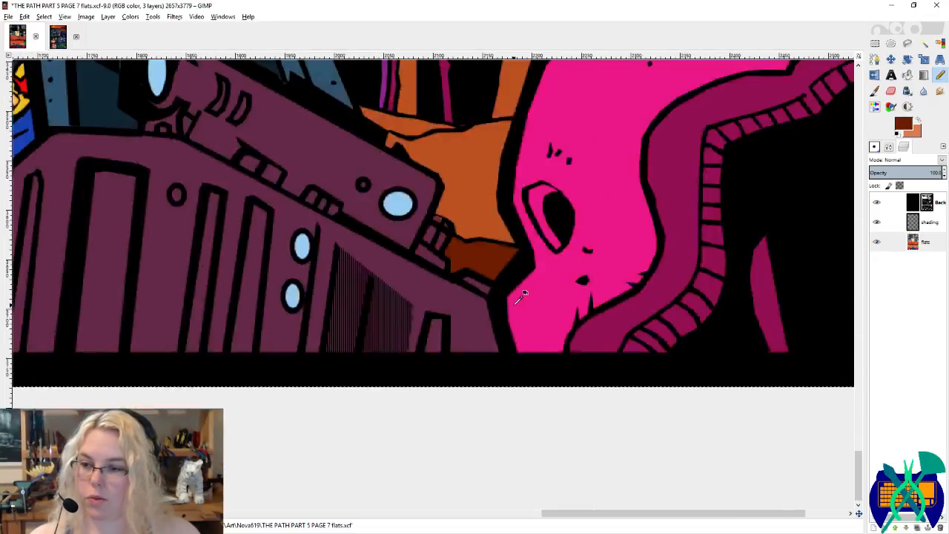
Step: Pencil dark red-brown over the light specks in the foreground ground and along its outline below the blue cage, and save the file
scroll(284, 298, left, 2)
scroll(258, 253, up, 2)
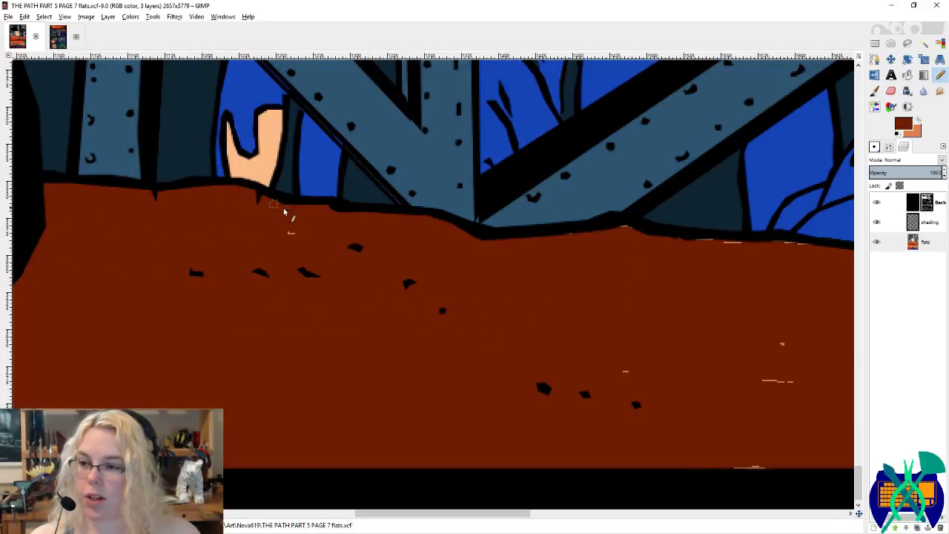
click(290, 232)
scroll(392, 324, right, 3)
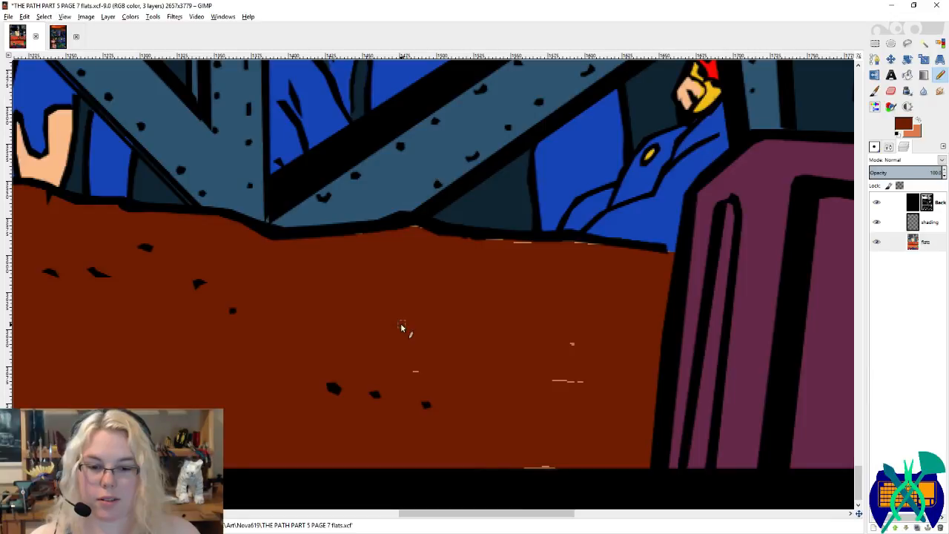
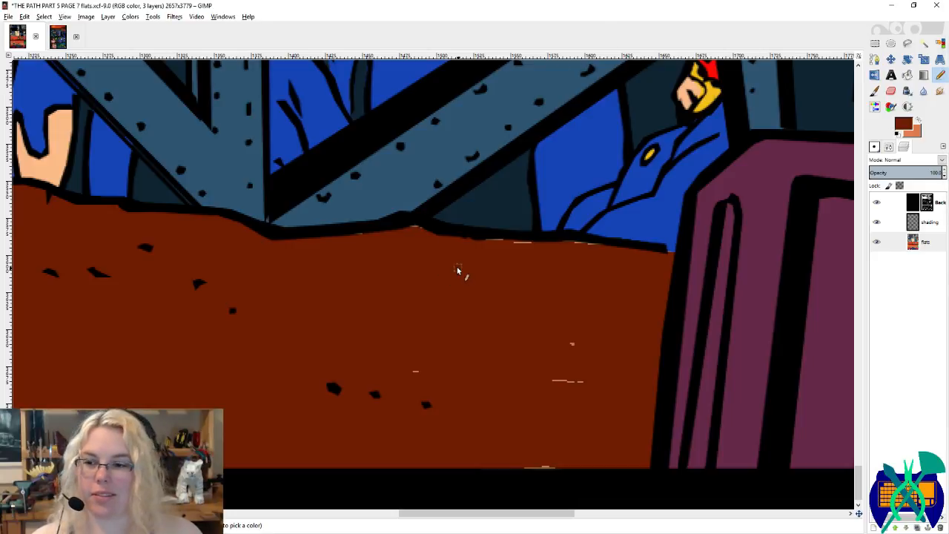
drag(423, 231, 608, 253)
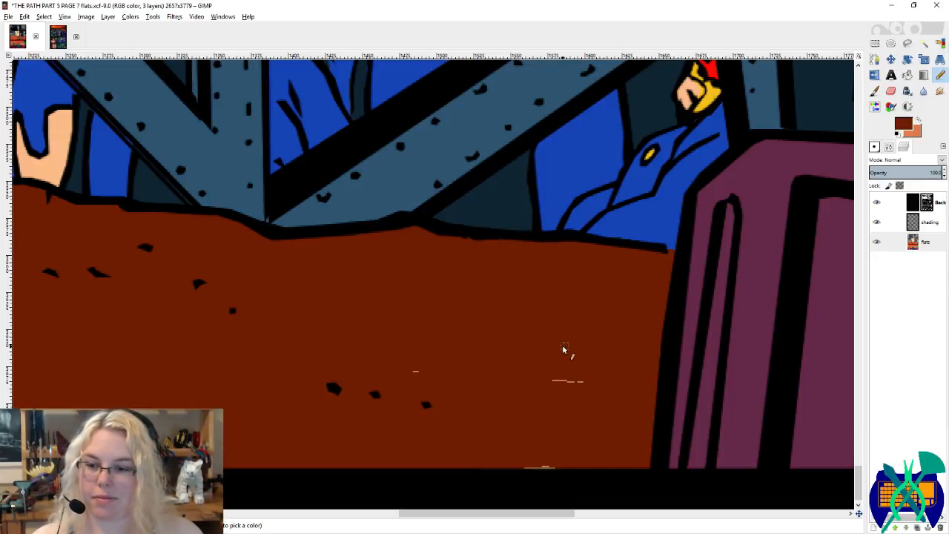
drag(555, 470, 526, 474)
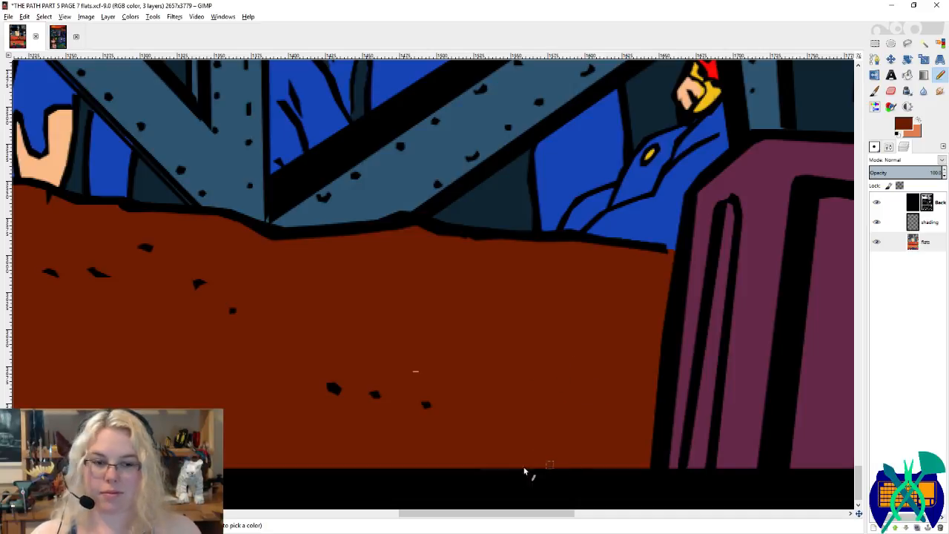
click(415, 371)
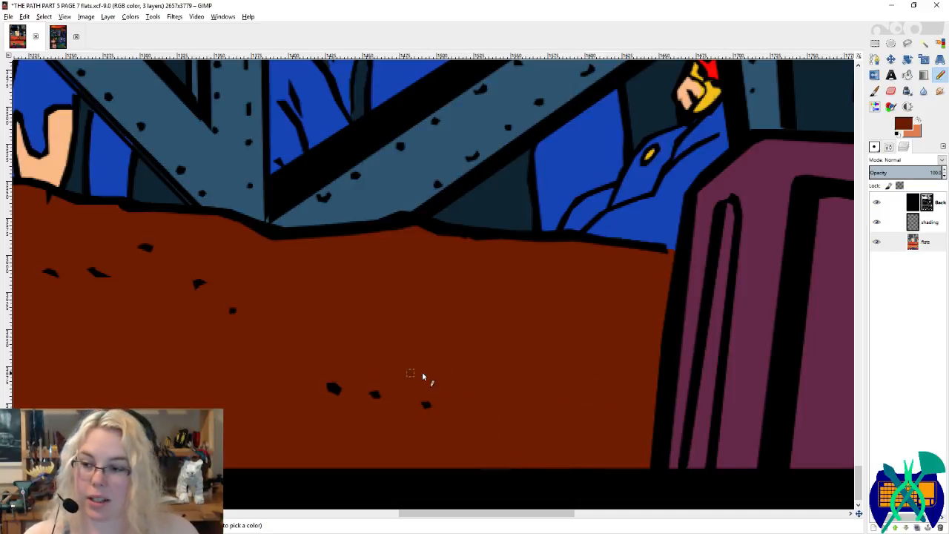
scroll(405, 438, left, 5)
scroll(376, 401, down, 2)
key(ctrl+s)
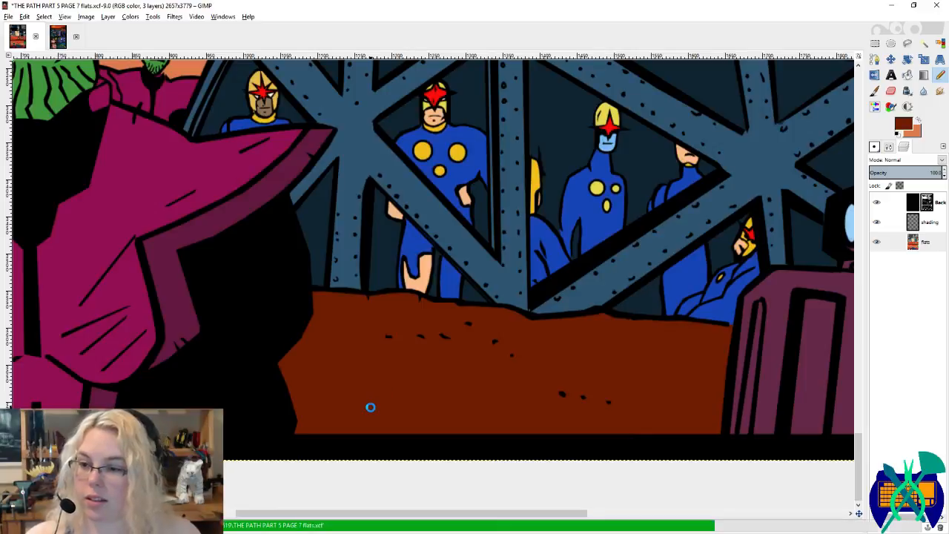
scroll(393, 422, left, 5)
scroll(369, 421, down, 5)
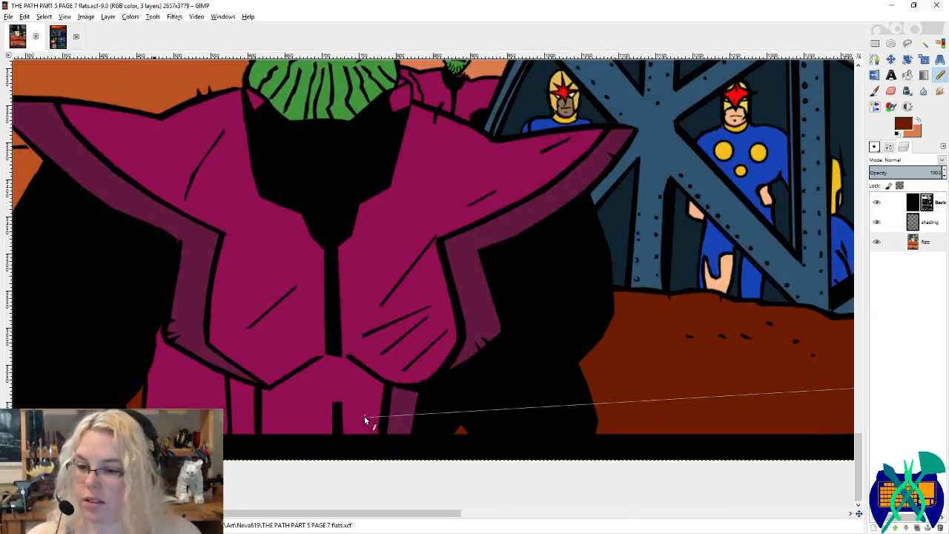
key(ctrl+s)
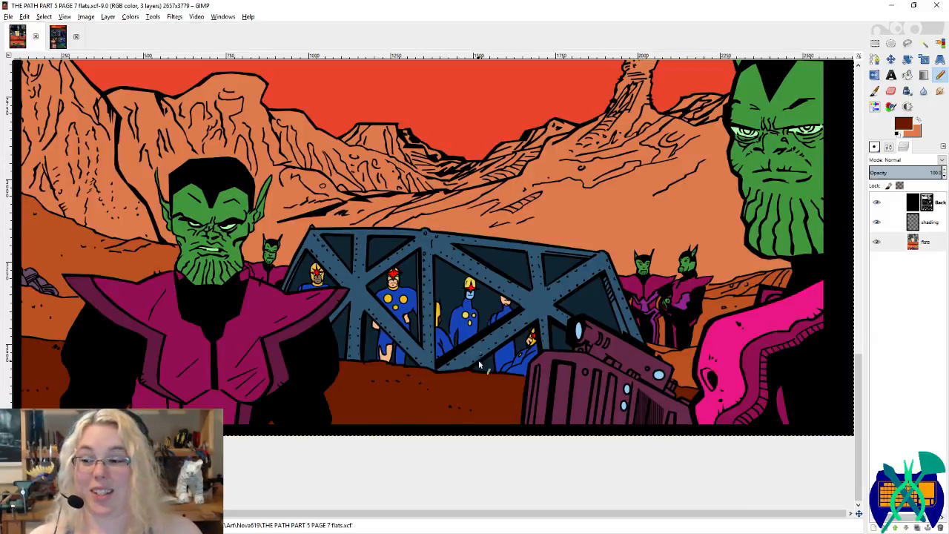
Step: Pencil light orange over the stray pixels on the ground beside the small green figure behind the foreground figure's shoulder
scroll(226, 191, up, 4)
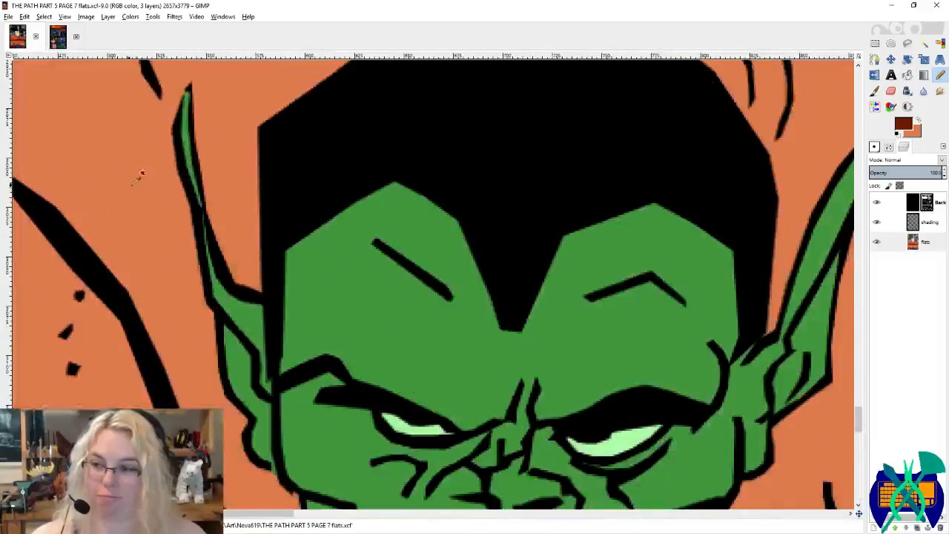
scroll(170, 180, up, 1)
scroll(164, 189, down, 6)
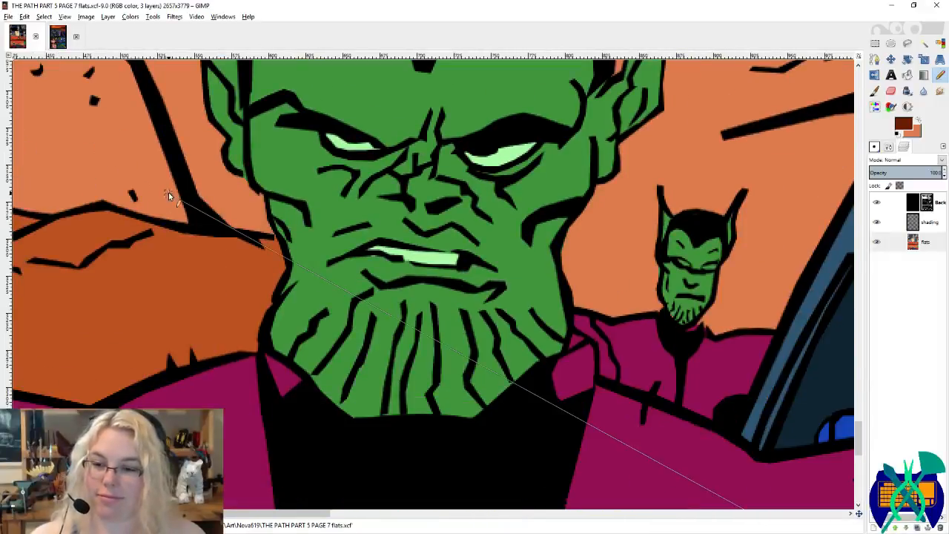
scroll(382, 252, right, 3)
scroll(384, 254, up, 3)
ctrl+click(548, 378)
click(541, 401)
ctrl+click(459, 327)
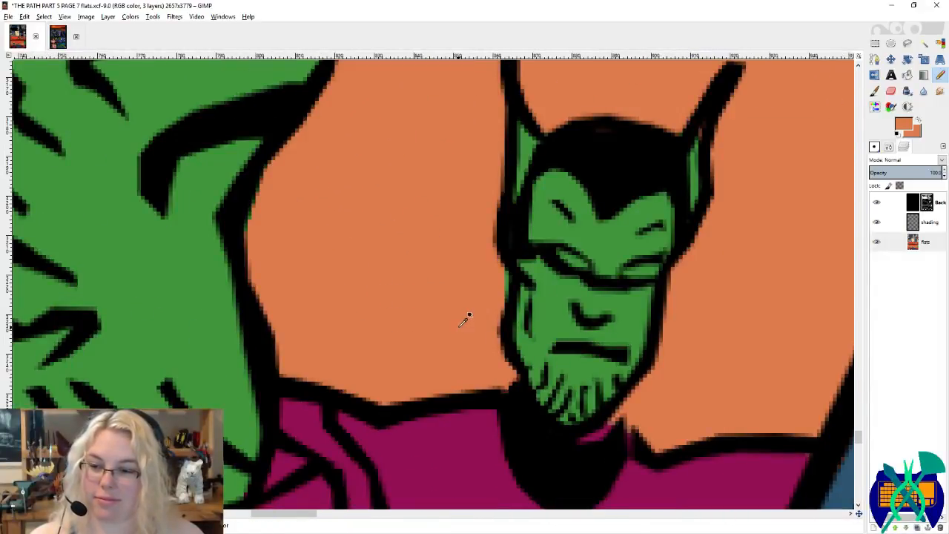
drag(507, 279, 505, 300)
scroll(450, 359, down, 4)
scroll(438, 362, right, 3)
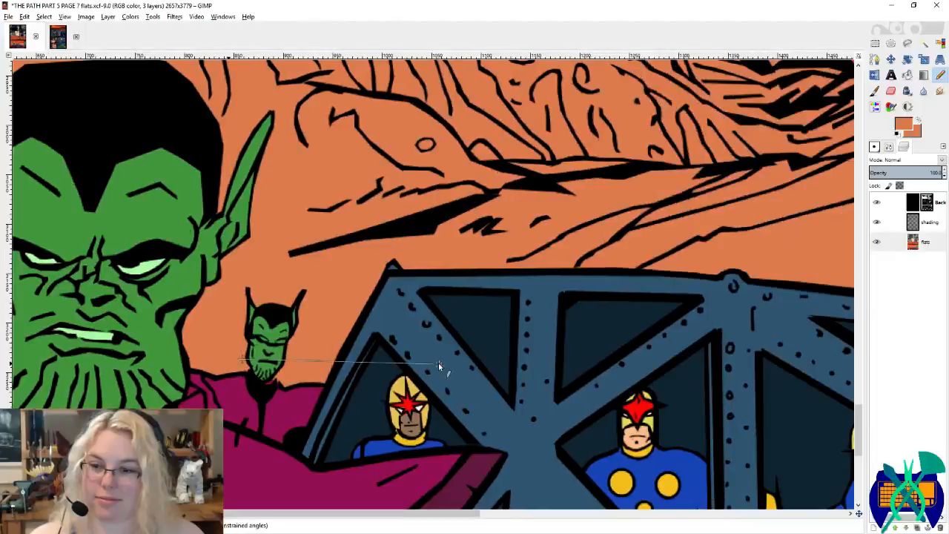
Step: Pencil green into the unfilled part of the small figure's ear, resample the light orange ground colour, and save the file
scroll(289, 293, up, 3)
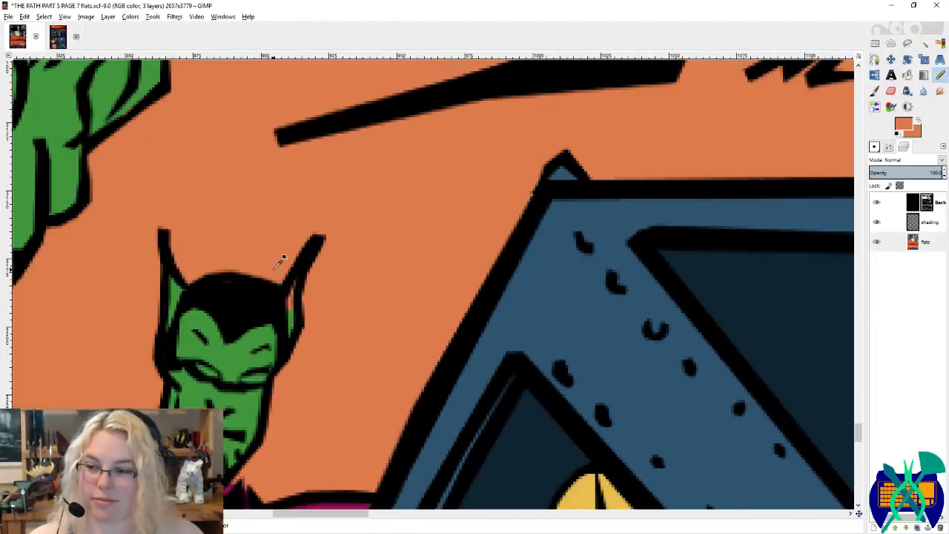
ctrl+click(282, 300)
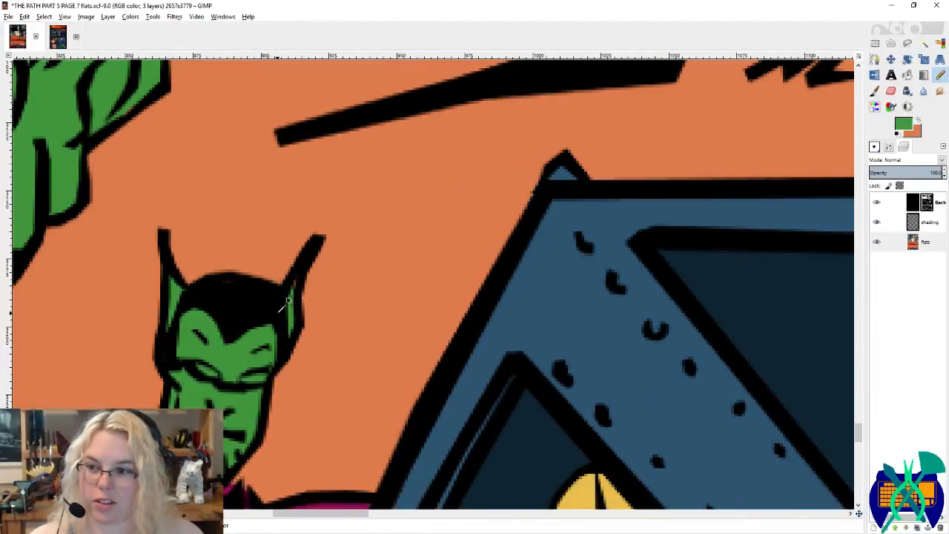
ctrl+click(281, 259)
scroll(245, 289, down, 3)
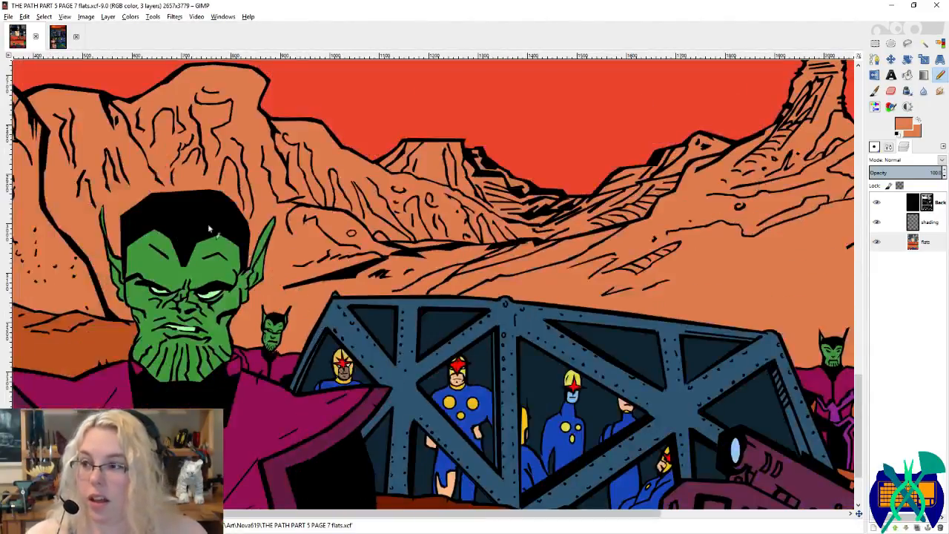
Step: Sample the olive green skin colour from the page 2 file and fill the green figures' skin on page 7 with it
click(60, 42)
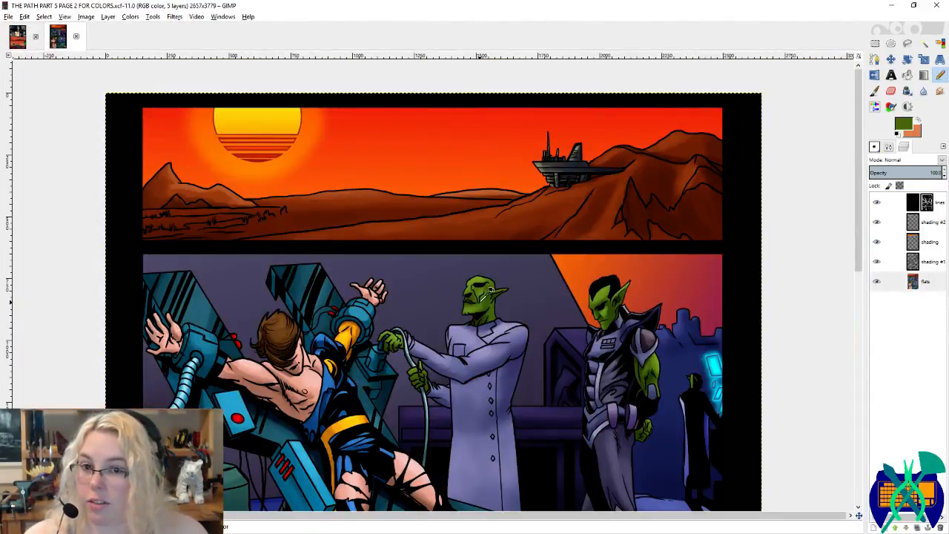
scroll(489, 297, down, 5)
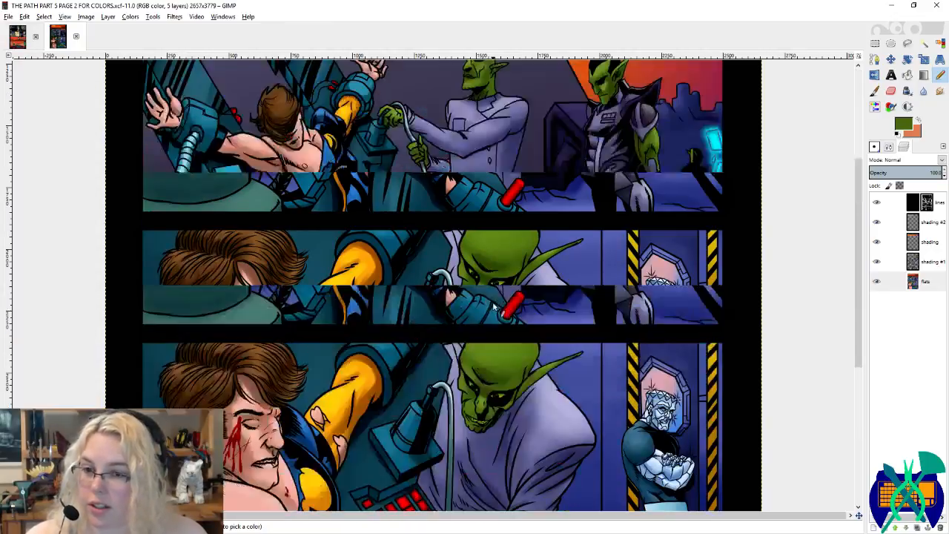
click(18, 41)
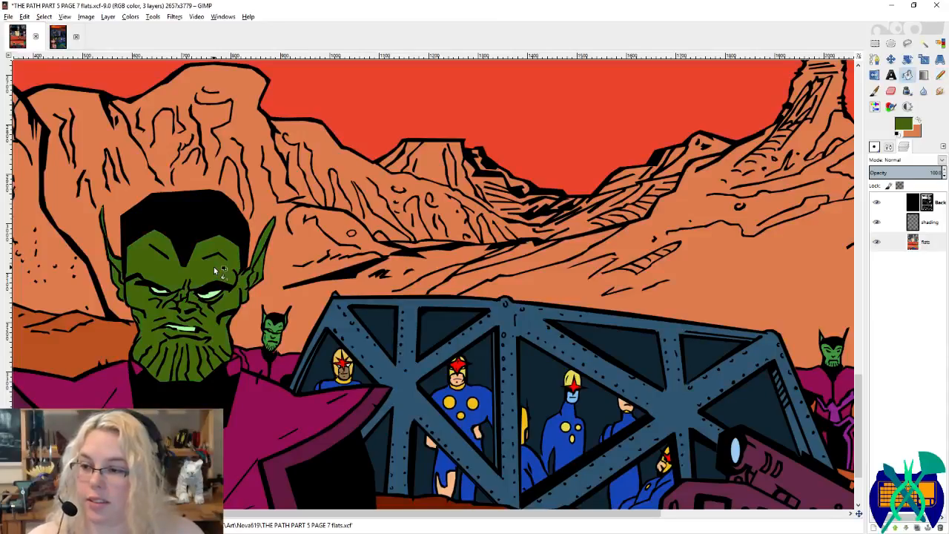
scroll(394, 380, right, 5)
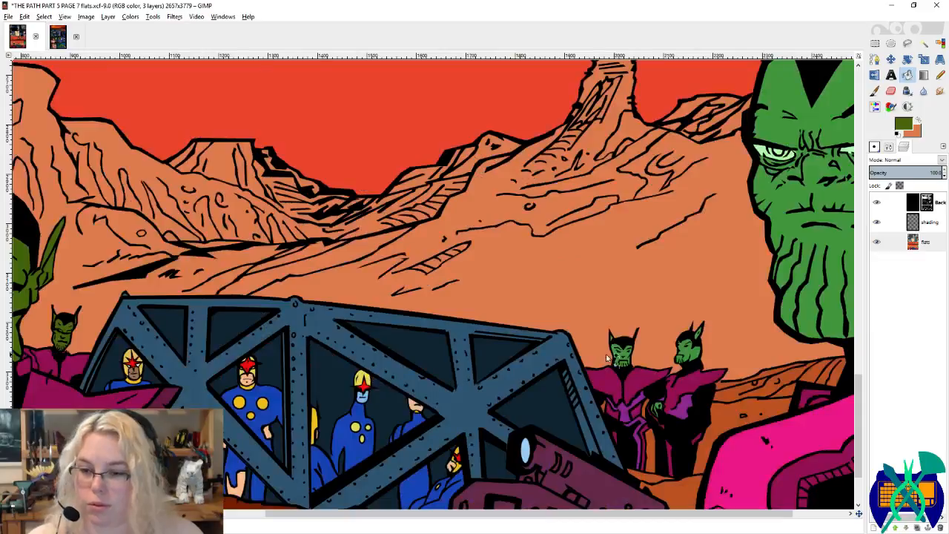
scroll(695, 355, down, 3)
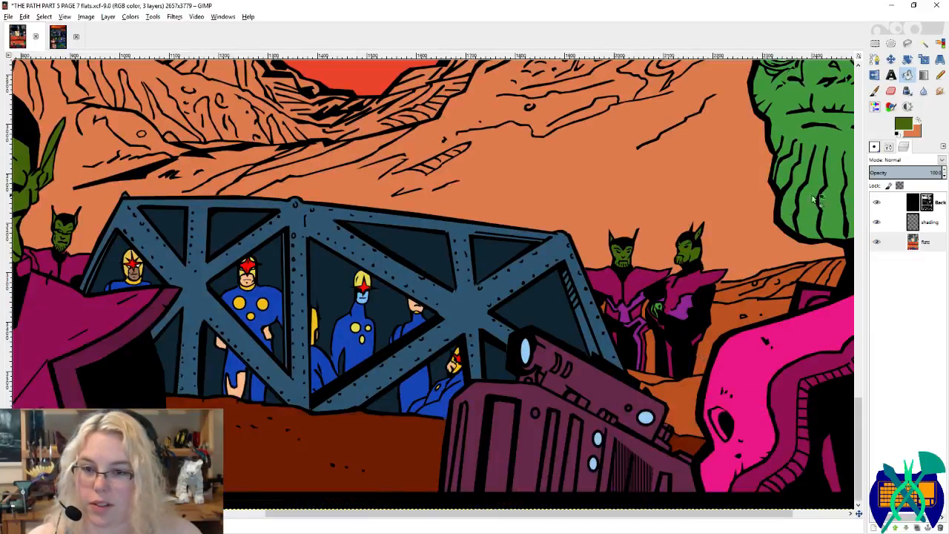
click(813, 199)
scroll(662, 312, down, 2)
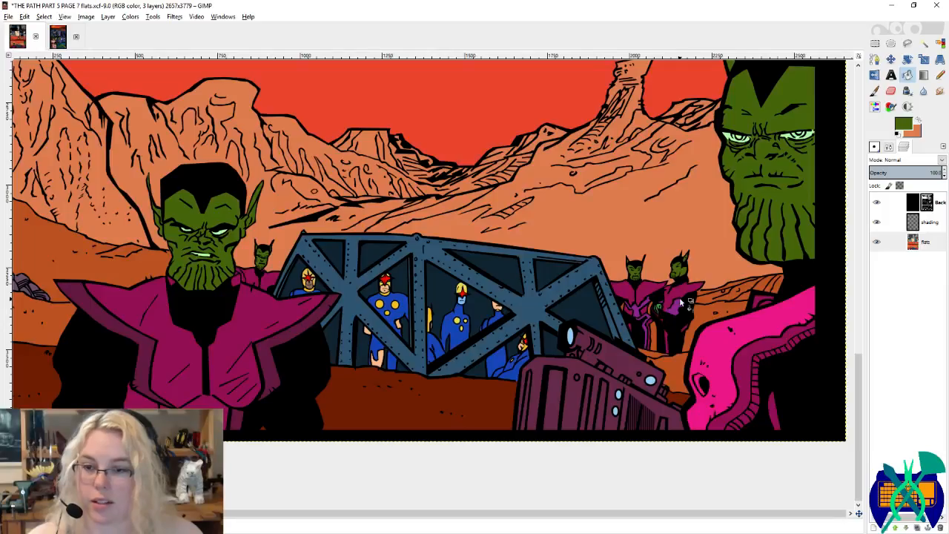
Step: Choose a slightly lighter olive green, fill the skin of the small background figures with it, and save the file
click(905, 128)
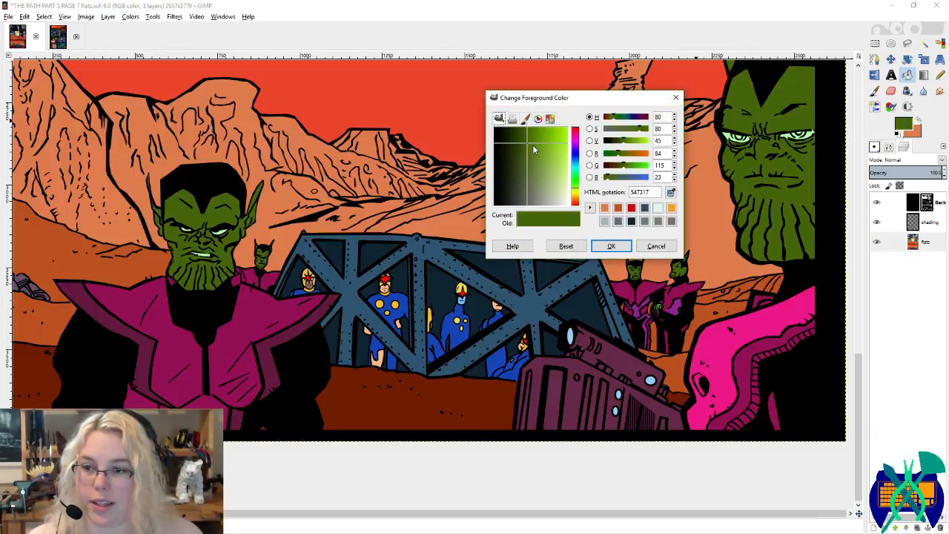
click(530, 151)
click(611, 245)
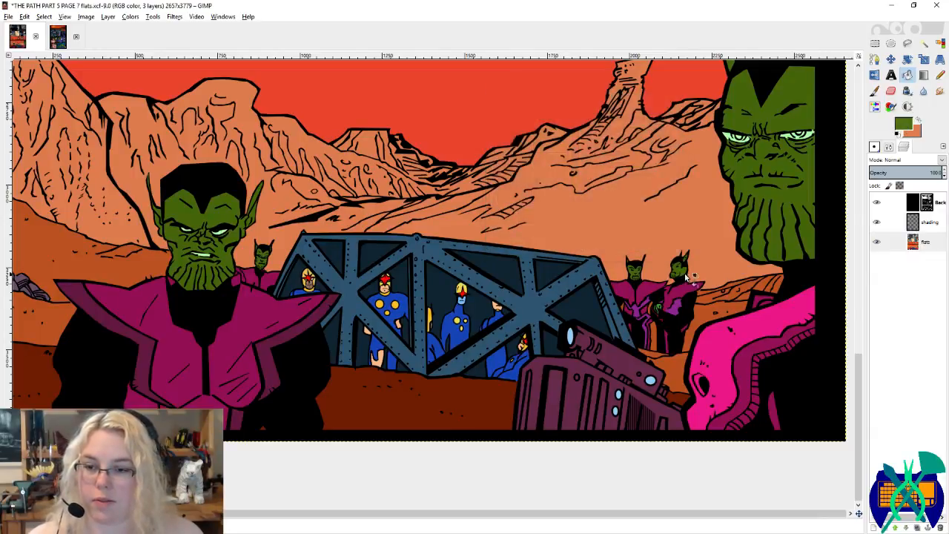
scroll(676, 289, up, 4)
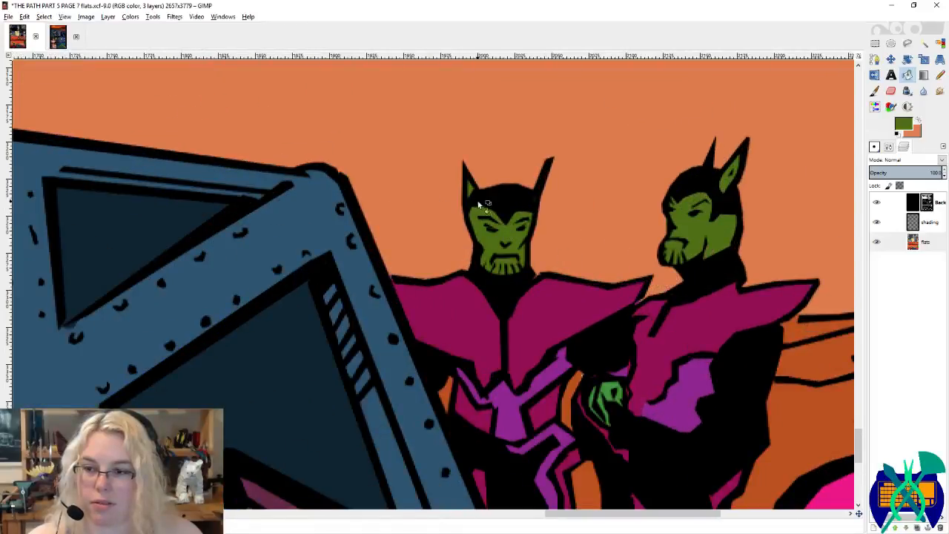
scroll(627, 394, down, 3)
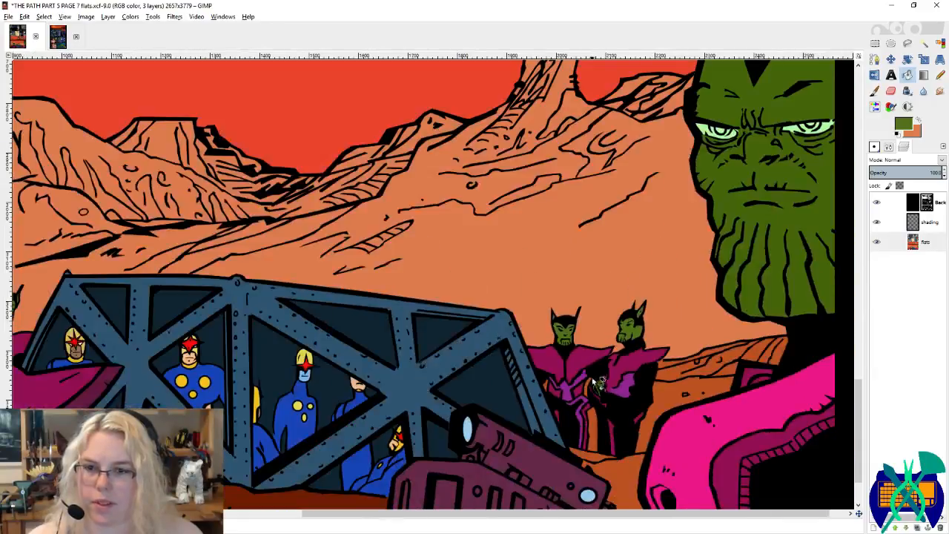
scroll(593, 381, left, 5)
scroll(481, 324, up, 2)
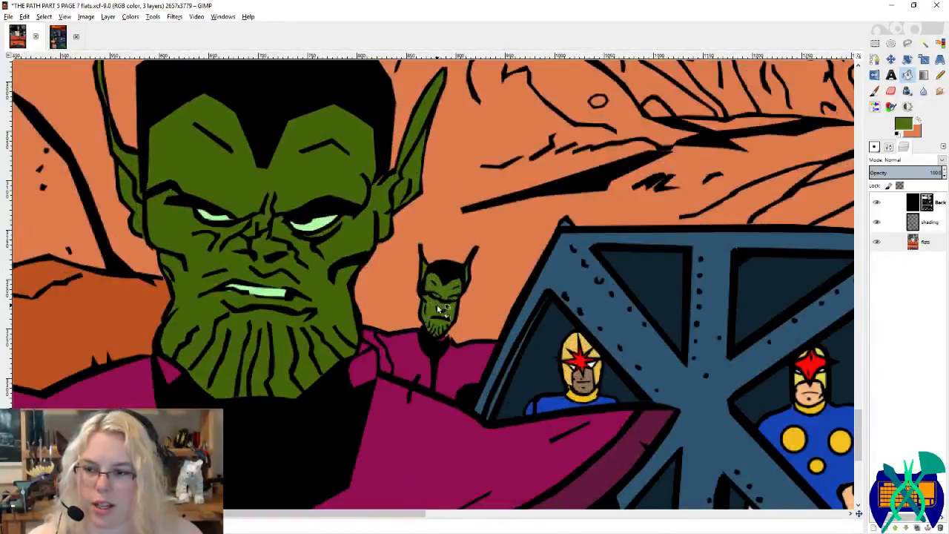
scroll(420, 343, down, 2)
key(ctrl+s)
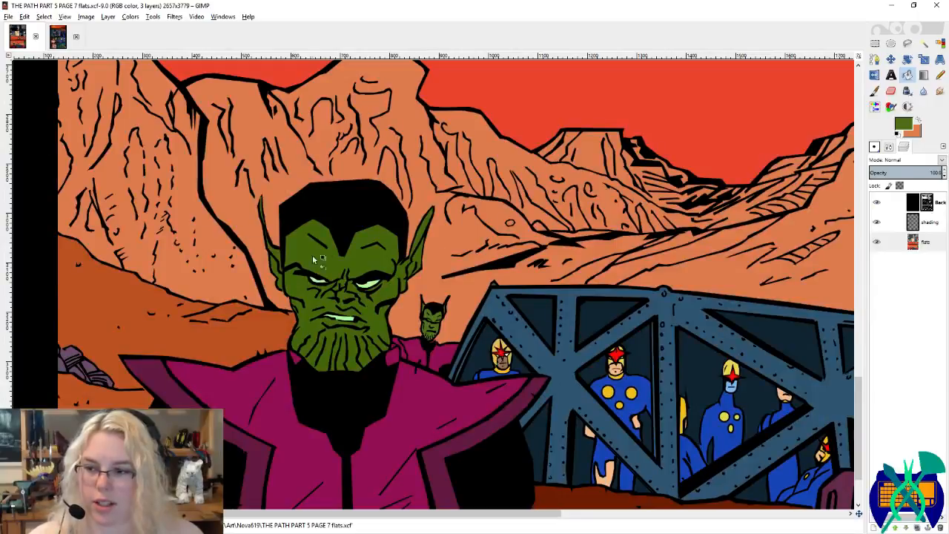
Step: Sample the light blue of the middle prisoner's face and fill the half-hidden prisoner's face and the reclining prisoner's hand with it
scroll(312, 255, down, 2)
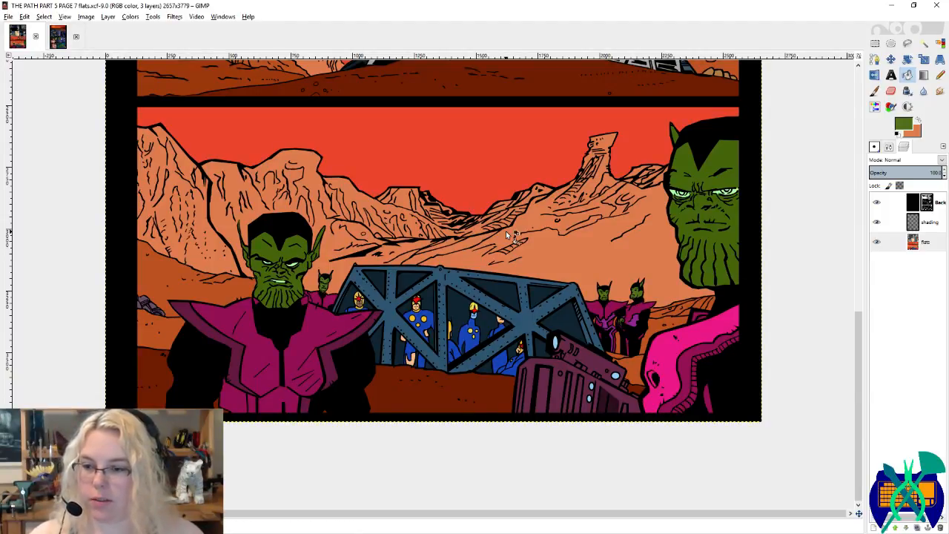
scroll(490, 297, down, 2)
scroll(493, 319, up, 5)
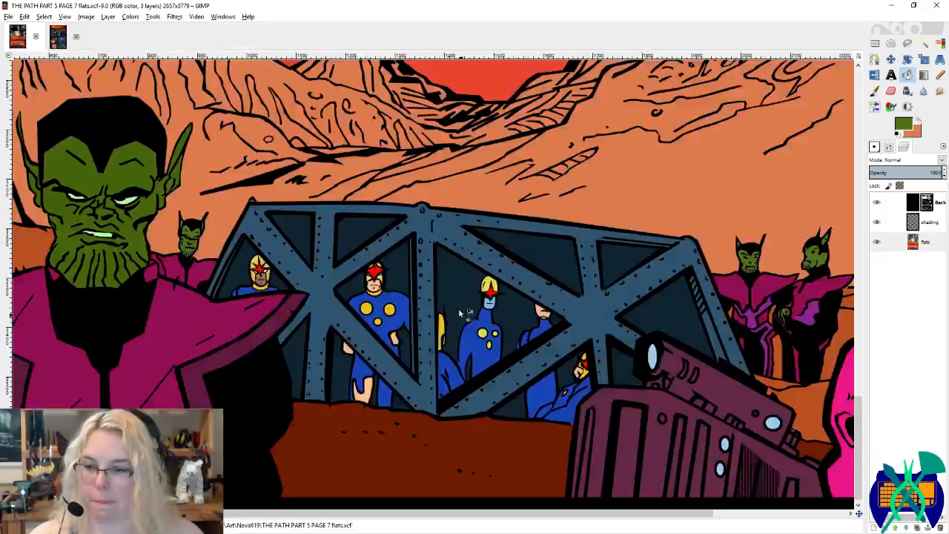
click(939, 74)
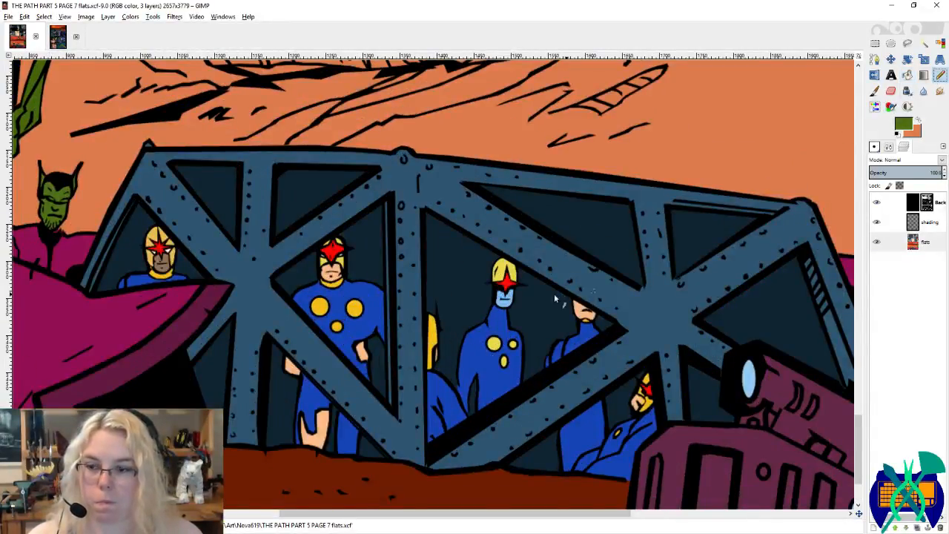
scroll(553, 293, up, 2)
ctrl+click(463, 305)
key(shift+b)
click(611, 330)
scroll(680, 342, down, 5)
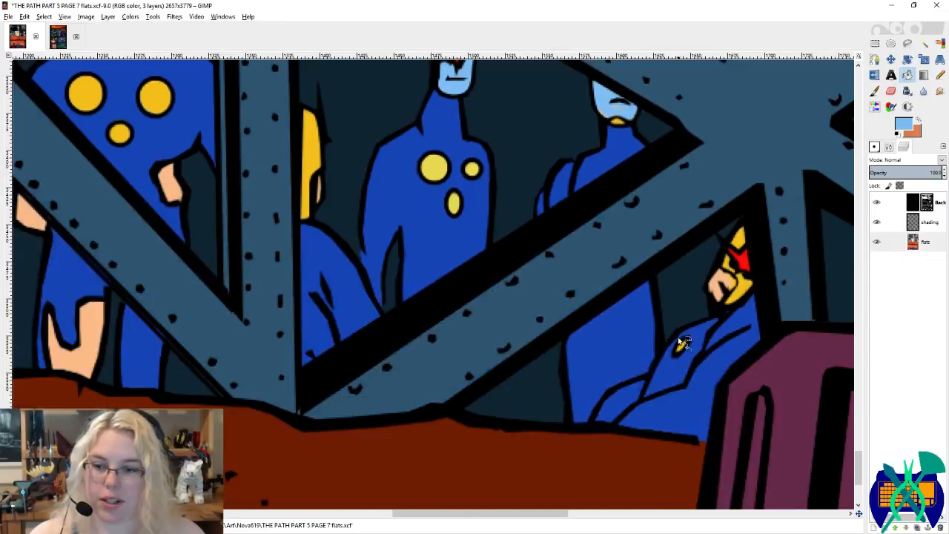
click(723, 289)
Step: Fill the exposed leg, hands and face of the standing prisoner and the face of the prisoner behind the magenta shoulder with light blue
scroll(289, 296, left, 5)
click(296, 330)
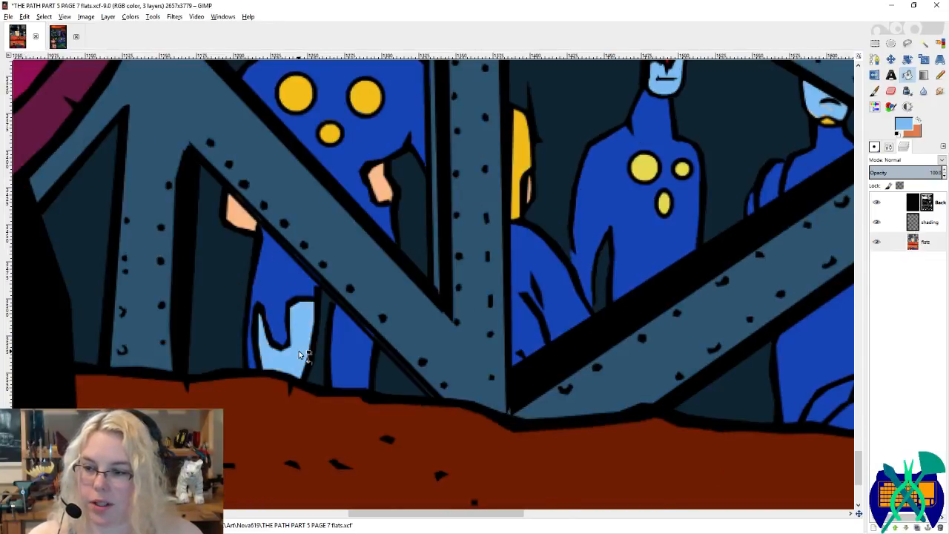
scroll(299, 350, up, 5)
click(248, 442)
click(384, 415)
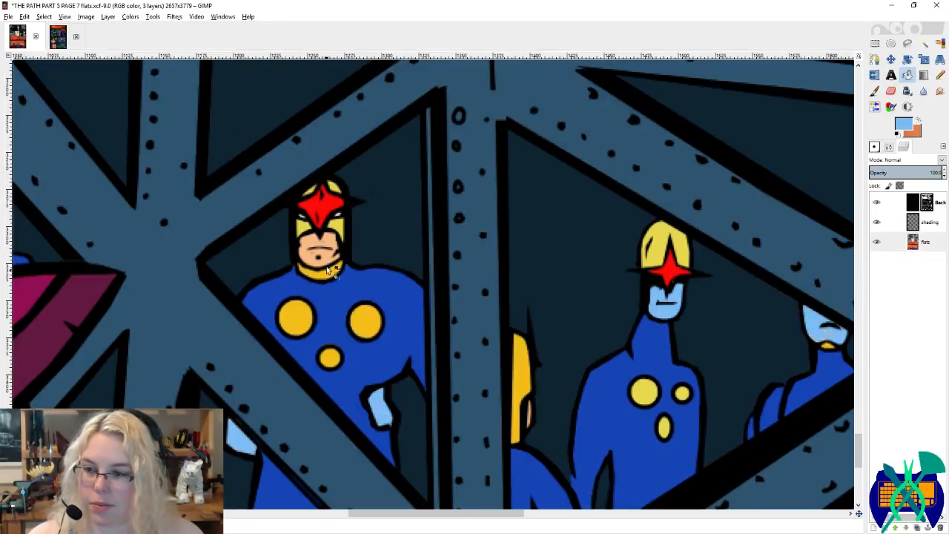
scroll(319, 299, left, 5)
click(199, 243)
scroll(247, 286, down, 3)
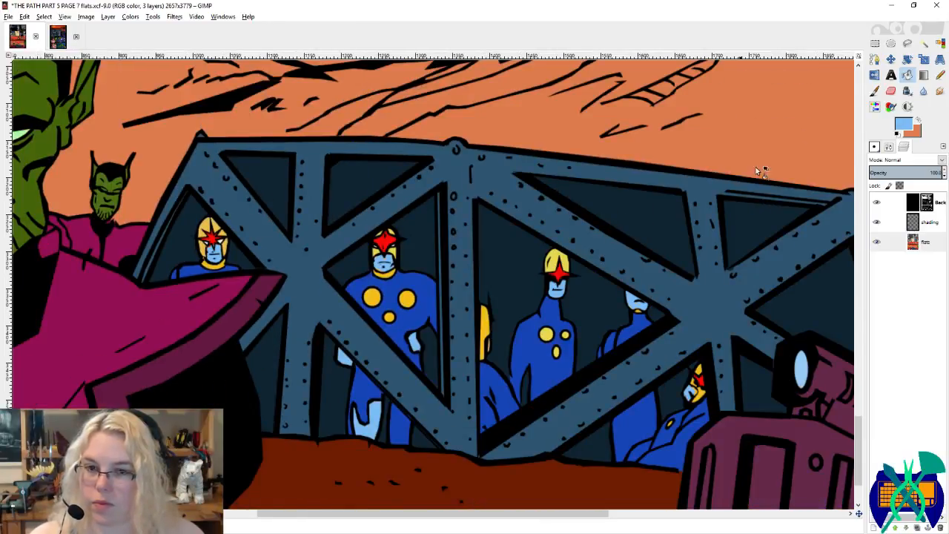
Step: Sample the prisoners' uniform blue, choose a darker shade of it, and fill the standing prisoner's torso with that shade
click(873, 90)
scroll(430, 292, up, 3)
ctrl+click(408, 272)
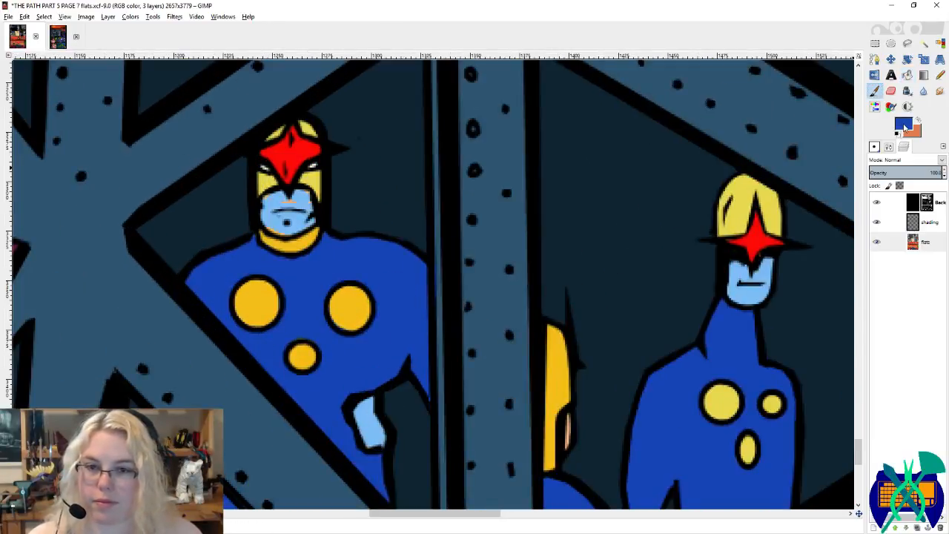
click(903, 125)
click(542, 137)
click(611, 246)
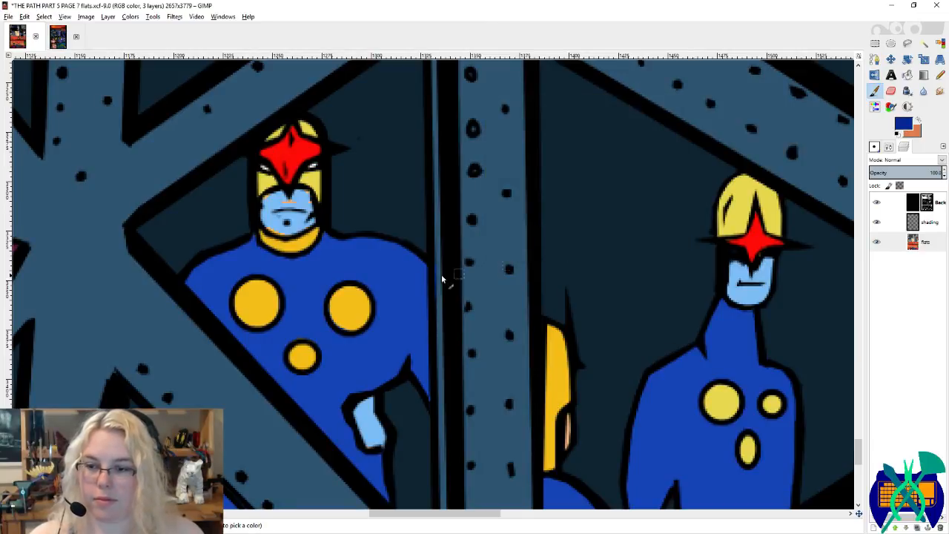
key(shift+b)
click(403, 284)
Step: Fill the remaining blue uniform areas of all the caged prisoners with the dark blue and save the file
scroll(447, 285, down, 2)
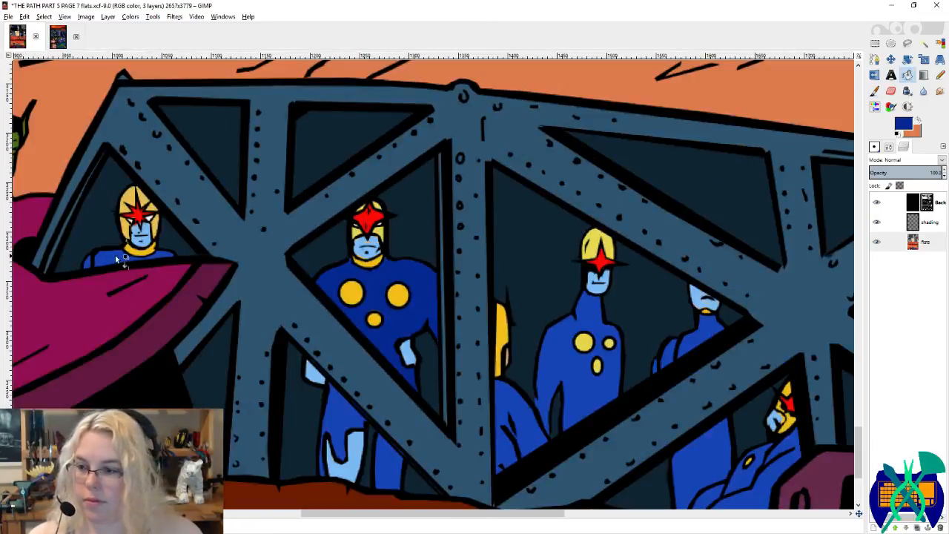
scroll(363, 350, down, 3)
click(343, 304)
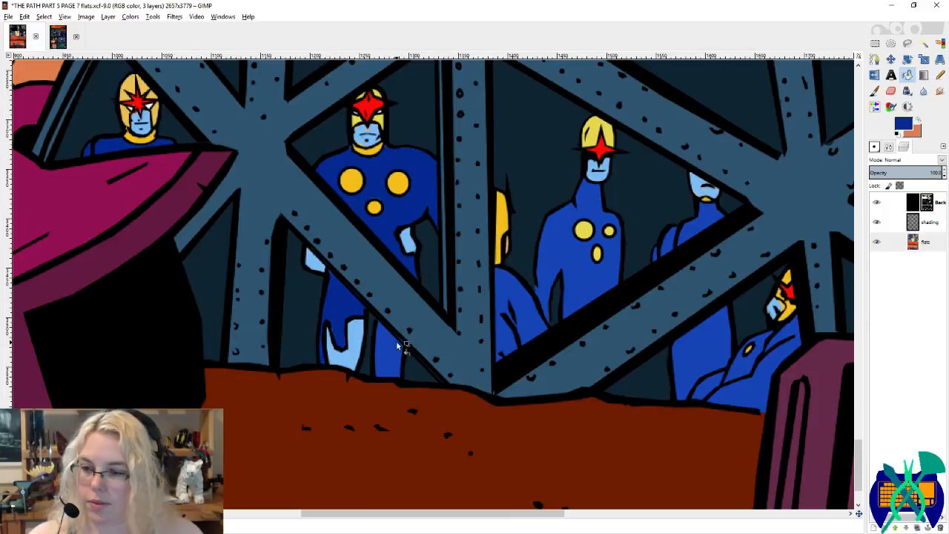
click(559, 264)
click(698, 226)
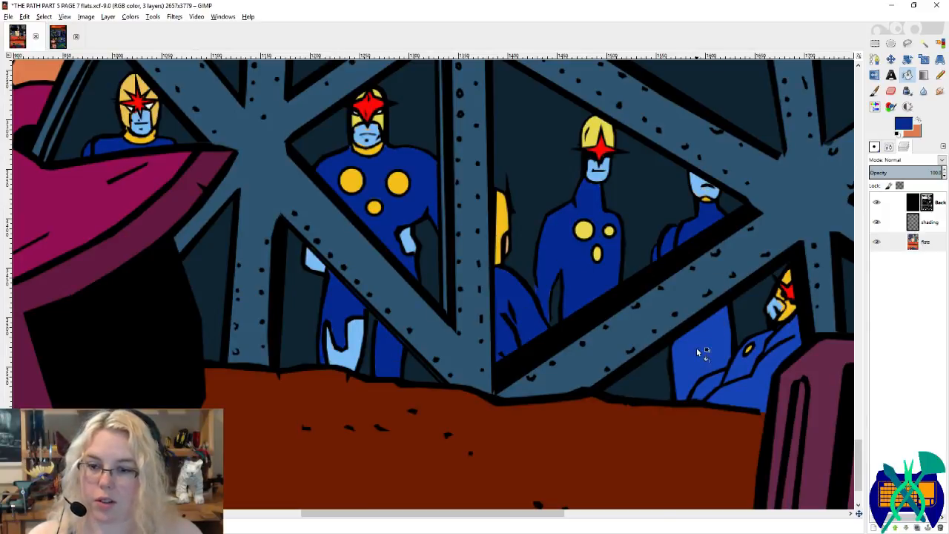
click(748, 380)
scroll(711, 380, right, 5)
scroll(630, 380, up, 3)
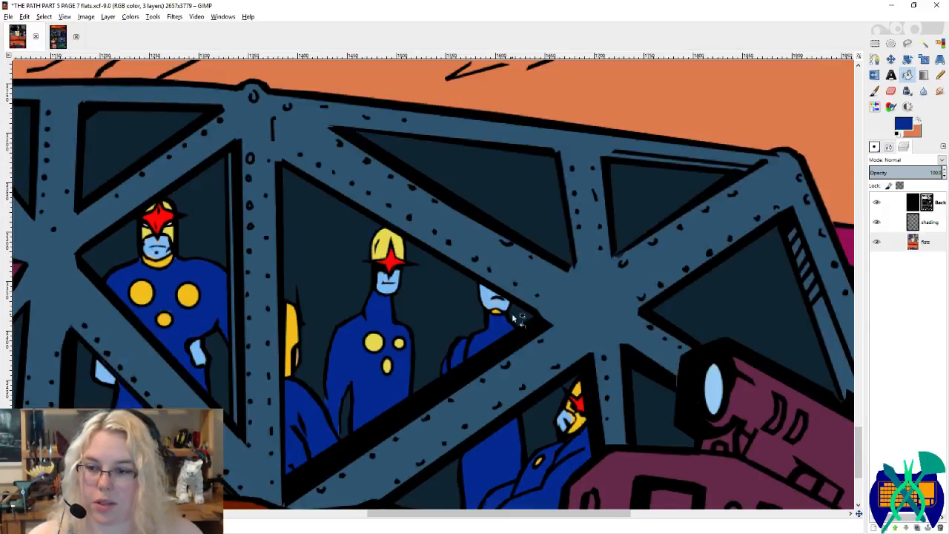
scroll(466, 285, left, 5)
click(557, 285)
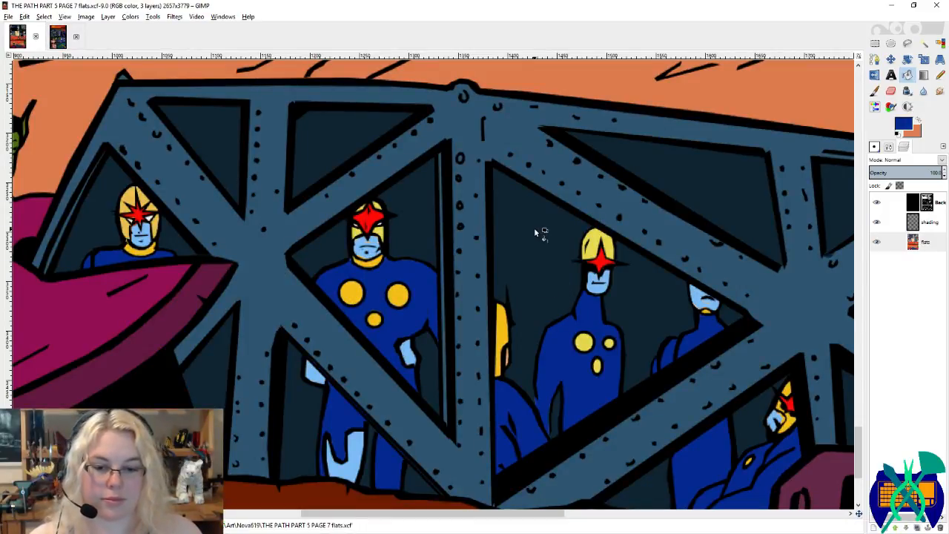
Step: Sample the light blue of the standing prisoner's face and pencil over the stray orange pixels on it
key(n)
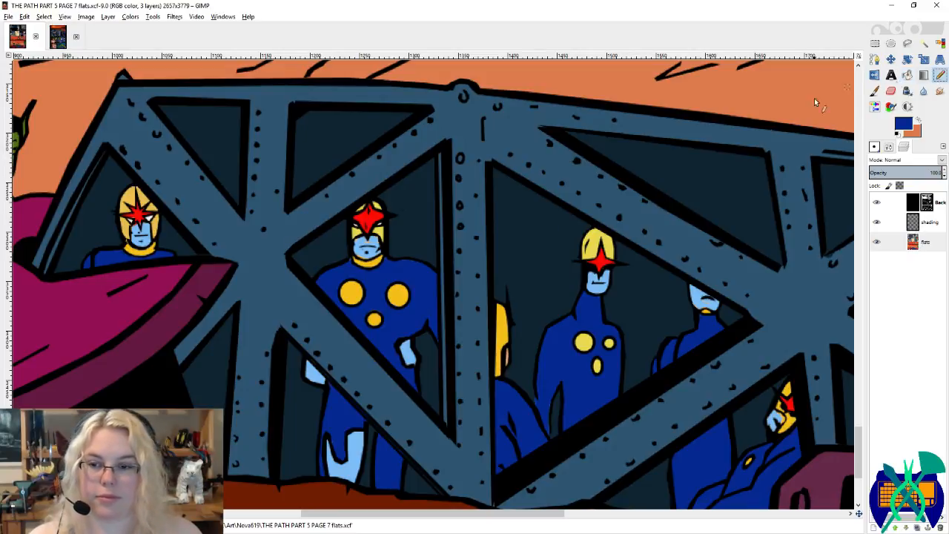
scroll(354, 256, up, 4)
ctrl+click(361, 224)
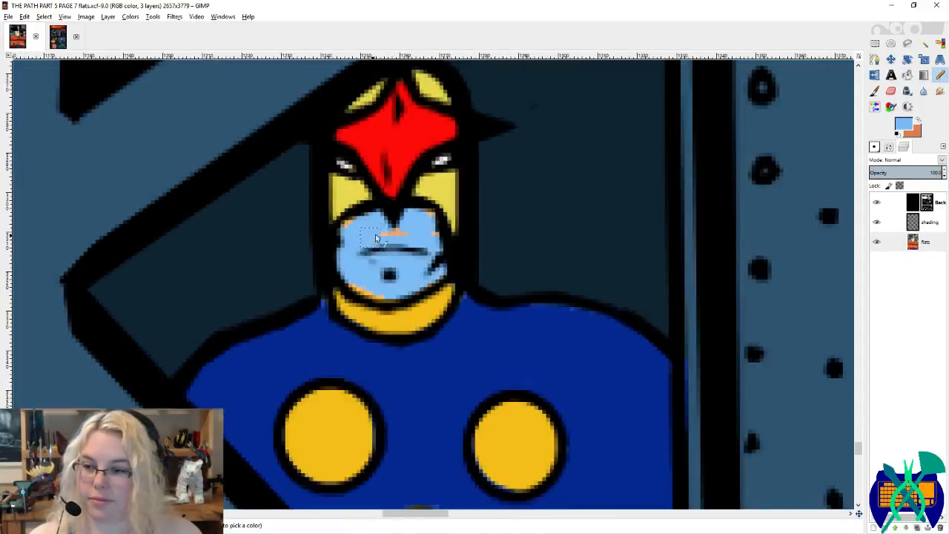
mouse_move(361, 224)
mouse_down()
mouse_move(348, 266)
mouse_move(358, 285)
mouse_move(383, 296)
mouse_move(444, 271)
mouse_move(437, 234)
mouse_move(419, 213)
mouse_move(392, 231)
mouse_up()
Step: Choose a bright blue and fill the standing prisoner's yellow collar and three chest circles with it
ctrl+click(426, 310)
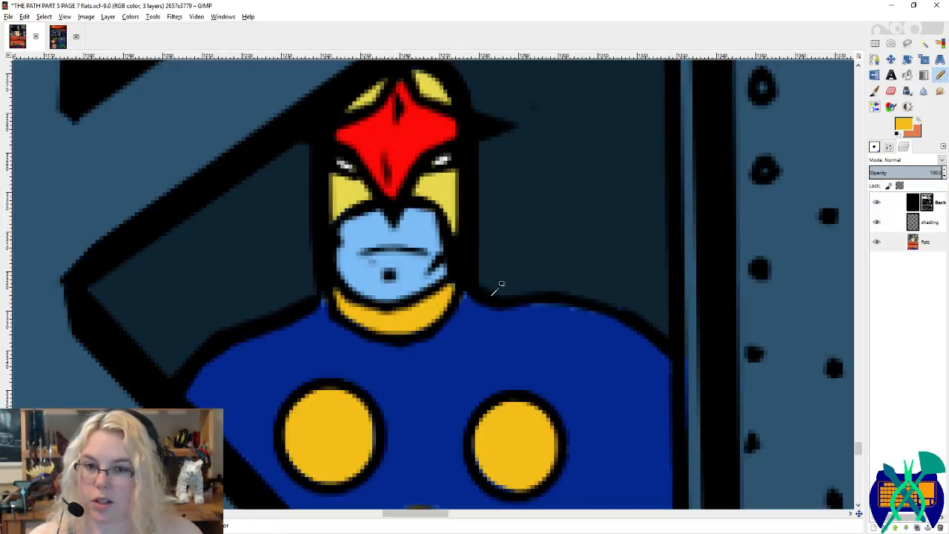
click(901, 128)
drag(579, 157, 580, 161)
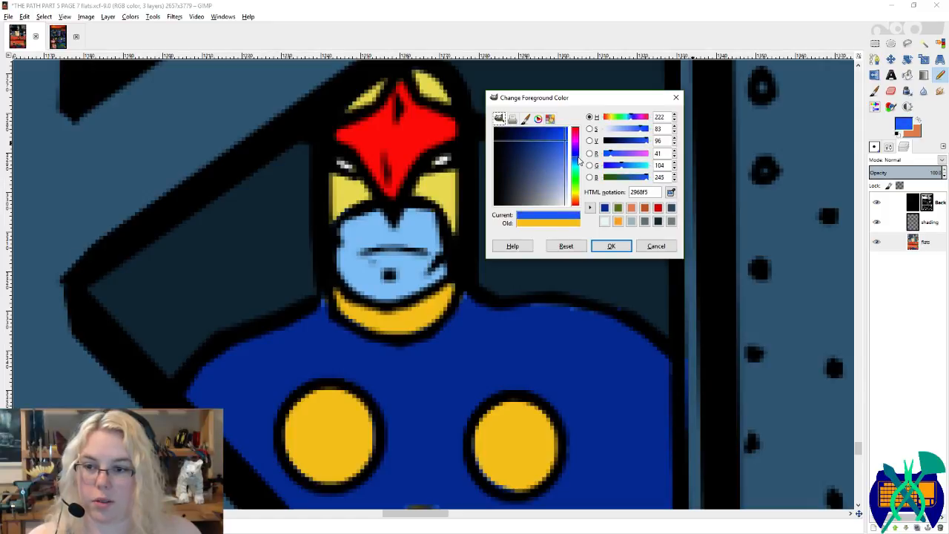
click(612, 246)
key(shift+b)
scroll(393, 327, down, 3)
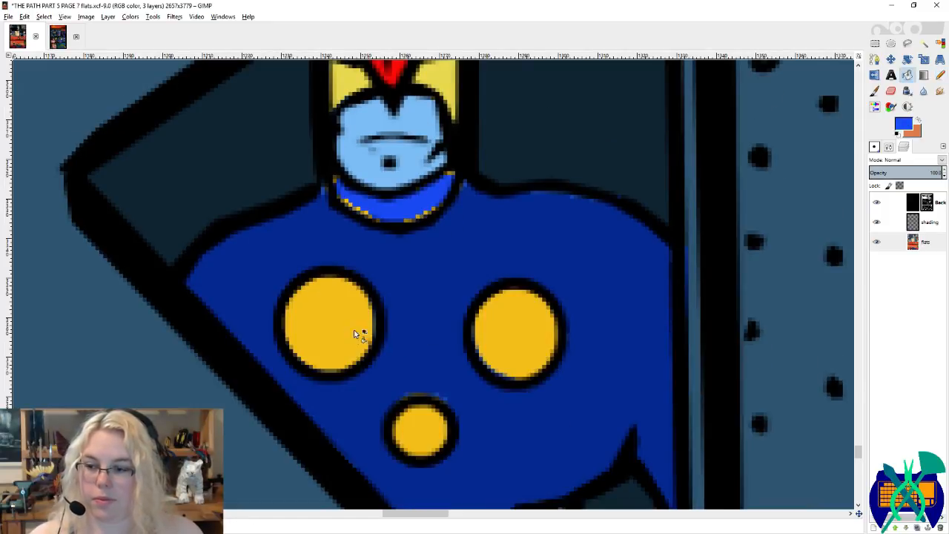
click(361, 335)
click(501, 332)
scroll(467, 356, down, 3)
click(429, 325)
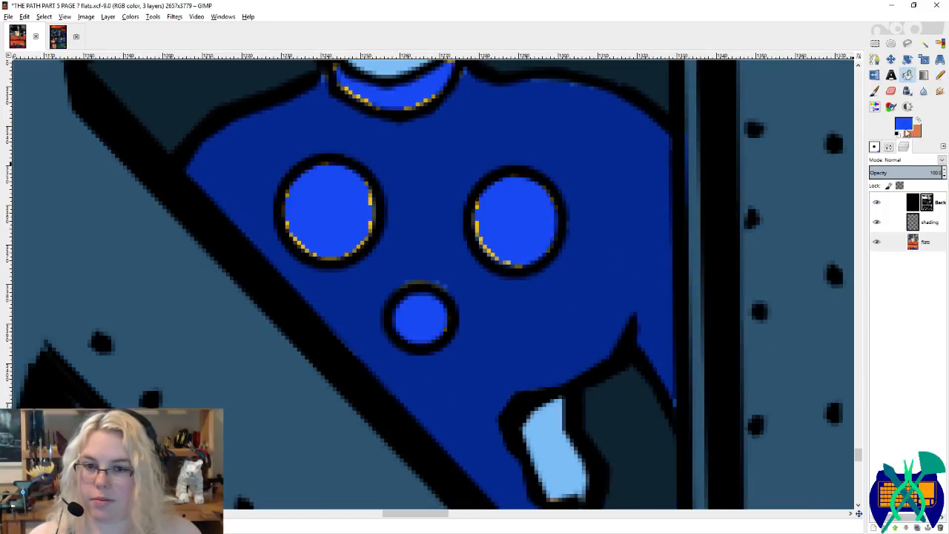
Step: Choose a darker shade of the bright blue and refill the standing prisoner's three chest circles and collar
click(904, 128)
click(562, 136)
click(610, 246)
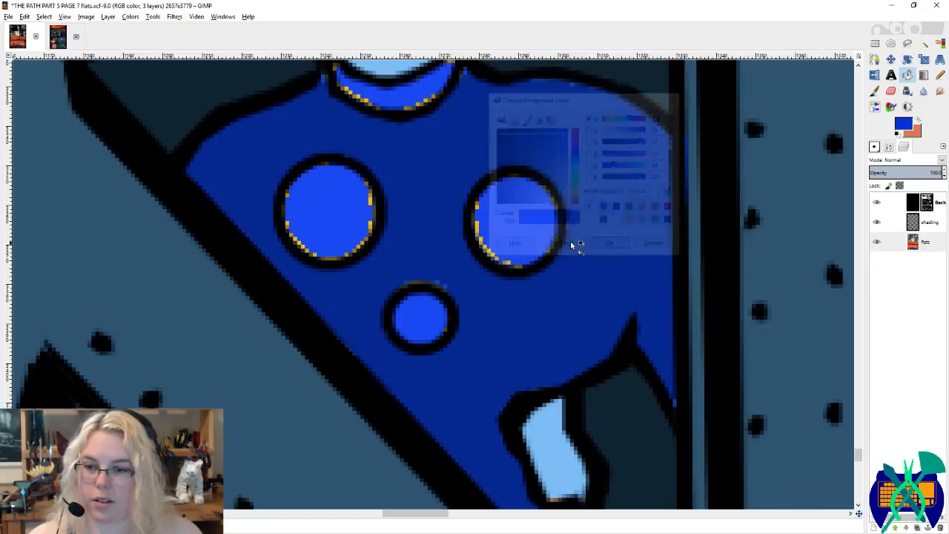
click(539, 245)
click(435, 311)
click(334, 230)
scroll(367, 280, up, 5)
click(410, 330)
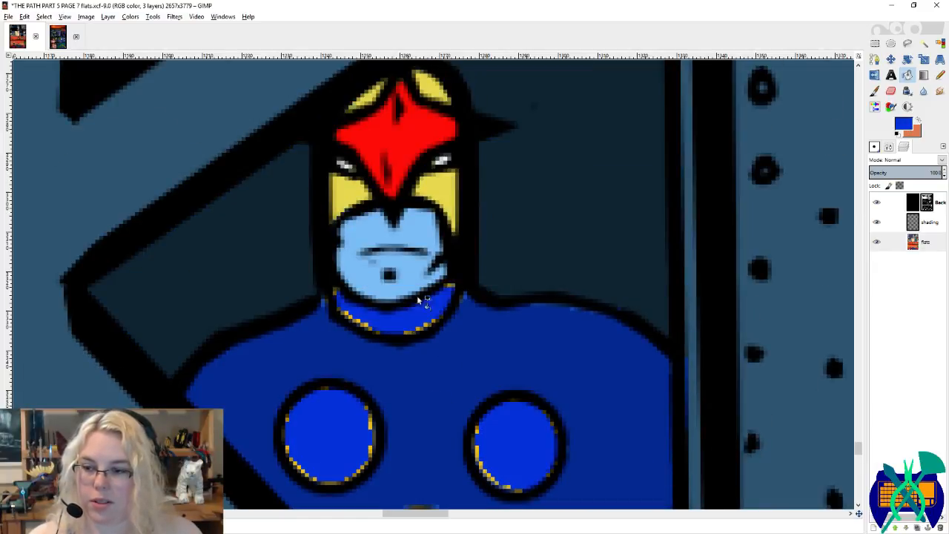
Step: Fill the yellow cheek and crown areas of the standing prisoner's helmet with the same blue
click(454, 200)
click(349, 199)
scroll(369, 256, up, 3)
click(369, 213)
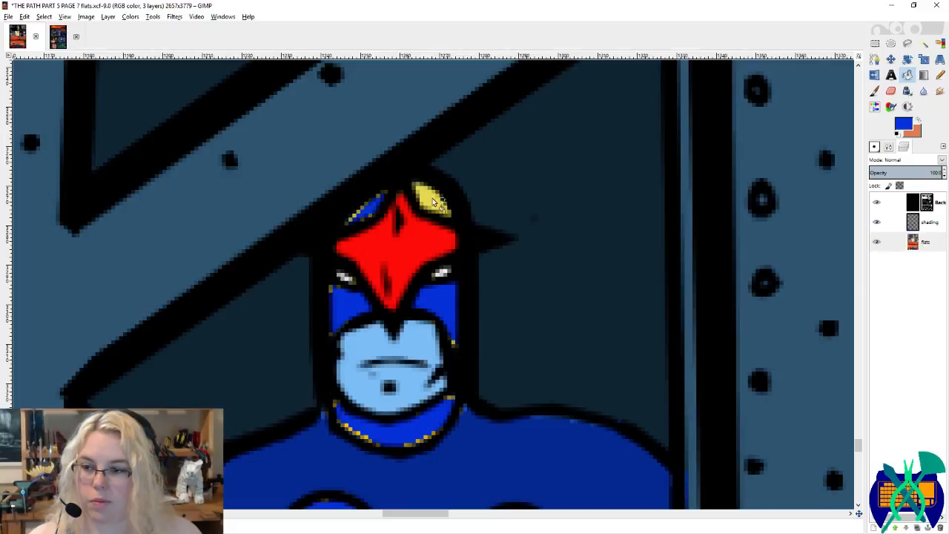
click(439, 205)
Step: Pencil over the leftover yellow pixels along the standing prisoner's helmet and collar in blue, and touch up the neck edge in uniform blue
click(940, 75)
mouse_move(447, 207)
mouse_down()
mouse_move(422, 183)
mouse_move(383, 188)
mouse_move(348, 222)
mouse_up()
drag(338, 291, 329, 334)
drag(455, 339, 450, 311)
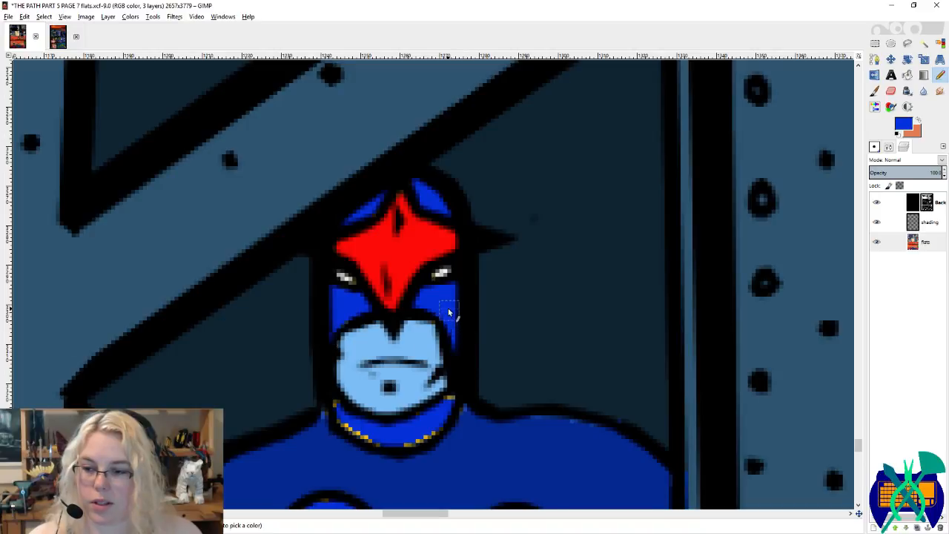
scroll(451, 311, down, 3)
ctrl+click(428, 220)
ctrl+click(448, 297)
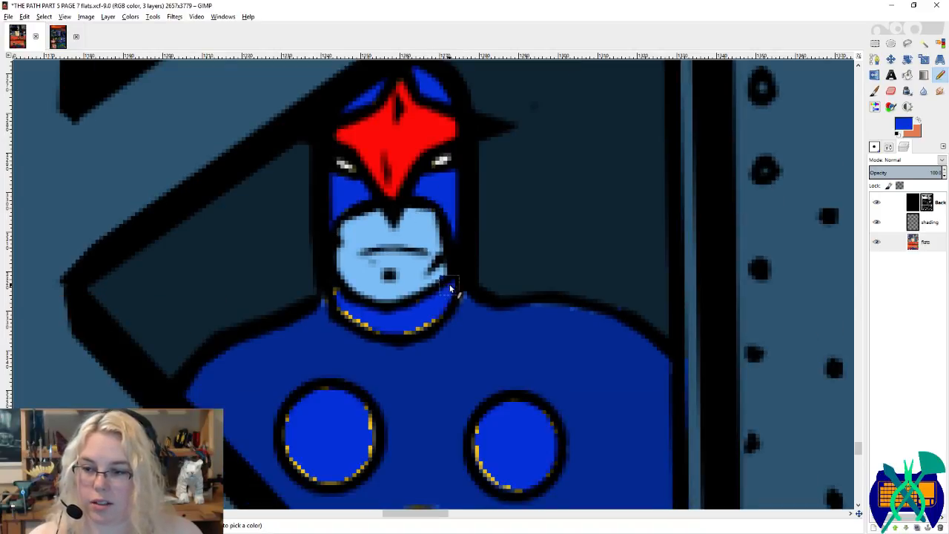
mouse_move(441, 289)
mouse_down()
mouse_move(450, 315)
mouse_move(422, 337)
mouse_move(366, 330)
mouse_move(338, 293)
mouse_move(324, 320)
mouse_up()
ctrl+click(327, 311)
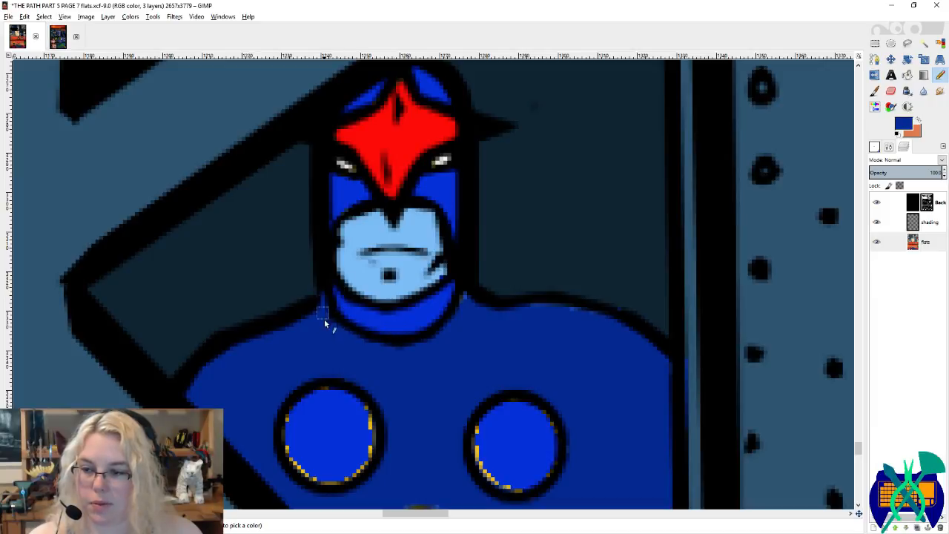
Step: Sample the white of the standing prisoner's eyes, choose a darker greyish blue, and pencil it over both eyes
ctrl+click(434, 265)
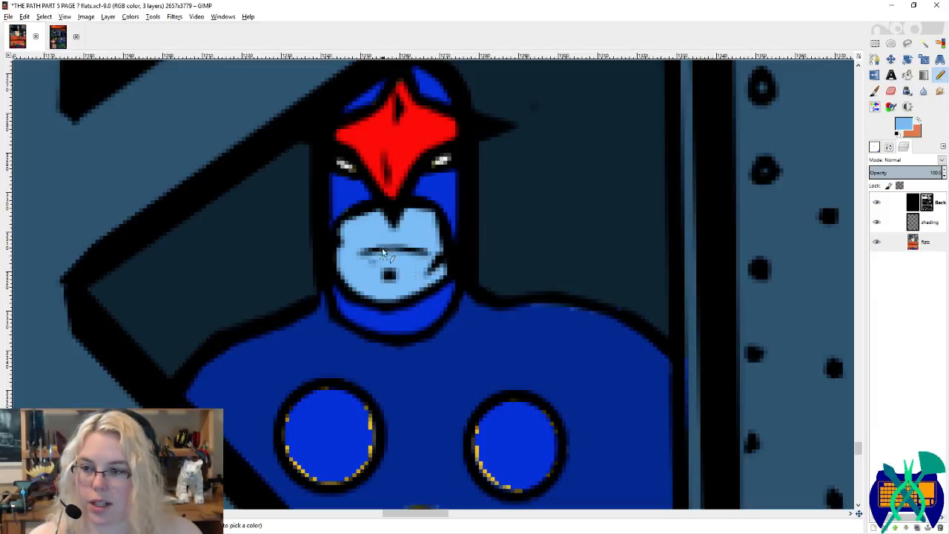
ctrl+click(443, 160)
click(904, 126)
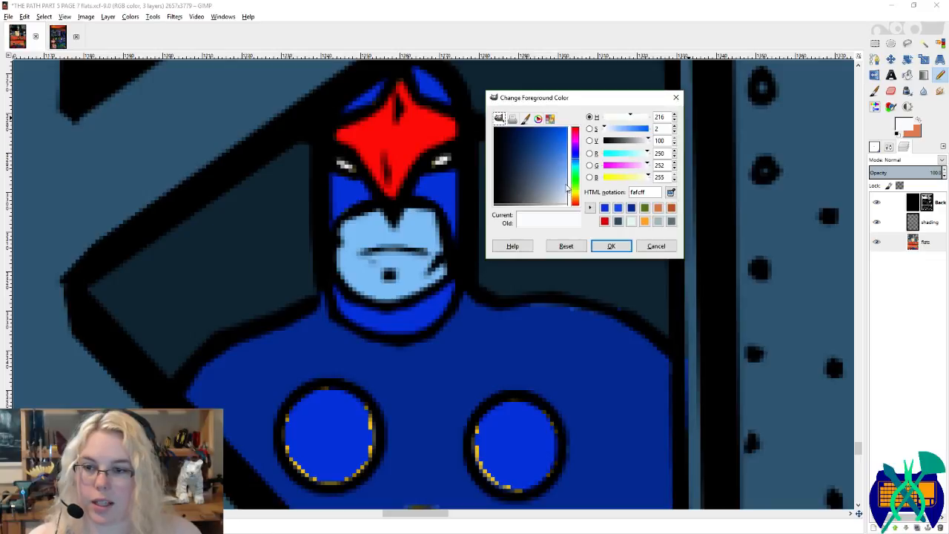
click(556, 193)
click(611, 245)
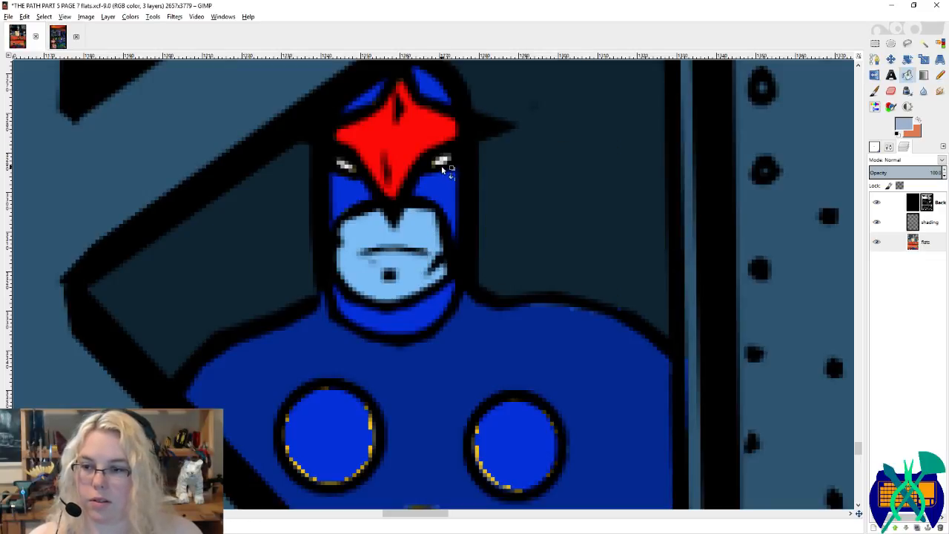
key(n)
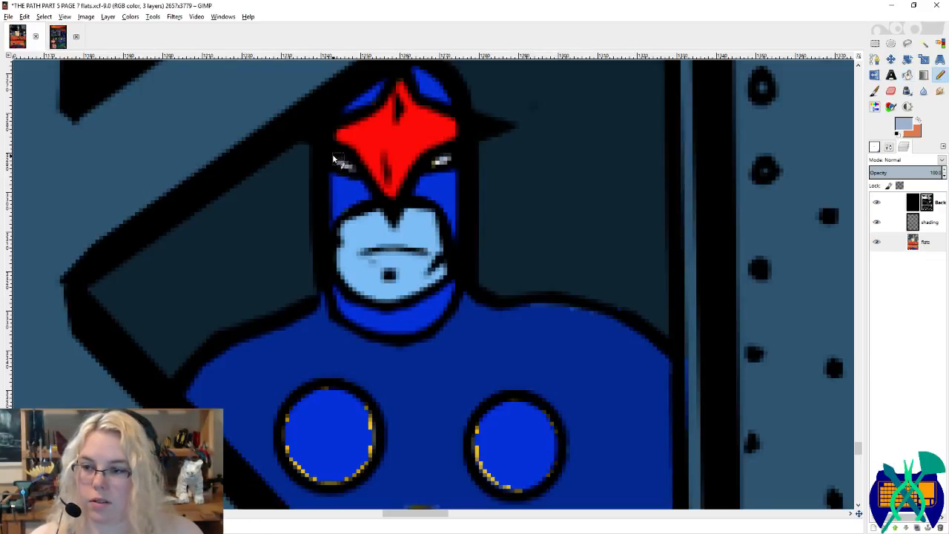
Step: Clean the stray pixels along the standing prisoner's shoulder and the adjacent girder edge using sampled uniform, background and girder colours
scroll(459, 185, down, 3)
ctrl+click(504, 205)
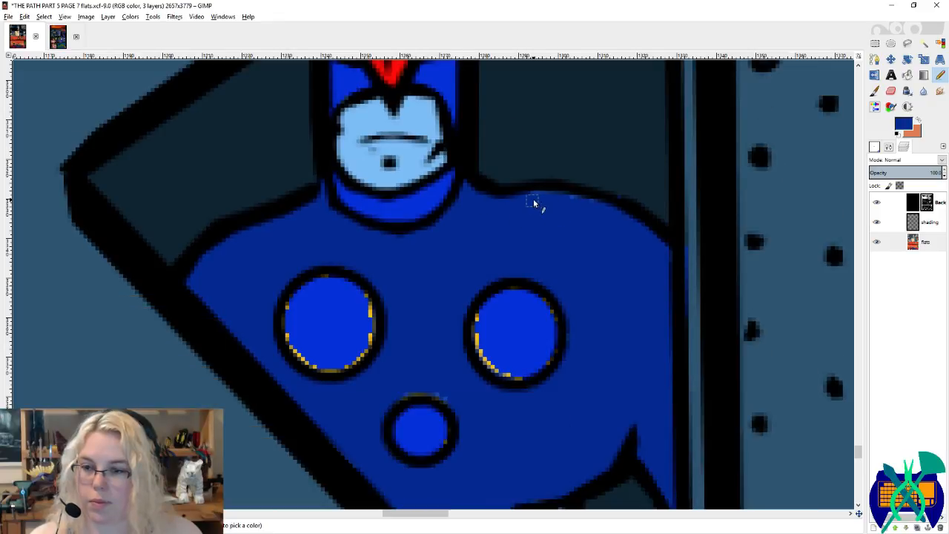
scroll(601, 186, down, 3)
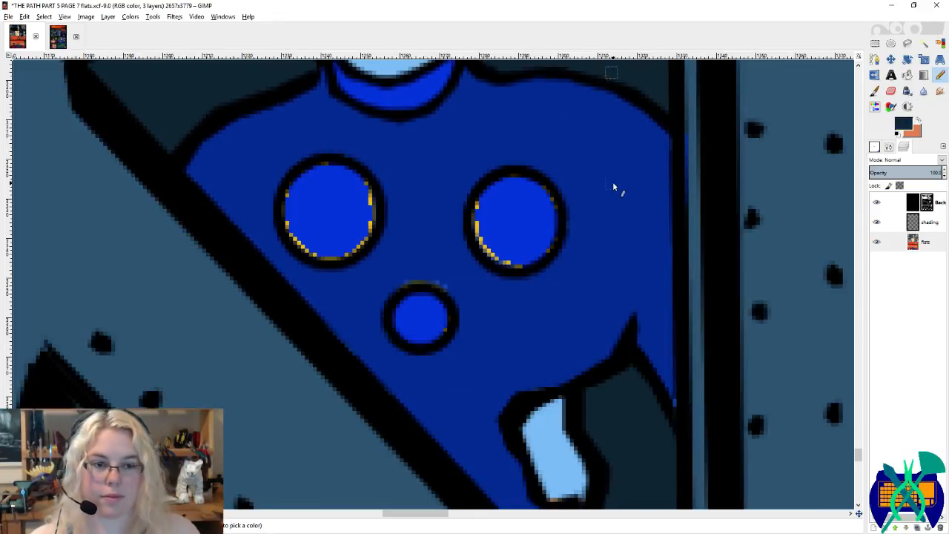
ctrl+click(689, 176)
ctrl+click(693, 128)
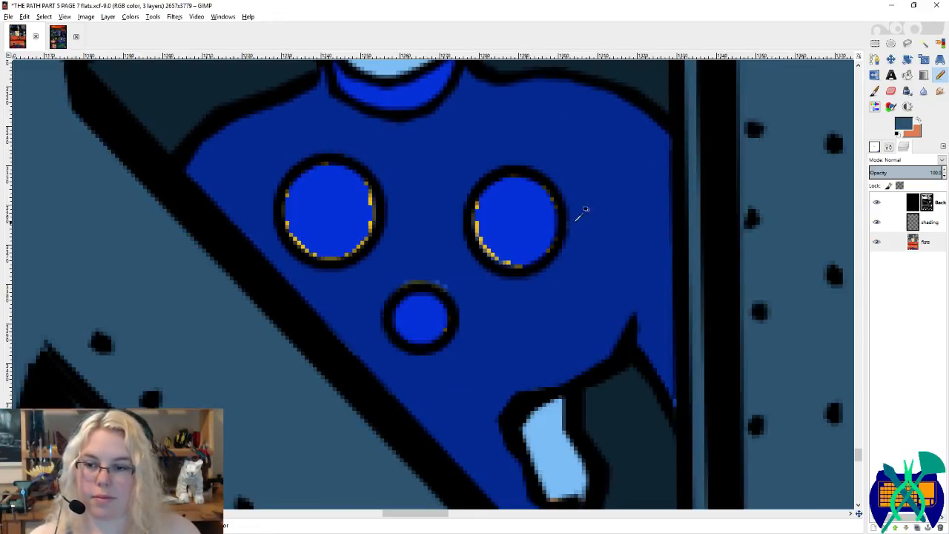
Step: Pencil over the leftover yellow pixels around the three chest circles with their blue and save the file
ctrl+click(523, 211)
mouse_move(482, 212)
mouse_down()
mouse_move(478, 238)
mouse_move(493, 259)
mouse_move(518, 270)
mouse_up()
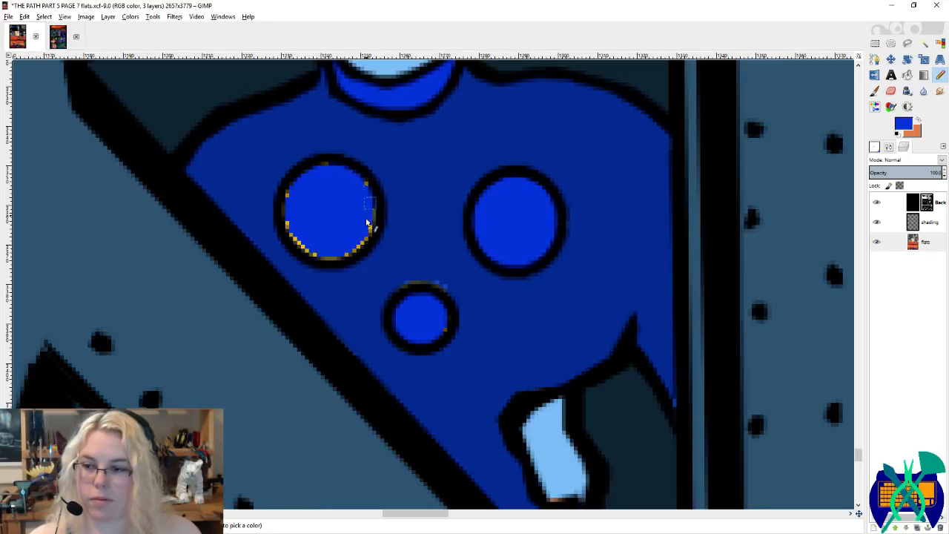
mouse_move(336, 258)
mouse_down()
mouse_move(310, 252)
mouse_move(386, 211)
mouse_move(396, 217)
mouse_move(381, 239)
mouse_move(312, 254)
mouse_move(288, 238)
mouse_move(288, 197)
mouse_up()
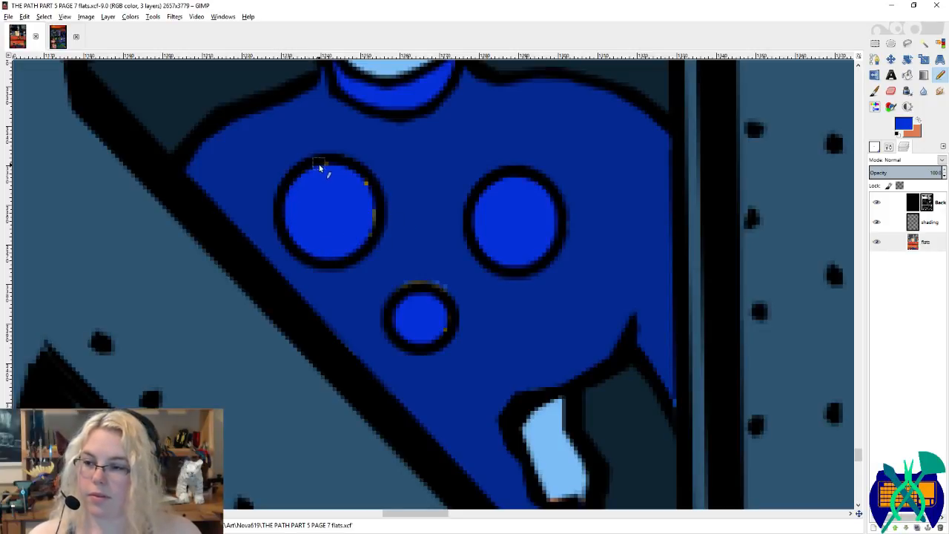
drag(365, 185, 385, 259)
mouse_move(427, 291)
mouse_down()
mouse_move(446, 259)
mouse_move(434, 293)
mouse_move(445, 295)
mouse_move(417, 284)
mouse_move(387, 294)
mouse_move(468, 306)
mouse_up()
ctrl+click(442, 311)
click(439, 330)
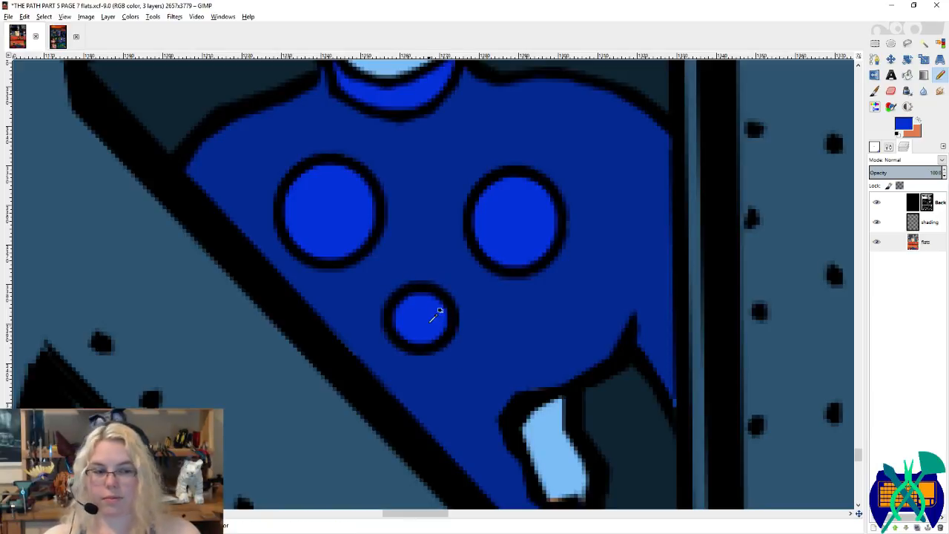
key(ctrl+s)
Step: Touch up the standing prisoner's arm edge in dark blue and cover the orange pixels on both hands in light blue
scroll(664, 317, down, 3)
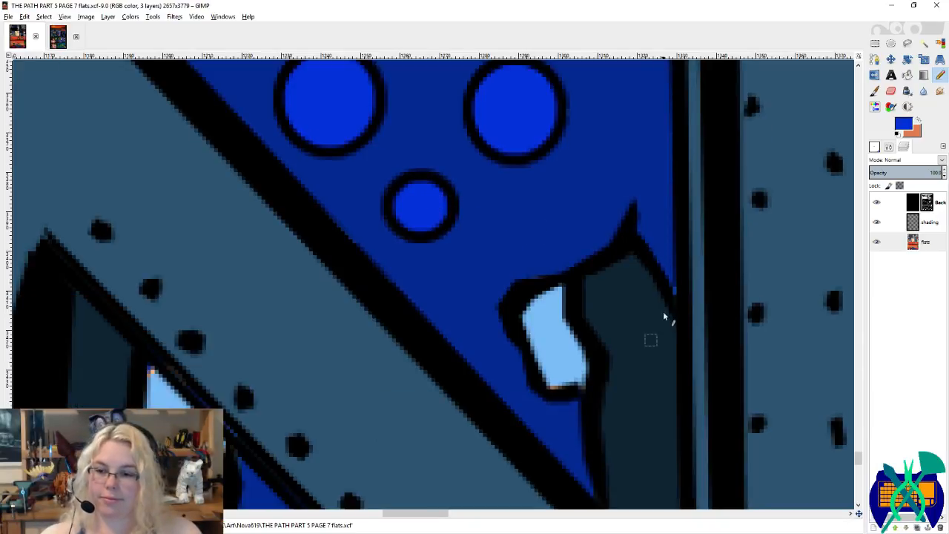
ctrl+click(666, 226)
click(673, 290)
ctrl+click(547, 344)
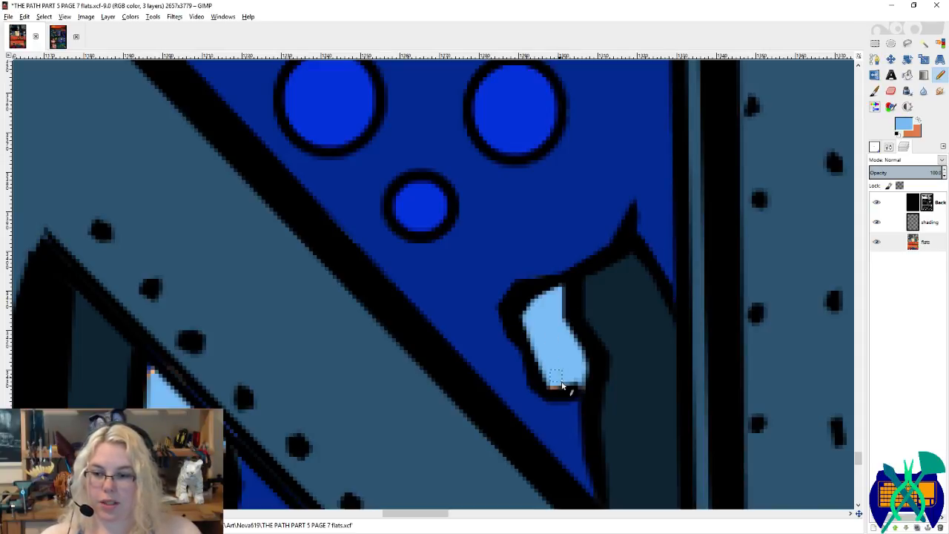
scroll(491, 381, down, 3)
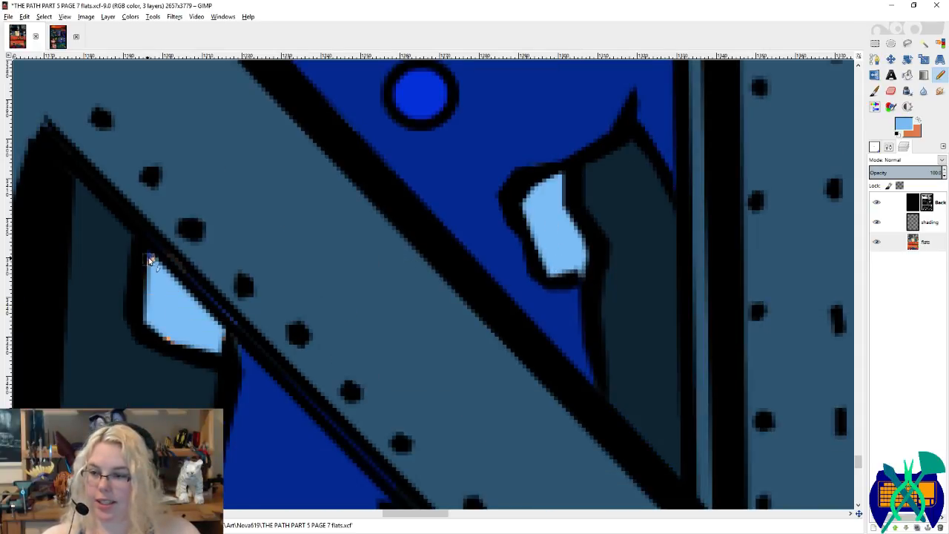
drag(152, 321, 205, 346)
Step: Cover the stray colours along the diagonal girder's lower edge with girder blue and touch up the uniform below the hand in dark blue
ctrl+click(171, 254)
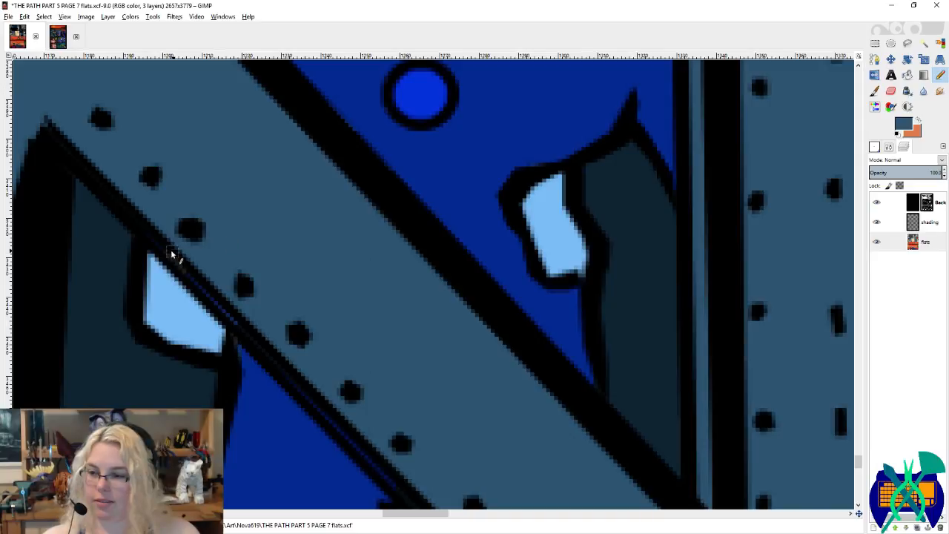
click(156, 236)
shift+click(282, 368)
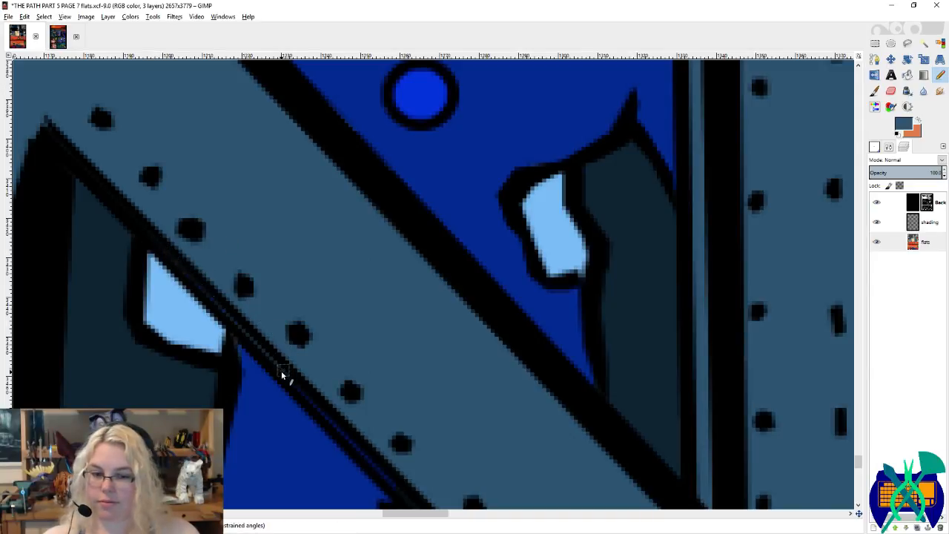
scroll(261, 304, down, 3)
ctrl+click(252, 298)
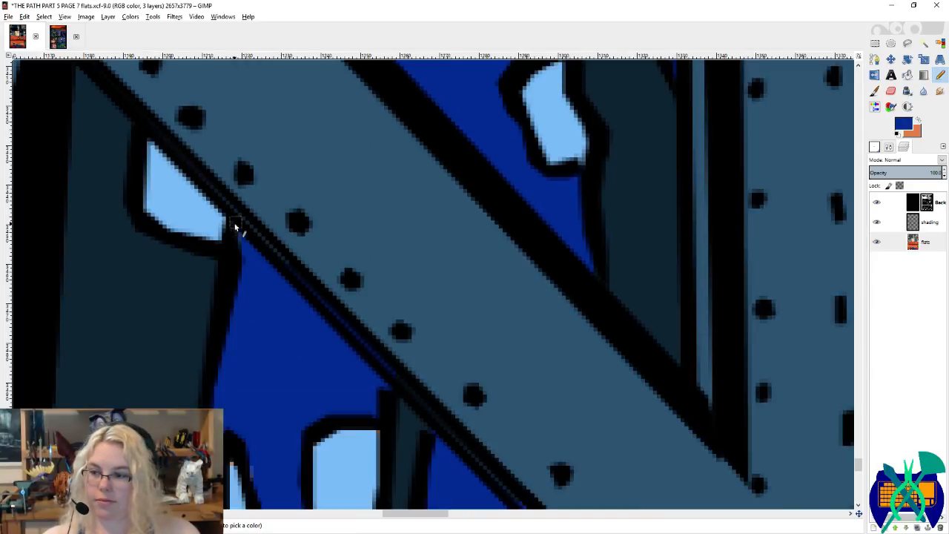
click(237, 228)
Step: Clean the edge pixels around the standing prisoner's legs with sampled light blue, dark blue and background colours, and save the file
scroll(268, 330, down, 4)
ctrl+click(243, 278)
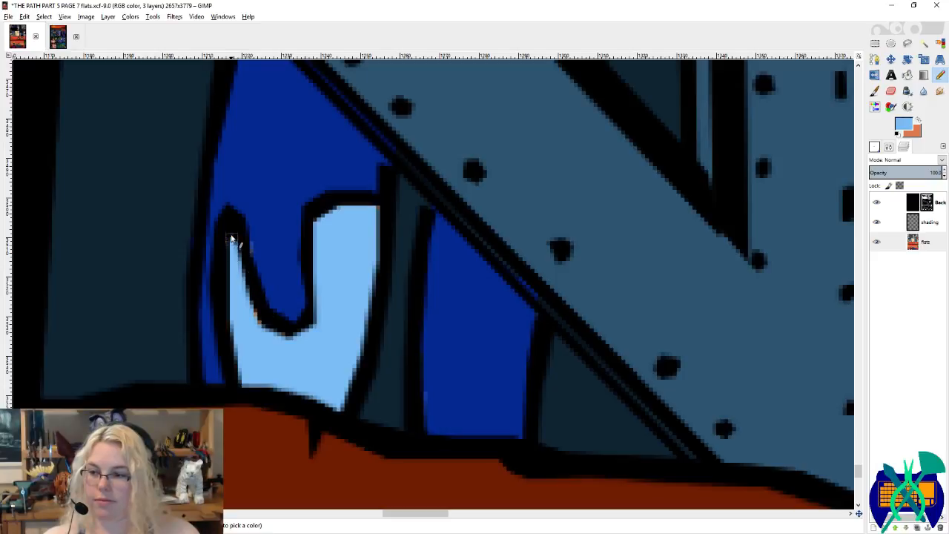
ctrl+click(268, 238)
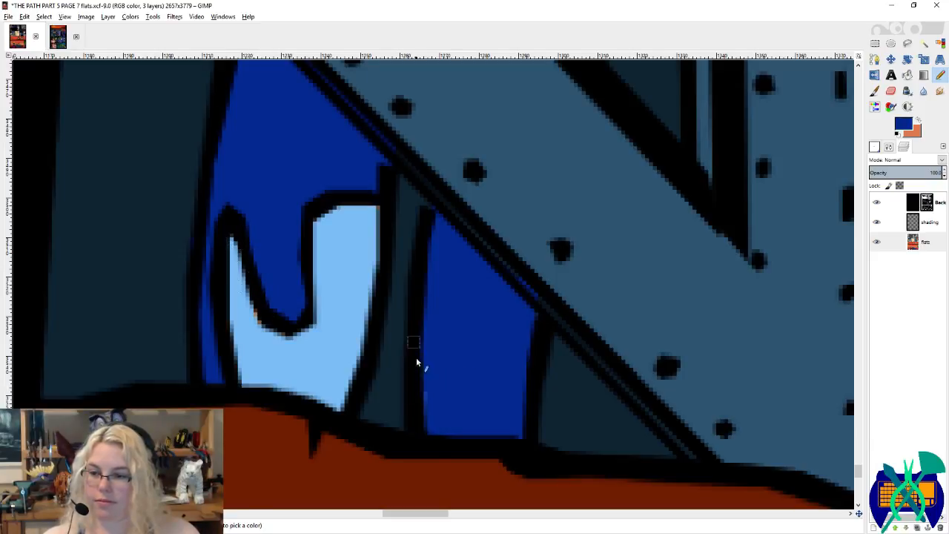
ctrl+click(185, 250)
ctrl+click(369, 219)
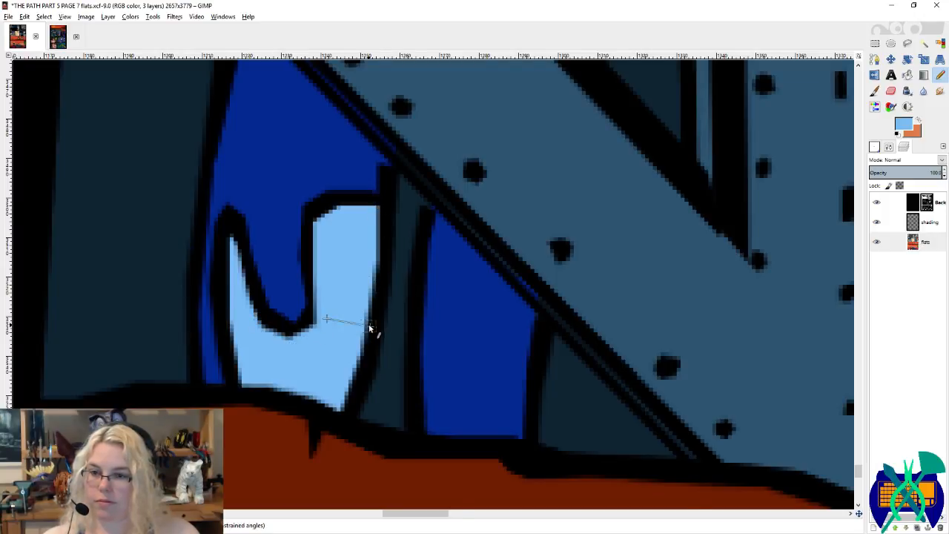
scroll(369, 325, right, 1)
scroll(361, 340, up, 4)
scroll(315, 327, left, 1)
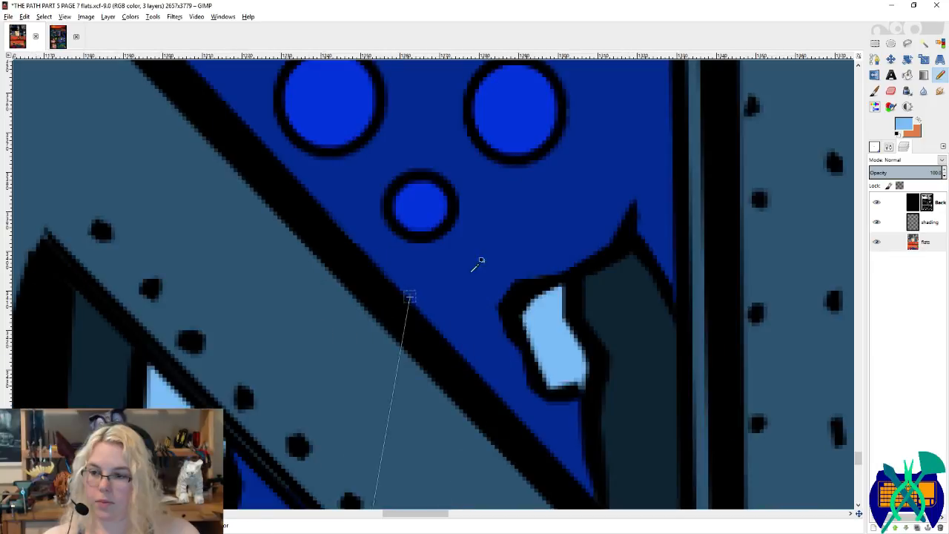
ctrl+click(481, 261)
scroll(449, 328, up, 5)
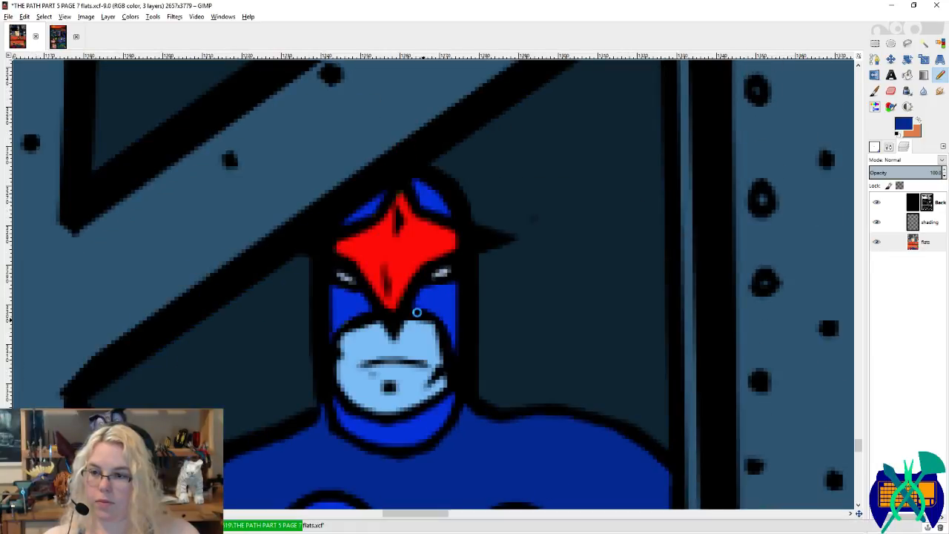
Step: Sample the standing prisoner's red forehead star, shift the foreground colour to a strong blue, and fill the star with it
ctrl+click(424, 231)
click(902, 125)
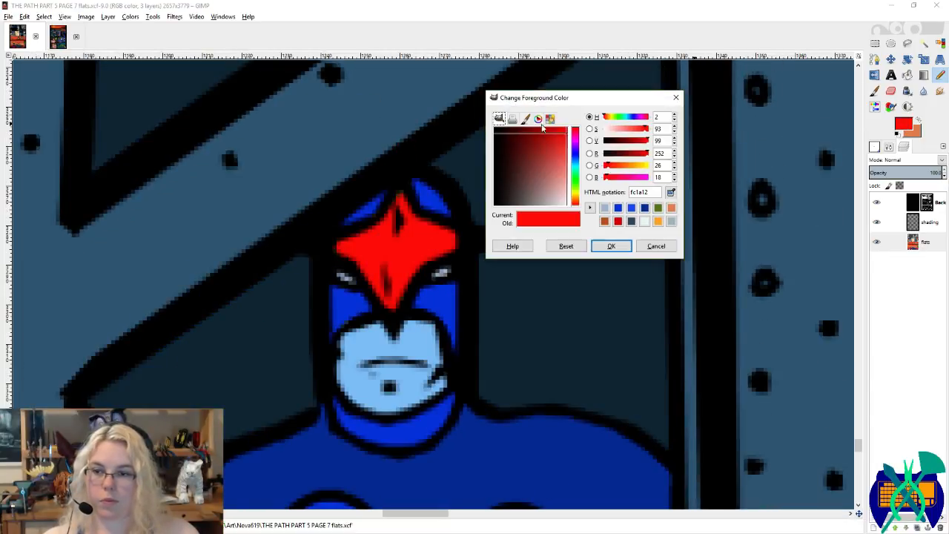
drag(557, 133, 562, 139)
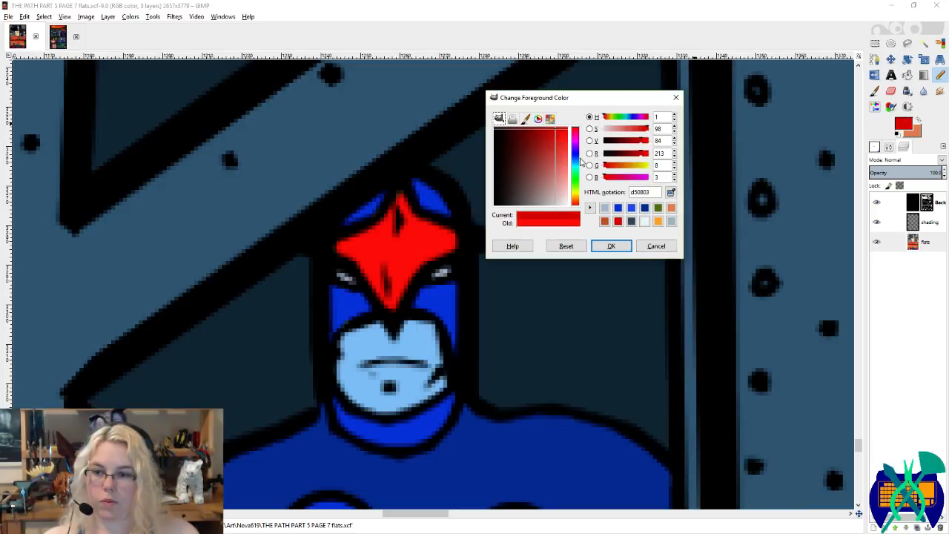
click(575, 157)
click(611, 246)
key(shift+b)
click(404, 255)
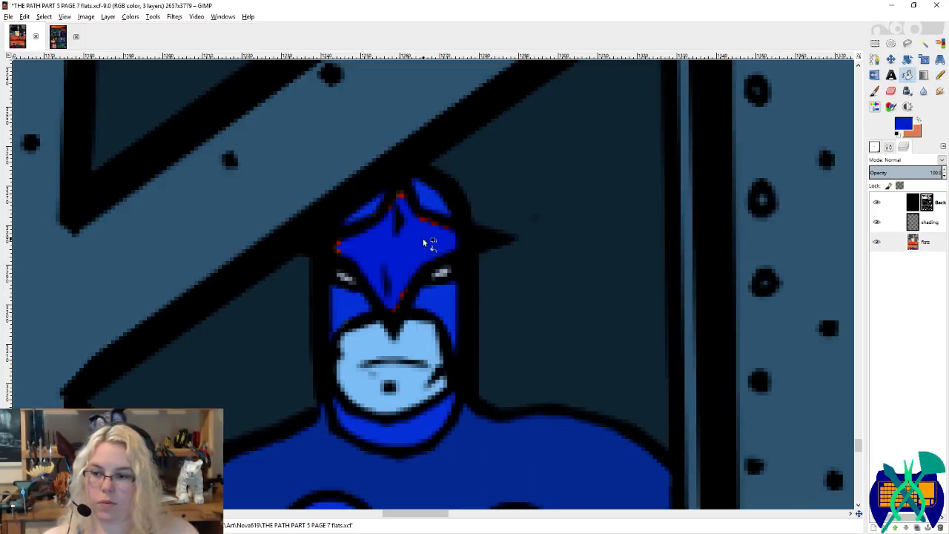
Step: Pencil over the leftover red pixels along the forehead star's edges with its blue and save the file
key(n)
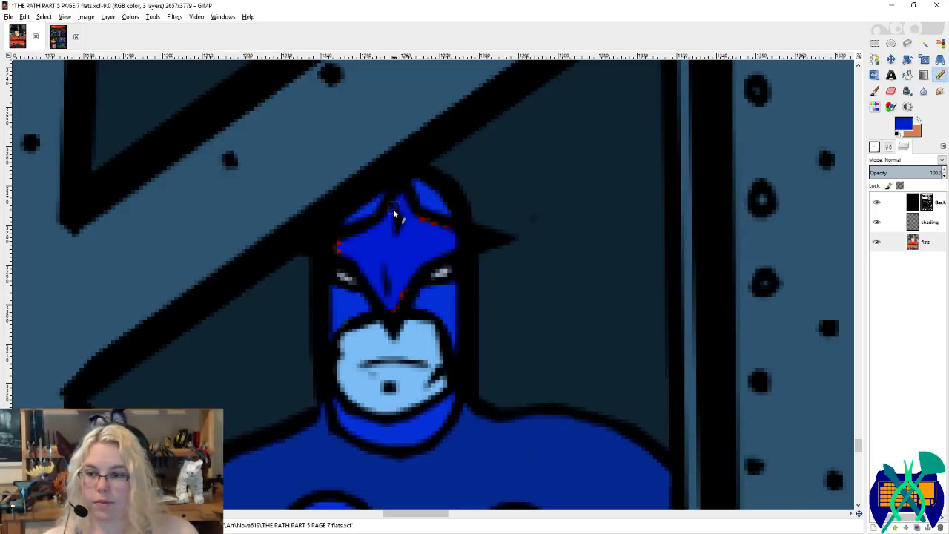
drag(394, 311, 403, 293)
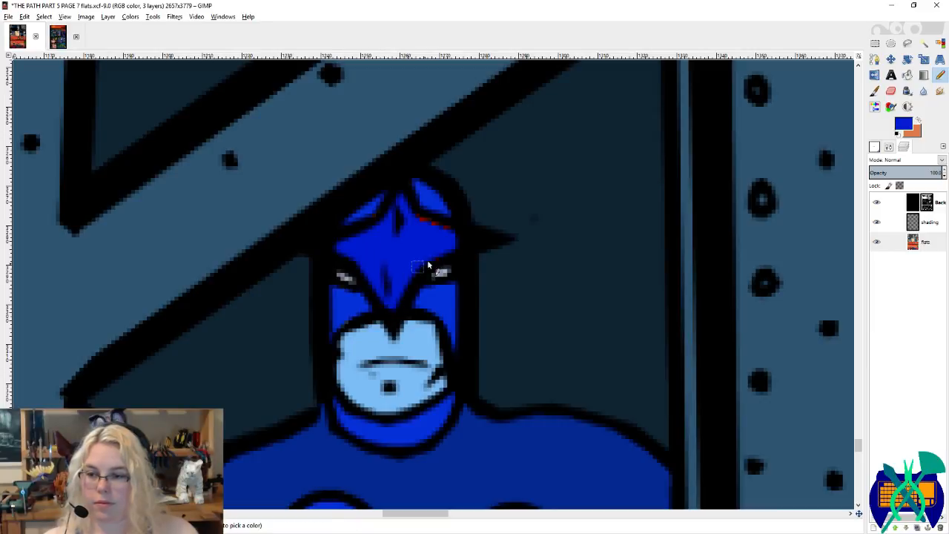
drag(451, 227, 417, 218)
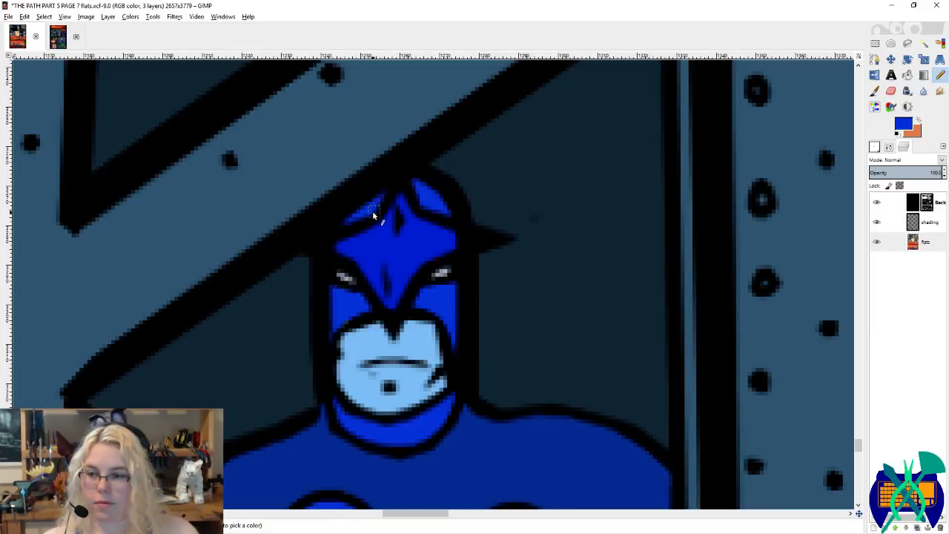
scroll(440, 259, down, 8)
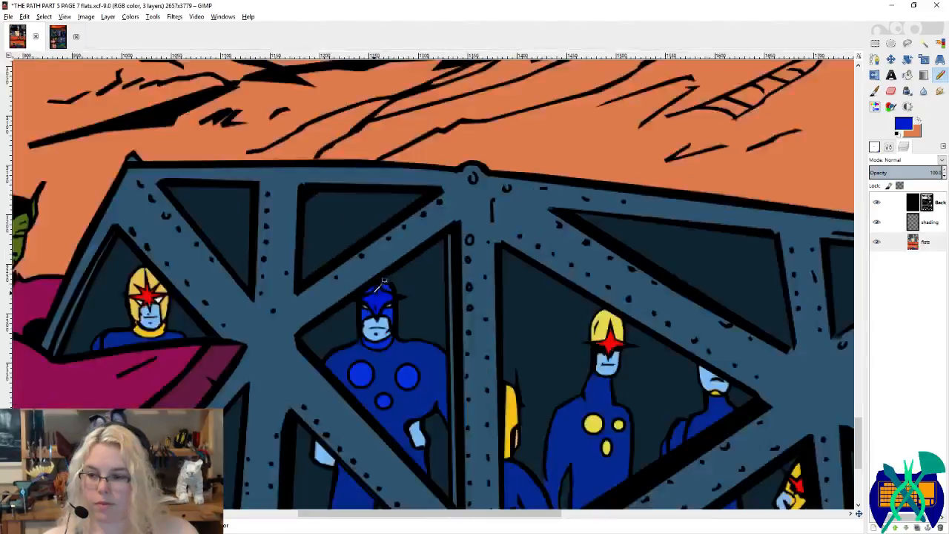
key(ctrl+s)
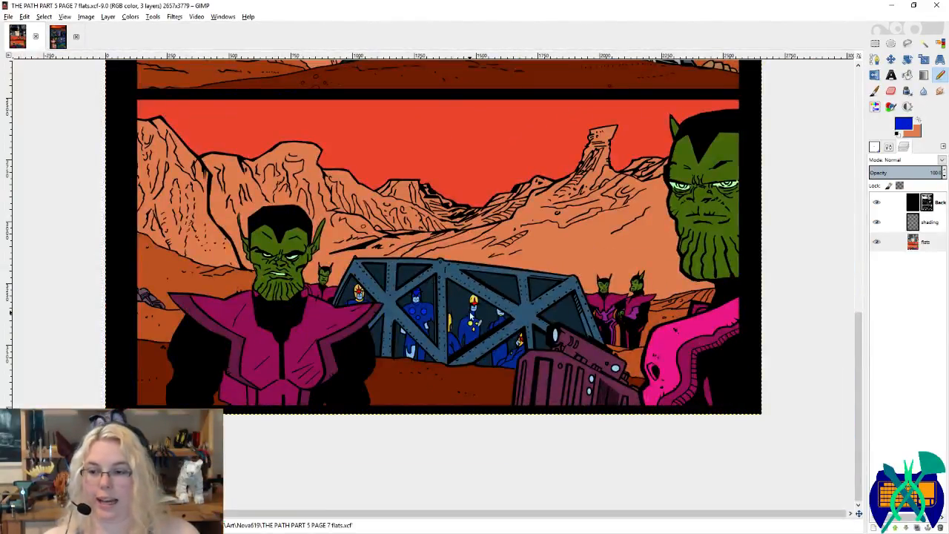
Step: Cover the stray lighter pixels beside the arm of the prisoner with yellow chest circles in the uniform's dark blue
scroll(420, 327, up, 6)
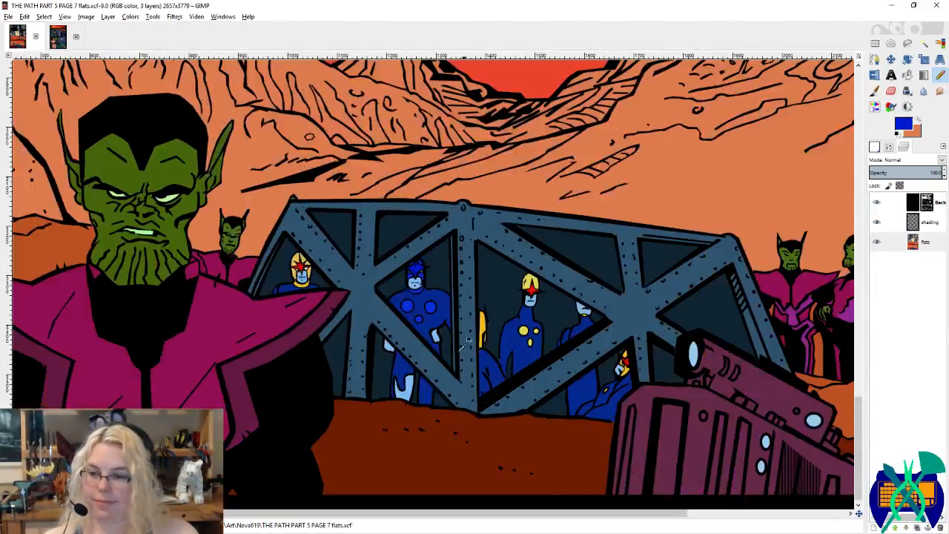
scroll(554, 366, up, 4)
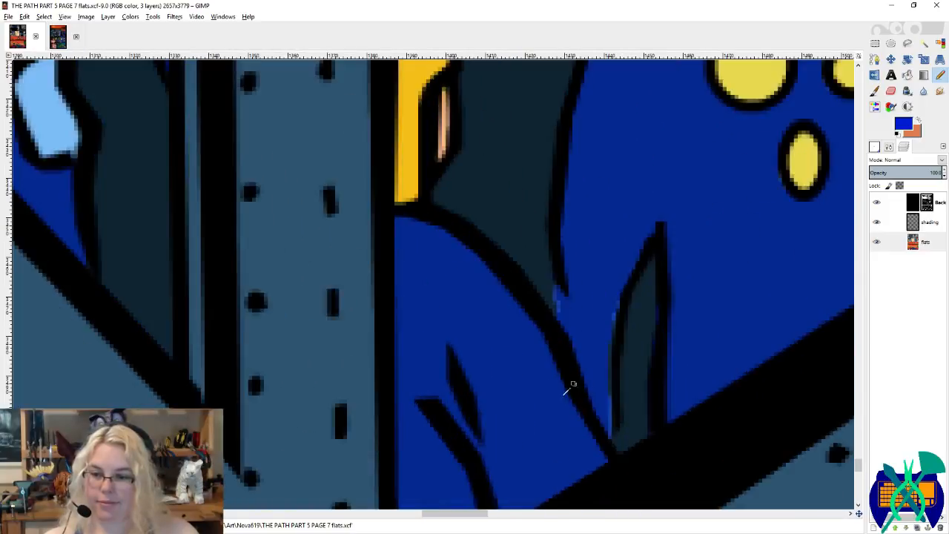
click(560, 295)
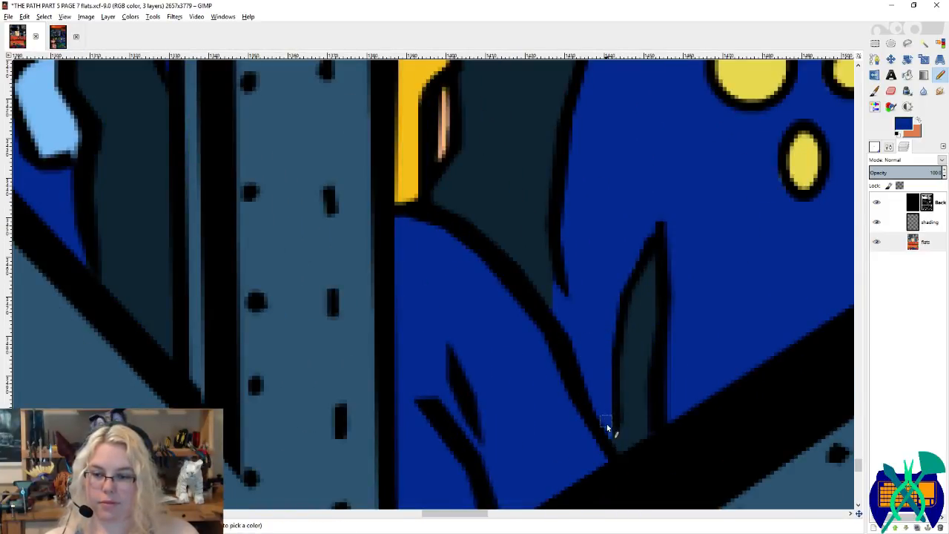
Step: Cover the stray edge pixels on the reclining prisoner's raised hand with its sampled light blue and save the file
scroll(589, 419, up, 3)
scroll(561, 392, down, 3)
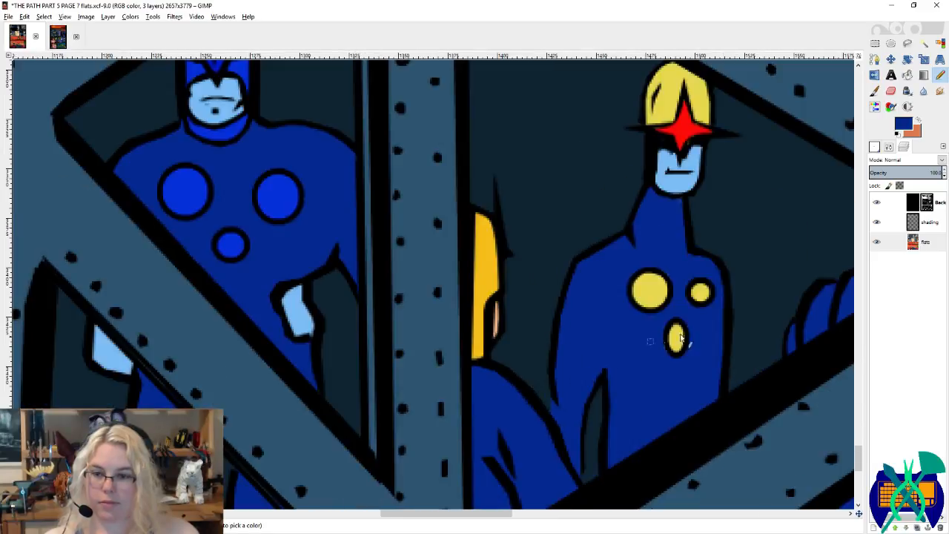
scroll(653, 355, up, 3)
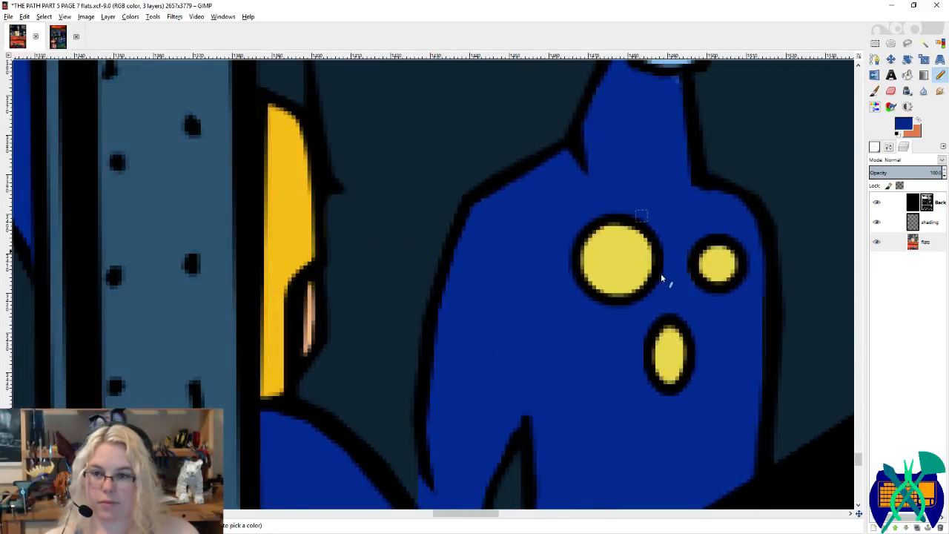
scroll(661, 279, up, 3)
scroll(650, 192, down, 4)
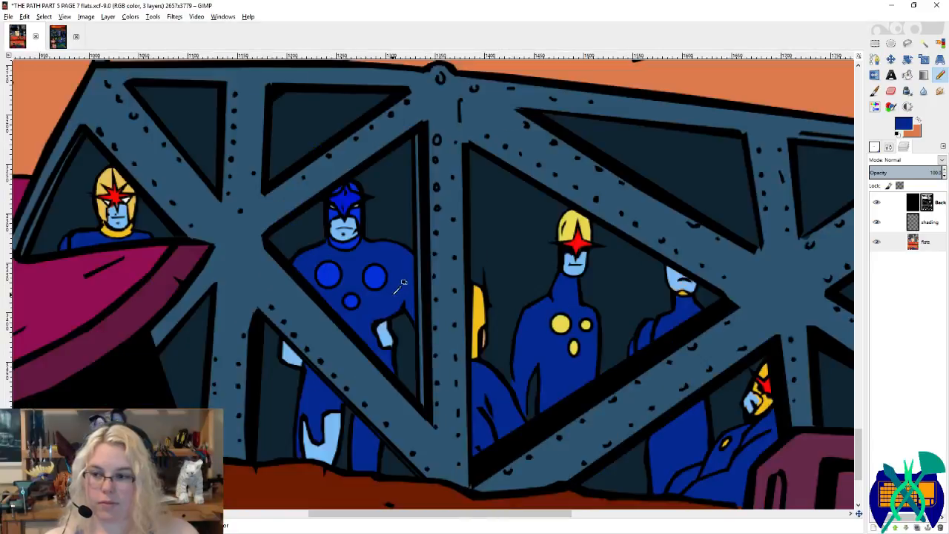
scroll(459, 326, right, 4)
scroll(550, 477, up, 4)
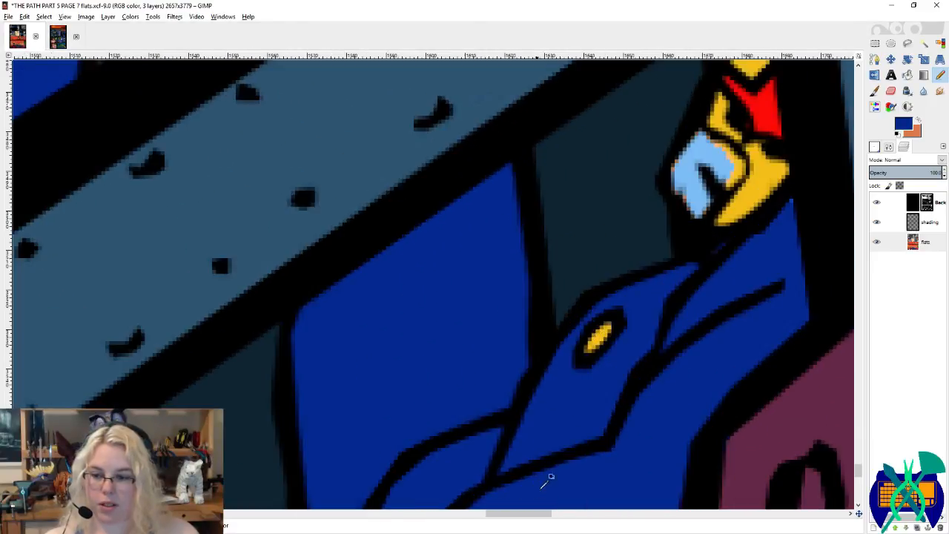
ctrl+click(708, 142)
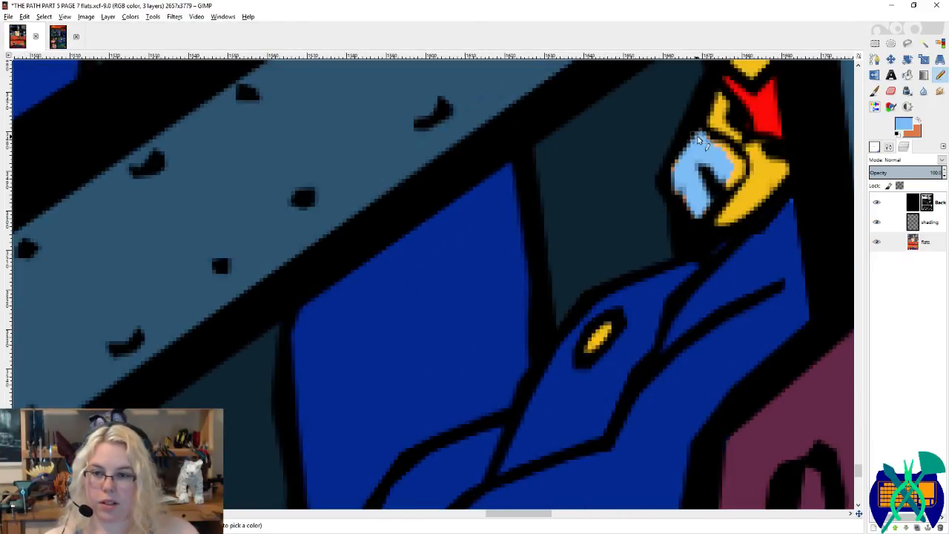
mouse_move(697, 137)
mouse_down()
mouse_move(738, 161)
mouse_move(738, 176)
mouse_move(701, 215)
mouse_move(688, 211)
mouse_move(671, 177)
mouse_up()
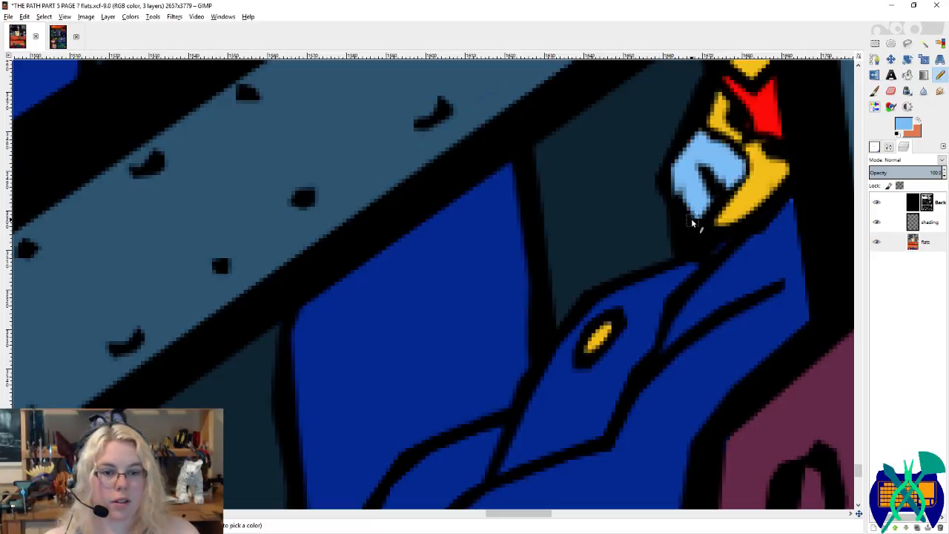
scroll(694, 283, down, 2)
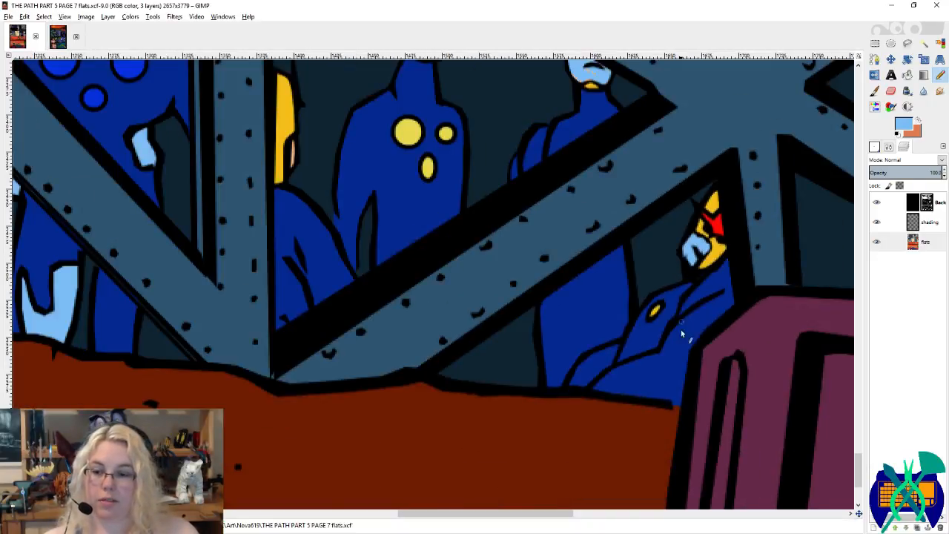
Step: Fill the yellow helmet and collar of the prisoner behind the magenta shoulder with the brighter blue sampled from the standing prisoner's collar
scroll(639, 351, left, 3)
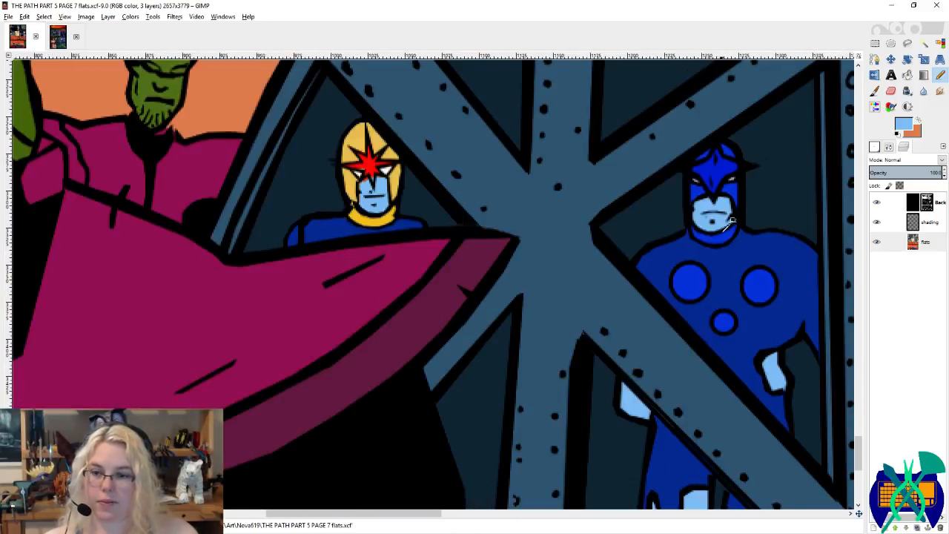
ctrl+click(726, 234)
scroll(348, 166, up, 4)
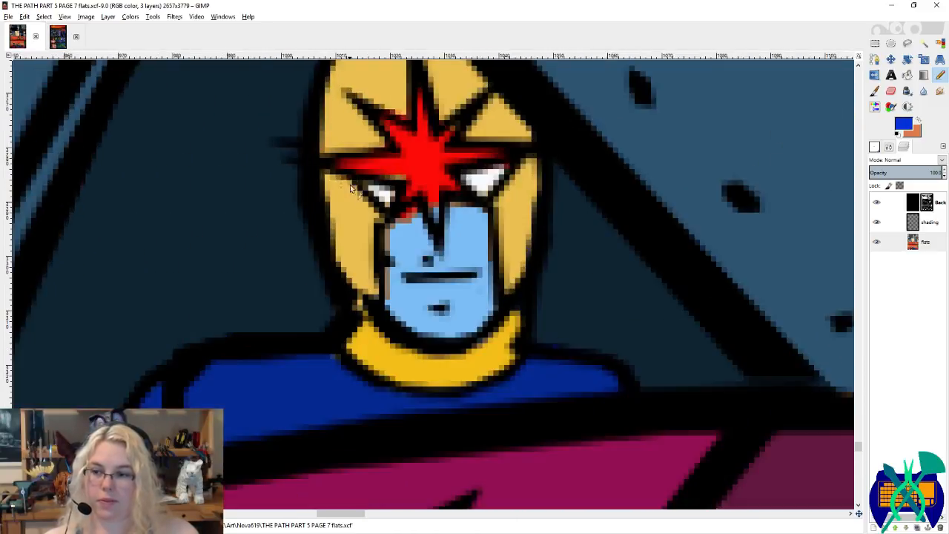
key(shift+b)
click(357, 225)
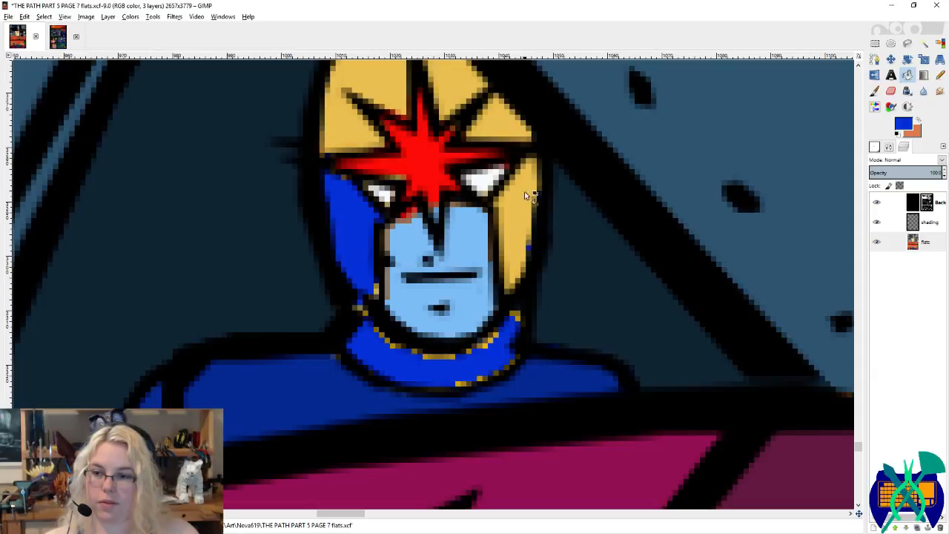
click(459, 90)
key(n)
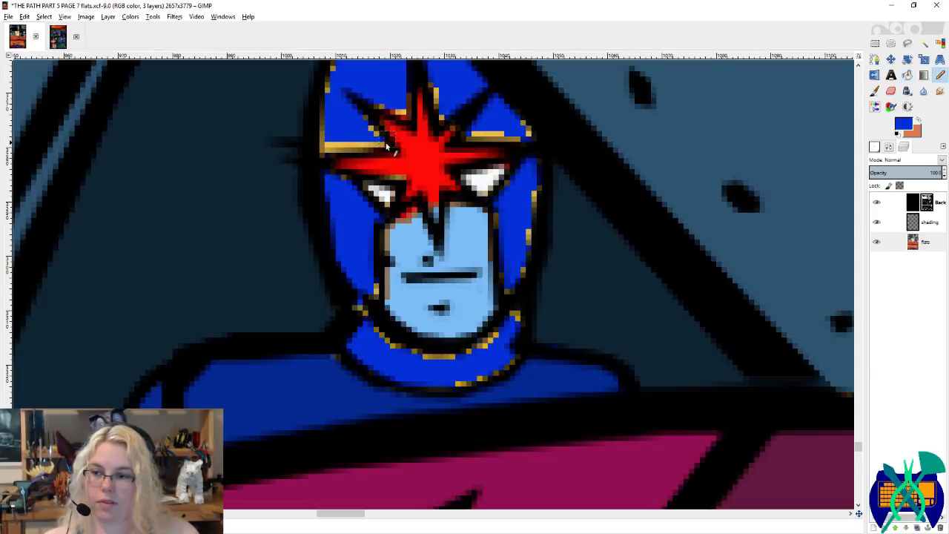
Step: Paint bright blue over the yellow fringe pixels along the collar of the star-helmeted figure
mouse_move(356, 197)
mouse_down()
mouse_move(380, 227)
mouse_move(366, 311)
mouse_move(362, 297)
mouse_move(371, 293)
mouse_move(370, 309)
mouse_move(354, 314)
mouse_move(376, 337)
mouse_move(335, 358)
mouse_move(418, 397)
mouse_move(372, 371)
mouse_up()
key(ctrl+z)
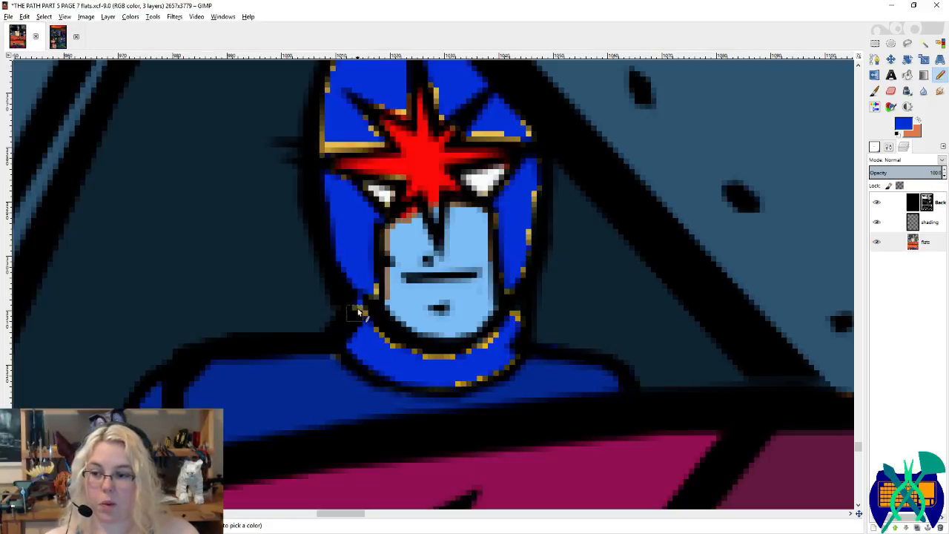
mouse_move(358, 311)
mouse_down()
mouse_move(390, 341)
mouse_move(437, 355)
mouse_move(476, 348)
mouse_move(516, 306)
mouse_move(504, 364)
mouse_move(472, 378)
mouse_move(412, 384)
mouse_up()
ctrl+click(328, 360)
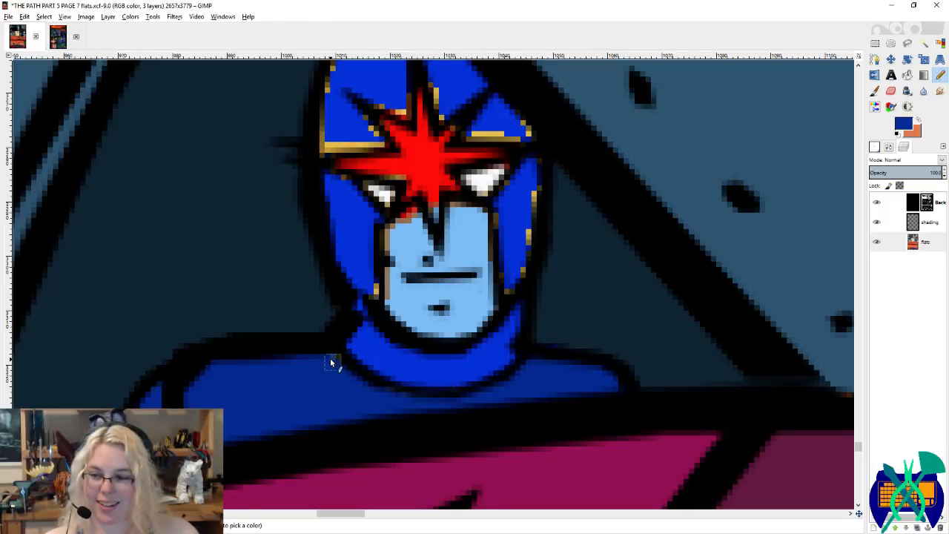
Step: Sample the helmet's bright blue and cover the yellow fringe pixels on both sides of the star-helmeted figure's helmet
scroll(529, 340, up, 3)
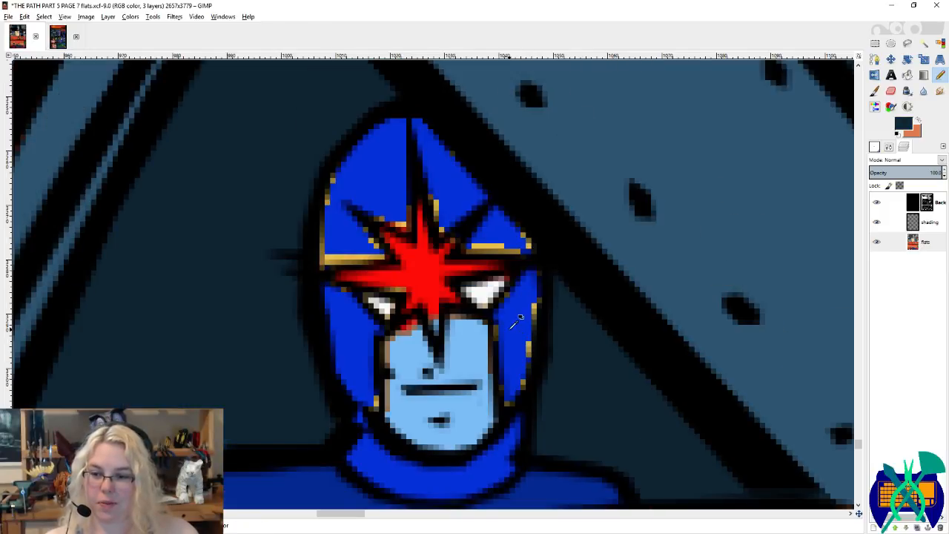
ctrl+click(530, 339)
mouse_move(533, 314)
mouse_down()
mouse_move(537, 279)
mouse_move(518, 229)
mouse_move(519, 248)
mouse_move(496, 250)
mouse_move(433, 232)
mouse_move(444, 225)
mouse_move(432, 177)
mouse_up()
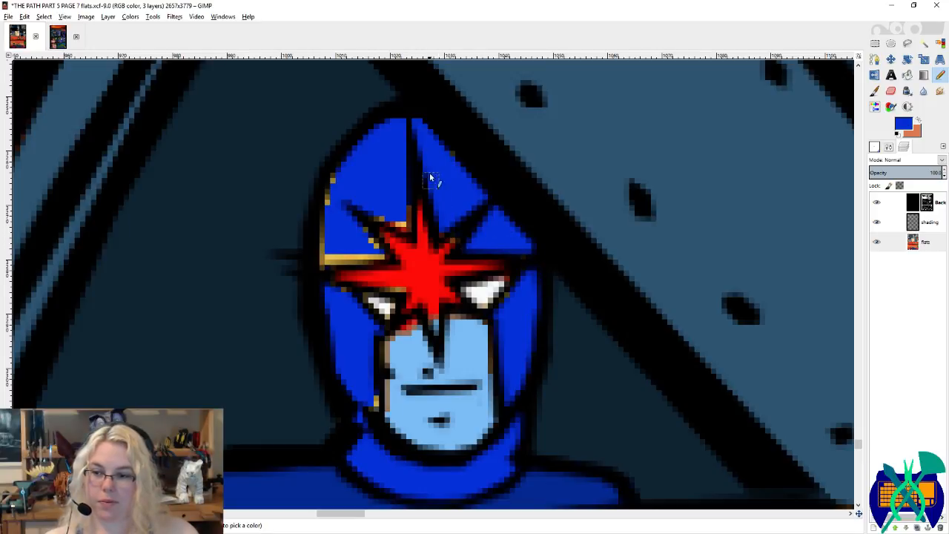
mouse_move(341, 170)
mouse_down()
mouse_move(322, 268)
mouse_move(378, 255)
mouse_move(353, 221)
mouse_move(375, 211)
mouse_move(406, 225)
mouse_up()
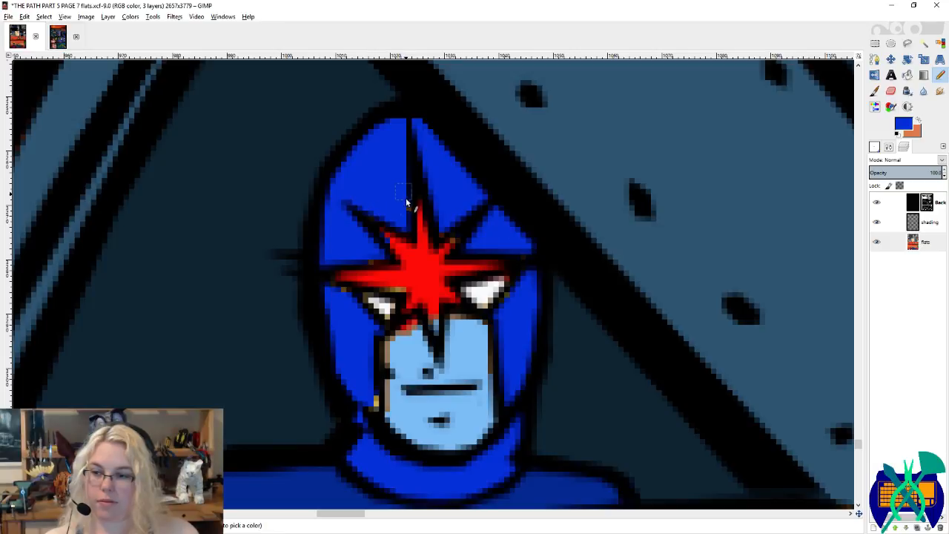
Step: Fill the red star on the first figure's helmet with deep blue and paint over leftover red pixels at its points
scroll(384, 287, down, 3)
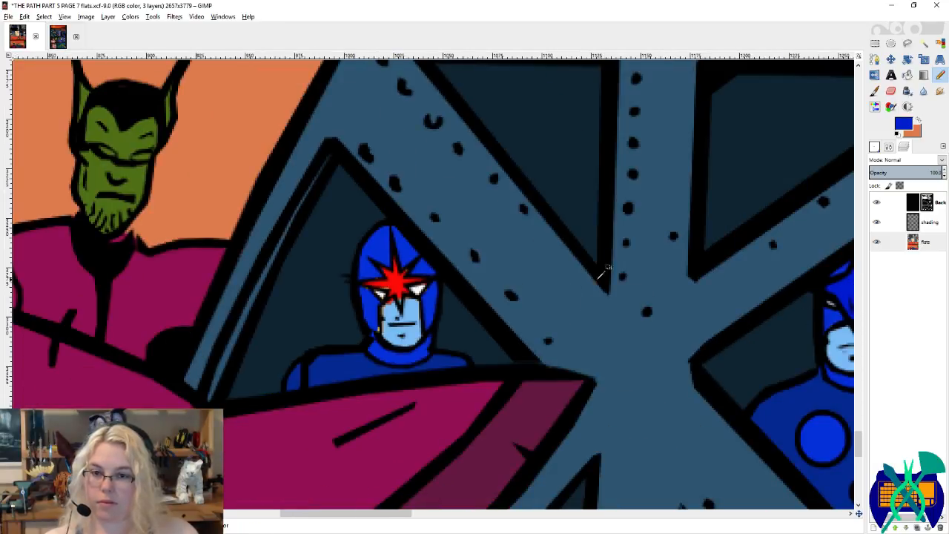
scroll(416, 271, up, 3)
key(shift+b)
click(356, 315)
key(n)
mouse_move(311, 262)
mouse_down()
mouse_move(344, 311)
mouse_move(343, 329)
mouse_move(278, 313)
mouse_move(333, 306)
mouse_up()
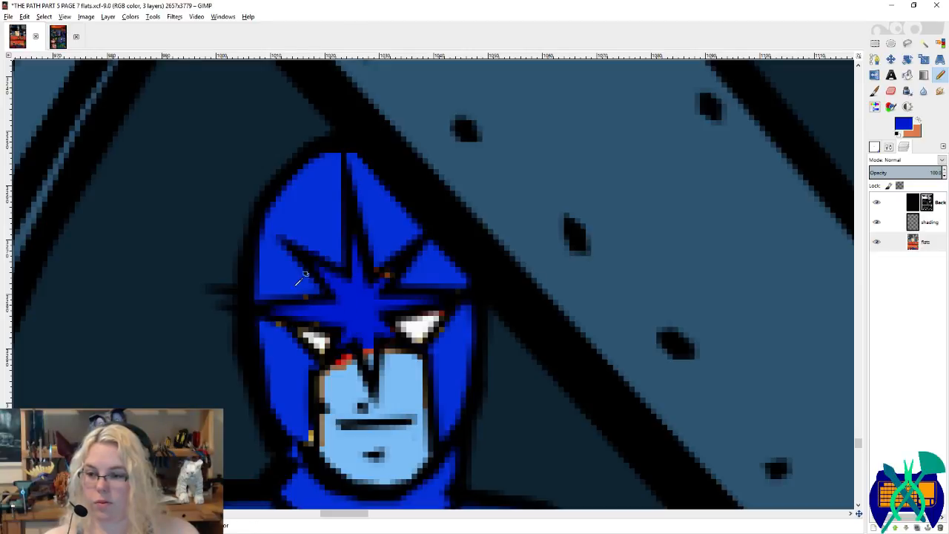
Step: Cover the brown and red fringe pixels around the first figure's face with the sampled light blue
ctrl+click(300, 279)
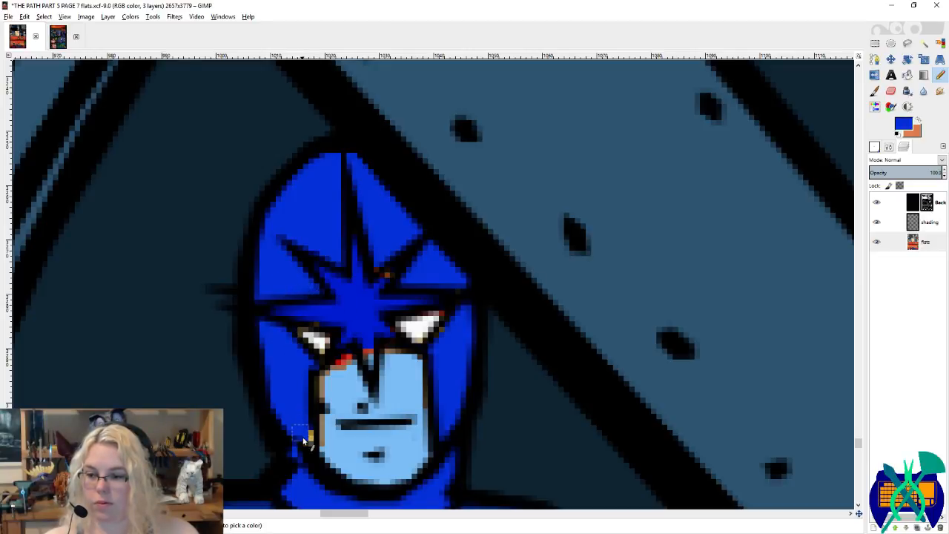
scroll(307, 369, down, 2)
ctrl+click(344, 335)
mouse_move(323, 337)
mouse_down()
mouse_move(332, 262)
mouse_move(348, 244)
mouse_move(384, 262)
mouse_move(410, 247)
mouse_move(421, 295)
mouse_up()
drag(326, 280, 332, 264)
Step: Retouch the star's lower tip, the adjoining face pixels and the orange specks above the star with sampled blues
ctrl+click(375, 221)
click(369, 245)
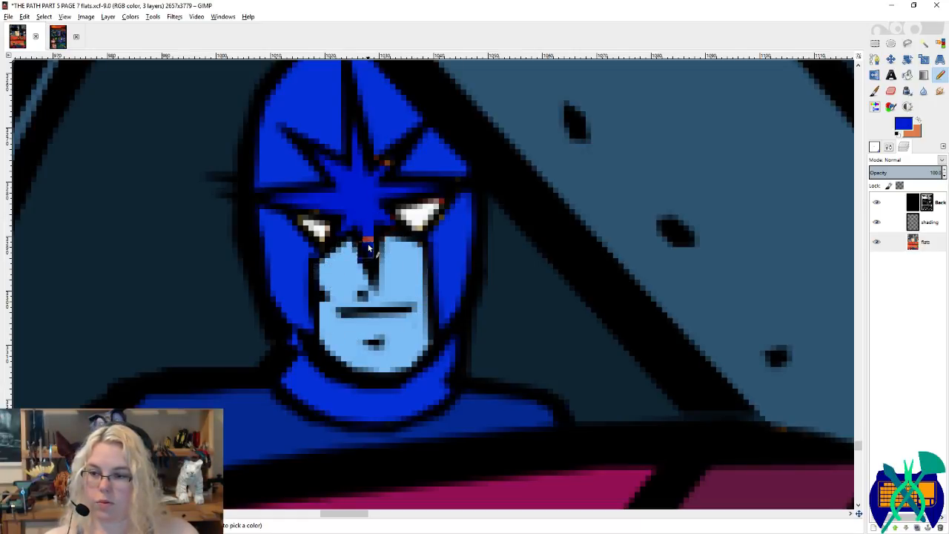
click(368, 234)
ctrl+click(348, 260)
click(361, 264)
ctrl+click(397, 194)
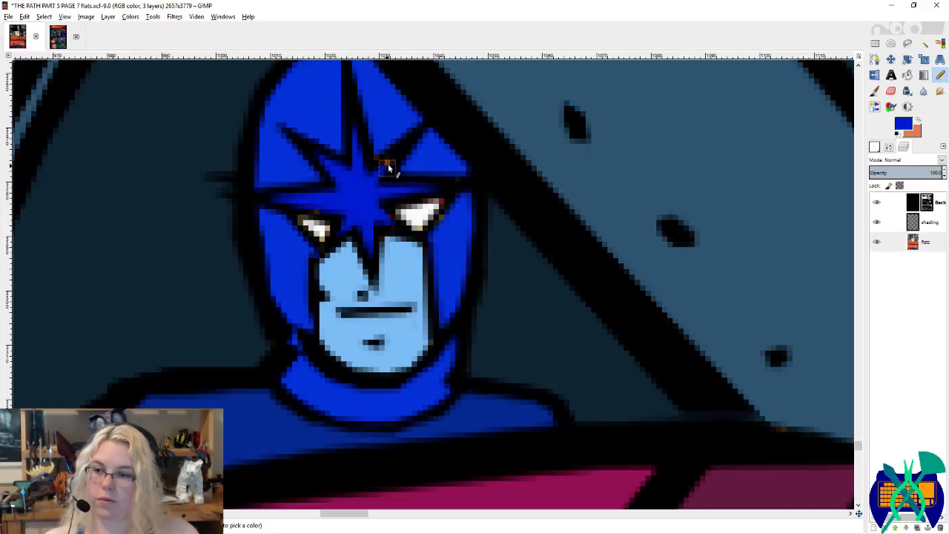
click(384, 159)
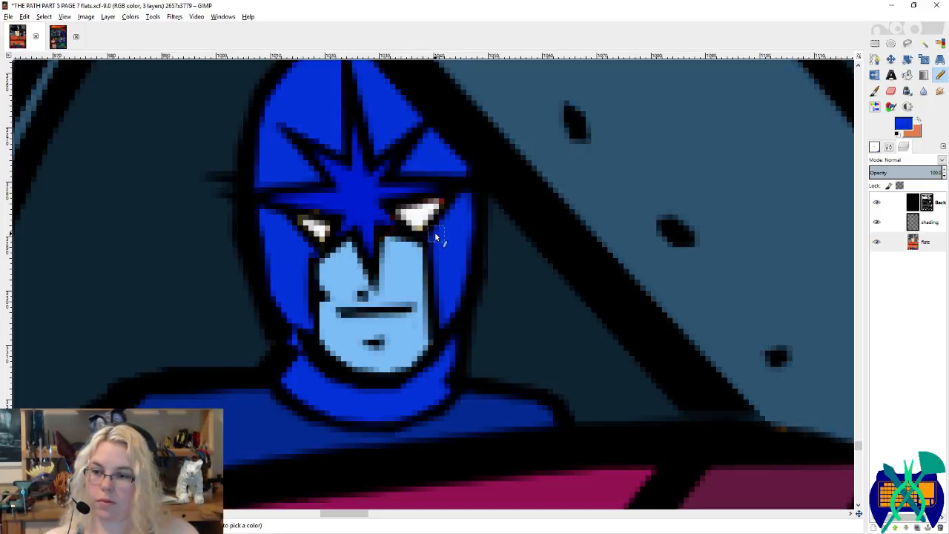
Step: Sample the second caged figure's eye colour, adjust it to a muted grey-blue and paint over both of that figure's eyes
scroll(384, 242, down, 3)
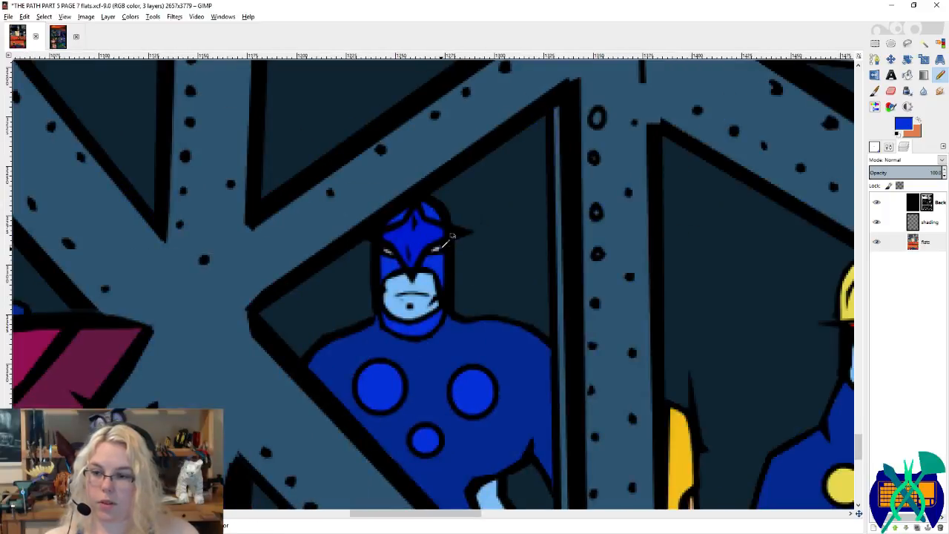
ctrl+click(444, 243)
click(901, 127)
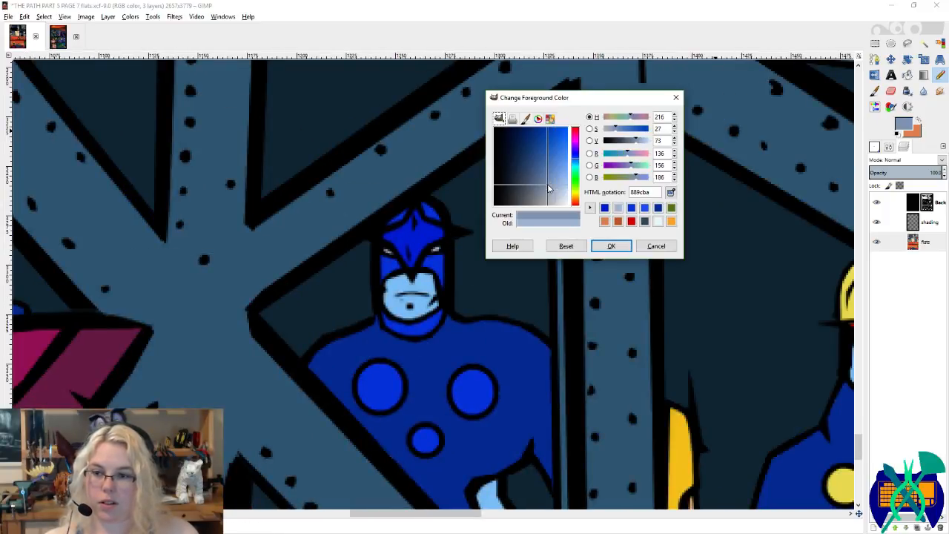
click(609, 247)
key(shift+b)
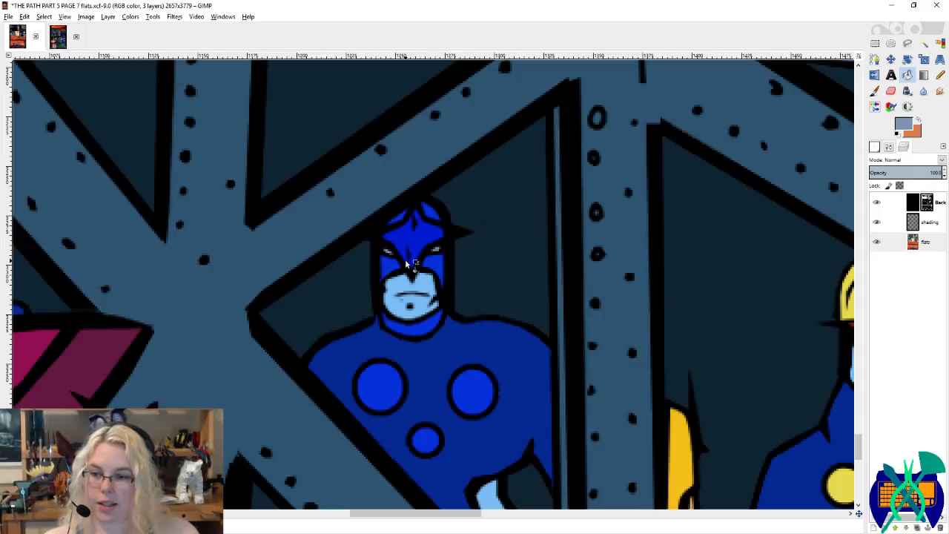
scroll(370, 258, up, 3)
key(n)
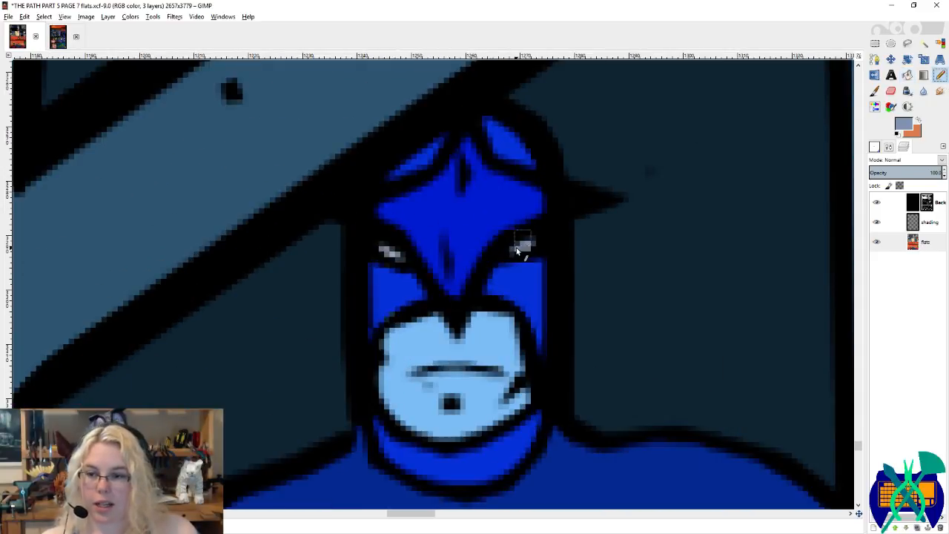
click(535, 244)
click(381, 252)
drag(399, 257, 371, 243)
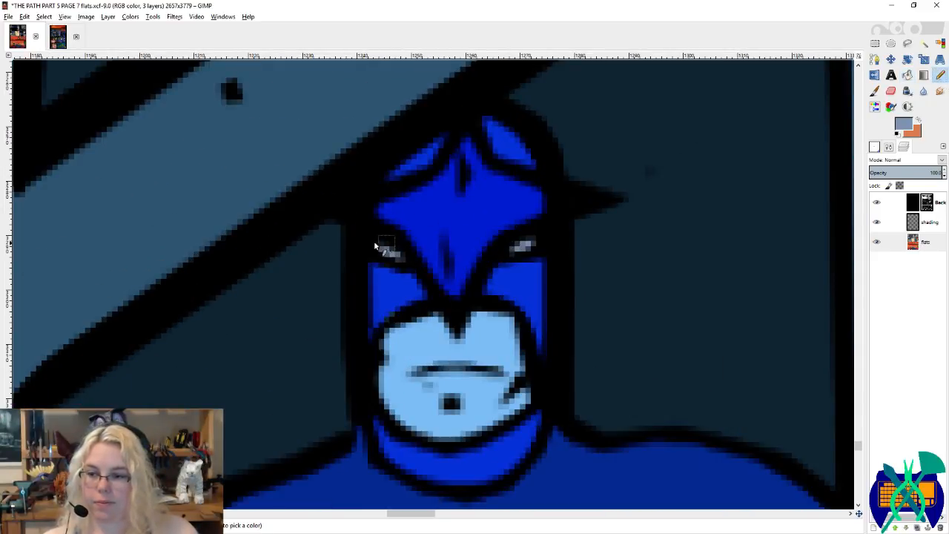
Step: Paint the star-helmeted figure's white eyes with the same grey-blue
scroll(337, 282, left, 1)
scroll(330, 293, left, 4)
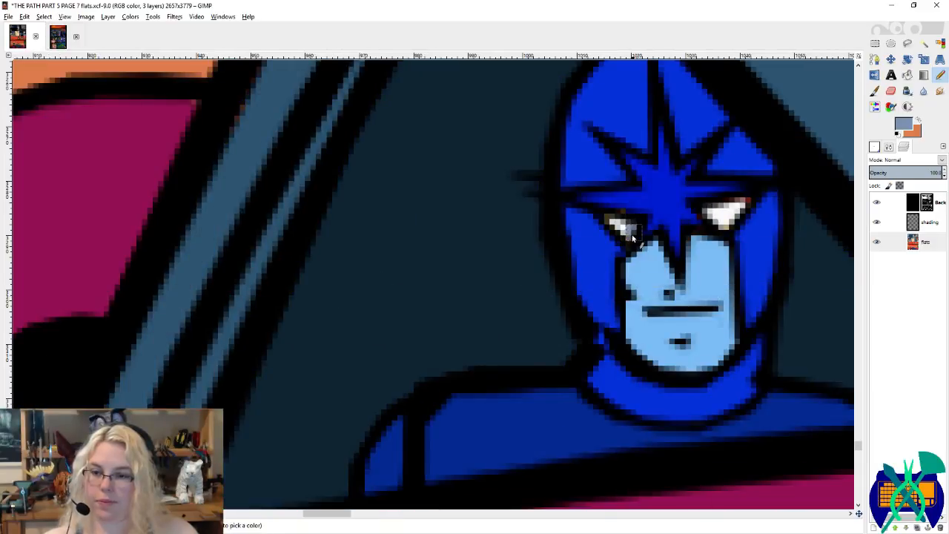
mouse_move(706, 211)
mouse_down()
mouse_move(737, 206)
mouse_move(719, 210)
mouse_up()
ctrl+click(627, 208)
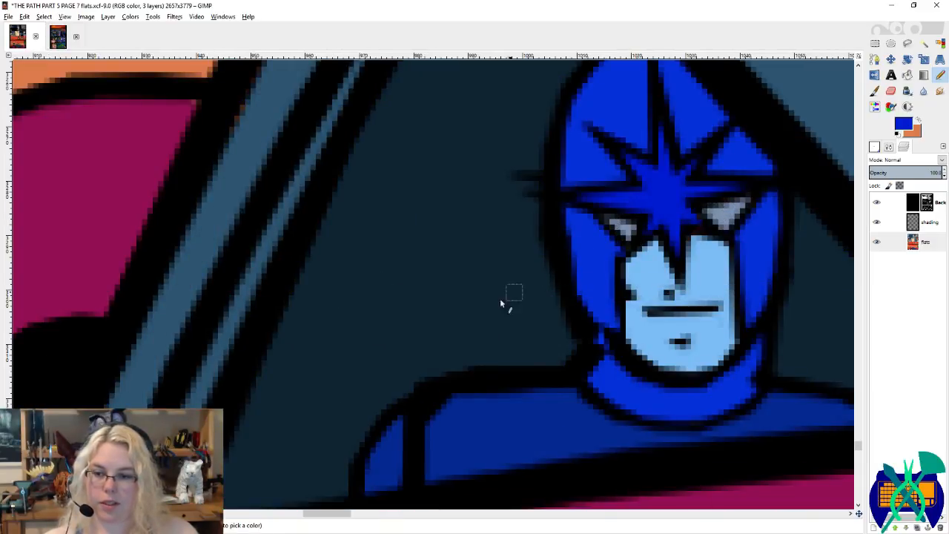
Step: Save the image file
scroll(499, 298, down, 5)
key(ctrl+s)
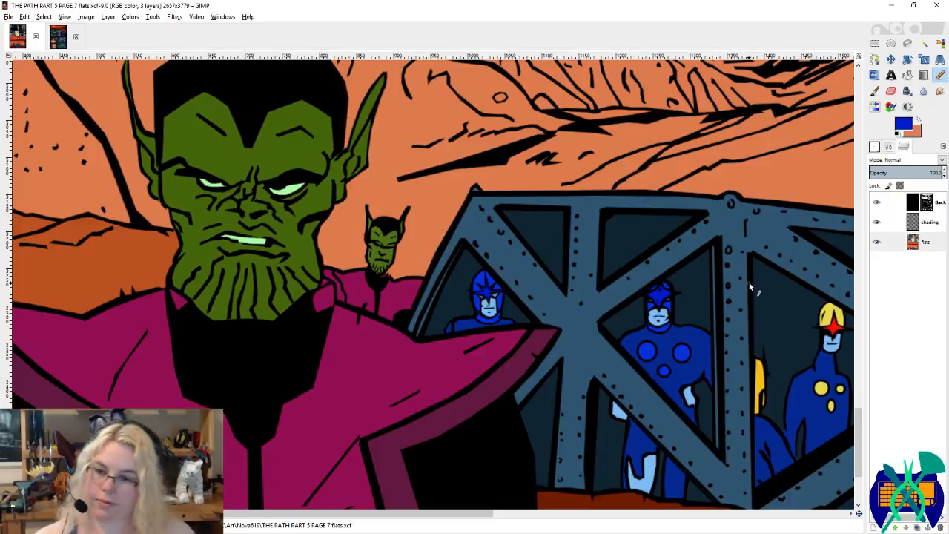
key(ctrl+s)
Step: Fill the red star on the yellow-helmeted middle figure with deep blue
scroll(678, 347, right, 10)
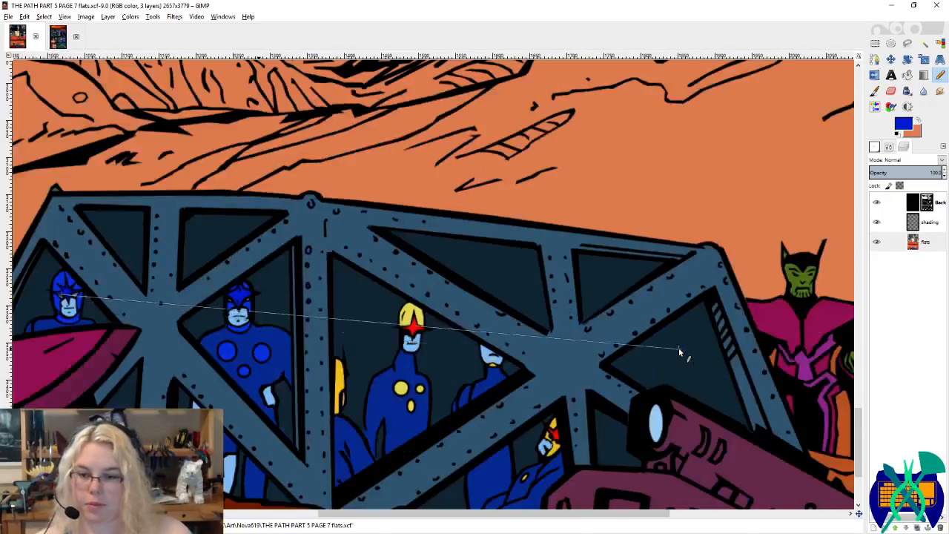
ctrl+scroll(418, 379, up, 2)
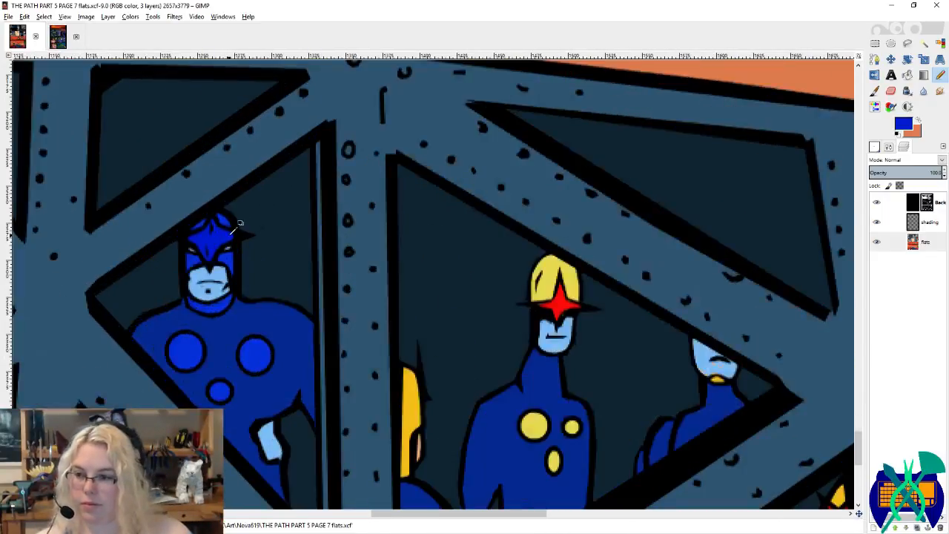
scroll(127, 217, left, 5)
scroll(296, 218, right, 5)
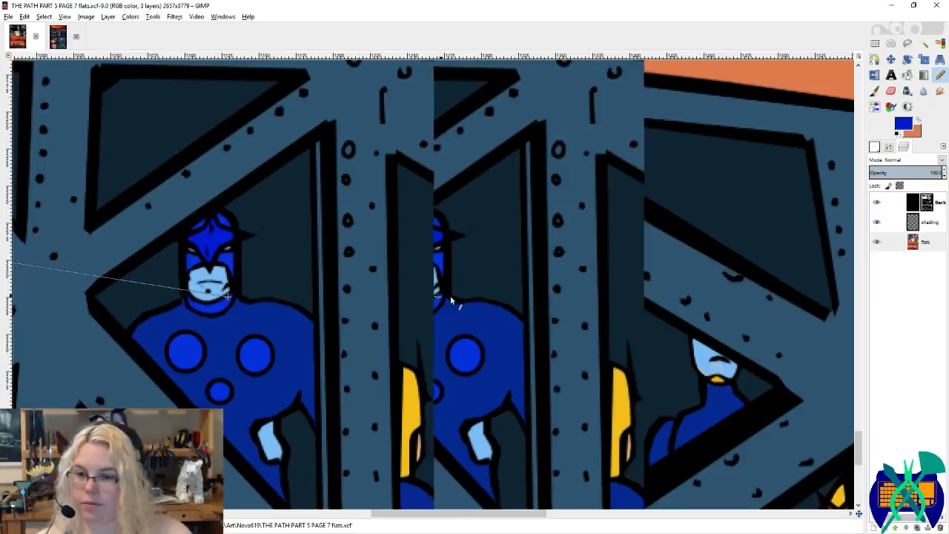
scroll(445, 211, down, 3)
key(shift+b)
click(562, 191)
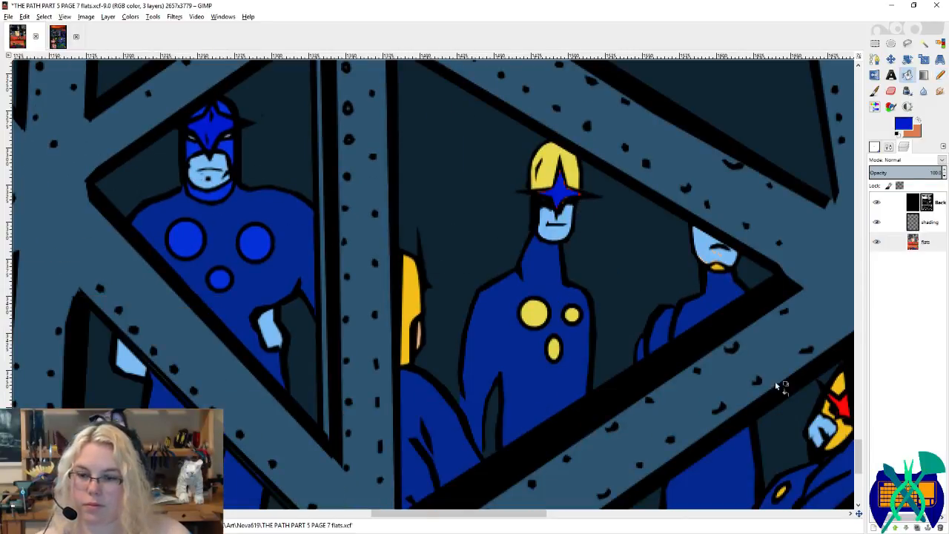
Step: Paint deep blue over the red remnants around the middle figure's star and retouch the nearby background with dark teal
key(n)
ctrl+scroll(578, 200, up, 4)
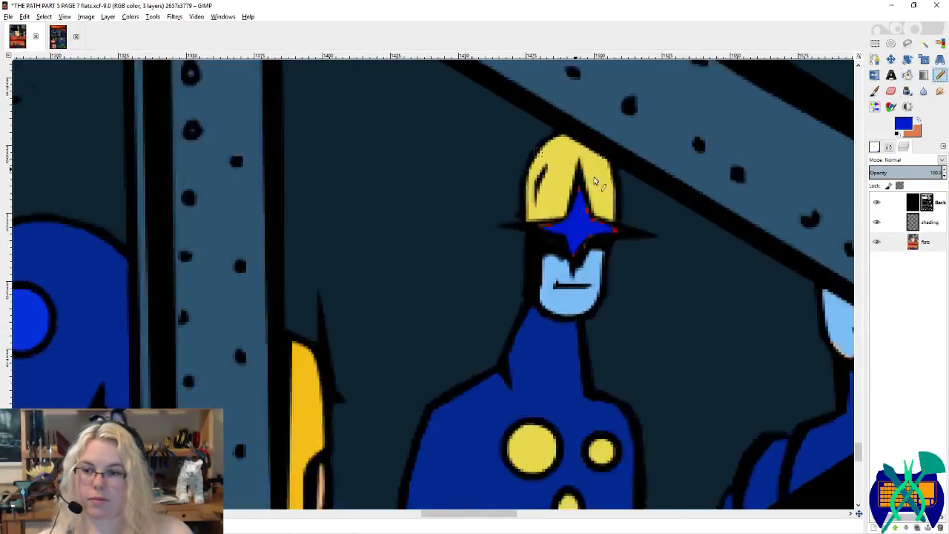
mouse_move(558, 183)
mouse_down()
mouse_move(557, 212)
mouse_move(508, 299)
mouse_move(442, 303)
mouse_move(458, 309)
mouse_up()
mouse_move(553, 364)
mouse_down()
mouse_move(601, 332)
mouse_move(682, 317)
mouse_move(607, 296)
mouse_move(586, 274)
mouse_move(577, 235)
mouse_move(609, 278)
mouse_move(639, 298)
mouse_up()
ctrl+click(694, 353)
click(665, 339)
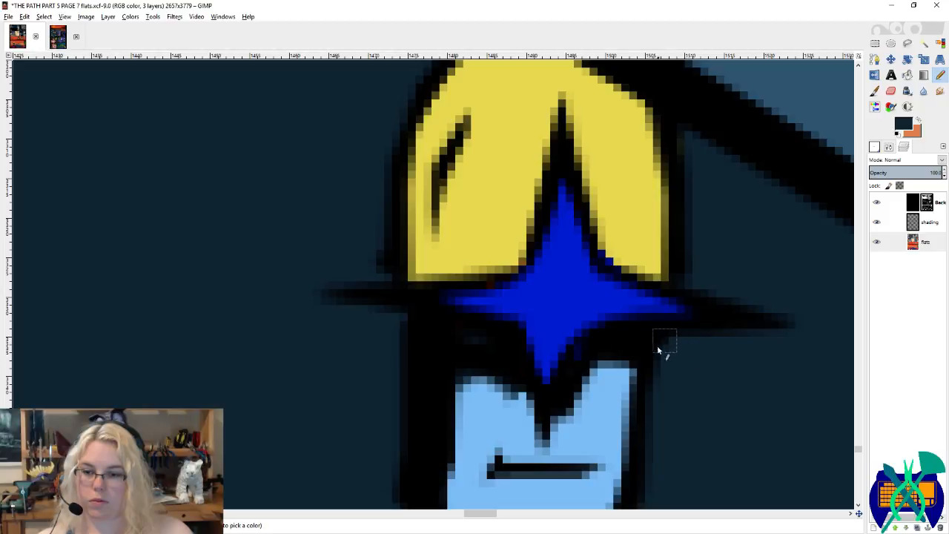
Step: Recolour the star on the crouching figure's helmet deep blue, covering its leftover red edge pixels
ctrl+scroll(584, 285, down, 2)
ctrl+scroll(598, 298, down, 3)
scroll(601, 299, right, 2)
scroll(601, 299, down, 2)
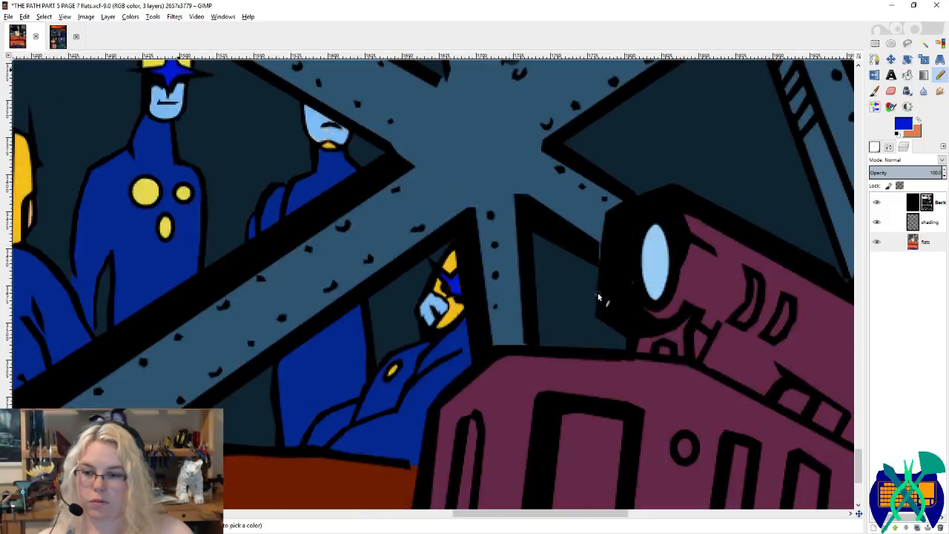
ctrl+scroll(443, 264, up, 5)
mouse_move(443, 264)
mouse_down()
mouse_move(491, 315)
mouse_move(500, 364)
mouse_move(553, 346)
mouse_move(540, 268)
mouse_move(495, 313)
mouse_up()
ctrl+scroll(495, 314, down, 5)
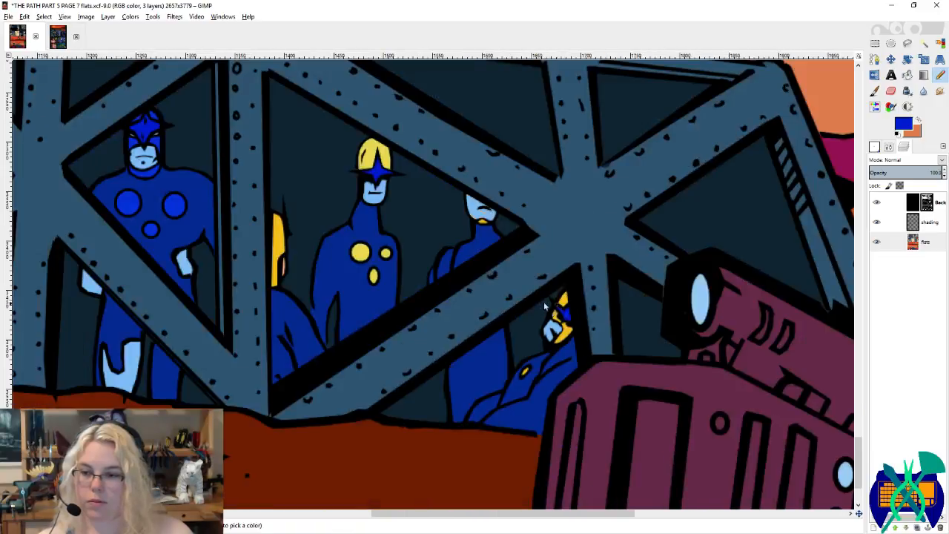
Step: Fill the yellow helmets of the half-hidden, middle and crouching figures with bright blue
key(shift+b)
click(281, 249)
click(370, 156)
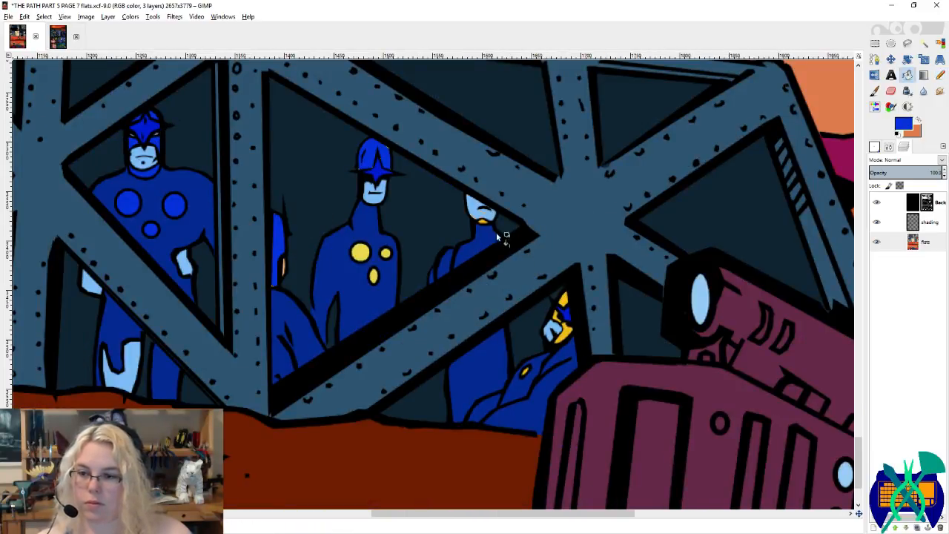
ctrl+scroll(498, 235, up, 2)
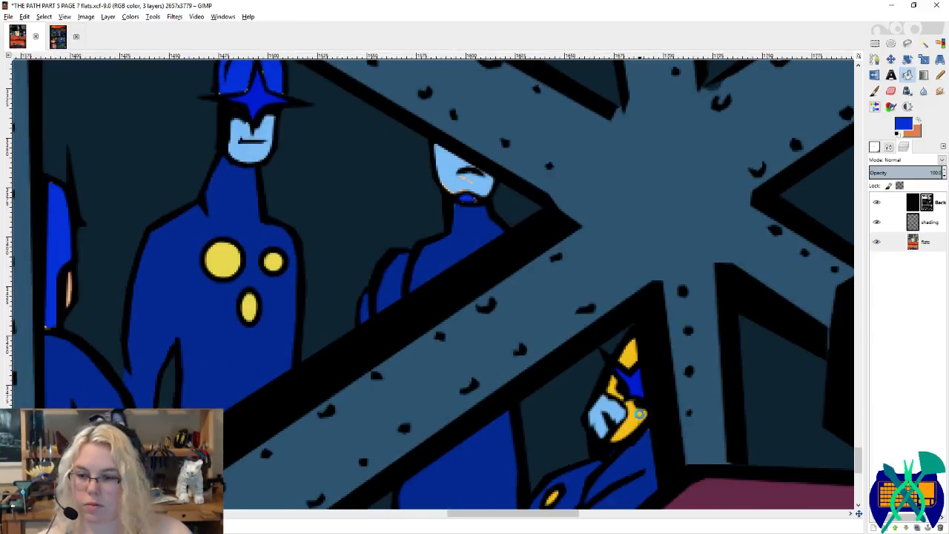
click(639, 413)
click(627, 353)
Step: Clean the yellow fringe off the crouching figure's helmet with bright blue and retouch the adjoining light blue area's edge
click(939, 76)
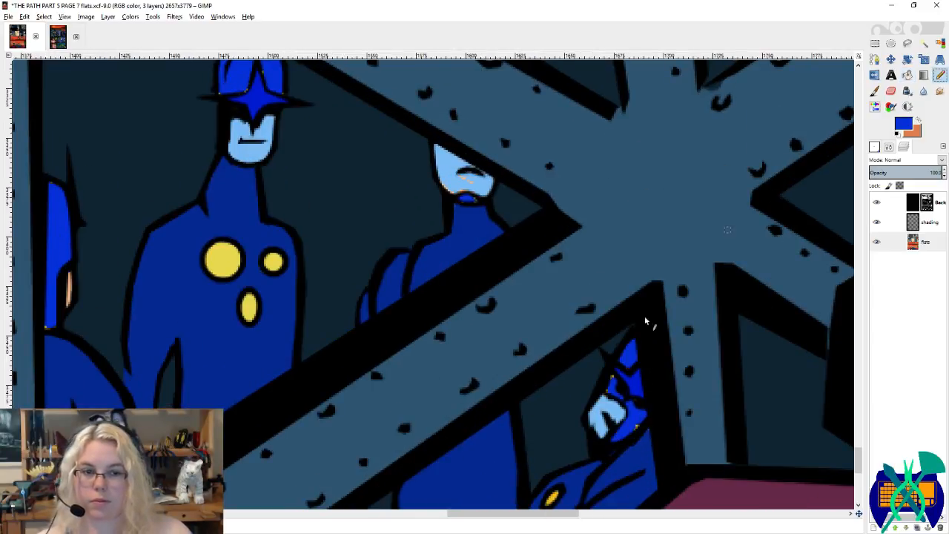
ctrl+scroll(609, 420, up, 2)
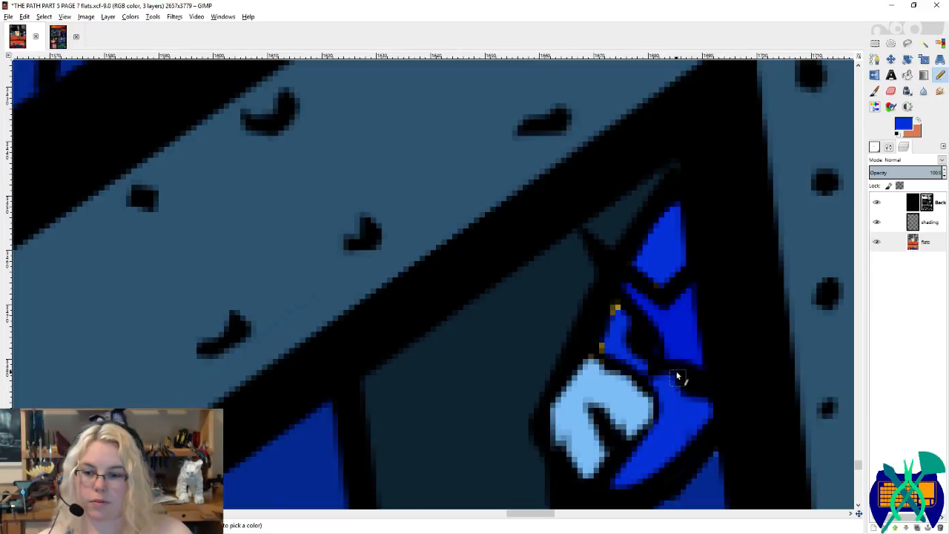
mouse_move(608, 355)
mouse_down()
mouse_move(597, 334)
mouse_move(614, 310)
mouse_up()
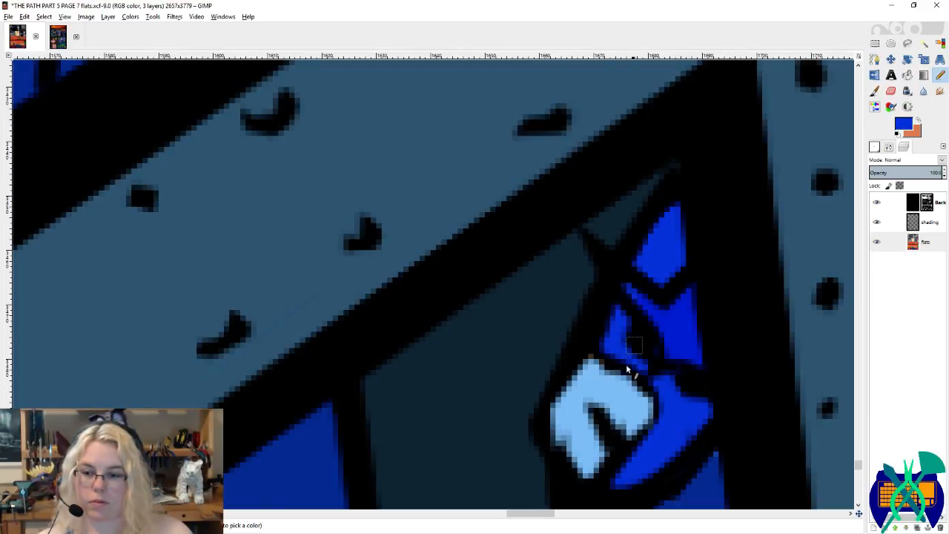
ctrl+click(595, 358)
mouse_move(593, 355)
mouse_down()
mouse_move(623, 376)
mouse_move(632, 406)
mouse_up()
Step: Paint the half-hidden figure's peach strip of skin light blue
scroll(588, 409, left, 5)
scroll(588, 406, left, 5)
scroll(570, 396, up, 4)
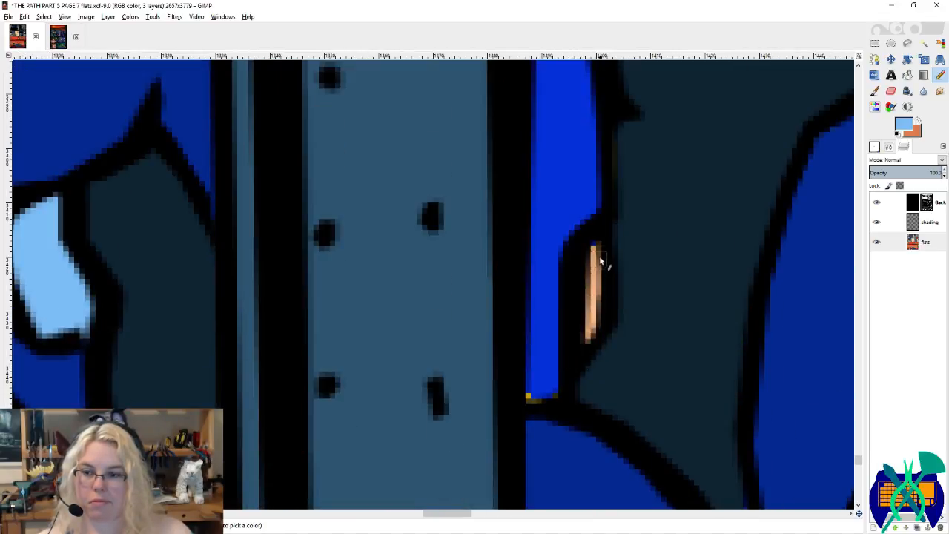
drag(595, 245, 591, 340)
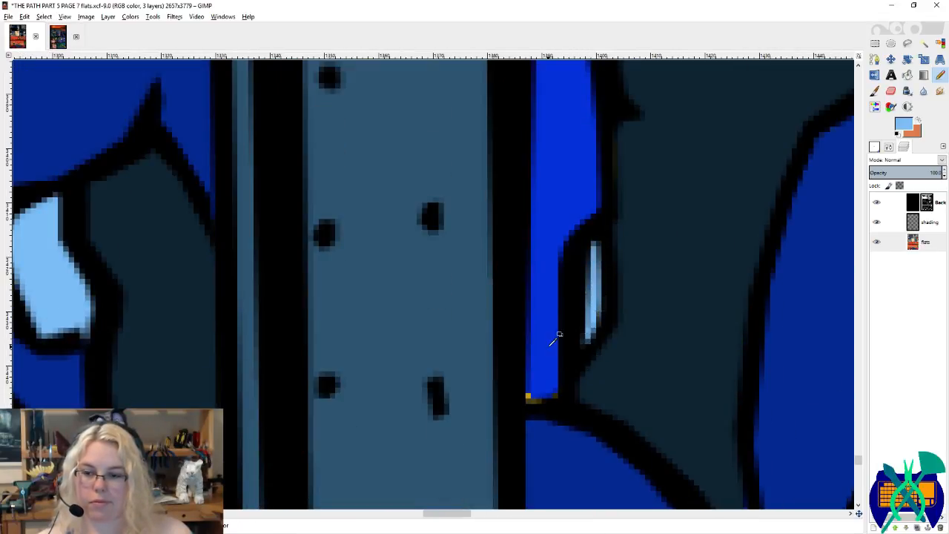
Step: Clean the leftover yellow and reddish fringe pixels off the standing figure's helmet and star edges with matching blues
ctrl+click(553, 348)
scroll(525, 386, right, 5)
scroll(523, 371, up, 3)
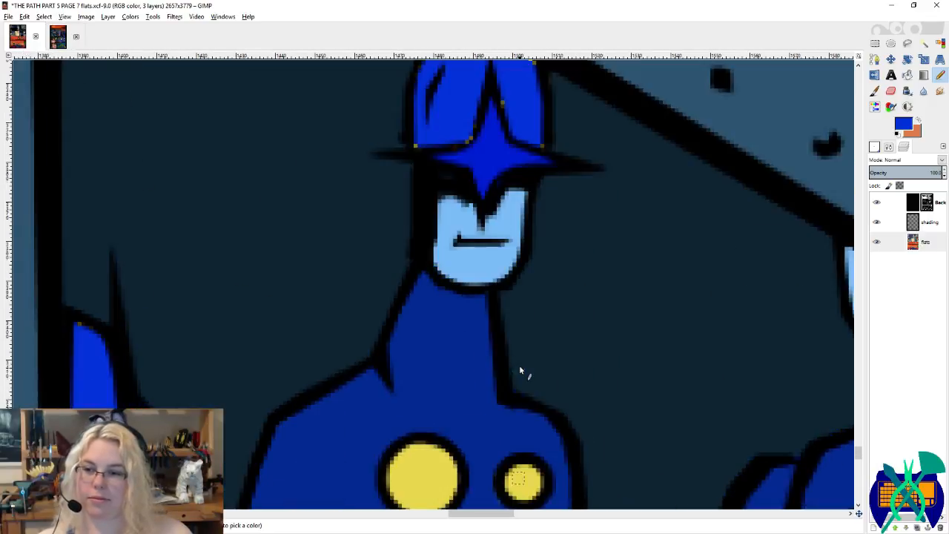
scroll(475, 267, up, 3)
scroll(483, 248, up, 1)
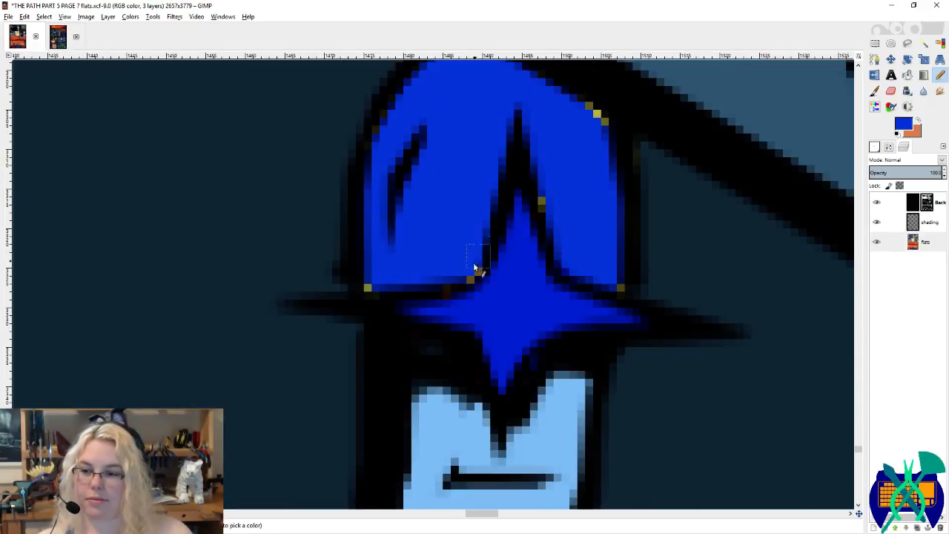
click(367, 288)
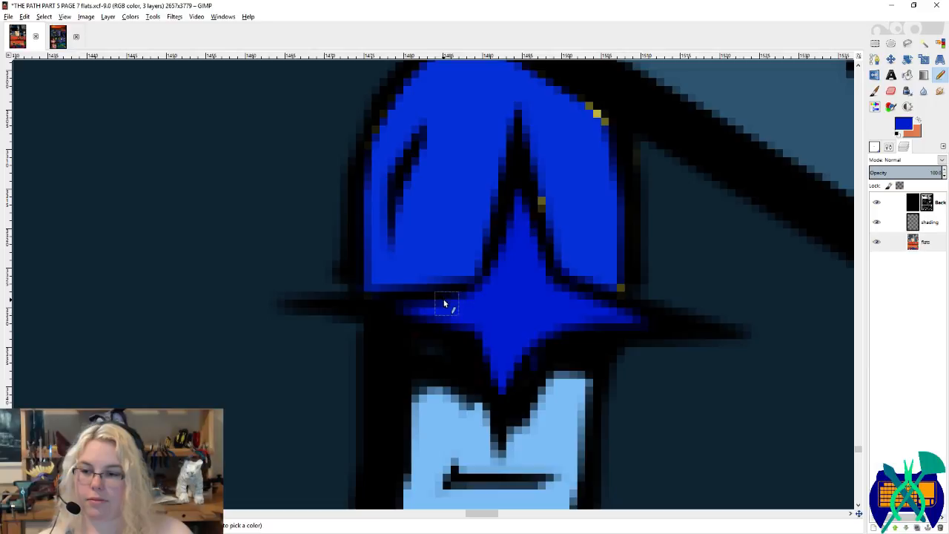
click(552, 214)
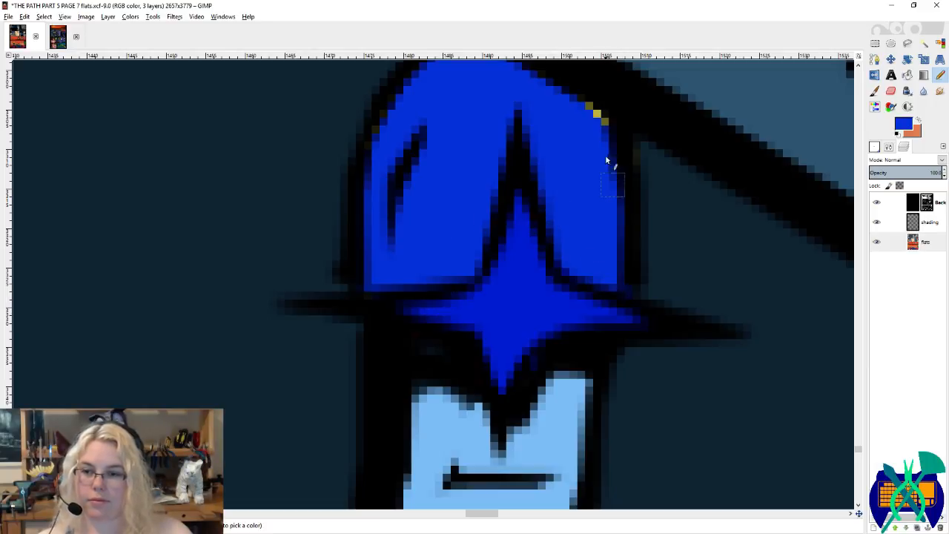
click(597, 115)
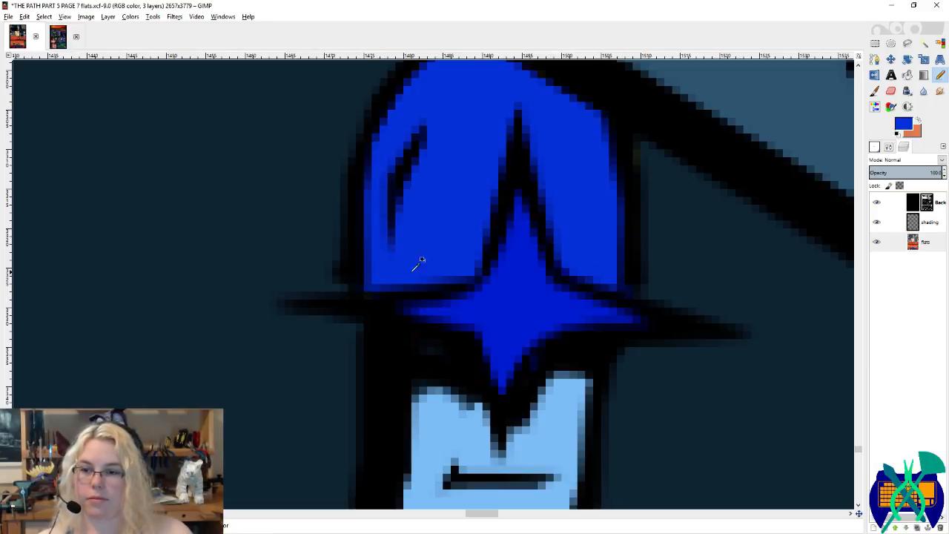
Step: Cover the peach pixels on the partly hidden right figure's face with light blue and the collar's yellow fringe with bright blue
scroll(418, 285, down, 3)
scroll(422, 289, down, 1)
scroll(437, 289, right, 1)
scroll(522, 307, up, 1)
scroll(535, 296, up, 1)
ctrl+click(519, 263)
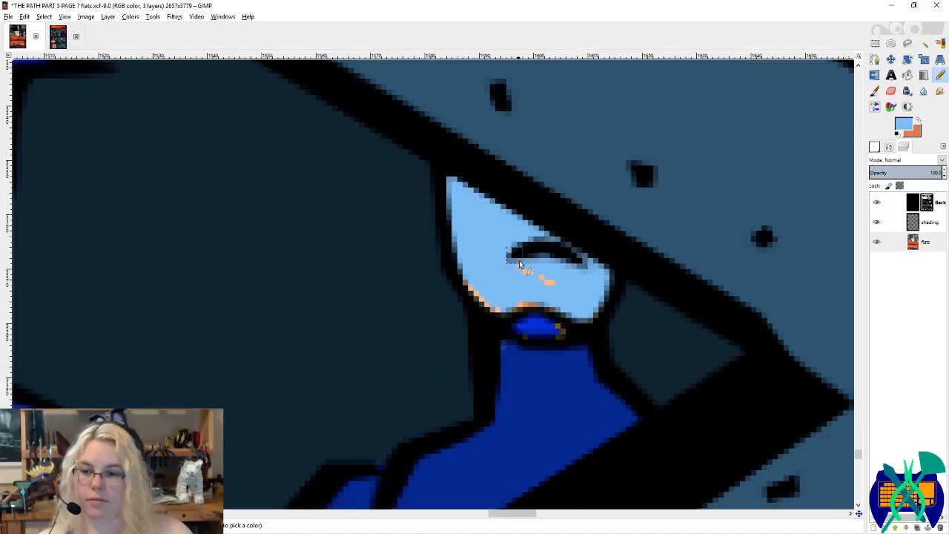
mouse_move(528, 300)
mouse_down()
mouse_move(485, 302)
mouse_move(464, 278)
mouse_up()
ctrl+click(541, 322)
drag(553, 326, 560, 334)
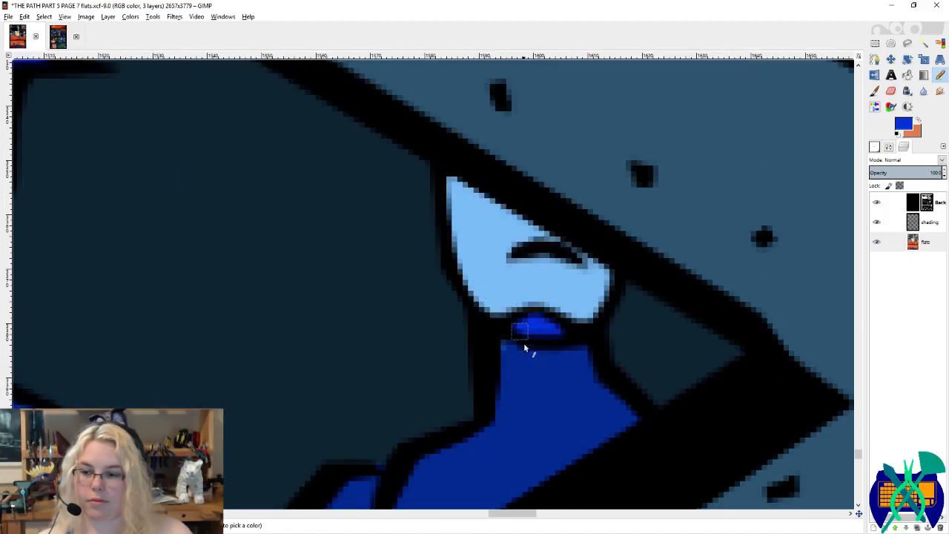
Step: Fill the standing figure's three yellow chest discs with bright blue and cover their remaining yellow edge pixels
scroll(509, 360, down, 4)
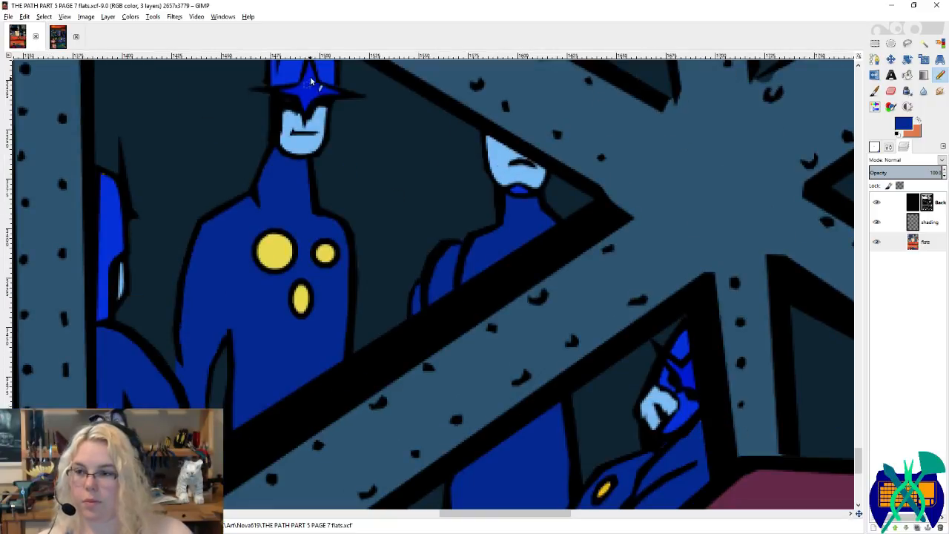
scroll(293, 285, up, 3)
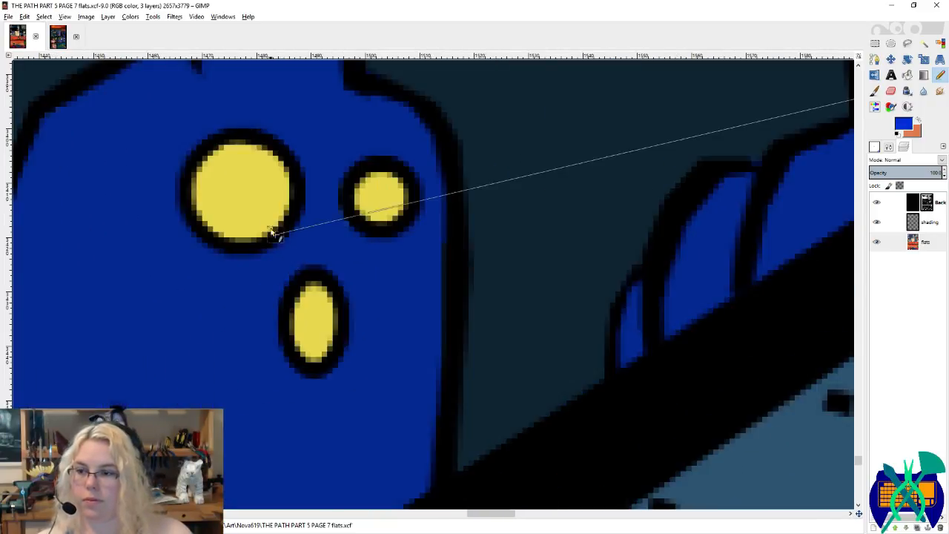
key(shift+b)
click(268, 222)
click(315, 326)
key(n)
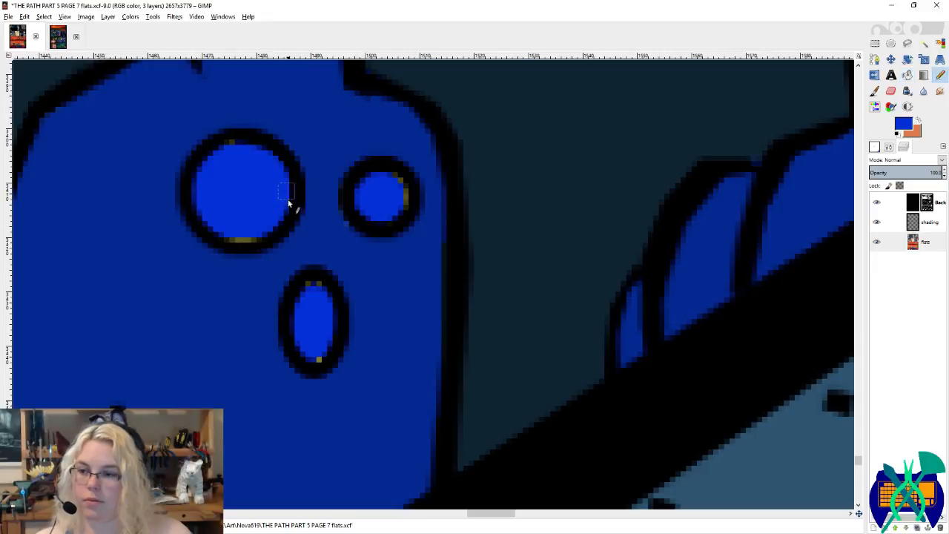
drag(401, 180, 406, 199)
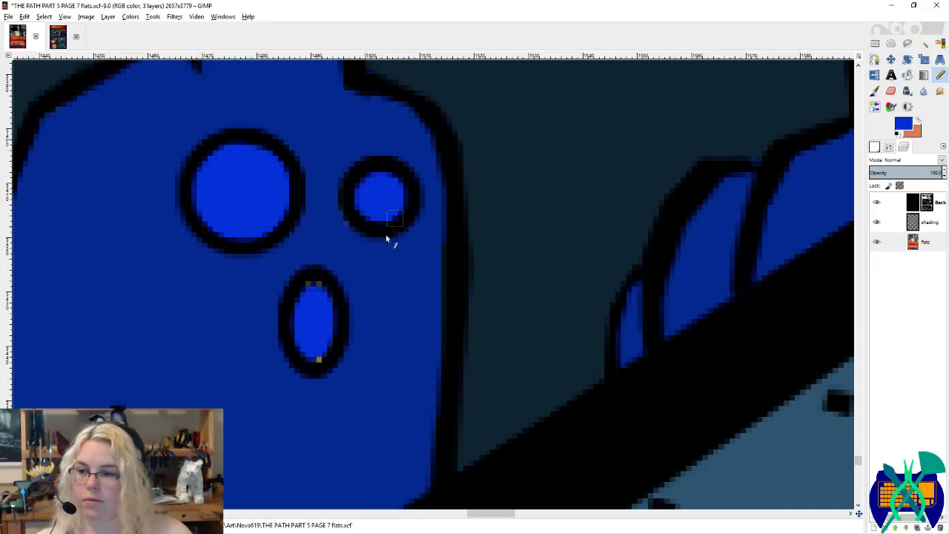
click(319, 359)
click(315, 285)
Step: Paint the crouching figure's small yellow chest disc bright blue
scroll(314, 294, down, 5)
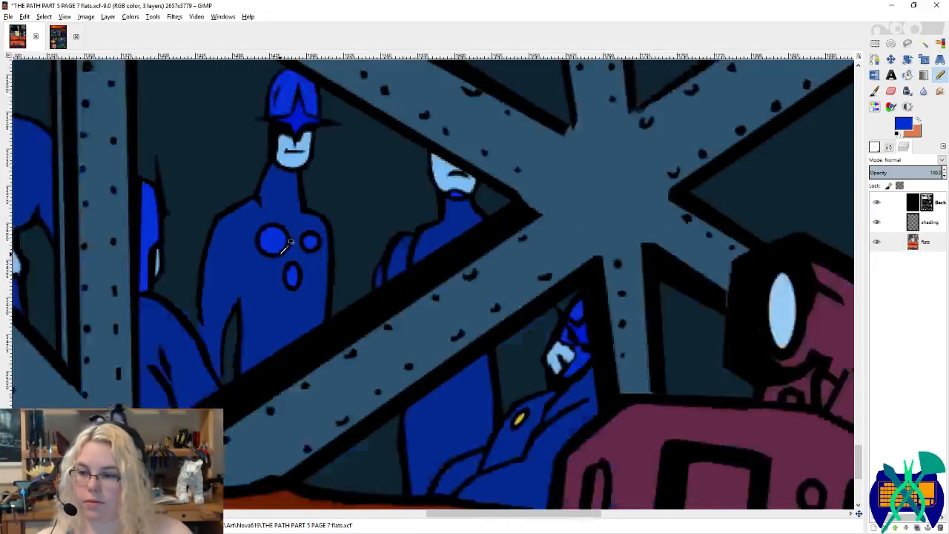
scroll(405, 335, up, 5)
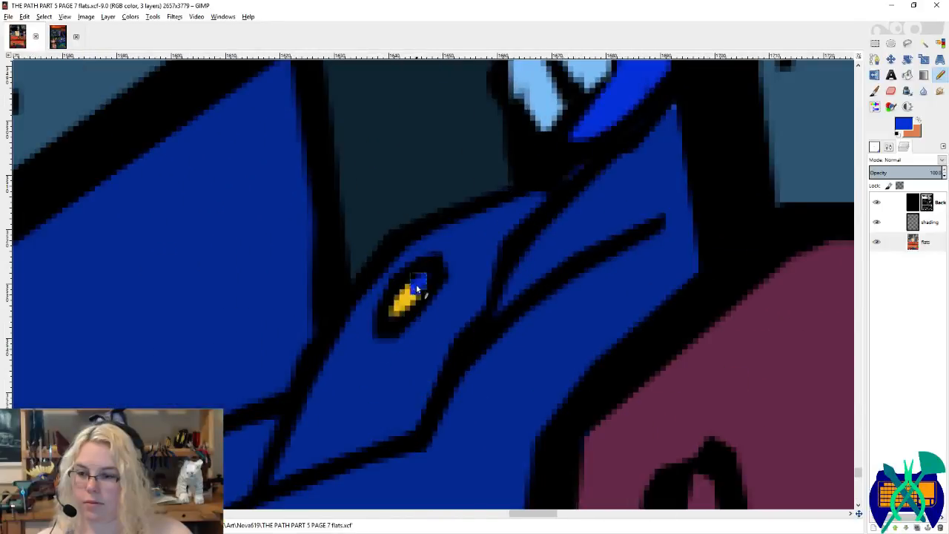
drag(416, 284, 397, 315)
scroll(428, 271, down, 6)
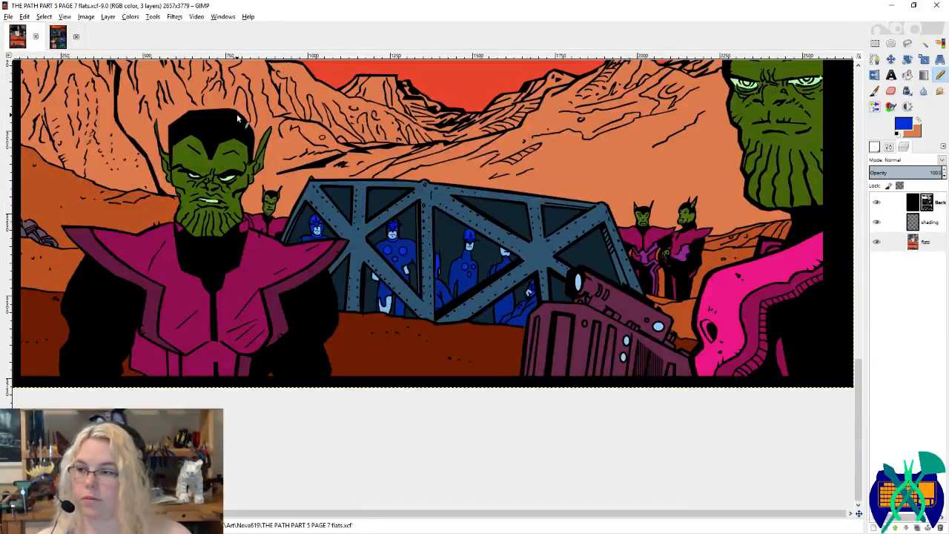
Step: Look over the coloured page 2 and take a teal and a dark teal from it as foreground and background colours
click(56, 36)
scroll(321, 236, down, 3)
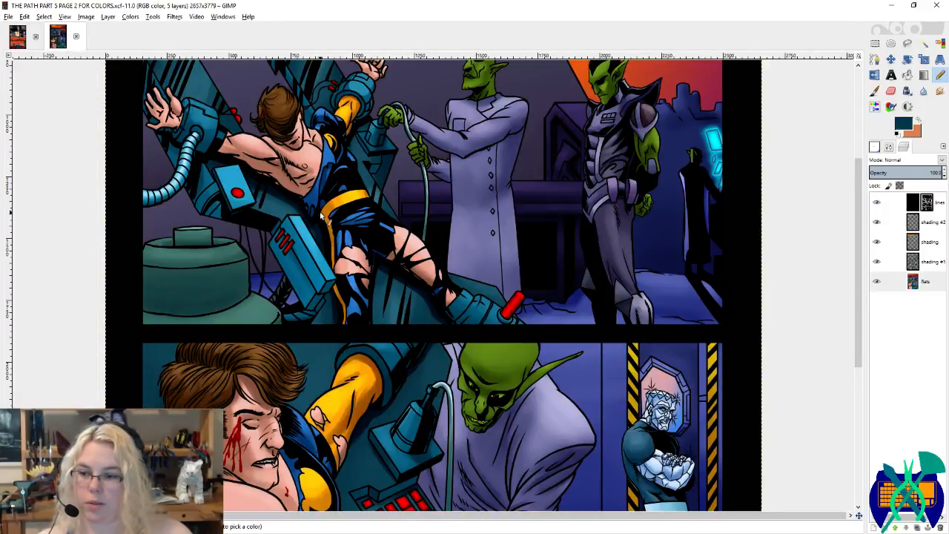
scroll(321, 214, down, 3)
scroll(321, 214, down, 3)
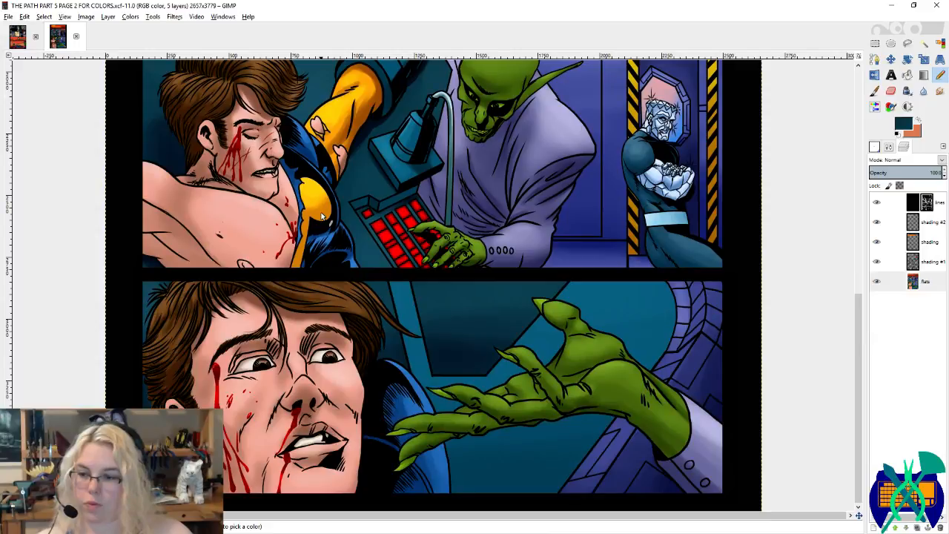
key(x)
key(x)
scroll(654, 296, up, 10)
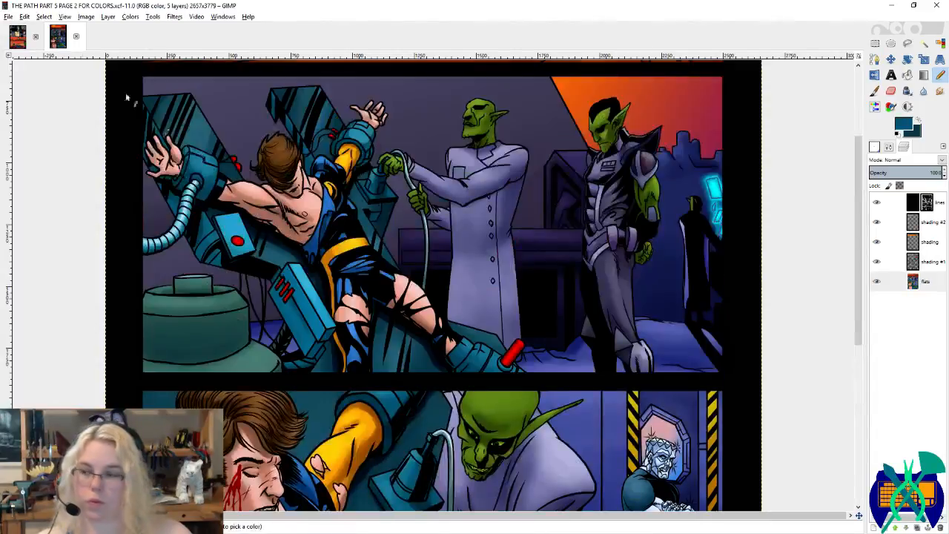
Step: Return to the page 7 flats and recolour the cage's beams teal and its far-left opening dark teal
click(19, 39)
key(z)
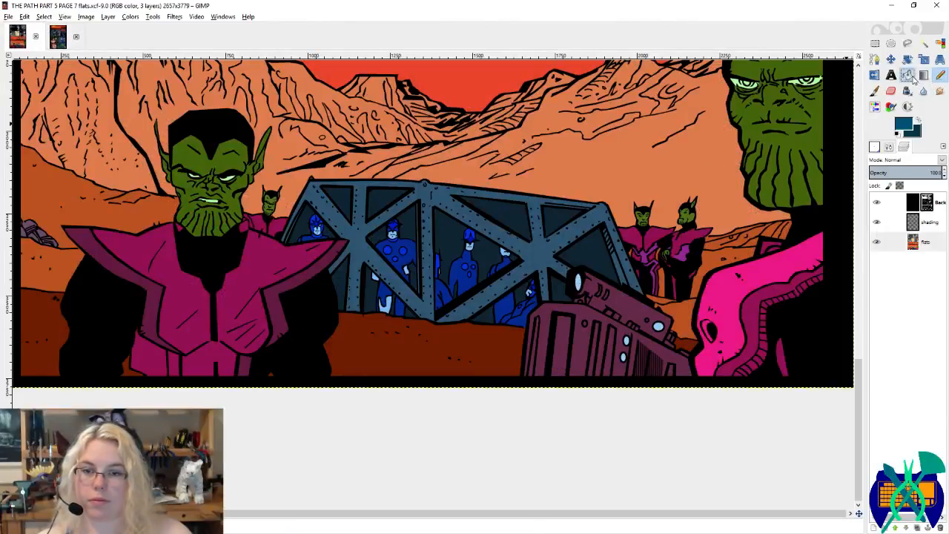
click(408, 241)
click(369, 236)
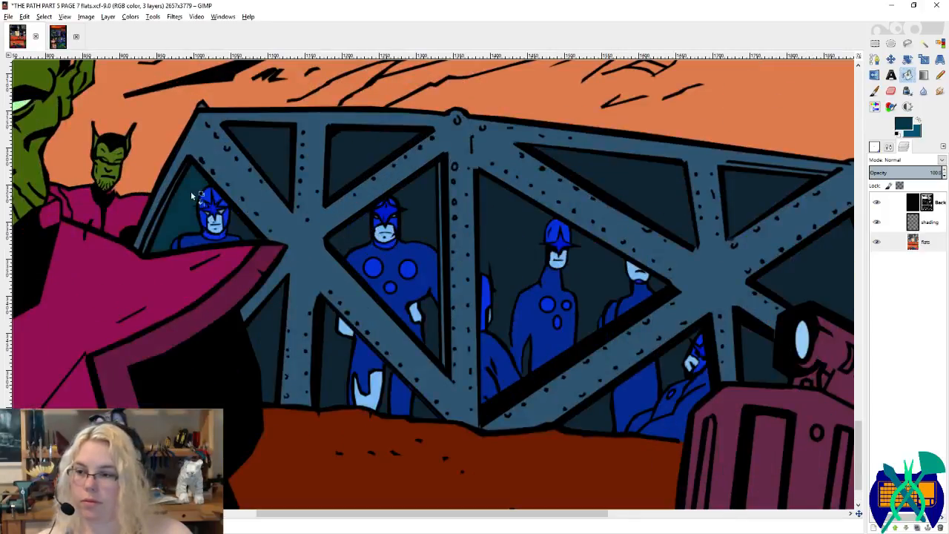
click(235, 183)
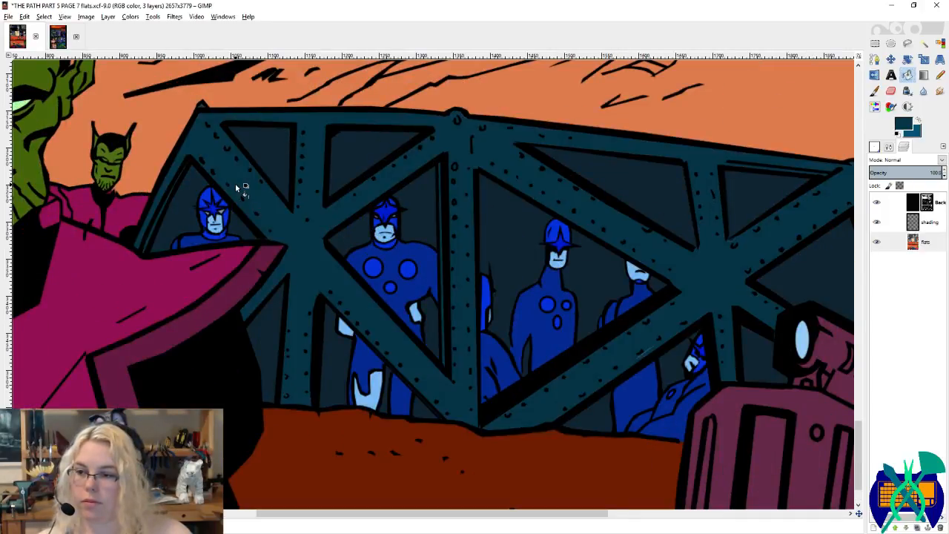
Step: Fill the openings in the cage's right half, including the background behind the figures, with dark teal
scroll(426, 263, right, 5)
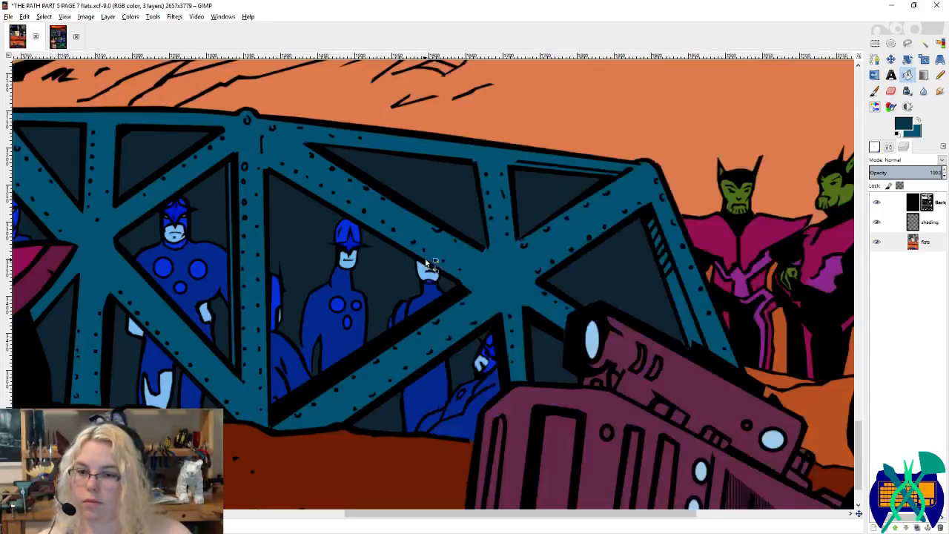
click(592, 266)
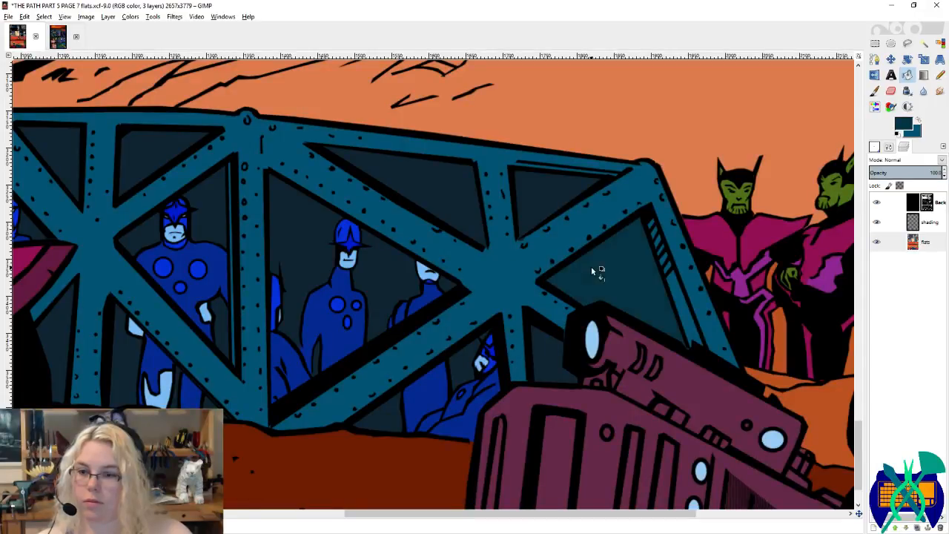
click(560, 198)
click(447, 178)
click(466, 355)
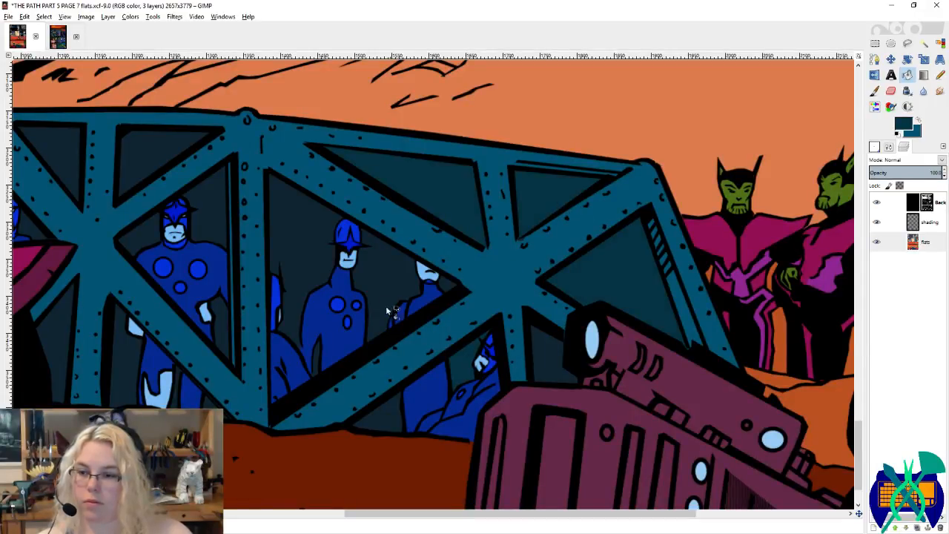
click(388, 281)
click(395, 397)
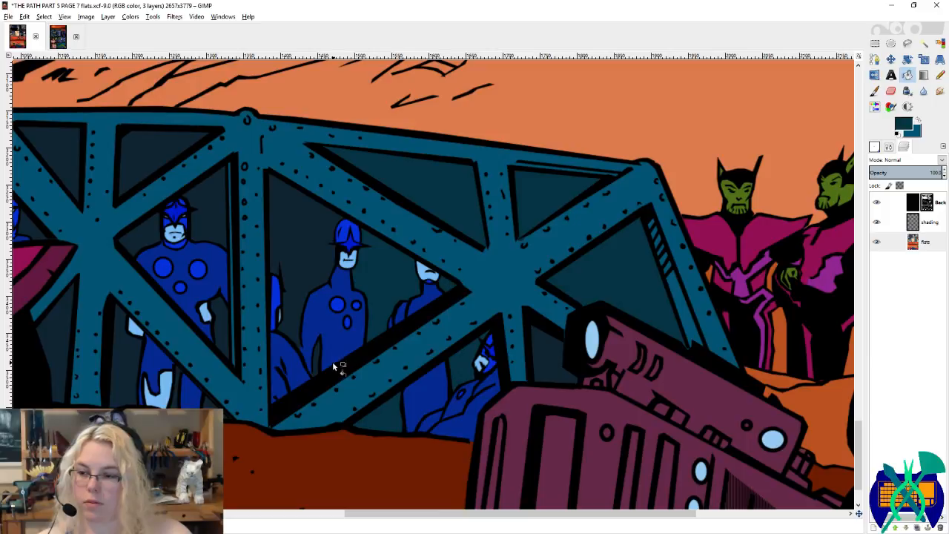
Step: Fill the remaining openings in the cage's left half with the same dark teal
scroll(319, 364, left, 5)
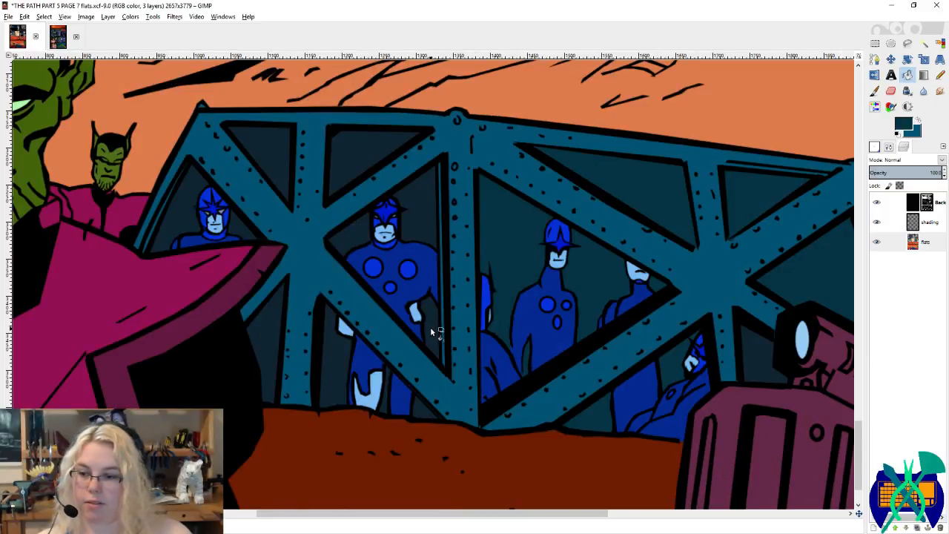
click(357, 233)
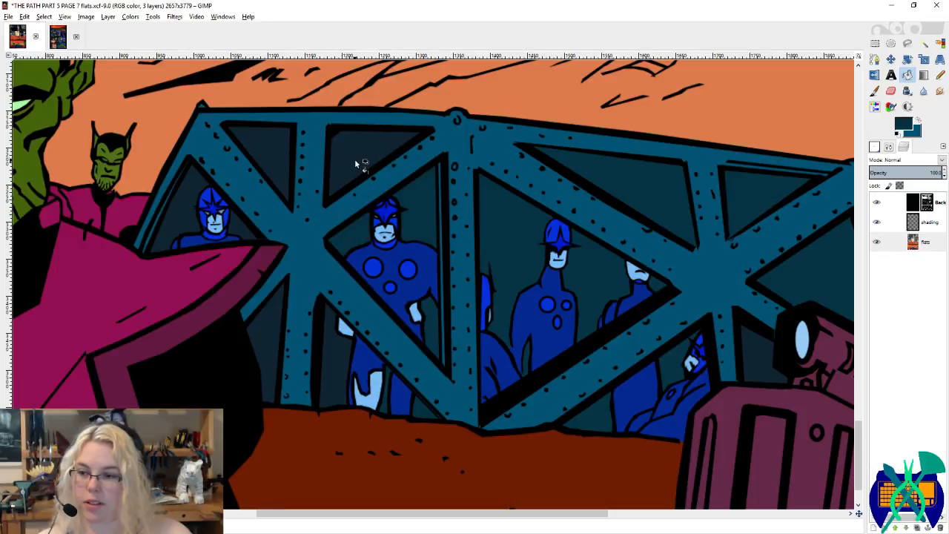
click(356, 160)
click(333, 373)
click(263, 326)
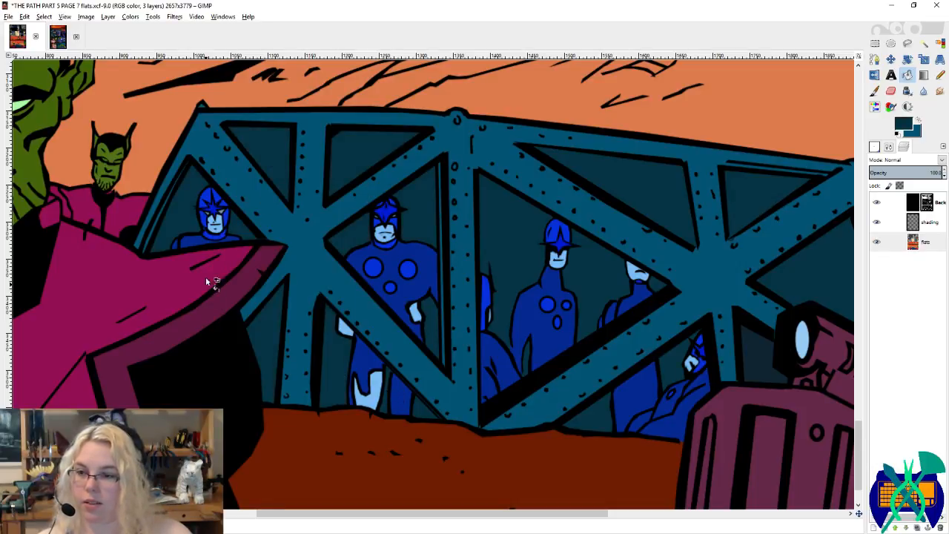
Step: Set the foreground to a darker navy-teal and sample the cage interior's dark teal as the background colour
key(shift+ctrl+j)
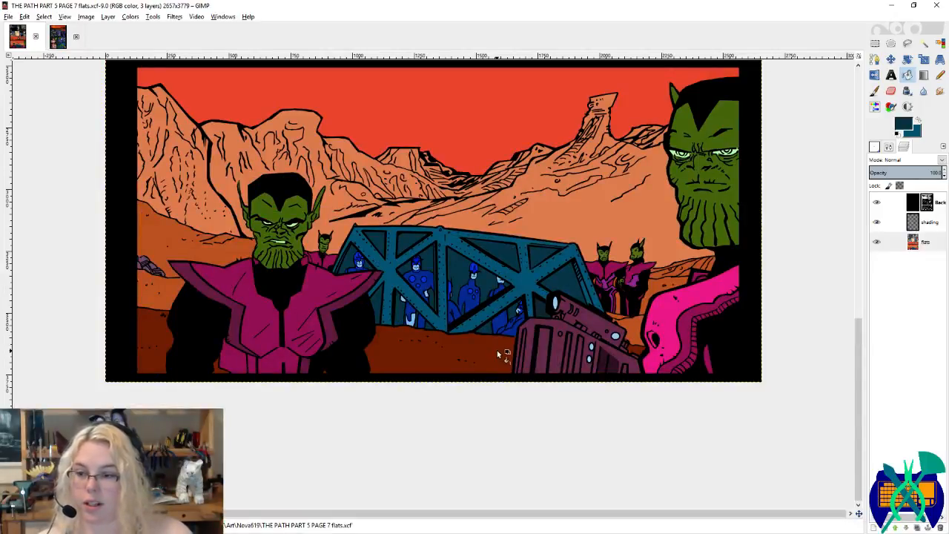
scroll(571, 285, up, 2)
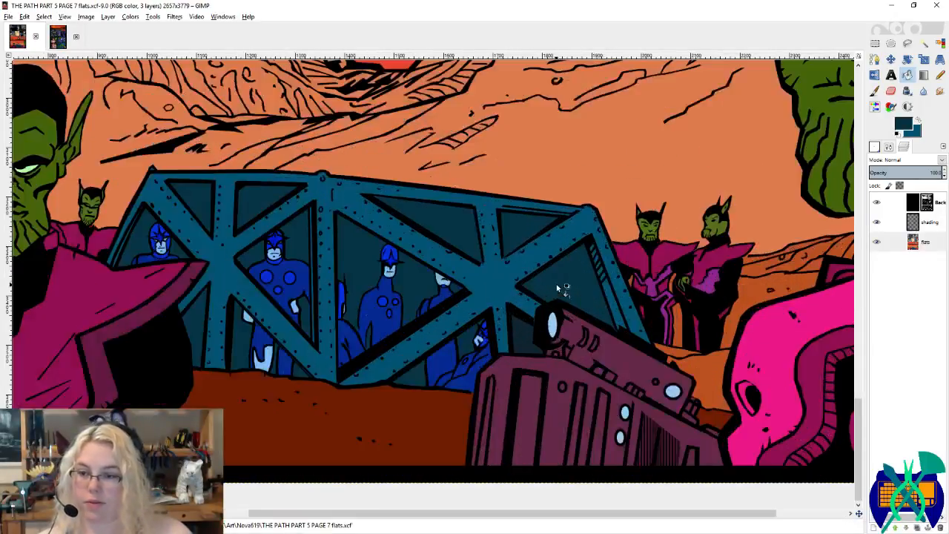
click(900, 128)
click(510, 135)
click(610, 246)
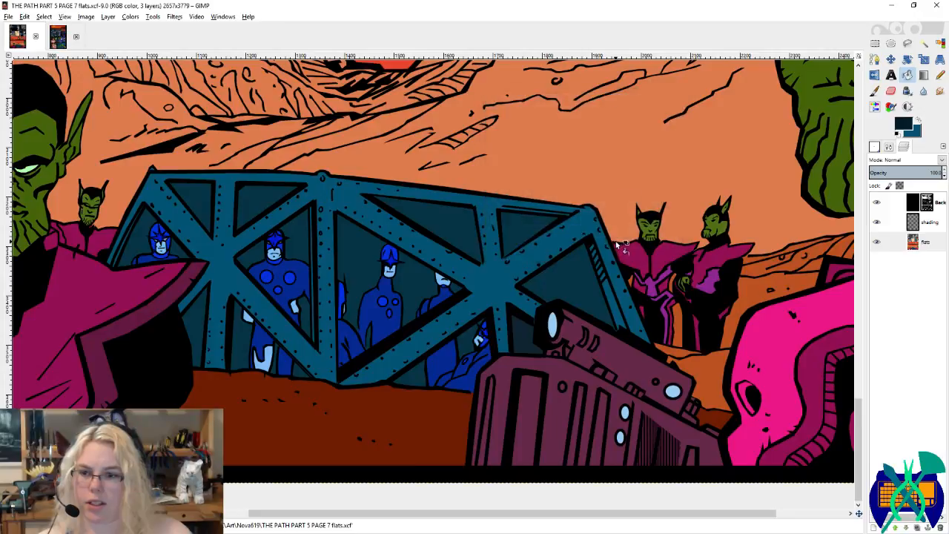
ctrl+click(590, 271)
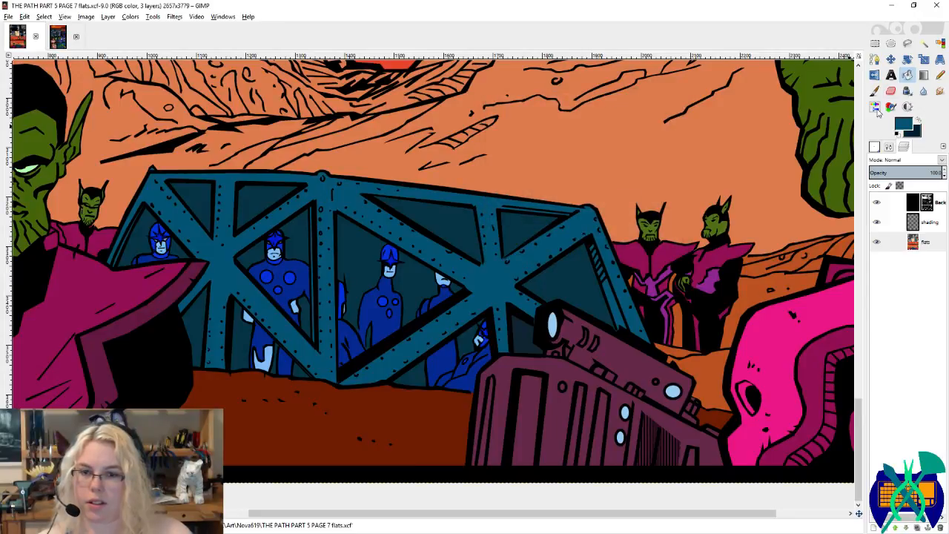
click(937, 76)
ctrl+click(578, 294)
key(x)
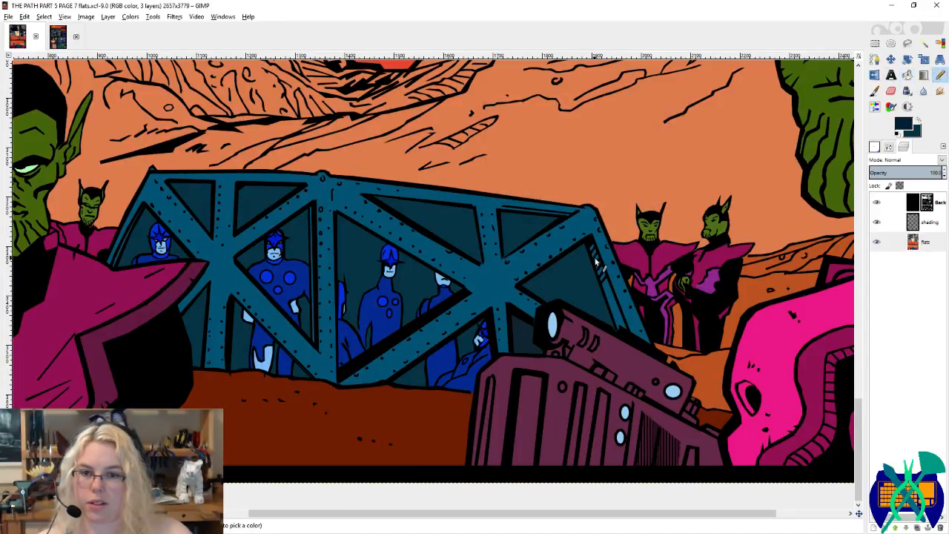
Step: Fill the openings in the cage's right half, including the gaps between the figures, with the darker navy-teal
key(shift+b)
click(582, 275)
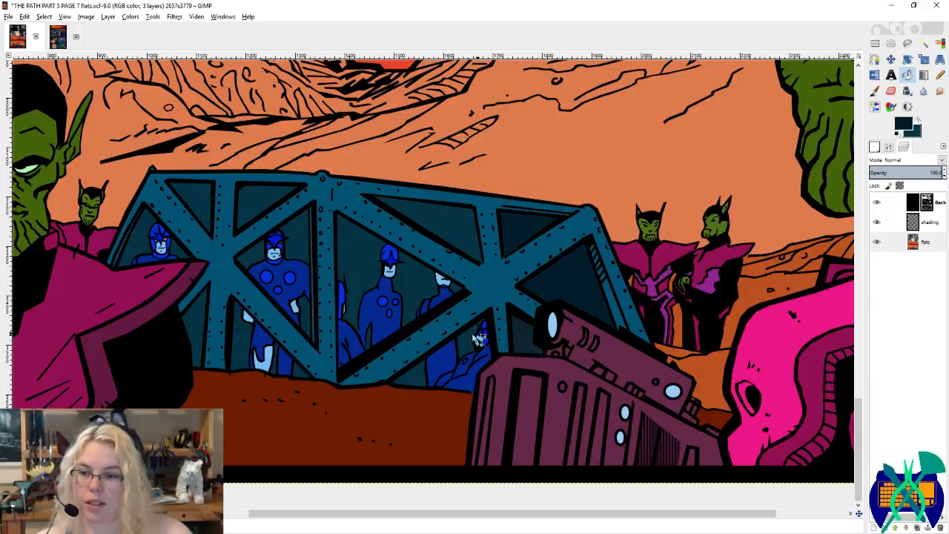
scroll(475, 337, up, 1)
scroll(453, 337, up, 1)
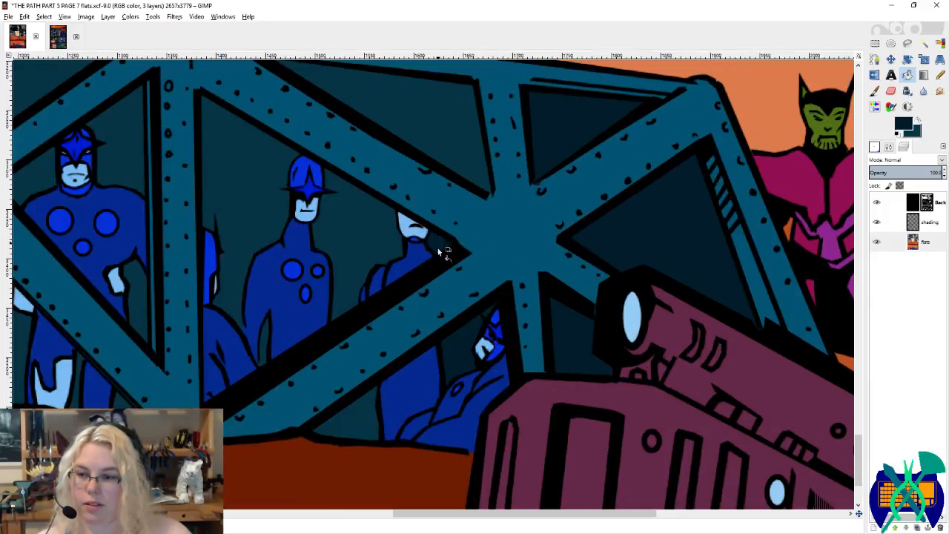
click(362, 421)
click(363, 238)
click(395, 112)
click(231, 184)
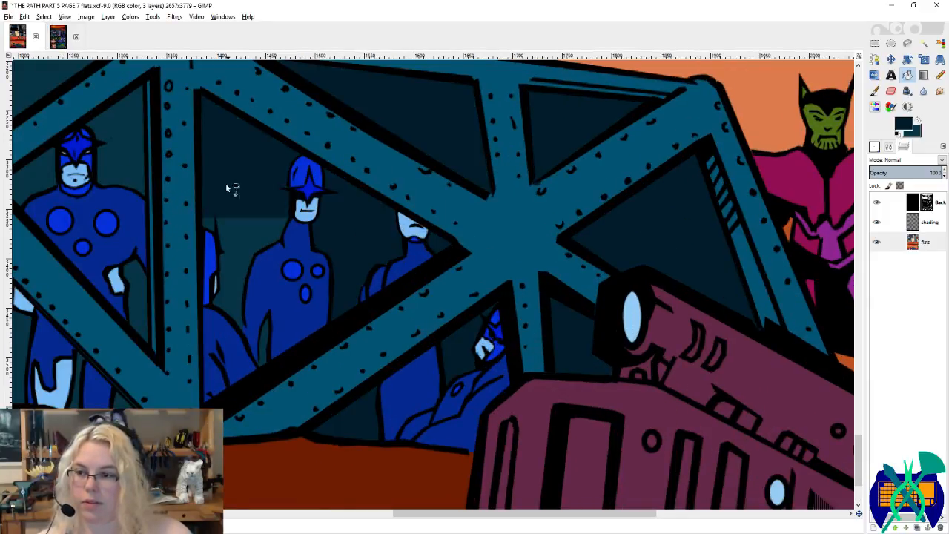
click(257, 326)
Step: Fill the openings in the cage's left half, including the background behind the figures, with the same navy-teal
scroll(269, 360, left, 3)
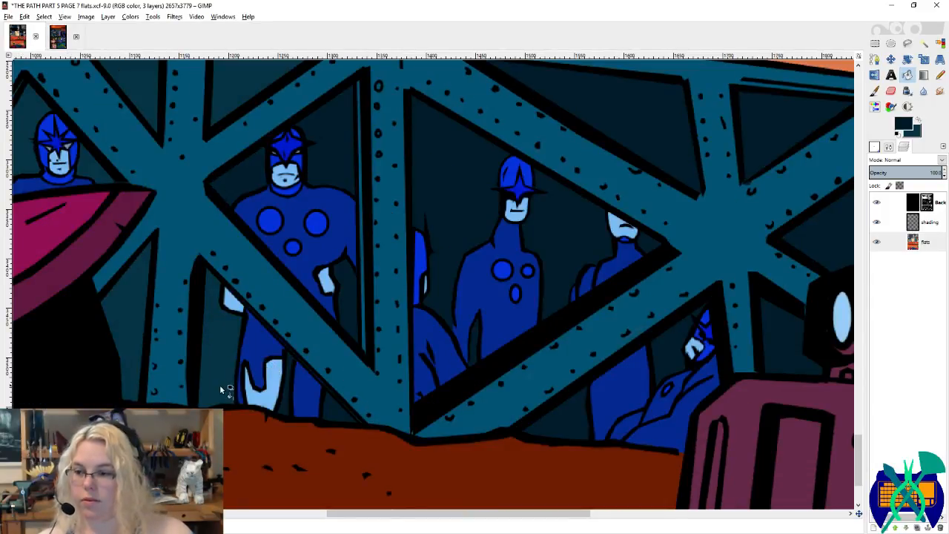
scroll(221, 378, up, 2)
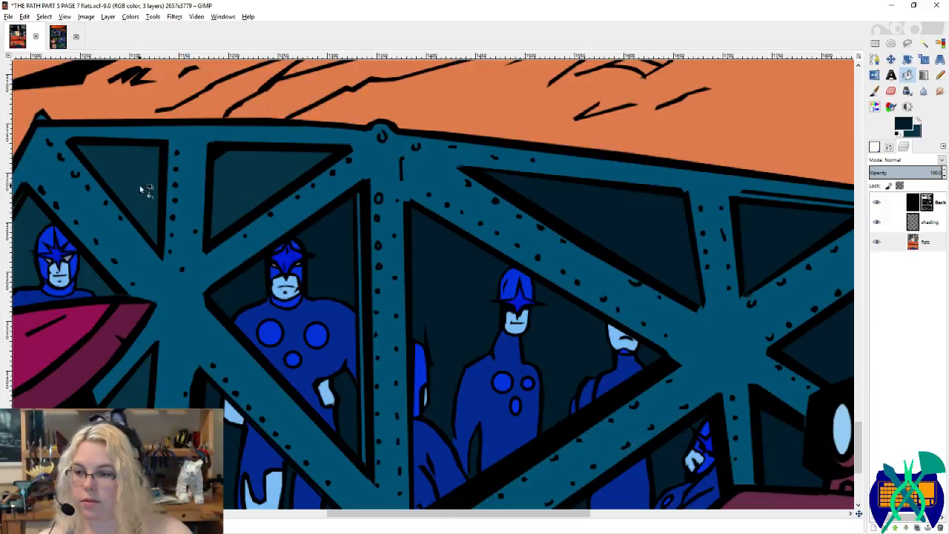
scroll(215, 248, left, 3)
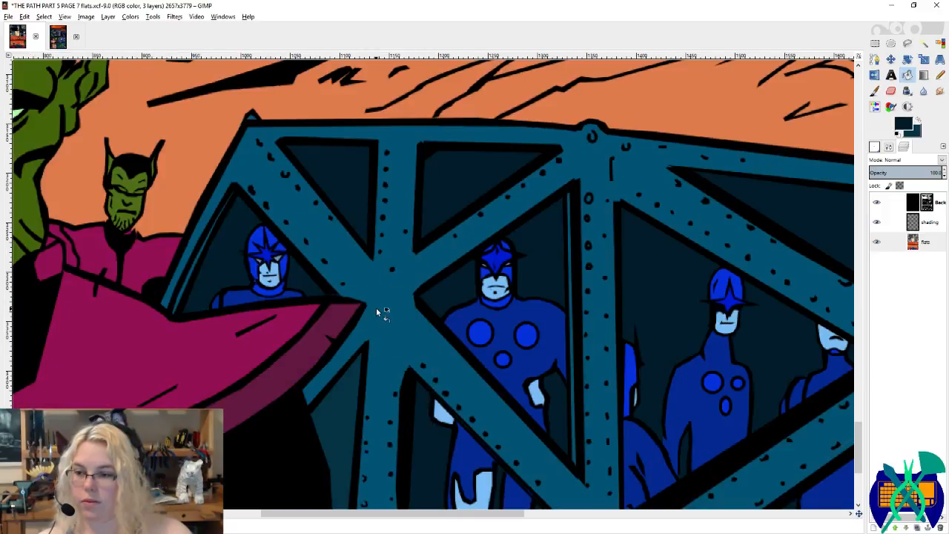
scroll(363, 311, down, 2)
scroll(294, 358, down, 2)
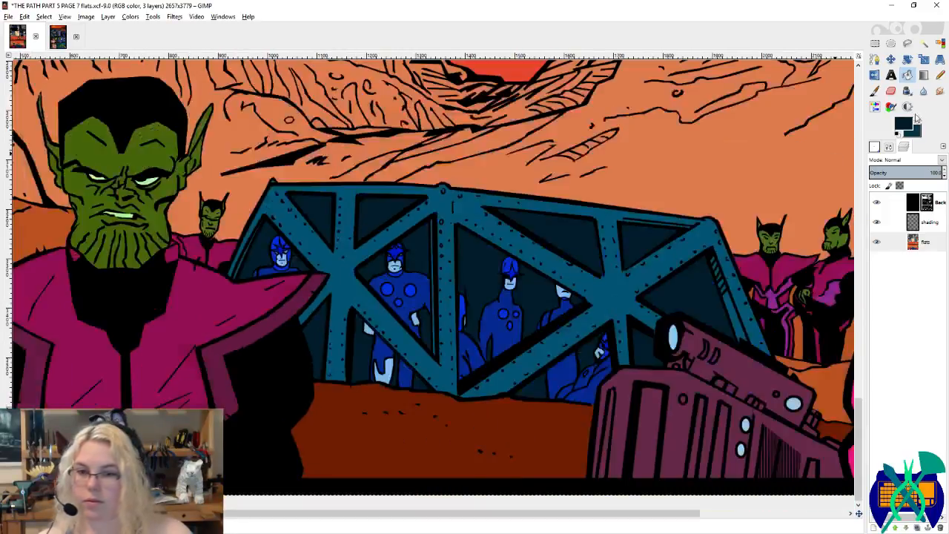
Step: Swap to the lighter dark teal, shade the narrow inner face of the cage's far-right beam with the Pencil, and save the page
click(937, 76)
scroll(728, 311, right, 3)
scroll(619, 357, up, 4)
scroll(426, 369, up, 4)
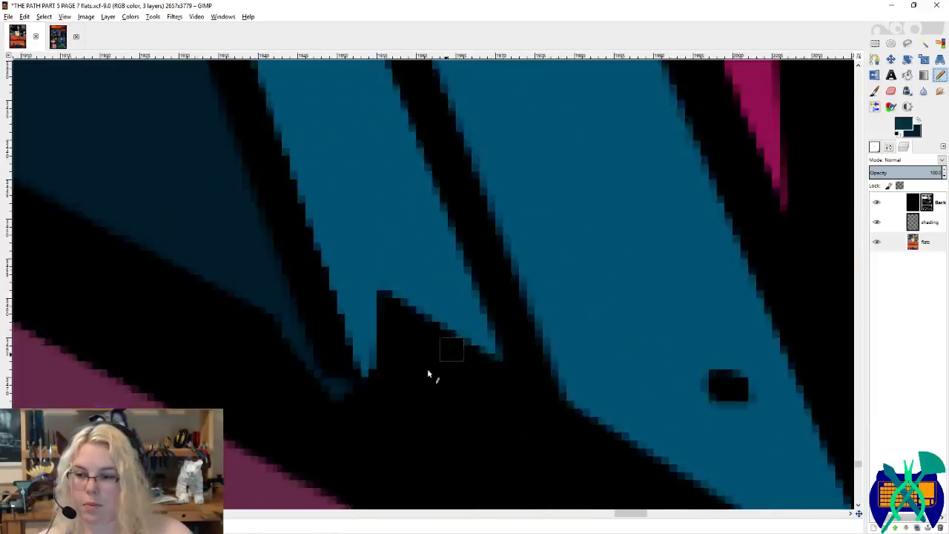
drag(496, 275, 495, 263)
scroll(509, 410, down, 4)
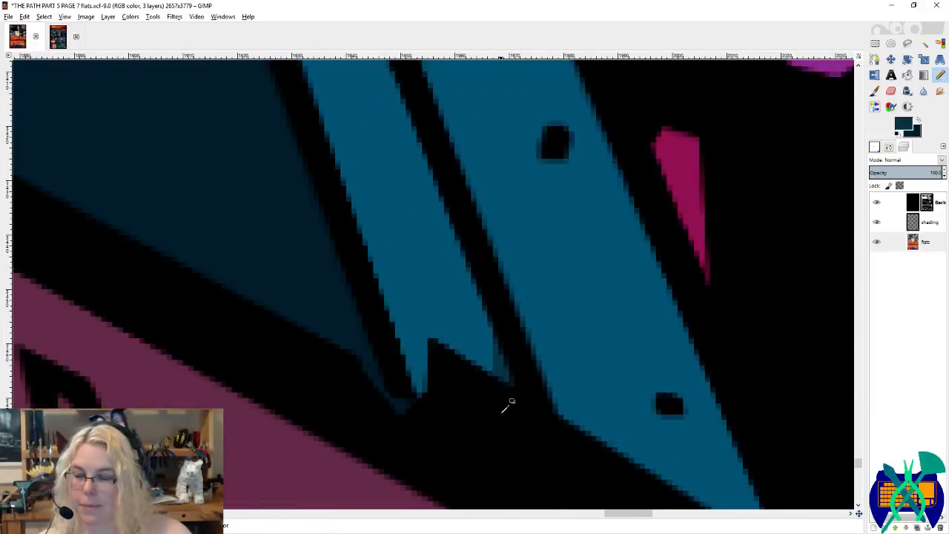
scroll(444, 397, up, 8)
scroll(311, 353, up, 5)
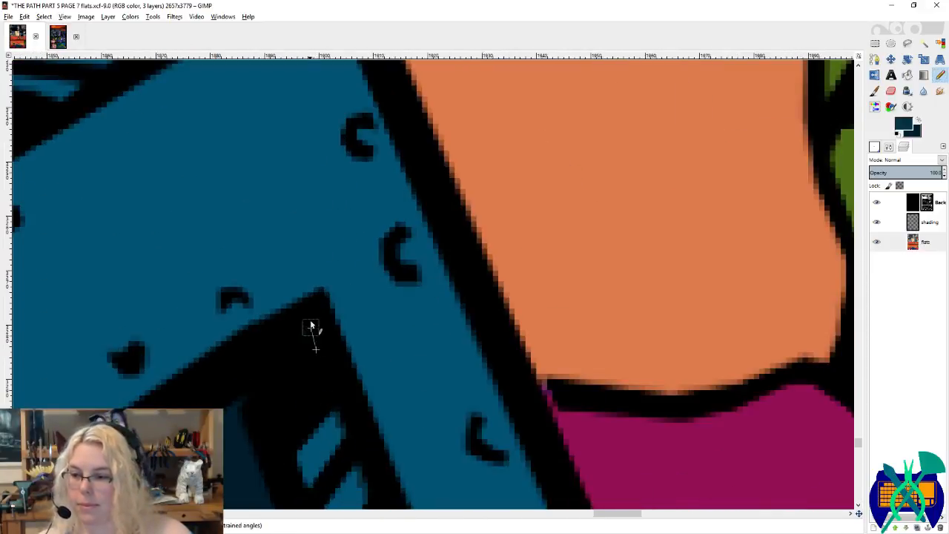
scroll(343, 375, down, 5)
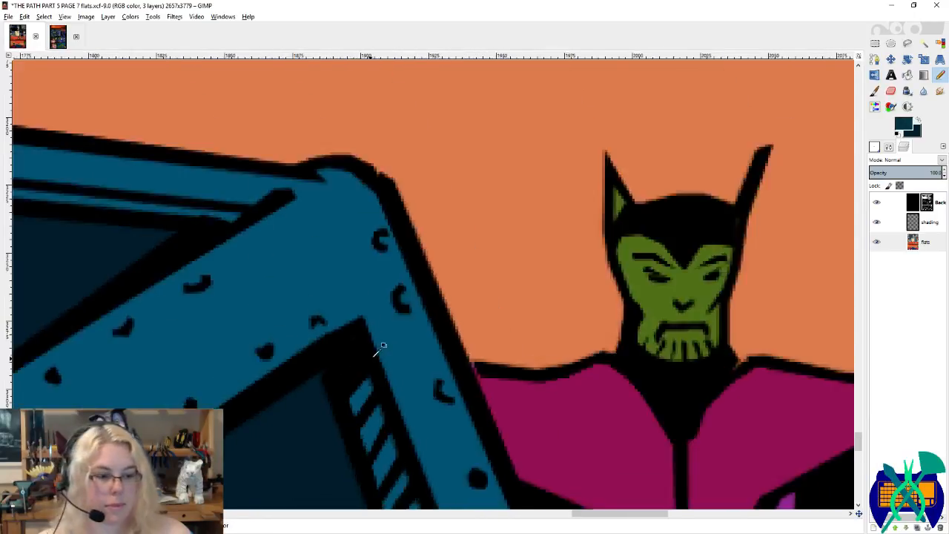
scroll(467, 334, down, 4)
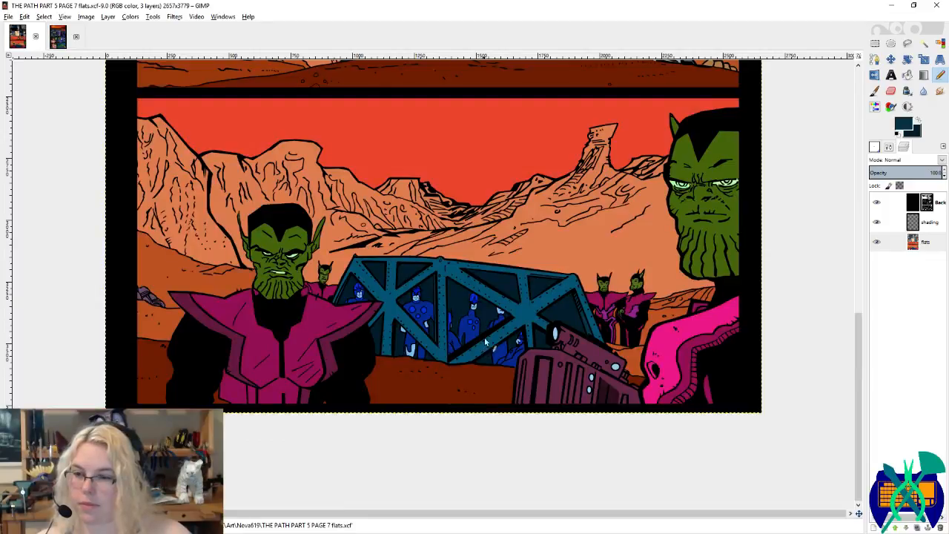
Step: Close off both ends of the narrow strip beneath the cage's upper-right beam with dark teal Pencil strokes
scroll(427, 269, up, 5)
scroll(694, 291, up, 3)
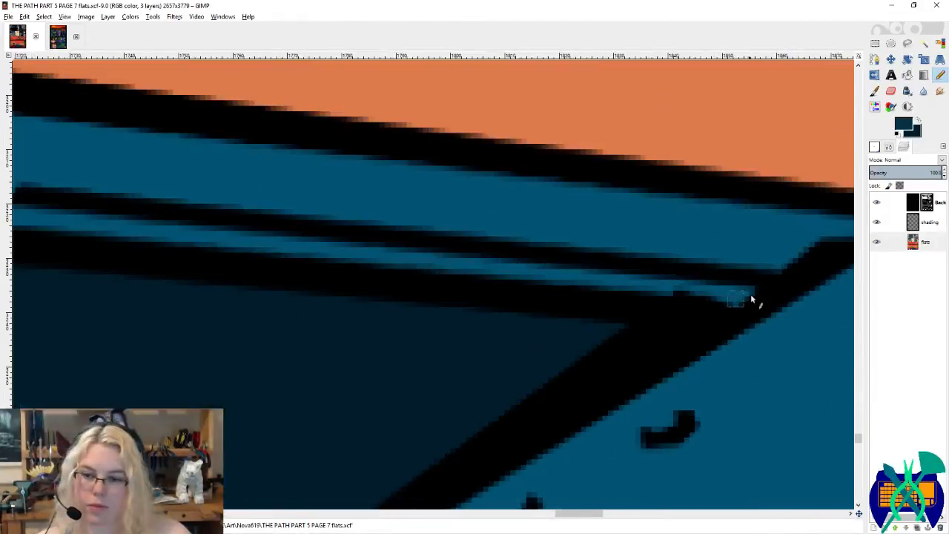
click(766, 288)
scroll(763, 288, left, 3)
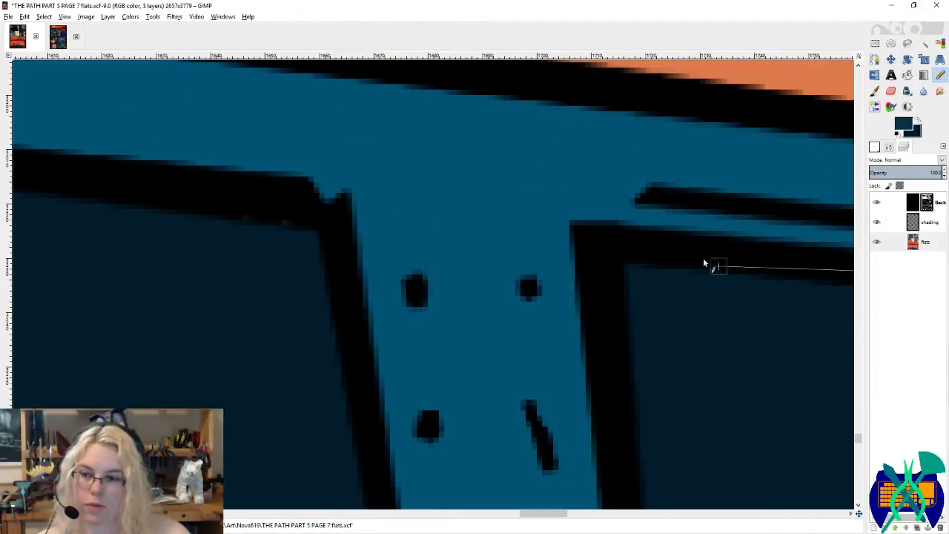
shift+click(594, 195)
shift+click(577, 222)
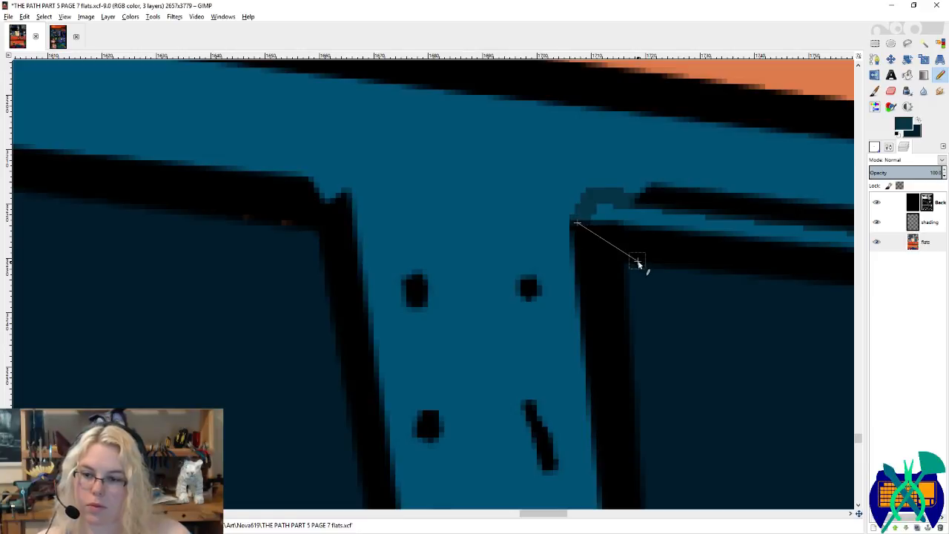
key(shift+b)
click(655, 220)
key(ctrl+z)
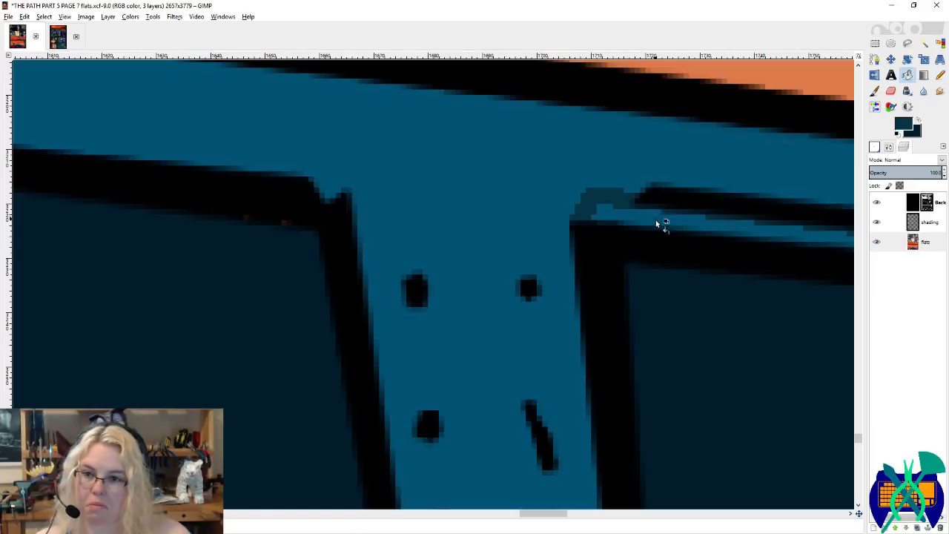
Step: Seal the right end of the strip beneath the cage's upper-right beam and fill the strip with dark teal
scroll(657, 304, right, 8)
key(n)
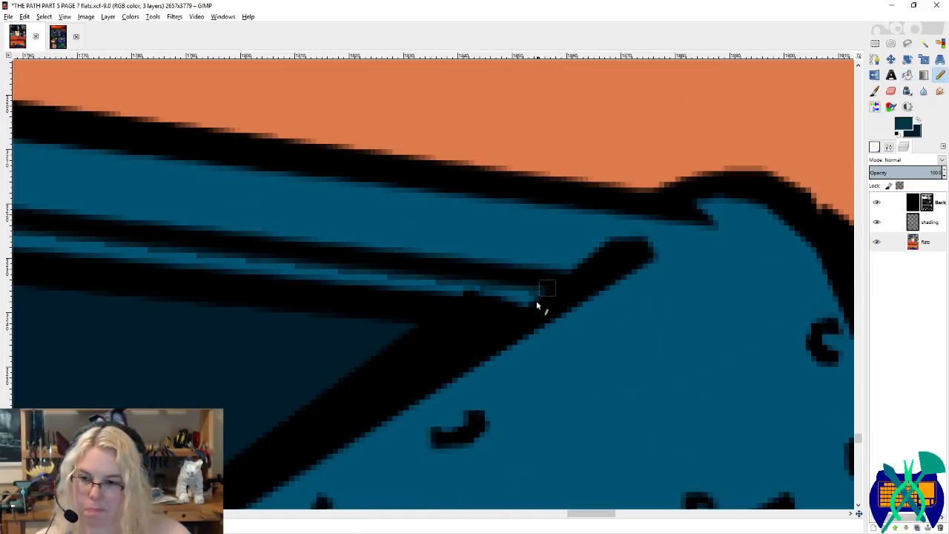
key(shift+b)
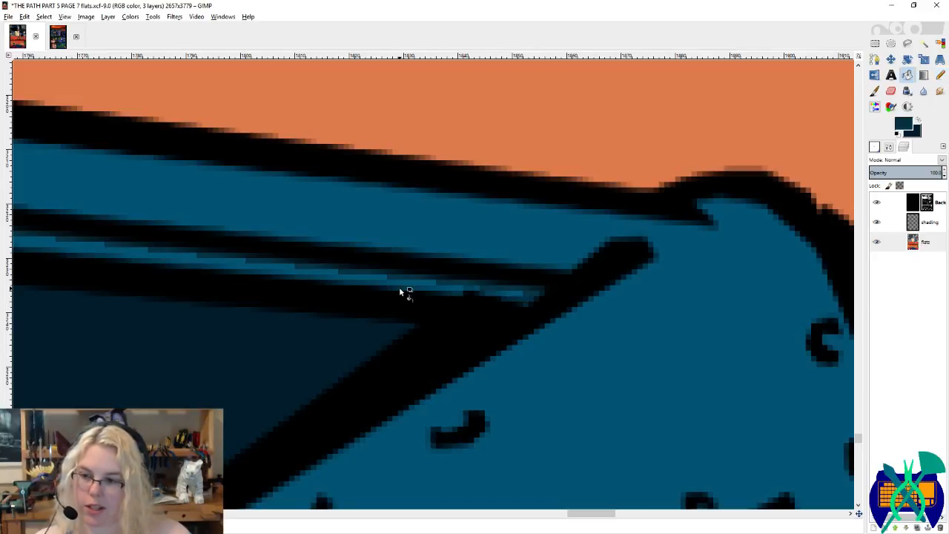
click(399, 286)
Step: Draw a straight dark teal Pencil line down the narrow strip on the inner side of the cage's central post
key(n)
scroll(423, 309, left, 4)
scroll(360, 250, left, 5)
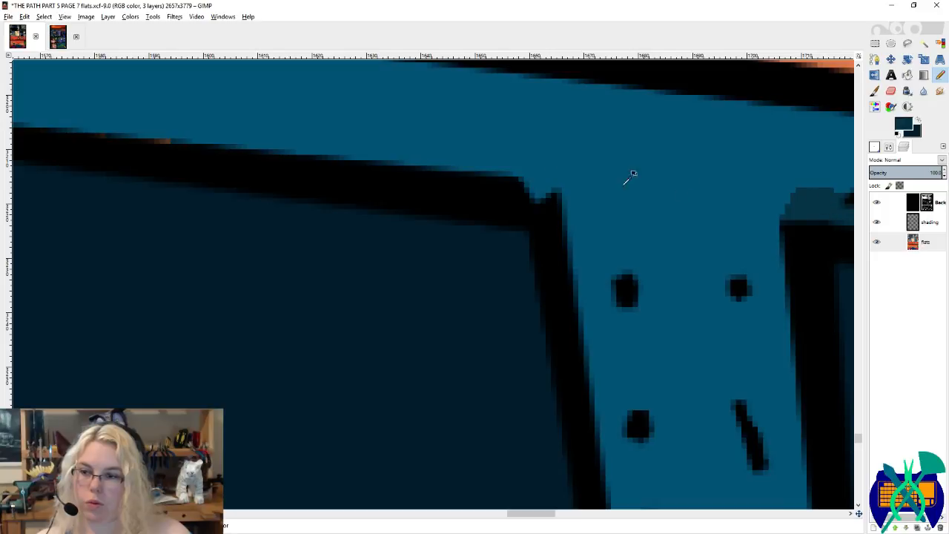
scroll(521, 254, down, 2)
scroll(535, 273, down, 1)
scroll(492, 238, up, 2)
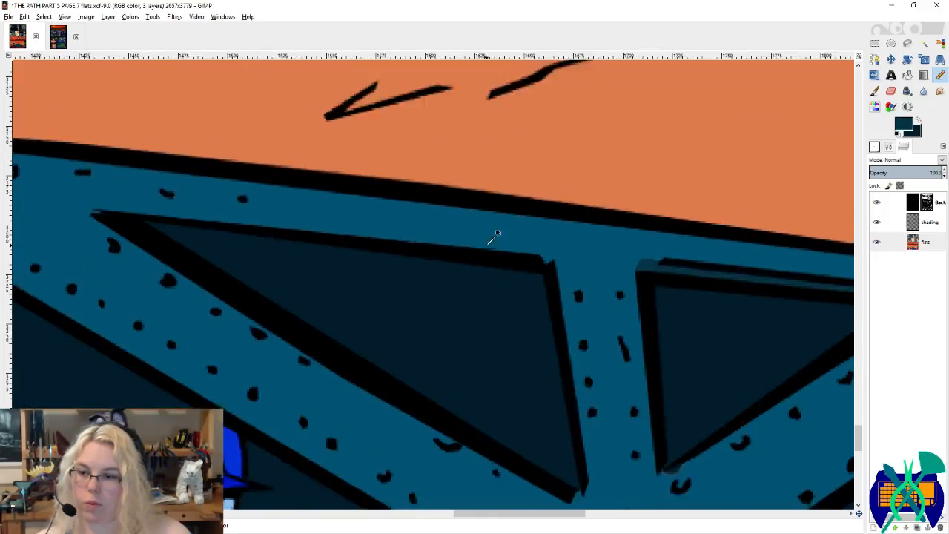
scroll(733, 259, down, 2)
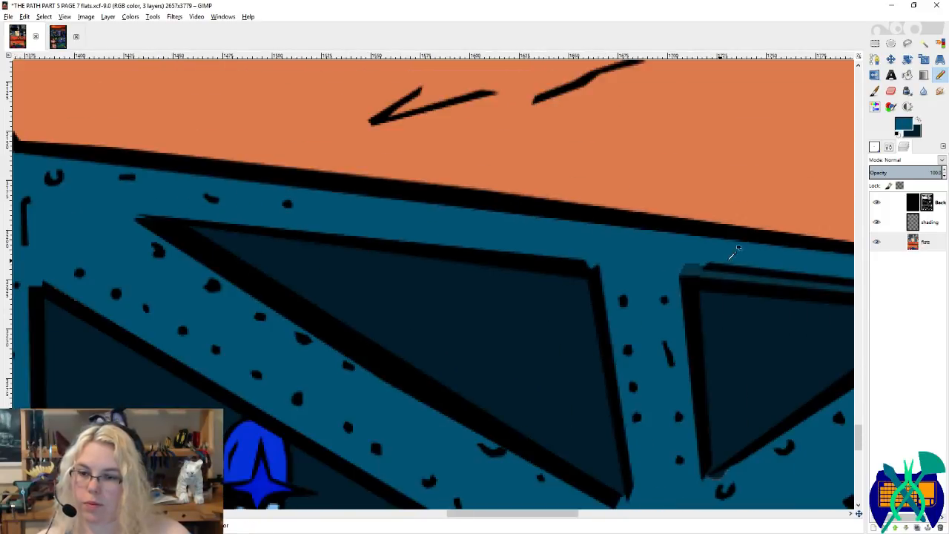
scroll(733, 267, up, 2)
scroll(462, 284, left, 1)
scroll(604, 245, down, 1)
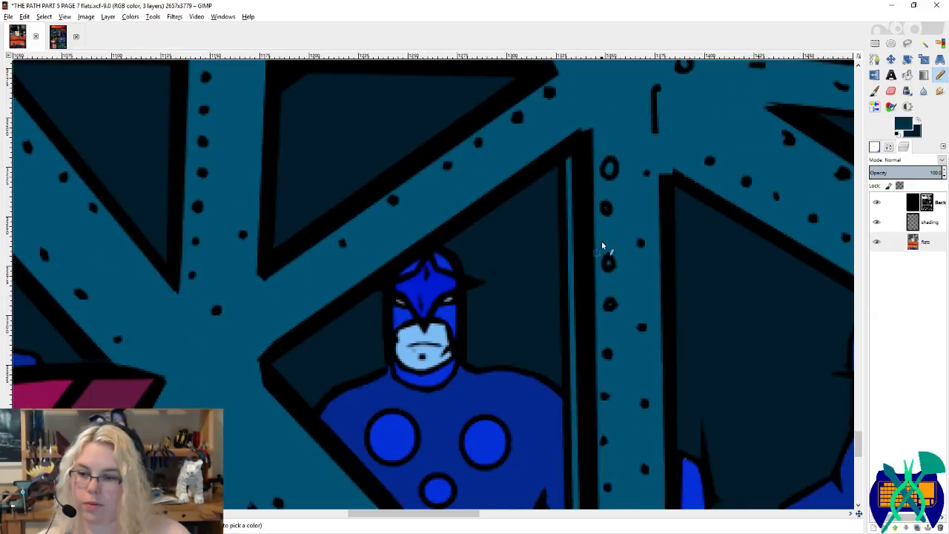
click(569, 160)
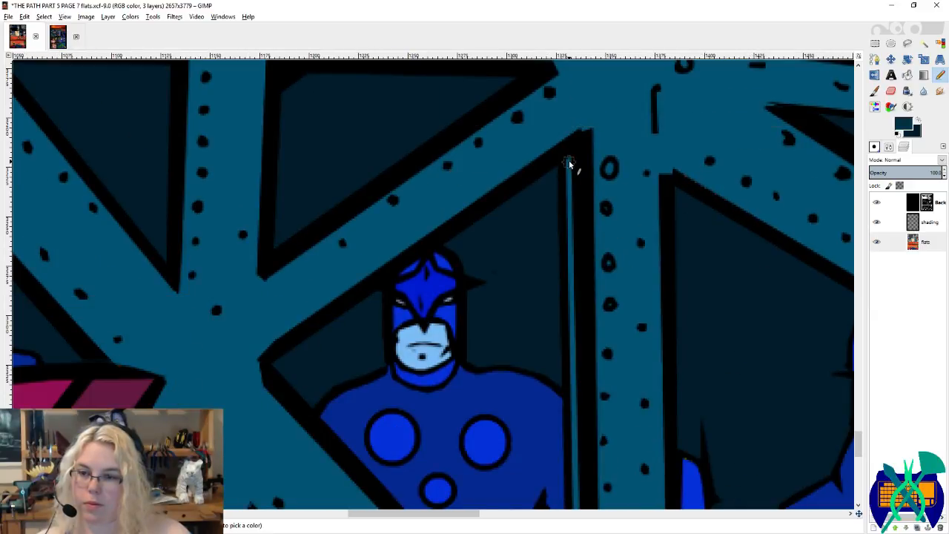
scroll(575, 178, down, 3)
shift+click(582, 359)
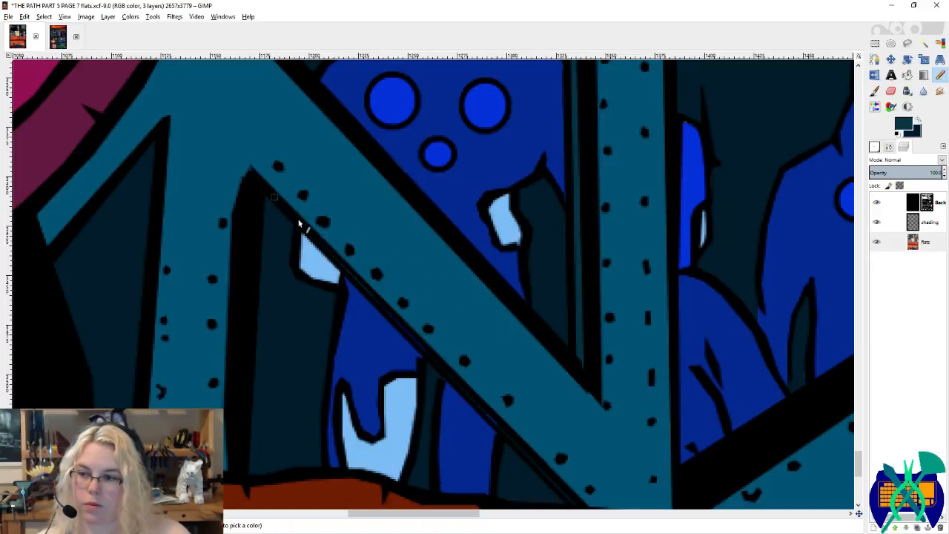
Step: Run a straight dark teal line along the lower edge of the left half's descending diagonal beam and save the page
scroll(534, 307, down, 5)
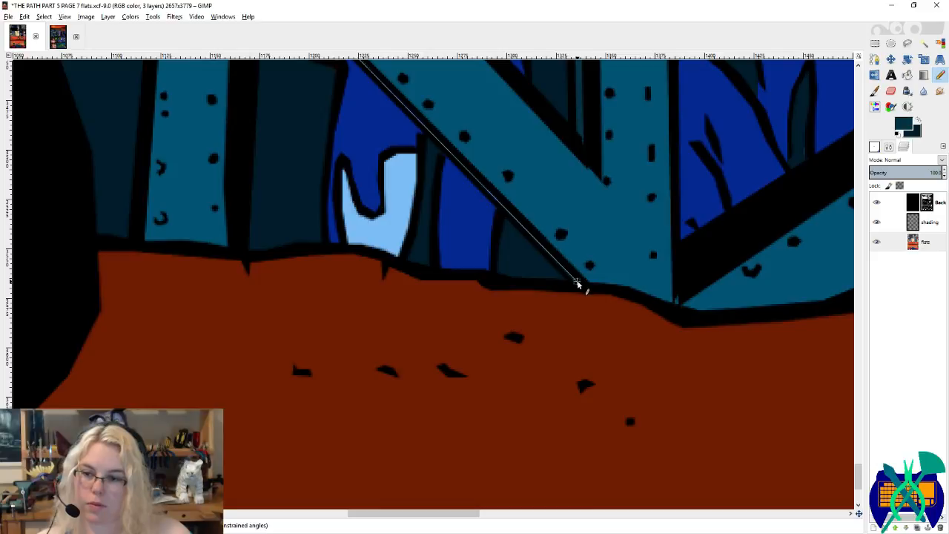
shift+click(578, 282)
key(ctrl+s)
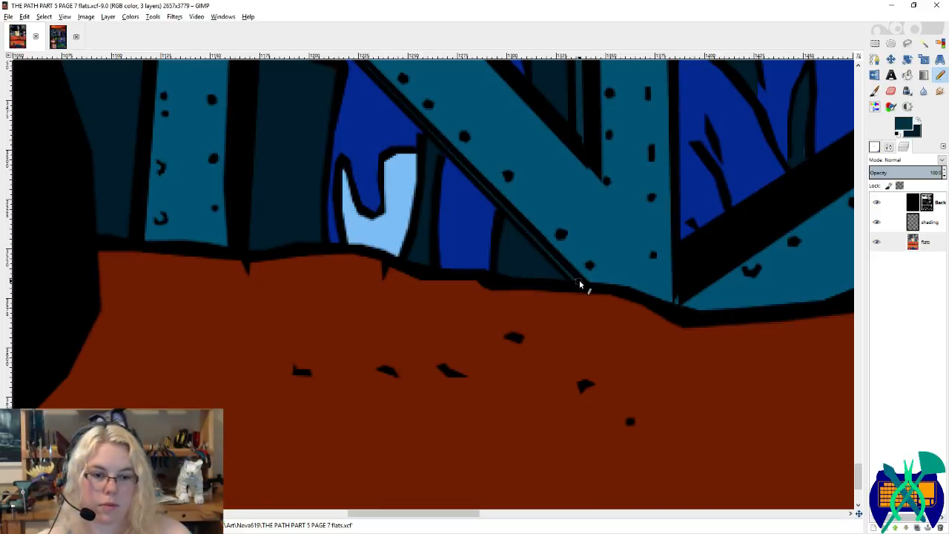
Step: Shade the narrow inner strip of the cage's far-left beam with dark teal up to its peak and save the page
scroll(585, 345, up, 3)
scroll(575, 344, left, 2)
scroll(573, 345, up, 2)
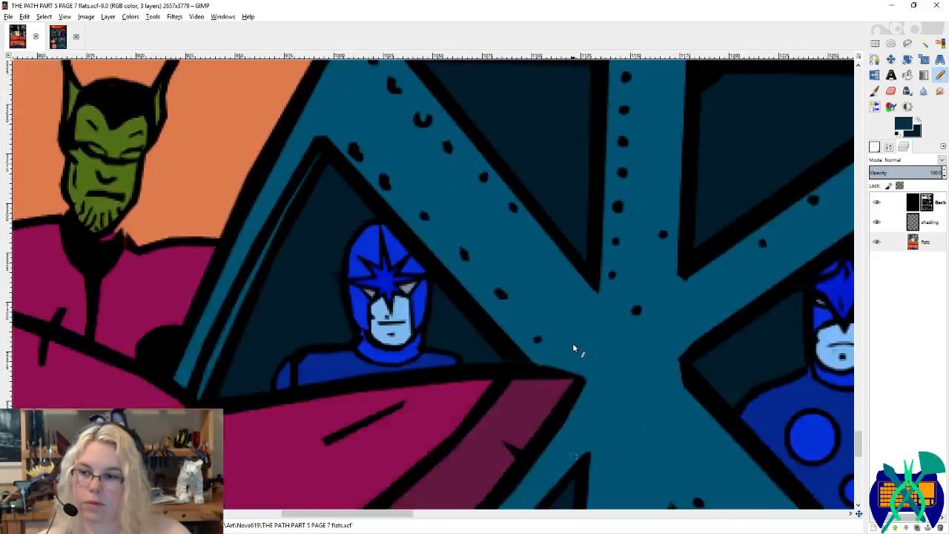
scroll(572, 342, up, 3)
scroll(247, 324, up, 4)
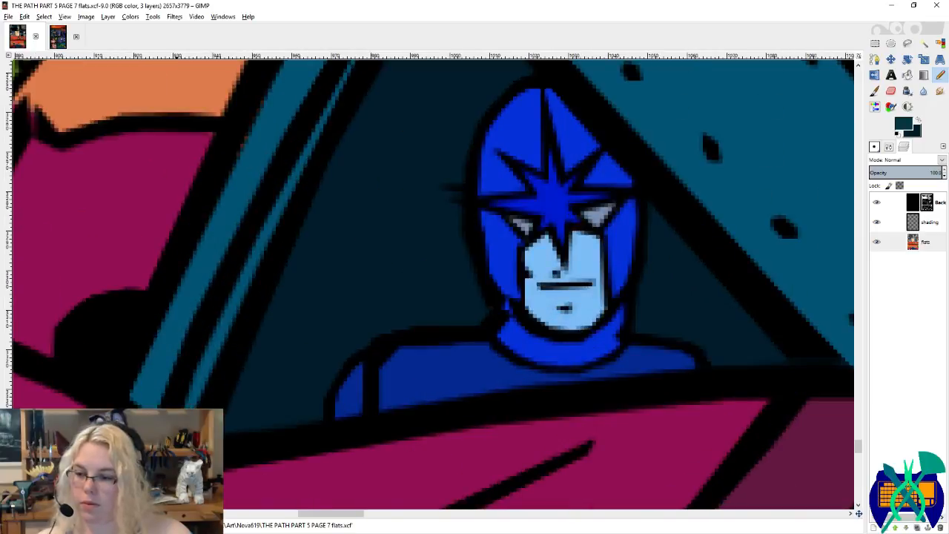
drag(312, 157, 336, 95)
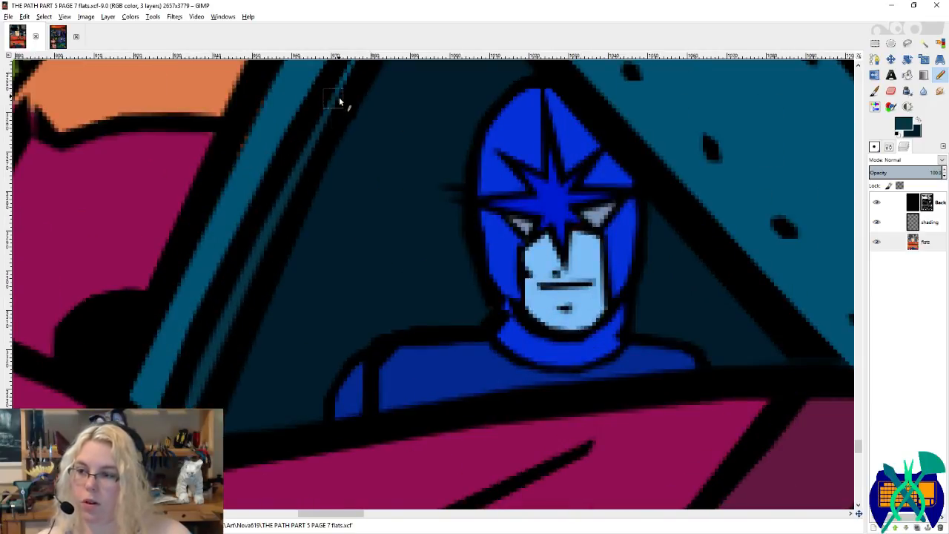
scroll(338, 99, up, 1)
shift+click(388, 104)
scroll(422, 199, up, 1)
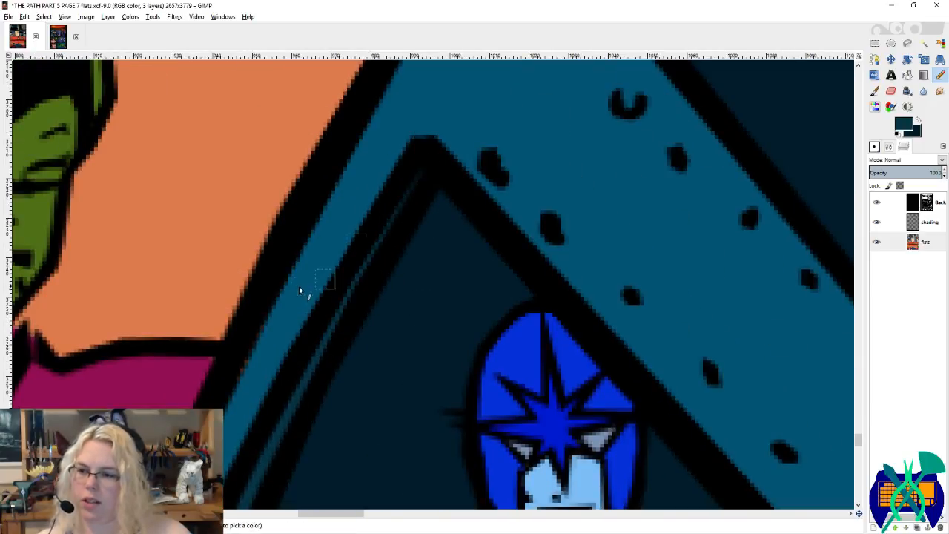
scroll(282, 195, down, 3)
scroll(304, 289, down, 2)
scroll(305, 289, down, 3)
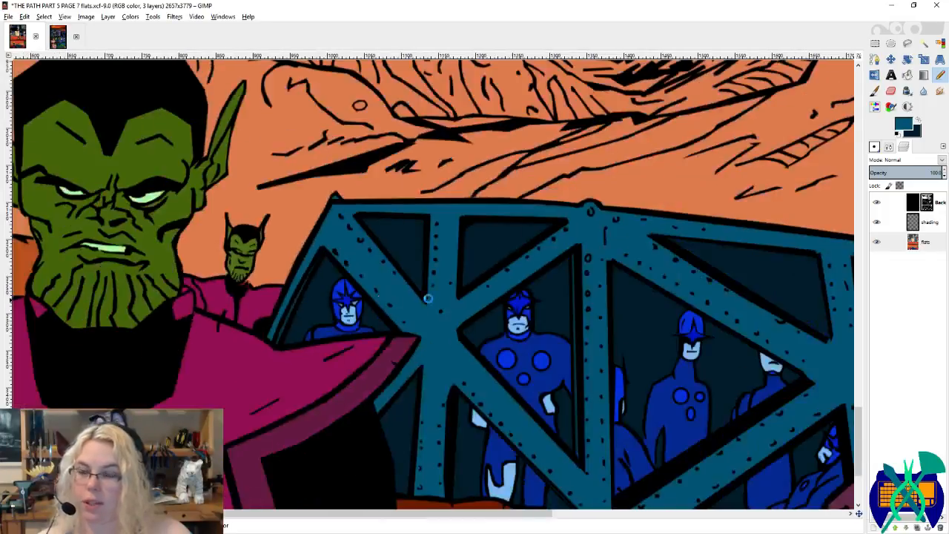
scroll(455, 296, down, 5)
scroll(461, 292, up, 1)
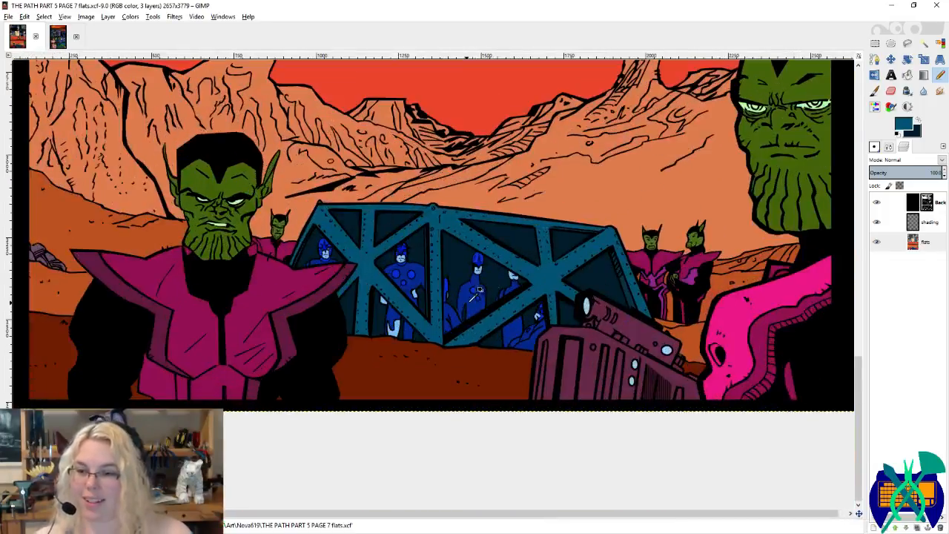
Step: Open the recent file THE PATH PART 5 PAGE 6 FOR COLORS.xcf and view the whole page
click(8, 16)
mouse_move(84, 83)
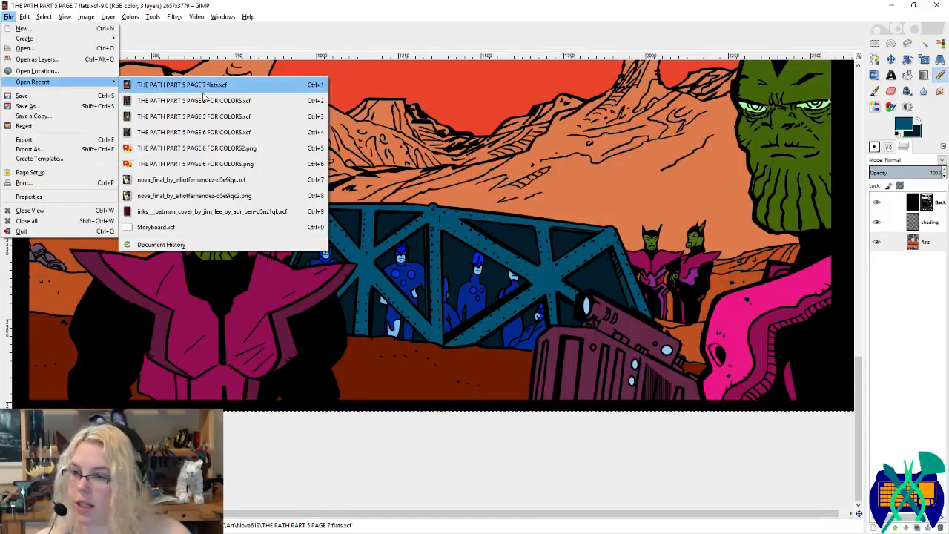
click(274, 134)
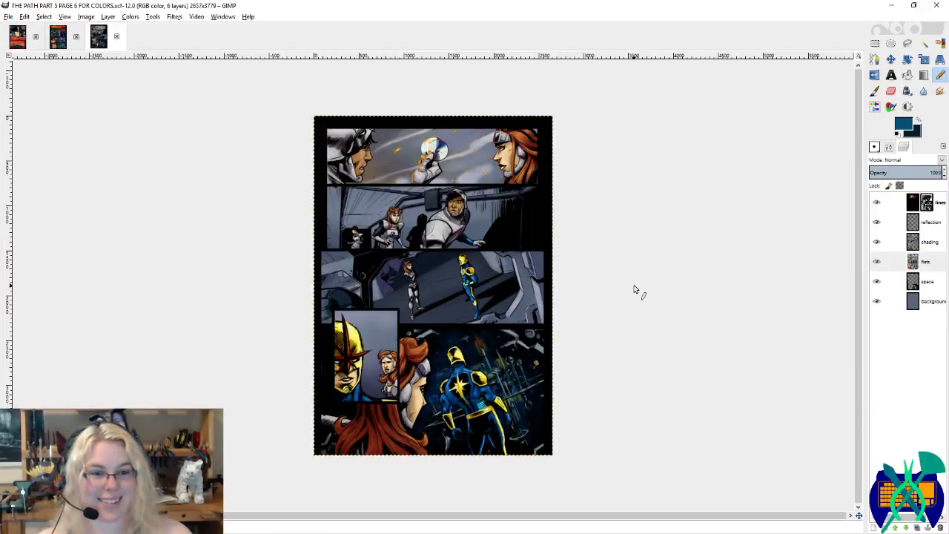
scroll(620, 286, up, 1)
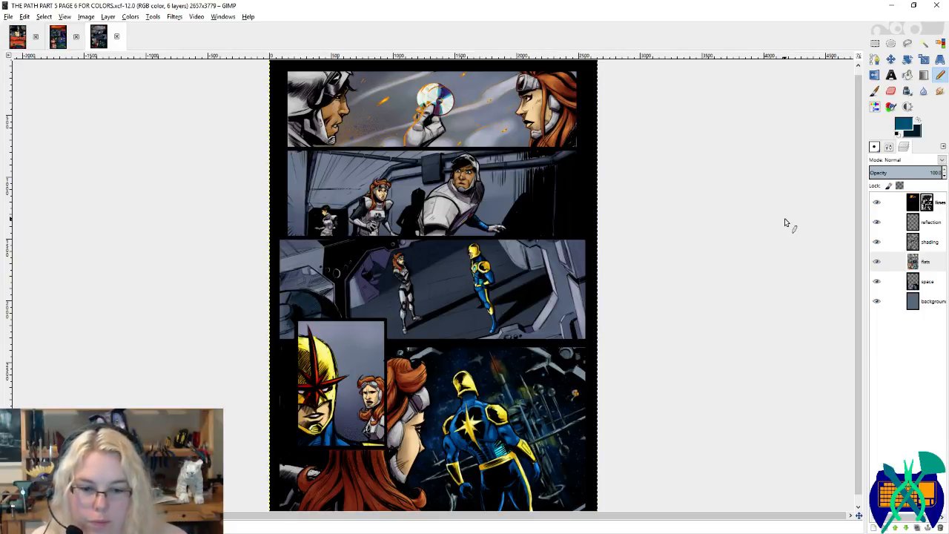
Step: Select the page 6 flats layer, compare the page with its reflection and shading layers hidden and shown again, and save it
click(886, 261)
click(876, 222)
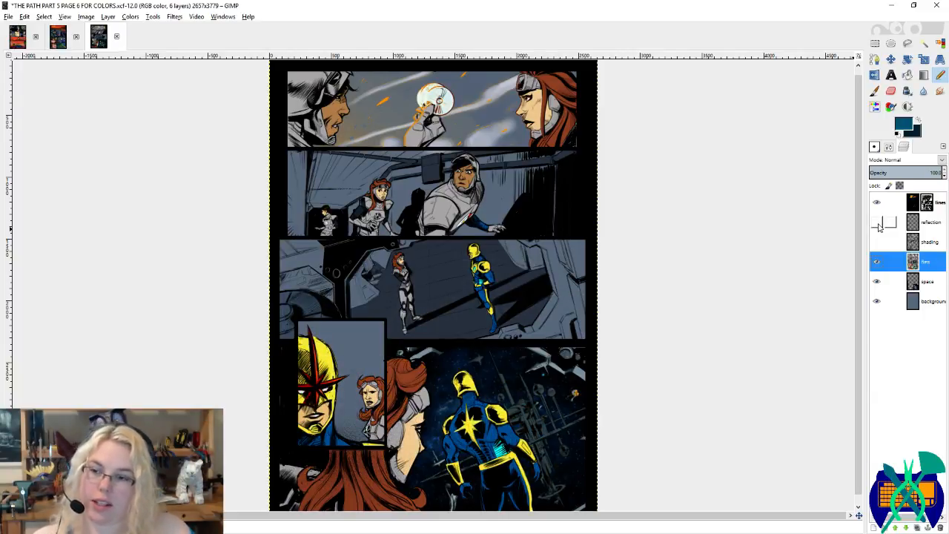
click(876, 222)
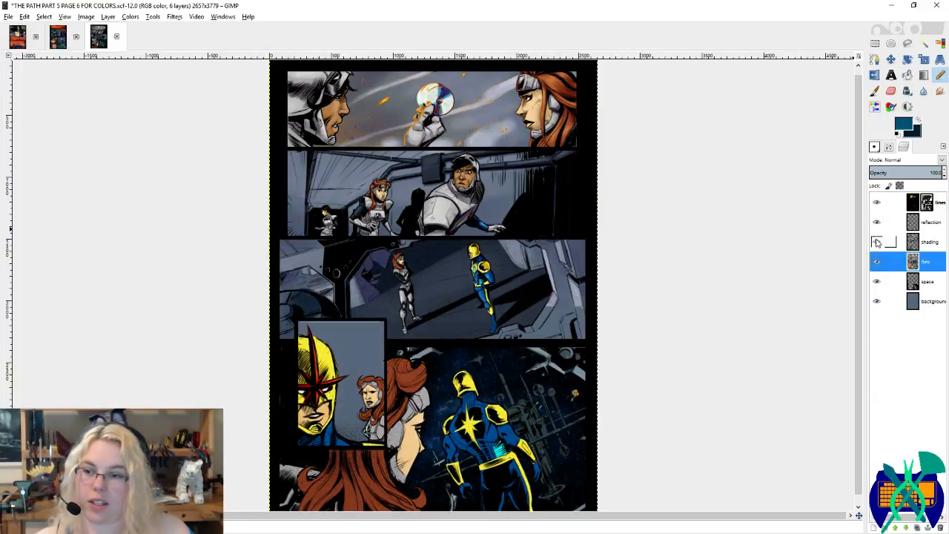
key(ctrl+s)
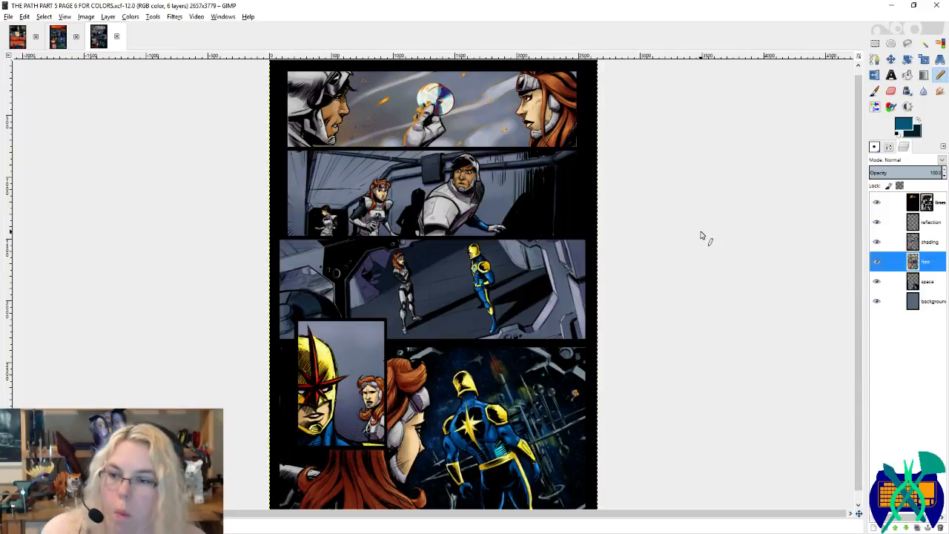
Step: Close the page 6 image and return to the page 7 flats with the whole page in view
scroll(686, 205, down, 1)
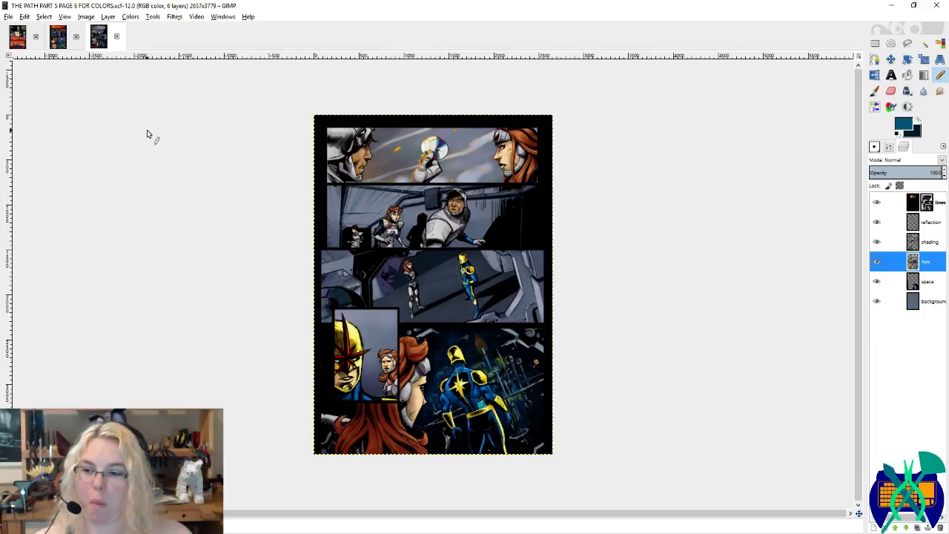
click(116, 37)
click(18, 41)
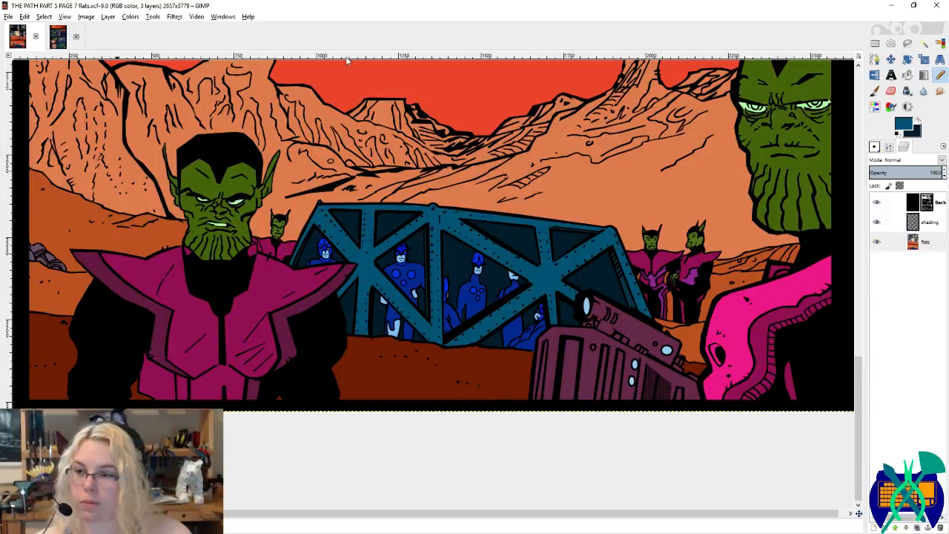
scroll(363, 267, up, 3)
scroll(349, 332, down, 4)
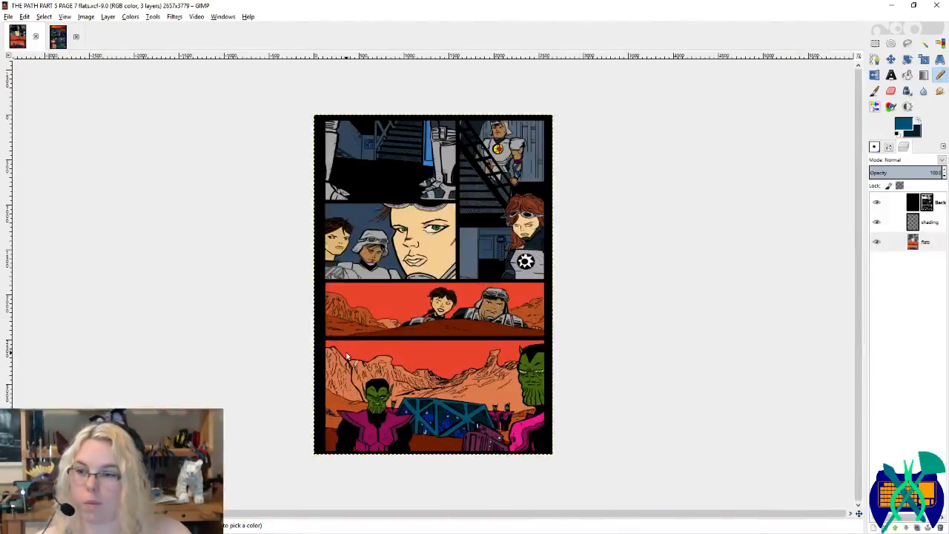
Step: Fill the bright blue door behind the standing legs in the first panel with the wall's dark blue and save the page
scroll(422, 99, up, 4)
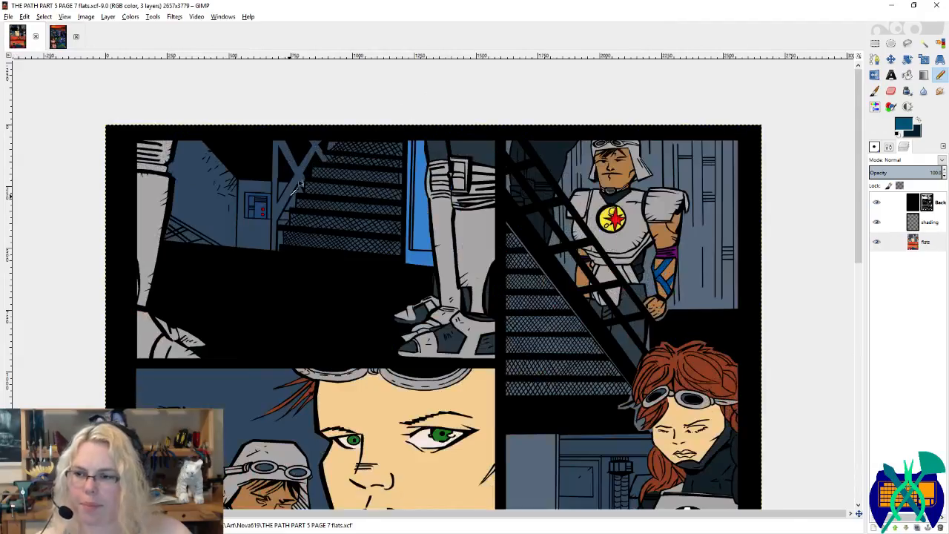
scroll(291, 194, up, 2)
ctrl+click(289, 193)
key(shift+b)
click(545, 206)
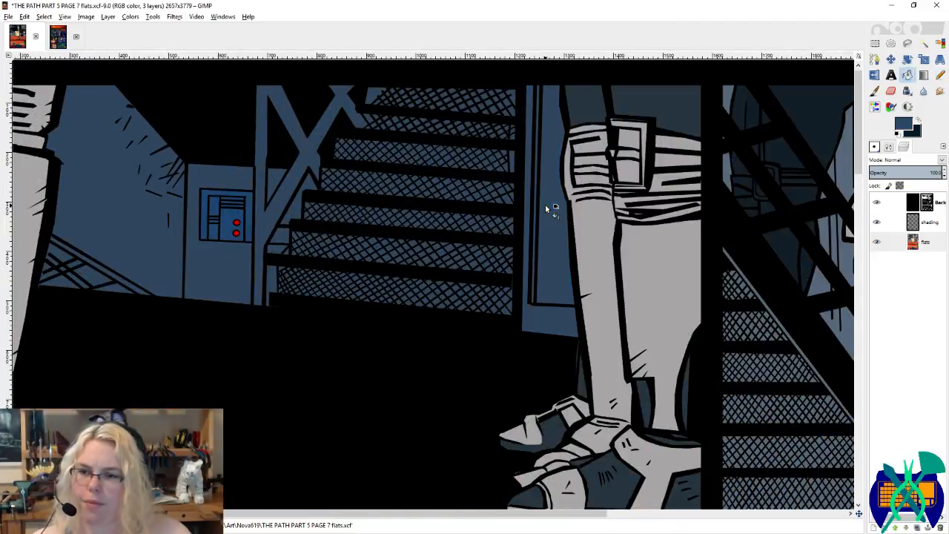
key(n)
scroll(370, 279, down, 3)
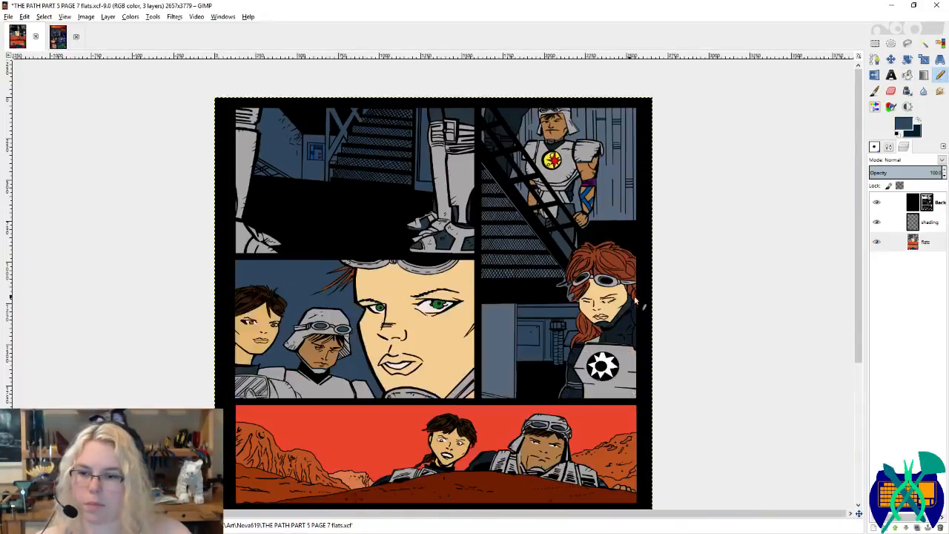
key(ctrl+s)
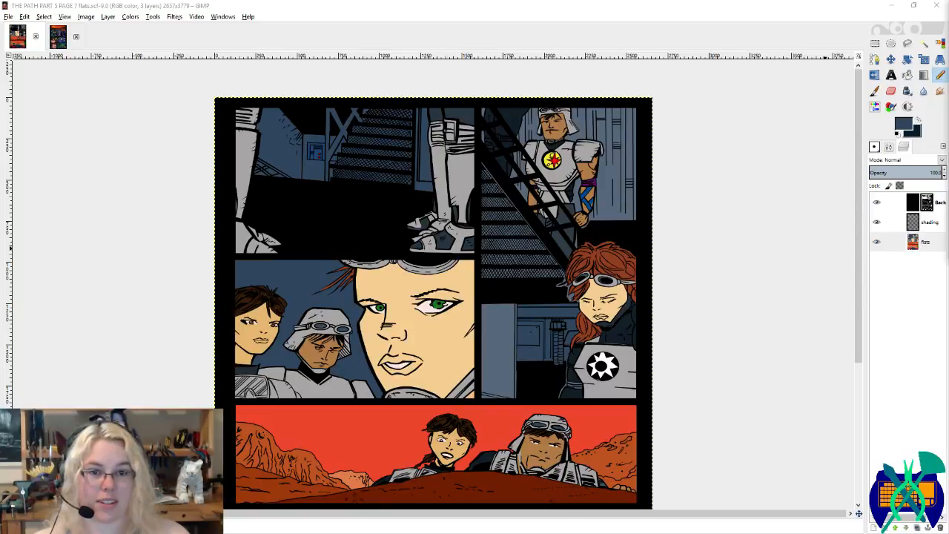
key(ctrl+s)
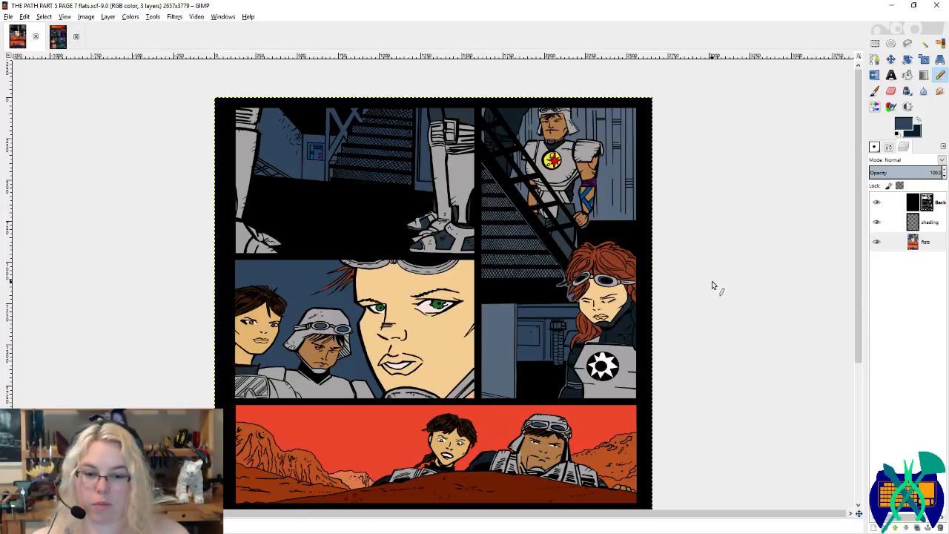
Step: Look over pages 7 and 2, and reopen the recent file THE PATH PART 5 PAGE 6 FOR COLORS.xcf
scroll(699, 269, down, 5)
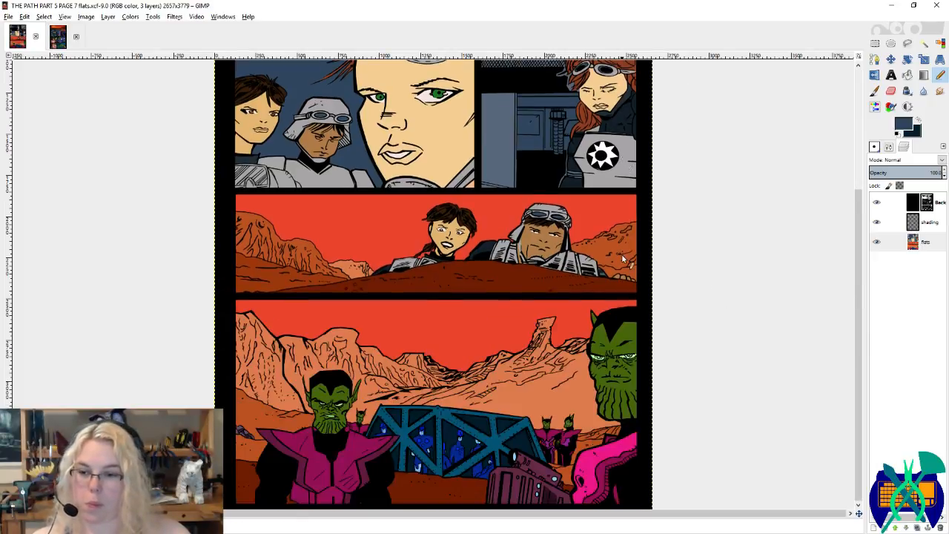
scroll(621, 253, up, 4)
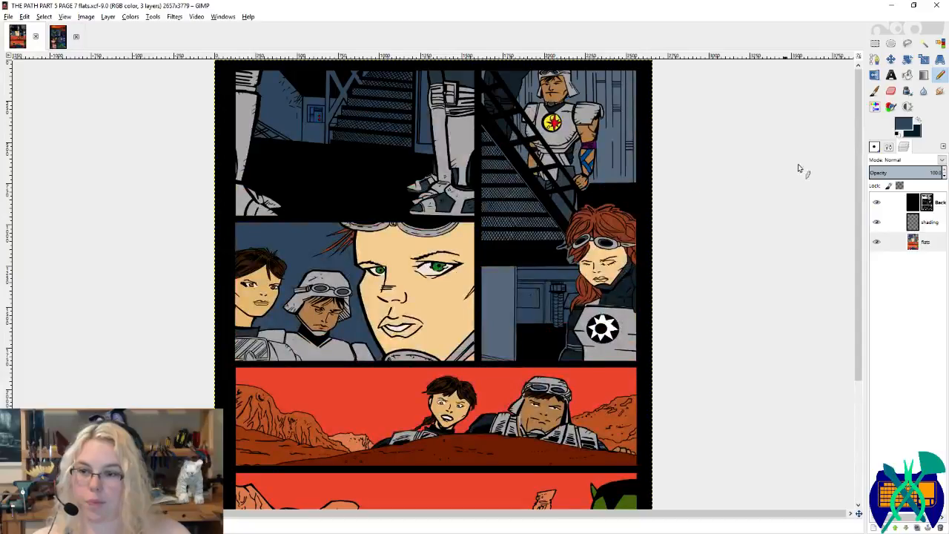
click(58, 36)
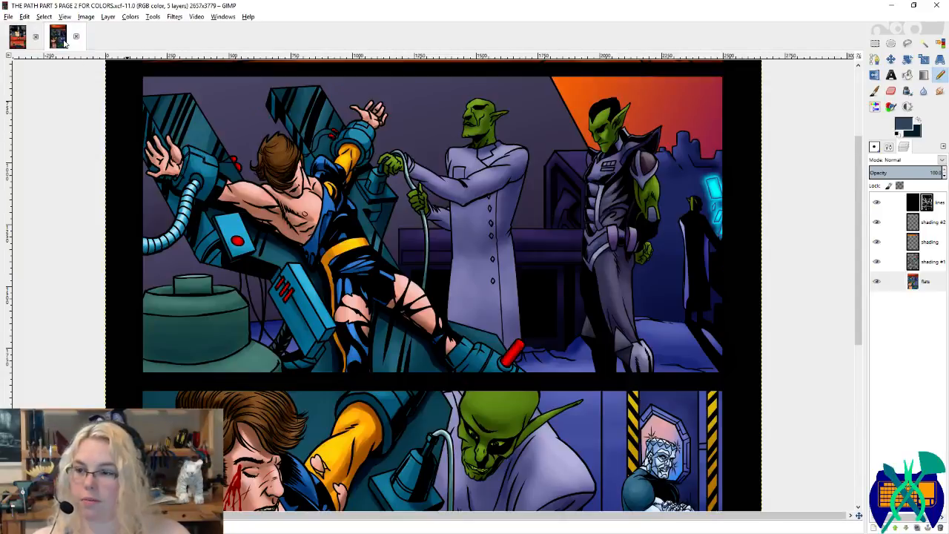
scroll(142, 221, down, 5)
scroll(139, 218, up, 8)
click(8, 16)
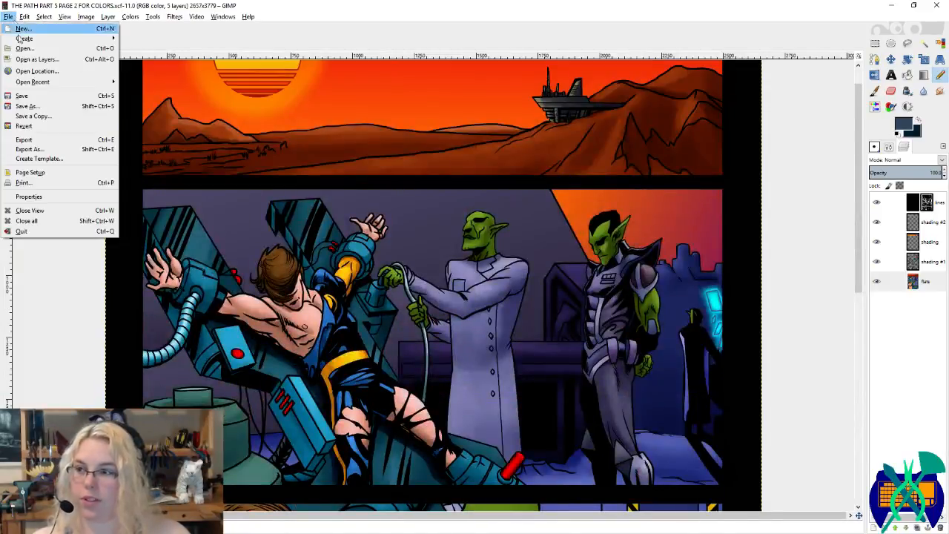
mouse_move(62, 83)
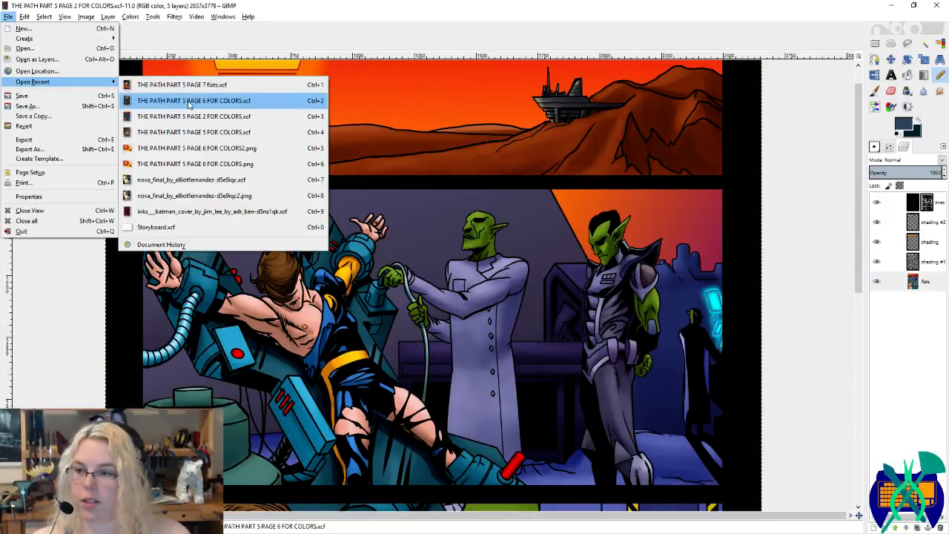
click(181, 100)
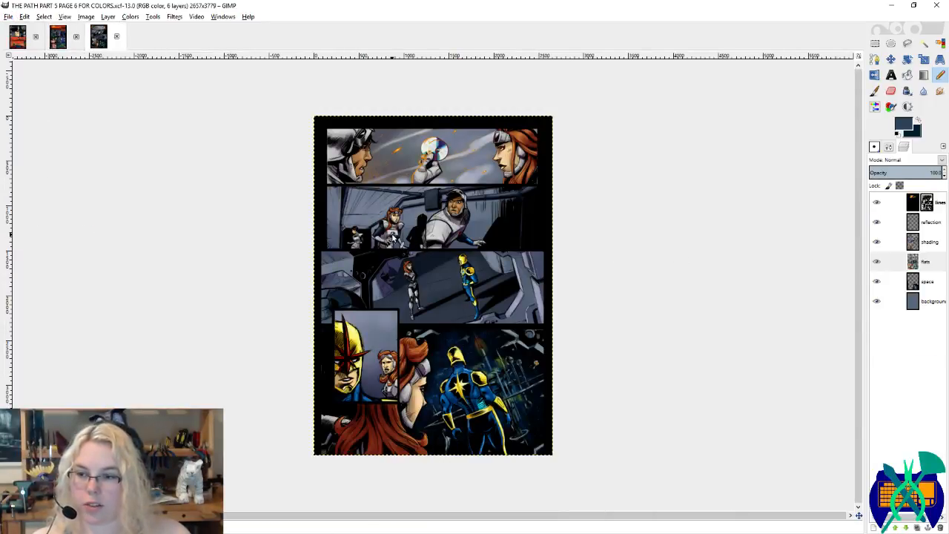
Step: Fill the white emblem on the red-haired woman's chest plate on page 7 with pale cyan sampled from page 6, and save
ctrl+click(401, 226)
click(18, 37)
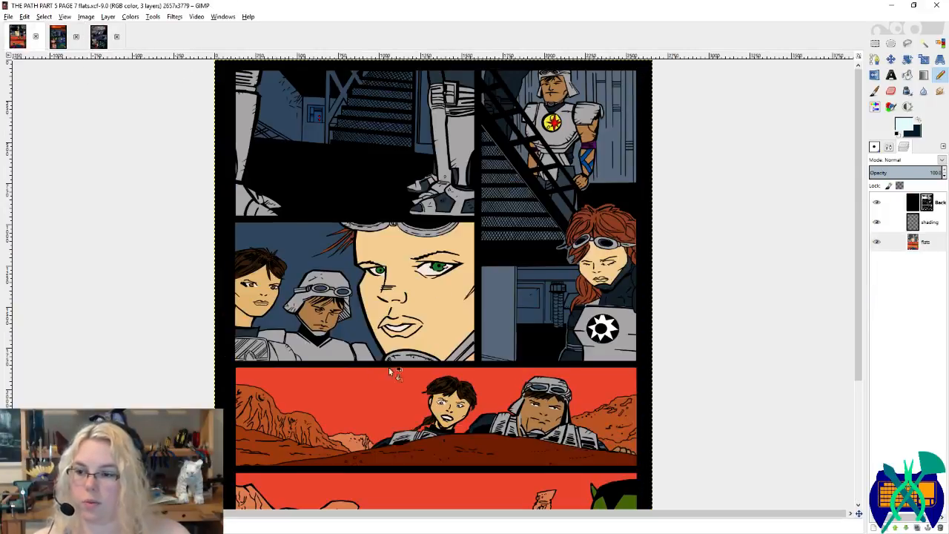
key(s)
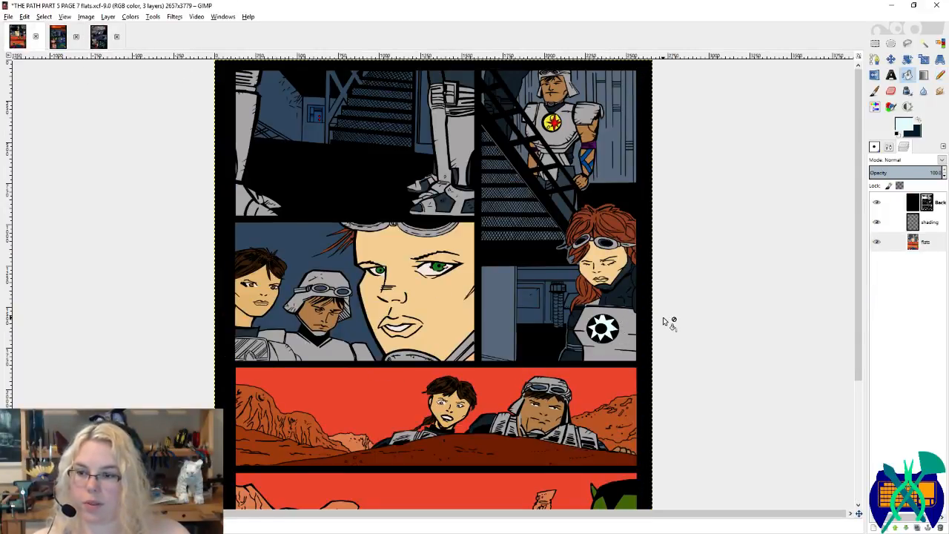
scroll(669, 322, down, 3)
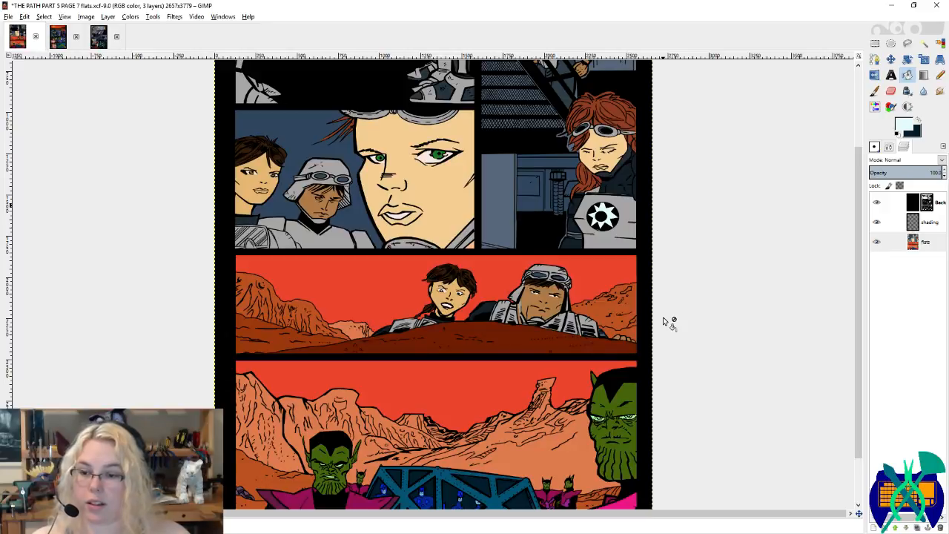
scroll(659, 318, down, 2)
key(ctrl+s)
Step: Switch to the page 2 colours, look over its panels, and hide the three shading layers to expose the flats
click(58, 37)
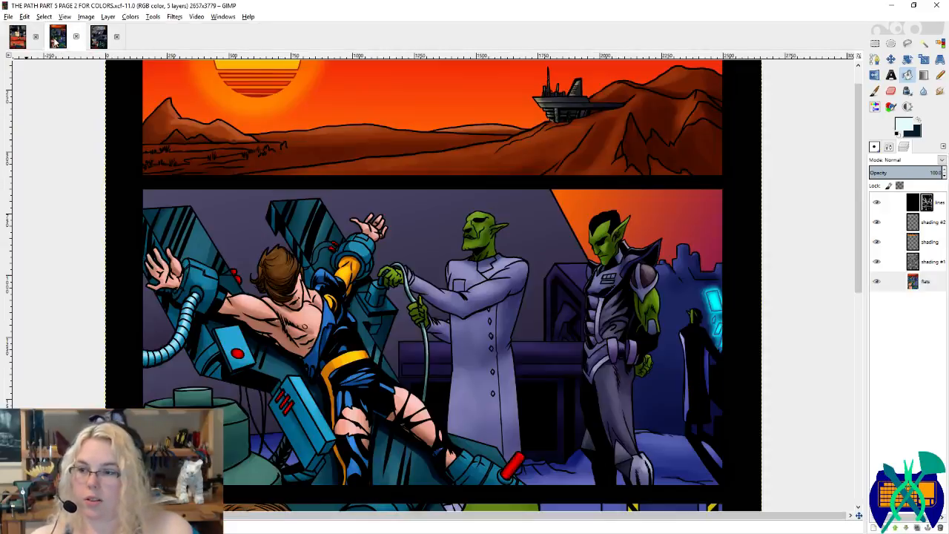
scroll(315, 254, down, 12)
scroll(315, 253, up, 6)
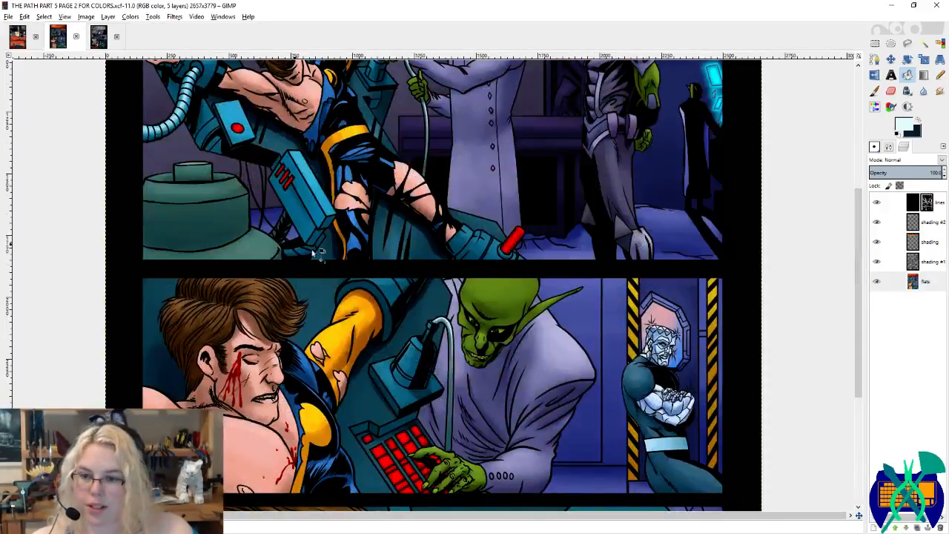
scroll(717, 289, up, 5)
click(939, 74)
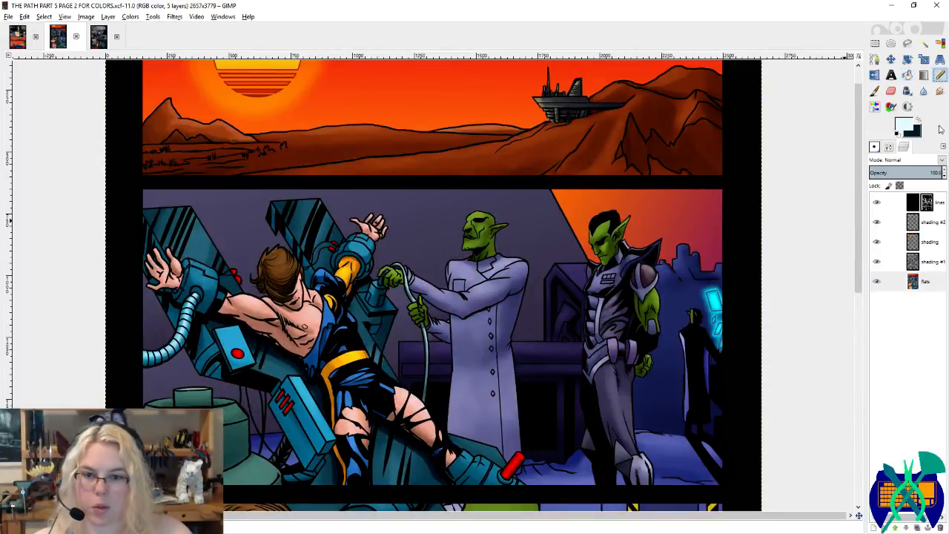
click(876, 261)
click(877, 241)
click(877, 221)
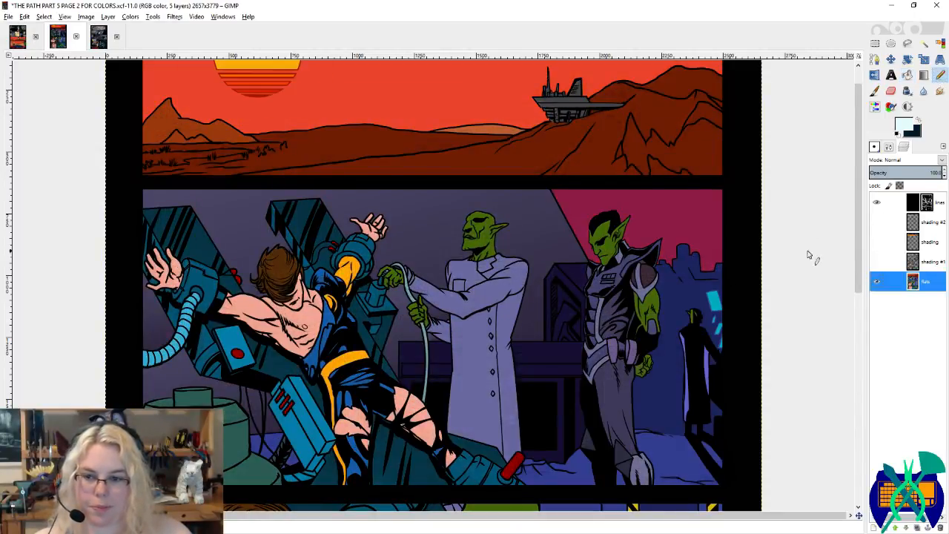
Step: Save page 2 and sample the standing alien's chest armour purple and darker torso purple as the two working colours
scroll(641, 319, up, 6)
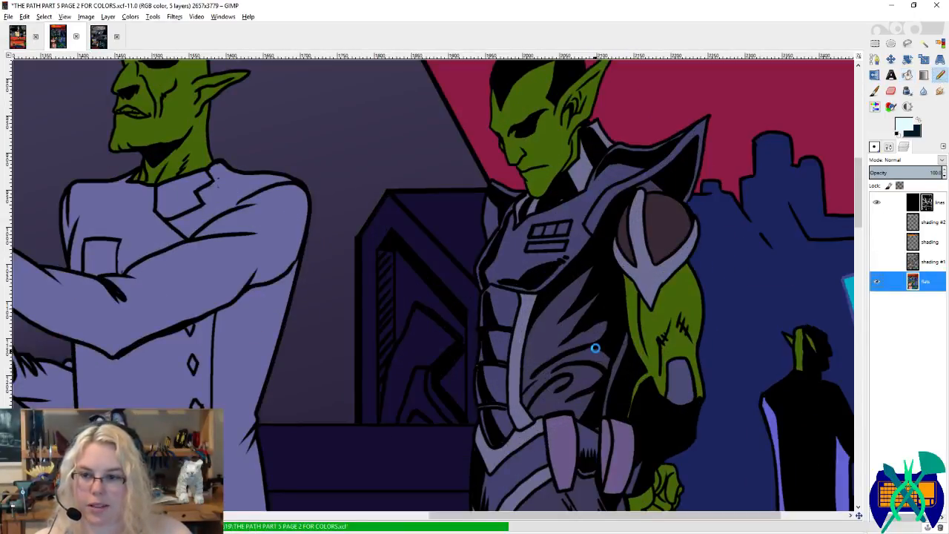
scroll(568, 235, up, 1)
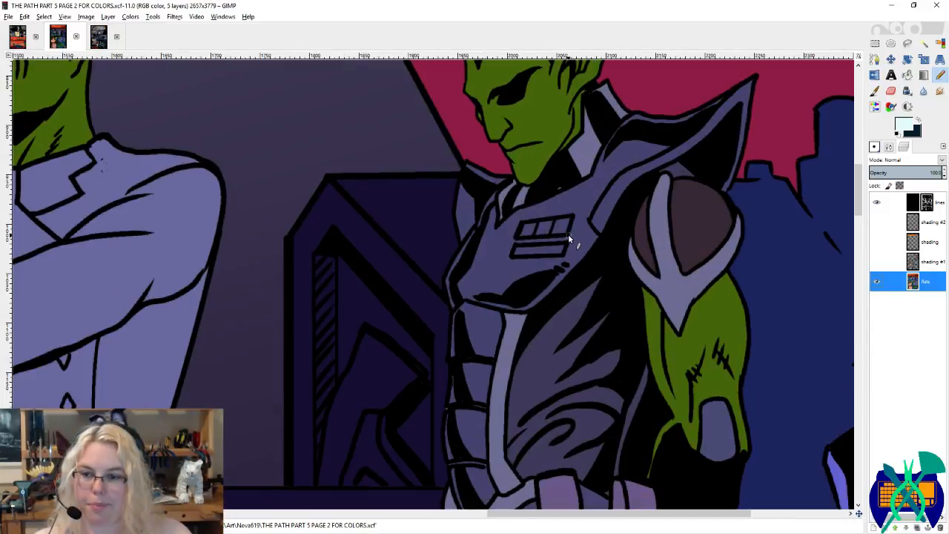
ctrl+click(587, 205)
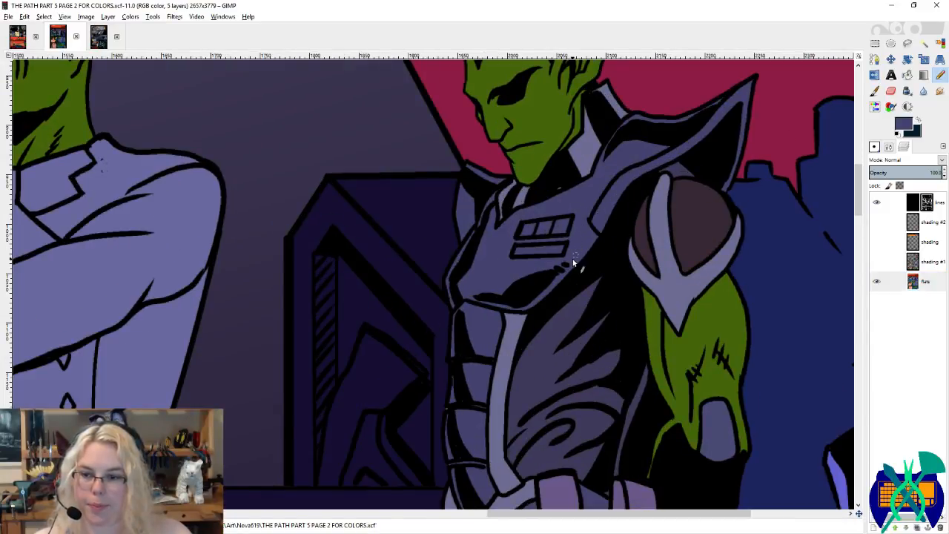
scroll(569, 265, down, 3)
ctrl+click(570, 232)
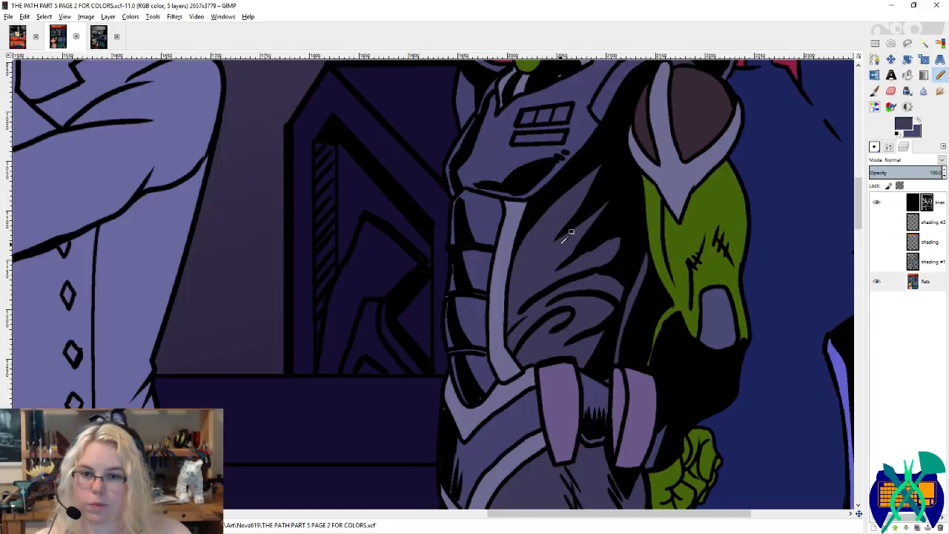
Step: Fill the front alien's magenta armour on page 7 with the sampled purple and its trim with the darker purple
click(16, 41)
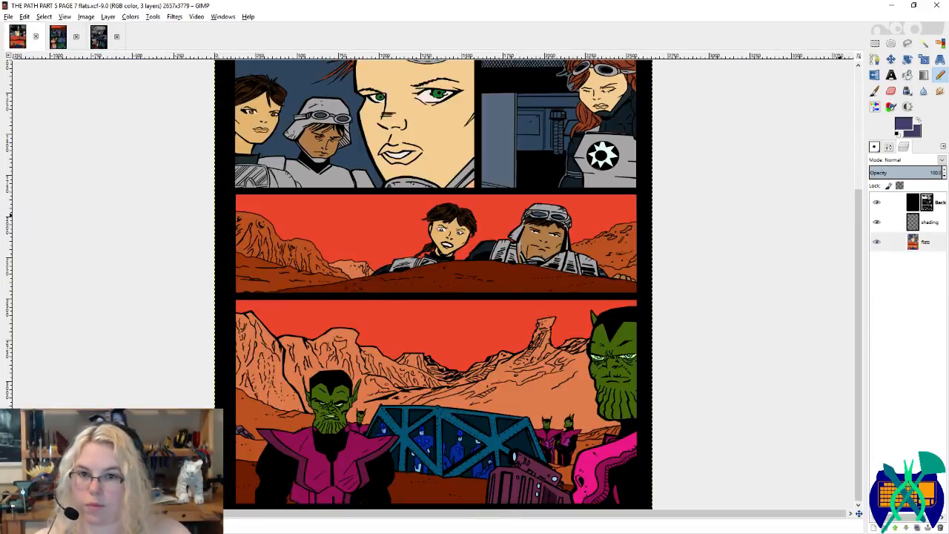
key(z)
click(271, 469)
click(263, 472)
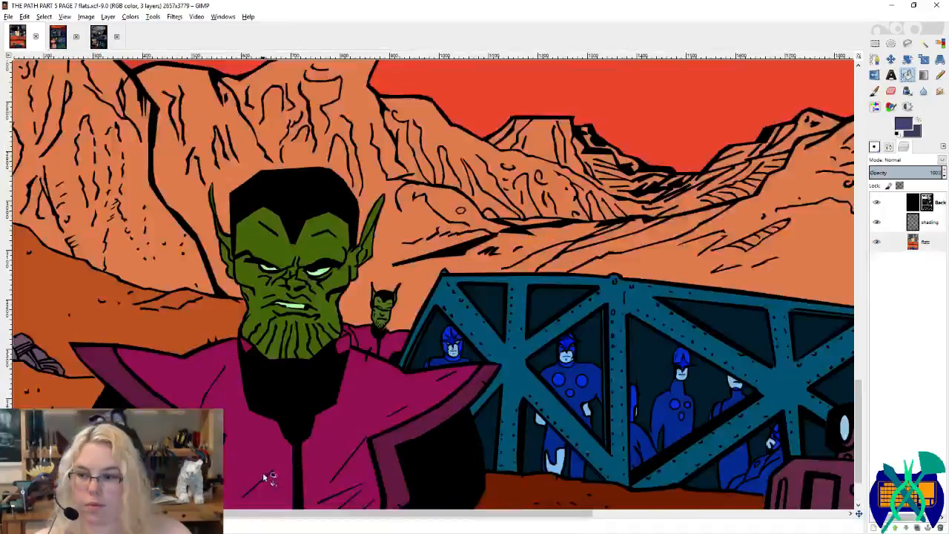
scroll(262, 472, down, 3)
key(shift+b)
click(247, 373)
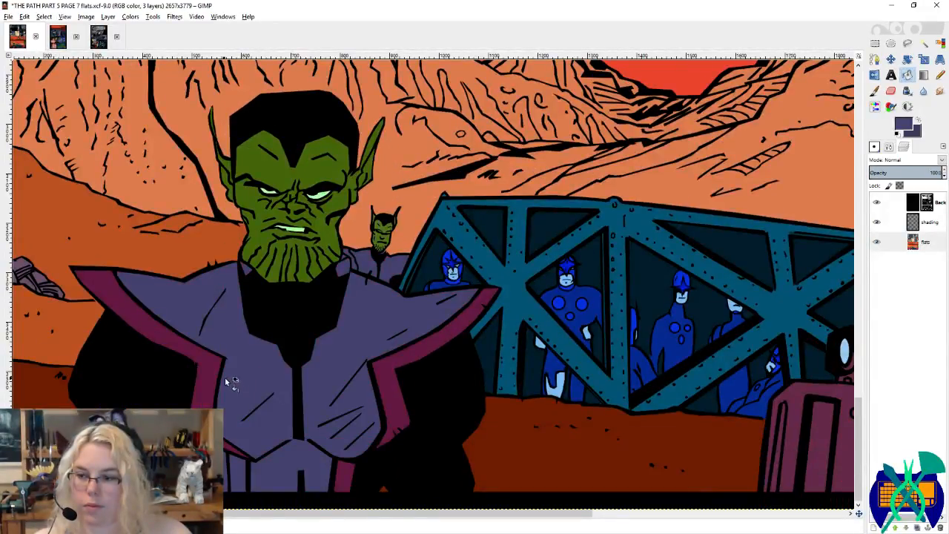
click(211, 374)
click(388, 372)
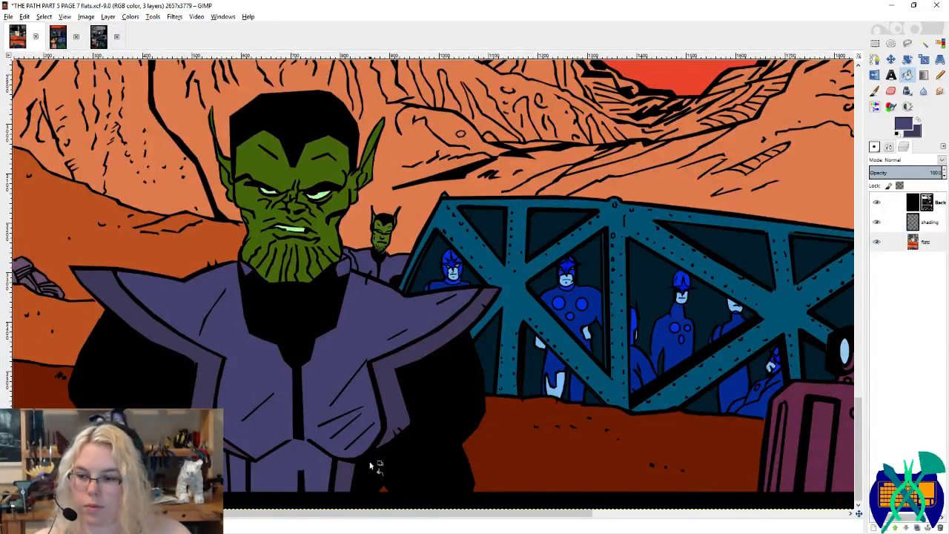
Step: Fill the large foreground alien's inner armour trim with the darker purple and the bright pink outer armour with the lighter purple
scroll(377, 462, right, 5)
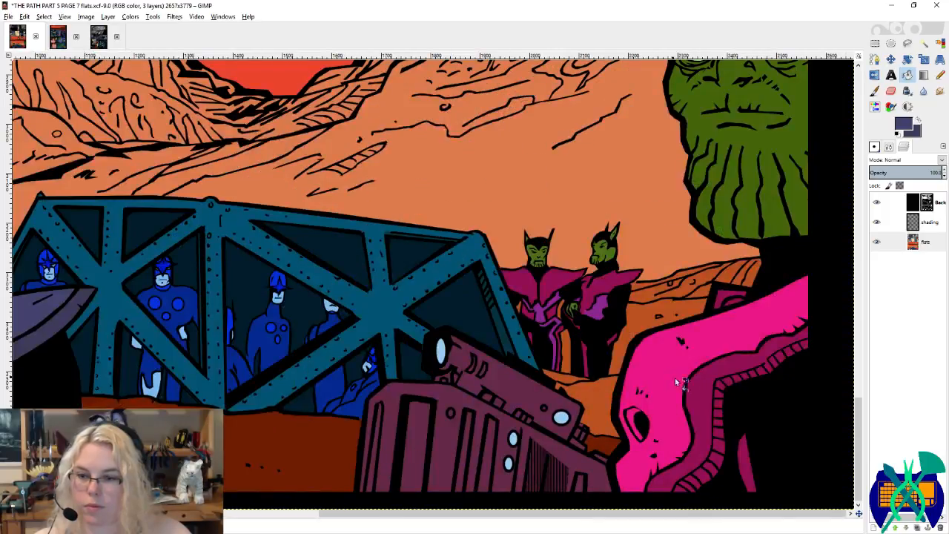
click(722, 378)
click(719, 373)
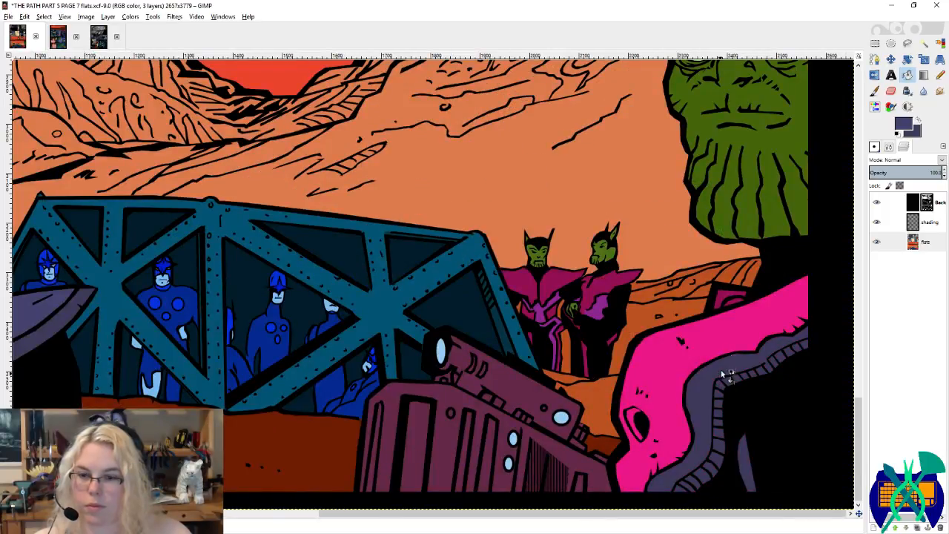
click(723, 339)
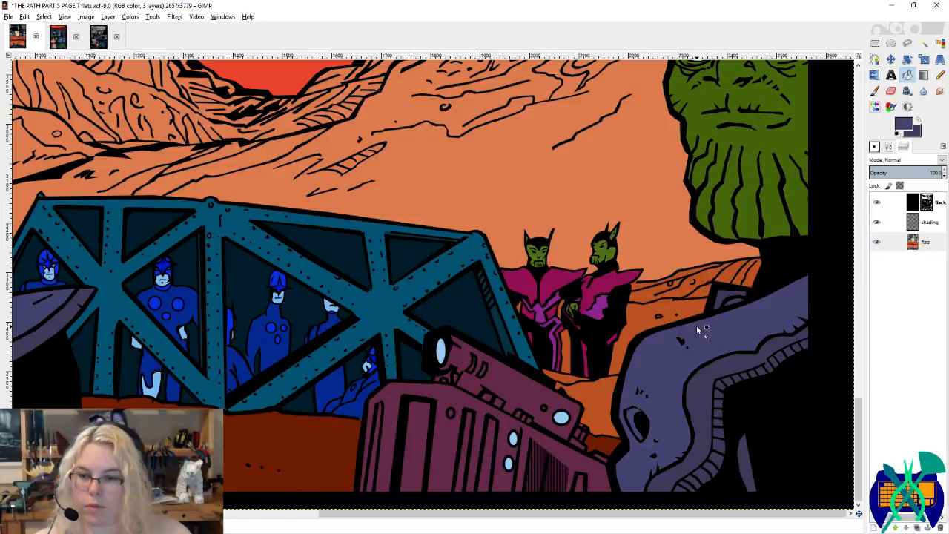
Step: Fill the two background aliens' bright purple trim with the darker purple and their magenta shoulder and chest armour with the lighter purple
scroll(613, 295, up, 2)
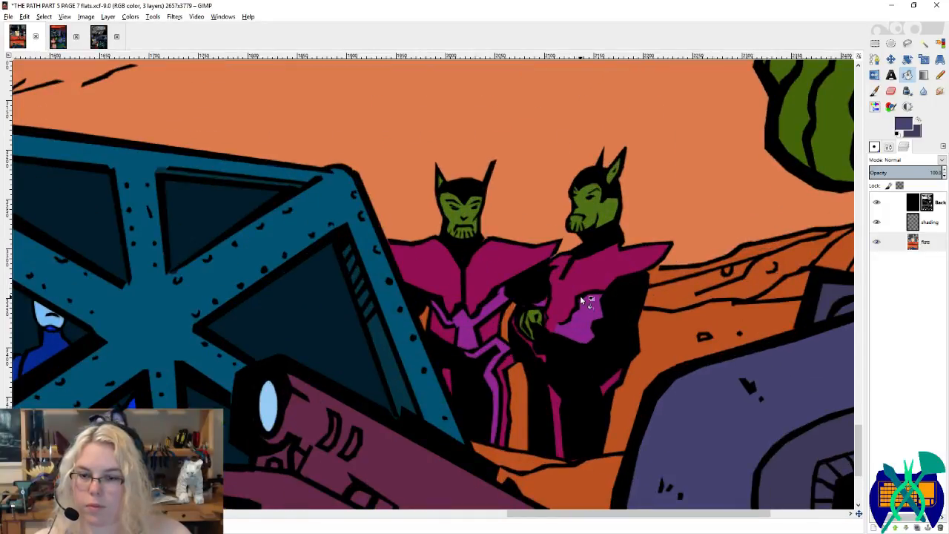
scroll(582, 299, up, 1)
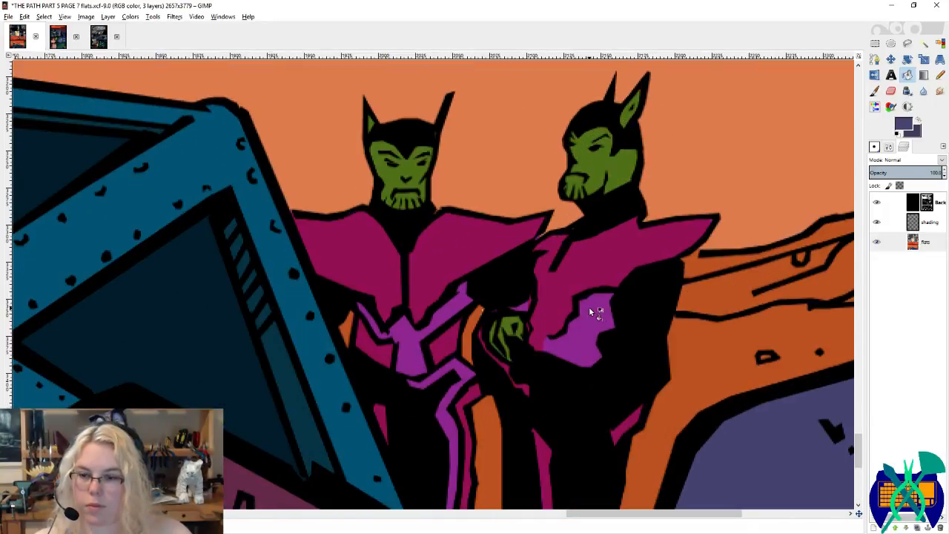
click(443, 315)
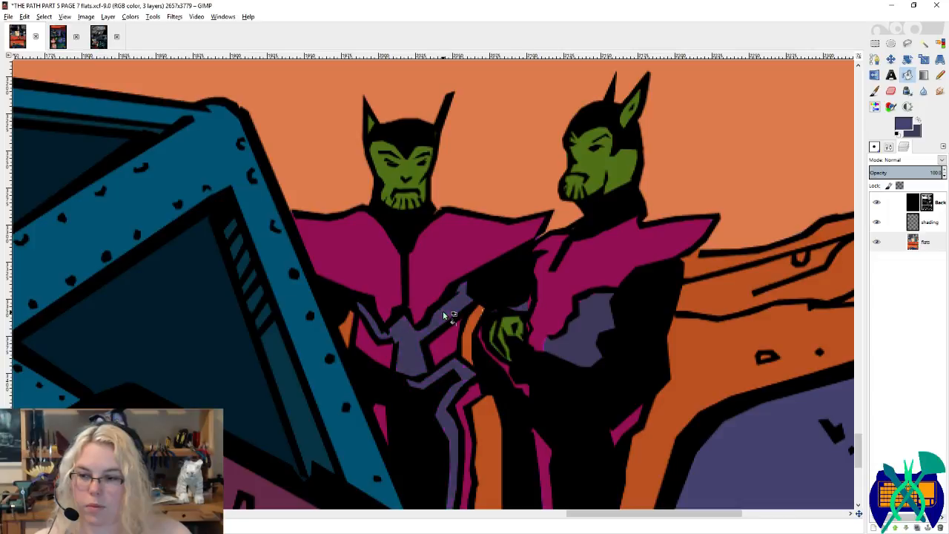
click(445, 272)
click(586, 268)
scroll(499, 292, down, 3)
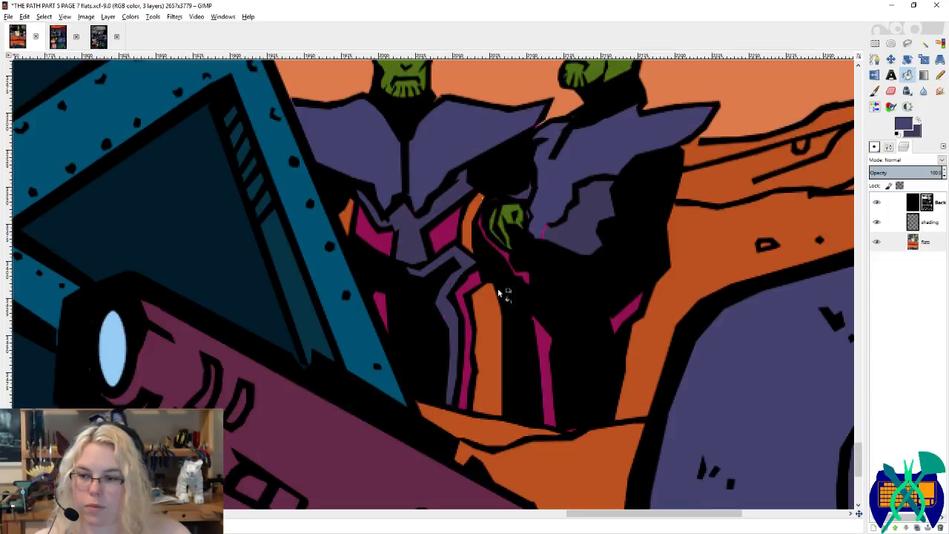
Step: Fill the two background aliens' remaining magenta torso, arm and leg pieces with the lighter purple, and save page 7
click(378, 243)
click(471, 288)
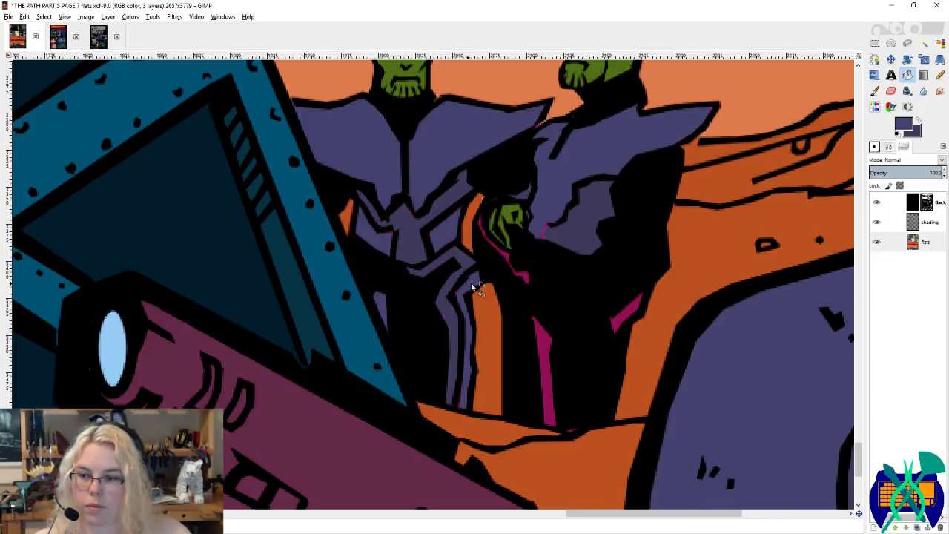
click(521, 275)
click(547, 334)
click(617, 318)
scroll(546, 324, down, 4)
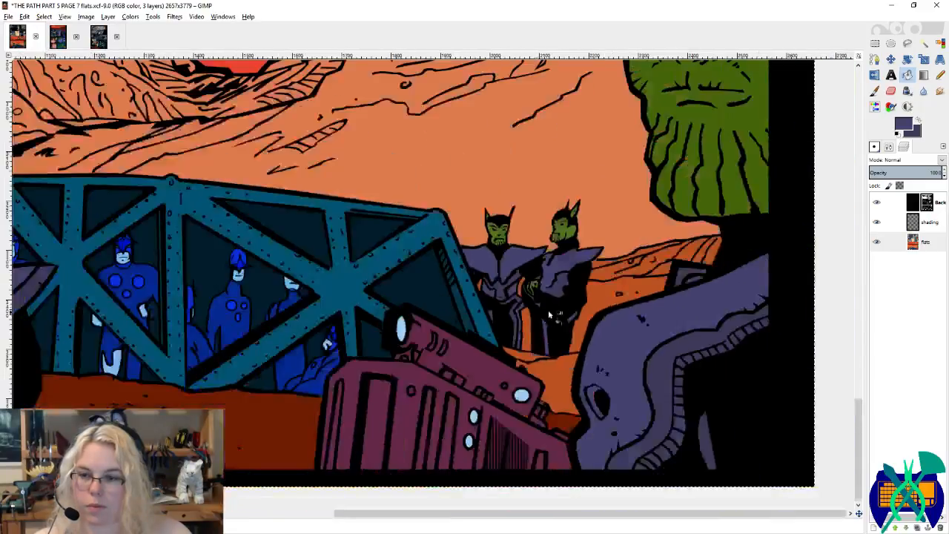
key(ctrl+s)
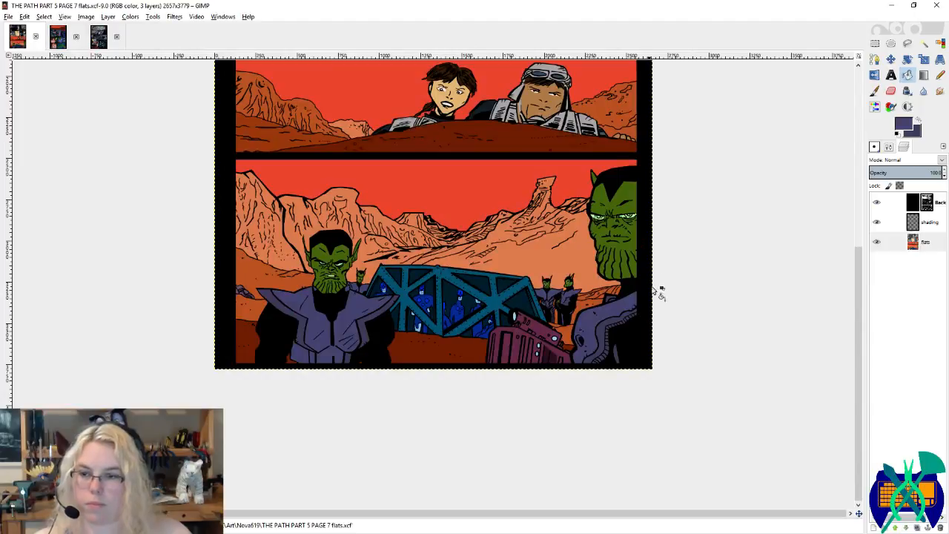
Step: Pencil over the leftover magenta pixels on both background aliens' torsos with the matching lighter and darker purples
click(939, 75)
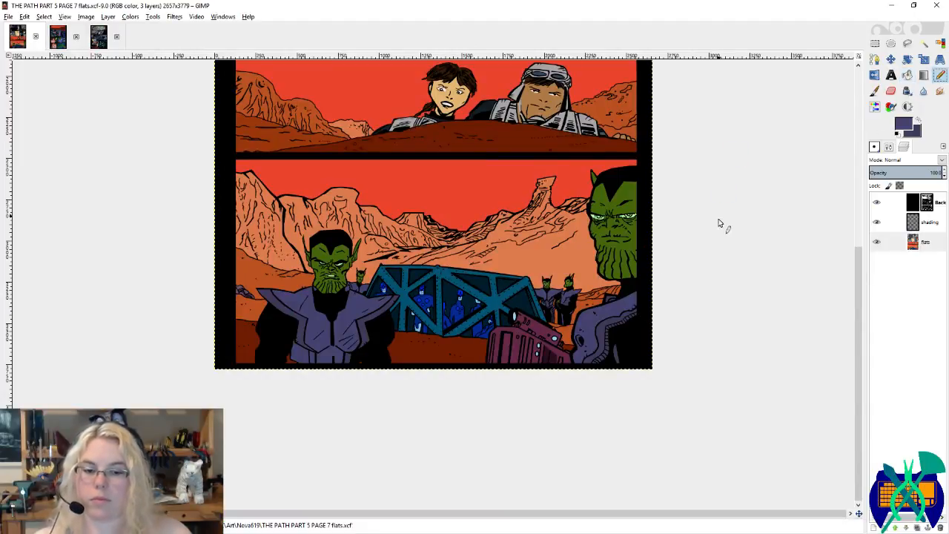
scroll(693, 303, up, 3)
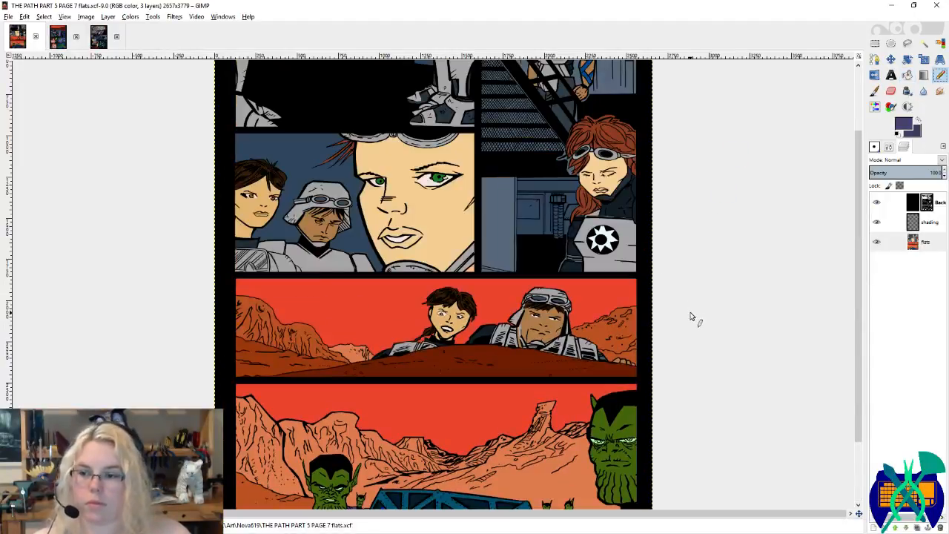
scroll(689, 317, down, 1)
ctrl+scroll(588, 475, up, 3)
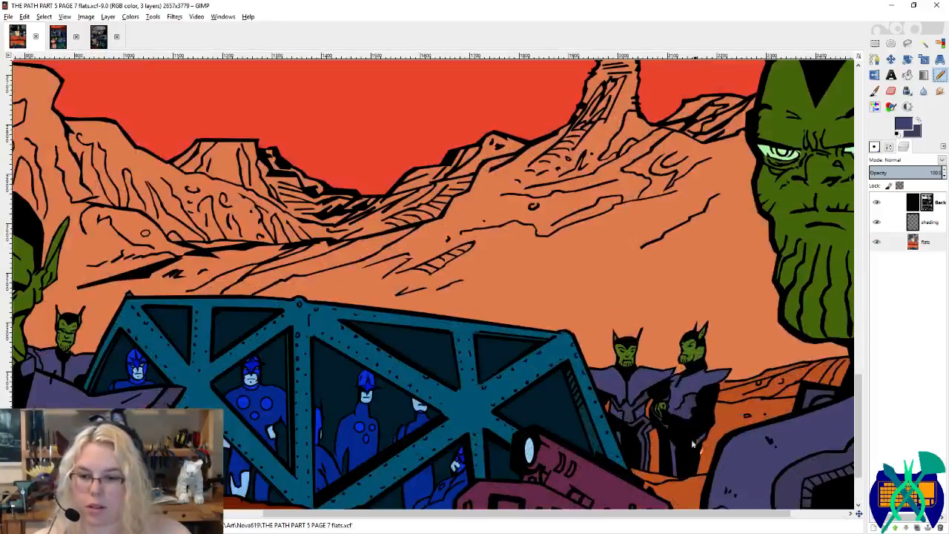
ctrl+scroll(693, 443, up, 6)
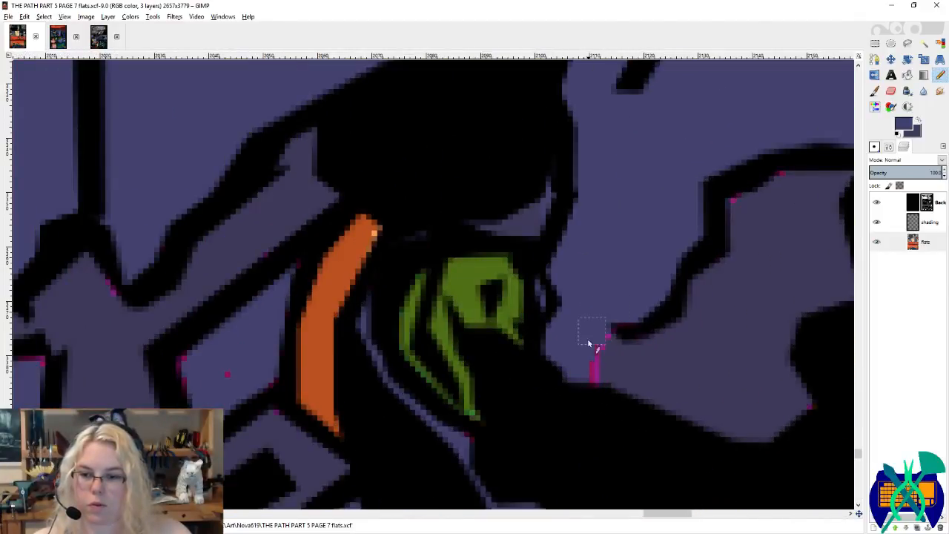
click(639, 320)
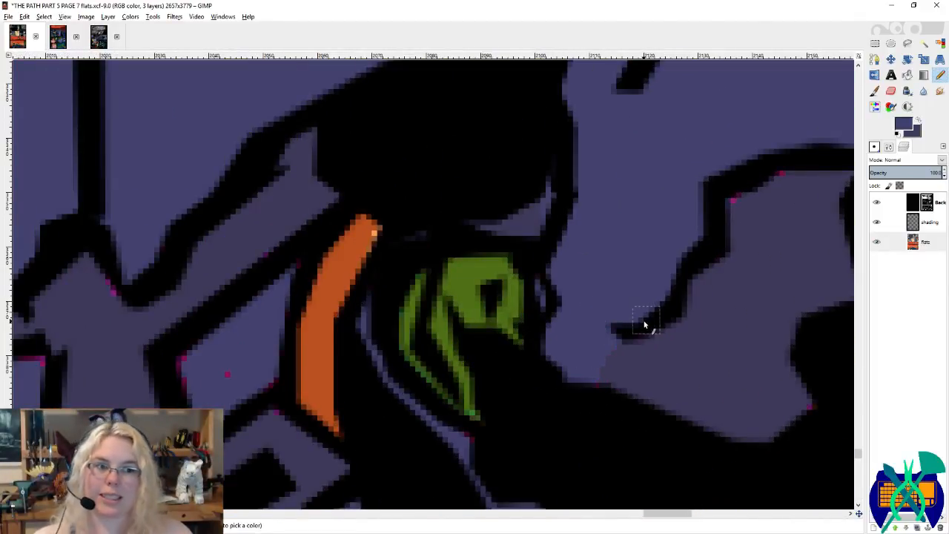
shift+scroll(348, 333, left, 4)
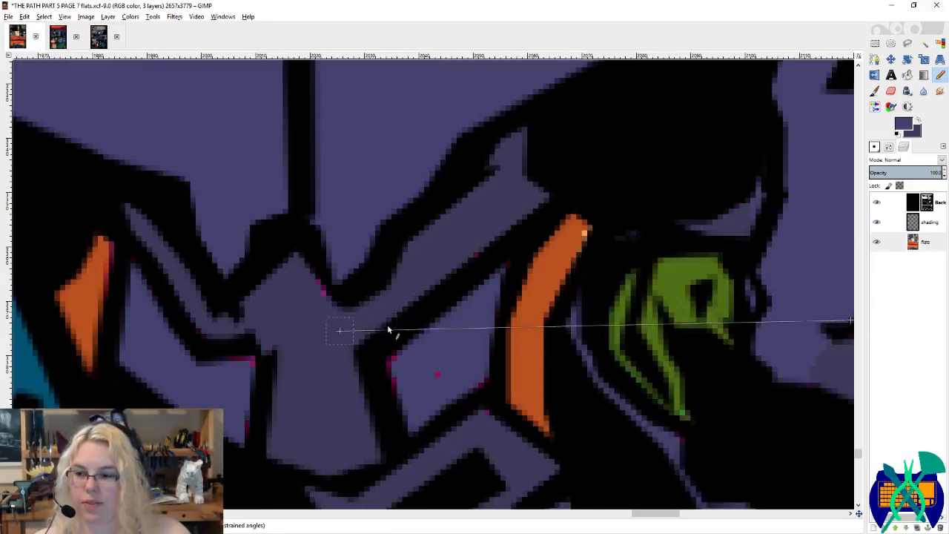
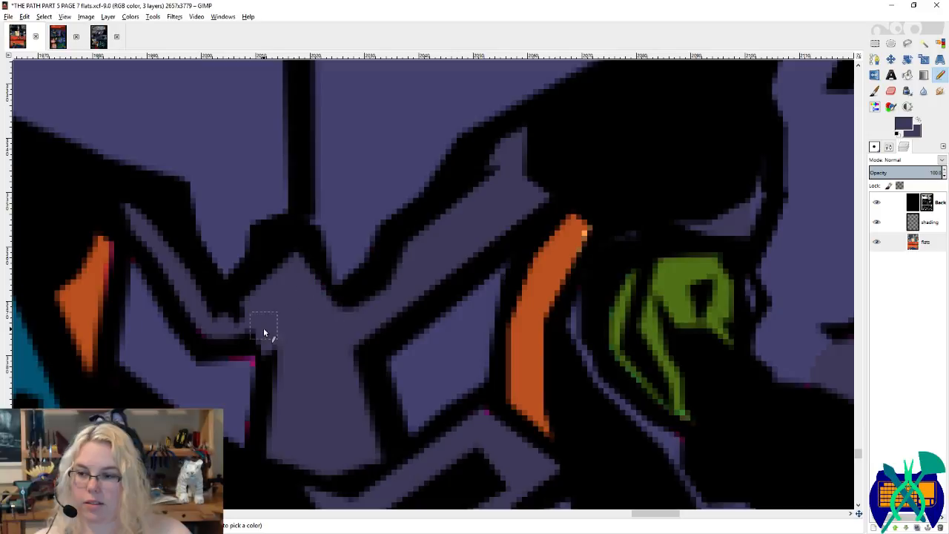
mouse_move(233, 369)
mouse_down()
mouse_move(251, 379)
mouse_move(238, 435)
mouse_up()
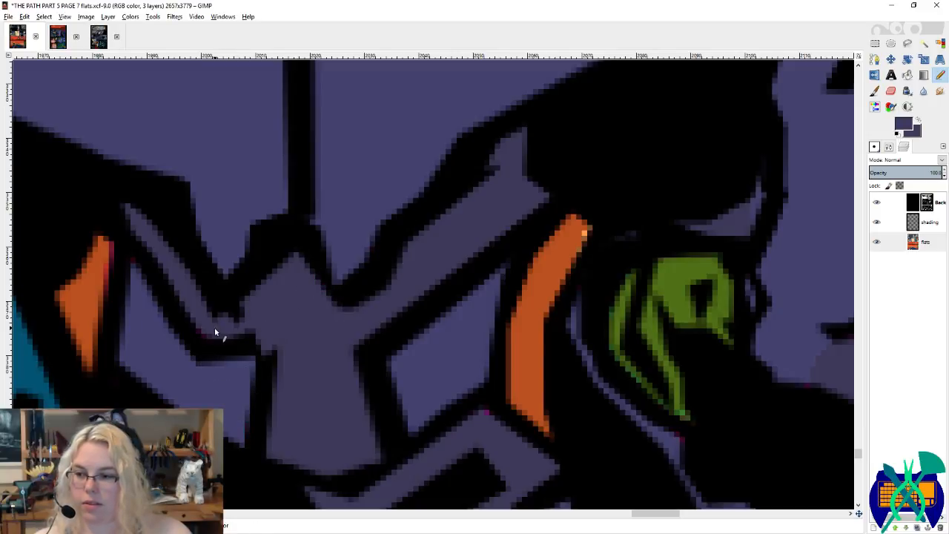
Step: Clean the stray magenta pixels beside the front-facing background alien's waist with the ground orange and along his leg stripes with the matching purples
ctrl+click(104, 244)
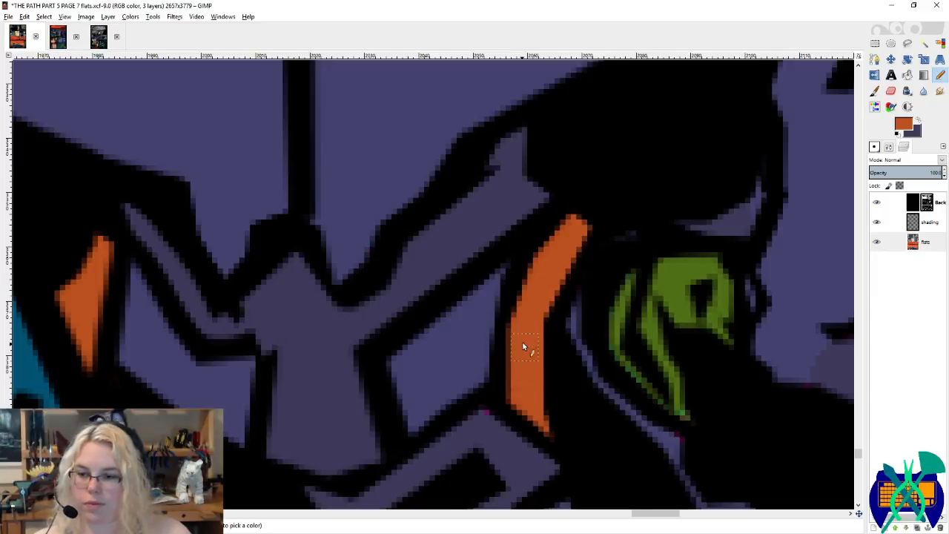
scroll(522, 343, down, 3)
ctrl+click(487, 318)
scroll(504, 340, down, 3)
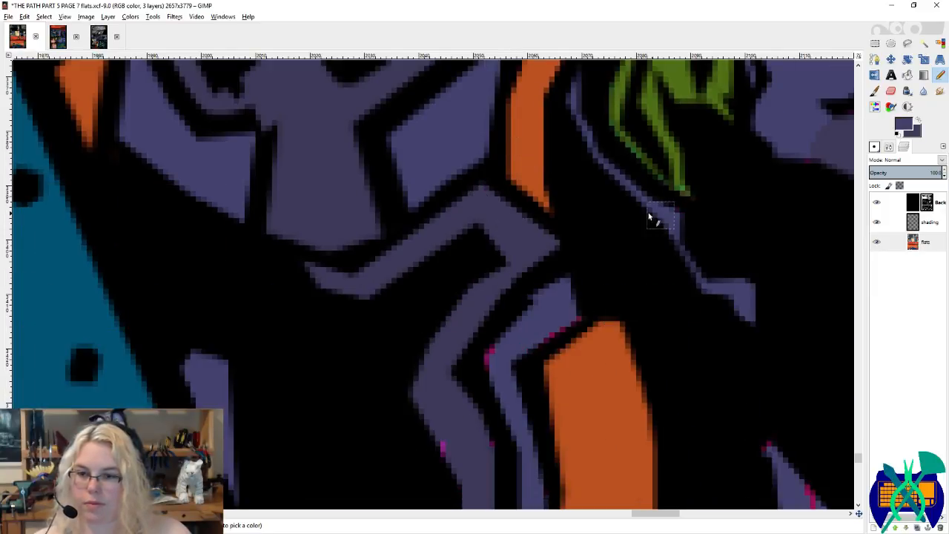
scroll(490, 380, down, 3)
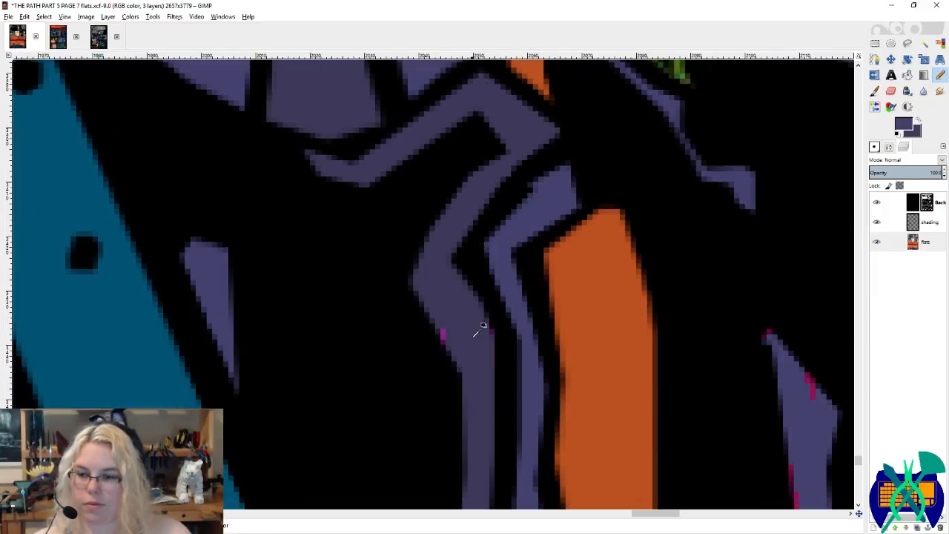
scroll(465, 390, down, 5)
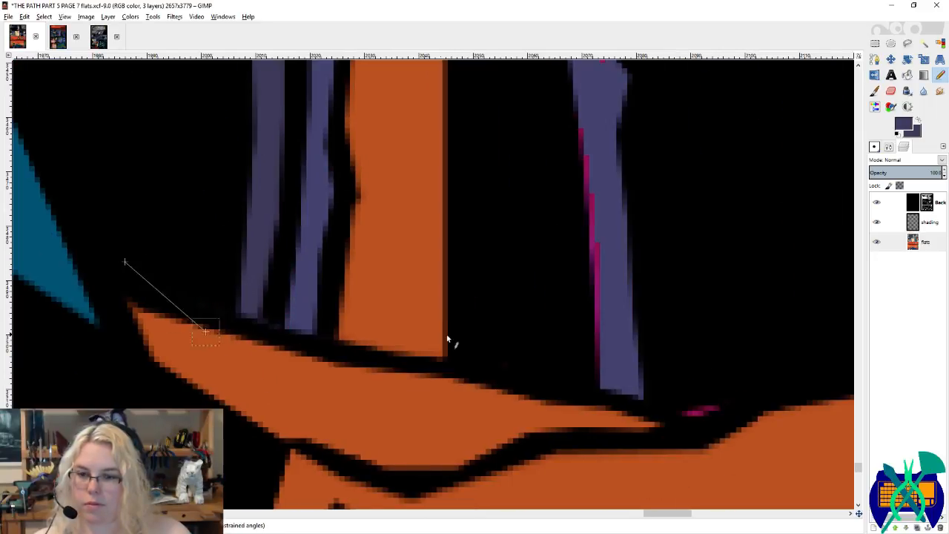
Step: Paint over the magenta edge of the other background alien's leg stripe and the speck by his foot with the lighter purple
scroll(415, 311, right, 5)
drag(610, 371, 608, 278)
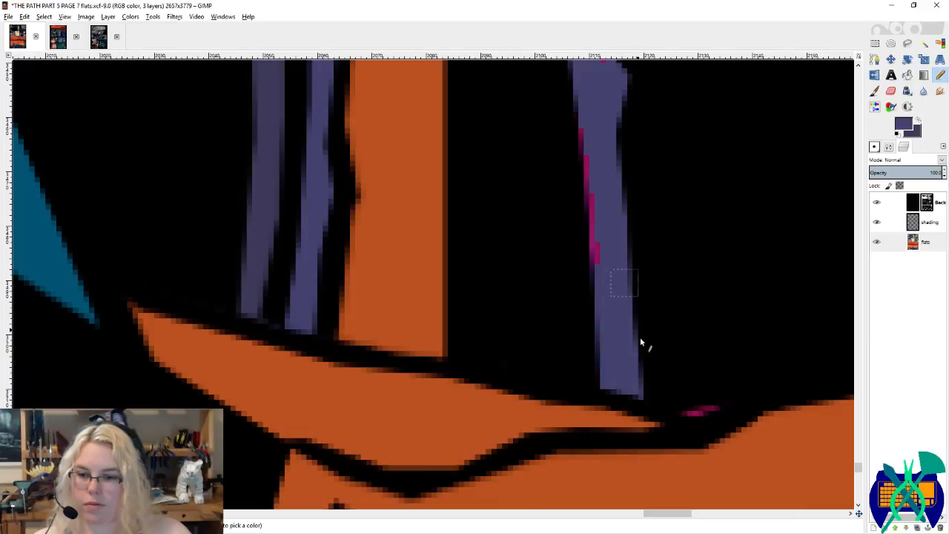
drag(691, 404, 704, 406)
drag(609, 267, 576, 129)
scroll(512, 289, right, 5)
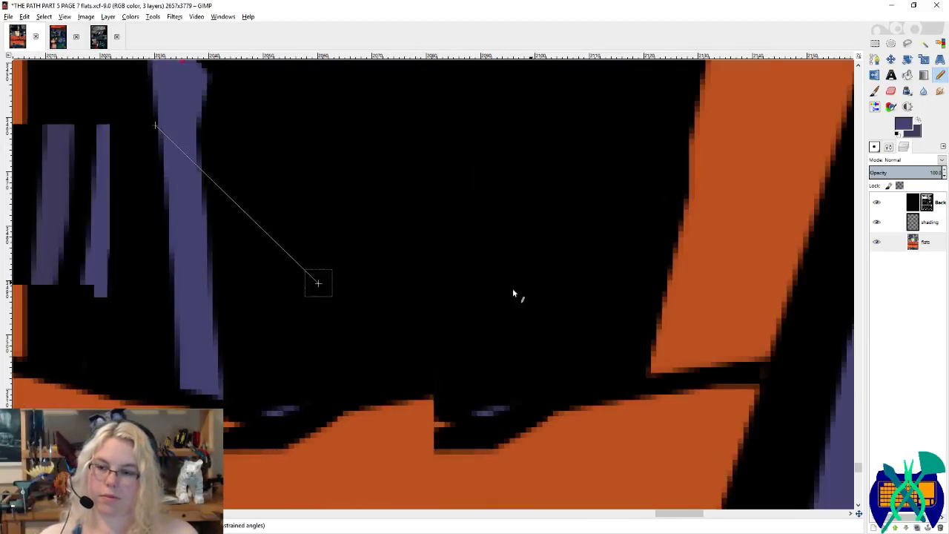
Step: Retouch the stray magenta pixels on the side-turned alien's hip stripe and inner torso panel with the matching purples
scroll(474, 297, up, 4)
scroll(378, 348, down, 2)
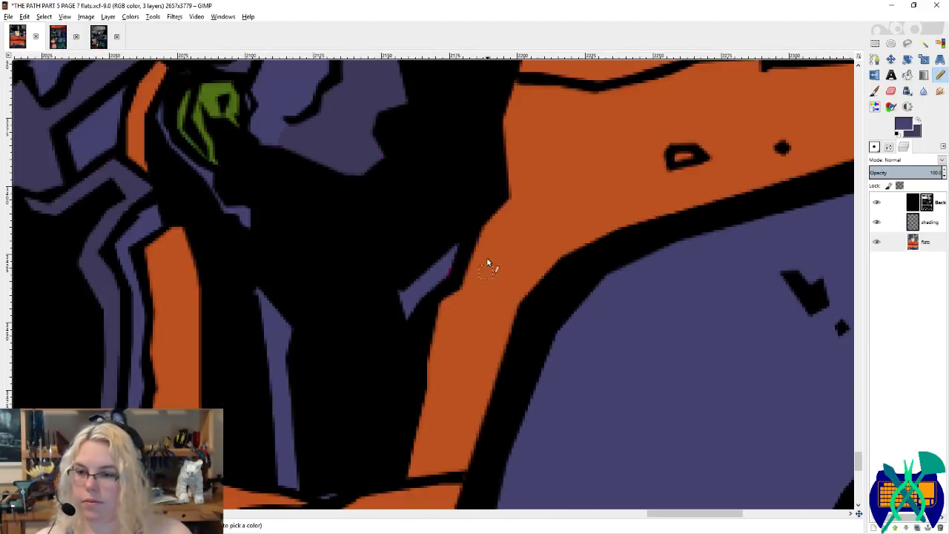
scroll(400, 299, up, 4)
scroll(299, 387, up, 2)
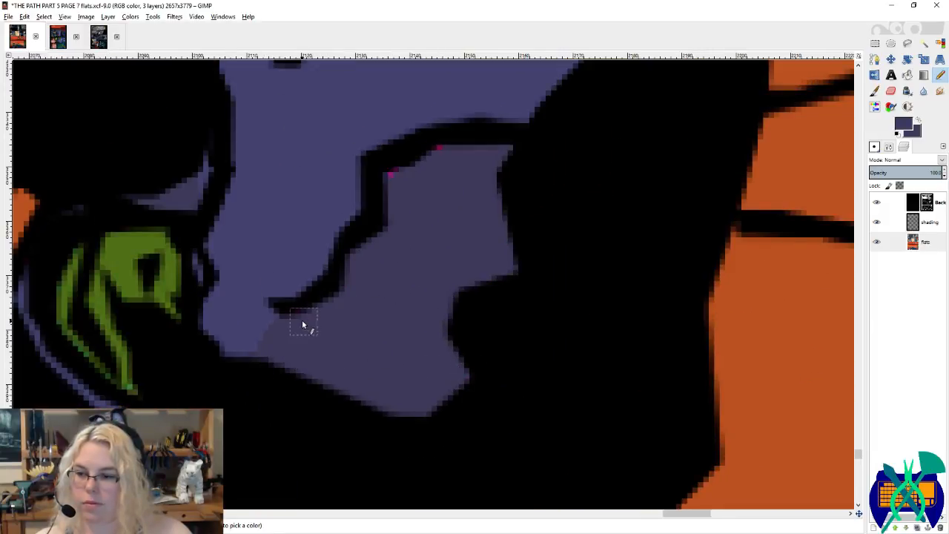
scroll(296, 300, up, 3)
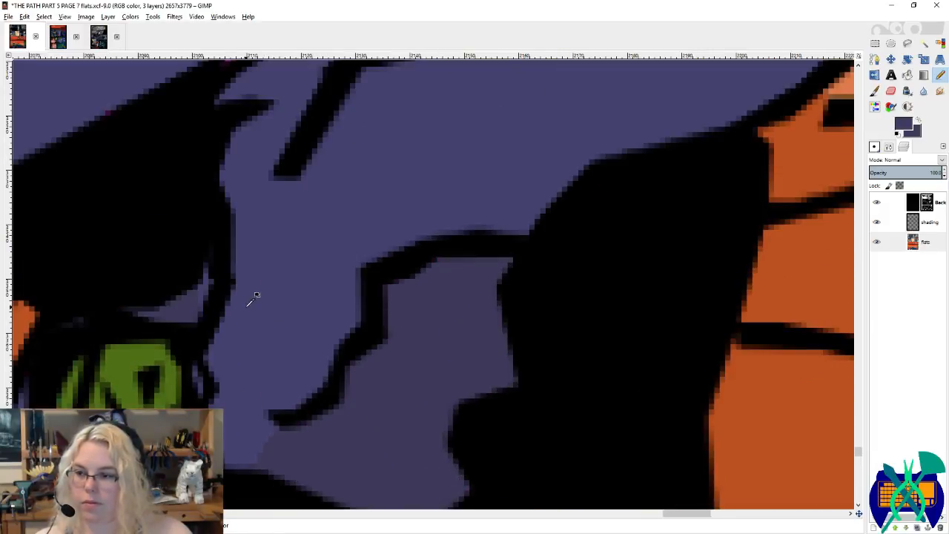
Step: Recolour the magenta gap between the two aliens' shoulders with the sampled light orange and clean the shoulder edges with the lighter purple
scroll(222, 382, up, 5)
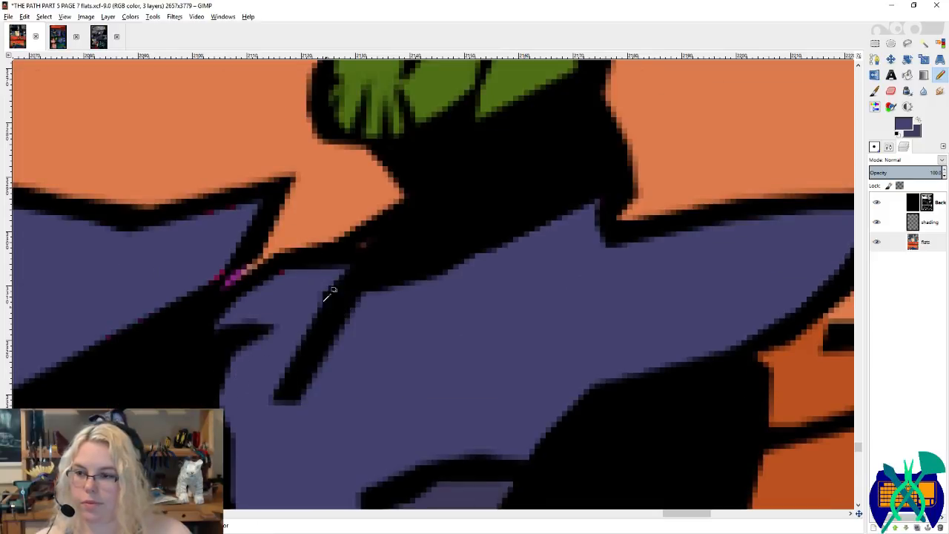
ctrl+click(289, 252)
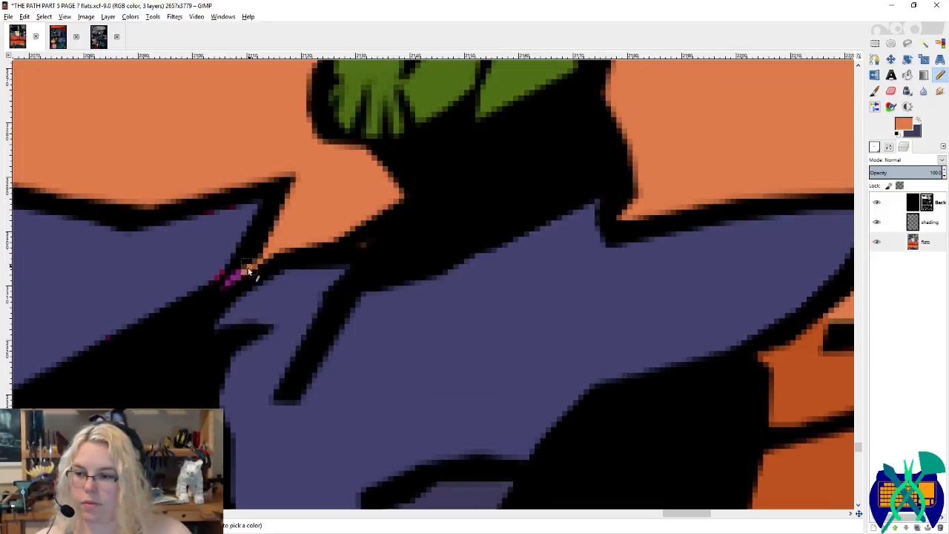
drag(247, 271, 219, 298)
ctrl+click(219, 298)
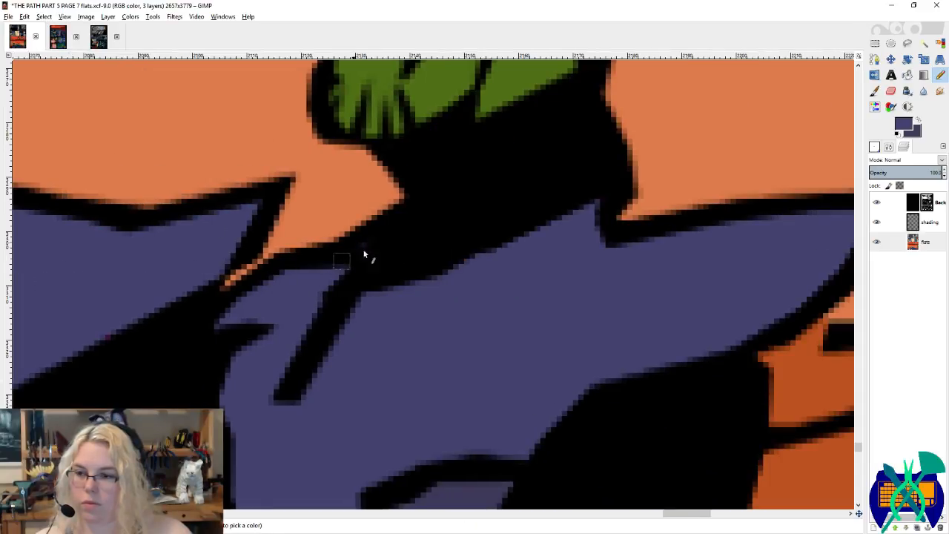
scroll(443, 283, down, 3)
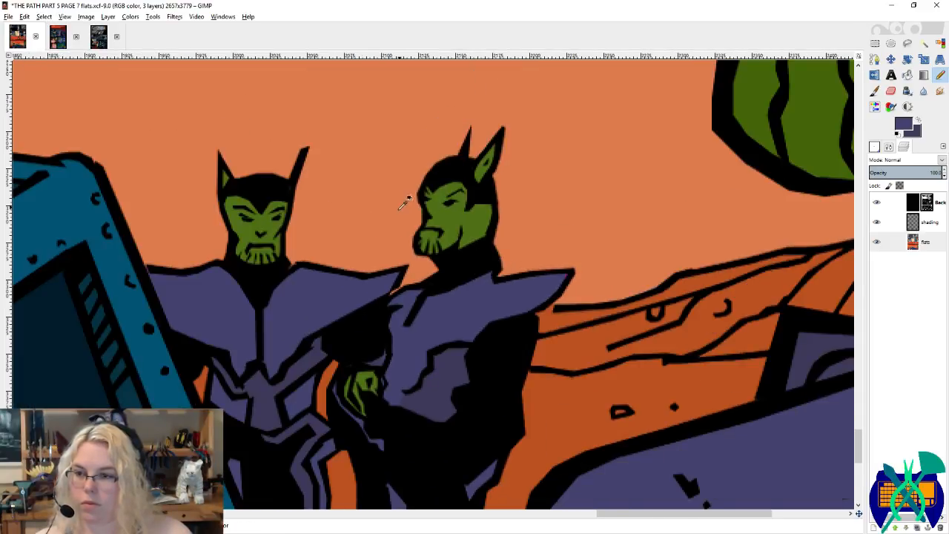
Step: Touch up the edges around the side-turned alien's head and ear with the sampled background orange and skin green
scroll(406, 202, up, 3)
ctrl+click(462, 212)
scroll(438, 296, up, 2)
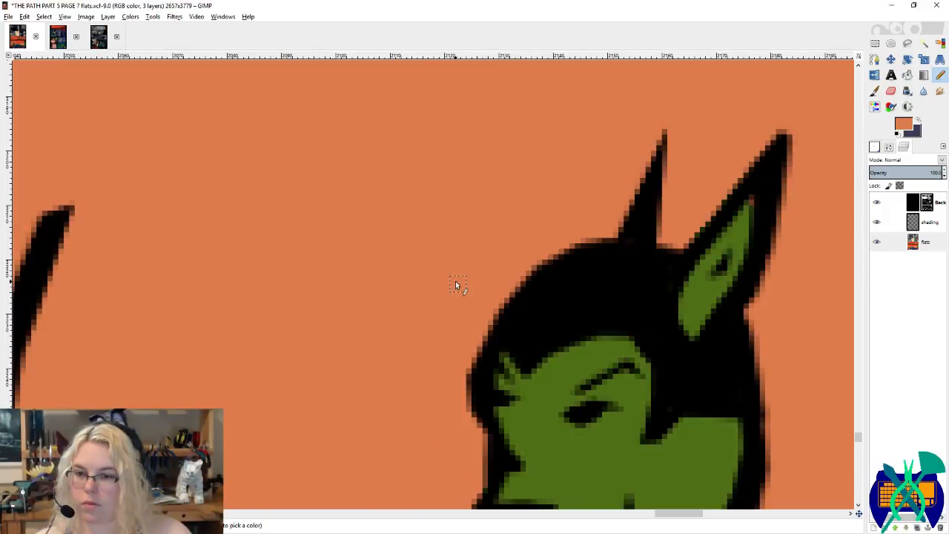
ctrl+click(747, 213)
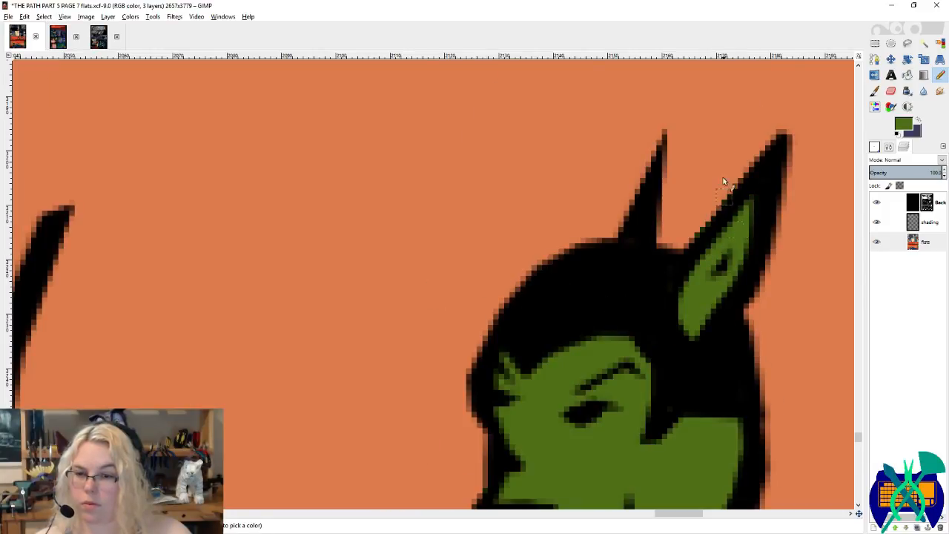
ctrl+click(716, 213)
click(513, 285)
Step: Touch up the front-facing background alien's head with the background orange and sampled skin green, and save page 7
scroll(513, 285, left, 2)
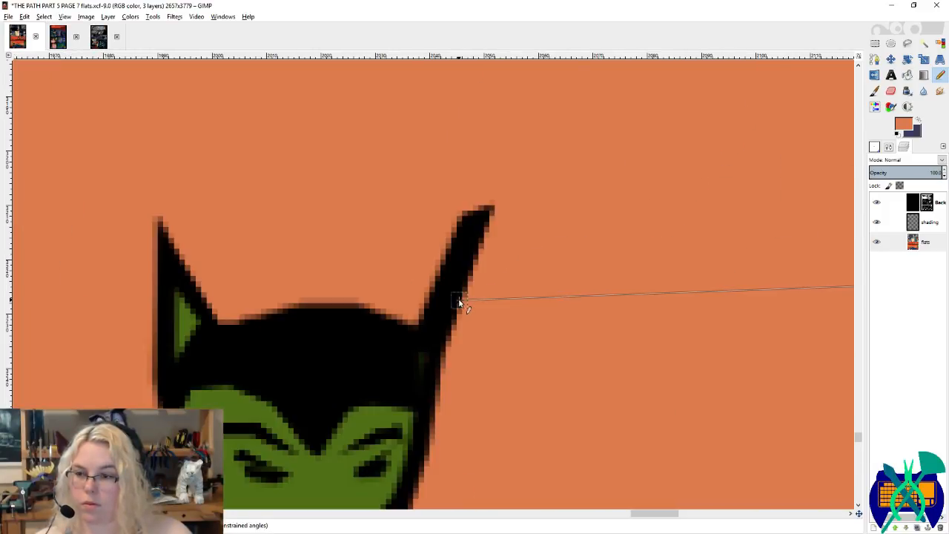
scroll(445, 301, down, 2)
ctrl+click(405, 303)
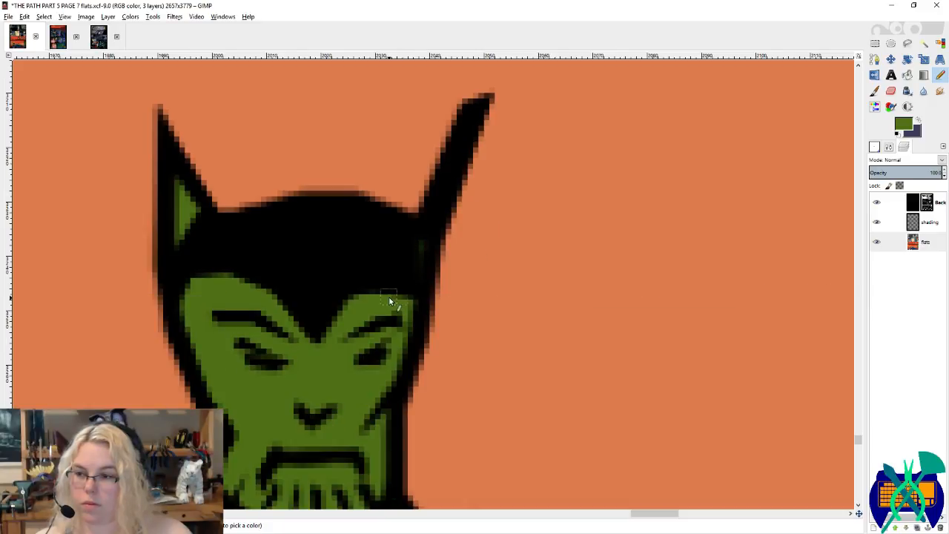
scroll(388, 296, down, 5)
key(ctrl+s)
scroll(391, 241, down, 2)
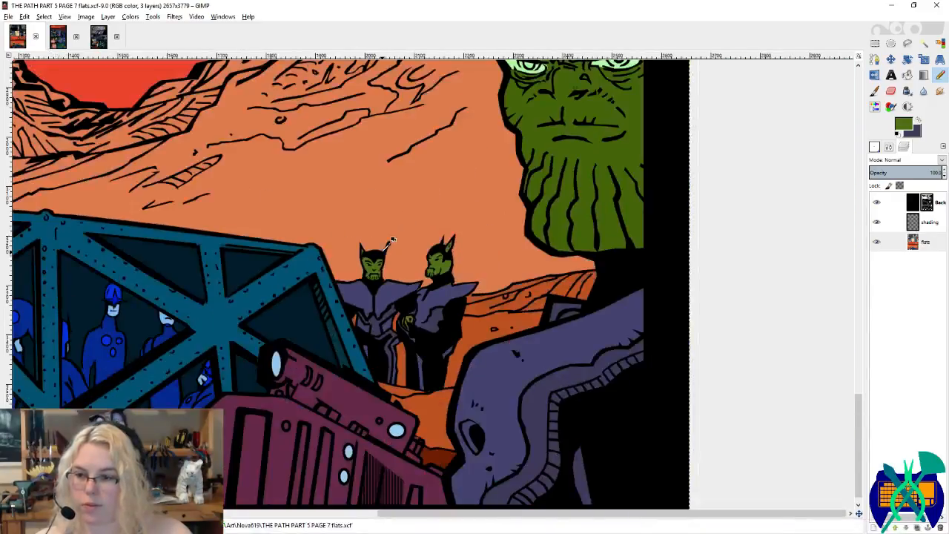
Step: Select the purple armour regions of the two small background aliens standing beside the blue truss with Fuzzy Select
scroll(391, 241, down, 4)
scroll(630, 285, up, 3)
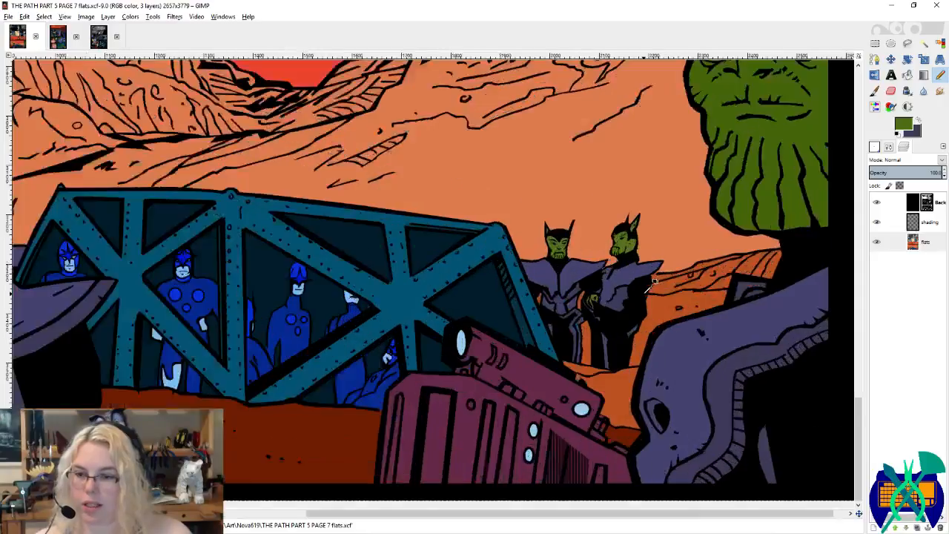
scroll(654, 282, up, 4)
key(u)
click(566, 243)
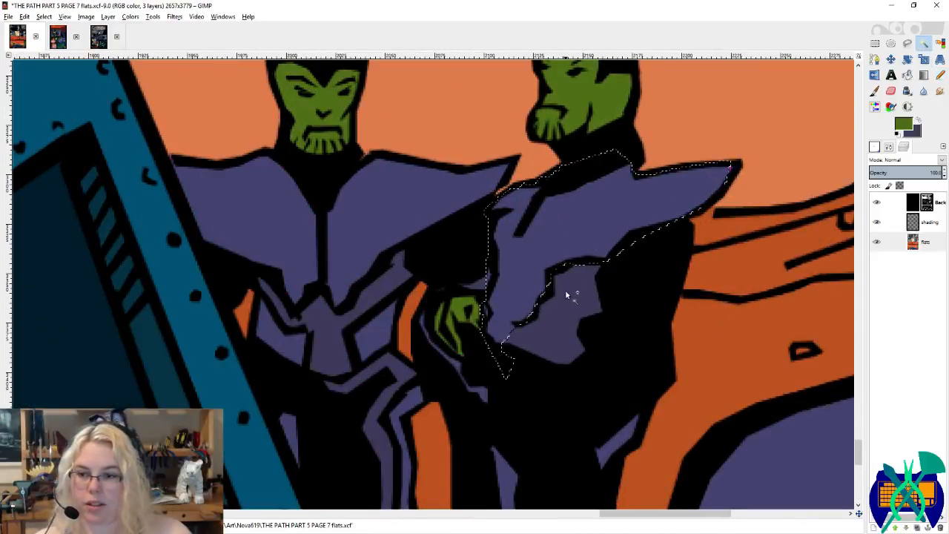
shift+click(565, 294)
shift+click(452, 362)
shift+click(366, 341)
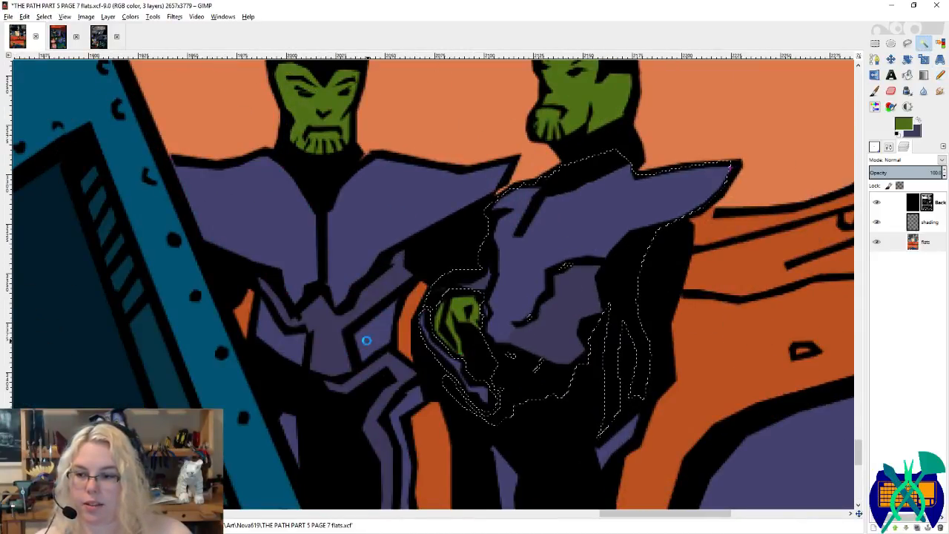
shift+click(334, 330)
scroll(348, 326, down, 2)
shift+click(397, 316)
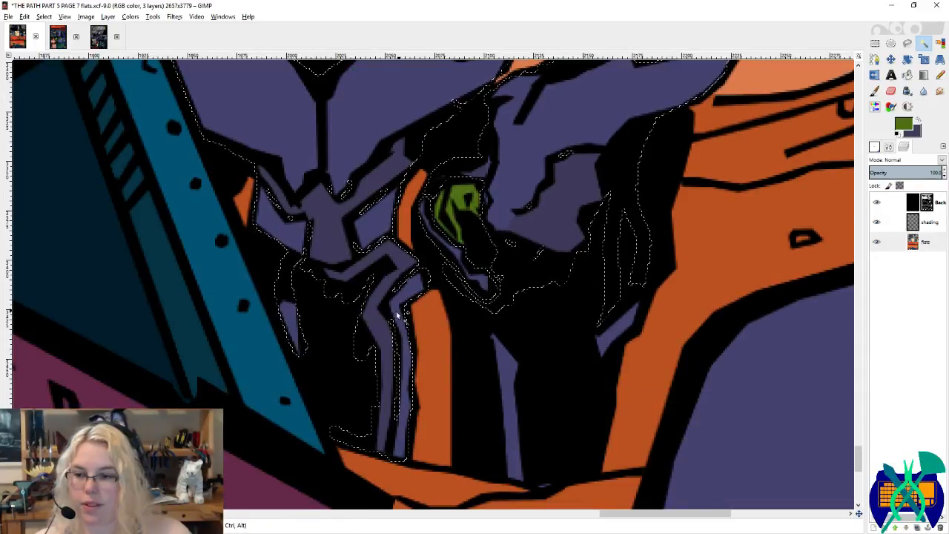
shift+click(513, 373)
scroll(562, 326, up, 5)
scroll(560, 326, down, 2)
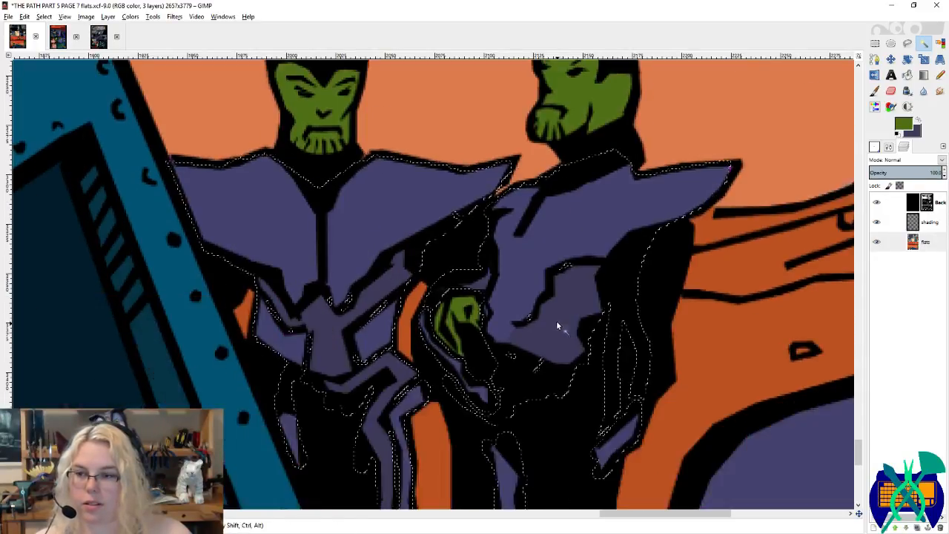
Step: Outline the visible torso armour of the small alien behind the large foreground alien's shoulder with Free Select, adding it to the selection
scroll(556, 320, left, 15)
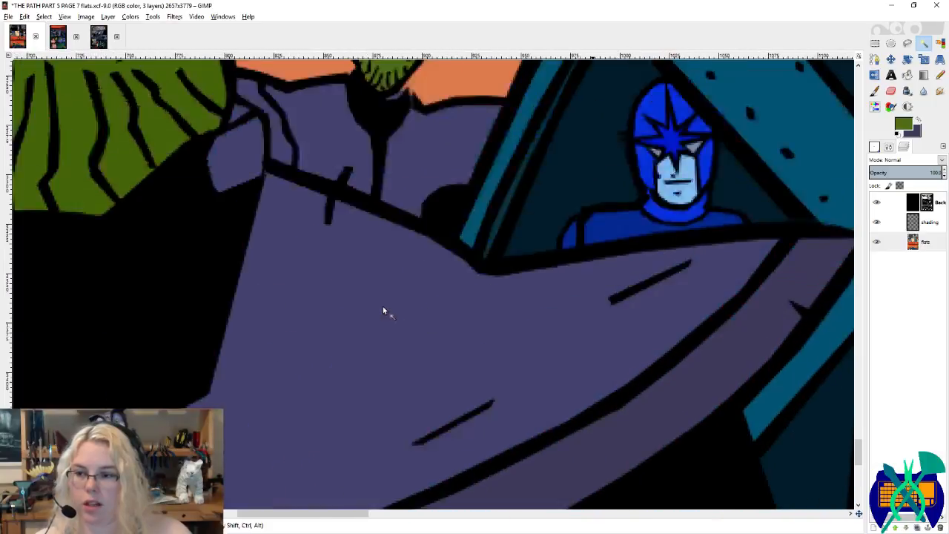
scroll(383, 308, up, 3)
key(f)
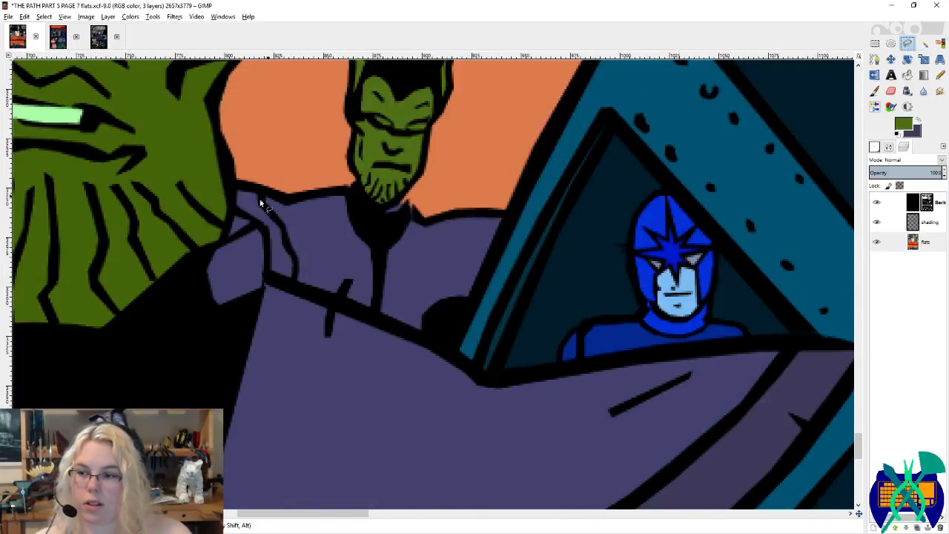
scroll(261, 201, up, 1)
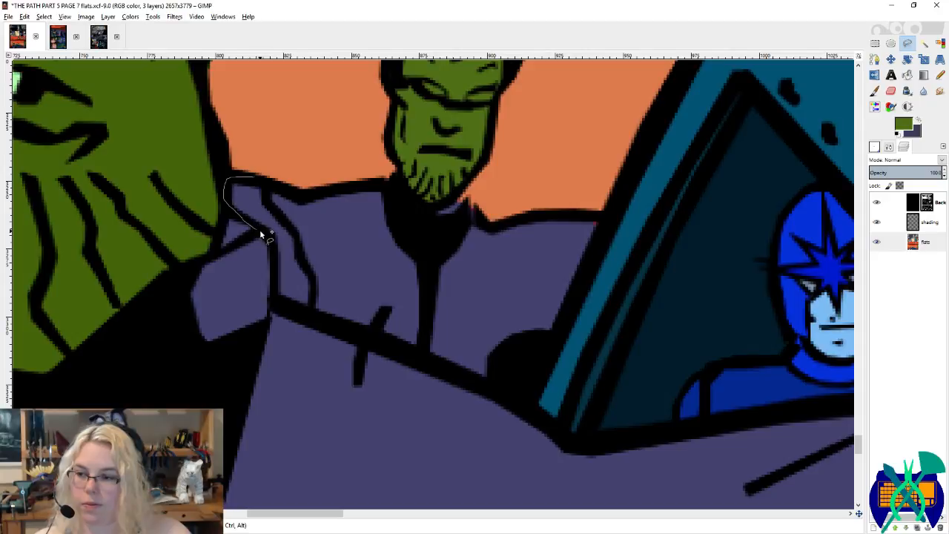
click(466, 384)
click(531, 400)
click(601, 218)
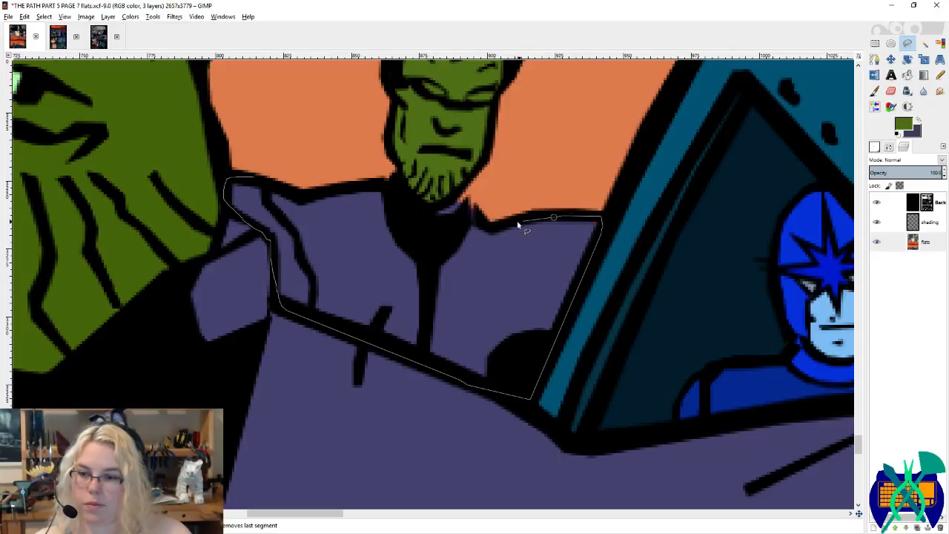
mouse_move(477, 218)
mouse_down()
mouse_move(466, 202)
mouse_move(429, 207)
mouse_move(388, 187)
mouse_up()
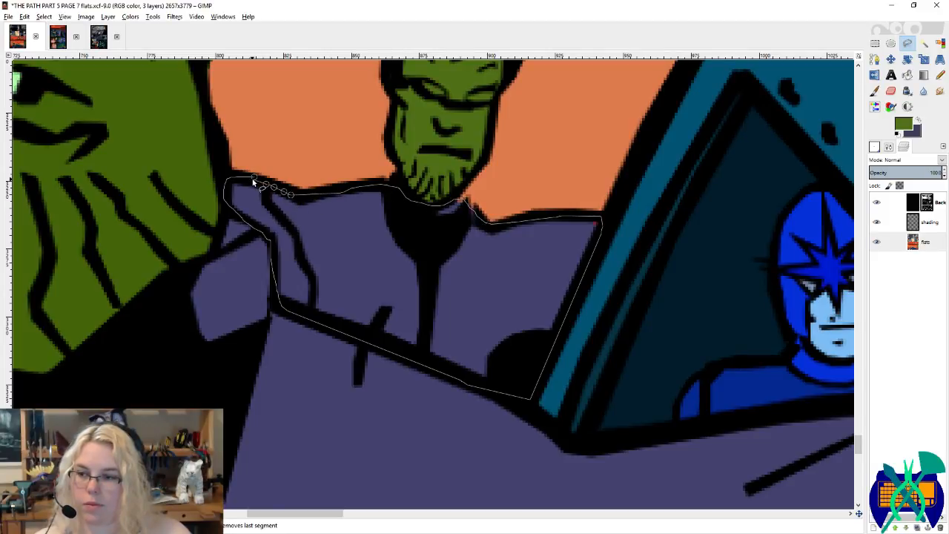
click(252, 181)
key(Return)
Step: Raise the selected armour's lightness to 10 with Hue-Saturation, clear the selection and save page 7
click(874, 106)
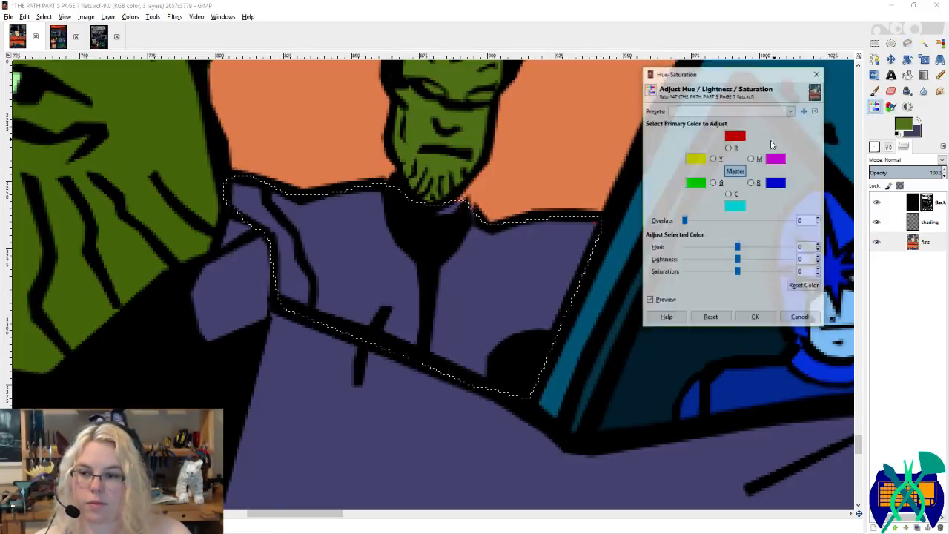
click(765, 258)
scroll(326, 291, down, 3)
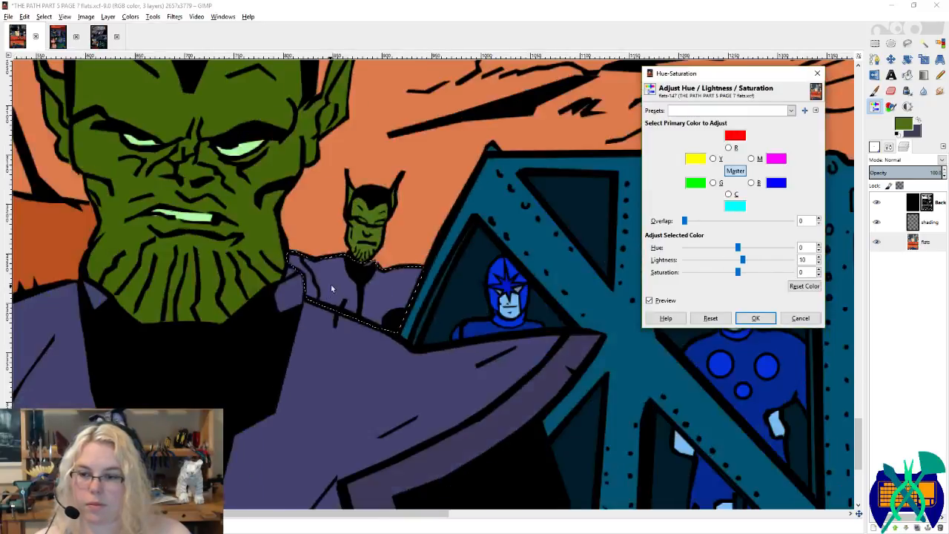
scroll(331, 284, down, 4)
scroll(602, 295, up, 1)
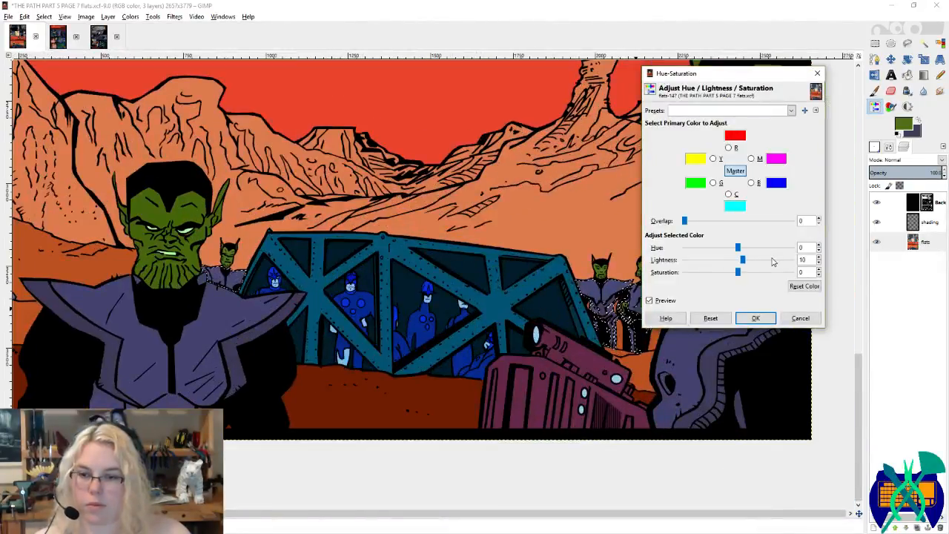
click(755, 317)
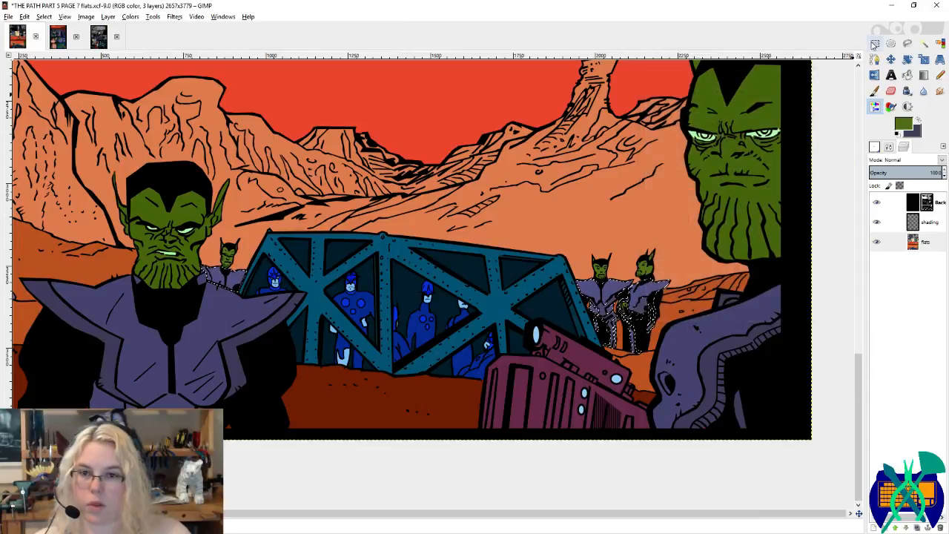
click(874, 43)
key(ctrl+shift+a)
key(ctrl+s)
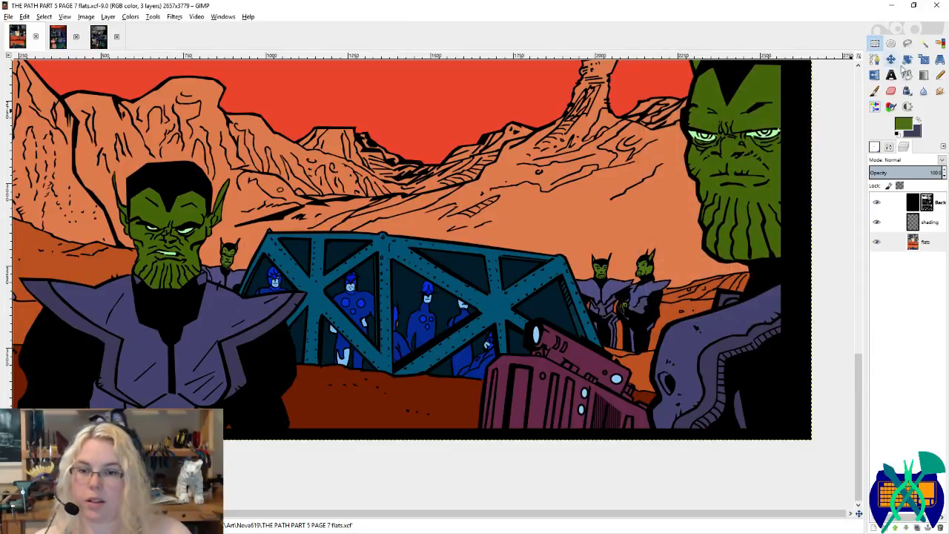
Step: Retouch the neckline and shoulder edge of the small alien behind the foreground alien with the Pencil and its sampled lighter purple
click(940, 75)
scroll(229, 266, up, 5)
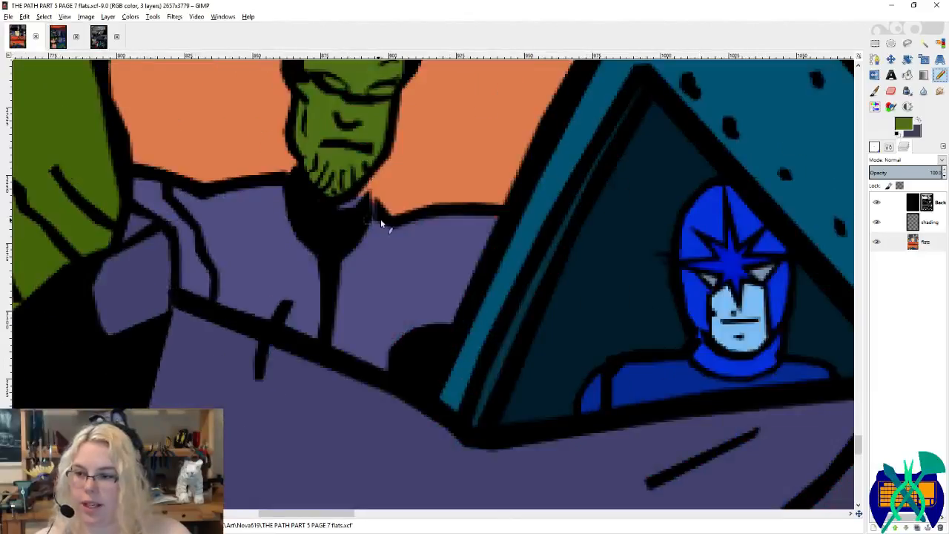
scroll(381, 220, up, 2)
ctrl+click(376, 226)
mouse_move(376, 226)
mouse_down()
mouse_move(372, 191)
mouse_move(344, 165)
mouse_move(353, 172)
mouse_up()
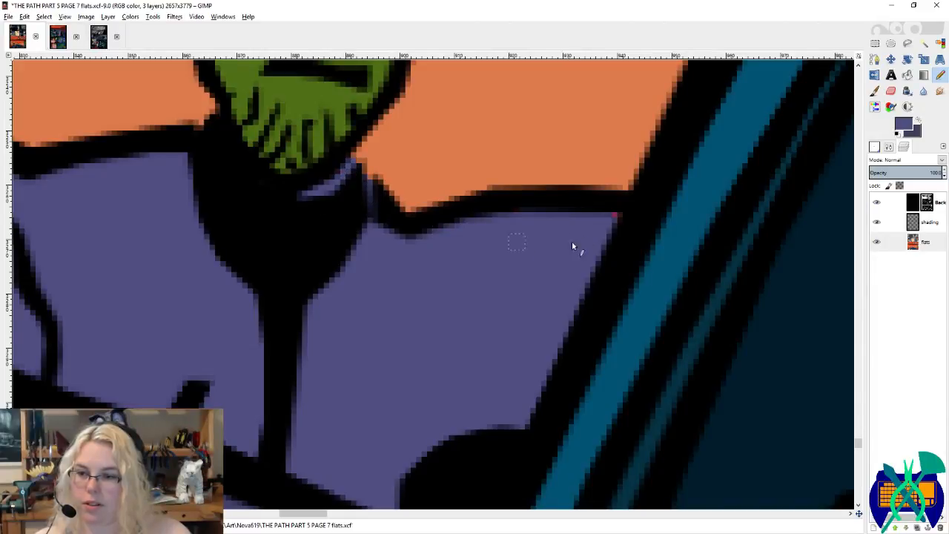
scroll(399, 337, up, 10)
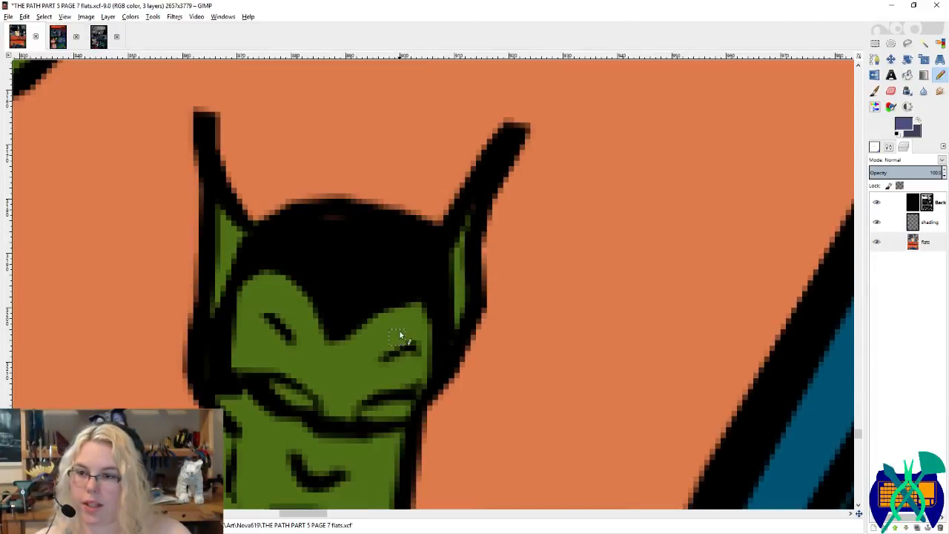
Step: Touch up the same small alien's head with the sampled skin green
ctrl+click(374, 331)
scroll(379, 250, down, 1)
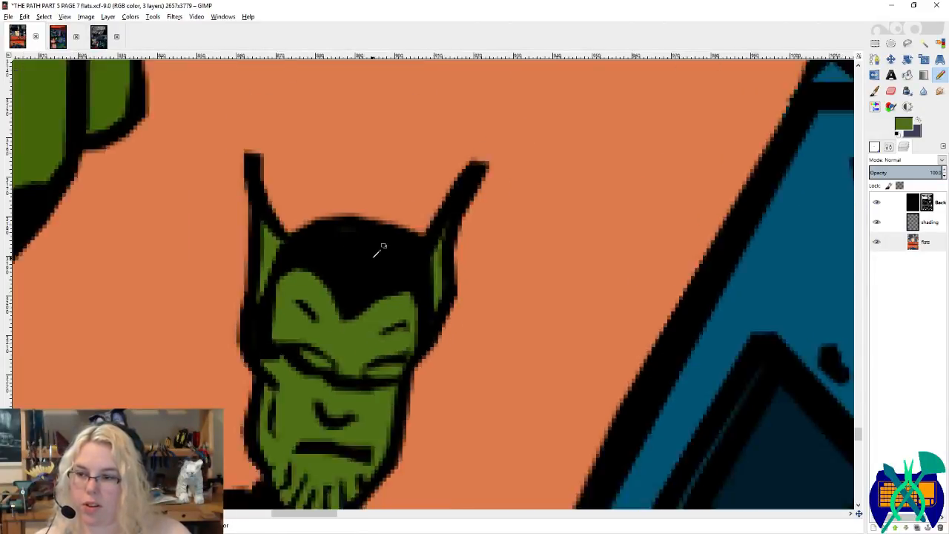
scroll(326, 217, up, 2)
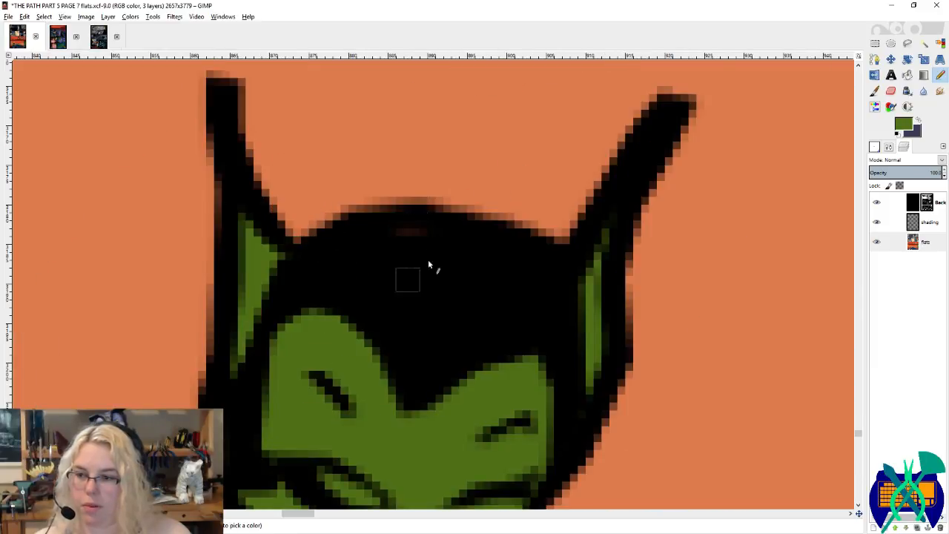
scroll(353, 293, down, 4)
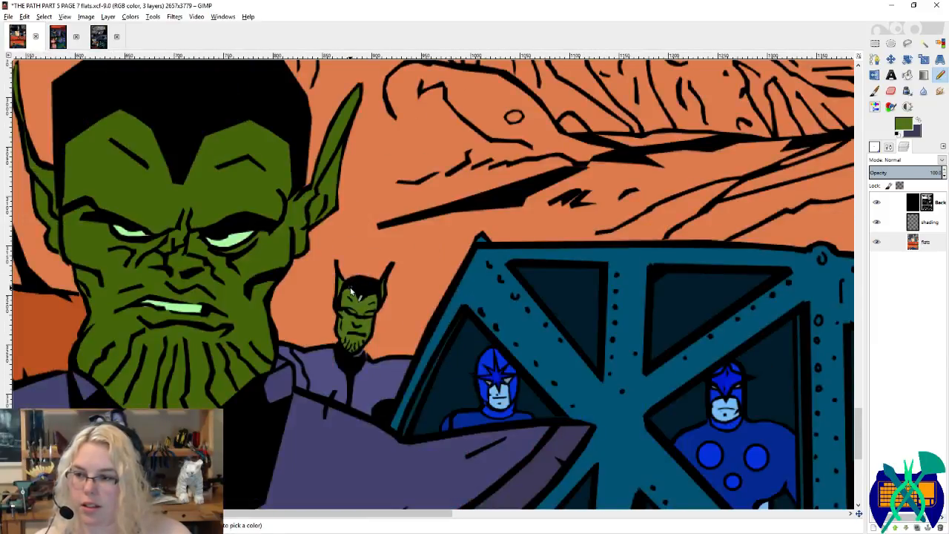
Step: Paint over the stray light green beyond the inner corner of the panel-edge alien's eye with the large aliens' darker skin green
scroll(144, 307, up, 2)
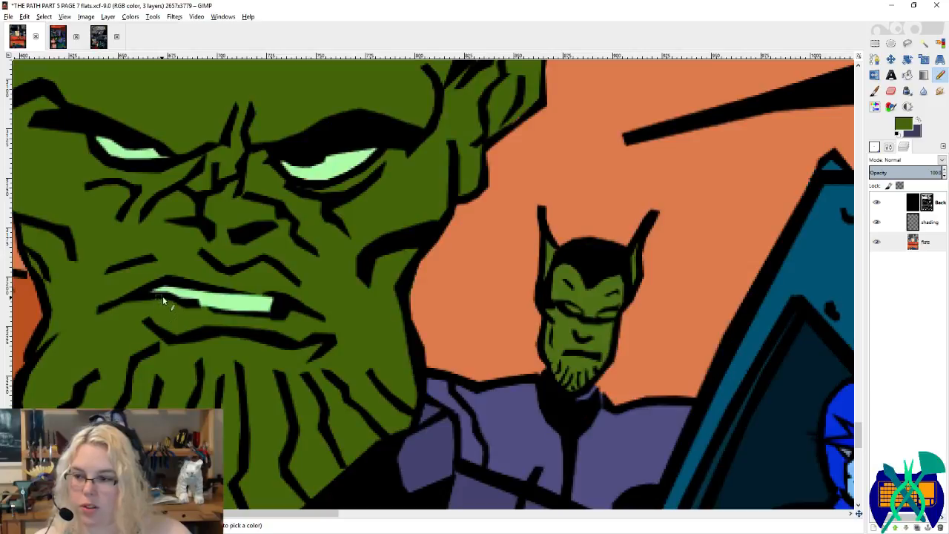
scroll(183, 318, left, 1)
scroll(183, 320, up, 3)
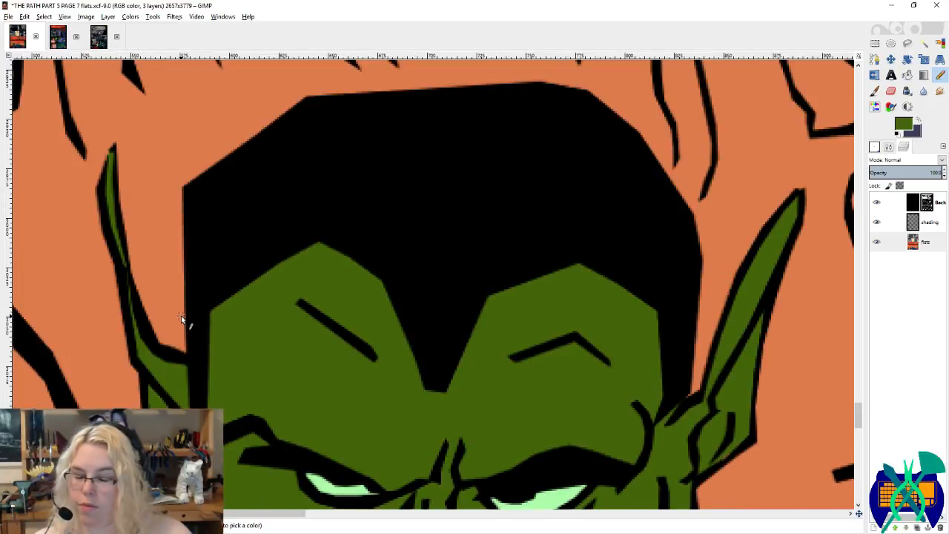
scroll(272, 292, down, 3)
scroll(273, 292, up, 3)
scroll(273, 292, right, 5)
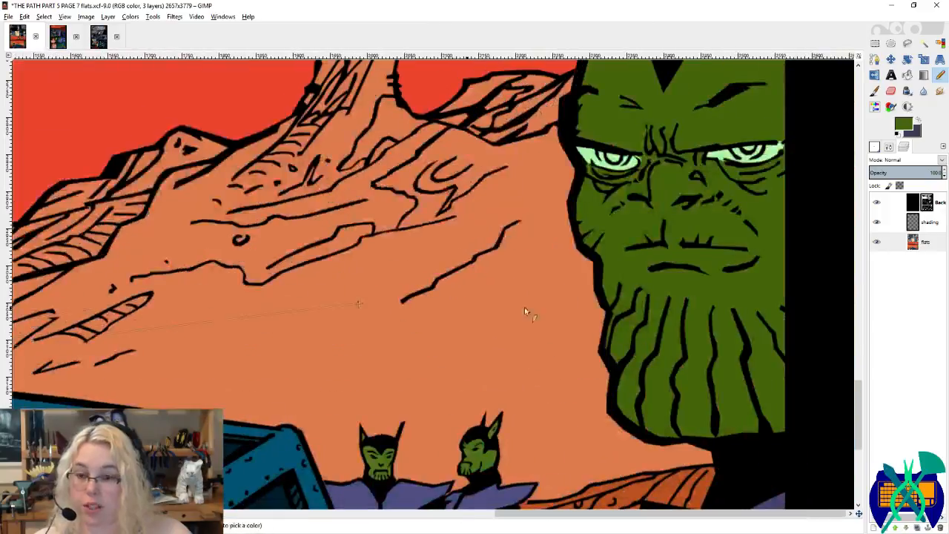
scroll(652, 276, down, 2)
scroll(642, 275, up, 5)
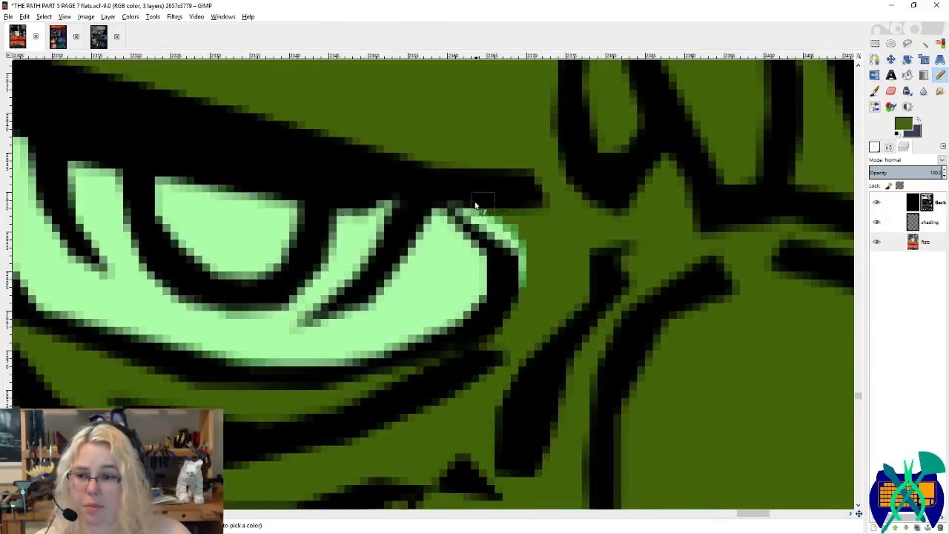
drag(475, 205, 516, 254)
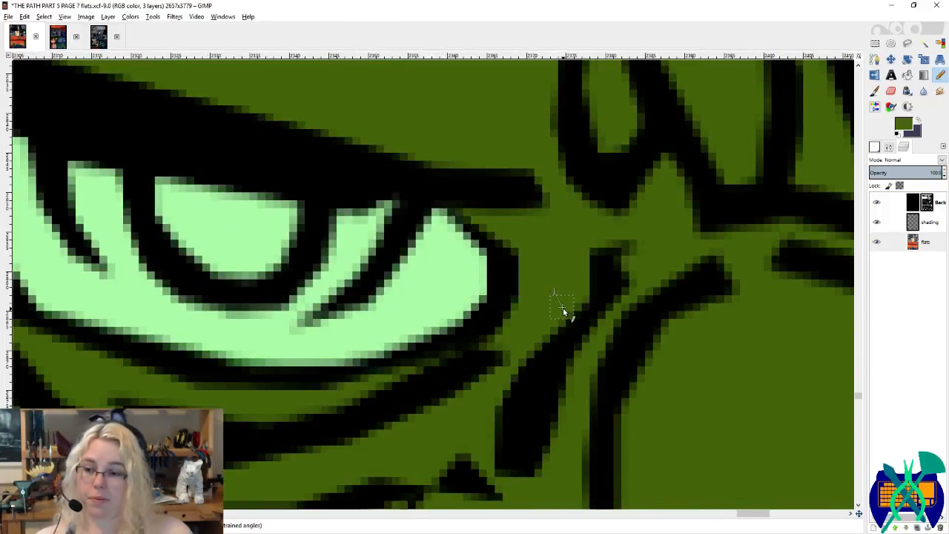
scroll(560, 307, right, 3)
Step: Paint out the light-green spill around the corners of the panel-edge alien's other eye with the skin green, and save page 7
scroll(544, 291, down, 4)
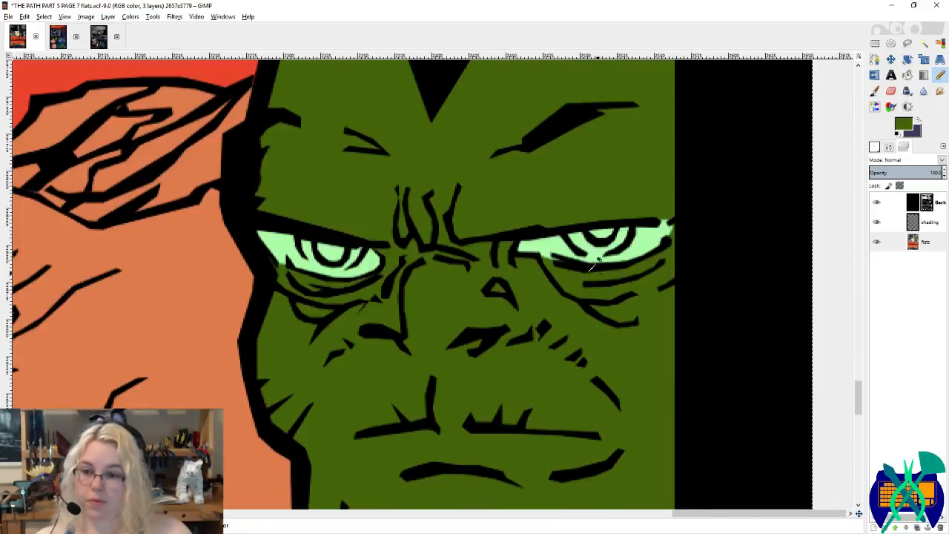
scroll(547, 265, up, 3)
mouse_move(449, 226)
mouse_down()
mouse_move(496, 233)
mouse_move(526, 253)
mouse_move(448, 235)
mouse_up()
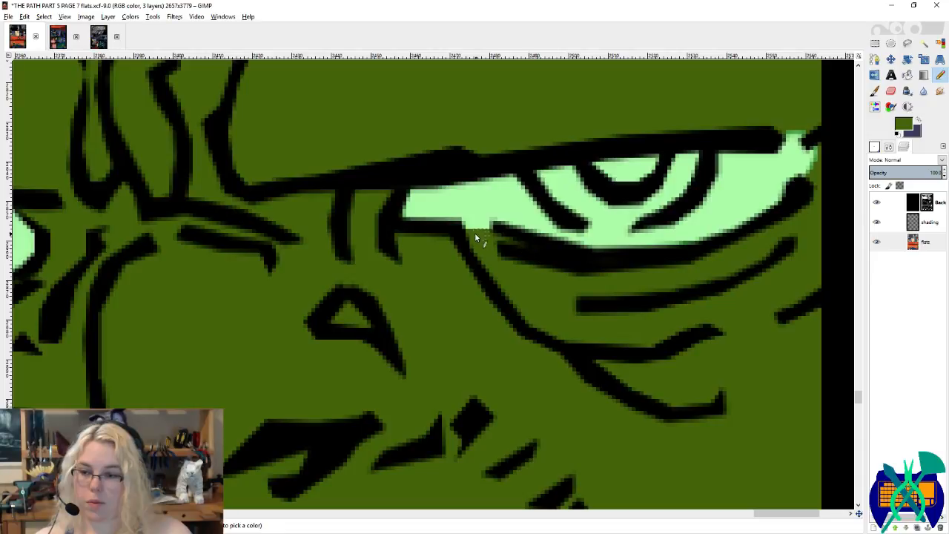
drag(776, 138, 806, 140)
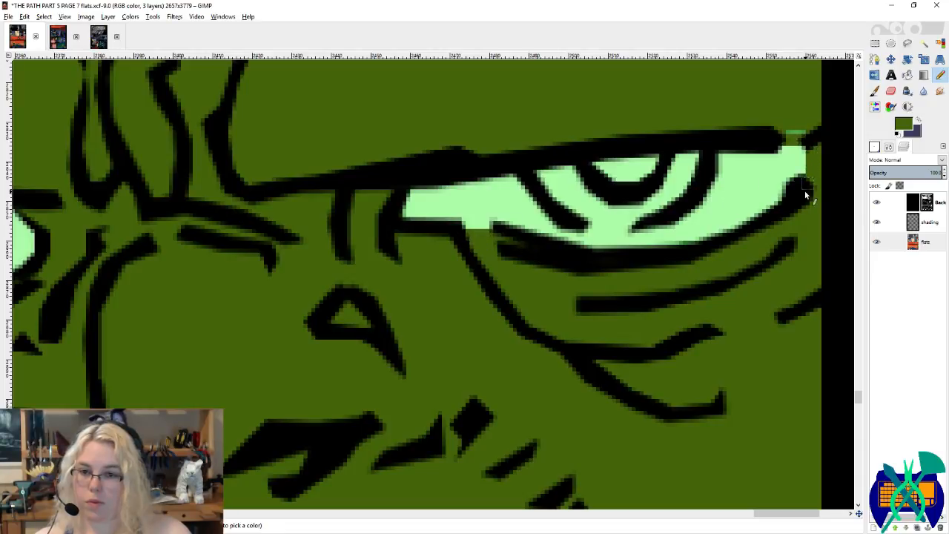
scroll(745, 245, down, 5)
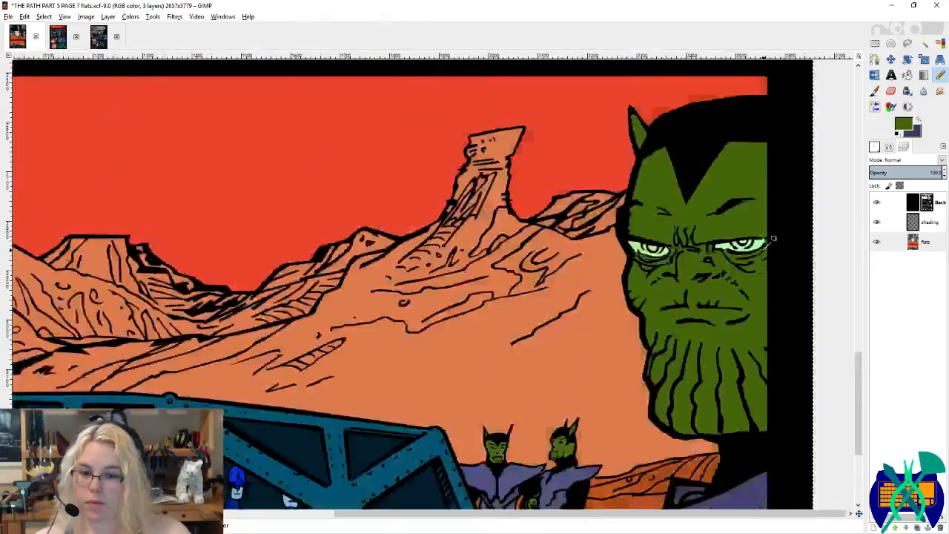
scroll(742, 324, down, 2)
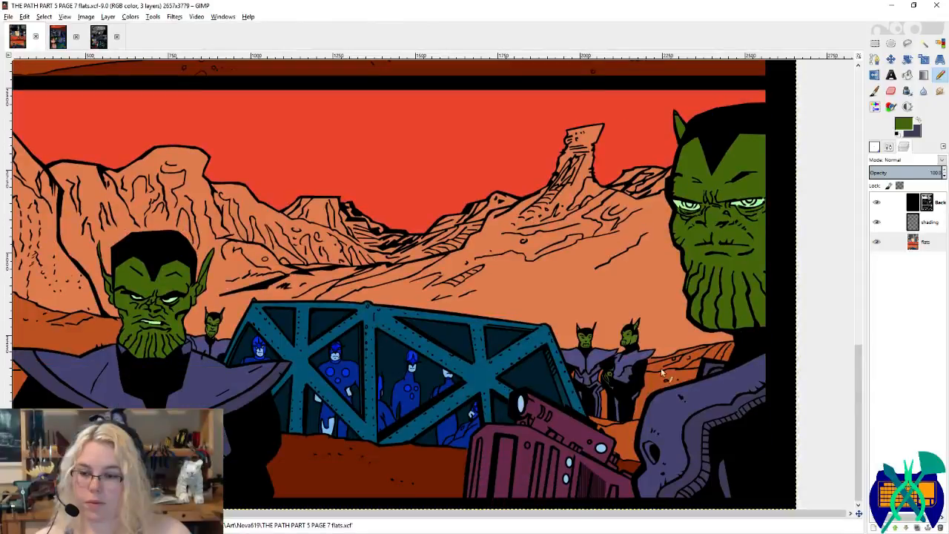
scroll(585, 485, up, 1)
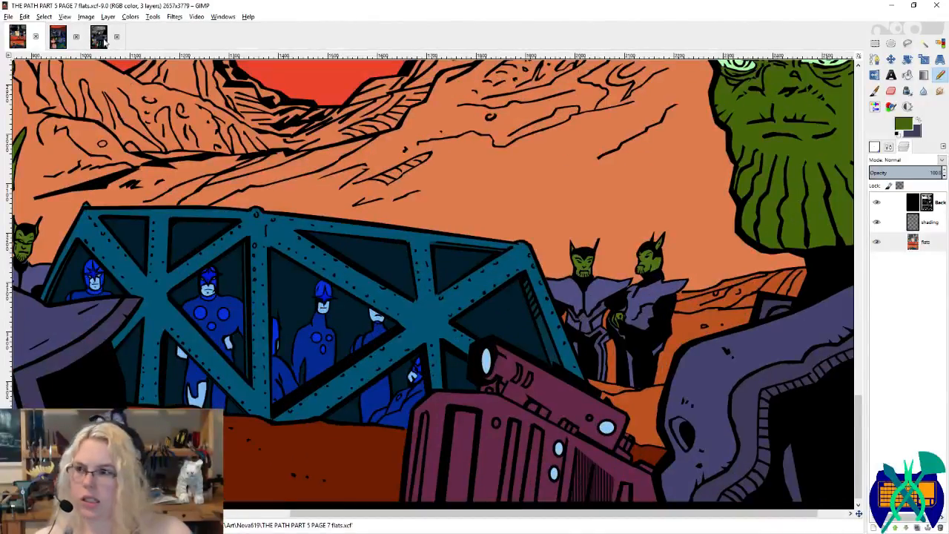
Step: Sample the dark brown-purple of the alien's shoulder pad on page 2 and fill the foreground gun on page 7 with it
click(99, 37)
click(58, 38)
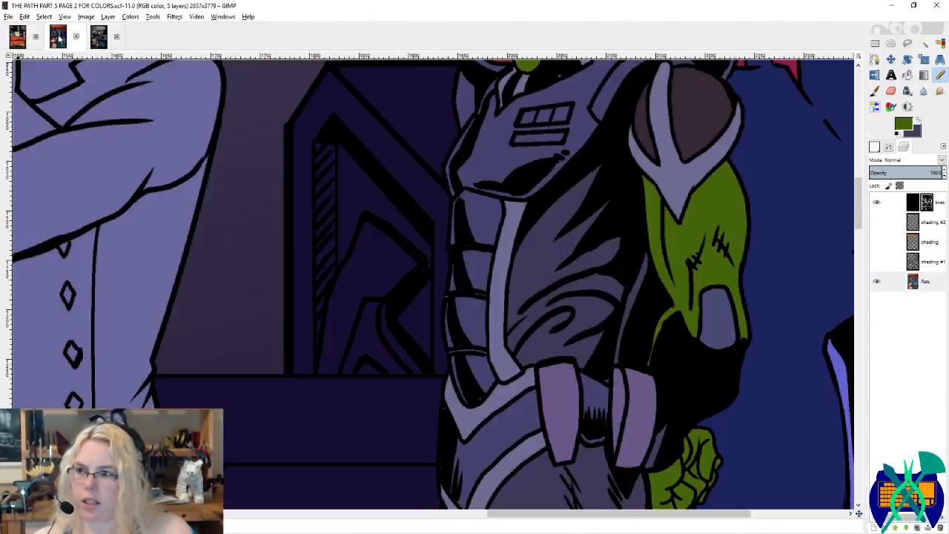
scroll(646, 269, up, 3)
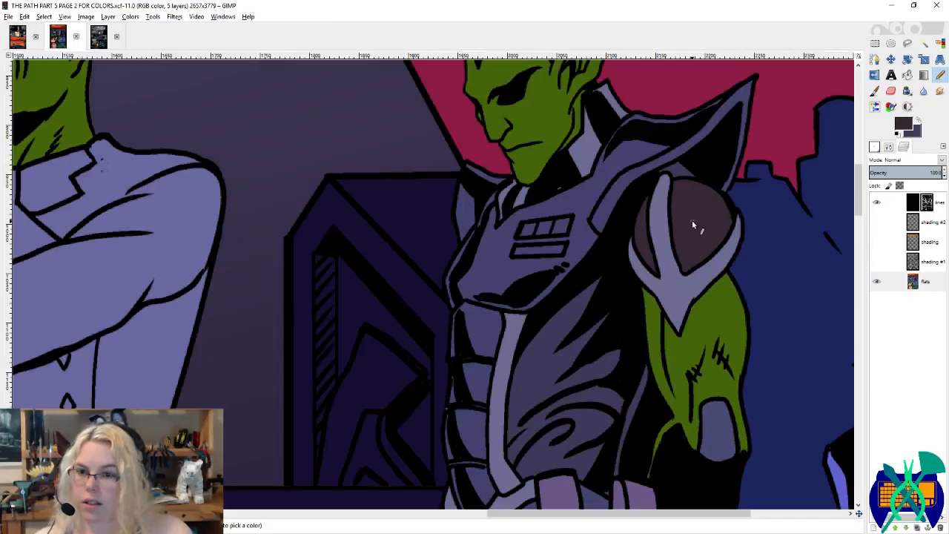
scroll(692, 220, down, 3)
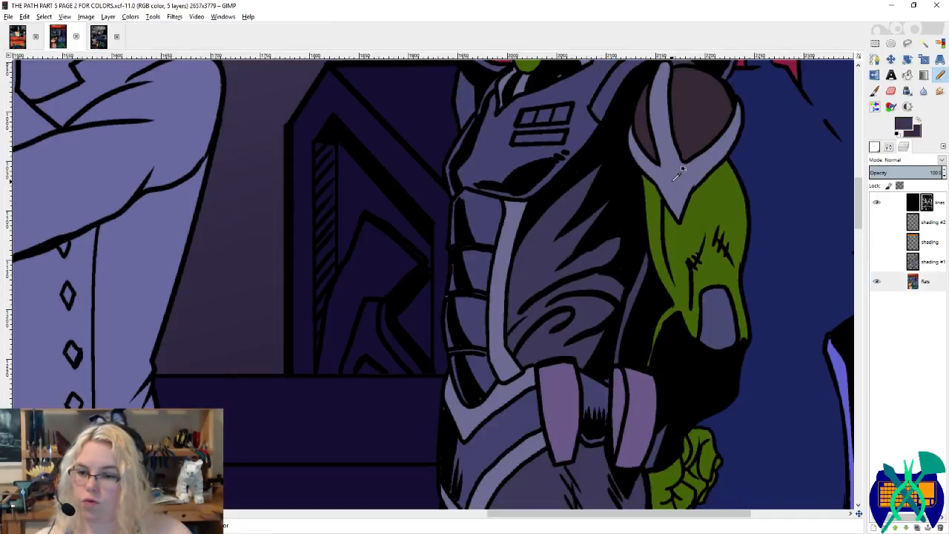
click(10, 39)
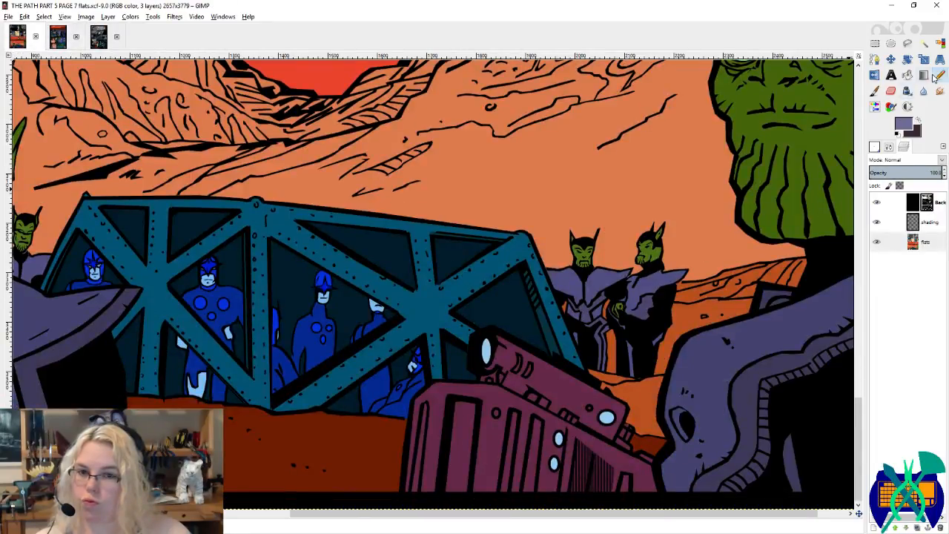
click(907, 74)
click(522, 415)
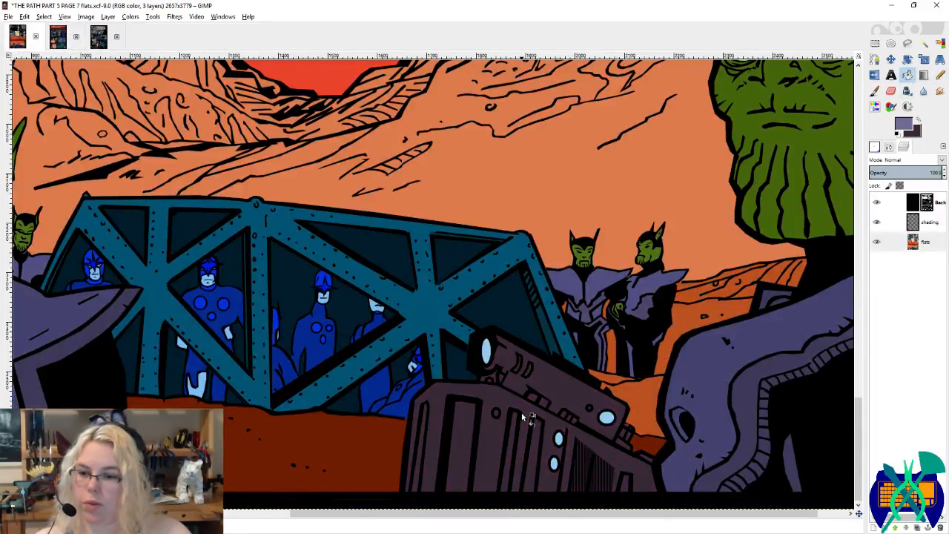
Step: Pick a bright red and fill the three large oval lights on the gun with it
click(940, 74)
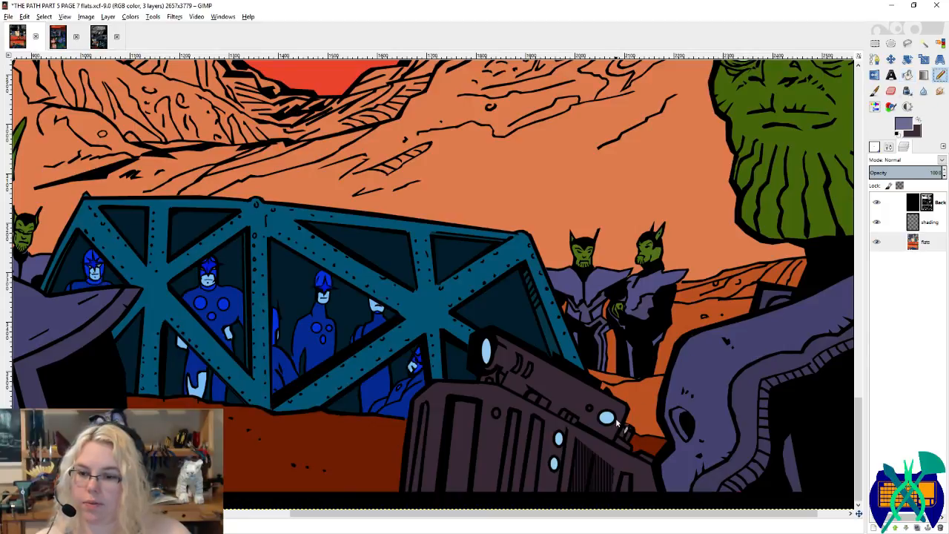
scroll(580, 465, up, 3)
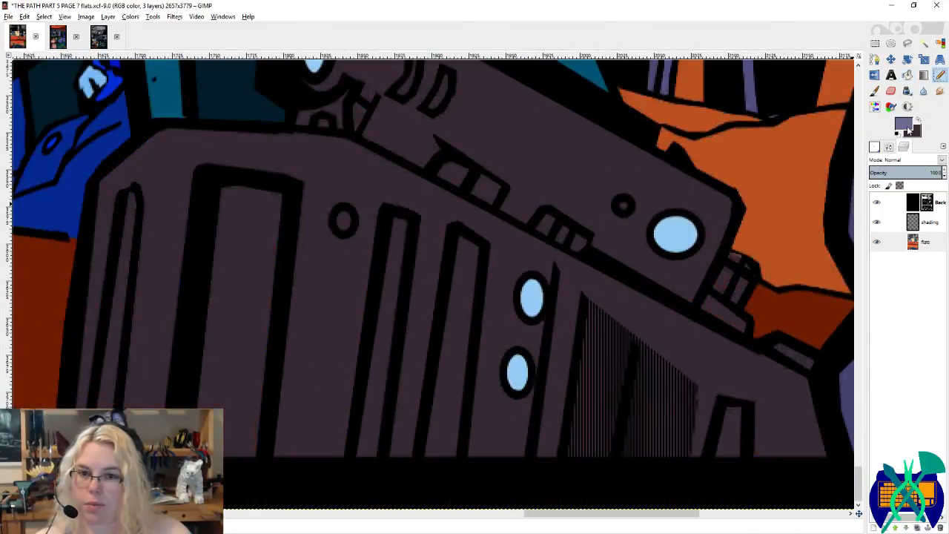
click(907, 130)
click(657, 222)
click(611, 246)
click(535, 303)
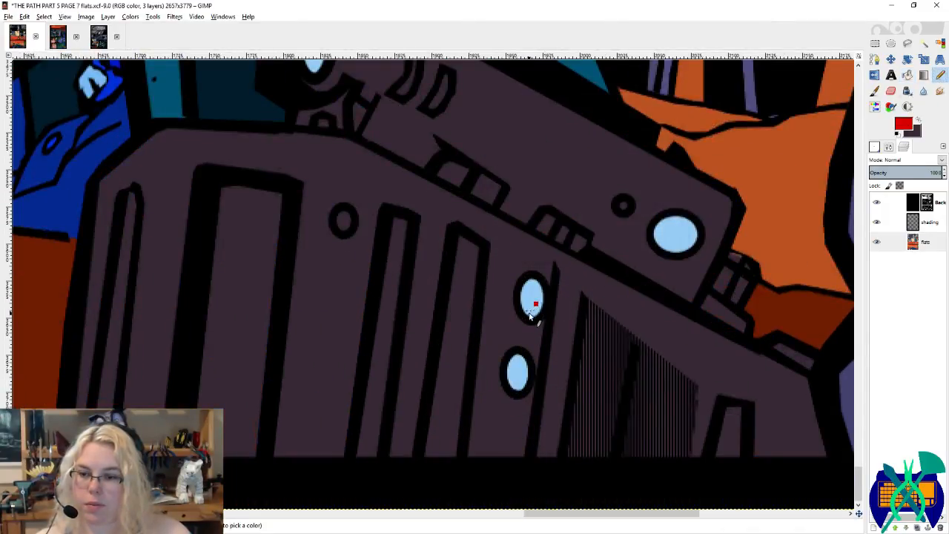
key(shift+b)
click(531, 296)
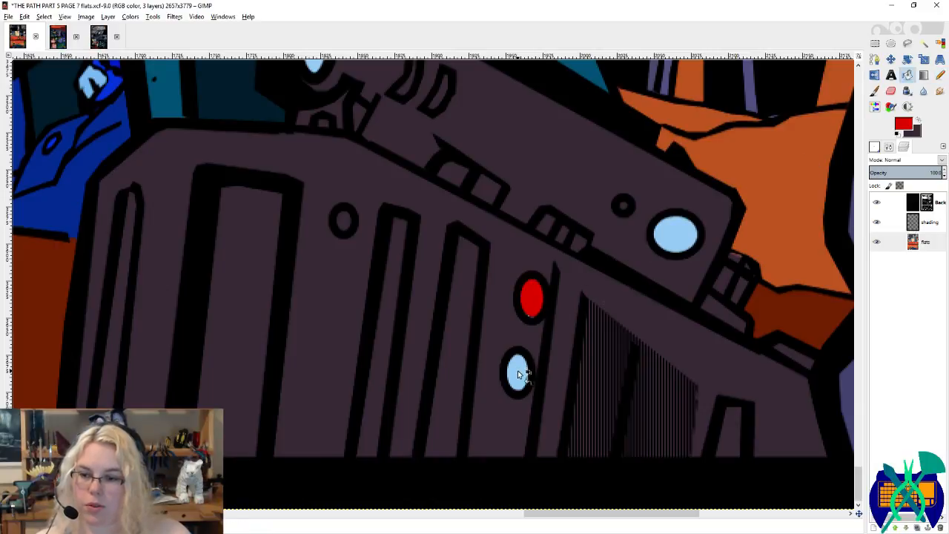
click(518, 374)
click(667, 235)
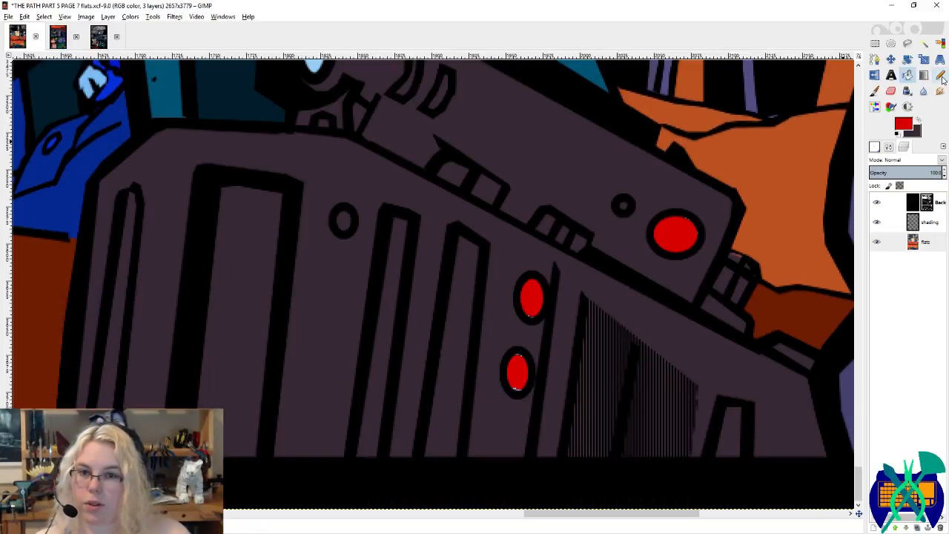
Step: Clean up the leftover light-blue edge pixels of the red lights with the Pencil and resample the gun's dark brown-purple
click(940, 75)
scroll(677, 240, up, 1)
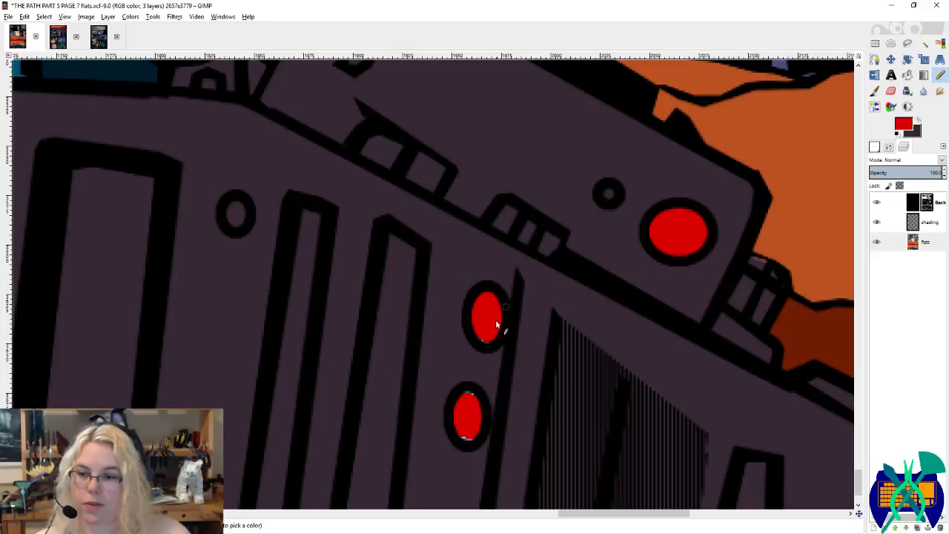
scroll(473, 356, down, 2)
scroll(467, 348, up, 1)
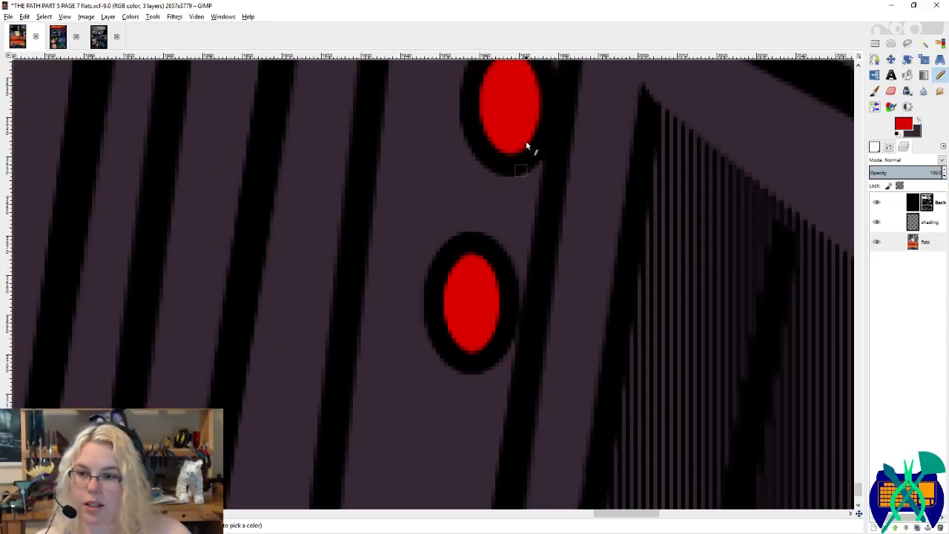
scroll(501, 236, up, 3)
ctrl+click(444, 330)
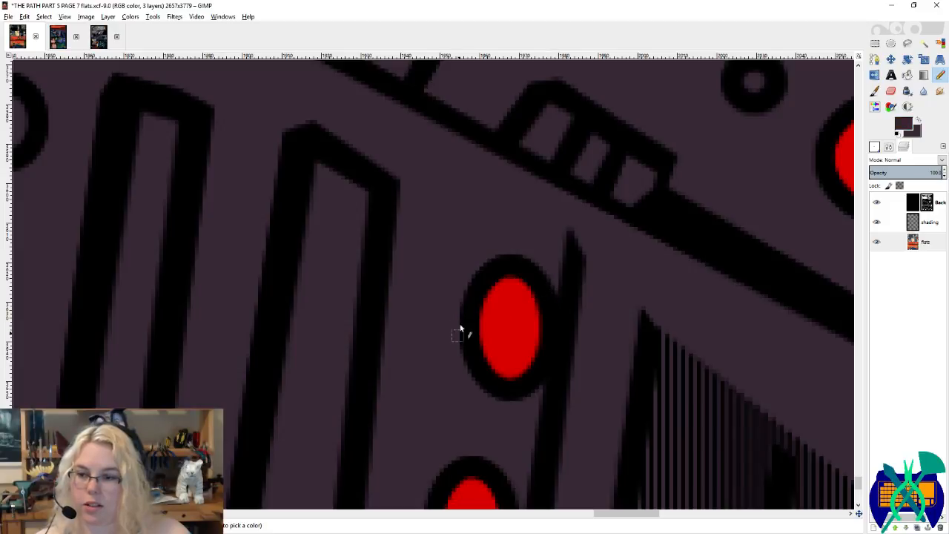
scroll(547, 263, down, 3)
scroll(593, 252, up, 5)
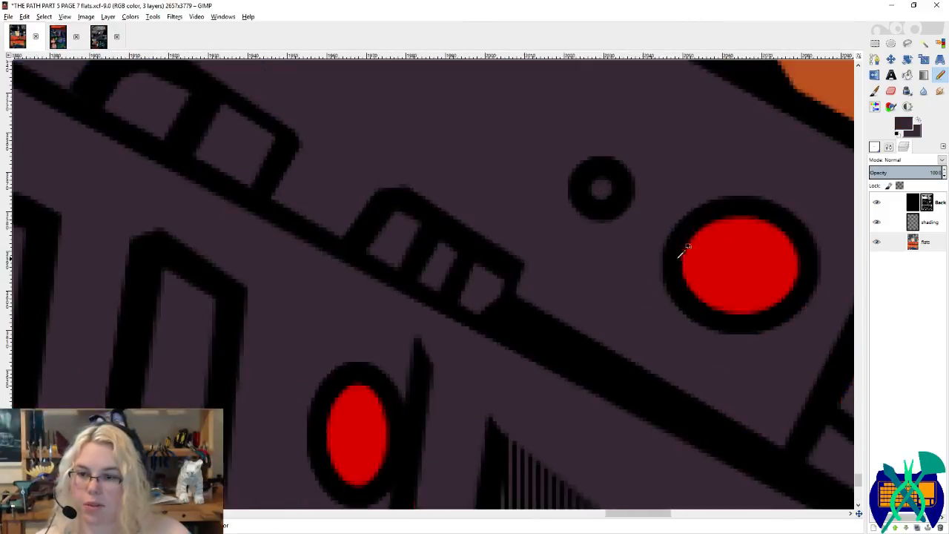
Step: Paint the gun's two remaining small round lights with the red sampled from the large light
ctrl+click(731, 243)
click(598, 192)
scroll(608, 271, down, 5)
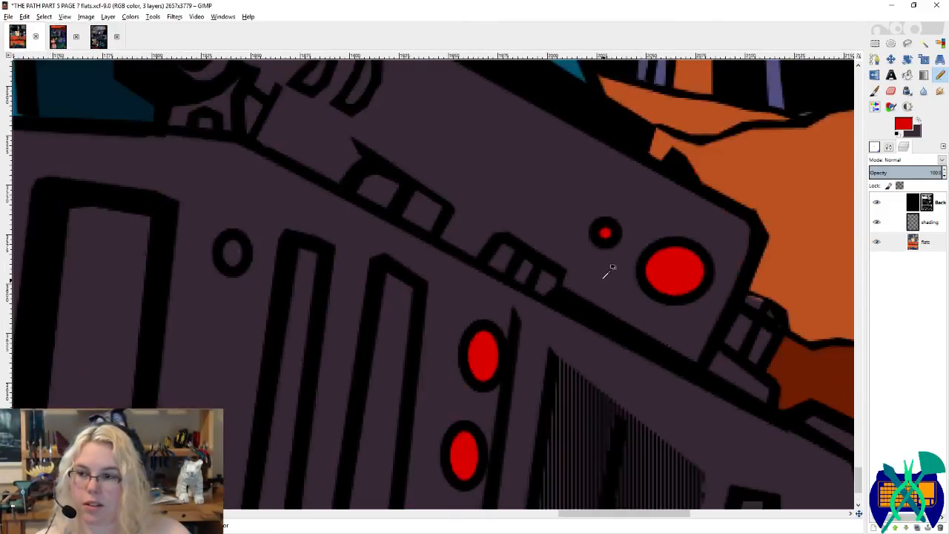
scroll(420, 267, up, 5)
drag(414, 275, 421, 270)
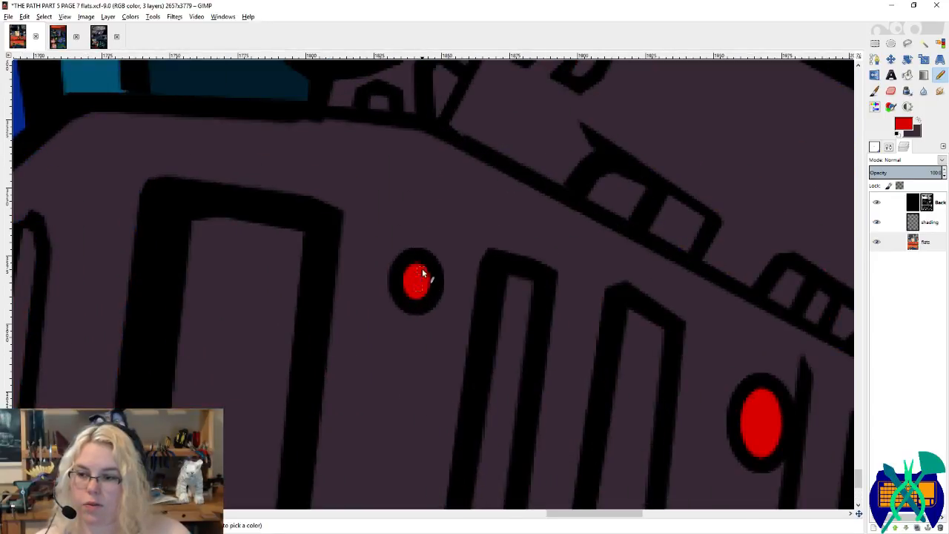
Step: Touch up the gun's scope around the light-blue lens with the dark brown-purple sampled from its body
scroll(430, 296, up, 6)
scroll(493, 273, down, 2)
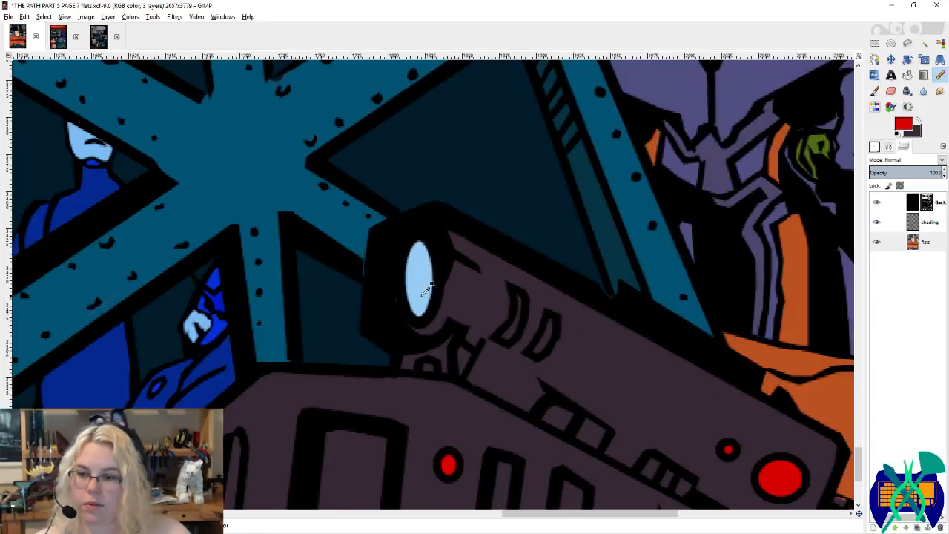
scroll(421, 290, up, 4)
ctrl+click(512, 343)
scroll(345, 314, down, 5)
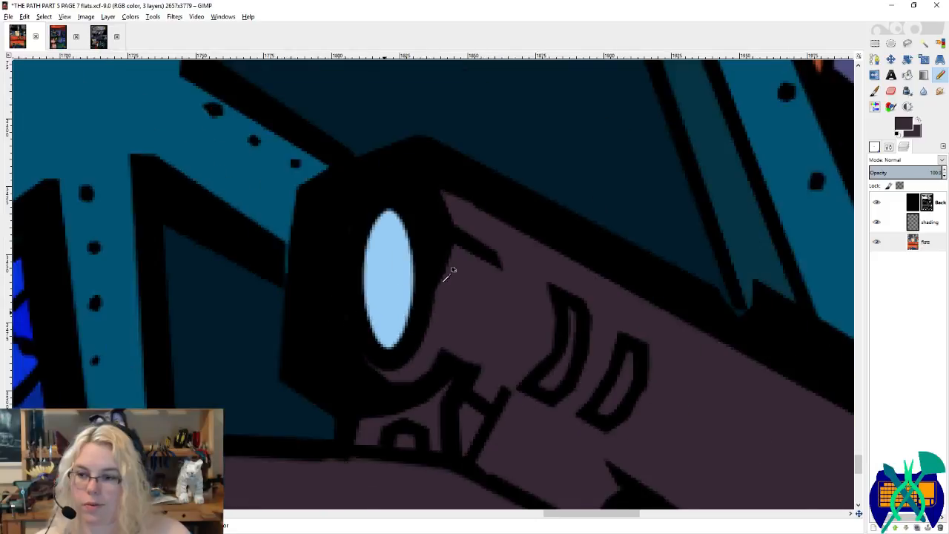
scroll(593, 311, right, 1)
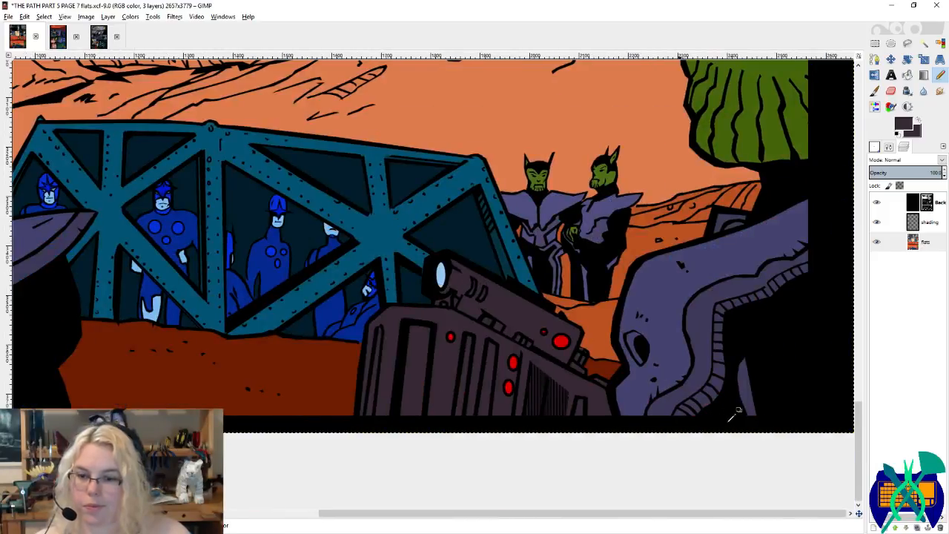
Step: Paint over the stray pinkish pixels on the gun's small rear fitting, beside the large alien's armour, with the gun's dark colour
scroll(674, 338, up, 4)
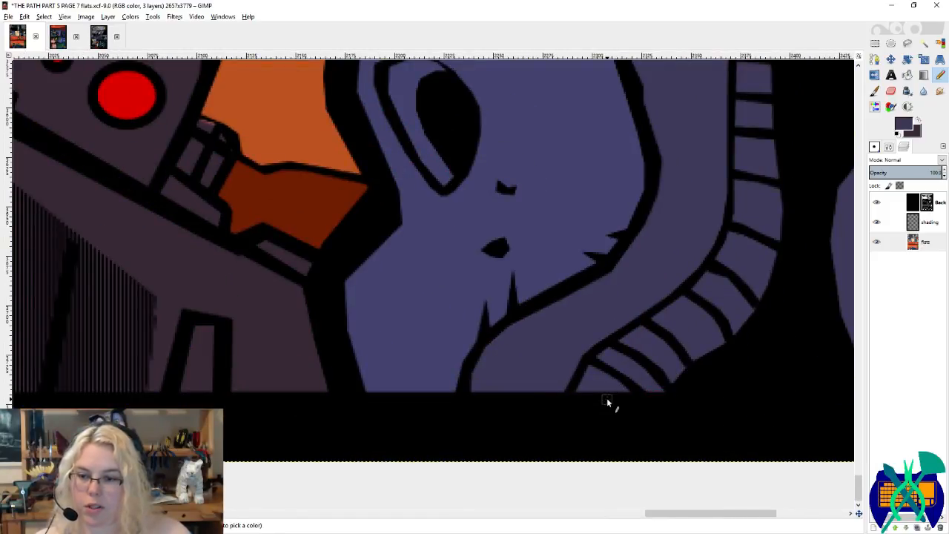
scroll(610, 400, right, 5)
scroll(630, 361, up, 10)
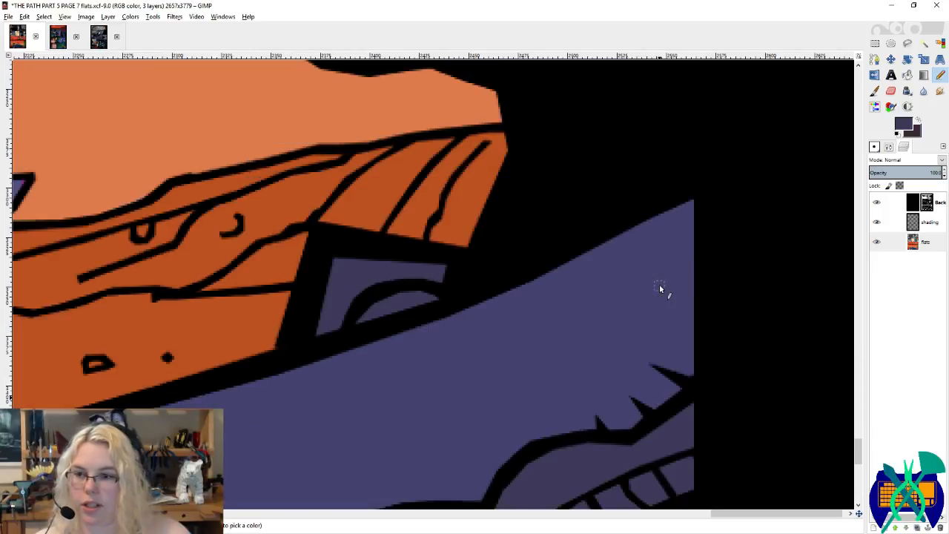
scroll(616, 330, left, 3)
scroll(602, 326, down, 4)
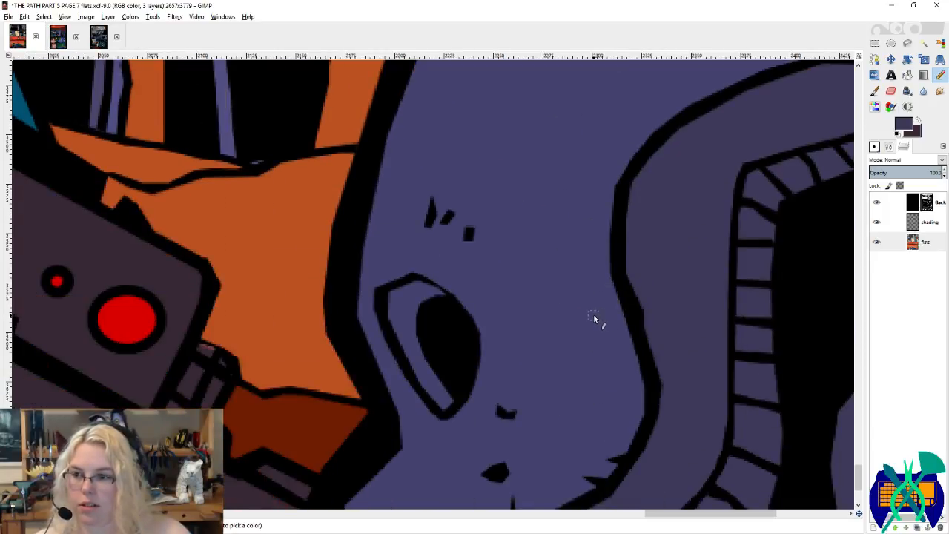
scroll(593, 314, up, 3)
ctrl+scroll(209, 236, up, 2)
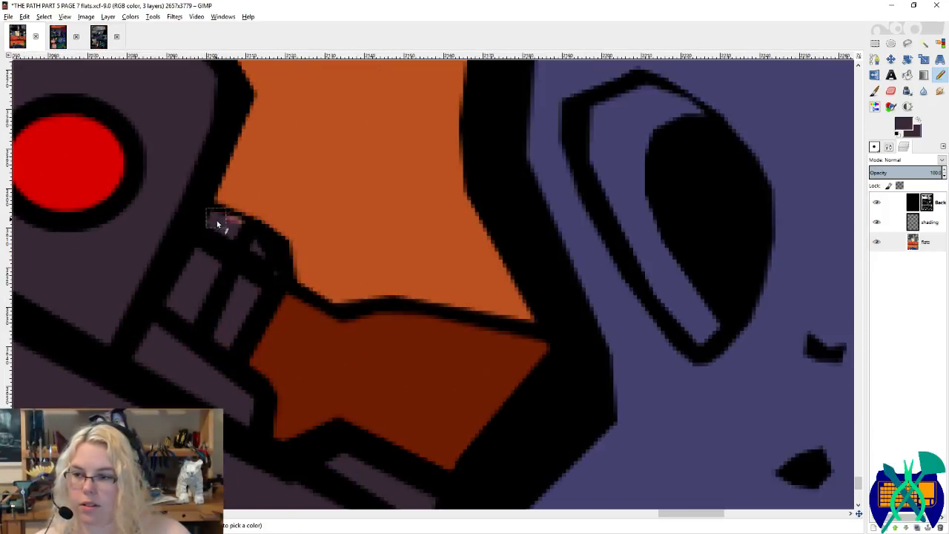
drag(218, 223, 255, 243)
ctrl+scroll(385, 300, down, 2)
Step: Check the gun and the foreground alien's armour and face for stray pixels, and save page 7
scroll(400, 301, left, 3)
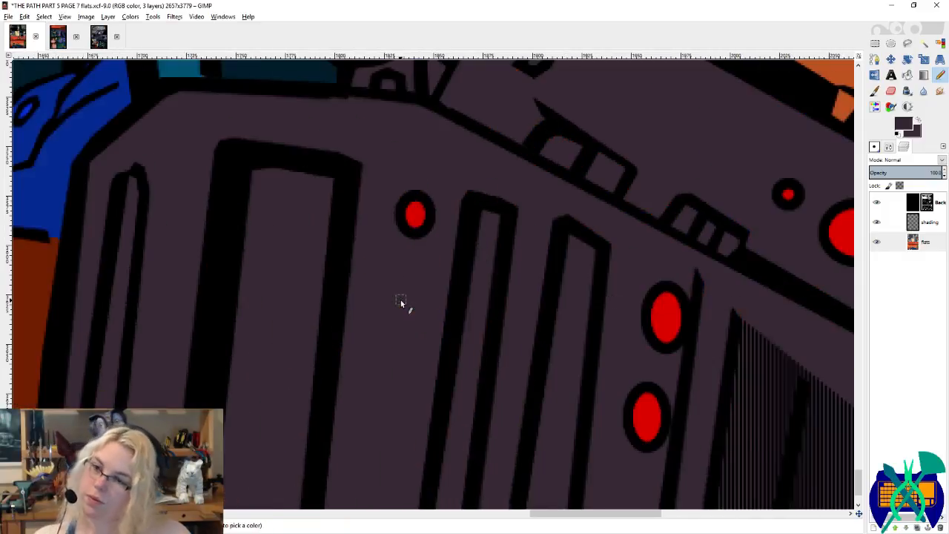
ctrl+scroll(401, 300, down, 2)
ctrl+scroll(511, 268, down, 1)
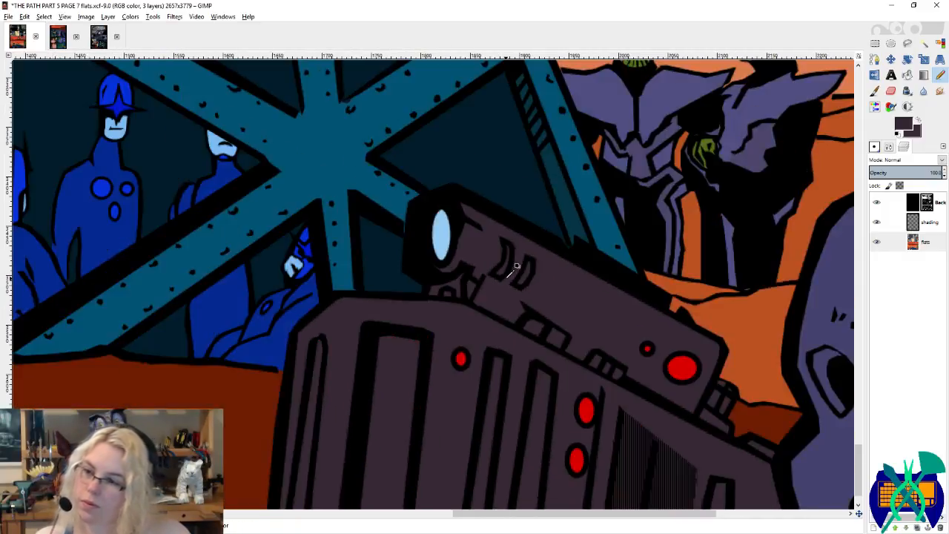
ctrl+scroll(511, 268, down, 3)
ctrl+scroll(503, 280, up, 1)
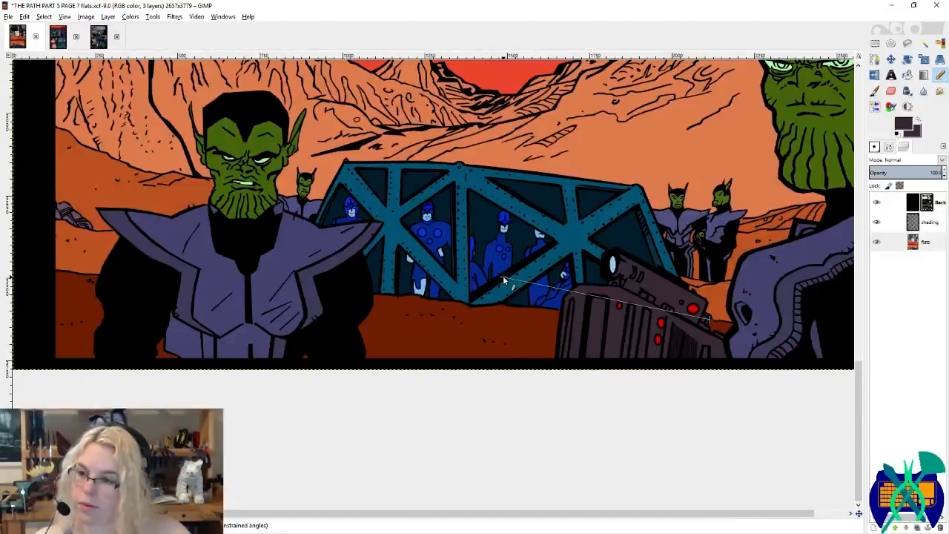
ctrl+scroll(165, 296, up, 3)
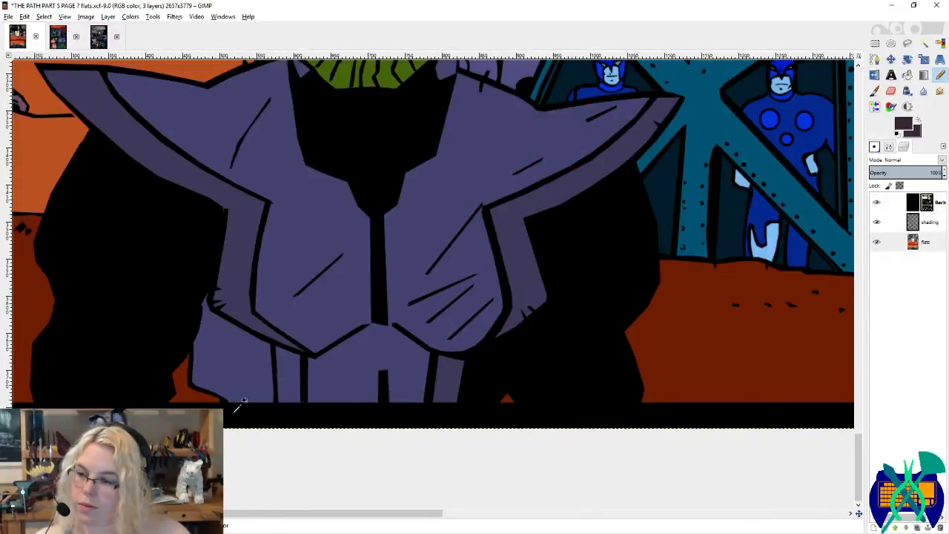
ctrl+scroll(239, 404, up, 1)
scroll(251, 414, up, 6)
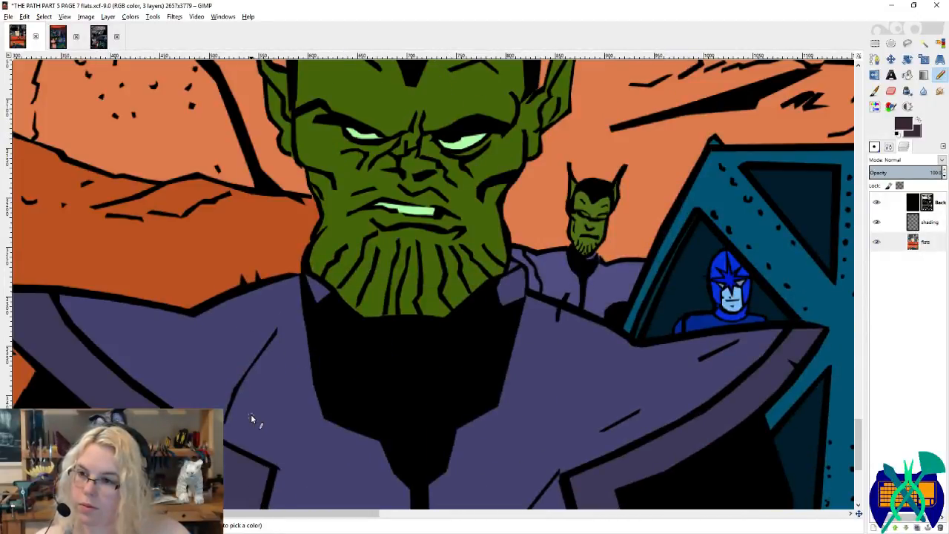
ctrl+scroll(334, 357, down, 5)
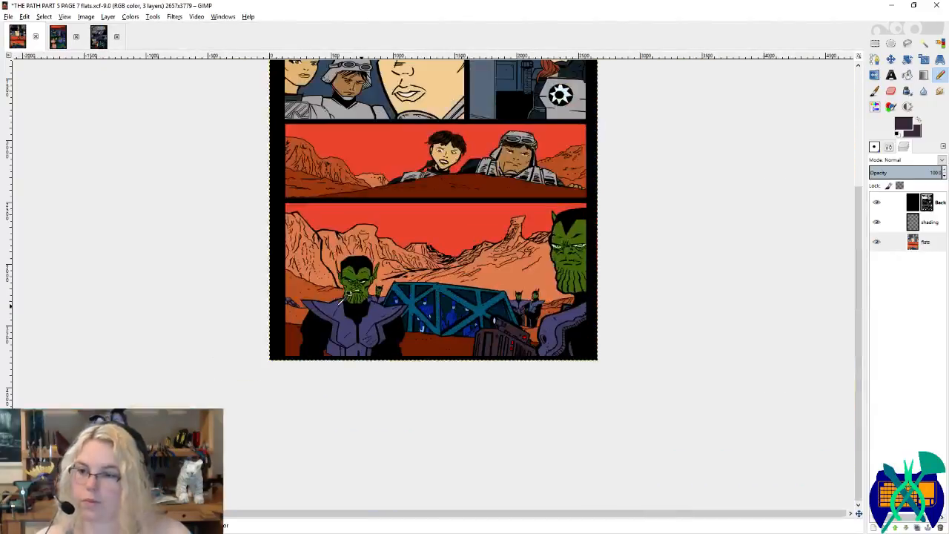
ctrl+scroll(634, 281, down, 1)
key(ctrl+s)
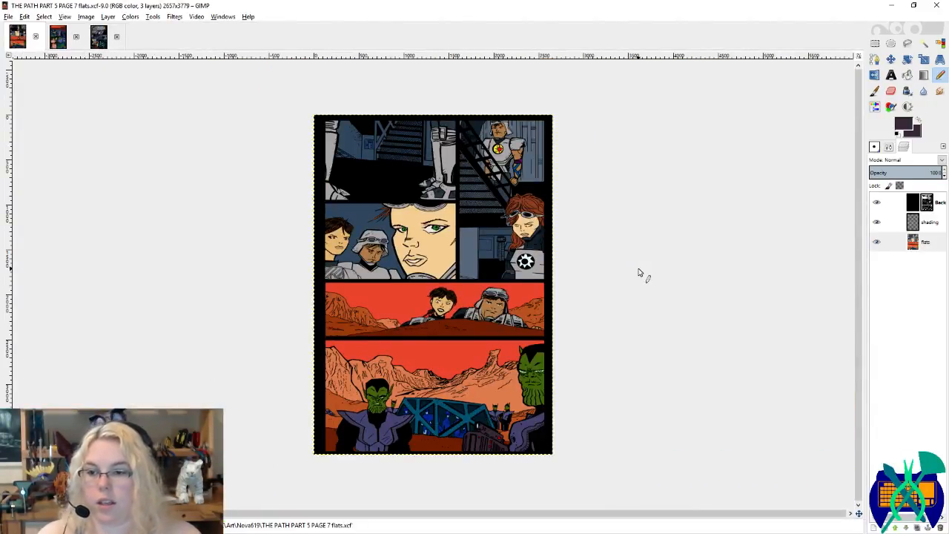
Step: Sample the light grey of the red-haired woman's breastplate and paint along the lower edge of her collar under the chin
ctrl+scroll(662, 205, up, 3)
ctrl+click(726, 278)
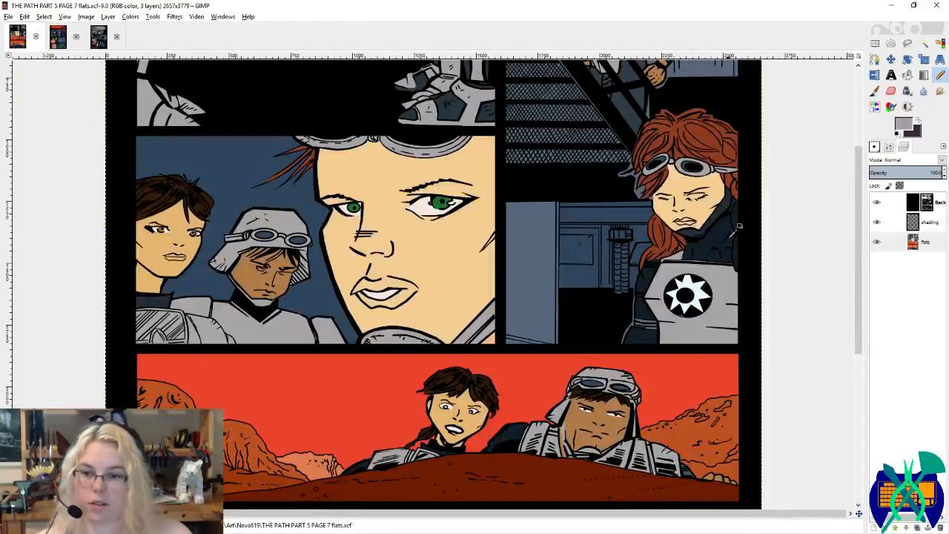
ctrl+scroll(734, 196, up, 3)
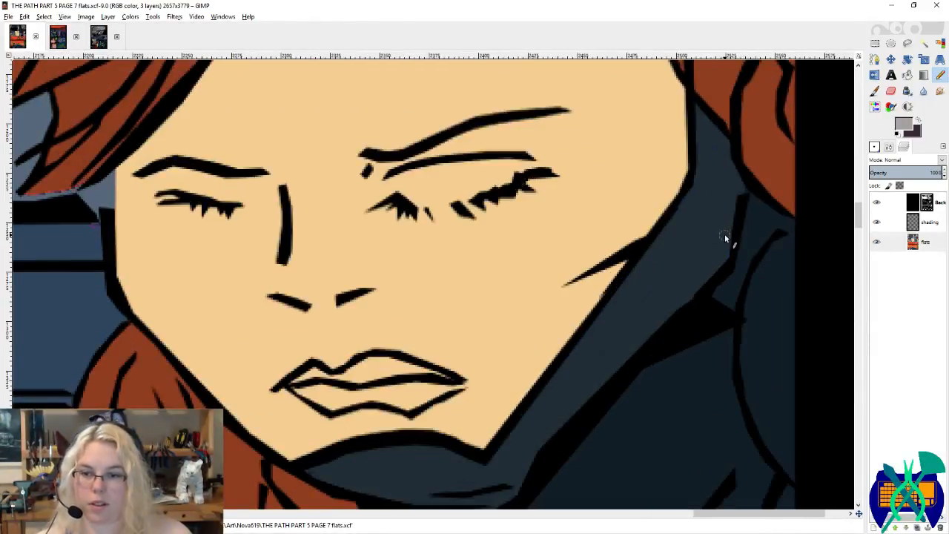
scroll(724, 234, down, 3)
ctrl+scroll(387, 370, up, 3)
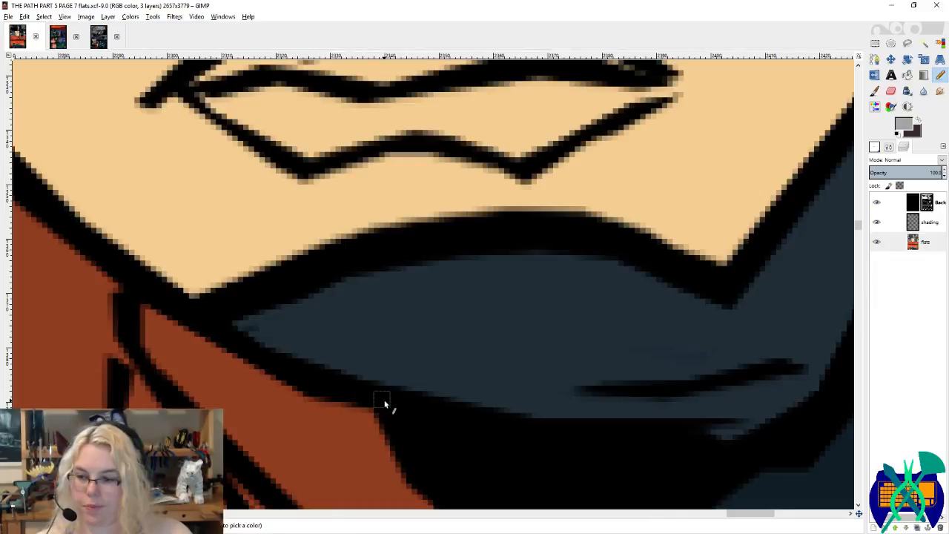
mouse_move(678, 436)
mouse_down()
mouse_move(716, 438)
mouse_move(785, 409)
mouse_up()
Step: Trace the outer edge of the red-haired woman's collar in light grey, from under the chin up to her hair
scroll(785, 409, right, 5)
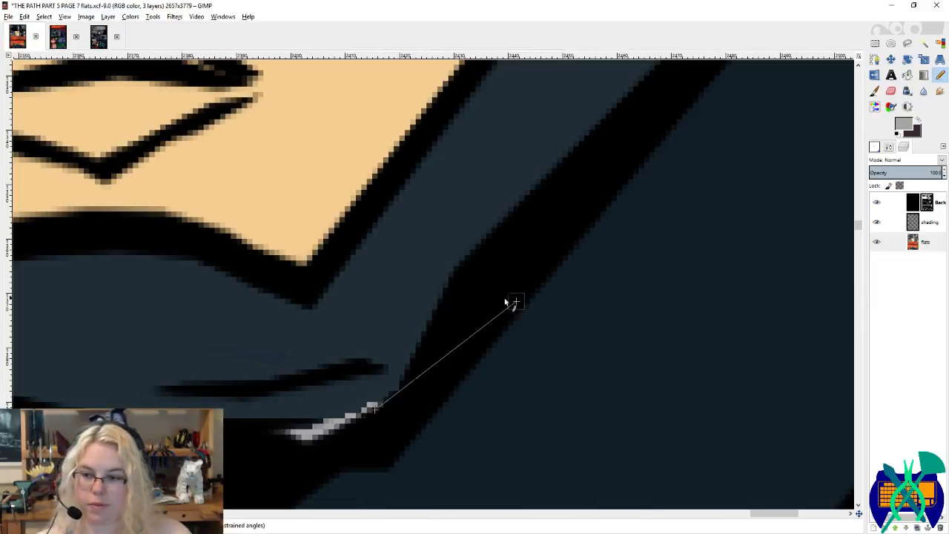
shift+drag(482, 289, 515, 238)
shift+click(607, 158)
scroll(571, 248, right, 3)
scroll(535, 275, up, 6)
shift+drag(569, 261, 667, 194)
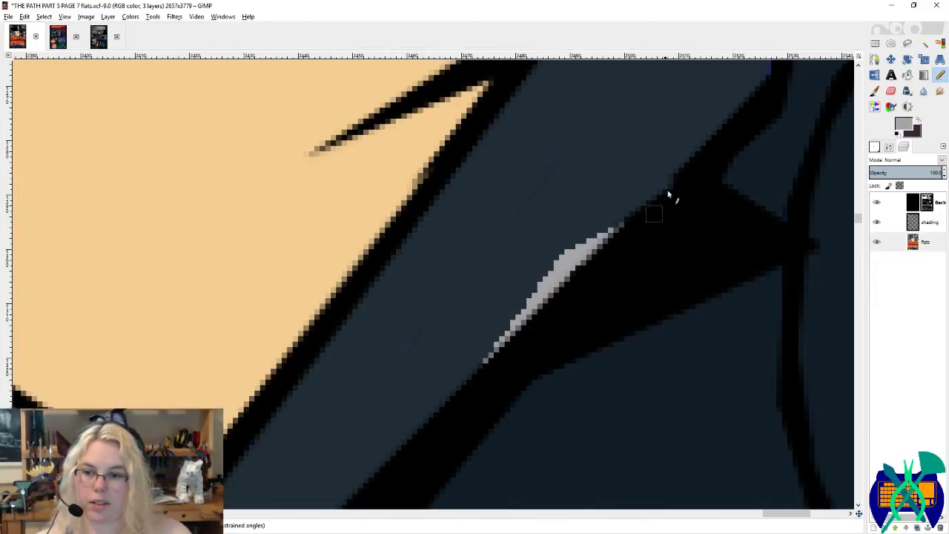
shift+click(753, 97)
scroll(614, 239, right, 5)
scroll(568, 303, up, 5)
shift+click(568, 201)
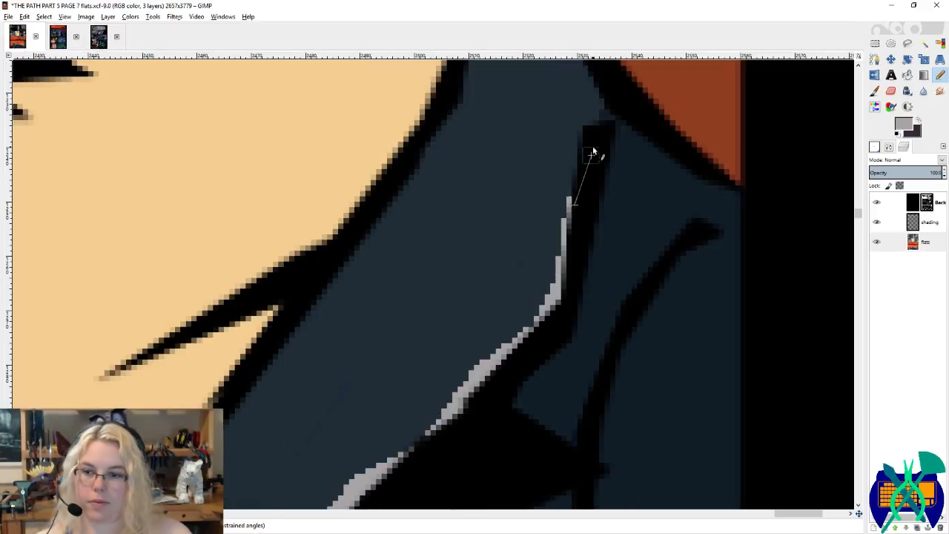
shift+click(606, 98)
Step: Fill the outlined collar with light grey and paint over the leftover dark pixels inside it
key(shift+b)
click(551, 131)
key(n)
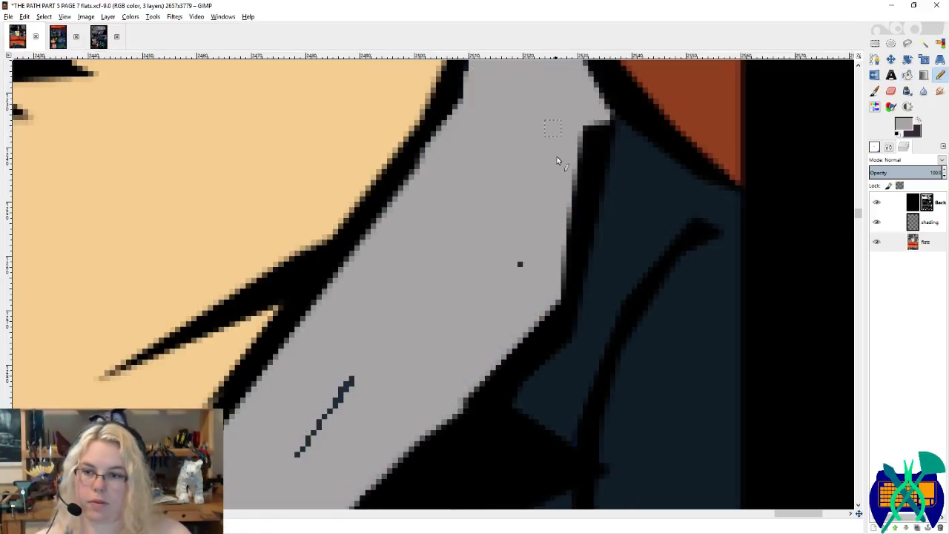
drag(520, 260, 301, 437)
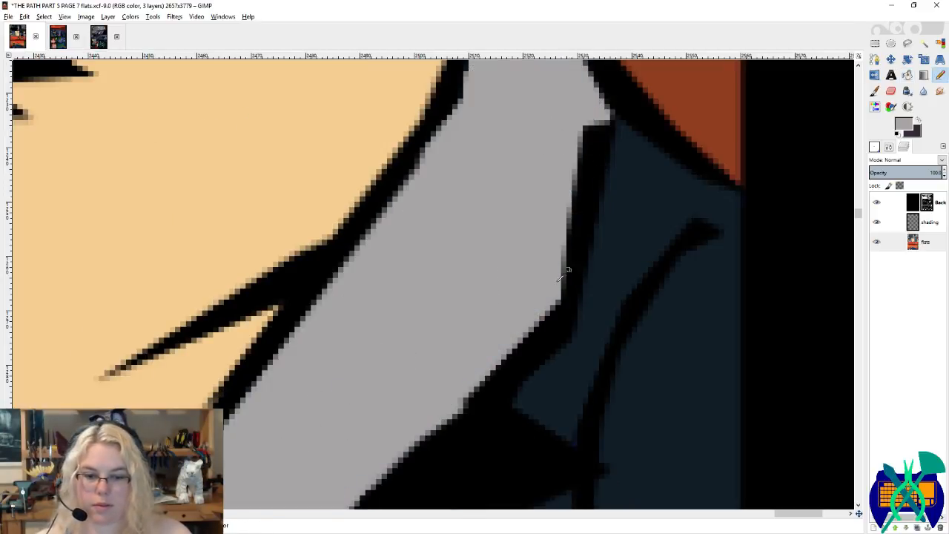
Step: Sample the reddish-brown of the woman's hair and trace the inner edge of the lock hanging over her shoulder
ctrl+scroll(572, 264, down, 2)
scroll(618, 244, down, 4)
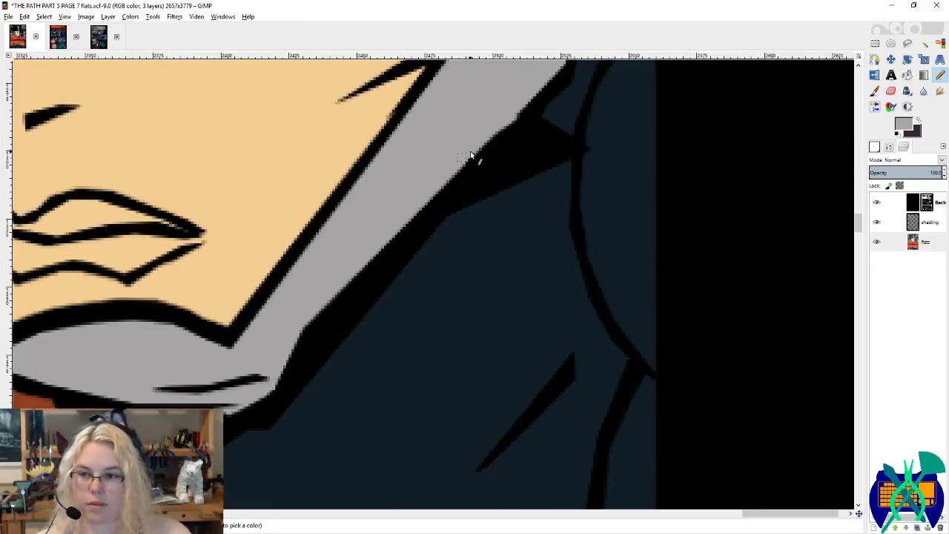
scroll(463, 234, left, 3)
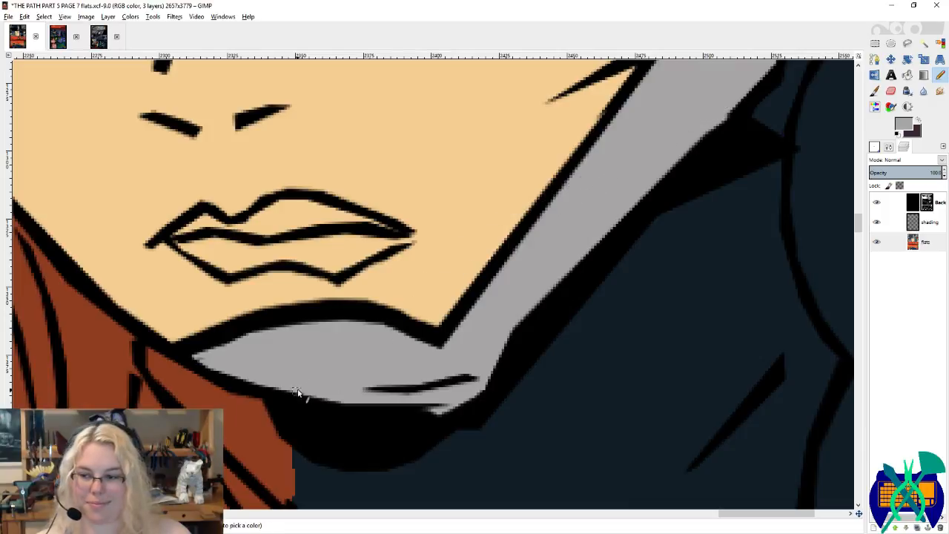
scroll(413, 348, right, 3)
scroll(502, 341, up, 5)
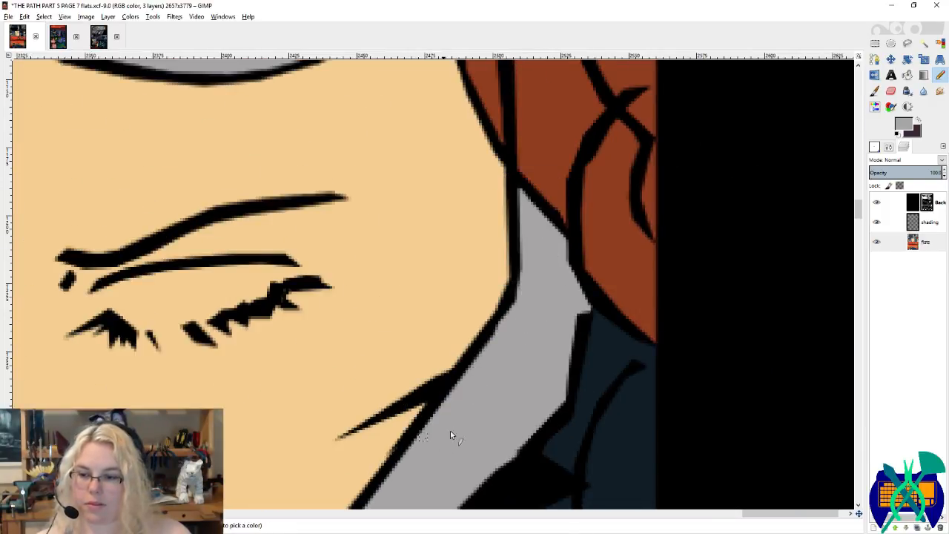
ctrl+click(633, 279)
scroll(659, 222, down, 5)
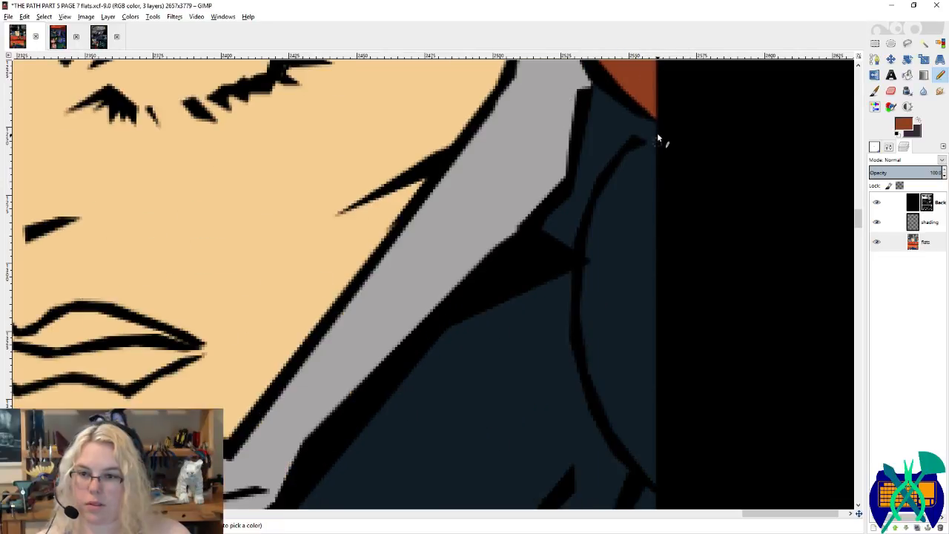
shift+click(588, 235)
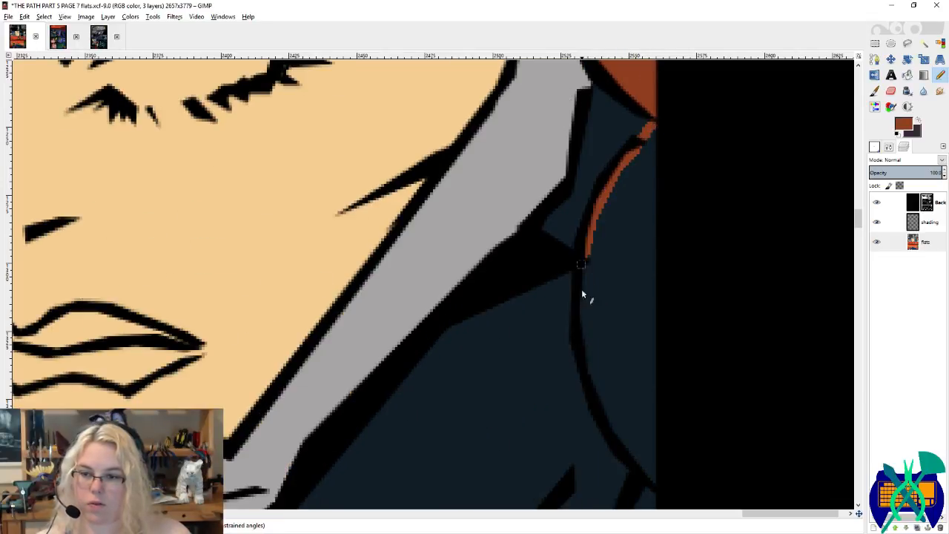
shift+click(582, 362)
scroll(593, 344, down, 5)
shift+click(607, 194)
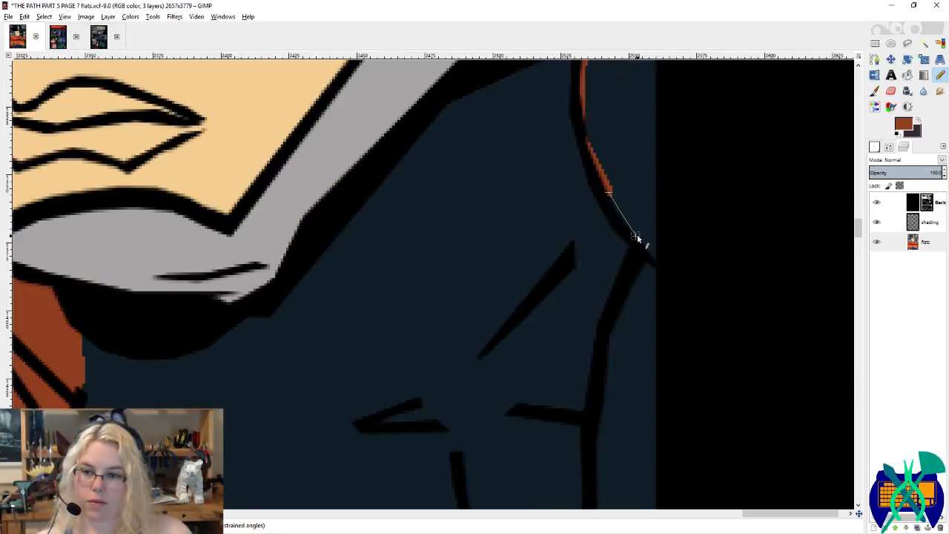
Step: Outline the lower section of the hanging hair lock in reddish-brown, down to its tip at the panel border
shift+click(650, 257)
shift+click(630, 293)
shift+click(593, 421)
scroll(593, 386, down, 5)
shift+click(599, 268)
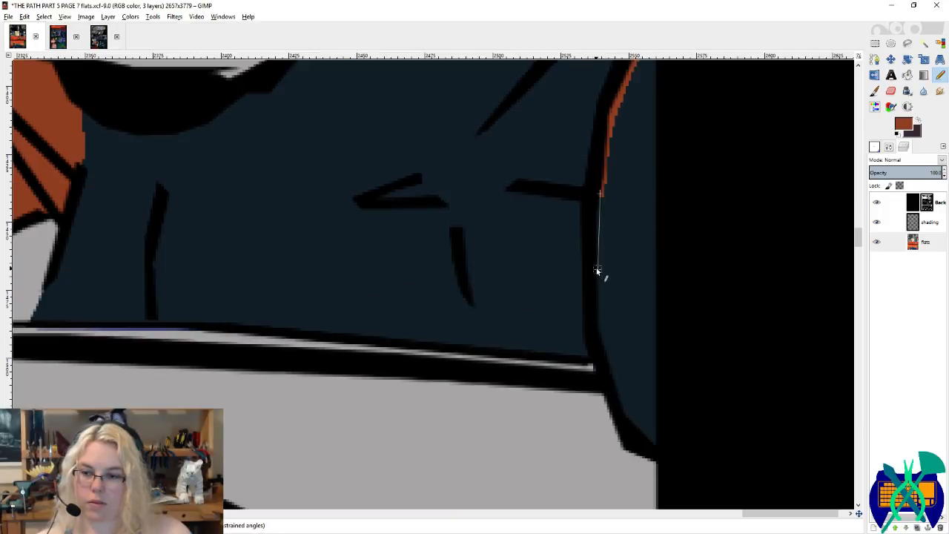
shift+click(600, 293)
shift+click(602, 349)
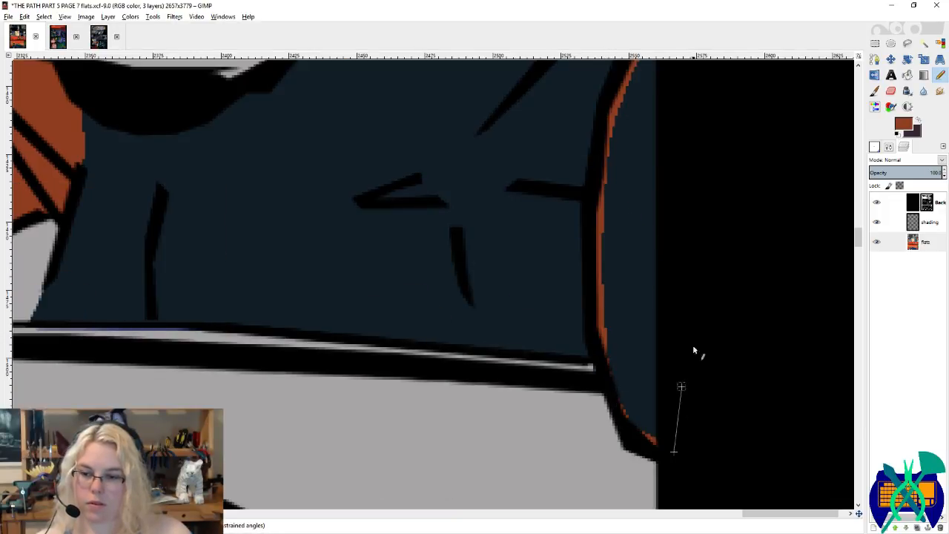
Step: Fill the outlined hair lock with reddish-brown and save page 7
scroll(697, 324, up, 5)
scroll(681, 321, up, 3)
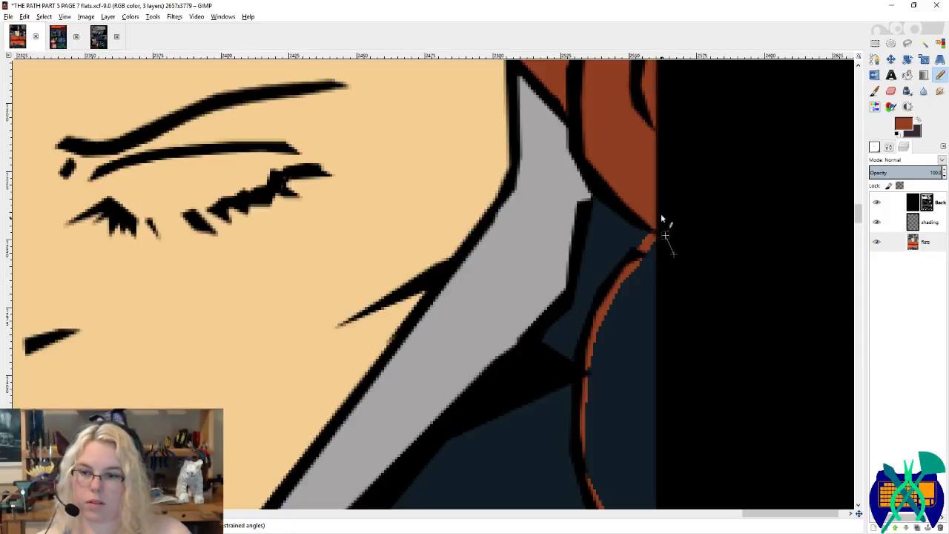
key(shift+b)
click(645, 295)
key(n)
scroll(622, 326, down, 2)
scroll(639, 291, down, 3)
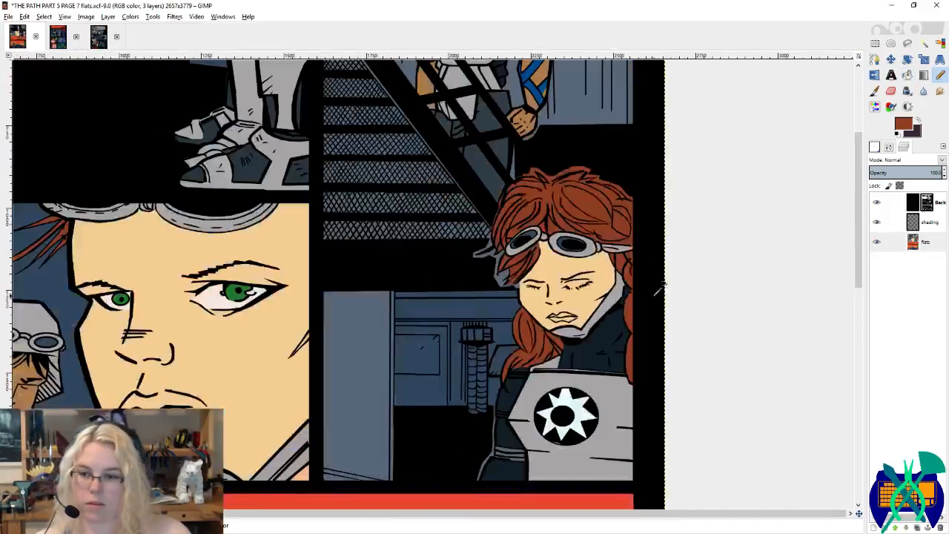
key(ctrl+s)
Step: Look over the whole of page 7, including the two figures and cliffs in the red desert panel, for remaining colour errors
scroll(651, 304, up, 1)
scroll(645, 311, down, 2)
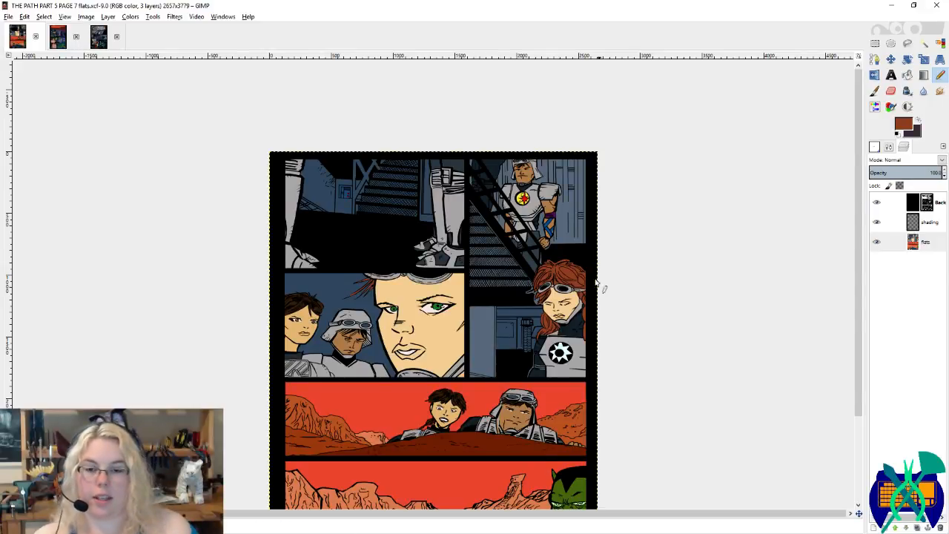
scroll(637, 276, down, 3)
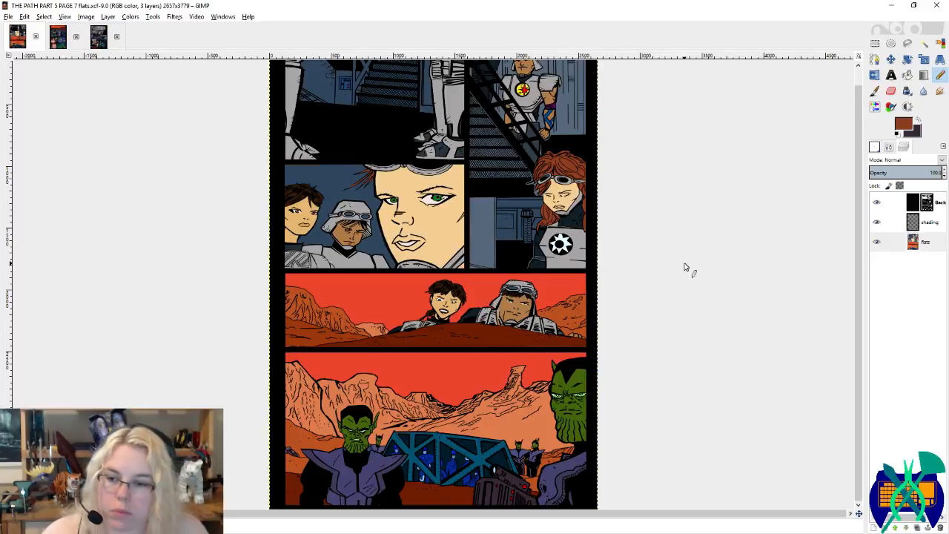
scroll(555, 317, up, 6)
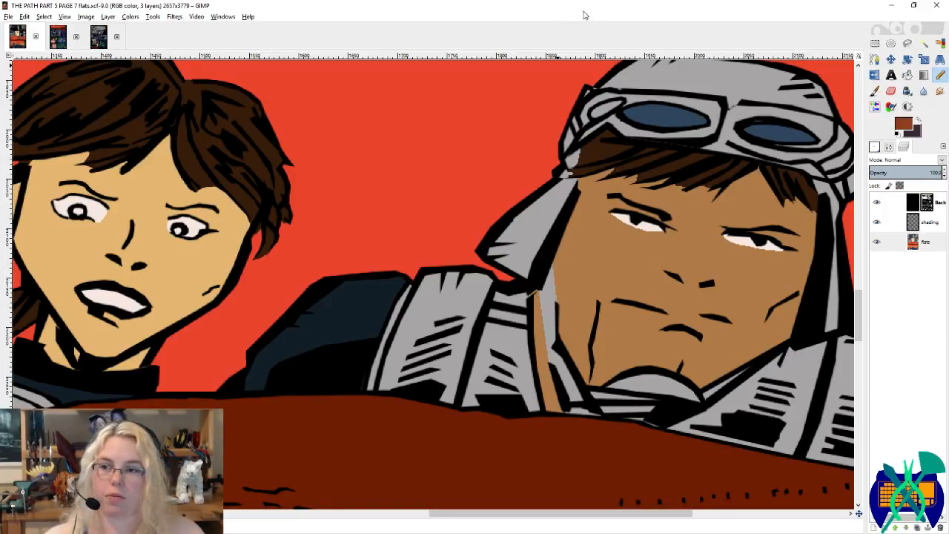
scroll(628, 243, down, 2)
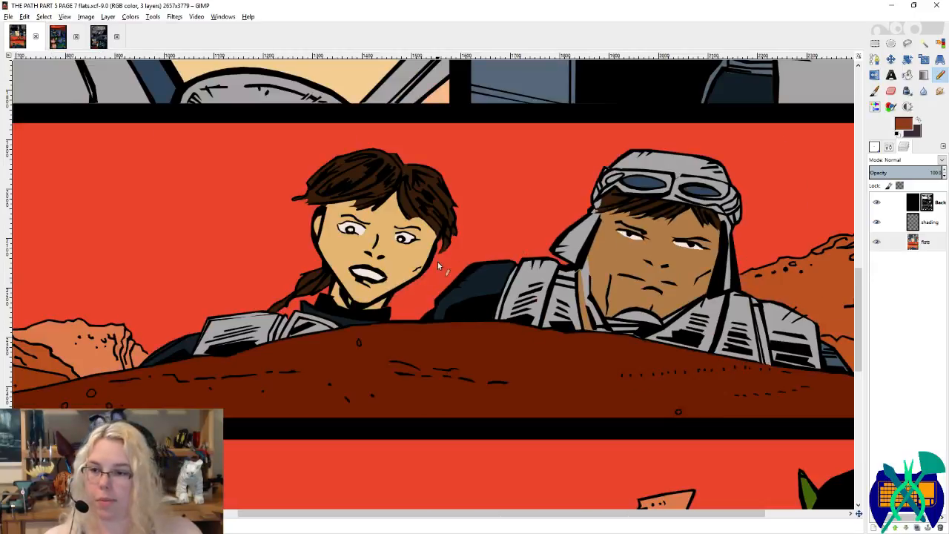
scroll(437, 262, up, 1)
scroll(424, 251, left, 5)
scroll(421, 251, right, 4)
scroll(420, 249, left, 5)
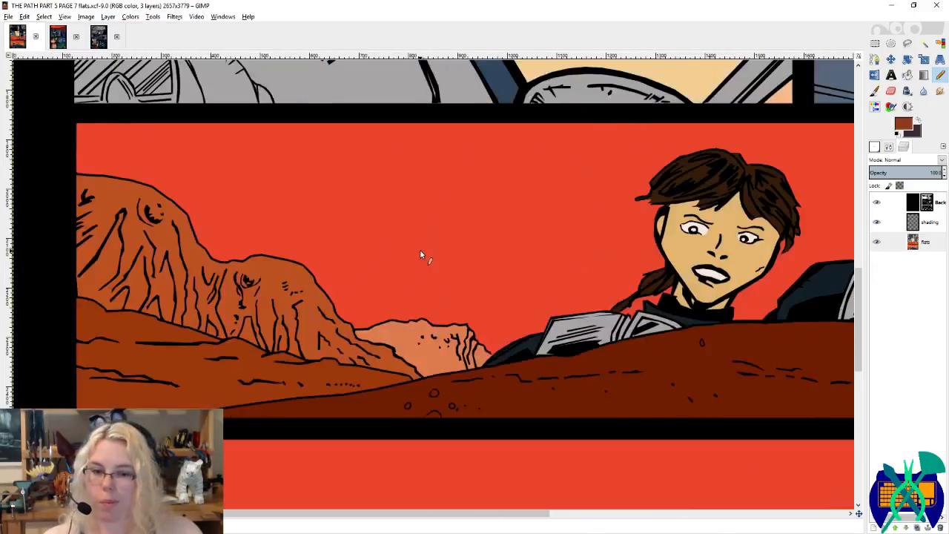
scroll(419, 249, right, 3)
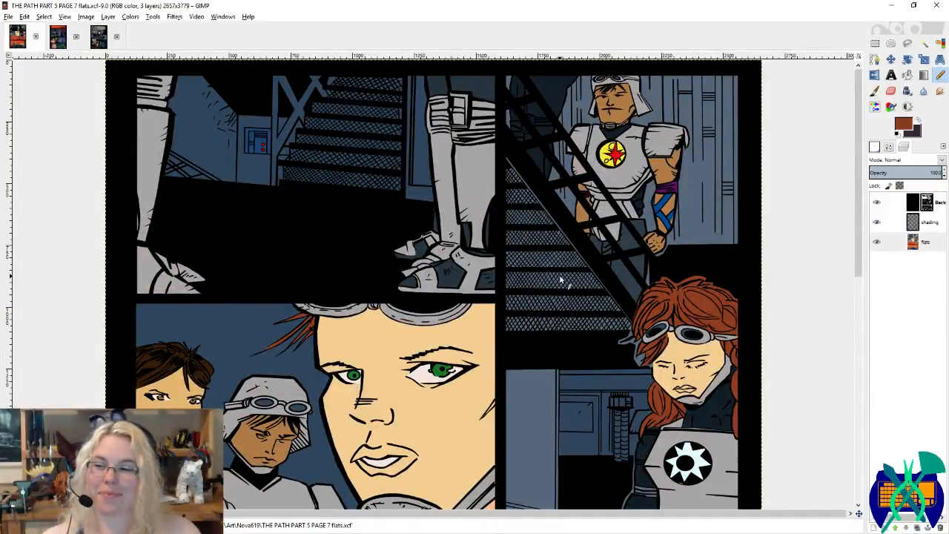
scroll(539, 274, down, 3)
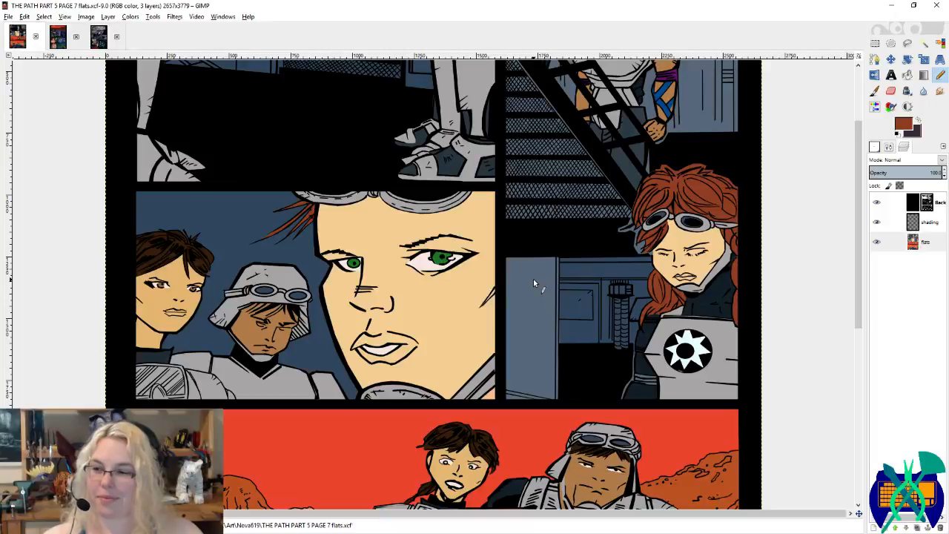
Step: Recolour both irises of the dark-haired woman beside the helmeted figure with her hair's dark brown, touching up the leftover pixels
scroll(129, 247, up, 3)
ctrl+click(184, 251)
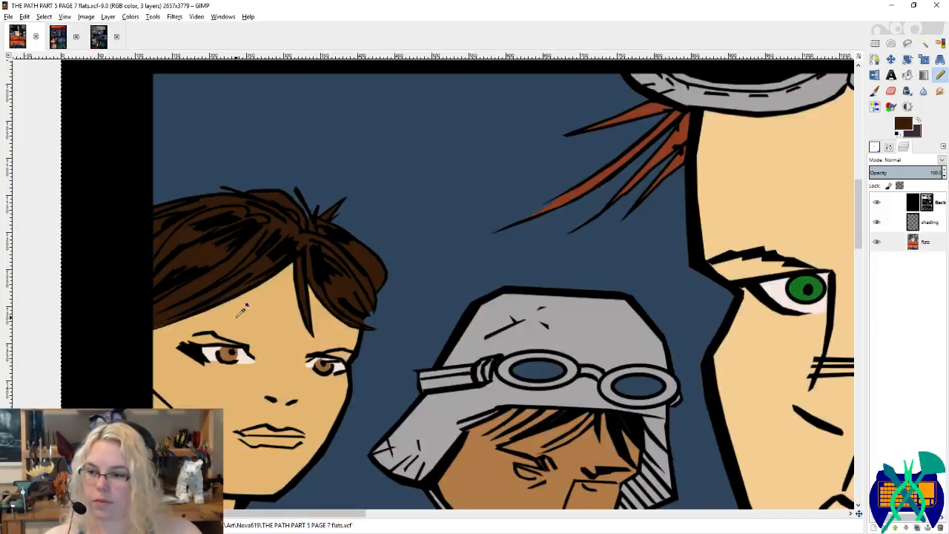
scroll(219, 373, up, 4)
key(shift+b)
click(250, 336)
click(579, 366)
key(n)
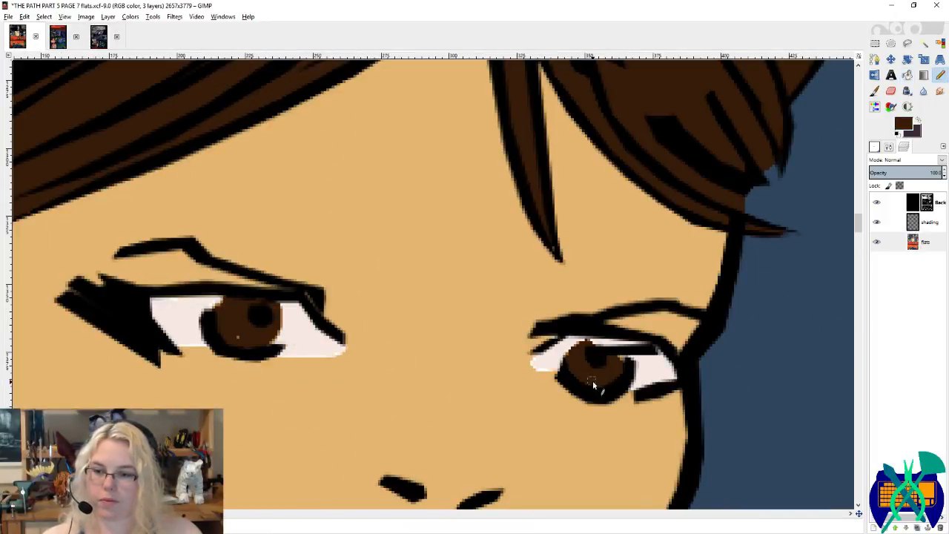
scroll(622, 379, up, 1)
mouse_move(624, 345)
mouse_down()
mouse_move(573, 326)
mouse_move(628, 337)
mouse_move(631, 352)
mouse_move(615, 325)
mouse_up()
scroll(556, 374, left, 5)
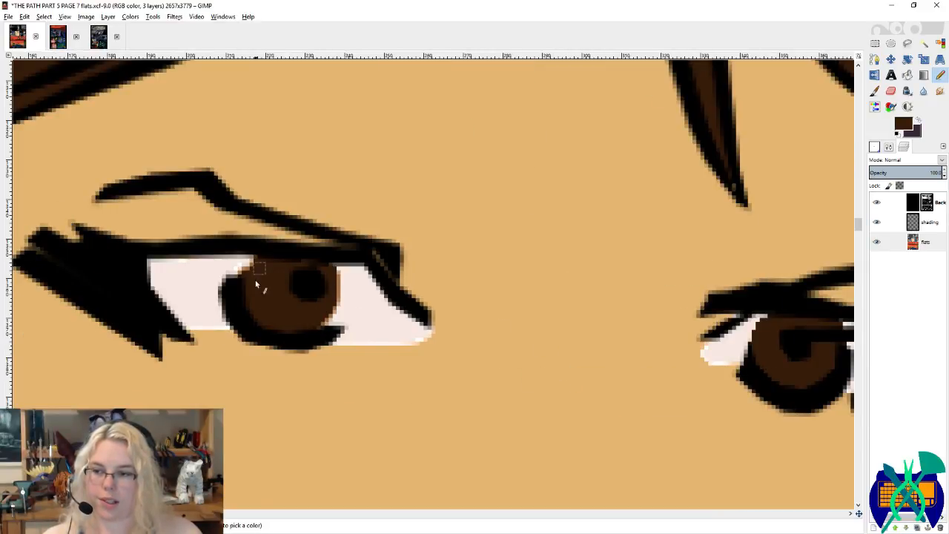
Step: Save page 7 and check its panels from top to bottom
scroll(256, 286, down, 6)
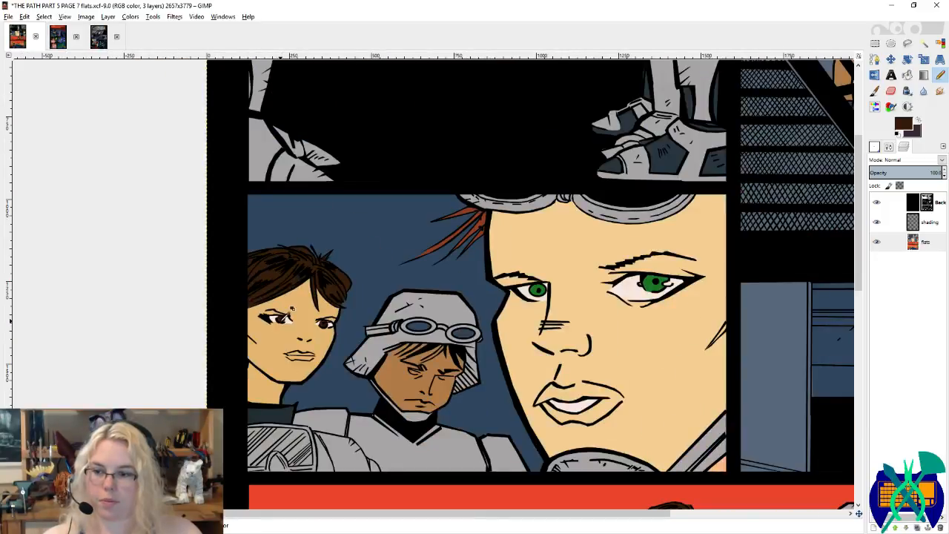
scroll(291, 308, down, 3)
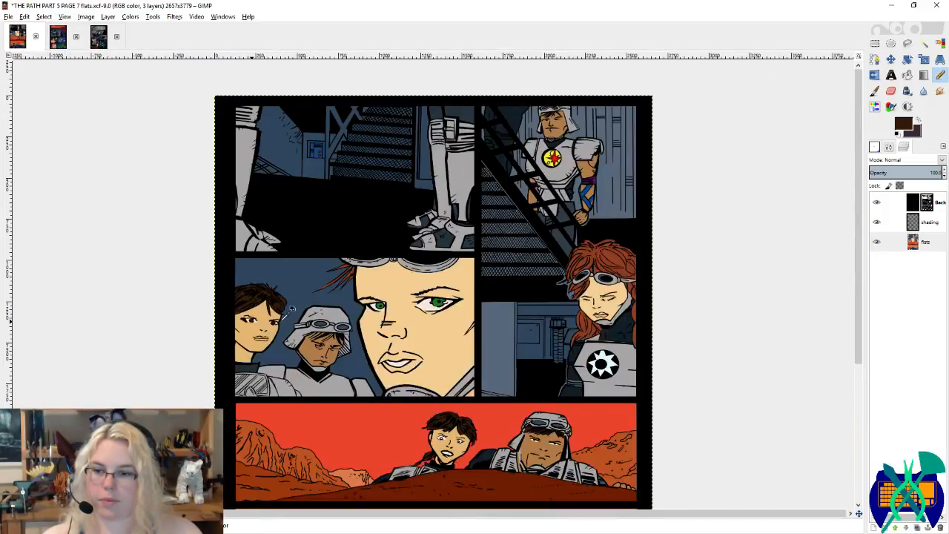
scroll(642, 305, up, 3)
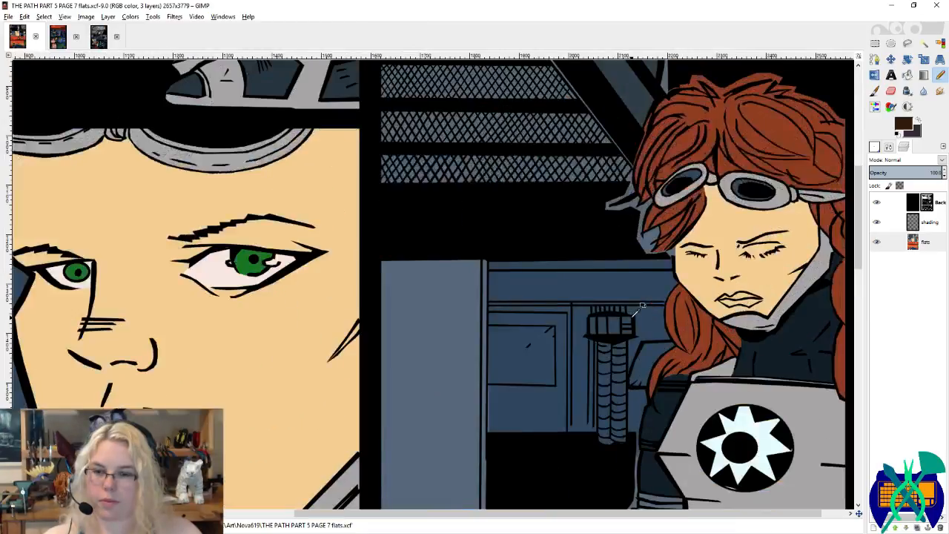
scroll(642, 305, down, 3)
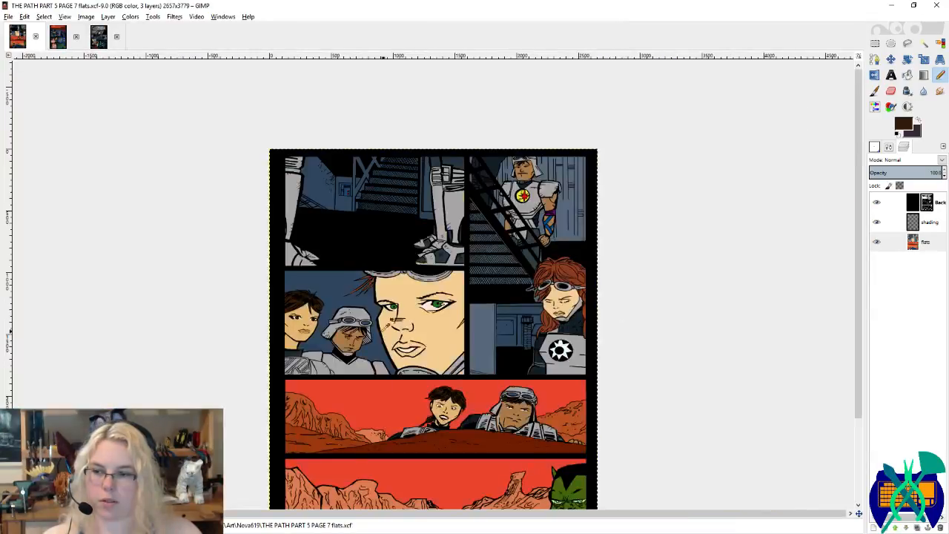
scroll(497, 339, down, 3)
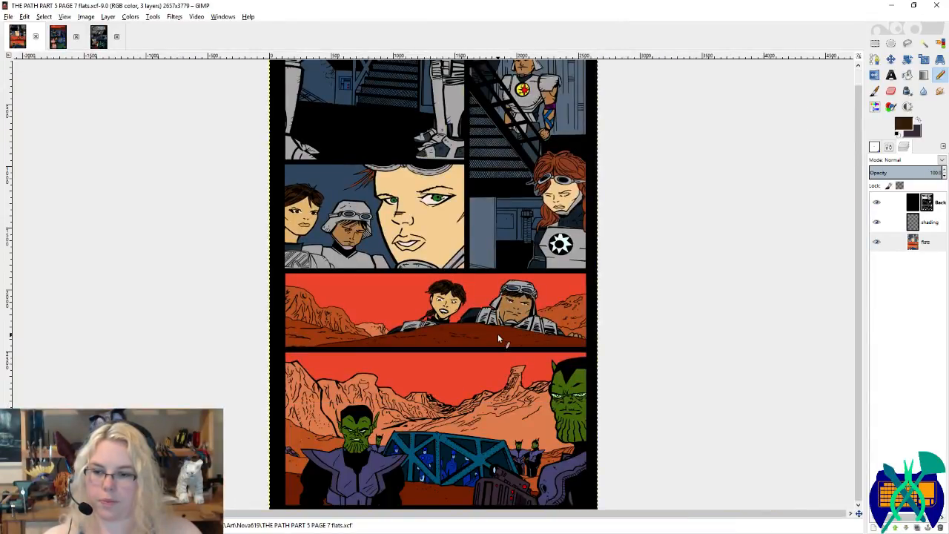
Step: Switch to the page 2 file and sample the bright yellow-green from the grinning alien's eye
click(101, 47)
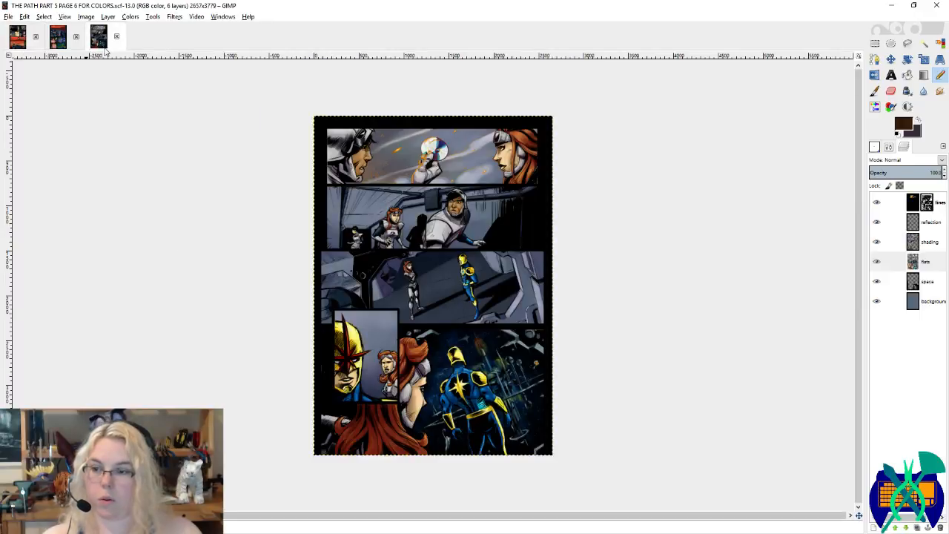
click(62, 47)
scroll(435, 275, up, 2)
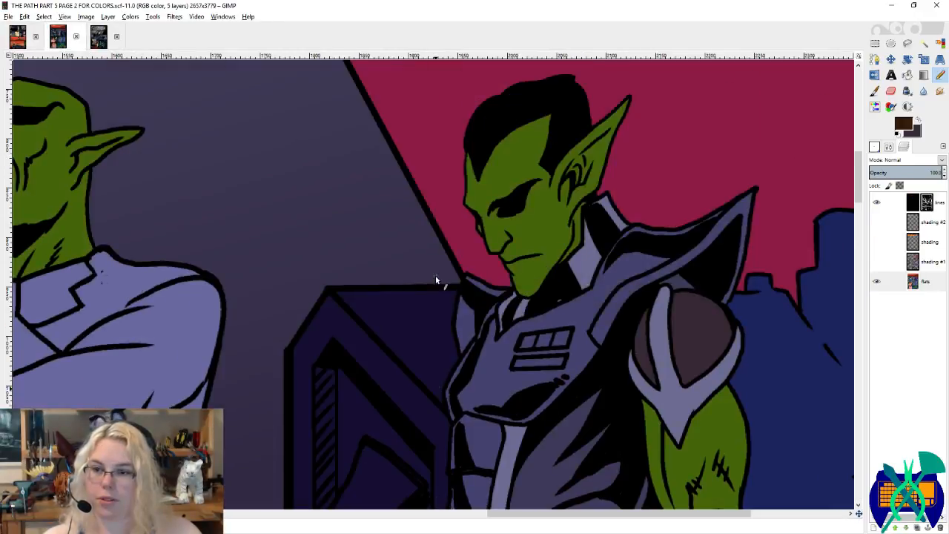
scroll(435, 275, left, 2)
scroll(433, 275, down, 3)
scroll(433, 275, down, 2)
scroll(437, 272, down, 2)
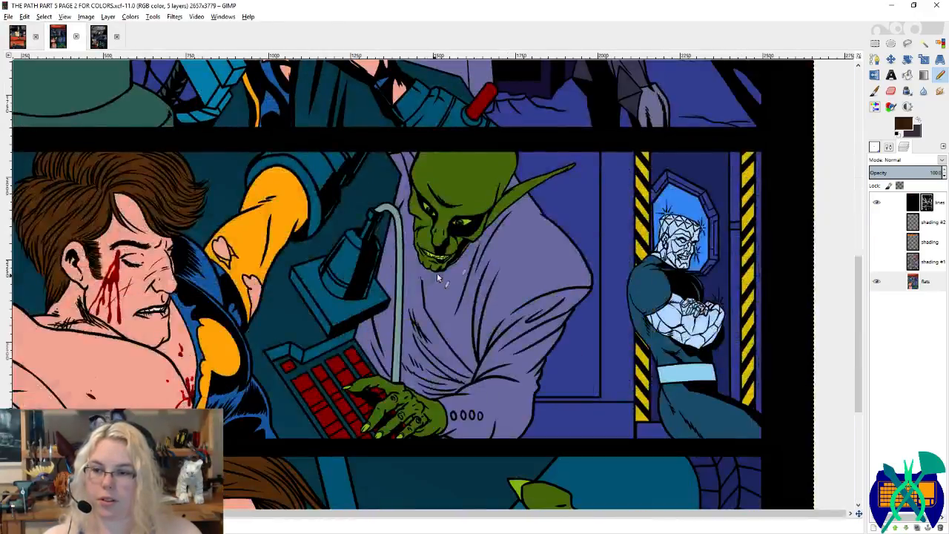
scroll(469, 192, up, 5)
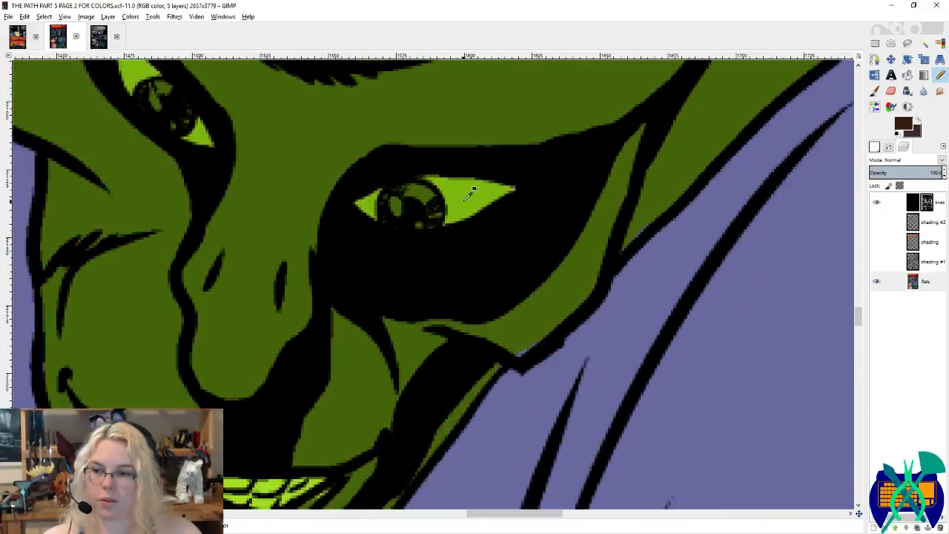
ctrl+click(469, 191)
scroll(469, 191, down, 5)
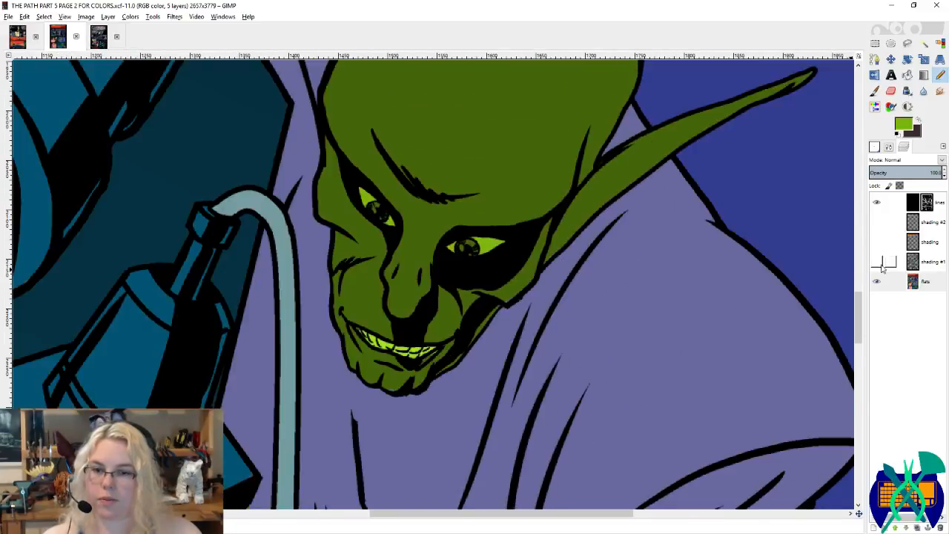
Step: Show the three shading layers of page 2 again and save the file
click(877, 261)
click(876, 245)
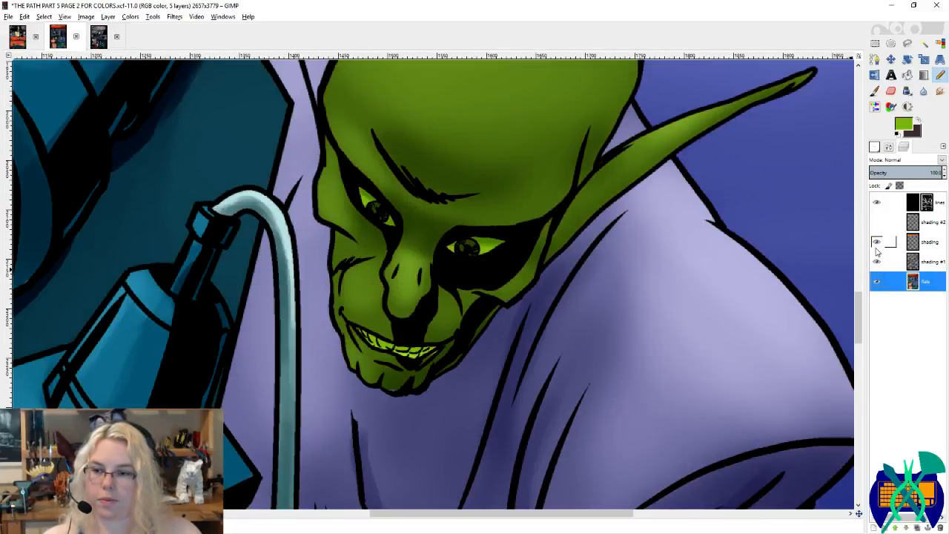
click(876, 222)
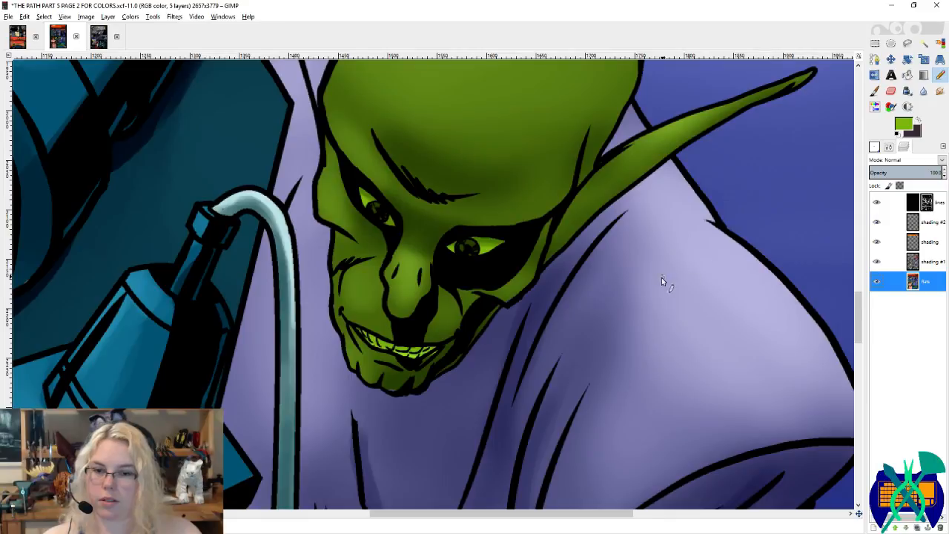
scroll(661, 277, down, 3)
scroll(662, 280, down, 3)
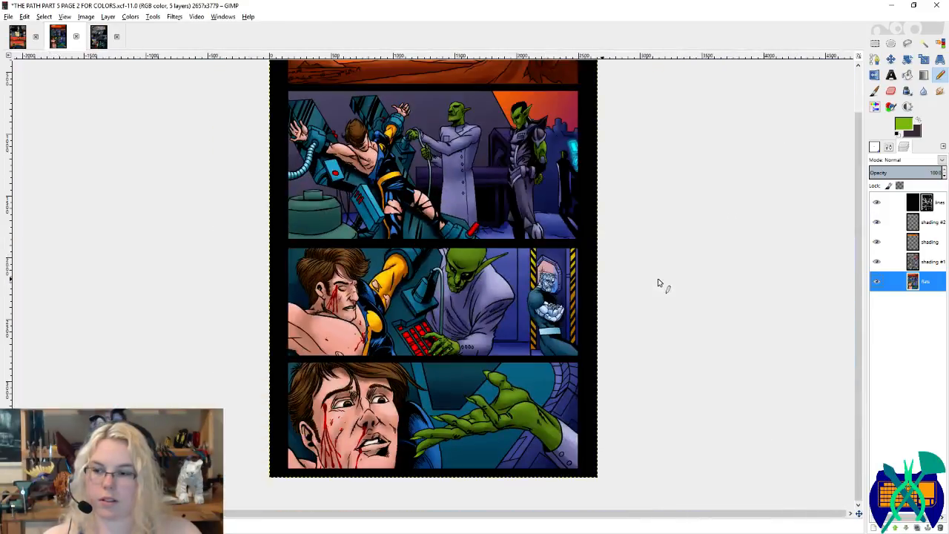
key(ctrl+s)
Step: Switch to page 7 and fill the eyes of the two large foreground aliens with the sampled yellow-green
click(18, 37)
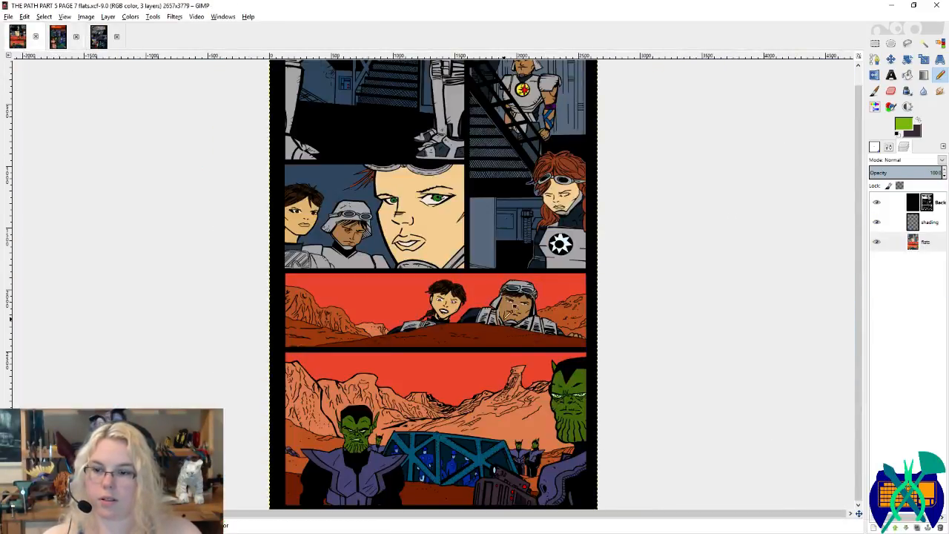
scroll(598, 400, up, 2)
scroll(695, 389, up, 4)
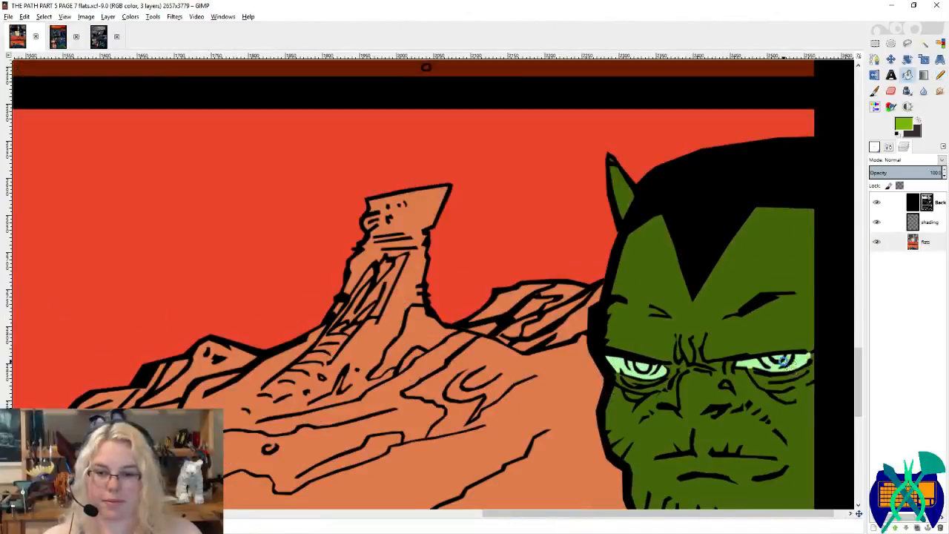
click(654, 369)
scroll(598, 383, down, 3)
scroll(567, 385, left, 4)
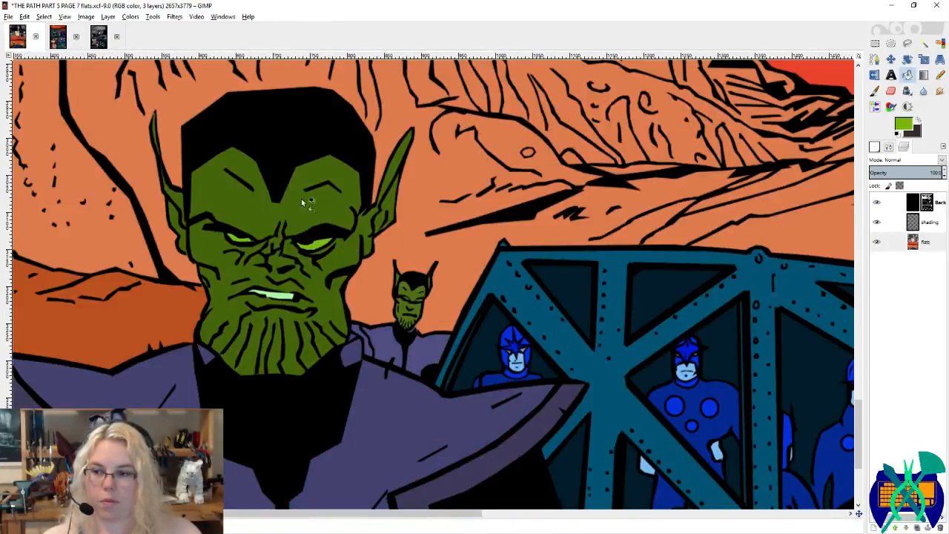
Step: Return to the page 2 file and sample the light yellow-green of the grinning alien's teeth
click(98, 37)
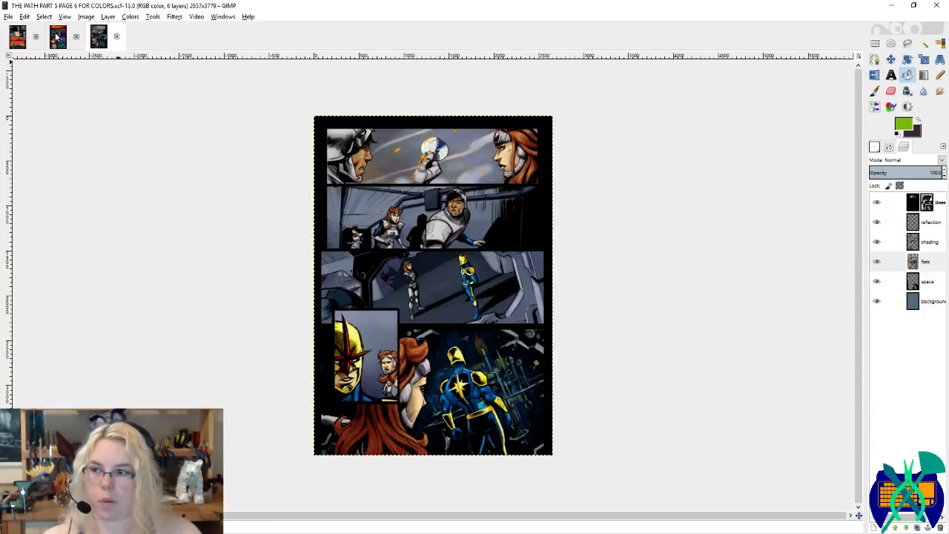
click(57, 37)
scroll(459, 297, up, 4)
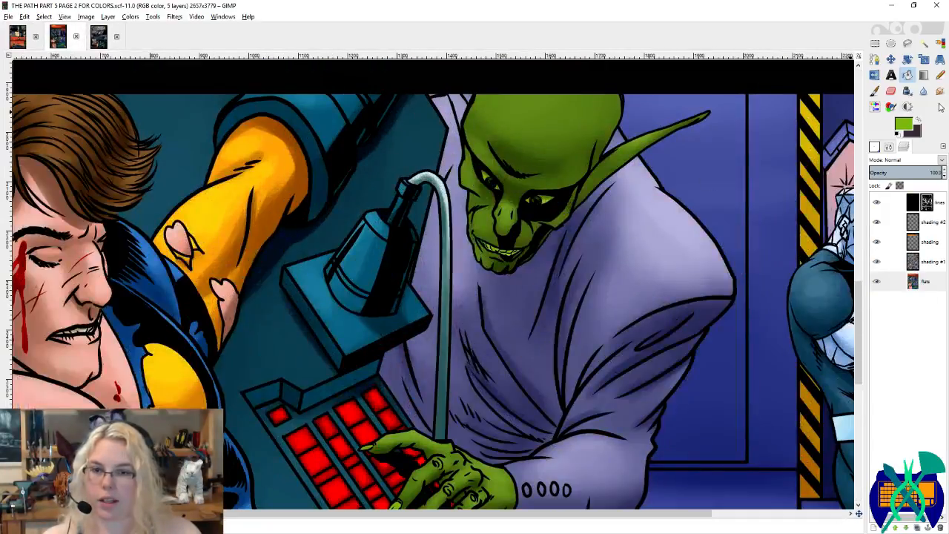
key(n)
scroll(557, 224, up, 2)
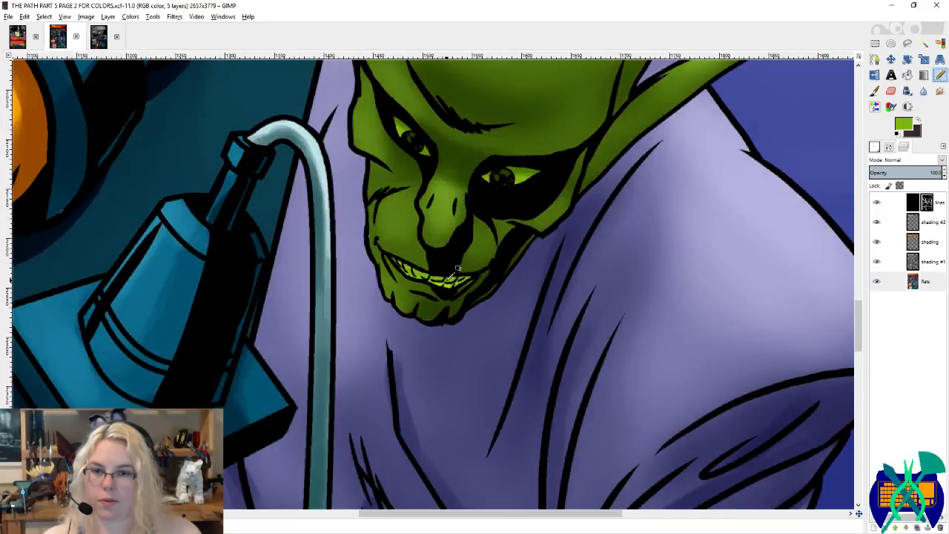
scroll(452, 280, up, 5)
key(x)
Step: Paint over the stray strip along the grinning alien's chin with the neighbouring dark green skin colour
ctrl+click(414, 379)
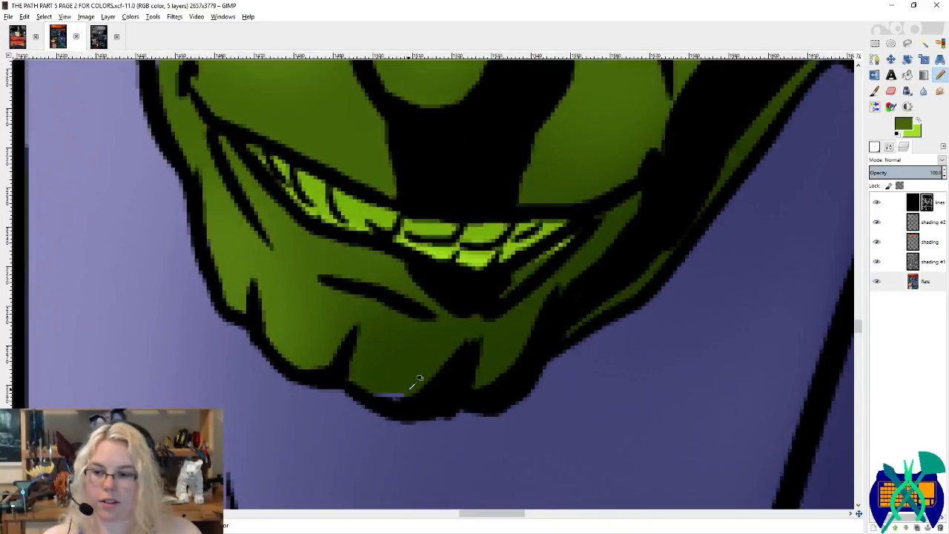
drag(369, 393, 408, 395)
scroll(476, 397, down, 2)
scroll(467, 393, down, 3)
key(x)
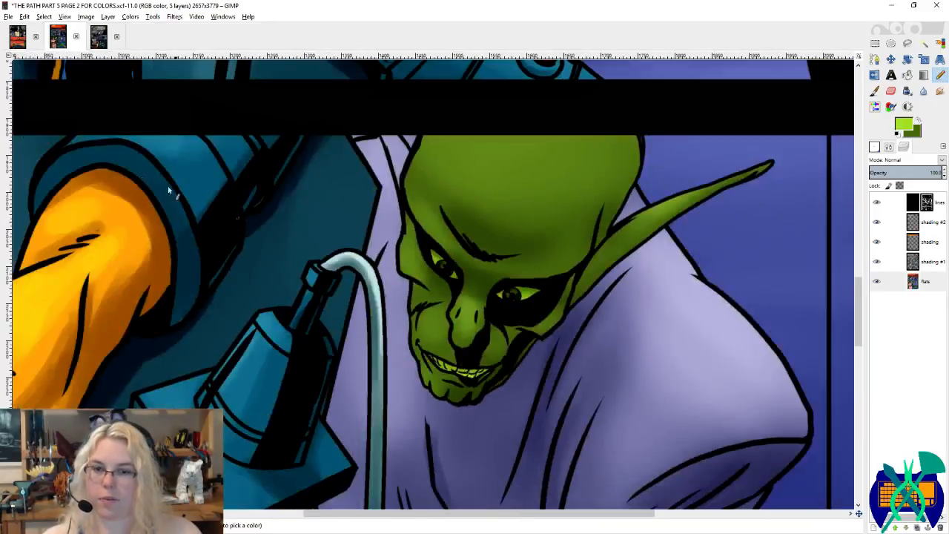
Step: Fill the teeth of the alien beside the cage on page 7 with the sampled yellow-green and save the page
click(20, 36)
key(shift+b)
click(294, 298)
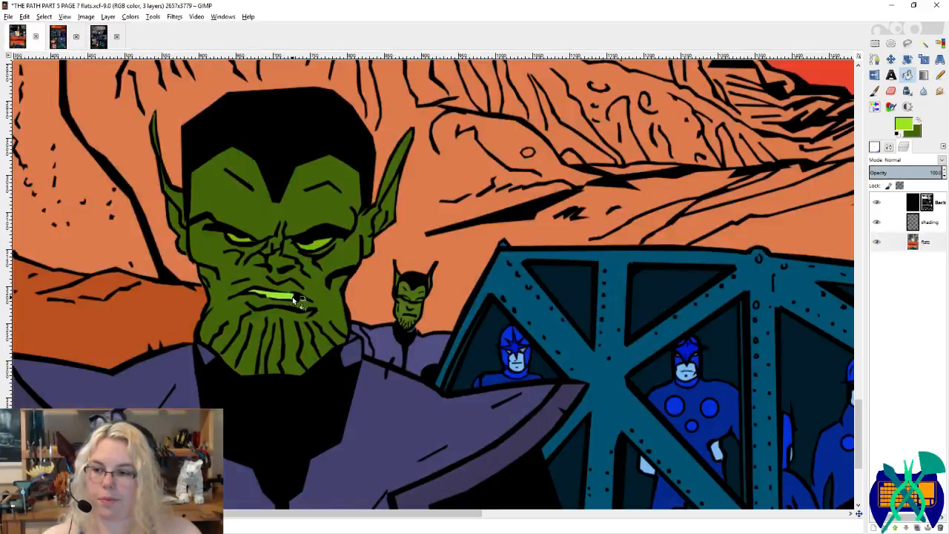
scroll(295, 322, right, 4)
scroll(296, 323, left, 4)
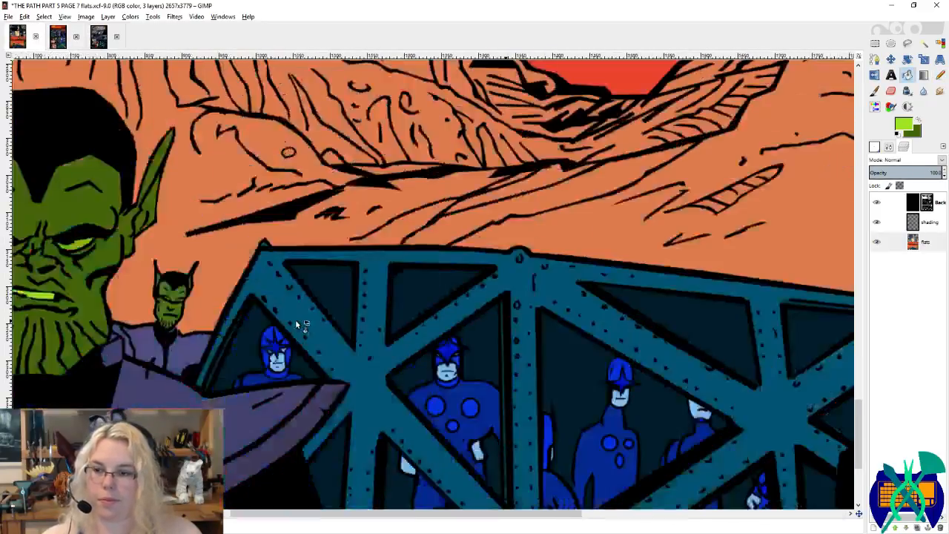
scroll(296, 323, down, 3)
scroll(519, 329, down, 1)
key(ctrl+s)
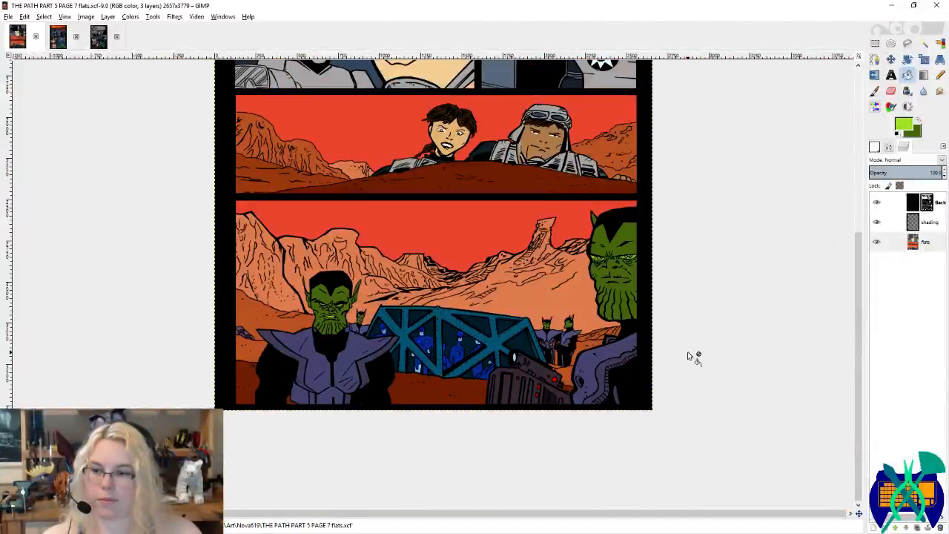
scroll(708, 347, down, 1)
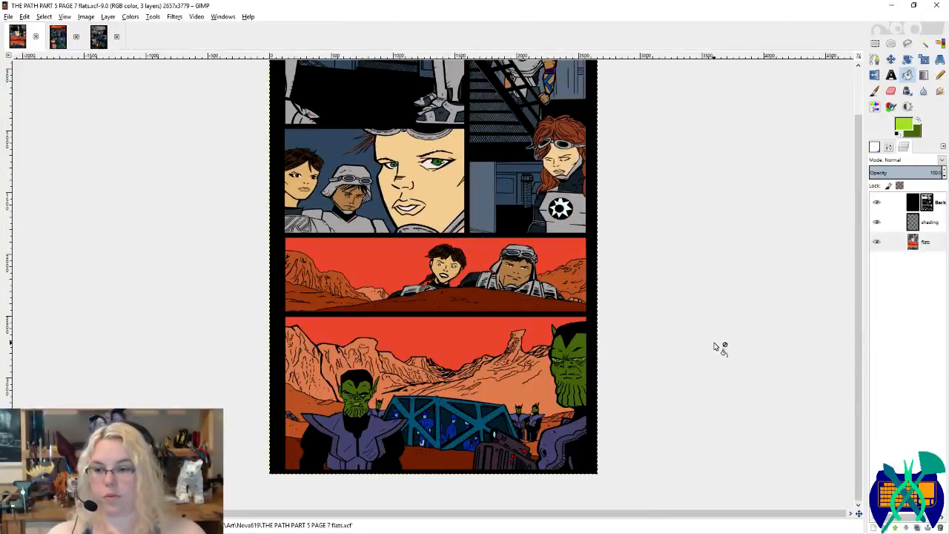
scroll(708, 347, down, 1)
key(ctrl+s)
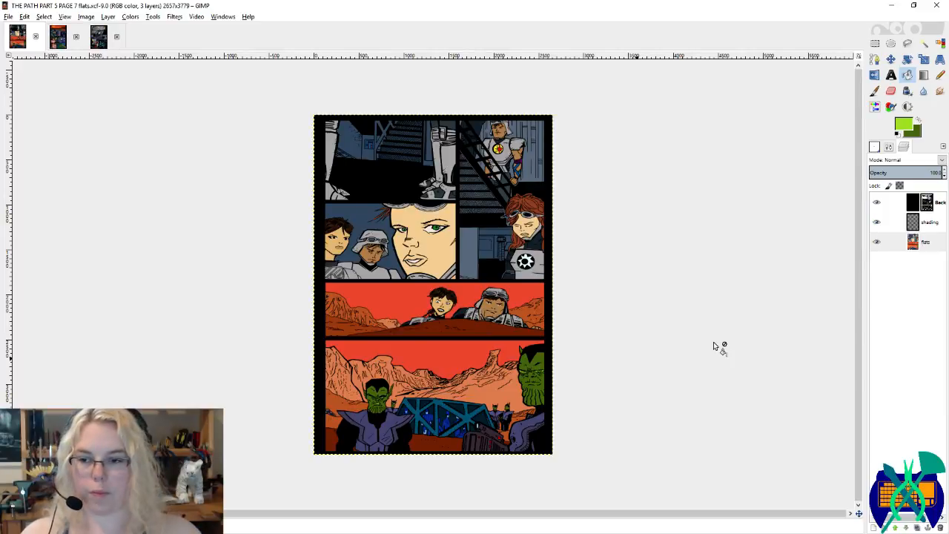
Step: Clean up the stray pixels under the red-haired woman's lower arm bands with the sleeve's dark navy using the Pencil
scroll(511, 254, up, 6)
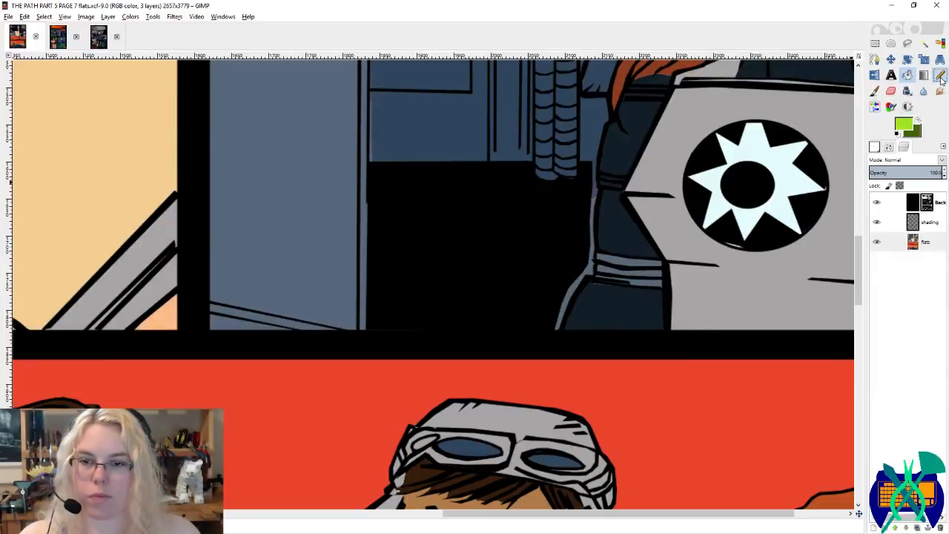
click(939, 75)
scroll(694, 296, up, 3)
ctrl+click(708, 286)
key(ctrl+s)
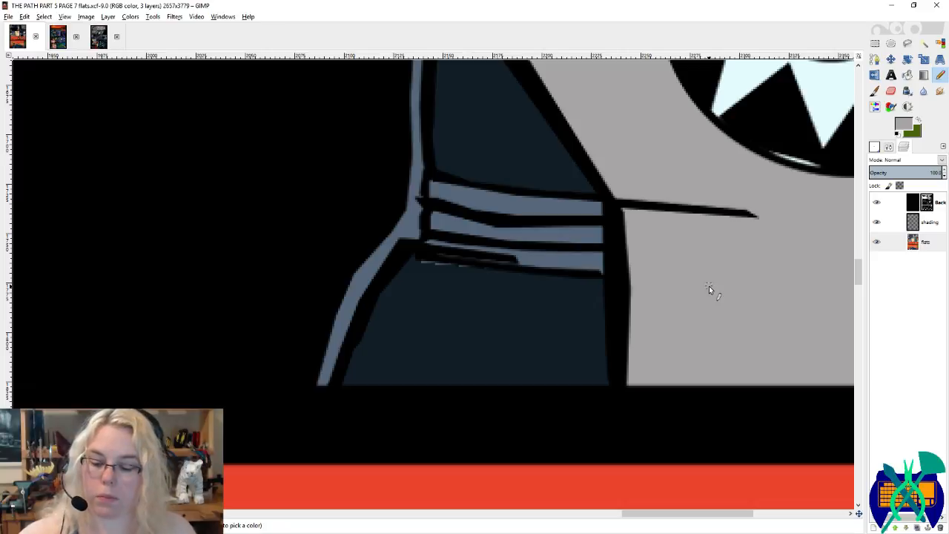
ctrl+click(494, 279)
scroll(475, 271, up, 1)
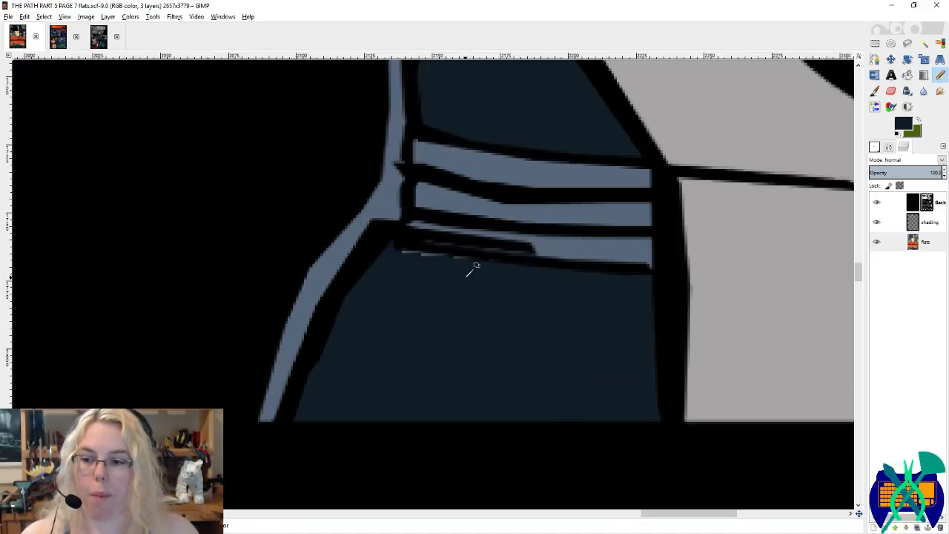
mouse_move(399, 243)
mouse_down()
mouse_move(517, 261)
mouse_move(393, 249)
mouse_up()
Step: Recolour the red-haired woman's lower arm bands with the armour grey and sample the navy to touch up spilled pixels
ctrl+click(774, 275)
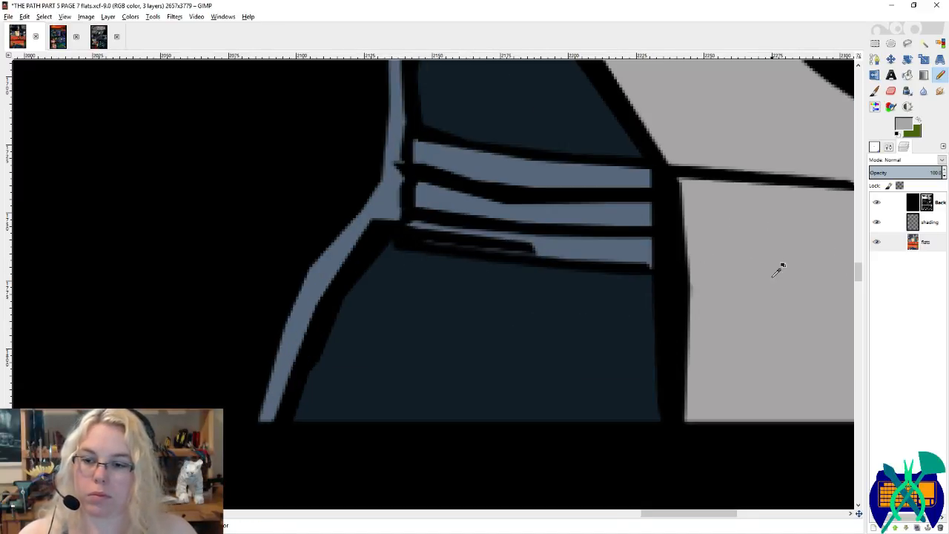
scroll(592, 268, up, 2)
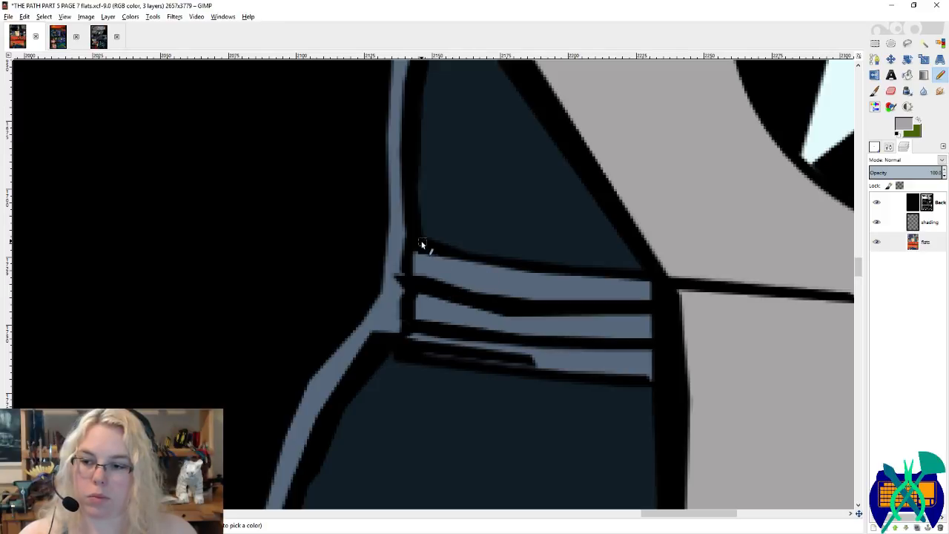
drag(416, 254, 413, 320)
key(shift+b)
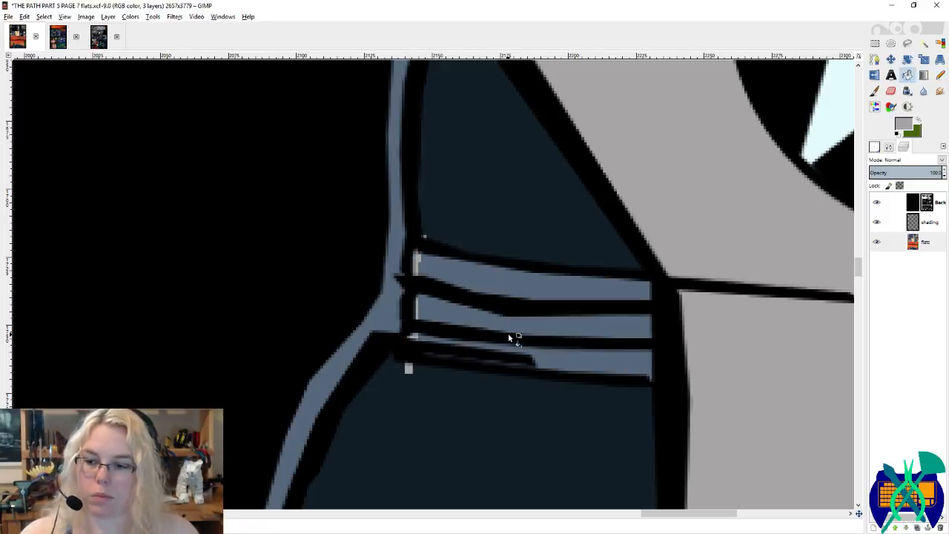
click(510, 335)
ctrl+click(468, 218)
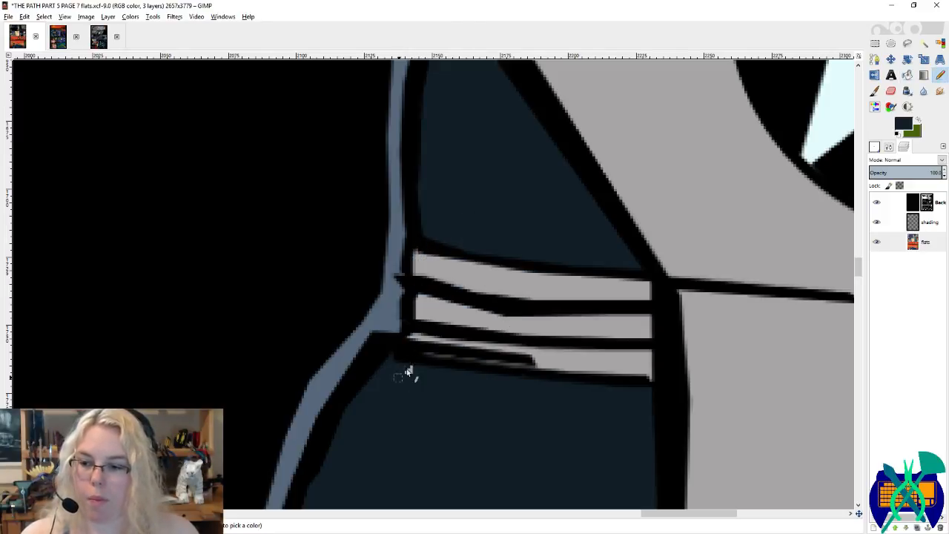
Step: Outline the upper arm above the red-haired woman's upper arm bands in armour grey and fill that section with it
scroll(411, 381, down, 3)
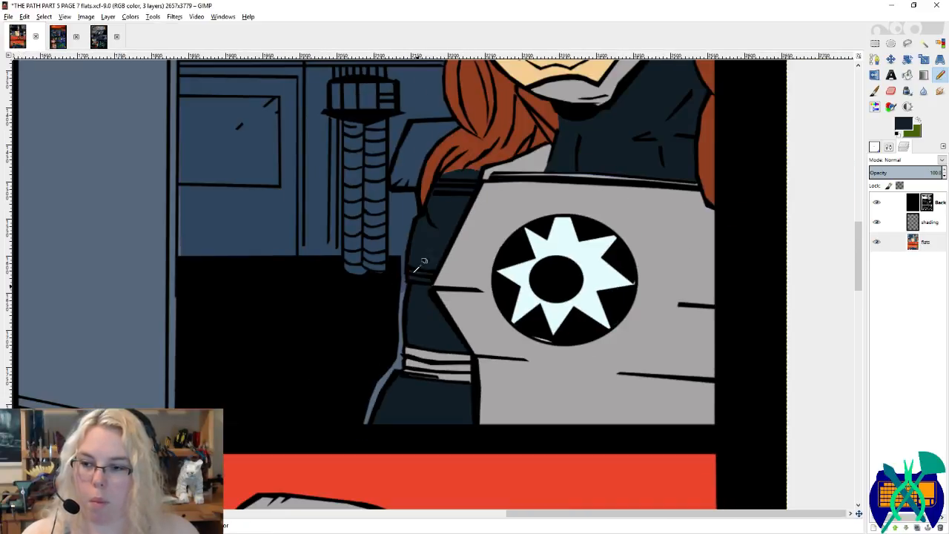
scroll(415, 268, up, 4)
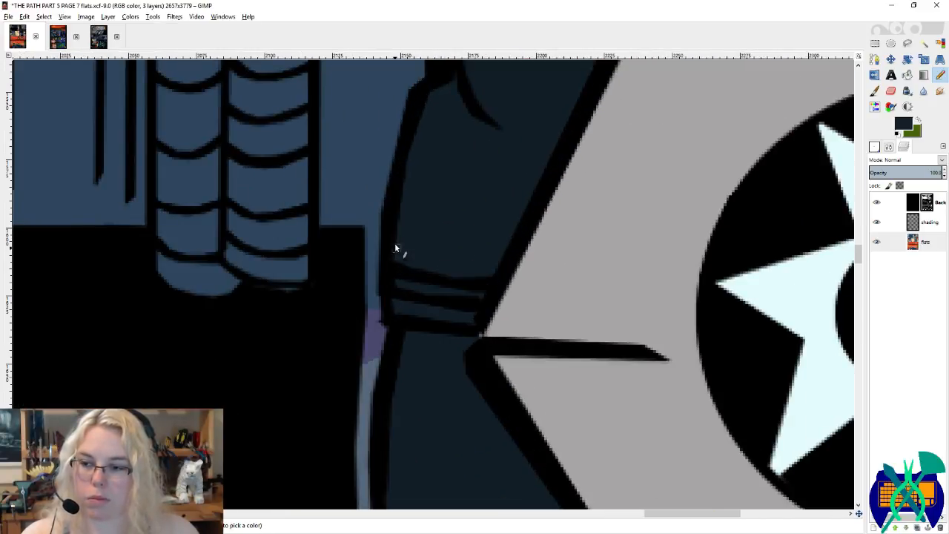
scroll(394, 242, down, 4)
ctrl+click(505, 278)
scroll(449, 293, up, 4)
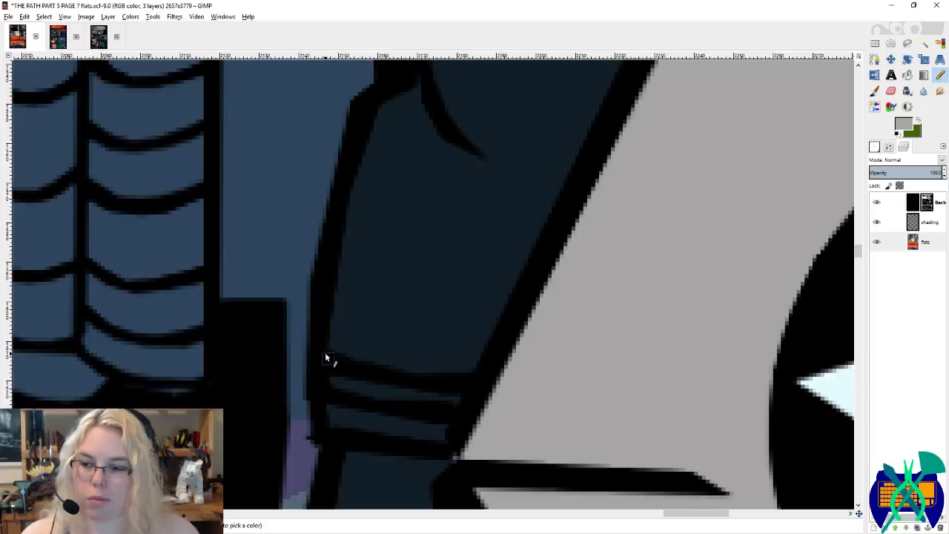
mouse_move(316, 346)
mouse_down()
mouse_move(365, 367)
mouse_move(453, 381)
mouse_move(555, 378)
mouse_up()
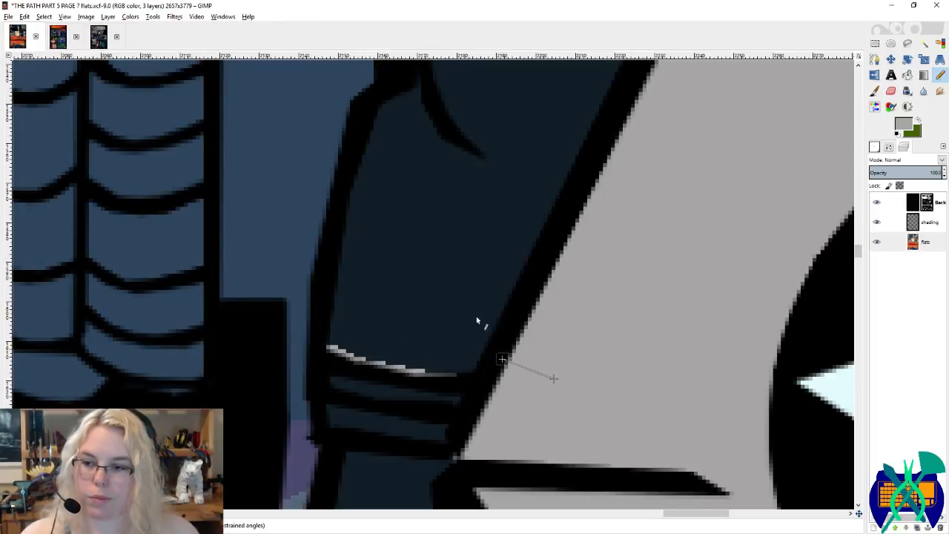
key(shift+b)
click(461, 286)
key(n)
Step: Clean up the stray edge pixels between the red-haired woman's hair and grey shoulder with the hair's rust red
scroll(498, 346, up, 3)
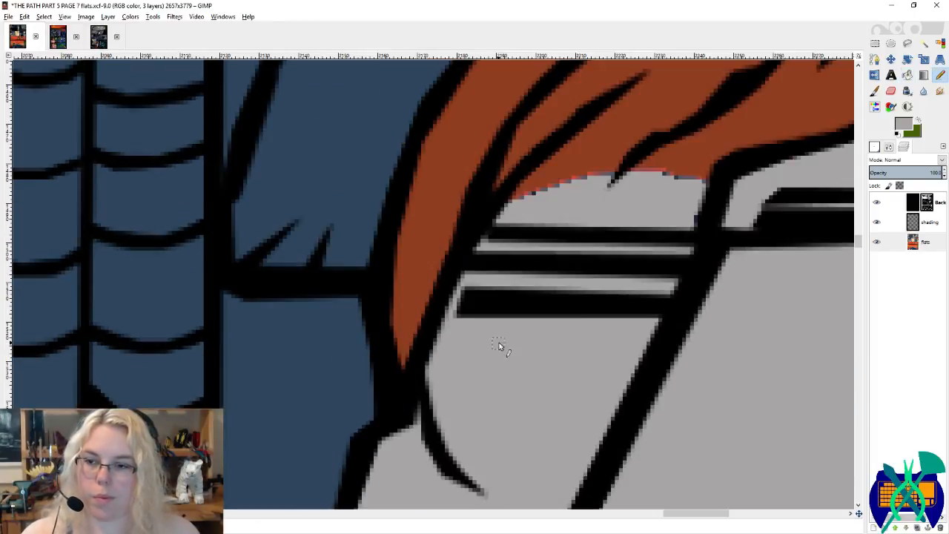
drag(620, 178, 600, 176)
ctrl+click(705, 175)
mouse_move(713, 180)
mouse_down()
mouse_move(615, 177)
mouse_move(498, 211)
mouse_up()
drag(574, 178, 662, 170)
scroll(665, 269, right, 1)
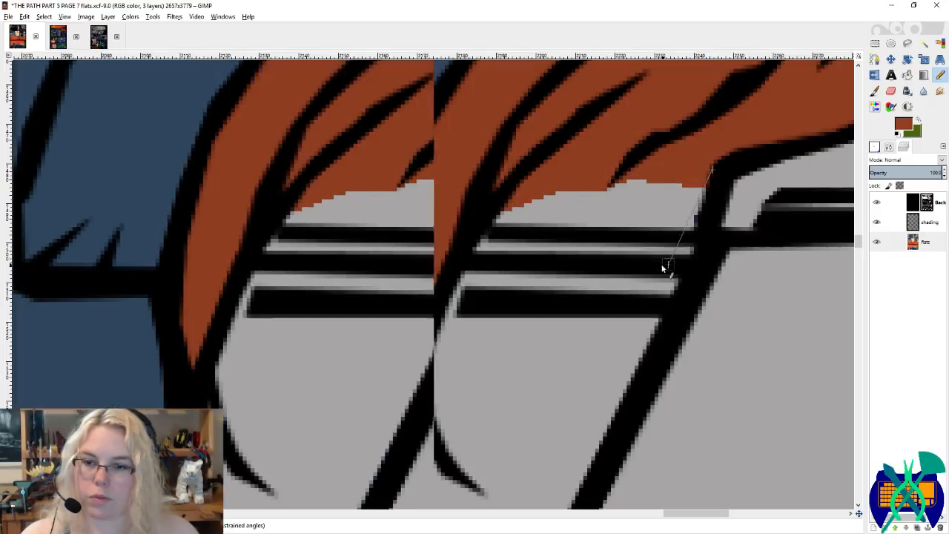
Step: Paint the stray violet strip along the upper rim of the red-haired woman's chest plate with the armour grey
scroll(665, 252, up, 1)
ctrl+click(615, 267)
scroll(630, 274, right, 3)
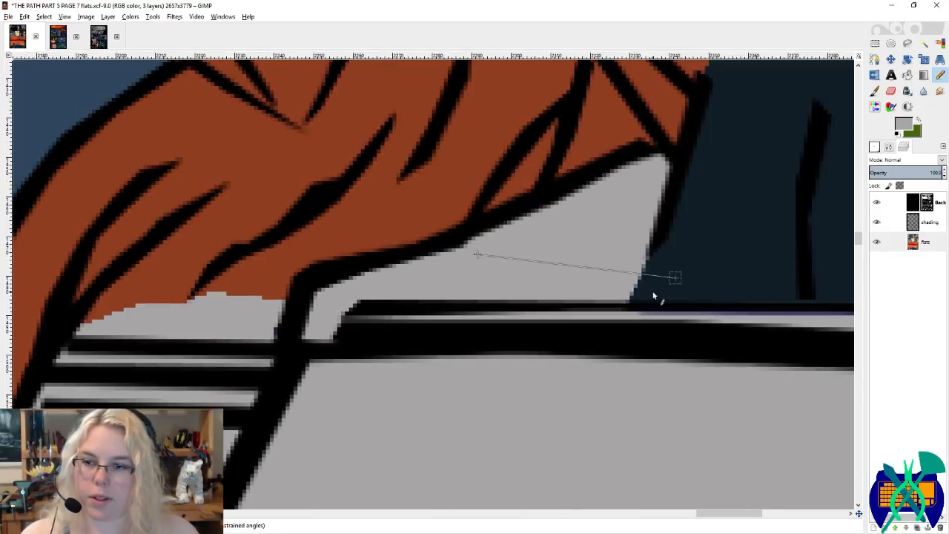
scroll(644, 331, up, 4)
scroll(669, 349, down, 3)
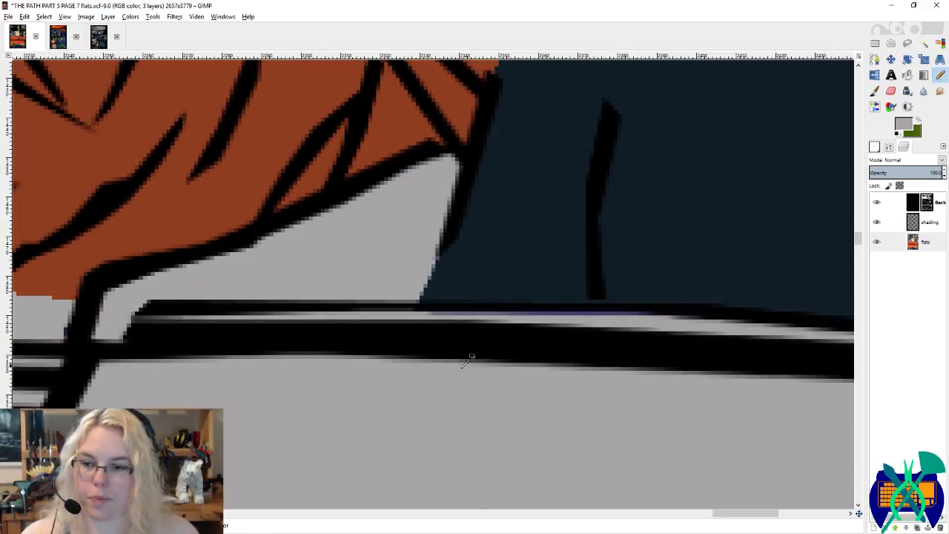
scroll(519, 312, right, 4)
mouse_move(428, 312)
mouse_down()
mouse_move(737, 321)
mouse_move(490, 313)
mouse_up()
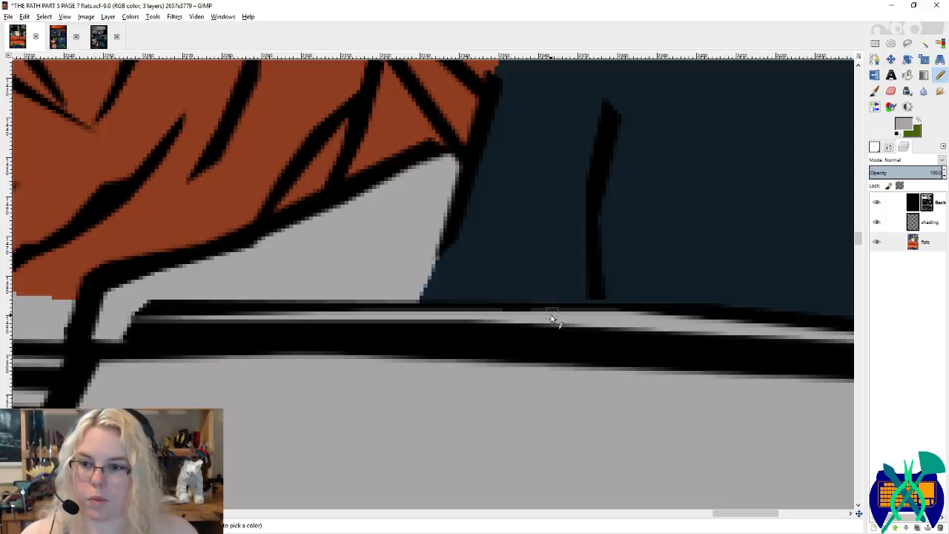
scroll(536, 324, right, 5)
scroll(519, 349, down, 4)
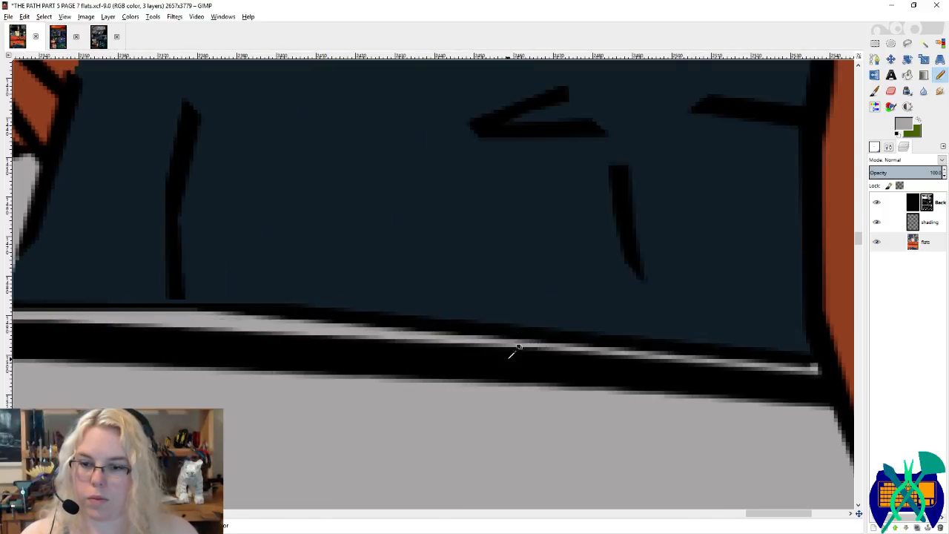
Step: Cover the stray pixels below the red-haired woman's left hair tip with slate blue and the violet wall-edge pixels with the panel's navy
scroll(508, 360, up, 2)
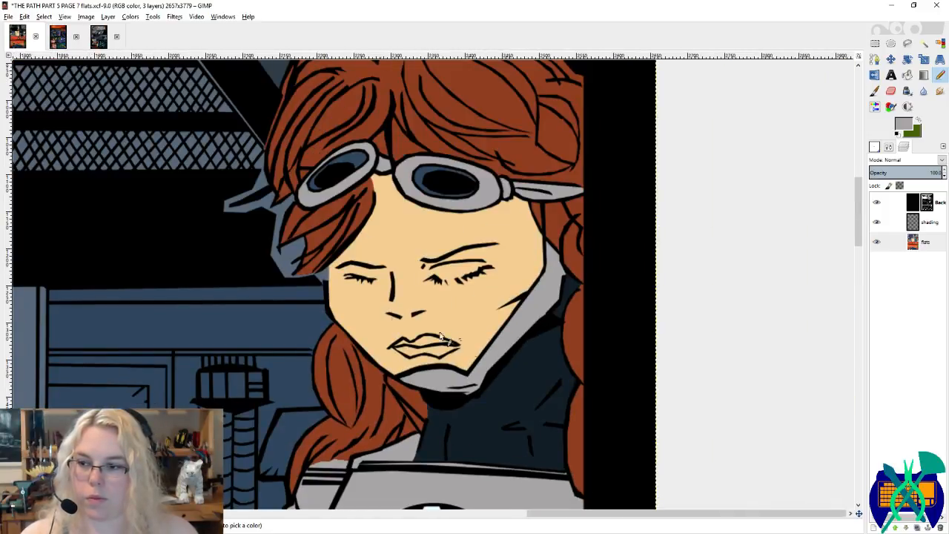
scroll(508, 363, up, 5)
ctrl+click(469, 257)
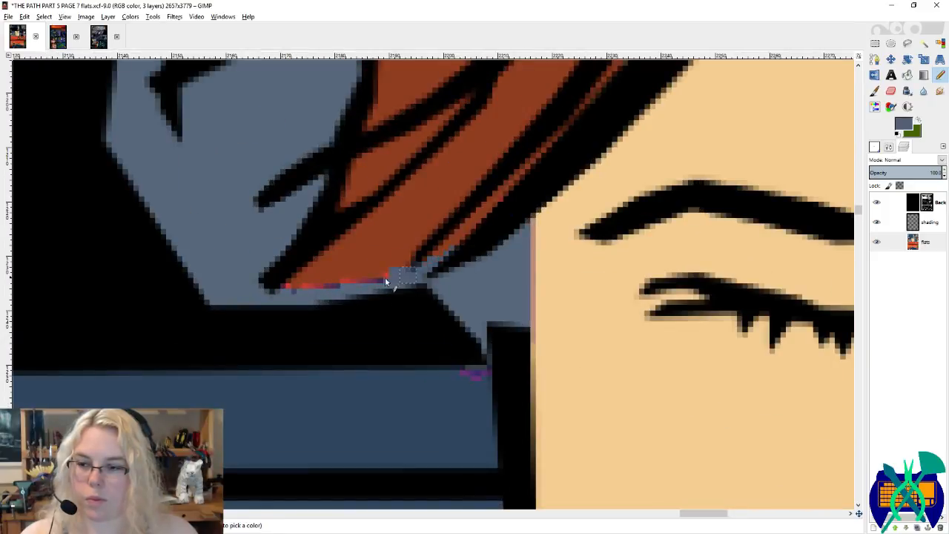
drag(384, 277, 246, 286)
ctrl+click(446, 376)
drag(470, 373, 481, 368)
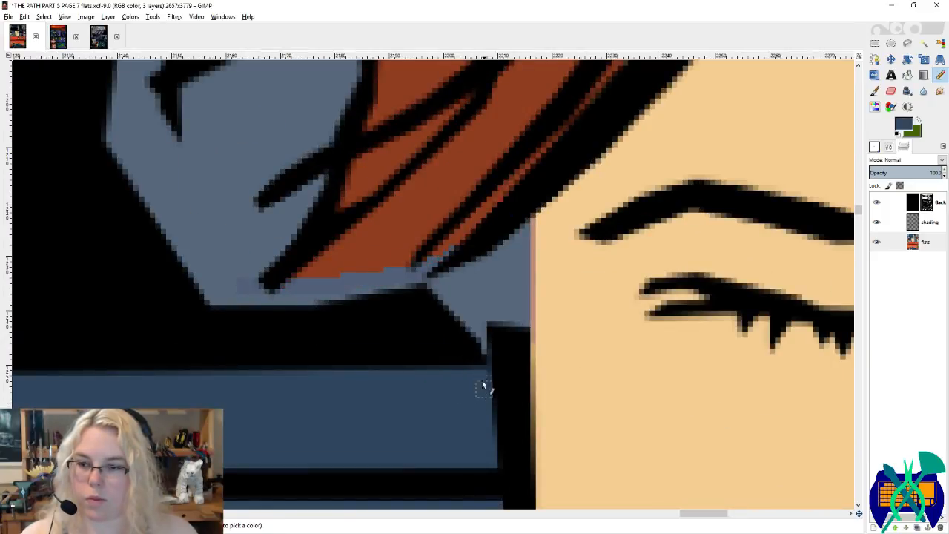
Step: Smooth the lower edge of the red-haired woman's hair tip with rust red and touch up the adjoining area with the sampled slate blue
ctrl+click(470, 237)
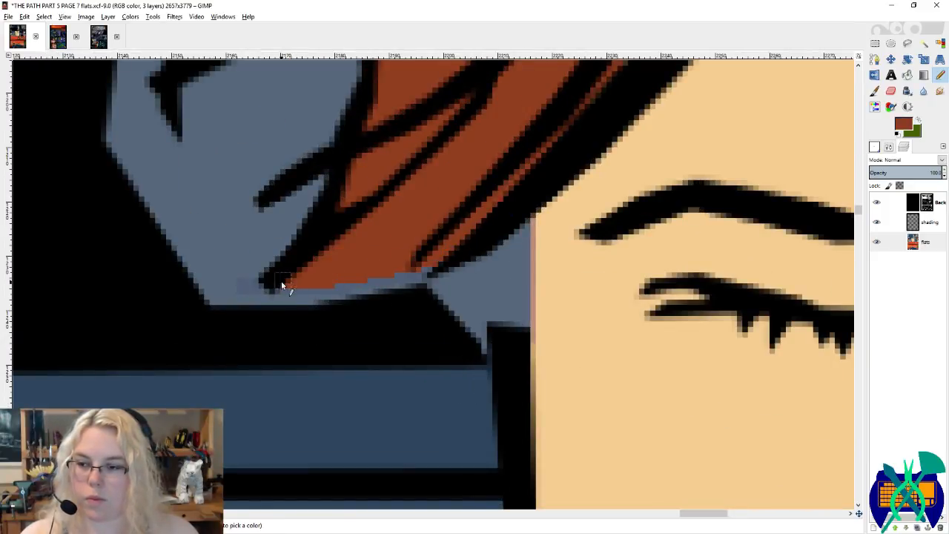
scroll(282, 285, down, 3)
scroll(330, 277, up, 4)
ctrl+click(331, 278)
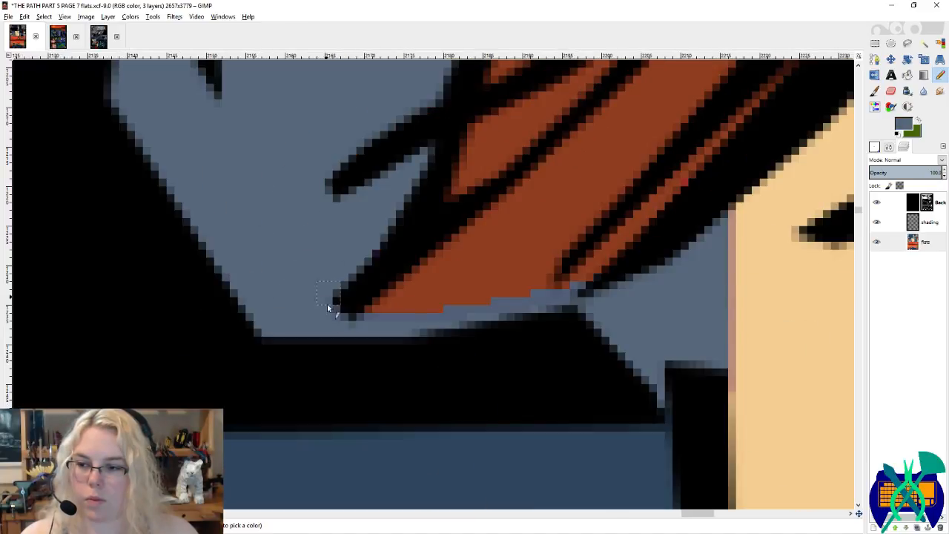
Step: Check the hair and stair panels for leftover stray pixels and save the page 7 flats
scroll(486, 342, down, 5)
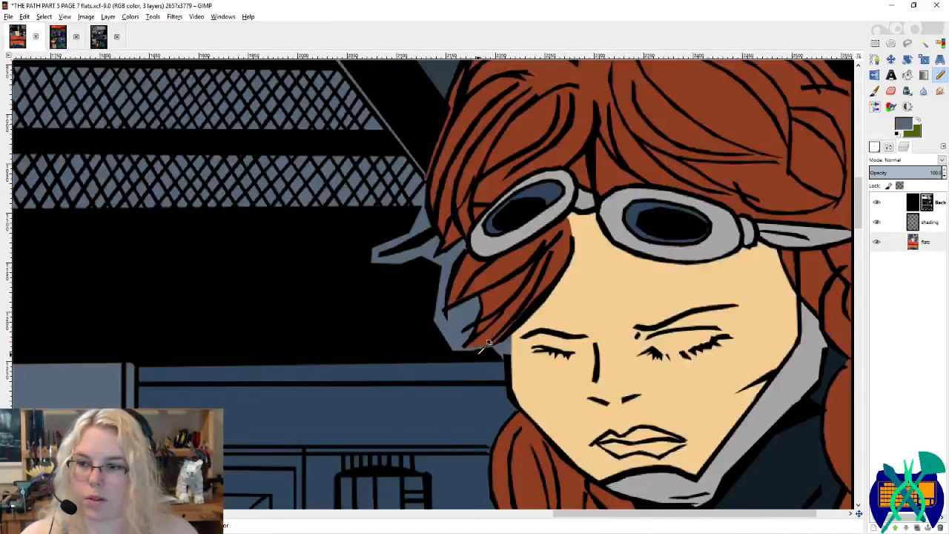
scroll(482, 258, up, 3)
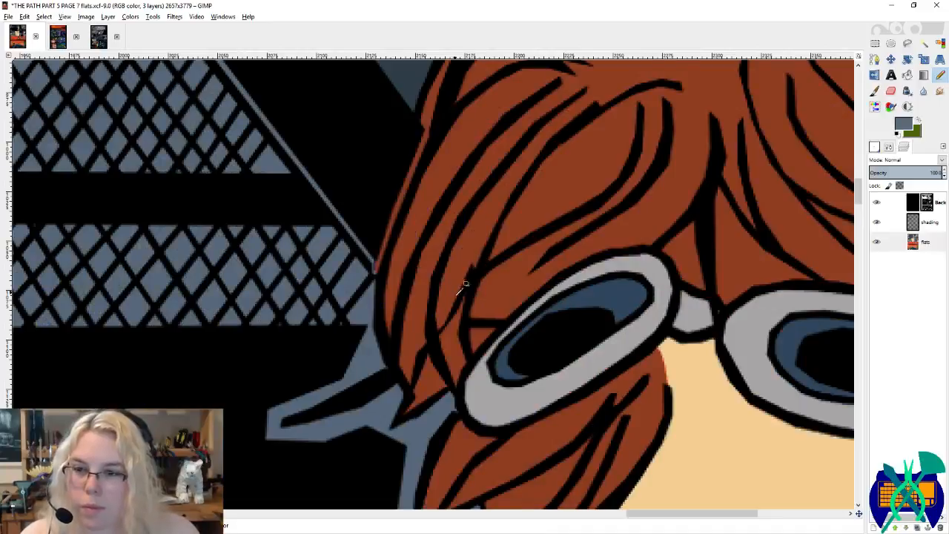
scroll(464, 287, down, 3)
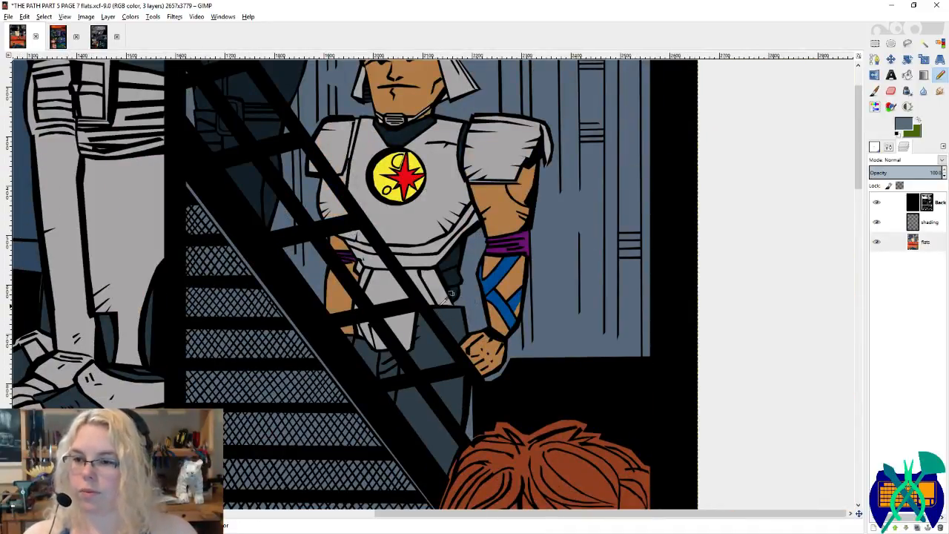
scroll(444, 317, down, 1)
key(ctrl+s)
Step: Switch to Windows Photo Viewer and browse the reference pages through to THE PATH PART 5 PAGE 3 FOR COLORS
click(57, 37)
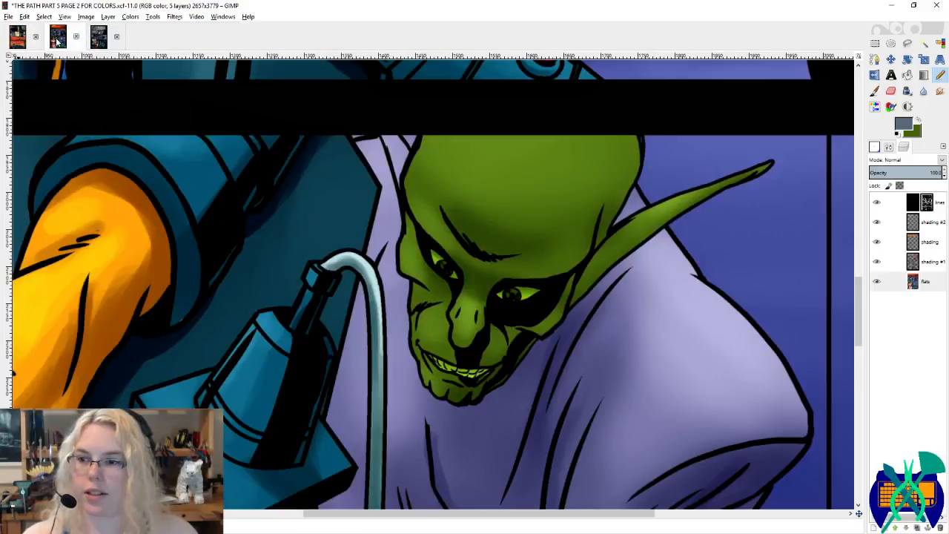
click(92, 43)
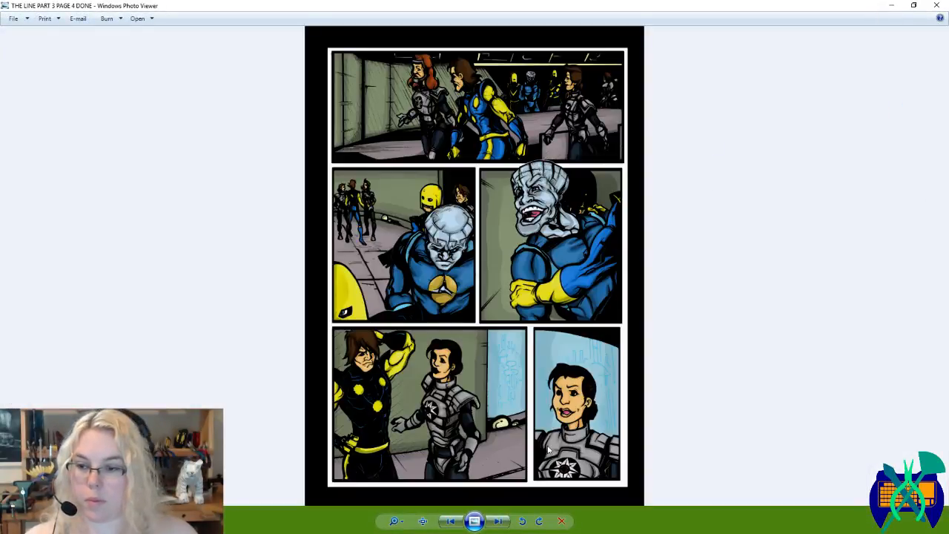
click(504, 523)
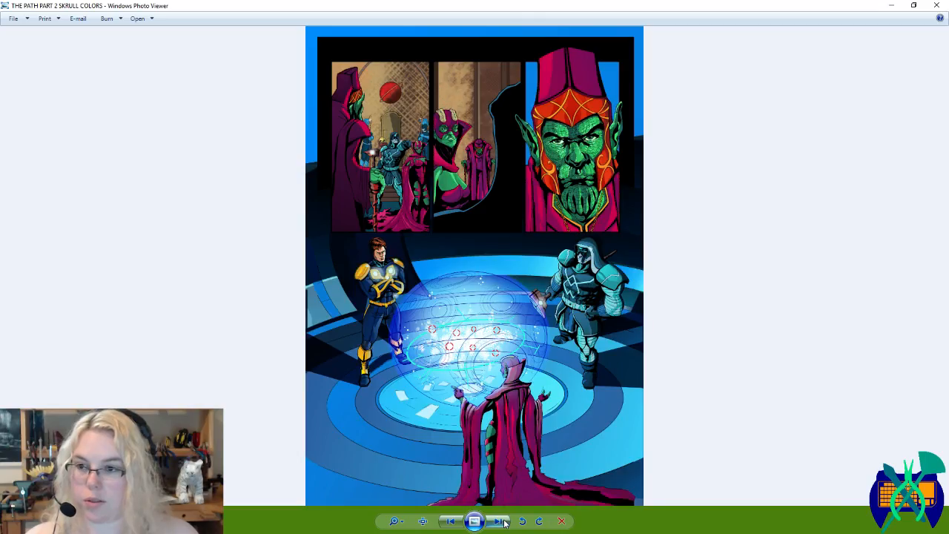
click(504, 523)
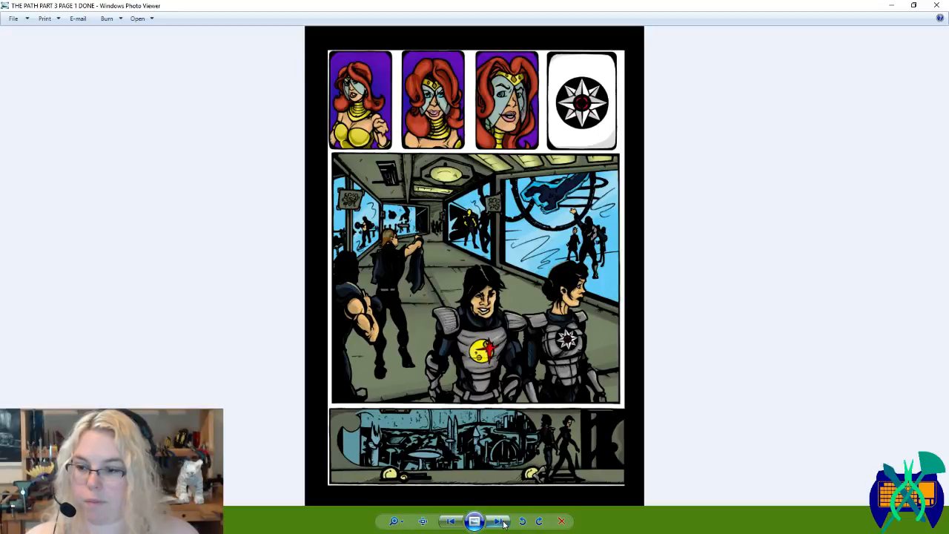
click(503, 522)
click(504, 523)
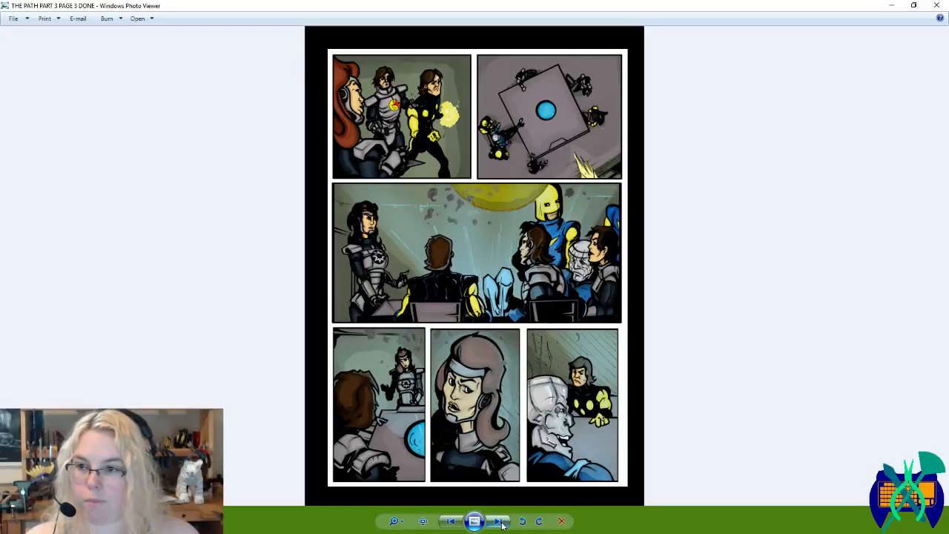
click(503, 523)
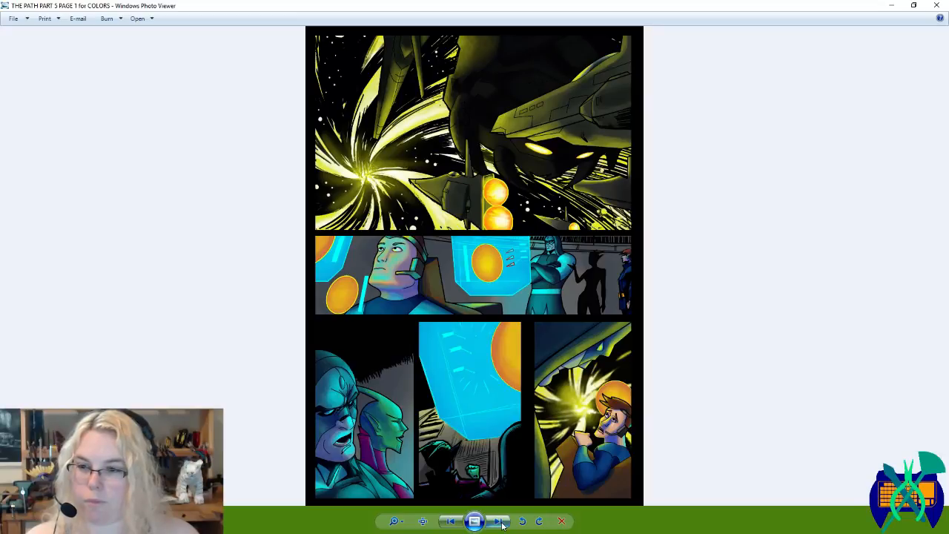
click(503, 523)
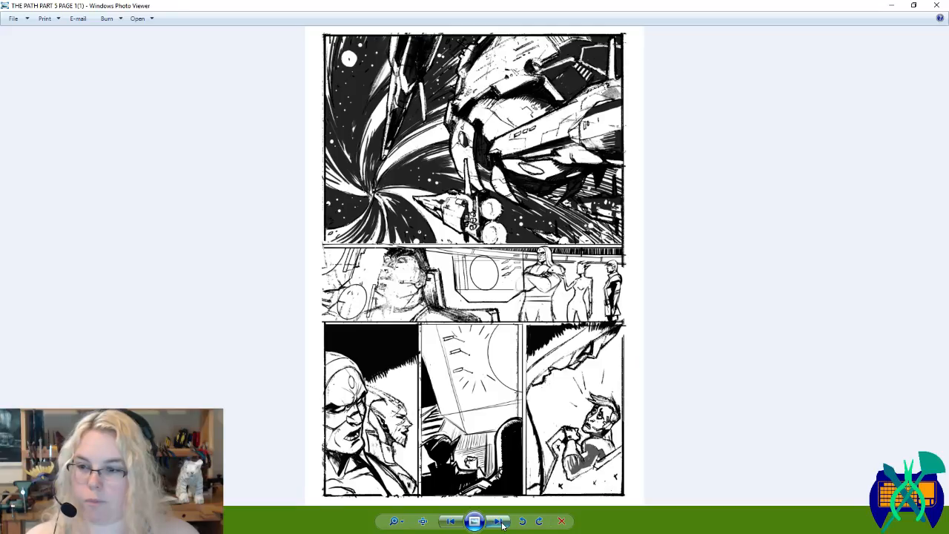
click(503, 523)
click(502, 523)
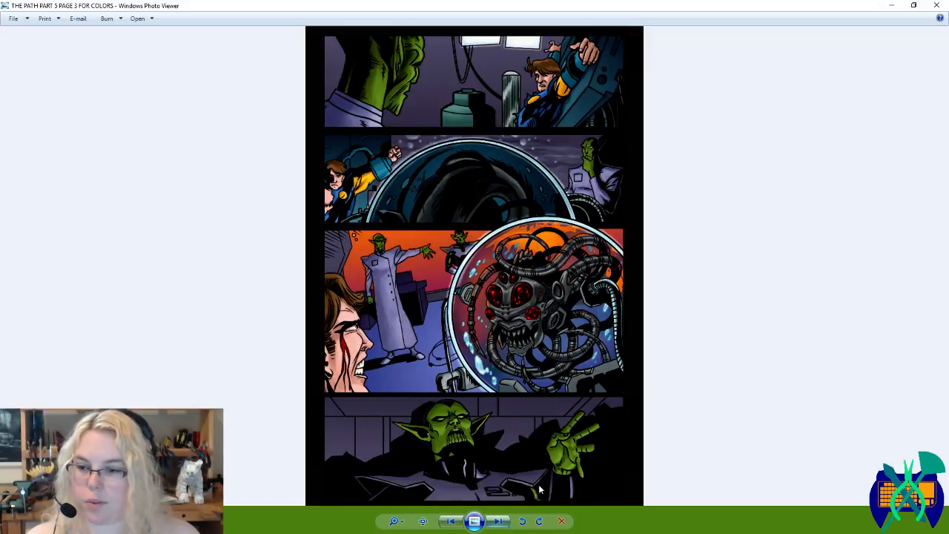
Step: Examine the tank creature and alien colours on part 5 page 3 and compare them with page 4
scroll(683, 300, up, 4)
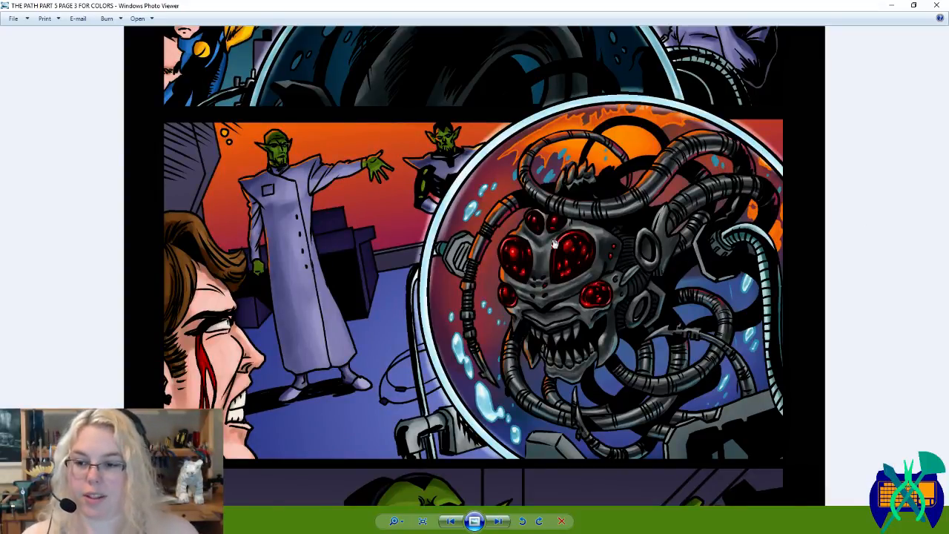
scroll(384, 273, down, 2)
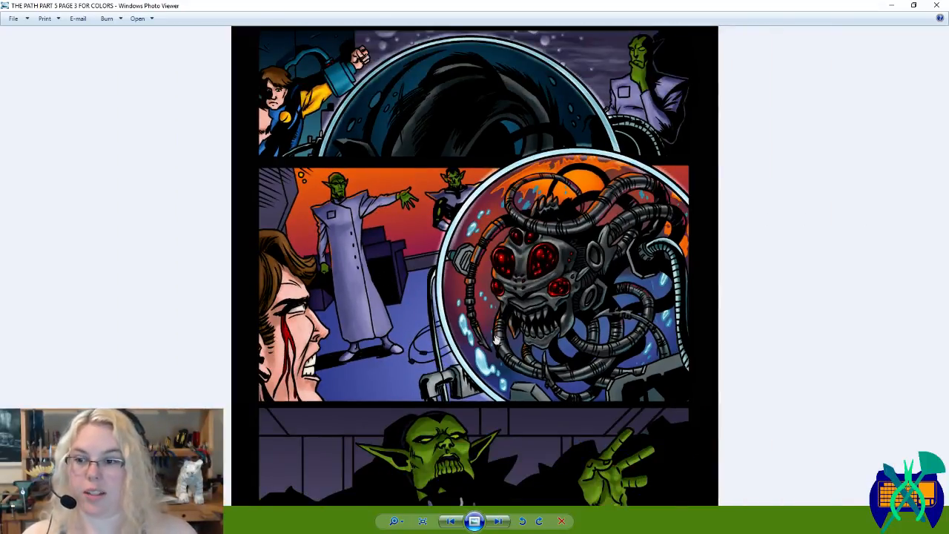
scroll(489, 341, down, 1)
scroll(489, 387, down, 1)
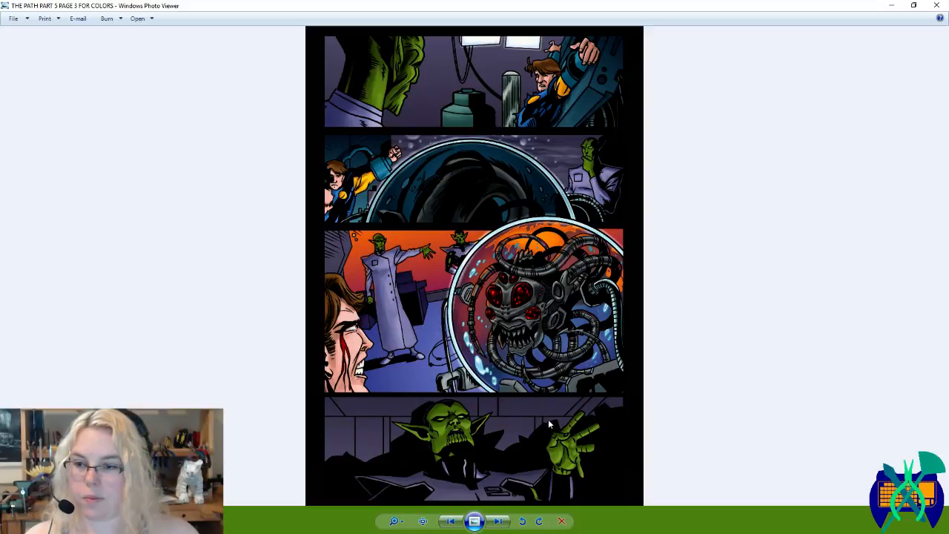
click(503, 522)
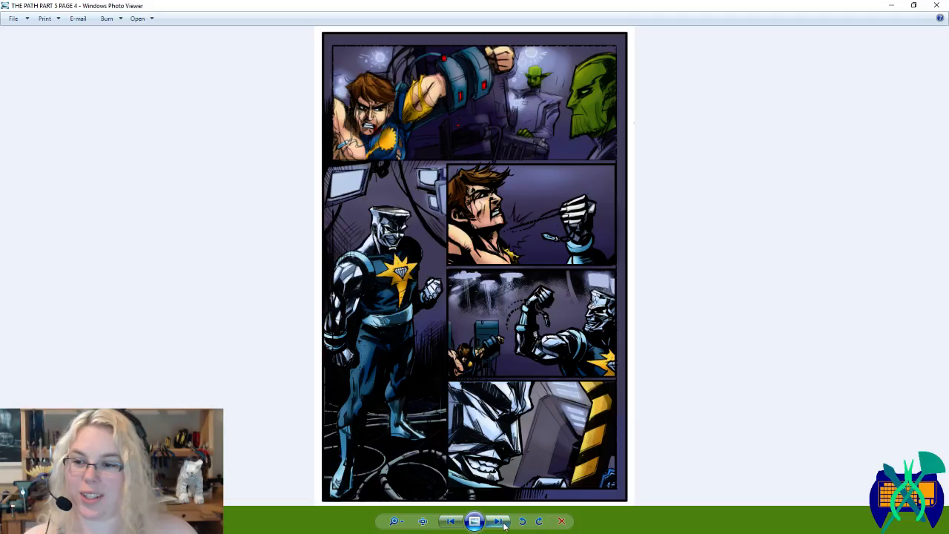
click(452, 522)
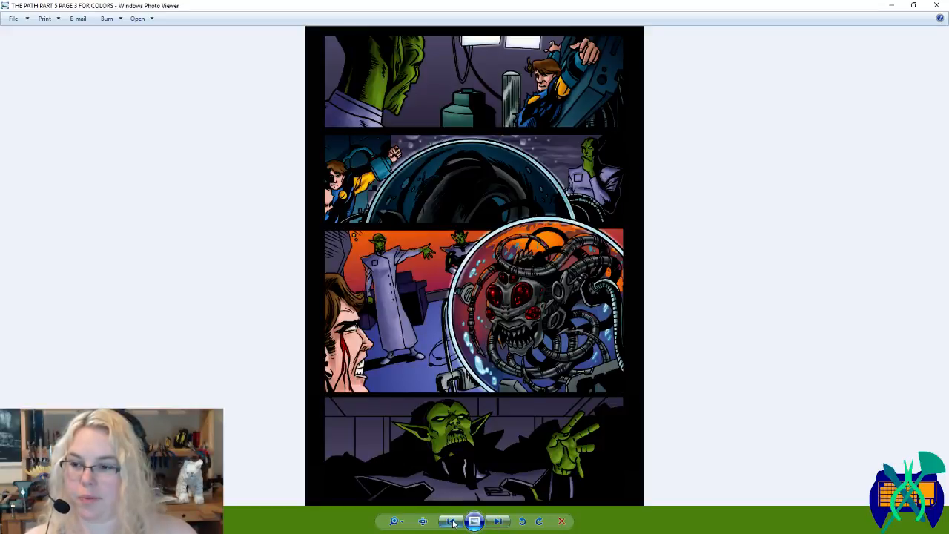
Step: Examine the armoured man's arm bands and yellow shoulder marking on part 5 page 5, and view page 6
double_click(502, 522)
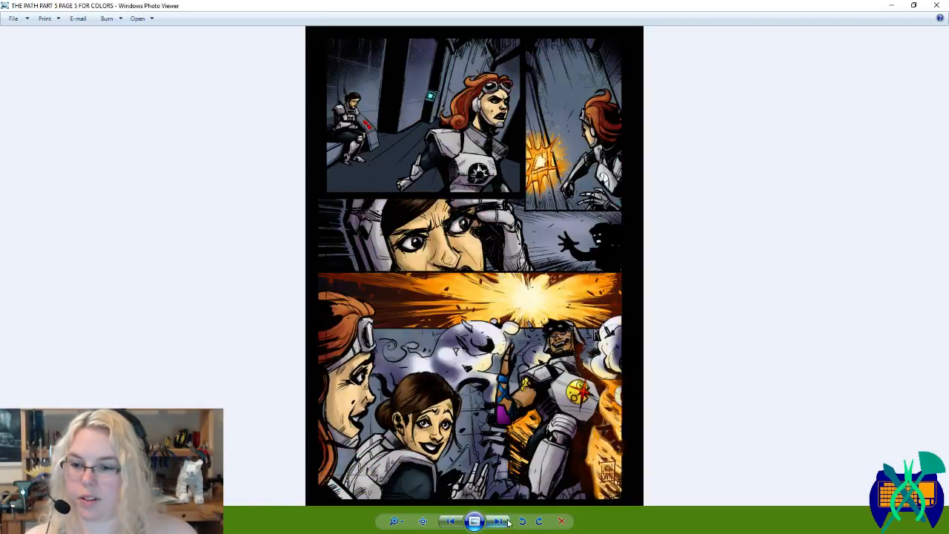
scroll(527, 389, up, 6)
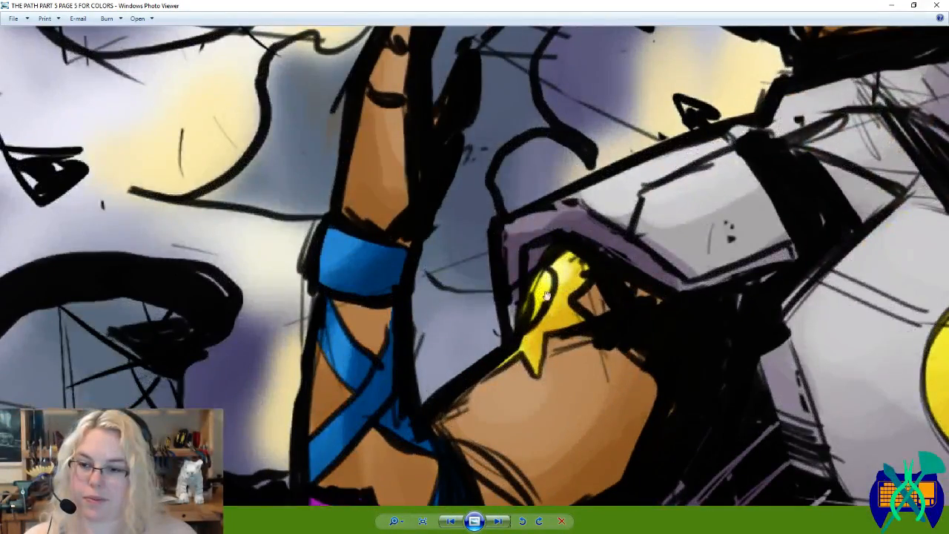
scroll(420, 378, down, 3)
scroll(419, 378, down, 3)
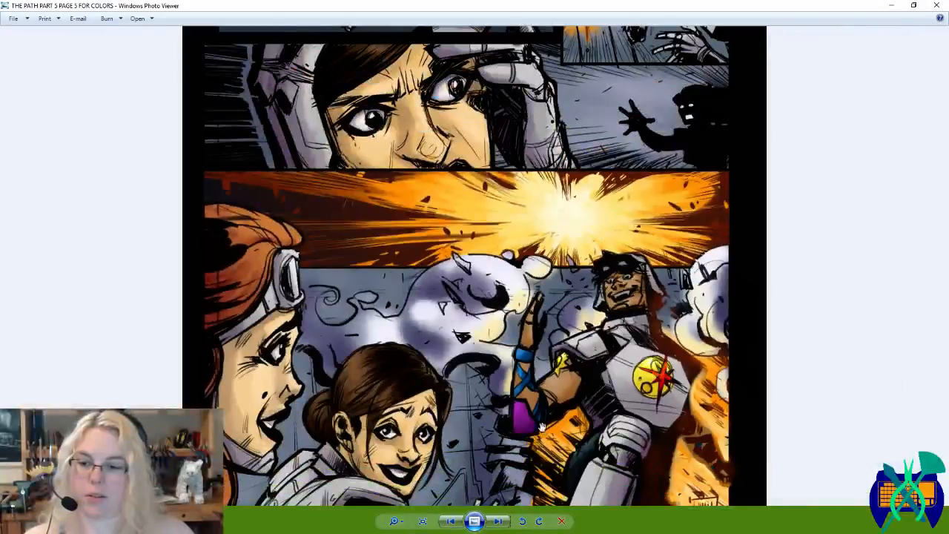
scroll(543, 427, down, 2)
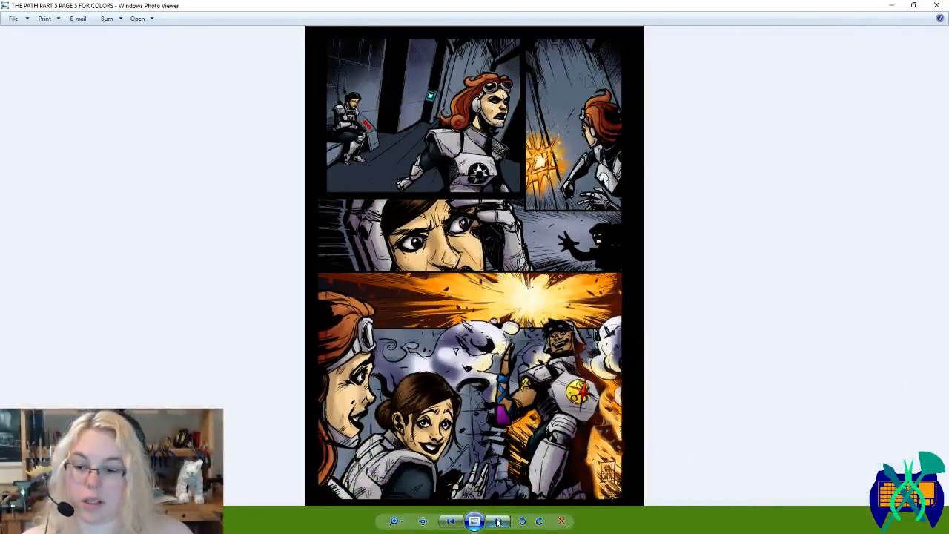
click(498, 521)
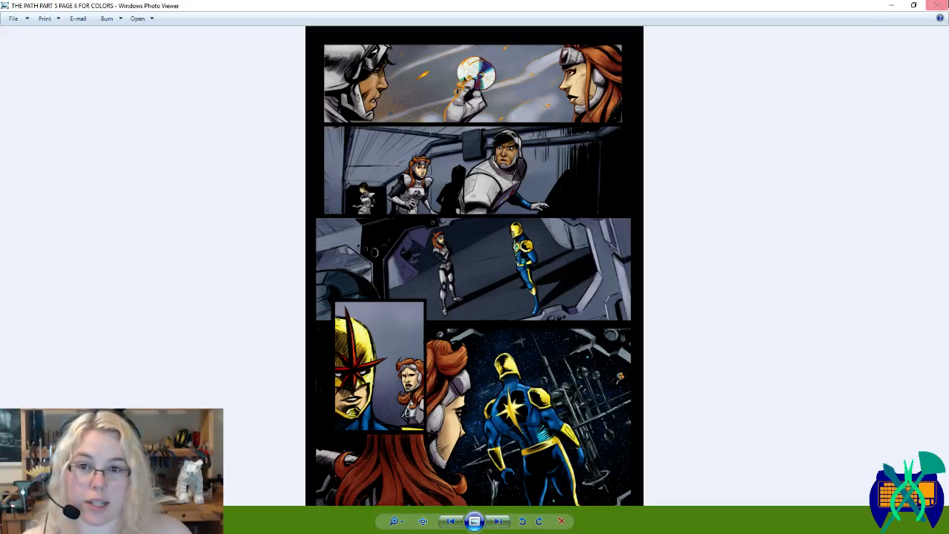
Step: Close the photo viewer and sample the yellow of the helmet in the page 6 image in GIMP
click(936, 6)
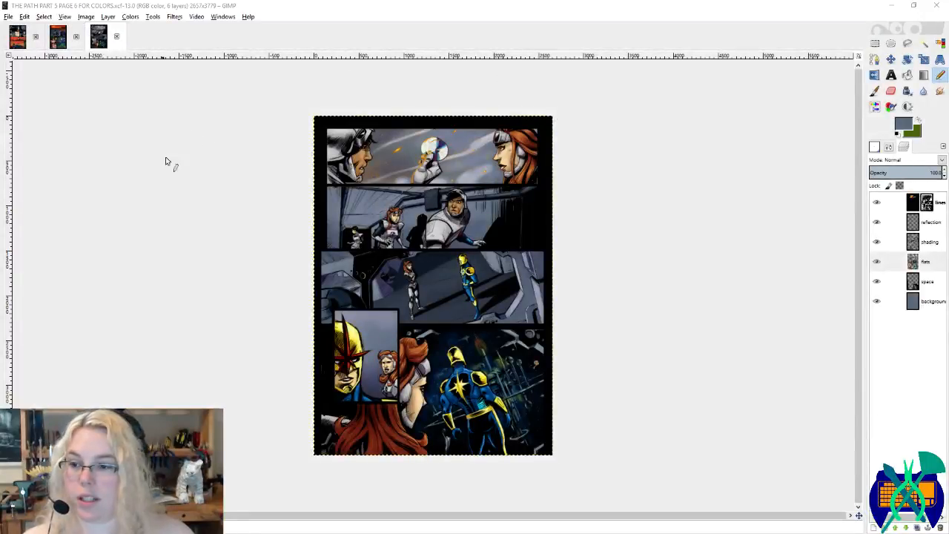
ctrl+click(350, 348)
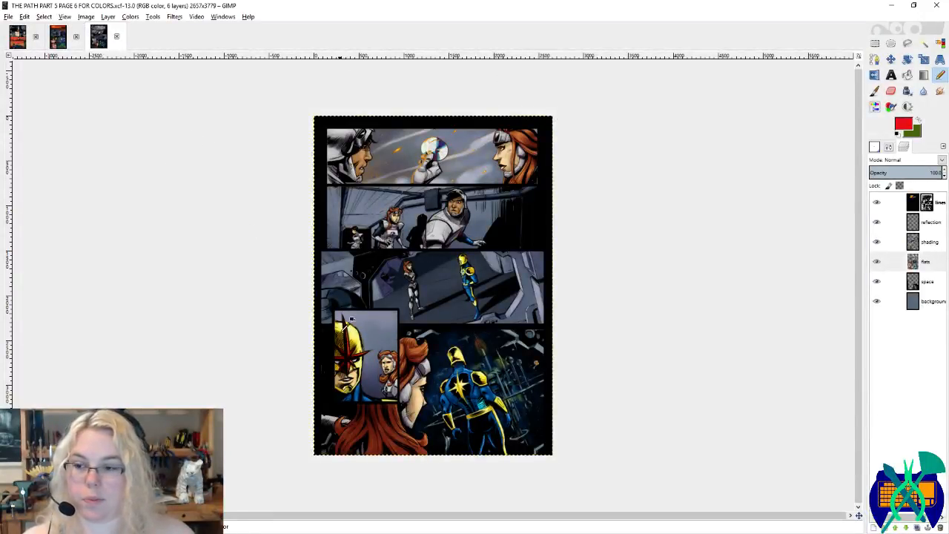
ctrl+click(355, 331)
Step: On page 7, outline and fill the armoured man's upper-arm marking below the shoulder pad with yellow, and touch up the wall beside it
click(17, 36)
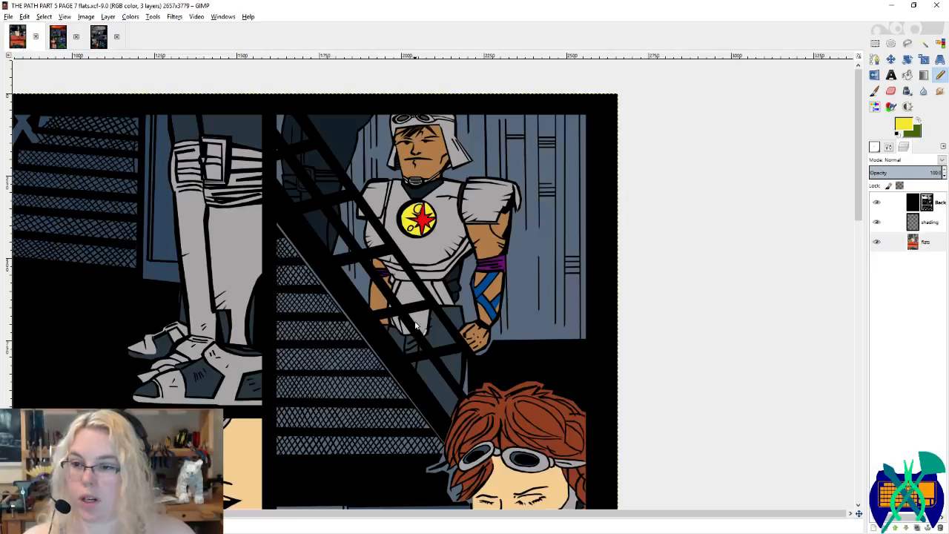
scroll(525, 232, up, 2)
scroll(525, 232, up, 2)
scroll(324, 216, up, 2)
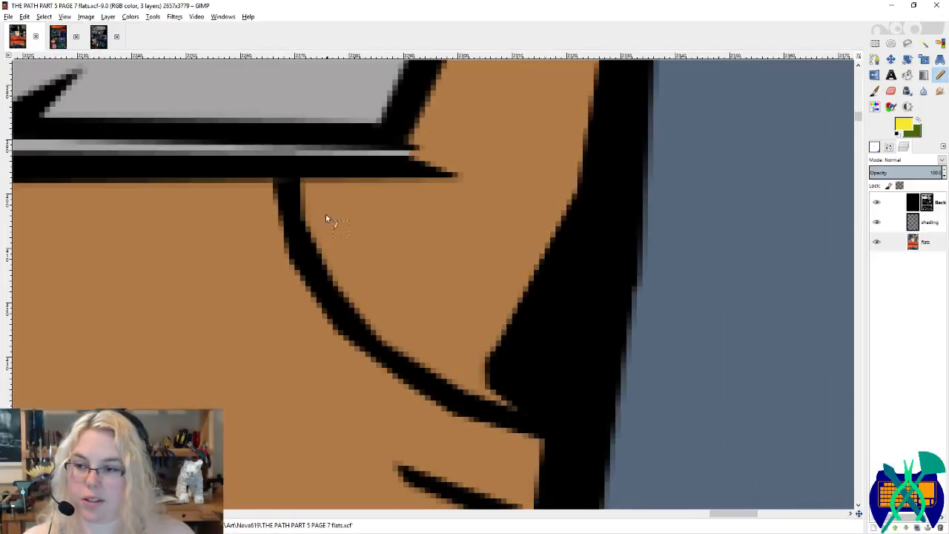
mouse_move(307, 181)
mouse_down()
mouse_move(322, 275)
mouse_move(414, 359)
mouse_move(467, 394)
mouse_move(515, 406)
mouse_up()
drag(603, 418, 599, 407)
key(shift+b)
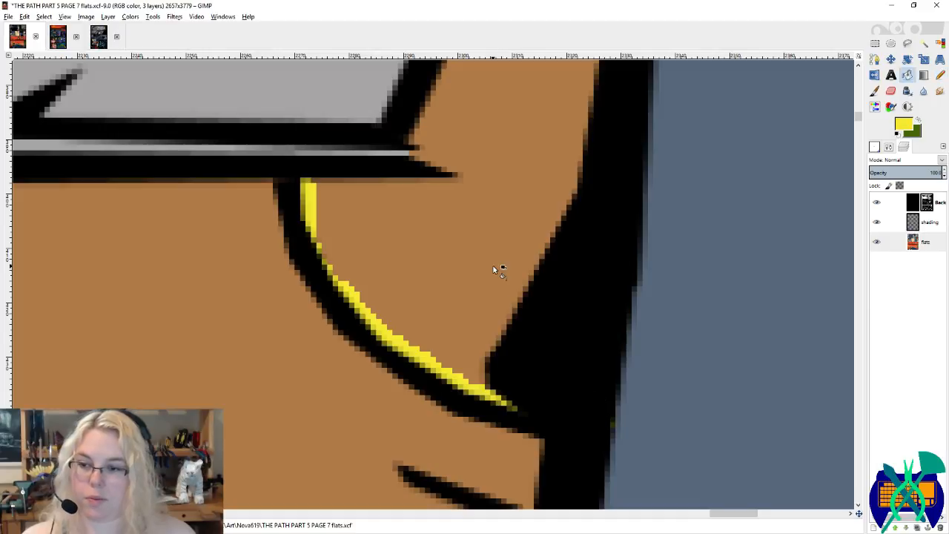
click(493, 266)
key(n)
ctrl+click(622, 415)
scroll(571, 407, down, 6)
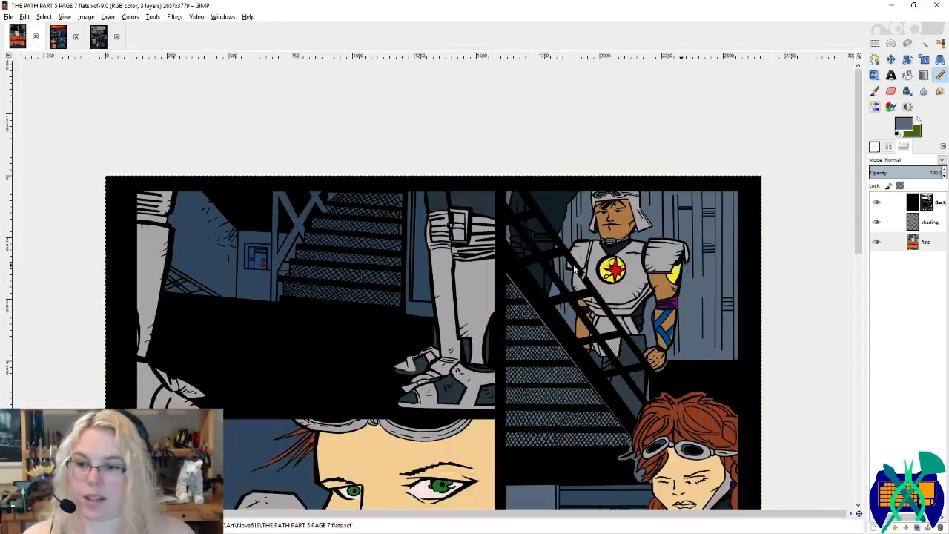
Step: Paint the armoured man's chin strap along the right side of his jaw with the armour grey
scroll(624, 241, up, 7)
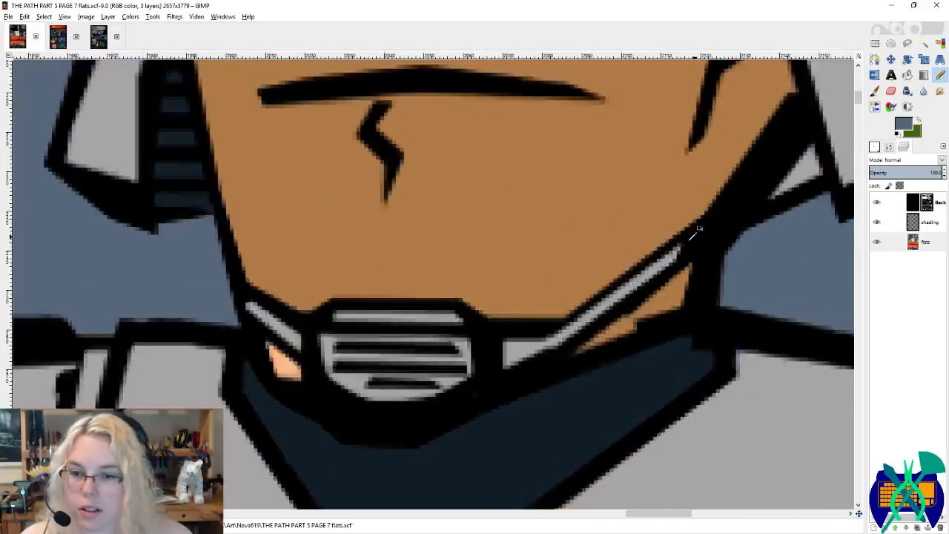
scroll(694, 234, up, 2)
ctrl+click(669, 255)
drag(667, 255, 563, 334)
scroll(572, 324, down, 2)
scroll(496, 408, up, 1)
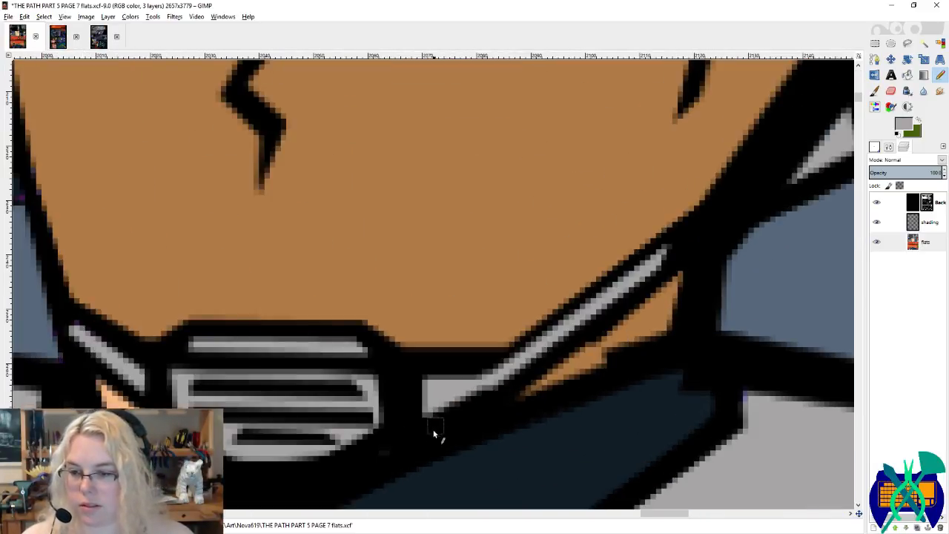
Step: Recolour the neck patch beneath the left chin strap of the armoured man with his brown skin colour
scroll(334, 454, left, 3)
ctrl+click(360, 272)
mouse_move(307, 382)
mouse_down()
mouse_move(320, 411)
mouse_move(347, 416)
mouse_up()
Step: Clean up the stray purple pixels beside the armoured man's jaw, left chin strap and helmet vents with the sampled neighbouring colours
ctrl+click(257, 327)
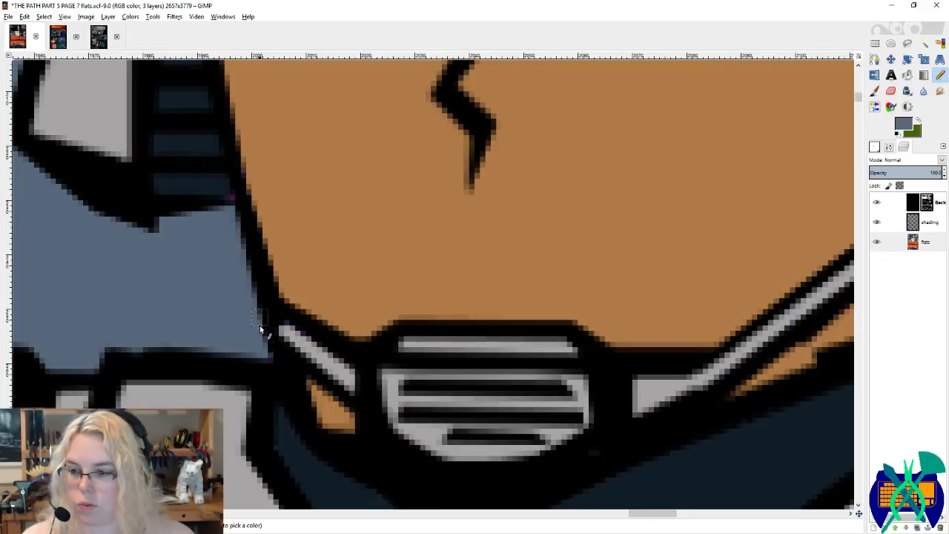
click(270, 361)
ctrl+click(319, 362)
click(288, 326)
ctrl+click(229, 195)
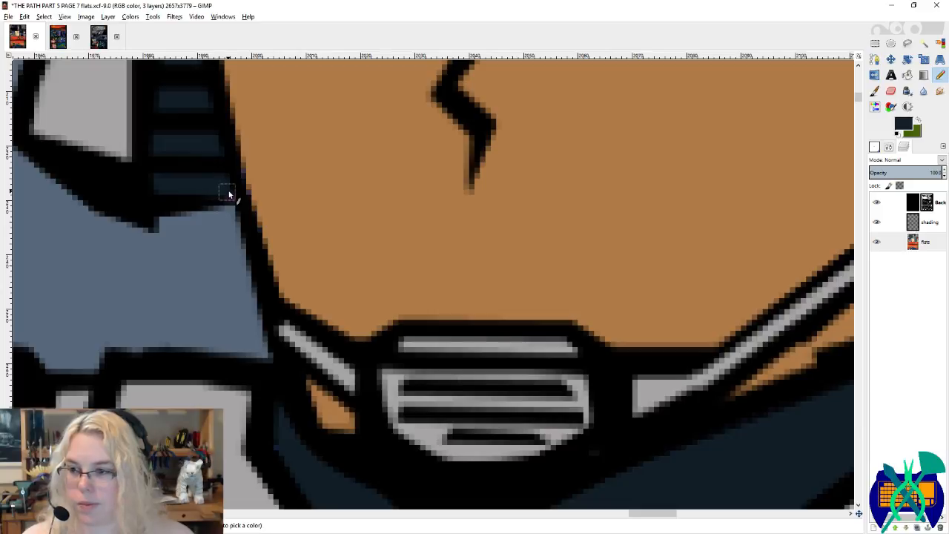
scroll(281, 267, down, 3)
ctrl+click(300, 238)
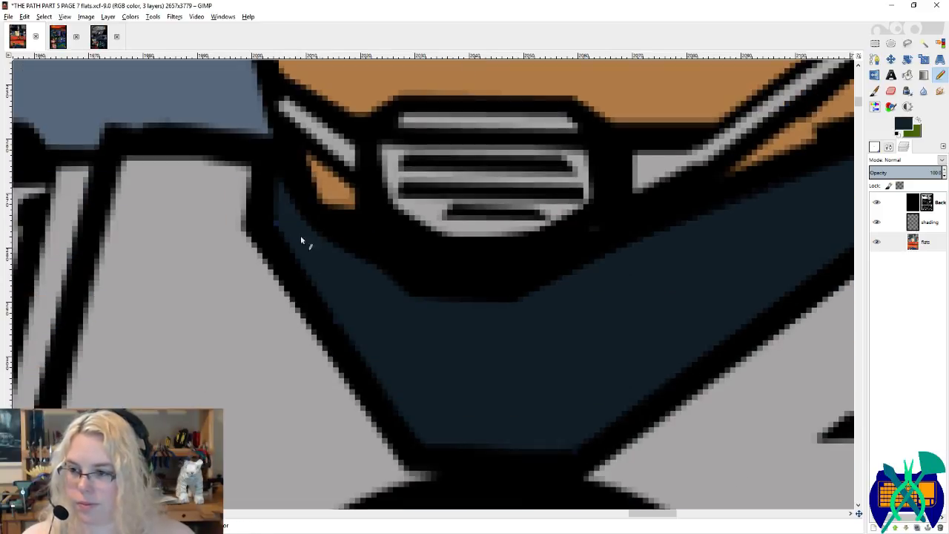
Step: Cover the stray orange pixels beside the stair railing on the armoured man's chest with armour grey
scroll(328, 314, down, 2)
scroll(417, 343, up, 5)
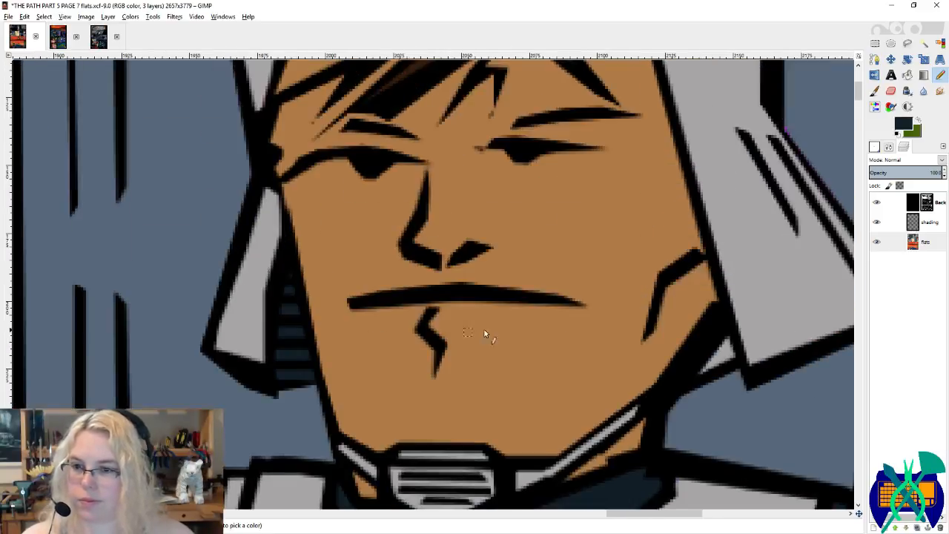
scroll(564, 313, down, 2)
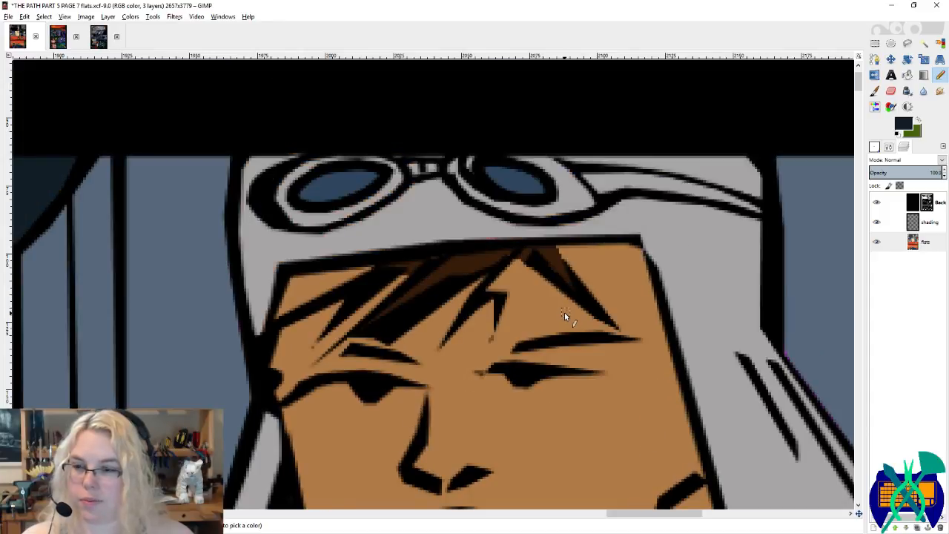
scroll(562, 311, down, 4)
scroll(560, 312, up, 2)
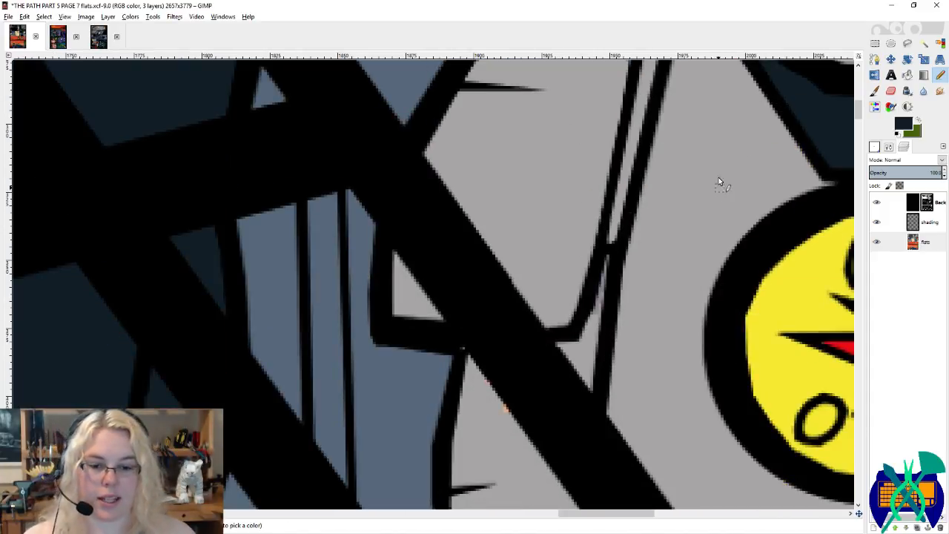
scroll(479, 381, down, 3)
ctrl+click(499, 292)
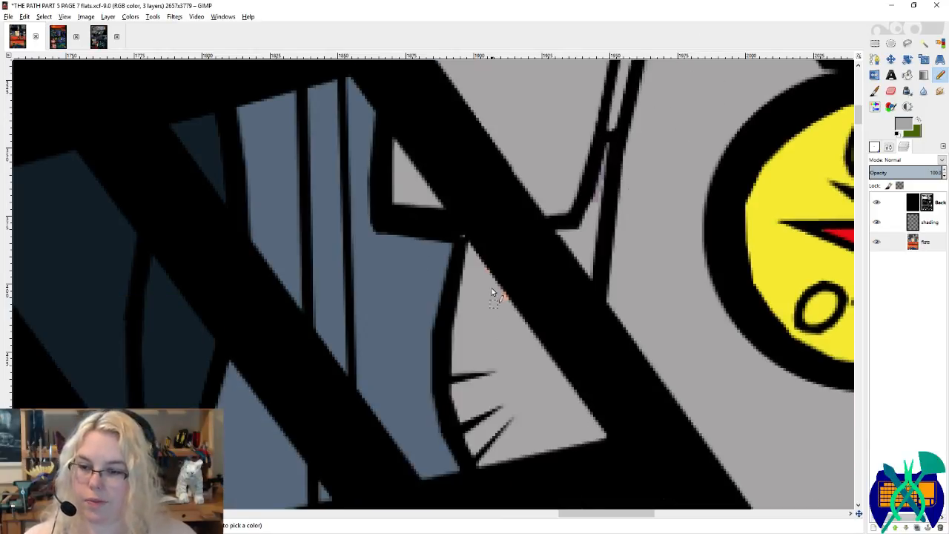
scroll(512, 317, down, 5)
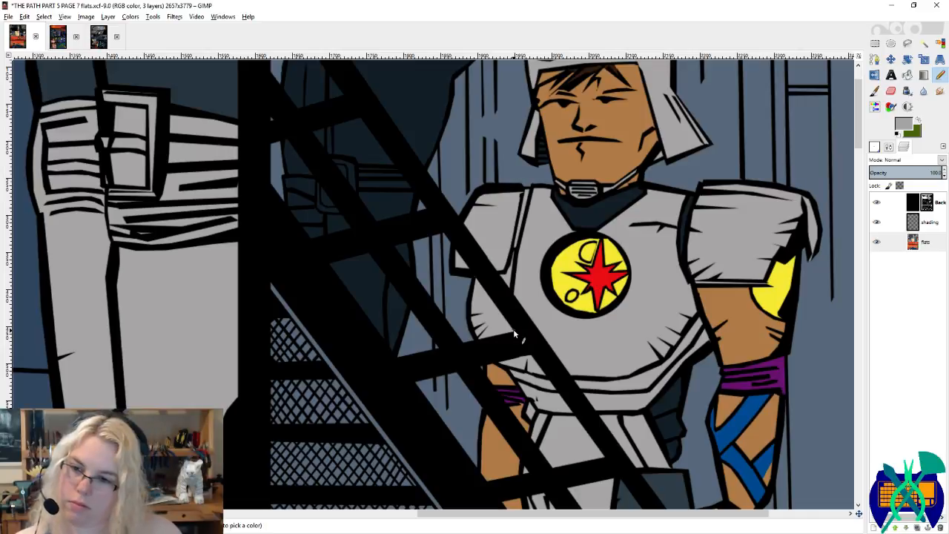
scroll(512, 327, up, 2)
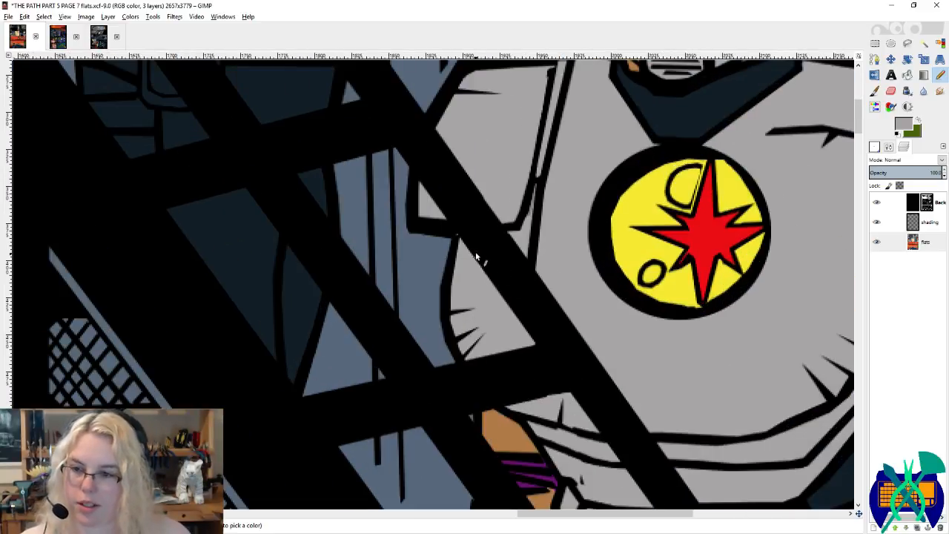
Step: Extend the purple of the arm band behind the railing to its edge beside the armoured man's waist
scroll(508, 299, down, 5)
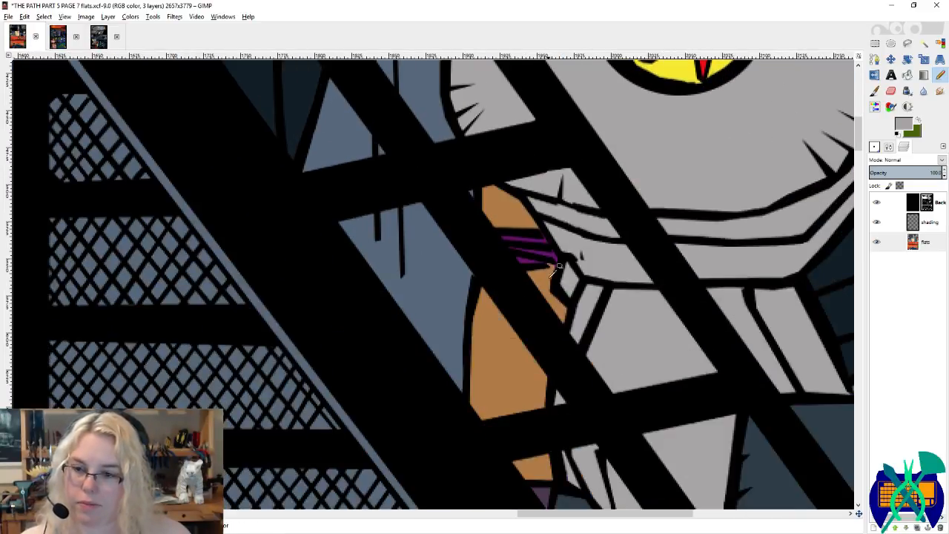
scroll(550, 272, up, 4)
ctrl+click(548, 237)
drag(570, 238, 580, 240)
scroll(533, 297, up, 3)
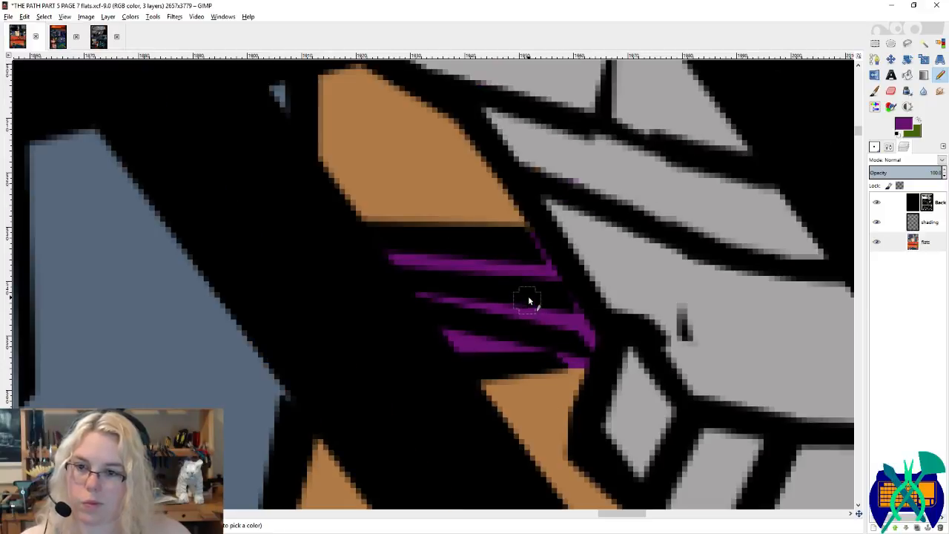
Step: Touch up stray pixels on the armoured man's waist plates, forearm and hip armour with sampled armour grey and skin brown
ctrl+click(597, 158)
scroll(593, 230, down, 2)
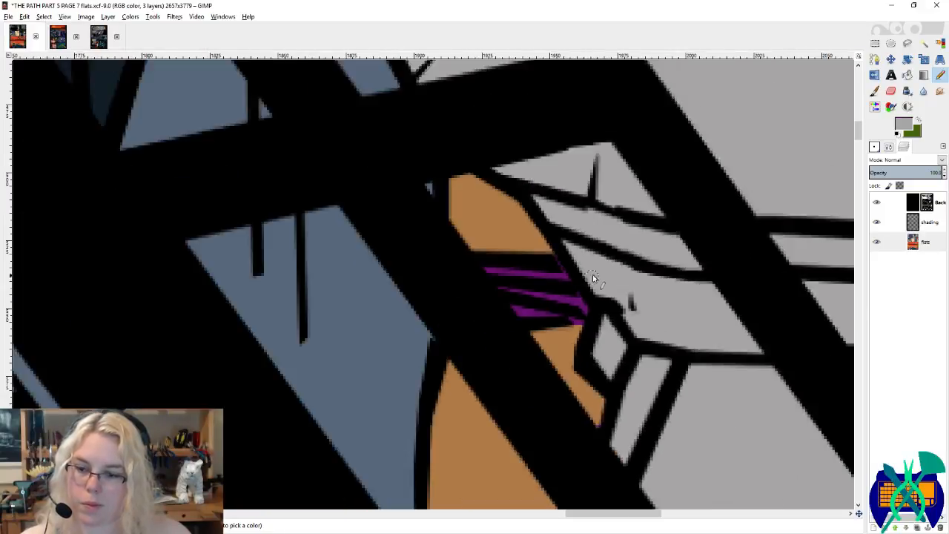
scroll(593, 274, down, 3)
ctrl+click(598, 179)
scroll(582, 288, down, 3)
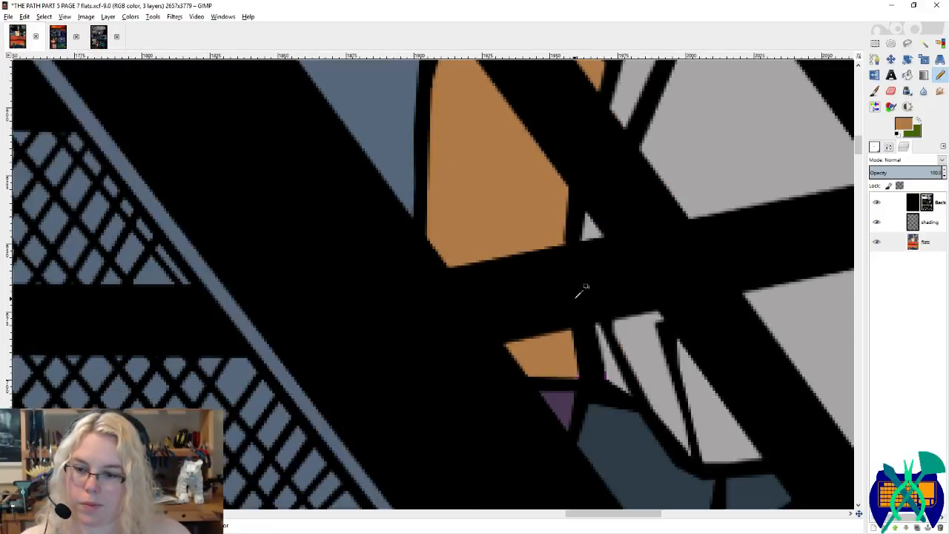
scroll(612, 385, right, 5)
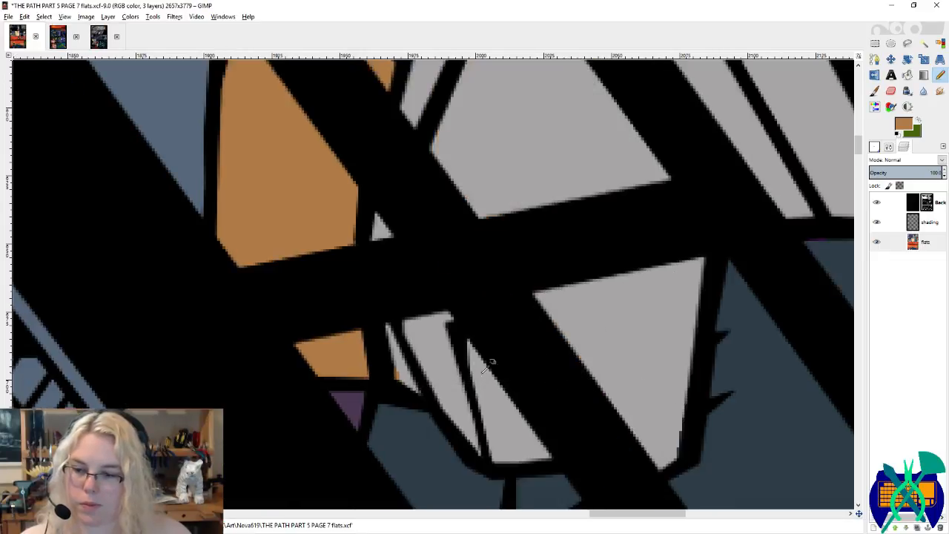
ctrl+click(492, 360)
scroll(394, 369, down, 3)
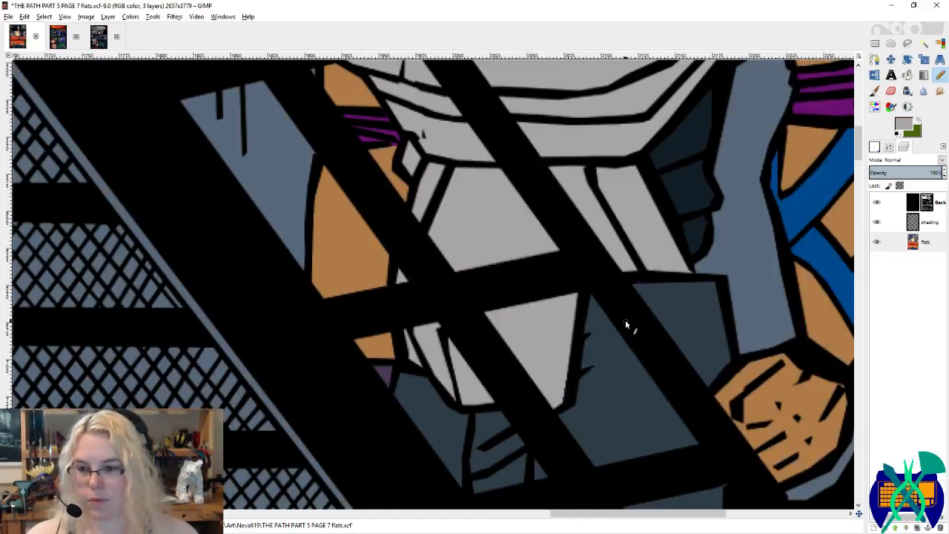
Step: Sample the blue of the armoured man's forearm straps and look at the page 6 image for comparison
scroll(624, 319, down, 2)
scroll(701, 287, up, 2)
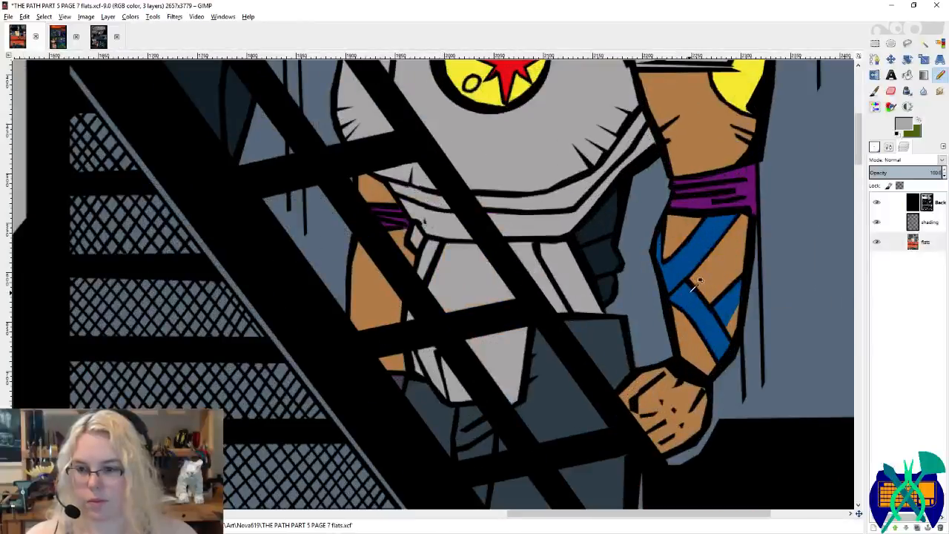
ctrl+click(686, 271)
click(101, 38)
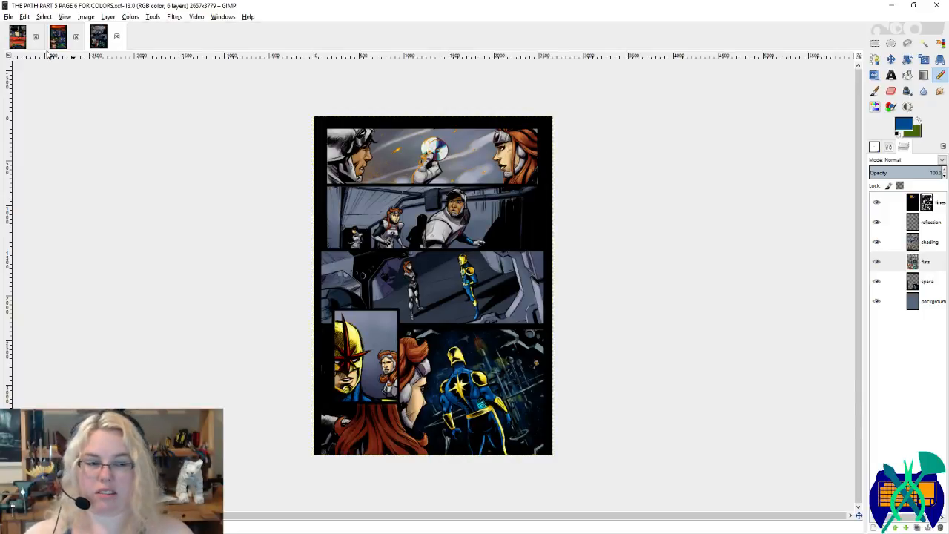
click(25, 34)
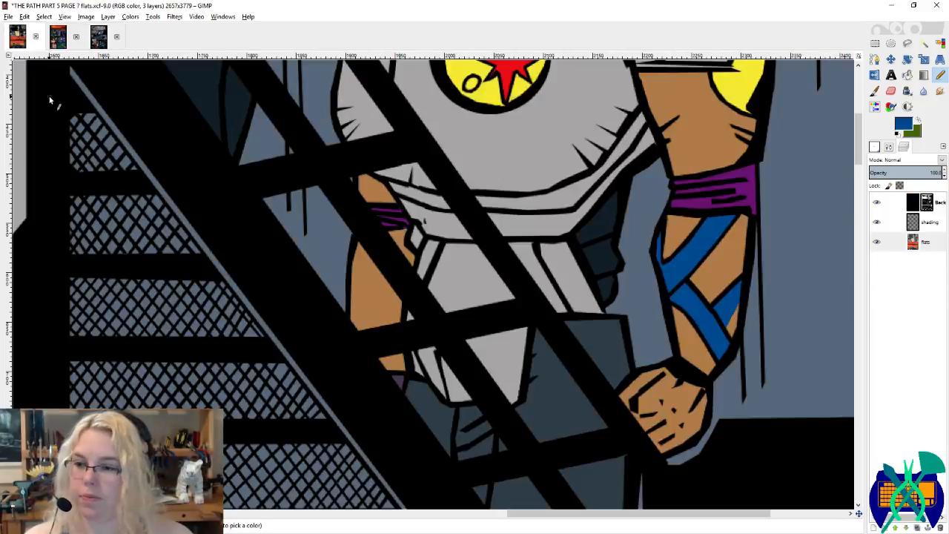
Step: Recolour the small wrist patch behind the stair railing with the purple sampled from the armoured man's arm band
ctrl+click(692, 198)
scroll(497, 232, down, 3)
key(o)
key(n)
drag(402, 268, 410, 289)
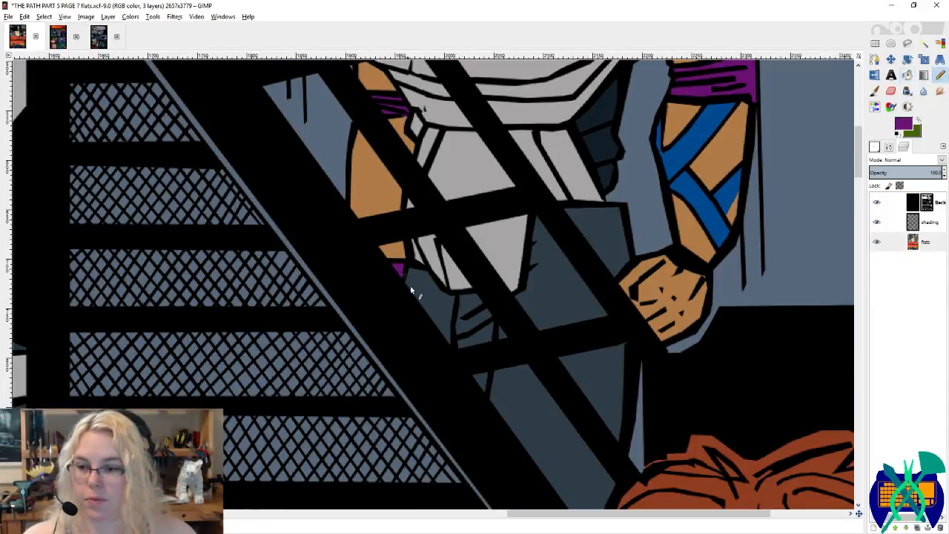
Step: Smooth the right edge of the armoured man's hanging hip plate with the sampled armour grey
ctrl+scroll(438, 264, up, 2)
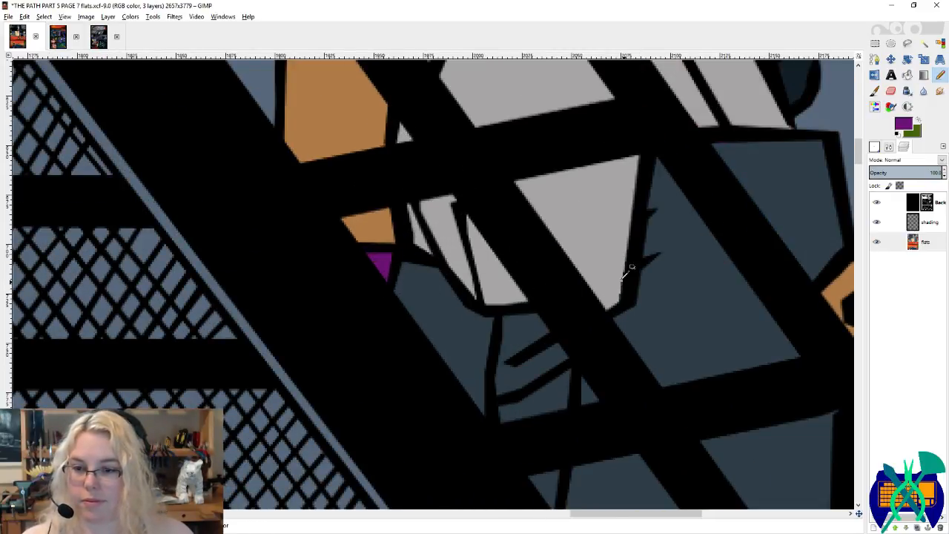
ctrl+scroll(627, 269, up, 2)
ctrl+click(631, 212)
drag(627, 245, 615, 324)
scroll(522, 264, down, 5)
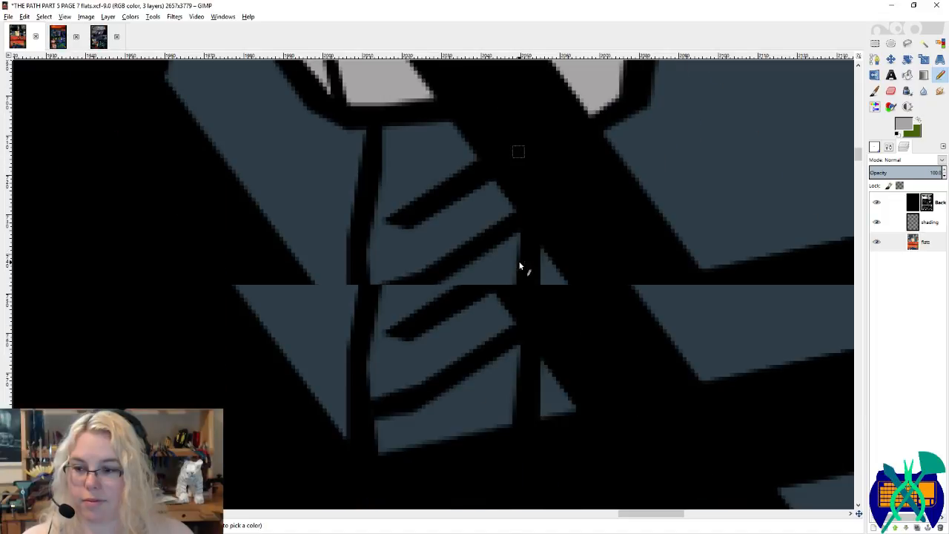
Step: Touch up the armoured man's trousers and clenched fist with their sampled slate blue and skin brown
ctrl+click(303, 237)
ctrl+scroll(374, 334, down, 3)
scroll(468, 332, up, 2)
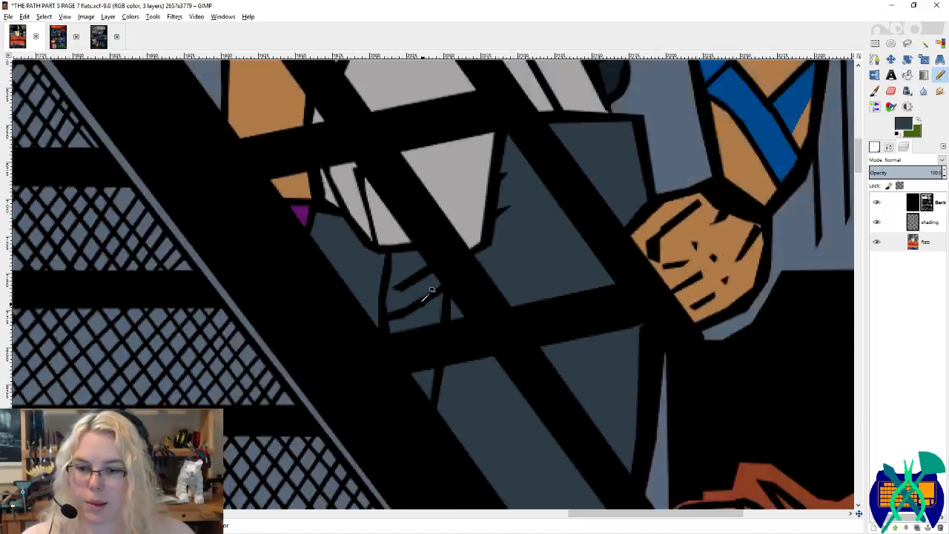
ctrl+scroll(423, 290, down, 1)
ctrl+scroll(459, 319, up, 4)
ctrl+click(506, 317)
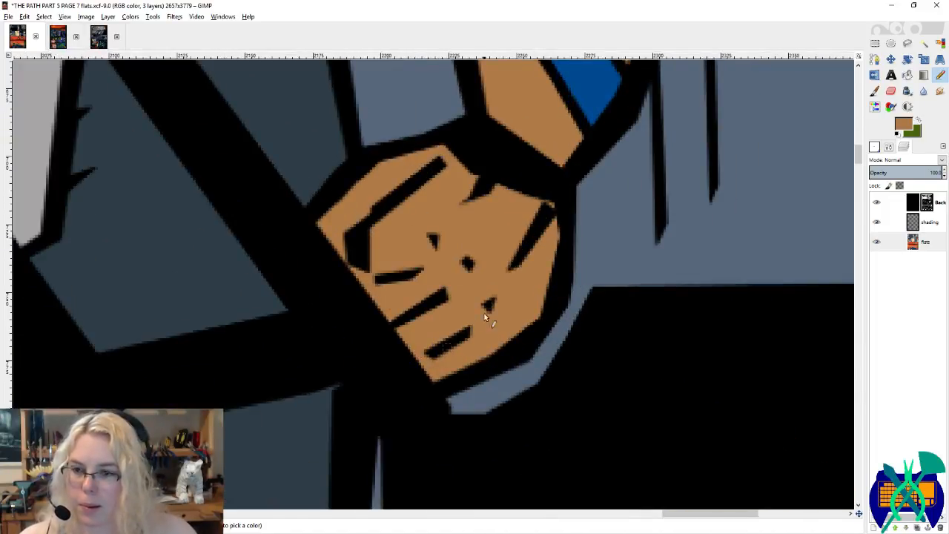
Step: Examine the red-haired woman's panel and the three-face close-up panel for stray pixels and wrong colours
ctrl+scroll(504, 297, down, 4)
scroll(505, 293, down, 3)
scroll(504, 297, down, 3)
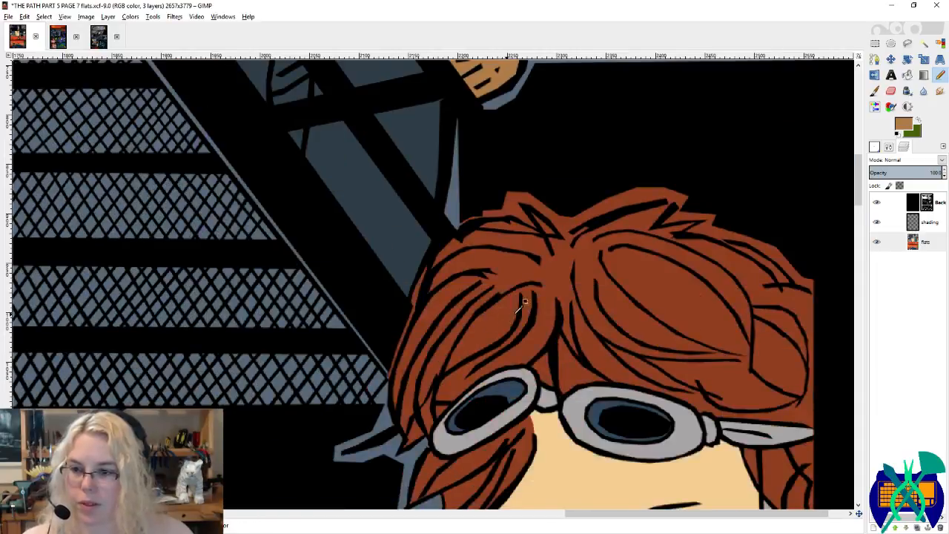
ctrl+scroll(548, 363, down, 1)
ctrl+scroll(549, 363, up, 1)
ctrl+scroll(540, 371, up, 1)
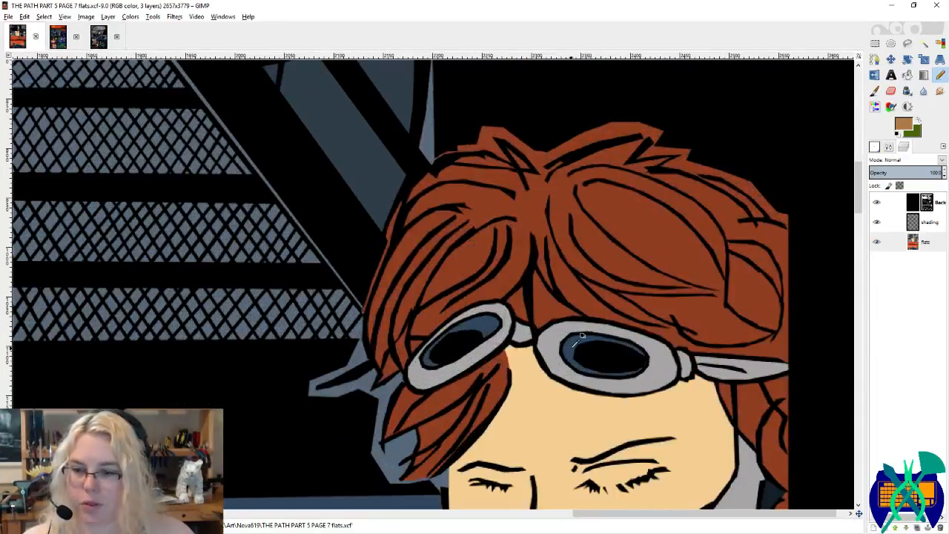
ctrl+scroll(553, 352, down, 3)
scroll(550, 357, left, 5)
scroll(548, 359, down, 3)
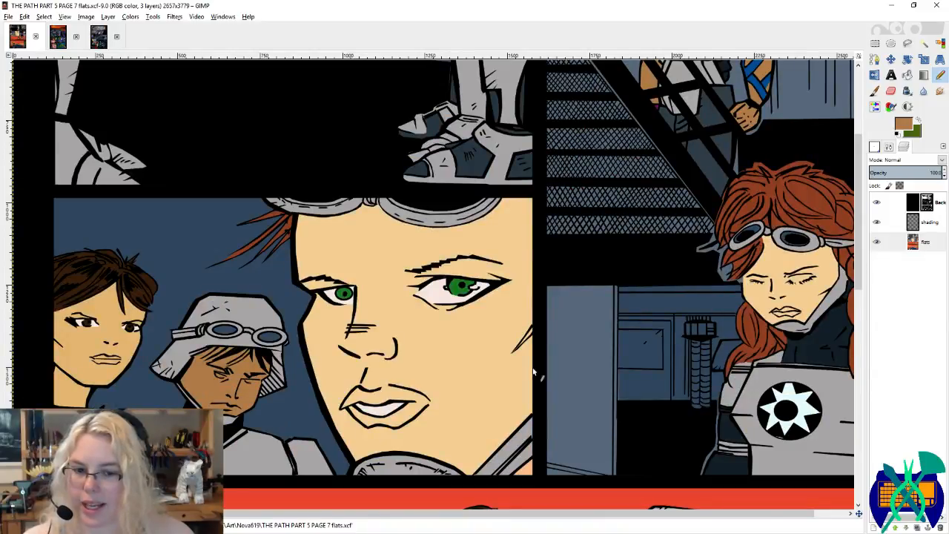
ctrl+scroll(92, 391, up, 1)
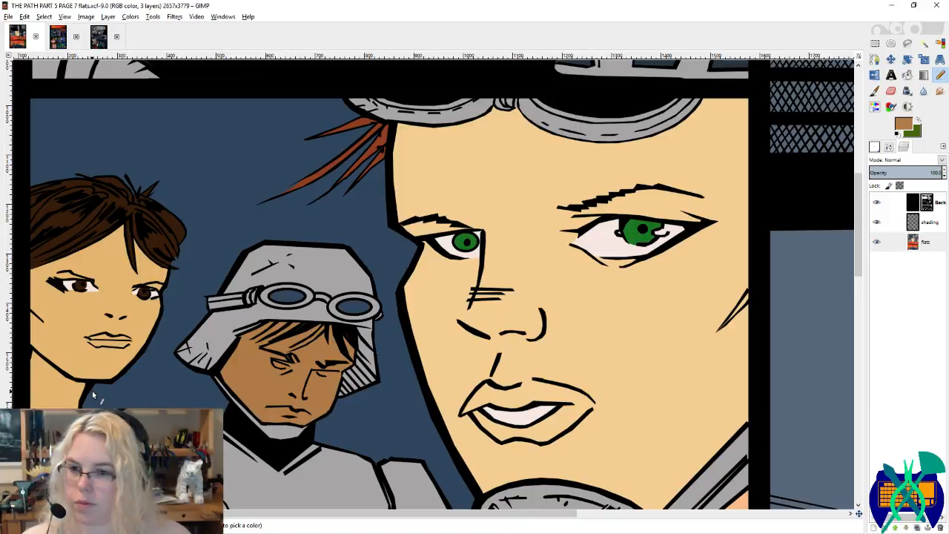
Step: Fill the thin gap between the lid lines above the close-up woman's right-hand green eye with her skin colour
ctrl+scroll(742, 174, up, 3)
ctrl+click(737, 180)
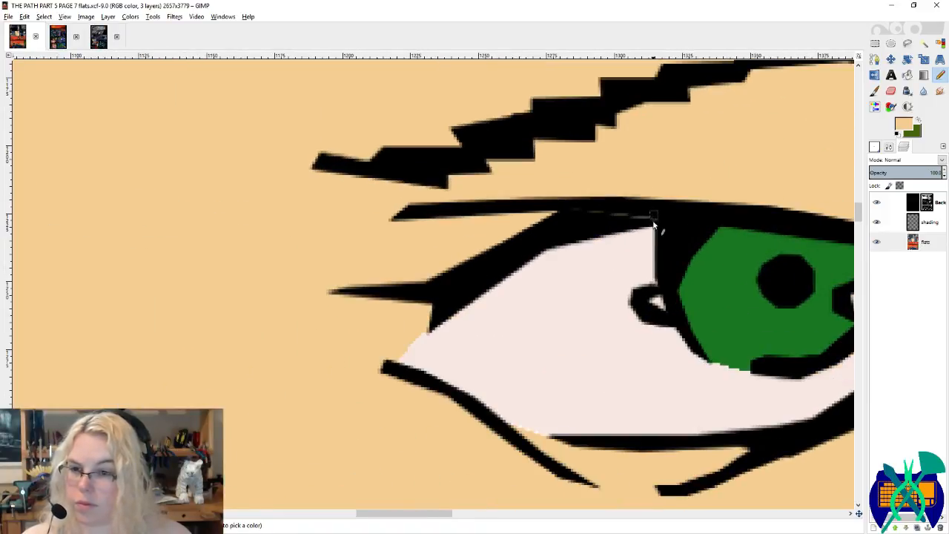
drag(655, 221, 561, 214)
ctrl+scroll(478, 318, down, 8)
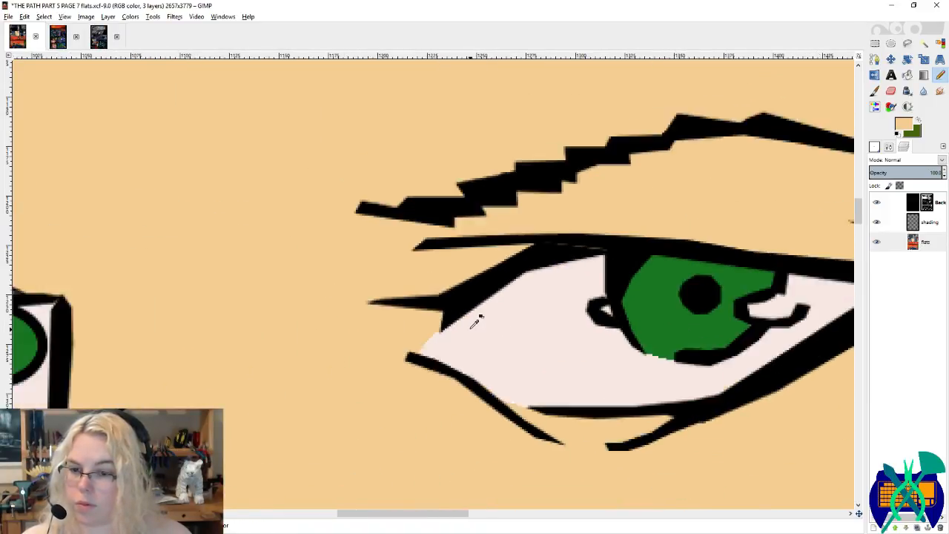
ctrl+scroll(482, 315, up, 2)
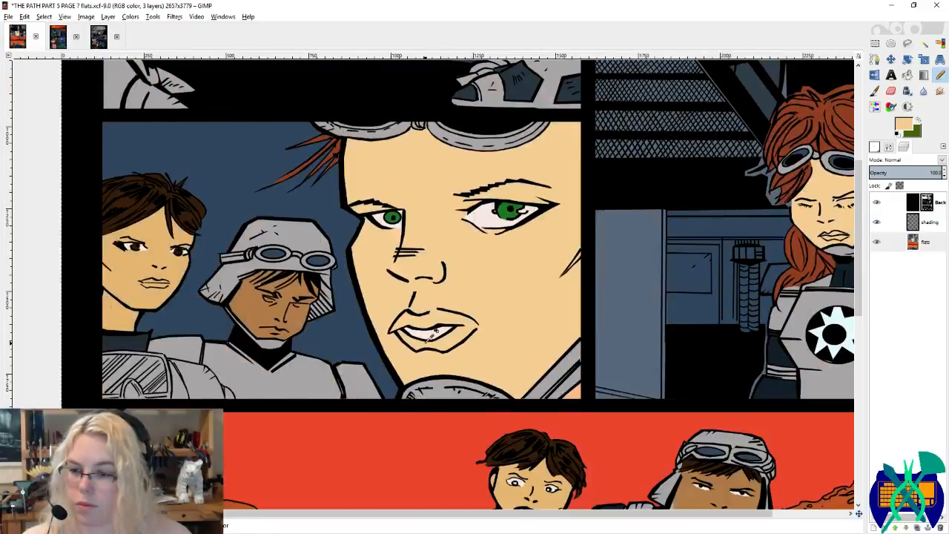
ctrl+scroll(433, 326, up, 4)
ctrl+scroll(427, 311, down, 4)
ctrl+scroll(427, 311, down, 4)
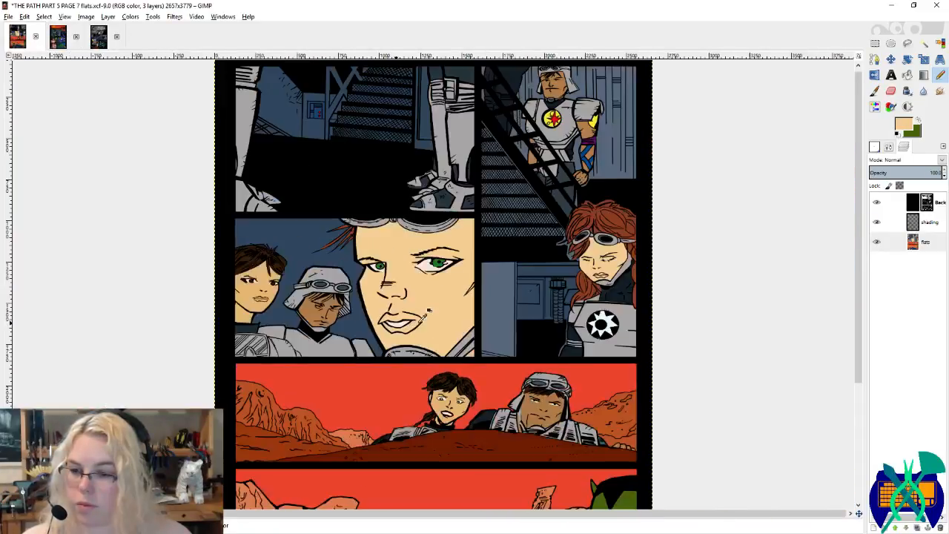
ctrl+scroll(438, 337, down, 2)
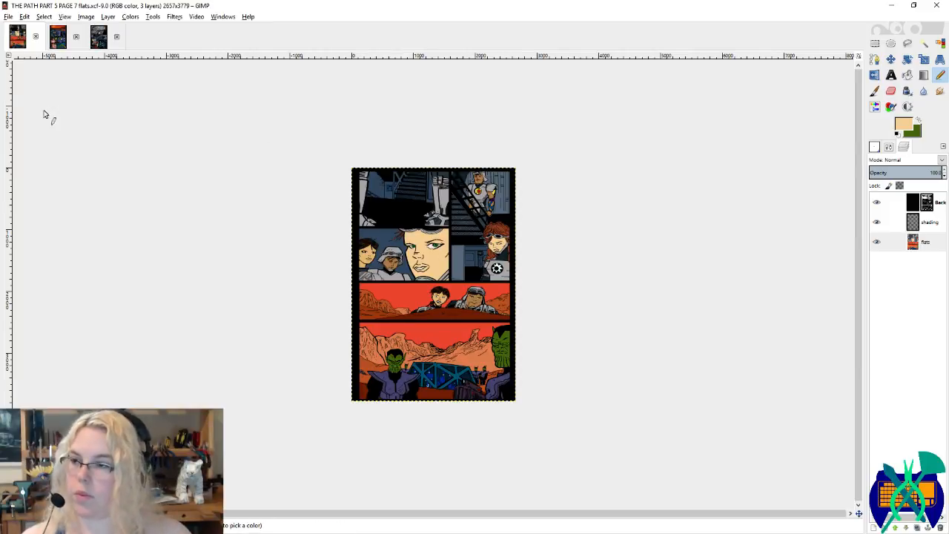
Step: In the page 2 image, toggle the shading layer's visibility off and on and select it to check its blend mode
click(58, 36)
scroll(639, 272, down, 5)
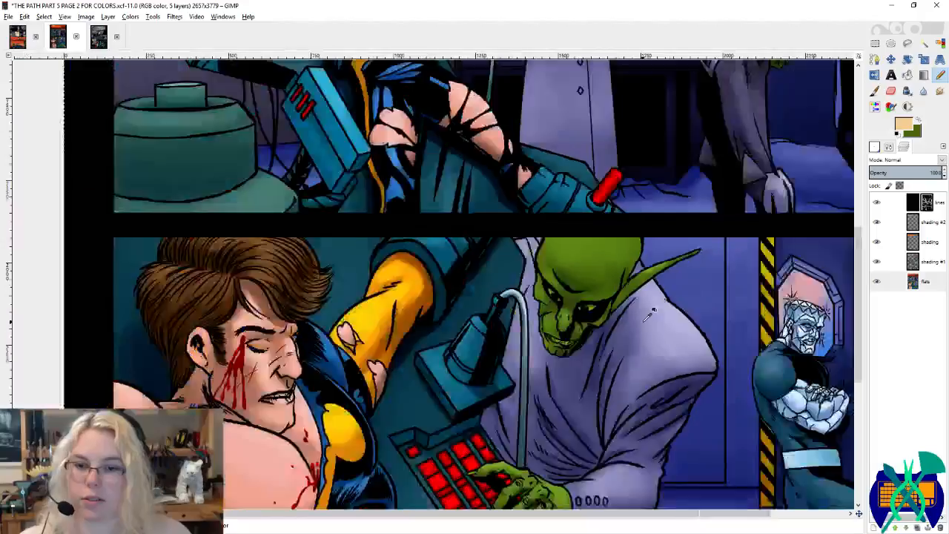
click(879, 242)
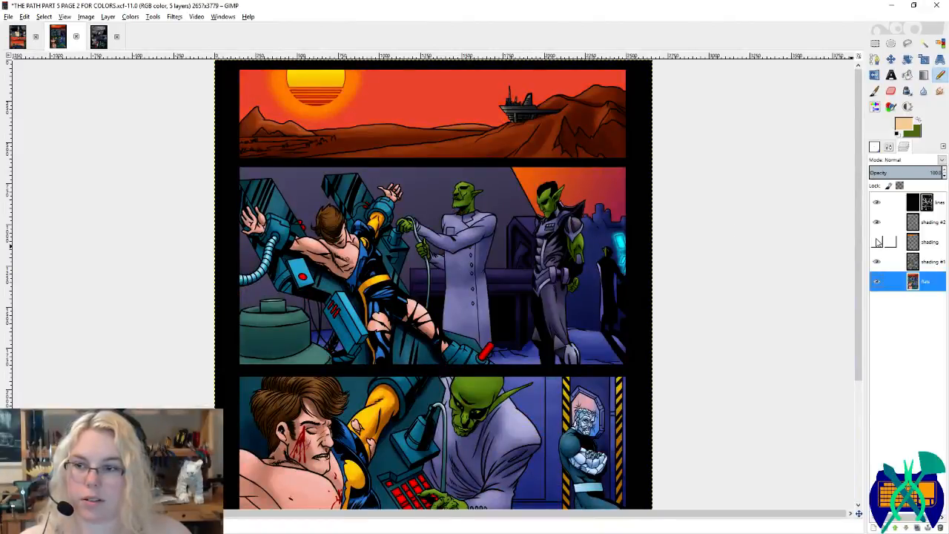
click(877, 242)
click(934, 243)
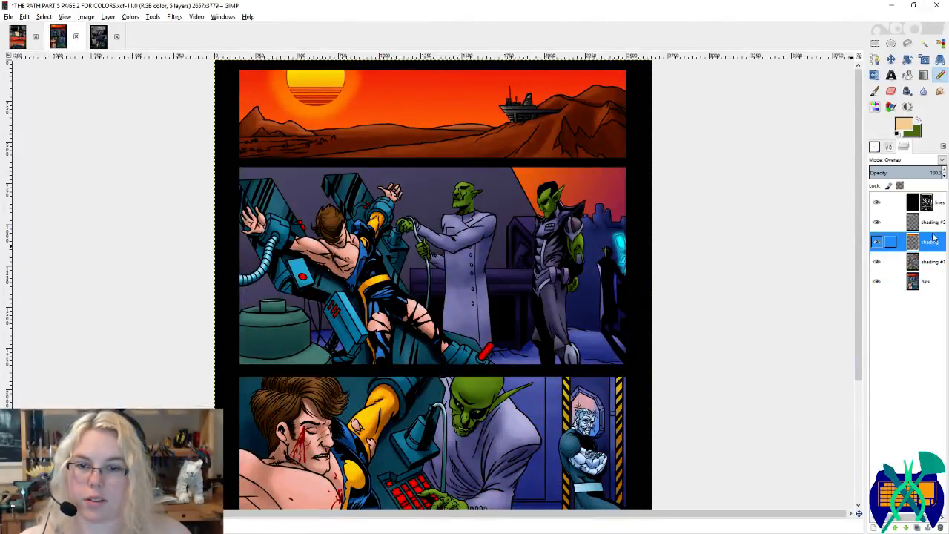
Step: Sample the sky's orange and dark red from page 2's shading layer as the two active colours
scroll(333, 119, up, 5)
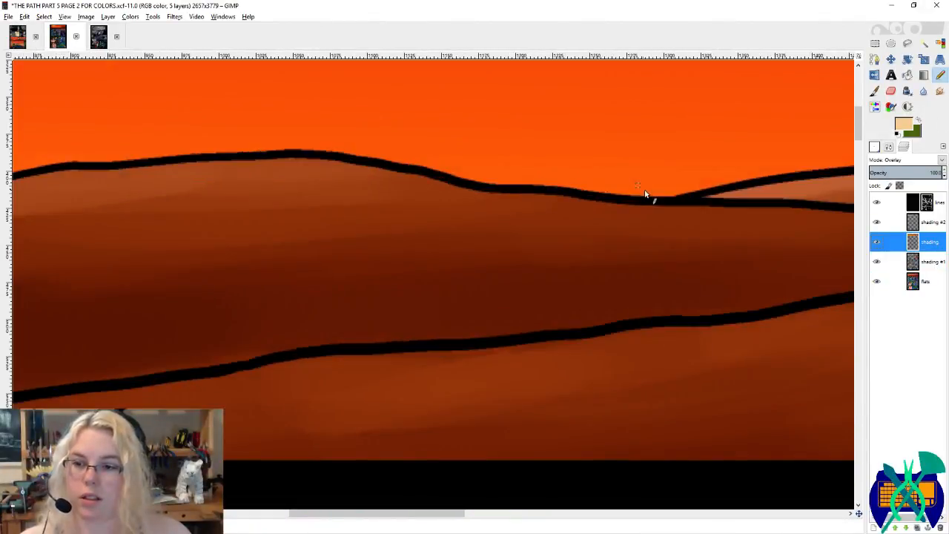
key(x)
scroll(644, 186, up, 5)
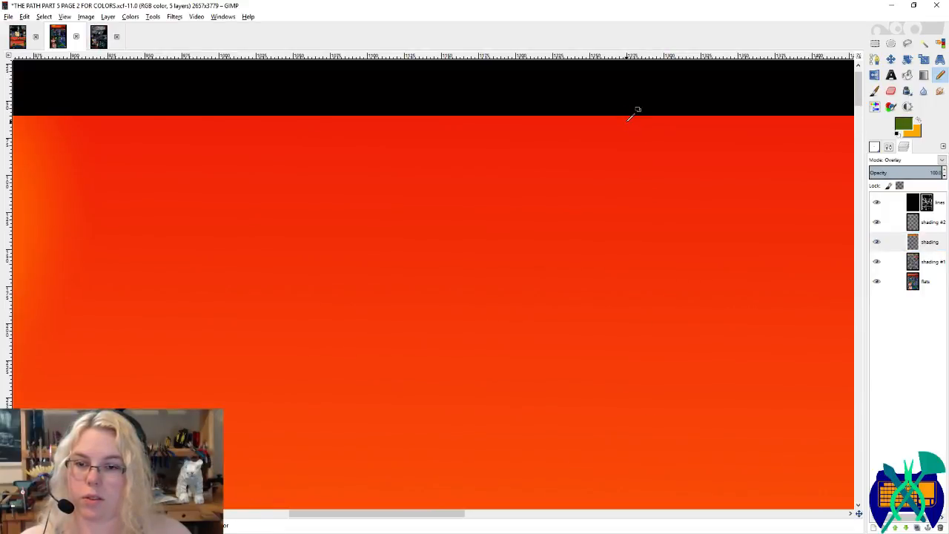
scroll(444, 159, down, 5)
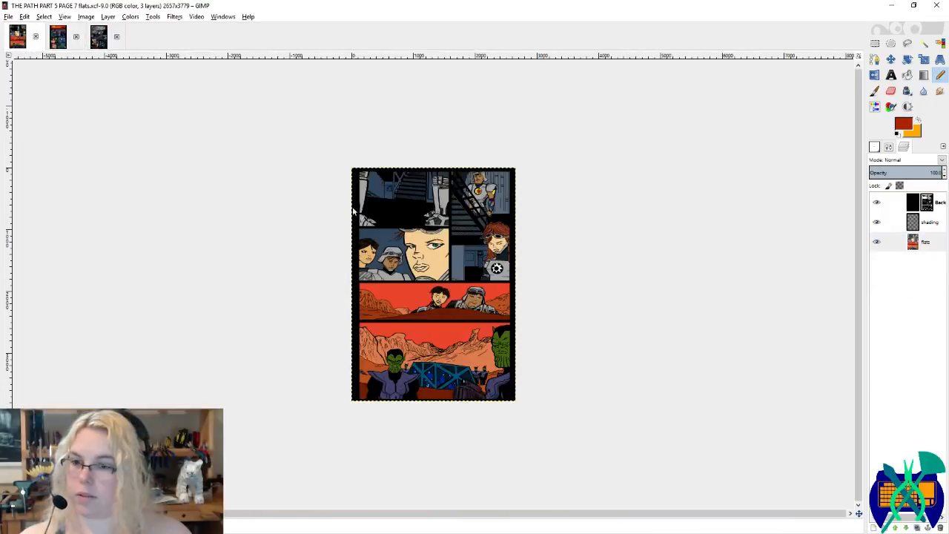
Step: In the page 7 flats image, add a layer named "sky shading" above the flats and set its mode to Overlay
right_click(929, 243)
click(905, 264)
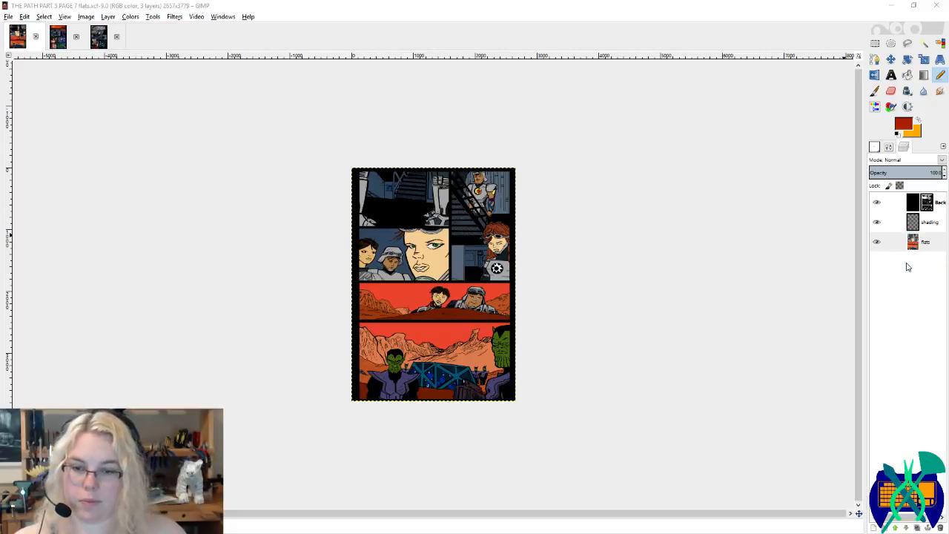
key(Return)
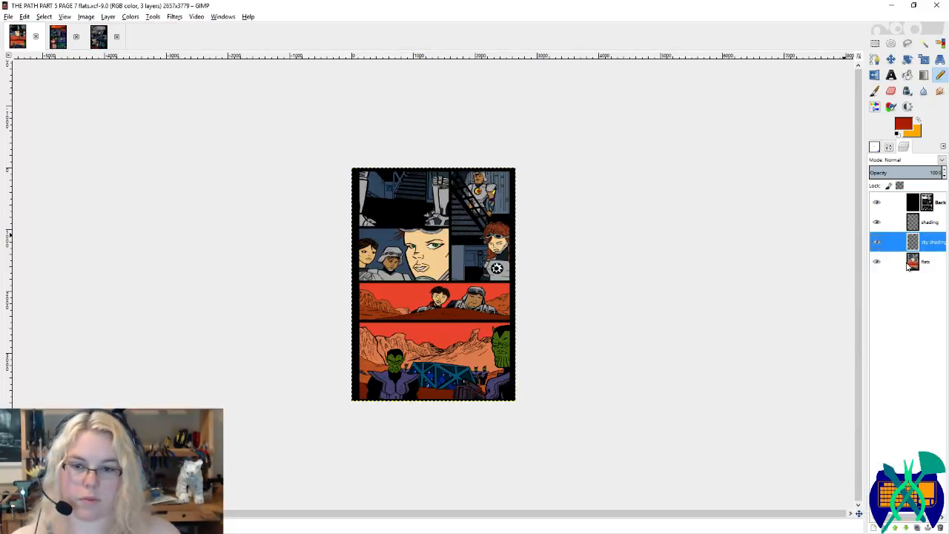
click(941, 160)
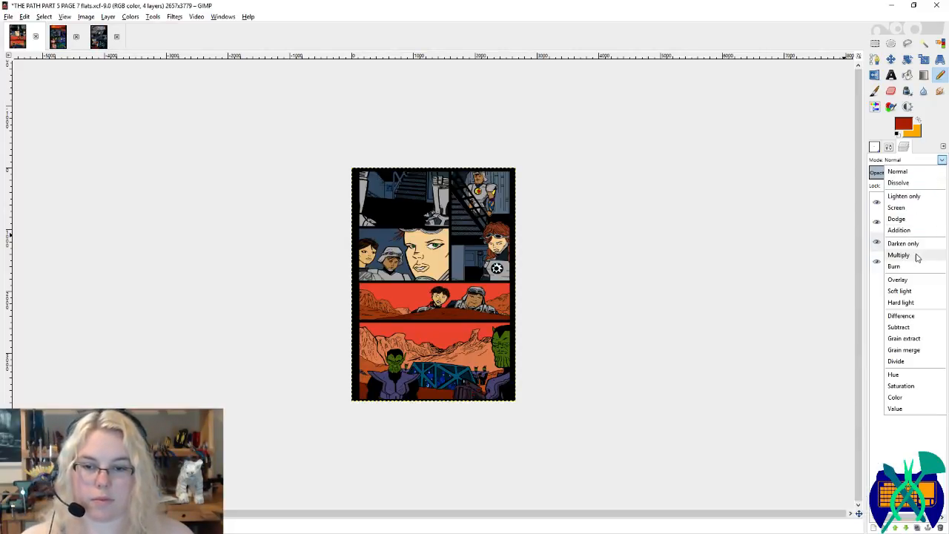
click(901, 302)
Step: Fuzzy-select the red sky behind the two lookouts on the flats layer and swap the gradient colours to make orange the foreground
click(925, 261)
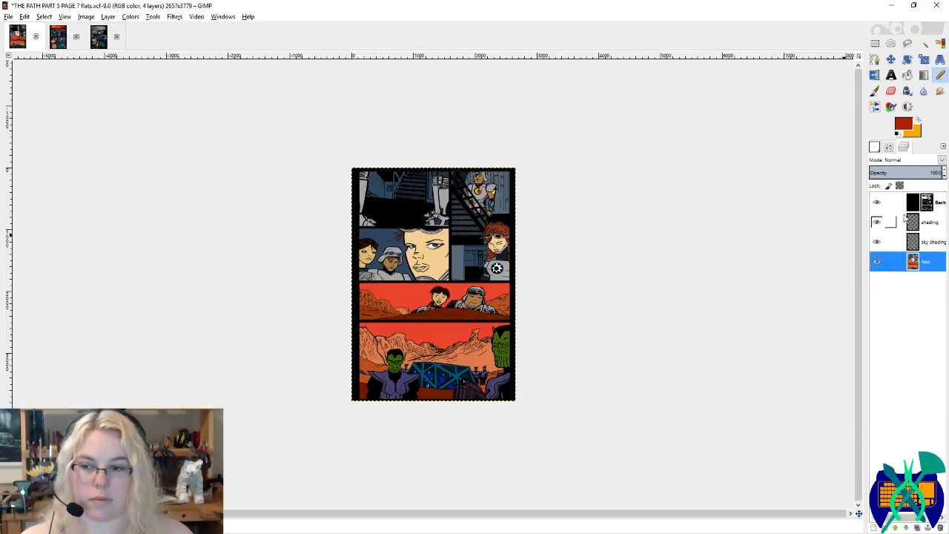
click(924, 43)
click(435, 305)
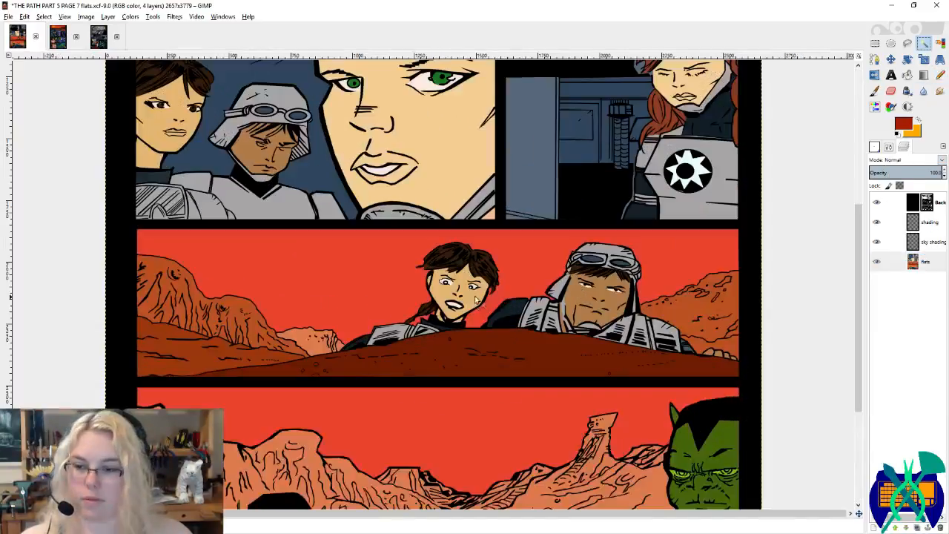
click(430, 298)
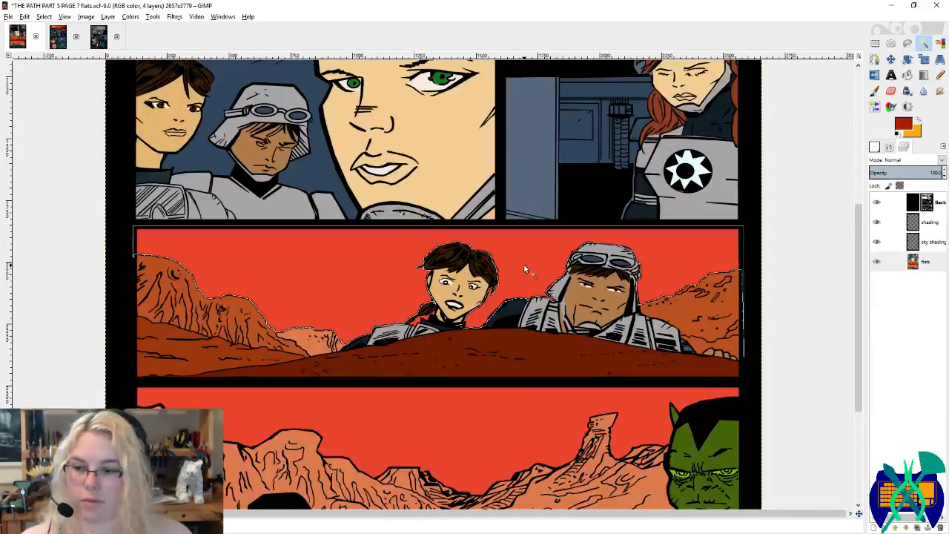
click(422, 315)
scroll(420, 310, down, 2)
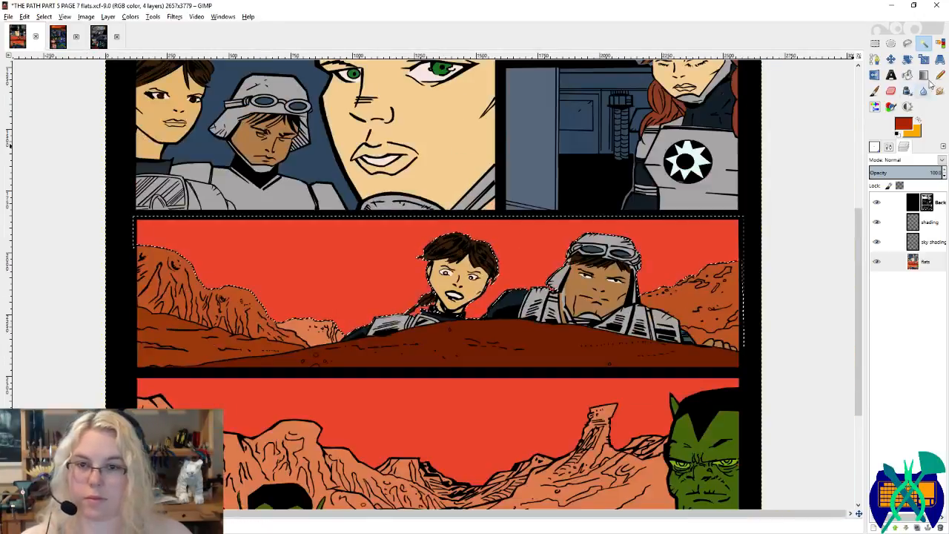
click(923, 75)
click(909, 119)
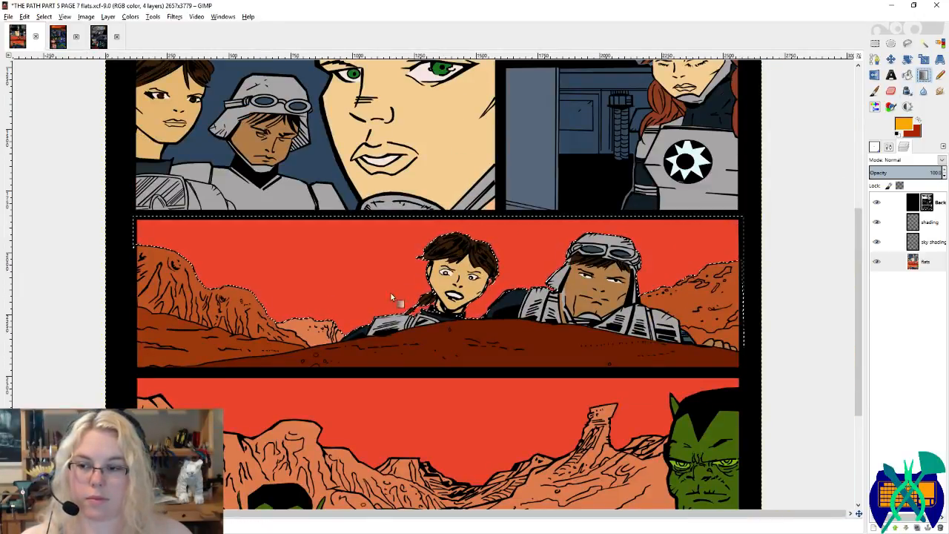
Step: Check page 2's sky for reference and try a vertical orange-to-red gradient in the selected sky on the flats layer
click(58, 42)
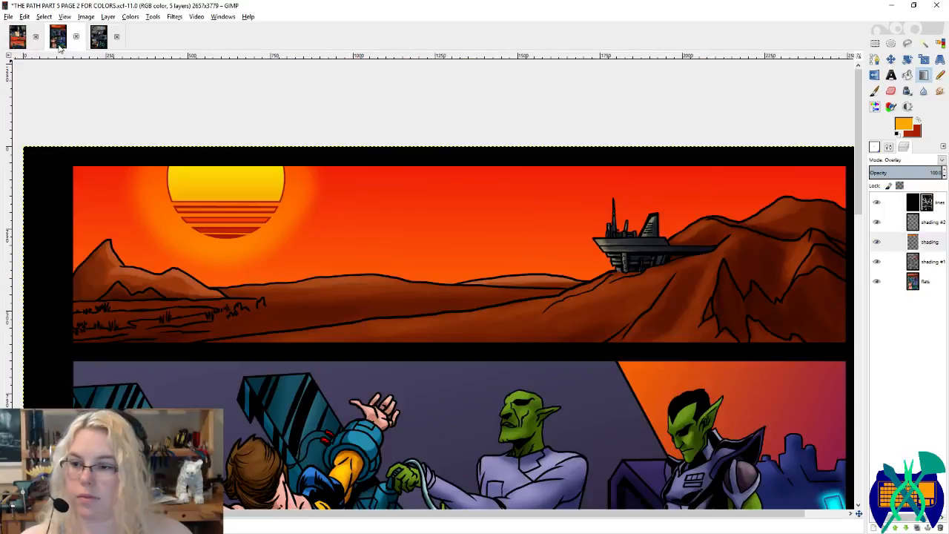
click(22, 43)
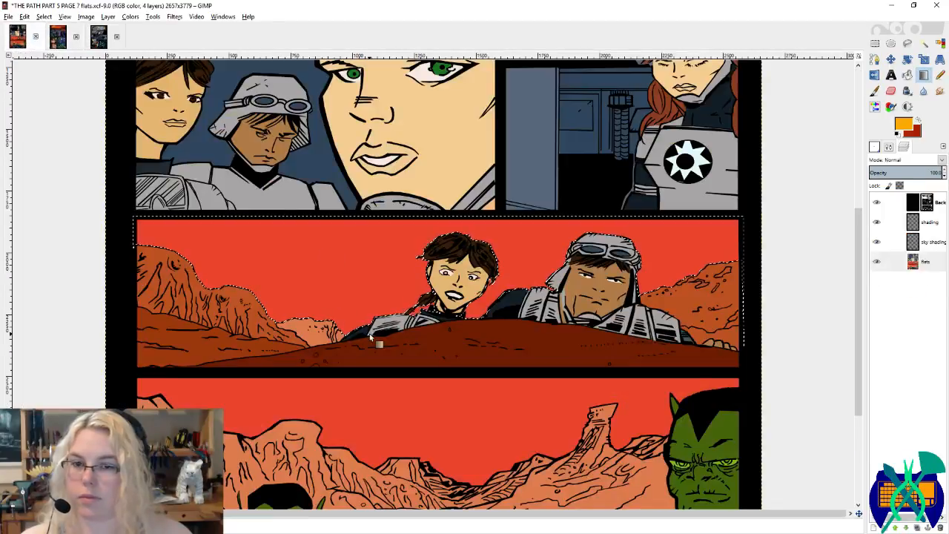
drag(344, 334, 344, 221)
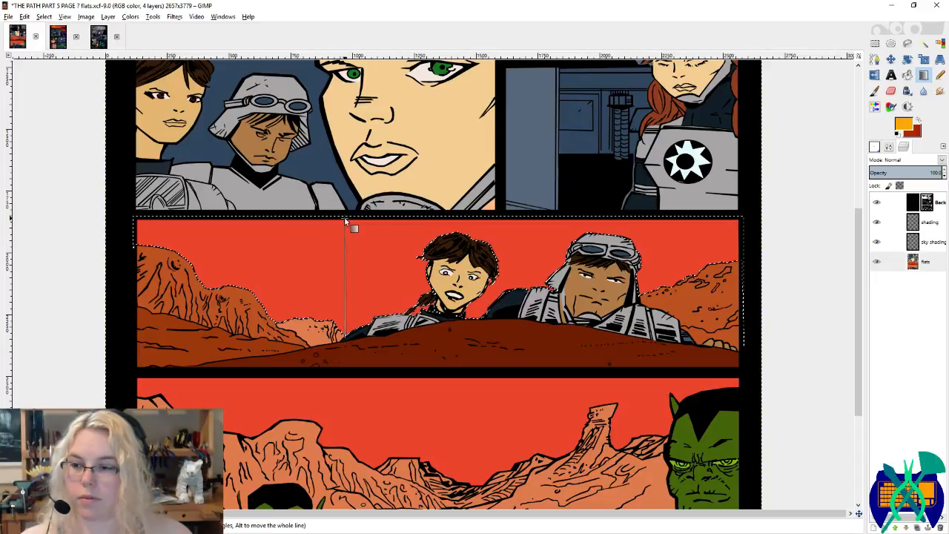
key(Return)
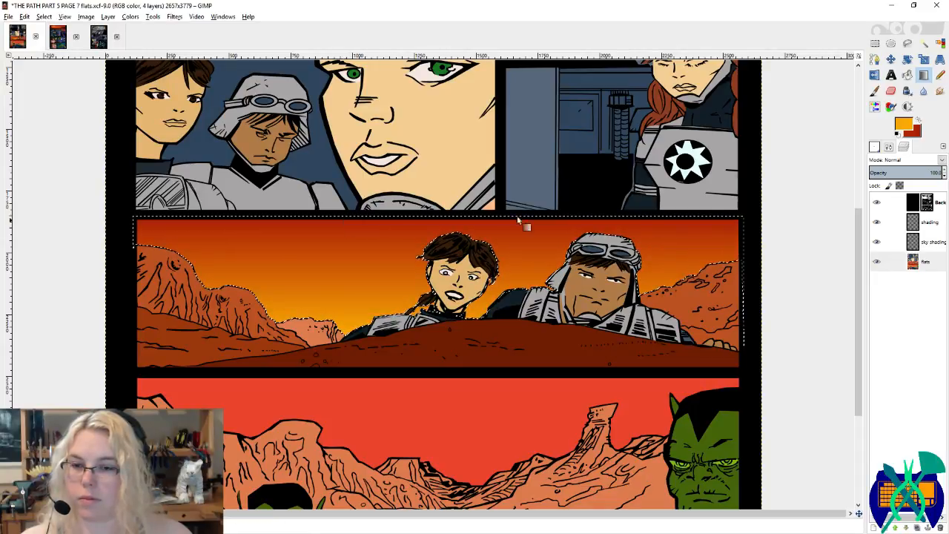
Step: Undo the flats gradient and apply it to the selected sky on the sky shading layer, orange at the horizon to red above
click(938, 245)
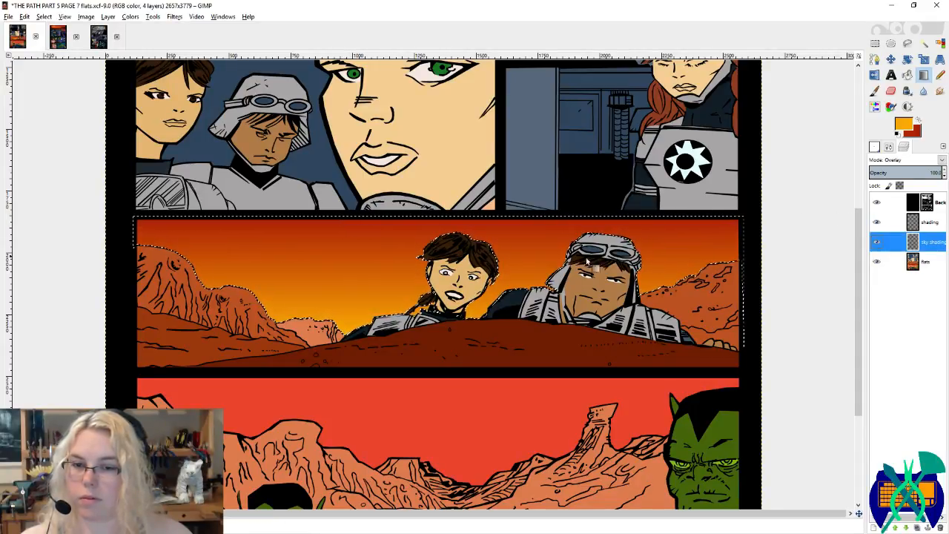
key(ctrl+z)
drag(347, 335, 347, 217)
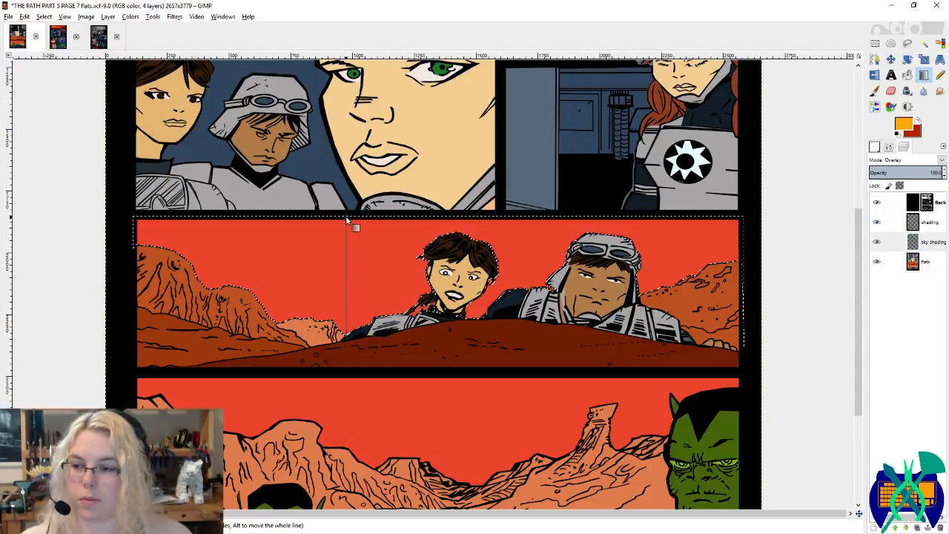
key(Return)
Step: Fuzzy-select the red sky above the mountains in the bottom panel on the flats layer
scroll(563, 272, down, 2)
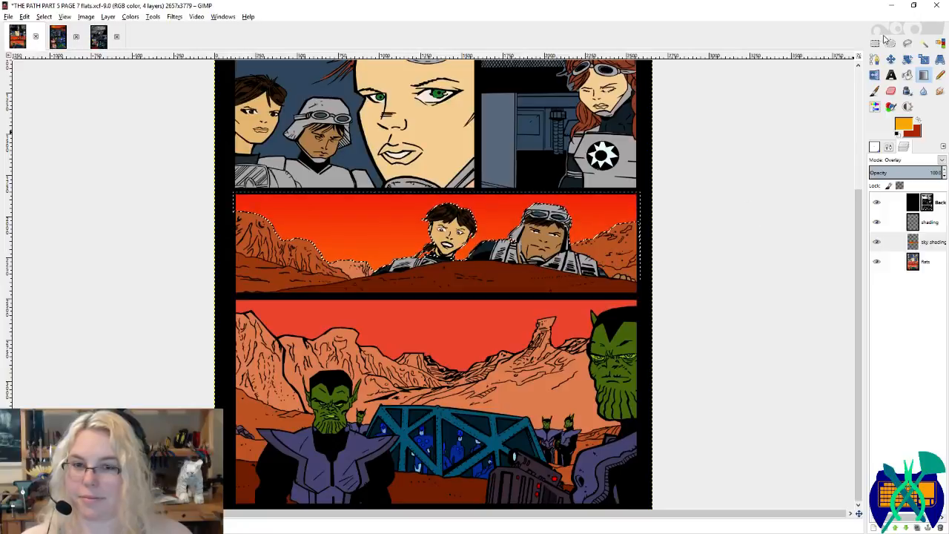
click(922, 45)
click(927, 263)
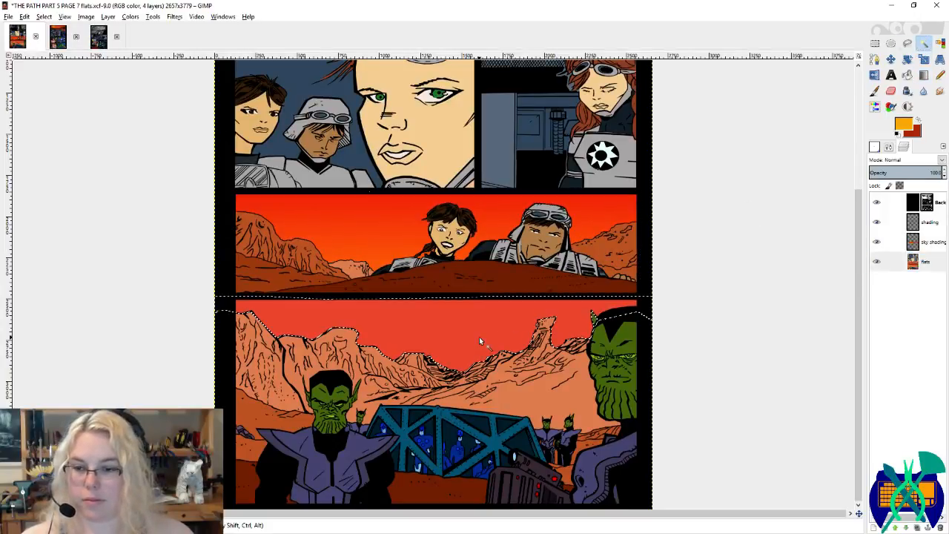
click(479, 337)
Step: Apply the orange-to-red gradient to the bottom panel's selected sky on the sky shading layer
click(923, 75)
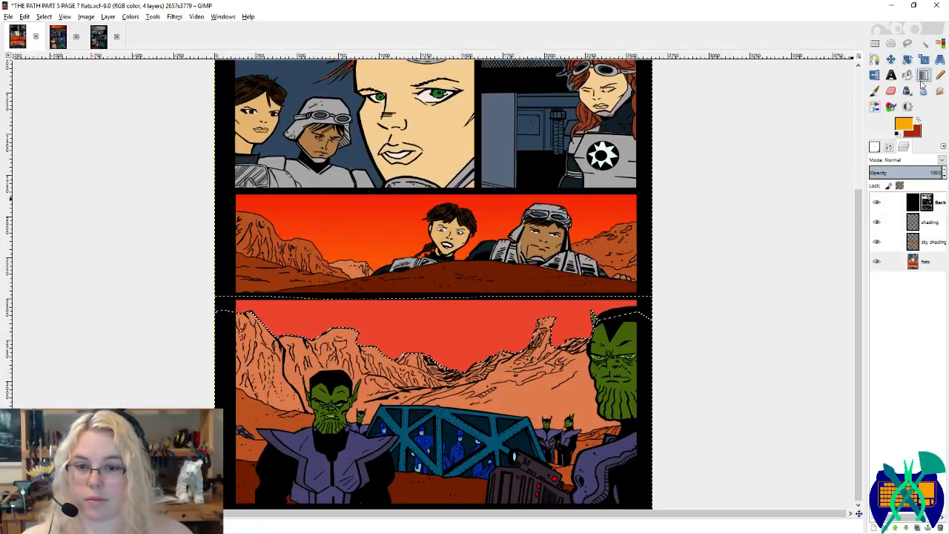
click(929, 237)
key(plus)
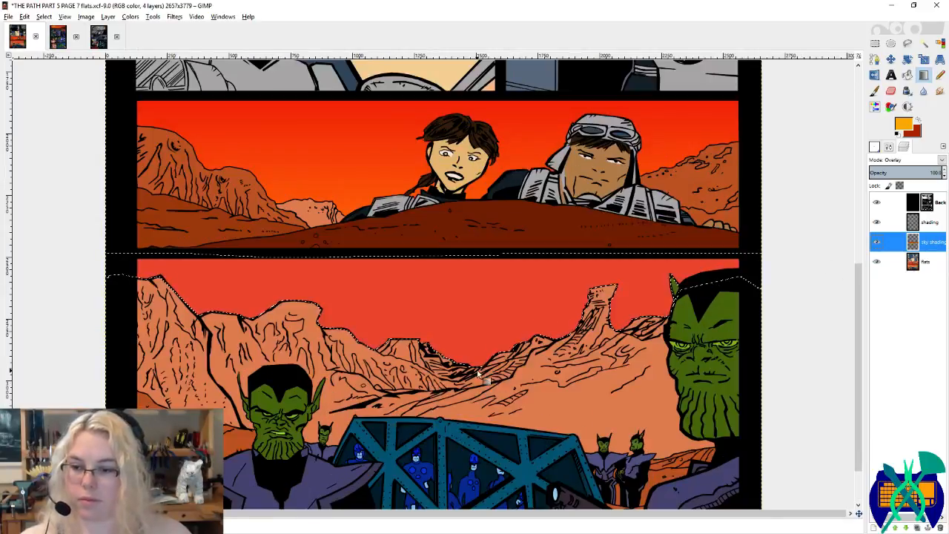
Step: Fill the bottom panel's selected sky with an upward orange-to-red gradient, then clear the selection and save the file
drag(478, 365, 478, 261)
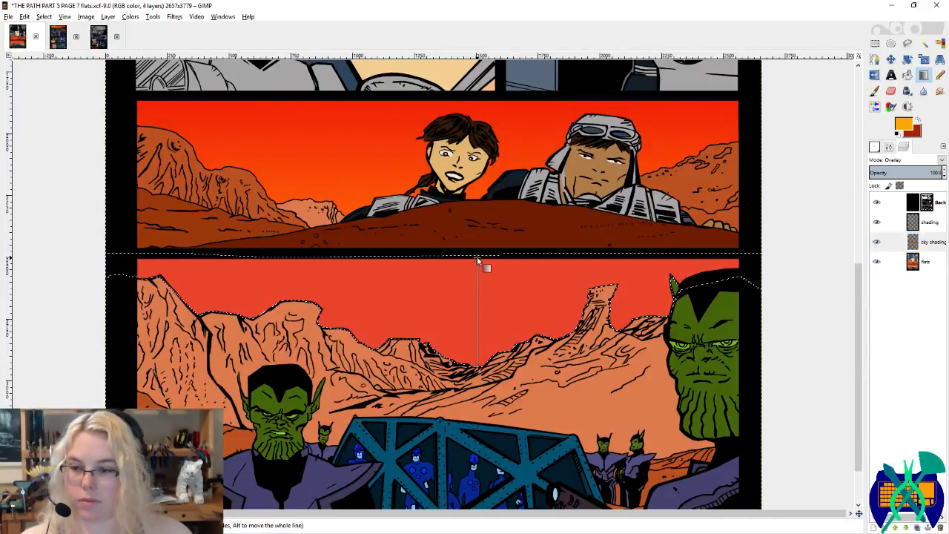
key(minus)
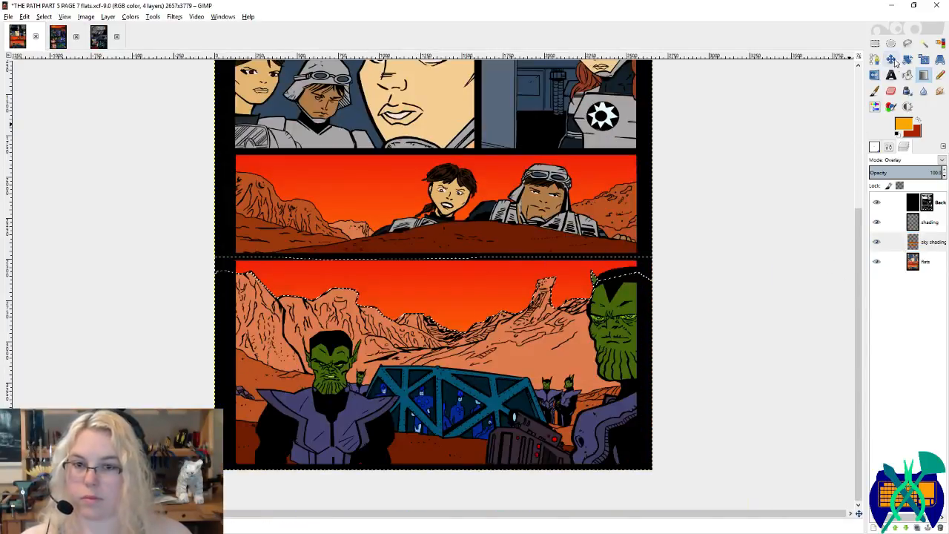
click(874, 43)
key(ctrl+shift+a)
key(minus)
key(ctrl+s)
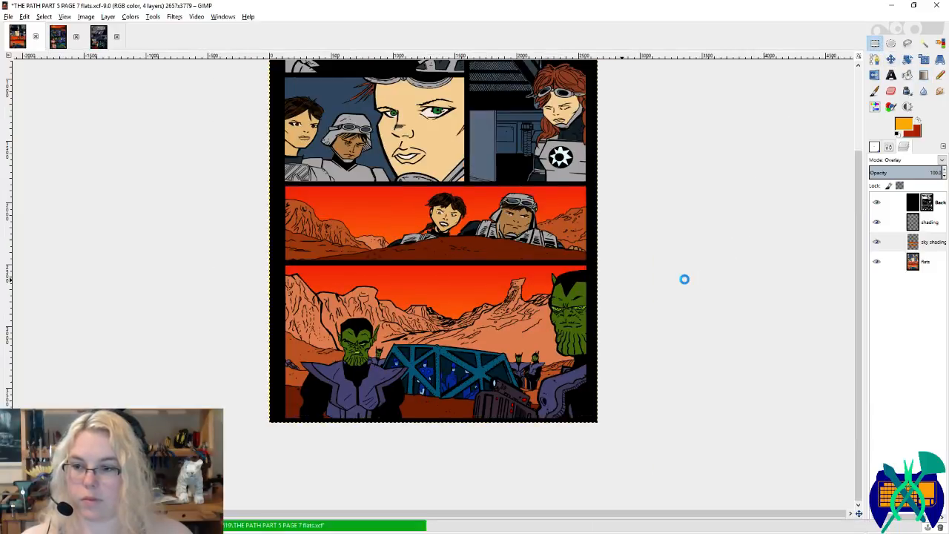
scroll(685, 280, up, 3)
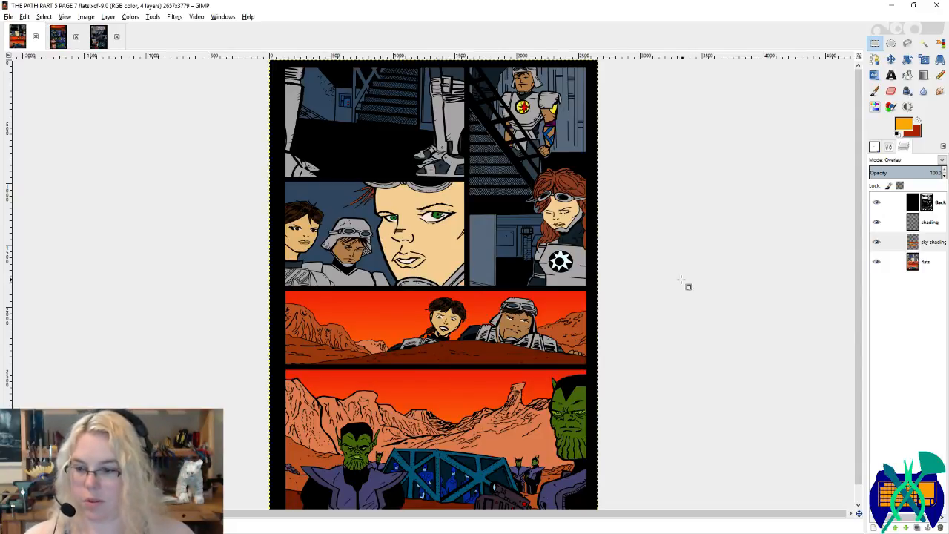
scroll(680, 282, down, 1)
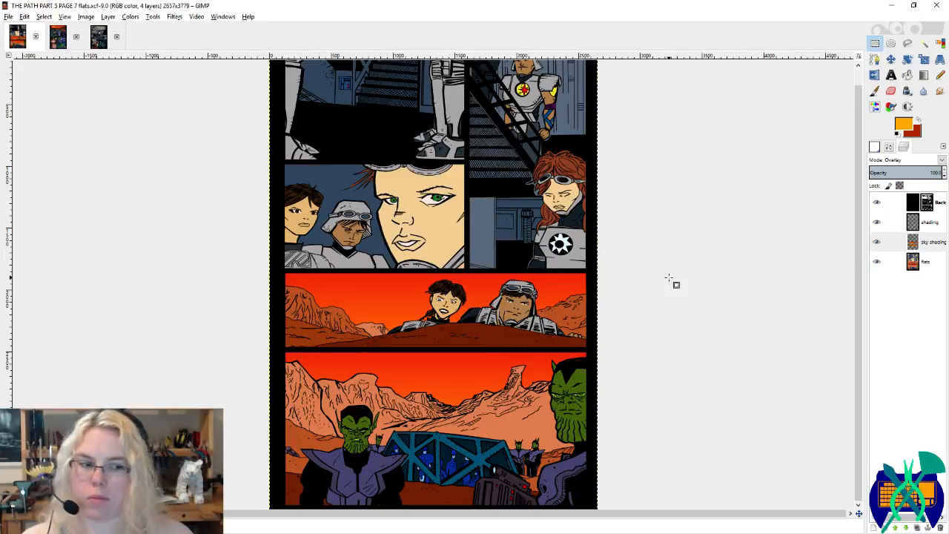
scroll(604, 255, up, 1)
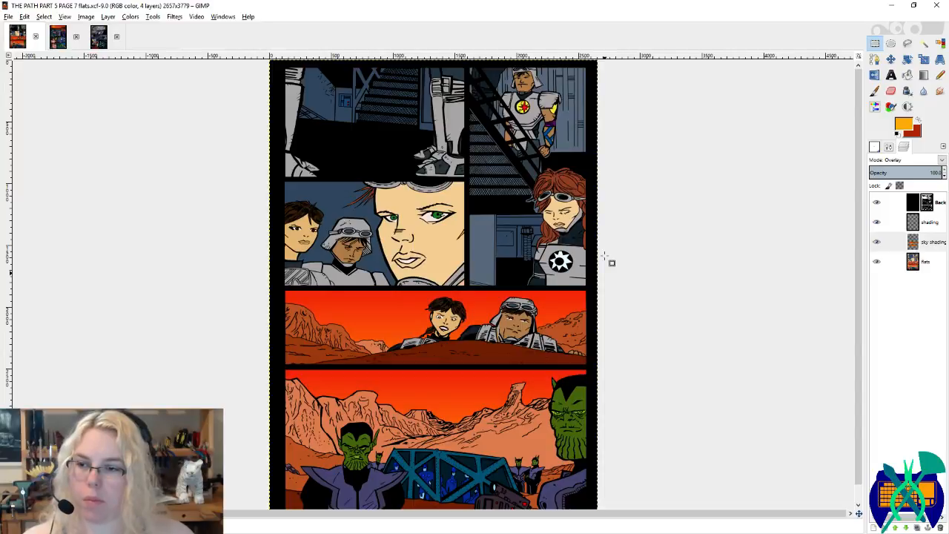
key(minus)
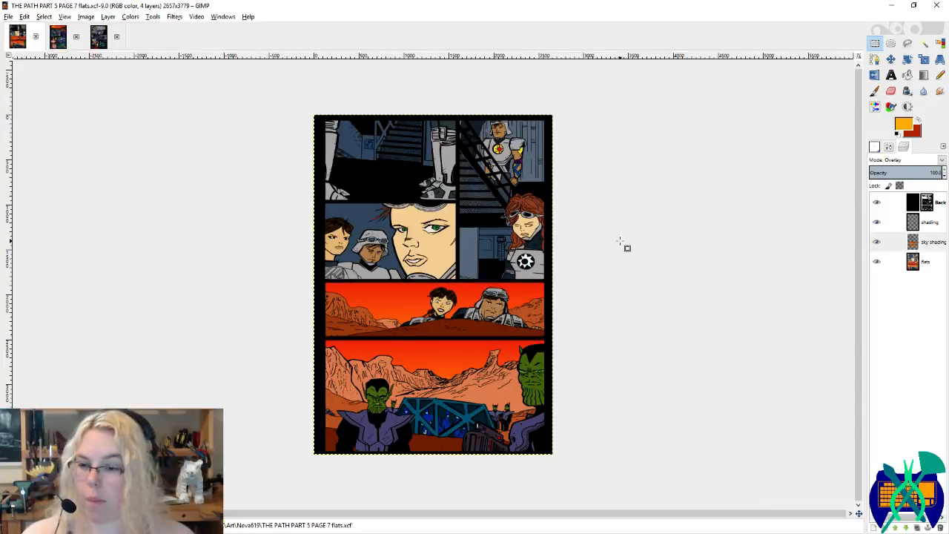
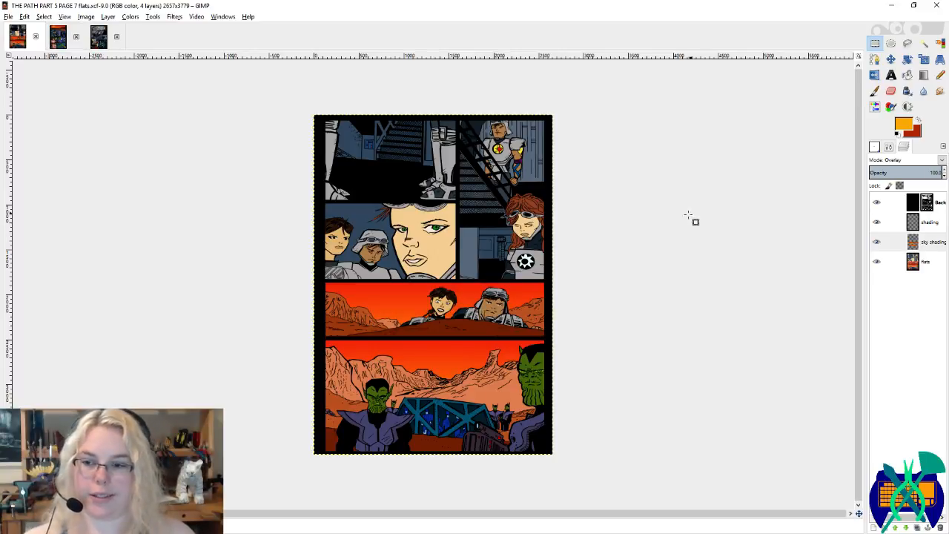
Step: On the flats layer, select by color the blue-grey wall background of the upper-right panel
scroll(441, 148, up, 2)
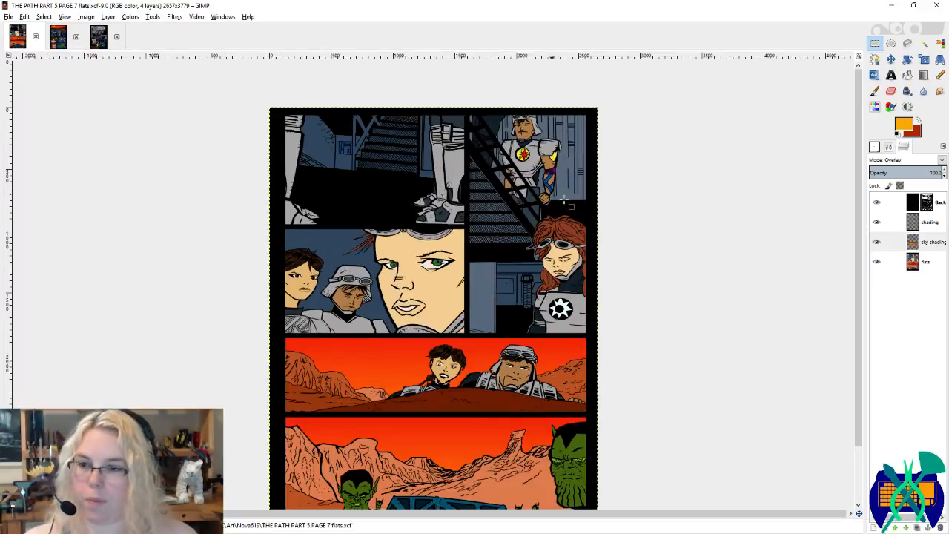
click(927, 261)
click(939, 42)
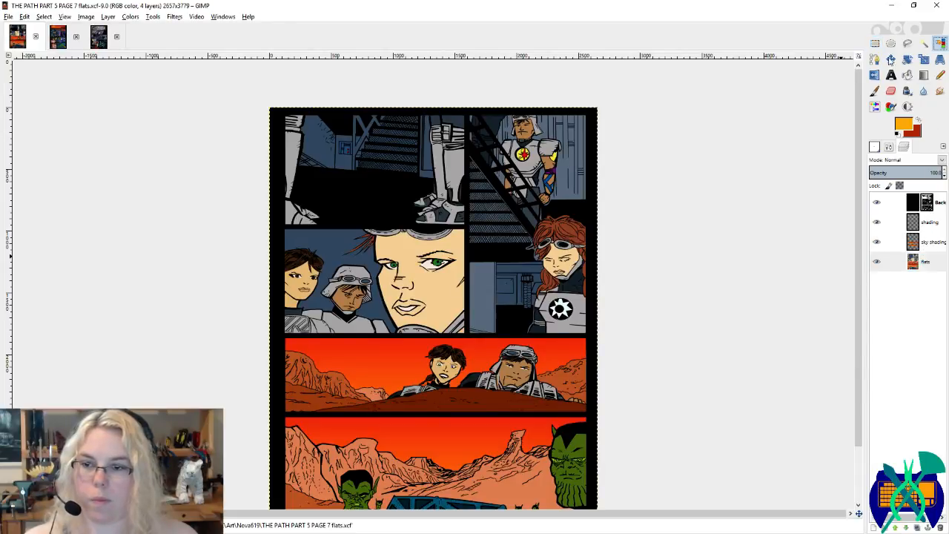
click(584, 136)
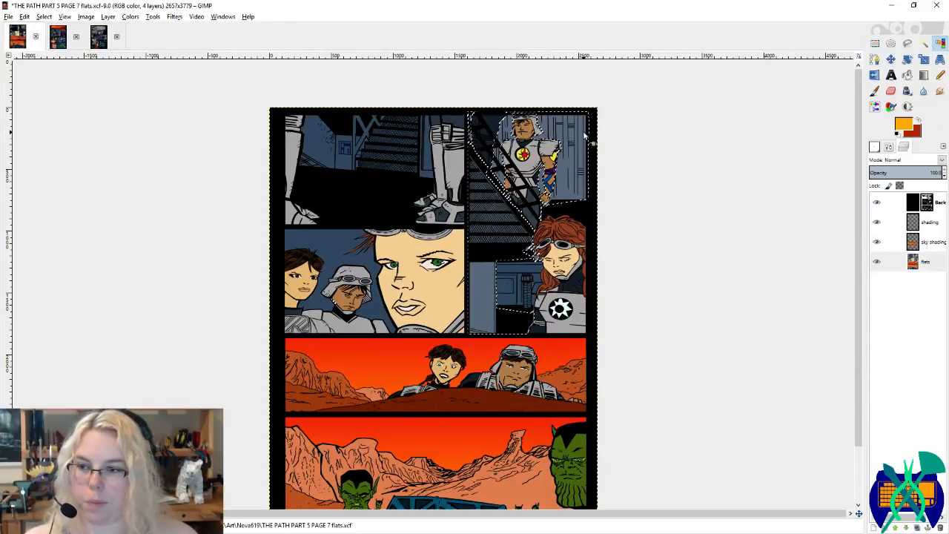
Step: Make the shading layer active and switch to the Paintbrush tool
scroll(176, 249, up, 8)
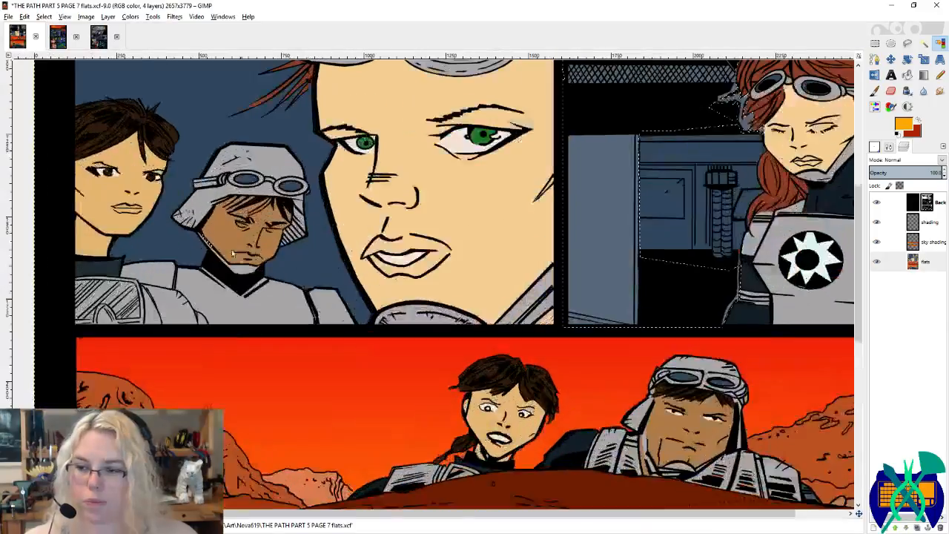
scroll(176, 249, down, 2)
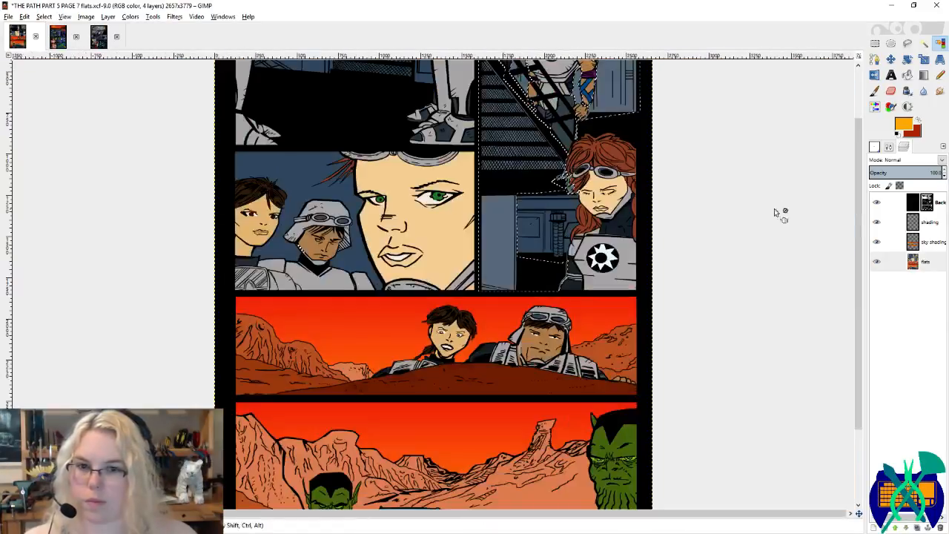
click(876, 146)
click(903, 147)
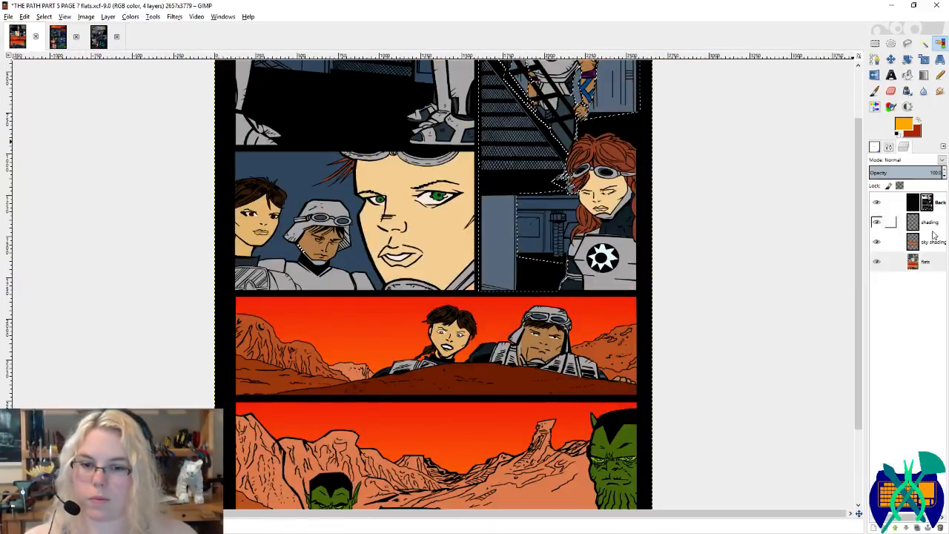
click(933, 227)
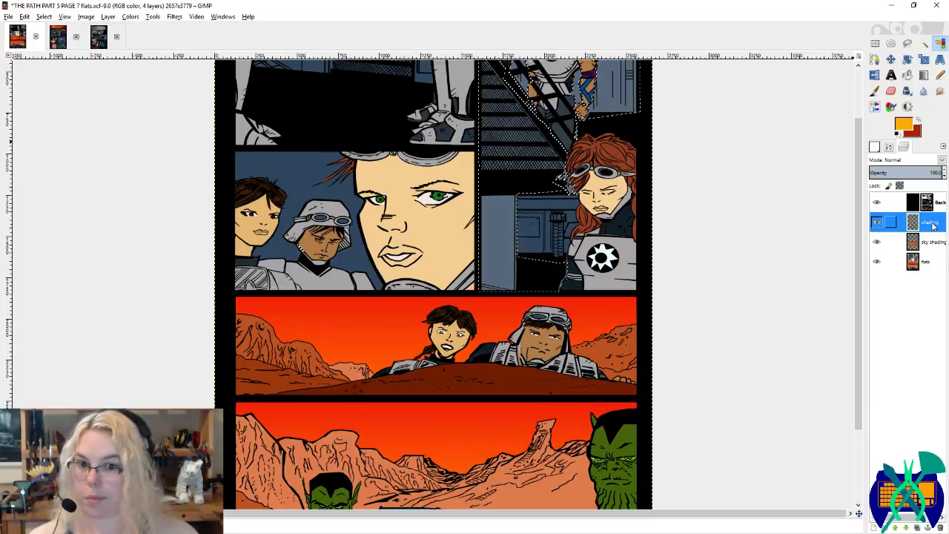
key(p)
click(58, 36)
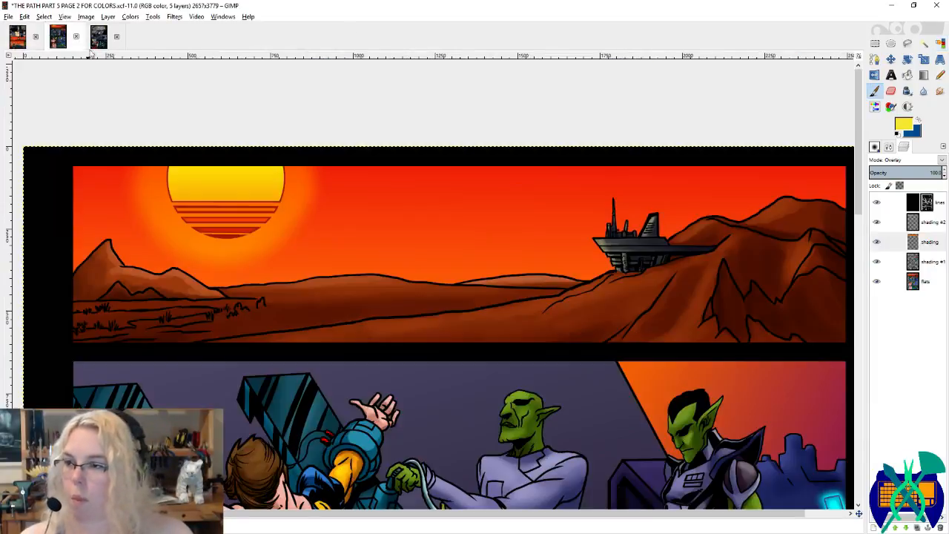
click(76, 36)
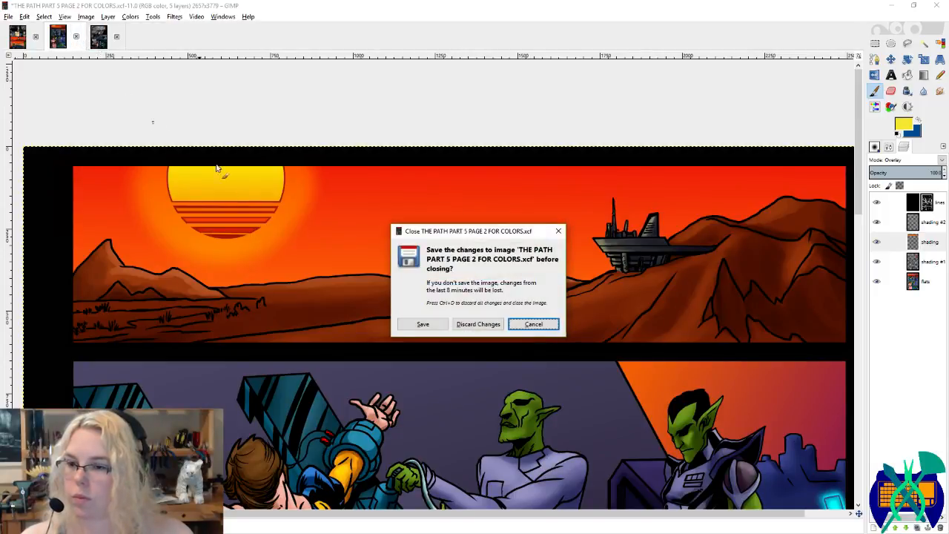
click(536, 326)
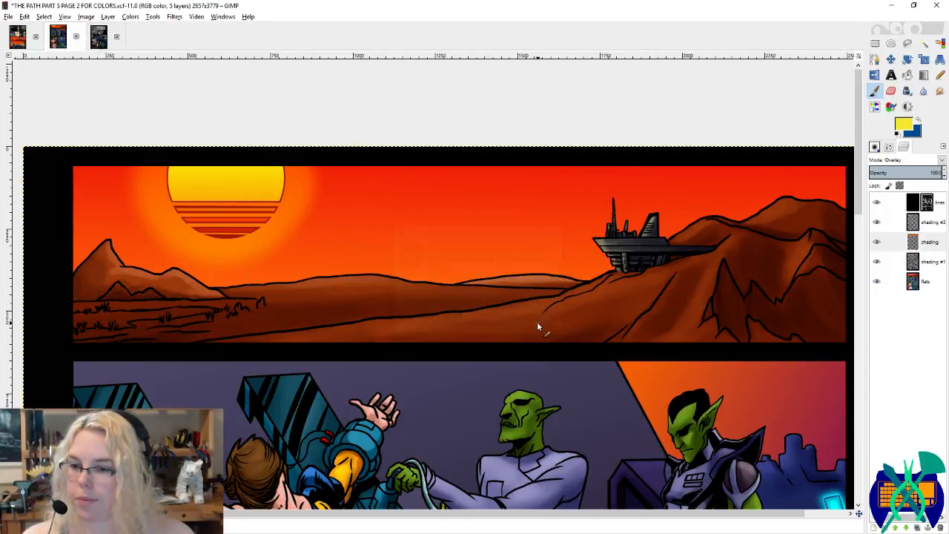
Step: Switch to the Page 6 reference image and make its background layer active
click(98, 38)
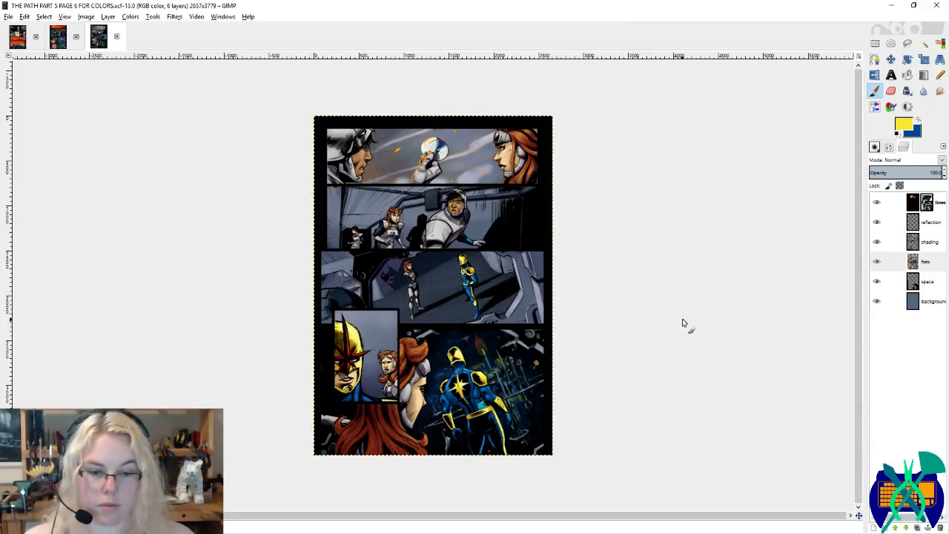
scroll(683, 311, down, 2)
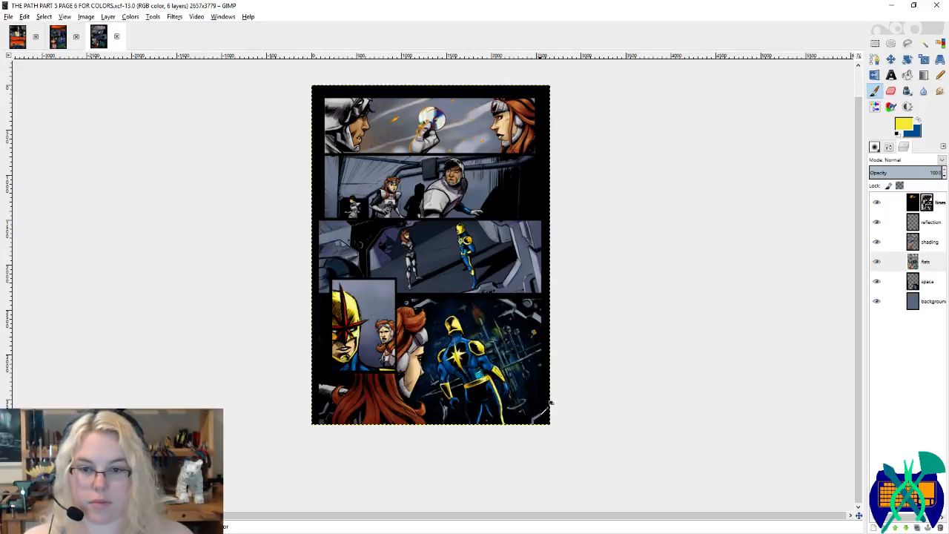
click(925, 243)
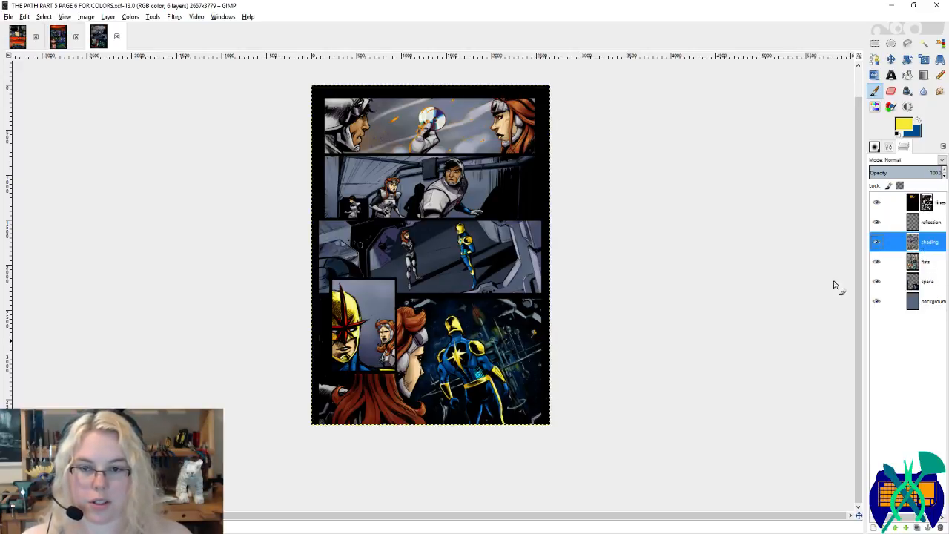
click(932, 302)
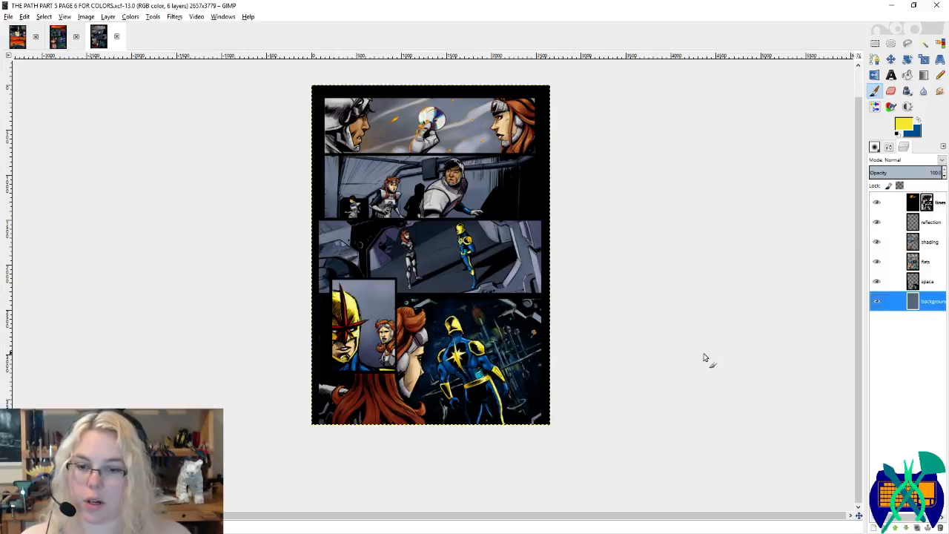
Step: Sample a lighter blue-grey and a dark slate blue from the Page 6 artwork as the two working colors
ctrl+click(542, 424)
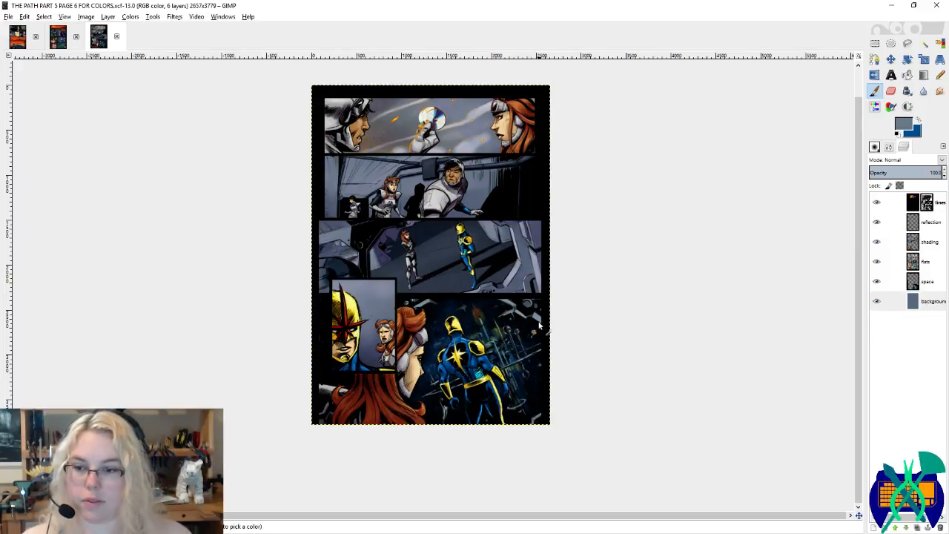
ctrl+click(529, 308)
ctrl+click(518, 306)
ctrl+click(517, 308)
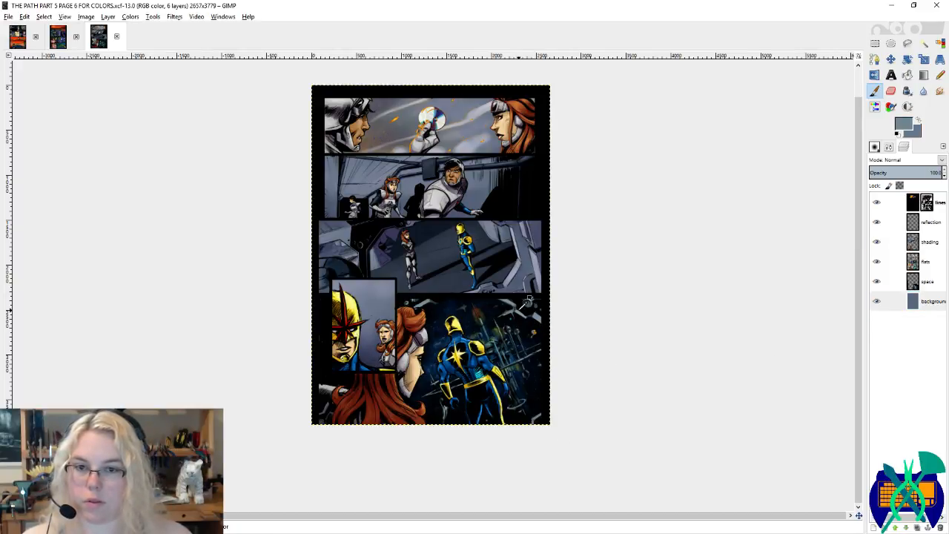
ctrl+click(515, 309)
ctrl+click(525, 297)
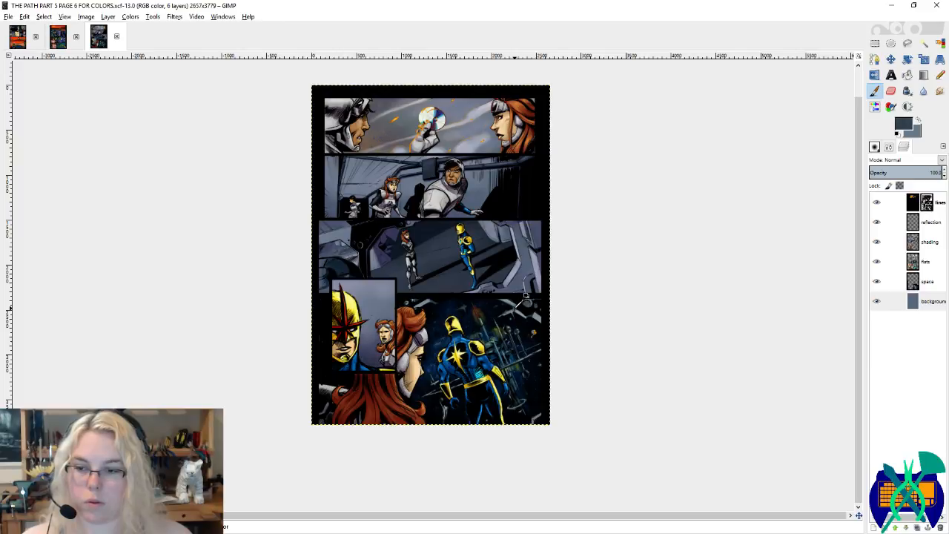
Step: Return to the Page 7 flats image and enlarge the Circle brush to about 112.80
click(23, 41)
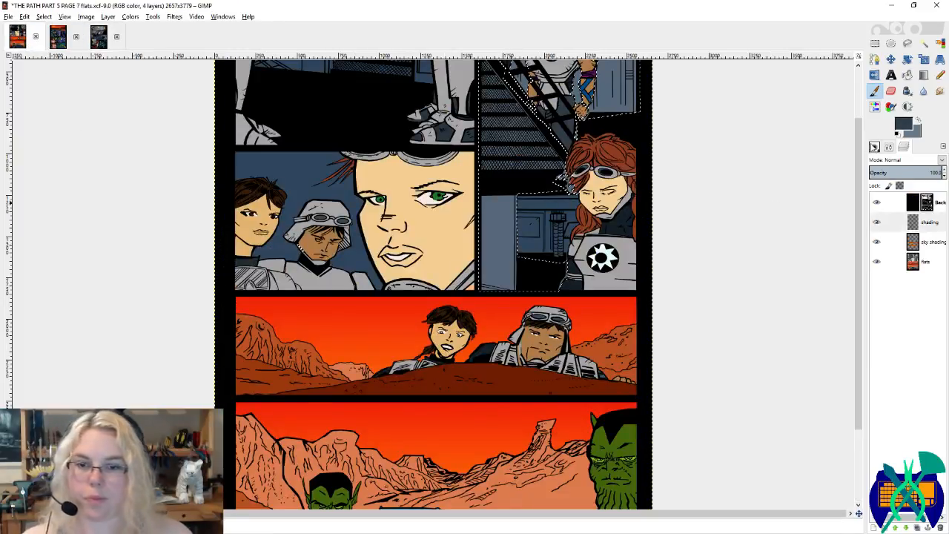
click(878, 302)
click(888, 147)
click(941, 215)
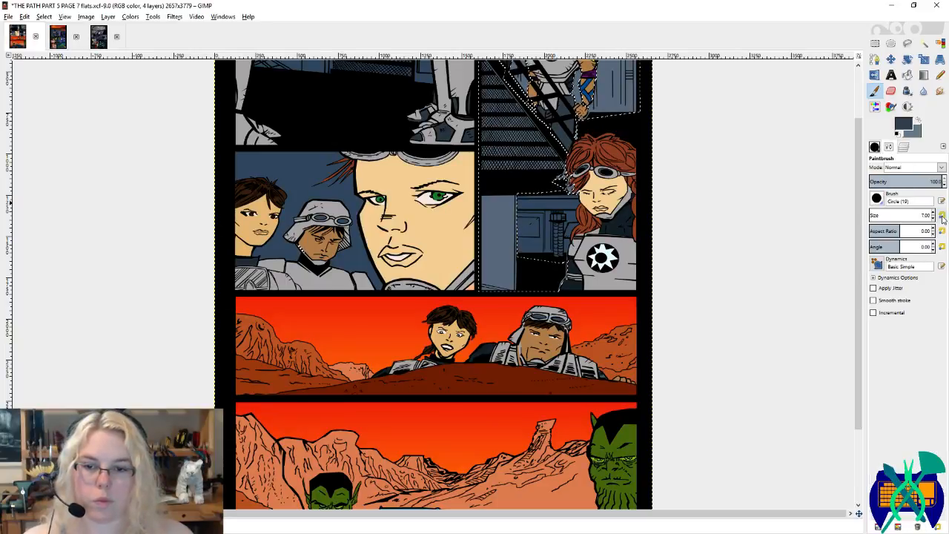
click(874, 215)
drag(676, 164, 659, 292)
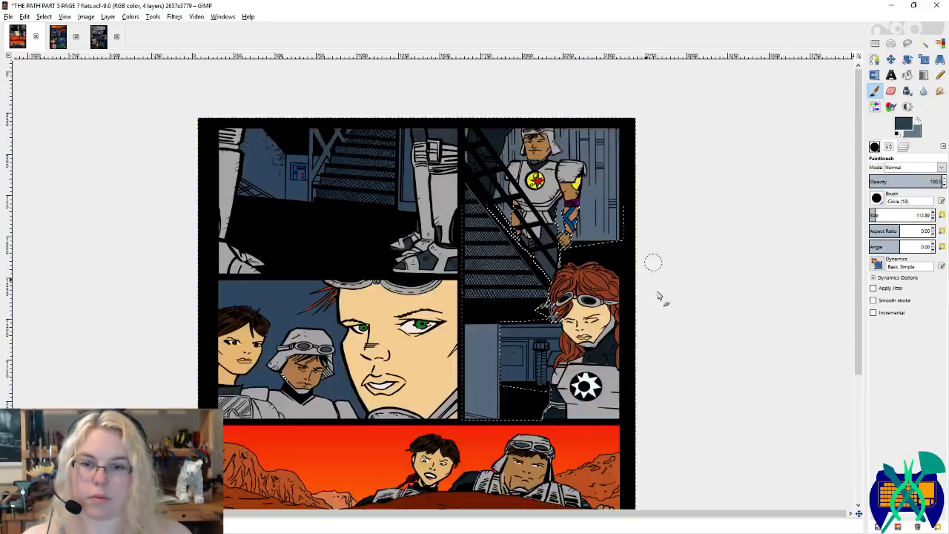
Step: Swap the working colors and set the foreground color to the light blue-grey 8595a2
key(x)
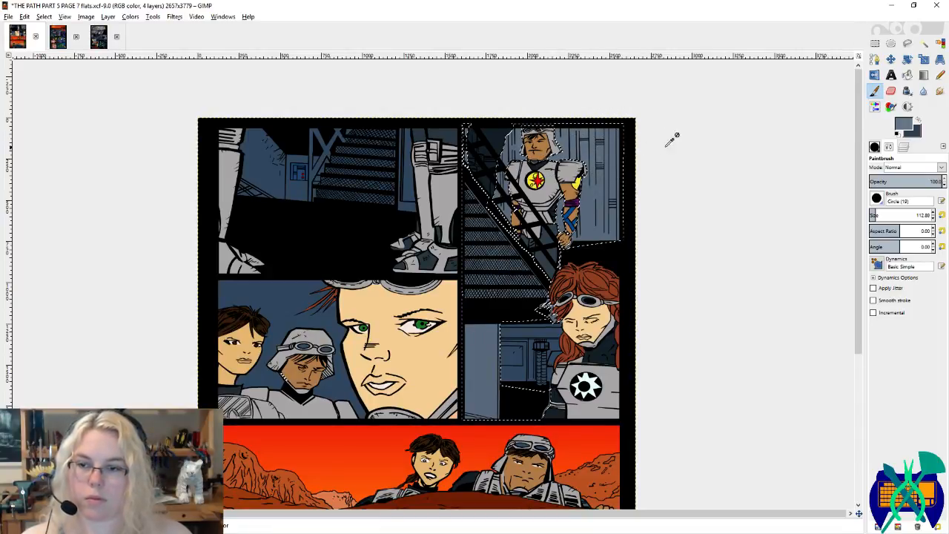
click(902, 124)
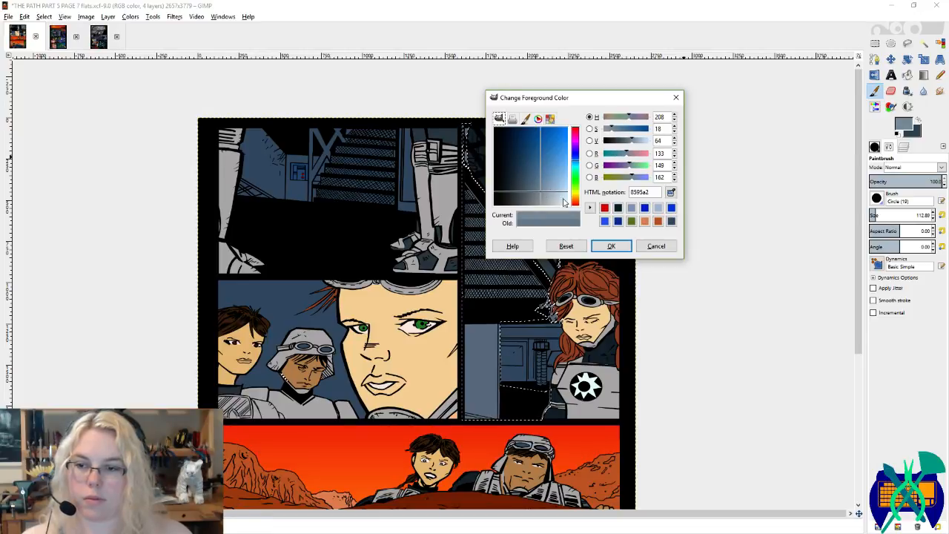
click(611, 245)
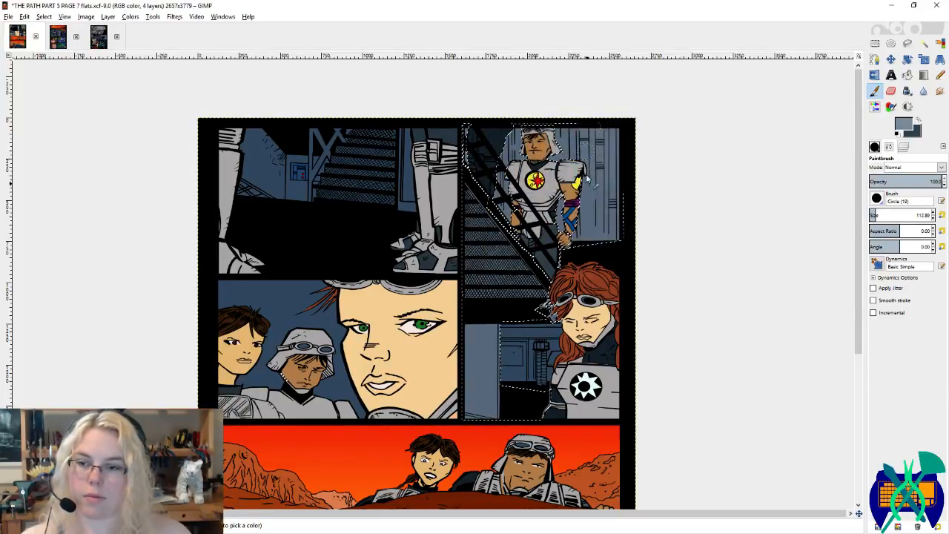
Step: Brush light and dark blue-grey shading onto the metal wall behind the helmeted man in the upper staircase panel
ctrl+click(608, 216)
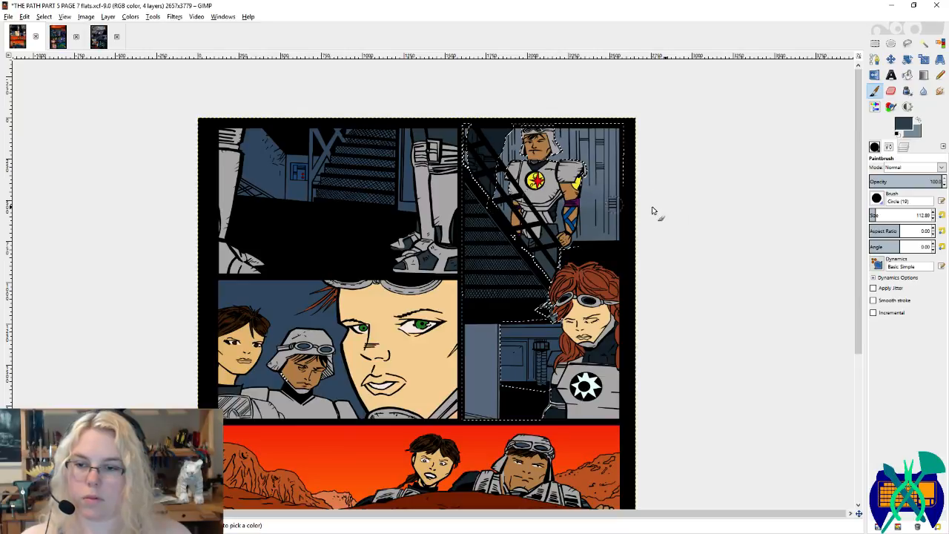
key(x)
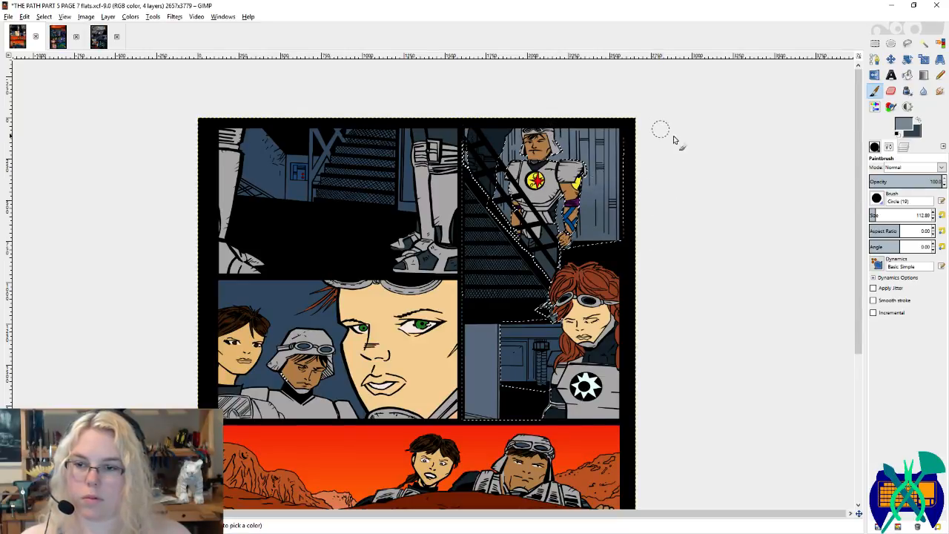
mouse_move(513, 210)
mouse_down()
mouse_move(624, 208)
mouse_move(645, 159)
mouse_move(547, 132)
mouse_move(500, 136)
mouse_move(640, 146)
mouse_move(588, 161)
mouse_up()
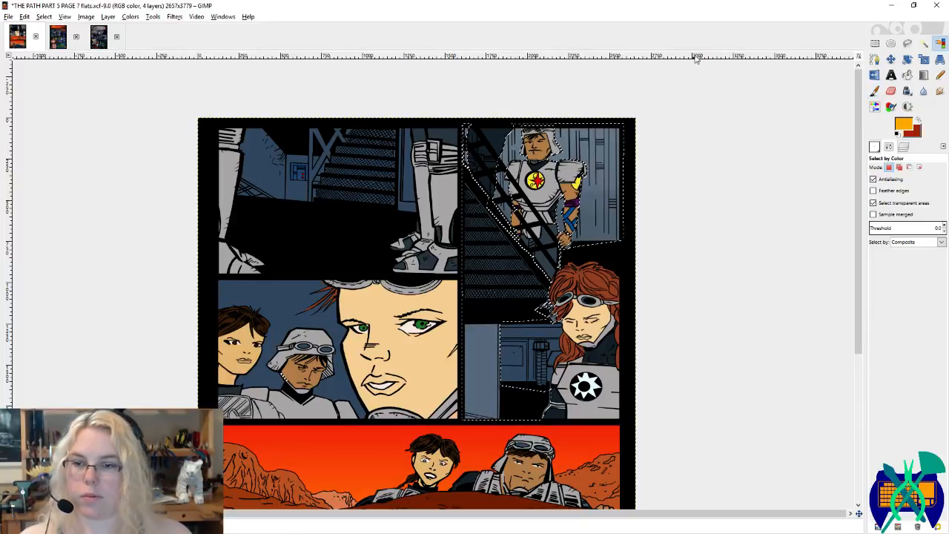
Step: Paint dark slate shading on the small area at the edge of the red-haired woman's hair
scroll(580, 340, up, 2)
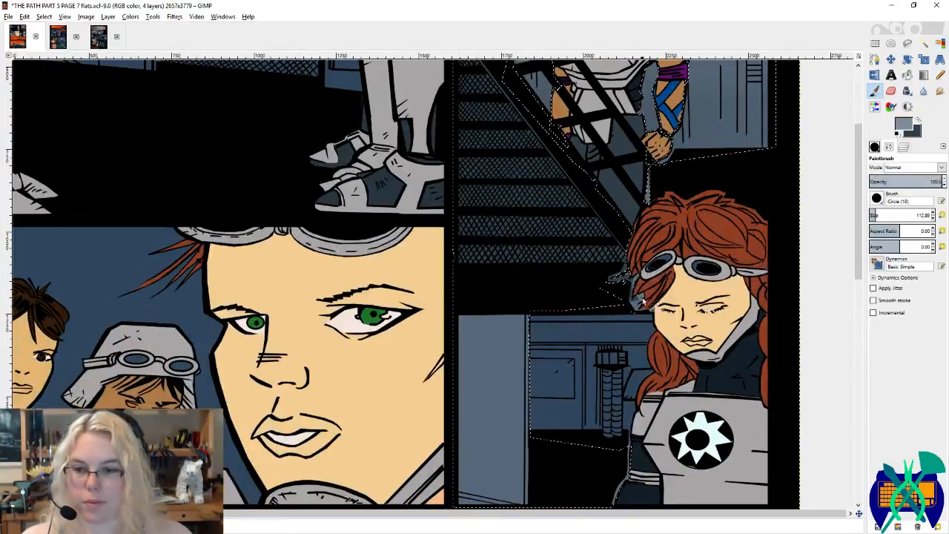
key(x)
drag(630, 292, 654, 284)
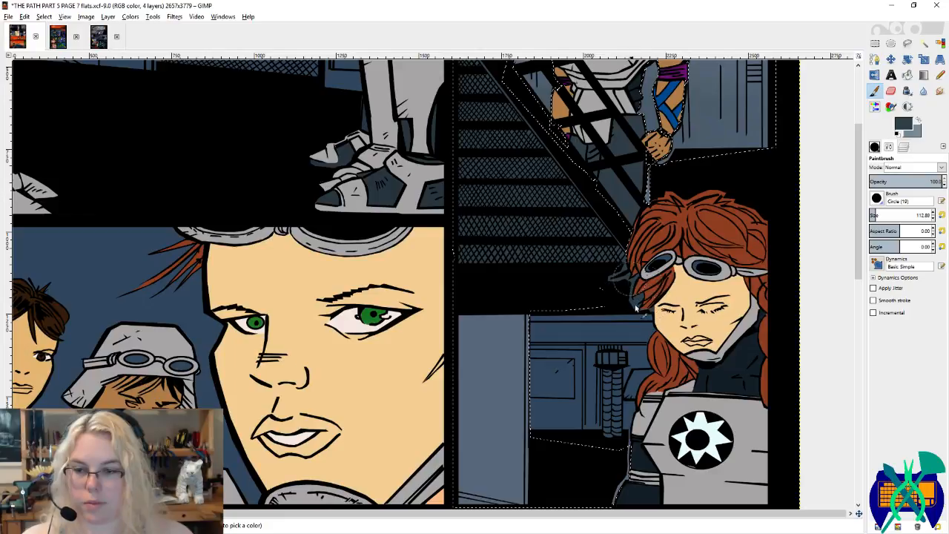
Step: Shade the tall wall slab beside the red-haired woman's doorway with both blue-greys, resetting the brush size to 21 for its edge
scroll(519, 244, down, 3)
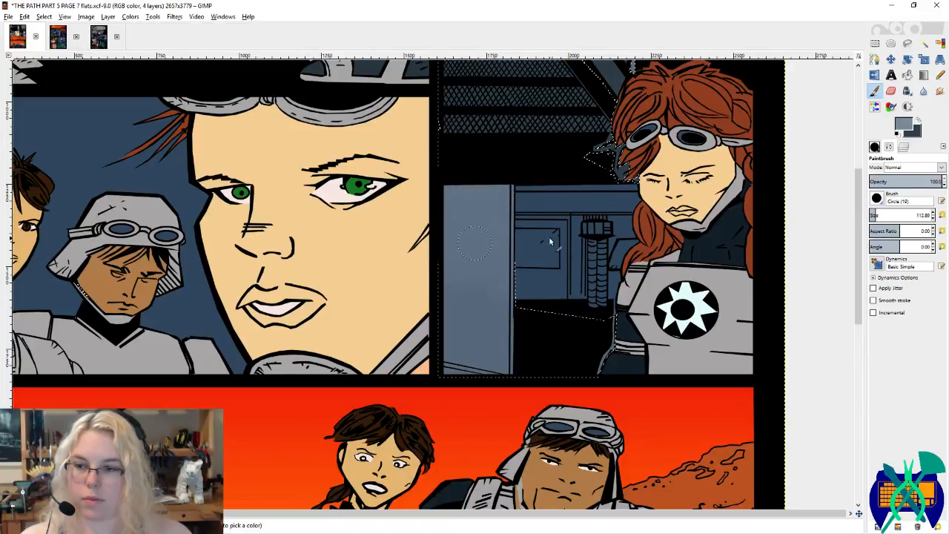
key(x)
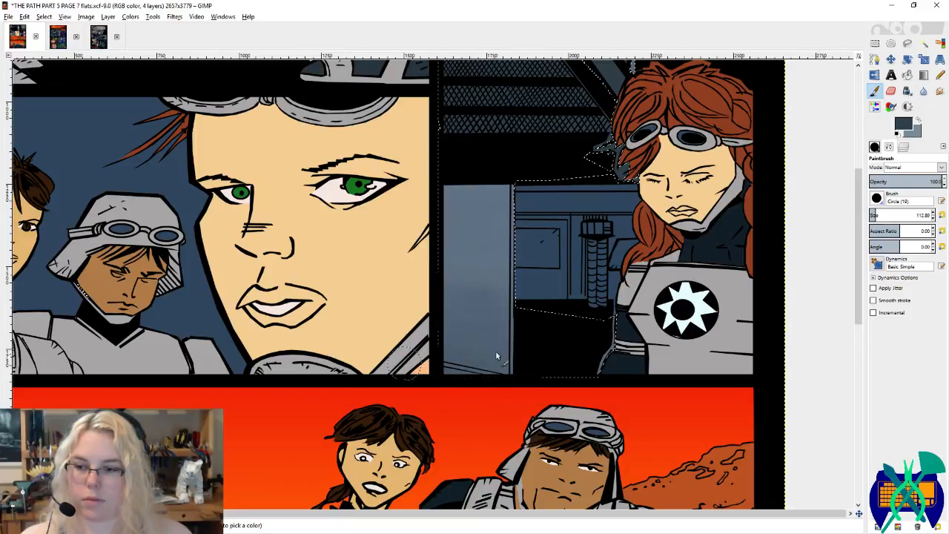
click(941, 215)
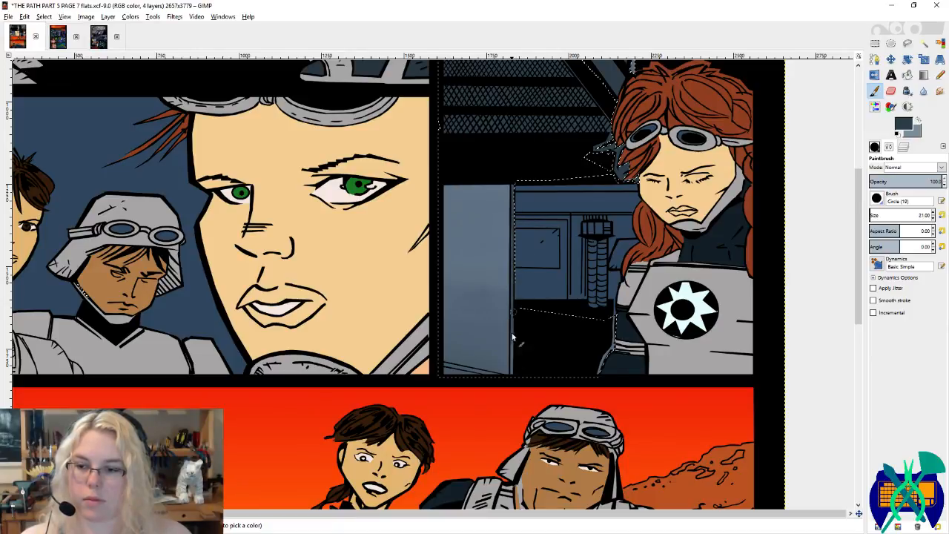
drag(369, 504, 446, 425)
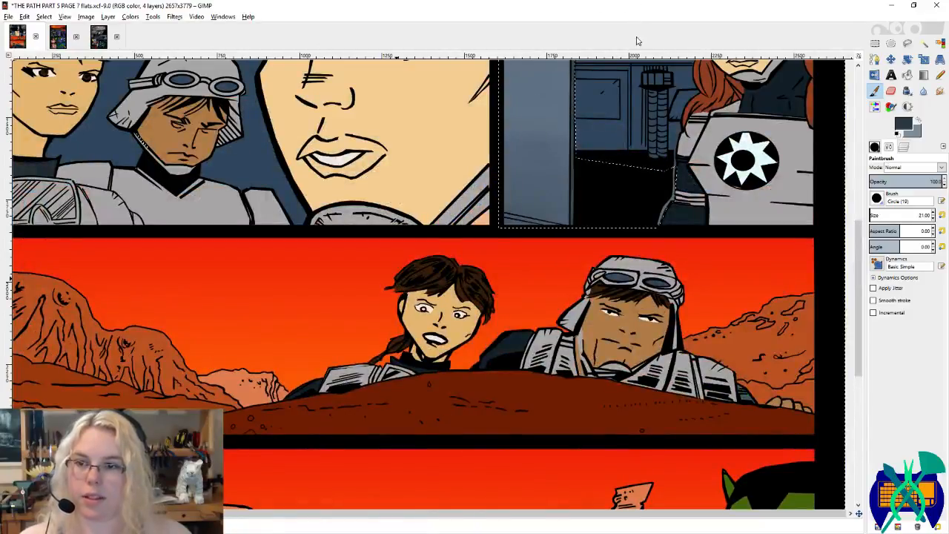
Step: Select the darker blue background areas by color on the flats layer, and make the shading layer active for the Paintbrush
click(940, 43)
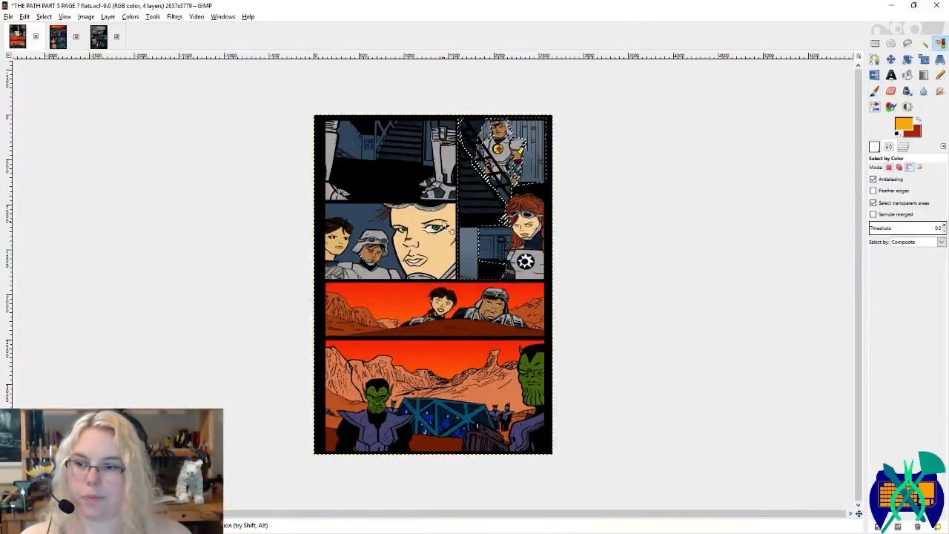
scroll(444, 221, up, 1)
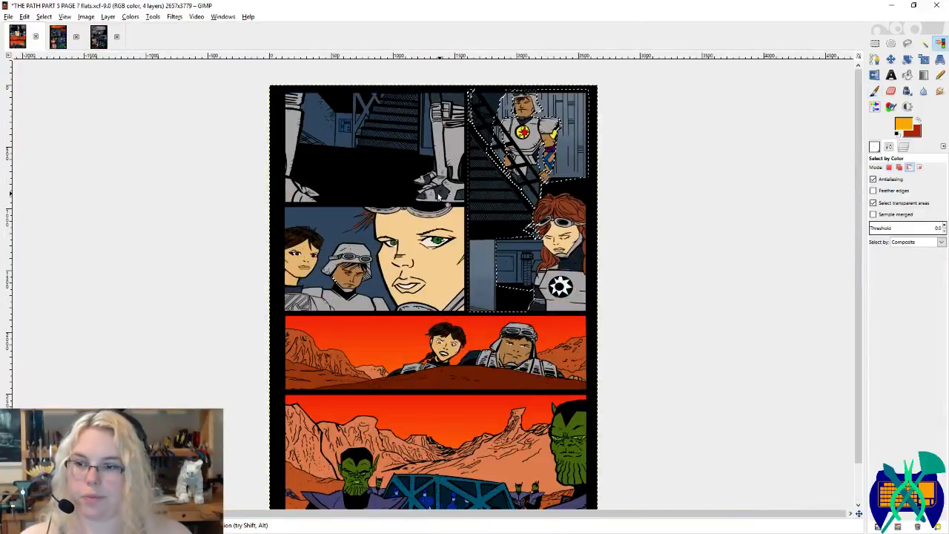
click(903, 147)
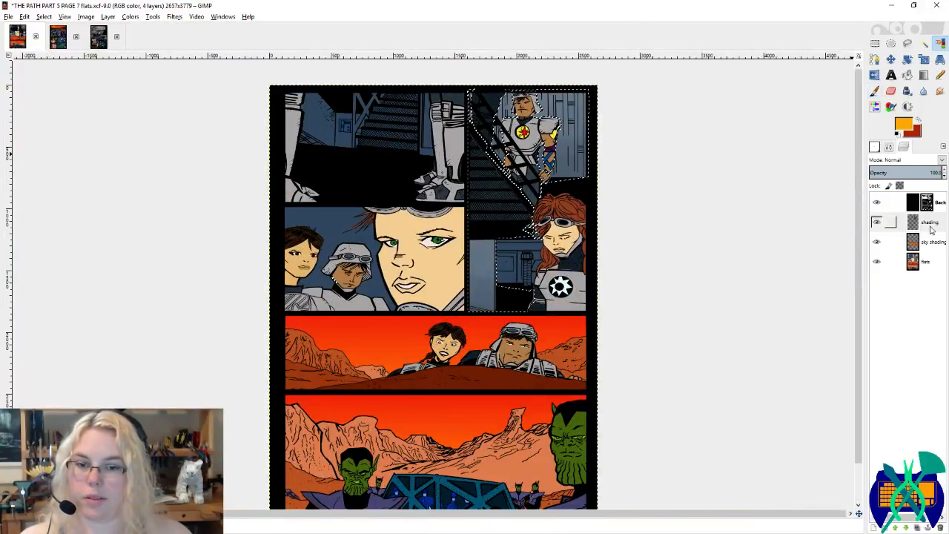
click(916, 261)
click(362, 123)
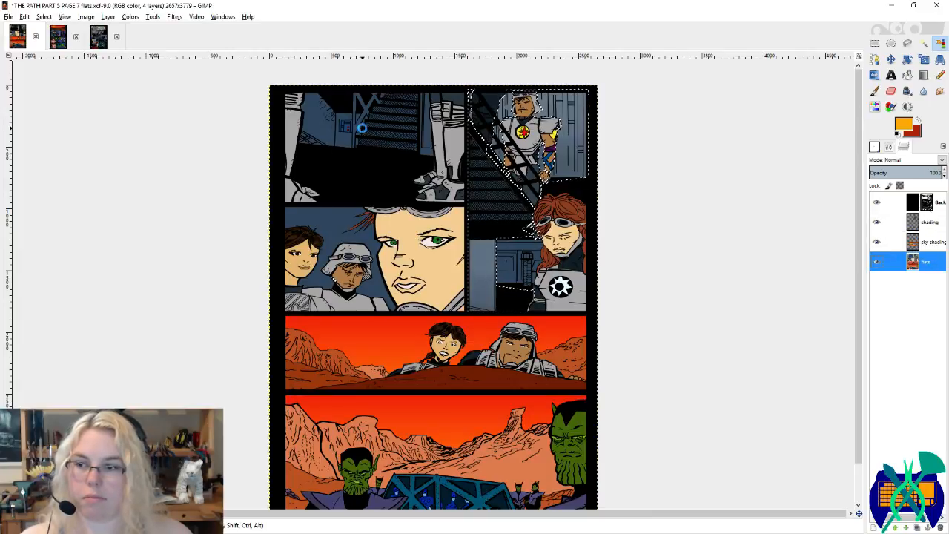
key(p)
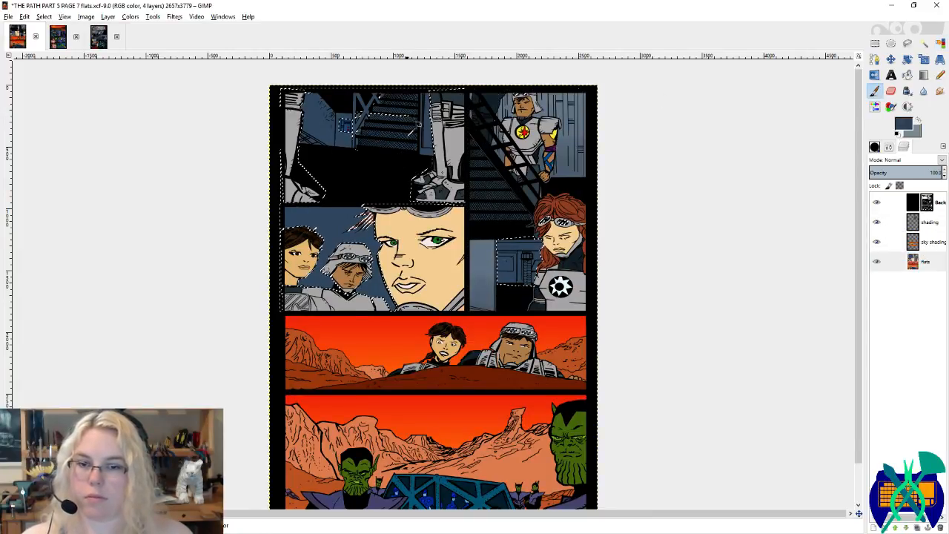
click(930, 221)
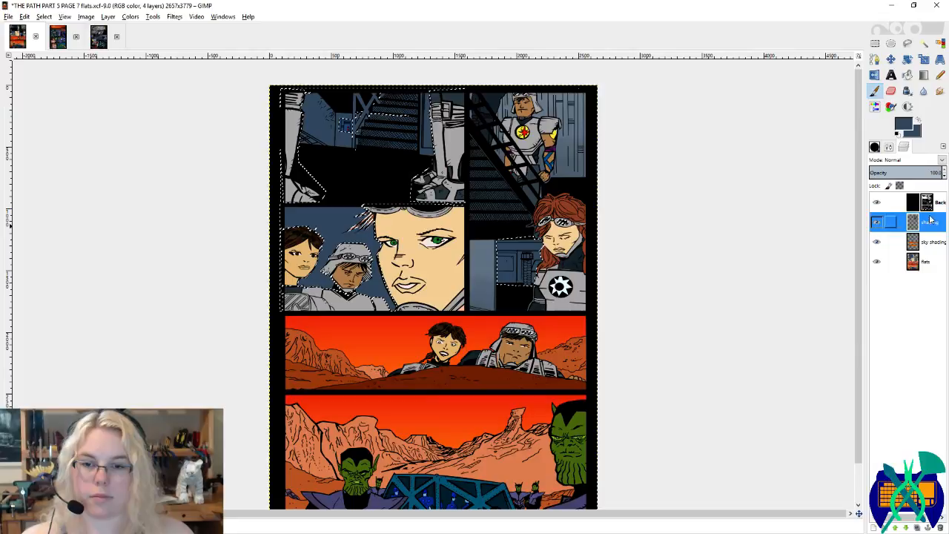
Step: Set the working colors to a lighter blue foreground and a dark navy background based on the panel's 3f556b blue
click(902, 127)
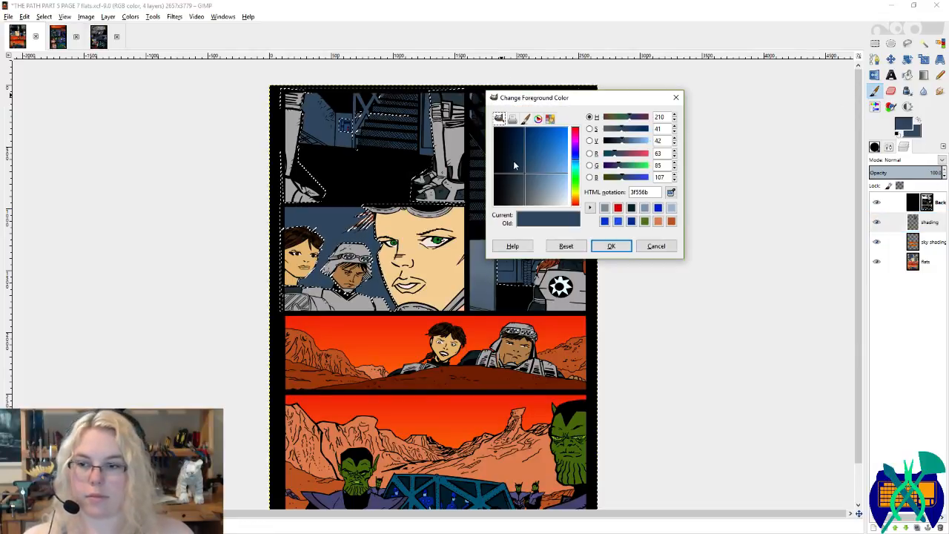
click(536, 180)
click(622, 246)
click(917, 120)
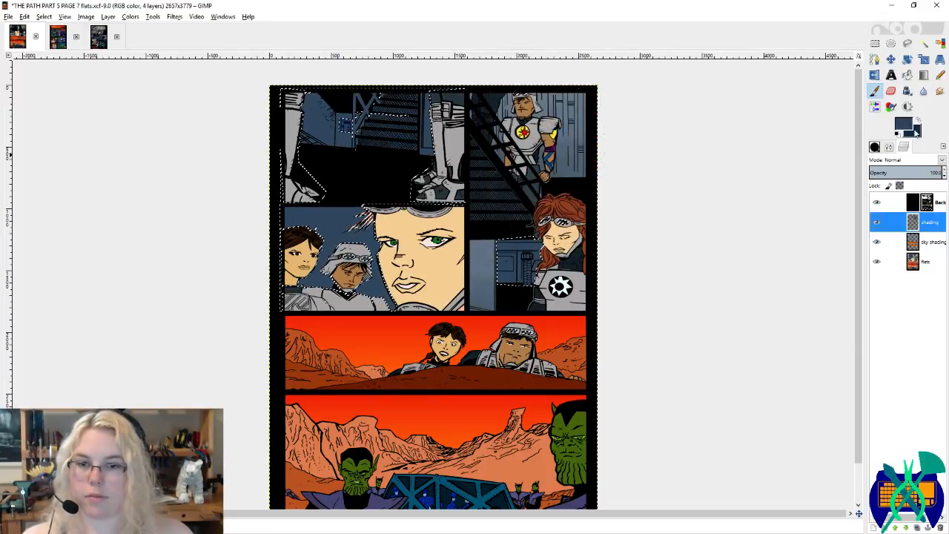
click(901, 124)
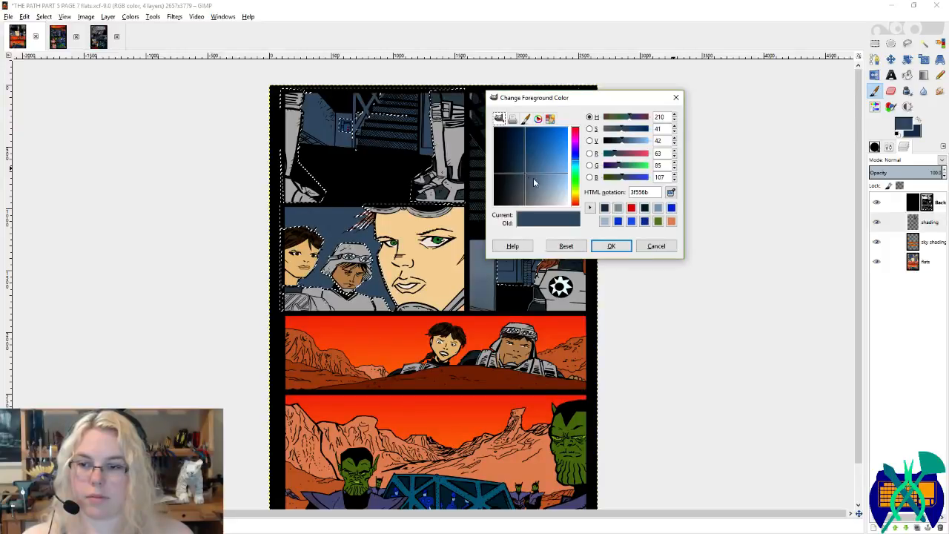
click(536, 179)
click(611, 245)
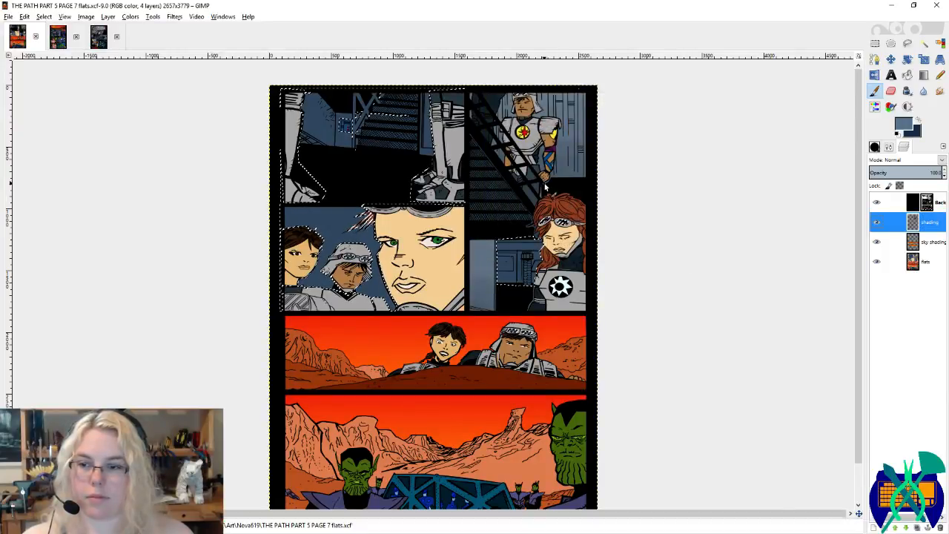
Step: Shade the box and ribbed pipes in the doorway background with the lighter blue and navy, using the size 21 and Circle (03) brushes
scroll(489, 277, up, 4)
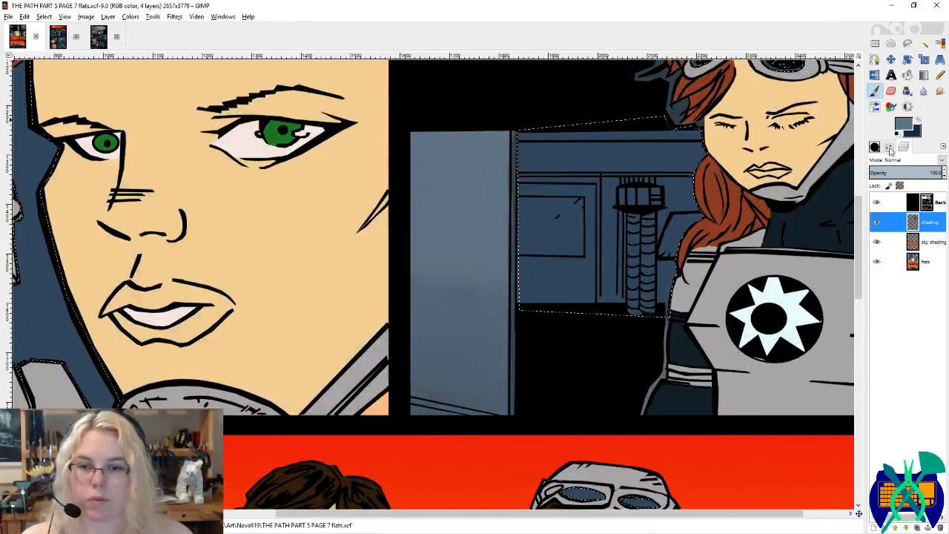
click(888, 146)
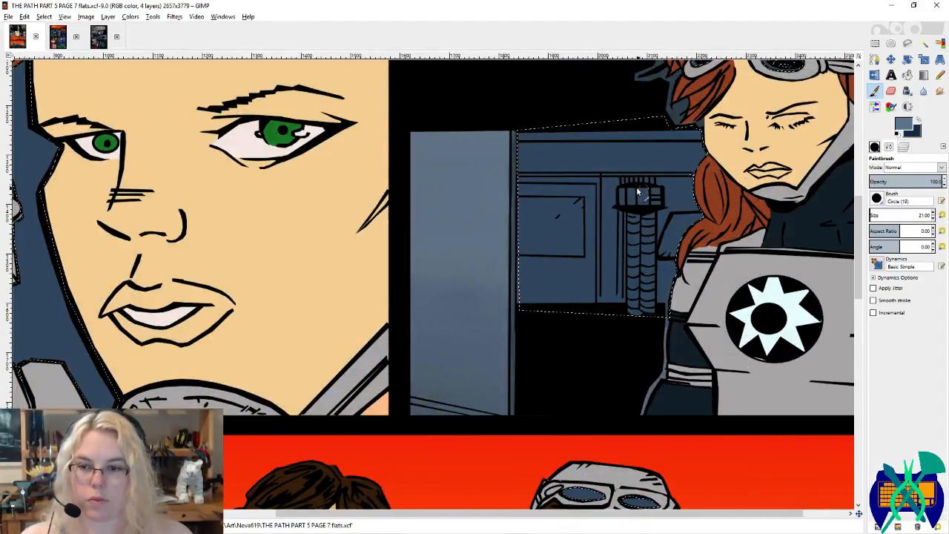
mouse_move(630, 200)
mouse_down()
mouse_move(642, 197)
mouse_move(632, 198)
mouse_up()
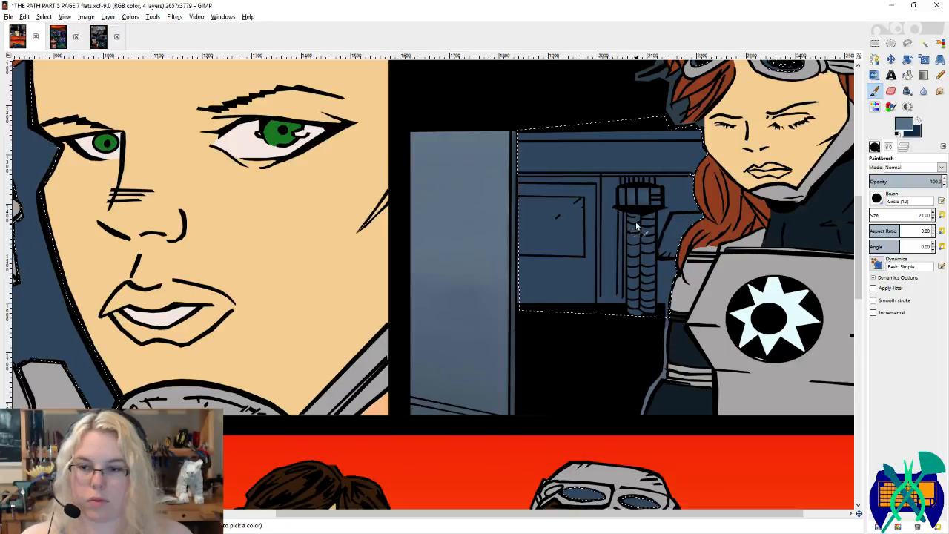
key(ctrl+shift+b)
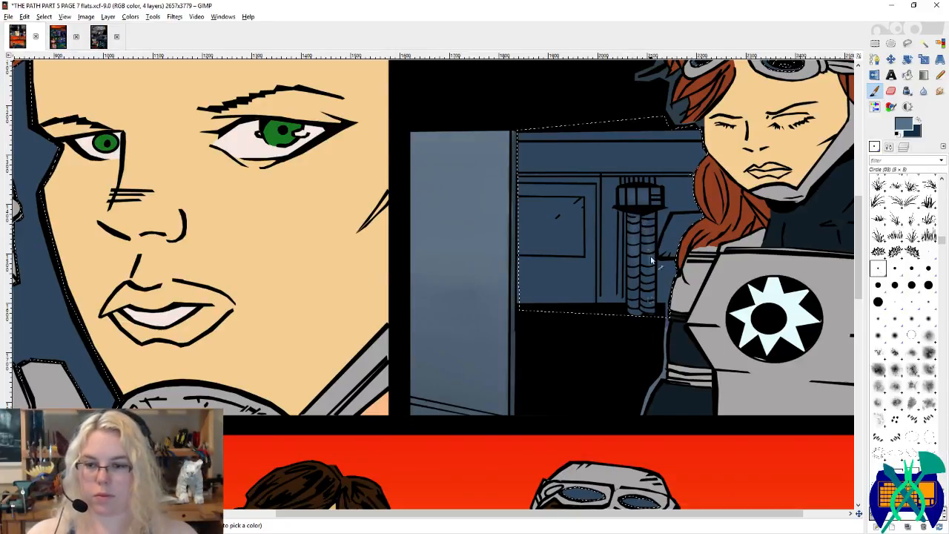
ctrl+click(642, 217)
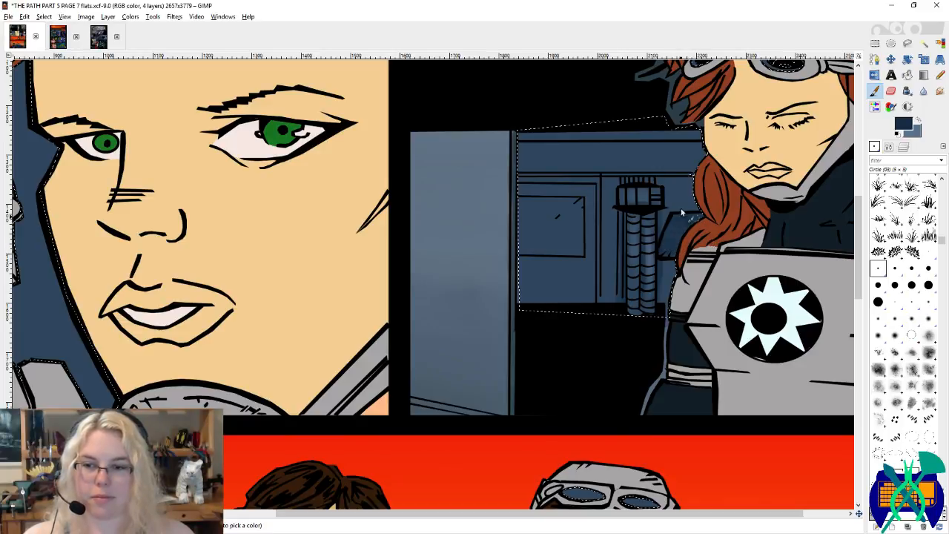
Step: Shade the doorway's overhead beam and square wall panel in lighter blue and navy with the Circle (19) brush at size 40.96
click(878, 301)
click(888, 148)
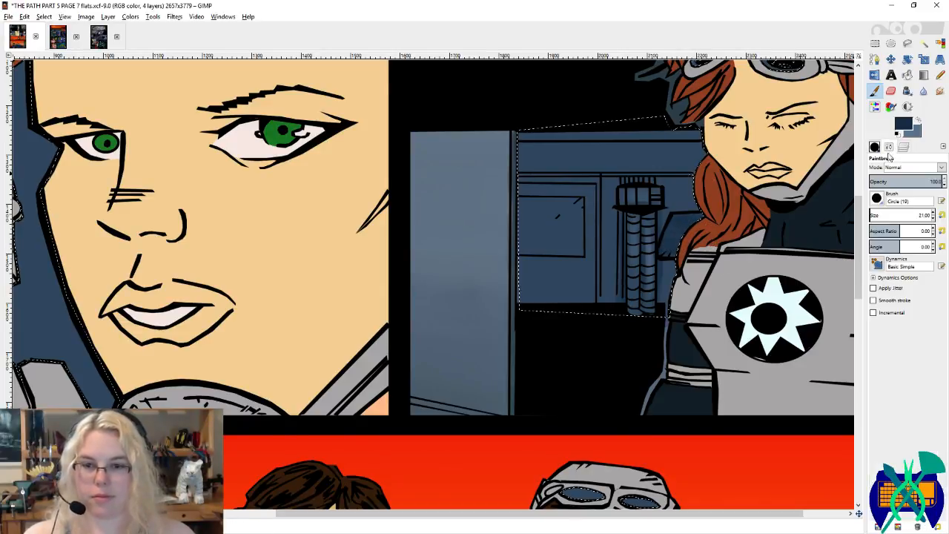
click(873, 214)
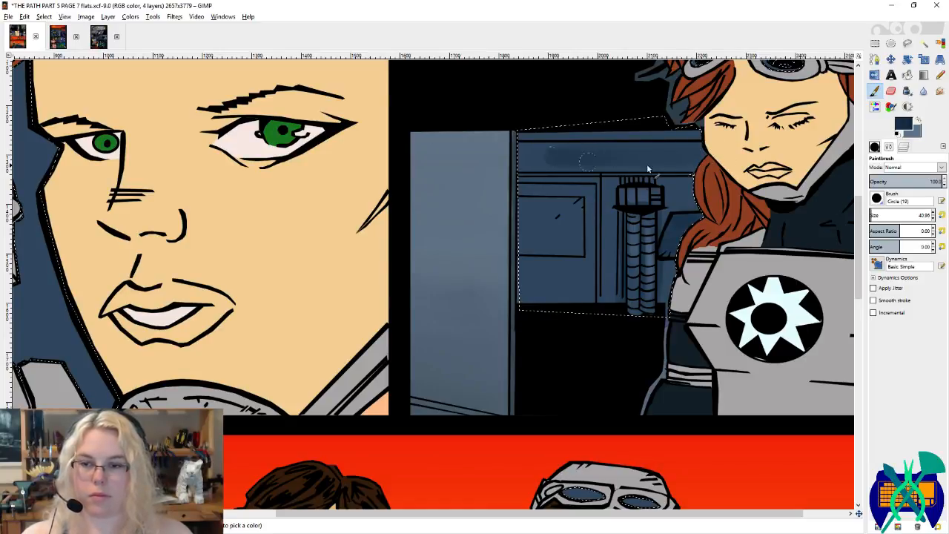
key(ctrl+z)
key(x)
drag(570, 156, 641, 155)
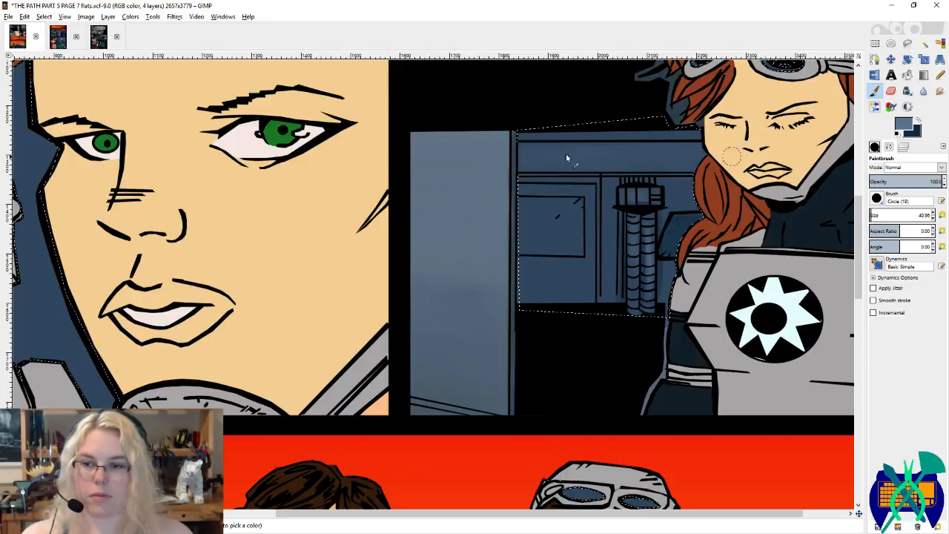
key(x)
mouse_move(673, 129)
mouse_down()
mouse_move(573, 133)
mouse_move(710, 130)
mouse_move(491, 130)
mouse_move(750, 127)
mouse_move(676, 139)
mouse_move(467, 130)
mouse_up()
ctrl+click(574, 239)
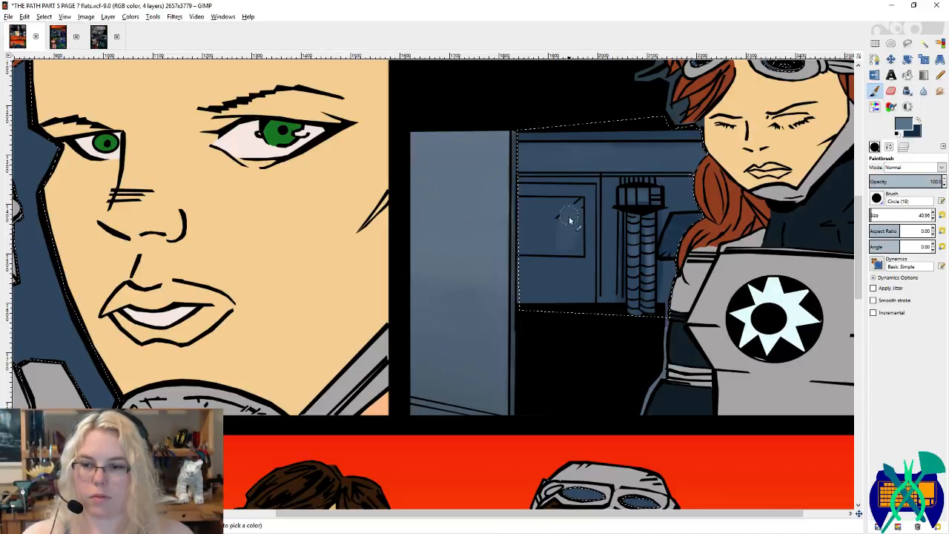
mouse_move(574, 216)
mouse_down()
mouse_move(558, 212)
mouse_move(533, 249)
mouse_move(519, 212)
mouse_move(577, 207)
mouse_up()
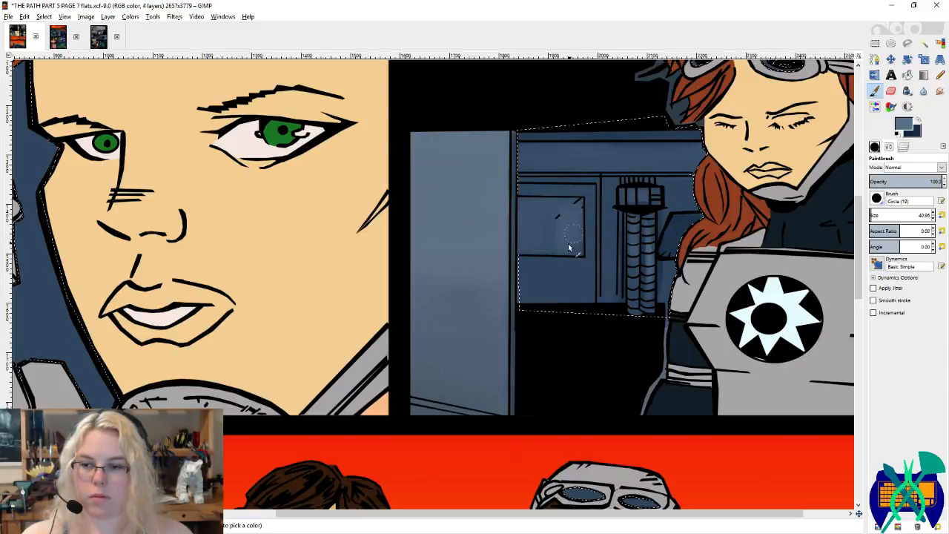
Step: Reduce the brush size to 21 for the small details around the box and pipes in the doorway background
key(bracketleft)
key(bracketleft)
key(bracketleft)
key(bracketleft)
key(bracketleft)
key(bracketleft)
key(bracketleft)
key(bracketleft)
key(bracketleft)
key(bracketleft)
key(bracketleft)
key(bracketleft)
key(bracketleft)
key(bracketleft)
key(bracketleft)
key(bracketleft)
key(bracketleft)
key(bracketleft)
key(bracketleft)
key(bracketleft)
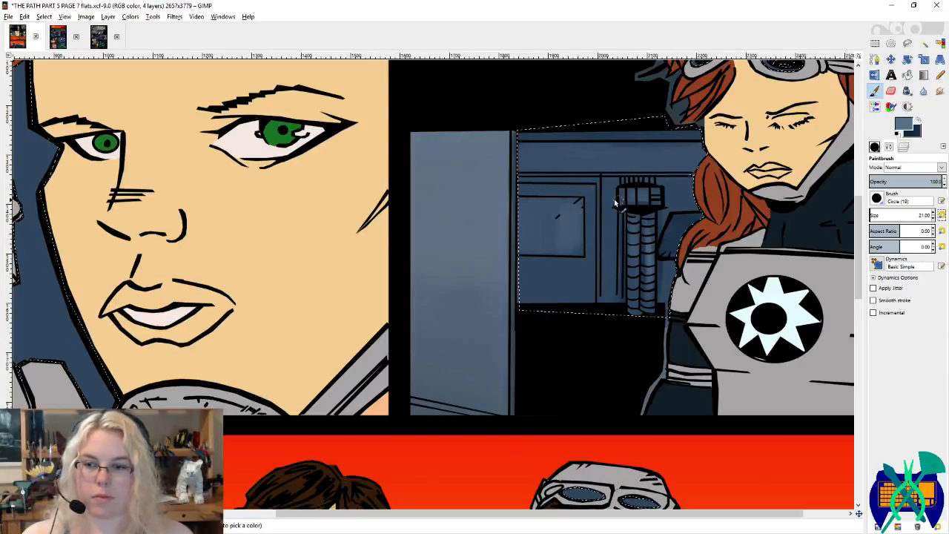
Step: Switch to the Circle (01) brush for fine shading in the doorway background, and make navy the foreground color
click(873, 147)
click(929, 254)
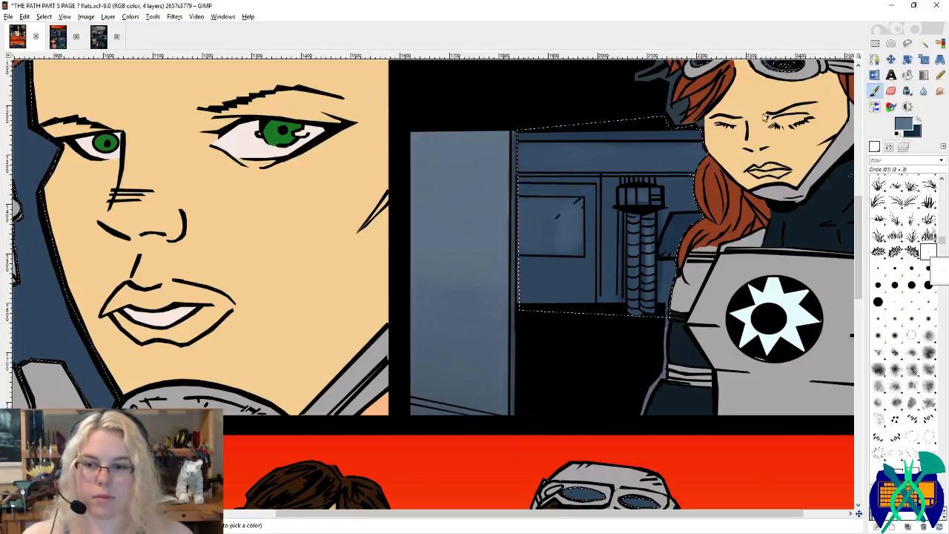
key(x)
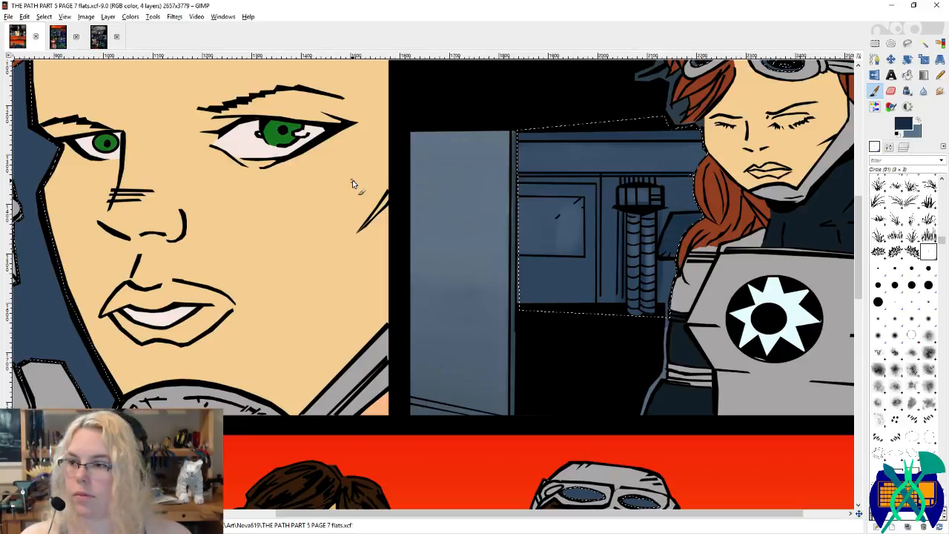
Step: Hide the rulers around the canvas
click(65, 17)
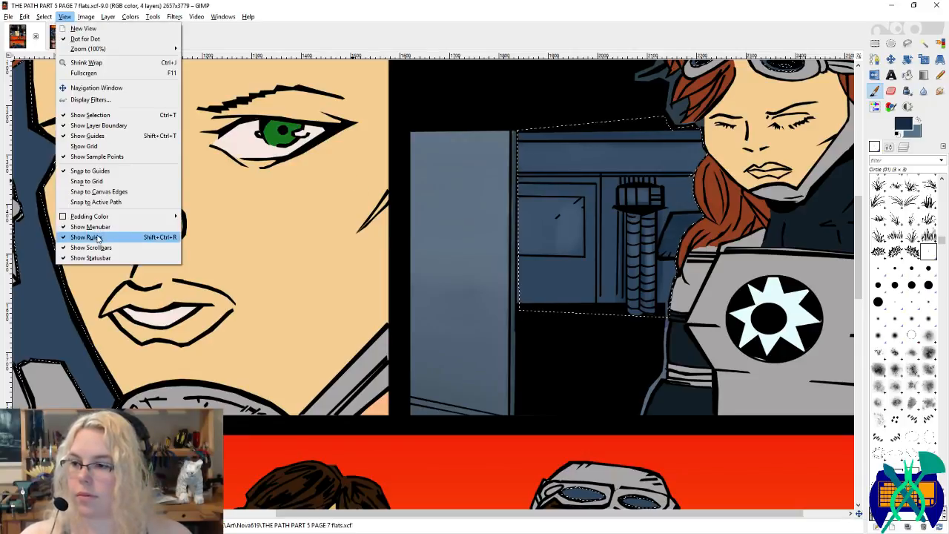
click(122, 235)
key(p)
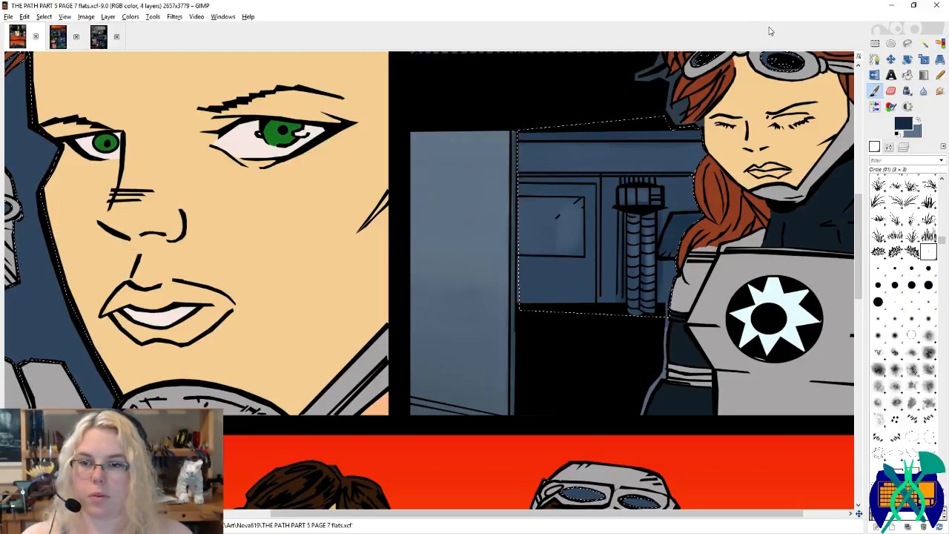
drag(756, 119, 703, 207)
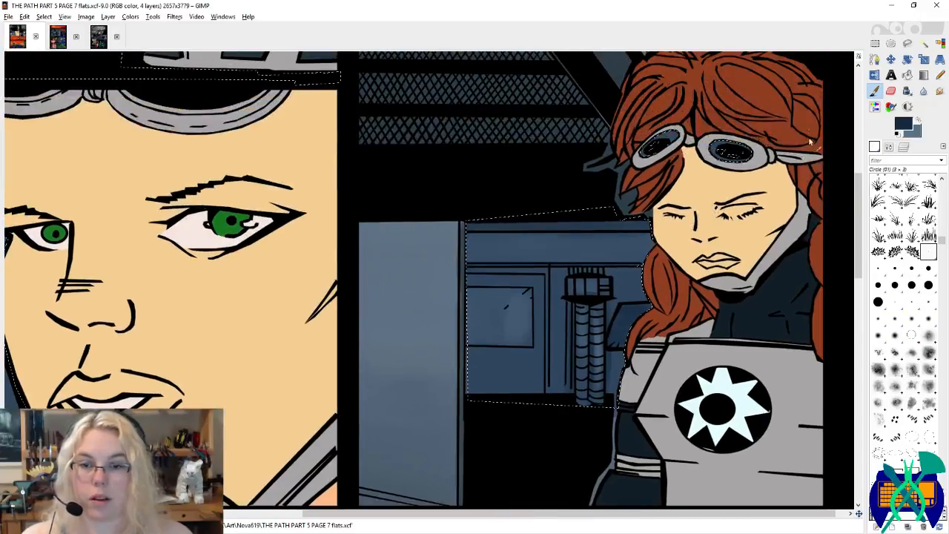
Step: Shade the goggle lenses of the red-haired woman and the standing man above her with blue-grey and navy reflections
key(x)
mouse_move(665, 140)
mouse_down()
mouse_move(674, 142)
mouse_move(667, 138)
mouse_up()
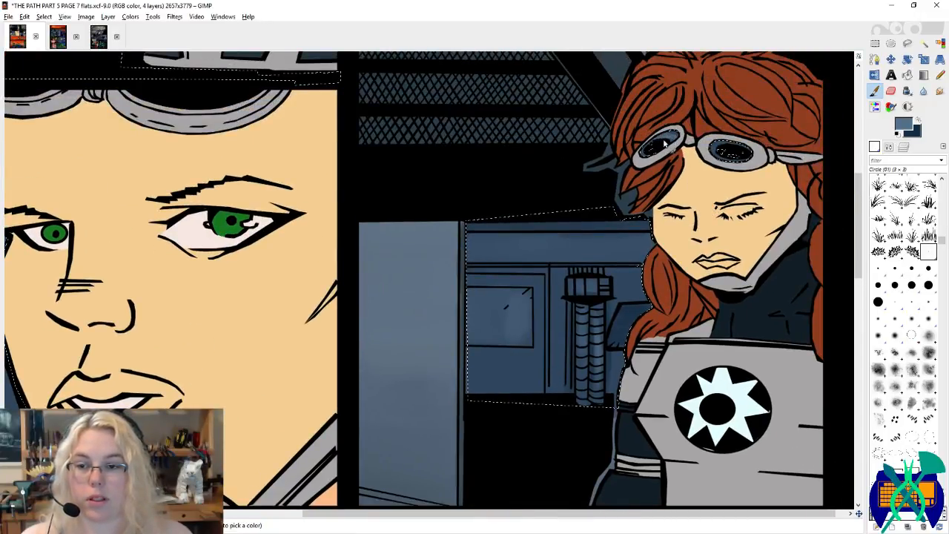
mouse_move(731, 153)
mouse_down()
mouse_move(719, 152)
mouse_move(740, 151)
mouse_up()
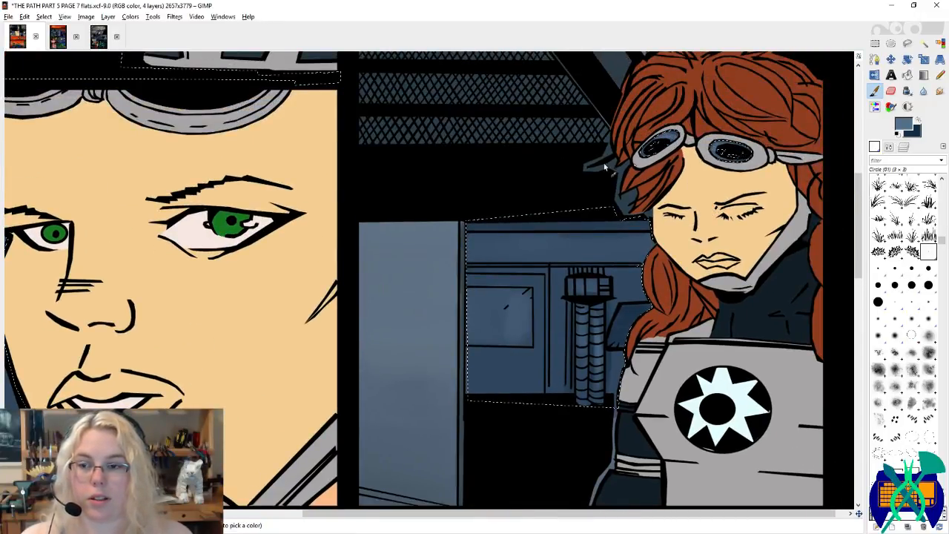
scroll(605, 168, up, 15)
ctrl+click(700, 281)
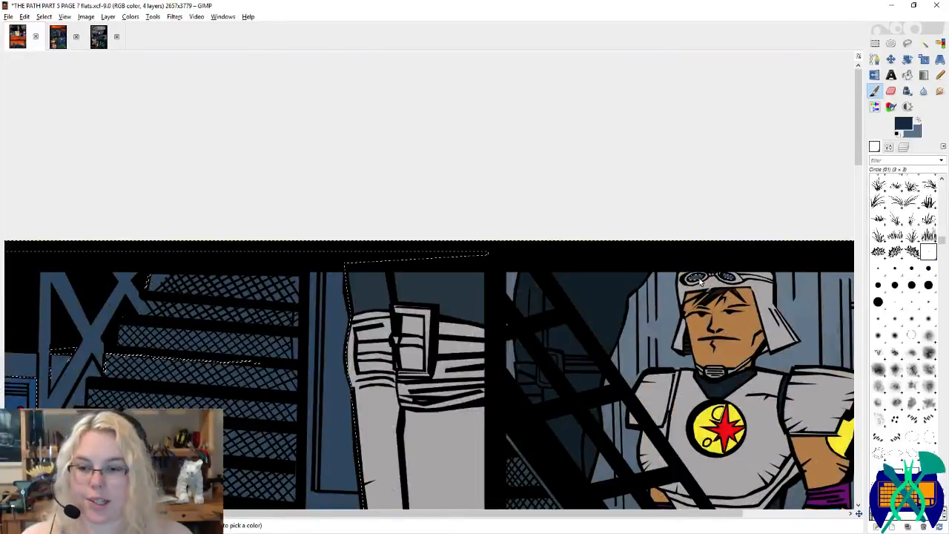
Step: Paint blue-grey and navy reflections in the helmeted man's goggle lenses in the close-up faces panel
scroll(645, 319, down, 20)
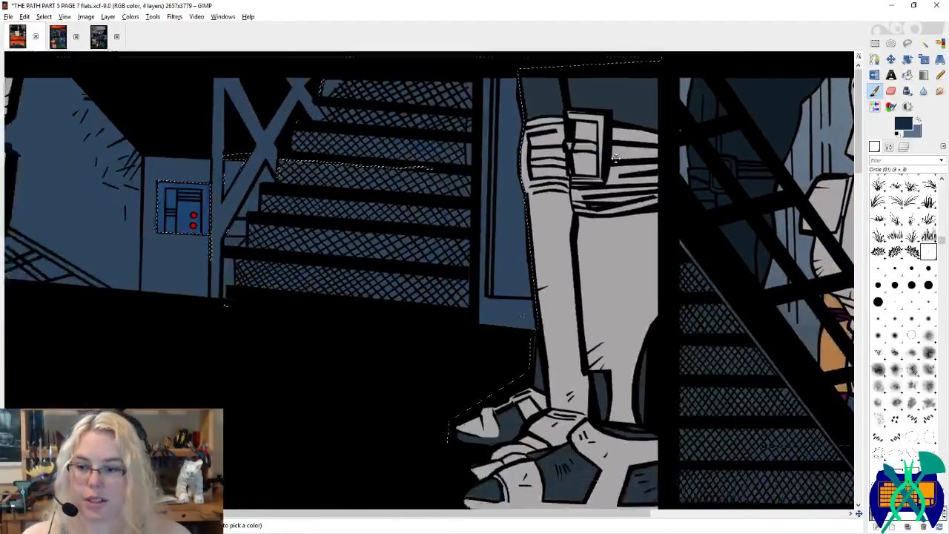
scroll(458, 208, left, 2)
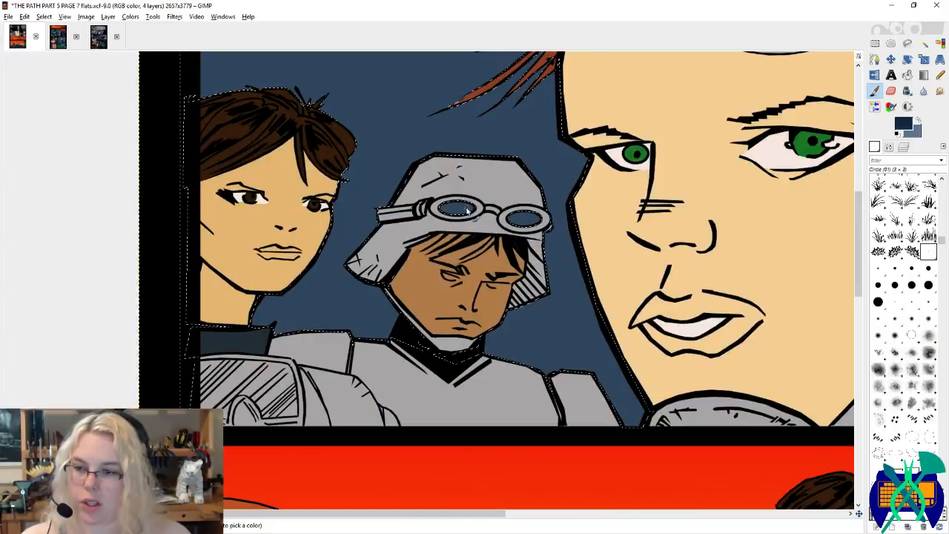
ctrl+click(523, 219)
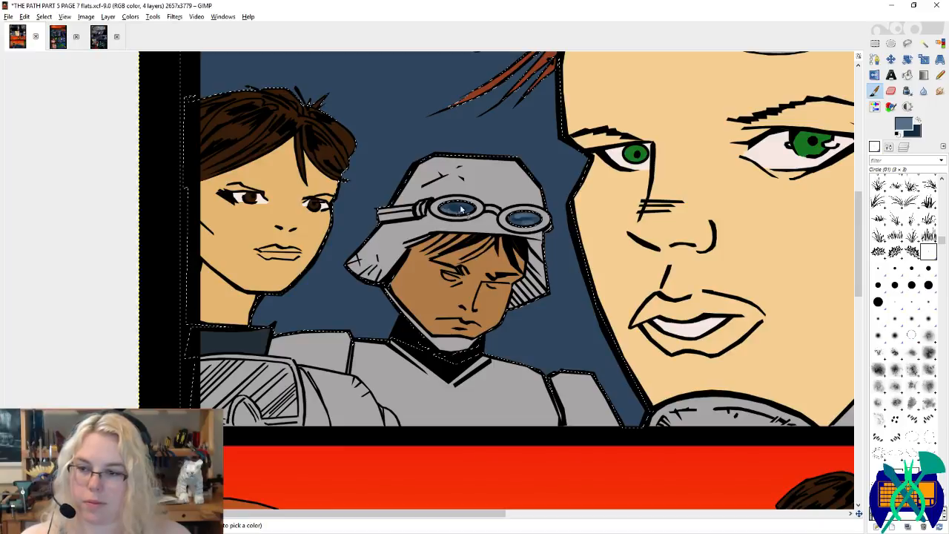
Step: Paint navy and blue-grey reflections in the goggle lenses of the man in the red-sky panel
scroll(485, 261, down, 1)
scroll(482, 222, down, 8)
scroll(479, 195, right, 10)
scroll(479, 195, up, 3)
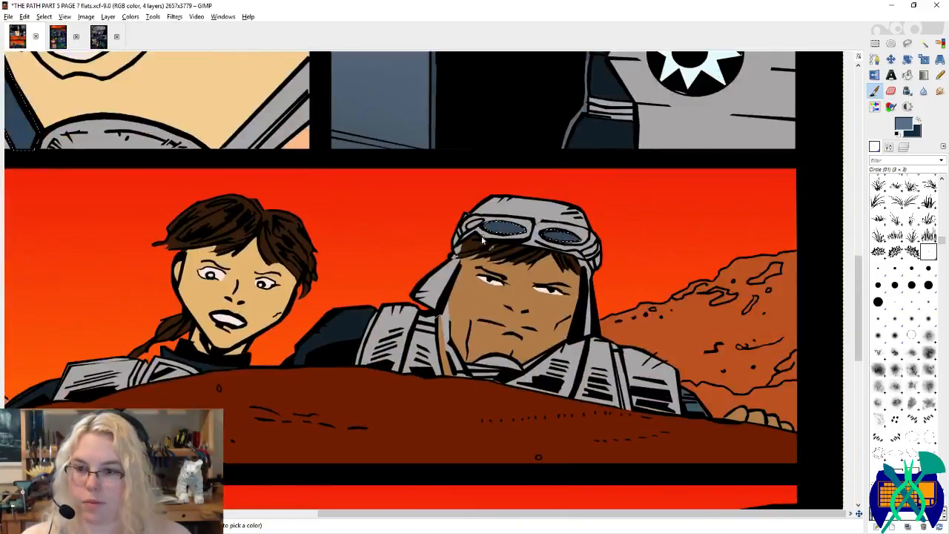
ctrl+click(504, 230)
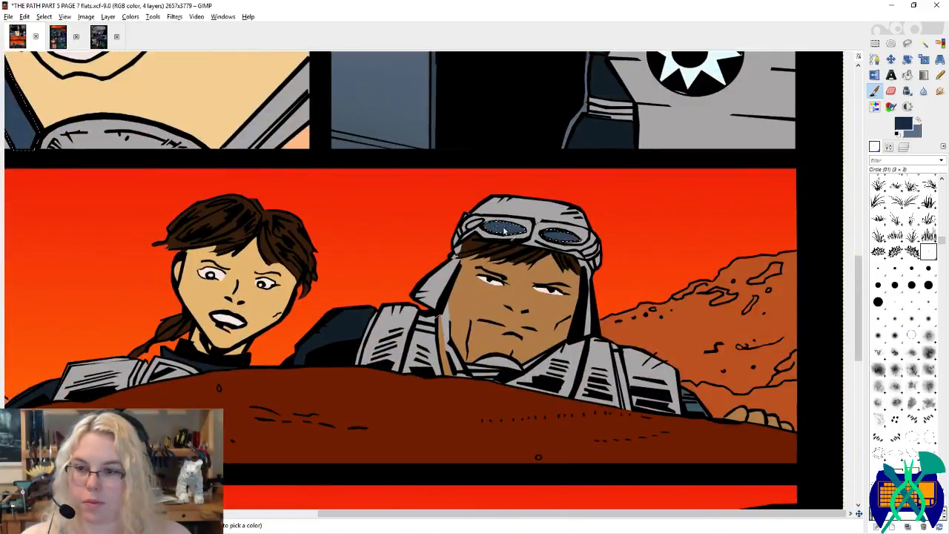
ctrl+click(565, 236)
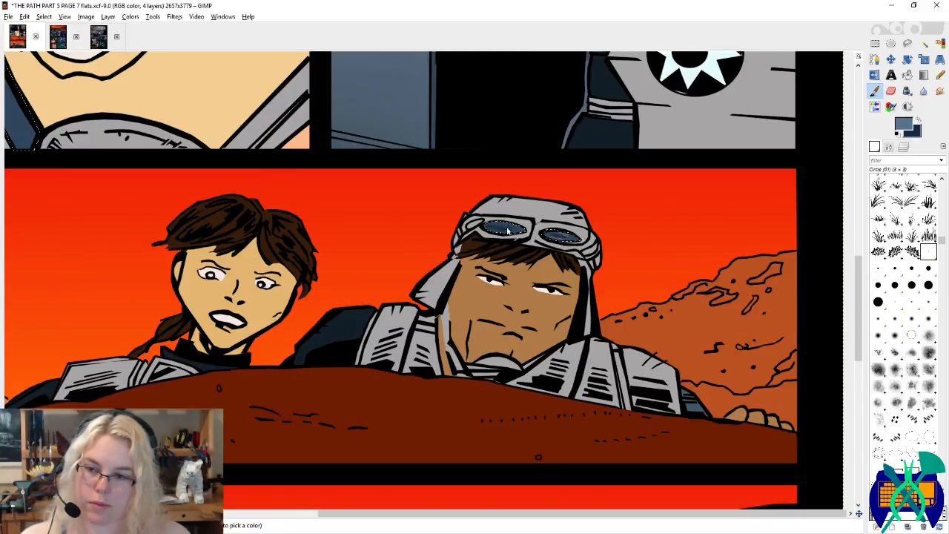
Step: Soften the helmeted man's goggle lens reflections in the close-up panel with the Blur tool, using the Circle (01) brush at size 21
scroll(425, 210, down, 10)
scroll(425, 211, left, 3)
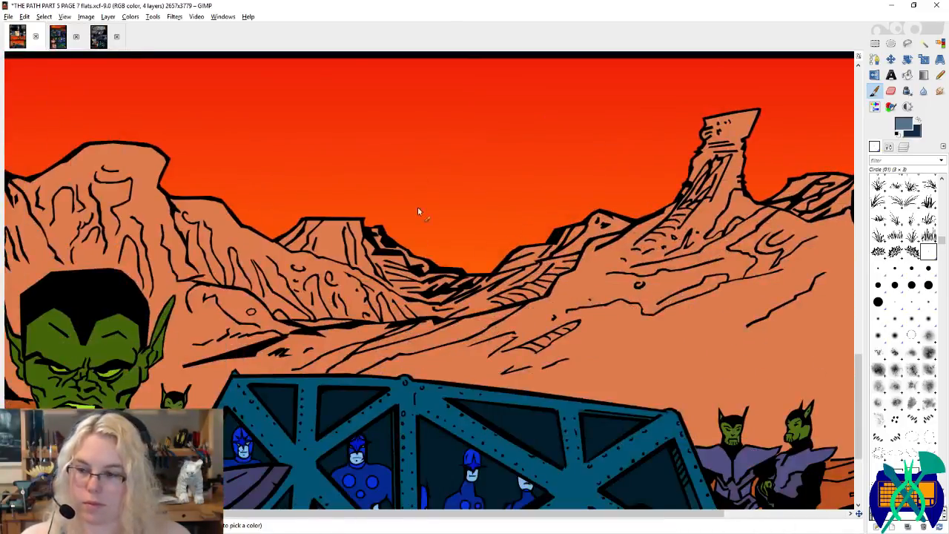
scroll(417, 211, up, 10)
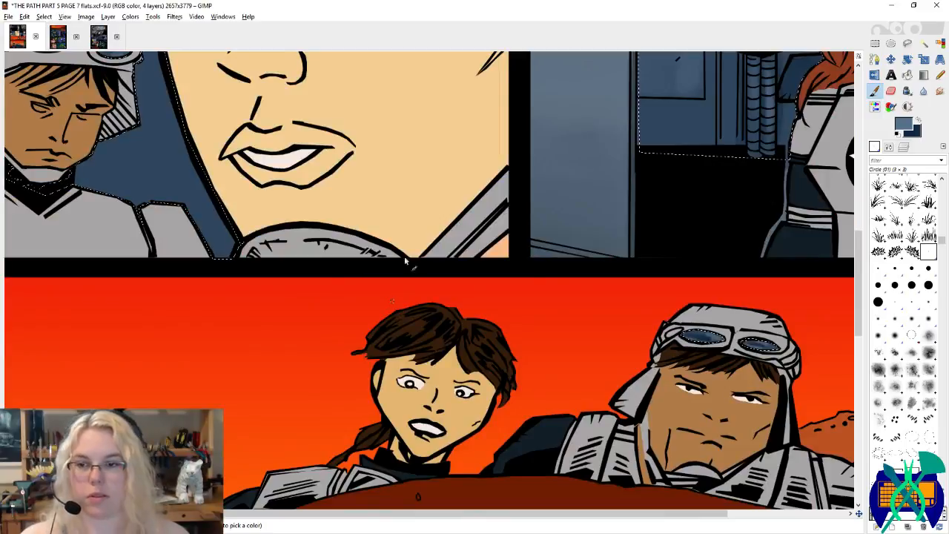
ctrl+click(548, 364)
ctrl+scroll(528, 404, down, 2)
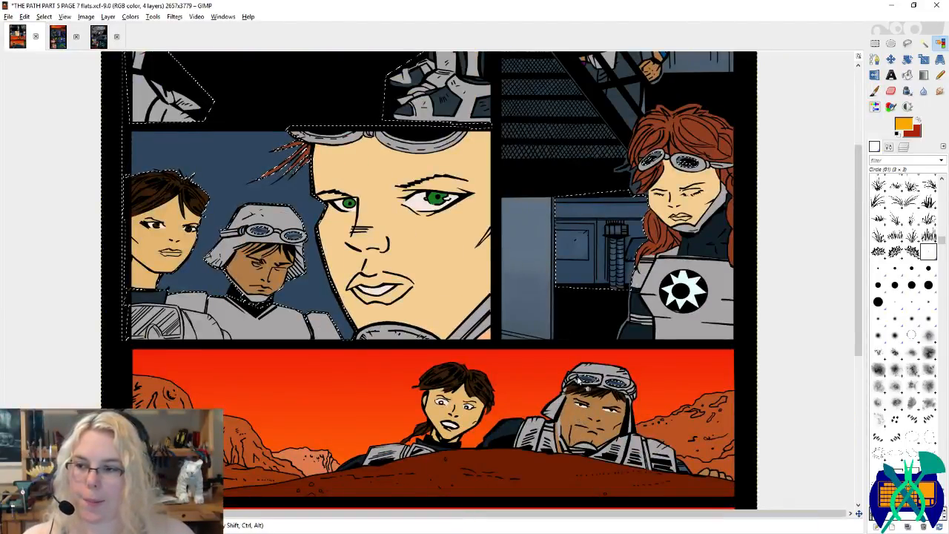
ctrl+scroll(242, 228, up, 5)
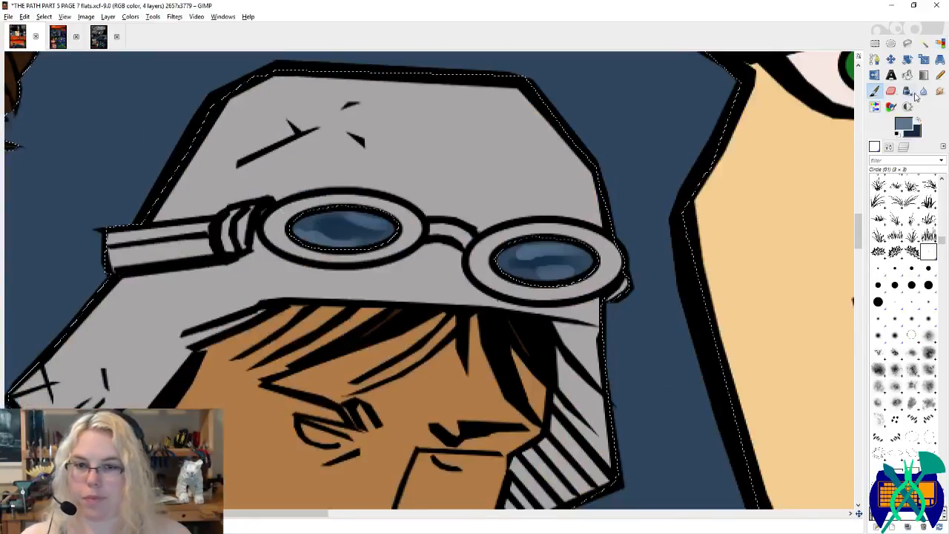
double_click(922, 90)
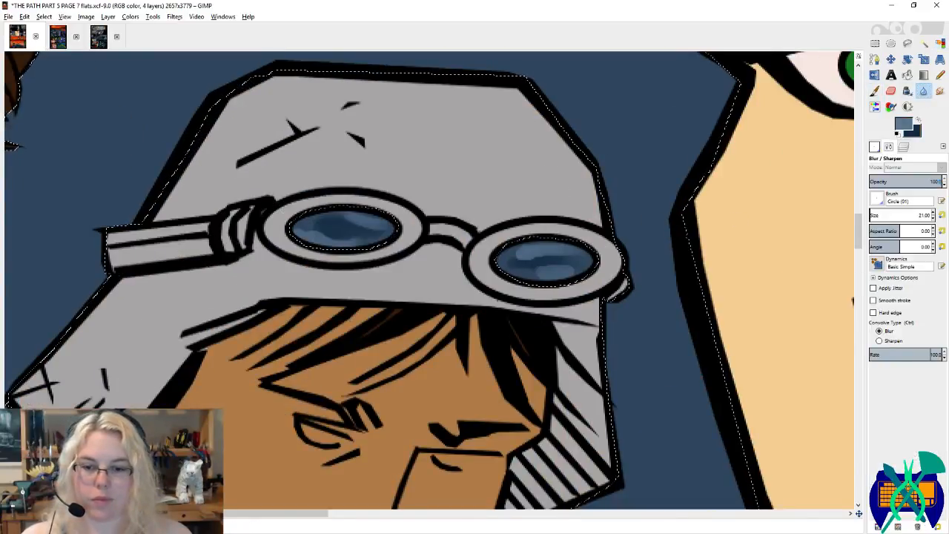
mouse_move(387, 235)
mouse_down()
mouse_move(314, 224)
mouse_move(331, 236)
mouse_move(514, 254)
mouse_move(575, 272)
mouse_move(581, 260)
mouse_move(516, 267)
mouse_move(566, 266)
mouse_move(598, 226)
mouse_up()
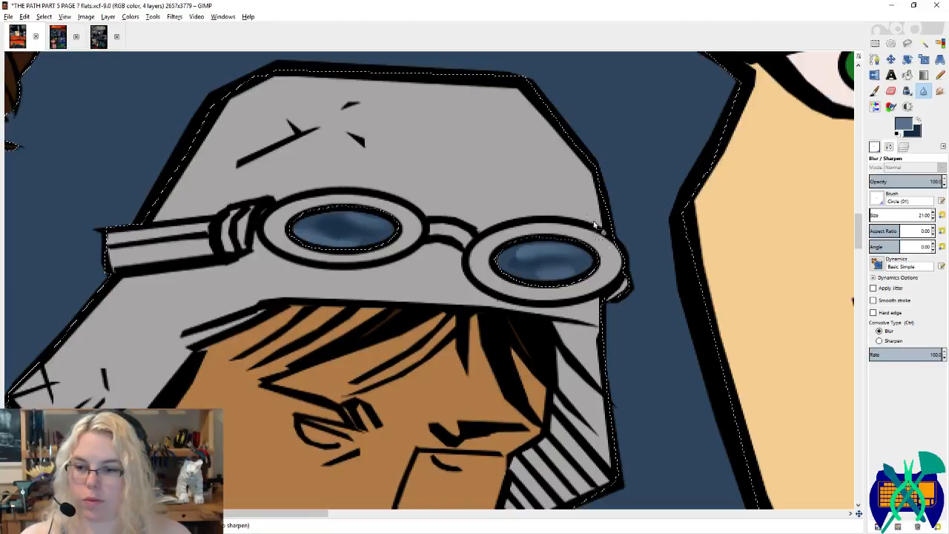
Step: Touch up the goggle lenses of the man in the red-sky panel with the Paintbrush, using blue-grey and navy
click(940, 43)
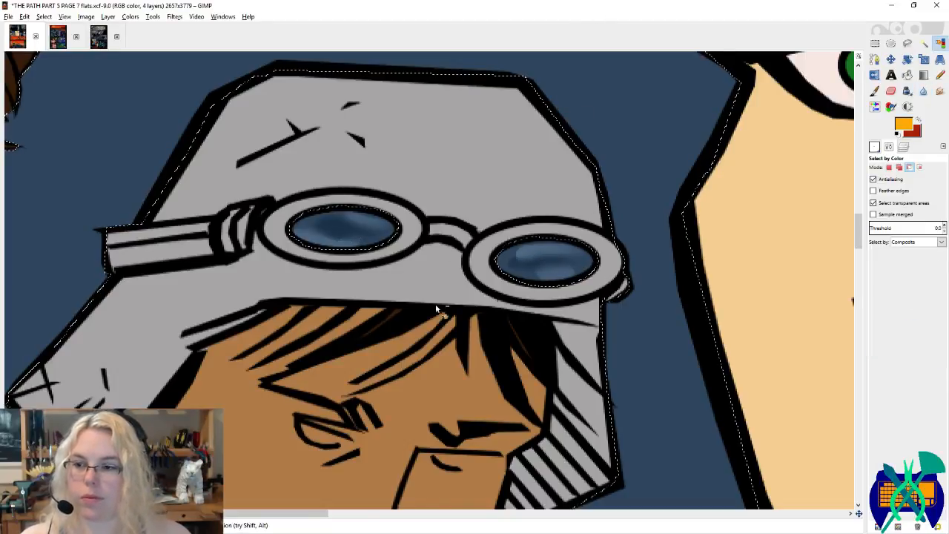
scroll(368, 323, down, 4)
scroll(666, 375, up, 2)
scroll(658, 373, right, 1)
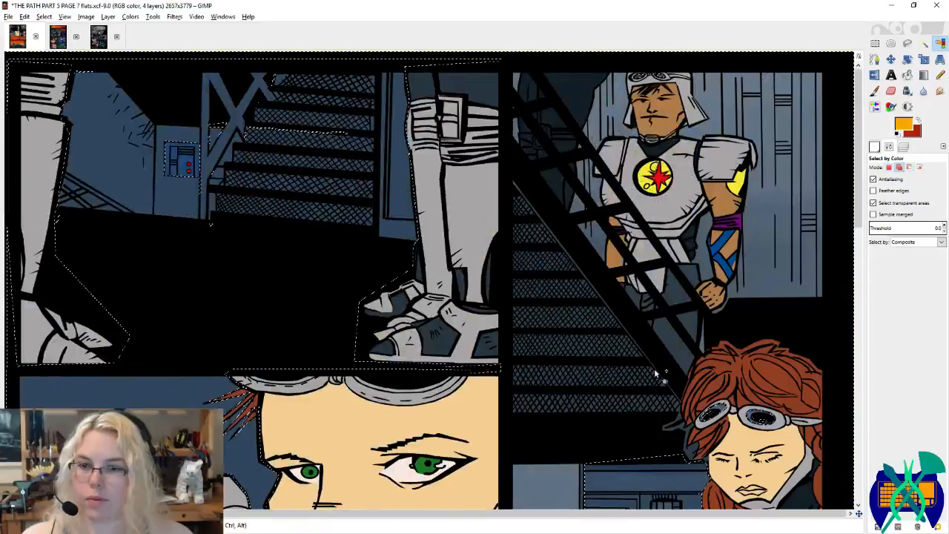
scroll(645, 264, down, 10)
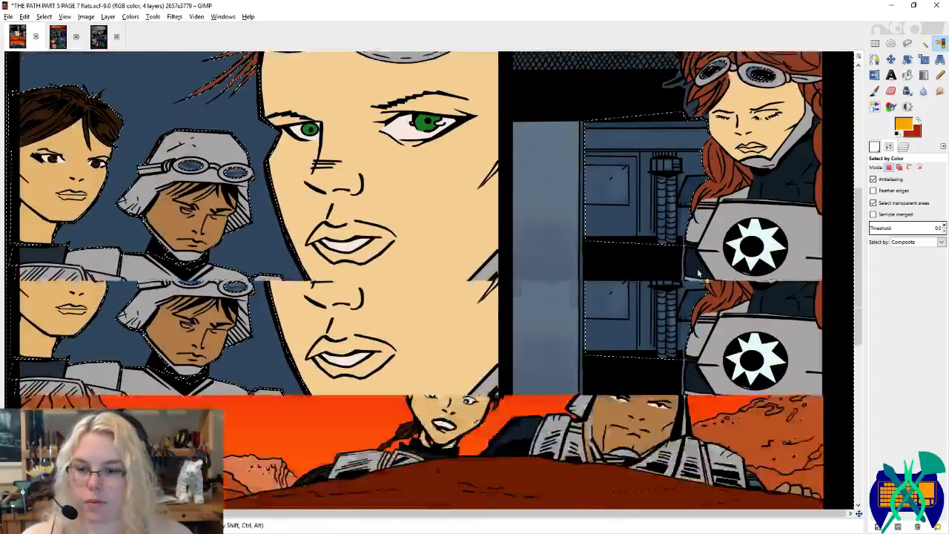
scroll(645, 247, up, 1)
scroll(644, 247, up, 1)
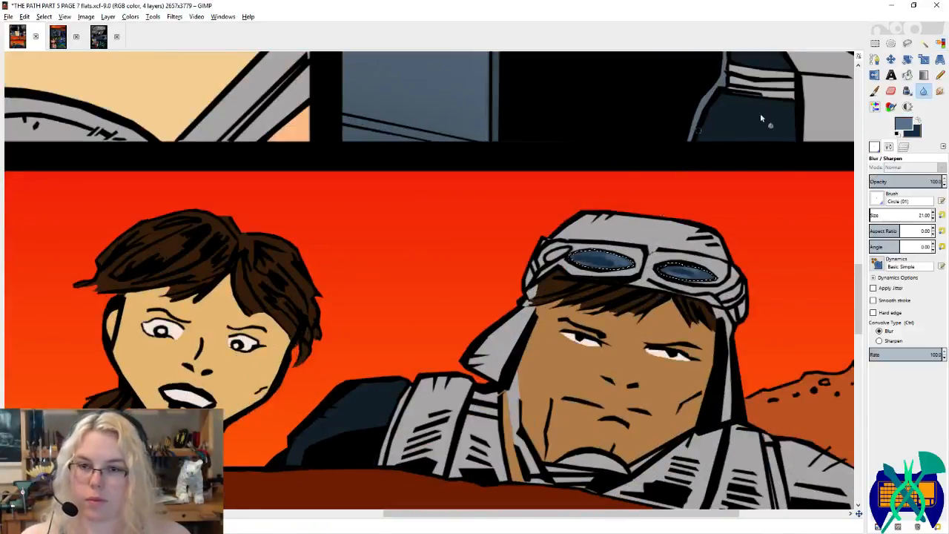
click(874, 90)
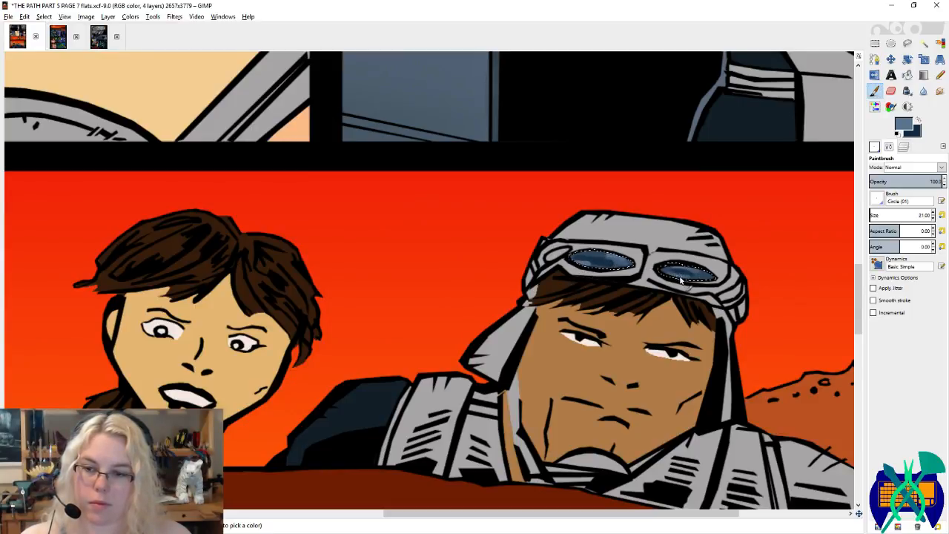
click(918, 120)
Step: Blur the reflections in both goggle lenses of the man in the red-sky panel
click(923, 90)
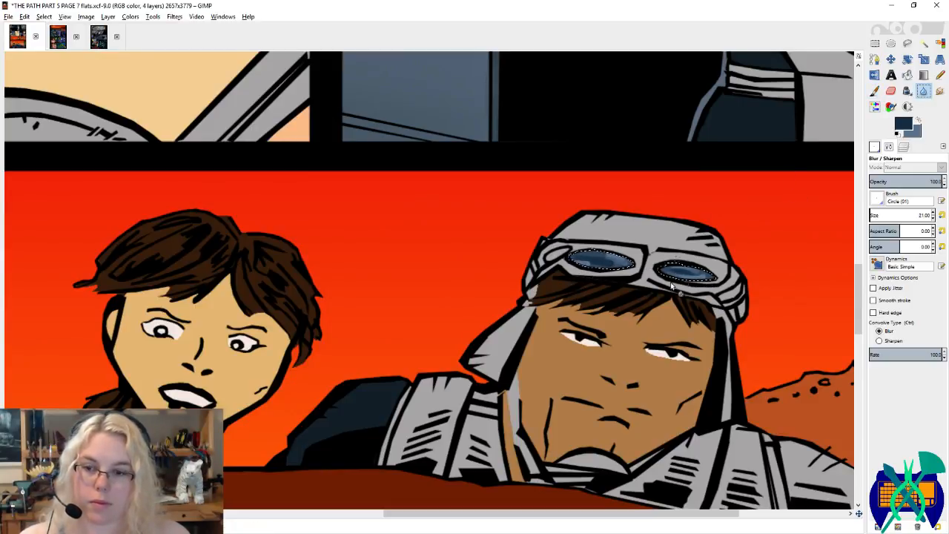
mouse_move(670, 283)
mouse_down()
mouse_move(698, 275)
mouse_move(671, 271)
mouse_up()
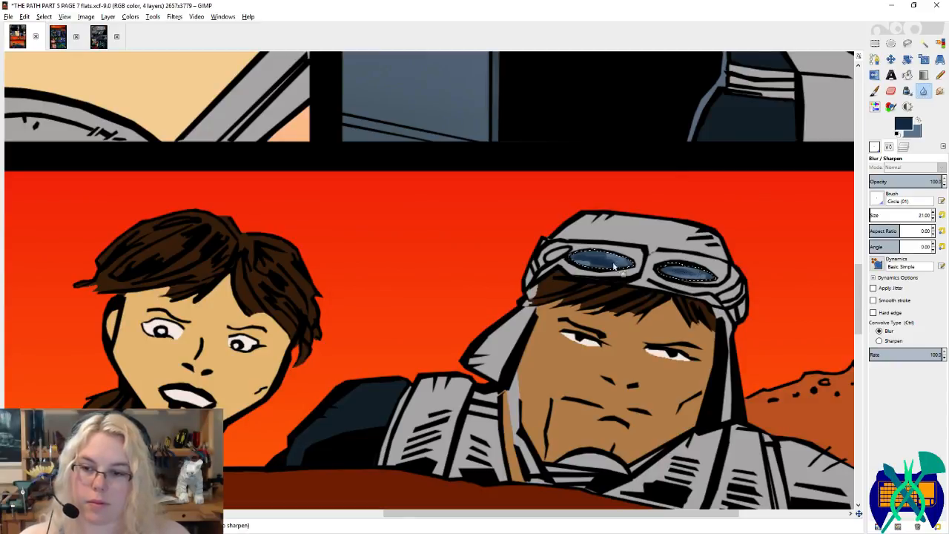
drag(590, 259, 617, 271)
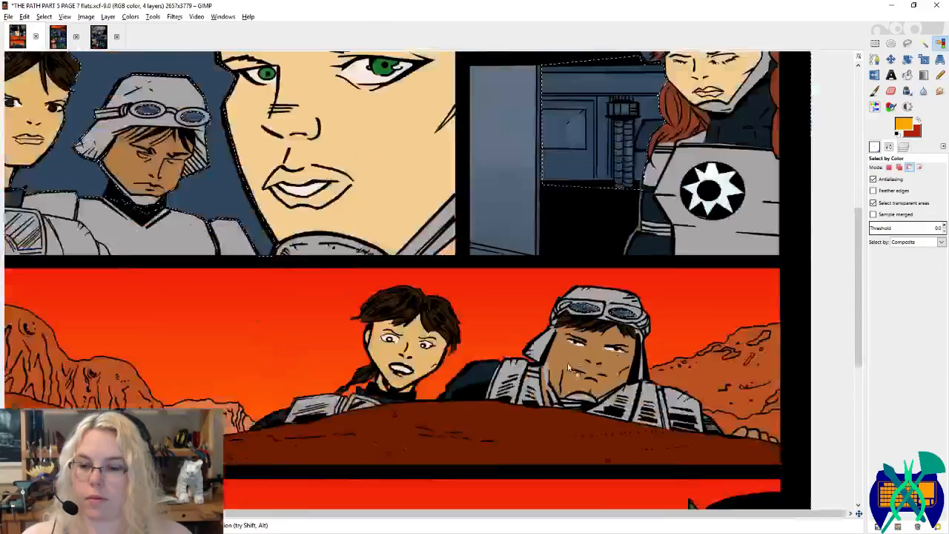
Step: Switch to the Circle (19) brush and set its size to about 73 for shading larger background areas
scroll(568, 368, down, 3)
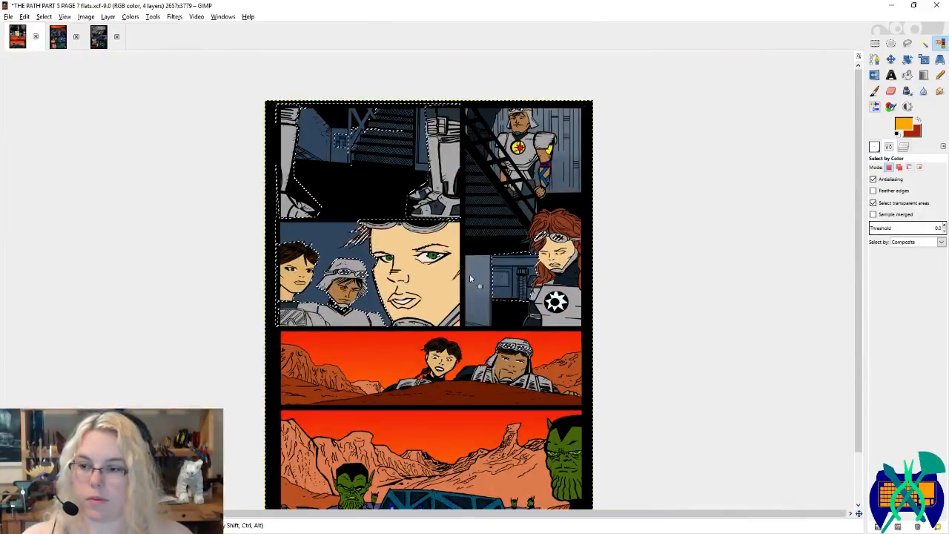
scroll(469, 278, up, 2)
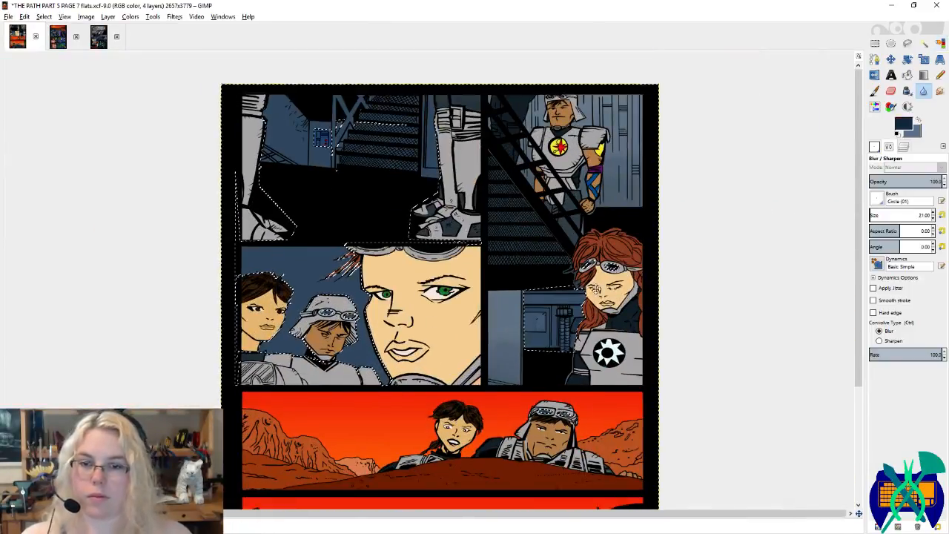
drag(596, 289, 655, 380)
click(874, 146)
click(878, 301)
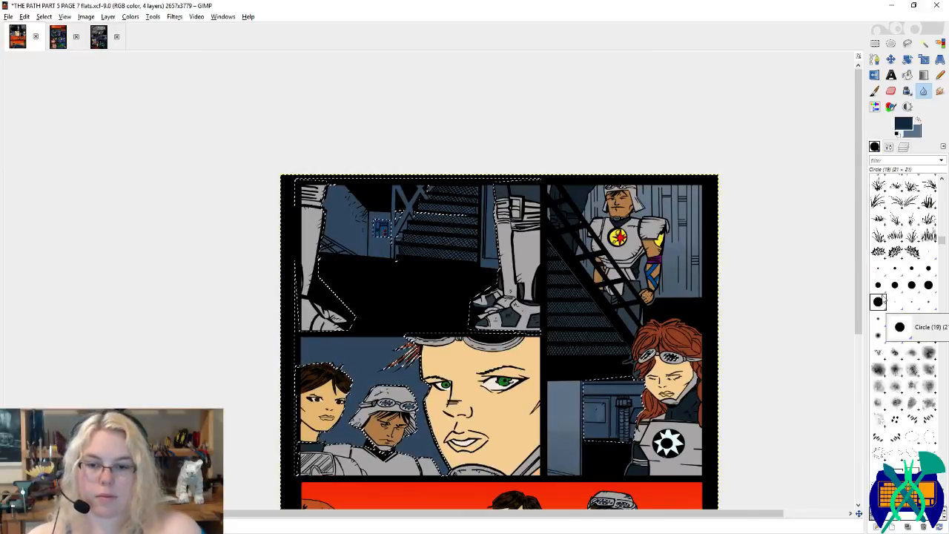
click(888, 146)
click(940, 215)
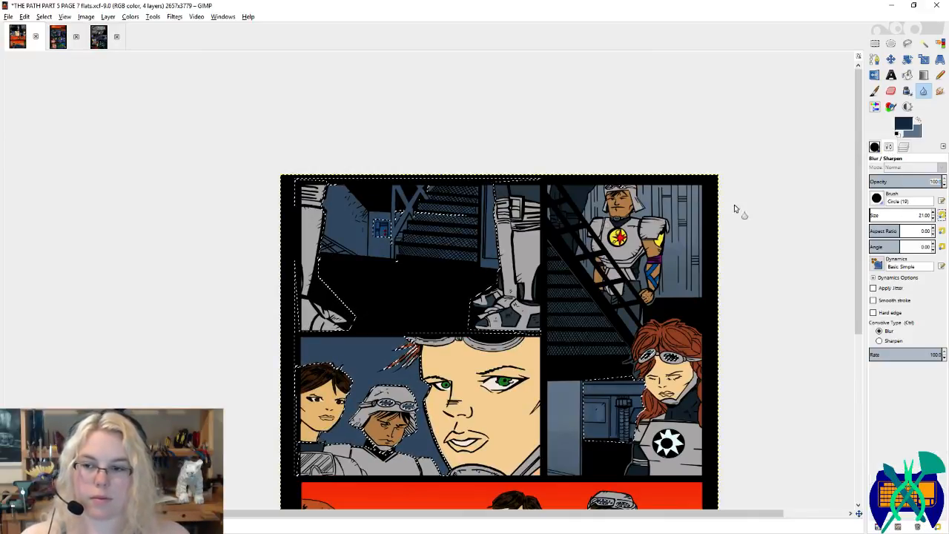
click(873, 214)
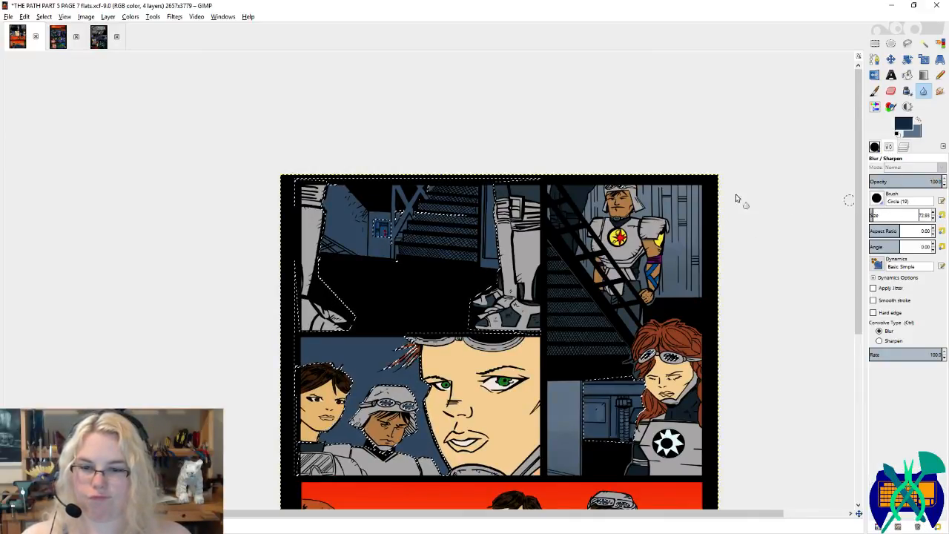
Step: Darken the staircase in the first panel with the Paintbrush in navy, and save the page file
key(p)
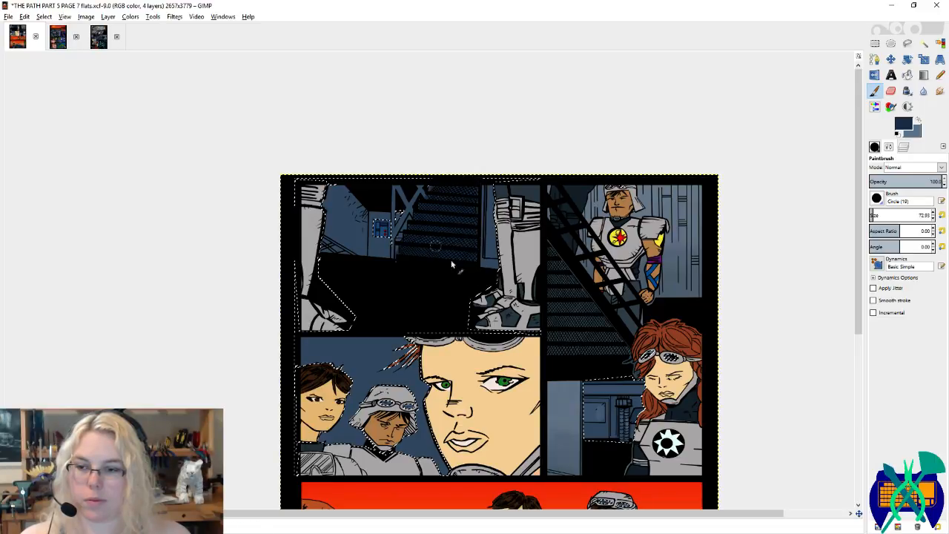
key(x)
key(x)
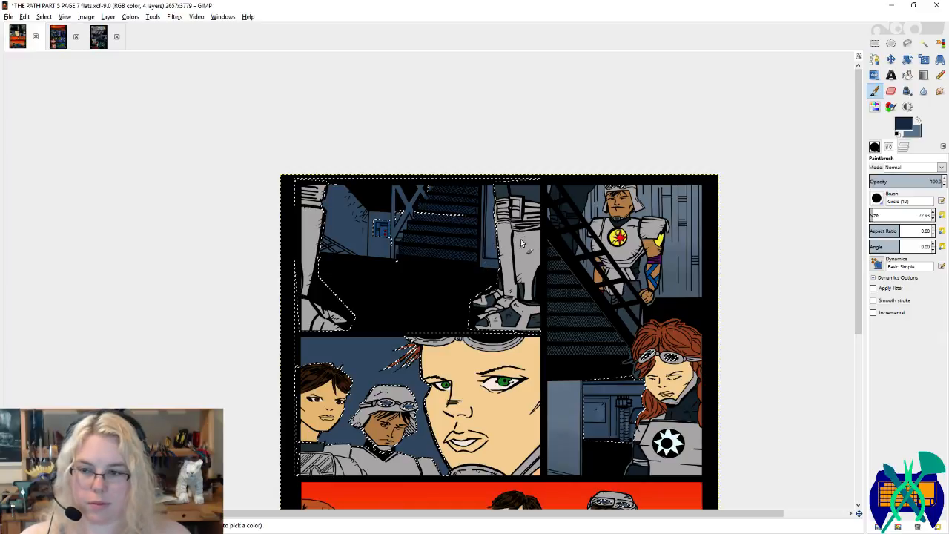
key(ctrl+s)
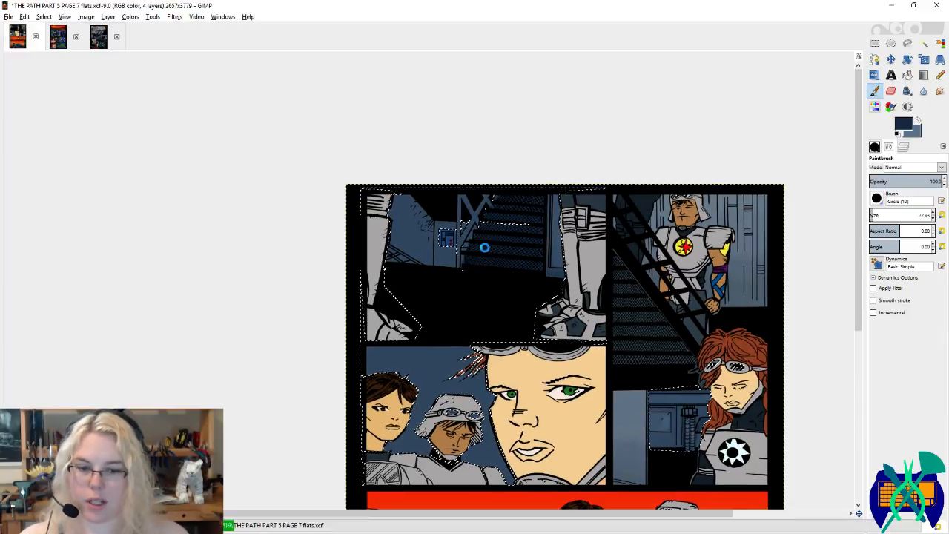
Step: Shade the back walls around the control box in the first panel with the Paintbrush, using navy and blue-grey
scroll(419, 238, up, 5)
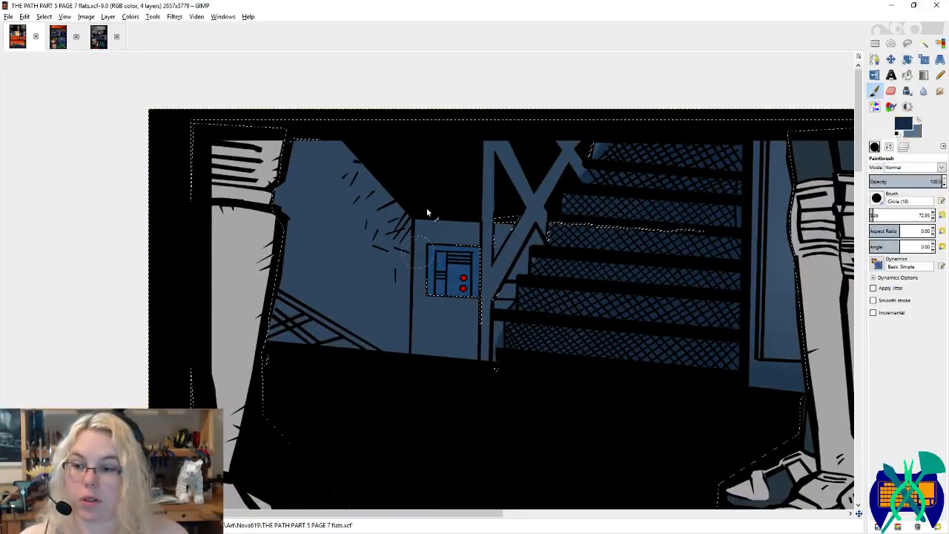
mouse_move(449, 184)
mouse_down()
mouse_move(464, 271)
mouse_move(469, 258)
mouse_move(443, 229)
mouse_up()
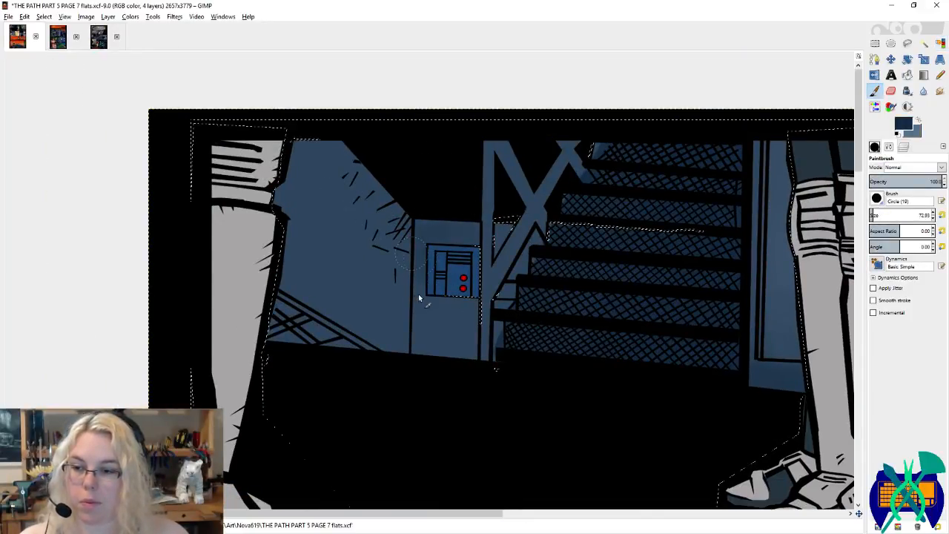
drag(353, 159, 436, 273)
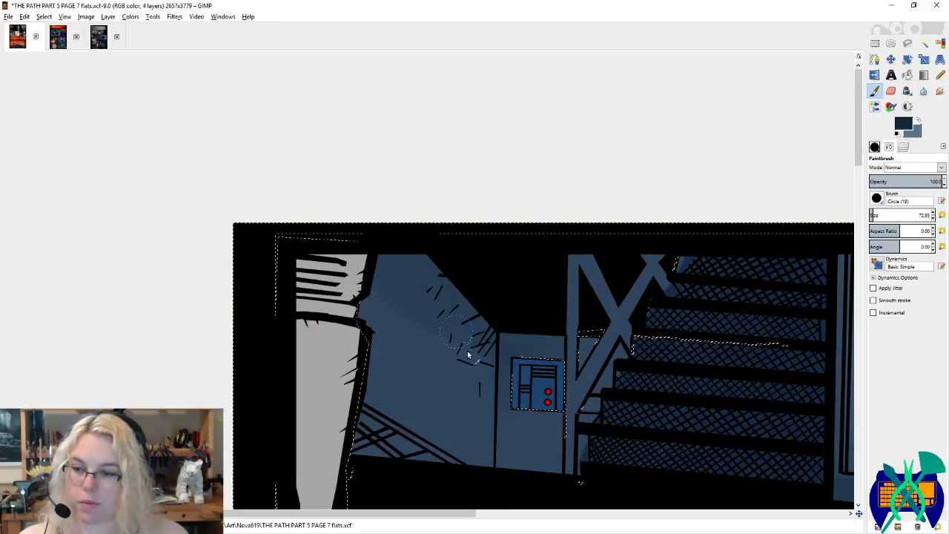
ctrl+click(408, 433)
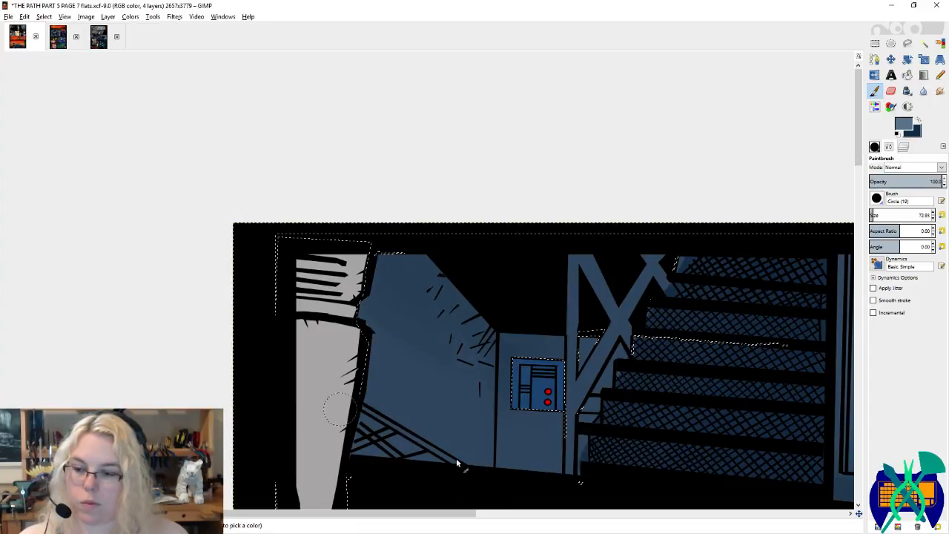
drag(416, 341, 424, 258)
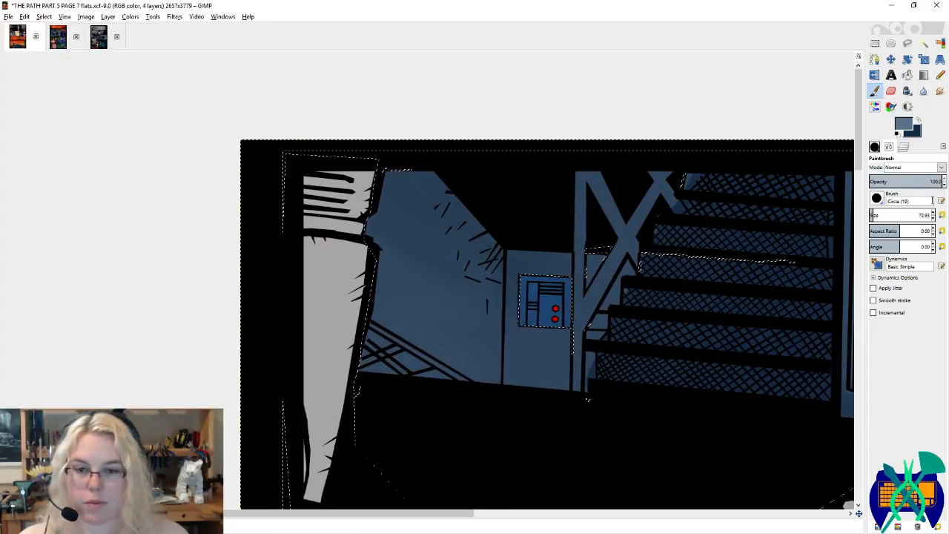
Step: Reset the brush size, switch to the Circle (03) brush, and shade the crossed stair beams in the first panel with navy
click(942, 215)
drag(746, 242, 638, 235)
click(917, 120)
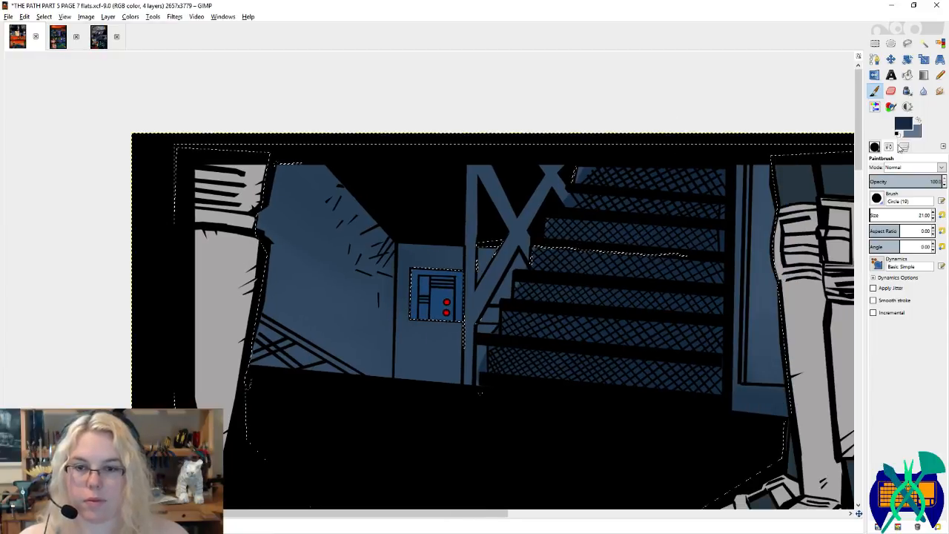
click(875, 146)
click(878, 267)
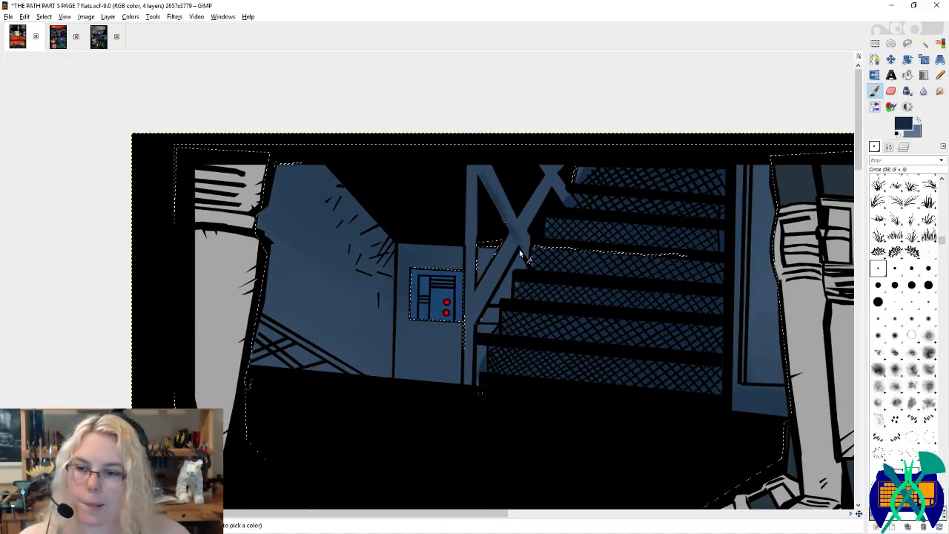
drag(540, 166, 567, 206)
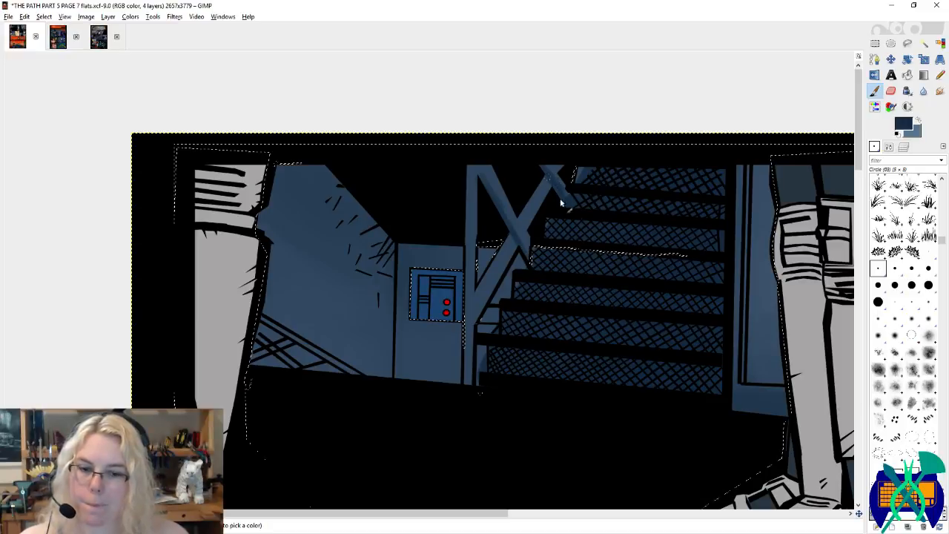
drag(487, 273, 558, 183)
scroll(549, 200, up, 2)
scroll(548, 200, right, 2)
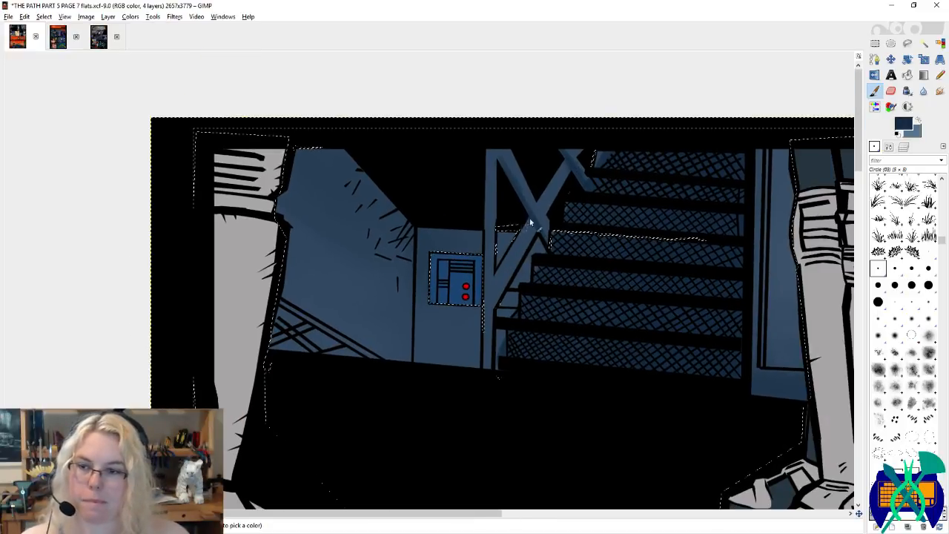
Step: Add blue-grey highlights to the crossed stair beams and shade the upright post beside them in navy and blue-grey
ctrl+click(530, 168)
drag(566, 171, 546, 195)
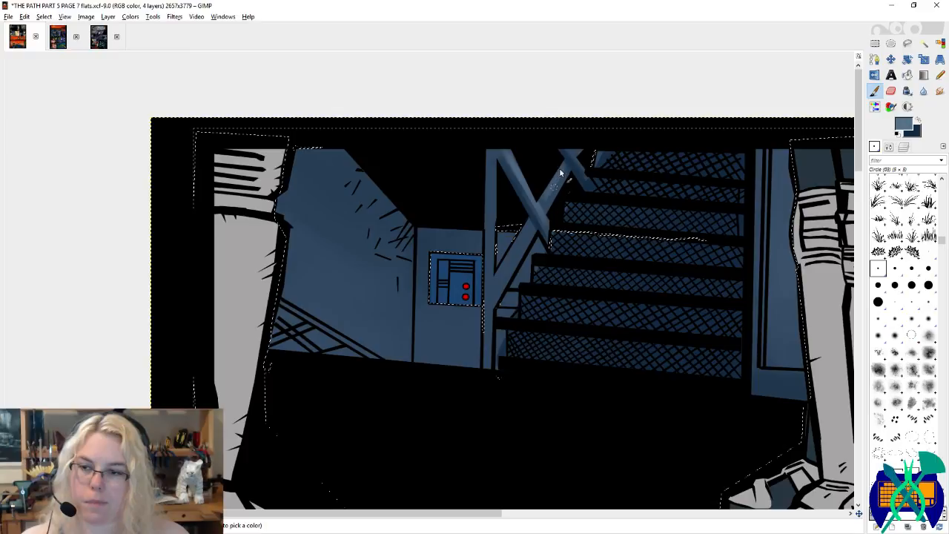
ctrl+click(532, 236)
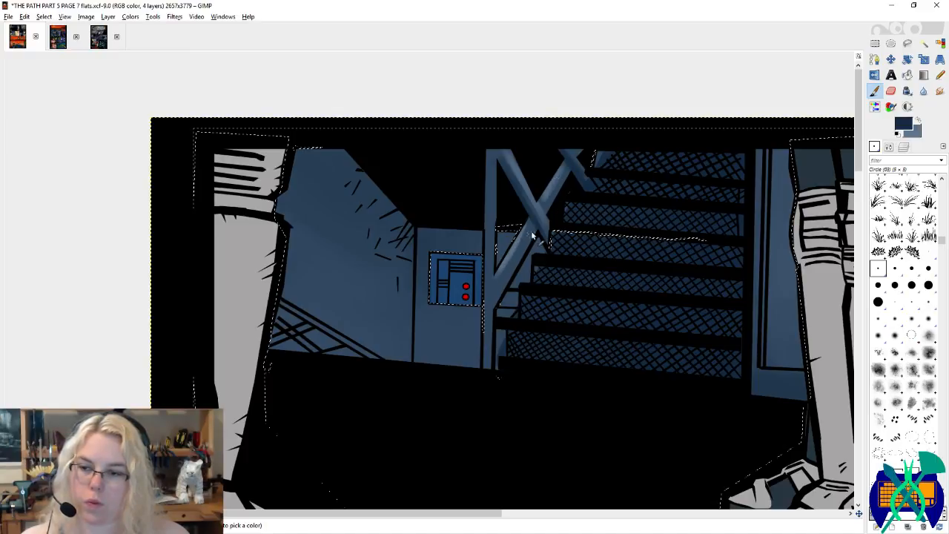
drag(492, 308, 510, 202)
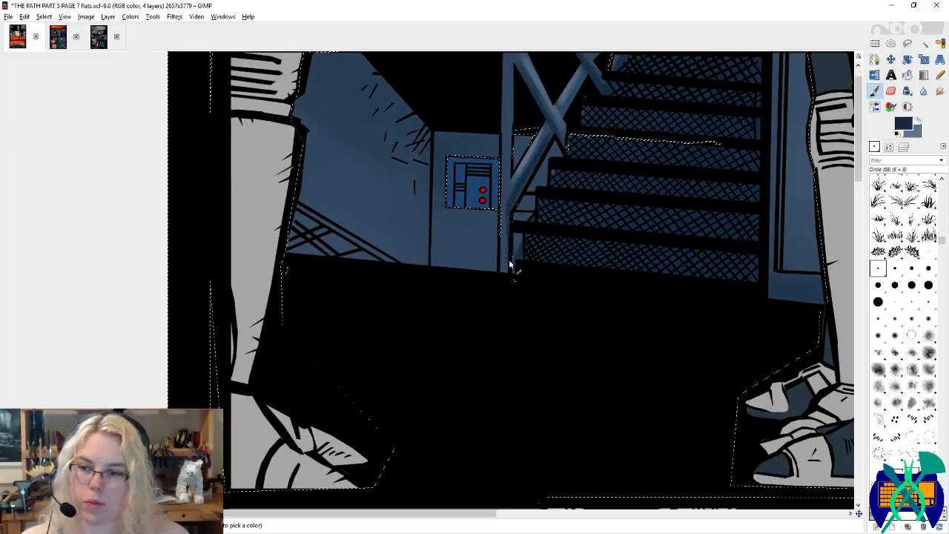
scroll(537, 218, up, 3)
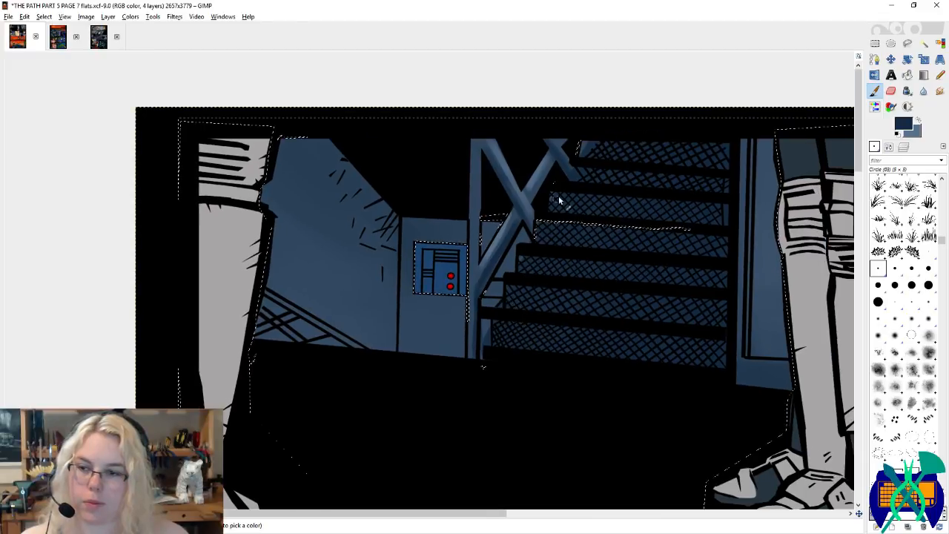
drag(560, 158, 535, 194)
mouse_move(483, 150)
mouse_down()
mouse_move(480, 234)
mouse_move(476, 138)
mouse_move(472, 269)
mouse_up()
key(x)
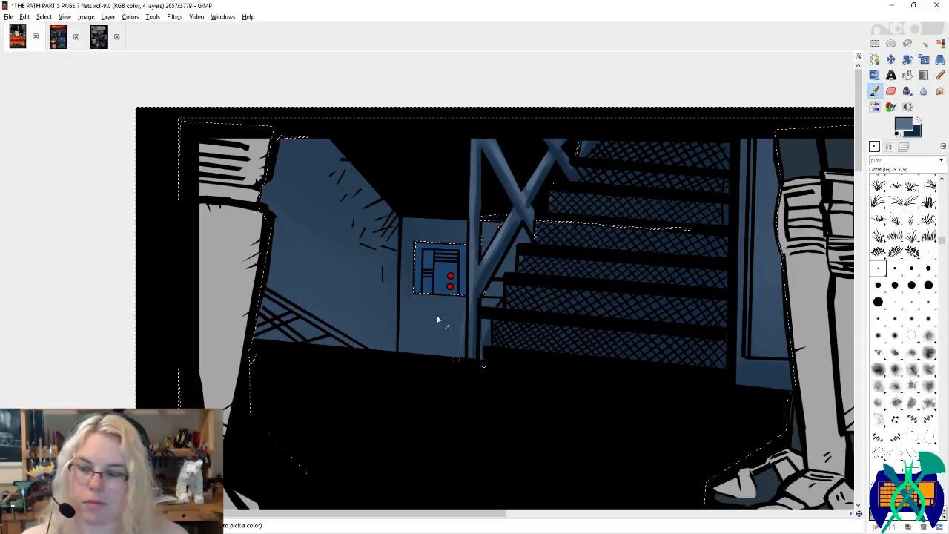
Step: Shade the thin railing on the first panel's back wall in navy and blue-grey with the Circle (01) brush, and save the file
scroll(473, 350, left, 6)
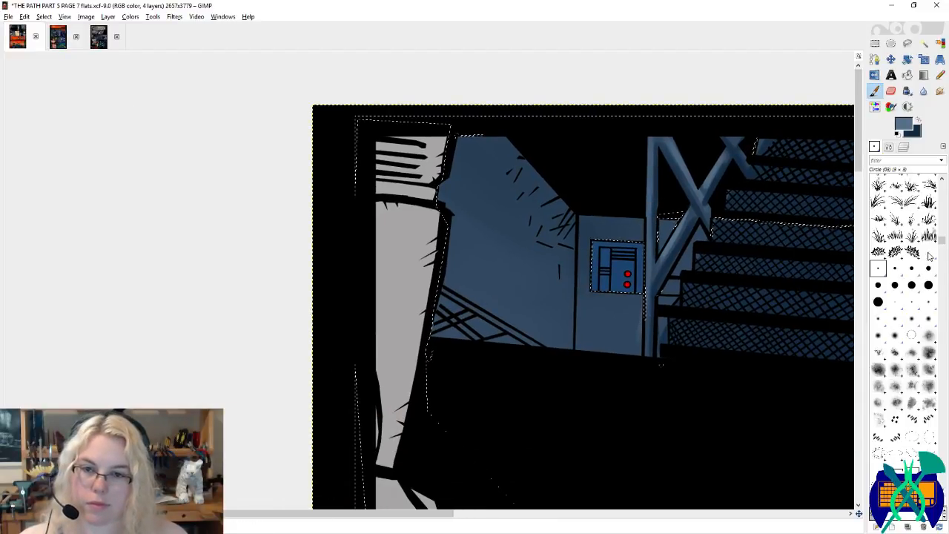
key(comma)
key(x)
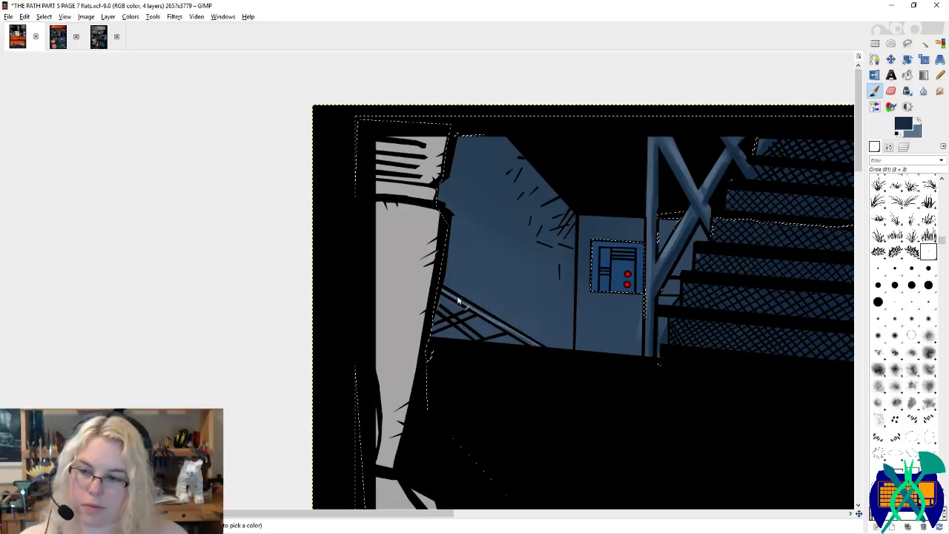
drag(485, 317, 519, 338)
key(x)
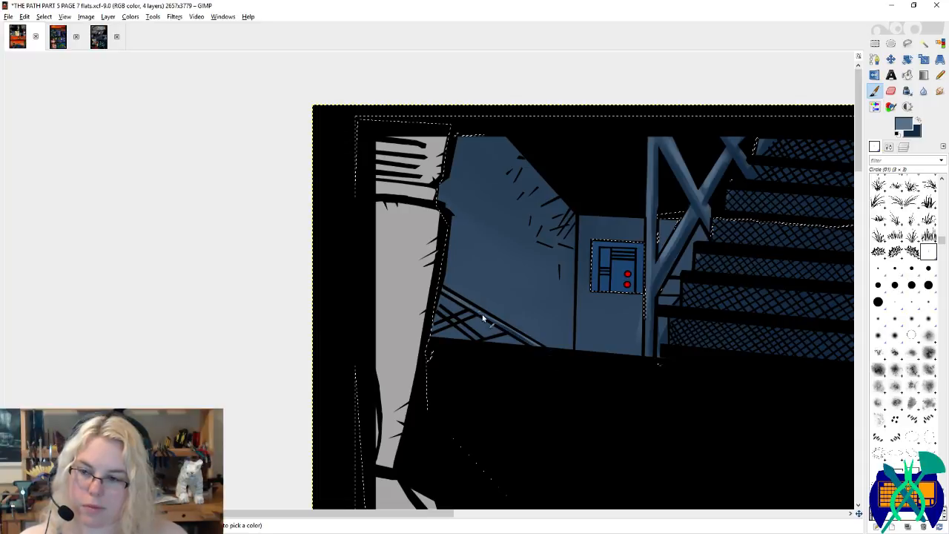
key(x)
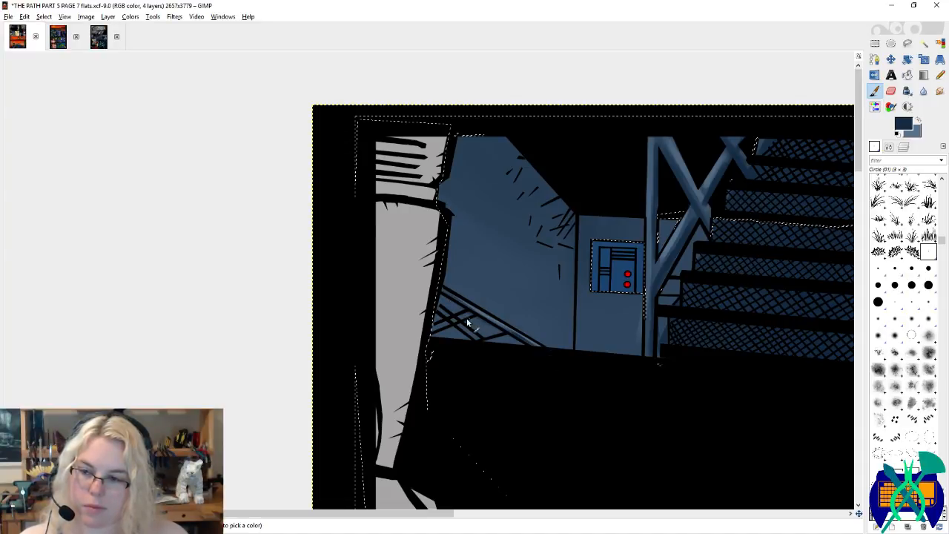
key(x)
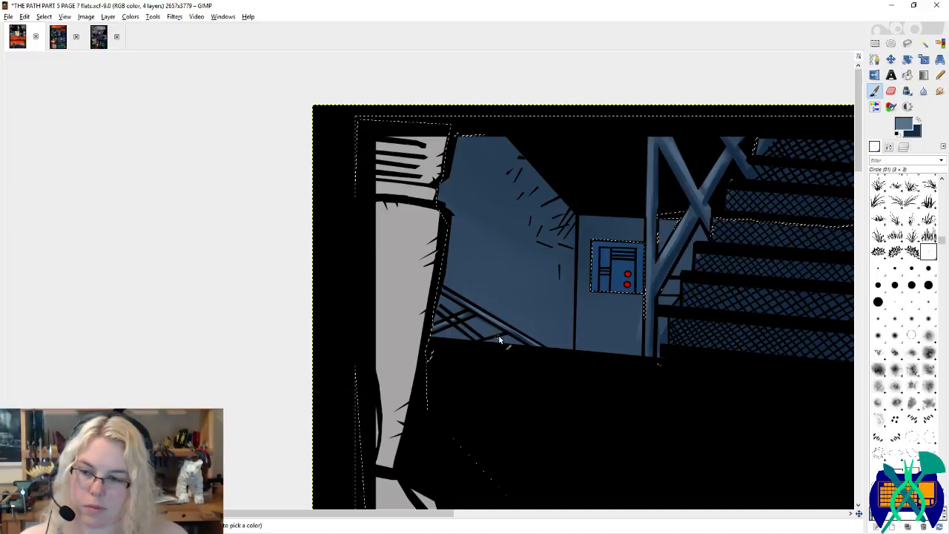
key(x)
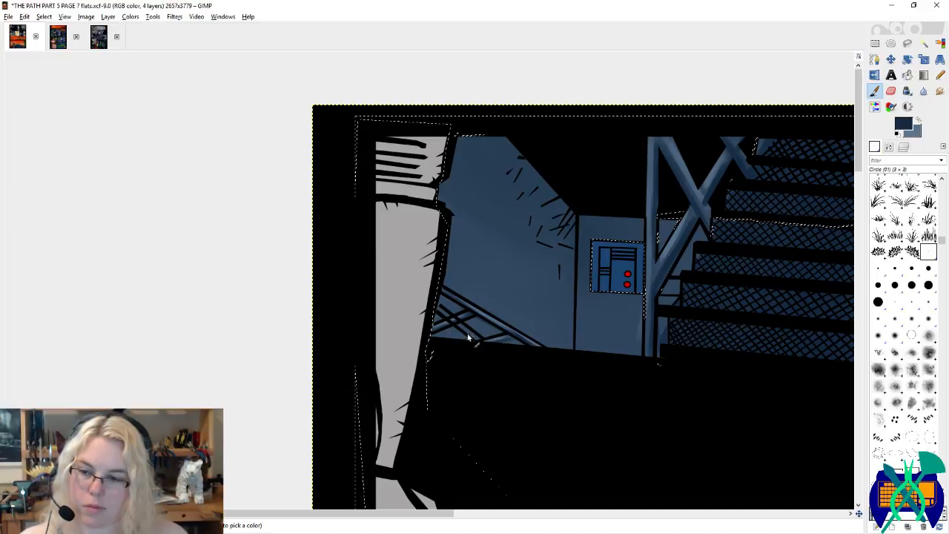
key(x)
key(x)
mouse_move(478, 272)
mouse_down()
mouse_move(470, 294)
mouse_move(439, 315)
mouse_up()
click(879, 301)
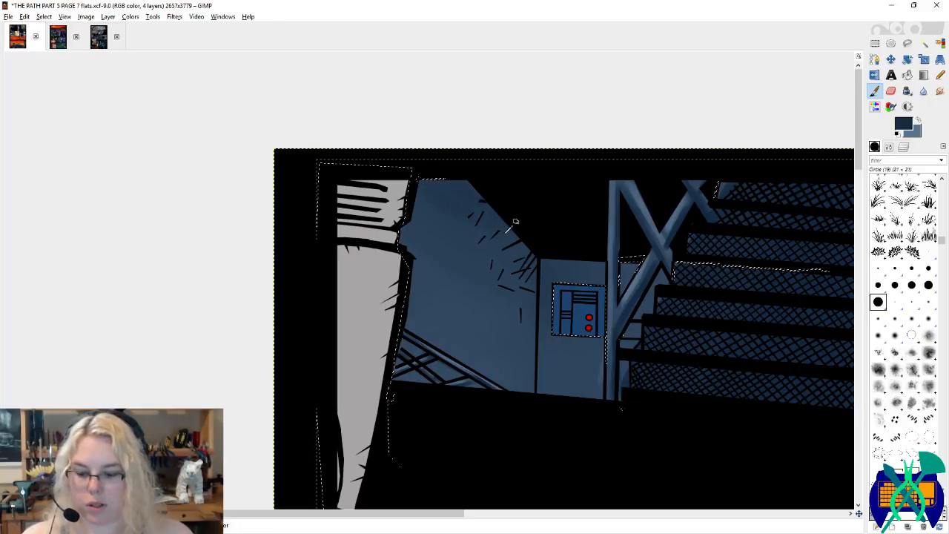
key(ctrl+s)
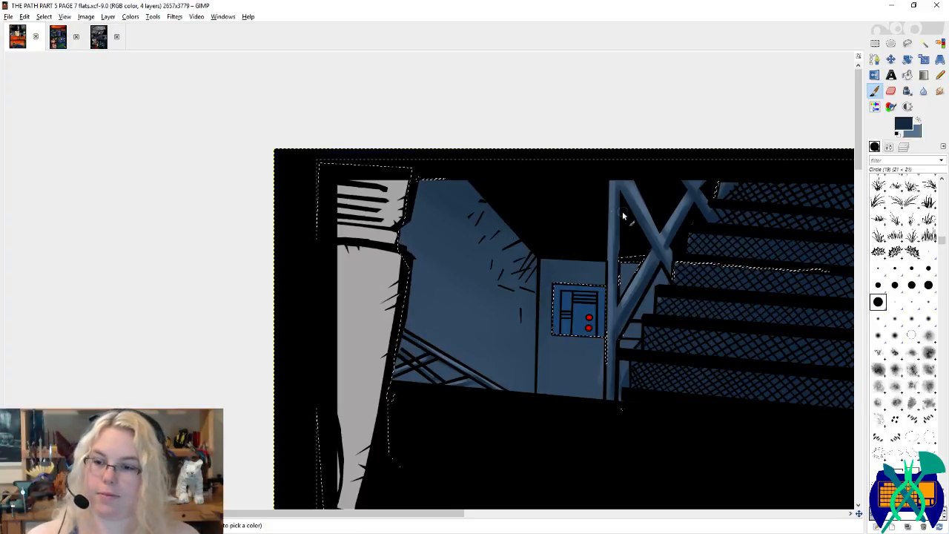
Step: Shade the narrow frame lines between the staircase and the standing legs in navy with the Circle (01) brush, and save the file
drag(819, 270, 587, 312)
drag(665, 393, 638, 308)
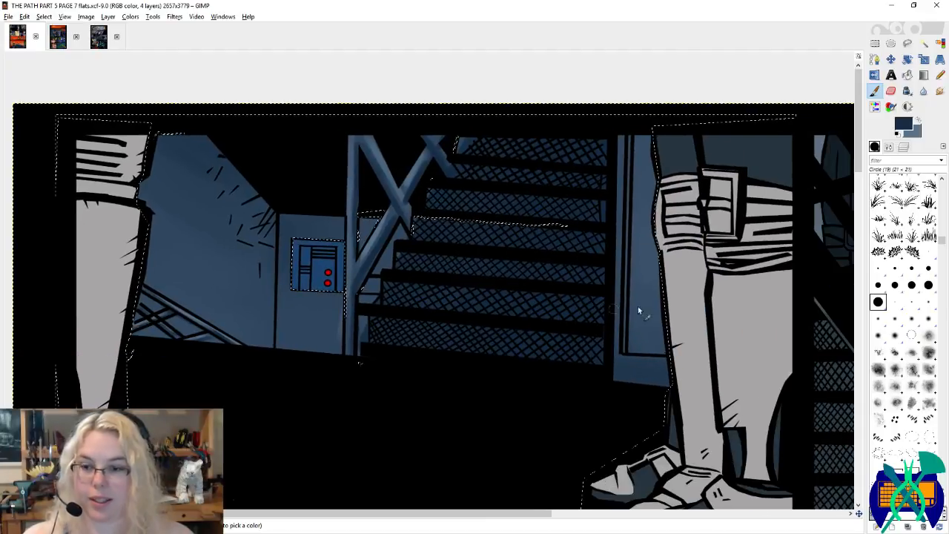
click(928, 251)
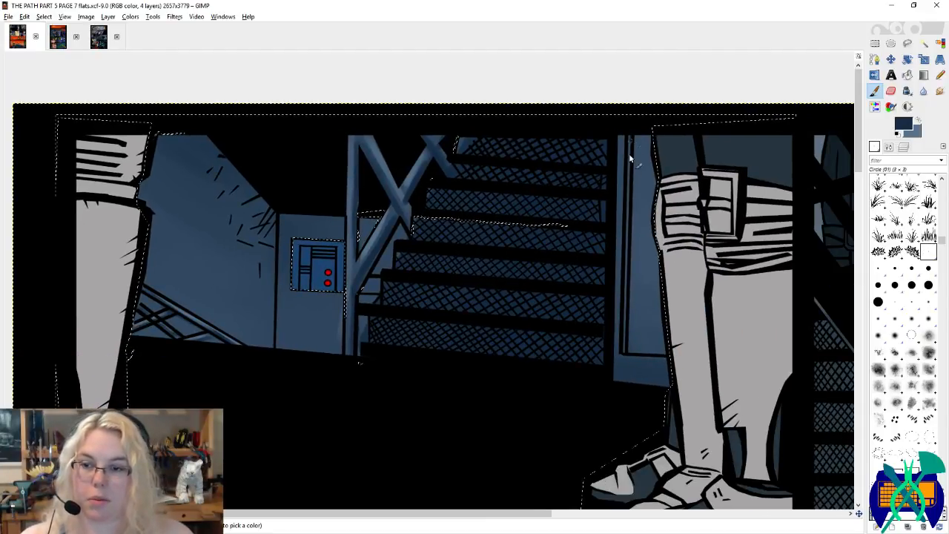
drag(630, 137, 630, 157)
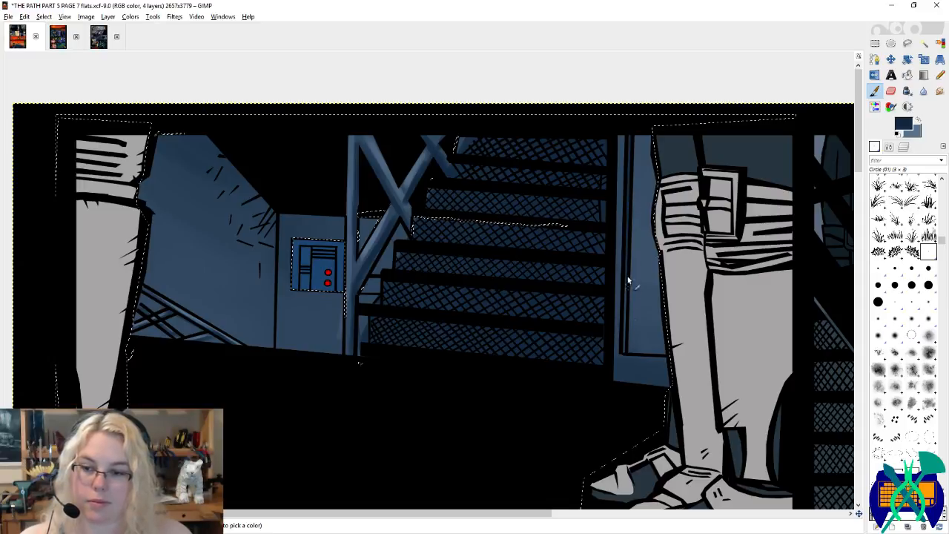
scroll(623, 362, down, 2)
scroll(623, 361, right, 1)
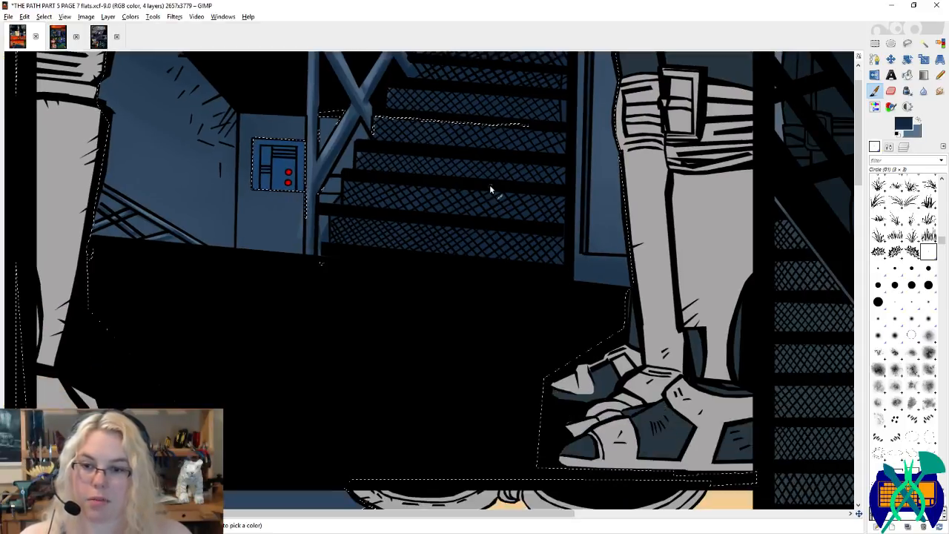
scroll(480, 206, down, 2)
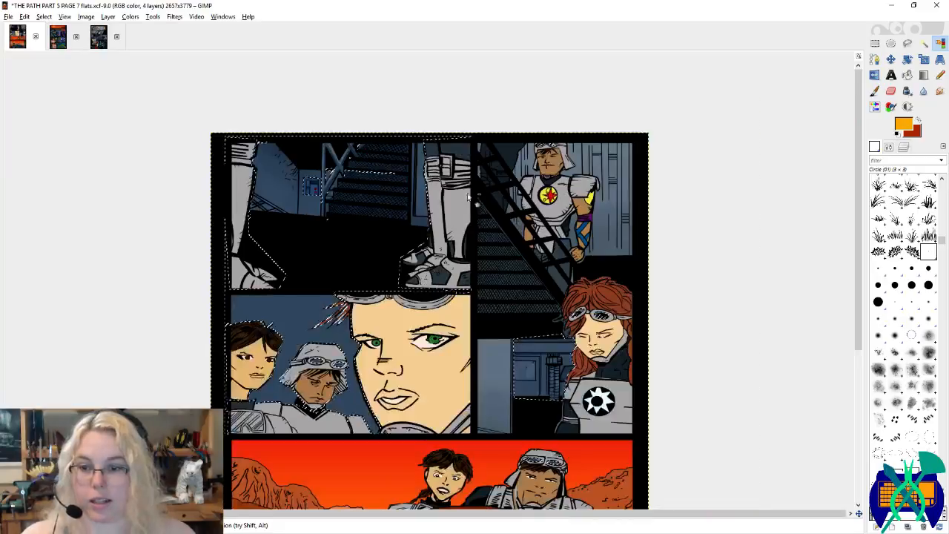
Step: Shade the blue background of the close-up faces panel in navy and blue-grey with the Circle (19) brush at size about 129
scroll(256, 377, up, 2)
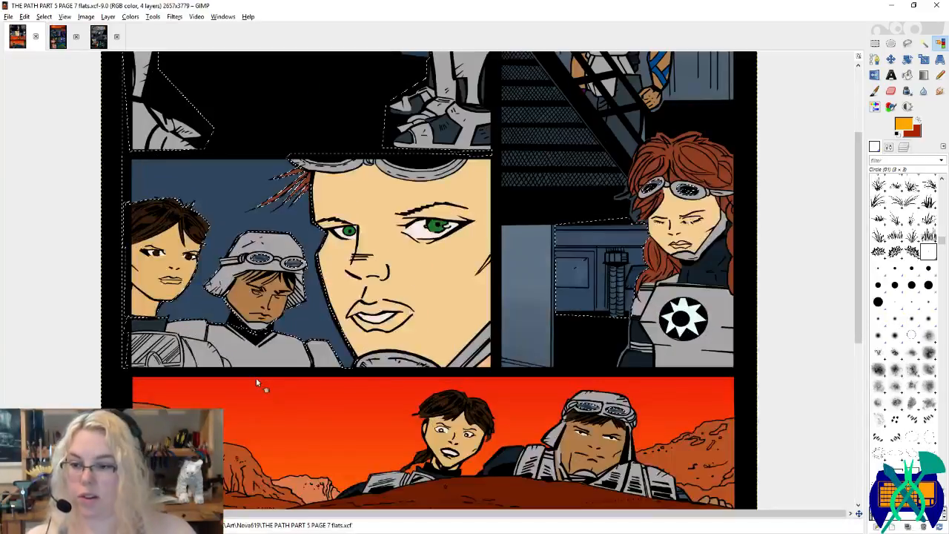
drag(256, 377, 409, 361)
click(877, 302)
click(888, 146)
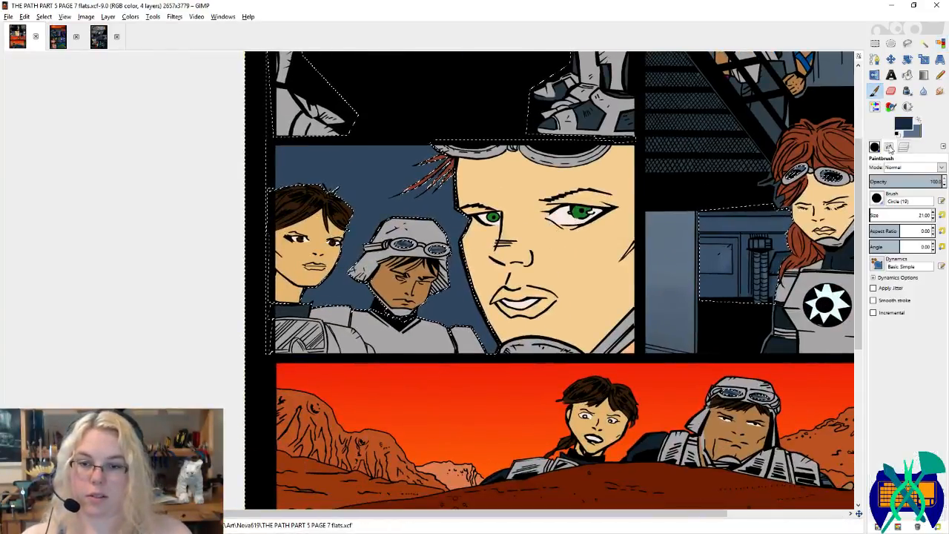
click(877, 213)
drag(520, 340, 580, 377)
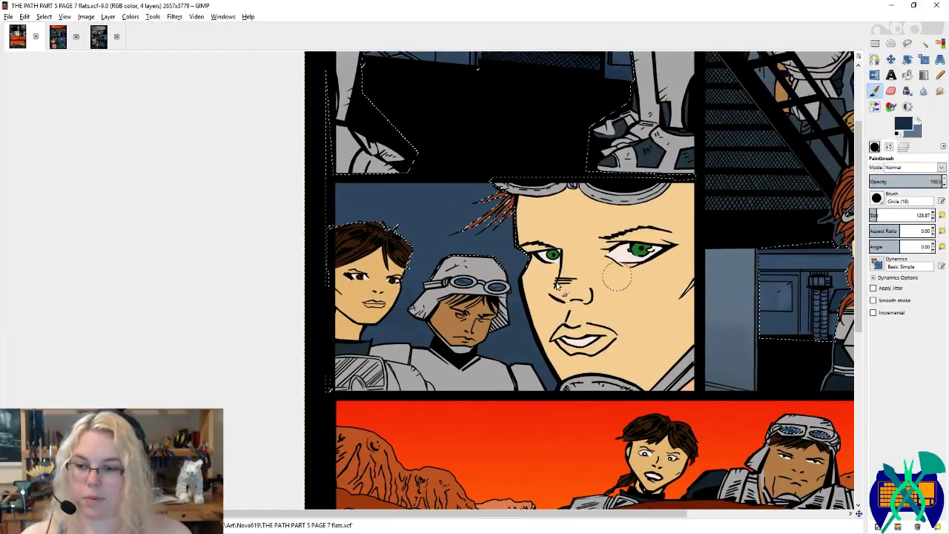
mouse_move(321, 324)
mouse_down()
mouse_move(573, 326)
mouse_move(635, 373)
mouse_up()
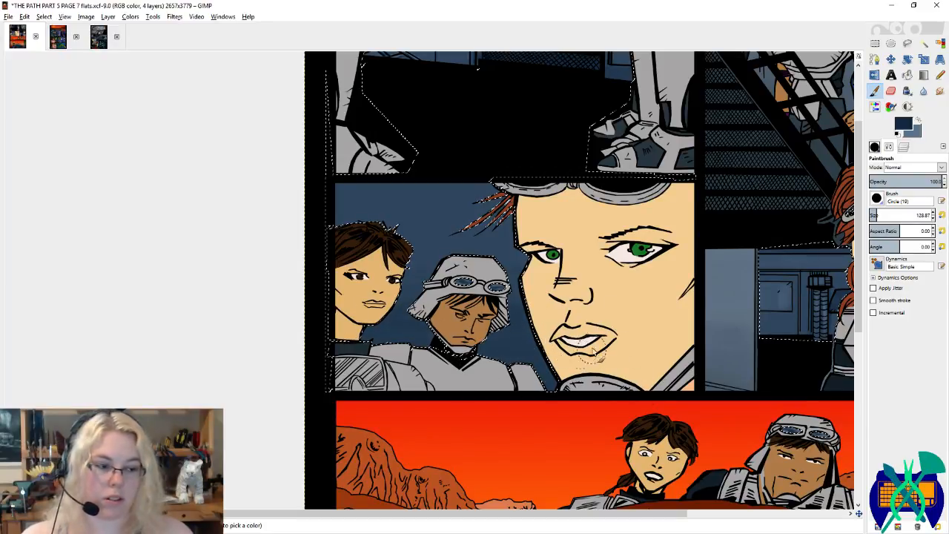
key(x)
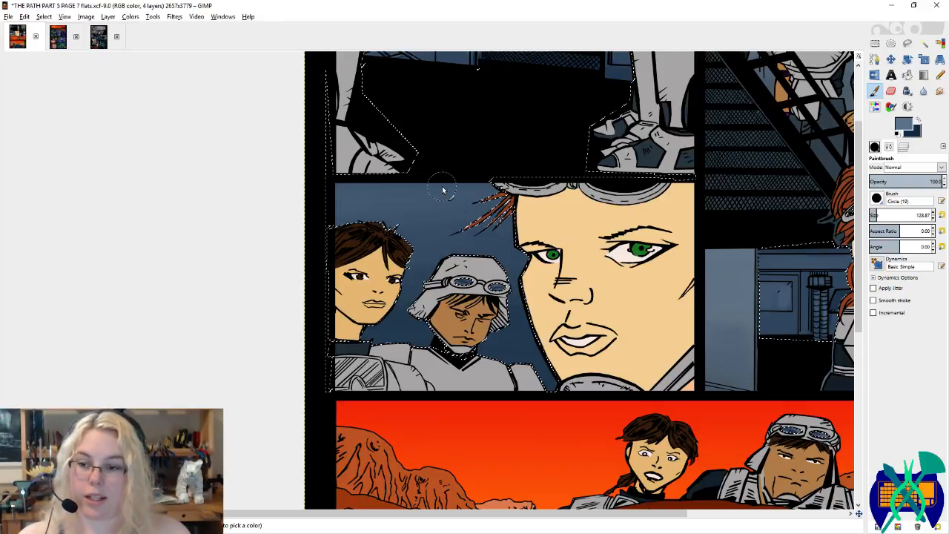
Step: Clear the selection and save the page file
scroll(441, 186, down, 2)
key(shift+o)
scroll(387, 215, down, 1)
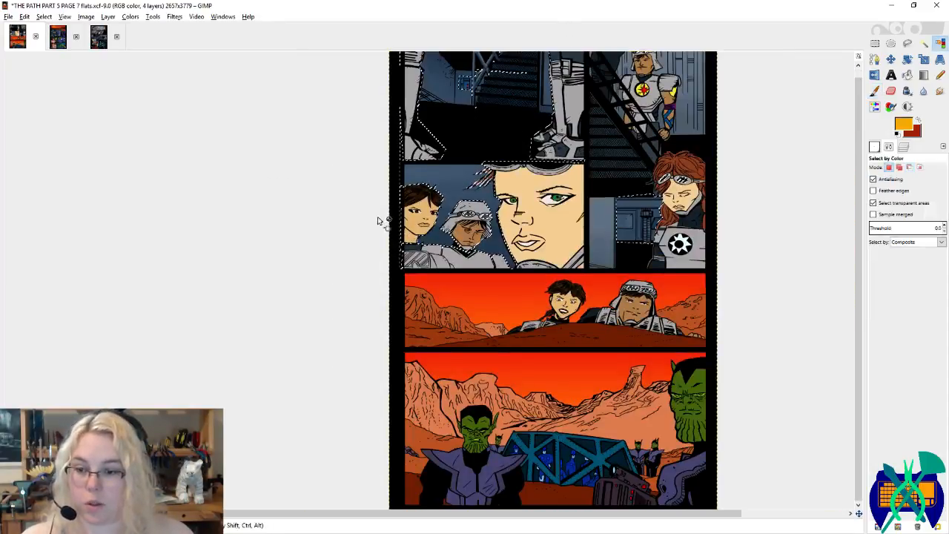
scroll(381, 241, up, 1)
key(ctrl+shift+a)
key(minus)
key(ctrl+s)
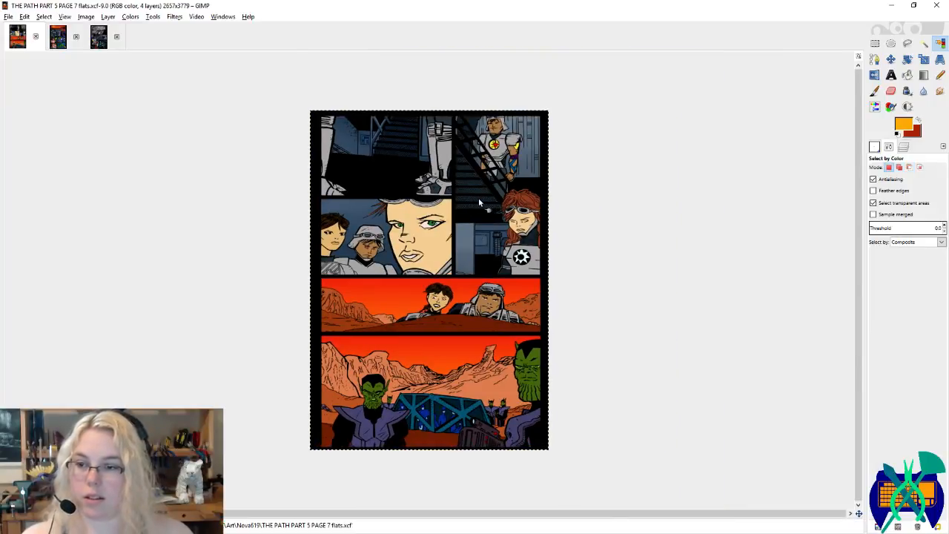
Step: Make the flats layer active
click(903, 148)
click(925, 269)
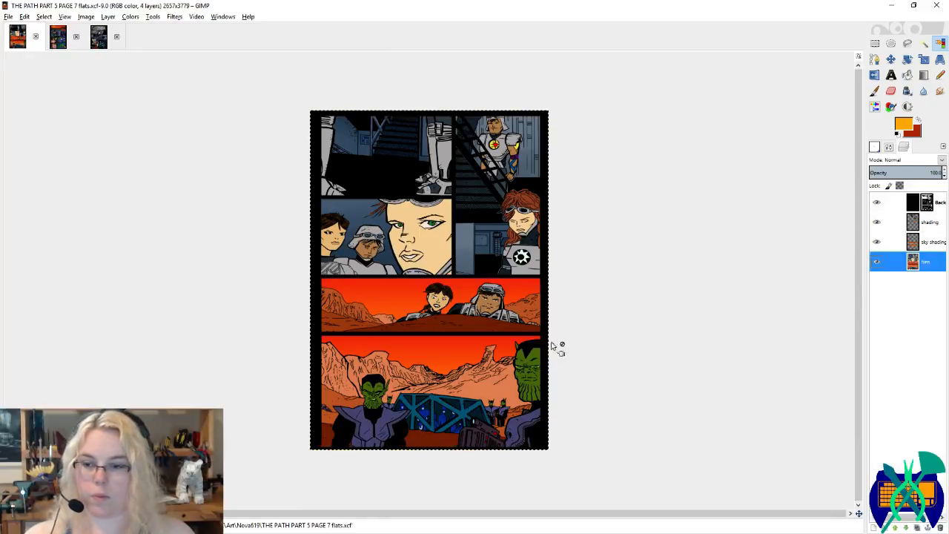
Step: Switch to the Rectangle Select tool and save the page file
key(plus)
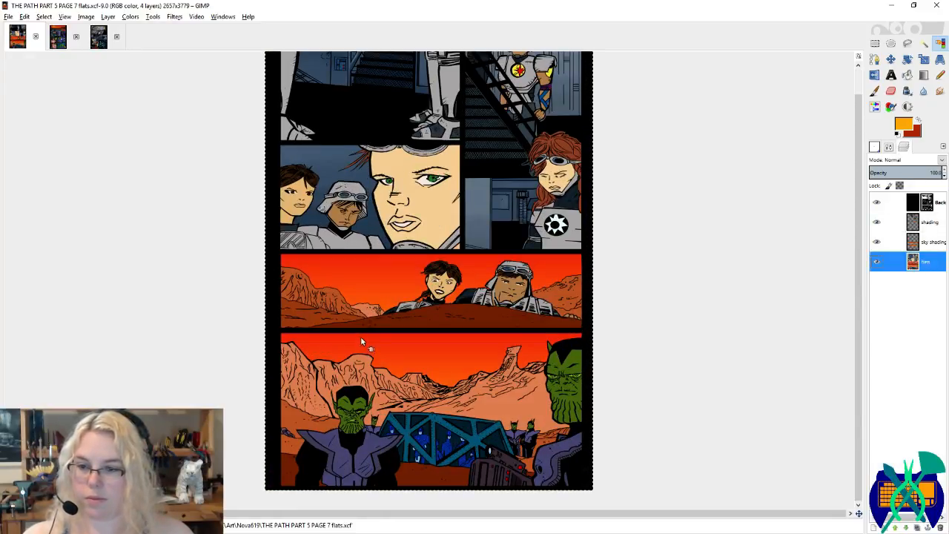
click(875, 45)
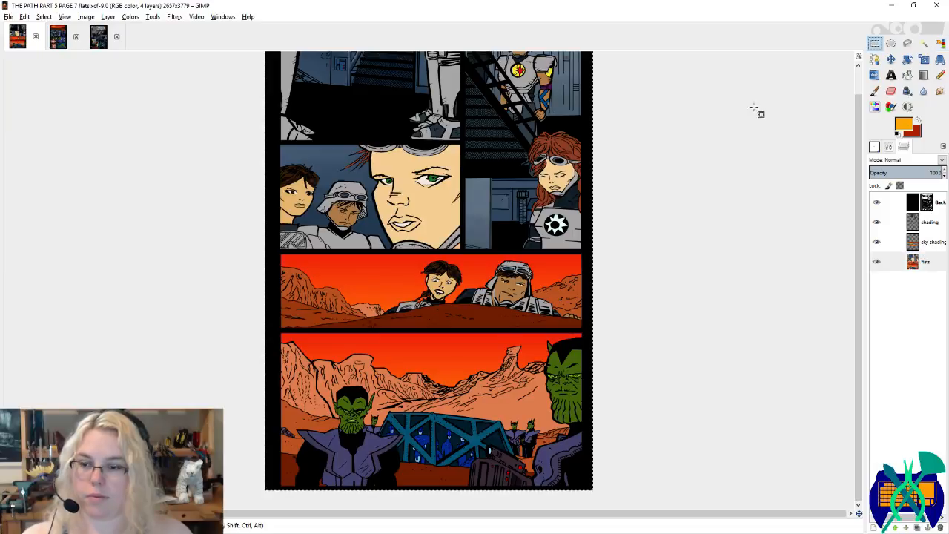
key(ctrl+s)
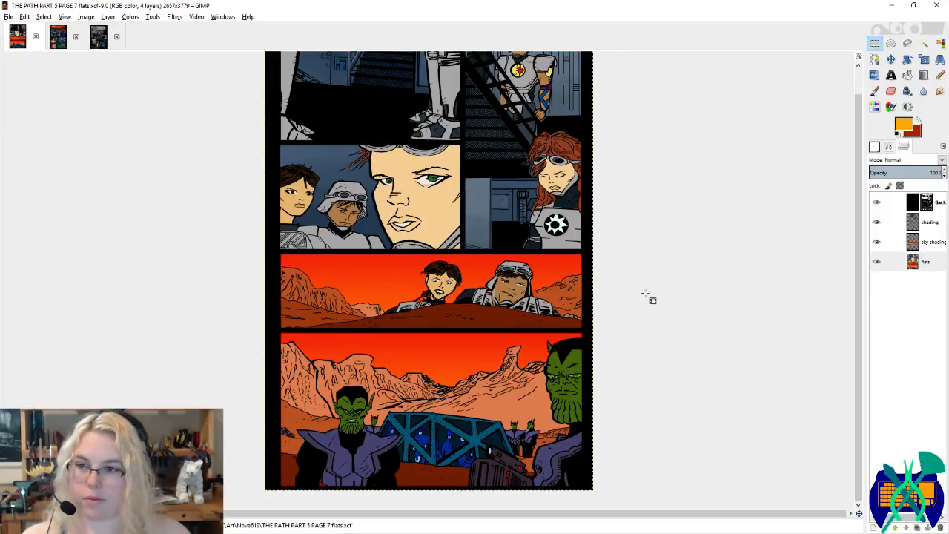
scroll(645, 296, up, 1)
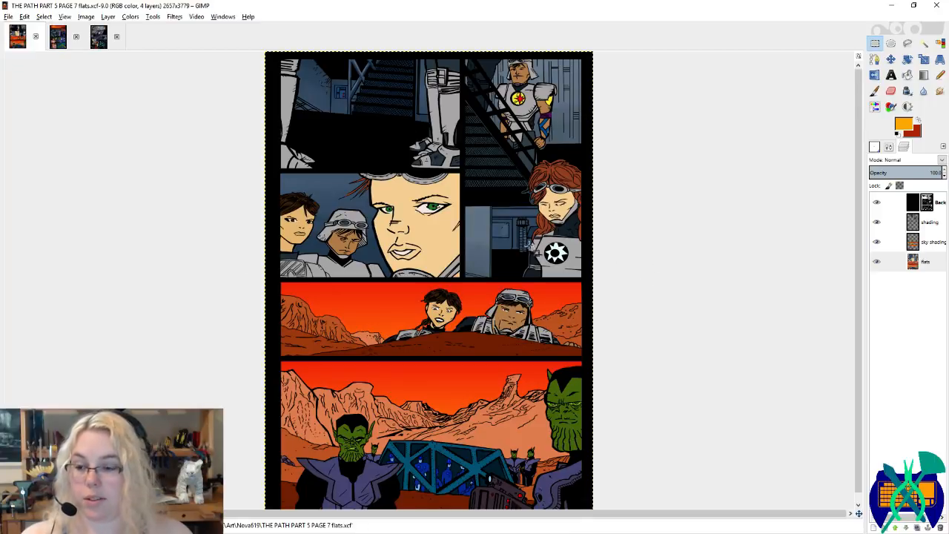
scroll(529, 245, down, 1)
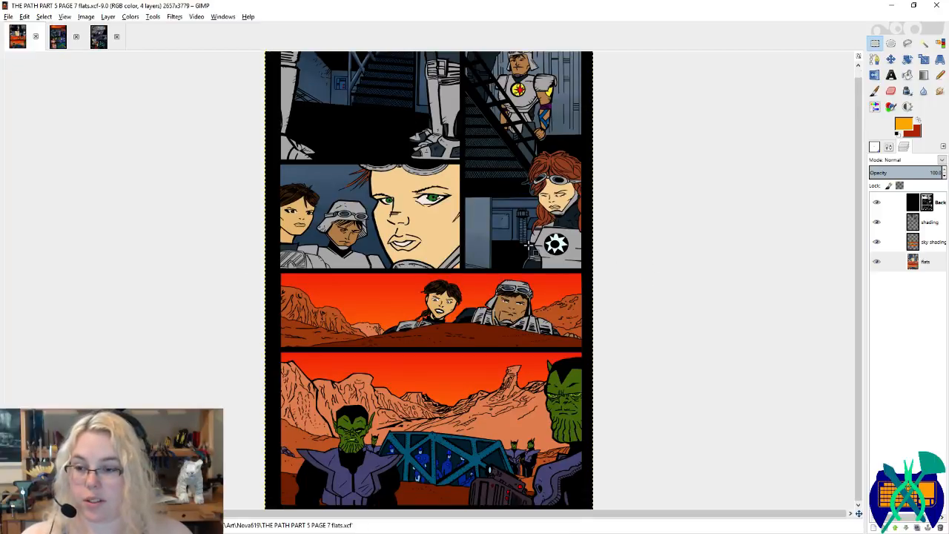
Step: In the PAGE 2 colors file, make the shading #1 layer active and sample the mountains' lighter and darker browns as paint colors
click(59, 37)
key(p)
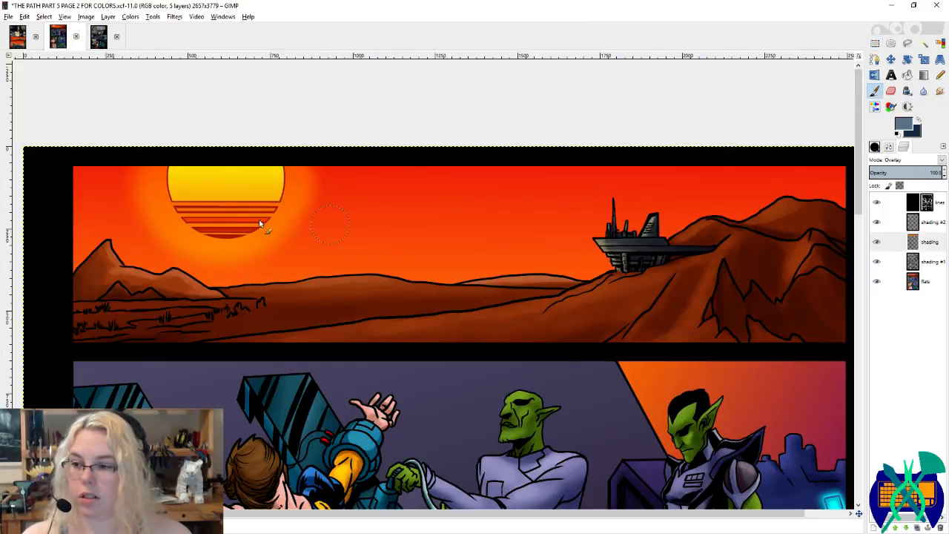
ctrl+click(193, 279)
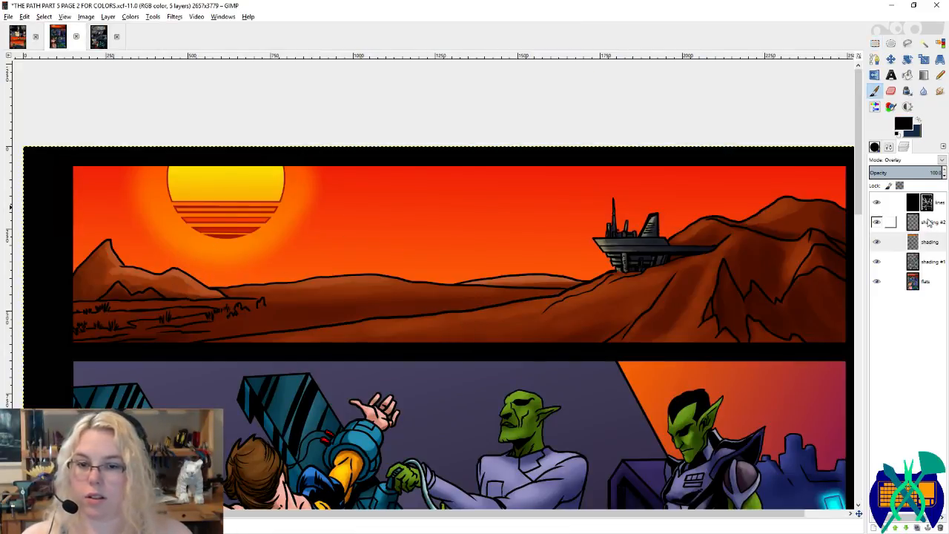
click(926, 242)
click(931, 262)
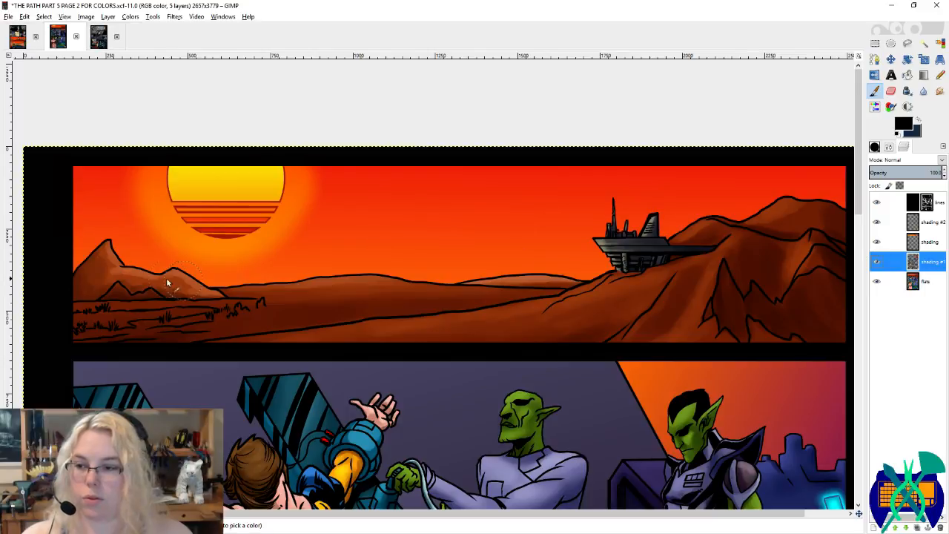
ctrl+click(195, 283)
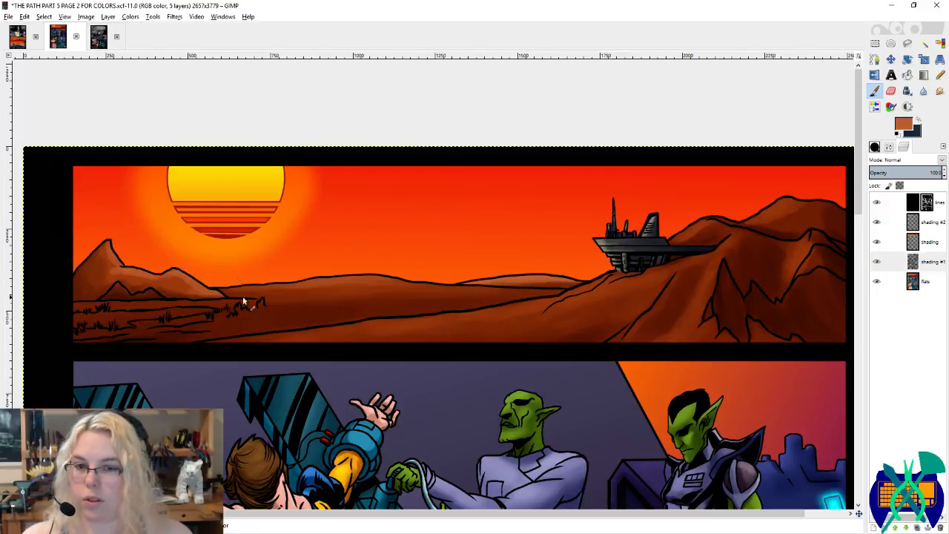
ctrl+click(785, 317)
key(x)
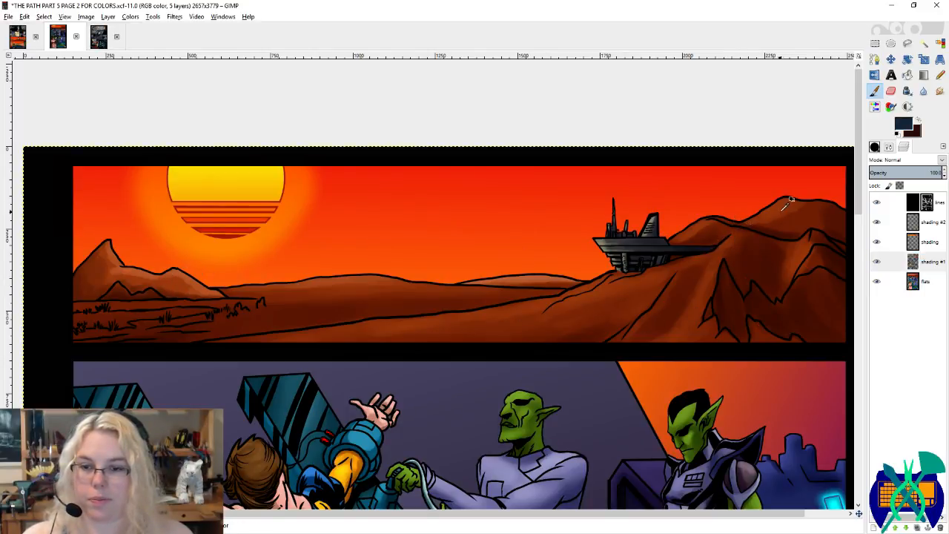
ctrl+click(773, 211)
Step: On PAGE 7, select the dark brown foreground ground by color from the flats, then make the shading layer active and save
click(18, 42)
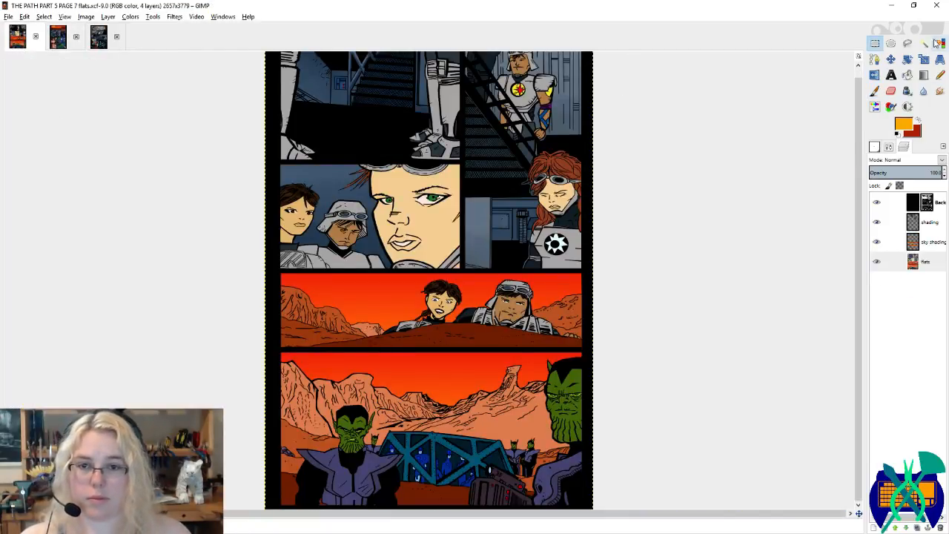
click(939, 42)
click(459, 337)
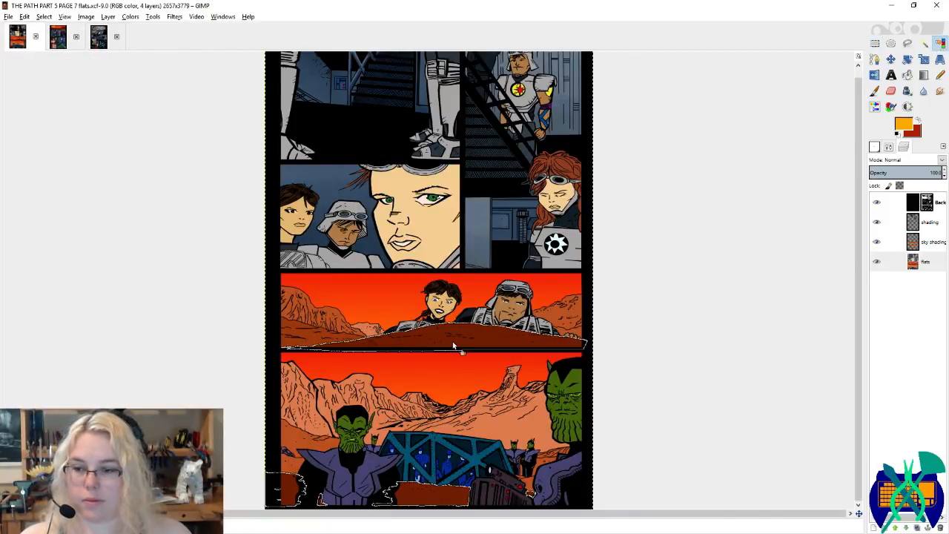
click(897, 222)
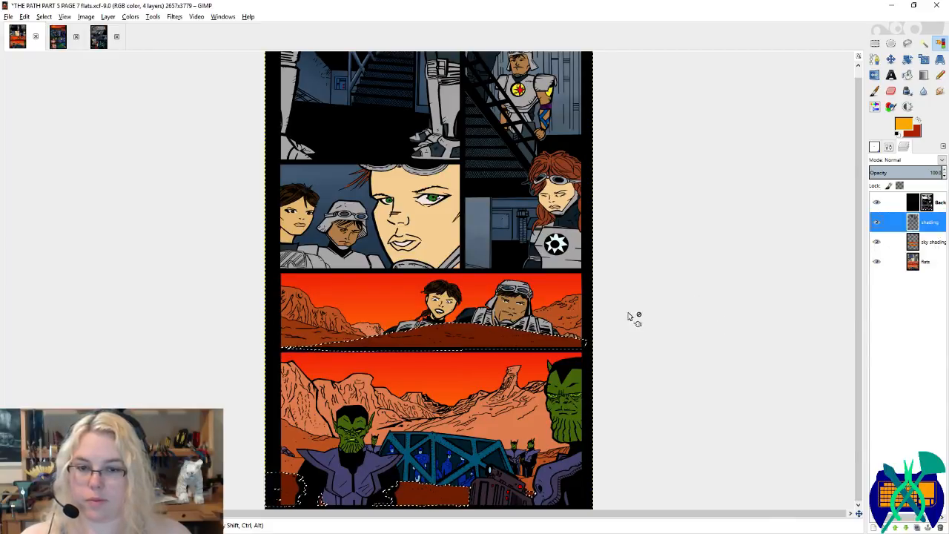
key(ctrl+s)
Step: Paint dark brown shading on the mound beneath the two figures with the Circle (19) brush at size 21
scroll(361, 504, up, 2)
key(p)
ctrl+click(361, 504)
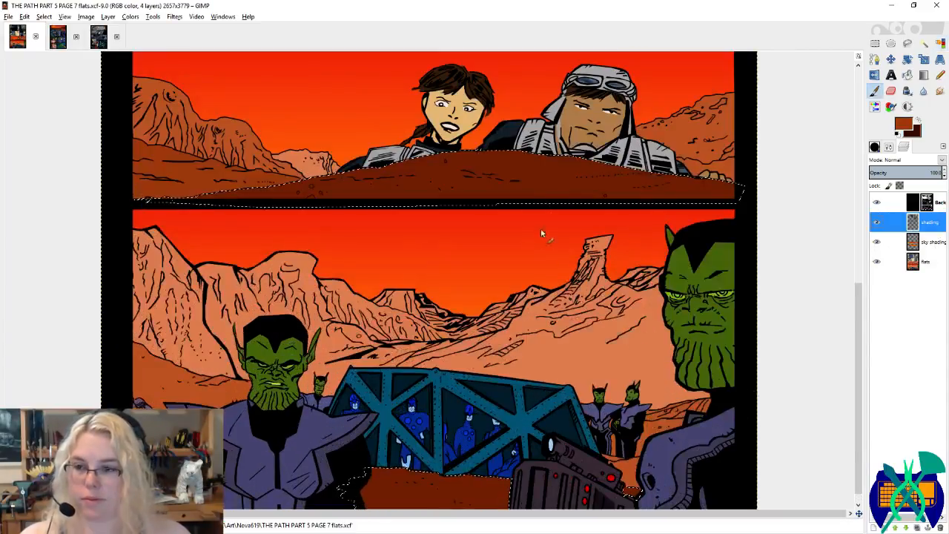
click(874, 146)
click(942, 215)
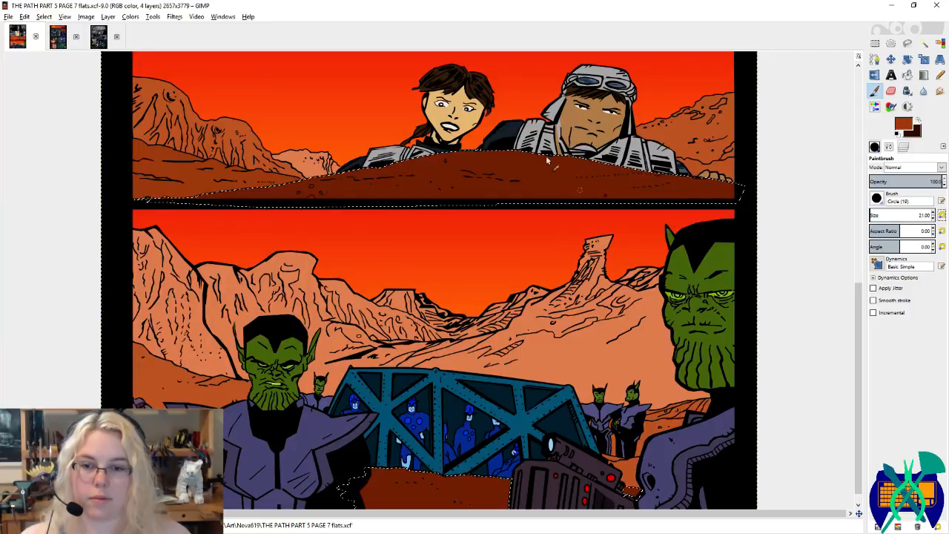
key(x)
mouse_move(521, 179)
mouse_down()
mouse_move(619, 175)
mouse_move(477, 177)
mouse_up()
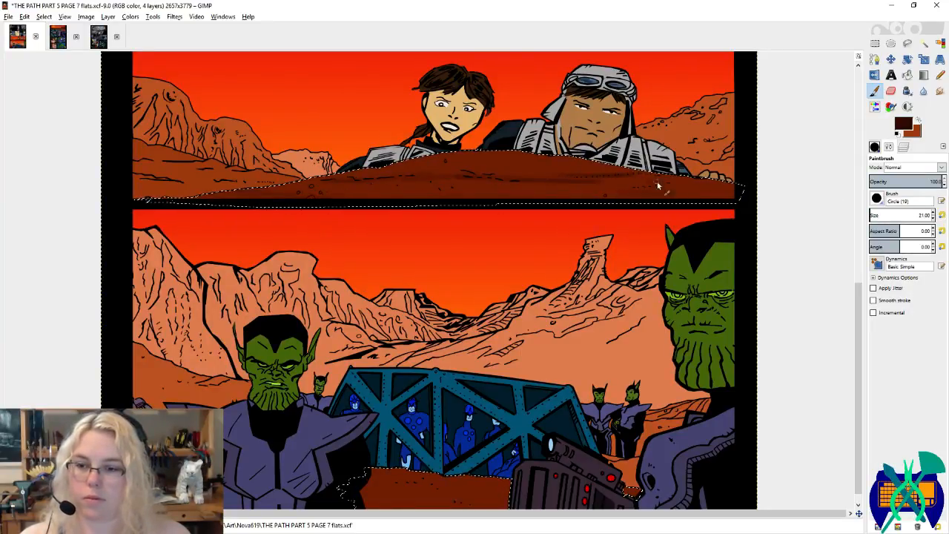
Step: Add alternating lighter brown highlights and dark brown streaks across the mound beneath the two figures
ctrl+click(523, 164)
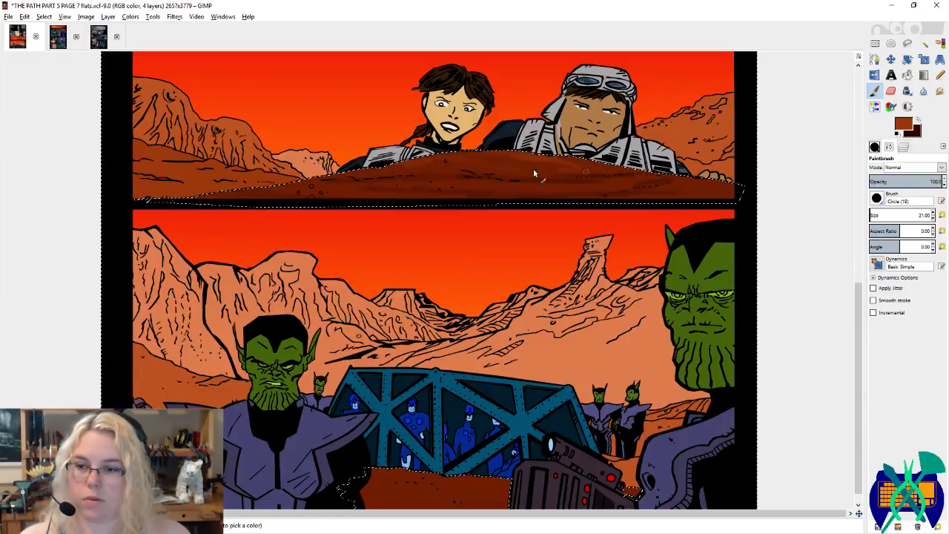
drag(612, 186, 567, 188)
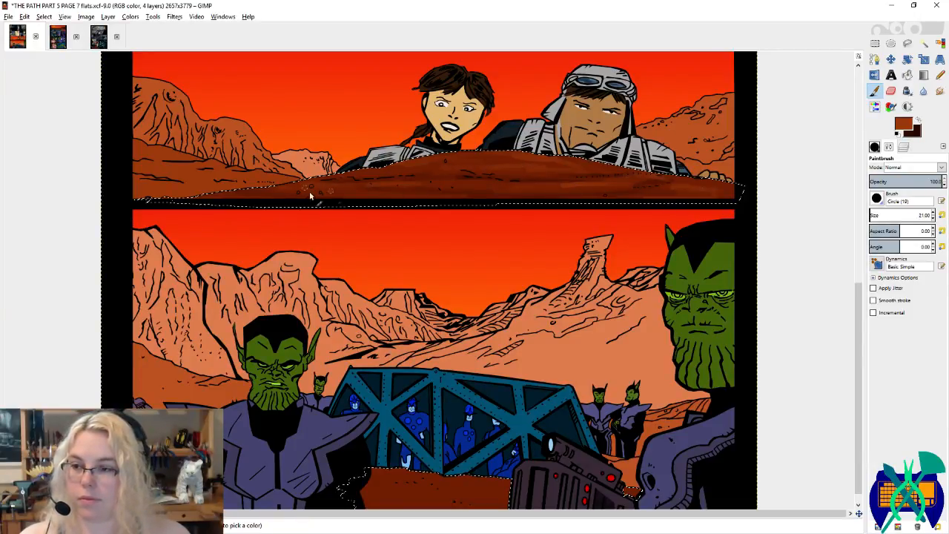
drag(412, 173, 448, 170)
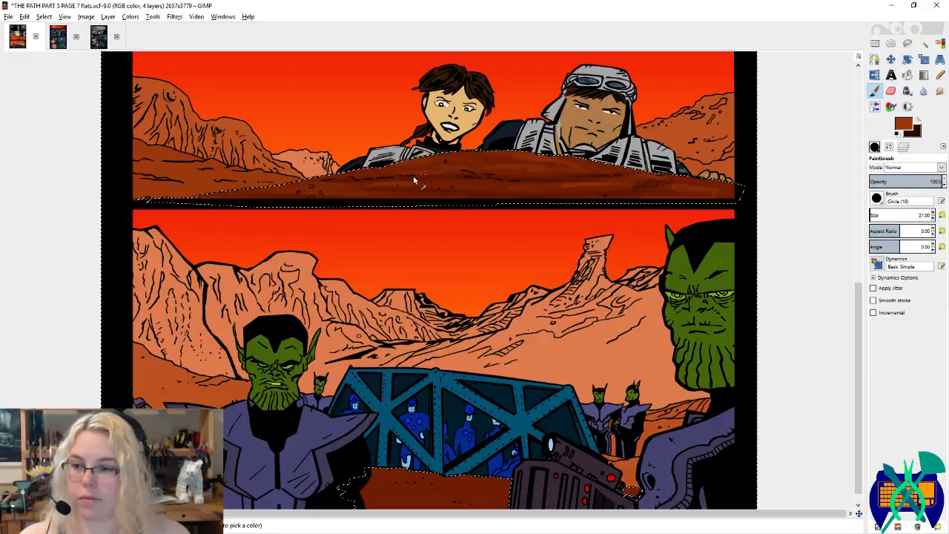
ctrl+click(414, 179)
drag(255, 198, 314, 201)
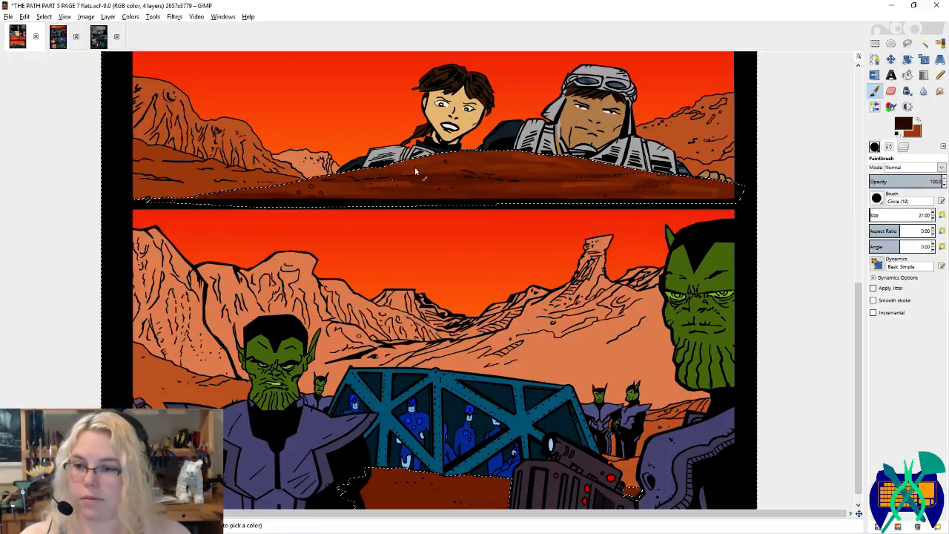
key(x)
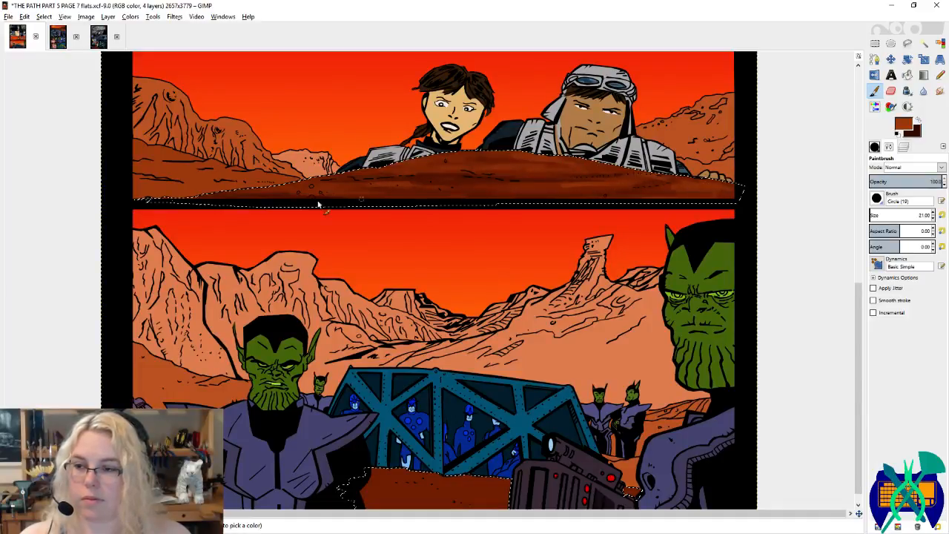
Step: Set the Paintbrush to size about 73, aspect ratio 4.32 and Pressure Opacity dynamics
drag(457, 482, 505, 313)
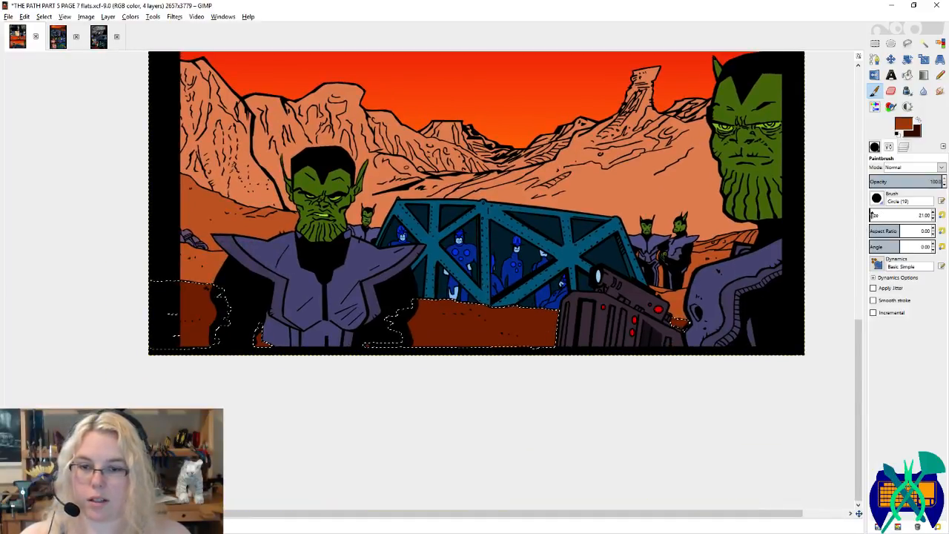
click(871, 215)
click(906, 228)
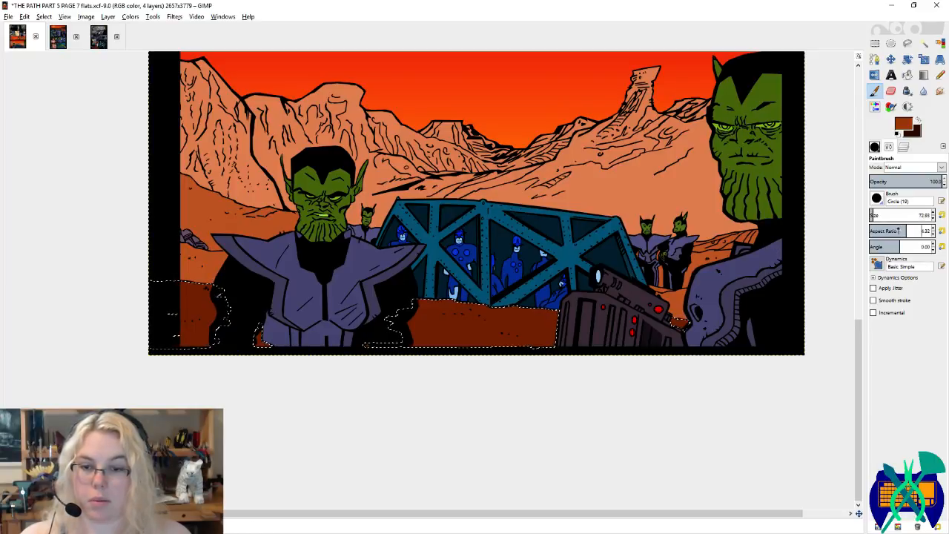
click(876, 263)
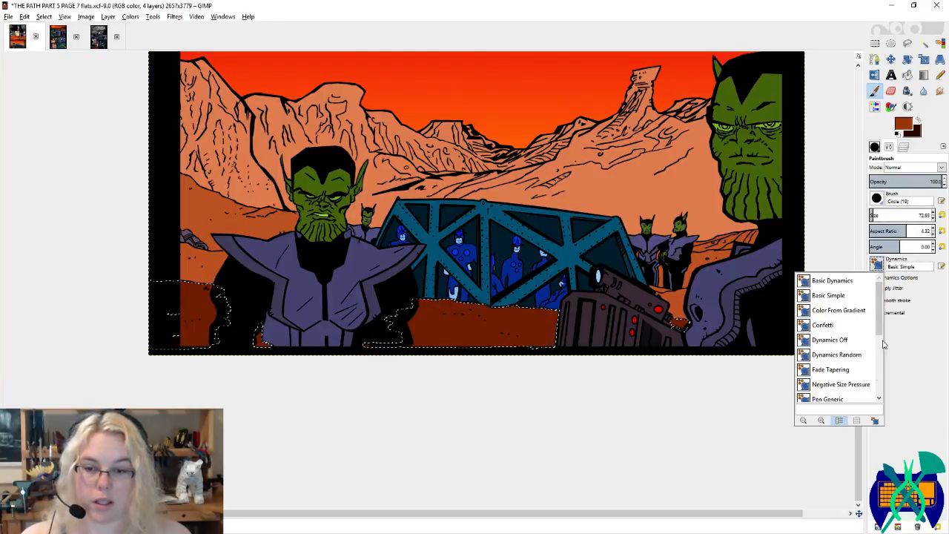
click(884, 328)
click(876, 263)
scroll(869, 370, down, 5)
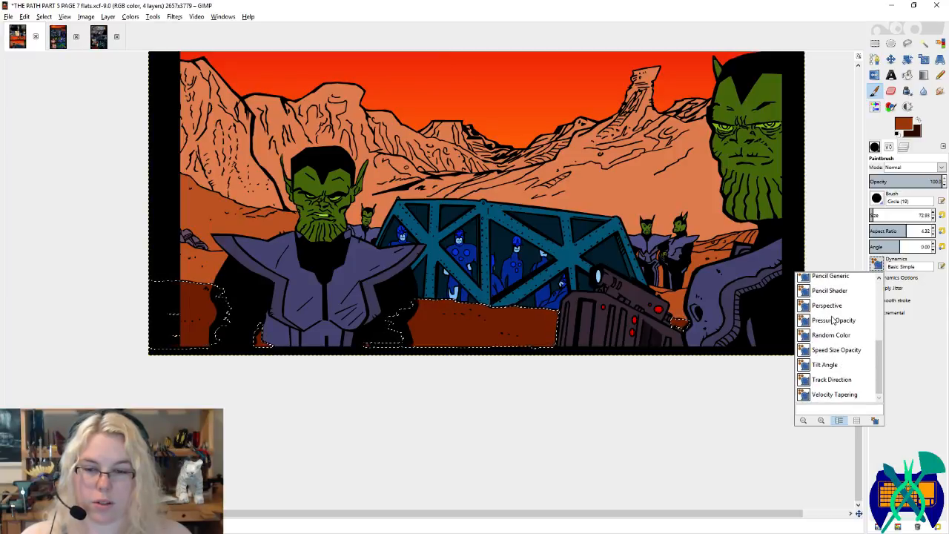
click(844, 322)
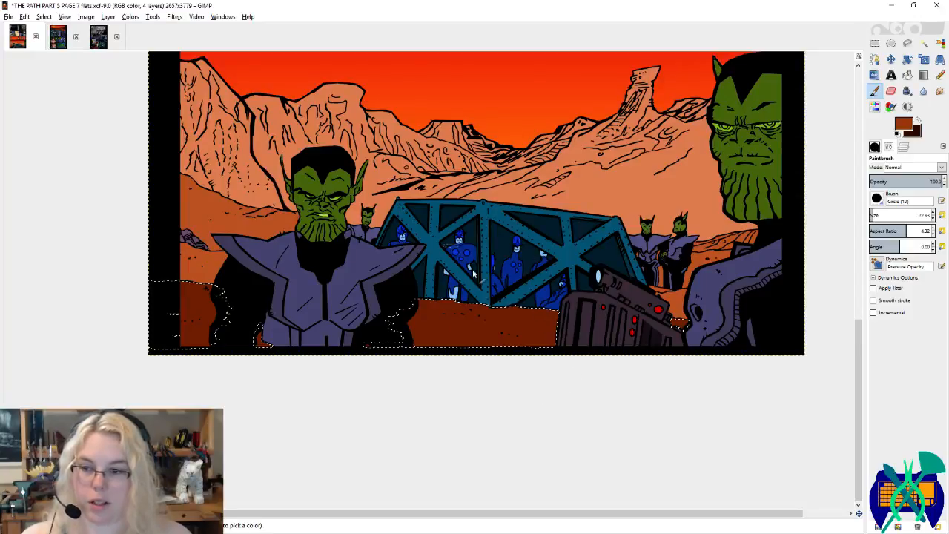
Step: Shade the ground in front of the blue cage in the alien panel with lighter and dark brown strokes
mouse_move(467, 304)
mouse_down()
mouse_move(427, 305)
mouse_move(489, 327)
mouse_move(430, 311)
mouse_move(492, 328)
mouse_up()
key(x)
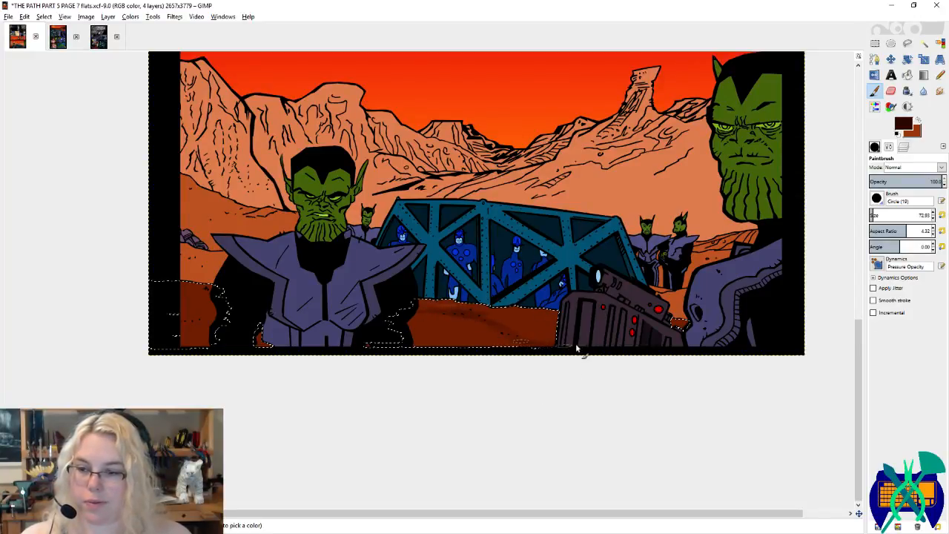
mouse_move(547, 348)
mouse_down()
mouse_move(517, 336)
mouse_move(584, 339)
mouse_move(538, 334)
mouse_up()
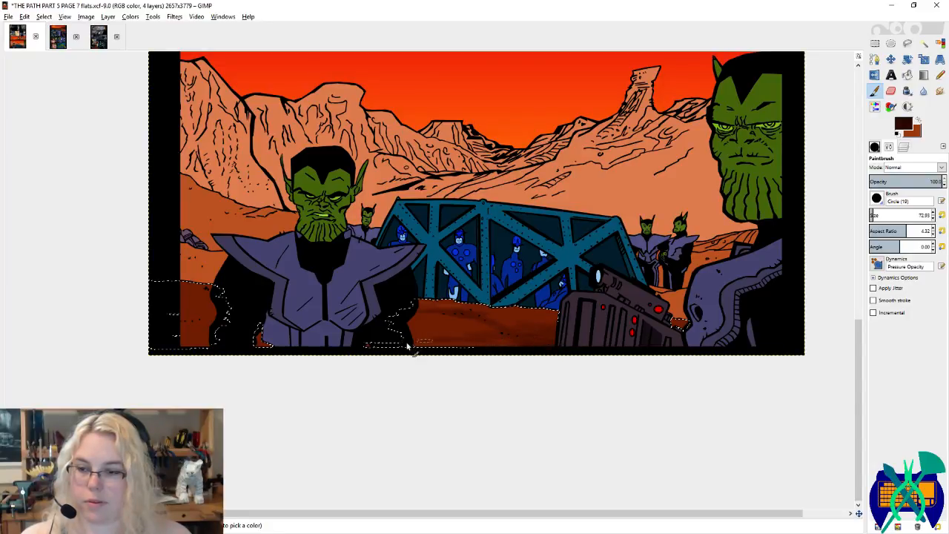
ctrl+click(491, 339)
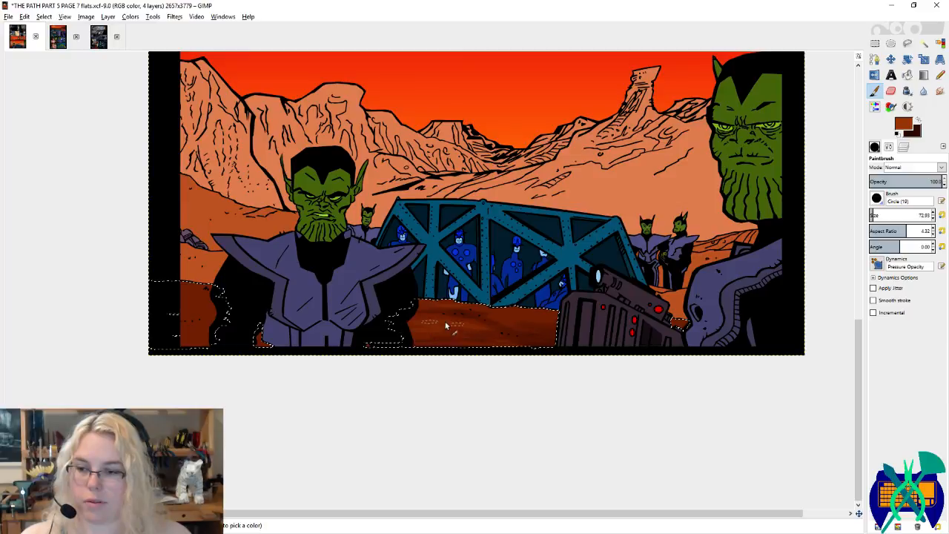
Step: Shade the ground patch between the panel's left edge and the foreground alien in lighter and dark brown
drag(438, 306, 525, 290)
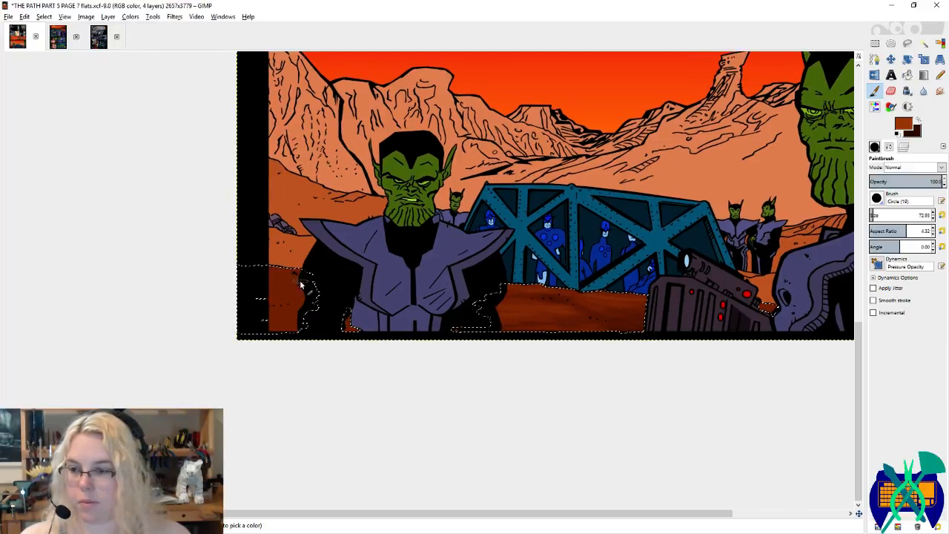
mouse_move(300, 282)
mouse_down()
mouse_move(277, 302)
mouse_move(300, 303)
mouse_up()
key(x)
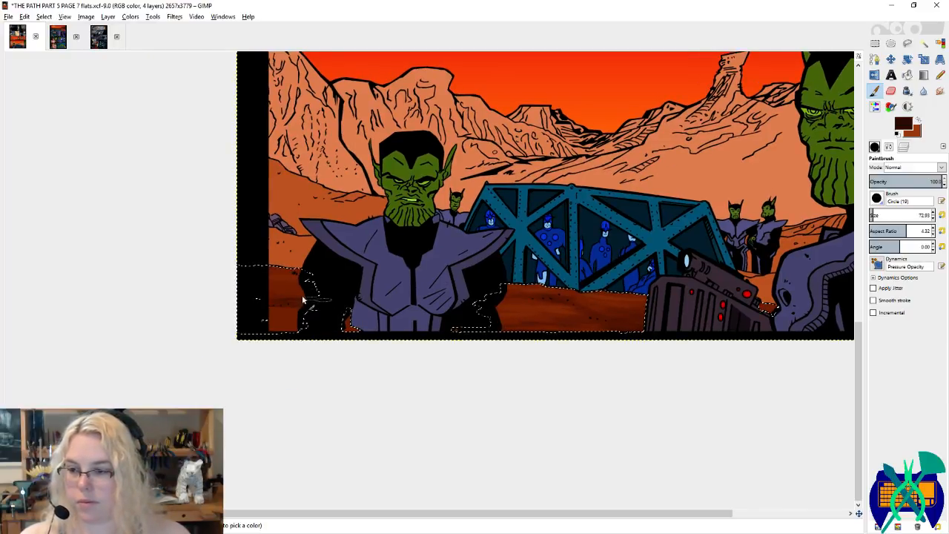
key(x)
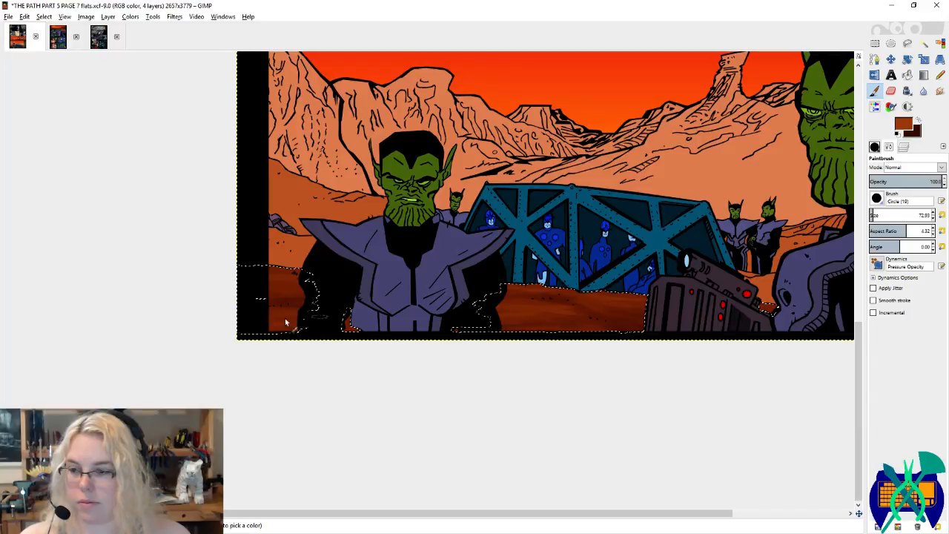
Step: Finish the lighter and dark brown strokes on the ground in the alien panel, then clear the selection and save the file
key(x)
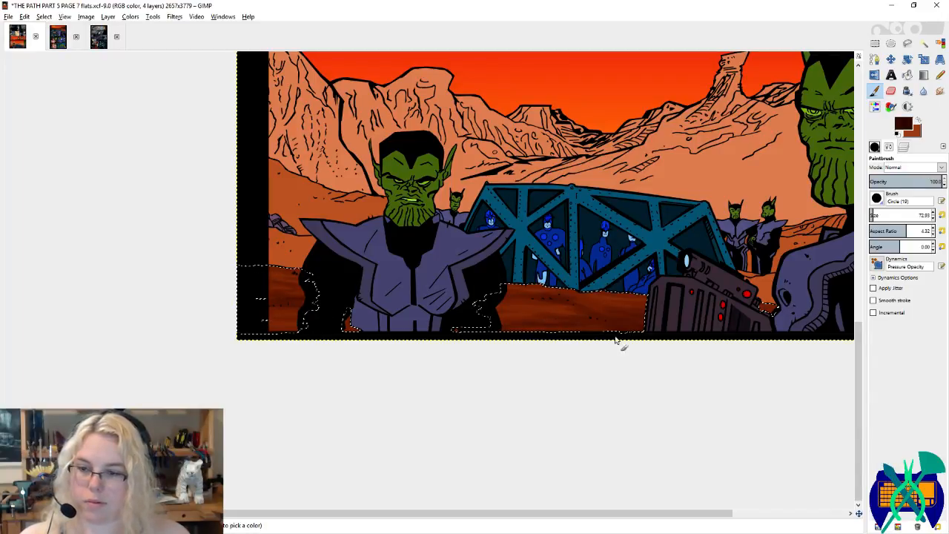
key(x)
mouse_move(624, 317)
mouse_down()
mouse_move(667, 322)
mouse_move(601, 335)
mouse_move(537, 330)
mouse_up()
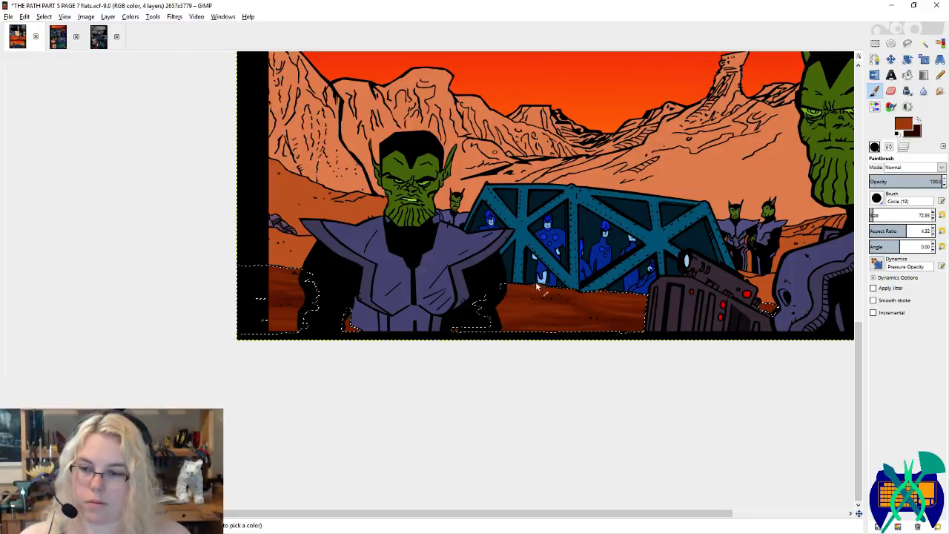
drag(667, 263, 541, 280)
key(x)
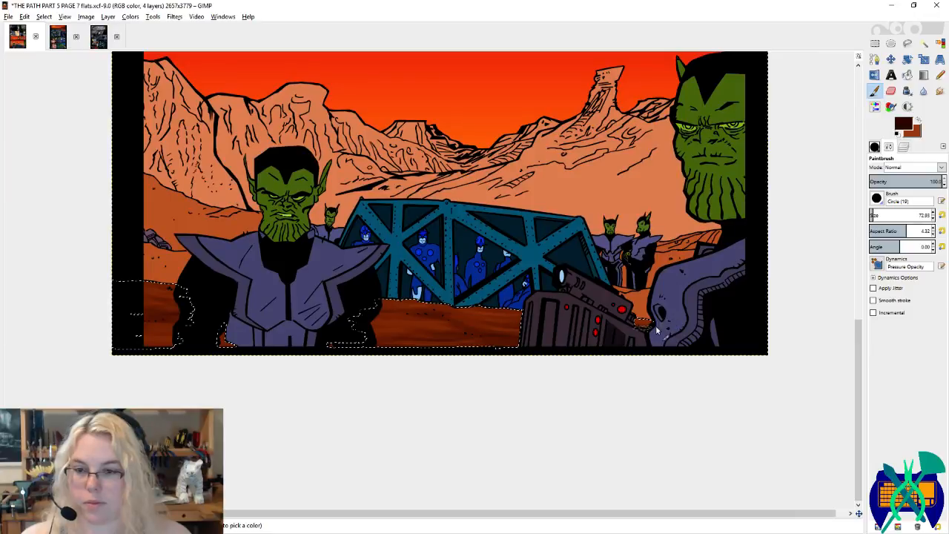
key(ctrl+shift+a)
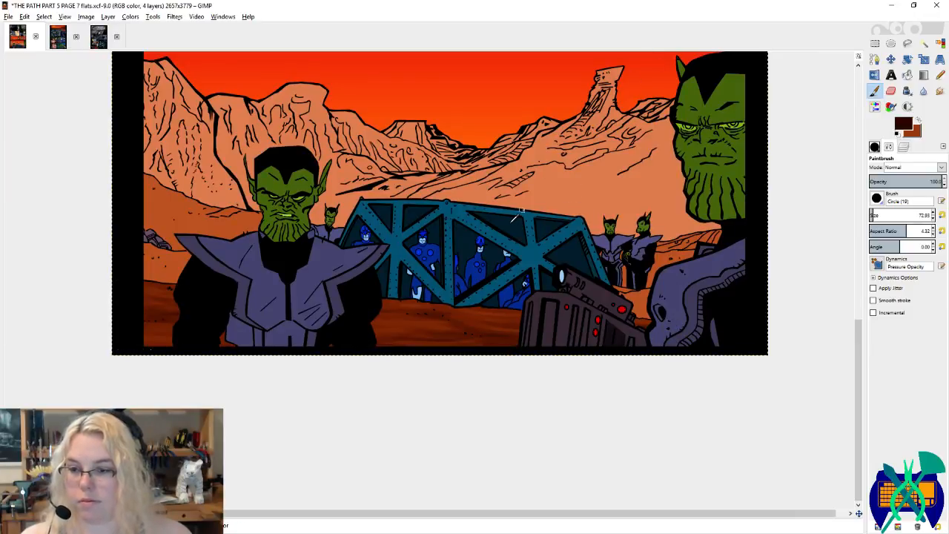
key(ctrl+s)
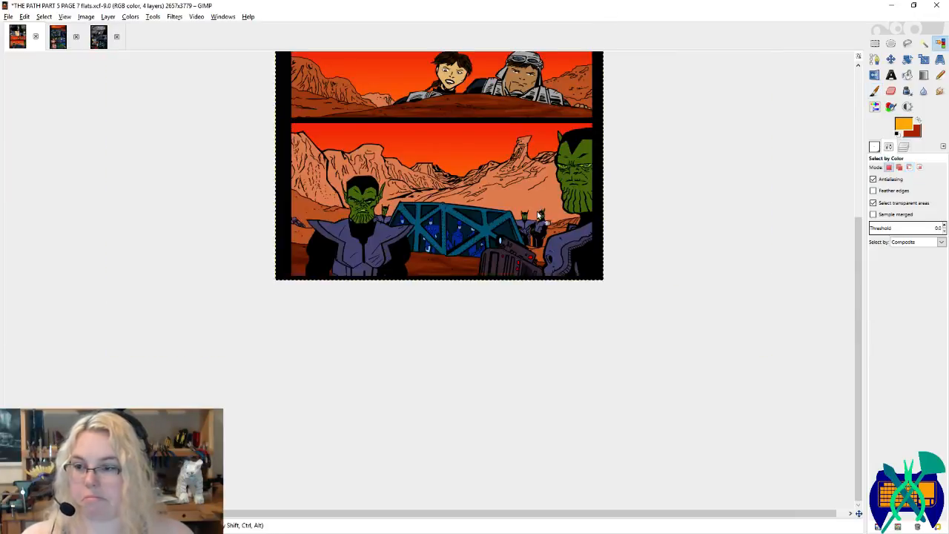
Step: Select the brown slope at the left of the two-figure panel by color on the flats layer
scroll(653, 183, up, 4)
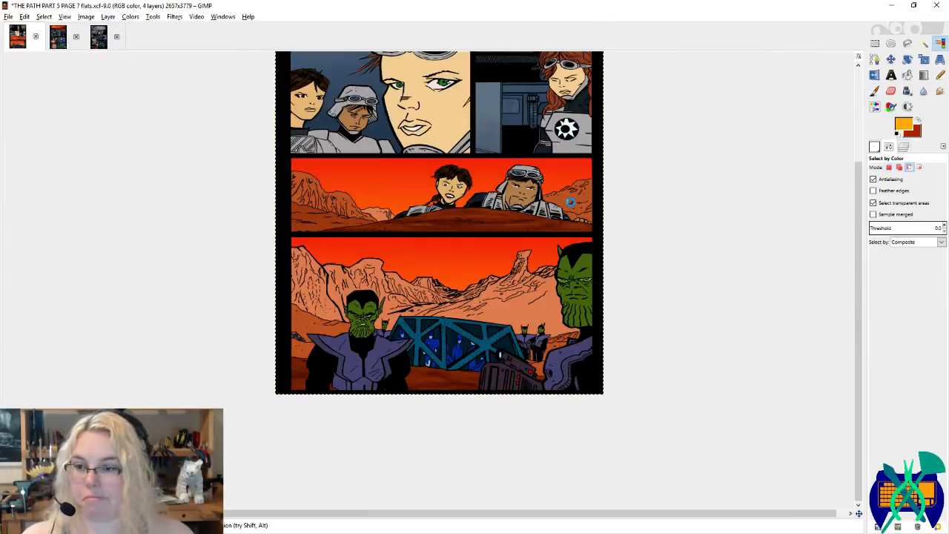
click(903, 146)
click(889, 261)
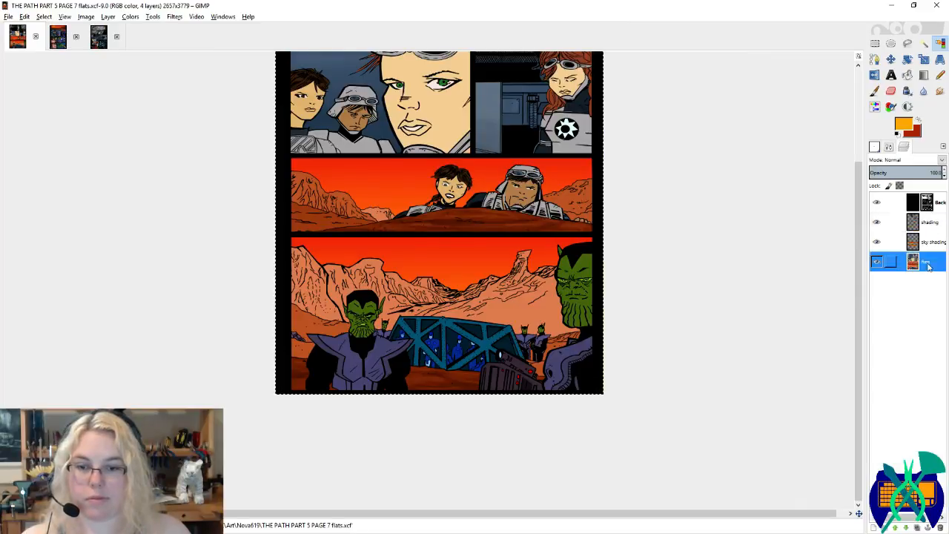
click(310, 324)
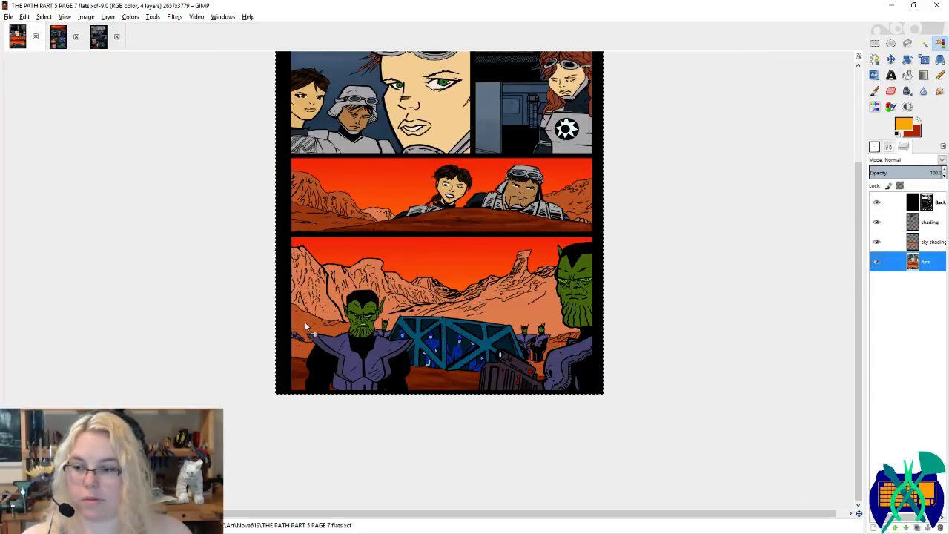
click(315, 226)
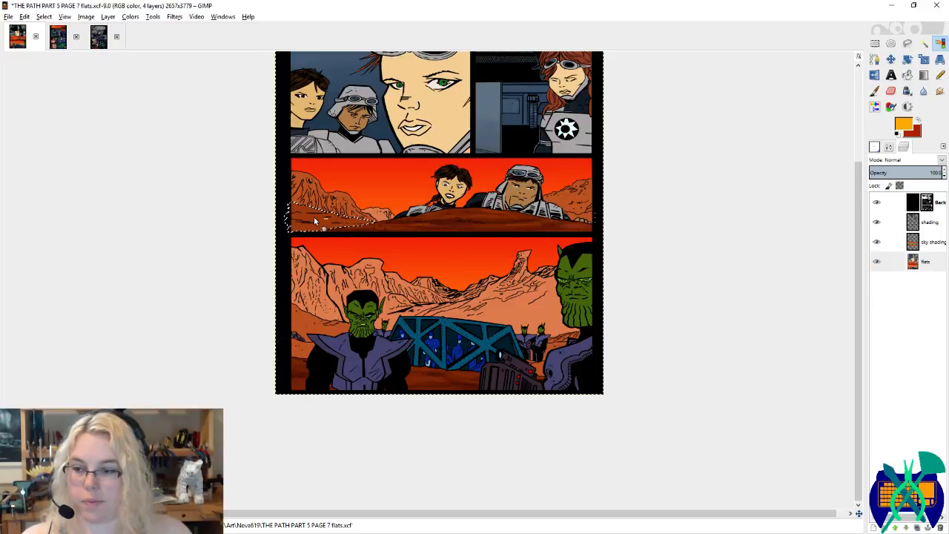
scroll(315, 223, up, 2)
scroll(193, 187, up, 1)
Step: On the shading layer, set the Paintbrush colors from the slope's brown to a darker shade and the lighter c16639
key(p)
ctrl+click(680, 254)
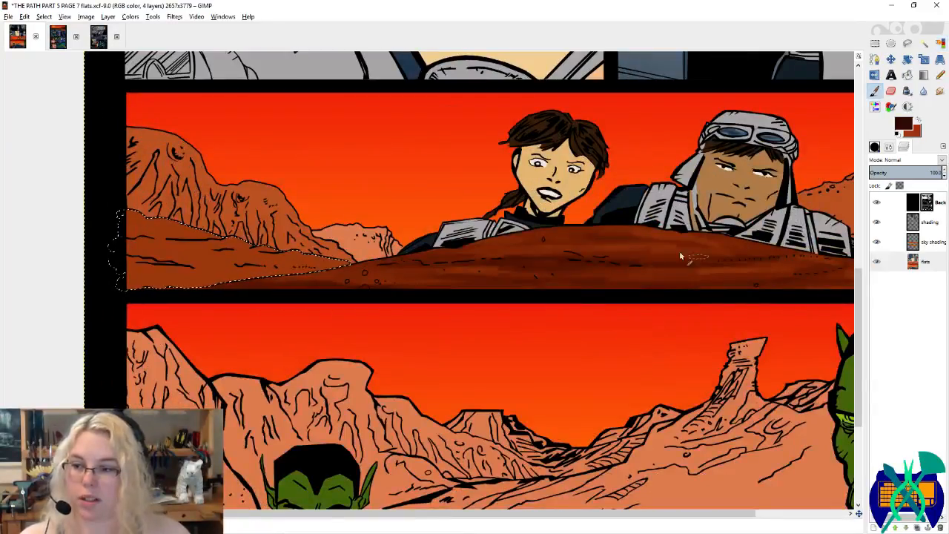
ctrl+click(231, 246)
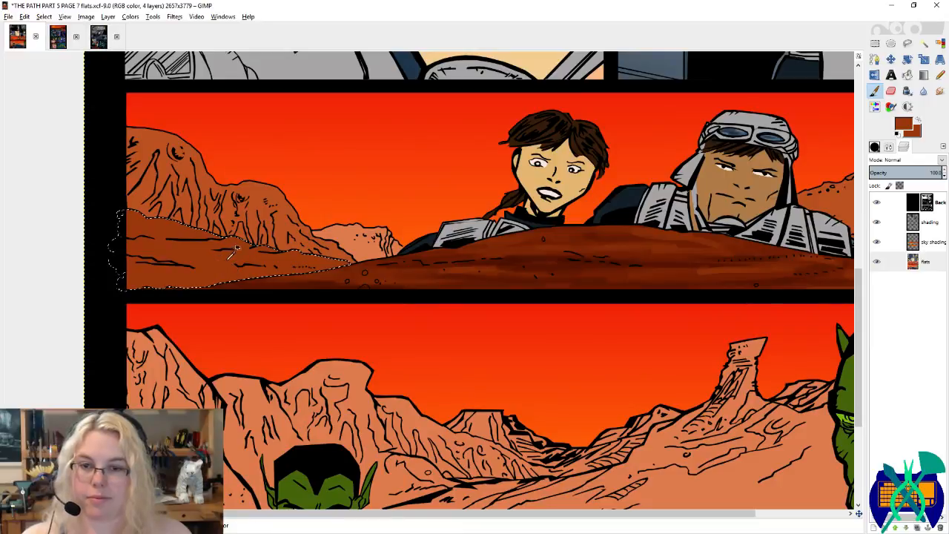
click(925, 226)
click(903, 124)
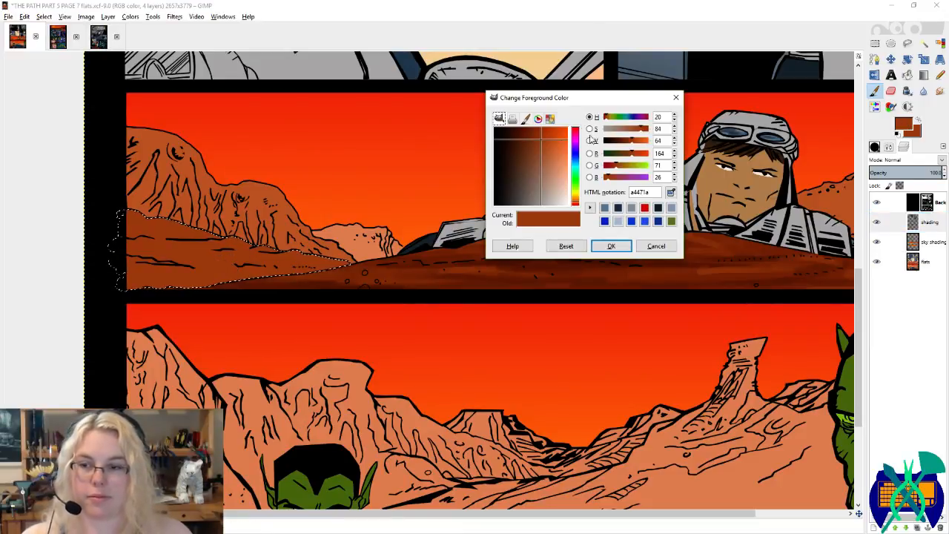
click(533, 130)
click(612, 246)
key(x)
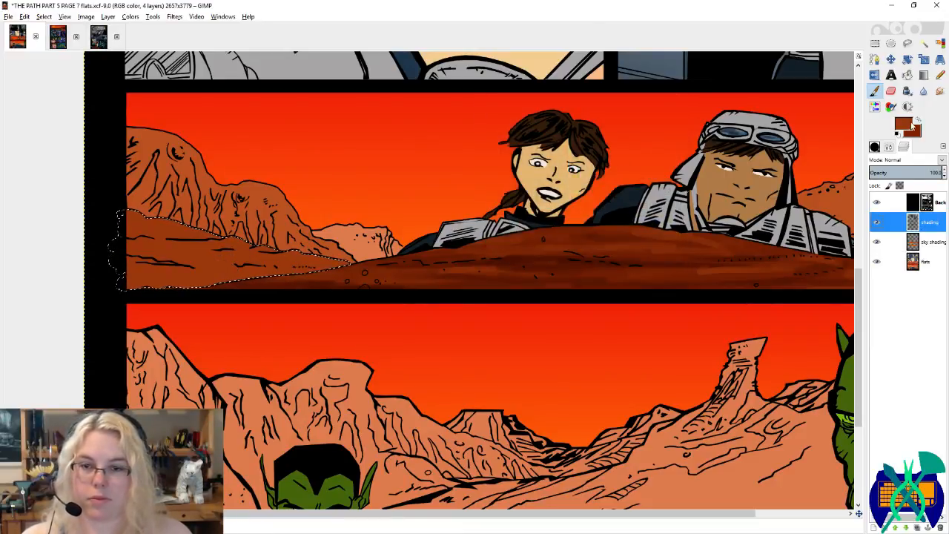
click(905, 124)
click(549, 151)
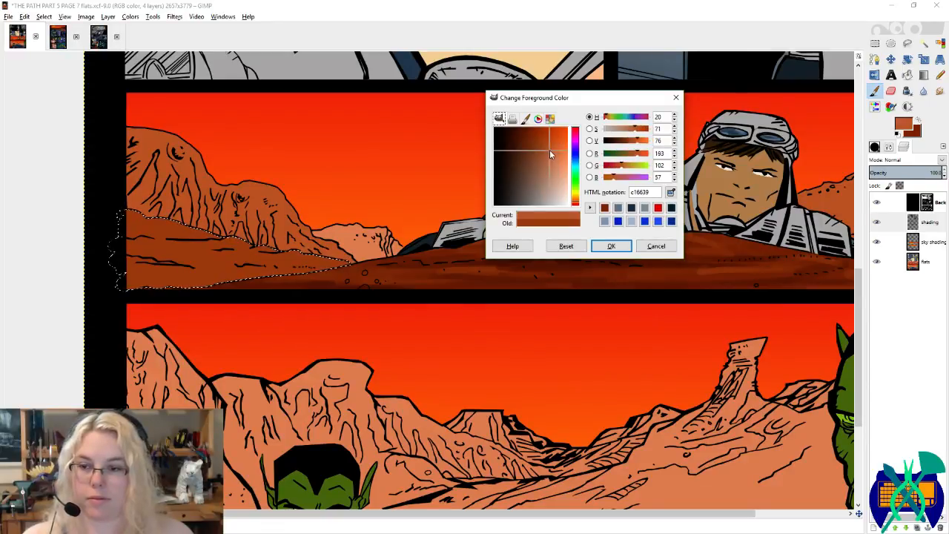
click(612, 246)
Step: Shade the selected slope left of the mound with alternating darker and lighter brown streaks
scroll(386, 256, left, 3)
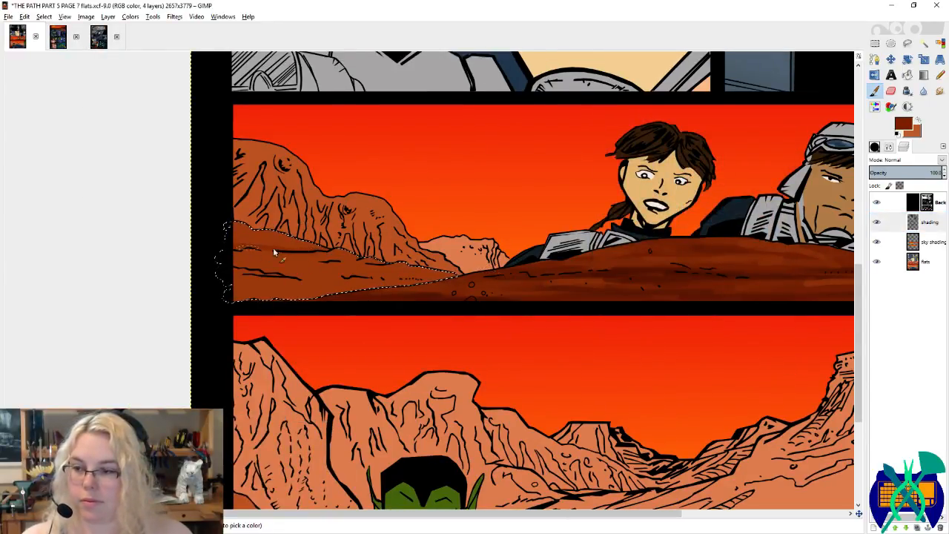
drag(277, 279, 254, 270)
drag(351, 277, 377, 278)
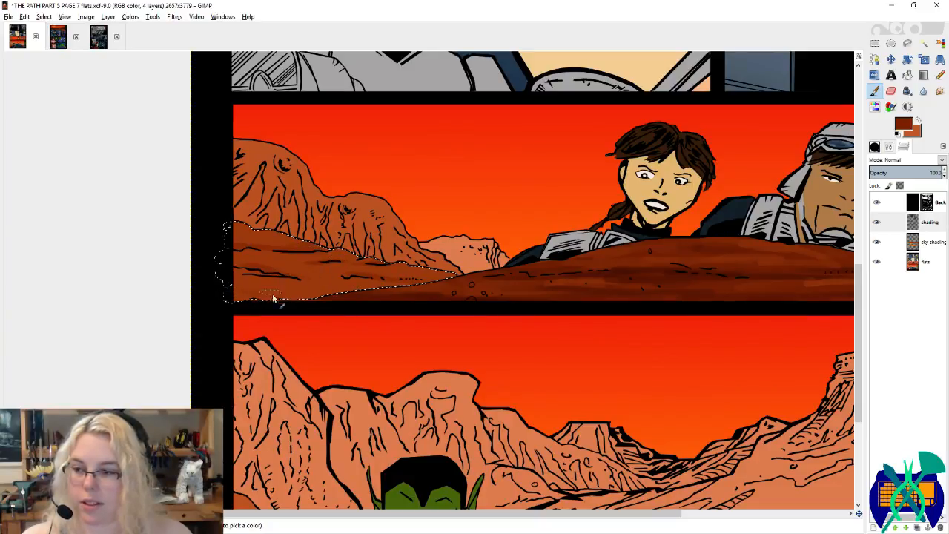
key(x)
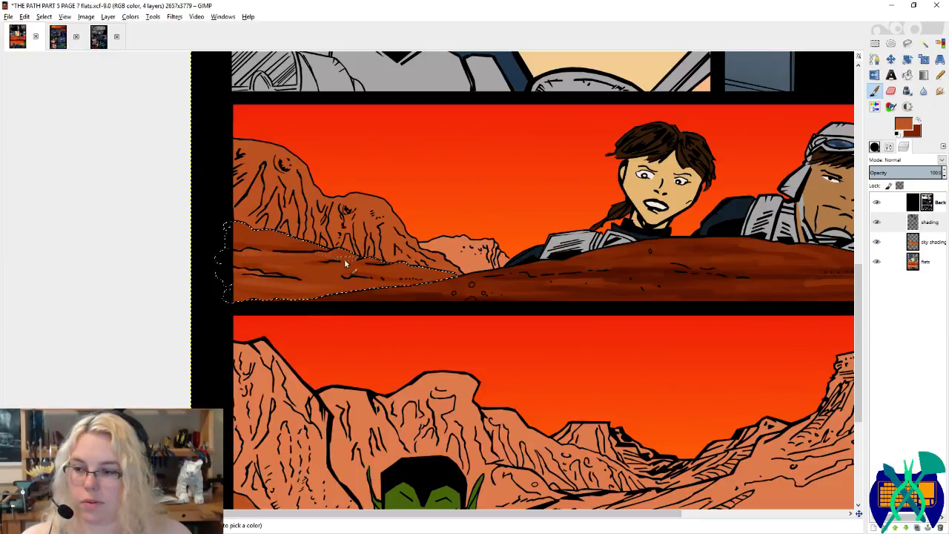
key(x)
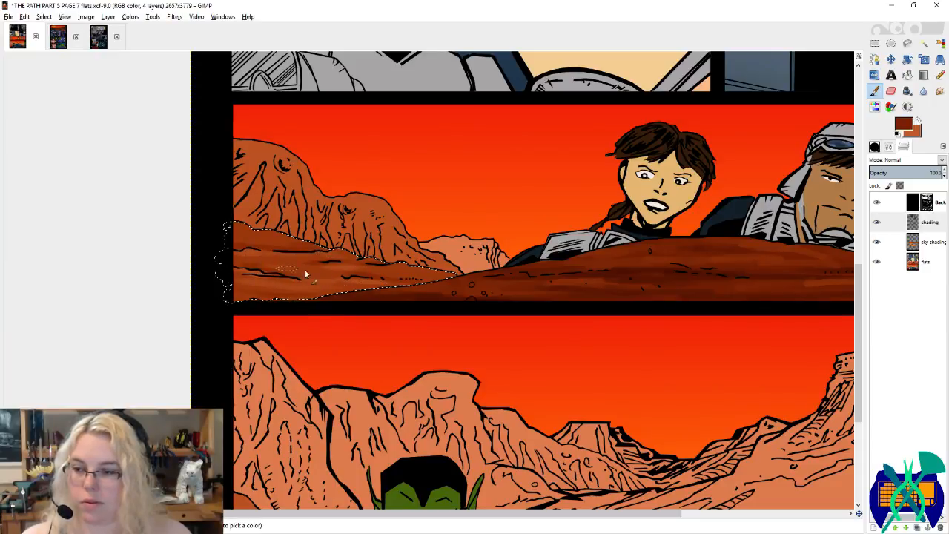
key(x)
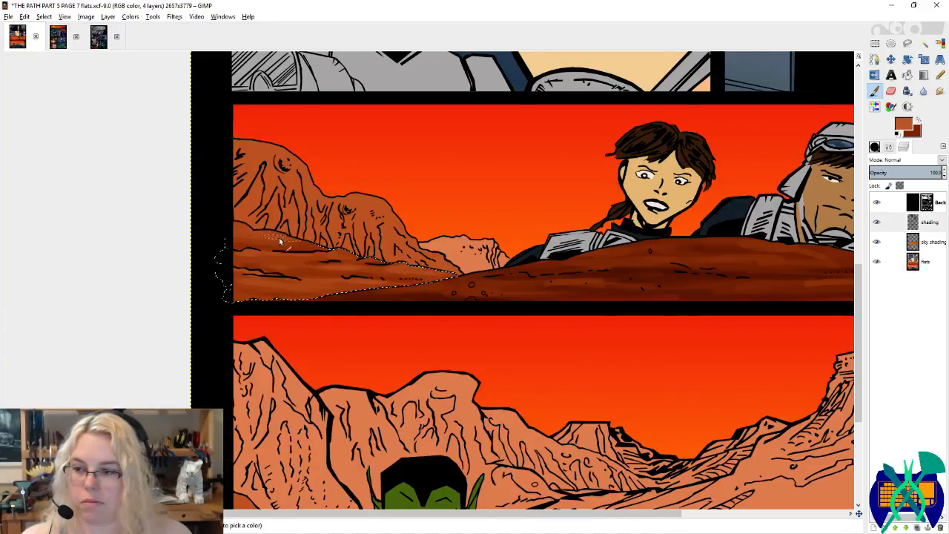
key(x)
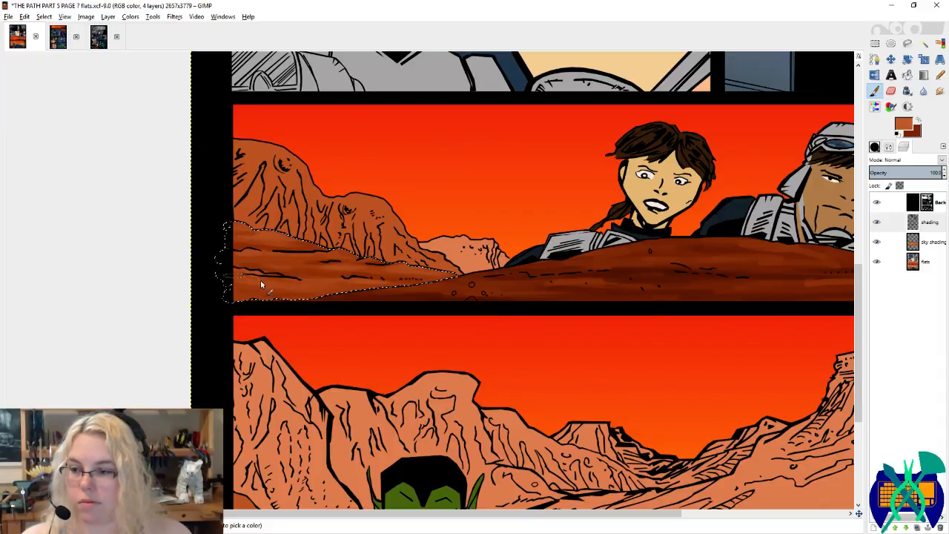
key(x)
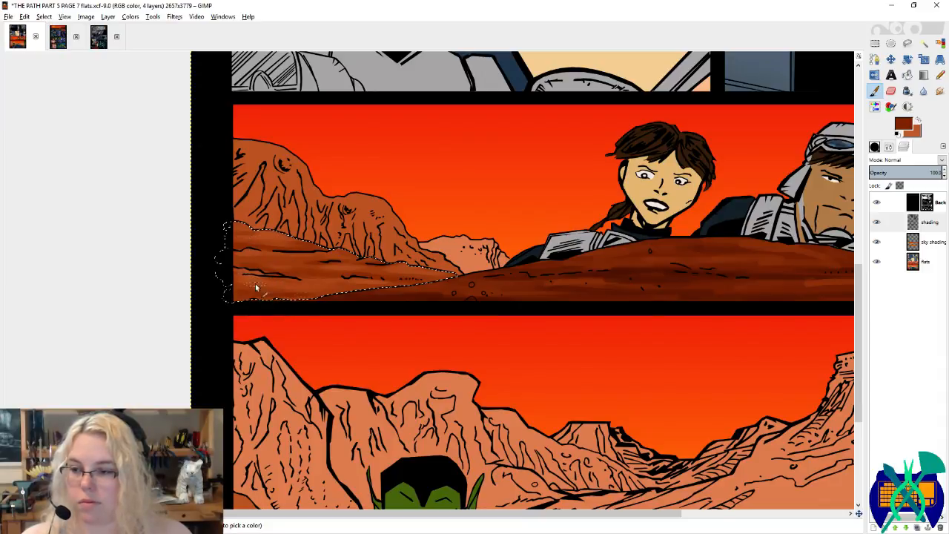
mouse_move(256, 286)
mouse_down()
mouse_move(313, 290)
mouse_move(245, 286)
mouse_move(294, 297)
mouse_move(376, 289)
mouse_up()
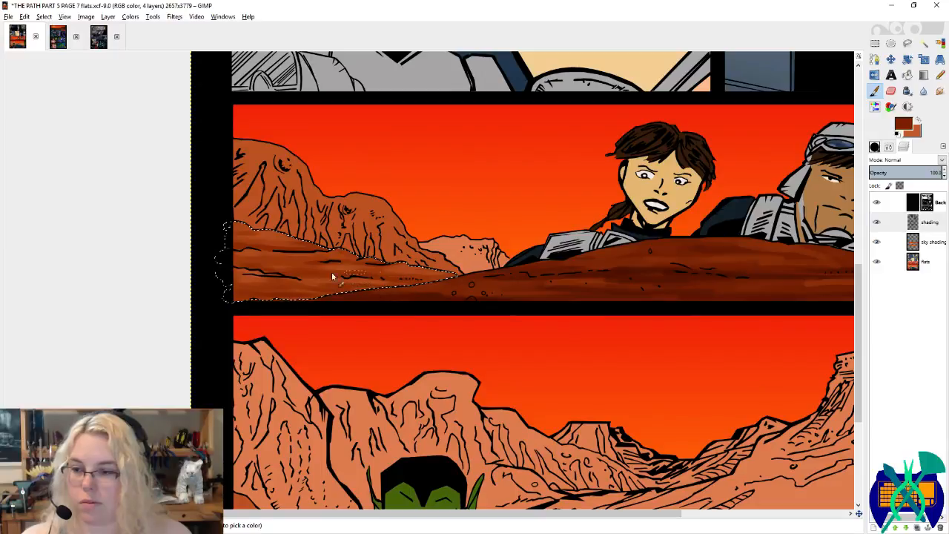
key(x)
drag(302, 274, 278, 264)
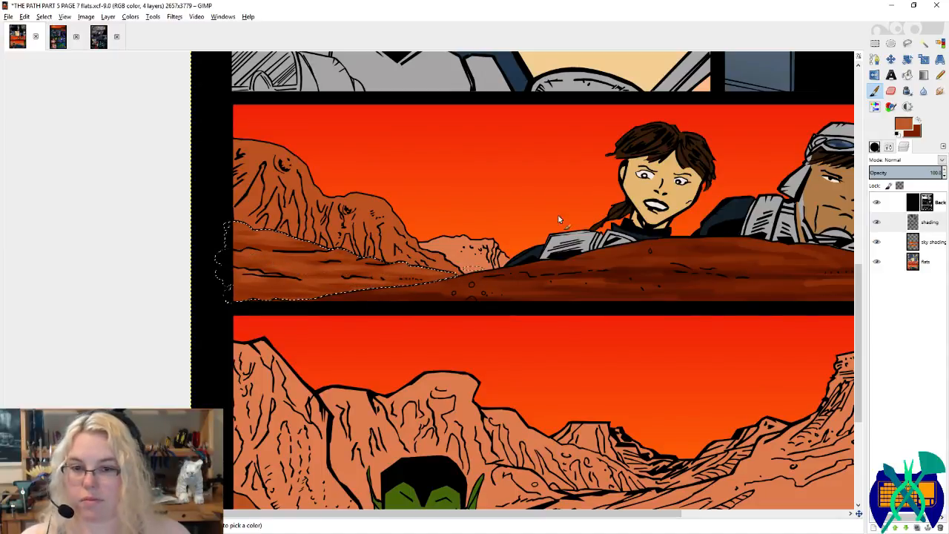
Step: Select the orange-brown background hills in the two lower desert panels by color on the flats layer
click(913, 261)
scroll(534, 279, down, 2)
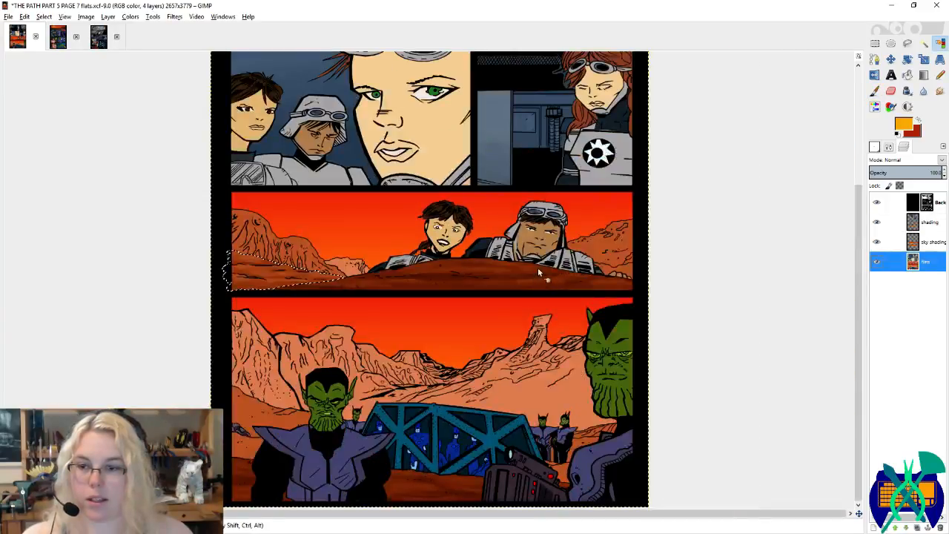
click(262, 418)
scroll(340, 458, up, 1)
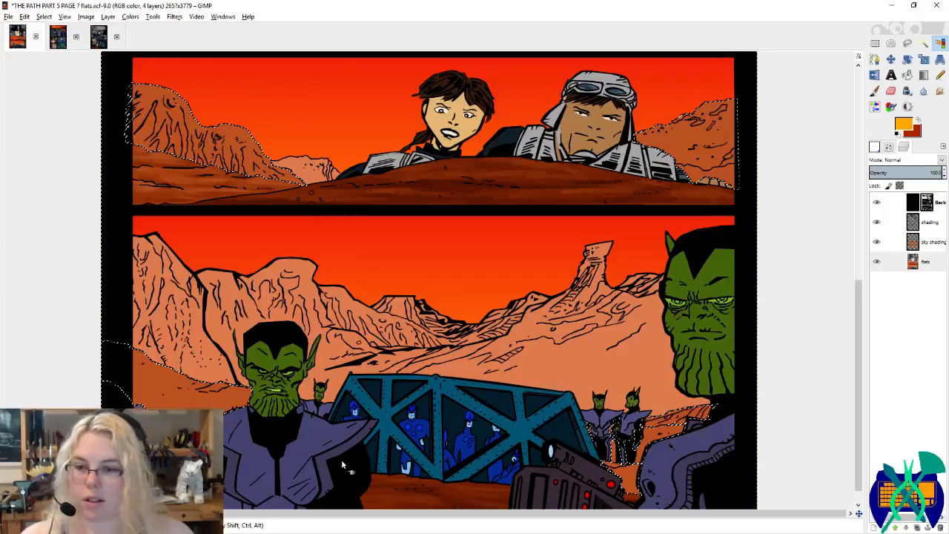
Step: On the shading layer, set the Paintbrush colors from the hills' brown to a darker shade and the lighter db7f52, and save the file
key(p)
key(x)
ctrl+click(177, 383)
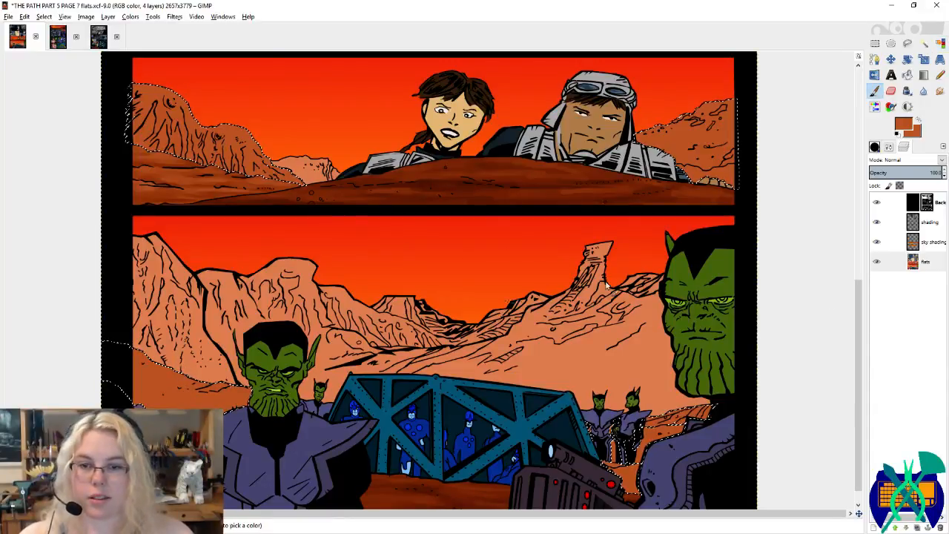
click(926, 226)
click(906, 127)
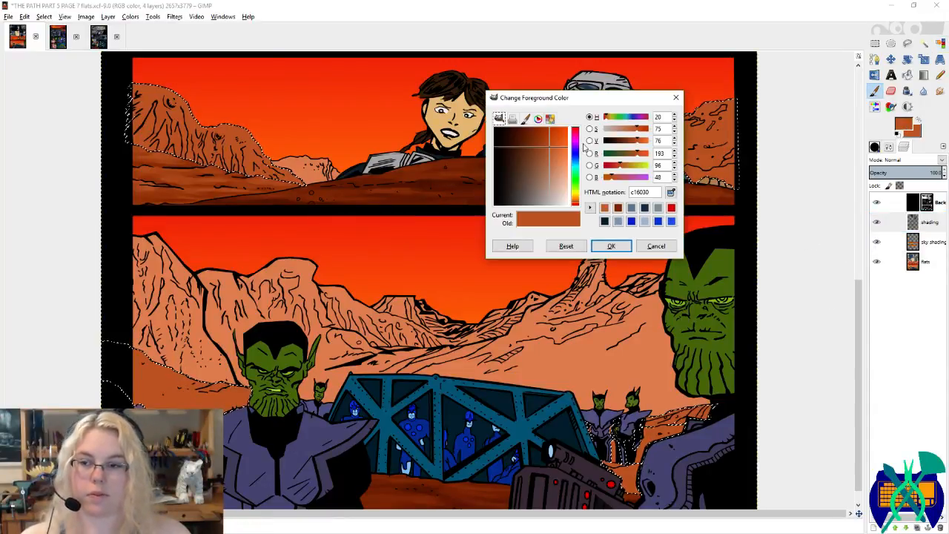
click(611, 245)
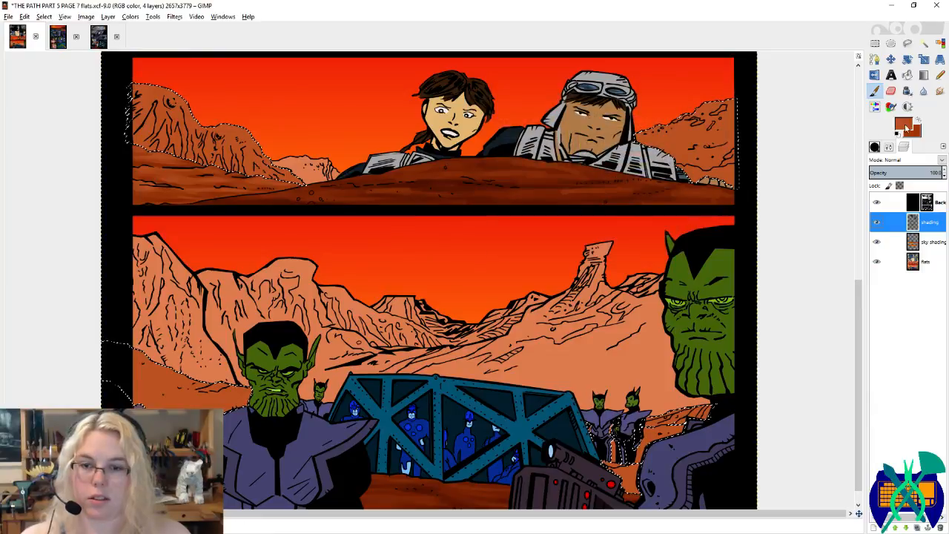
click(905, 128)
click(549, 148)
click(557, 155)
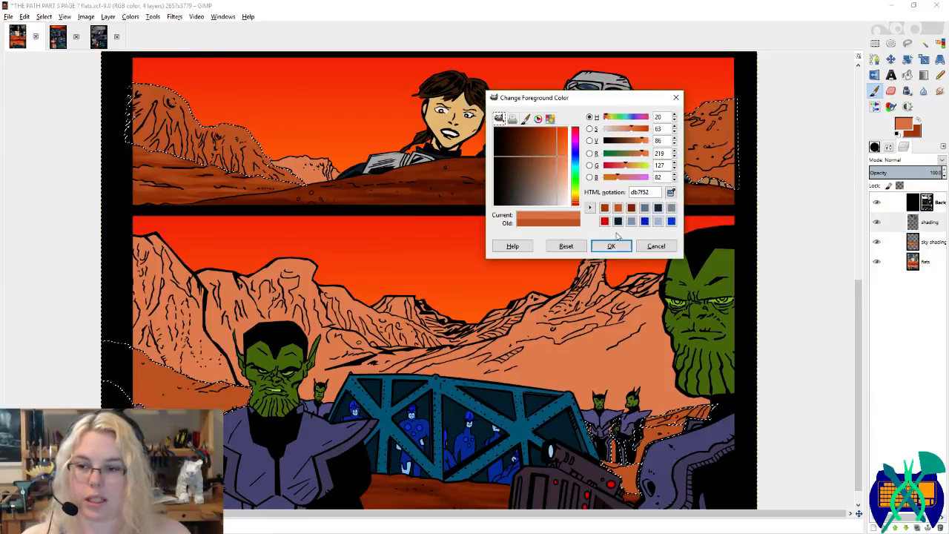
click(611, 246)
drag(720, 169, 657, 186)
key(ctrl+s)
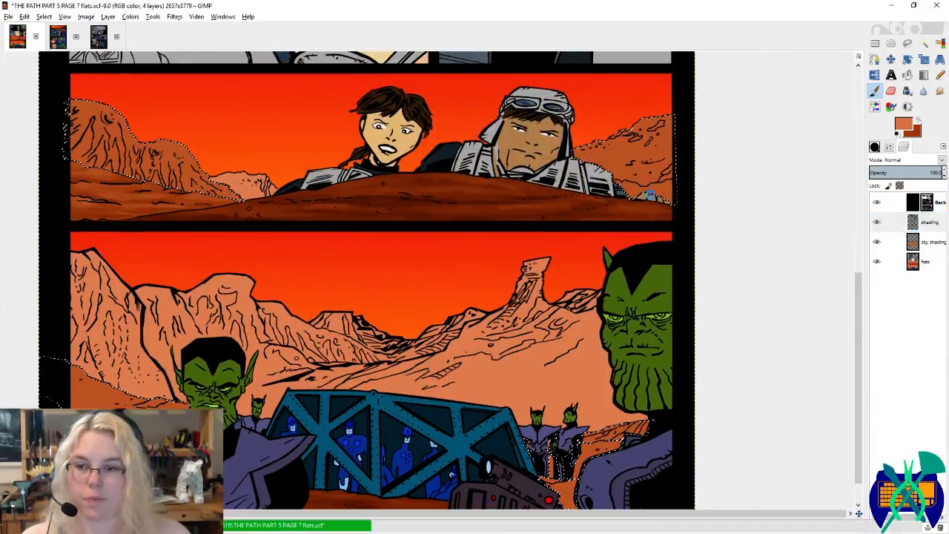
drag(528, 205, 579, 249)
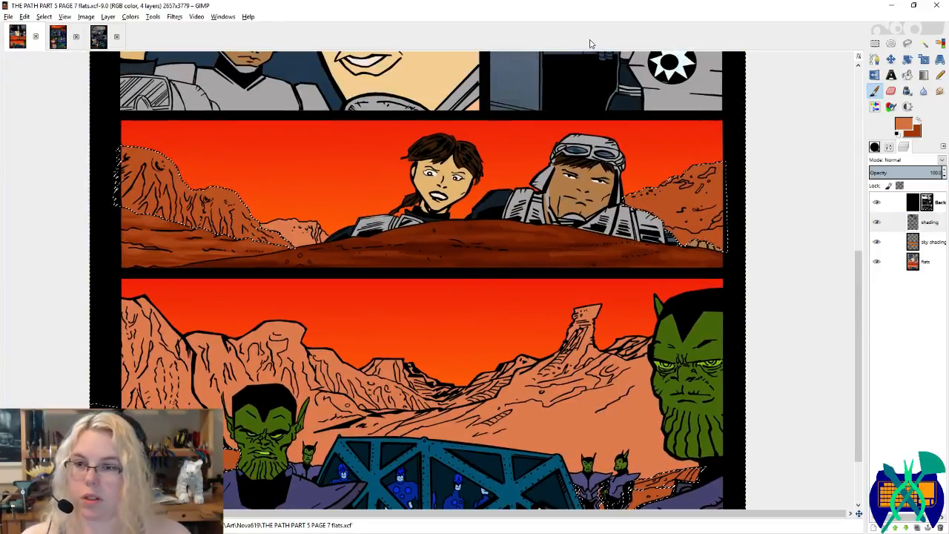
Step: Reset the Paintbrush to size 21 and aspect ratio 0, and sample the brown of the left hill in the two-figure panel
click(940, 43)
scroll(159, 160, up, 1)
scroll(382, 234, left, 2)
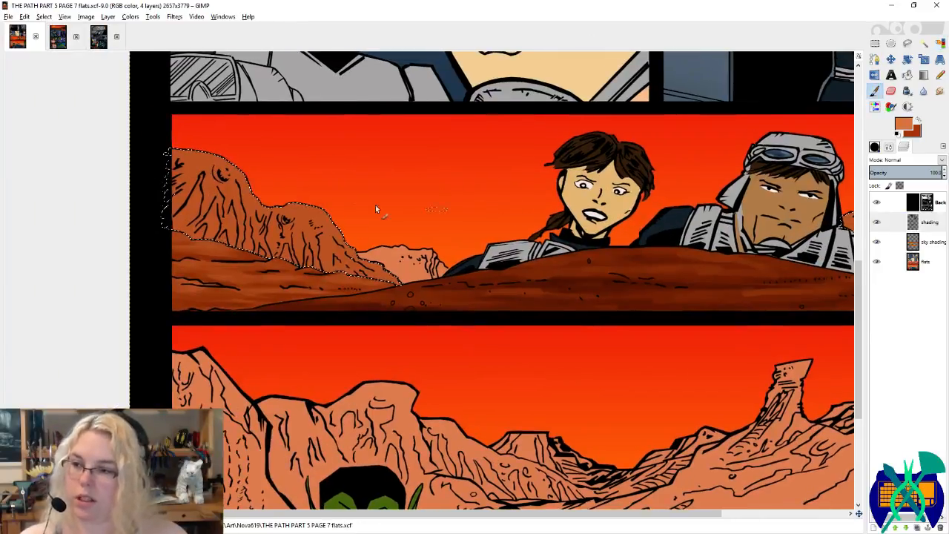
scroll(302, 212, left, 2)
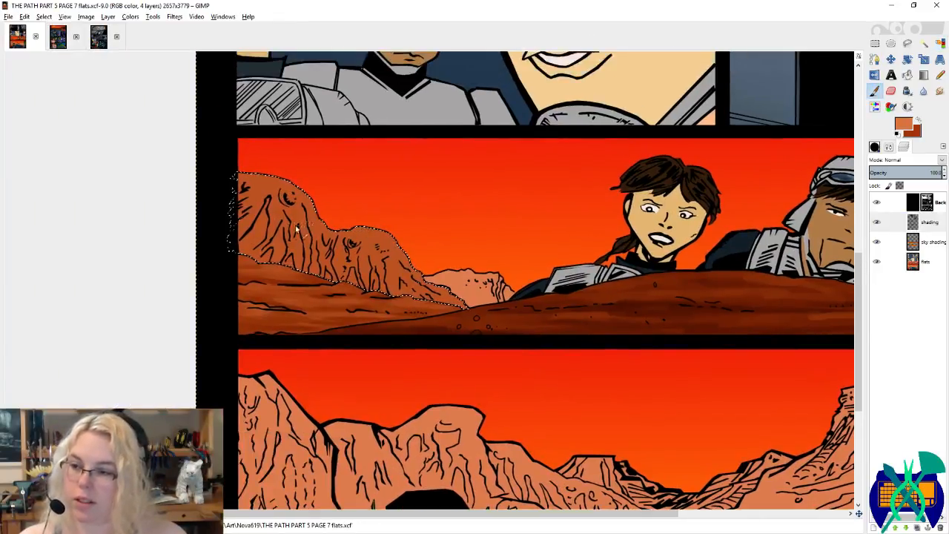
click(888, 146)
click(941, 230)
click(941, 215)
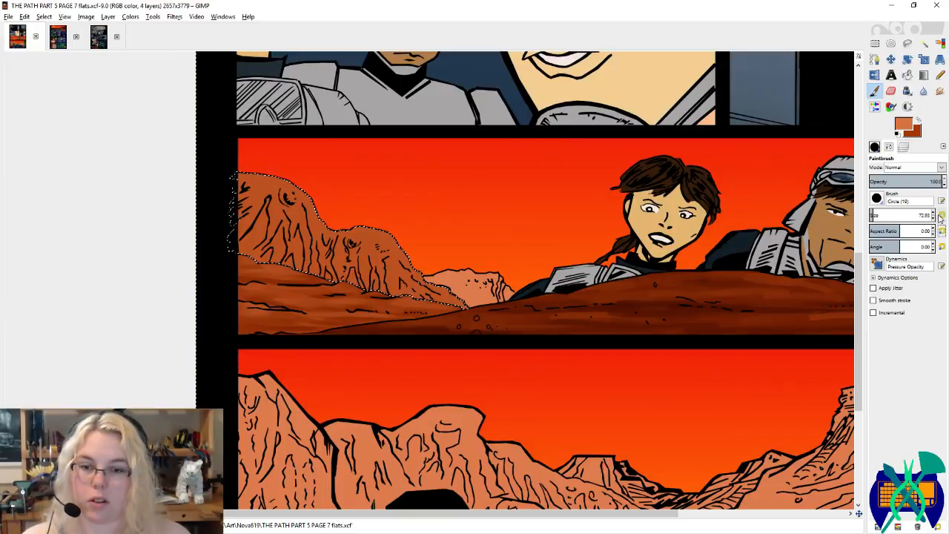
ctrl+click(265, 208)
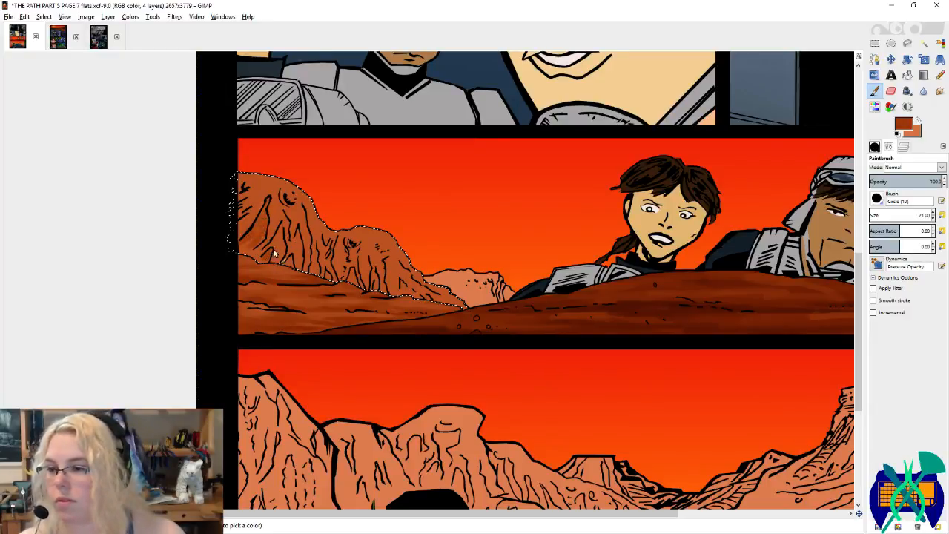
Step: Shade the rock folds and ridges of the left hill in the two-figure panel with alternating darker and lighter brown strokes
ctrl+click(272, 180)
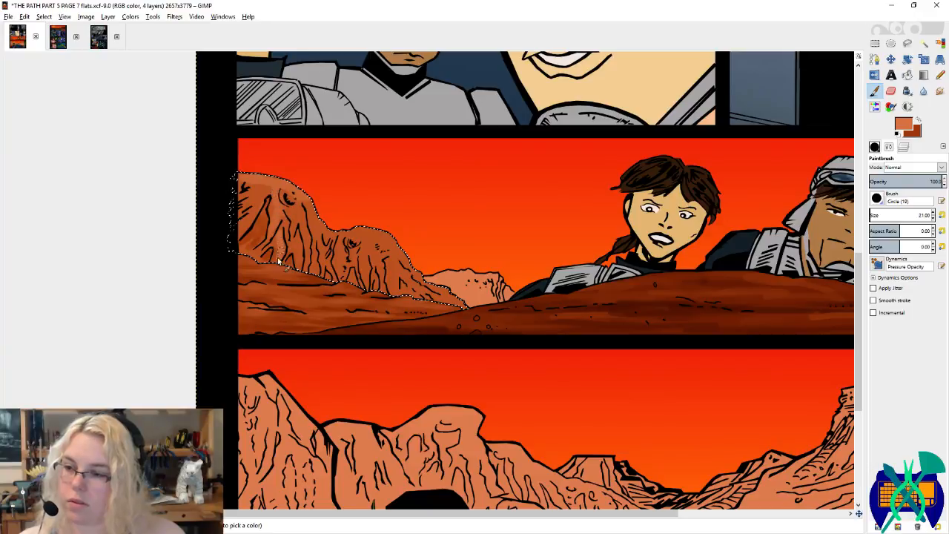
ctrl+click(337, 258)
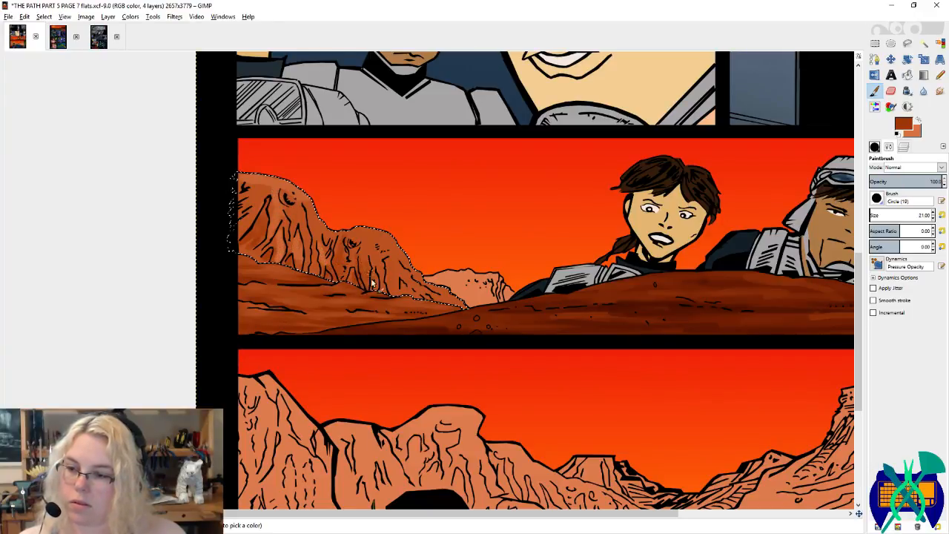
ctrl+click(406, 272)
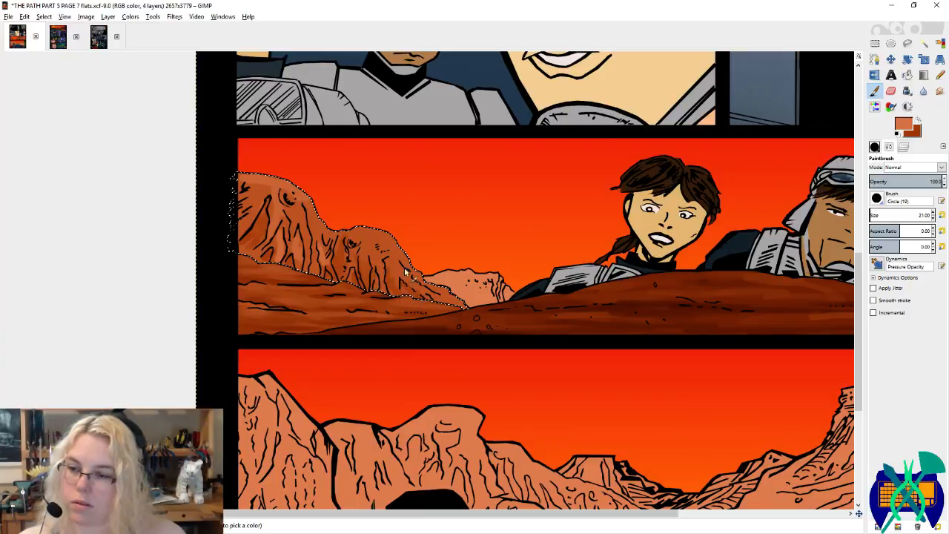
drag(386, 245, 364, 232)
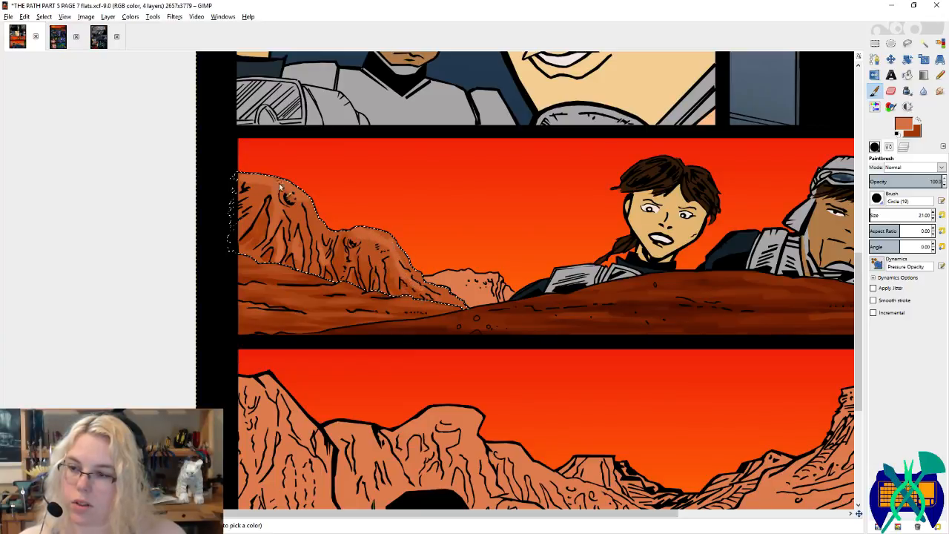
drag(314, 215, 293, 220)
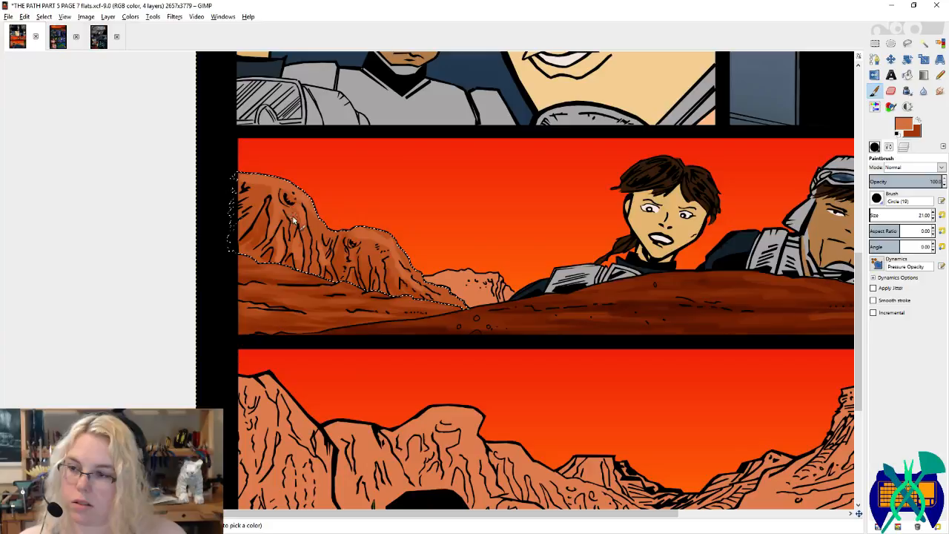
ctrl+click(247, 189)
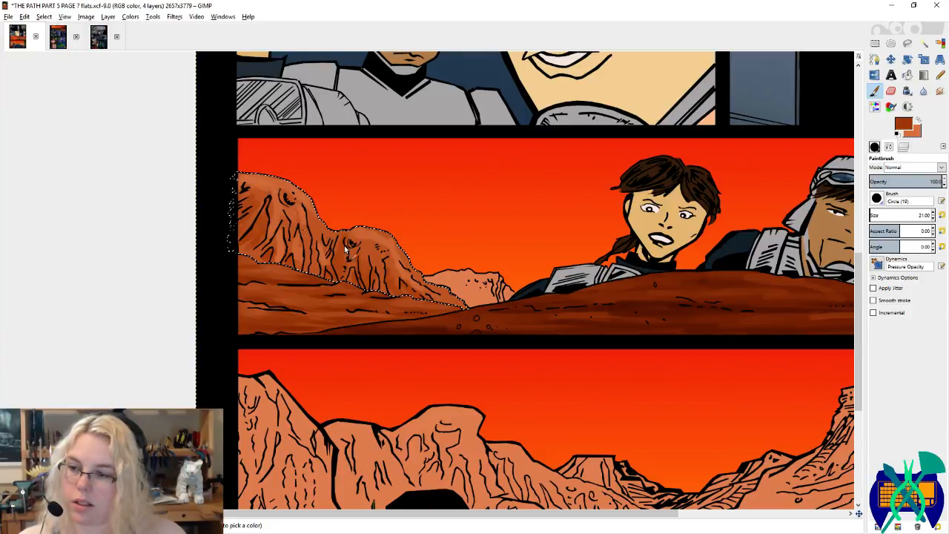
mouse_move(380, 238)
mouse_down()
mouse_move(410, 275)
mouse_move(437, 289)
mouse_up()
key(x)
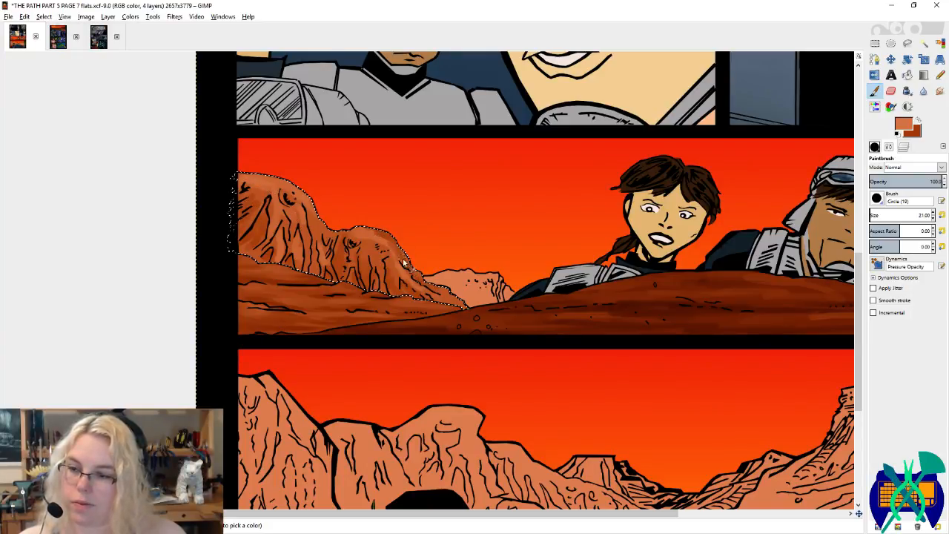
mouse_move(403, 260)
mouse_down()
mouse_move(458, 299)
mouse_move(393, 246)
mouse_move(372, 251)
mouse_move(375, 268)
mouse_move(367, 241)
mouse_move(364, 260)
mouse_move(353, 252)
mouse_move(349, 261)
mouse_move(310, 215)
mouse_move(317, 242)
mouse_up()
ctrl+click(311, 254)
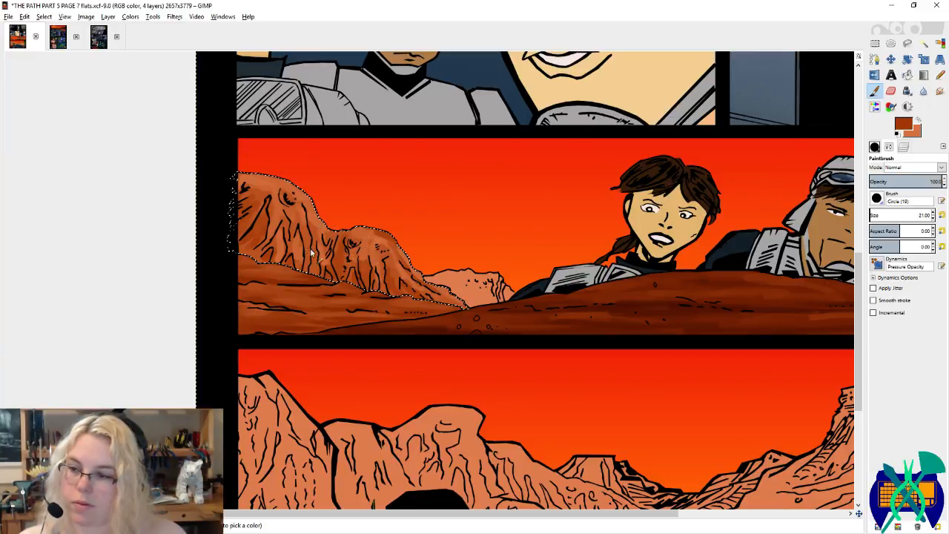
key(x)
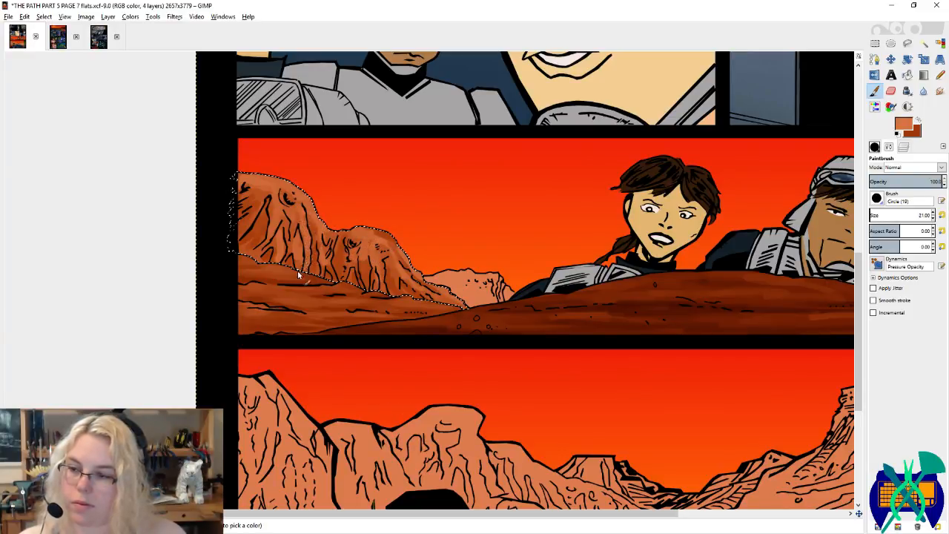
Step: Enlarge the Paintbrush to about size 160 and softly darken the base of the left hill with the dark brown
click(876, 213)
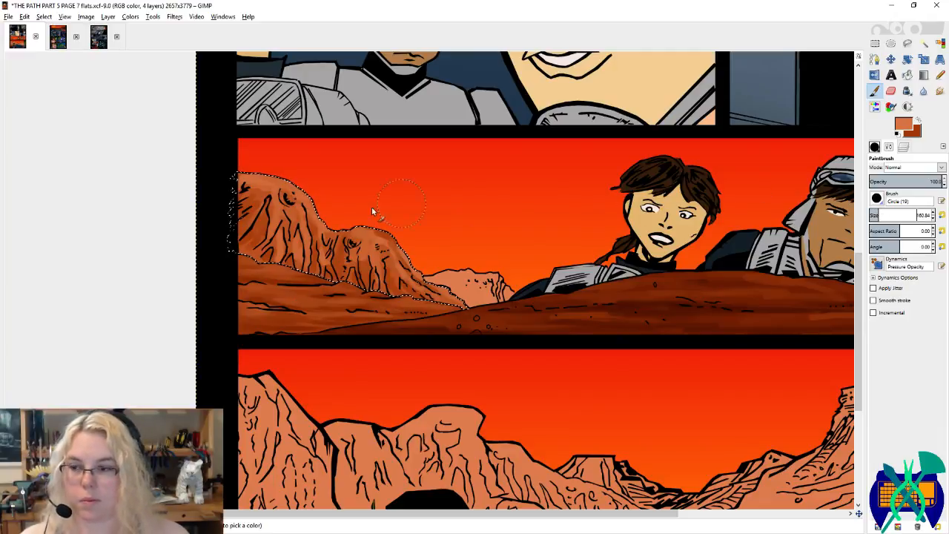
ctrl+click(347, 291)
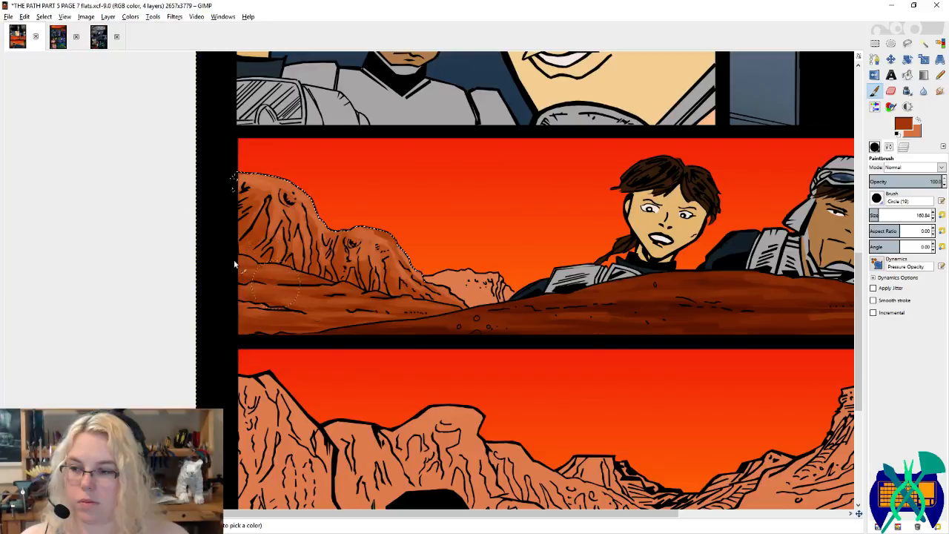
Step: Reset the Paintbrush size to 21 and add finer light and dark strokes to the lower right part of the left hill
click(940, 215)
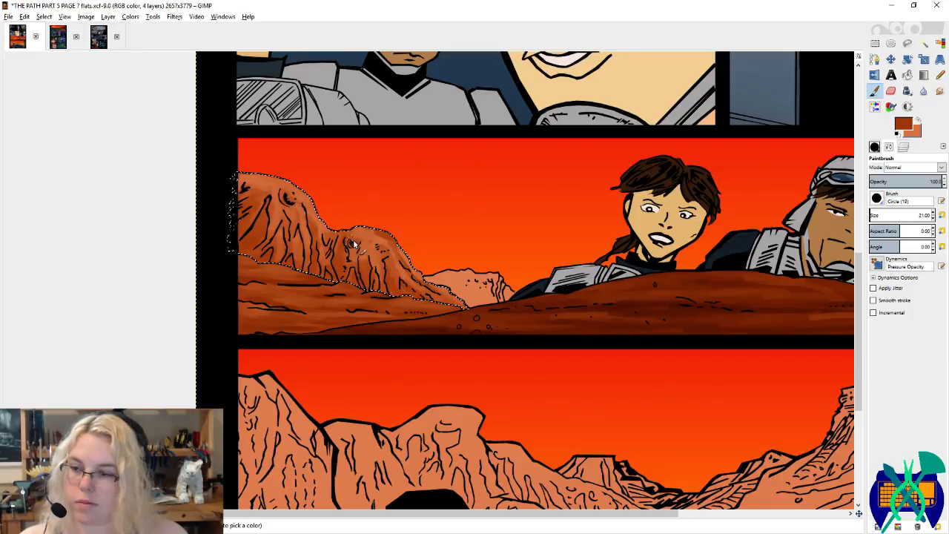
ctrl+click(332, 265)
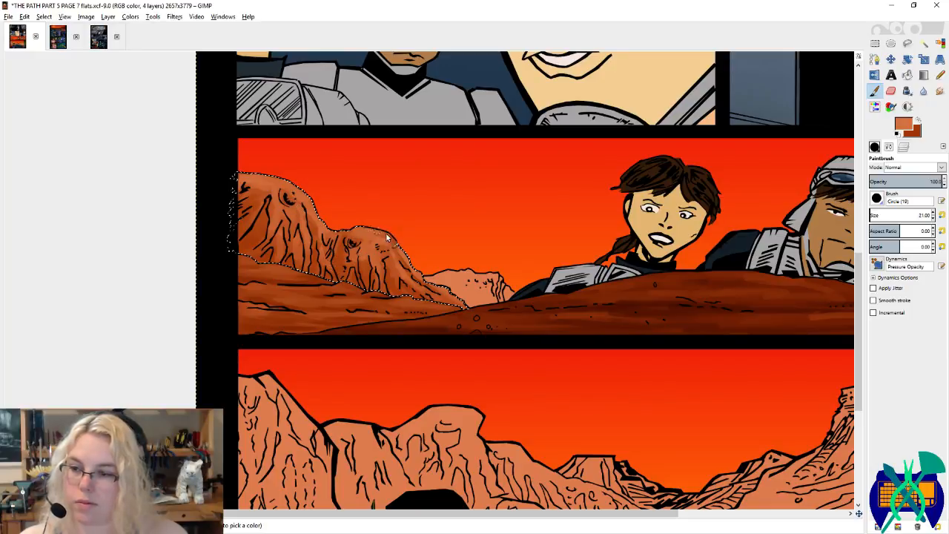
ctrl+click(388, 264)
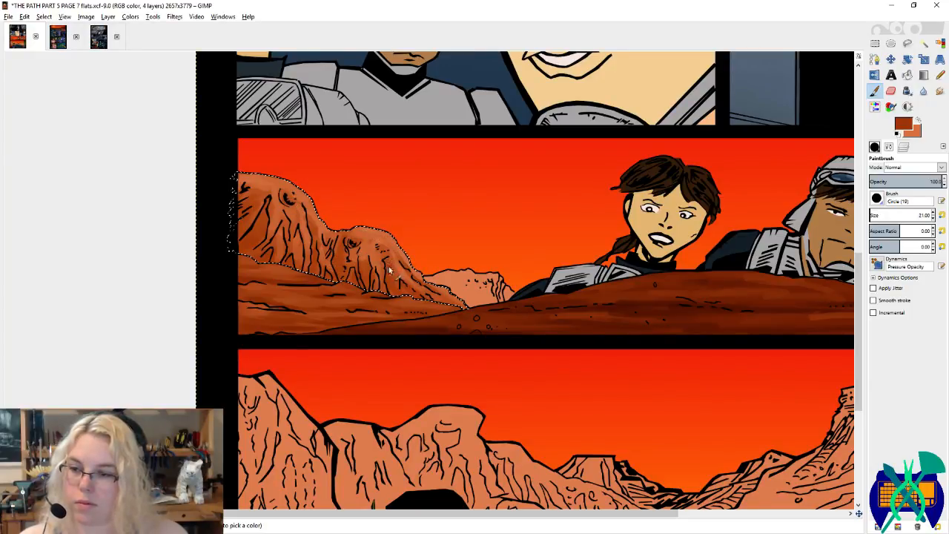
Step: For the hill right of the two figures, flatten the Paintbrush to an aspect ratio of about 5.9 and set its size to about 73
drag(568, 334, 0, 345)
mouse_move(411, 246)
mouse_down()
mouse_move(484, 262)
mouse_move(558, 249)
mouse_up()
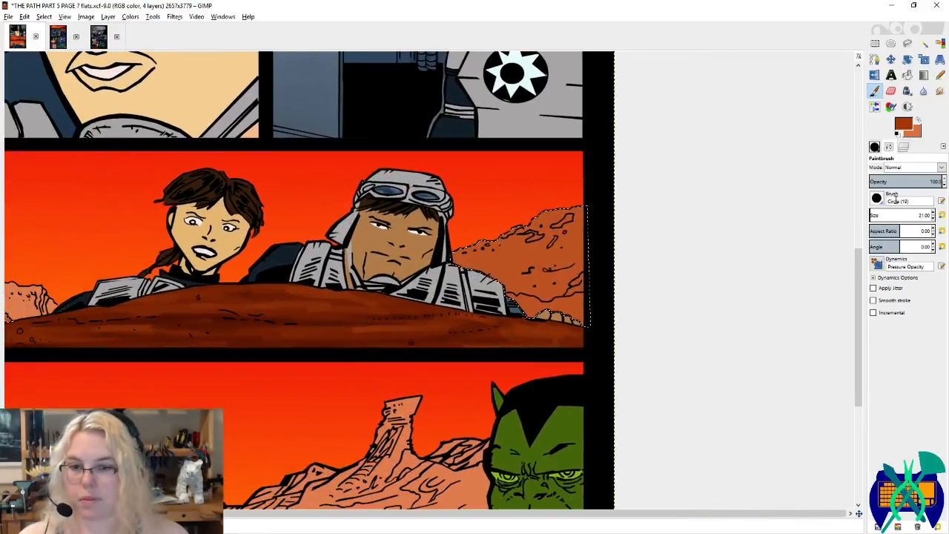
click(909, 230)
click(871, 215)
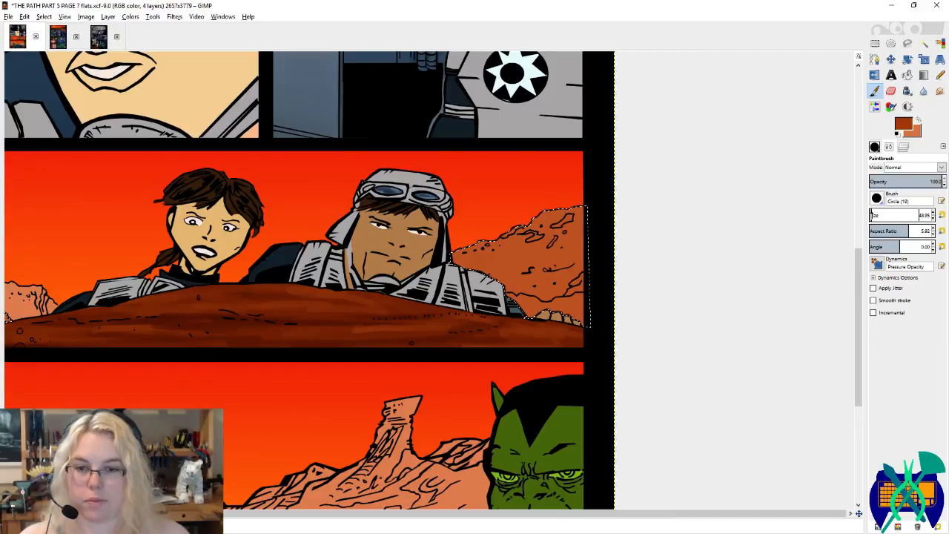
drag(876, 214, 877, 214)
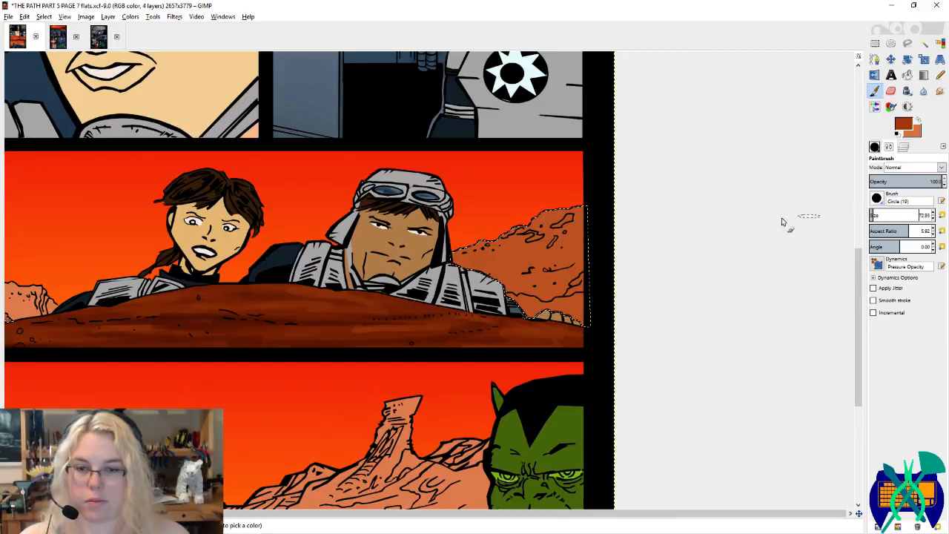
Step: Shade the selected hill right of the two figures with flat darker and lighter brown streaks, and save the file
mouse_move(617, 272)
mouse_down()
mouse_move(630, 280)
mouse_move(678, 261)
mouse_move(673, 235)
mouse_up()
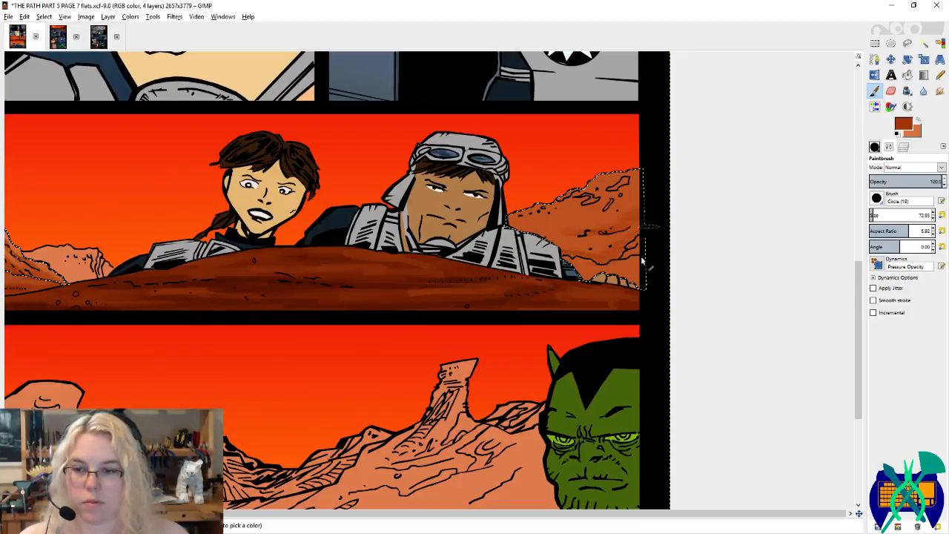
key(x)
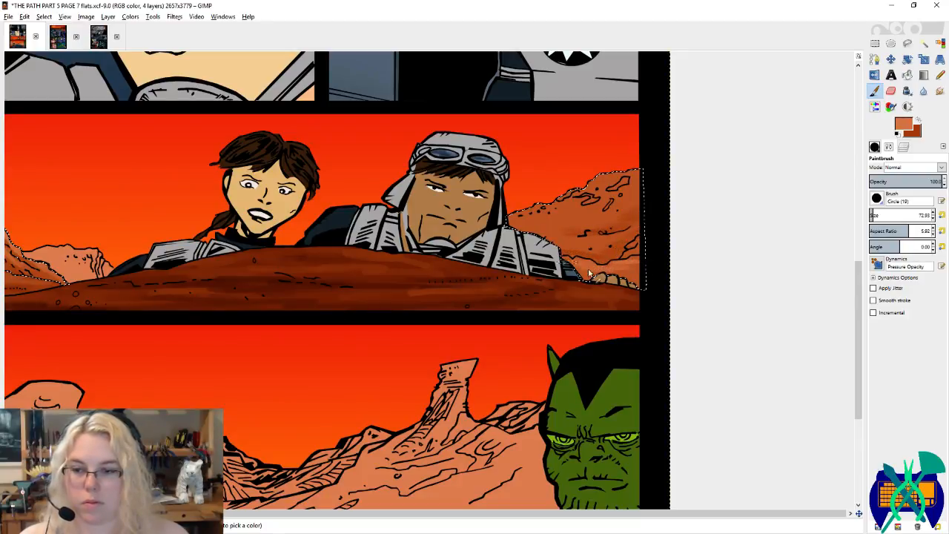
key(x)
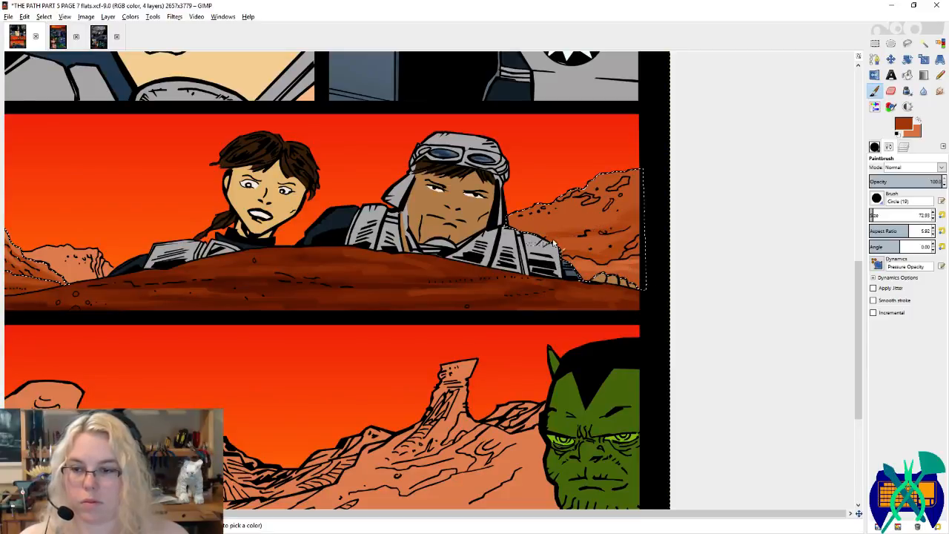
key(x)
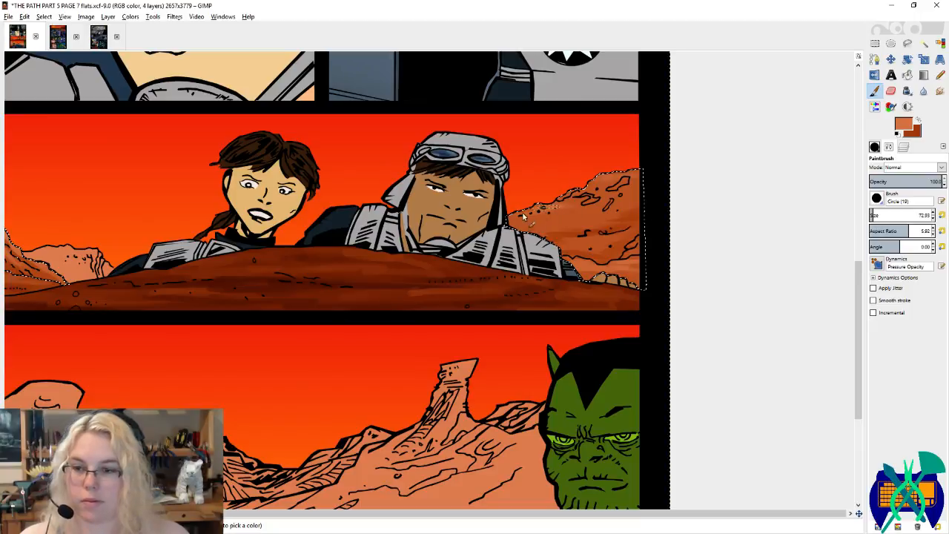
key(ctrl+s)
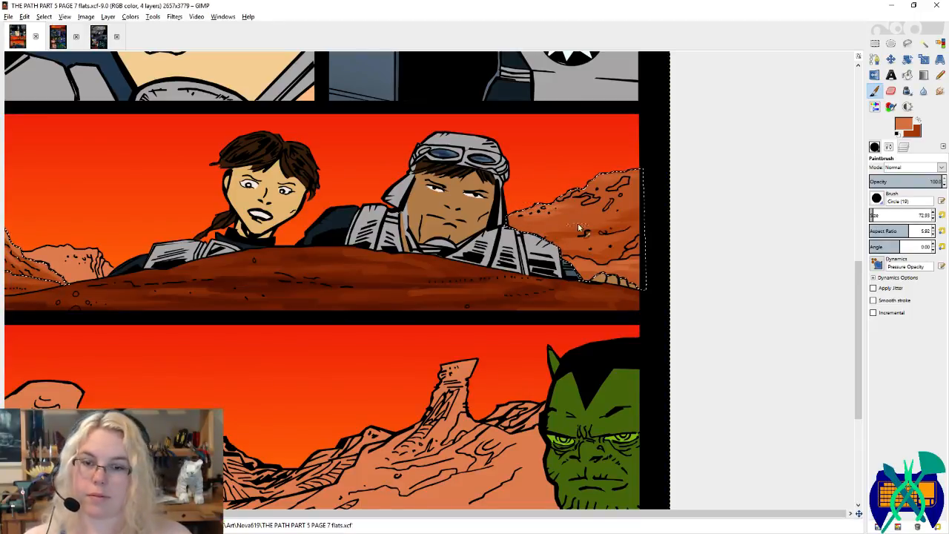
Step: Add further flat dark brown streaks across the middle and upper part of the right hill, followed by lighter ones
key(x)
drag(535, 229, 552, 226)
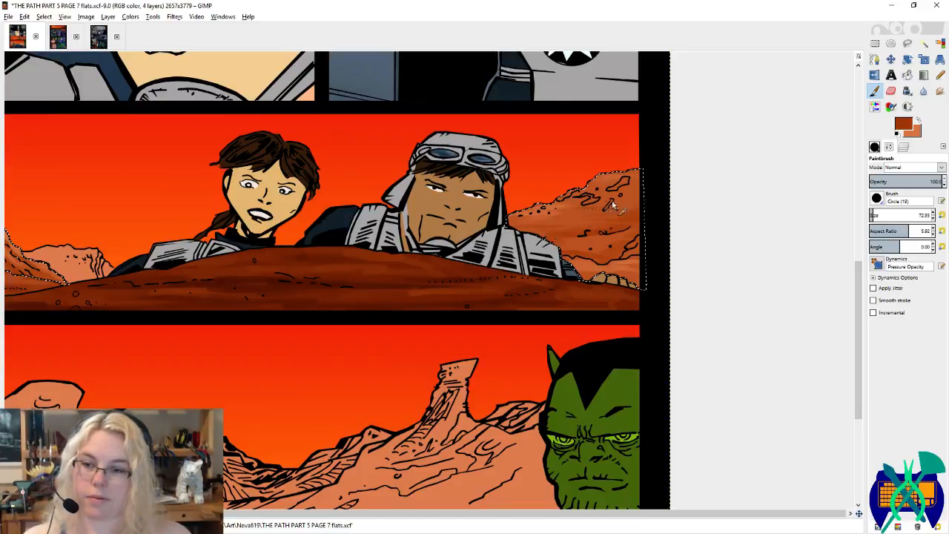
key(x)
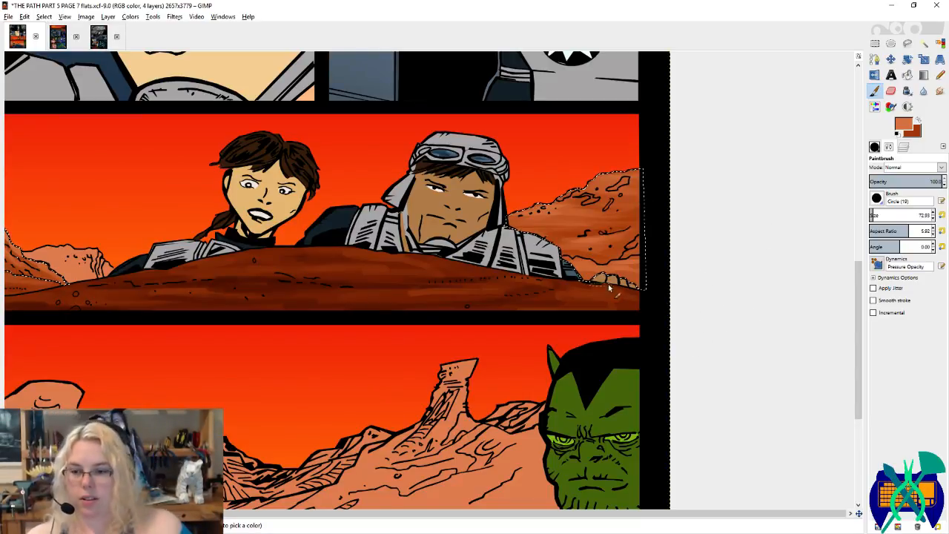
Step: In the bottom panel, paint flat dark and light brown streaks over the selected slopes left of the front green figure
drag(667, 306, 644, 297)
drag(569, 321, 849, 87)
drag(157, 294, 325, 294)
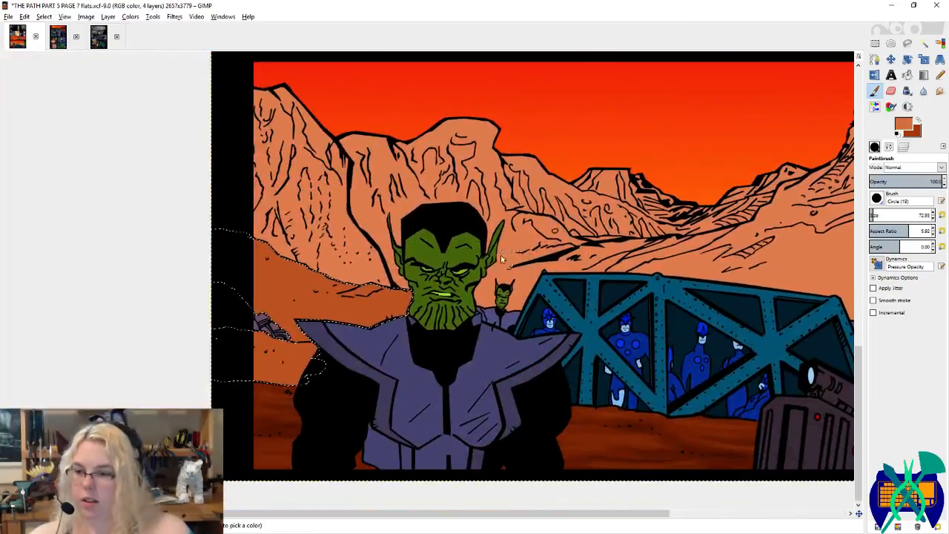
ctrl+click(321, 306)
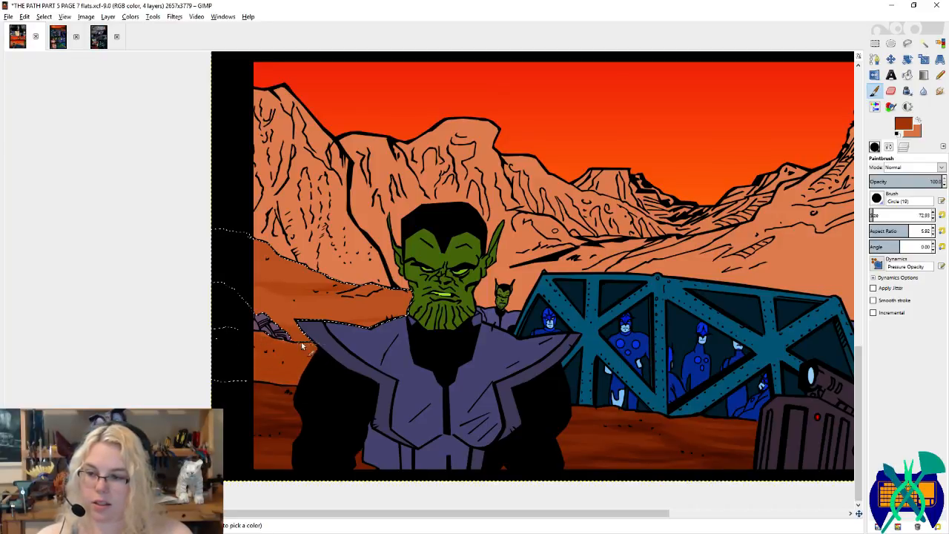
key(x)
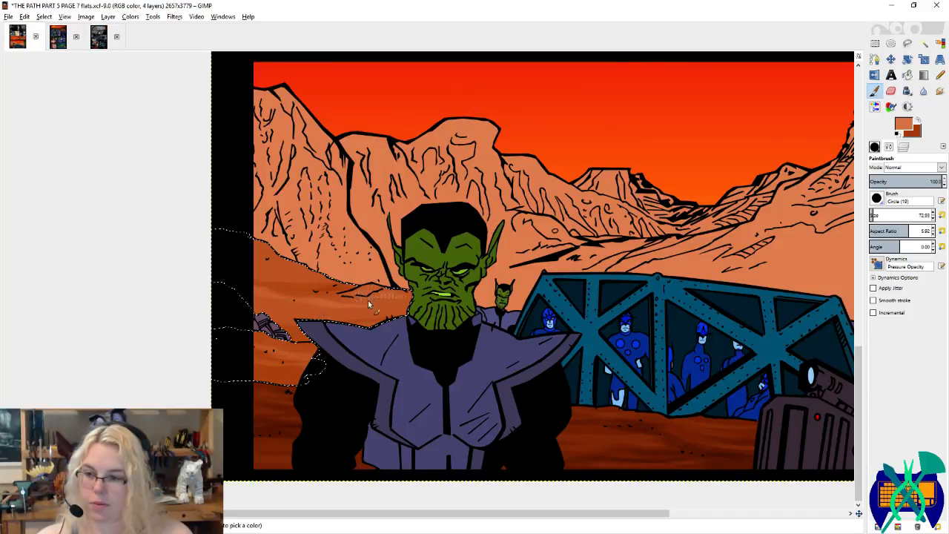
Step: Build up more alternating dark and light streaks on the slope between the panel's left border and the front green figure's head
ctrl+click(315, 273)
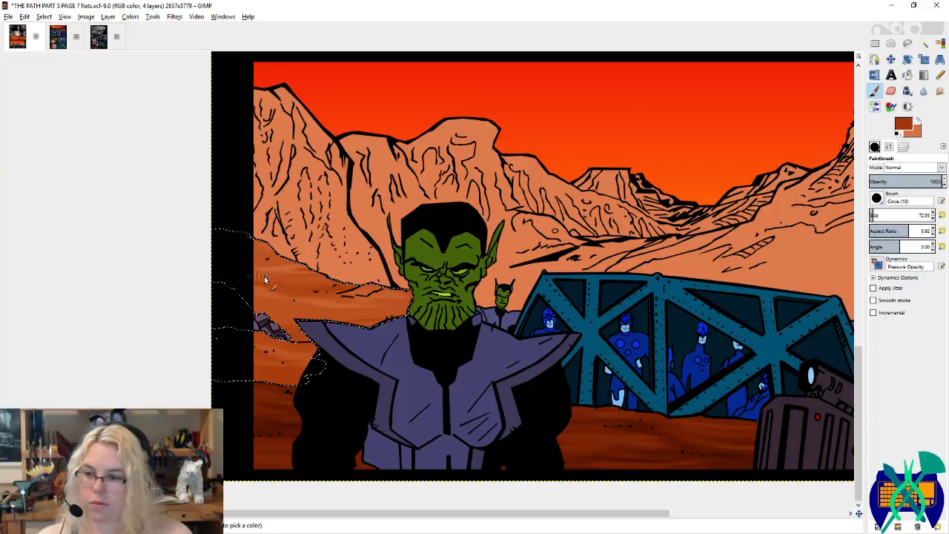
key(x)
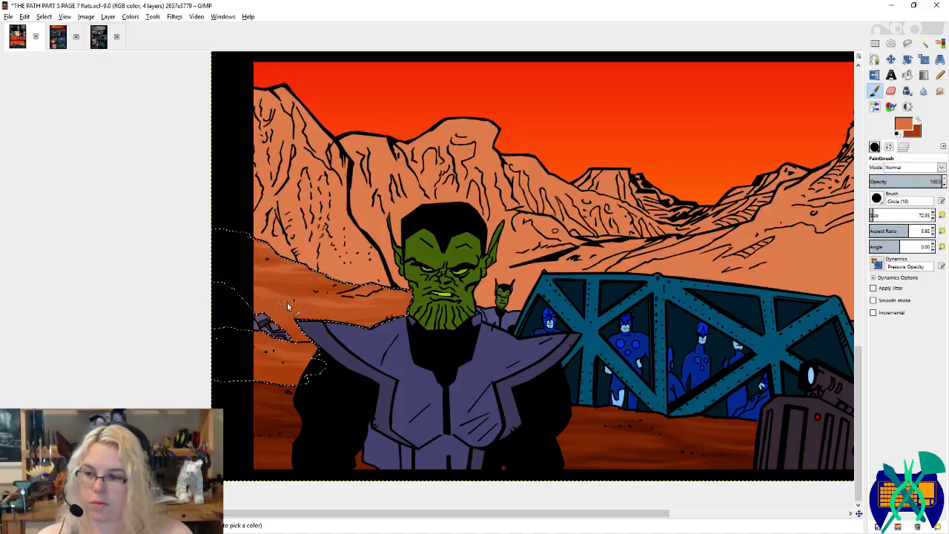
drag(312, 311, 405, 312)
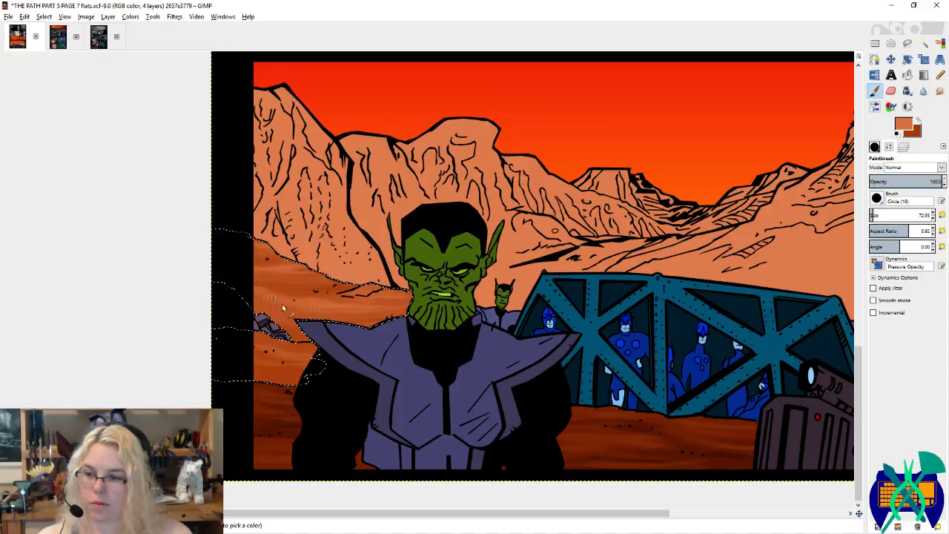
key(x)
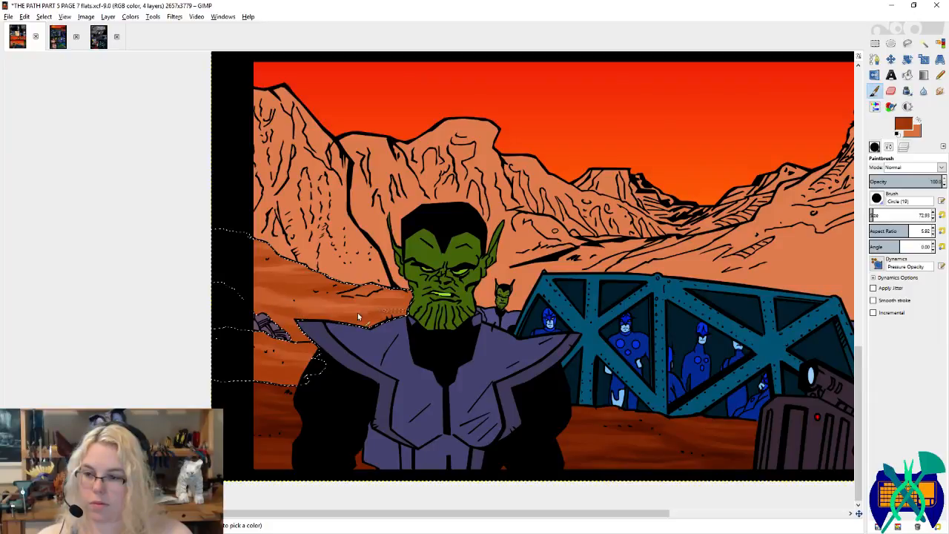
key(x)
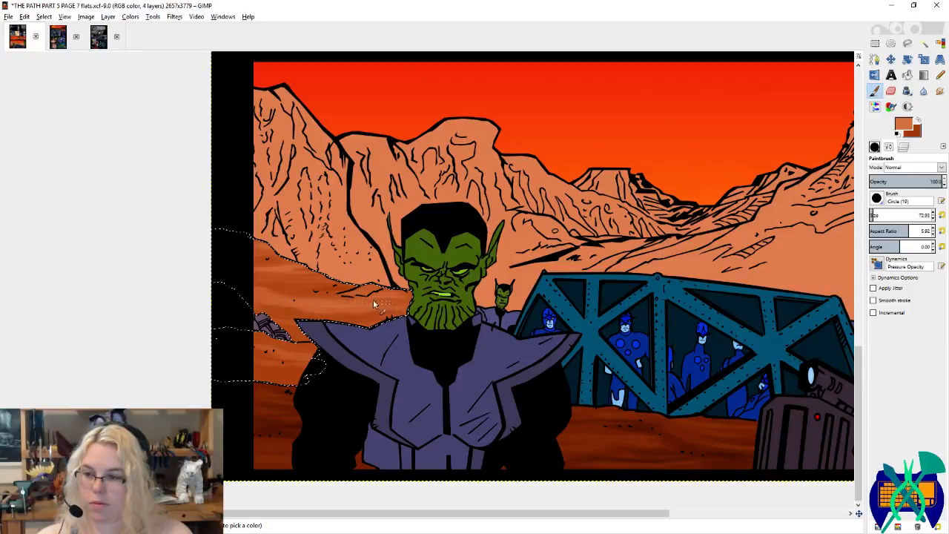
key(x)
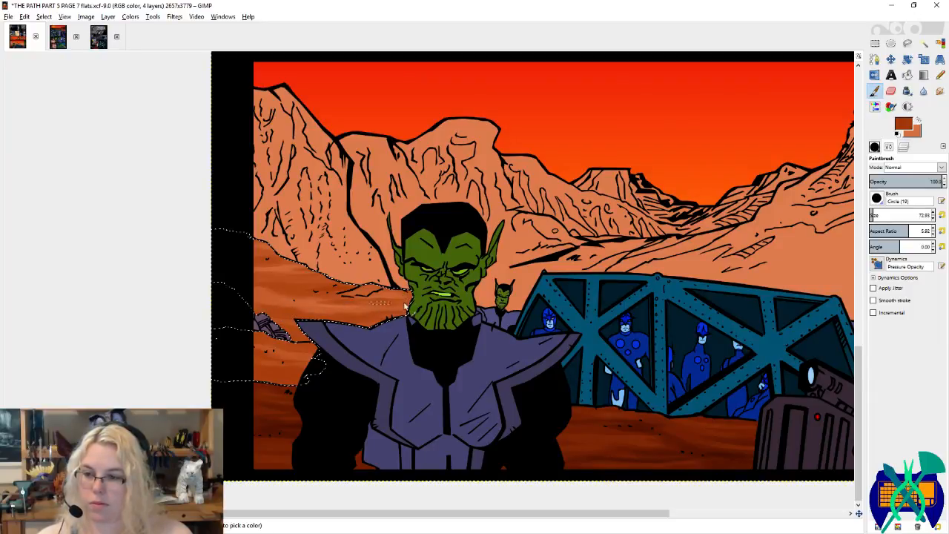
click(317, 296)
key(x)
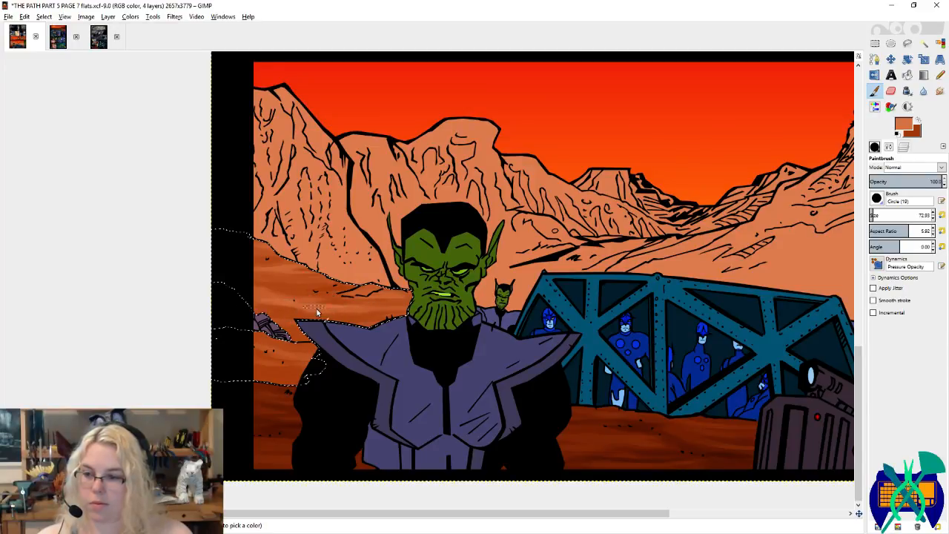
Step: Paint dark and light brown streaks over the selected ground between the weapon, the two small green figures and the large right-hand figure
scroll(623, 211, right, 5)
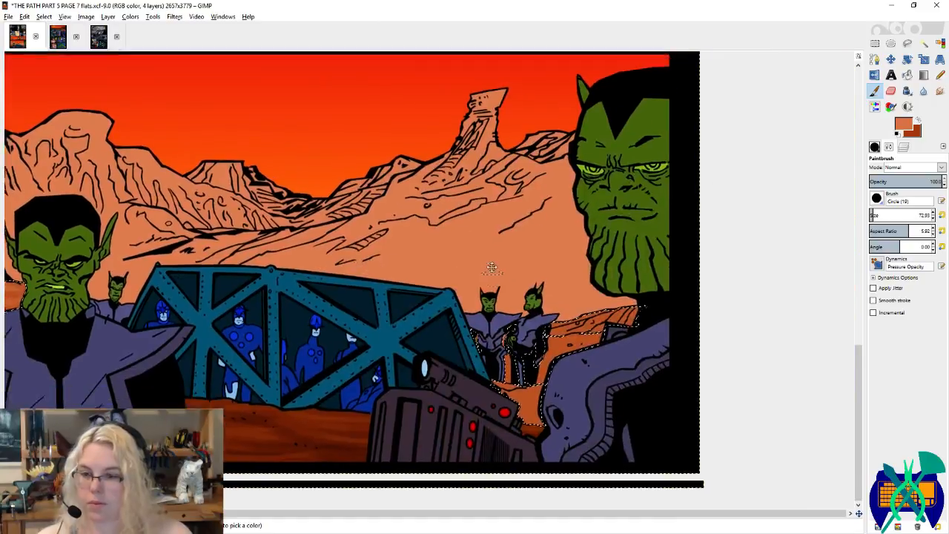
key(x)
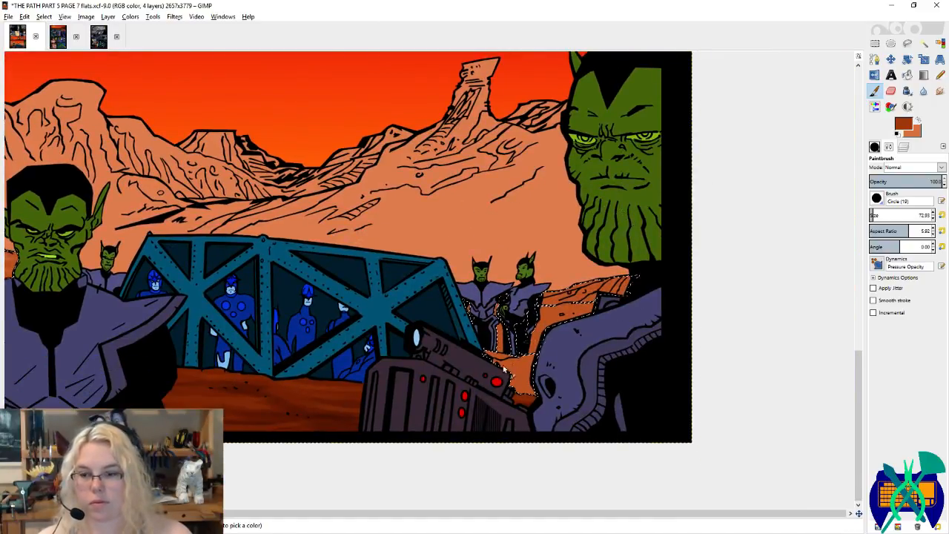
mouse_move(517, 393)
mouse_down()
mouse_move(551, 393)
mouse_move(504, 378)
mouse_move(547, 372)
mouse_move(489, 355)
mouse_up()
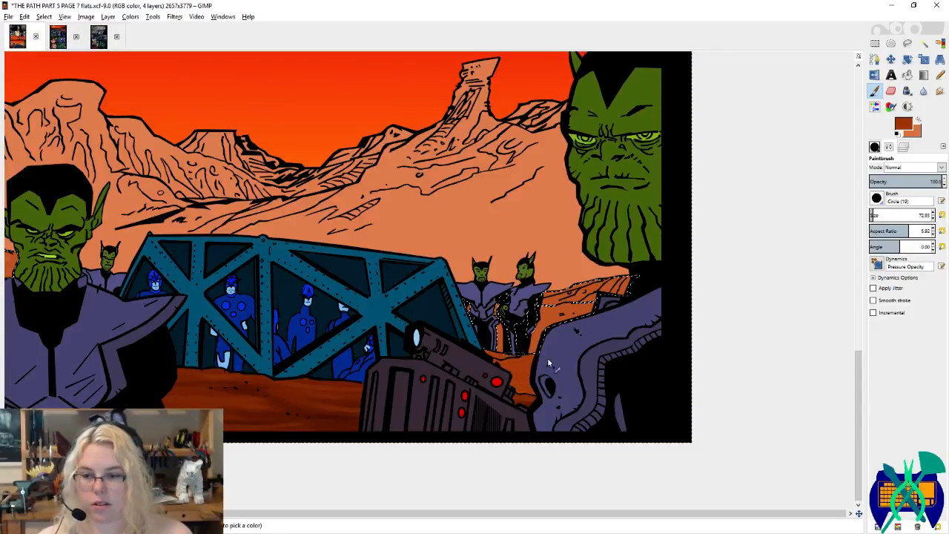
key(shift+e)
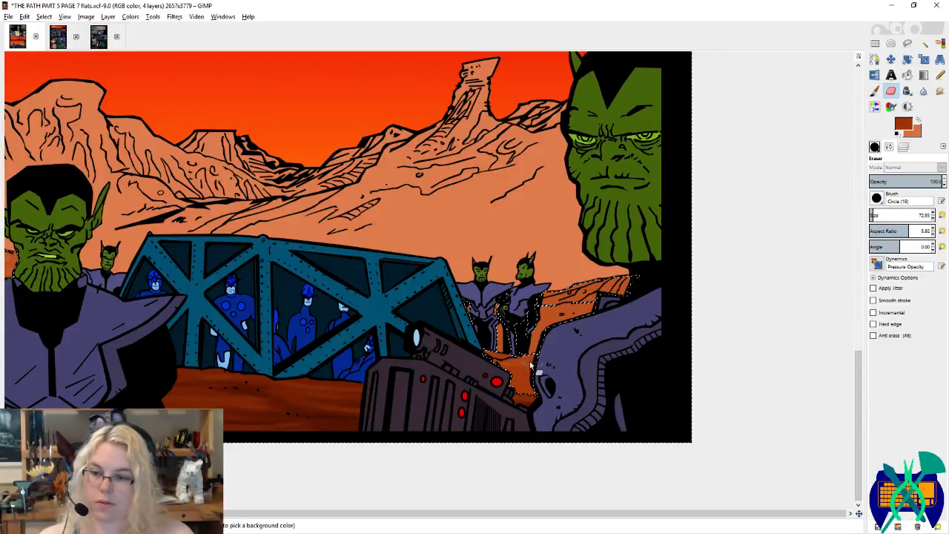
key(x)
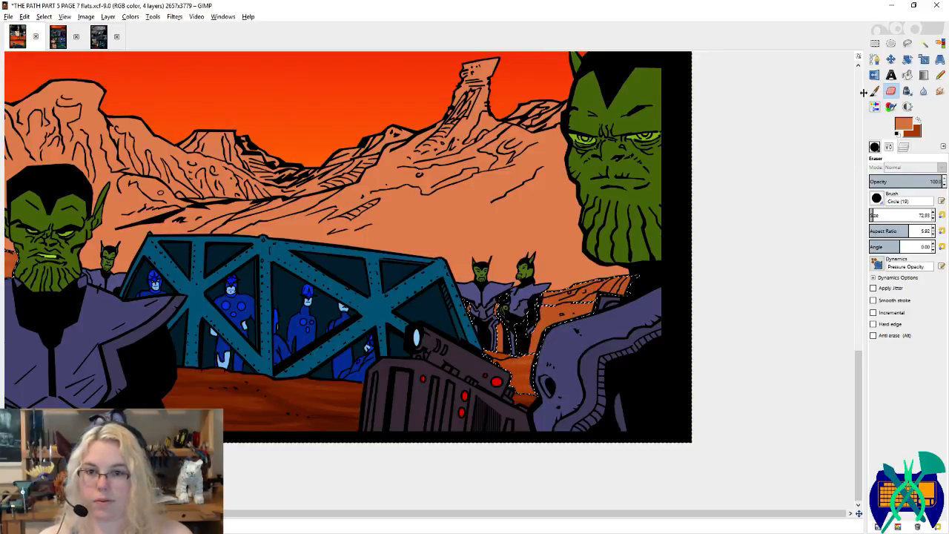
key(p)
key(x)
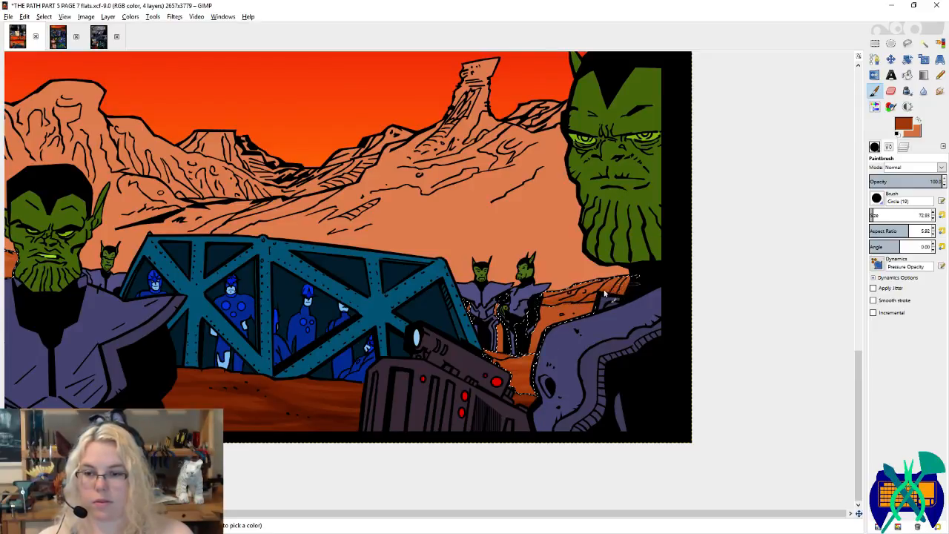
key(x)
mouse_move(637, 279)
mouse_down()
mouse_move(573, 294)
mouse_move(569, 311)
mouse_move(581, 307)
mouse_move(545, 315)
mouse_up()
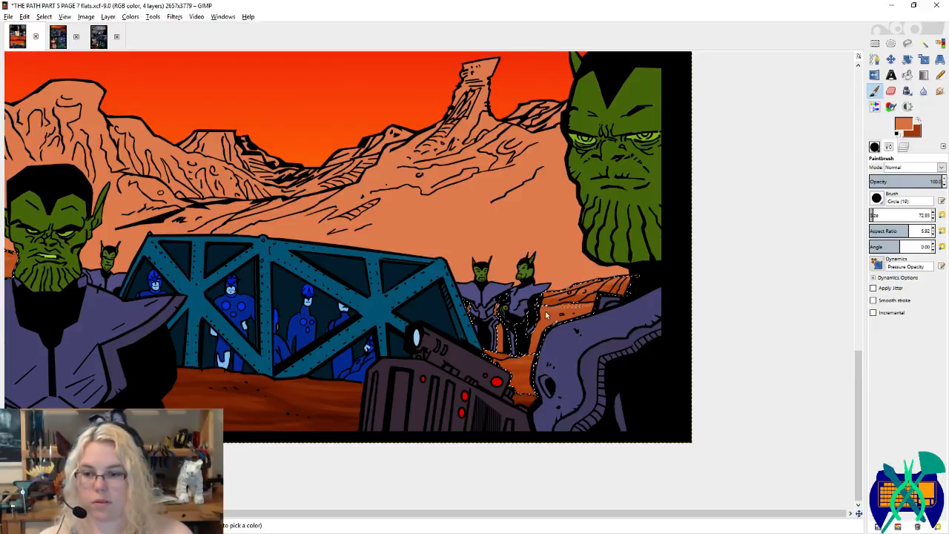
key(x)
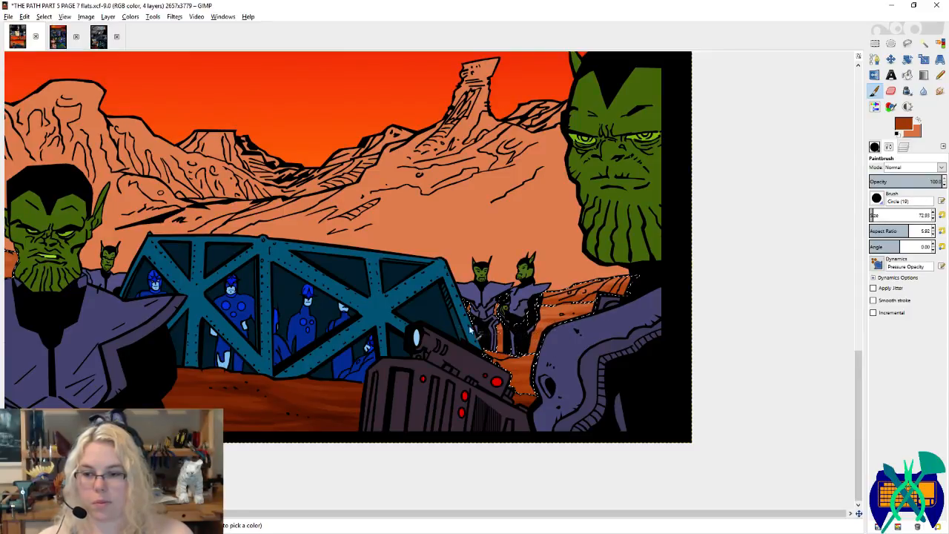
Step: Save the file and, on the flats layer, select the flat color of the distant hills by color
drag(299, 254, 648, 334)
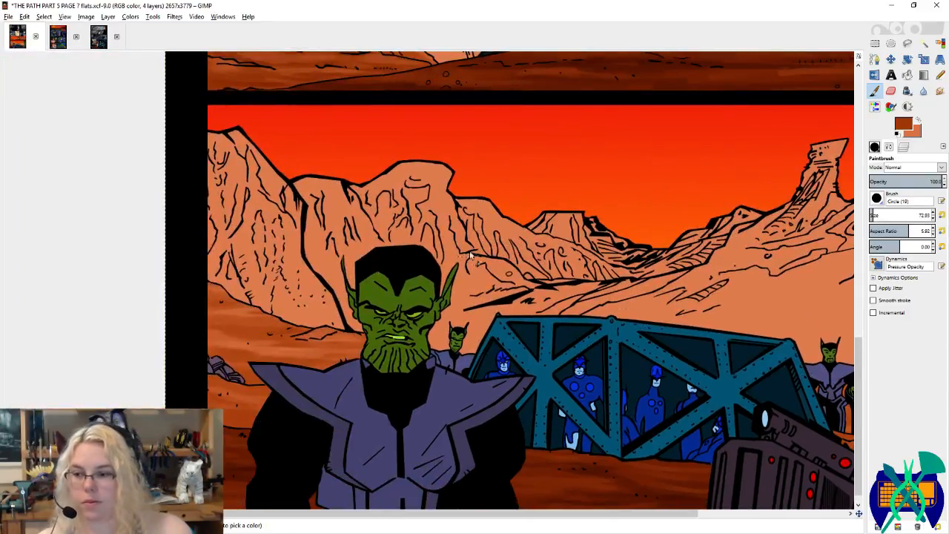
key(shift+o)
scroll(480, 243, down, 3)
scroll(481, 243, down, 1)
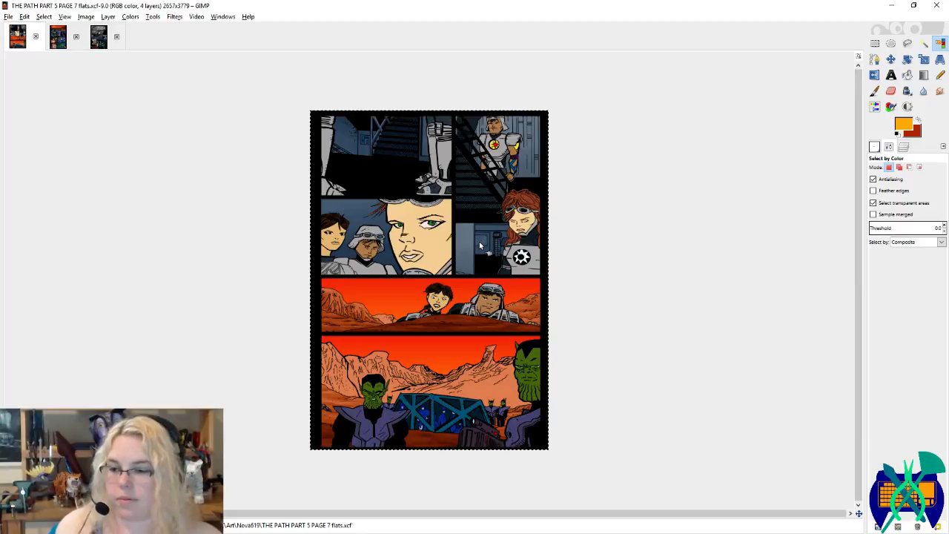
click(903, 146)
click(934, 263)
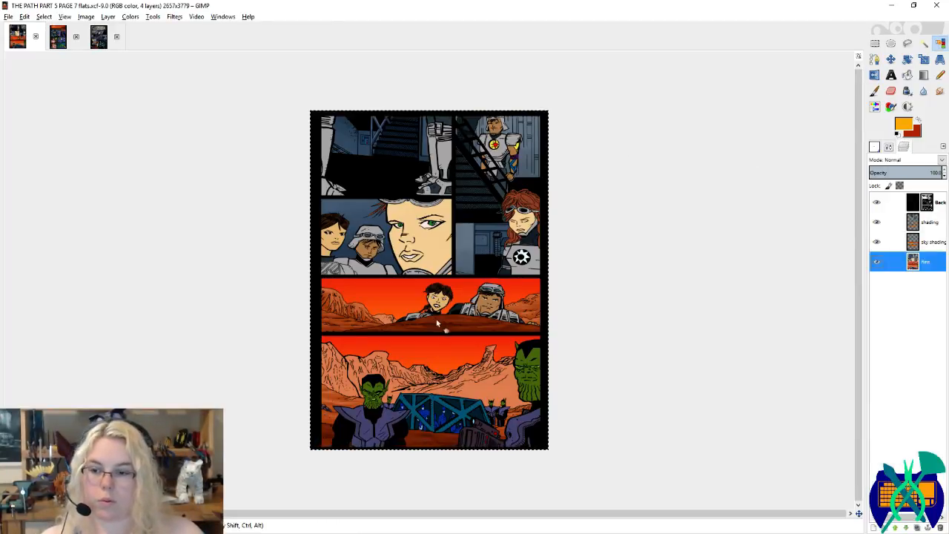
click(469, 391)
scroll(471, 420, up, 3)
key(ctrl+s)
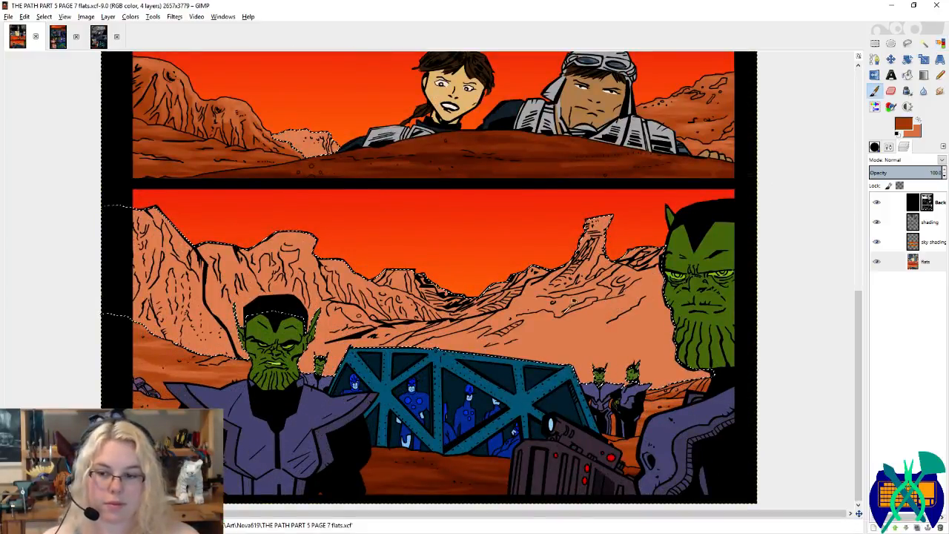
Step: On the shading layer, sample the distant hills' color and set a darker brown and a lighter peach version as the painting colors
ctrl+click(573, 302)
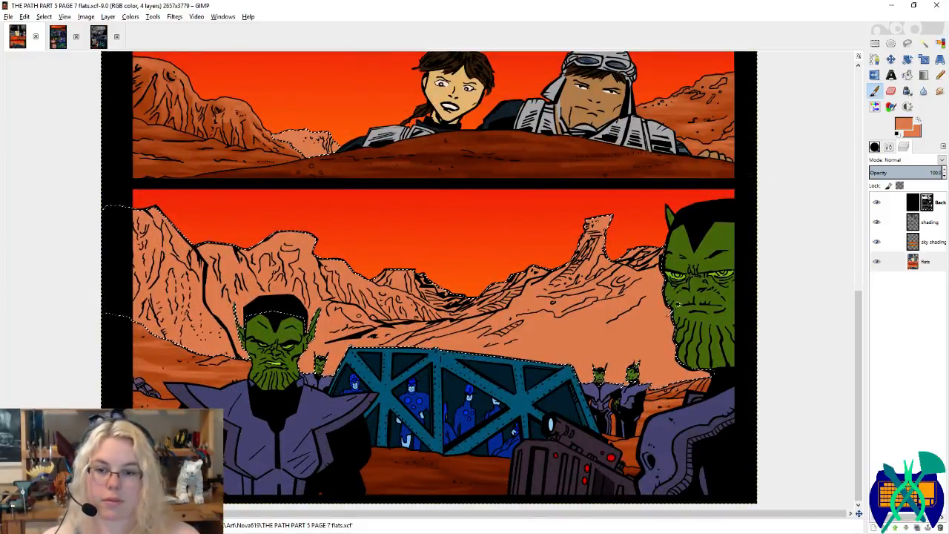
click(903, 127)
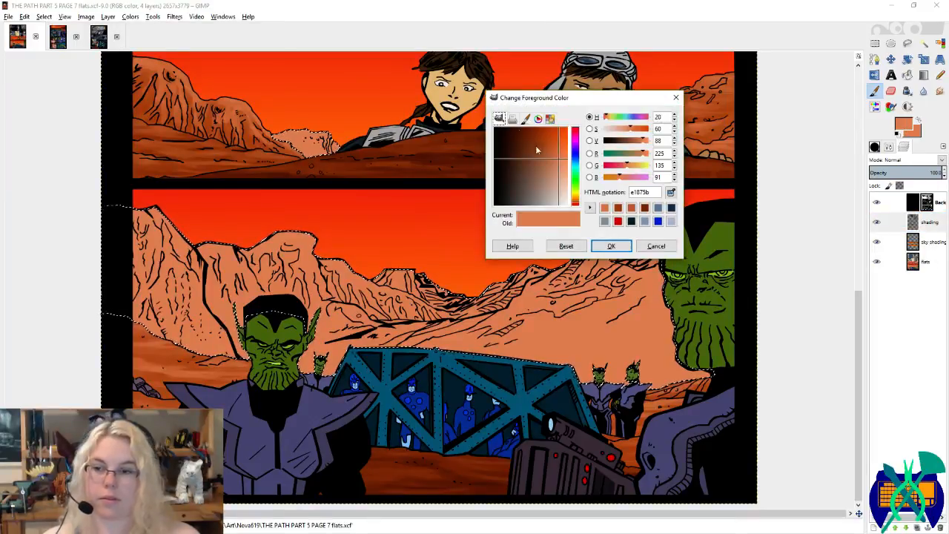
click(611, 245)
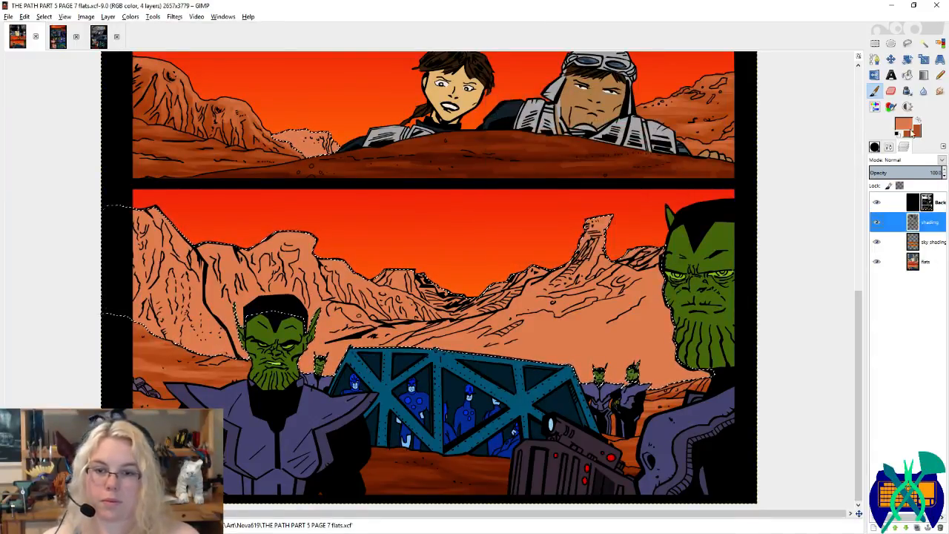
click(901, 128)
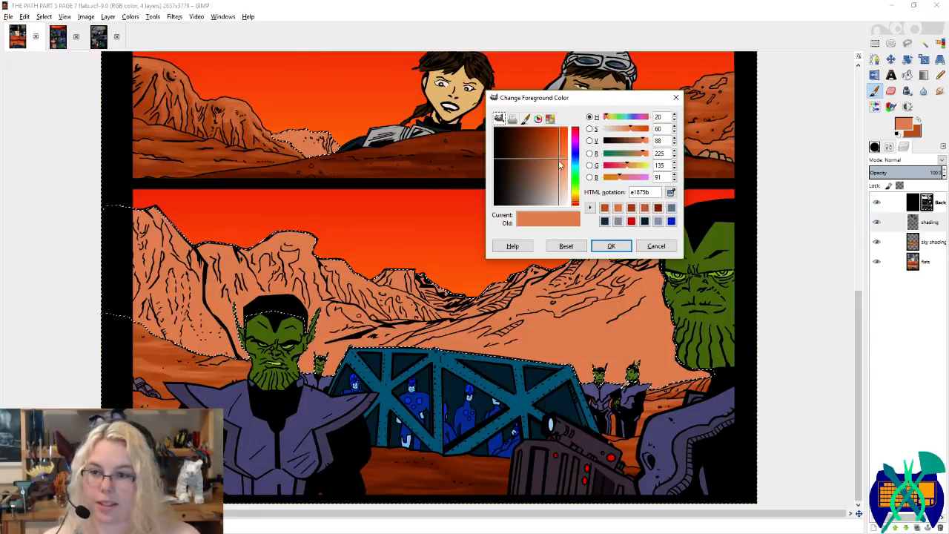
drag(562, 169, 563, 170)
click(609, 248)
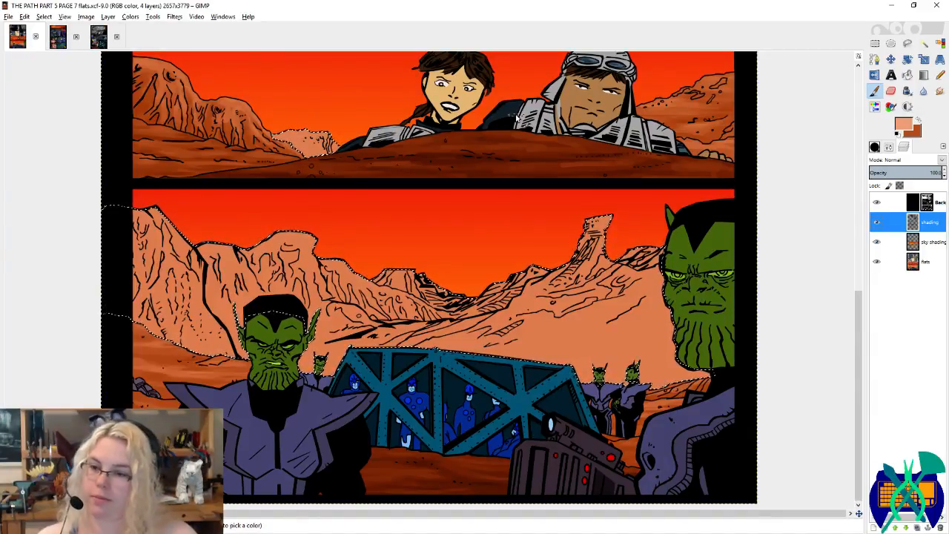
Step: Set the paintbrush to size 64.94 with aspect ratio 0.00 and shade the small distant hill in the panel above
drag(470, 236, 501, 254)
key(x)
click(888, 147)
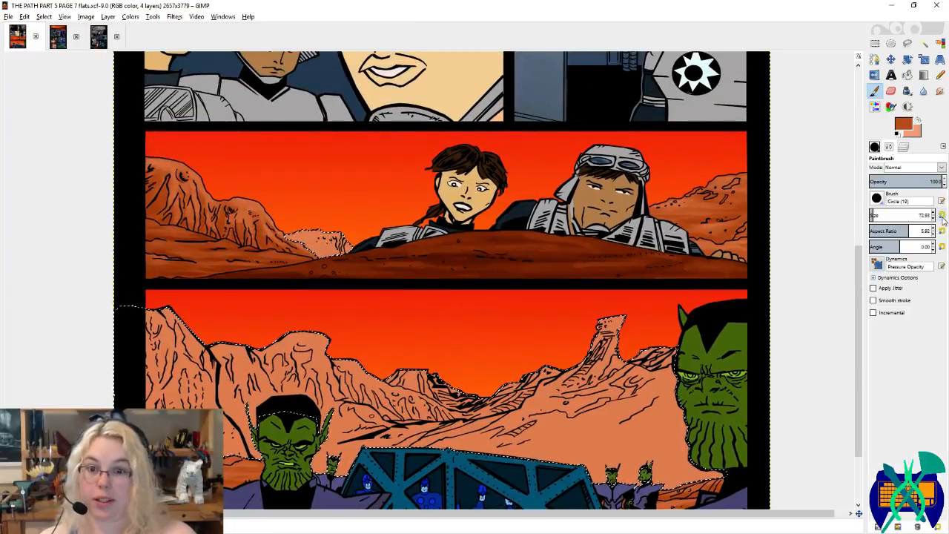
click(941, 215)
click(873, 214)
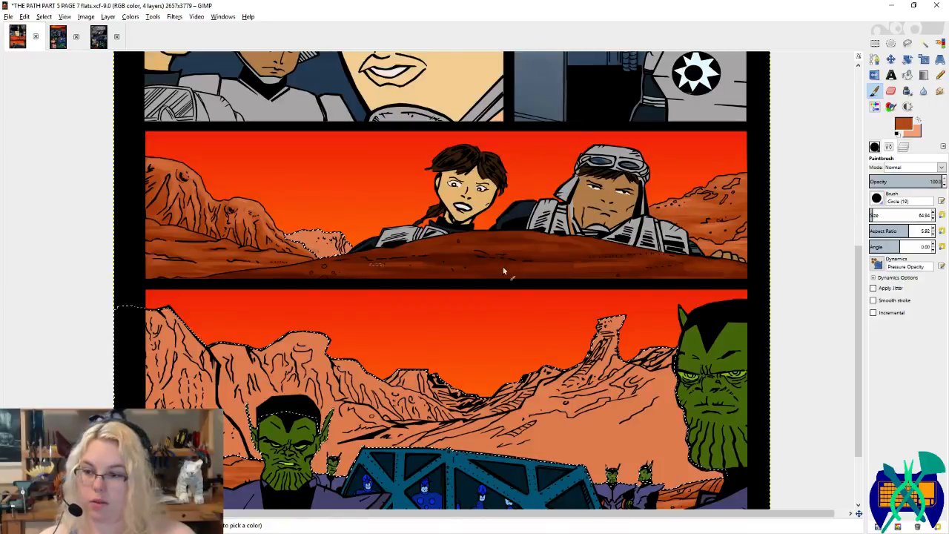
click(941, 231)
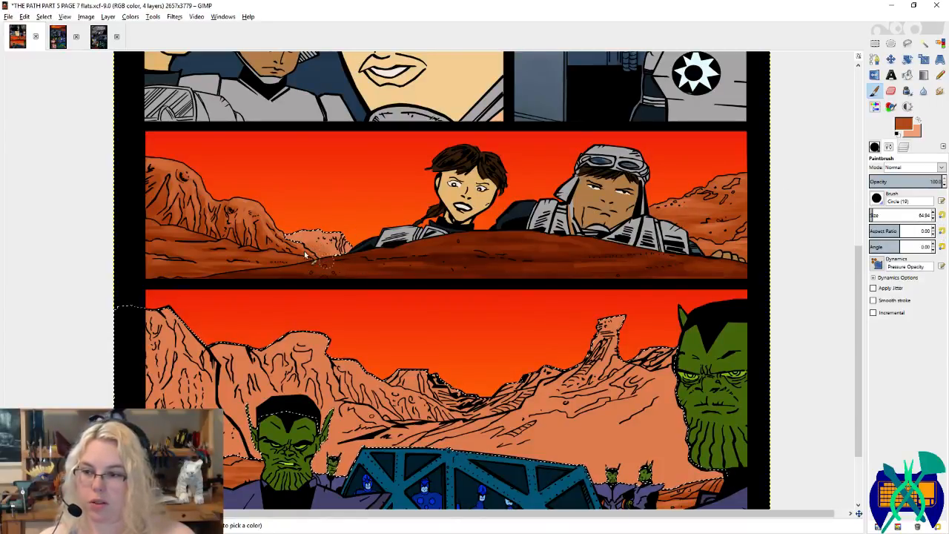
key(x)
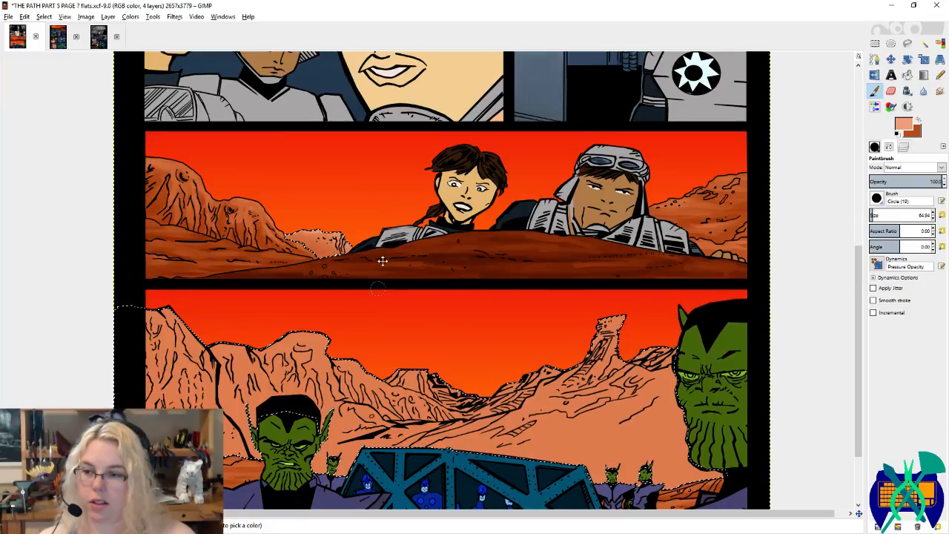
Step: Shade the mountains across the bottom panel with alternating darker brown and lighter peach strokes
scroll(381, 260, down, 2)
scroll(345, 186, down, 2)
key(x)
mouse_move(166, 214)
mouse_down()
mouse_move(177, 269)
mouse_move(237, 303)
mouse_move(267, 274)
mouse_move(239, 227)
mouse_move(256, 258)
mouse_move(294, 224)
mouse_move(289, 208)
mouse_move(347, 287)
mouse_move(373, 275)
mouse_move(333, 252)
mouse_move(363, 231)
mouse_move(434, 264)
mouse_move(463, 259)
mouse_move(384, 245)
mouse_move(452, 239)
mouse_move(412, 236)
mouse_up()
key(x)
mouse_move(374, 210)
mouse_down()
mouse_move(338, 216)
mouse_move(411, 226)
mouse_move(493, 199)
mouse_up()
key(x)
mouse_move(566, 183)
mouse_down()
mouse_move(508, 236)
mouse_move(543, 231)
mouse_move(482, 256)
mouse_move(451, 249)
mouse_up()
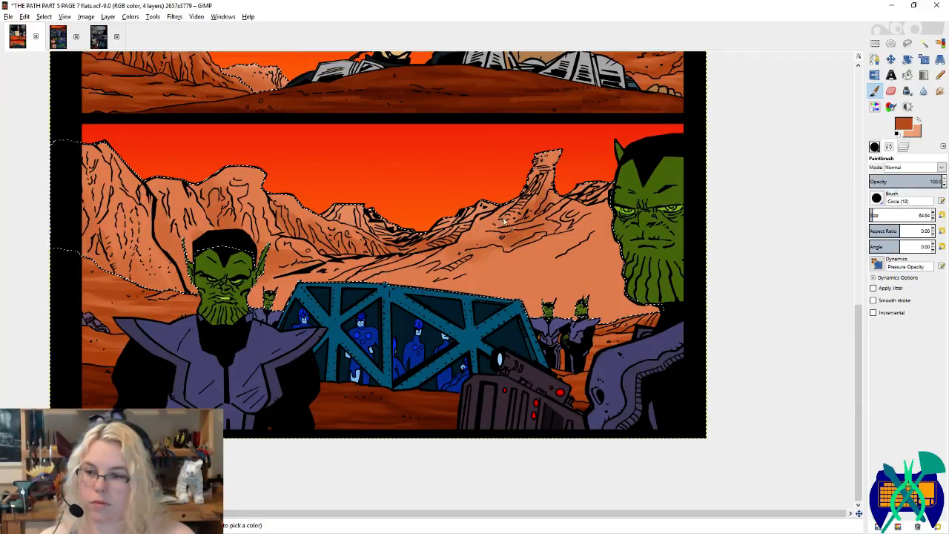
Step: Set the brush to size 120.88 and aspect ratio 5.28, and paint broad flat dark and light streaks over the distant slopes
click(910, 231)
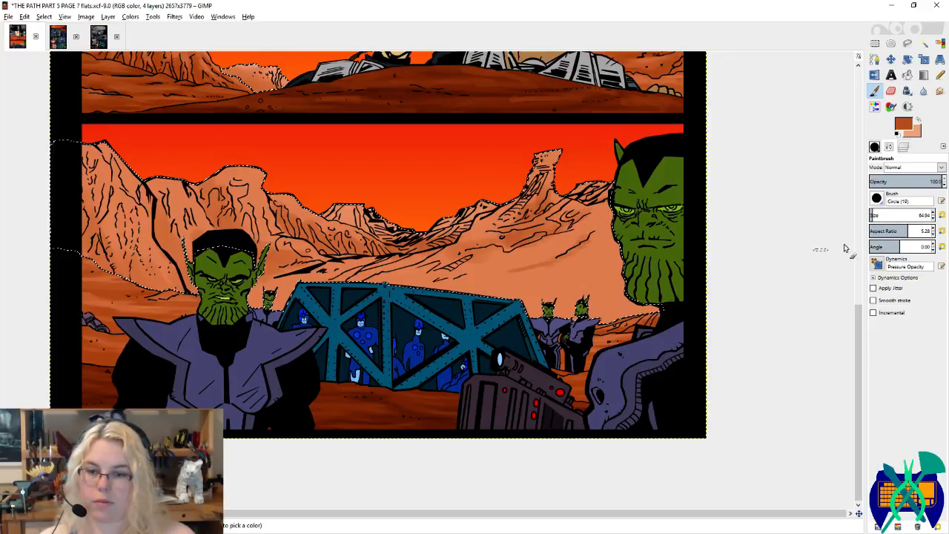
click(874, 215)
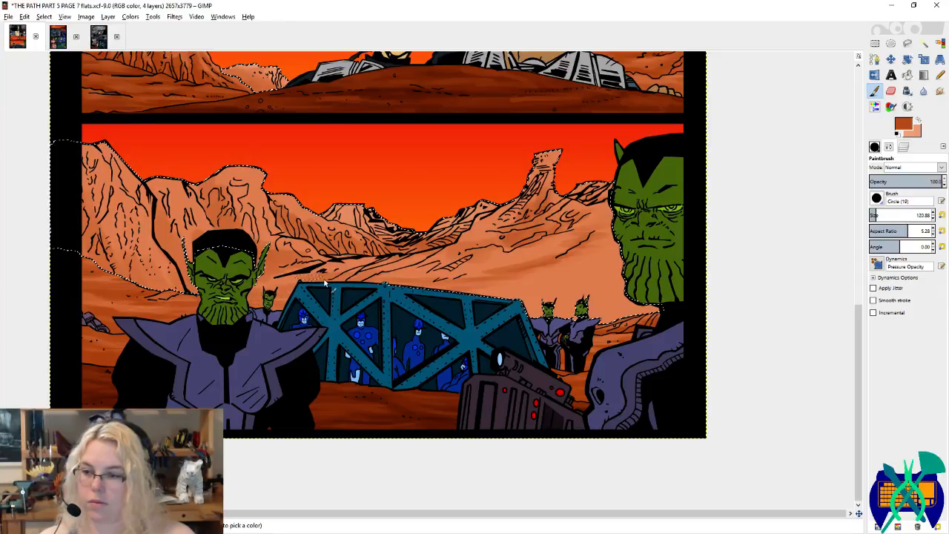
scroll(324, 282, left, 5)
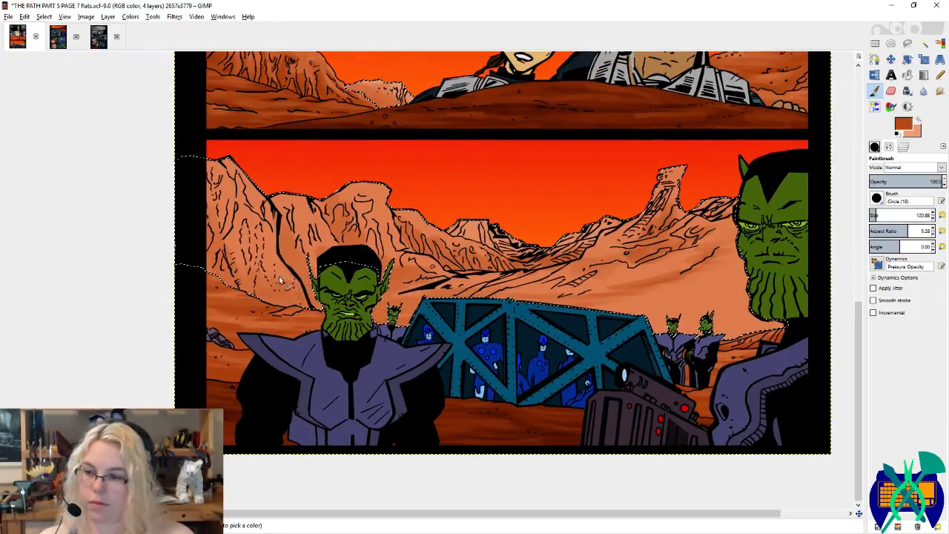
scroll(407, 323, right, 5)
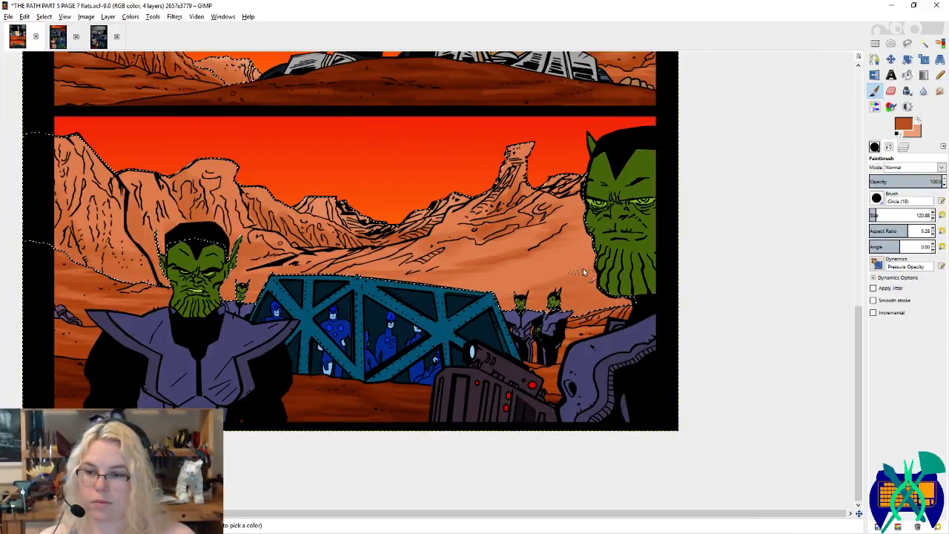
key(x)
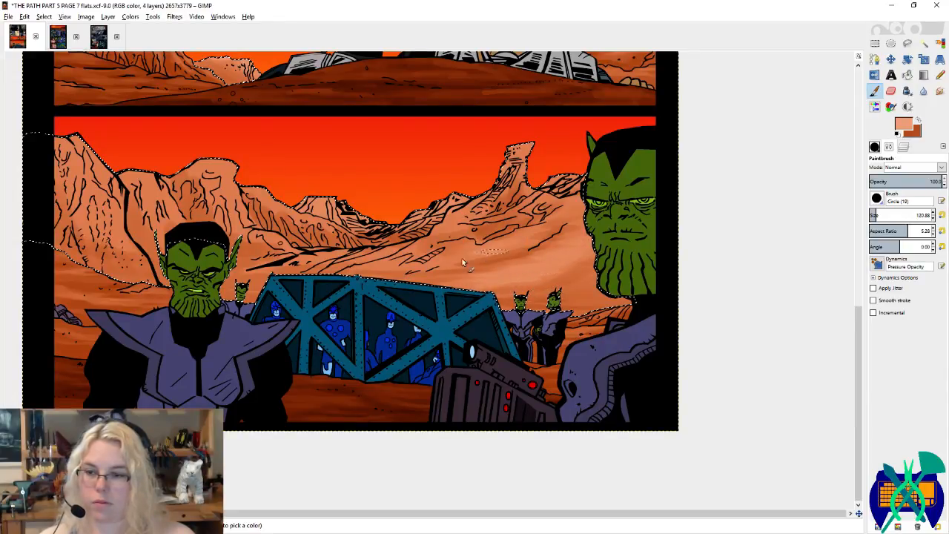
drag(582, 209, 637, 230)
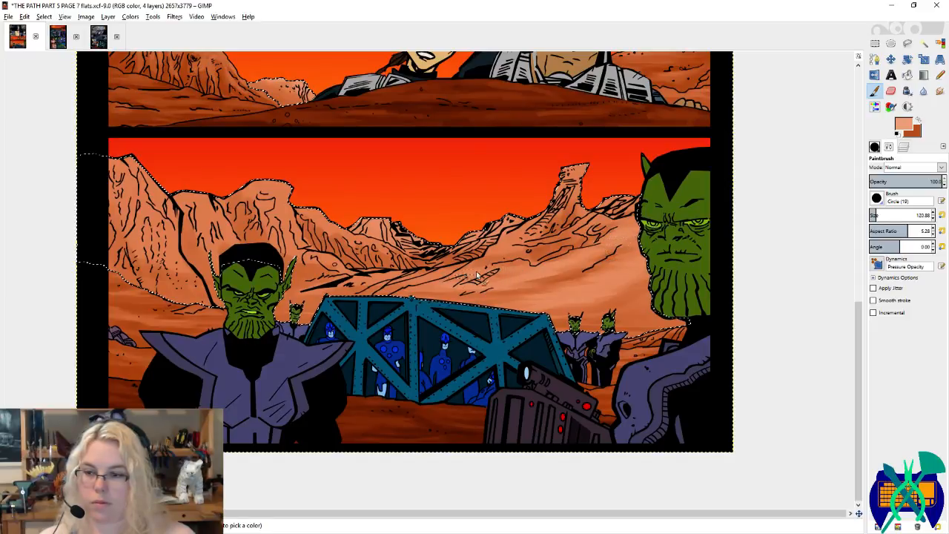
drag(477, 275, 530, 274)
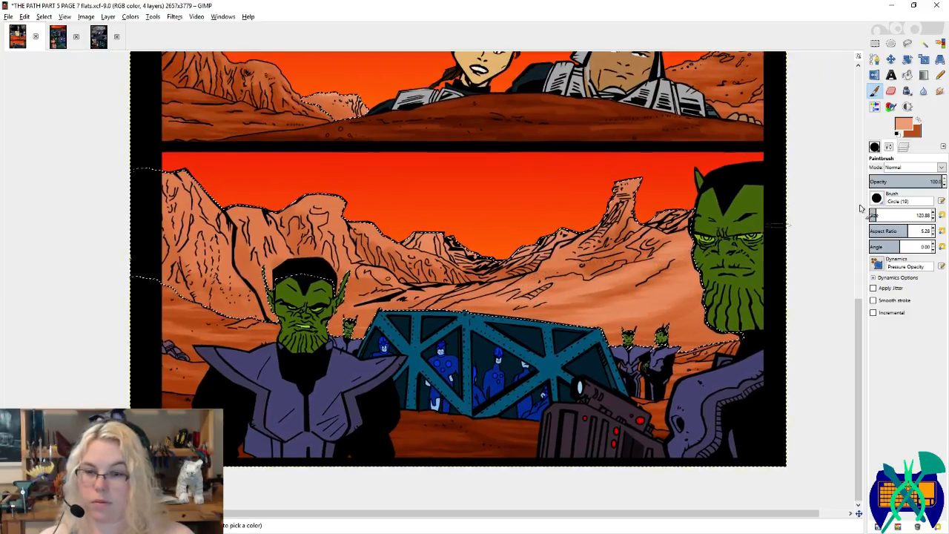
Step: Reset the brush to size 21 and aspect ratio 0.00, and add fine peach highlights to the hills around the rock spire
click(942, 231)
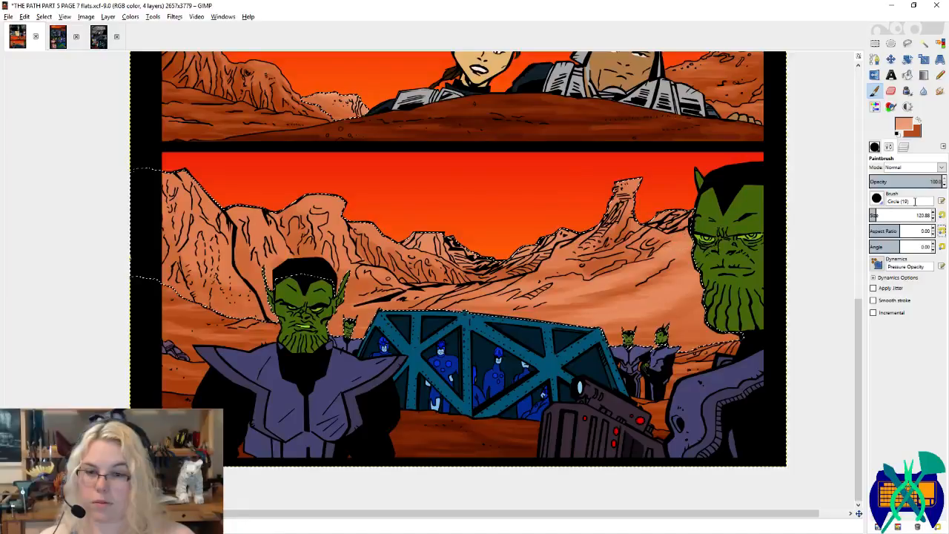
click(941, 215)
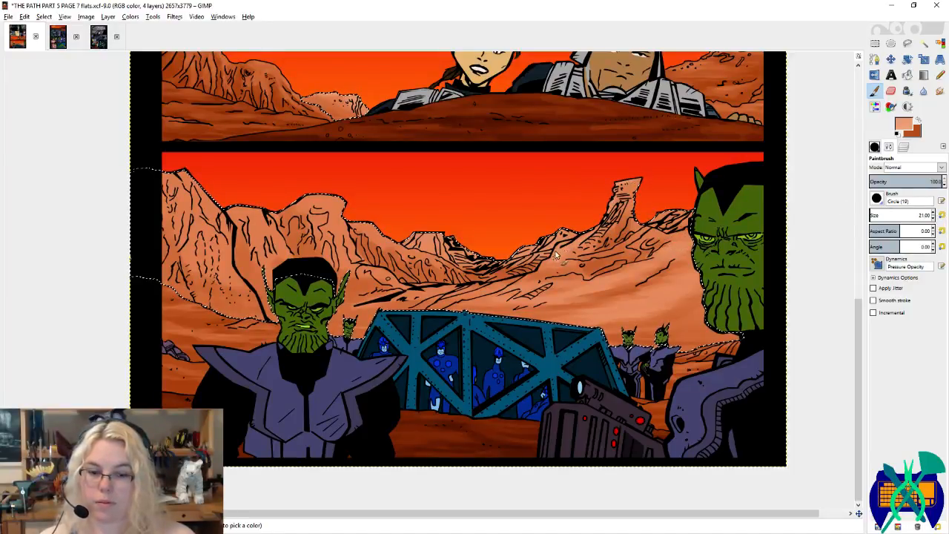
drag(663, 234, 599, 246)
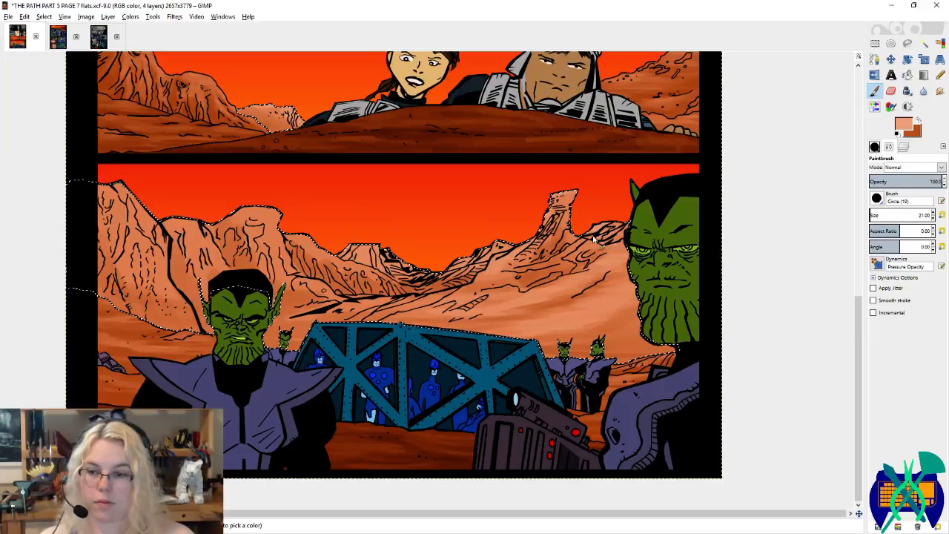
Step: Add fine peach highlights and darker brown shading to the cliffs behind and left of the front green figure
scroll(510, 276, left, 3)
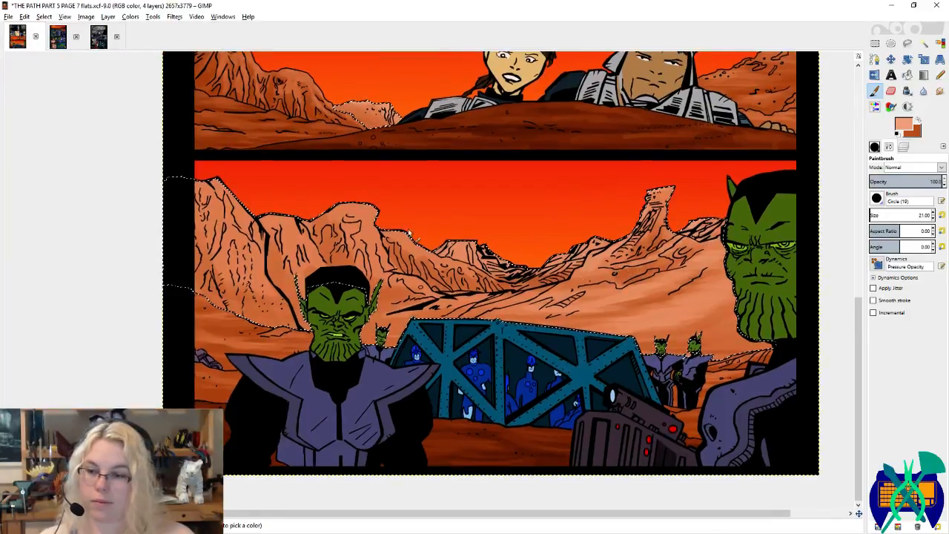
ctrl+click(377, 221)
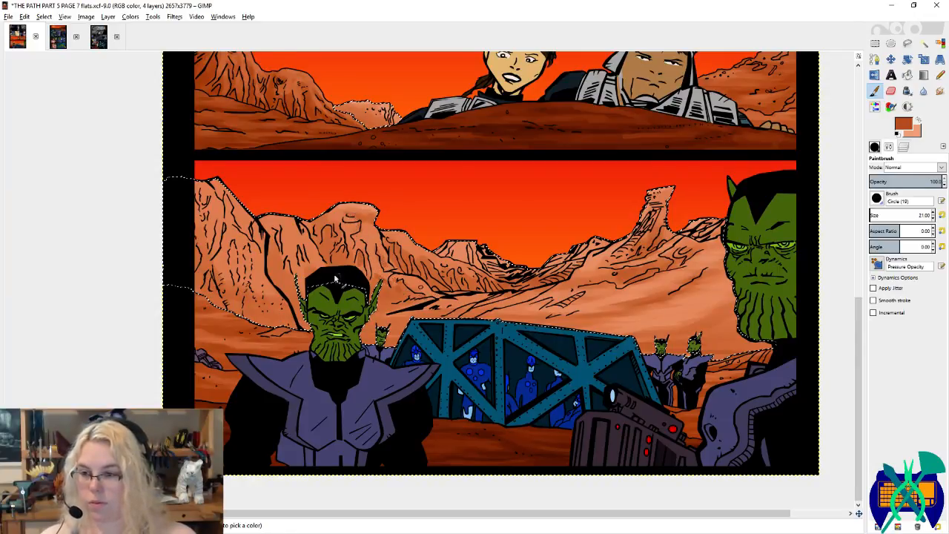
drag(378, 279, 436, 295)
mouse_move(292, 260)
mouse_down()
mouse_move(295, 292)
mouse_move(289, 271)
mouse_move(296, 288)
mouse_move(303, 265)
mouse_move(310, 284)
mouse_move(286, 246)
mouse_move(289, 296)
mouse_move(298, 262)
mouse_move(303, 279)
mouse_move(312, 270)
mouse_move(321, 293)
mouse_up()
ctrl+click(287, 248)
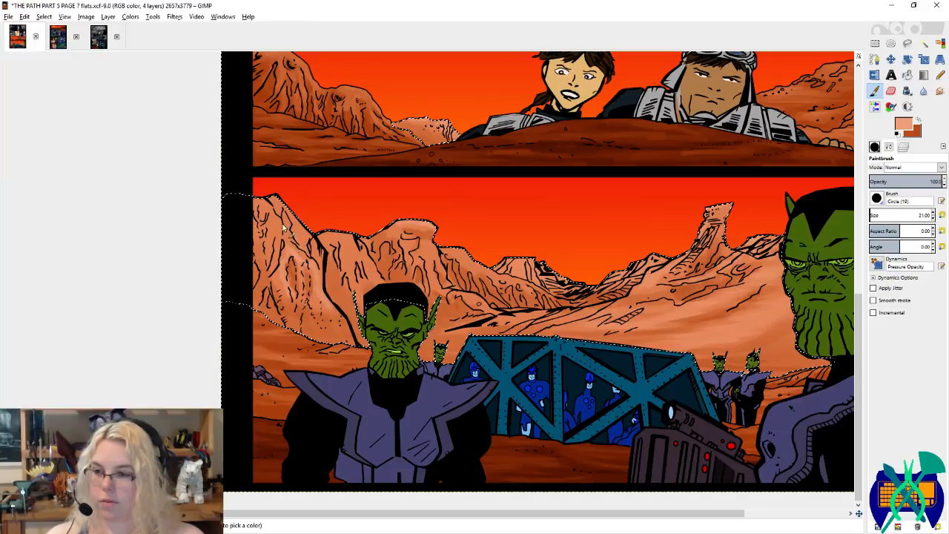
Step: Add fine peach highlights to the cliffs along the bottom panel's left edge, pick the darker brown, and save the file
key(x)
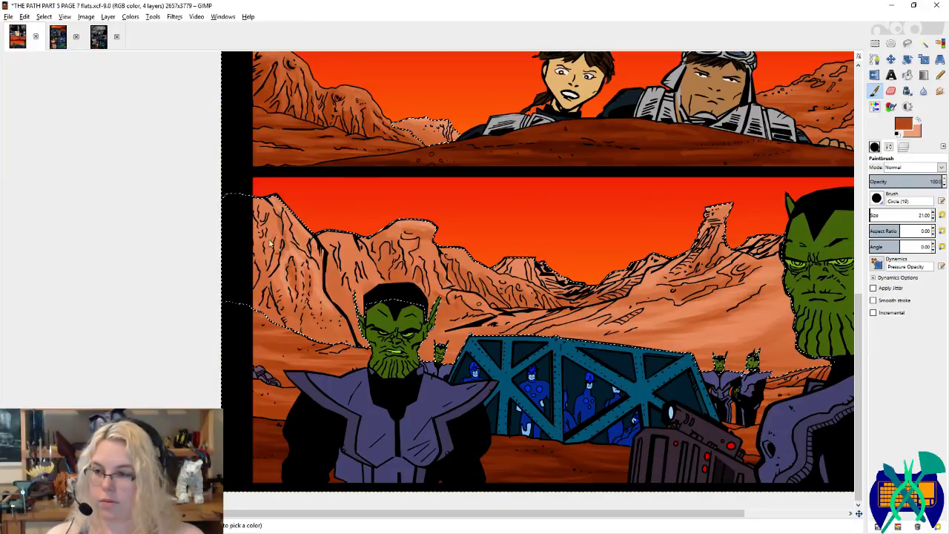
key(x)
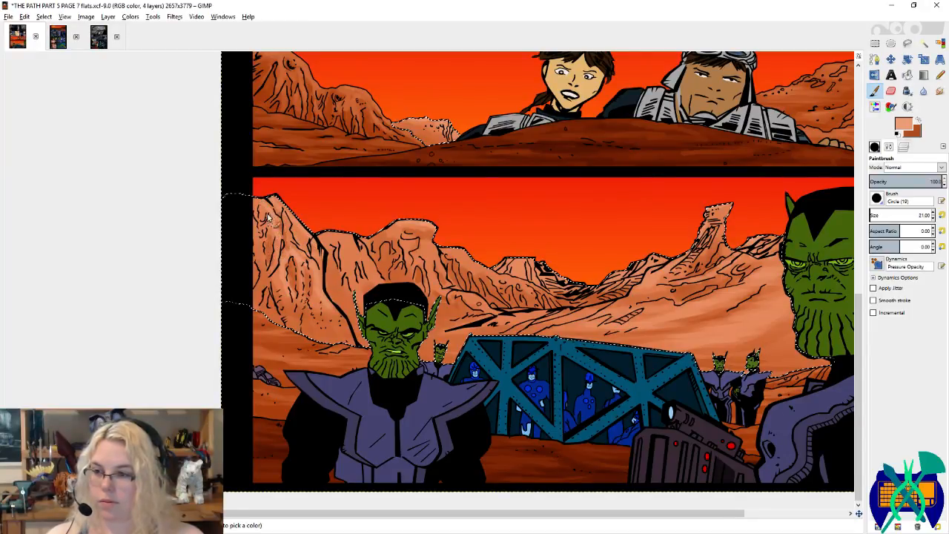
mouse_move(268, 223)
mouse_down()
mouse_move(263, 258)
mouse_move(257, 235)
mouse_up()
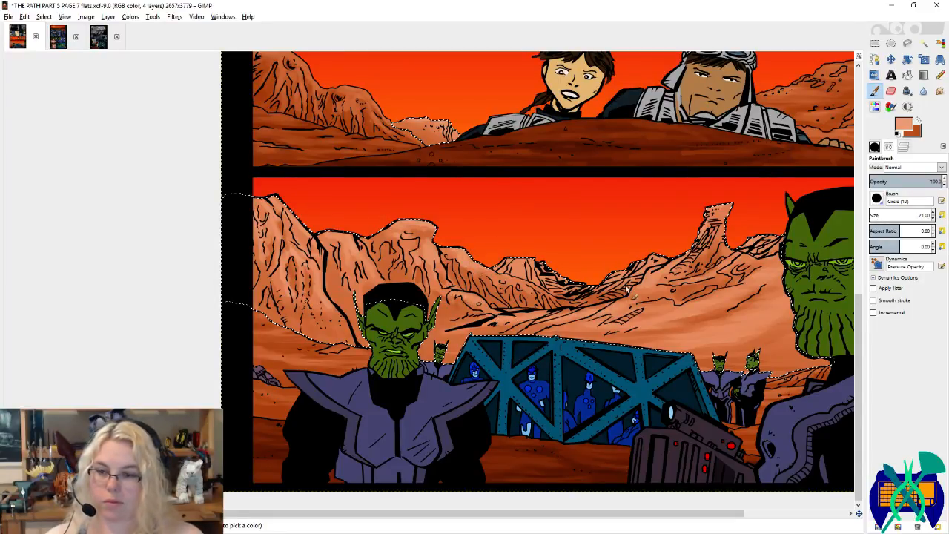
ctrl+click(550, 307)
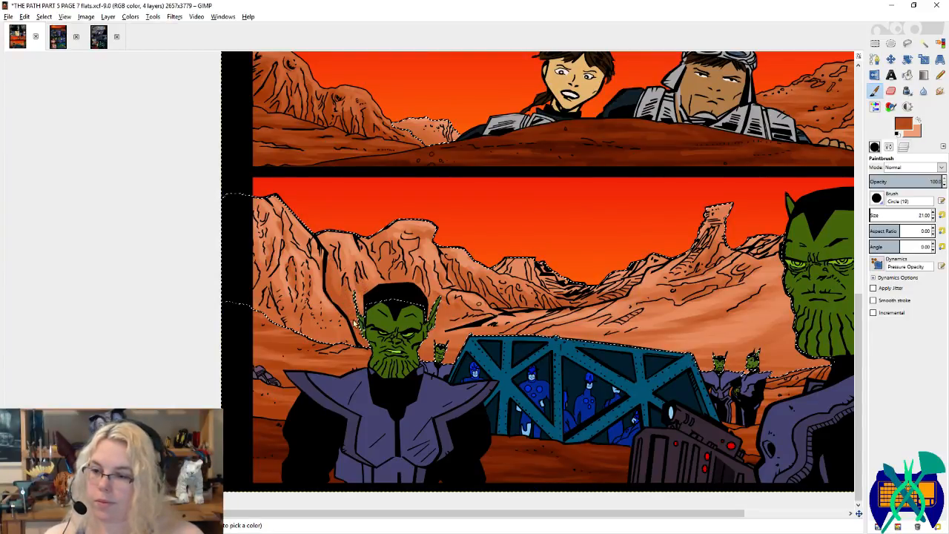
key(ctrl+s)
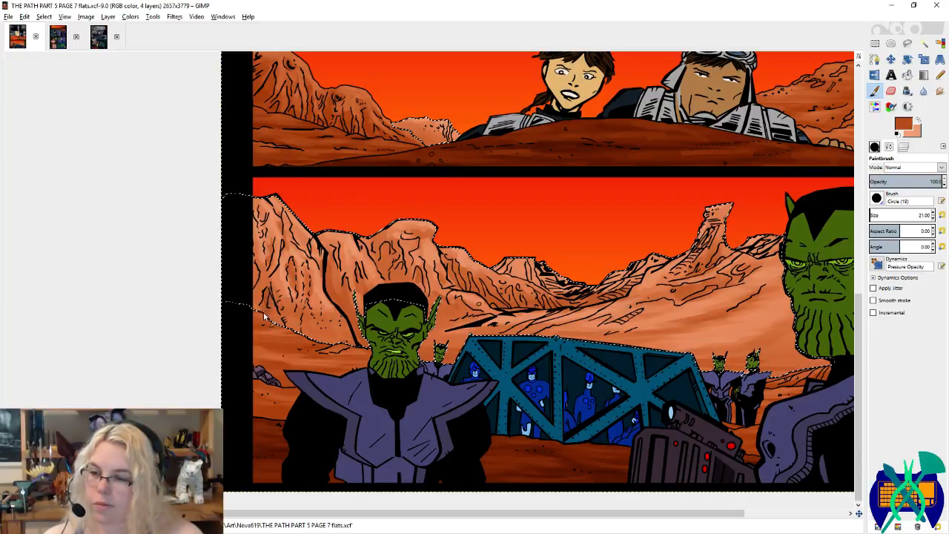
Step: Paint fine darker brown shading and peach highlights on the leftmost cliff face and save the file
drag(286, 328, 308, 320)
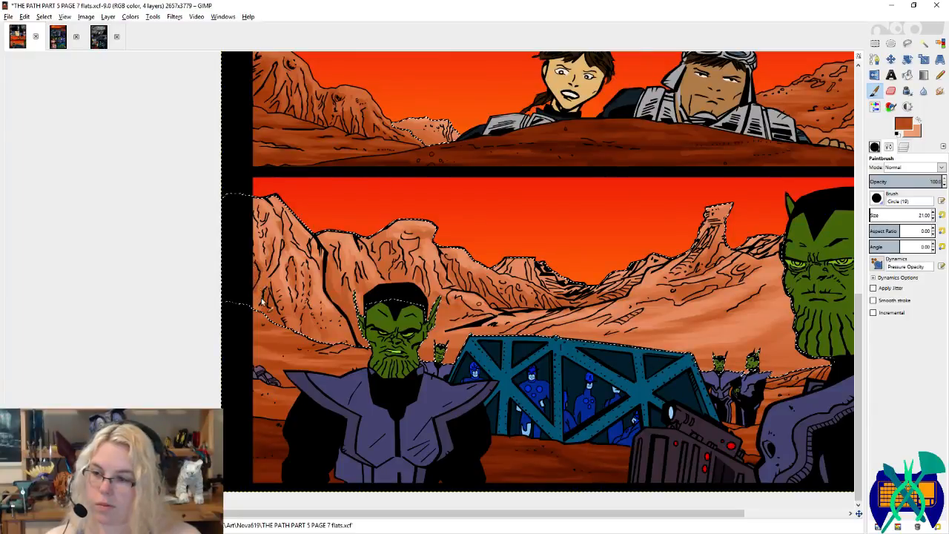
drag(286, 278, 292, 294)
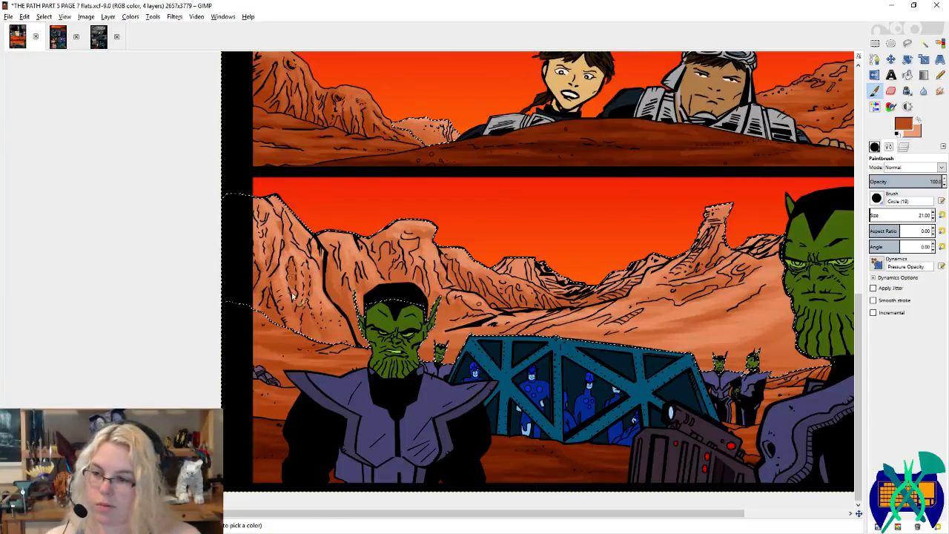
key(x)
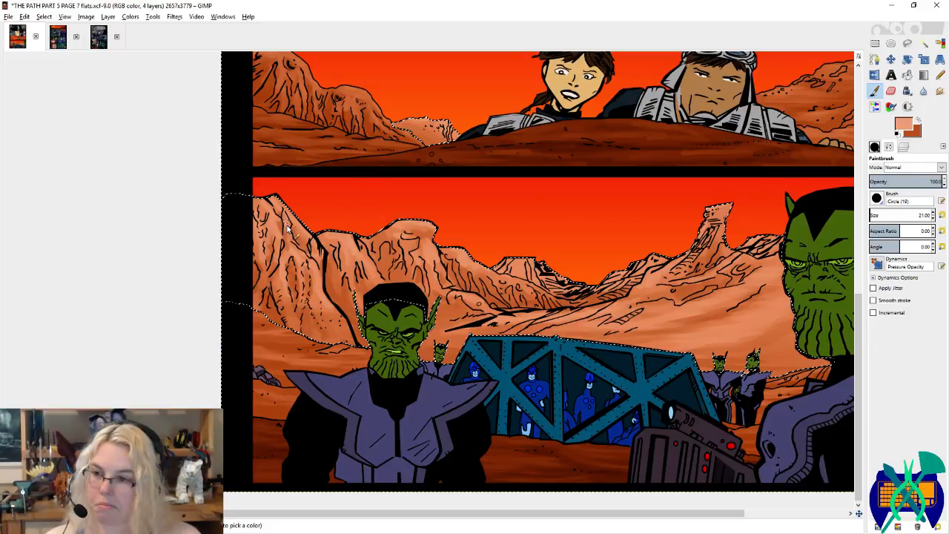
drag(486, 238, 387, 244)
key(ctrl+s)
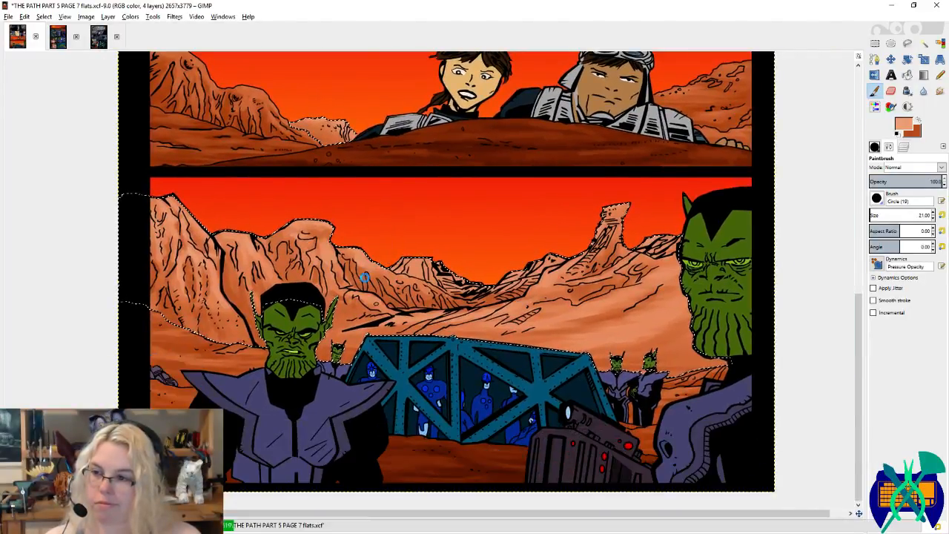
Step: Clear the mountain selection, bring the whole page into view, and save the file
key(minus)
key(minus)
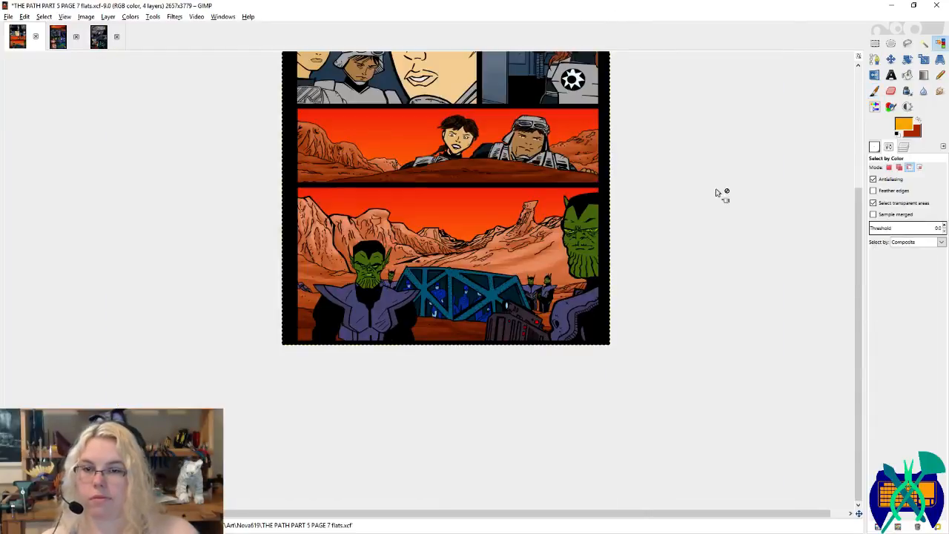
key(r)
scroll(741, 171, up, 5)
key(minus)
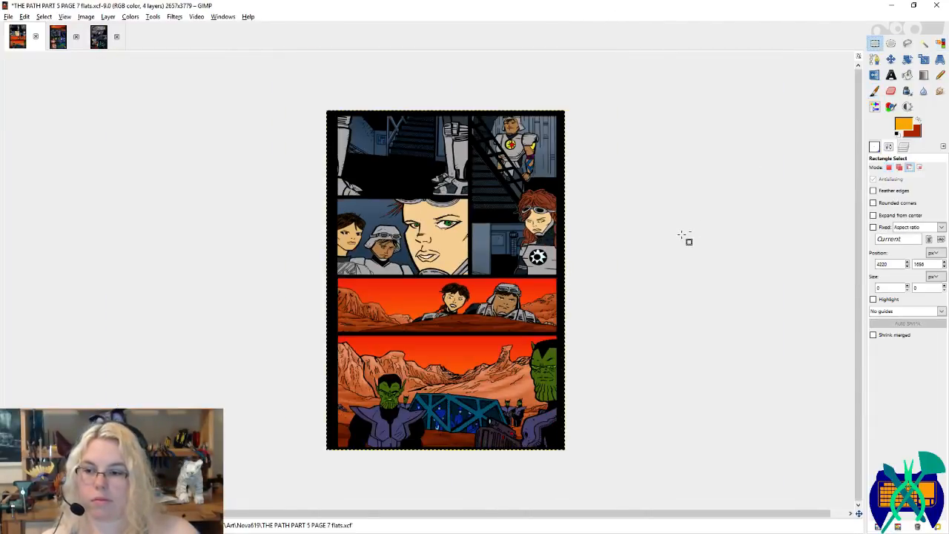
key(ctrl+s)
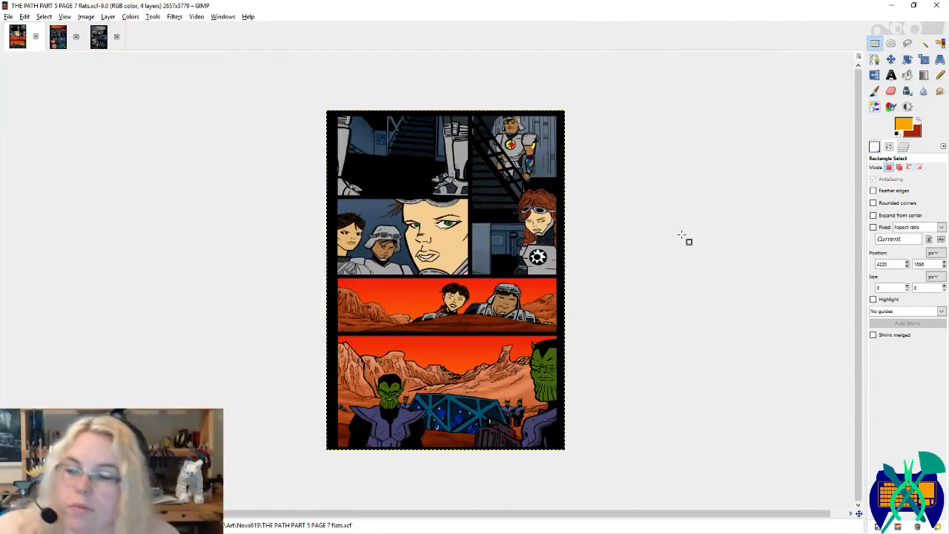
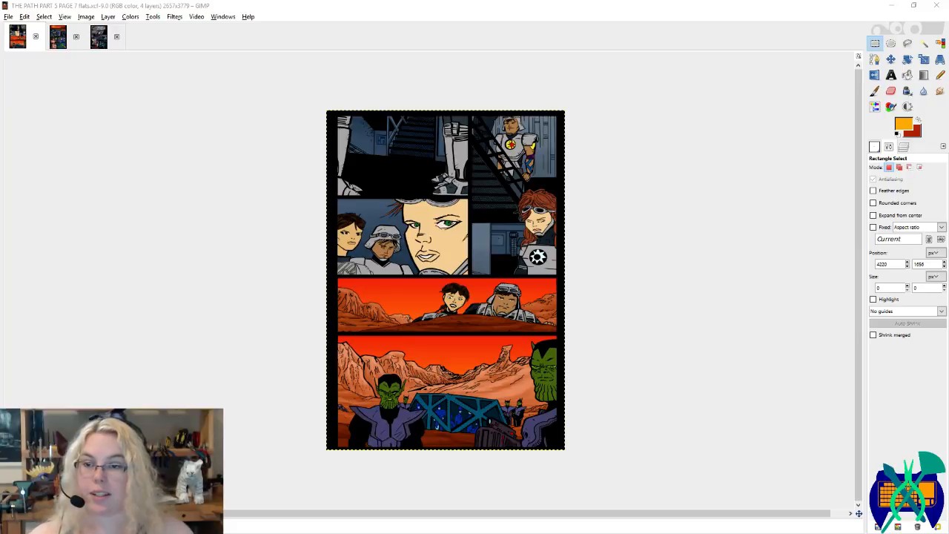
Step: On the flats layer, select the characters' eye whites and teeth by color
click(739, 10)
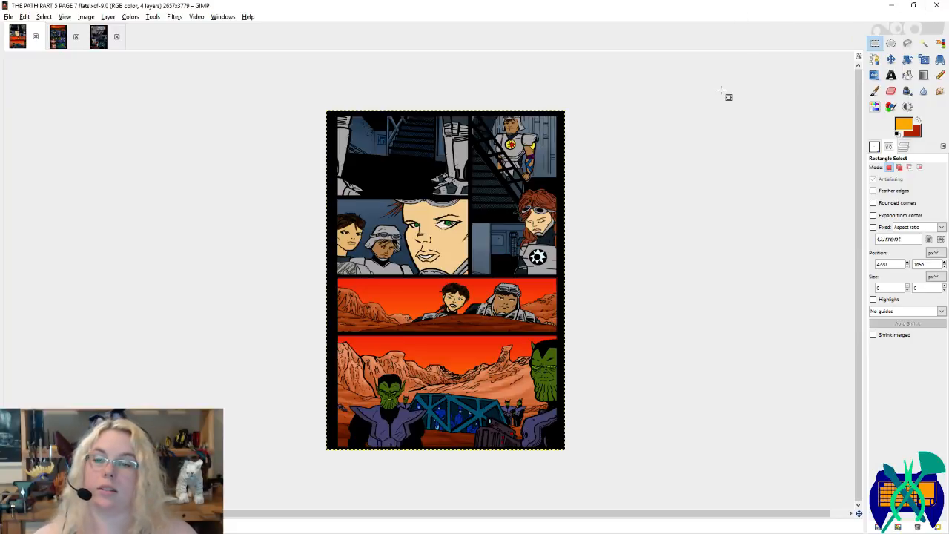
ctrl+scroll(518, 209, up, 1)
scroll(517, 209, down, 1)
shift+scroll(587, 159, down, 1)
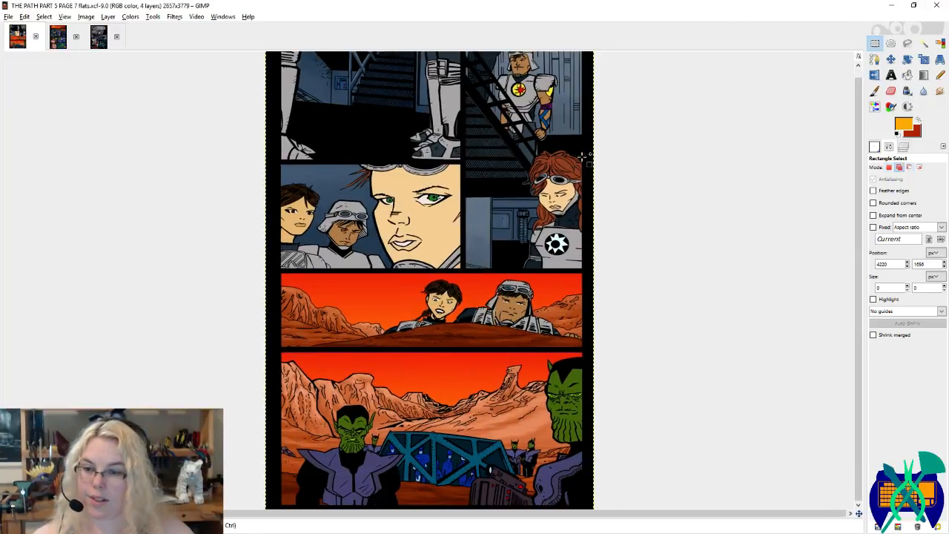
click(903, 147)
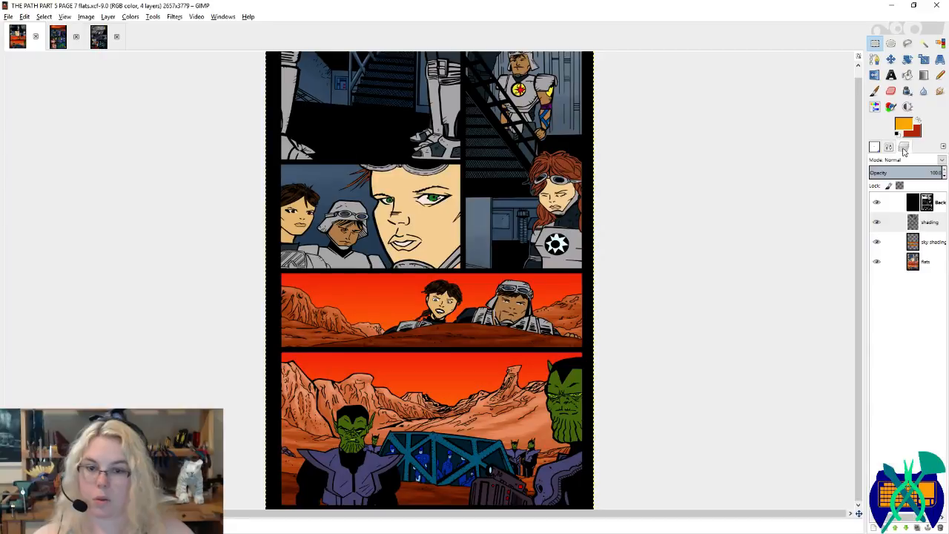
click(935, 266)
scroll(683, 271, up, 1)
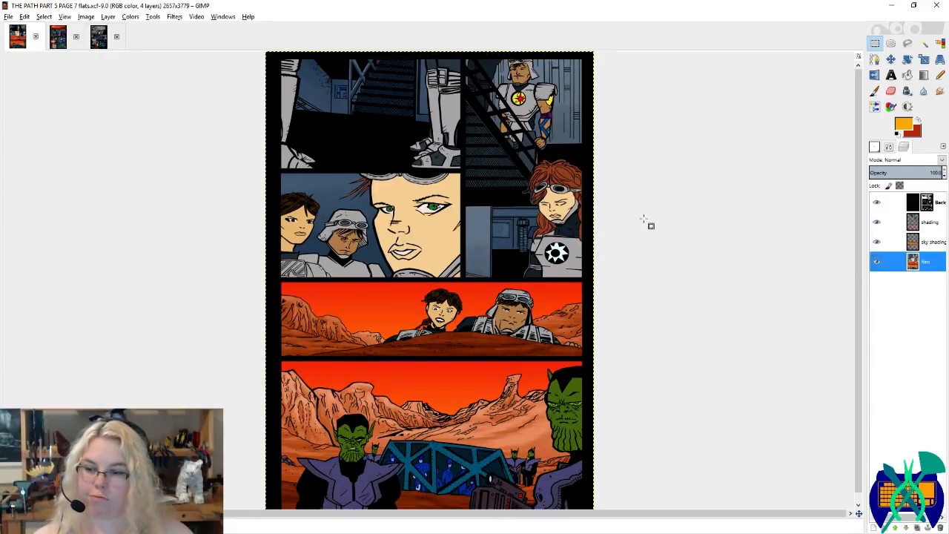
click(938, 43)
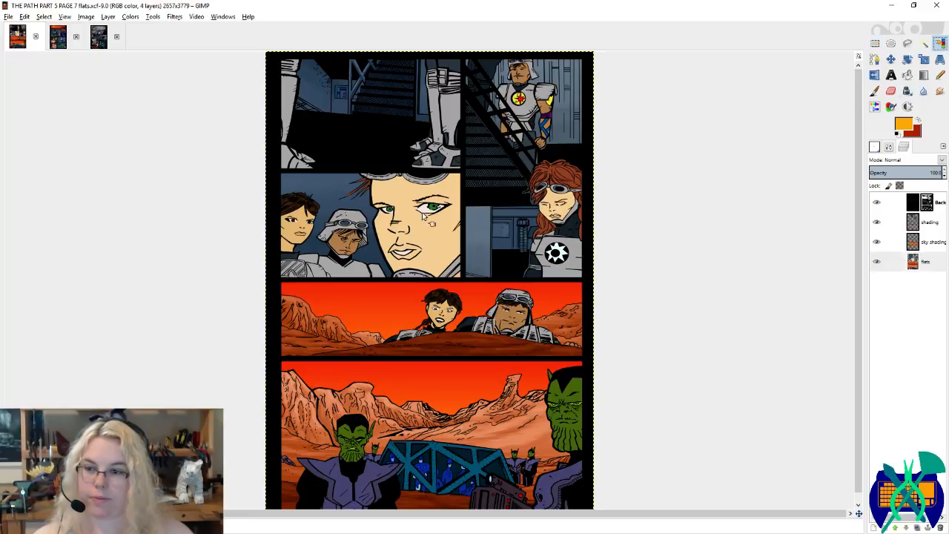
click(420, 212)
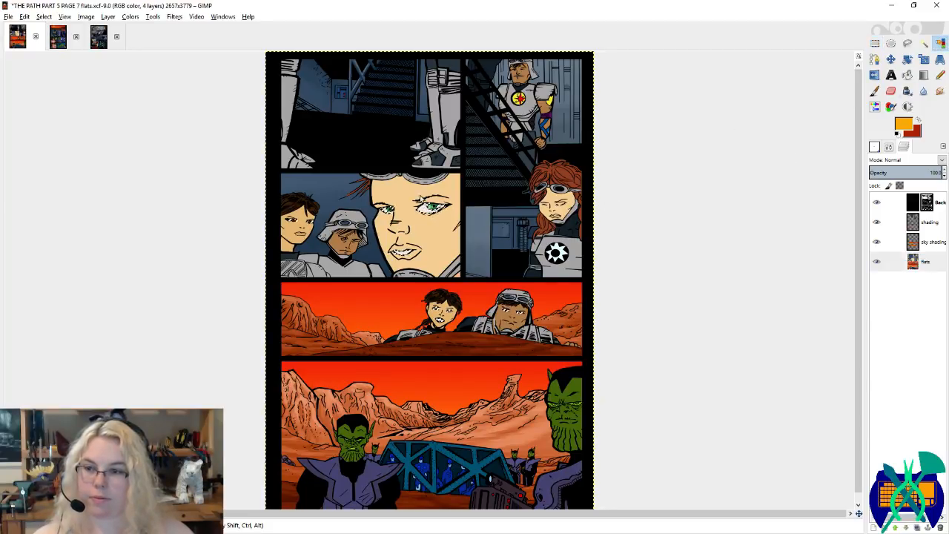
Step: Switch to the PAGE 6 FOR COLORS image and sample the purple-gray eye shadow color from the helmeted man's eye on the shading layer
click(60, 44)
click(97, 44)
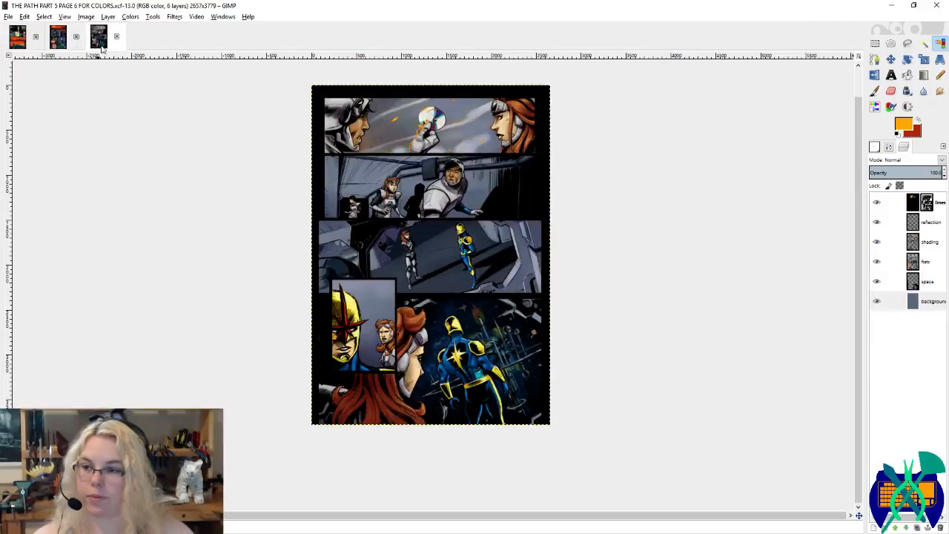
scroll(446, 134, up, 2)
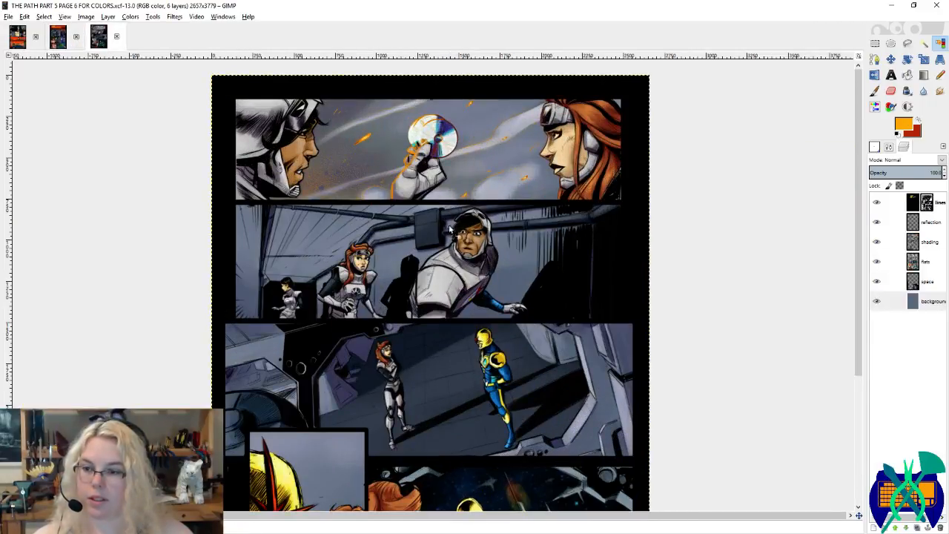
scroll(428, 234, up, 5)
key(p)
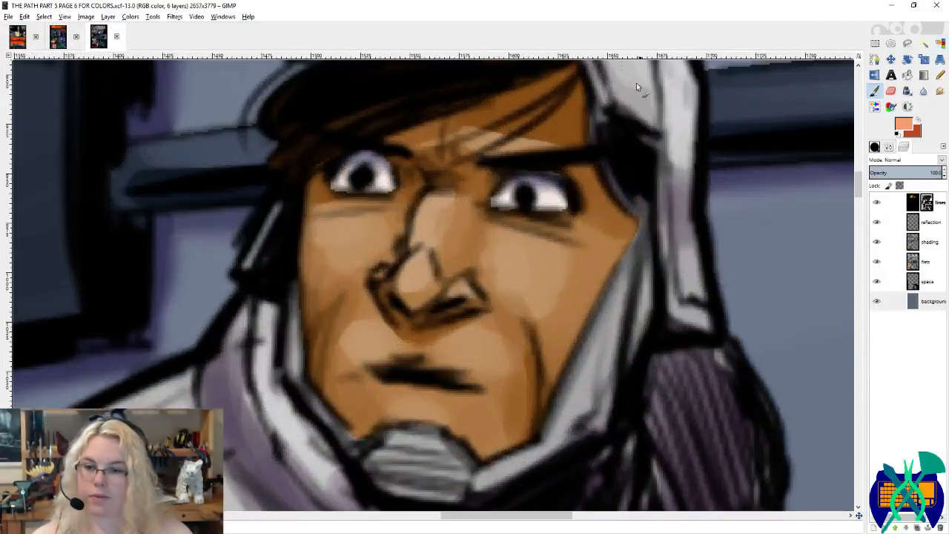
click(931, 245)
ctrl+click(543, 180)
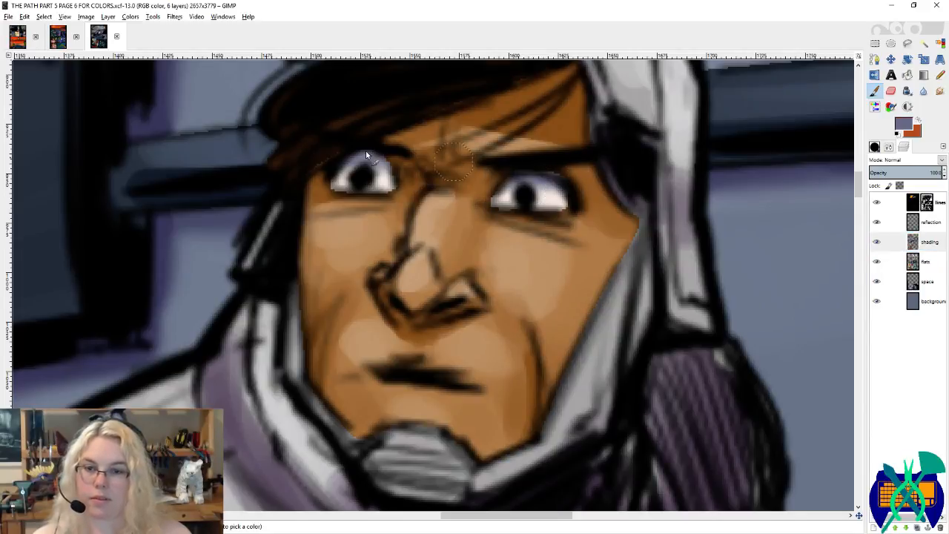
Step: Return to the PAGE 7 image and brush purple-gray shadows onto the eye whites of the green-eyed woman in the close-up
click(15, 35)
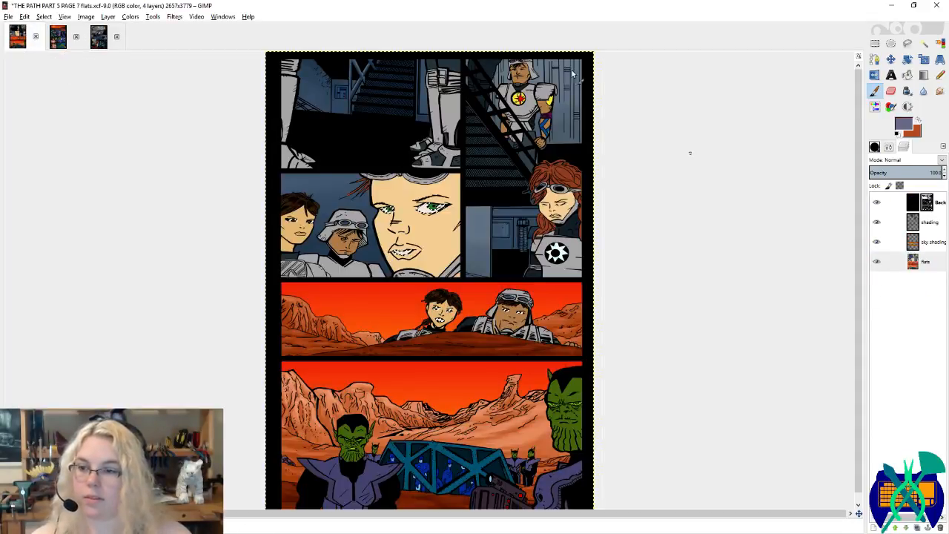
key(shift+o)
scroll(430, 218, up, 2)
scroll(210, 183, up, 4)
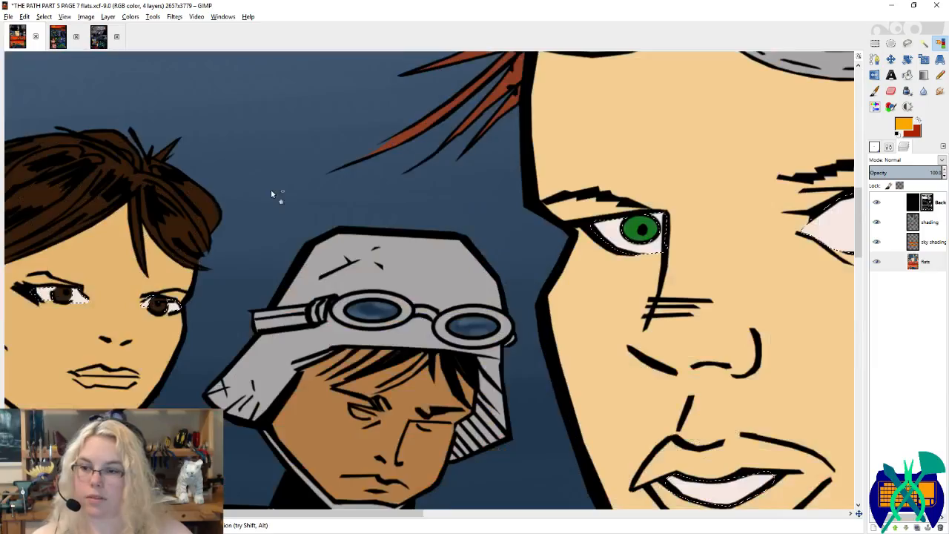
key(p)
drag(542, 257, 223, 267)
scroll(763, 196, right, 2)
scroll(712, 207, down, 1)
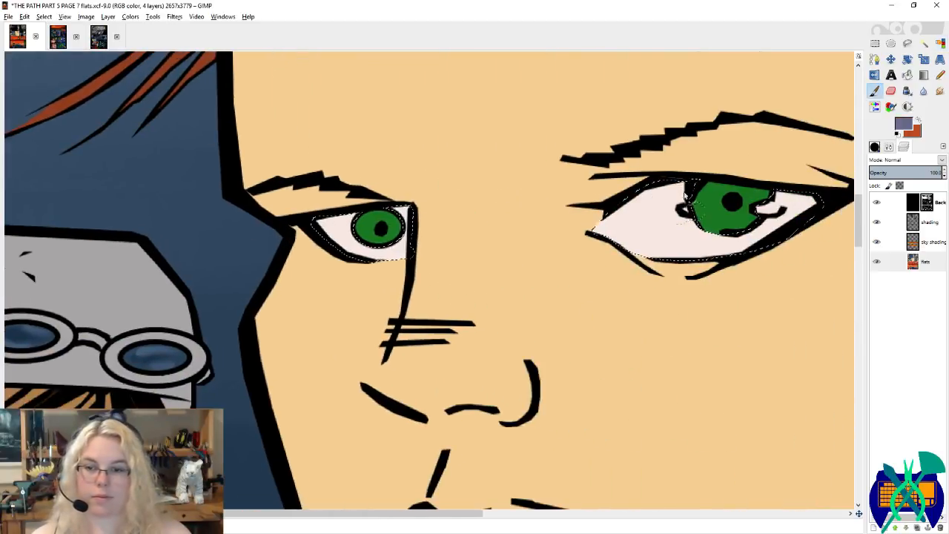
mouse_move(593, 231)
mouse_down()
mouse_move(739, 142)
mouse_move(606, 211)
mouse_move(734, 175)
mouse_move(816, 205)
mouse_move(650, 197)
mouse_move(655, 190)
mouse_move(592, 224)
mouse_move(652, 254)
mouse_move(708, 257)
mouse_move(790, 238)
mouse_move(669, 258)
mouse_move(732, 244)
mouse_up()
mouse_move(428, 260)
mouse_down()
mouse_move(366, 263)
mouse_move(296, 238)
mouse_move(371, 194)
mouse_move(319, 221)
mouse_move(387, 211)
mouse_up()
drag(232, 226, 926, 235)
Step: Try shading the dark-haired woman's eye whites with the purple-gray color
mouse_move(256, 311)
mouse_down()
mouse_move(283, 312)
mouse_move(270, 308)
mouse_up()
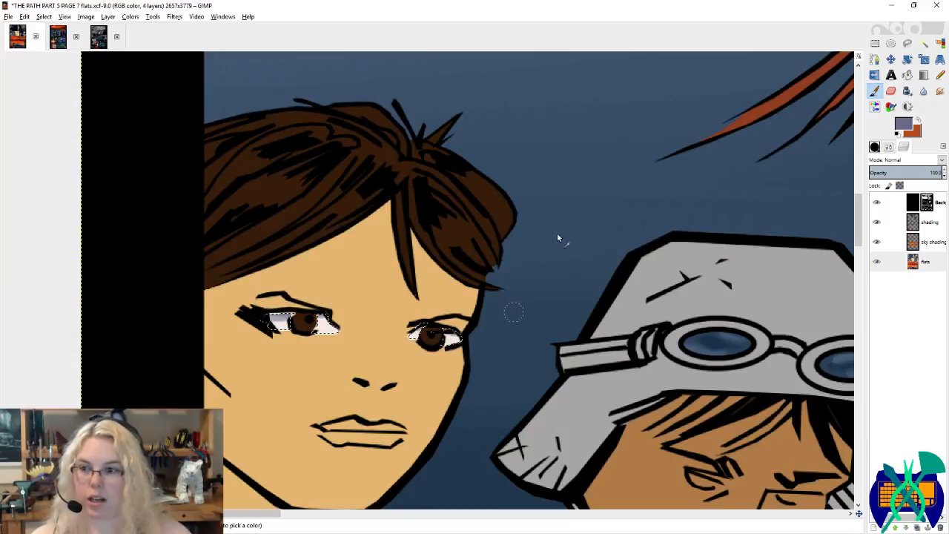
click(906, 44)
click(939, 44)
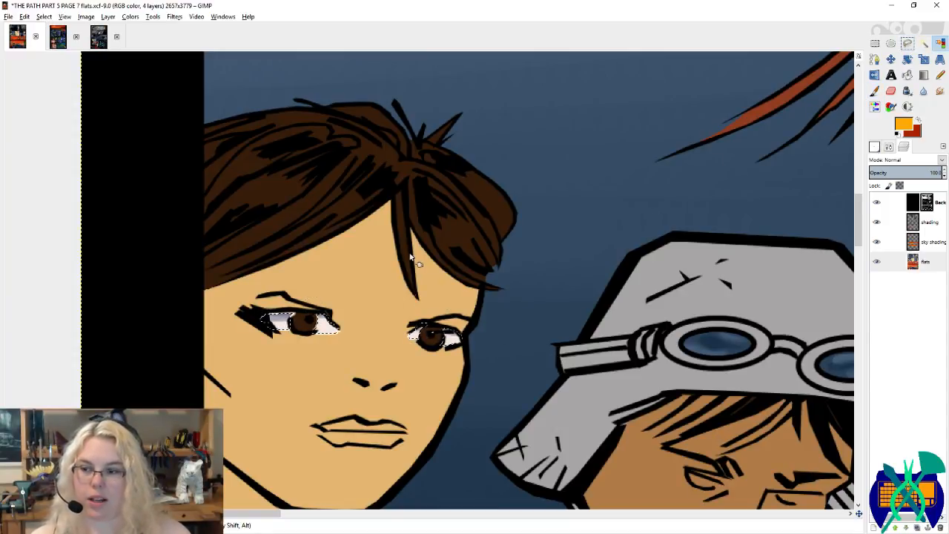
scroll(278, 320, up, 3)
scroll(278, 321, up, 2)
key(ctrl+z)
key(ctrl+z)
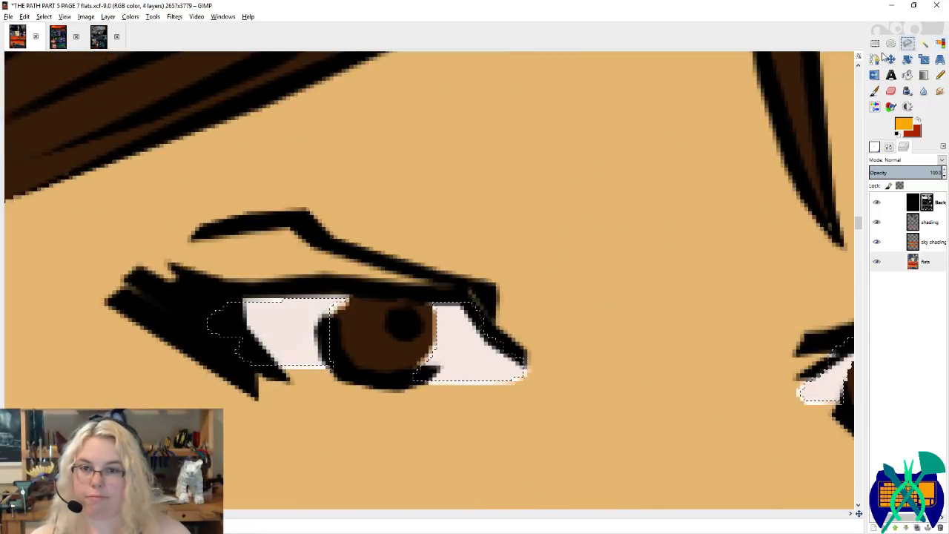
Step: With the Free Select tool, extend the selection of the dark-haired woman's first eye up to the lash line and exclude the iris
mouse_move(285, 291)
mouse_down()
mouse_move(468, 298)
mouse_move(472, 312)
mouse_move(467, 334)
mouse_move(420, 382)
mouse_move(329, 365)
mouse_move(281, 342)
mouse_move(238, 315)
mouse_up()
key(Return)
drag(360, 300, 328, 327)
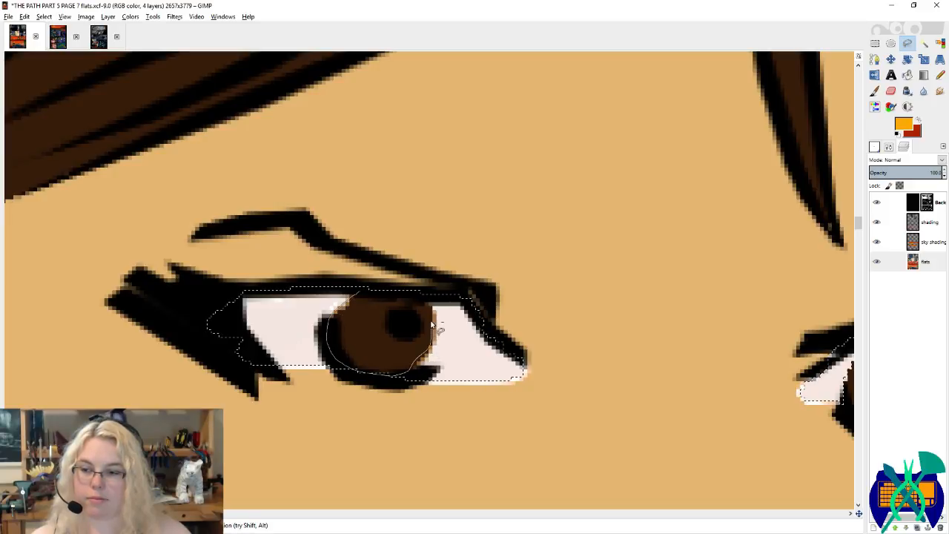
click(361, 294)
key(Return)
Step: Add the missed lower edge of the same eye's inner white to the selection
scroll(343, 315, right, 5)
scroll(253, 390, down, 2)
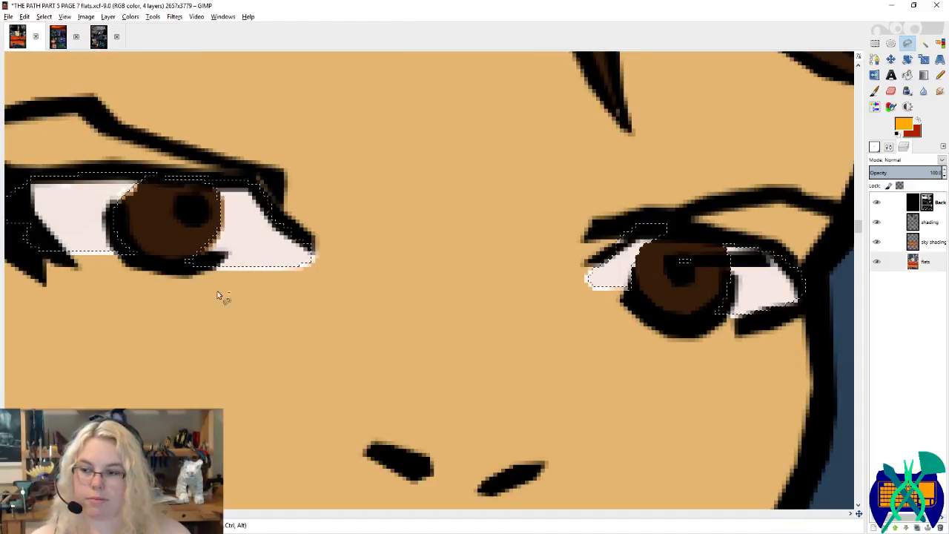
drag(203, 262, 247, 272)
click(314, 254)
click(202, 268)
key(Return)
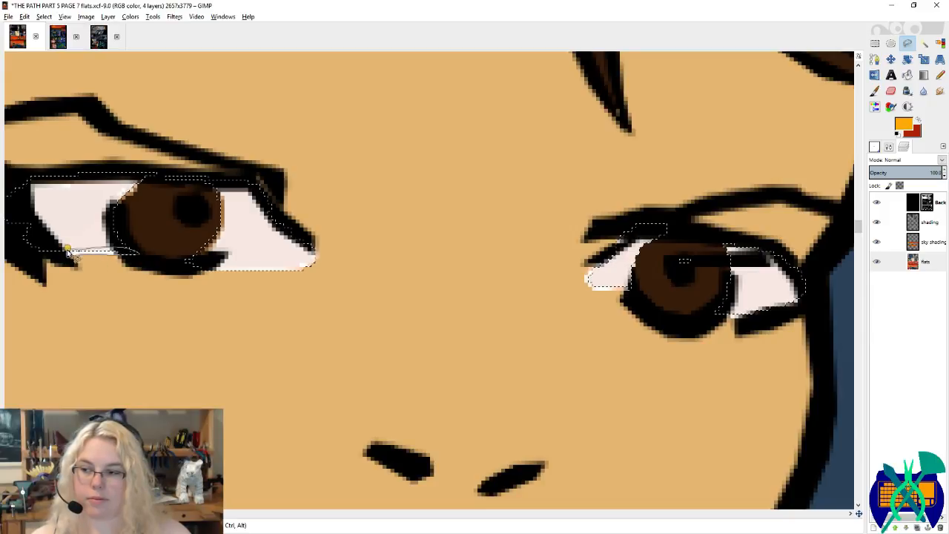
Step: Extend the selection of the inner white of the dark-haired woman's other eye to the edge of the iris
scroll(345, 270, right, 5)
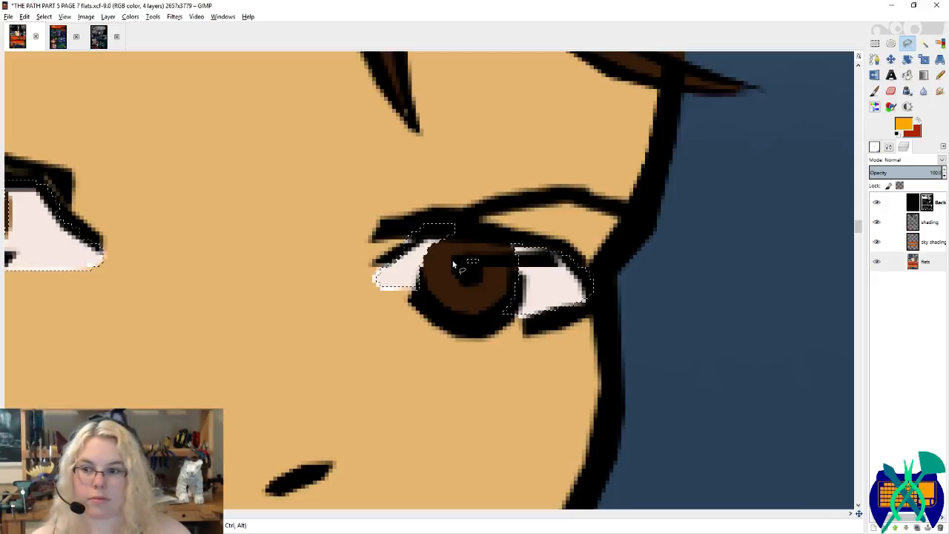
scroll(445, 259, up, 1)
click(395, 254)
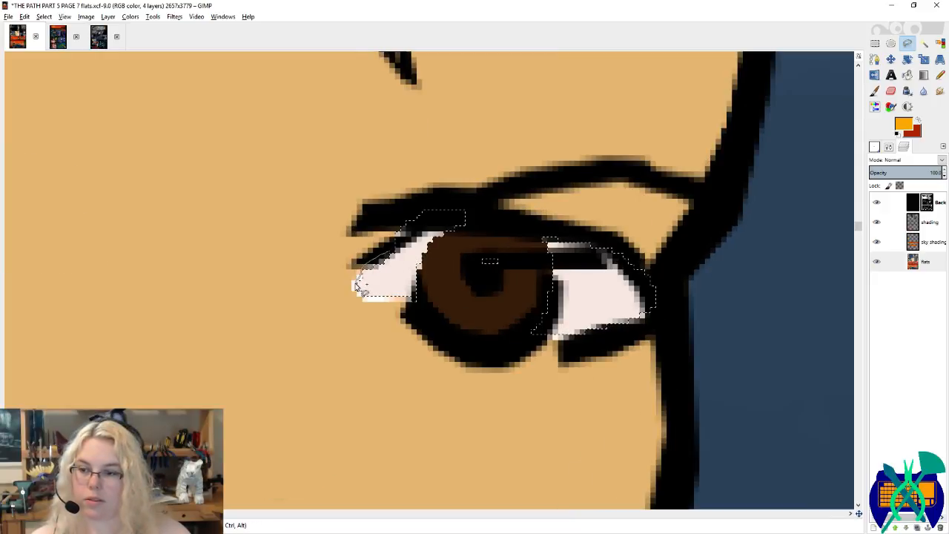
mouse_move(443, 275)
mouse_down()
mouse_move(425, 287)
mouse_move(403, 282)
mouse_move(434, 271)
mouse_move(459, 219)
mouse_up()
drag(409, 236, 394, 250)
click(393, 251)
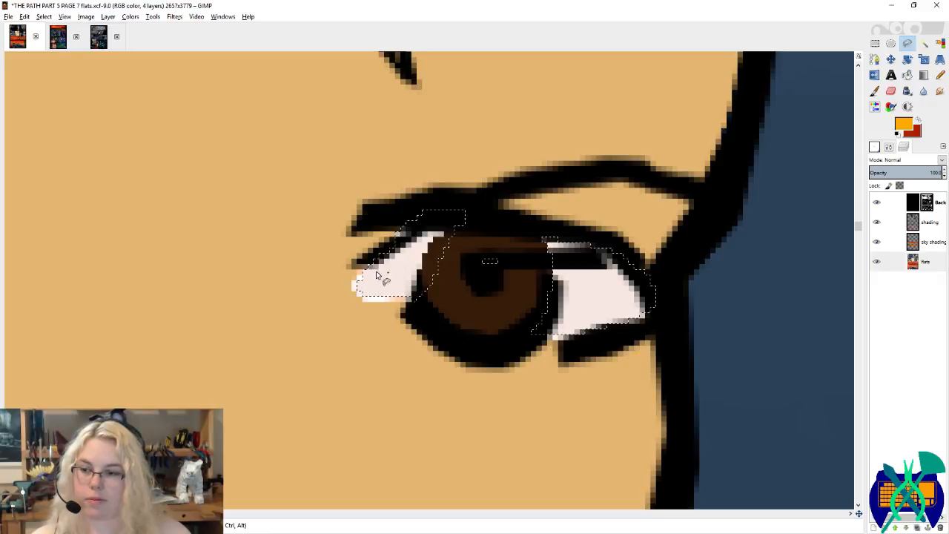
Step: Exclude the iris overlap from the selection of the inner white of the dark-haired woman's second eye
drag(452, 285, 461, 227)
double_click(459, 227)
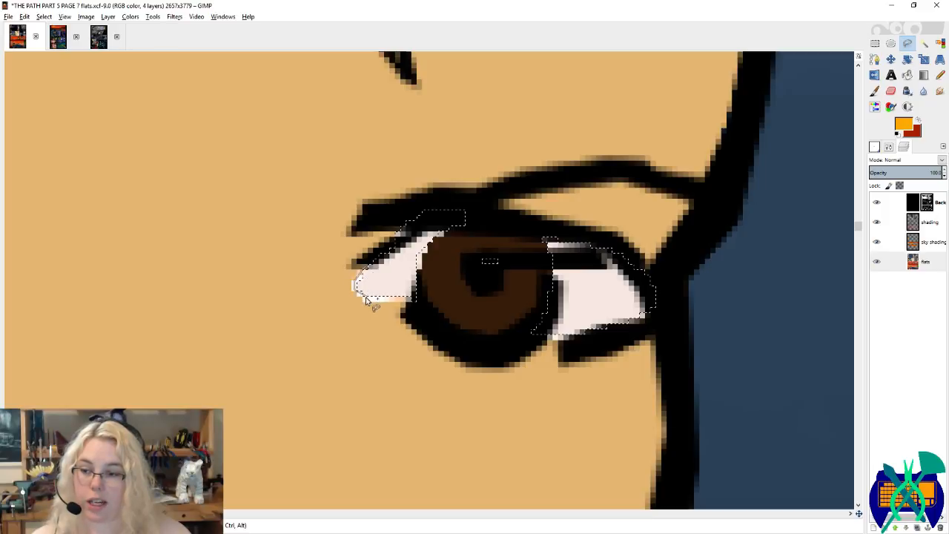
click(364, 303)
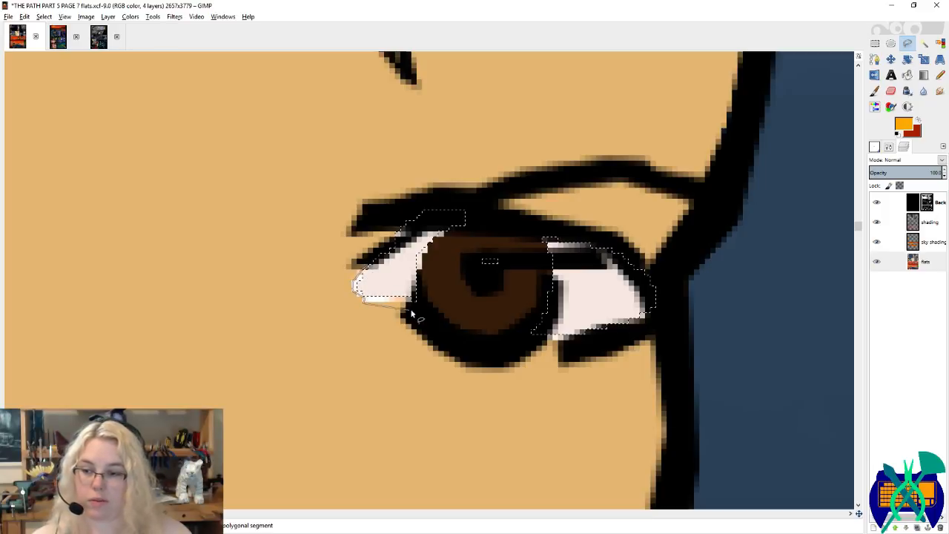
drag(438, 218, 391, 245)
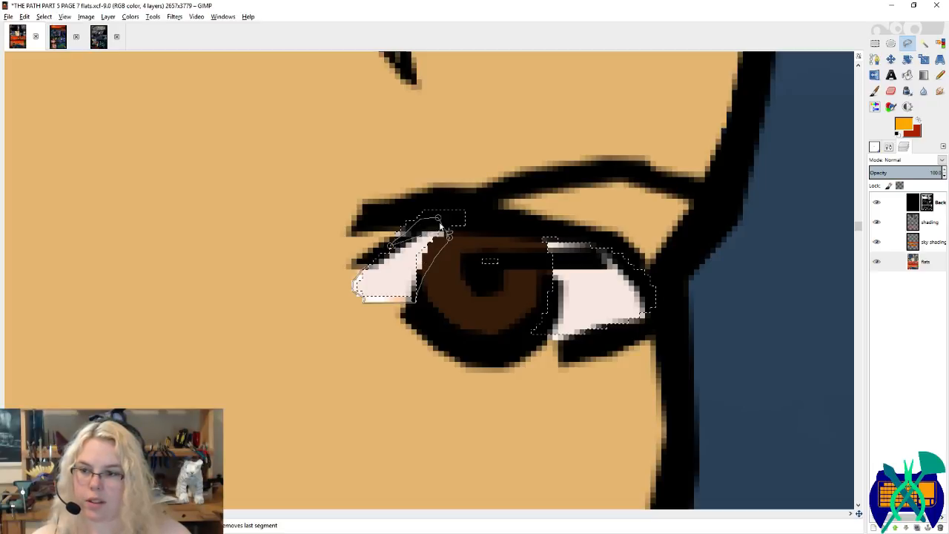
scroll(443, 220, down, 5)
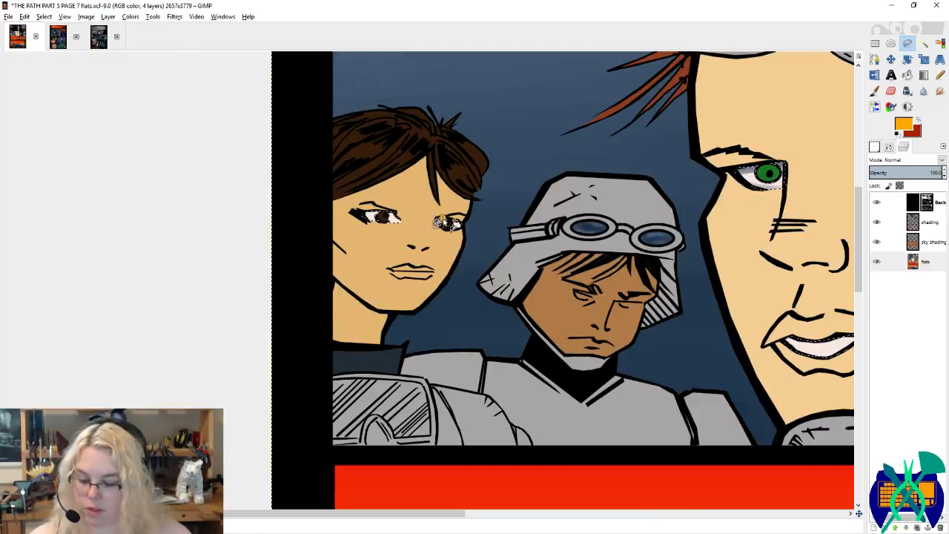
click(443, 221)
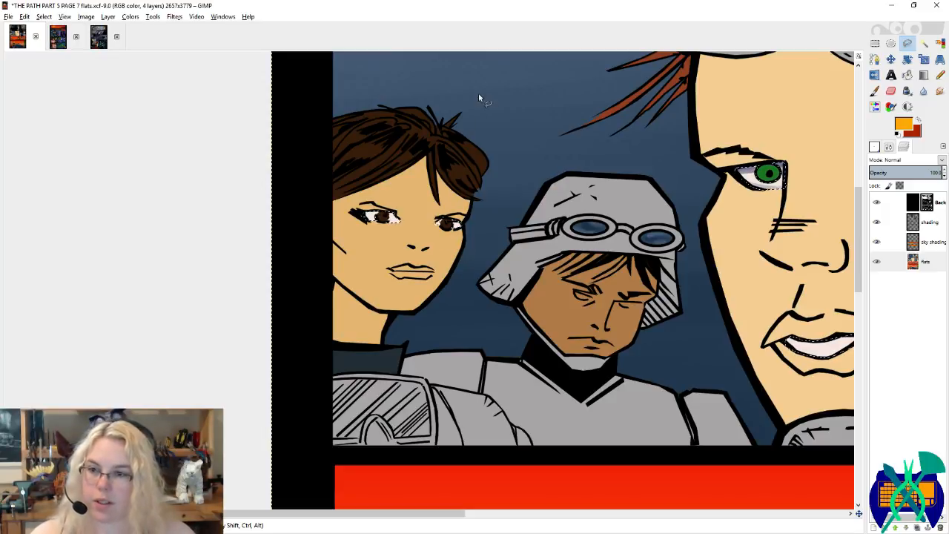
Step: Refine the same eye's selection along the iris and add the missed lower edges of its inner and outer whites
scroll(434, 273, up, 10)
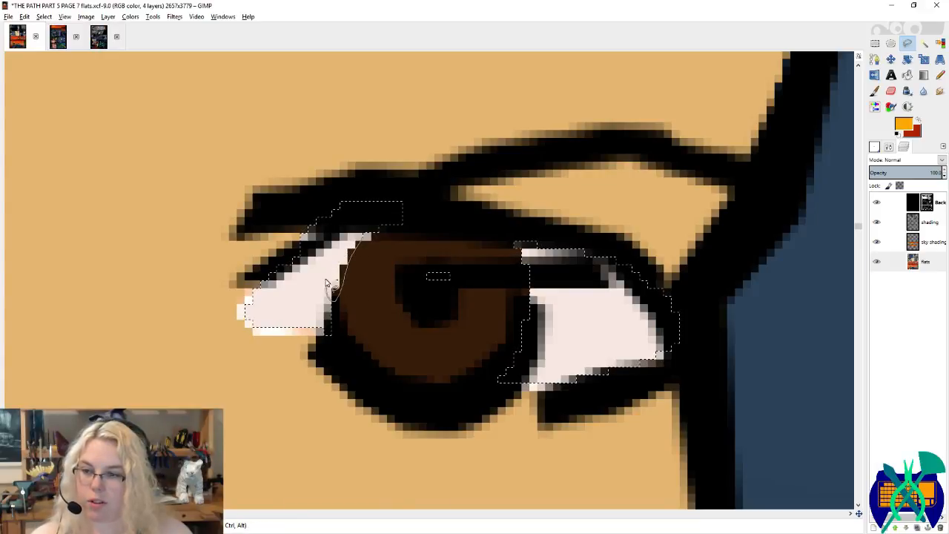
drag(368, 232, 360, 237)
click(361, 239)
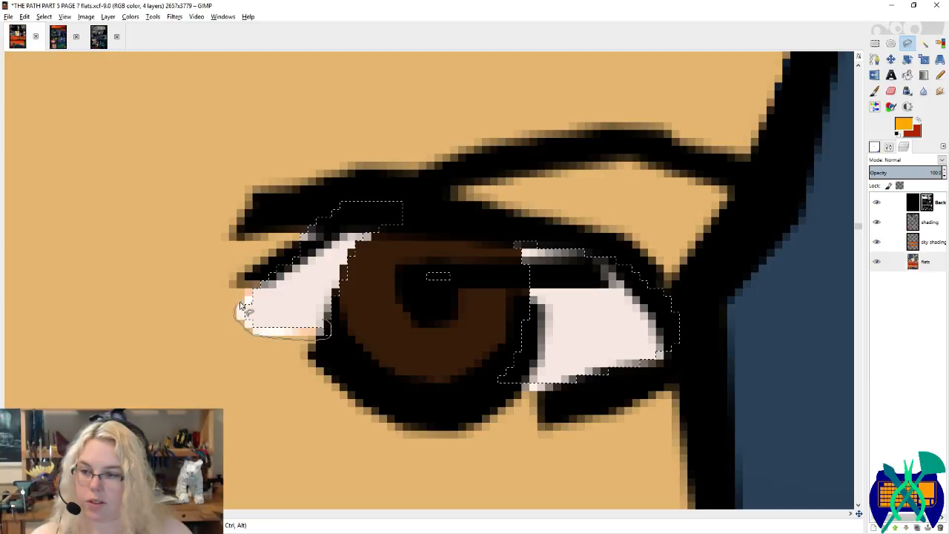
key(Return)
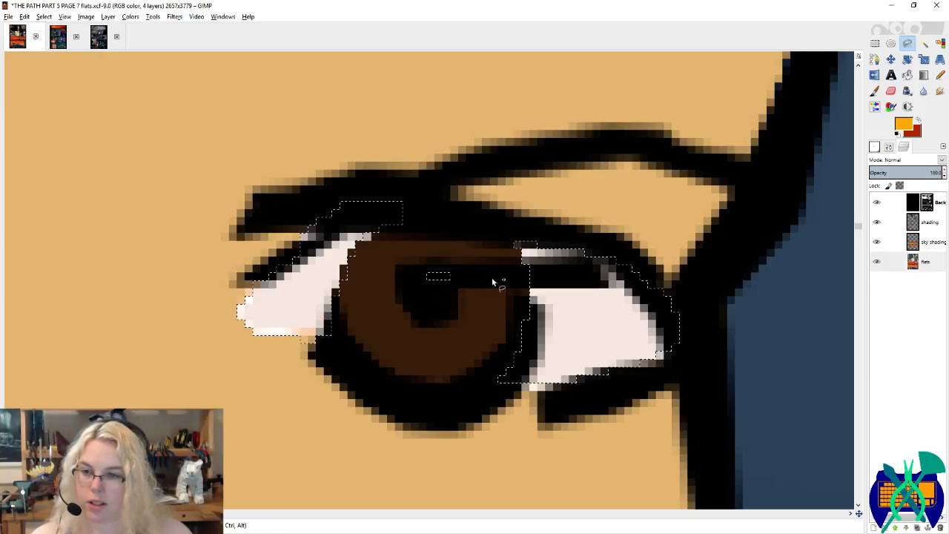
drag(567, 383, 522, 382)
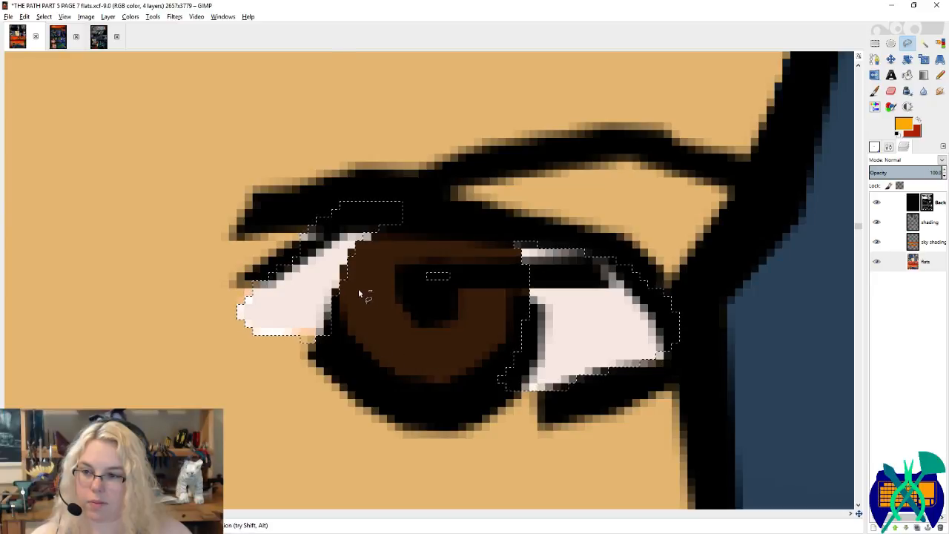
Step: With the shading layer chosen, try shading the dark-haired woman's eye whites in purple-gray with the Paintbrush
scroll(361, 291, down, 8)
scroll(333, 298, right, 1)
scroll(622, 243, up, 4)
scroll(582, 263, down, 6)
scroll(177, 295, up, 3)
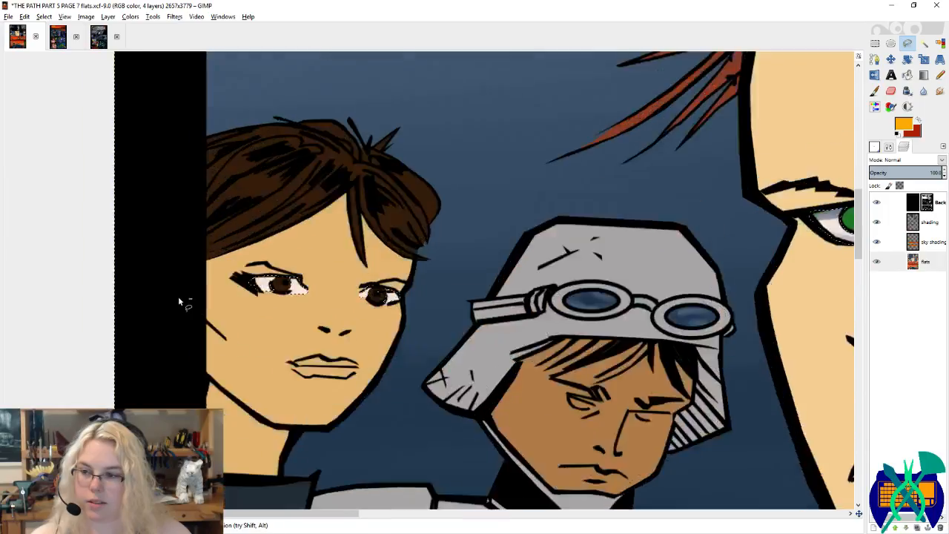
click(927, 222)
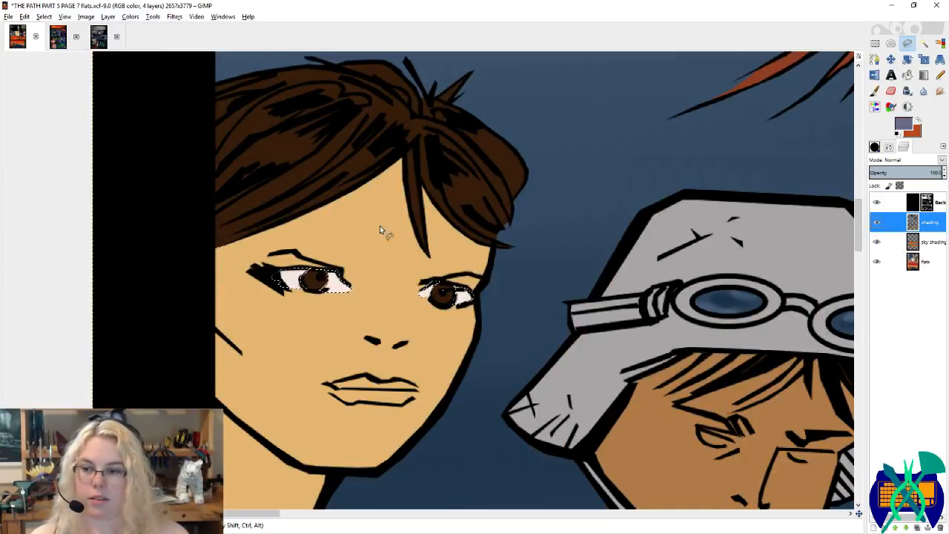
click(874, 90)
mouse_move(298, 261)
mouse_down()
mouse_move(279, 268)
mouse_move(302, 295)
mouse_up()
drag(449, 283, 470, 288)
Step: Try shading the upper edge of the red-haired woman's teeth with the same purple-gray
drag(654, 451, 351, 216)
drag(634, 364, 288, 334)
mouse_move(497, 260)
mouse_down()
mouse_move(520, 261)
mouse_move(618, 239)
mouse_move(572, 255)
mouse_move(459, 258)
mouse_move(636, 261)
mouse_up()
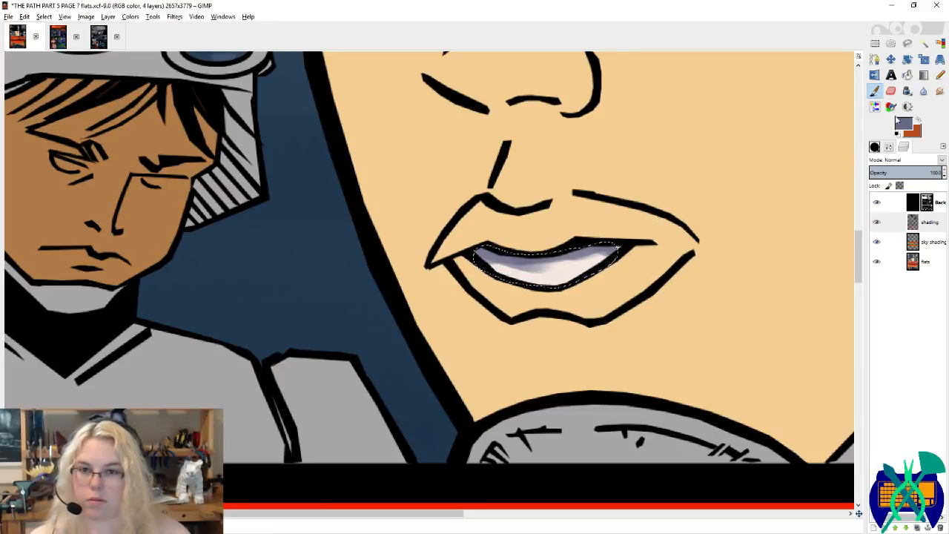
Step: With the Free Select tool, extend the selection of the red-haired woman's teeth into both corners of the mouth
click(907, 43)
scroll(578, 214, up, 2)
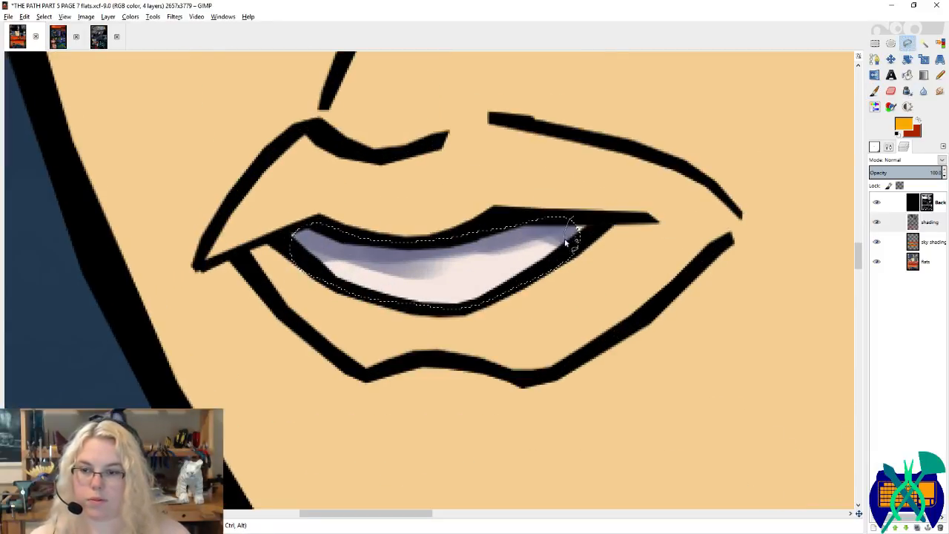
drag(587, 225, 572, 218)
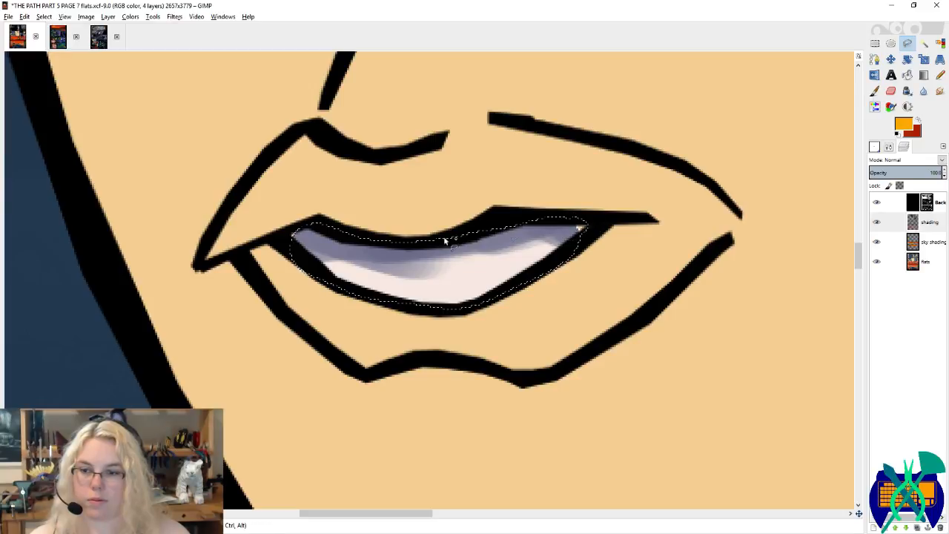
click(295, 230)
Step: Try shading the upper eye whites and teeth of the ponytailed woman in the desert panel in purple-gray
click(876, 91)
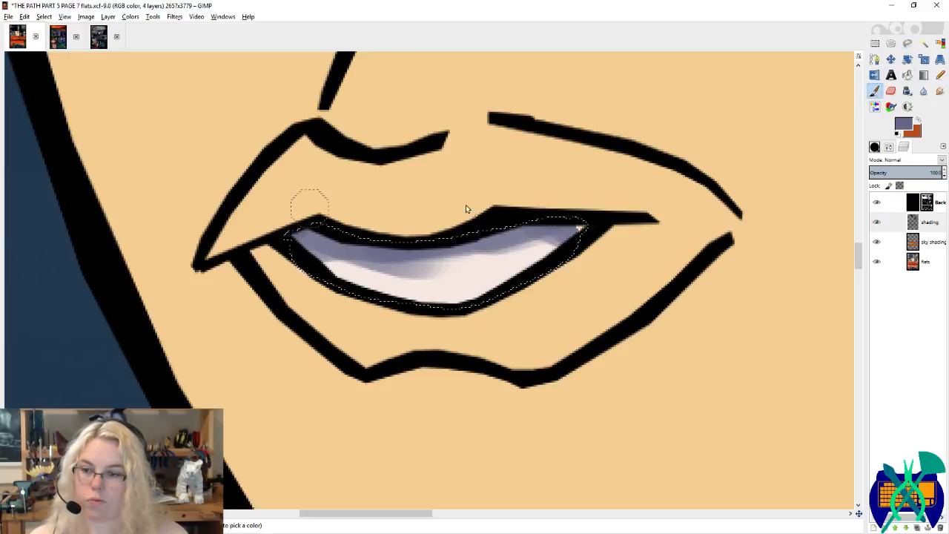
scroll(603, 226, down, 15)
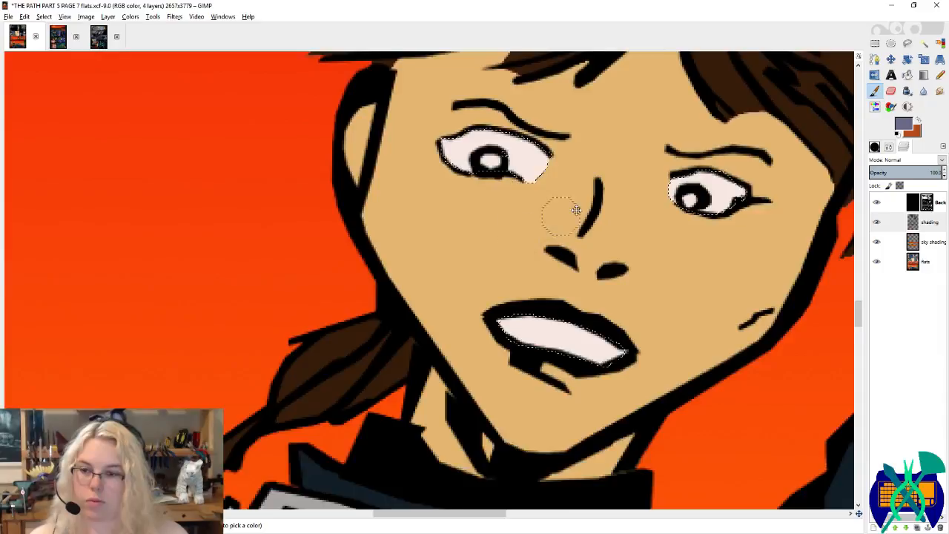
drag(577, 210, 599, 294)
mouse_move(437, 209)
mouse_down()
mouse_move(509, 209)
mouse_move(582, 235)
mouse_move(554, 221)
mouse_up()
drag(697, 263, 781, 276)
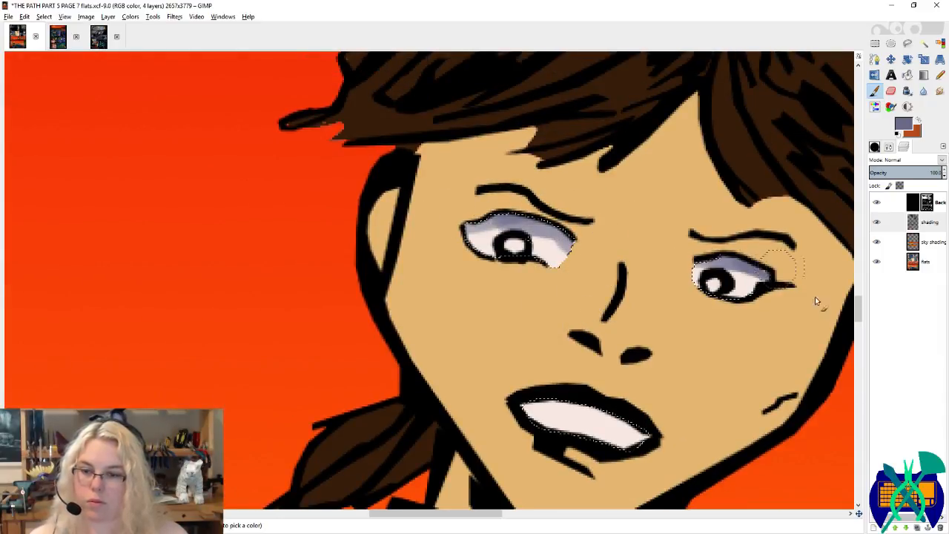
mouse_move(524, 386)
mouse_down()
mouse_move(668, 420)
mouse_move(678, 443)
mouse_up()
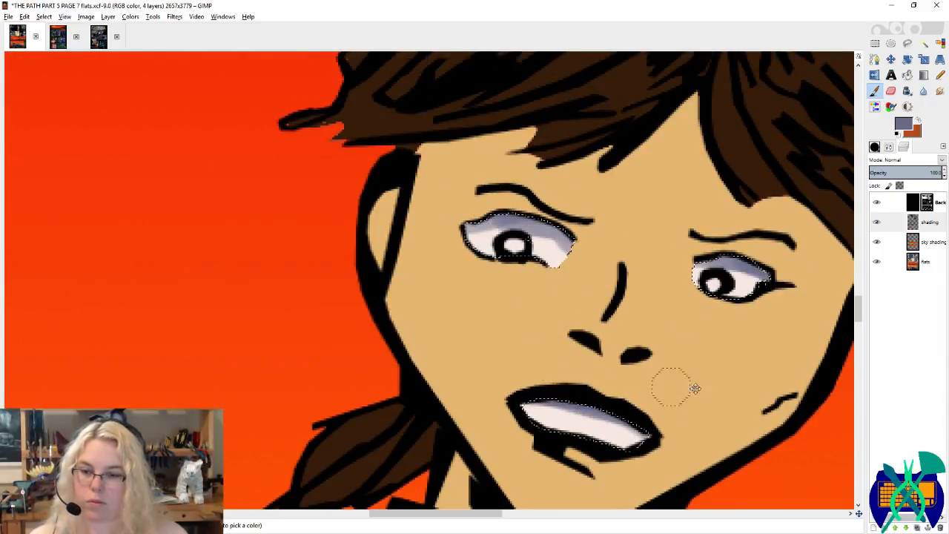
Step: Try shading the eye whites of the helmeted man in the desert panel along his upper lids in purple-gray
drag(815, 400, 226, 293)
drag(831, 358, 408, 292)
drag(669, 203, 500, 316)
mouse_move(409, 194)
mouse_down()
mouse_move(457, 187)
mouse_move(498, 202)
mouse_up()
mouse_move(623, 211)
mouse_down()
mouse_move(651, 202)
mouse_move(736, 237)
mouse_move(730, 242)
mouse_up()
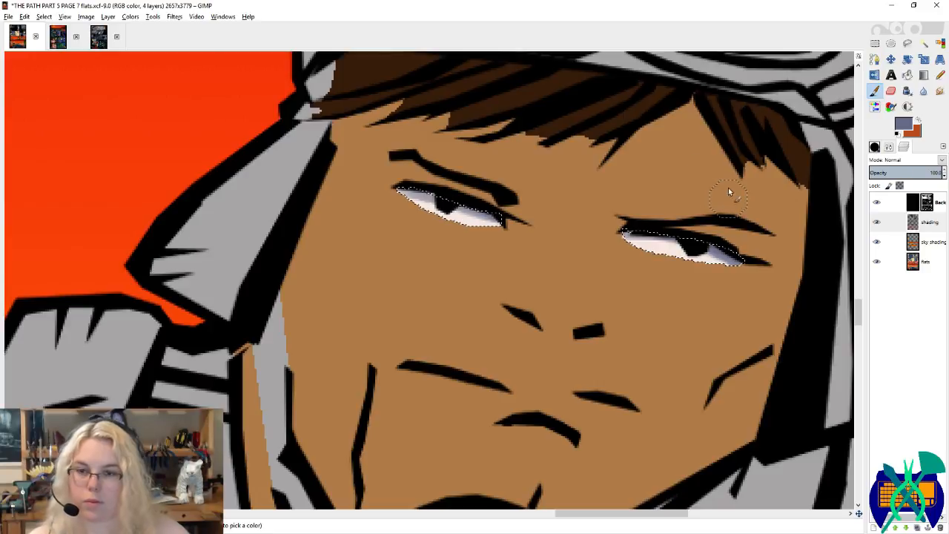
Step: Look over the shaded eyes and teeth across the page's panels
click(907, 43)
scroll(716, 230, down, 5)
scroll(701, 293, down, 8)
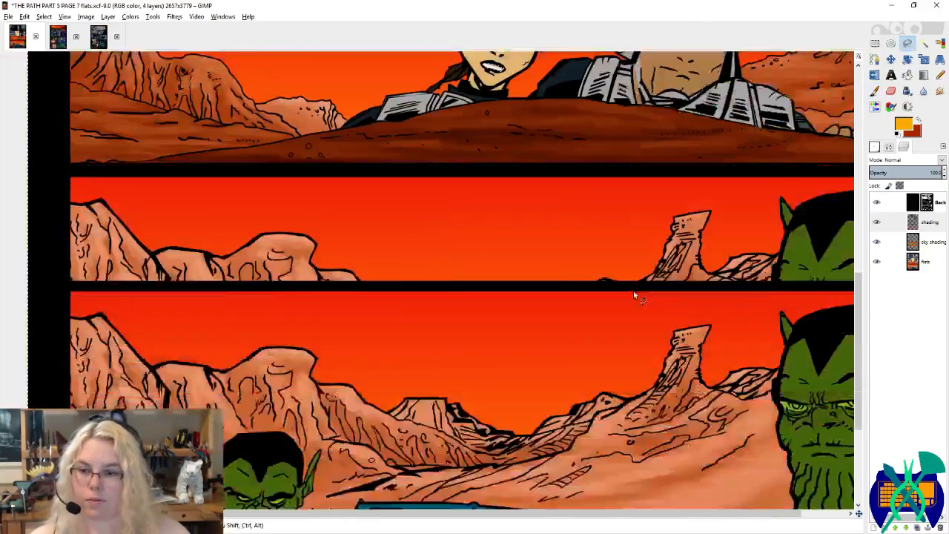
scroll(634, 295, down, 2)
scroll(600, 326, up, 5)
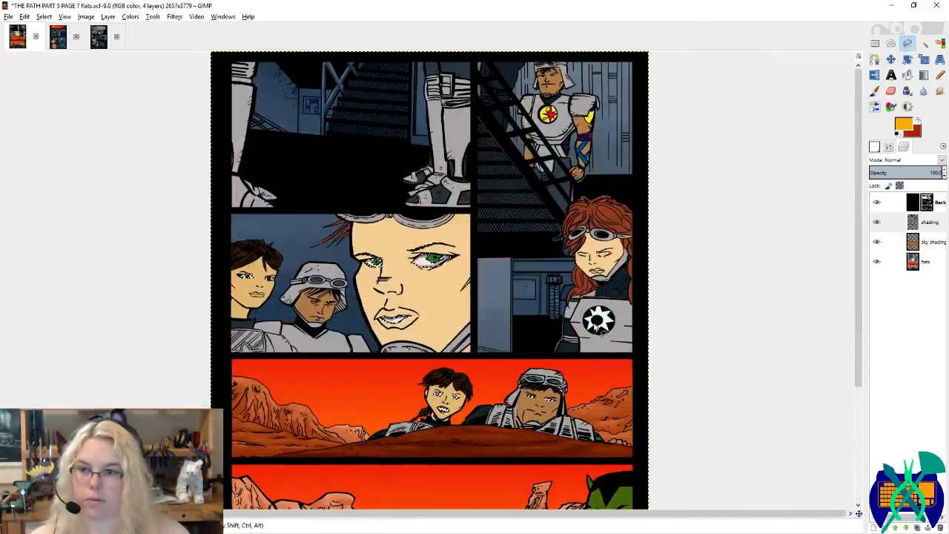
scroll(443, 270, up, 4)
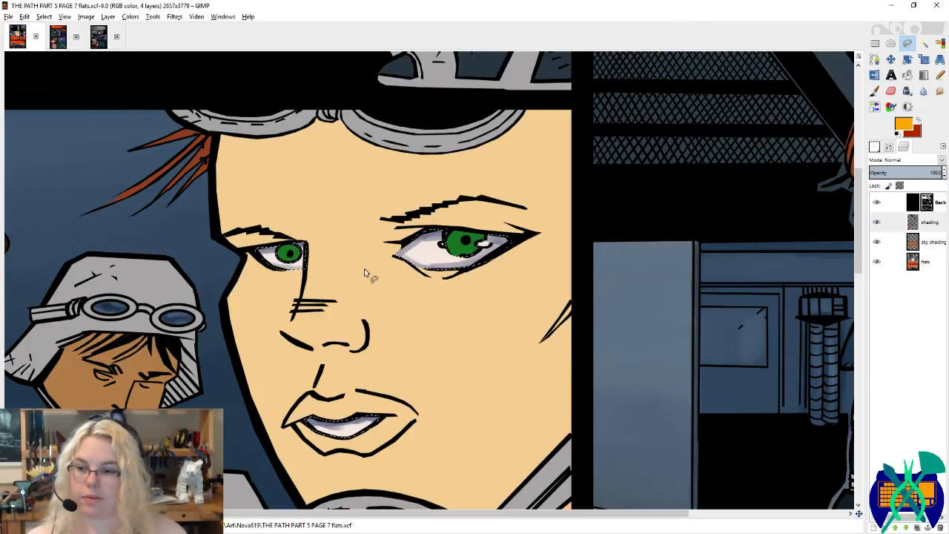
Step: Try softening the shading on the red-haired woman's larger eye with the Blur tool
scroll(338, 257, up, 1)
scroll(340, 255, up, 1)
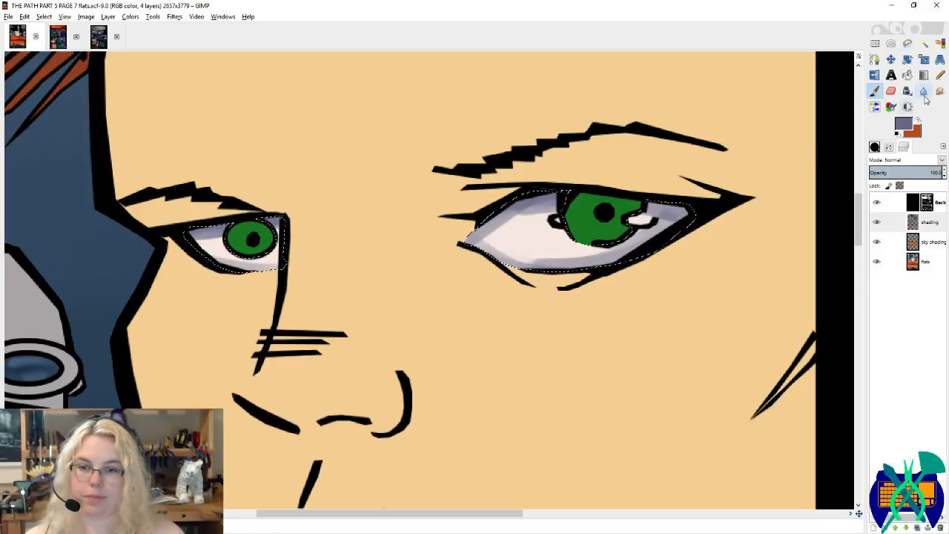
click(923, 92)
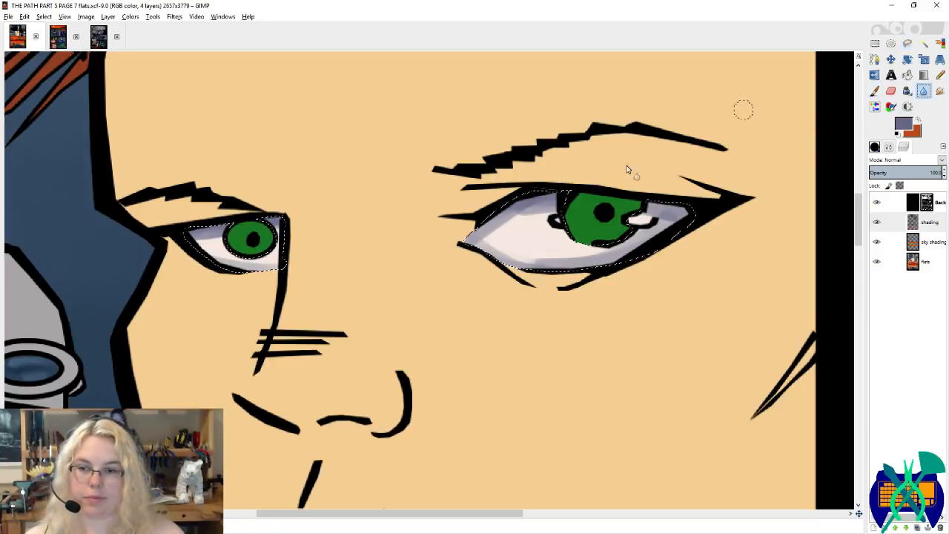
mouse_move(524, 219)
mouse_down()
mouse_move(554, 215)
mouse_move(522, 224)
mouse_up()
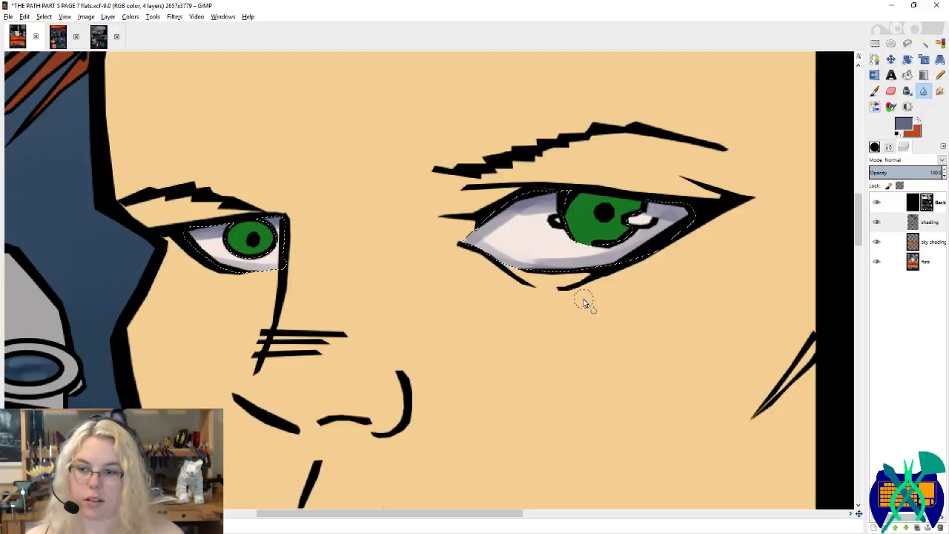
Step: On the flats layer, pick the eyes' base pinkish white as the foreground color and clear all selected eye whites and teeth
click(927, 261)
key(Delete)
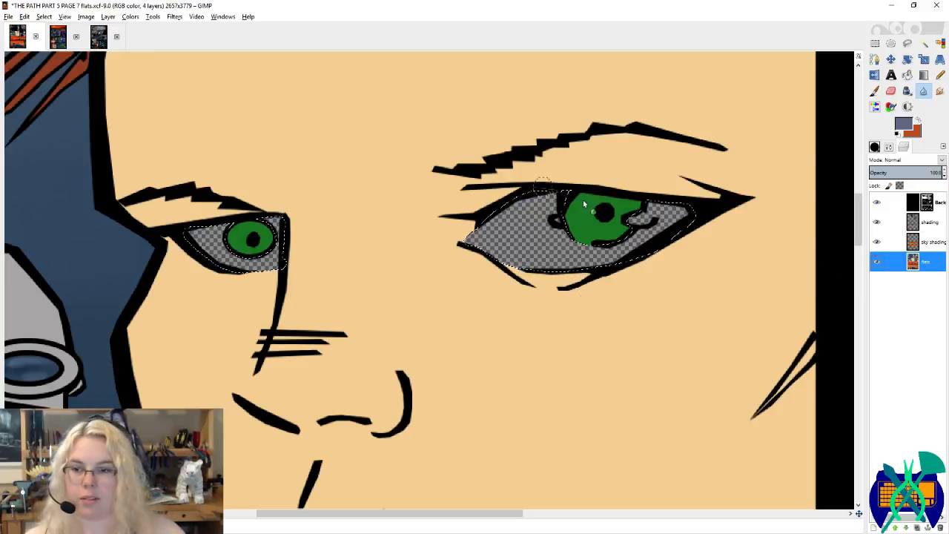
key(ctrl+z)
click(874, 91)
key(f)
click(528, 235)
ctrl+click(529, 226)
key(Delete)
key(shift+b)
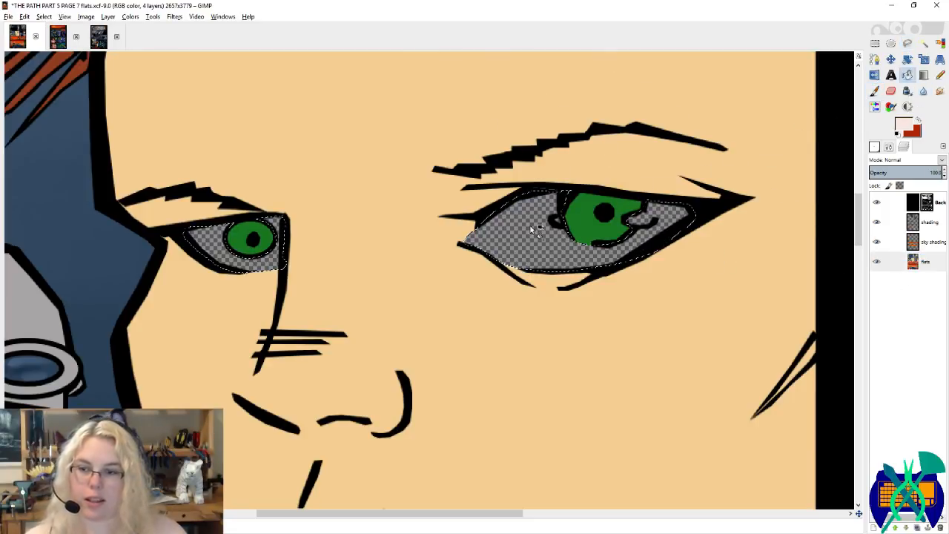
Step: Bucket-fill the eye whites of the red-haired and dark-haired women in the close-up panel with the pinkish white
click(529, 233)
click(224, 246)
scroll(243, 286, left, 3)
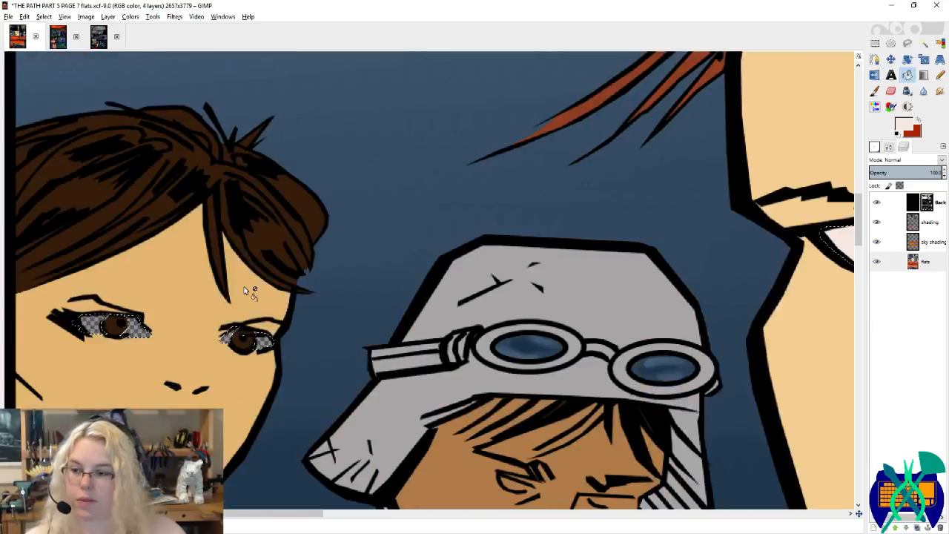
scroll(243, 286, down, 1)
click(95, 210)
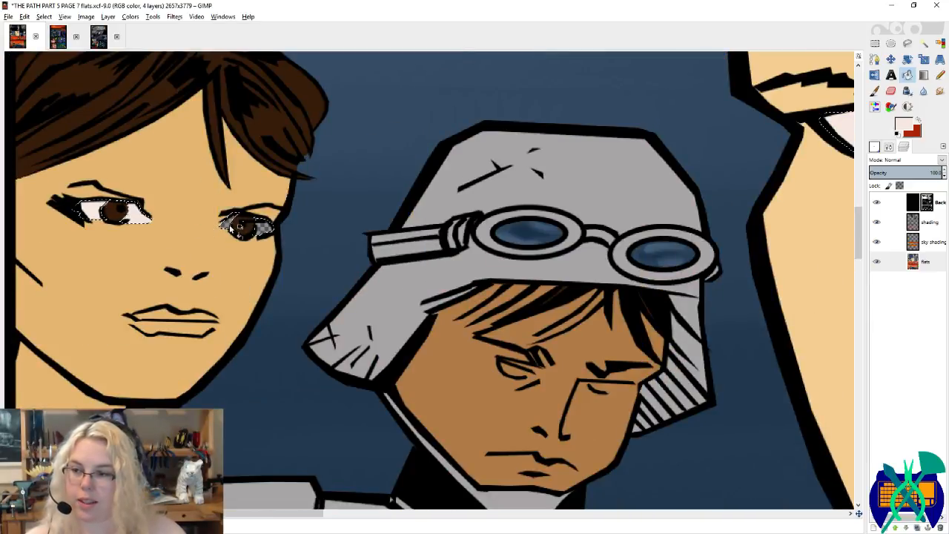
scroll(331, 210, down, 2)
scroll(624, 224, down, 4)
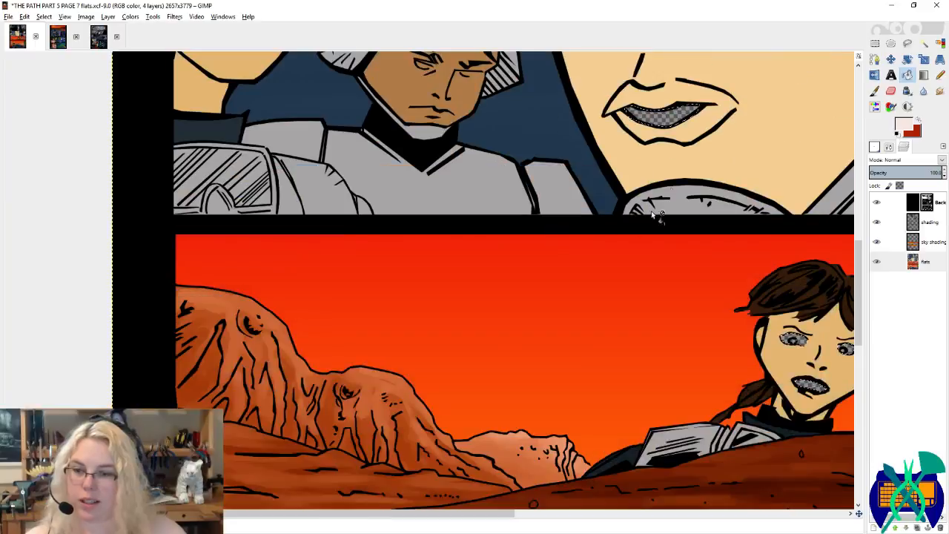
Step: Fill the ponytailed woman's eye whites and teeth in the desert panel with the pinkish white
scroll(620, 234, right, 5)
scroll(619, 237, down, 2)
scroll(332, 246, up, 2)
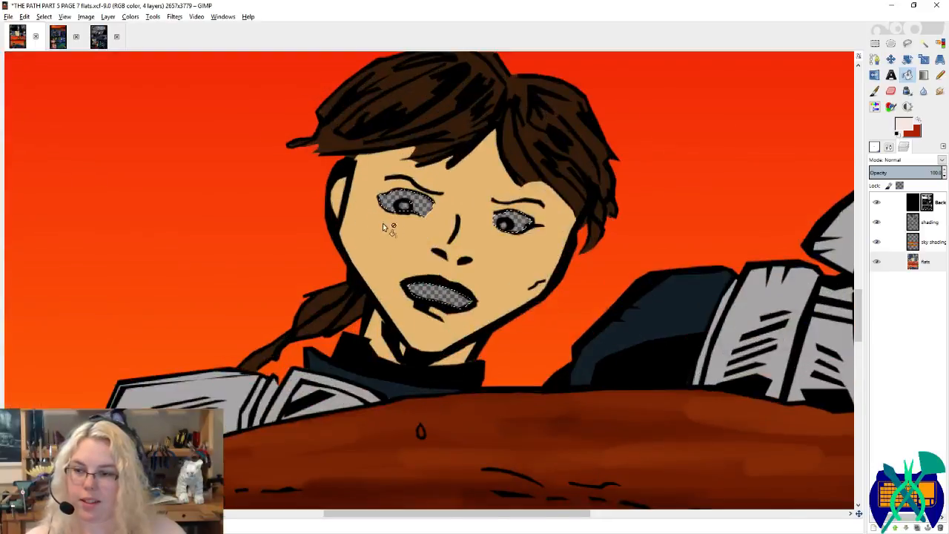
click(421, 208)
click(437, 297)
click(522, 226)
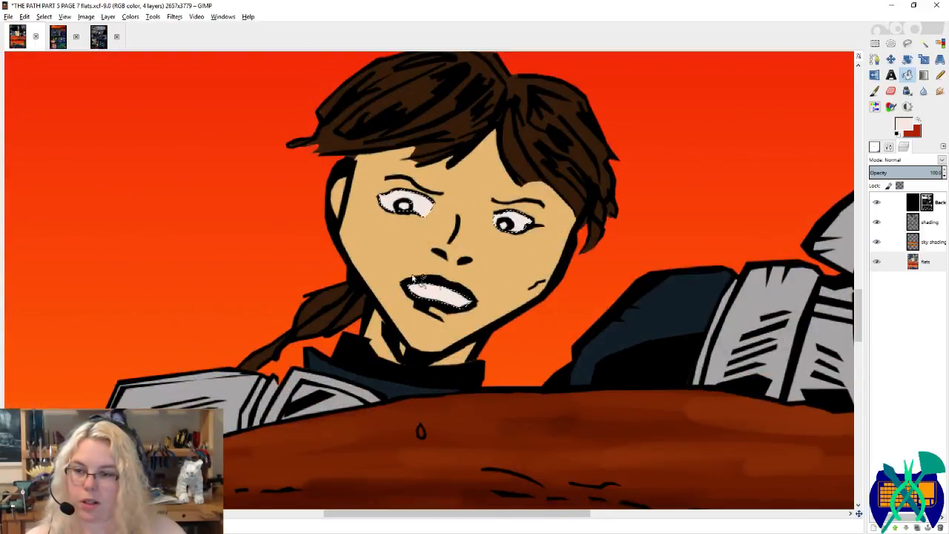
Step: Fill both eye whites of the helmeted man in the desert panel with the pinkish white
scroll(415, 230, down, 2)
scroll(722, 258, up, 3)
scroll(722, 257, up, 1)
click(721, 256)
click(443, 223)
Step: Save the page file and get the Paintbrush ready on the shading layer for the red-haired woman's eyes
scroll(405, 297, down, 4)
scroll(400, 295, up, 2)
scroll(400, 295, down, 3)
scroll(402, 301, up, 3)
click(926, 222)
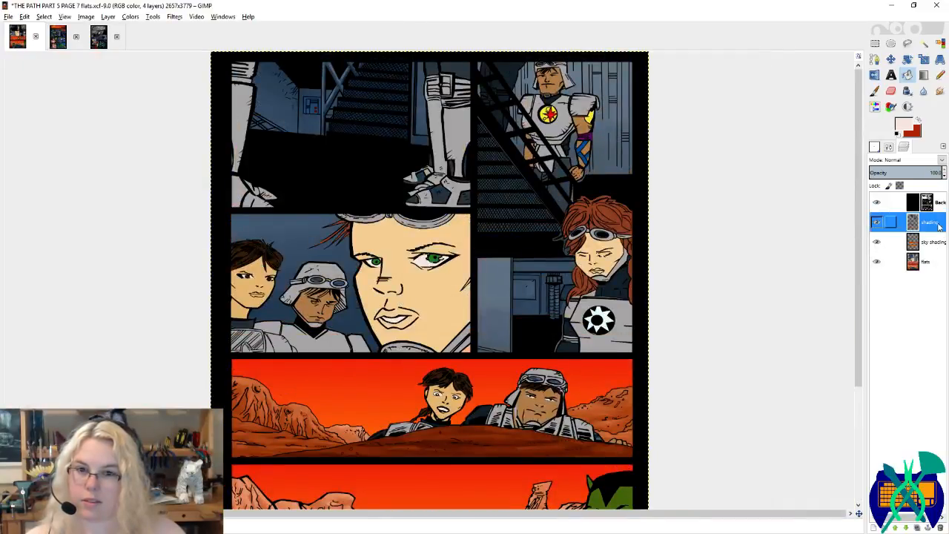
scroll(385, 275, up, 3)
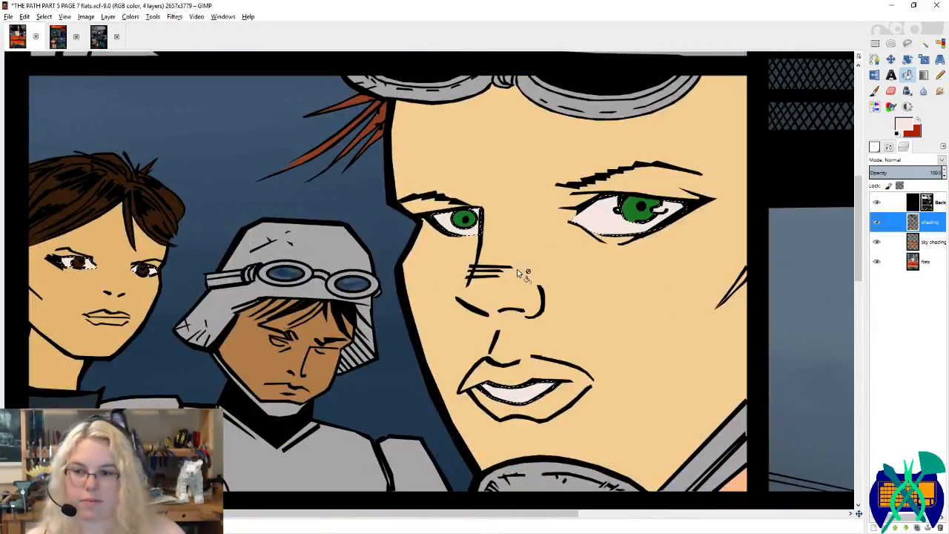
scroll(568, 229, up, 2)
key(ctrl+s)
key(p)
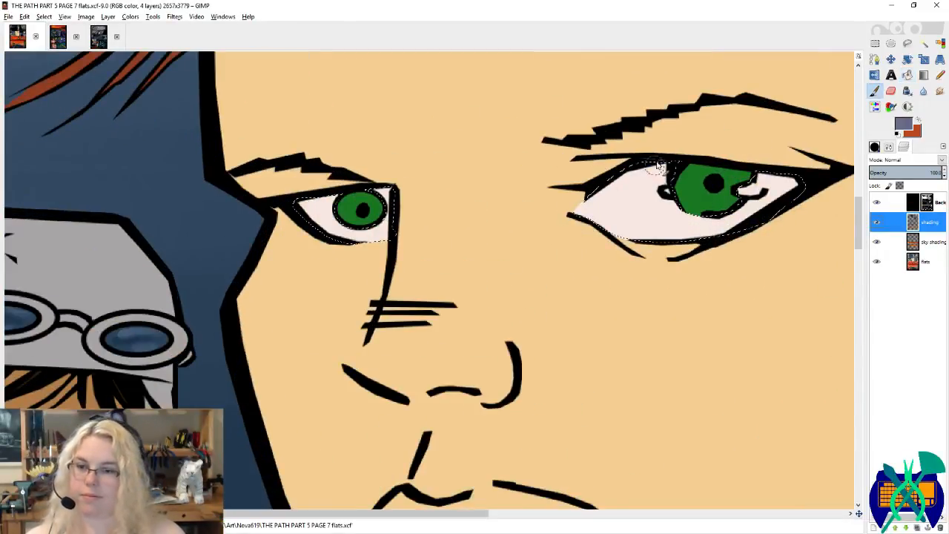
Step: Paint grey-purple shading along the edges of the red-haired and dark-haired women's eye whites in the close-up panel
drag(708, 185, 628, 187)
drag(487, 217, 578, 164)
mouse_move(657, 171)
mouse_down()
mouse_move(693, 179)
mouse_move(720, 212)
mouse_up()
mouse_move(644, 165)
mouse_down()
mouse_move(736, 180)
mouse_move(726, 195)
mouse_move(647, 166)
mouse_move(698, 170)
mouse_move(588, 159)
mouse_move(517, 201)
mouse_move(524, 254)
mouse_move(639, 249)
mouse_move(596, 235)
mouse_move(661, 224)
mouse_up()
mouse_move(713, 187)
mouse_down()
mouse_move(512, 242)
mouse_move(639, 244)
mouse_move(548, 237)
mouse_move(685, 211)
mouse_move(708, 195)
mouse_up()
key(ctrl+z)
key(ctrl+z)
mouse_move(295, 233)
mouse_down()
mouse_move(318, 239)
mouse_move(330, 199)
mouse_move(219, 198)
mouse_move(338, 188)
mouse_move(696, 228)
mouse_move(916, 184)
mouse_up()
drag(168, 260, 311, 255)
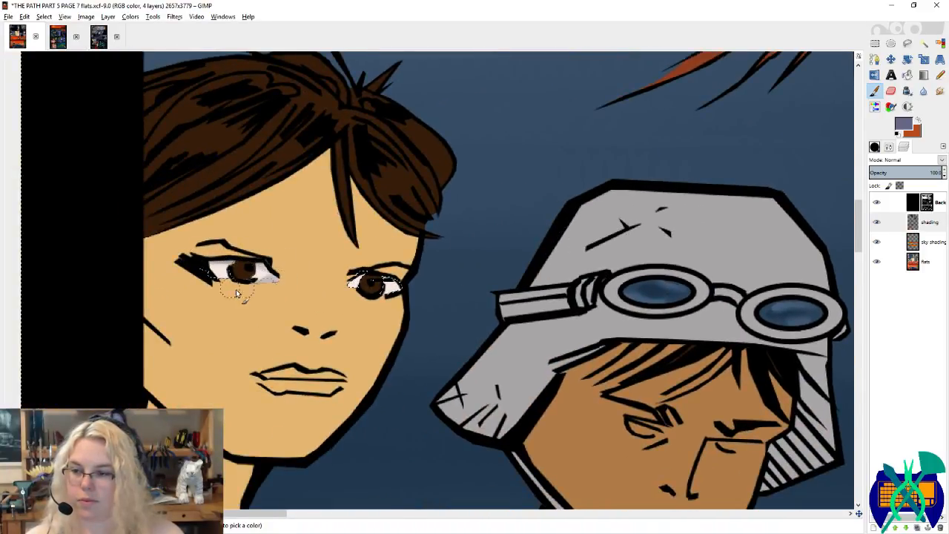
Step: Paint grey-purple shading along the upper edge of the red-haired woman's teeth in the close-up panel
mouse_move(660, 333)
mouse_down()
mouse_move(392, 204)
mouse_move(151, 155)
mouse_up()
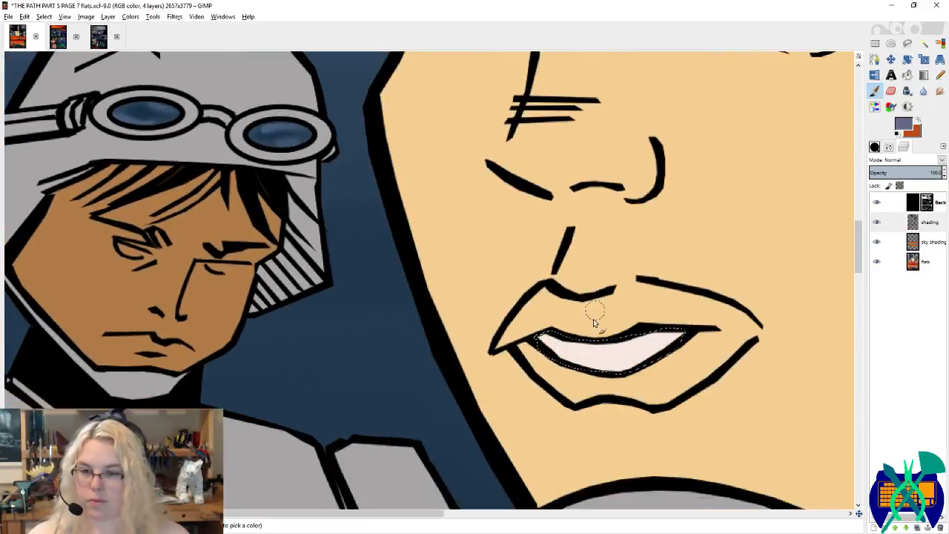
mouse_move(525, 345)
mouse_down()
mouse_move(555, 333)
mouse_move(616, 341)
mouse_move(664, 329)
mouse_move(701, 335)
mouse_move(668, 329)
mouse_move(611, 342)
mouse_move(553, 330)
mouse_move(602, 341)
mouse_move(583, 343)
mouse_move(608, 339)
mouse_up()
mouse_move(533, 343)
mouse_down()
mouse_move(303, 99)
mouse_move(153, 51)
mouse_up()
Step: Shade the ponytailed woman's eye whites and teeth in the desert panel with the same grey-purple
mouse_move(264, 225)
mouse_down()
mouse_move(321, 228)
mouse_move(287, 226)
mouse_up()
key(ctrl+z)
drag(374, 238, 391, 236)
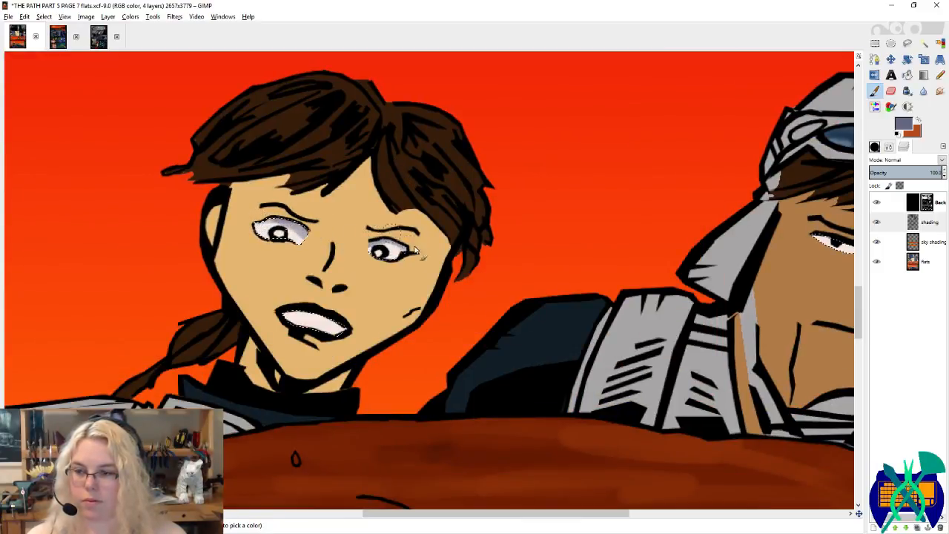
mouse_move(289, 301)
mouse_down()
mouse_move(326, 308)
mouse_move(358, 331)
mouse_up()
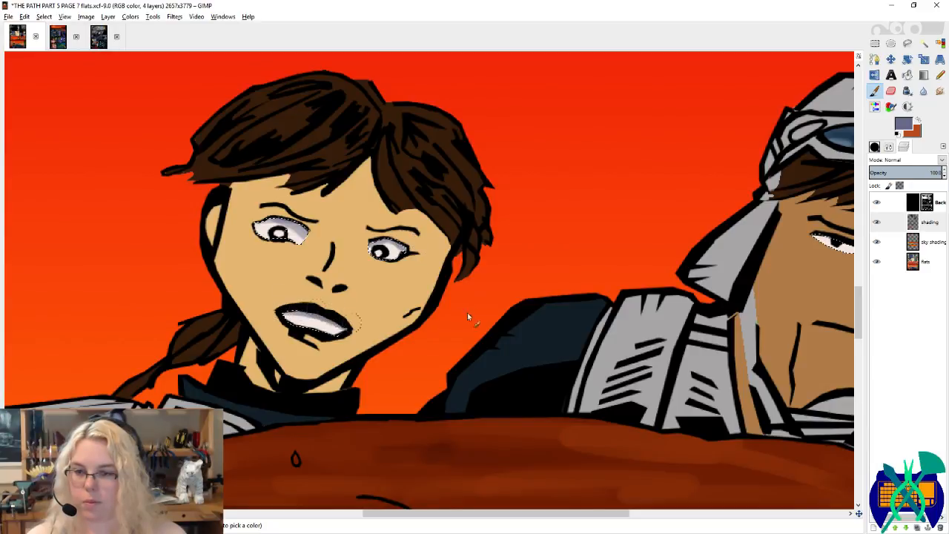
Step: Paint grey-purple shading under the upper lids of the helmeted man's eyes in the desert panel
drag(741, 259, 481, 282)
drag(551, 254, 598, 264)
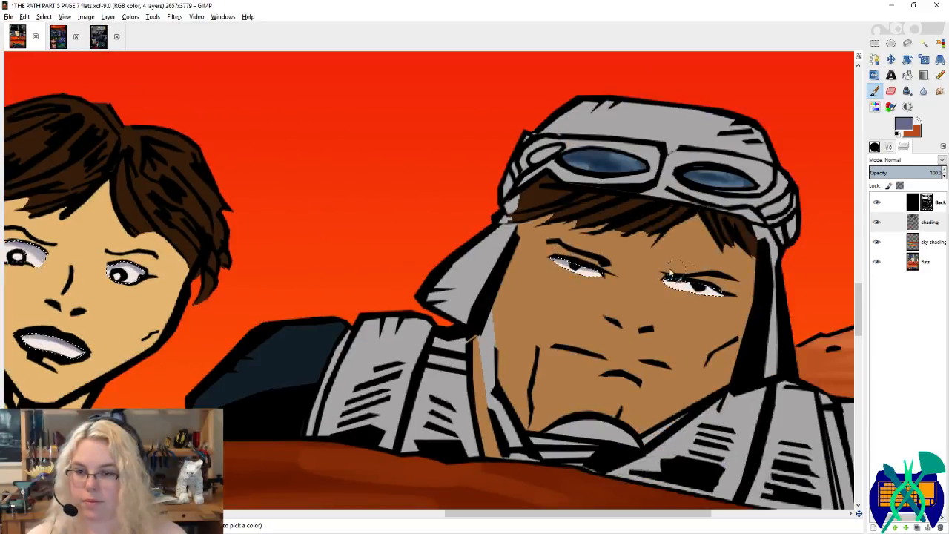
drag(687, 273, 700, 282)
key(ctrl+z)
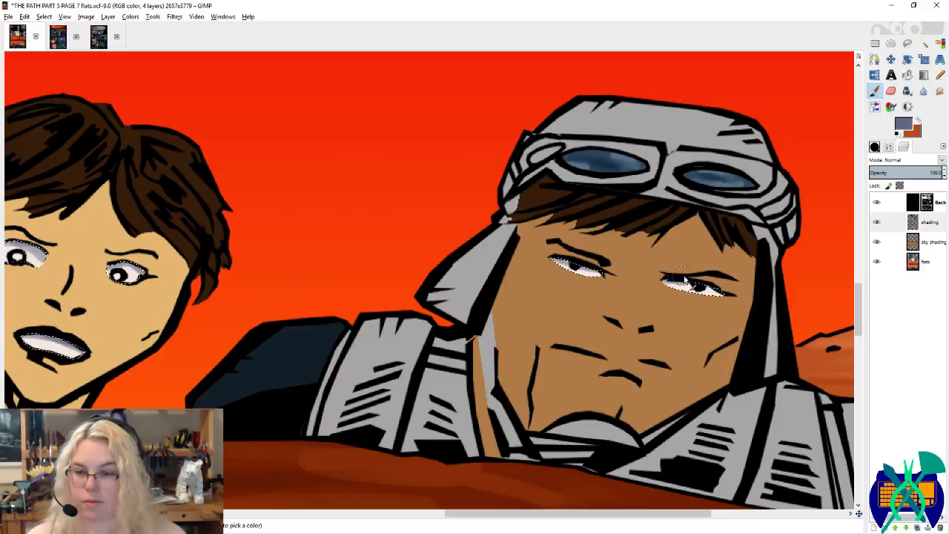
Step: Soften the eye and teeth shading of the two desert panel characters with the Blur tool
click(875, 147)
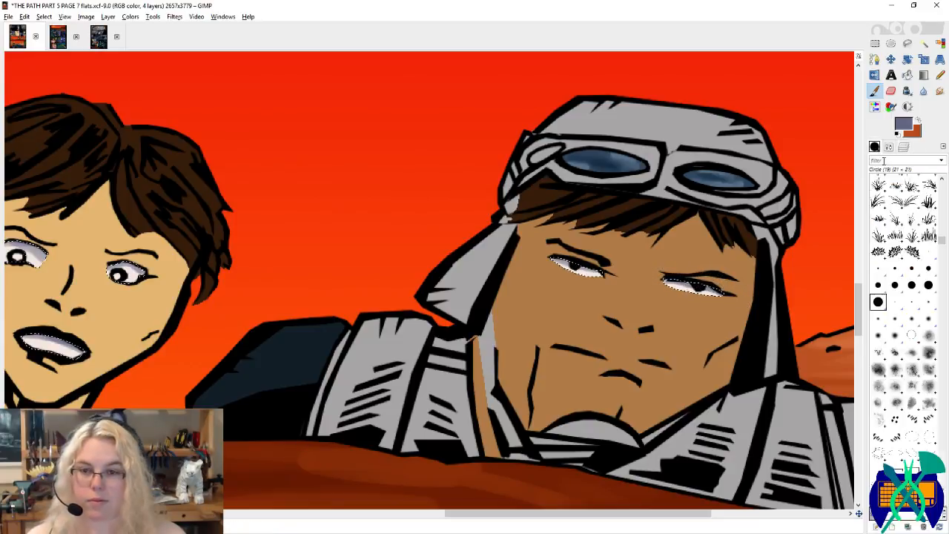
click(889, 146)
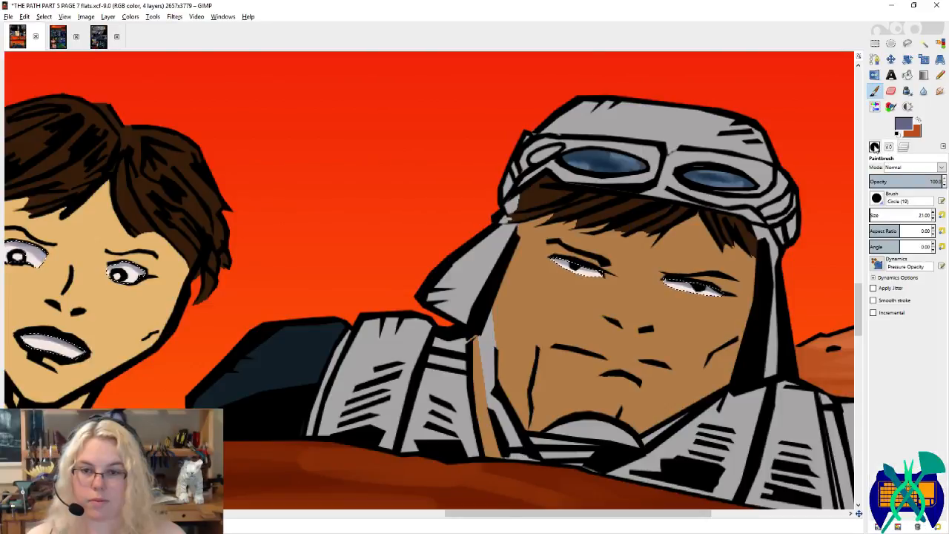
click(874, 147)
click(922, 91)
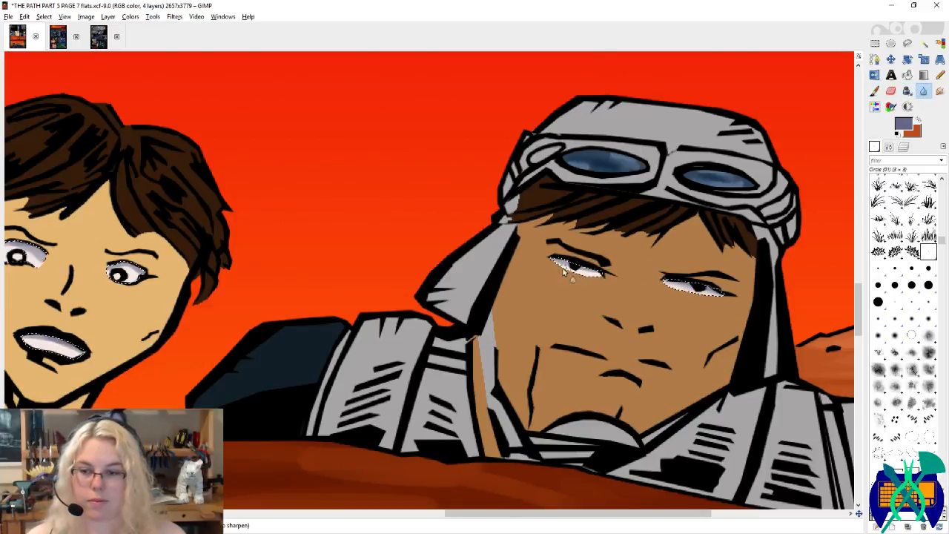
drag(381, 216, 479, 232)
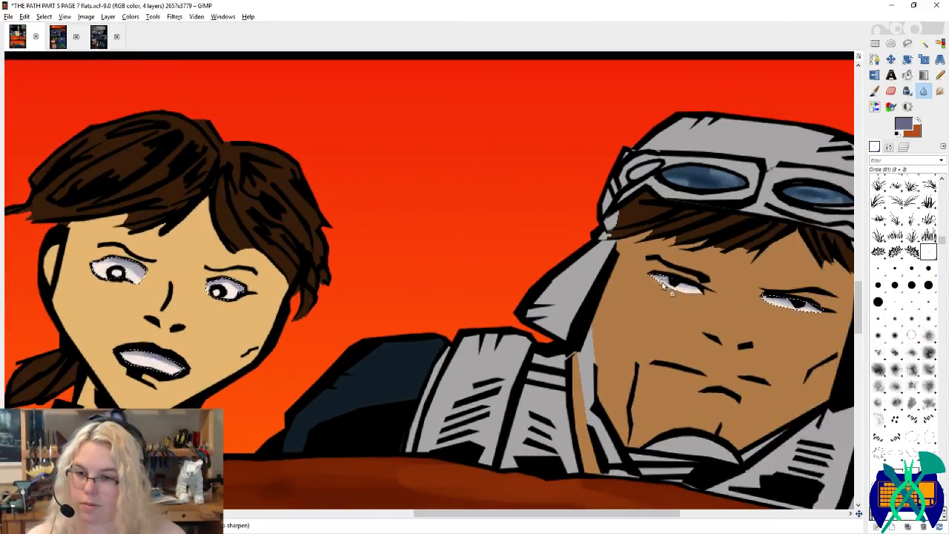
drag(135, 277, 348, 301)
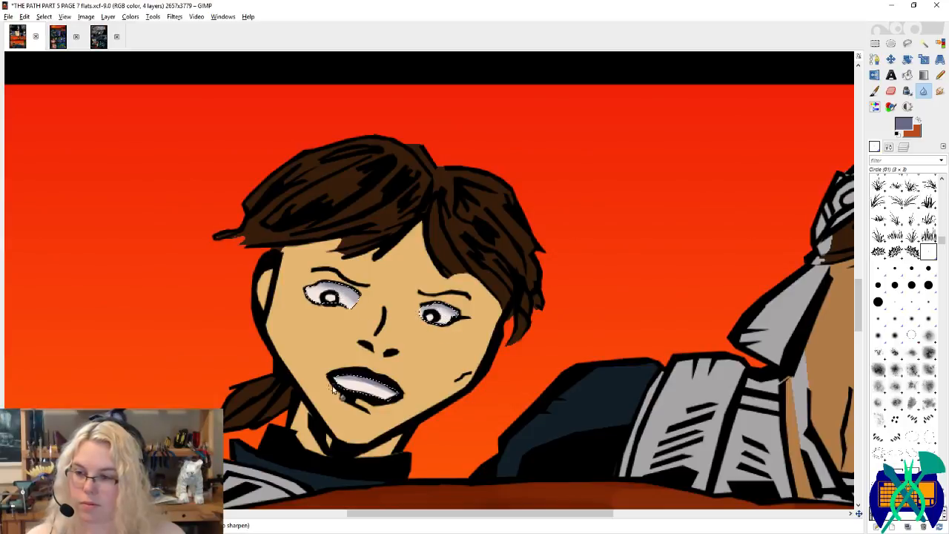
drag(384, 393, 458, 426)
Step: Blur the shading on the red-haired woman's teeth in the close-up panel
drag(45, 67, 398, 264)
drag(339, 77, 371, 297)
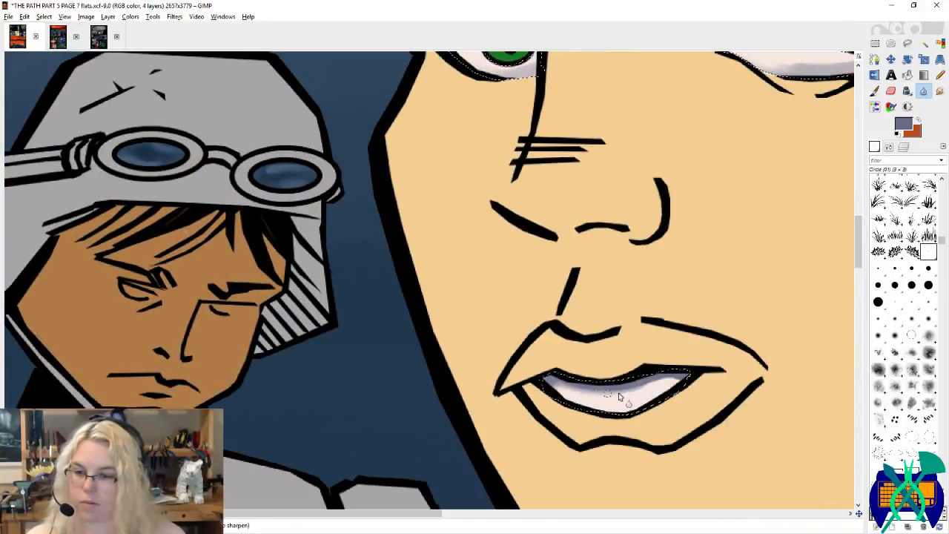
drag(613, 397, 685, 379)
Step: Blur the eye-white shading of the red-haired woman and the dark-haired woman in the close-up panel
scroll(639, 327, up, 5)
scroll(639, 327, right, 3)
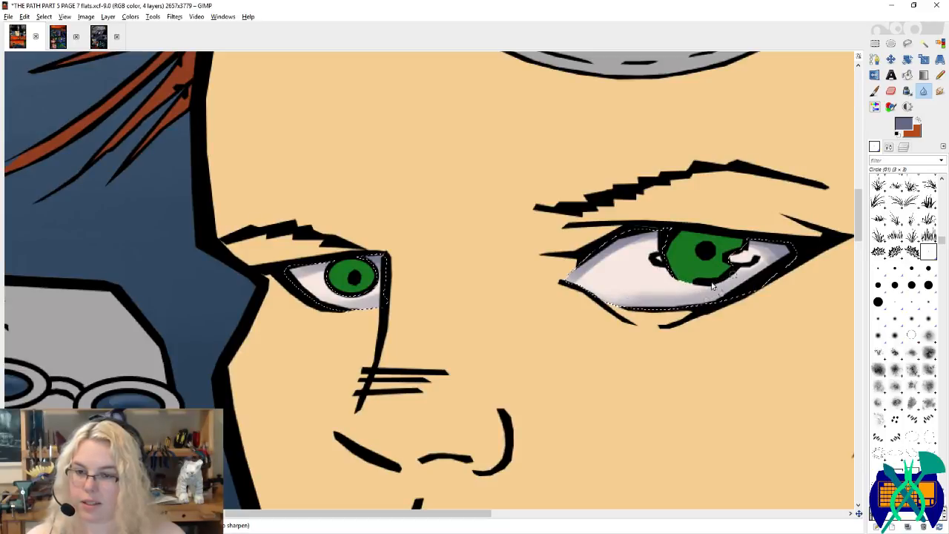
drag(768, 254, 768, 257)
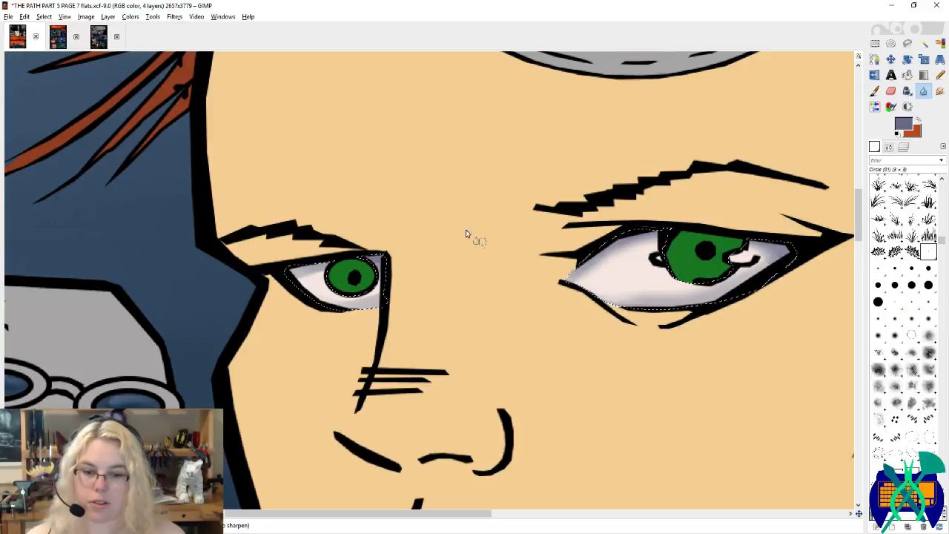
scroll(471, 241, up, 1)
scroll(471, 241, left, 3)
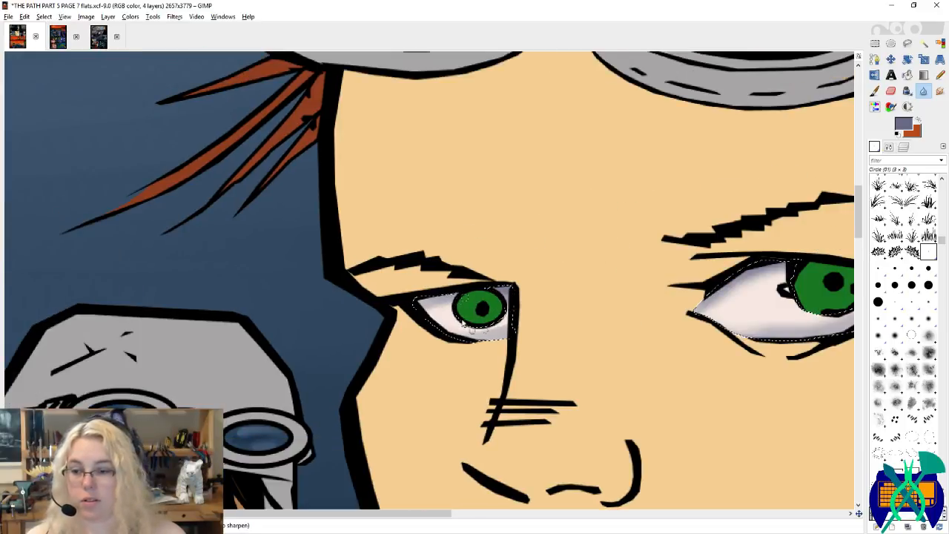
scroll(471, 334, down, 2)
scroll(471, 333, left, 8)
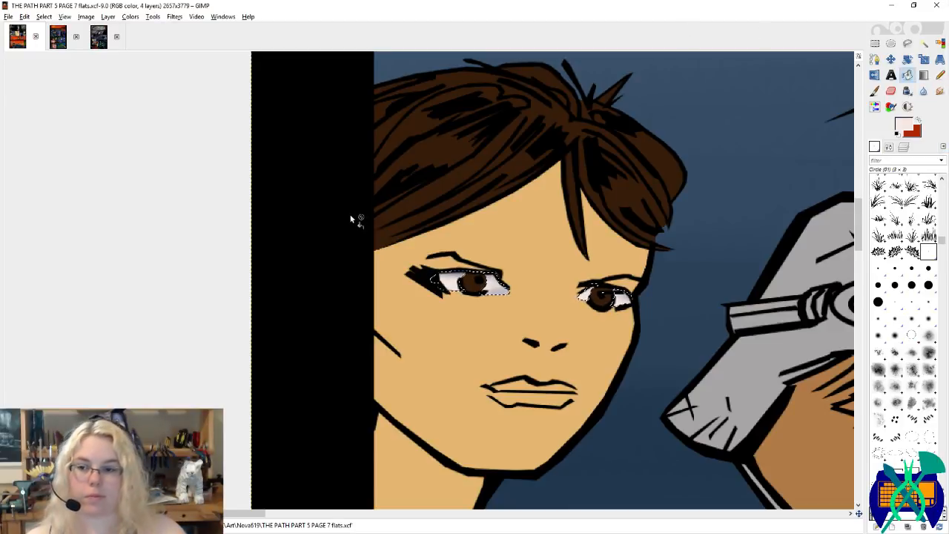
Step: Select the red-haired woman's green irises by color on the flats layer
scroll(351, 213, down, 5)
scroll(534, 232, down, 3)
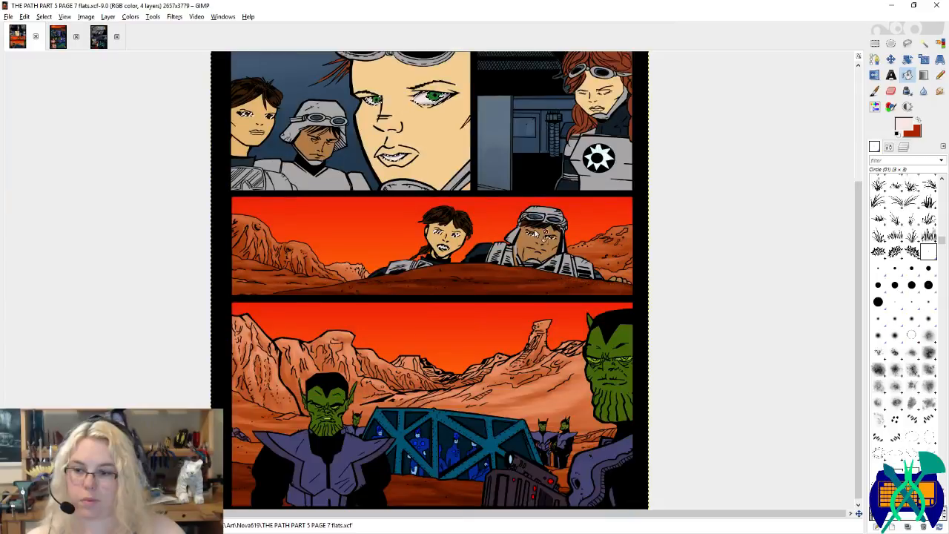
scroll(448, 255, up, 3)
scroll(475, 248, down, 4)
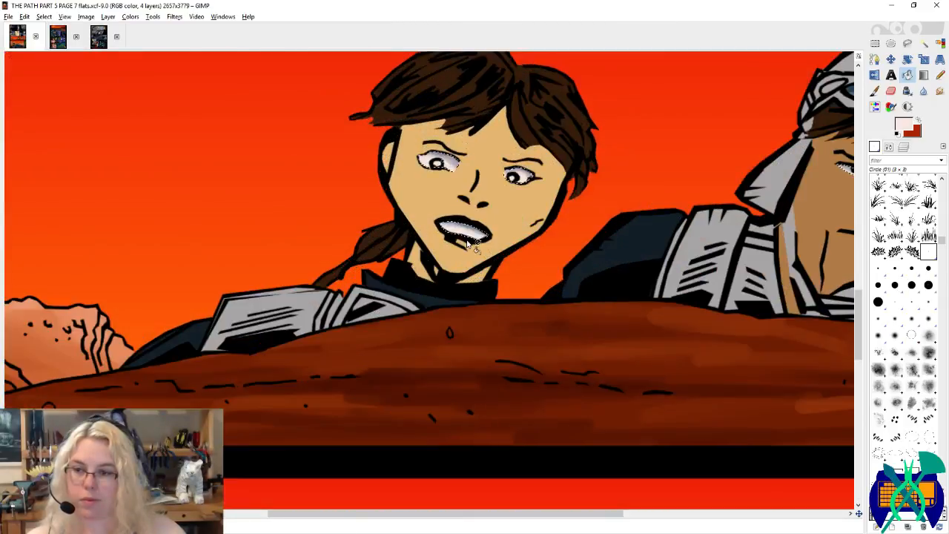
scroll(419, 203, up, 3)
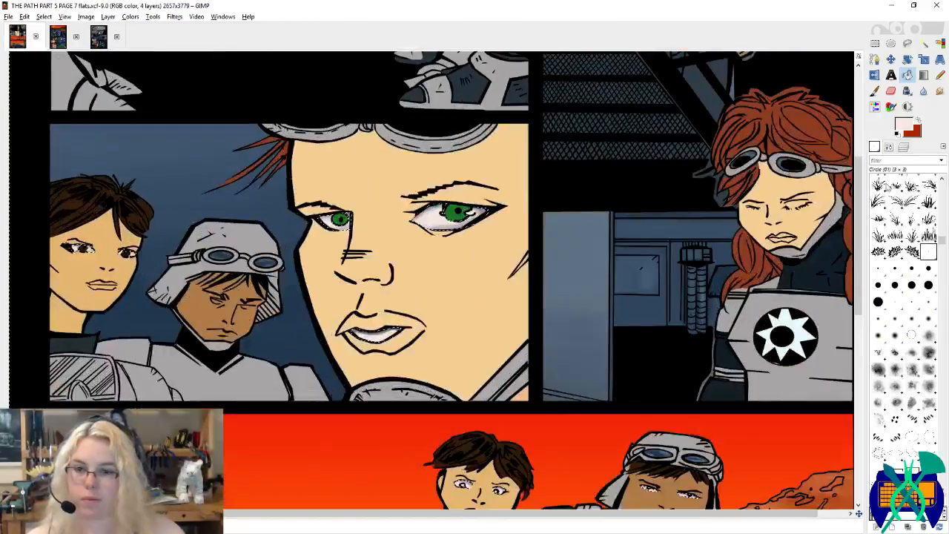
click(903, 147)
click(926, 267)
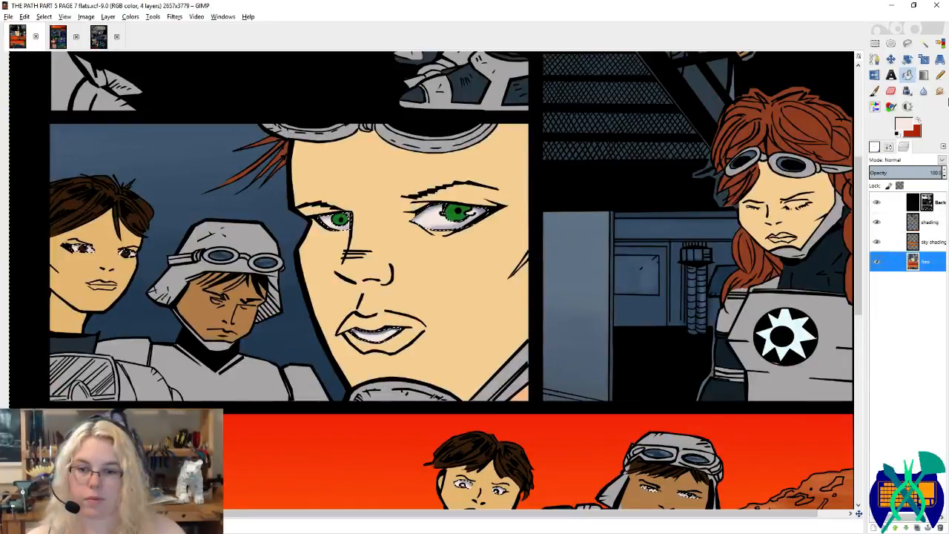
click(939, 43)
scroll(412, 234, up, 3)
click(552, 198)
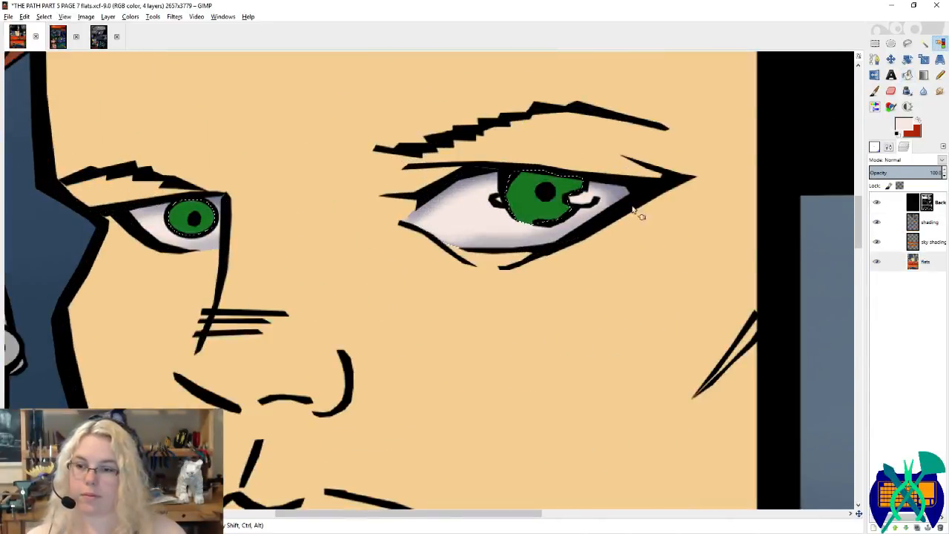
Step: Sample the iris green from the flats layer with the Paintbrush, then make the shading layer active
click(893, 222)
scroll(511, 241, up, 1)
click(923, 90)
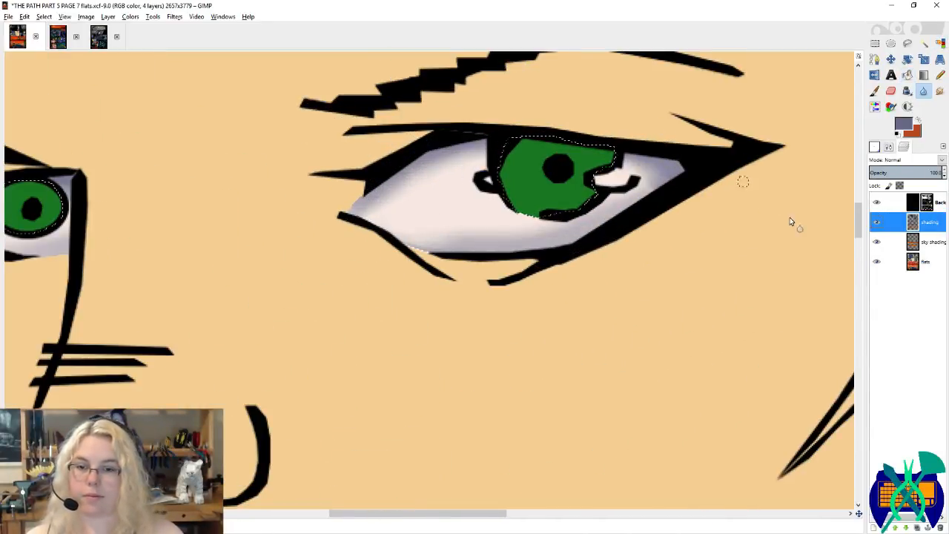
click(922, 263)
key(p)
ctrl+click(578, 184)
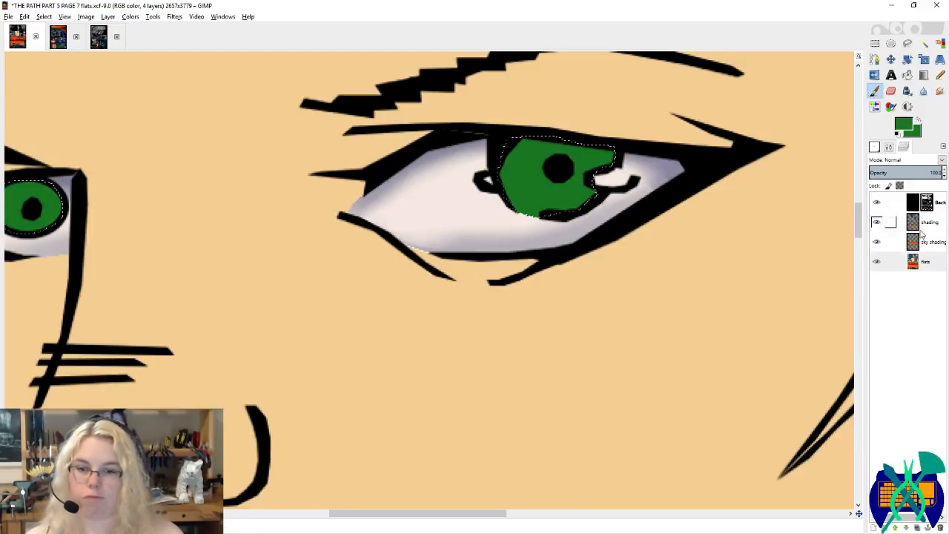
click(919, 222)
Step: Set a darker green for shadows and a lighter green for highlights as the two painting colors
click(903, 128)
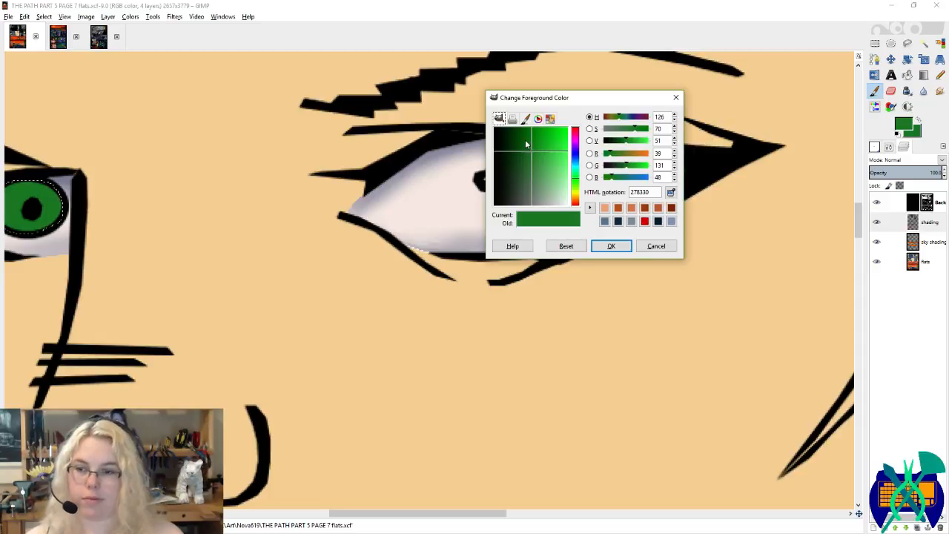
click(610, 245)
click(903, 127)
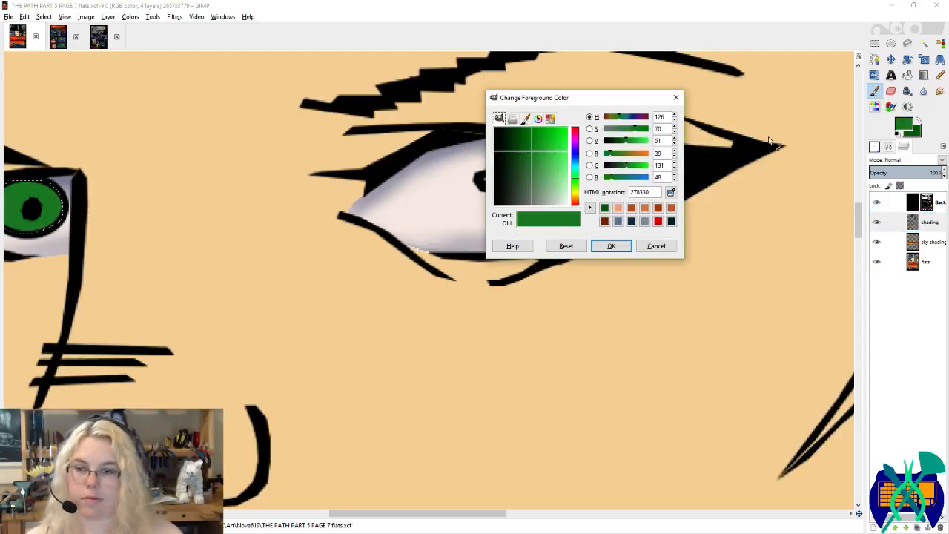
click(539, 163)
click(611, 246)
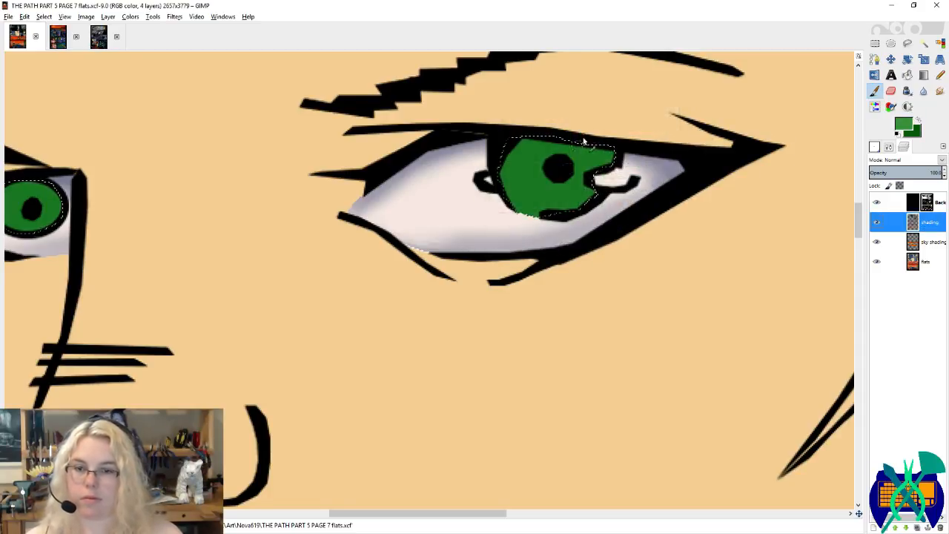
Step: Paint dark green shadows along the upper and outer edges of the red-haired woman's two irises
key(x)
drag(498, 147, 589, 161)
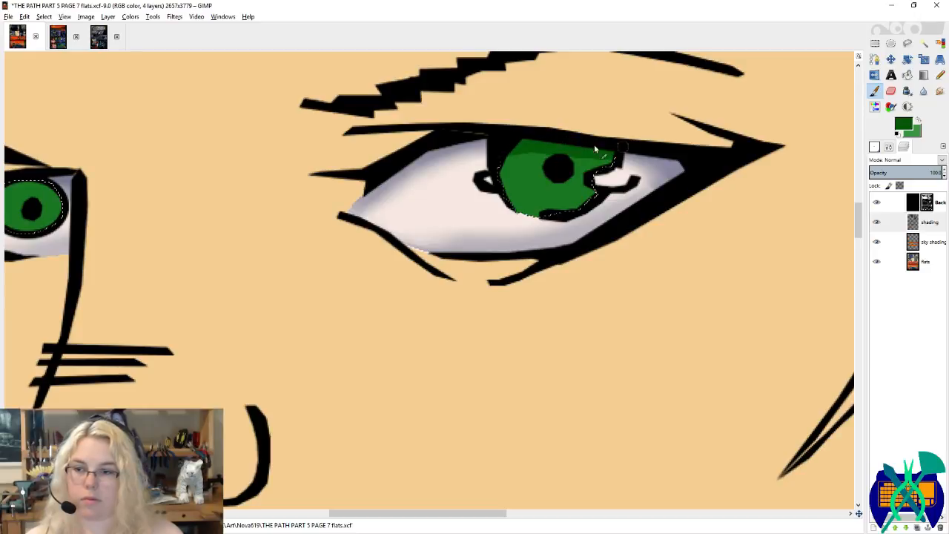
mouse_move(509, 192)
mouse_down()
mouse_move(570, 222)
mouse_move(605, 197)
mouse_move(594, 194)
mouse_move(603, 171)
mouse_move(502, 210)
mouse_up()
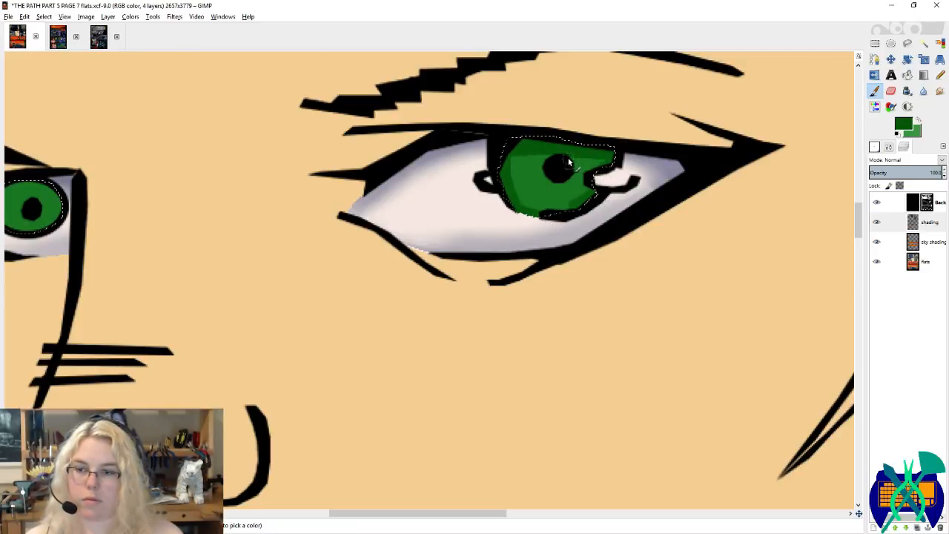
scroll(583, 208, left, 5)
scroll(583, 207, up, 1)
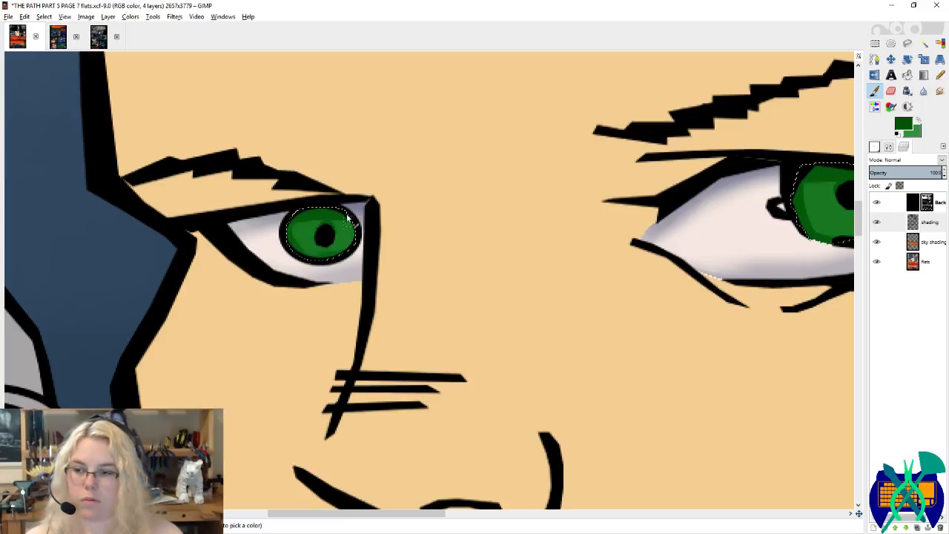
Step: Blur the dark green shadows in both of the red-haired woman's irises
click(920, 92)
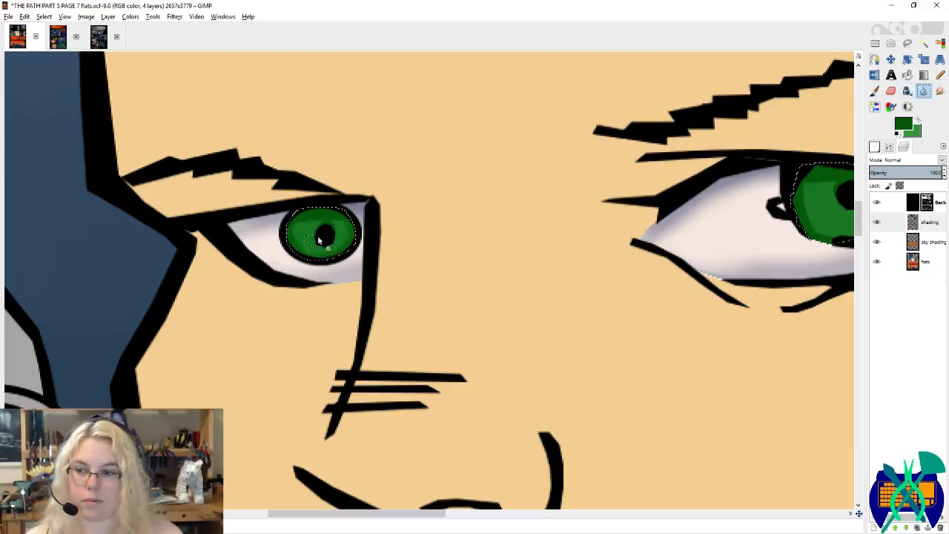
drag(559, 244, 177, 229)
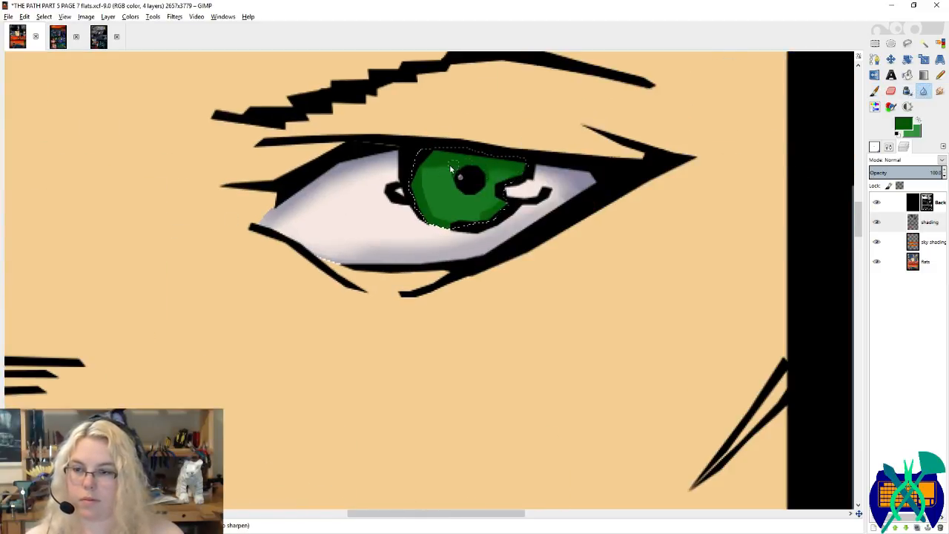
drag(424, 199, 440, 220)
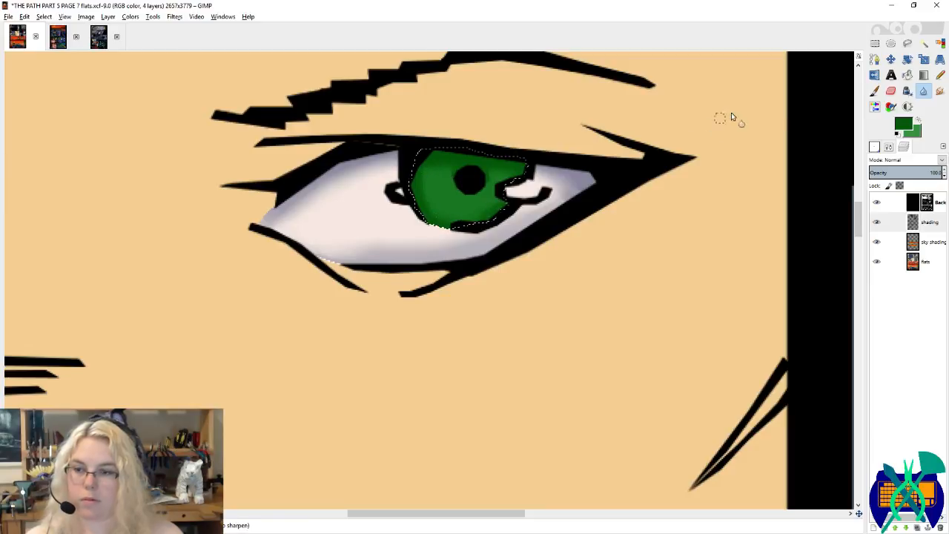
Step: Paint lighter green highlights around the pupils in both of the red-haired woman's irises
click(874, 90)
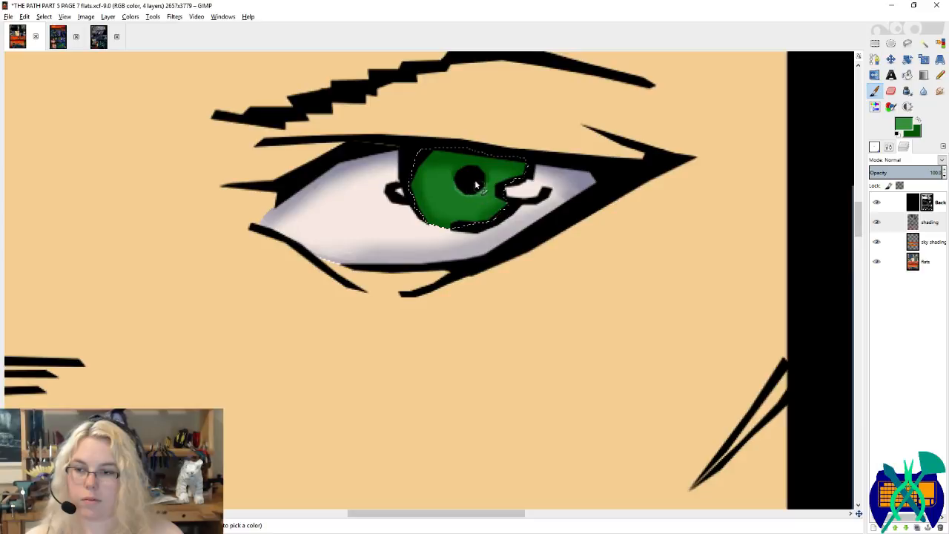
scroll(478, 185, left, 3)
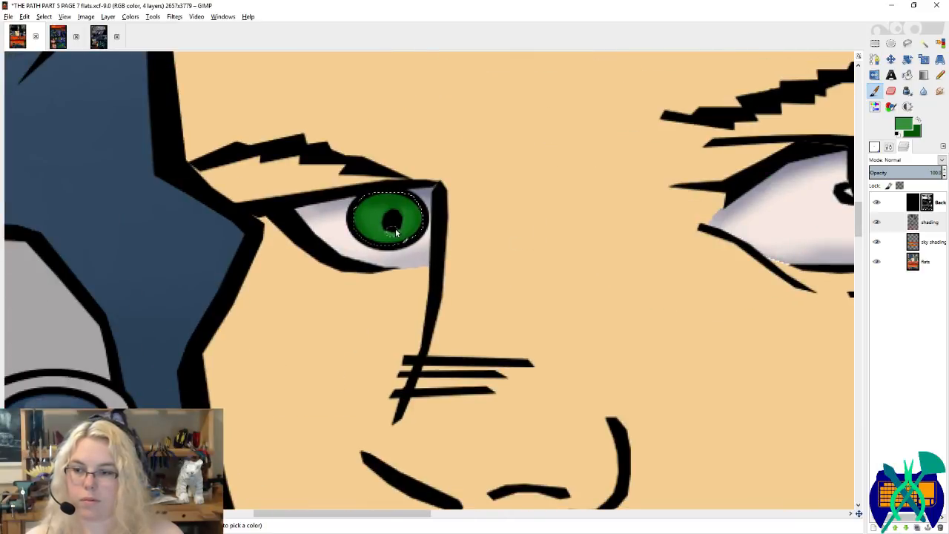
scroll(546, 244, right, 5)
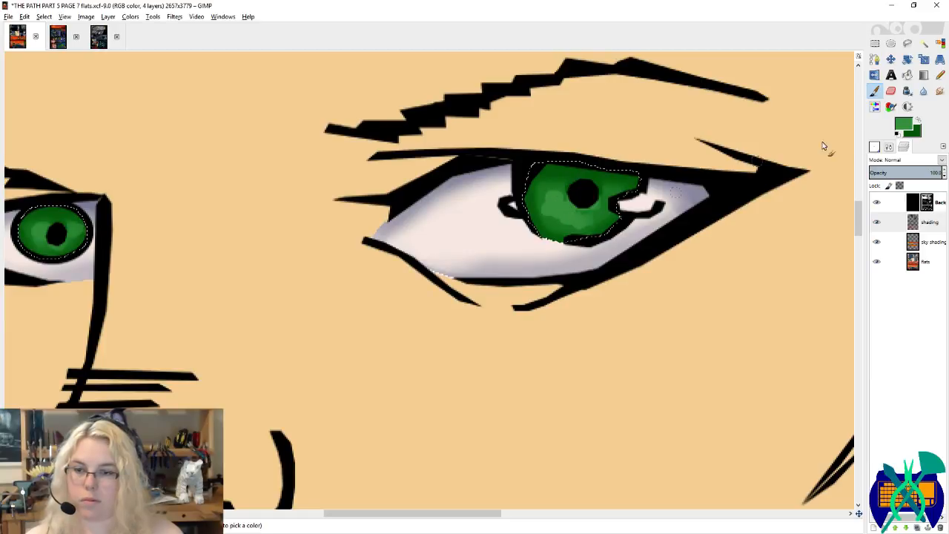
Step: Set the painting color to a brighter green, then add and smudge highlights in the red-haired woman's irises
click(903, 124)
drag(550, 172, 553, 167)
click(610, 243)
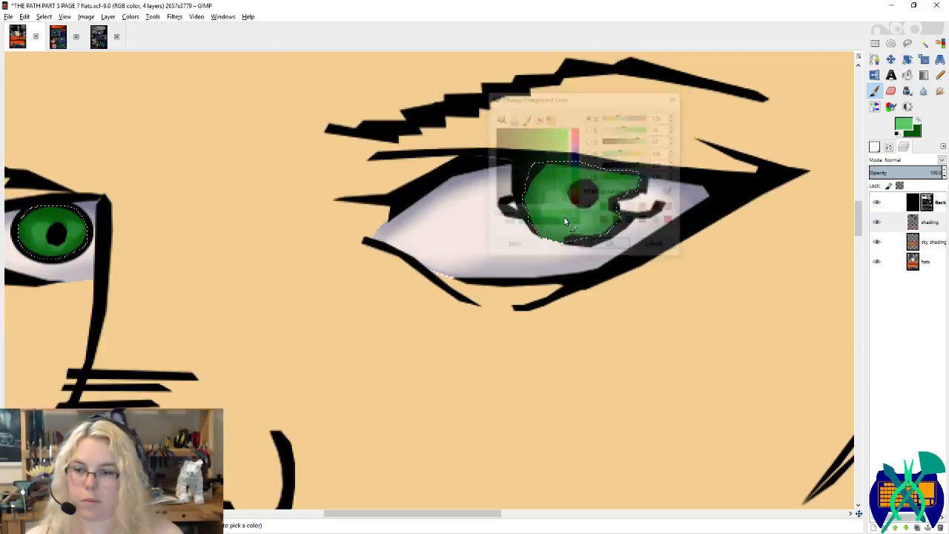
key(s)
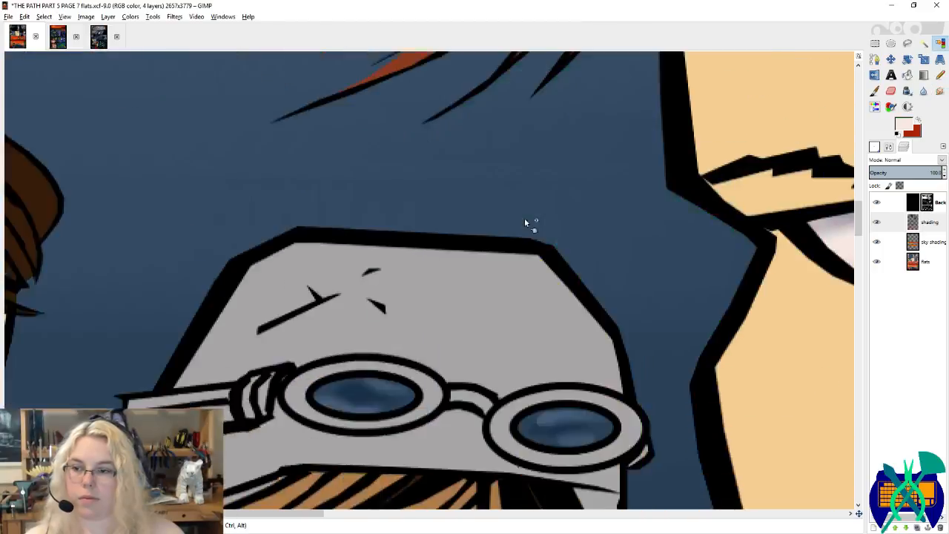
Step: Sample the iris brown of the brown-haired woman from the flats layer as the Paintbrush color
scroll(524, 221, left, 3)
scroll(518, 220, down, 1)
scroll(360, 255, up, 2)
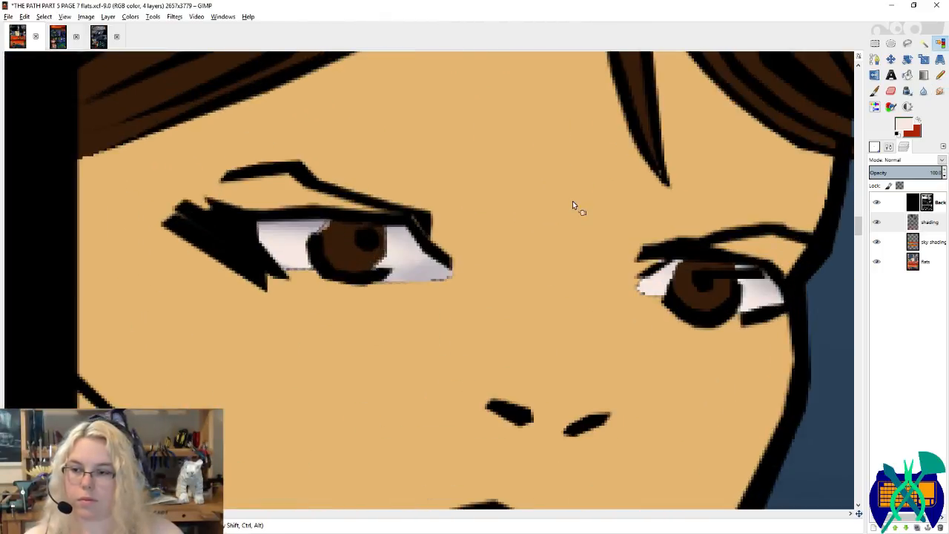
key(s)
click(924, 264)
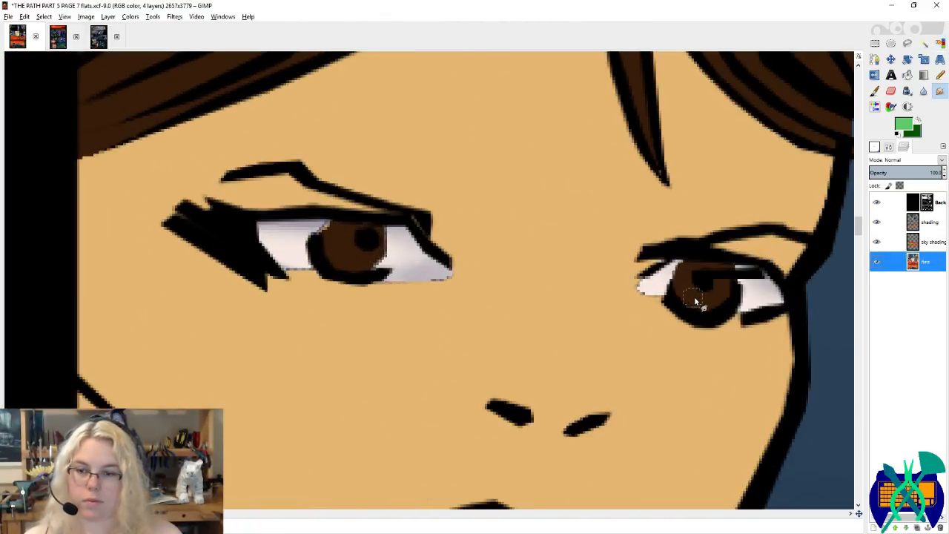
click(874, 91)
ctrl+click(703, 292)
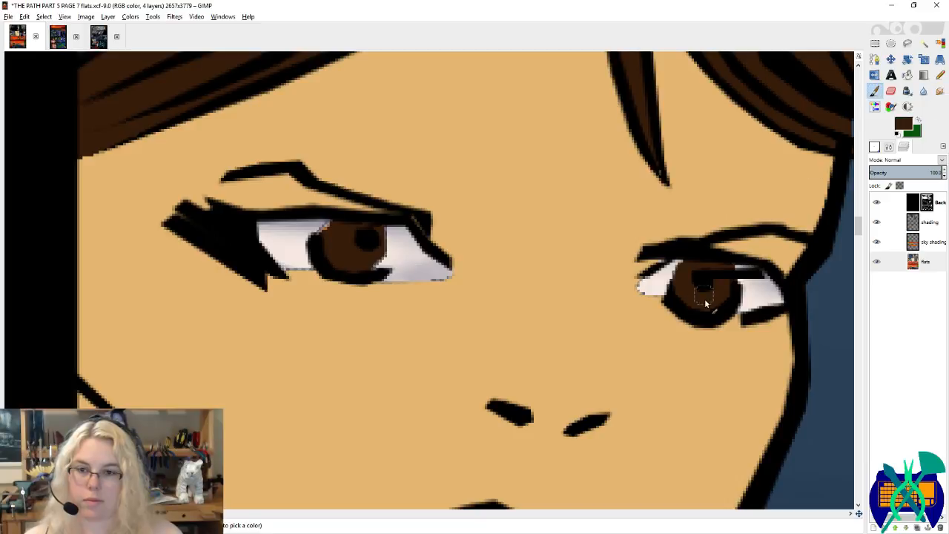
Step: Set a lighter brown for highlights and a darker brown for shadows as the two painting colors, with the shading layer active
click(926, 223)
click(902, 124)
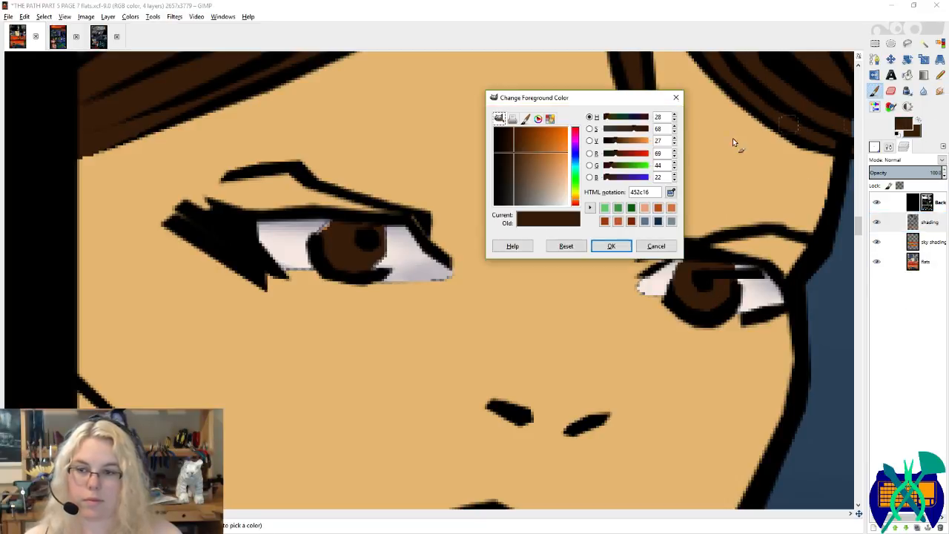
click(612, 245)
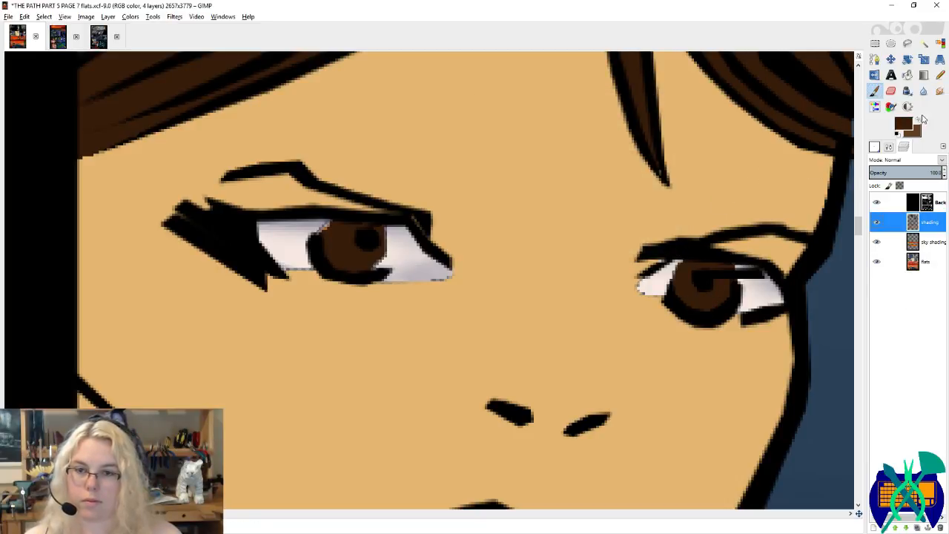
click(899, 126)
click(523, 146)
click(611, 246)
Step: Paint dark brown shadows along the tops of the brown-haired woman's irises and lighter brown highlights below the pupils
drag(686, 269, 716, 273)
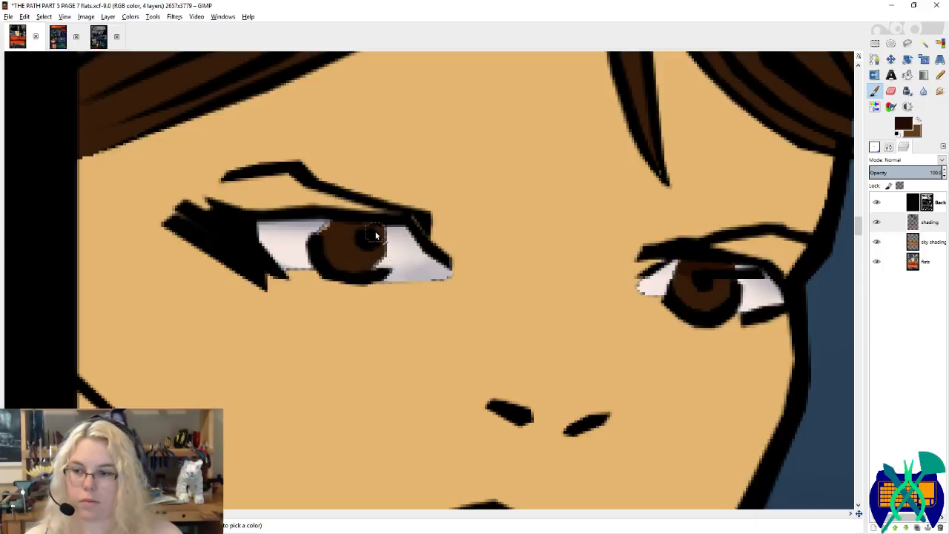
ctrl+click(341, 255)
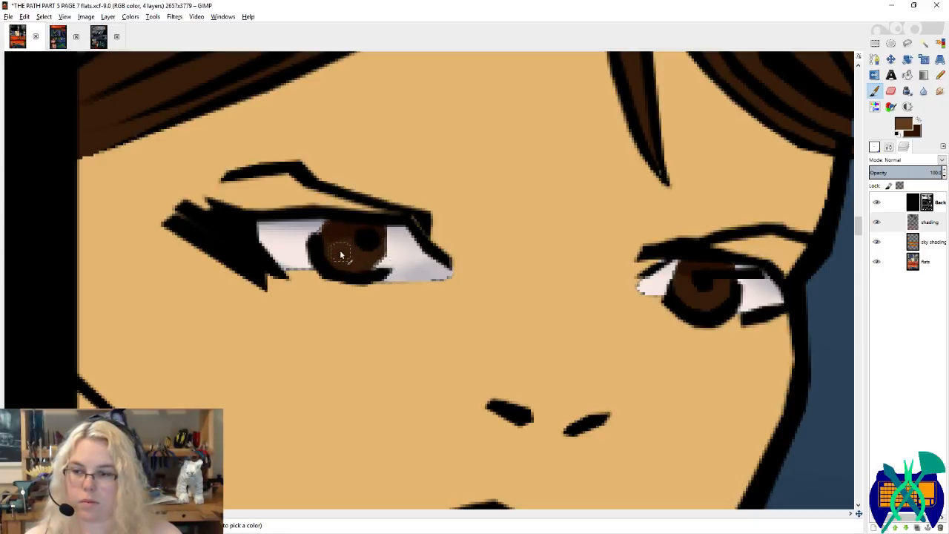
drag(698, 311, 698, 293)
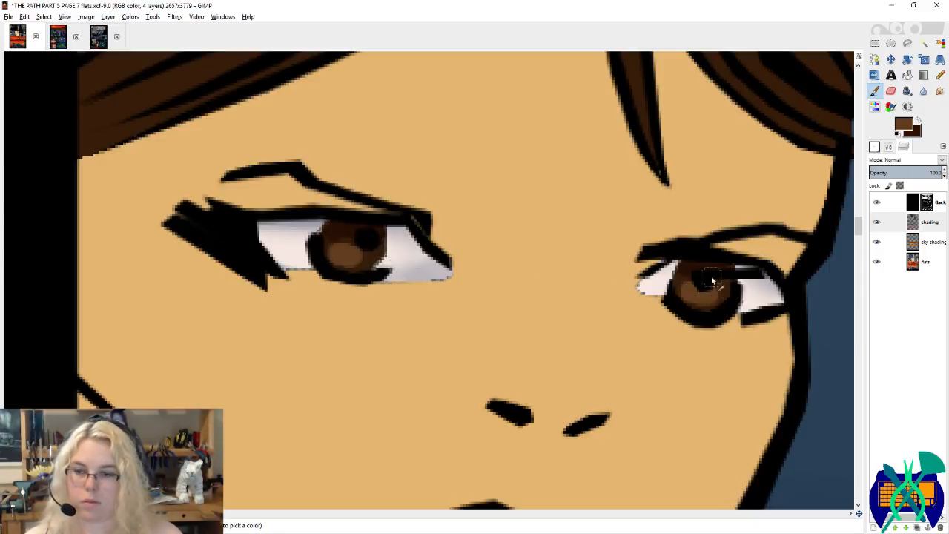
Step: Save the page file with the shaded brown irises and switch to the Select by Color tool
scroll(730, 289, right, 5)
click(939, 44)
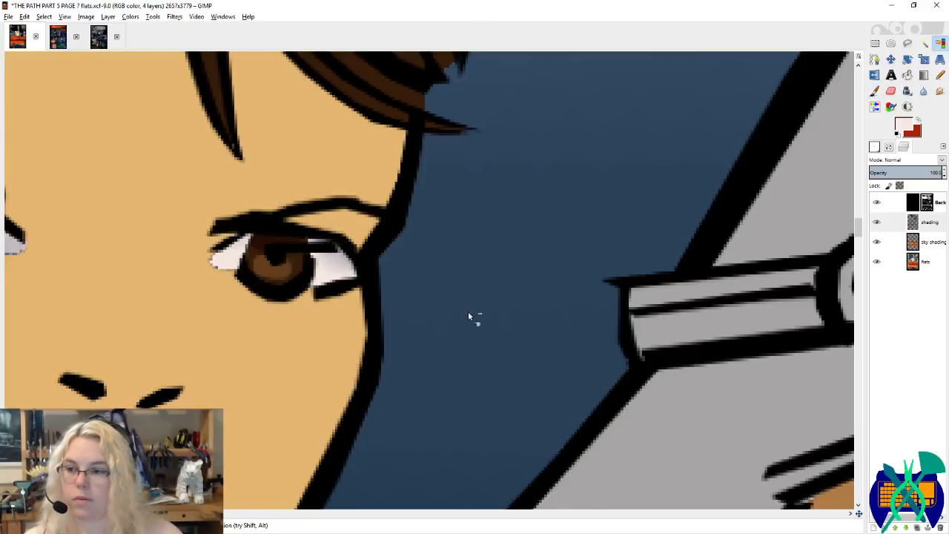
scroll(429, 344, down, 4)
scroll(378, 337, down, 3)
key(ctrl+s)
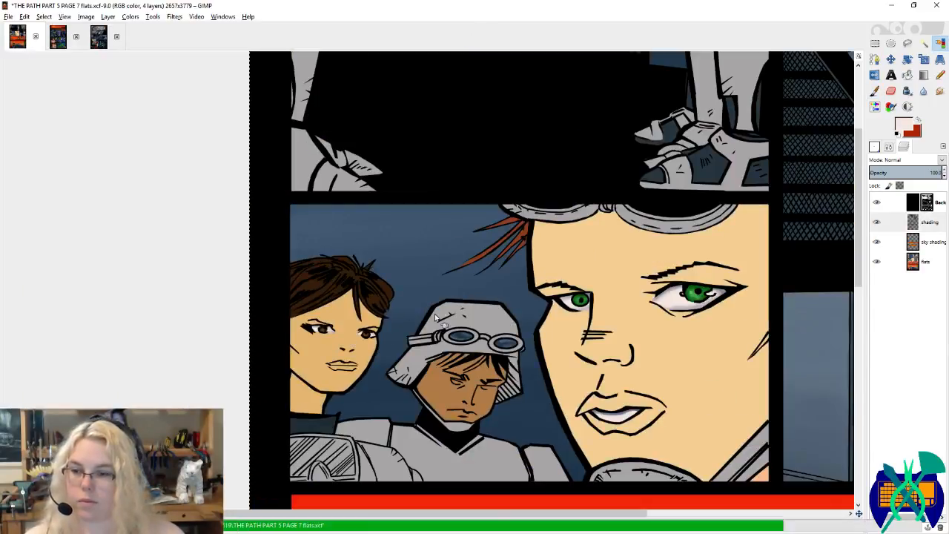
scroll(384, 312, down, 1)
key(ctrl+s)
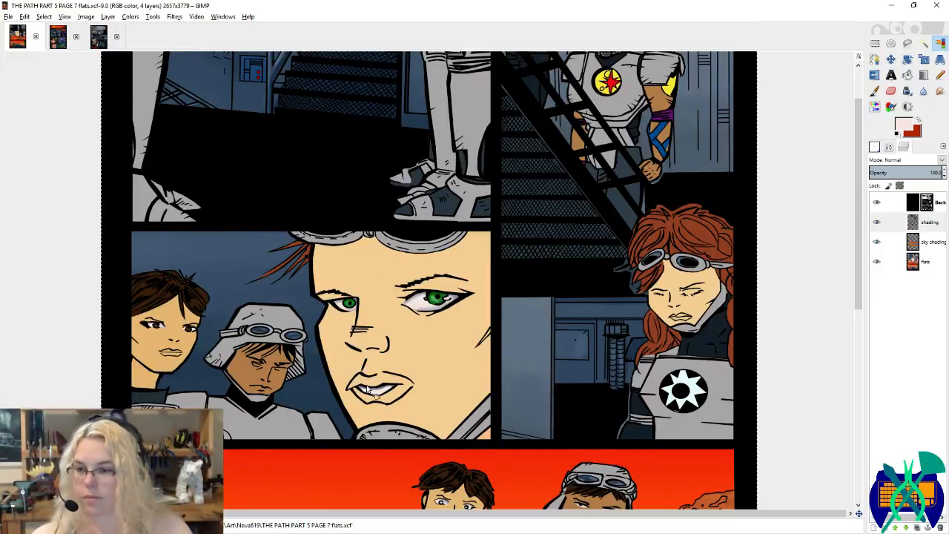
key(ctrl+s)
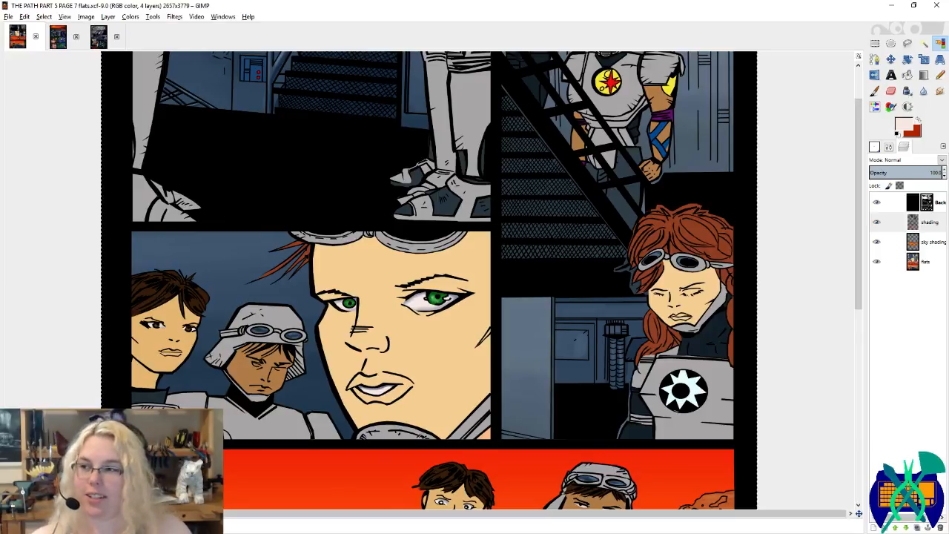
Step: Fit the whole comic page in the window to review all panels and save the file again
key(r)
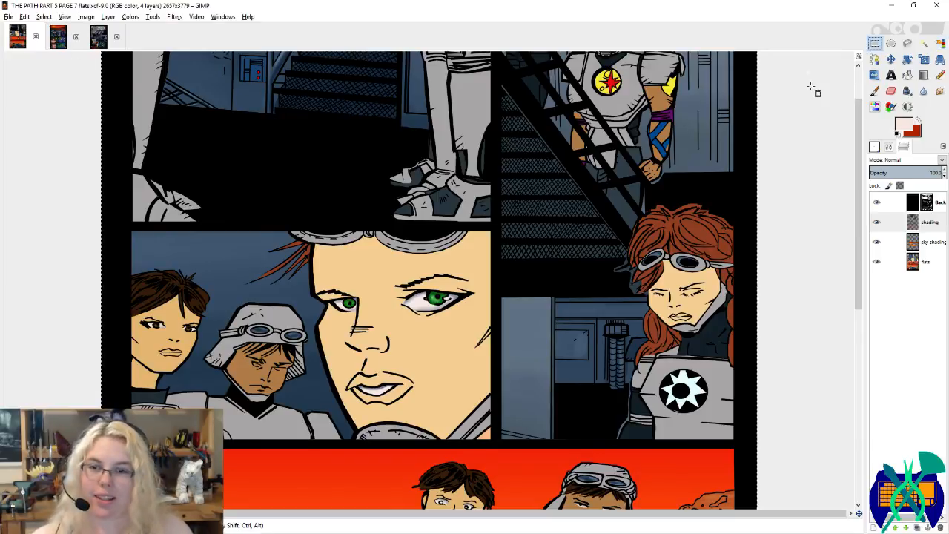
key(shift+ctrl+j)
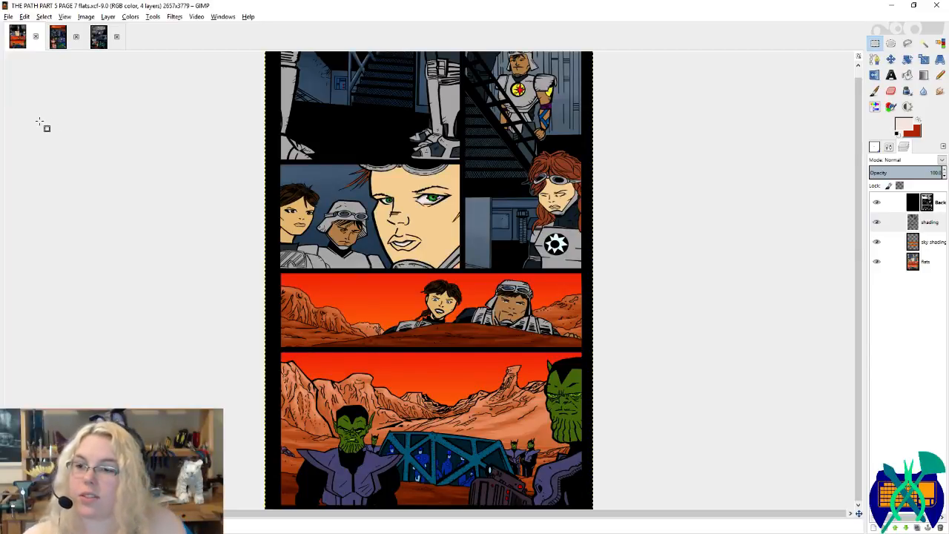
scroll(233, 124, up, 1)
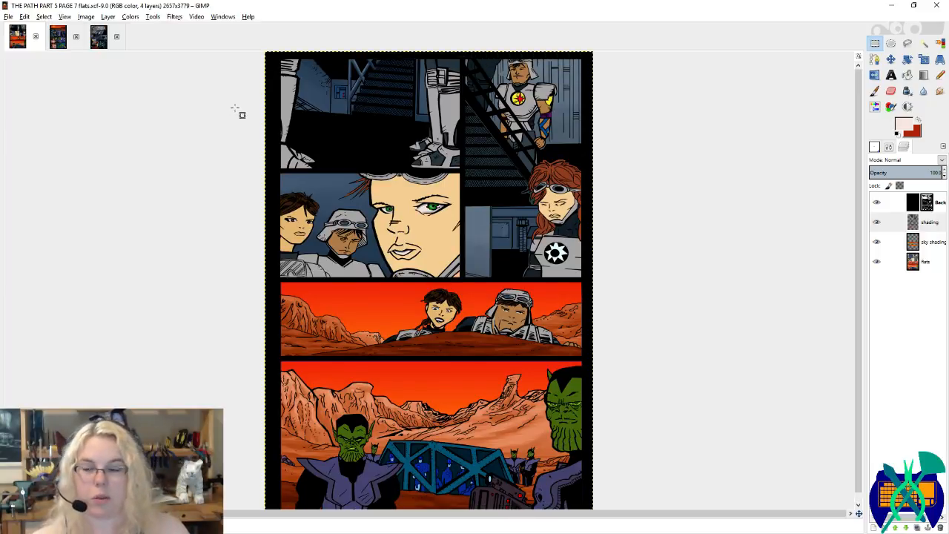
scroll(341, 92, down, 1)
key(ctrl+s)
scroll(323, 170, up, 1)
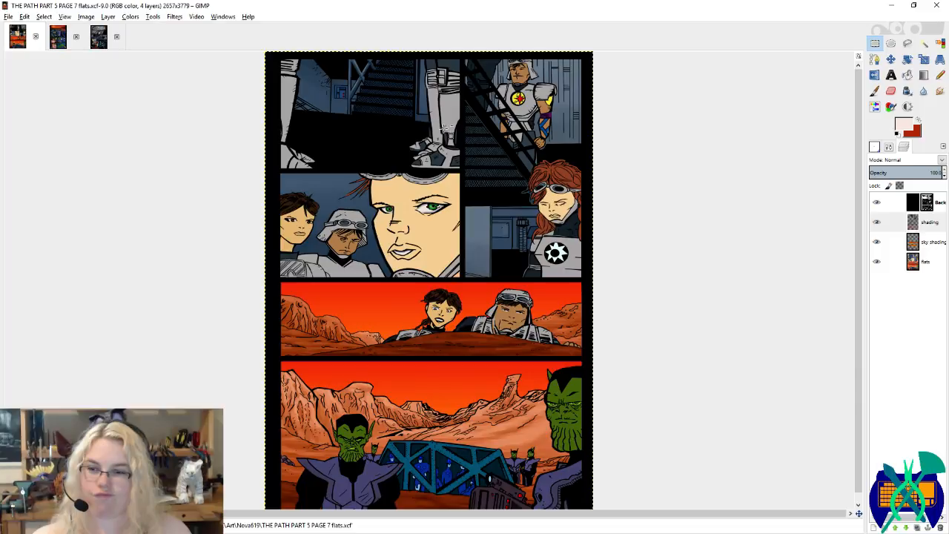
key(minus)
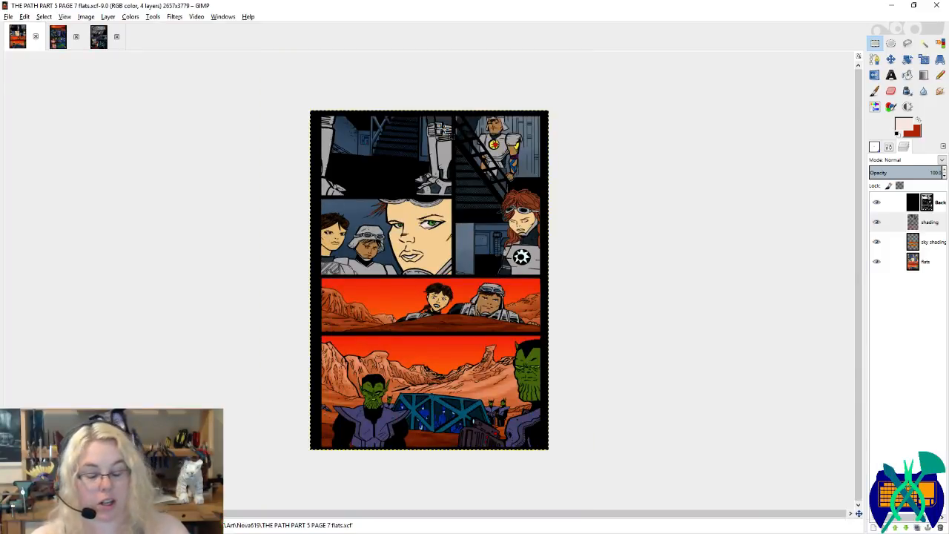